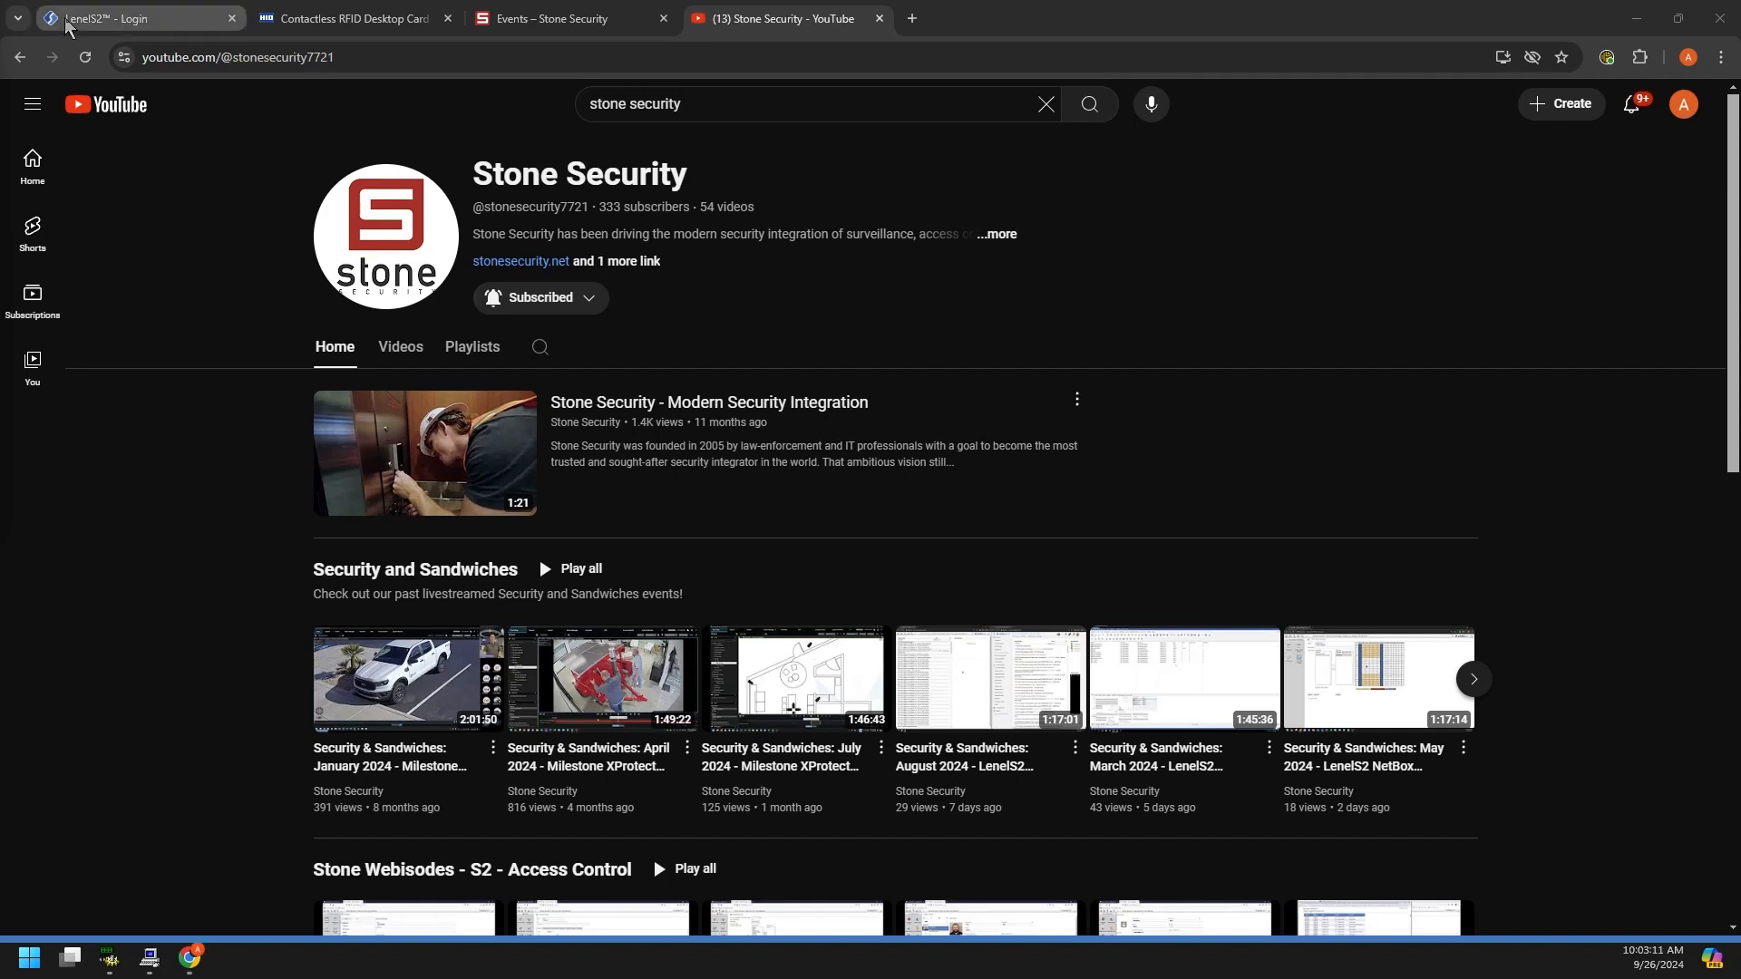
Step: Show the LenelS2 Console login page with directory ad.stonesecurity.net and credentials pre-filled
click(180, 23)
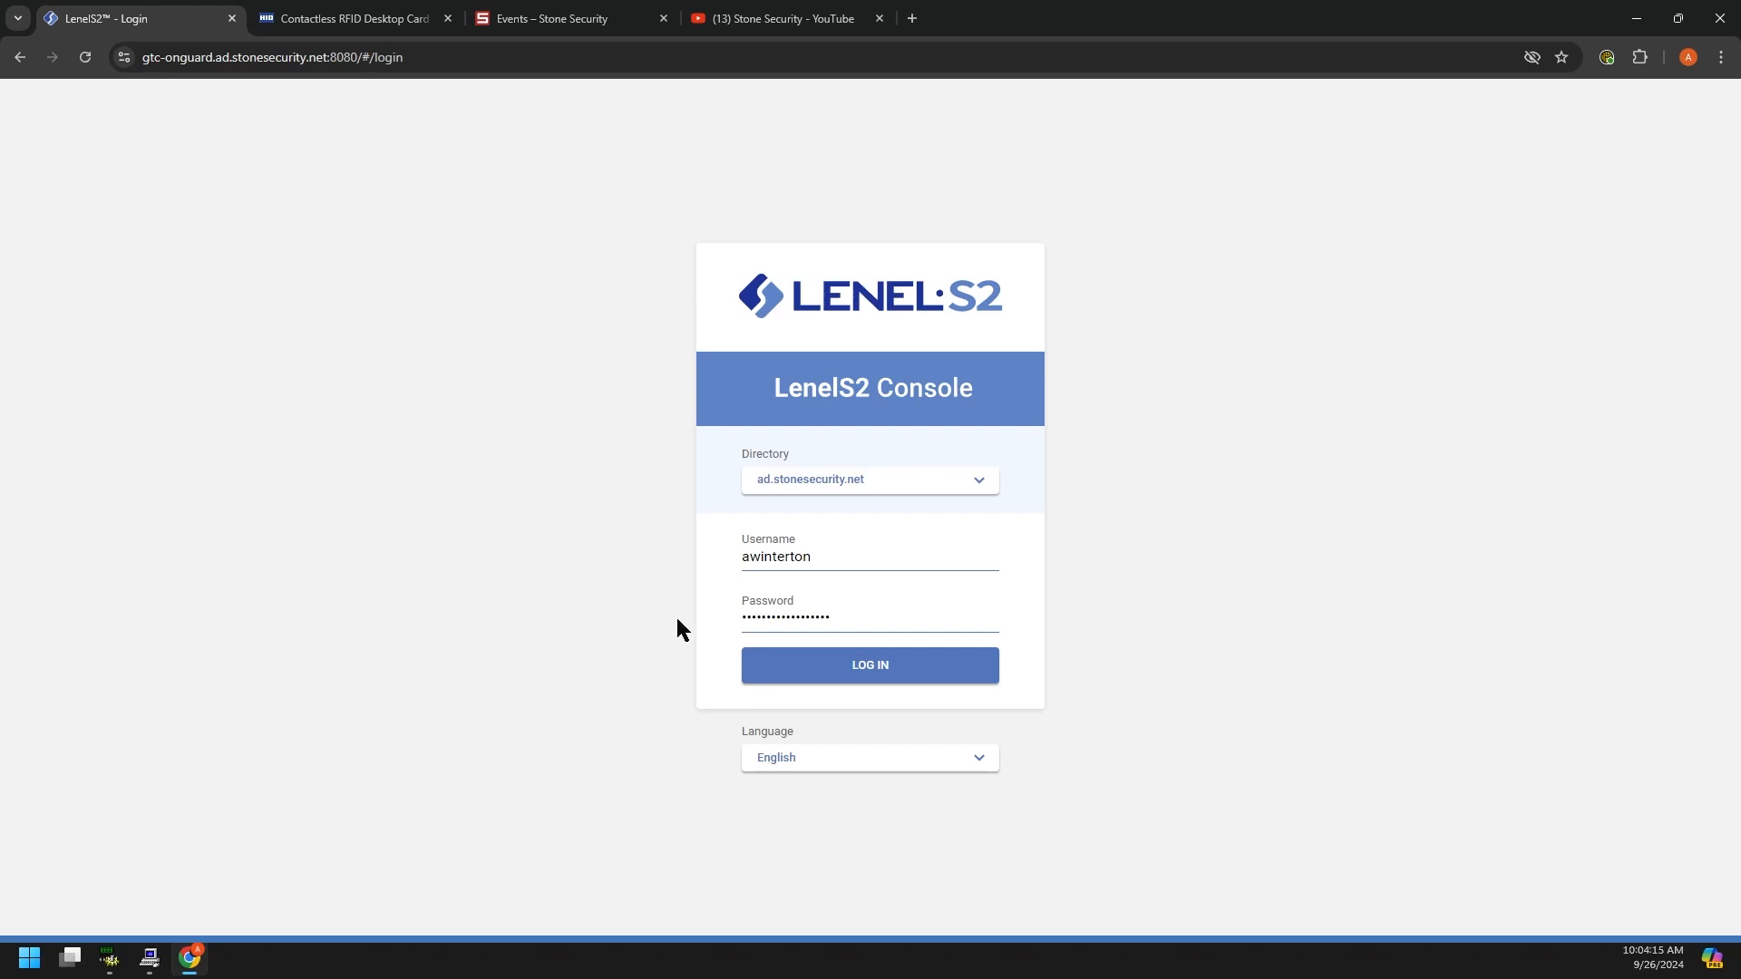
Step: Log in and read the values on last month's transaction bar and pie charts
click(872, 668)
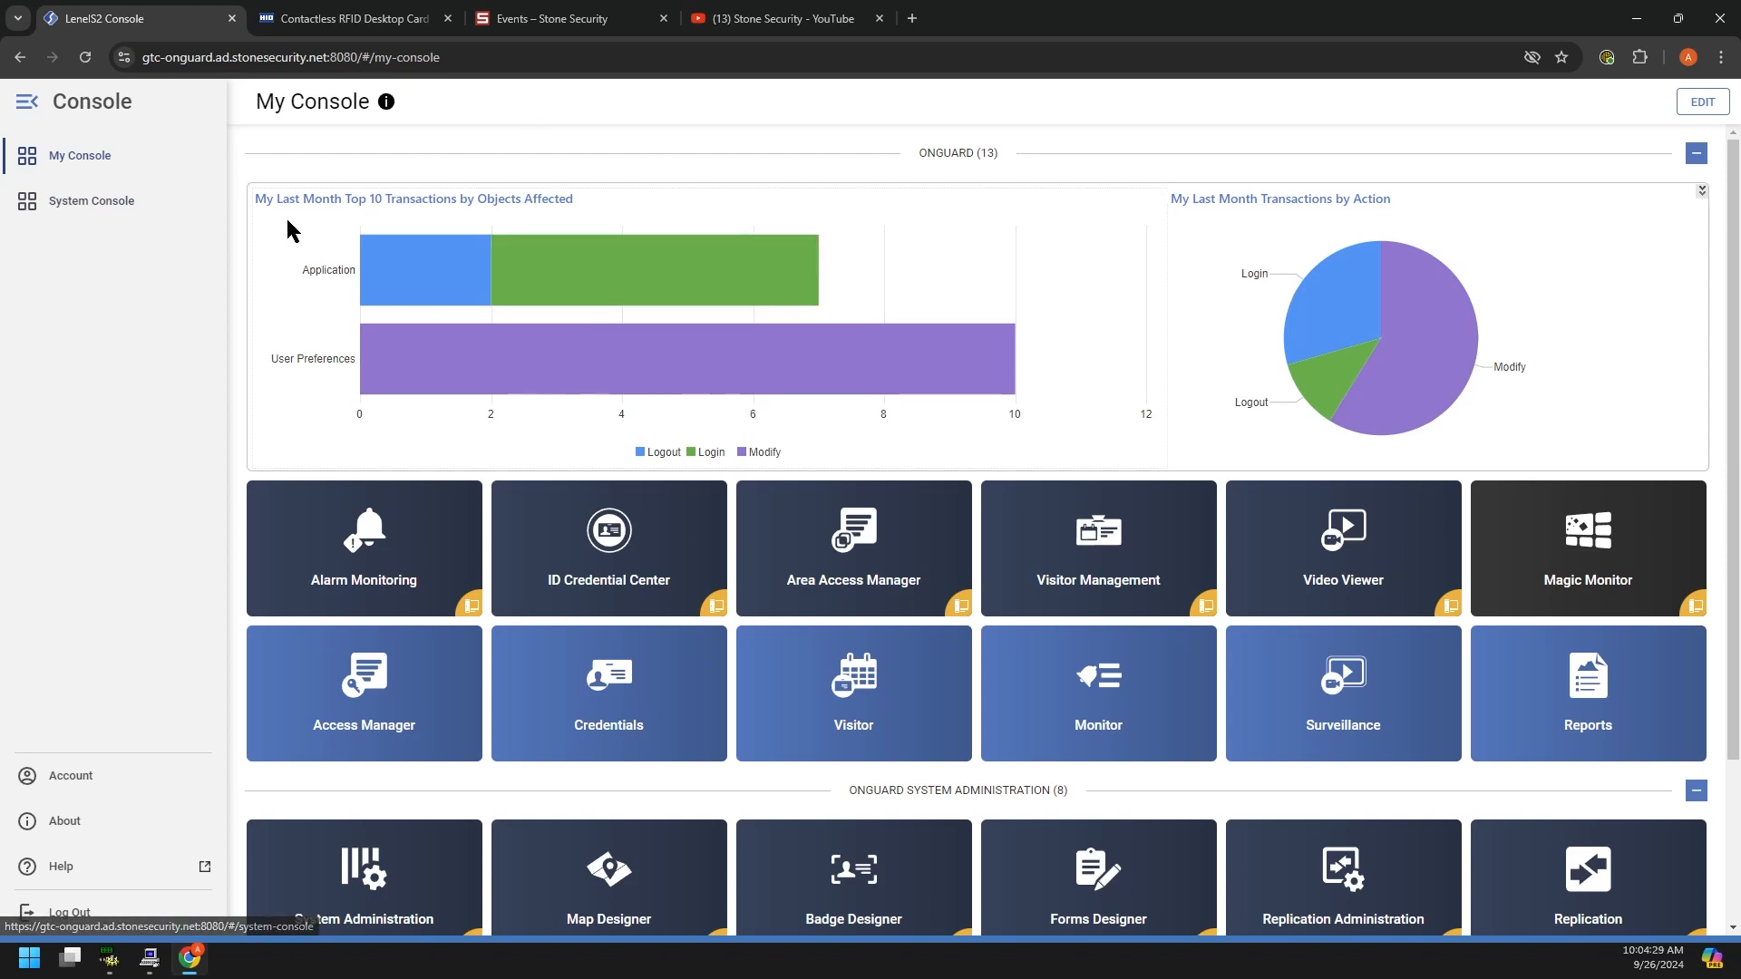
mouse_move(641, 281)
mouse_move(416, 257)
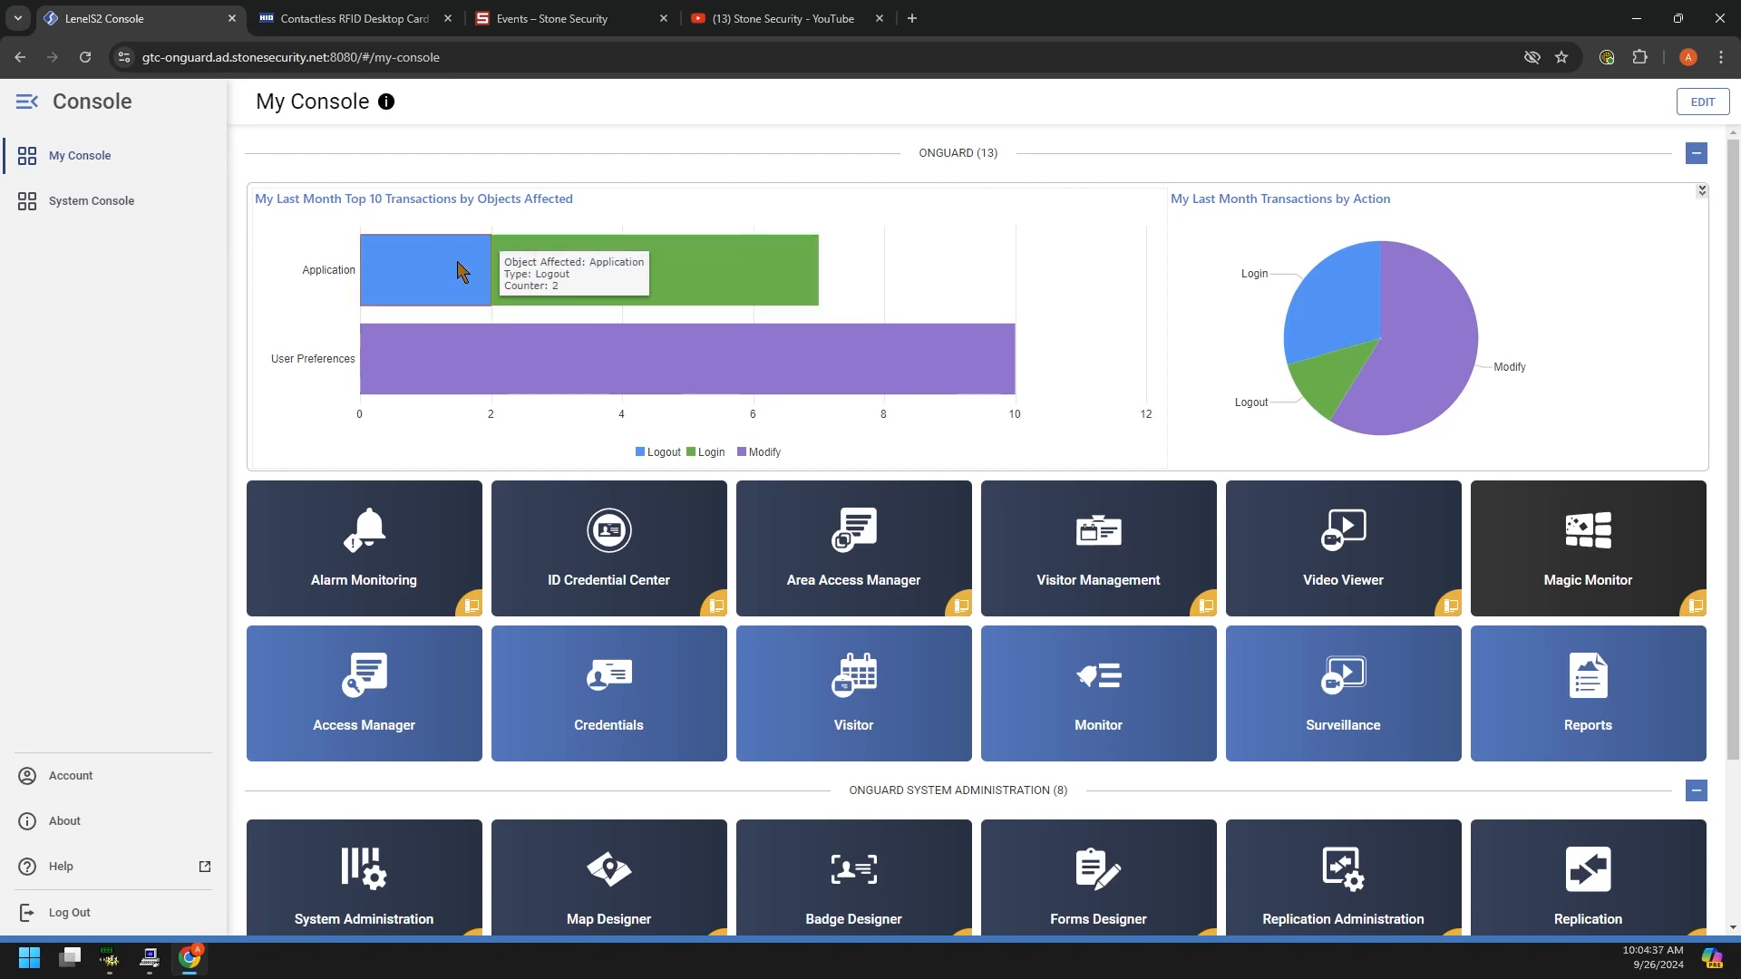
mouse_move(546, 276)
mouse_move(555, 363)
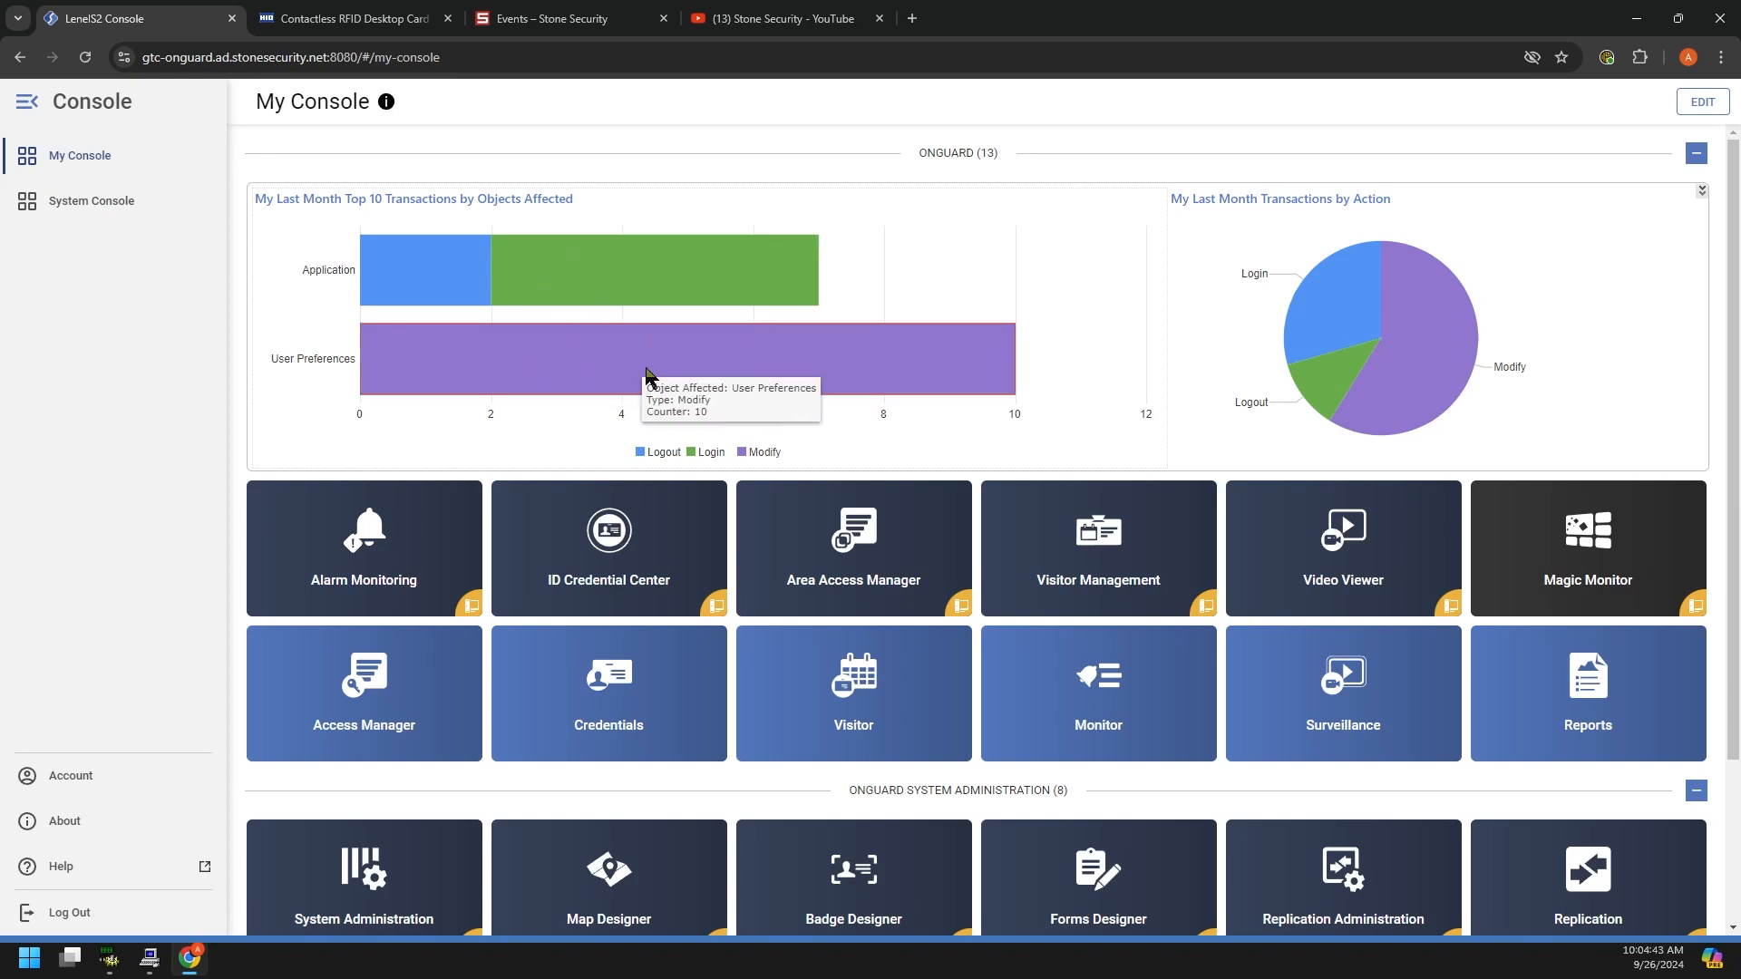
mouse_move(1421, 308)
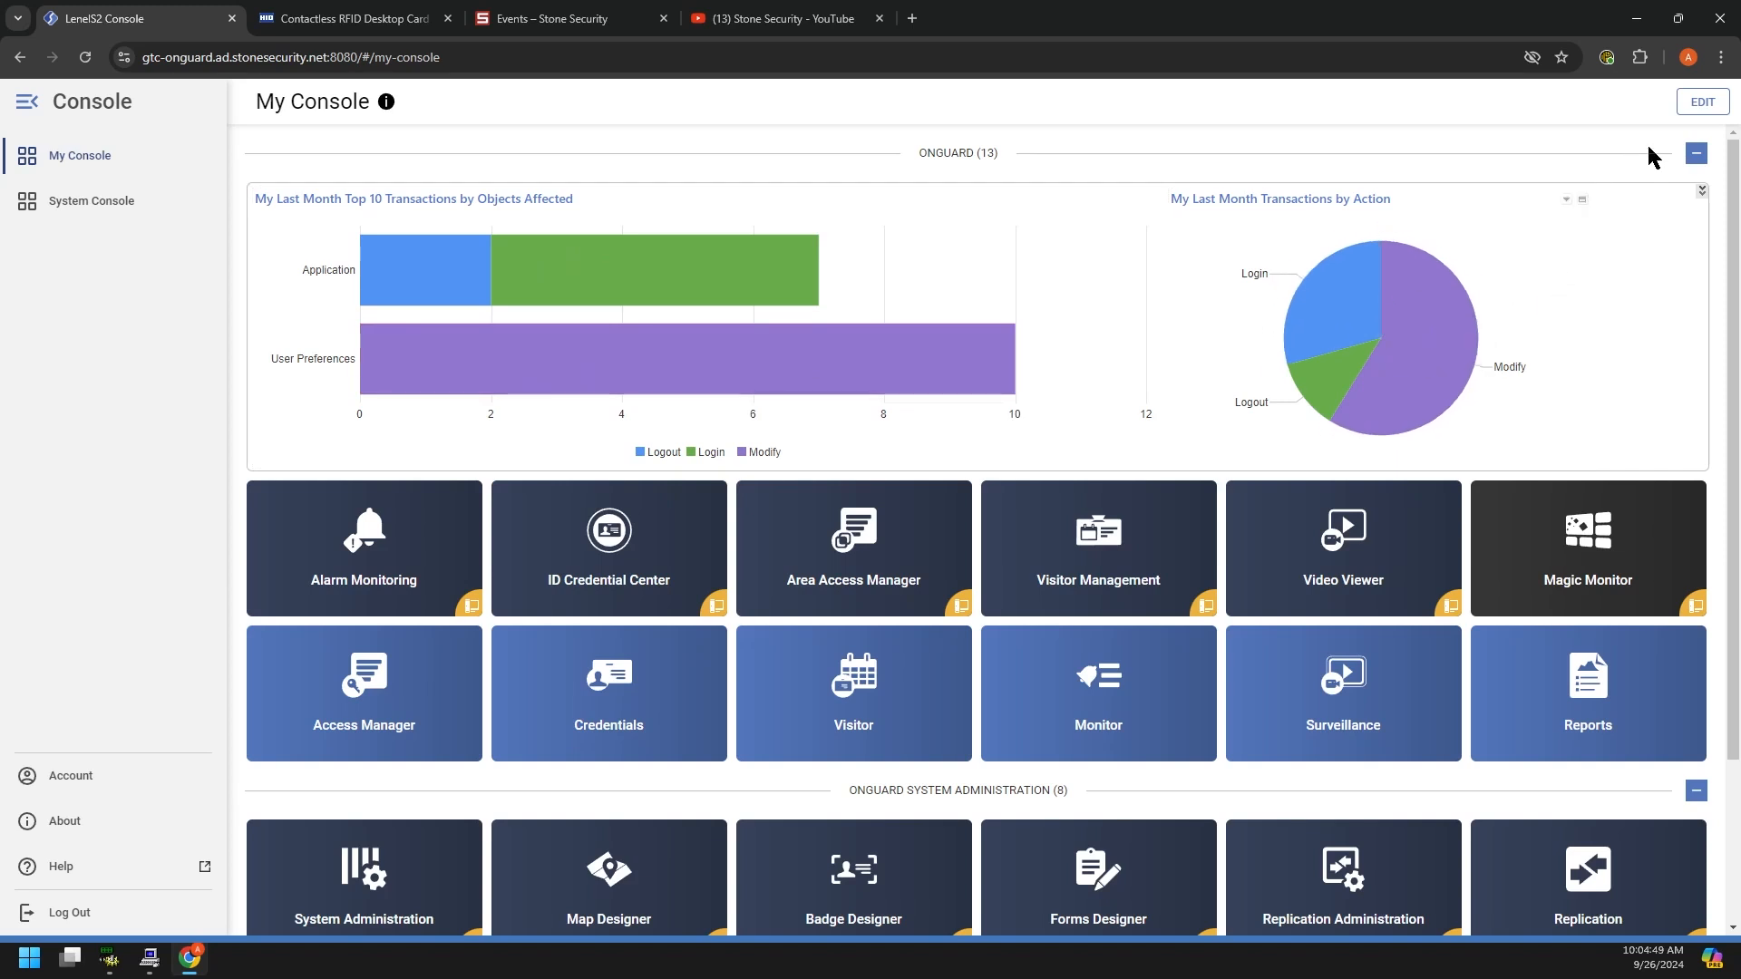
Step: In edit mode, add the Cardholder Dashboard to My Console
click(1703, 105)
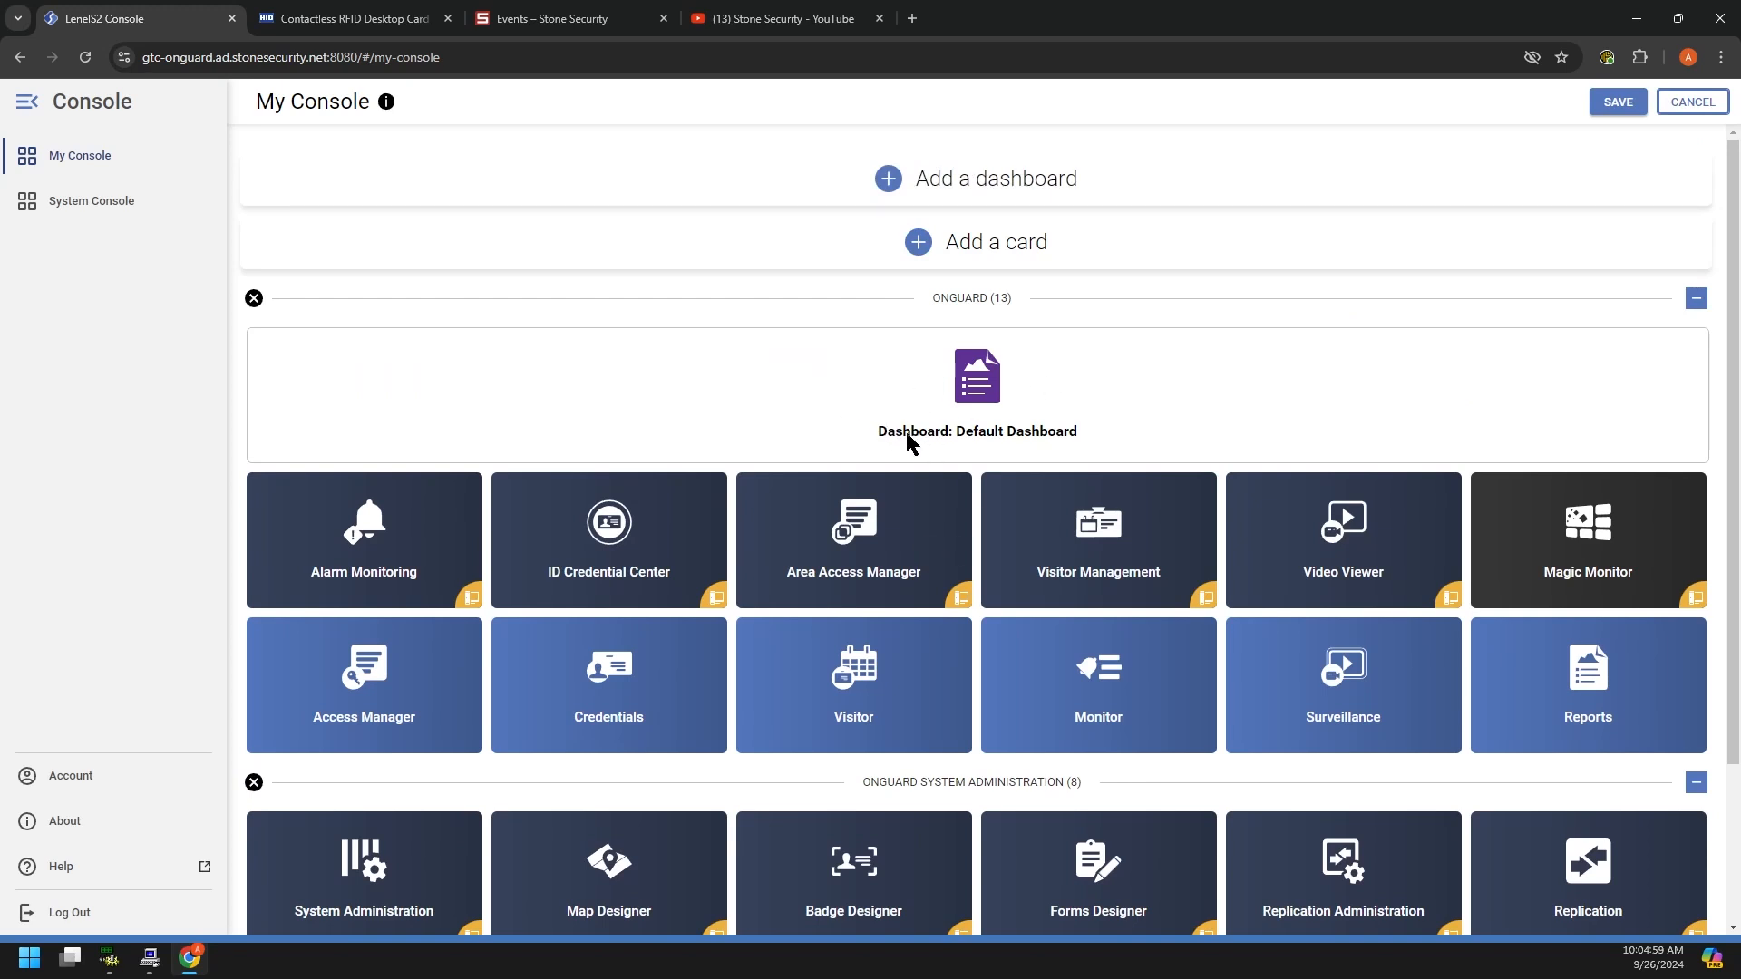
click(995, 179)
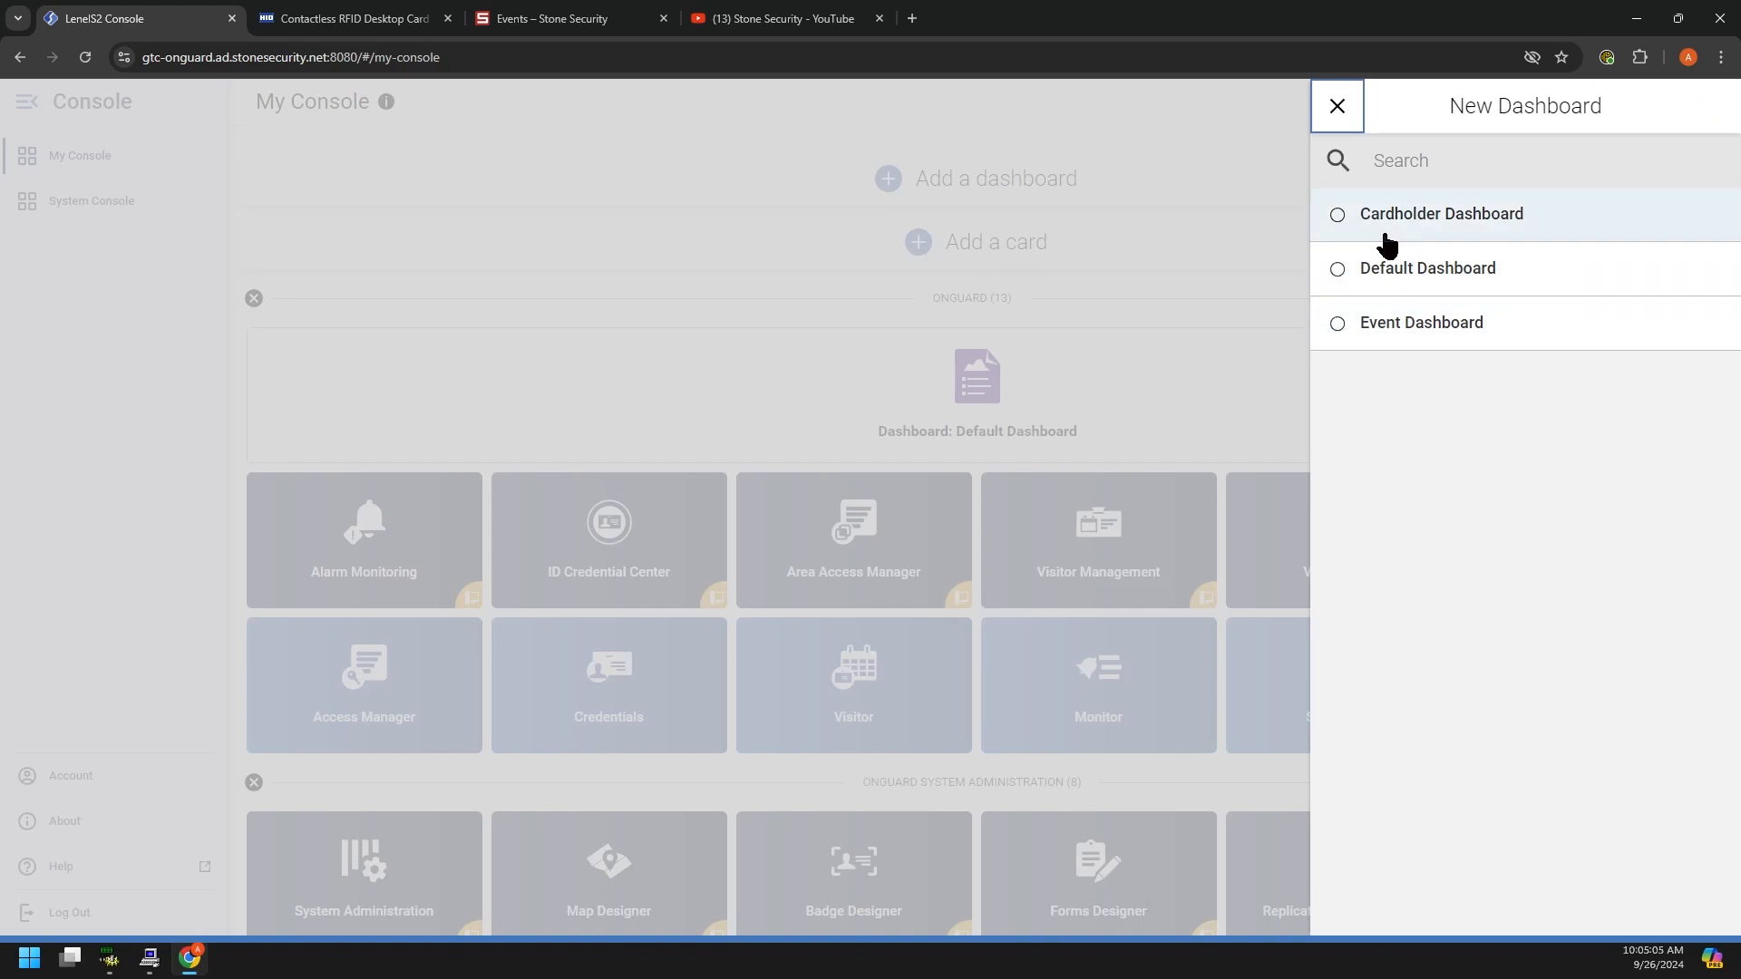
click(1390, 279)
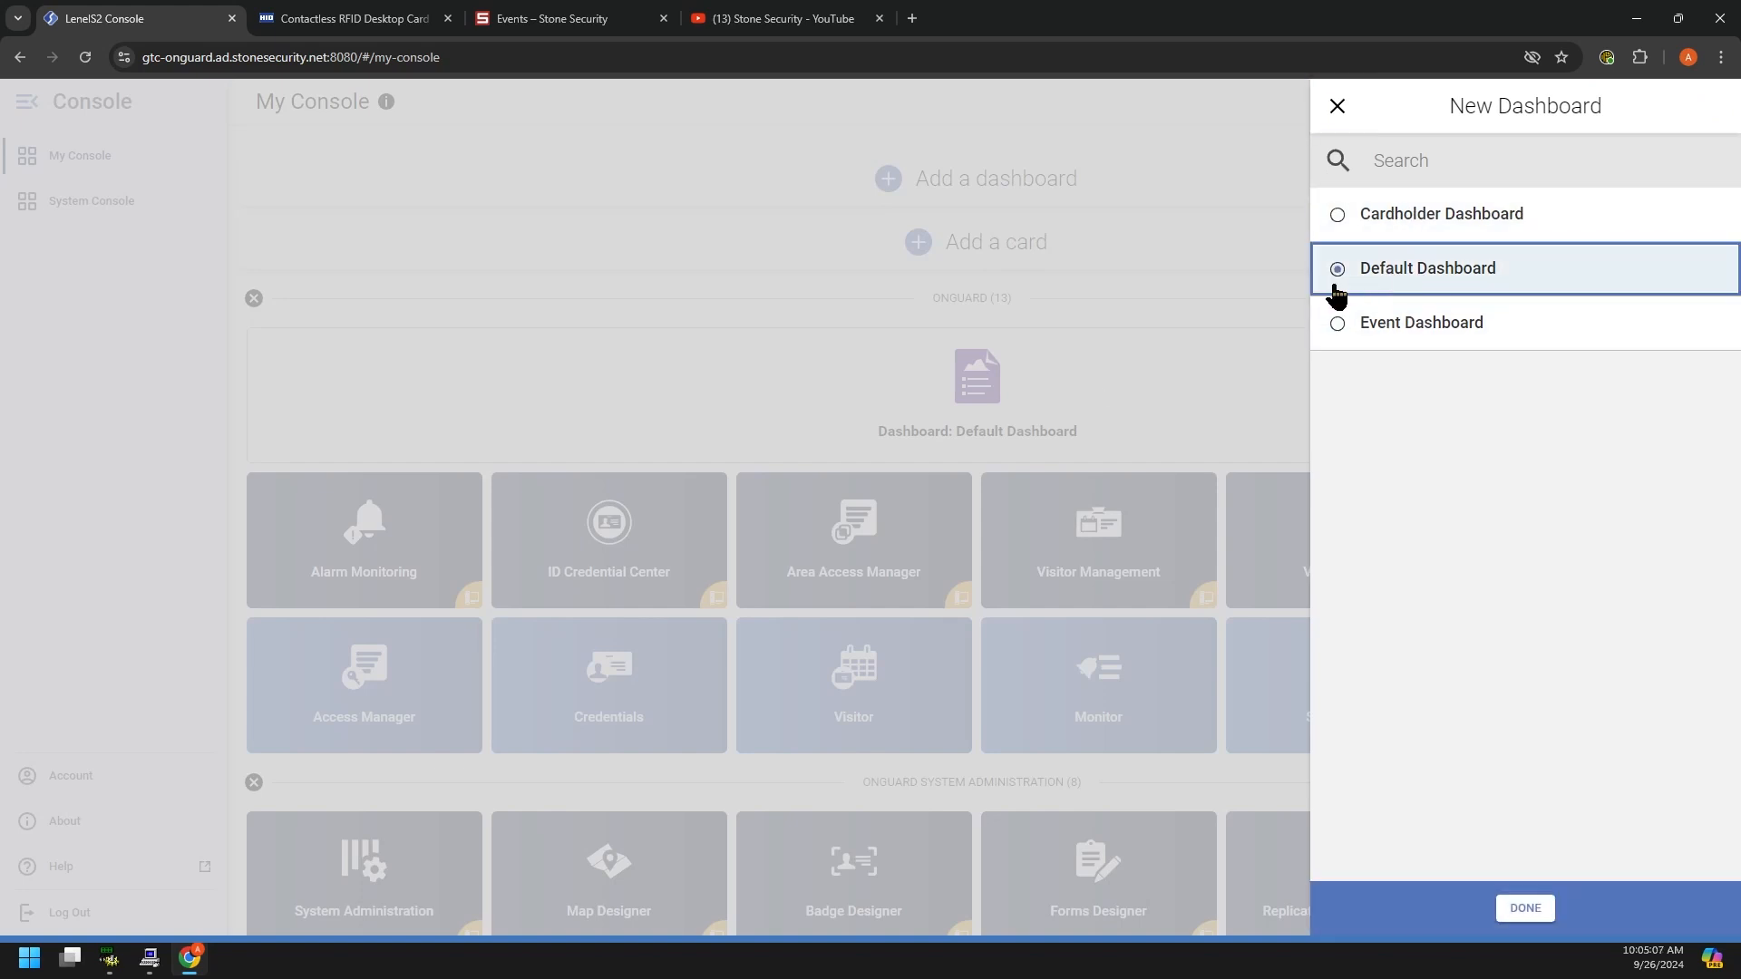
click(1451, 220)
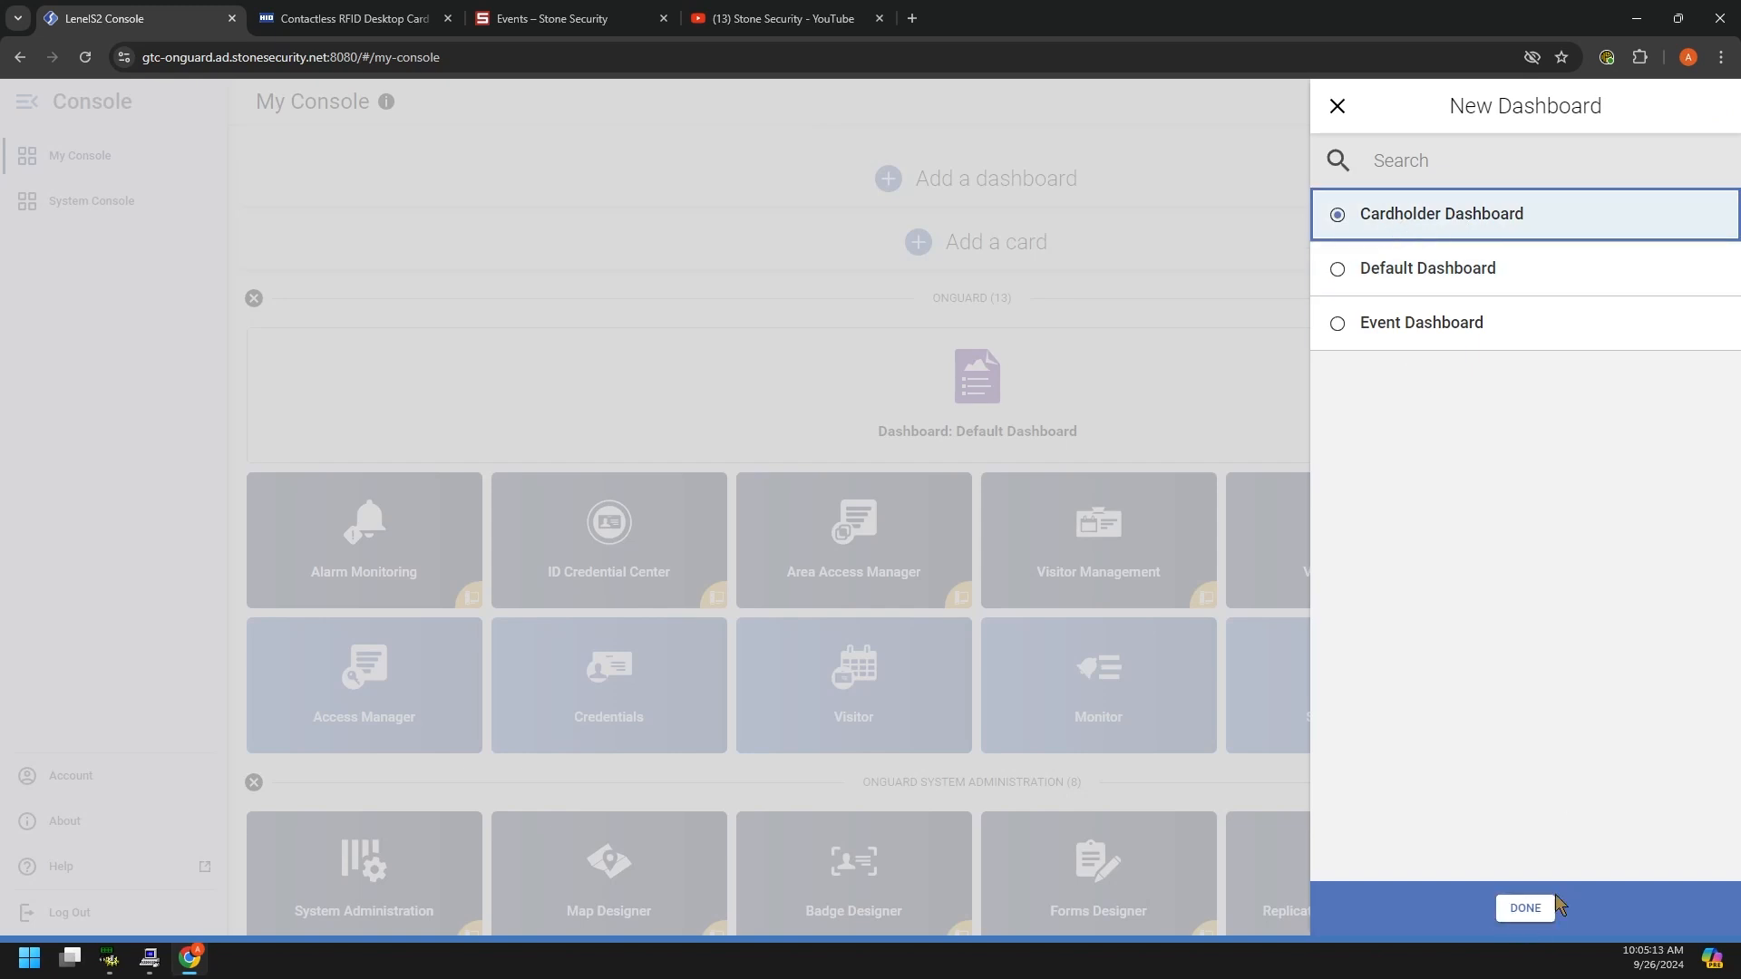
click(1526, 910)
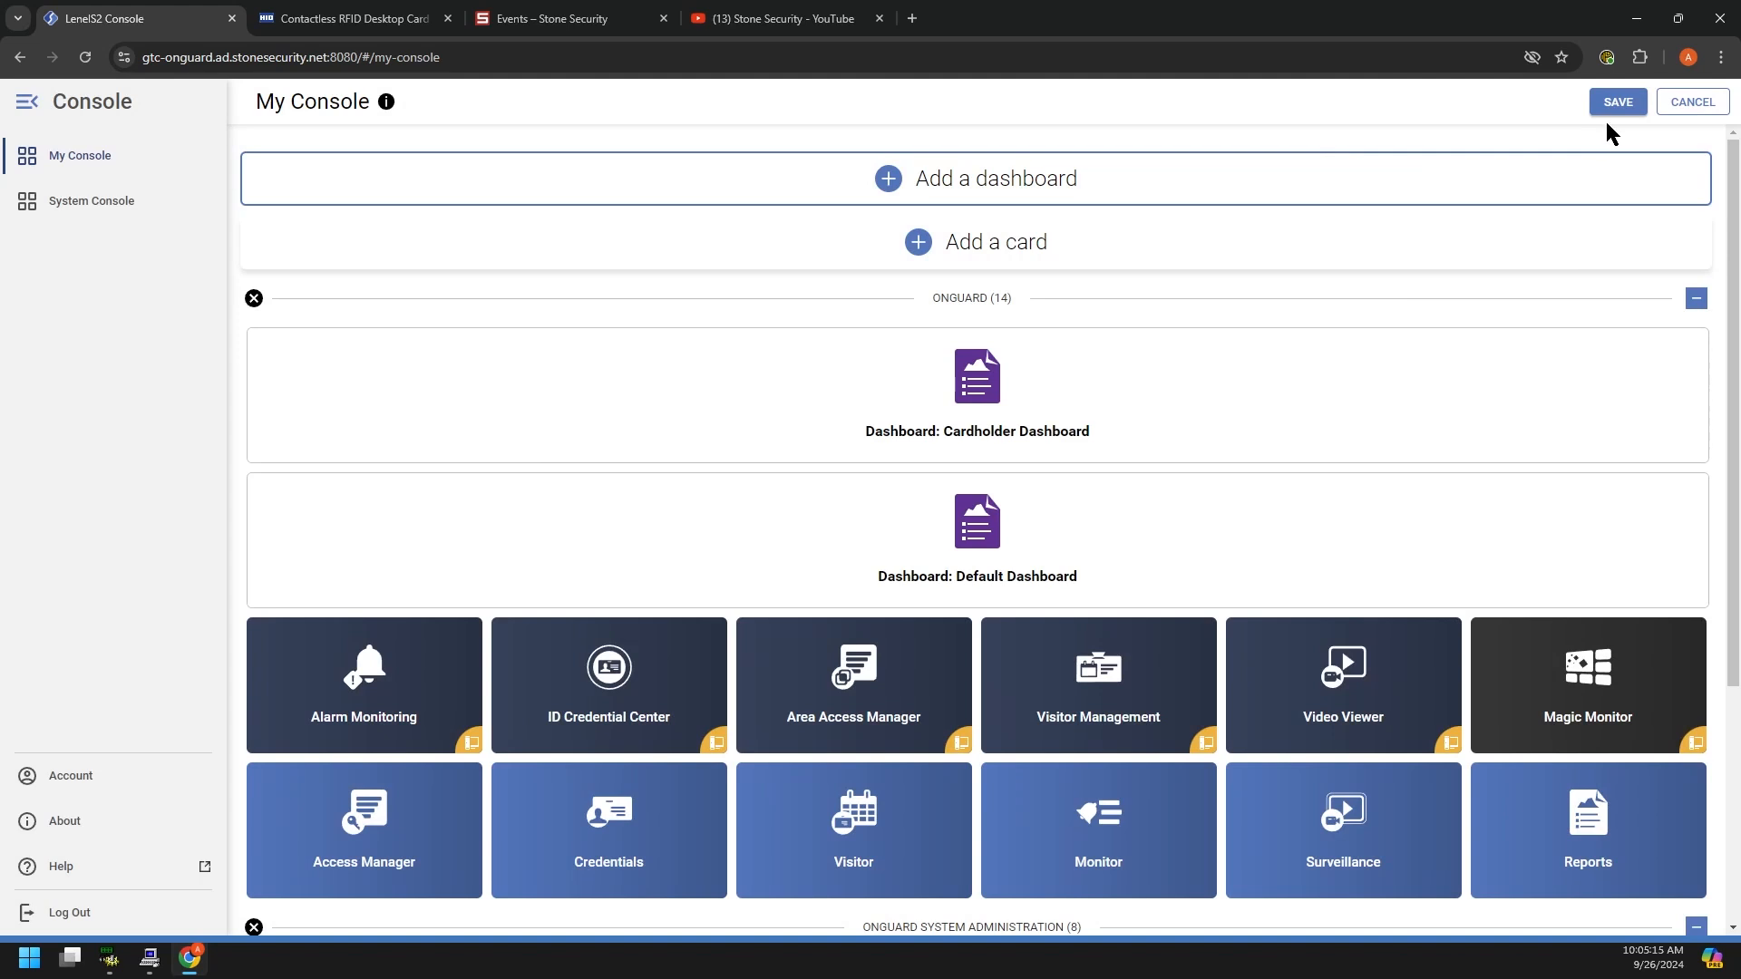
Step: Add the Event Dashboard and order the dashboards Default, Event, then Cardholder
click(975, 189)
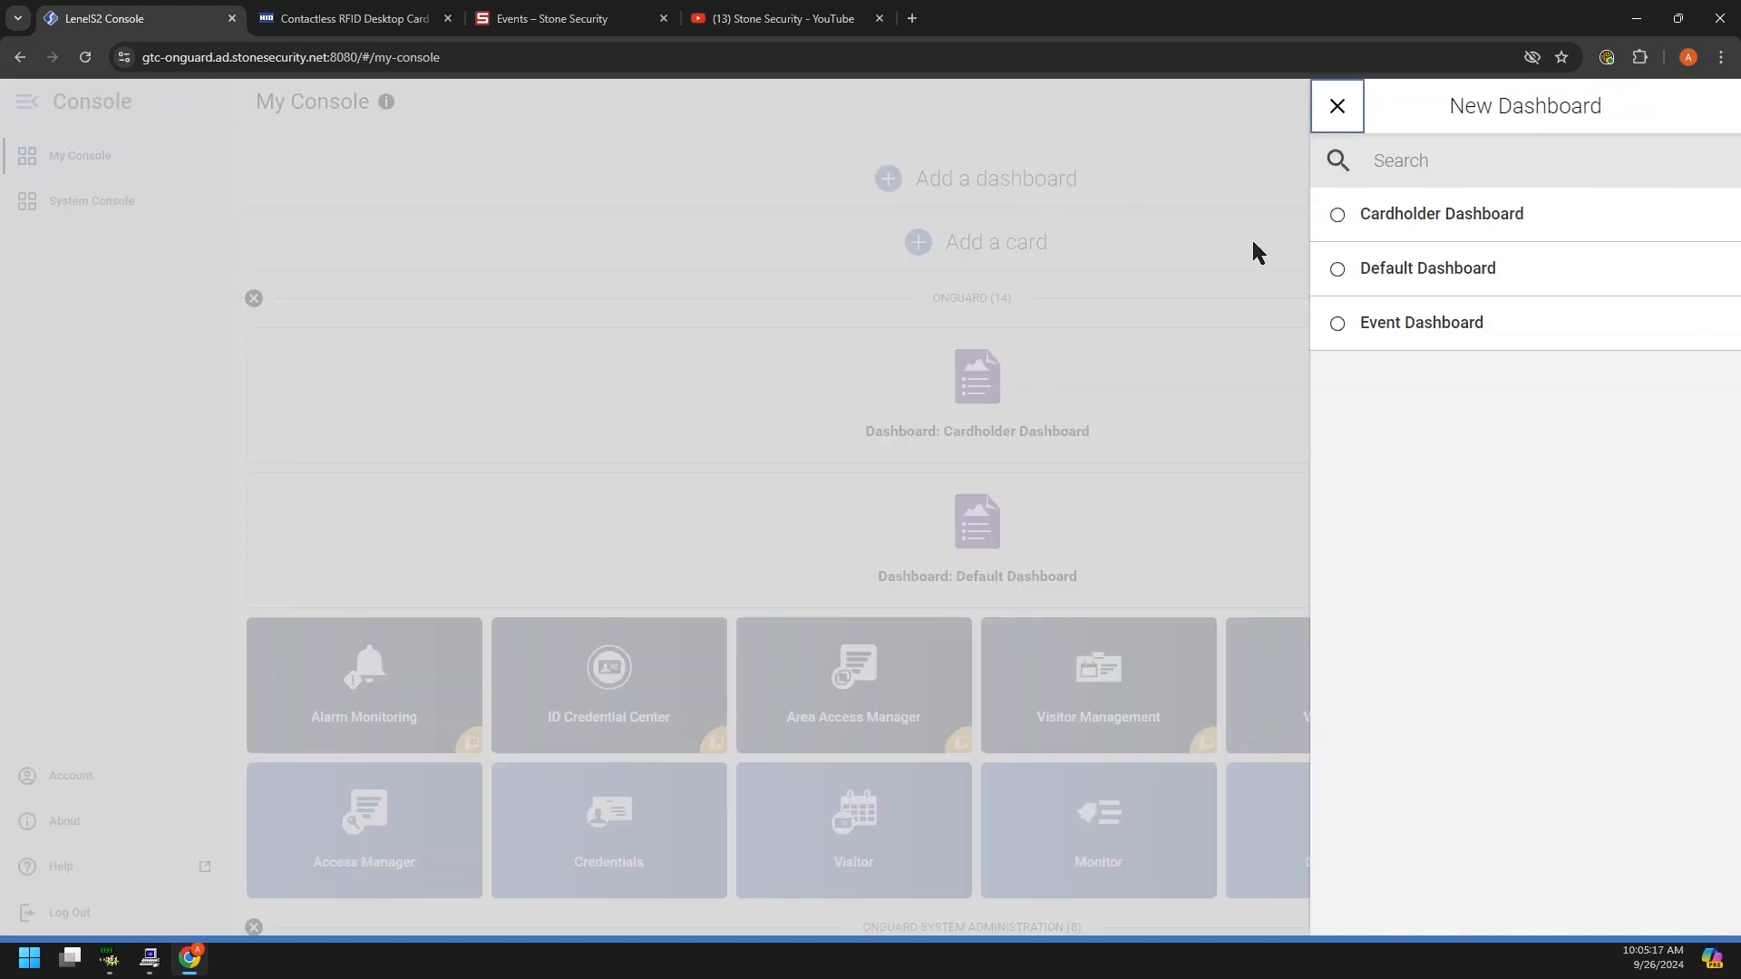
click(1347, 334)
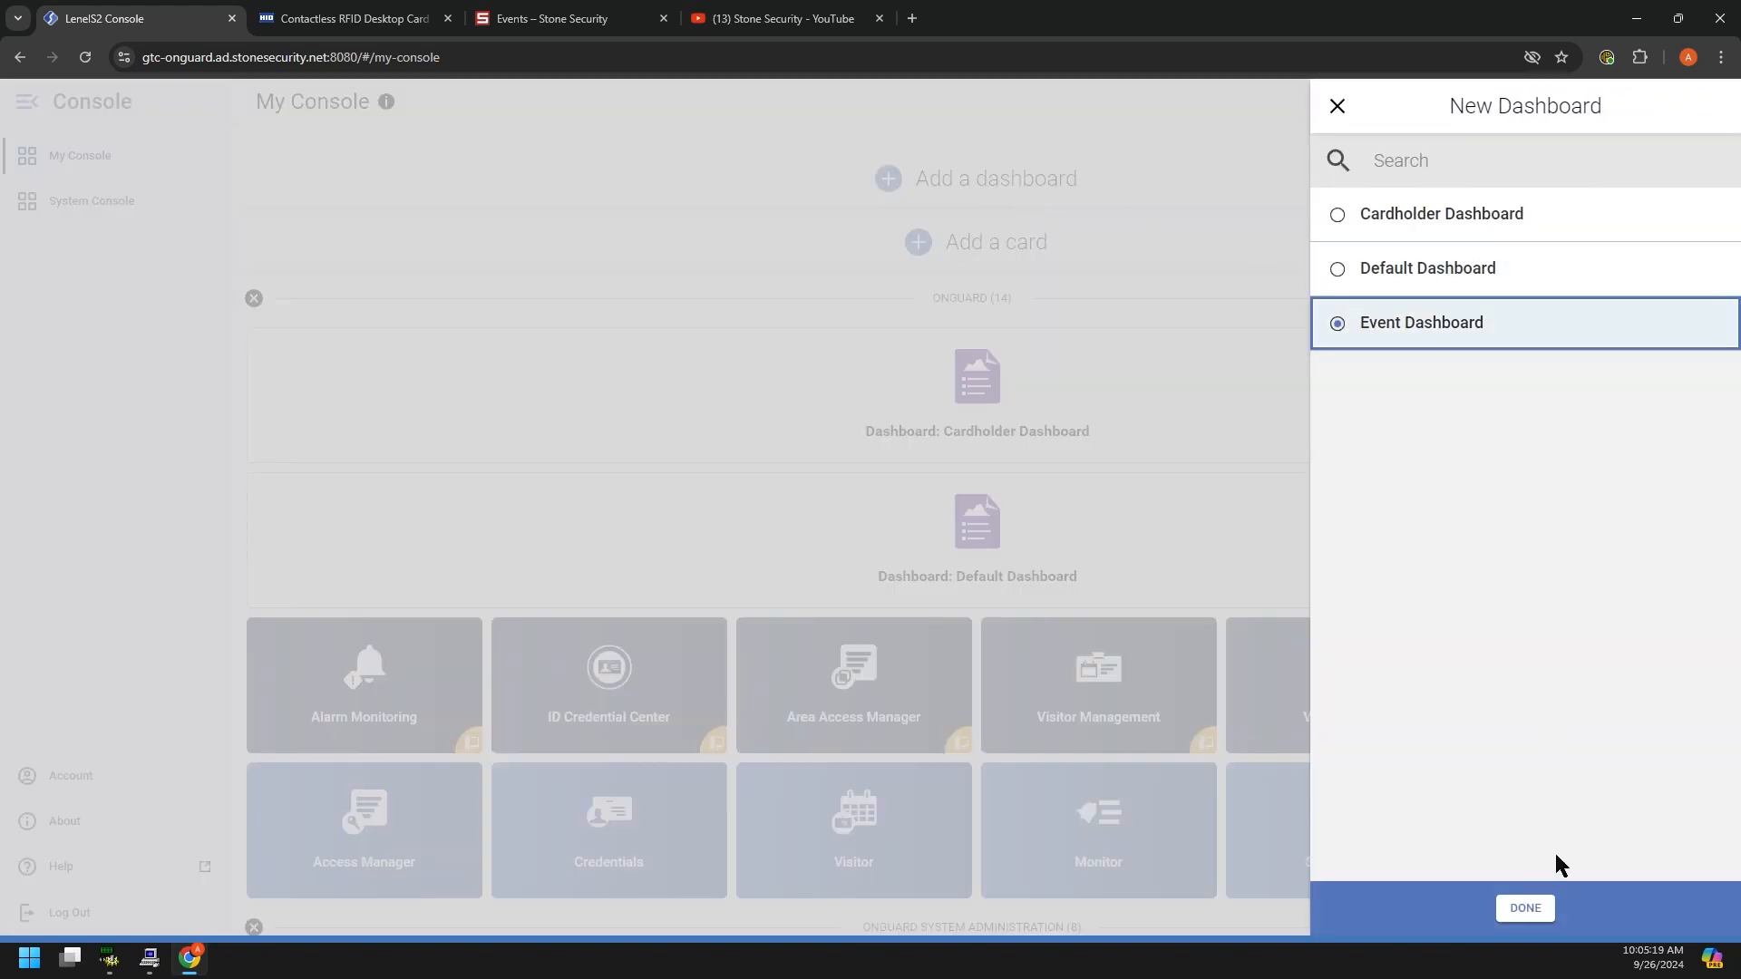
click(1525, 909)
drag(974, 413, 989, 698)
drag(1025, 580, 1038, 396)
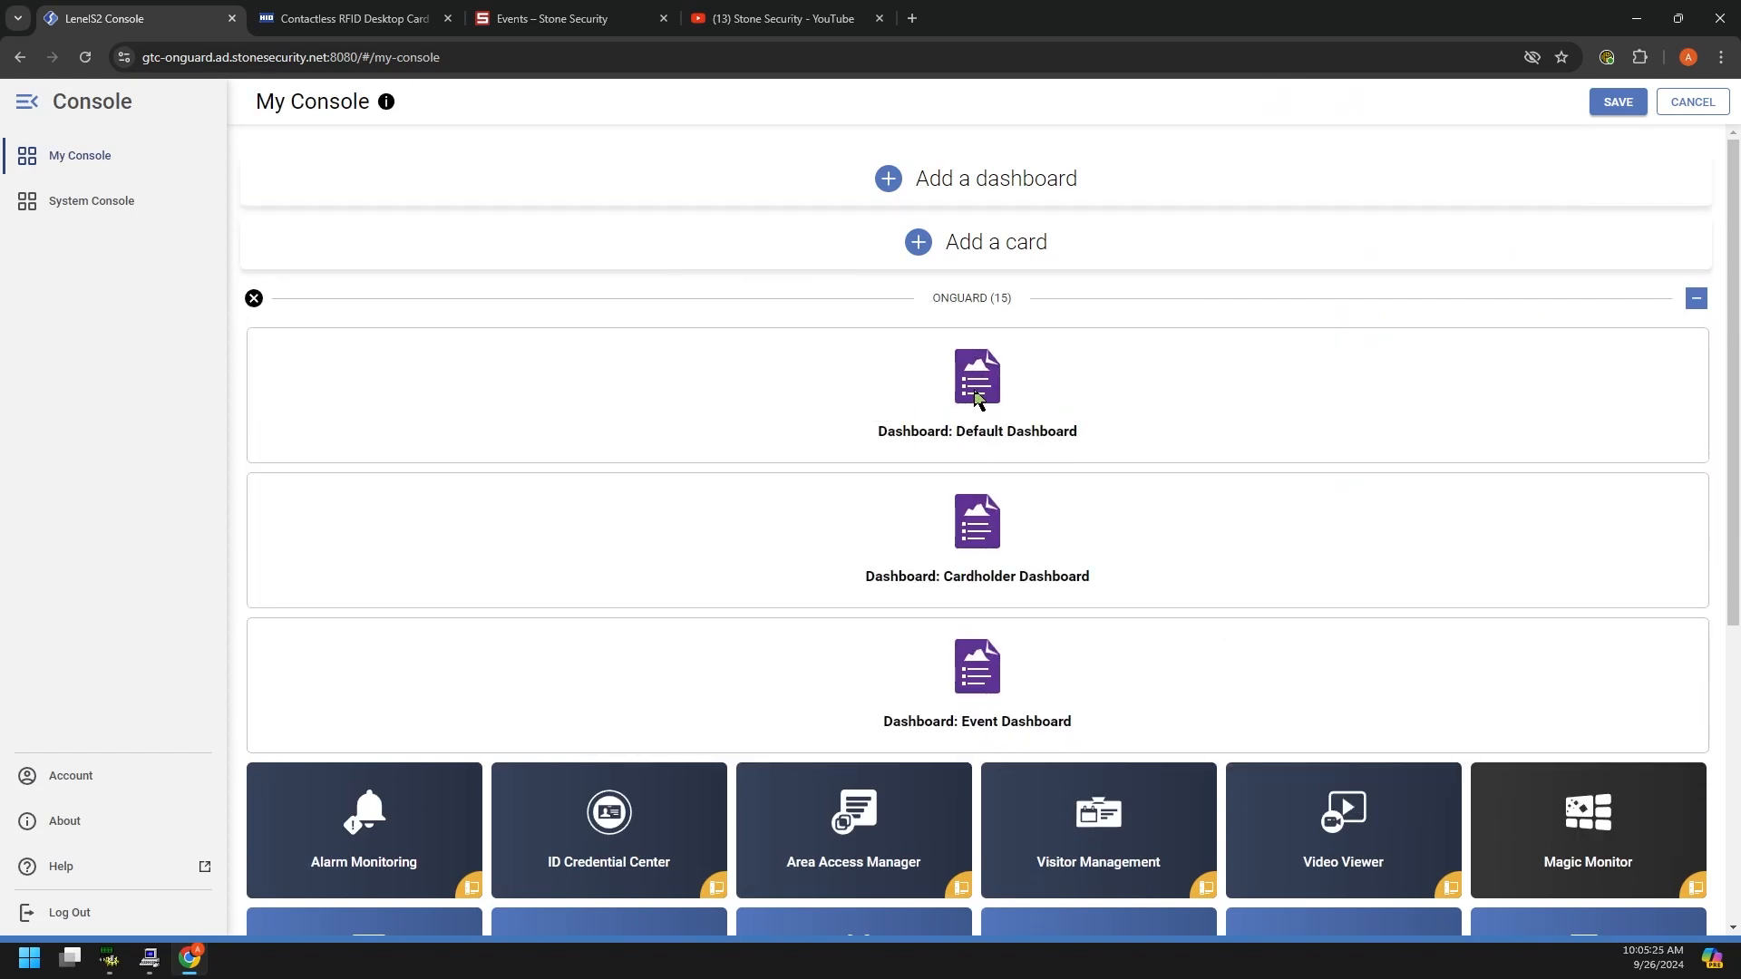
drag(967, 661, 971, 512)
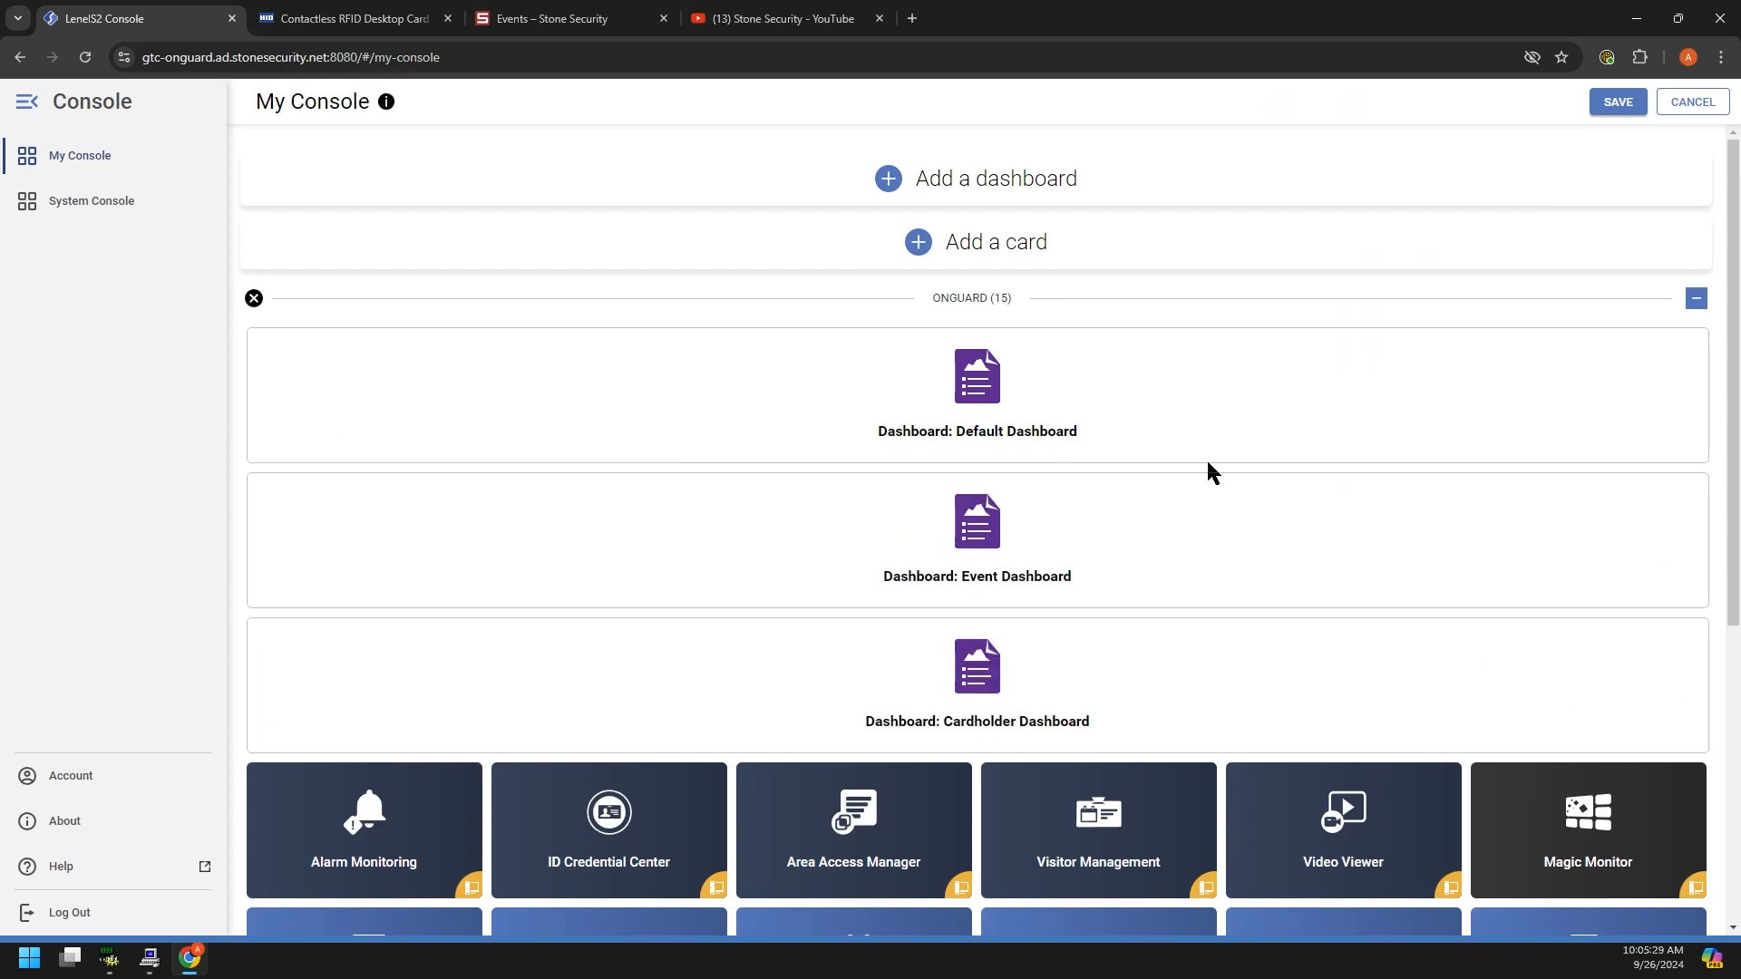
Step: Hide the Surveillance tile through its card options, leaving Reports after Monitor
scroll(1145, 526, down, 3)
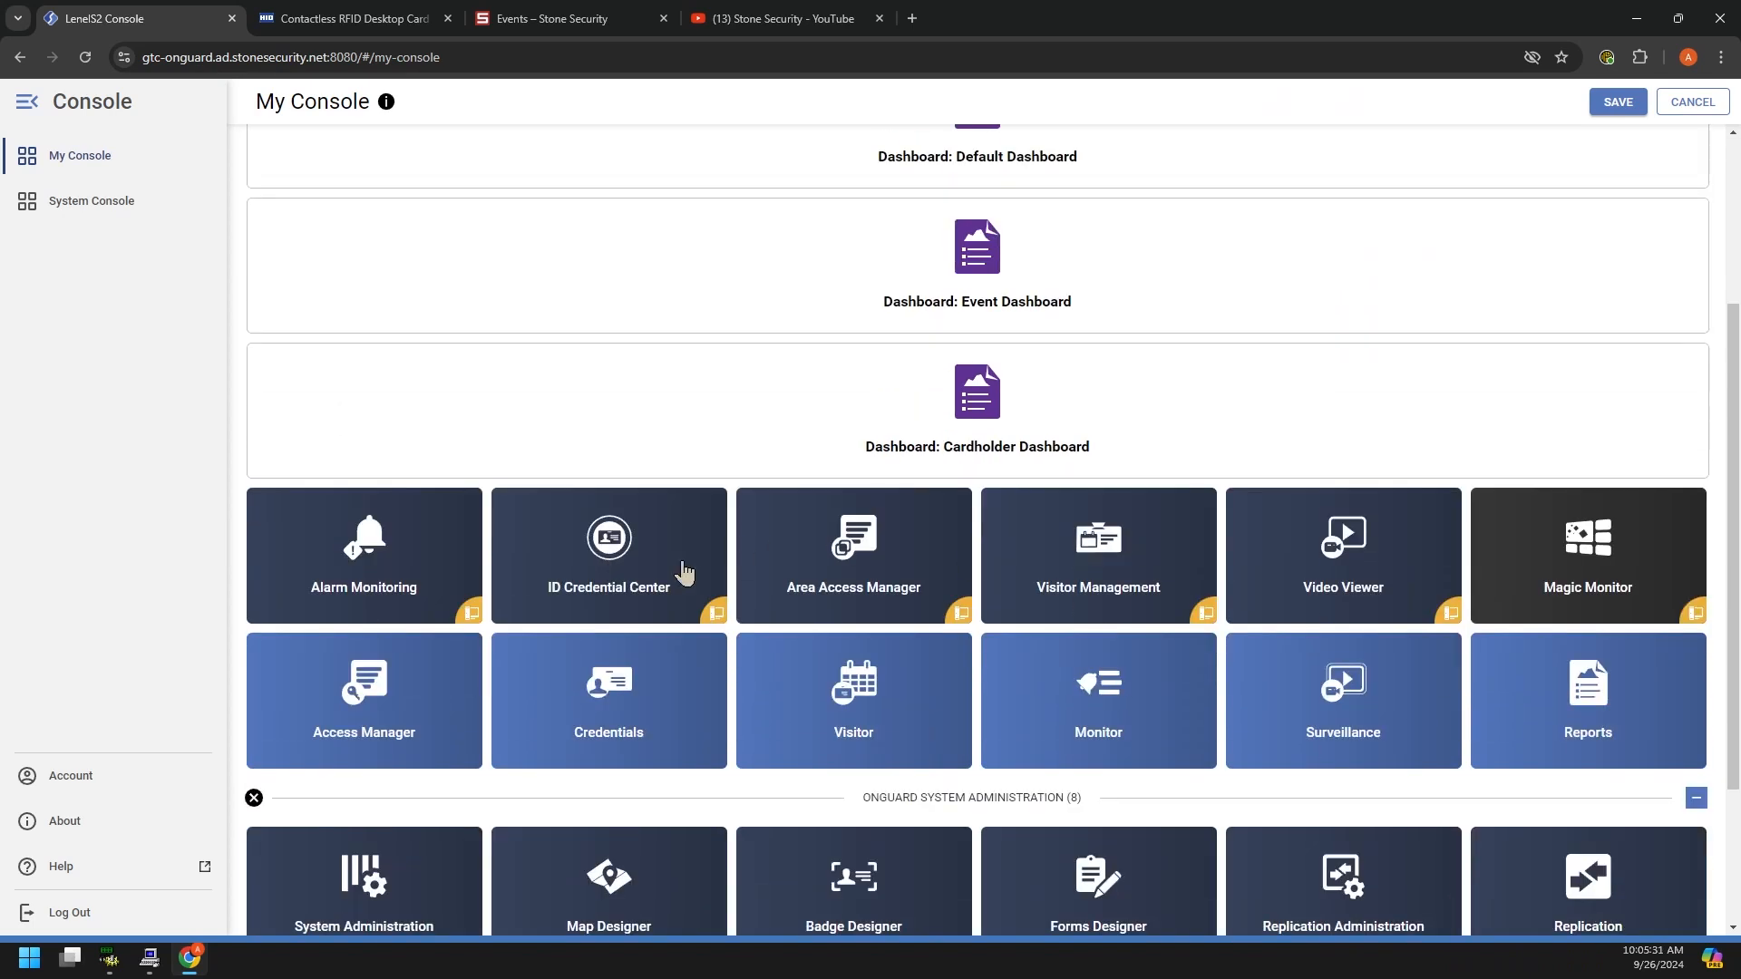
scroll(1487, 290, up, 2)
scroll(989, 426, down, 3)
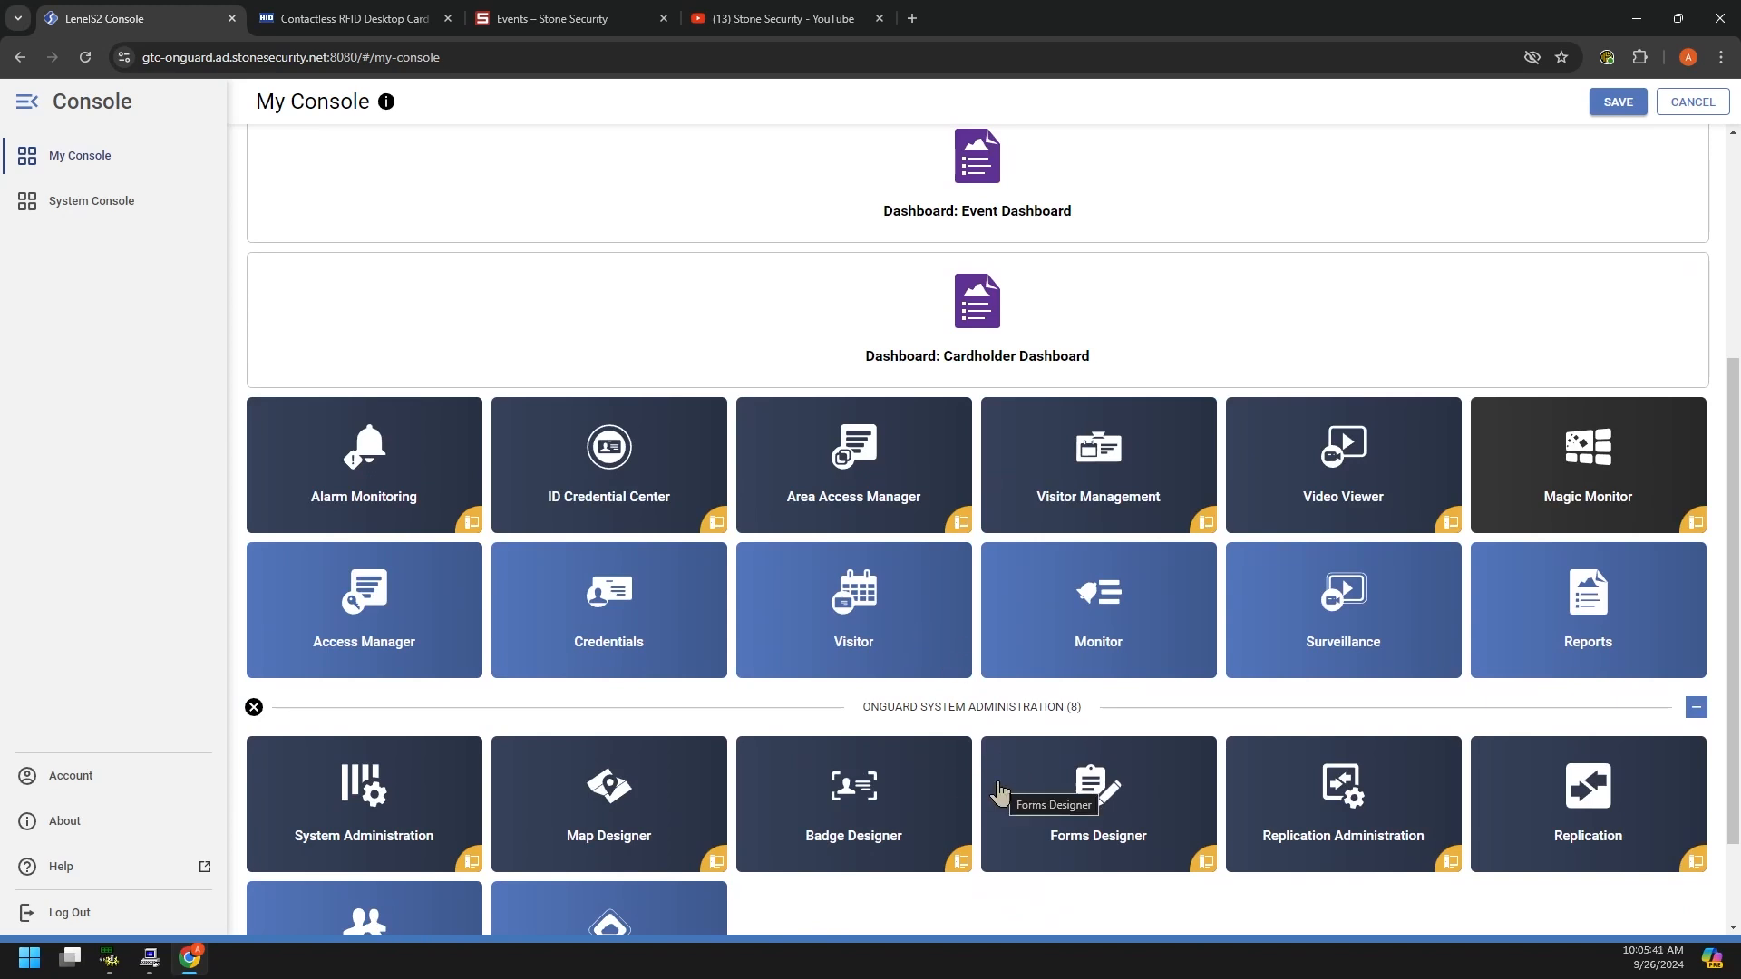
click(1374, 615)
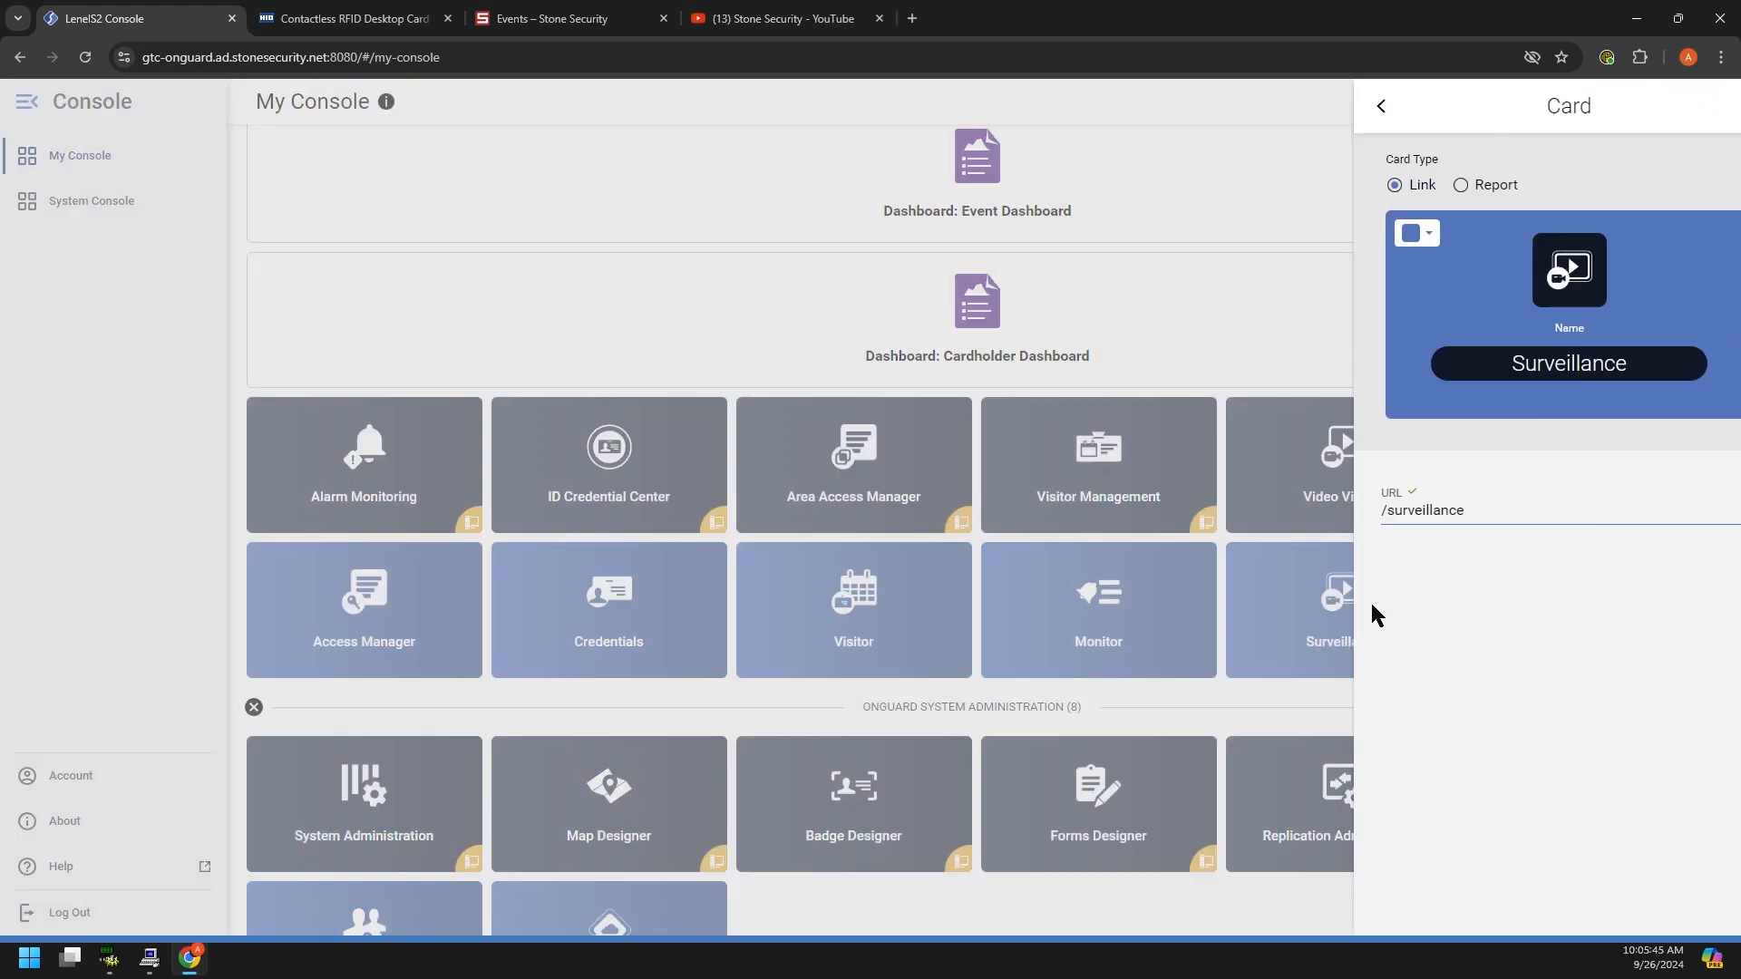
click(1713, 106)
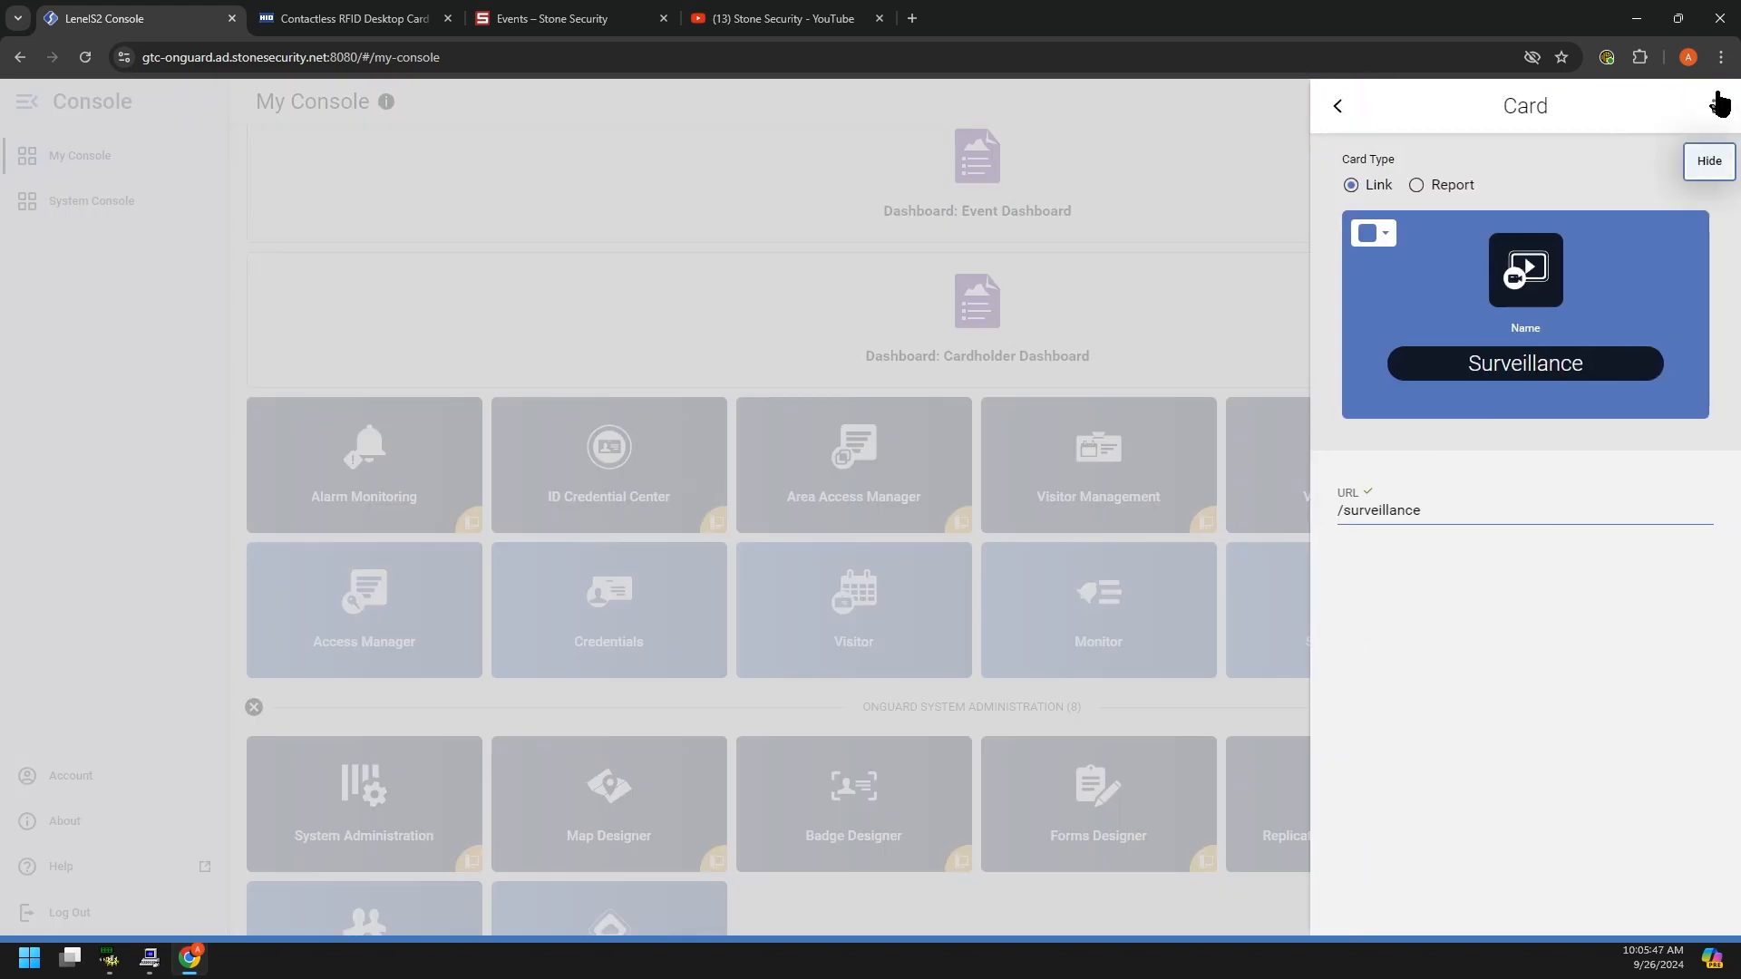
click(1712, 165)
mouse_move(1312, 682)
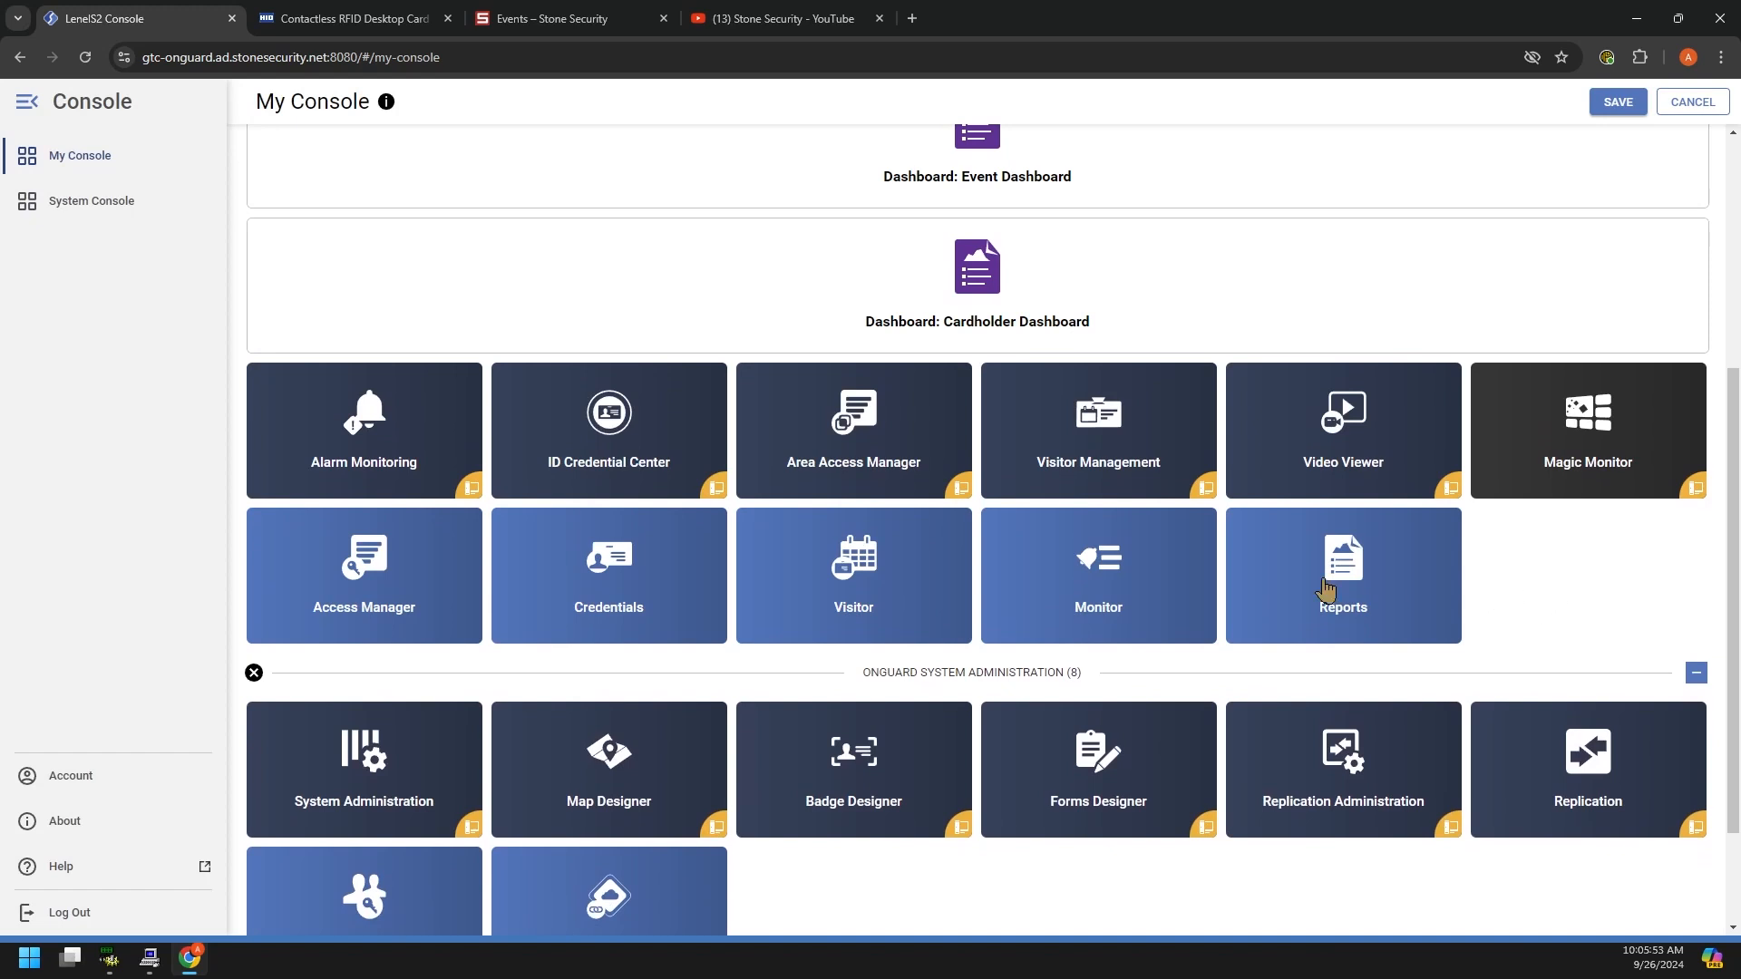
Step: Add a DASHBOARDS section header, edit its name, then remove the empty section
mouse_move(1082, 654)
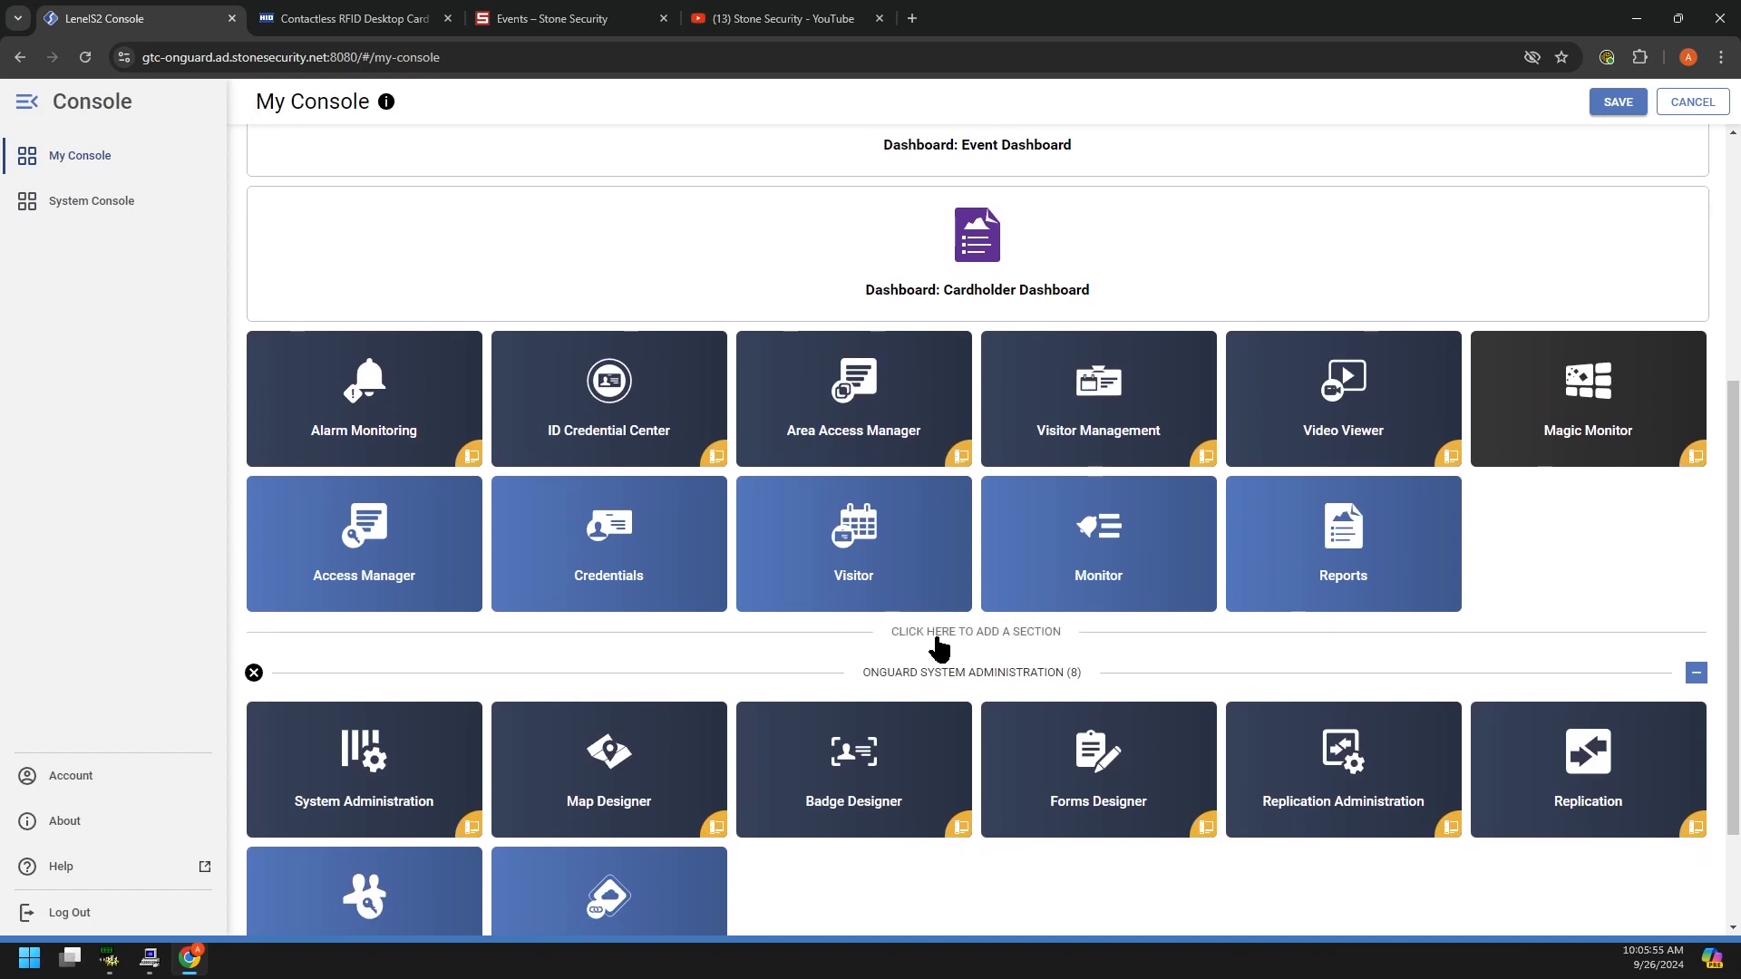
click(971, 633)
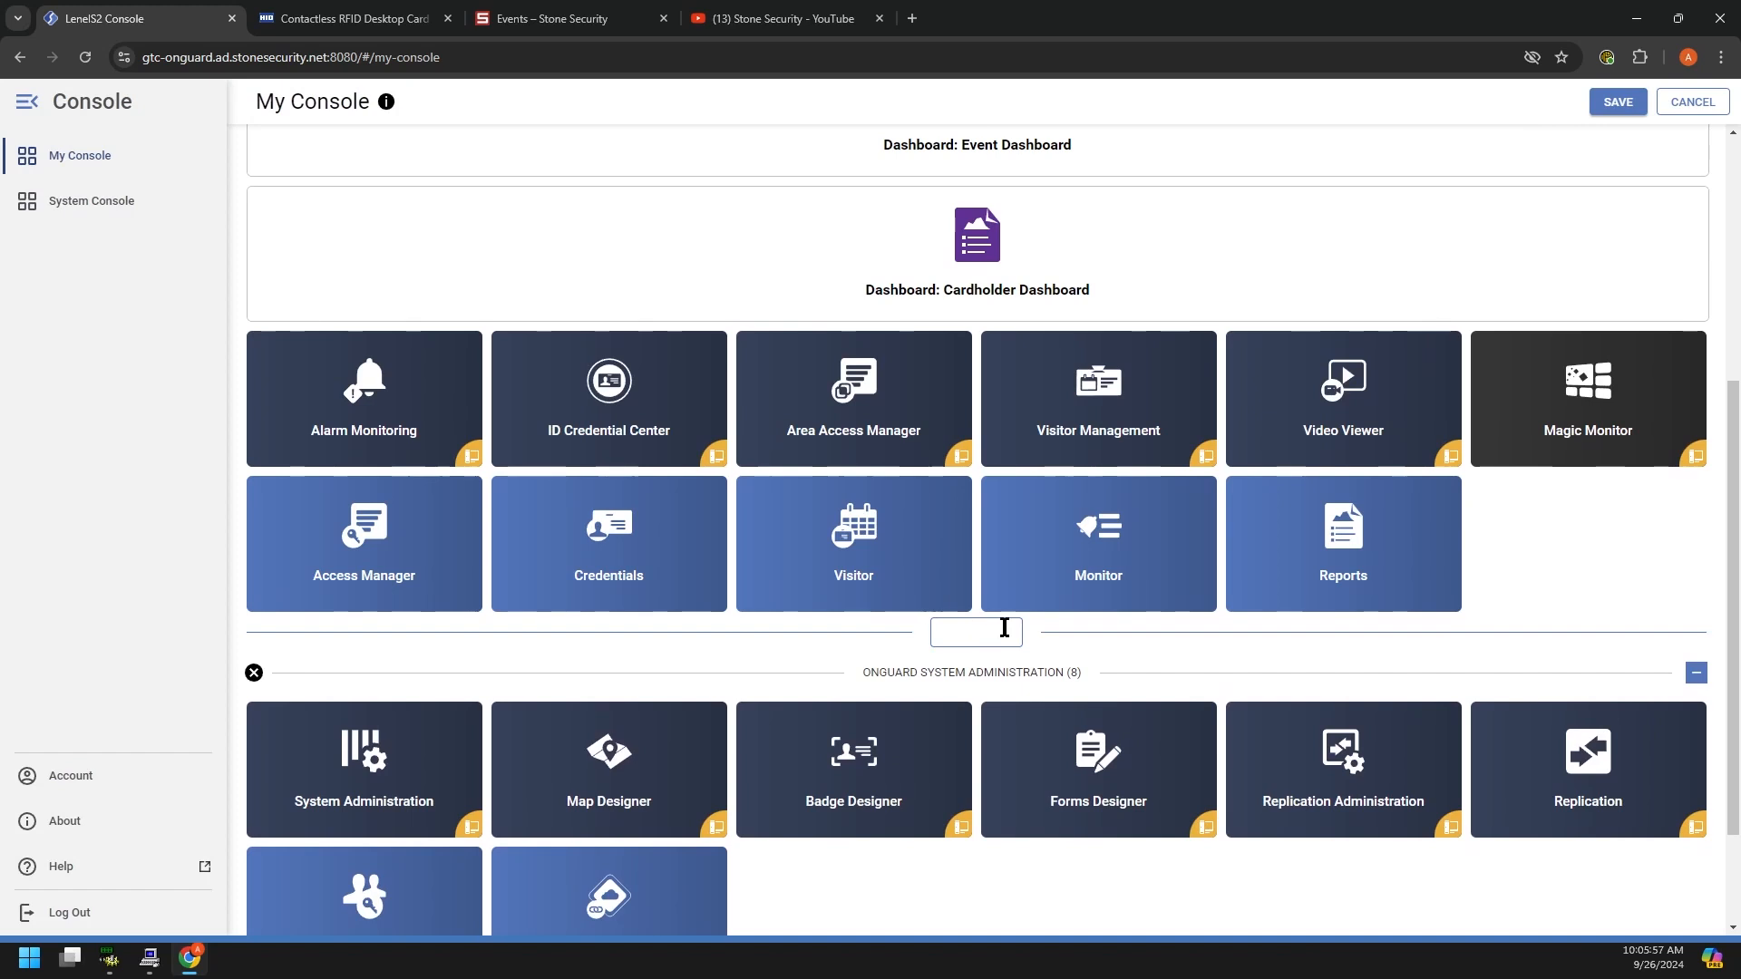
text(DASHBOARDS)
key(Return)
drag(955, 641, 812, 635)
click(824, 613)
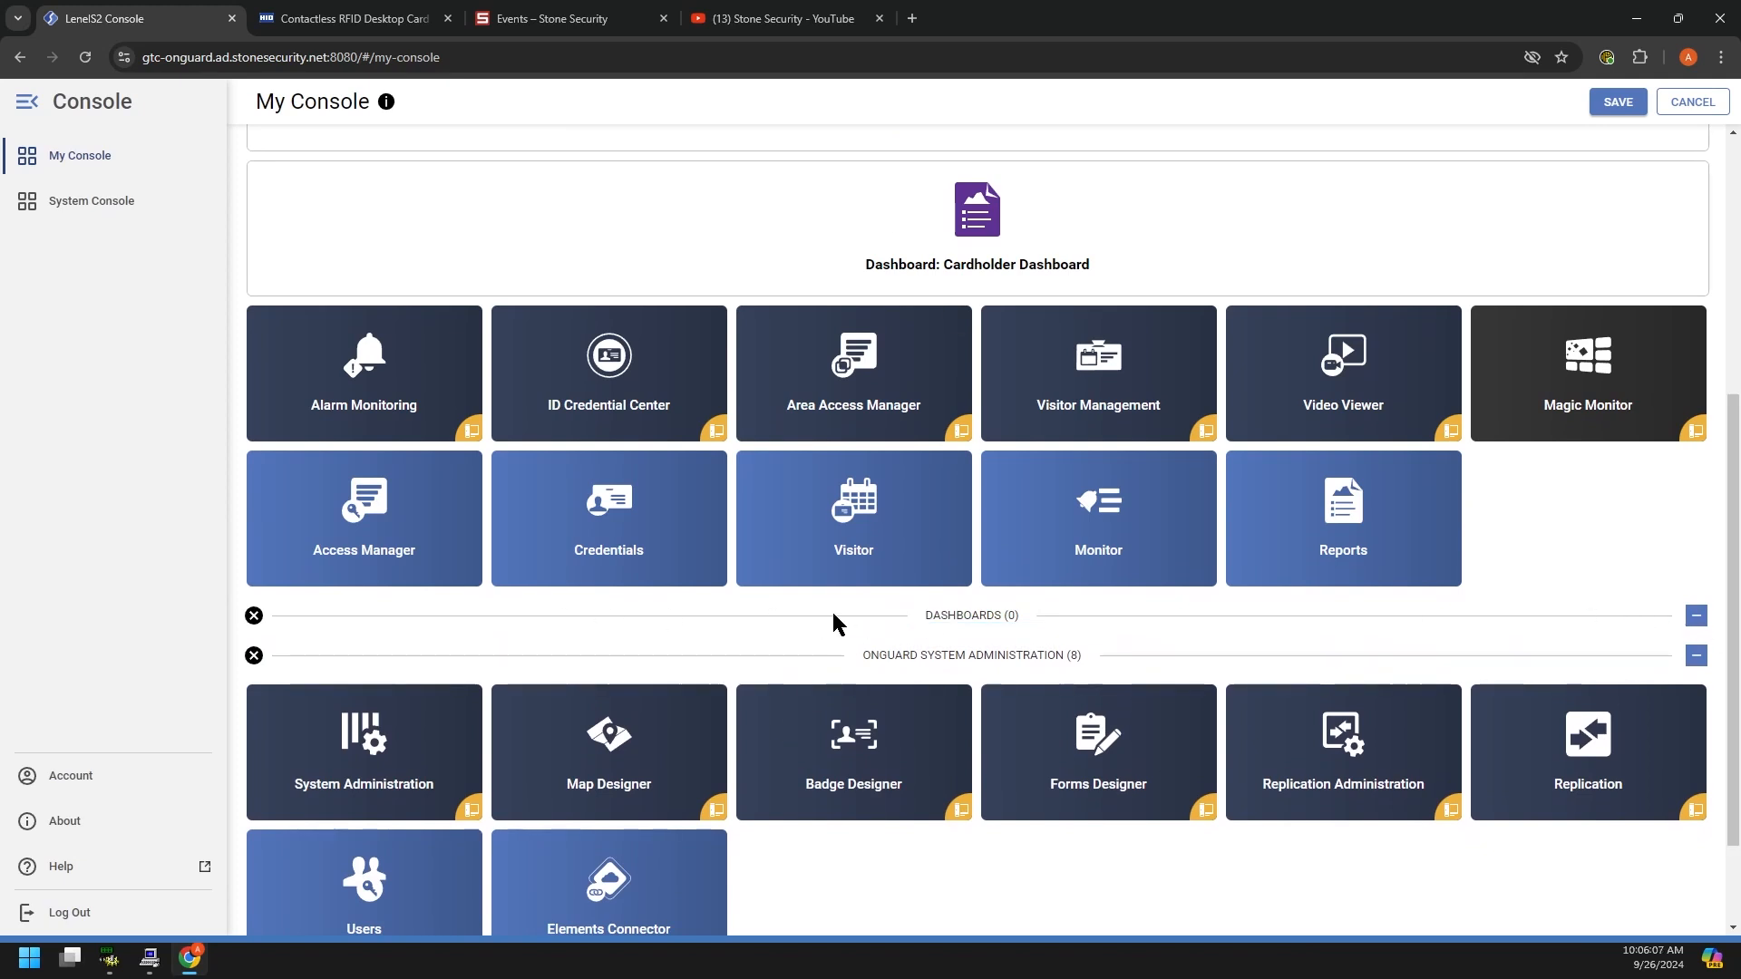
drag(948, 621, 854, 559)
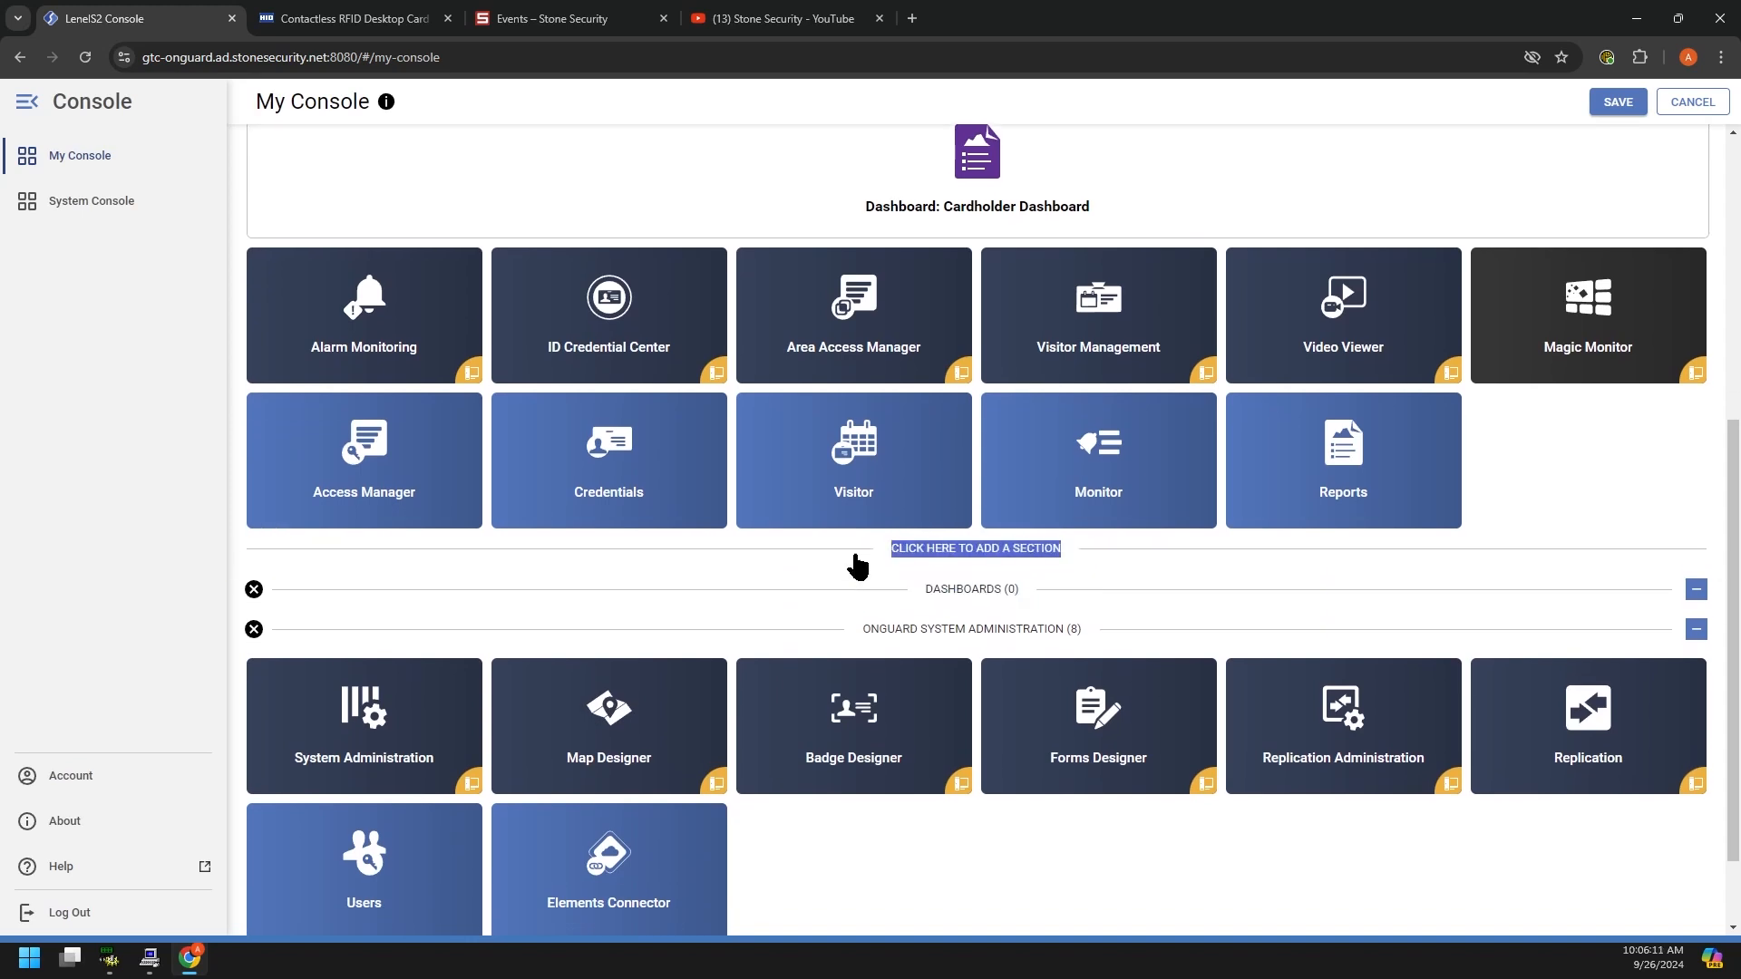
scroll(871, 233, up, 3)
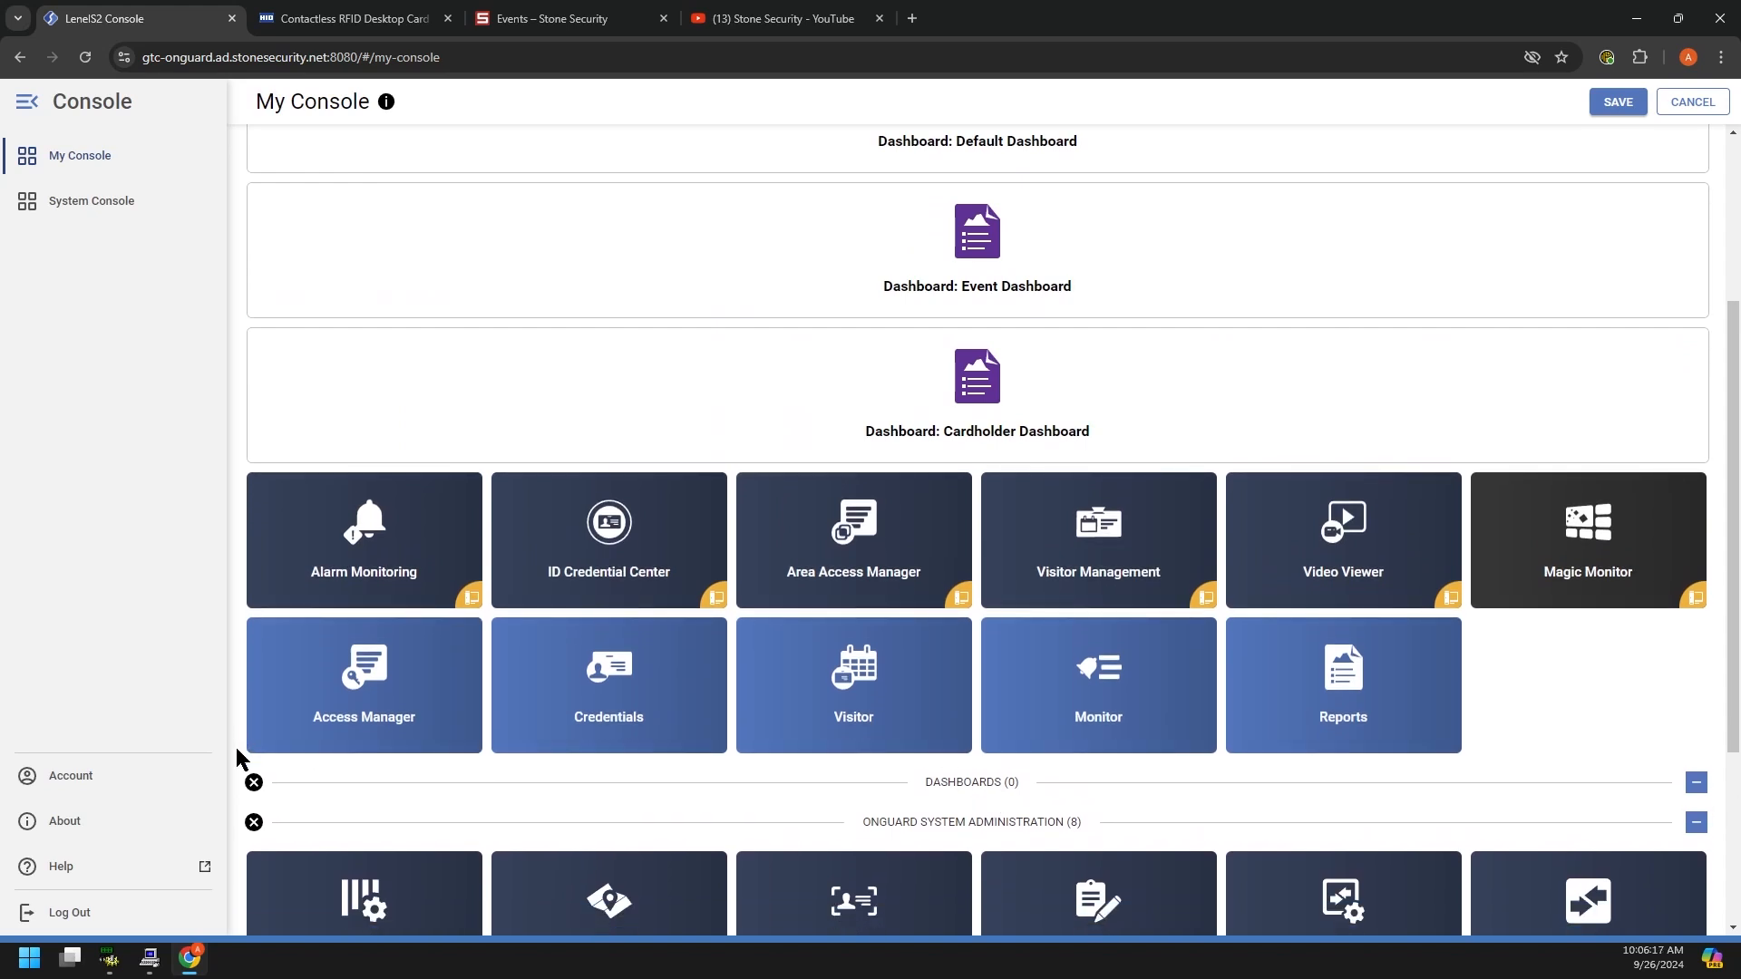
click(255, 783)
scroll(910, 422, up, 3)
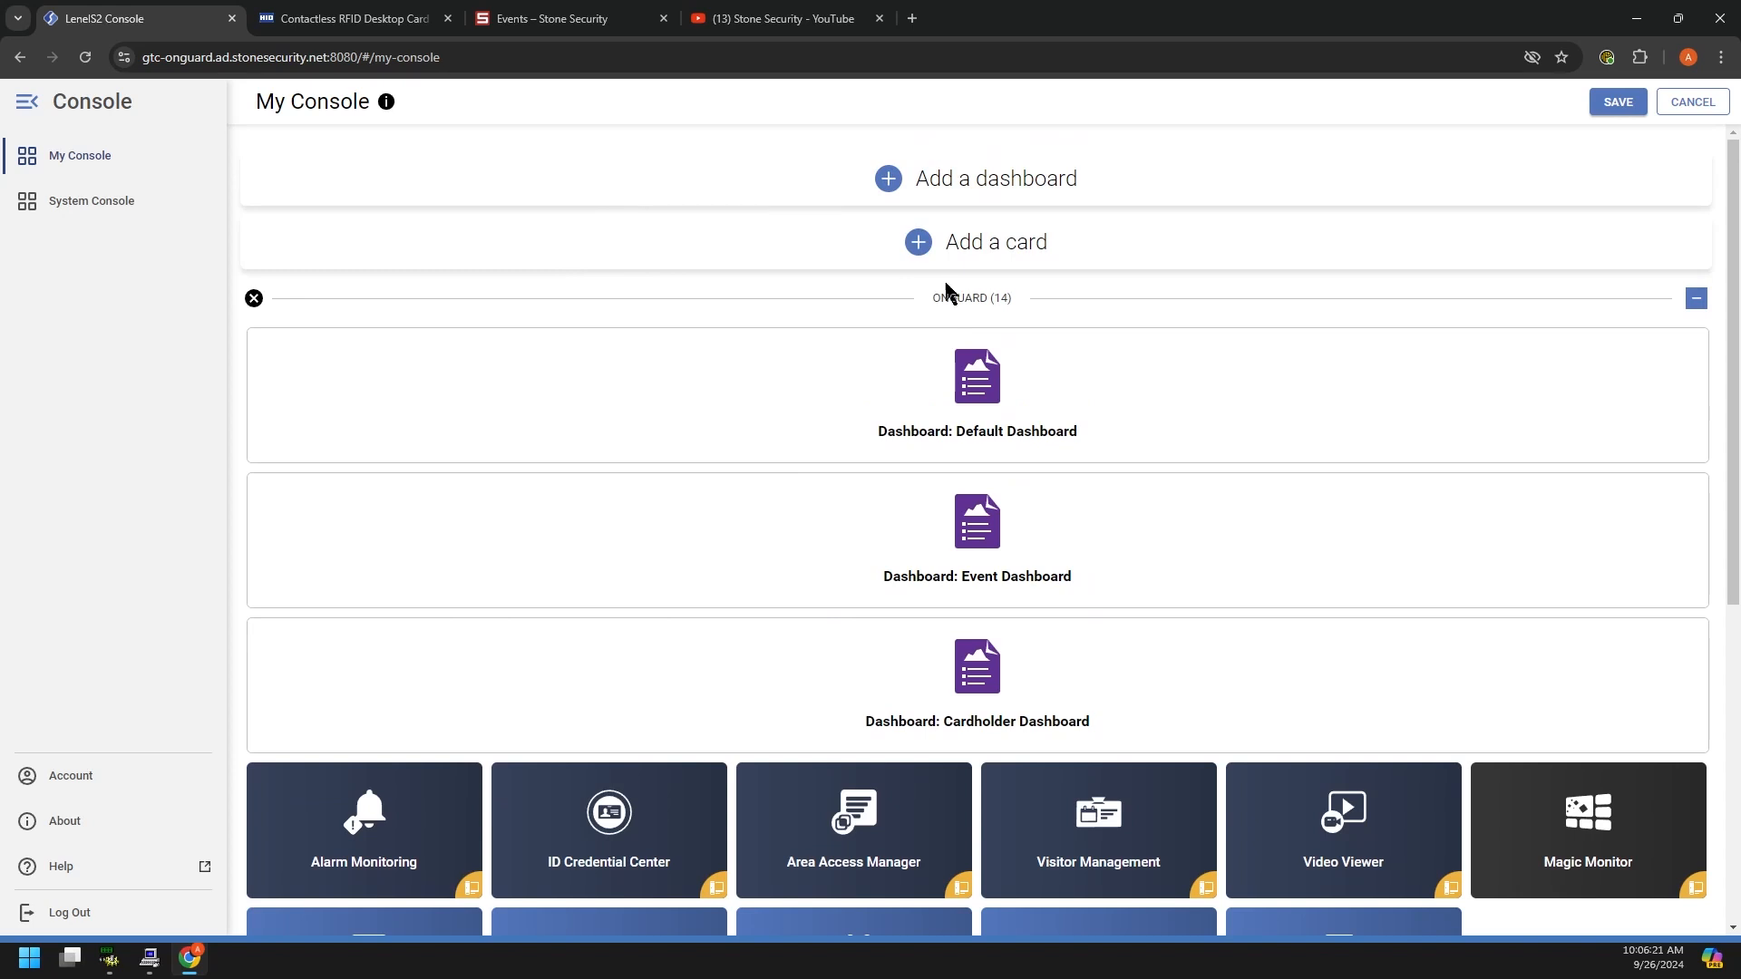
scroll(935, 694, down, 2)
scroll(935, 695, down, 1)
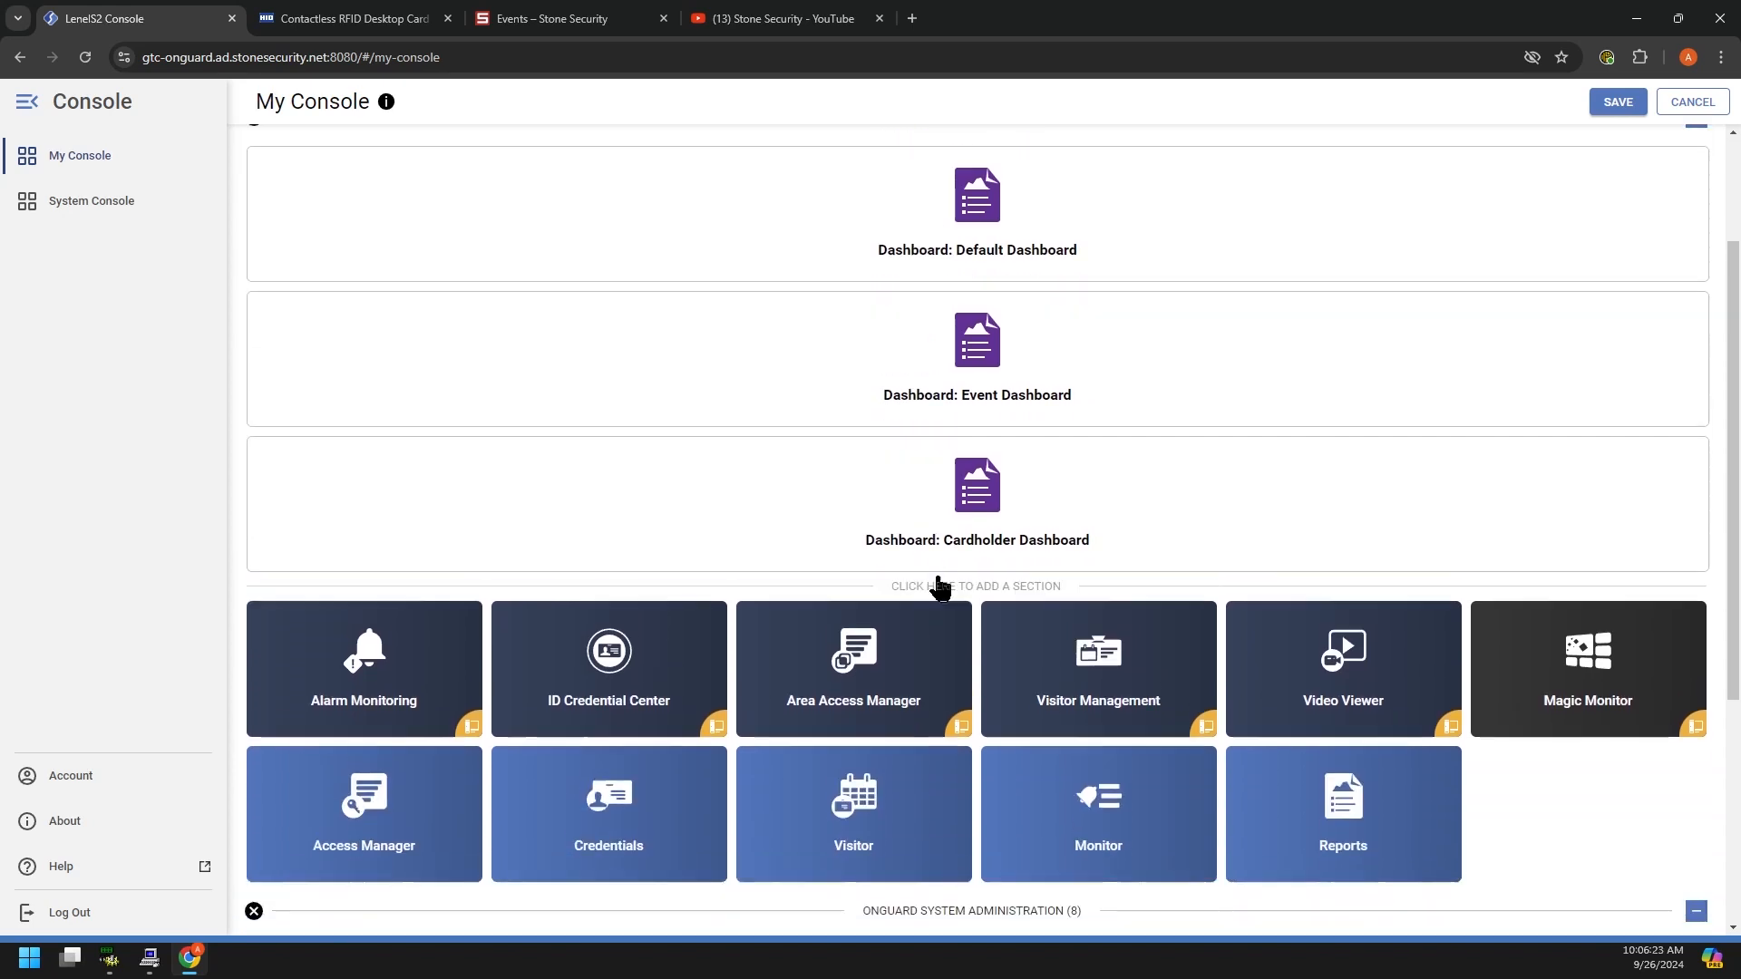
Step: Add an ONGUARD APPS section header above the 11 app tiles
click(960, 592)
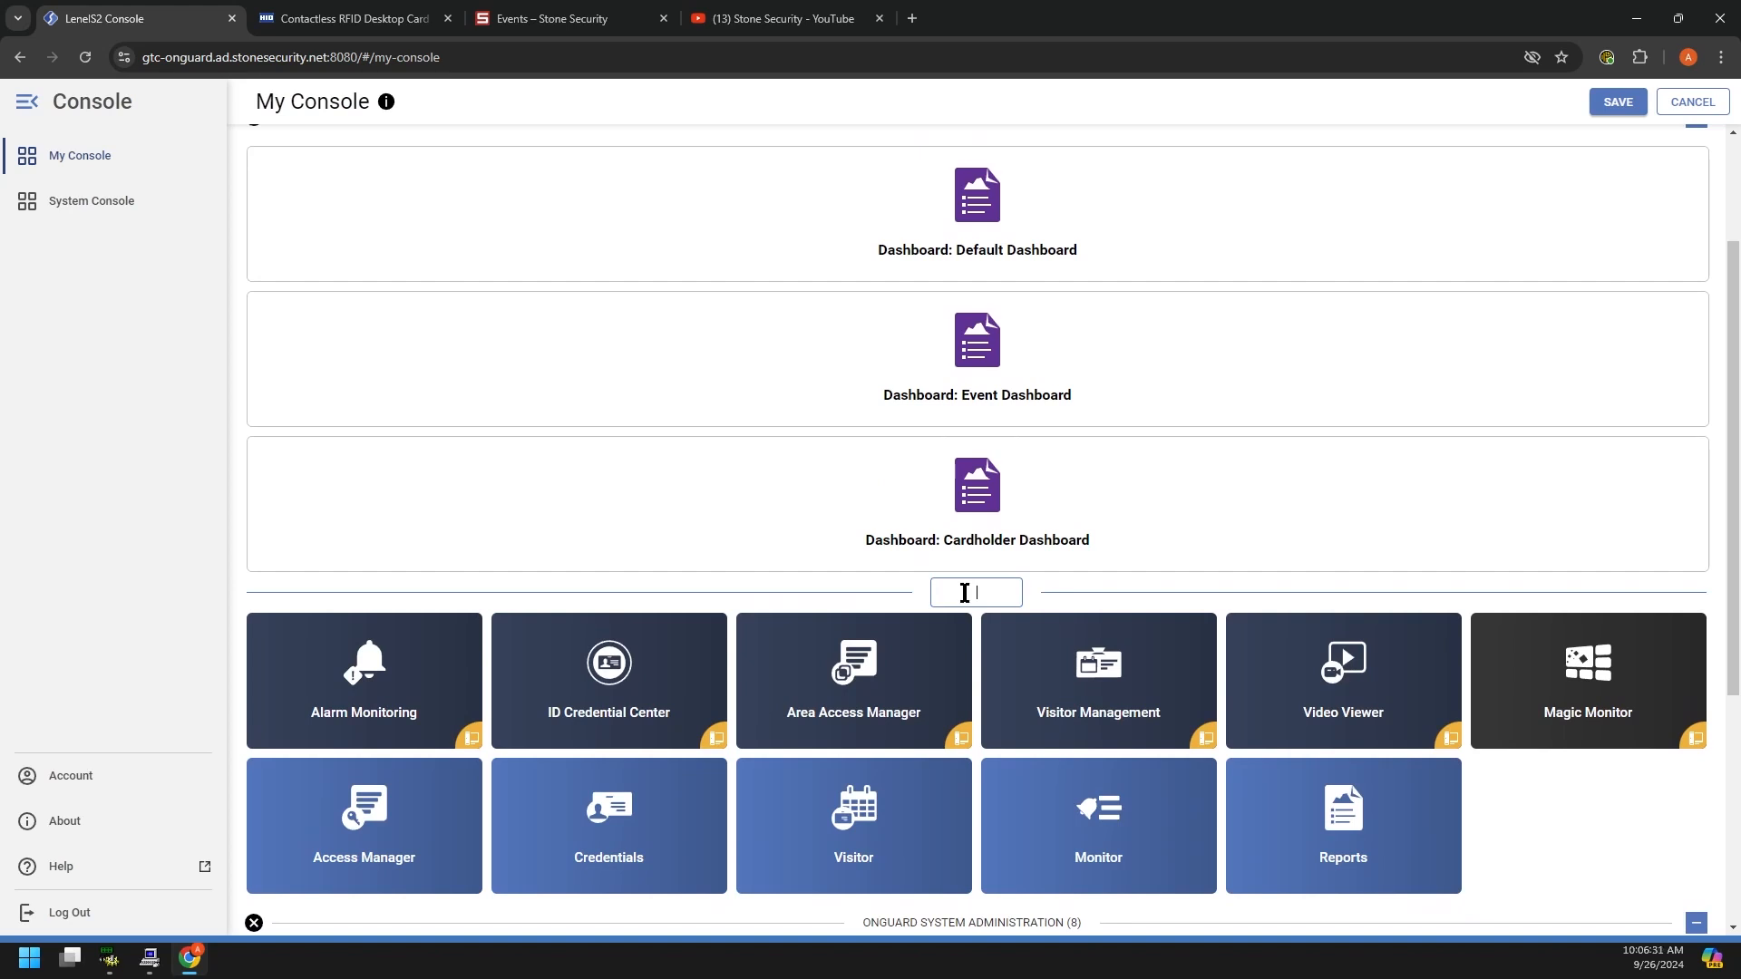
text(ON)
text(GUAD)
text(D APPS)
key(Return)
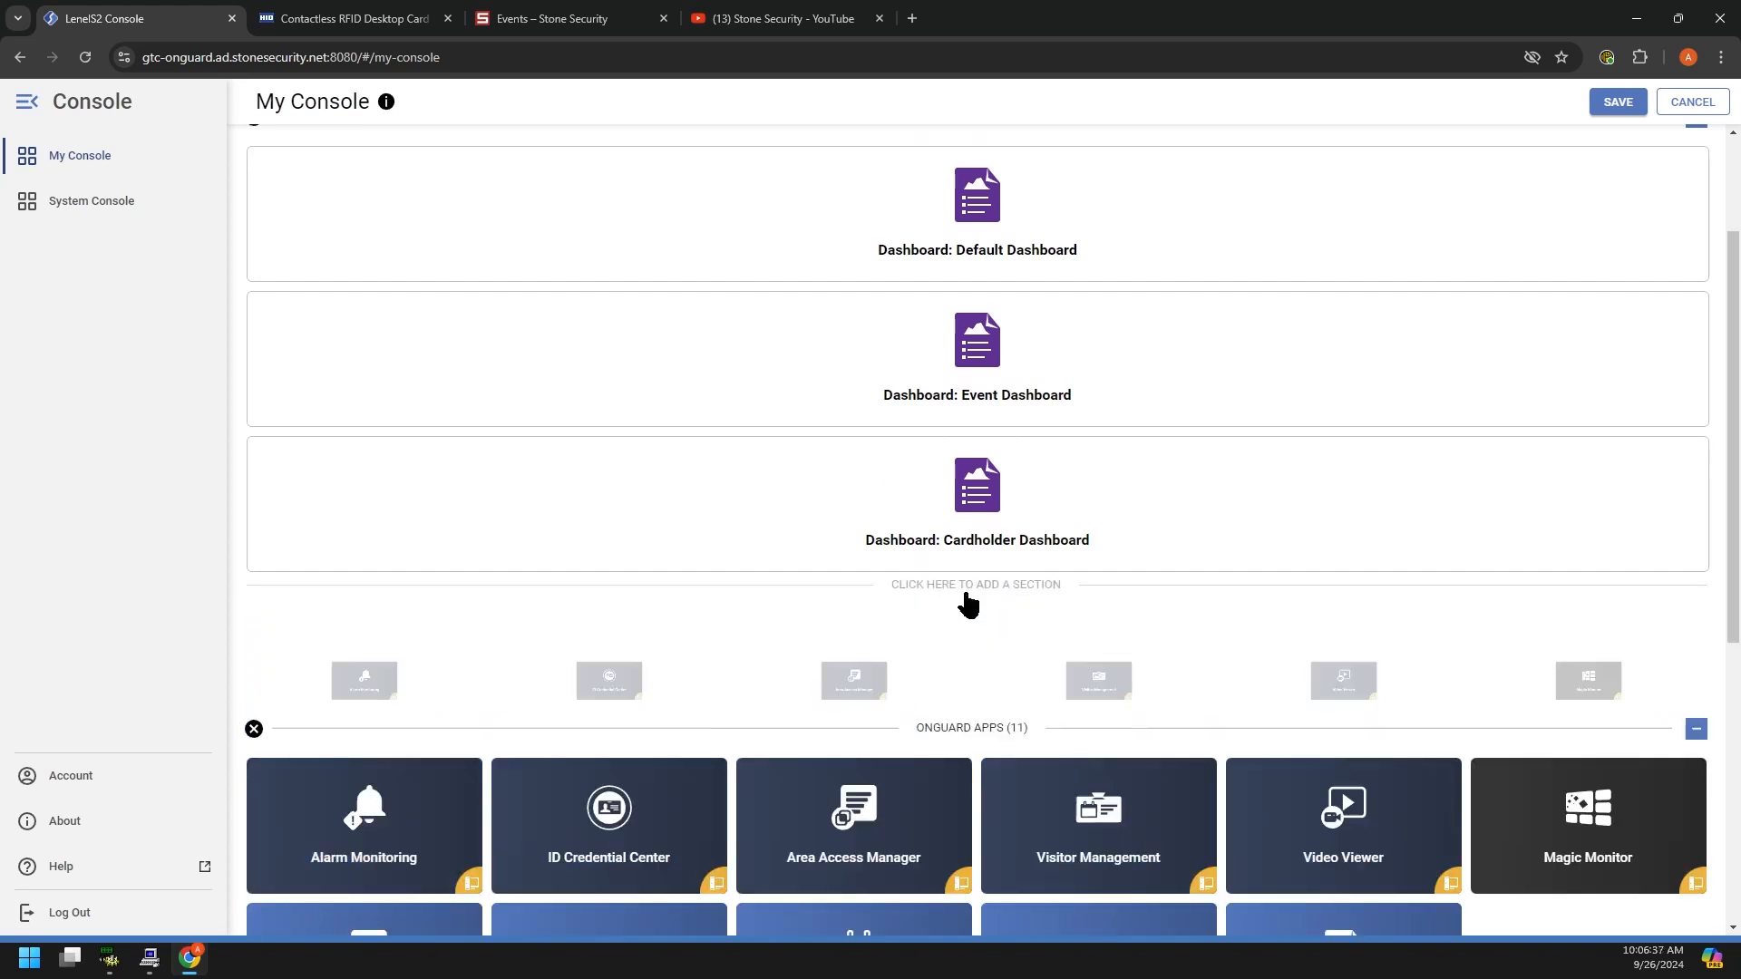
scroll(968, 603, down, 1)
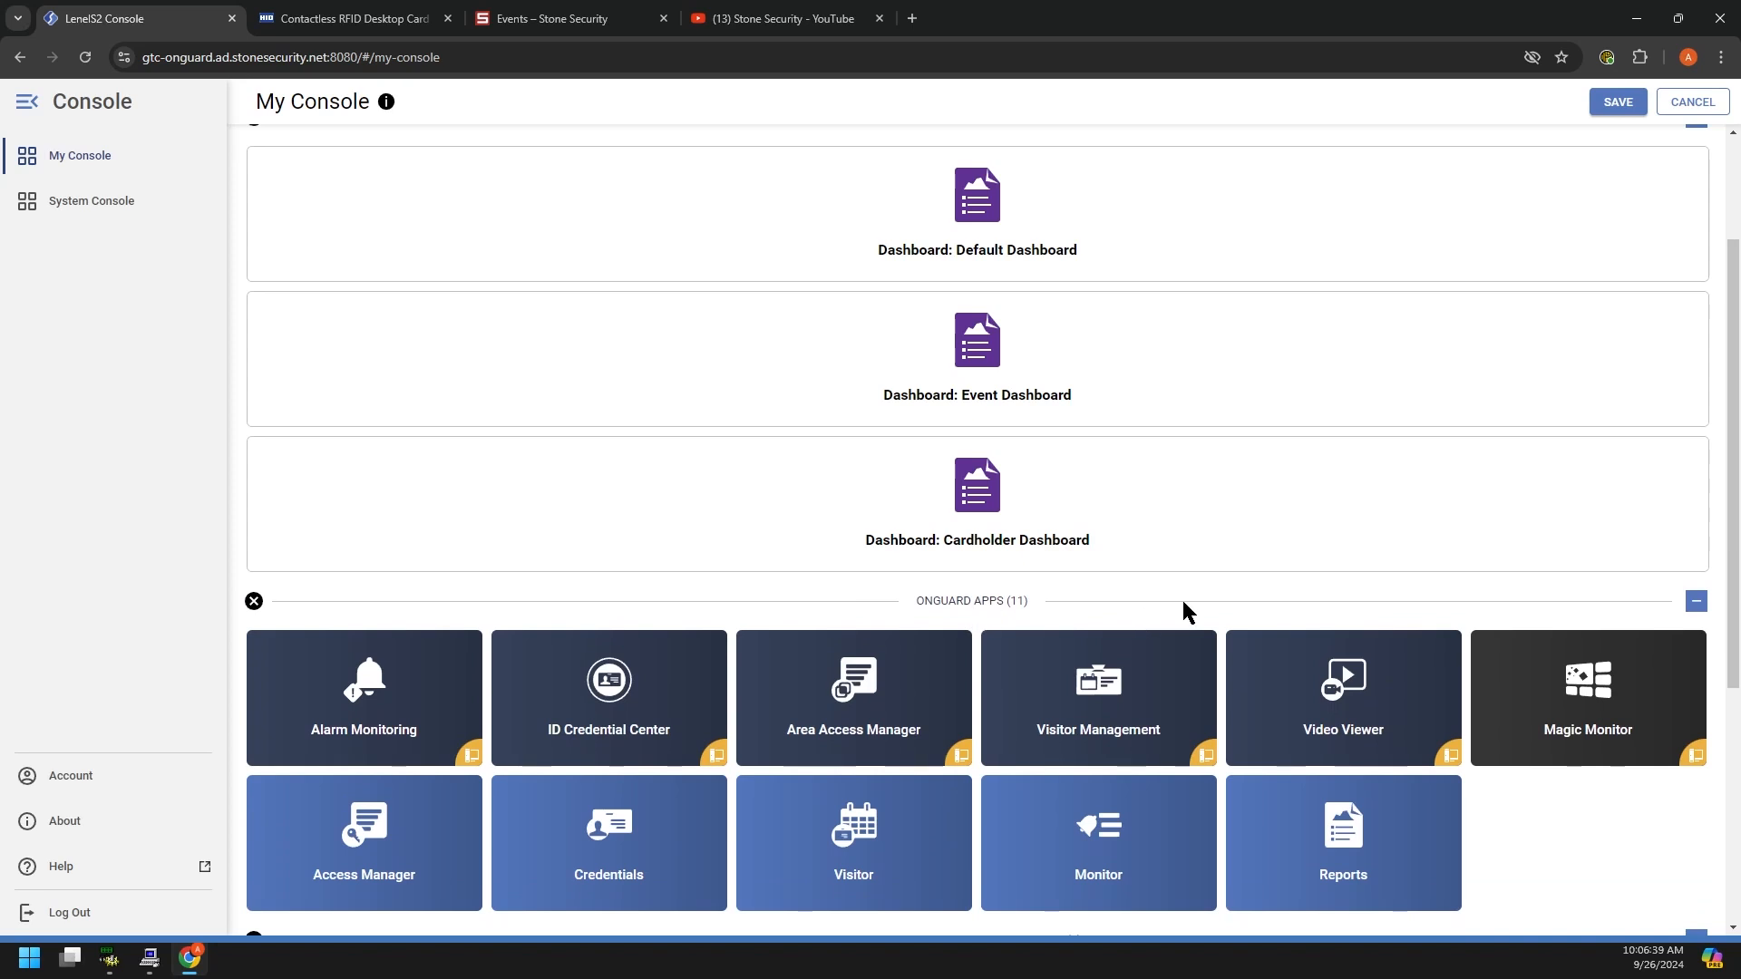
scroll(1179, 609, down, 3)
Step: Collapse ONGUARD APPS and SYSTEM ADMINISTRATION, rename ONGUARD to DASHBOARDS, and save the layout
click(1696, 239)
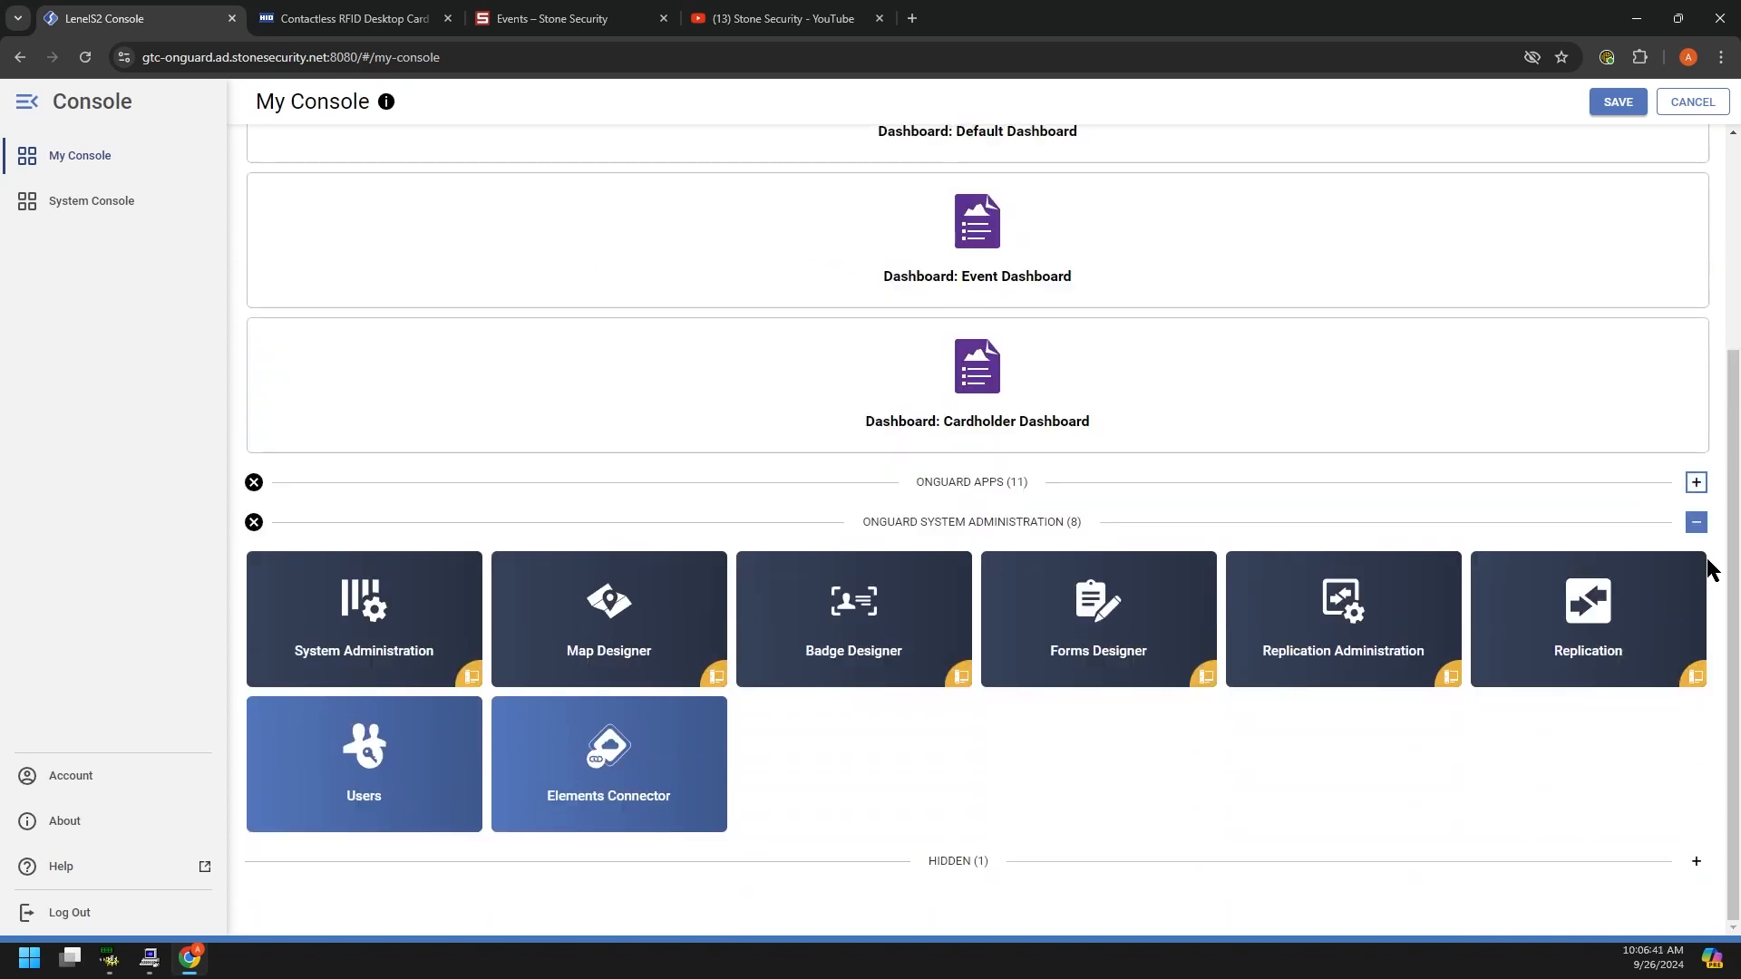
click(1697, 524)
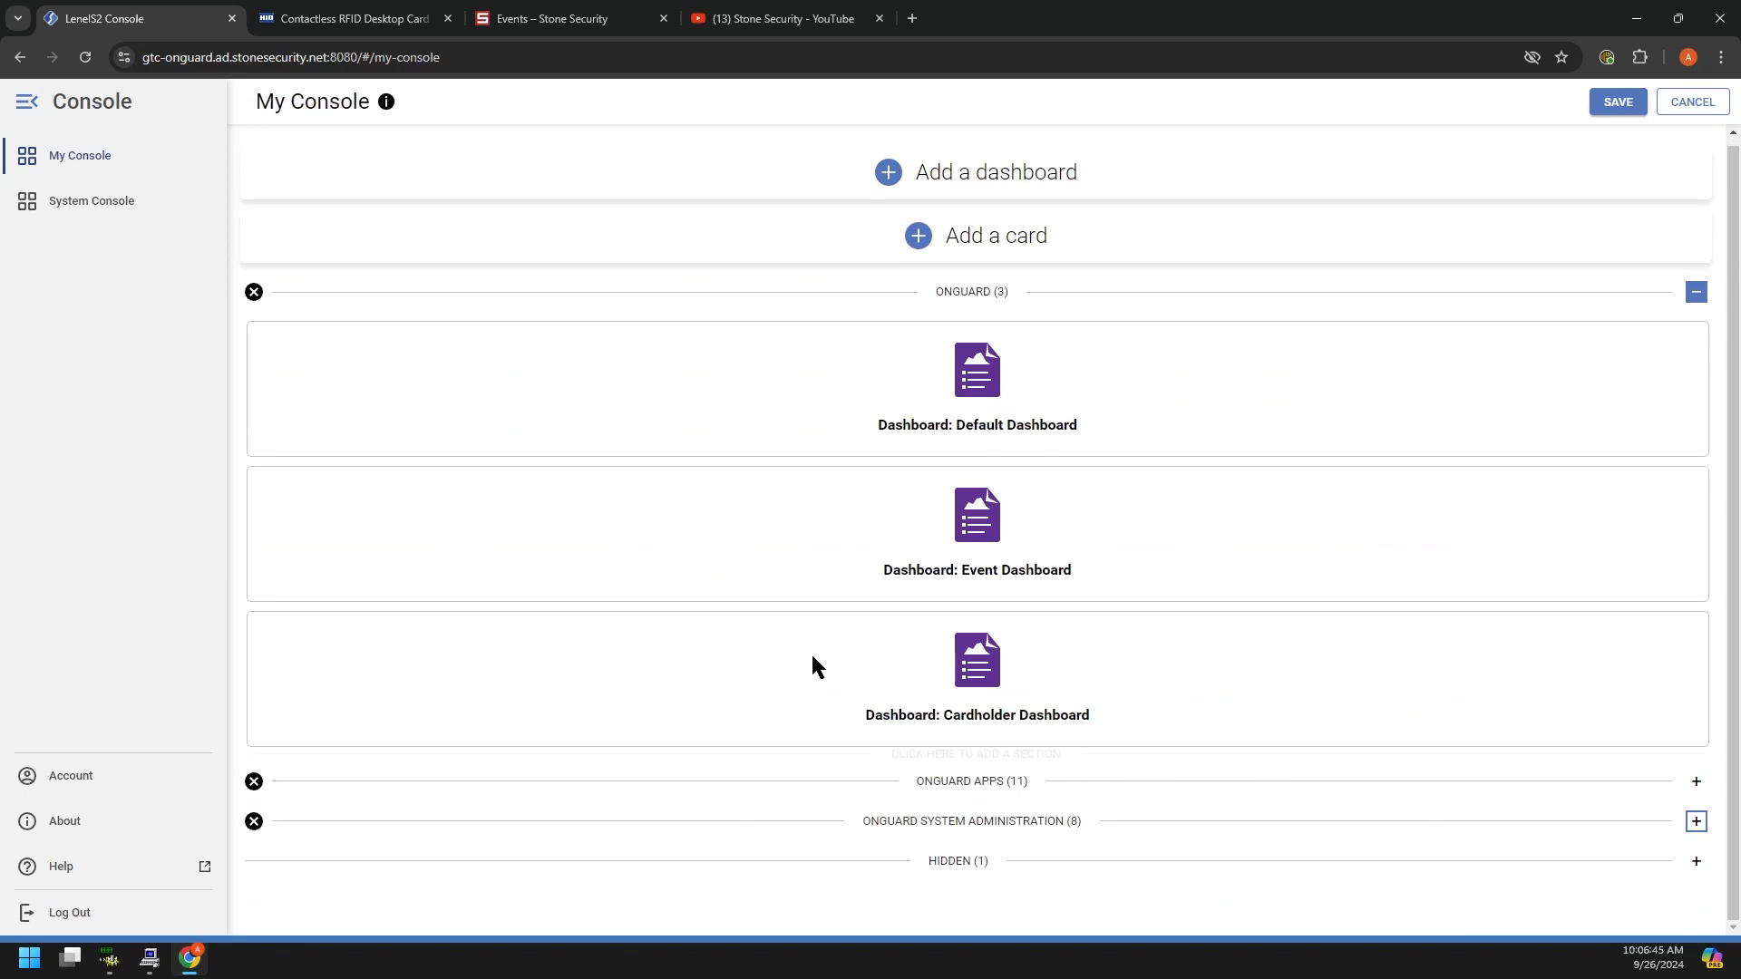
click(979, 298)
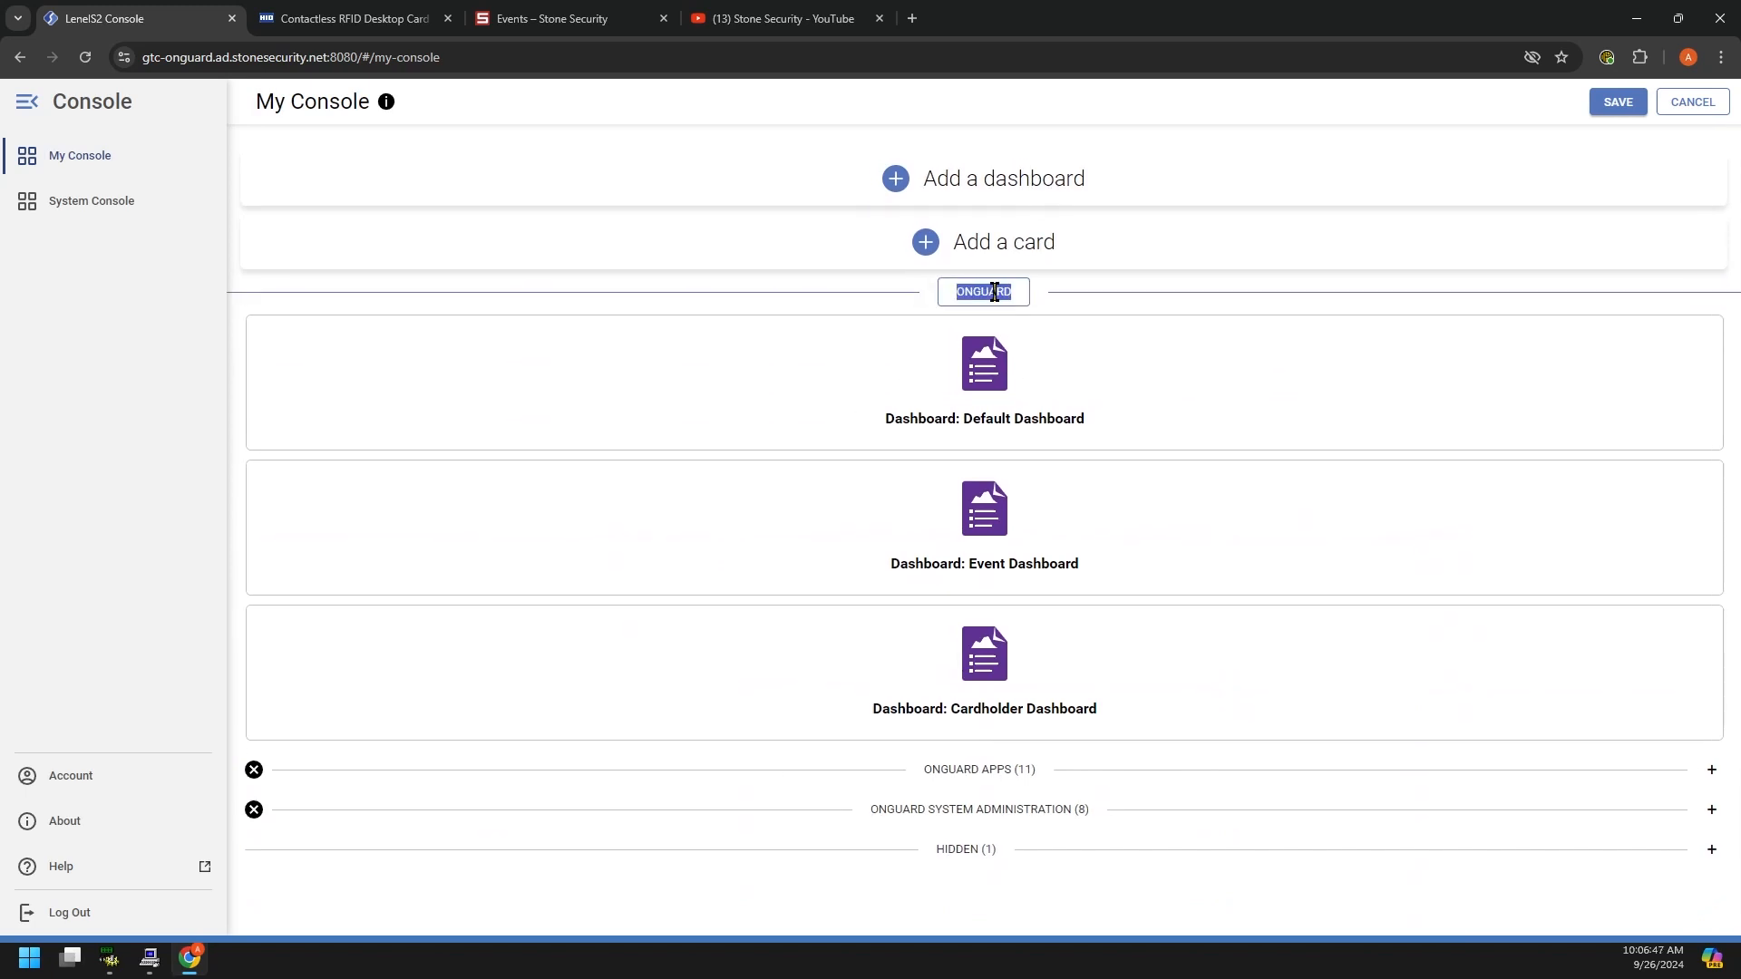
text(DASHBOARDS)
key(Return)
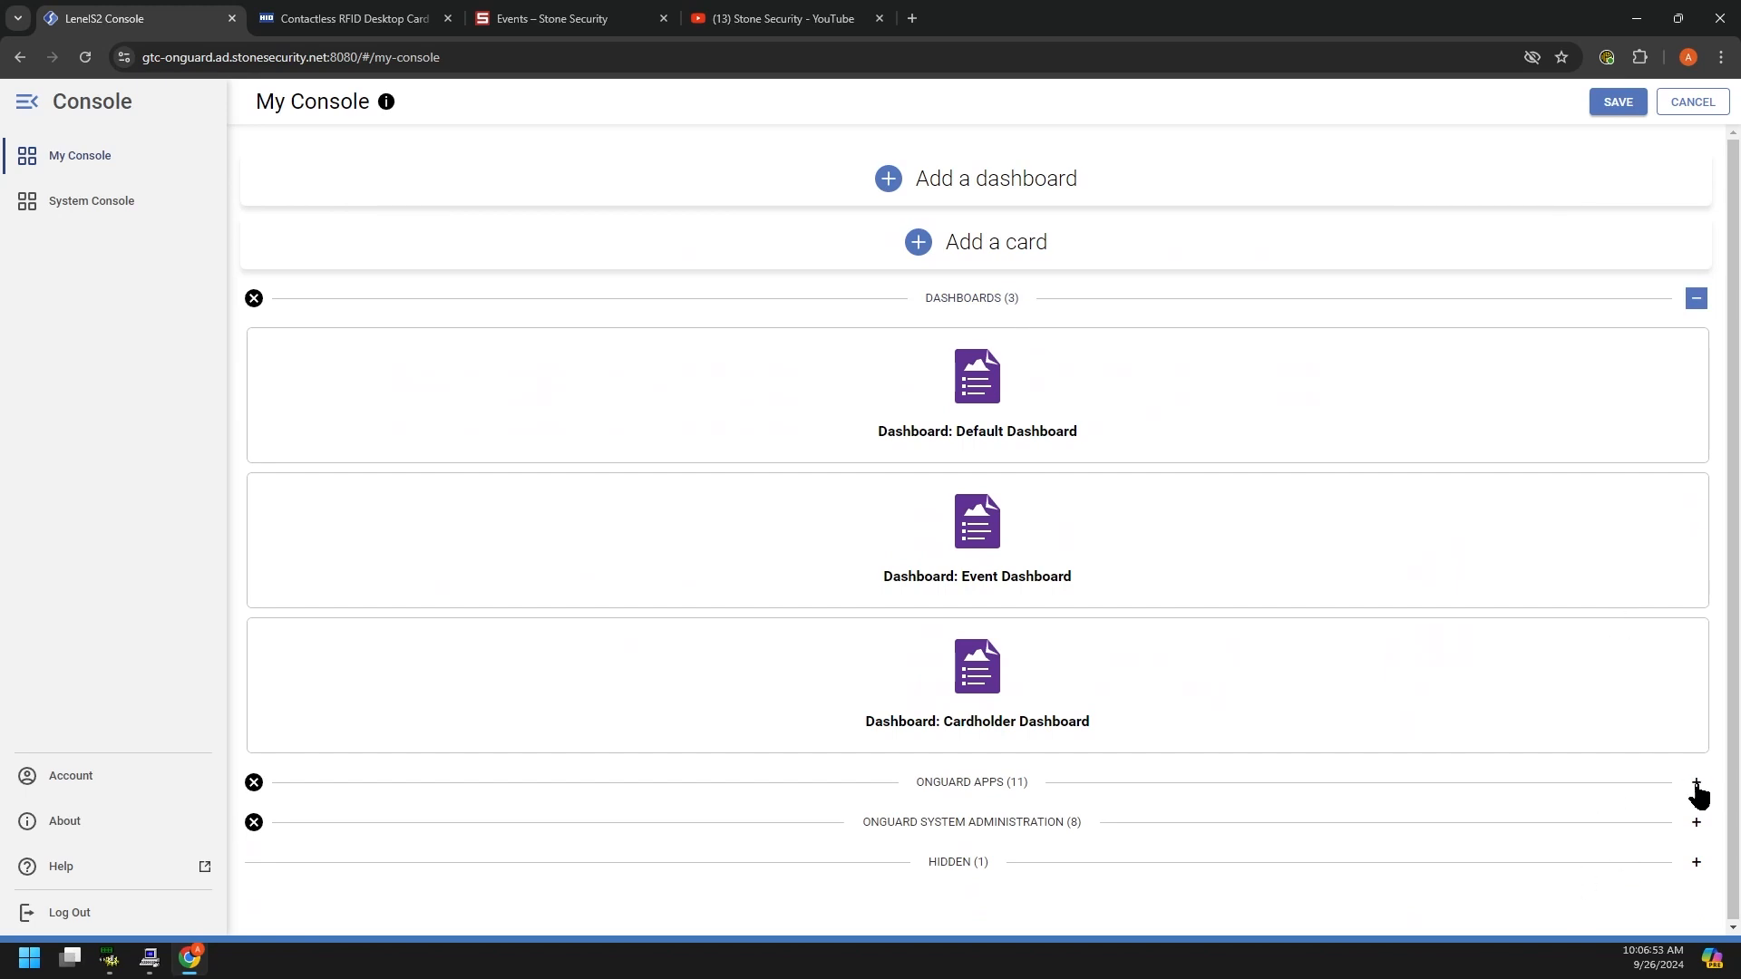
click(1621, 102)
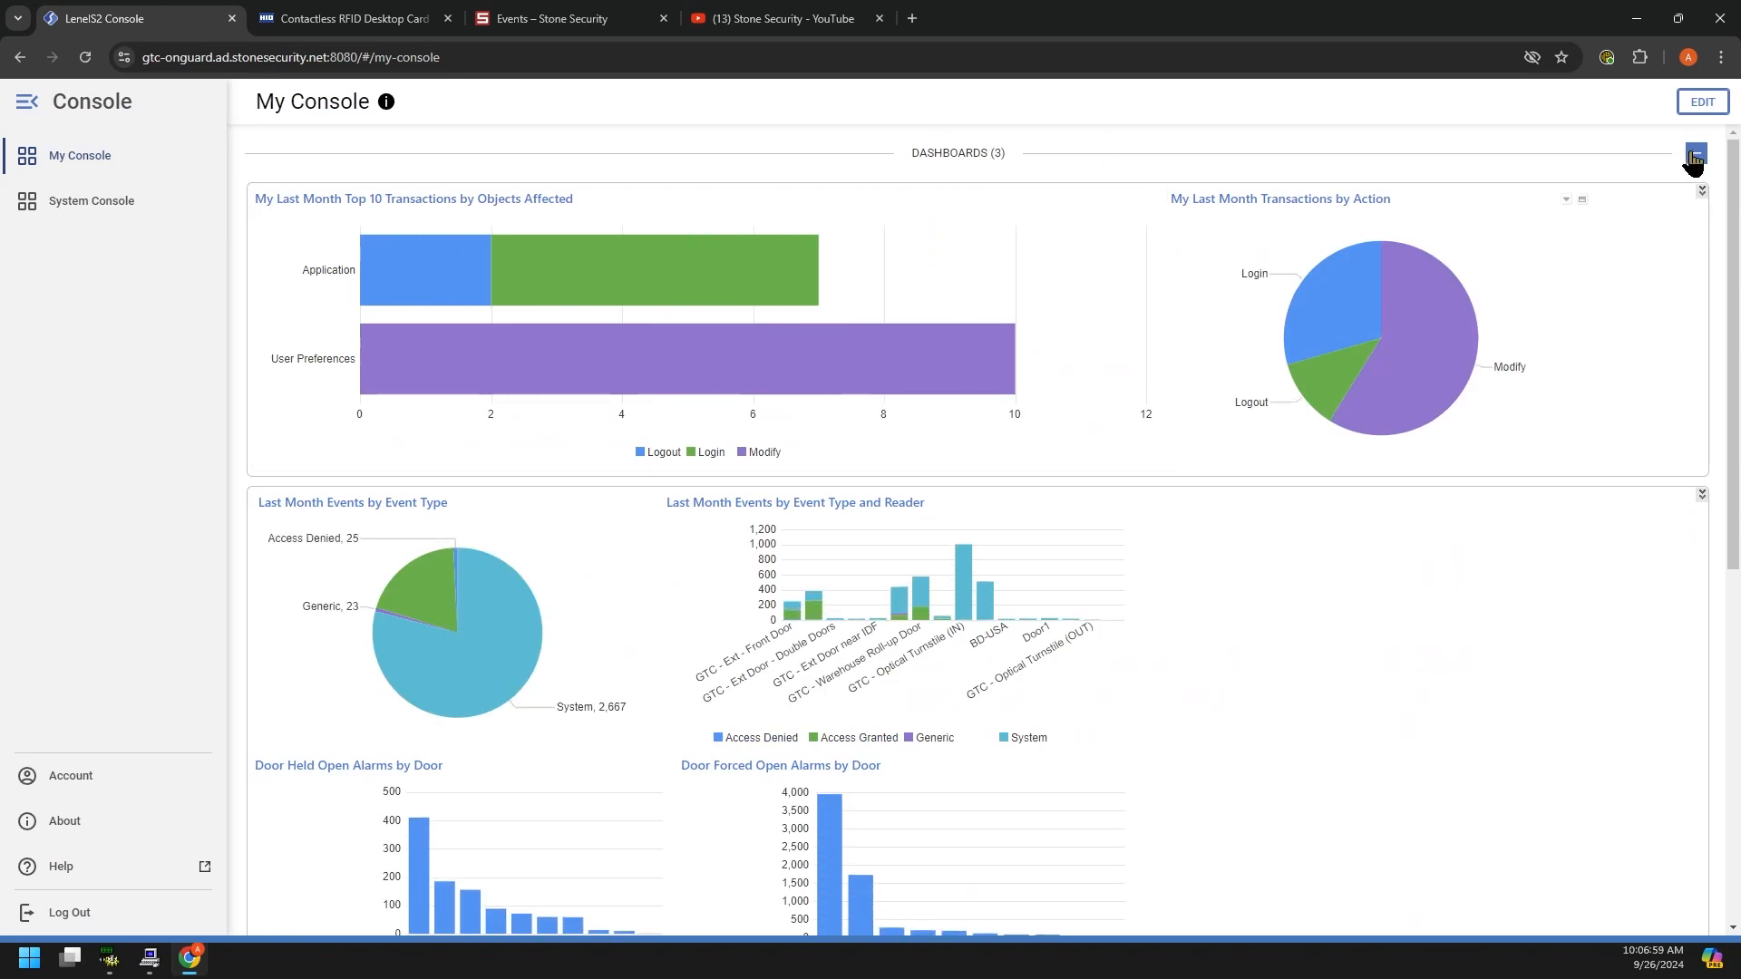
Step: Collapse and re-expand DASHBOARDS, and expand ONGUARD APPS and ONGUARD SYSTEM ADMINISTRATION
click(1695, 154)
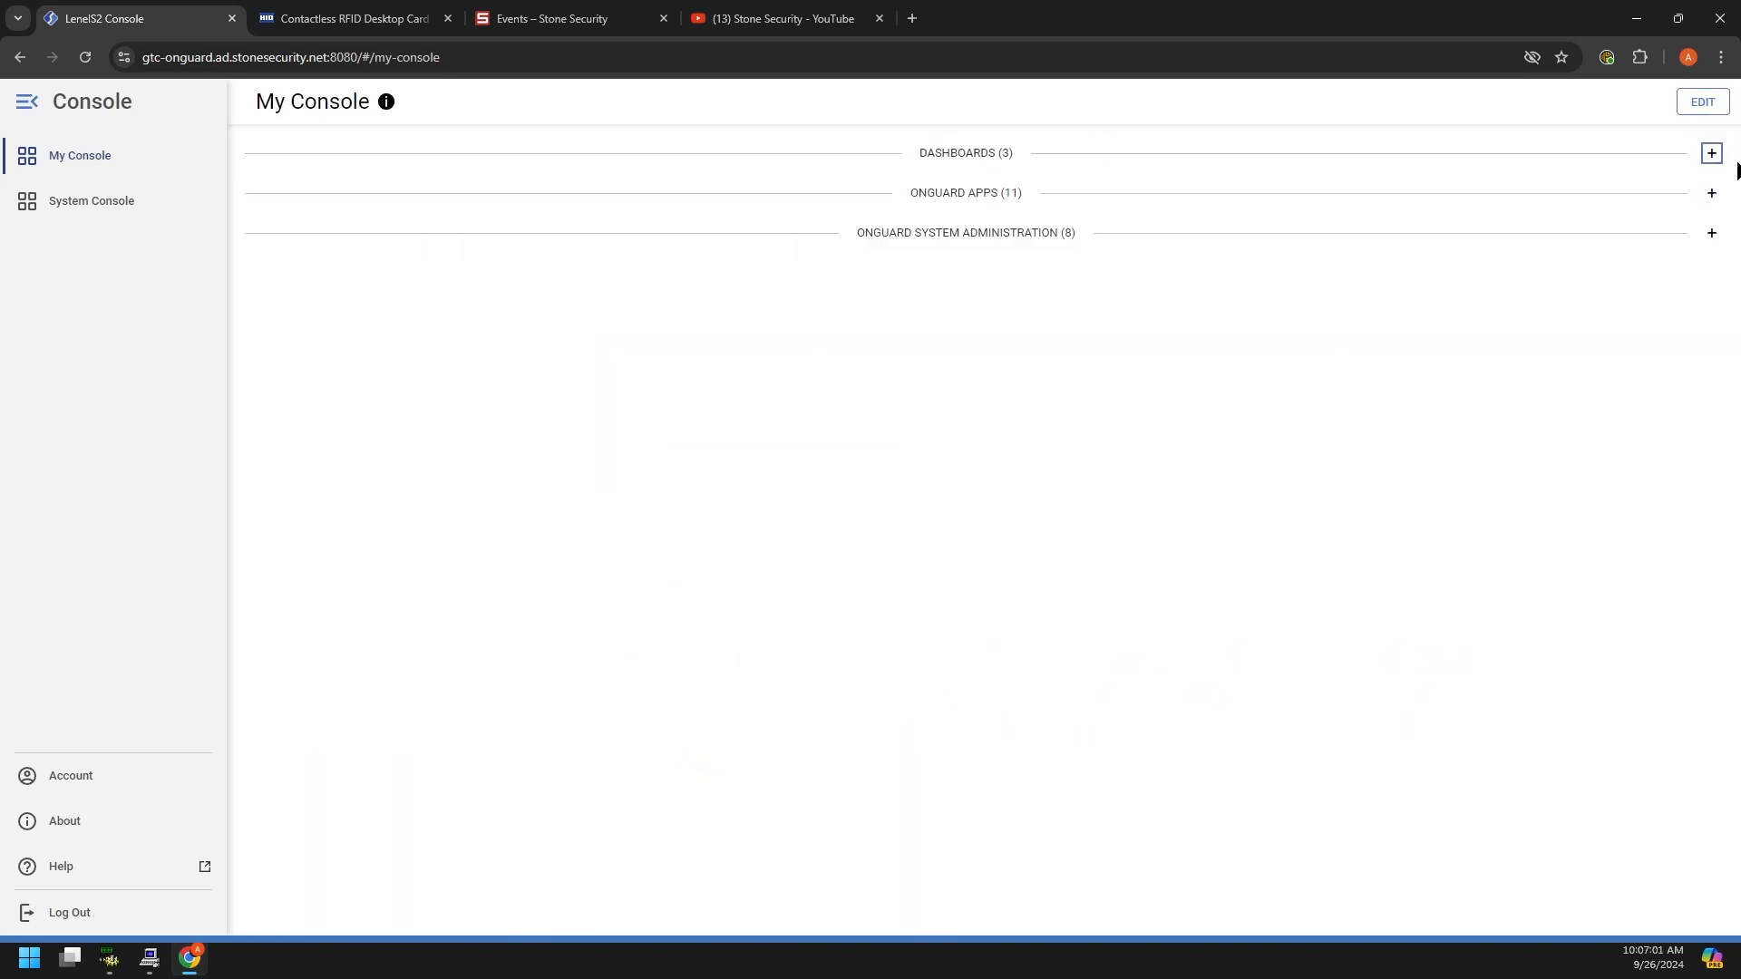
click(1712, 193)
click(1711, 533)
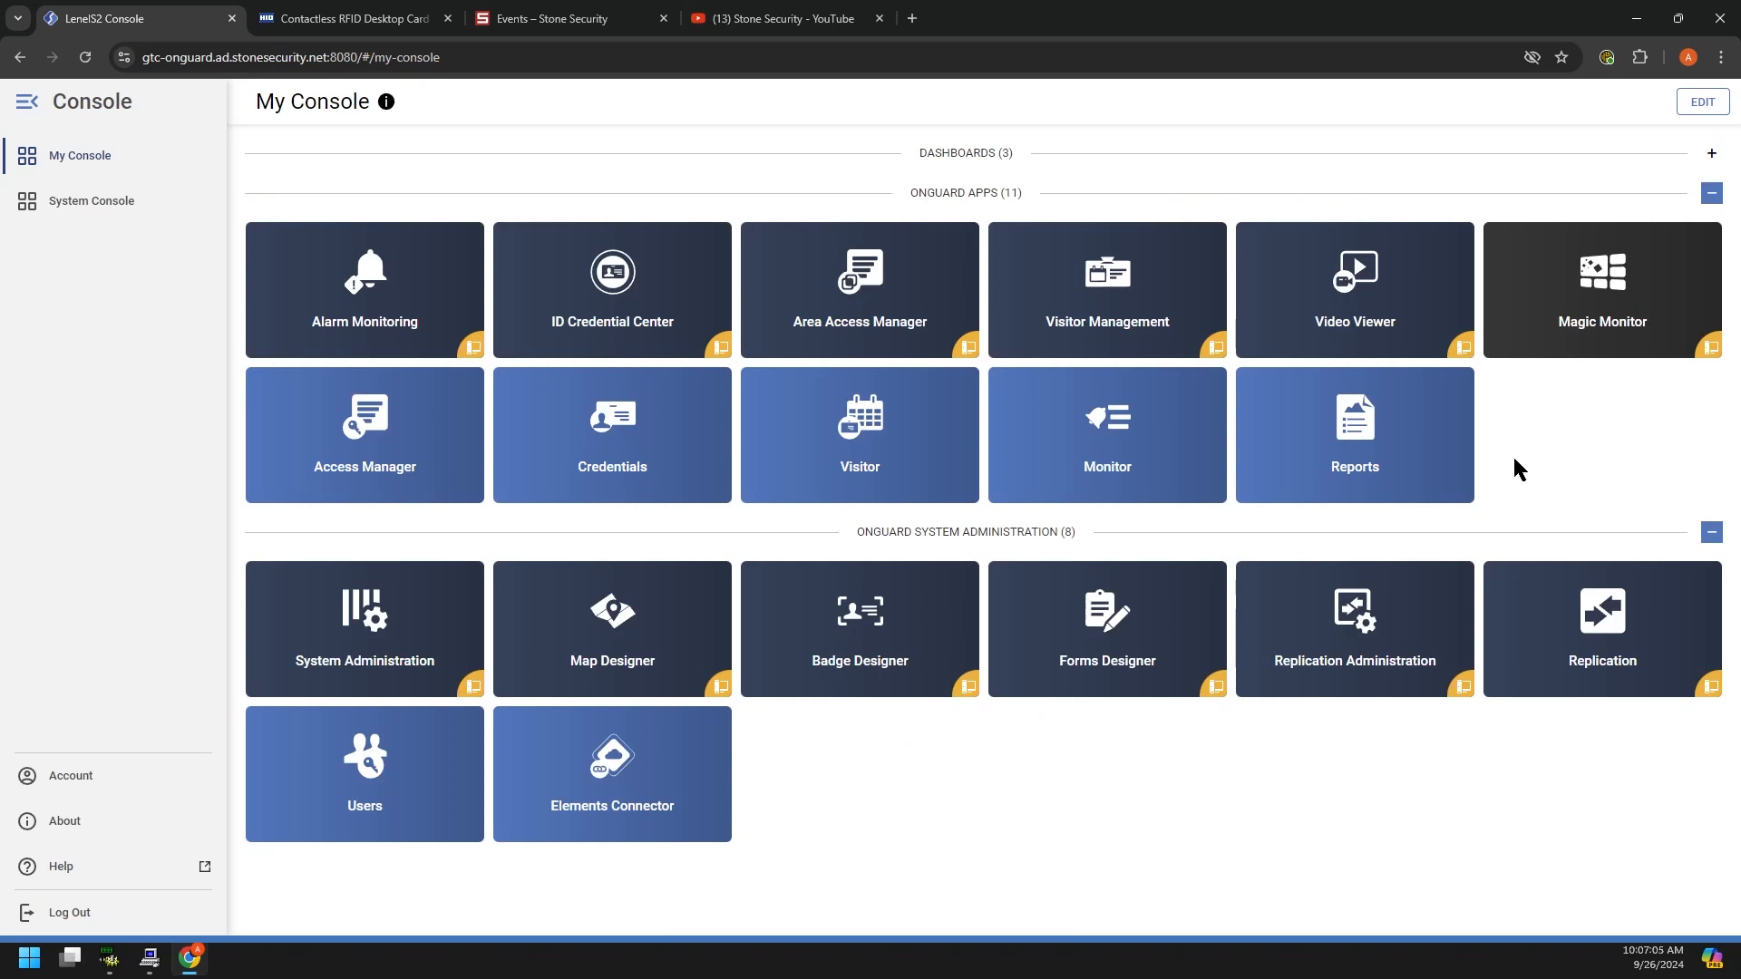
click(1711, 153)
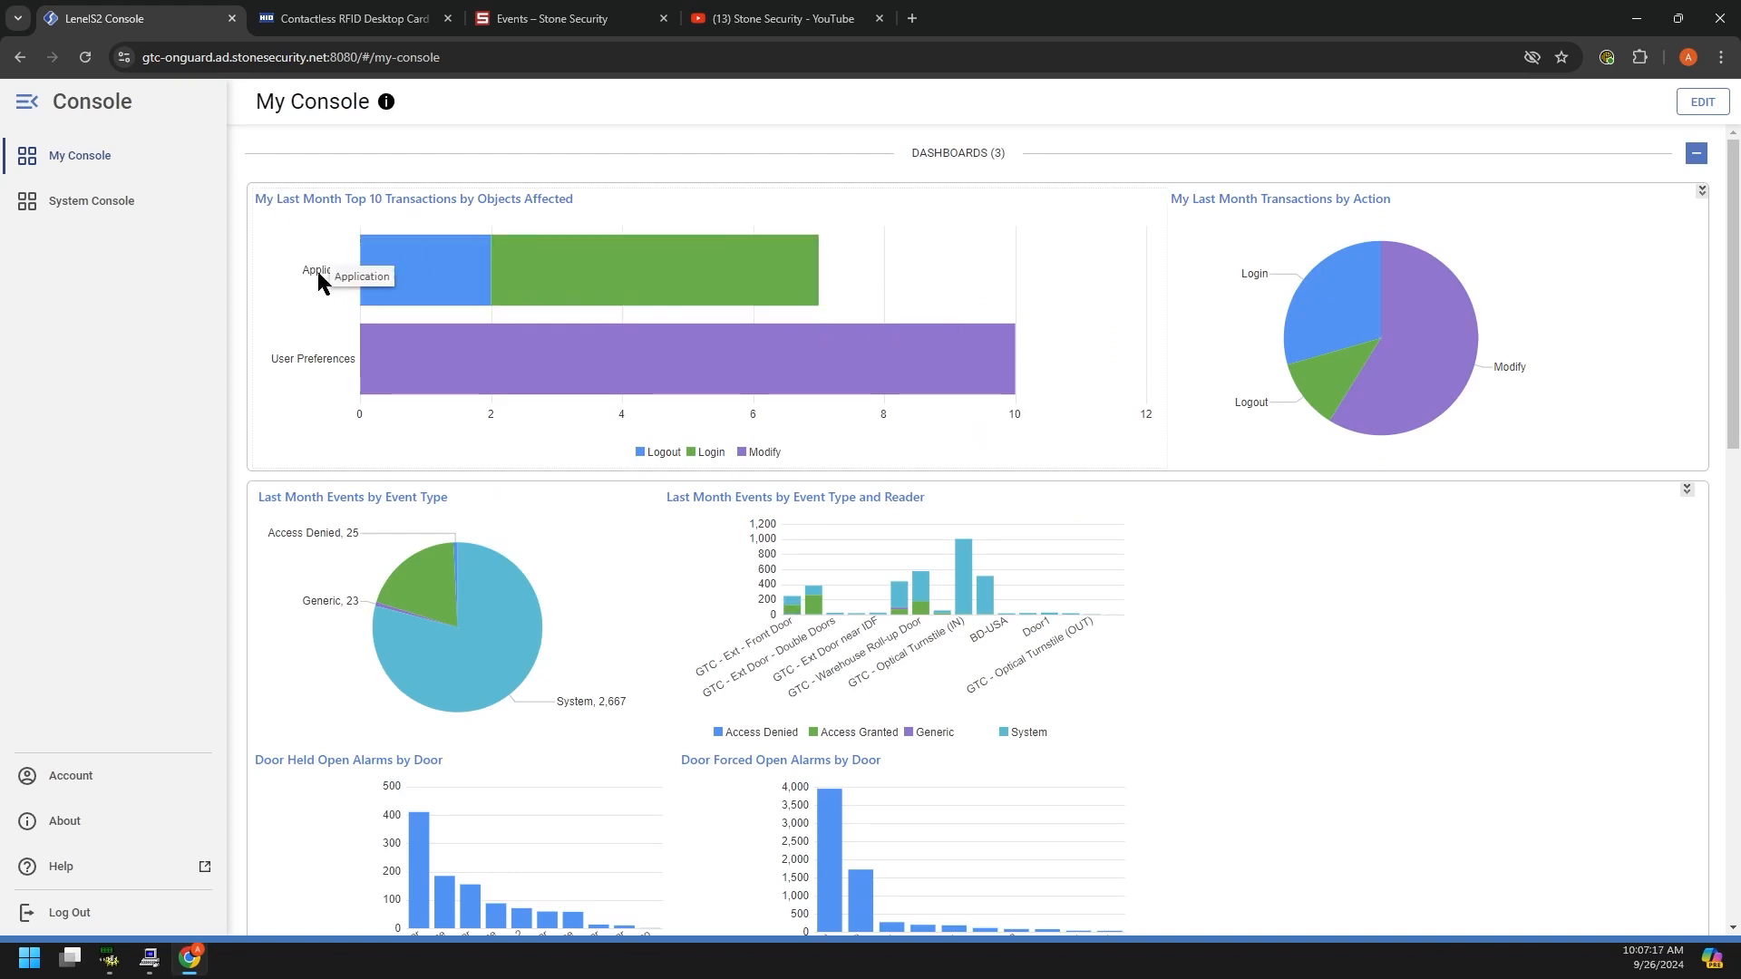
Step: Read the event chart values: System 2,667, Access Denied 25, Generic 23, door held and forced alarms
mouse_move(376, 250)
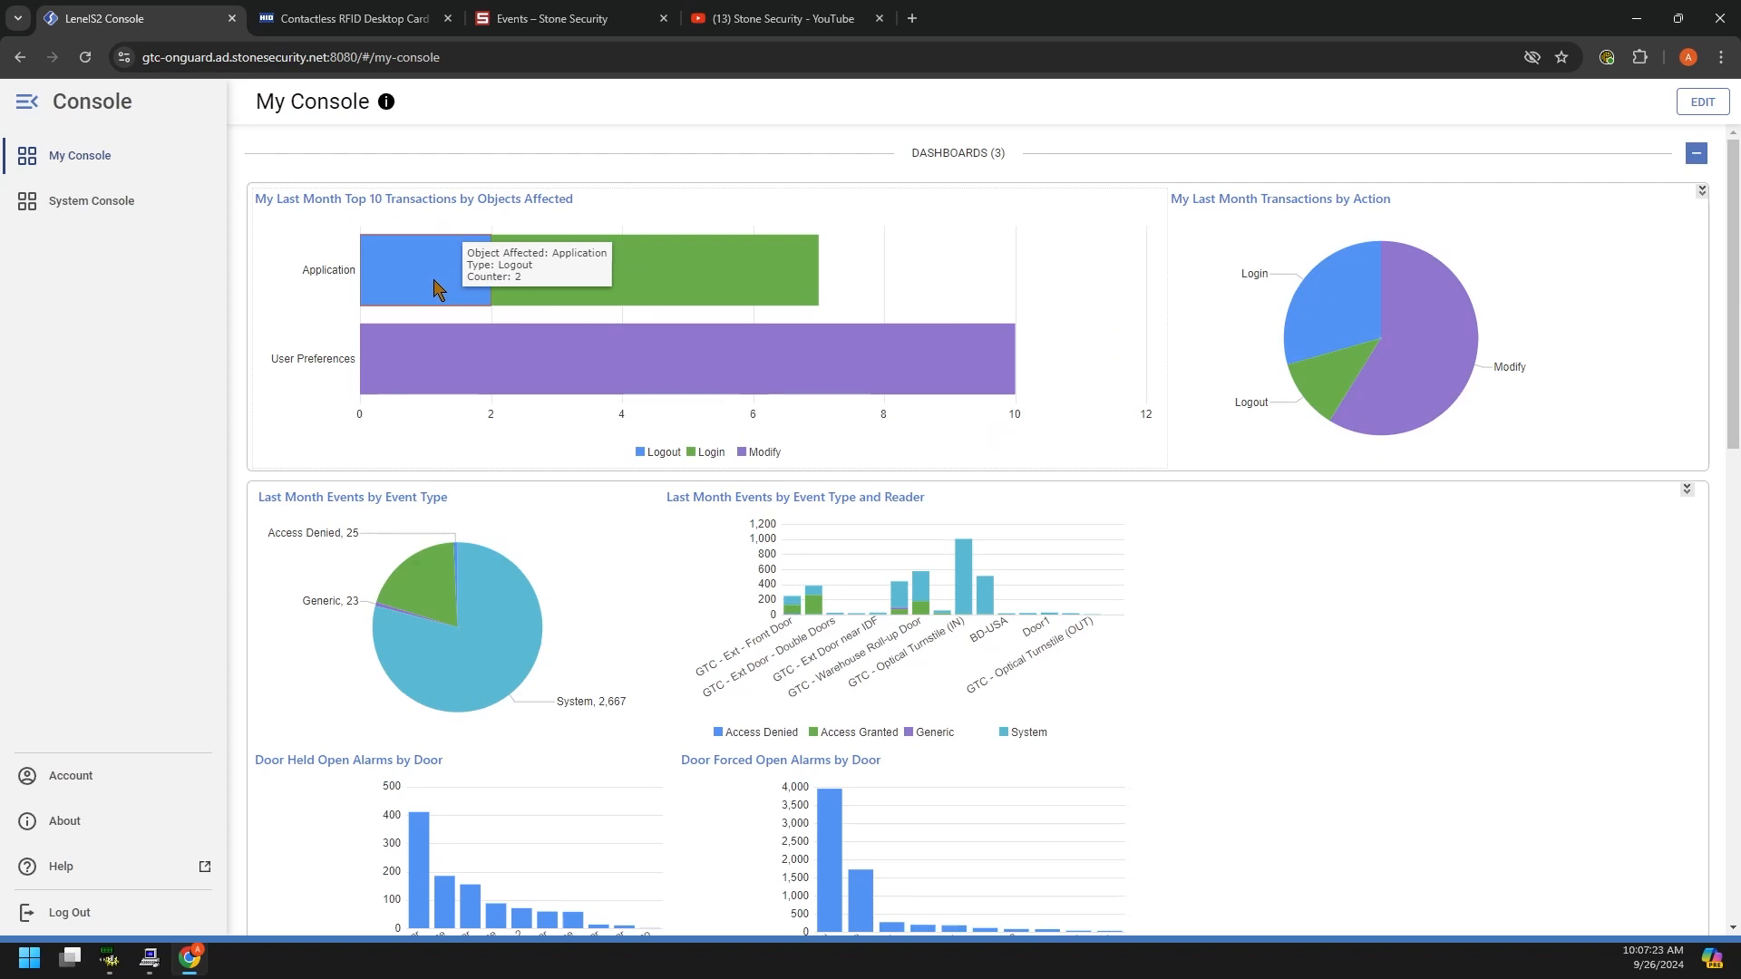
mouse_move(560, 295)
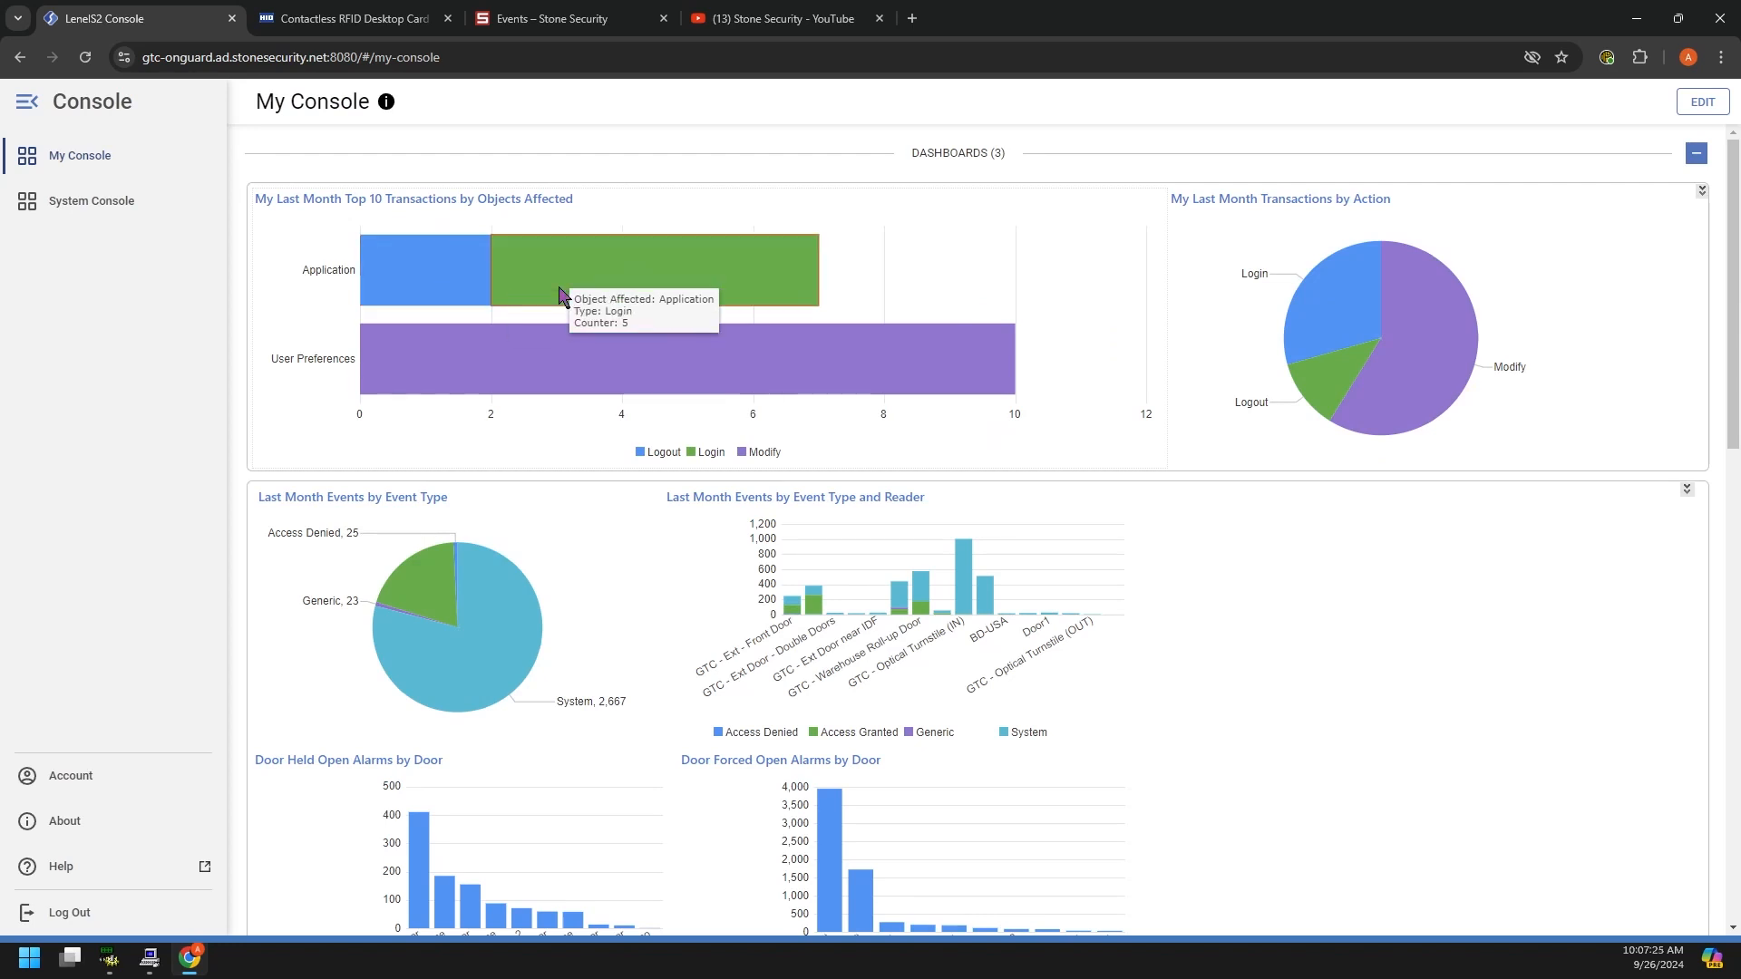
mouse_move(1450, 388)
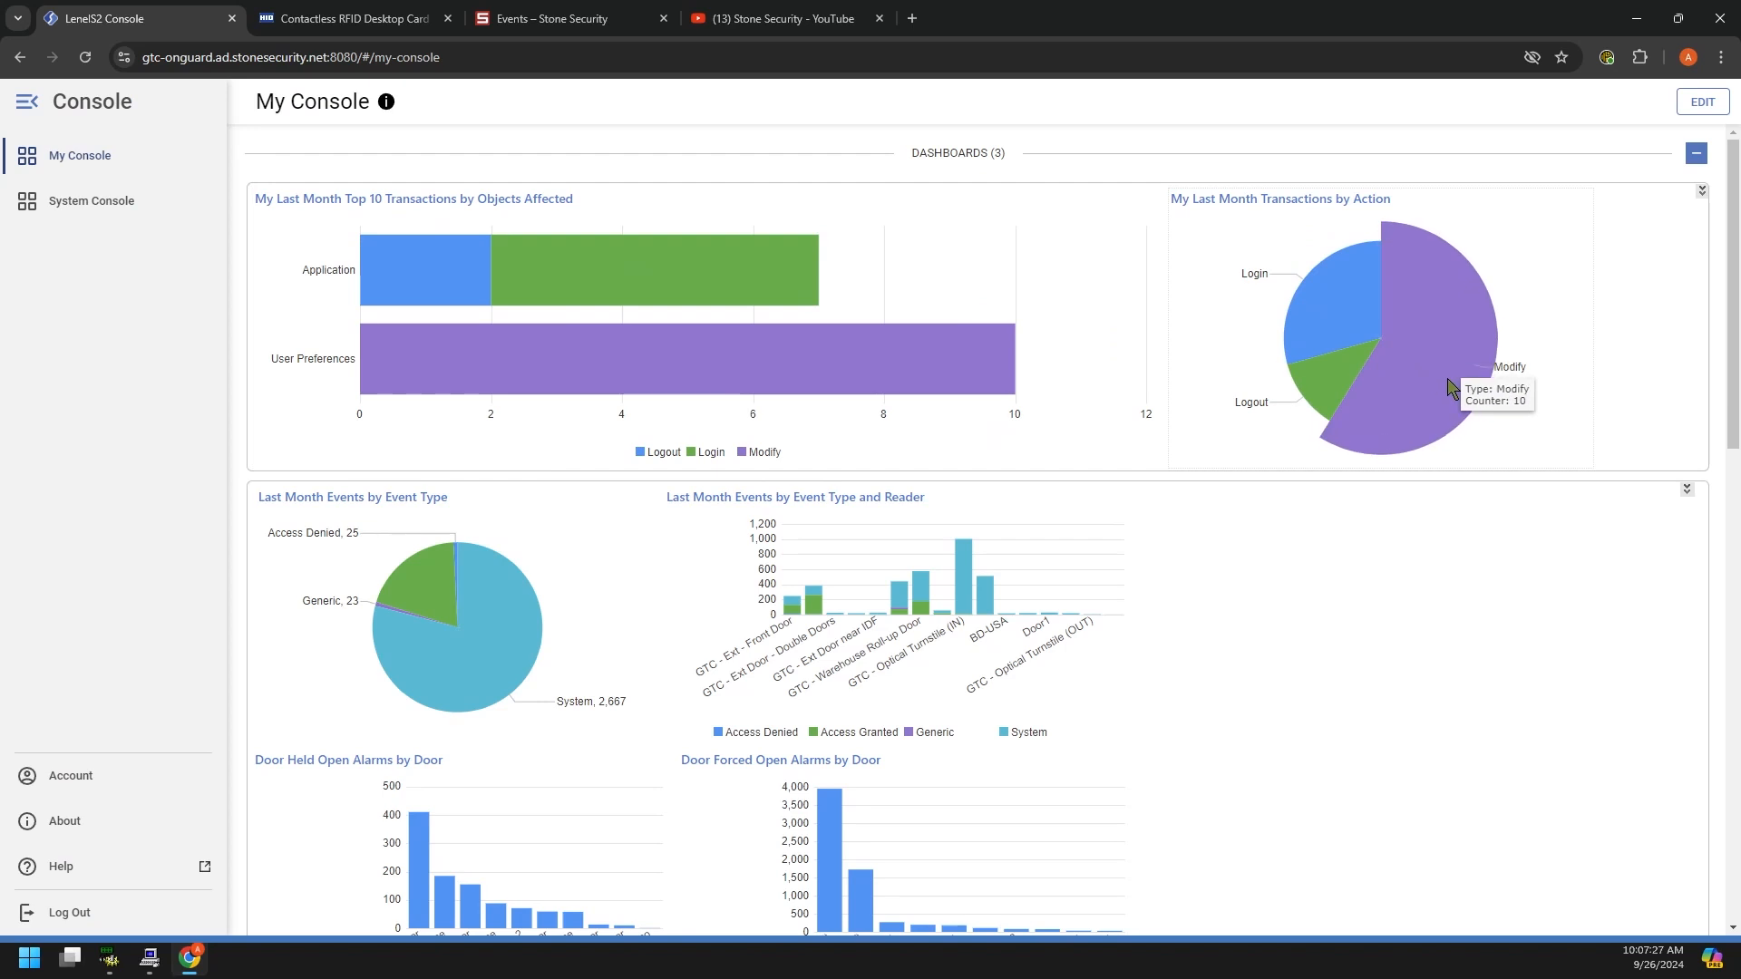
scroll(933, 532, down, 2)
mouse_move(517, 408)
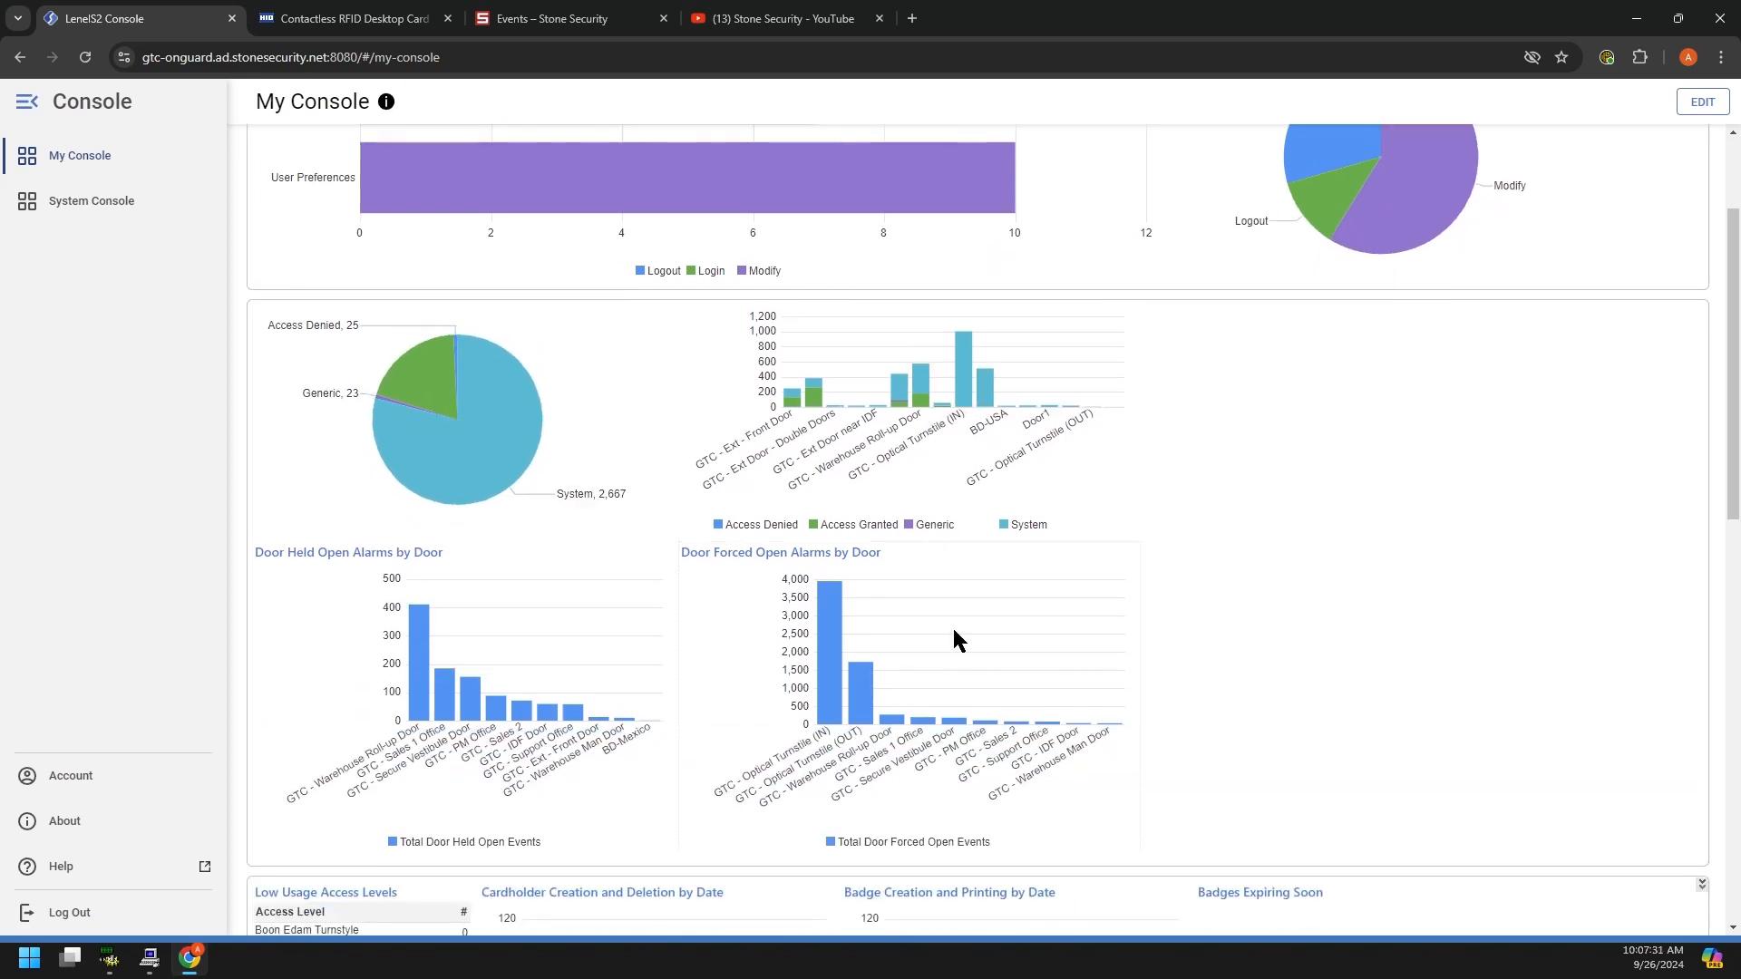
scroll(644, 535, down, 5)
scroll(650, 673, up, 5)
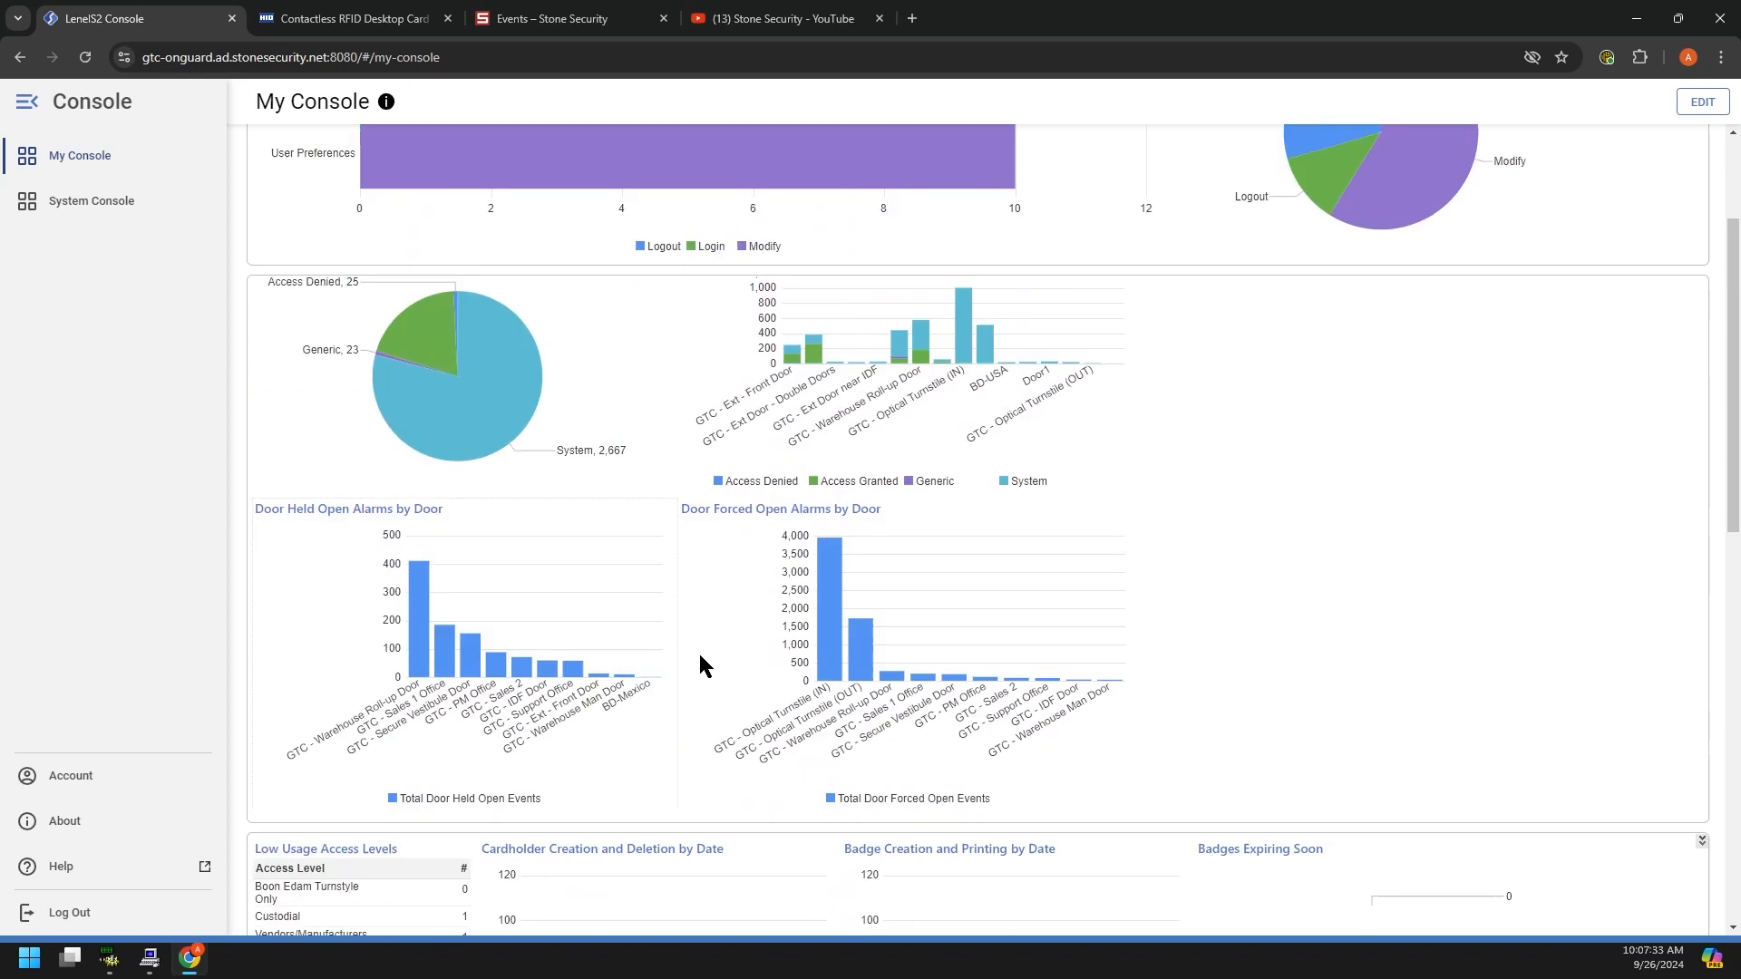
mouse_move(433, 449)
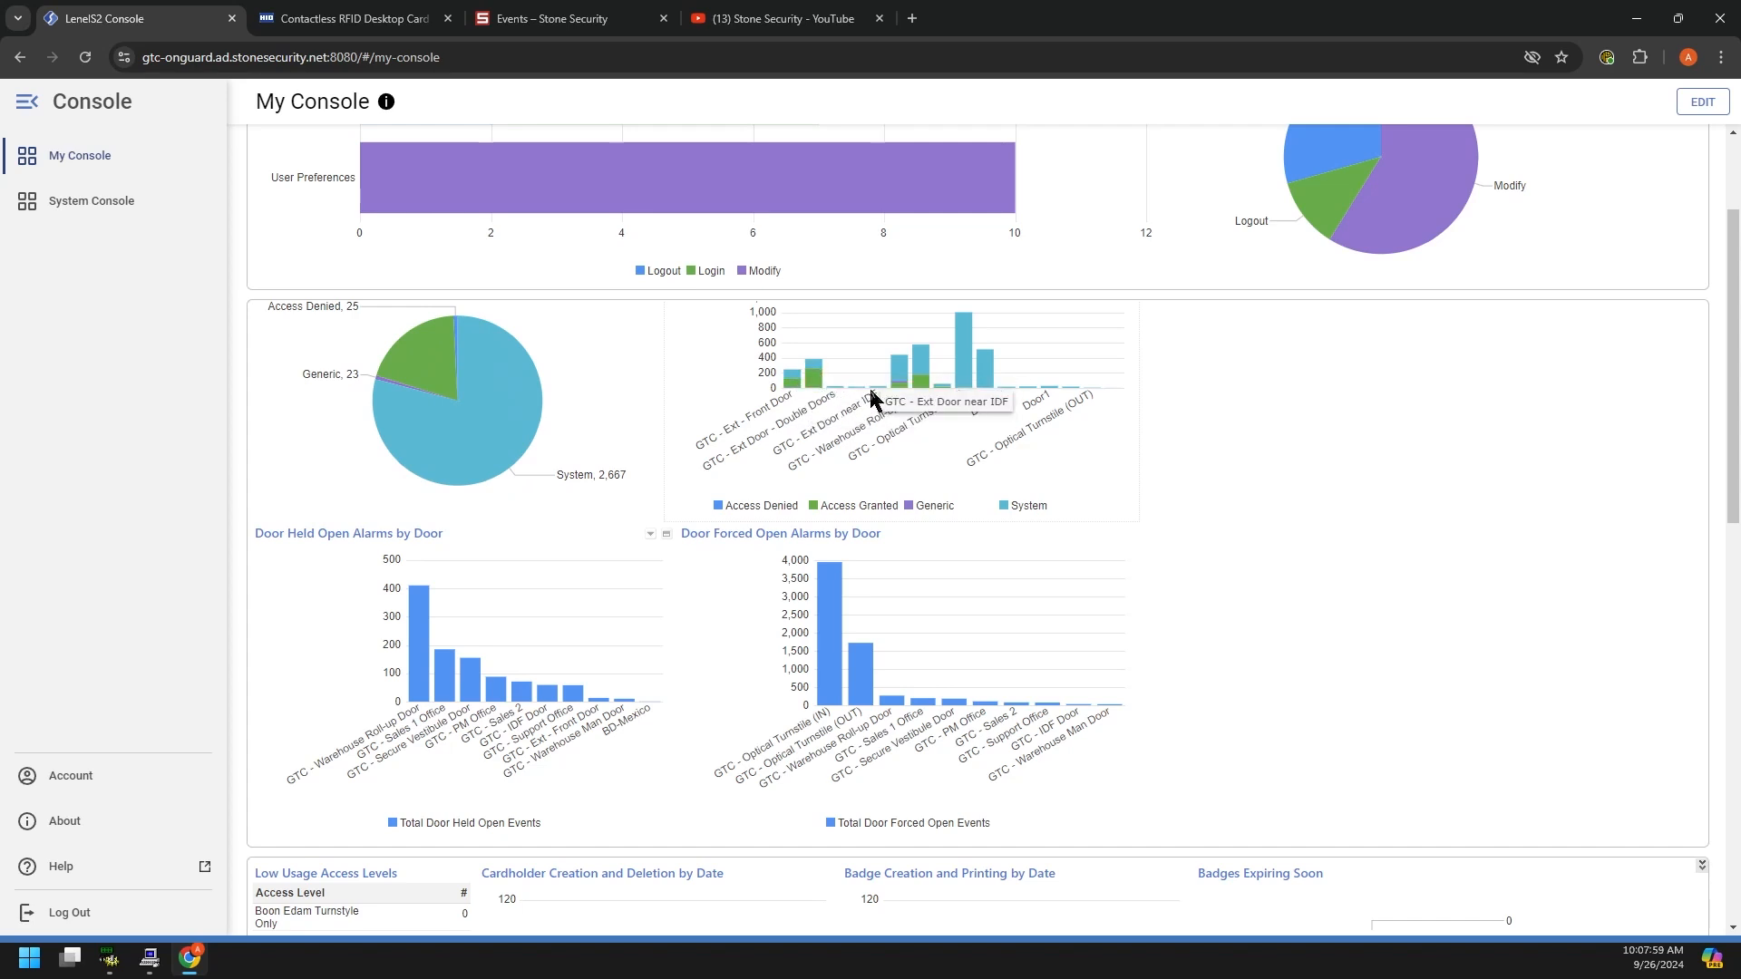
scroll(916, 436, up, 1)
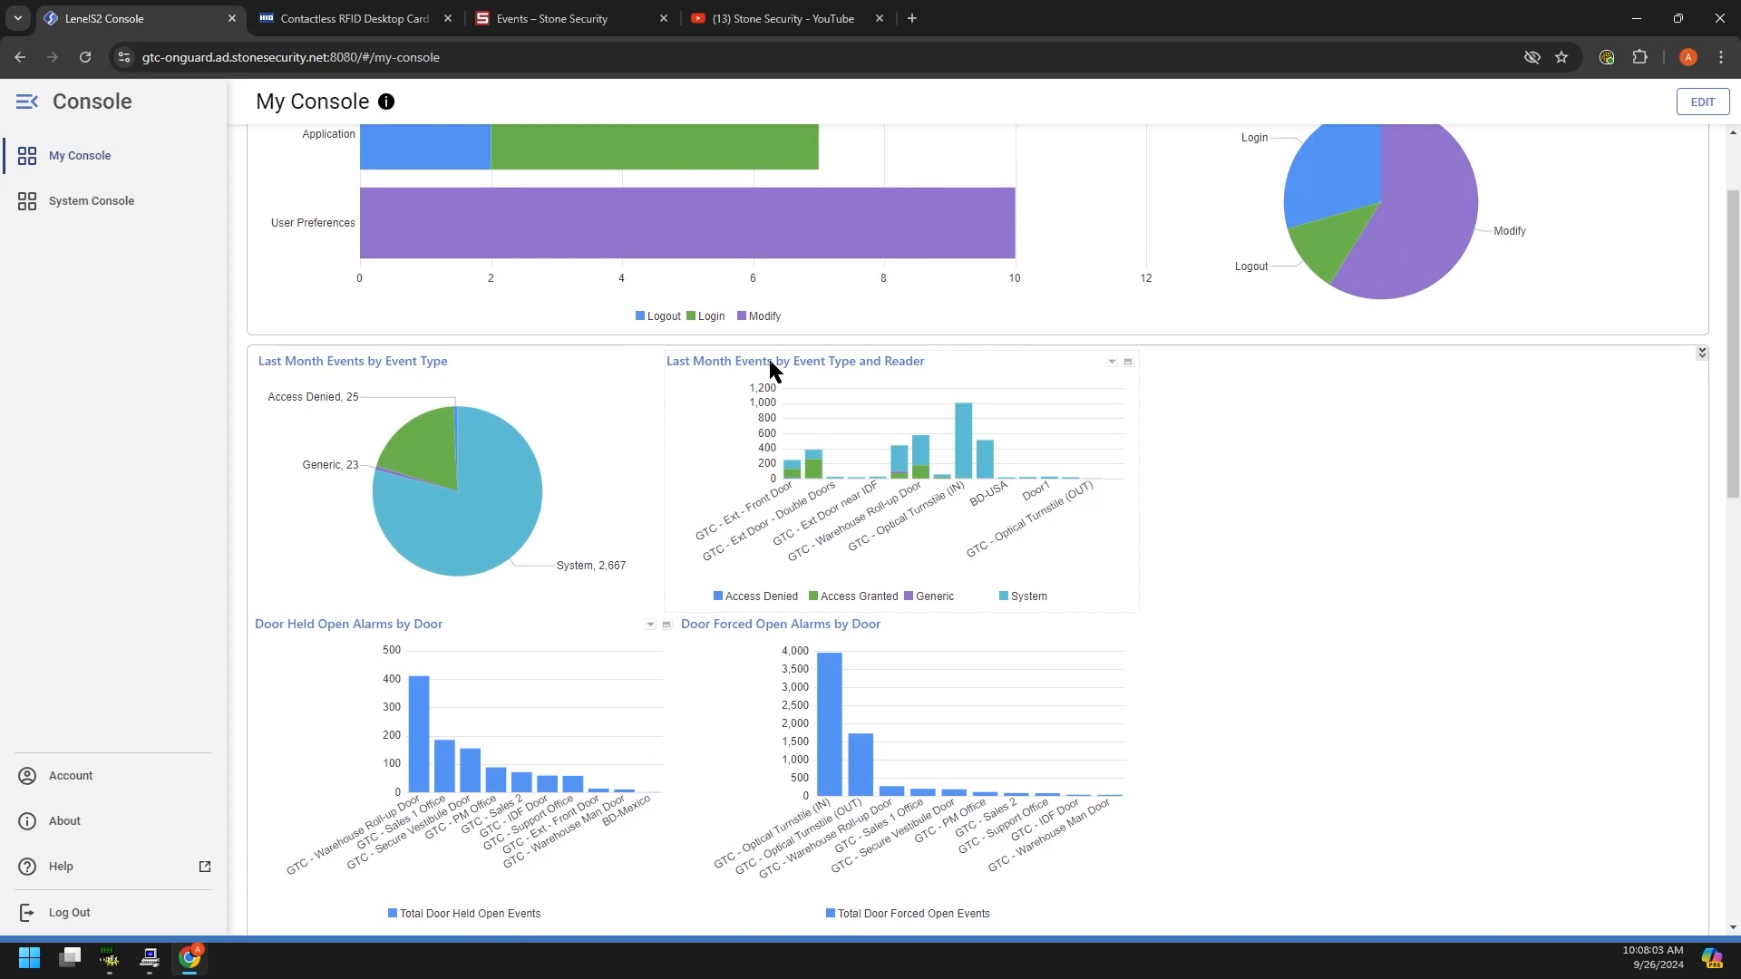
click(1111, 363)
click(1112, 362)
click(1070, 381)
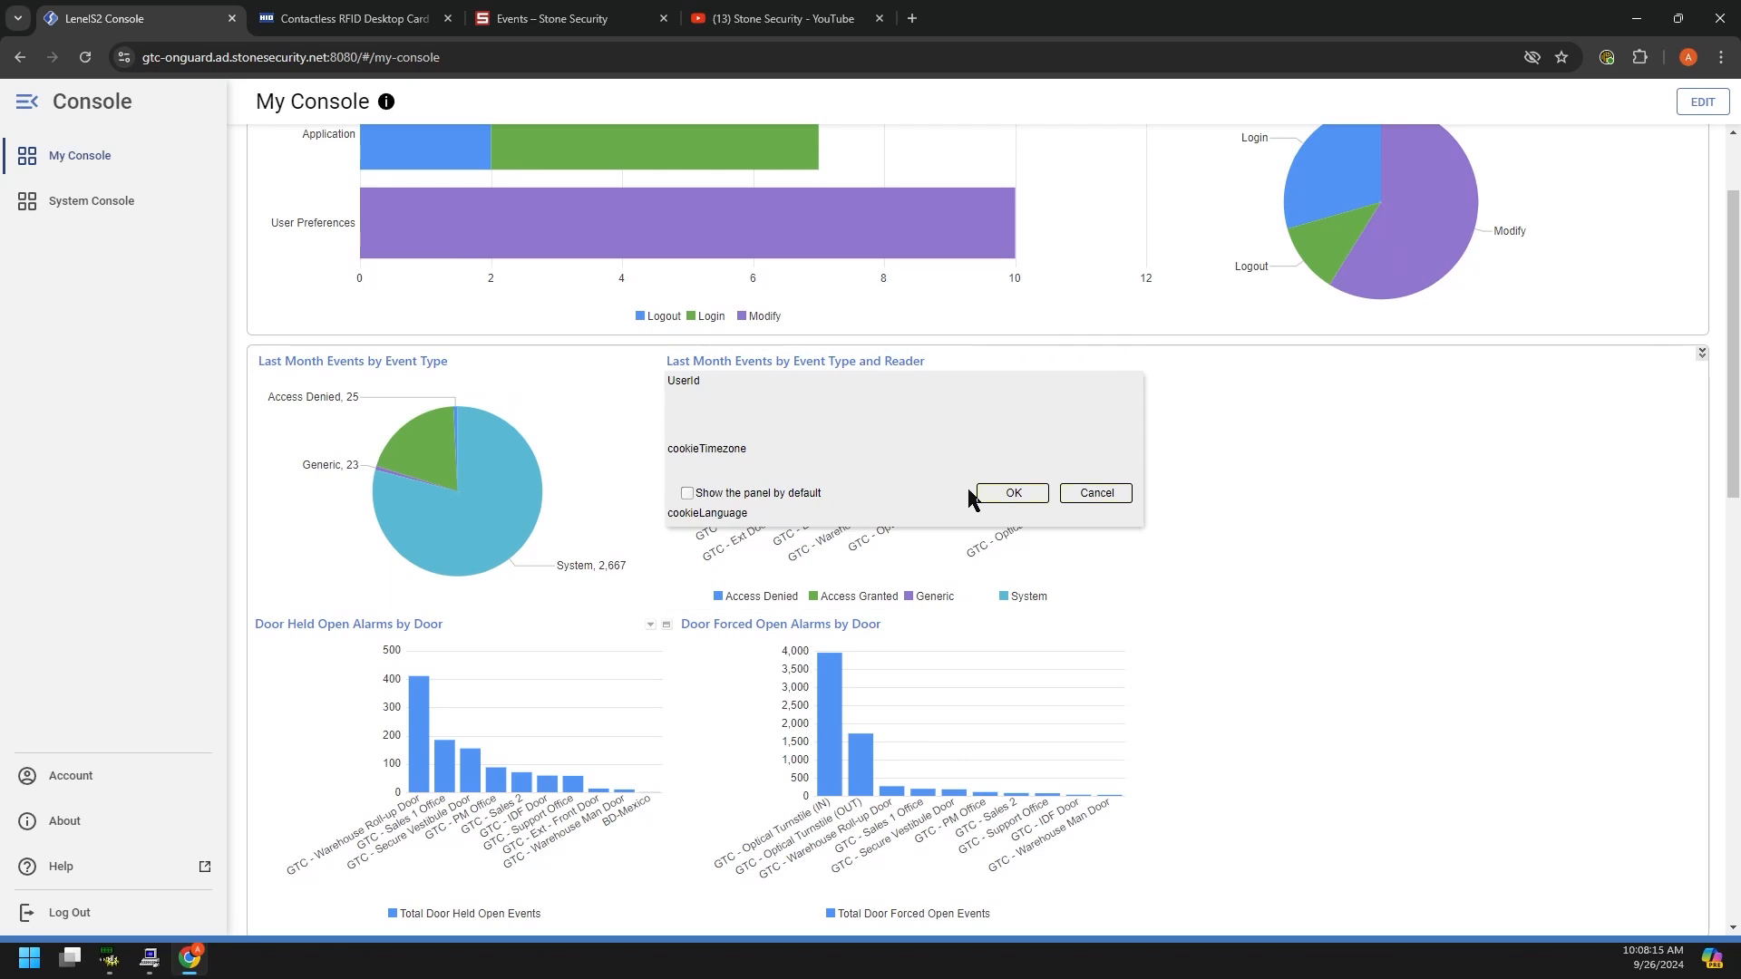
click(1097, 493)
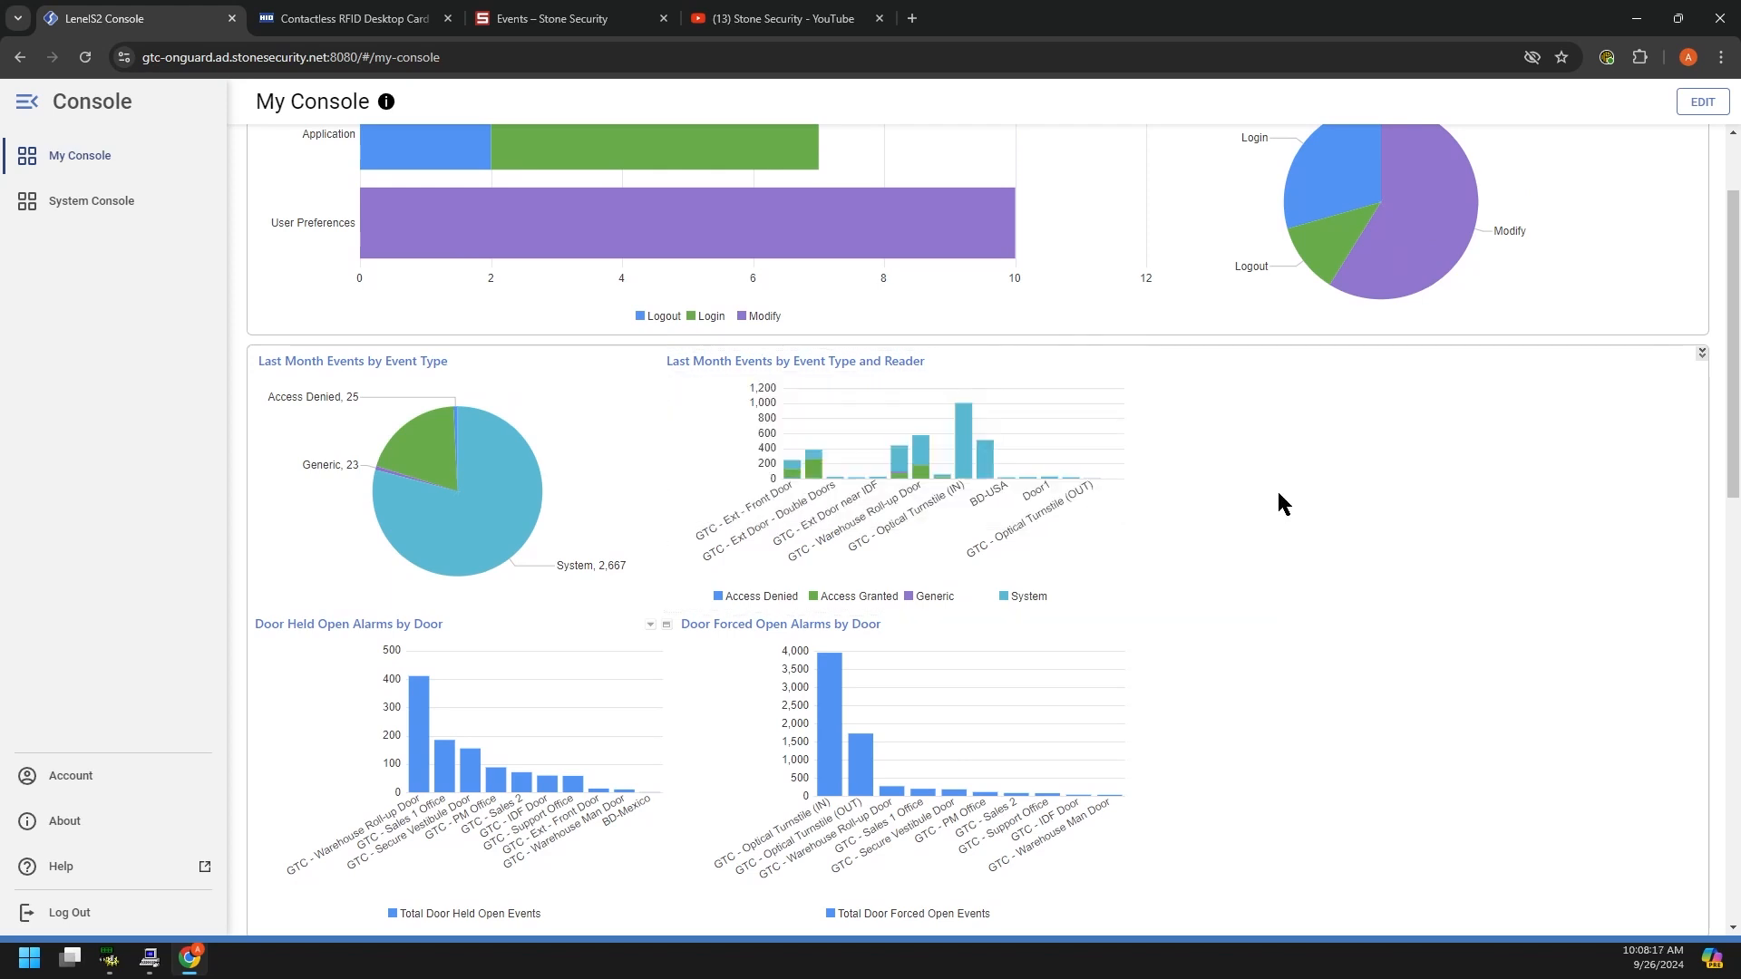
mouse_move(808, 481)
mouse_move(970, 466)
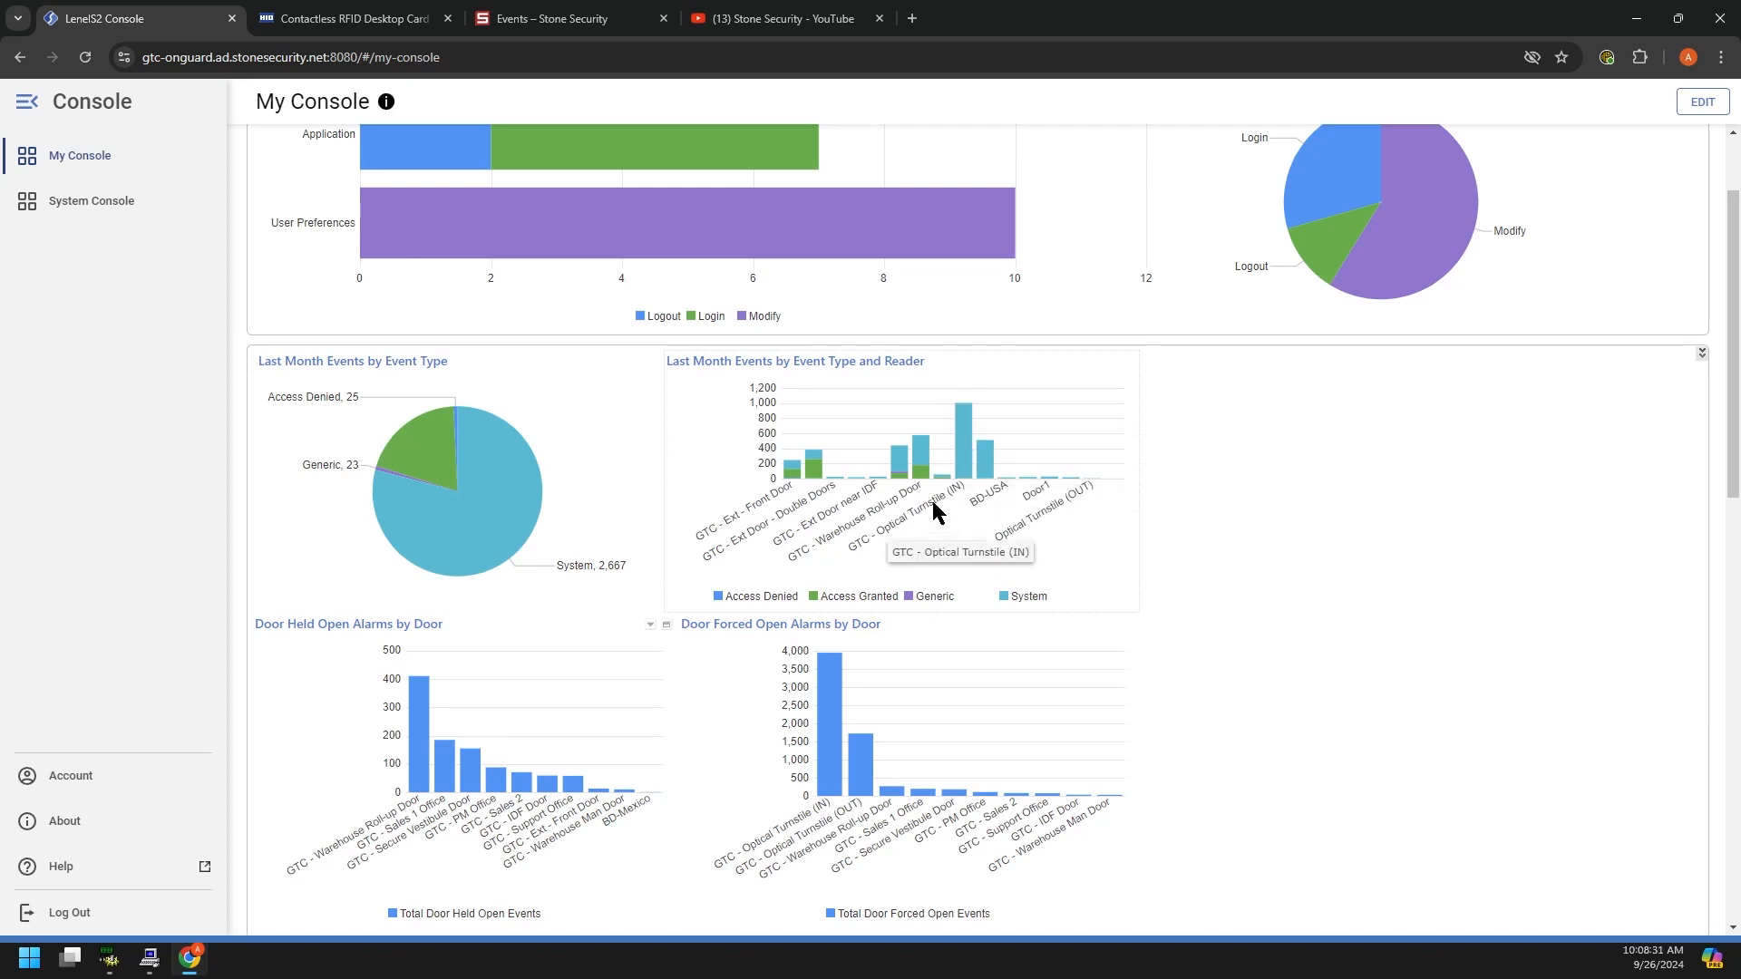
mouse_move(823, 698)
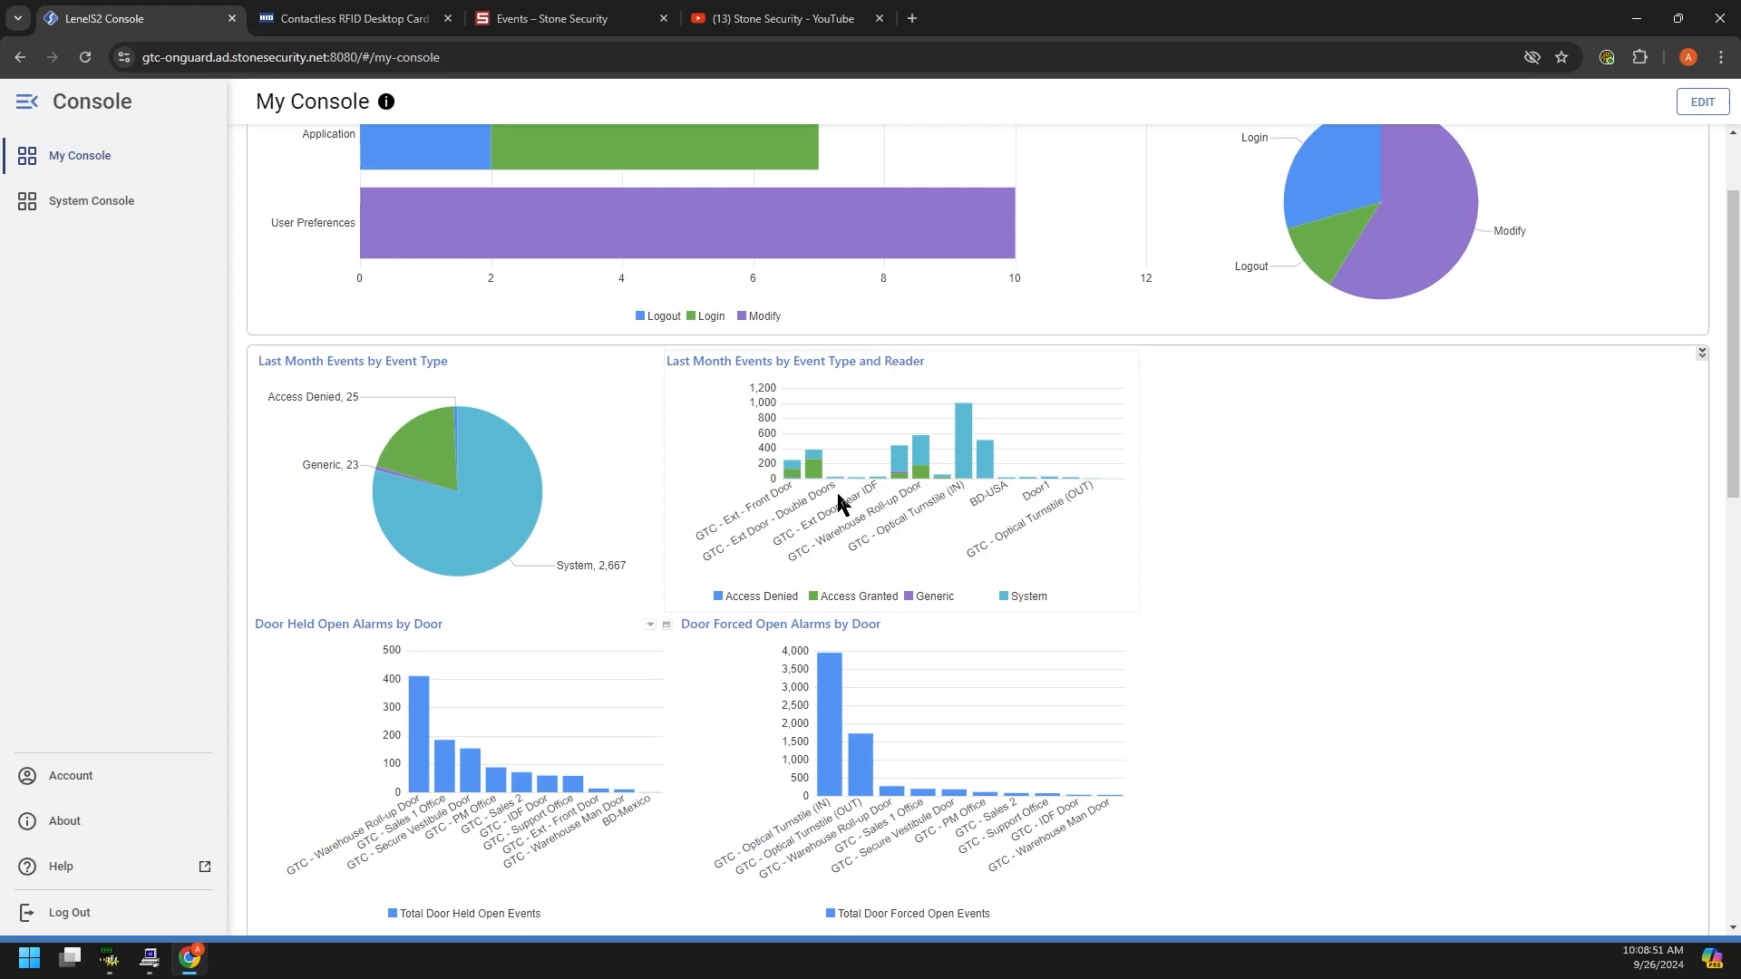
scroll(1011, 504, down, 2)
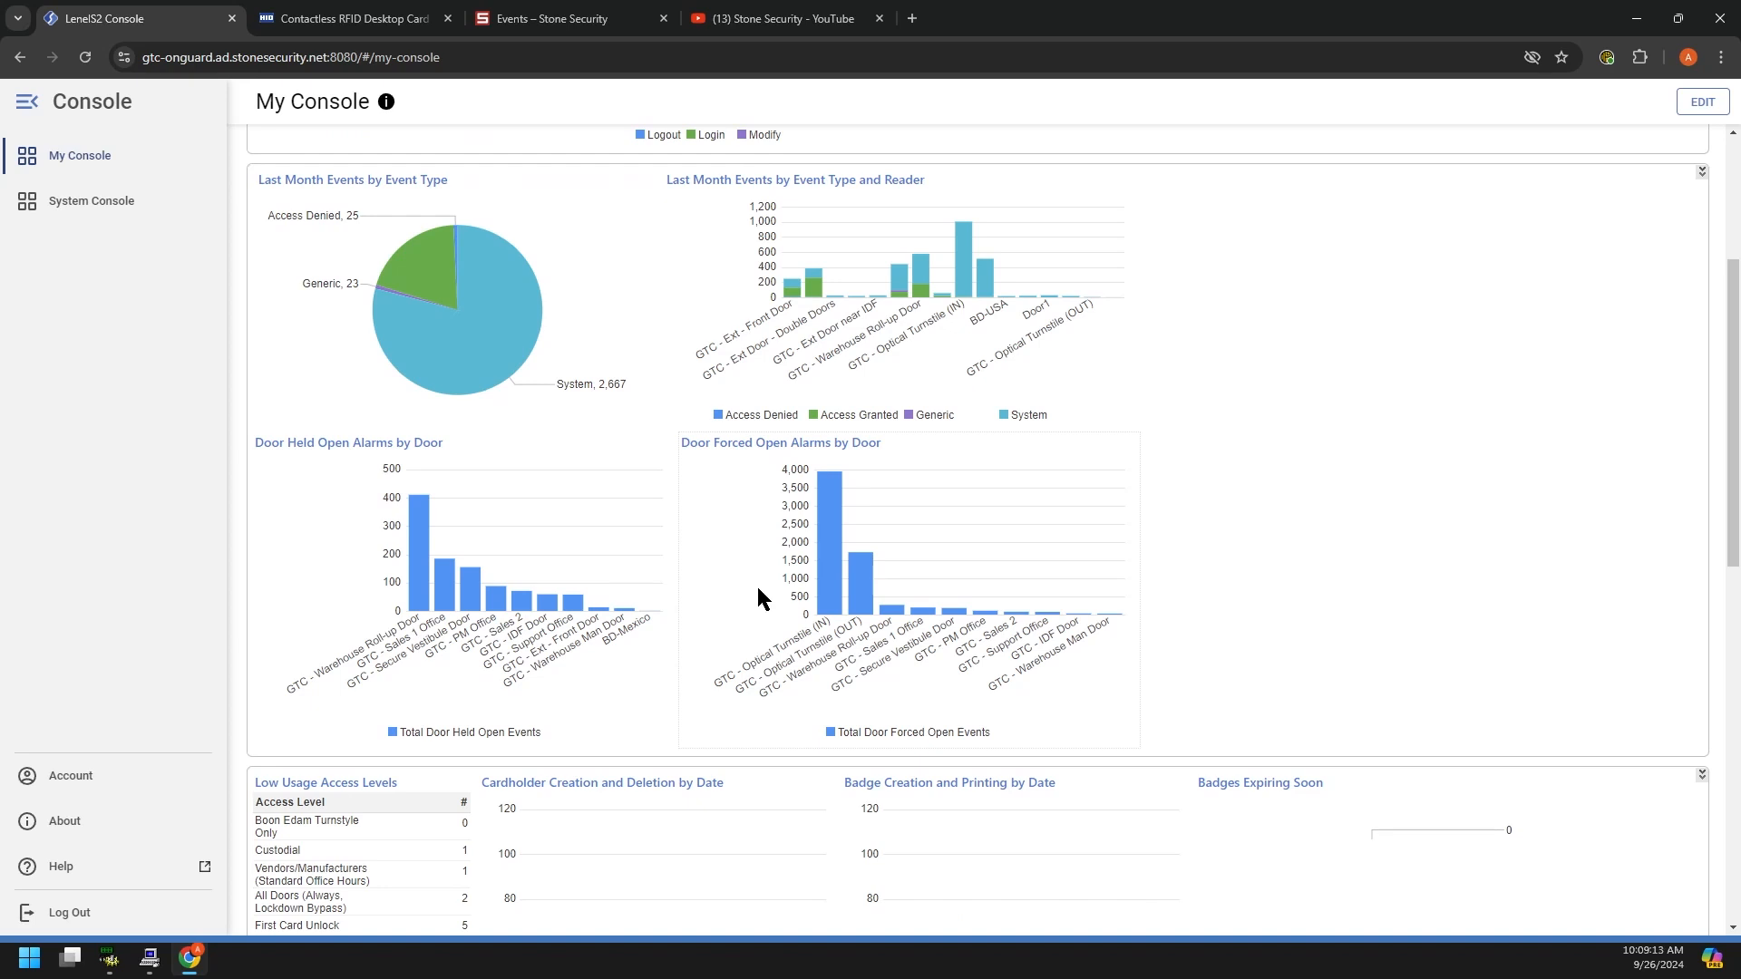
mouse_move(414, 575)
mouse_move(832, 489)
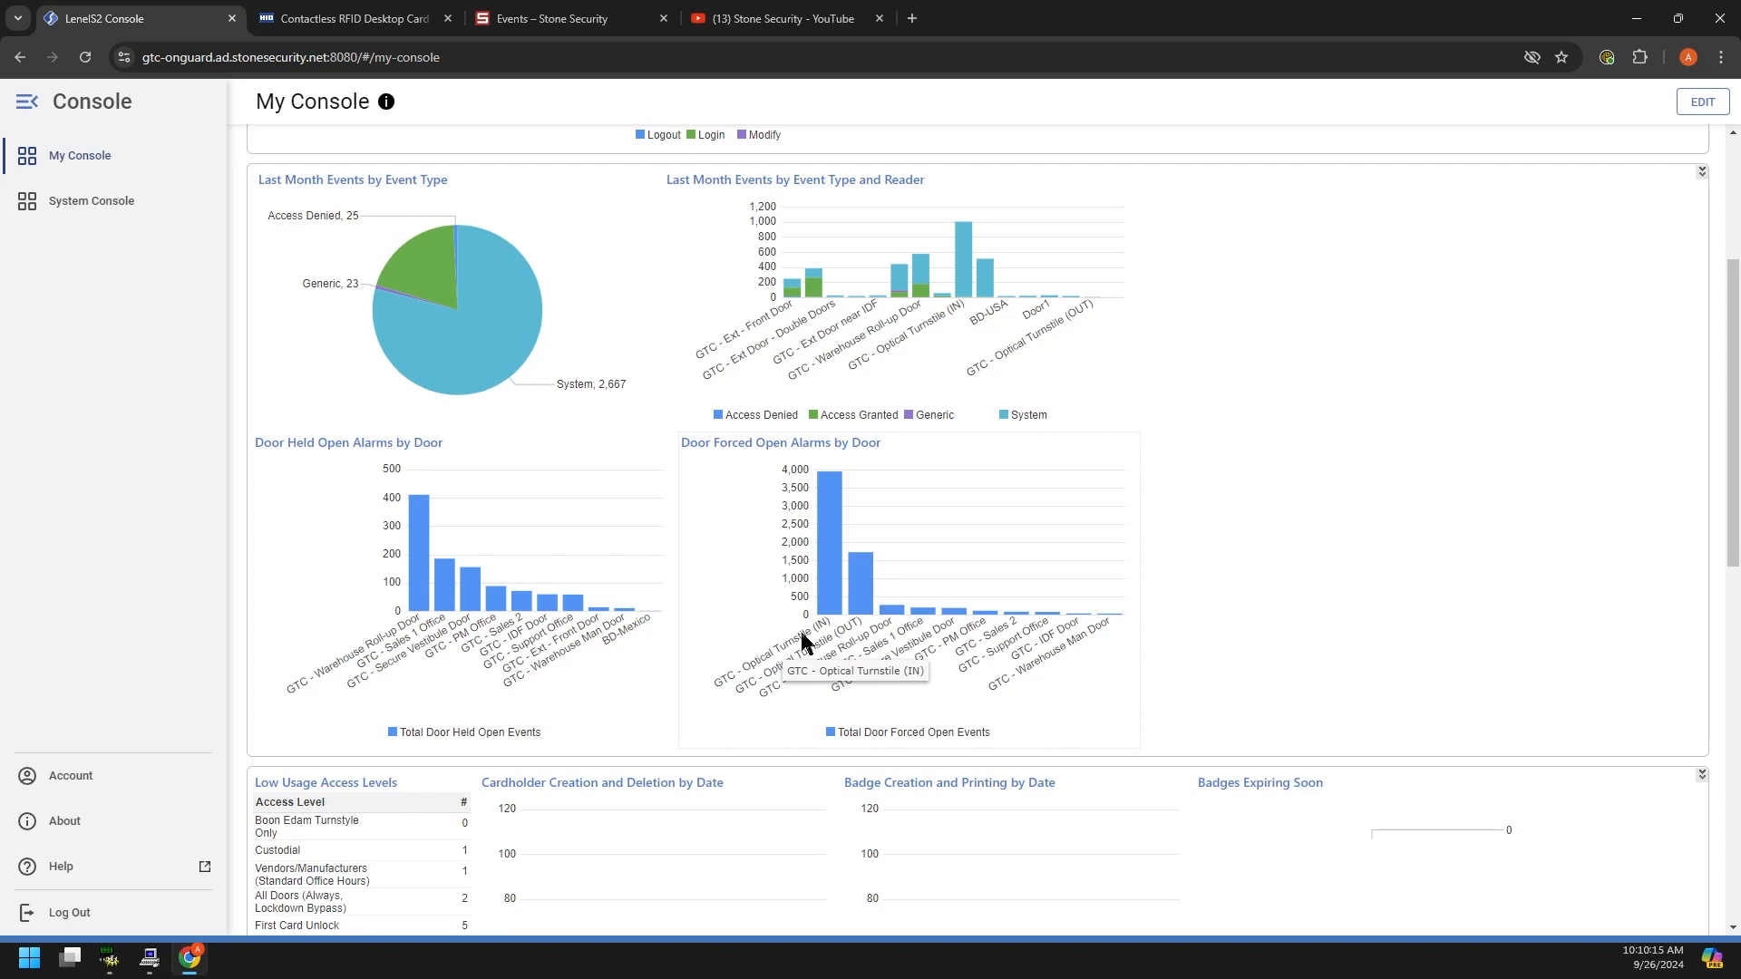
mouse_move(829, 603)
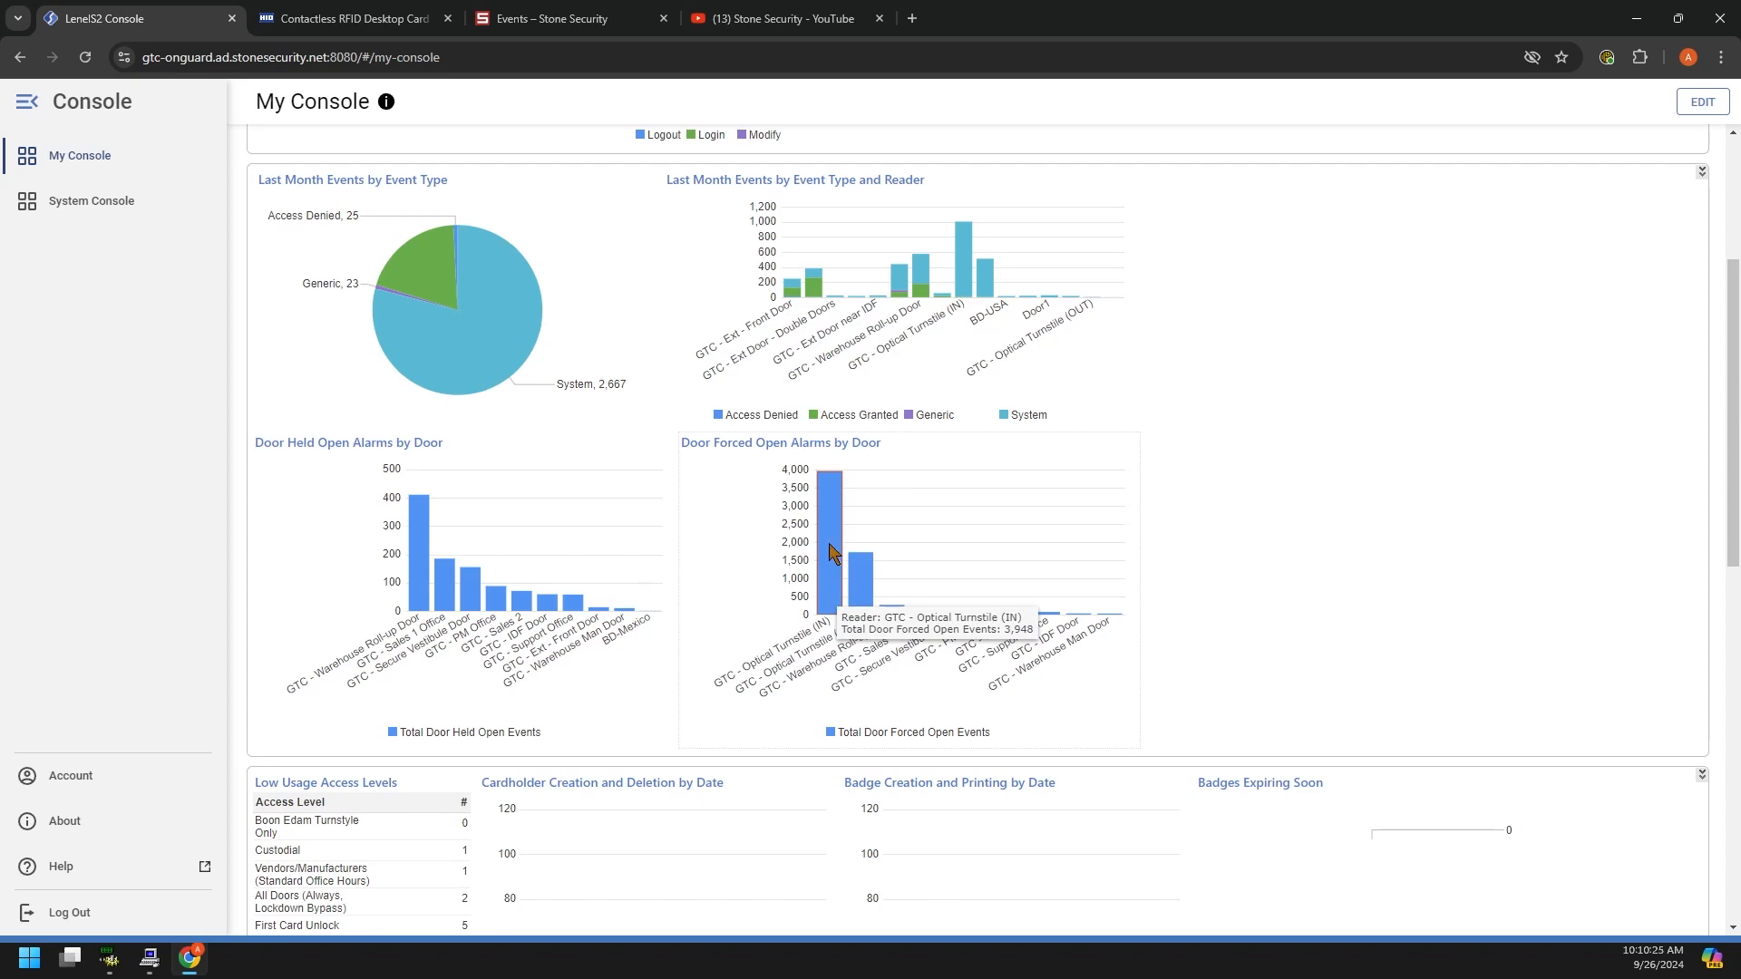
mouse_move(831, 534)
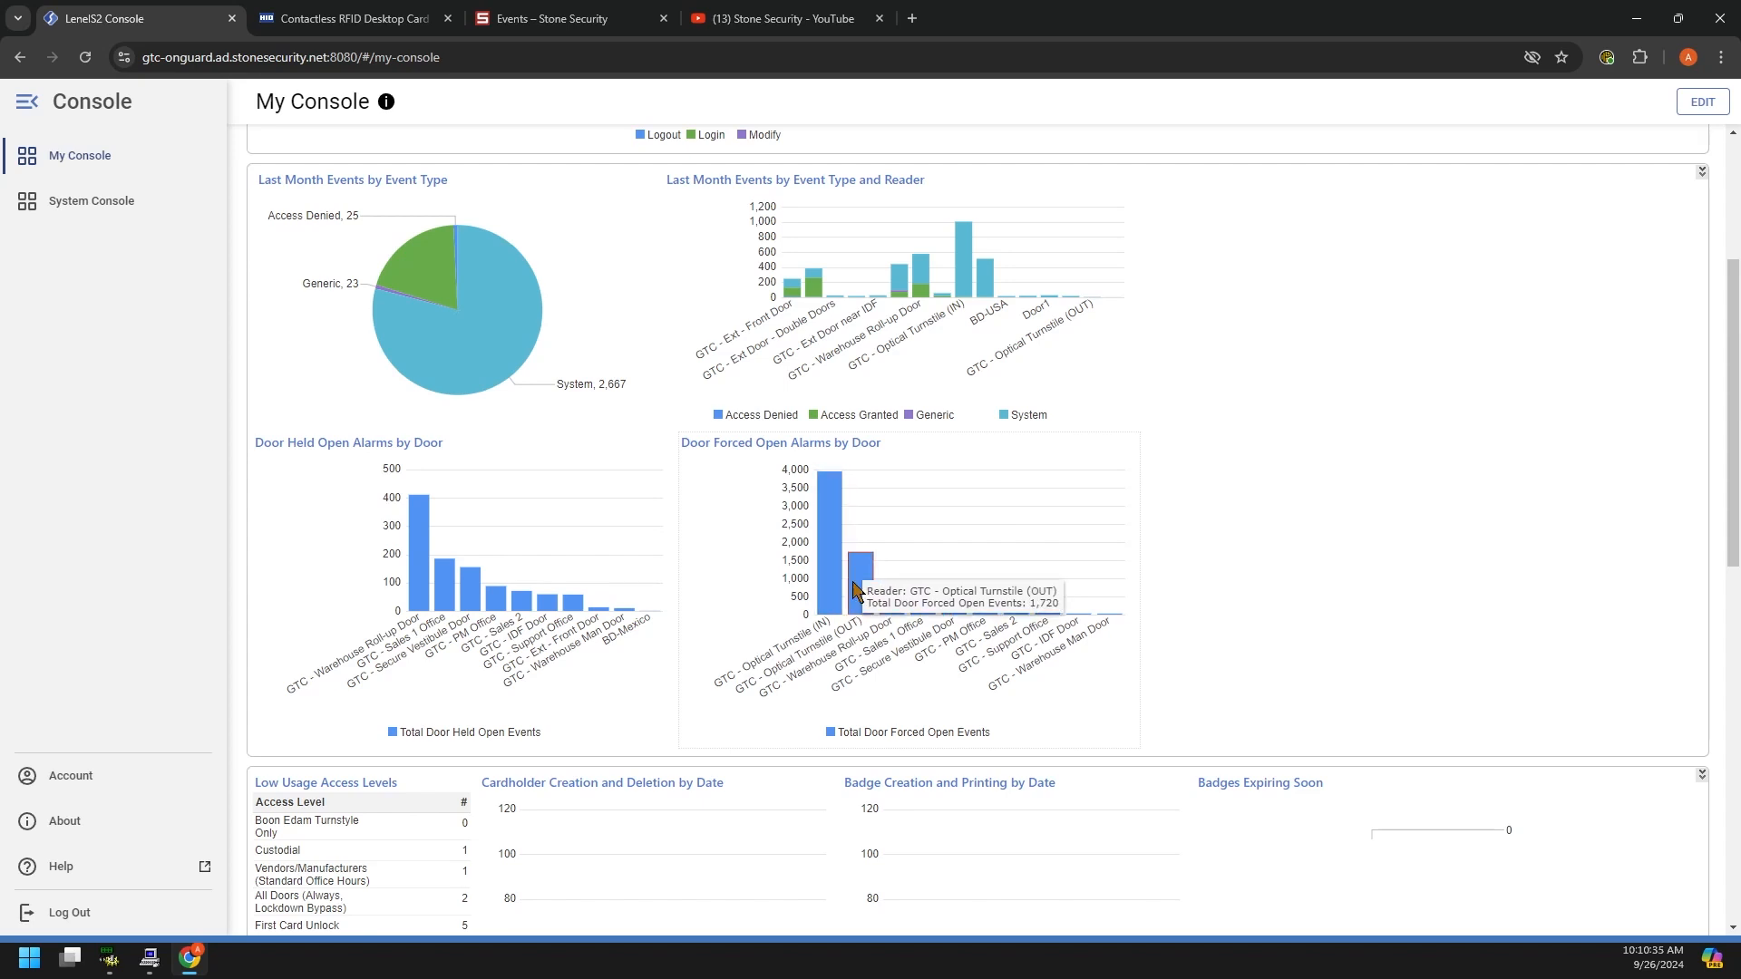
mouse_move(896, 617)
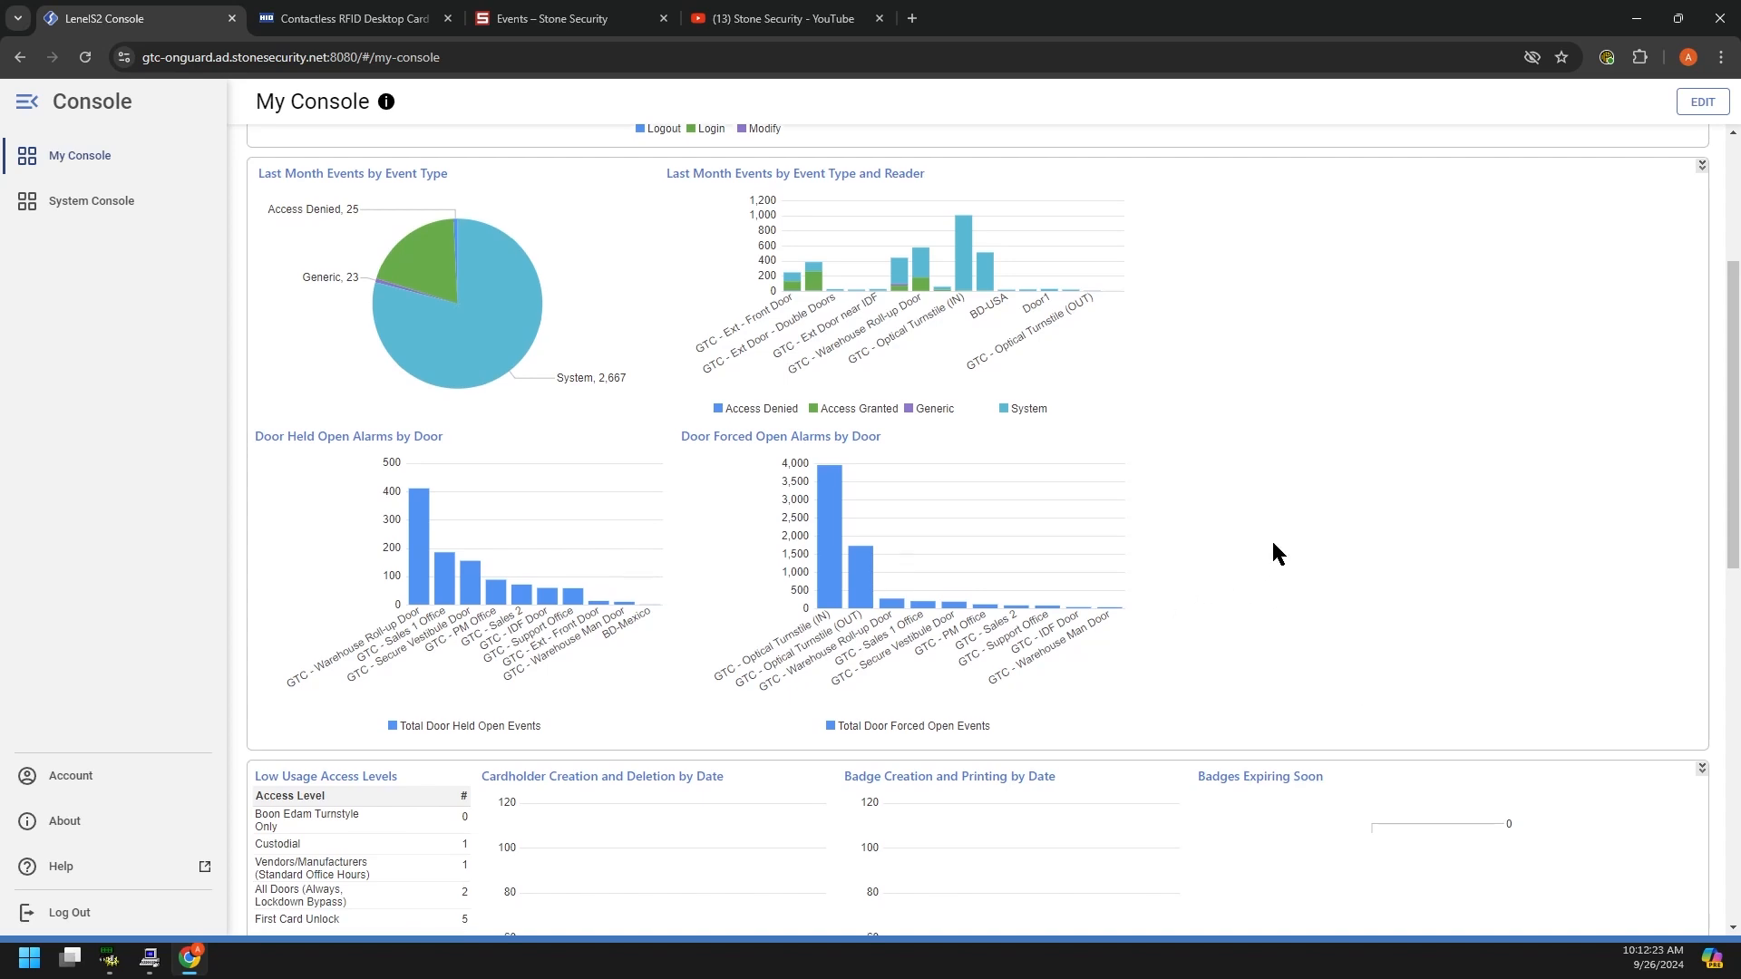
Step: Scroll past the dashboard charts to the 11 OnGuard apps and 8 System Administration apps
scroll(1272, 539, down, 5)
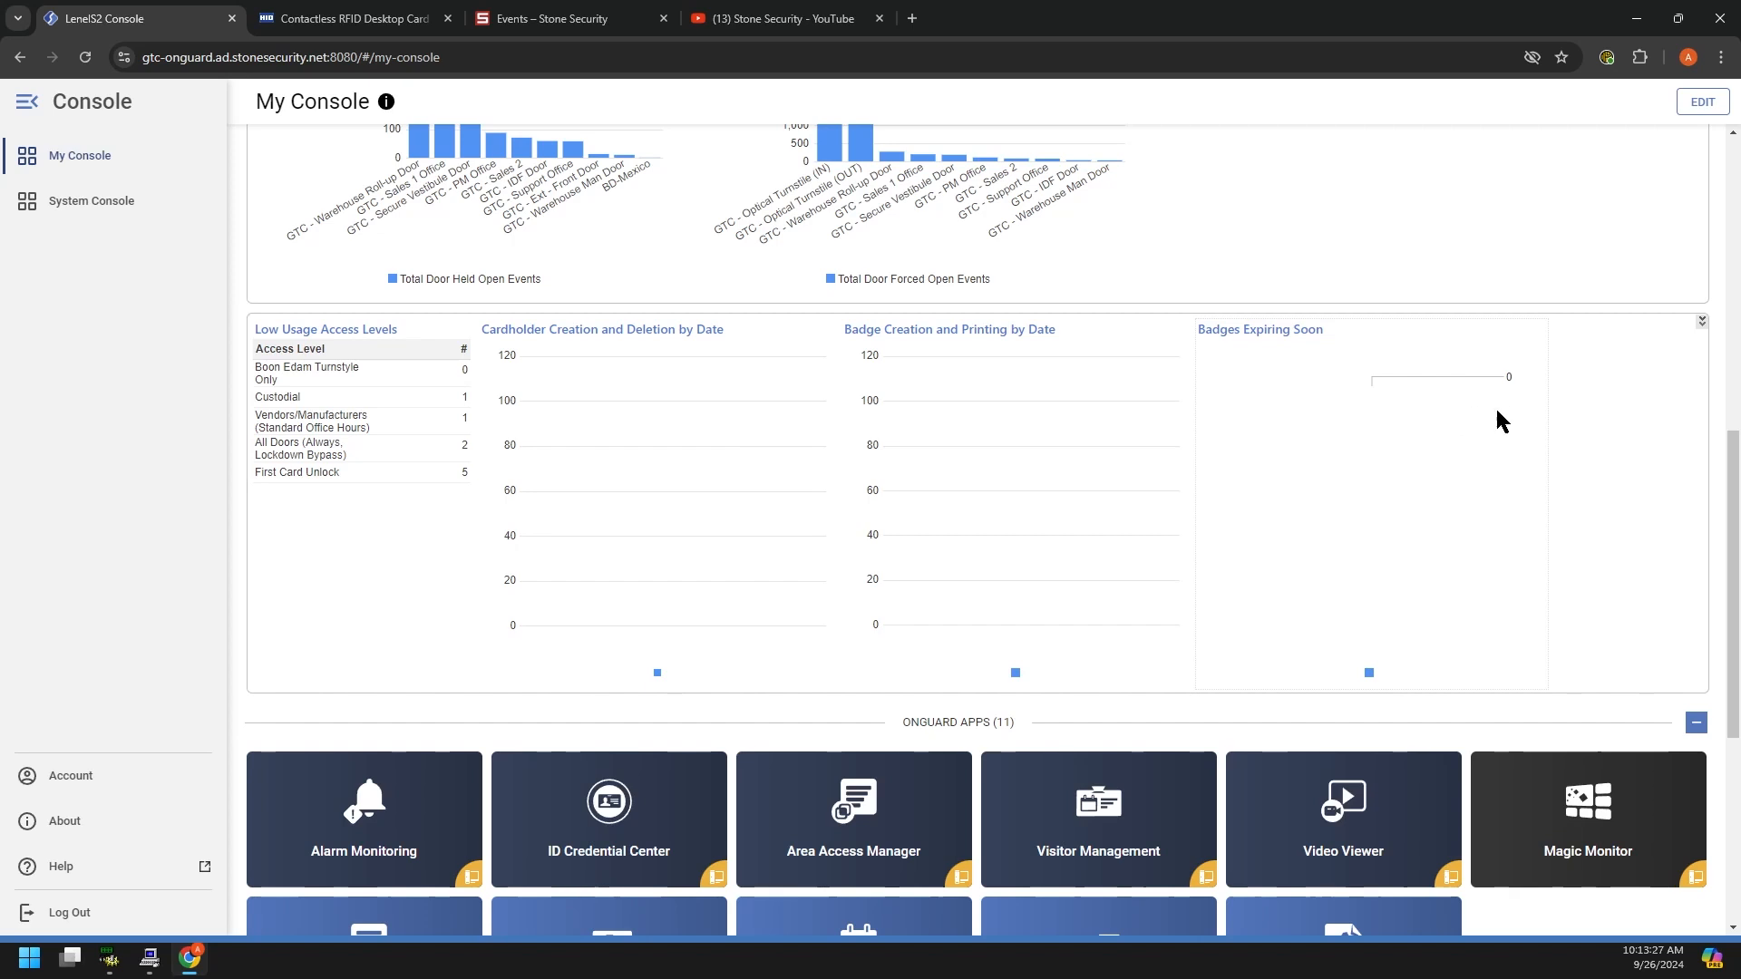
scroll(1632, 368, down, 3)
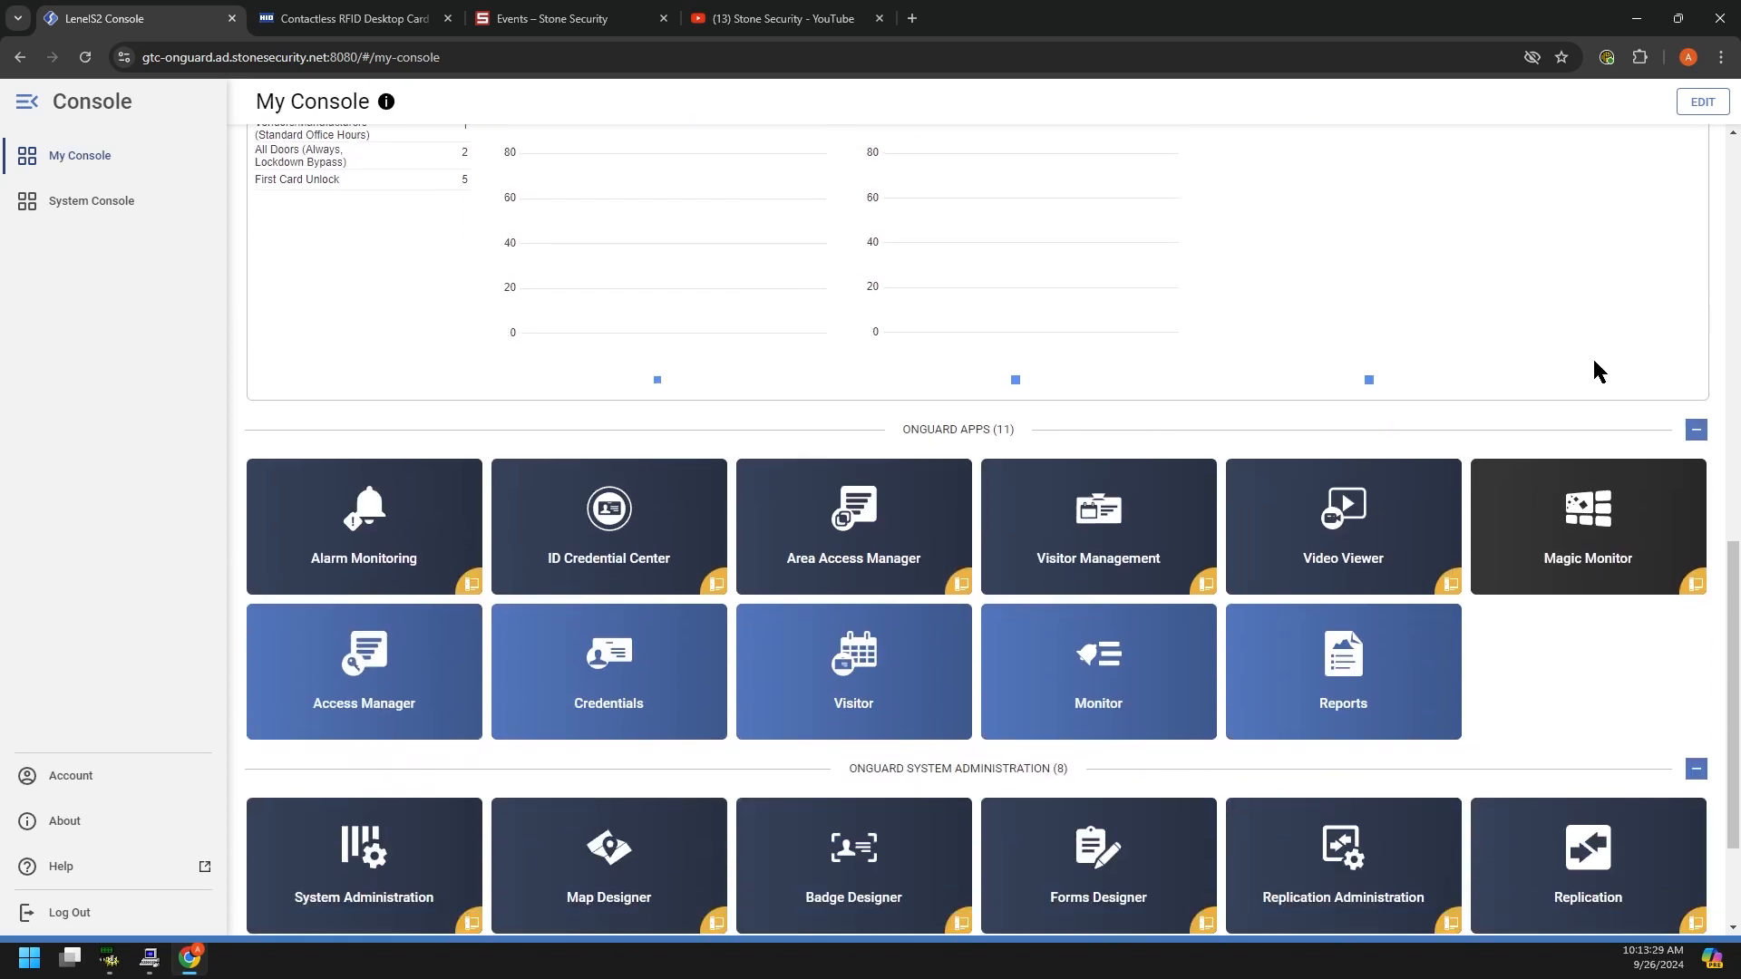
scroll(1598, 372, down, 2)
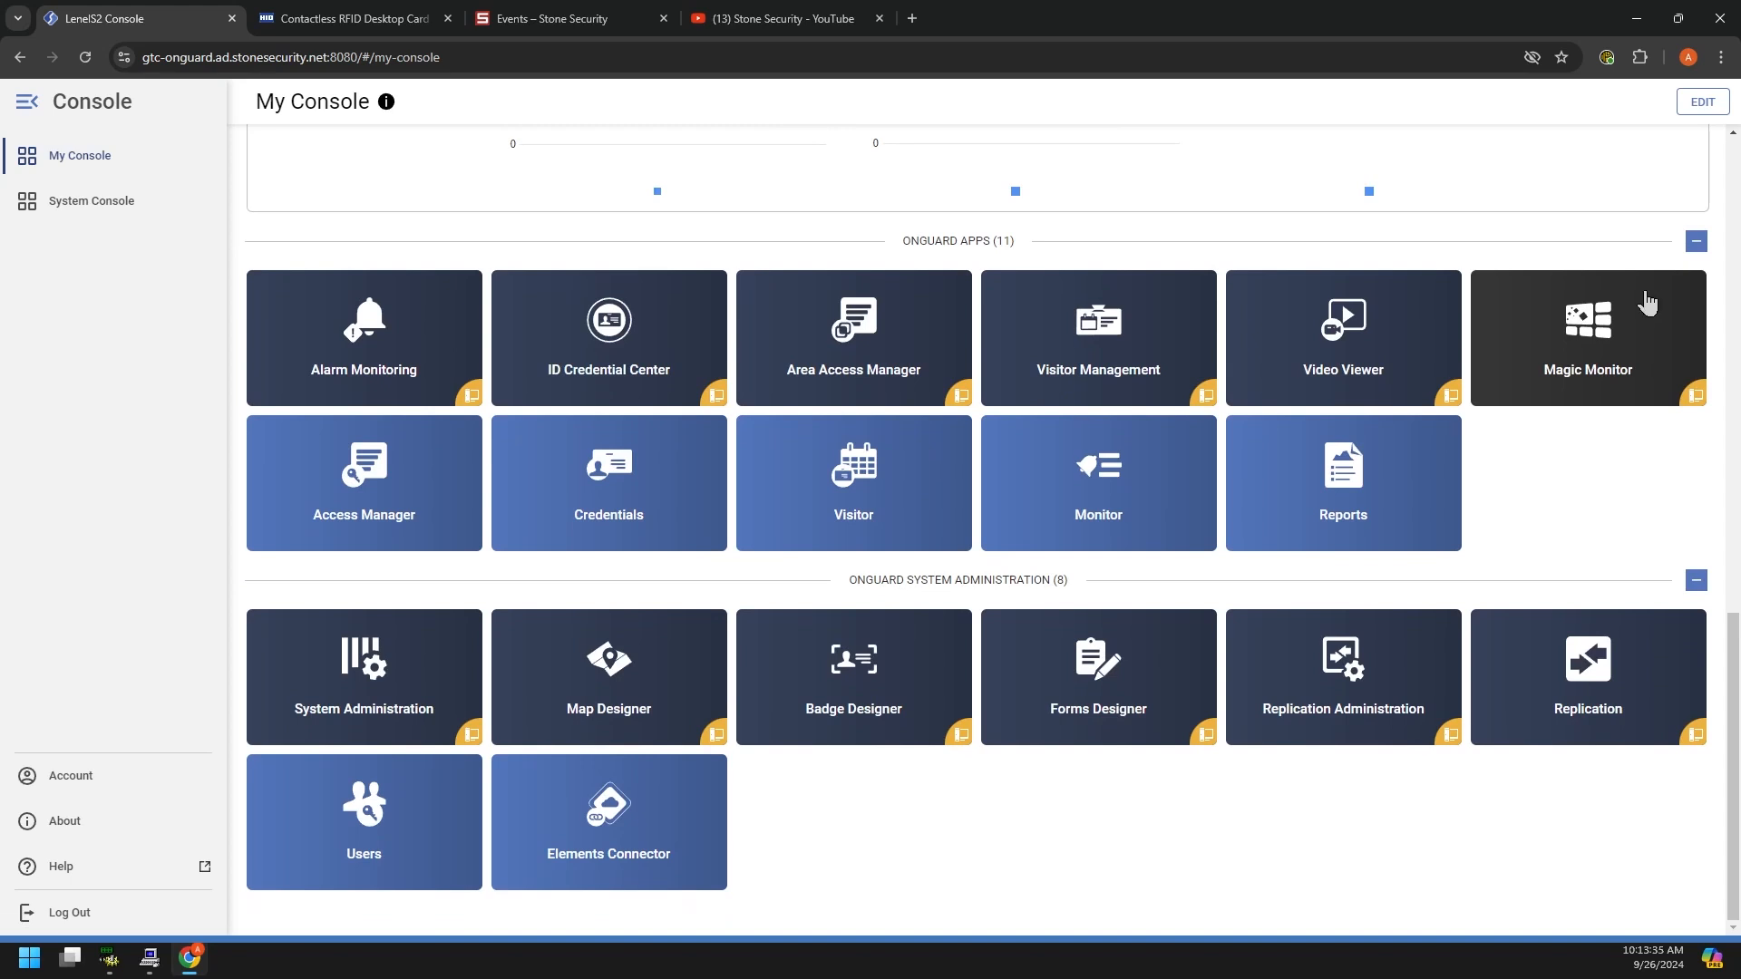
Step: Enter edit mode, open then close the Reports card settings, and scroll back up to the dashboards
click(1703, 102)
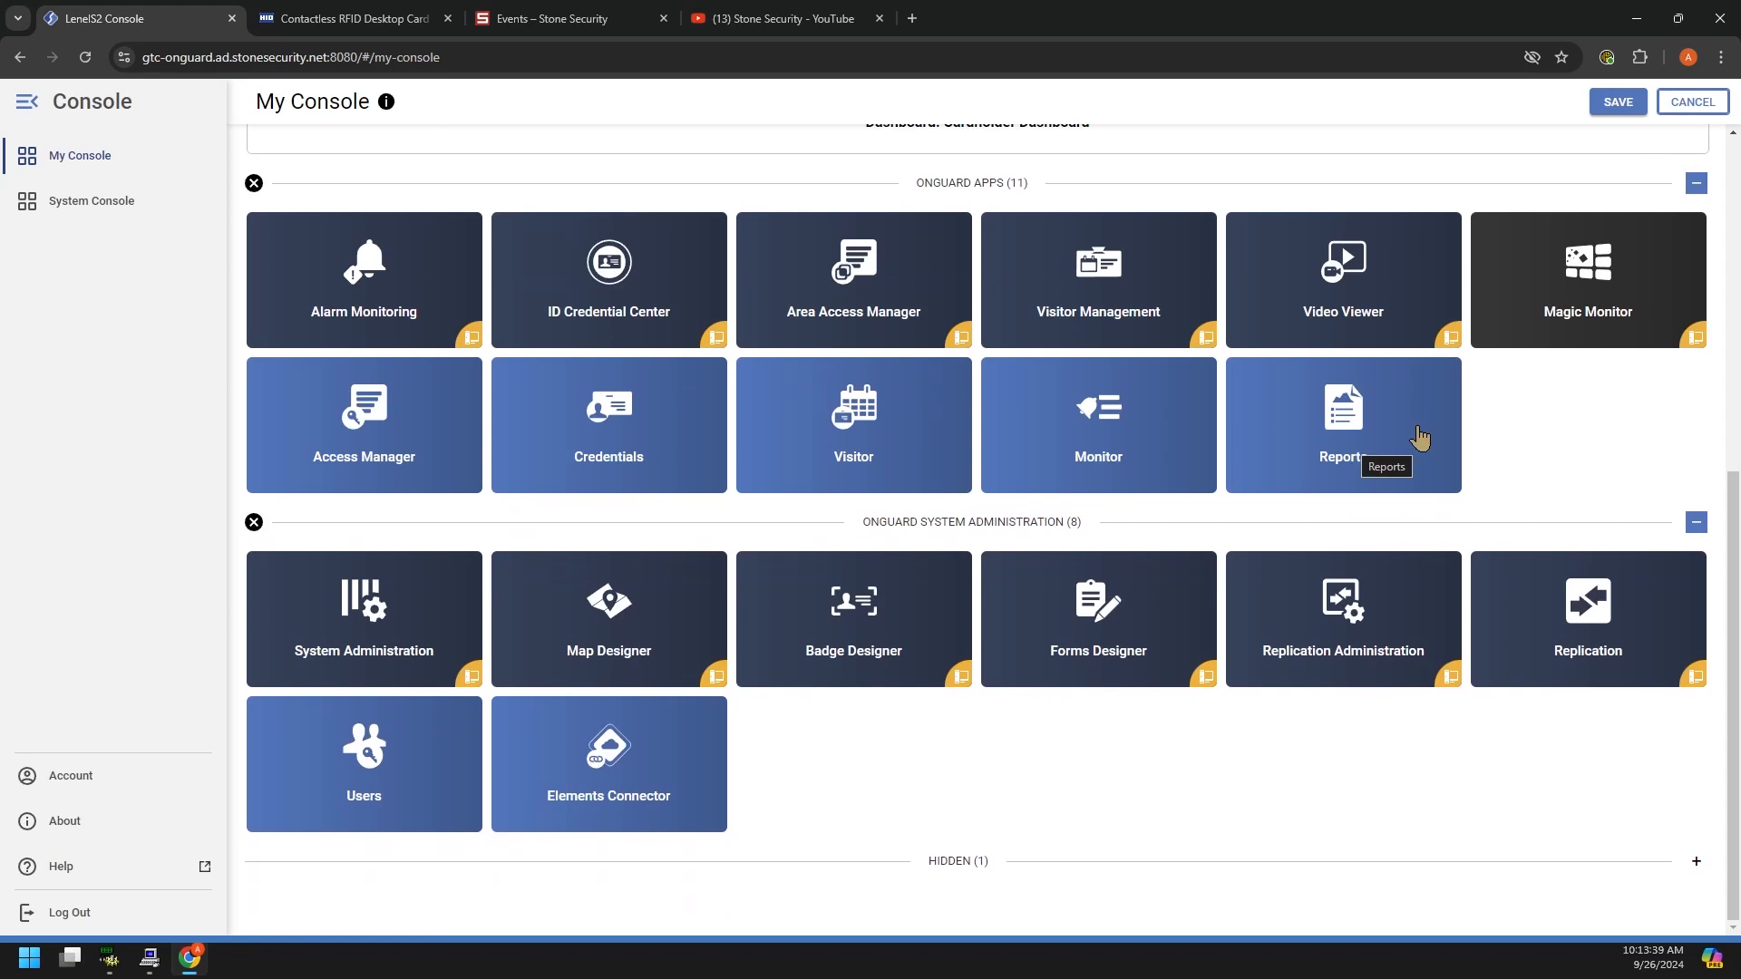
click(1388, 440)
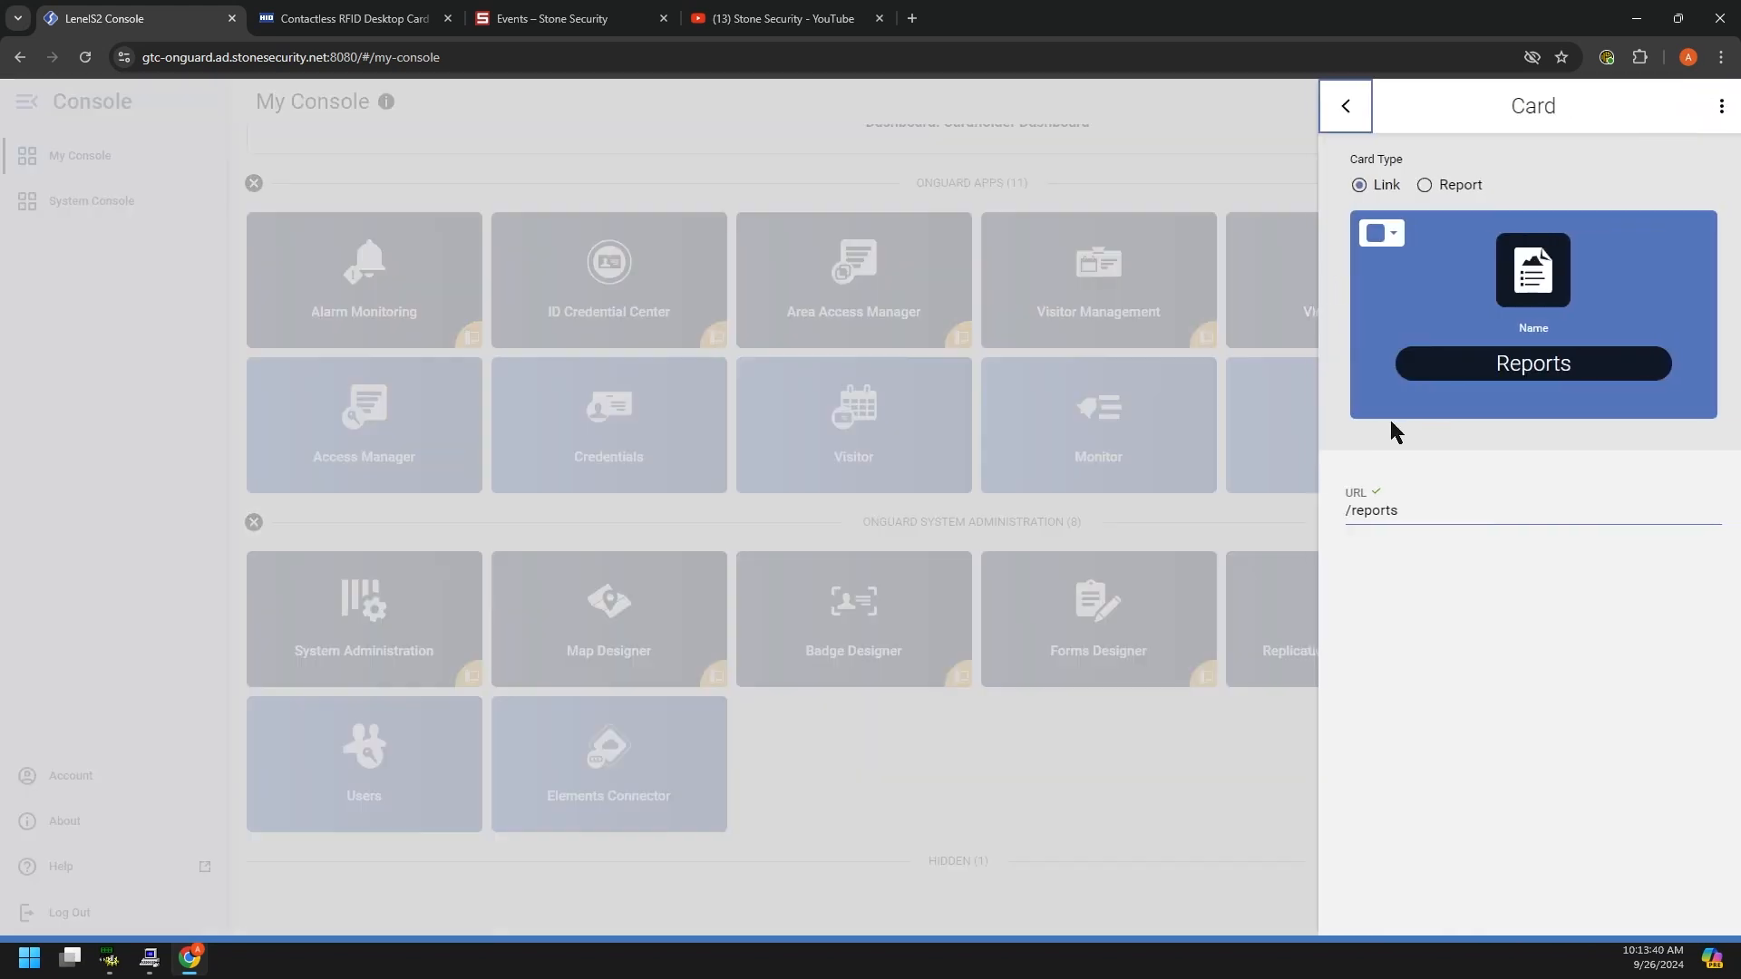
click(1714, 106)
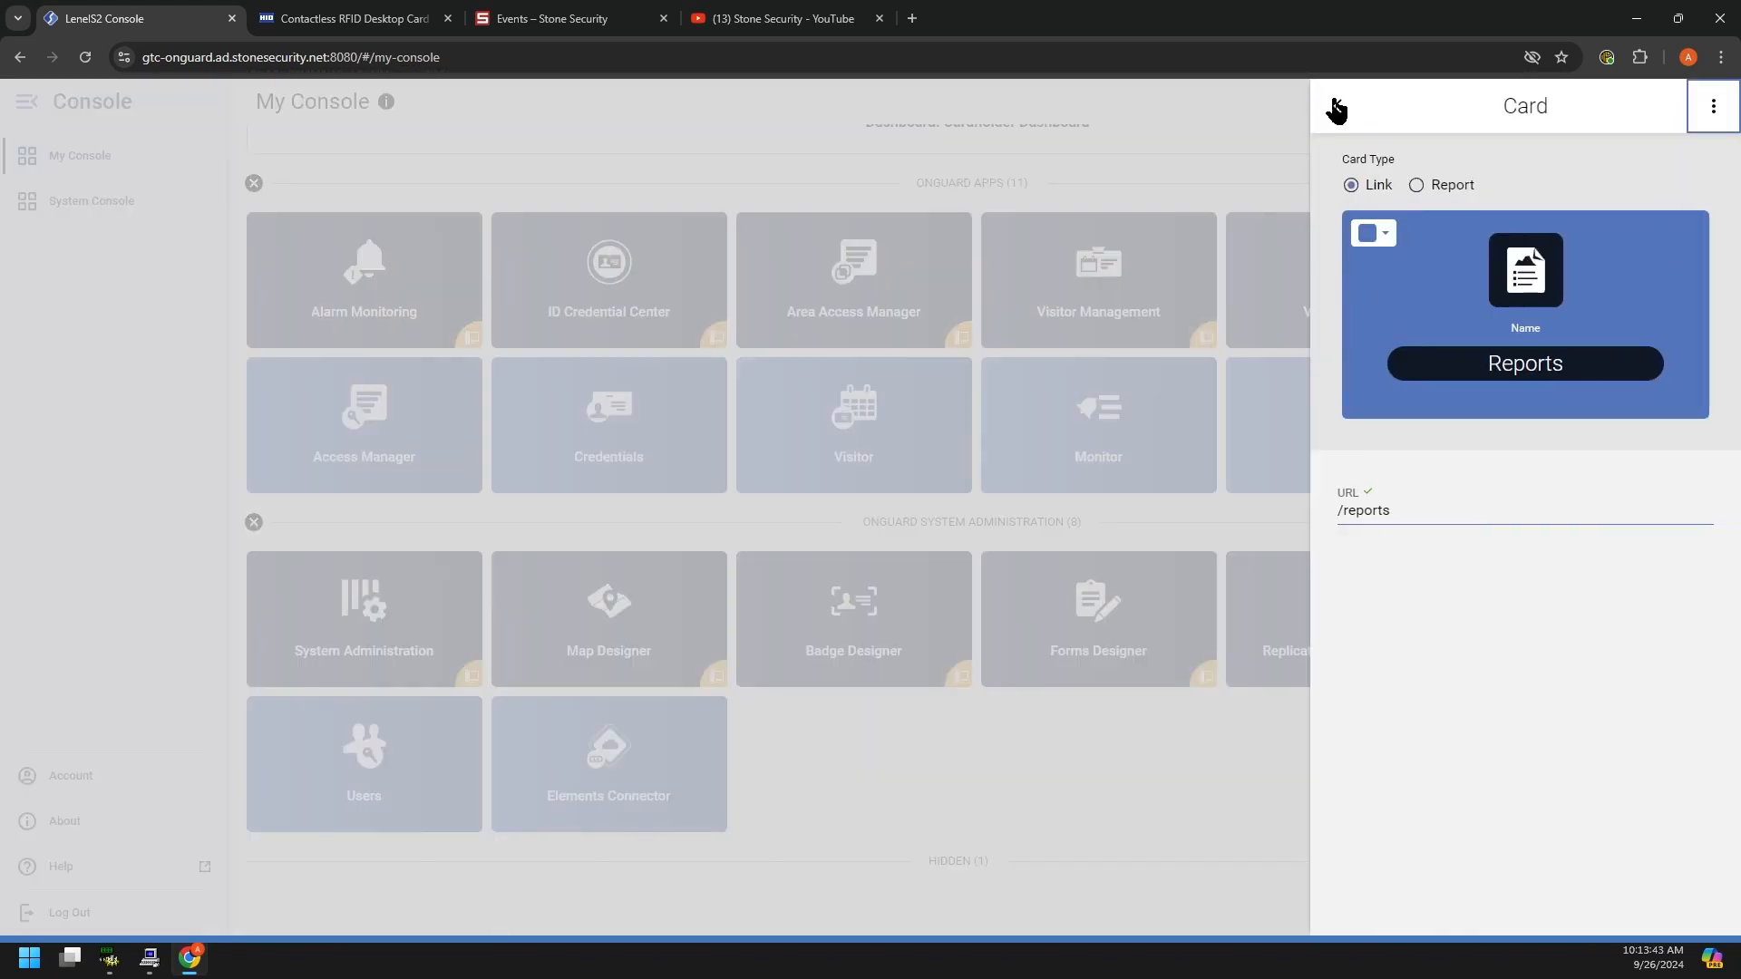
click(1337, 106)
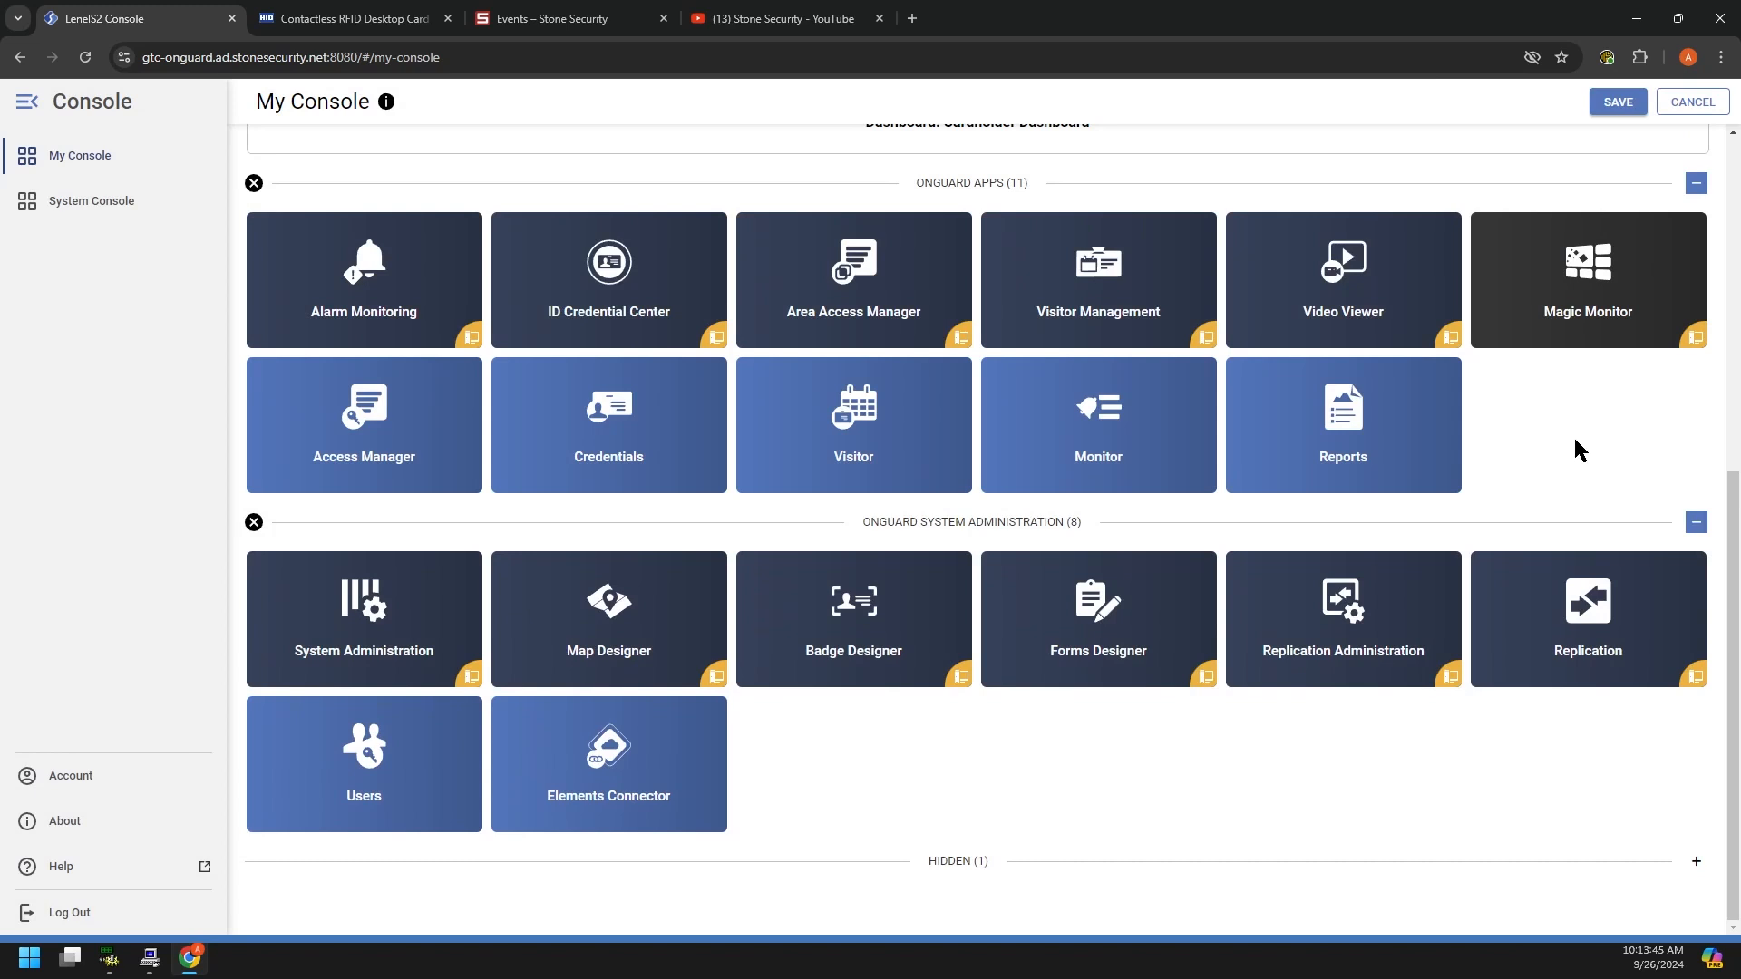
scroll(1574, 440, up, 1)
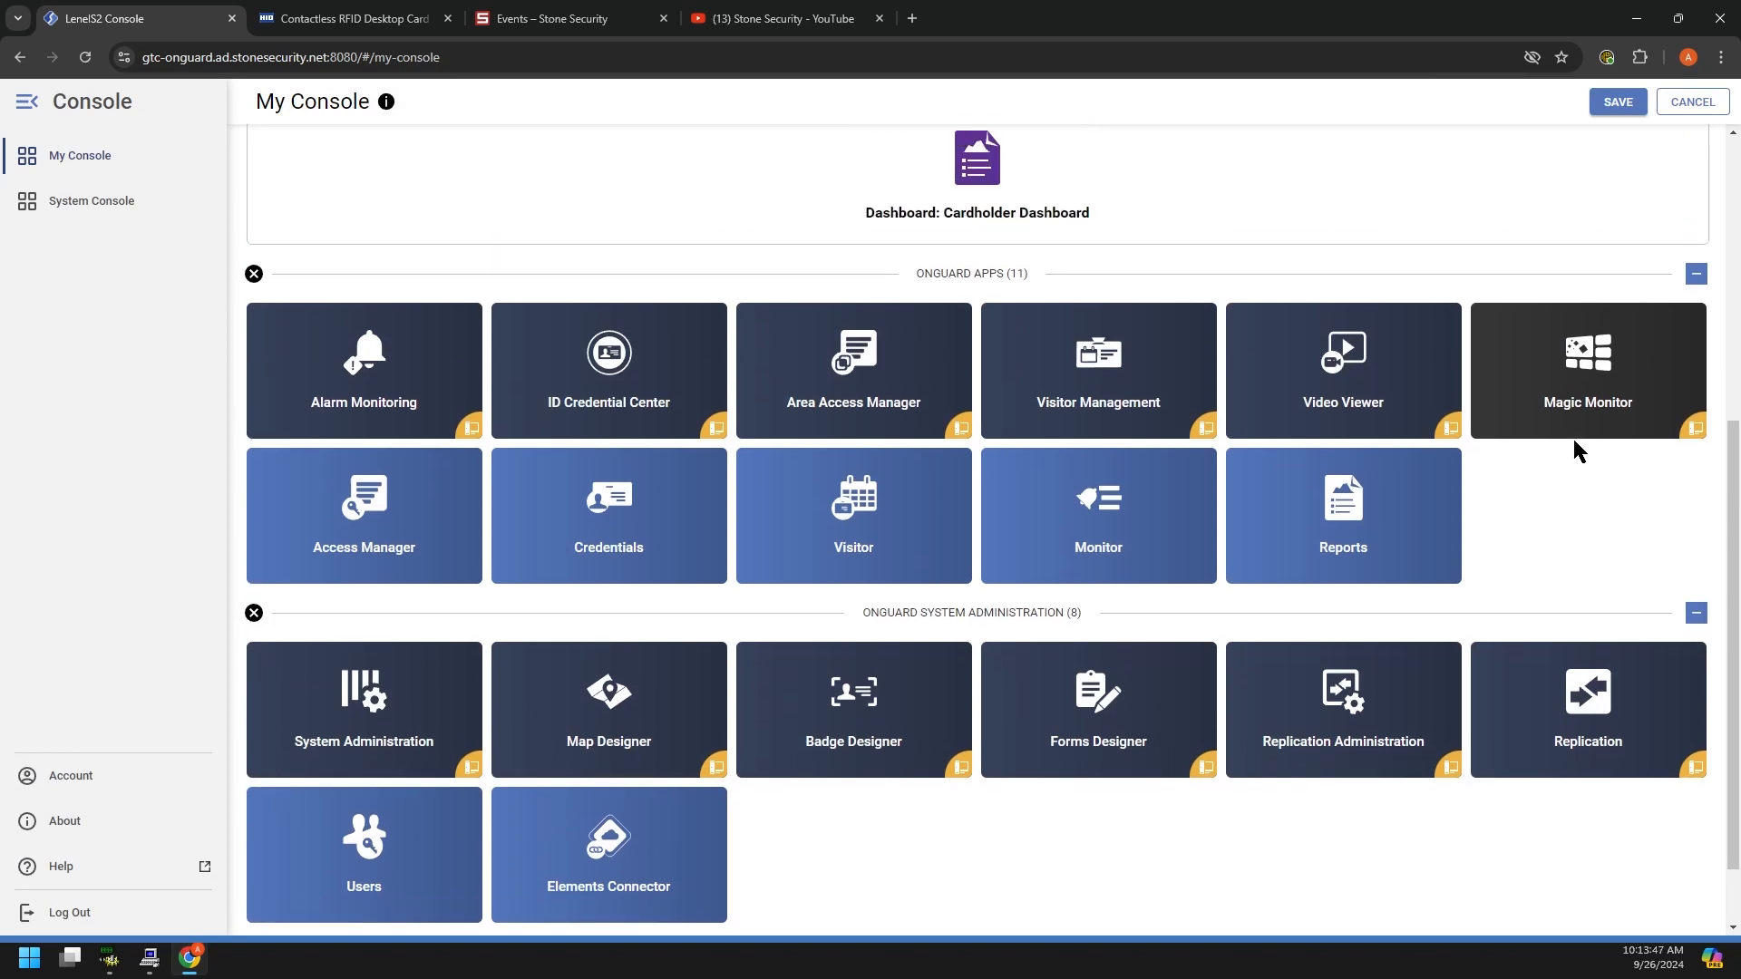
scroll(1569, 556, up, 1)
scroll(1567, 549, up, 3)
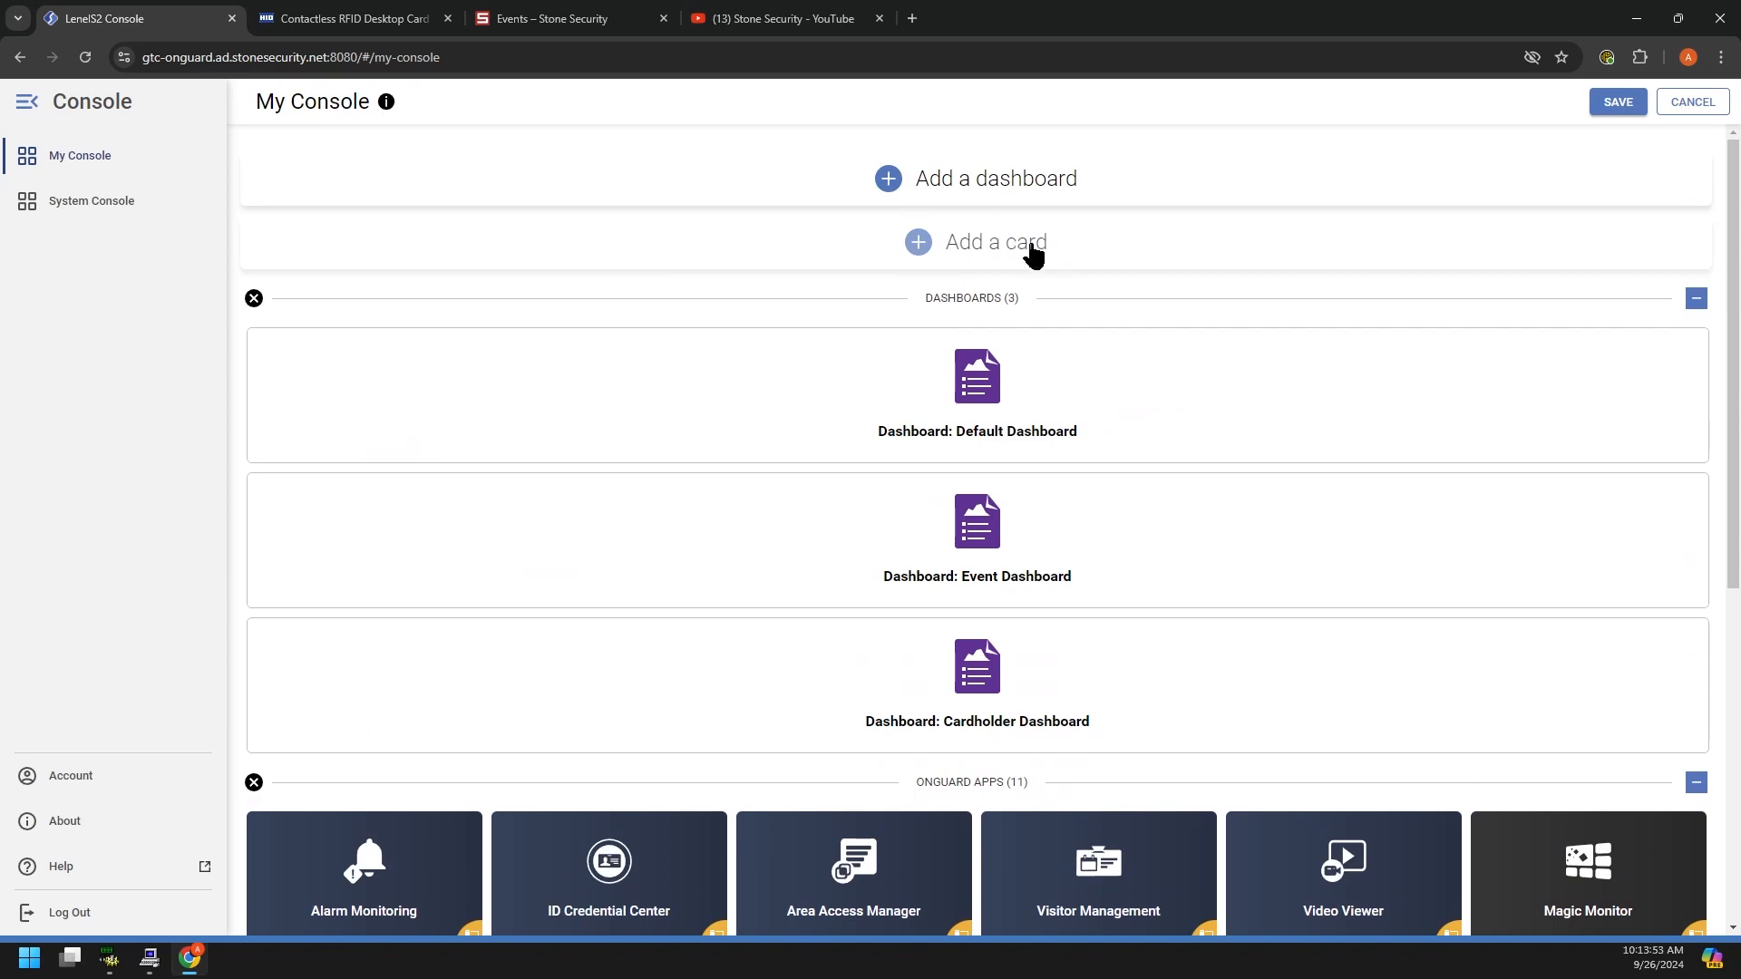
Step: Start a new card, set its Card Type to Report, and browse the report list
click(1052, 253)
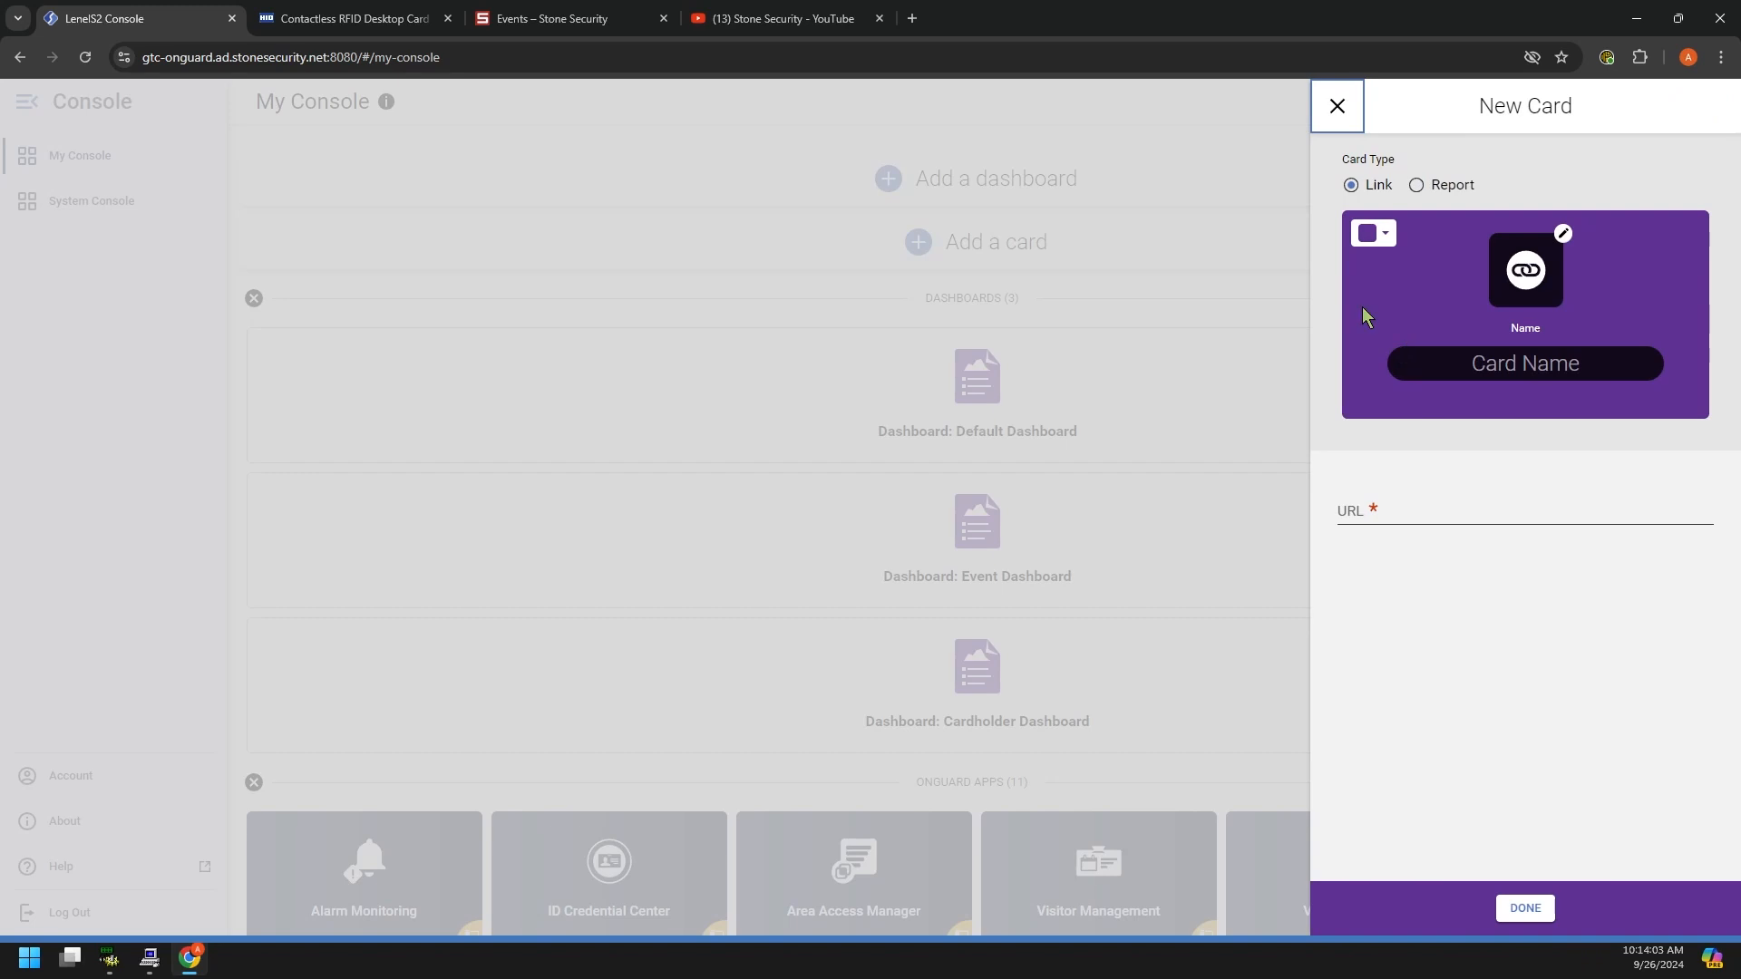
click(1395, 510)
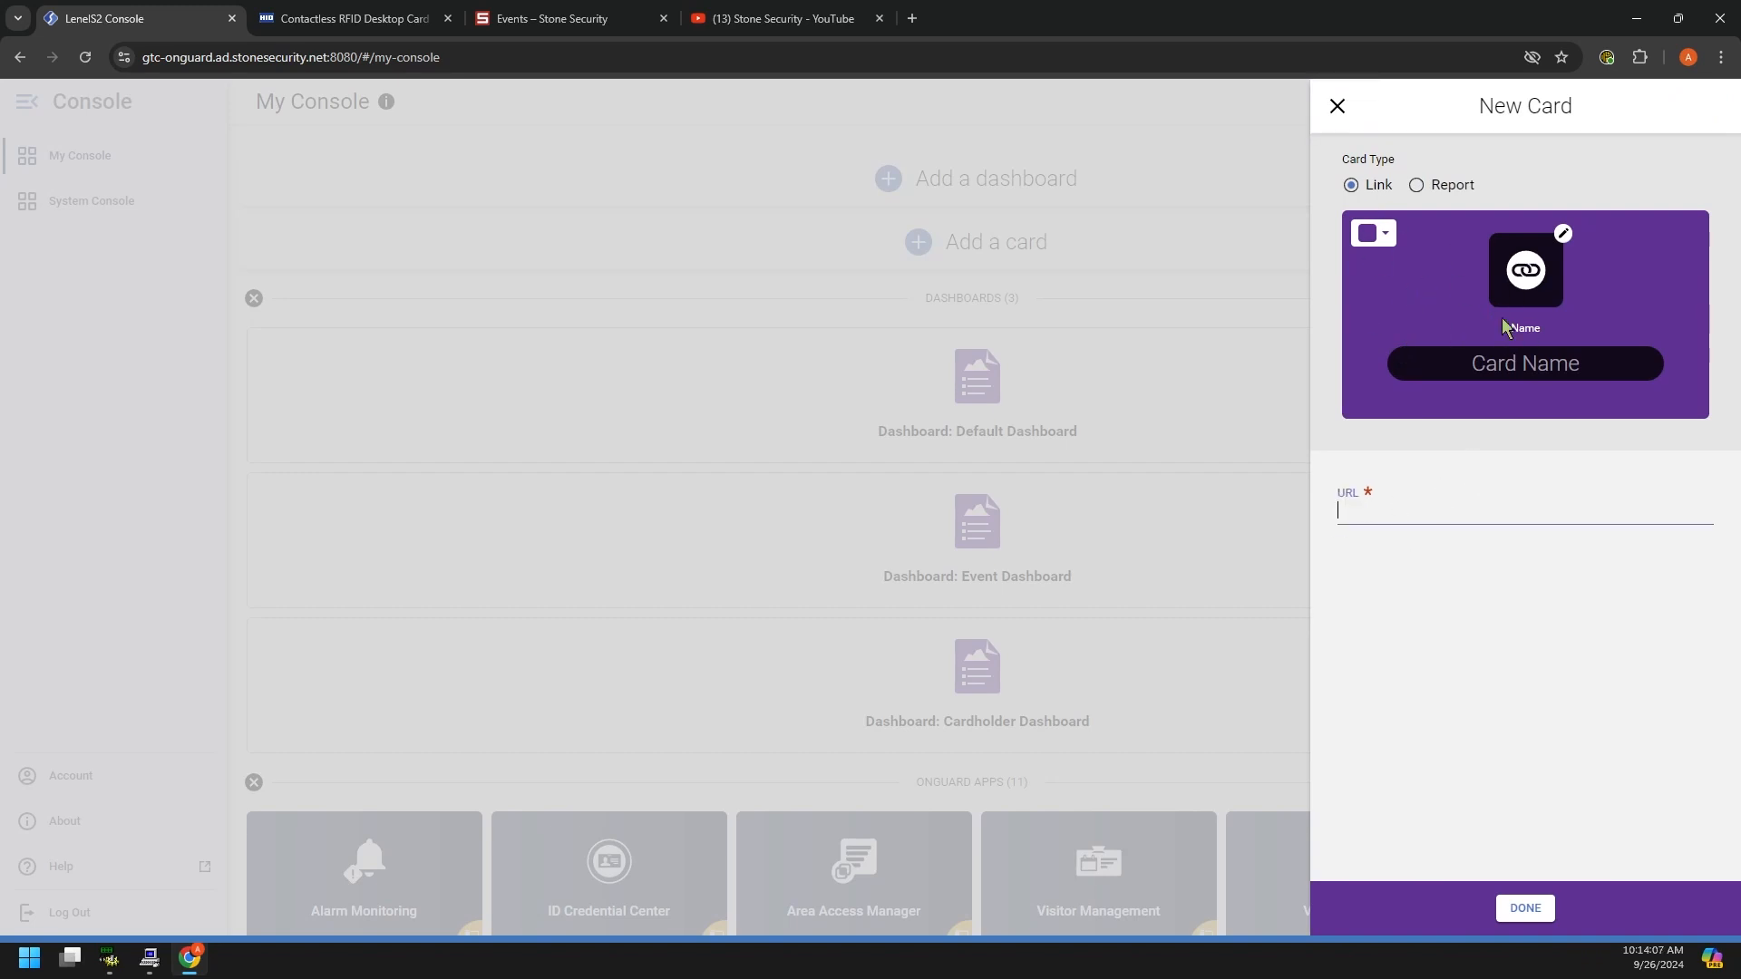
click(1417, 187)
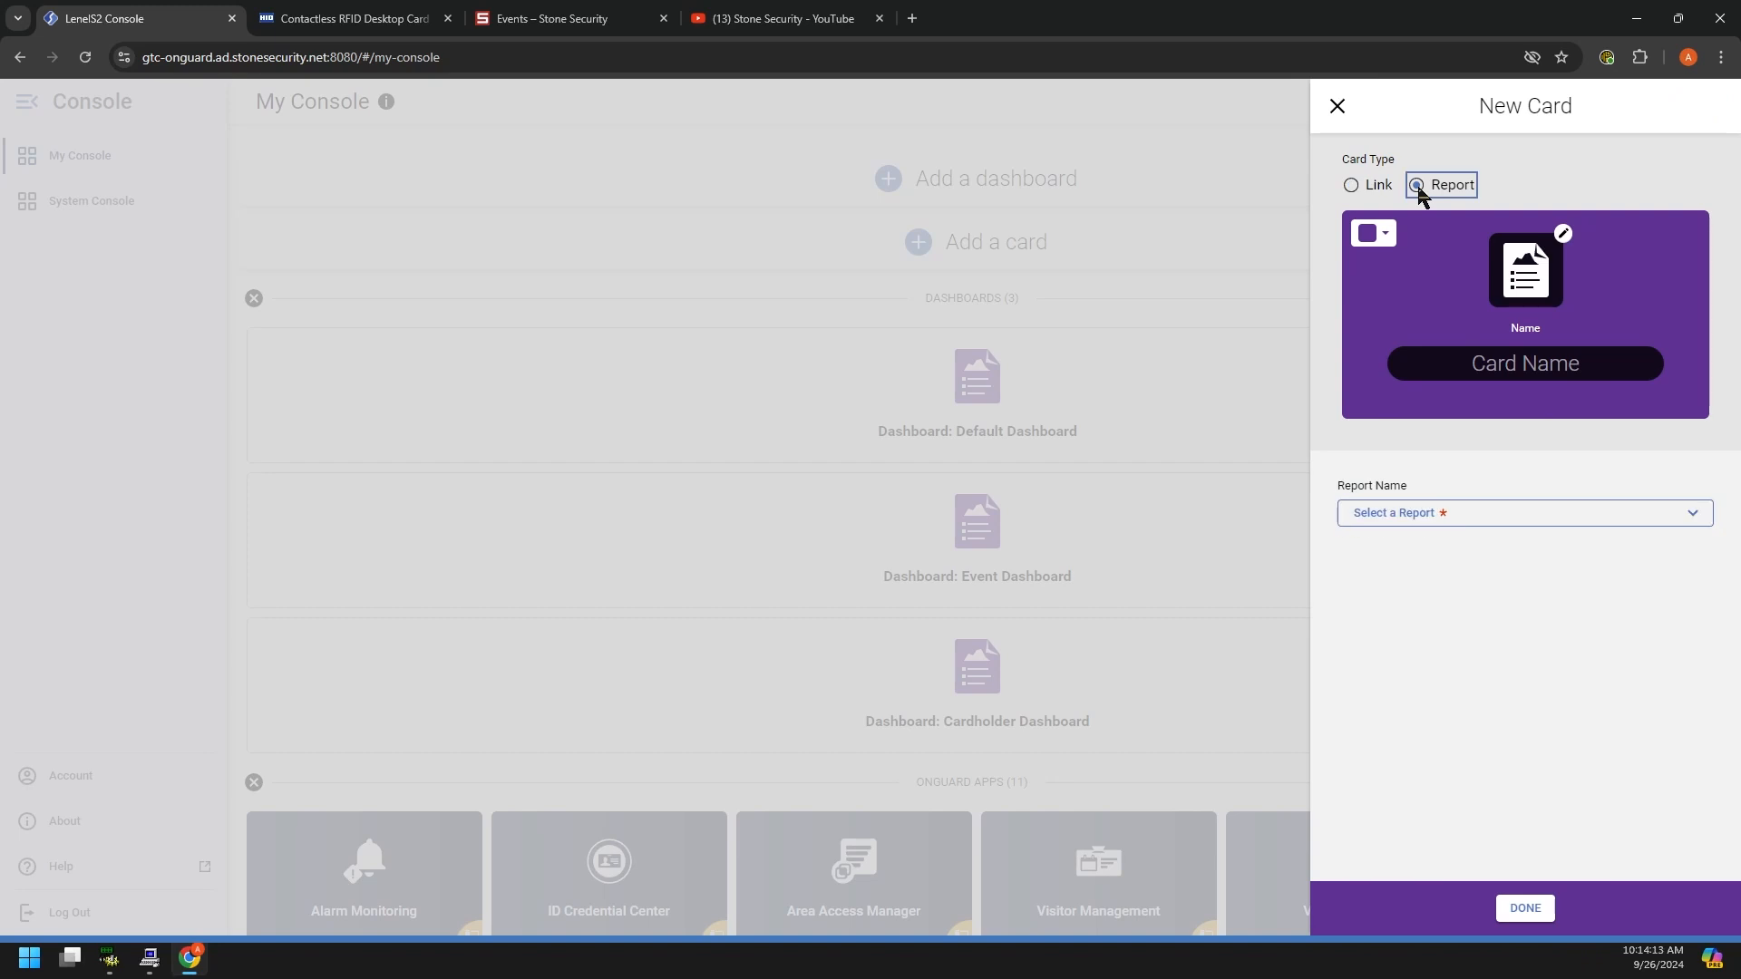
click(1460, 514)
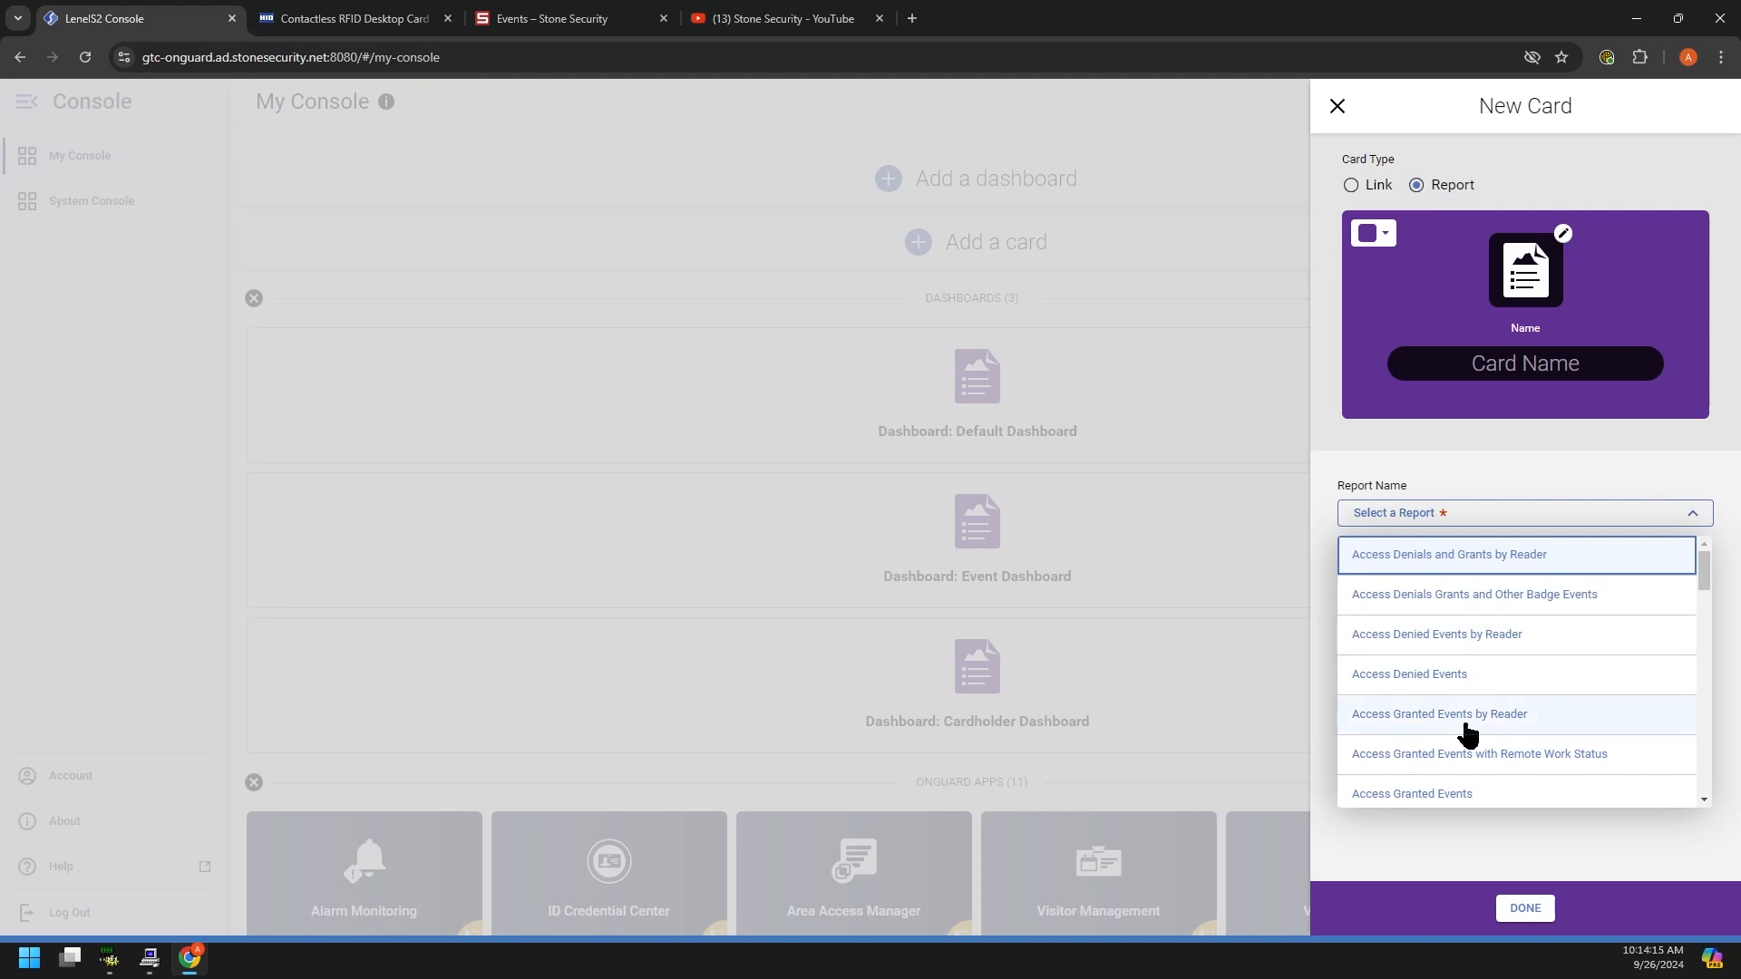
scroll(1452, 626, down, 1)
scroll(1453, 626, down, 3)
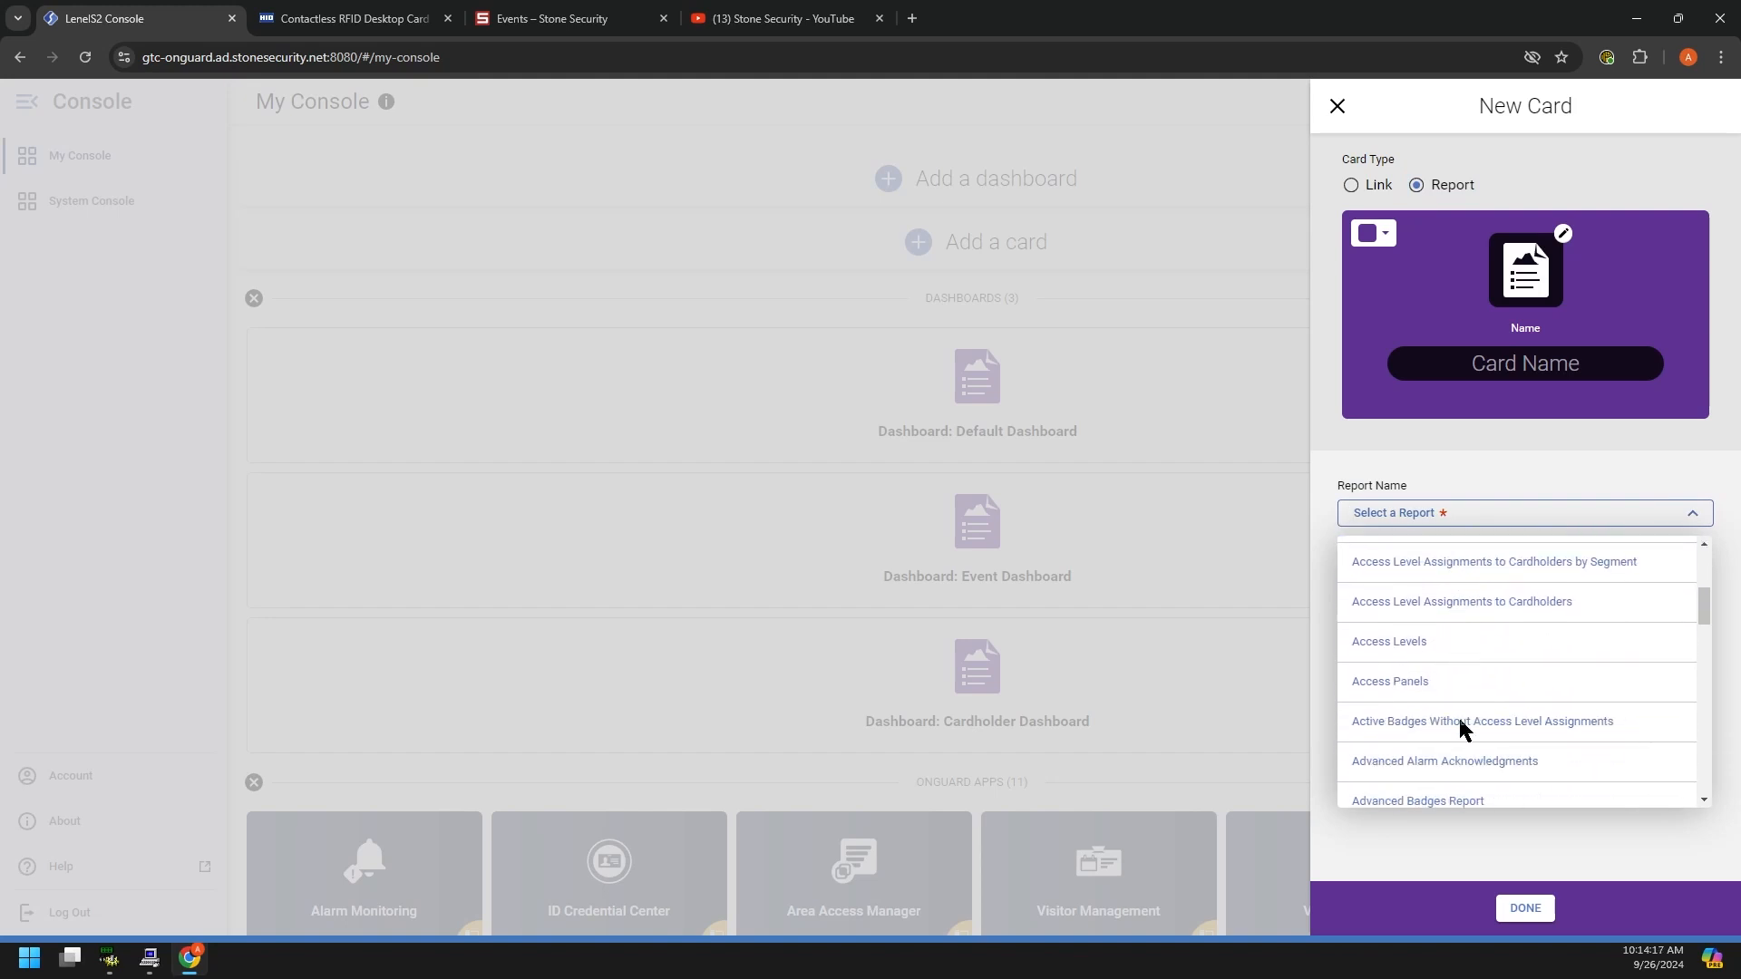
scroll(1543, 668, down, 1)
scroll(1541, 662, up, 3)
scroll(1566, 664, up, 2)
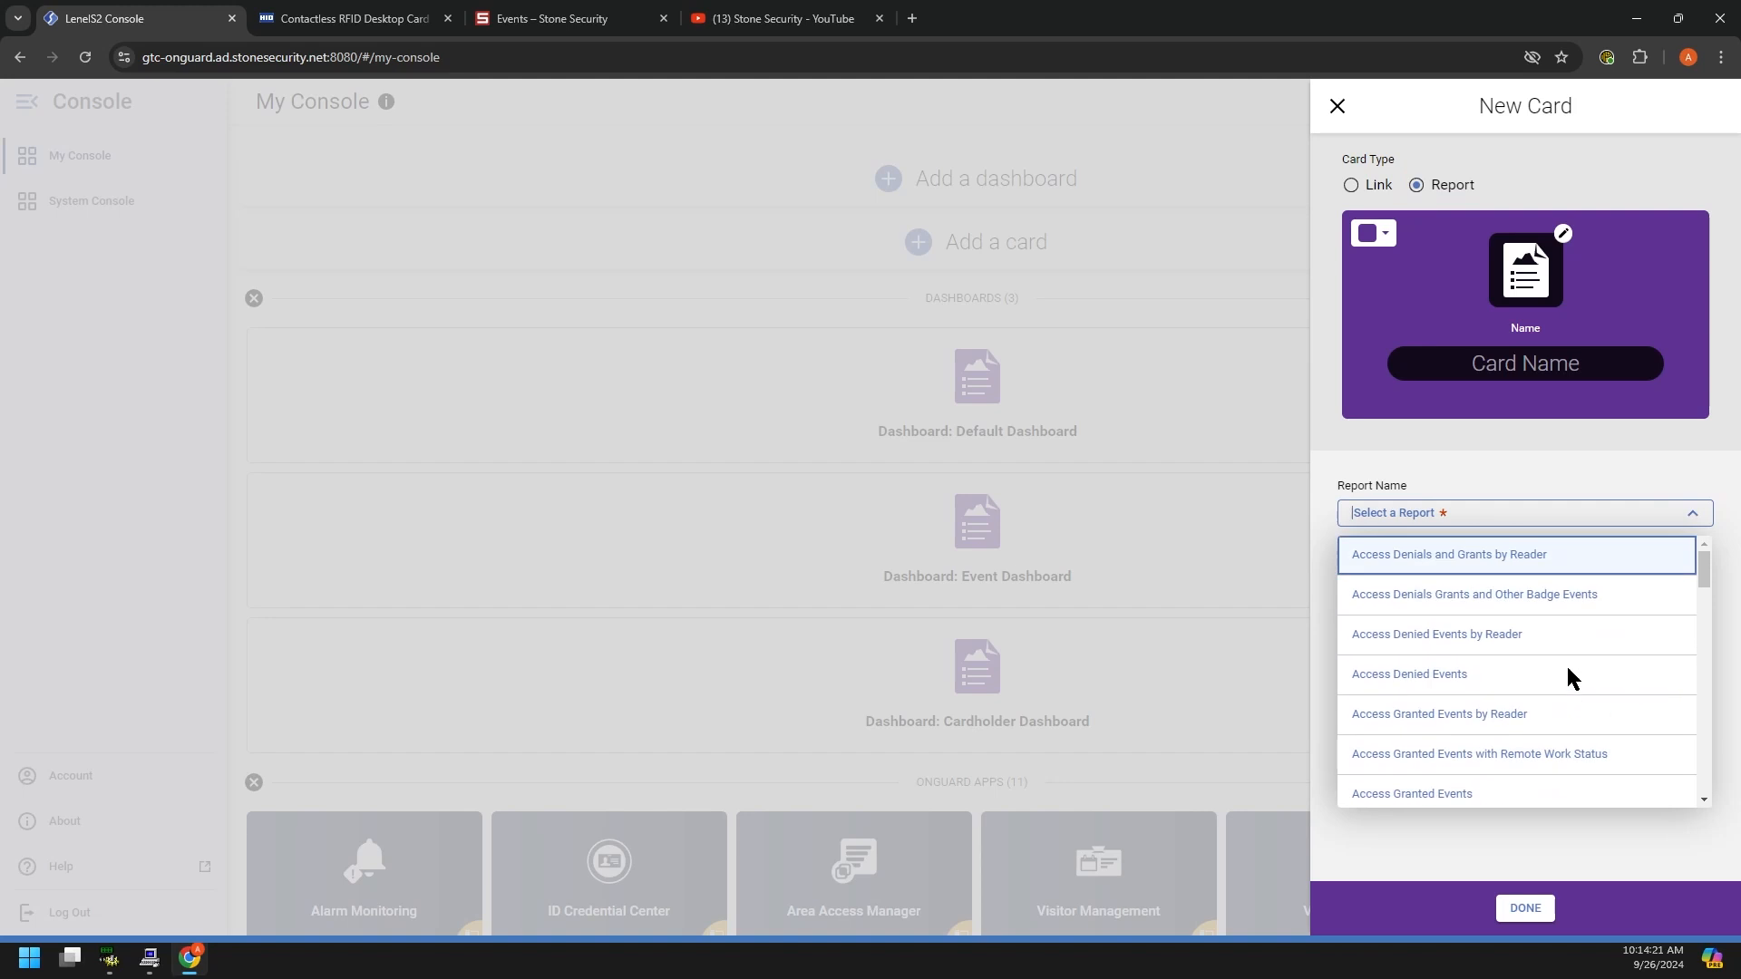
Step: Choose Access Denied Events by Reader, finish the card, and move it into ONGUARD APPS
click(1434, 680)
click(1477, 511)
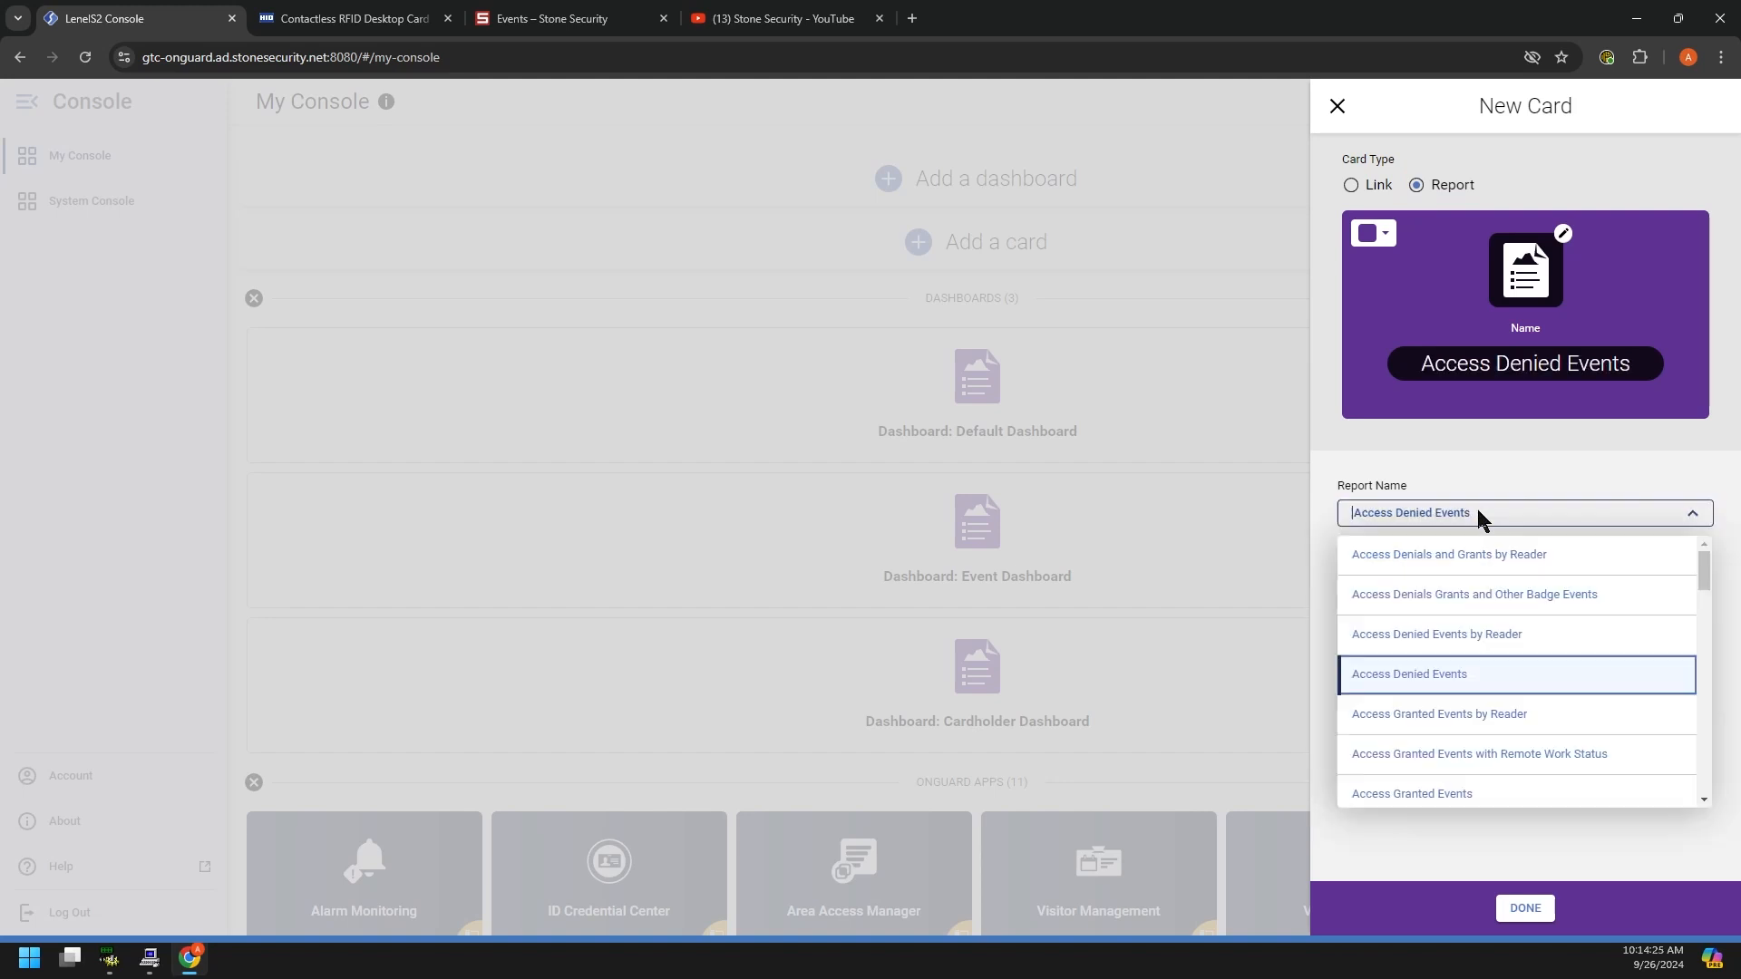
click(1432, 635)
click(1535, 911)
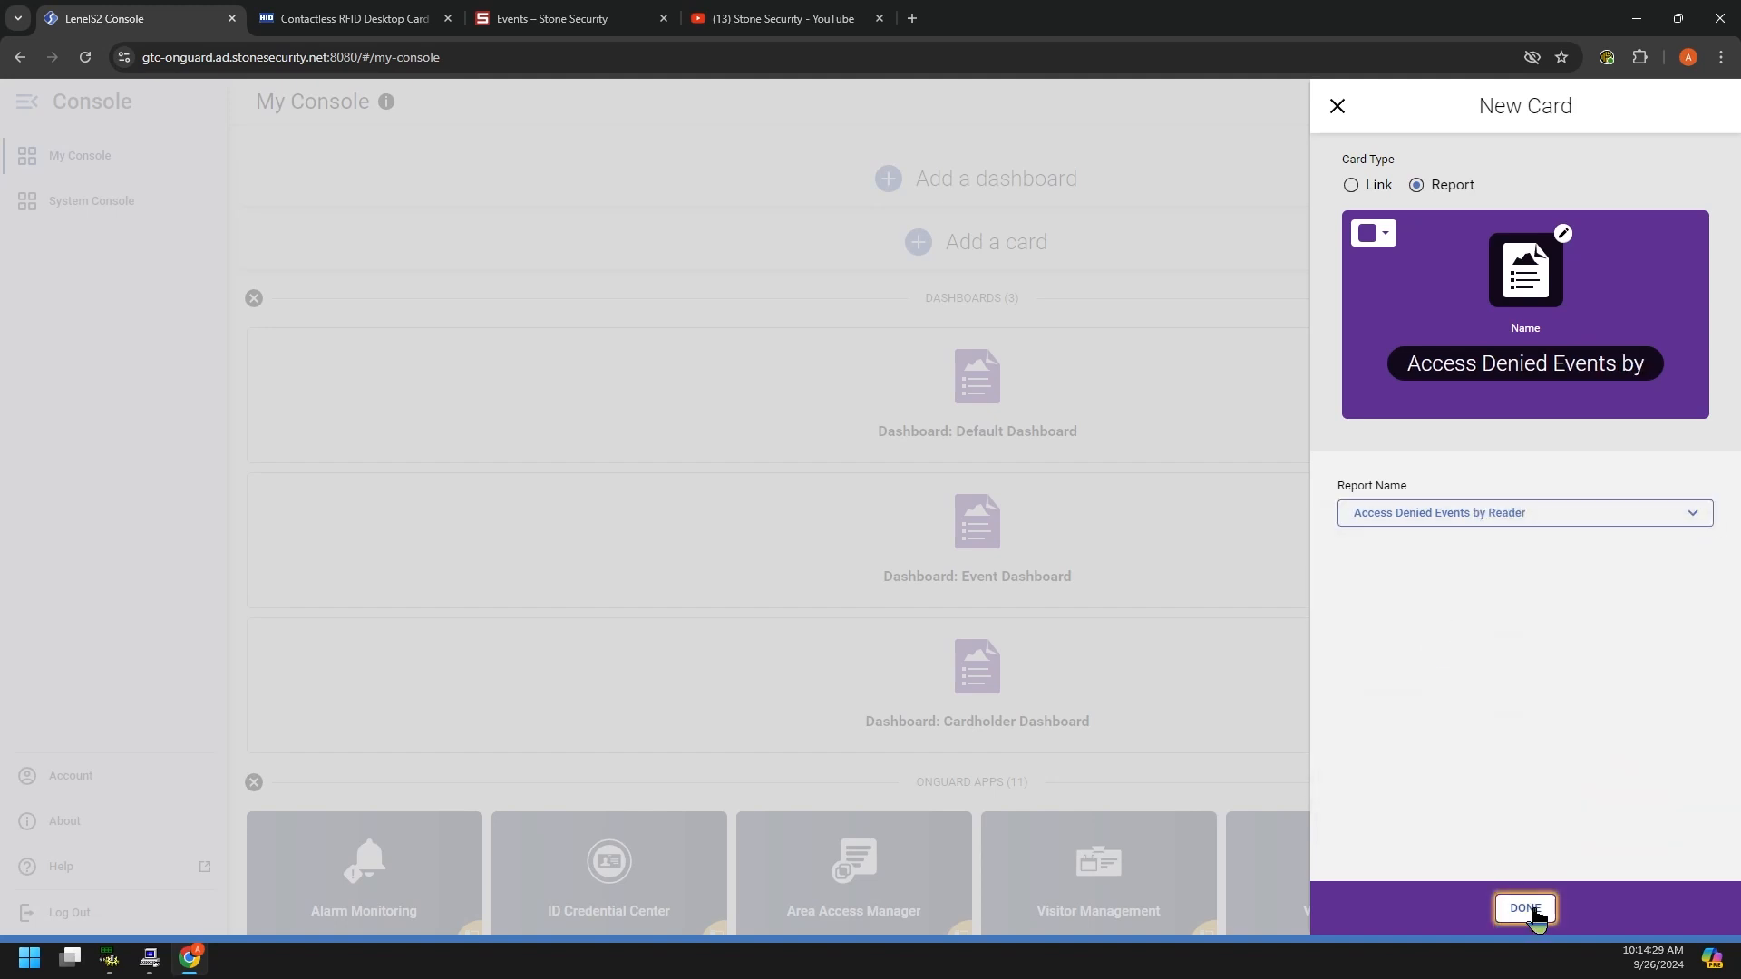
drag(372, 399, 1589, 791)
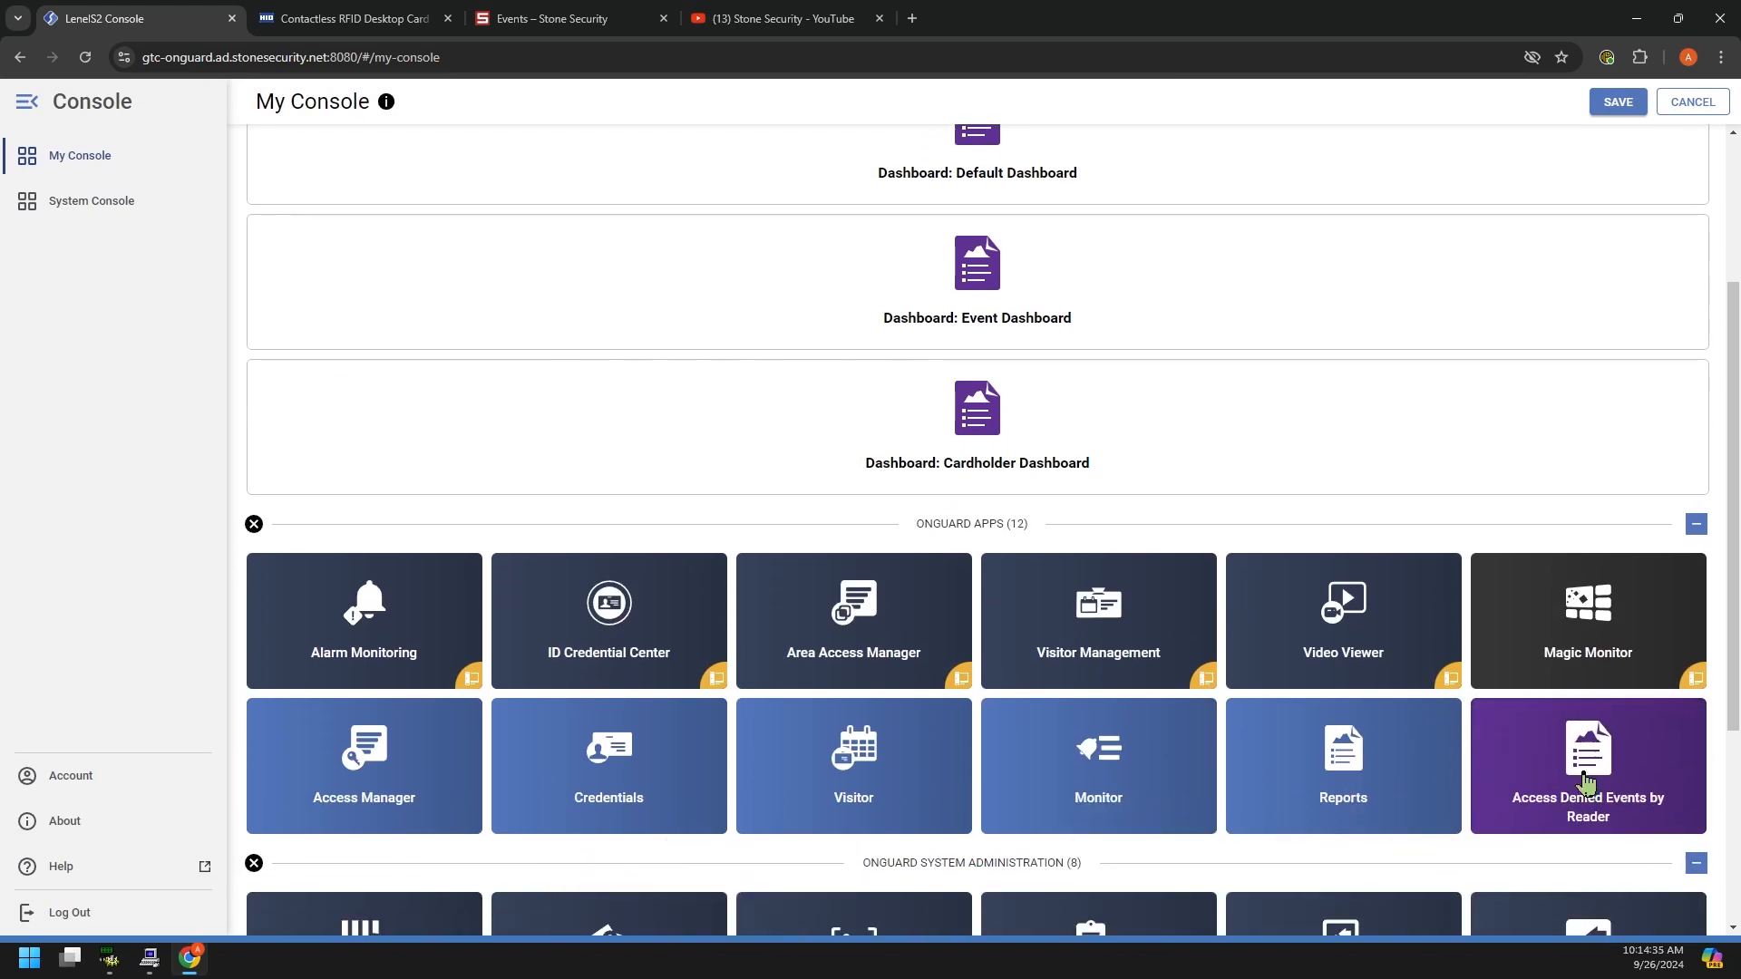
Step: Place the Access Denied Events by Reader card among the OnGuard apps, check Alarm Monitoring's panel, and save the layout
scroll(1578, 726, down, 2)
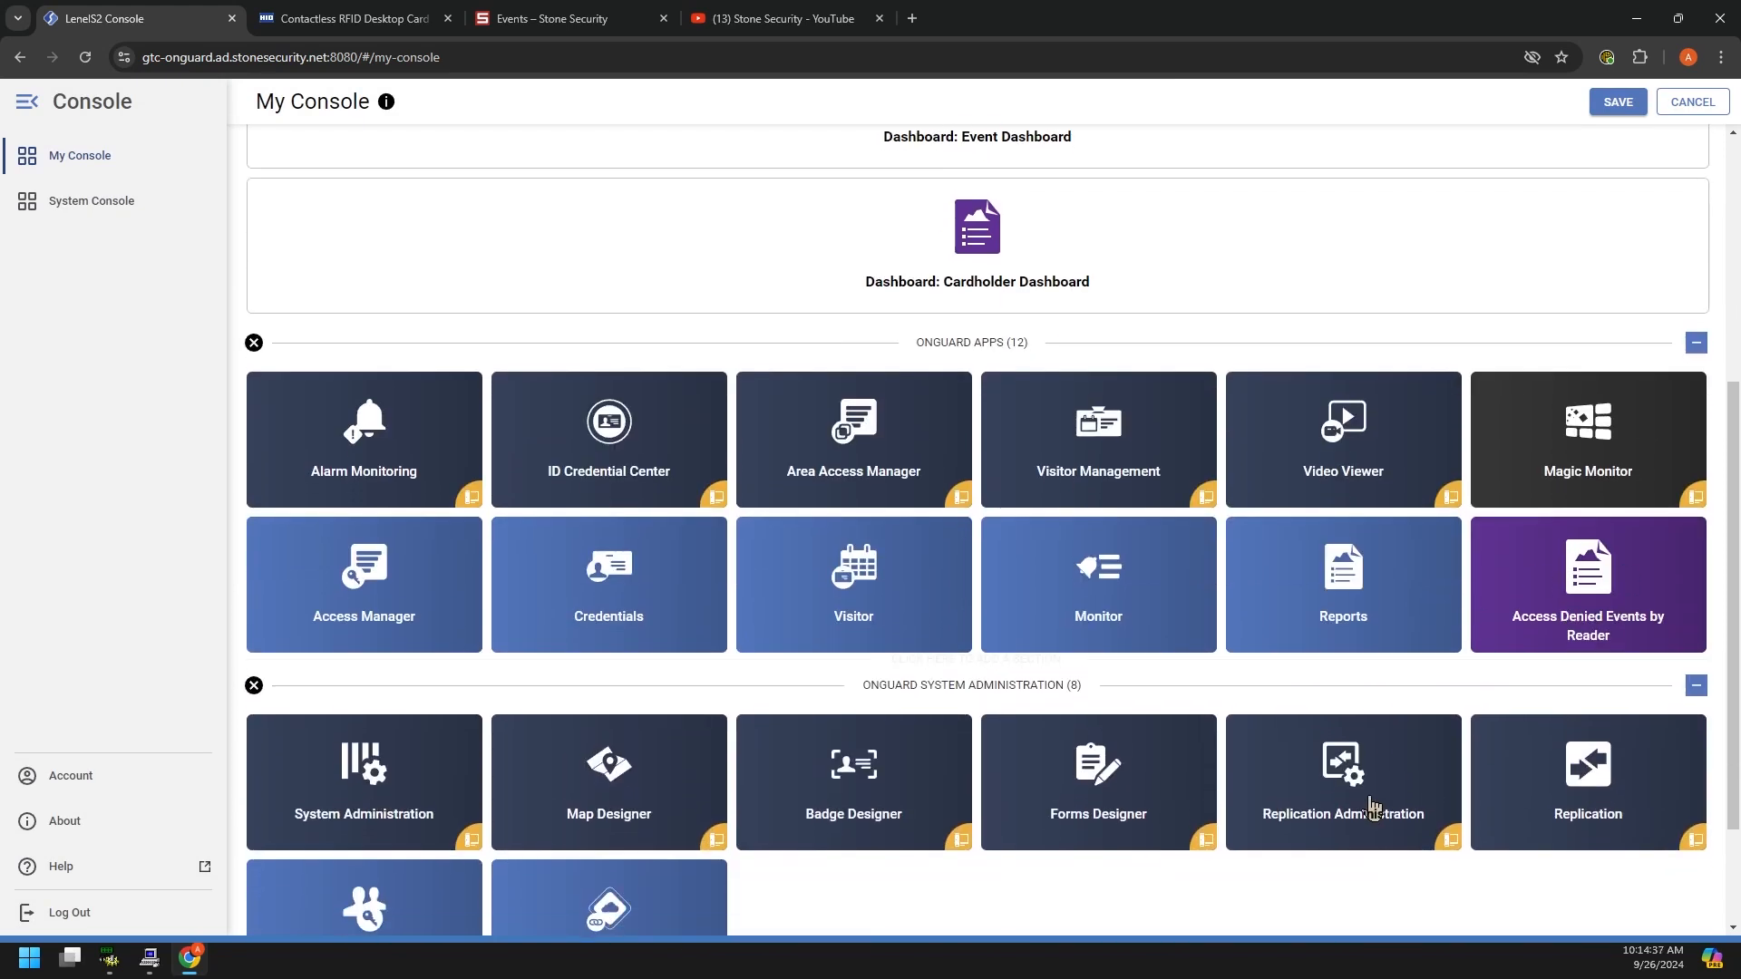
scroll(1372, 808, down, 2)
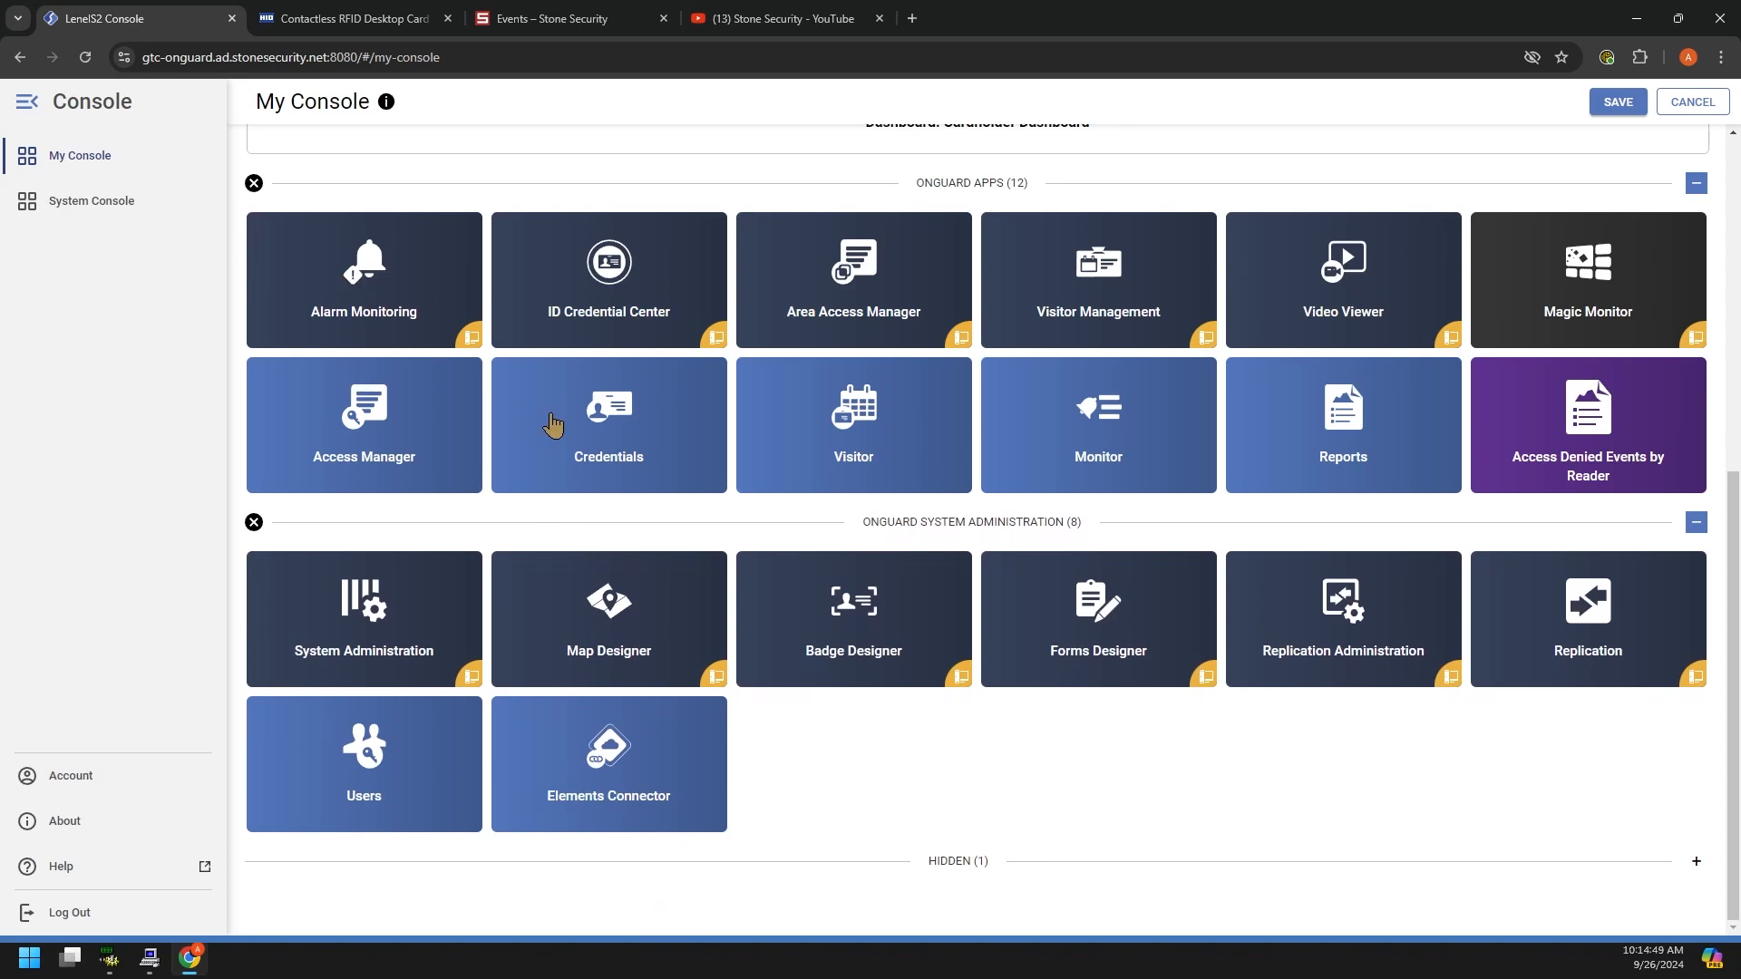
mouse_move(734, 368)
click(405, 305)
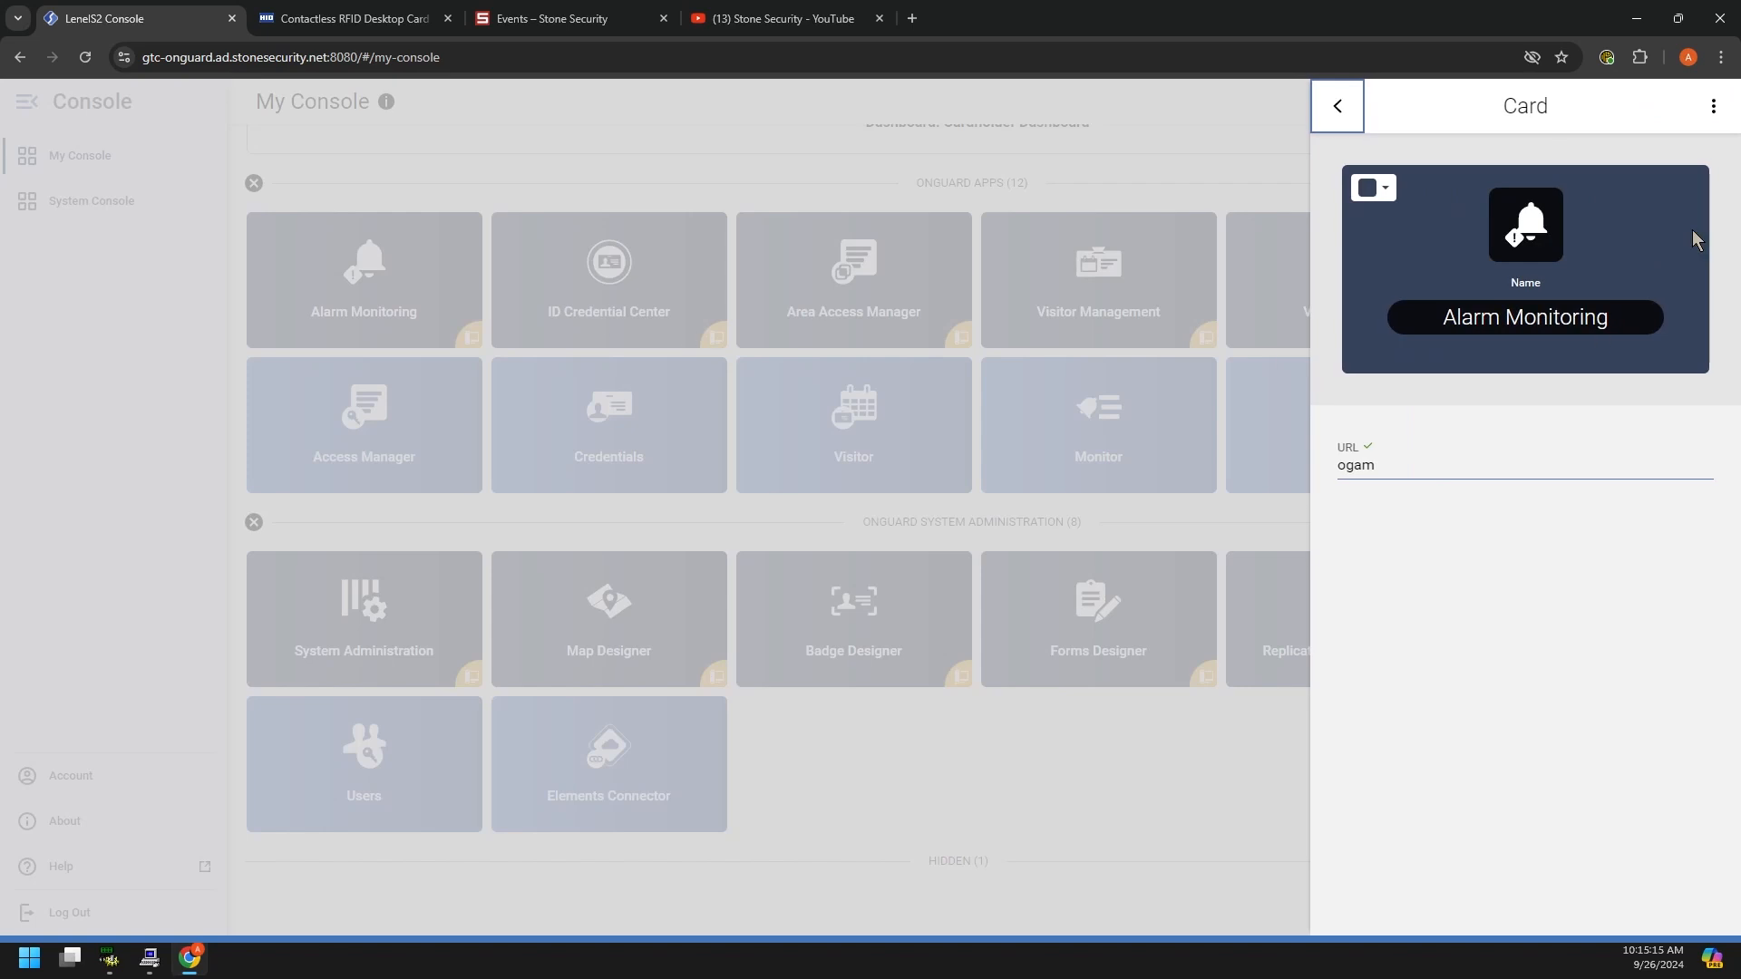
click(1338, 106)
click(1618, 103)
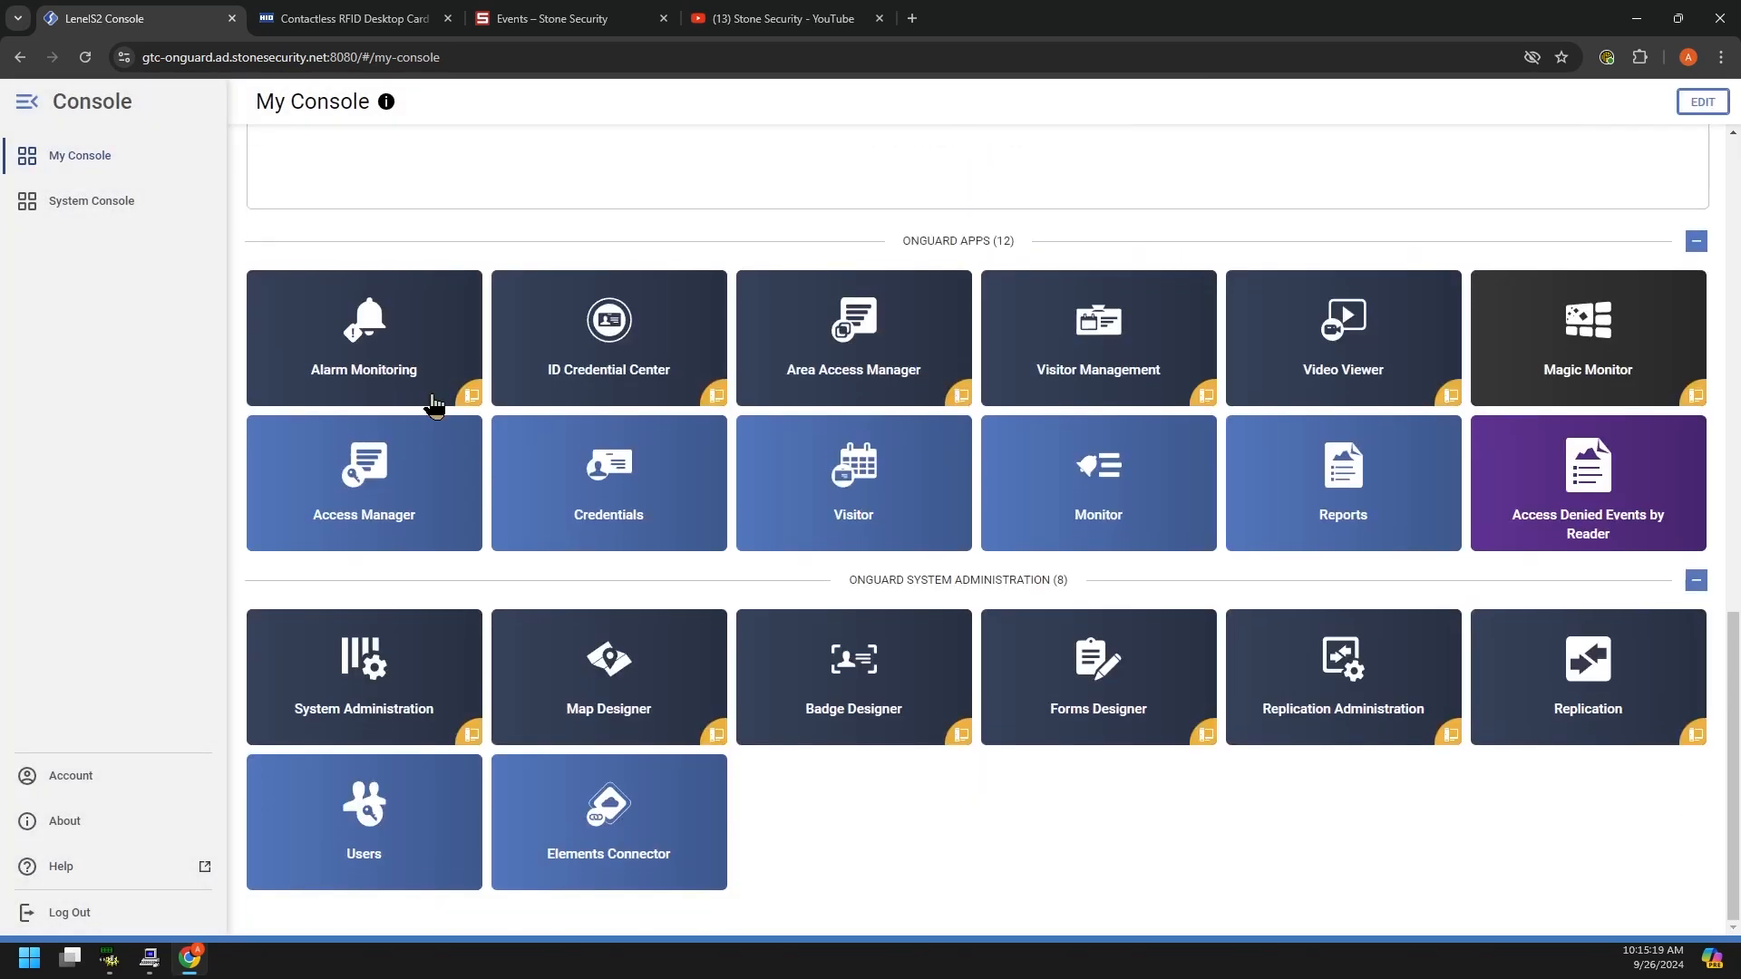
click(379, 351)
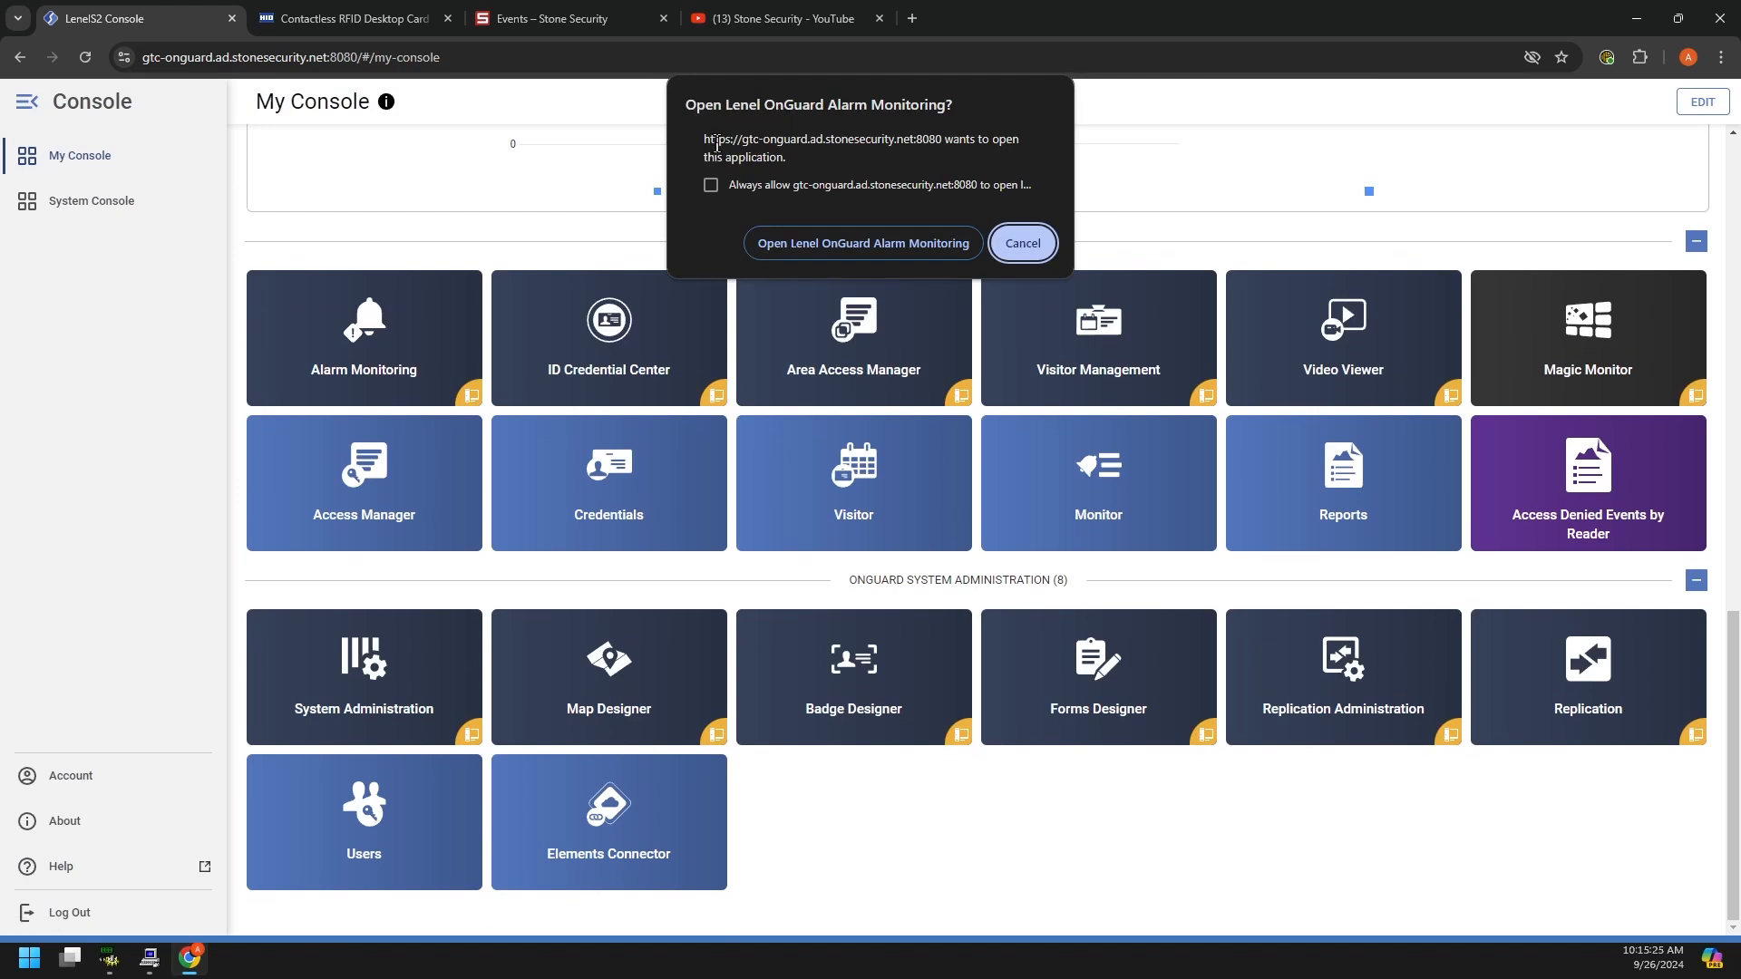
drag(716, 140, 869, 160)
click(802, 148)
drag(709, 160, 808, 163)
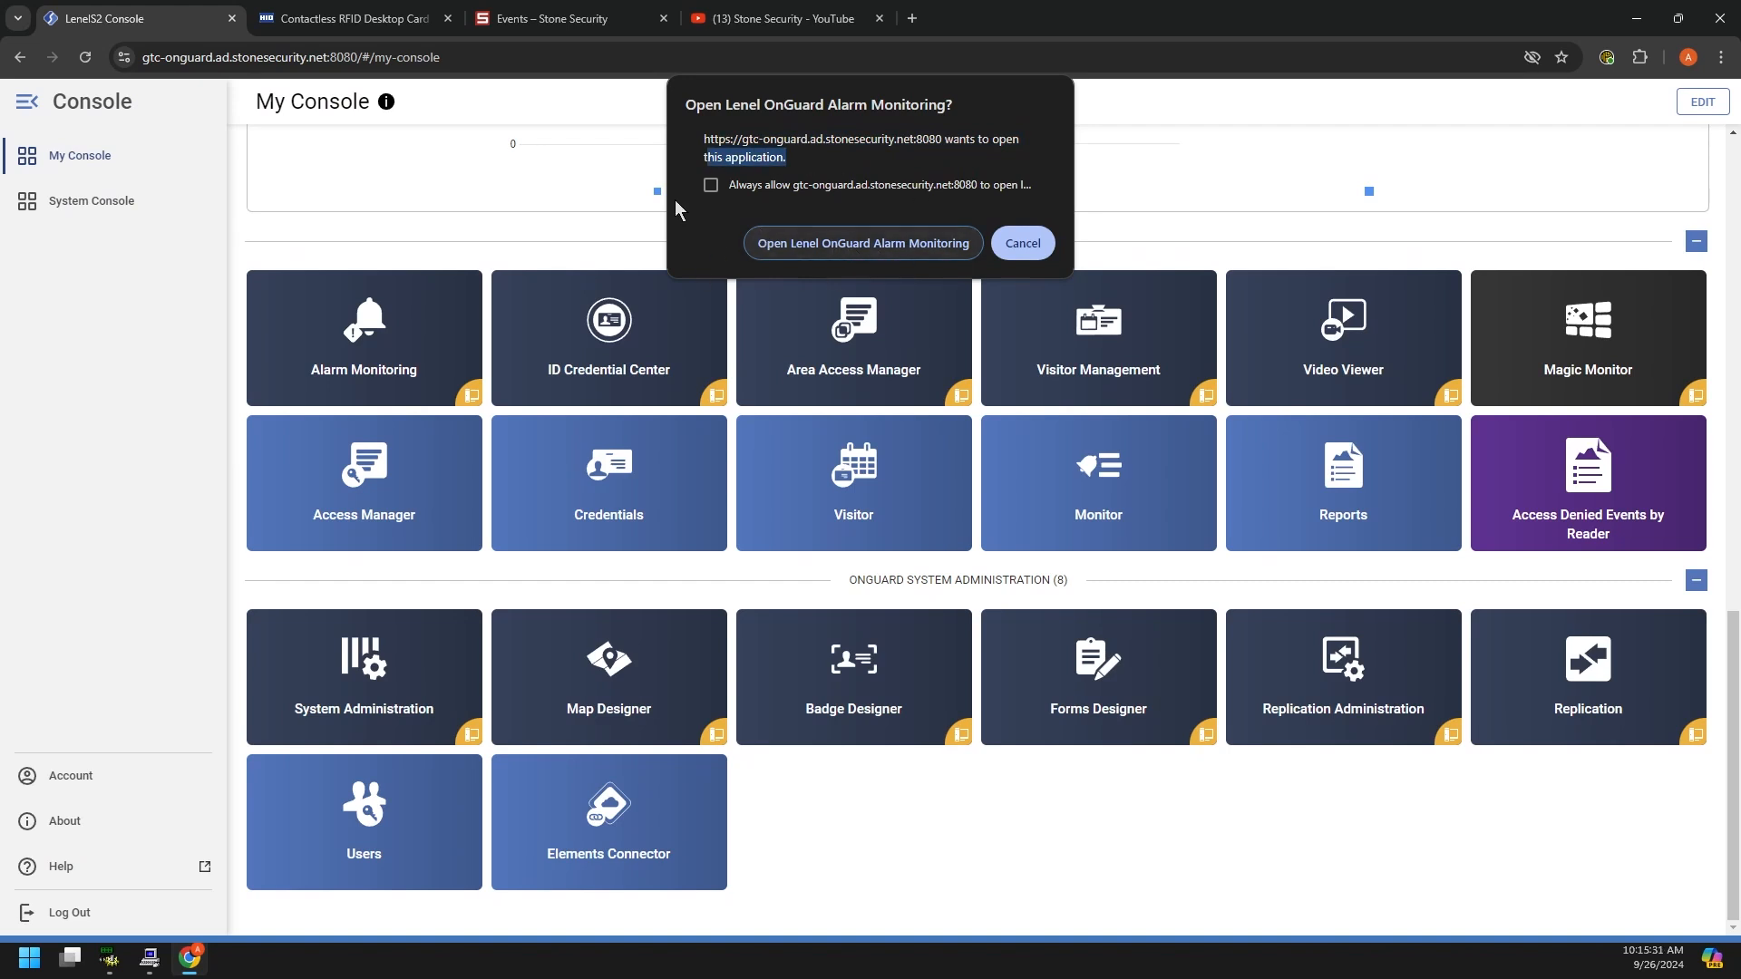
click(998, 250)
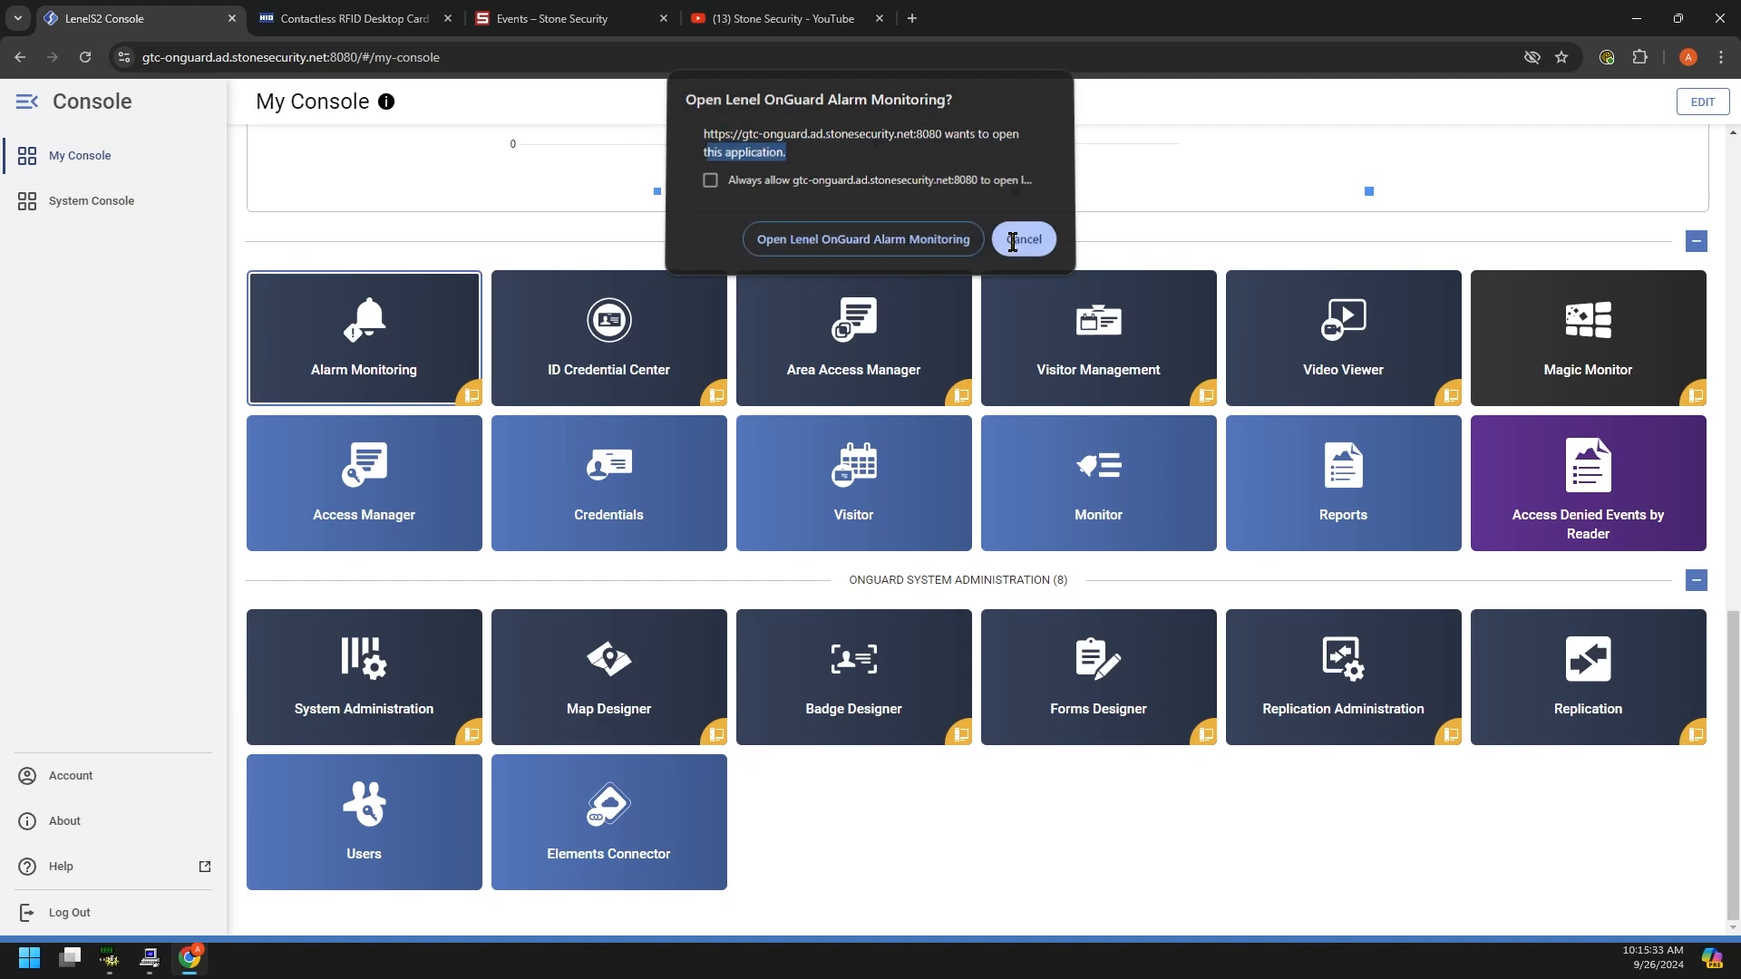
click(228, 521)
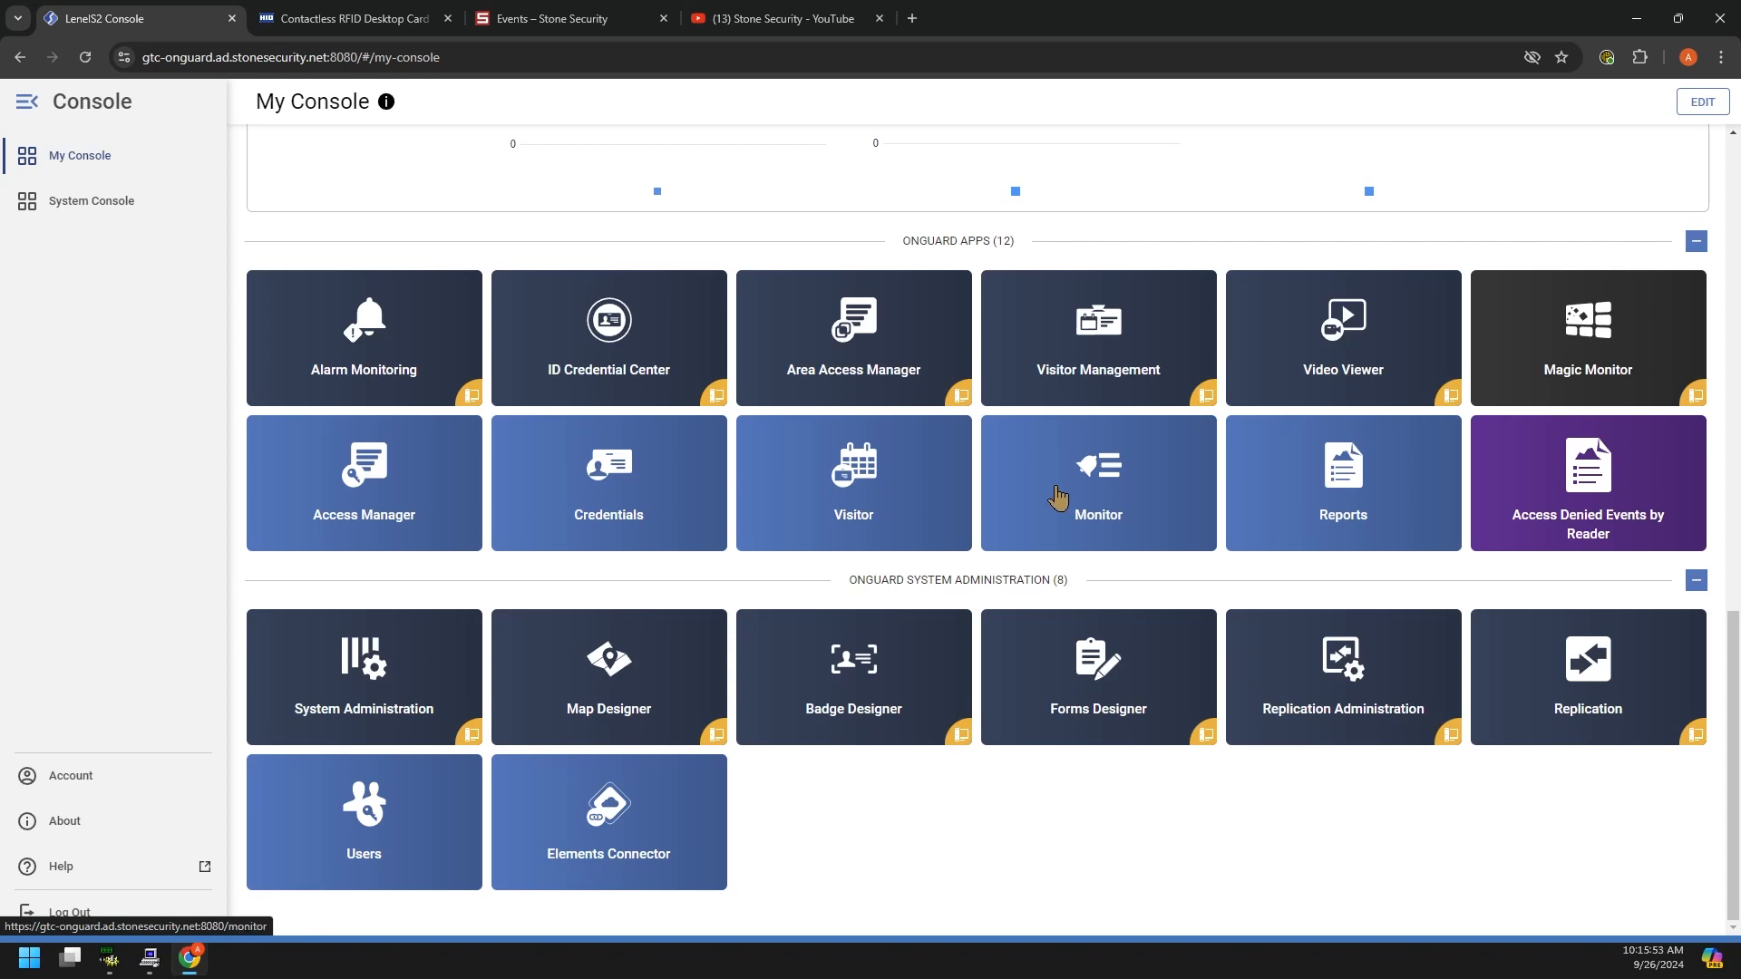
click(1093, 489)
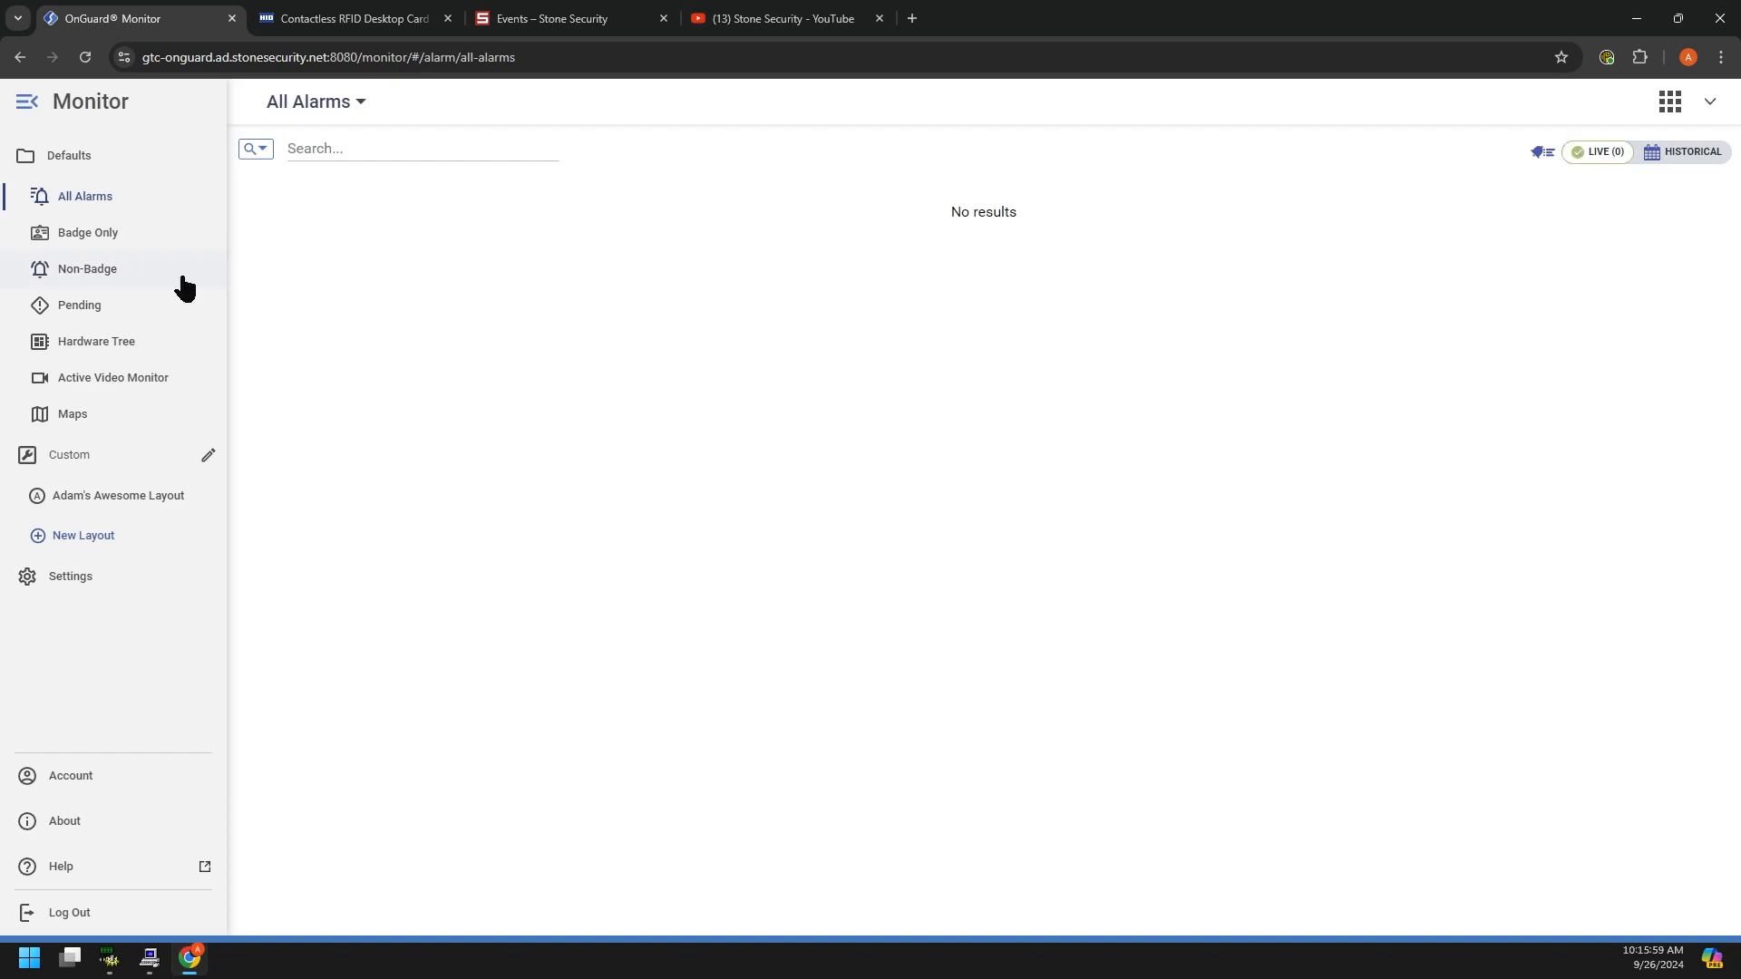
click(1711, 104)
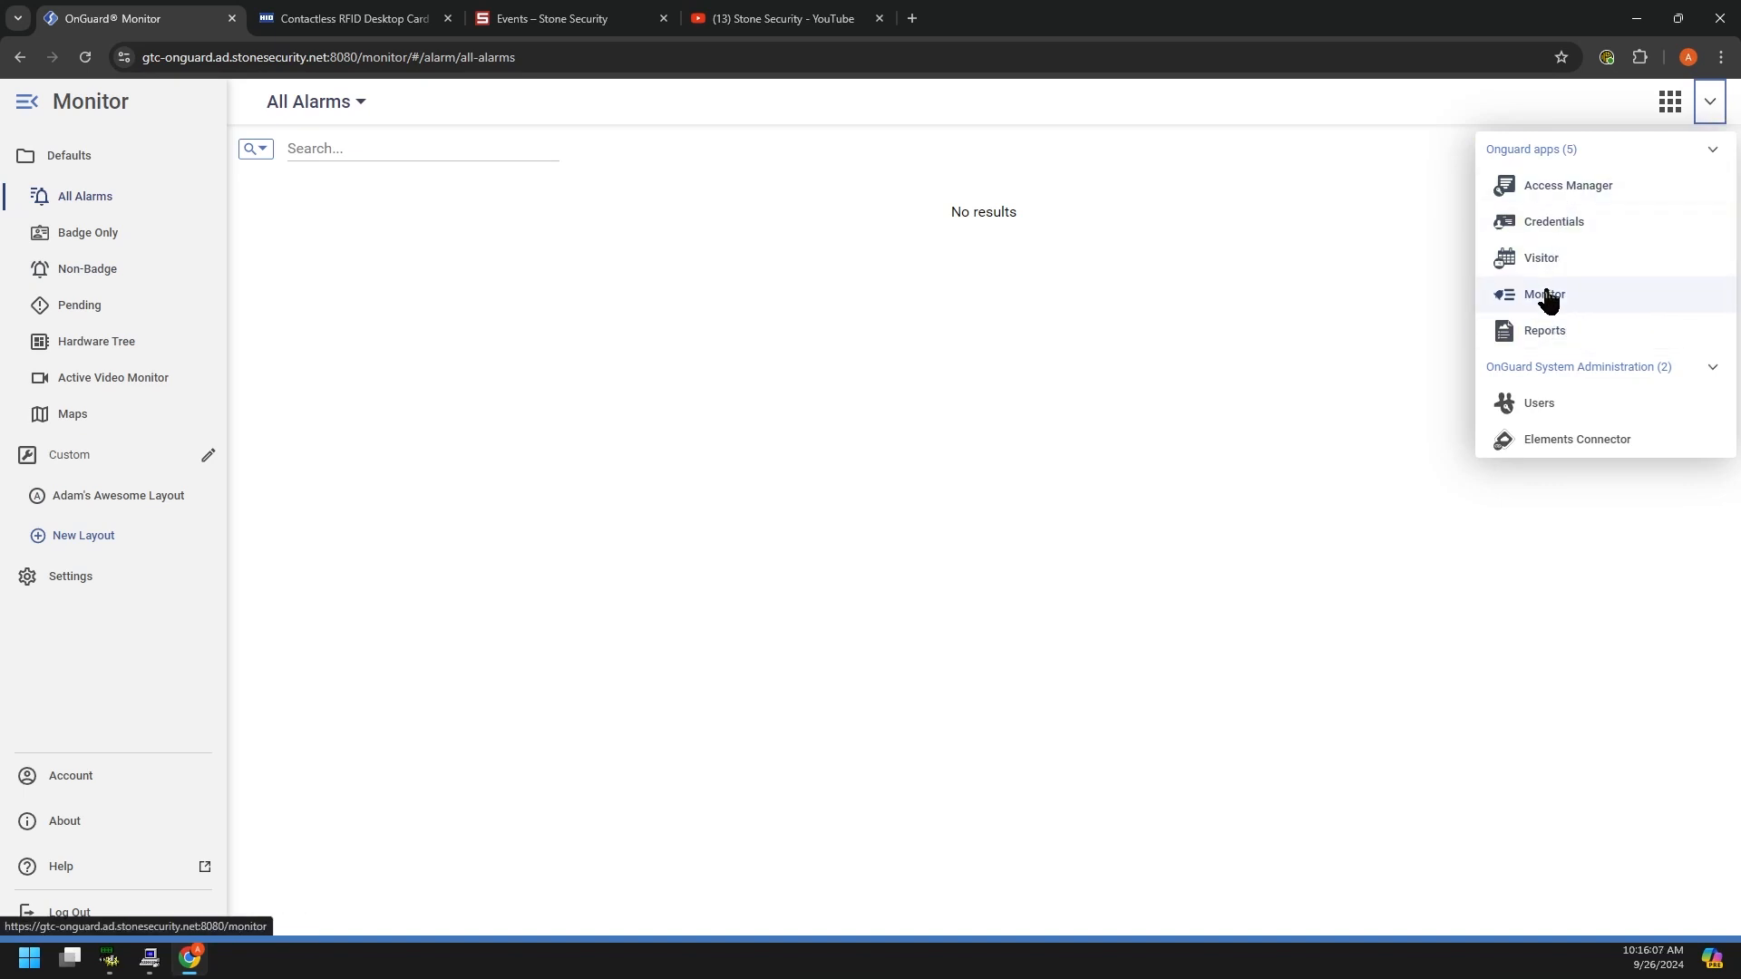
click(1544, 334)
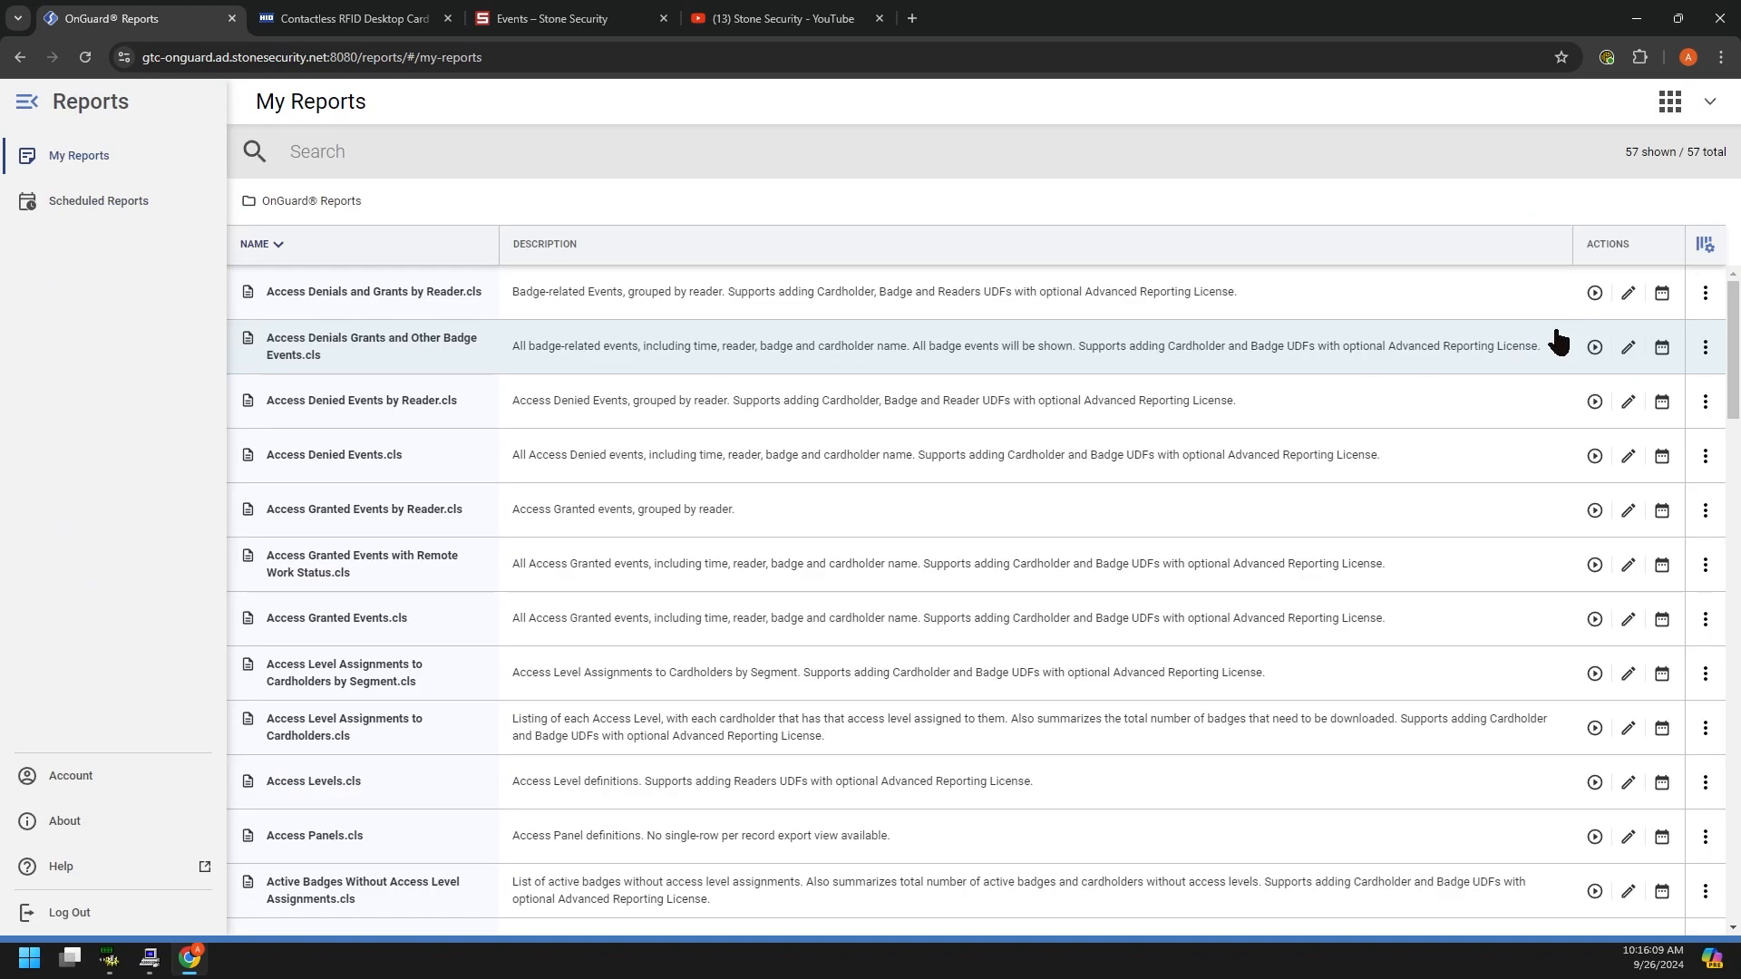
click(1670, 102)
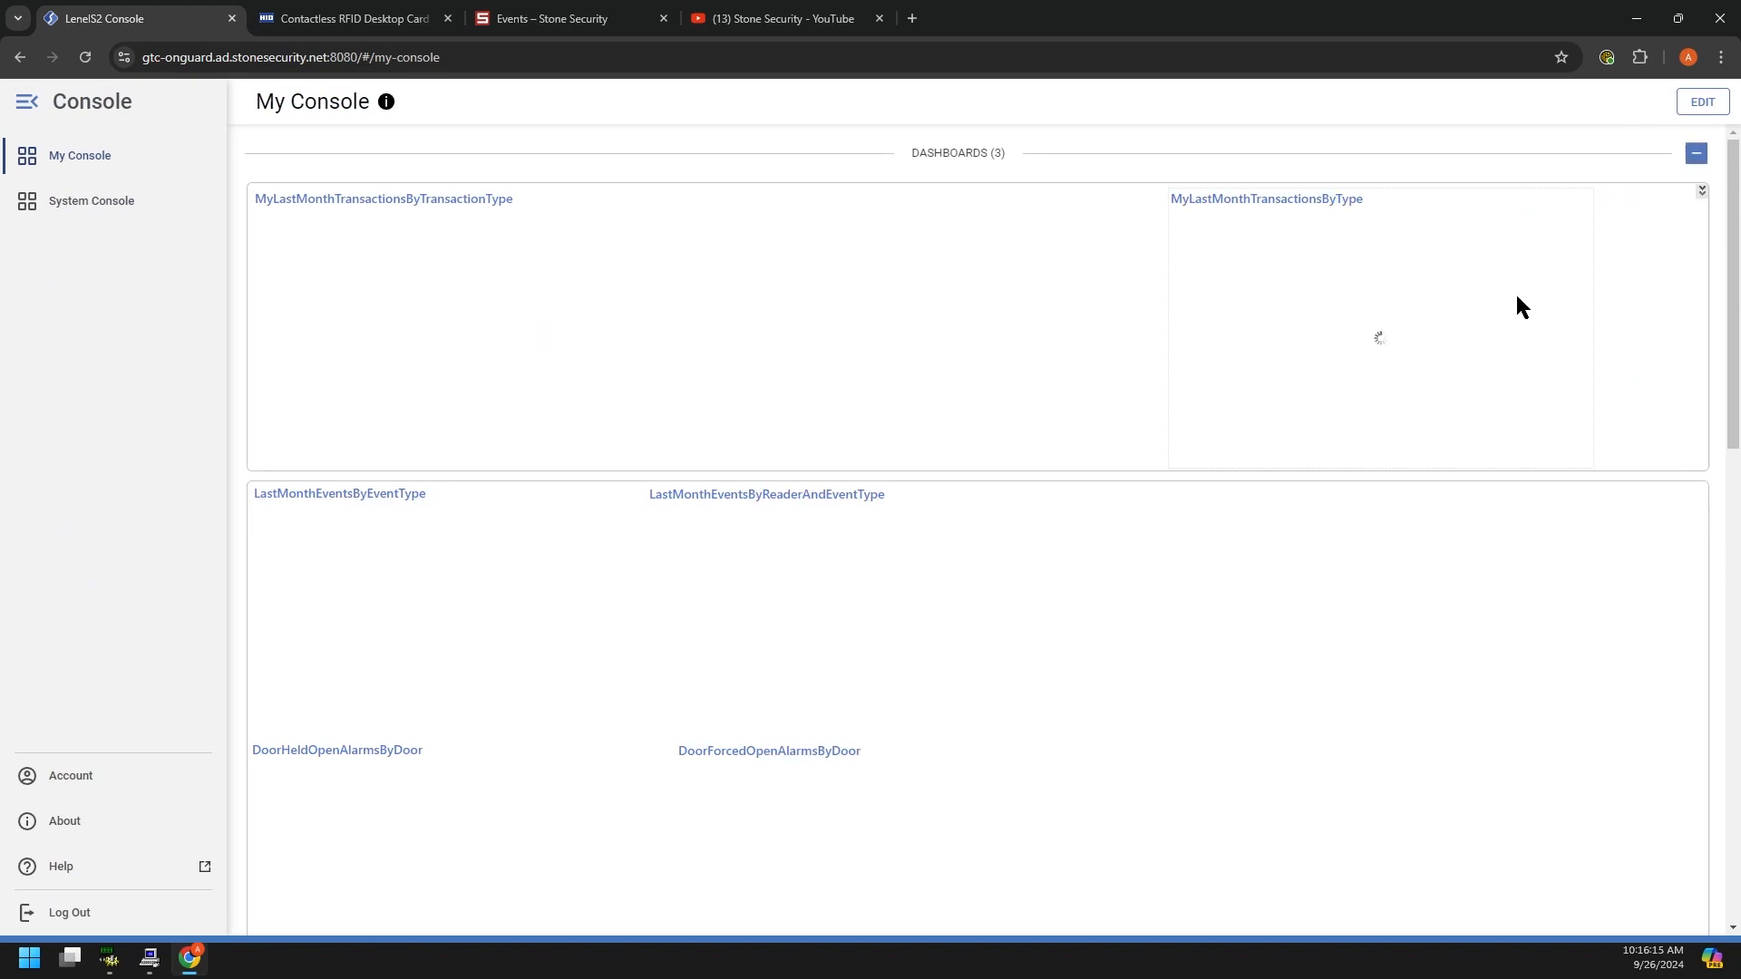
Step: Collapse the DASHBOARDS (3) section and highlight the ONGUARD APPS and system administration headings
click(1696, 152)
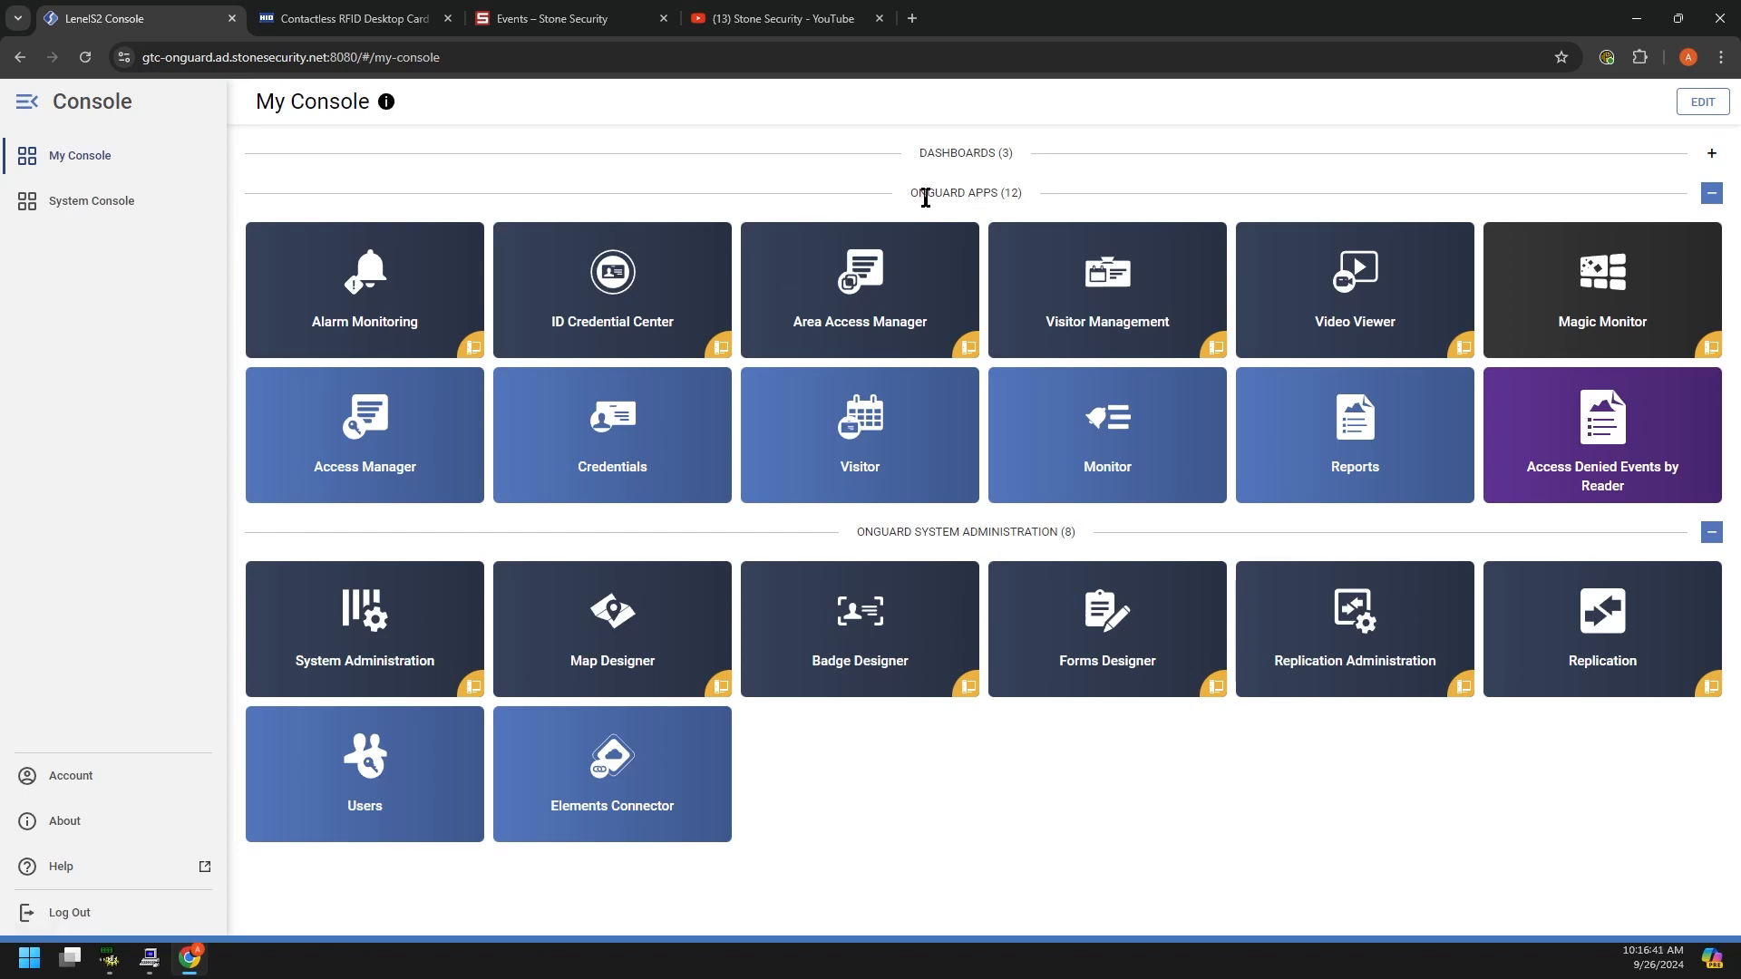
drag(907, 194, 992, 190)
drag(859, 533, 1040, 531)
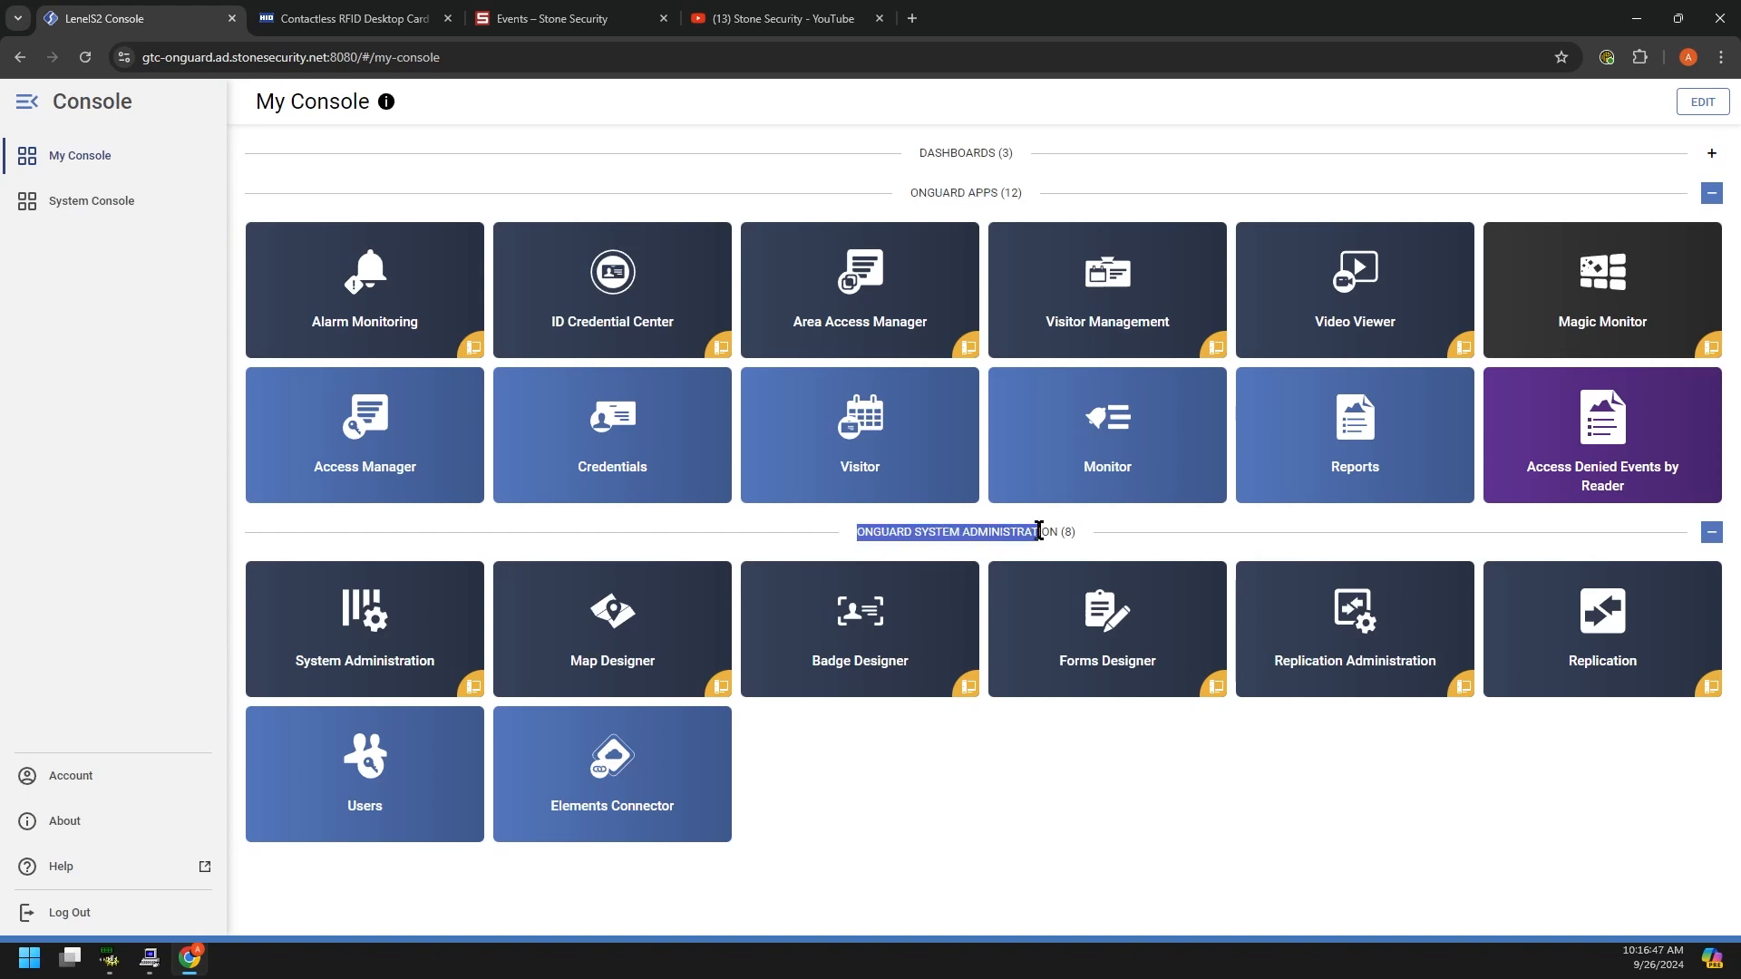
click(973, 814)
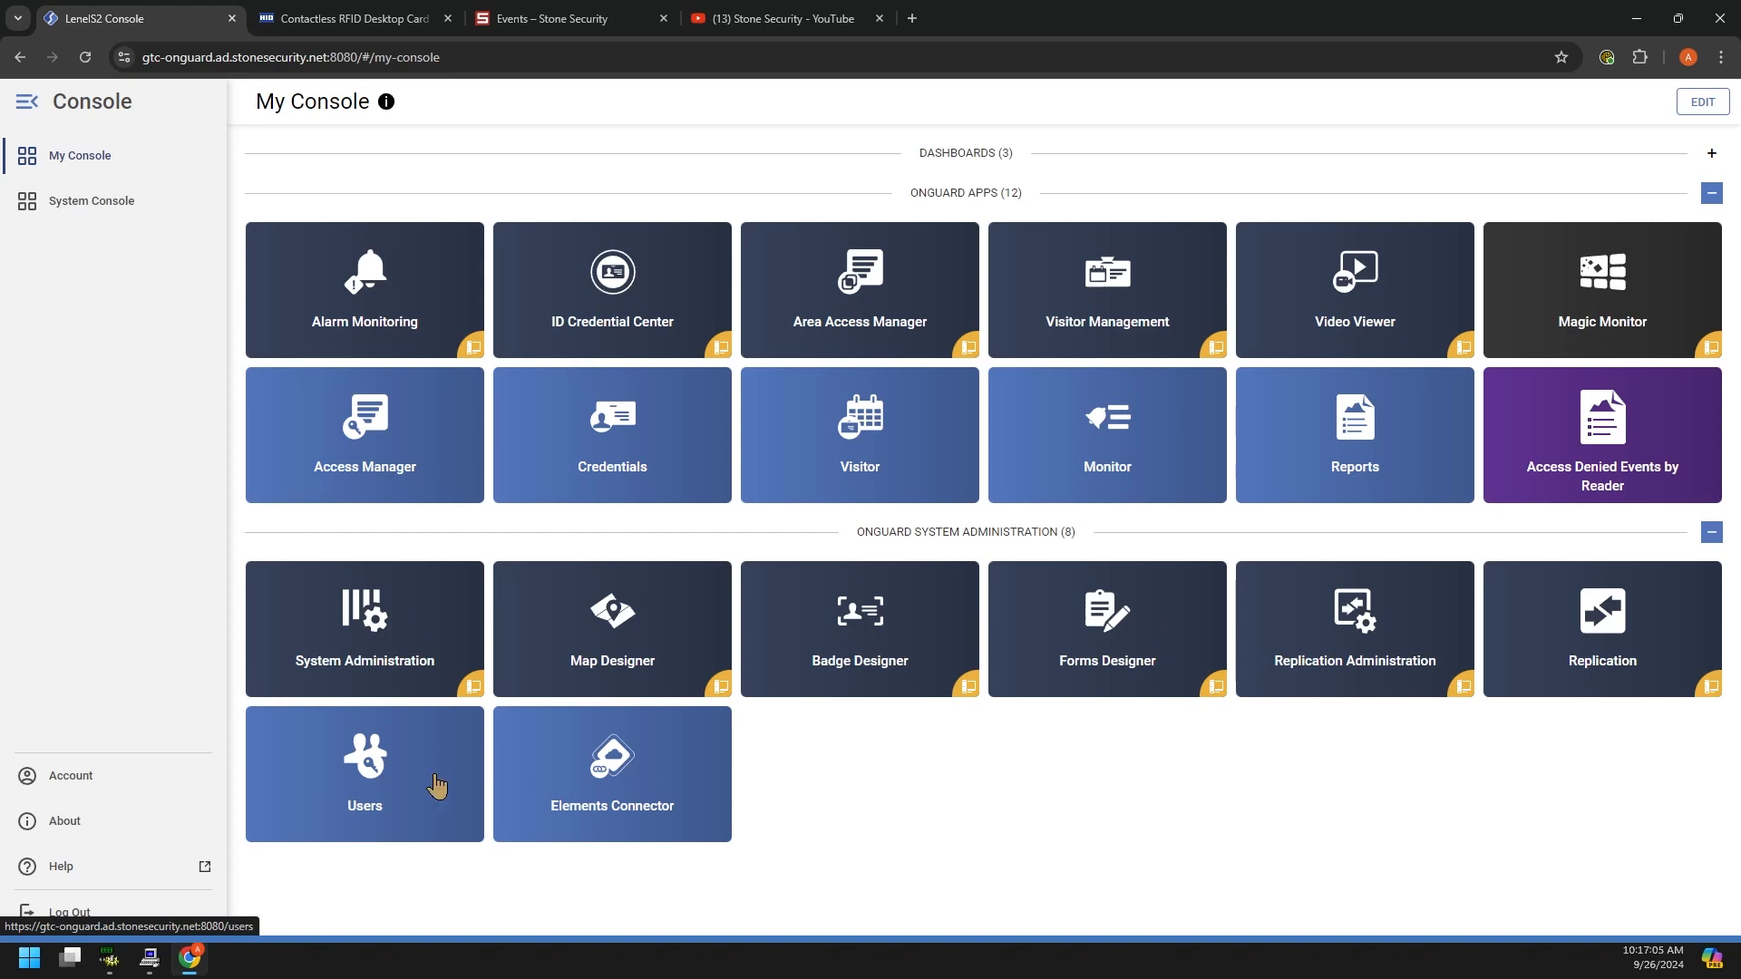
click(379, 771)
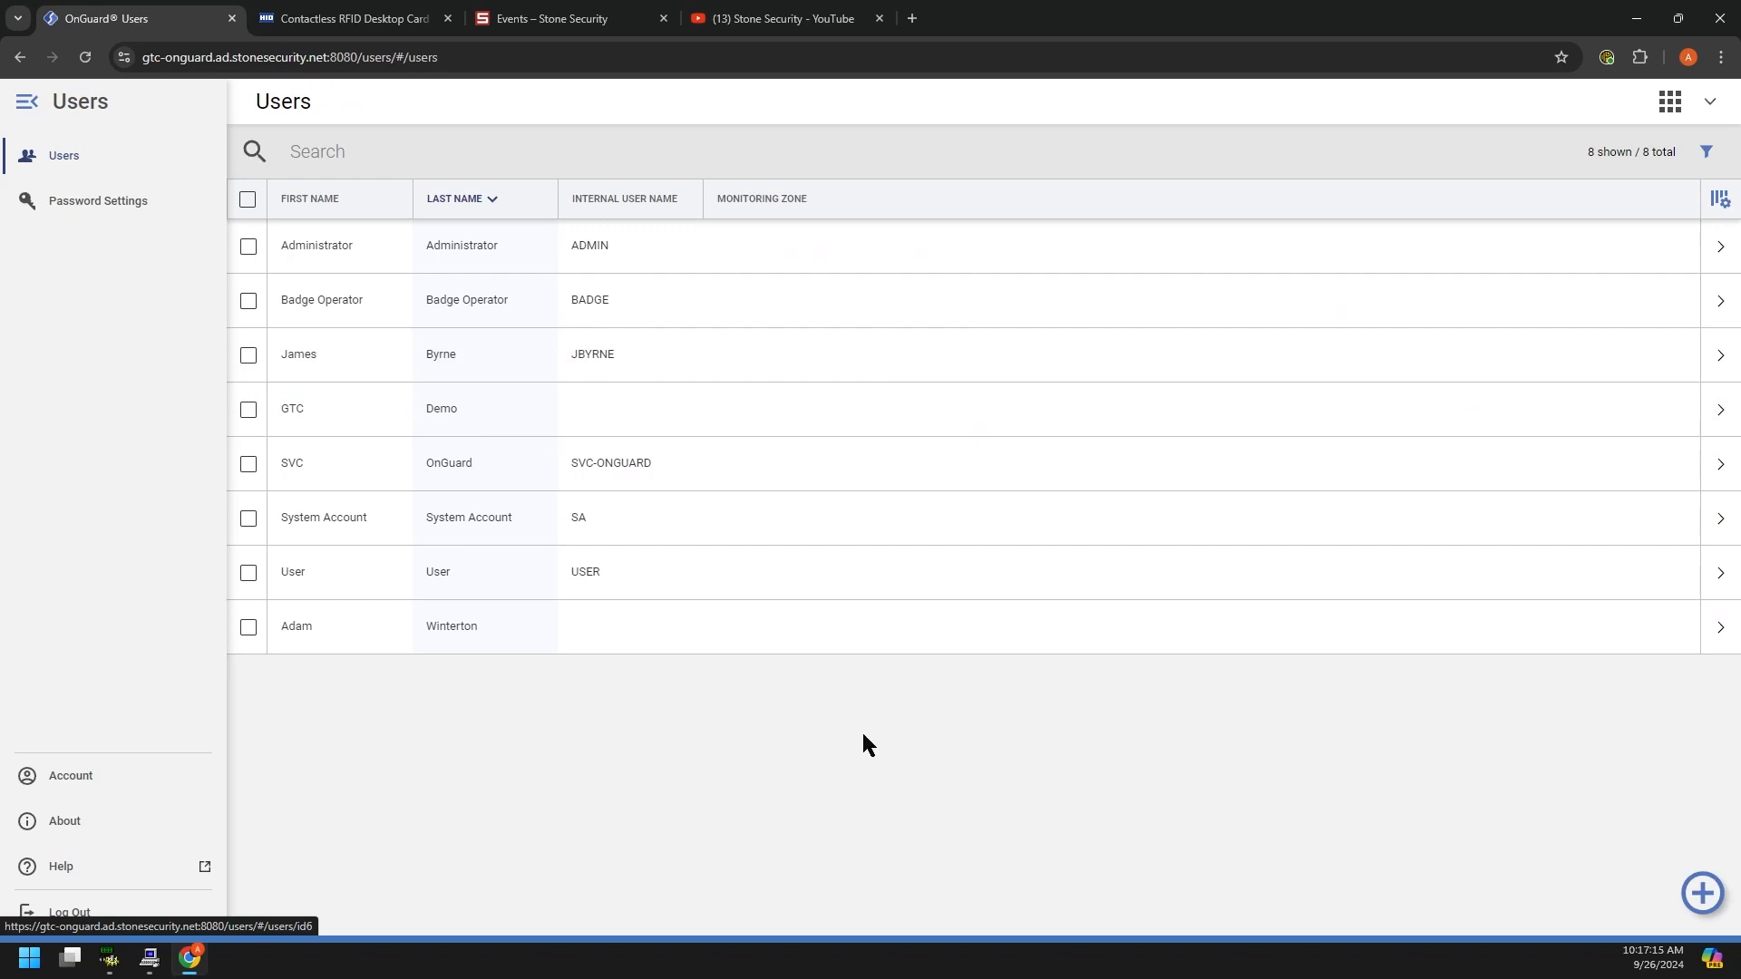
click(1667, 103)
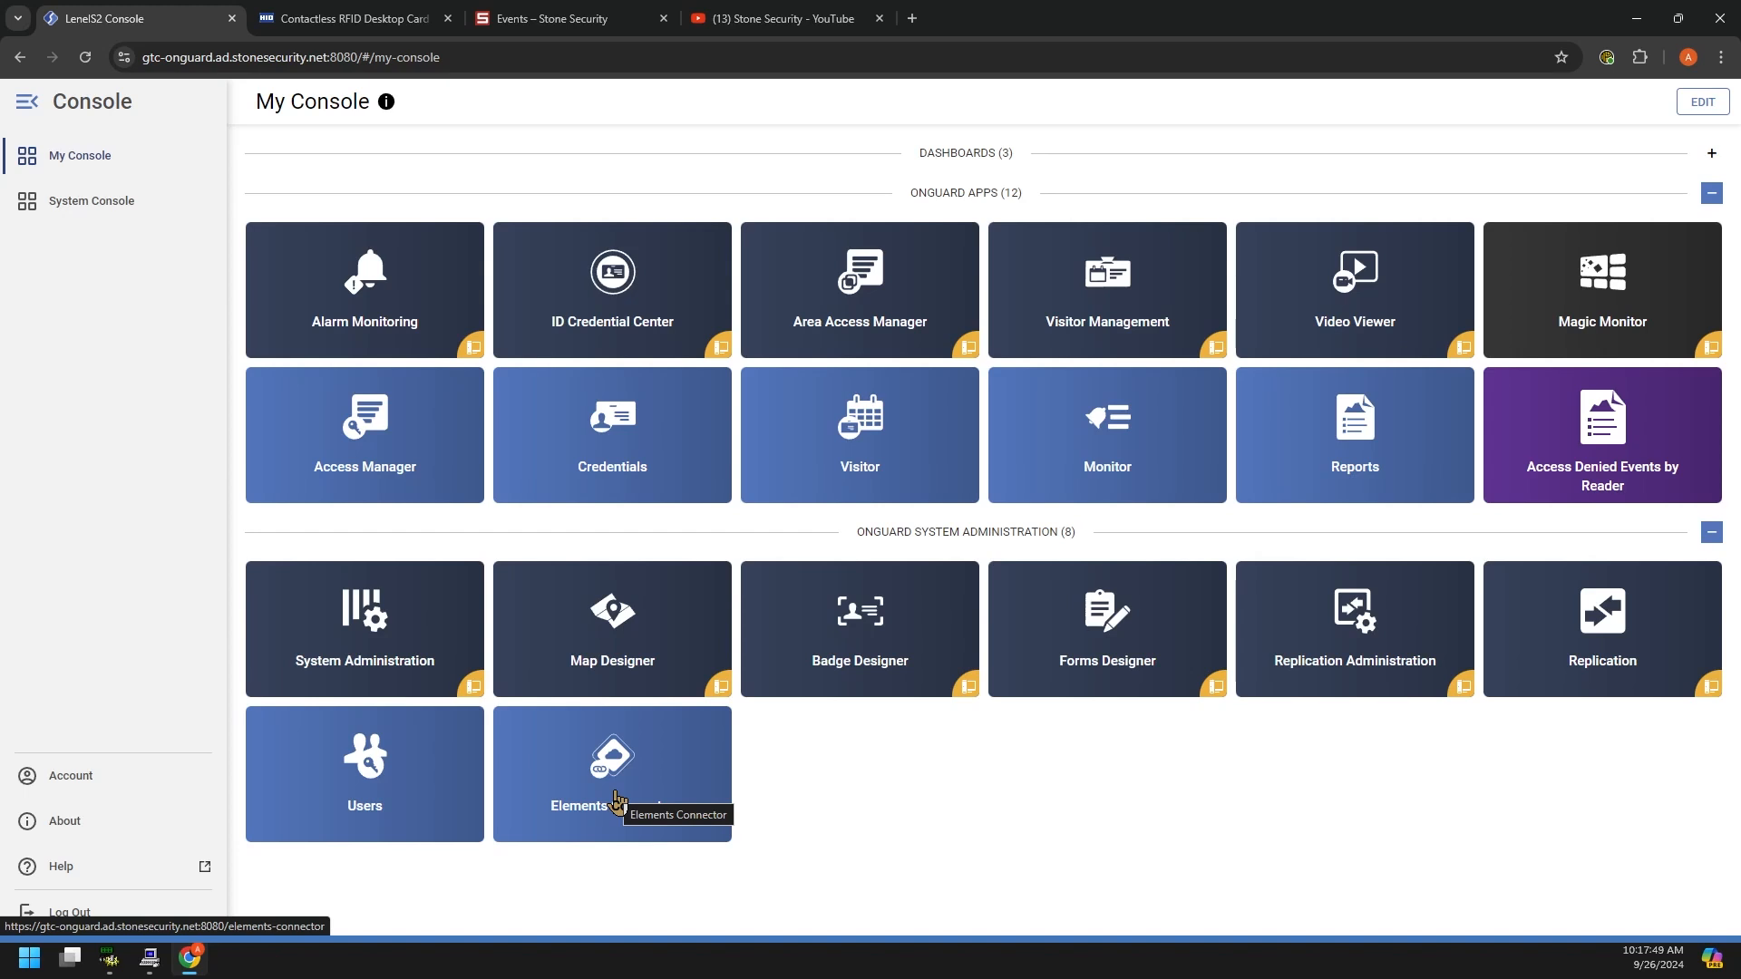
click(610, 778)
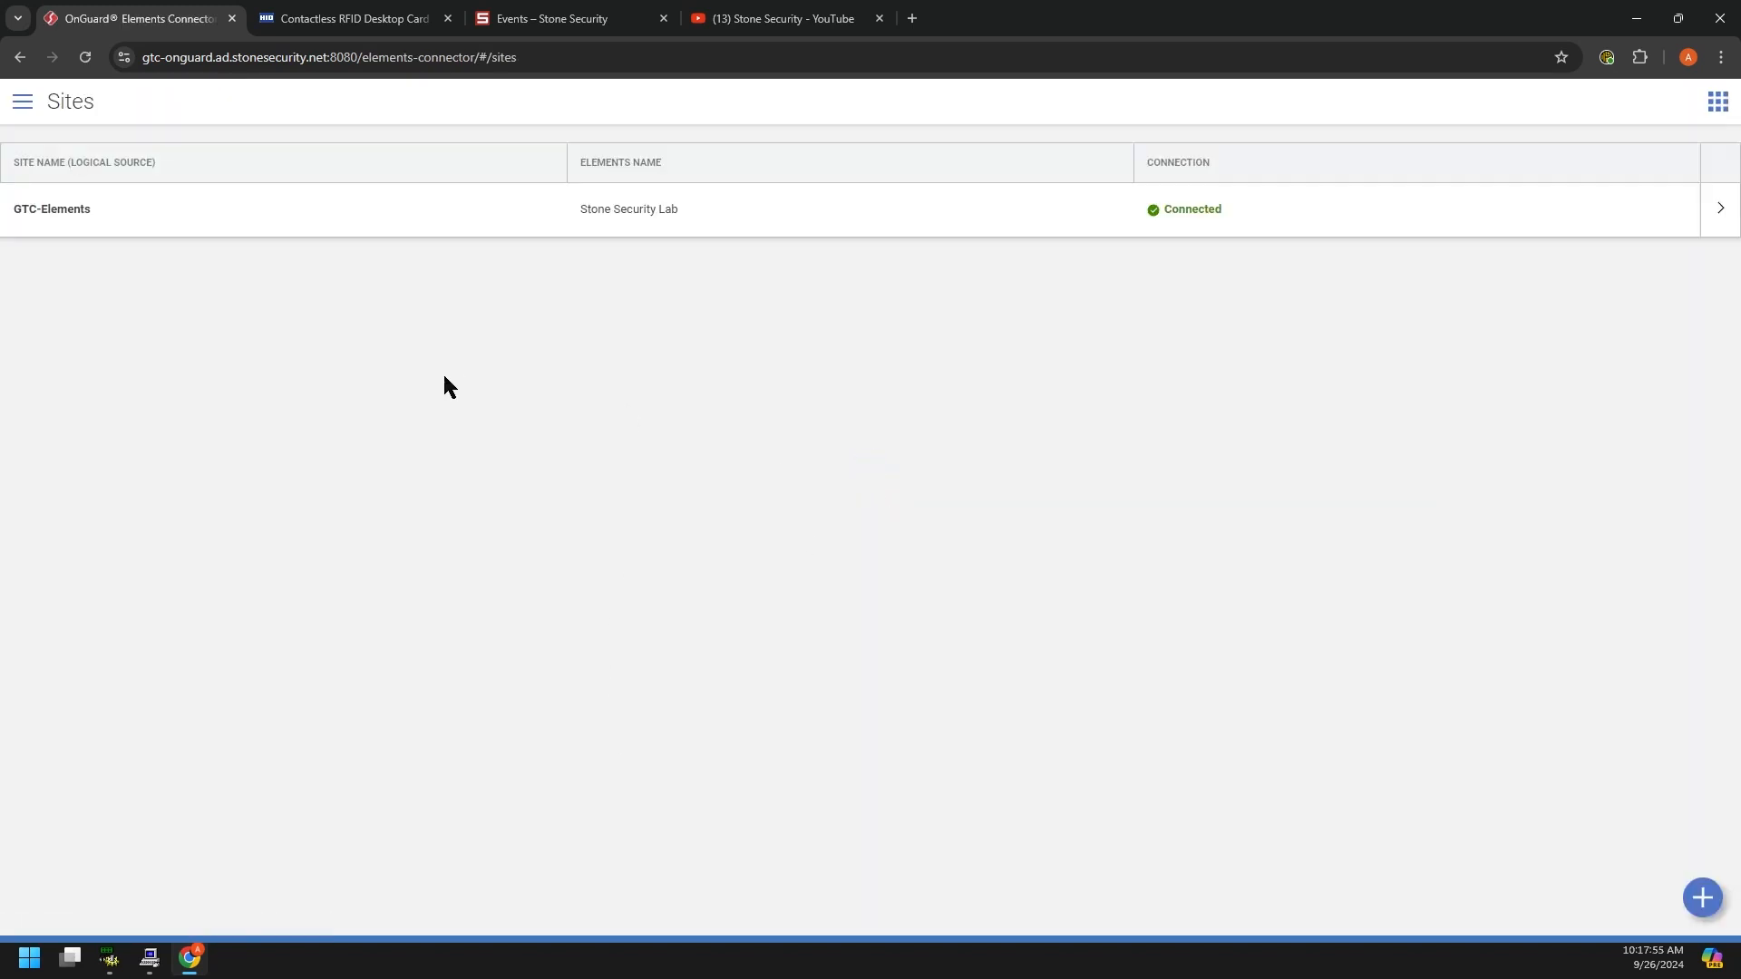
click(100, 214)
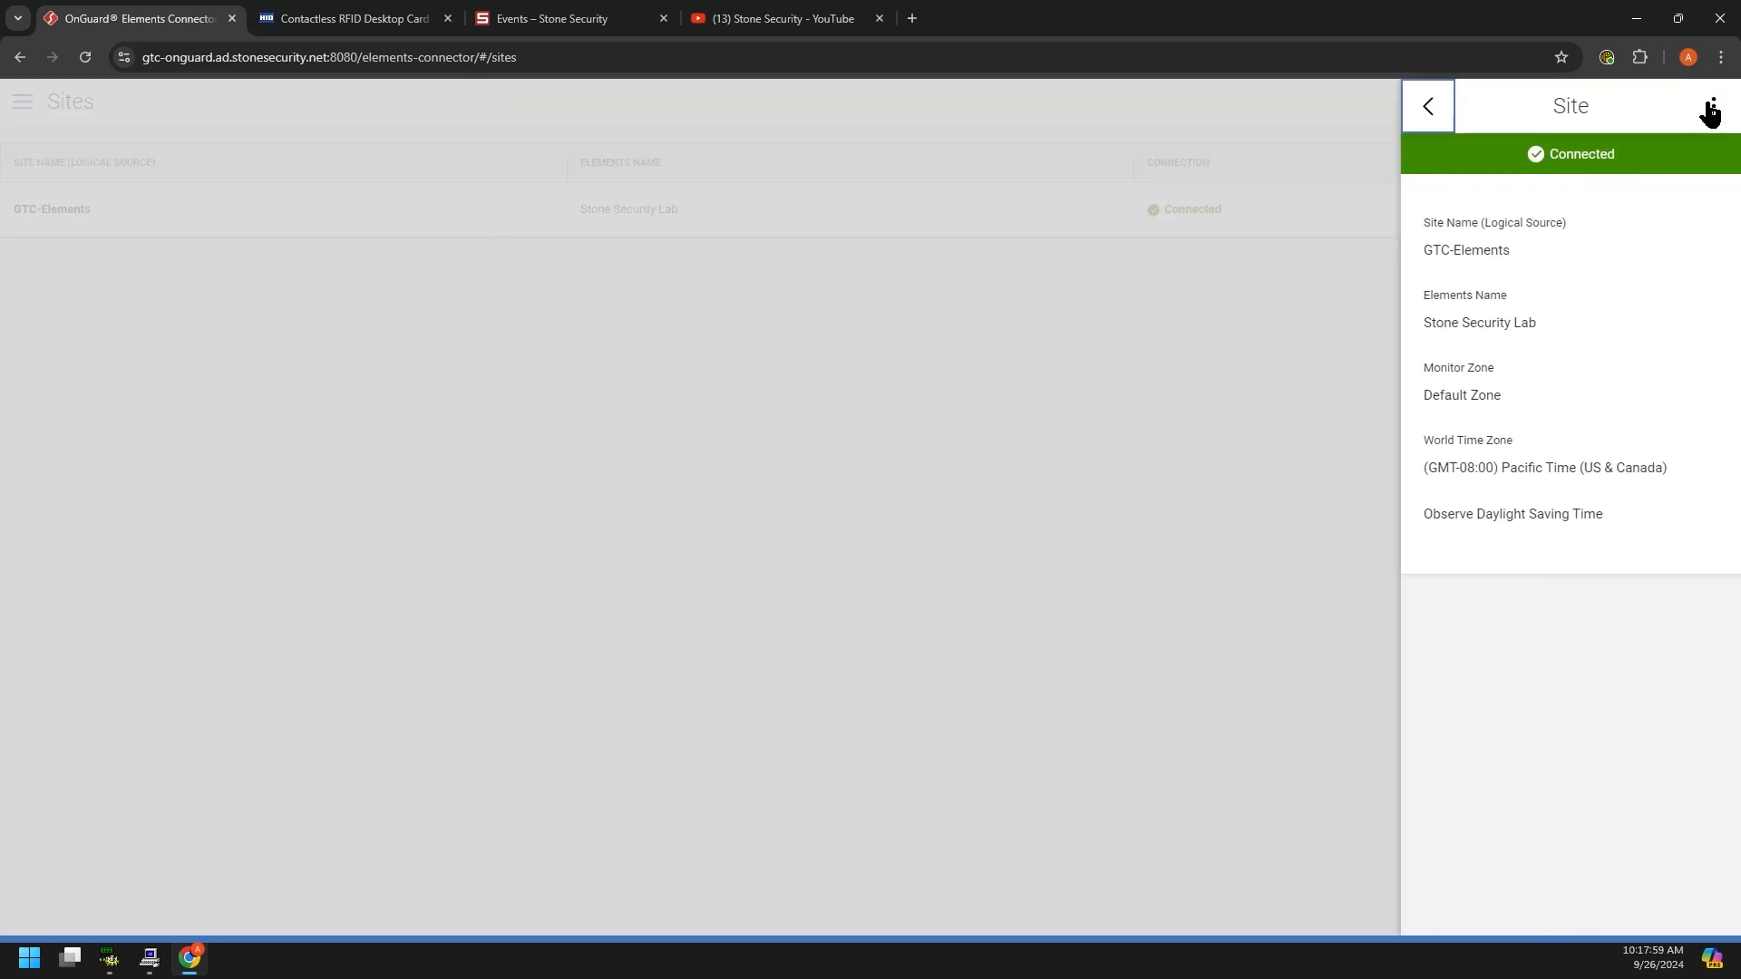
click(1713, 108)
click(757, 453)
click(22, 101)
click(105, 205)
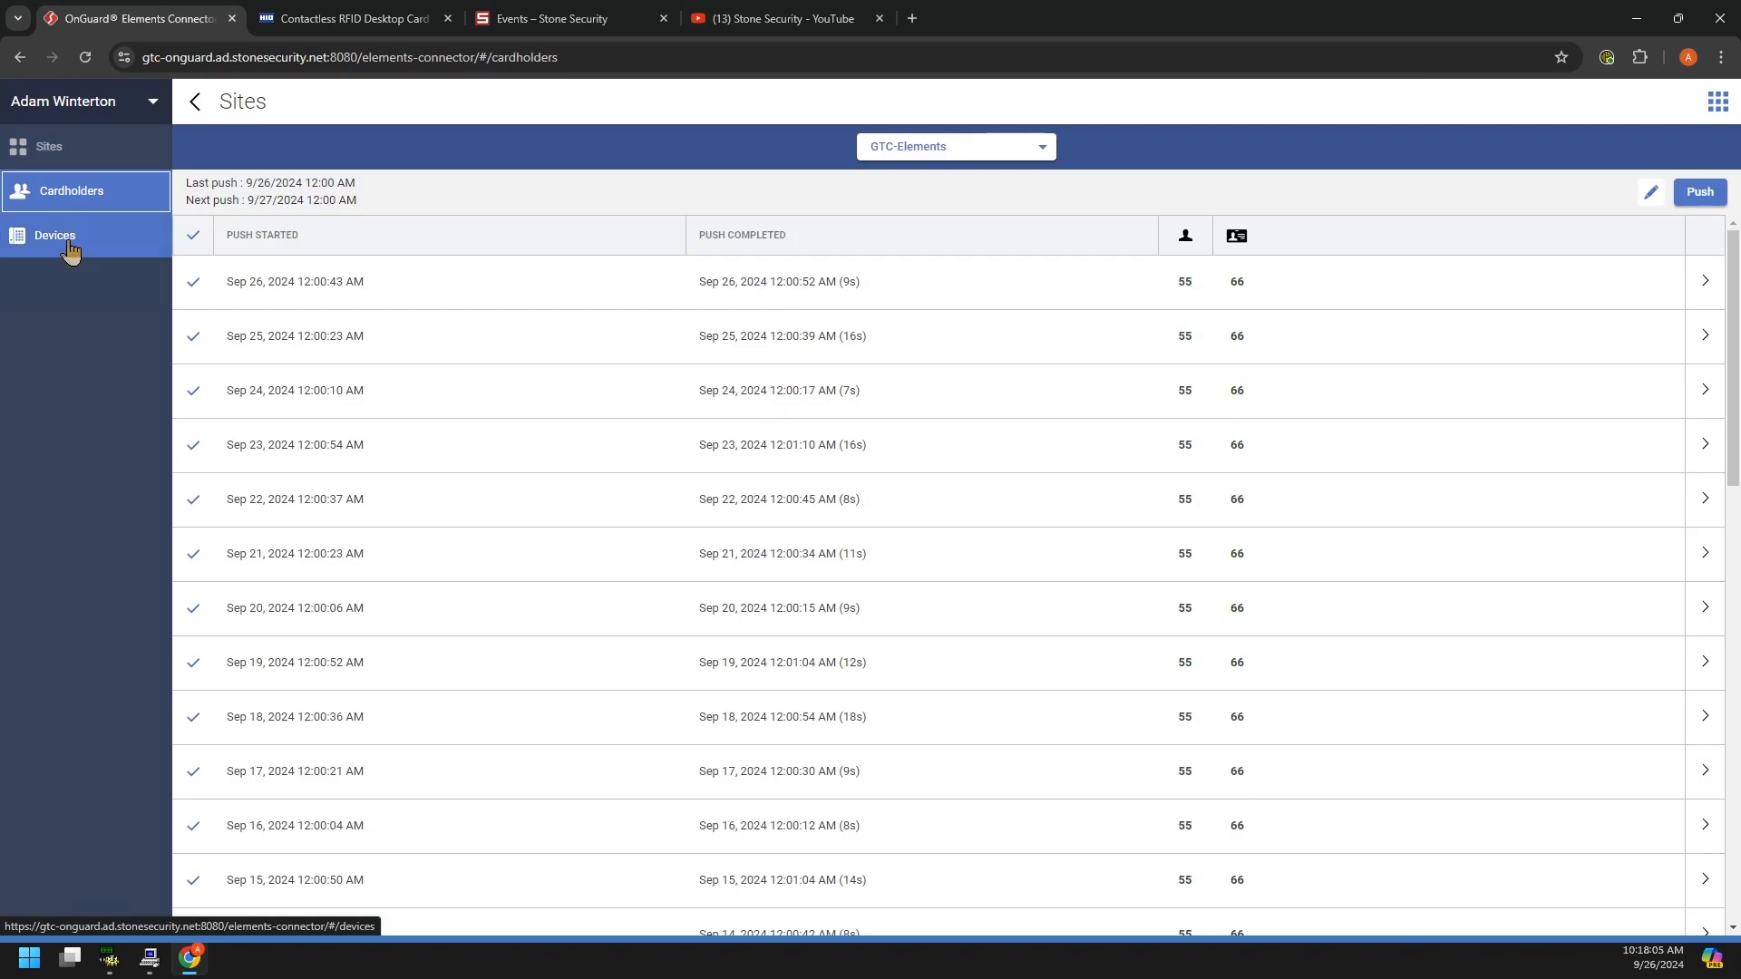
click(70, 243)
click(57, 192)
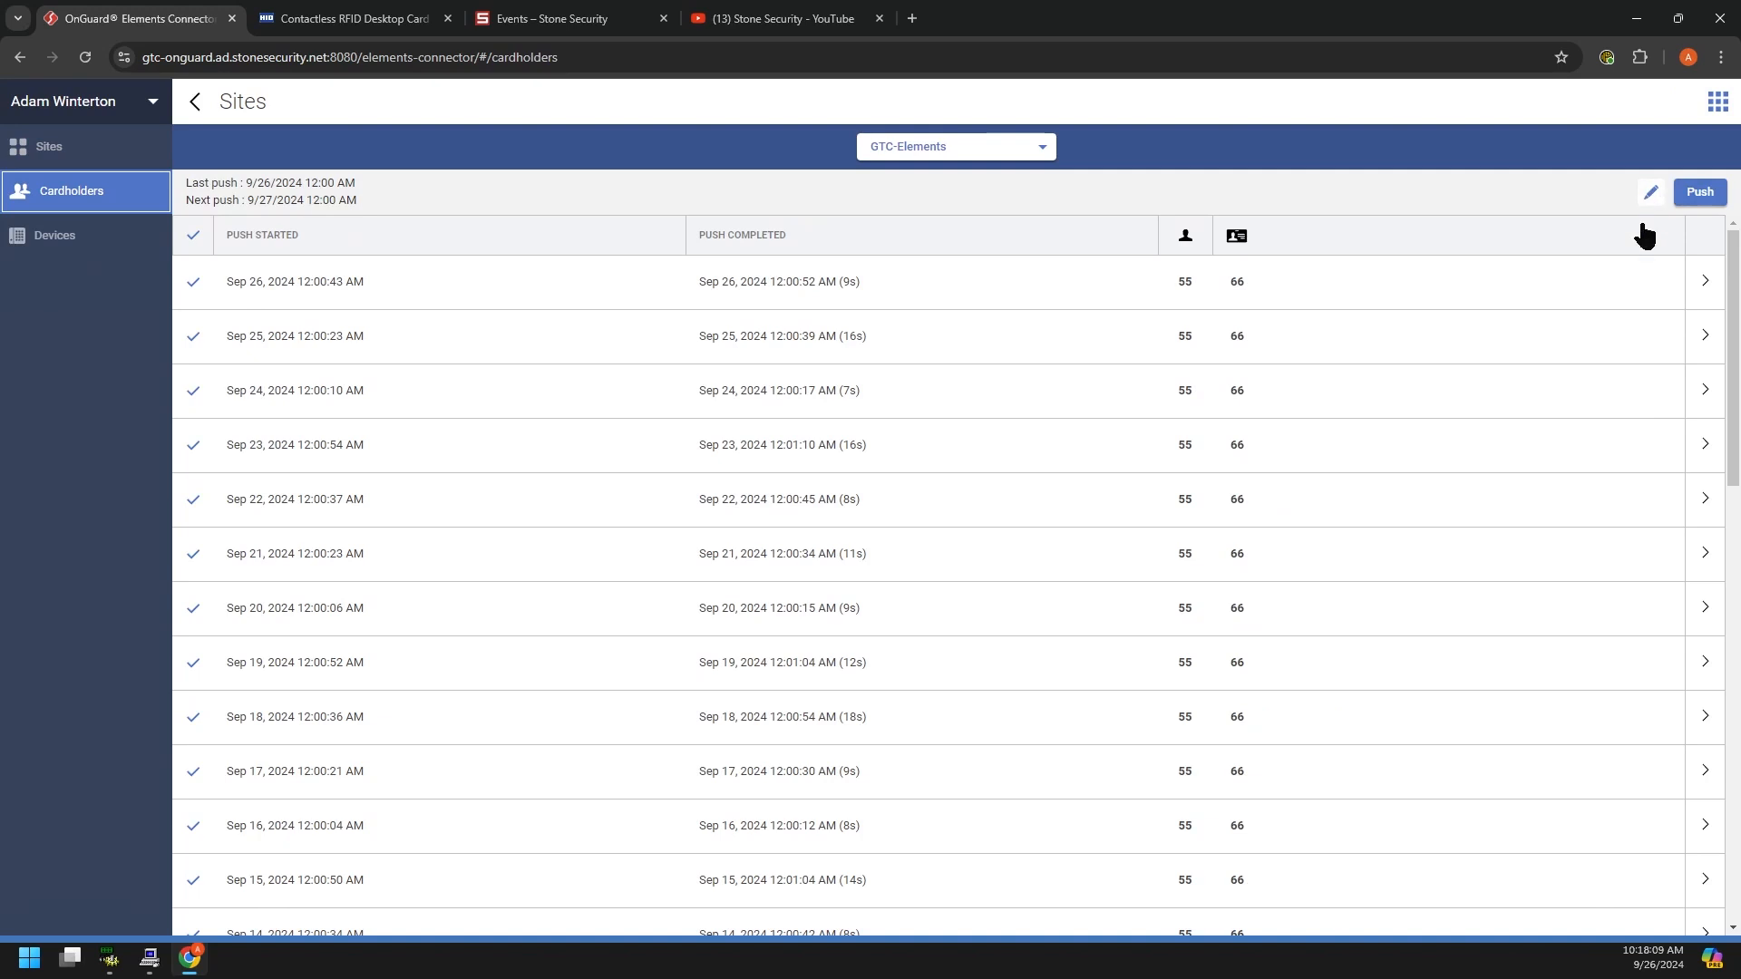
click(1651, 192)
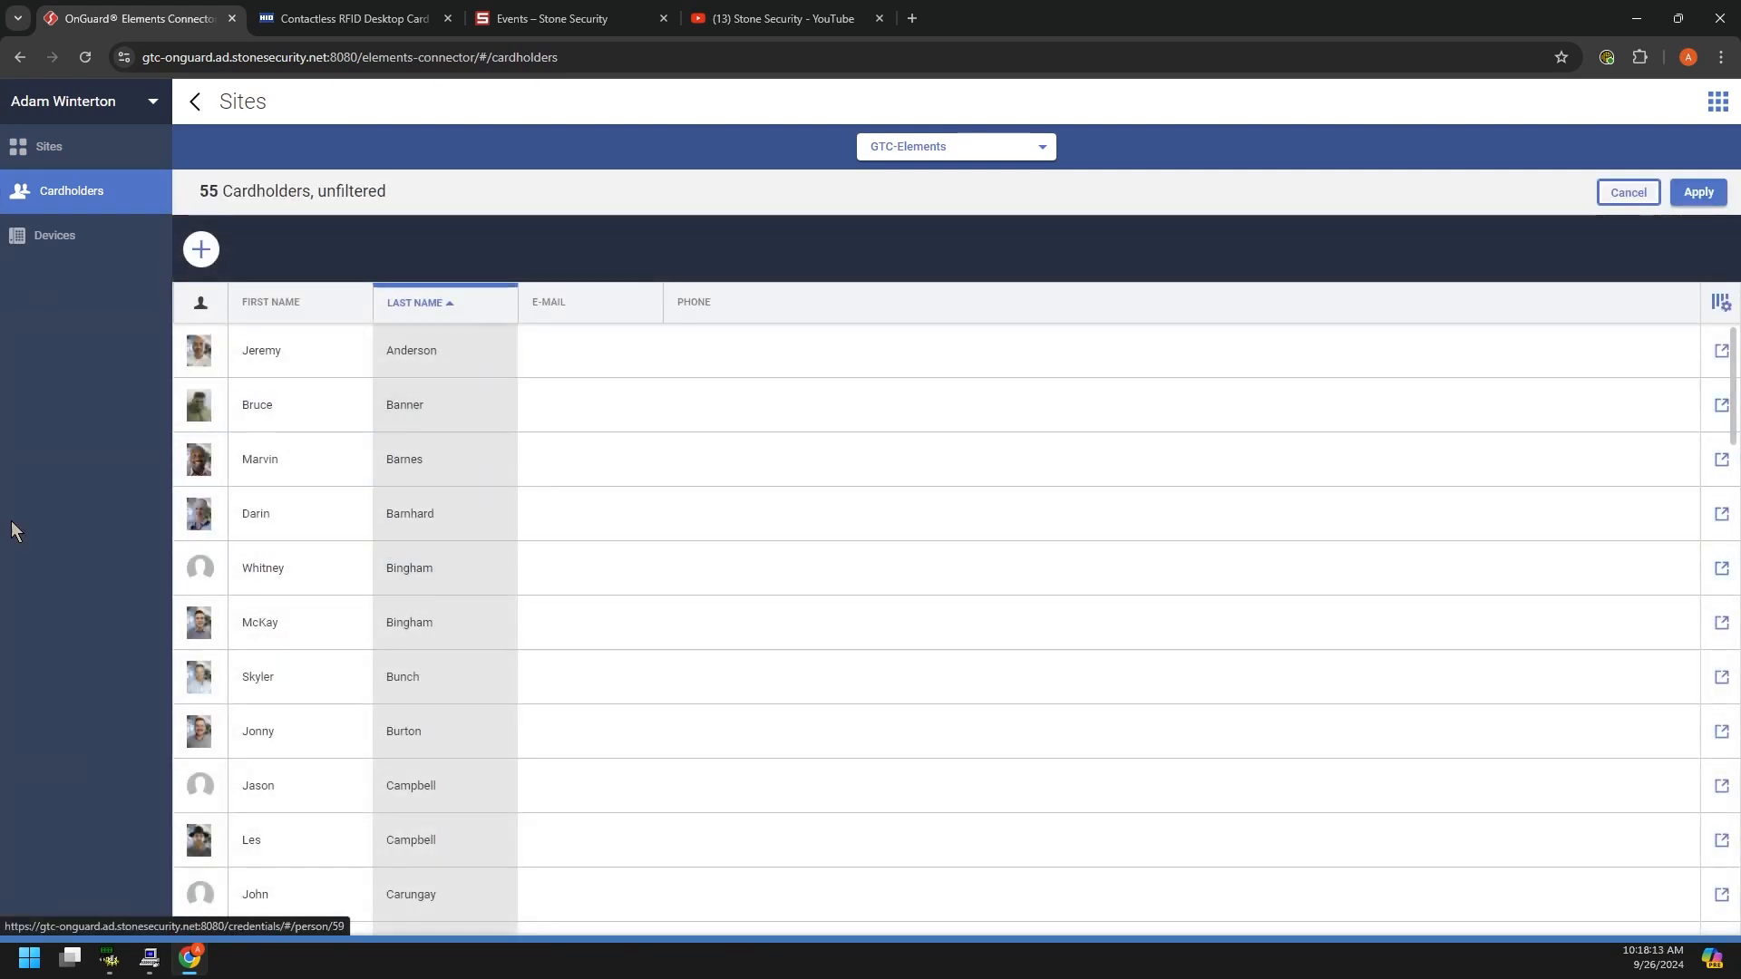
click(202, 250)
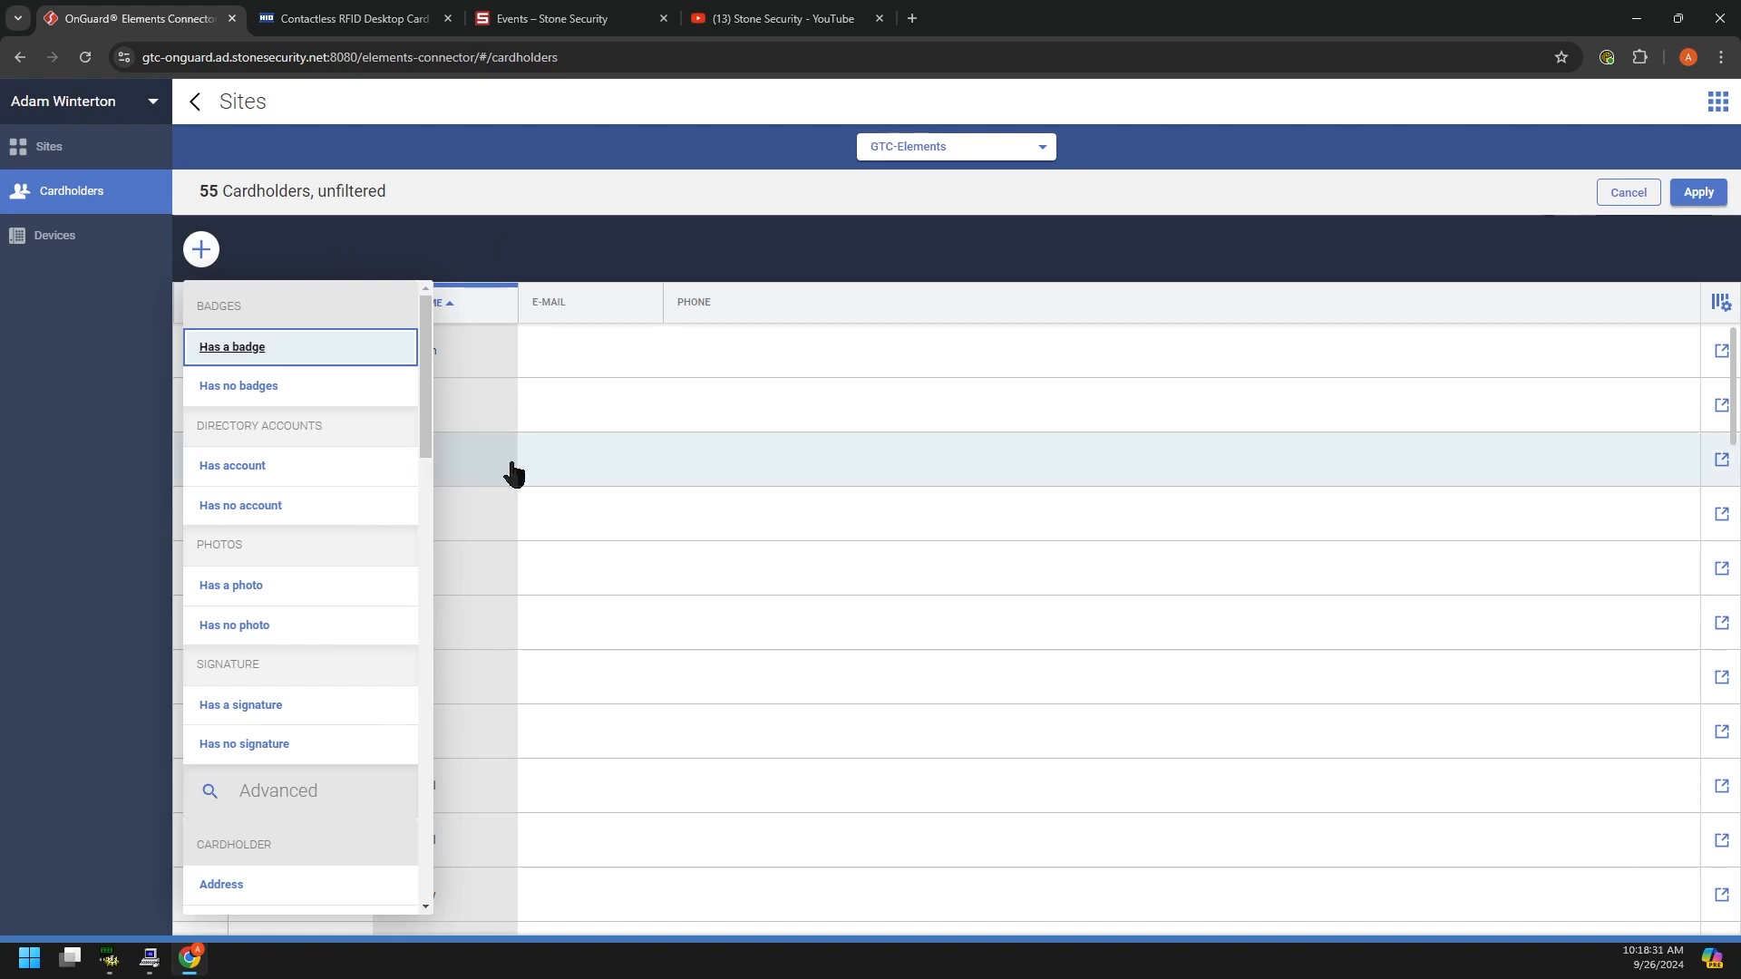
scroll(346, 526, down, 5)
scroll(342, 541, down, 1)
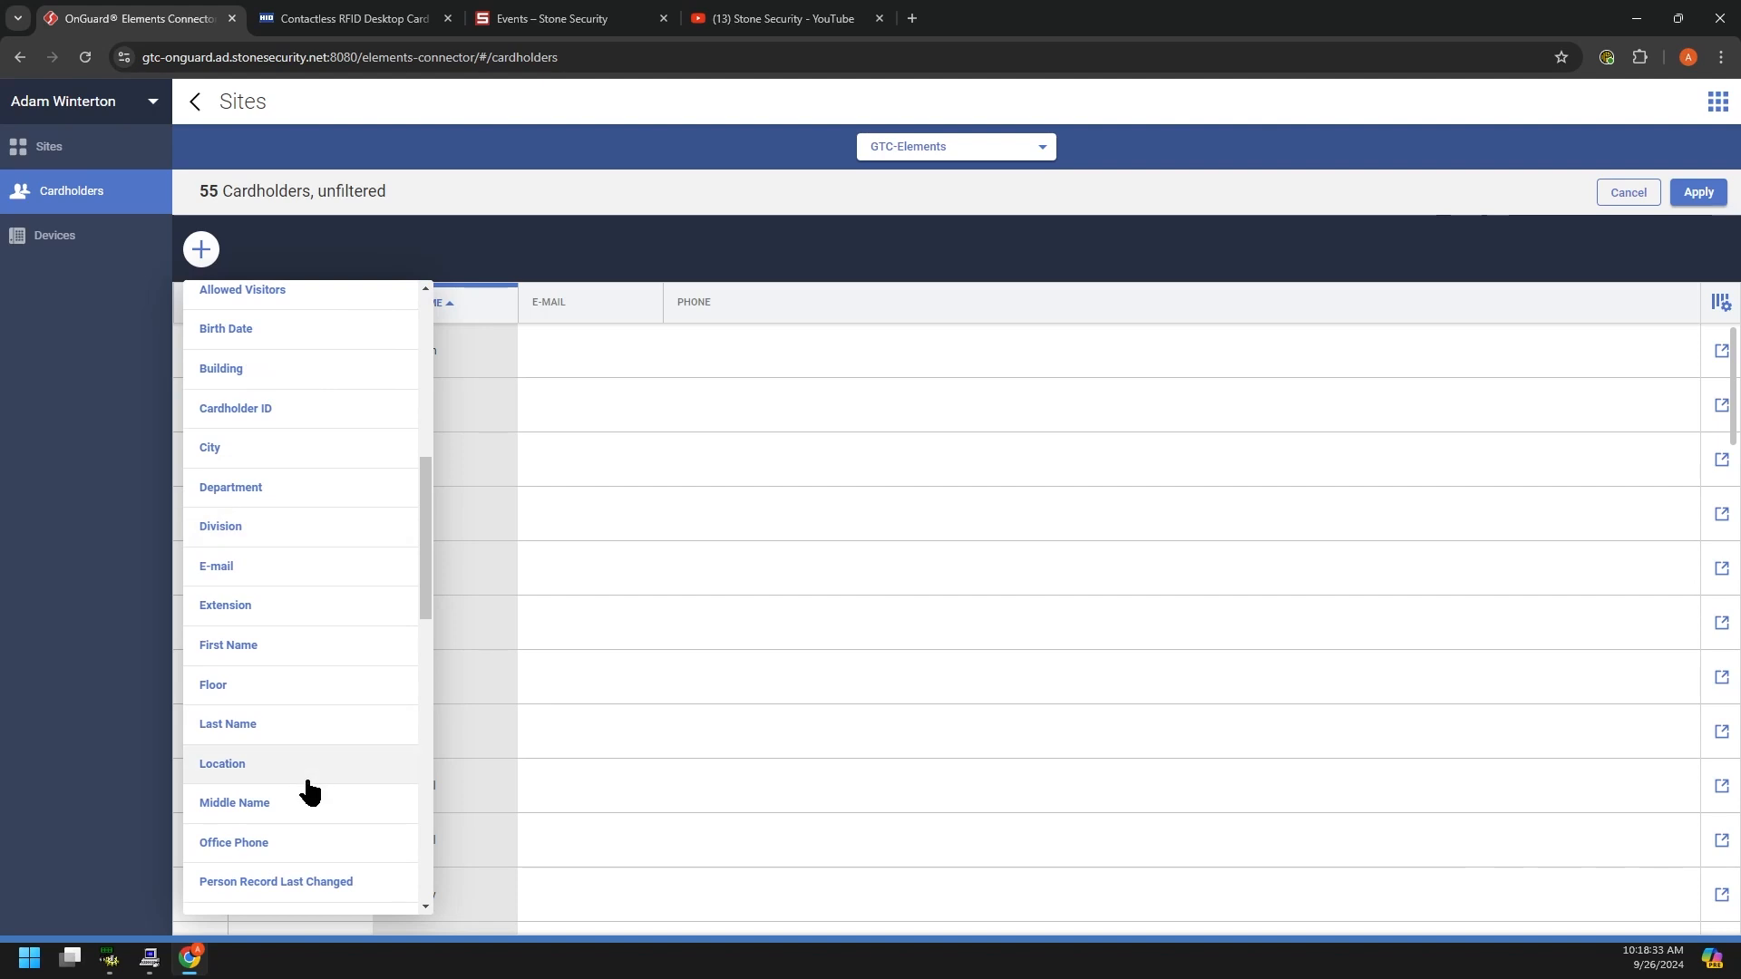
scroll(303, 787, up, 6)
scroll(297, 764, up, 1)
click(64, 428)
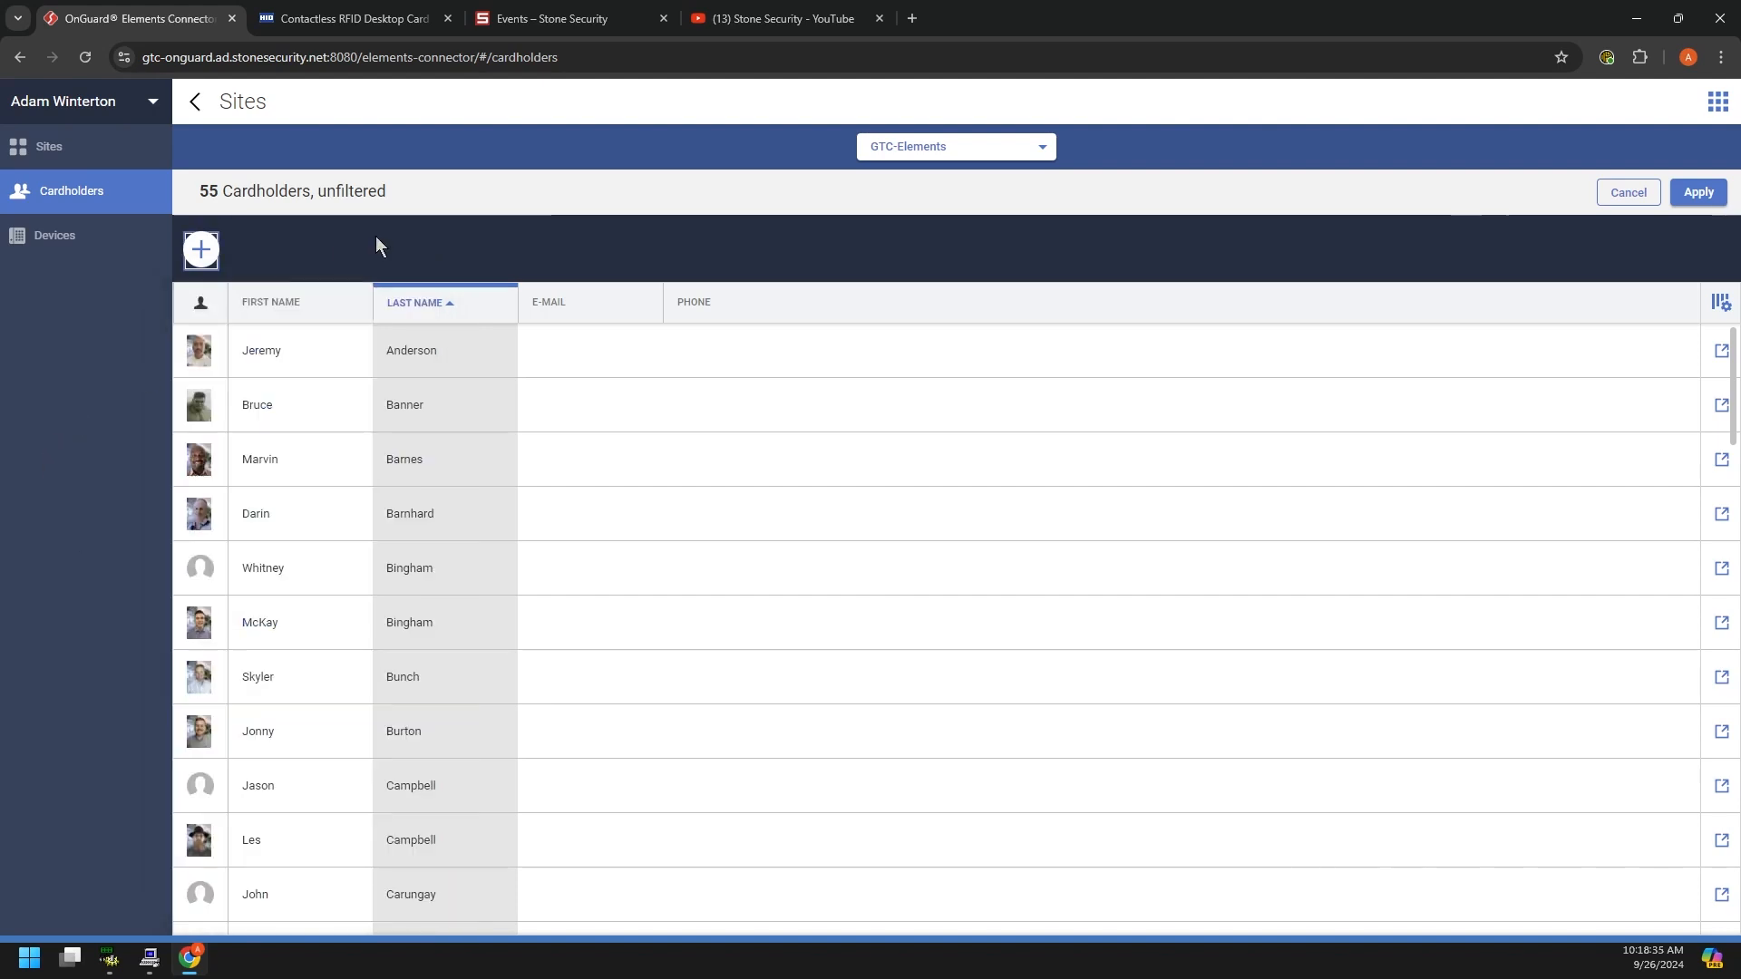
scroll(422, 562, down, 2)
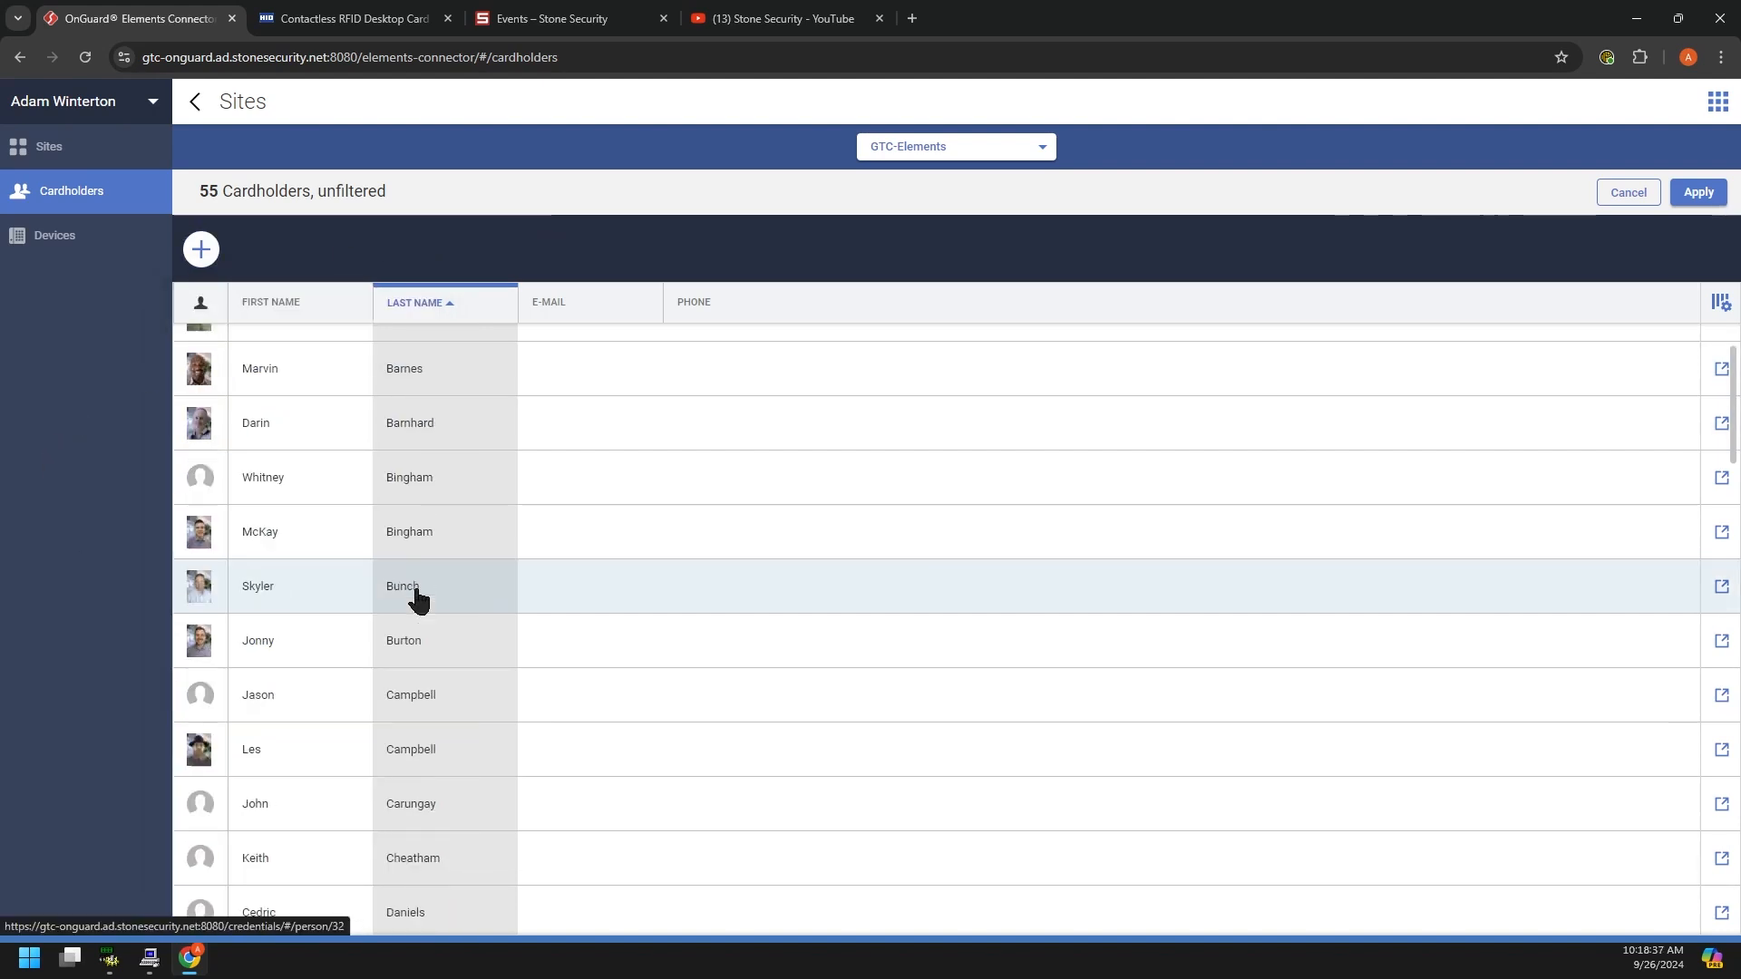
scroll(418, 594, up, 2)
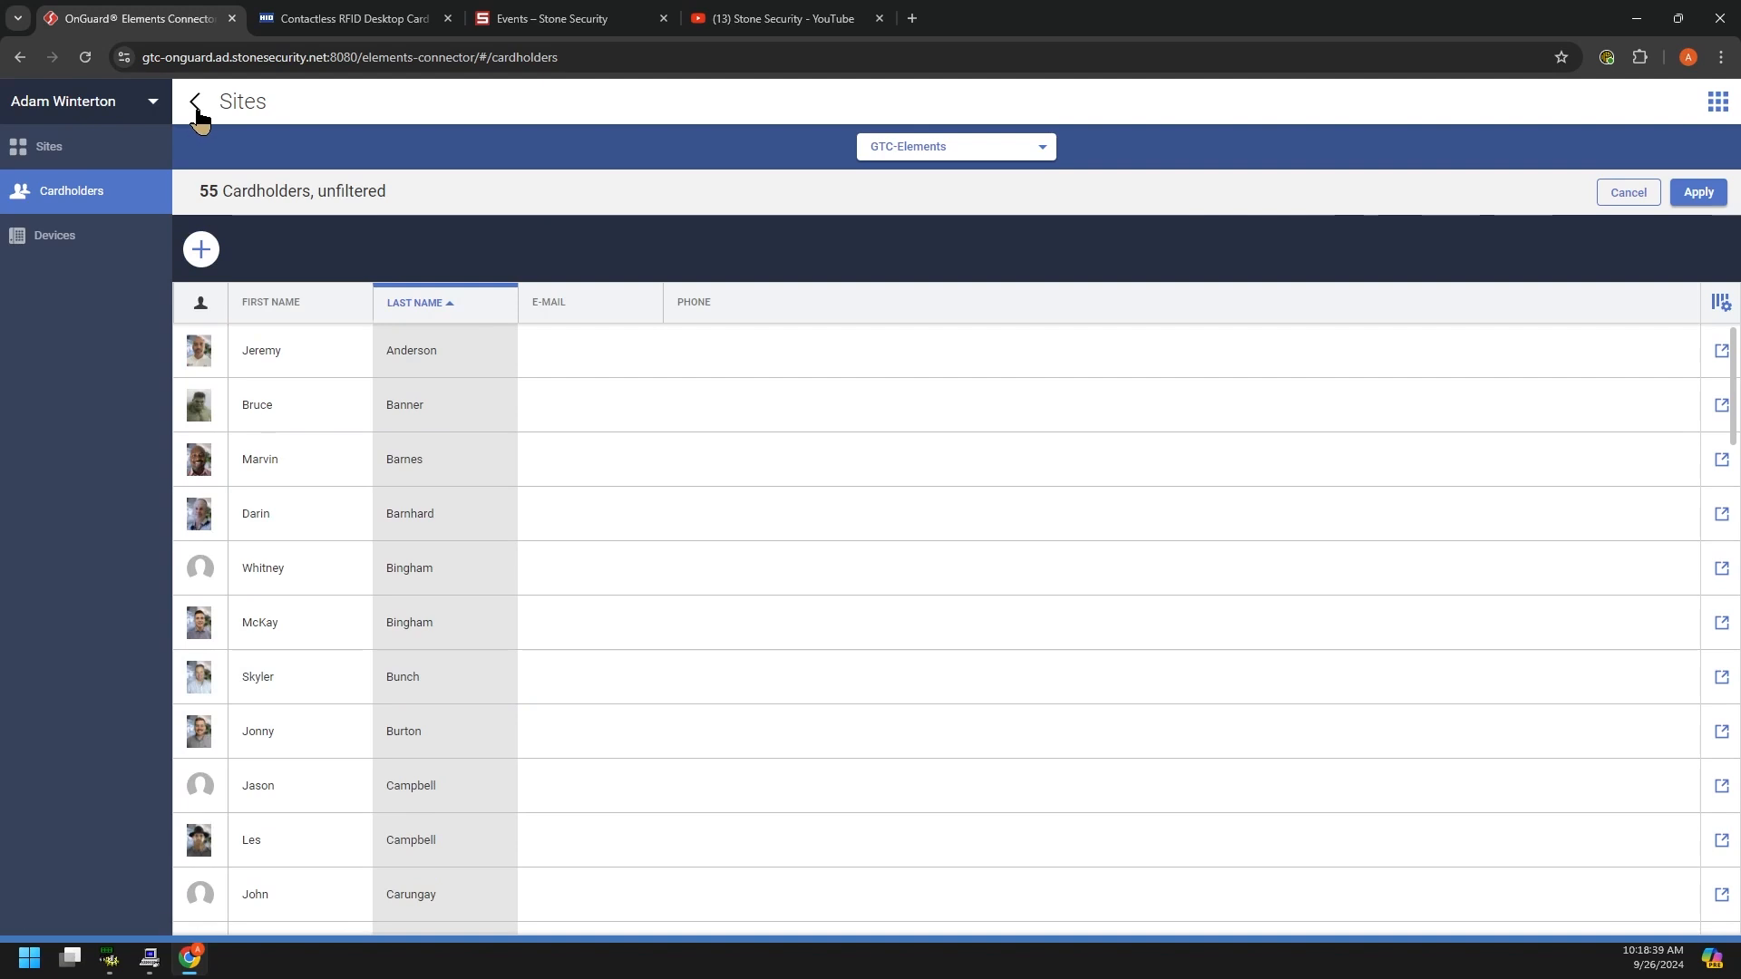
click(1733, 104)
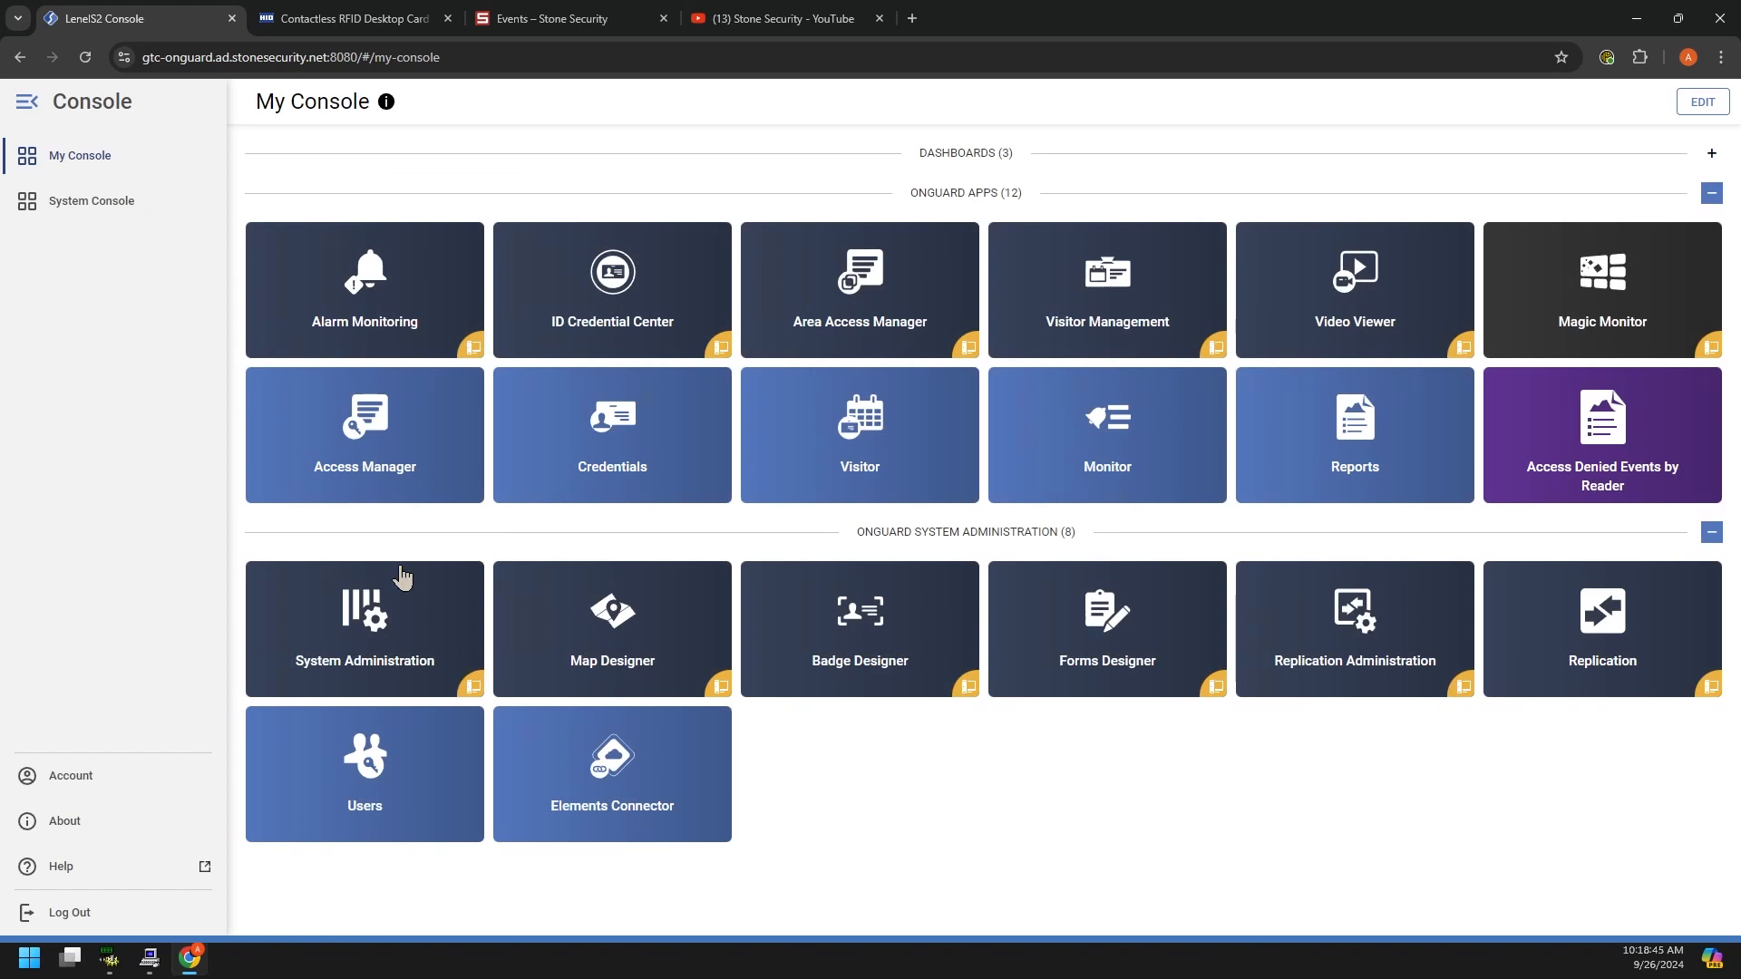
click(82, 173)
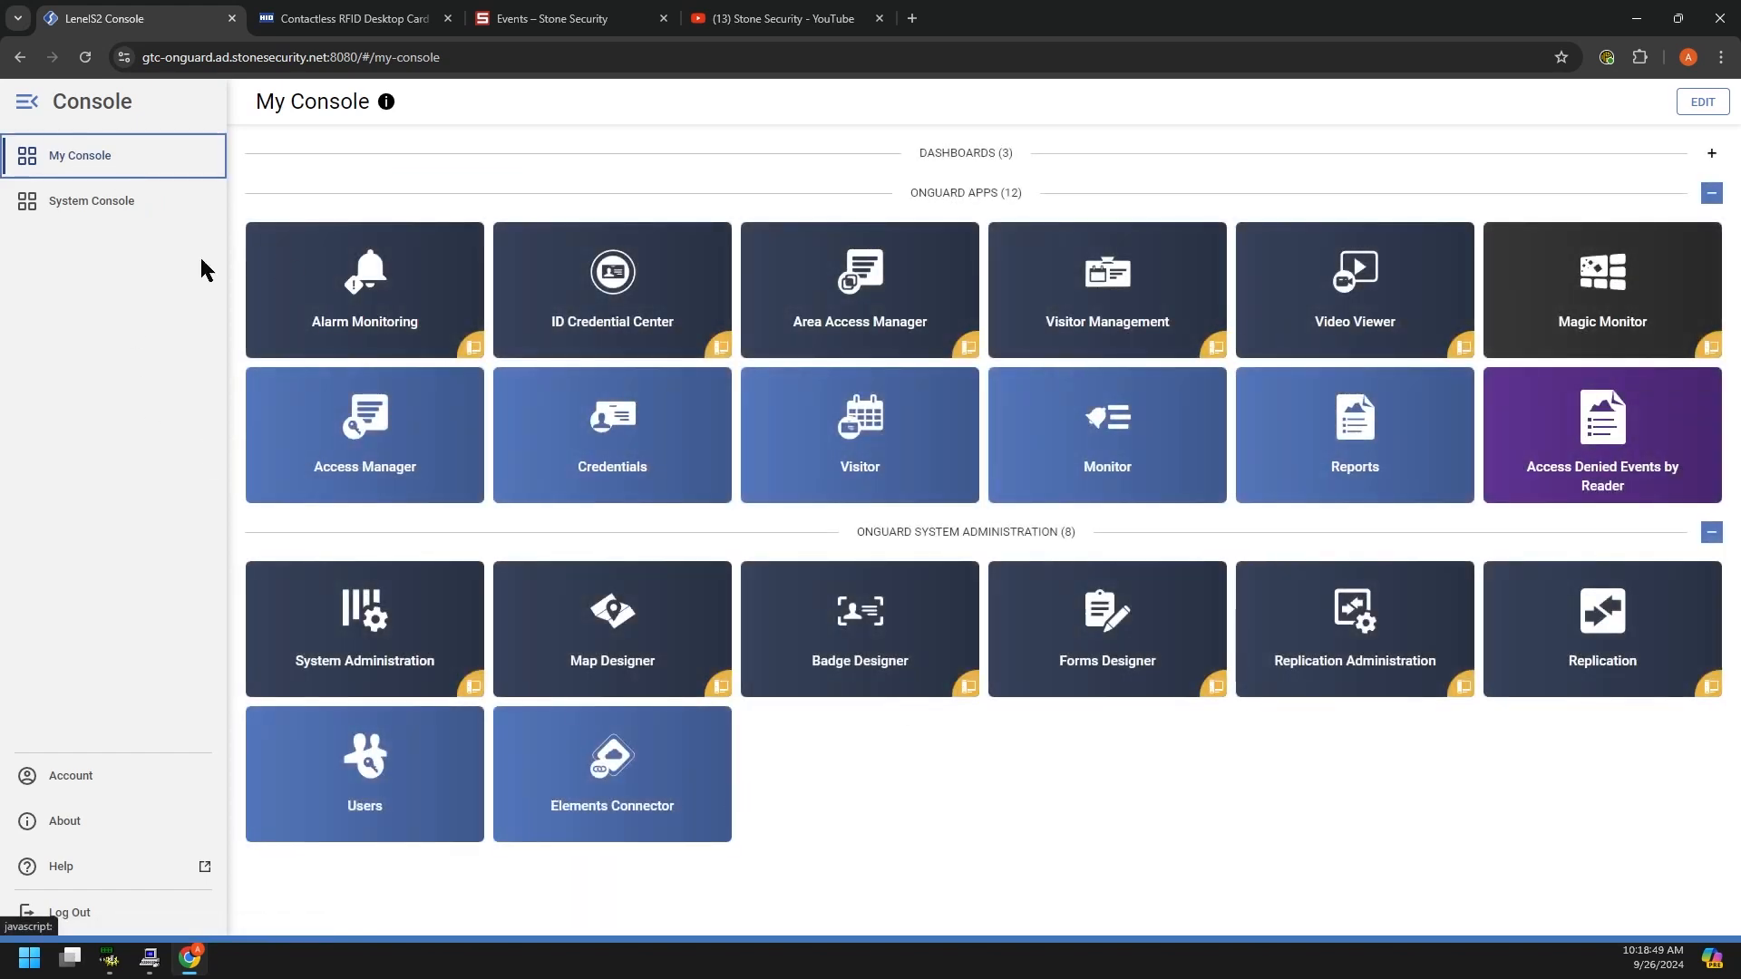
click(58, 214)
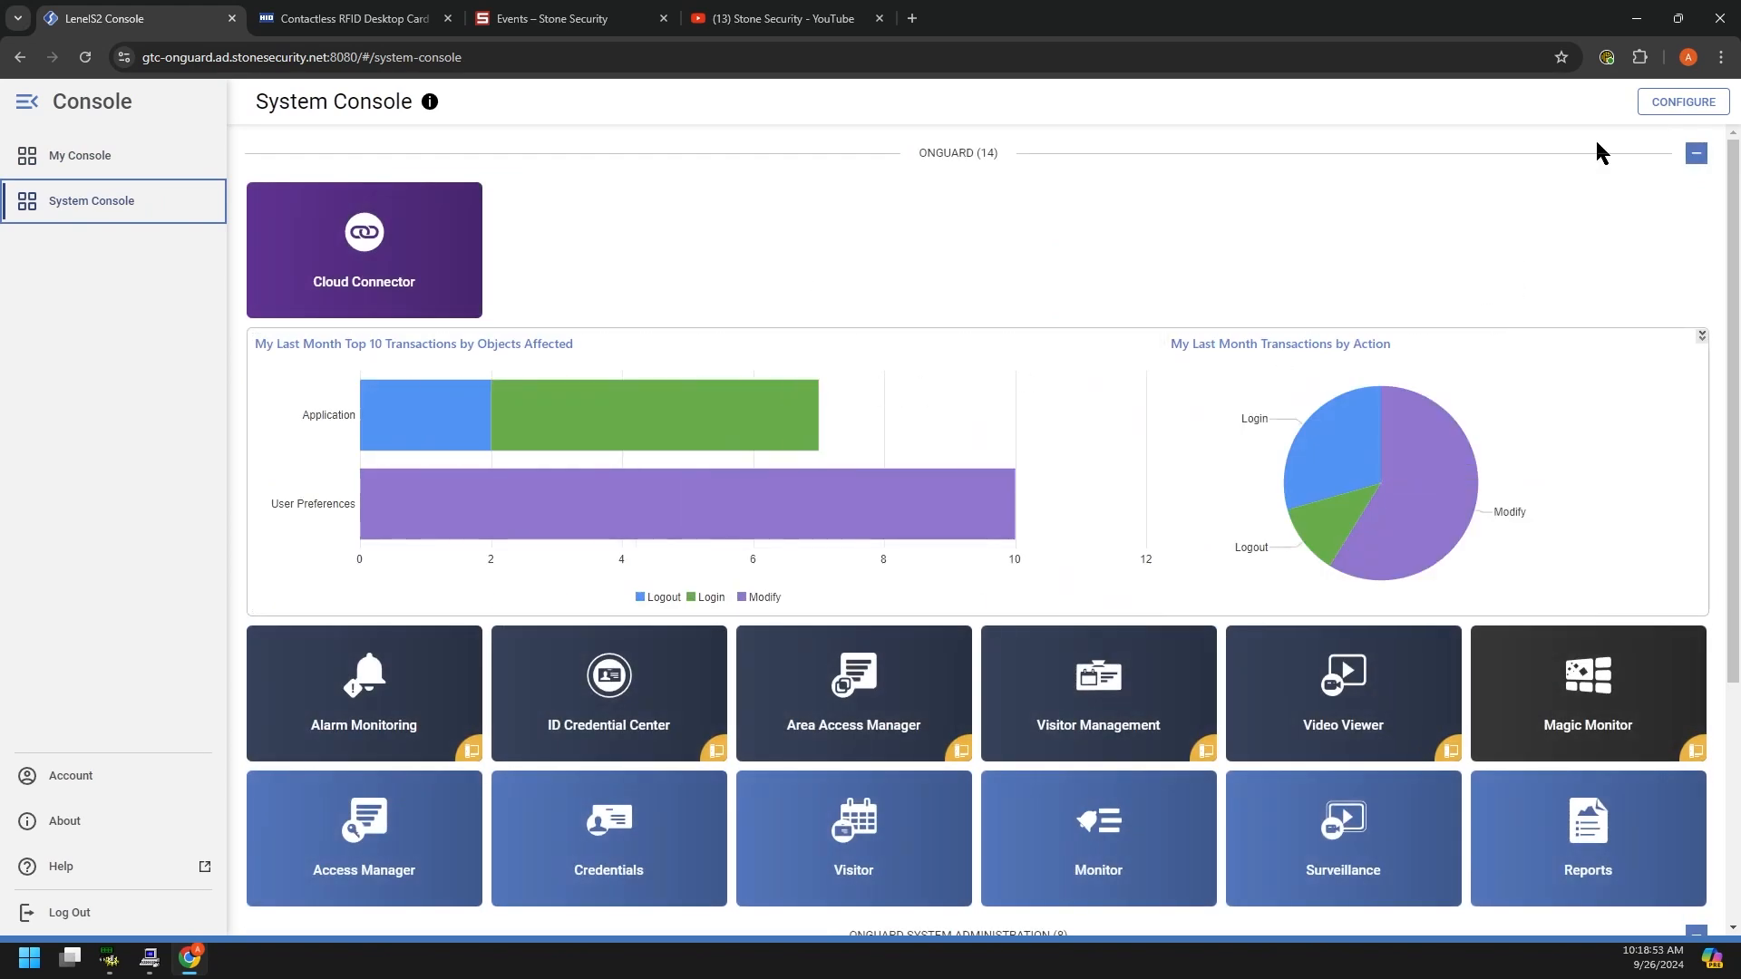
click(1663, 109)
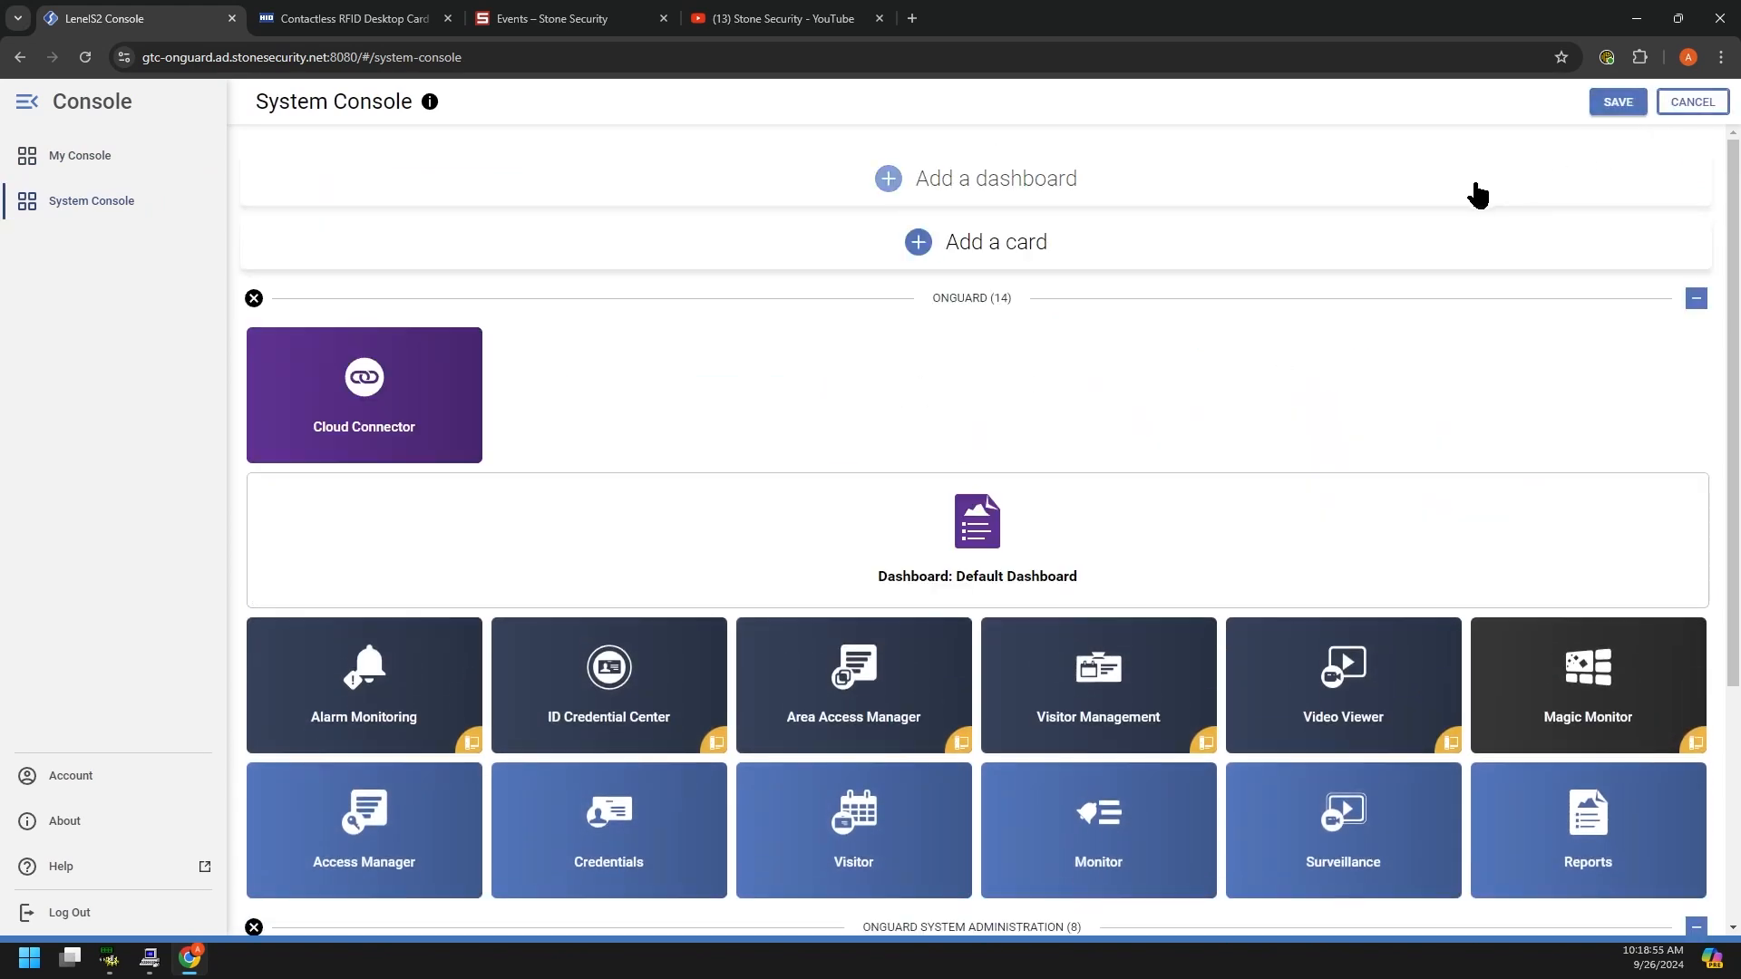
click(1692, 105)
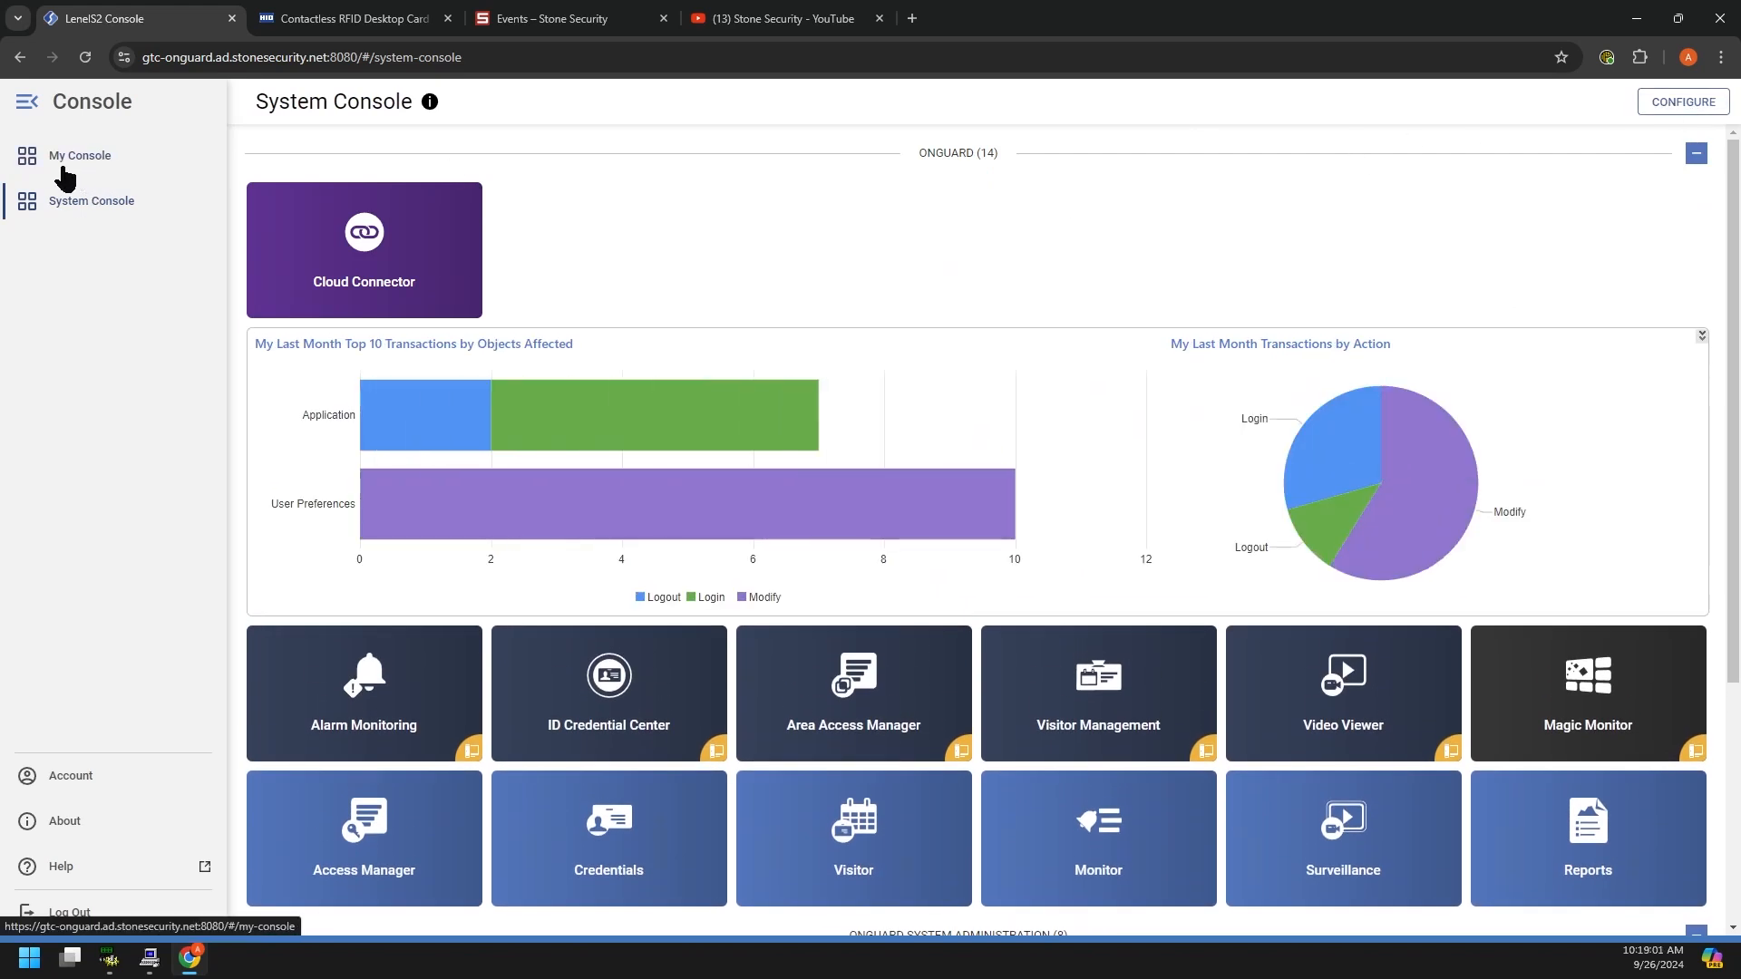
click(72, 167)
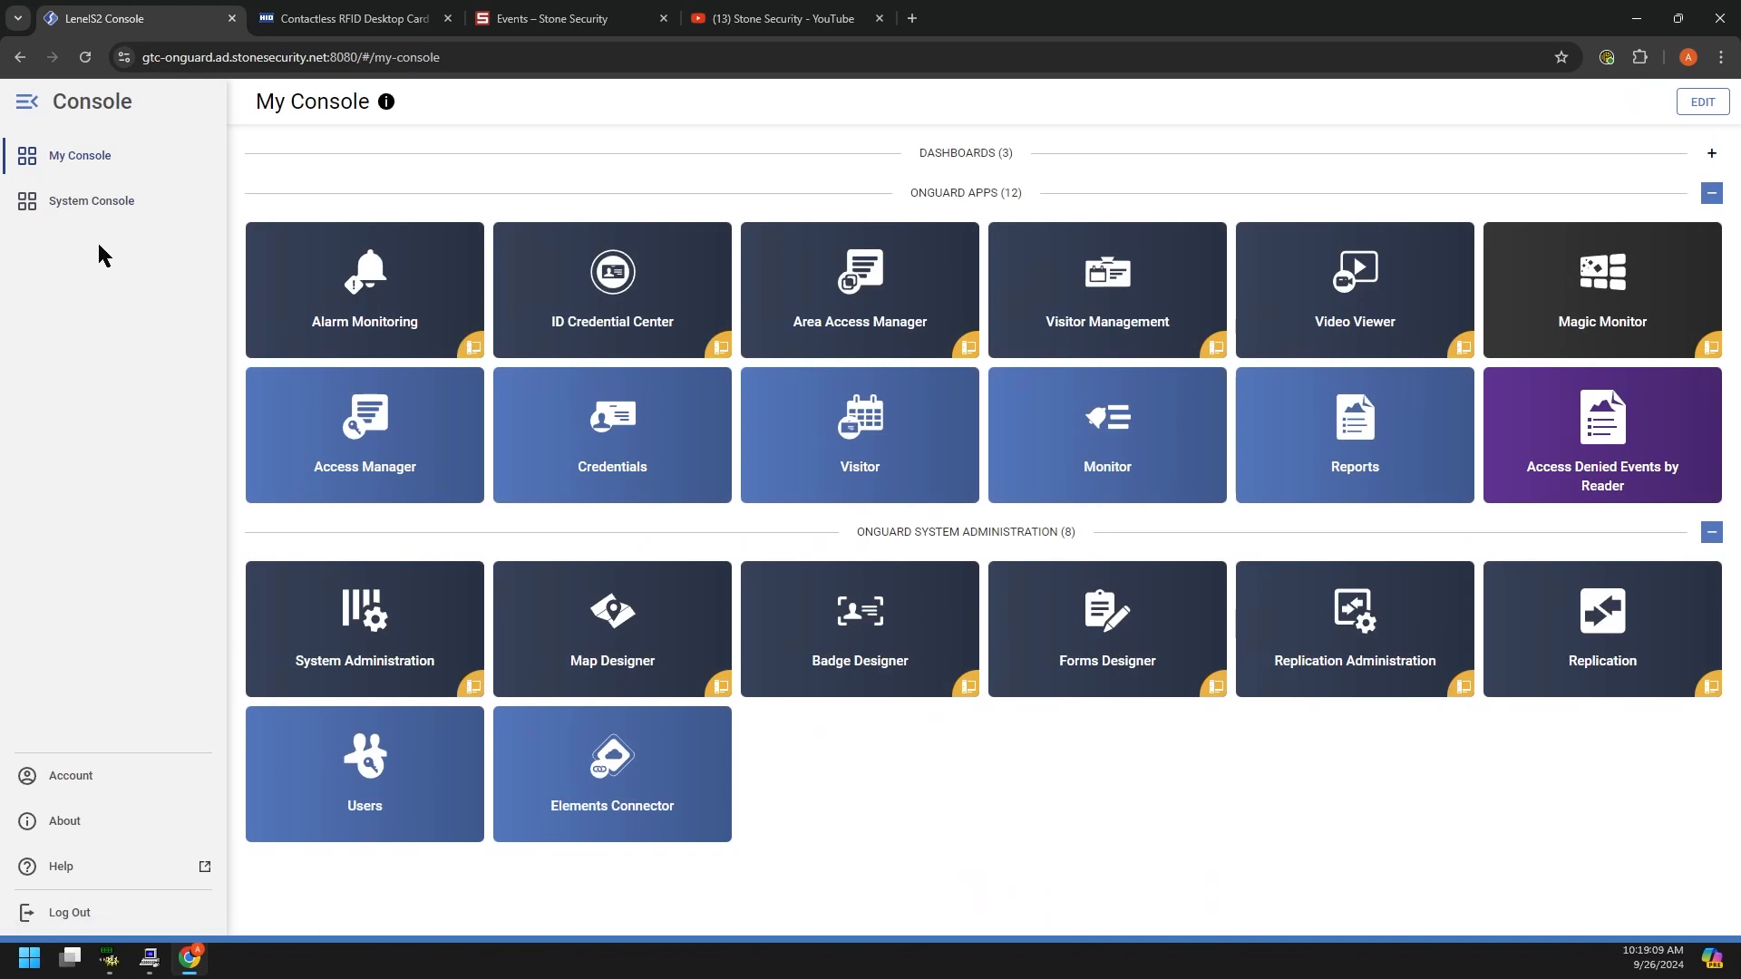
Step: View and dismiss the Account panel, then switch to the Alarm Monitoring desktop window
click(84, 775)
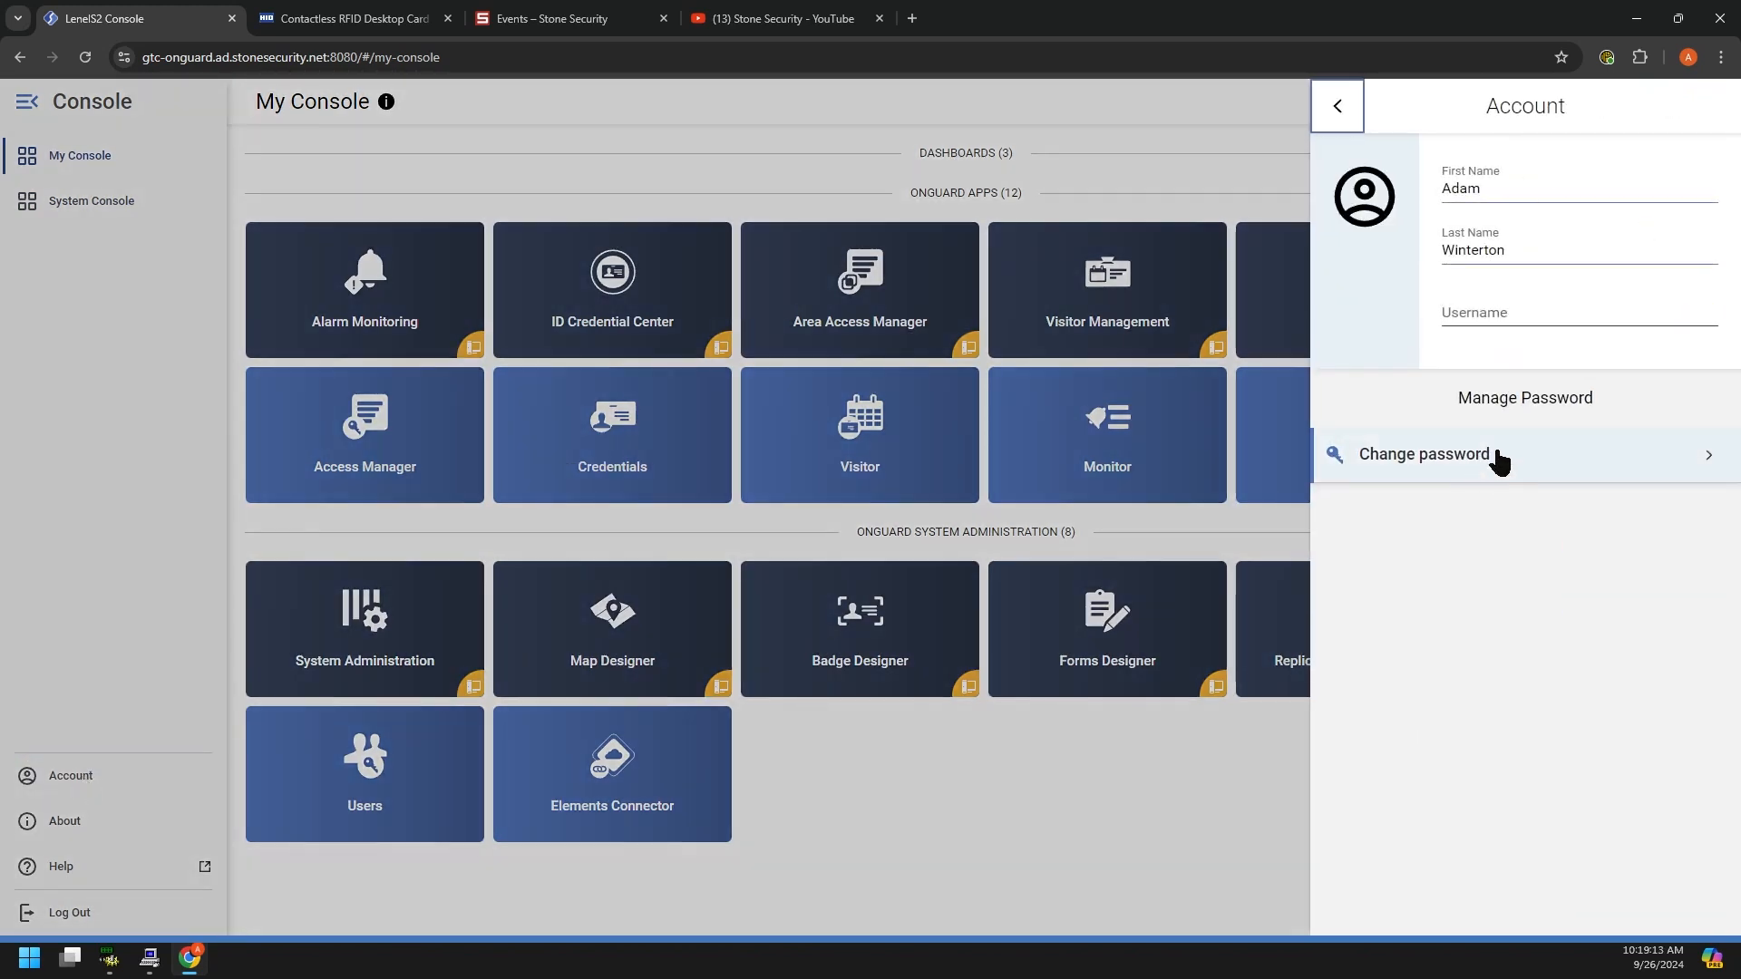
click(175, 561)
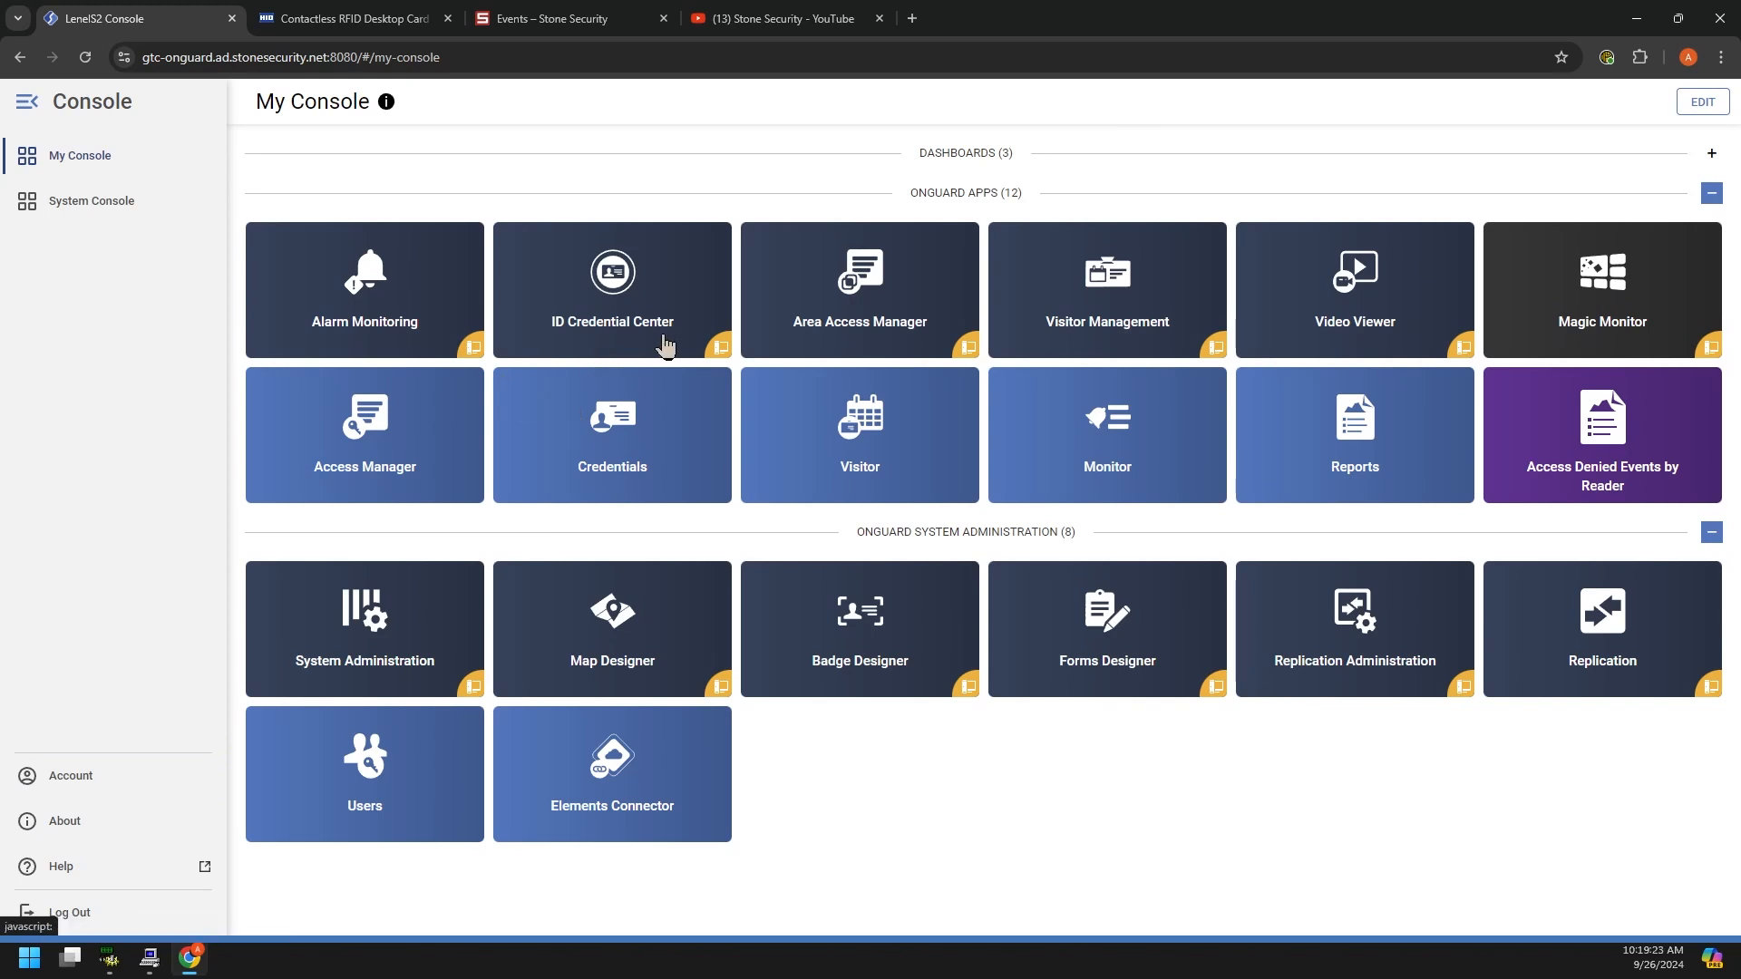
click(152, 963)
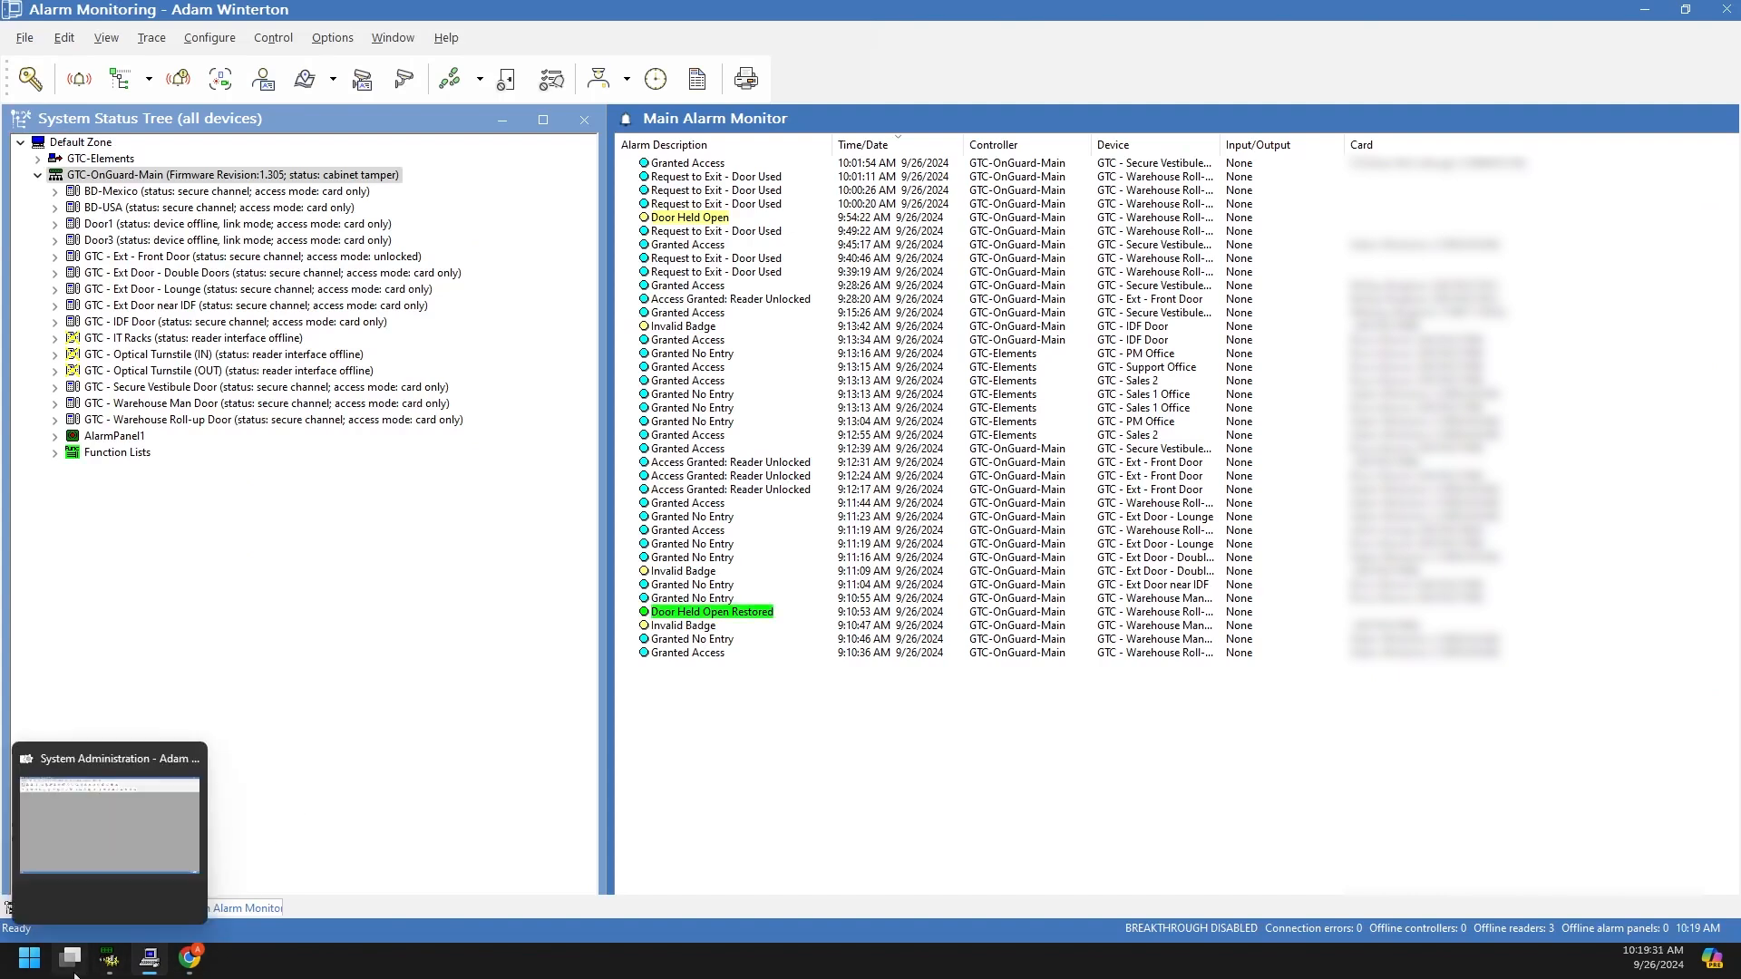
Step: Switch briefly to the web console and back, then expand GTC-Elements in the System Status Tree
click(189, 956)
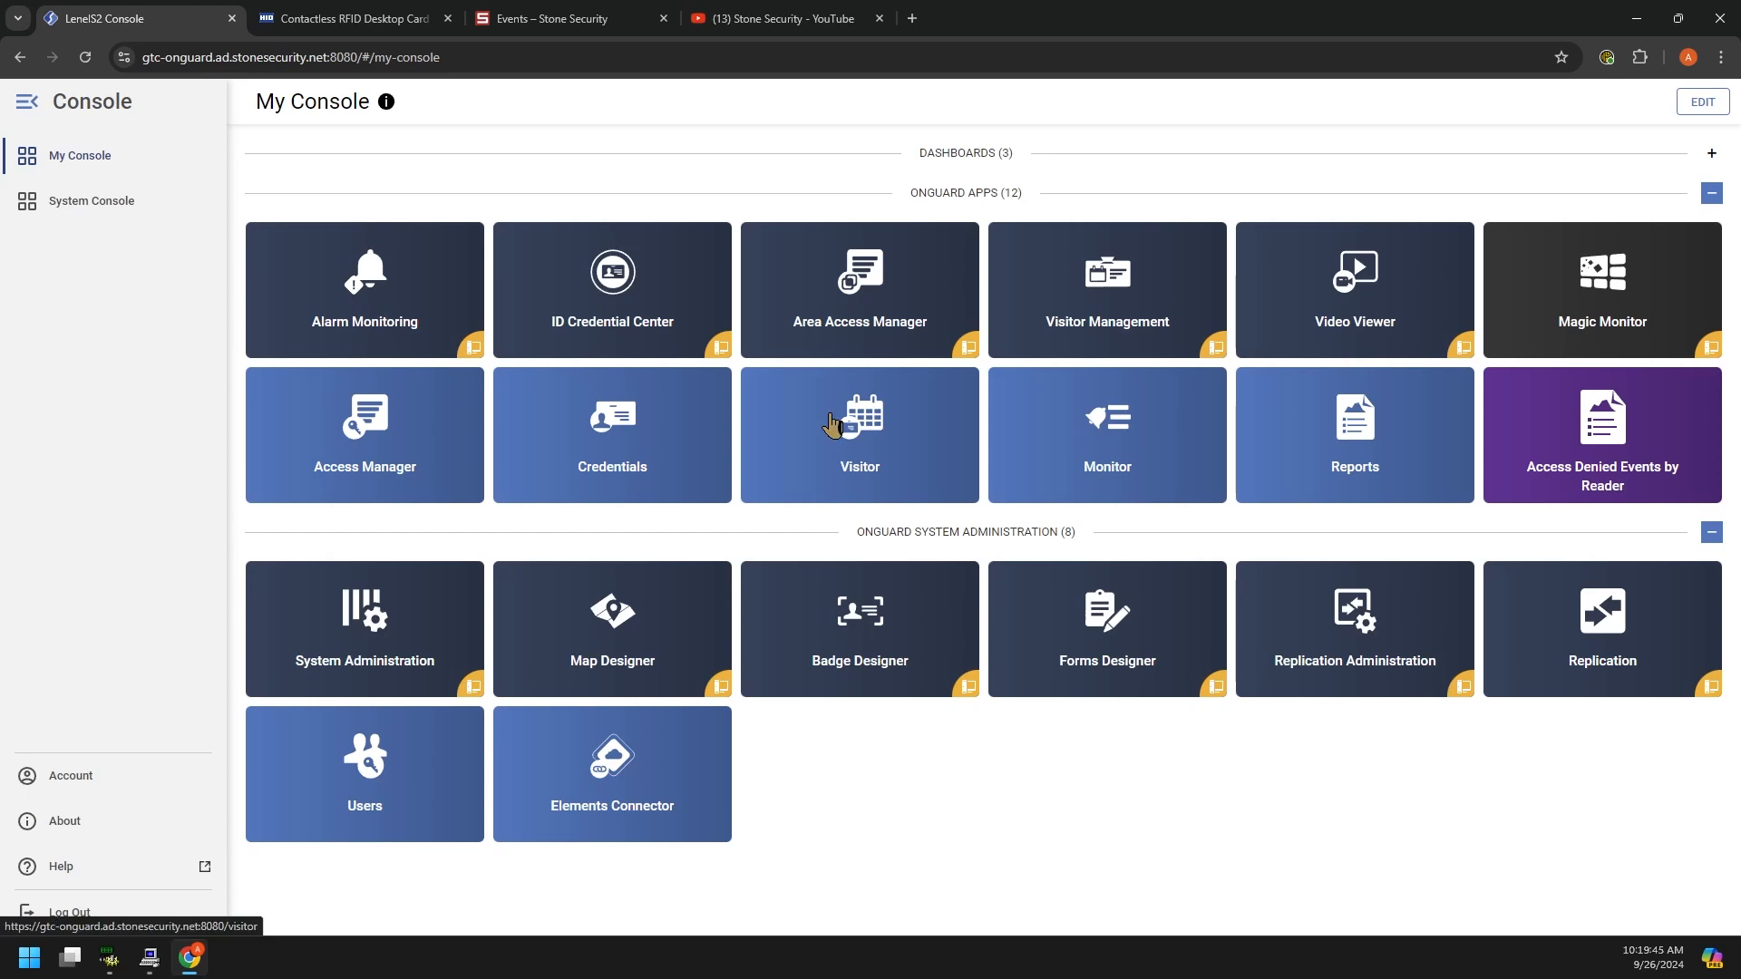
click(153, 963)
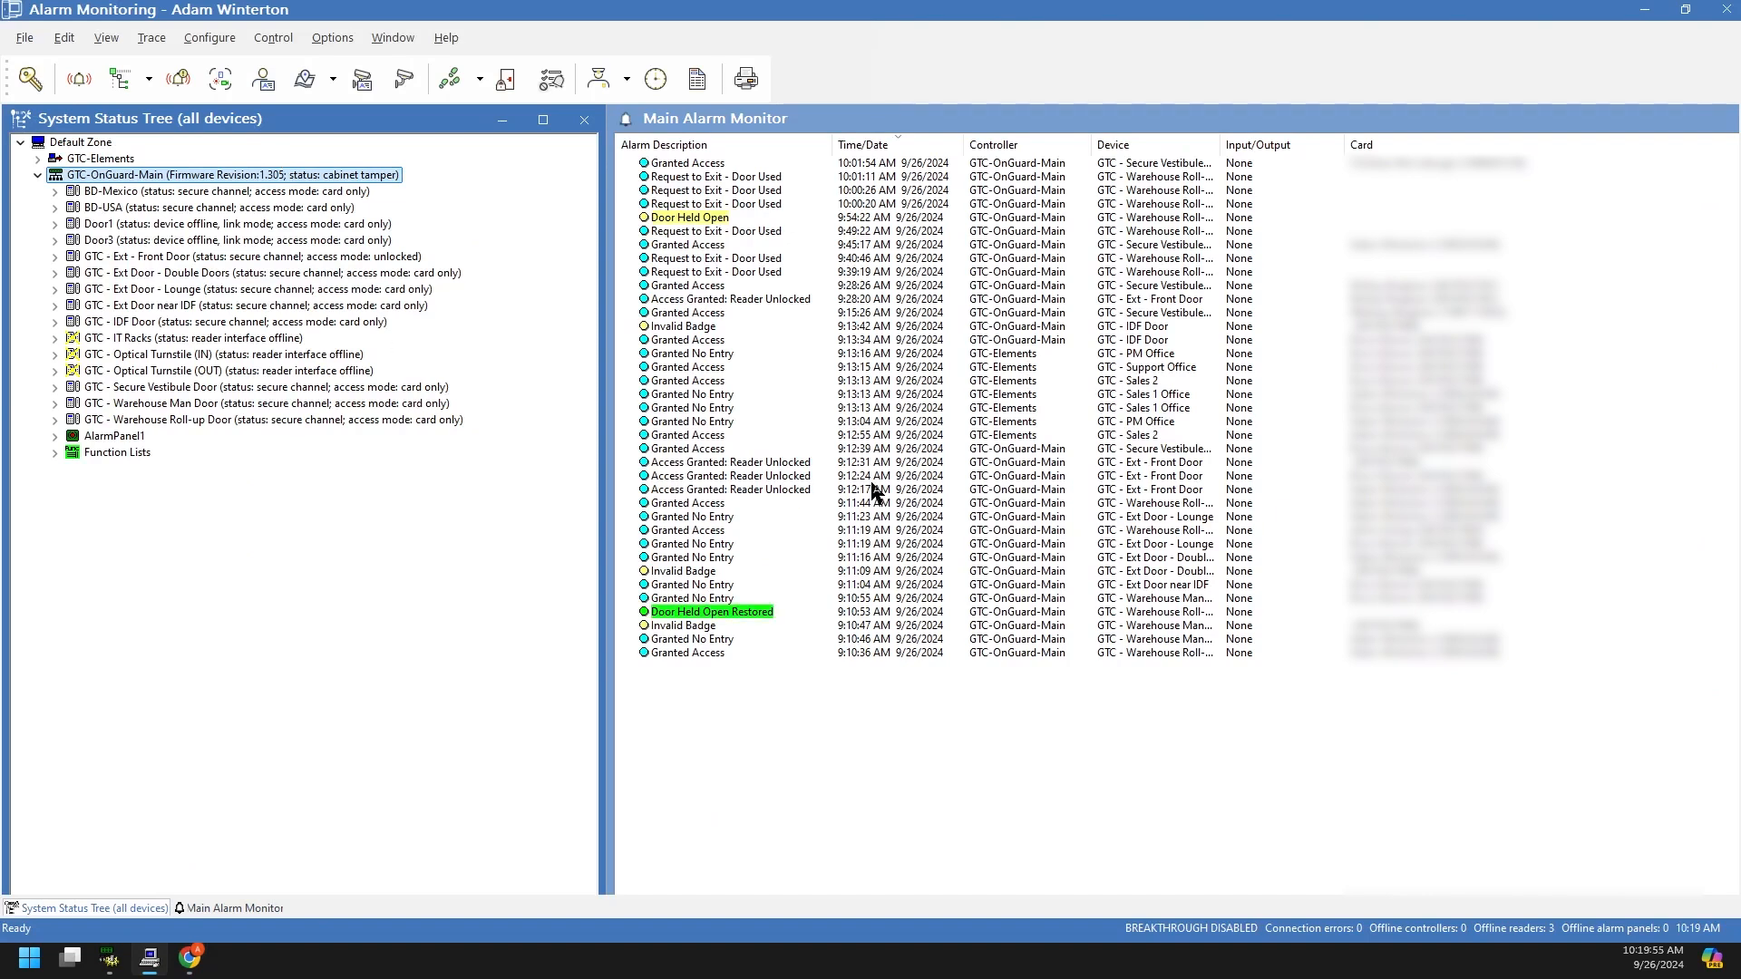
click(37, 158)
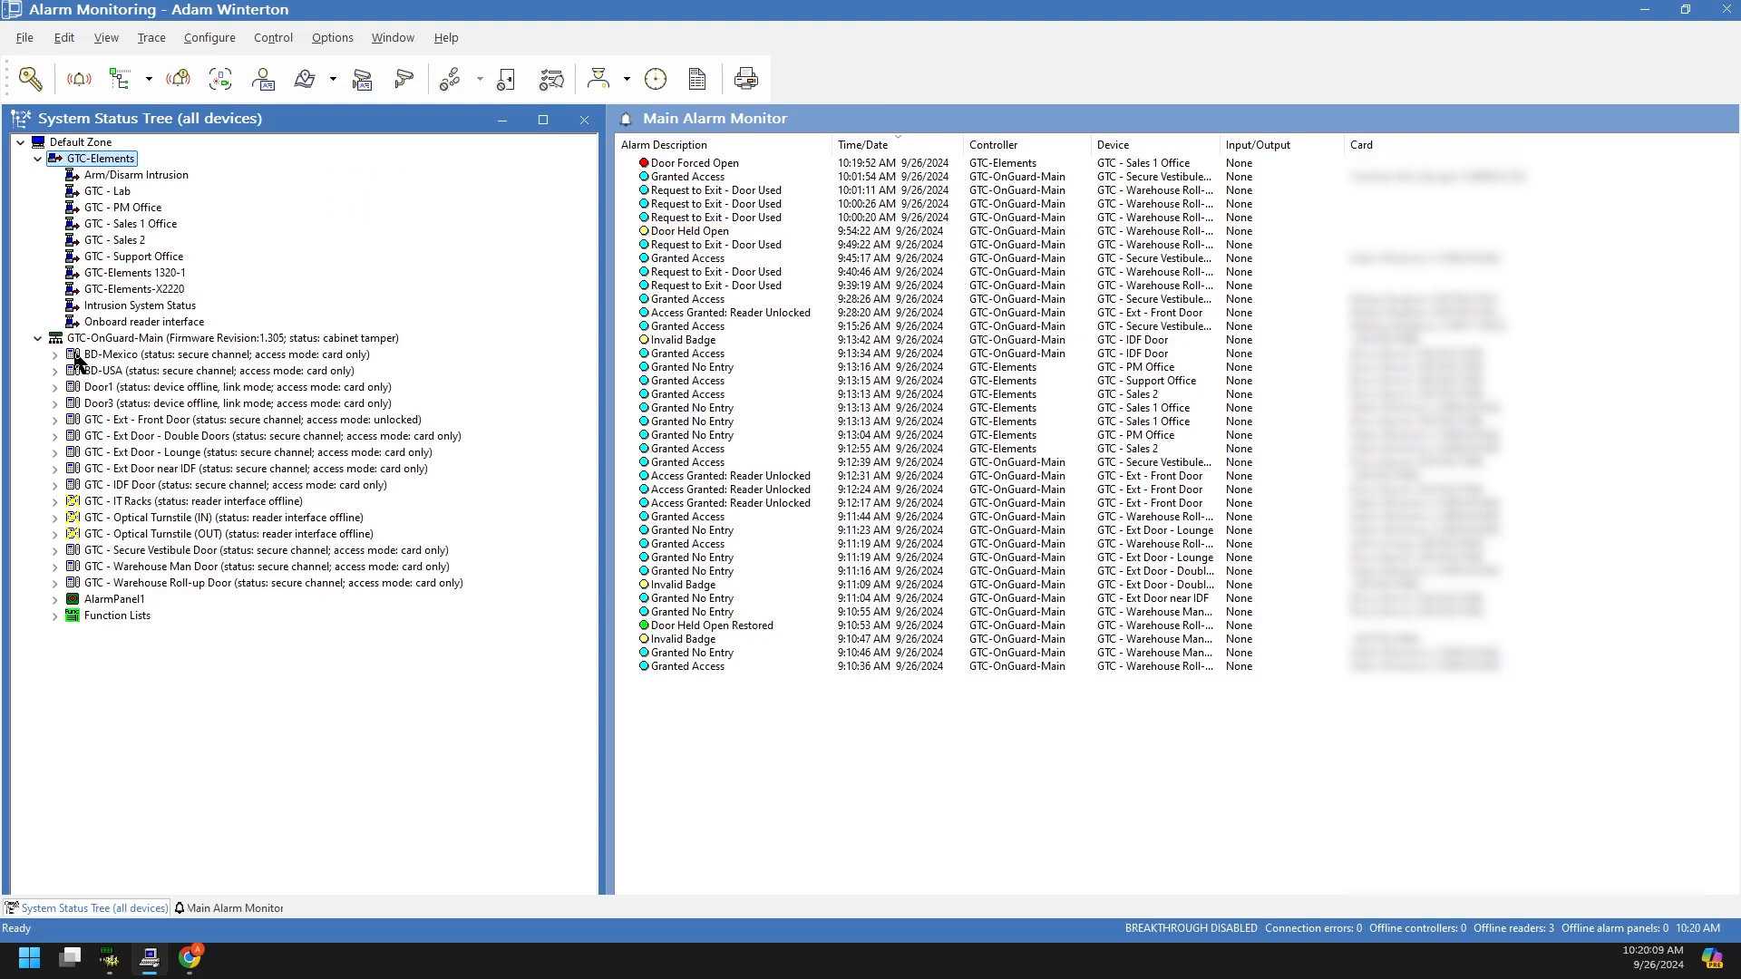
Step: Select BD-Mexico, GTC - Warehouse Roll-up Door and GTC-OnGuard-Main in the status tree
click(124, 358)
click(149, 585)
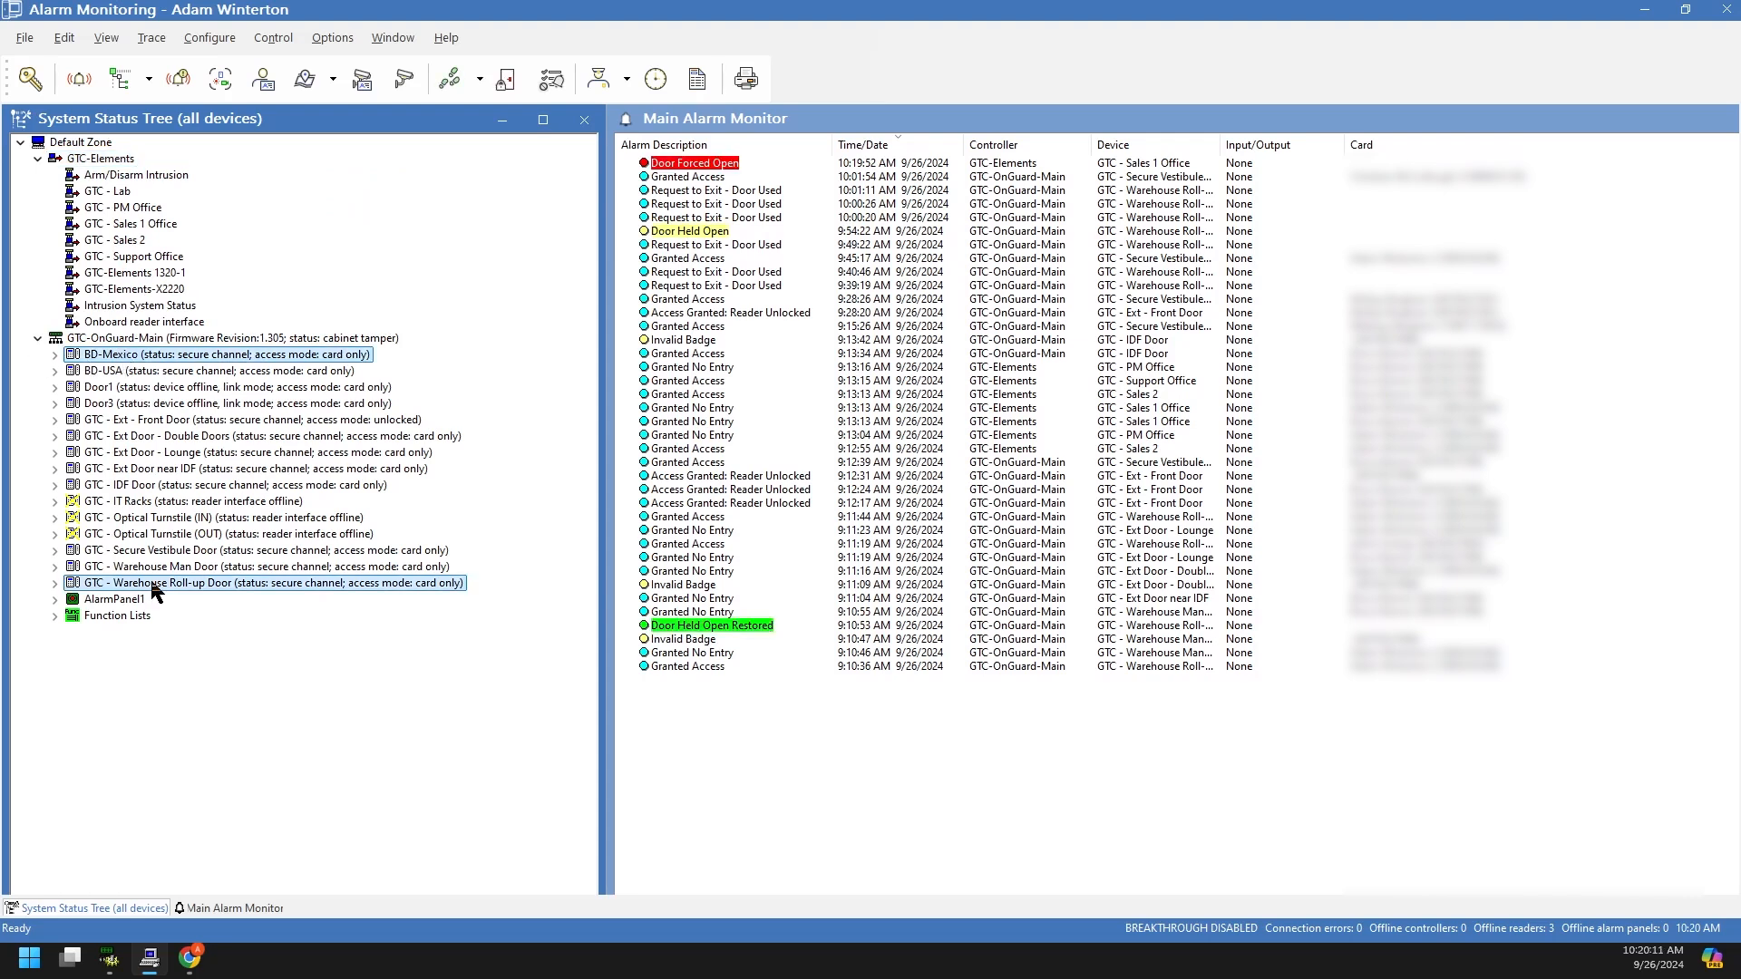
click(131, 341)
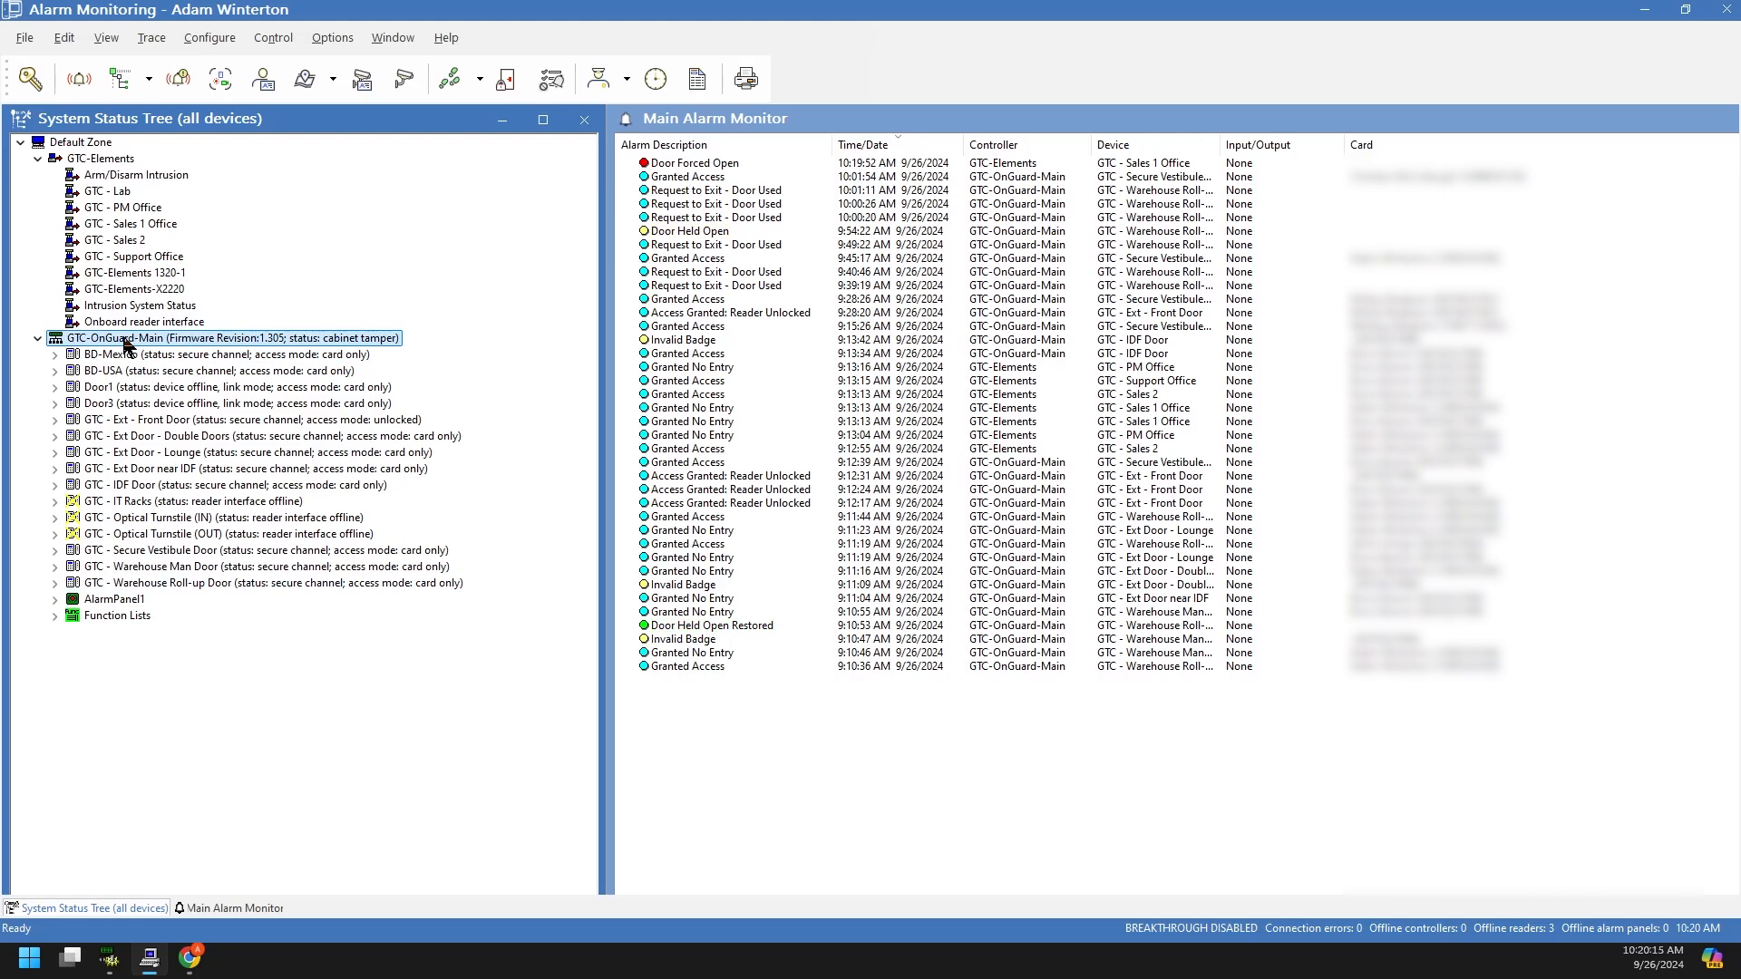
Step: Collapse GTC-OnGuard-Main and GTC-Elements, then re-expand GTC-OnGuard-Main to list its doors
click(37, 338)
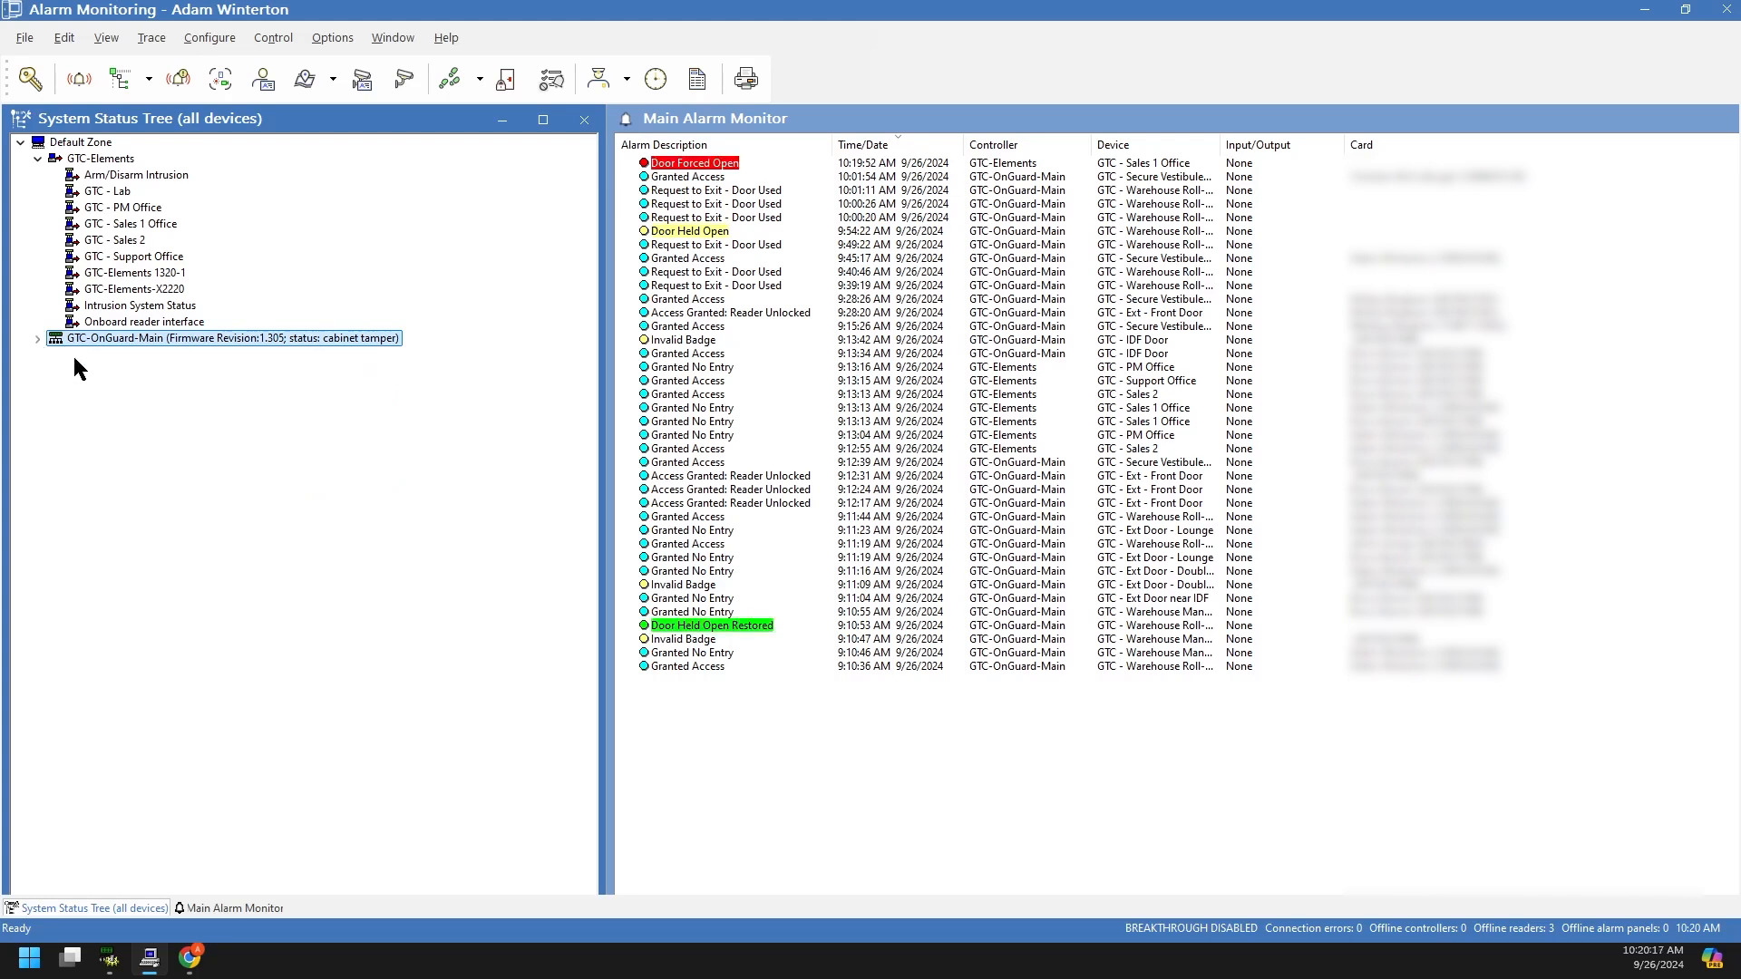
click(39, 160)
click(57, 176)
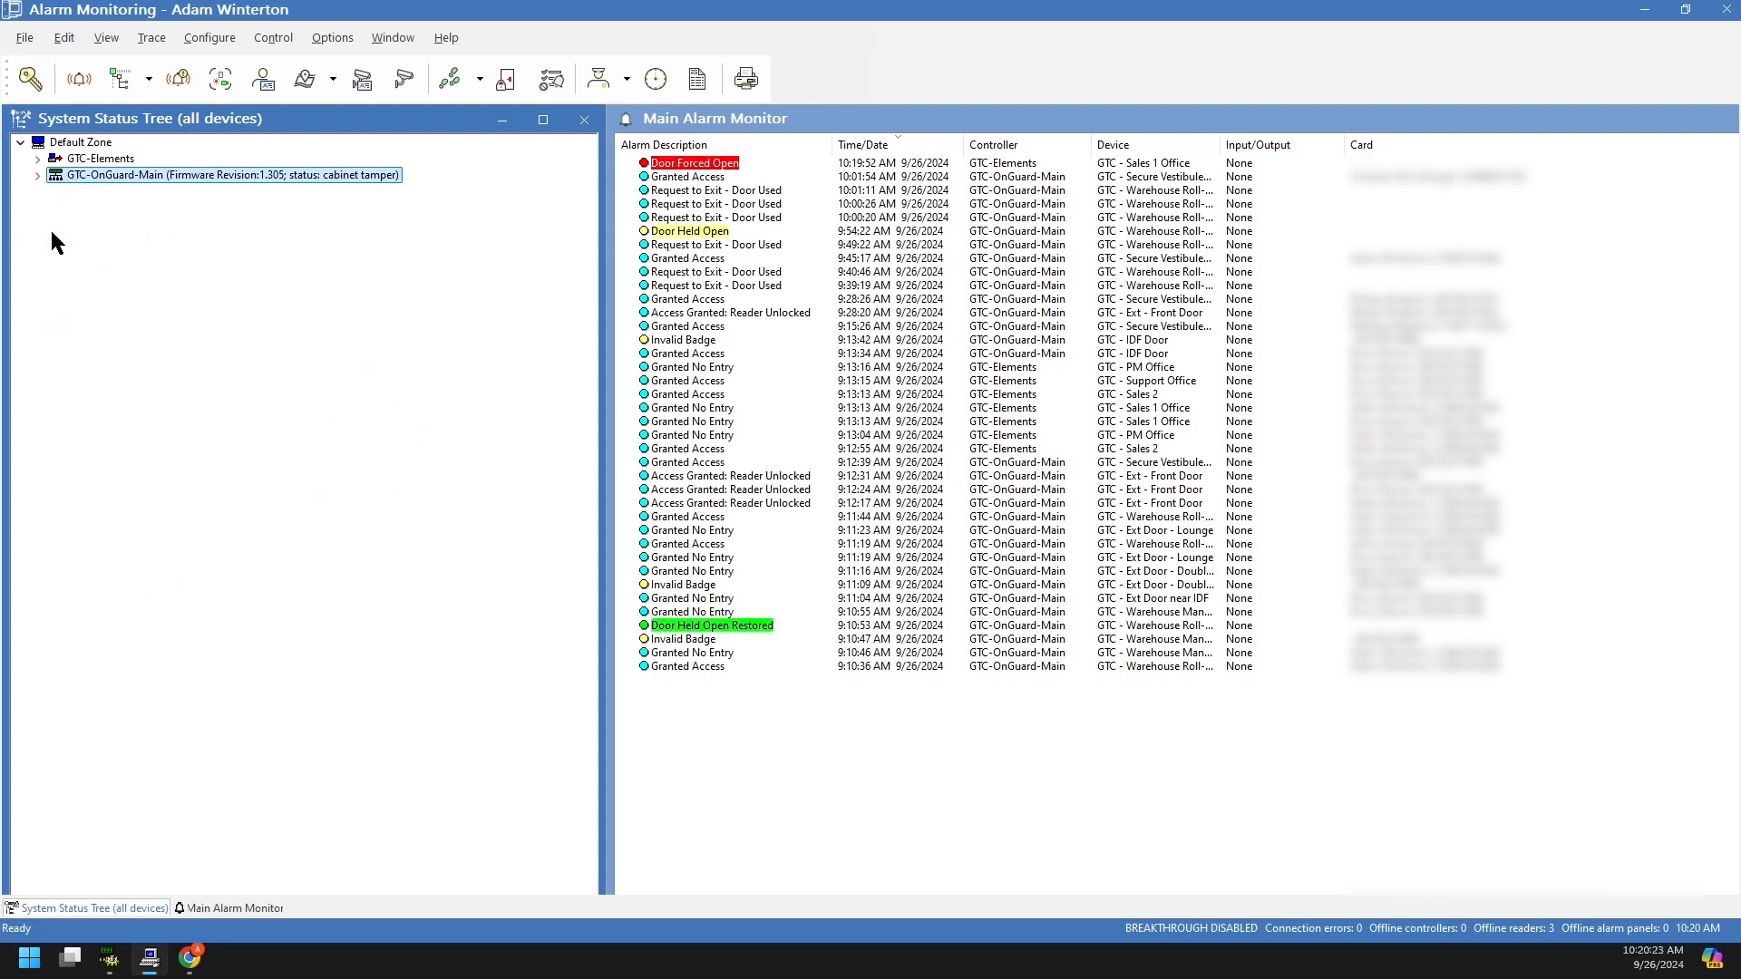
click(37, 174)
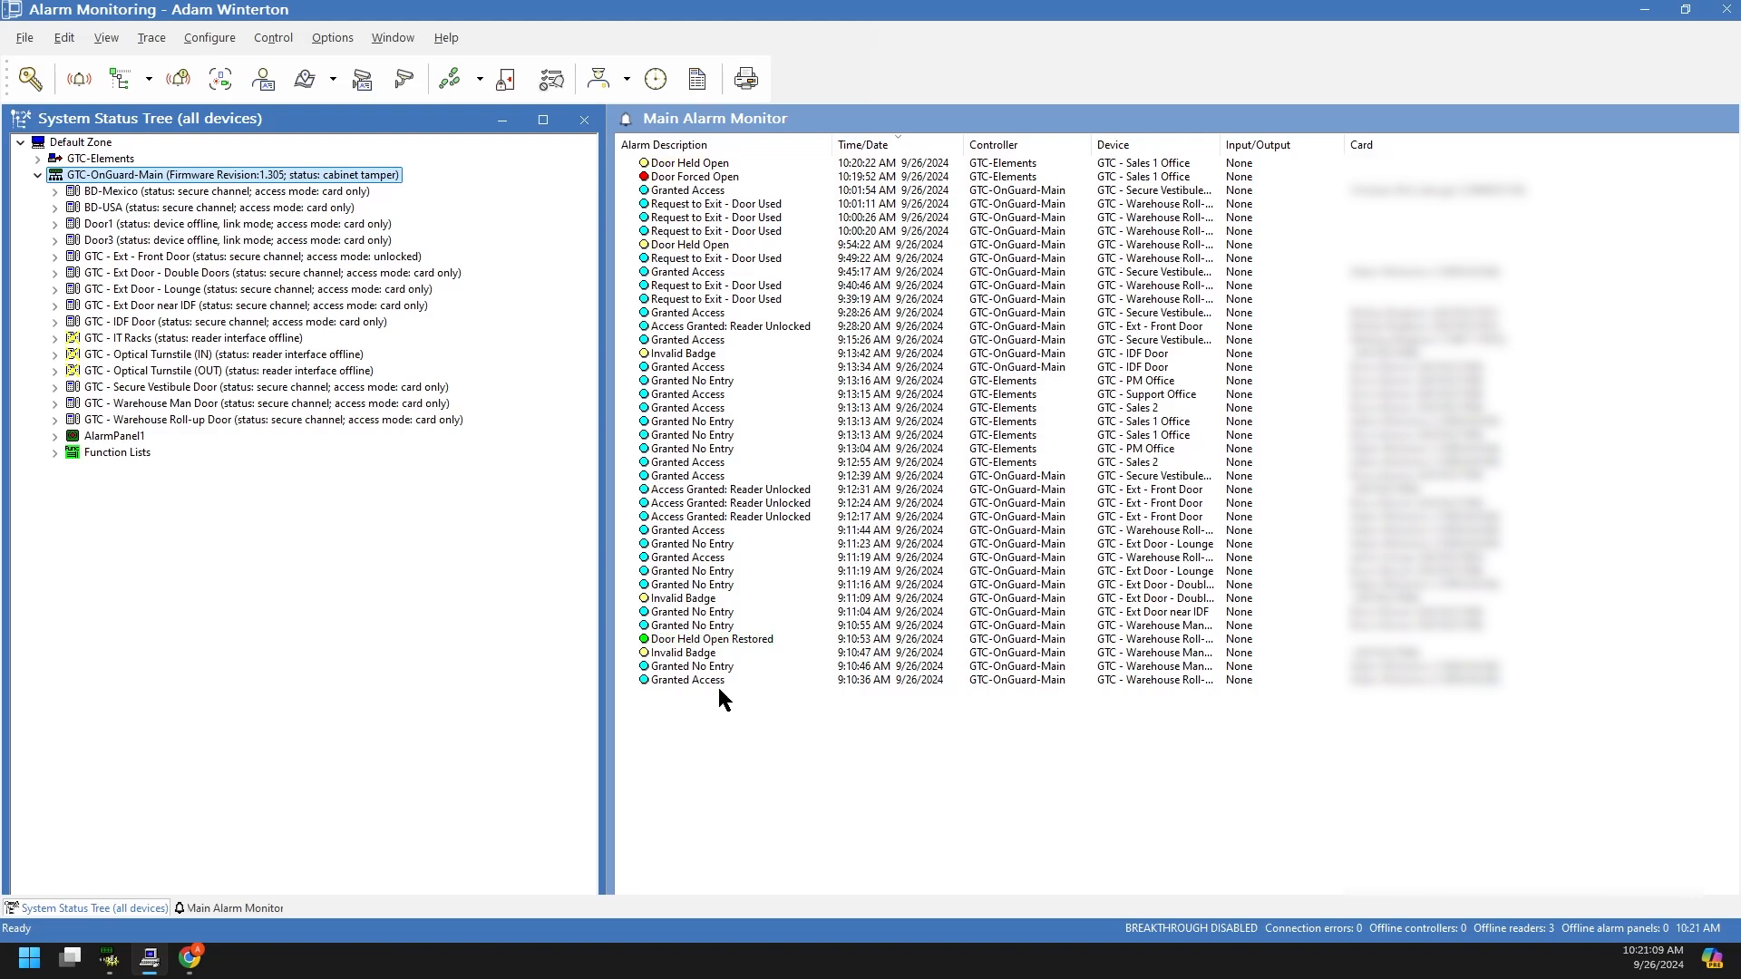
click(685, 642)
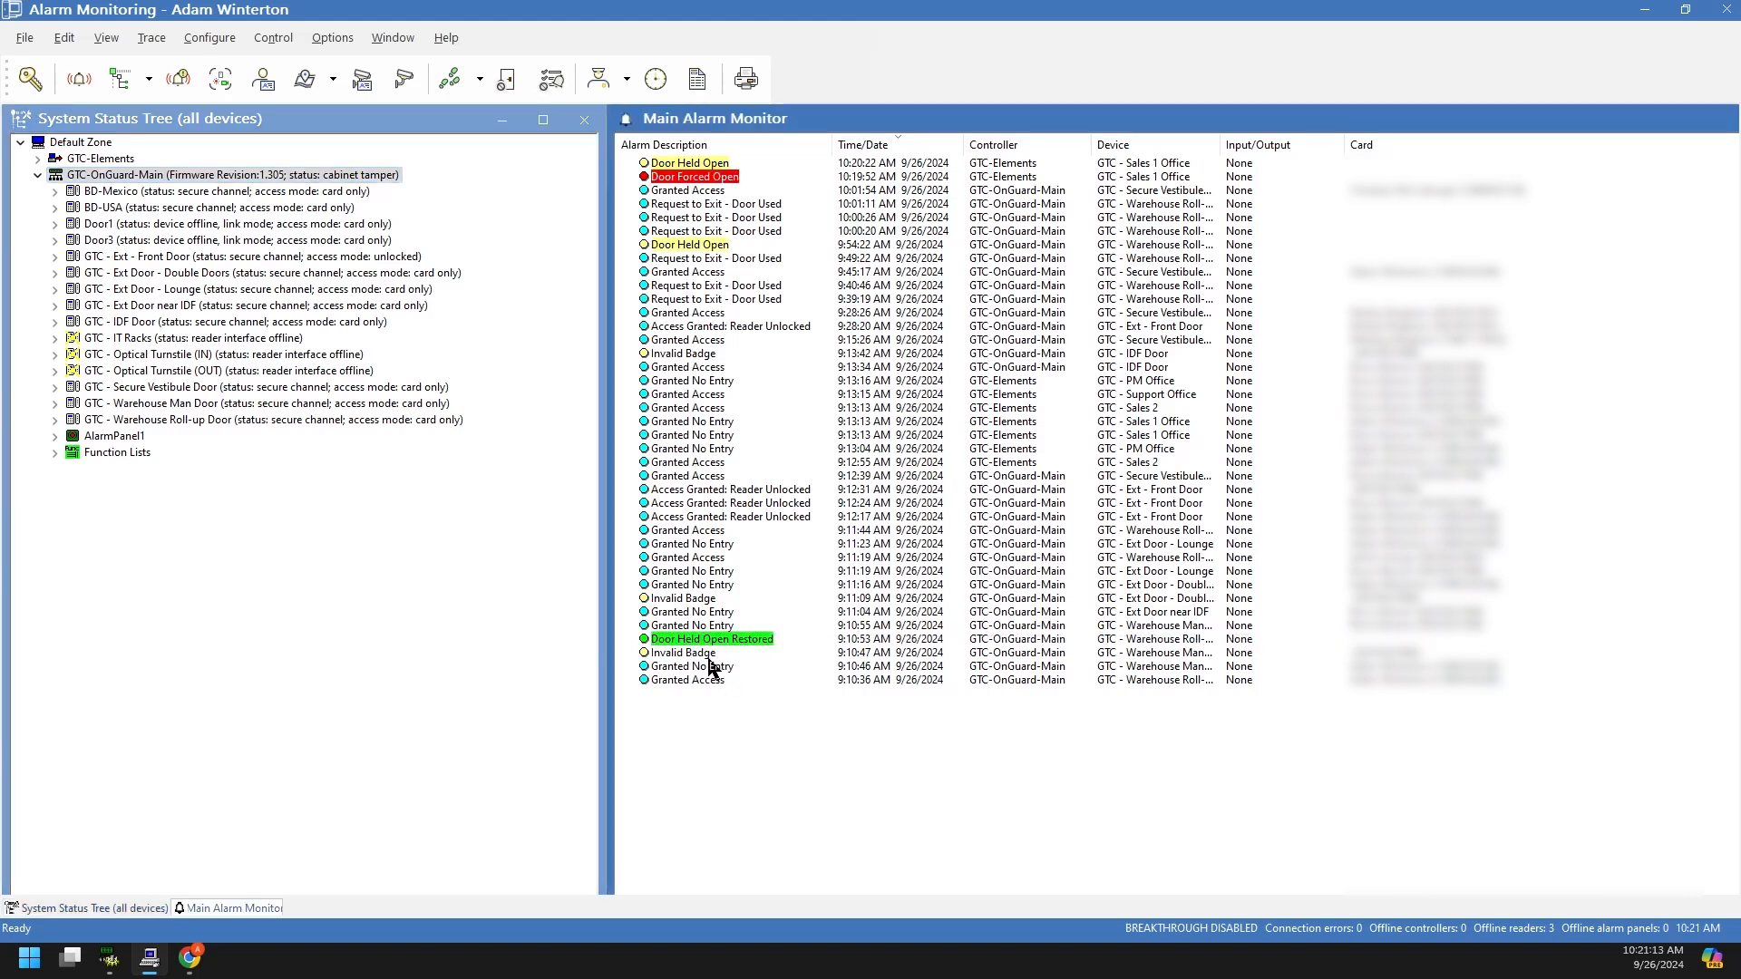
click(689, 188)
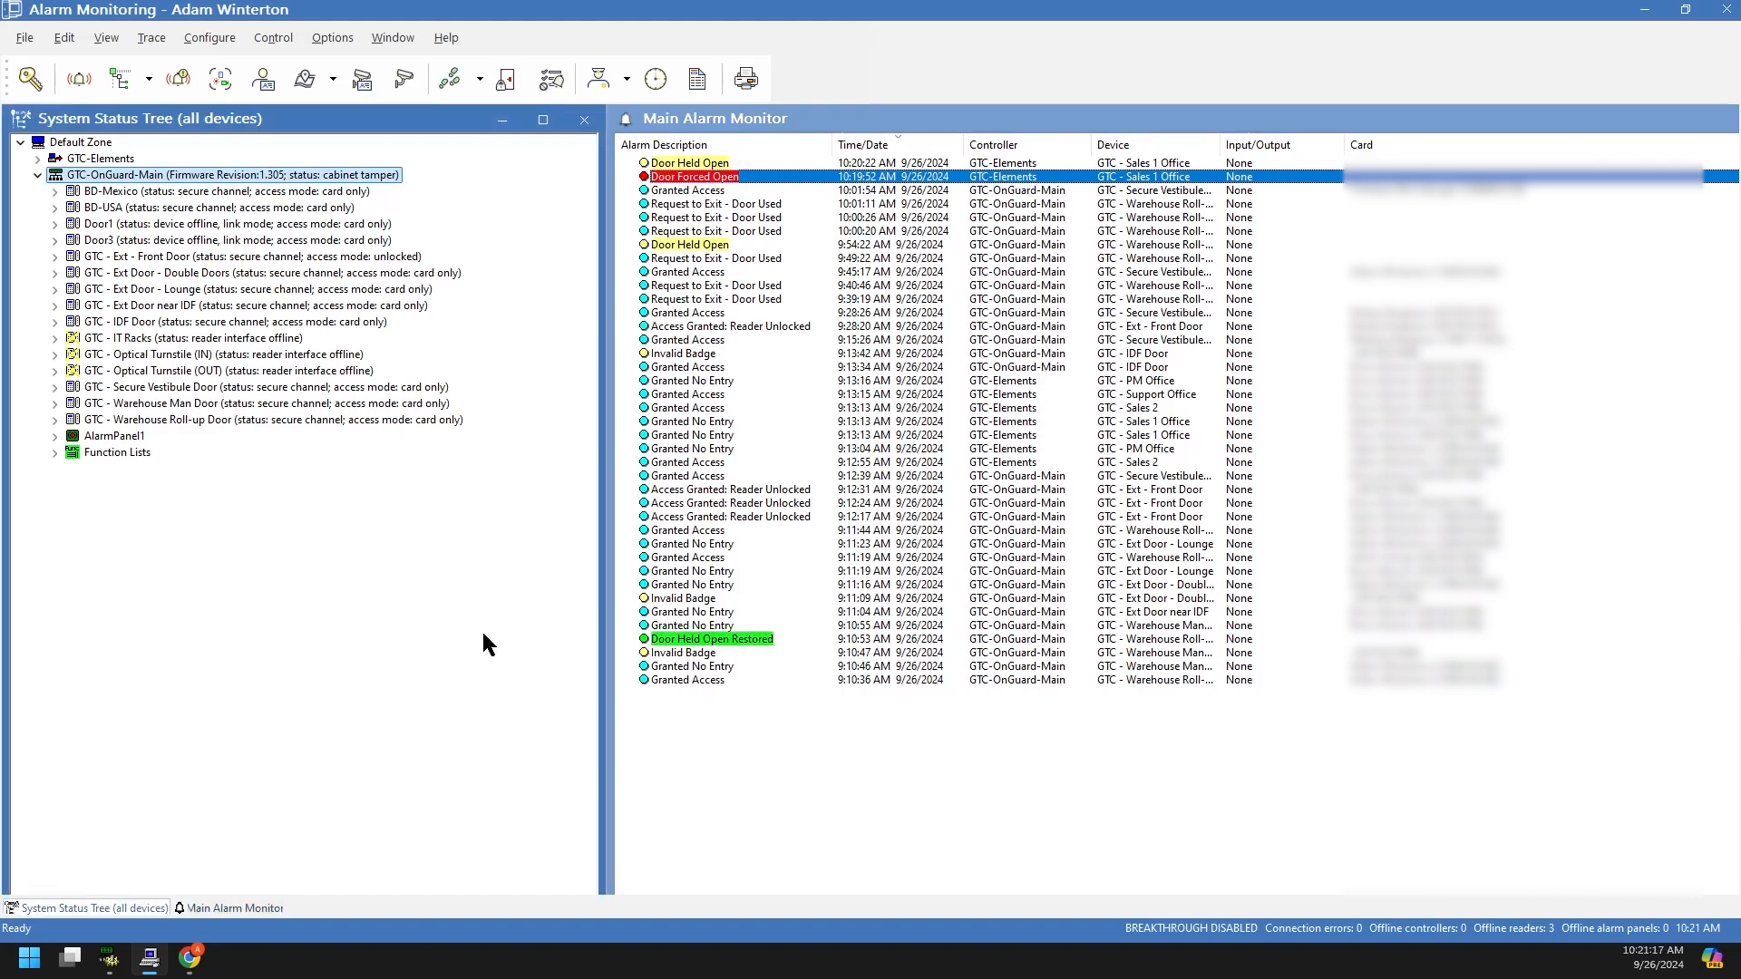
click(124, 194)
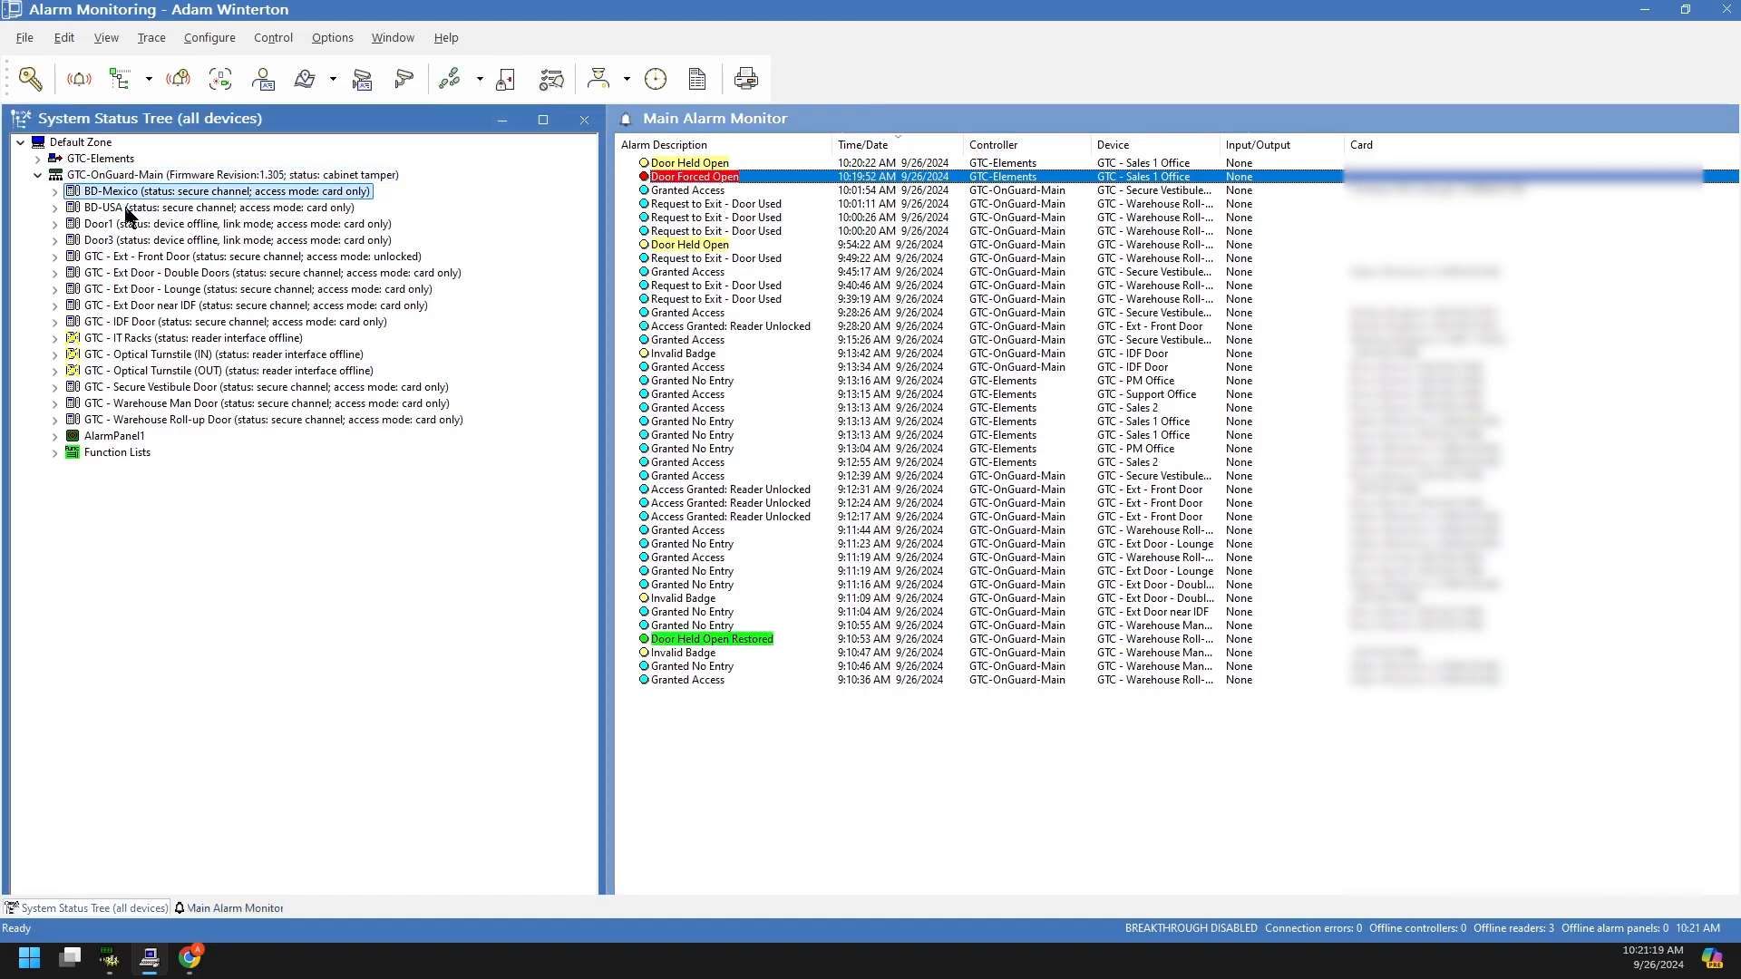
click(238, 209)
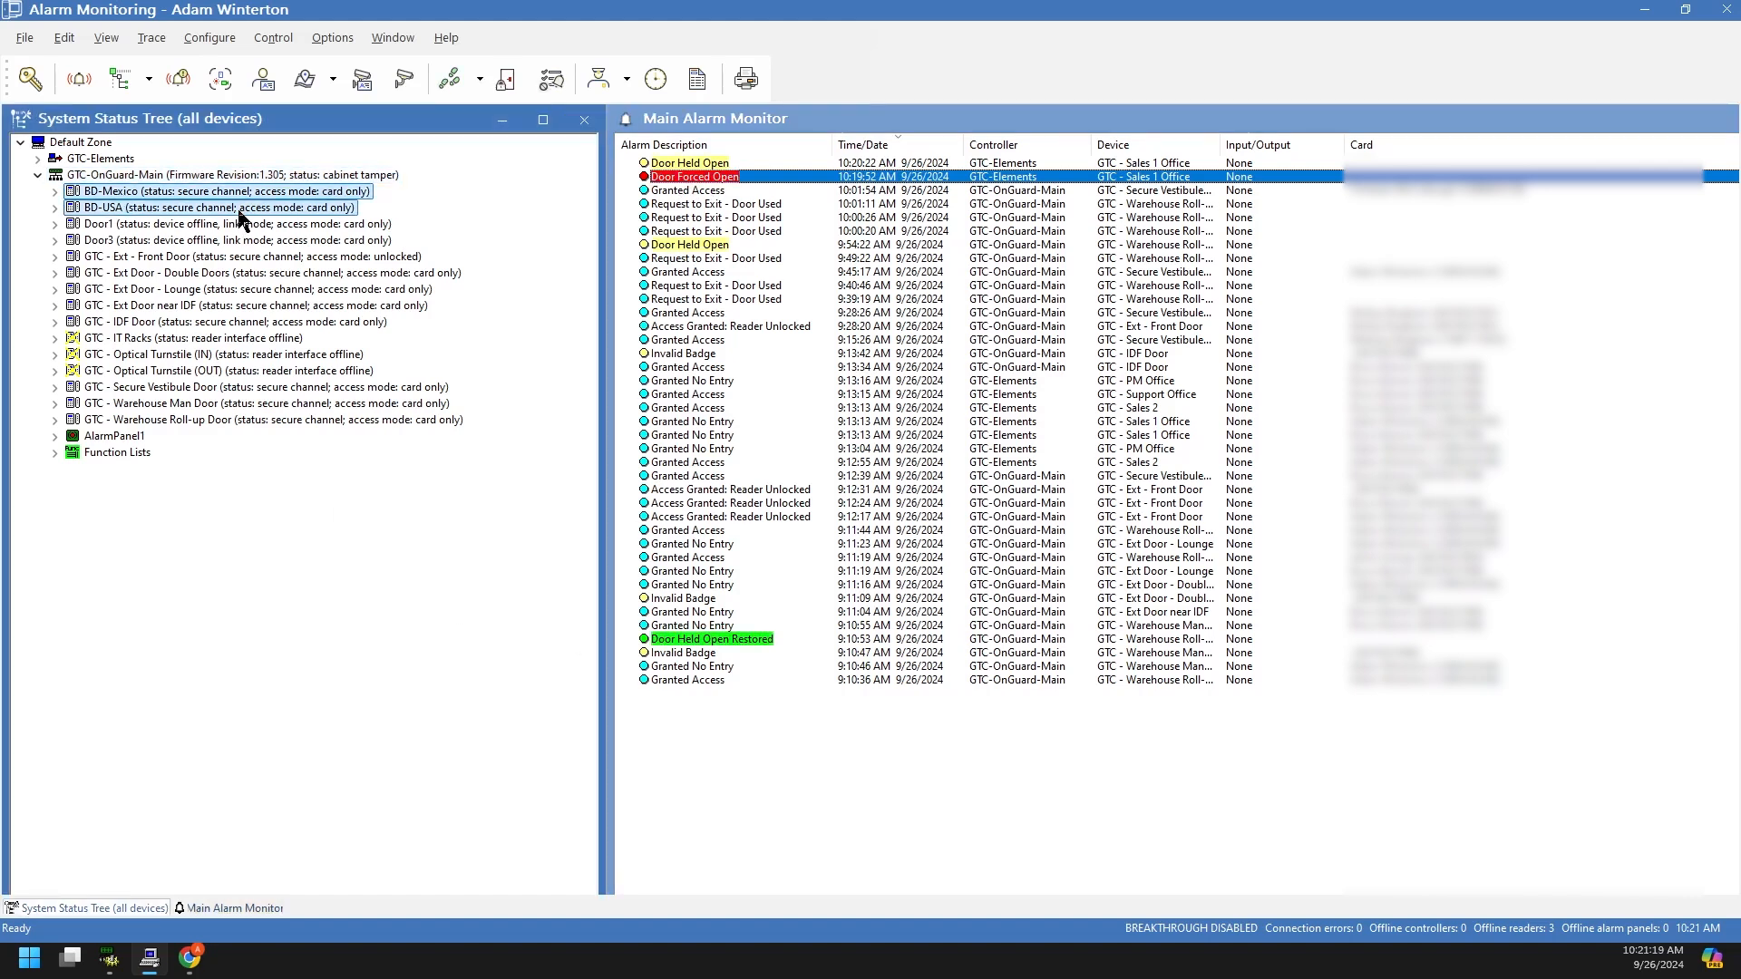
click(183, 193)
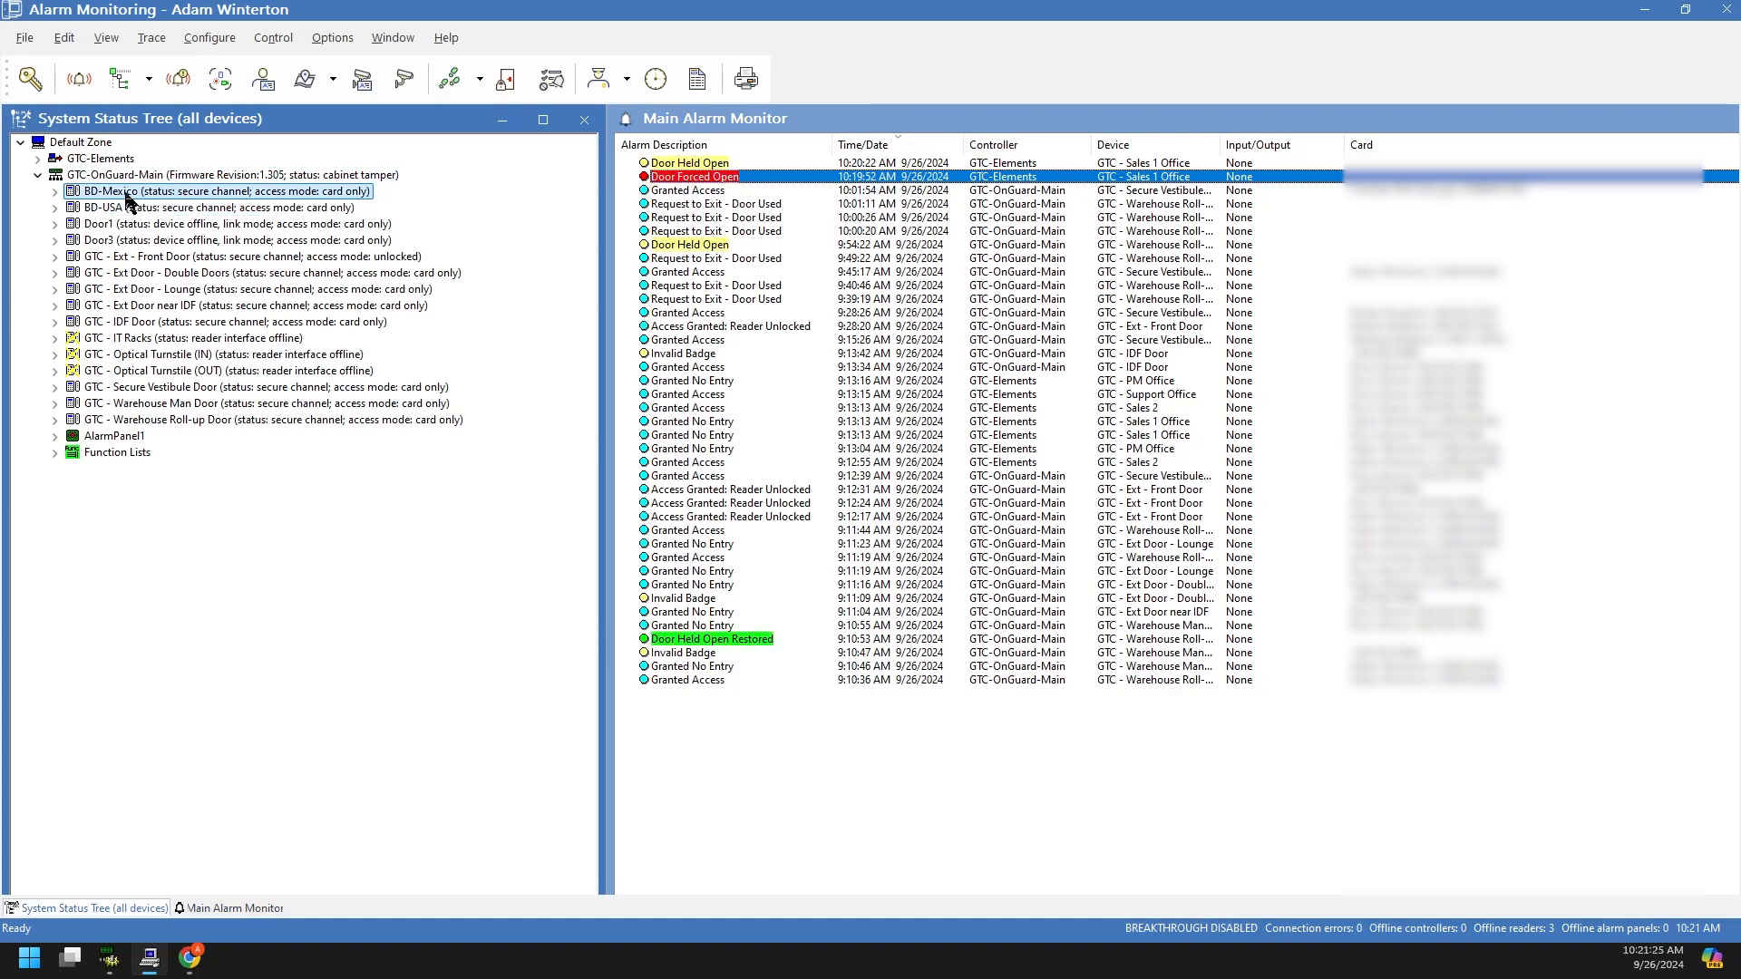
click(166, 258)
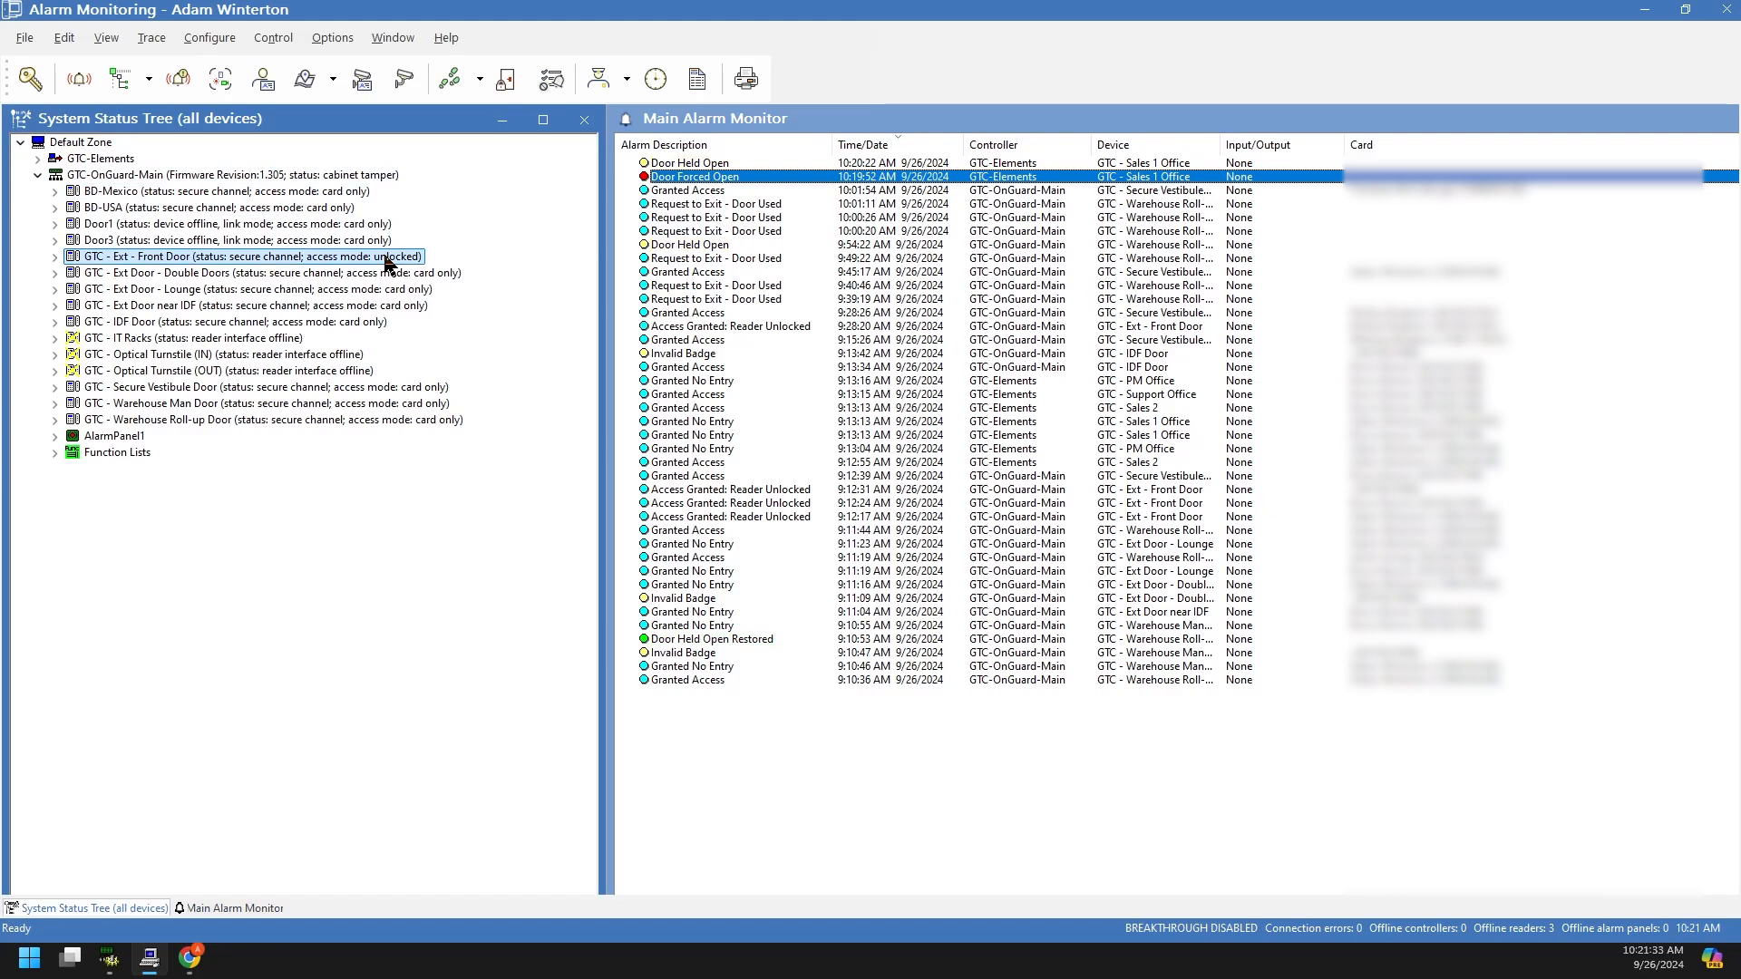
Step: Select the Double Doors, Lounge, near-IDF and IDF Door devices, then expand GTC - Ext - Front Door
click(446, 273)
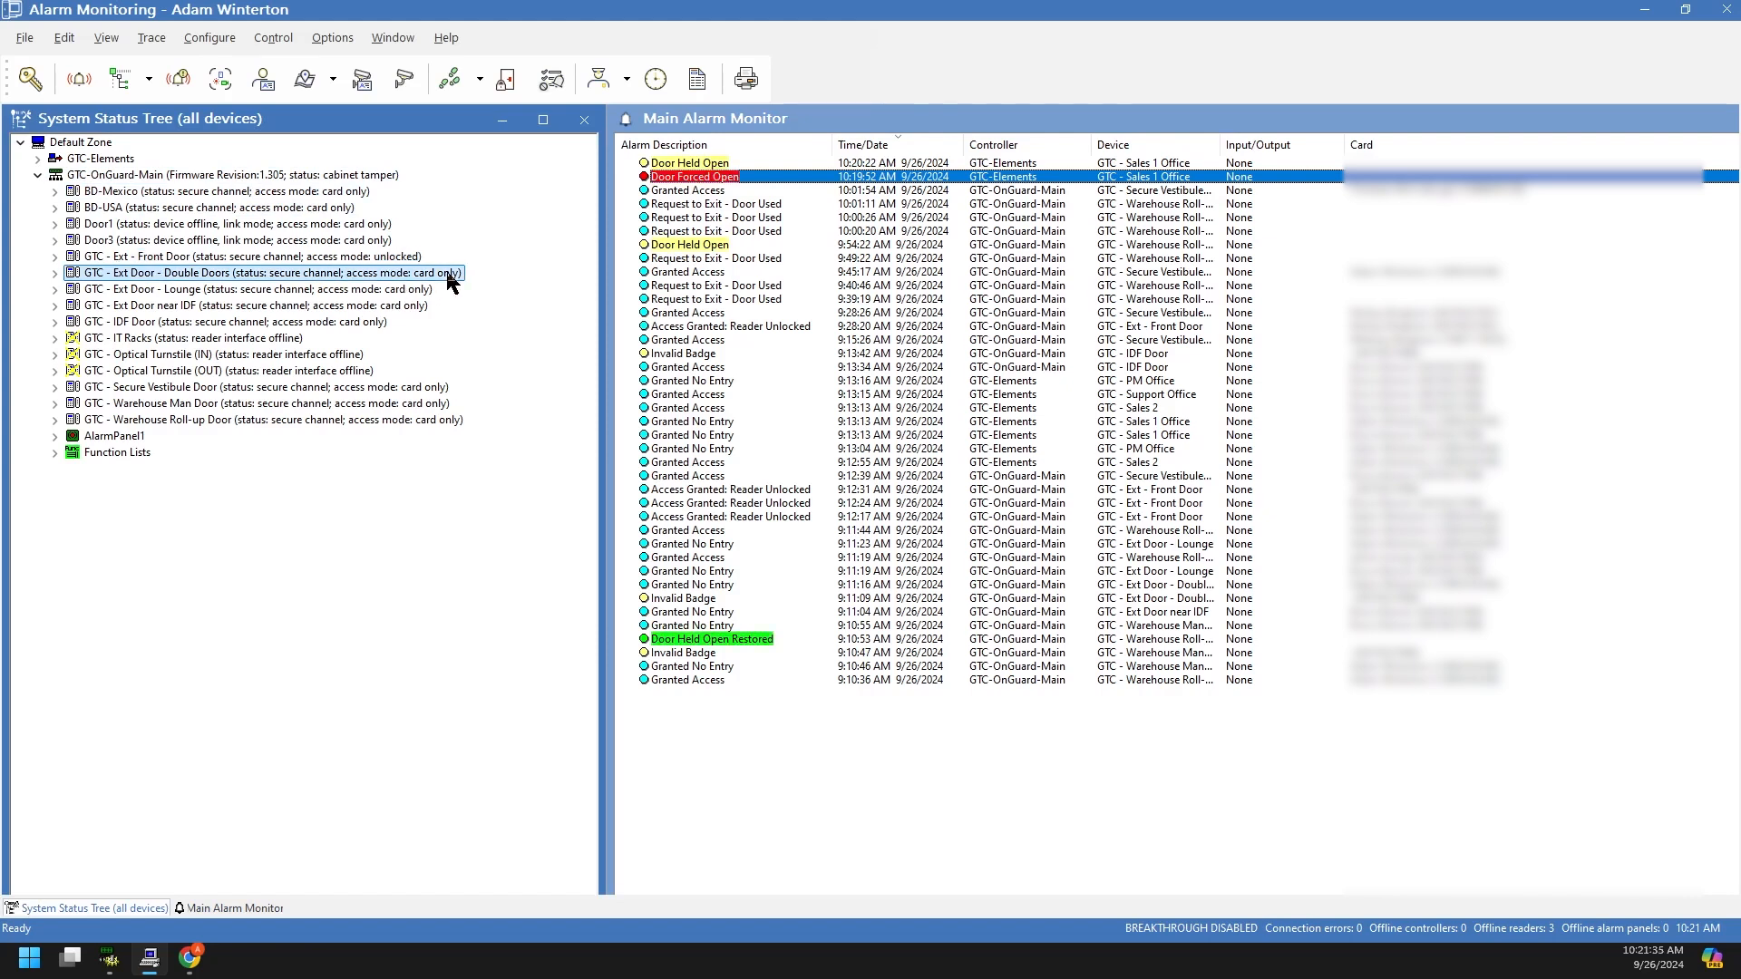
click(399, 290)
click(385, 307)
click(376, 323)
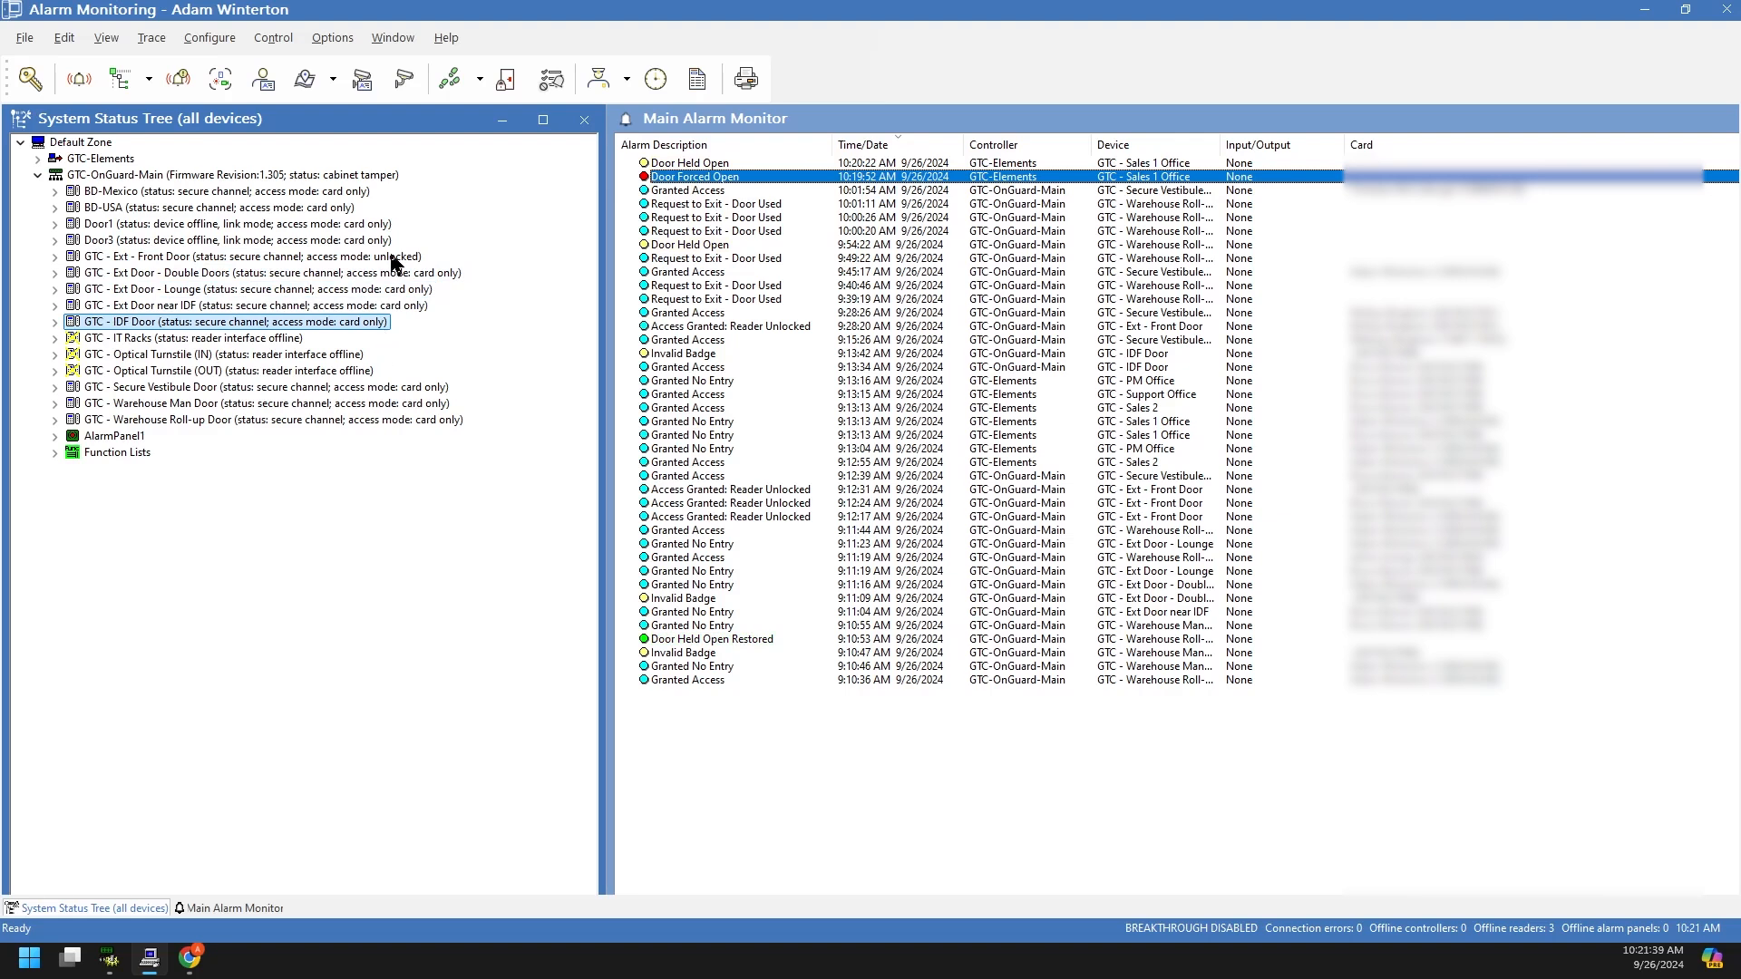
click(117, 258)
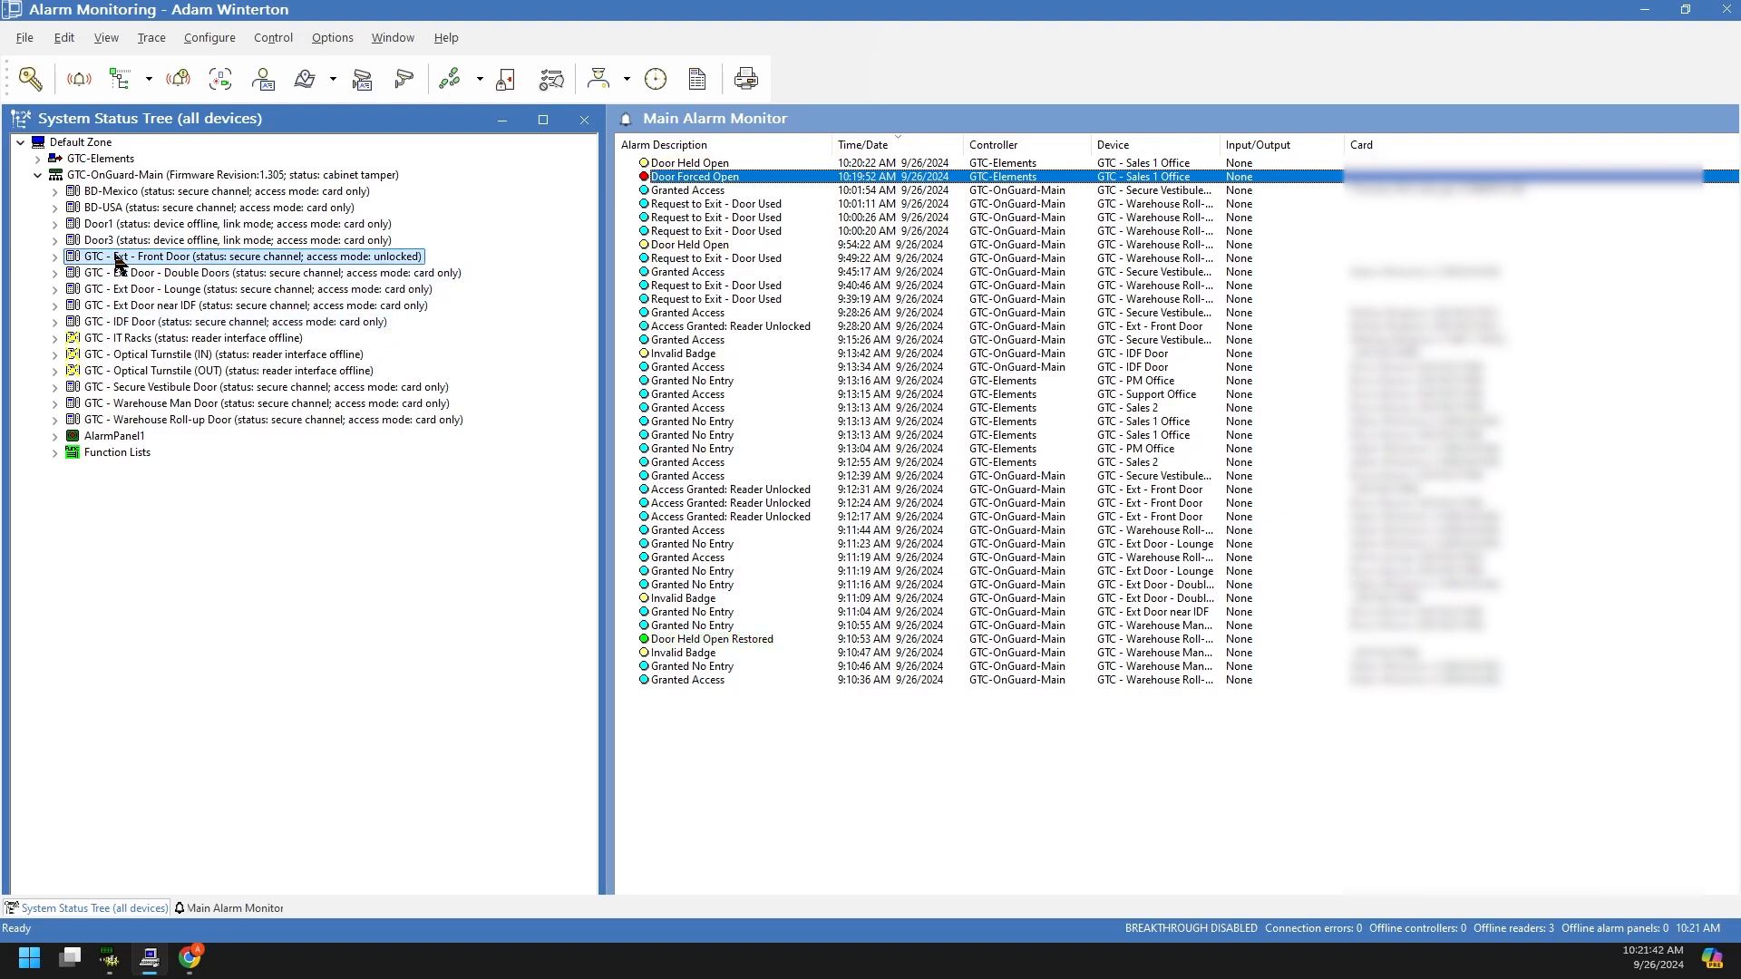
click(55, 256)
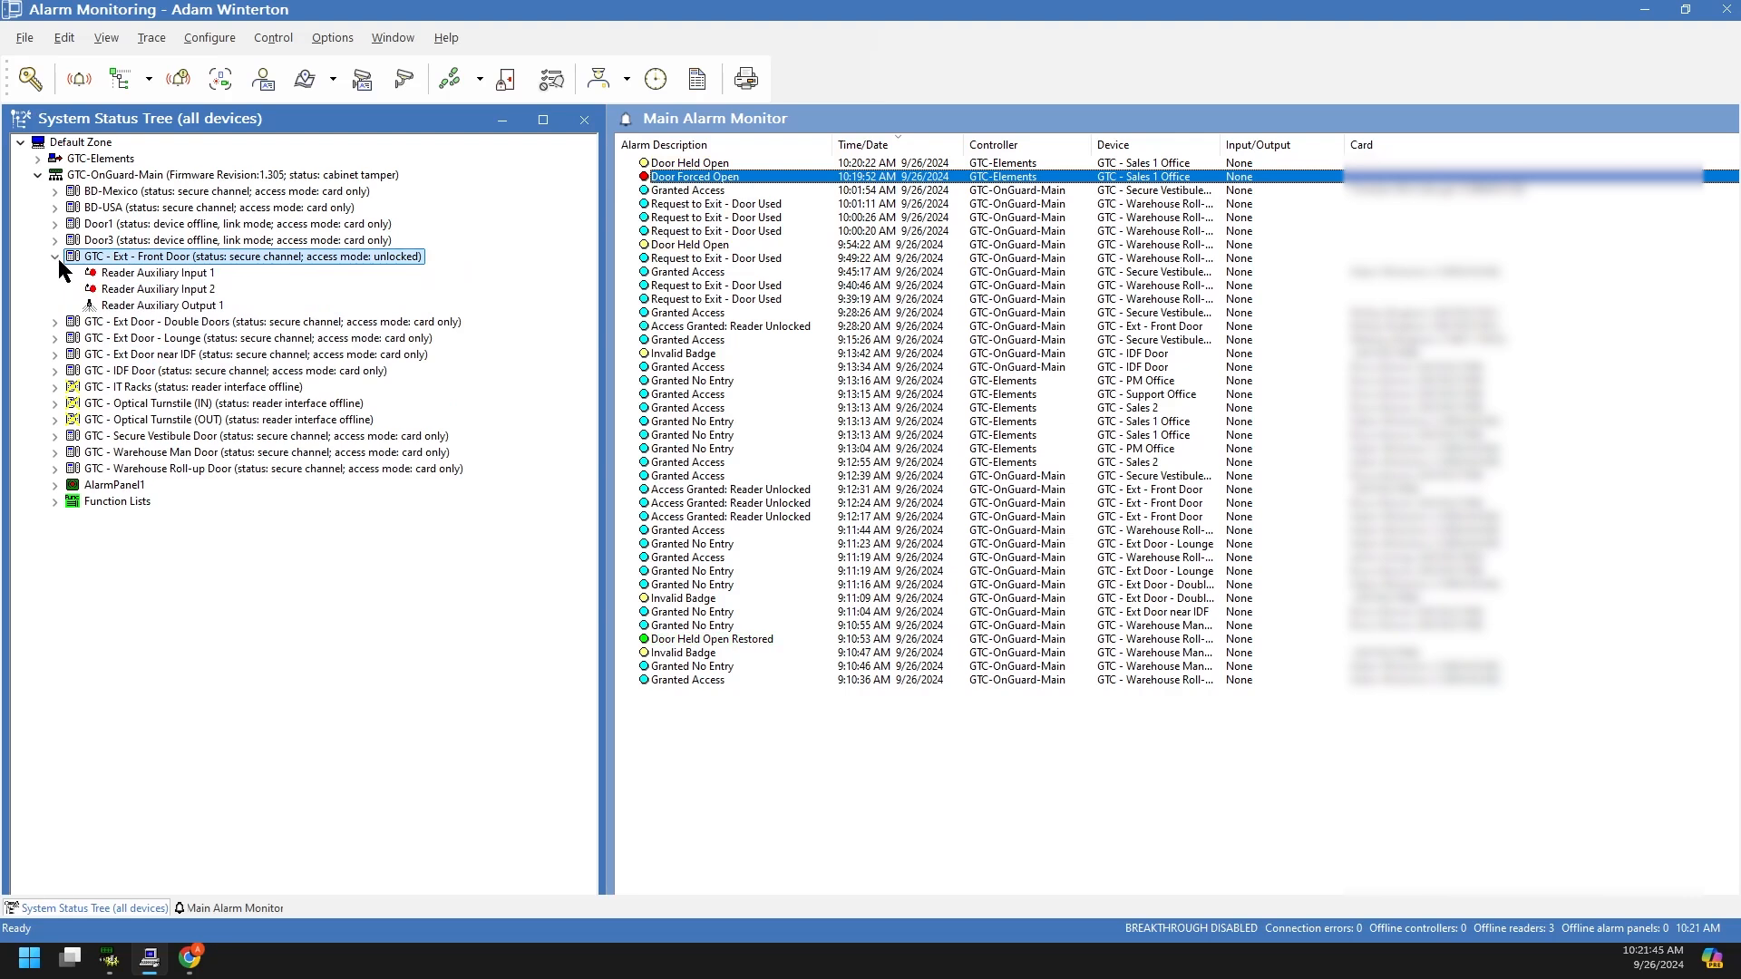
click(150, 274)
click(156, 290)
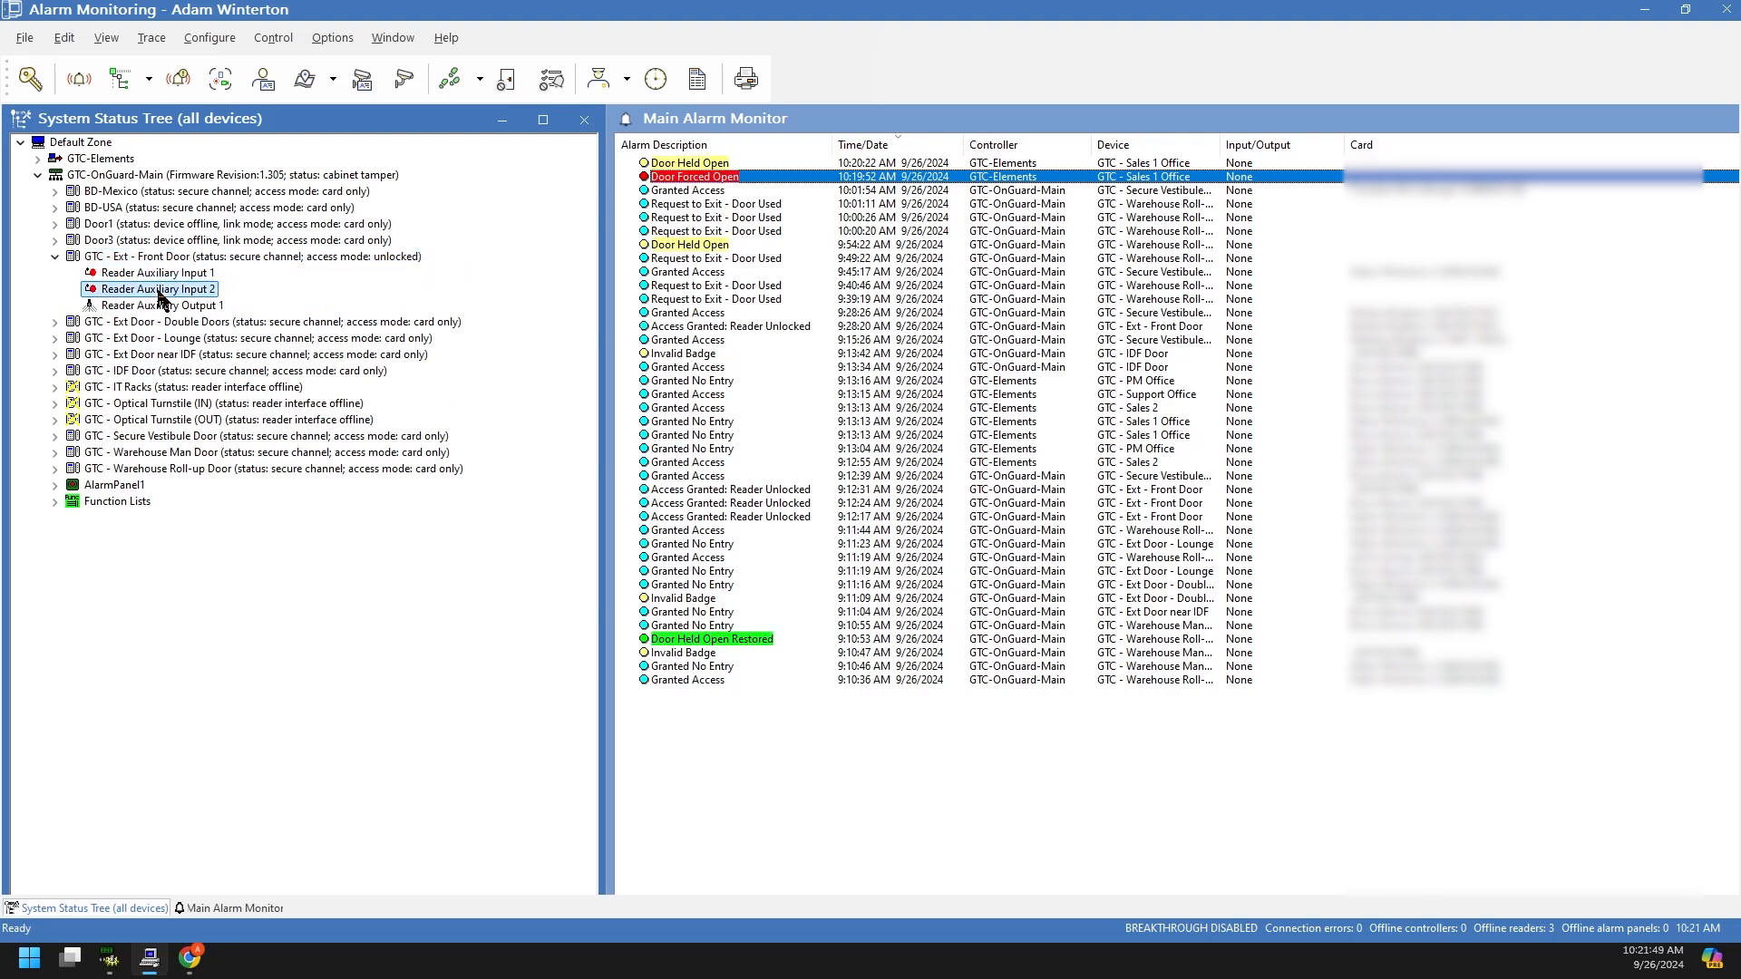
click(177, 261)
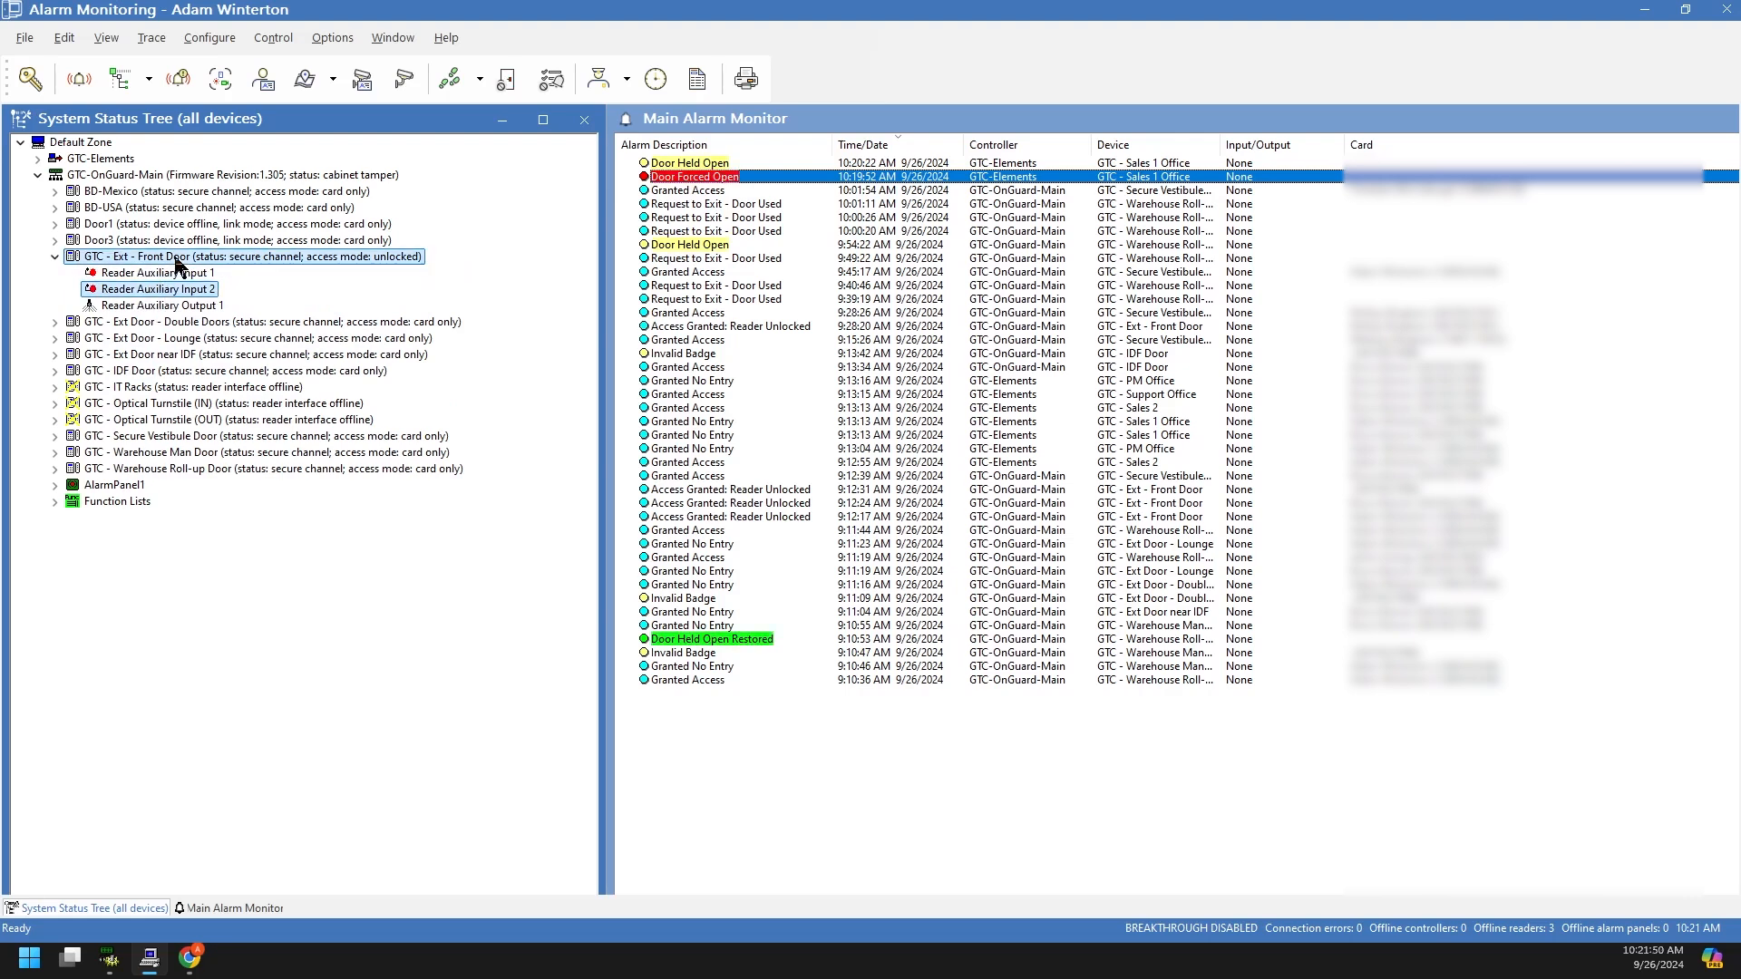
click(182, 305)
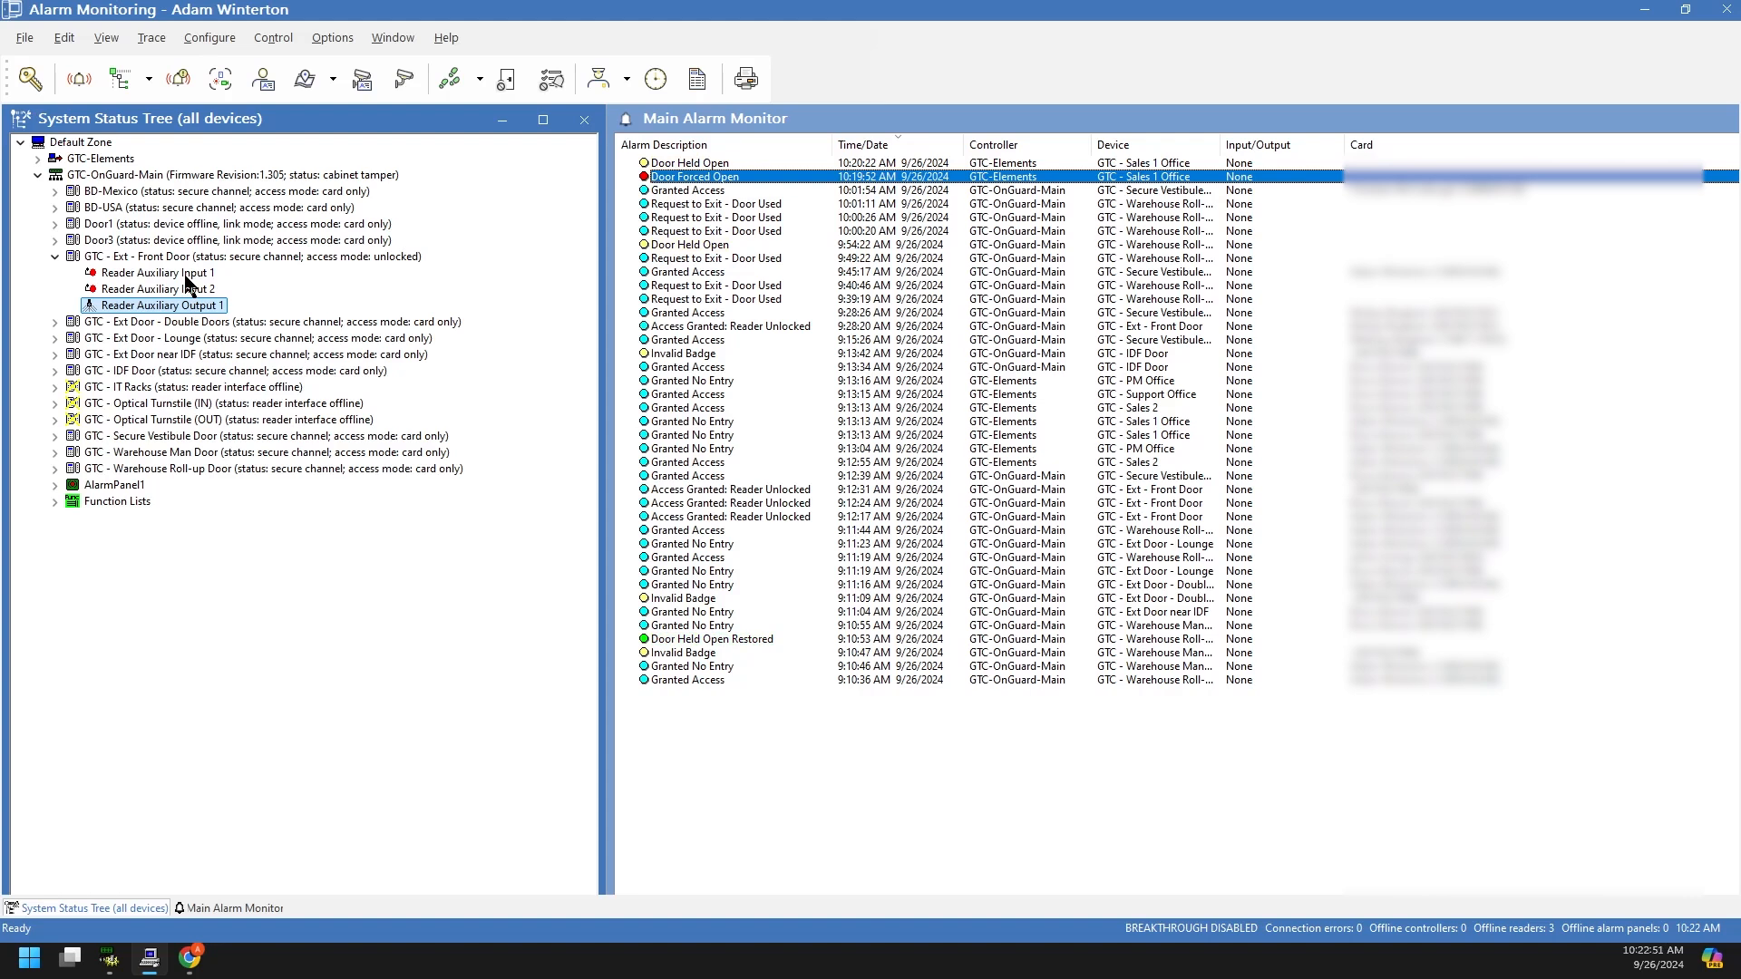
click(187, 273)
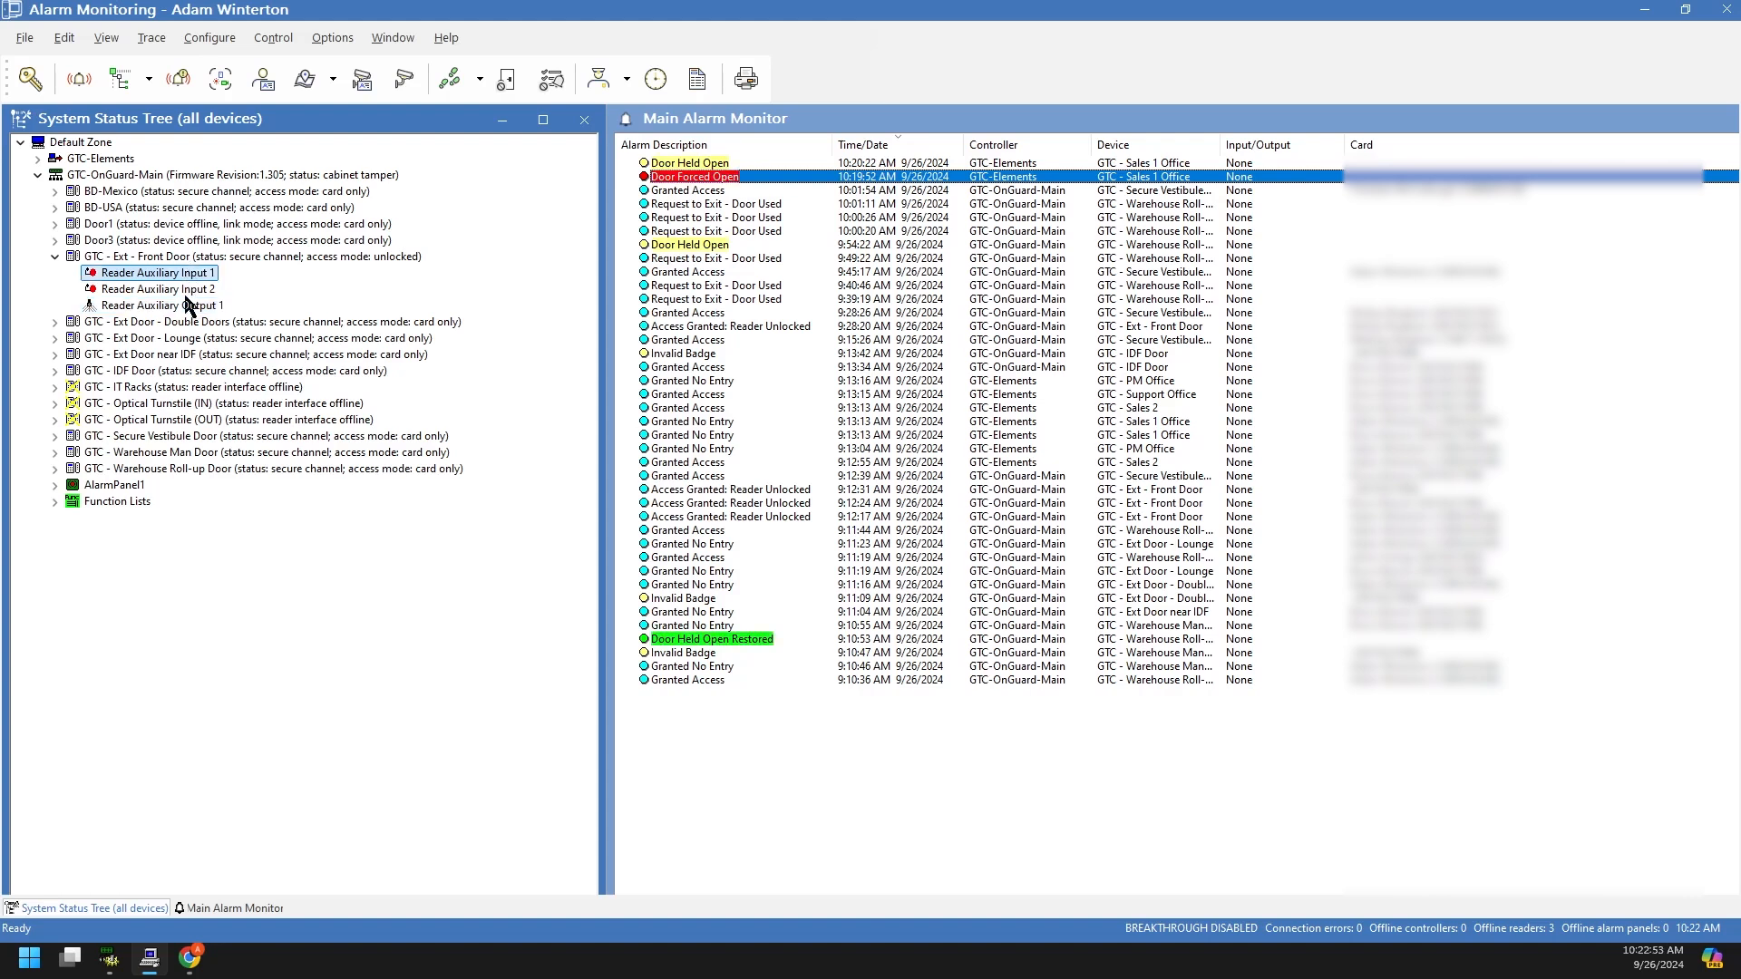
click(184, 291)
click(172, 307)
click(173, 291)
click(174, 274)
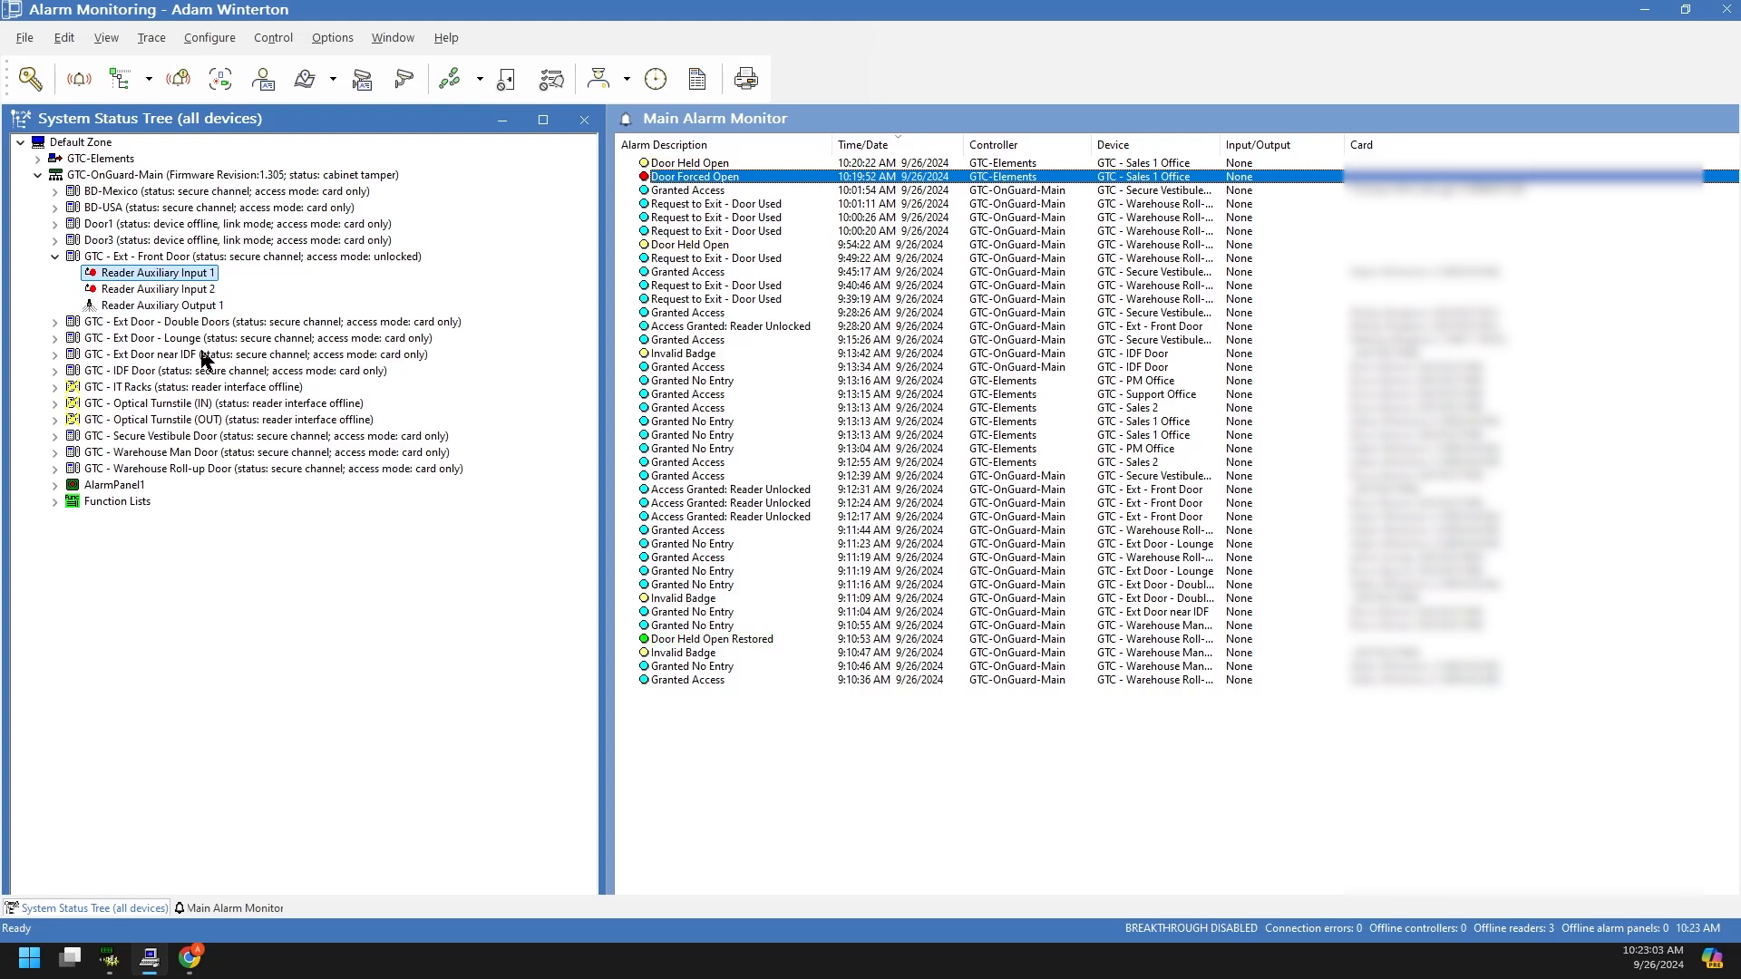
Step: Expand AlarmPanel1 and select its Facility Lockdown input, comparing with Reader Auxiliary Input 1
click(56, 485)
click(121, 502)
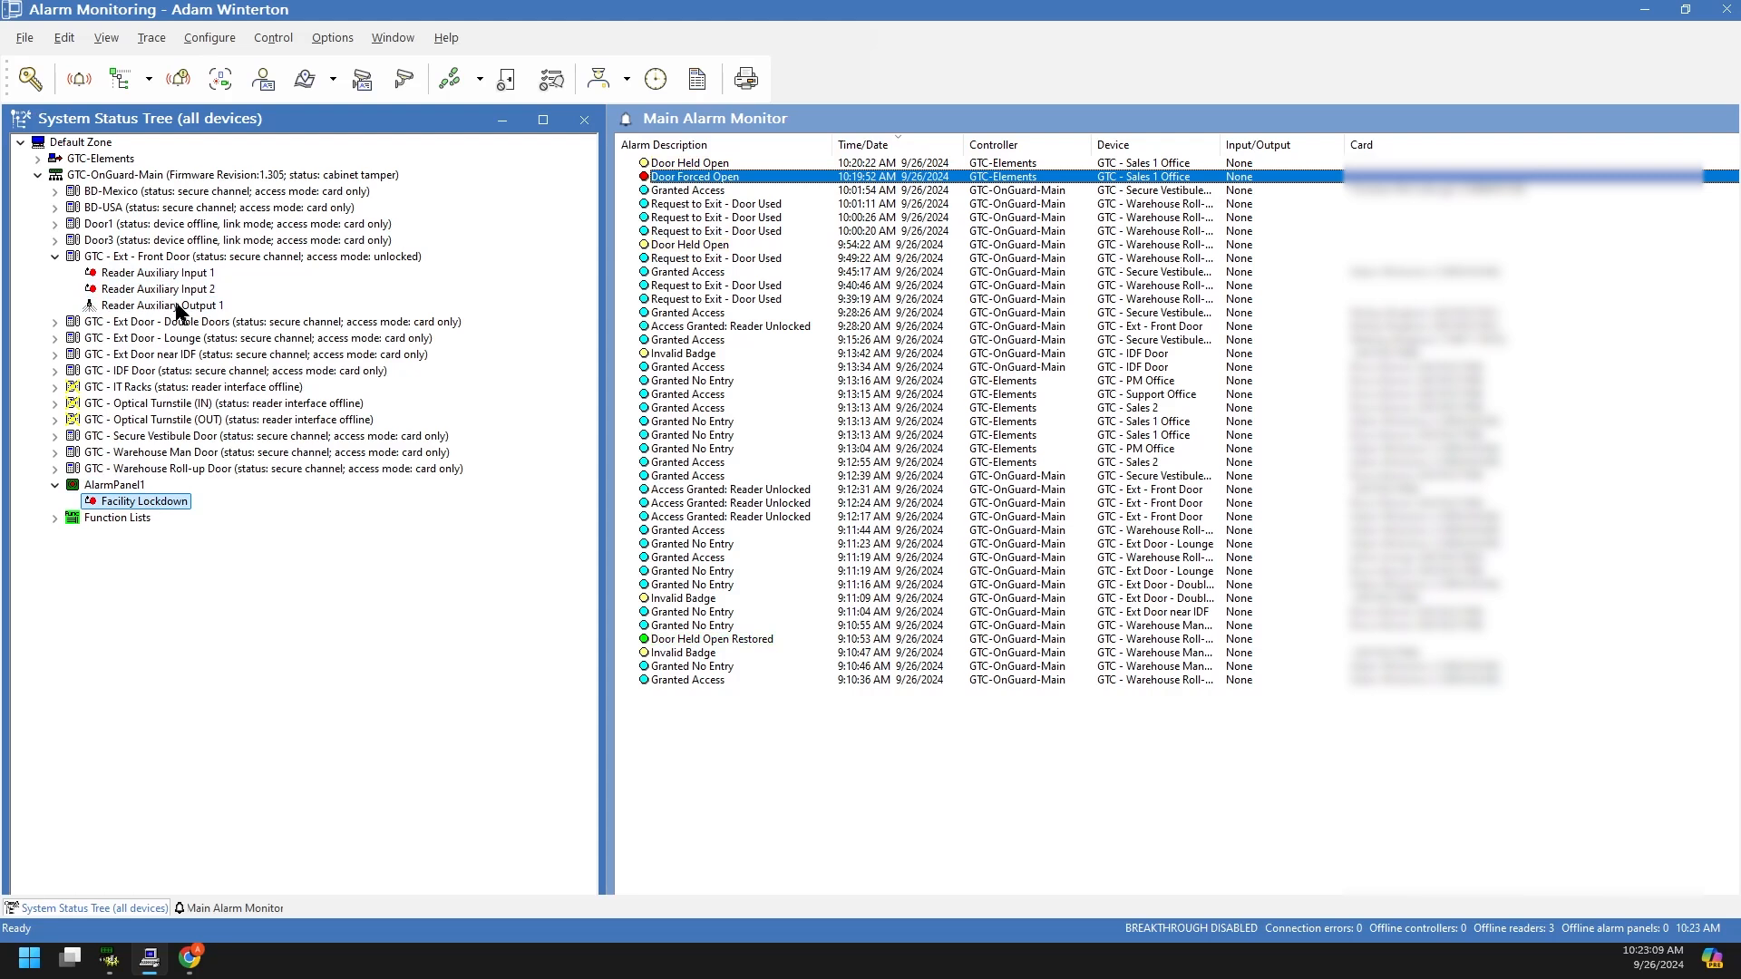
click(178, 276)
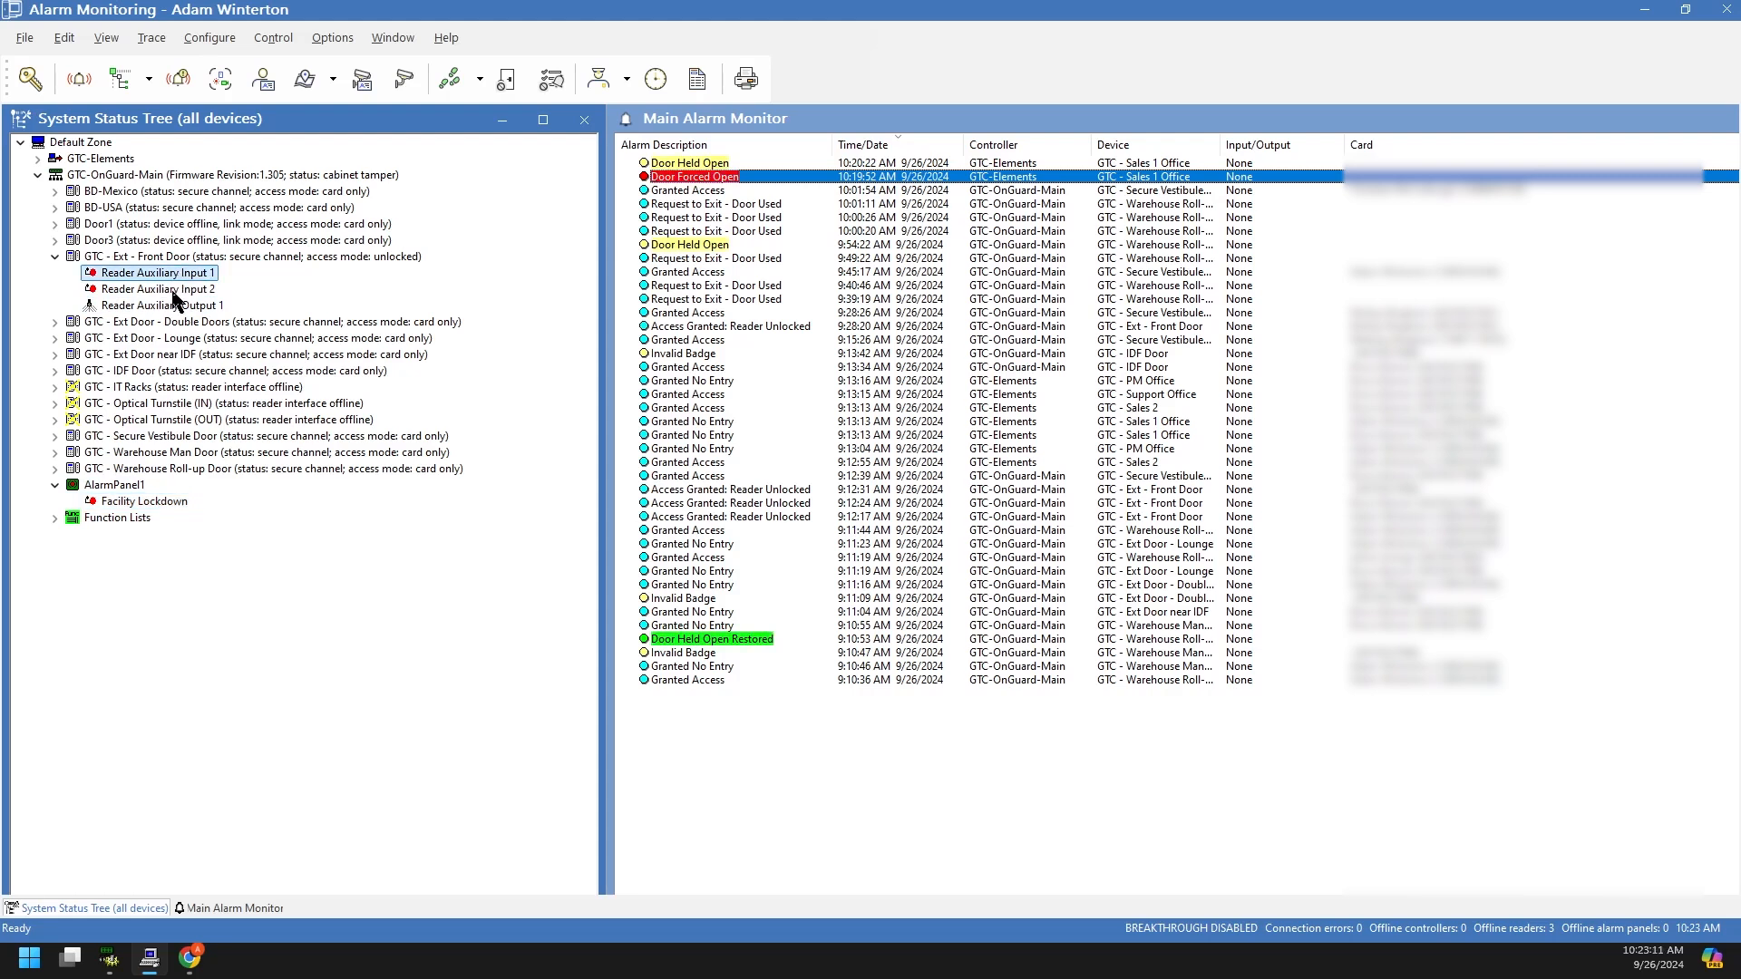
click(174, 501)
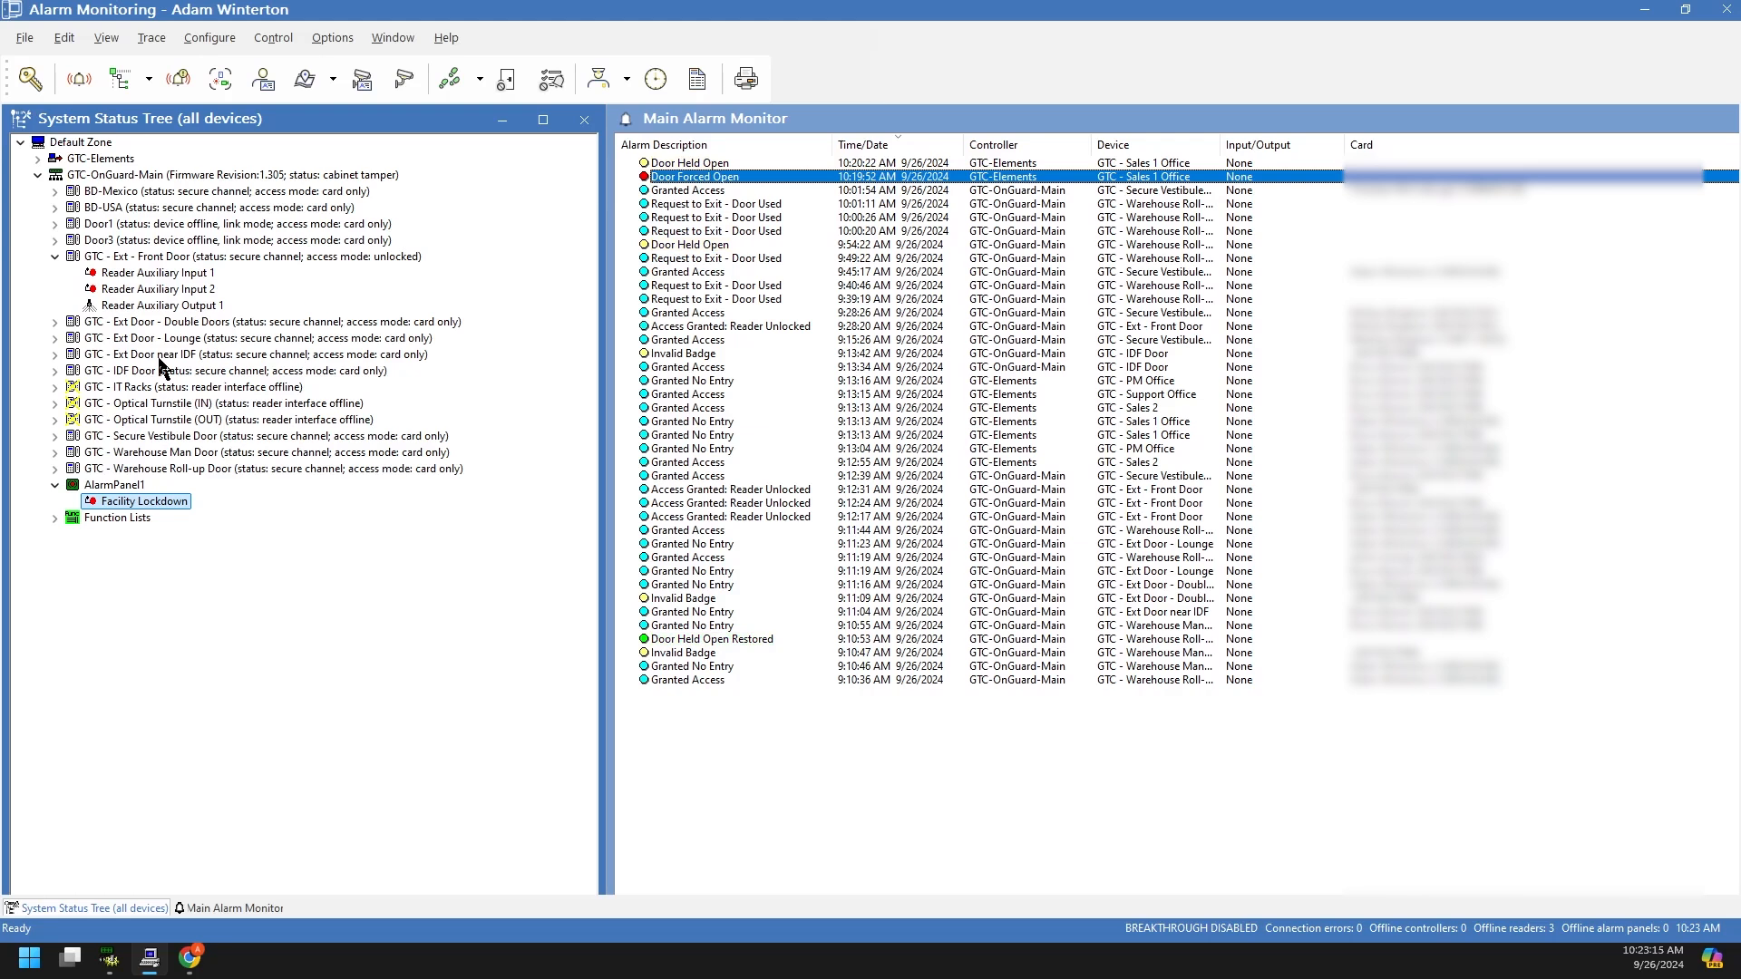
Step: Expand Function Lists and select its Facility Lockdown entry, then Reader Auxiliary Input 1
click(56, 518)
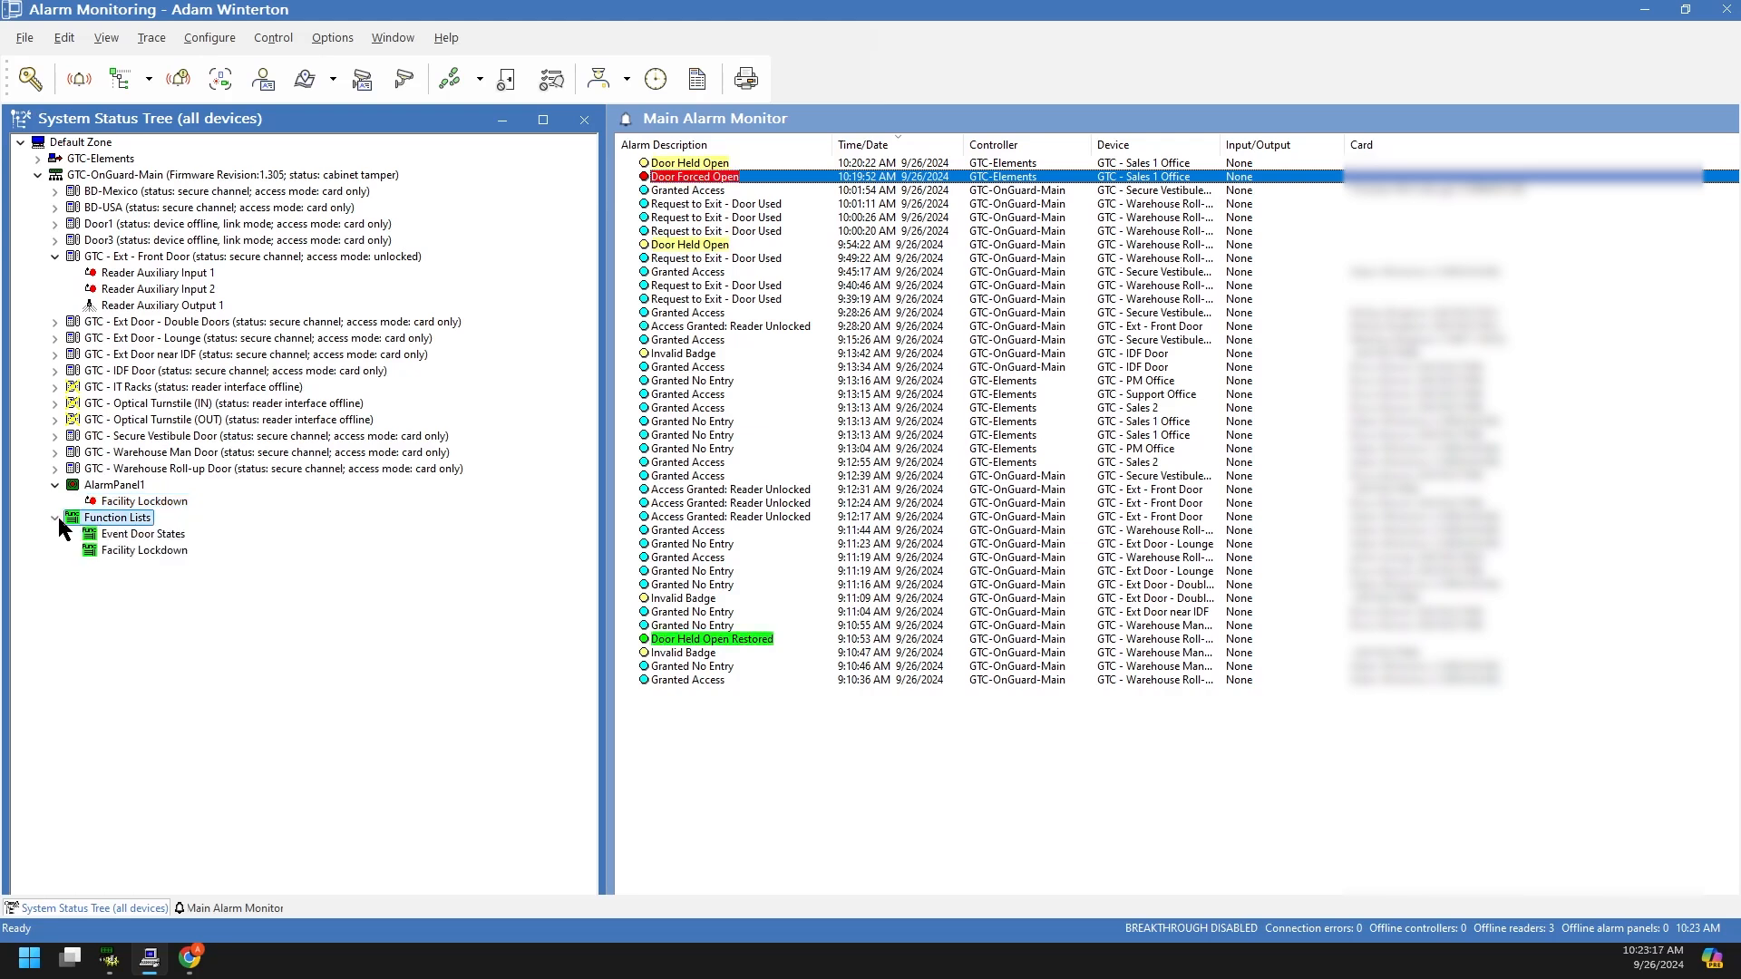
click(285, 549)
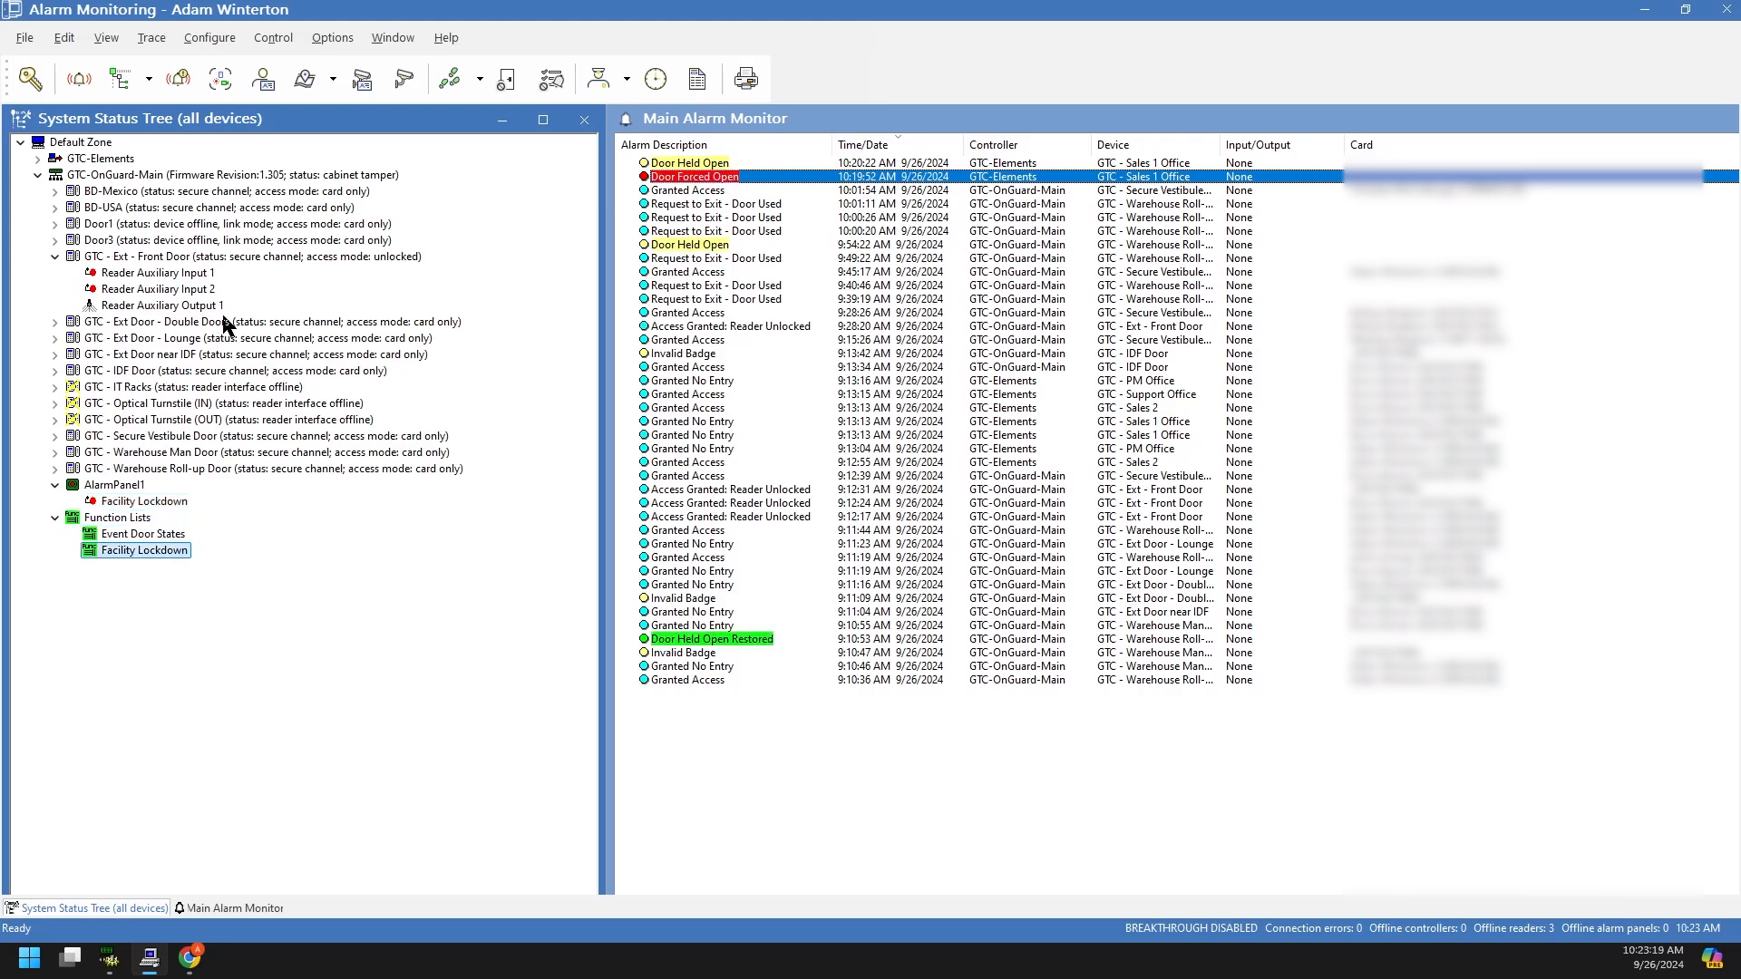
click(177, 277)
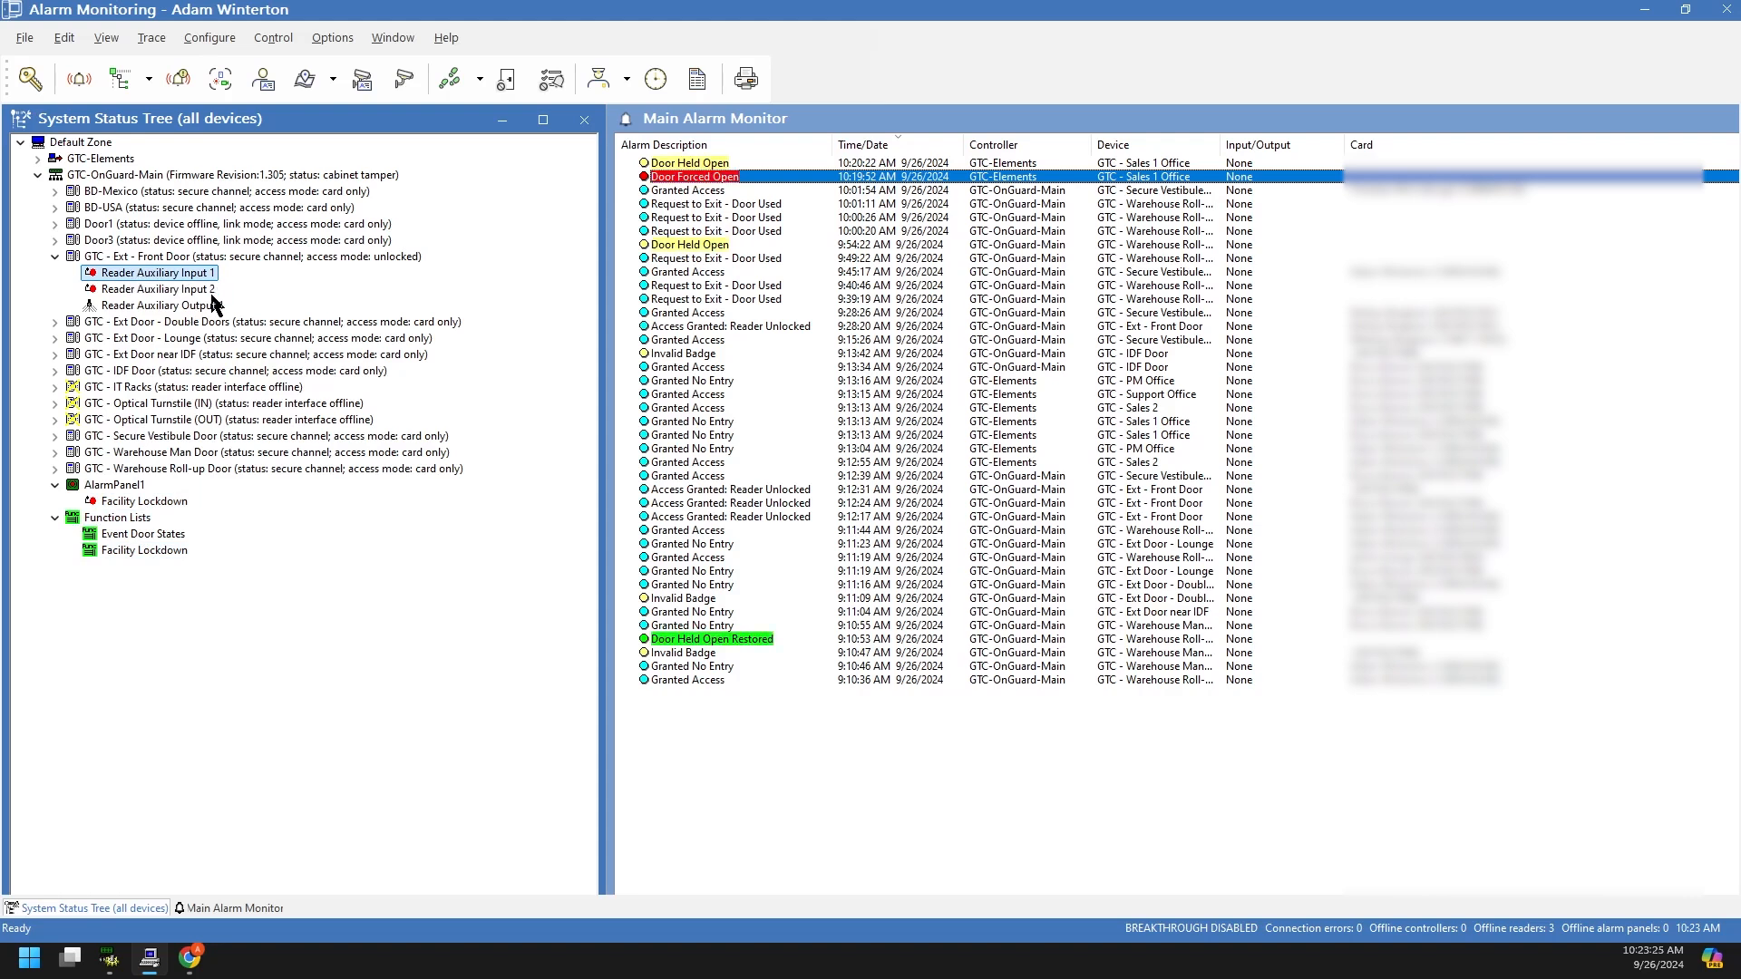
Step: Hide GTC - Ext - Front Door's reader auxiliary inputs and output by collapsing its branch
click(56, 255)
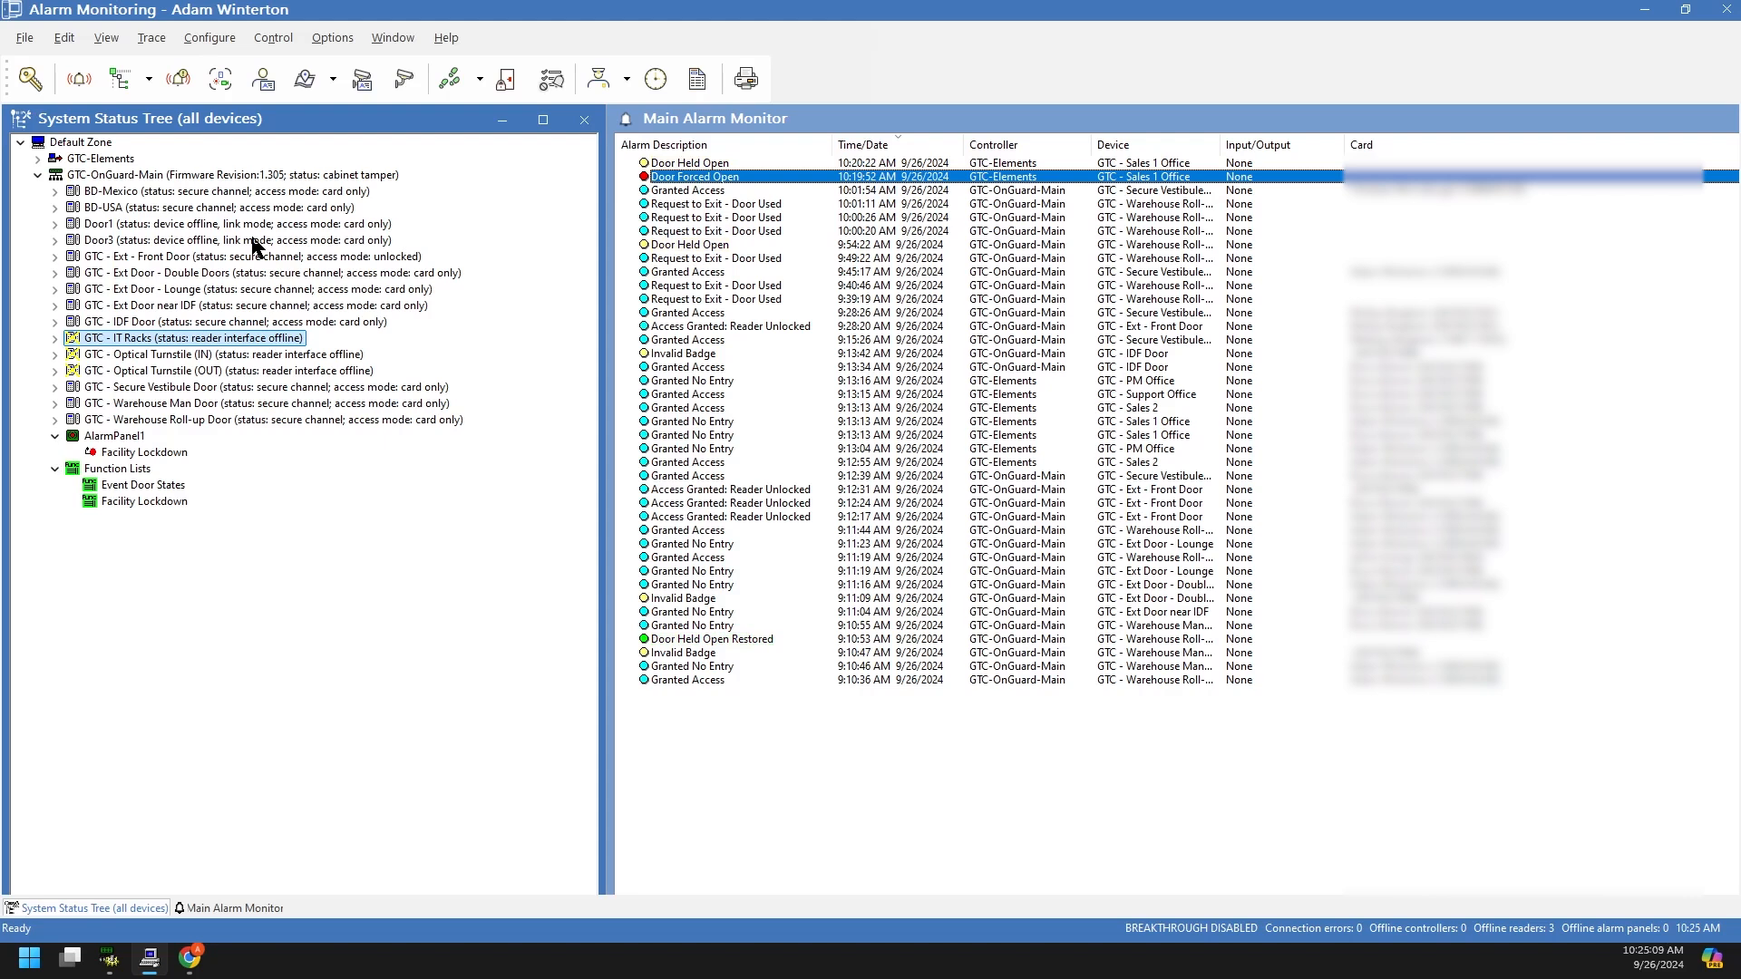
click(157, 325)
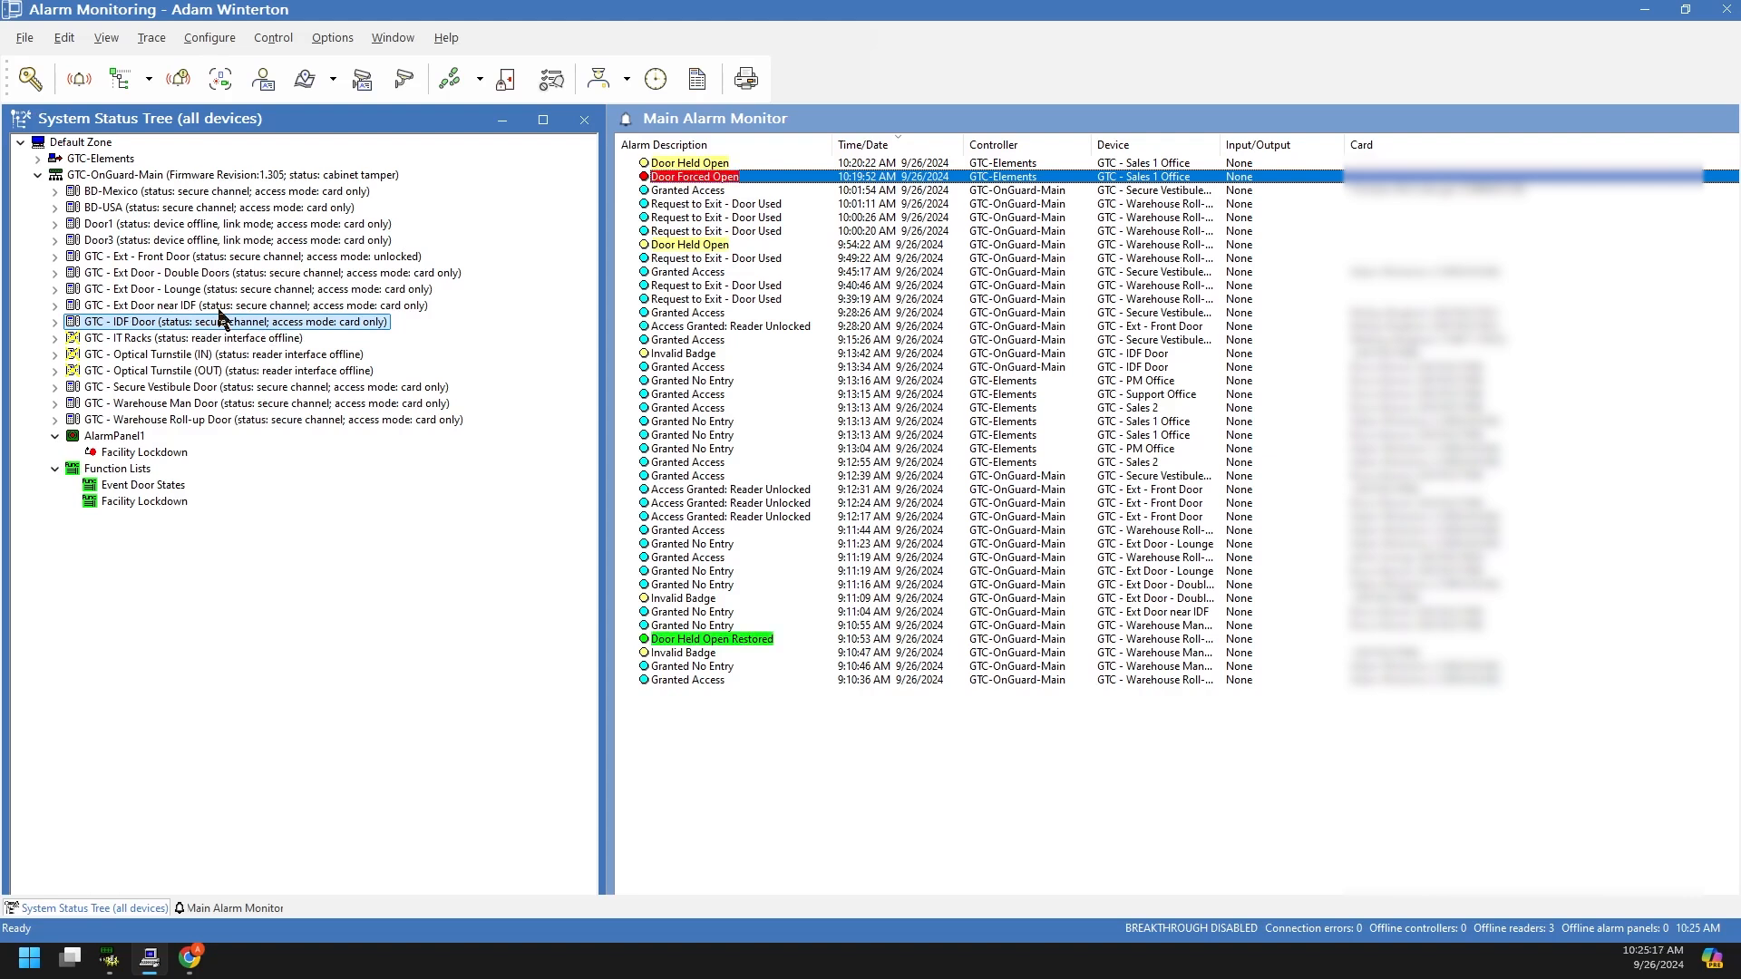
click(239, 339)
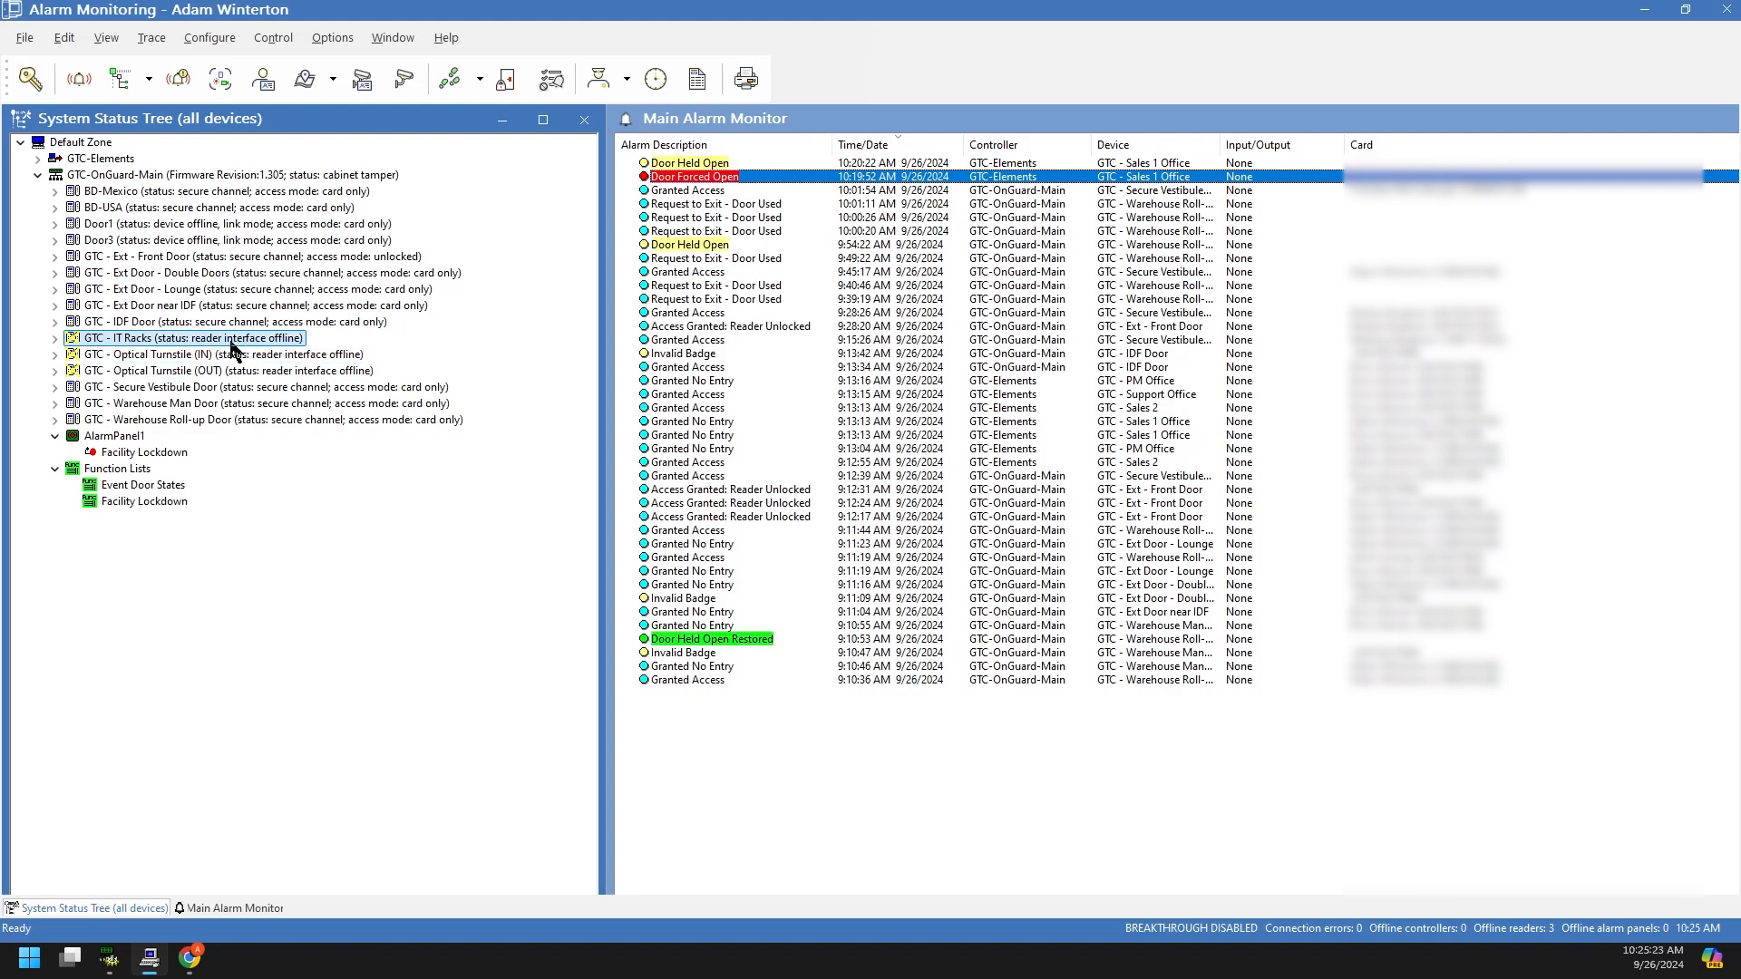
click(288, 356)
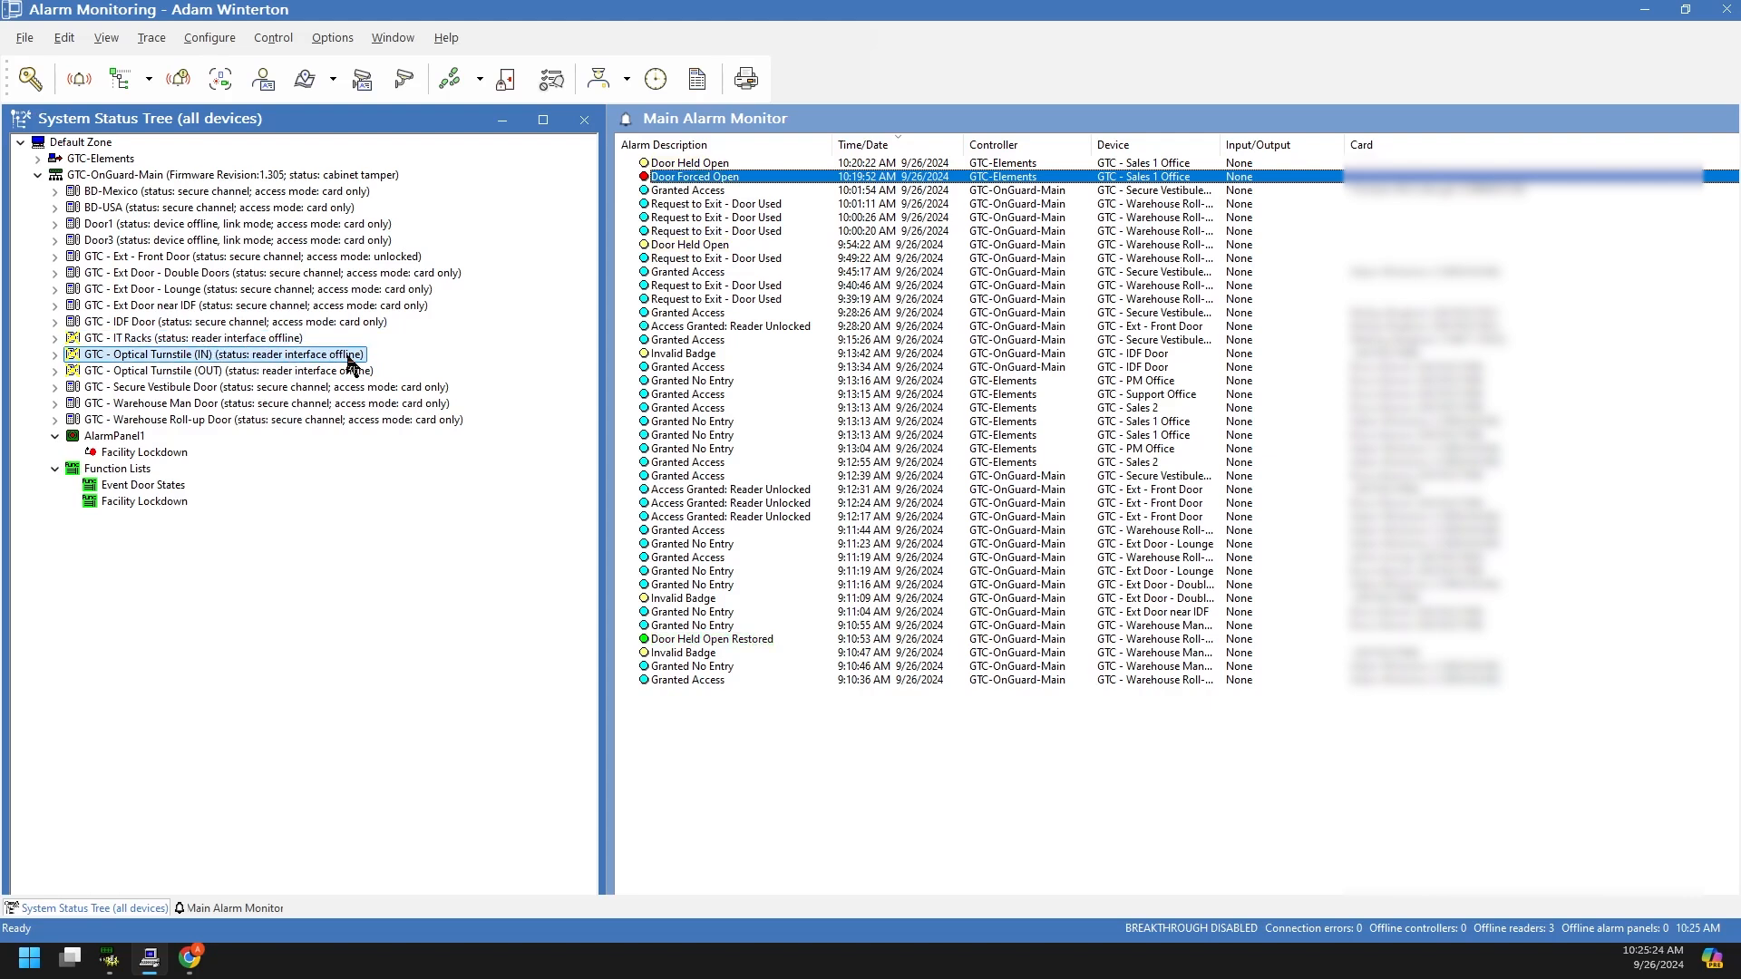
click(315, 372)
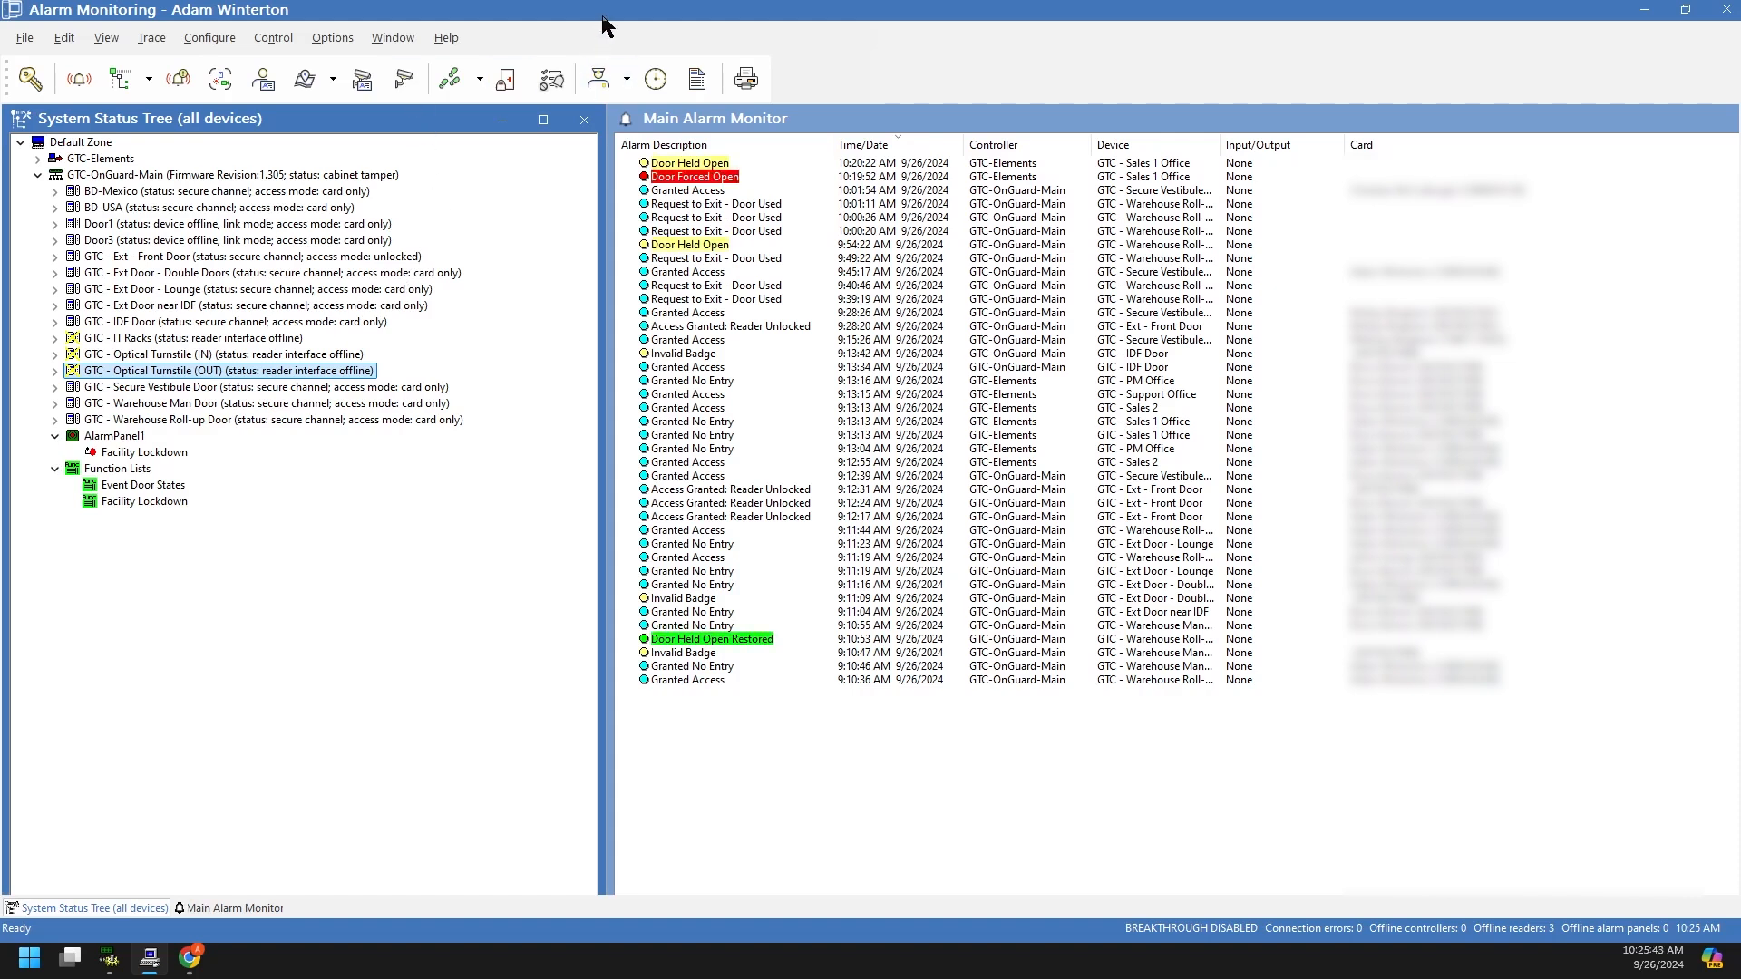
click(717, 181)
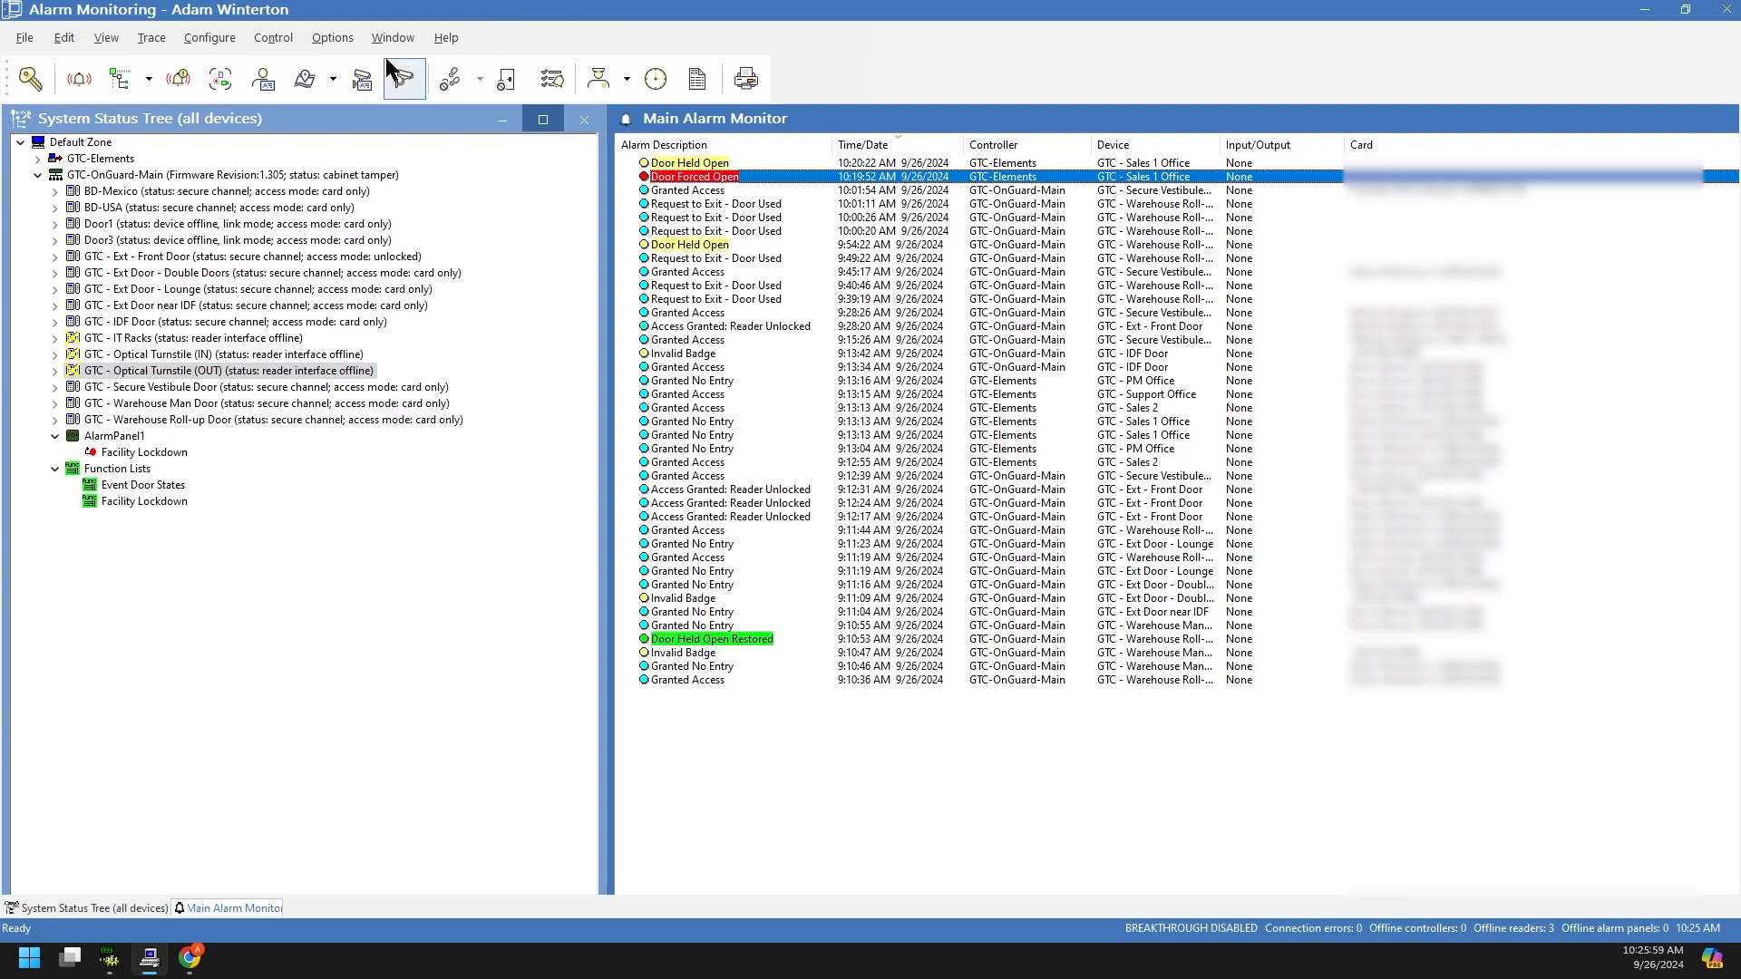
click(332, 38)
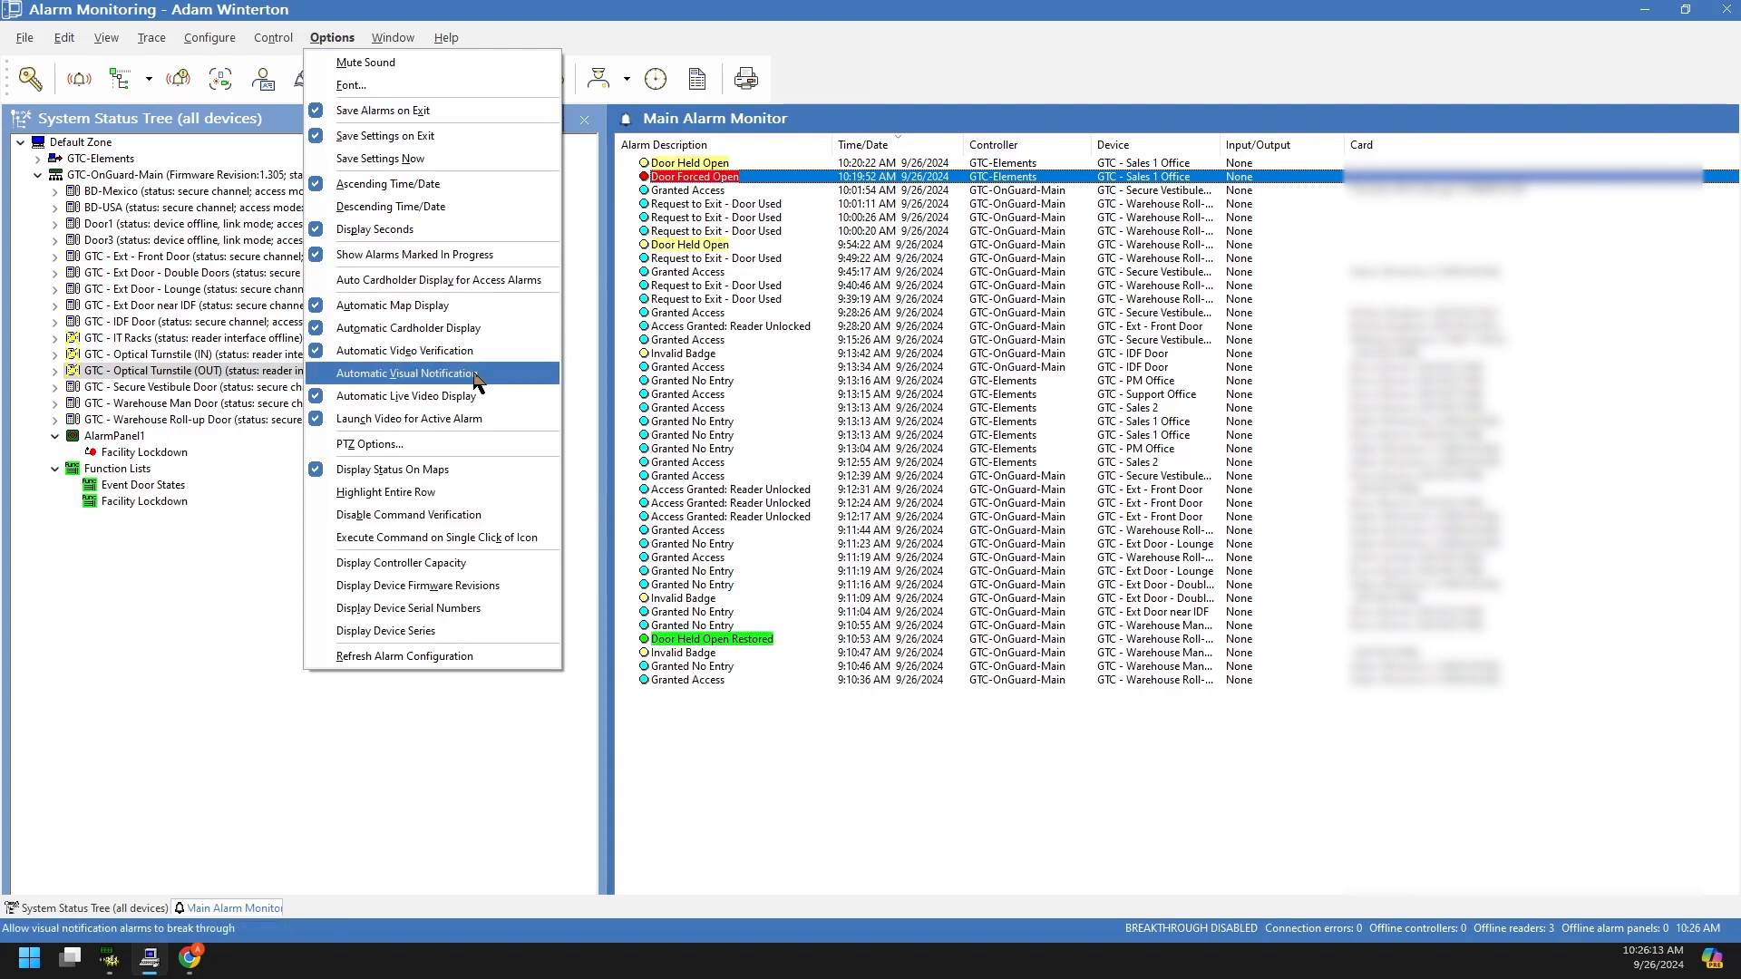
click(323, 375)
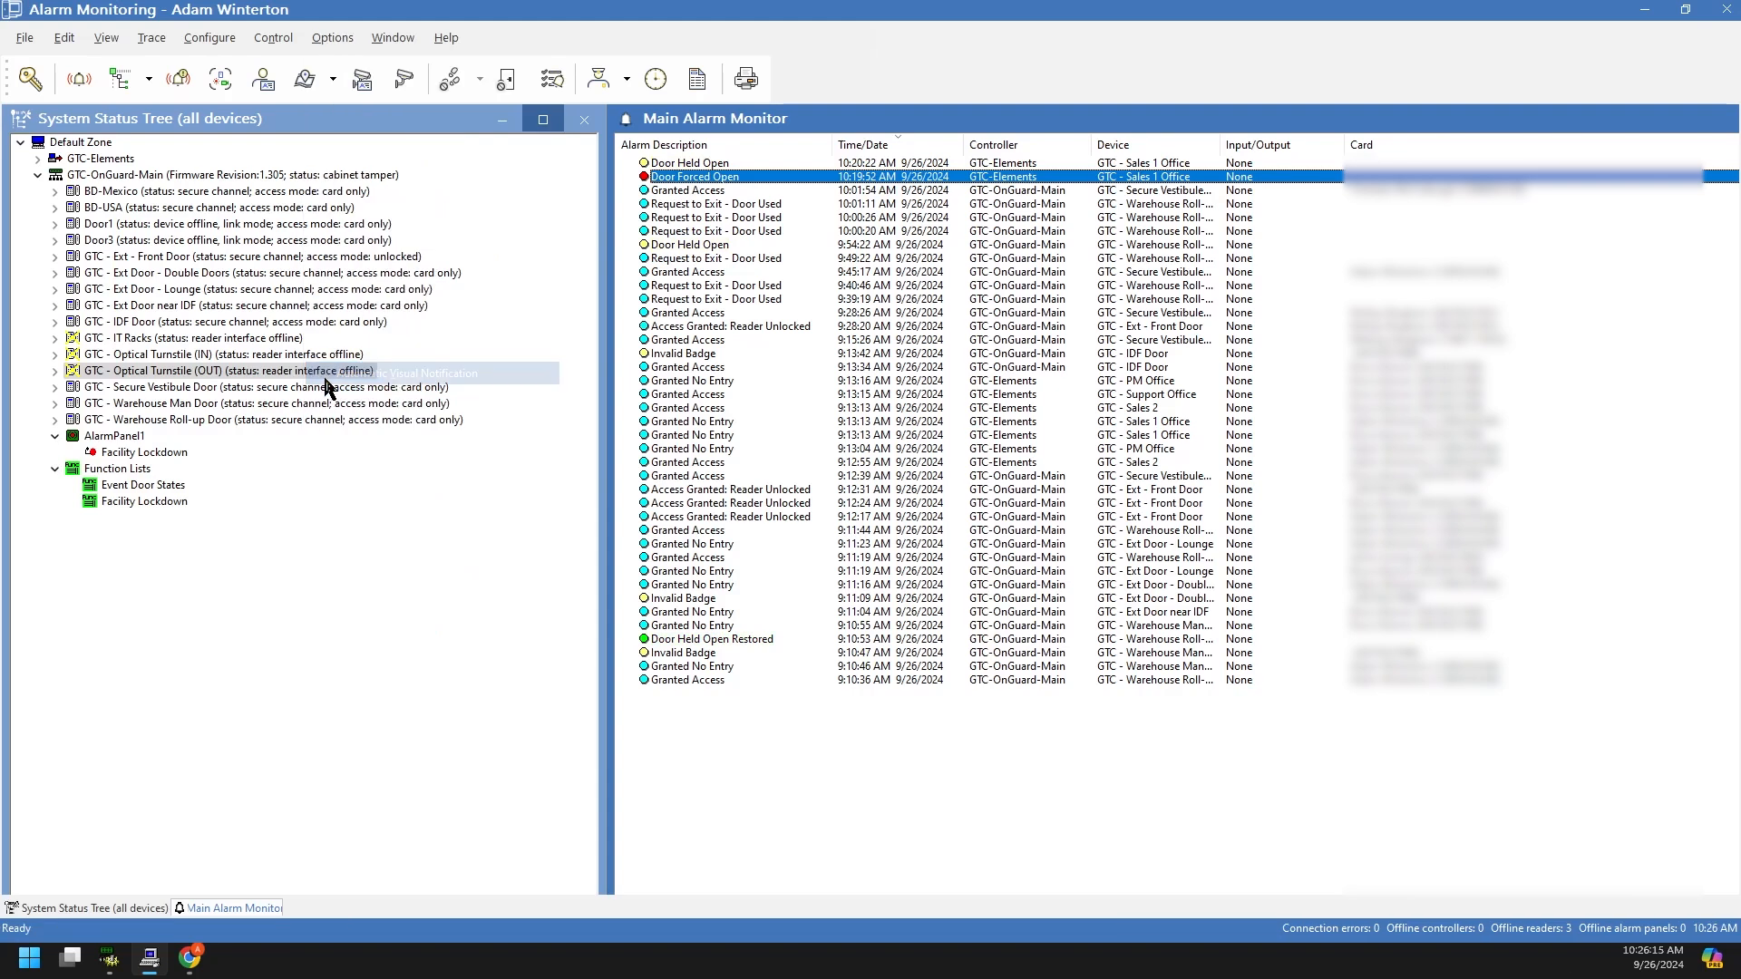
click(323, 36)
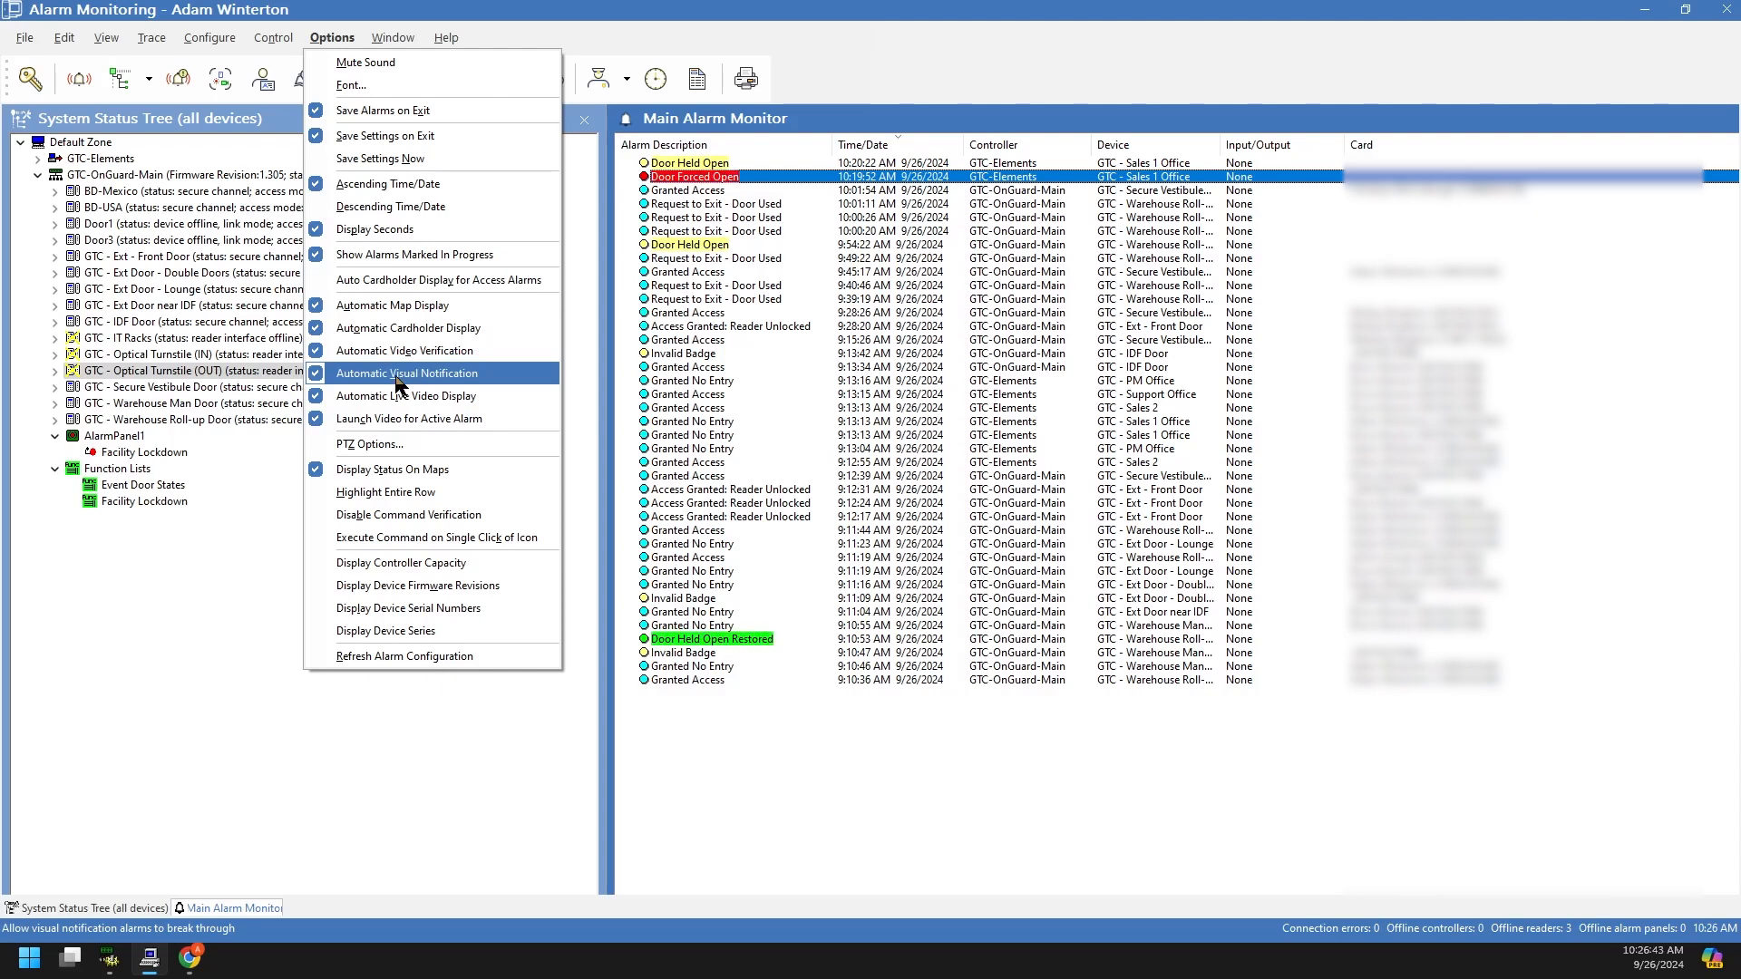
click(318, 379)
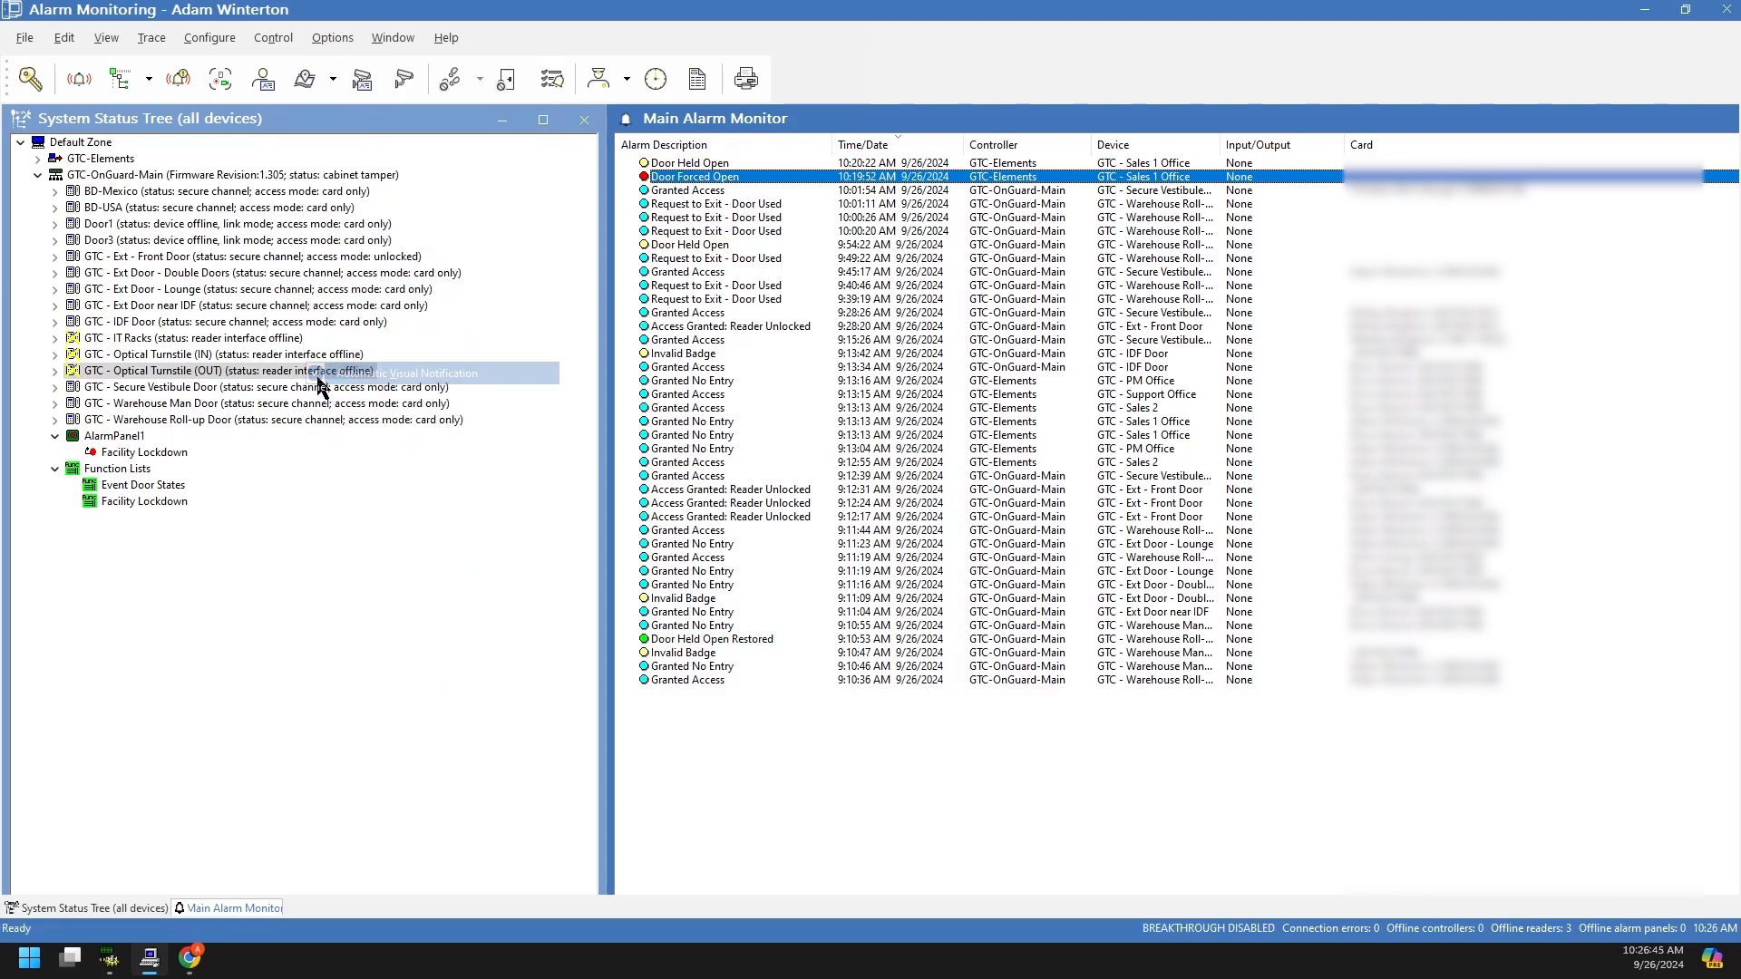
click(332, 37)
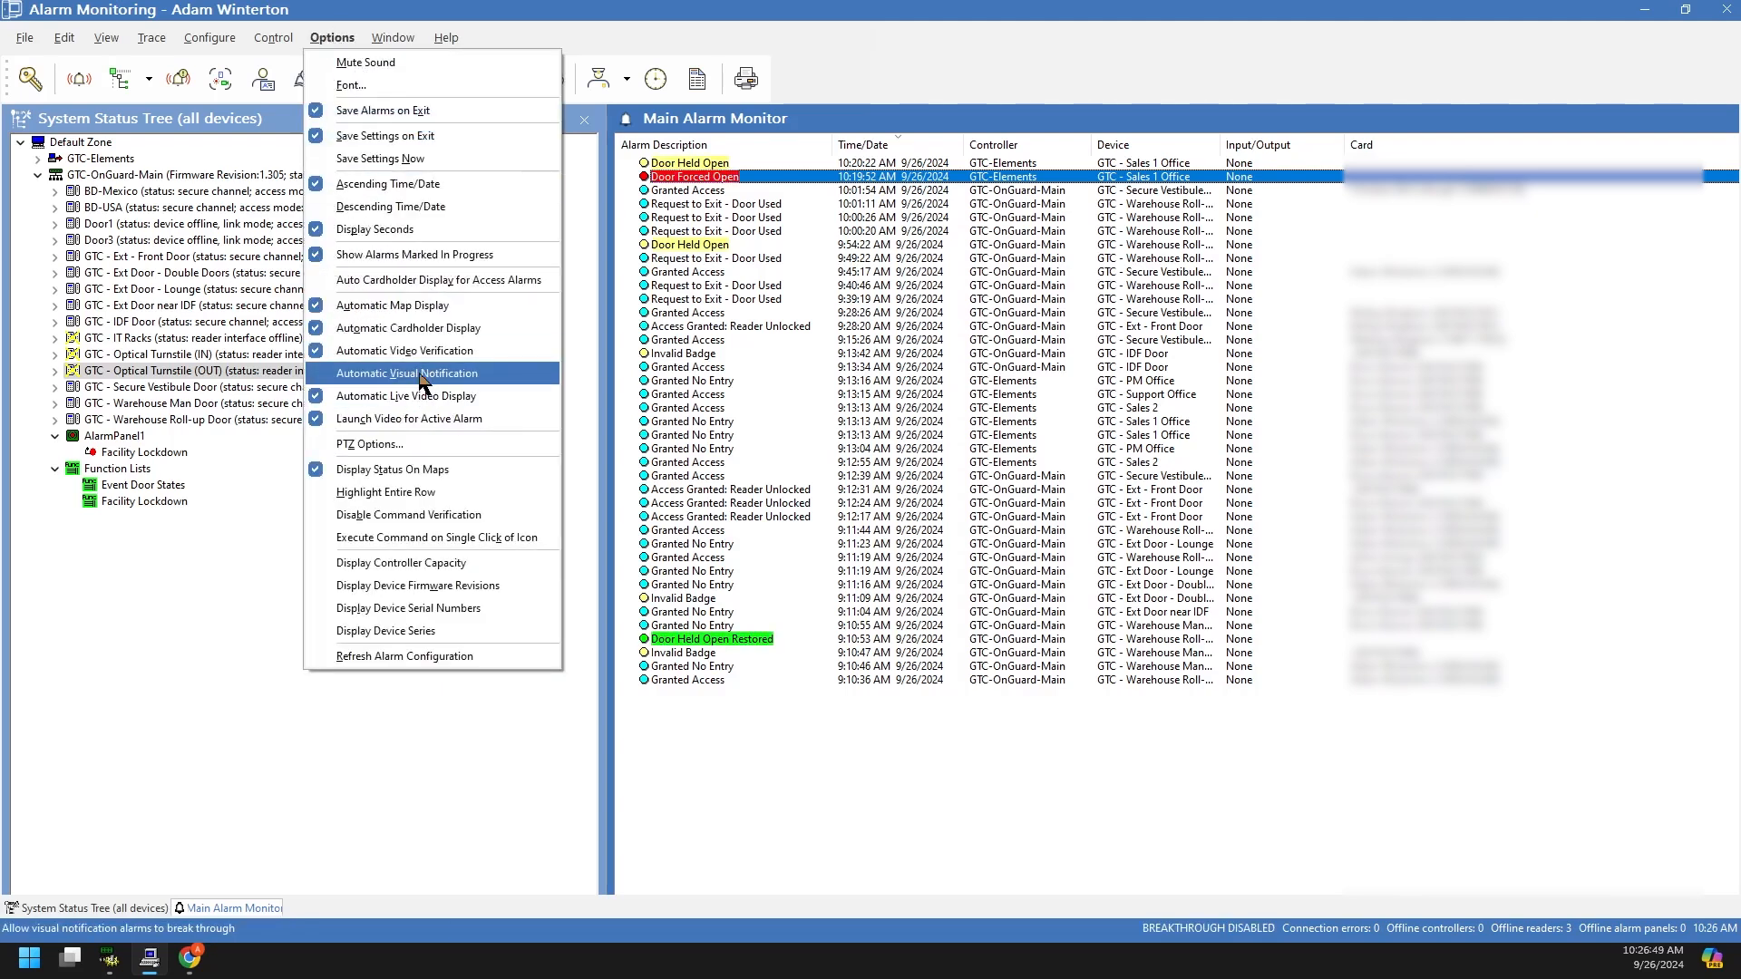
click(468, 840)
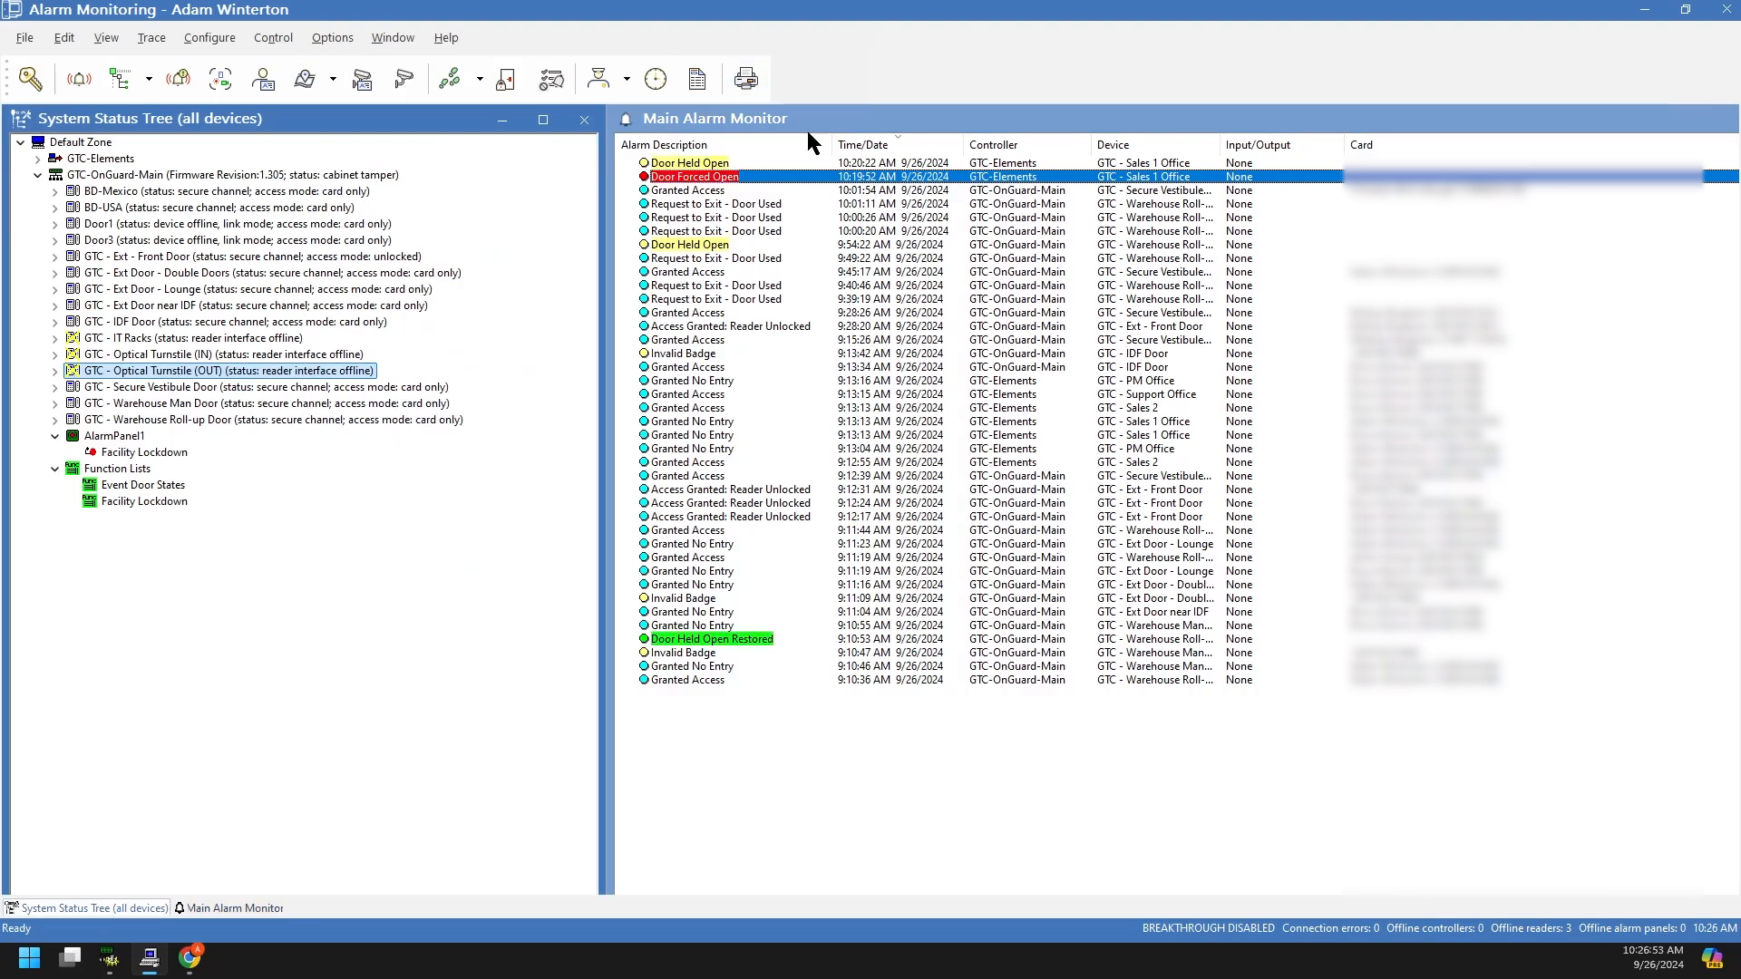
click(197, 40)
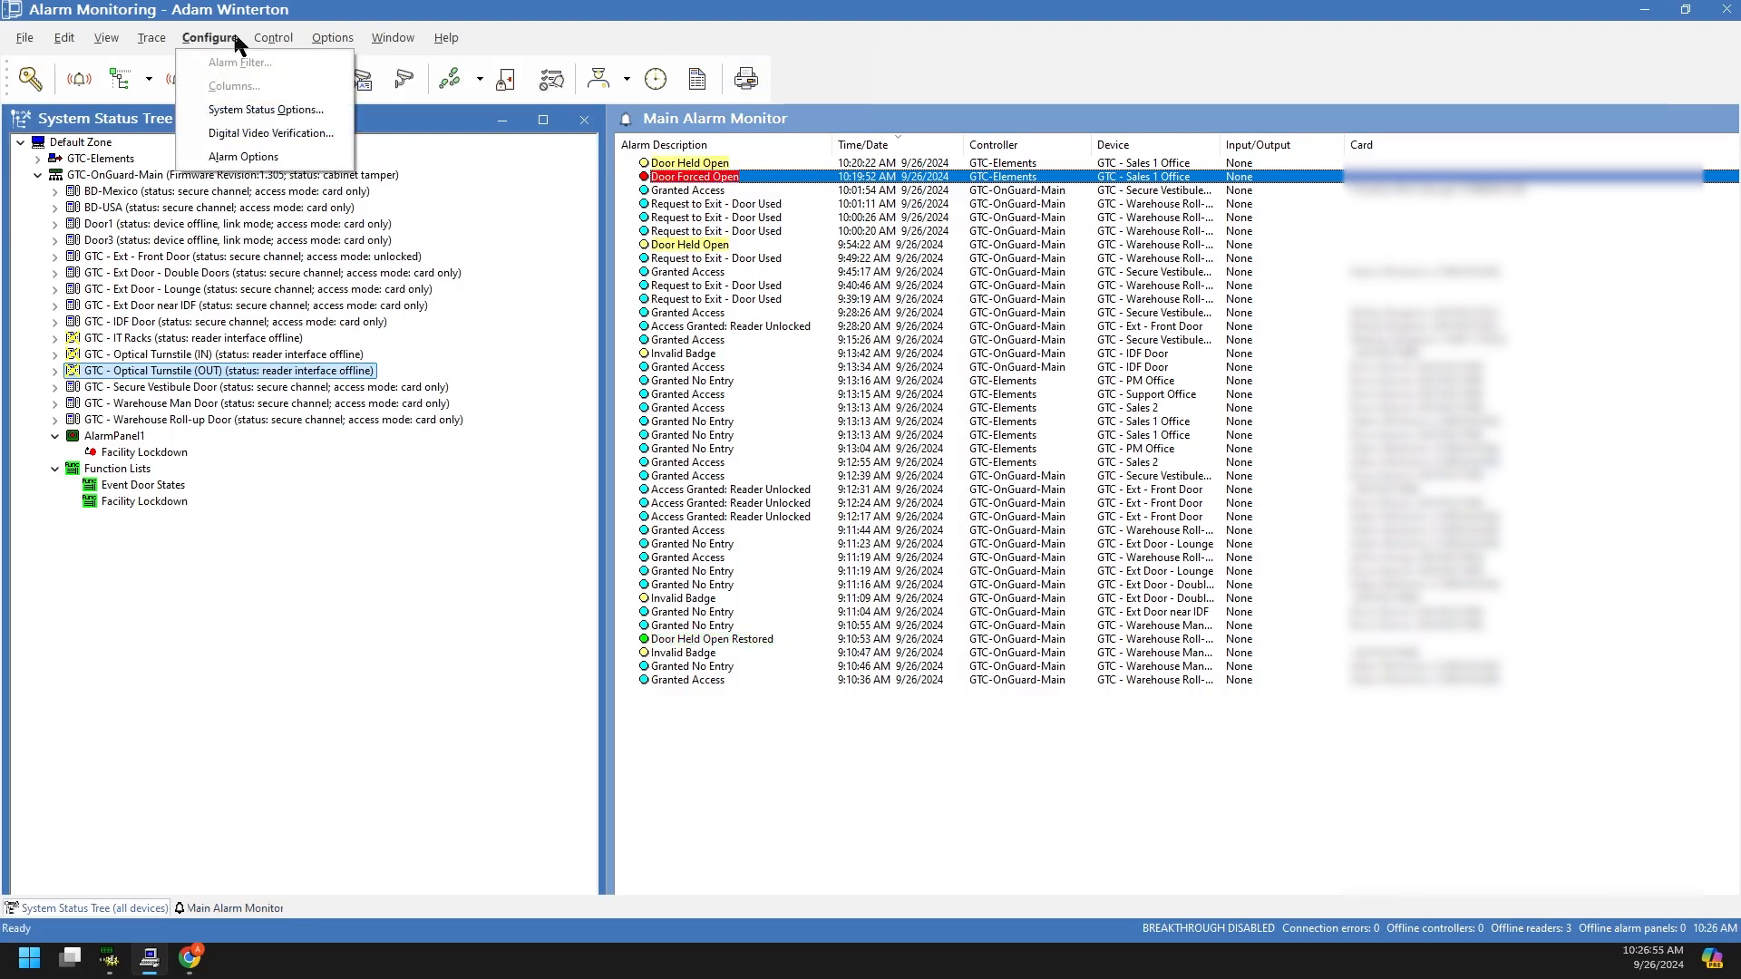
click(281, 37)
click(212, 40)
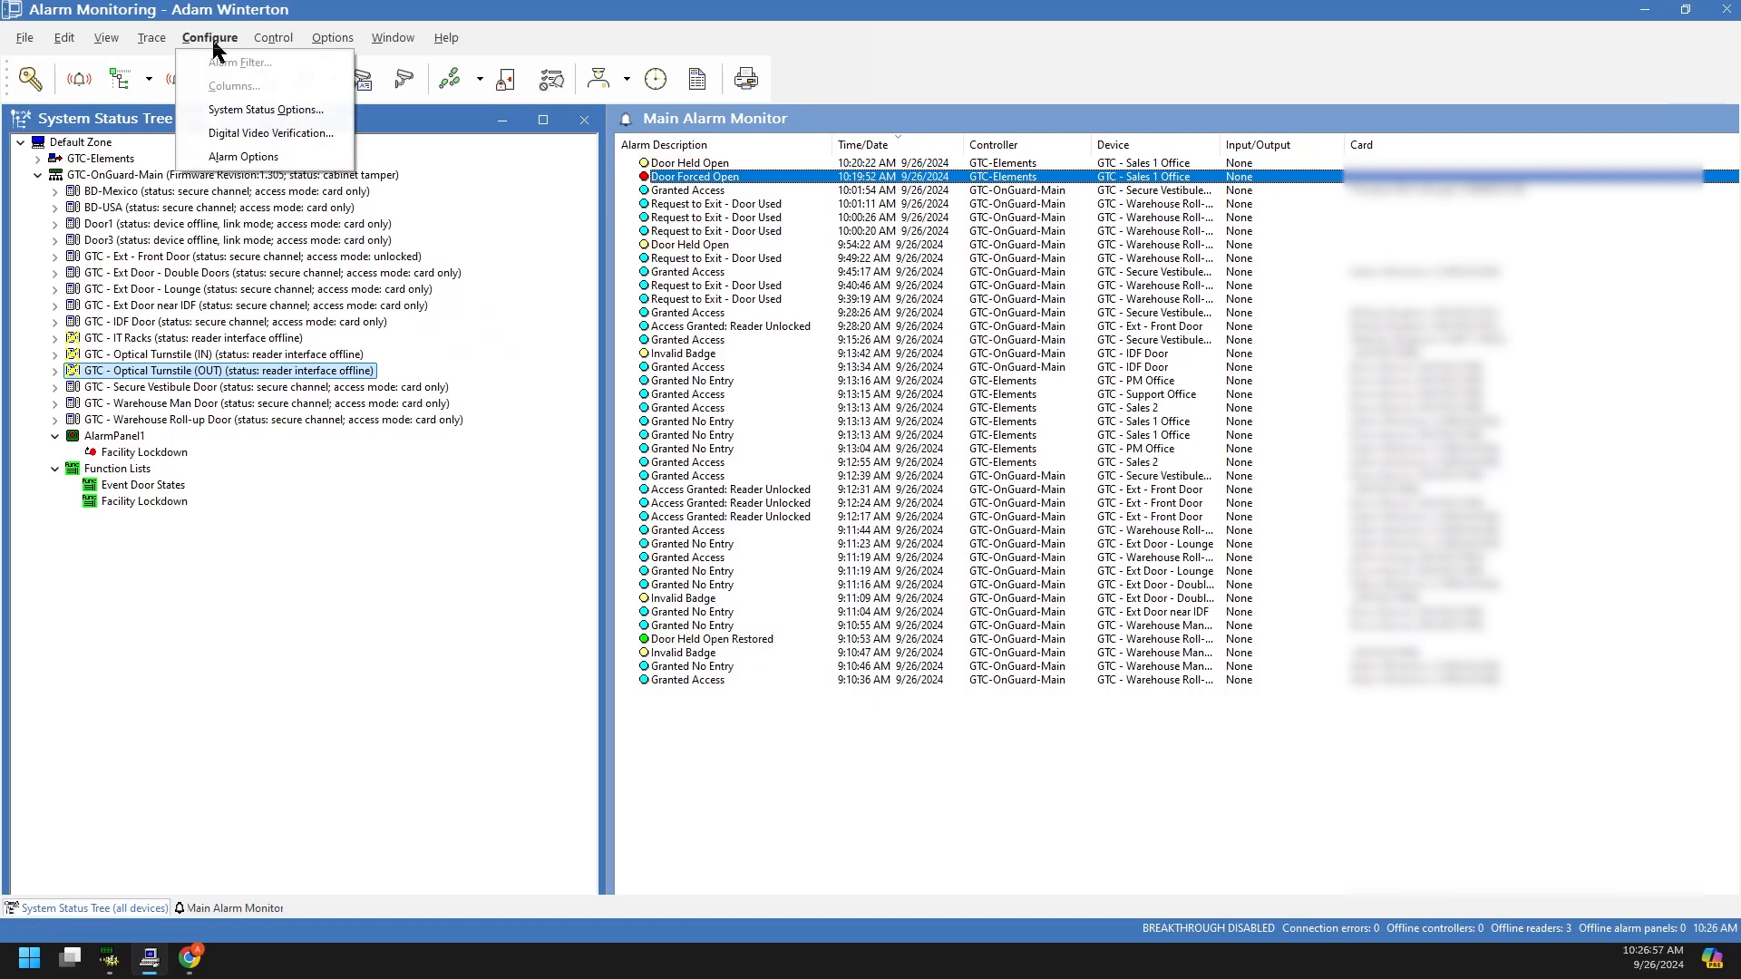
click(212, 41)
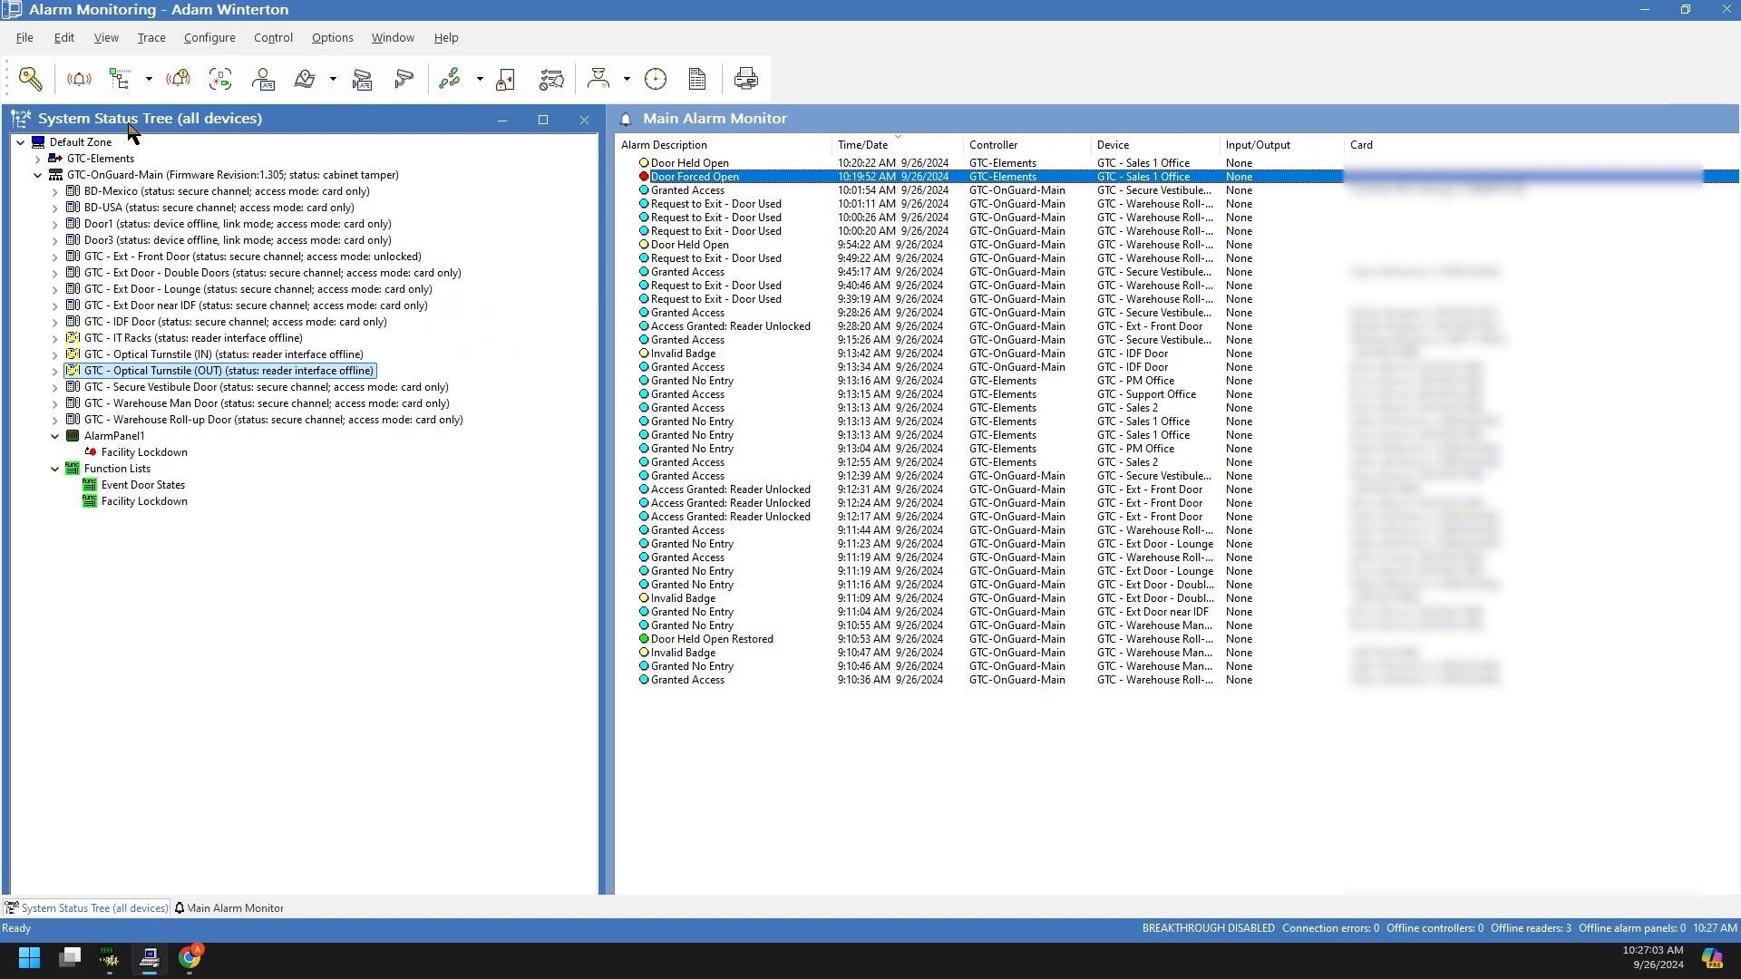
click(223, 41)
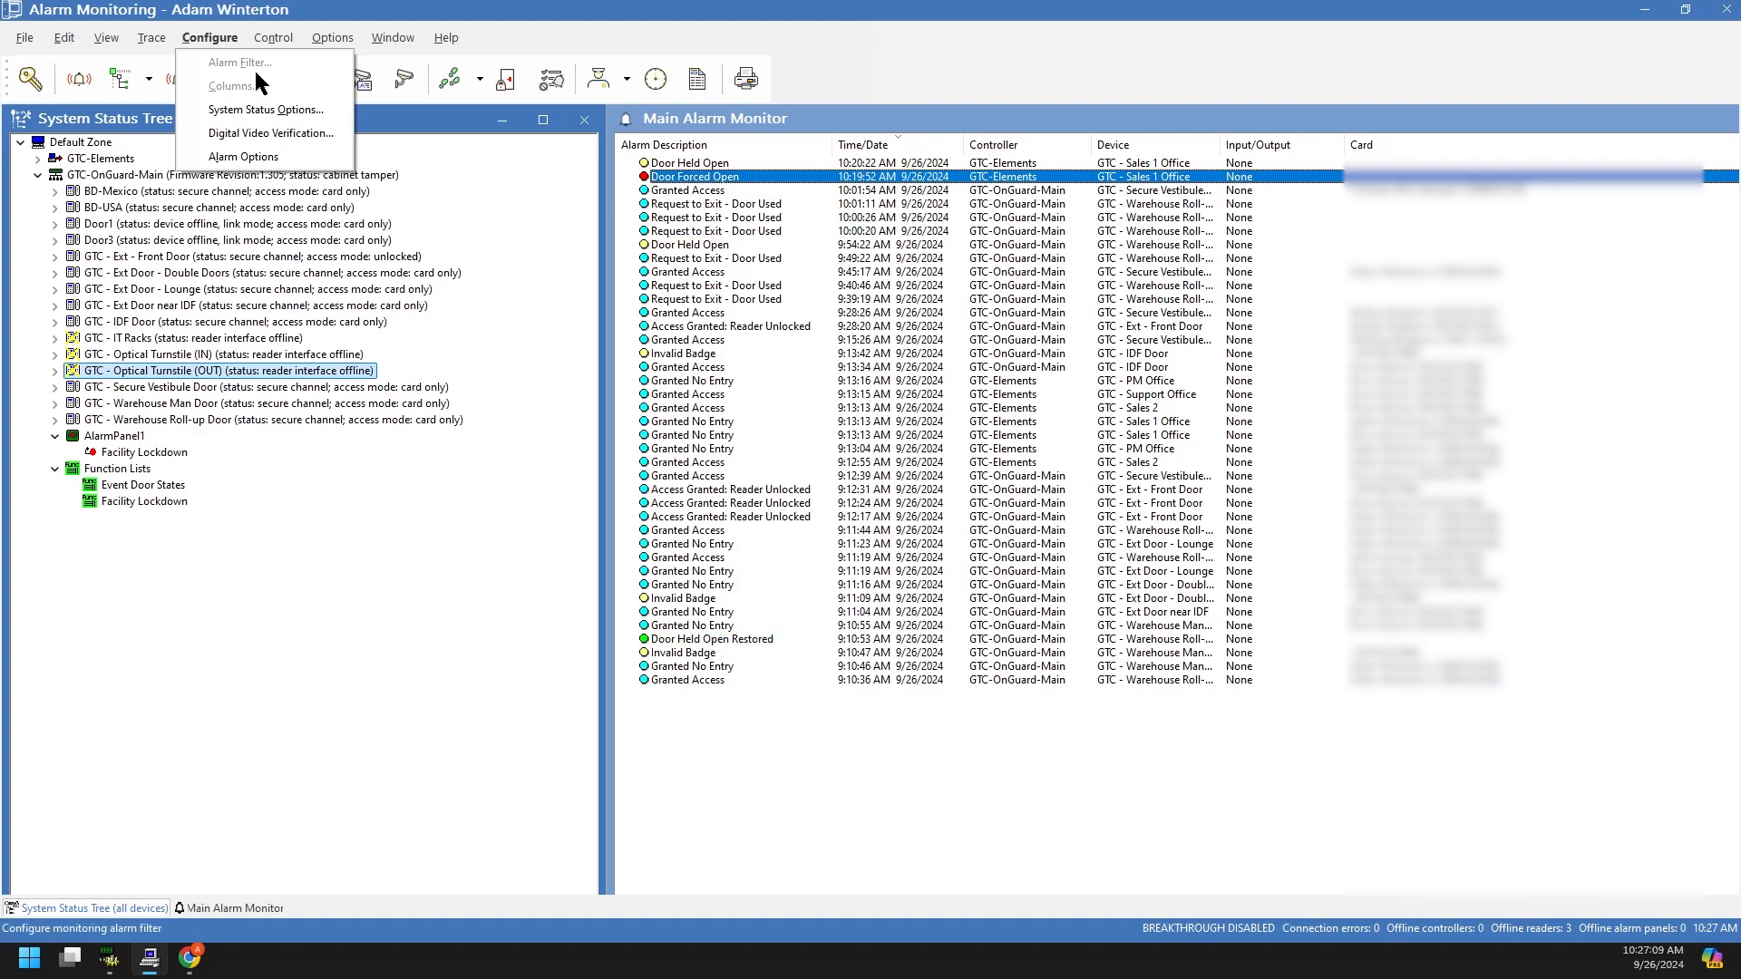
click(230, 676)
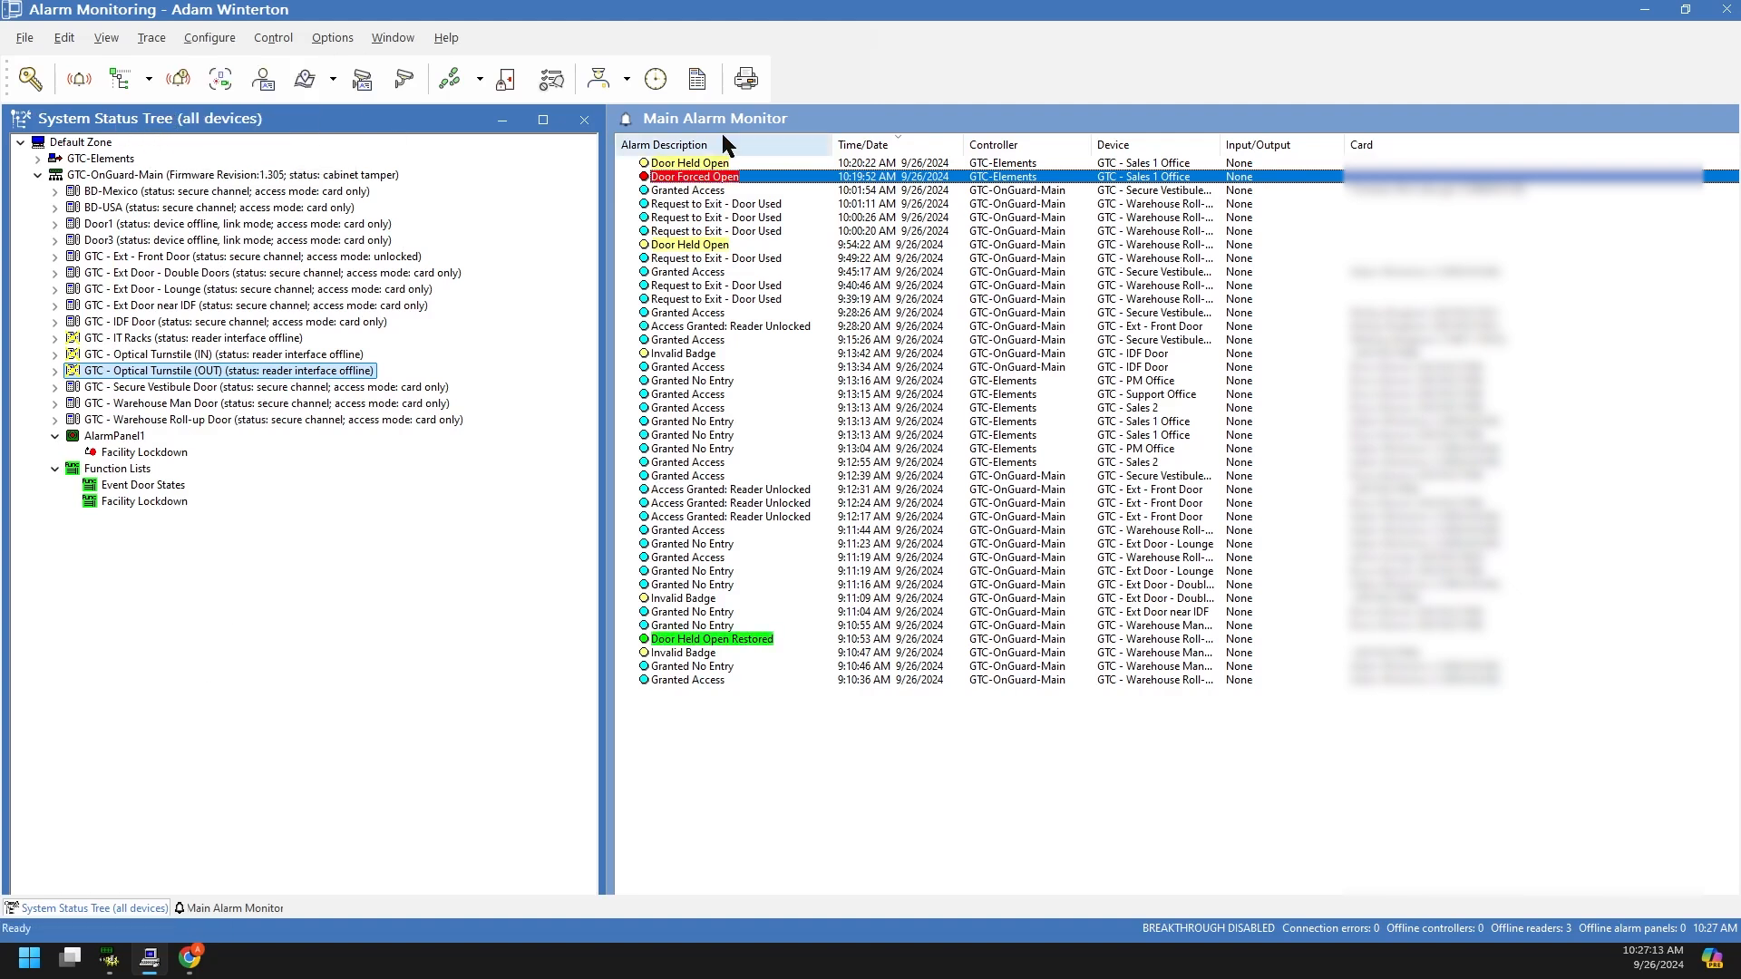
click(836, 127)
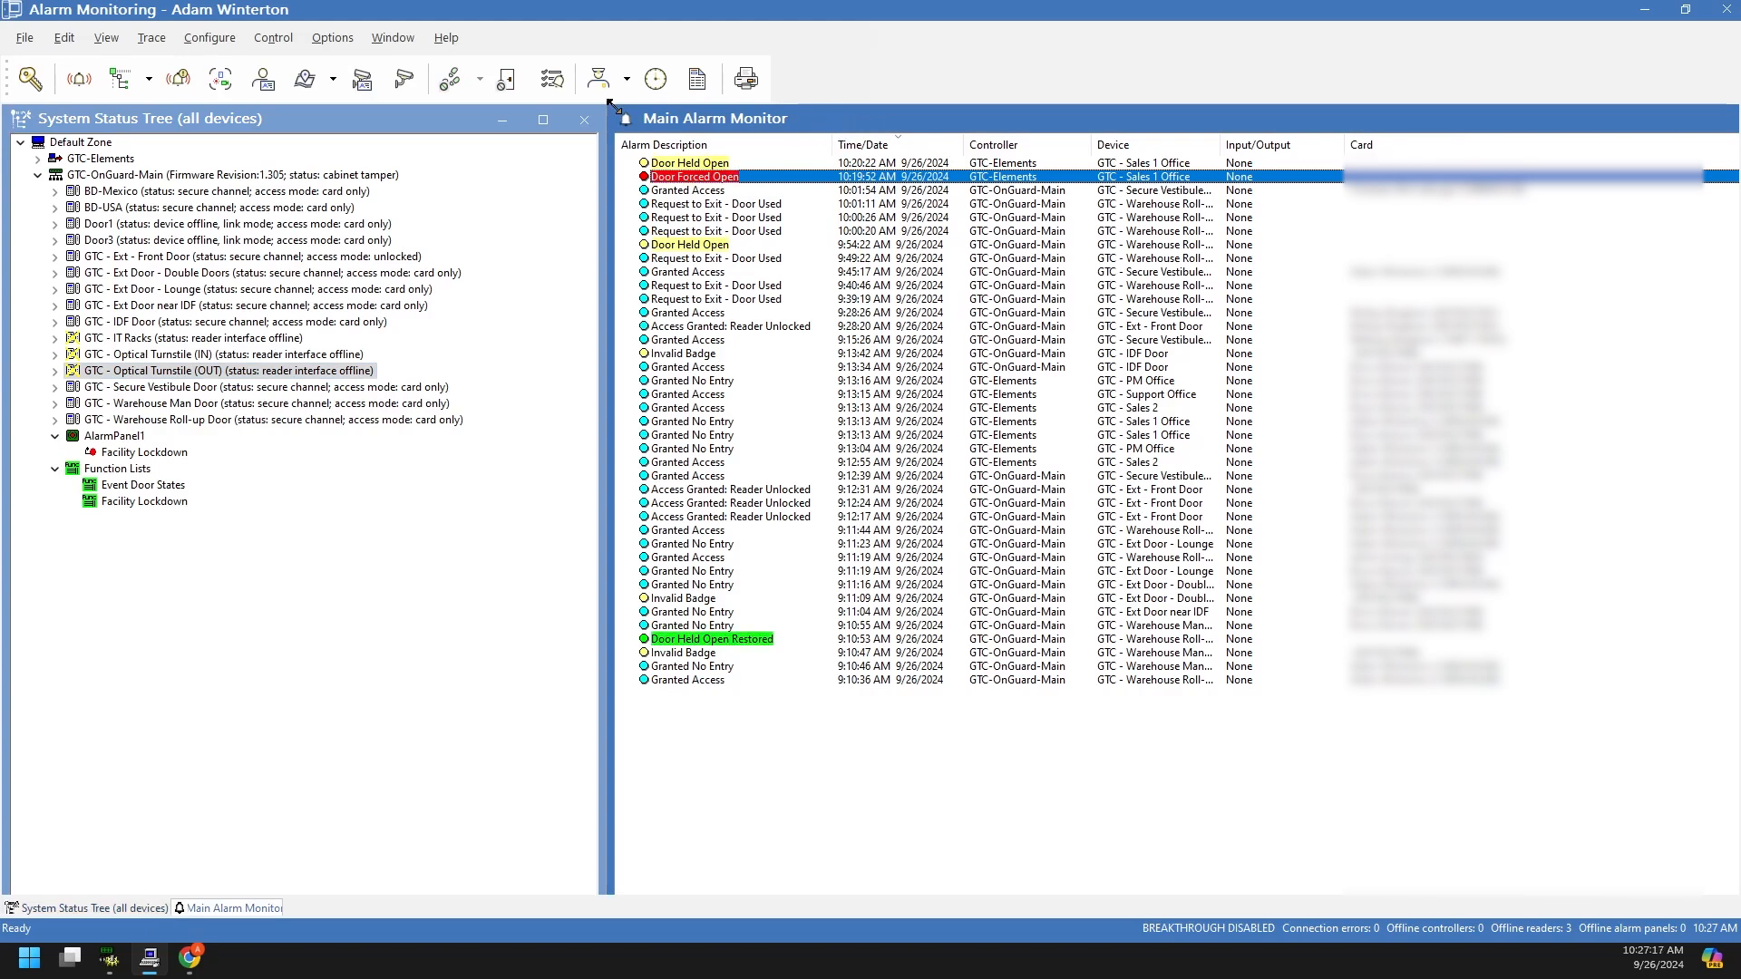
click(230, 40)
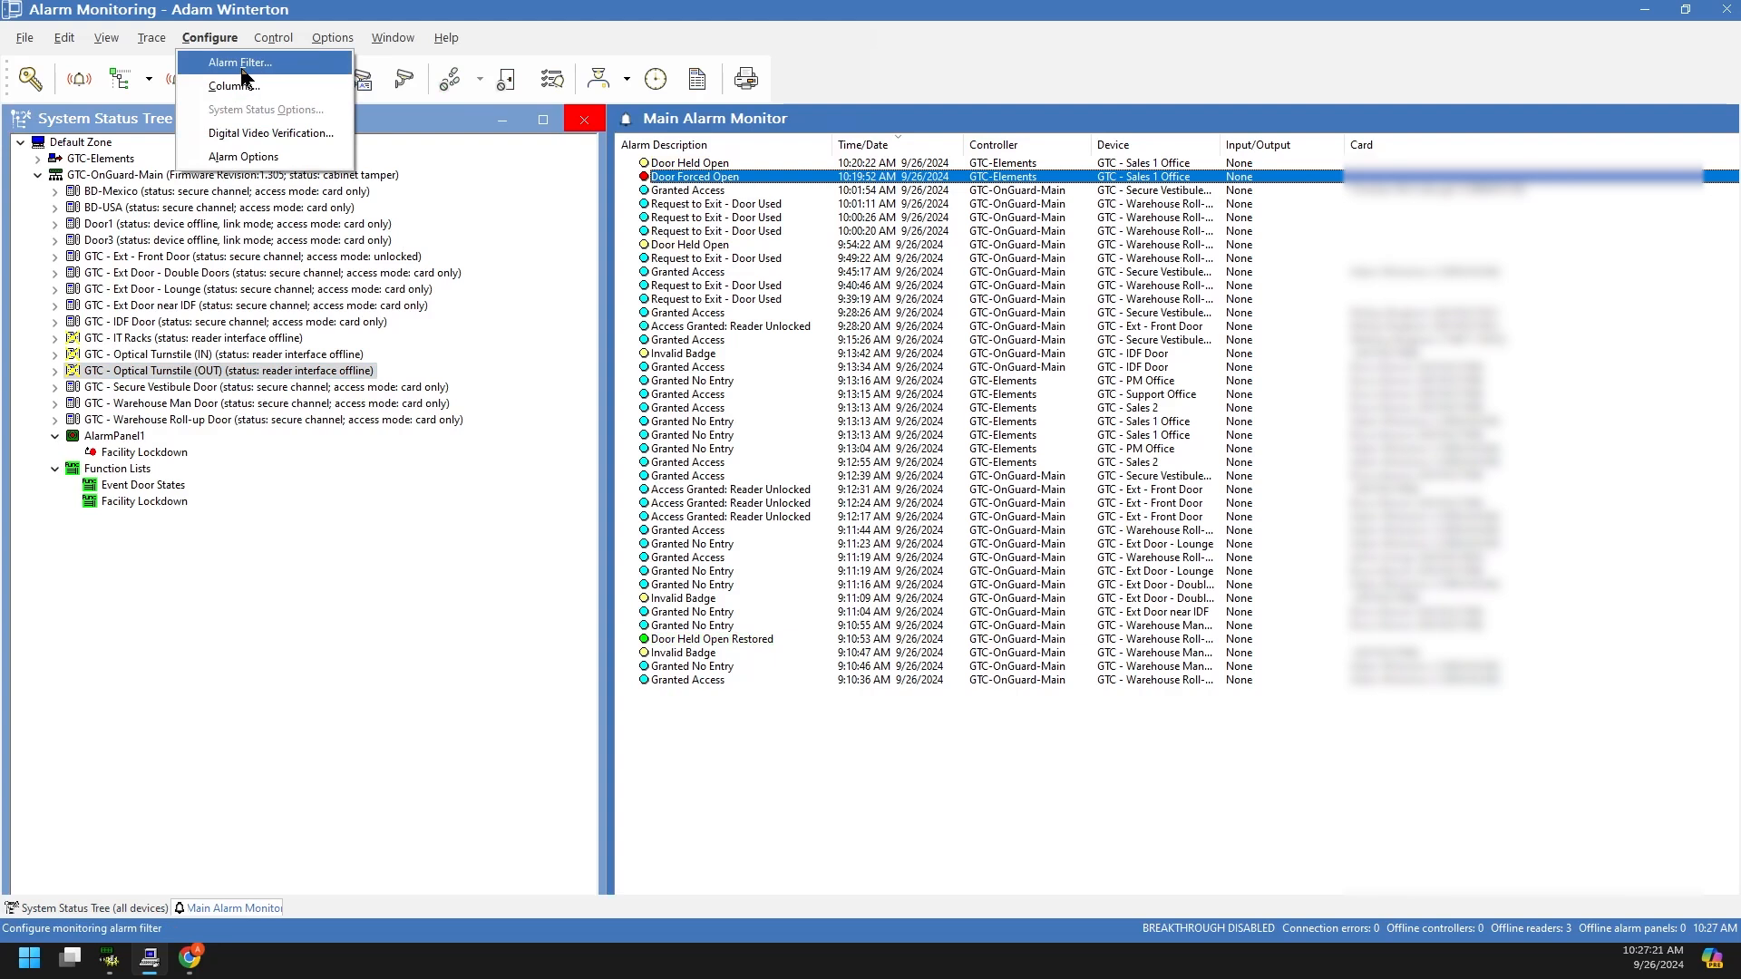
click(240, 85)
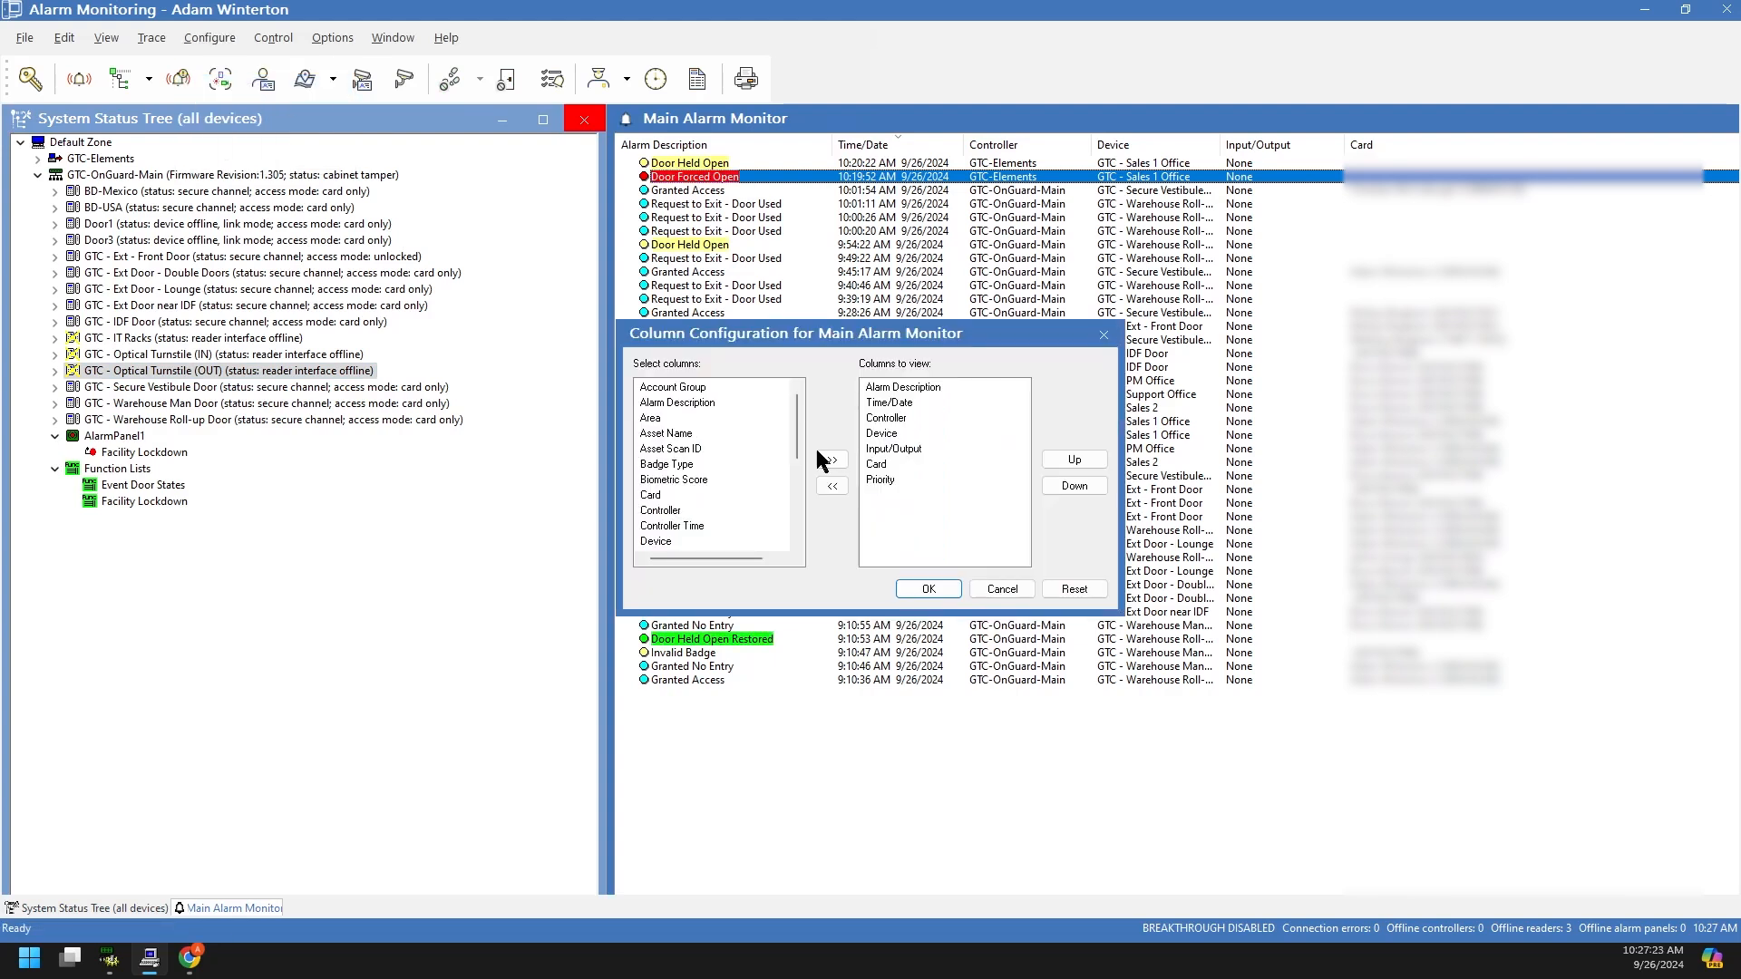
click(1003, 589)
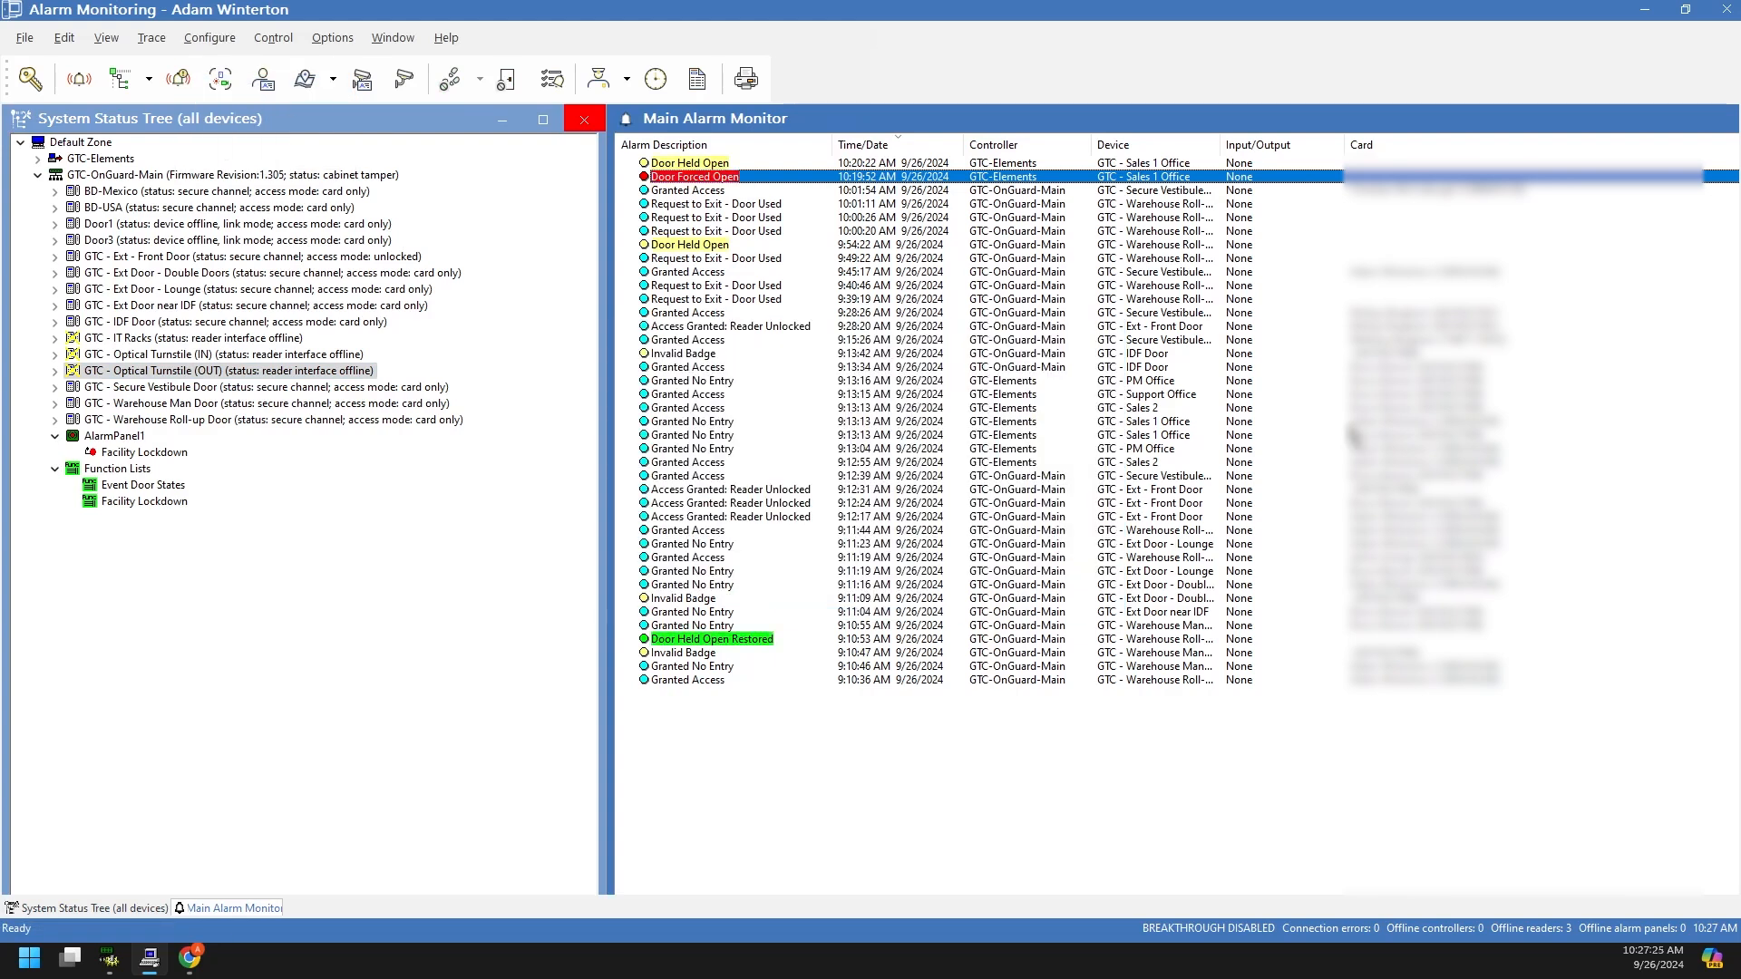
click(325, 40)
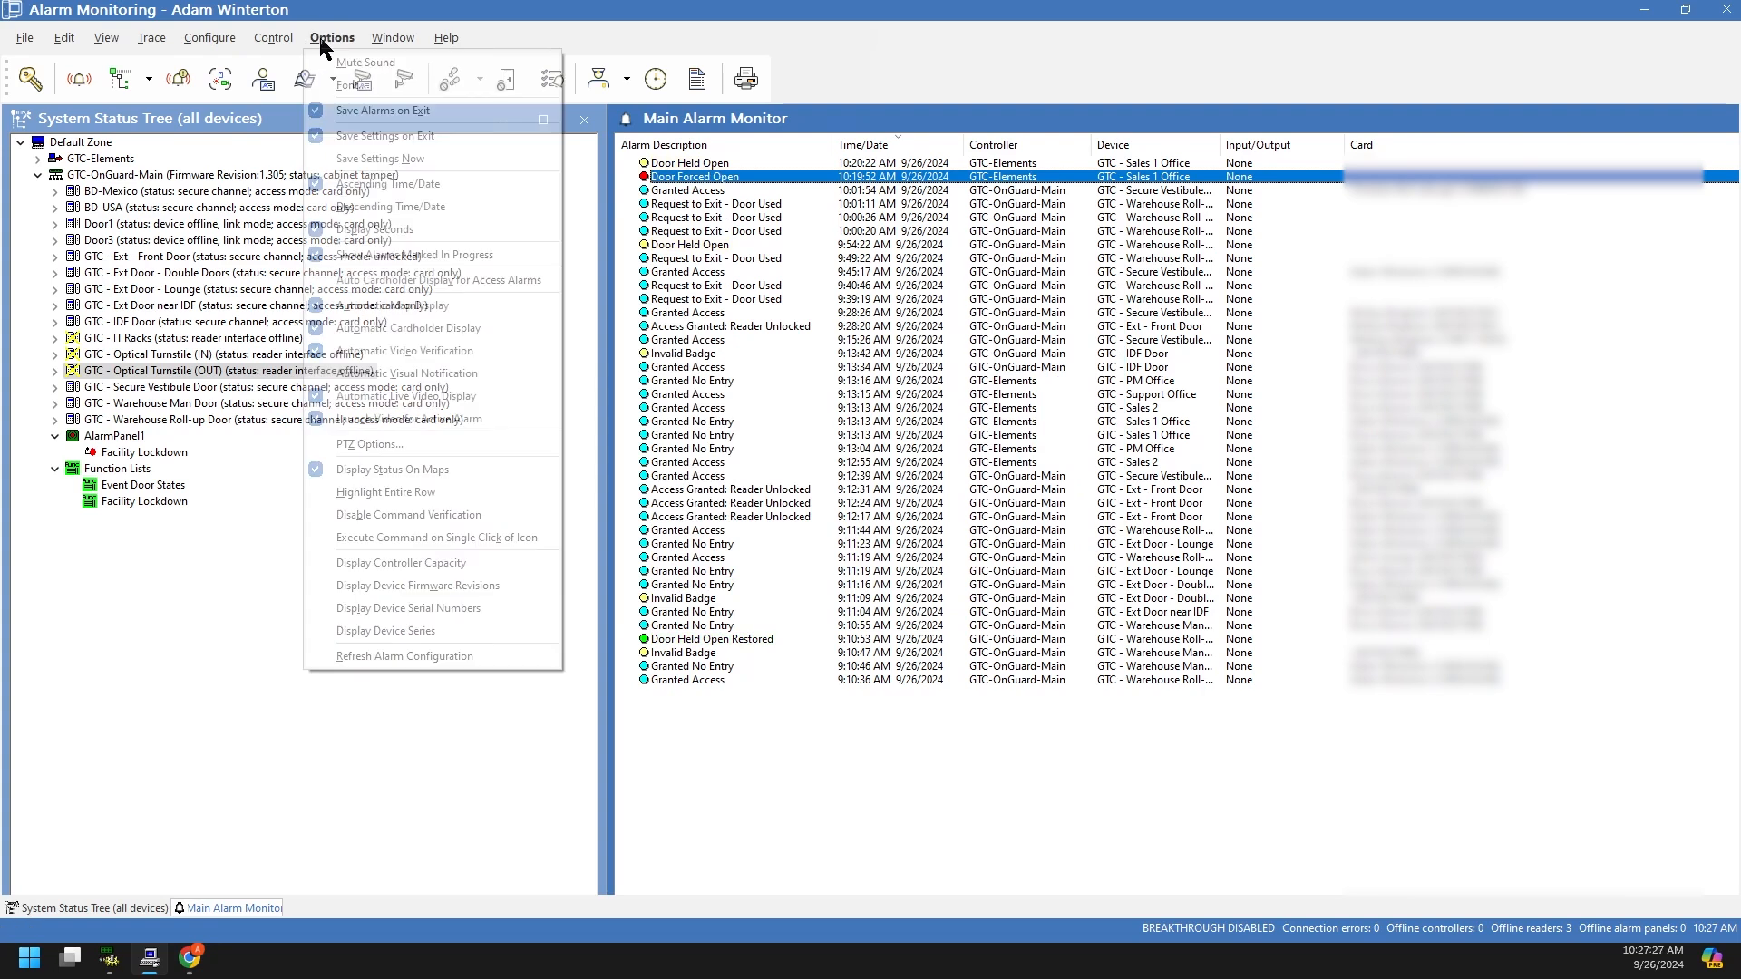
click(220, 41)
click(591, 716)
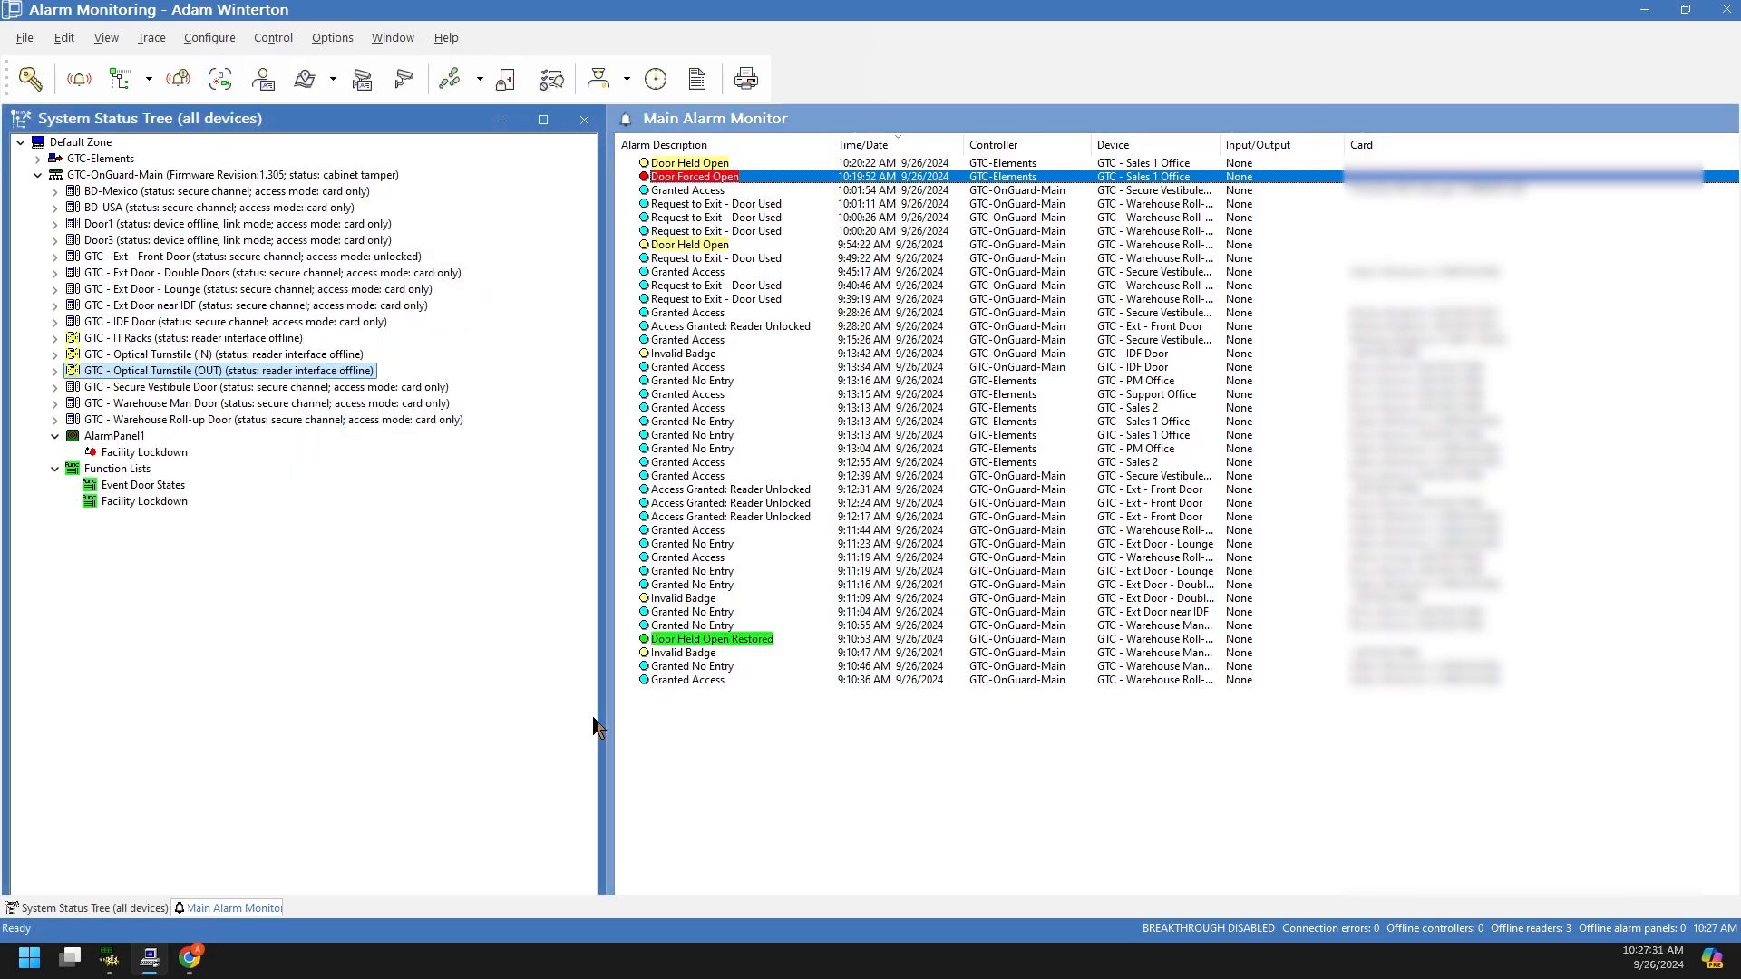
click(759, 777)
click(514, 736)
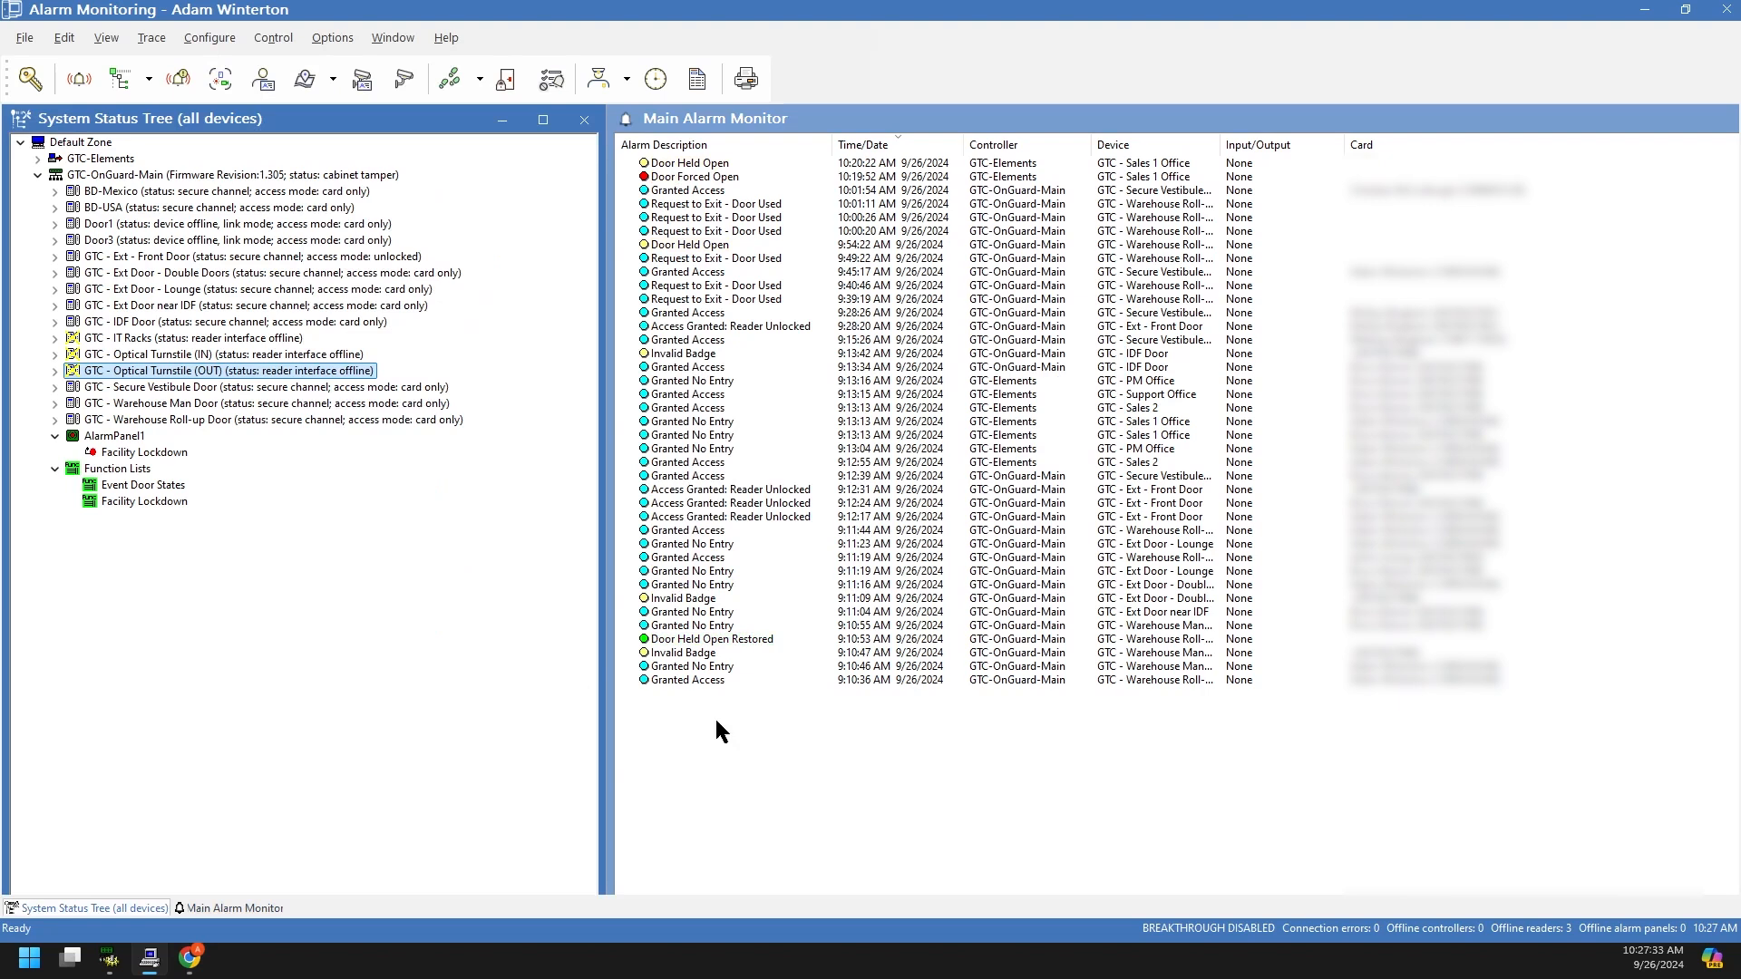
click(734, 735)
click(569, 744)
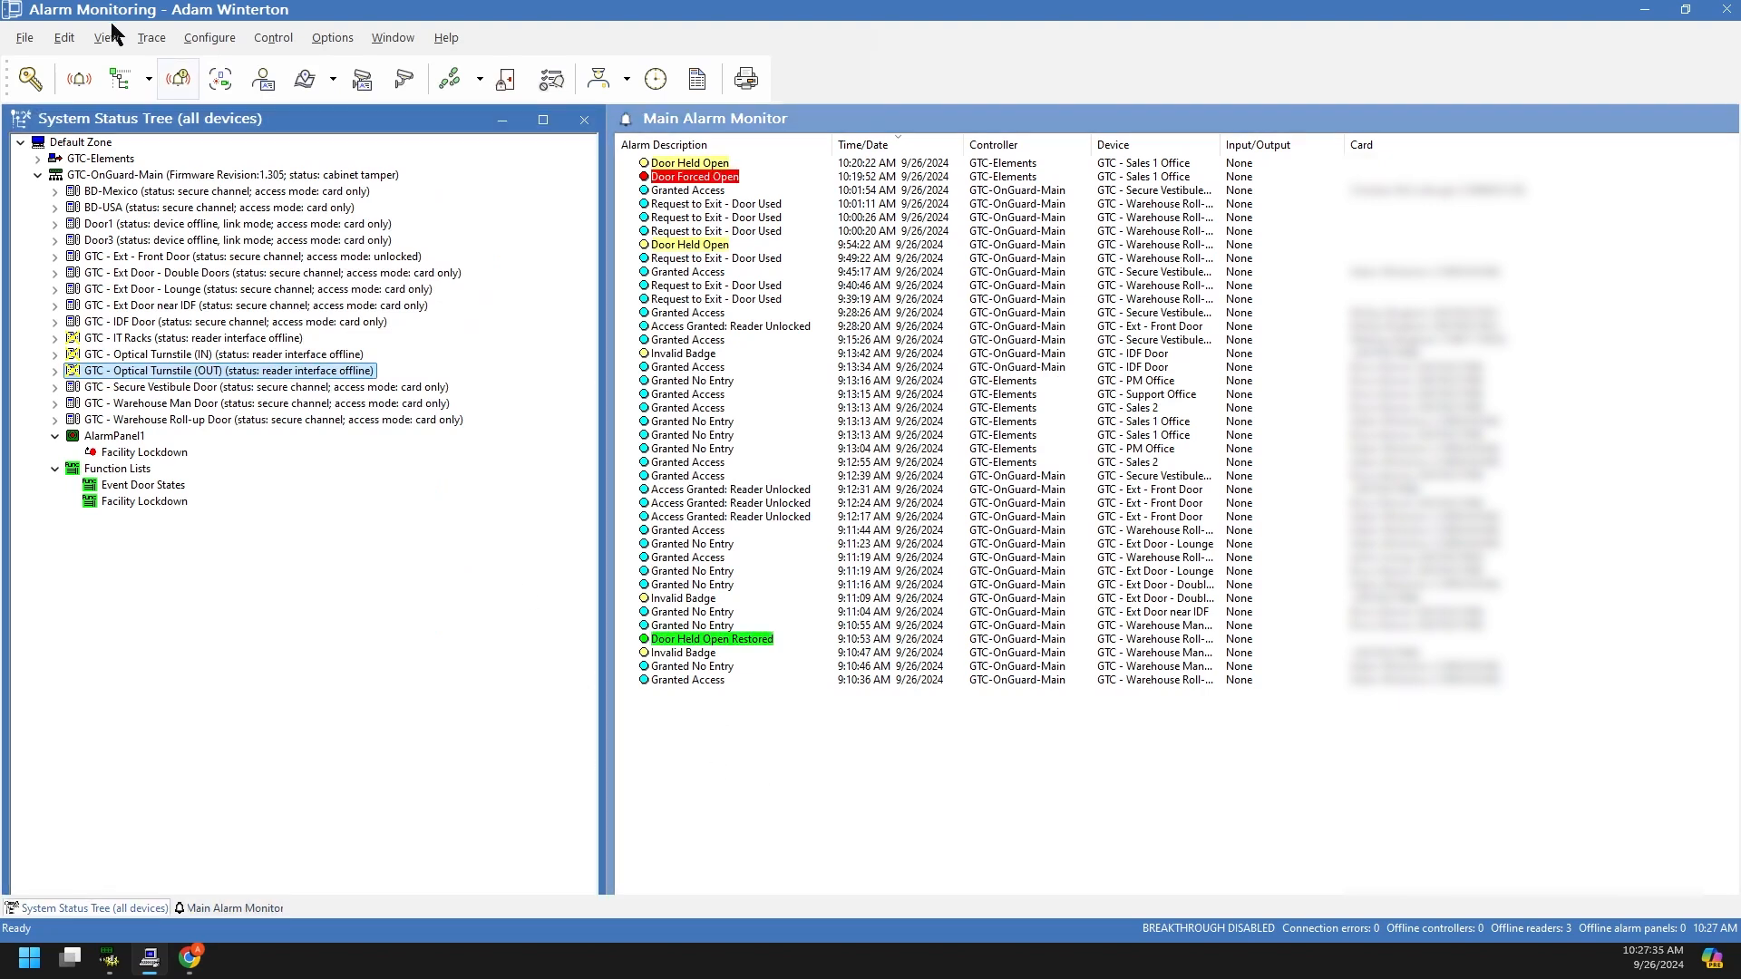
Step: Undock the System Status Tree into a floating window and lengthen it to reach Function Lists
click(811, 127)
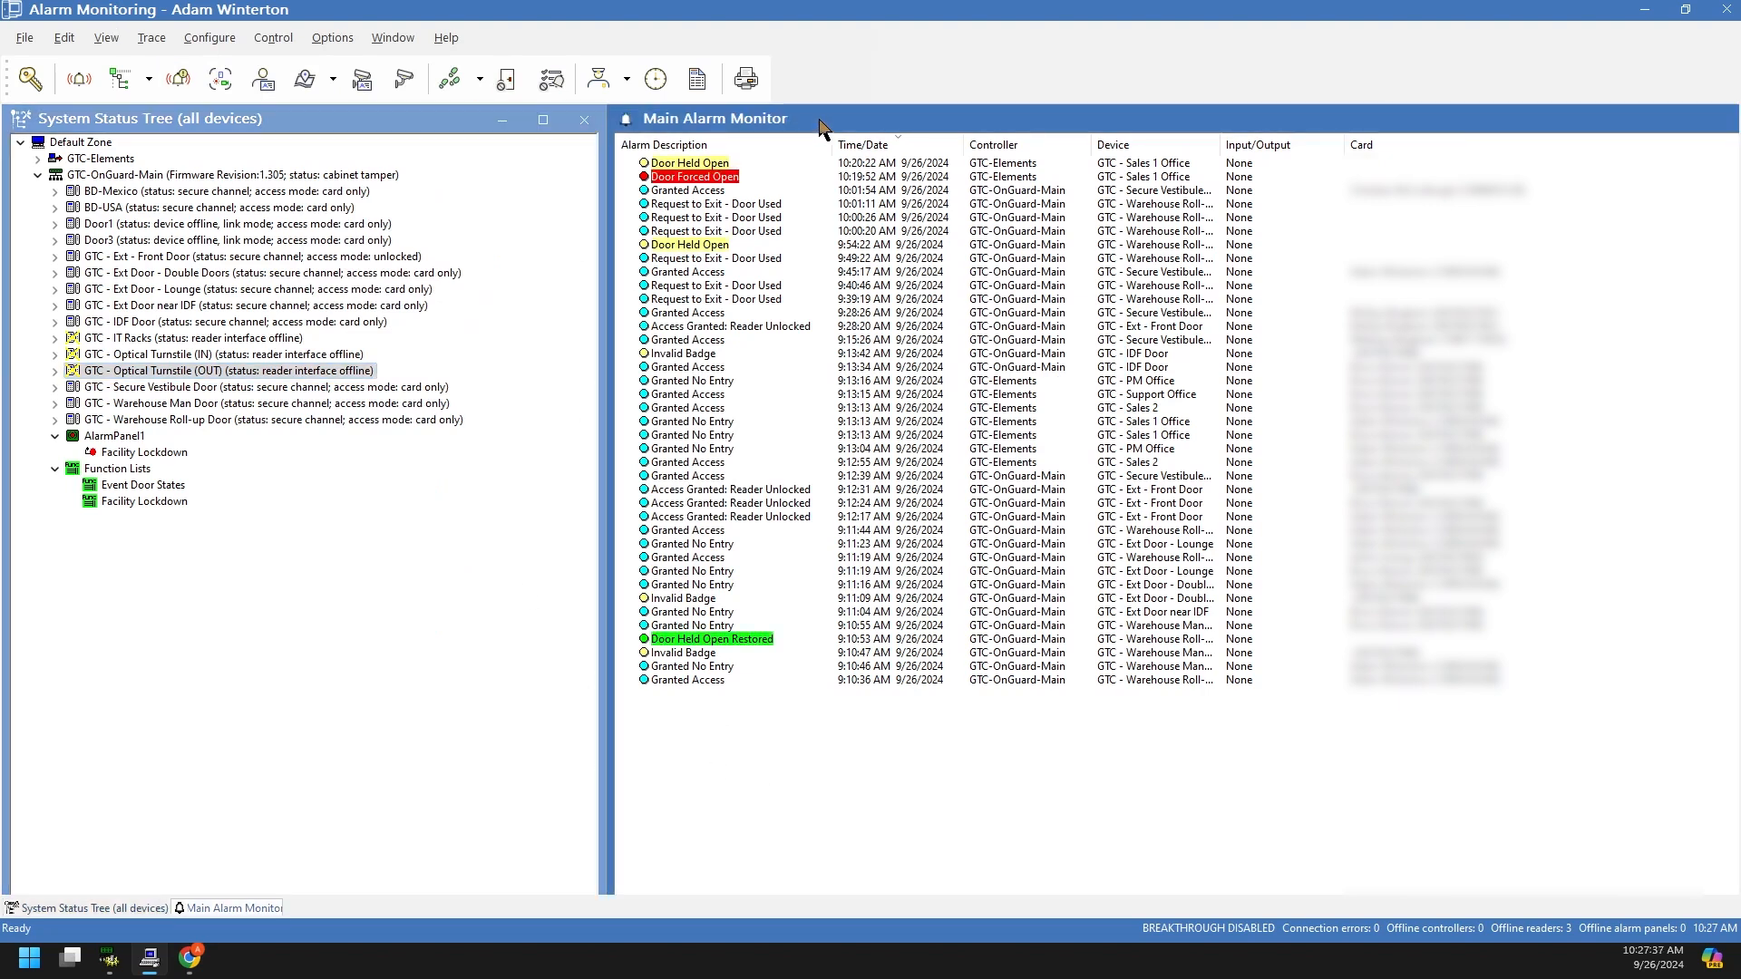
click(367, 526)
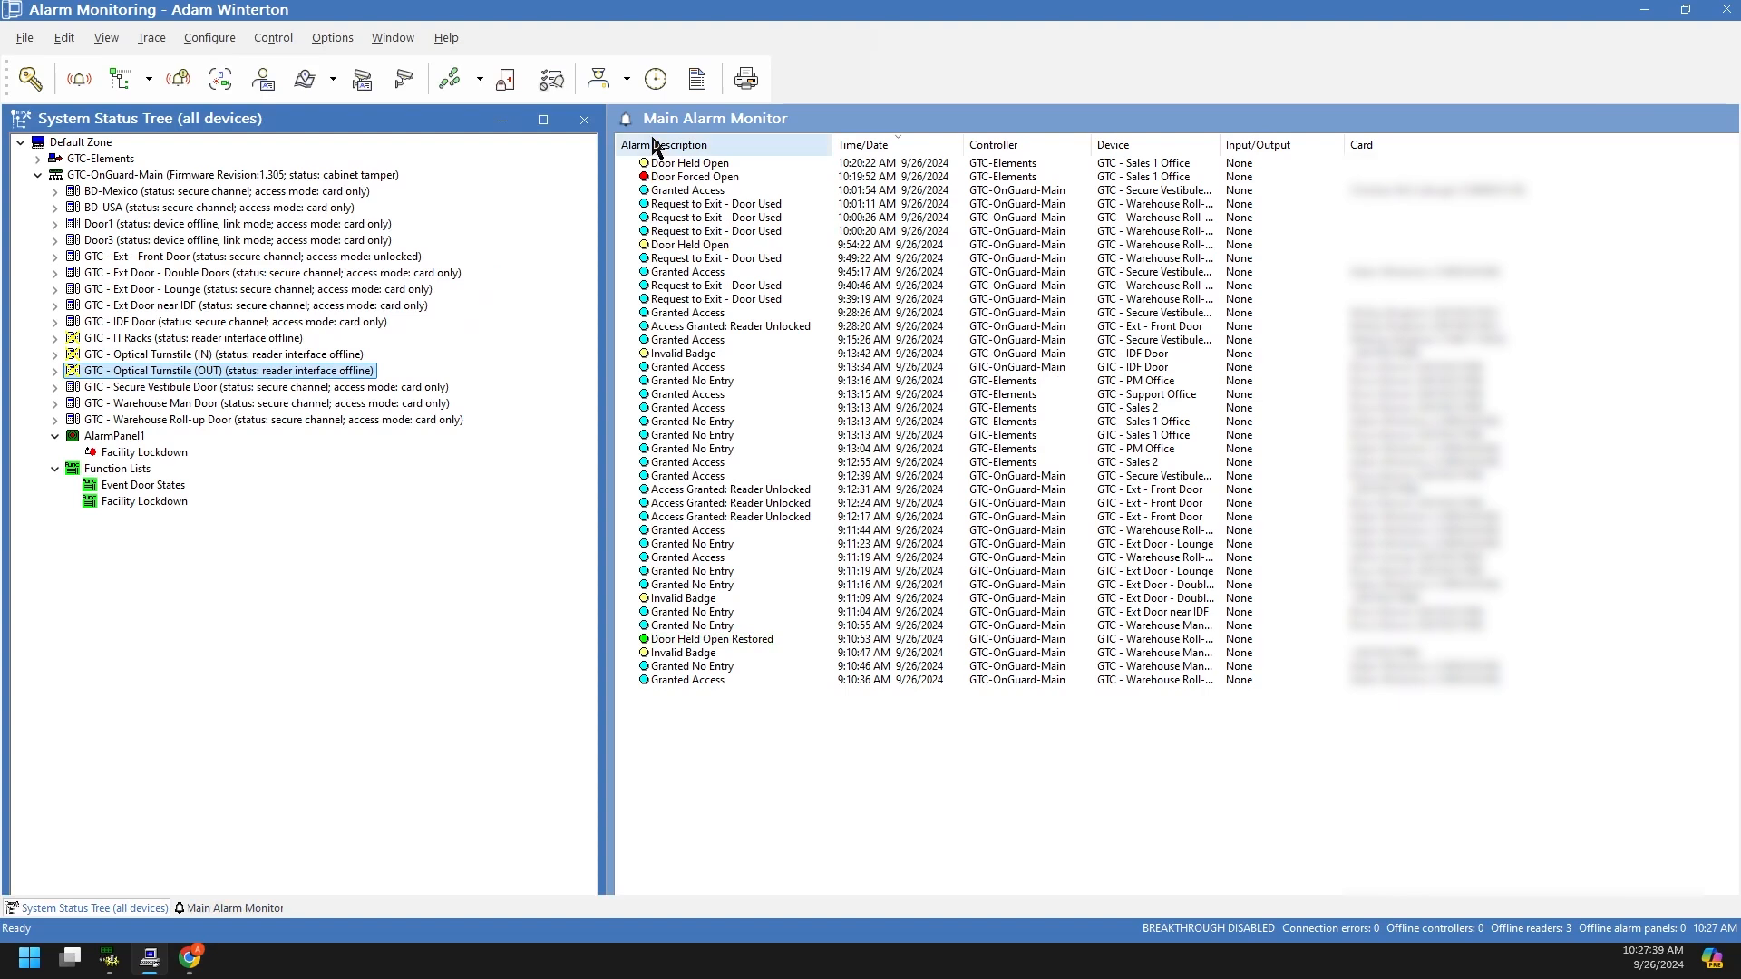
click(756, 127)
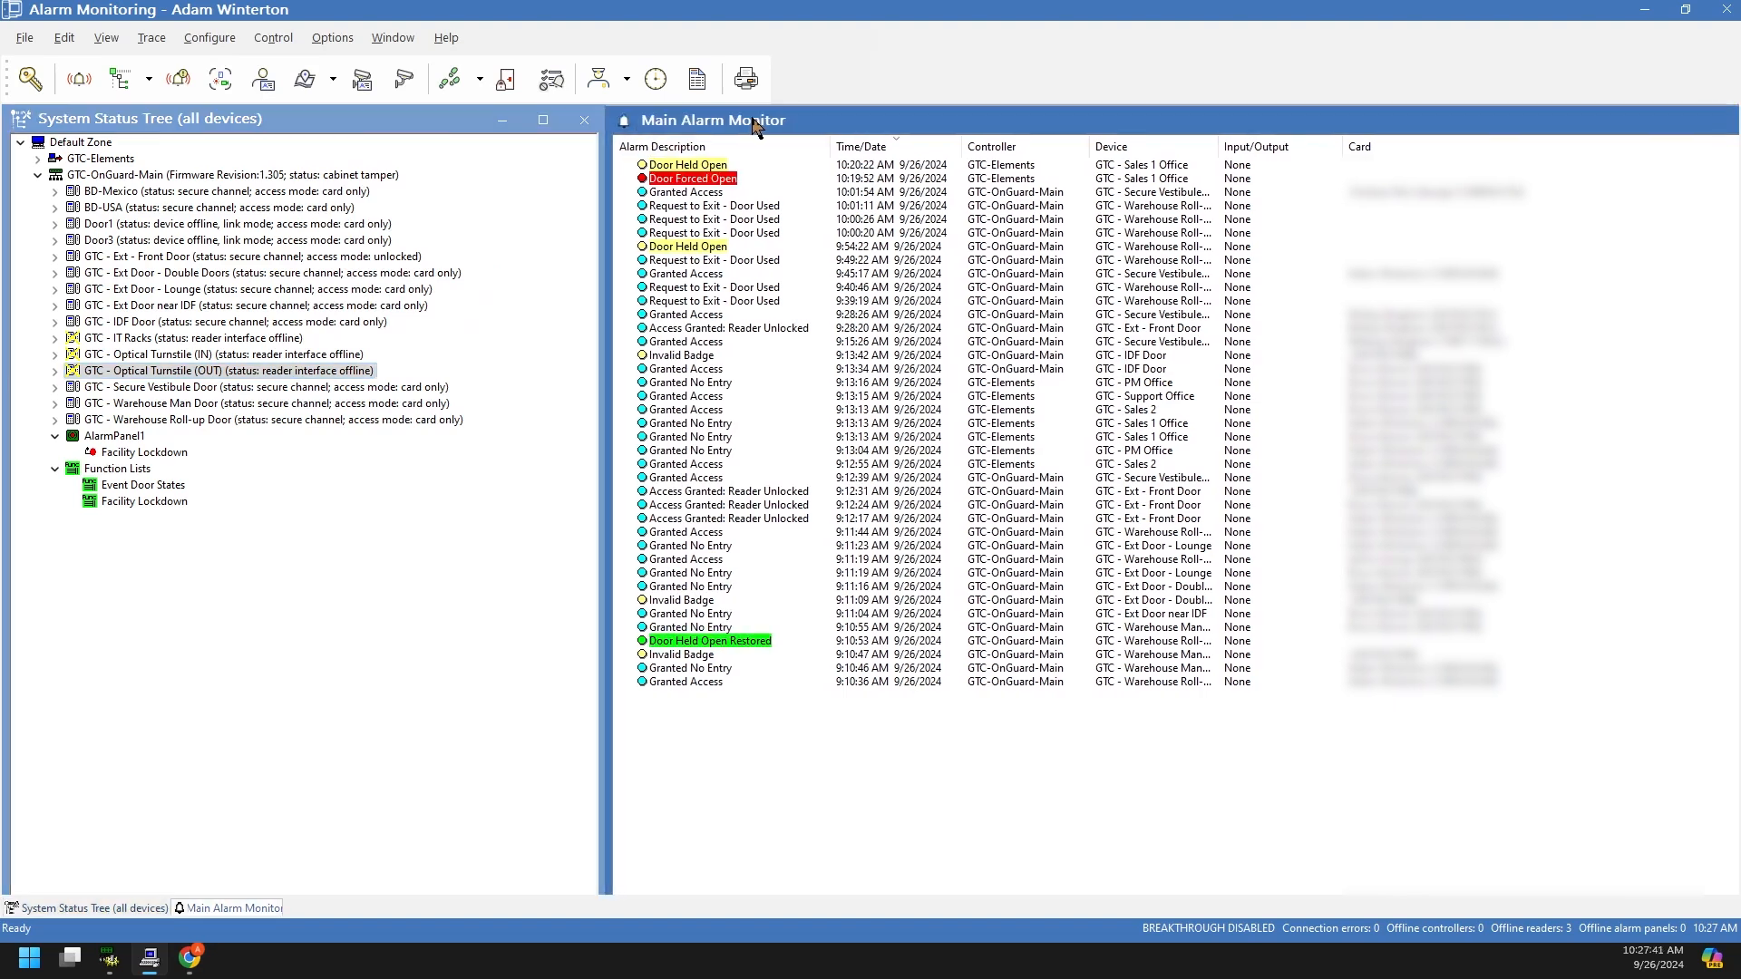
mouse_move(344, 129)
mouse_down()
mouse_move(662, 189)
mouse_move(639, 438)
mouse_move(460, 147)
mouse_move(495, 200)
mouse_move(508, 668)
mouse_move(532, 203)
mouse_move(361, 127)
mouse_up()
drag(600, 447, 594, 578)
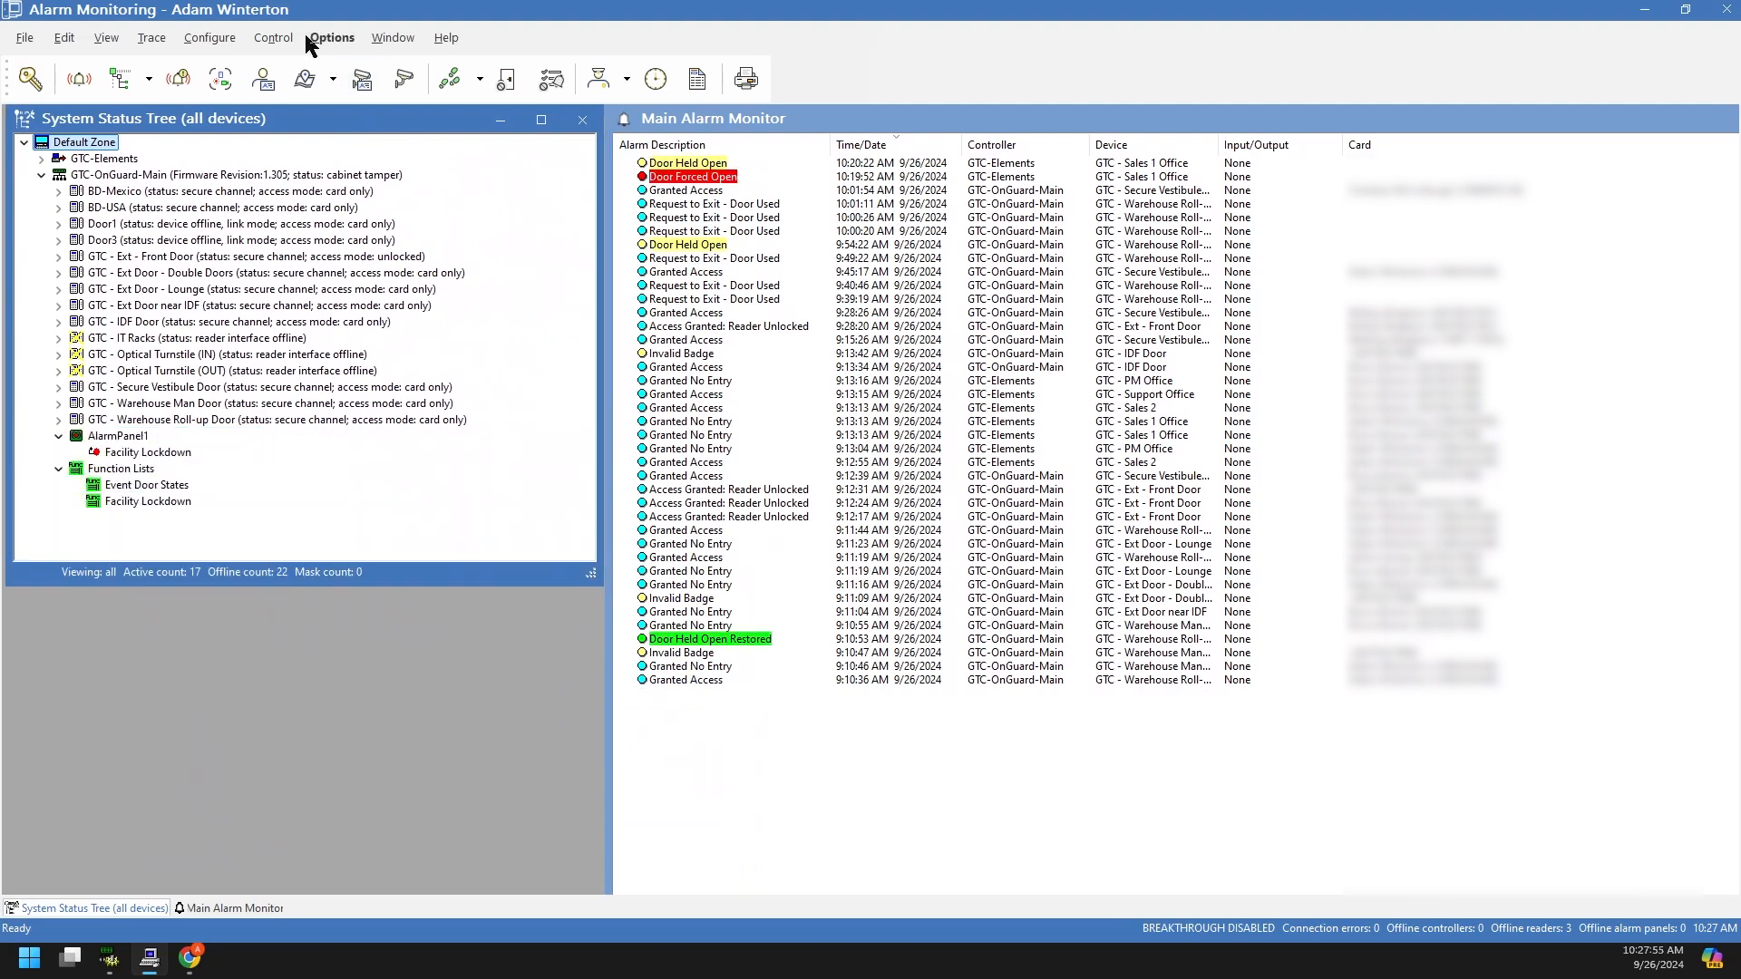
Step: Save settings via Options > Save Settings Now and stretch the tree window to the workspace bottom
click(410, 43)
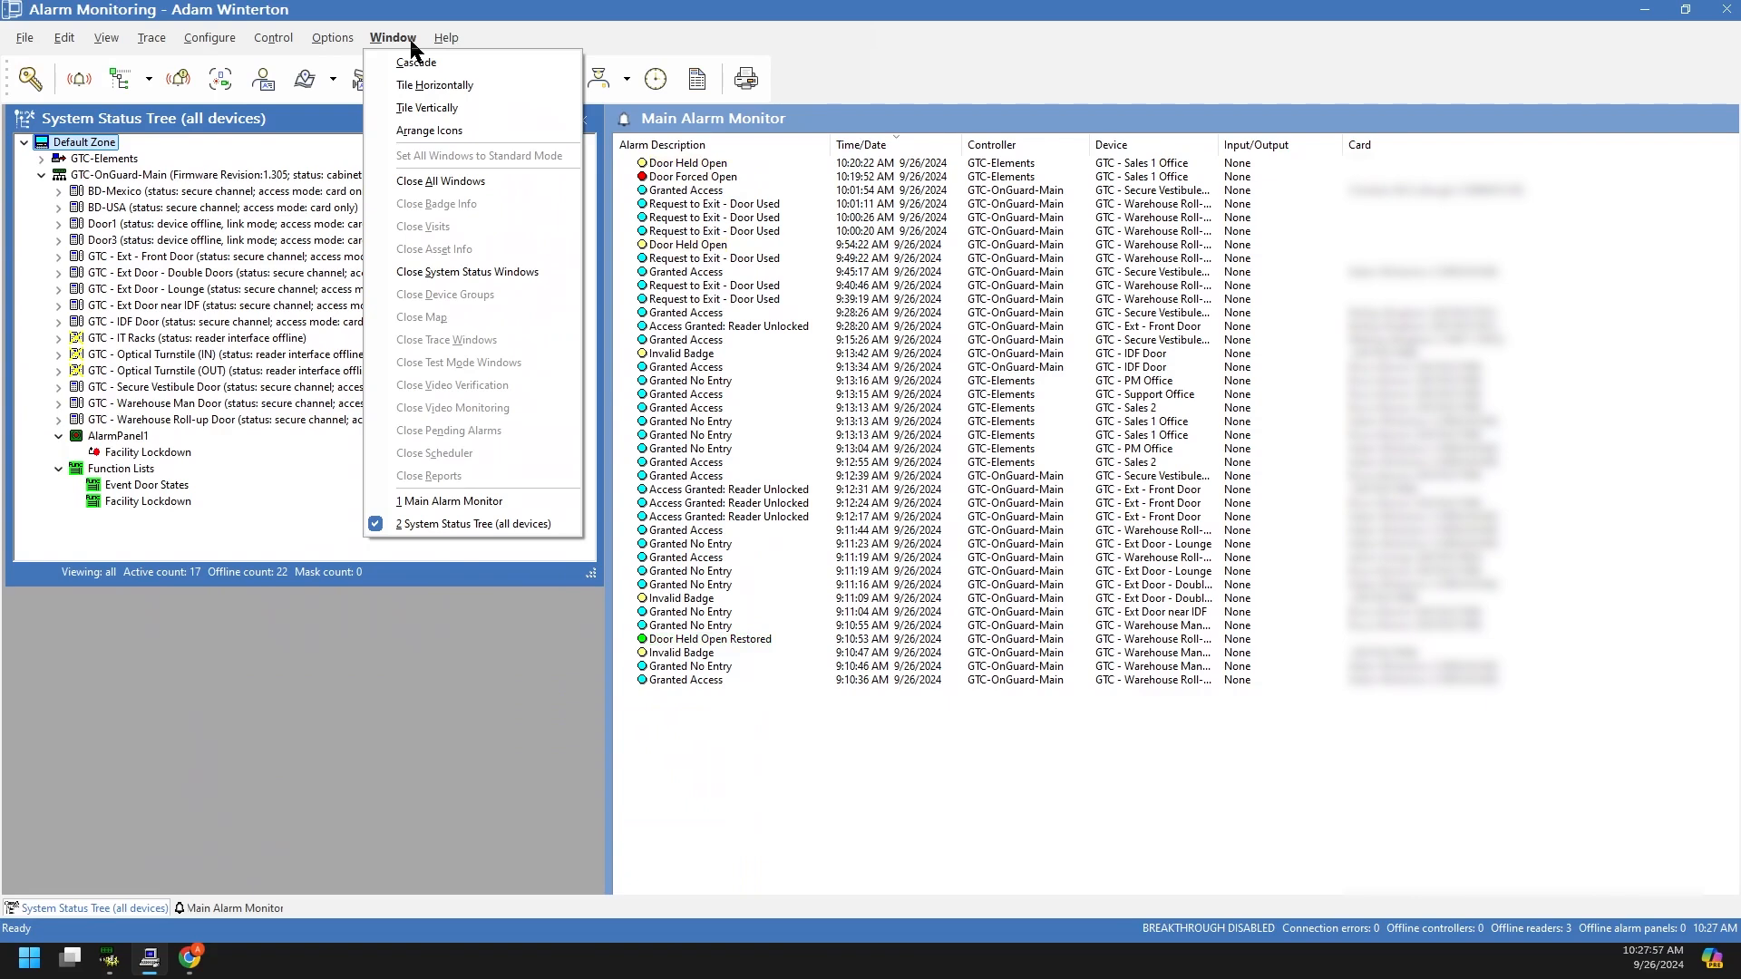
mouse_move(357, 46)
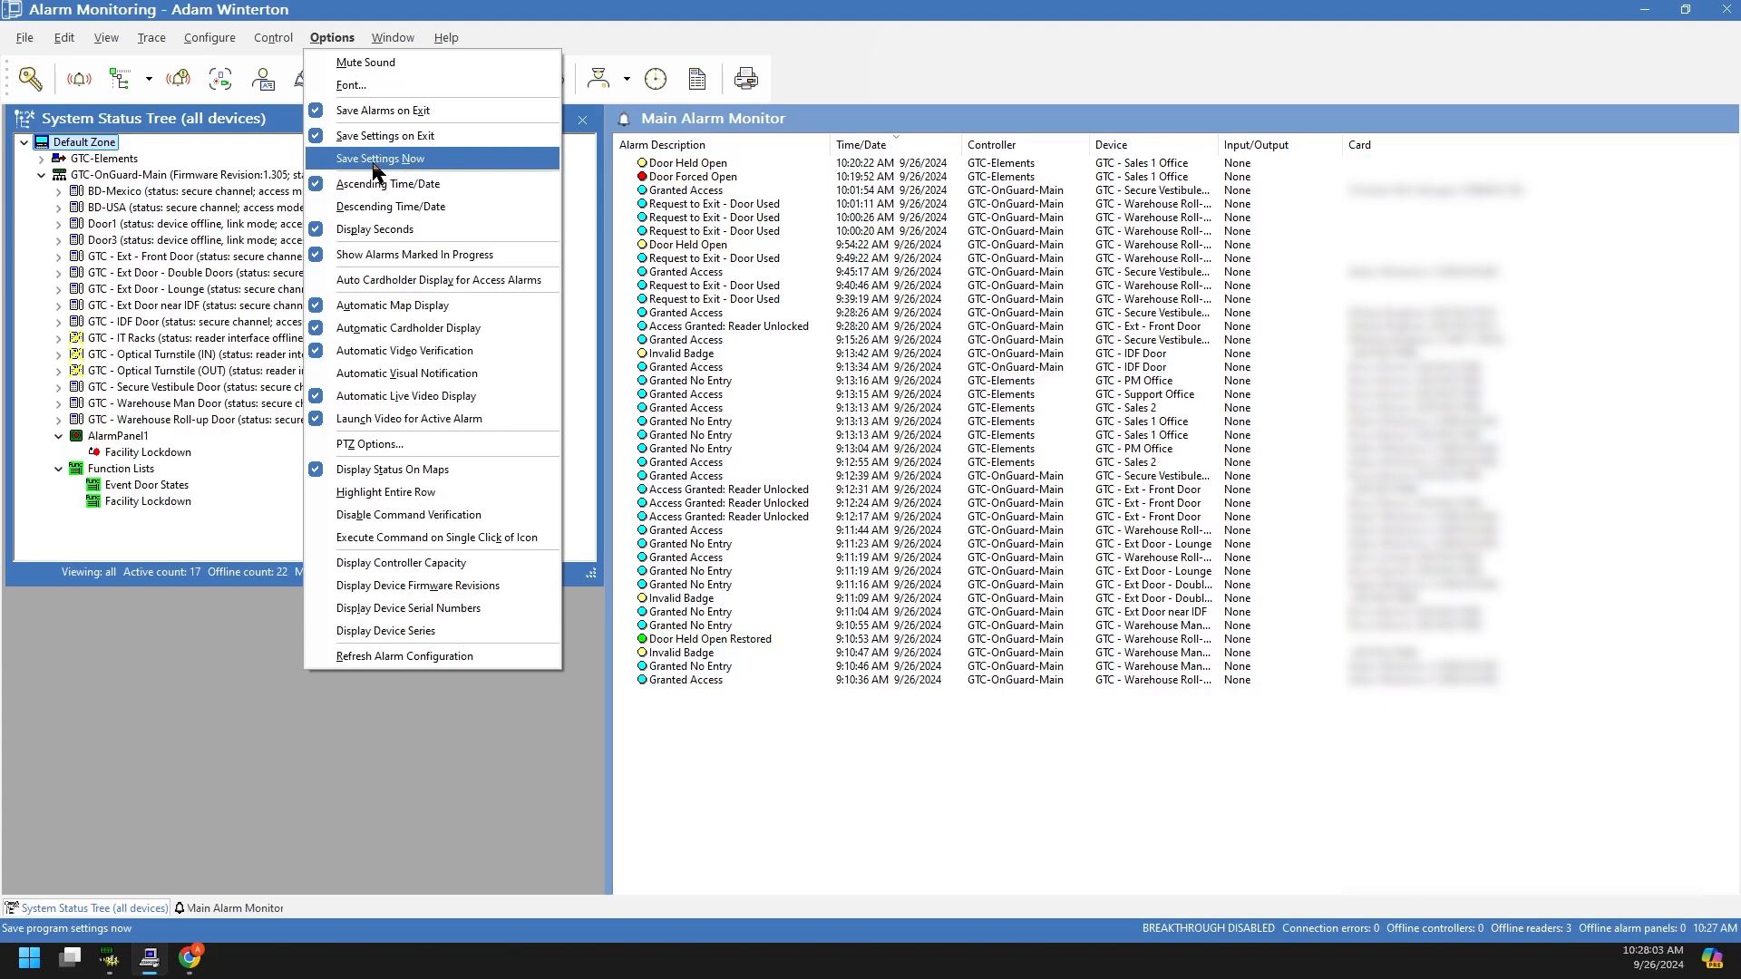
click(373, 161)
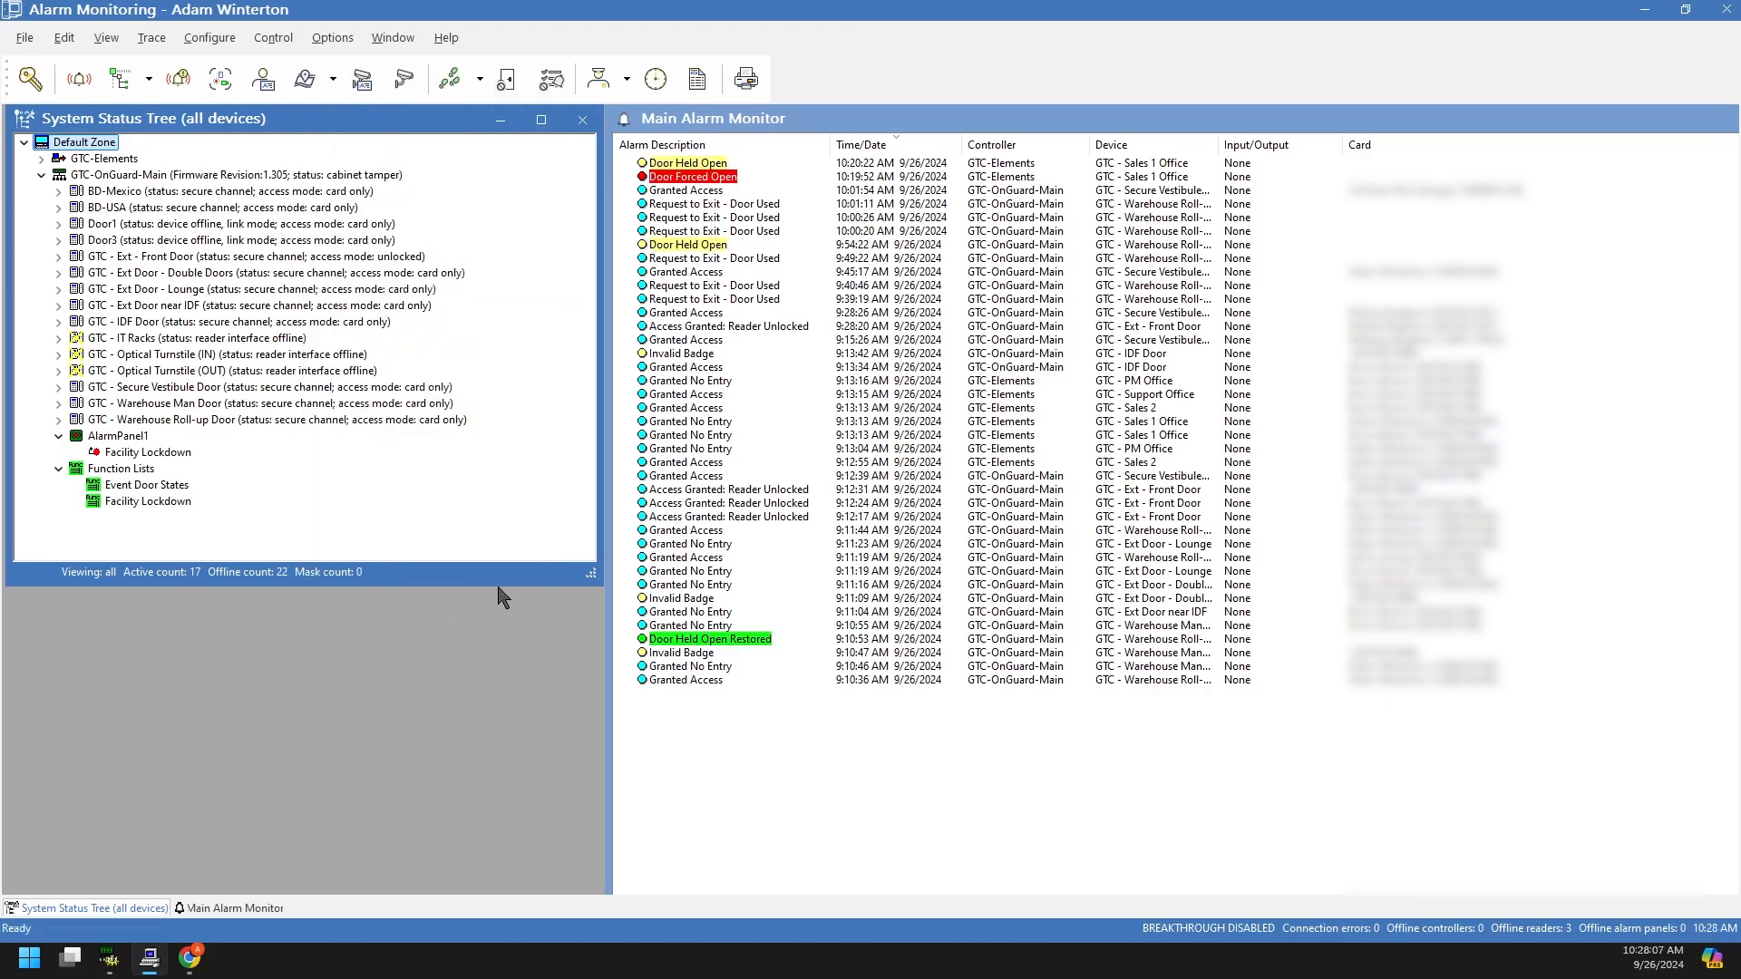
drag(498, 585, 485, 893)
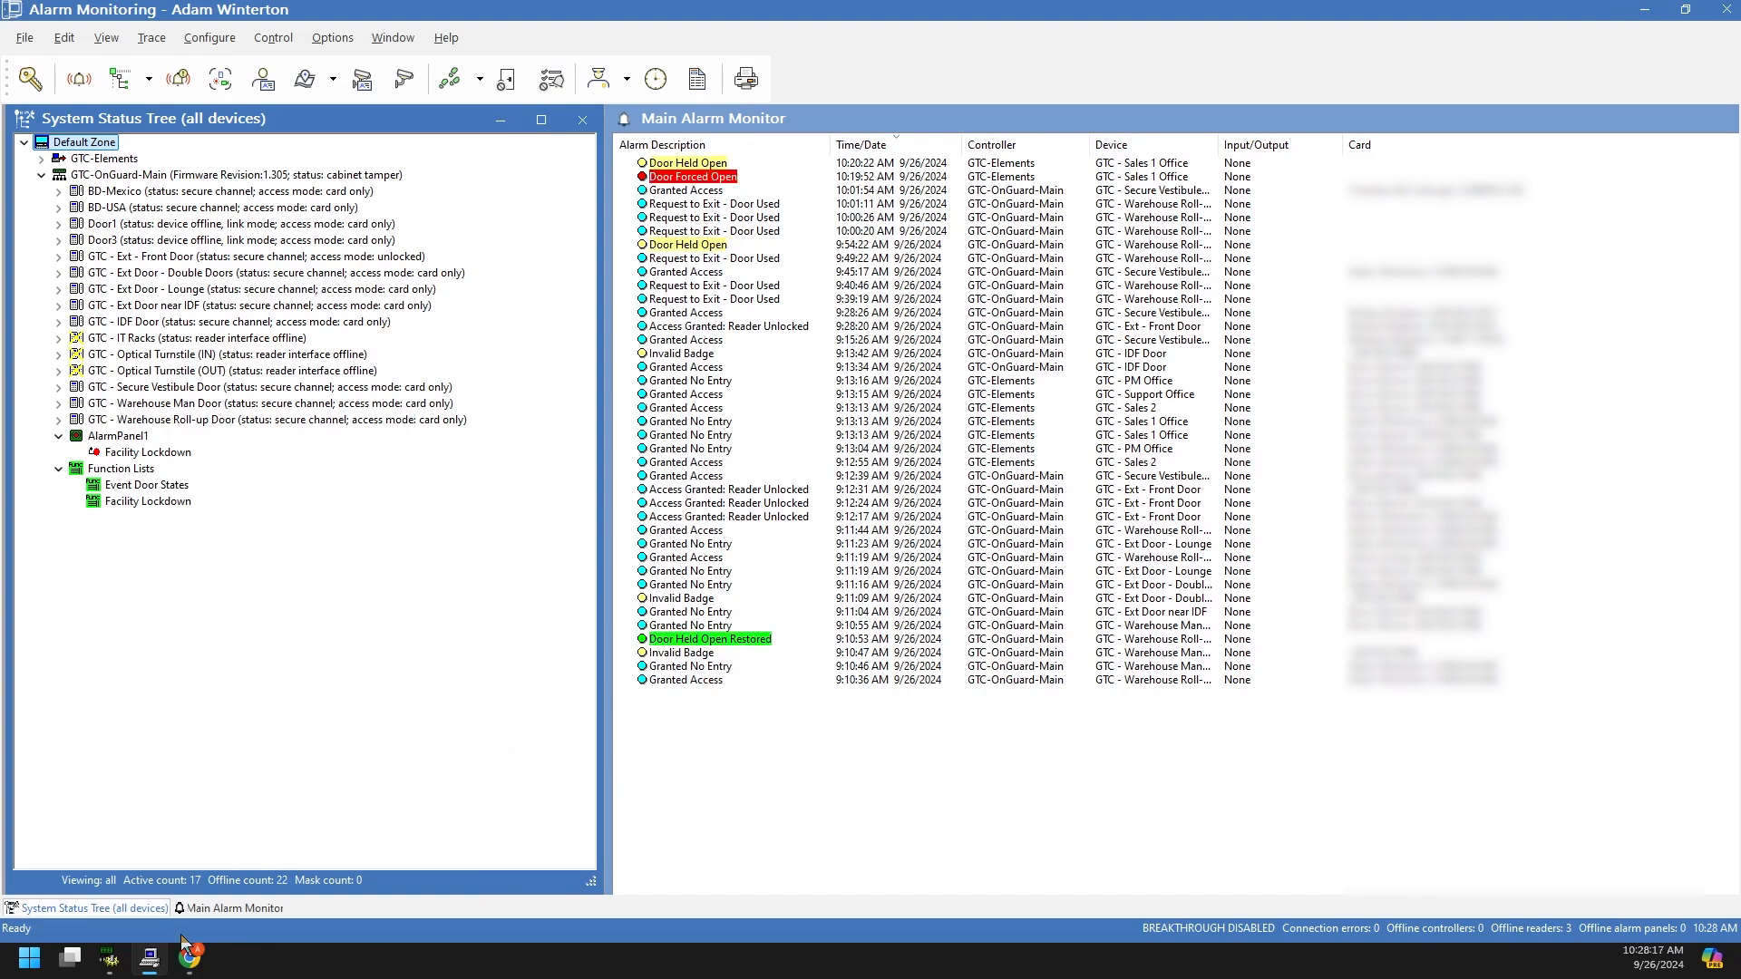
Step: Dismiss the license server warning and log out of System Administration
mouse_move(114, 961)
click(128, 885)
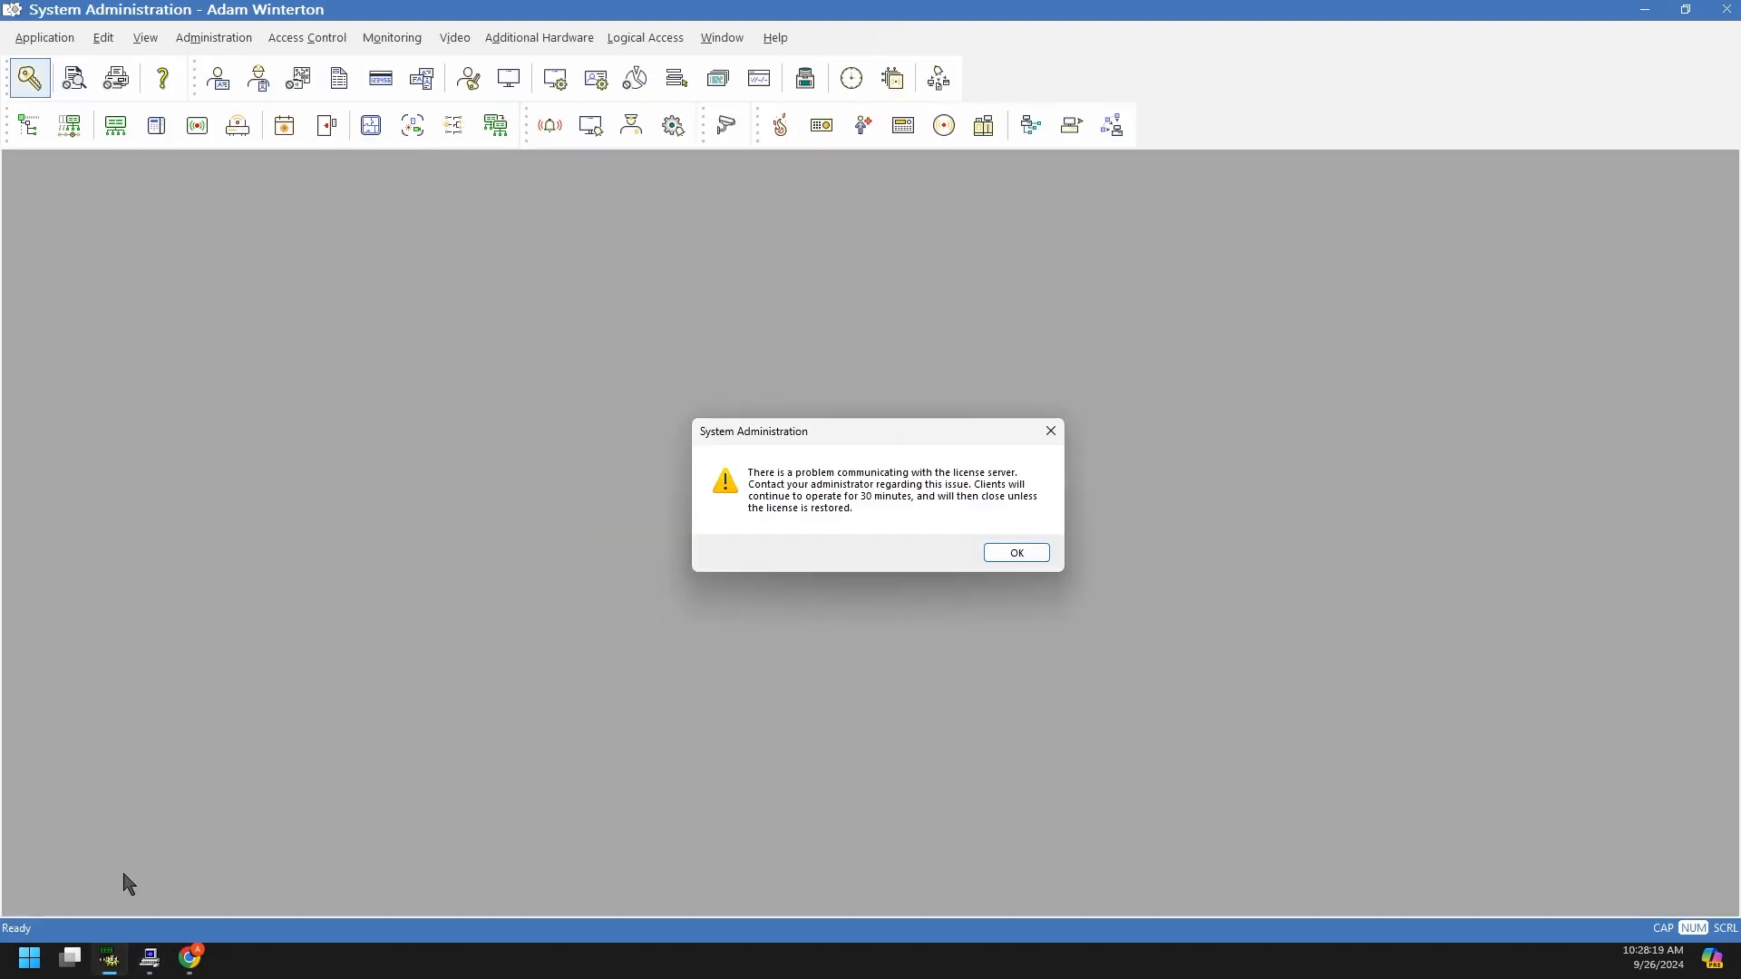
click(1002, 555)
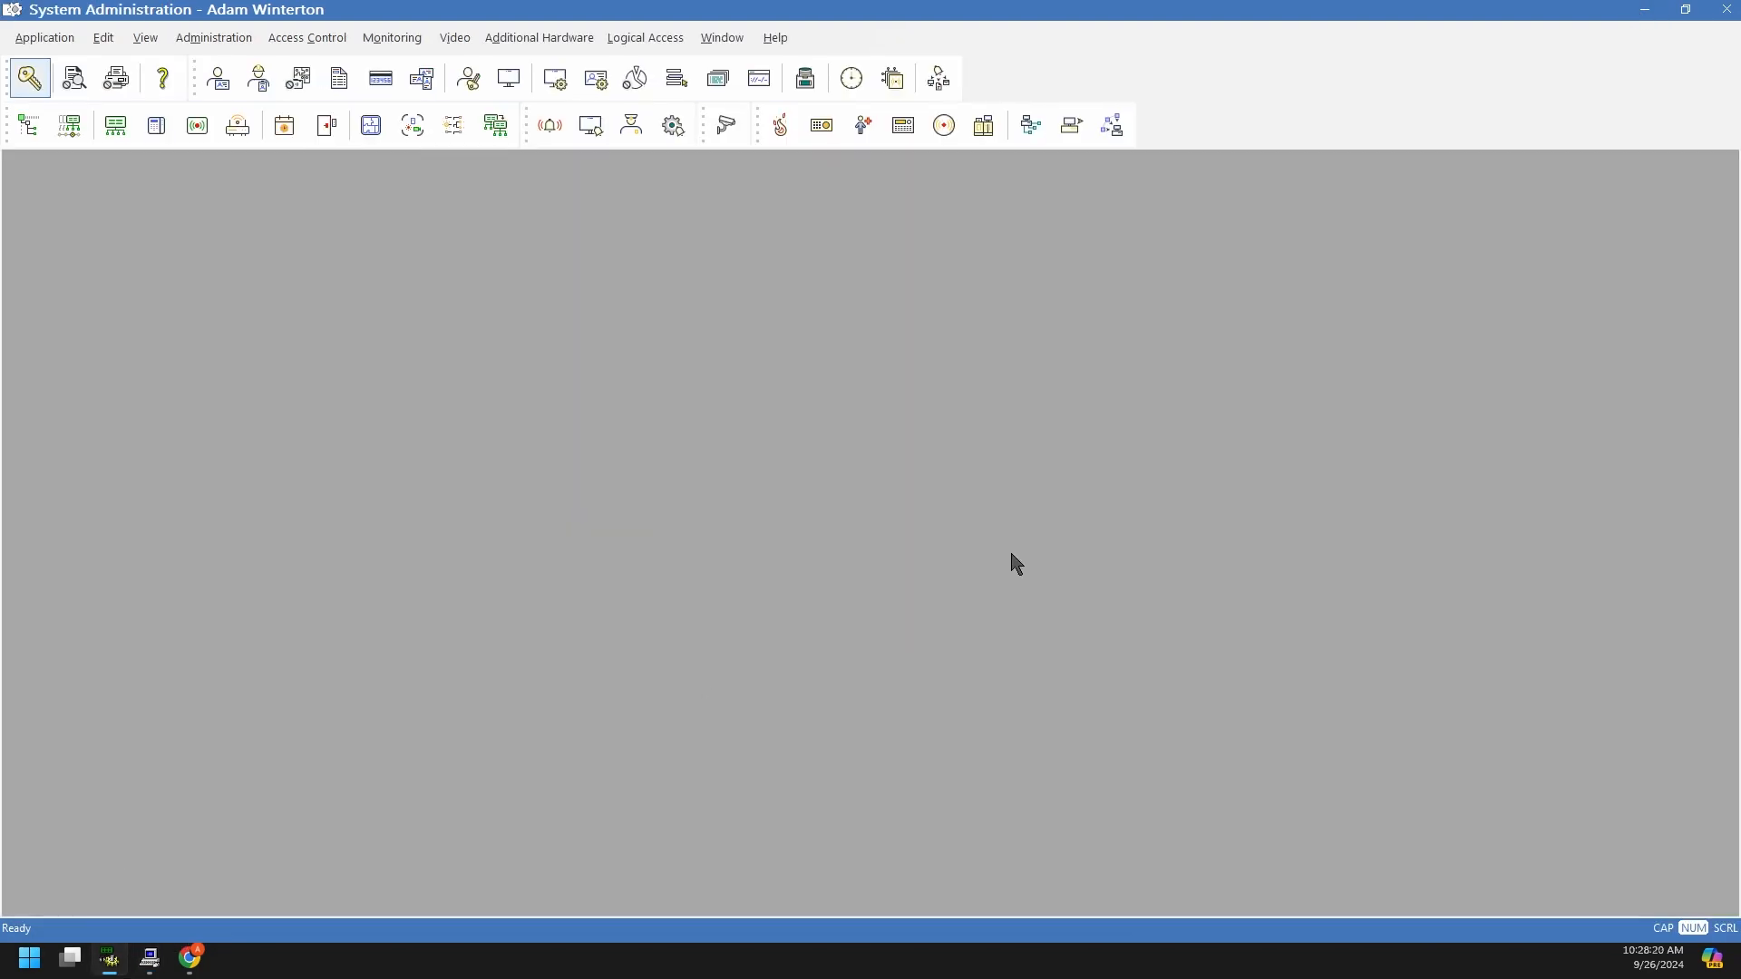
click(32, 83)
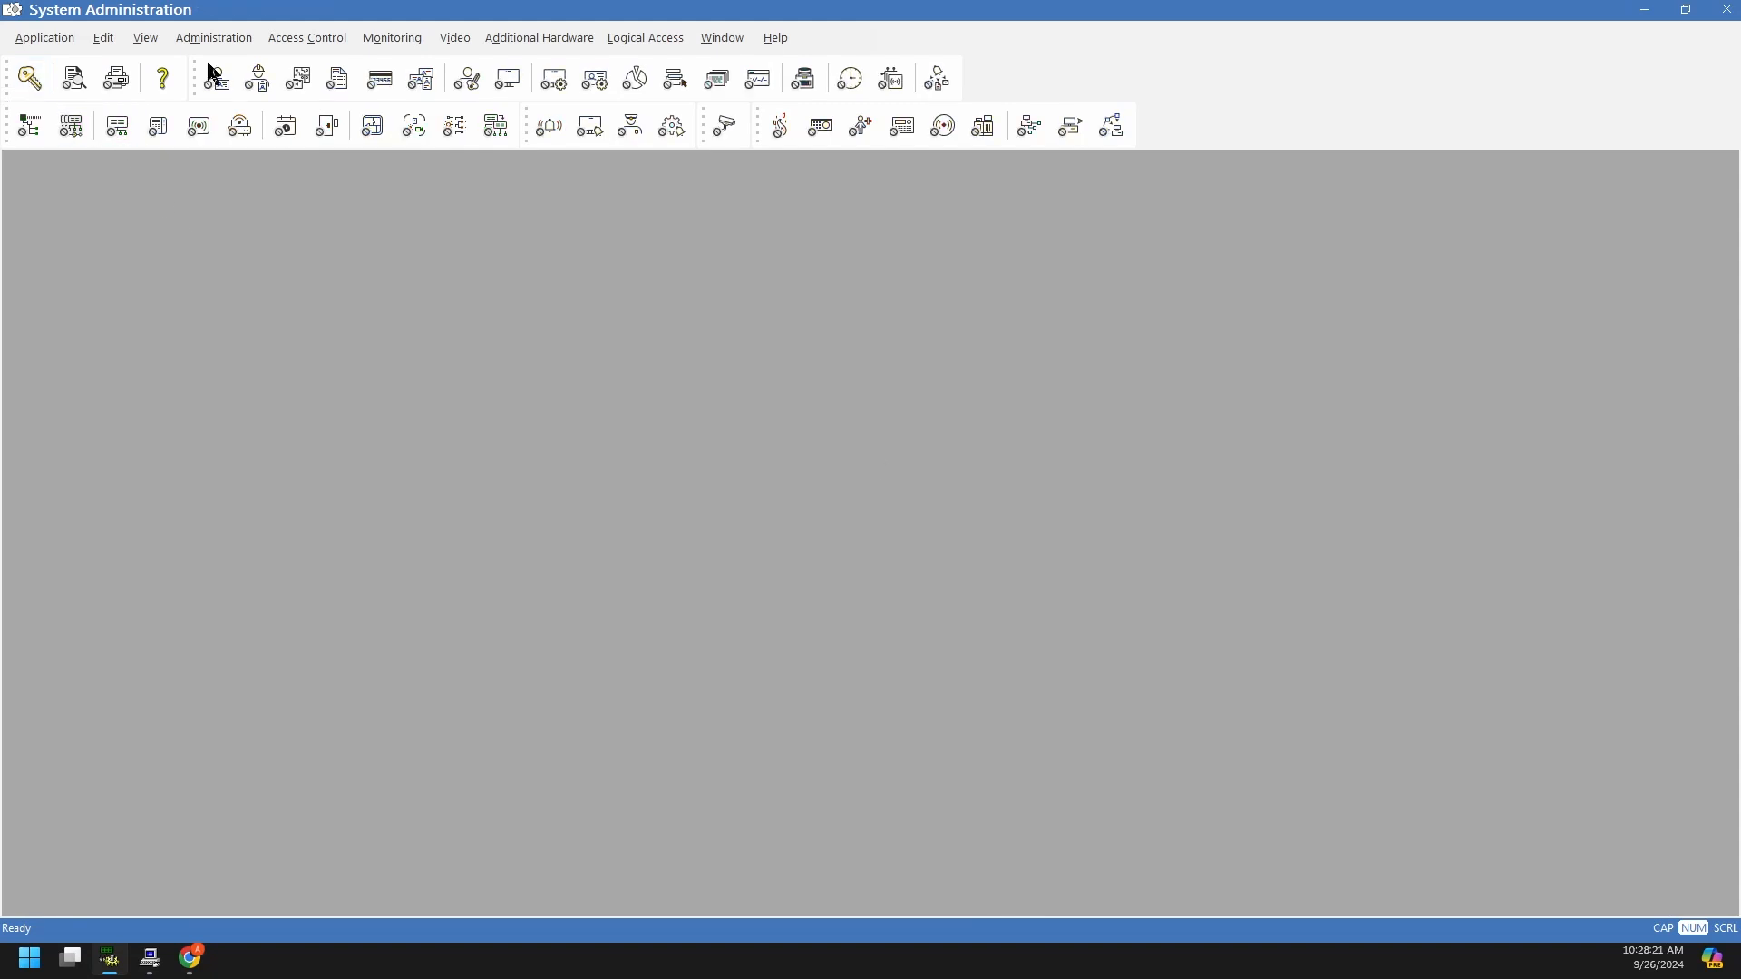
Step: Log back in with the network account's user name and password, choosing the AD directory
click(33, 80)
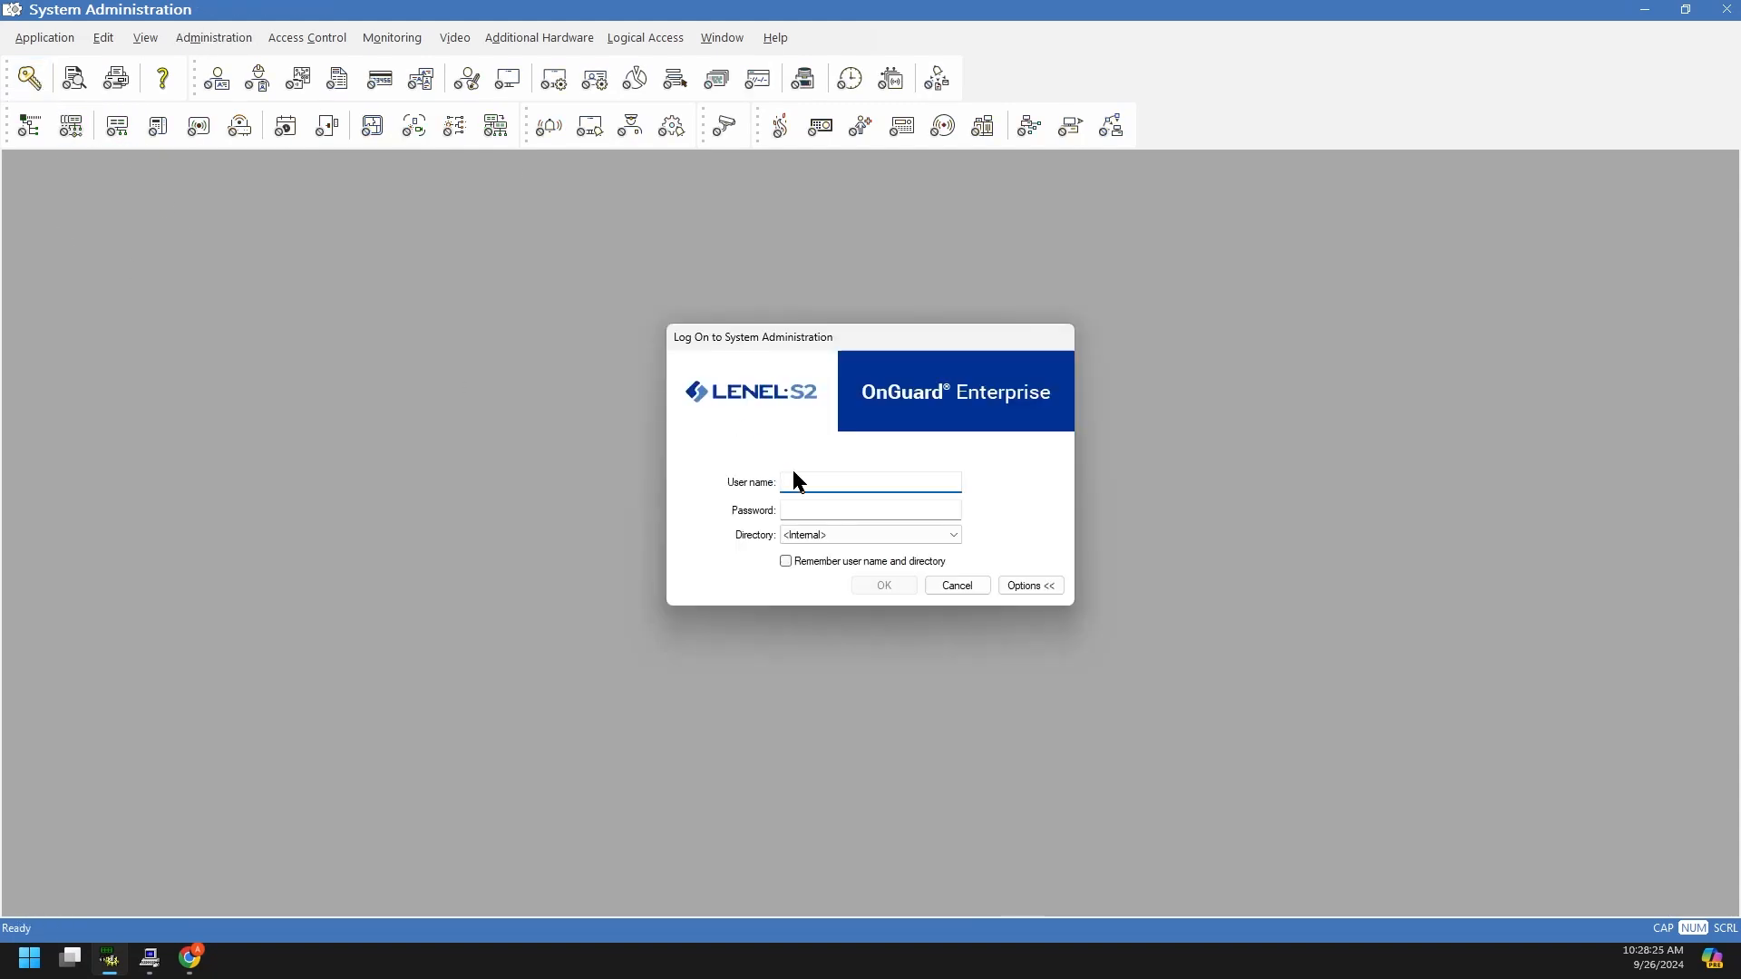
key(Tab)
text(******************)
key(Tab)
key(Down)
key(Return)
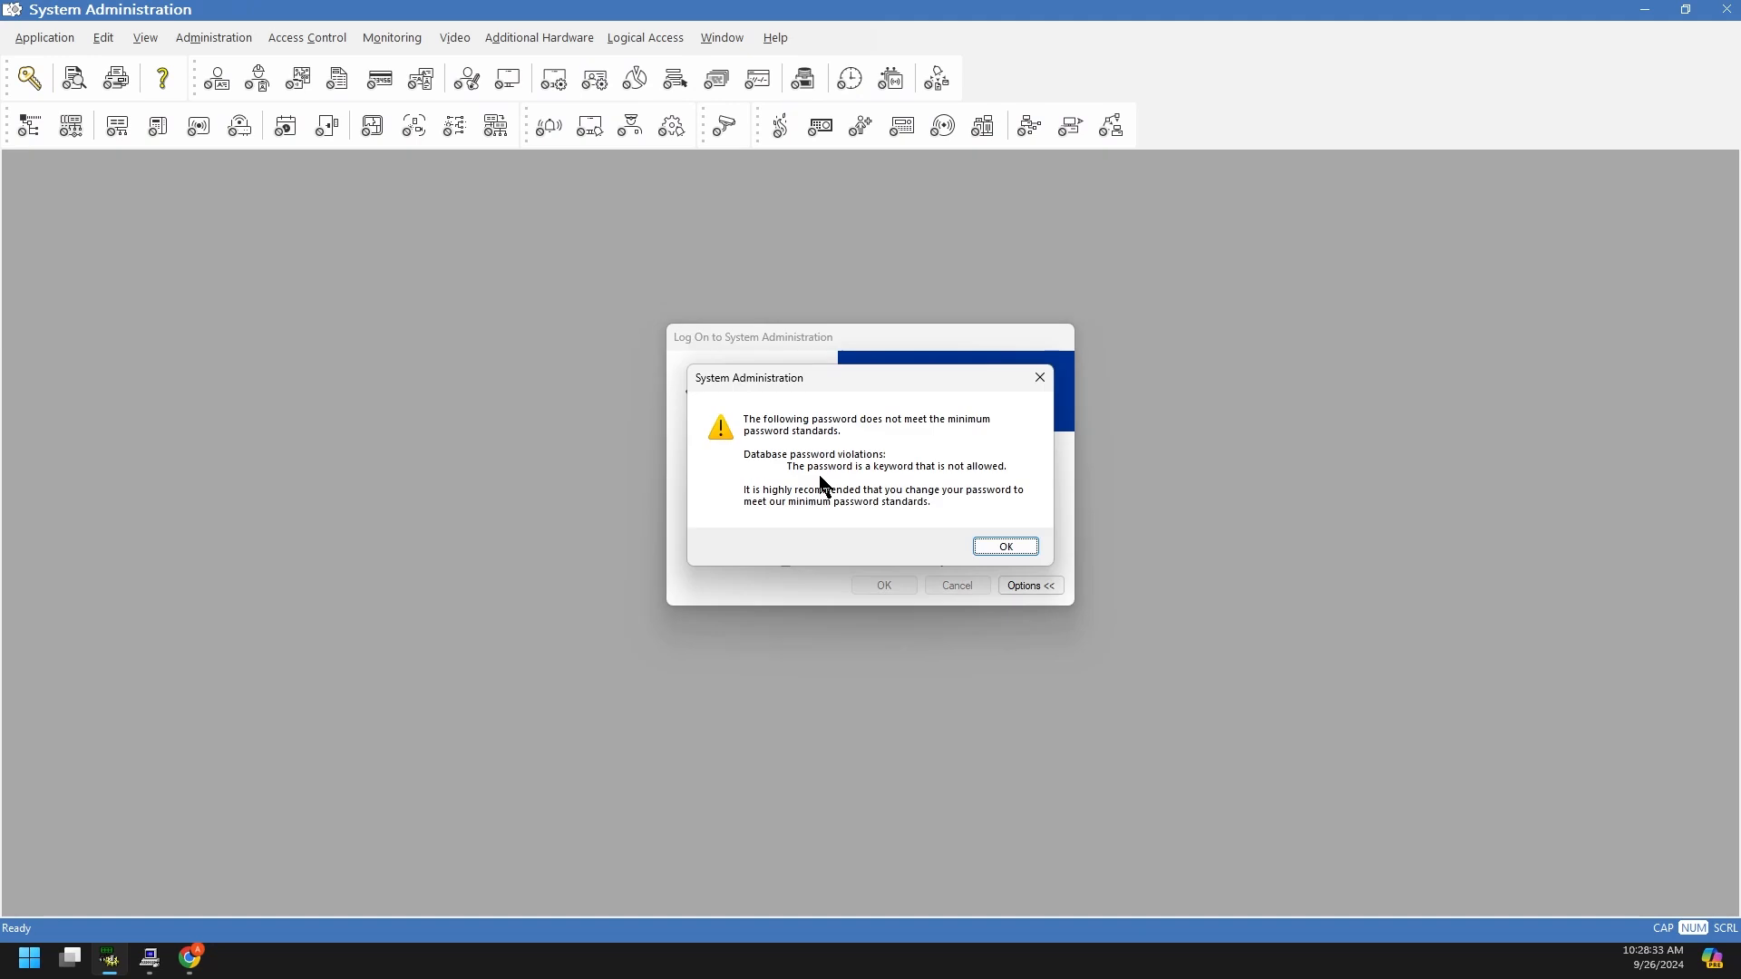
key(Return)
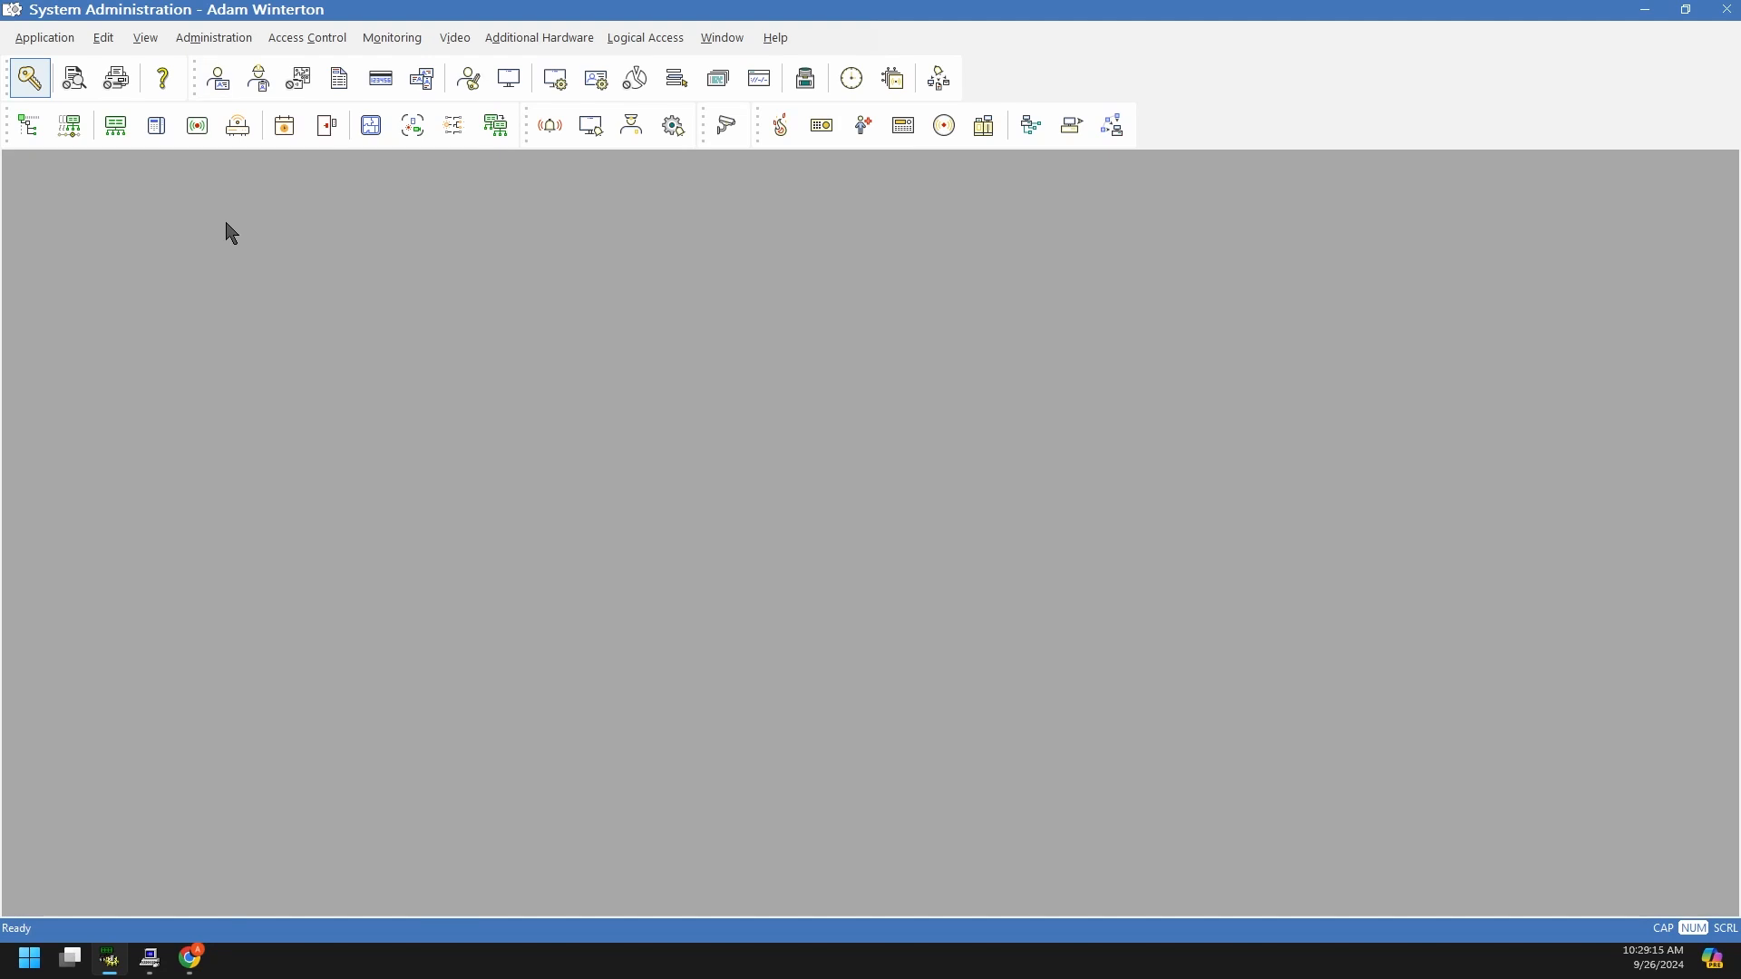
Step: Open Cardholder Options from the Administration menu
click(226, 41)
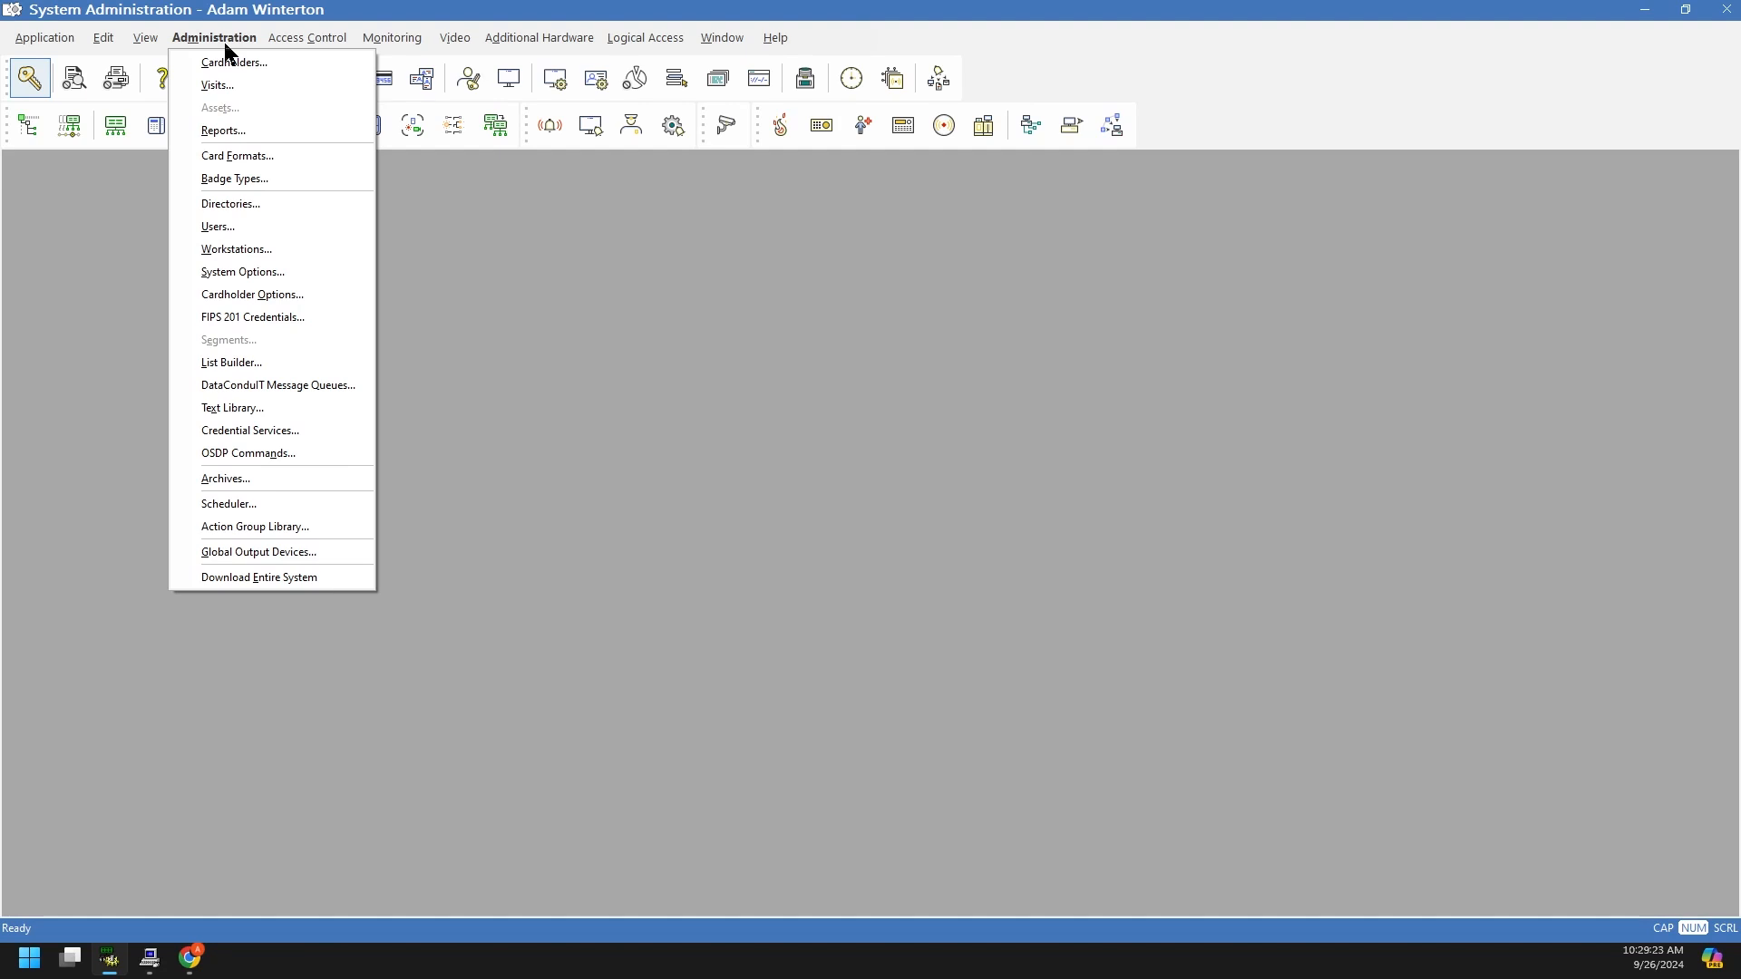
click(109, 250)
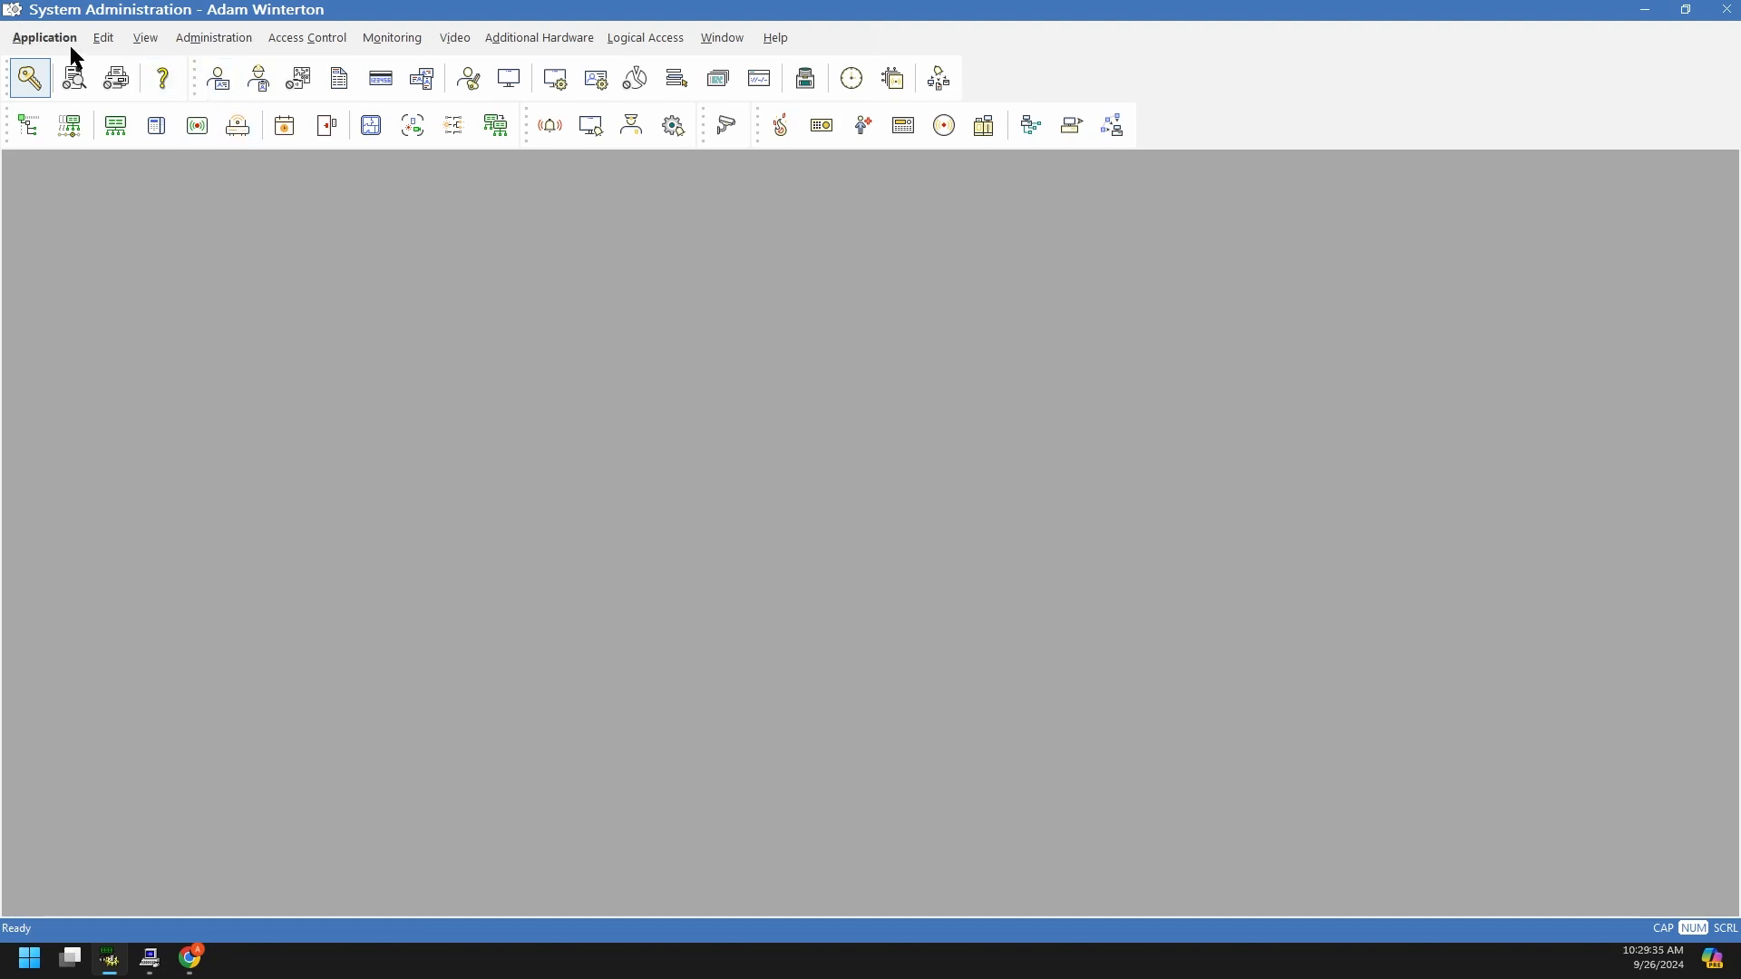
click(199, 42)
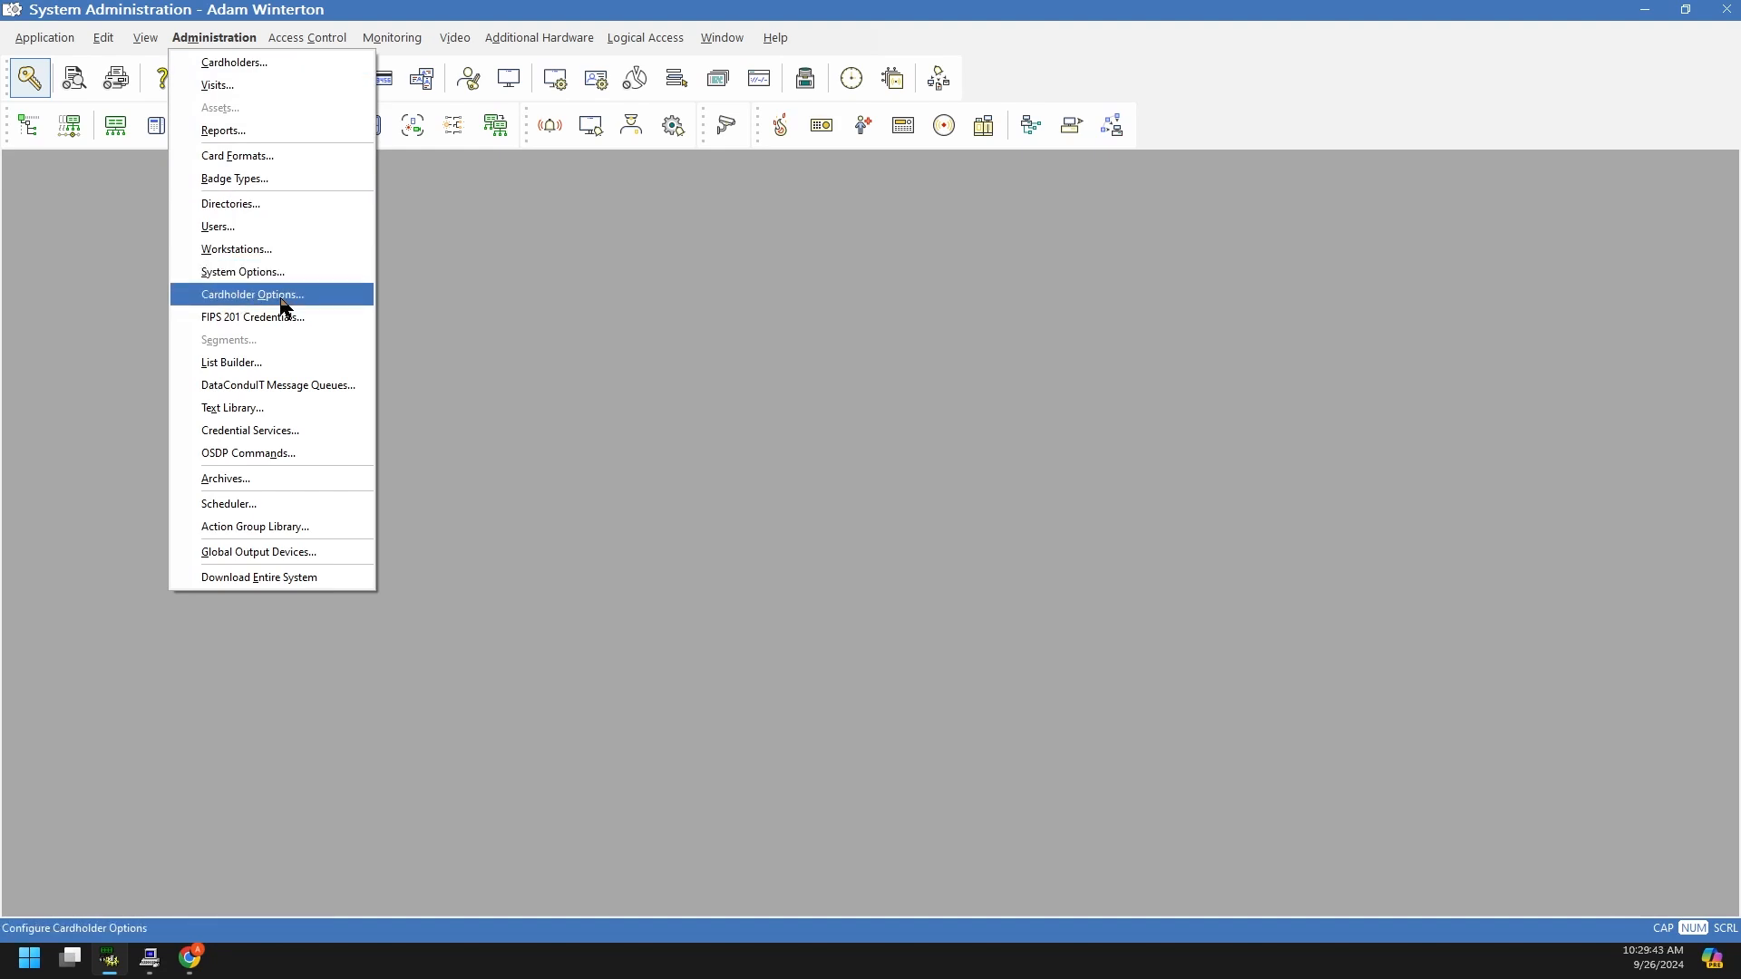
click(267, 296)
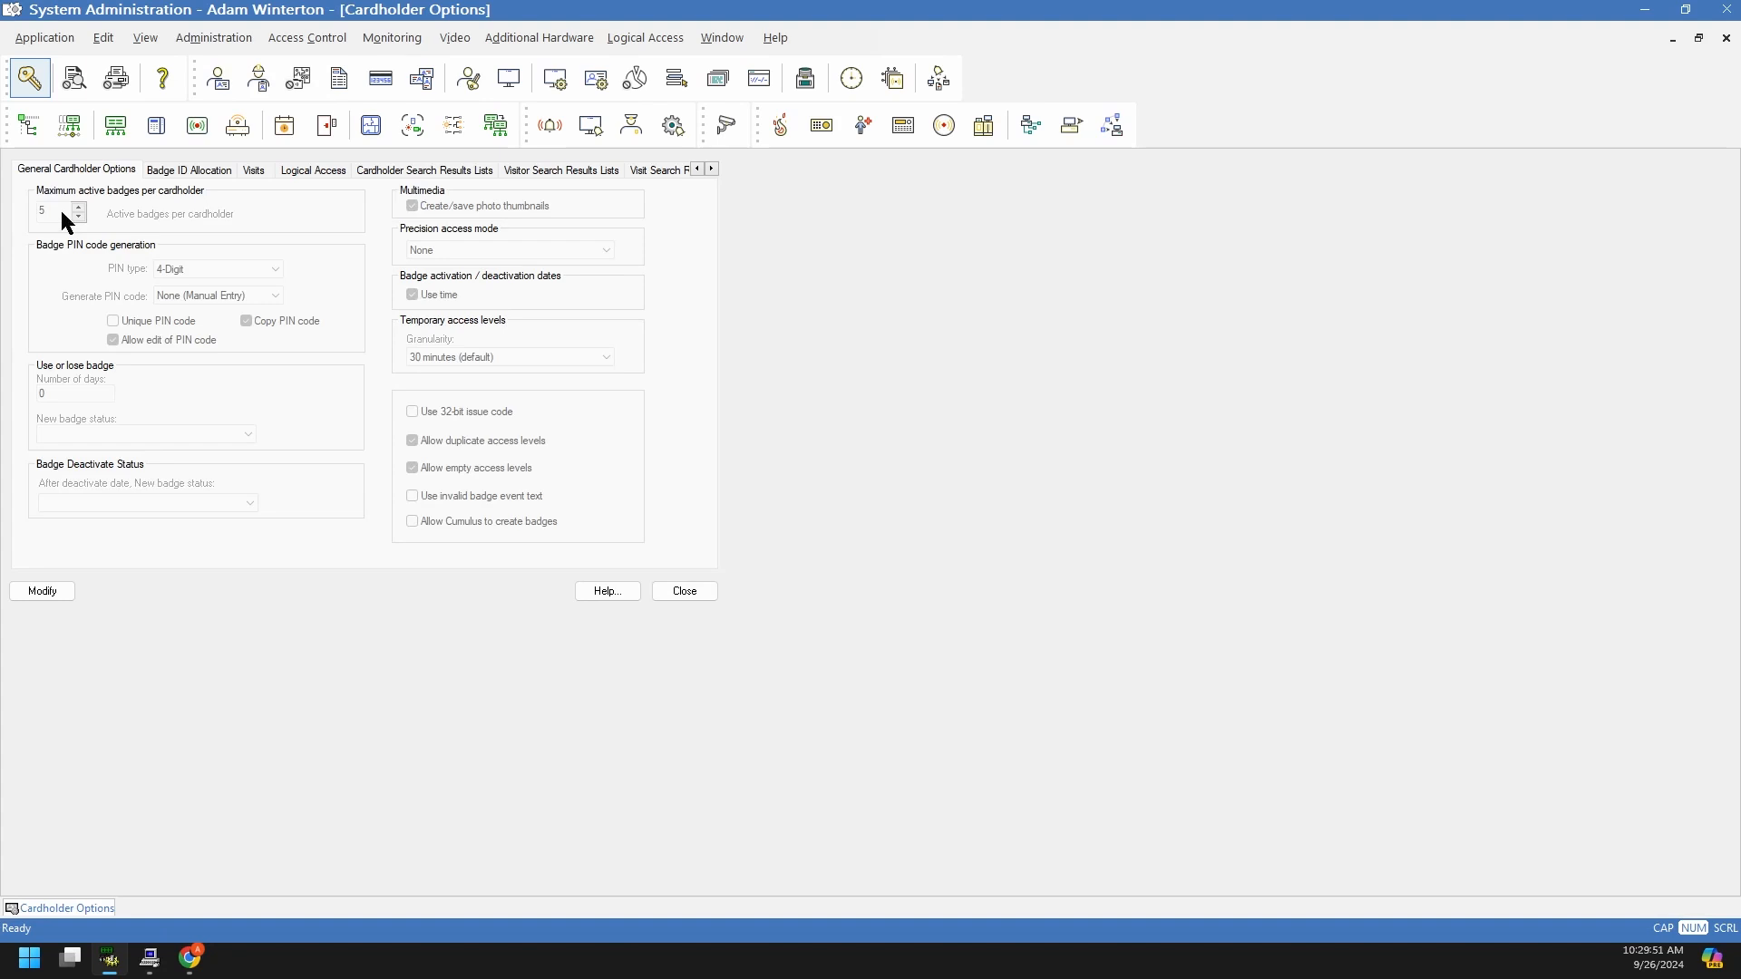
click(60, 590)
click(80, 216)
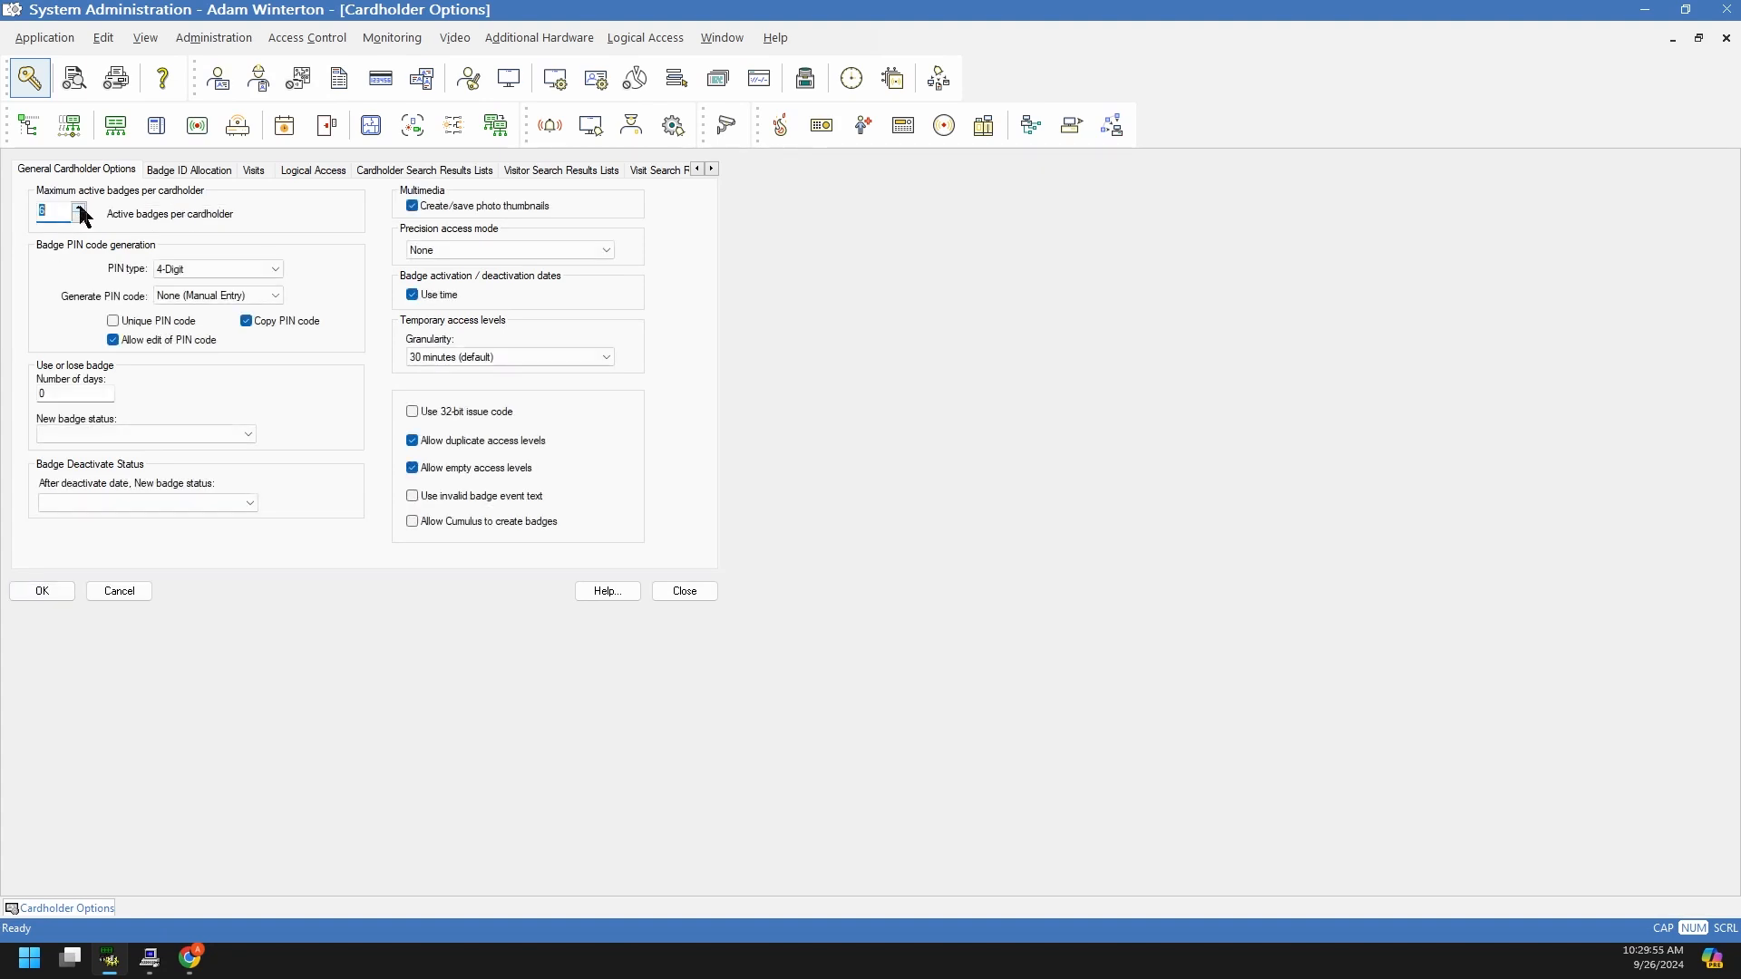
click(80, 208)
click(80, 209)
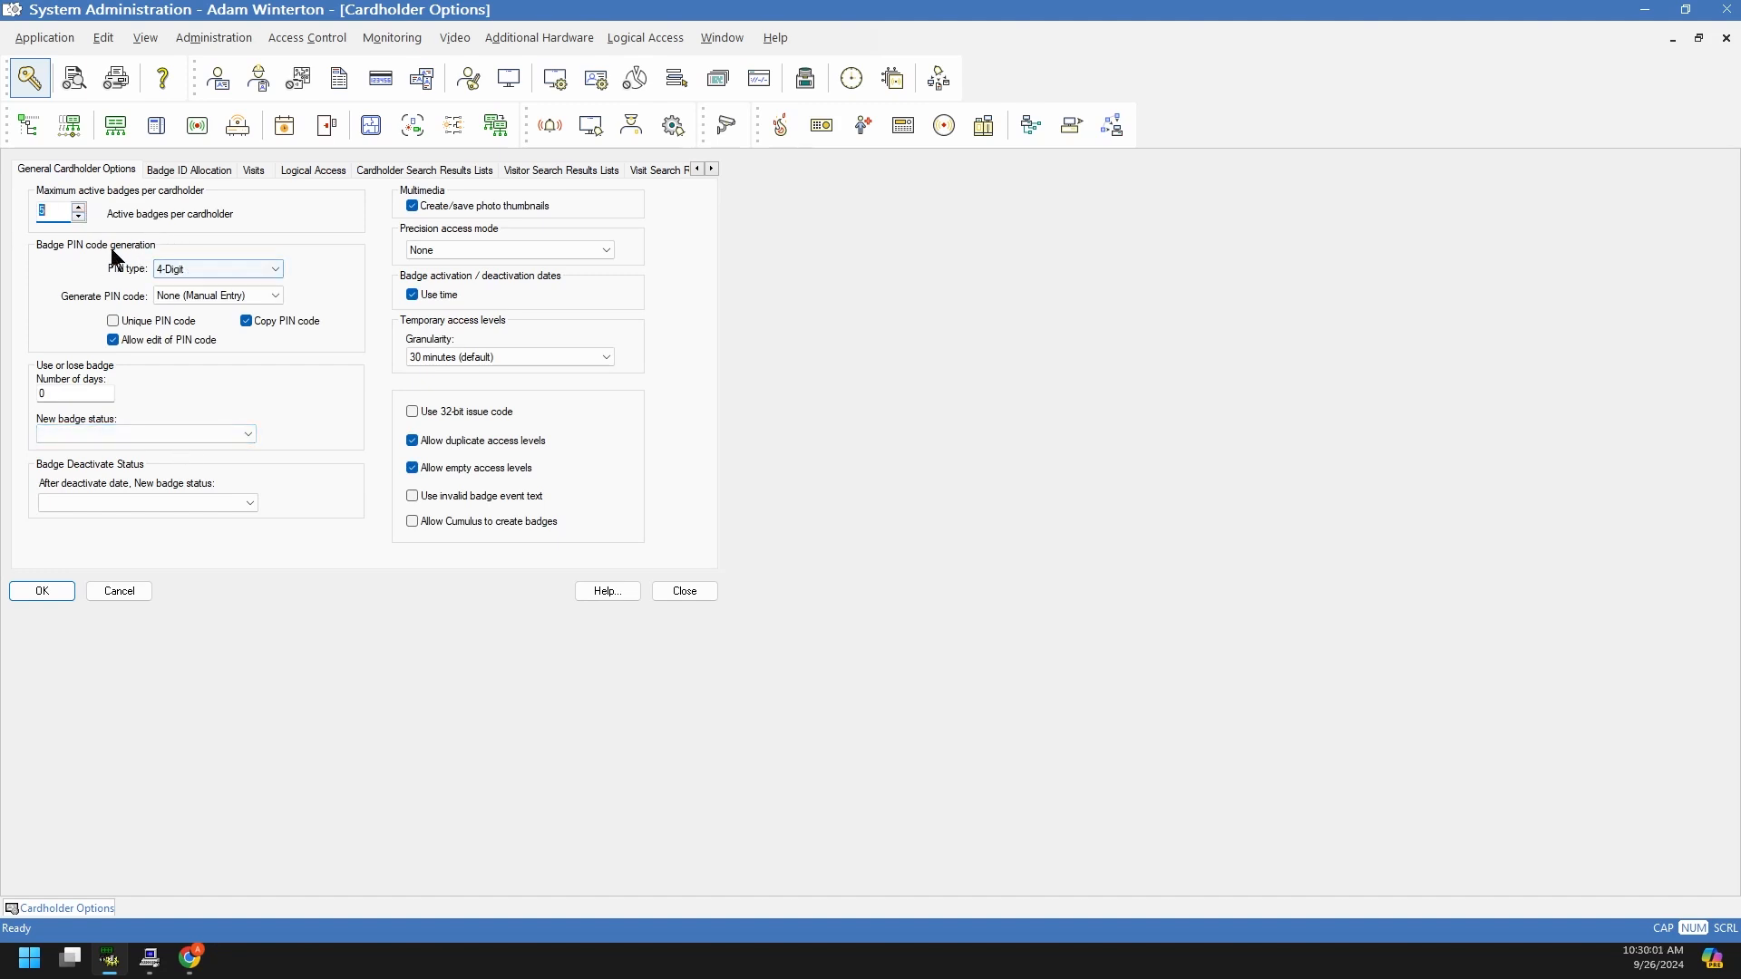
click(180, 271)
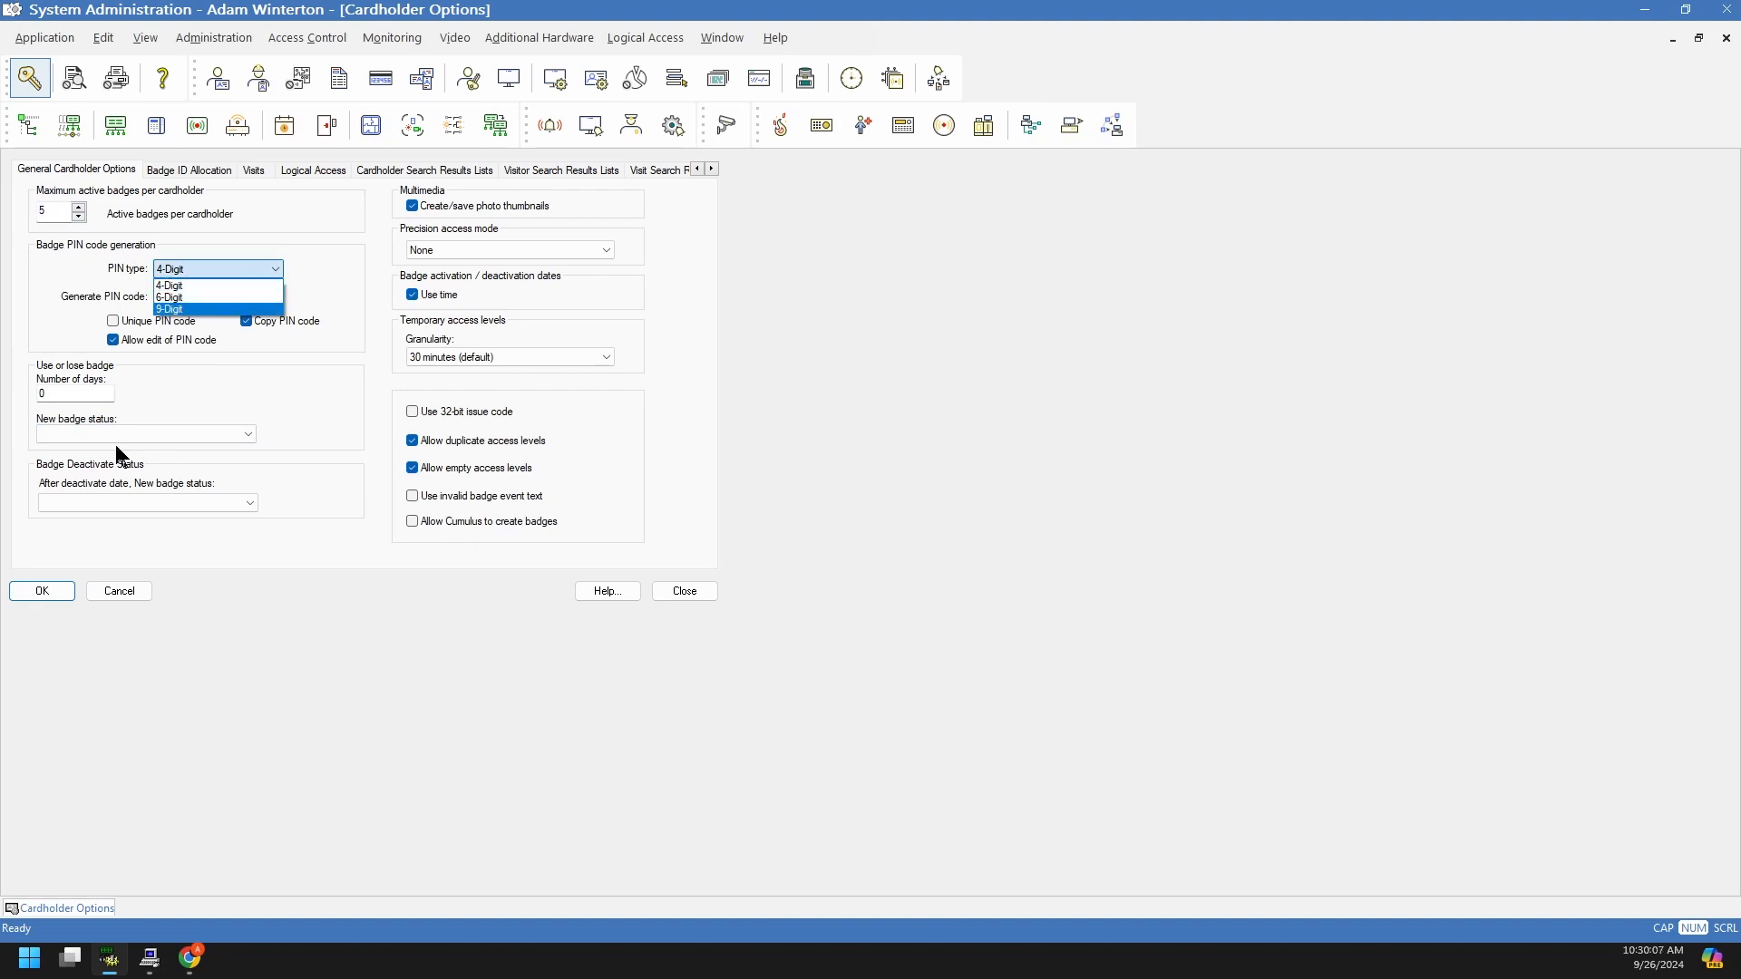
click(350, 635)
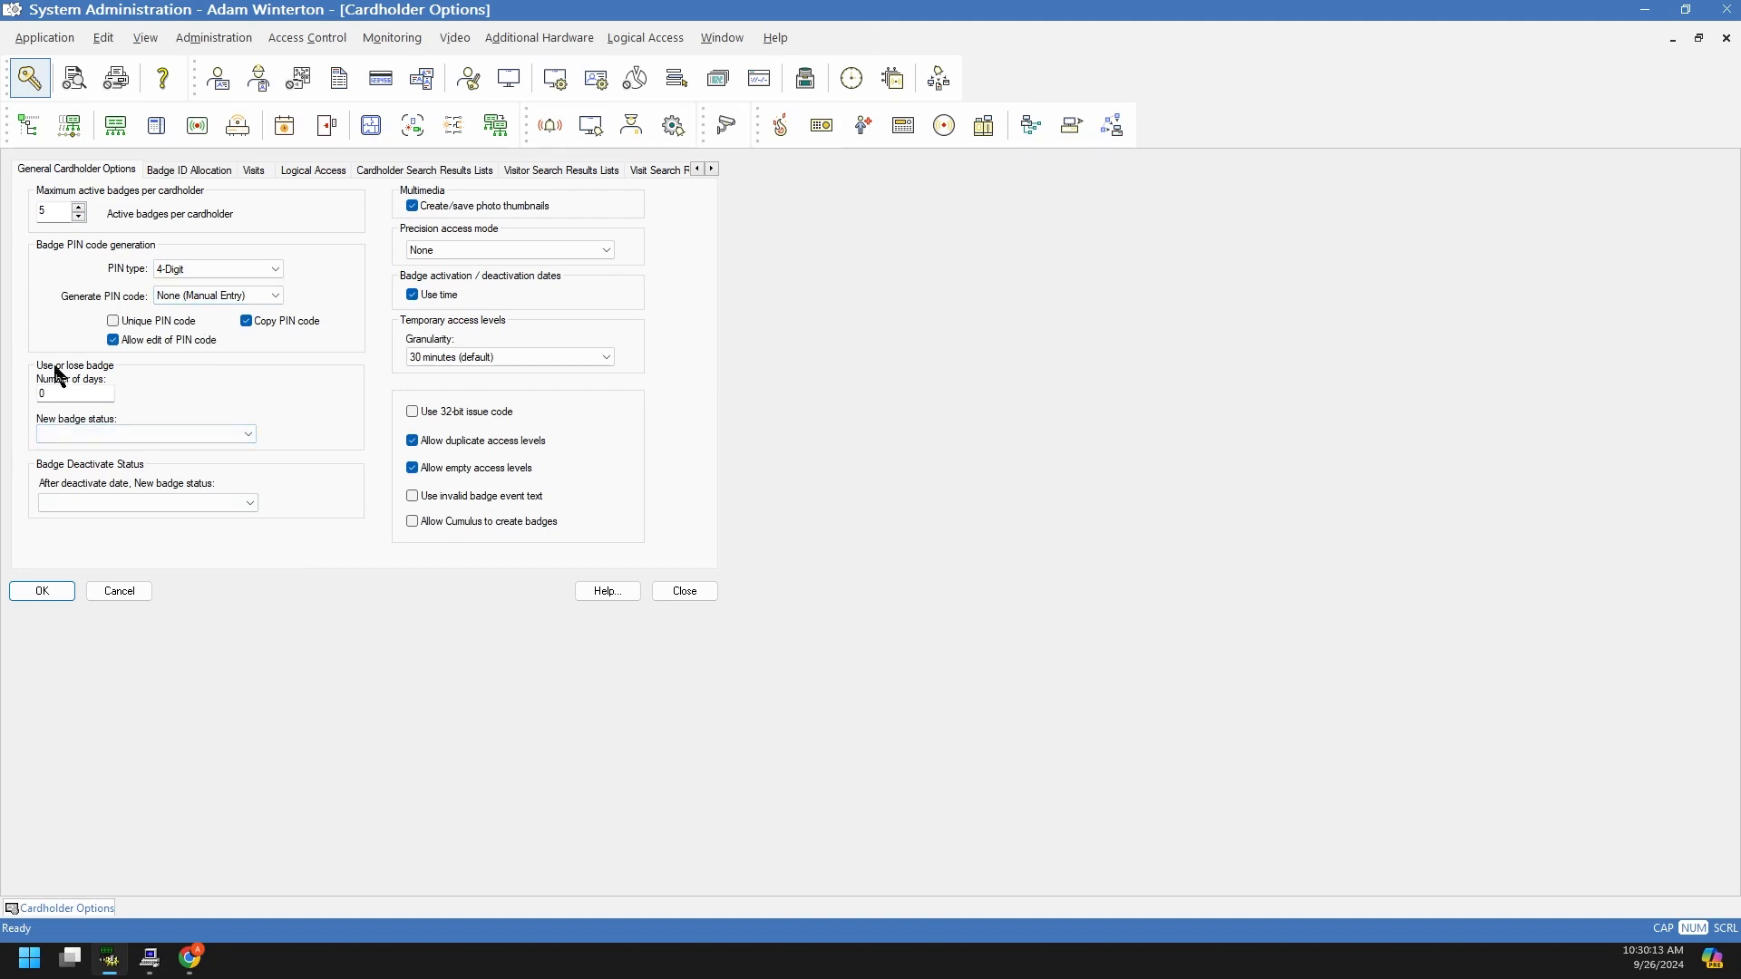
drag(68, 398, 42, 397)
text(30)
click(136, 439)
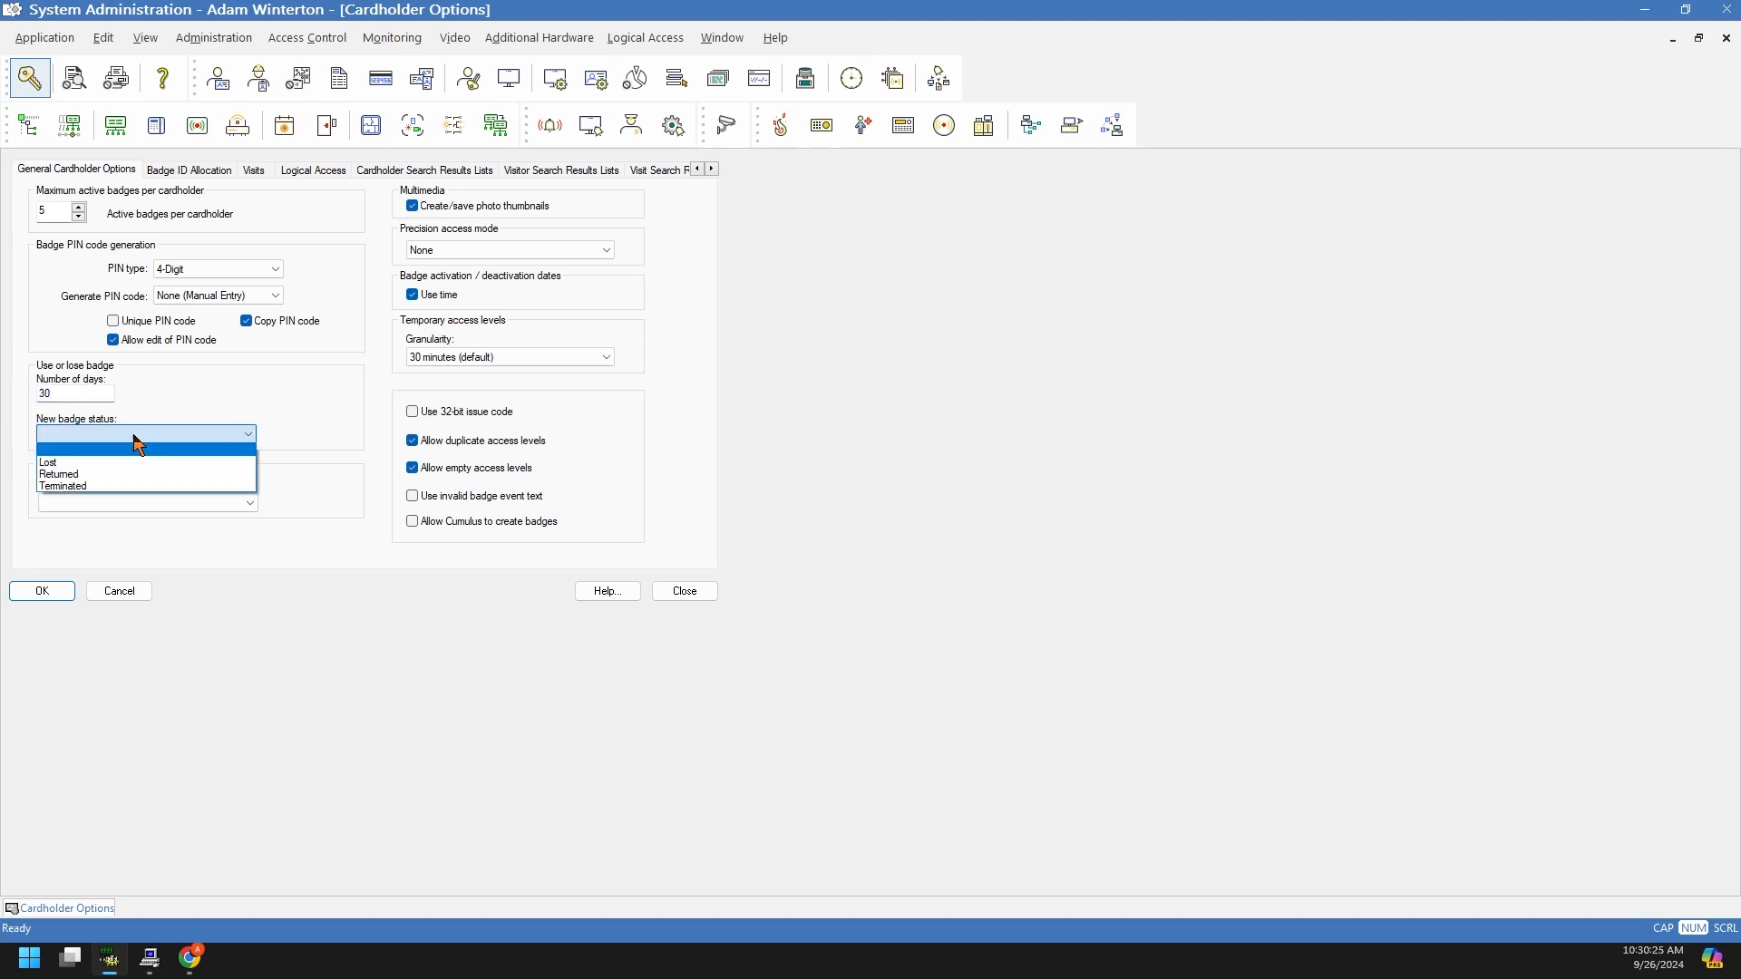
click(80, 487)
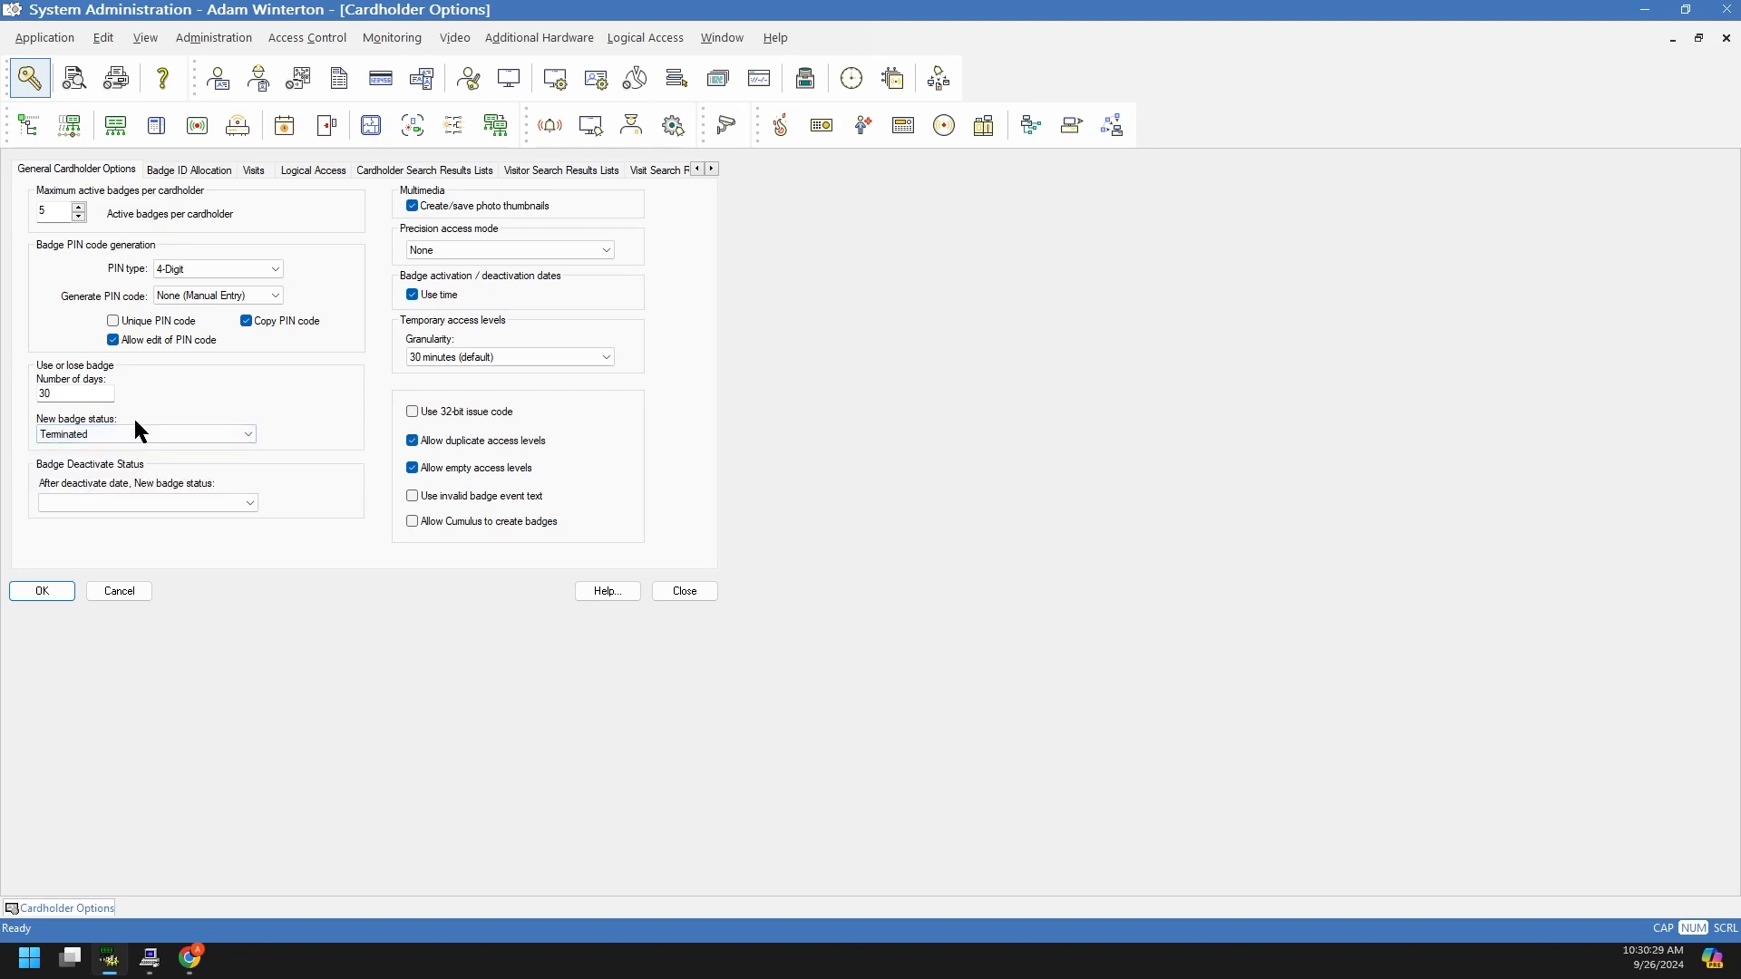
click(125, 441)
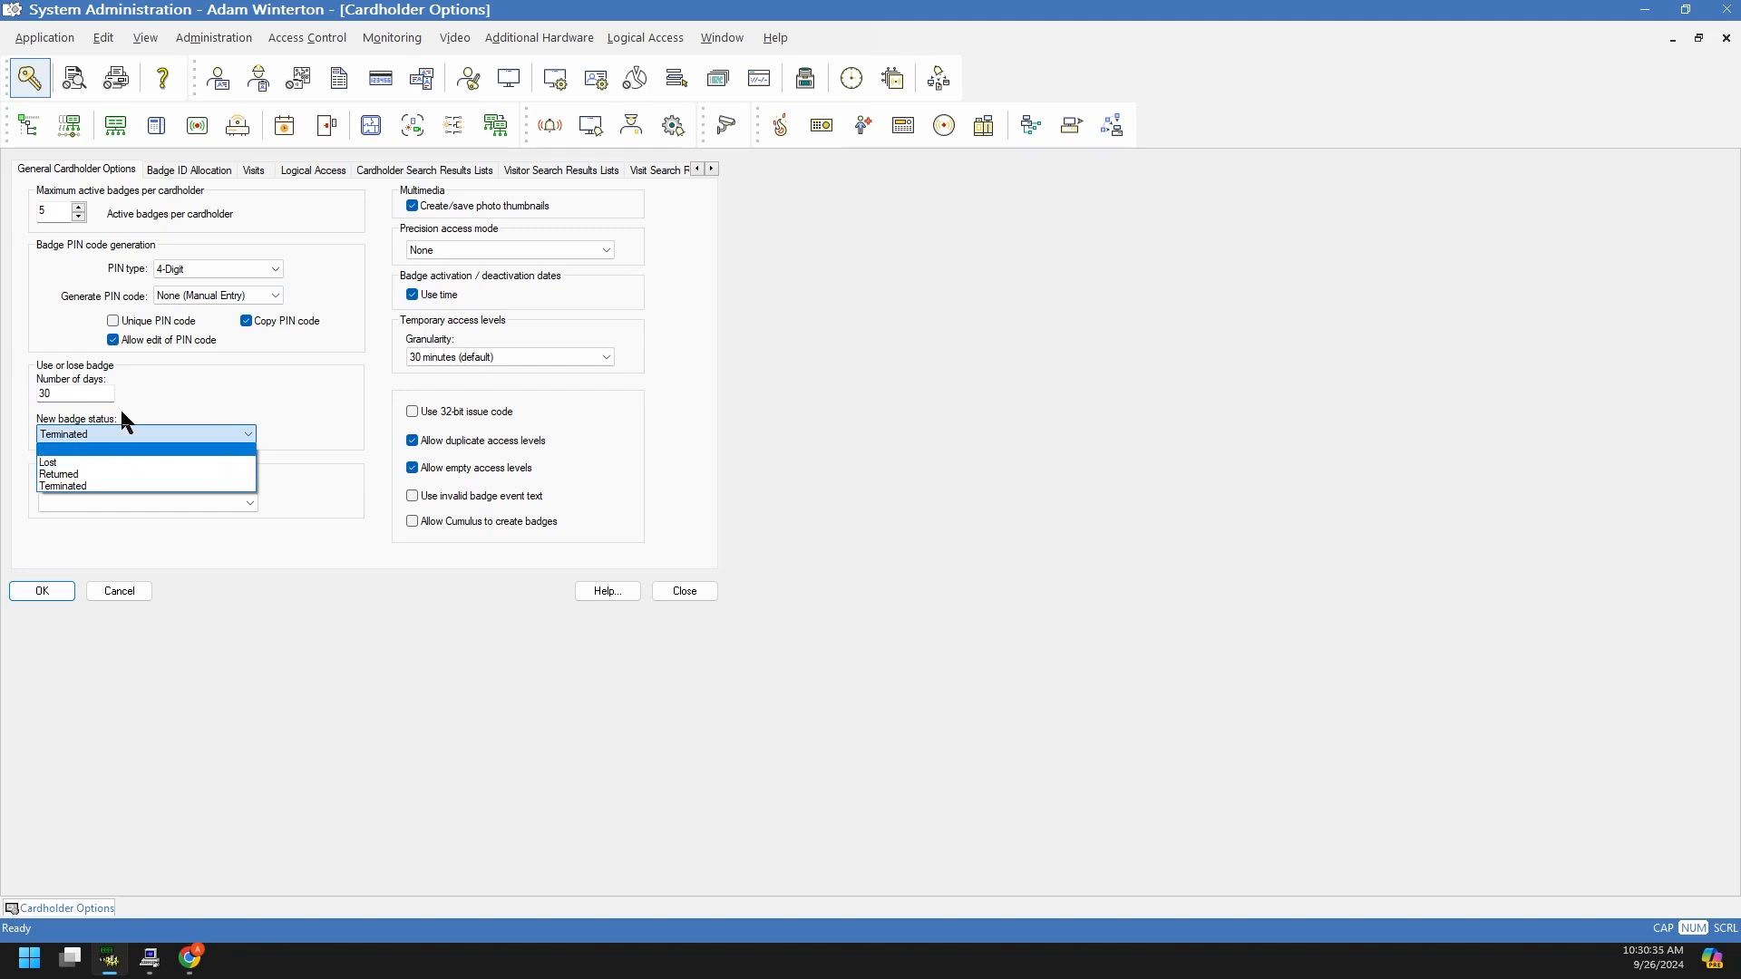
click(142, 399)
drag(66, 393, 39, 392)
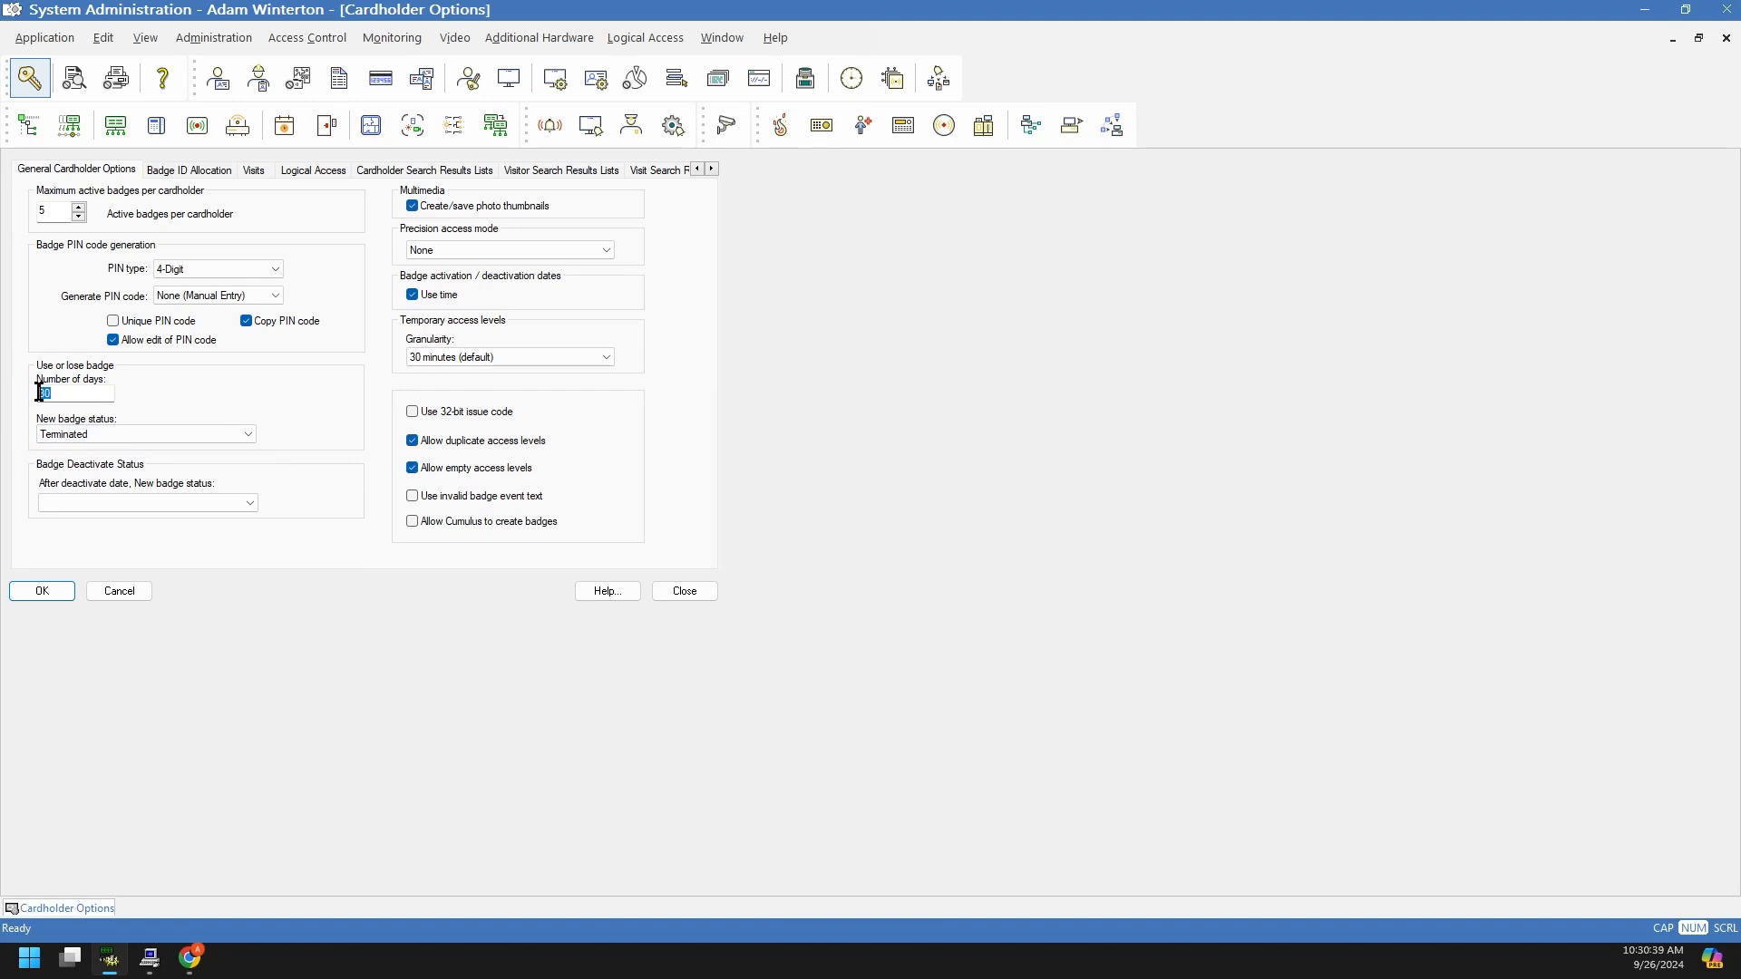
click(59, 436)
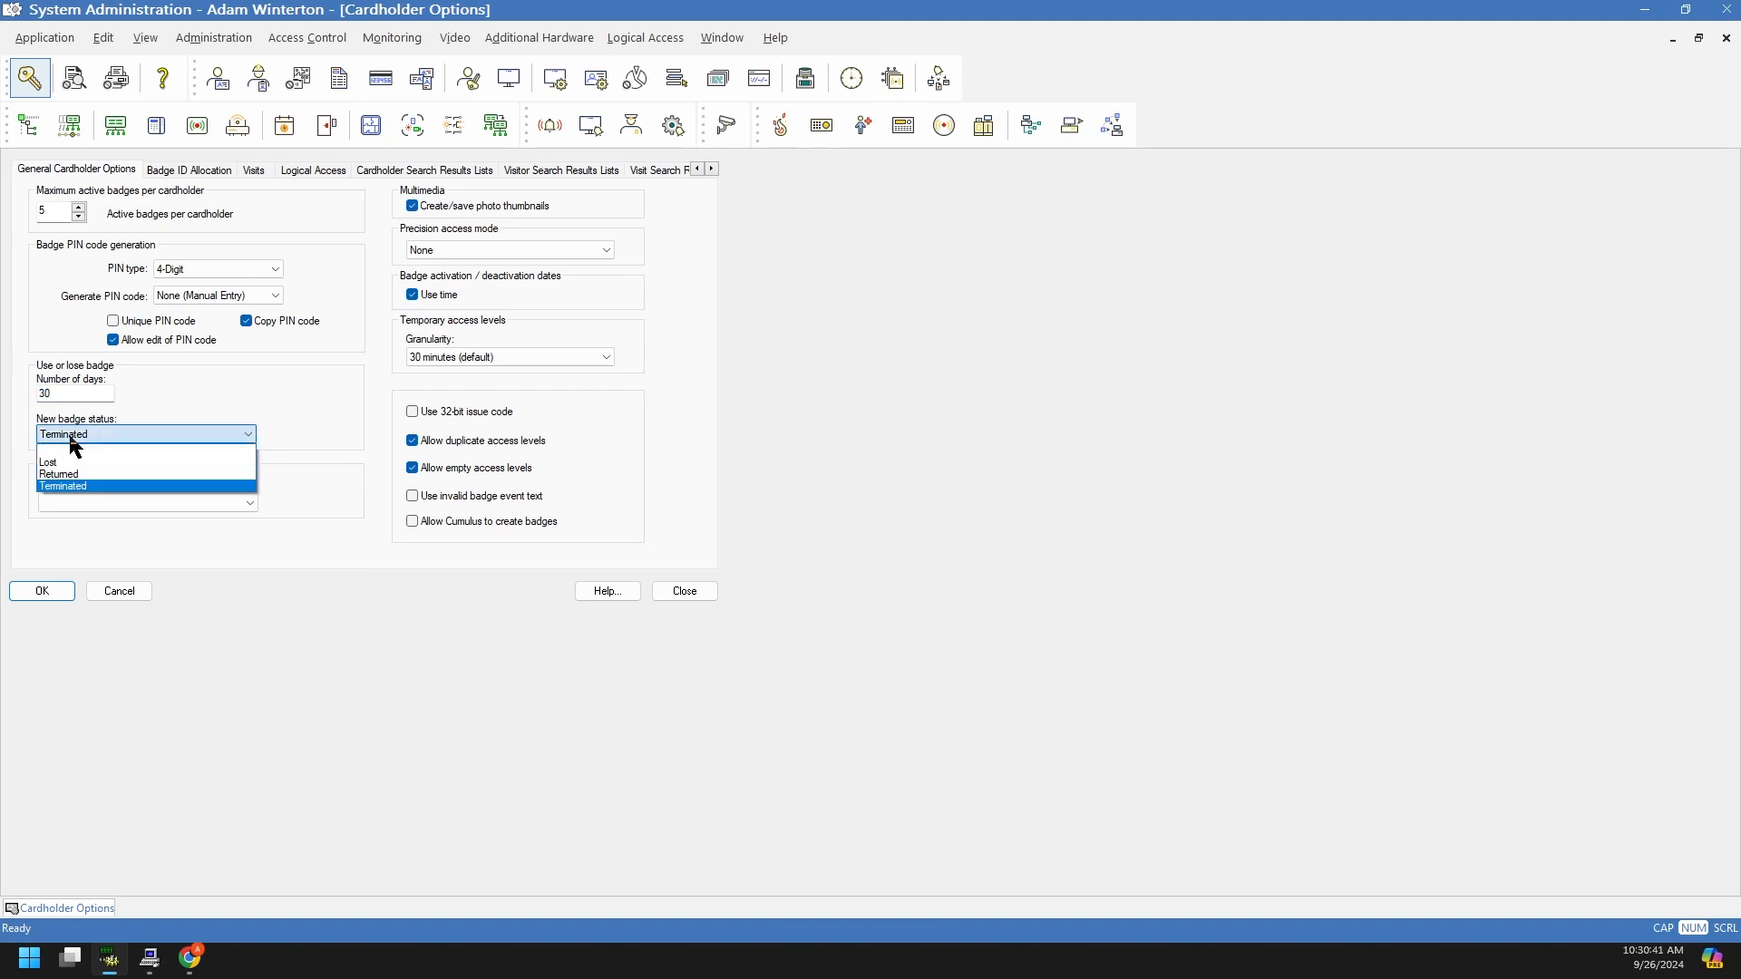
click(102, 418)
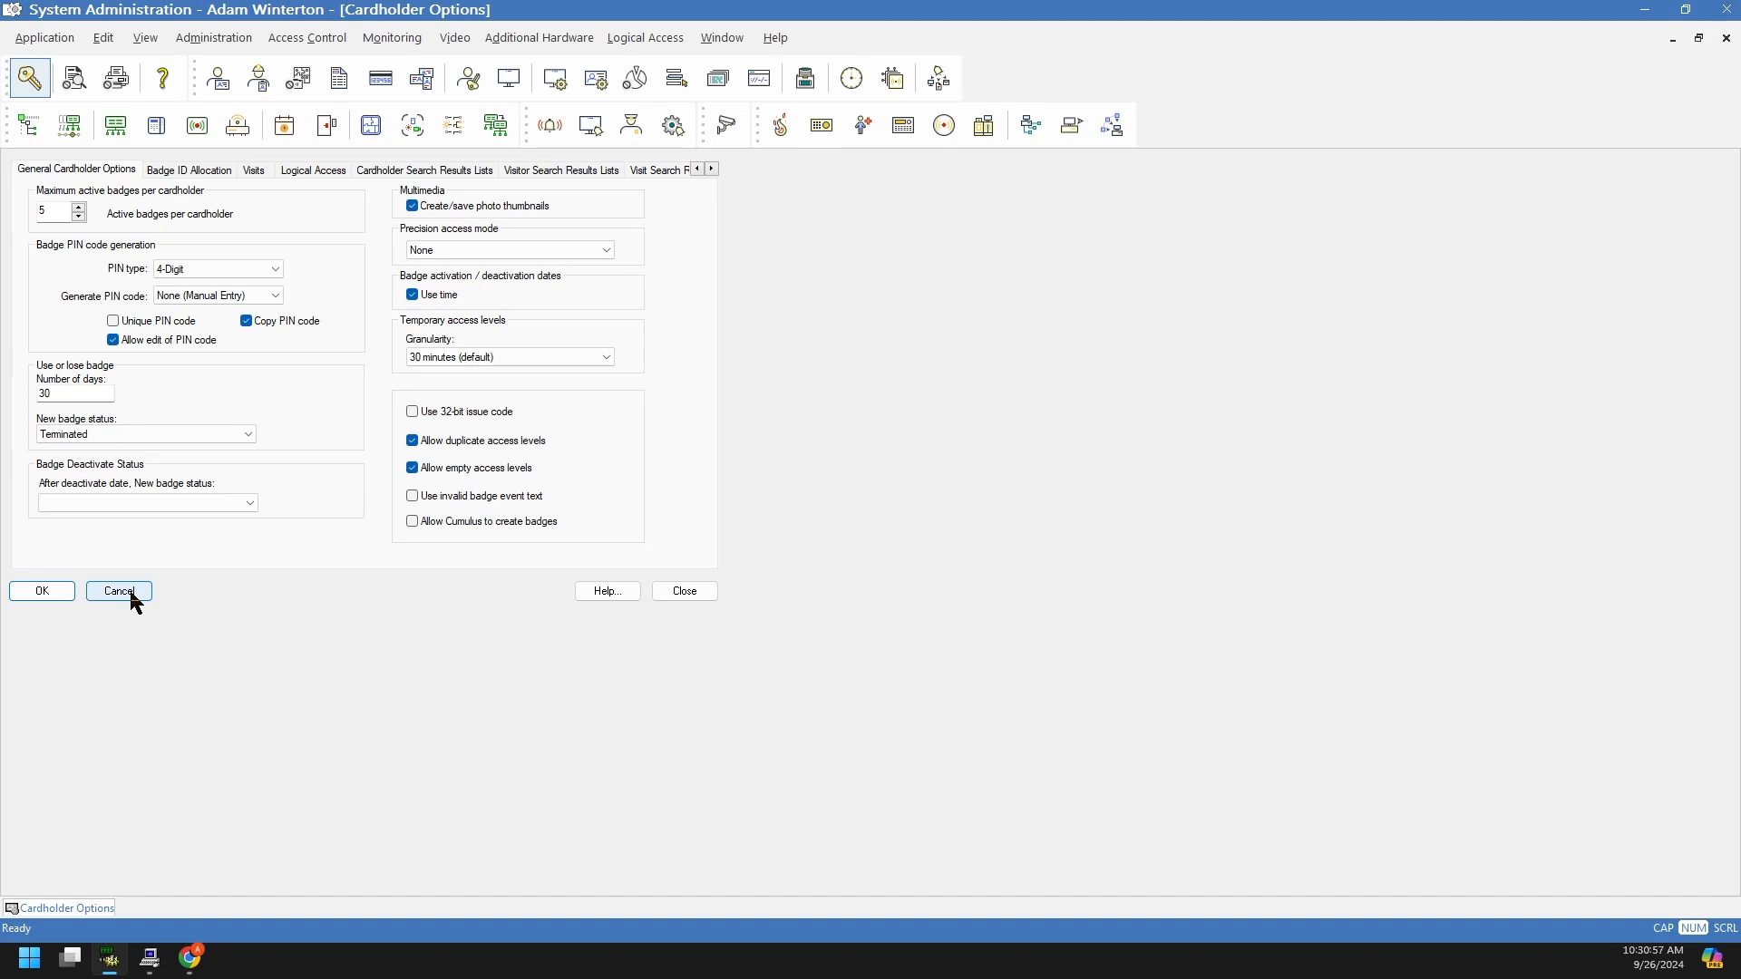
click(132, 602)
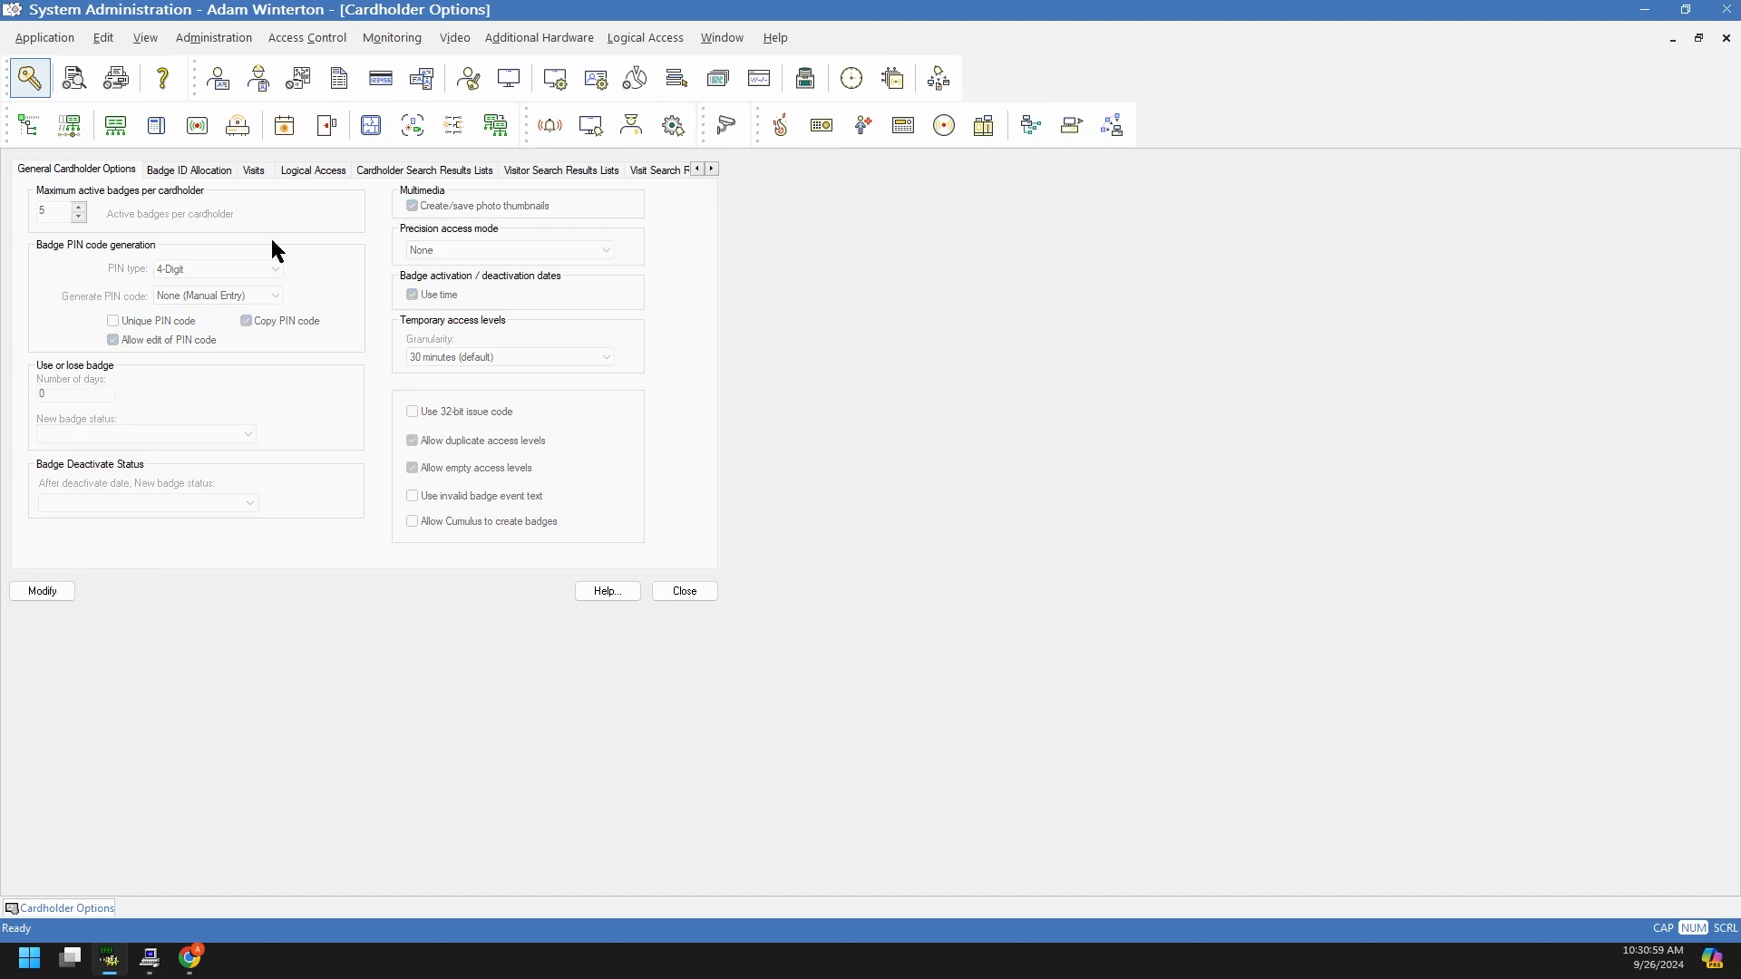
Step: Close the Cardholder Options form and return to the LenelS2 Console in the browser
click(684, 590)
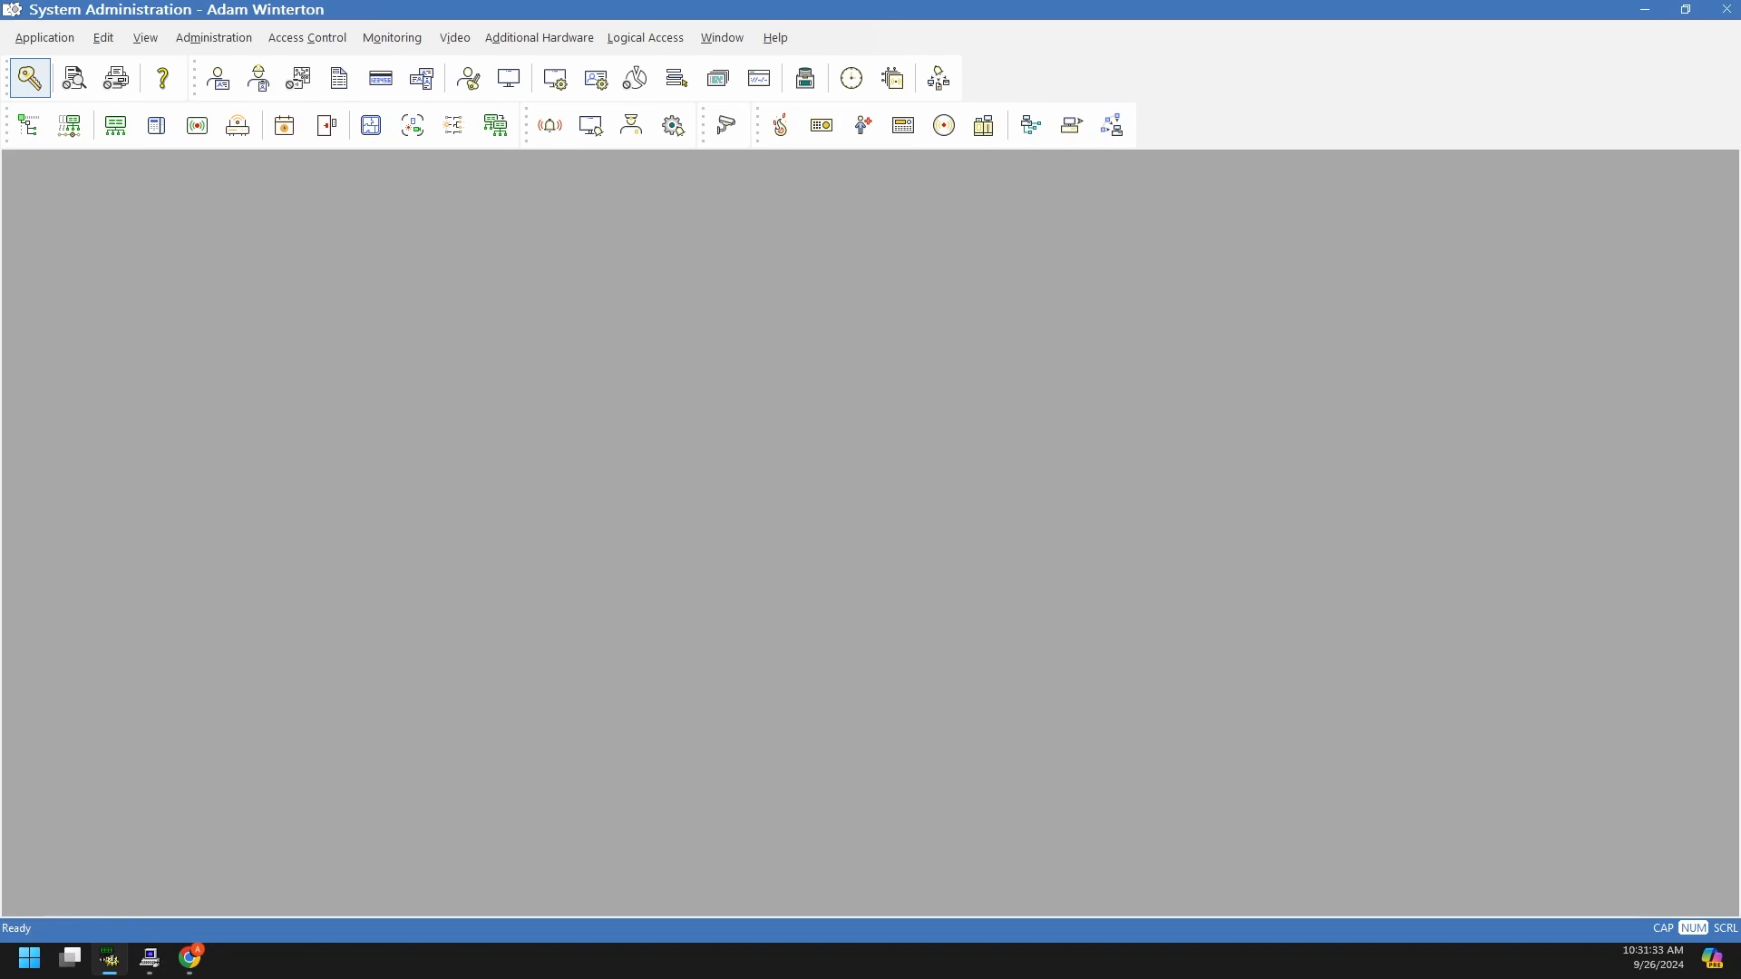
click(190, 958)
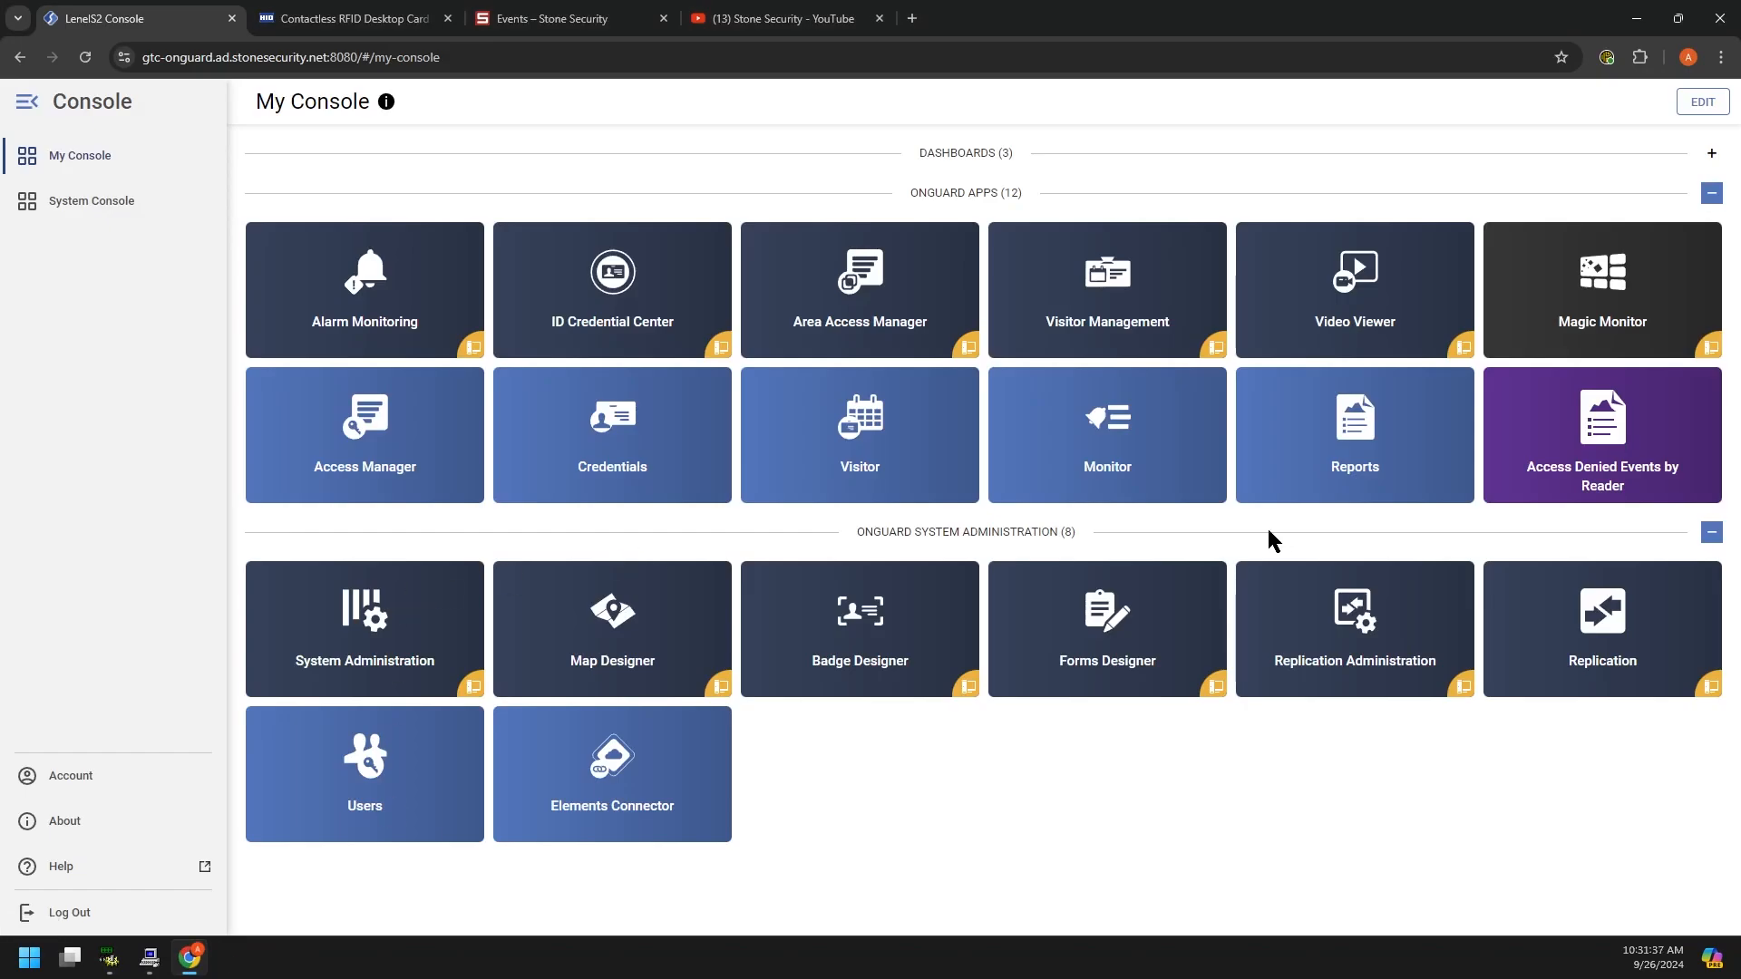
Step: Launch the Monitor app from the My Console page's tiles
click(1112, 423)
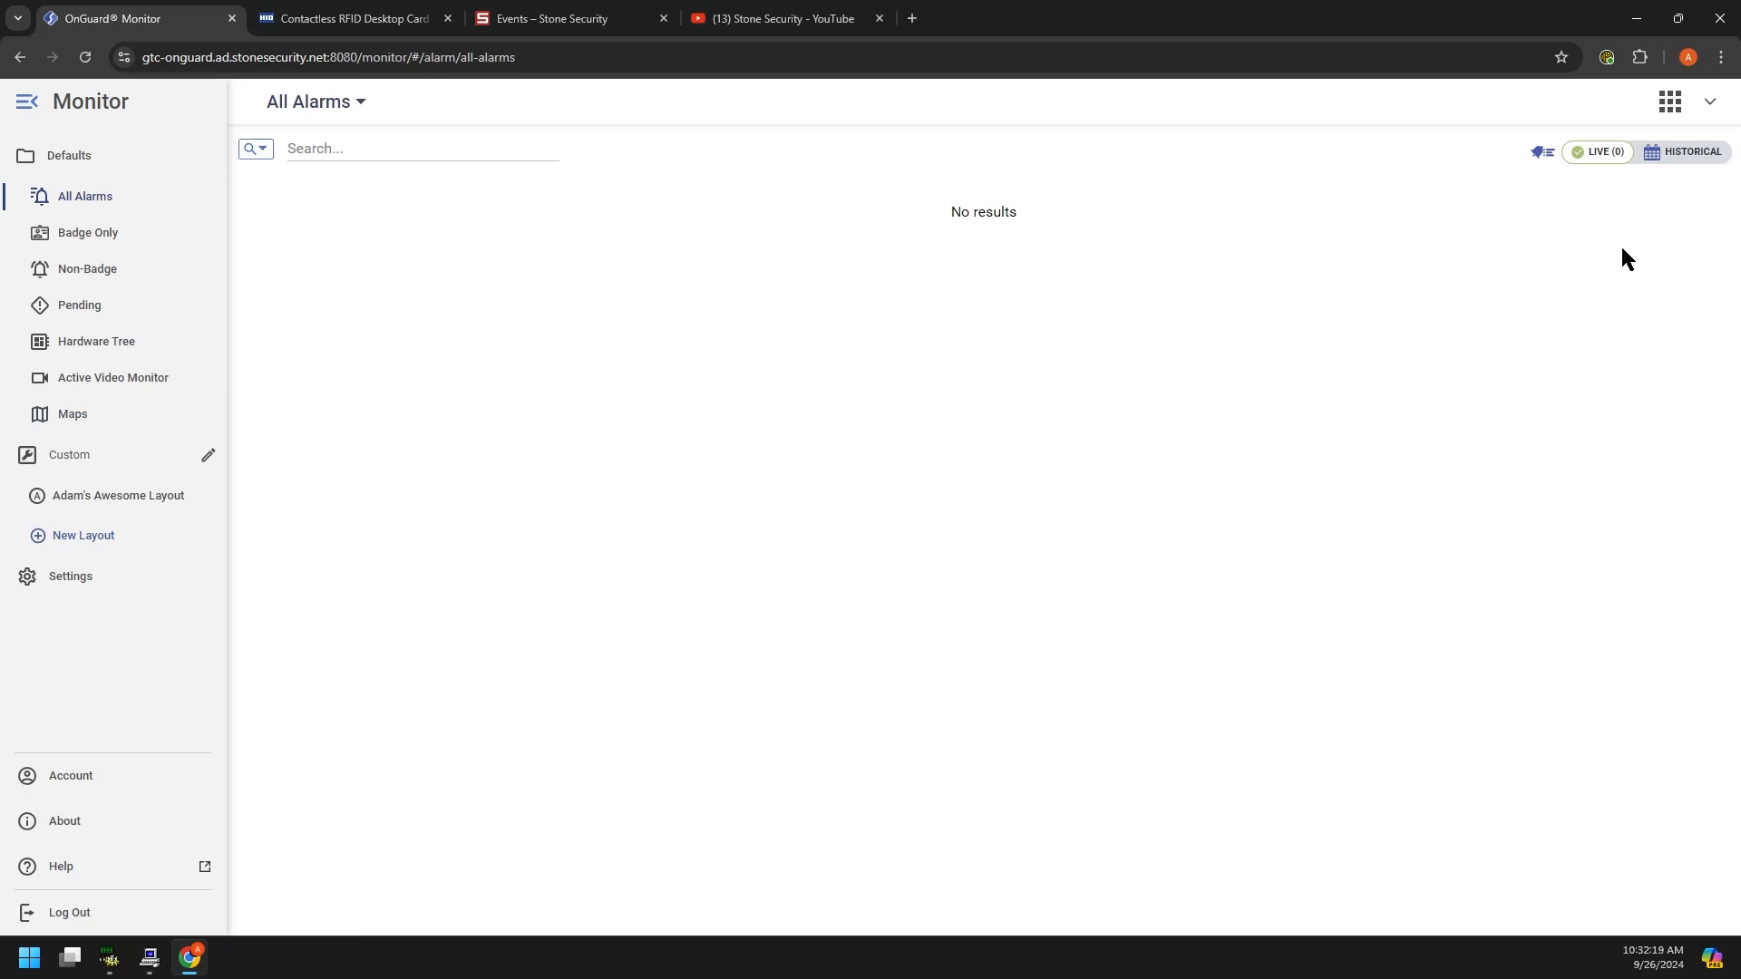
Step: Set All Alarms to Historical with the Last 7 days preset (09/19/2024–09/26/2024) and apply it
click(1682, 156)
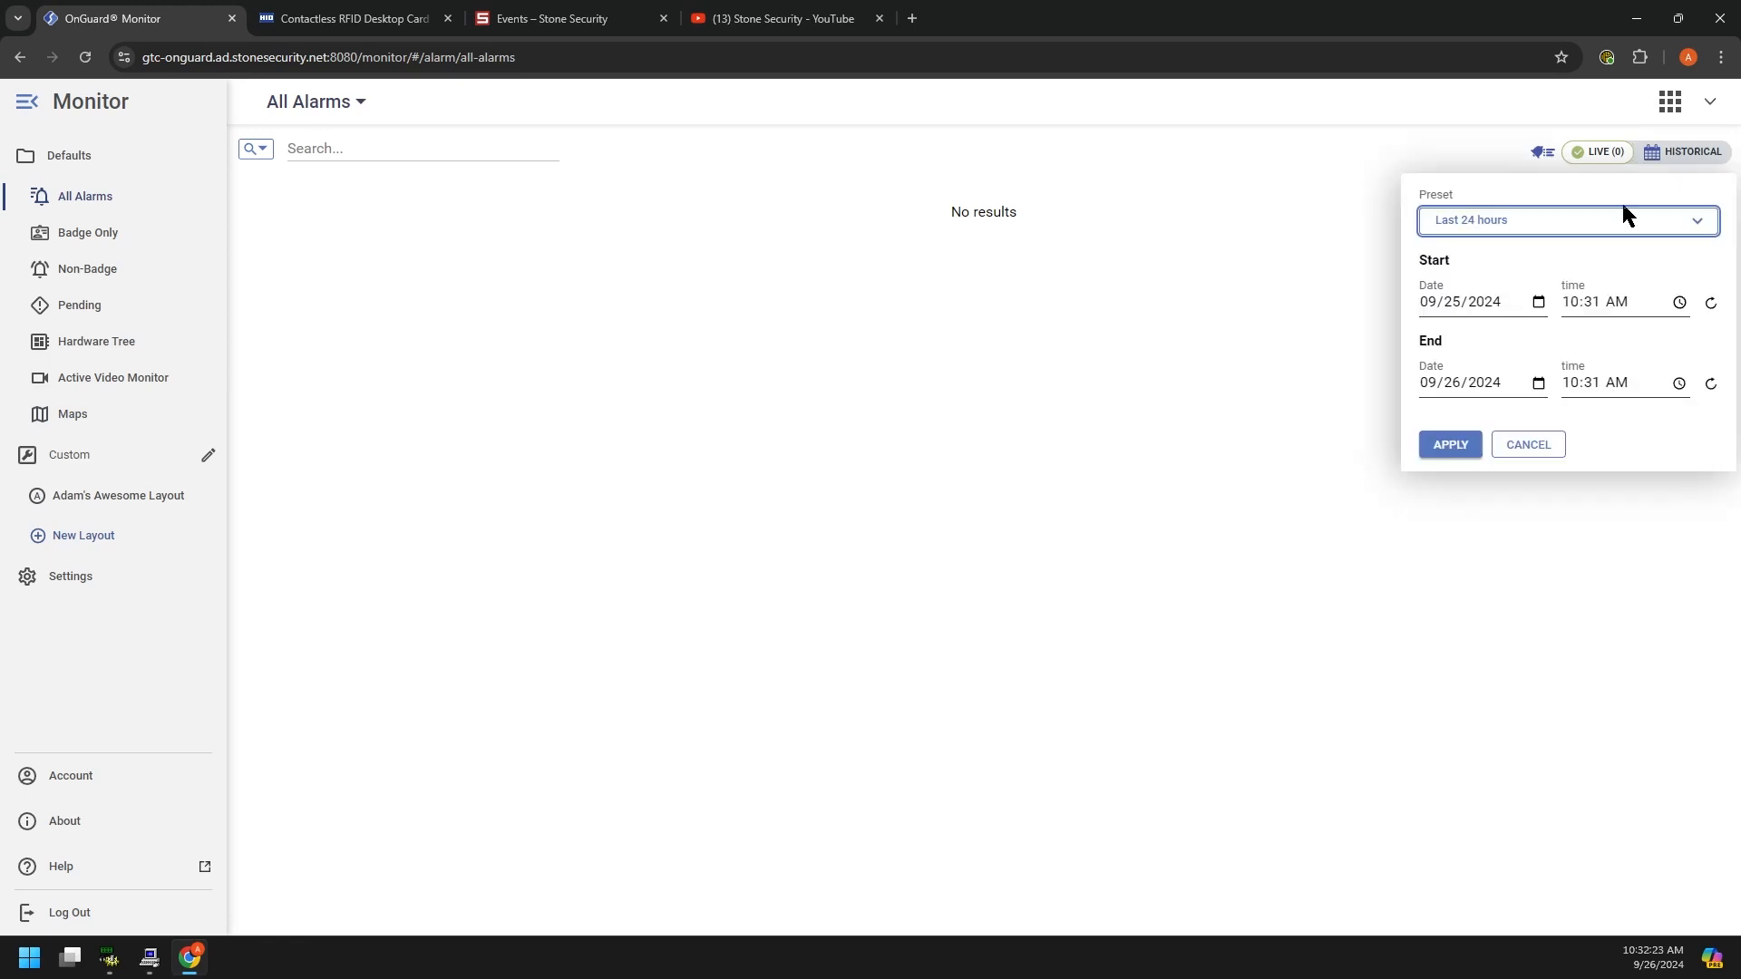
click(1509, 219)
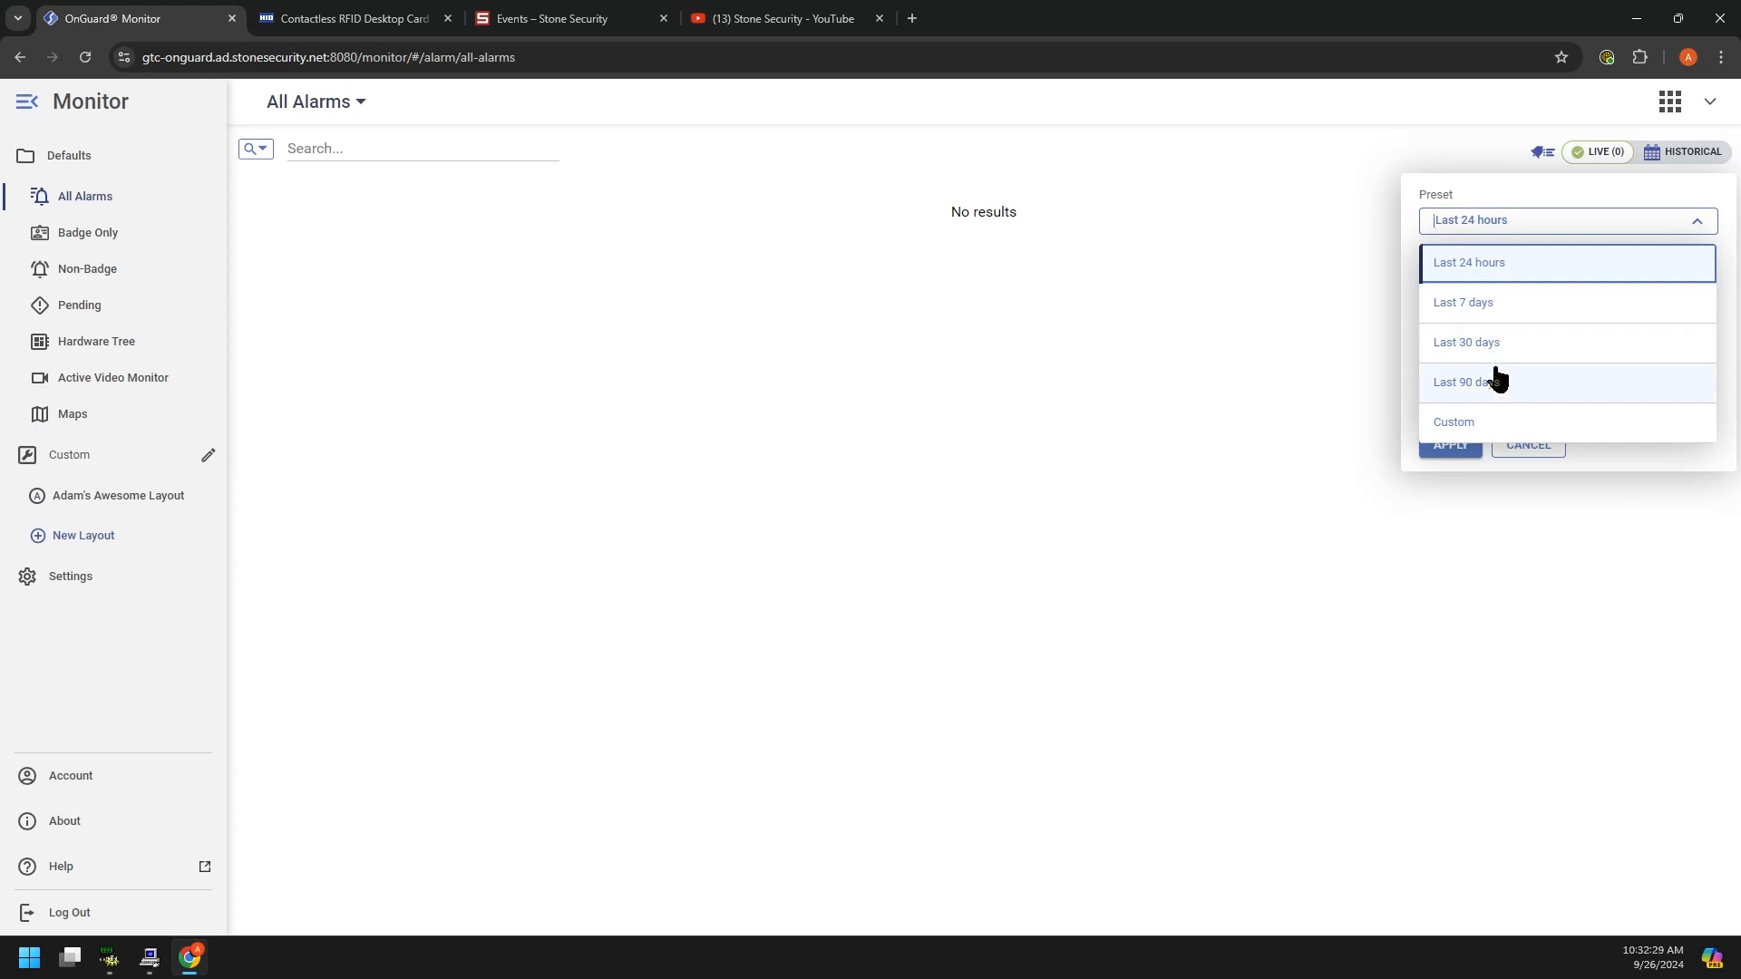
click(1469, 435)
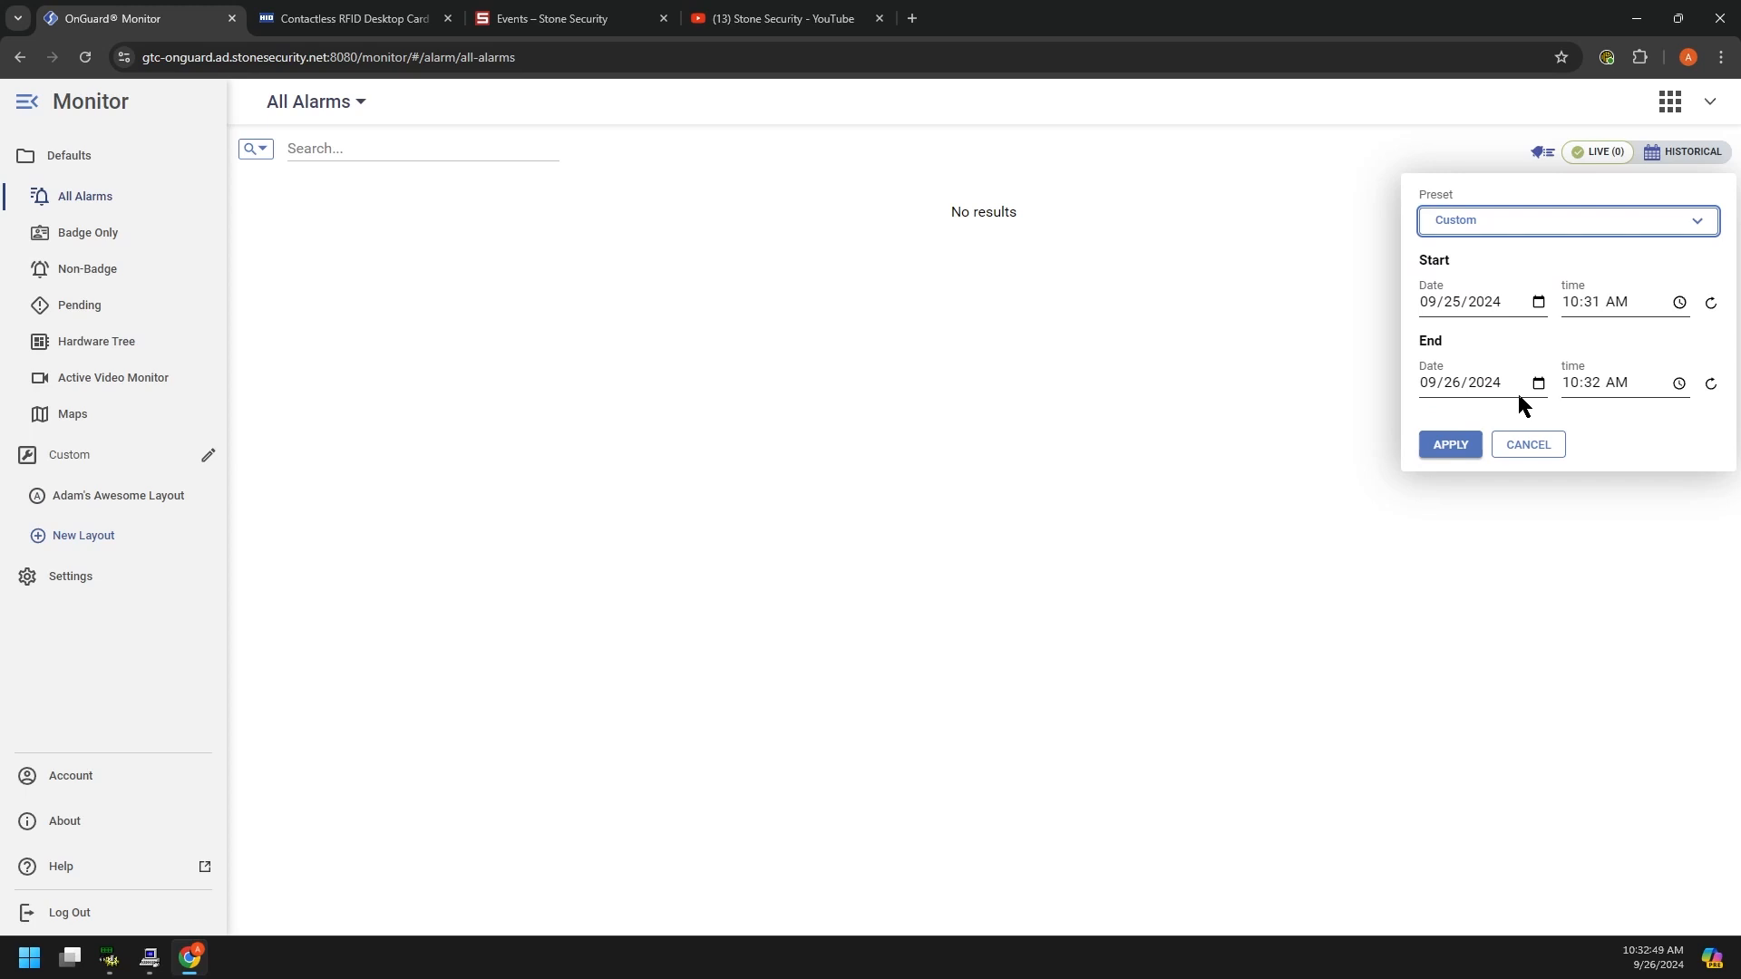
click(1573, 224)
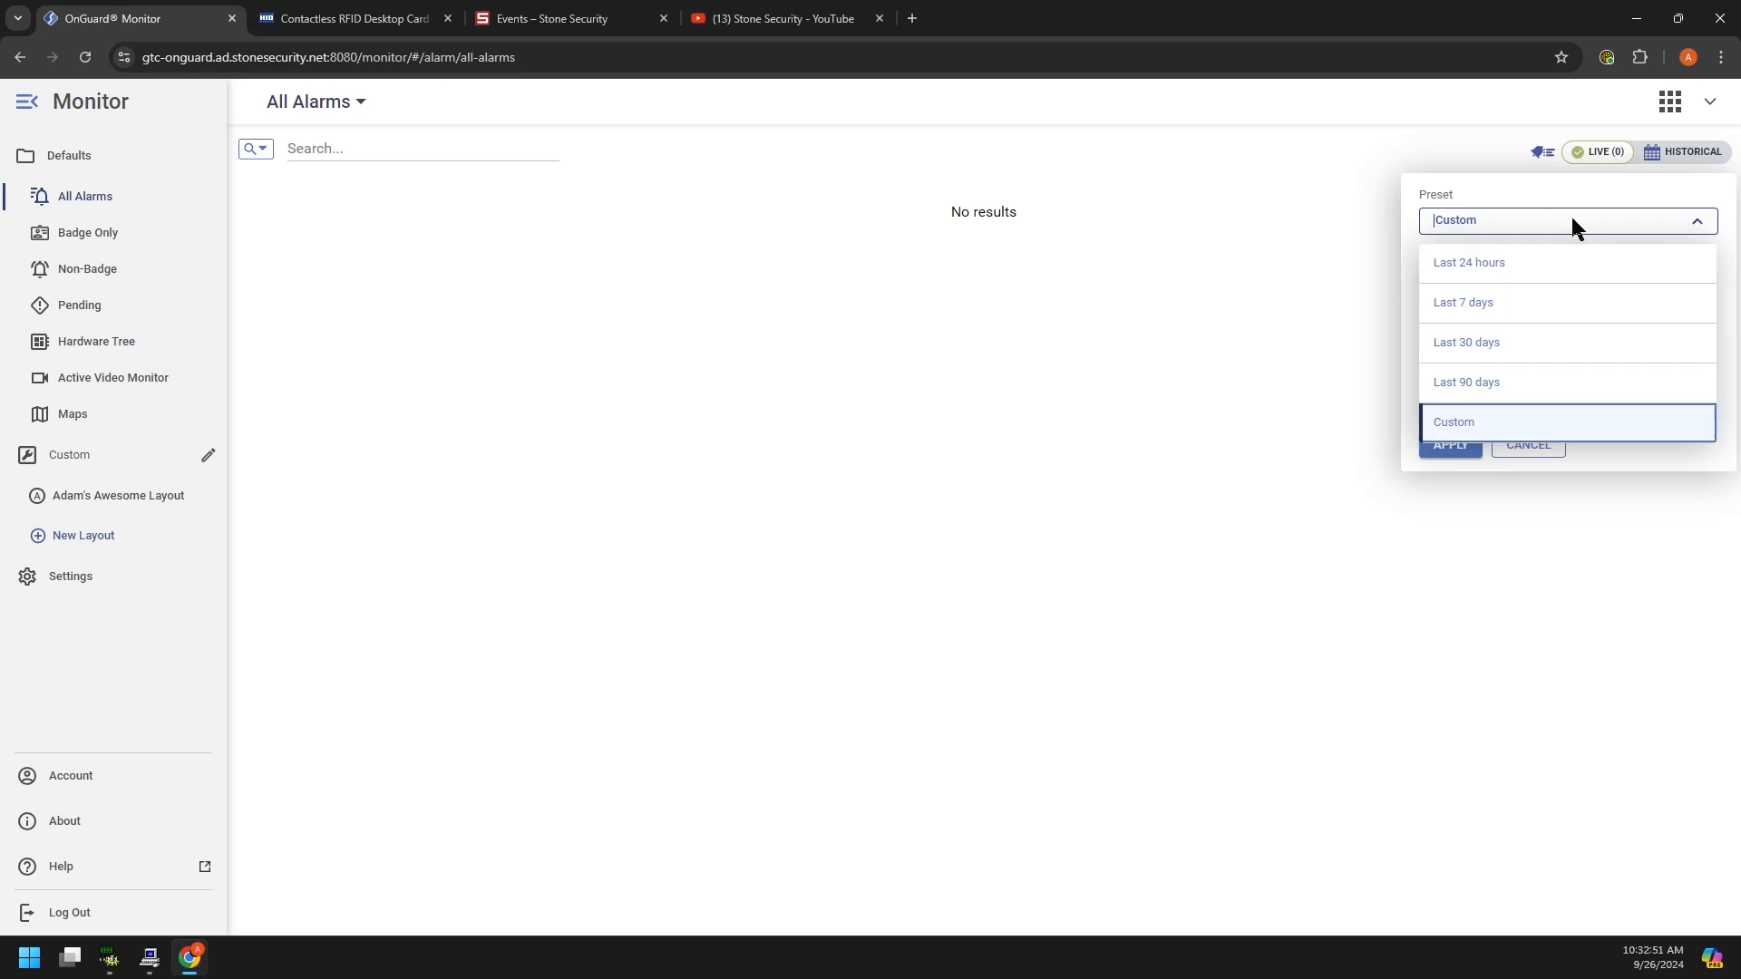
click(1485, 309)
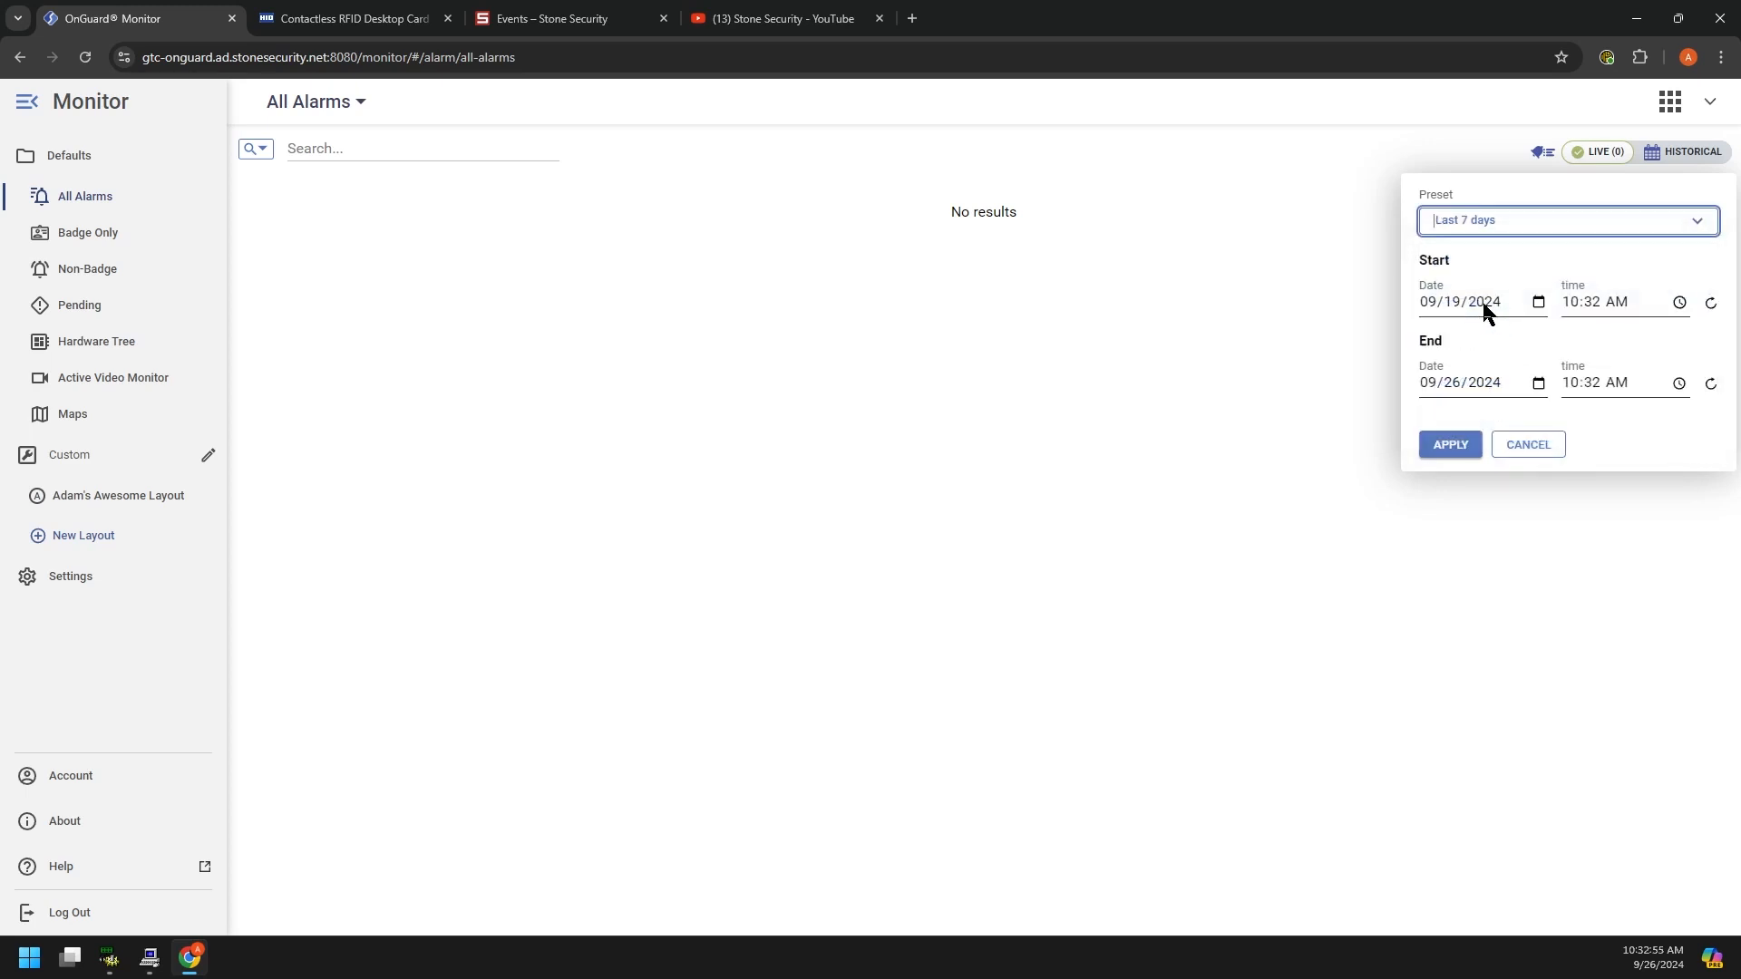
click(1450, 444)
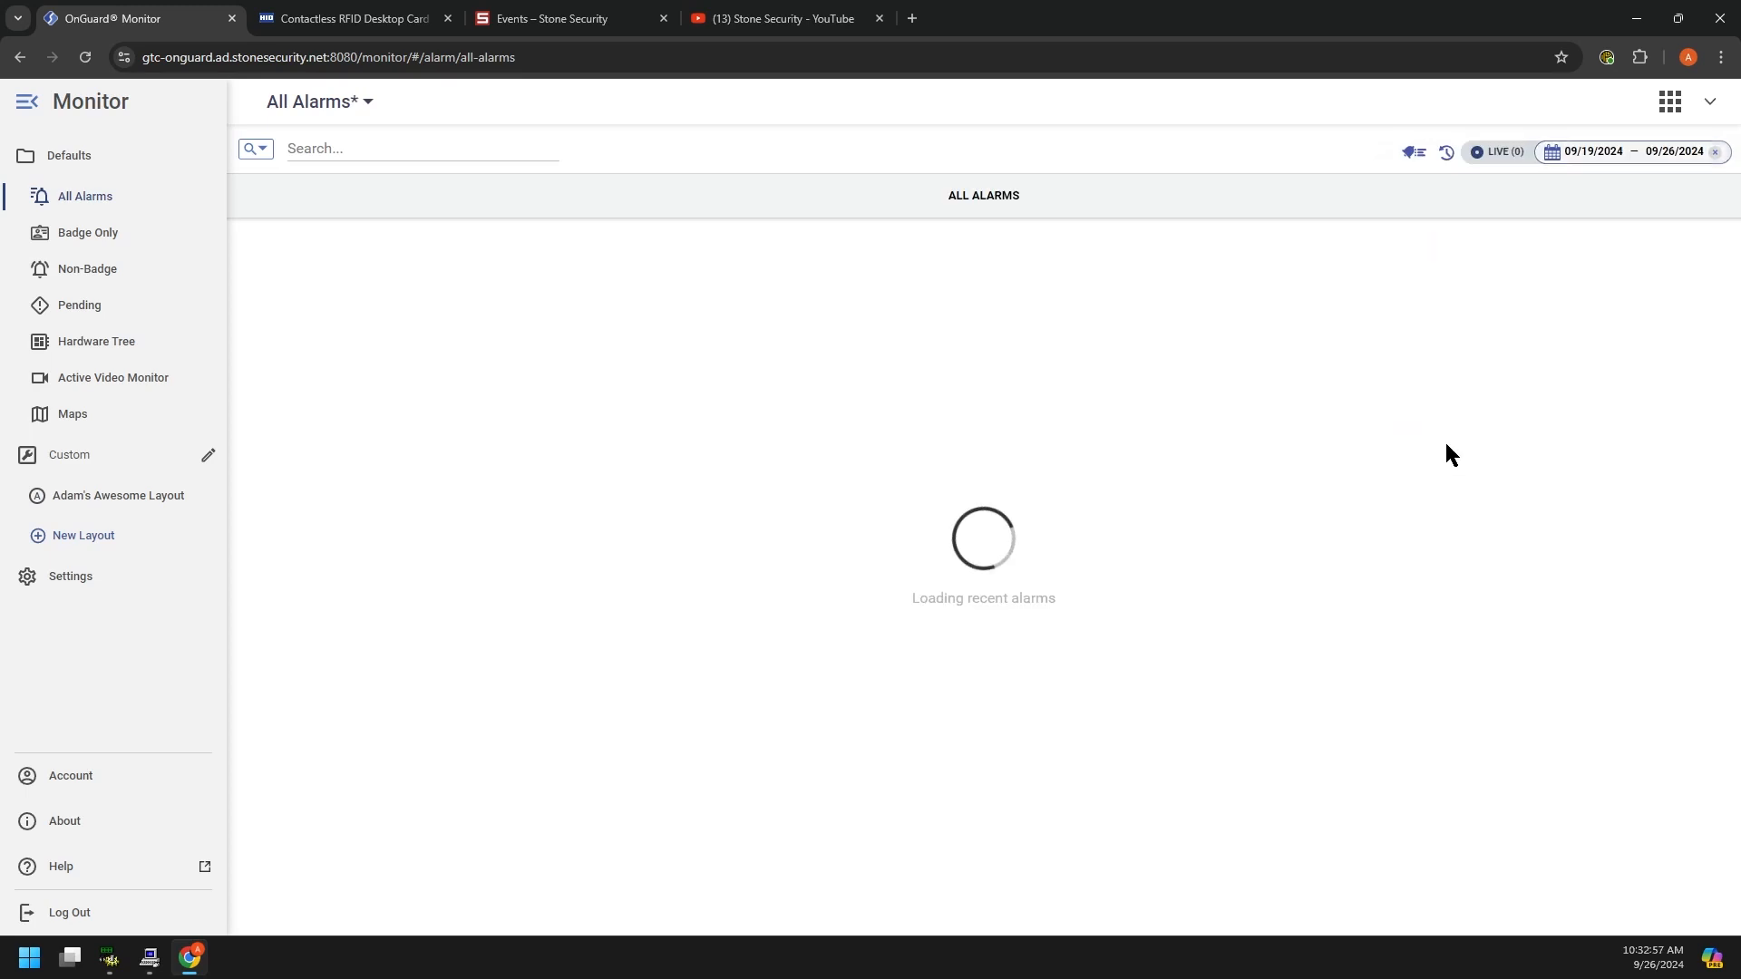
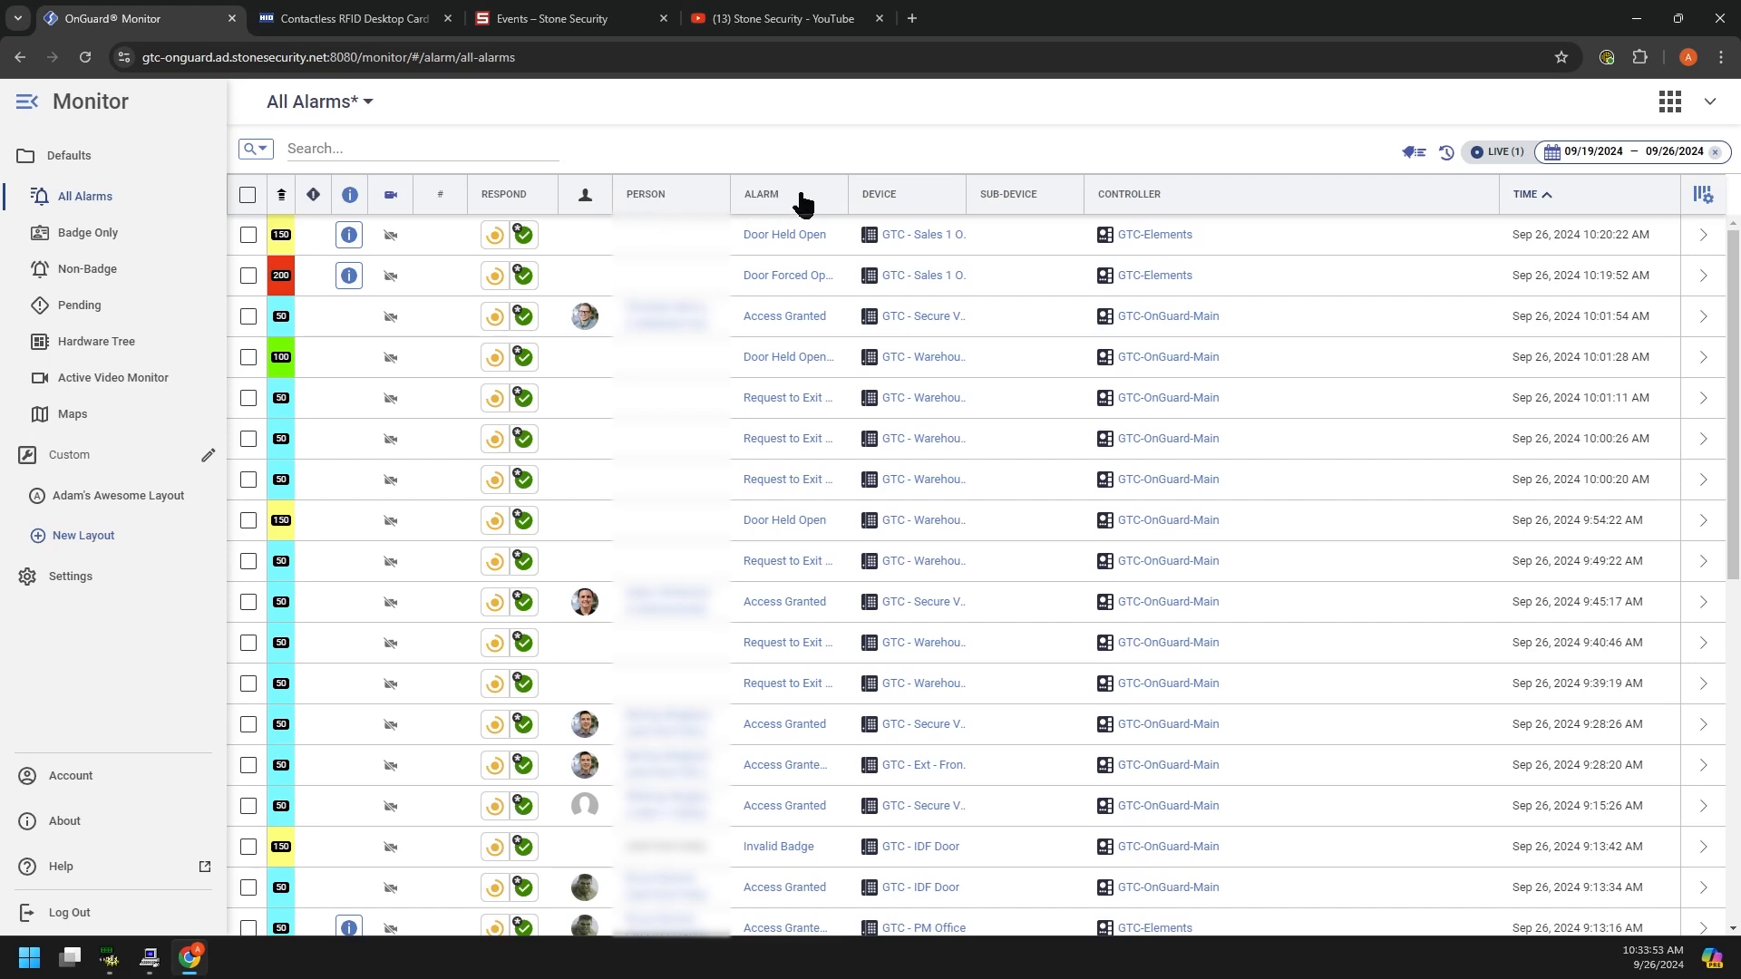
Step: Widen the DEVICE column of All Alarms in two drags until the full device names show
drag(848, 194, 922, 194)
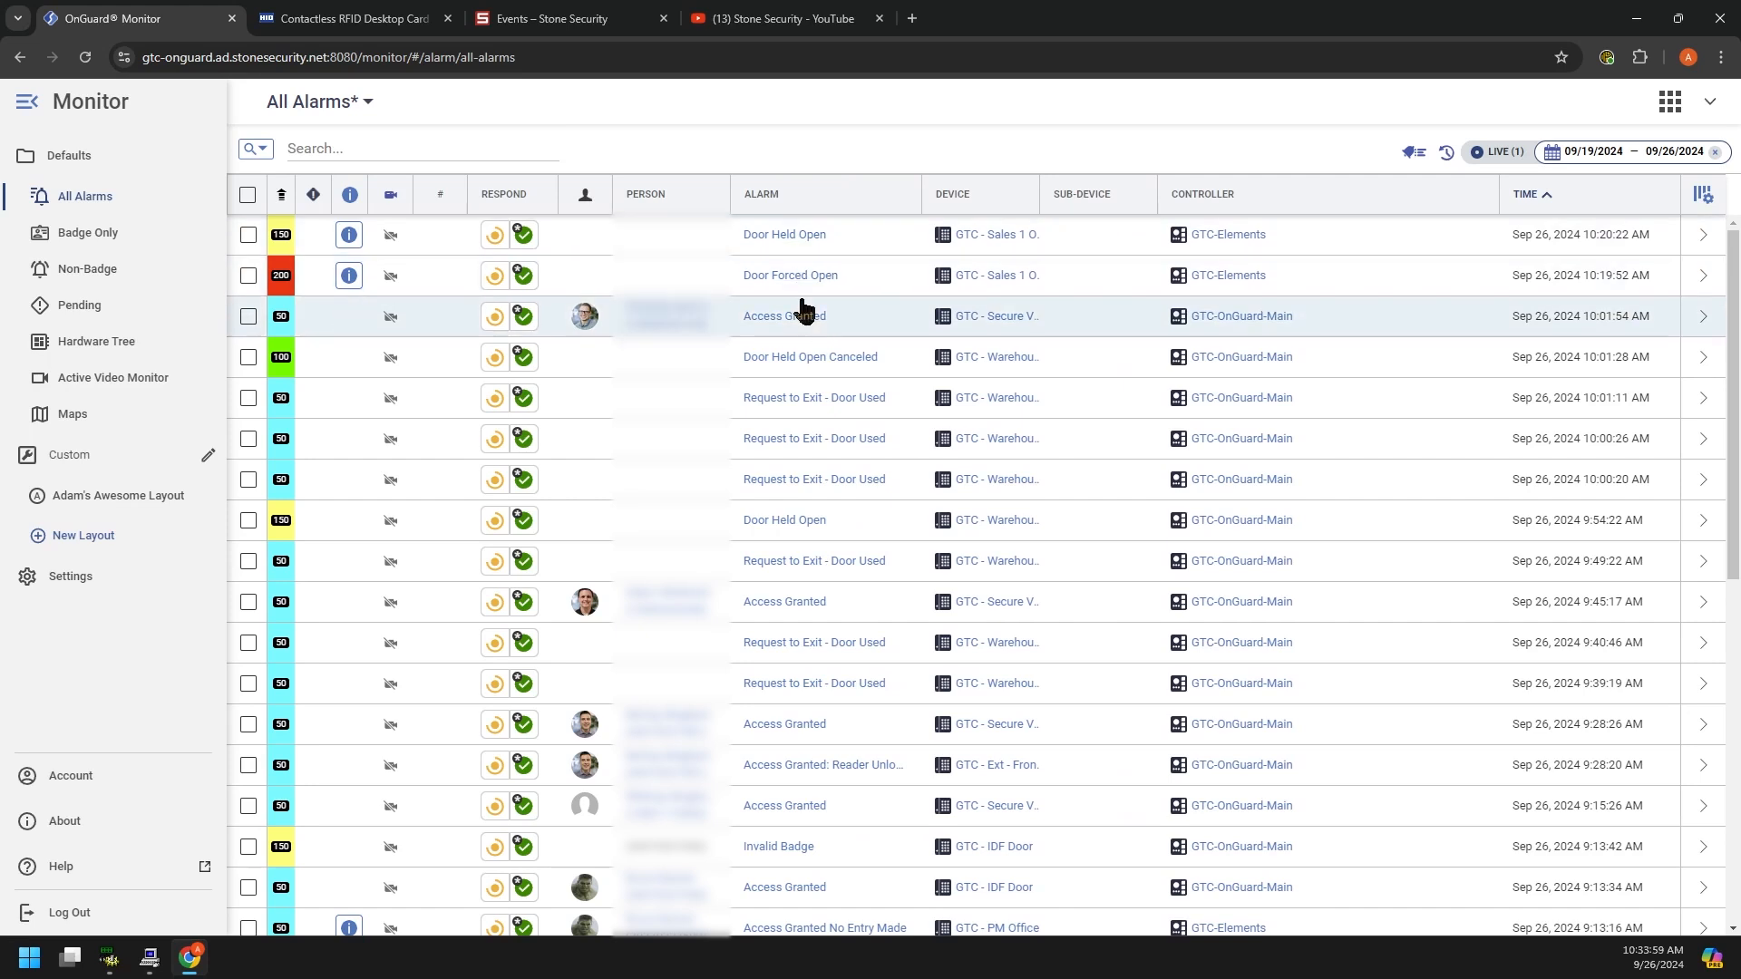
drag(1040, 201, 1128, 194)
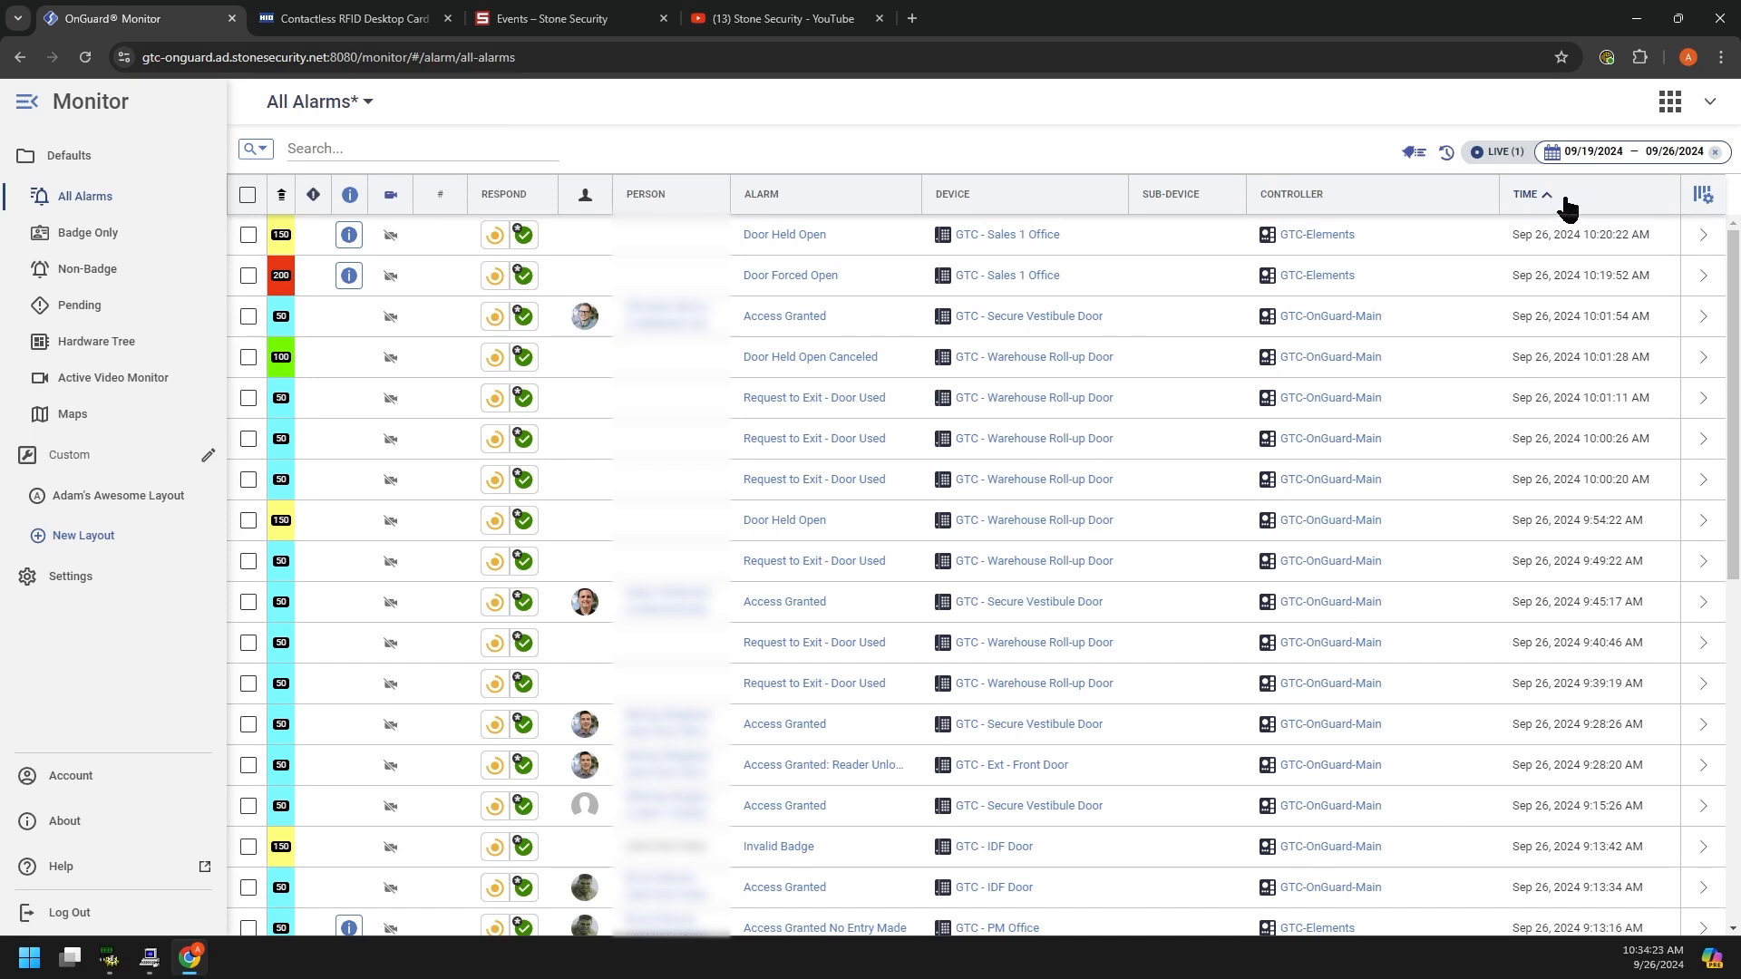
click(771, 195)
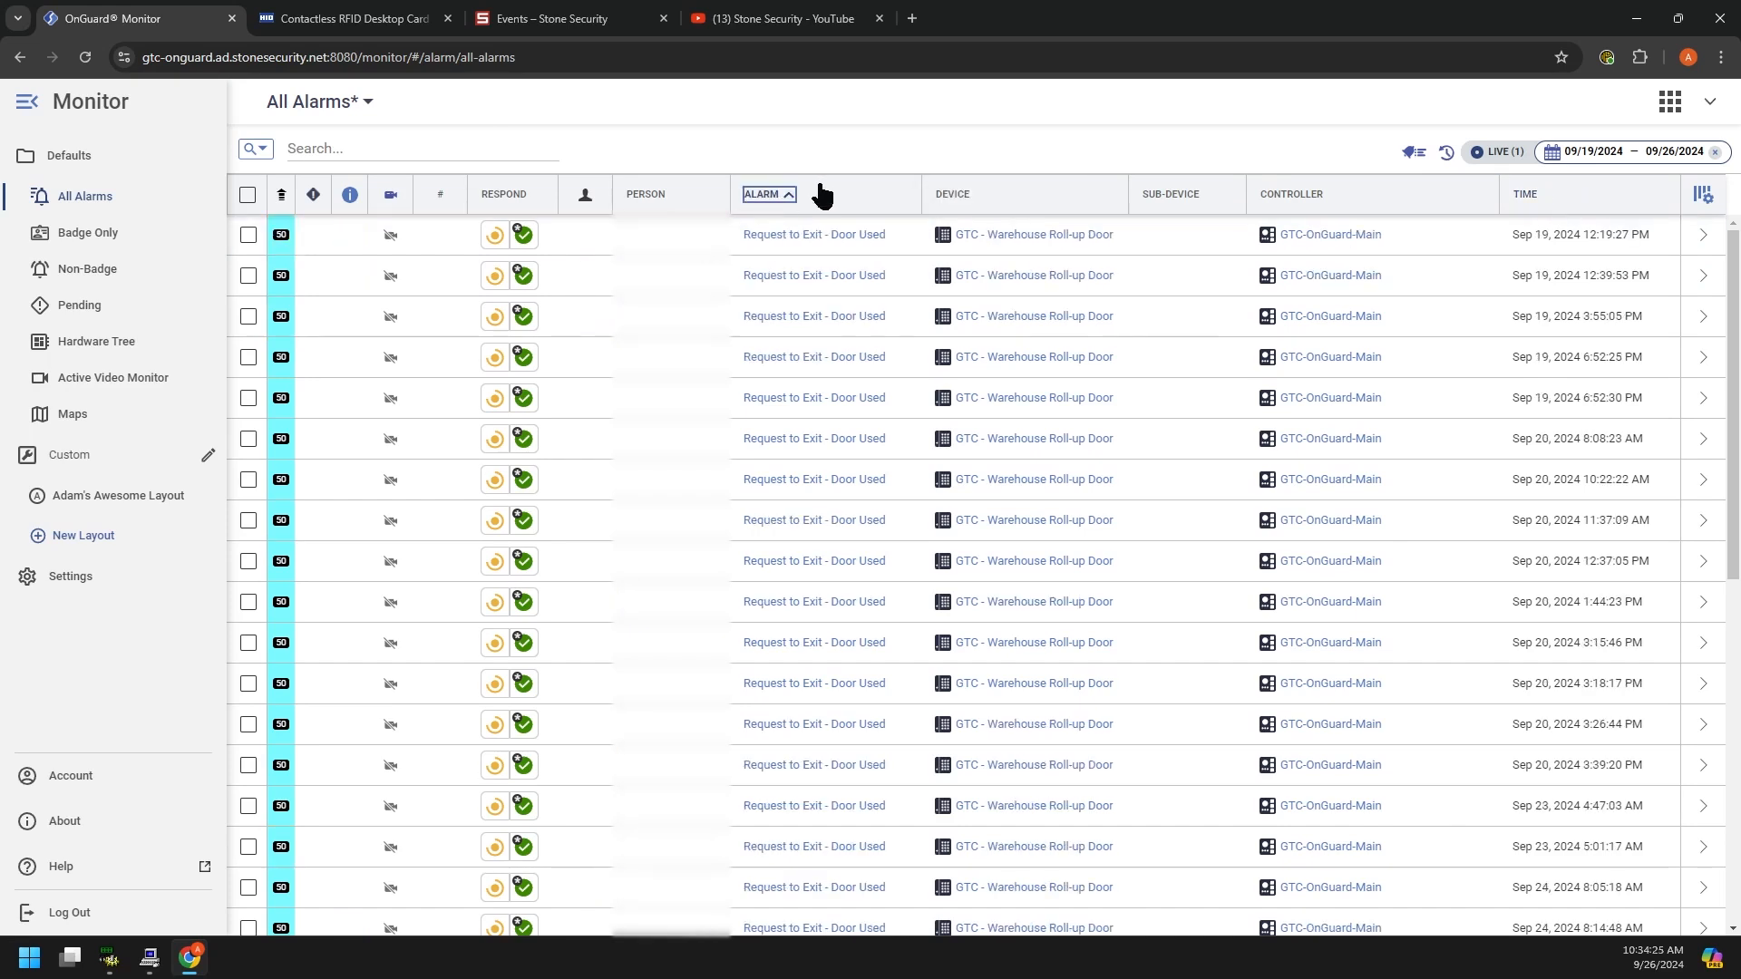
scroll(786, 517, down, 4)
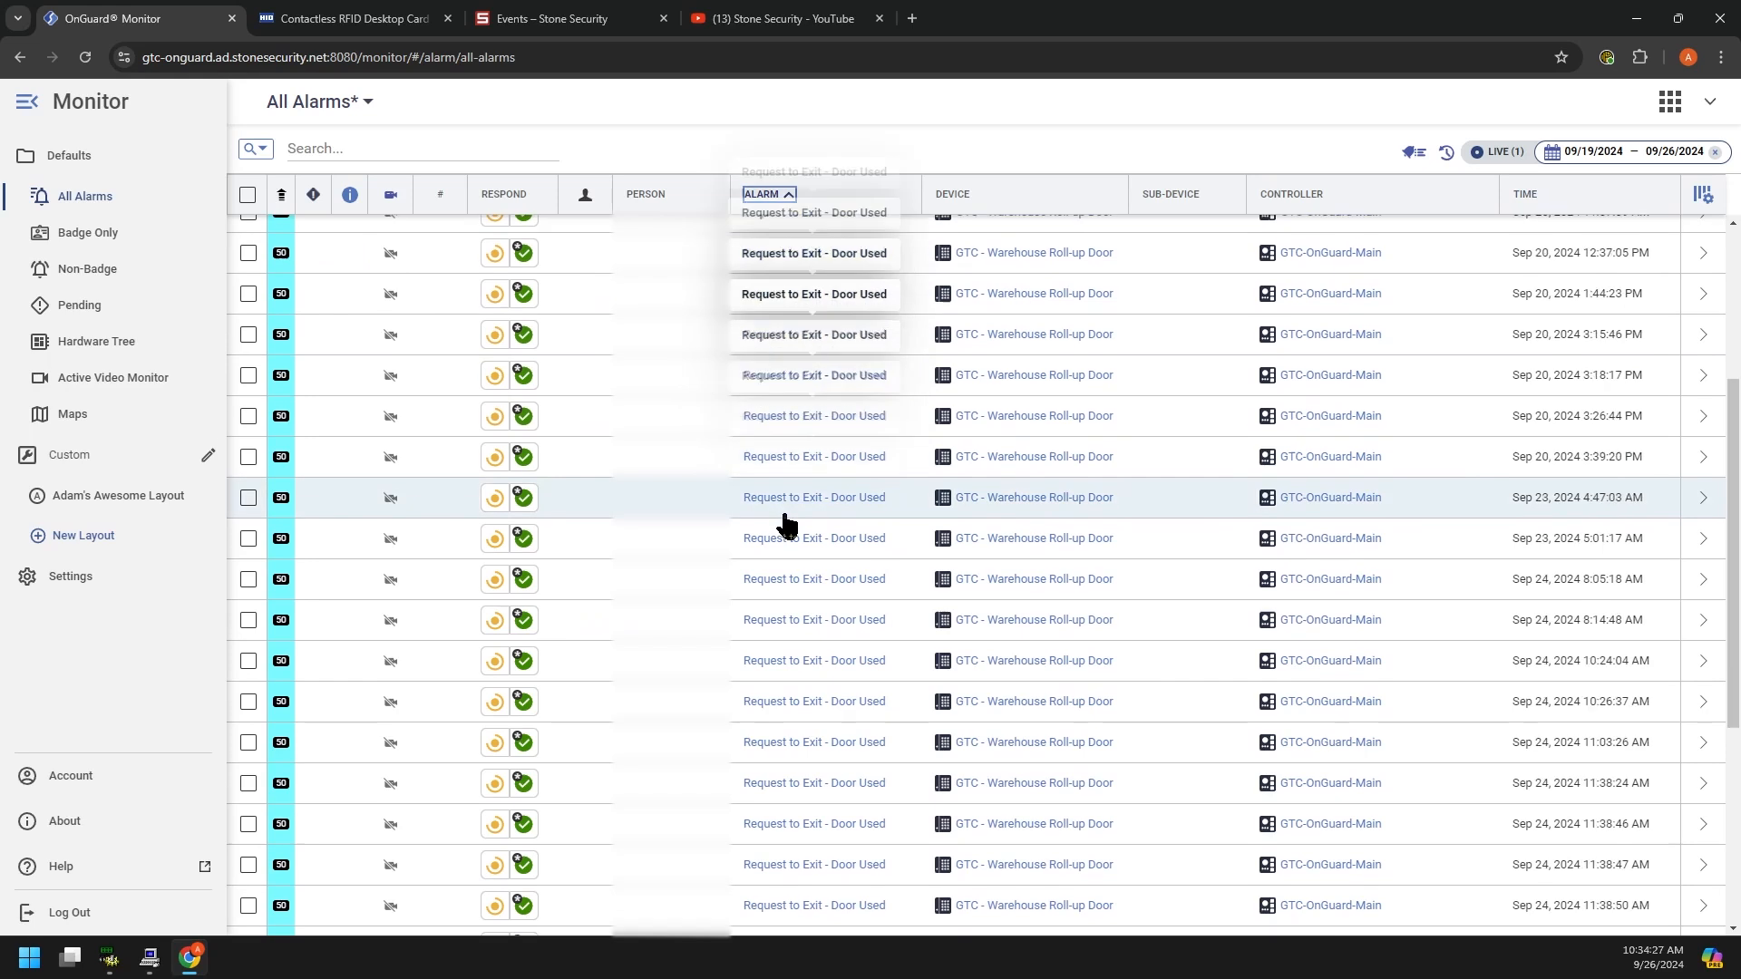
scroll(787, 523, up, 4)
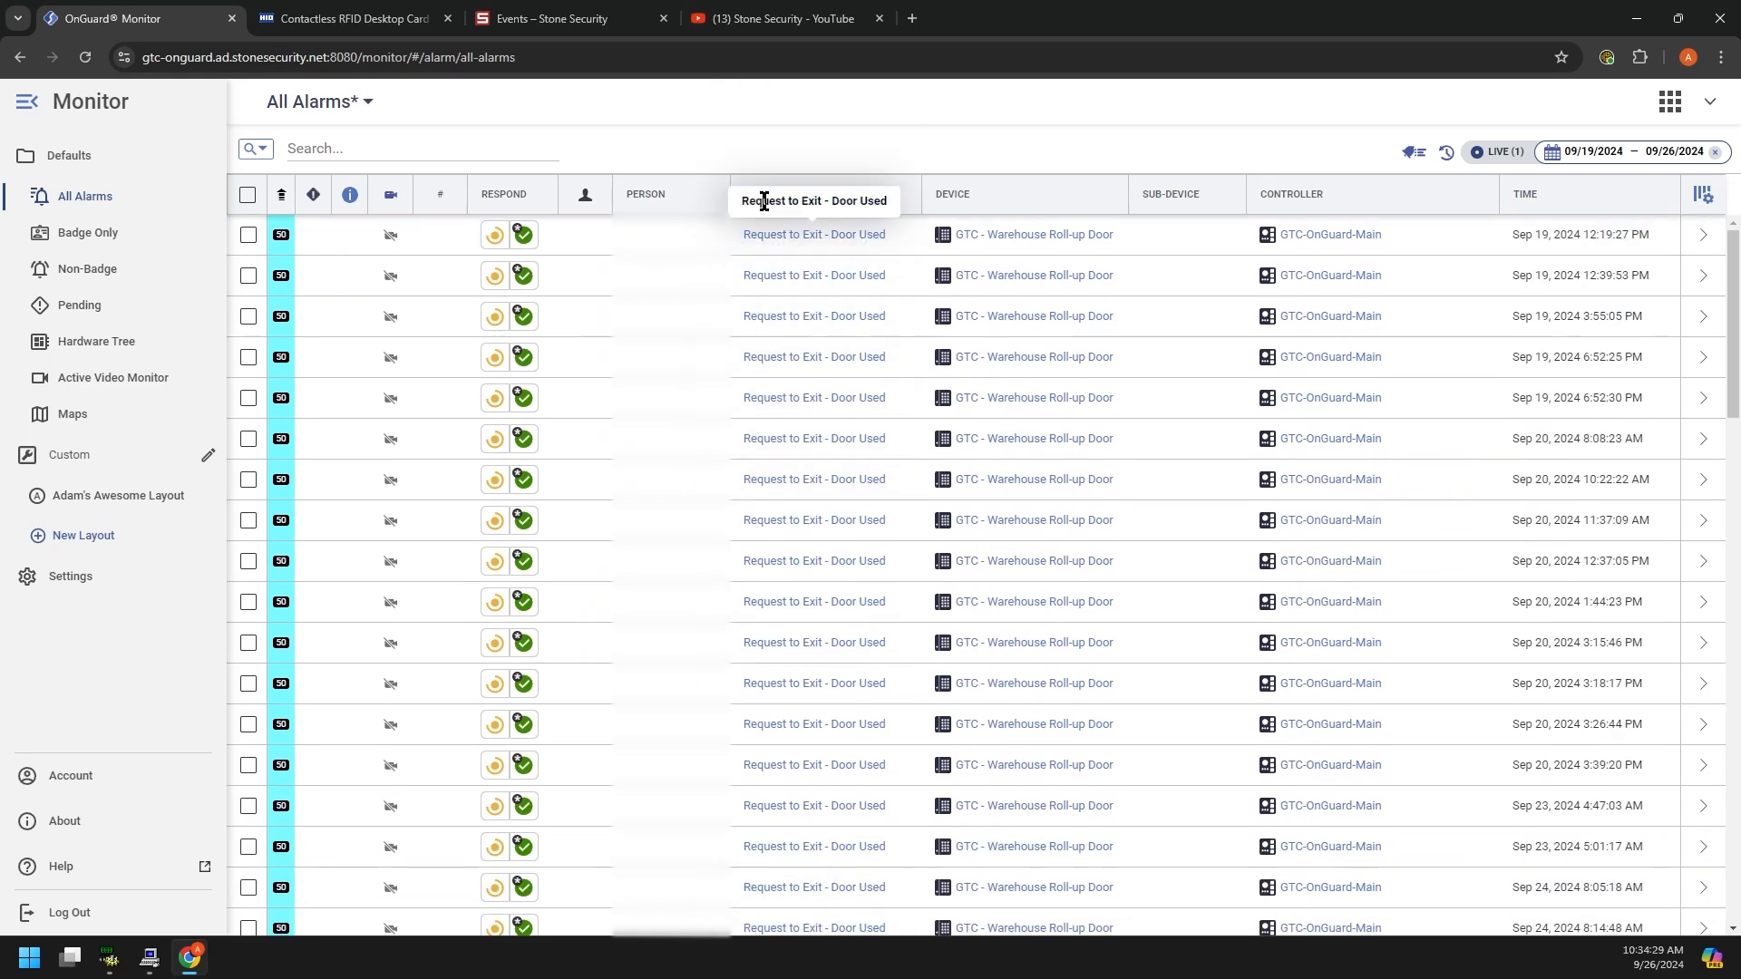
click(770, 194)
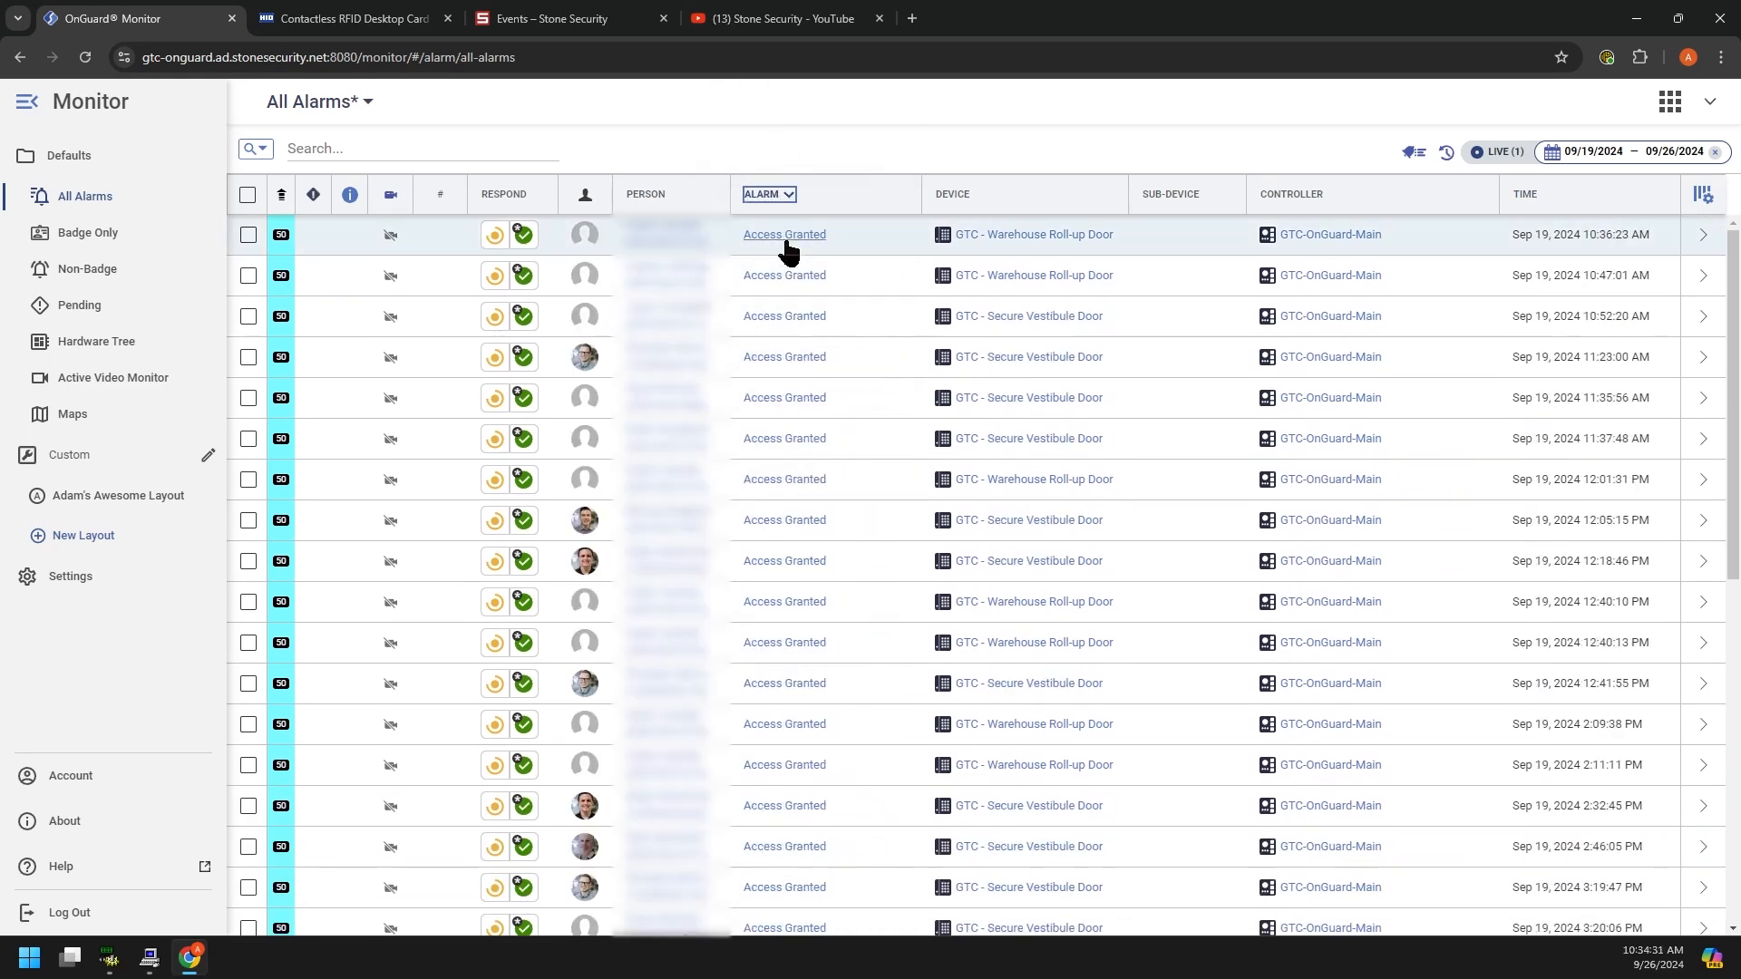
scroll(817, 582, down, 7)
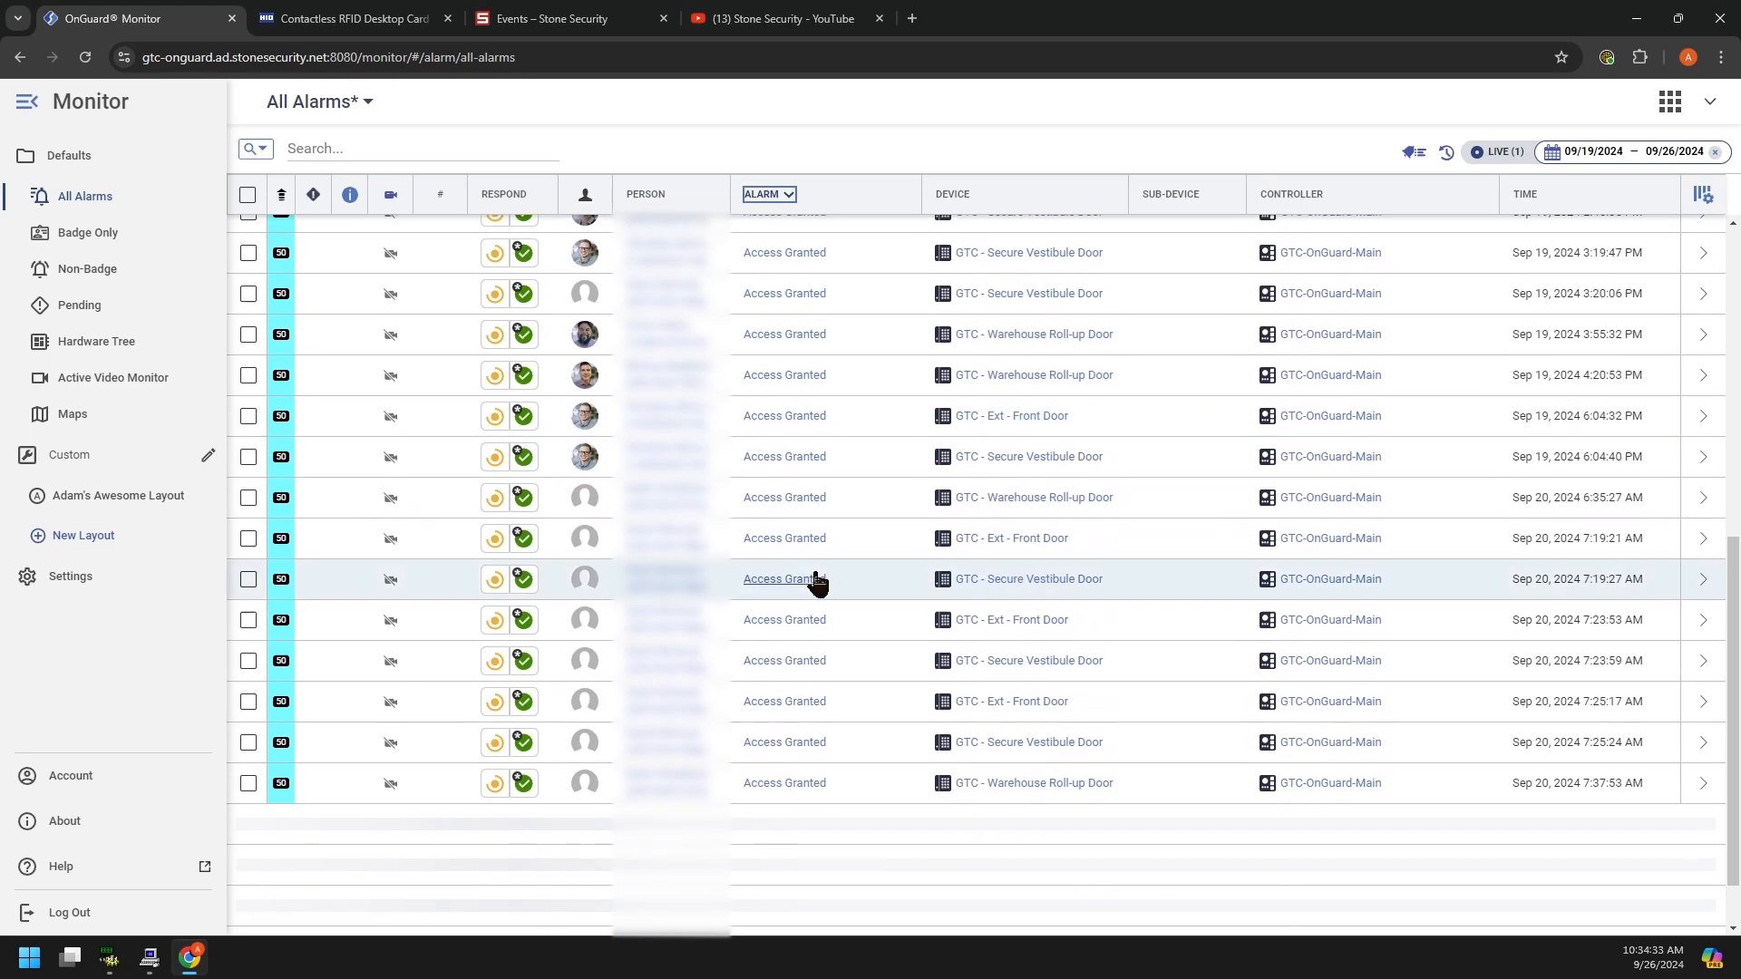
scroll(817, 581, up, 7)
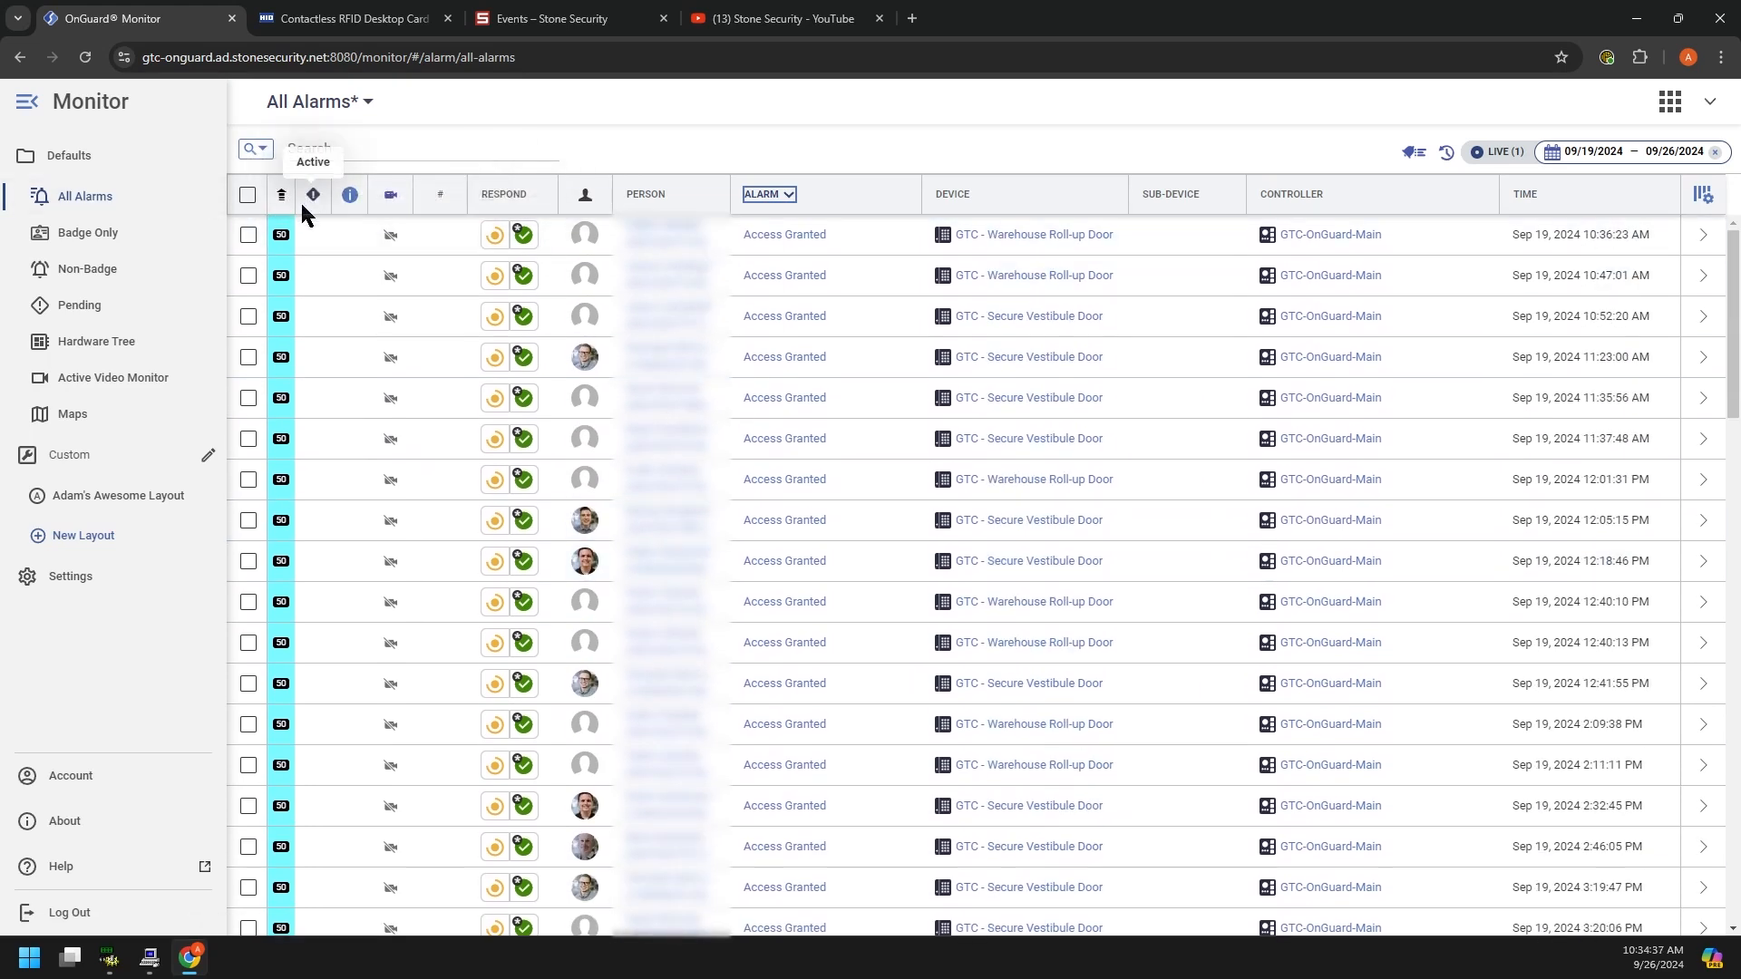
click(1552, 201)
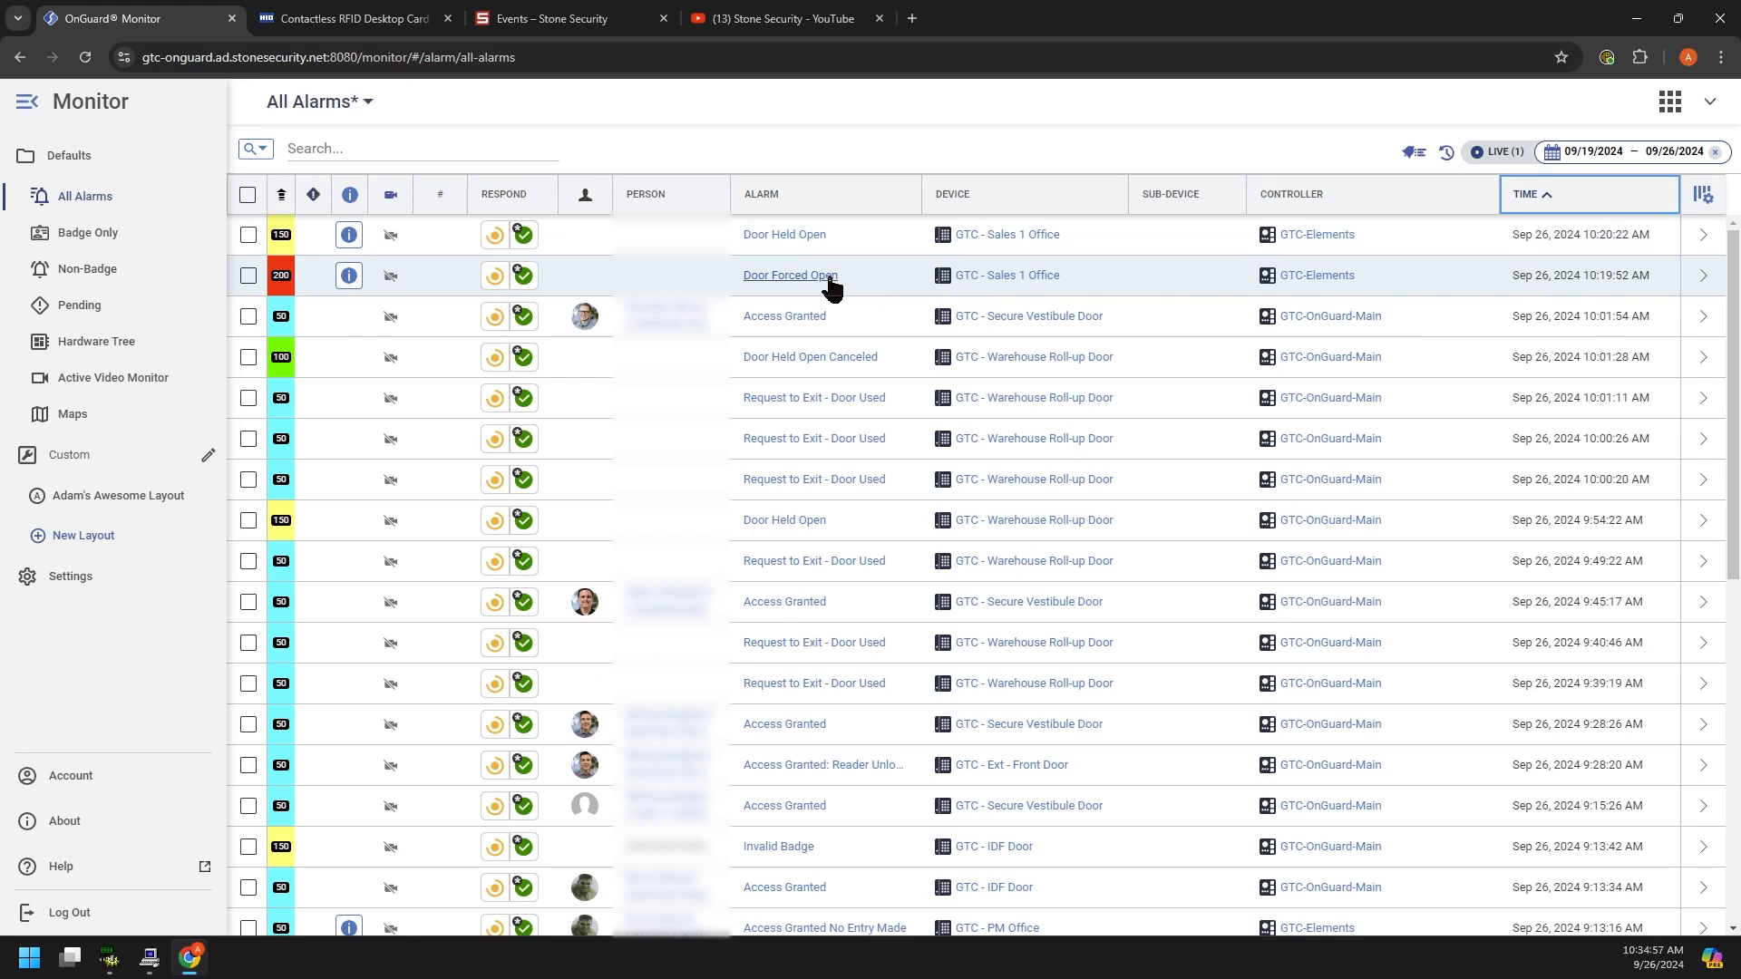
Step: Put the Door Forced Open alarm in progress with the note 'Dispatched Security officer to check on door.'
click(494, 276)
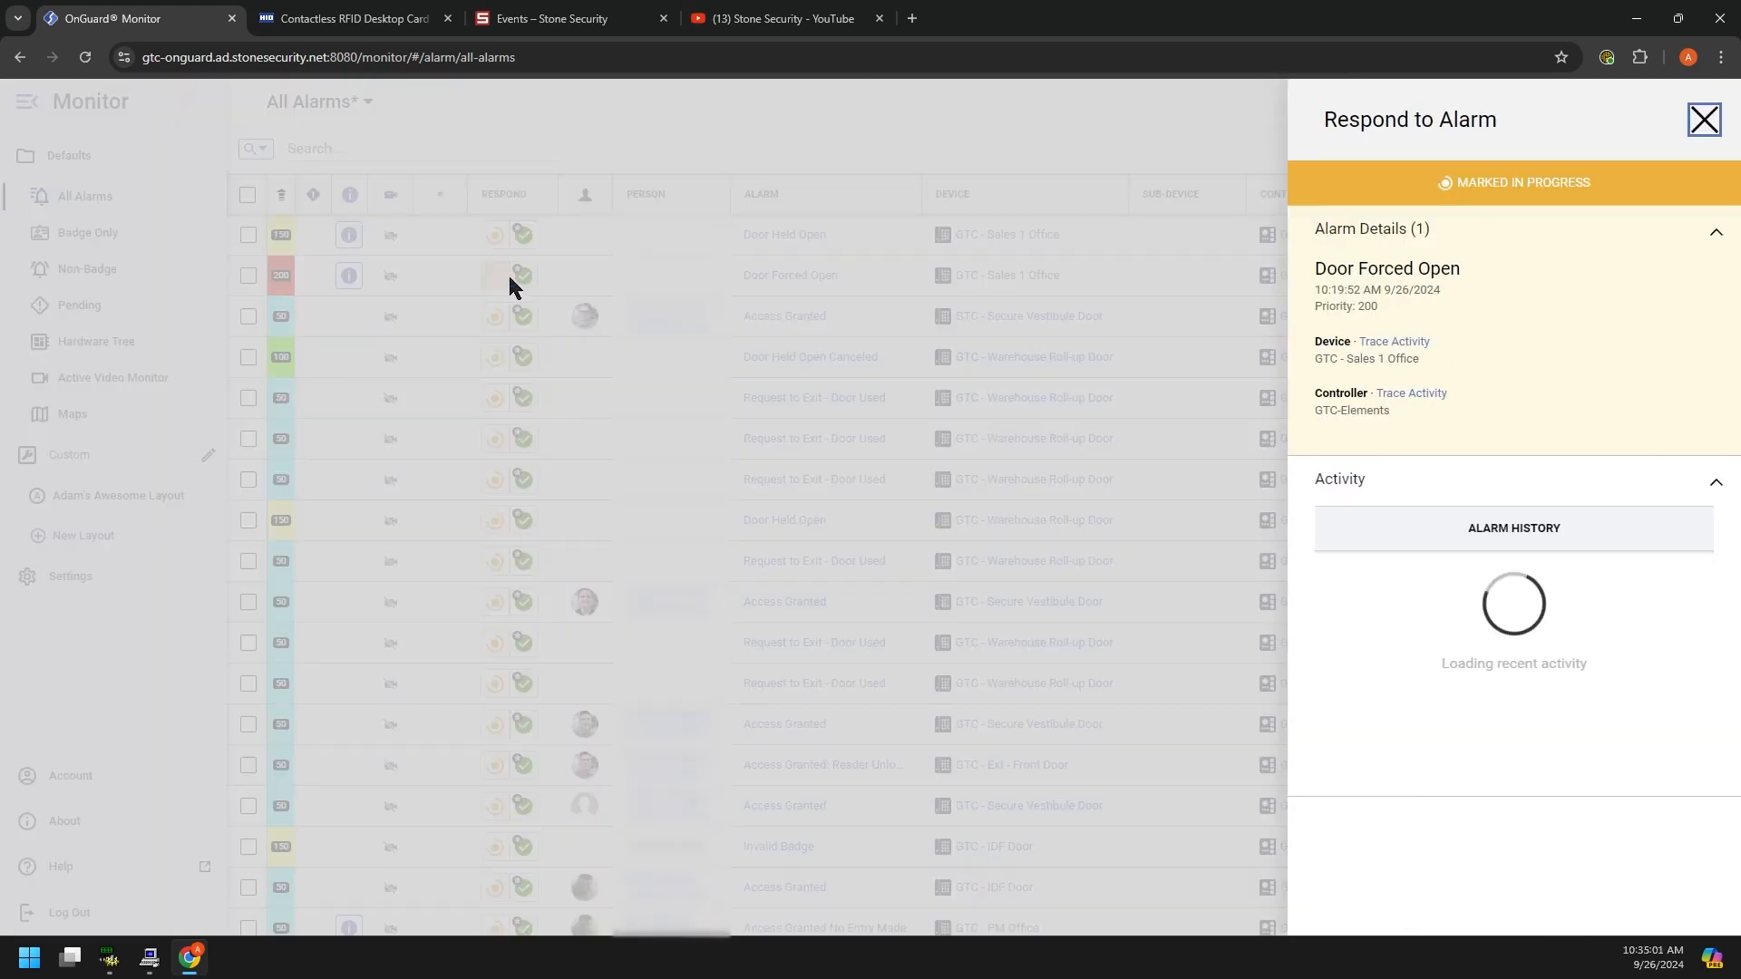
click(1393, 596)
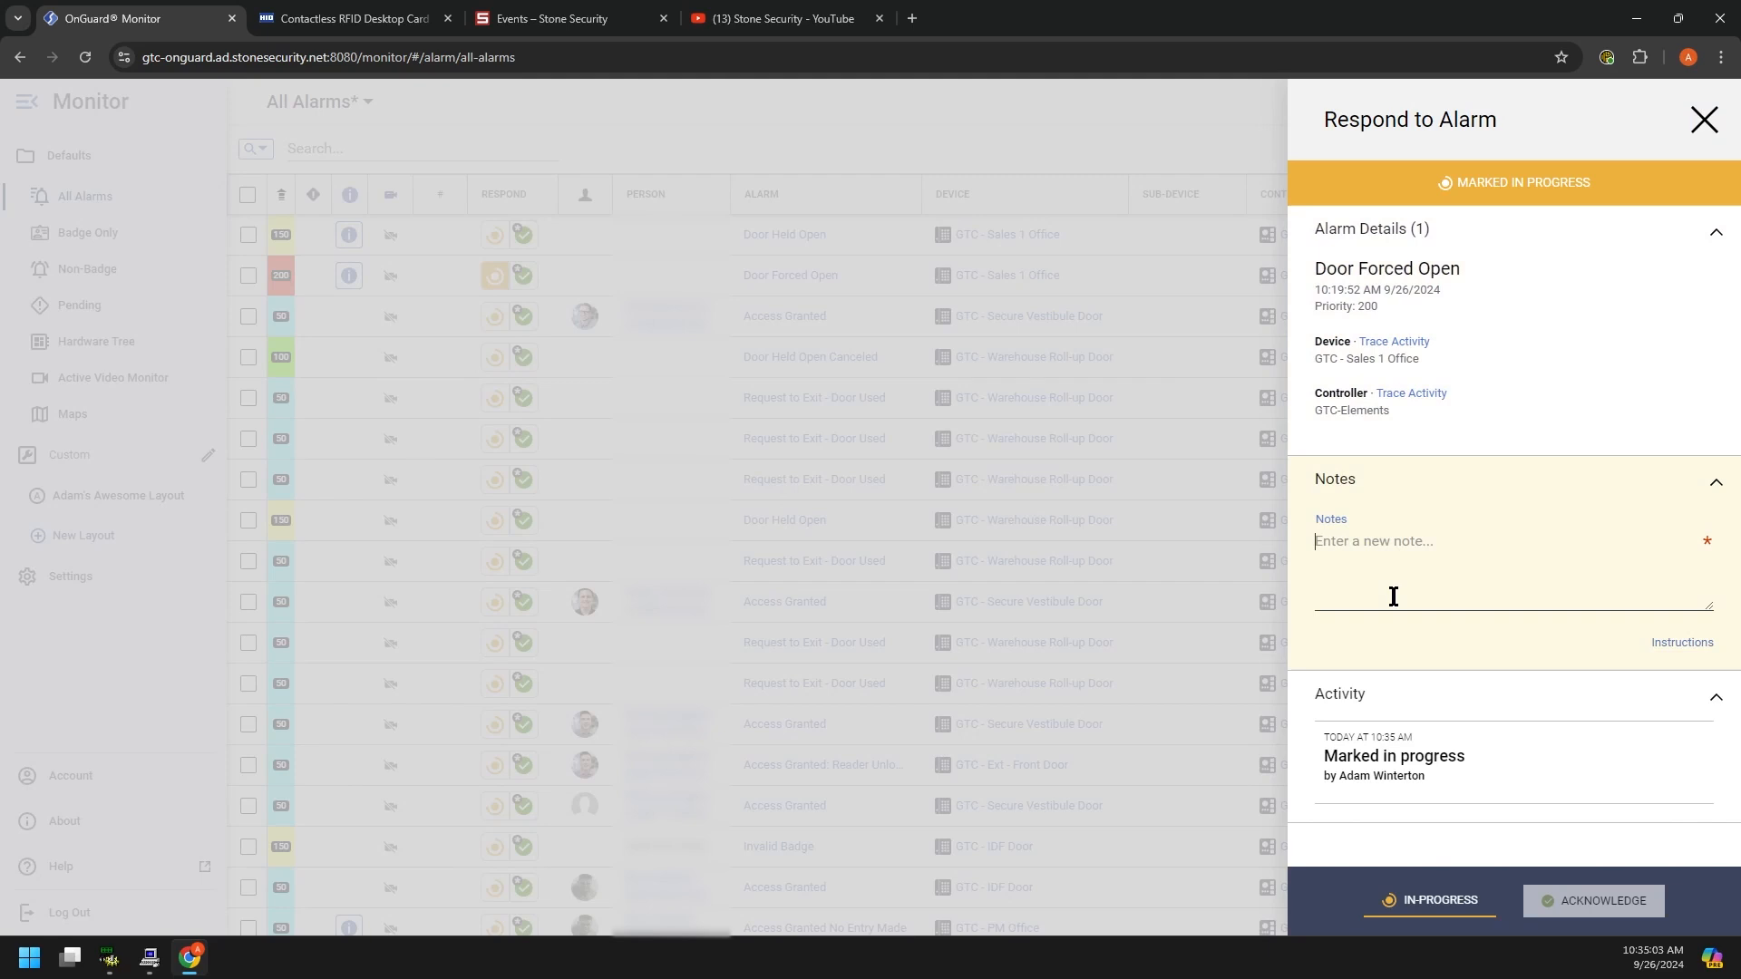
text(Dos)
text(ispatch)
text(ed S)
text(ecurity)
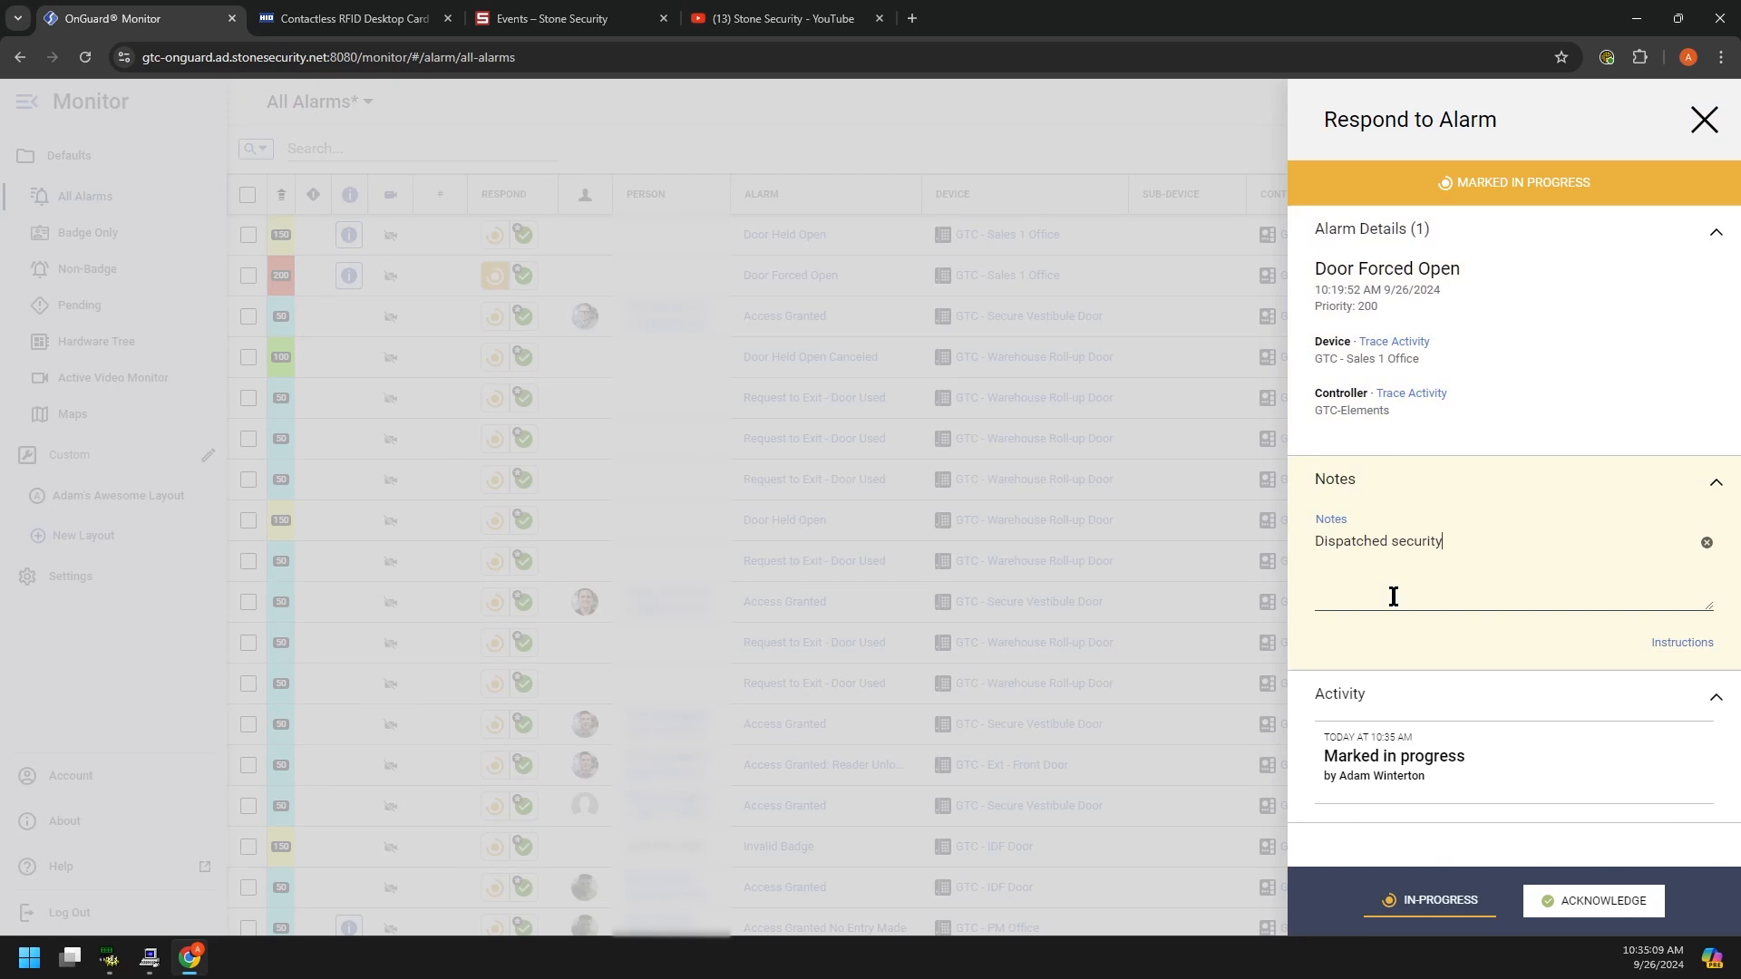
text( officer to check on door.)
click(1427, 901)
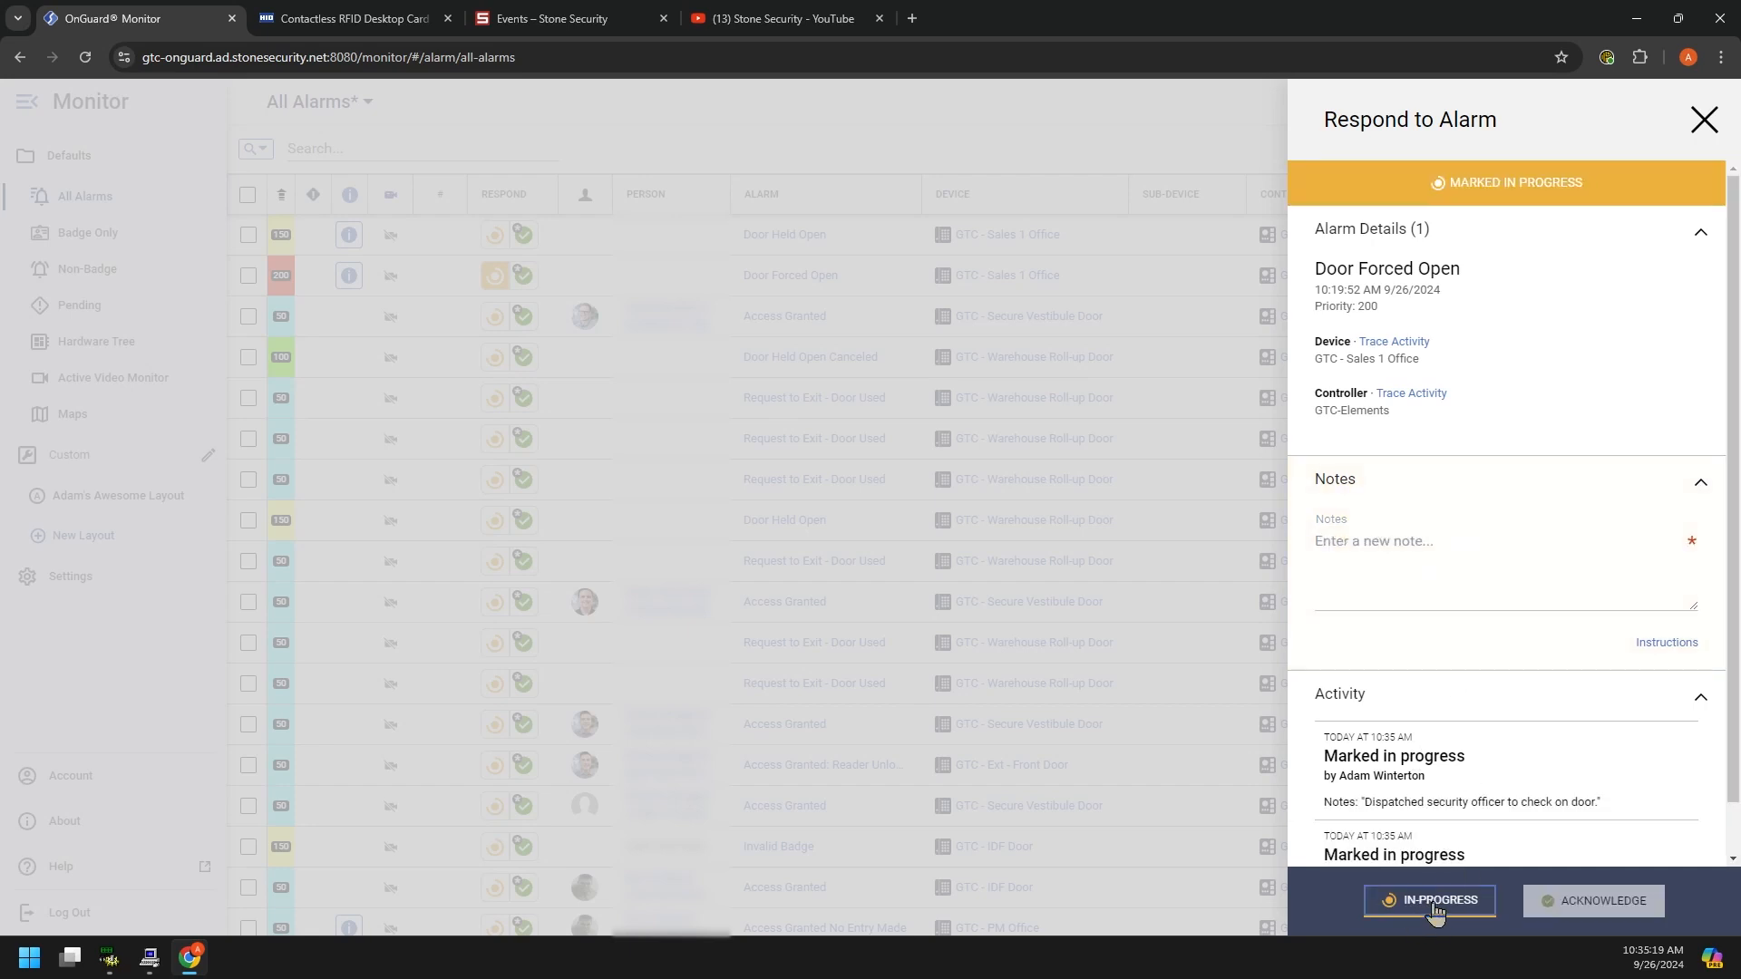
drag(1387, 748, 1619, 744)
drag(1393, 751, 1556, 753)
Step: Acknowledge the Door Forced Open alarm with the note 'Handset was unlocked. Relocked and closed door.'
click(1425, 485)
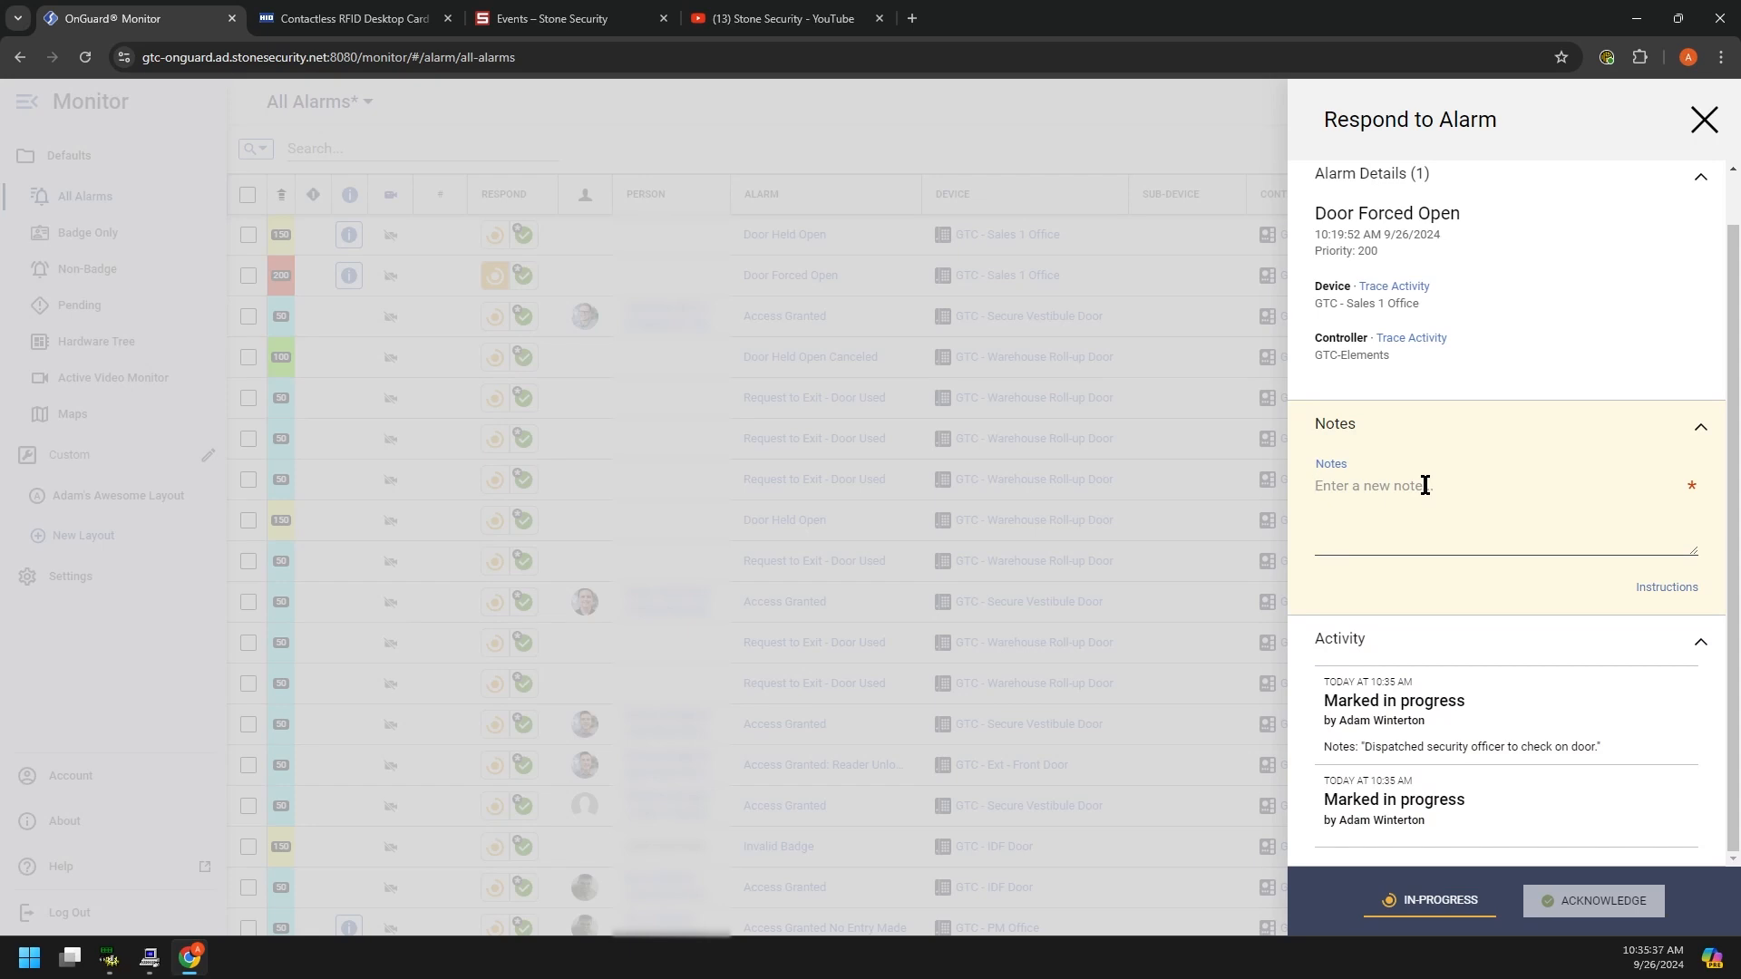
text(Hand)
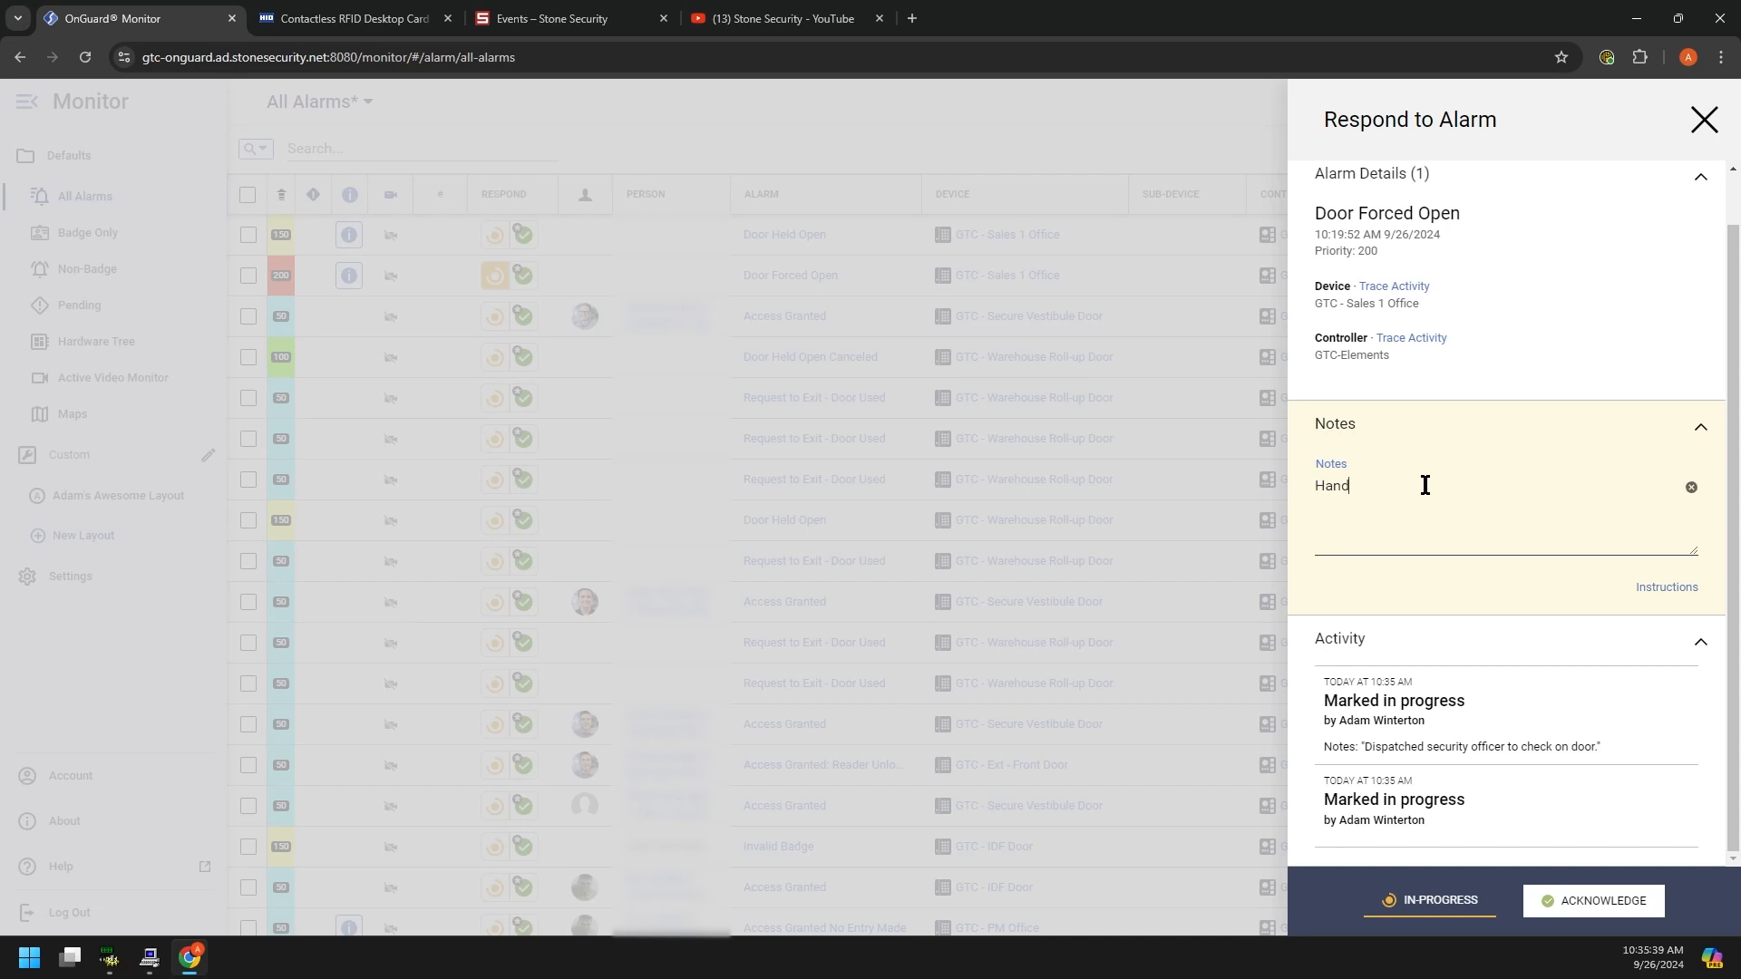
text(set was ujnlock)
key(BackSpace)
key(BackSpace)
text(locked. Relcocked and closed door.)
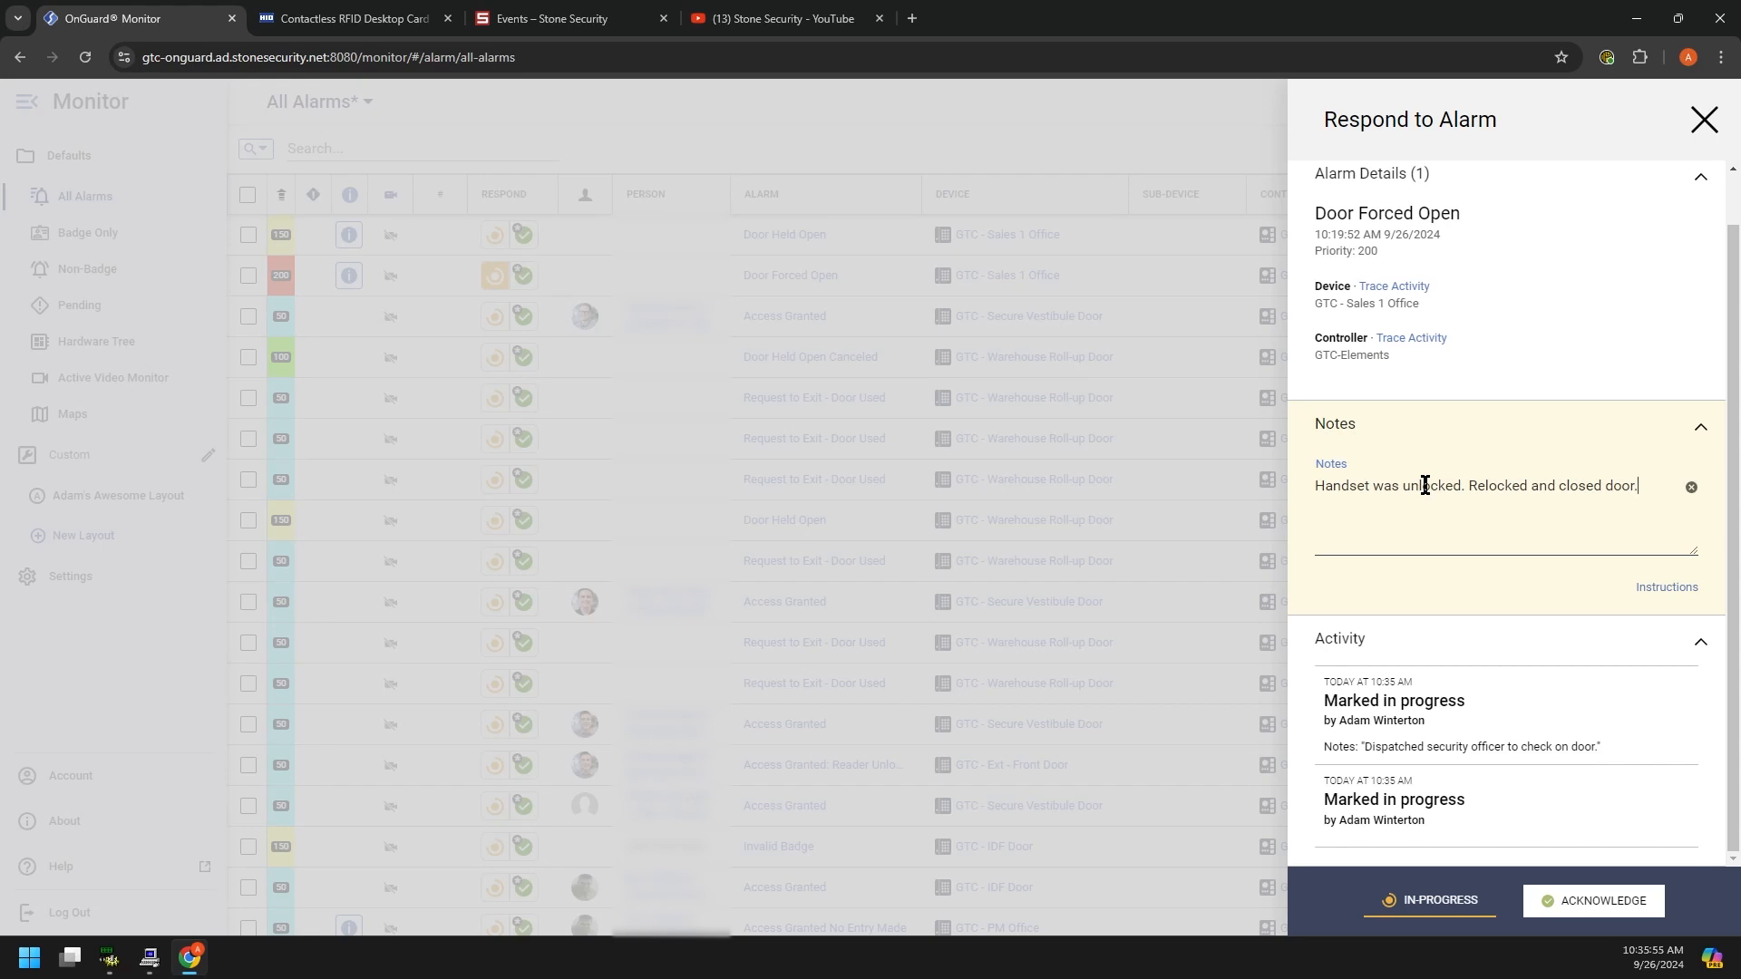
click(1561, 900)
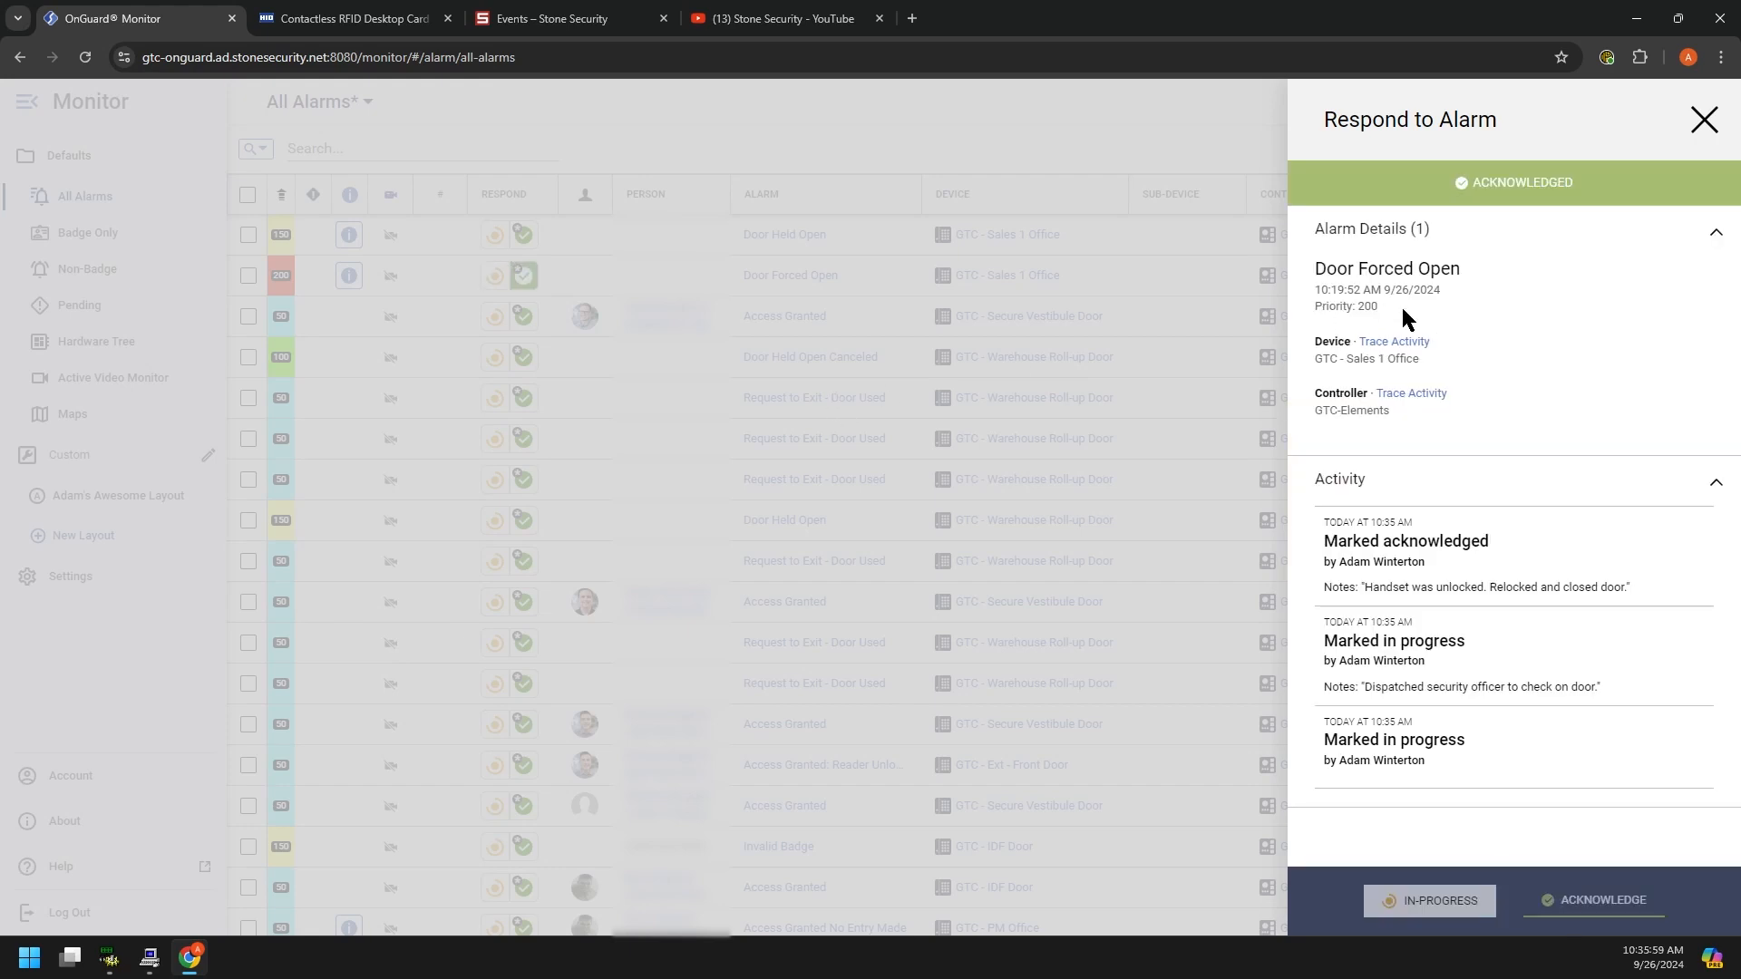
Step: Close the Respond to Alarm panel, review the Door Forced Open alarm, and go to Badge Only
click(1703, 121)
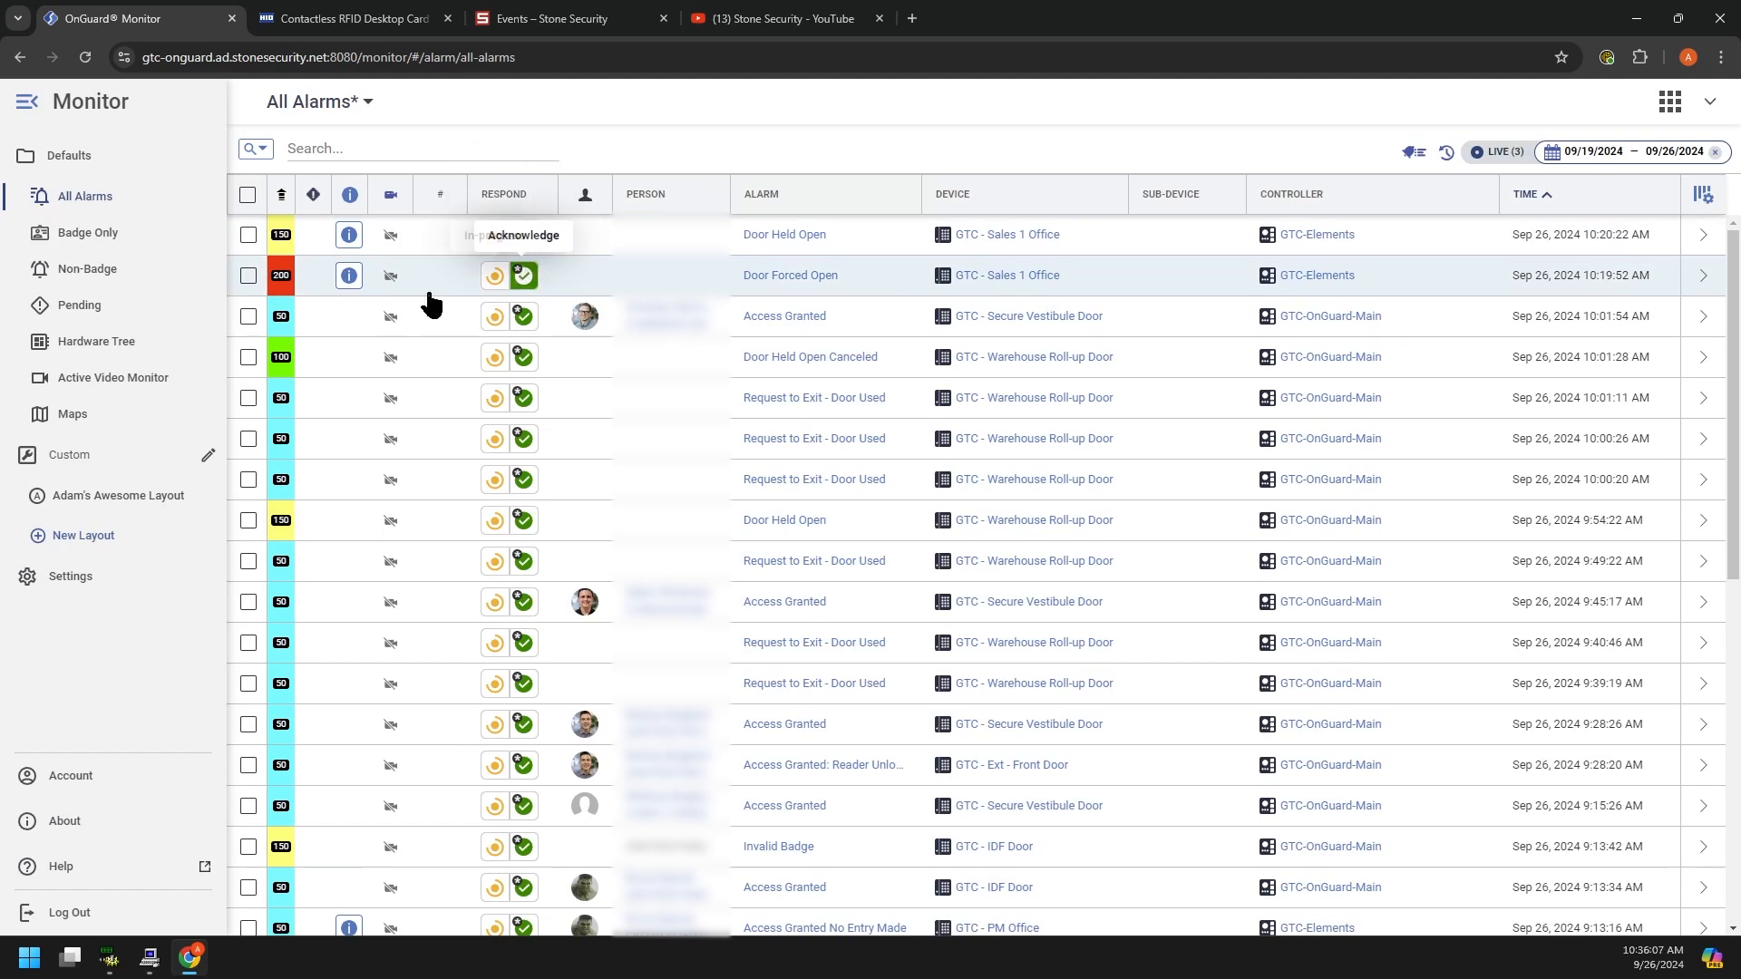
click(352, 283)
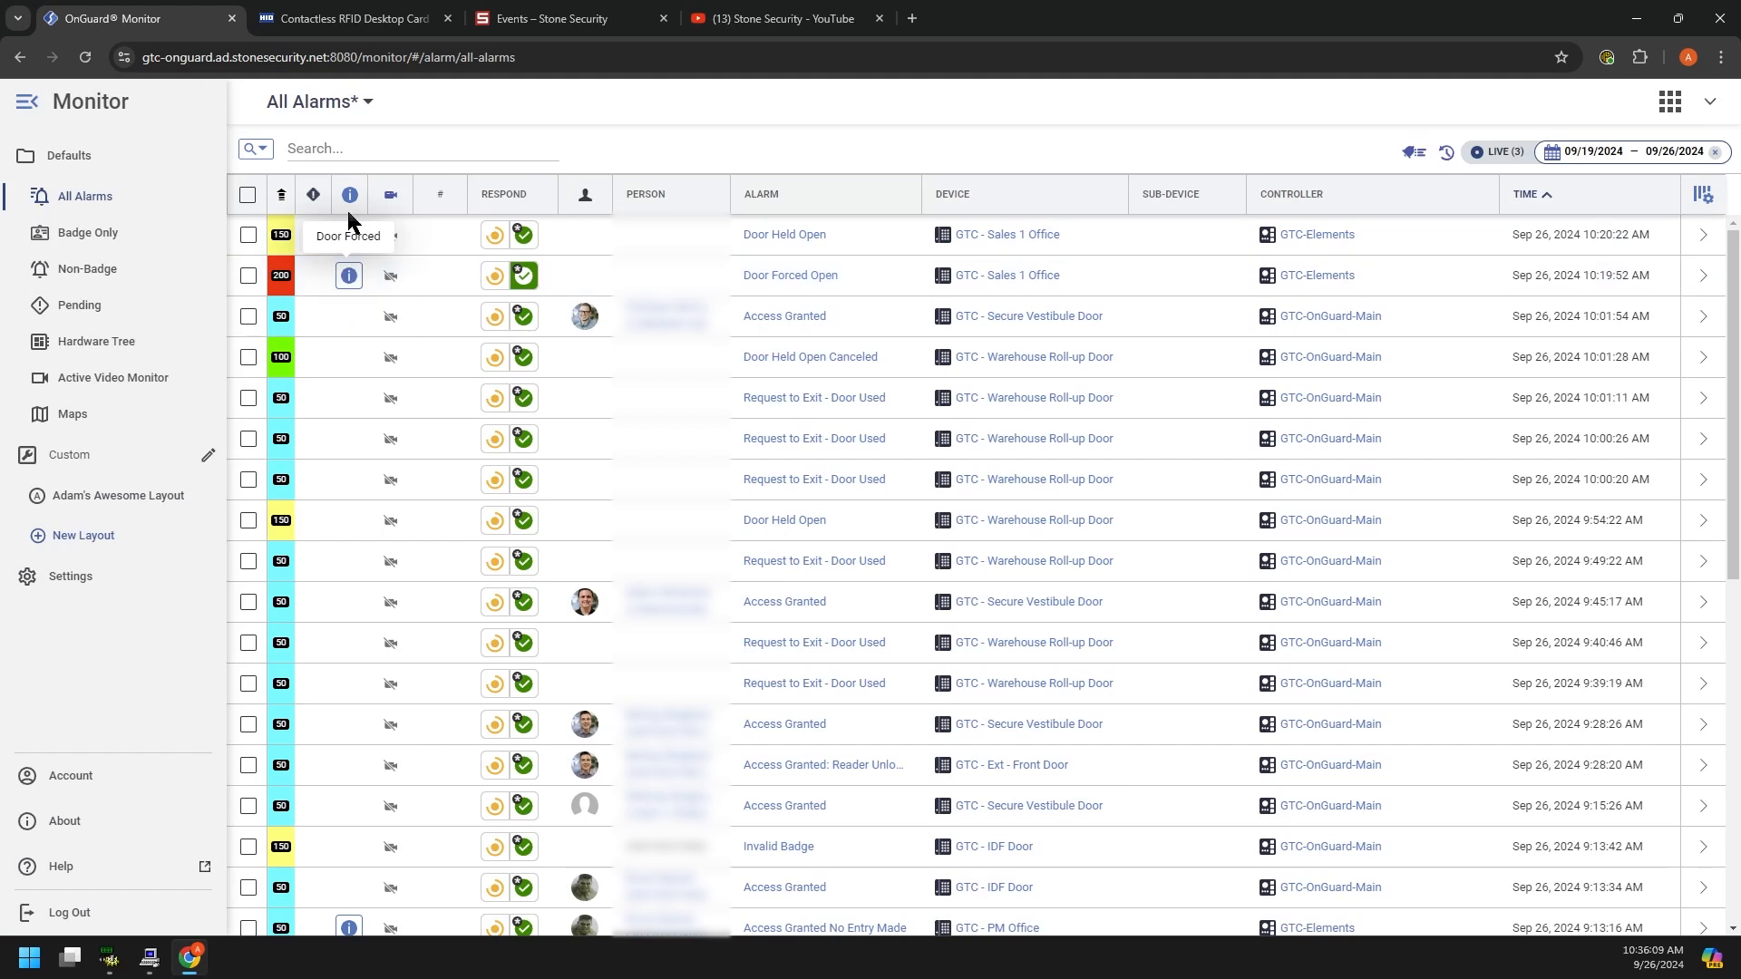
mouse_move(350, 281)
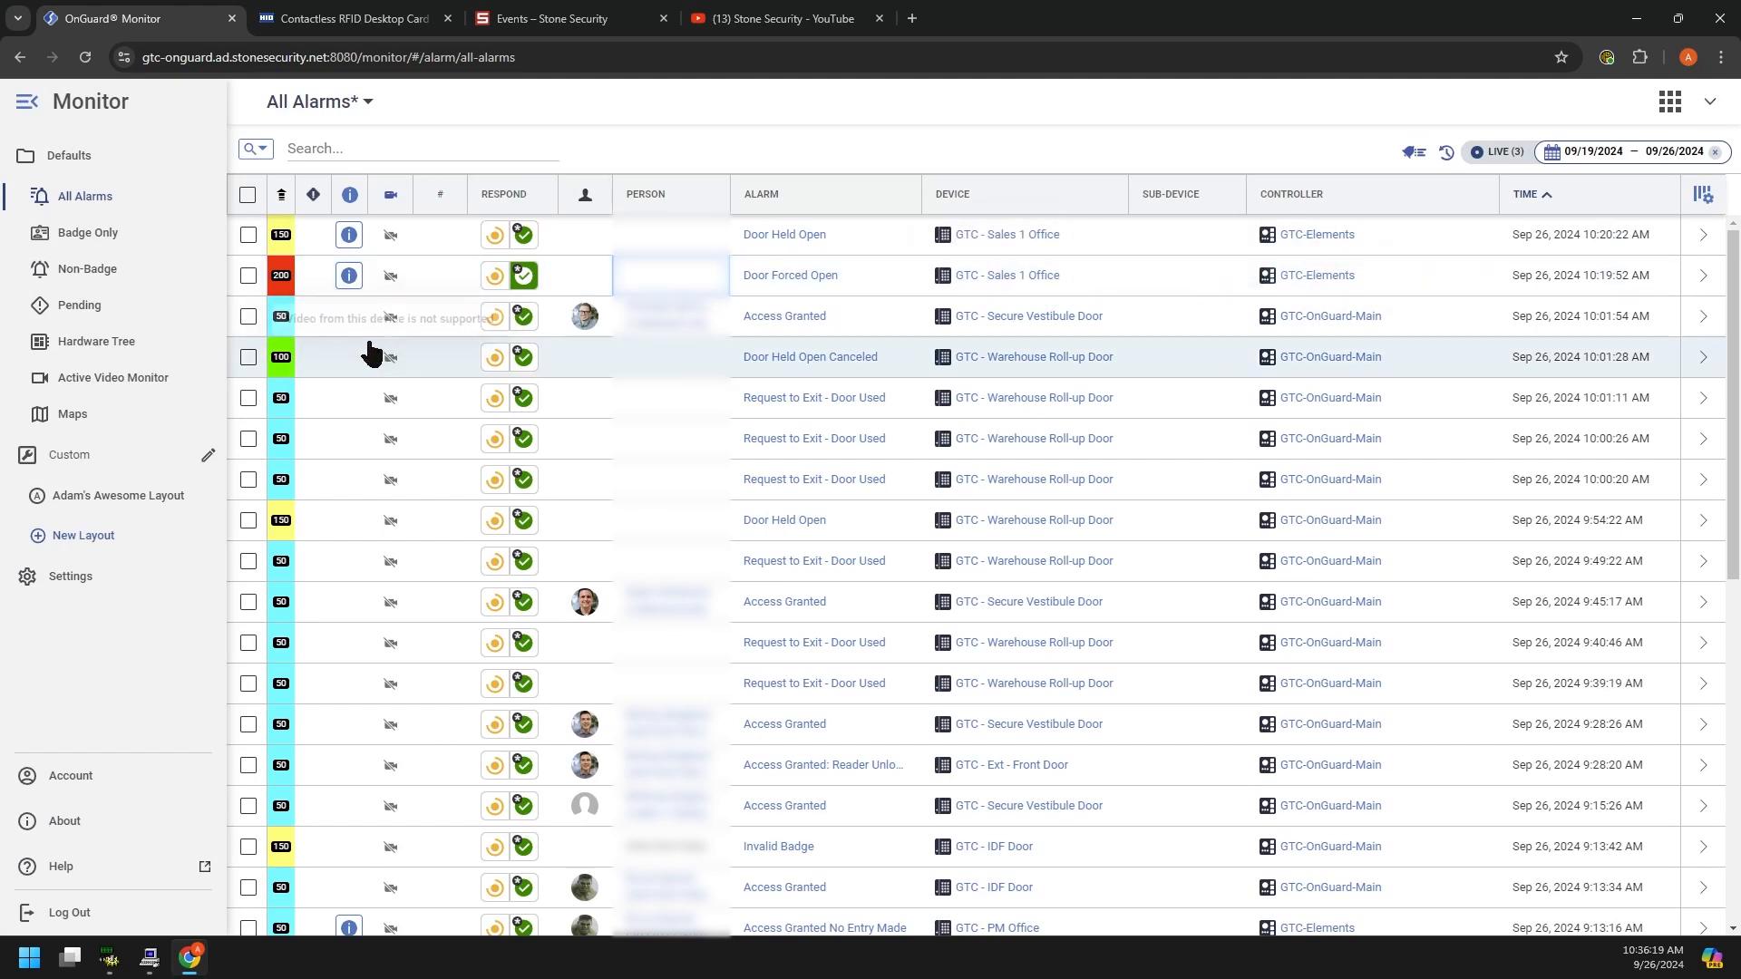
click(84, 238)
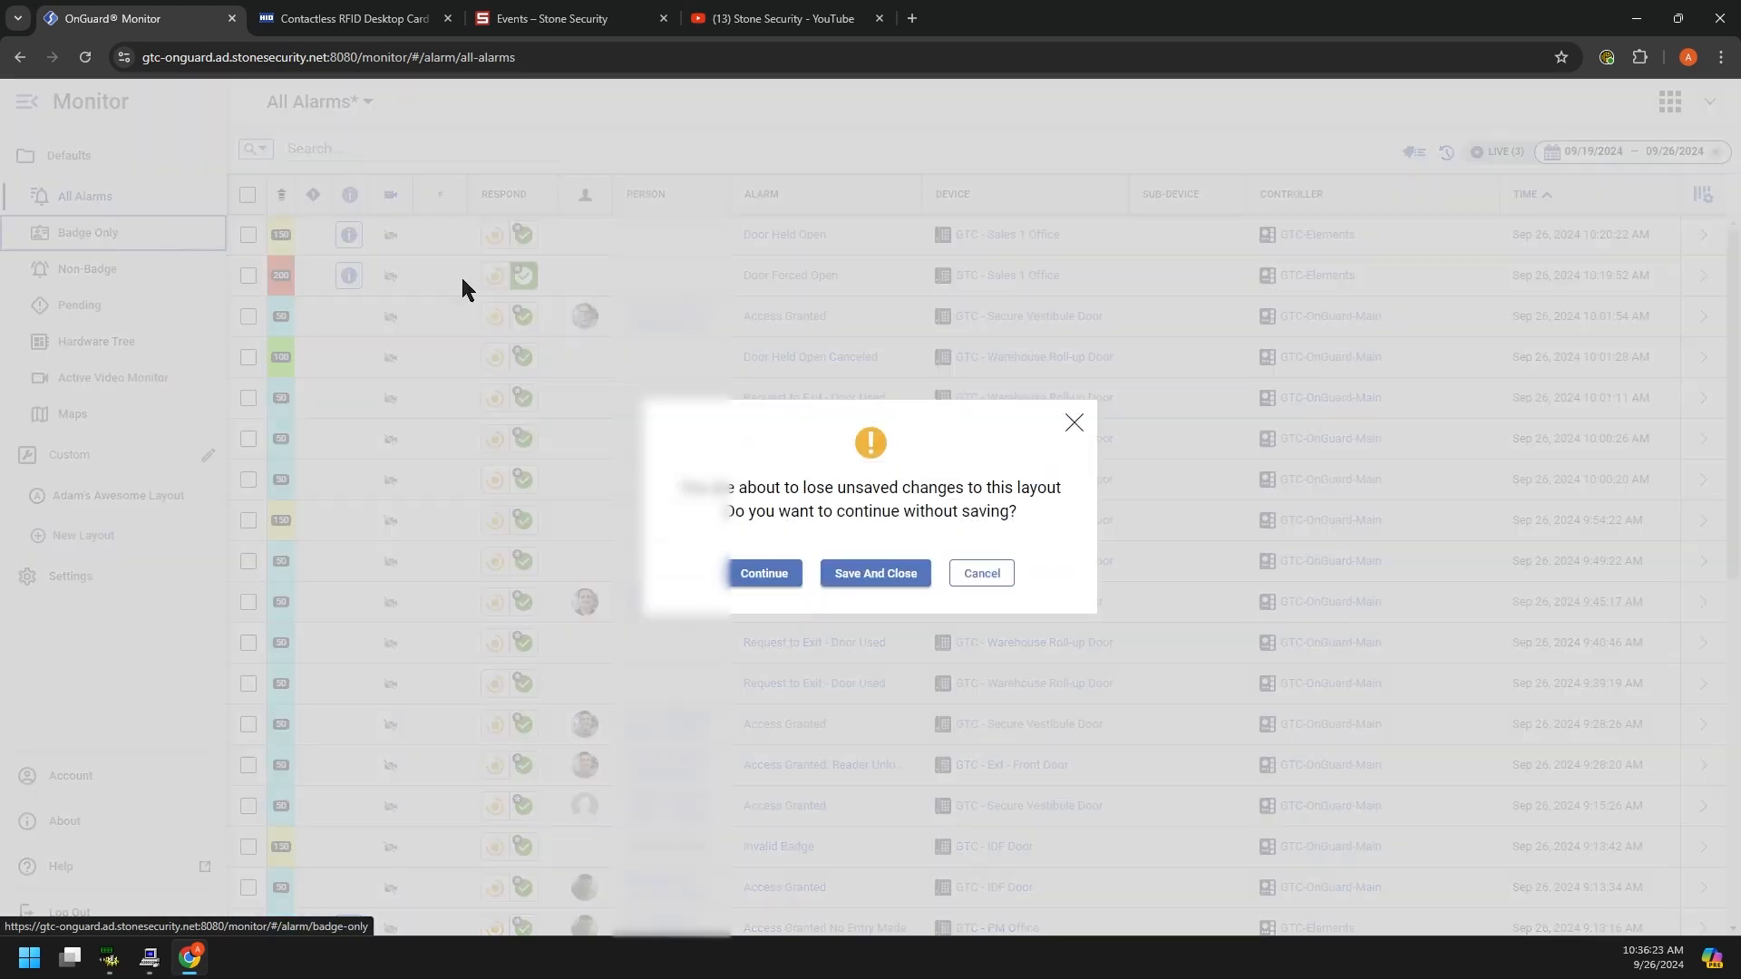
Step: Load Badge Only alarms for the historical Last 7 days, then return to All Alarms discarding layout changes
click(876, 573)
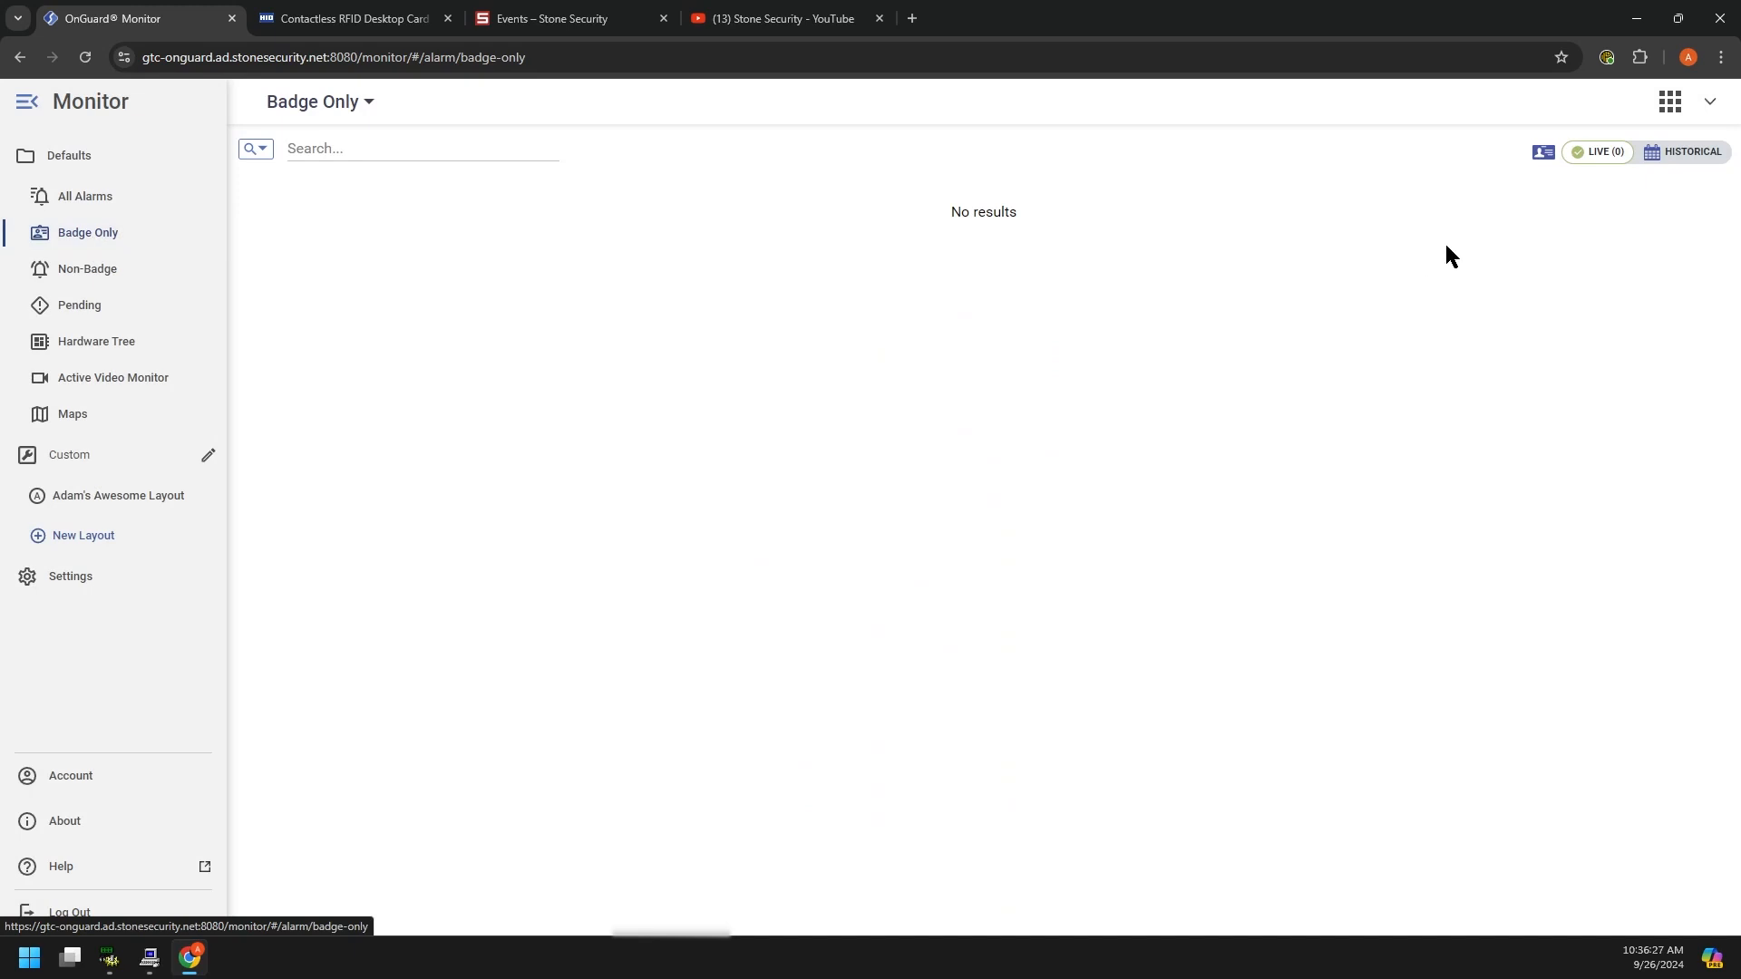
click(1676, 155)
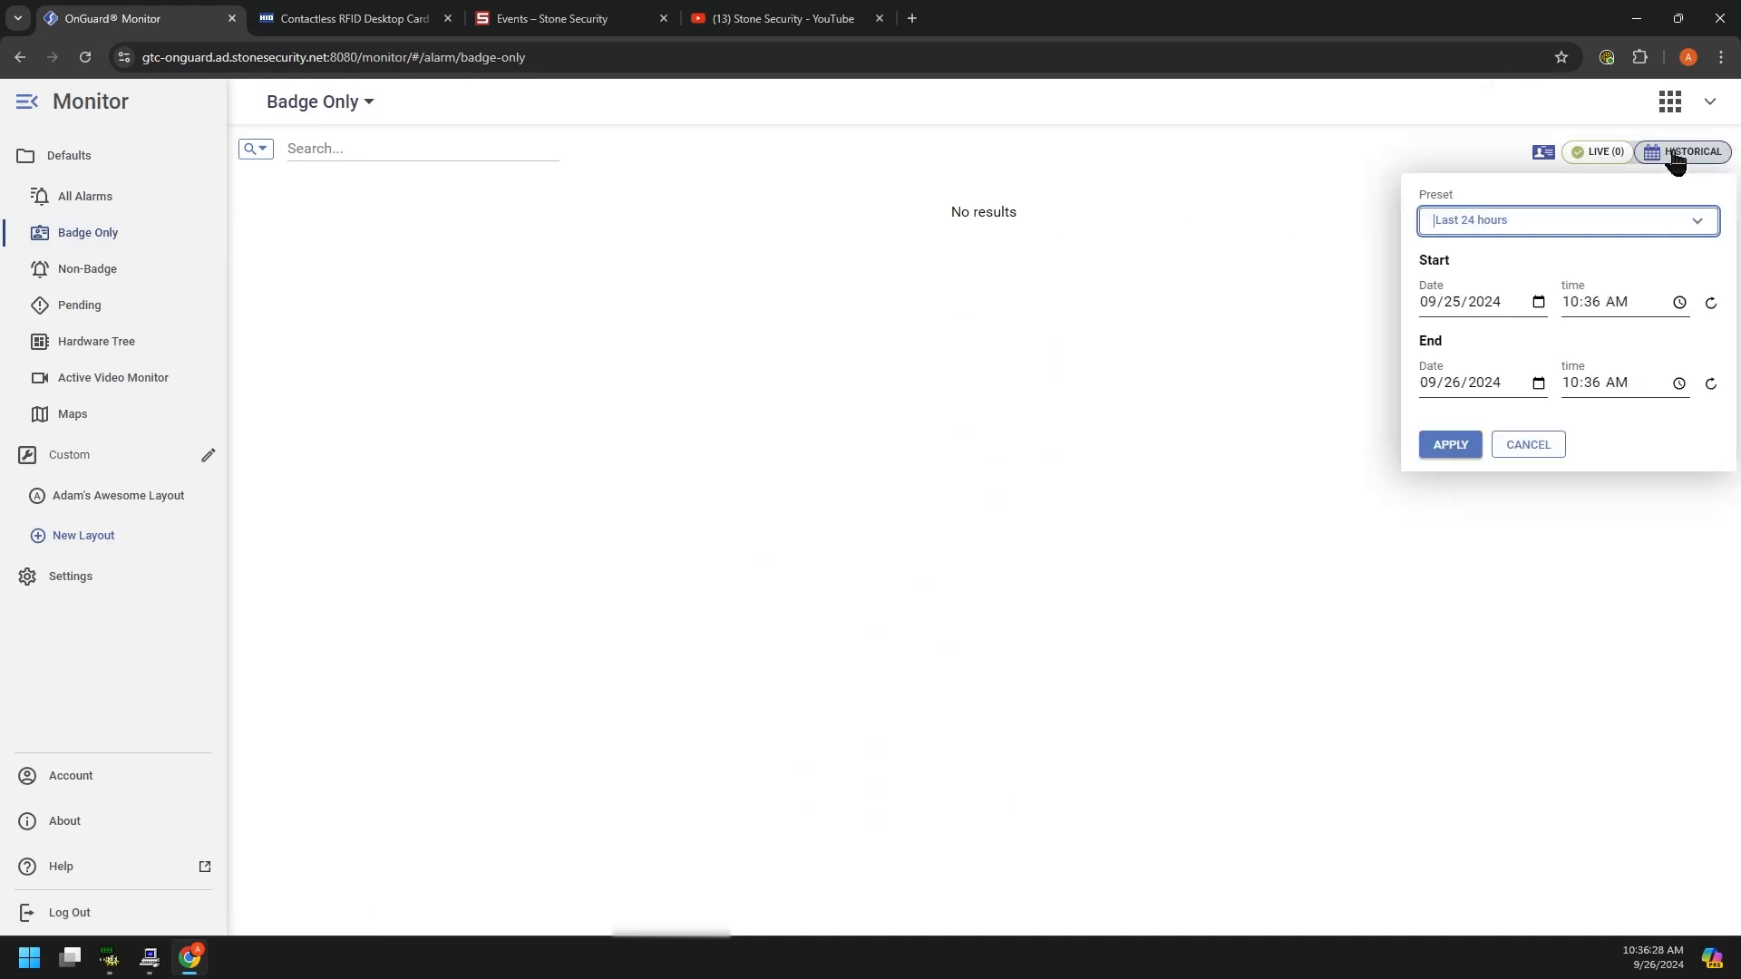
click(1640, 220)
click(1569, 298)
click(1450, 444)
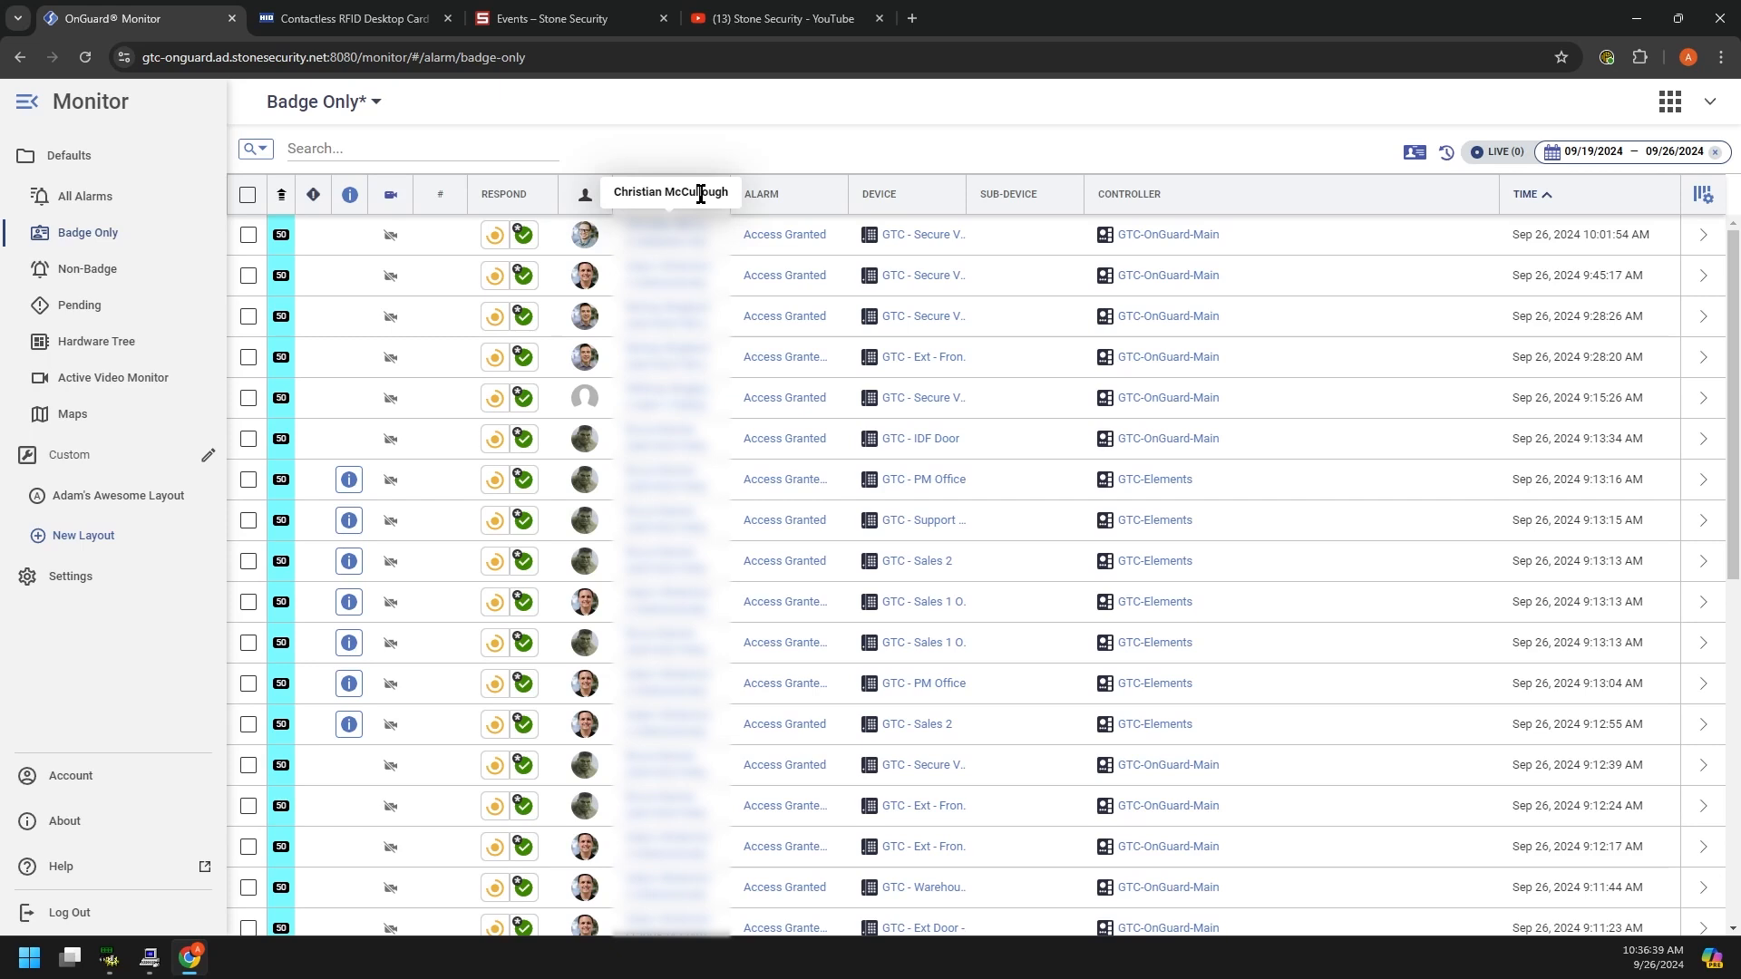
scroll(703, 417, down, 1)
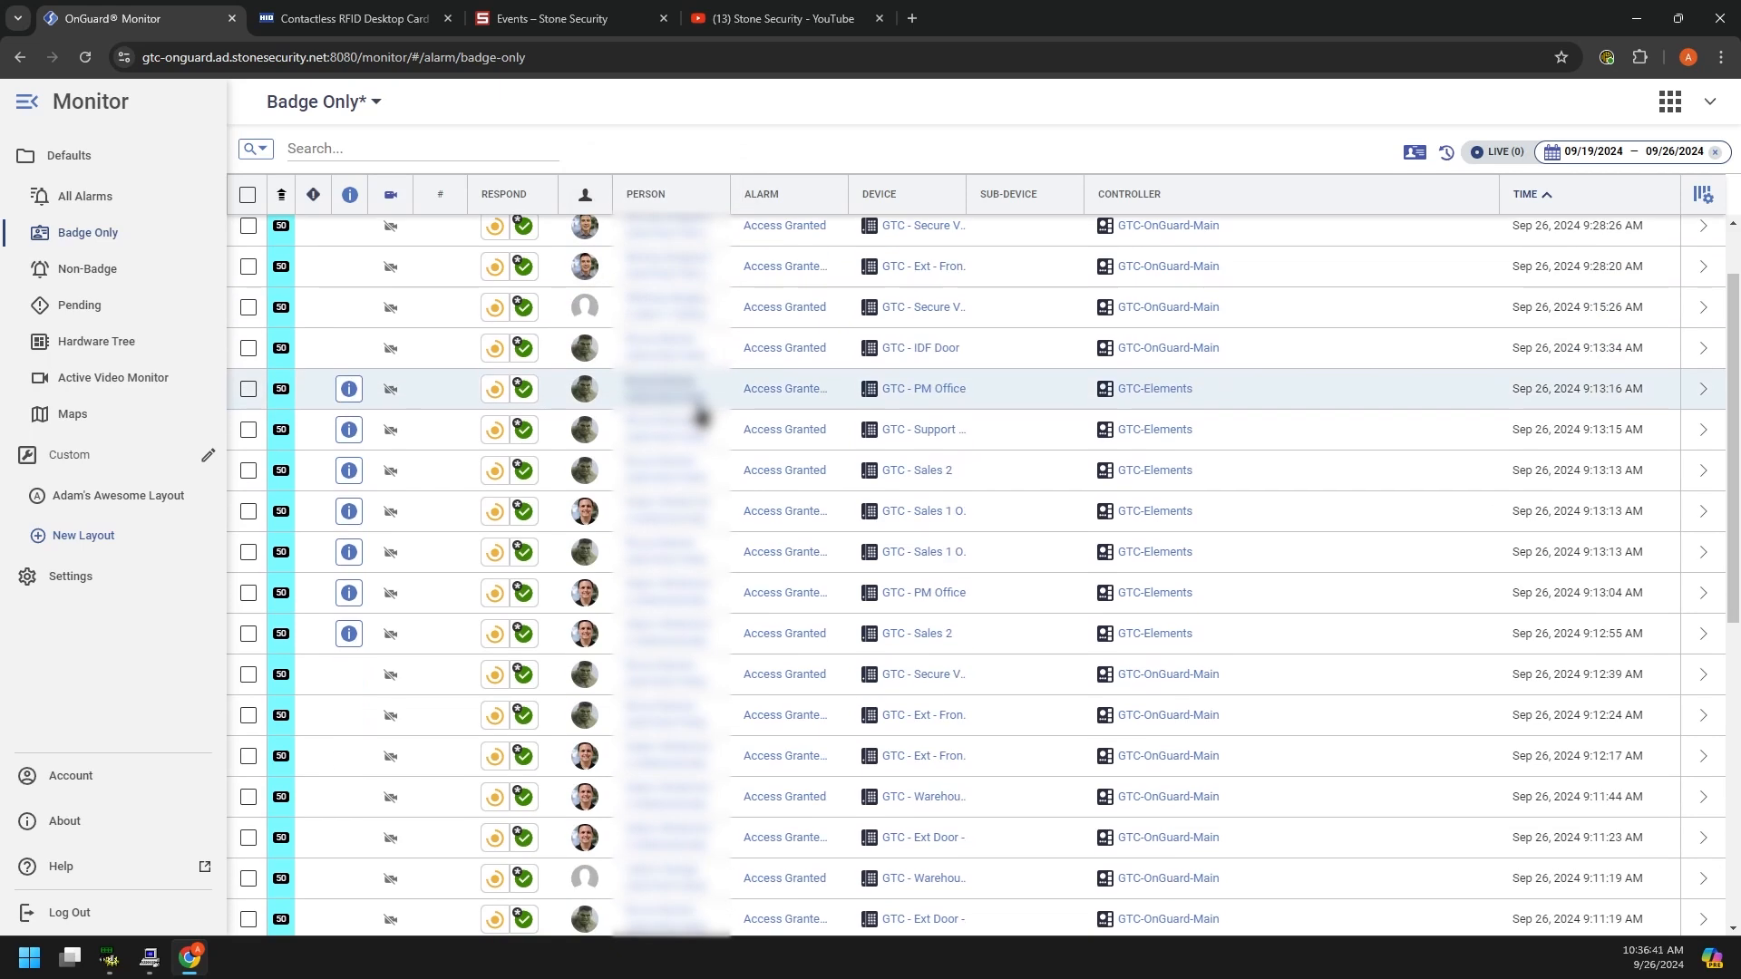
scroll(703, 418, up, 1)
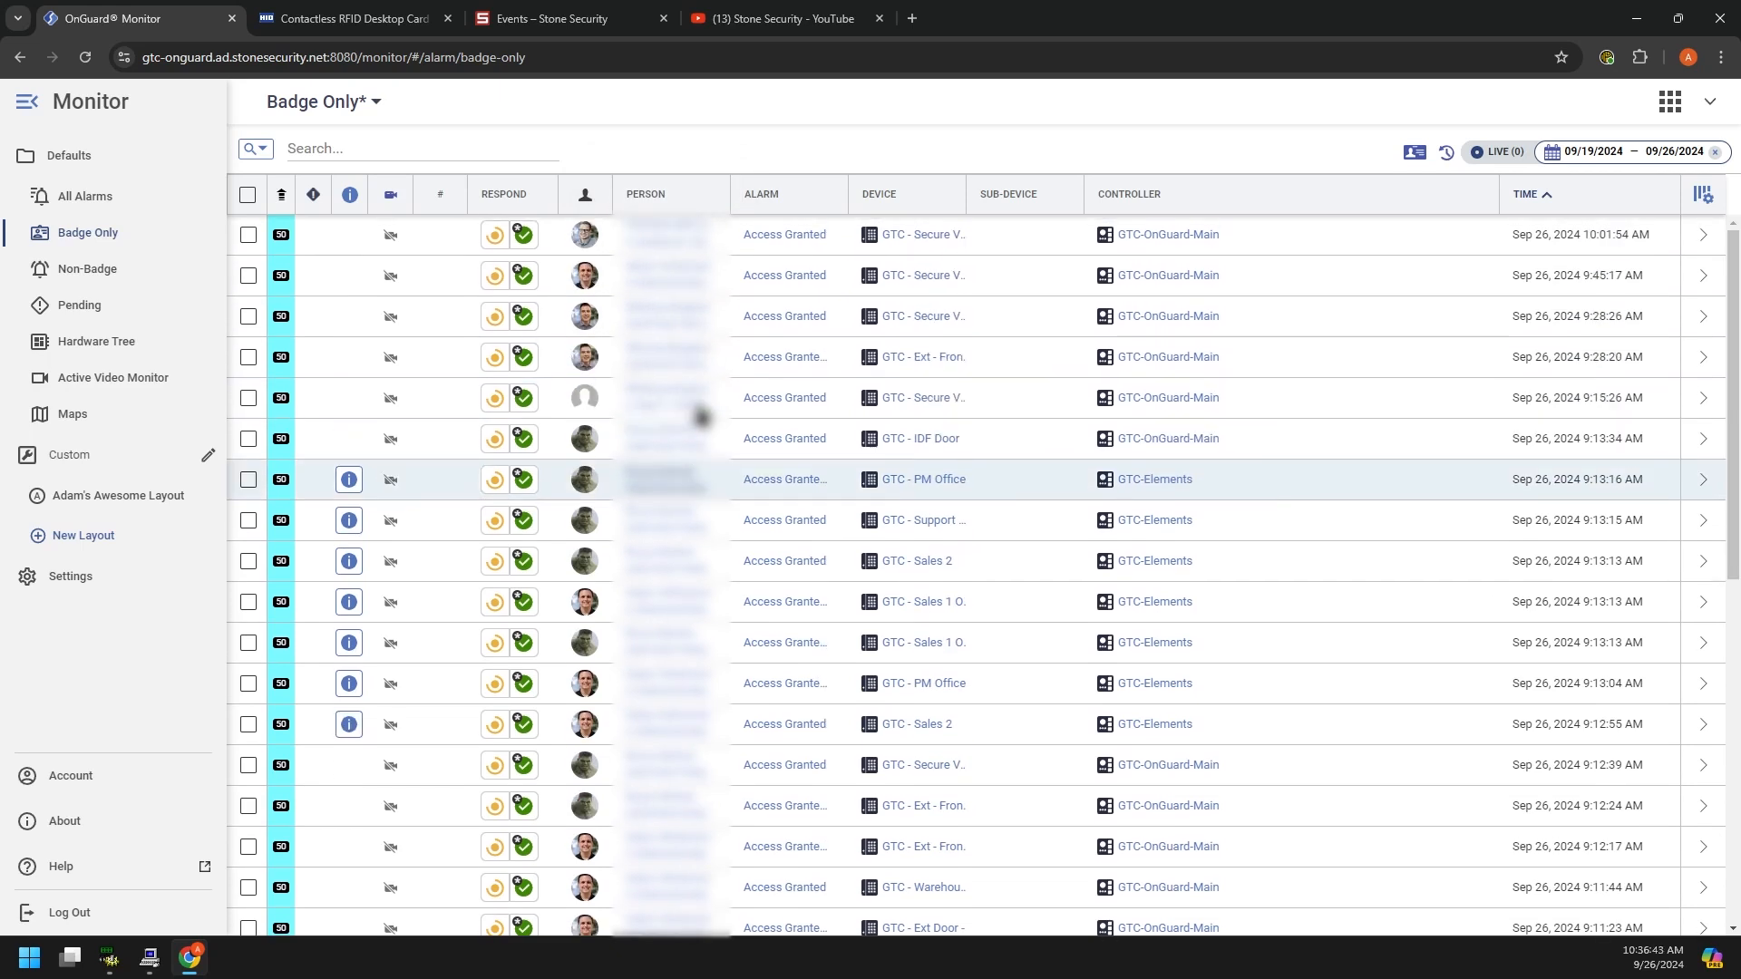
click(84, 196)
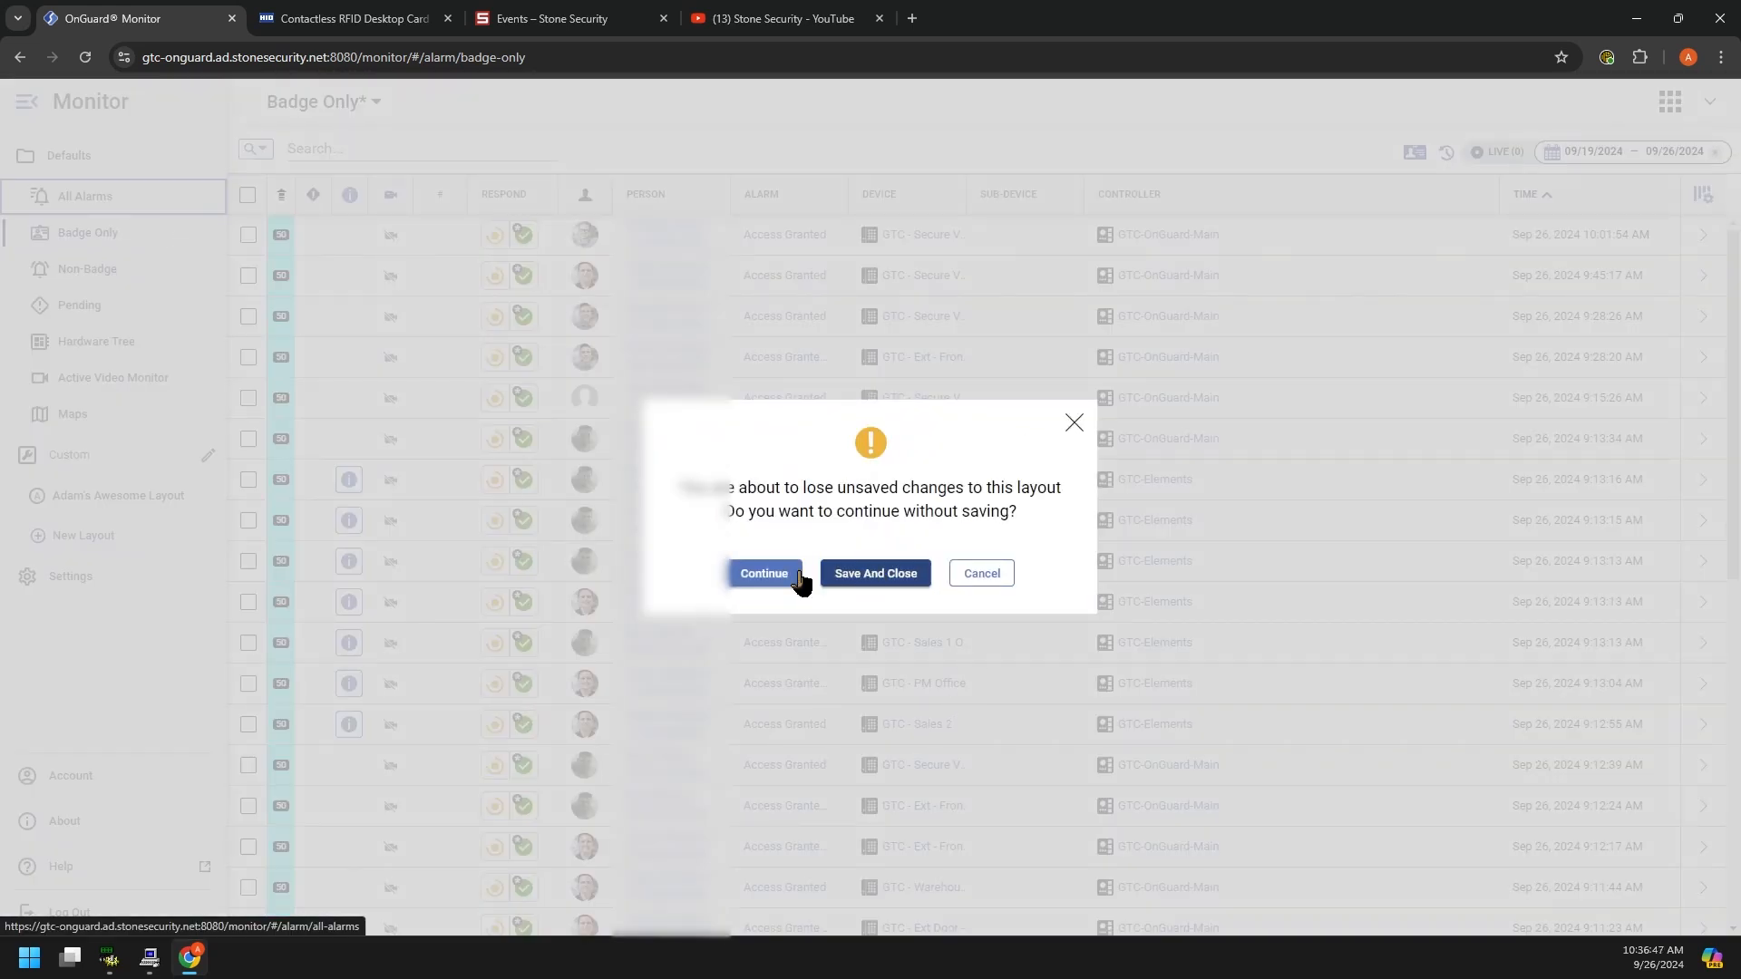
click(795, 578)
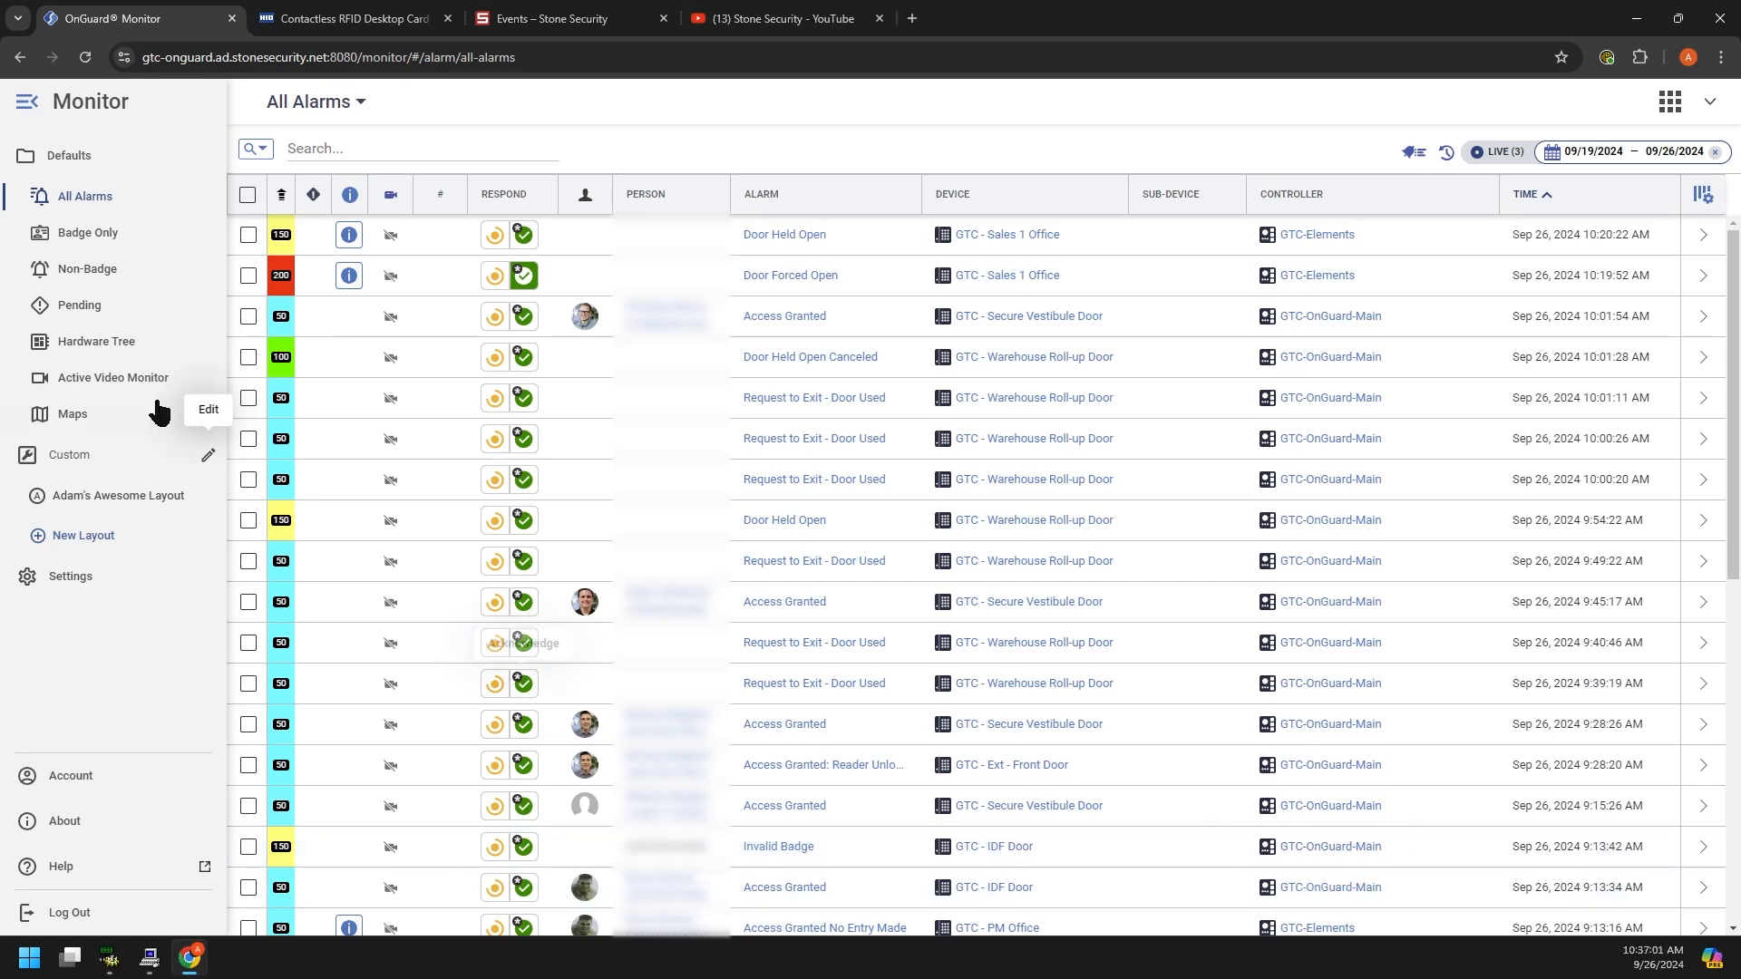
Step: Show Badge Only alarms from the last 24 hours (09/25–09/26) and review the Access Granted list
click(97, 233)
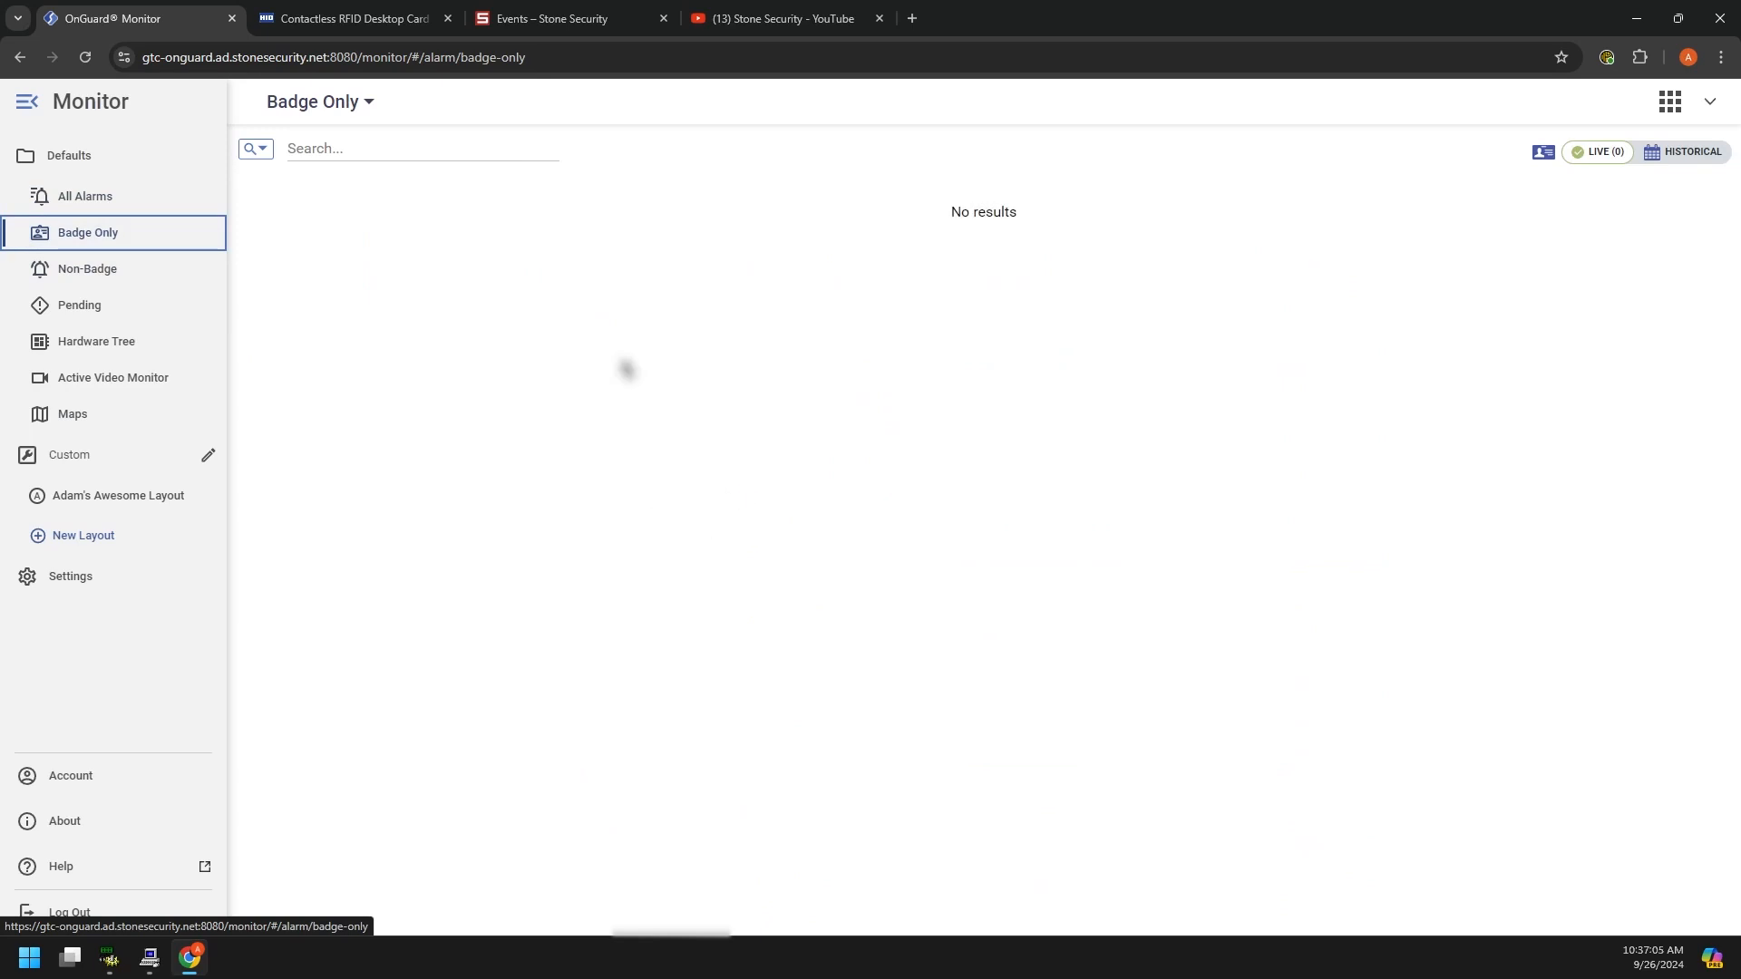
click(1667, 154)
click(1481, 449)
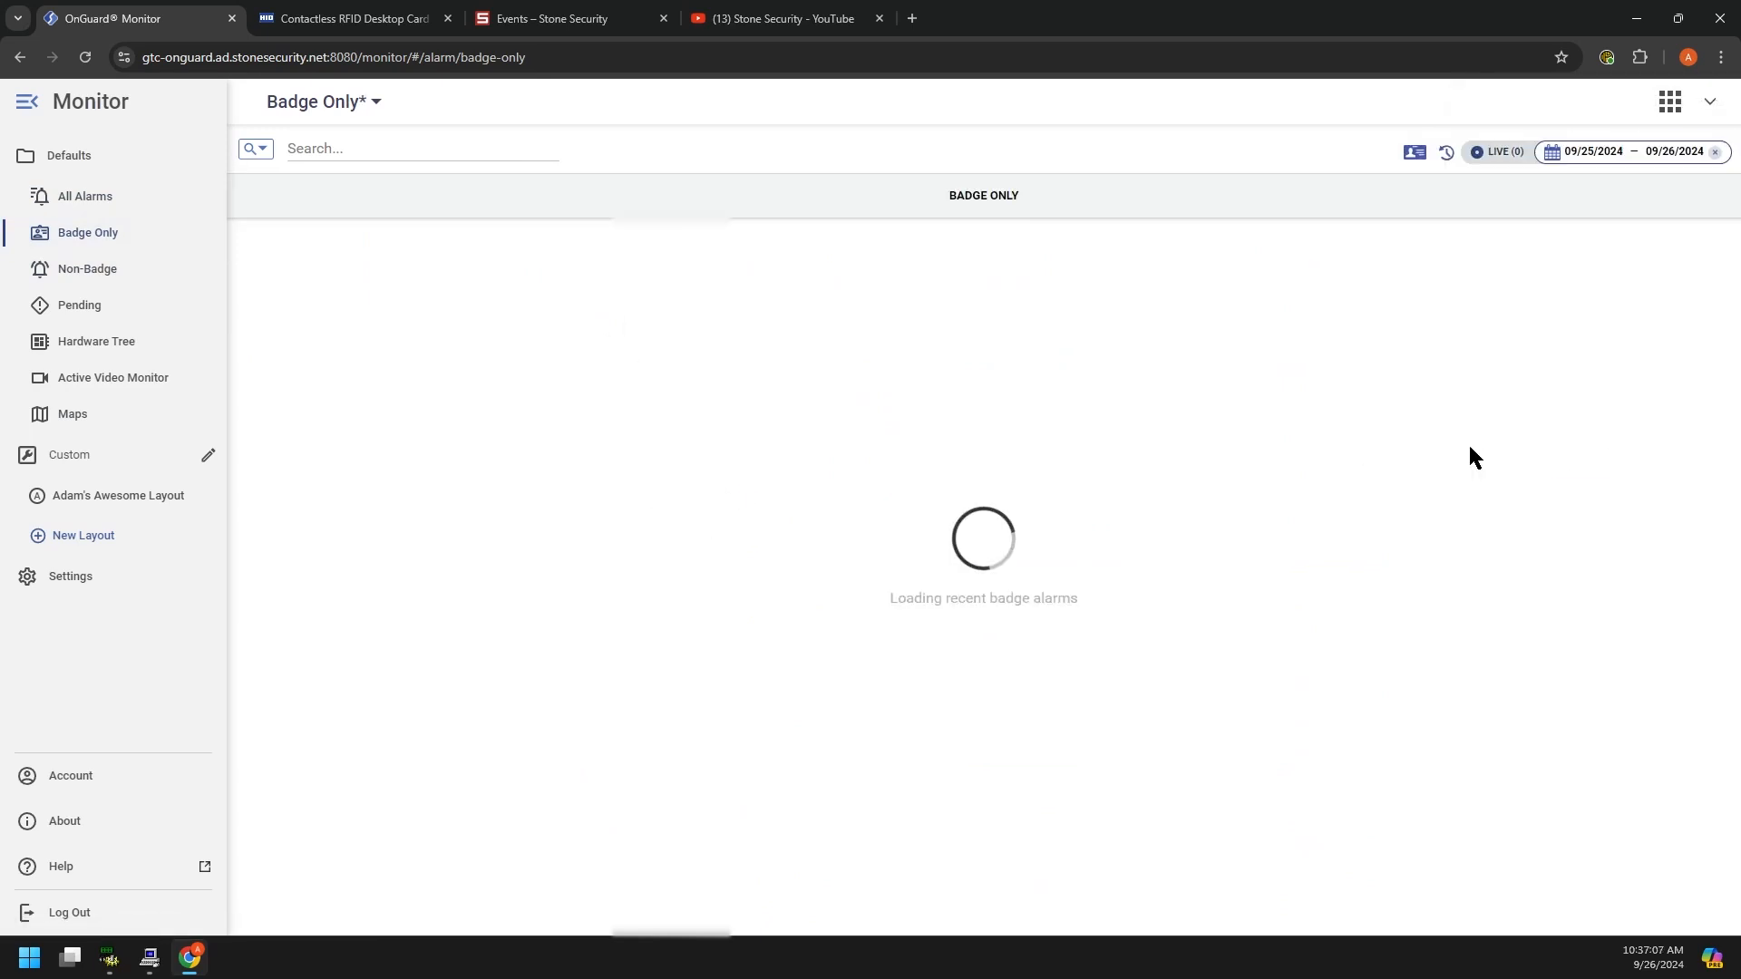
scroll(659, 662, down, 3)
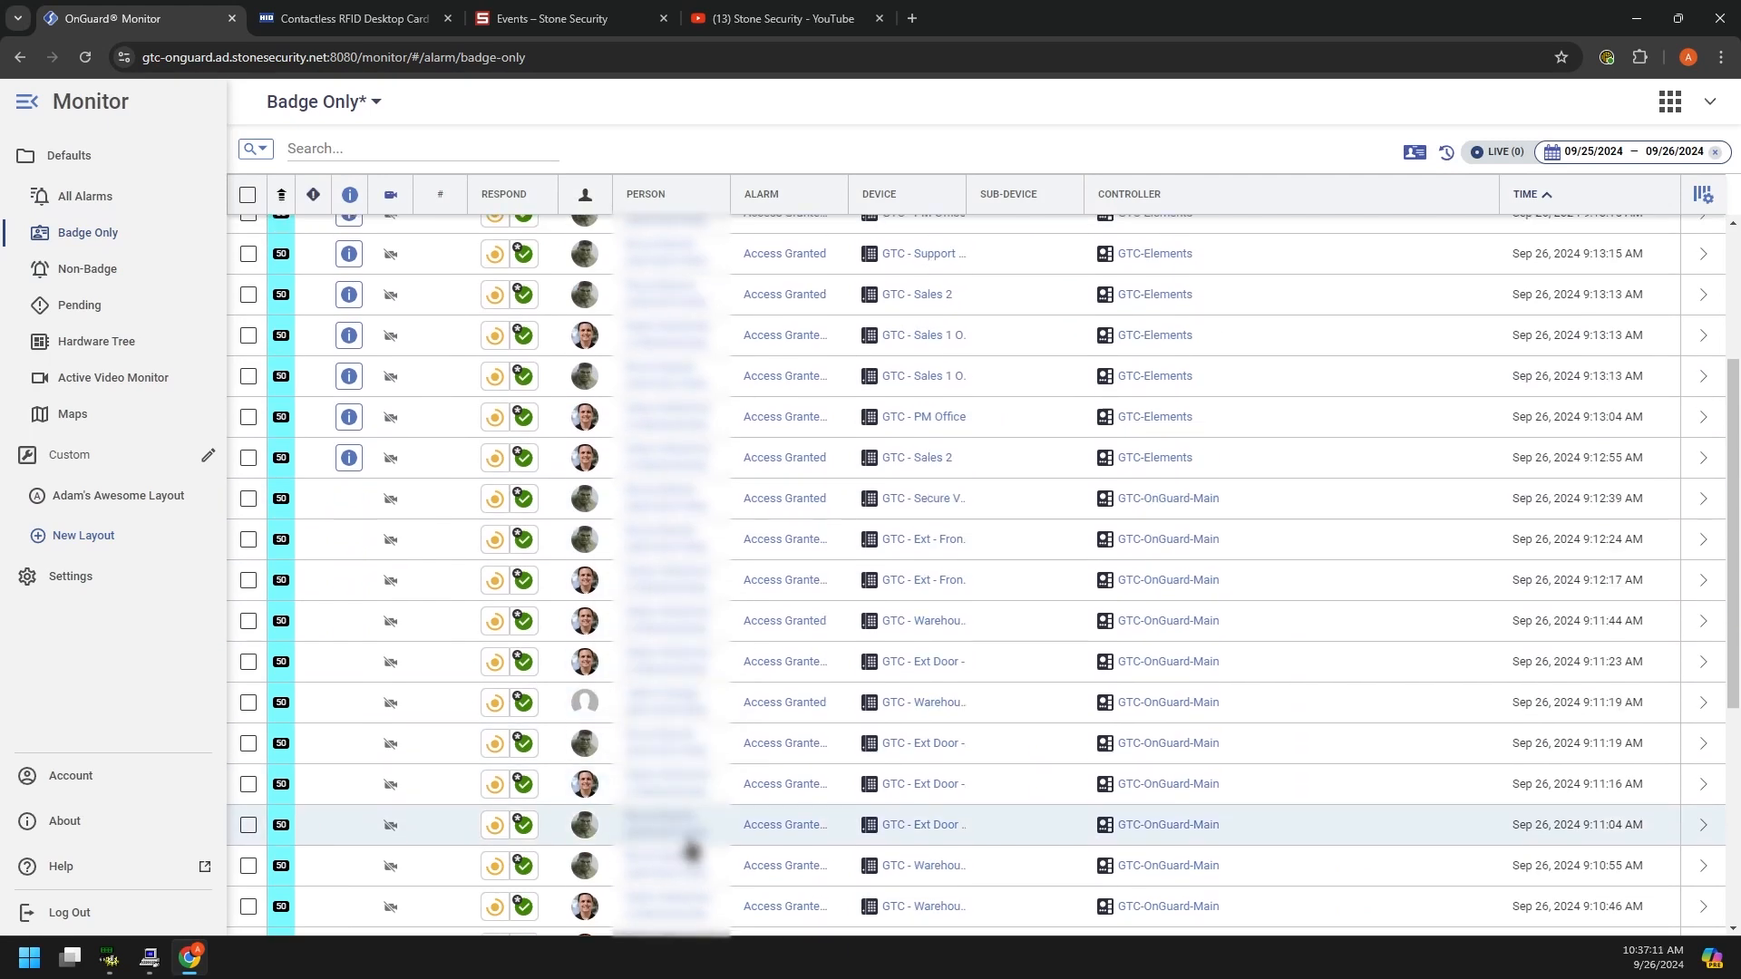
scroll(691, 830, up, 3)
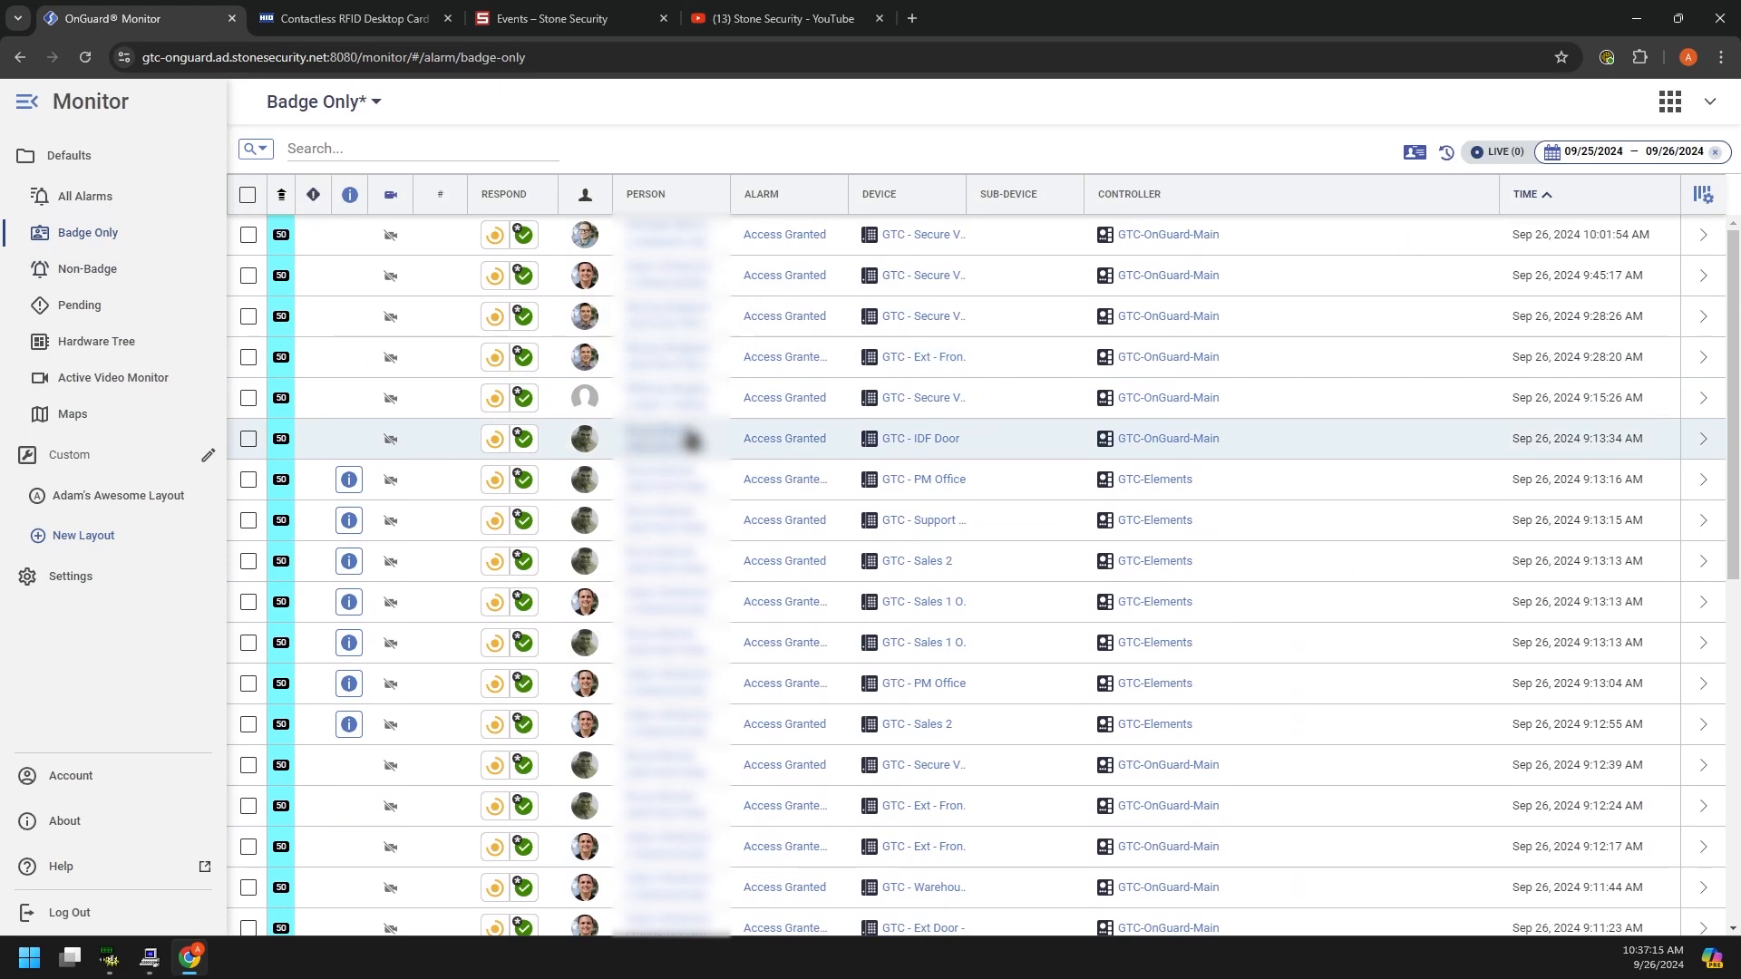
click(91, 269)
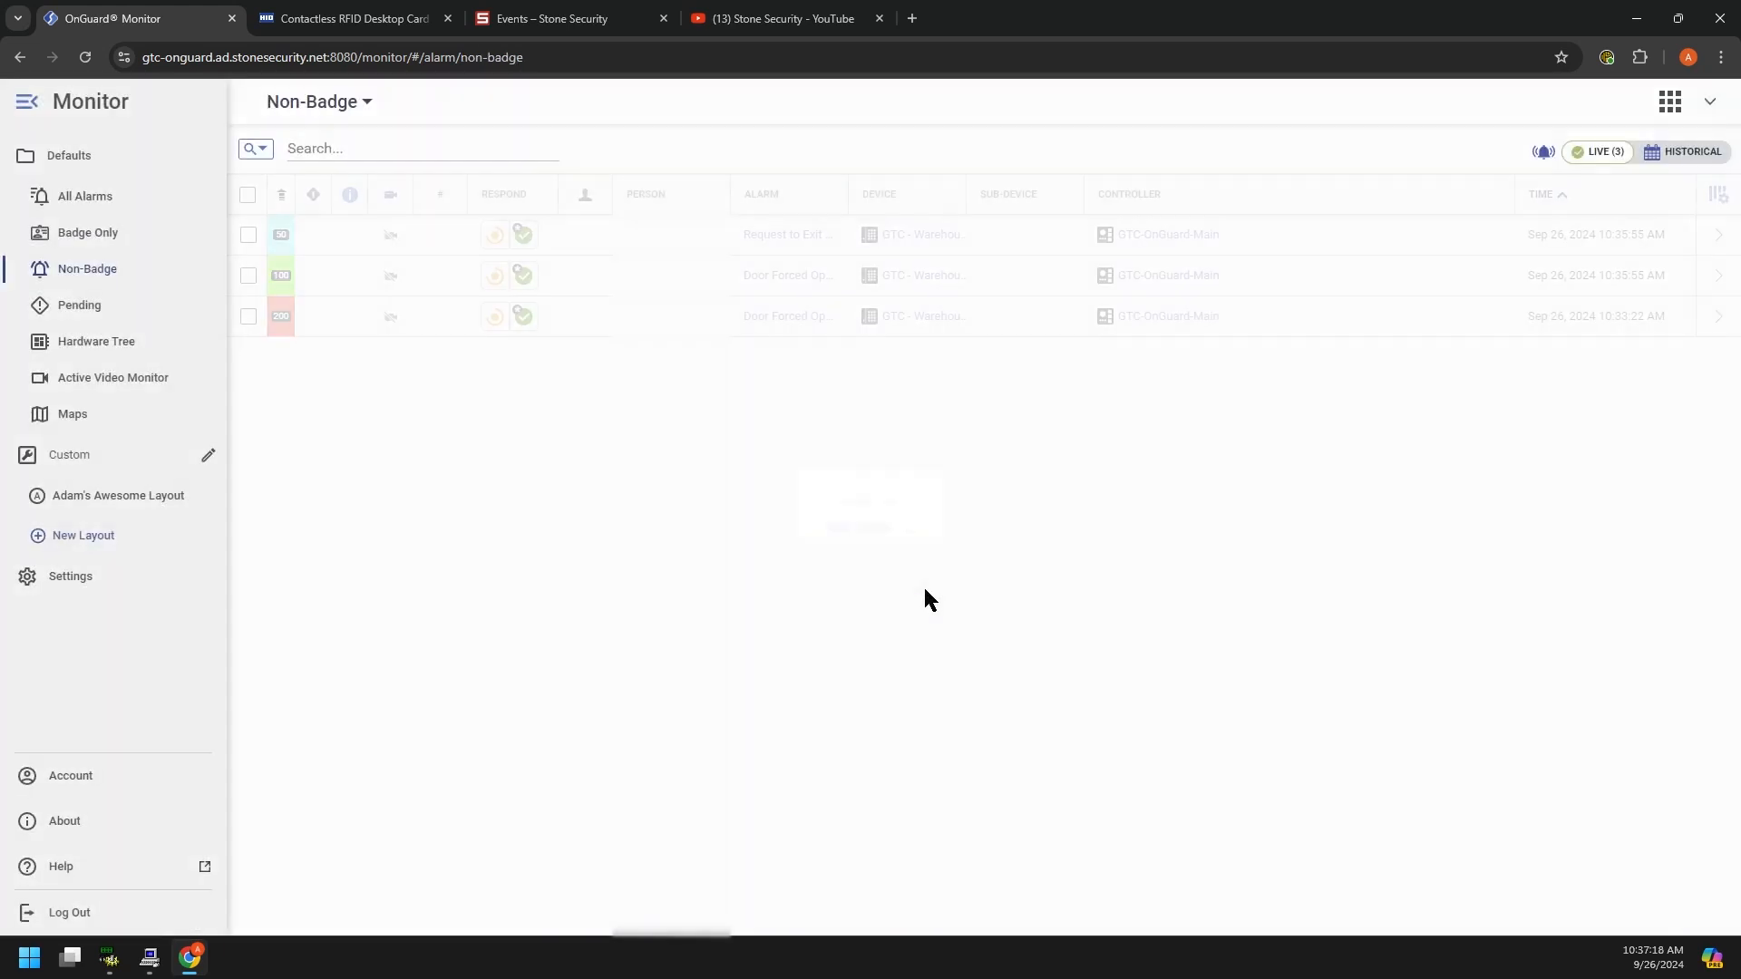
Step: Save the layout, list Non-Badge alarms for the last 24 hours, and save again to view Pending
click(868, 590)
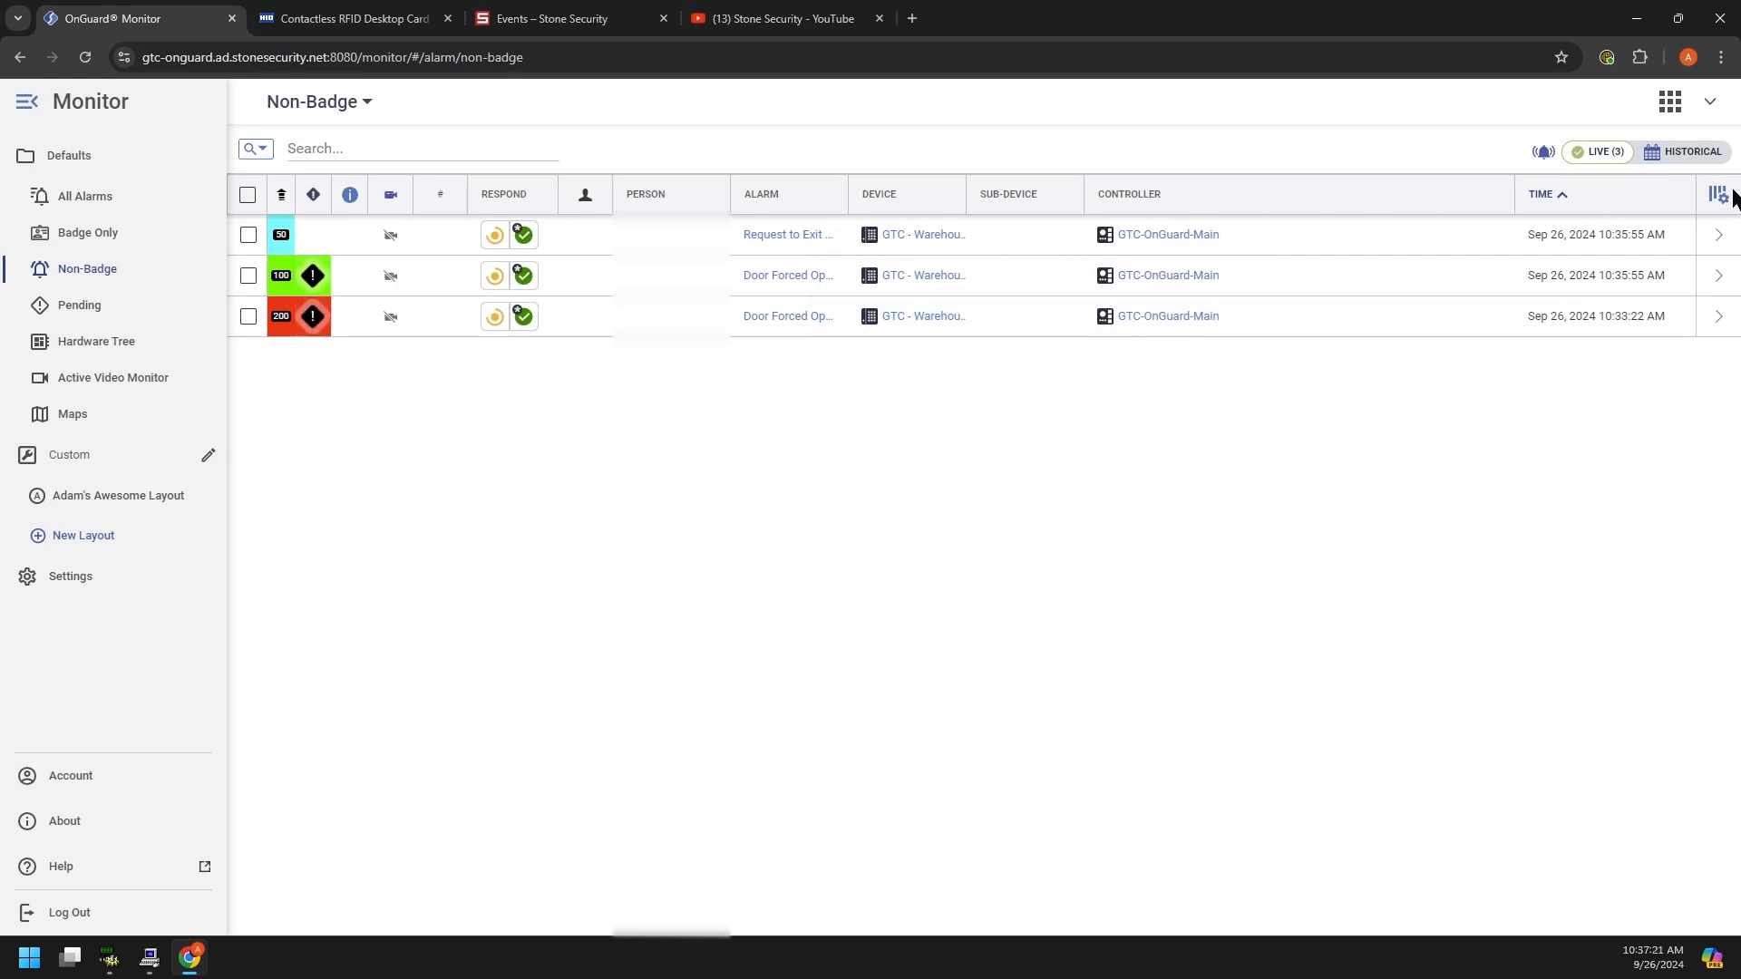
click(1685, 152)
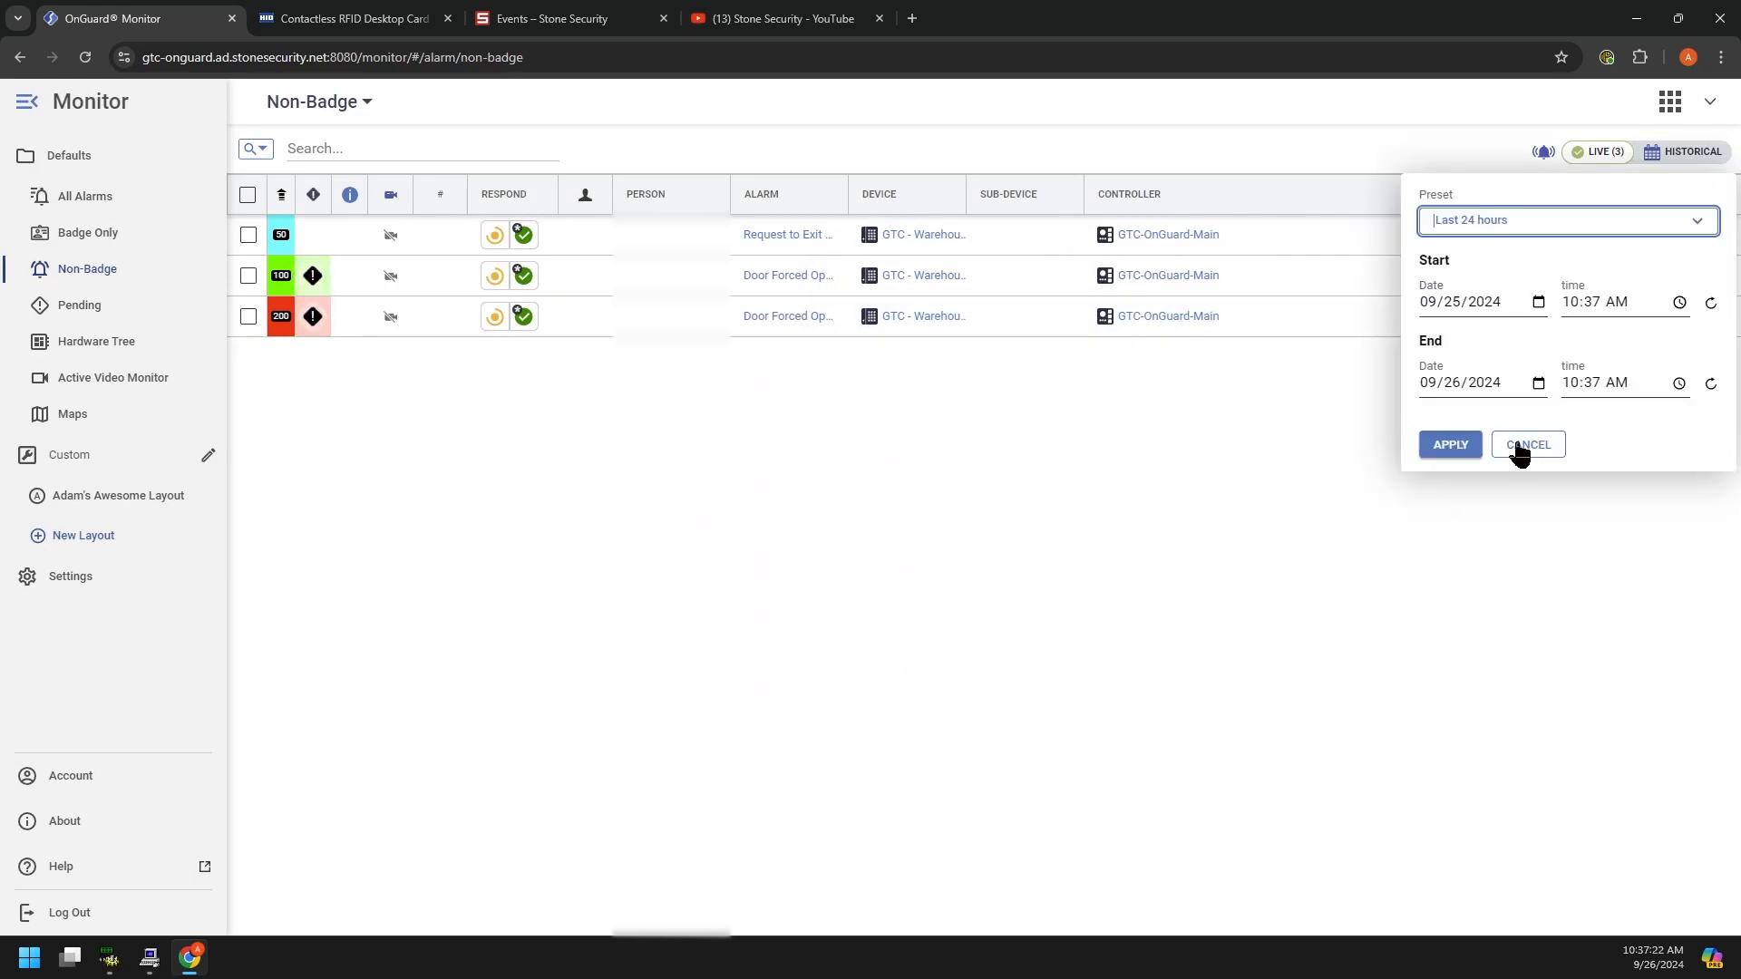
click(1451, 444)
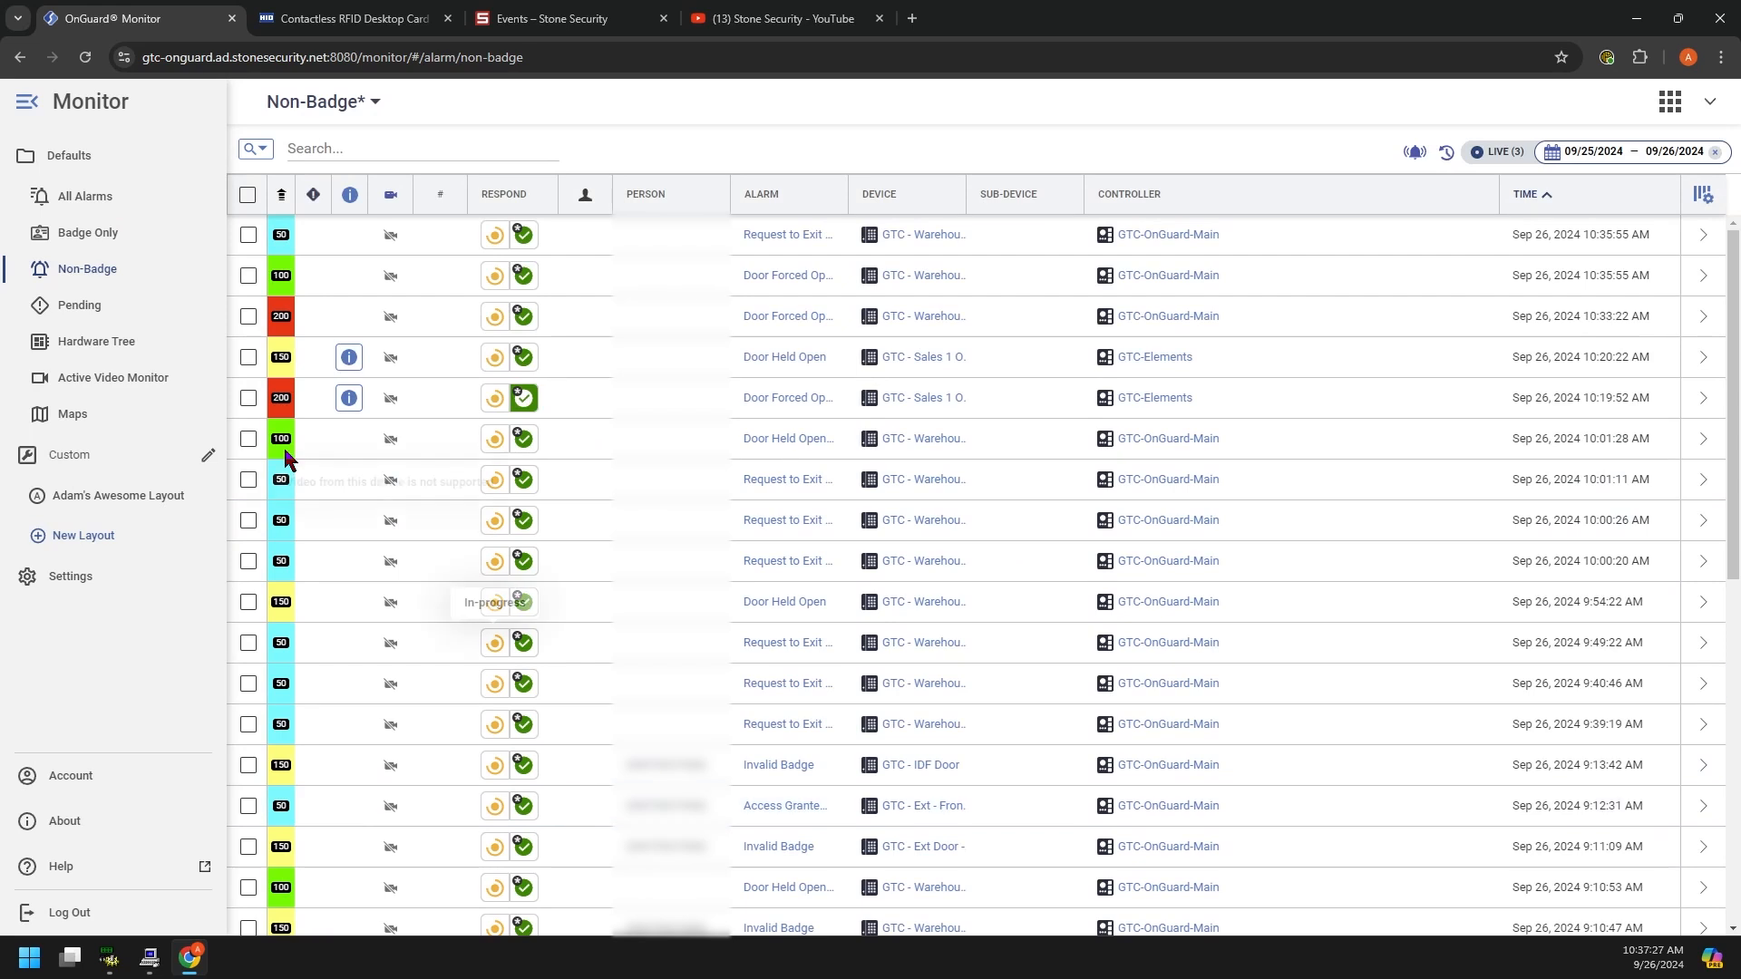
click(68, 301)
click(866, 572)
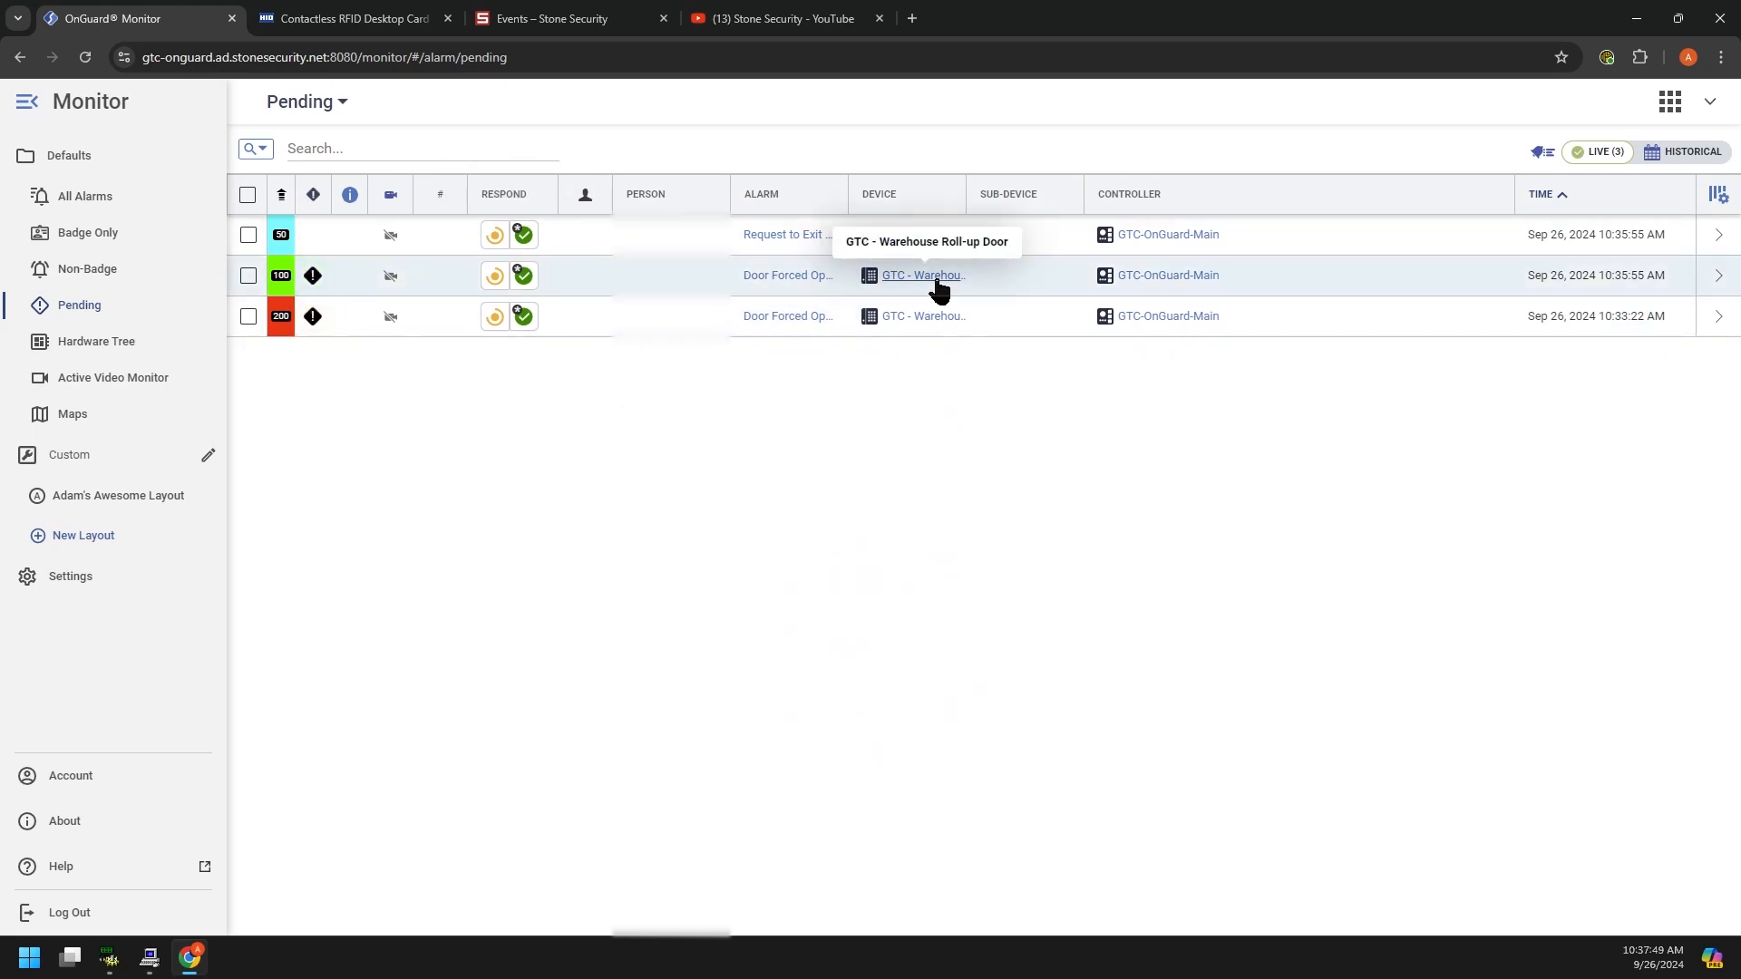
Step: Acknowledge the Door Forced Open Restored and Door Forced Open alarms, noting the employee was trained to use the card reader
click(524, 276)
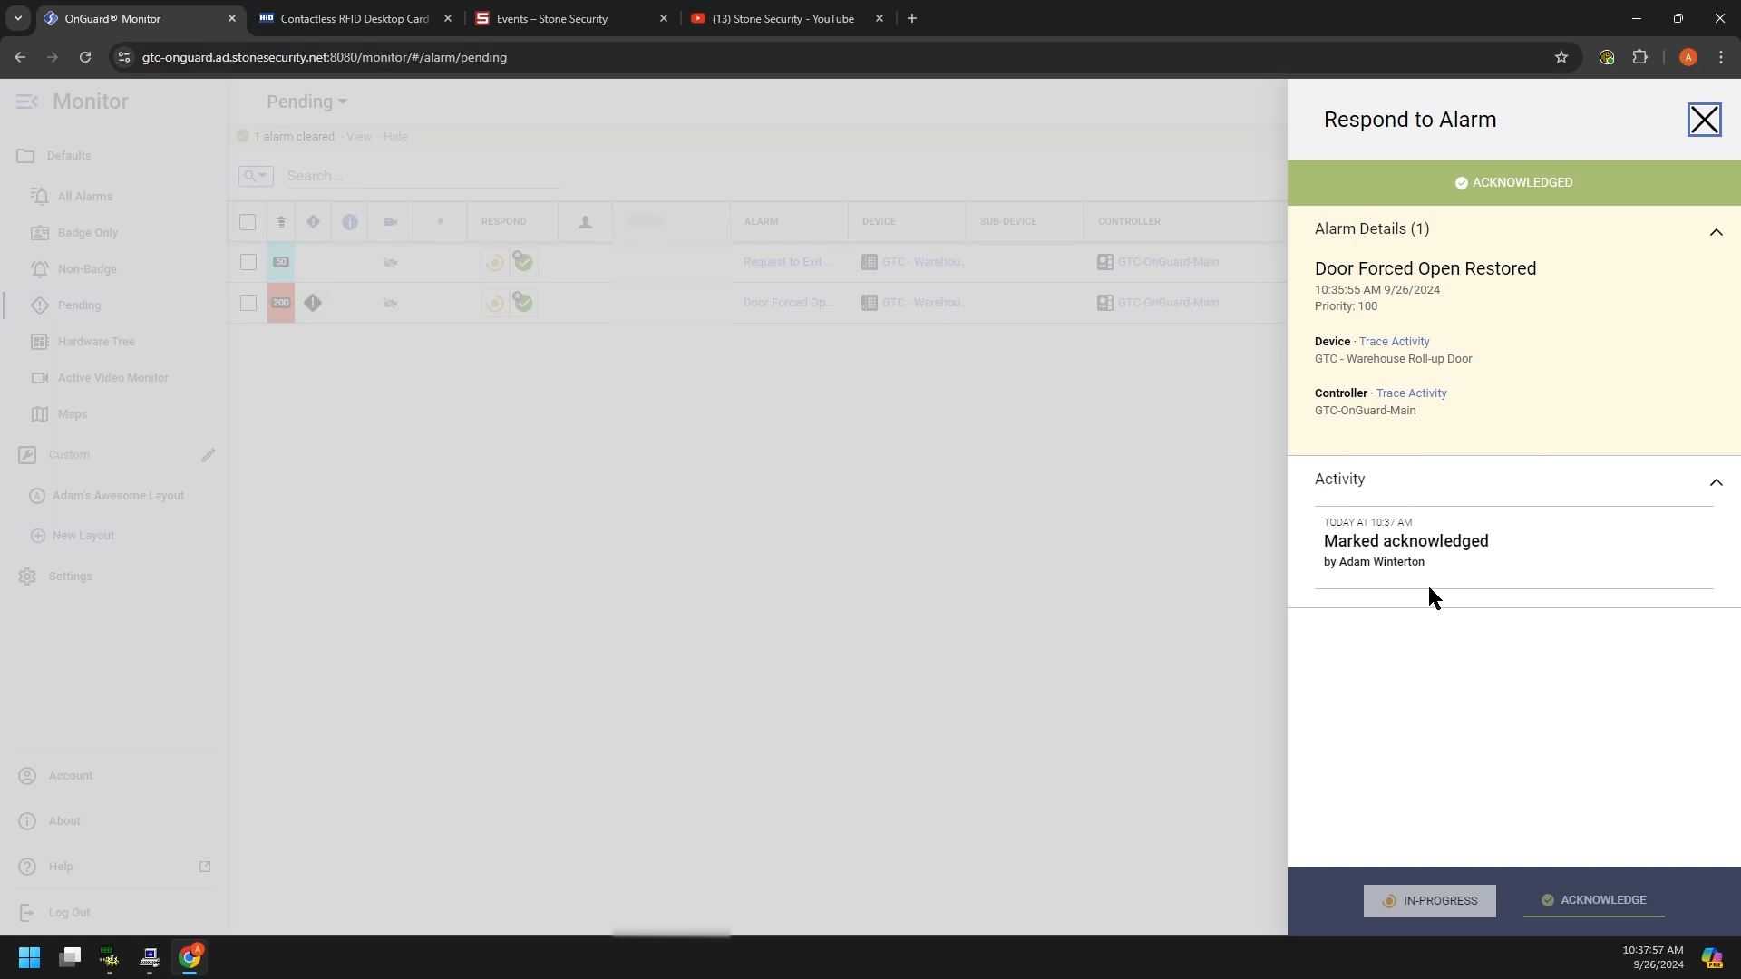
click(1705, 120)
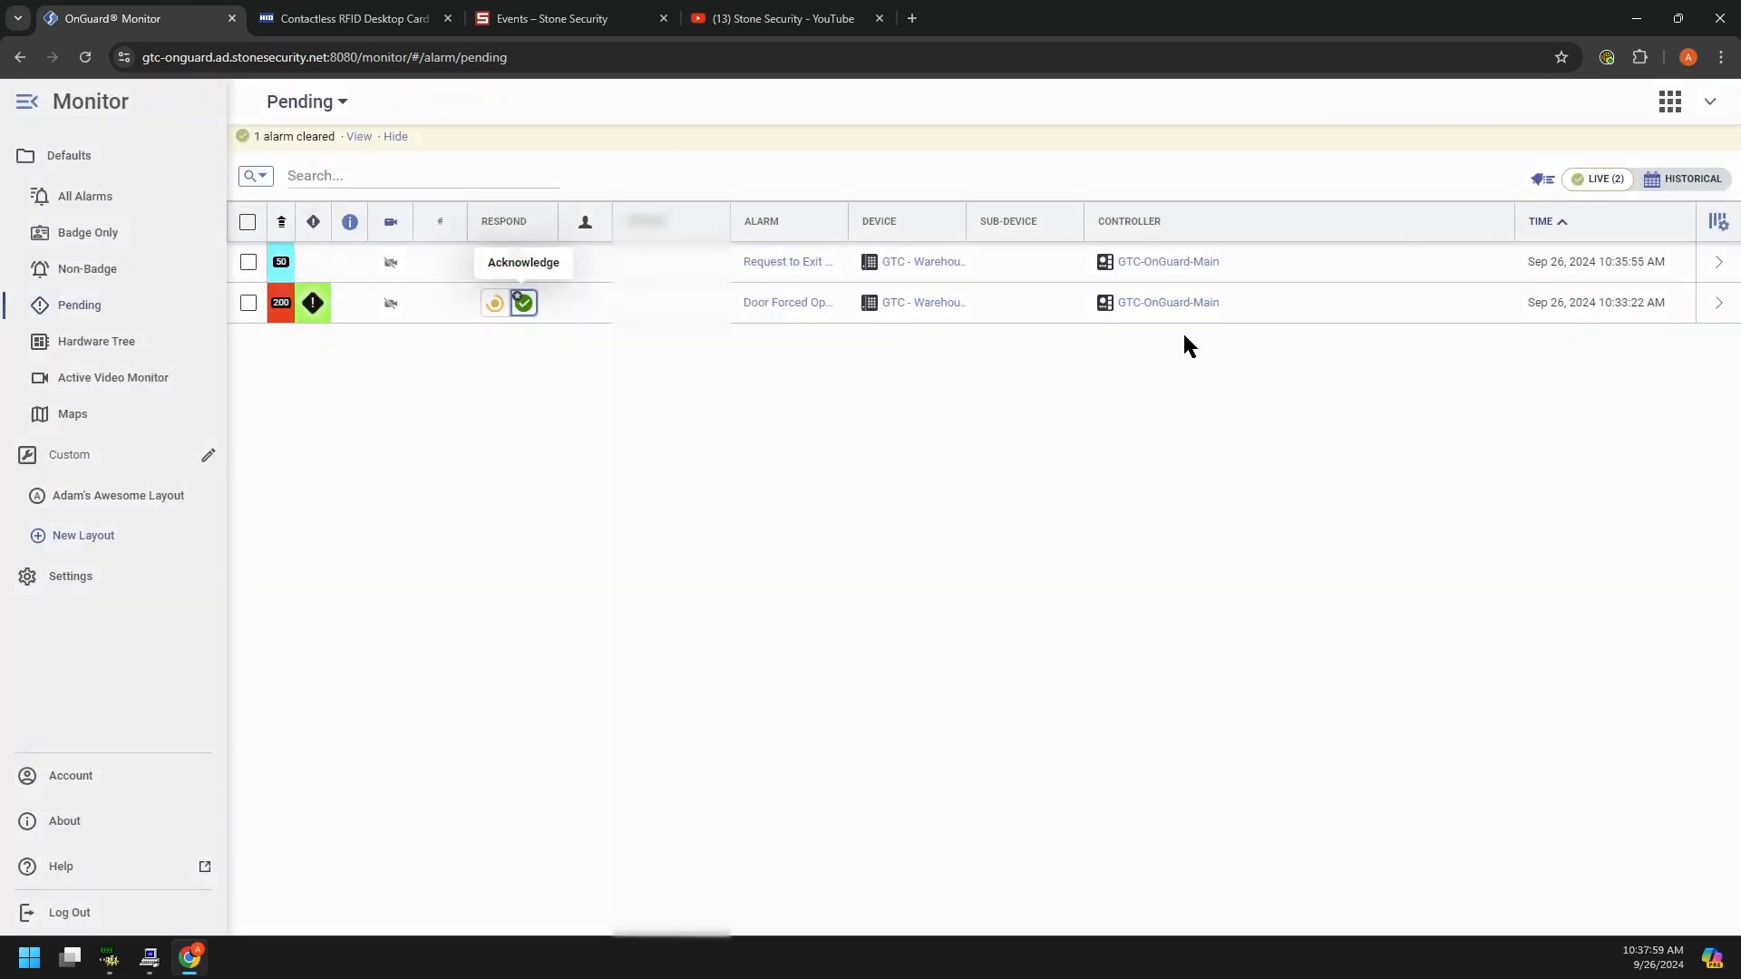
click(494, 303)
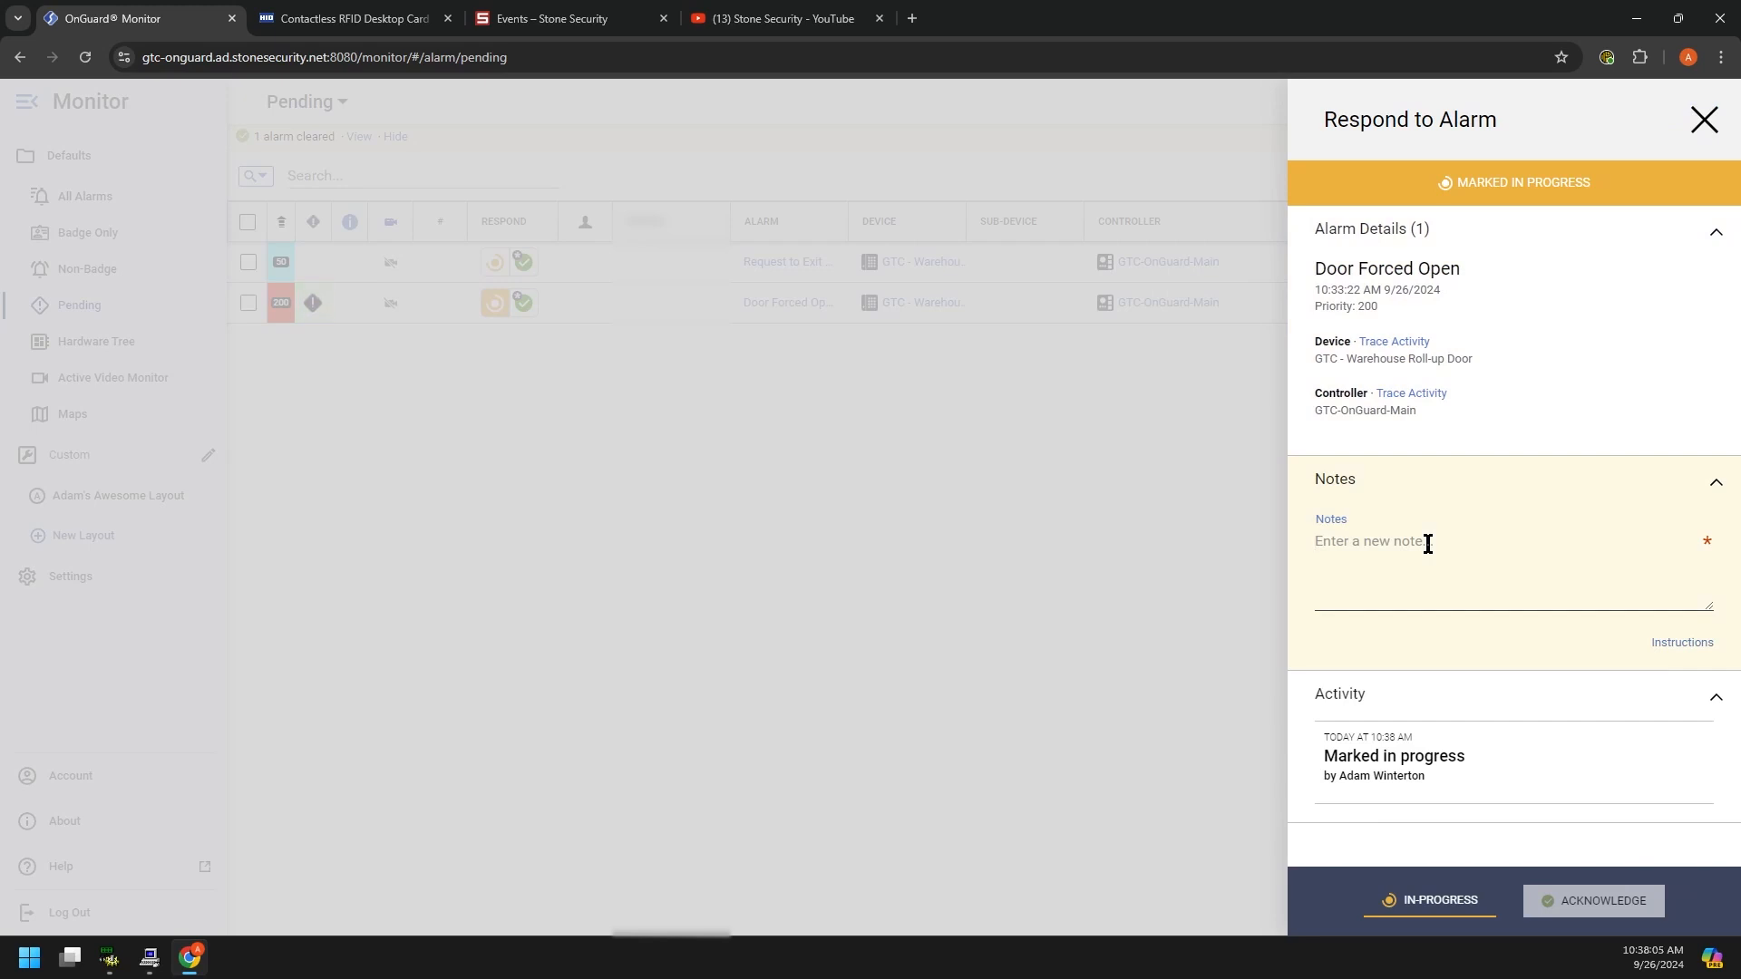
text(T)
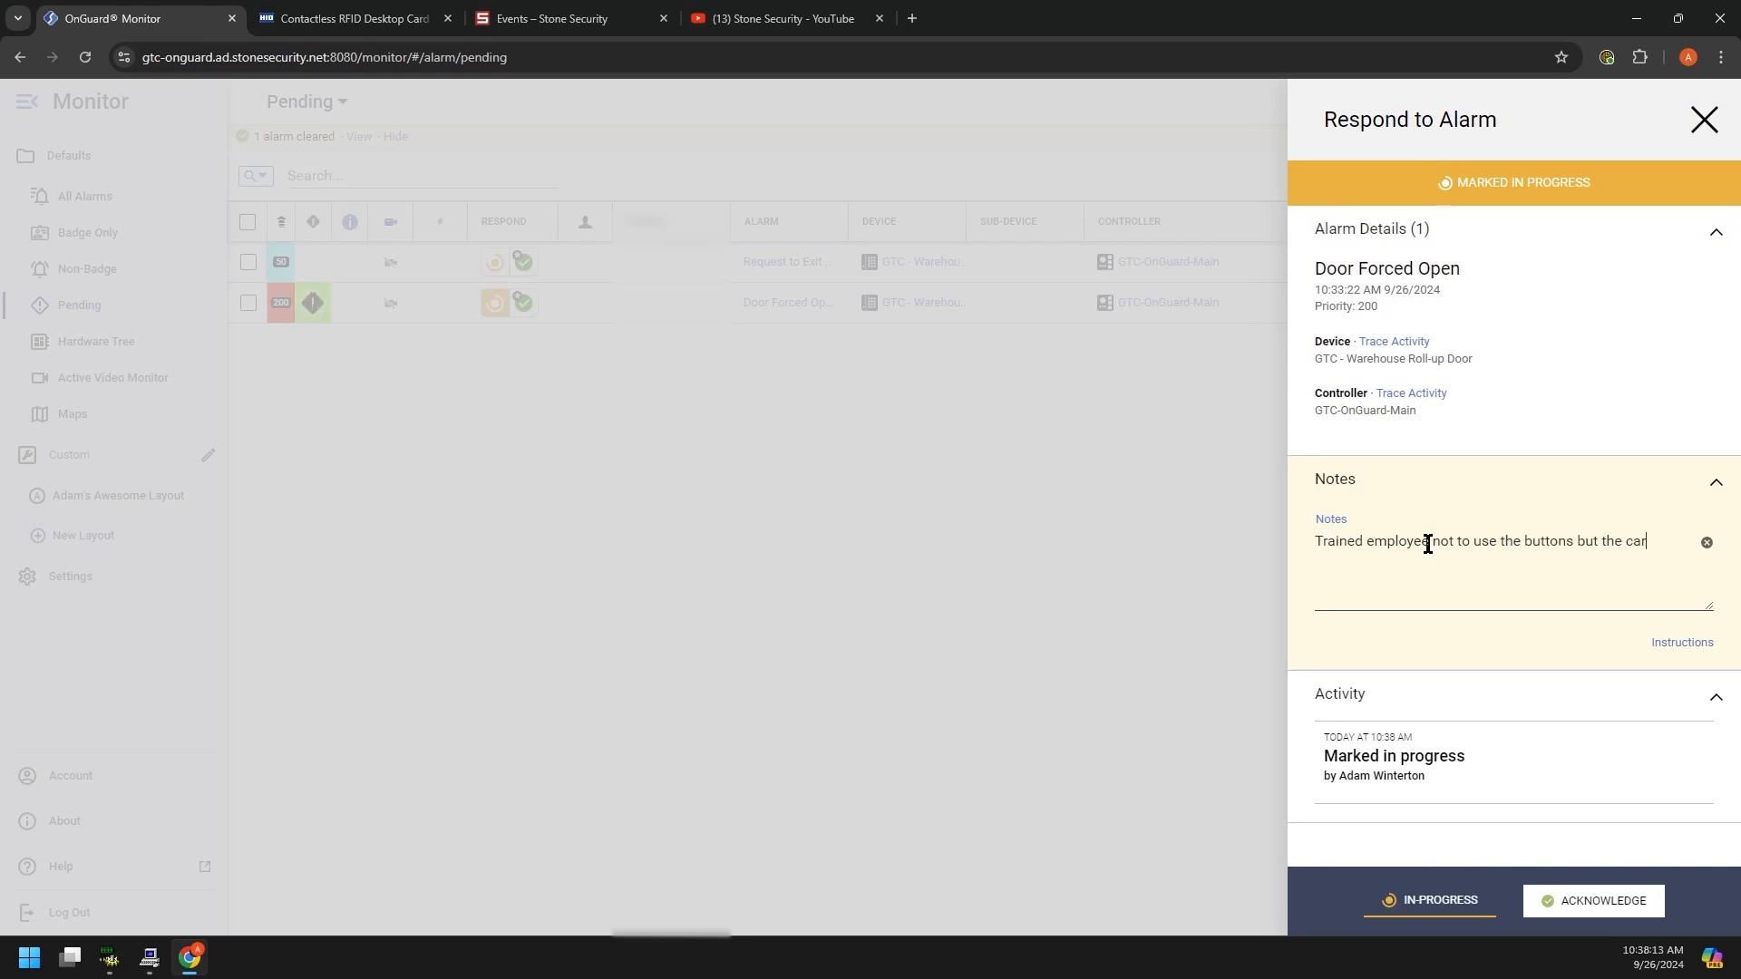
text(der instead.)
click(1574, 905)
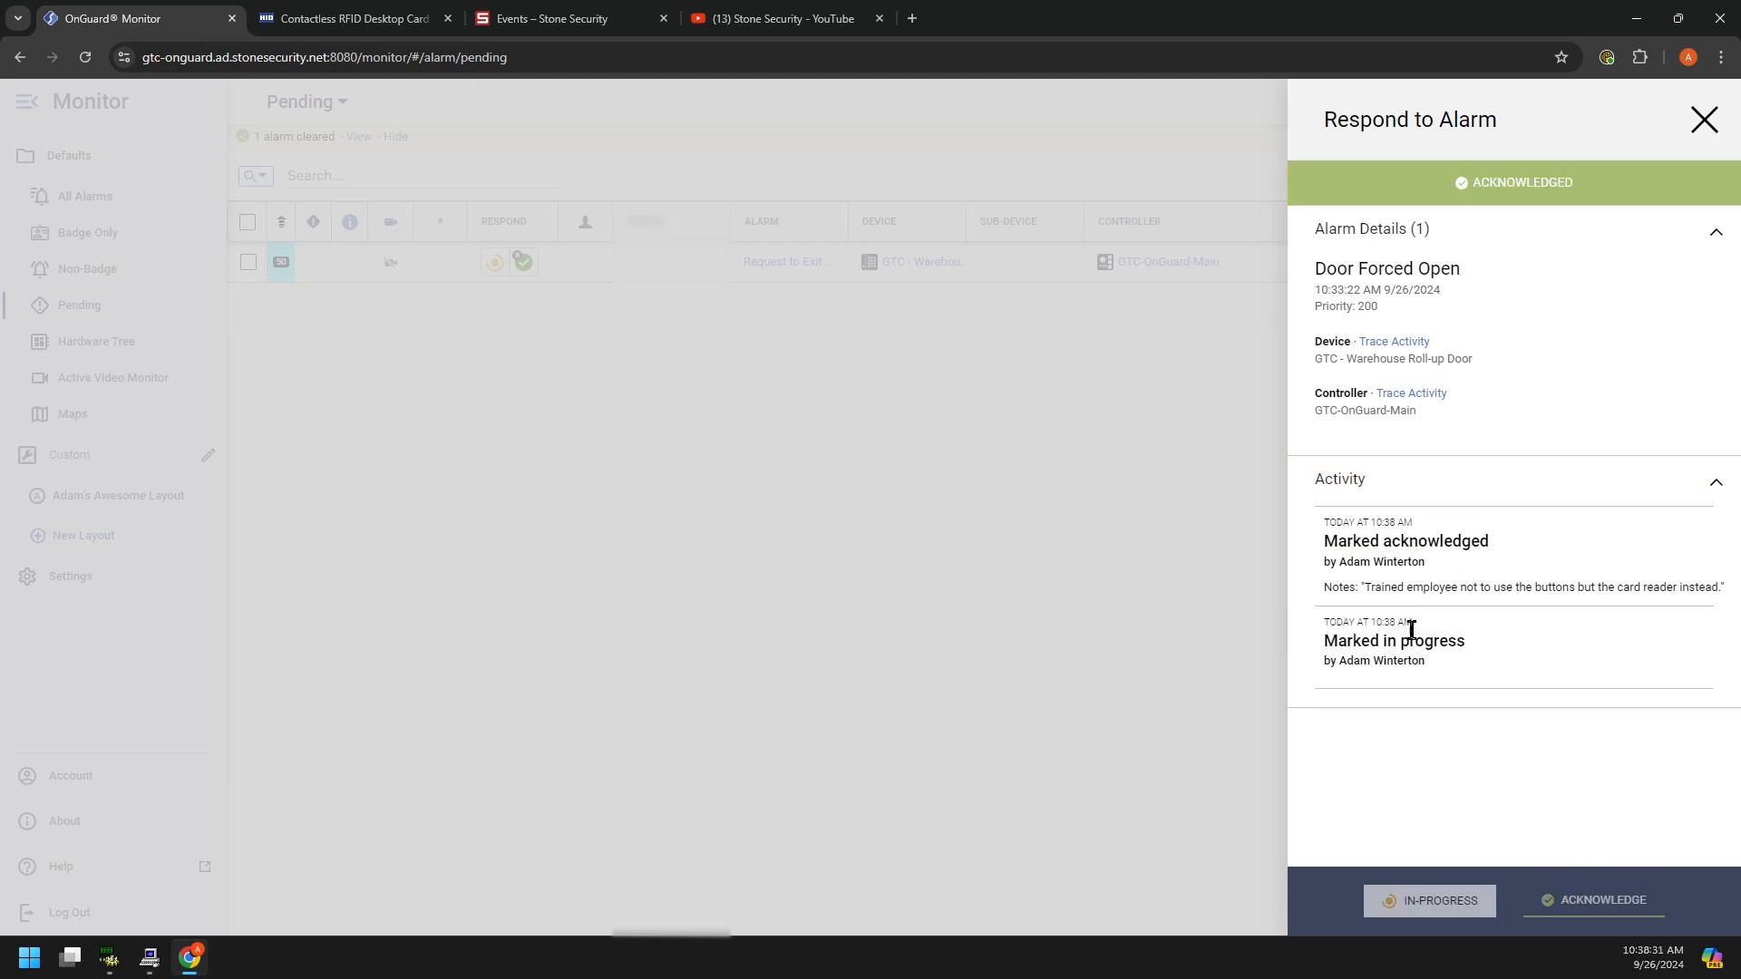
drag(1369, 640, 1456, 640)
drag(1353, 541, 1550, 588)
click(1703, 115)
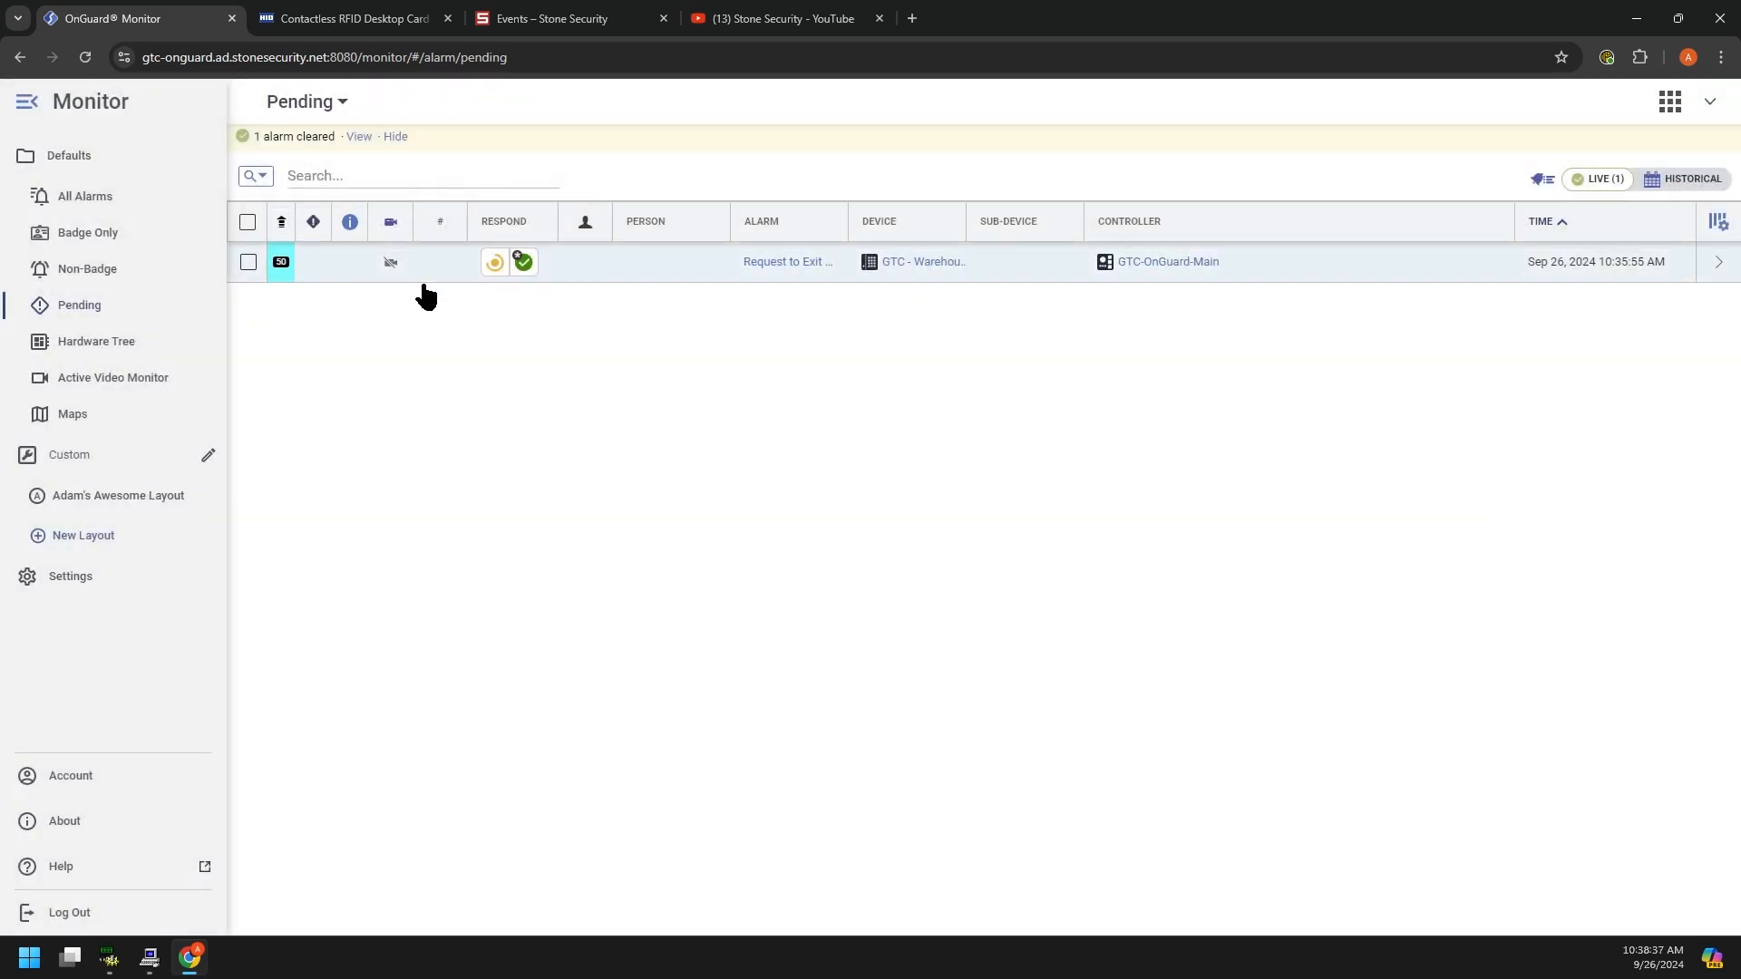
Step: Expand GTC-OnGuard-Main and GTC - Ext - Front Door in the Hardware Tree to list its aux points
click(100, 344)
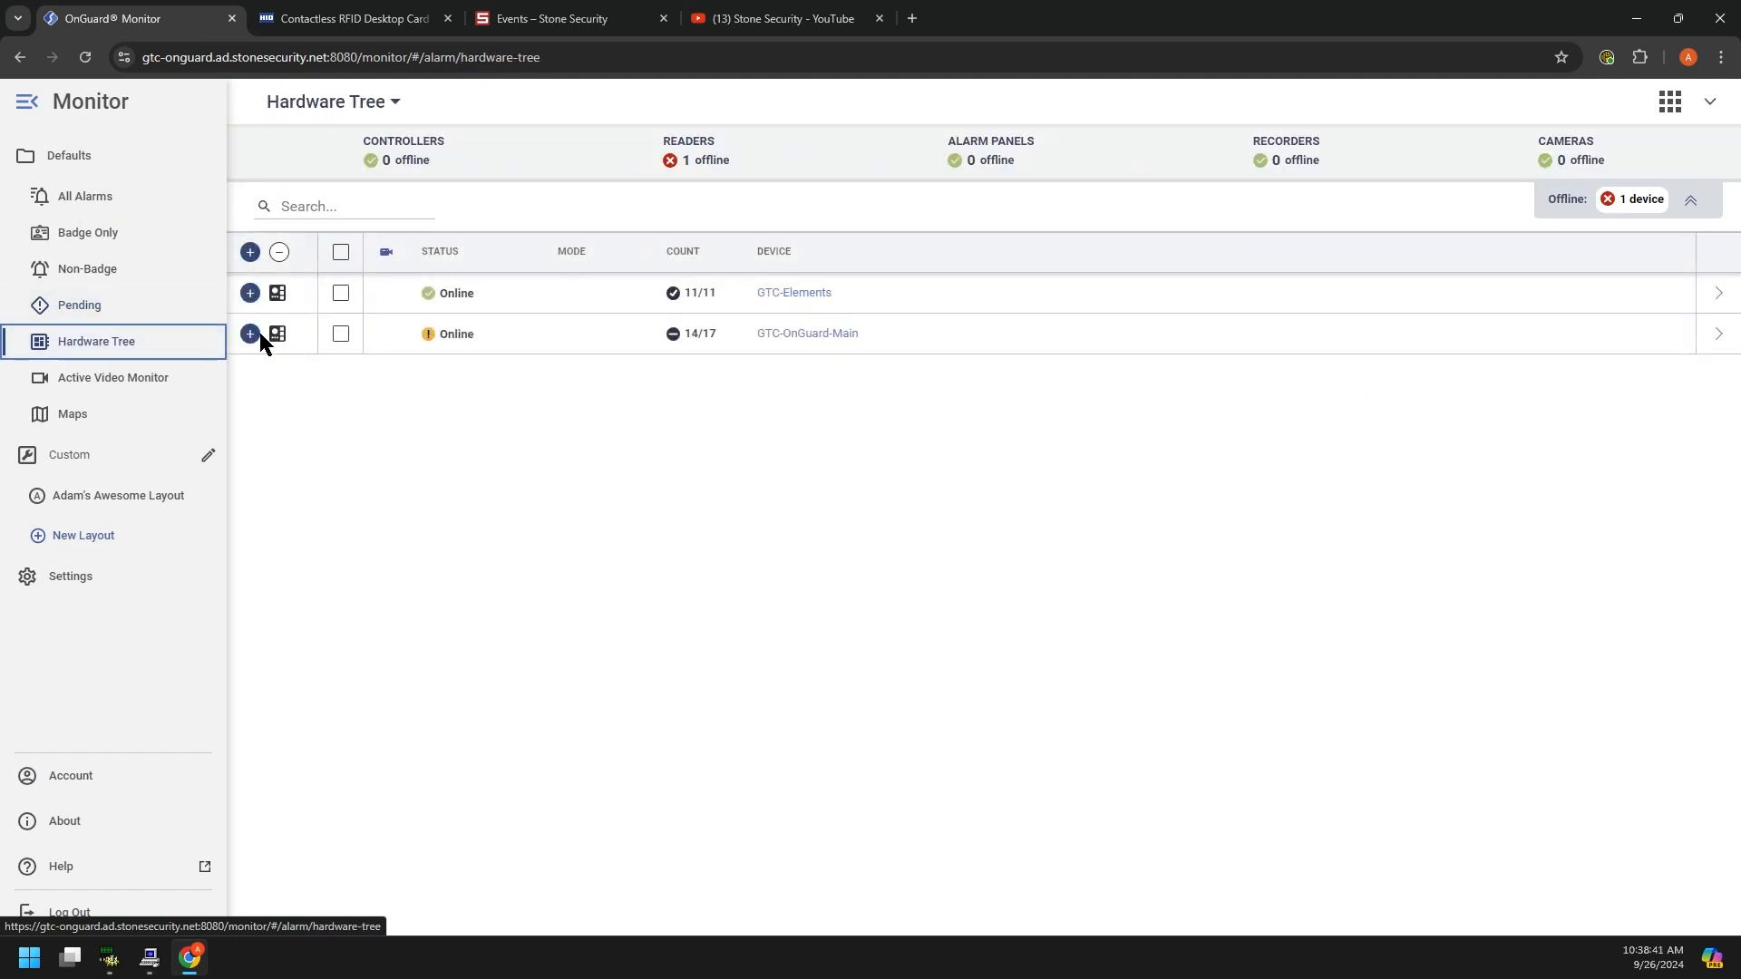
click(250, 334)
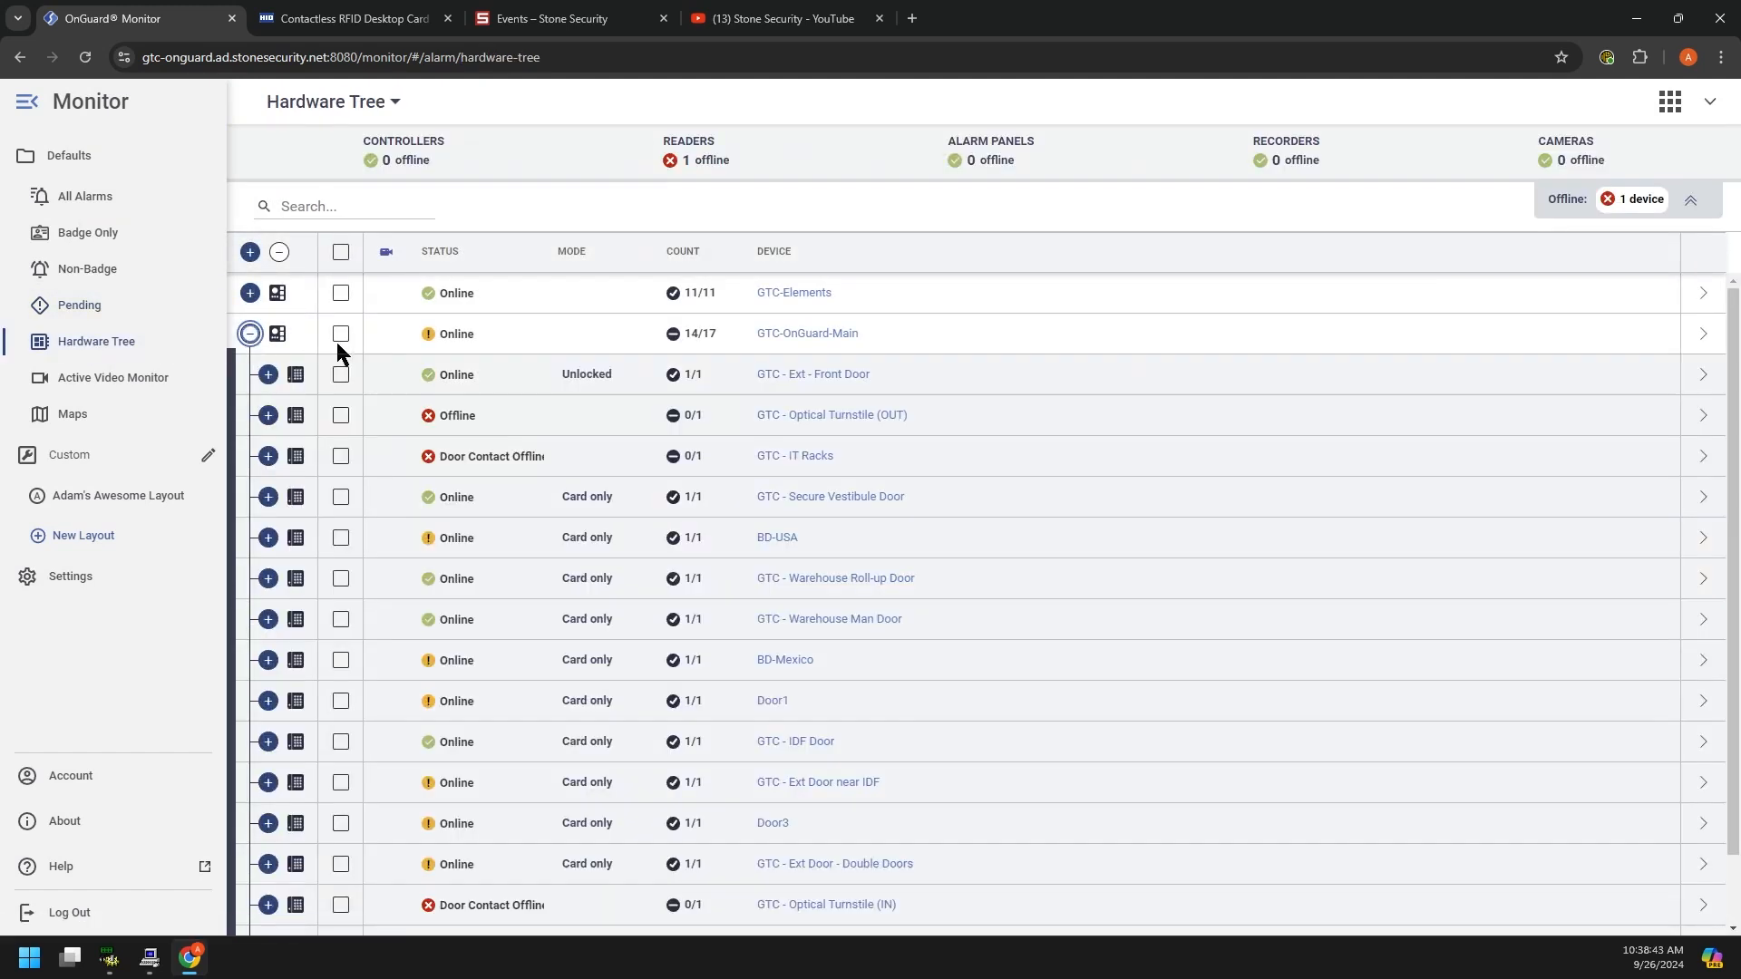
scroll(580, 585, down, 1)
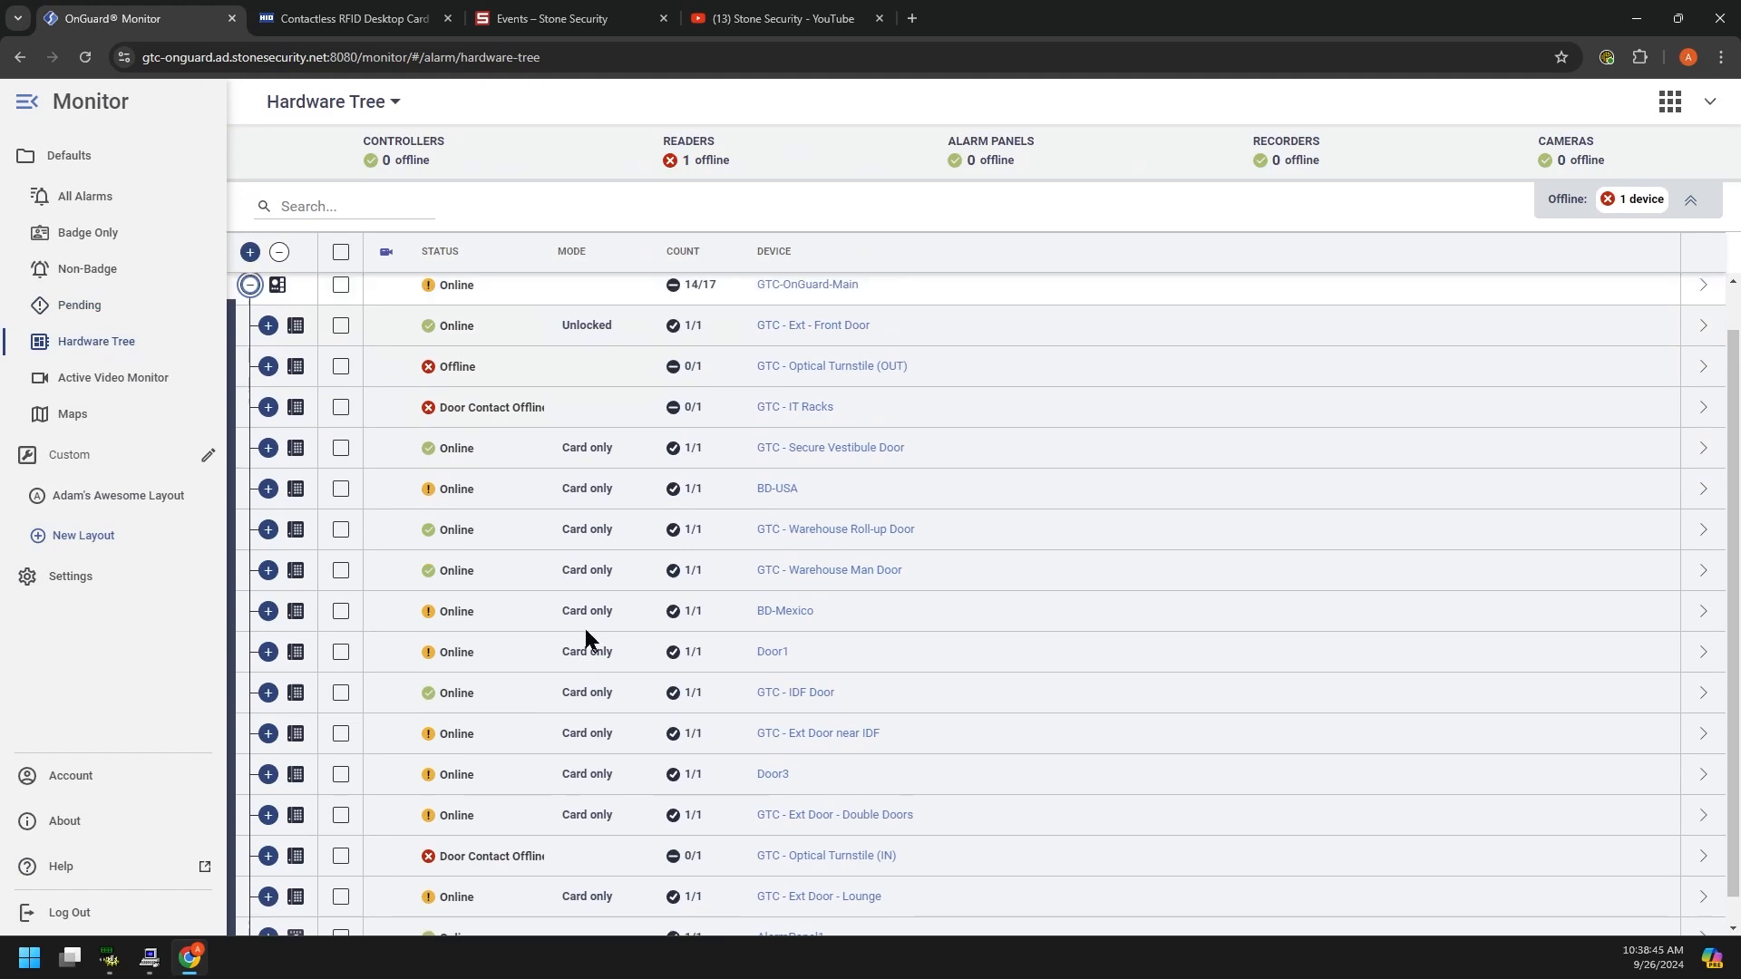
scroll(584, 637, up, 1)
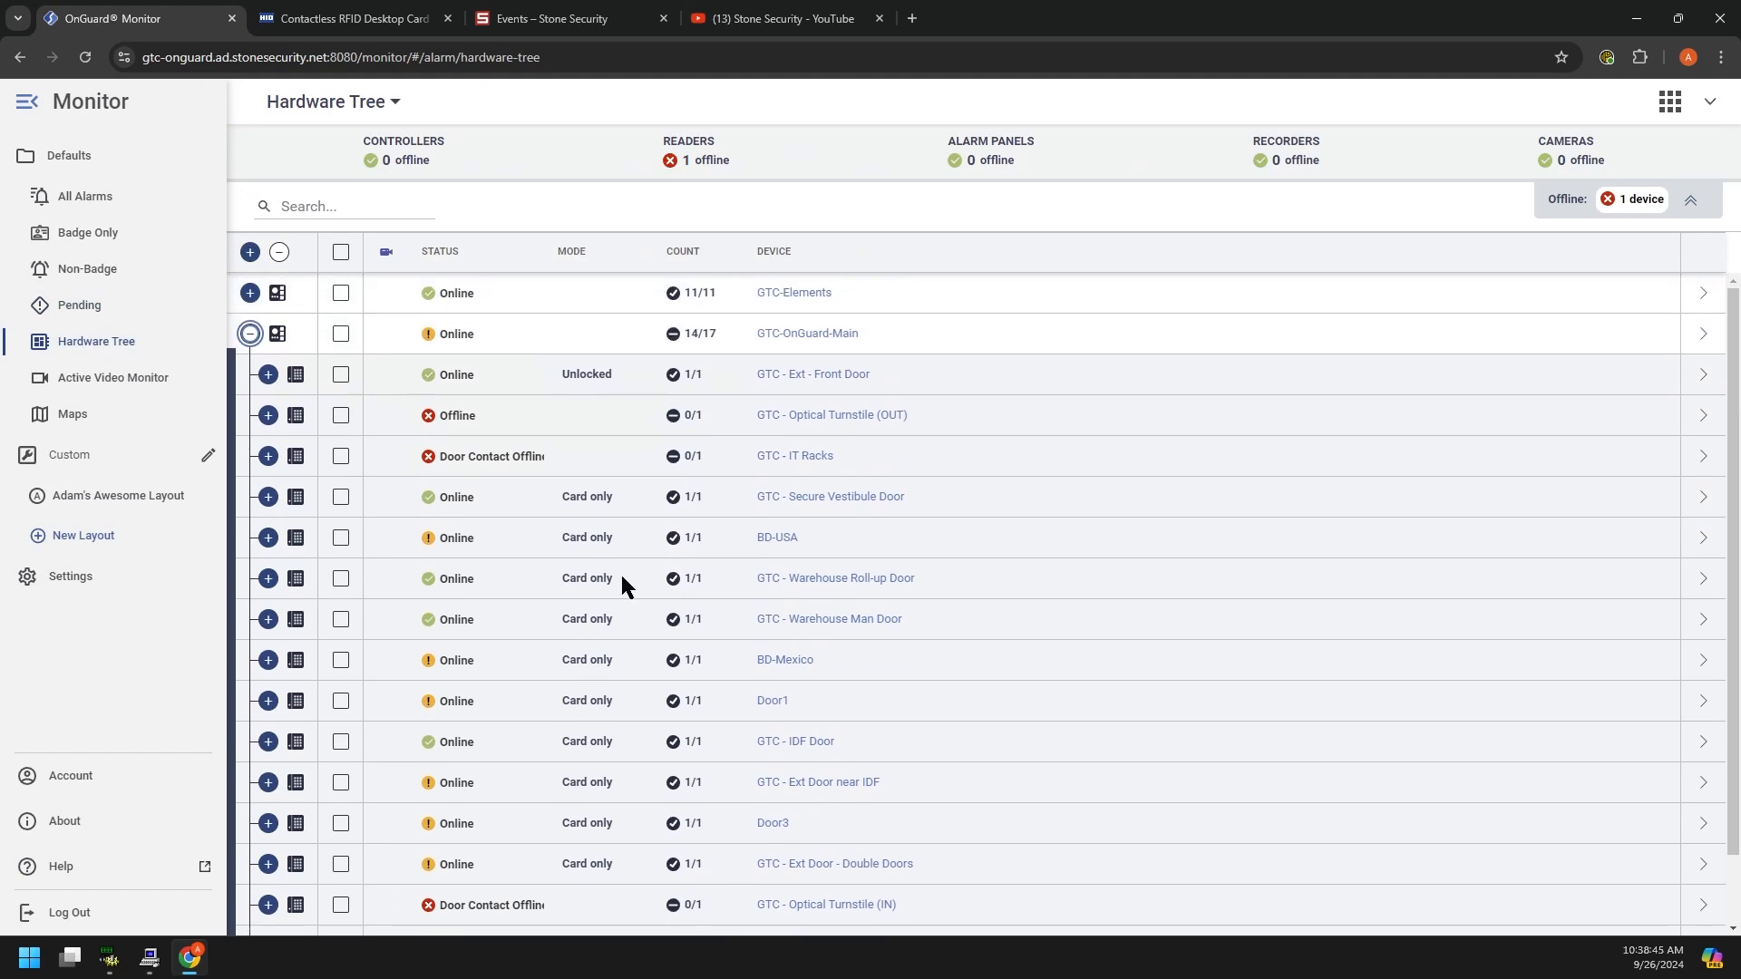
click(268, 375)
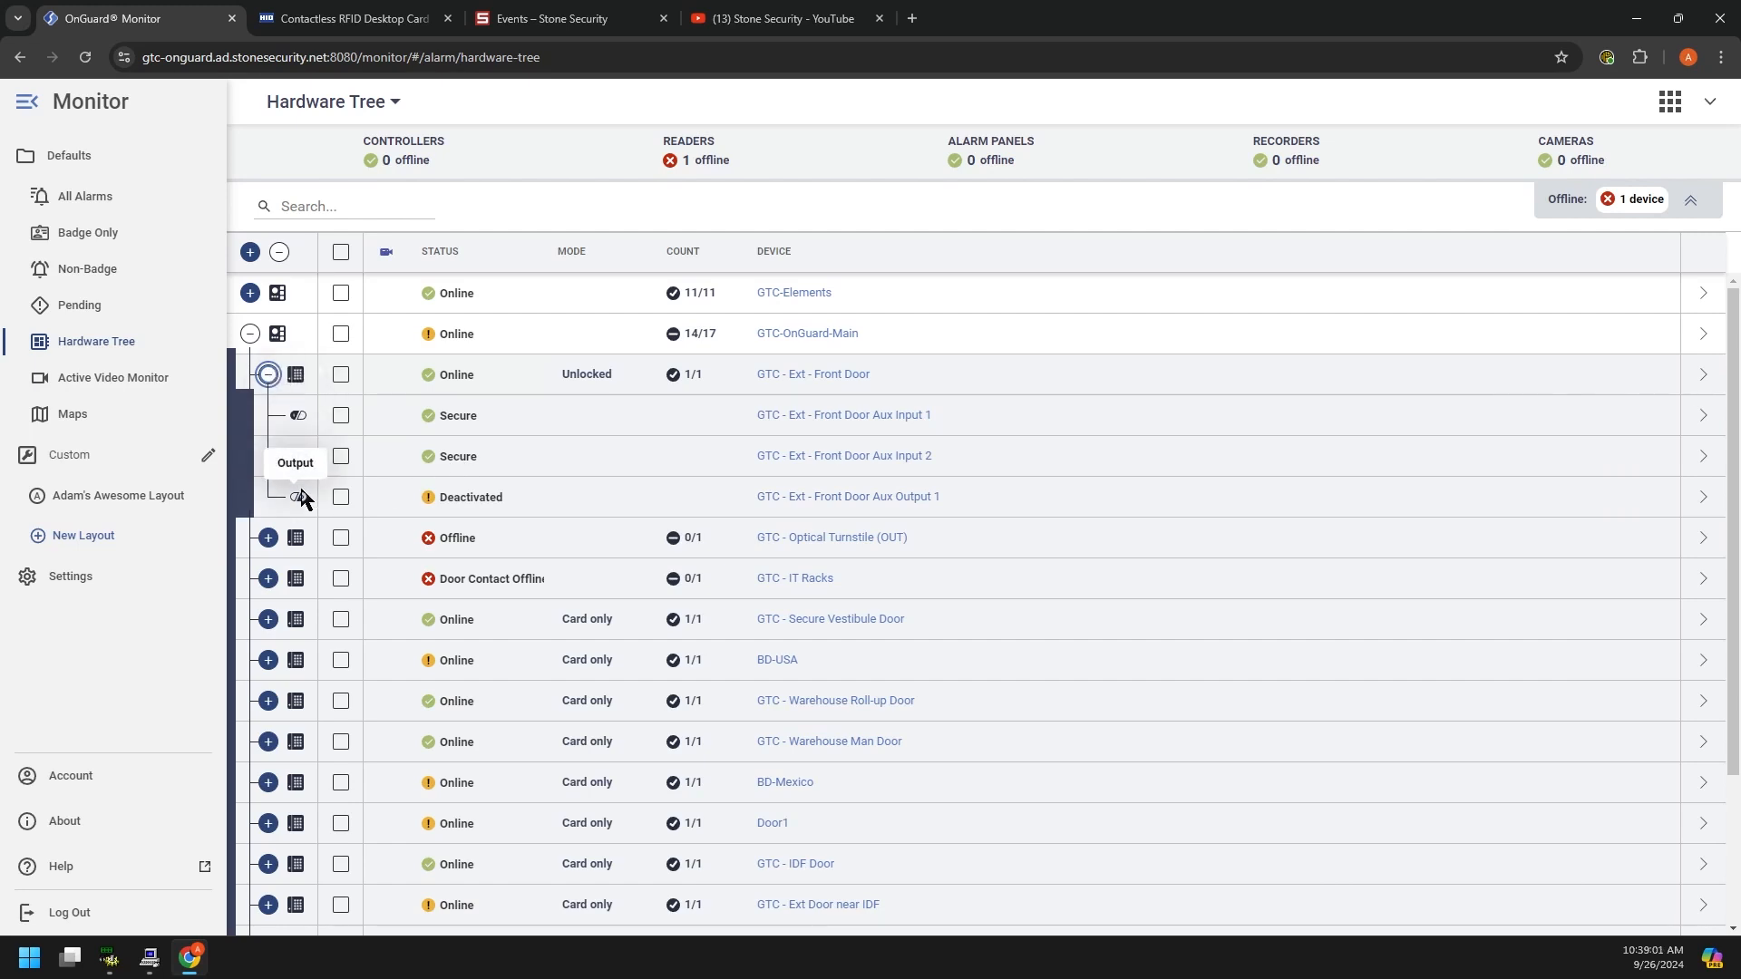
Step: Leave only Front Door Aux Output 1 checked among the aux inputs and output
click(340, 497)
click(341, 456)
click(341, 417)
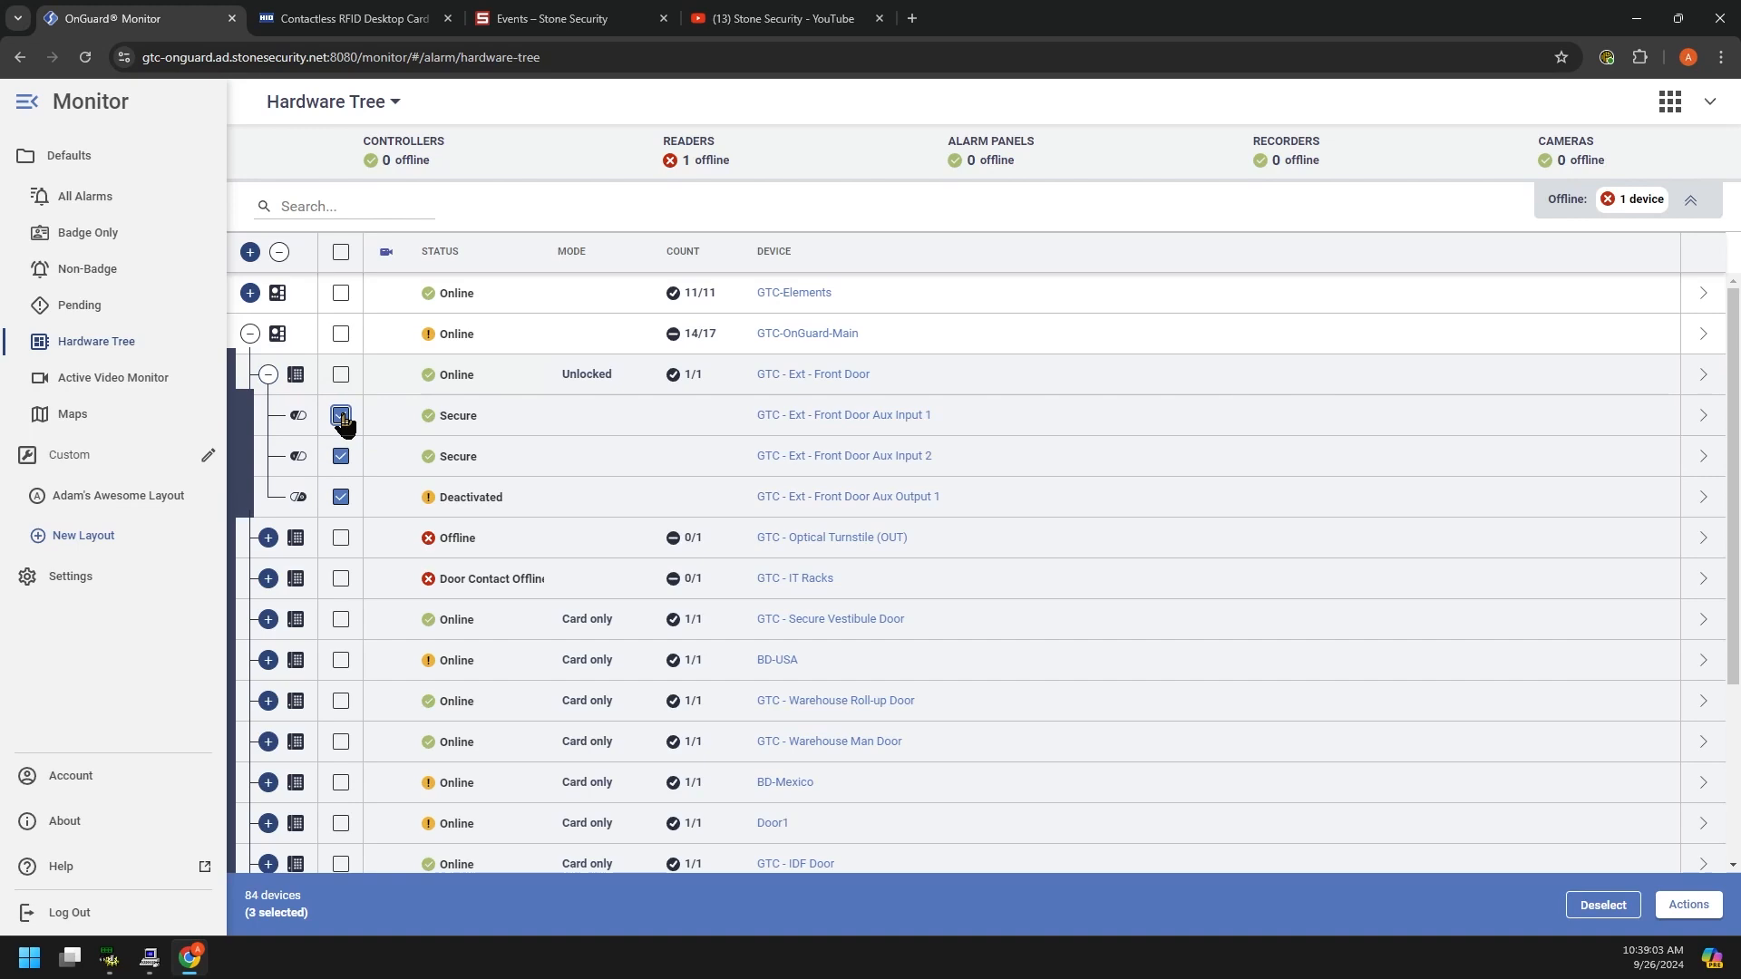
click(1689, 904)
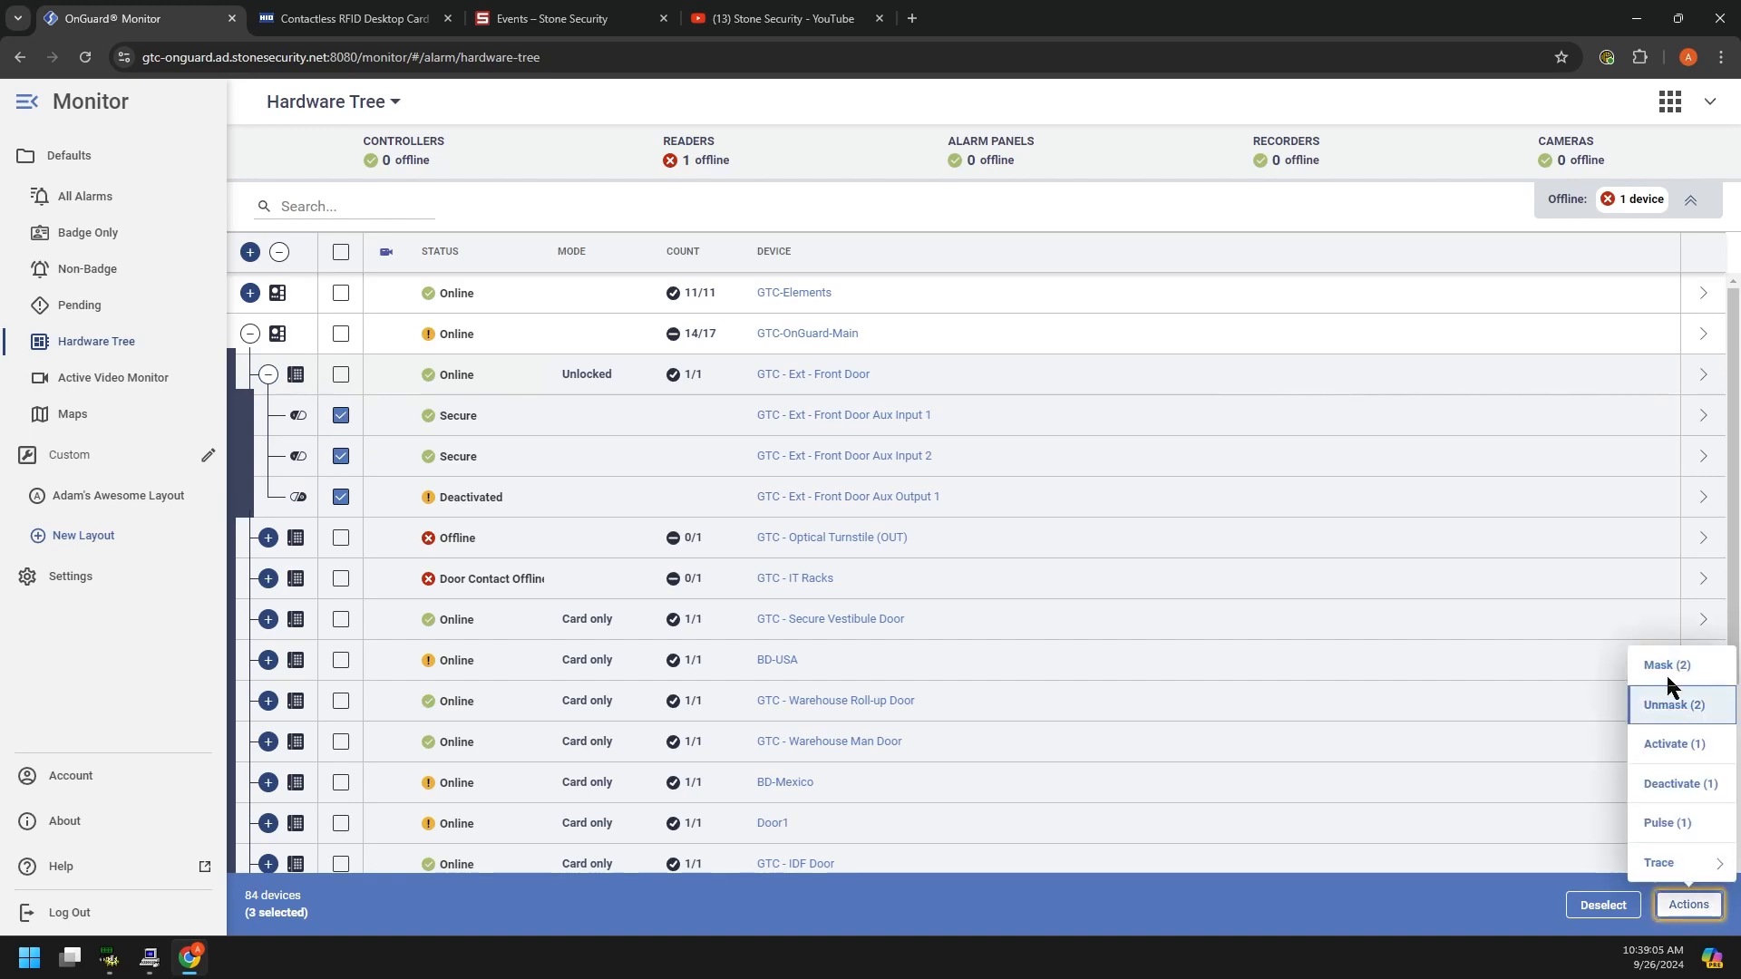
click(341, 497)
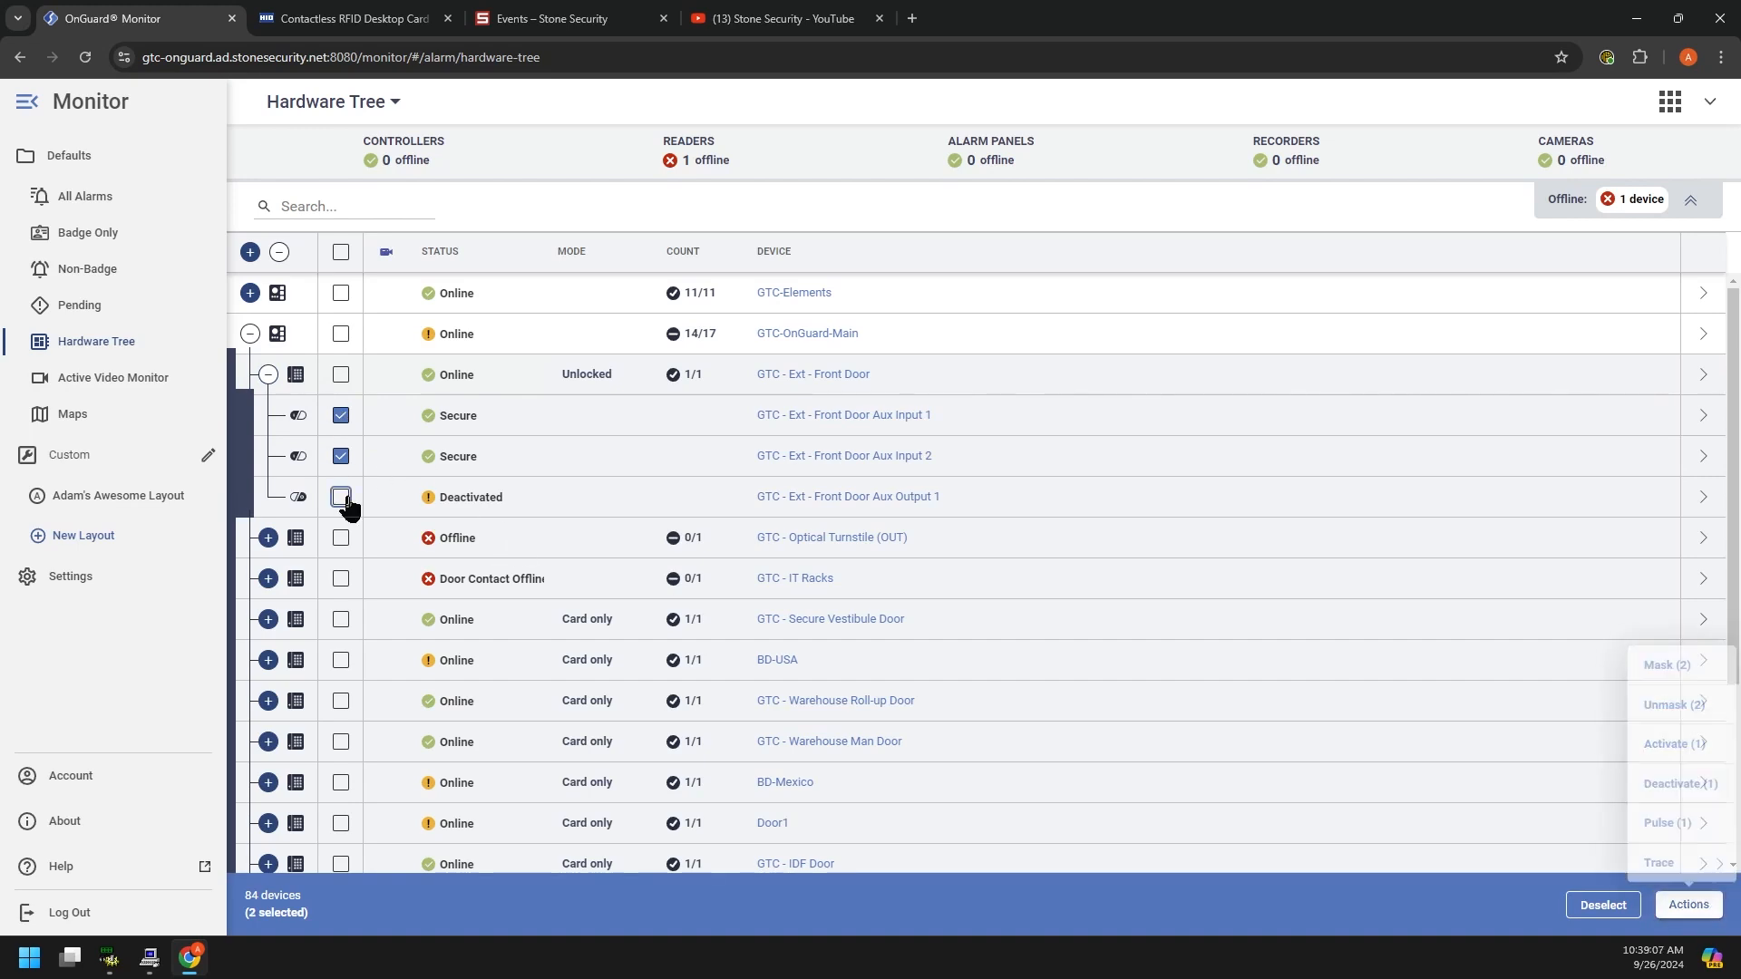
click(340, 447)
click(341, 417)
click(339, 468)
click(340, 458)
click(341, 497)
Step: Activate Aux Output 1 via Actions, then deactivate it again
click(1689, 904)
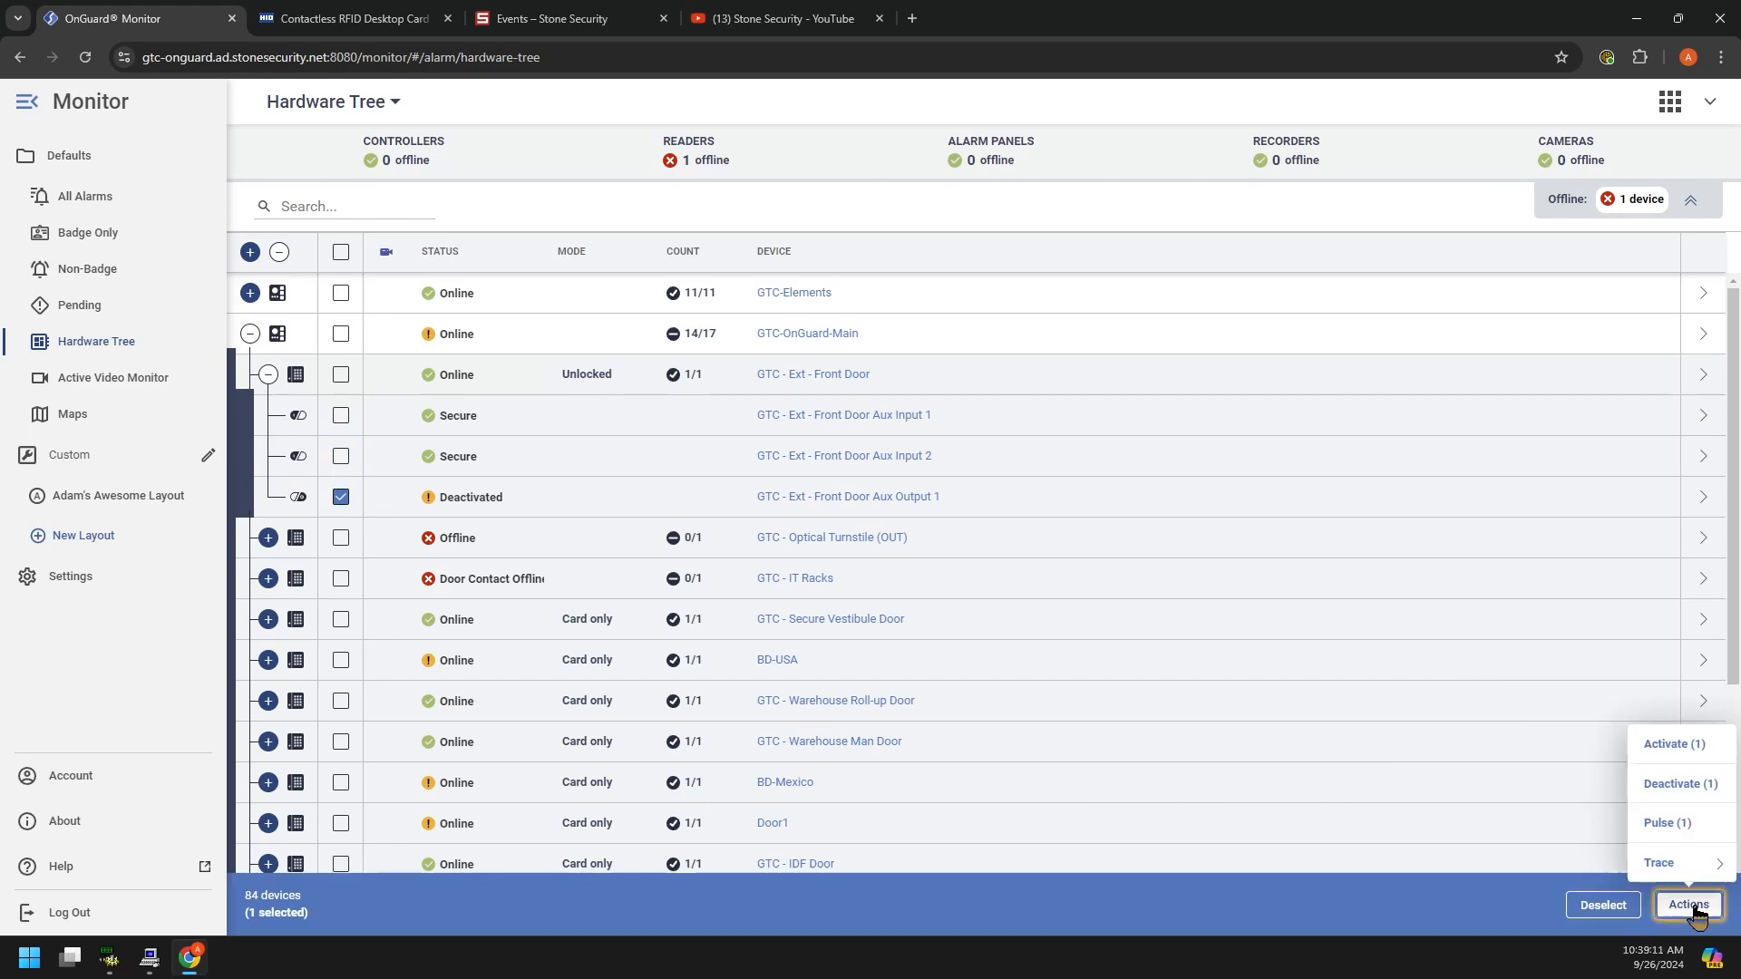
click(1674, 749)
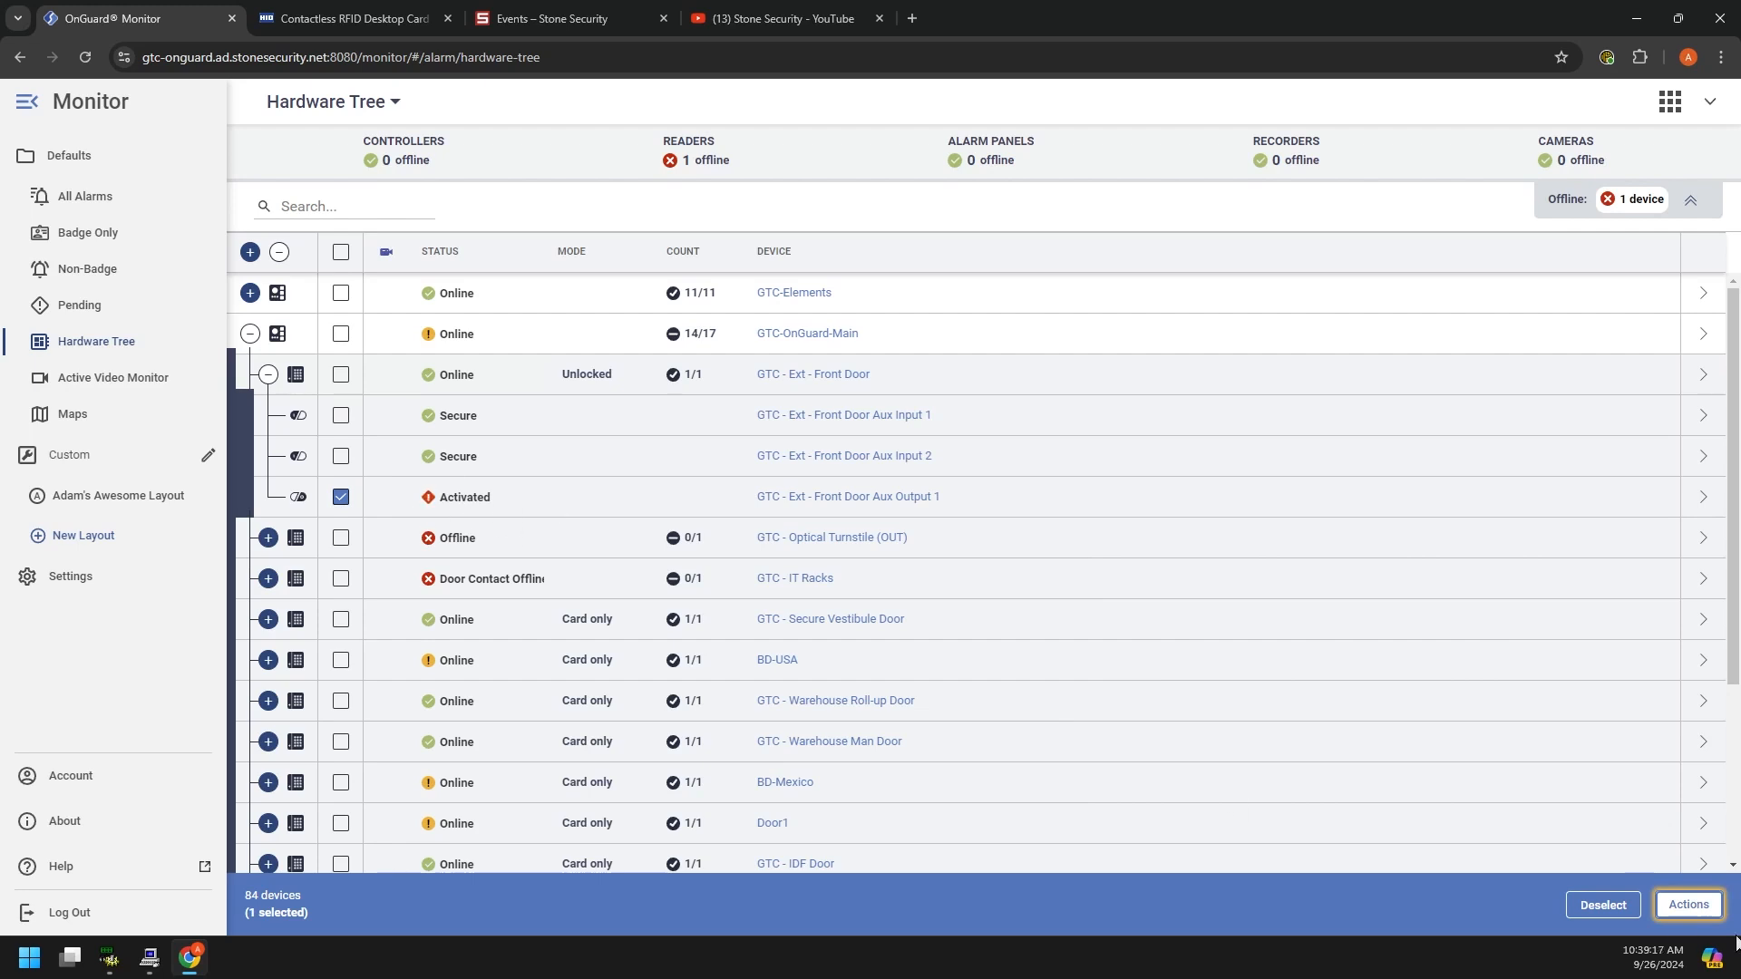
click(1690, 906)
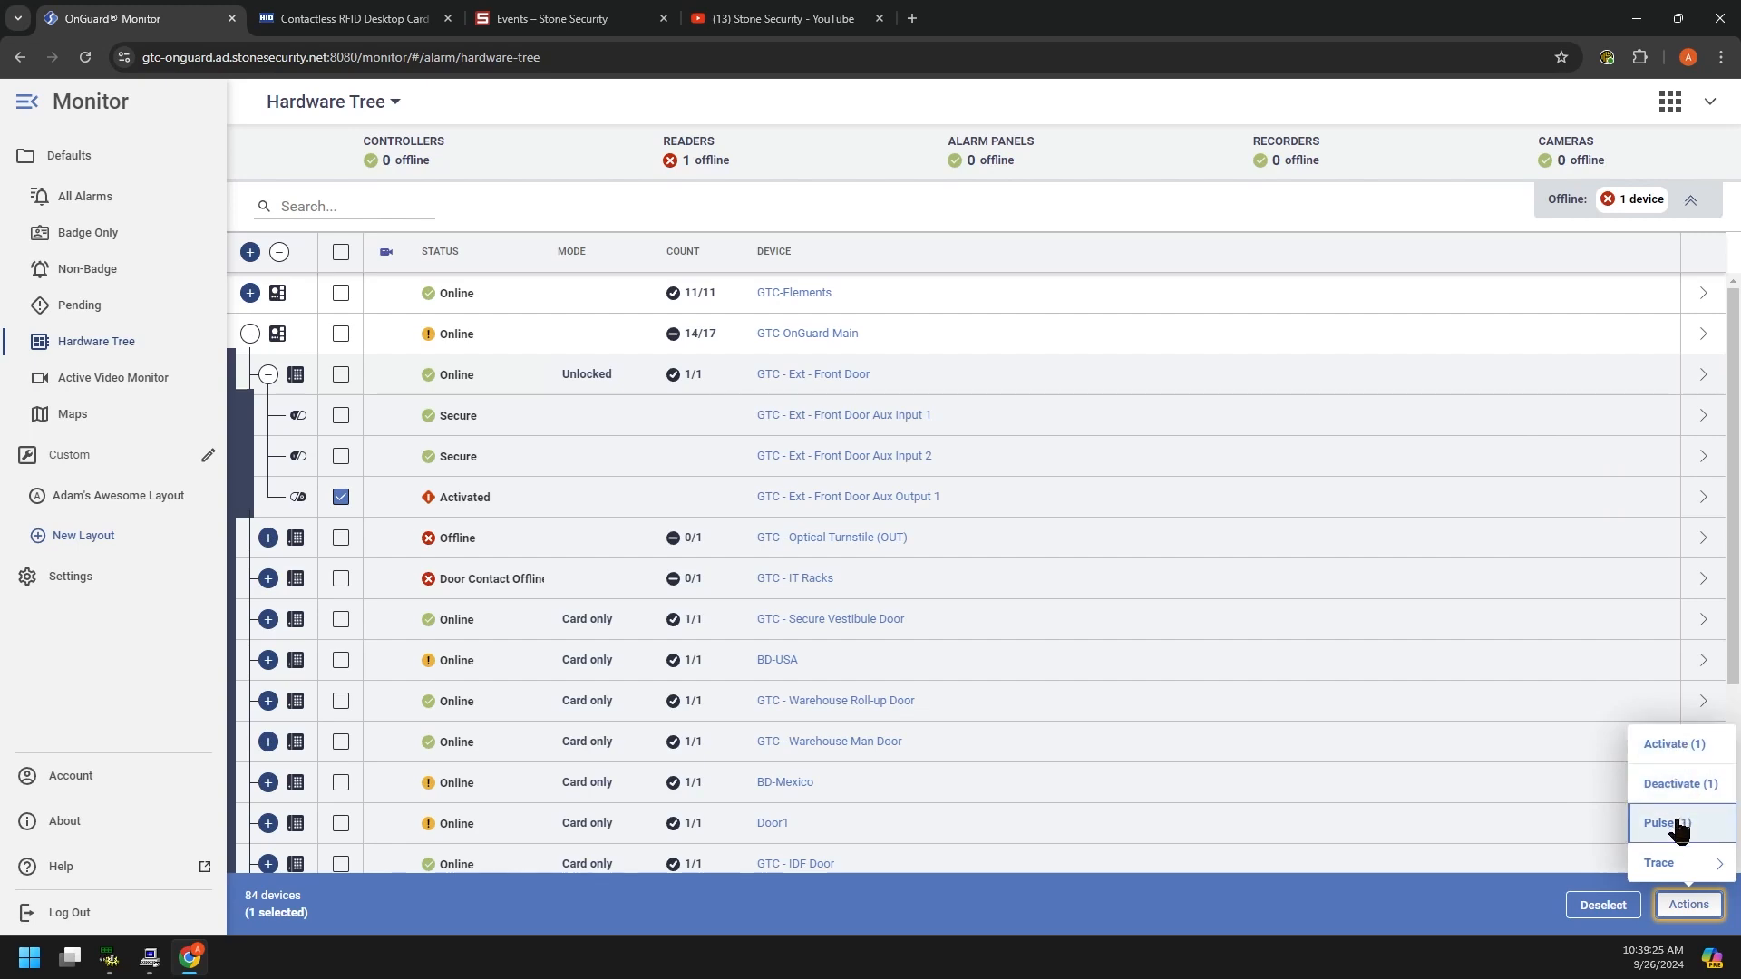
click(1677, 791)
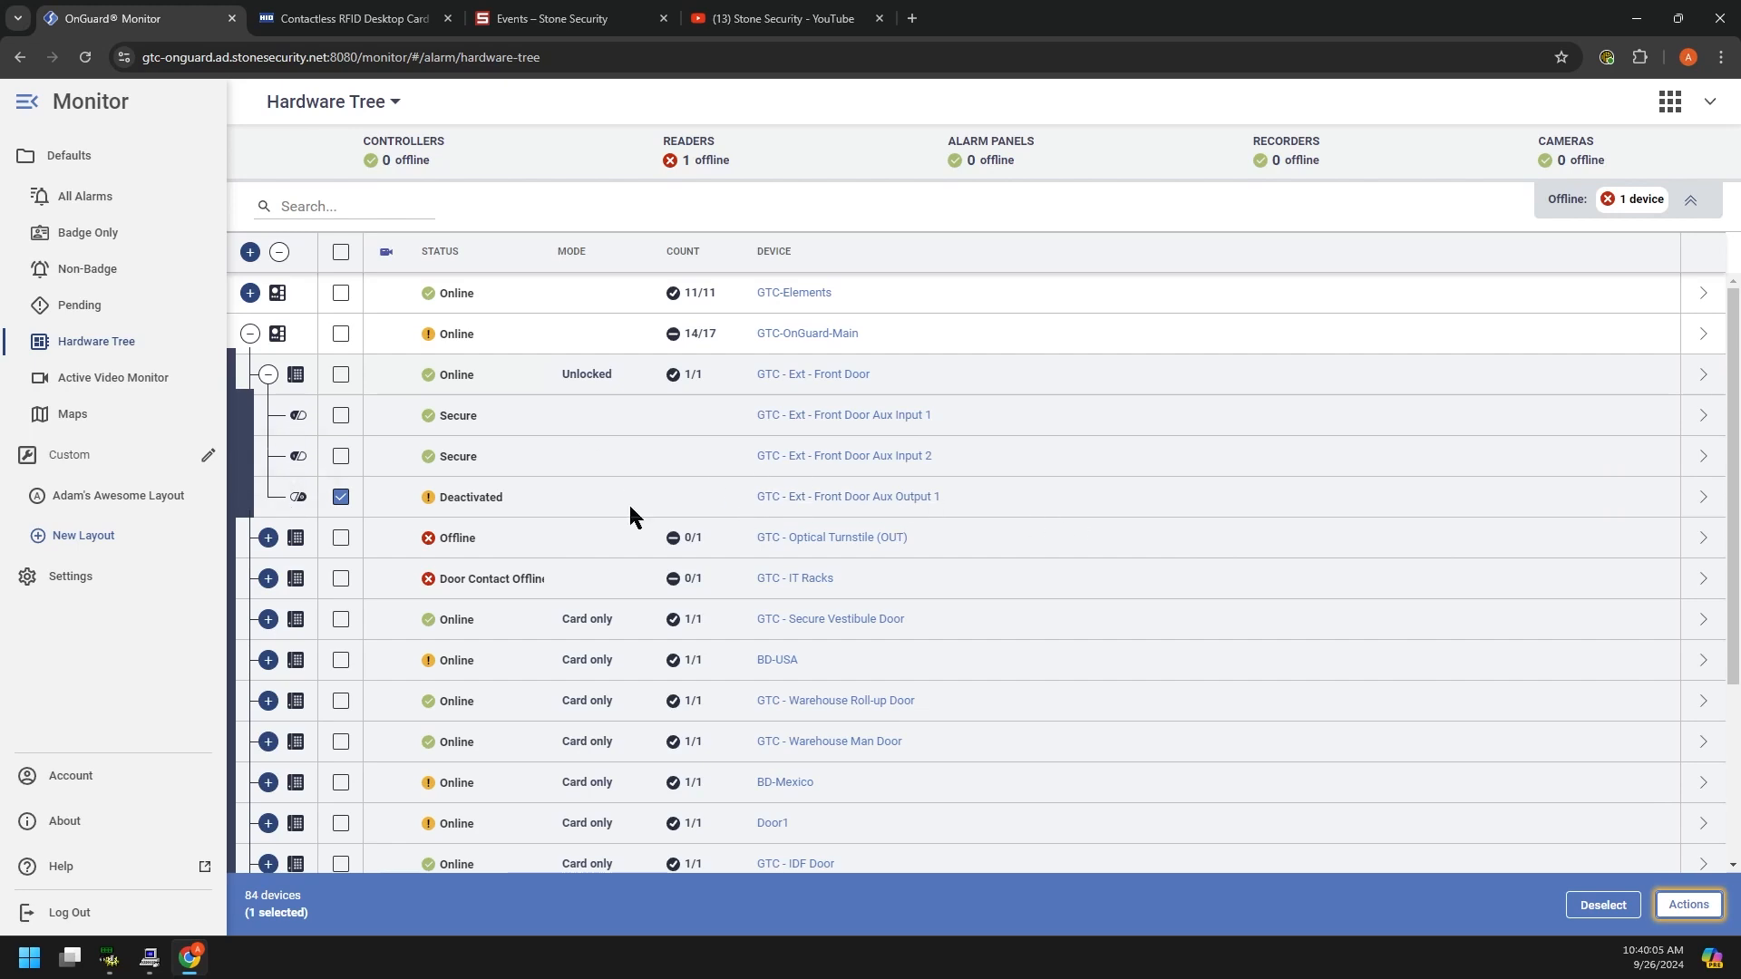
click(84, 383)
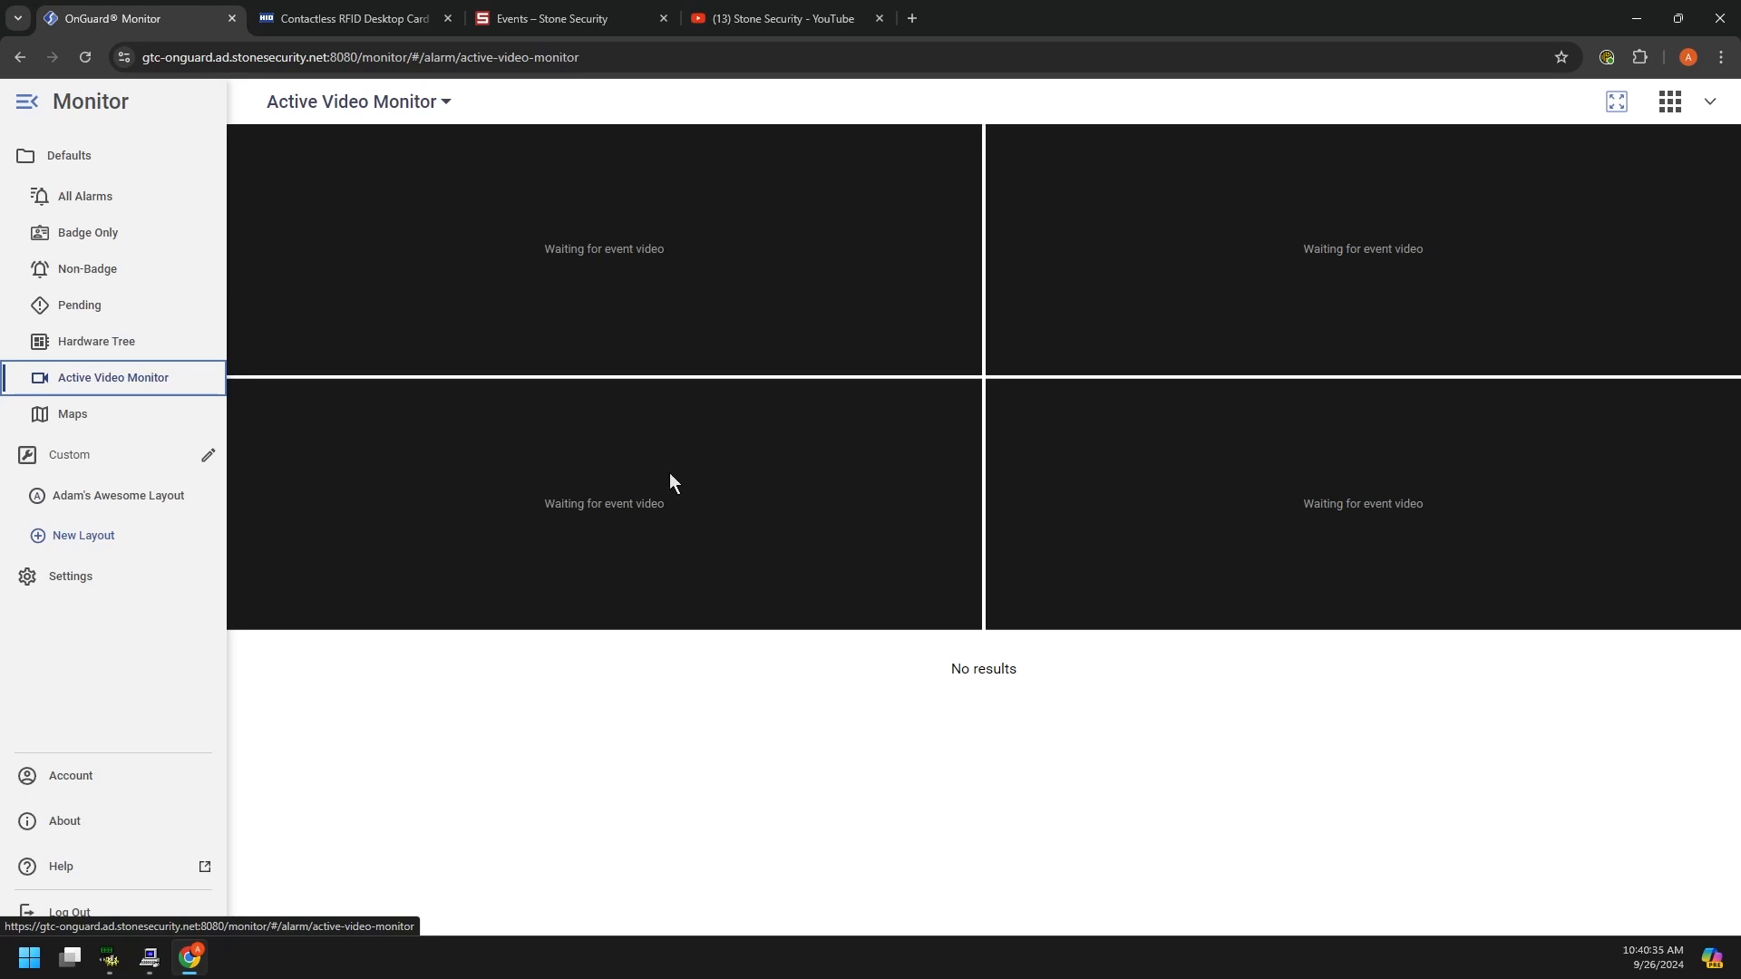
Step: Go from Active Video Monitor to the Maps view, which reports no maps found
click(101, 419)
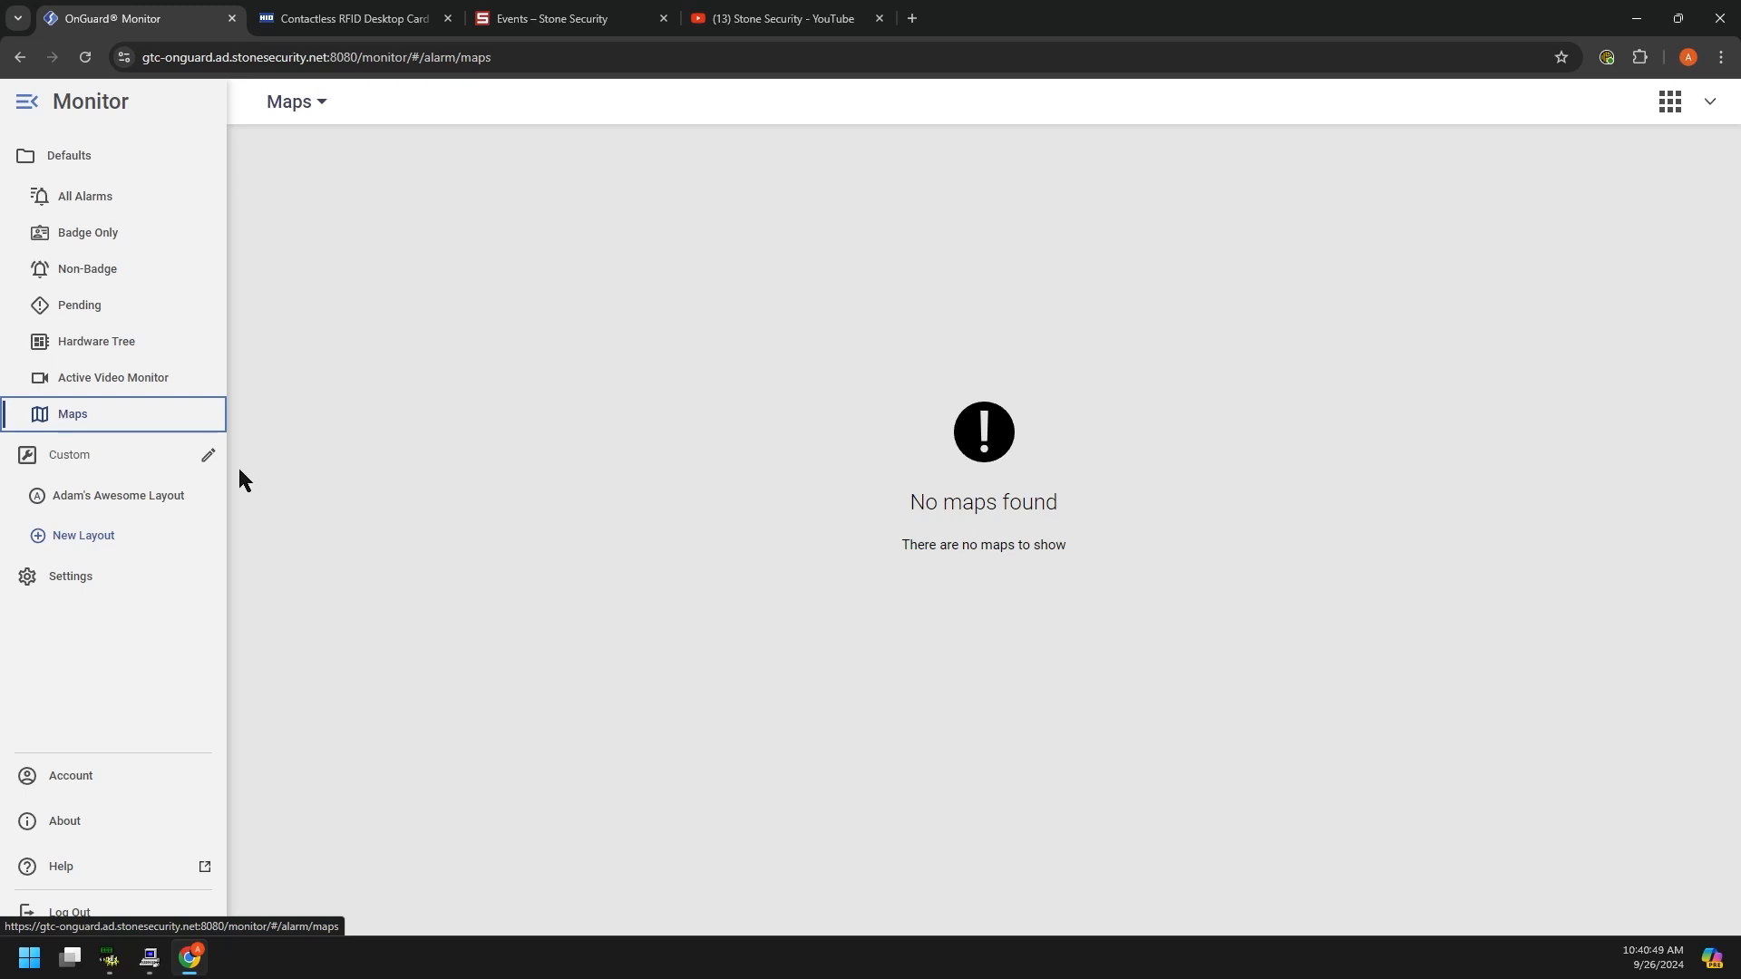
Step: Toggle between the custom saved layout and All Alarms, checking the Hardware Tree panel options
click(120, 504)
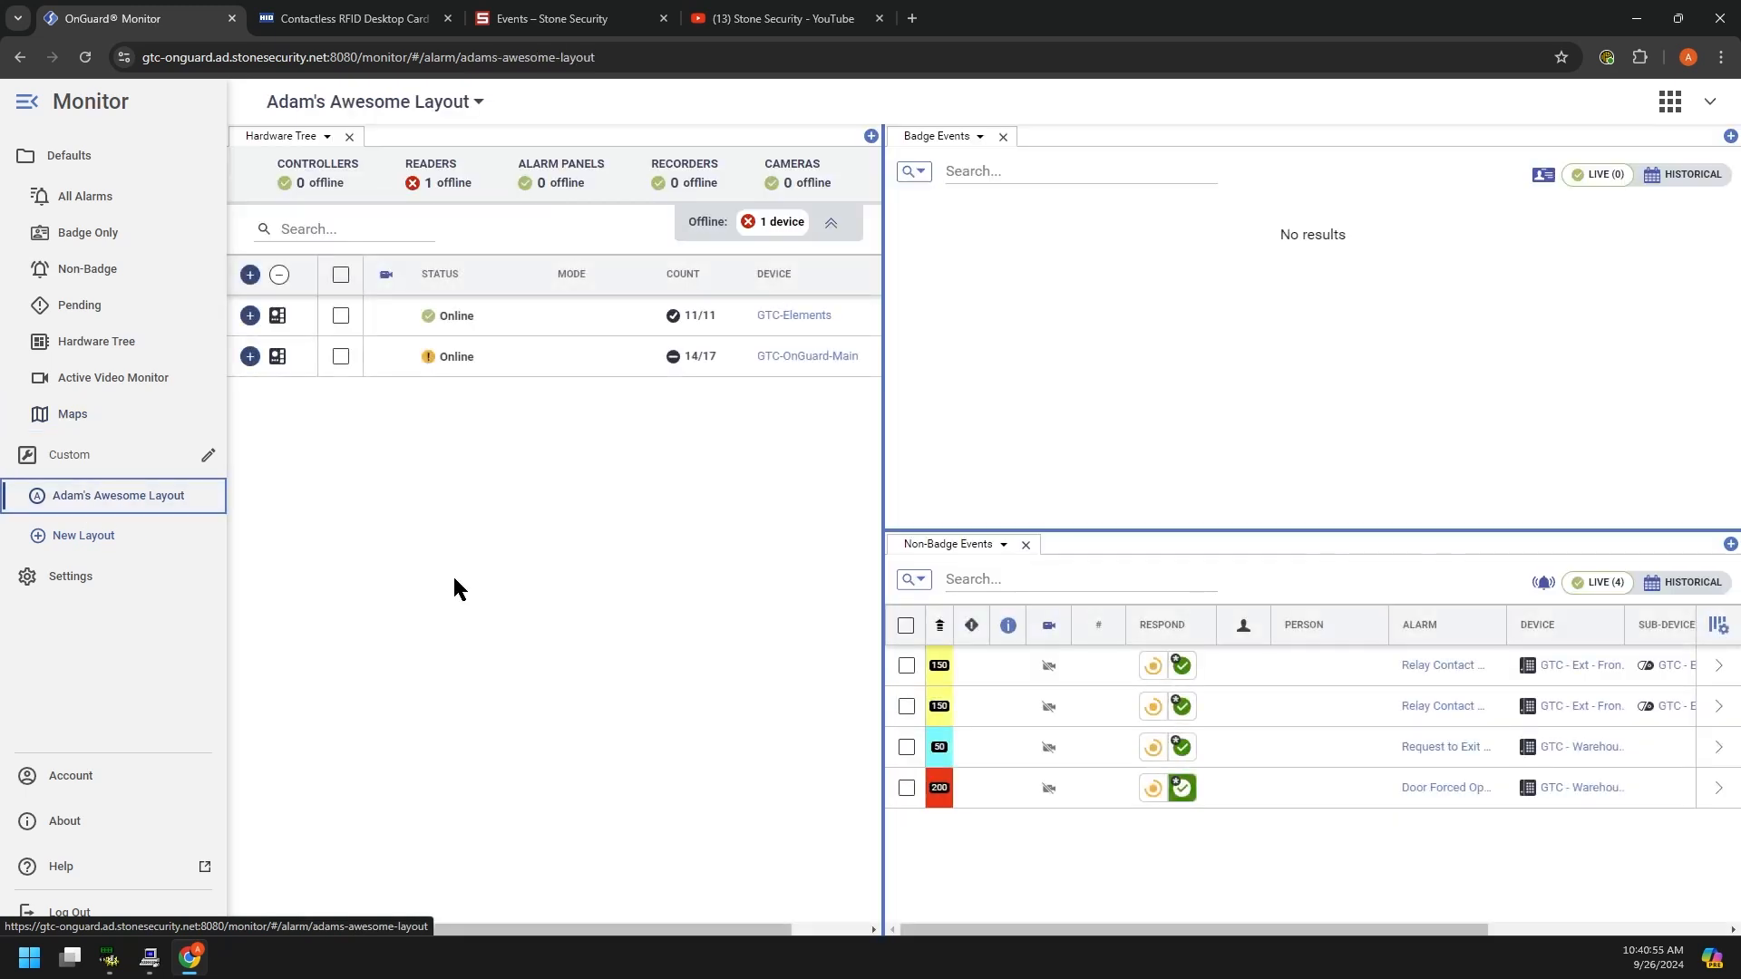
click(50, 196)
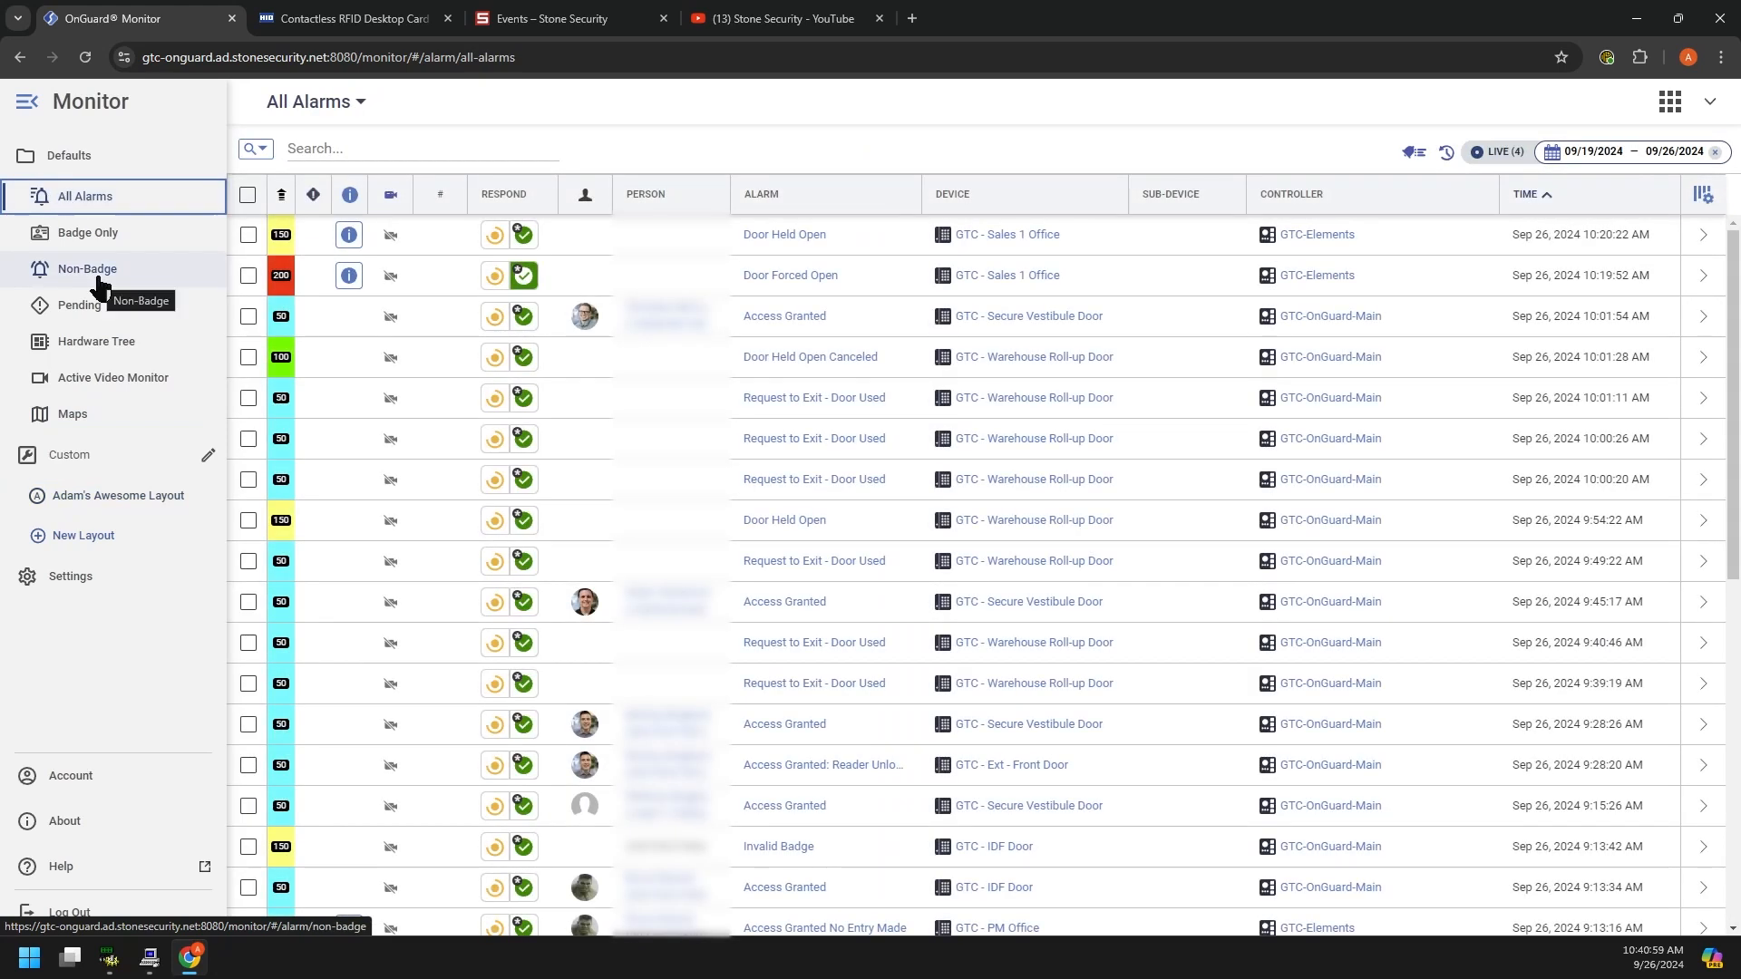
click(138, 495)
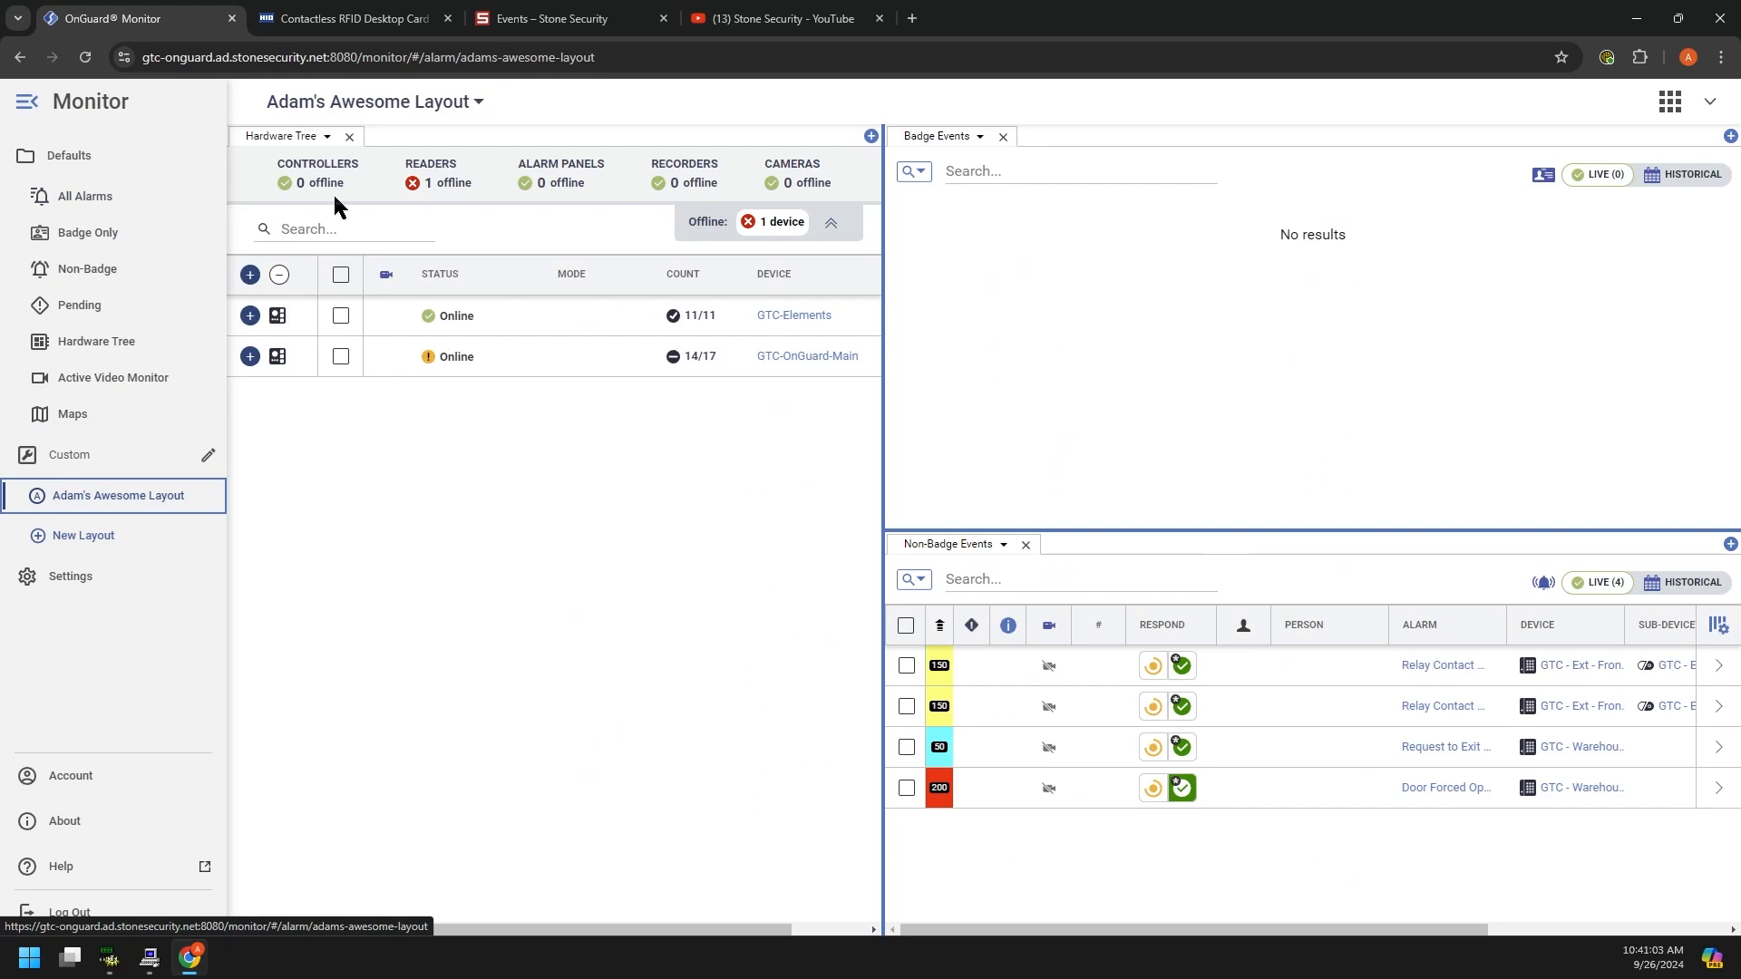
click(327, 137)
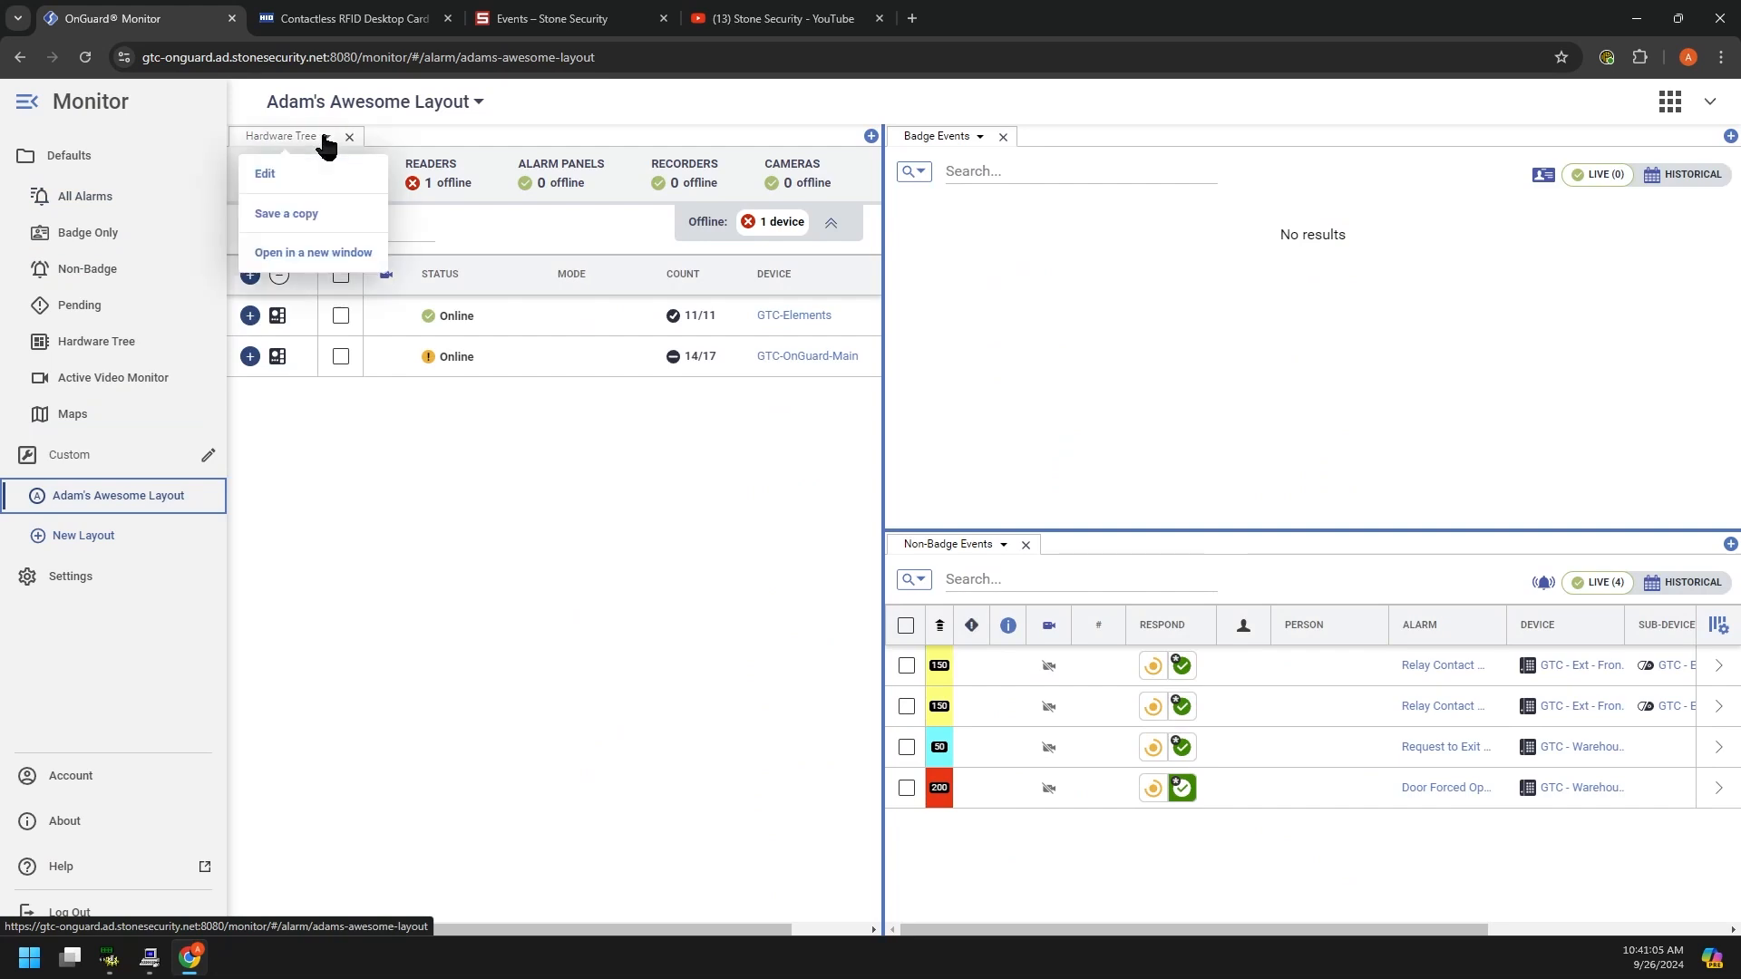
click(432, 472)
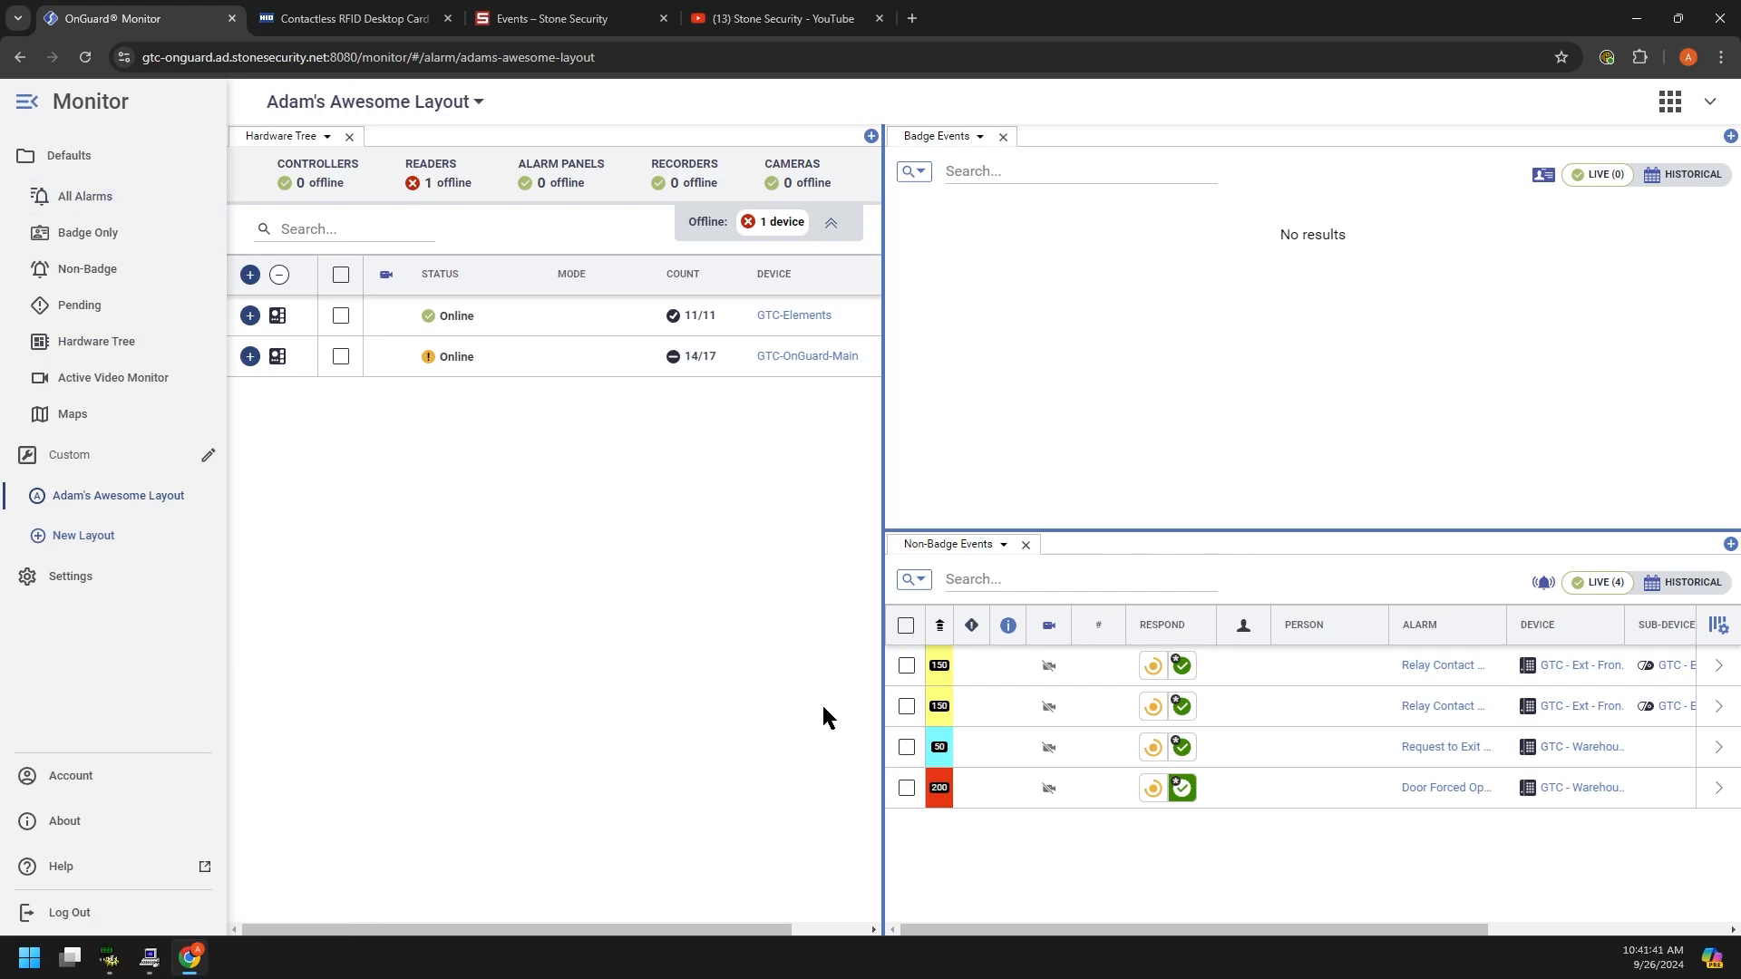
Step: Show the All Alarms list, then bring the Alarm Monitoring application to the front
click(100, 200)
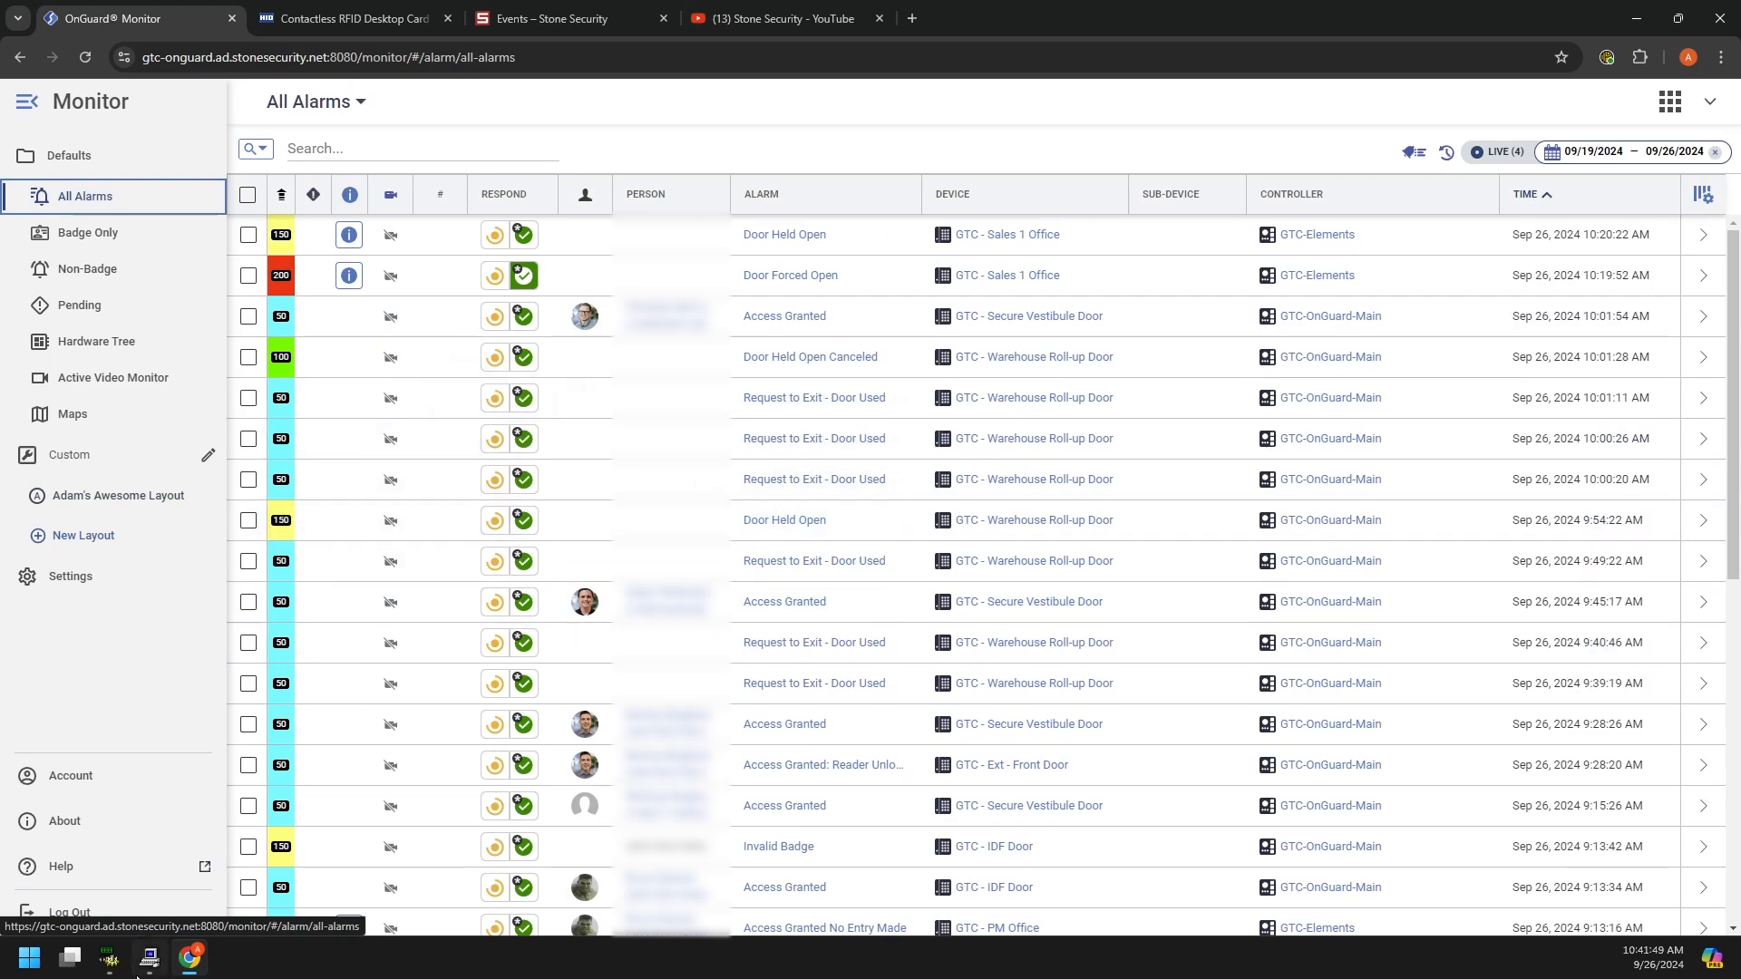
mouse_move(150, 969)
click(187, 829)
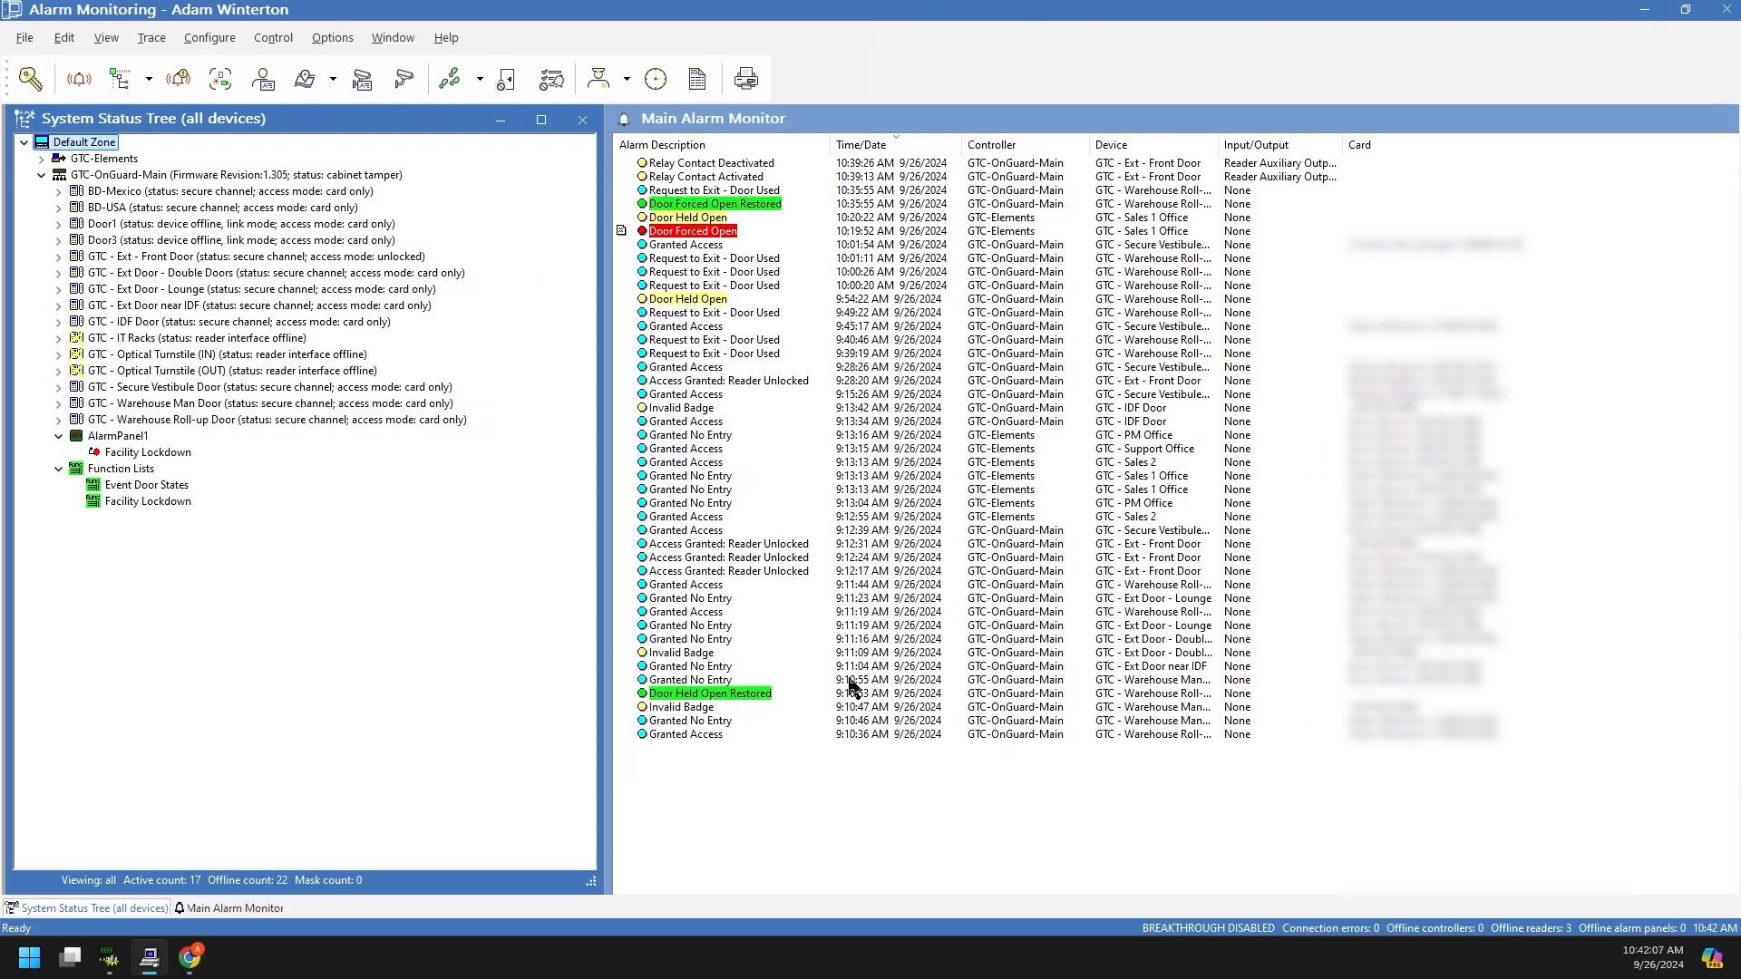
click(678, 233)
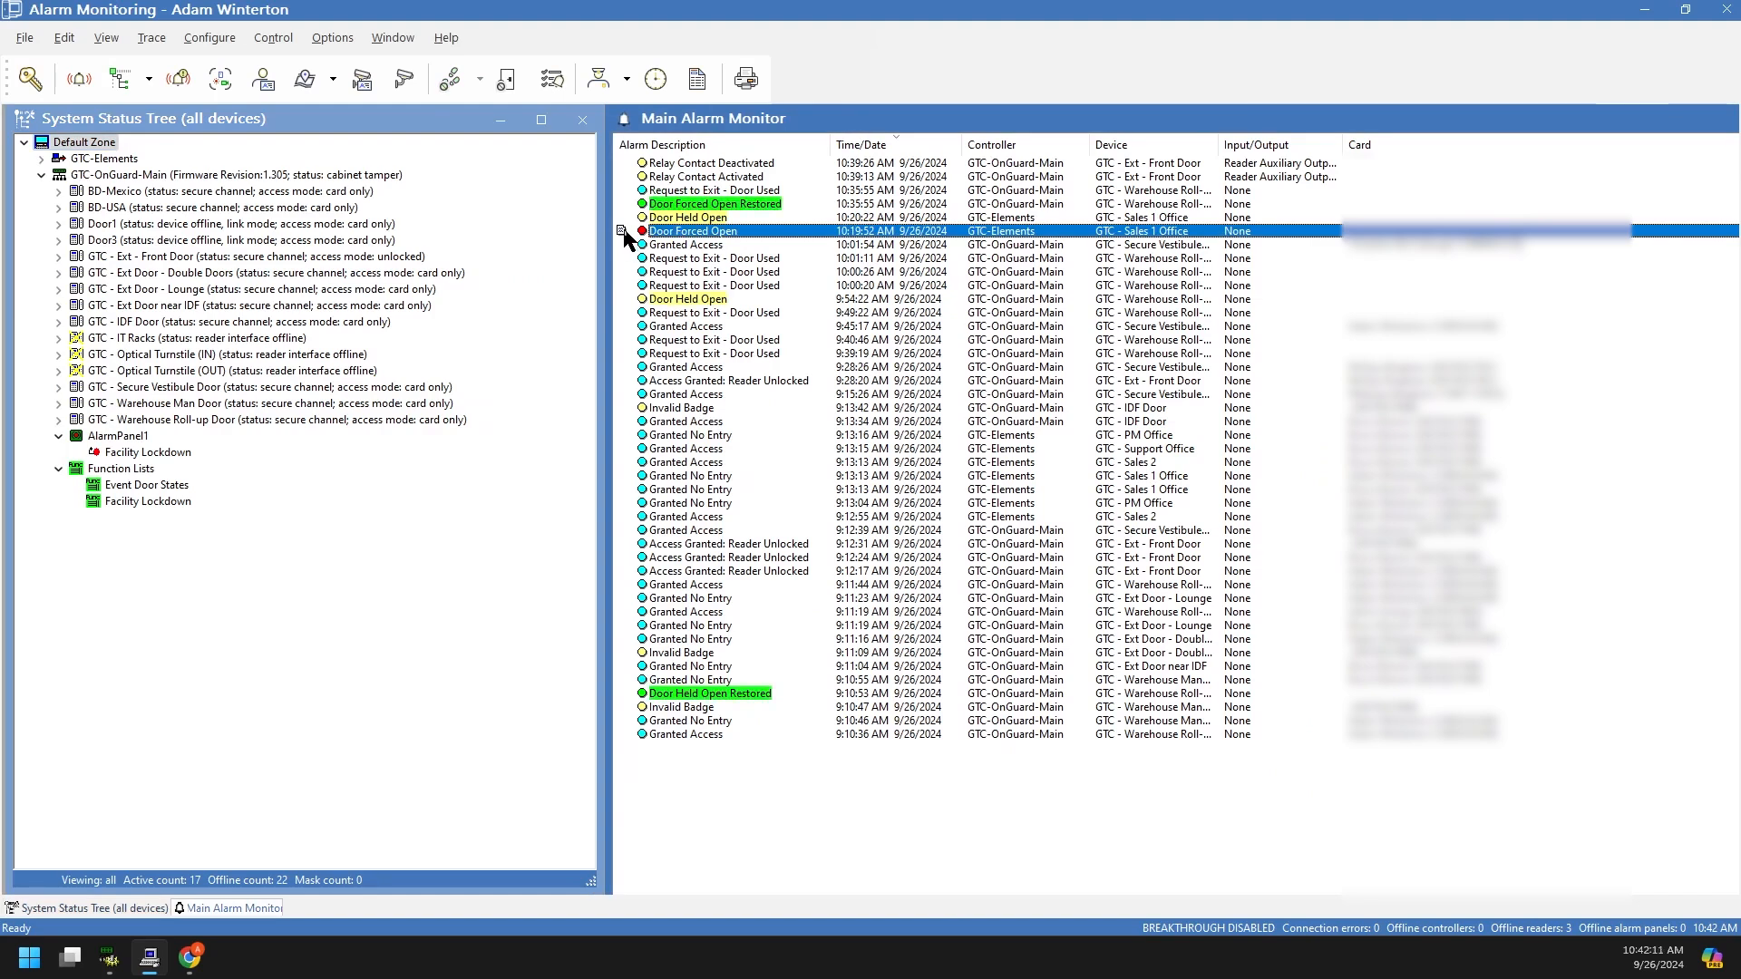
double_click(672, 236)
drag(624, 476, 802, 547)
click(778, 537)
click(693, 537)
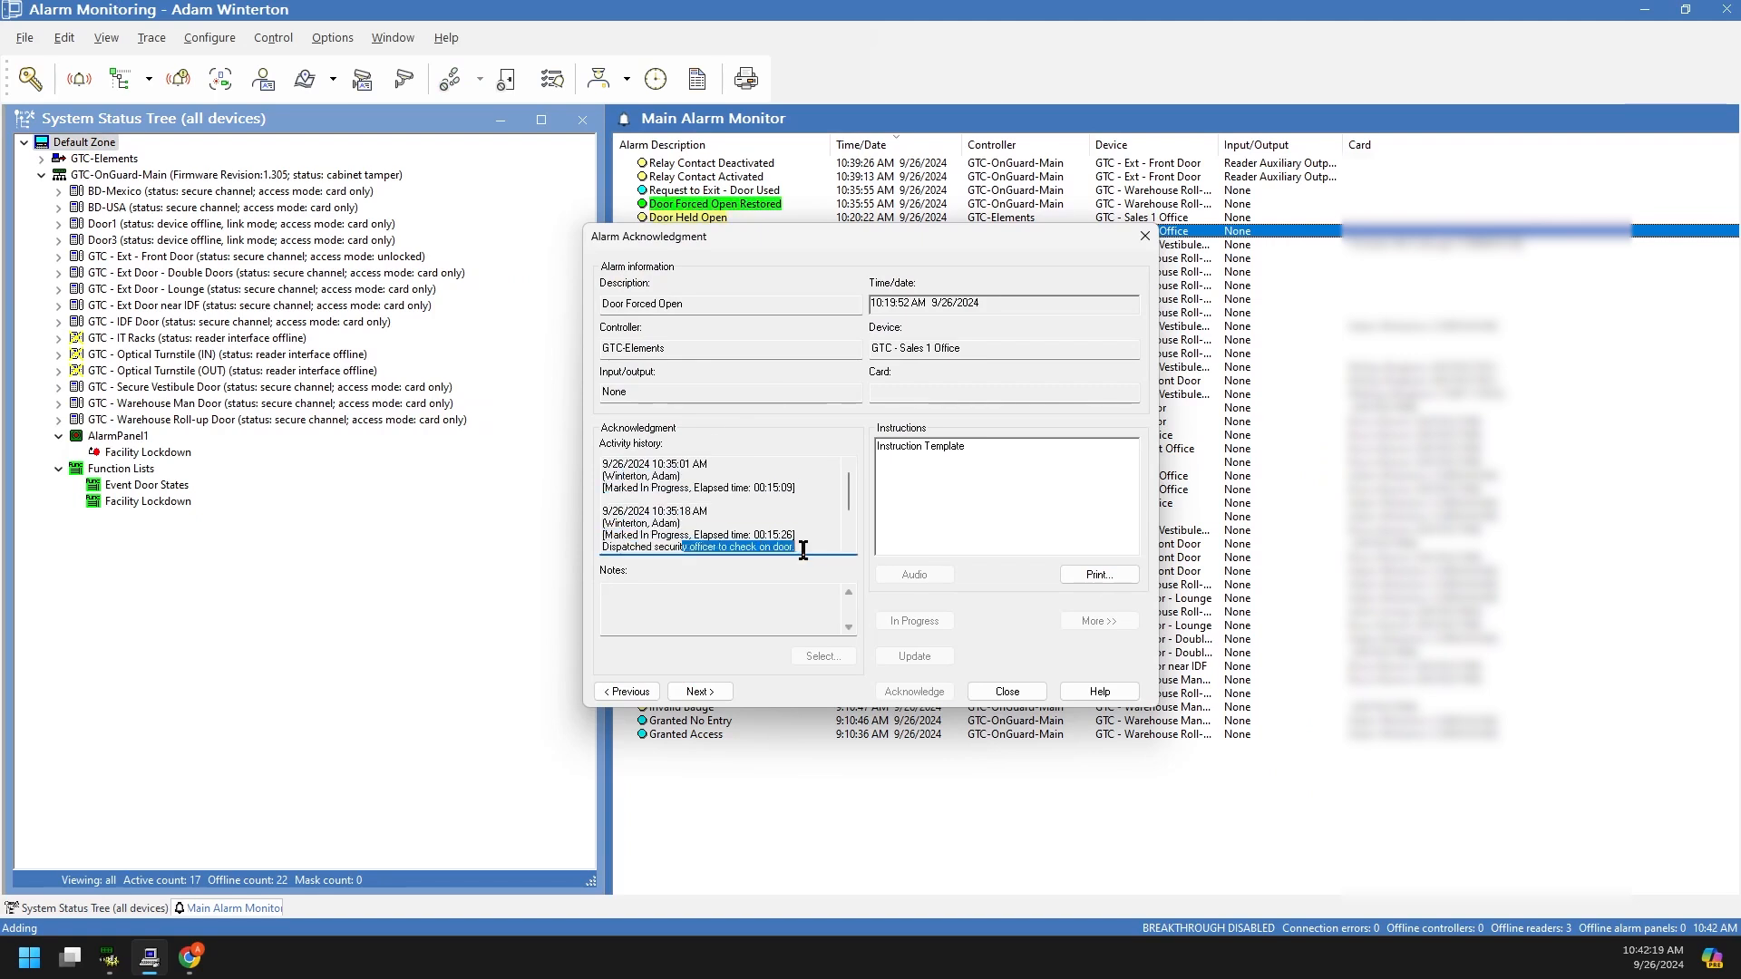
scroll(739, 517, down, 2)
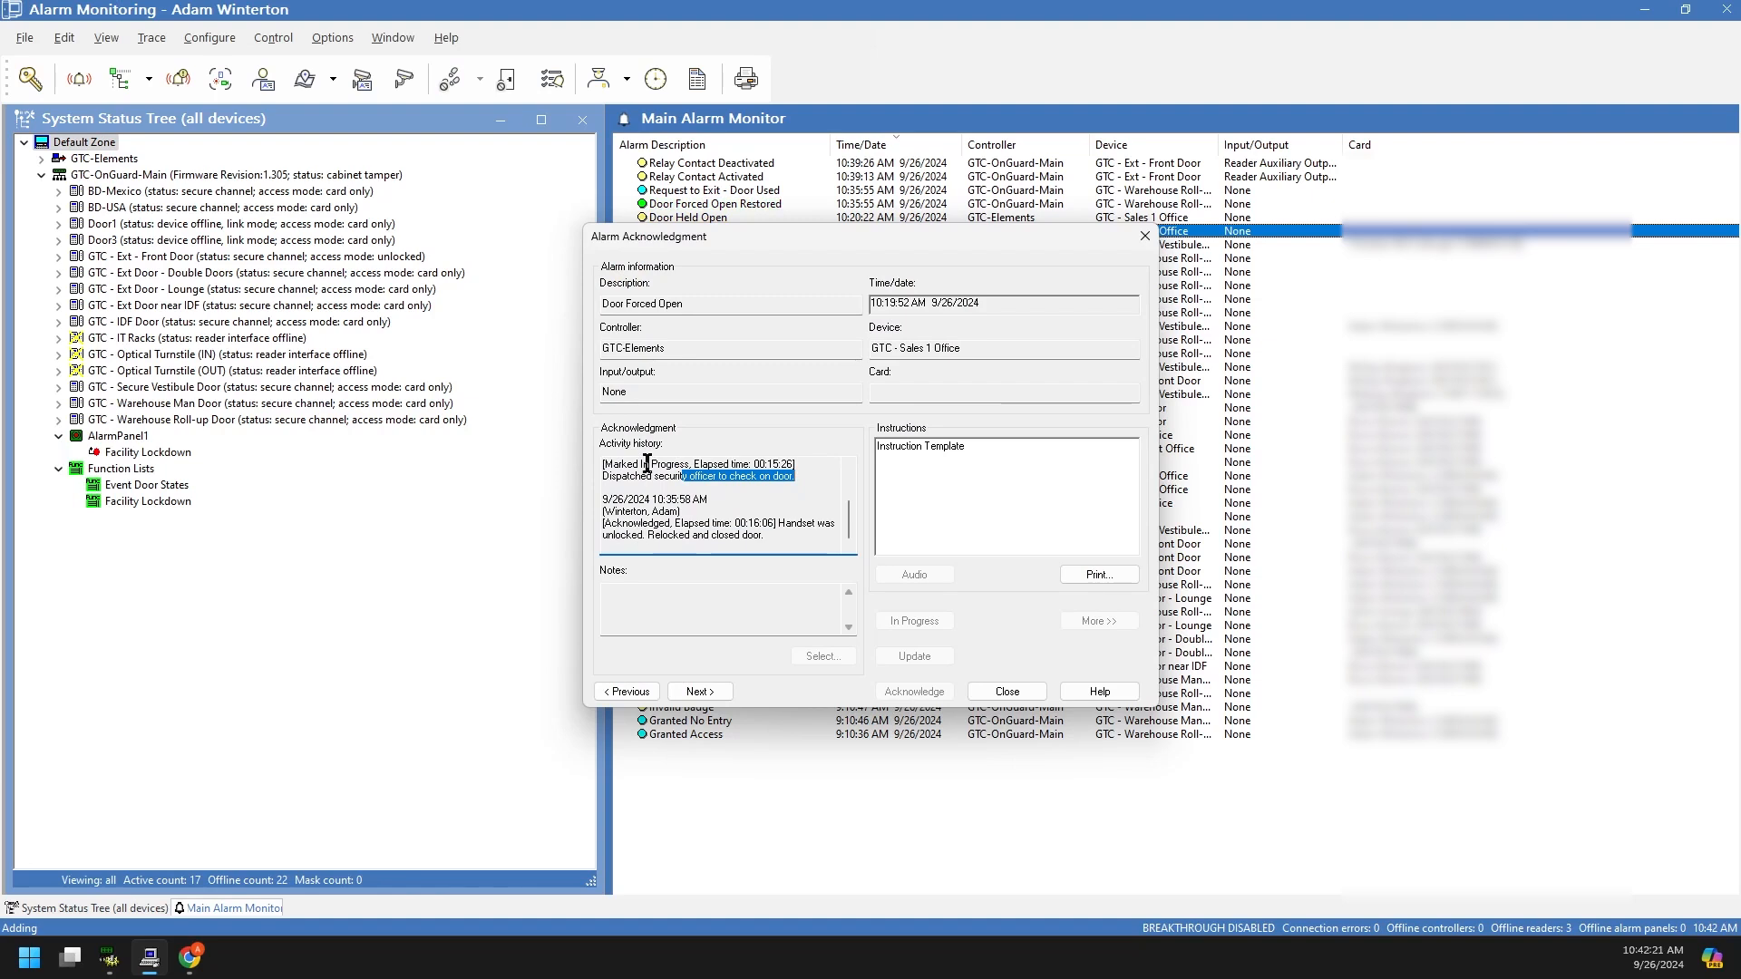
scroll(670, 484, up, 1)
scroll(671, 522, down, 1)
drag(627, 516, 731, 523)
click(784, 537)
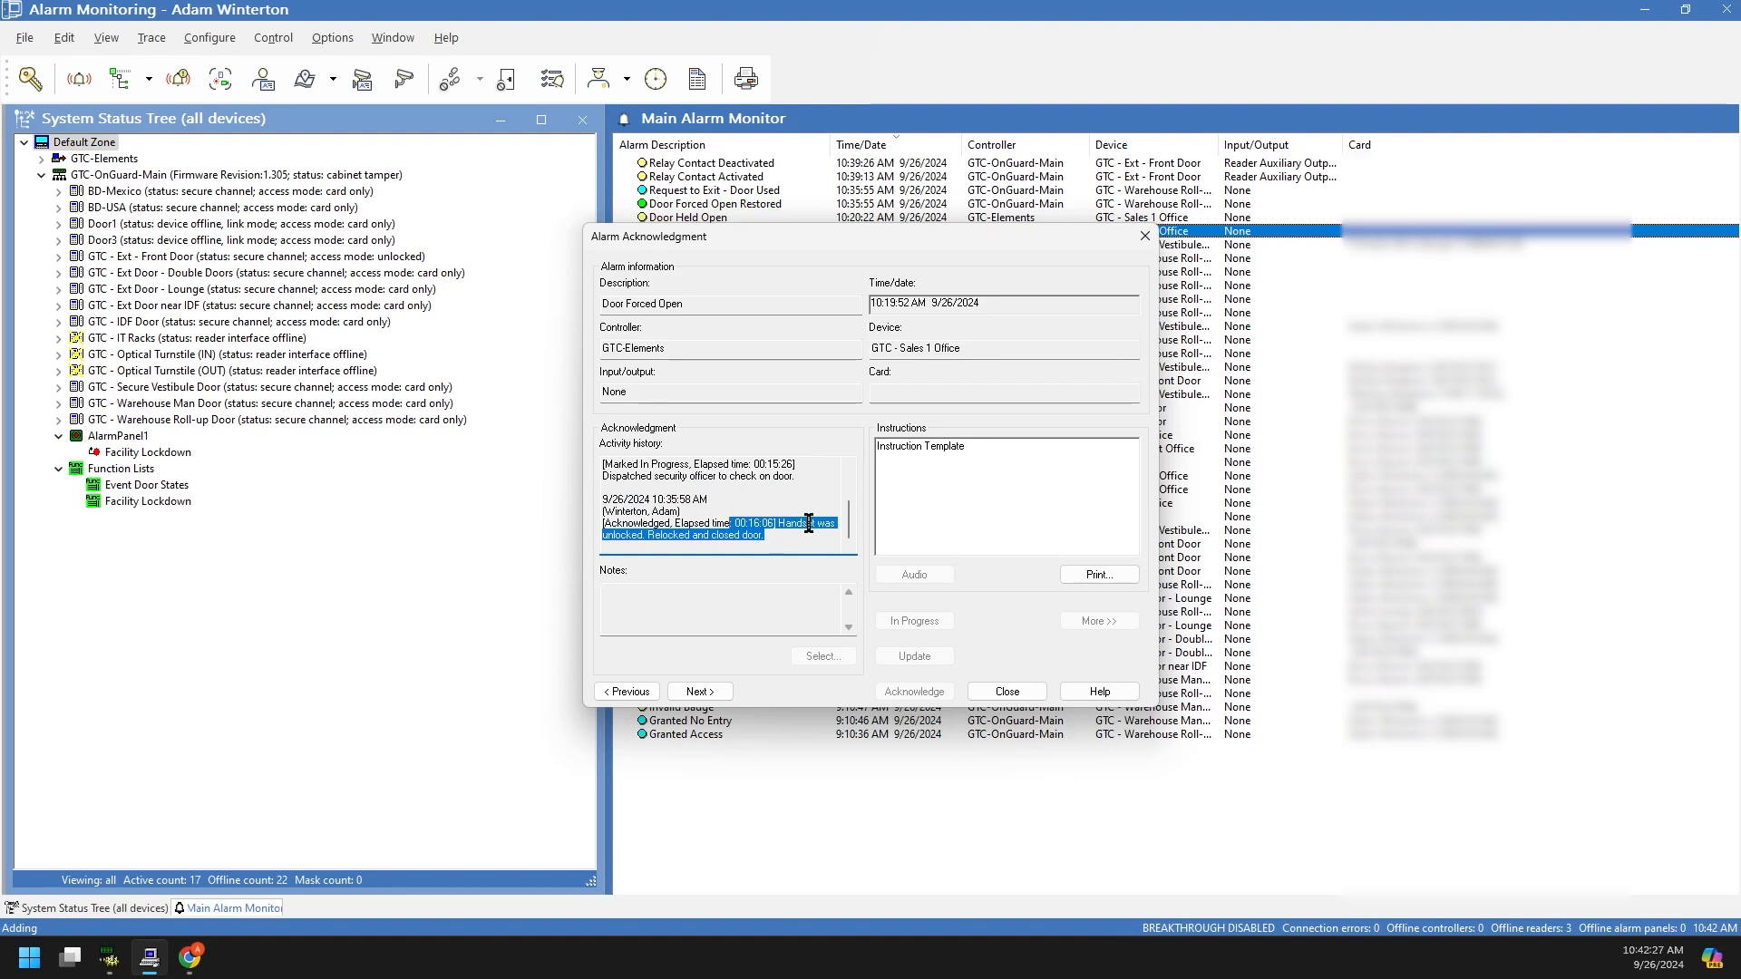
click(715, 500)
click(1039, 694)
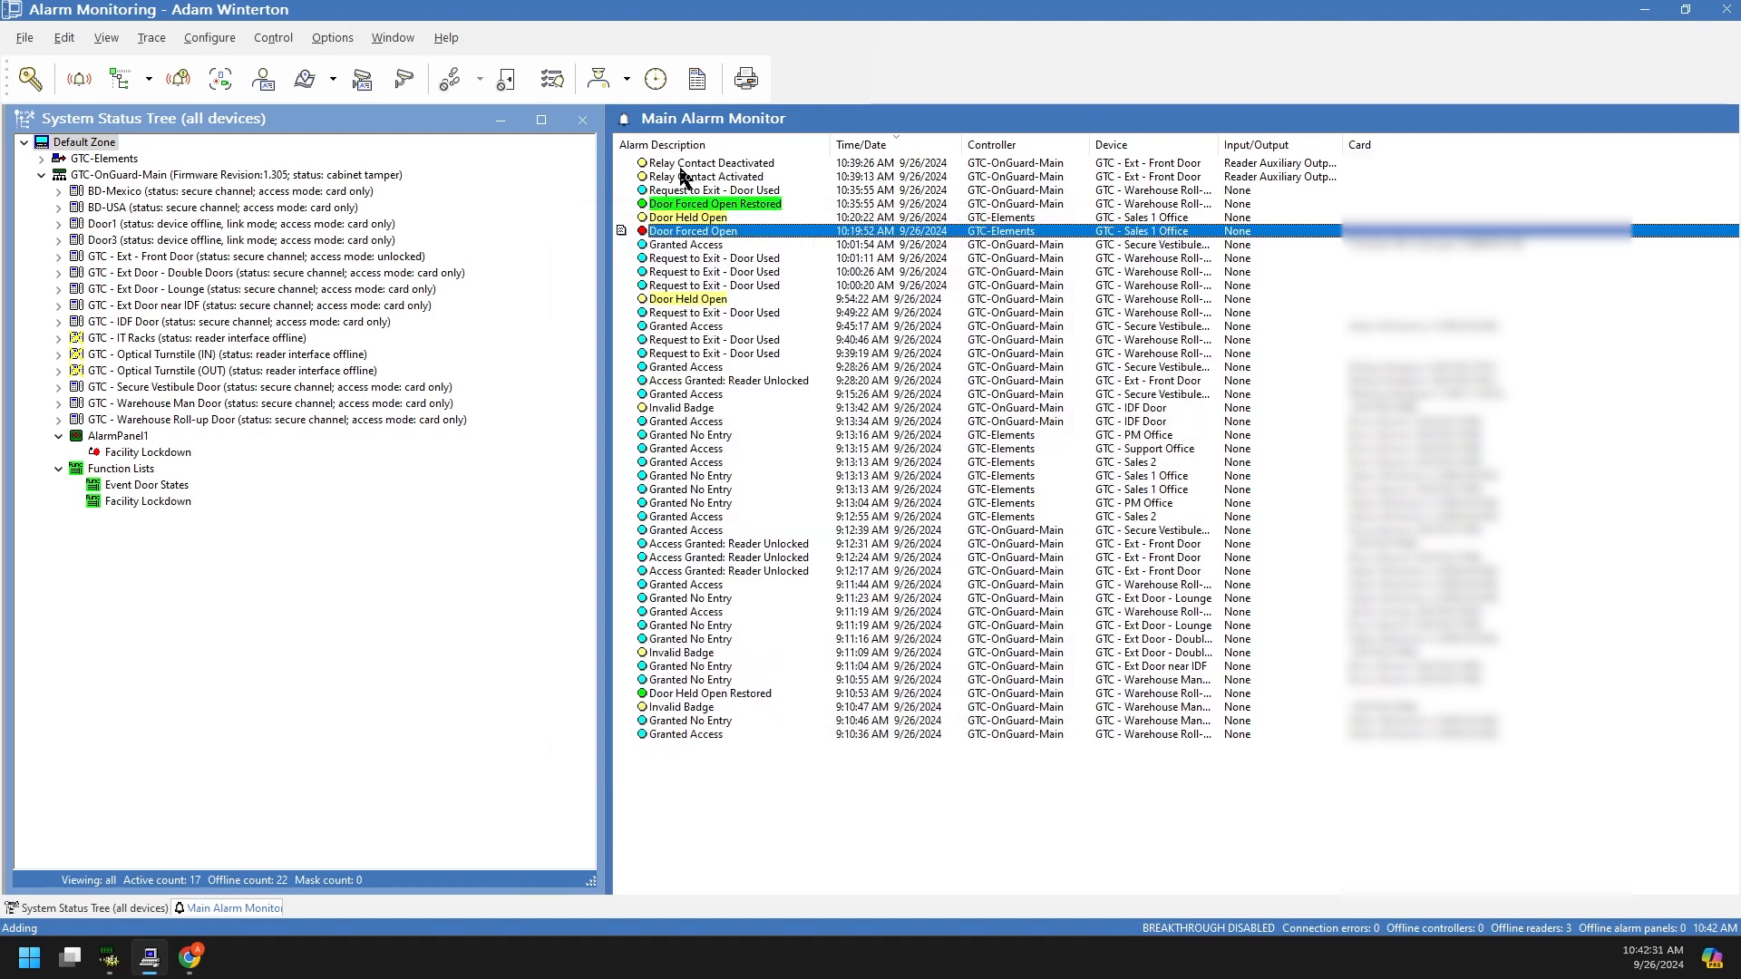
click(705, 247)
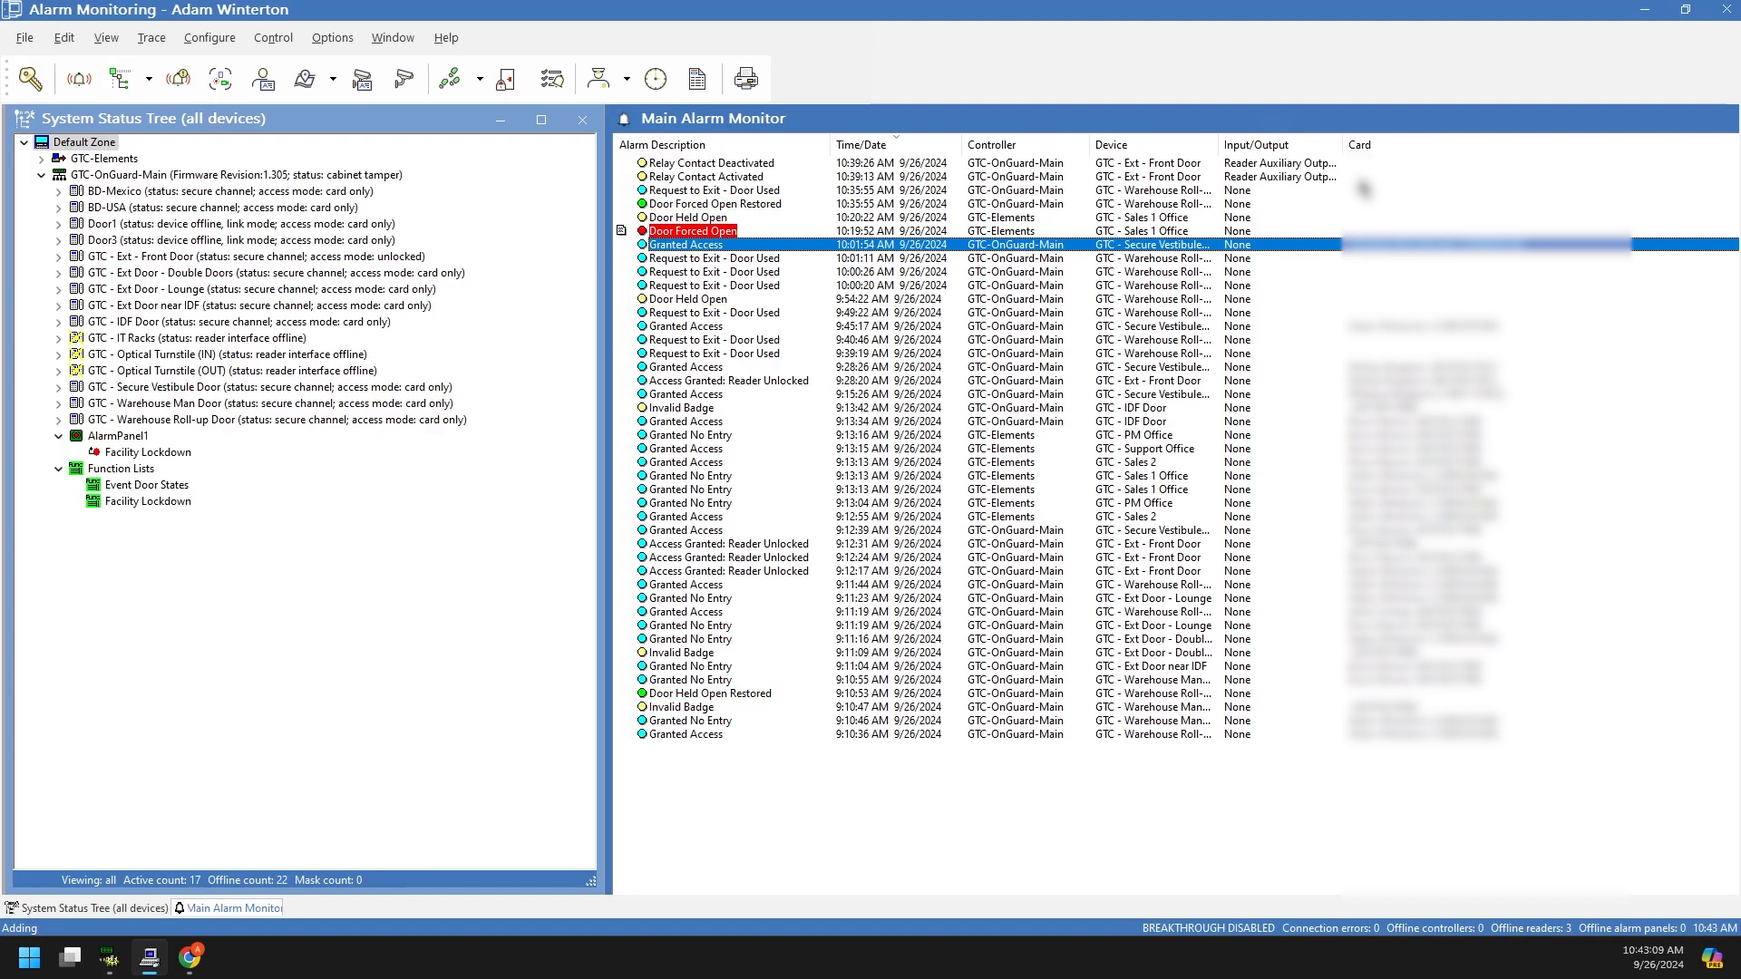
click(1371, 413)
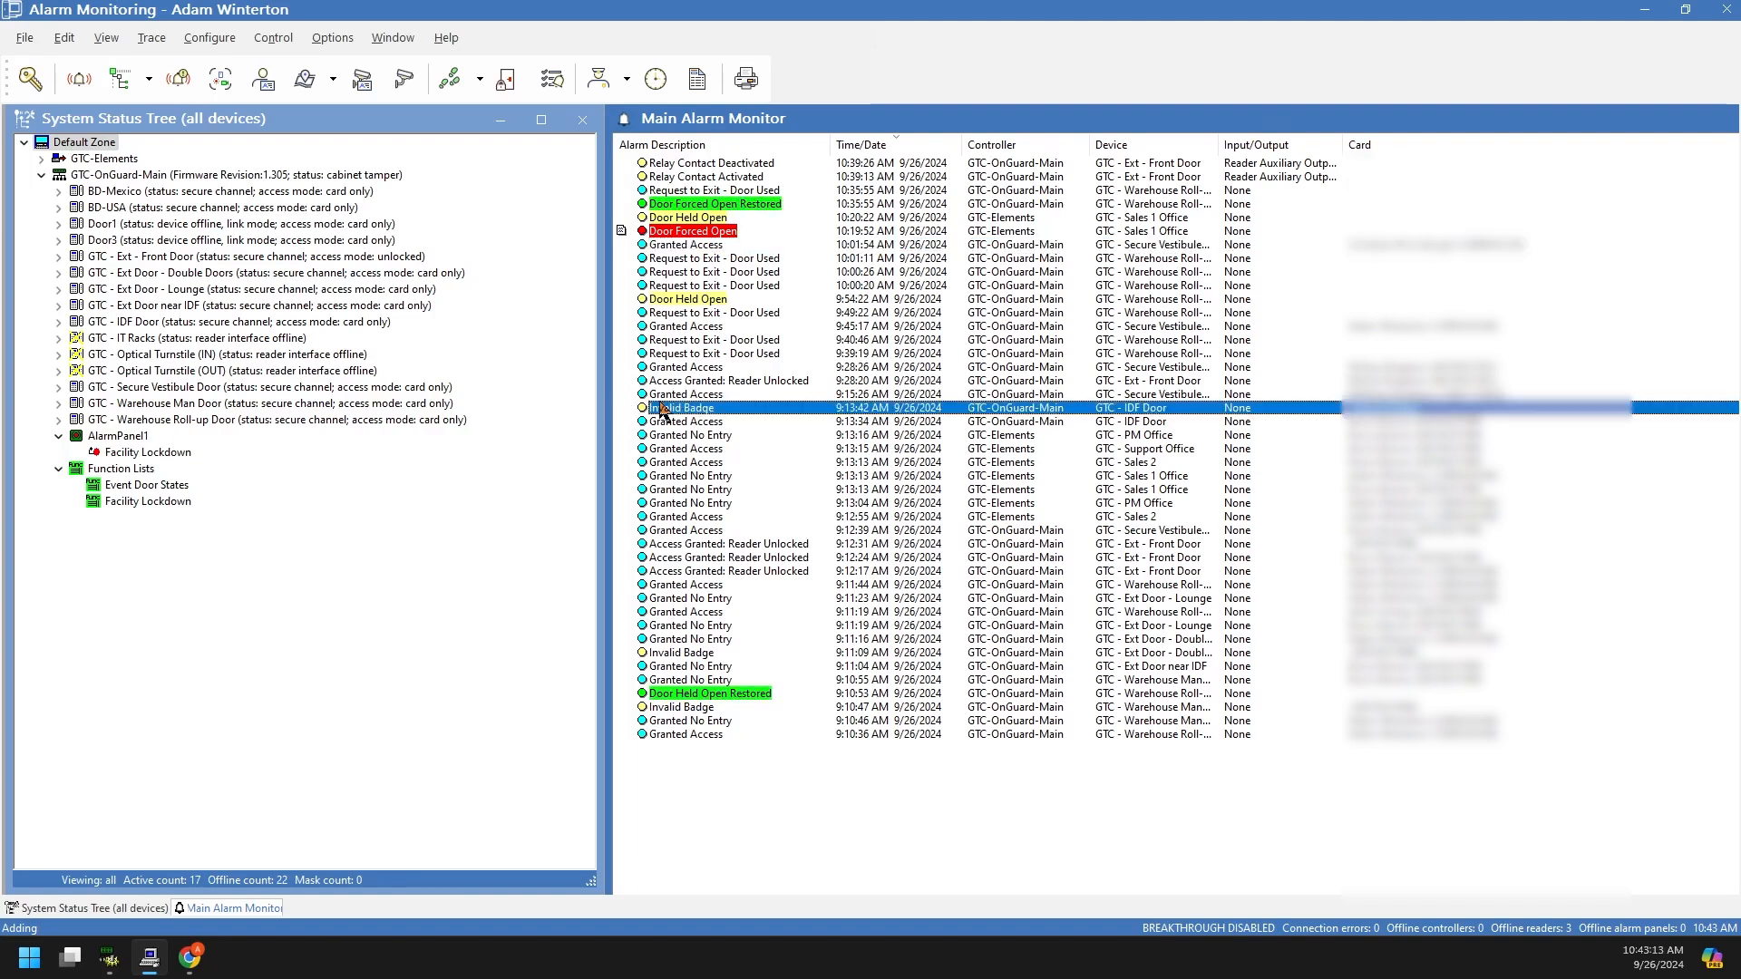
click(714, 545)
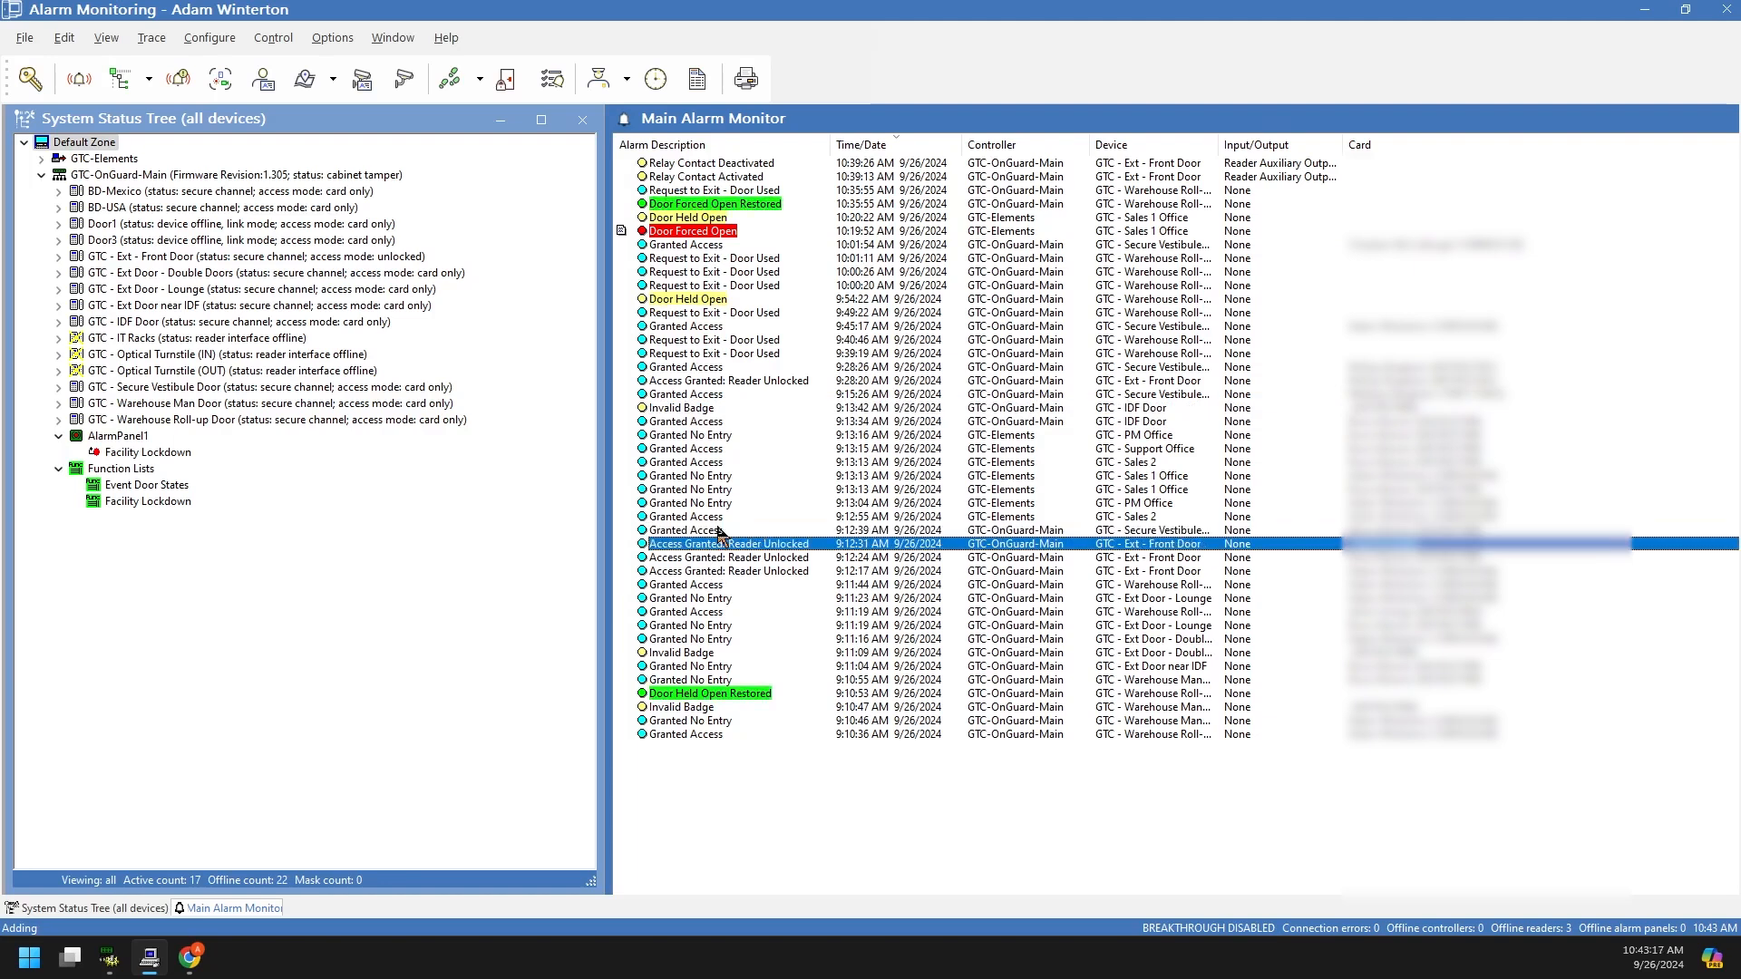
click(720, 532)
click(753, 545)
click(797, 560)
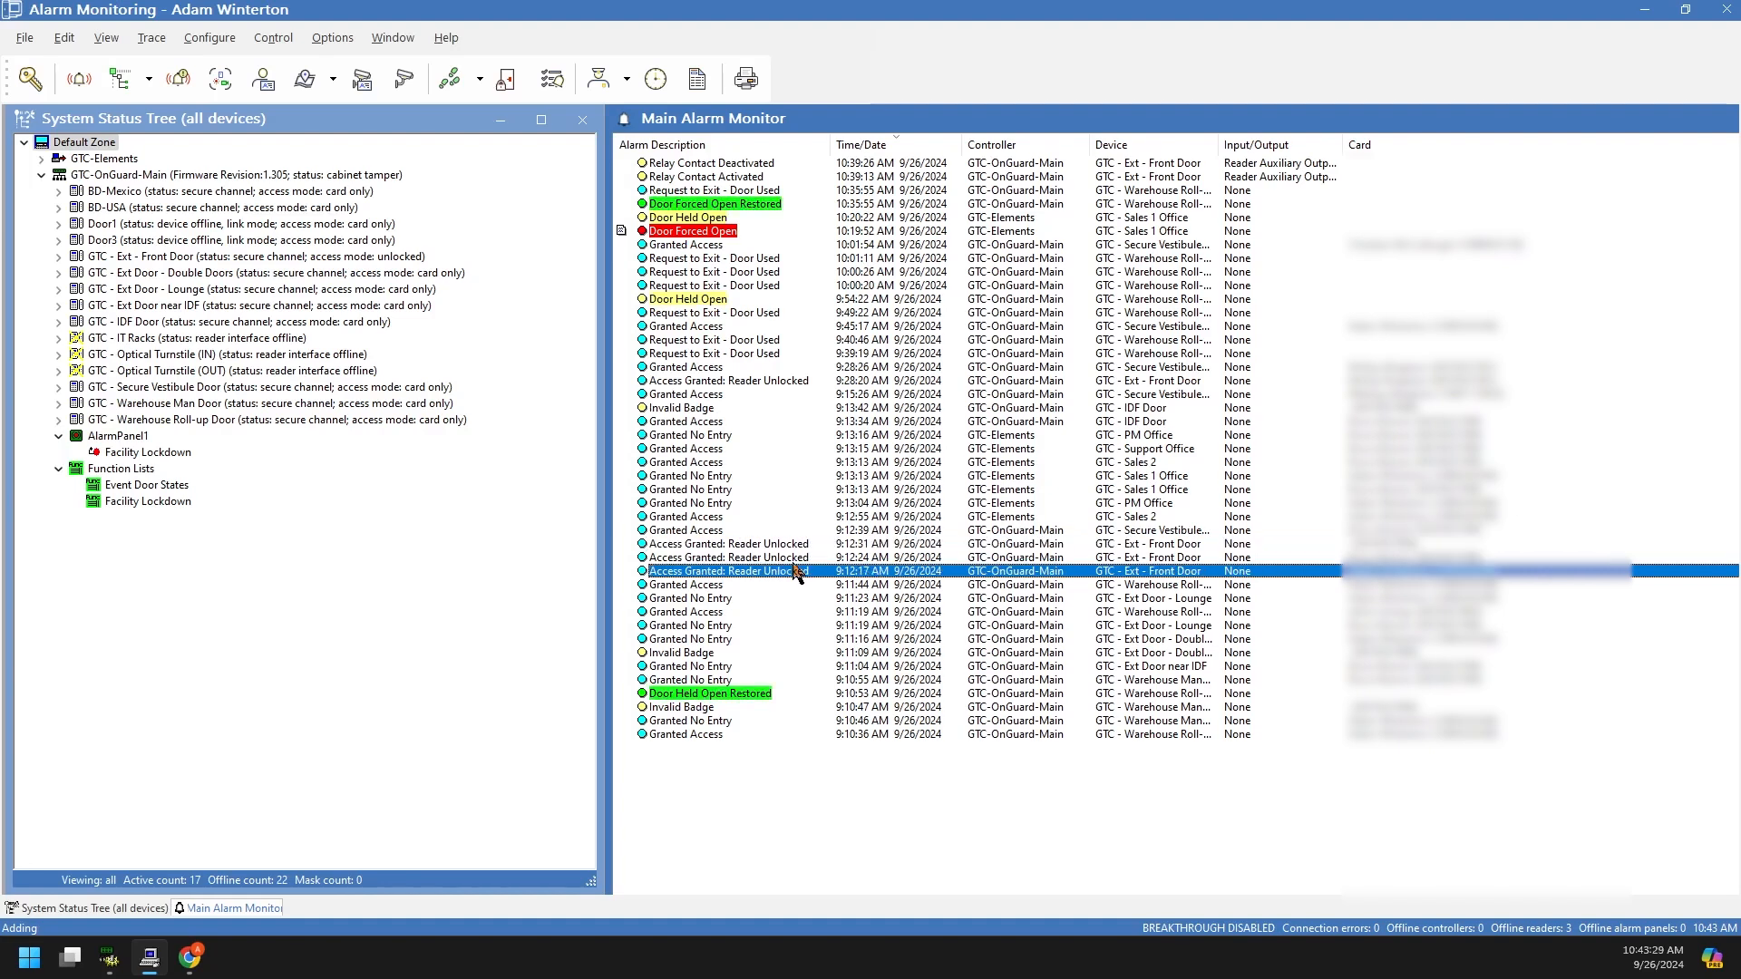
click(798, 545)
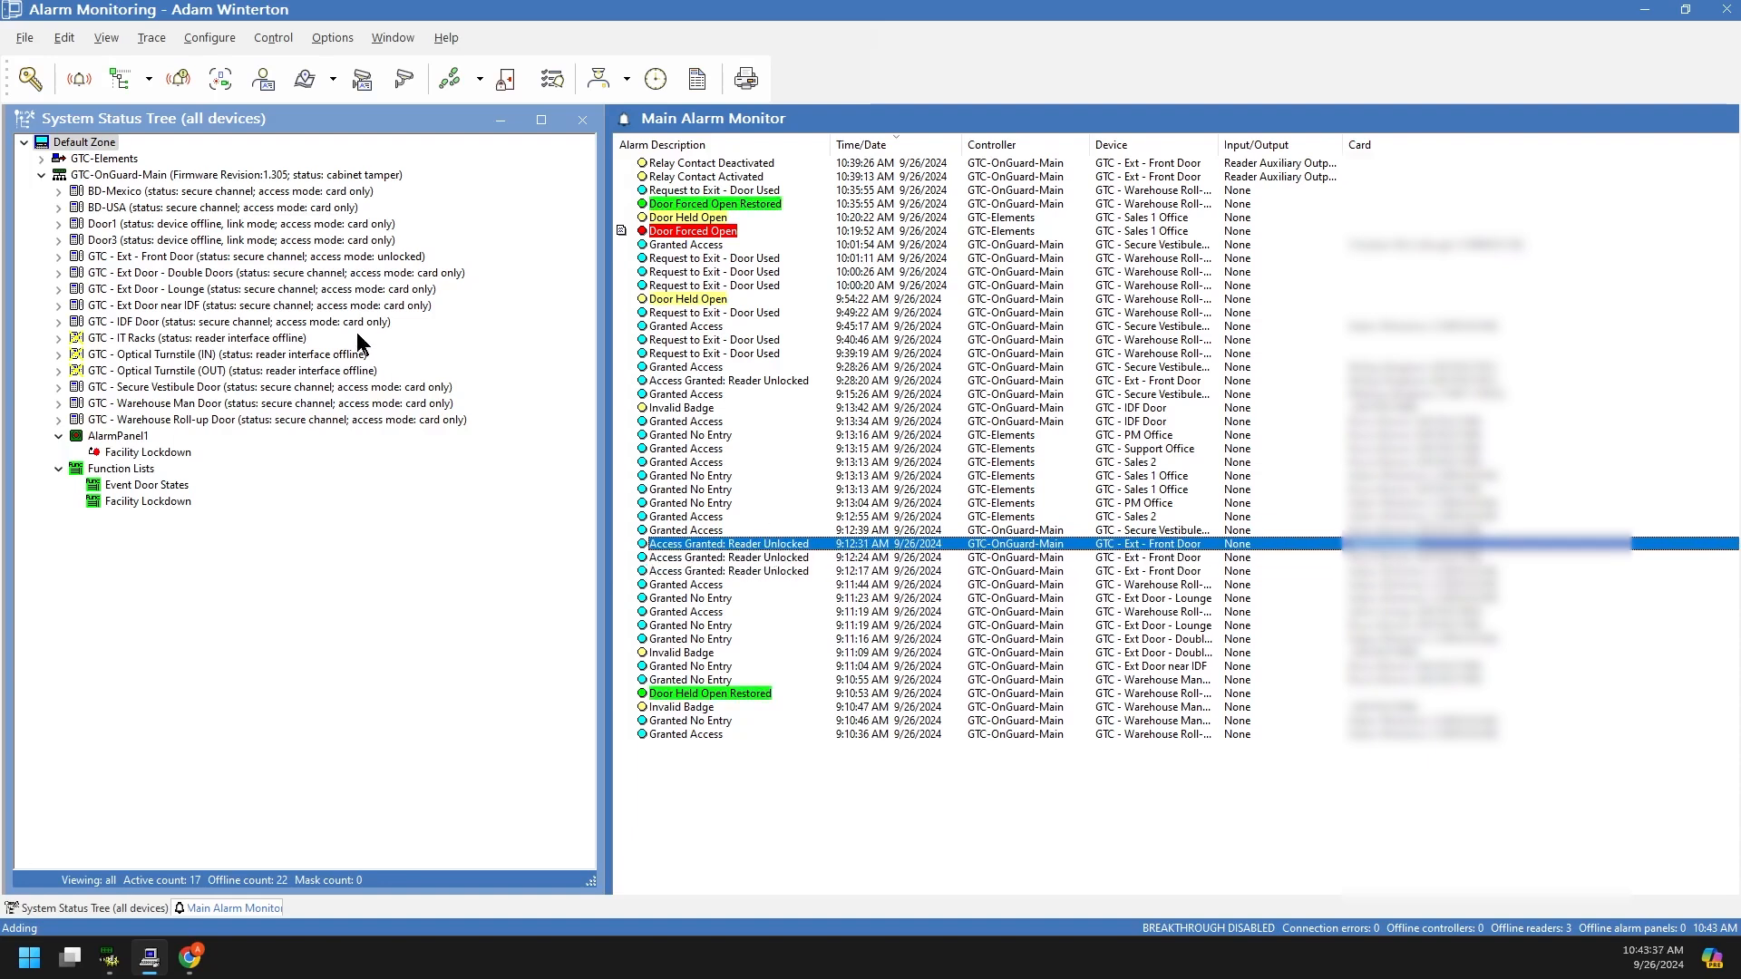
click(163, 262)
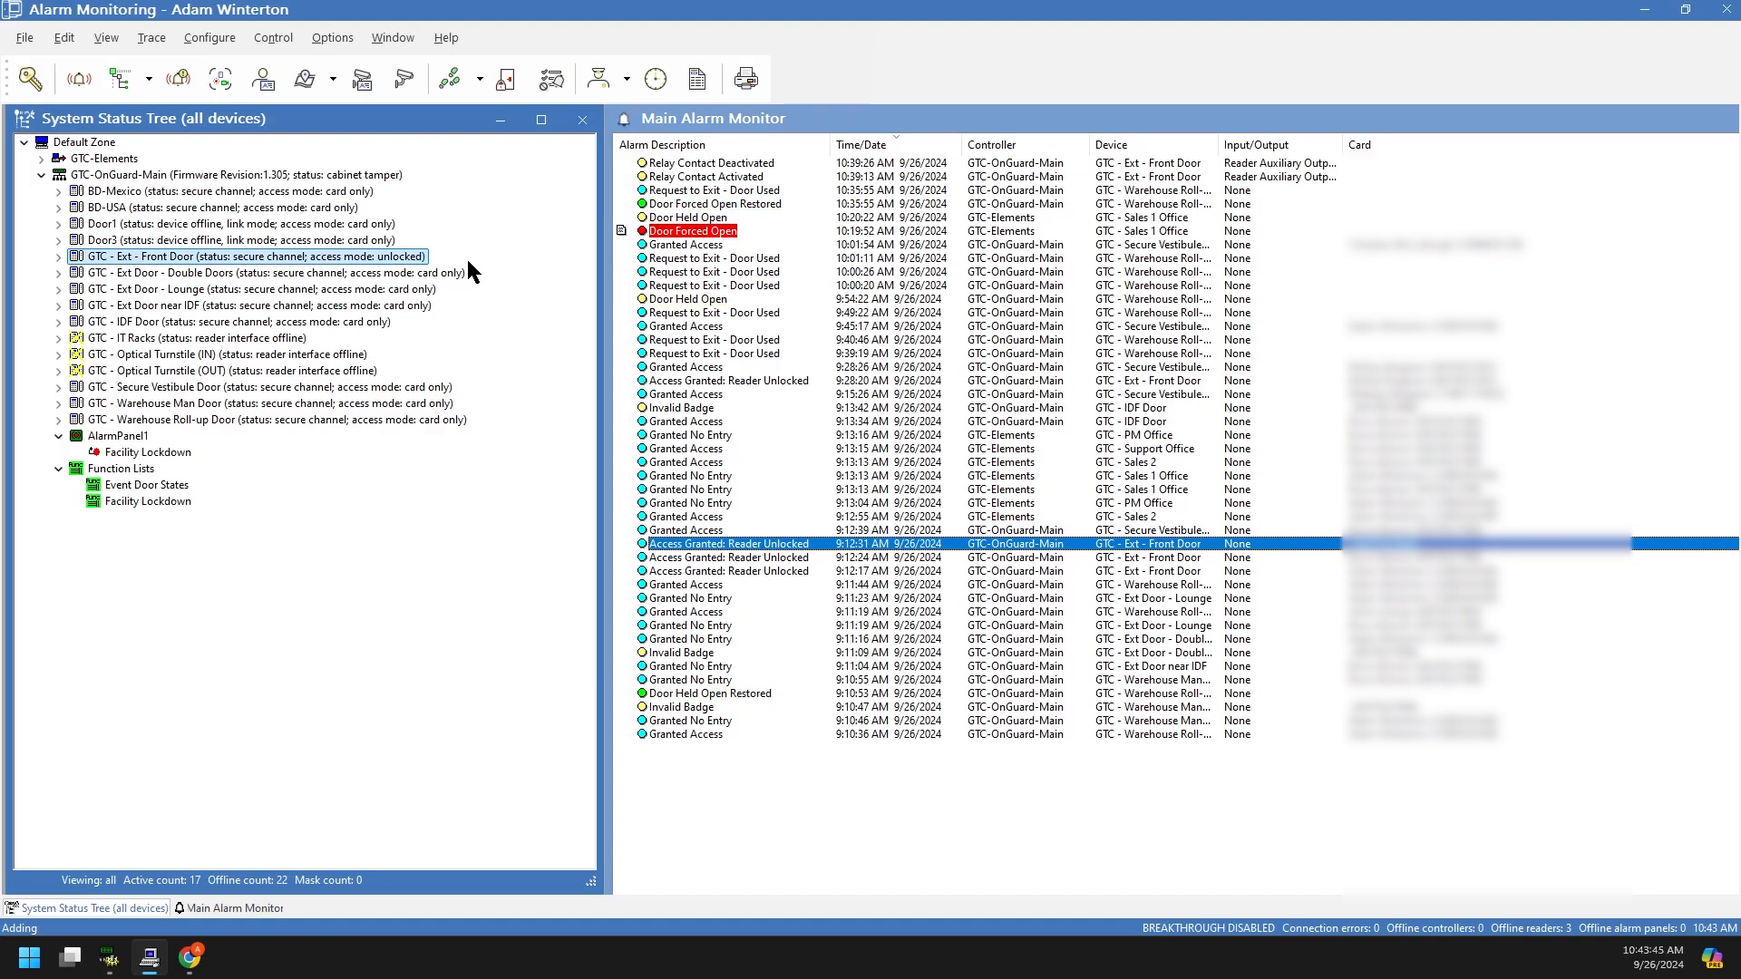
click(857, 850)
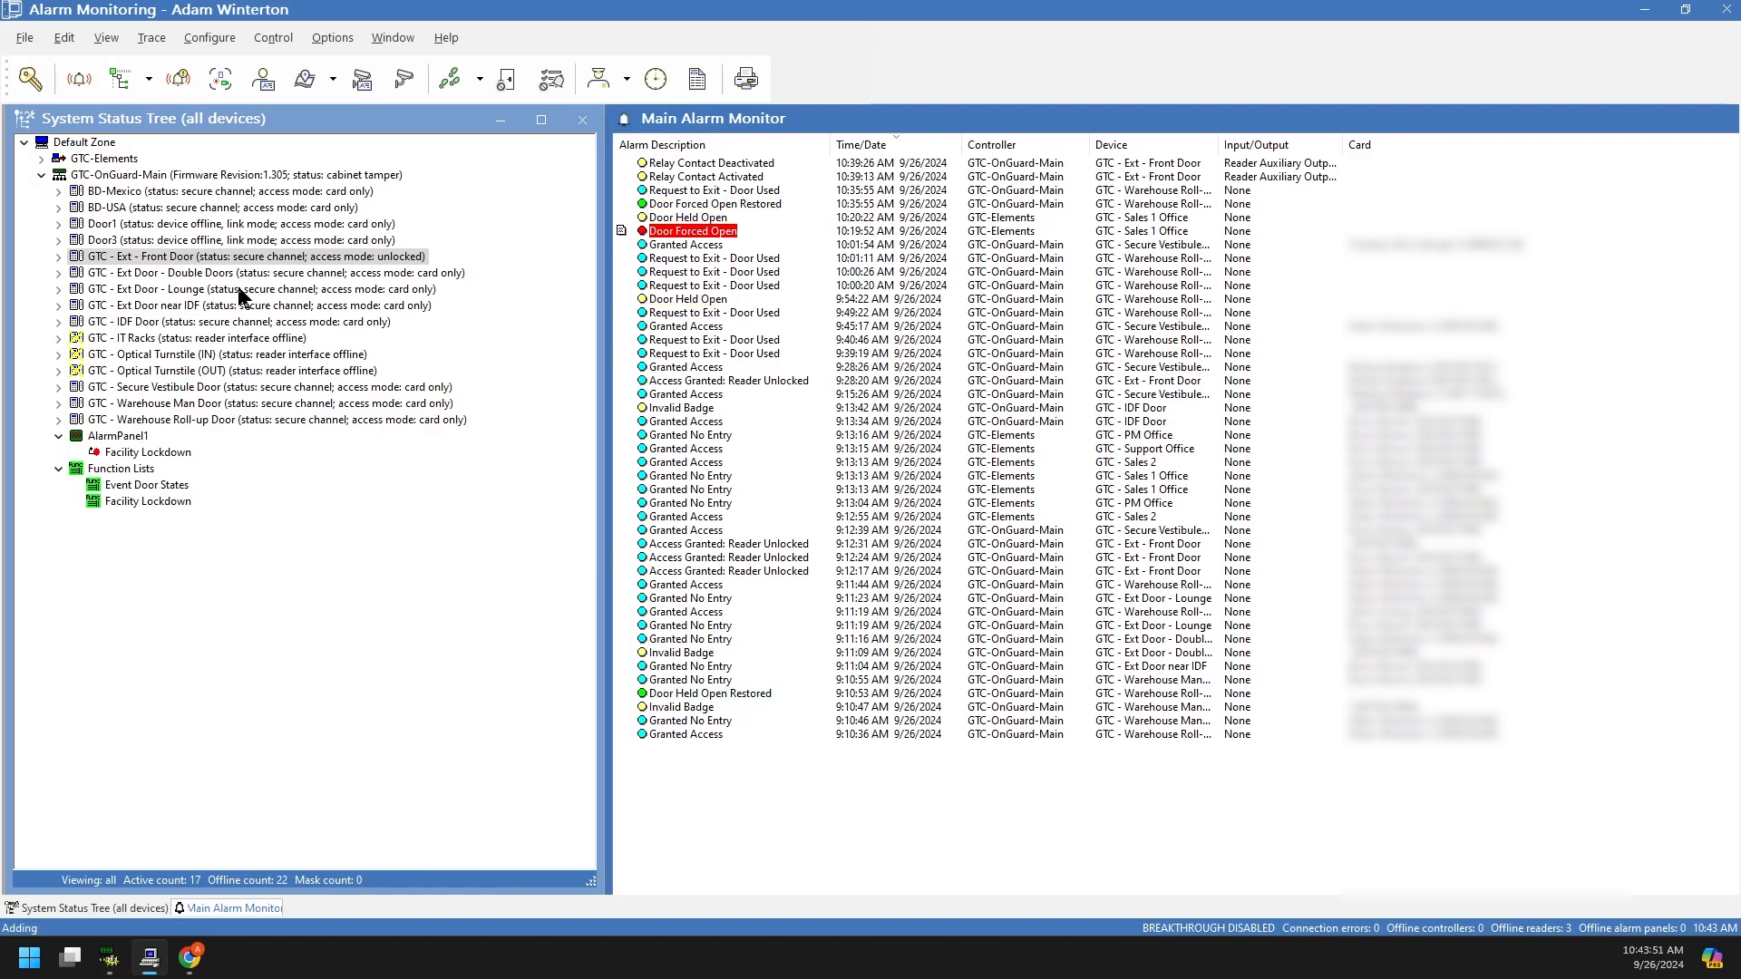
Step: Browse the action menus for the GTC-OnGuard-Main controller, BD-Mexico reader and Granted Access alarms
right_click(186, 176)
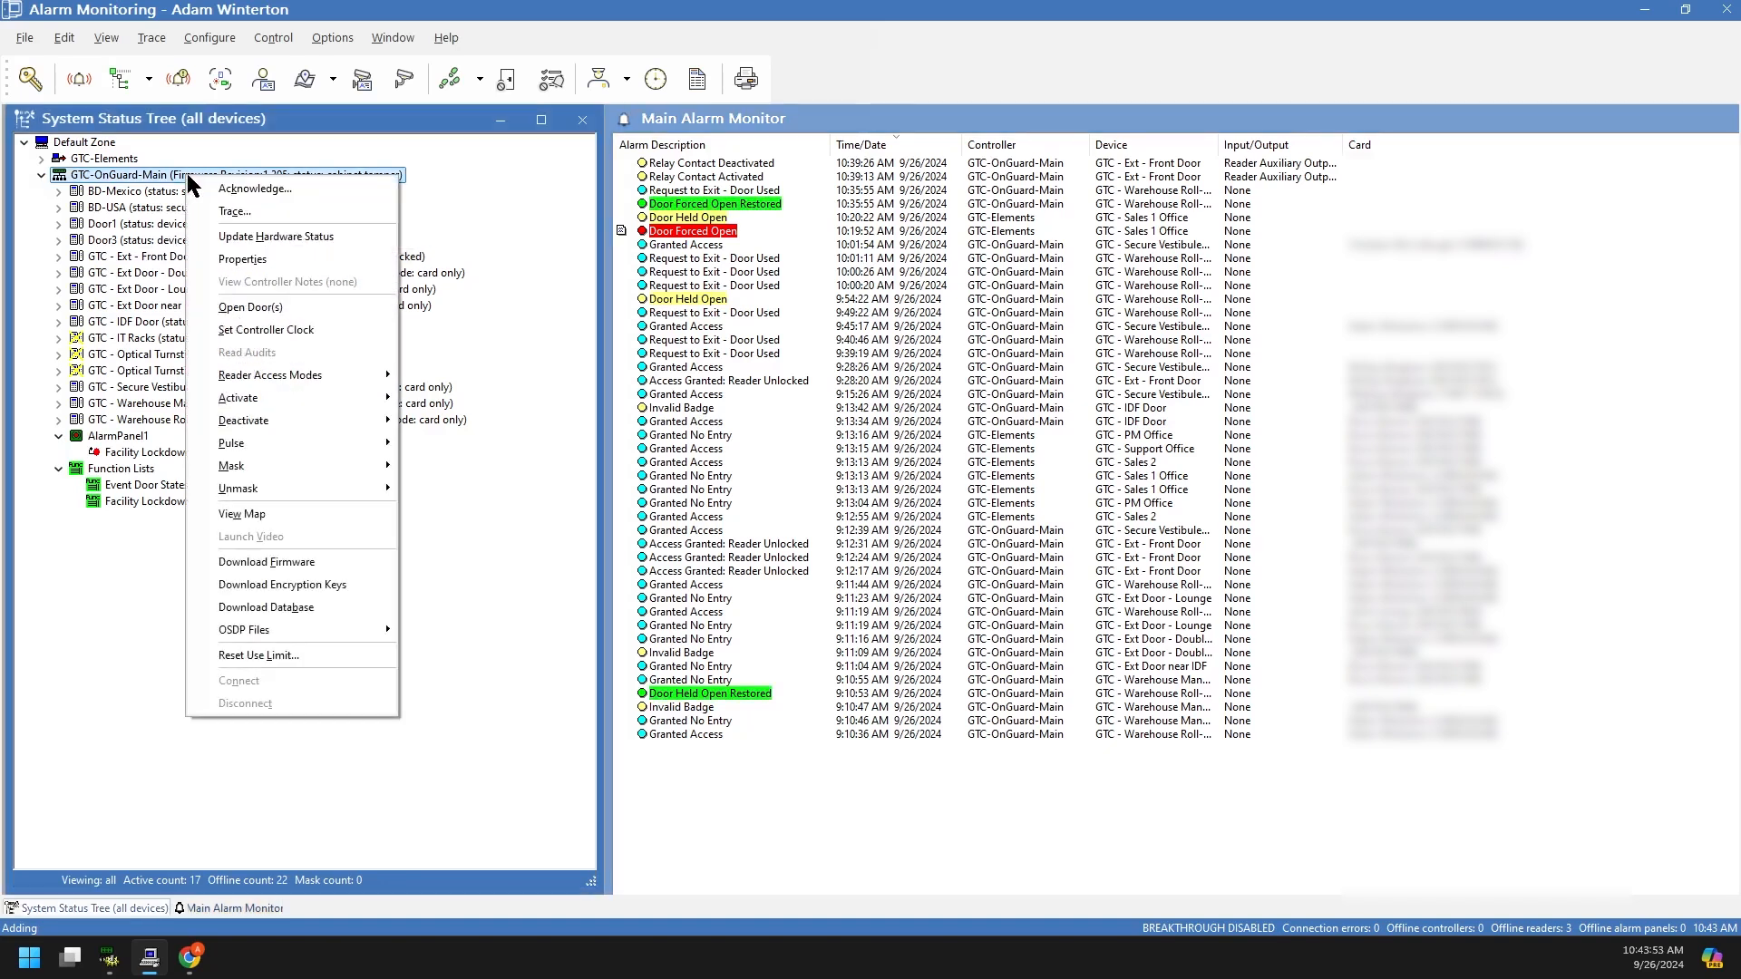
click(289, 210)
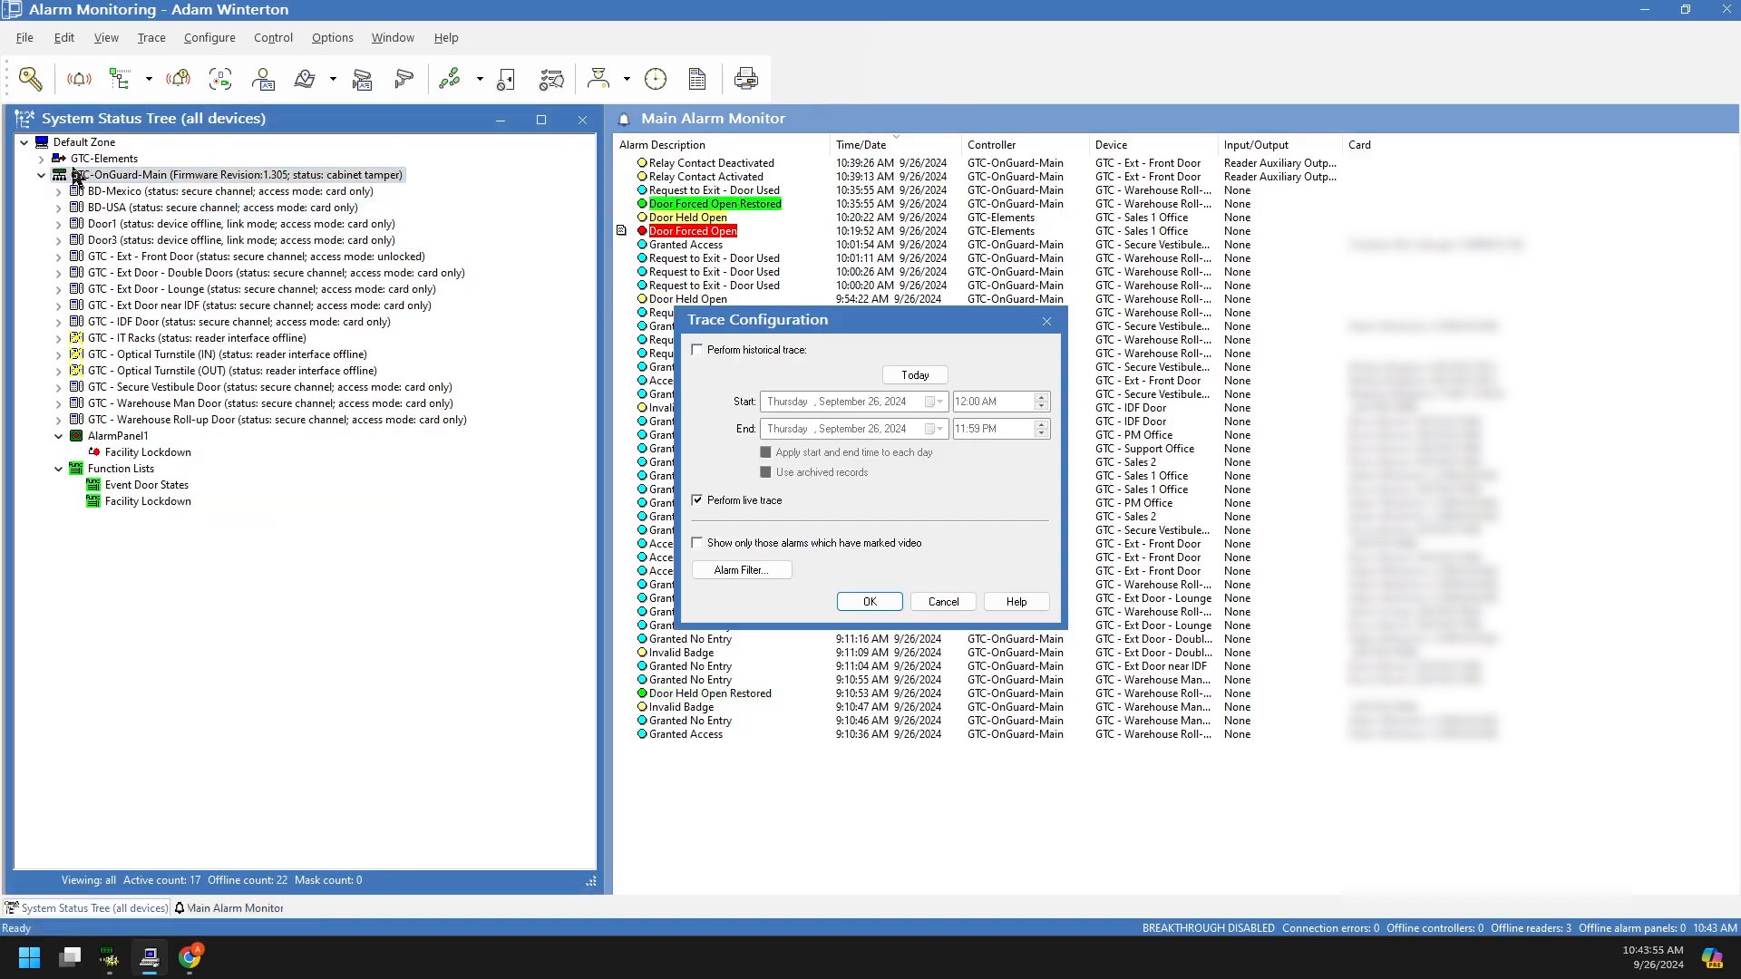
click(936, 602)
right_click(138, 192)
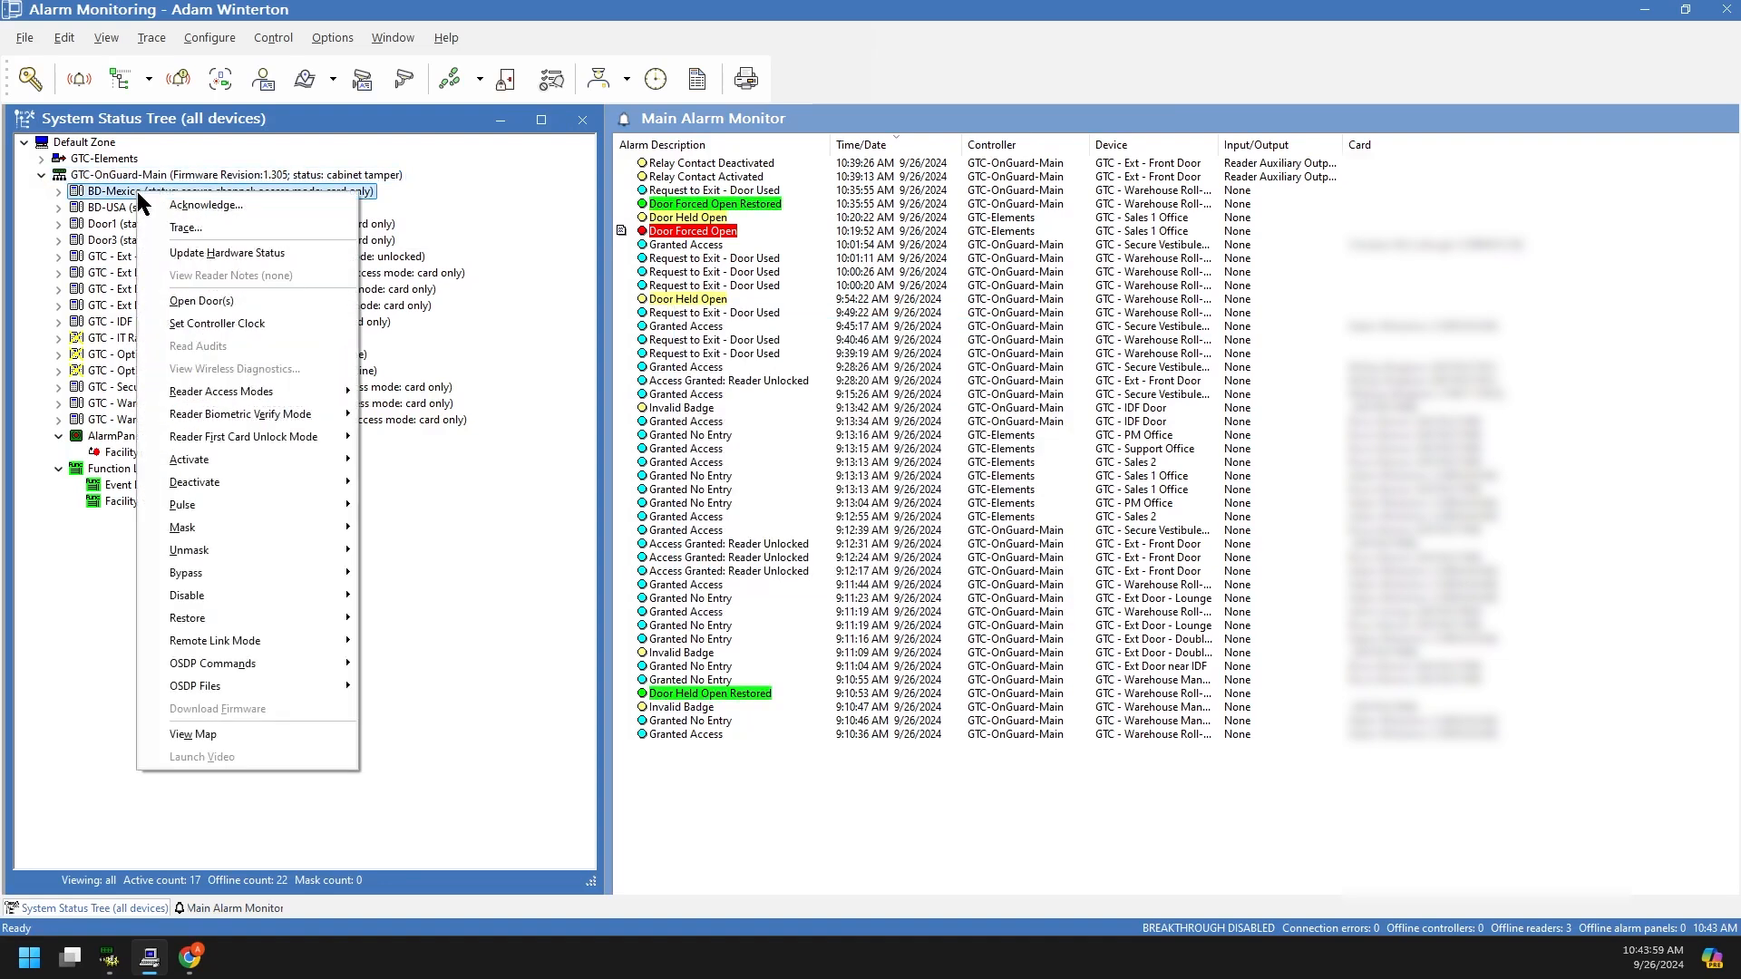
click(386, 240)
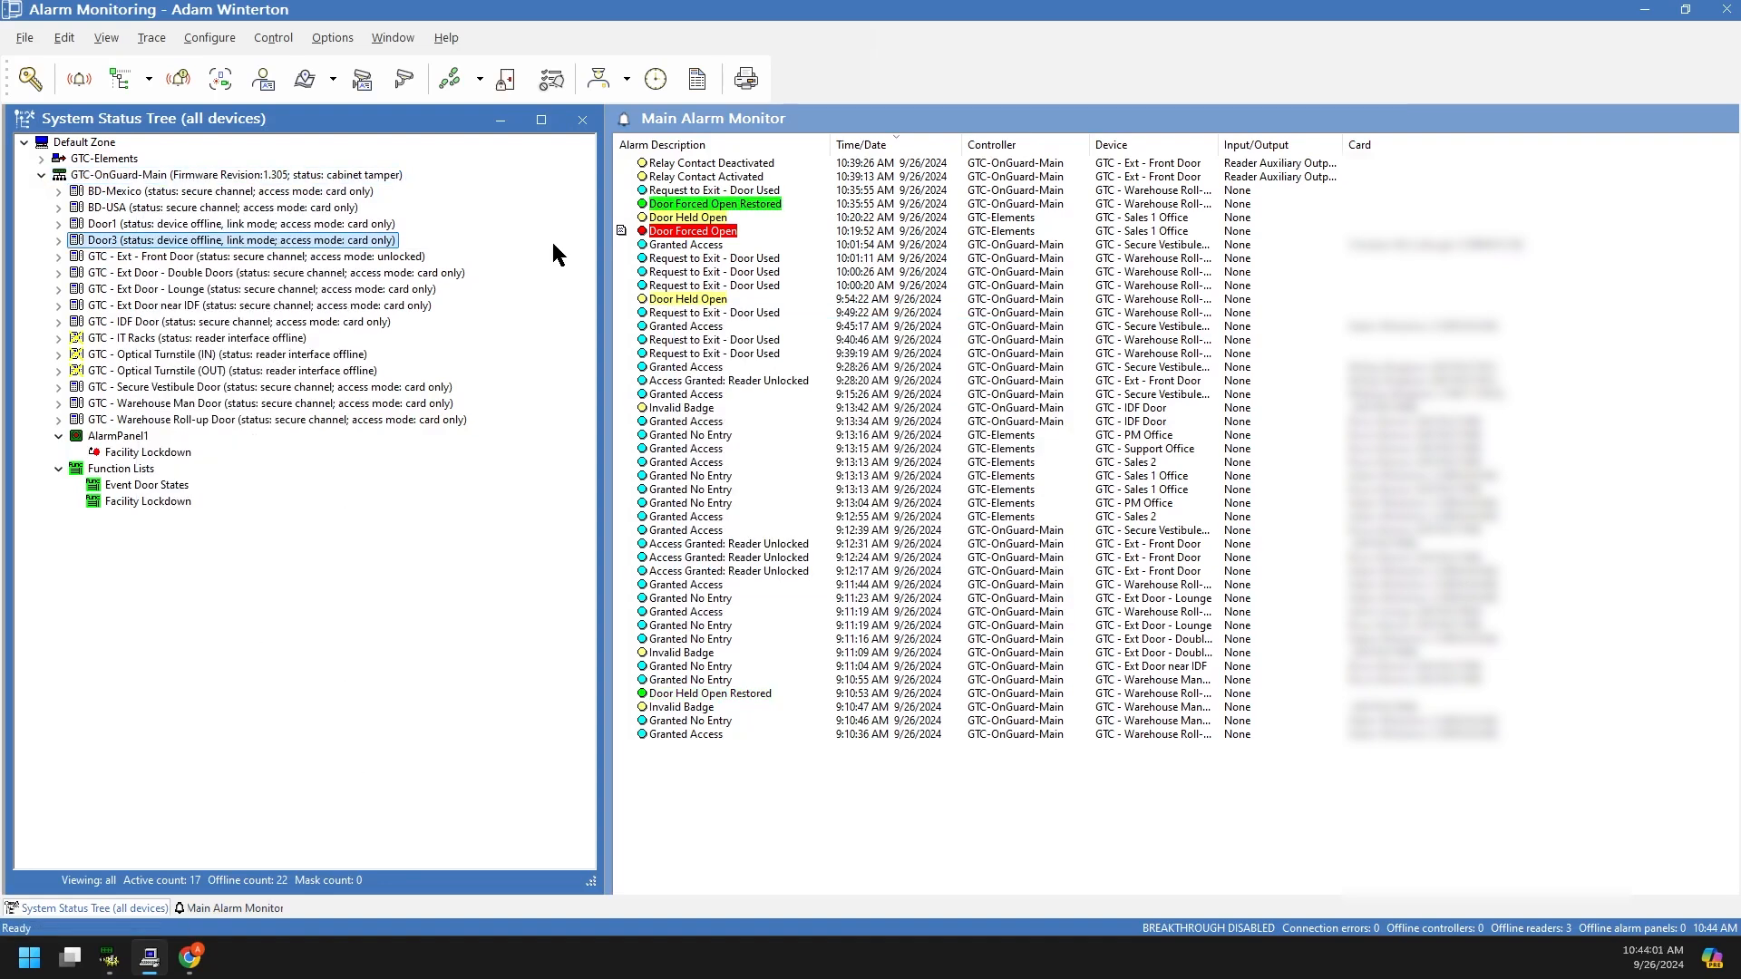
click(694, 329)
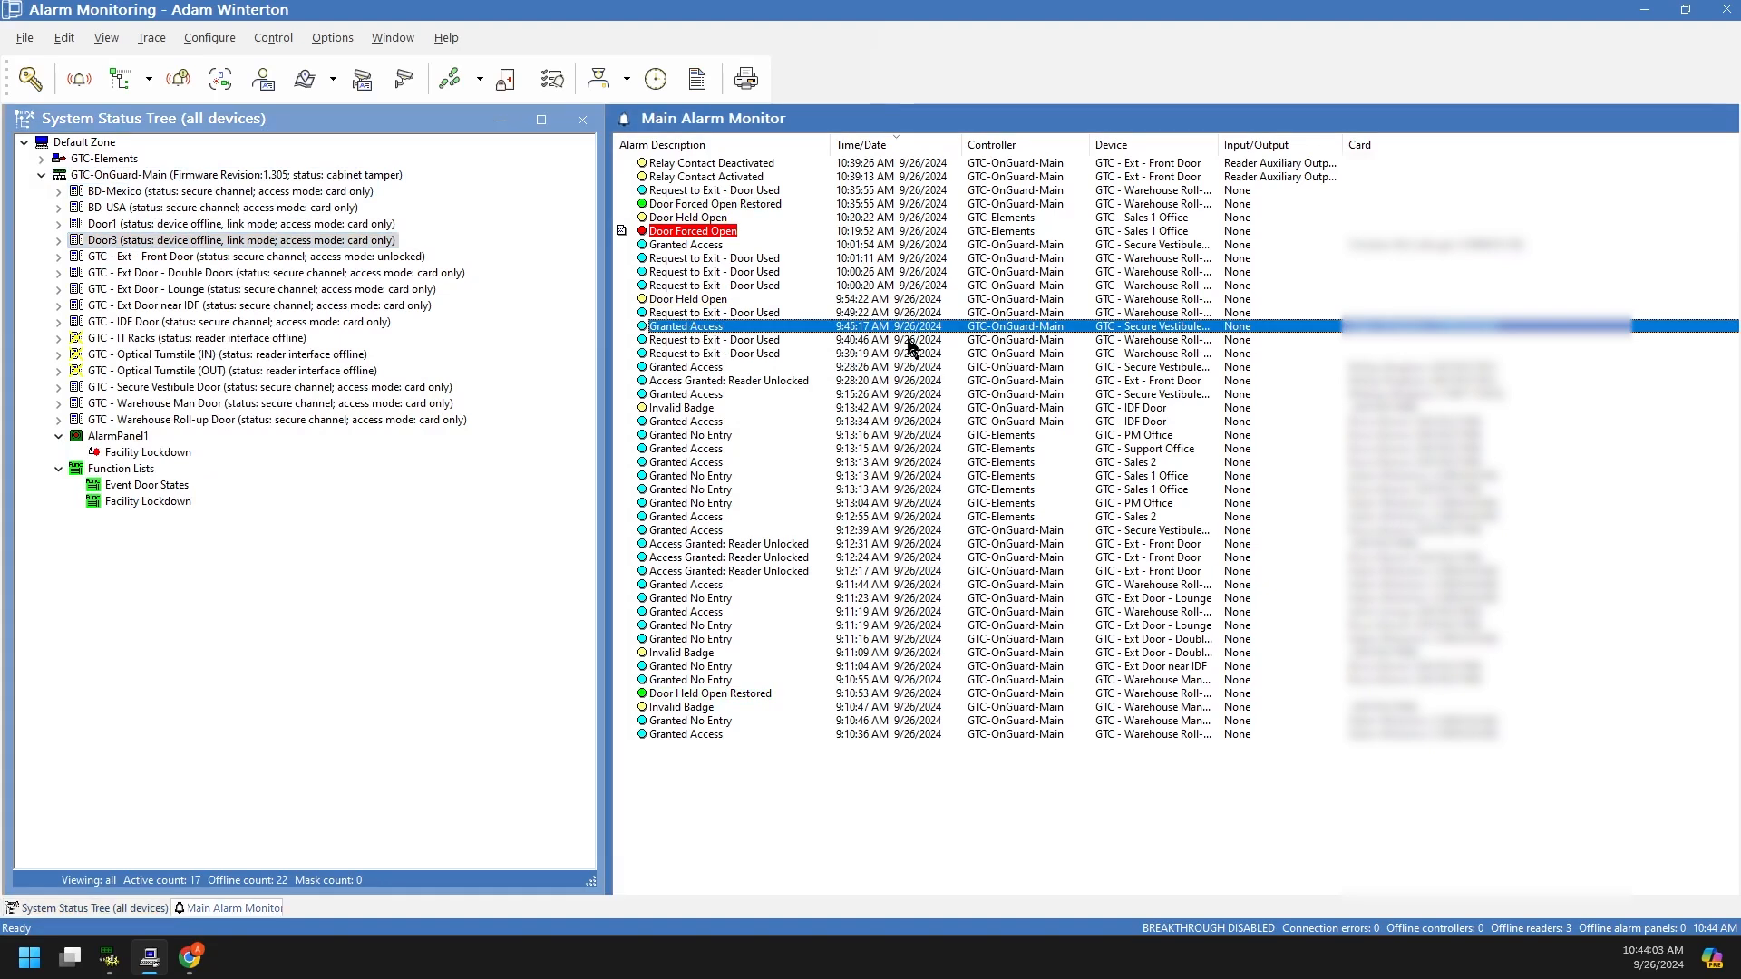
right_click(1358, 336)
mouse_move(1395, 405)
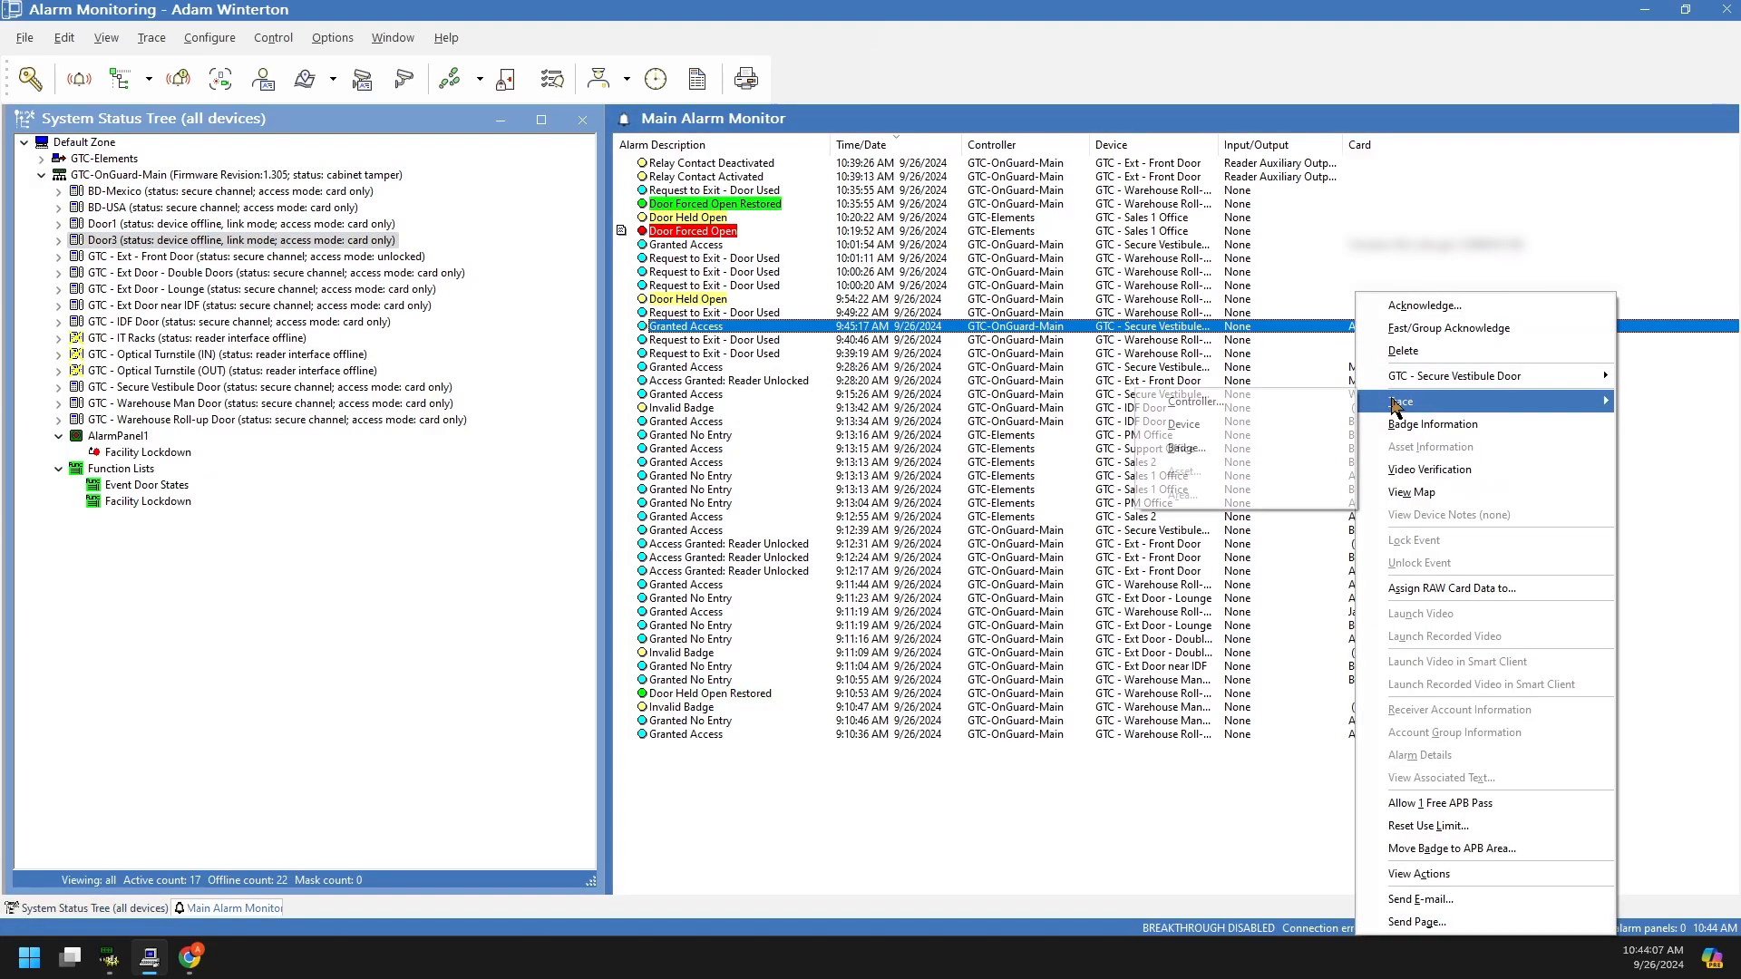
click(1300, 313)
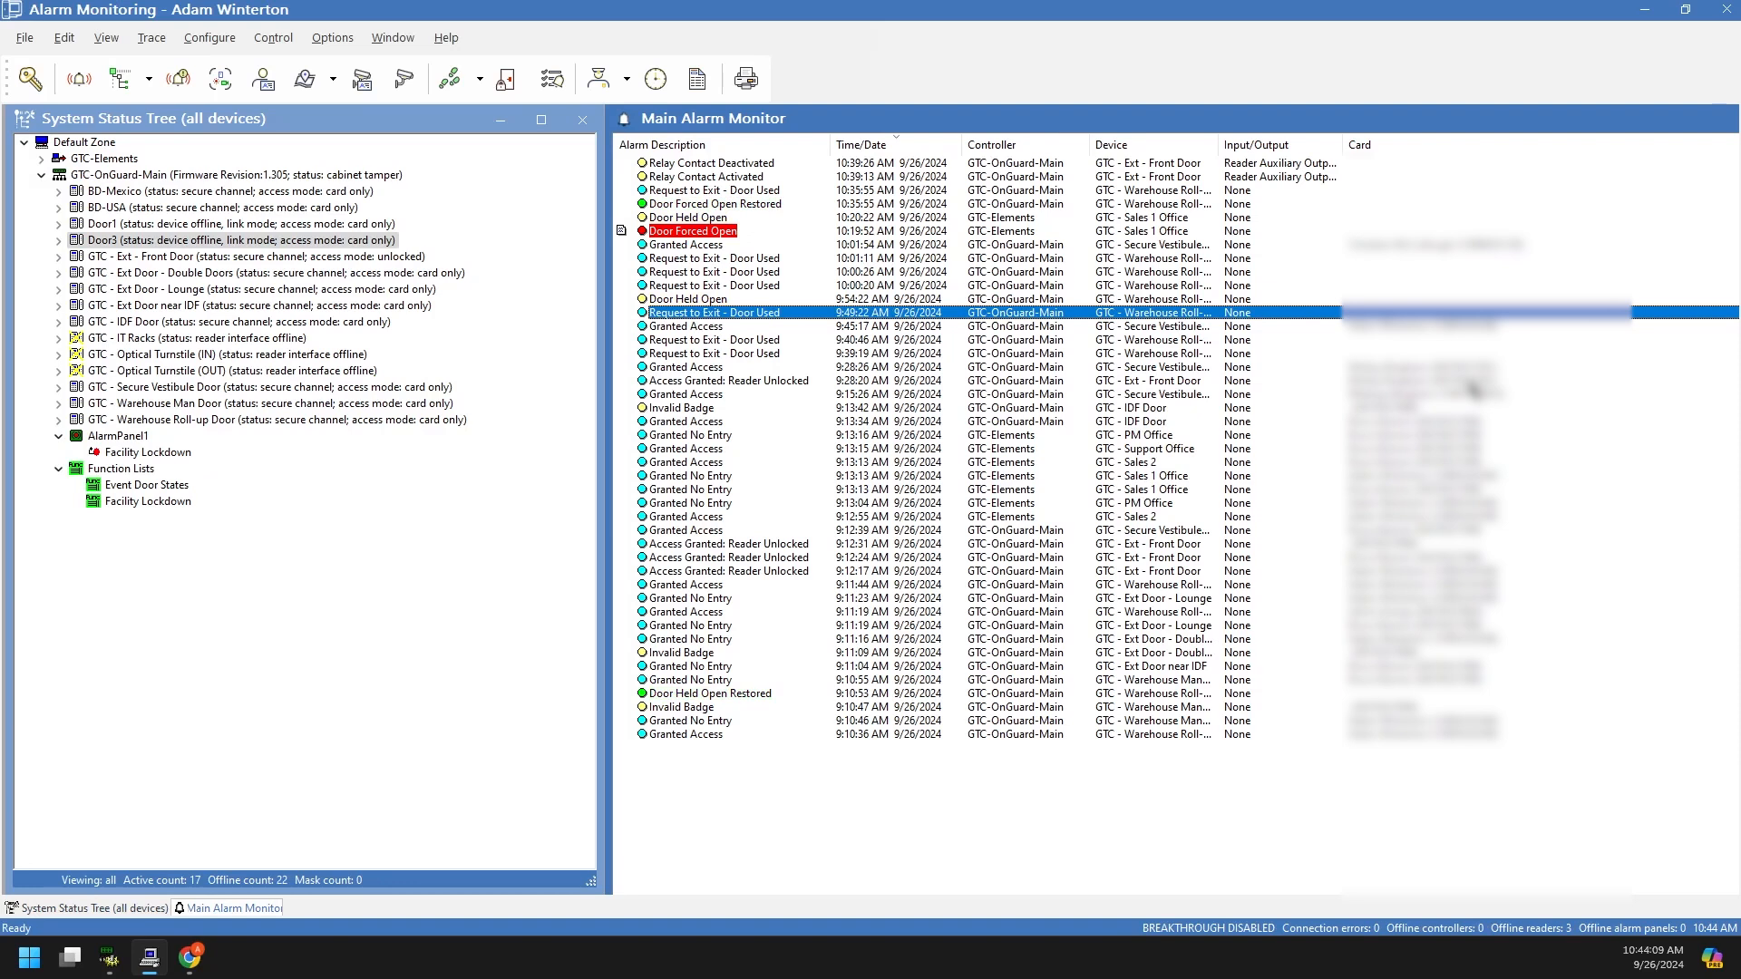
Step: Run a badge trace for today from the 9:13:34 GTC - IDF Door alarm, then close it
click(1364, 421)
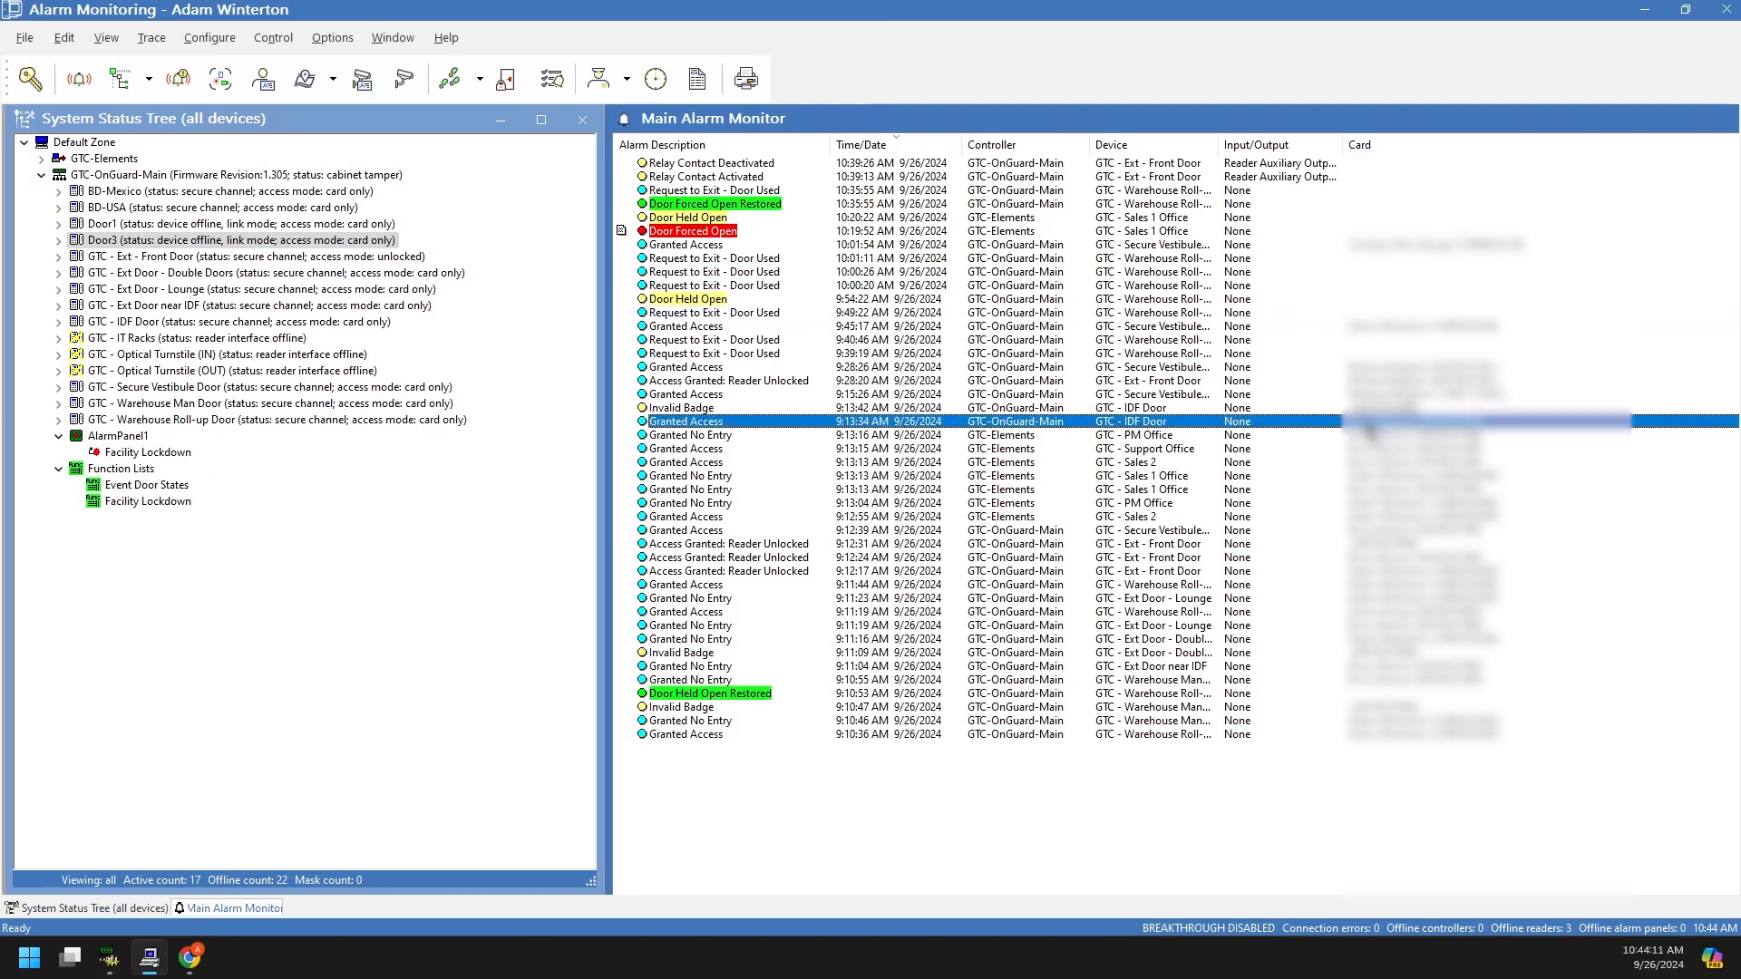
right_click(1364, 421)
mouse_move(1411, 402)
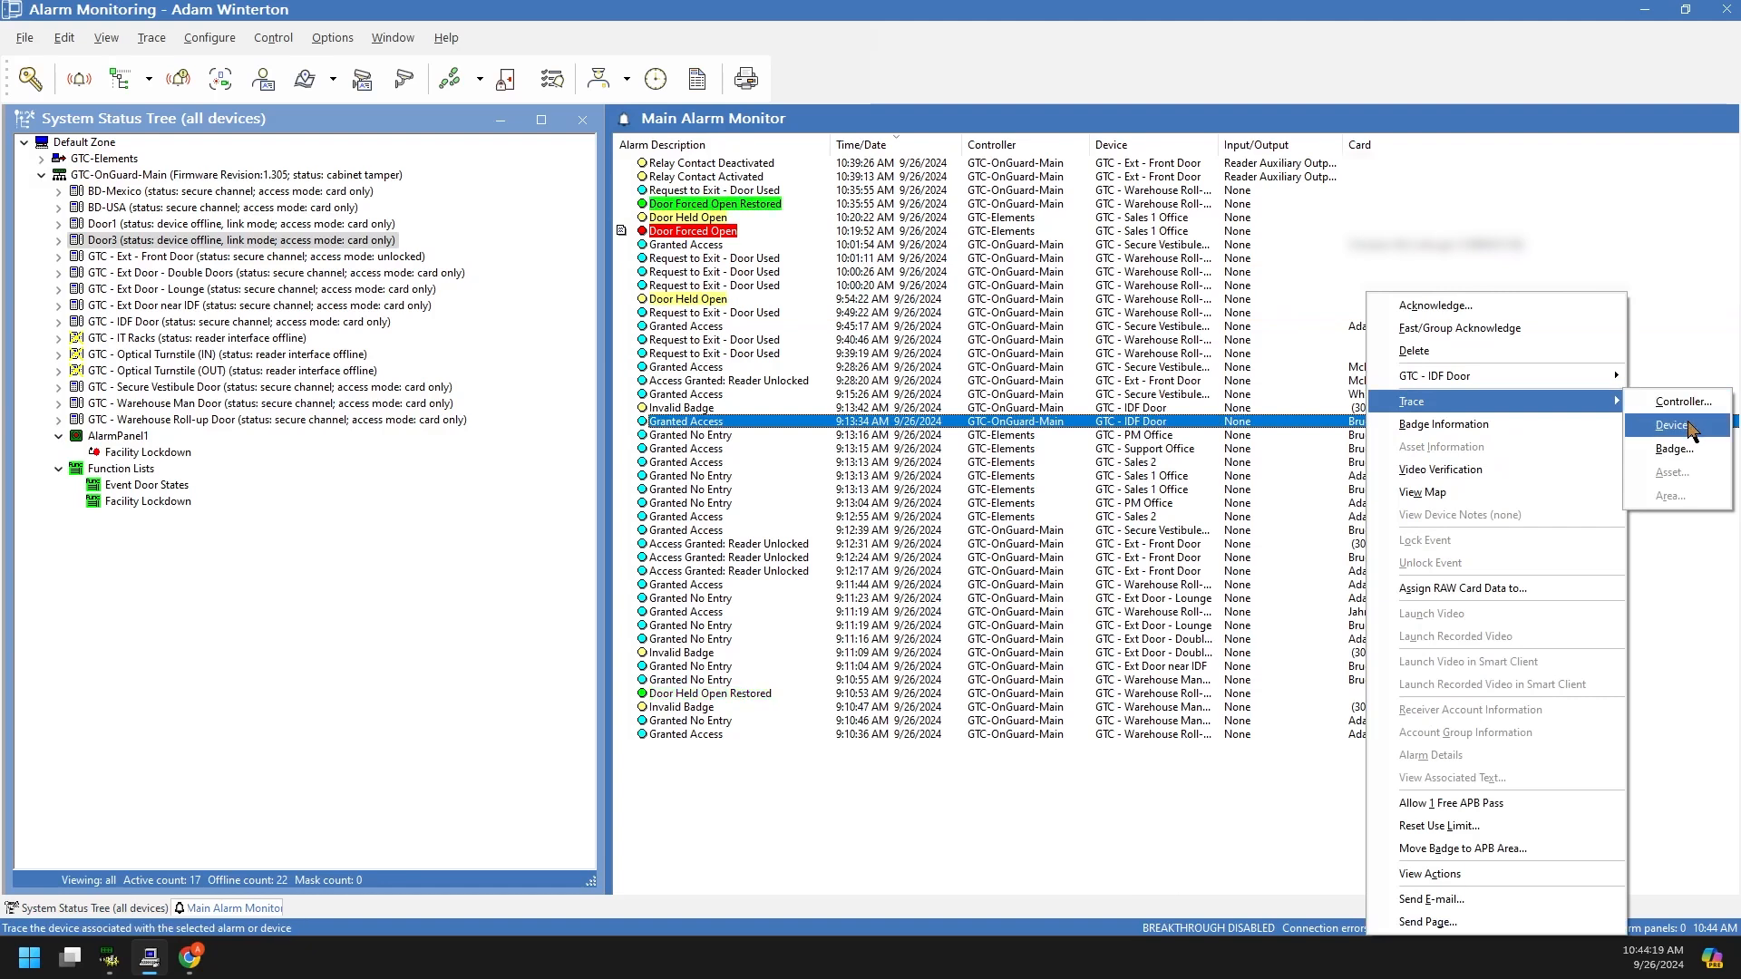
click(1673, 450)
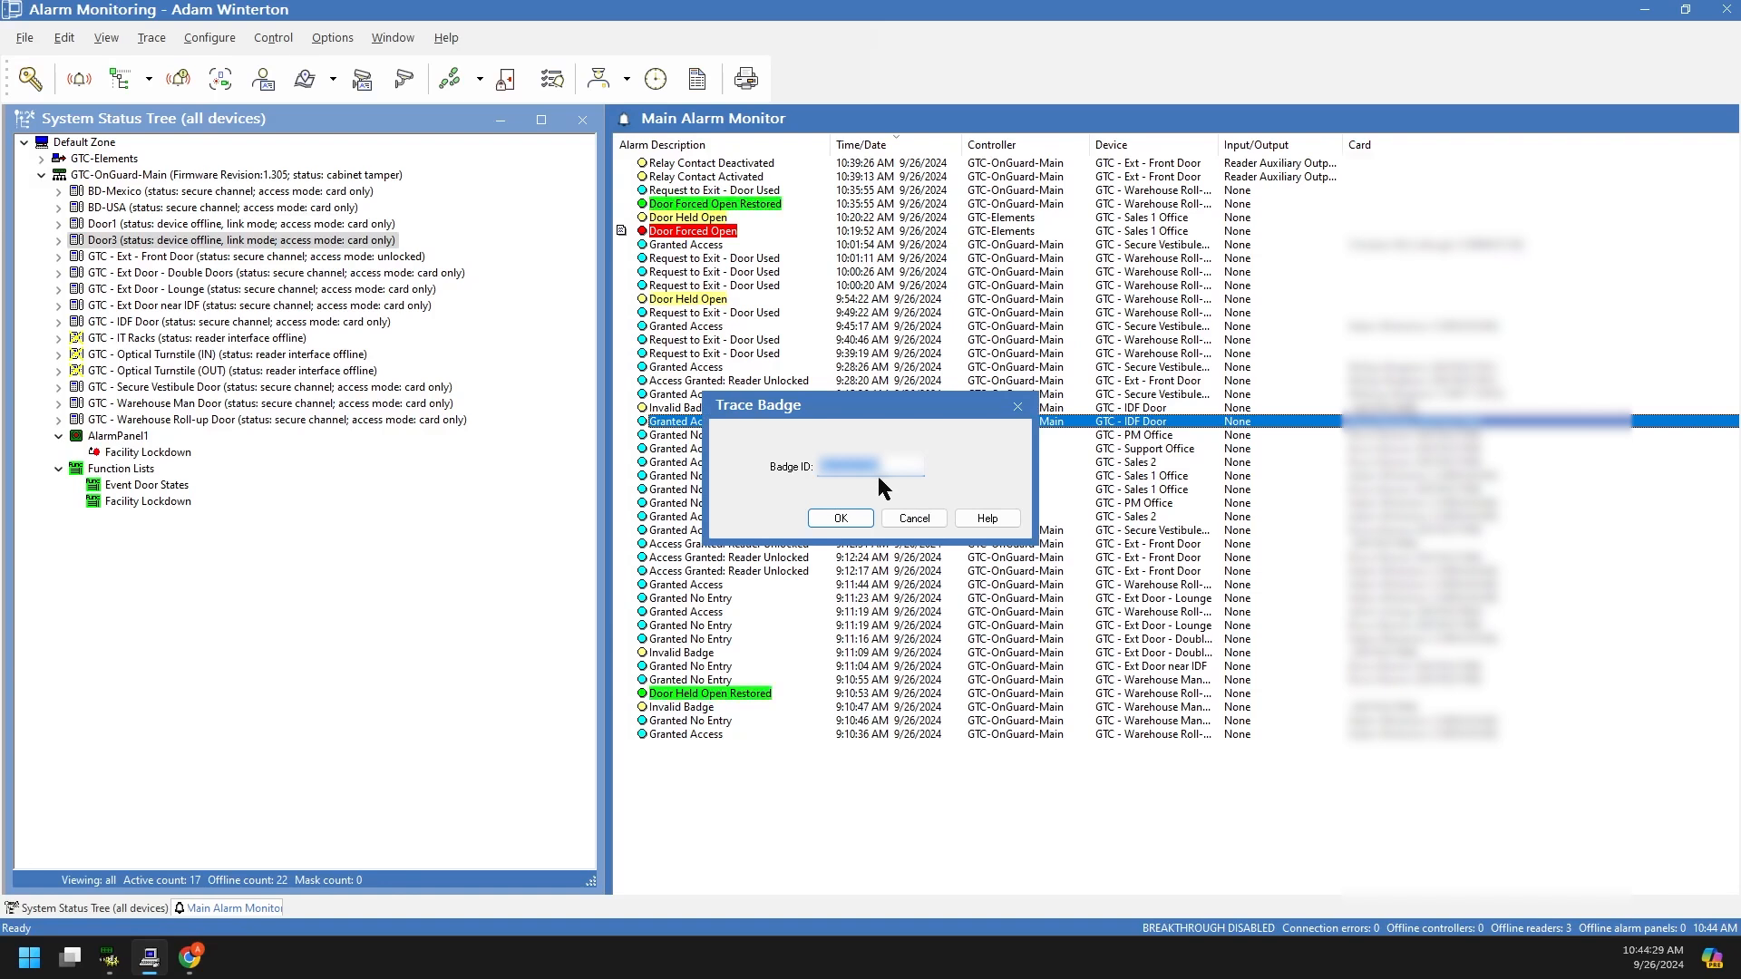
text(555555)
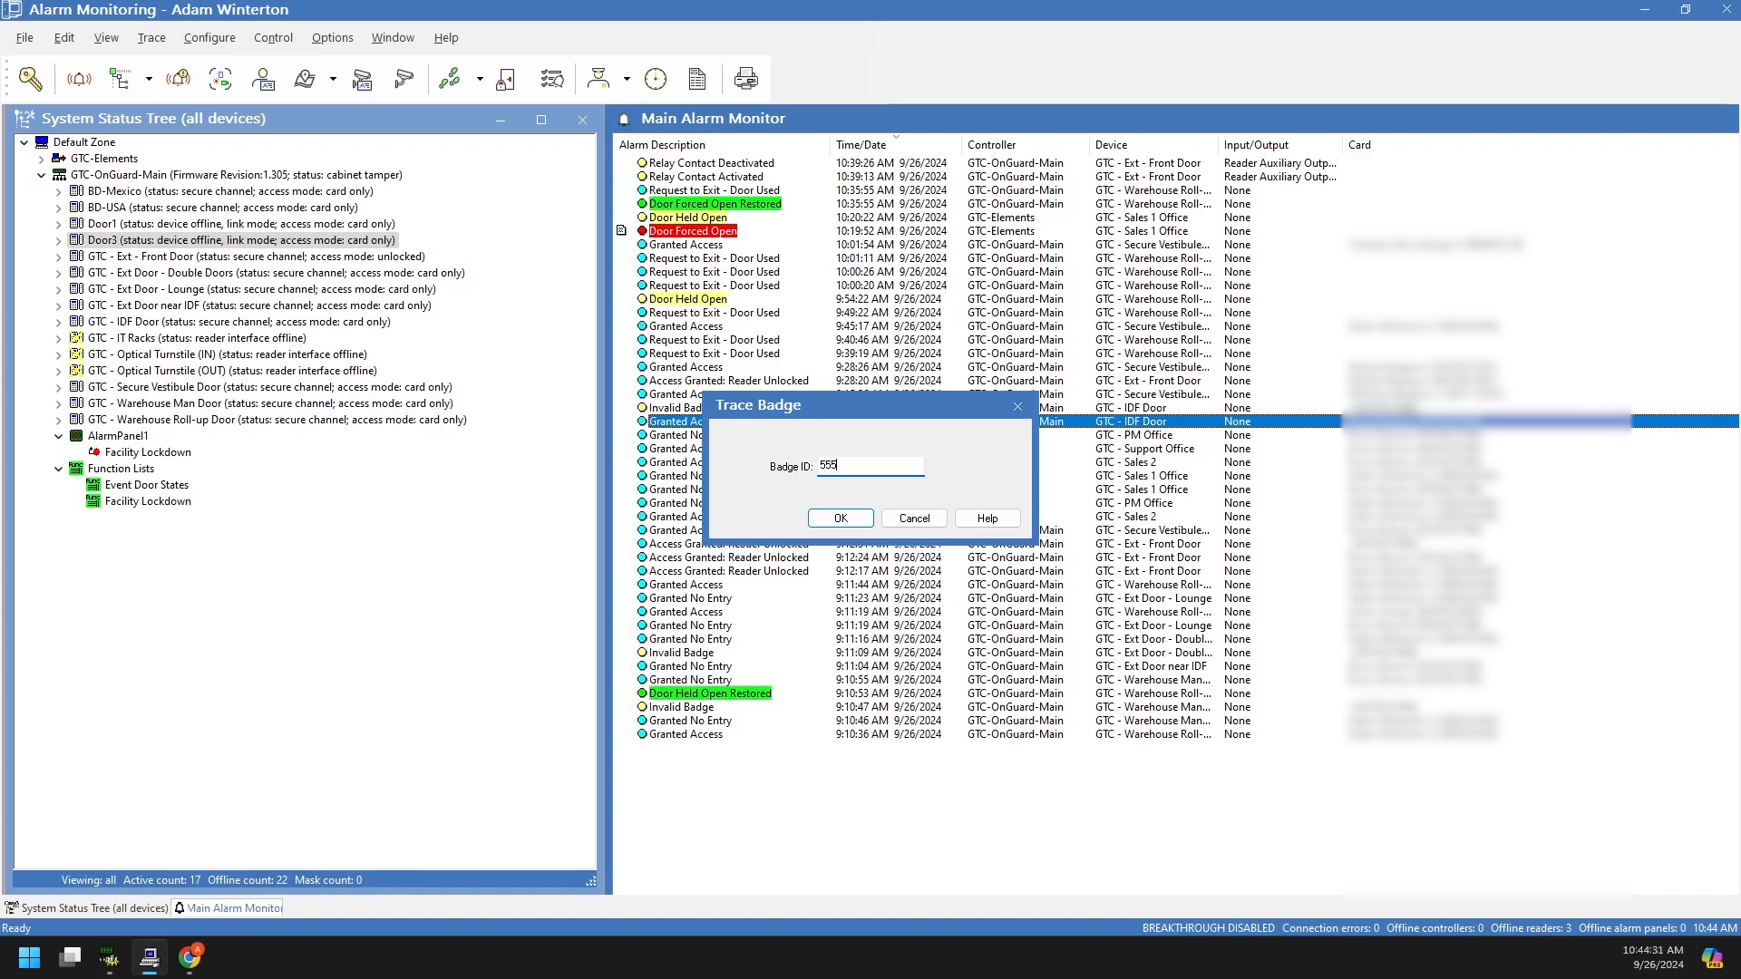
click(846, 515)
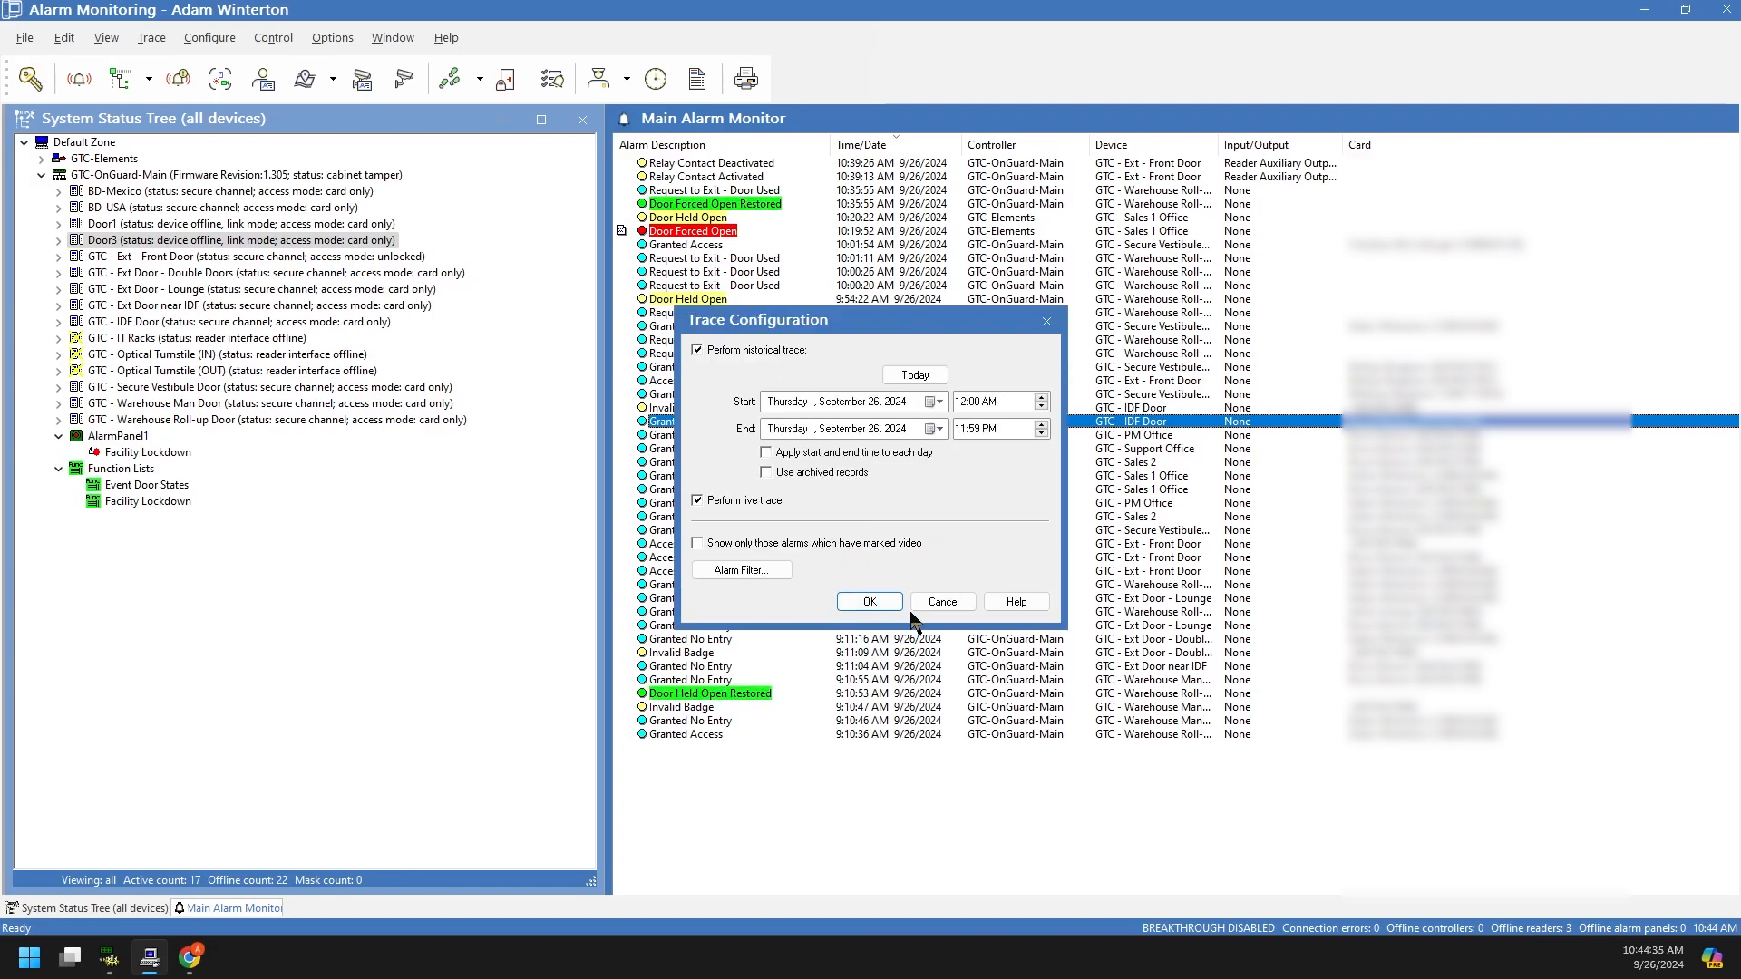
click(871, 604)
drag(828, 172, 871, 207)
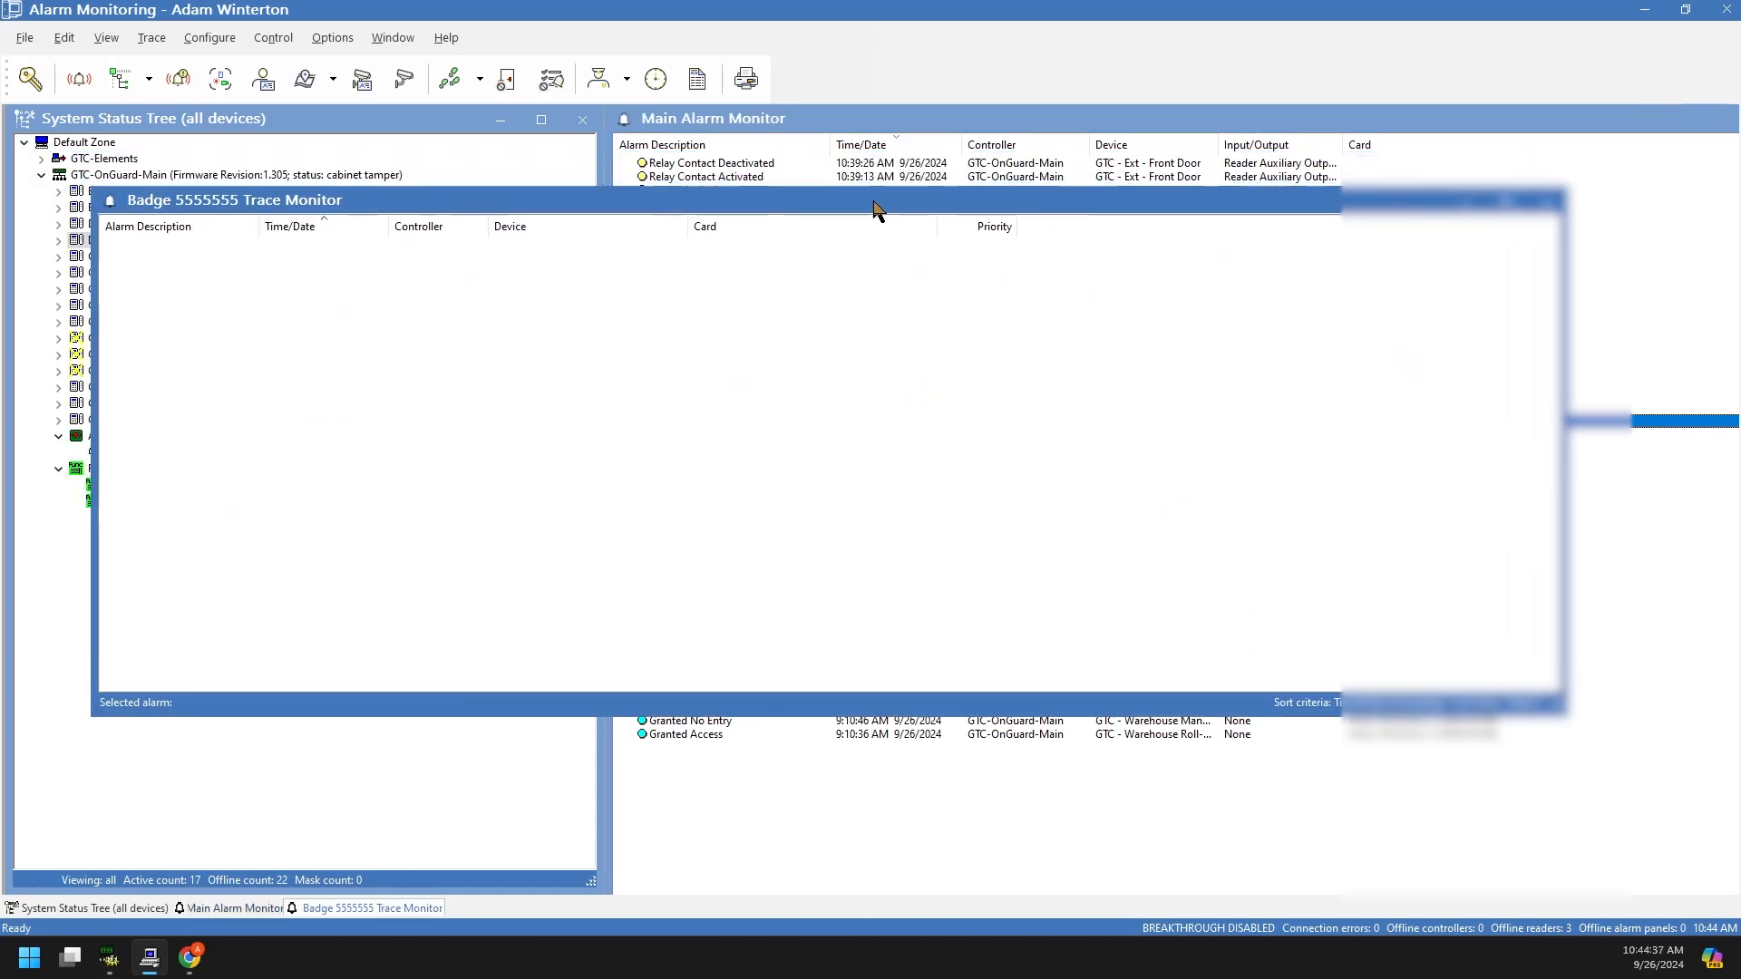
click(1548, 201)
Step: Restart the badge trace as a historical trace starting September 1, 2024
right_click(1413, 432)
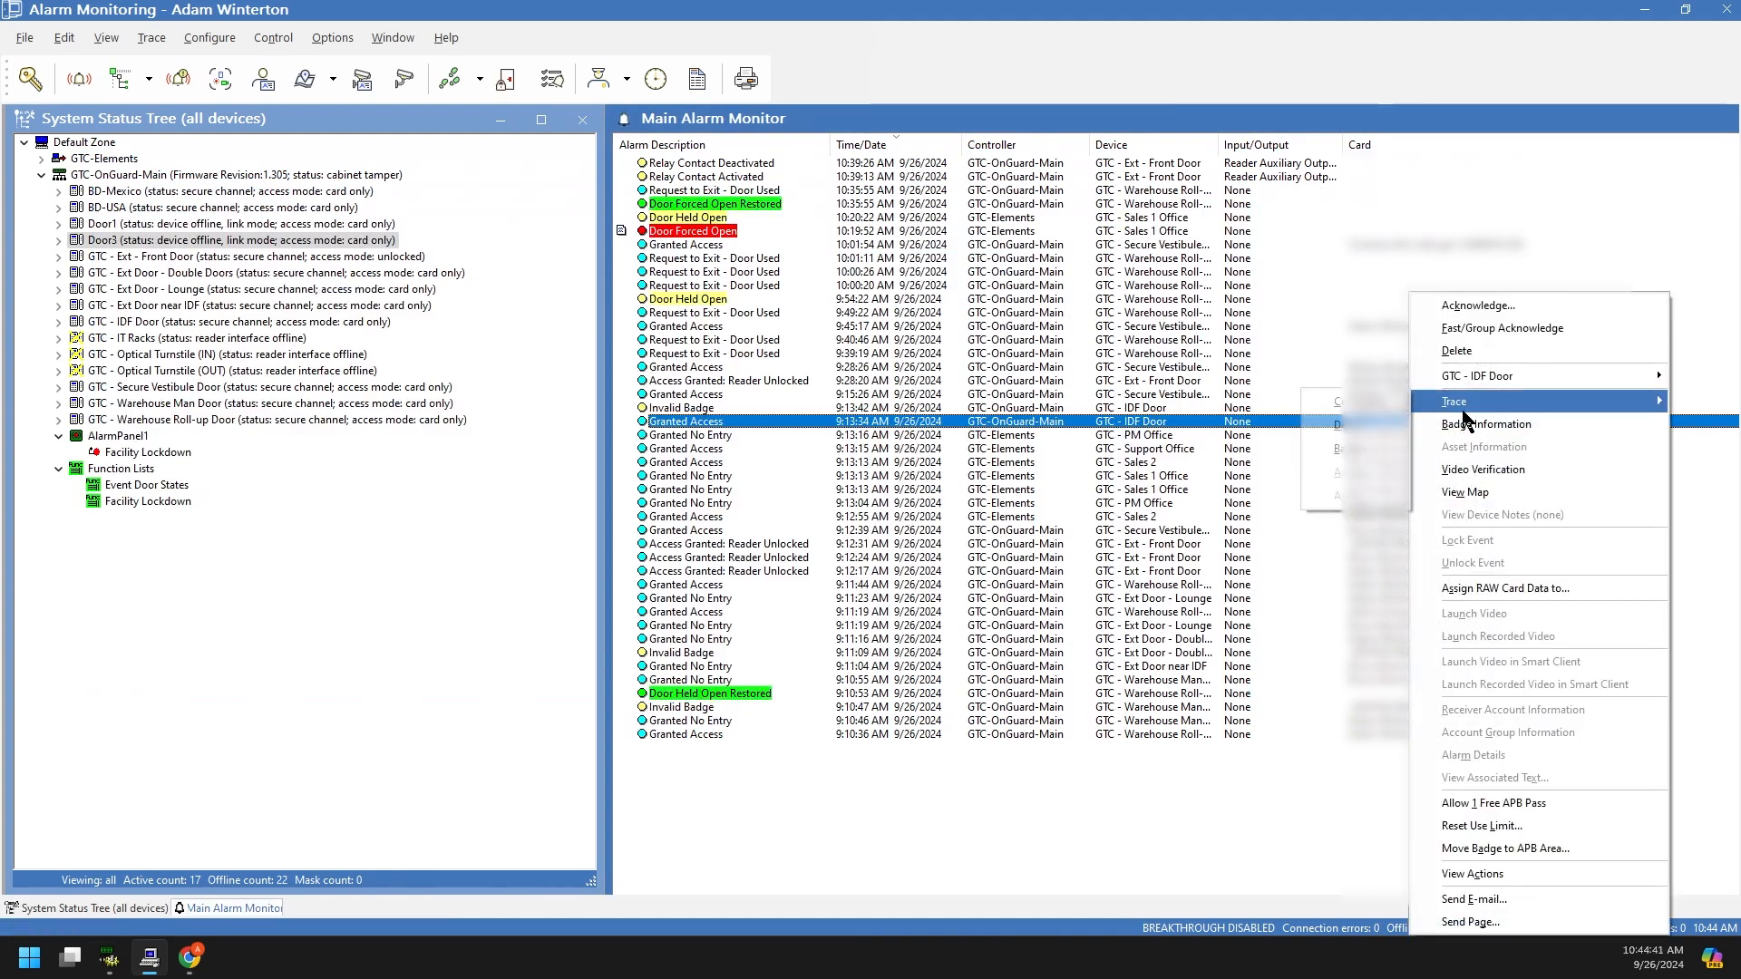
mouse_move(1465, 401)
click(1361, 448)
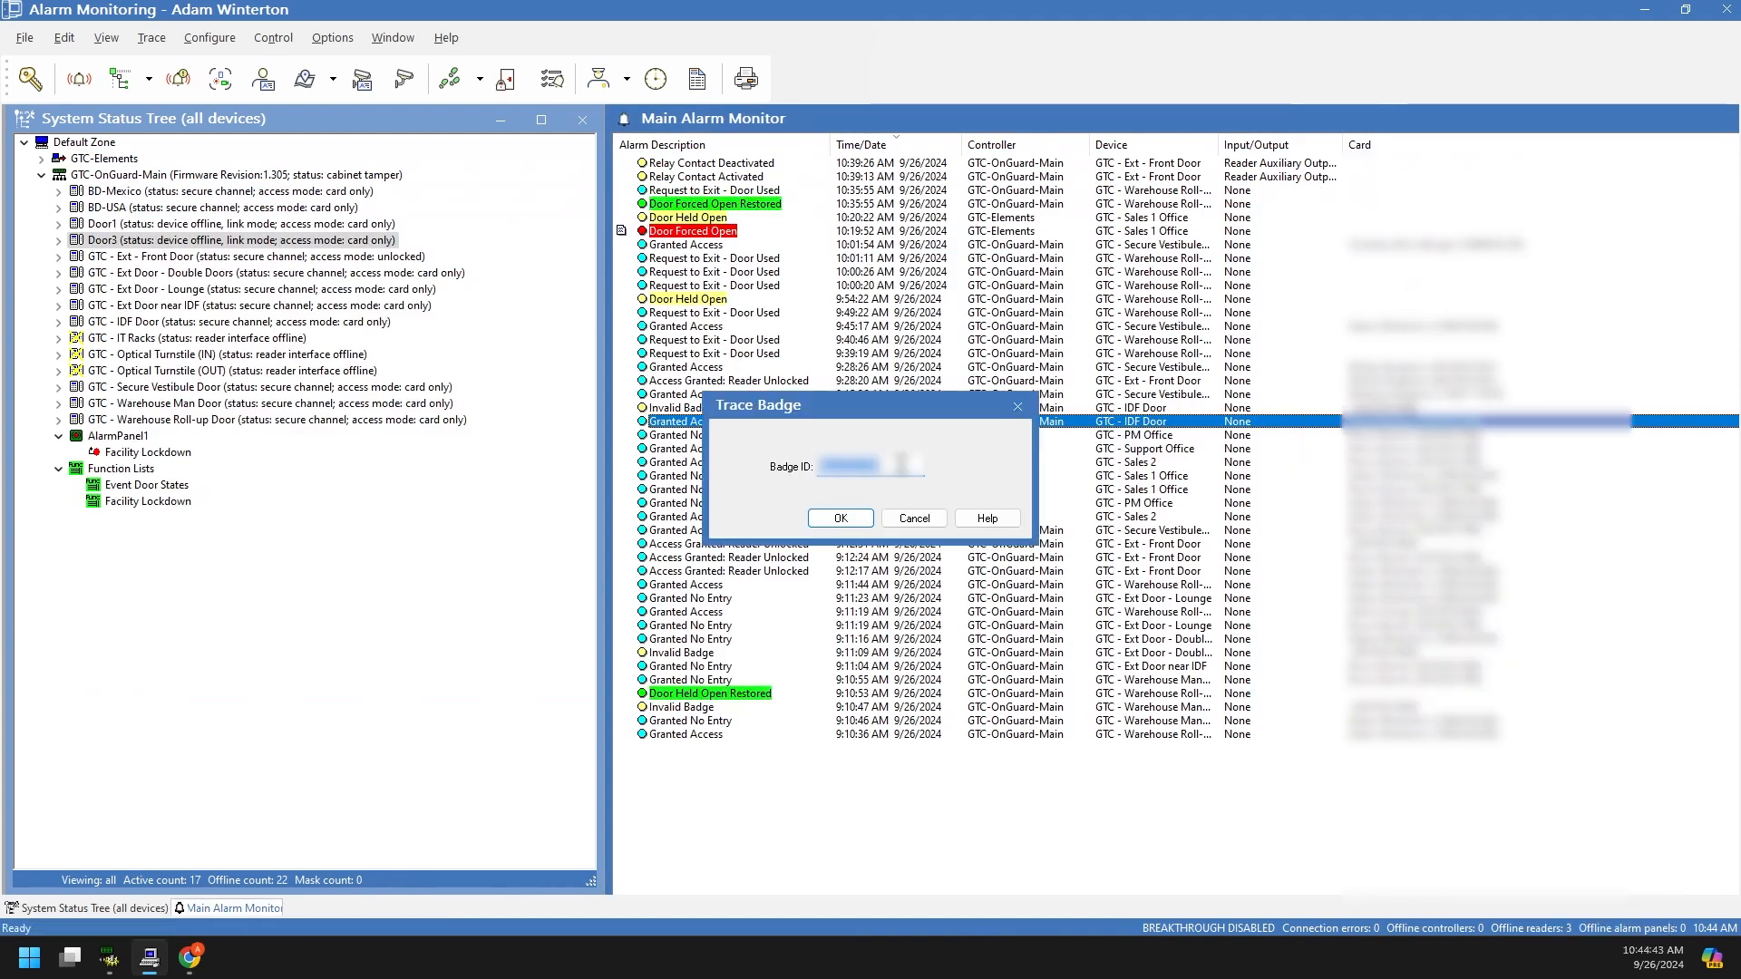
click(841, 518)
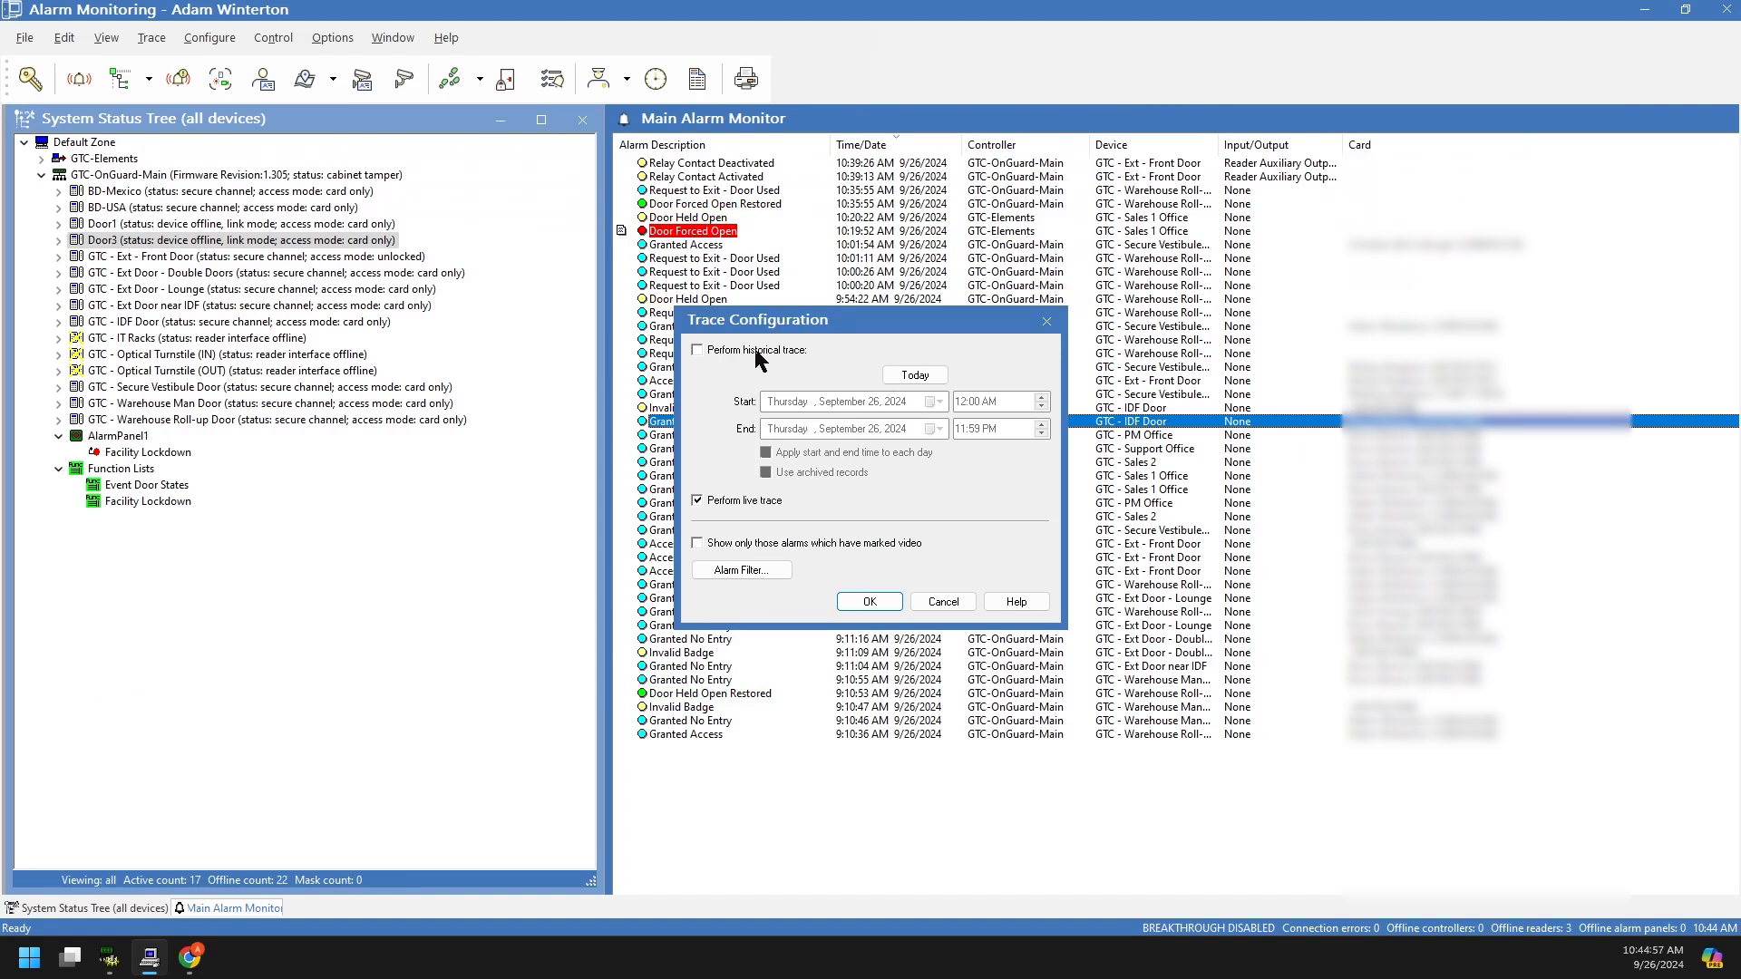
click(756, 351)
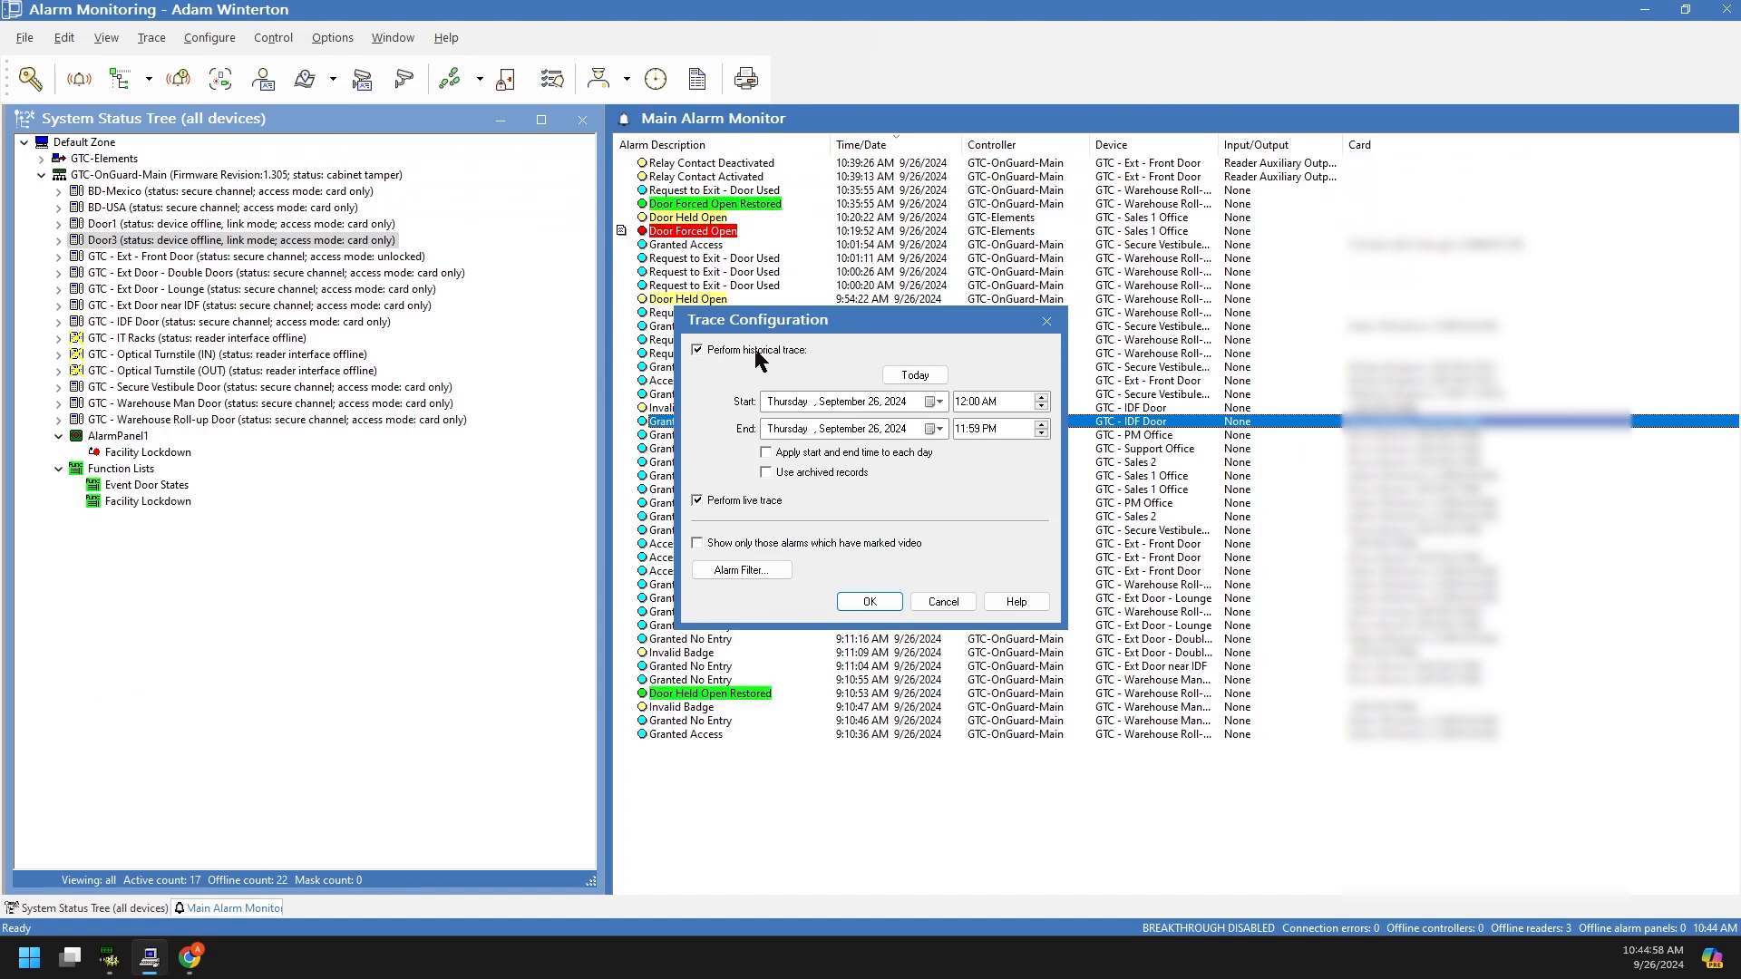
click(910, 376)
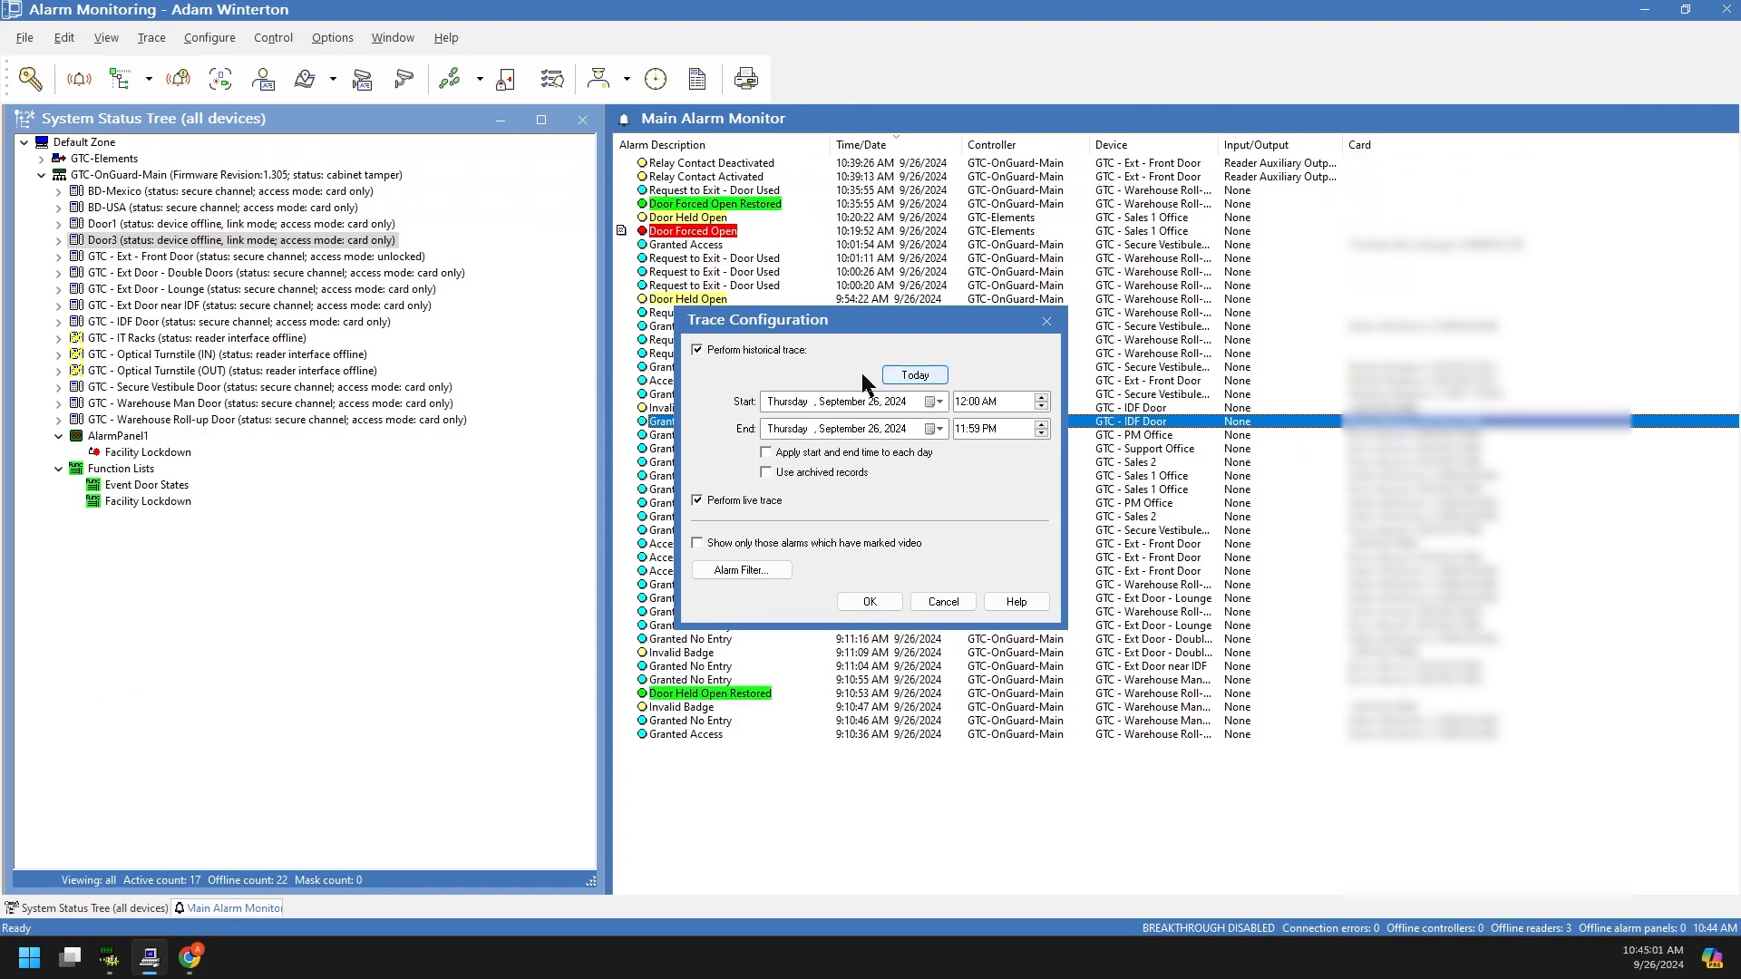
click(940, 403)
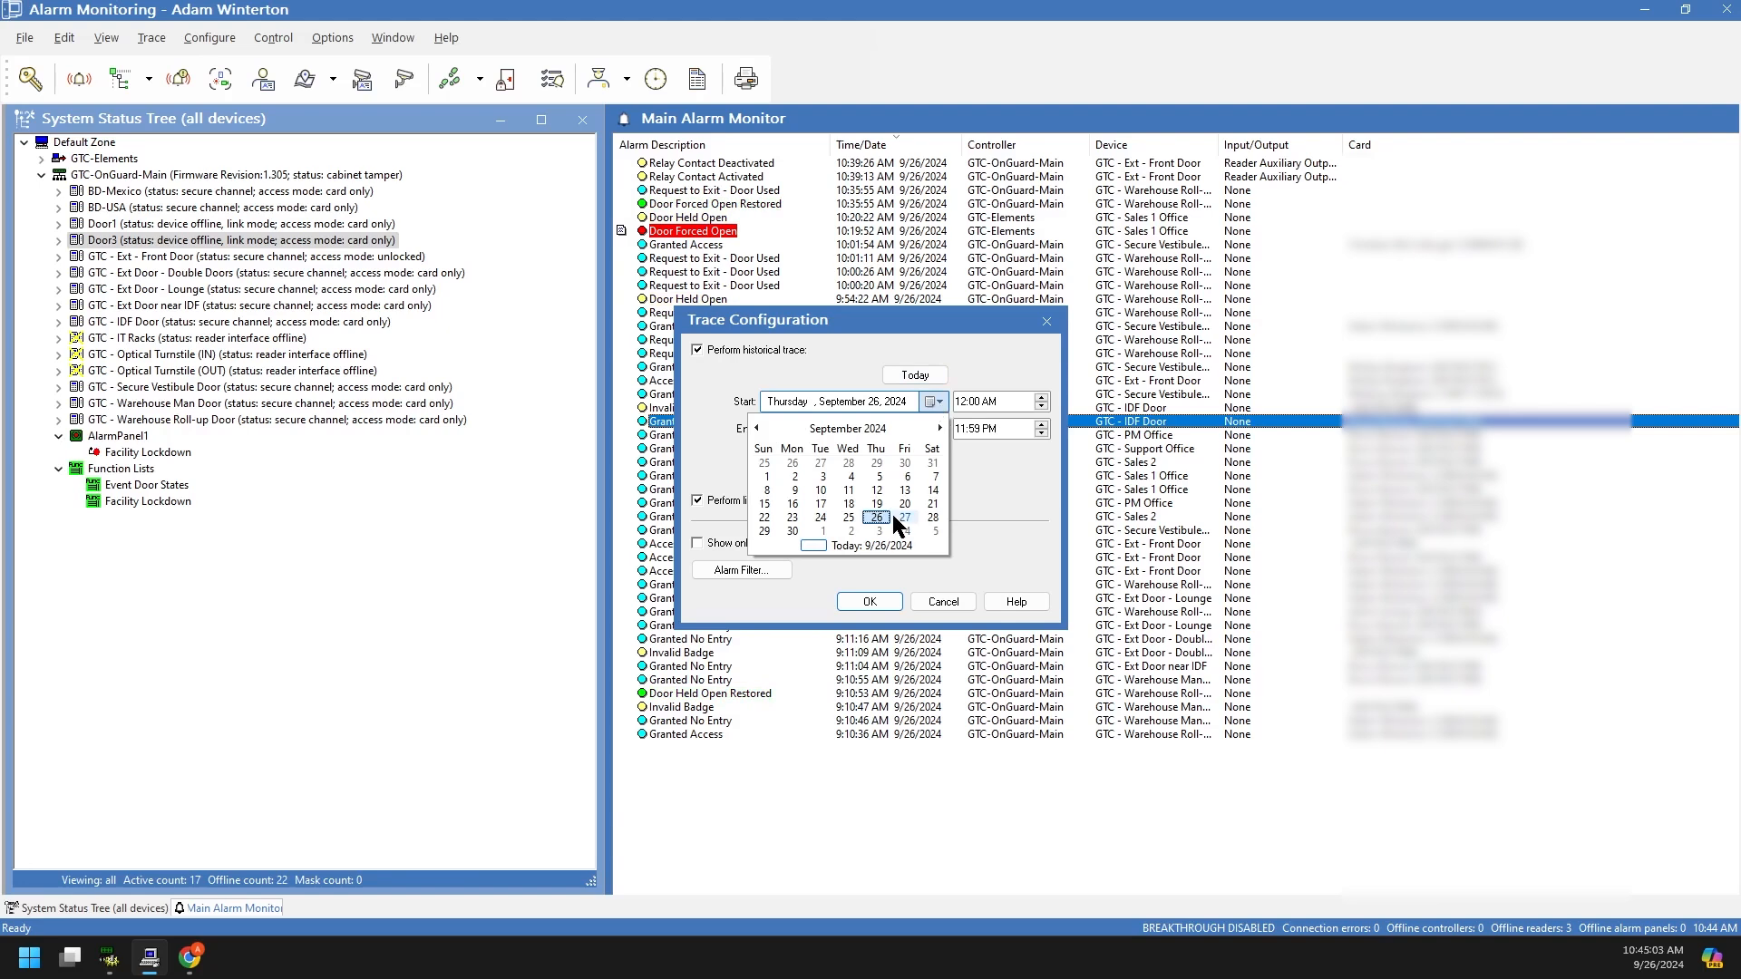
click(767, 477)
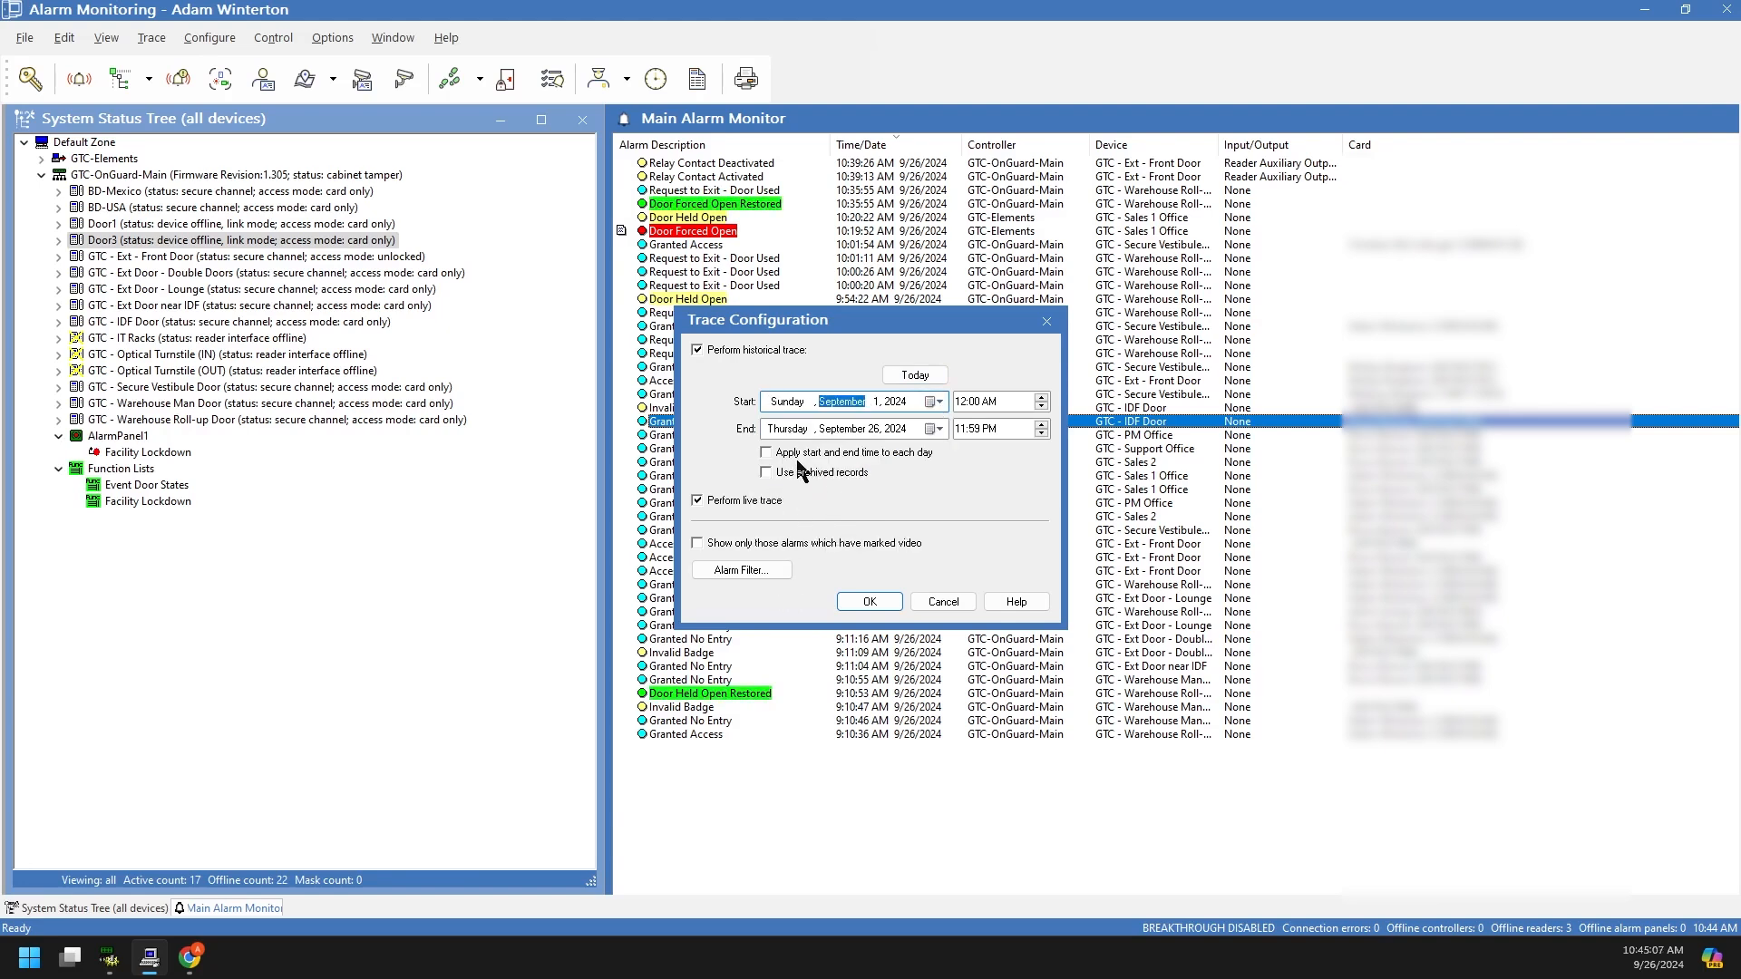
Step: Limit the trace's alarm filter to Access Granted and Access Denied events, then run it
click(760, 571)
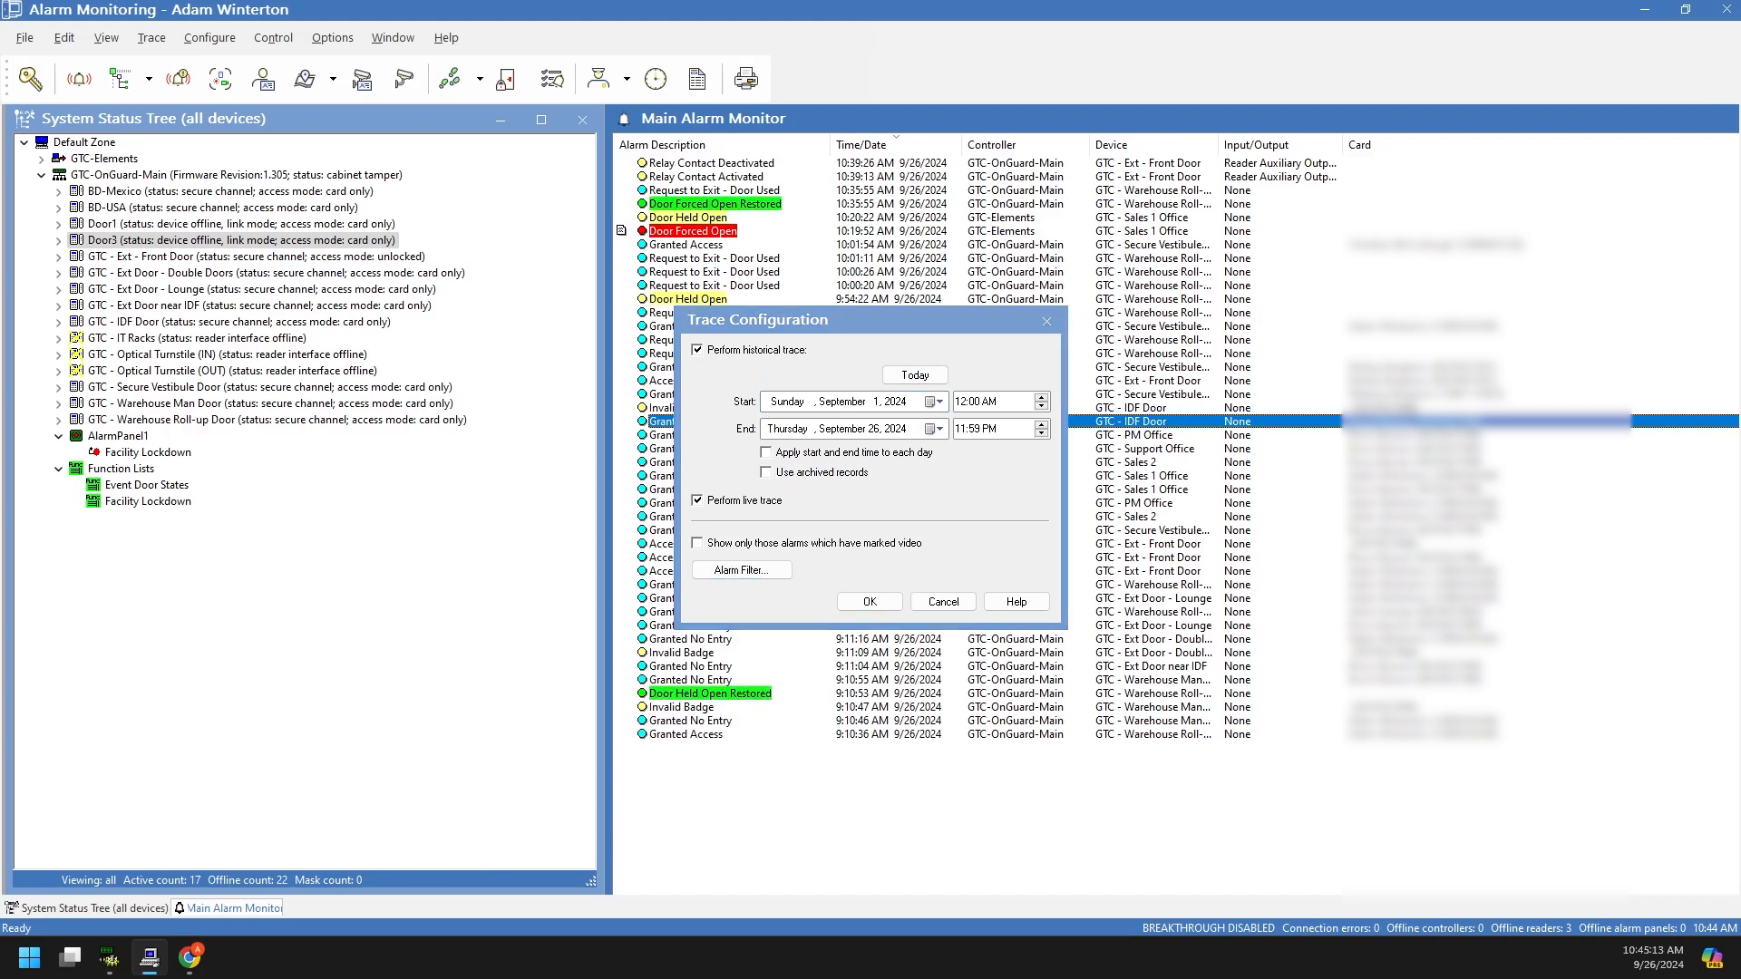
drag(970, 341, 857, 312)
click(743, 367)
click(743, 383)
click(744, 400)
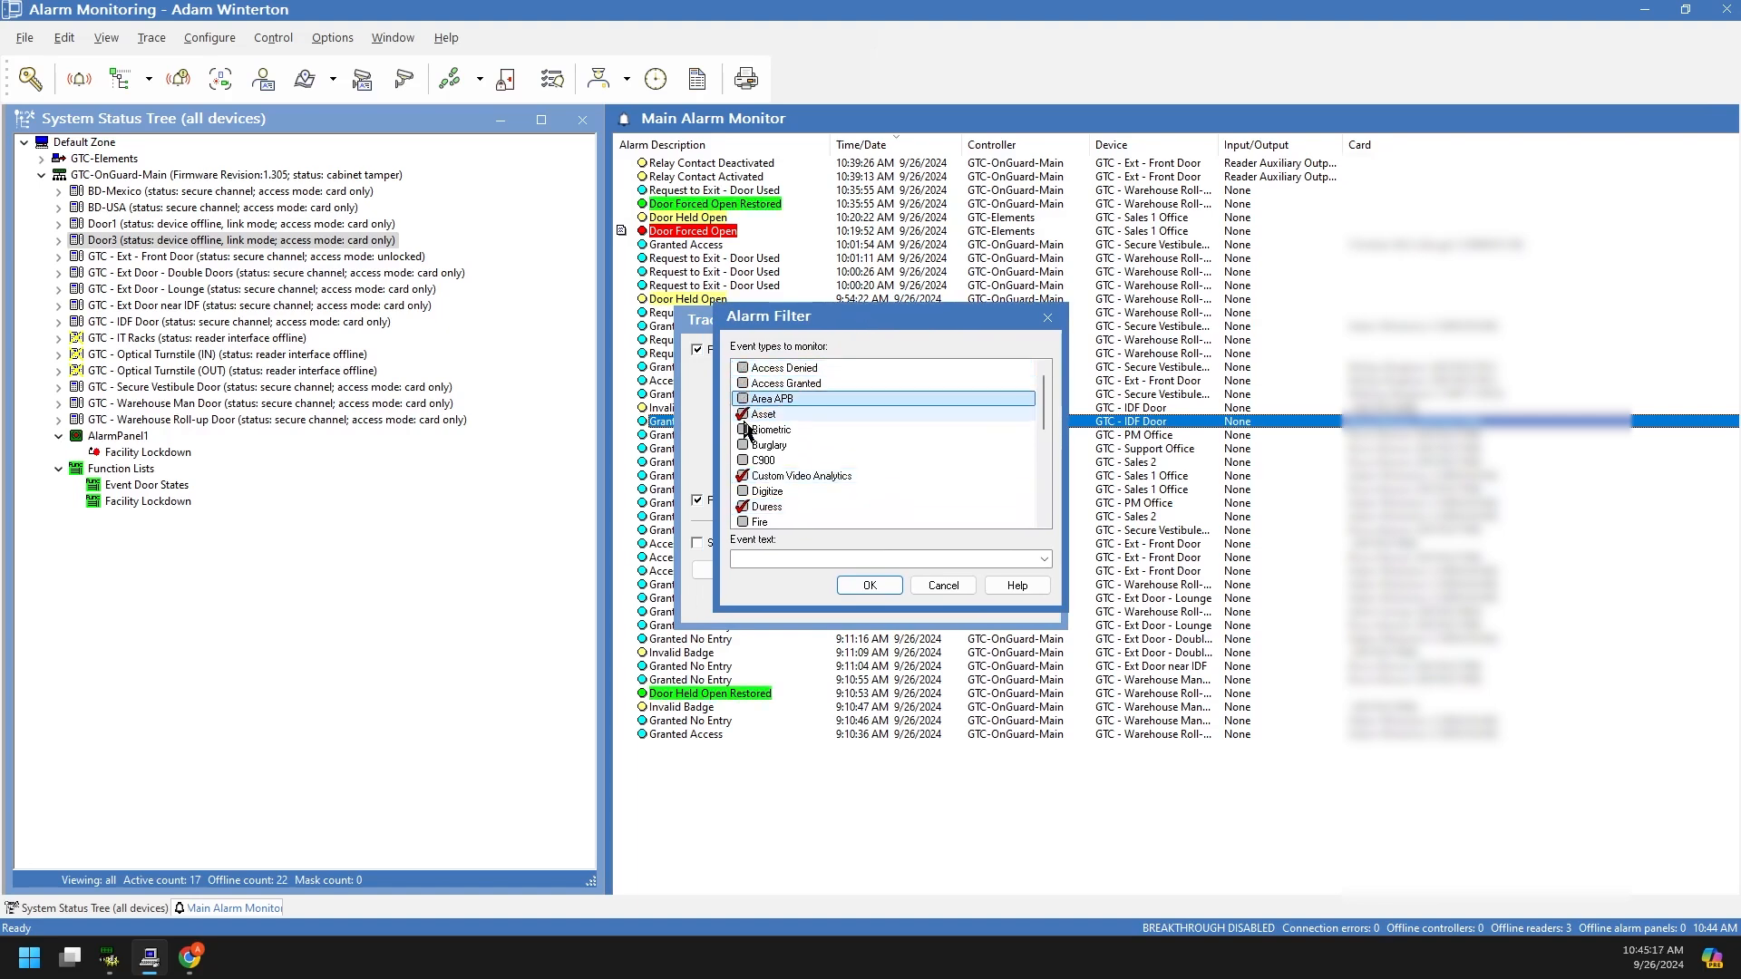
click(744, 414)
click(743, 416)
click(742, 399)
click(743, 382)
click(742, 368)
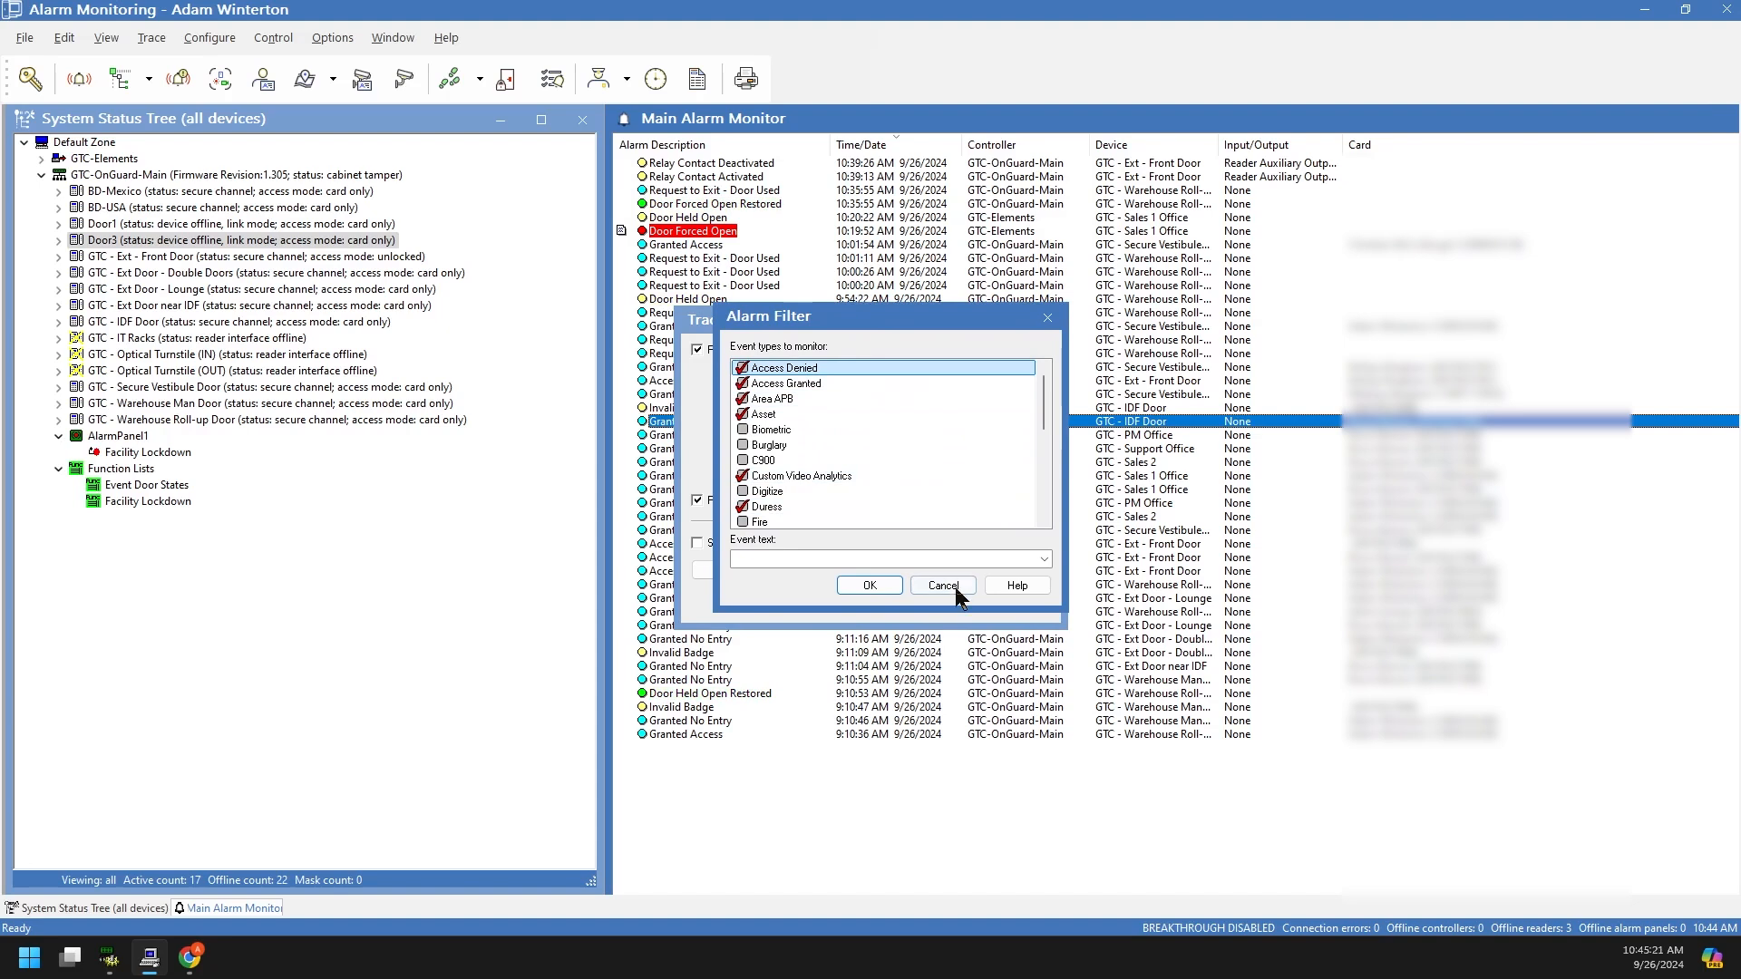
click(870, 585)
click(854, 597)
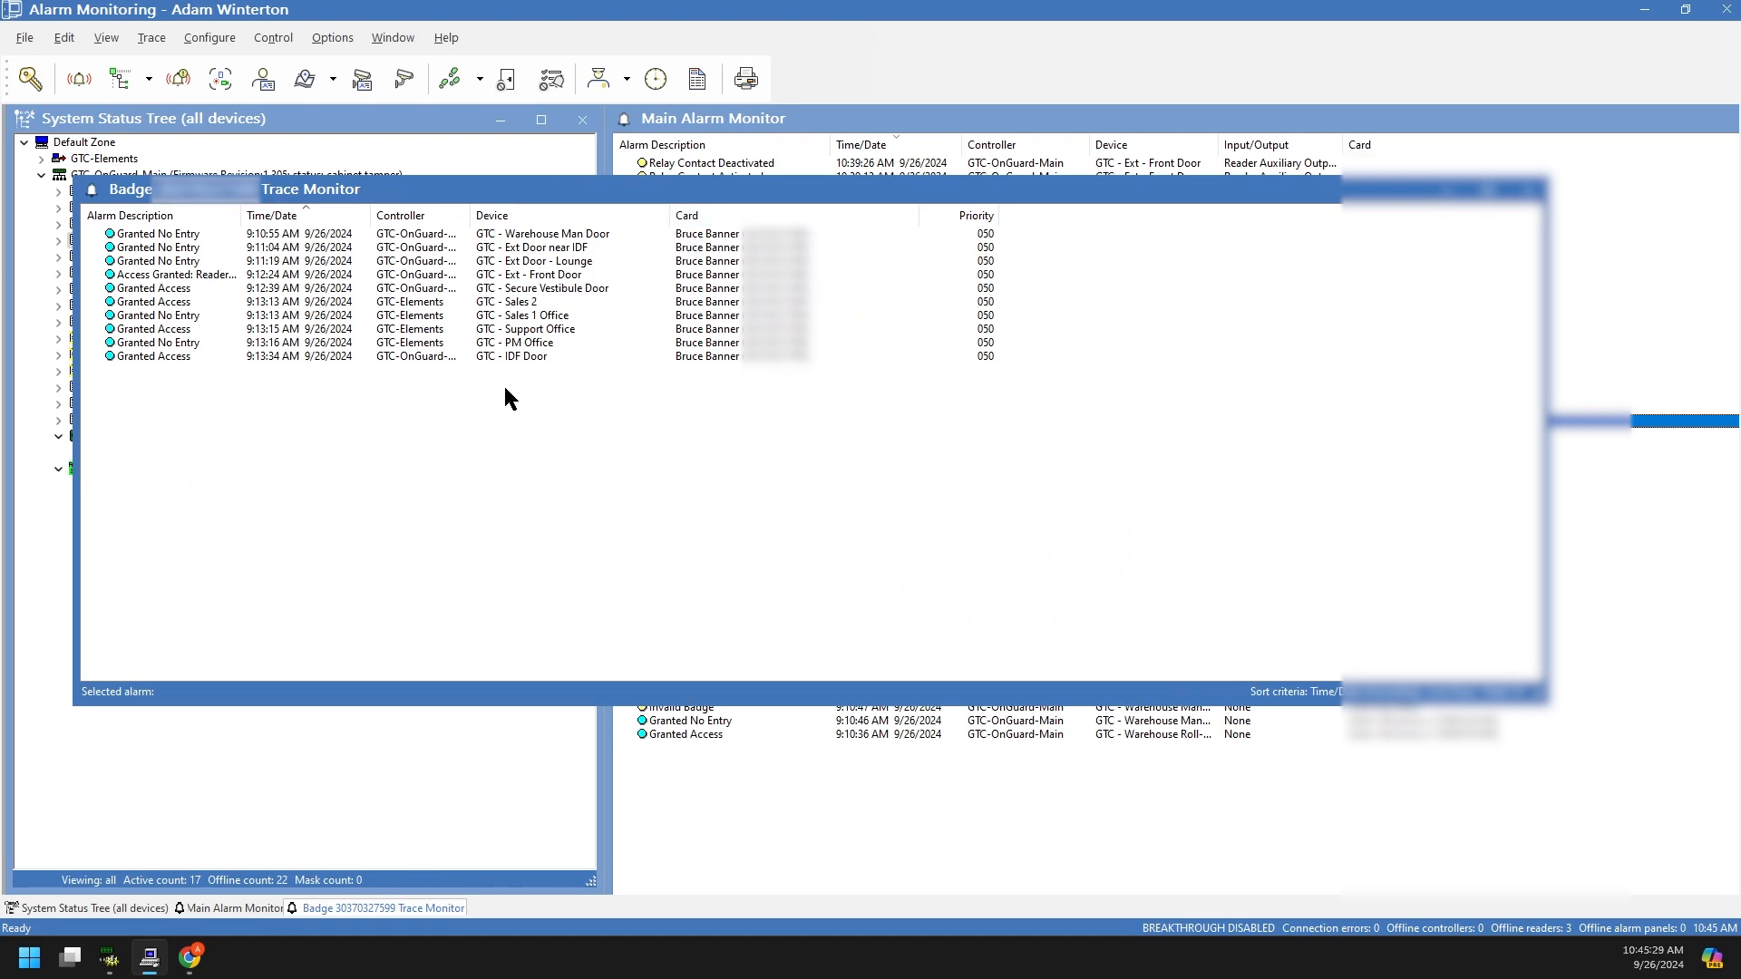
Step: Inspect the PM Office and Support Office events in the badge trace, then close the trace window
click(505, 344)
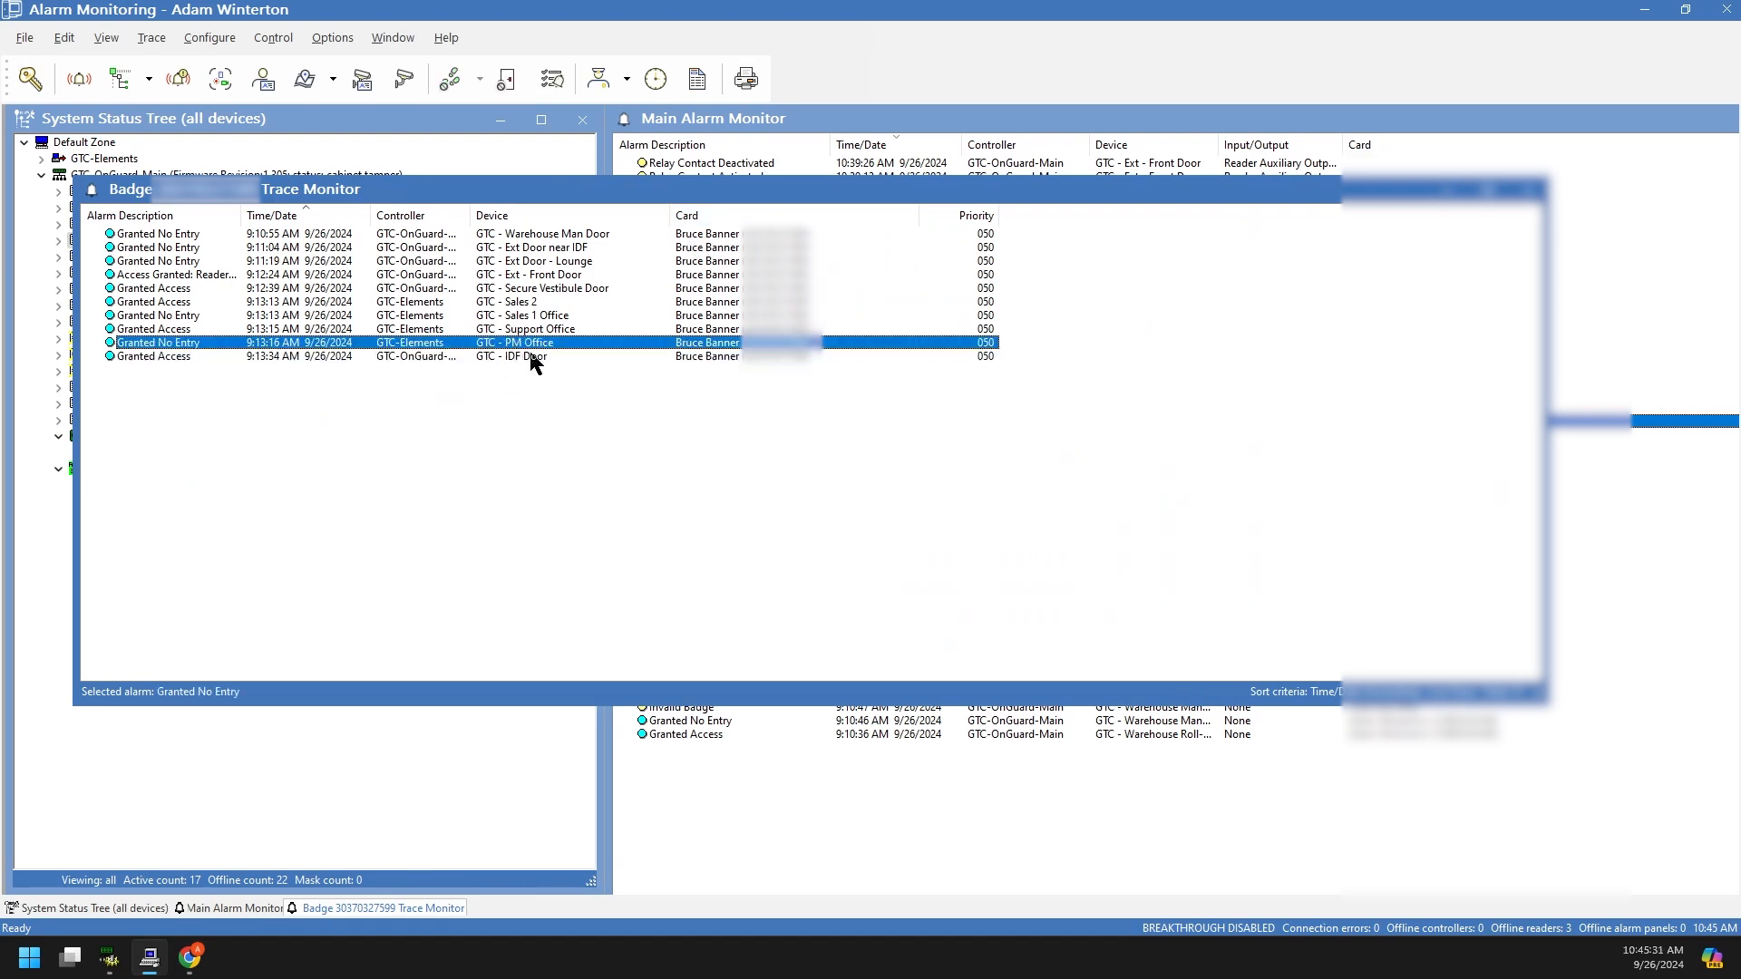
click(542, 329)
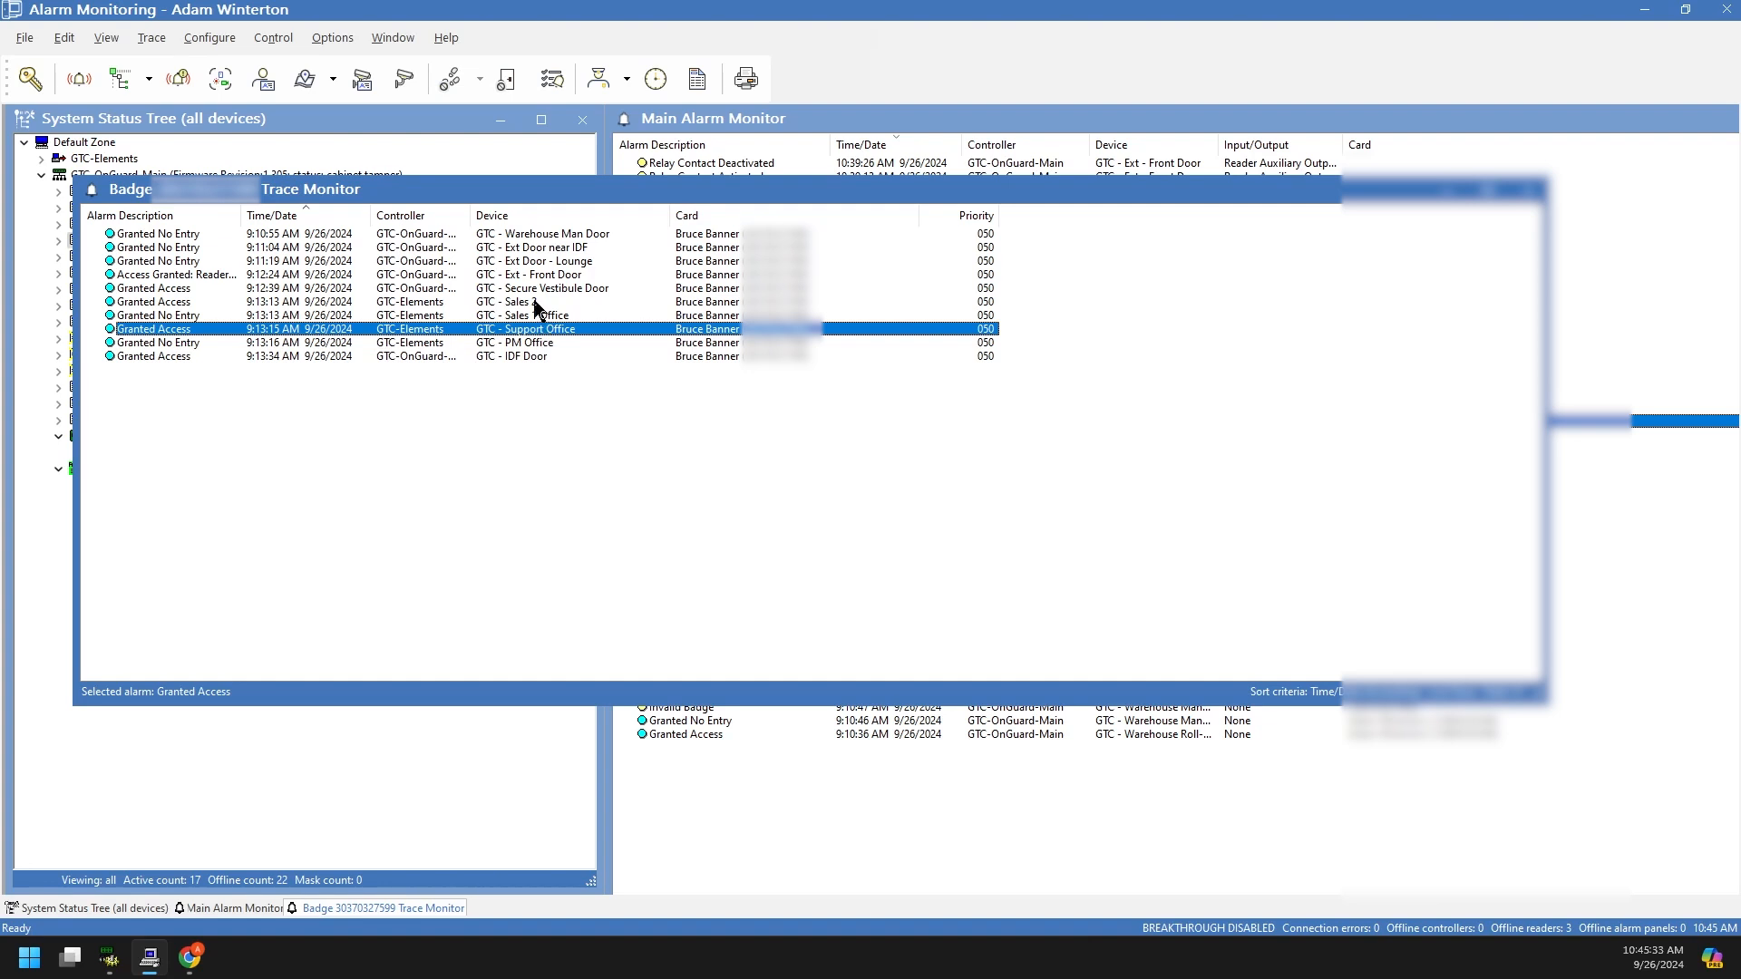
click(642, 373)
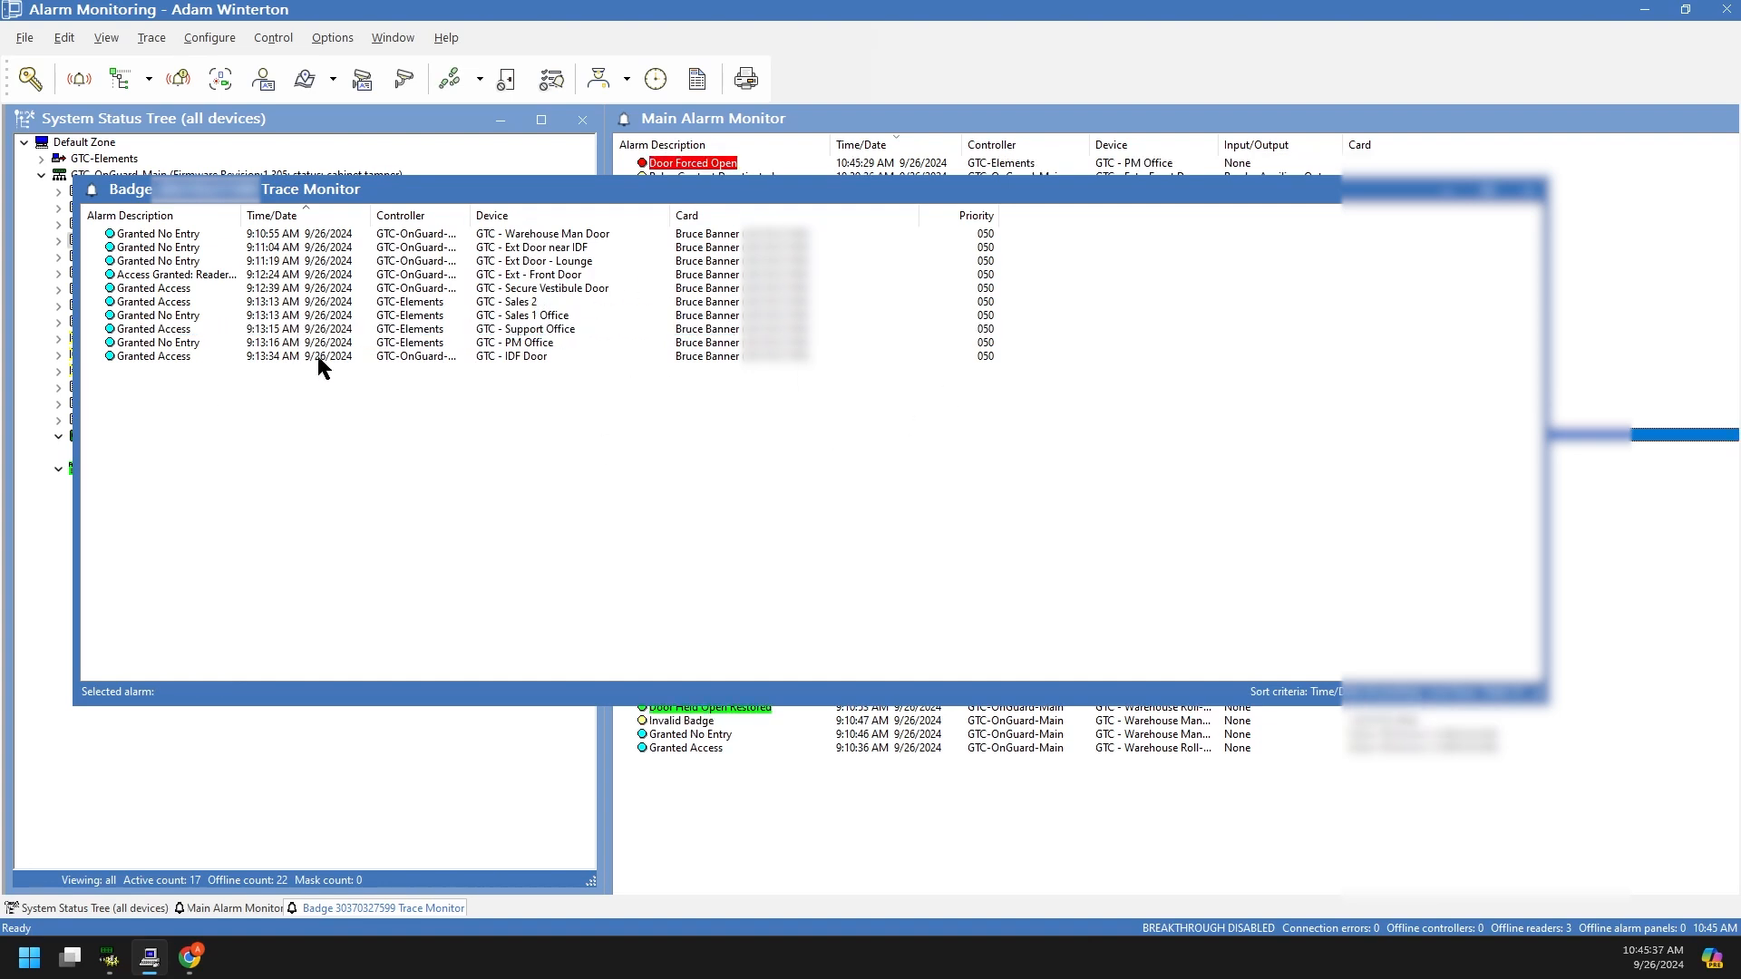
drag(1411, 192, 1412, 201)
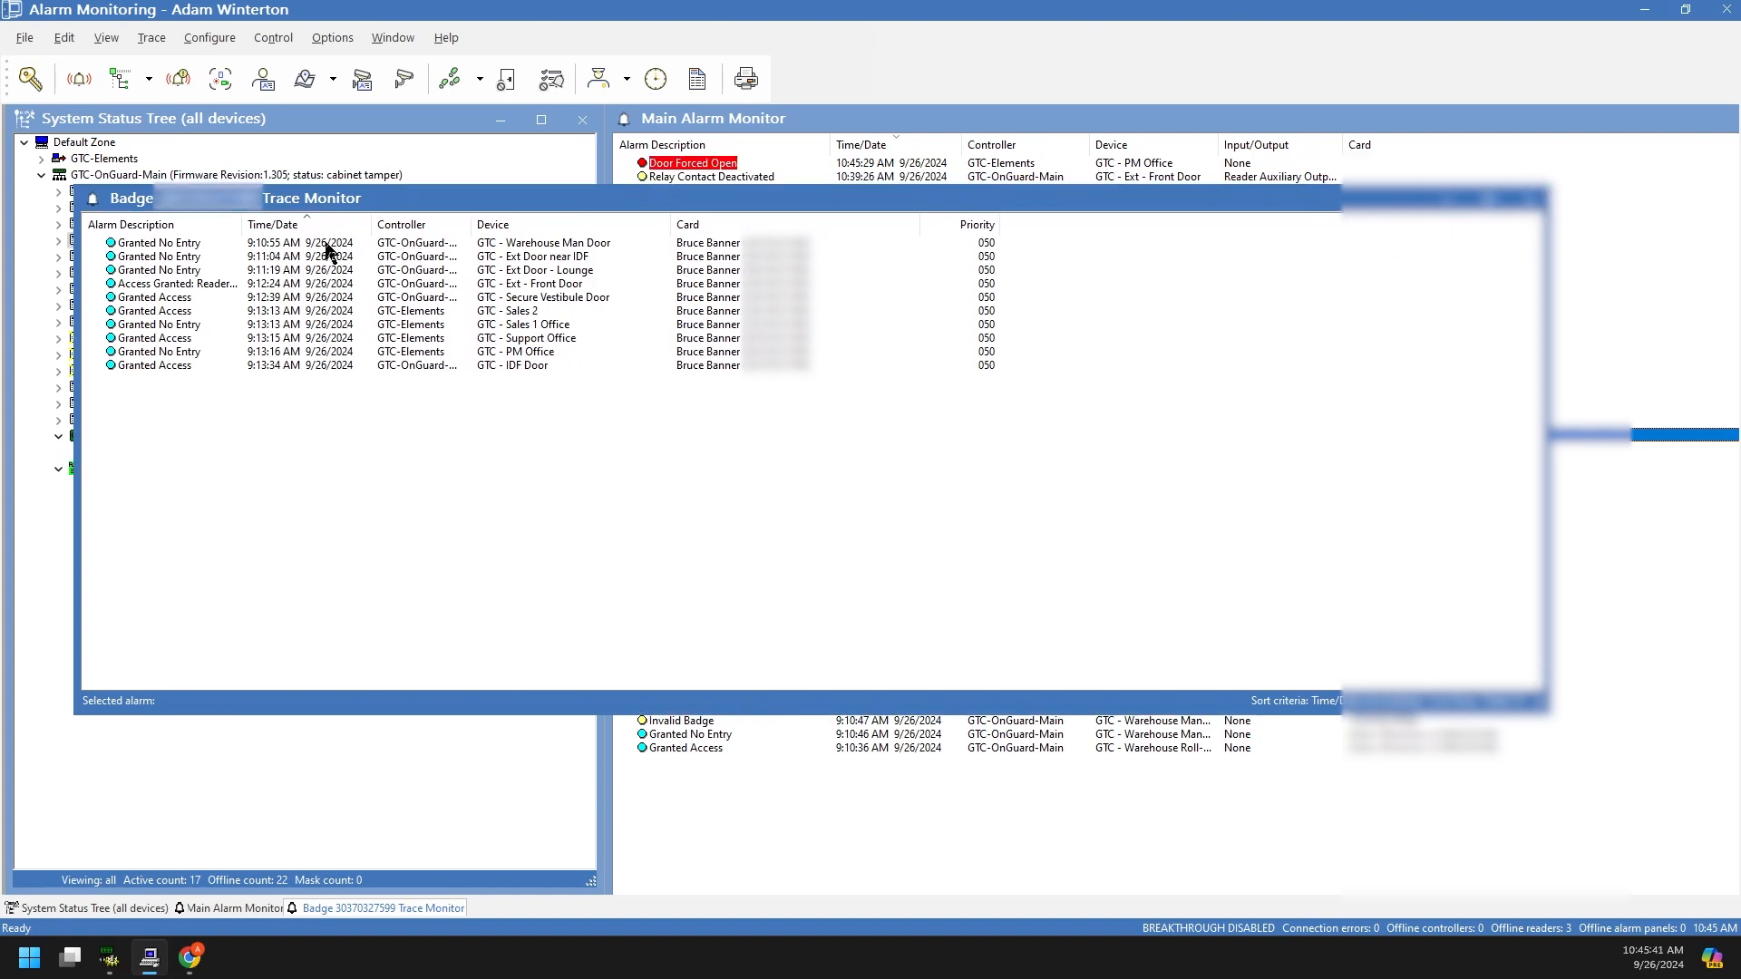
click(1531, 198)
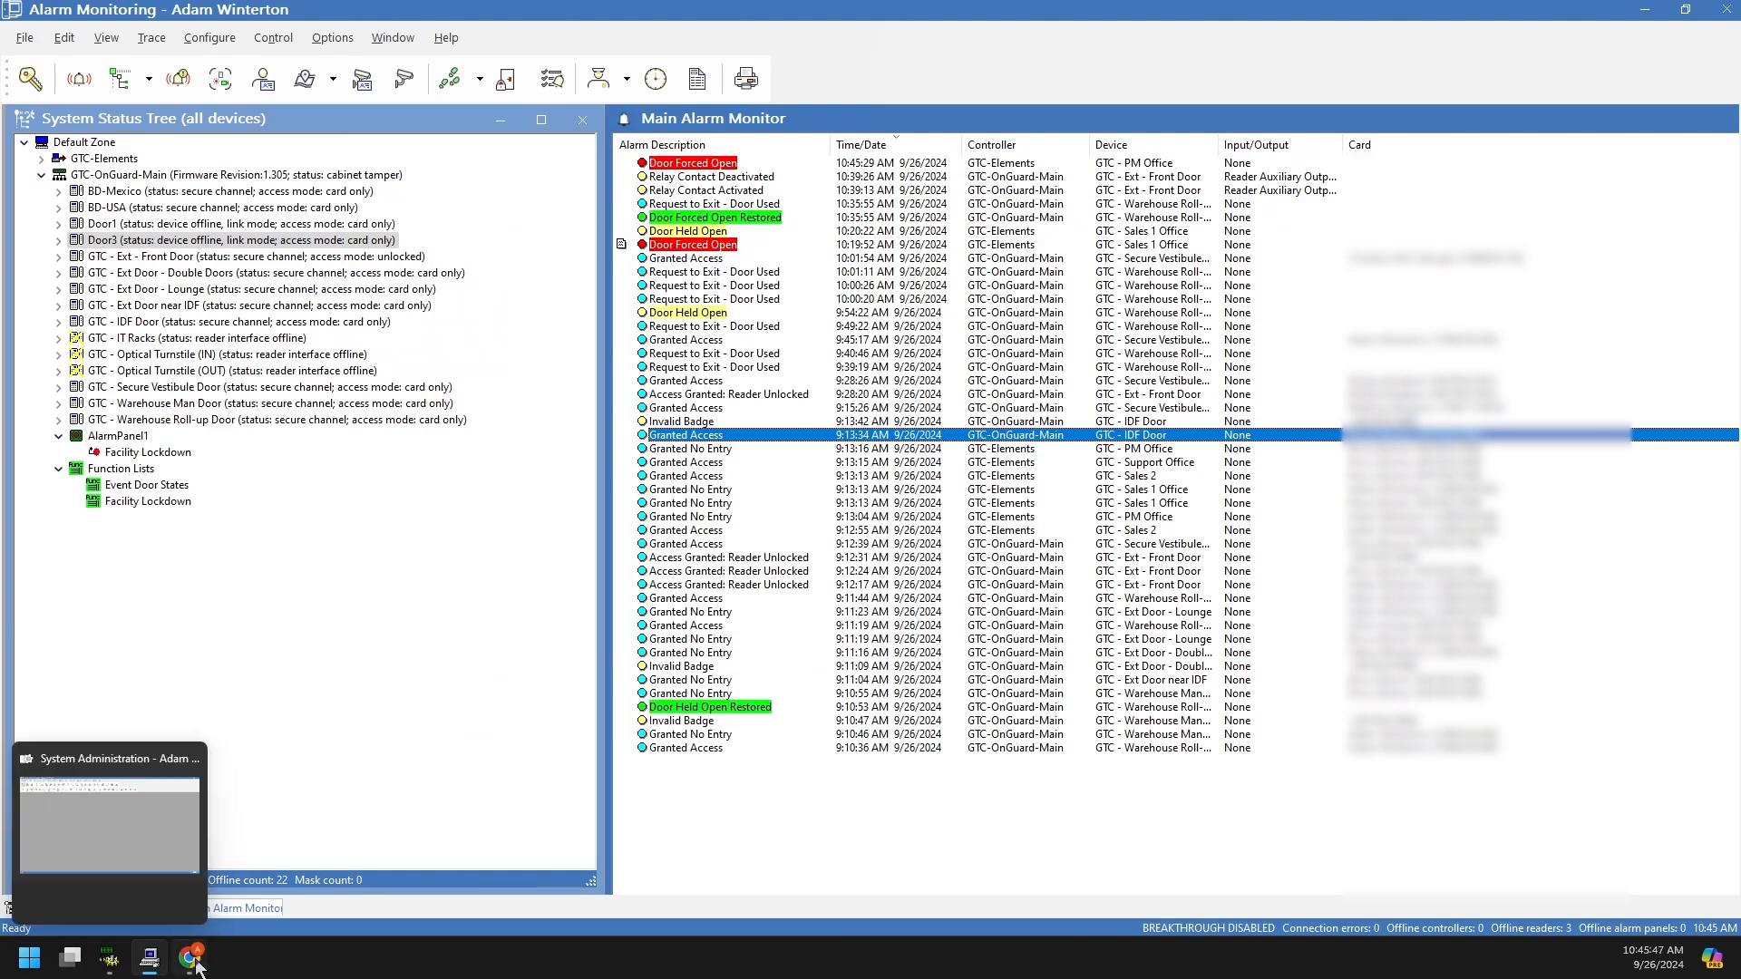
Step: In the web OnGuard Monitor, open the cardholder details for an Access Granted event's person
mouse_move(197, 953)
click(205, 870)
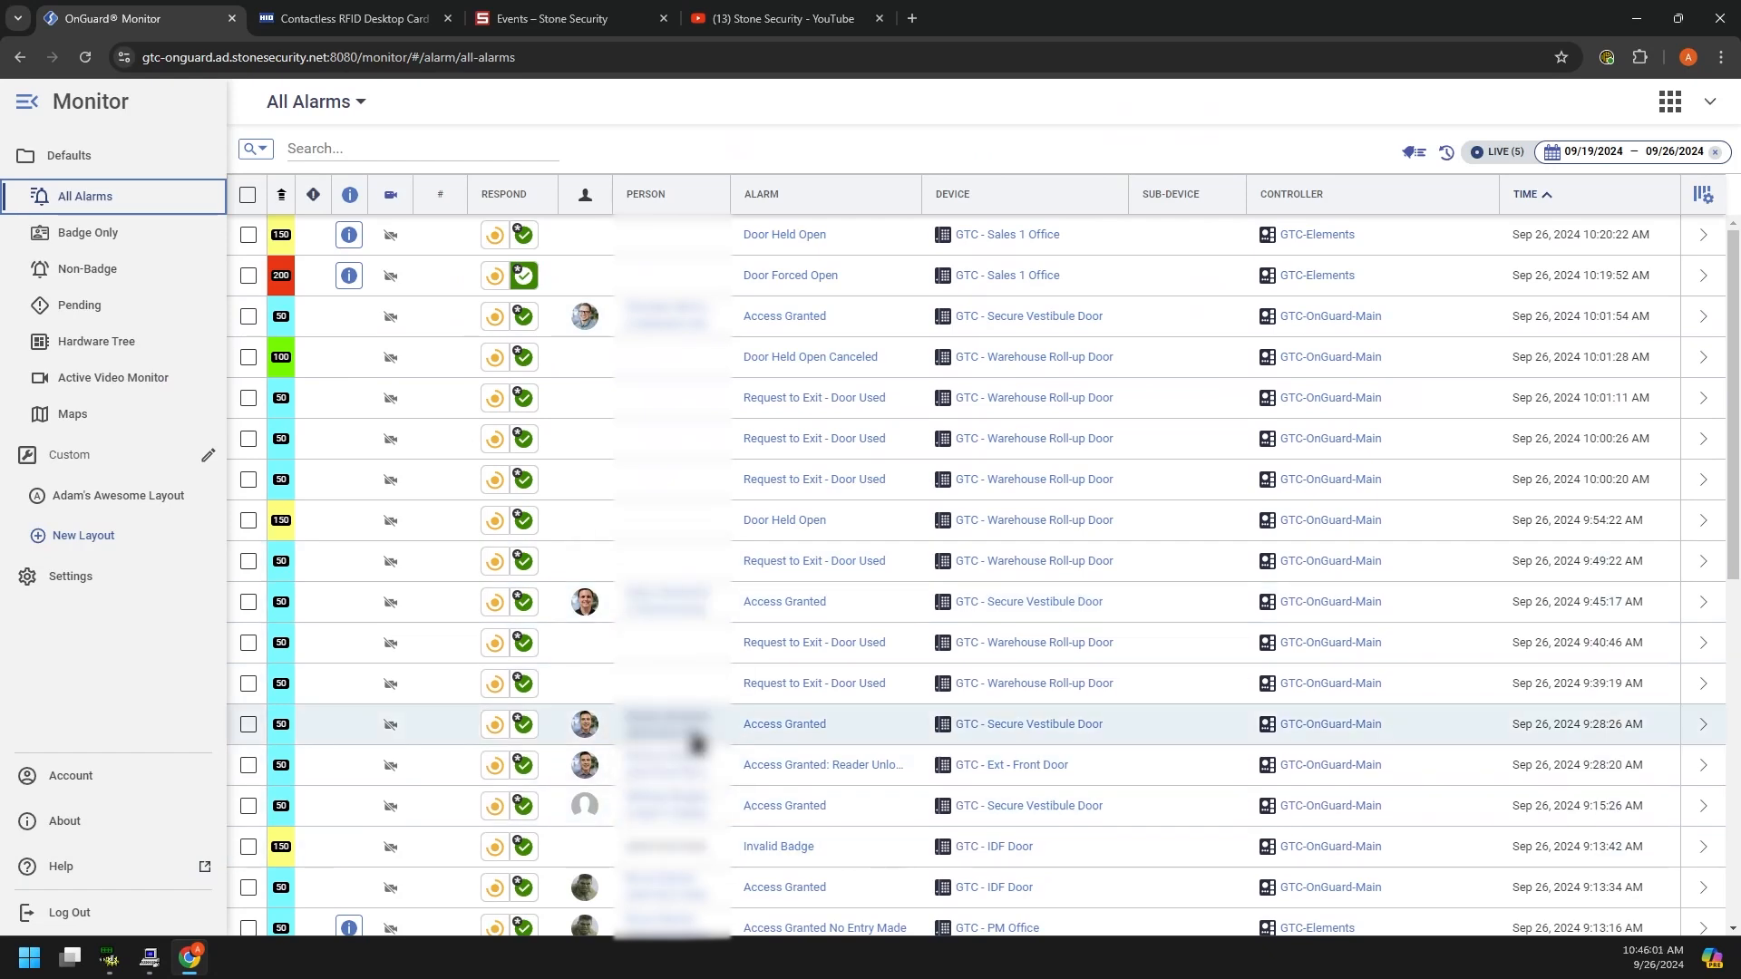
scroll(661, 532, down, 1)
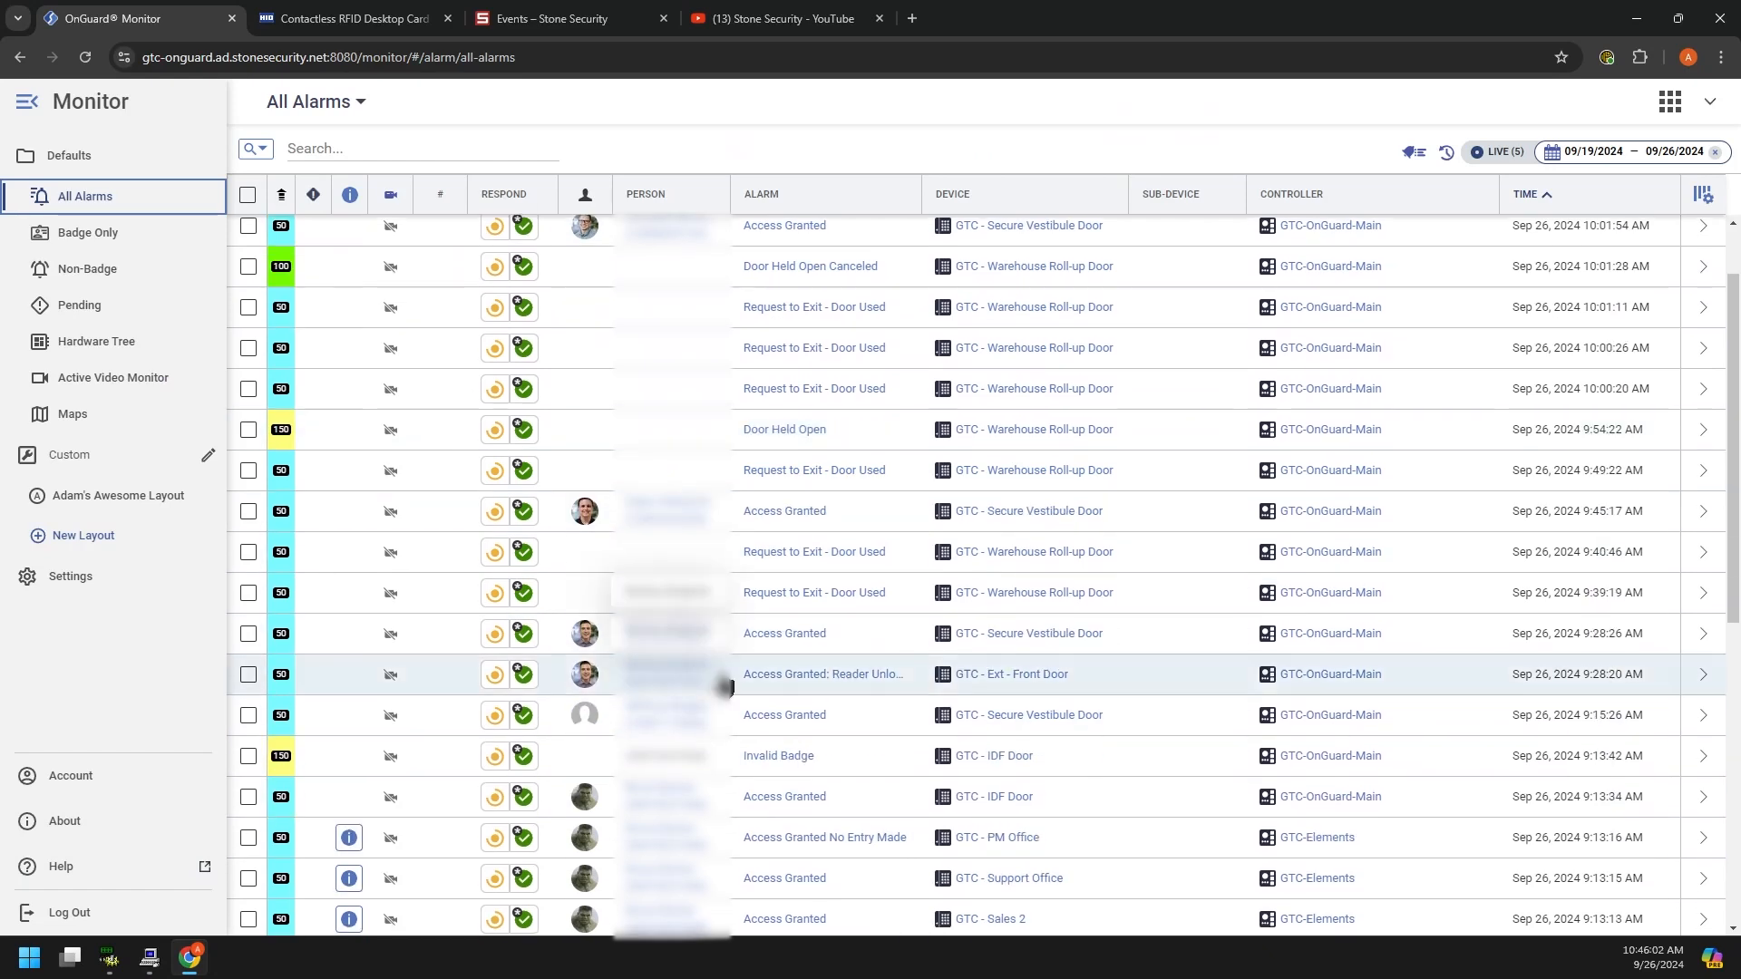
click(670, 796)
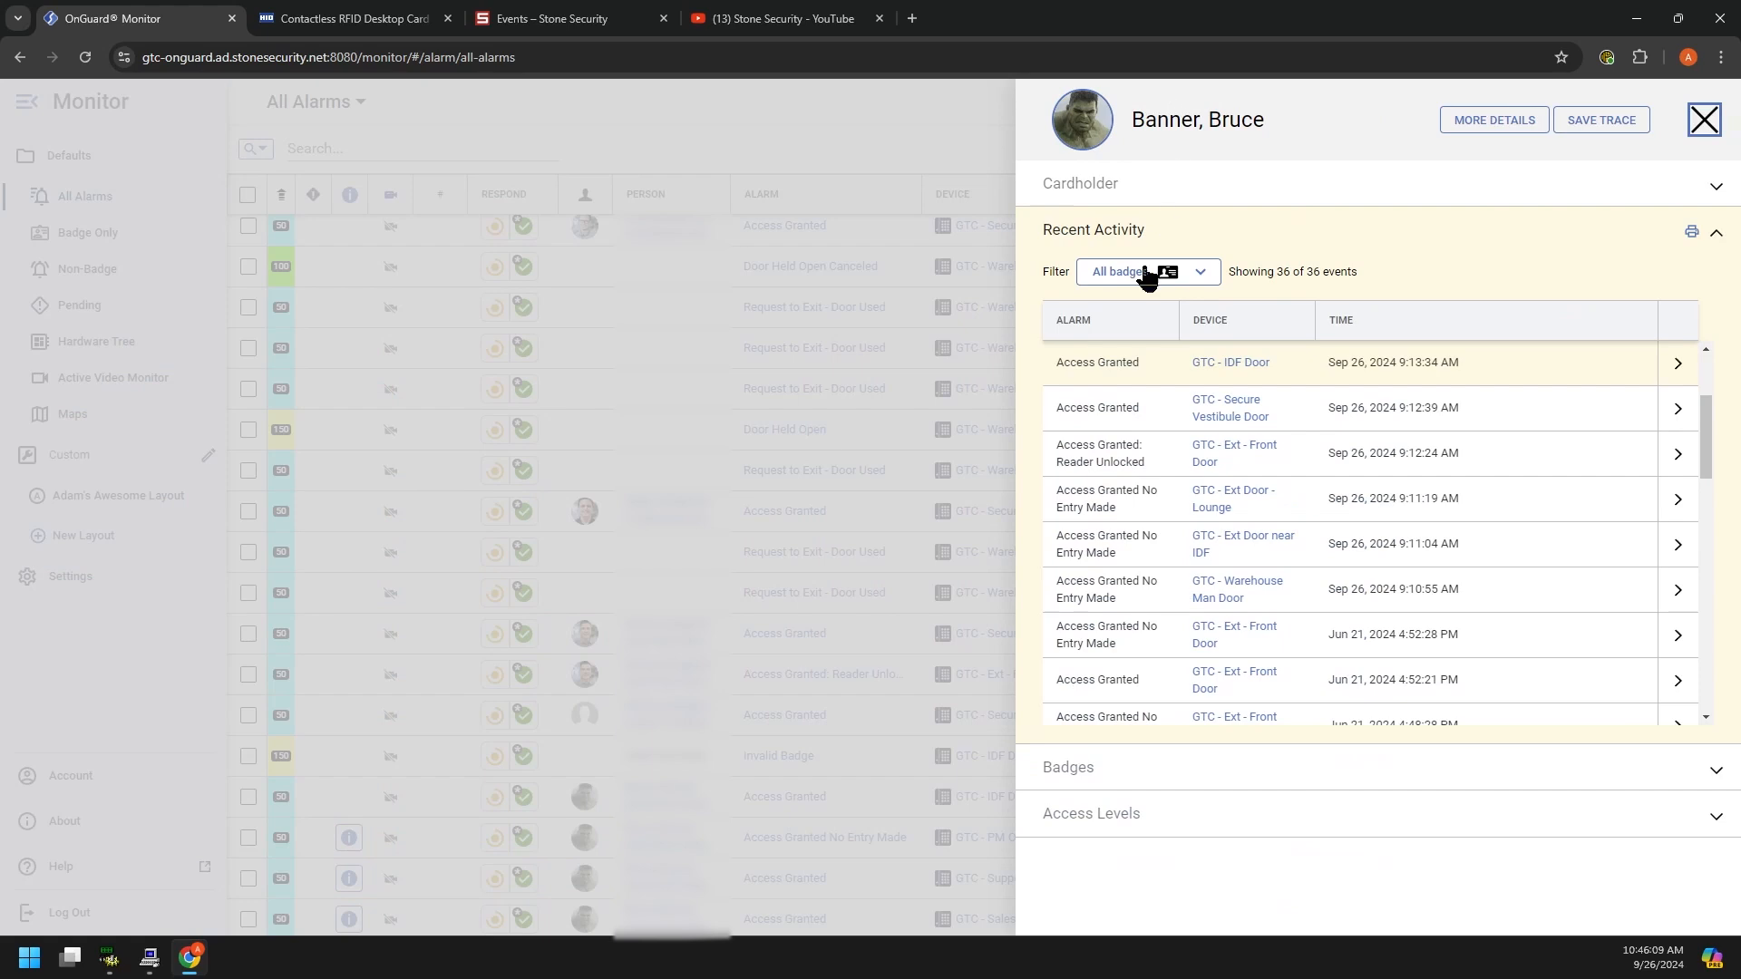
click(1207, 272)
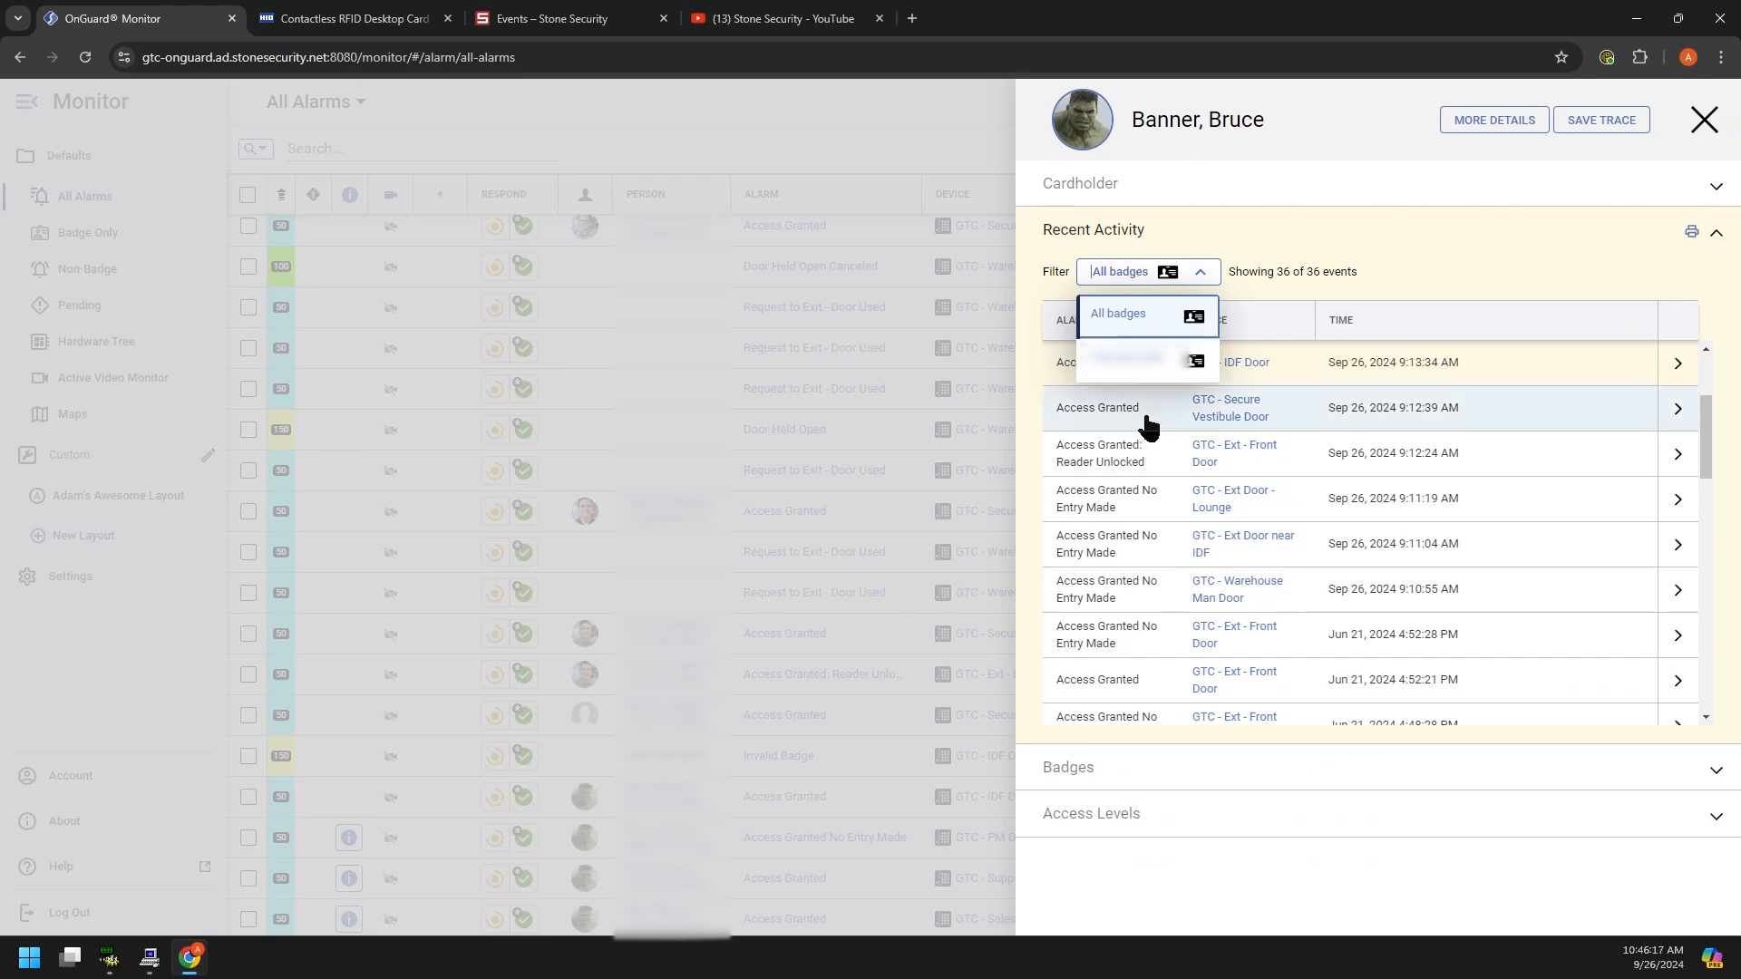
click(1258, 245)
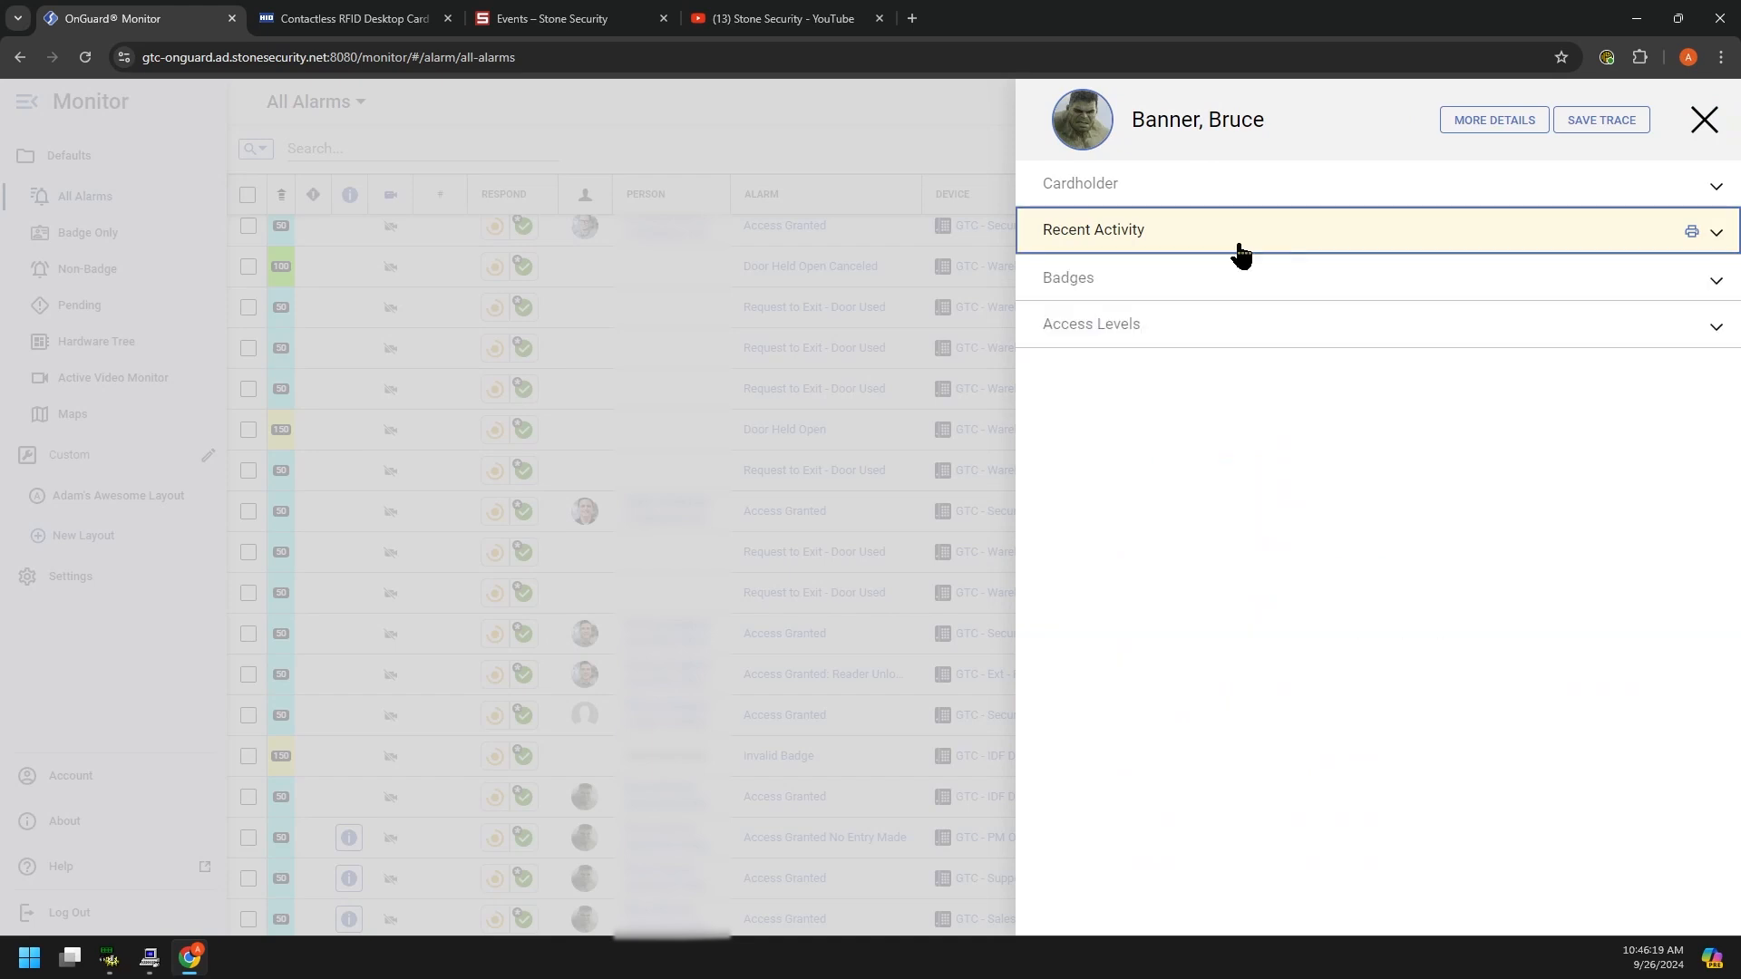
click(1184, 242)
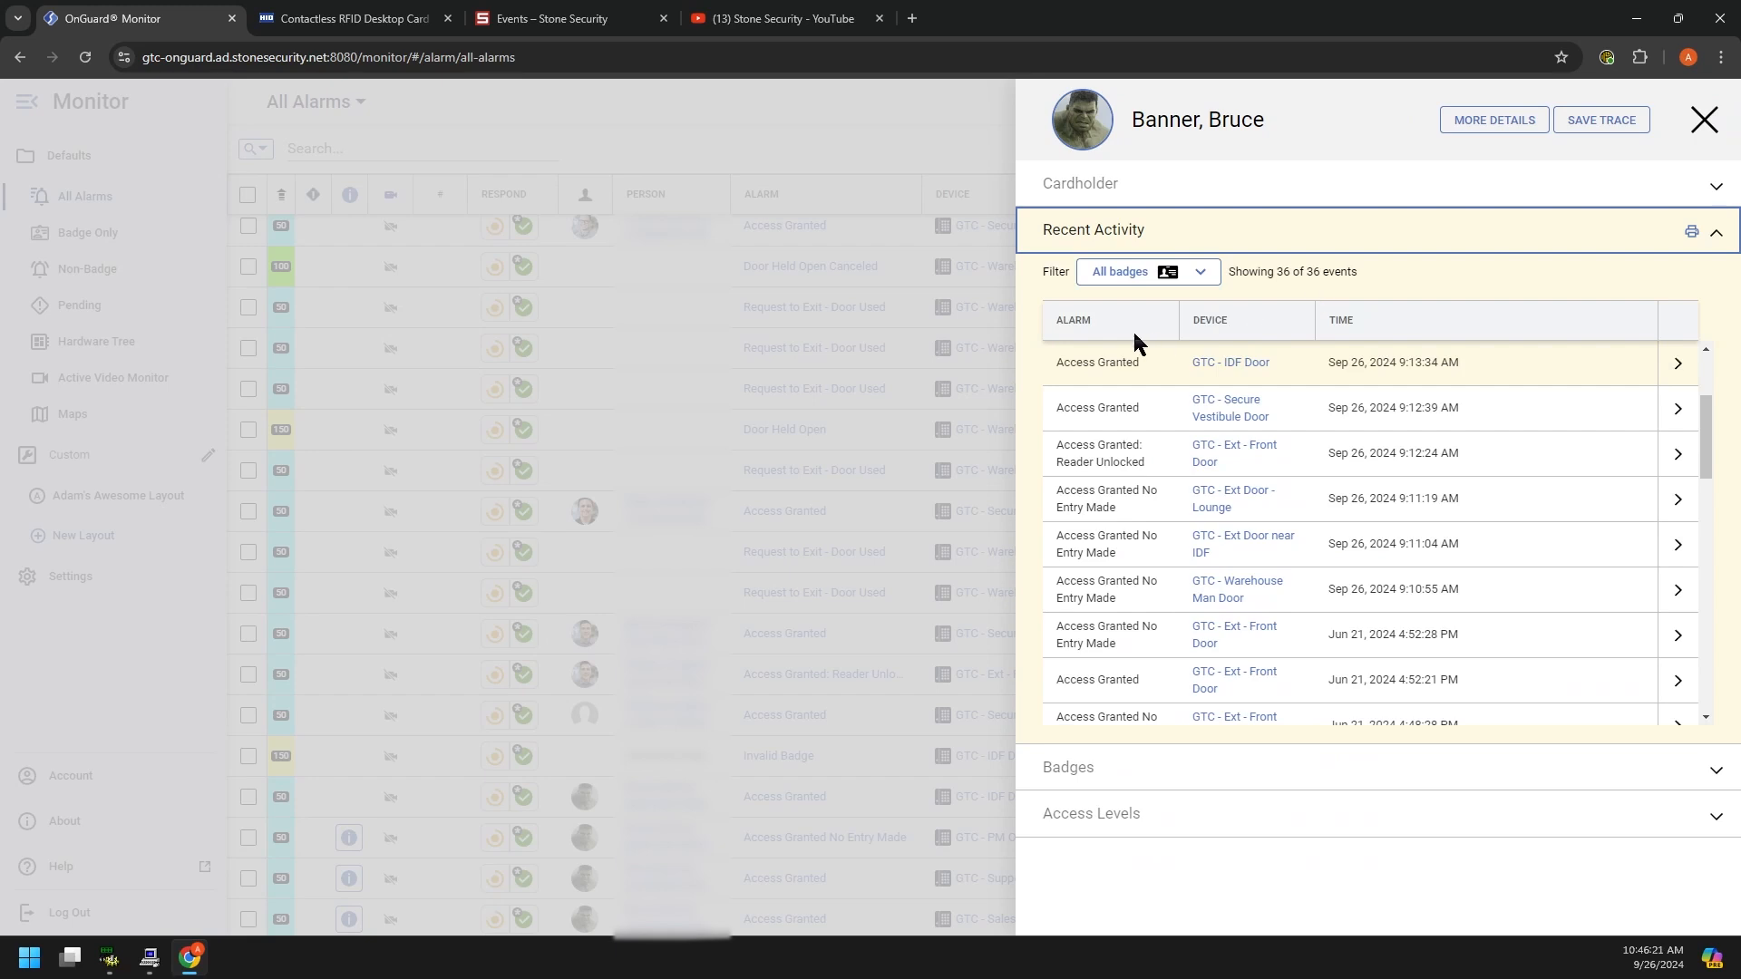
Step: Expand the cardholder's Badges and Access Levels sections and inspect the access level name
scroll(1124, 567, down, 2)
scroll(1129, 569, down, 7)
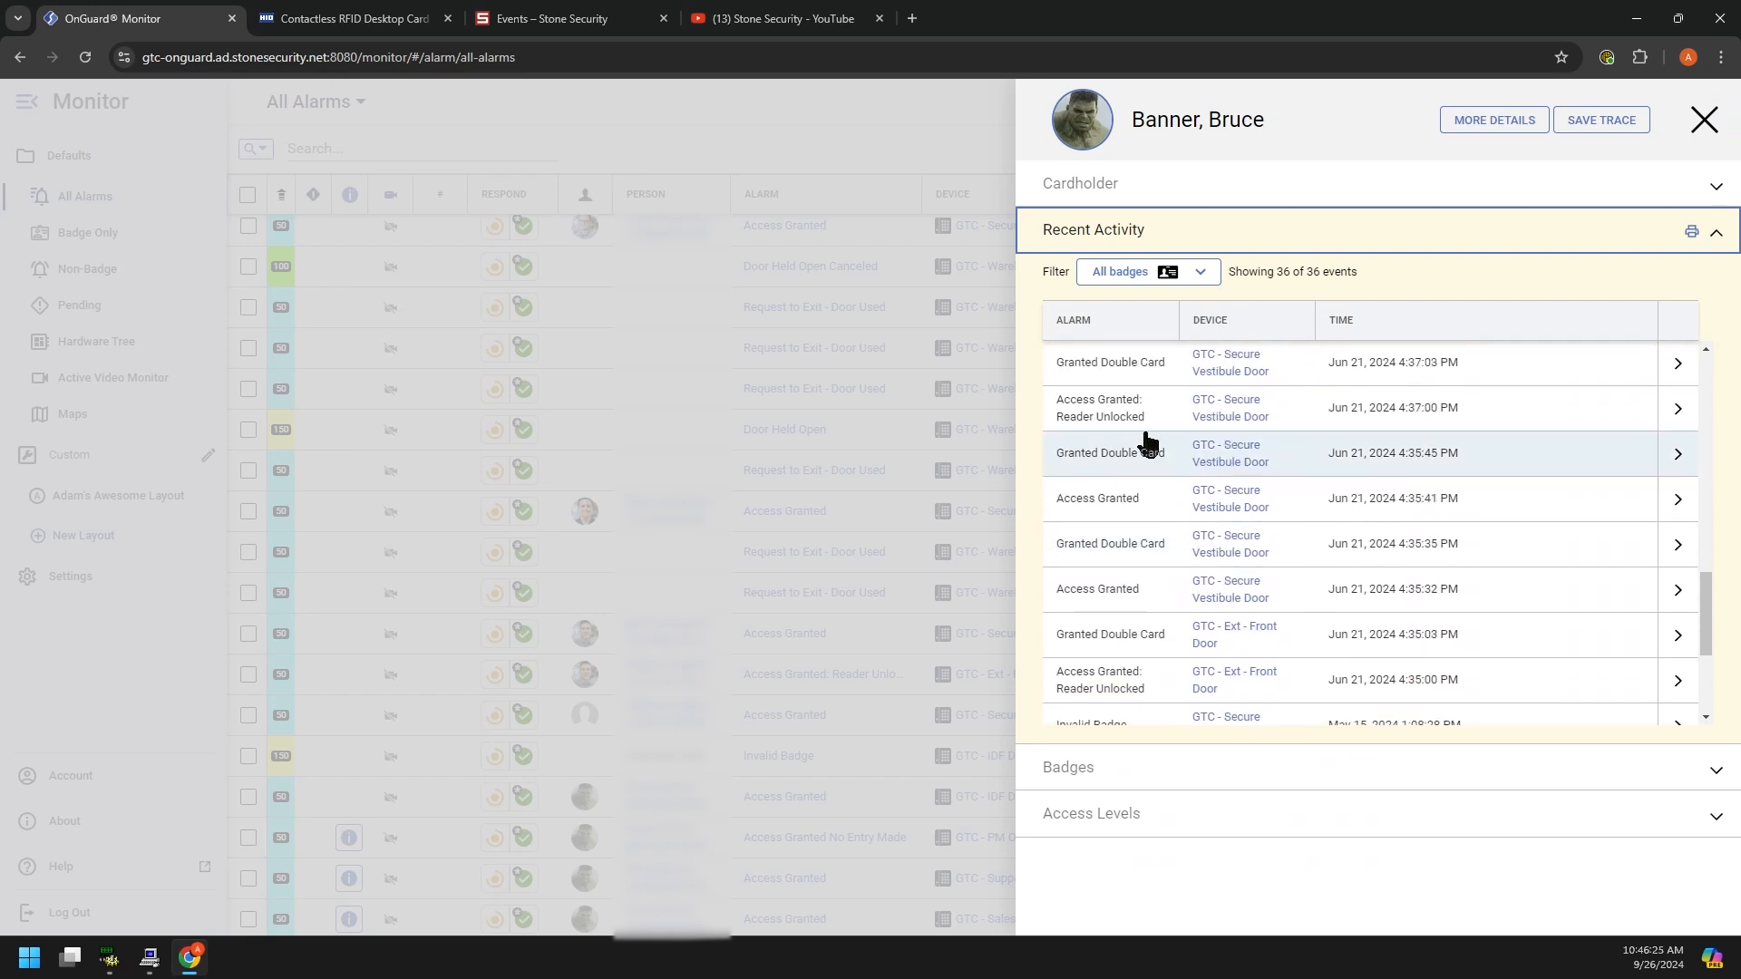
scroll(1150, 567, down, 3)
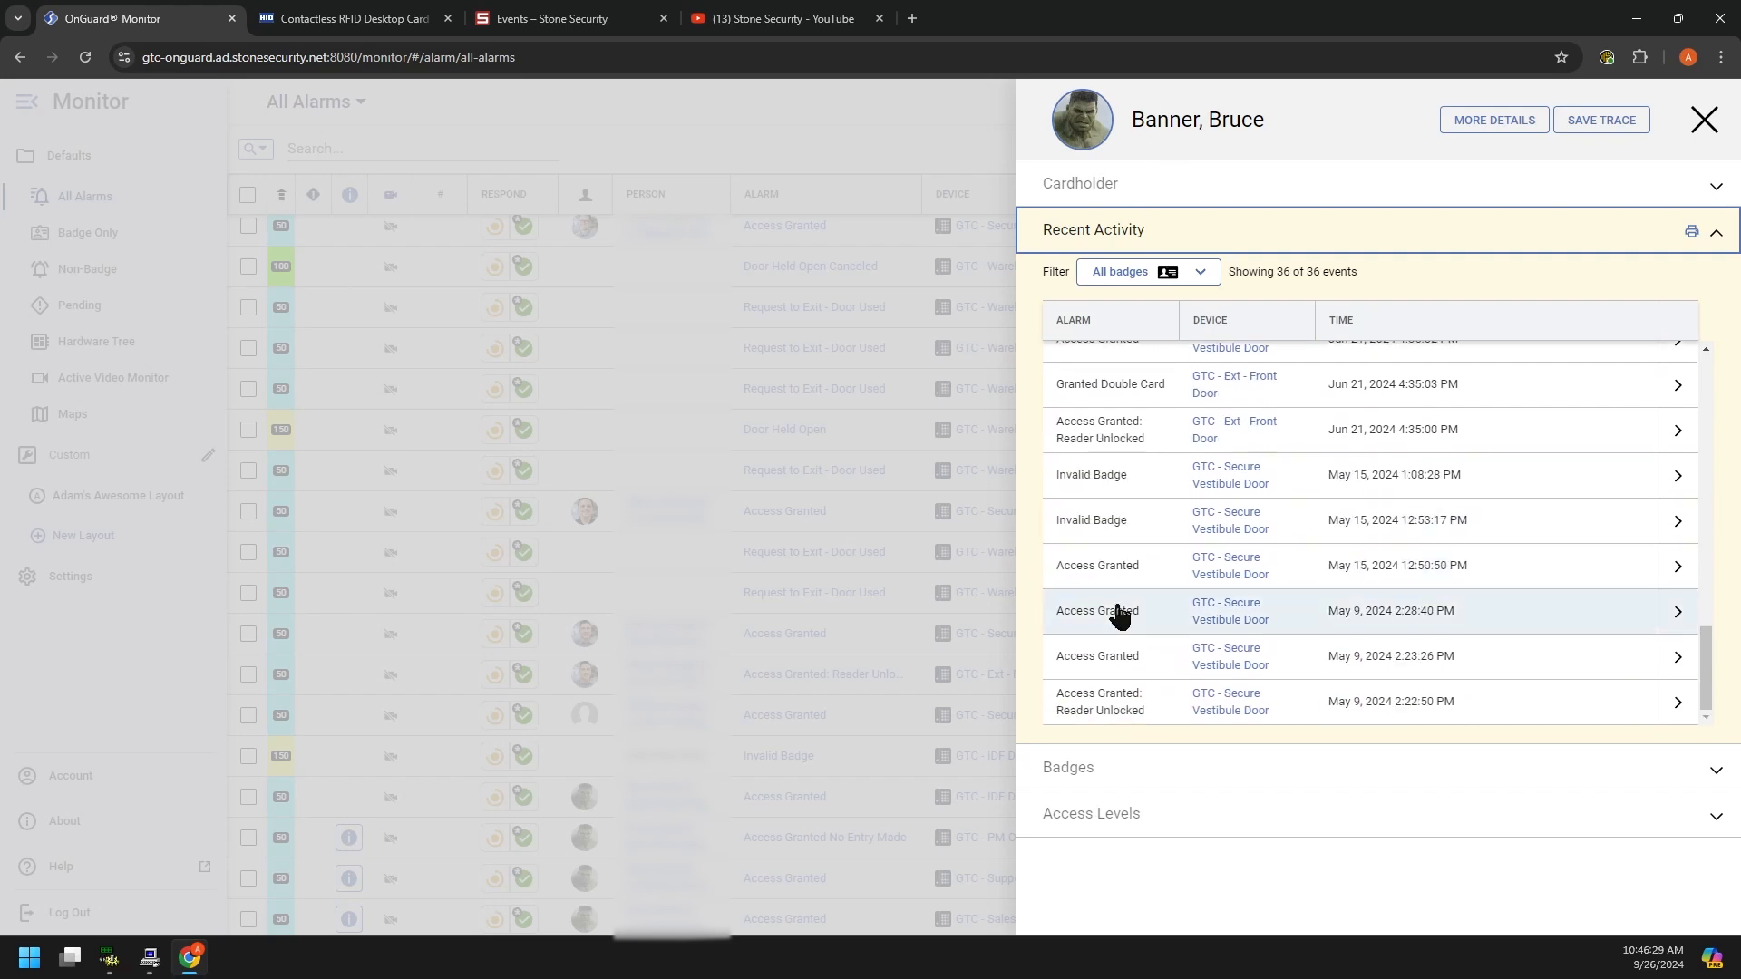
scroll(1120, 612, up, 10)
scroll(1120, 612, up, 2)
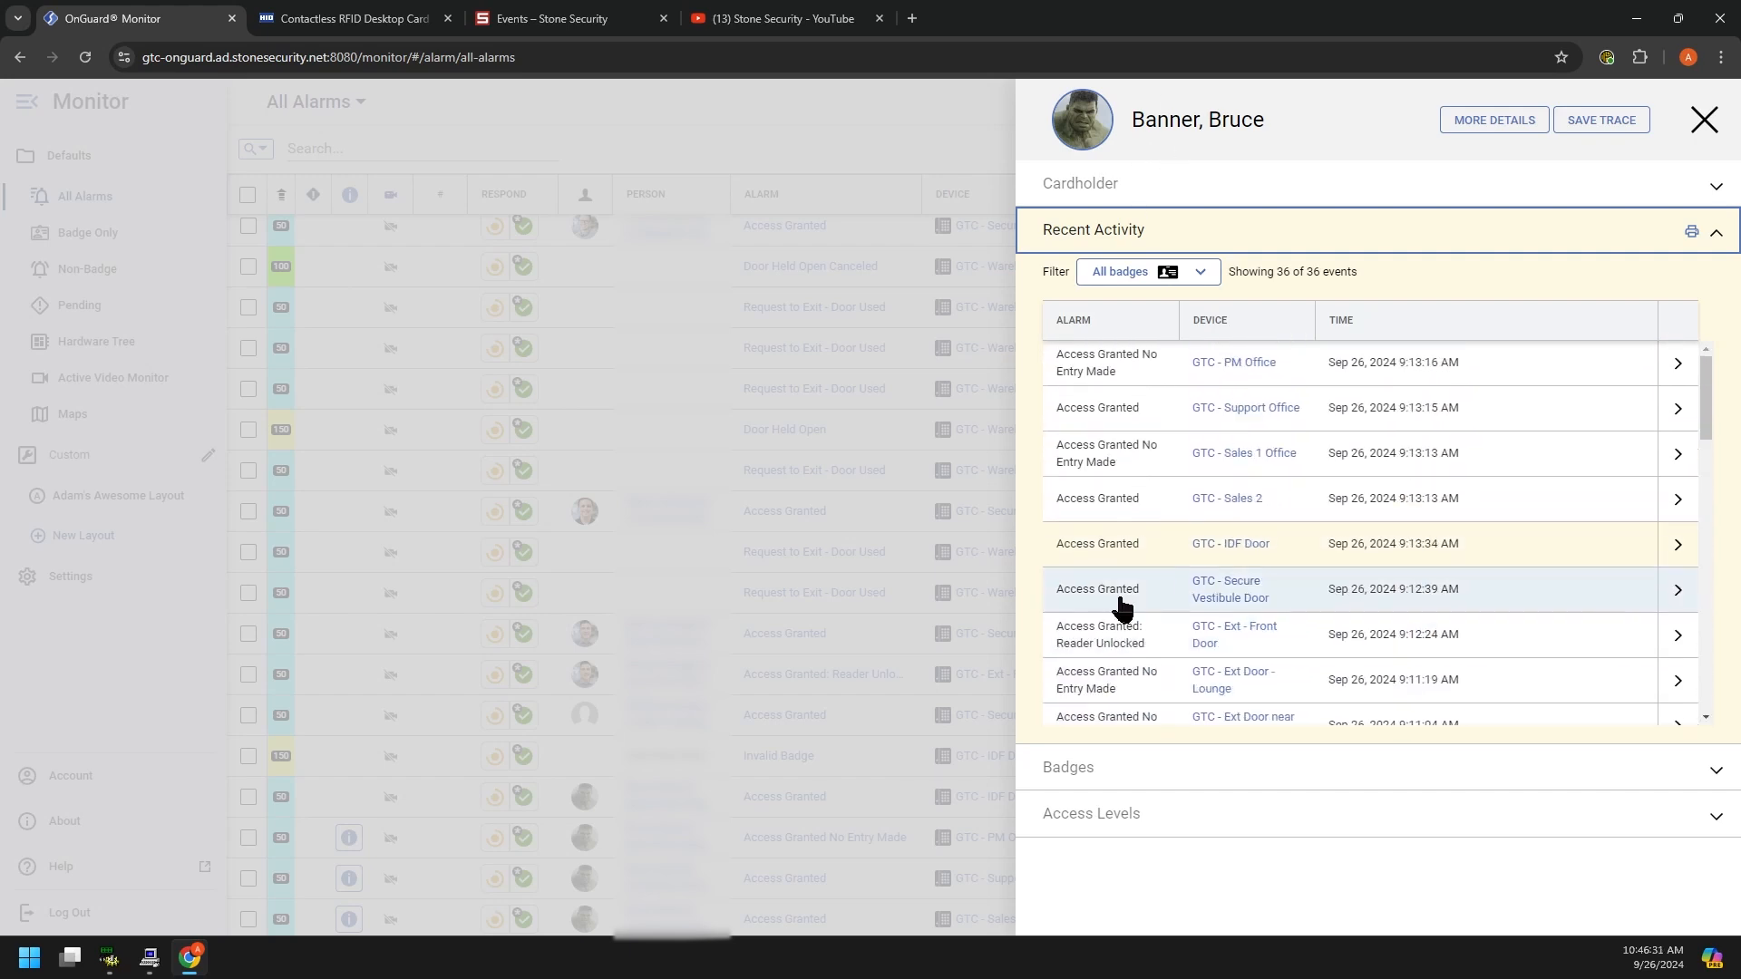
click(1097, 769)
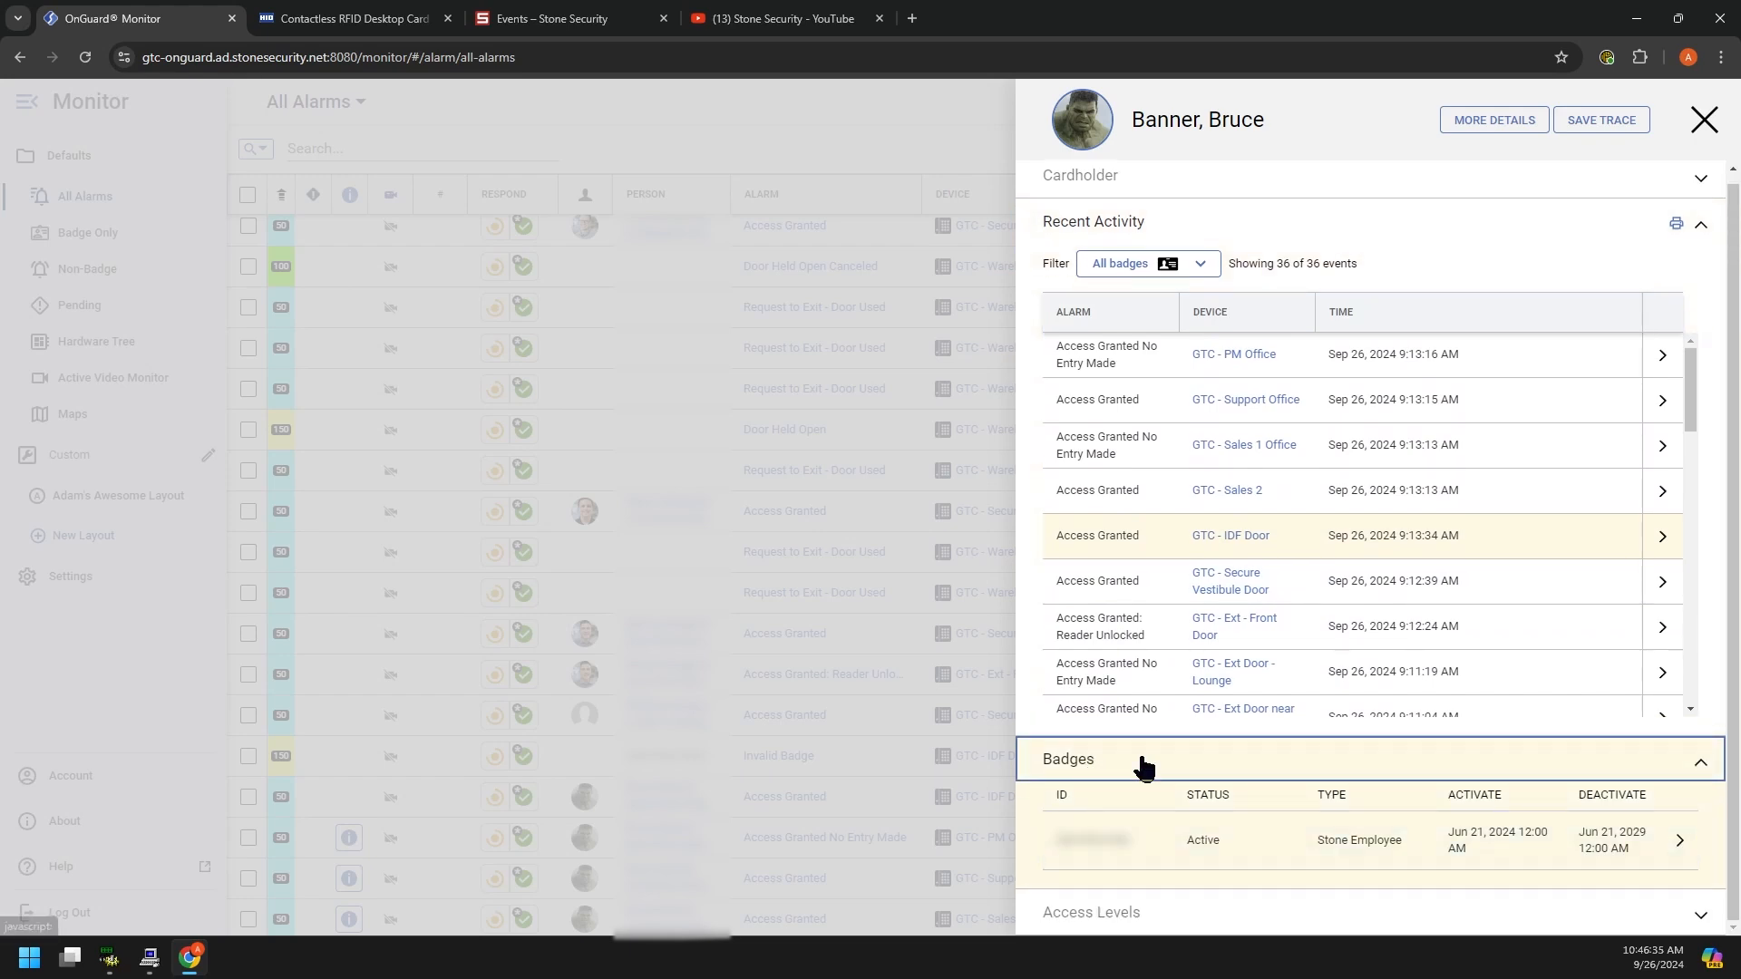
click(1149, 914)
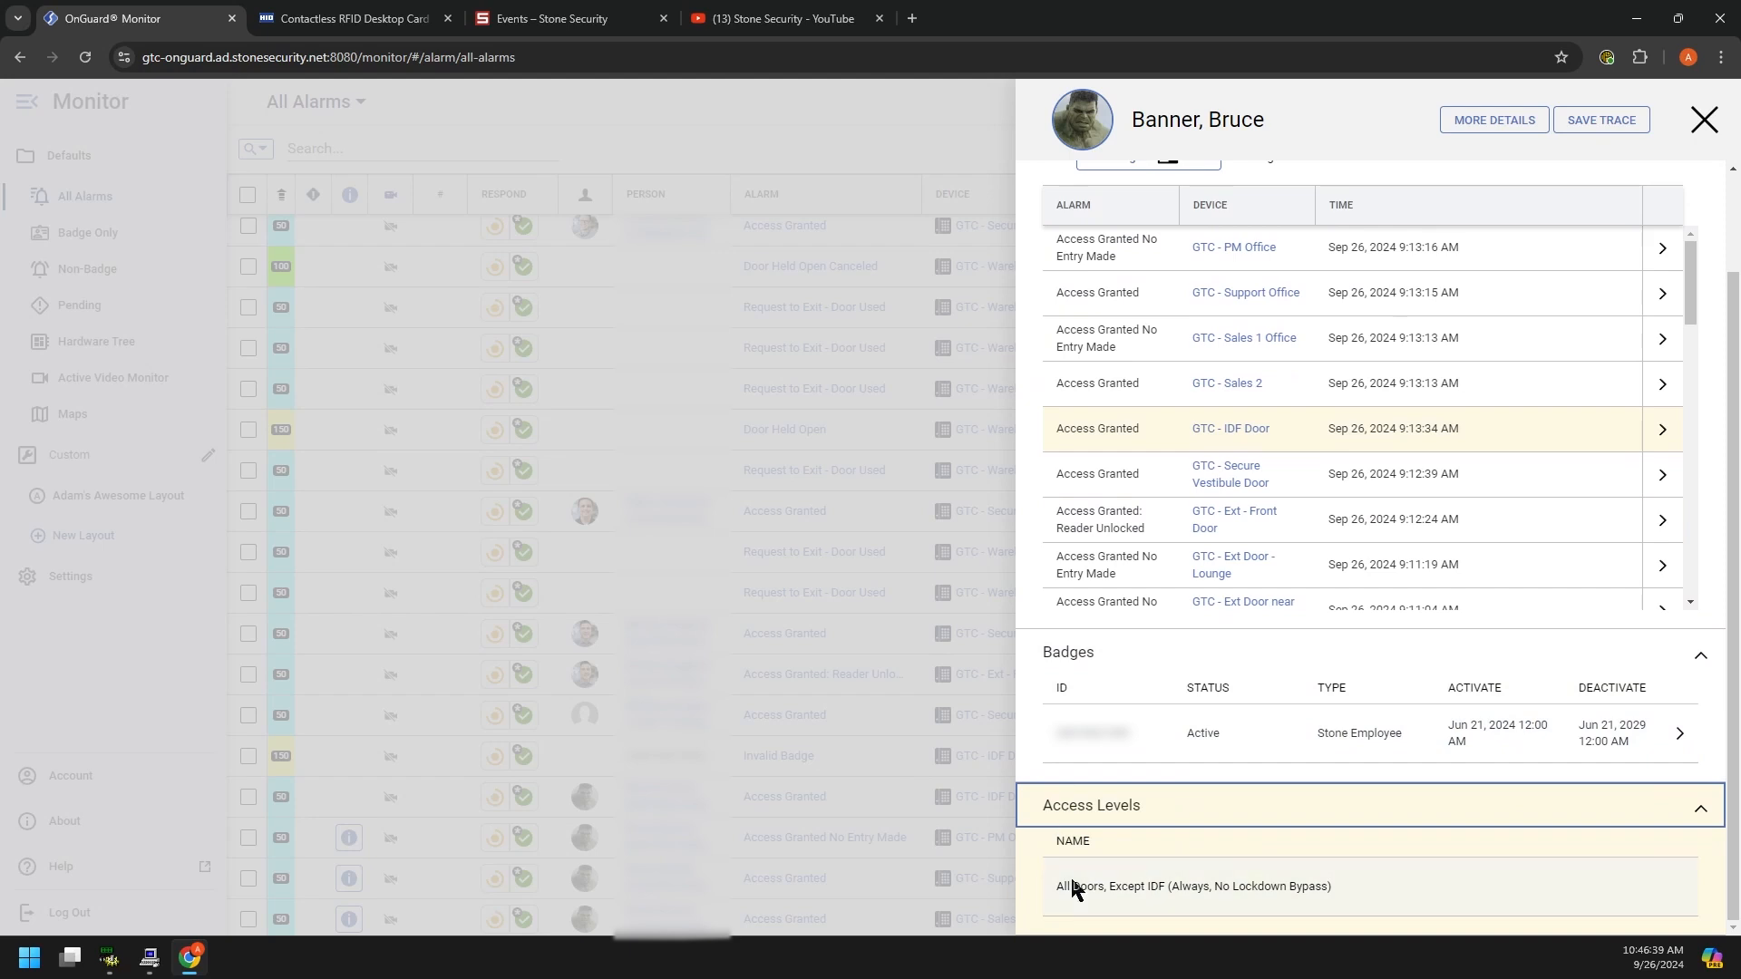
drag(1062, 888, 1326, 891)
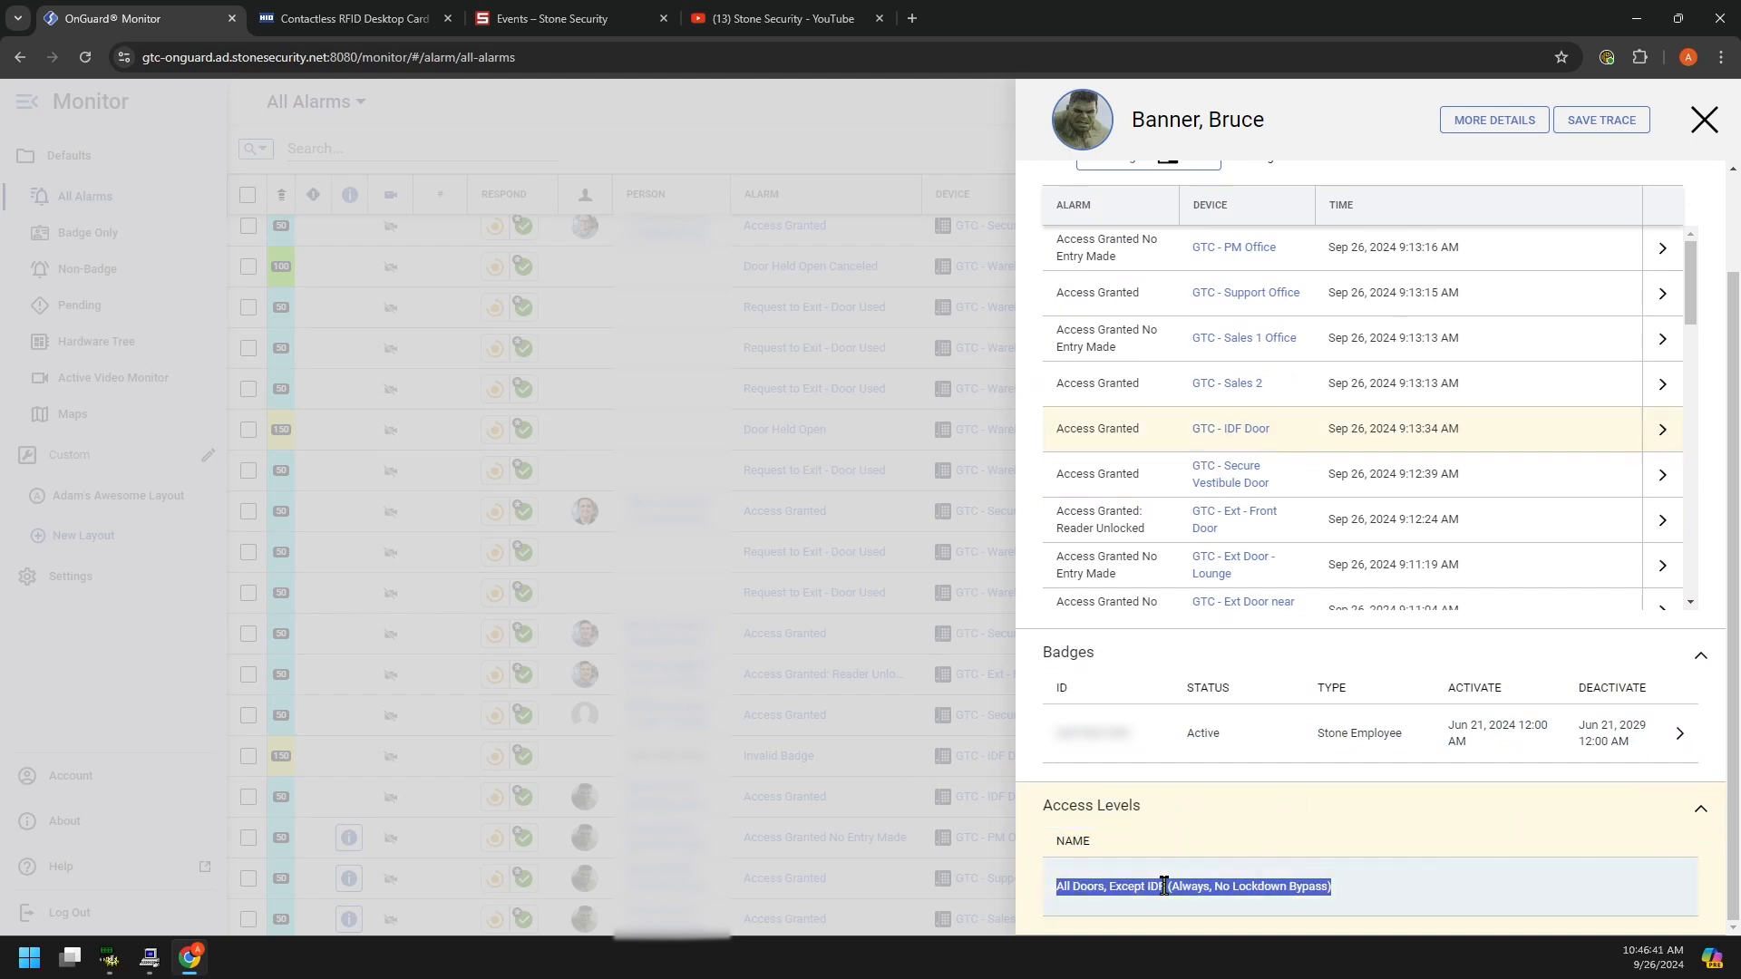
click(1059, 890)
mouse_move(1069, 887)
mouse_down()
mouse_move(1325, 890)
mouse_move(1101, 887)
mouse_up()
click(1102, 887)
scroll(1173, 726, up, 2)
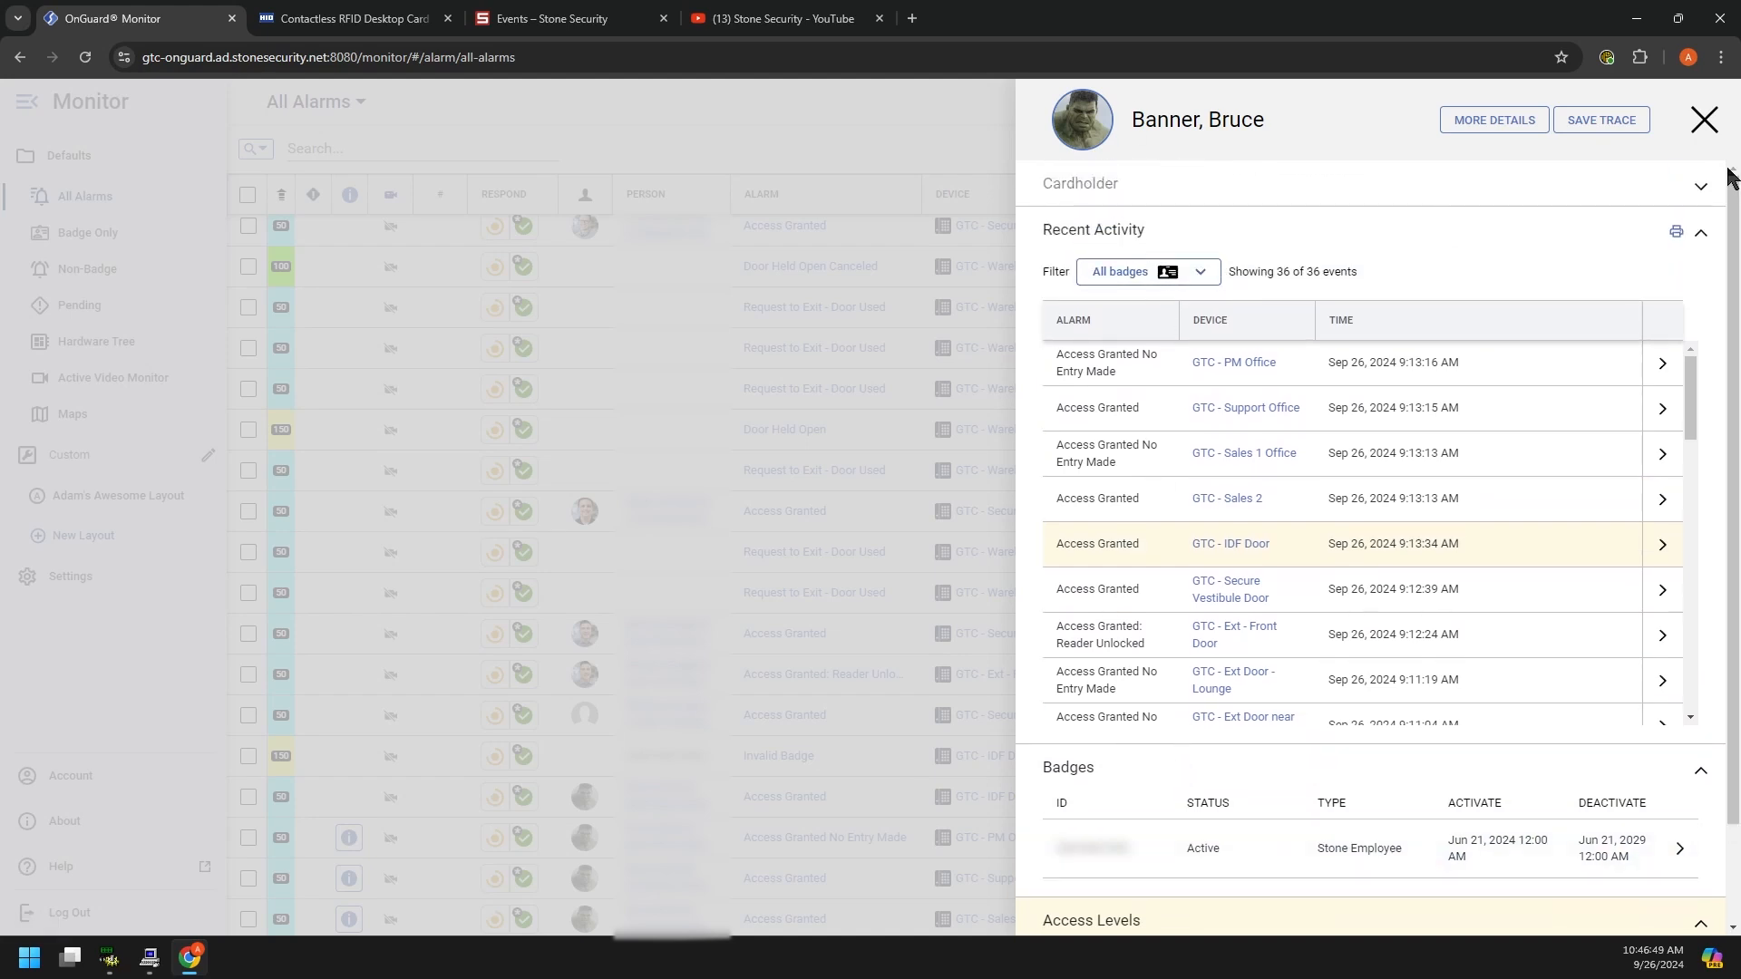
Step: Save the cardholder's activity as a trace tab, revisit All Alarms, then toggle the trace's LIVE switch
click(1587, 122)
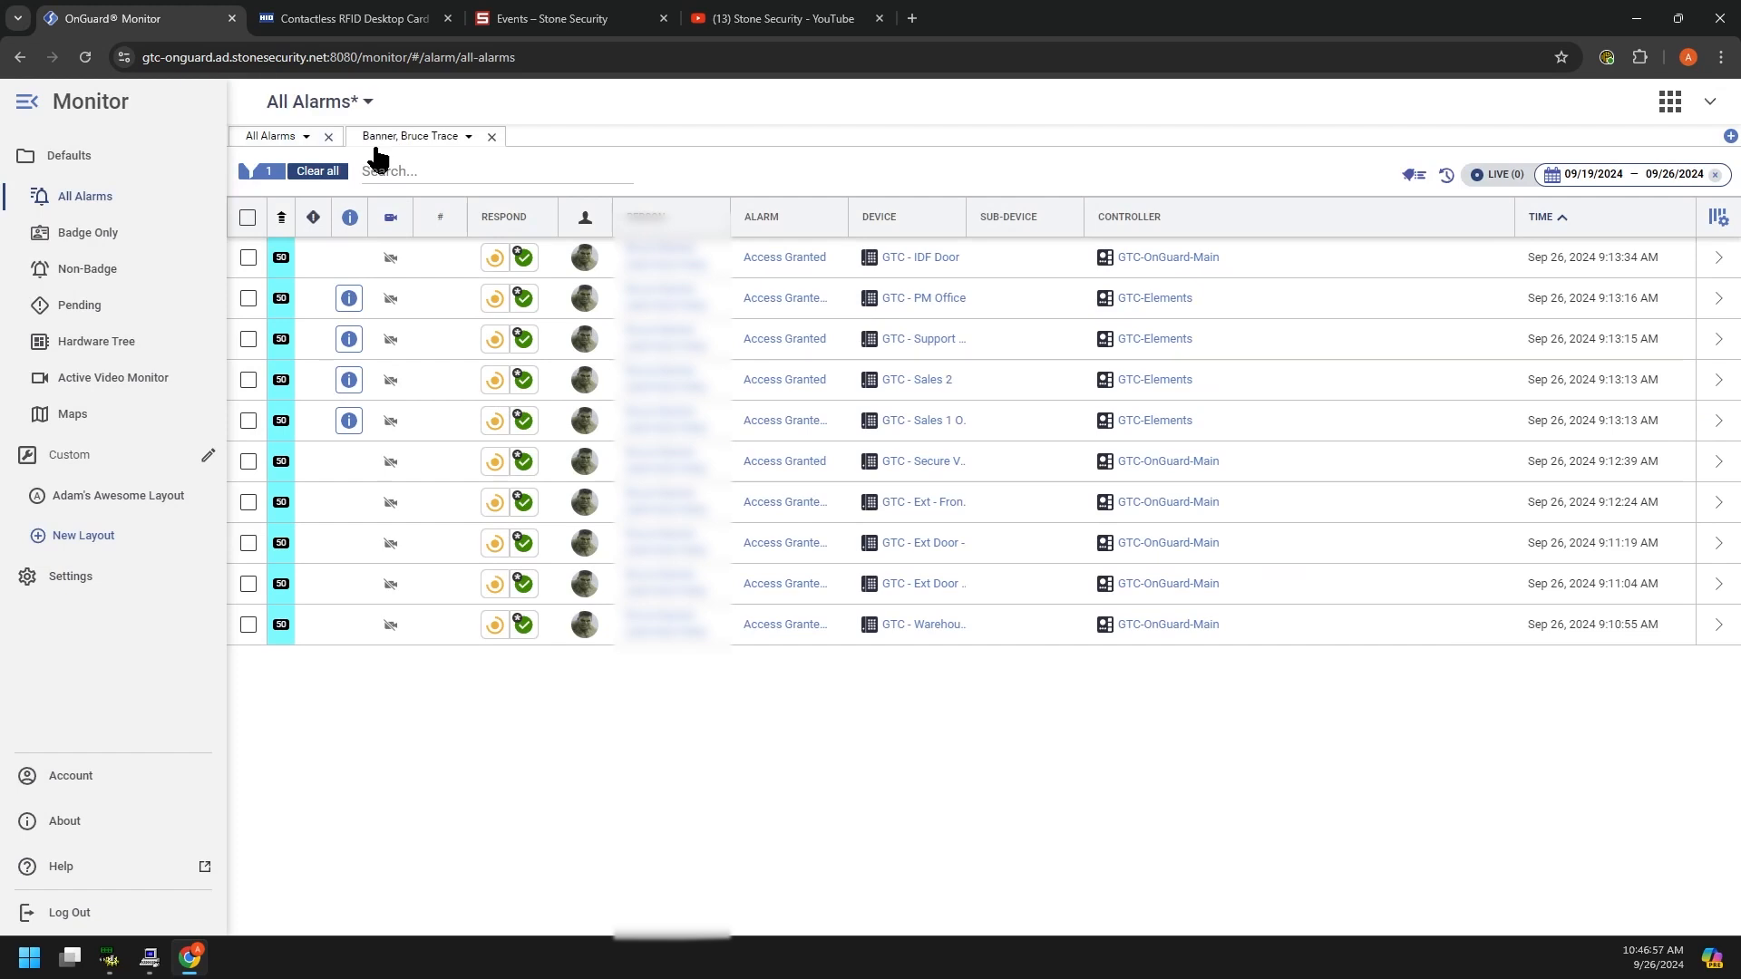
click(288, 137)
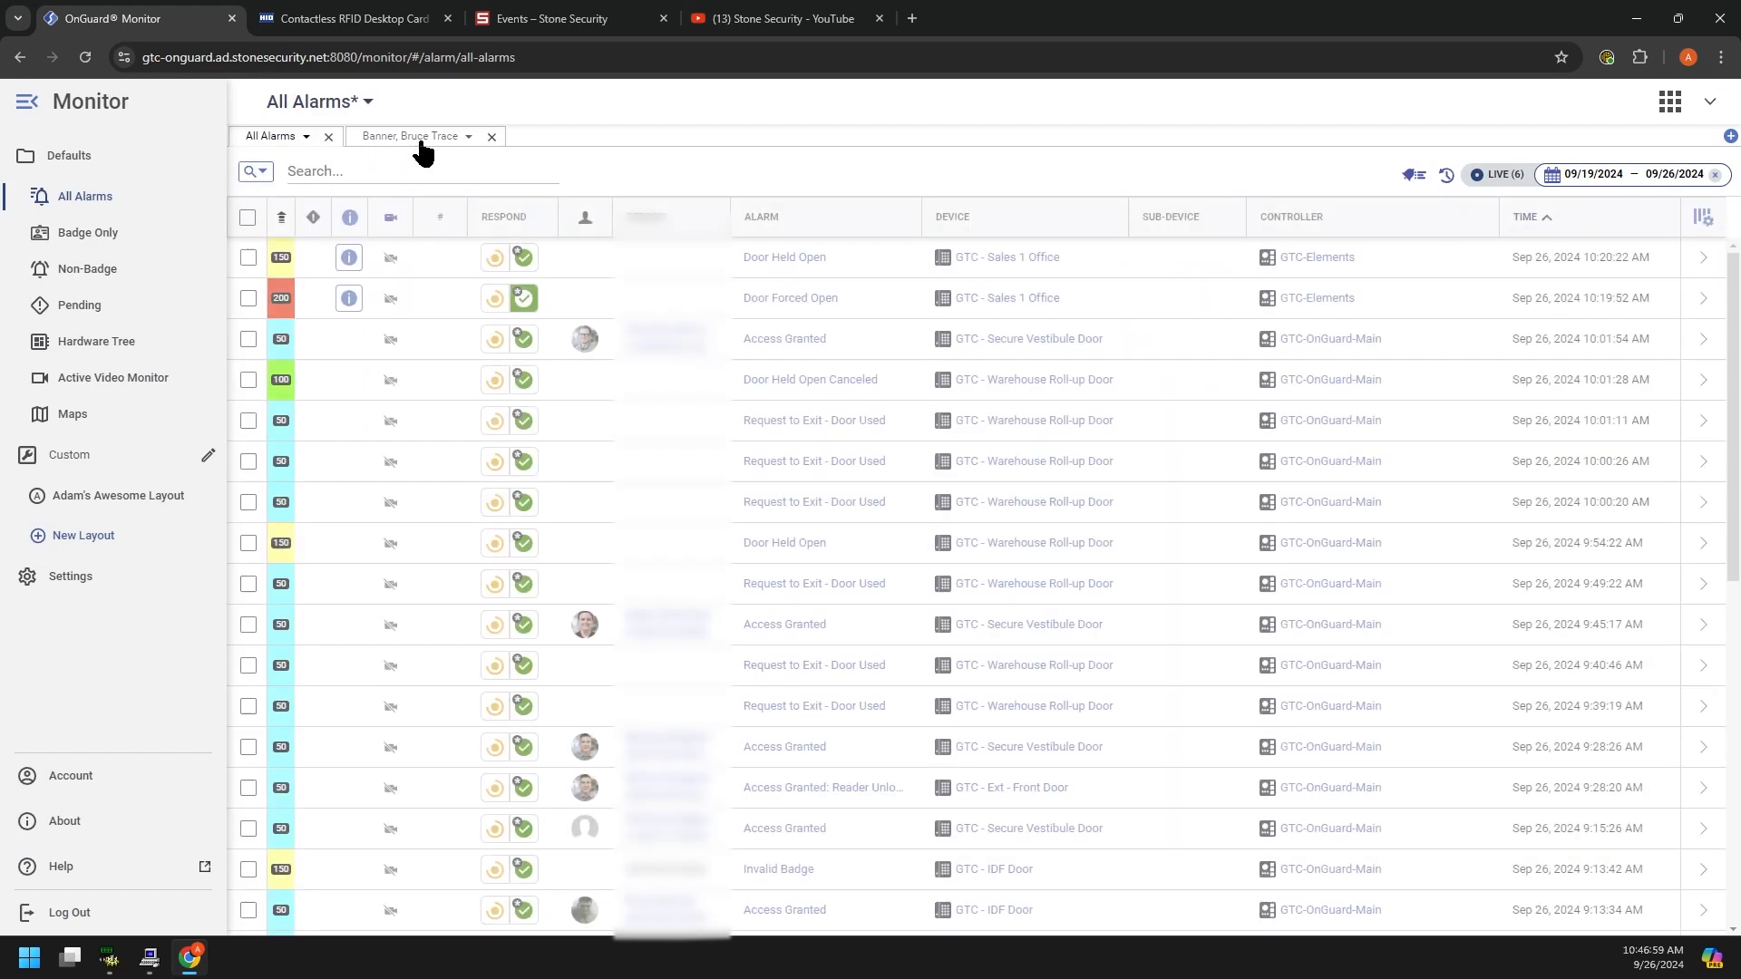
click(419, 141)
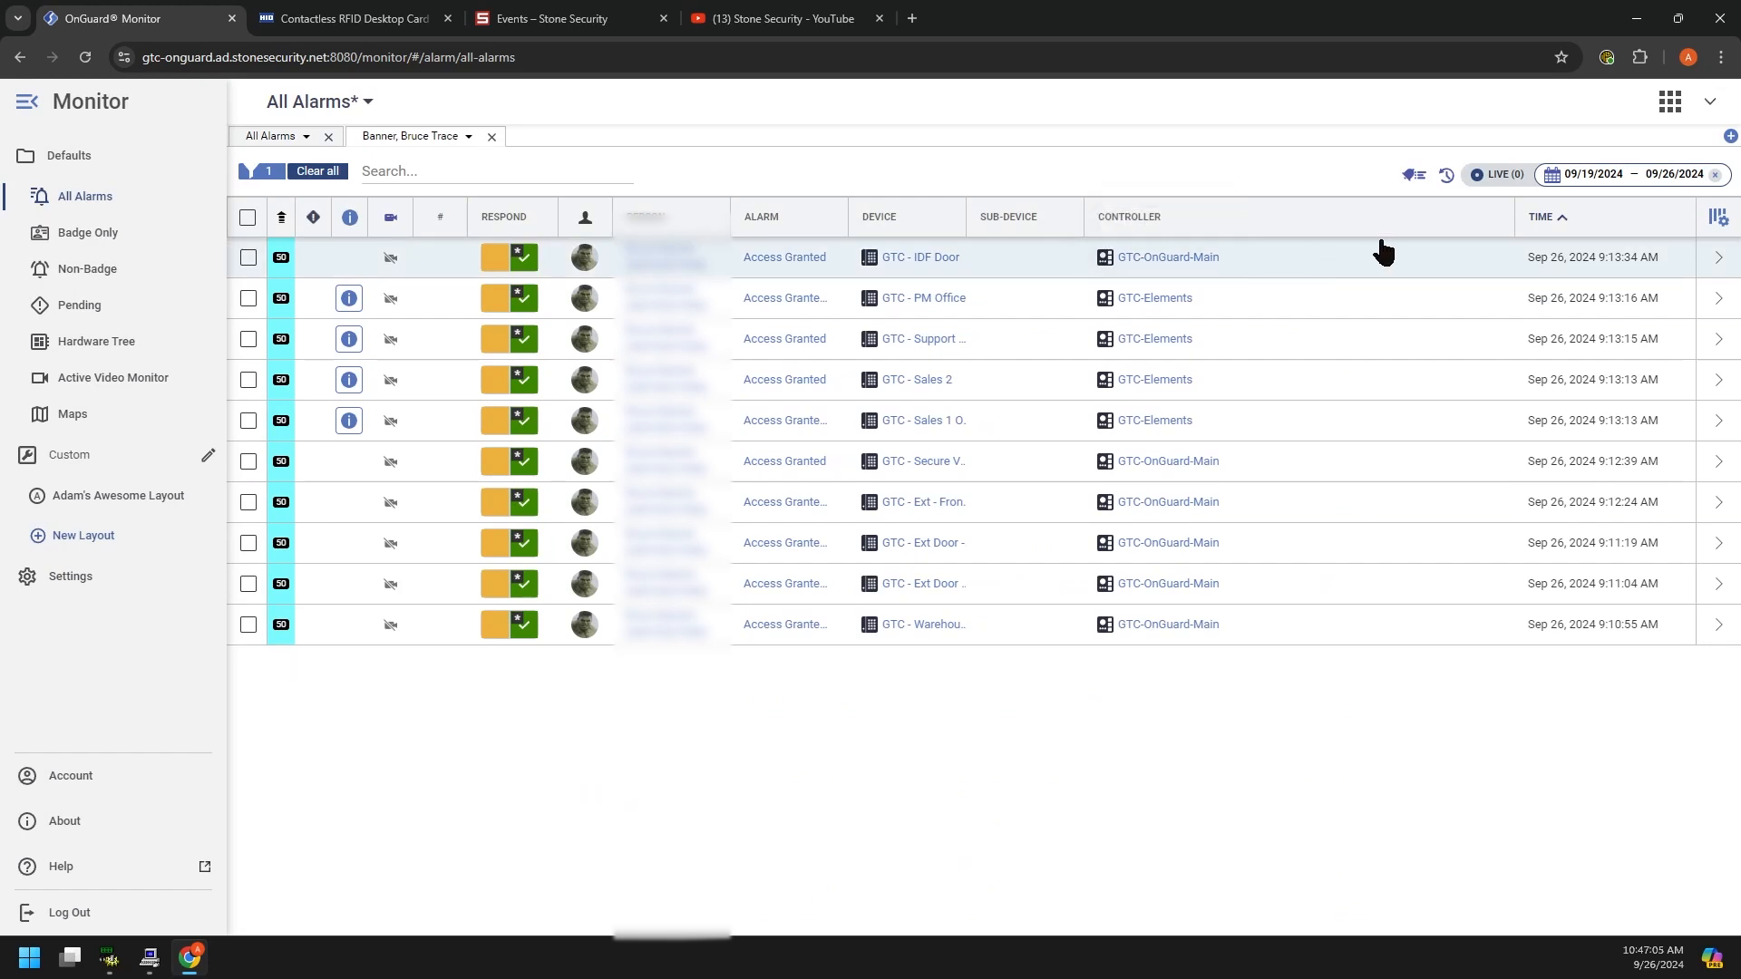
click(1501, 176)
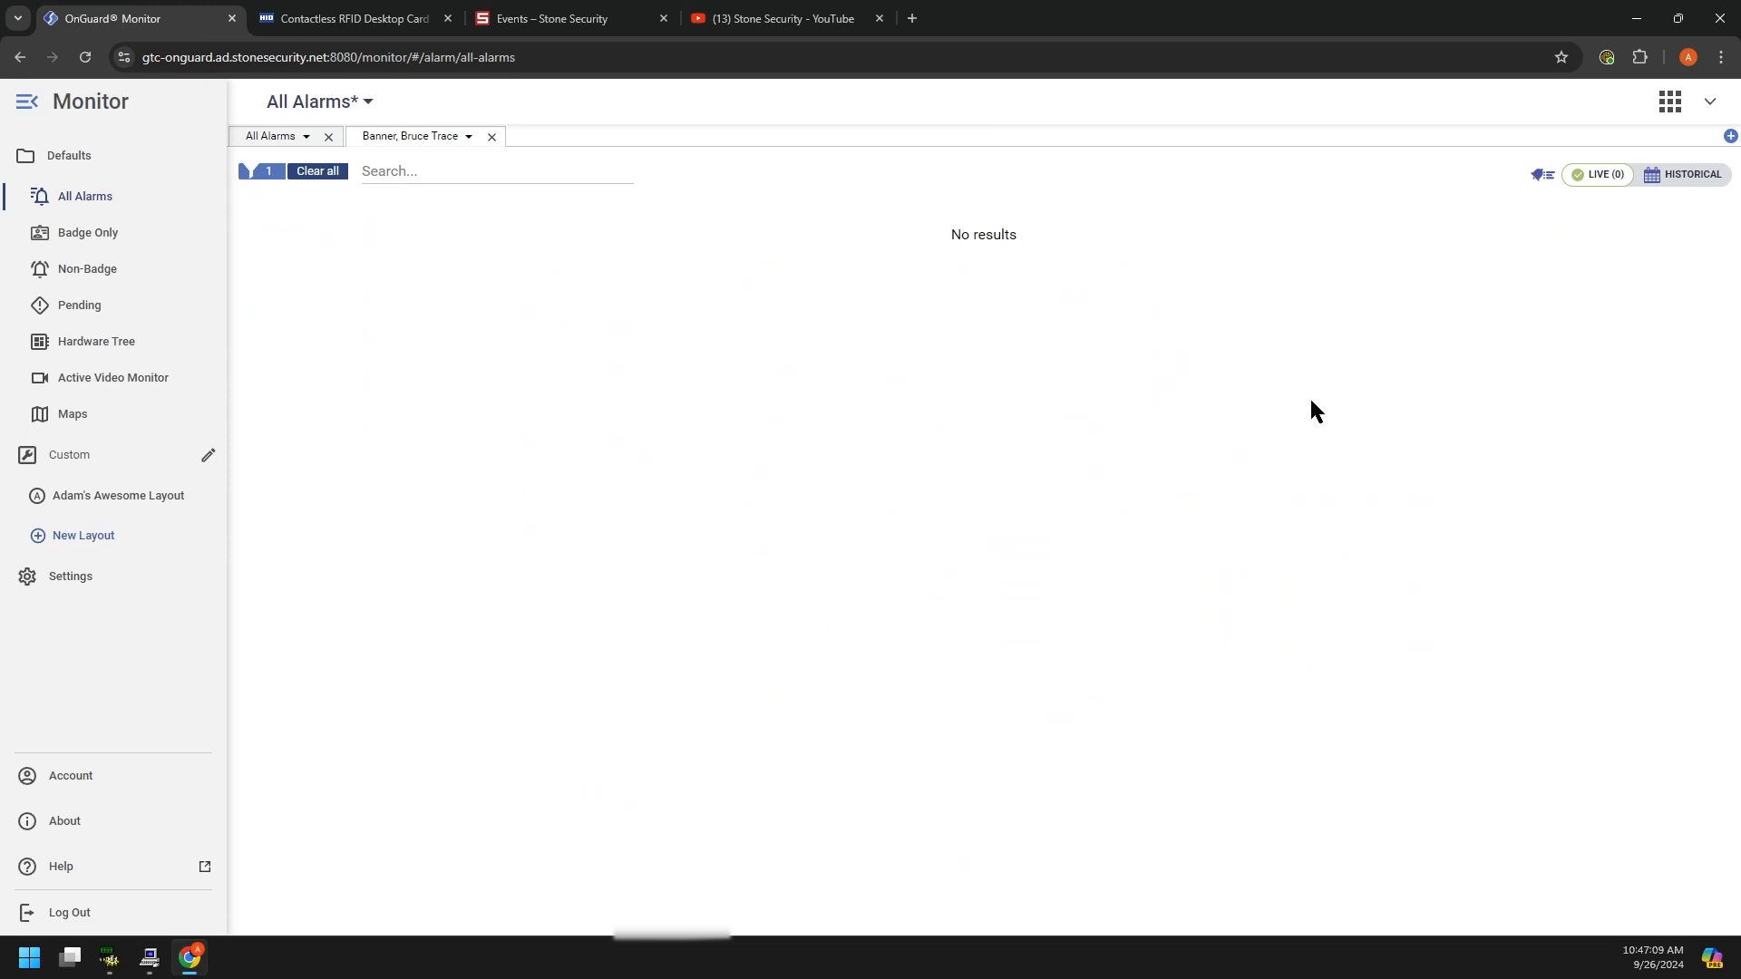
click(491, 138)
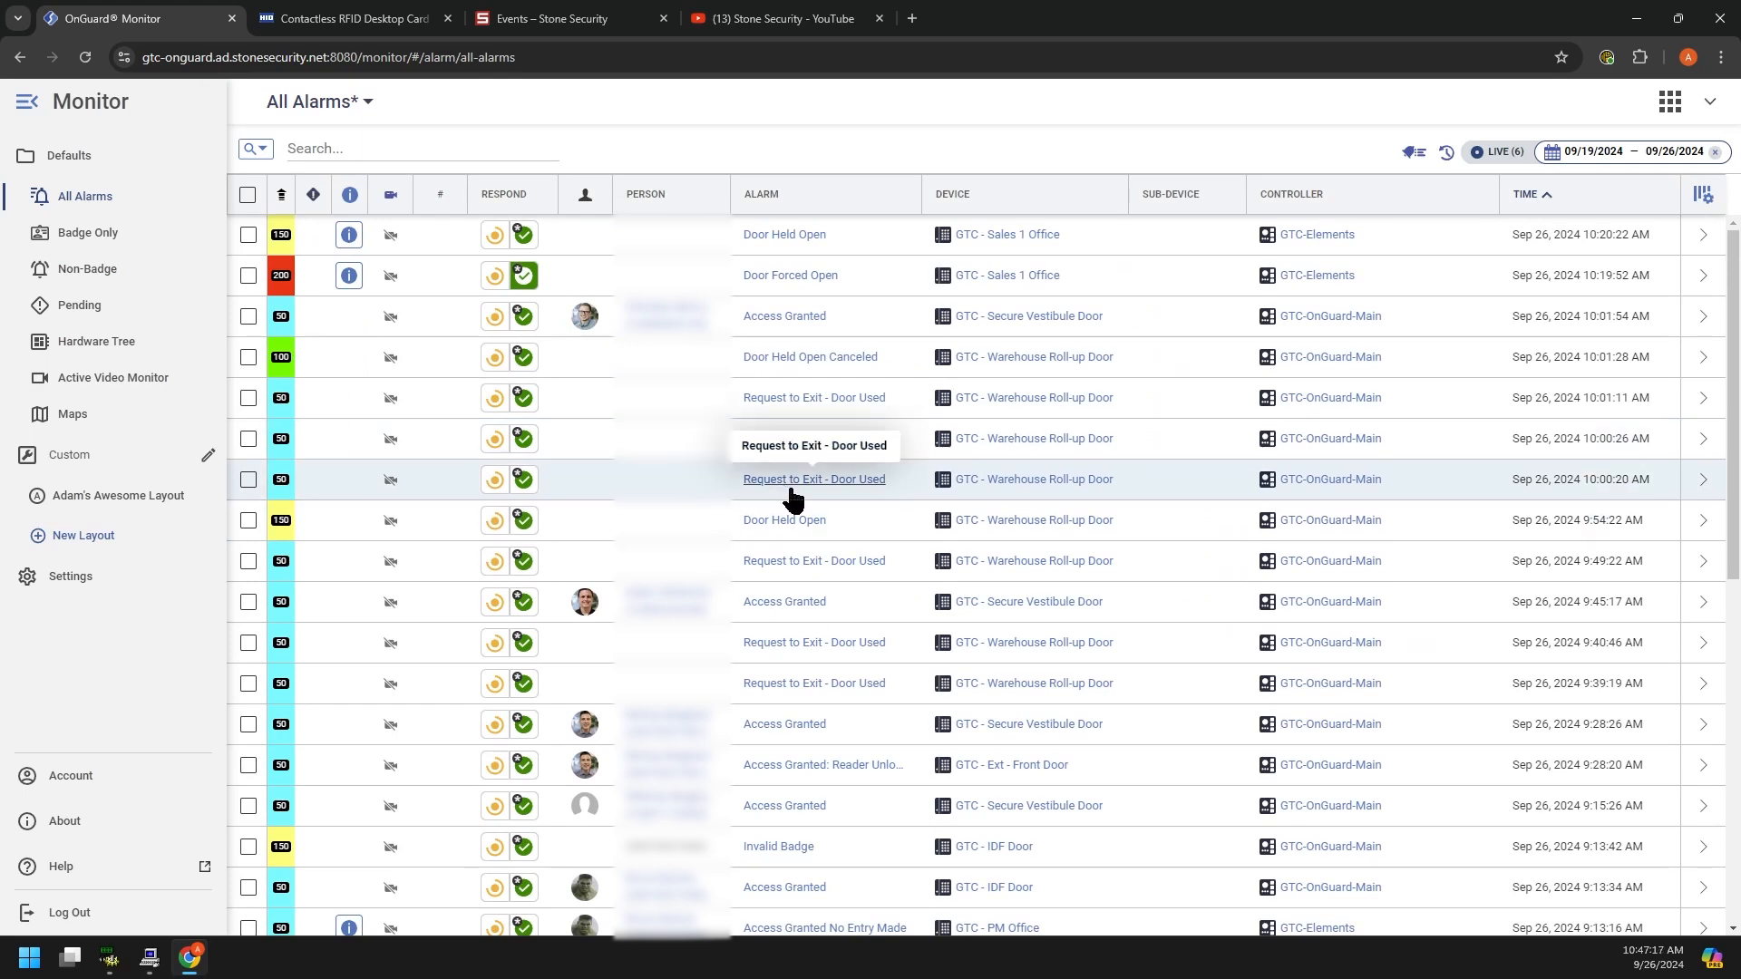
scroll(907, 717, down, 1)
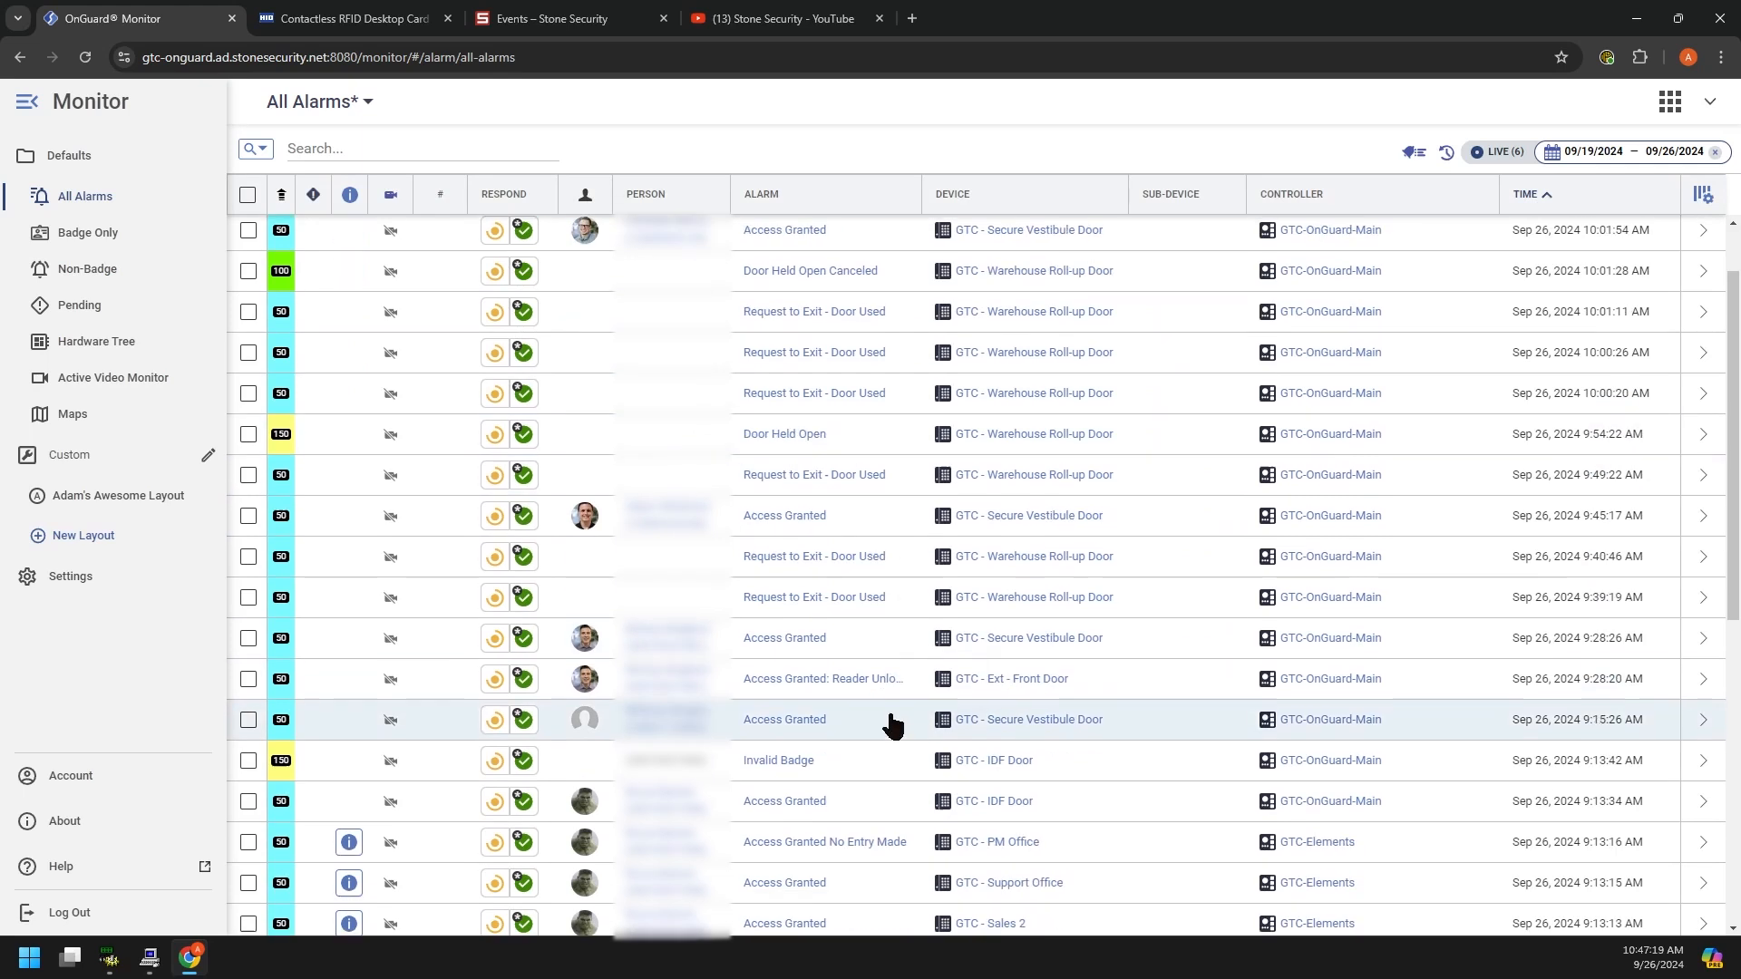
scroll(894, 725, down, 1)
scroll(907, 717, down, 1)
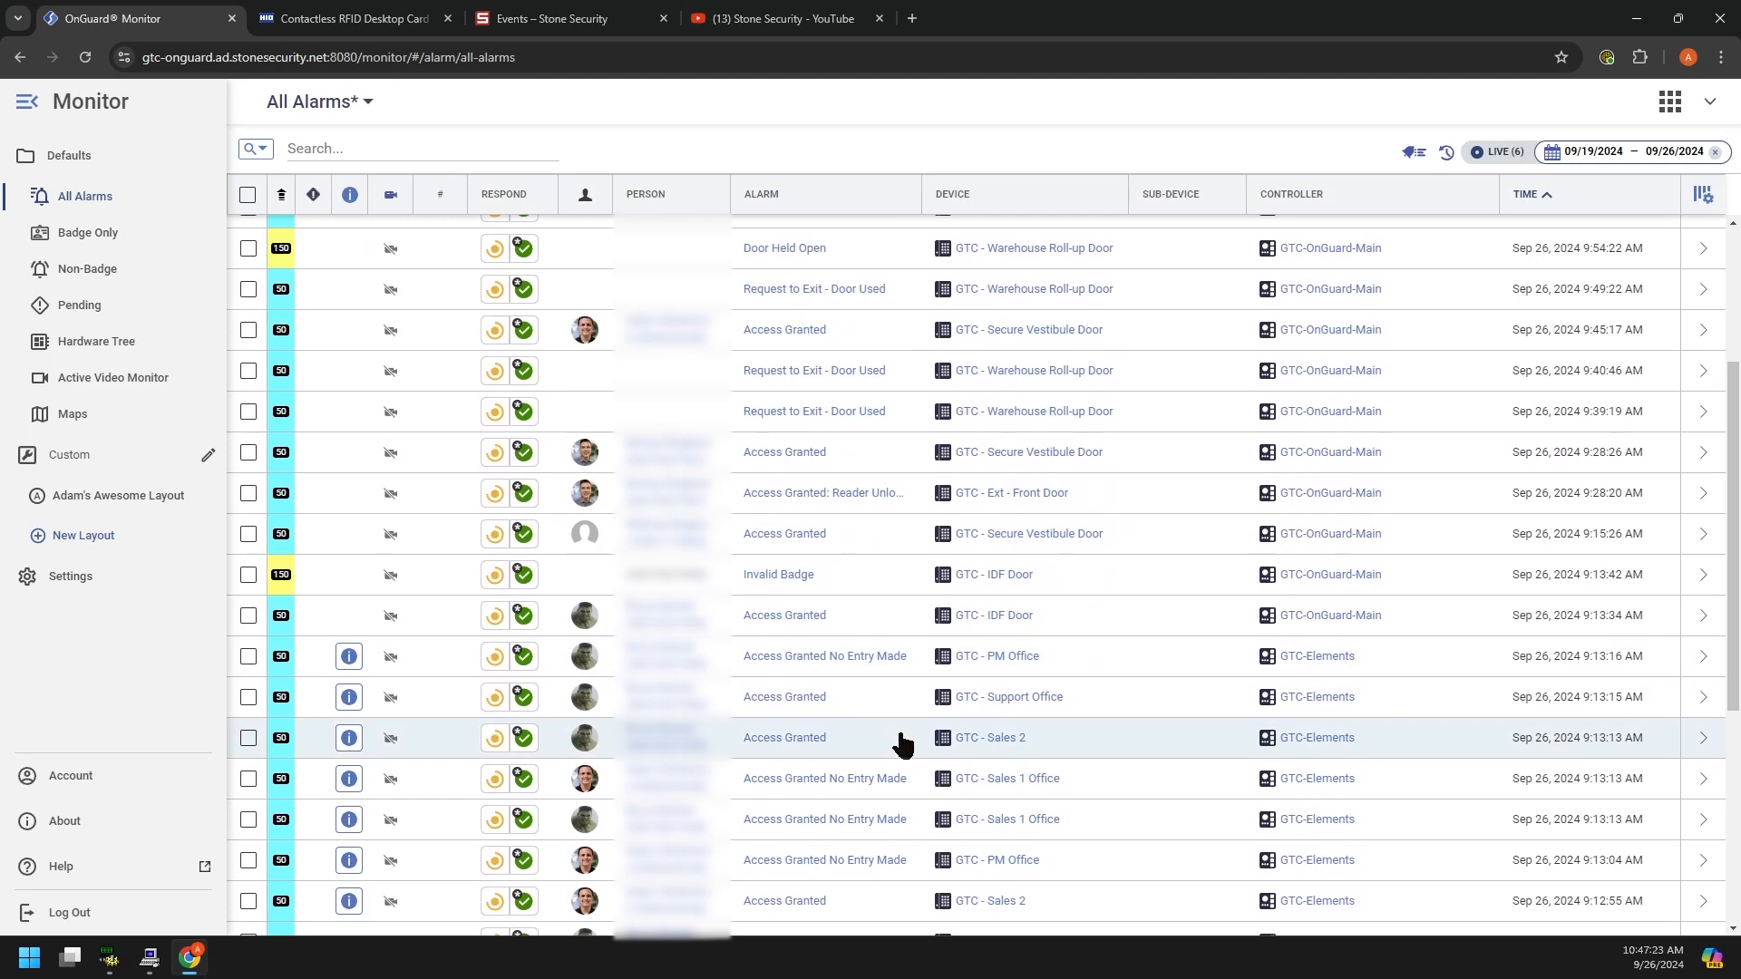
click(993, 616)
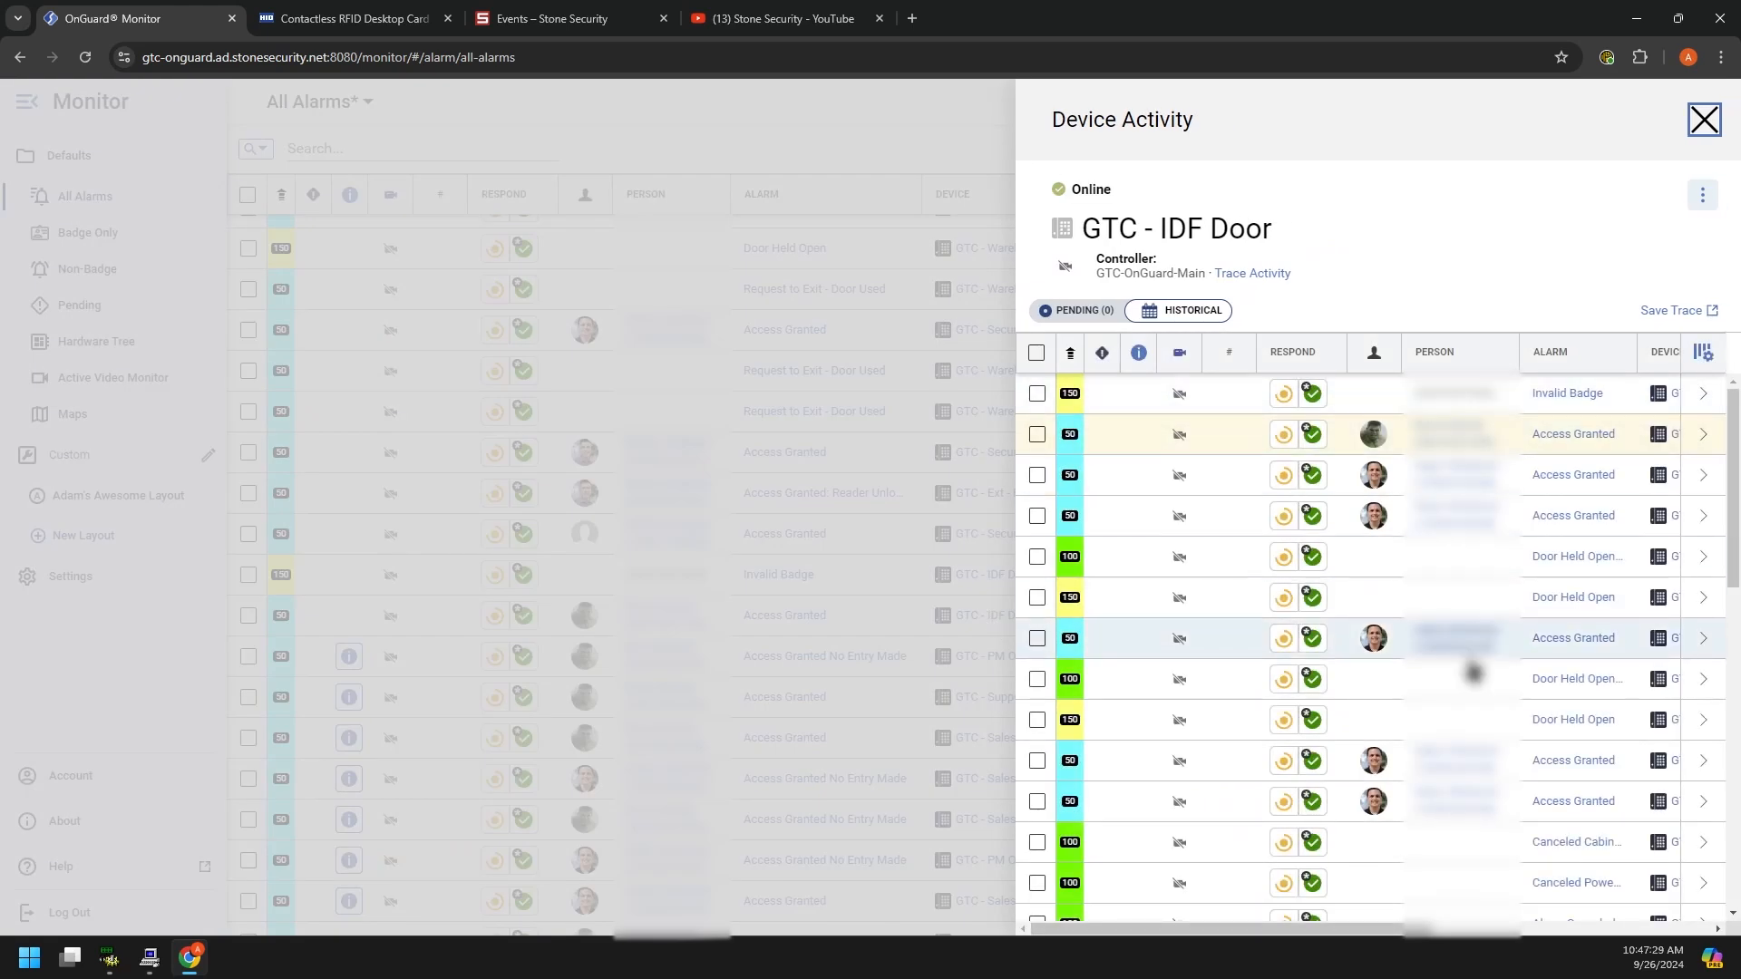
scroll(1240, 739, down, 10)
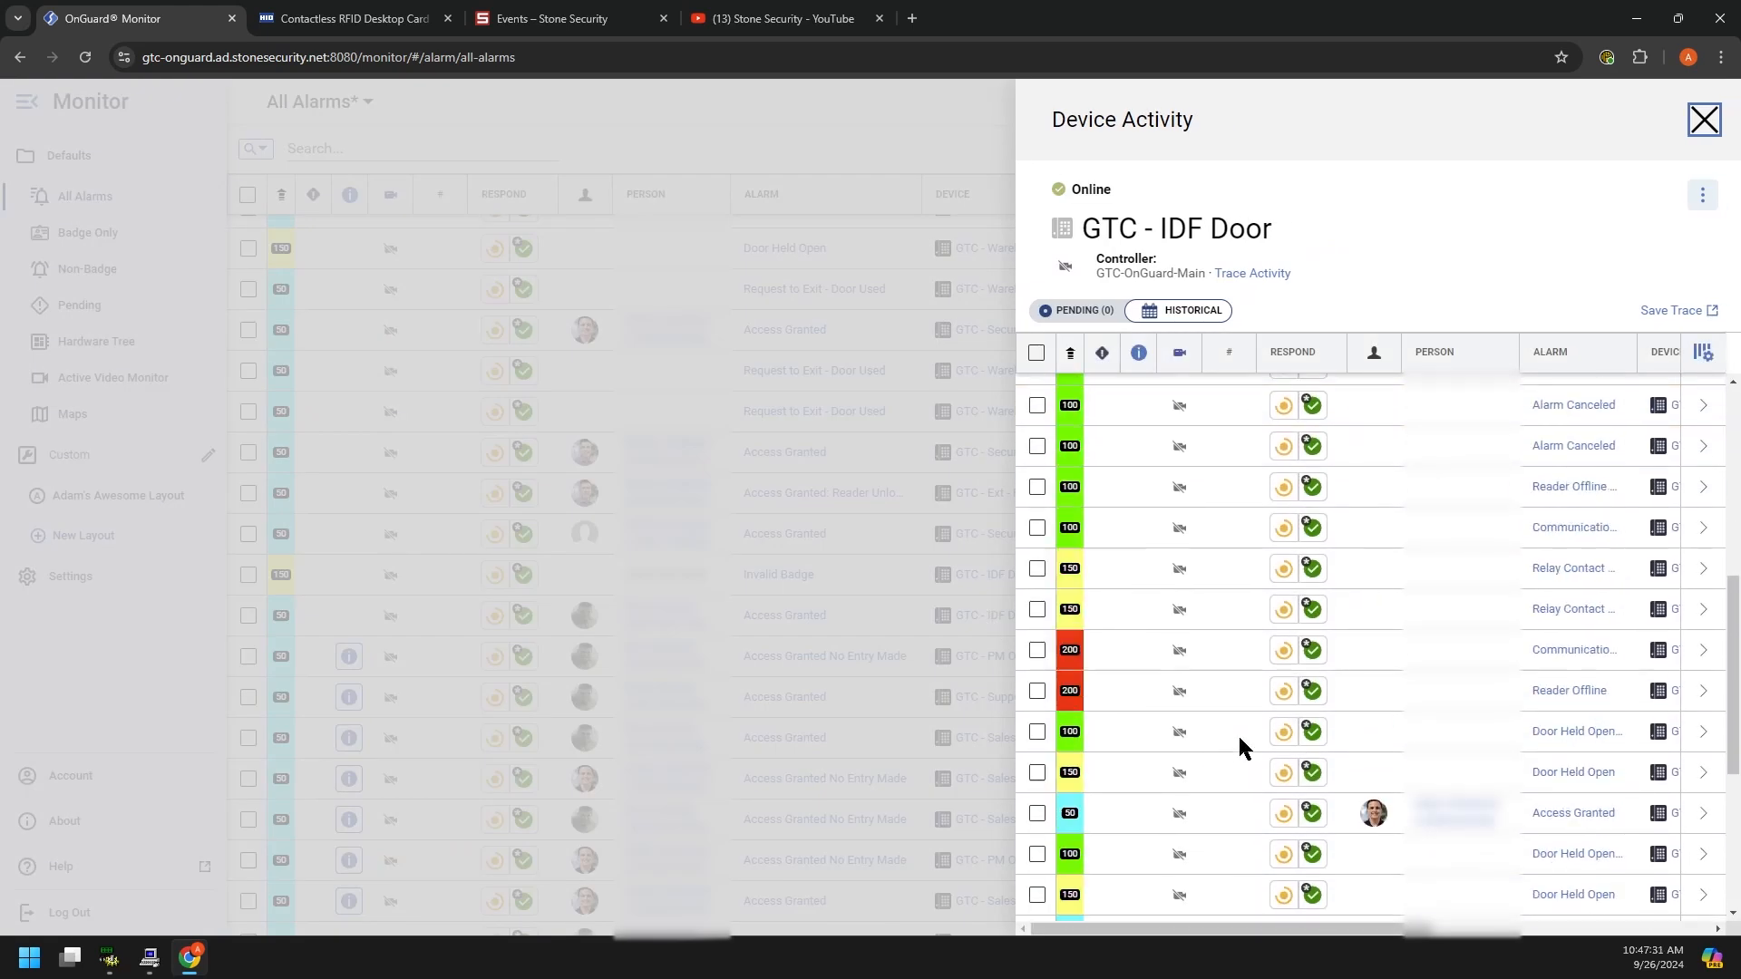
scroll(1240, 740, up, 5)
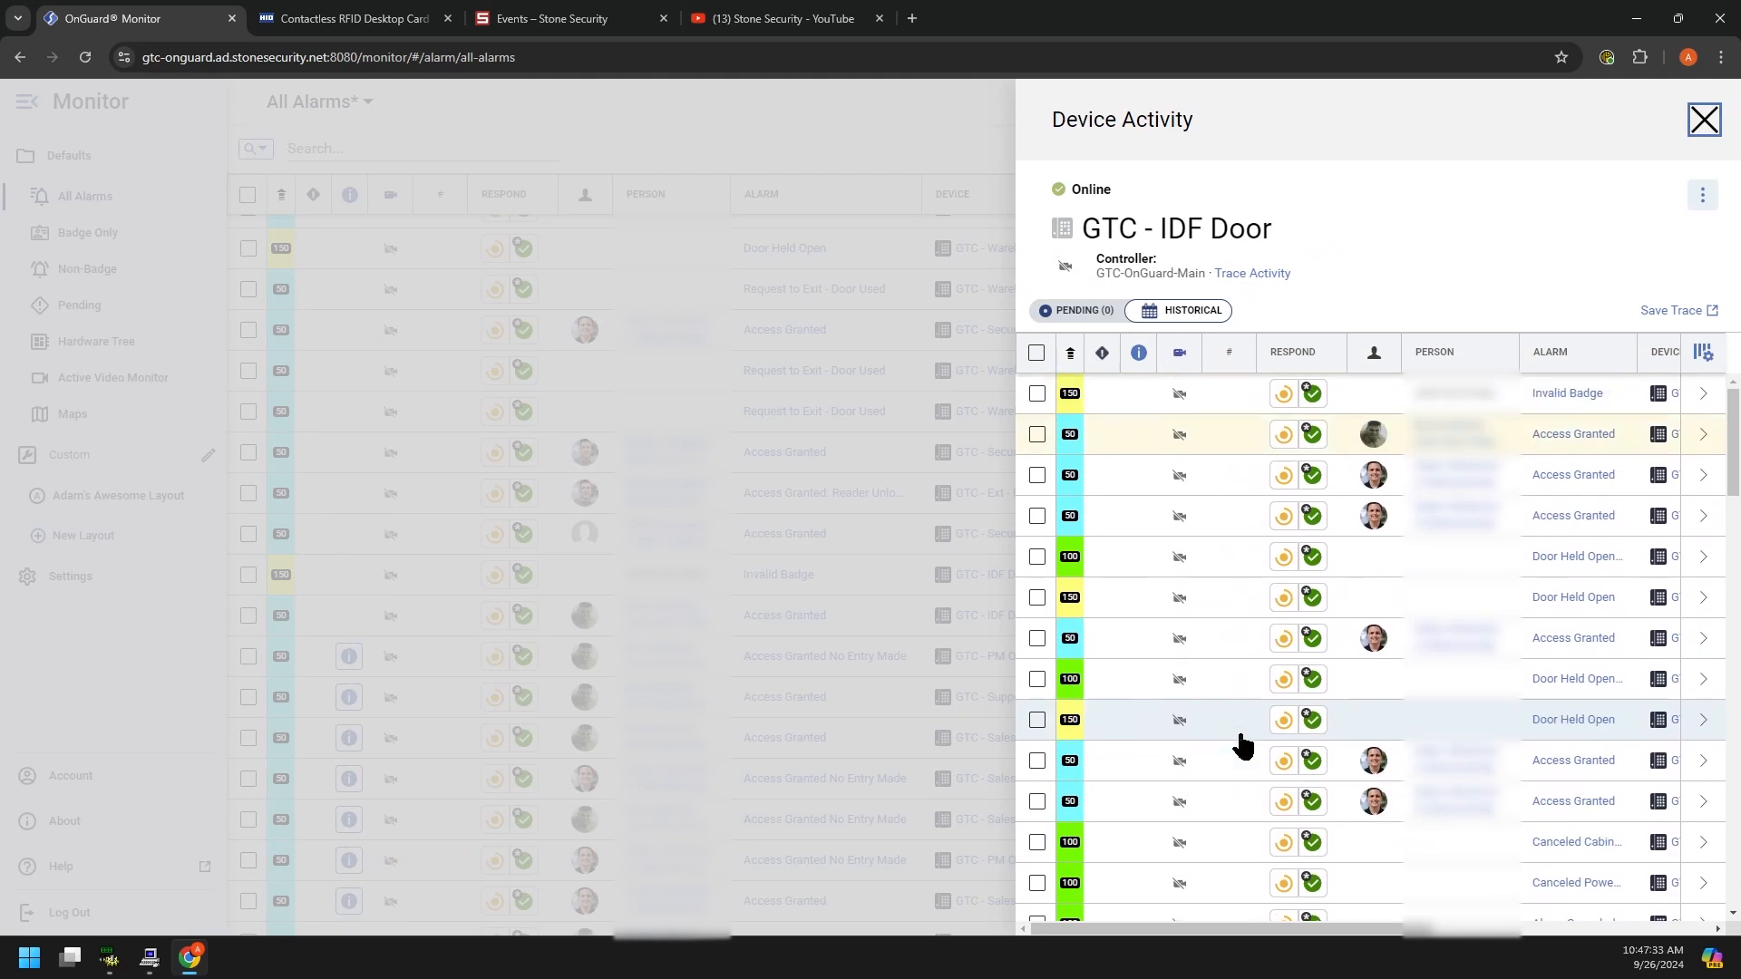
click(1701, 120)
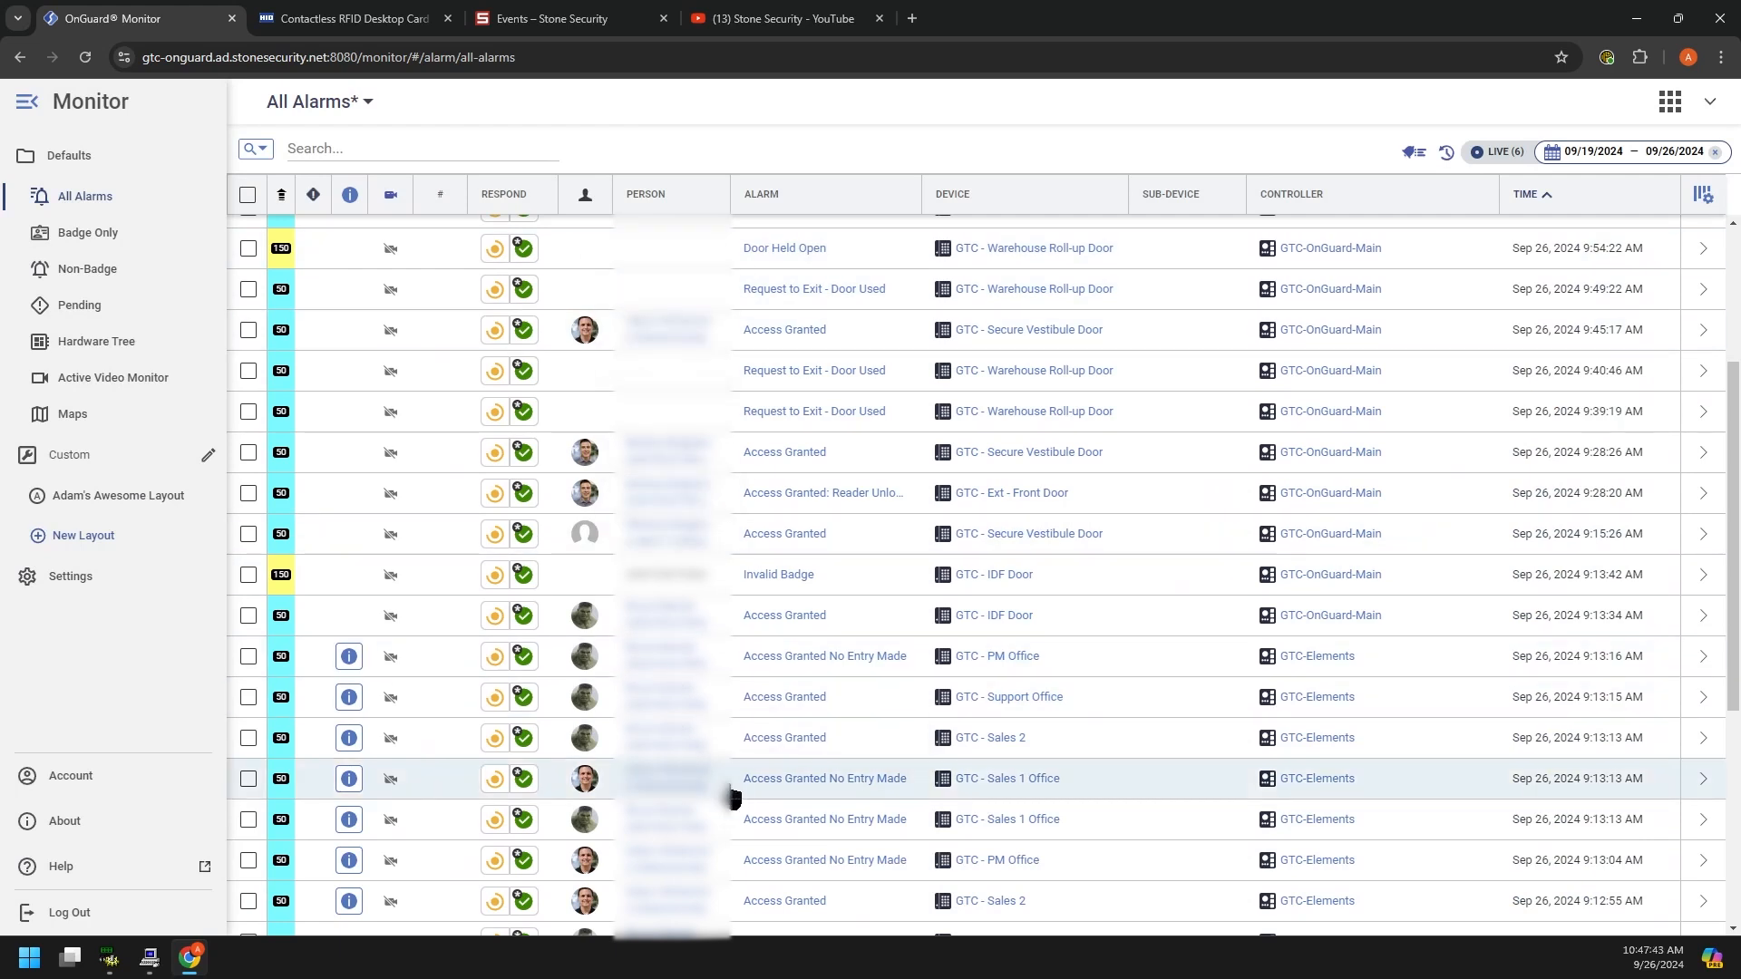
Step: Clear the existing text from the alarm search box
click(341, 141)
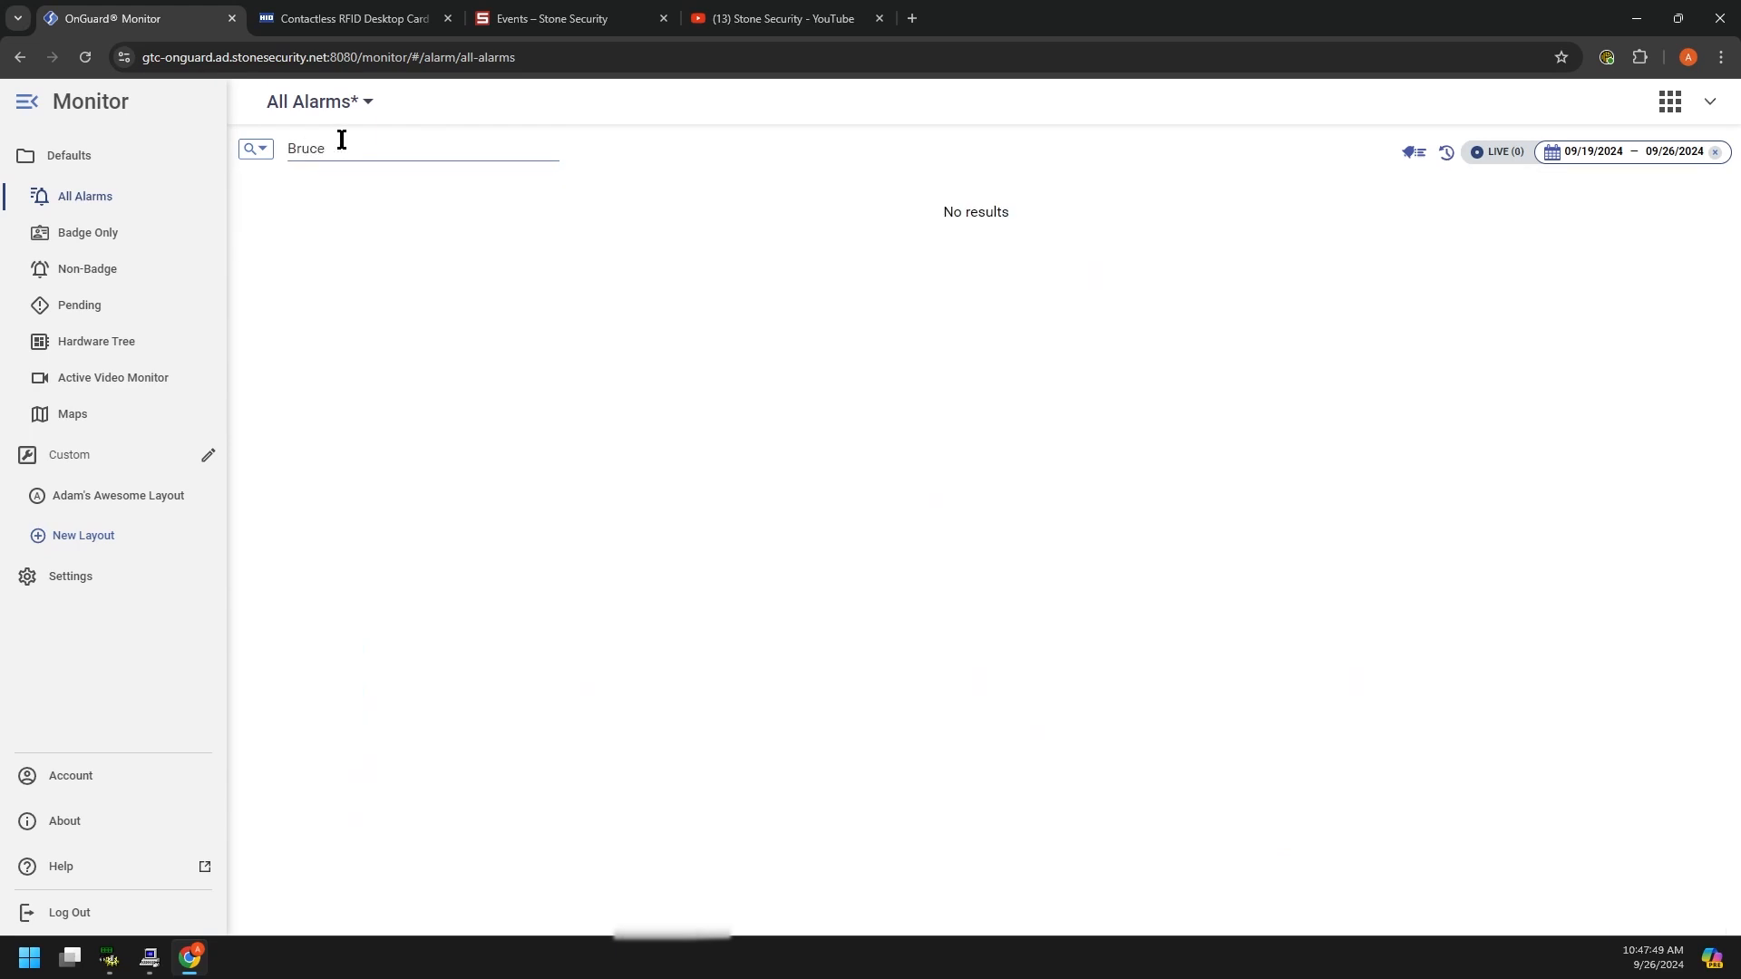
click(255, 149)
click(721, 394)
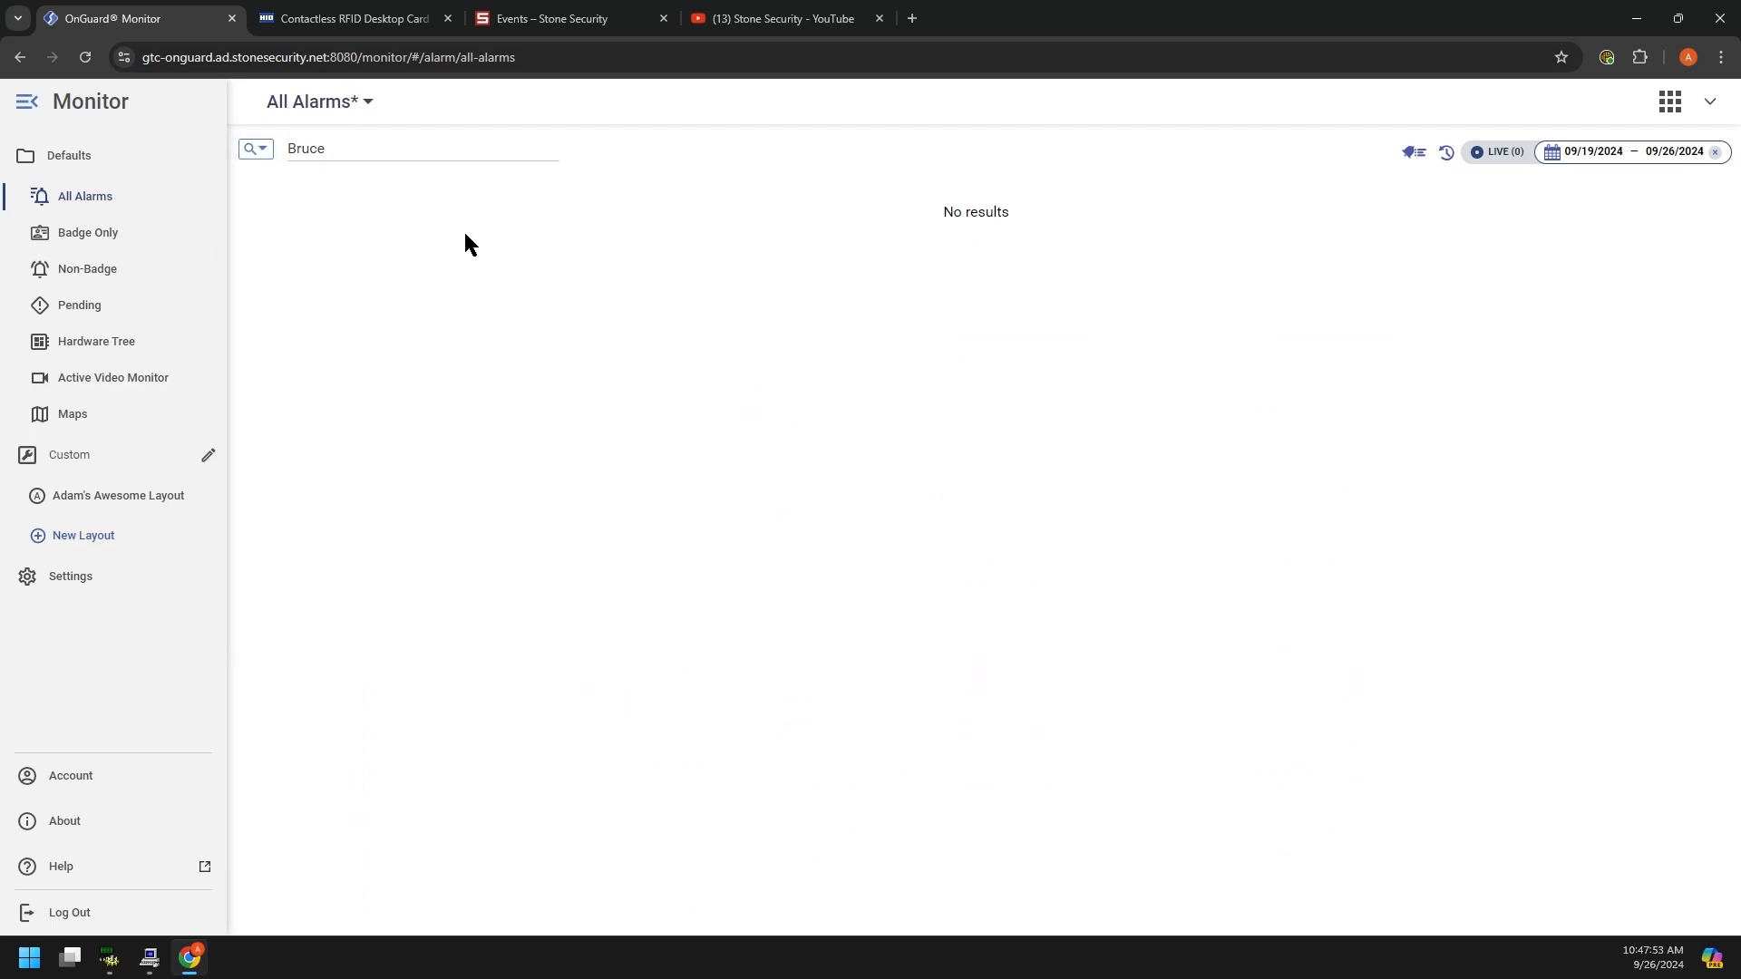
drag(333, 141, 273, 145)
key(BackSpace)
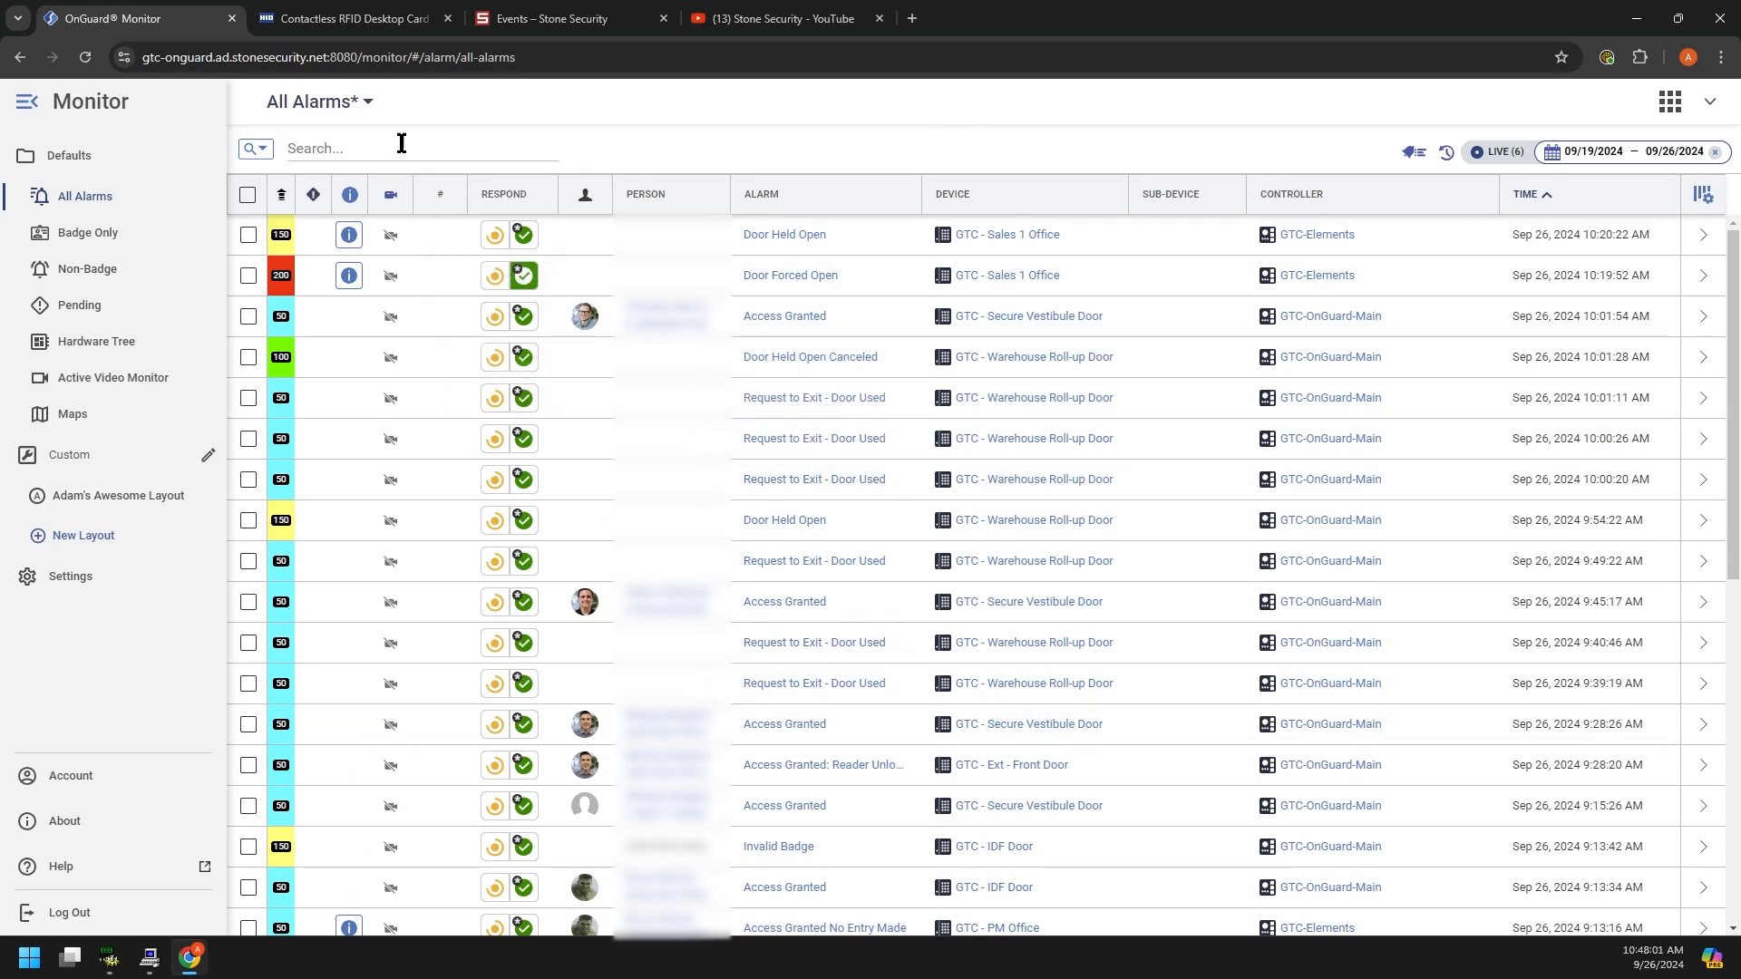
Step: Add and apply a filter: Cardholder is equal to the chosen cardholder's name
click(255, 150)
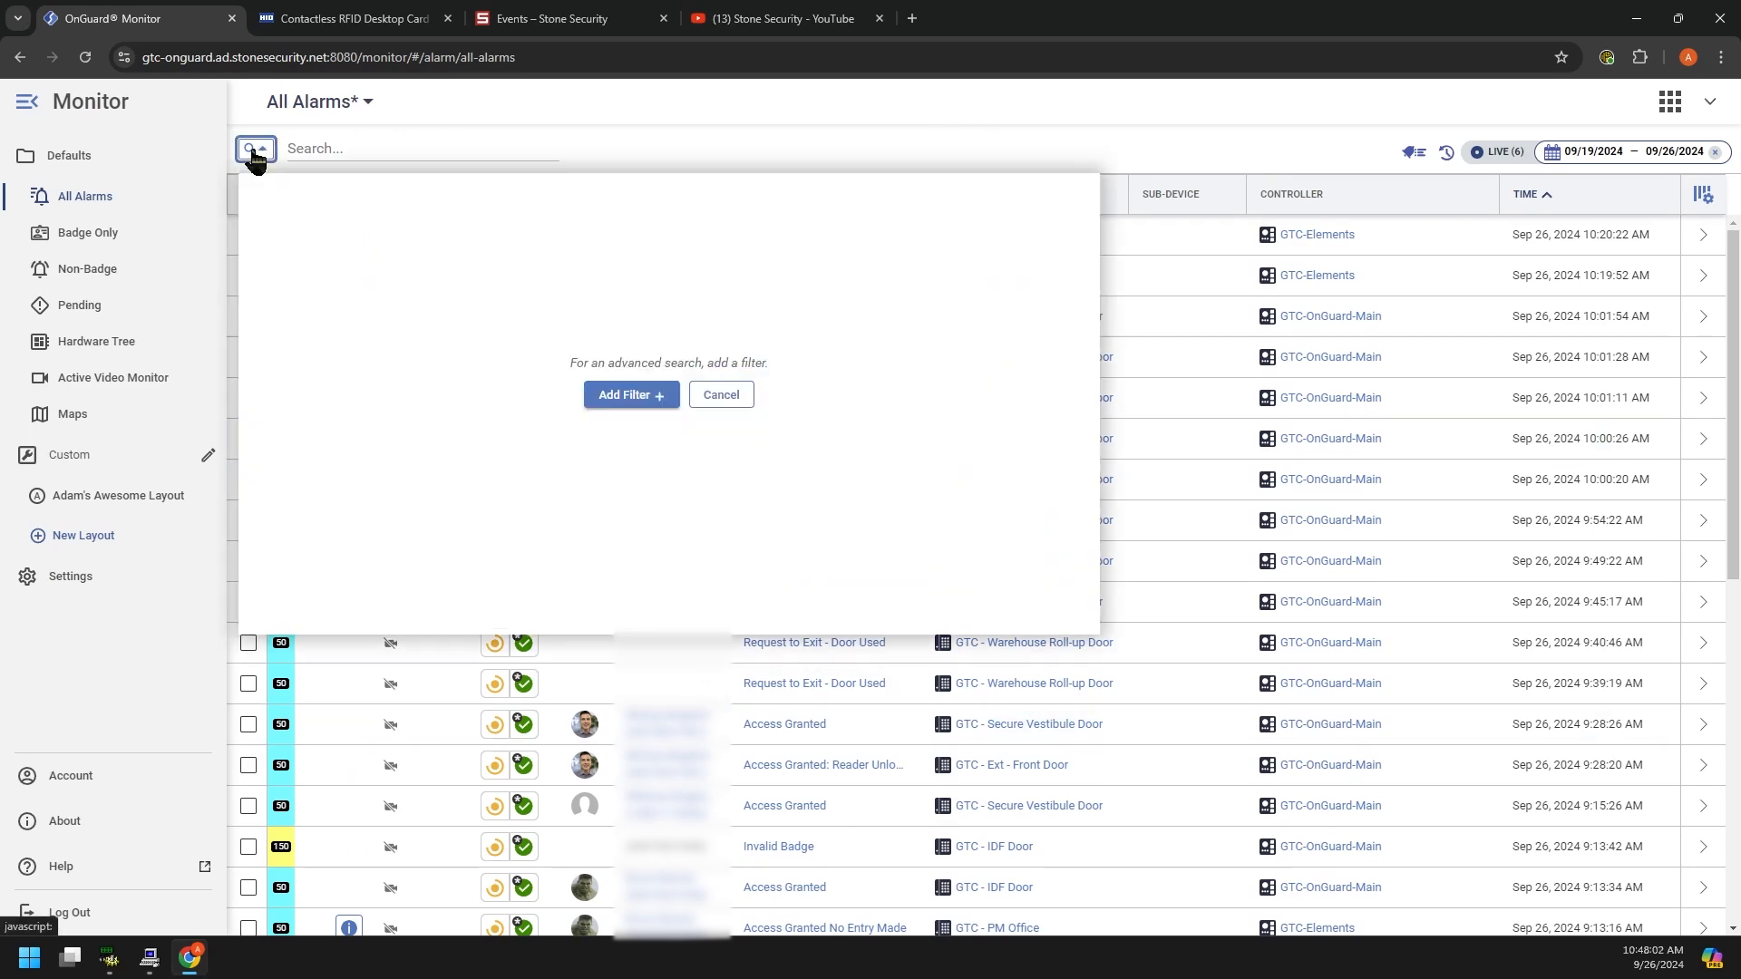
click(639, 396)
click(402, 316)
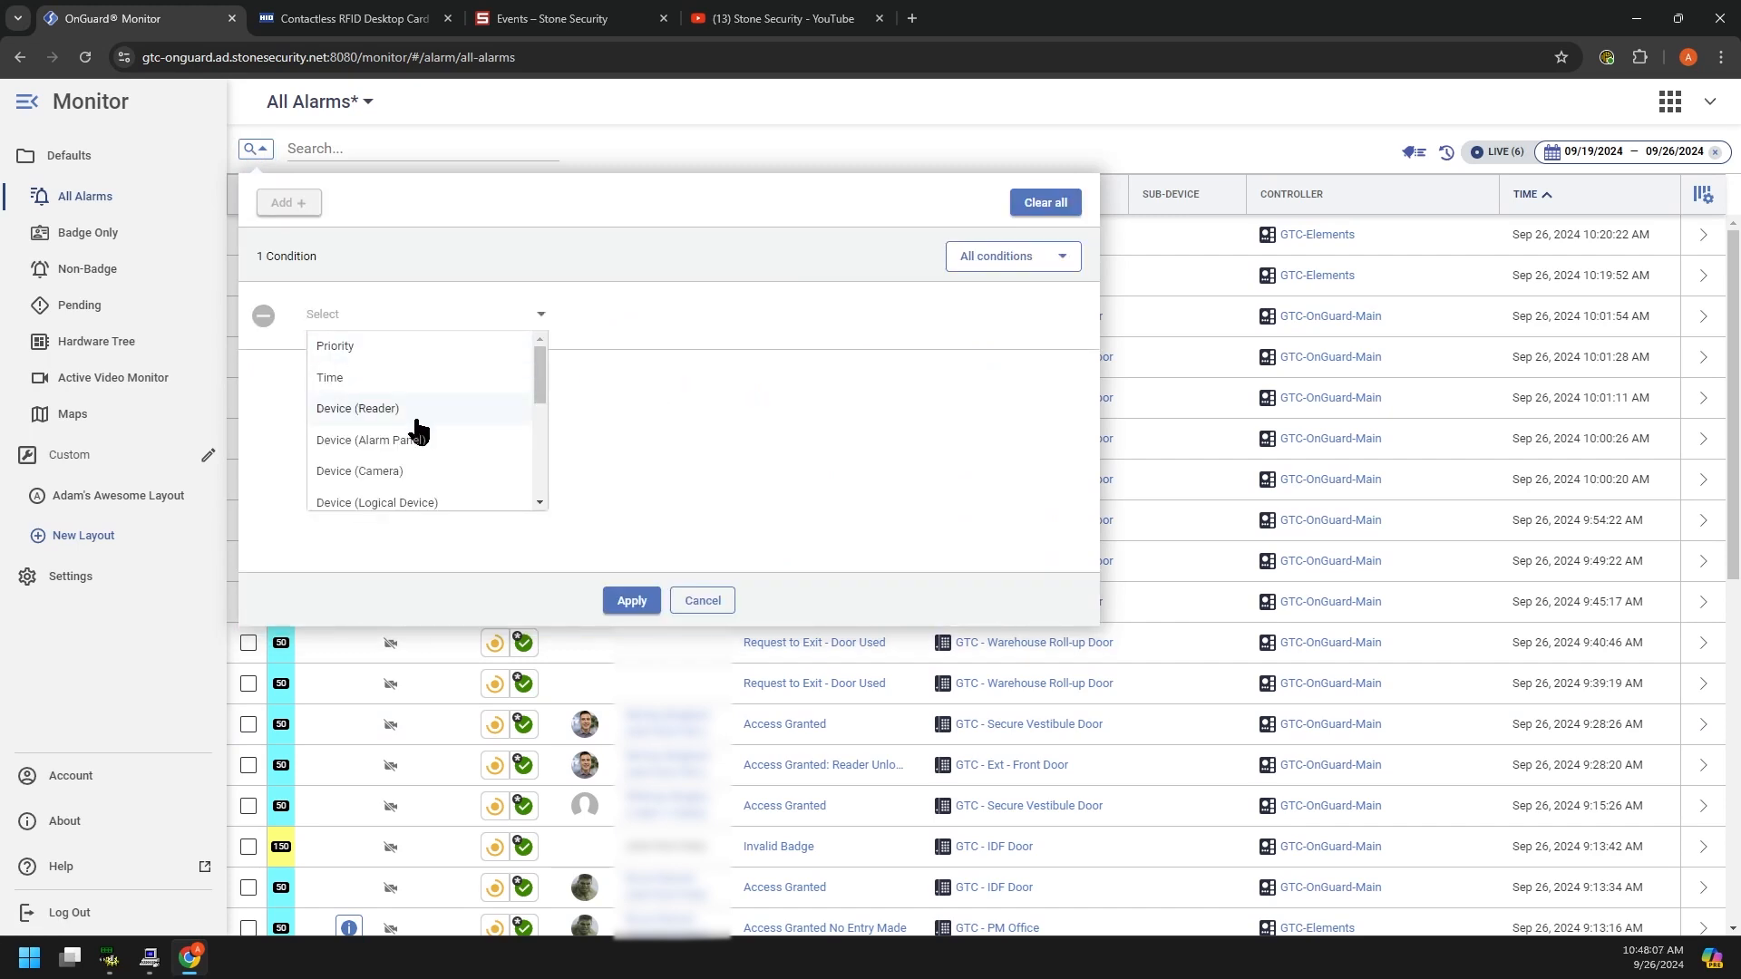
scroll(410, 458, down, 6)
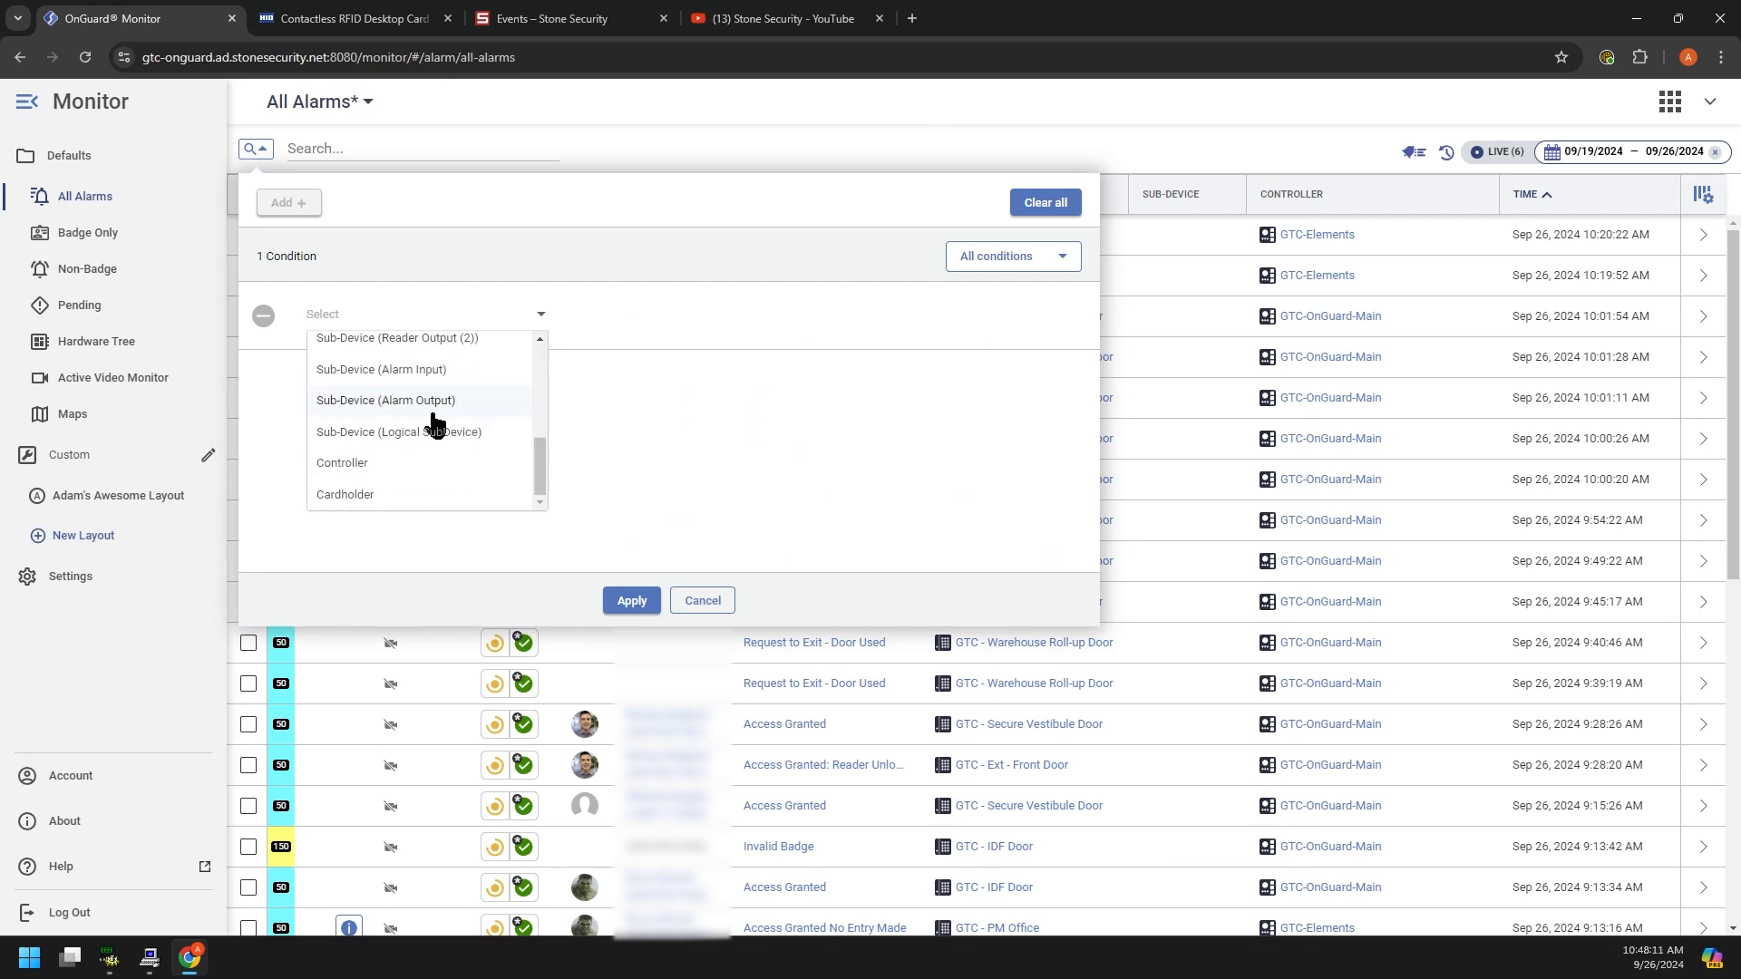
click(387, 496)
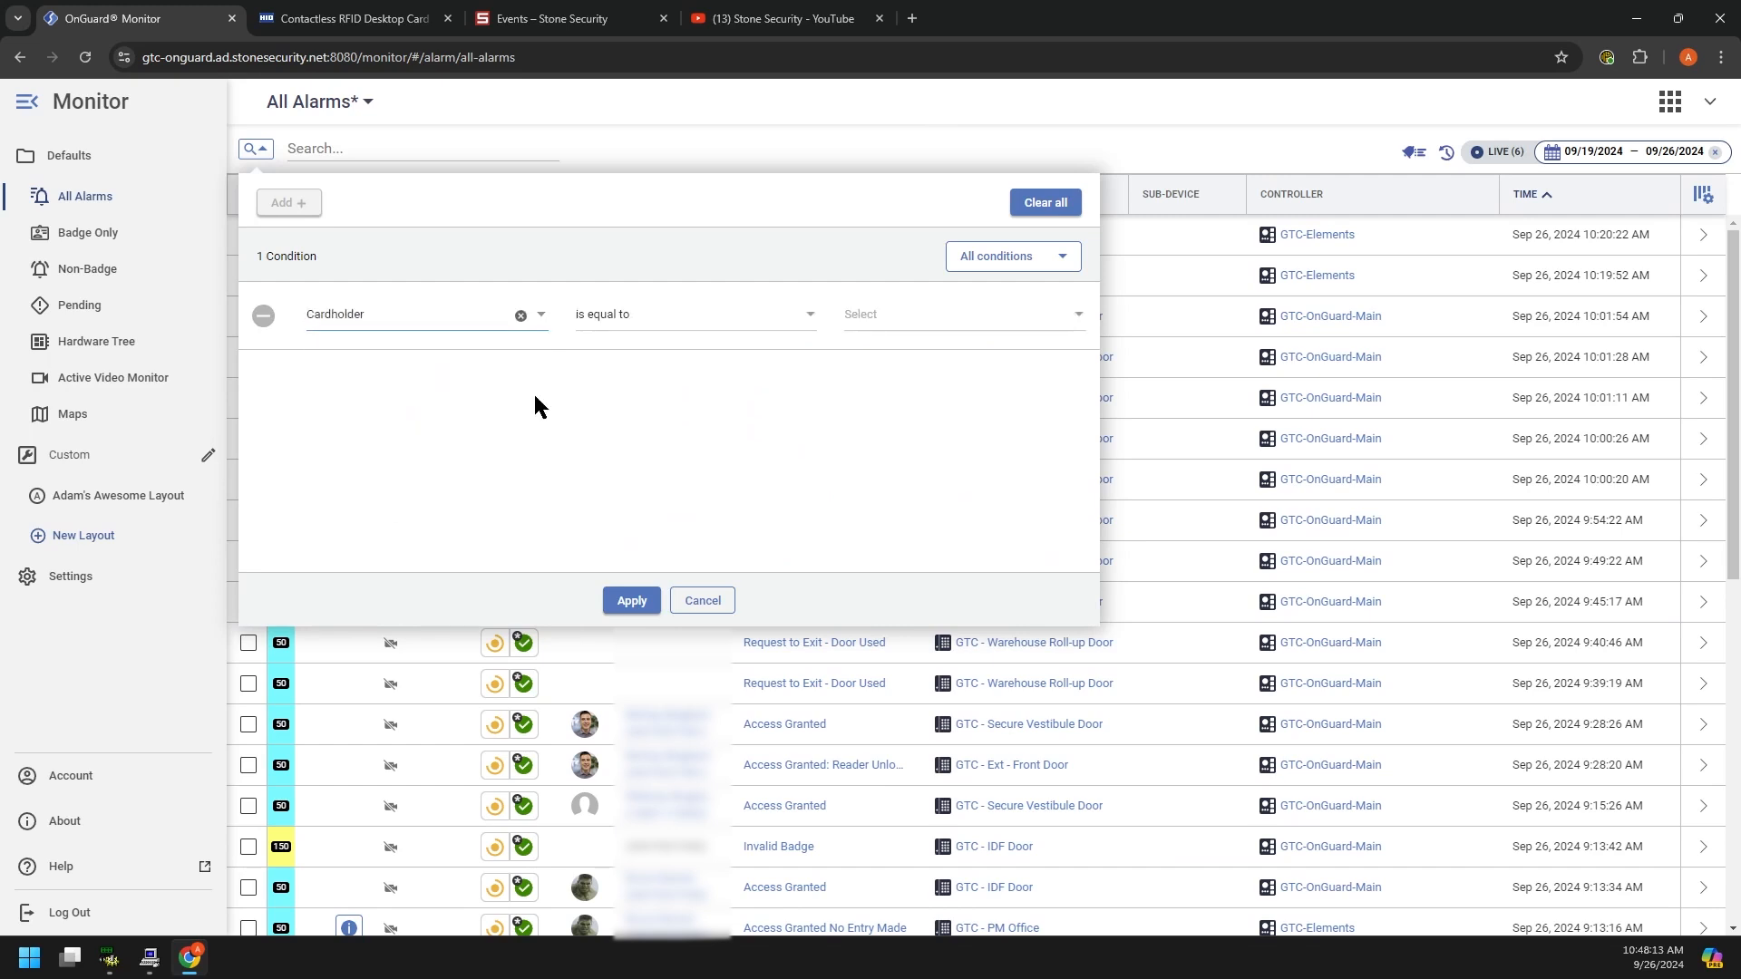
click(635, 314)
click(857, 316)
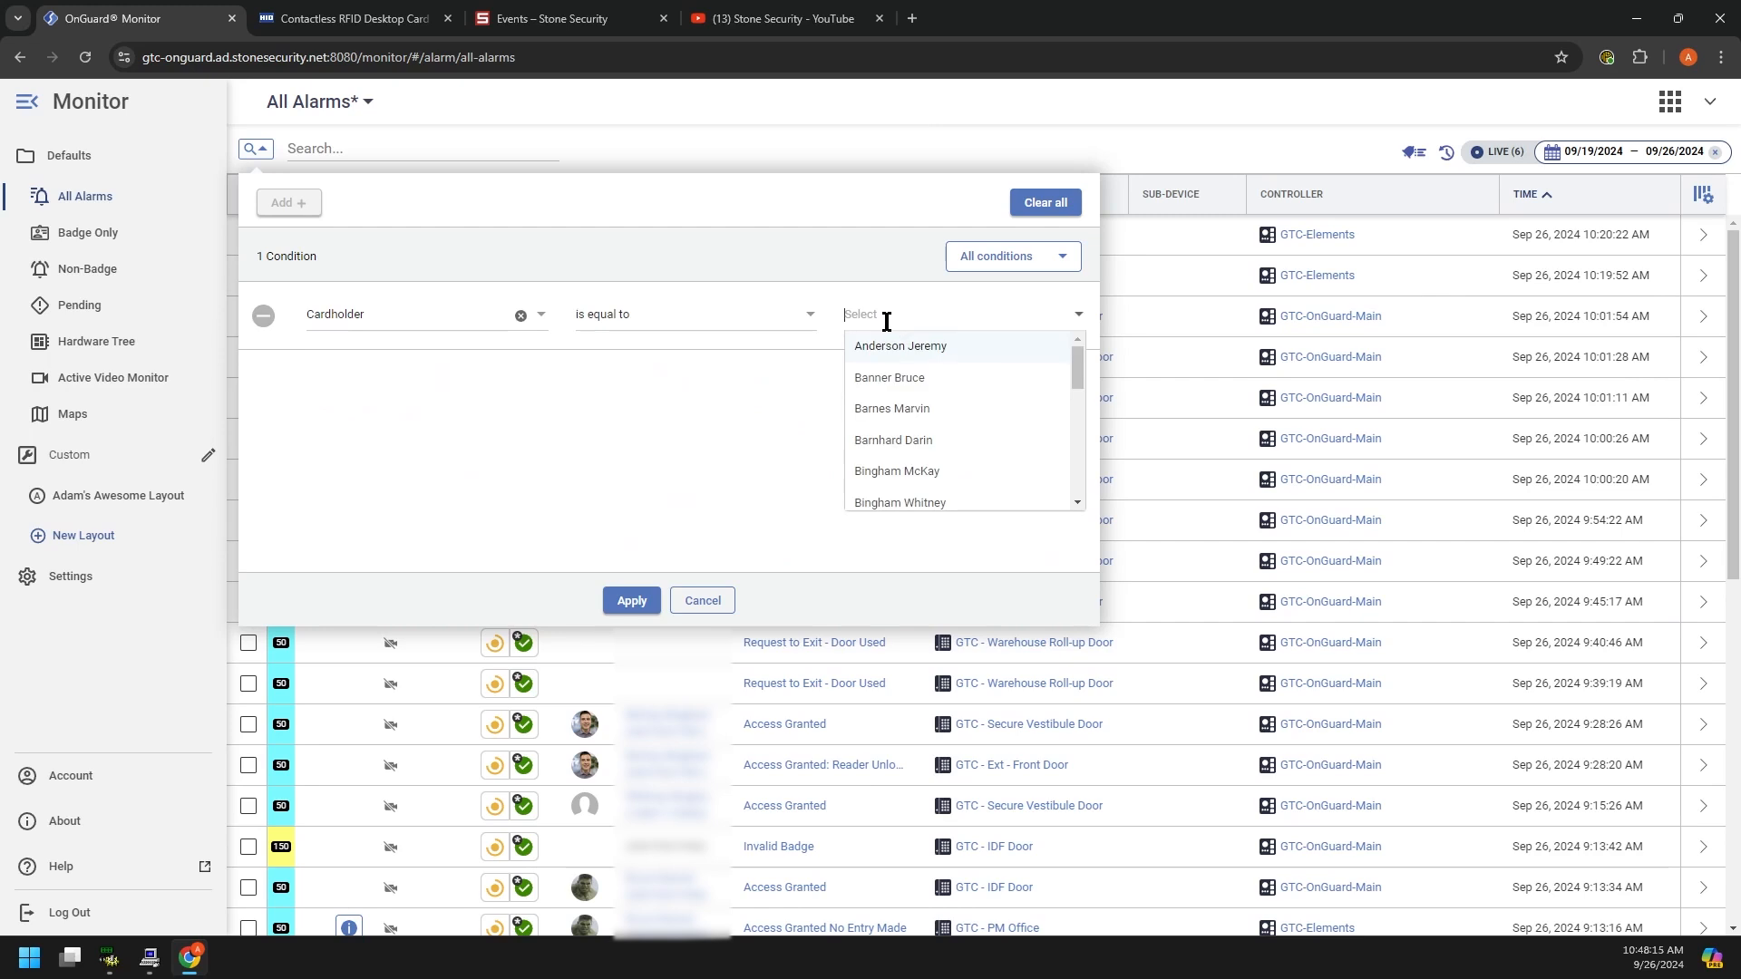
click(891, 377)
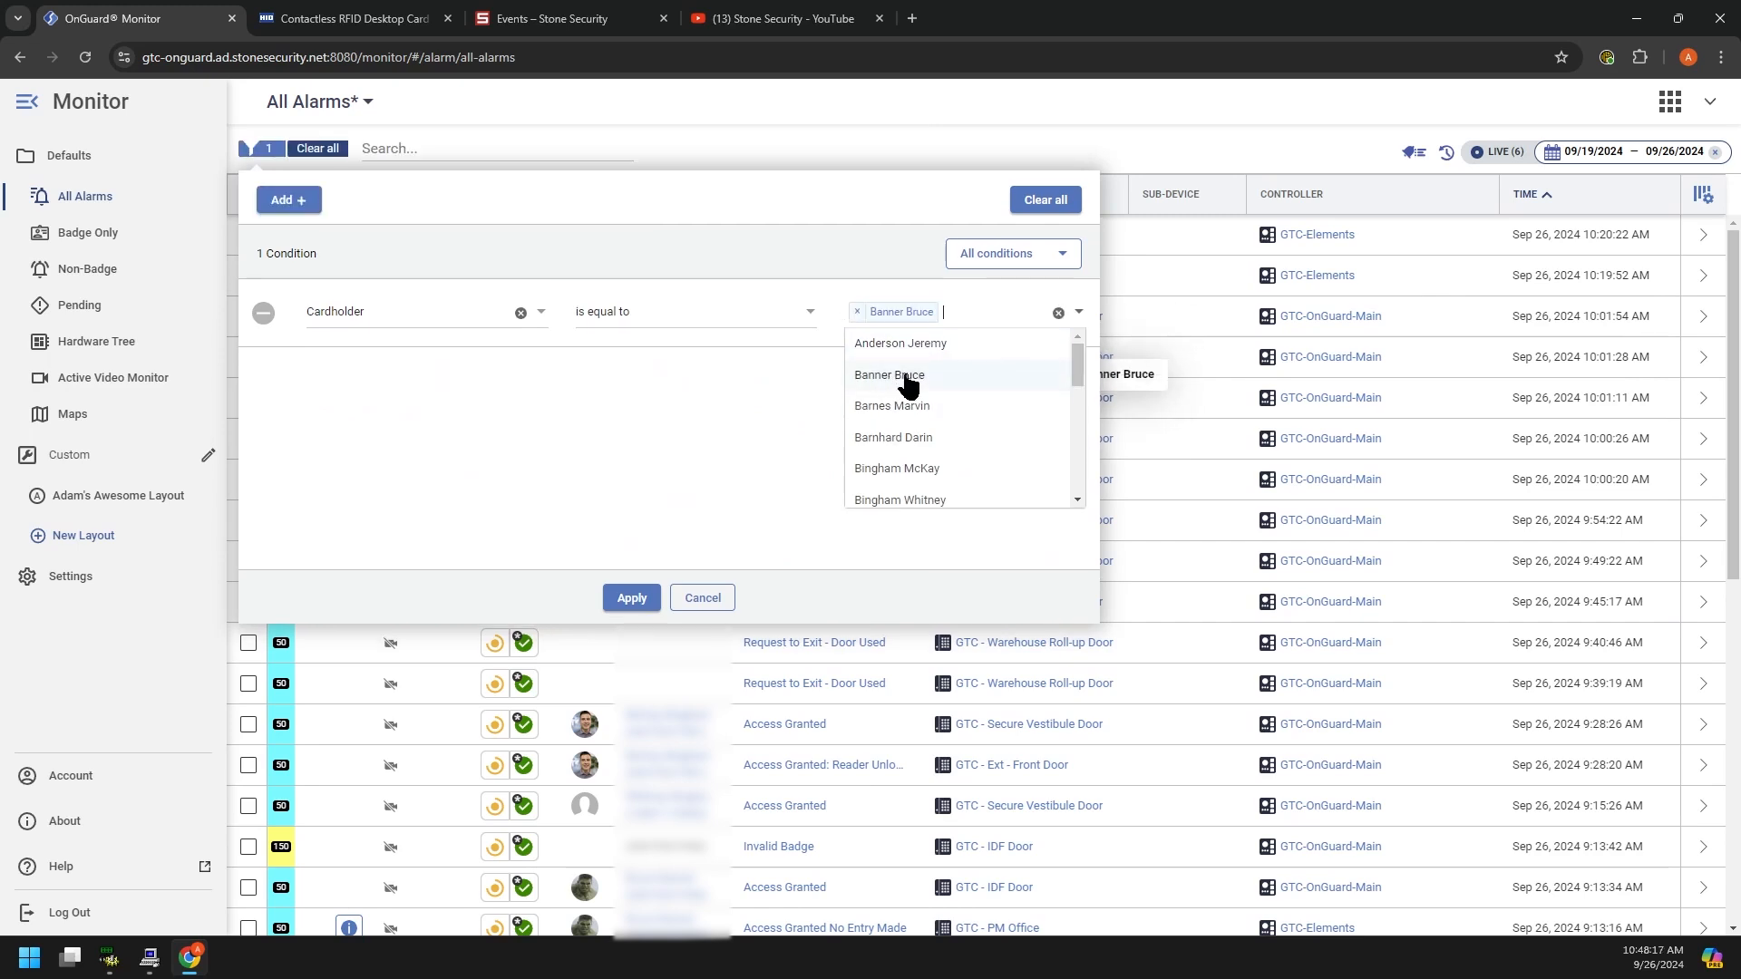
click(694, 497)
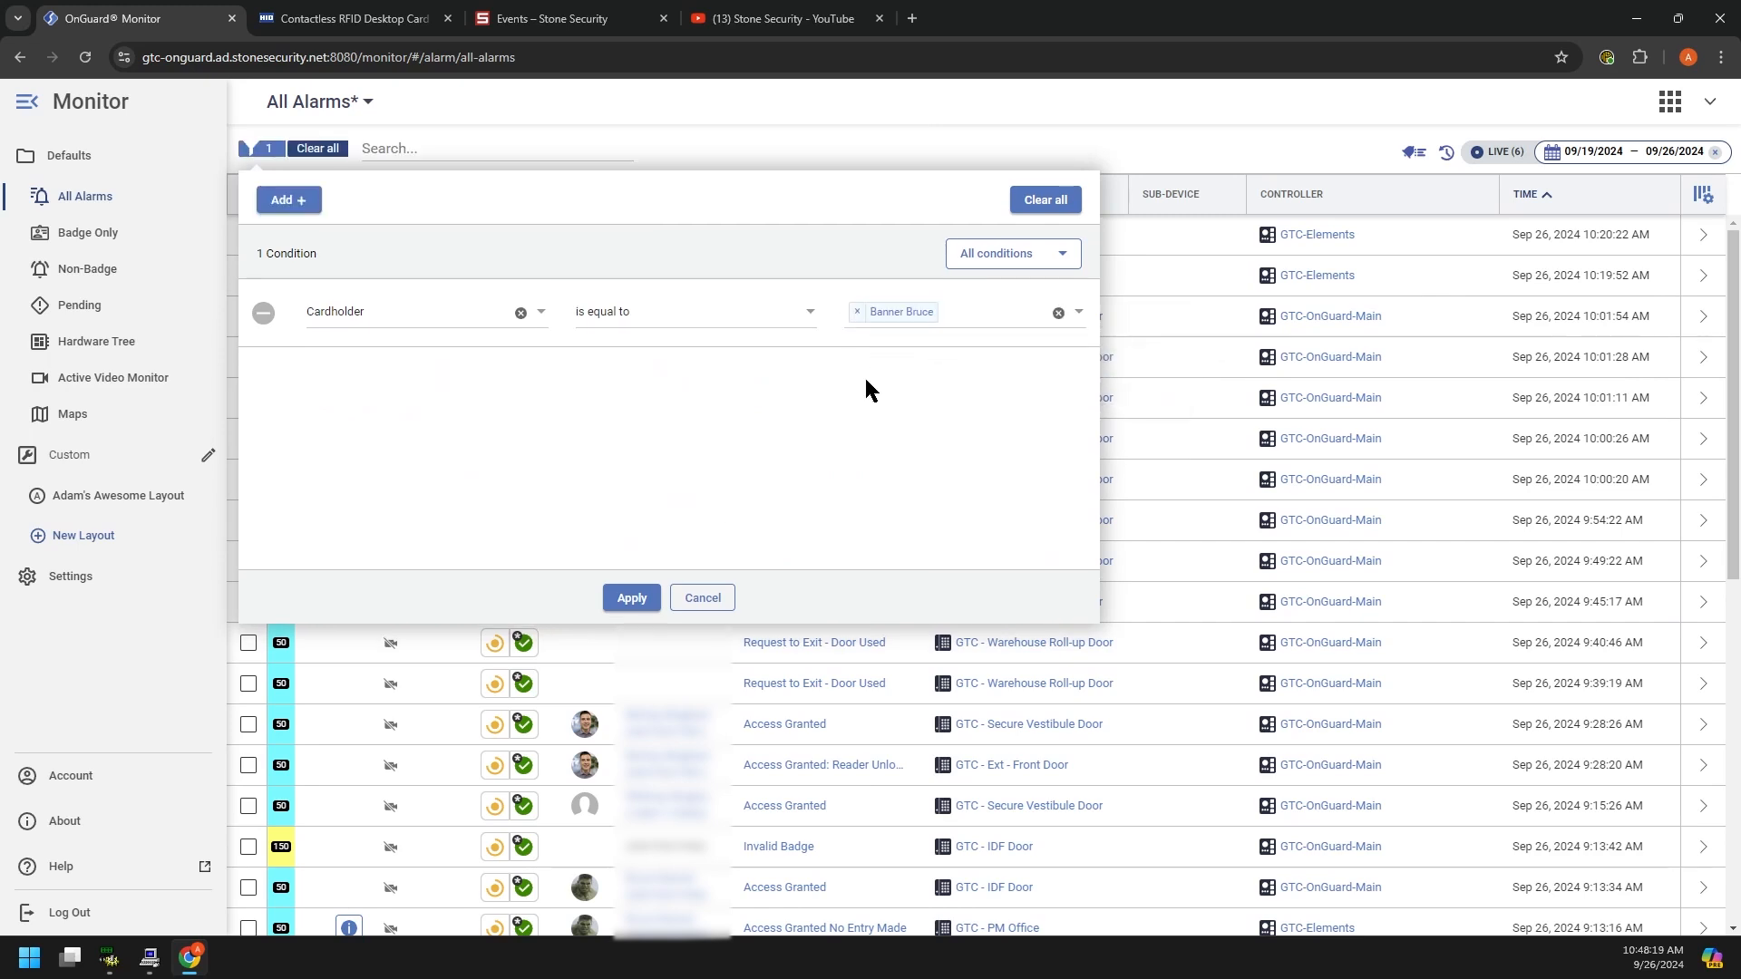
click(632, 600)
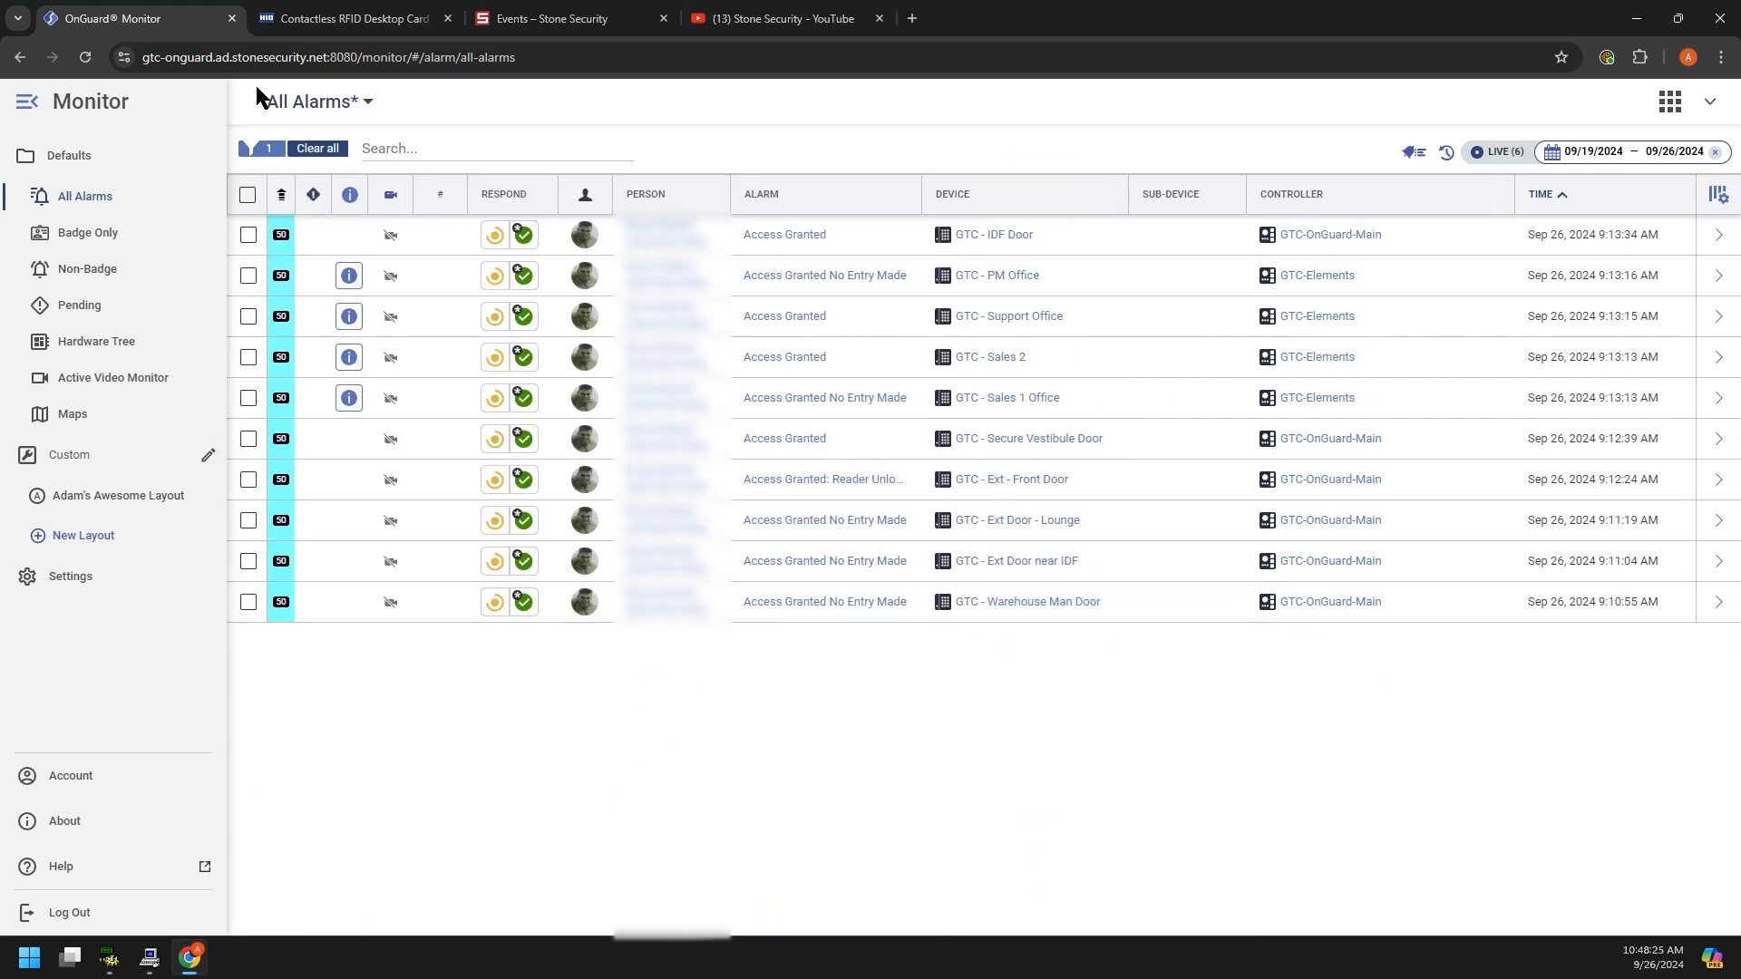
Step: Clear all filters, then delete the 'Granted' search text so every alarm shows
click(319, 149)
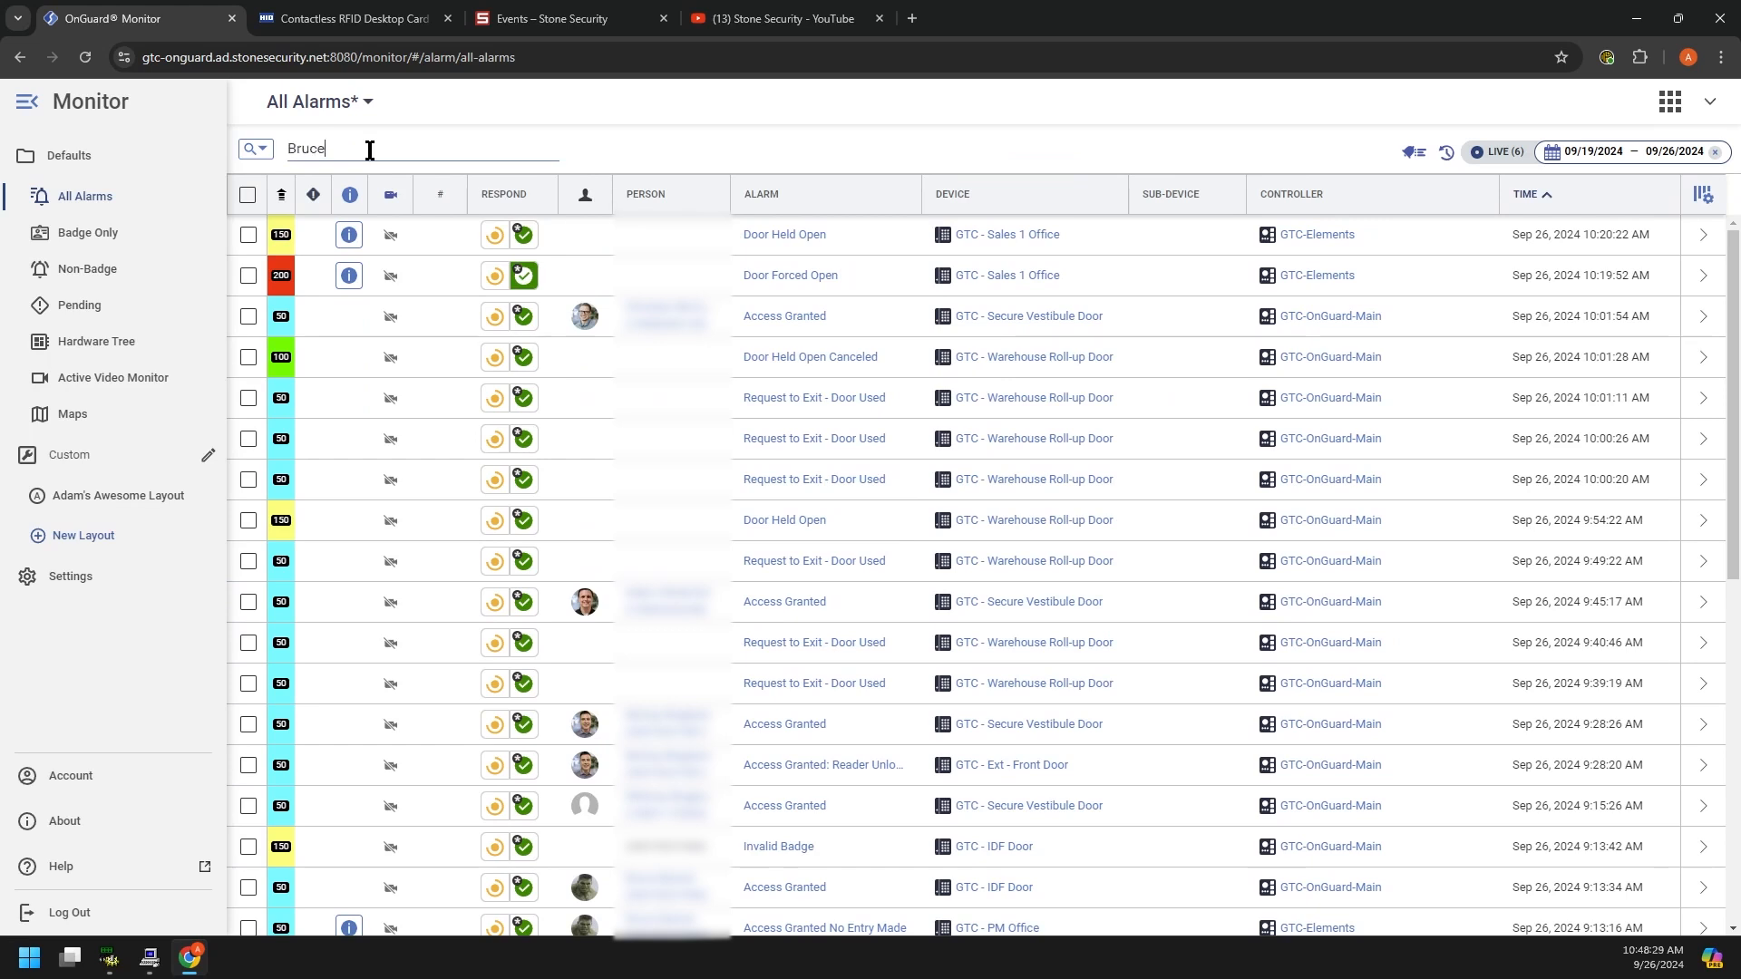
double_click(297, 151)
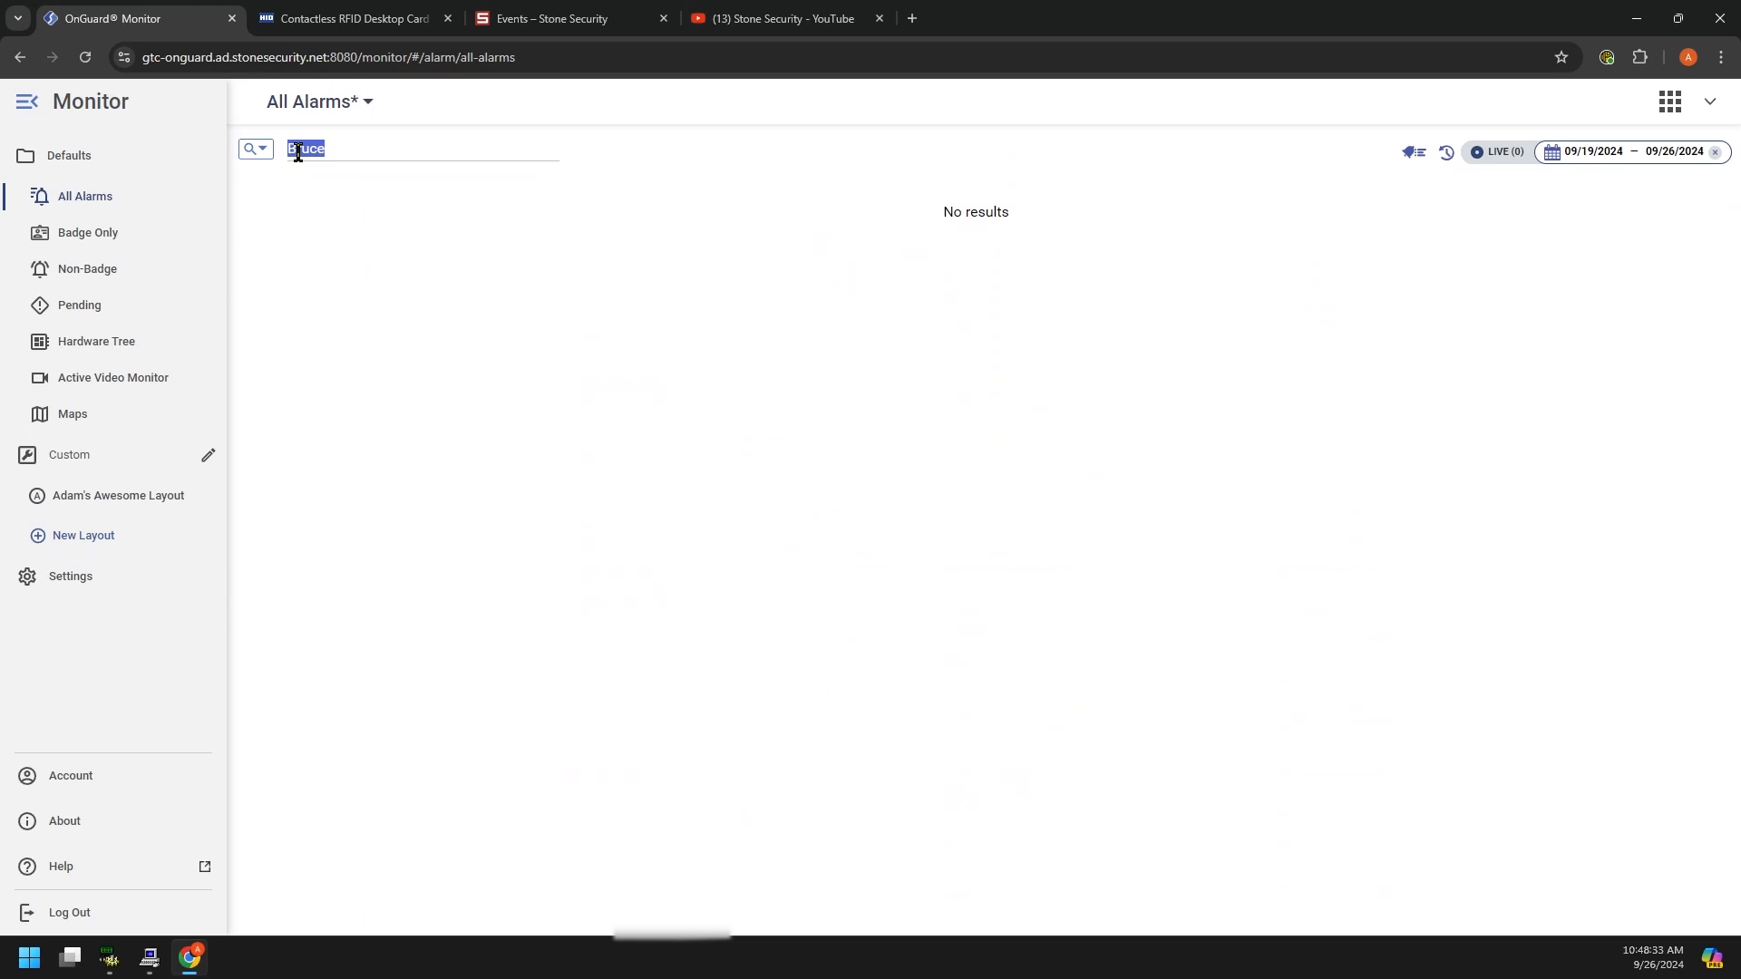
text(Banner)
double_click(298, 151)
key(BackSpace)
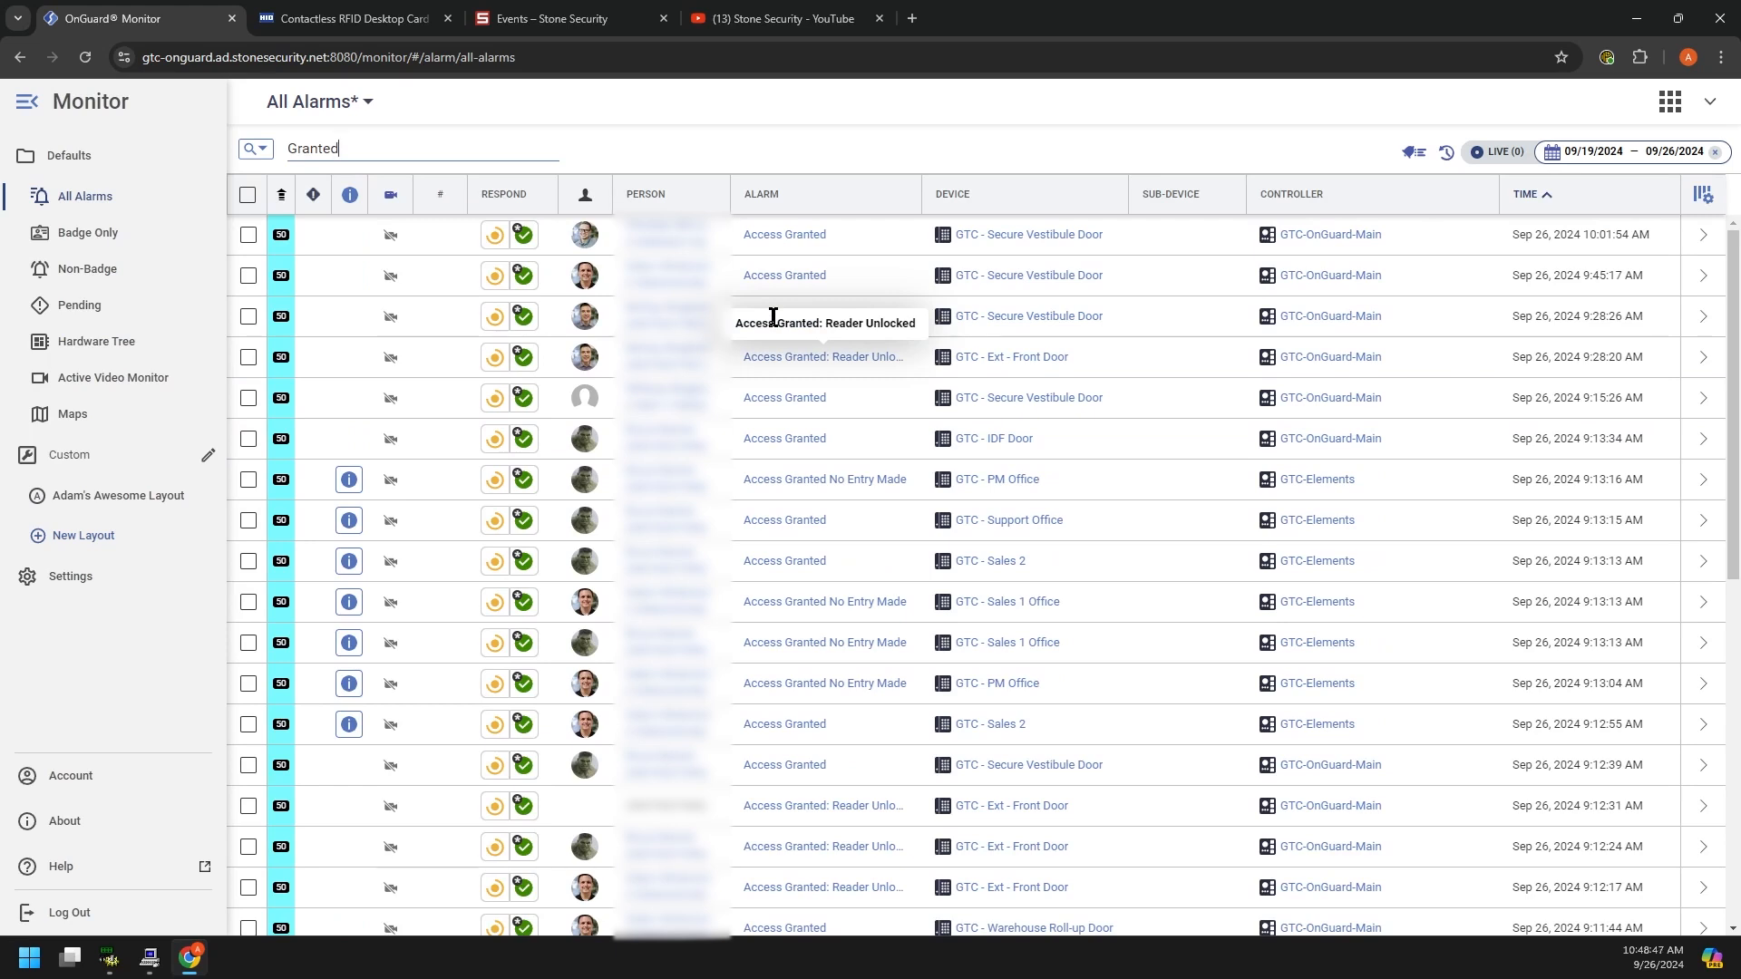
double_click(305, 148)
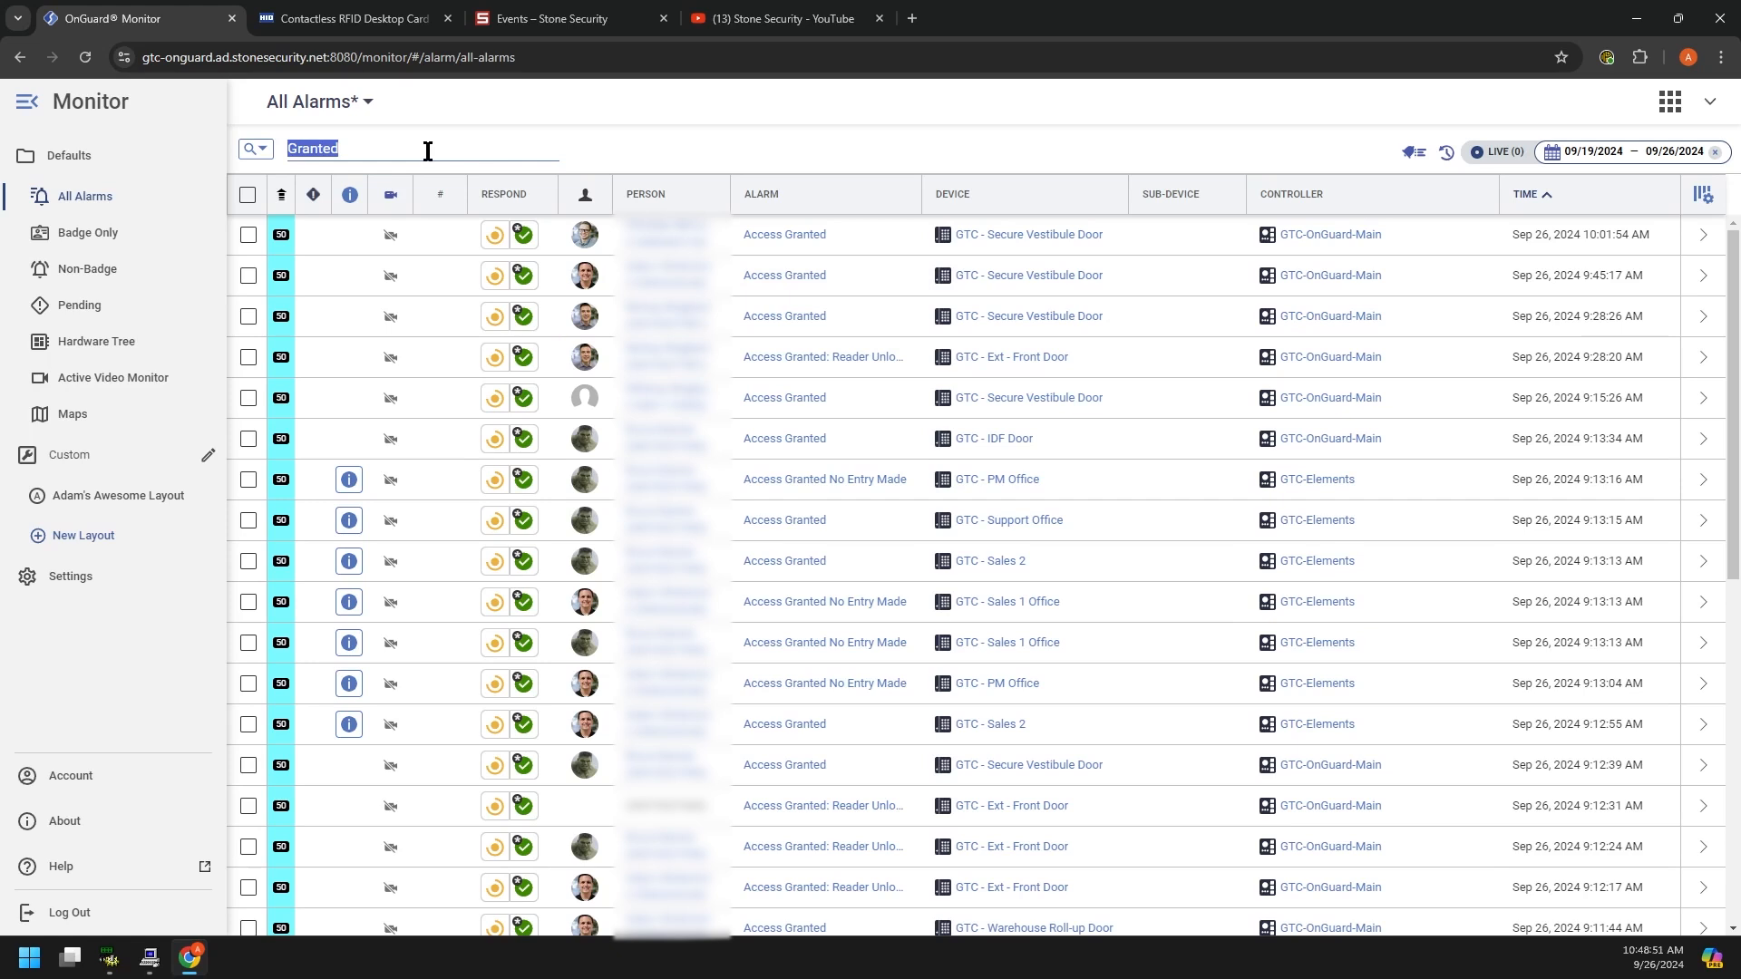
key(BackSpace)
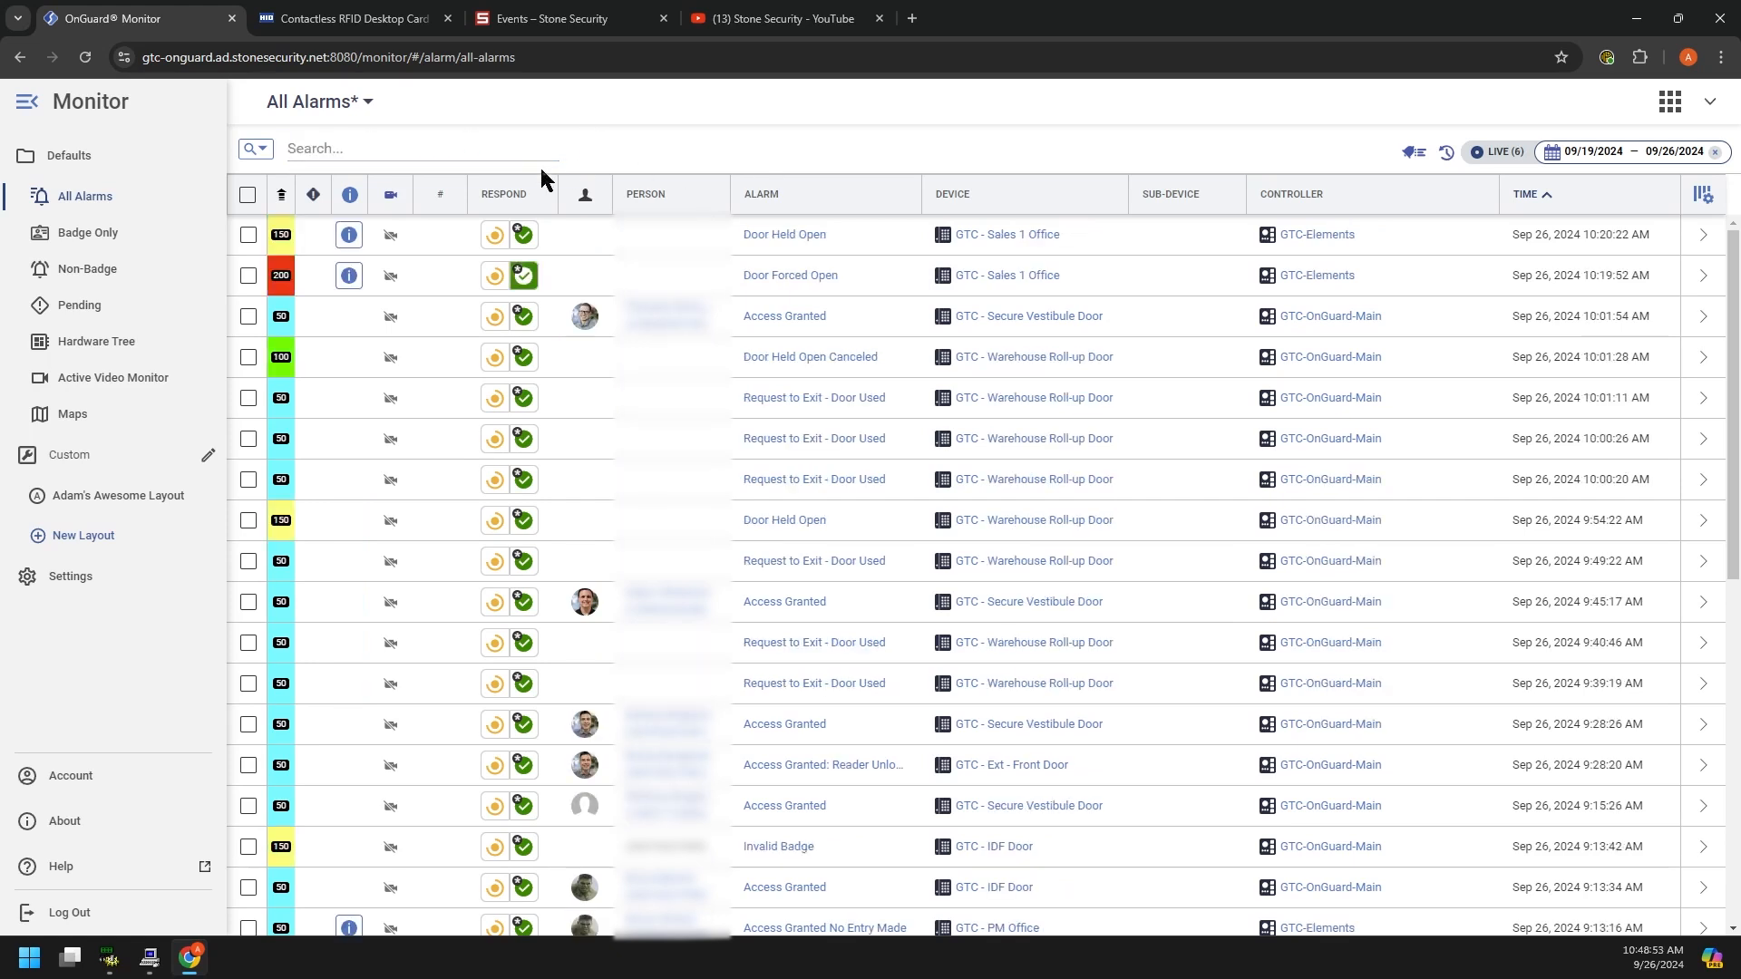
Step: Leave the Monitor page for the LenelS2 Console and open the Credentials app
click(1674, 106)
click(947, 176)
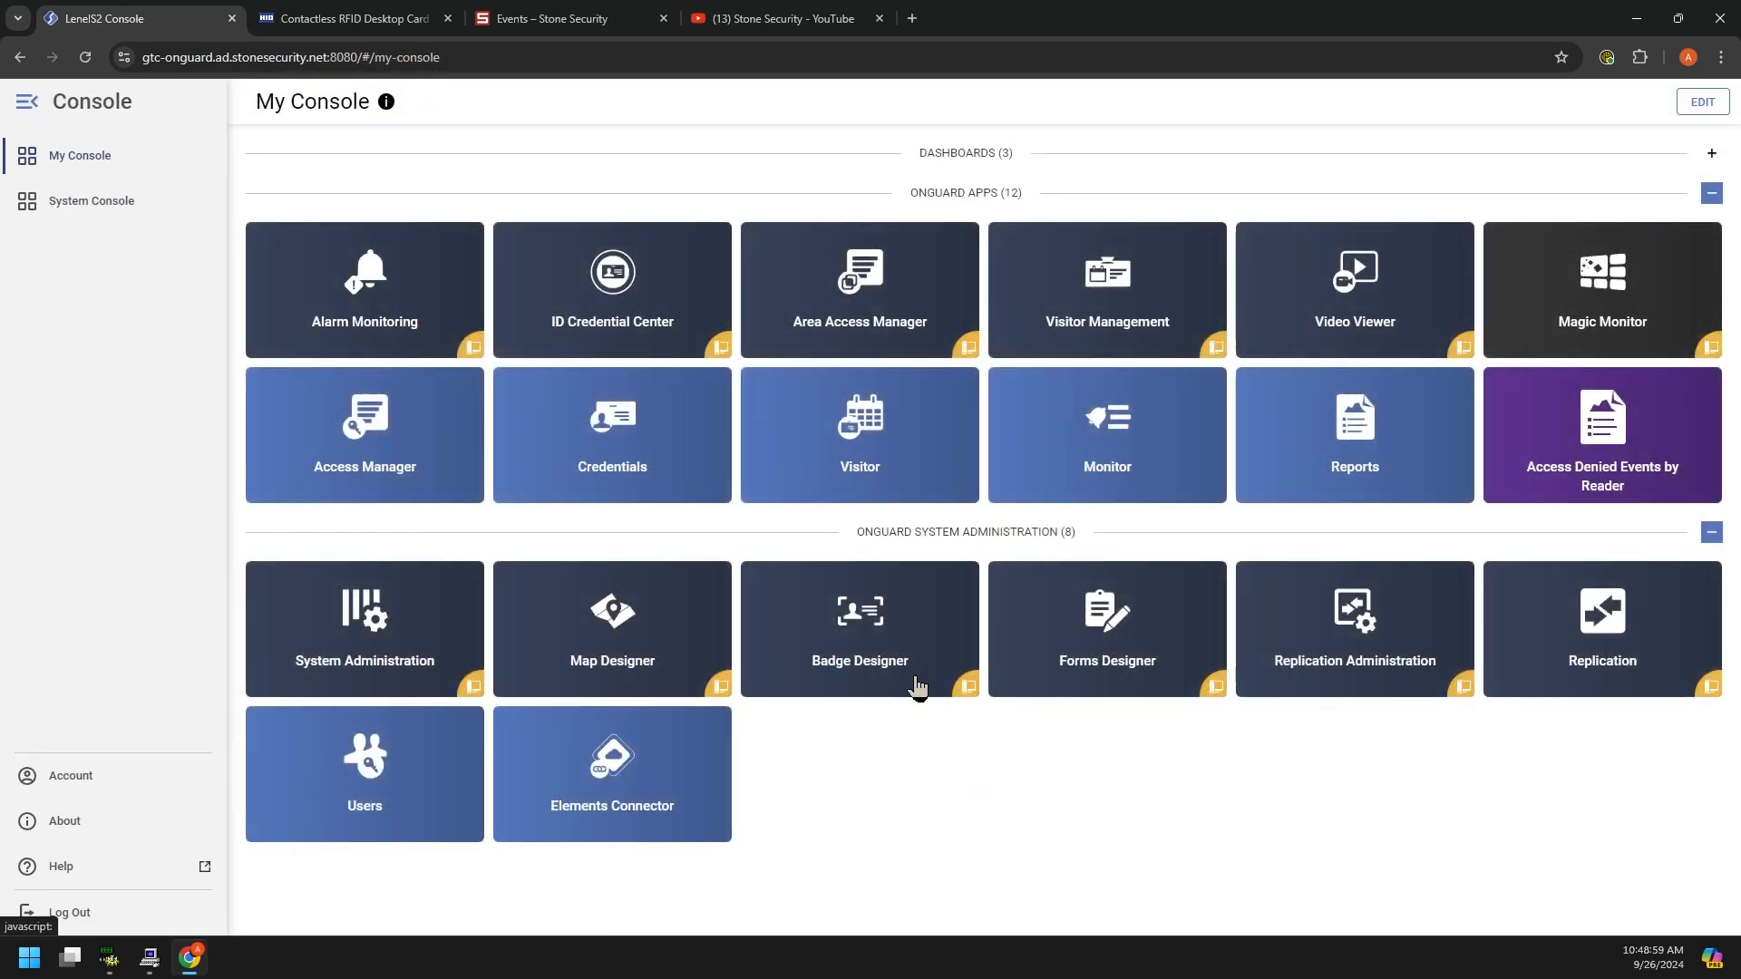
click(599, 434)
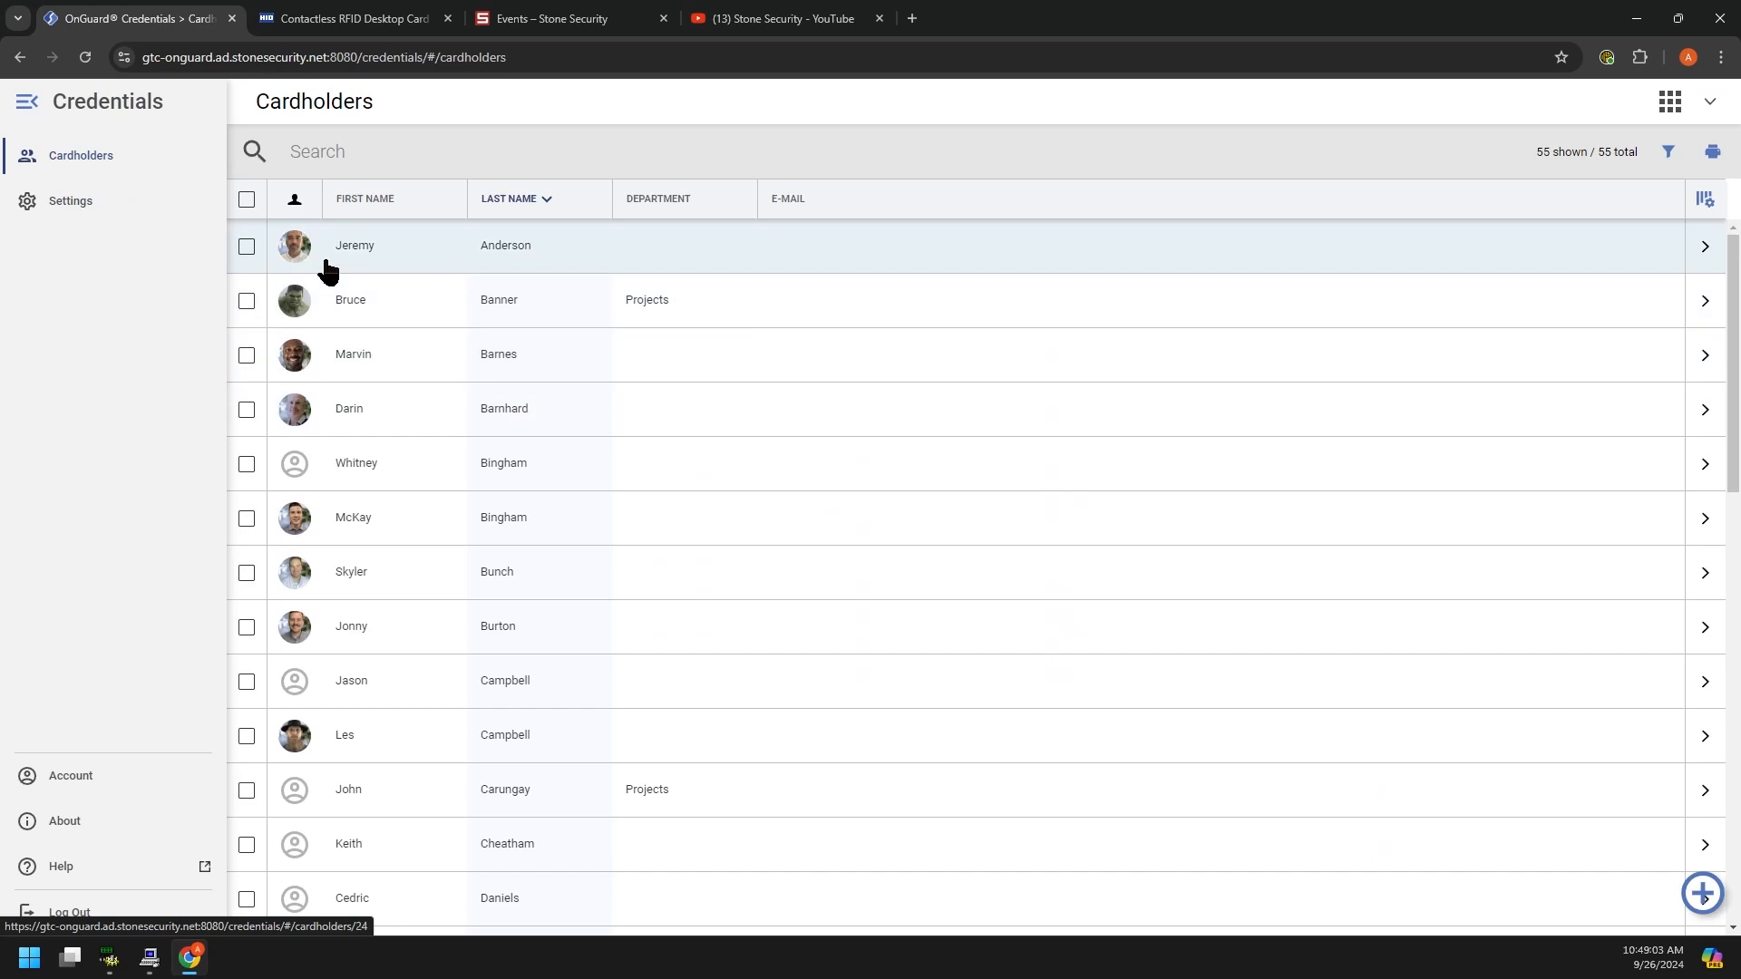
Step: Search the Cardholders list by the cardholder's first name, narrowing it to one match
scroll(309, 564, down, 1)
scroll(313, 571, down, 2)
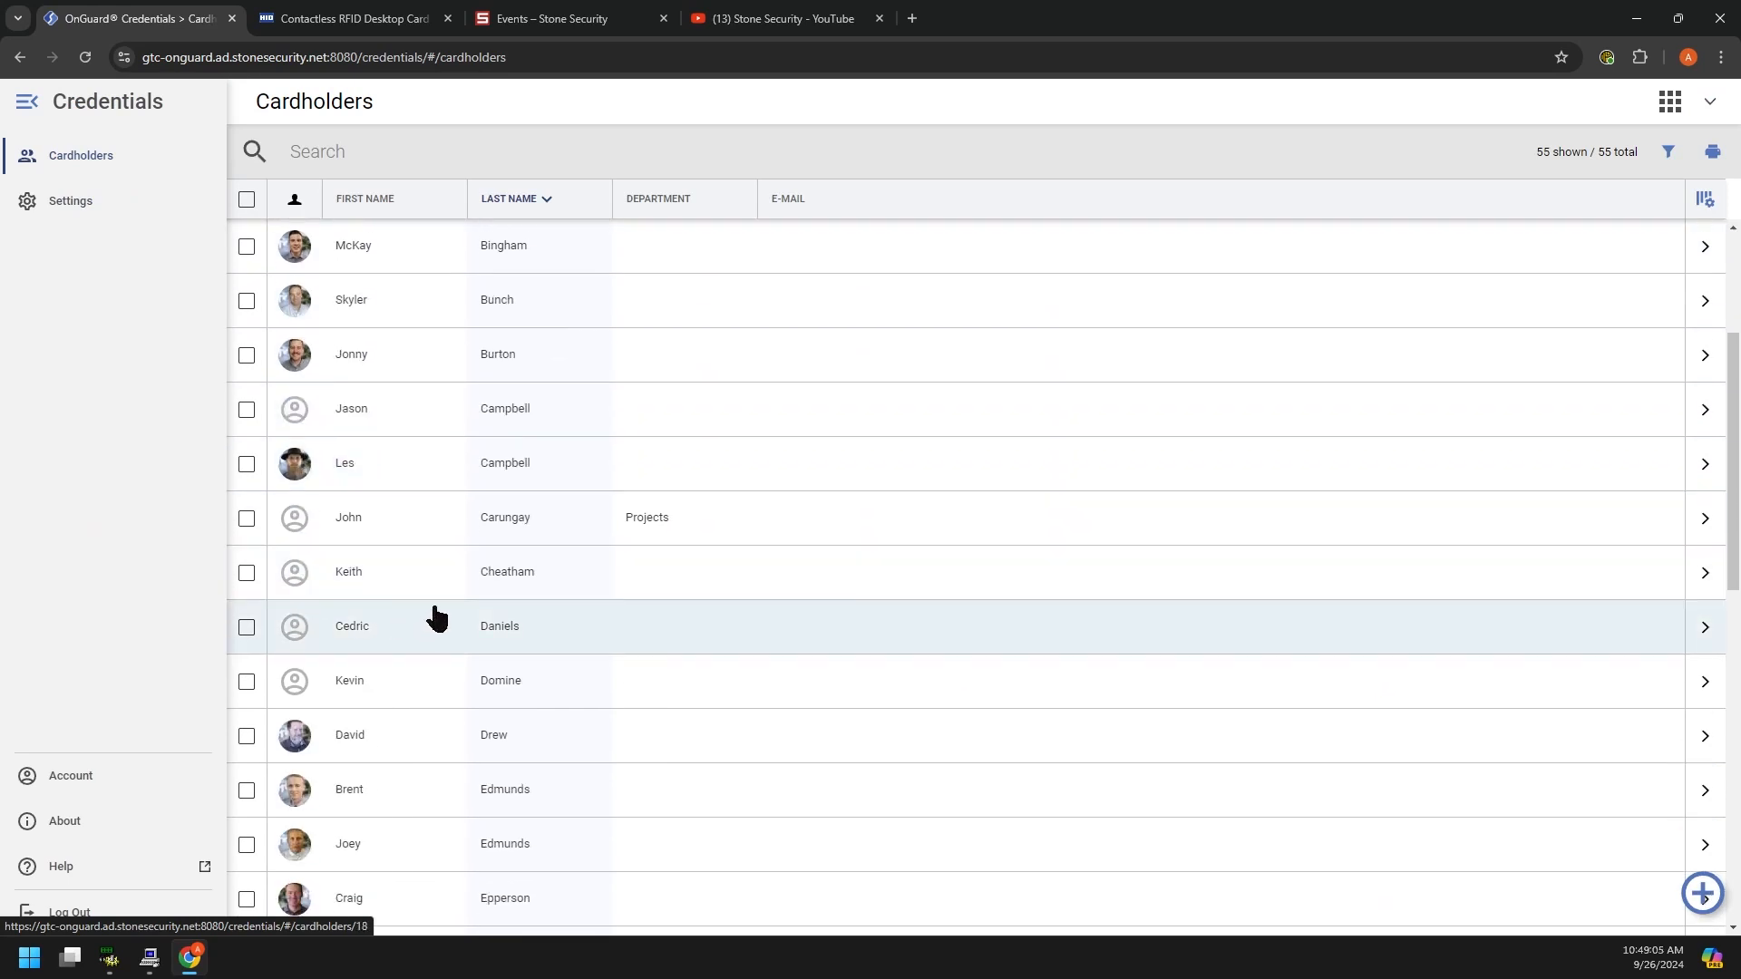
scroll(564, 624, up, 3)
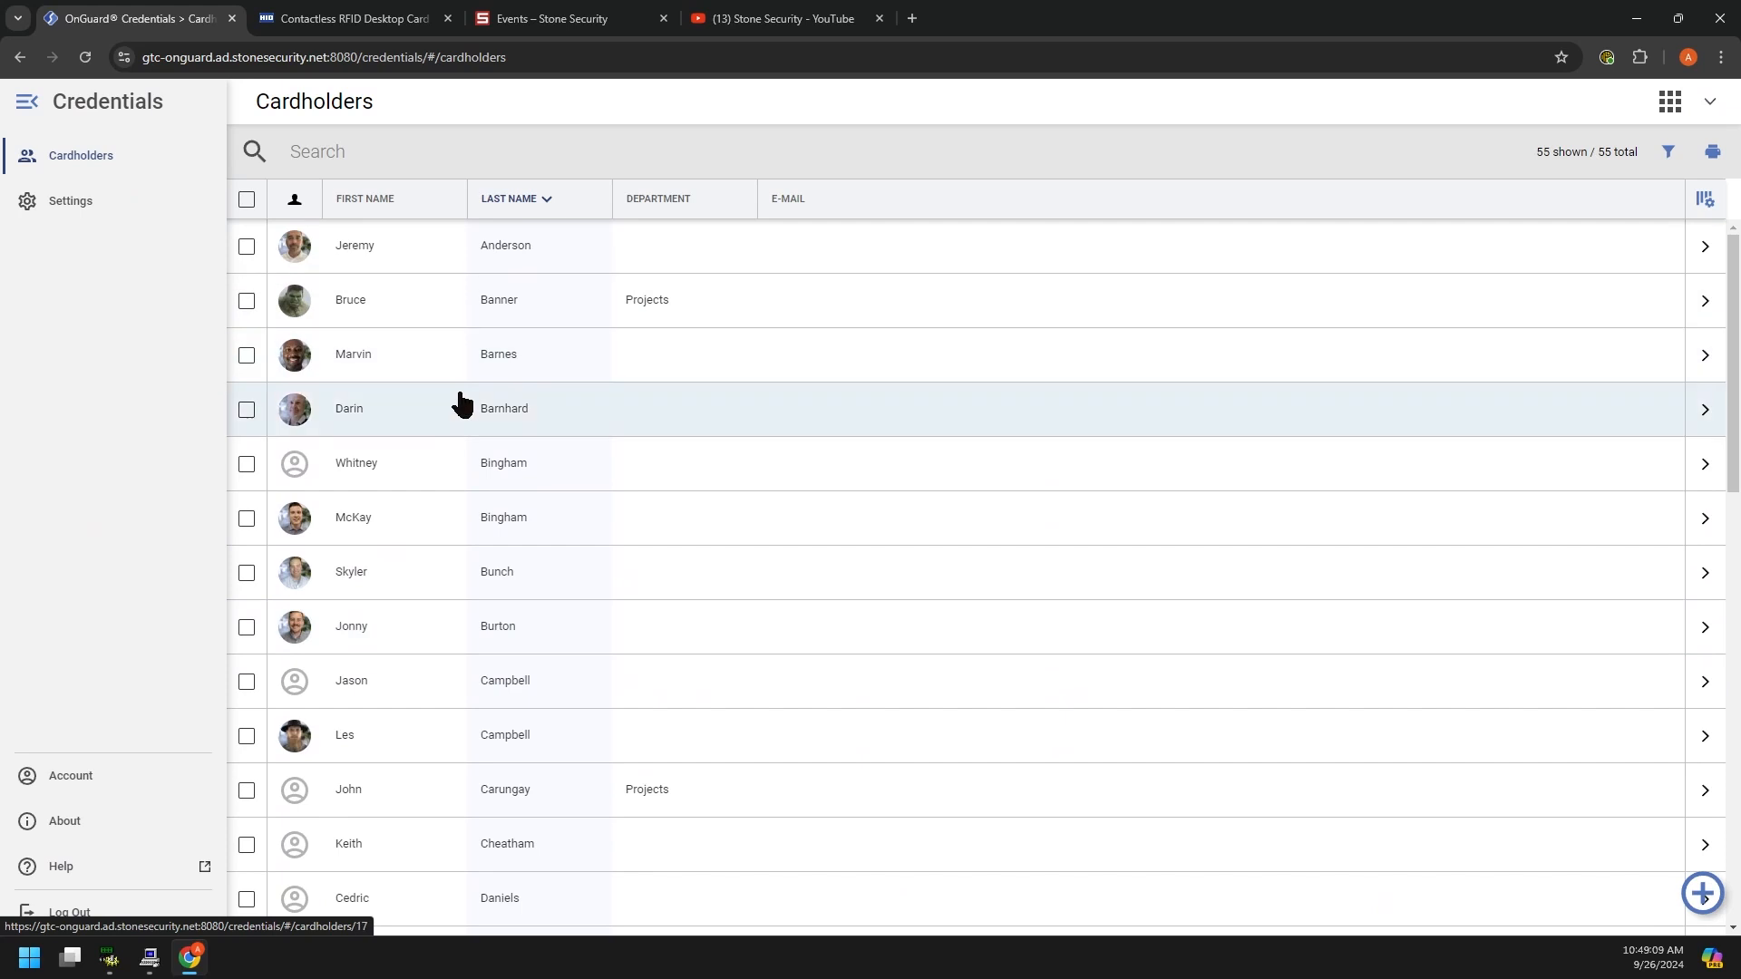
scroll(459, 396, down, 8)
scroll(460, 410, down, 1)
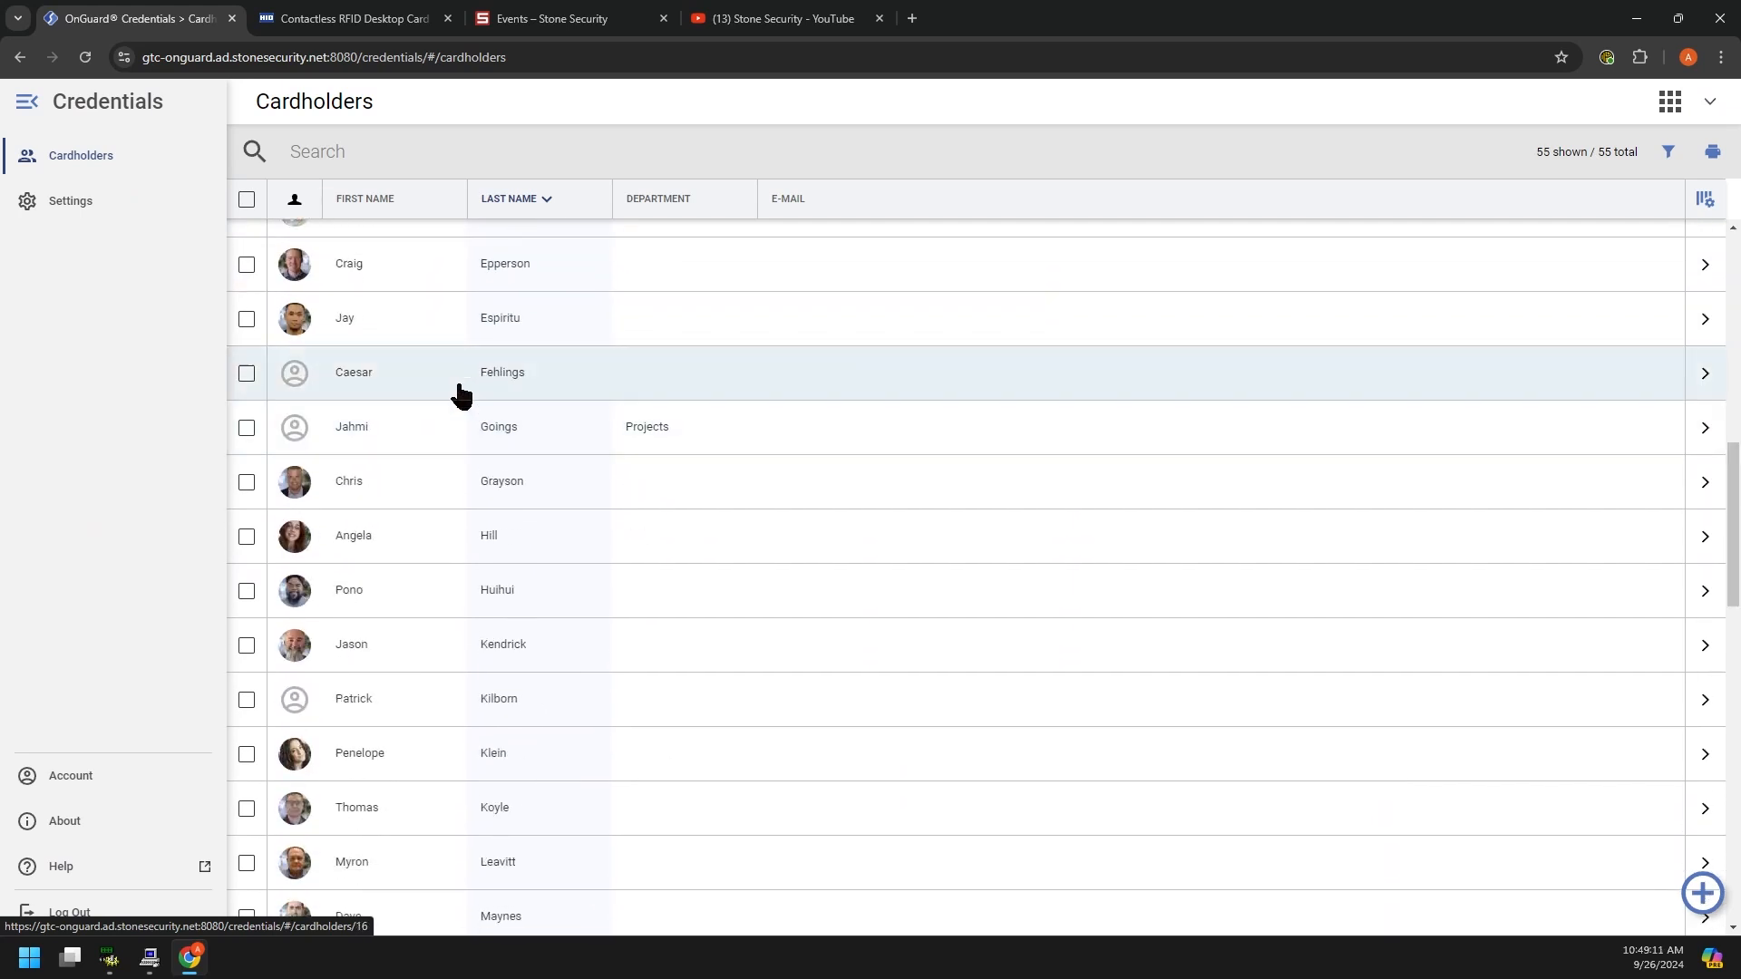
click(304, 152)
text(tony)
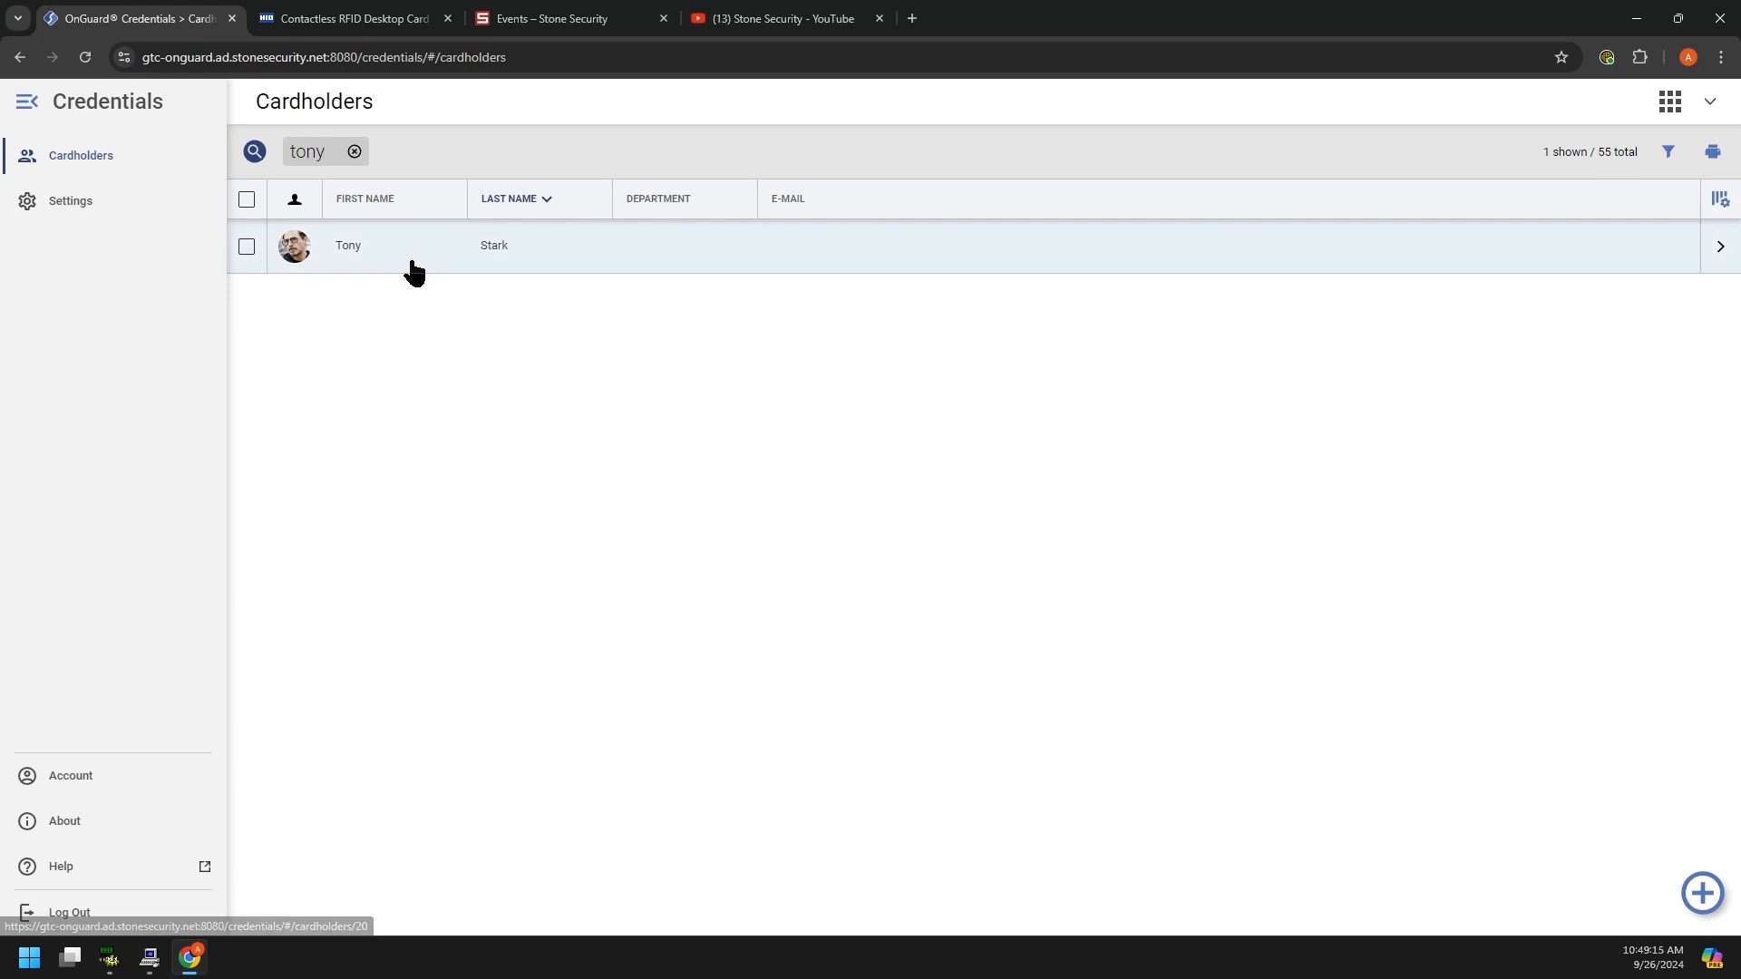
Step: Open the matching cardholder's profile and launch their Recent Activity in OnGuard Monitor's All Alarms
click(401, 256)
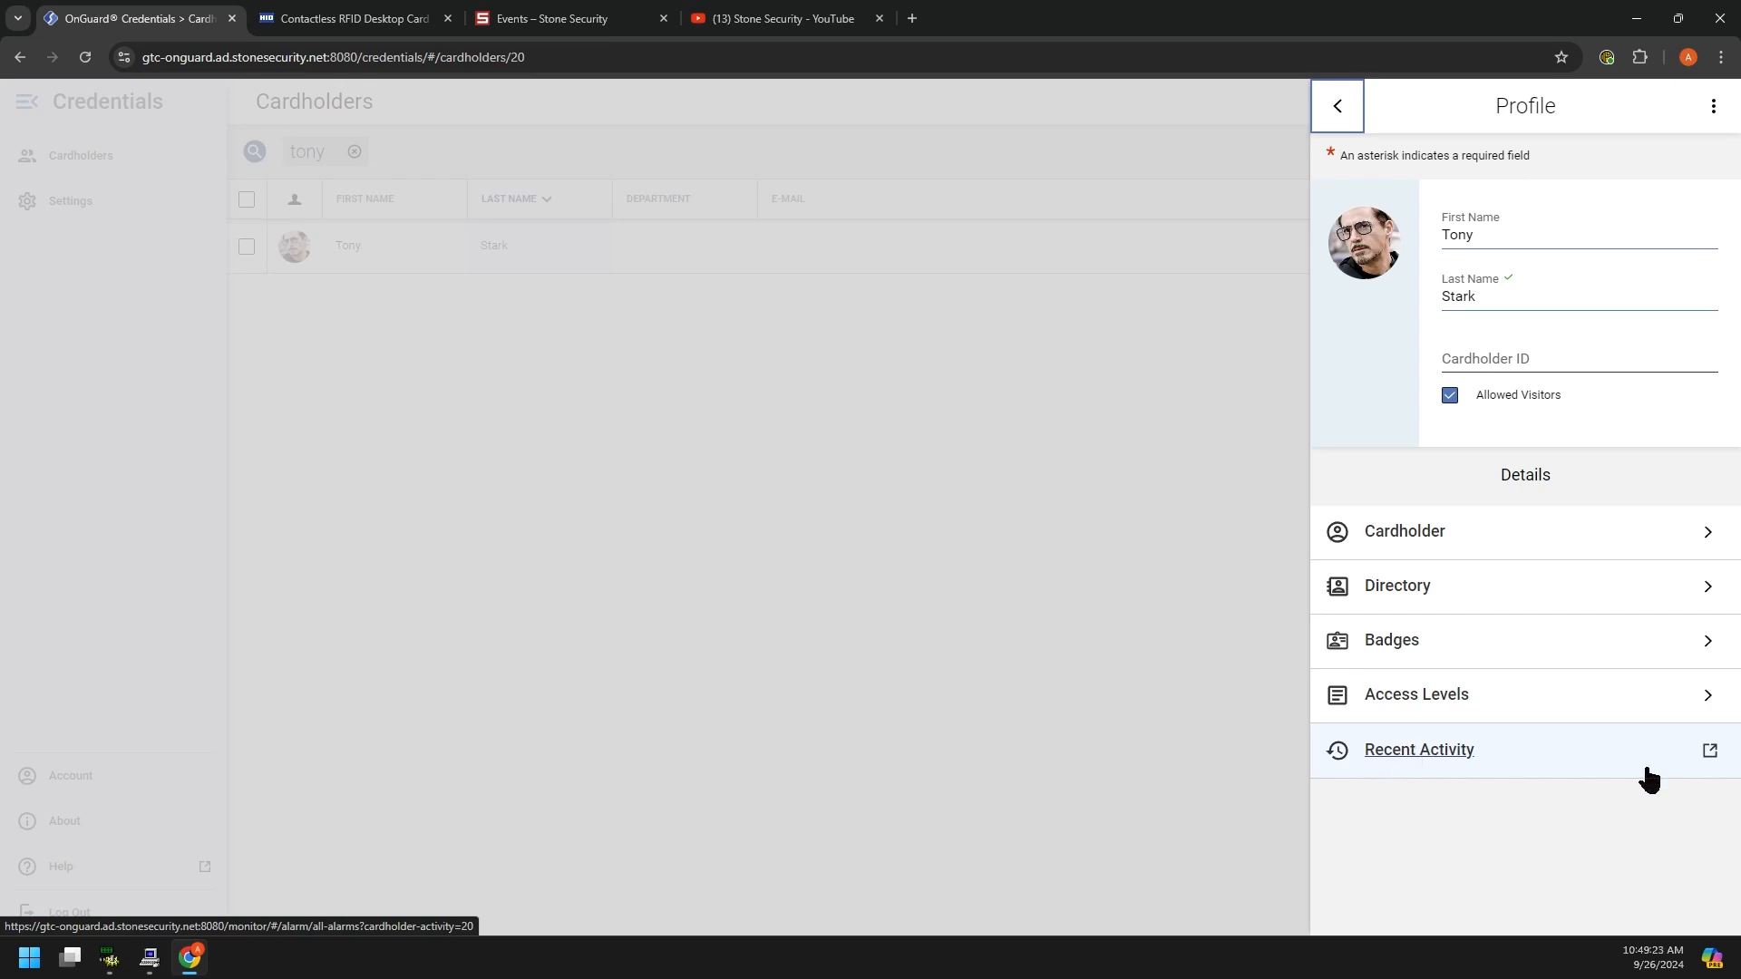
click(1463, 754)
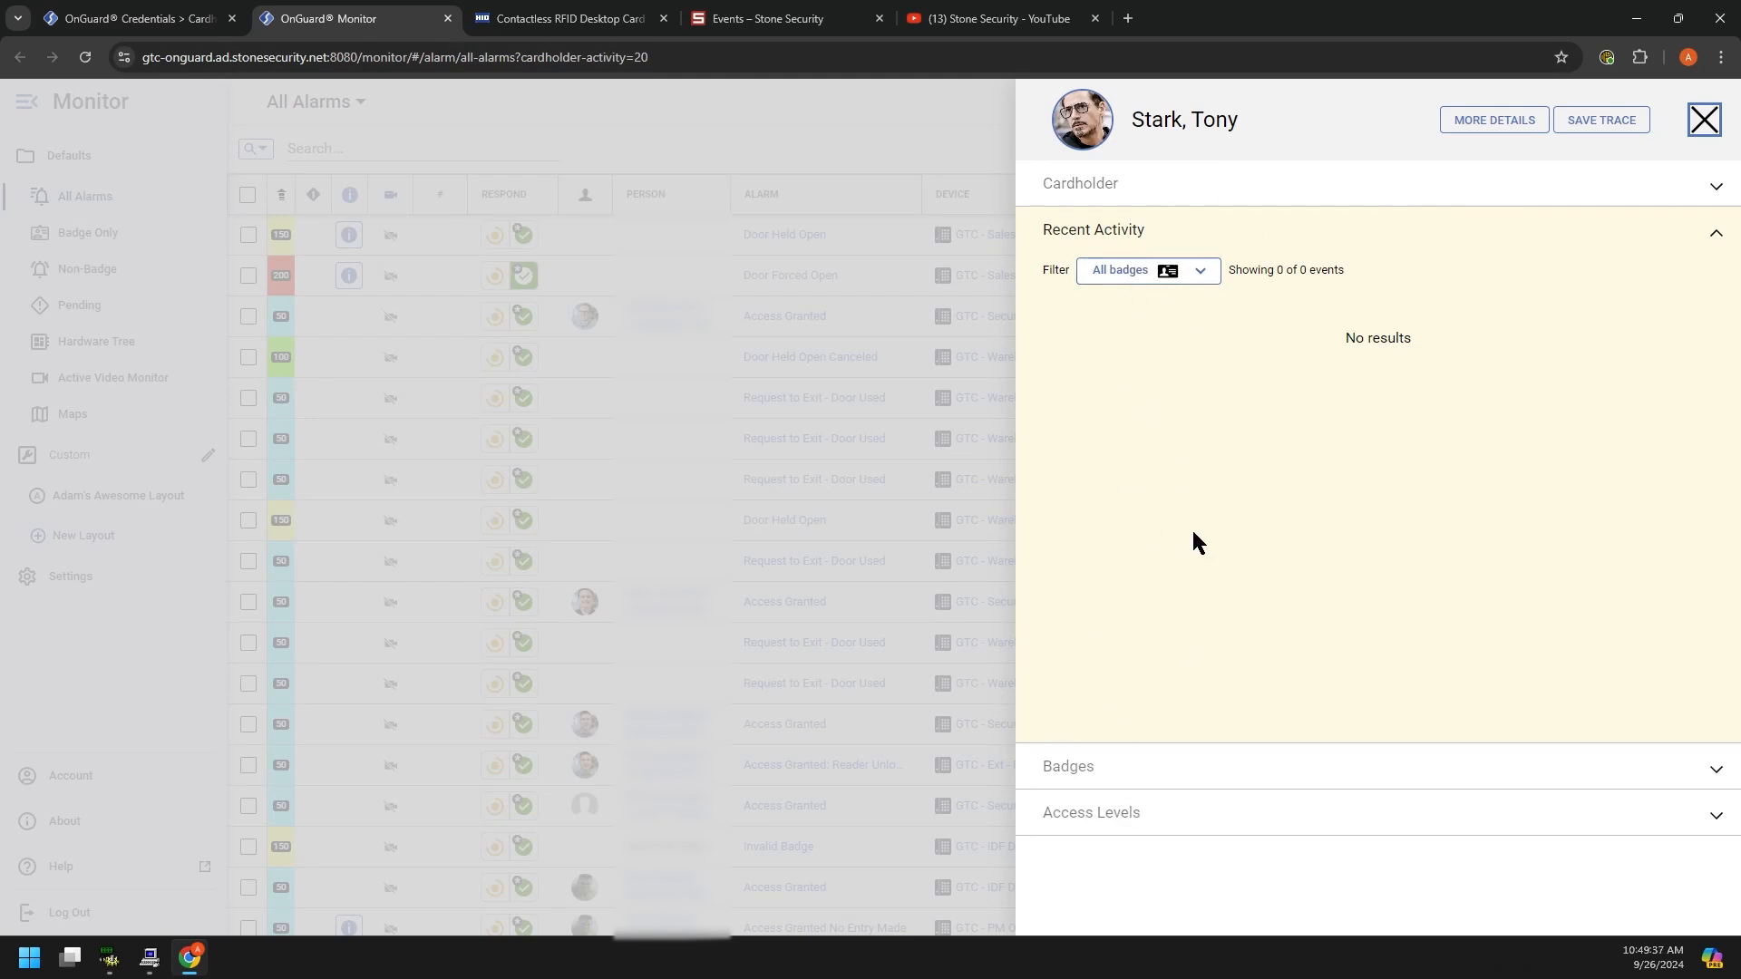
click(1703, 123)
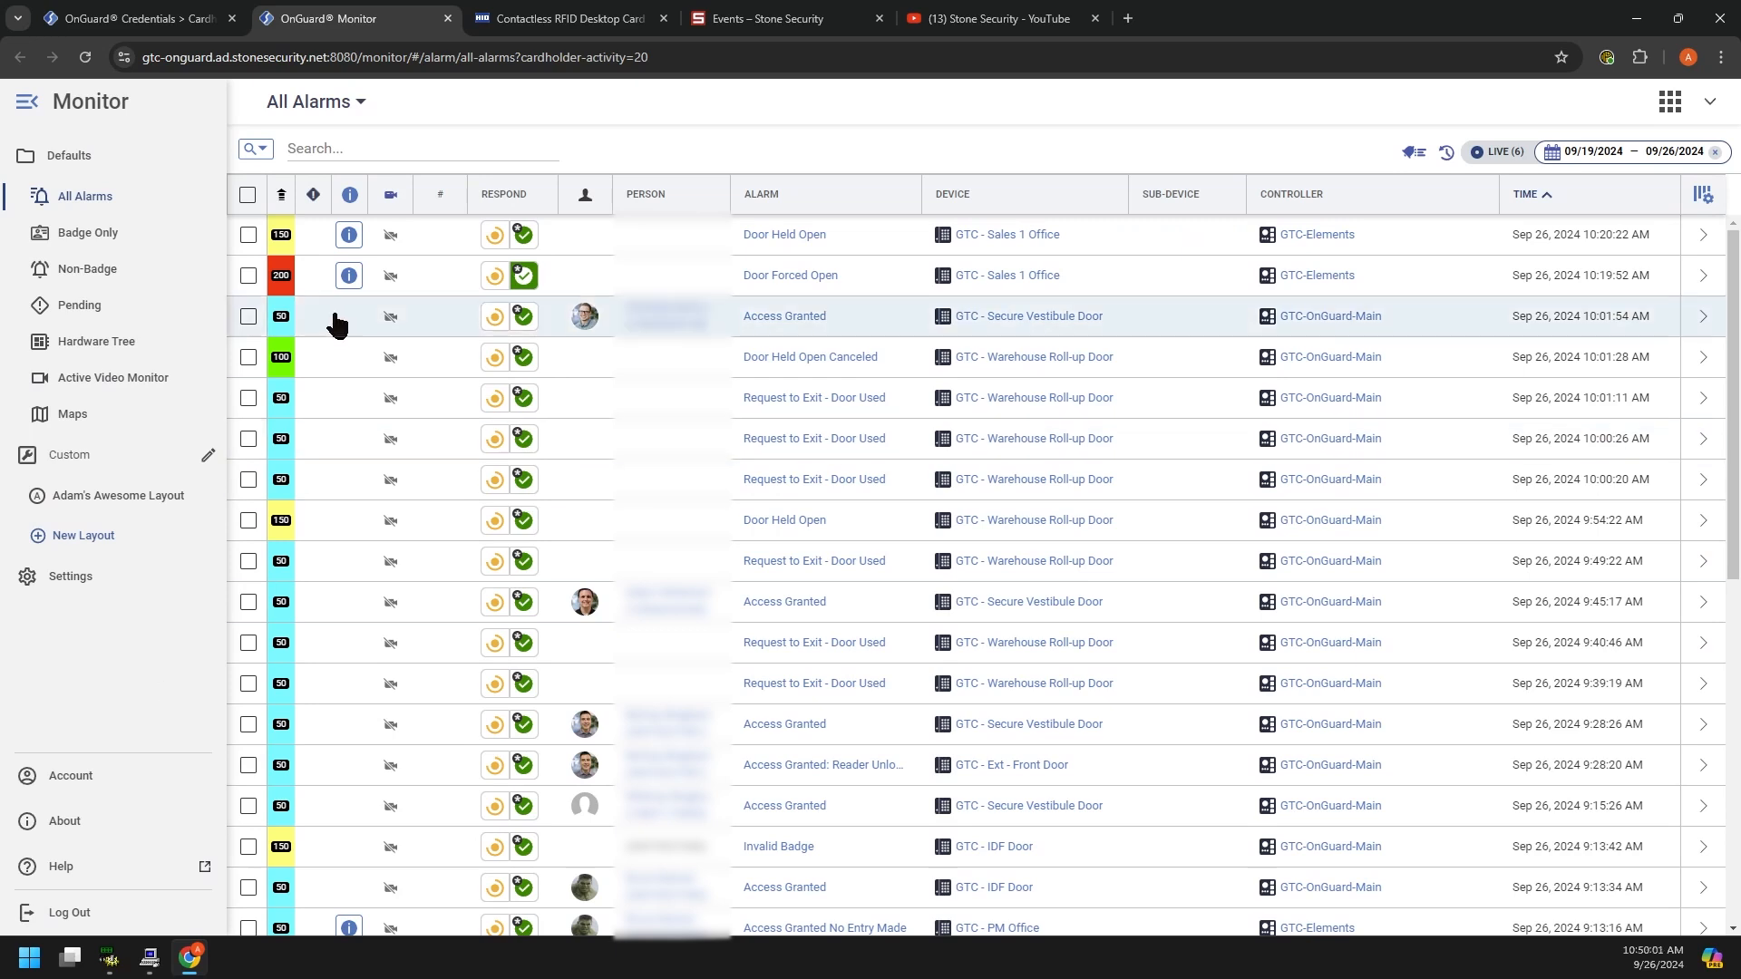
Step: Close the Monitor page and cardholder profile, then reopen Credentials to the full 55-cardholder list
click(449, 18)
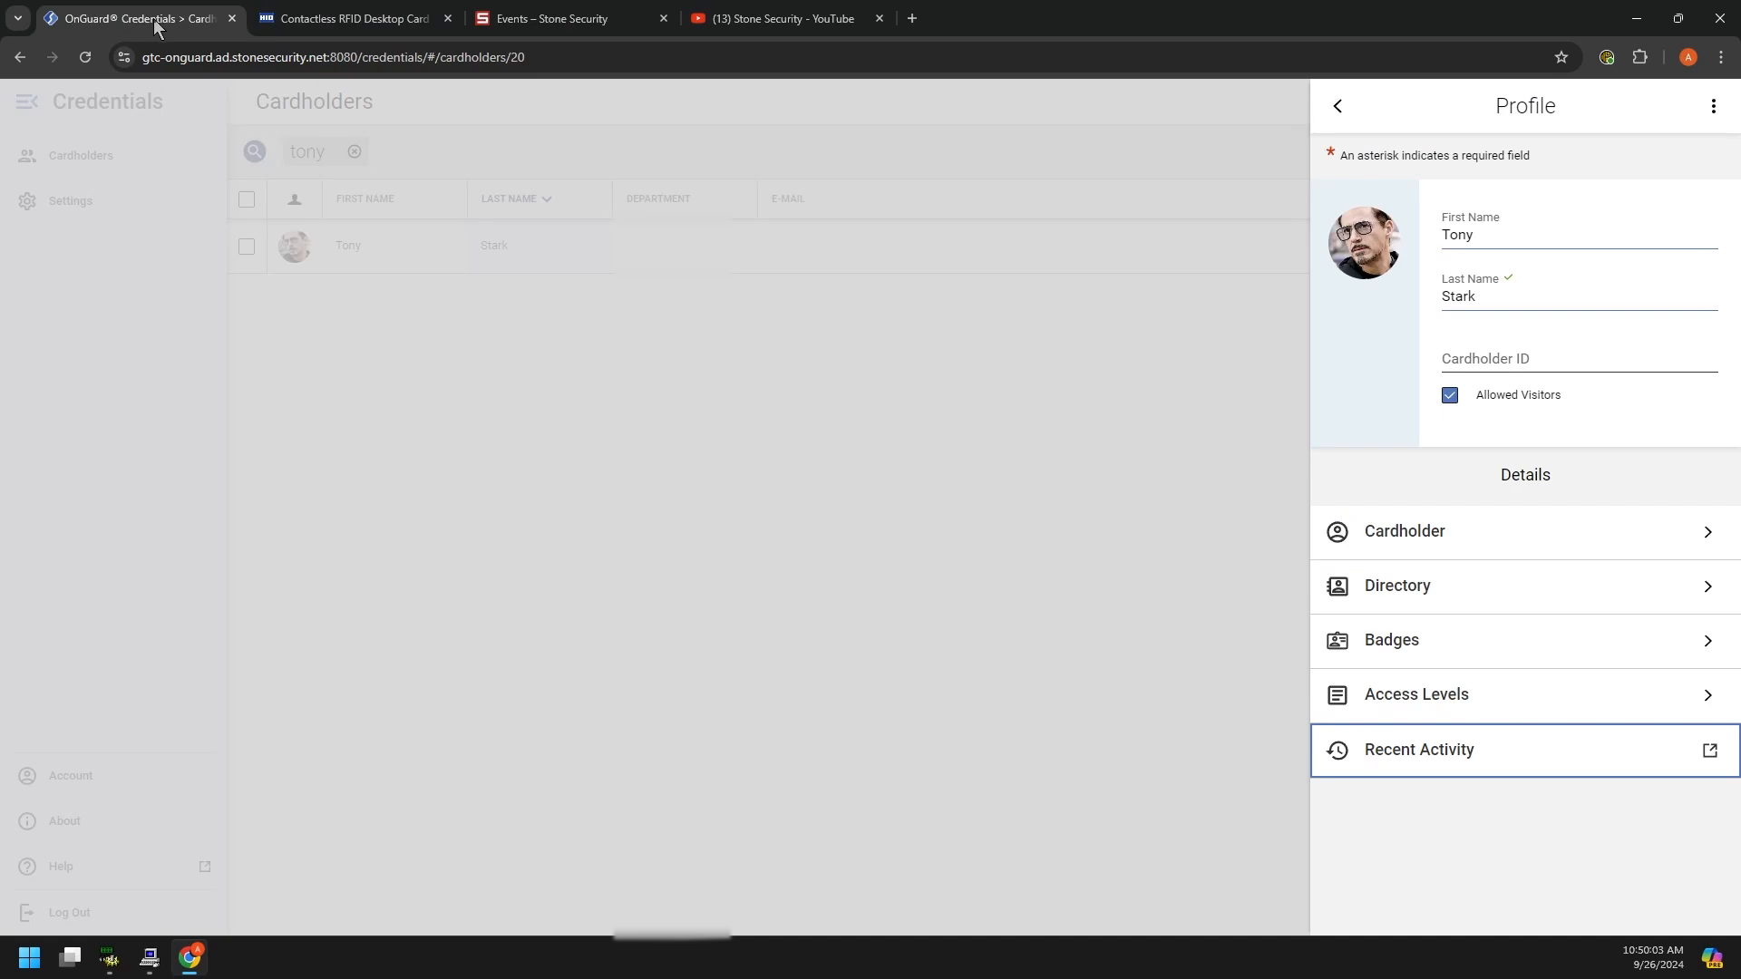
click(517, 559)
click(1670, 101)
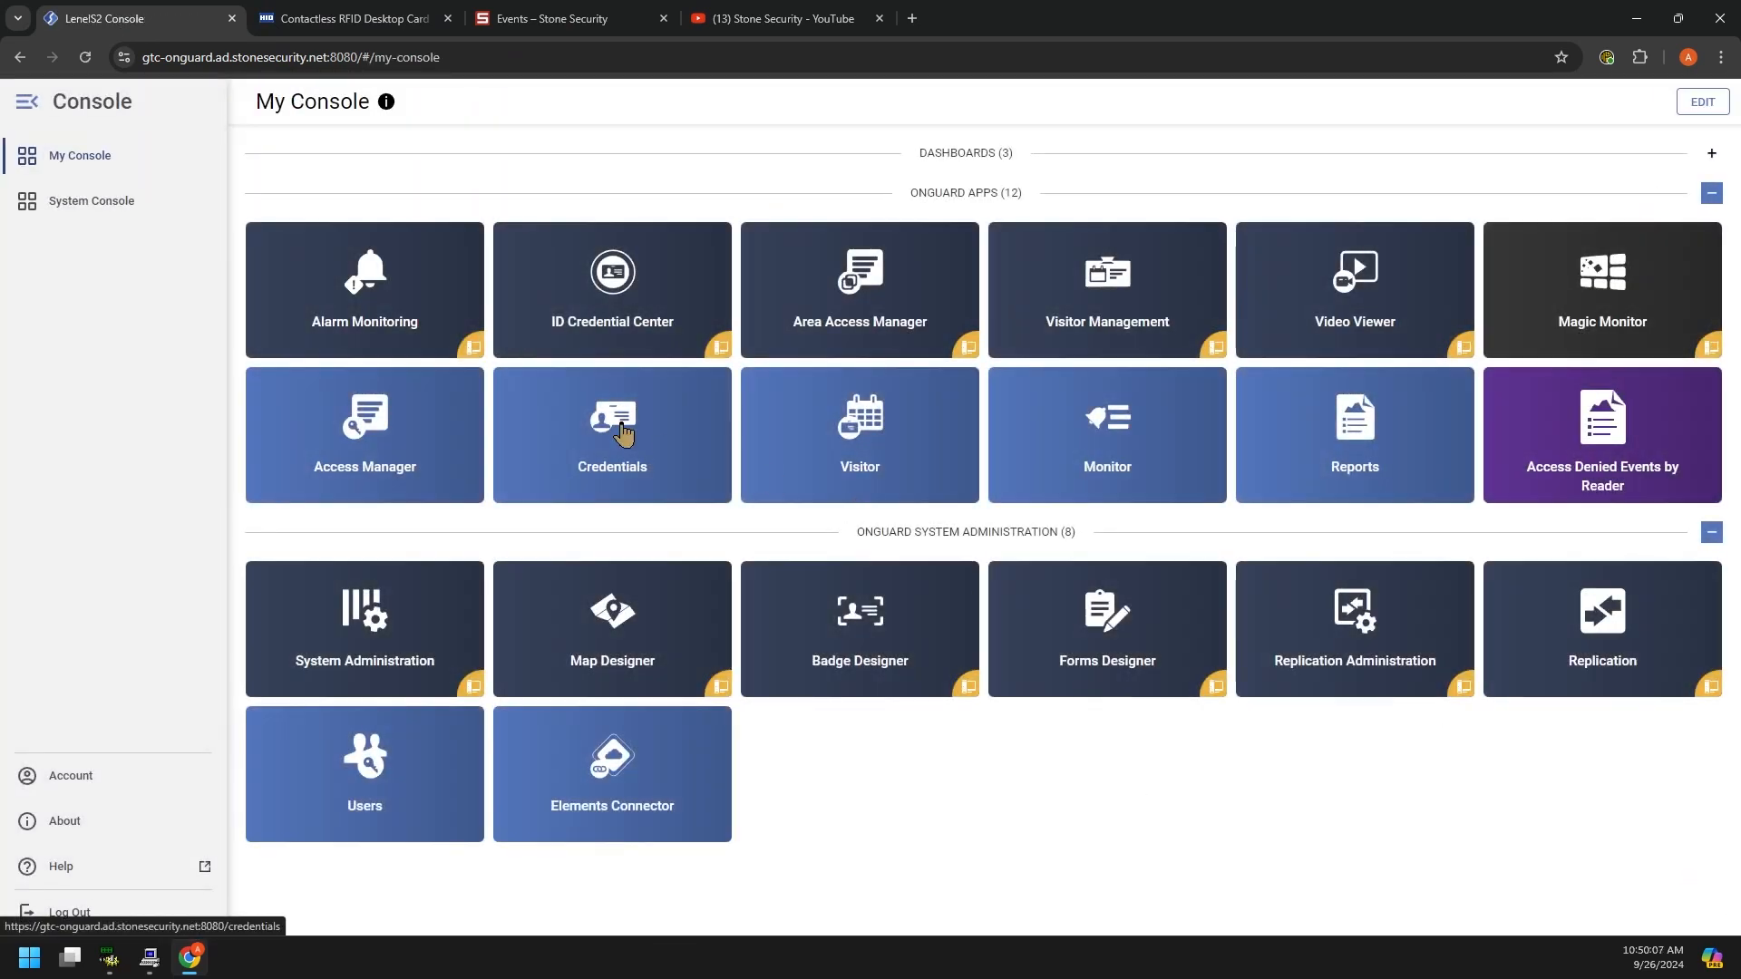
click(604, 446)
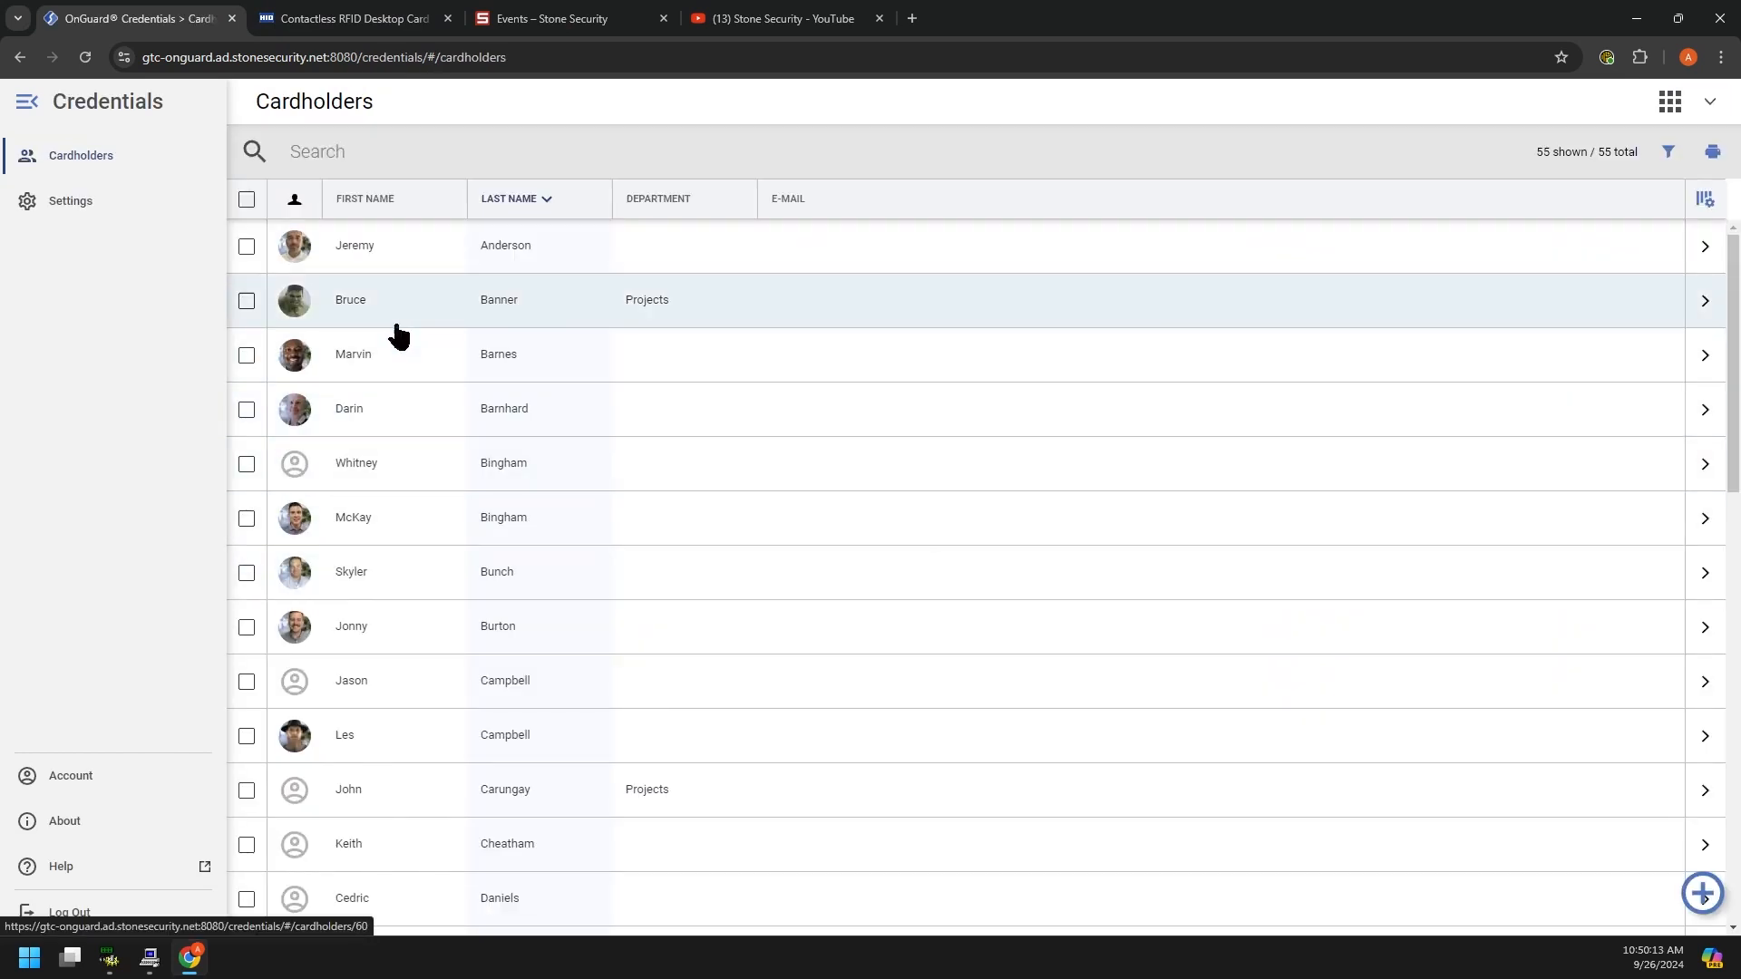
scroll(394, 392, down, 5)
scroll(394, 392, down, 8)
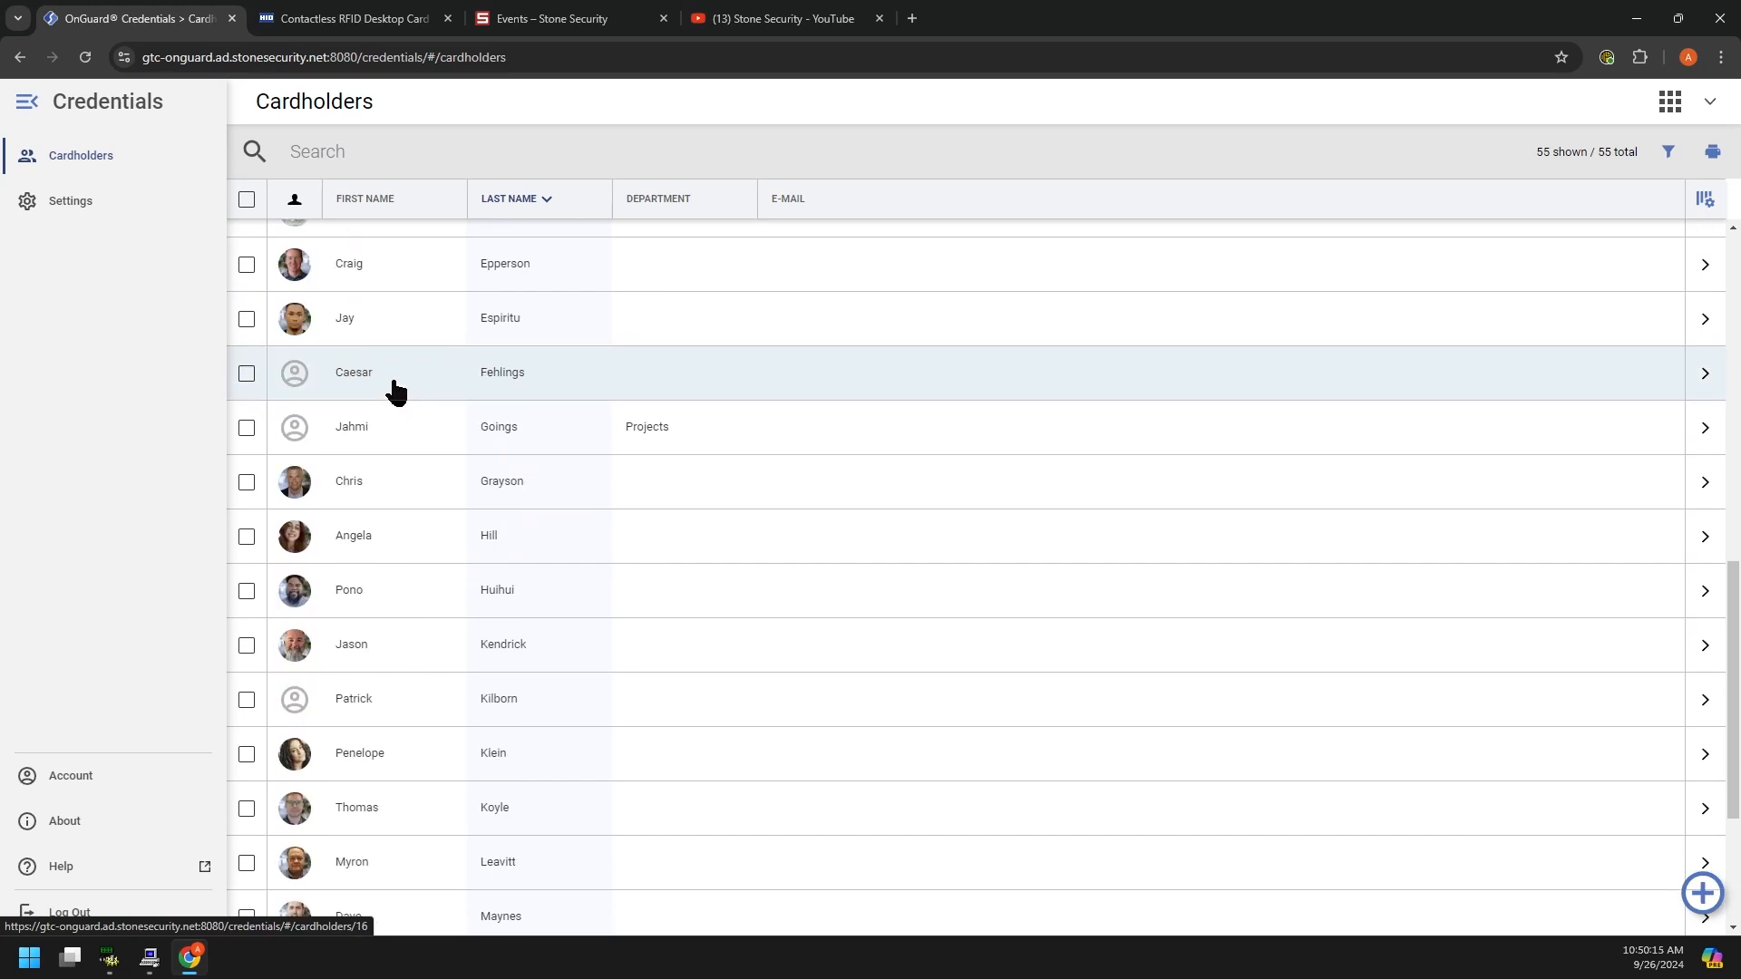
scroll(389, 390, up, 6)
scroll(388, 451, up, 6)
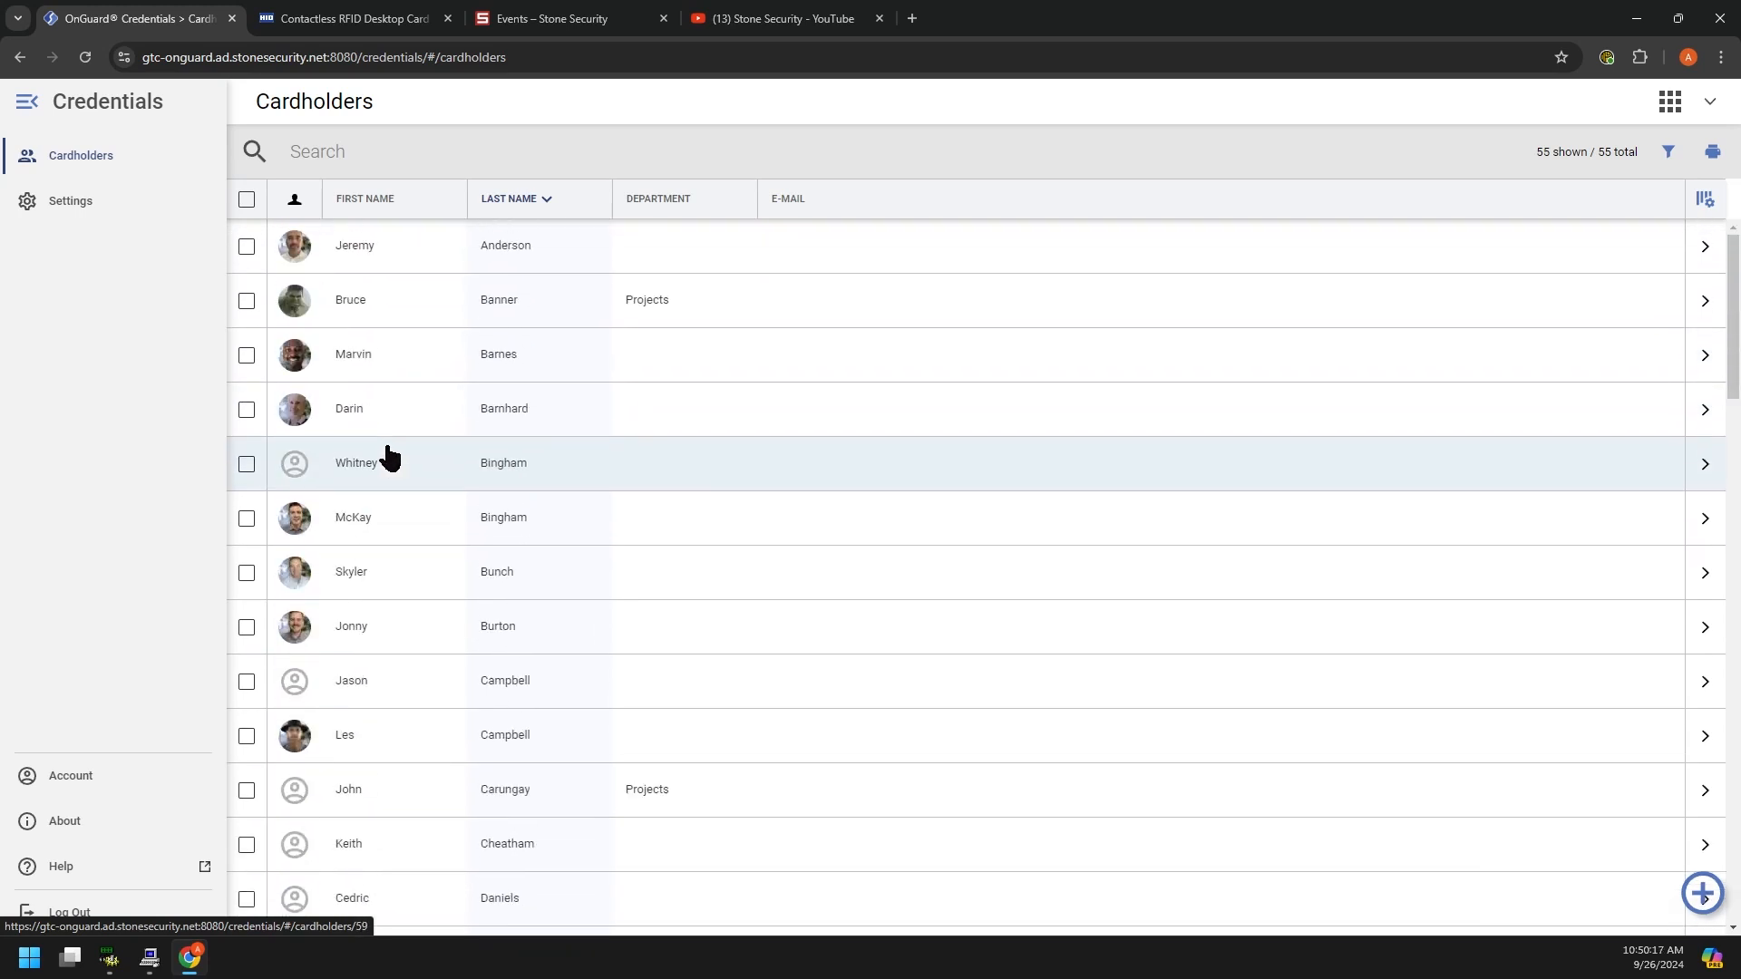
Step: Open the second-row Projects-department cardholder's profile, then their full Cardholder details form
click(379, 308)
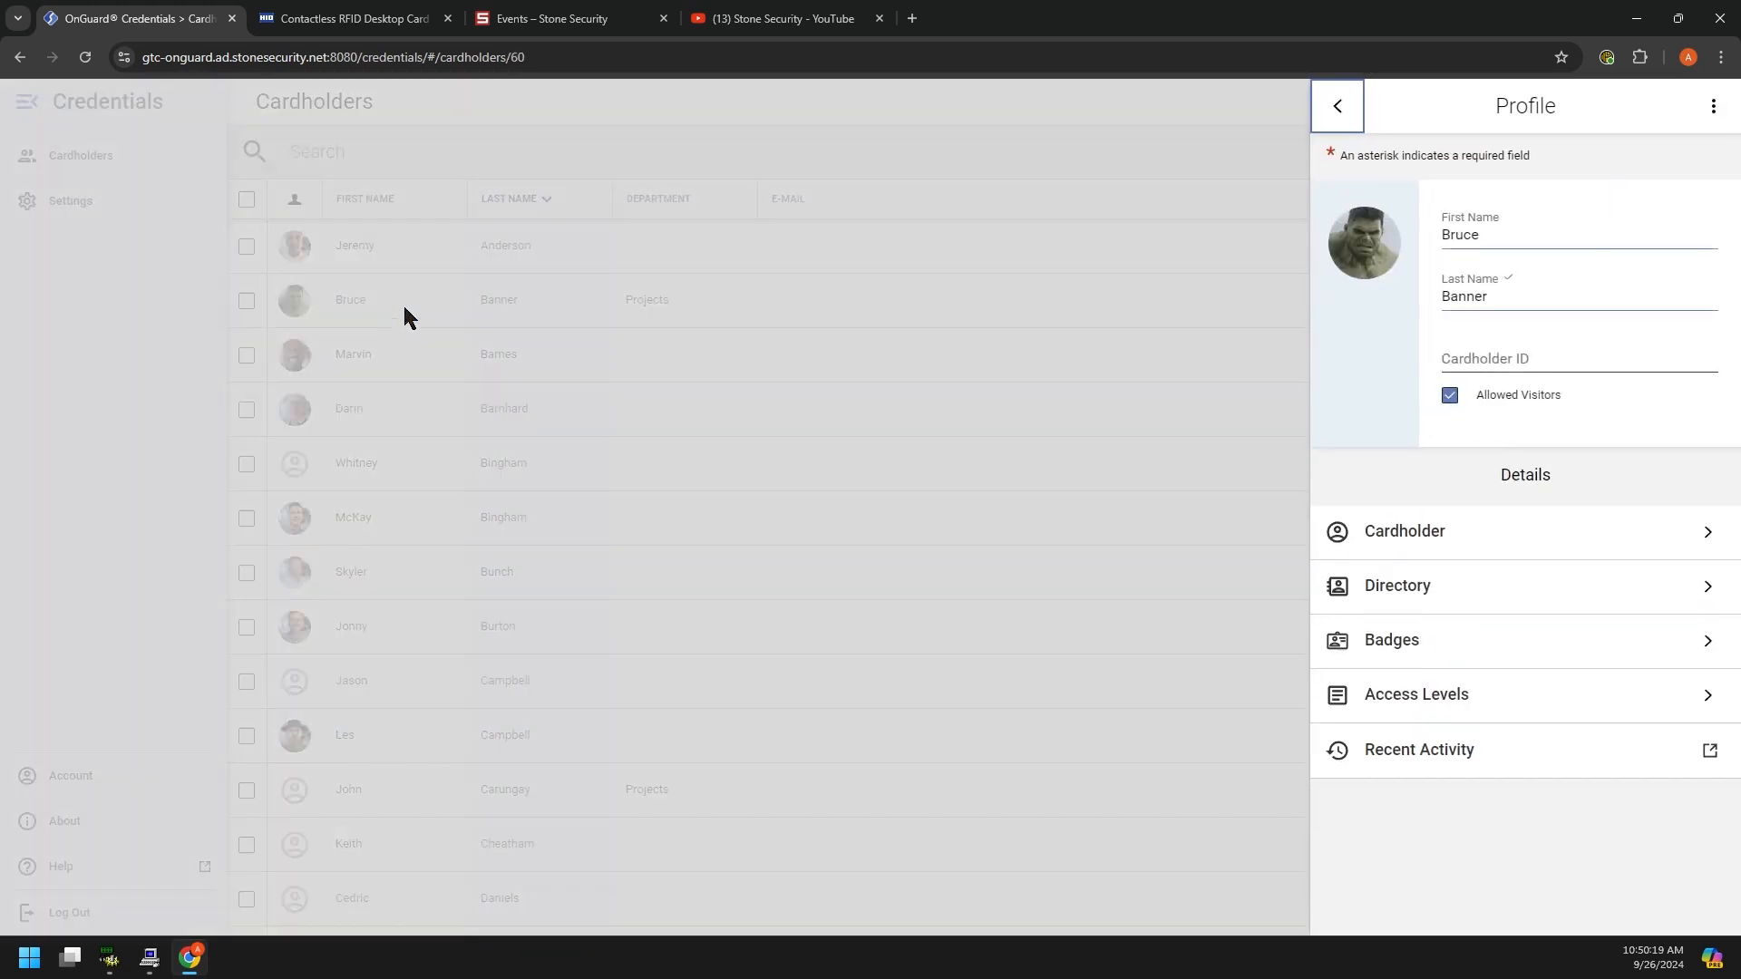
double_click(1463, 234)
double_click(1472, 298)
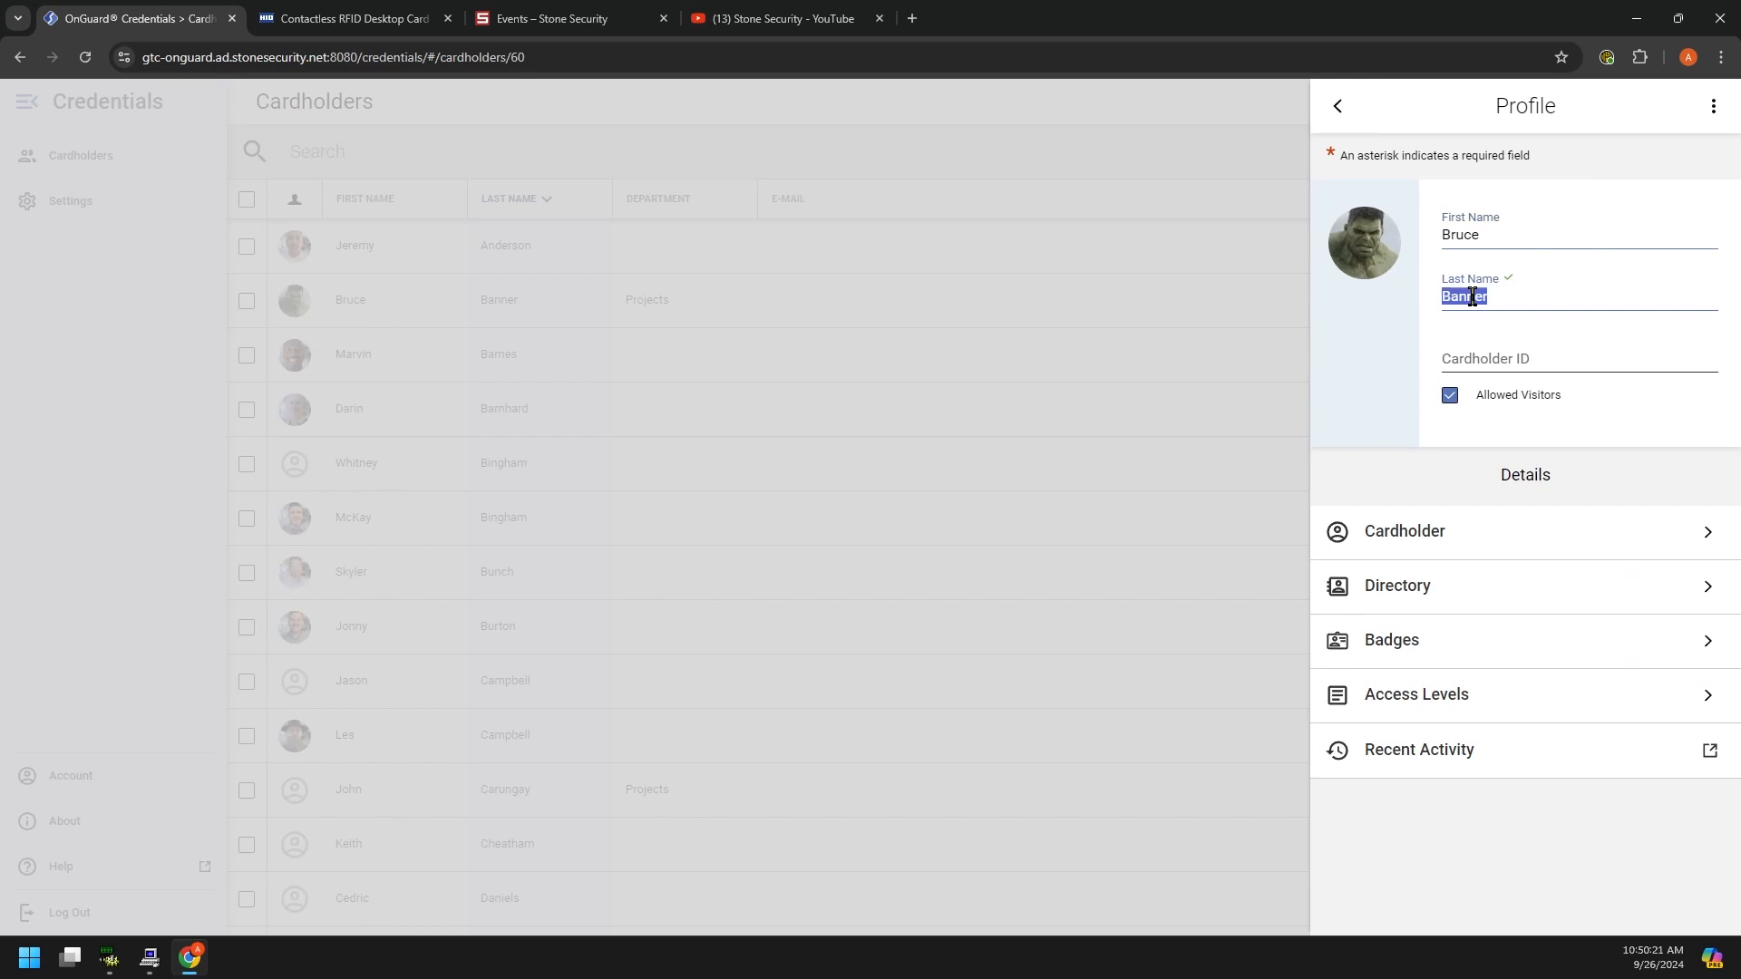
click(1510, 359)
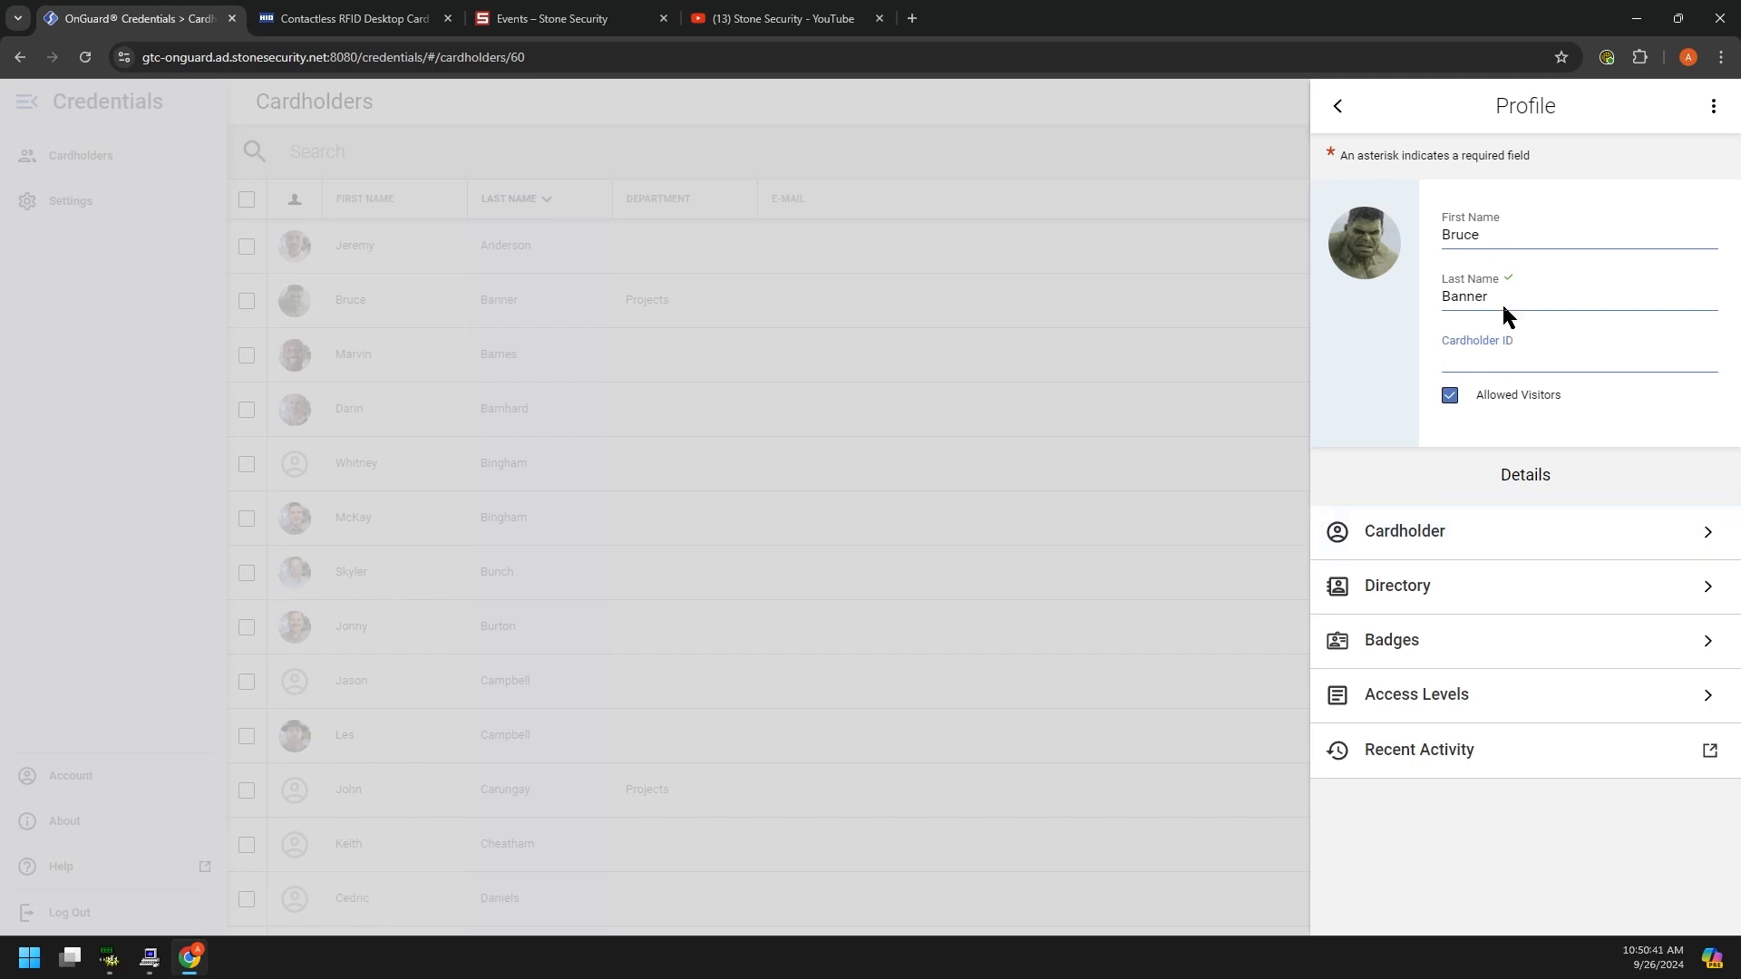
click(1490, 219)
click(1511, 296)
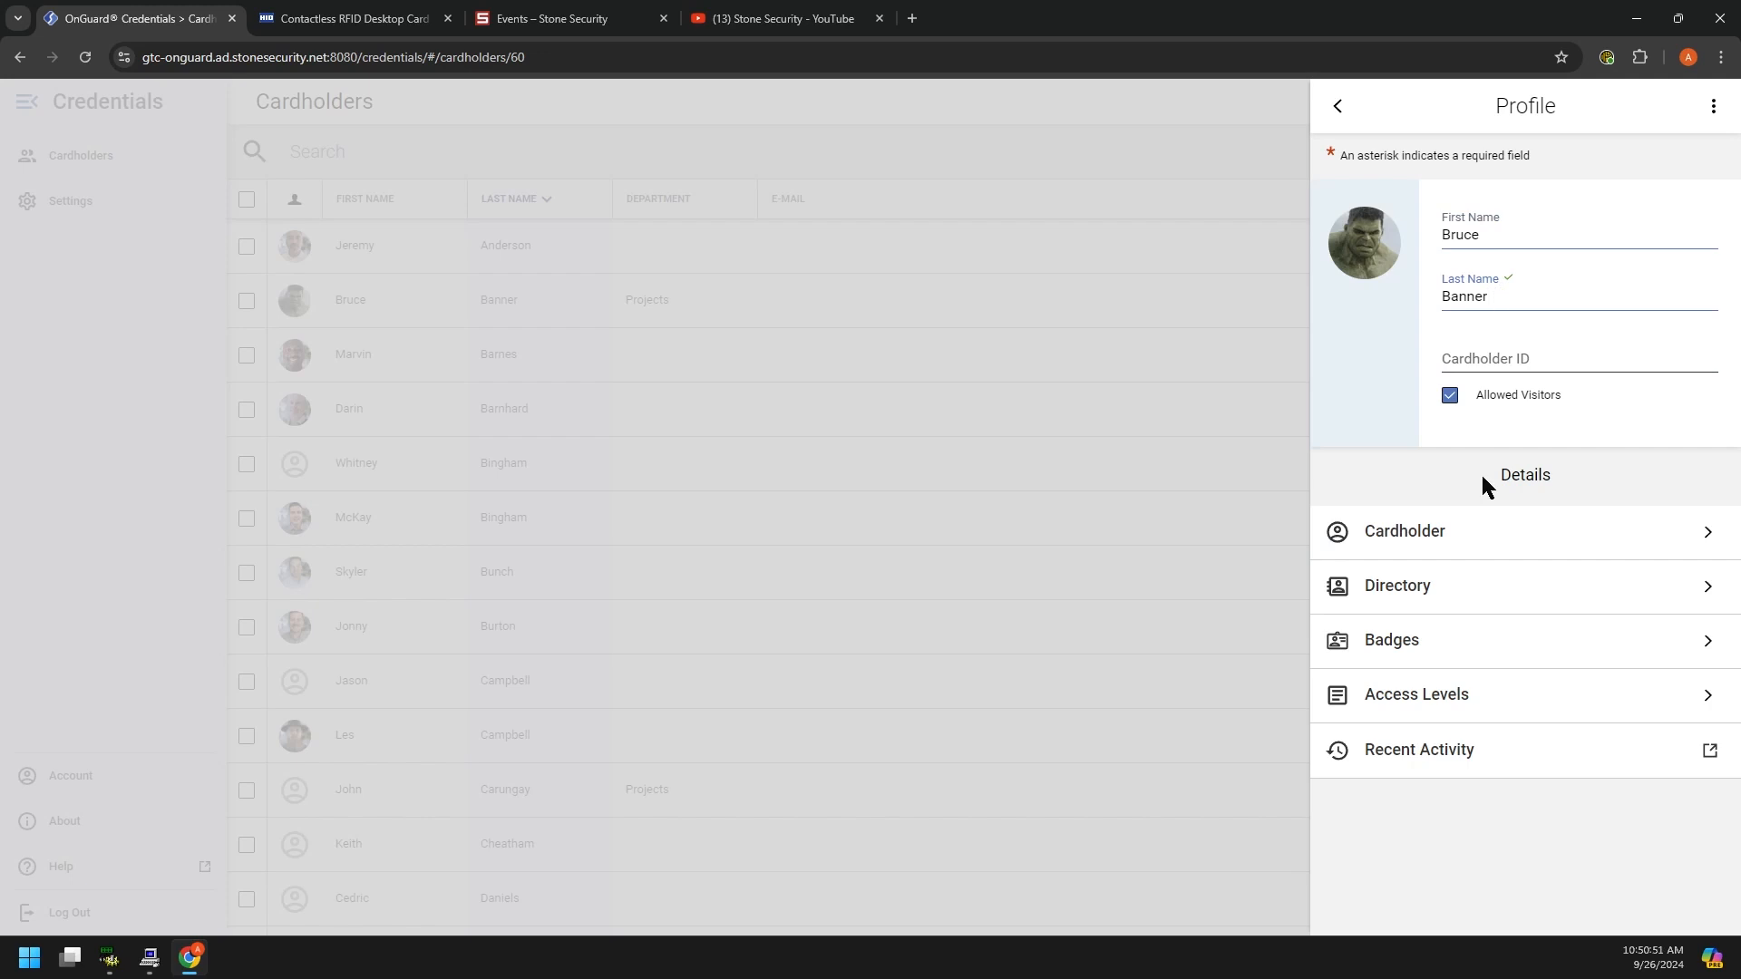
click(1432, 533)
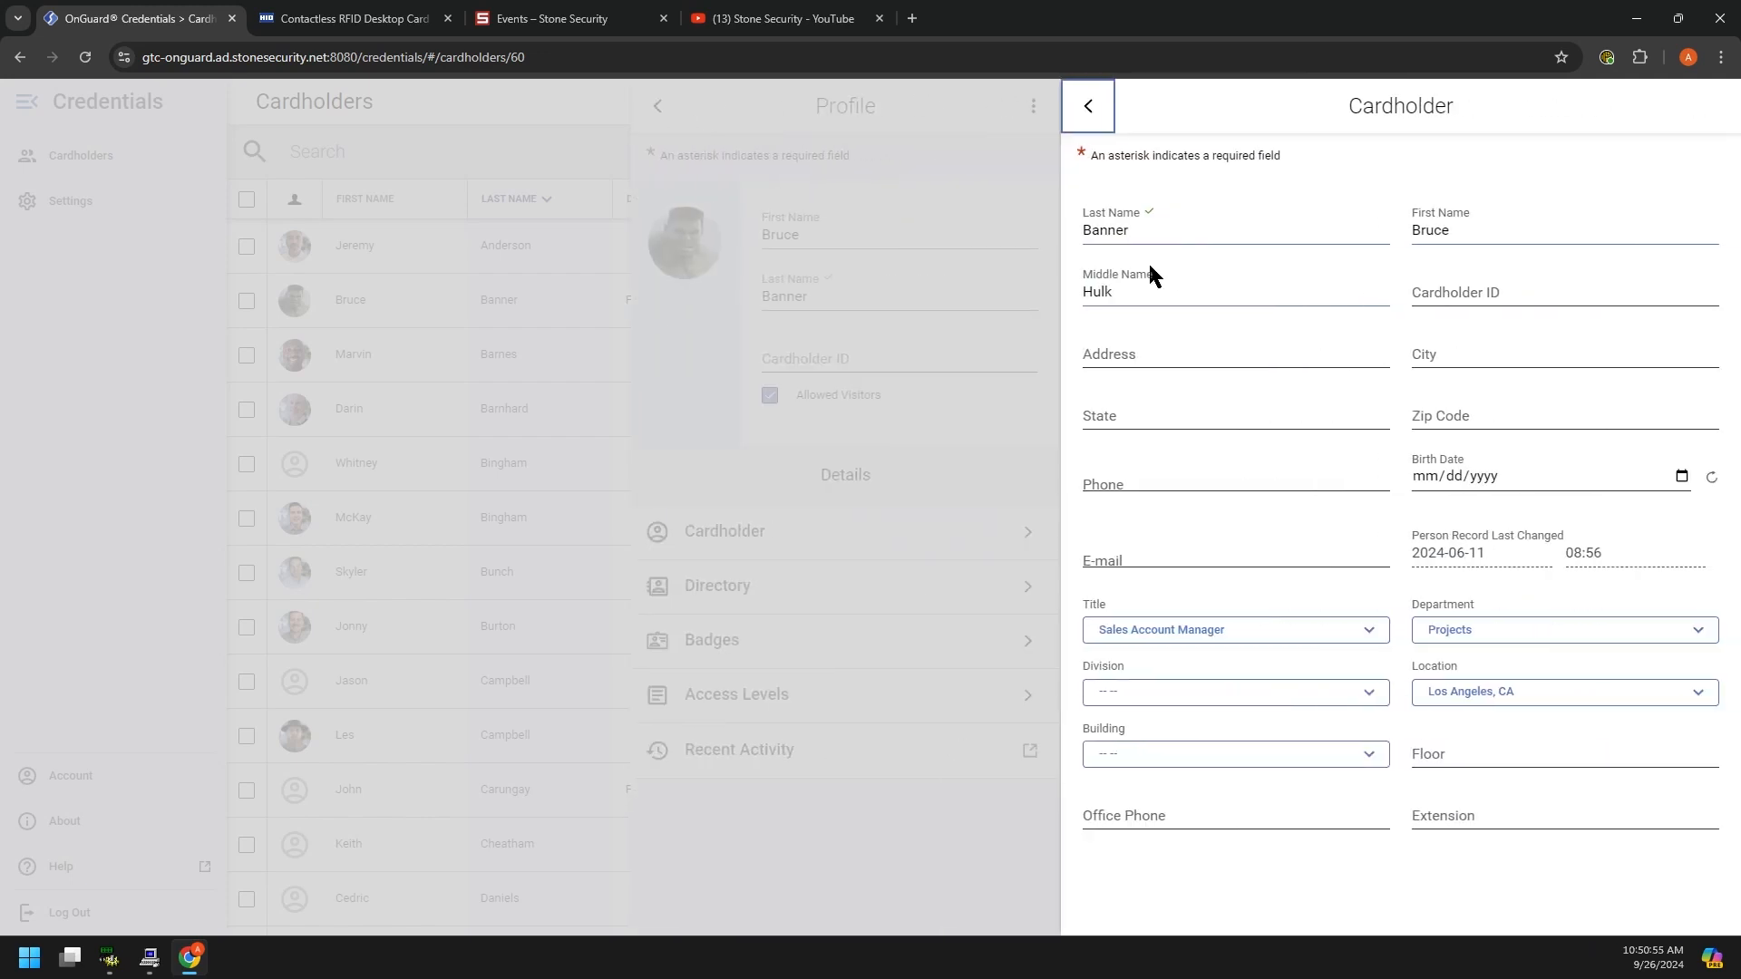
Step: Review the name, Cardholder ID, address and Division fields, then close the details and profile unchanged
double_click(1117, 229)
double_click(1487, 231)
double_click(1091, 296)
click(1476, 290)
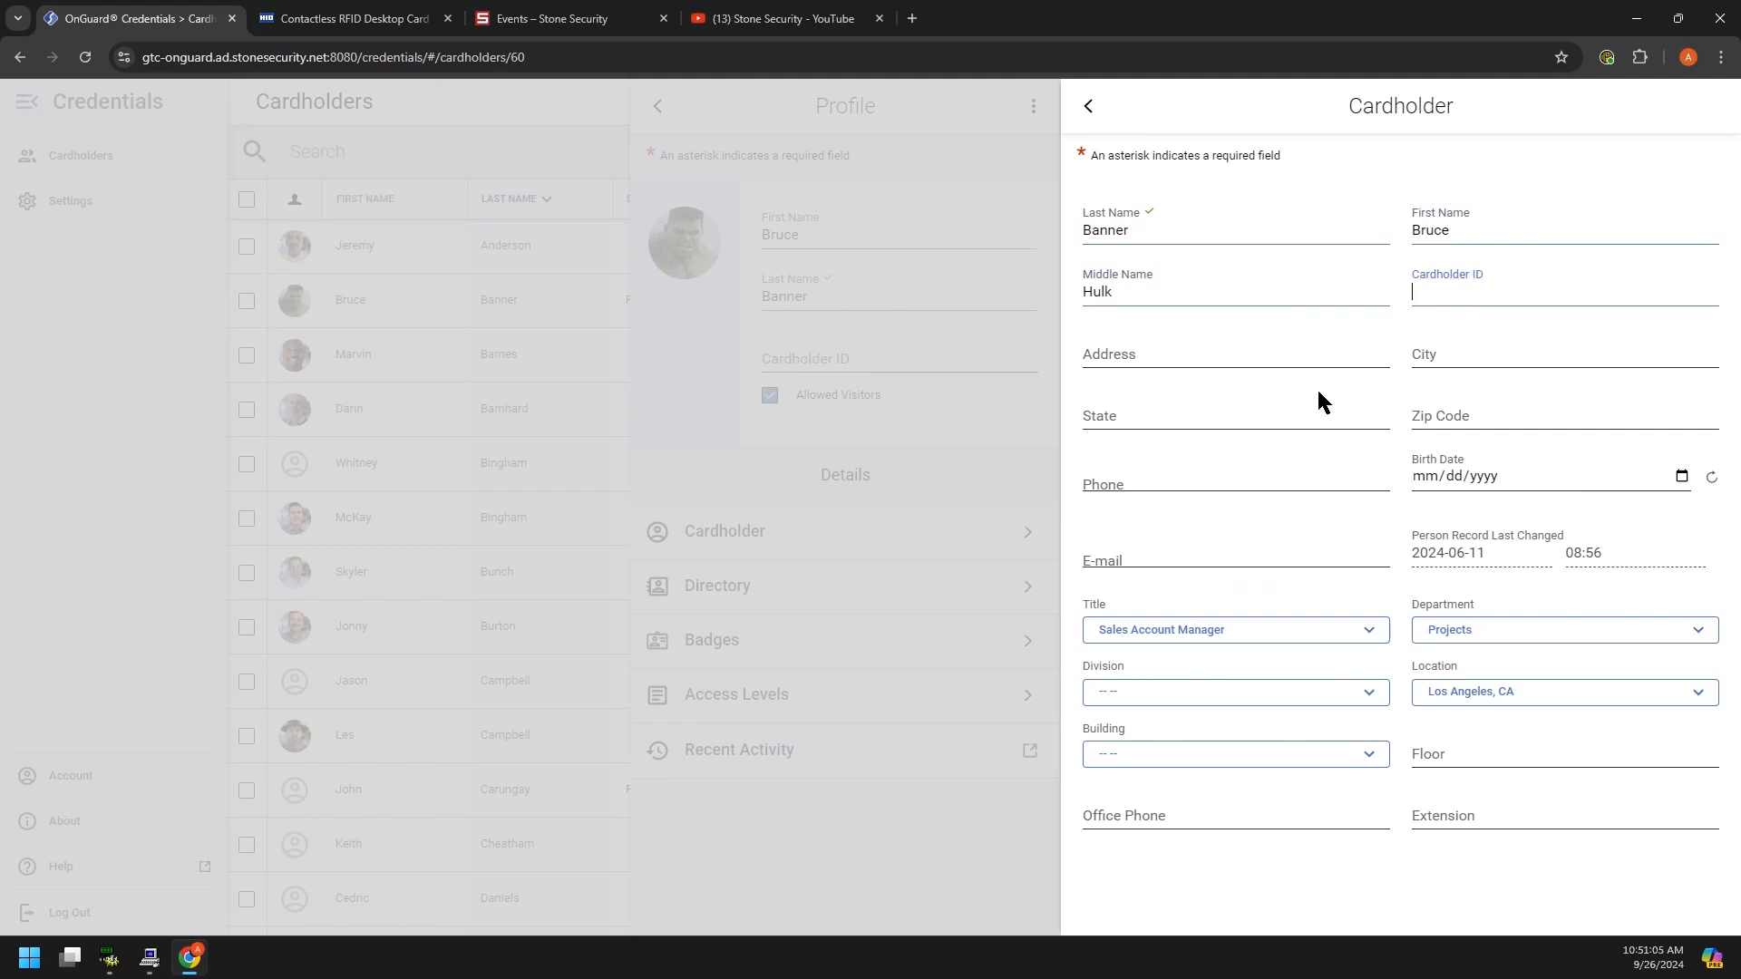
click(1256, 358)
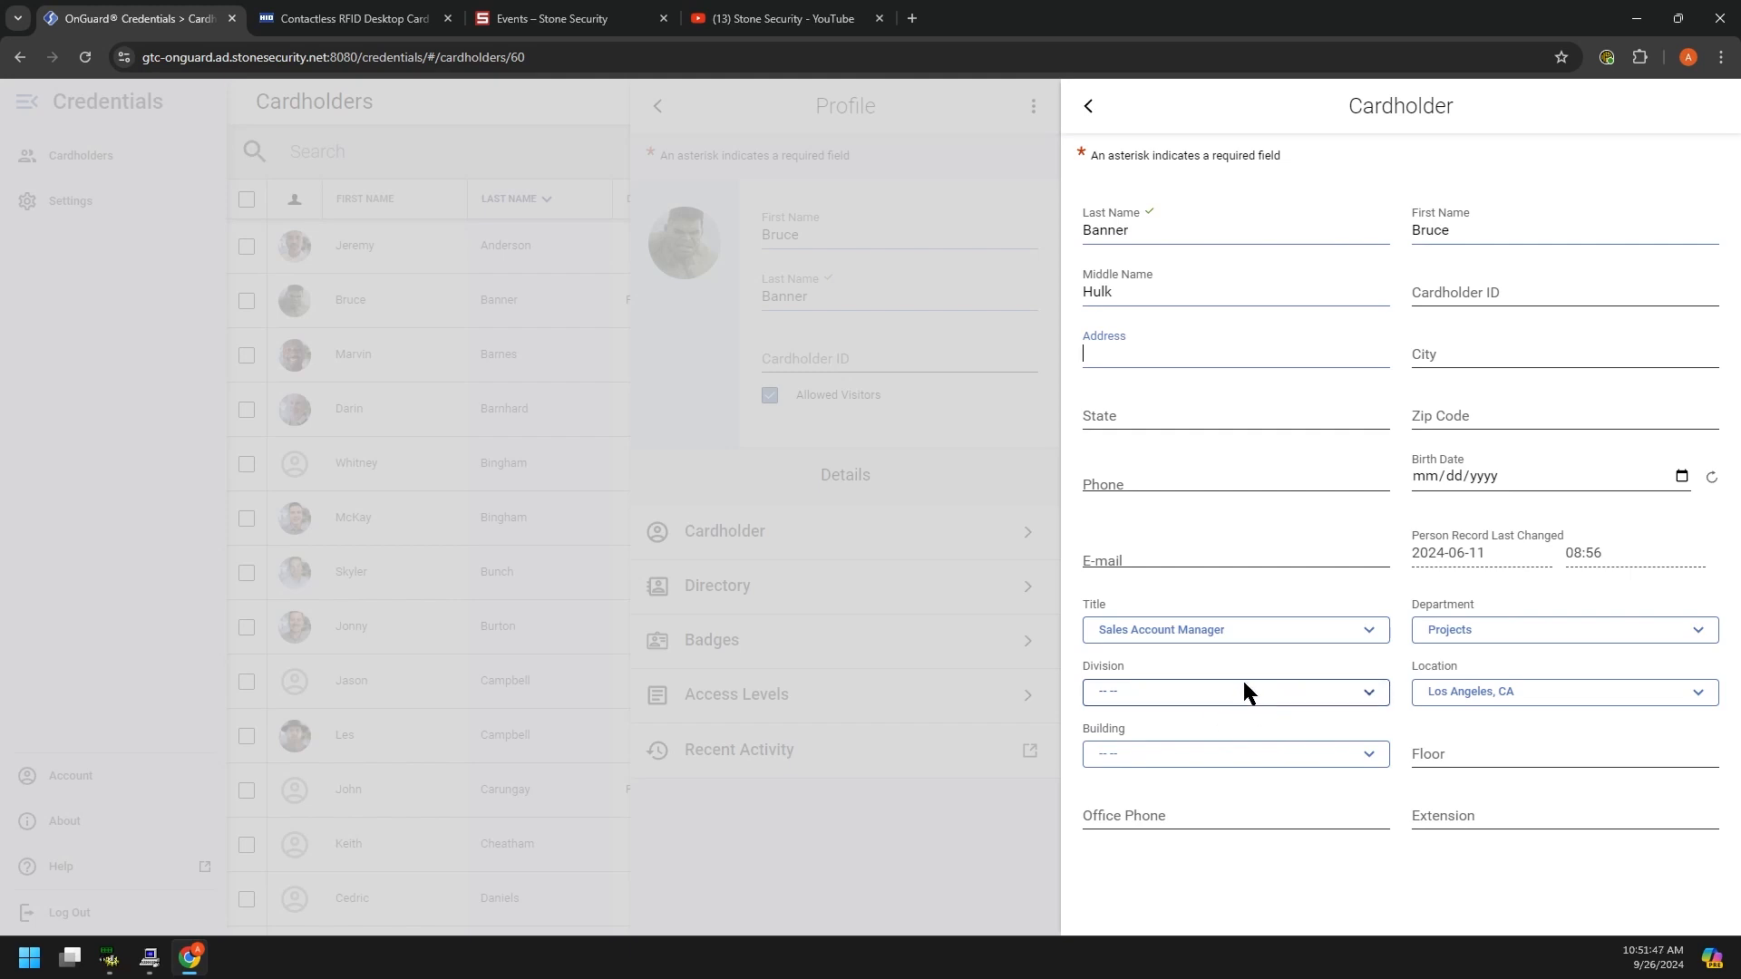
click(1169, 676)
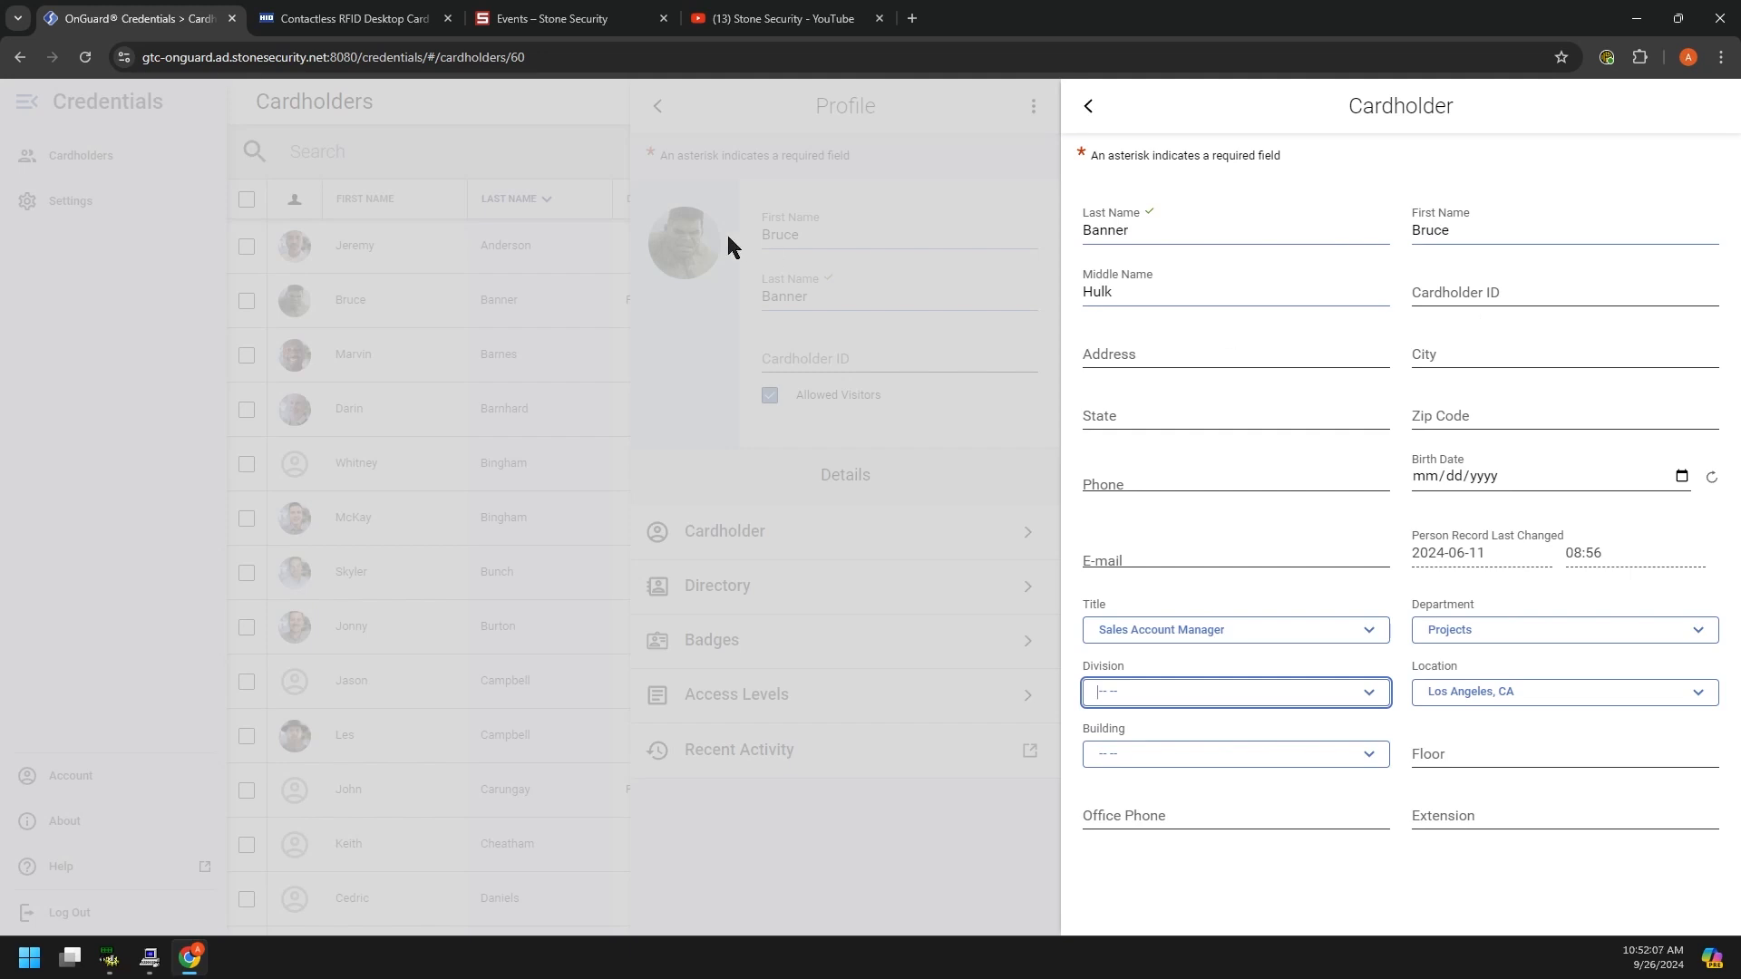
click(106, 299)
click(353, 140)
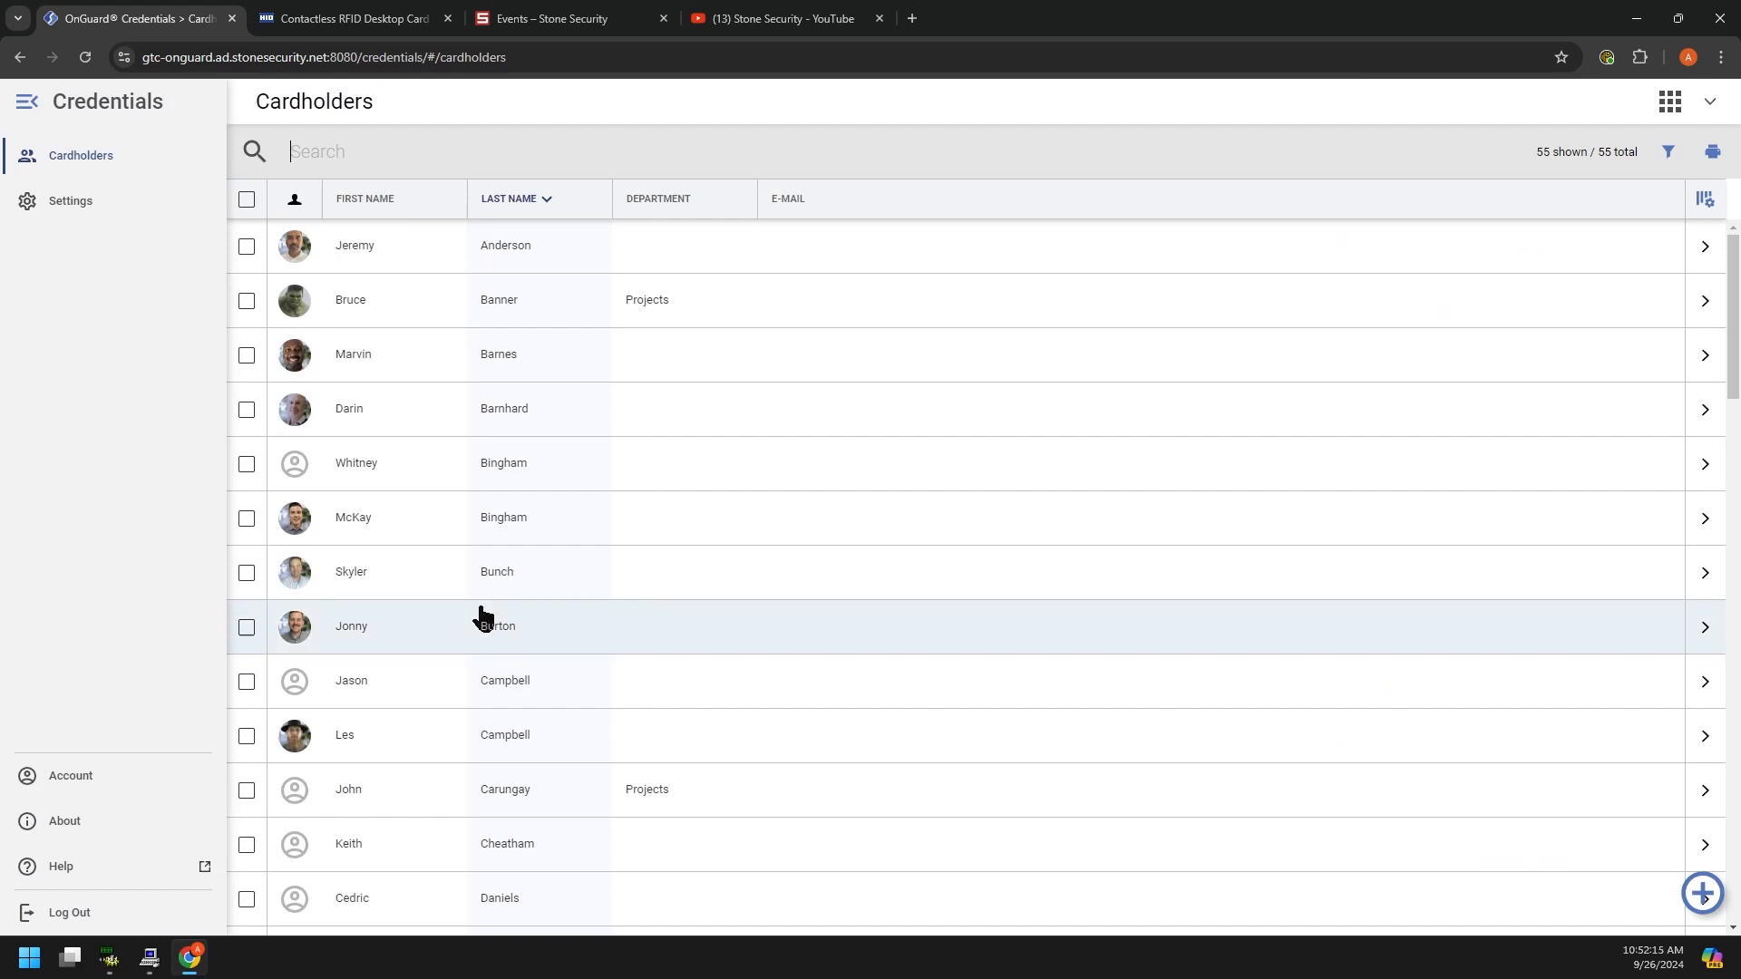
Step: Reopen the second-row Projects cardholder's profile and Cardholder details form, leaving the search empty
scroll(486, 614, down, 5)
scroll(478, 614, up, 5)
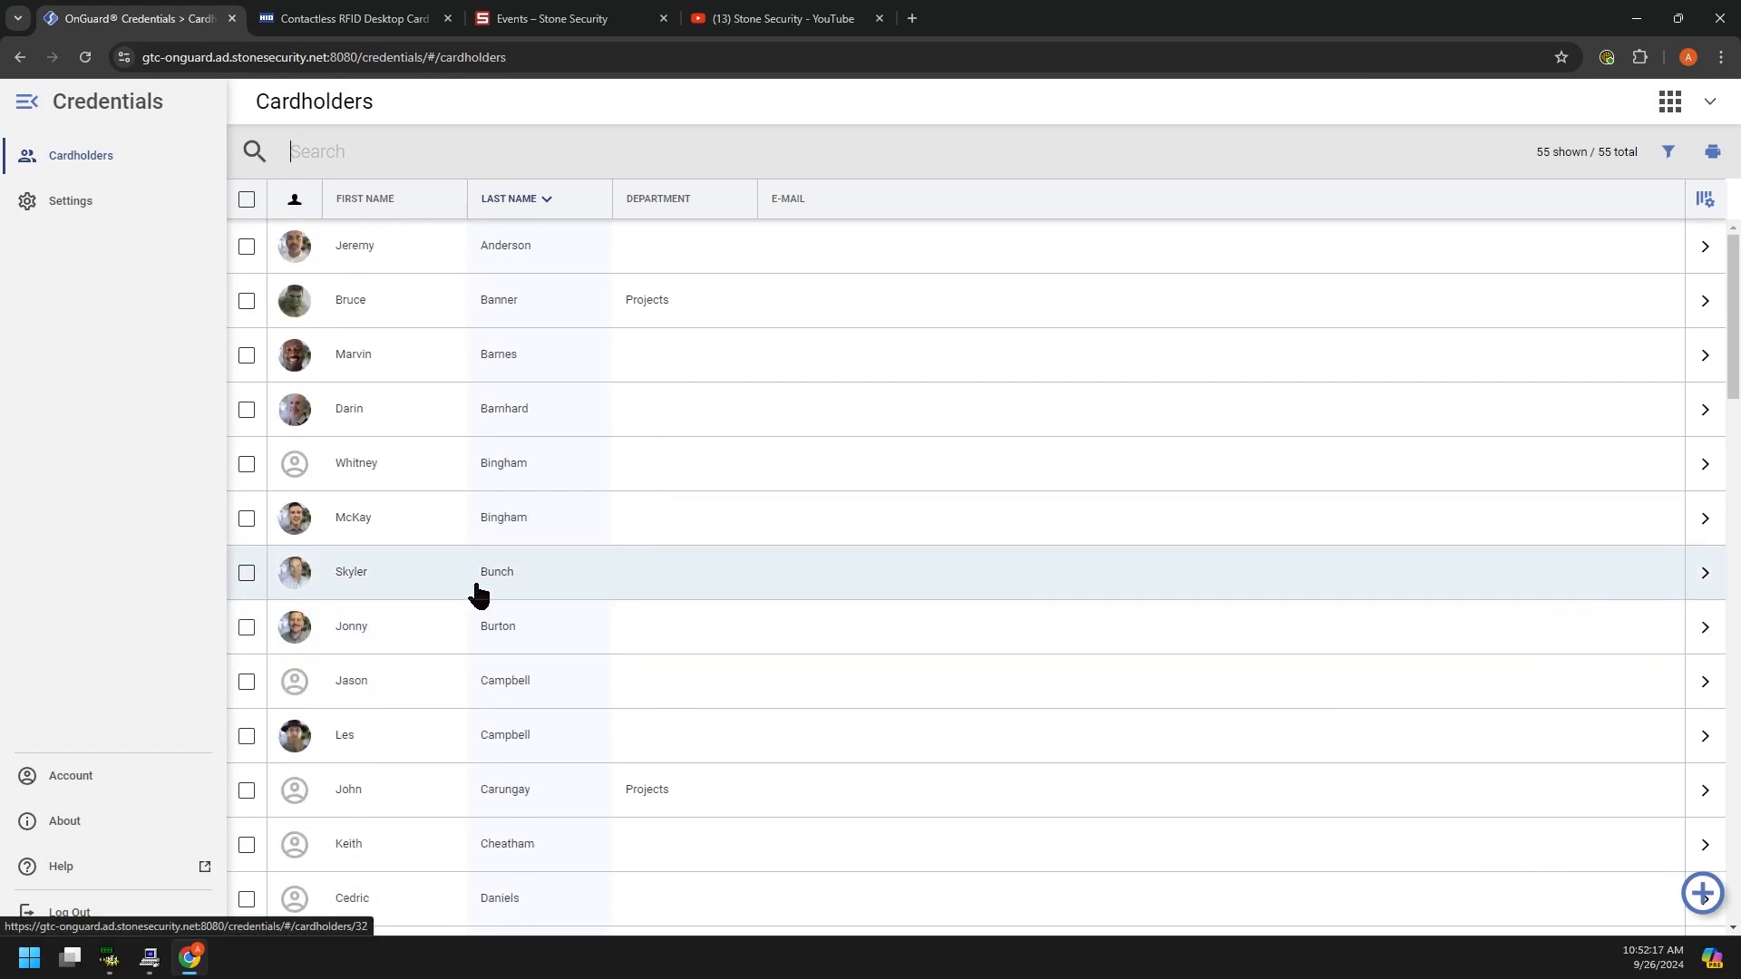
click(317, 155)
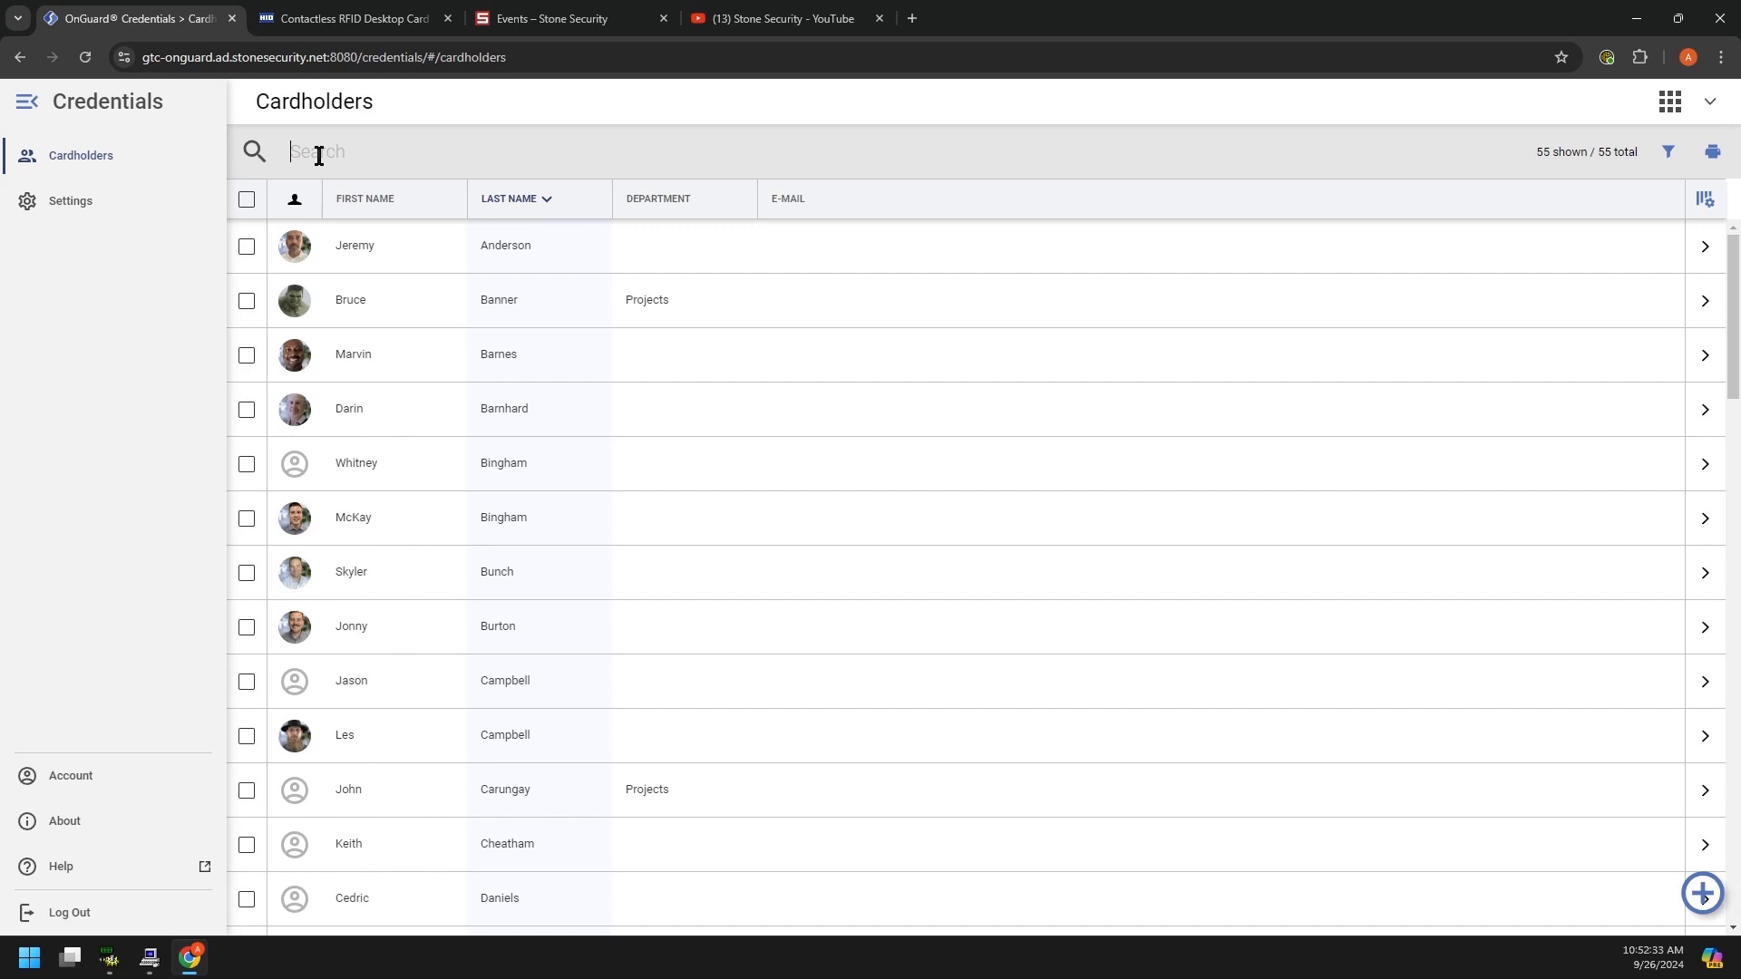
click(135, 292)
click(416, 308)
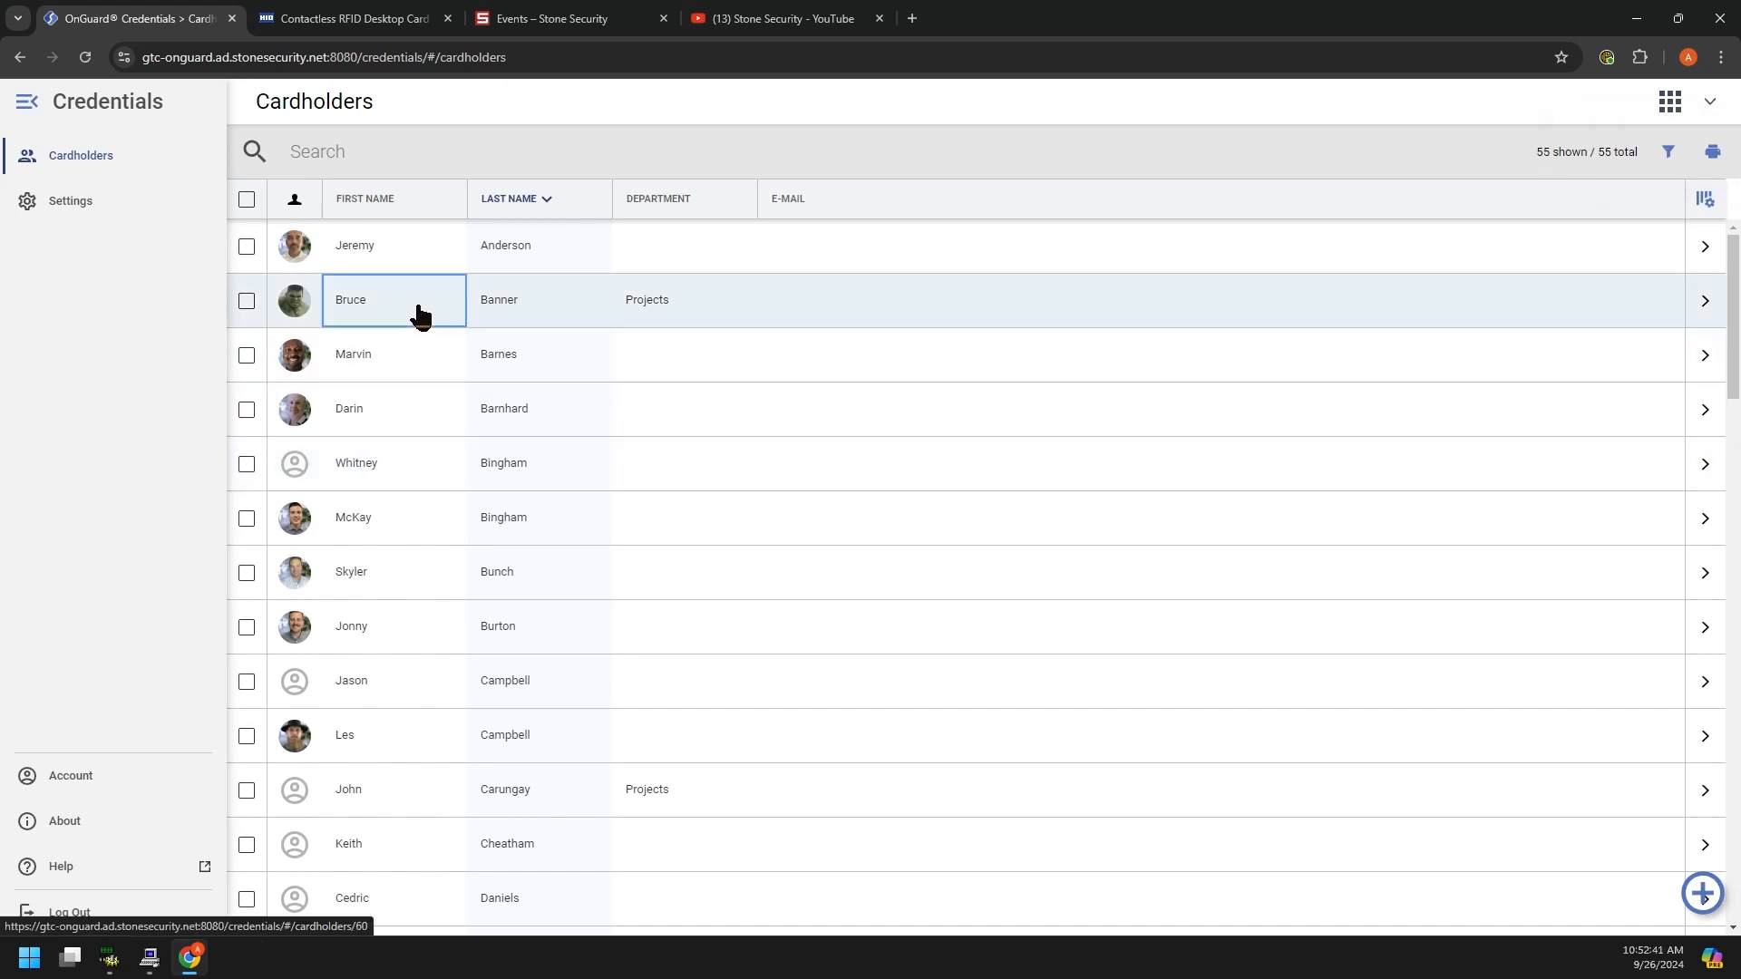
click(1416, 533)
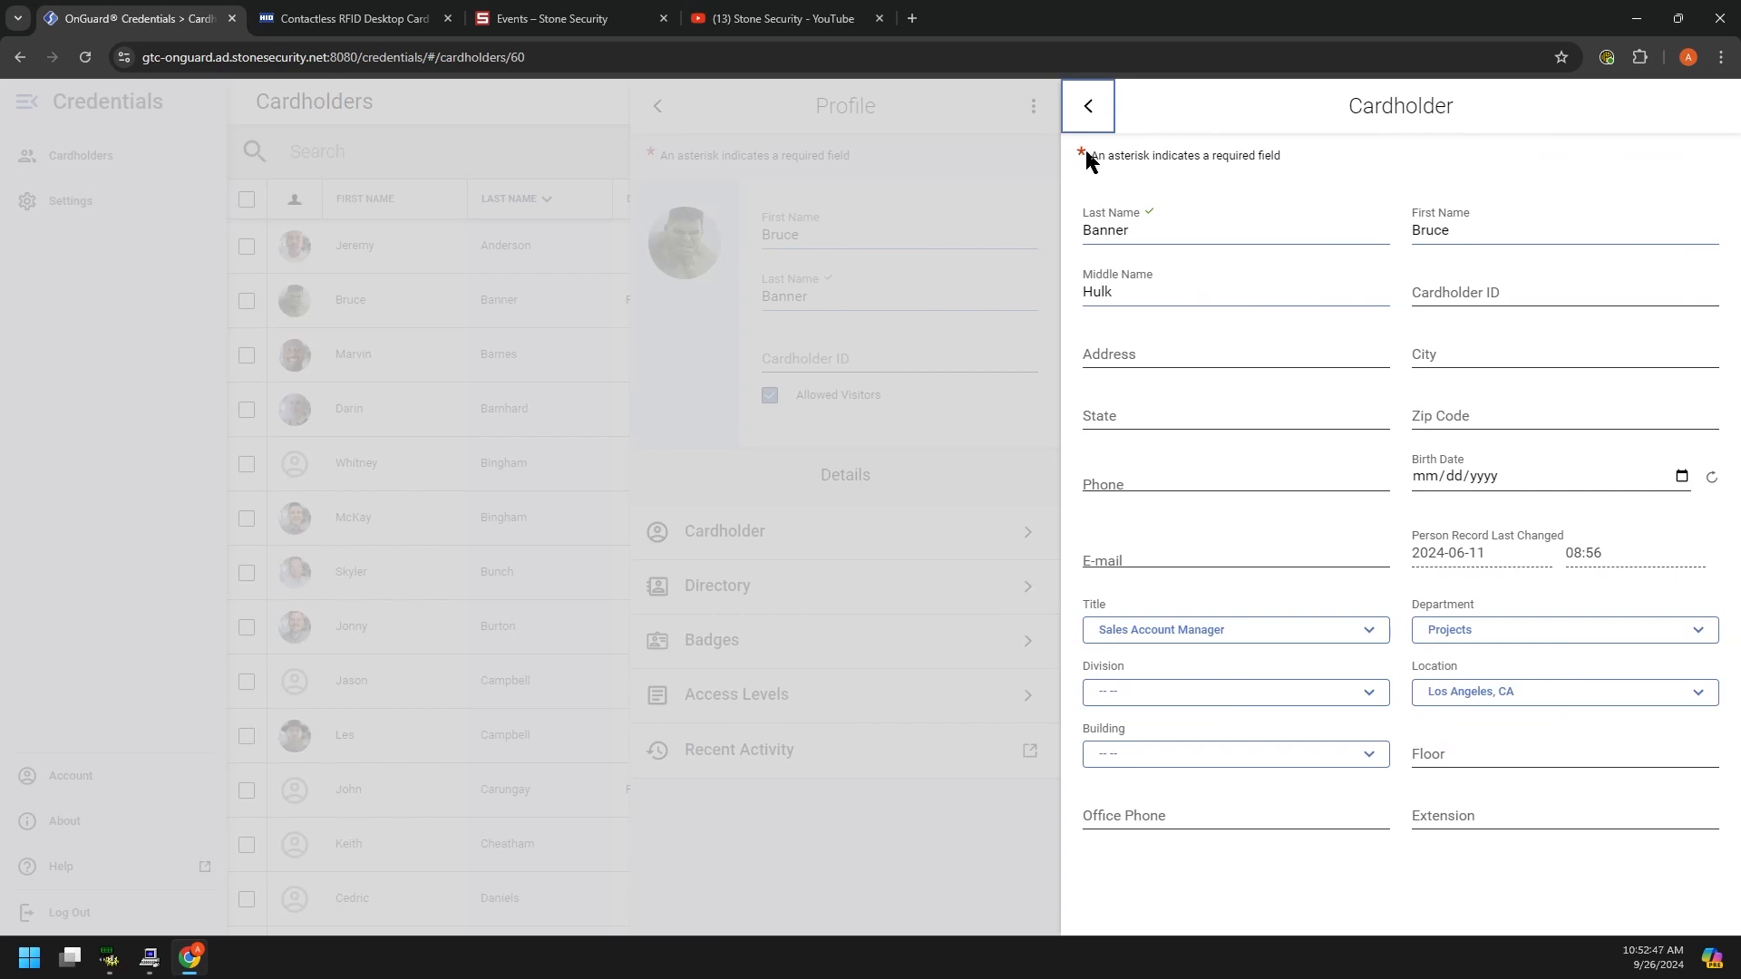
Step: Change the cardholder's title to Support Engineer
drag(1089, 155, 1199, 161)
drag(1166, 230, 1090, 230)
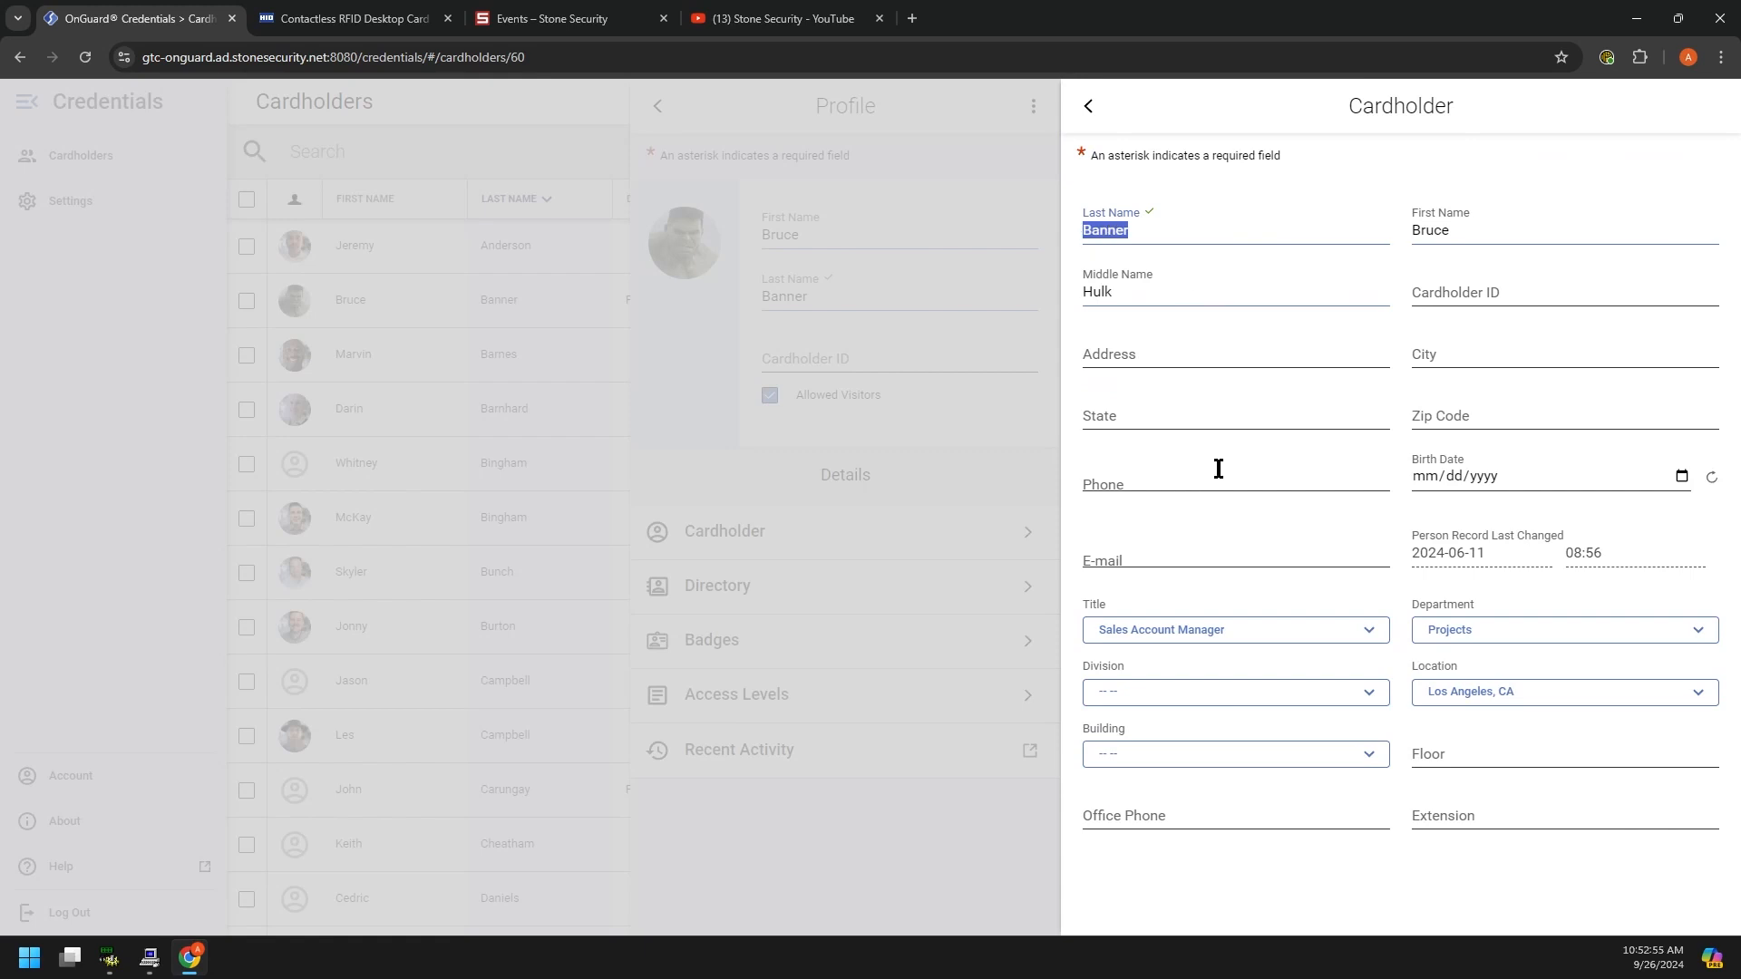
click(1233, 625)
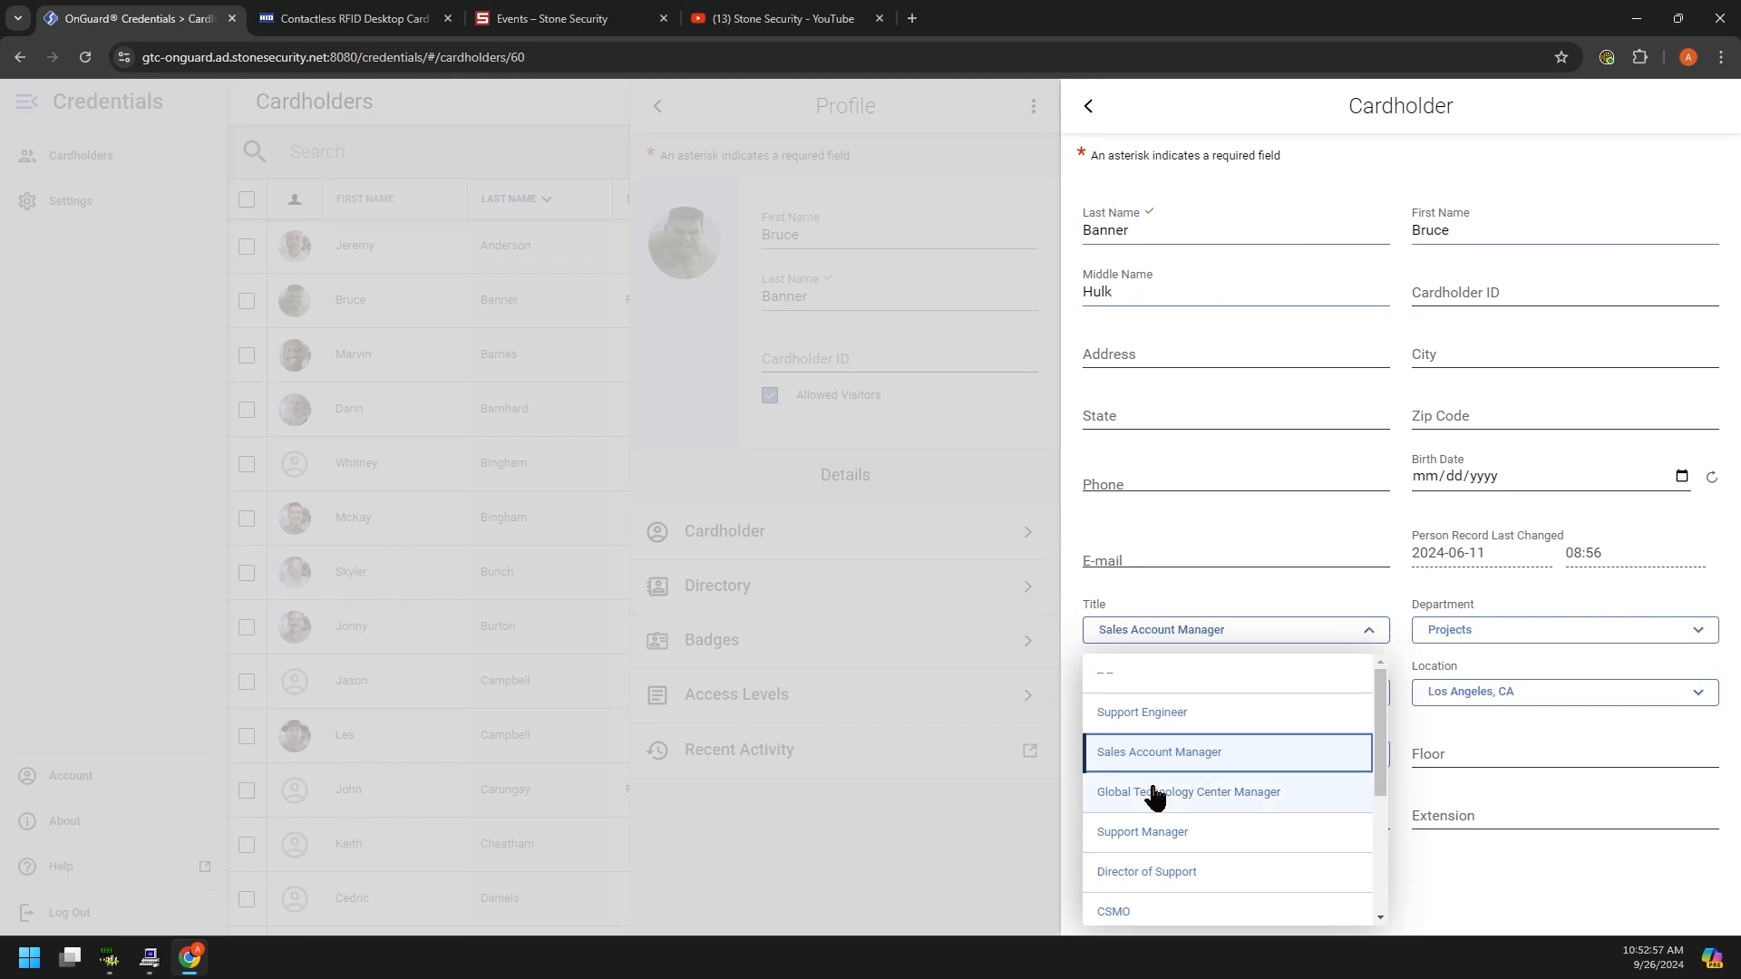
scroll(1159, 789, down, 3)
scroll(1166, 798, up, 2)
scroll(1173, 694, up, 1)
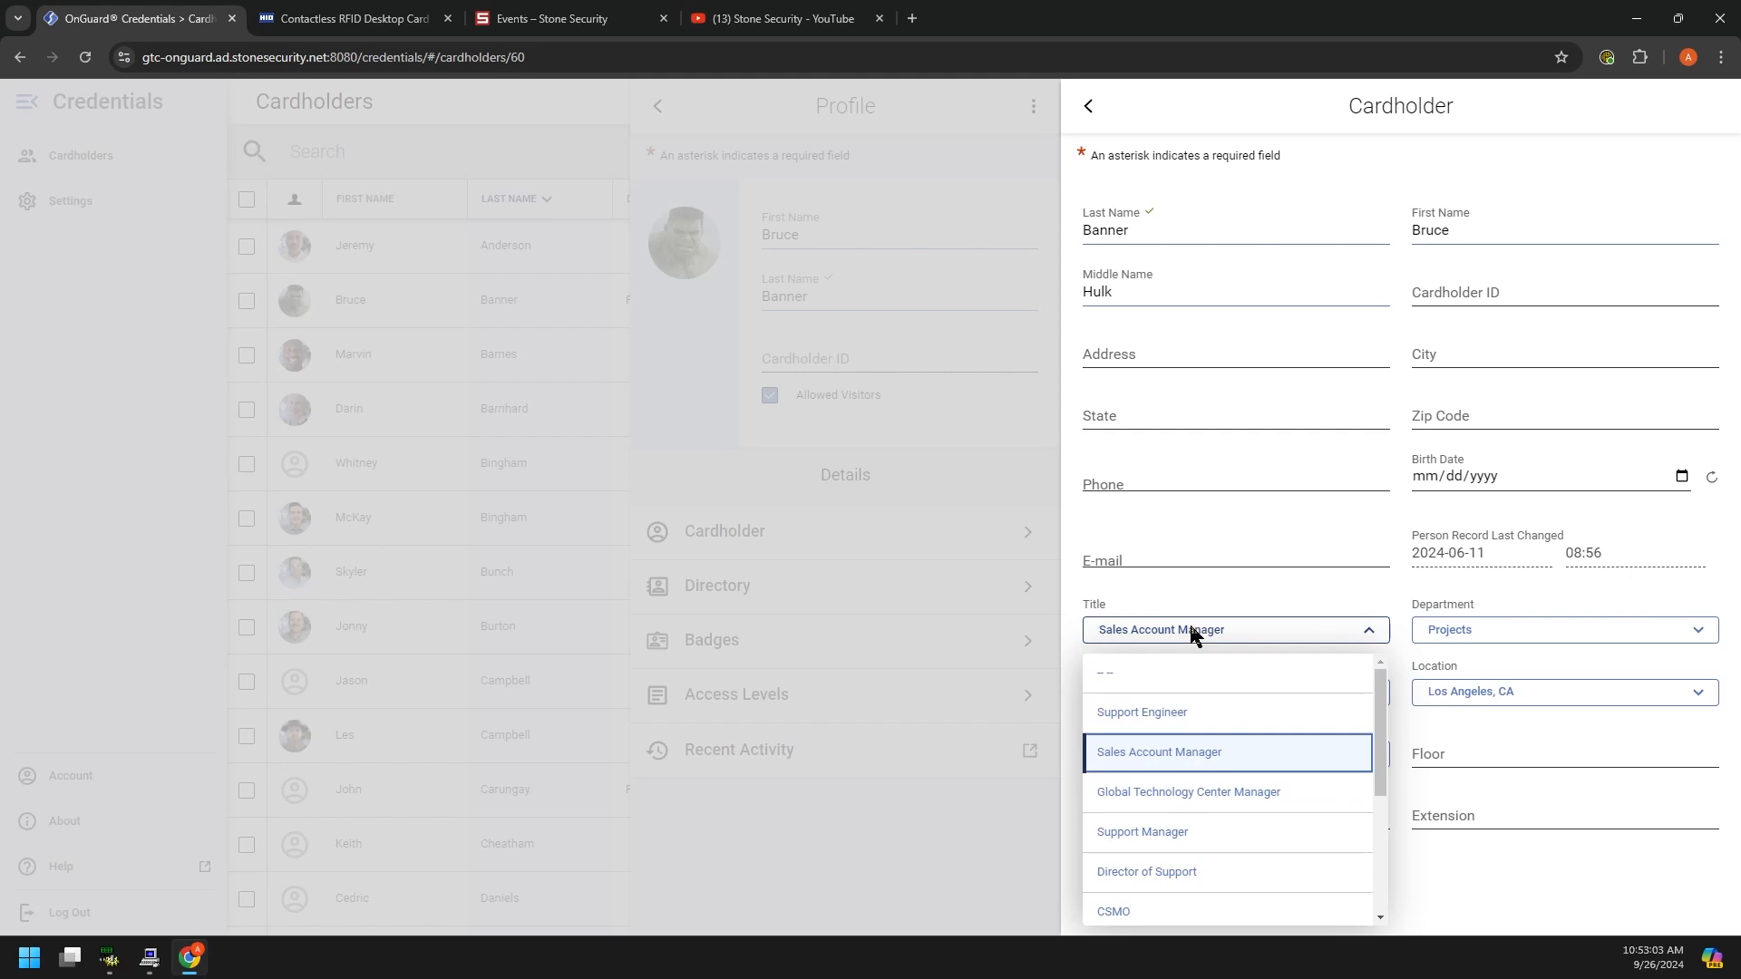
scroll(1251, 766, down, 1)
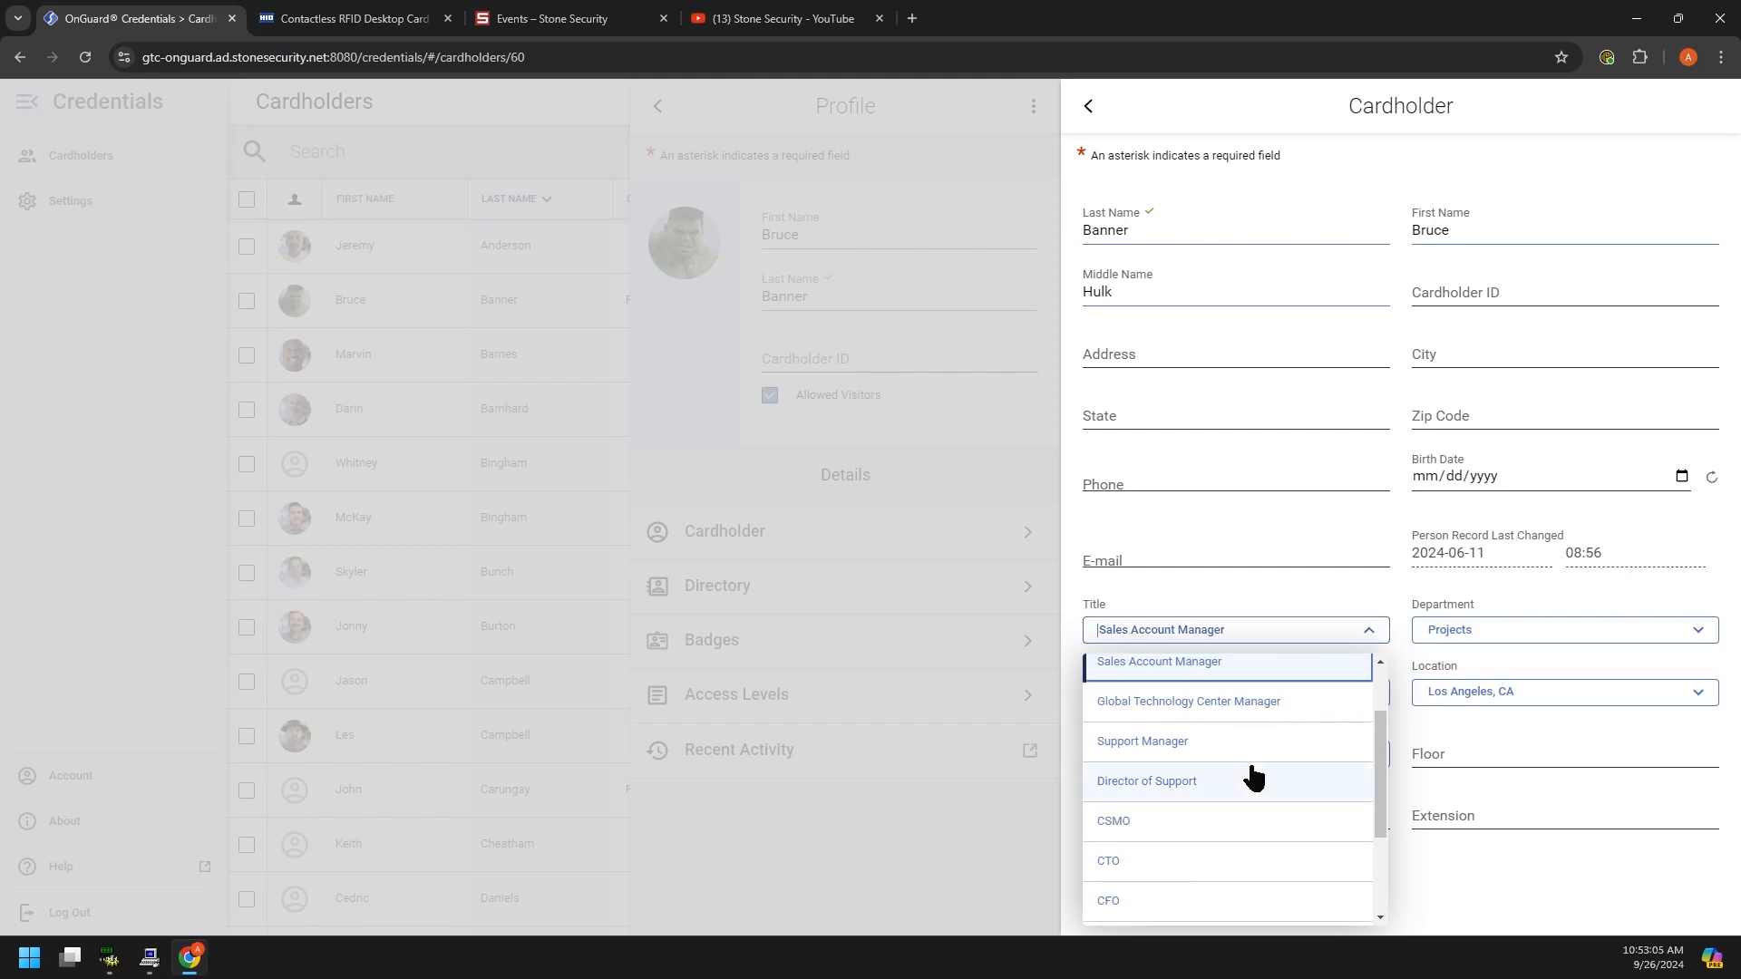
scroll(1254, 777, up, 1)
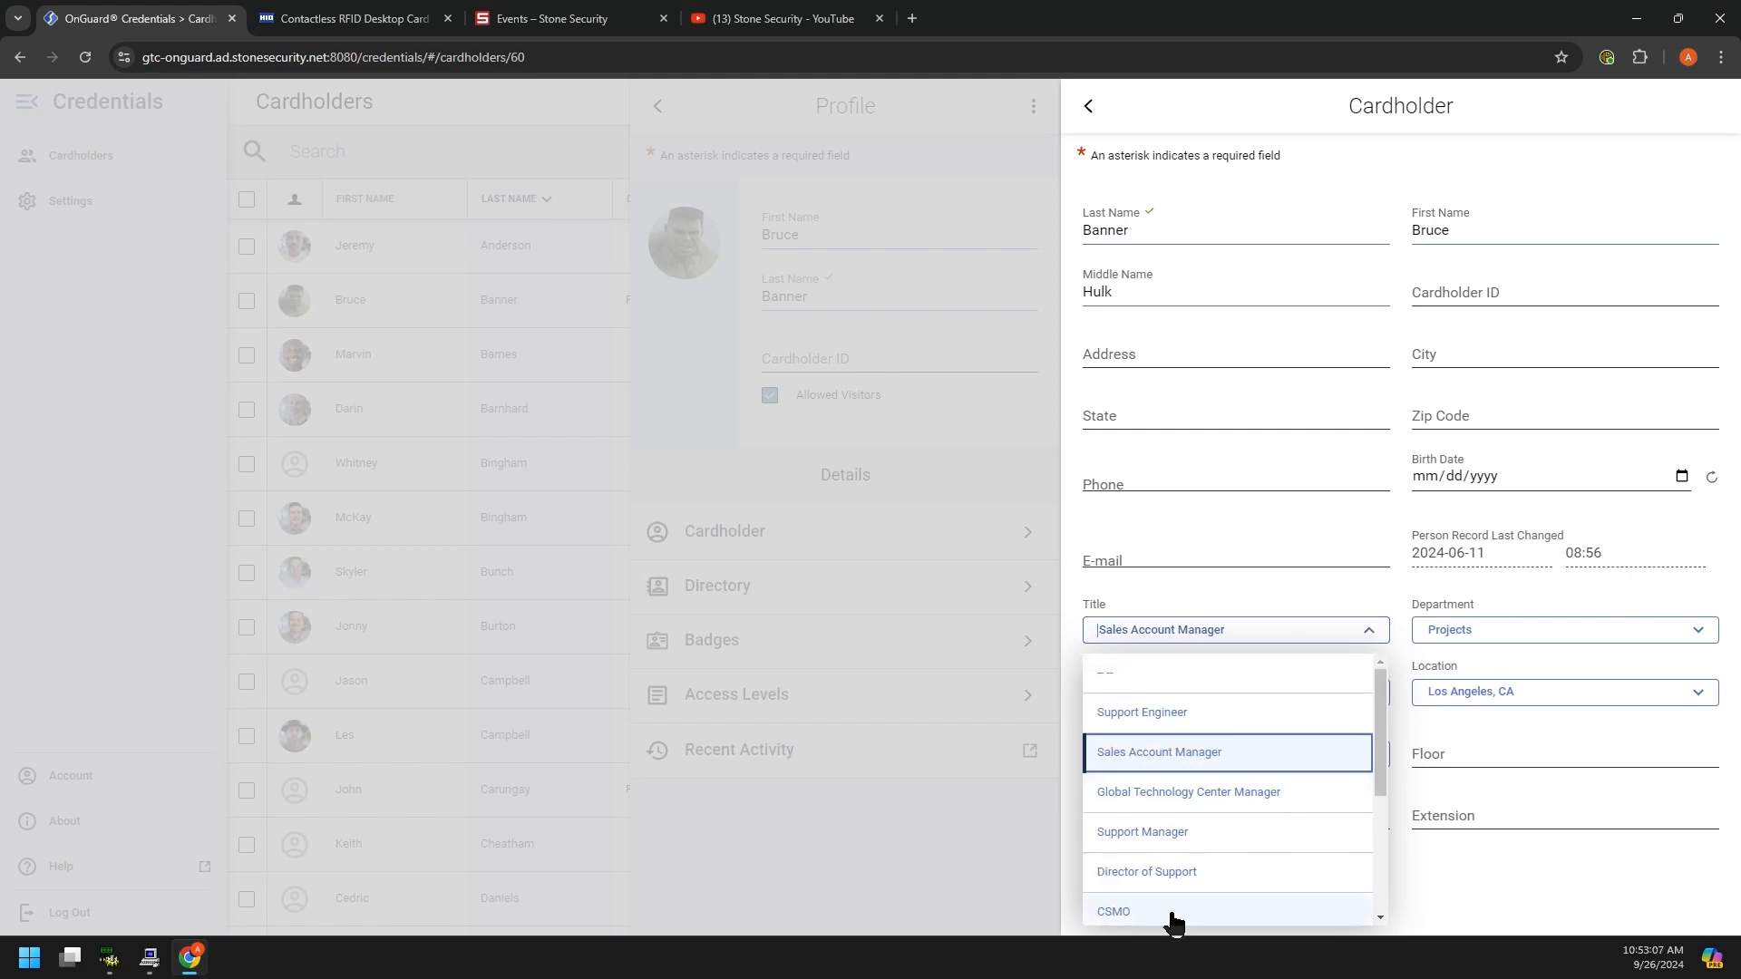
click(1158, 716)
Step: Set the department to Support and the location to Salt Lake City, UT, and confirm
click(1229, 661)
click(1474, 653)
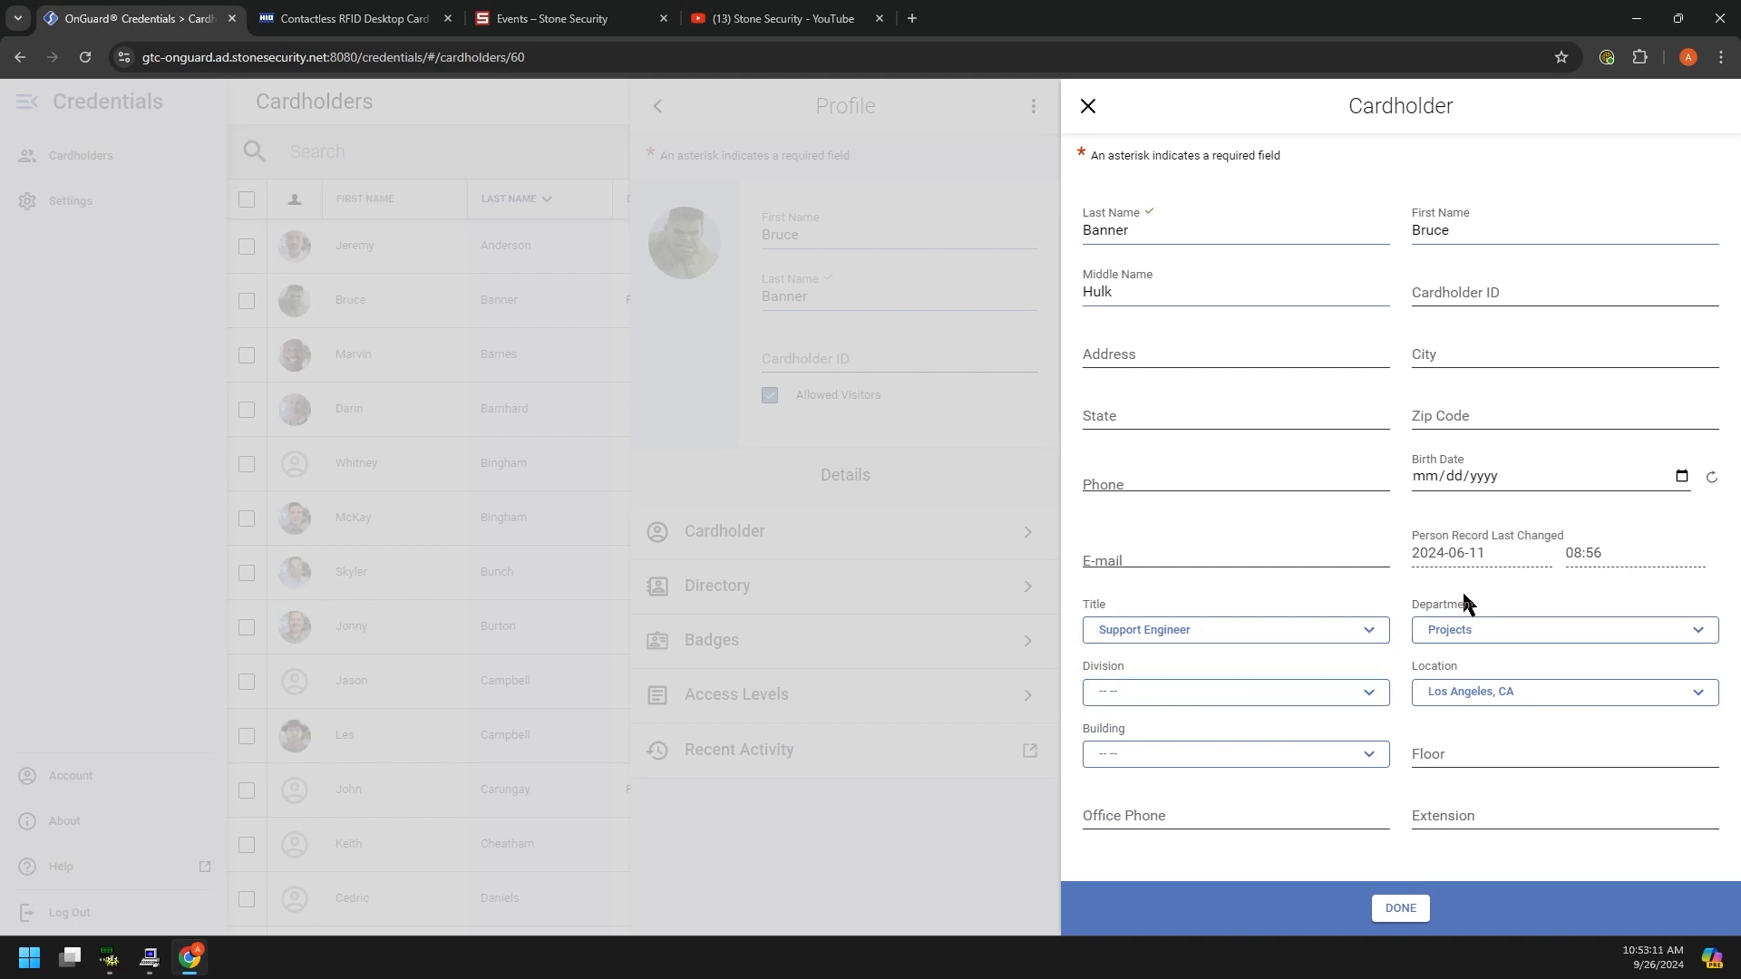
click(1516, 636)
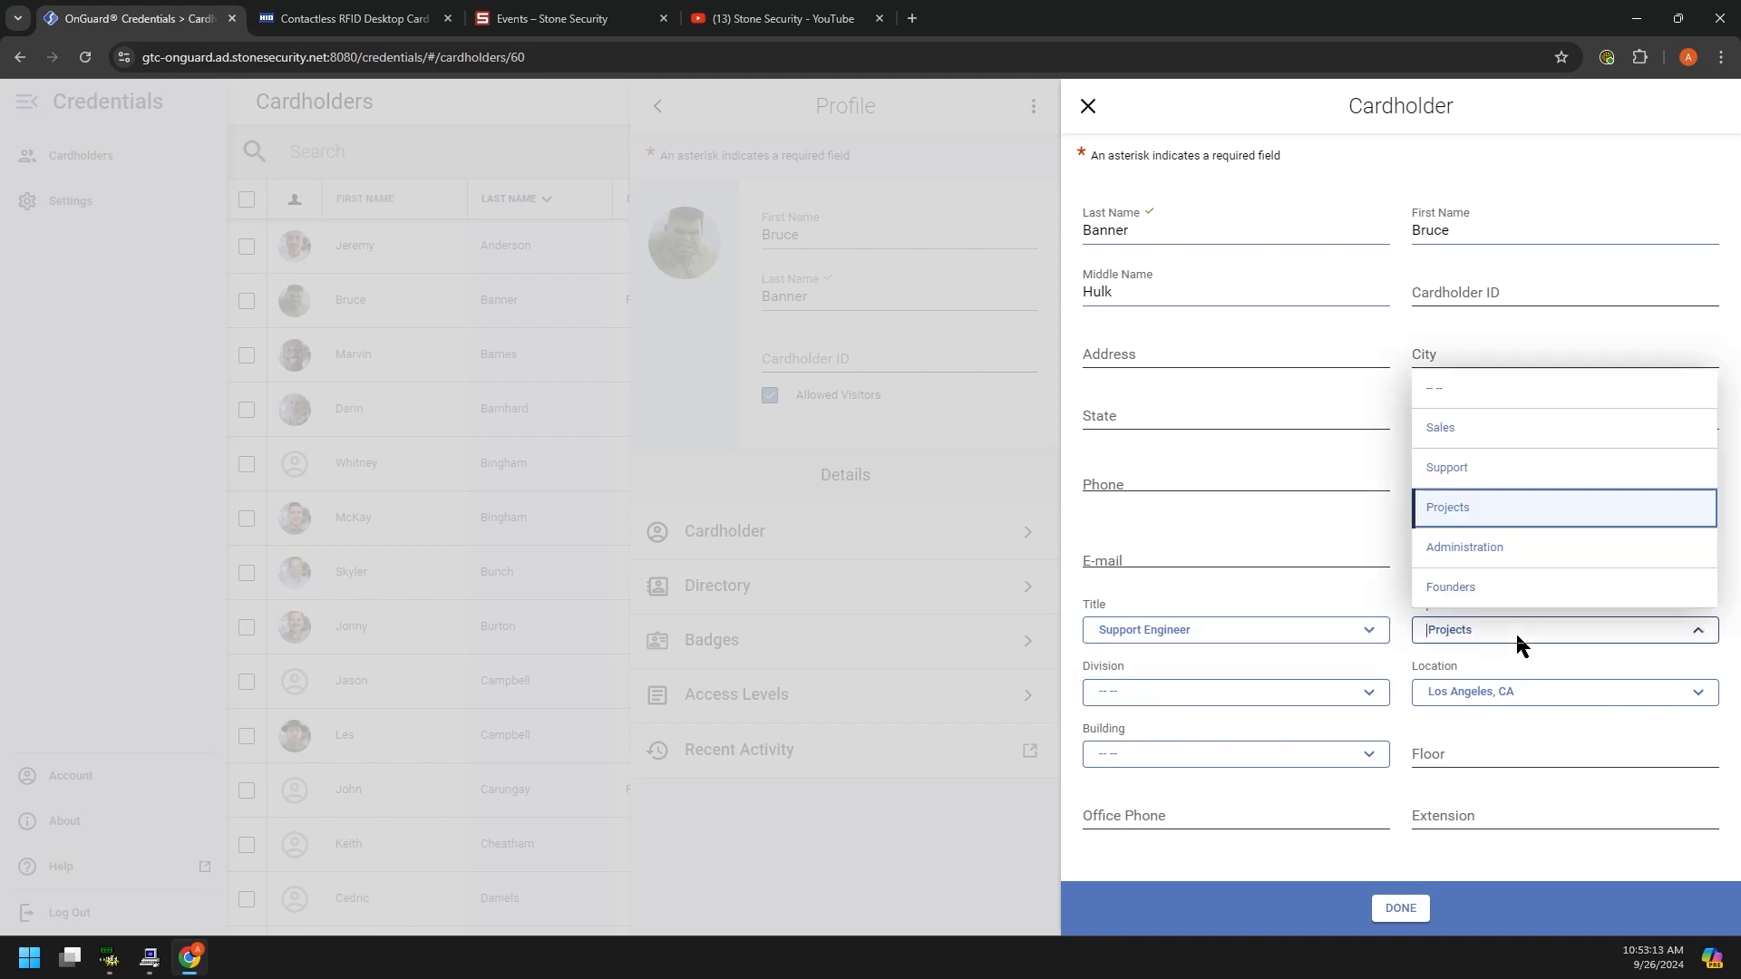
click(1469, 467)
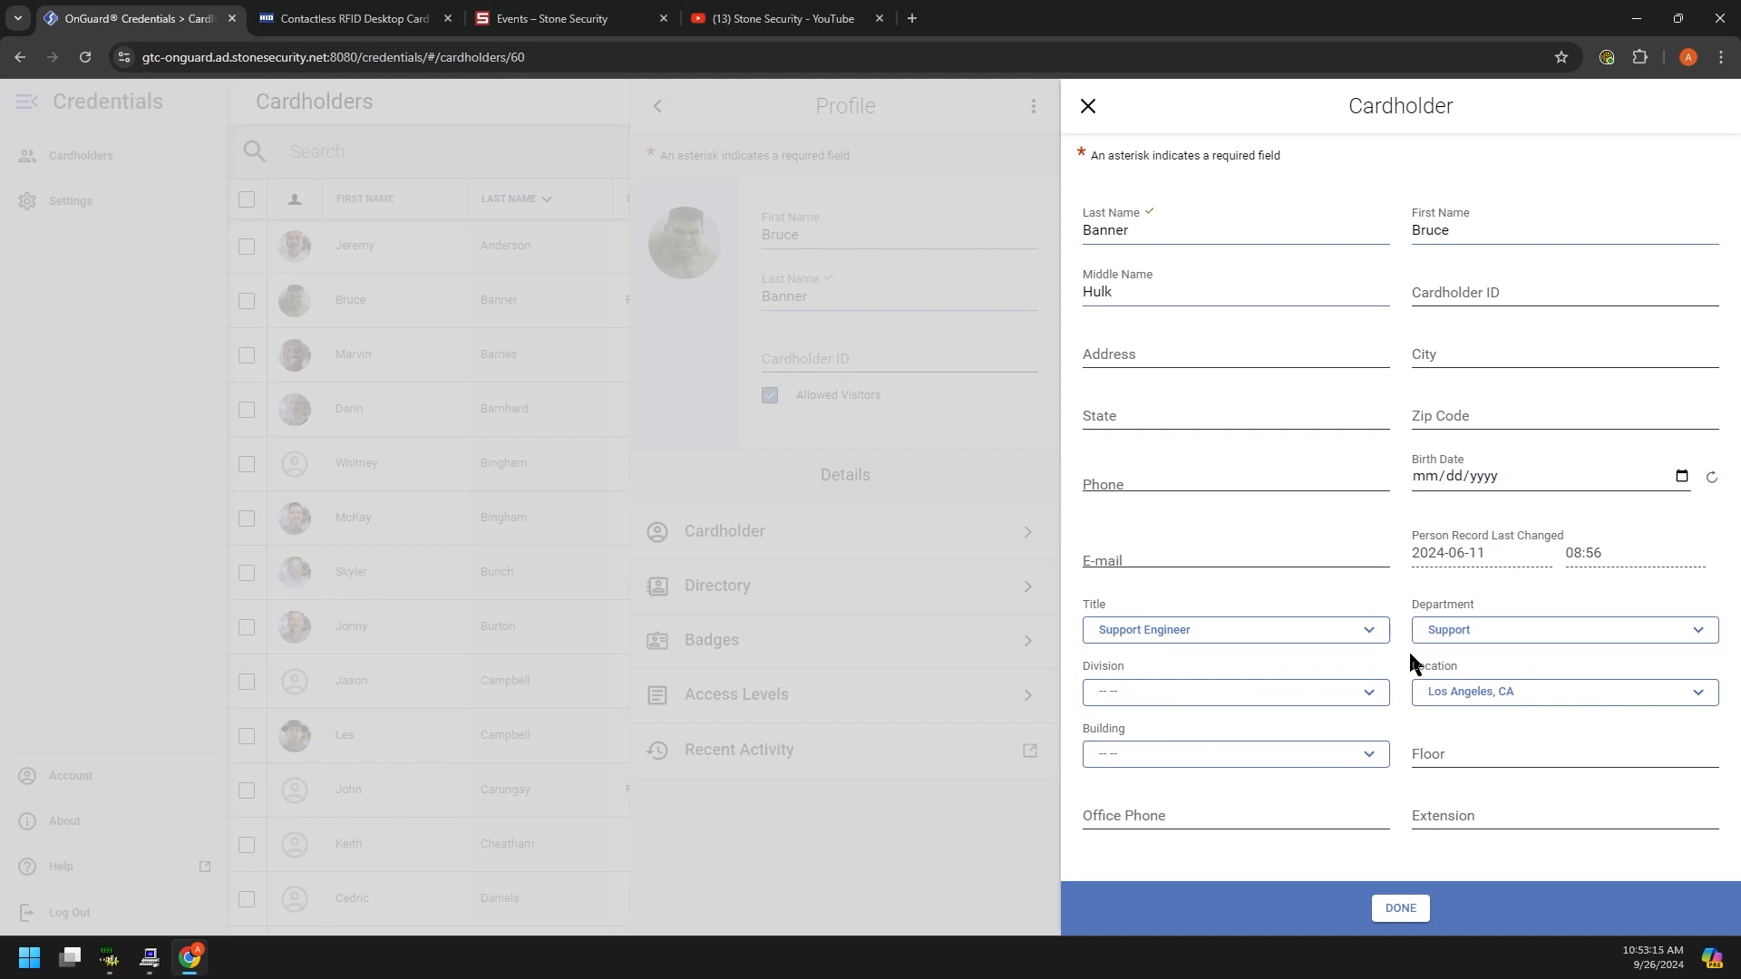
click(1495, 694)
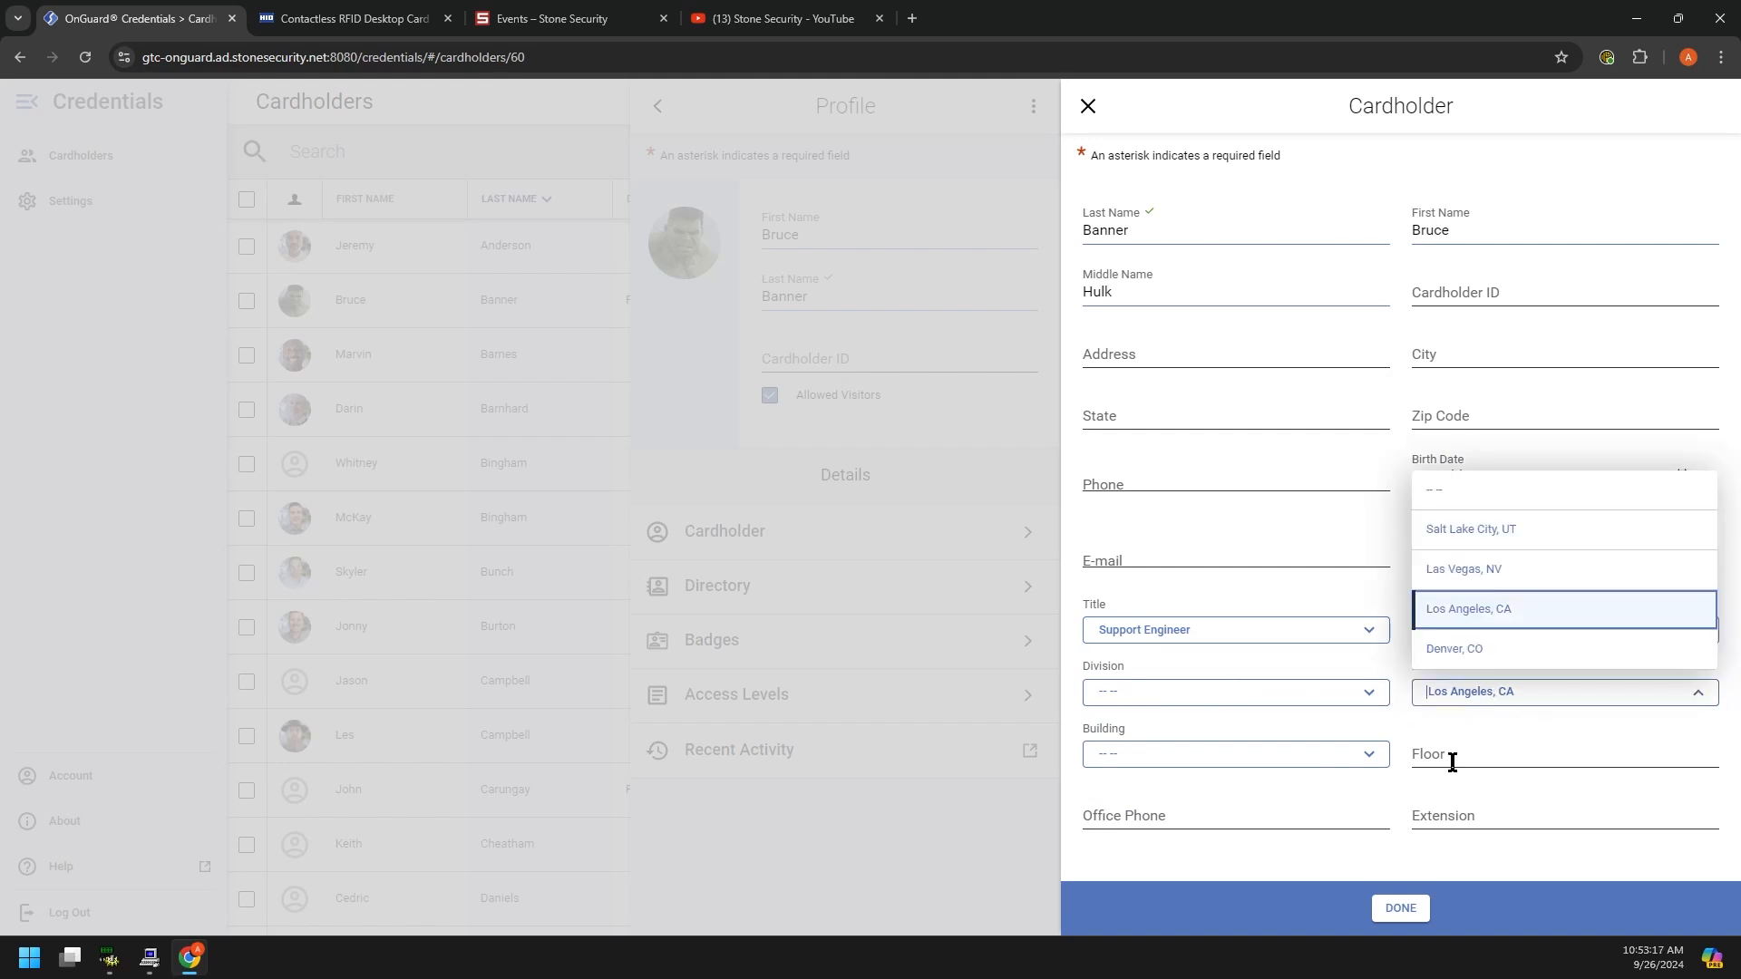
click(1505, 531)
click(1400, 908)
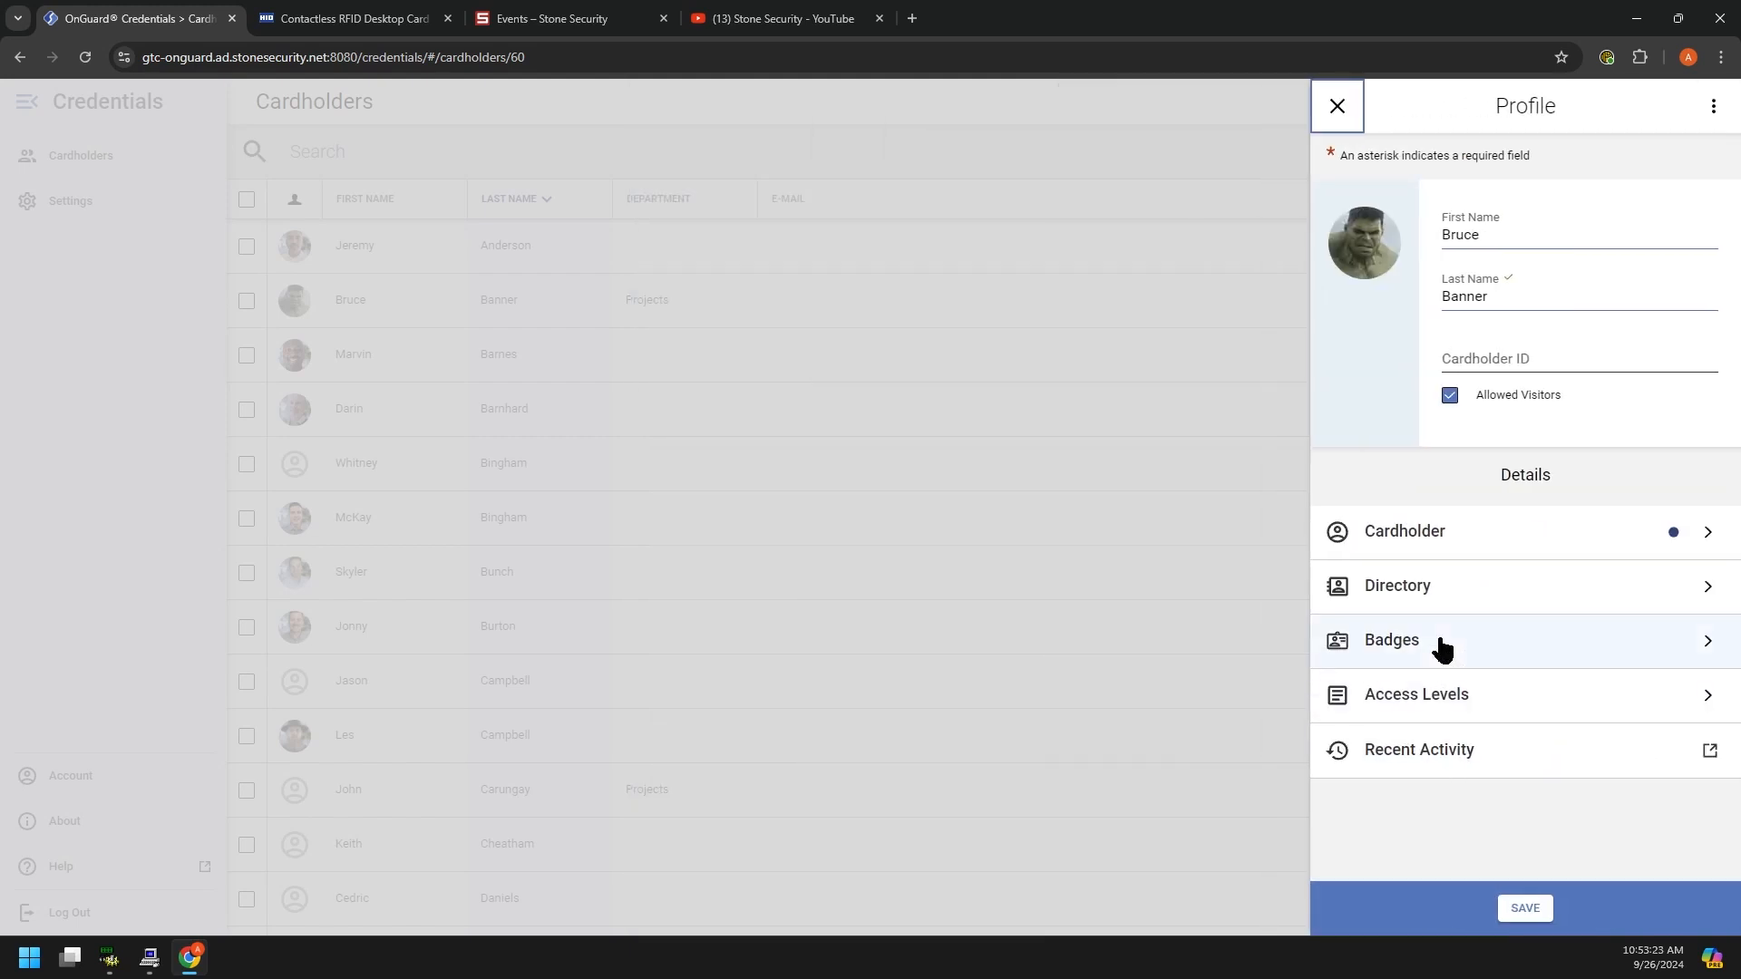
click(1437, 639)
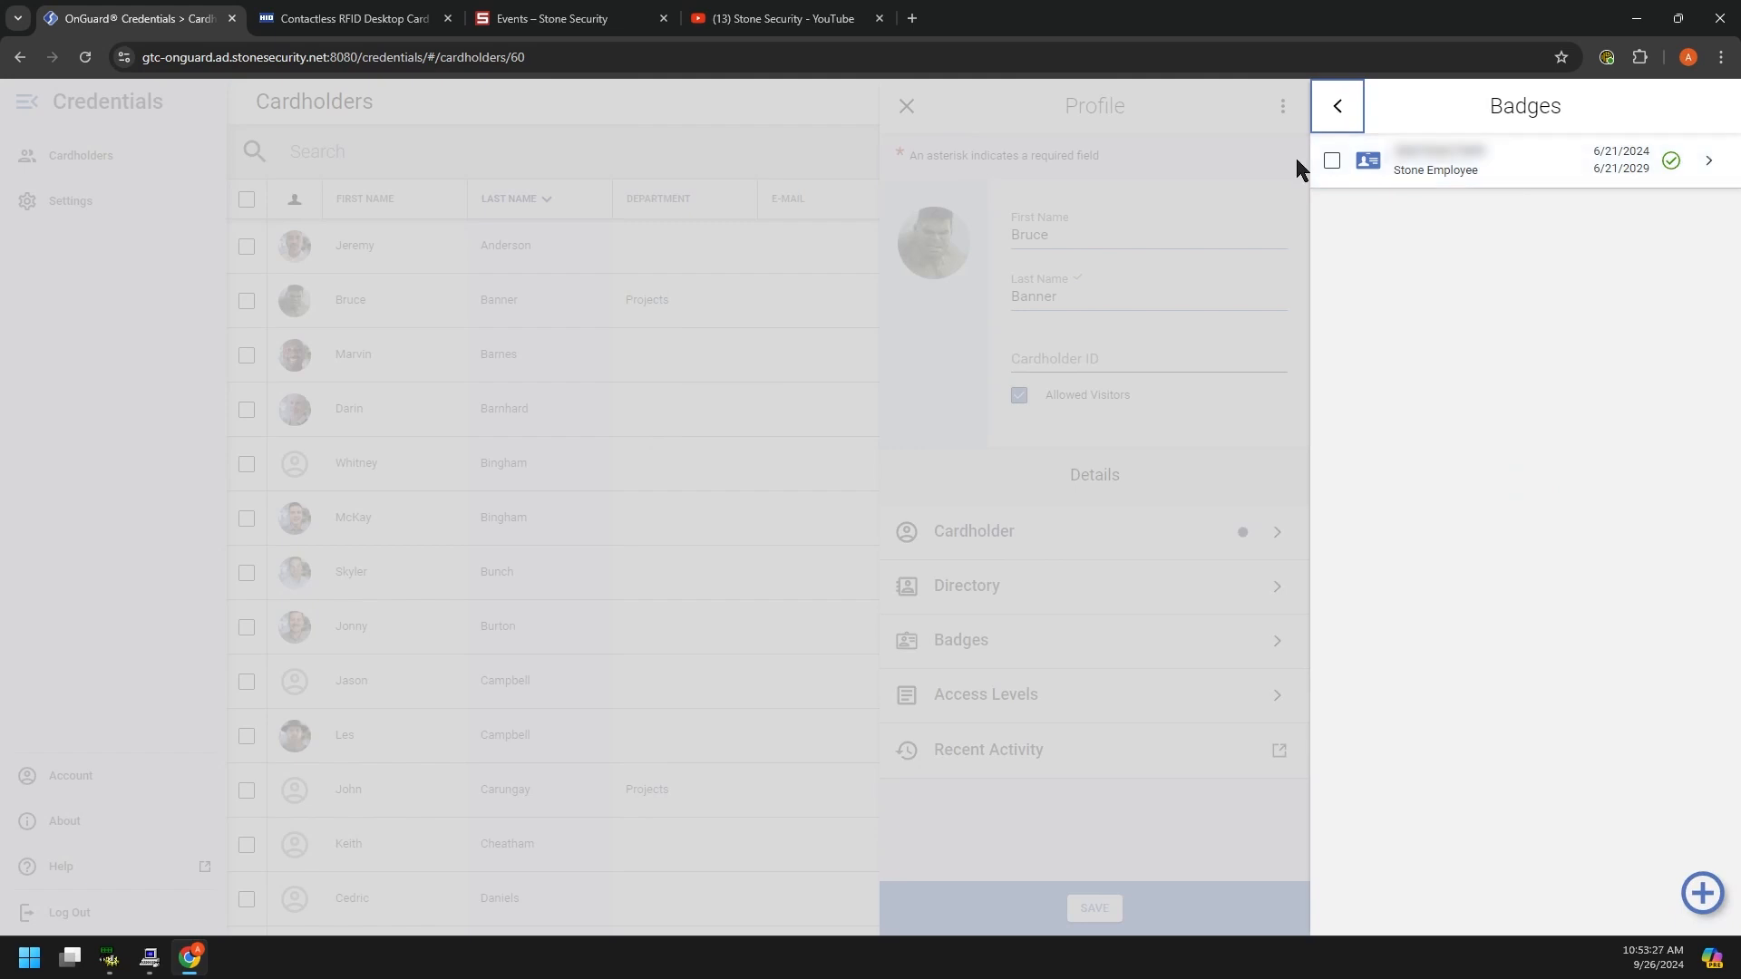
Step: Check the existing Stone Employee badge's actions, then start a new Active badge dated 09/26/2024
click(1331, 162)
click(1693, 904)
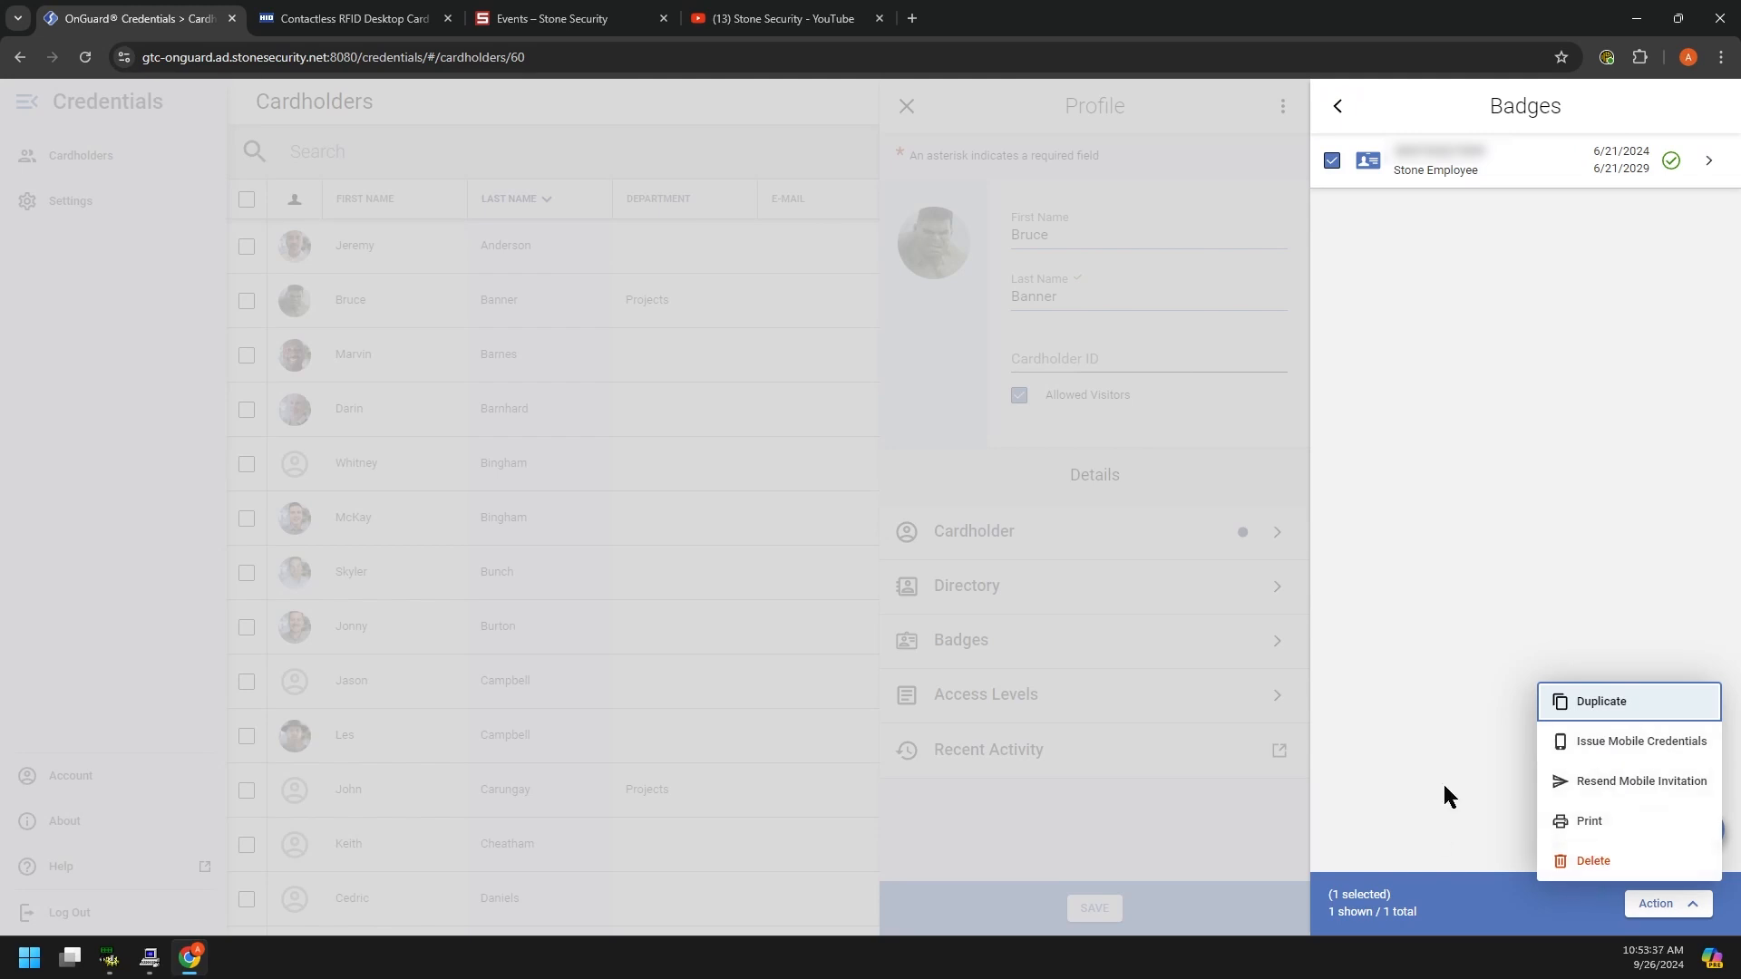
click(1451, 744)
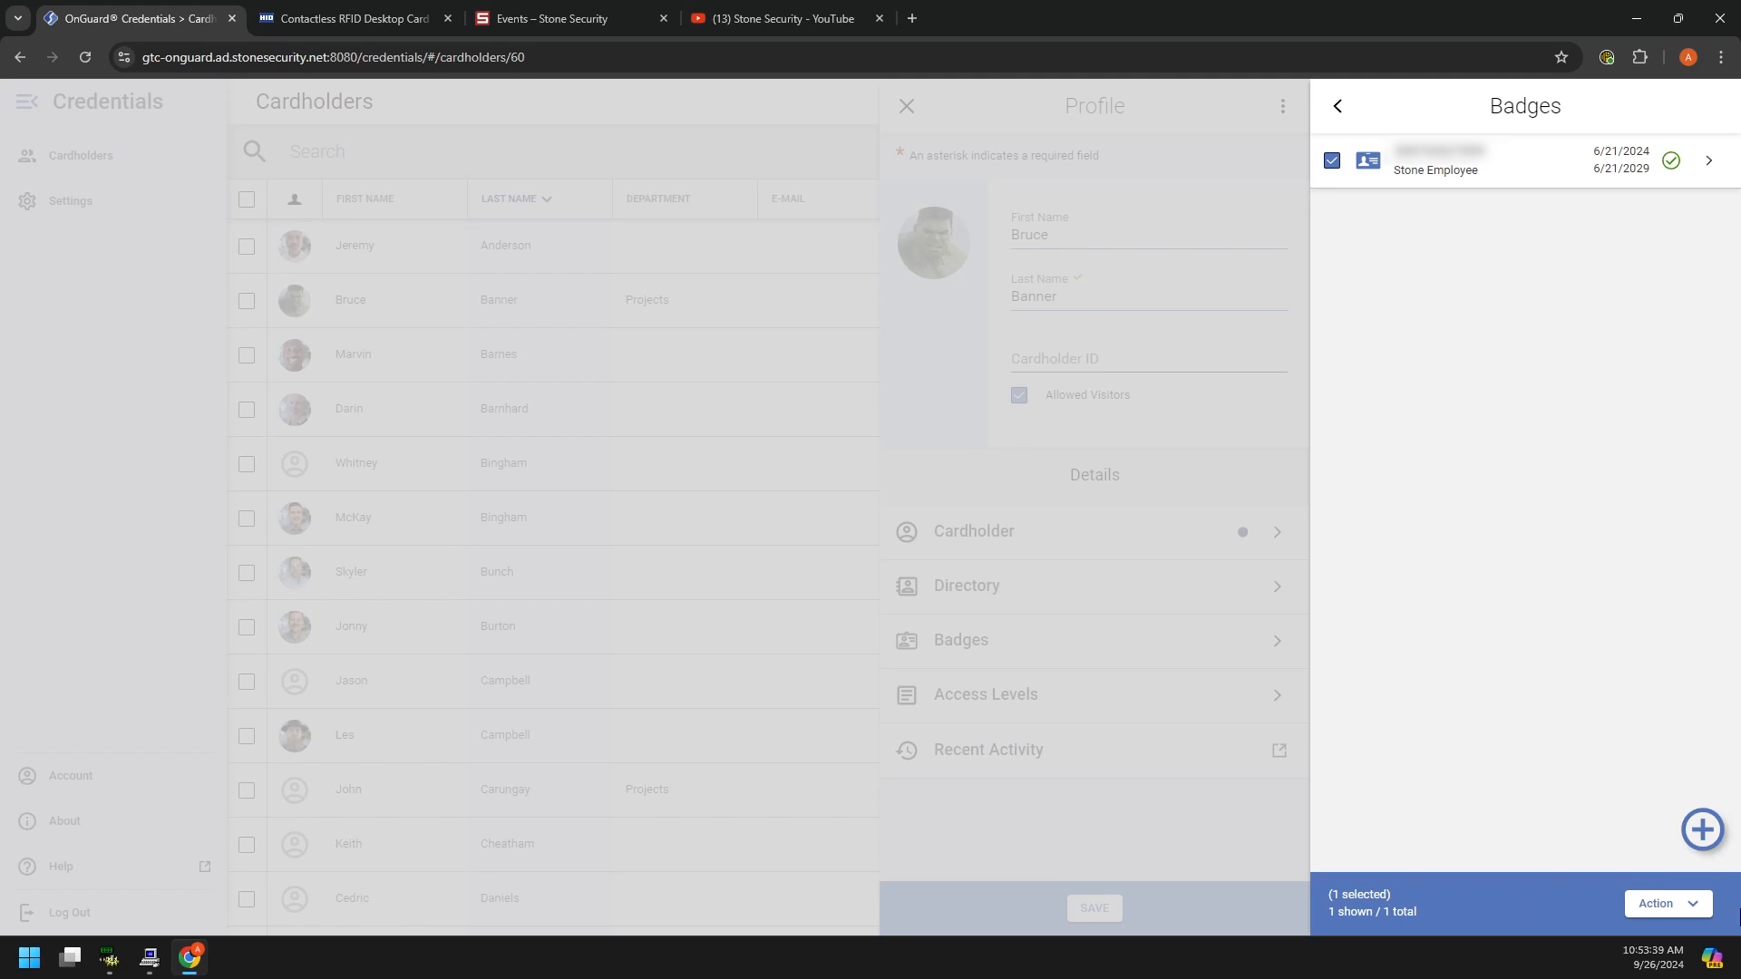
click(1702, 829)
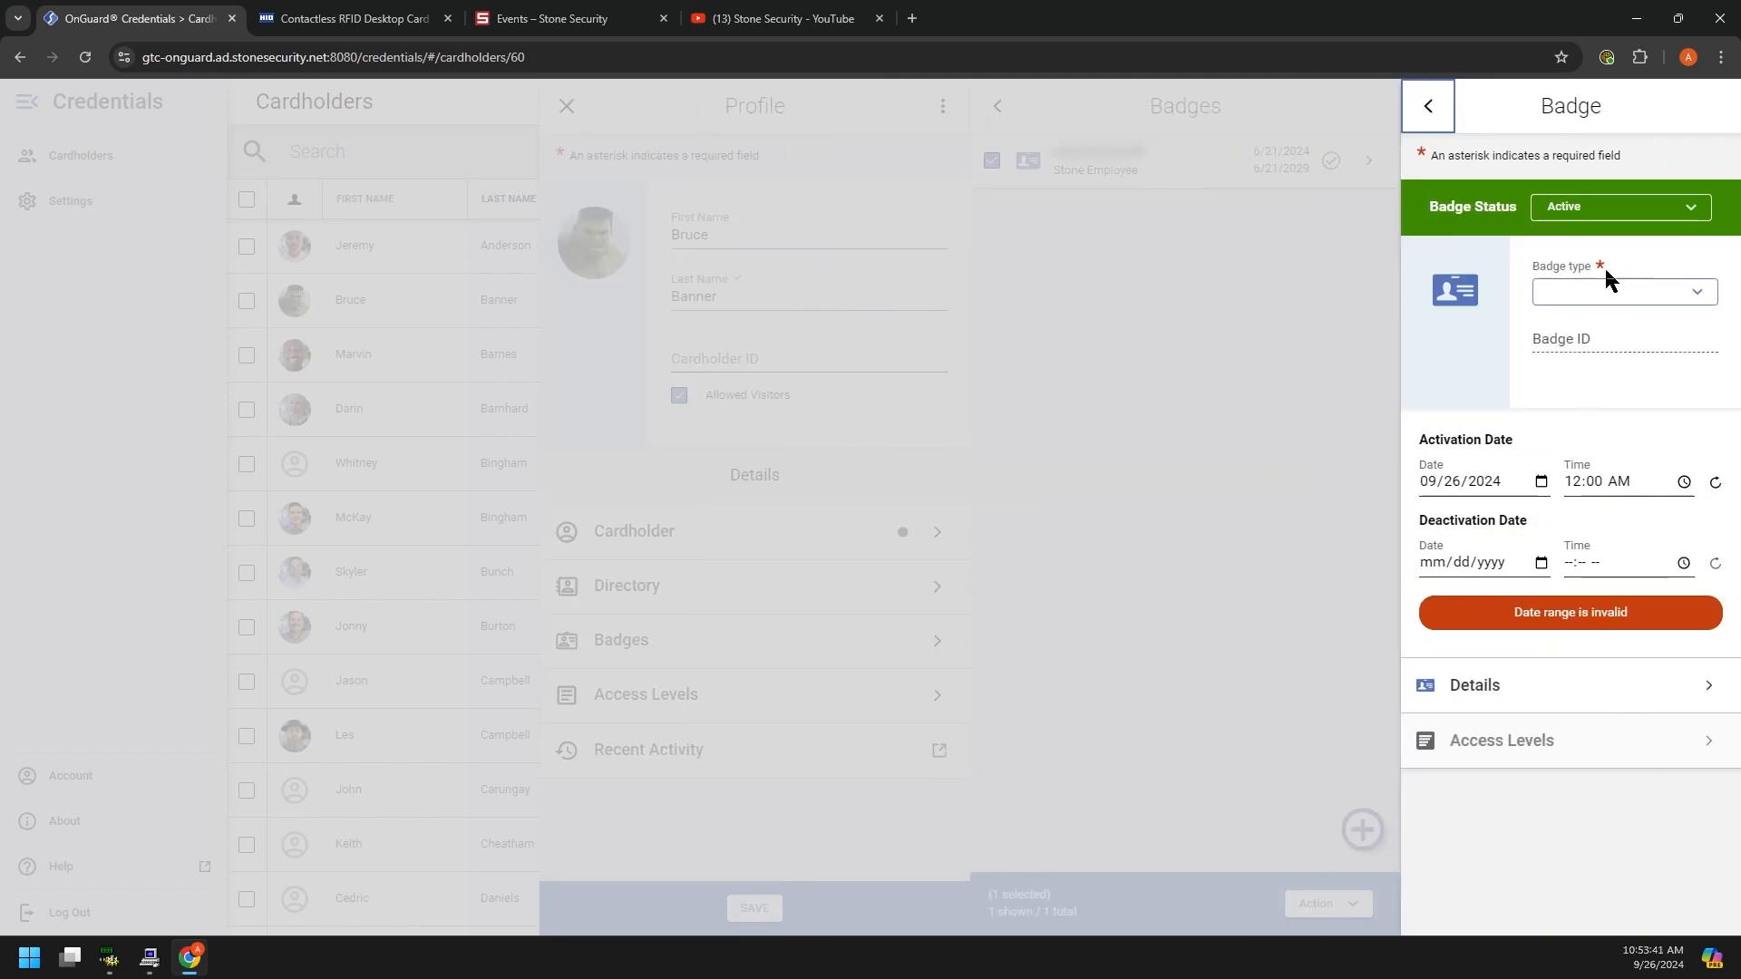
Step: Keep the badge status Active and set the badge type to Stone Employee
click(1598, 216)
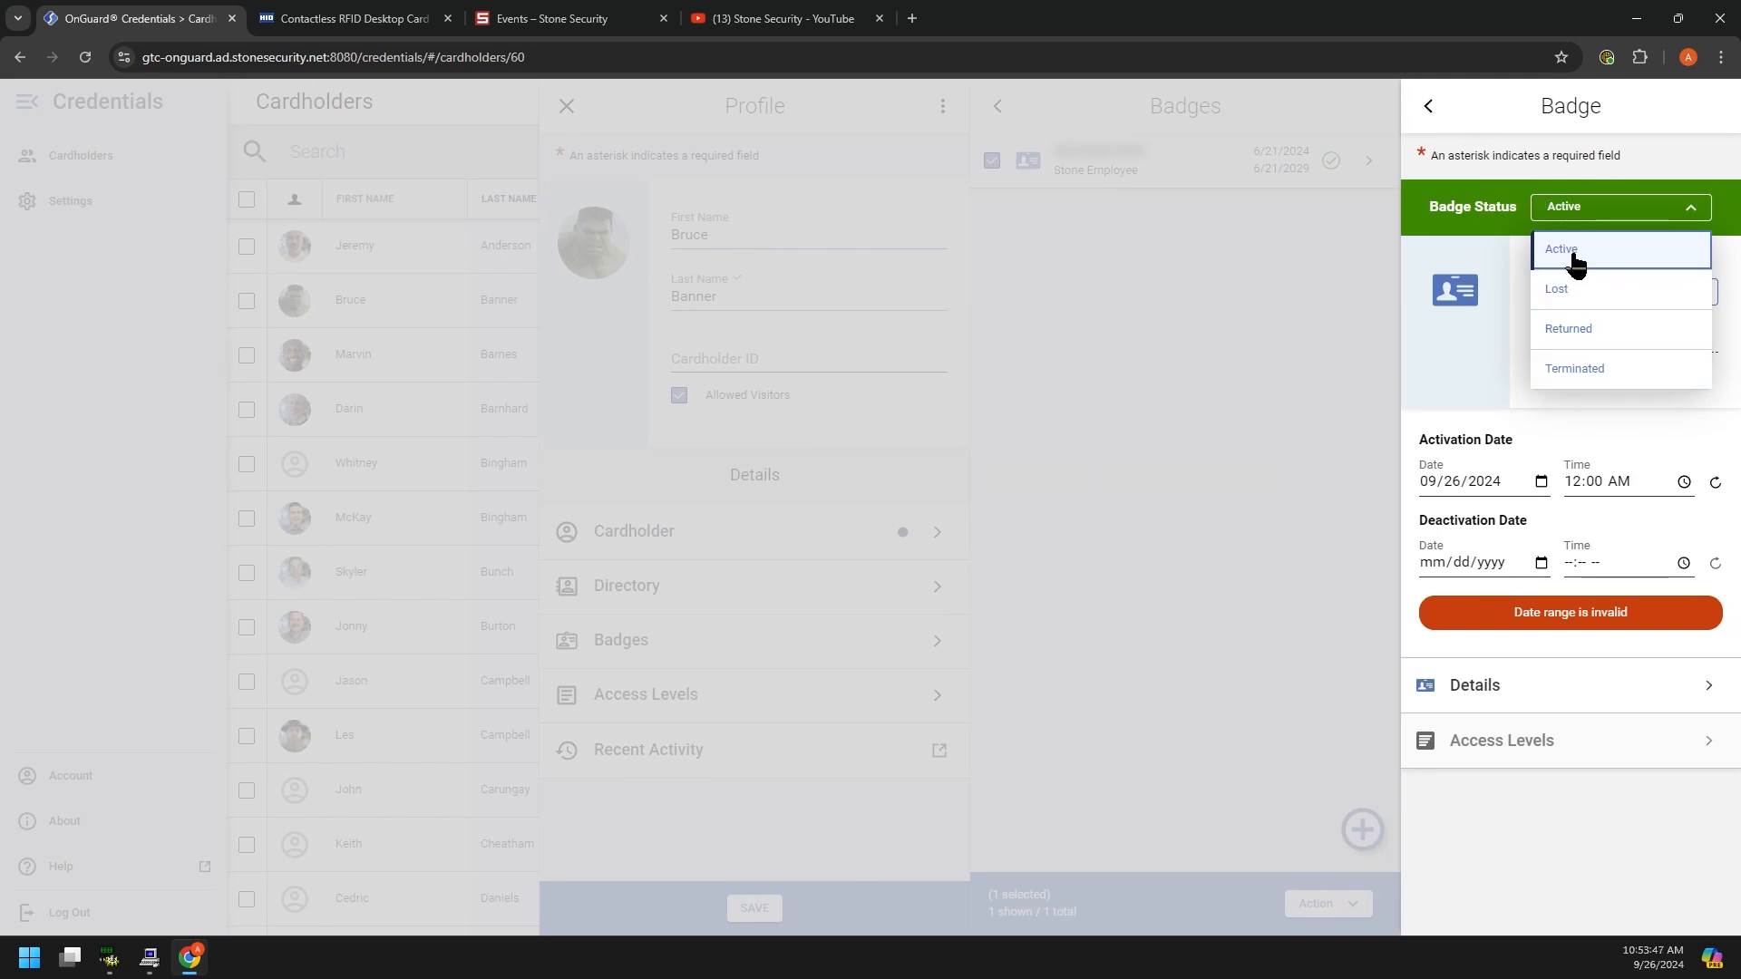
click(1574, 263)
click(1610, 291)
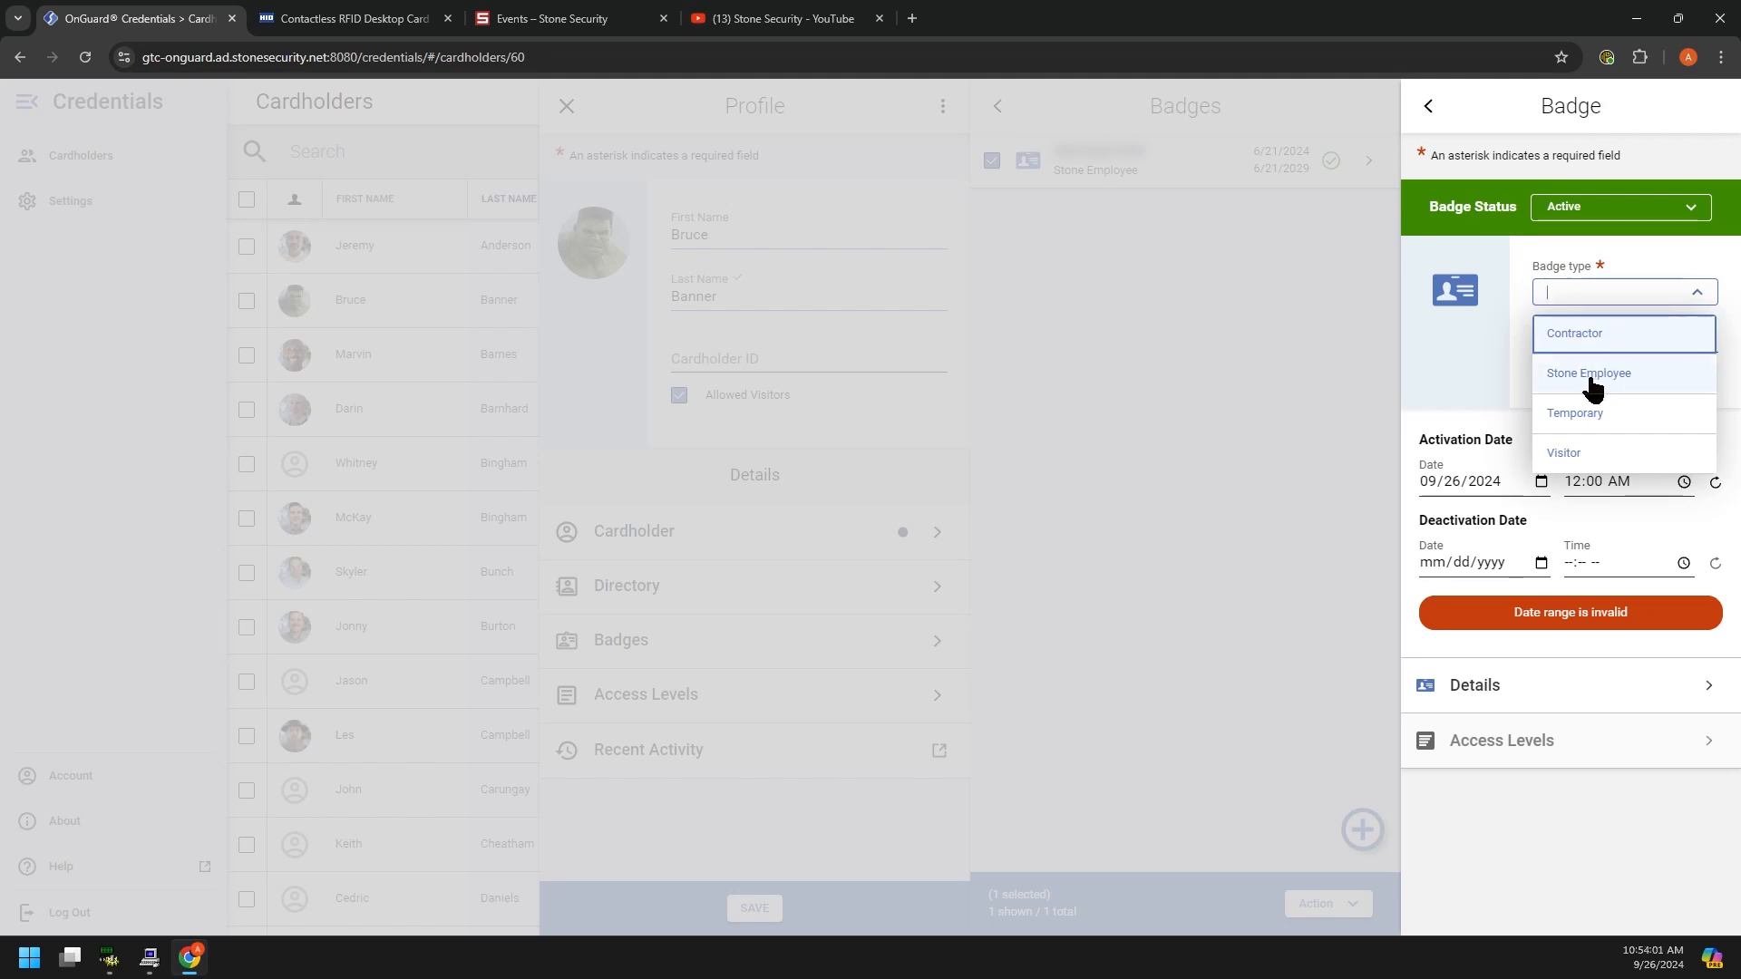
click(1594, 377)
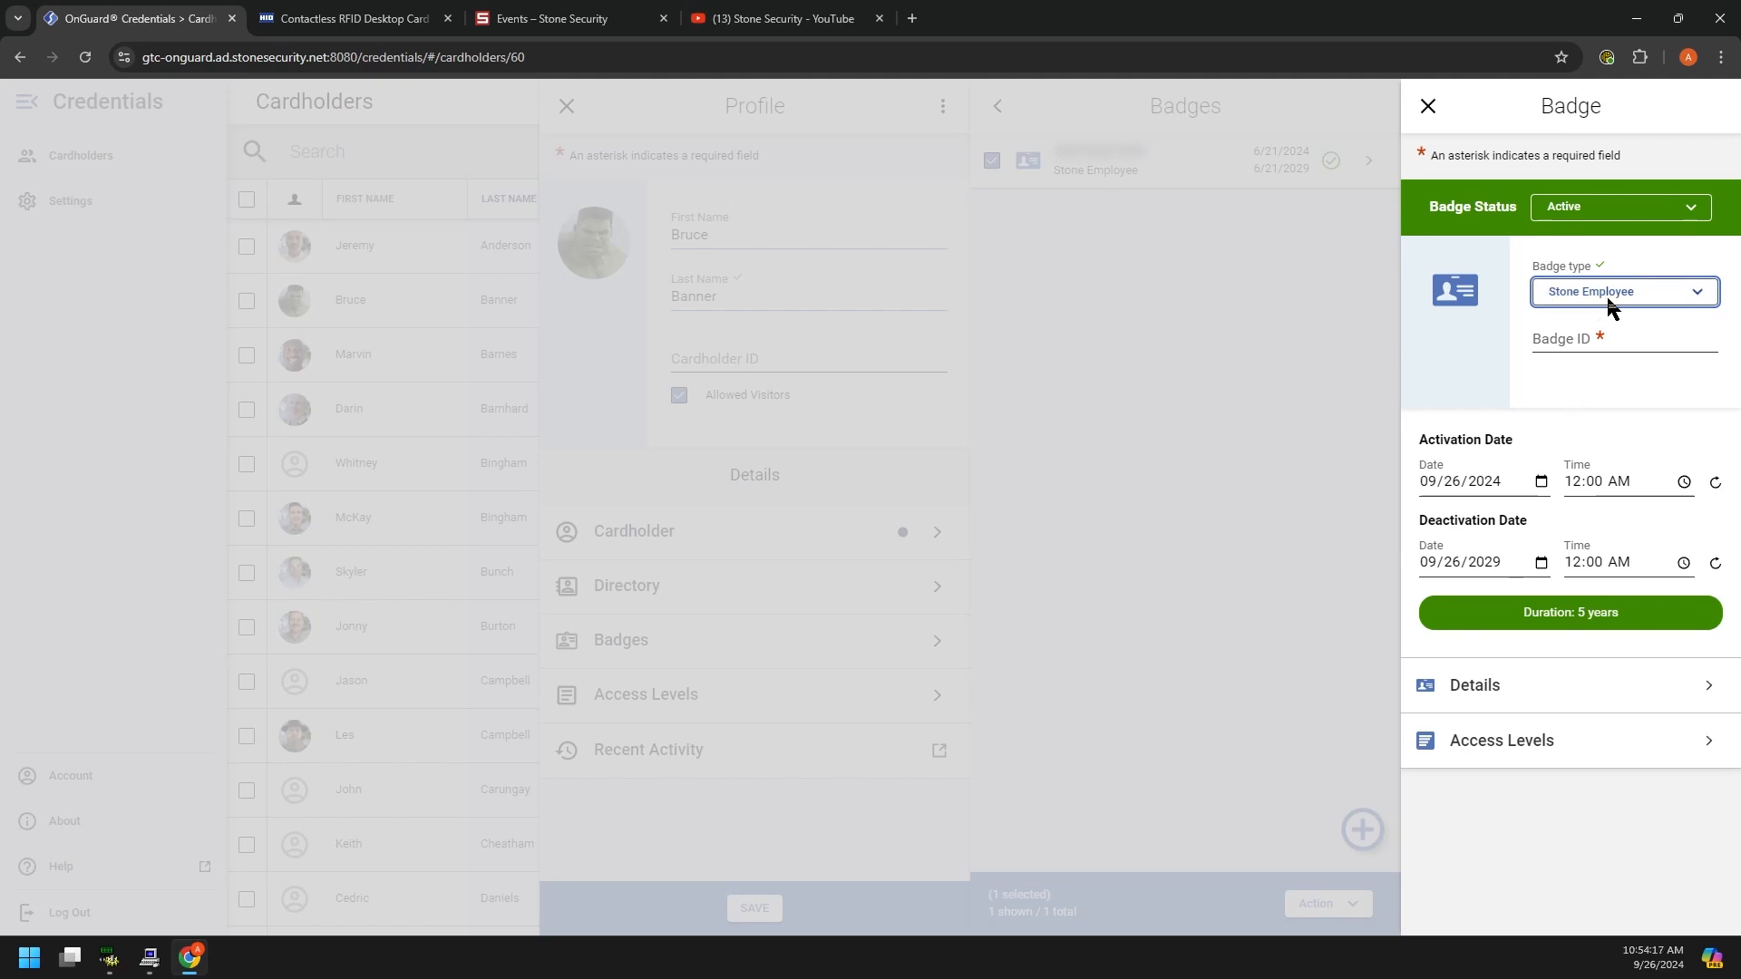
click(1614, 295)
click(1579, 332)
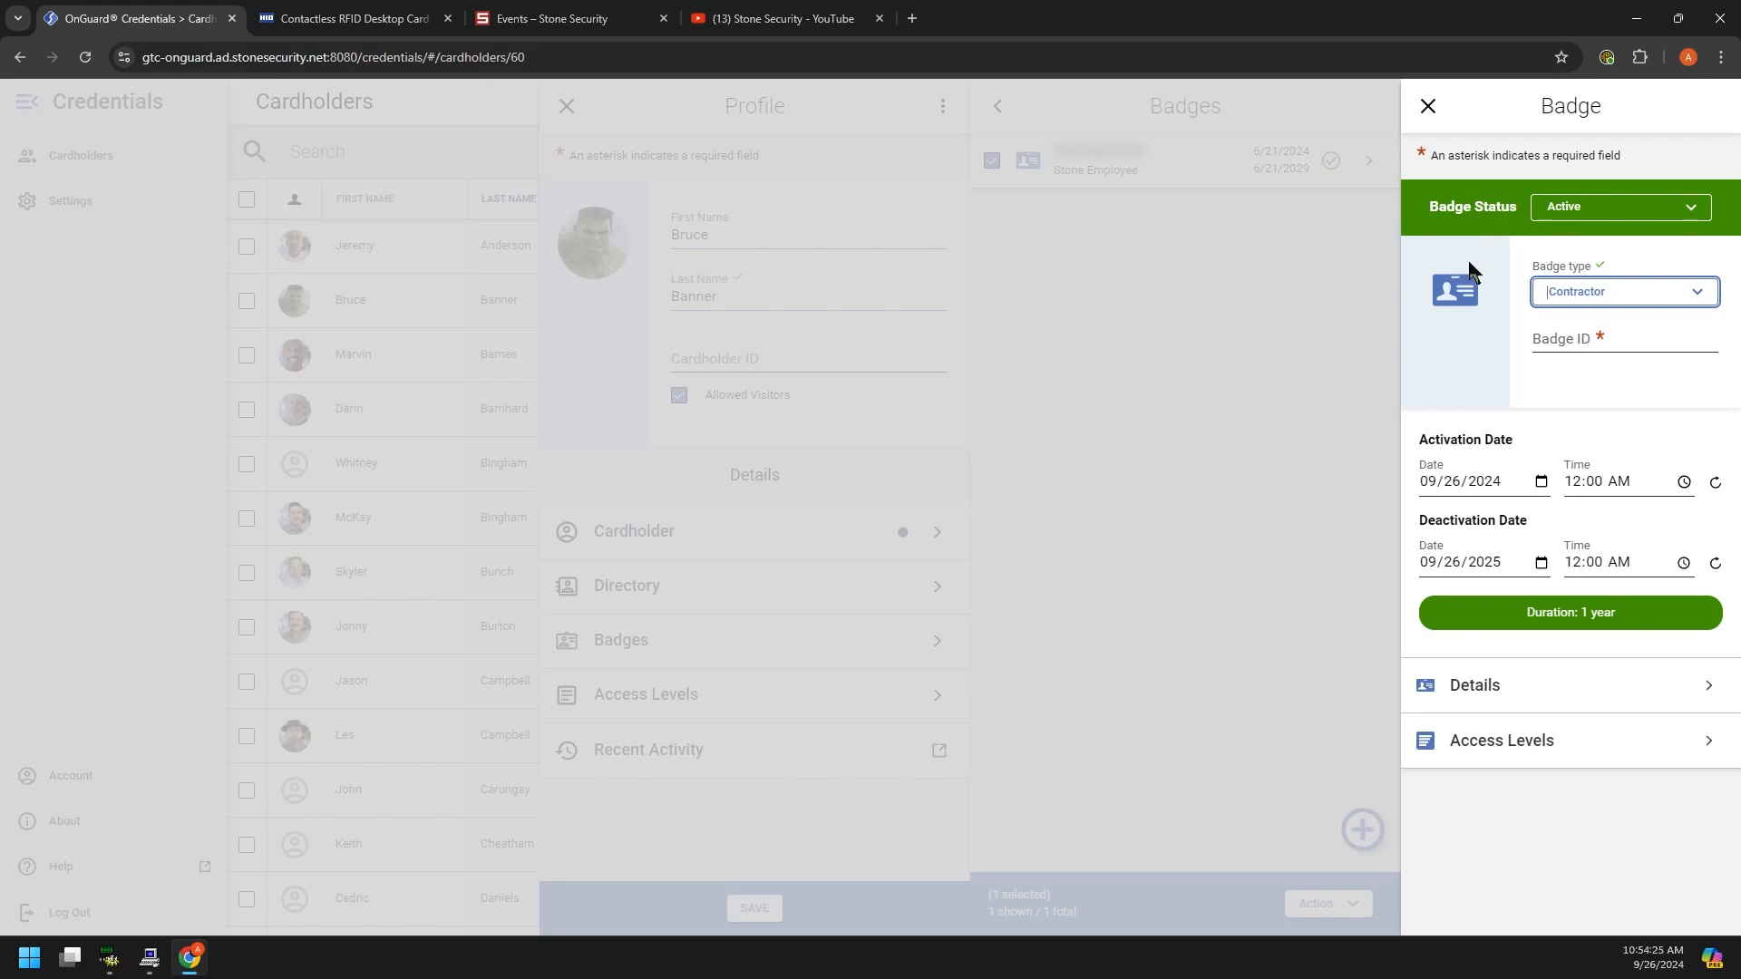
click(1611, 297)
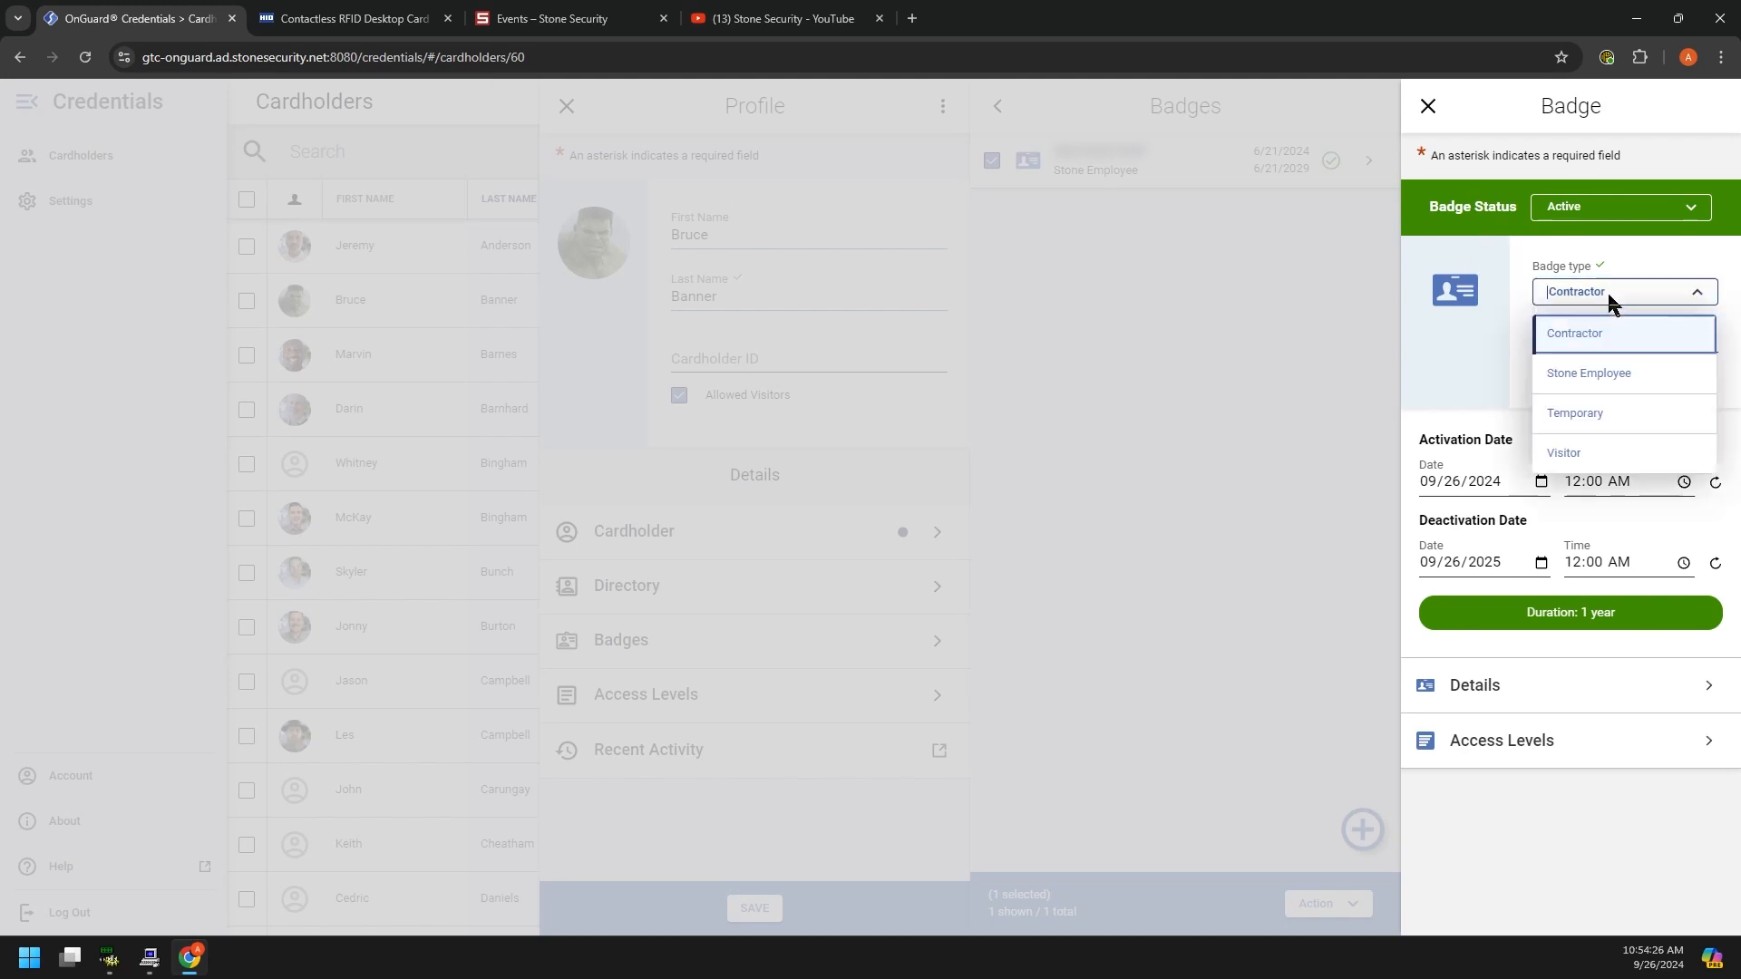
click(1595, 381)
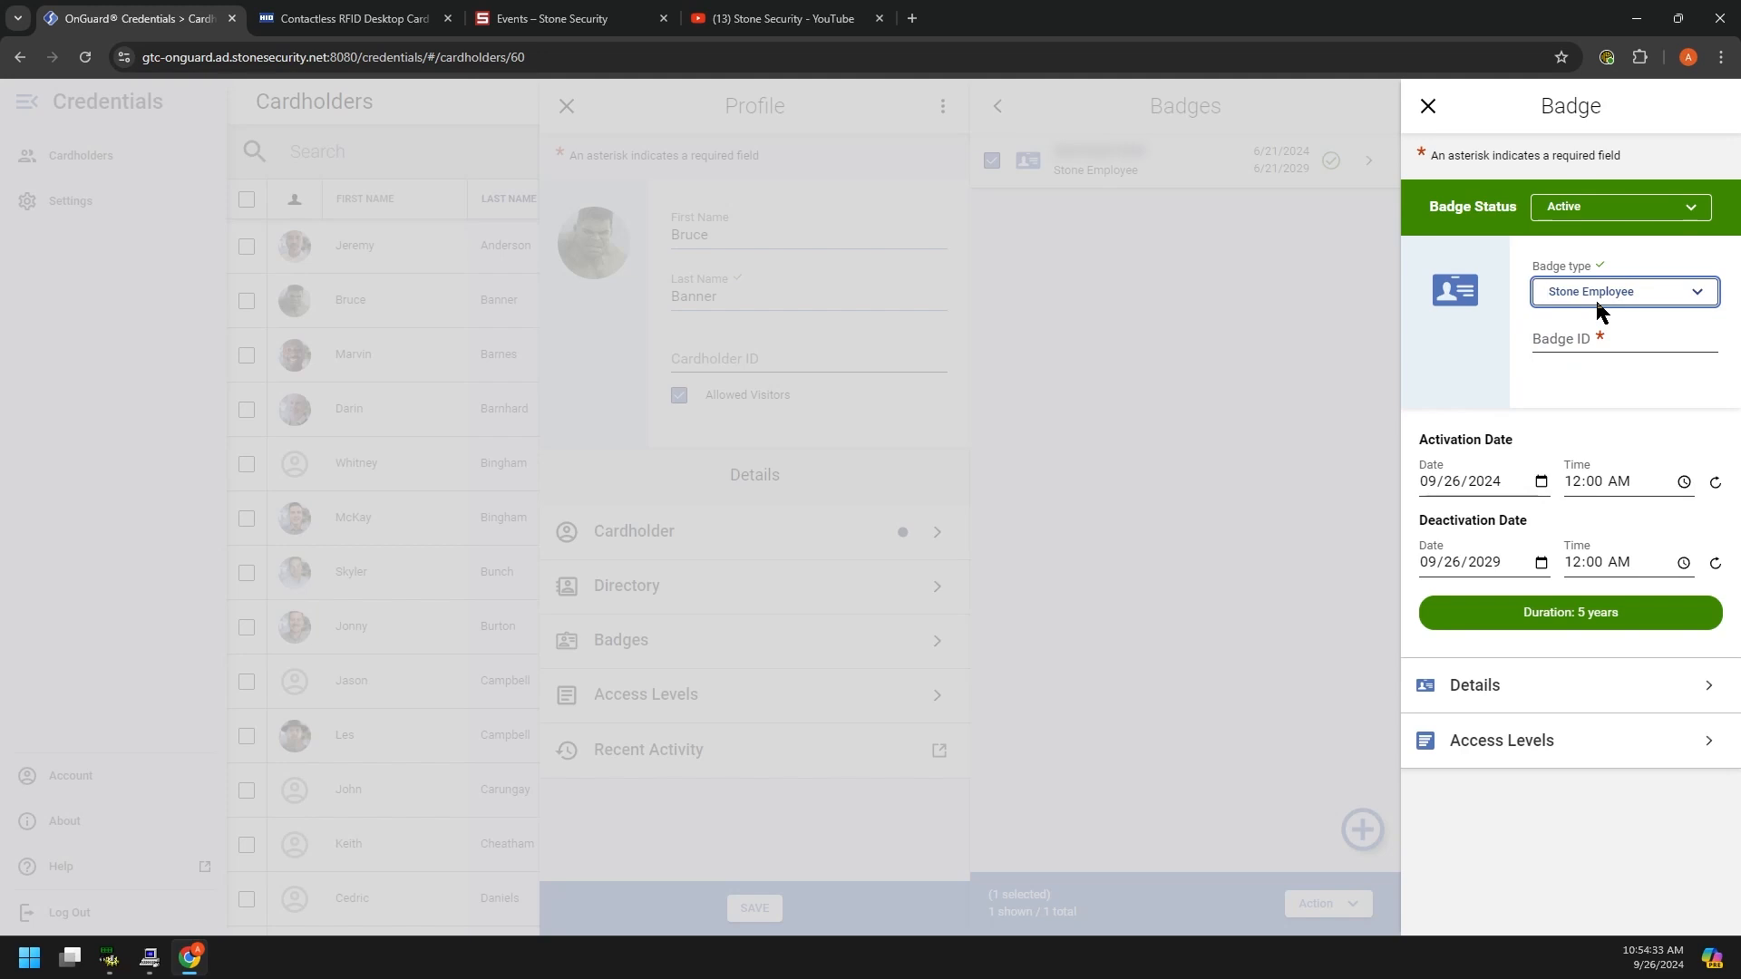
Step: Enter the badge ID and check the five-year validity ending 09/26/2029
click(1580, 341)
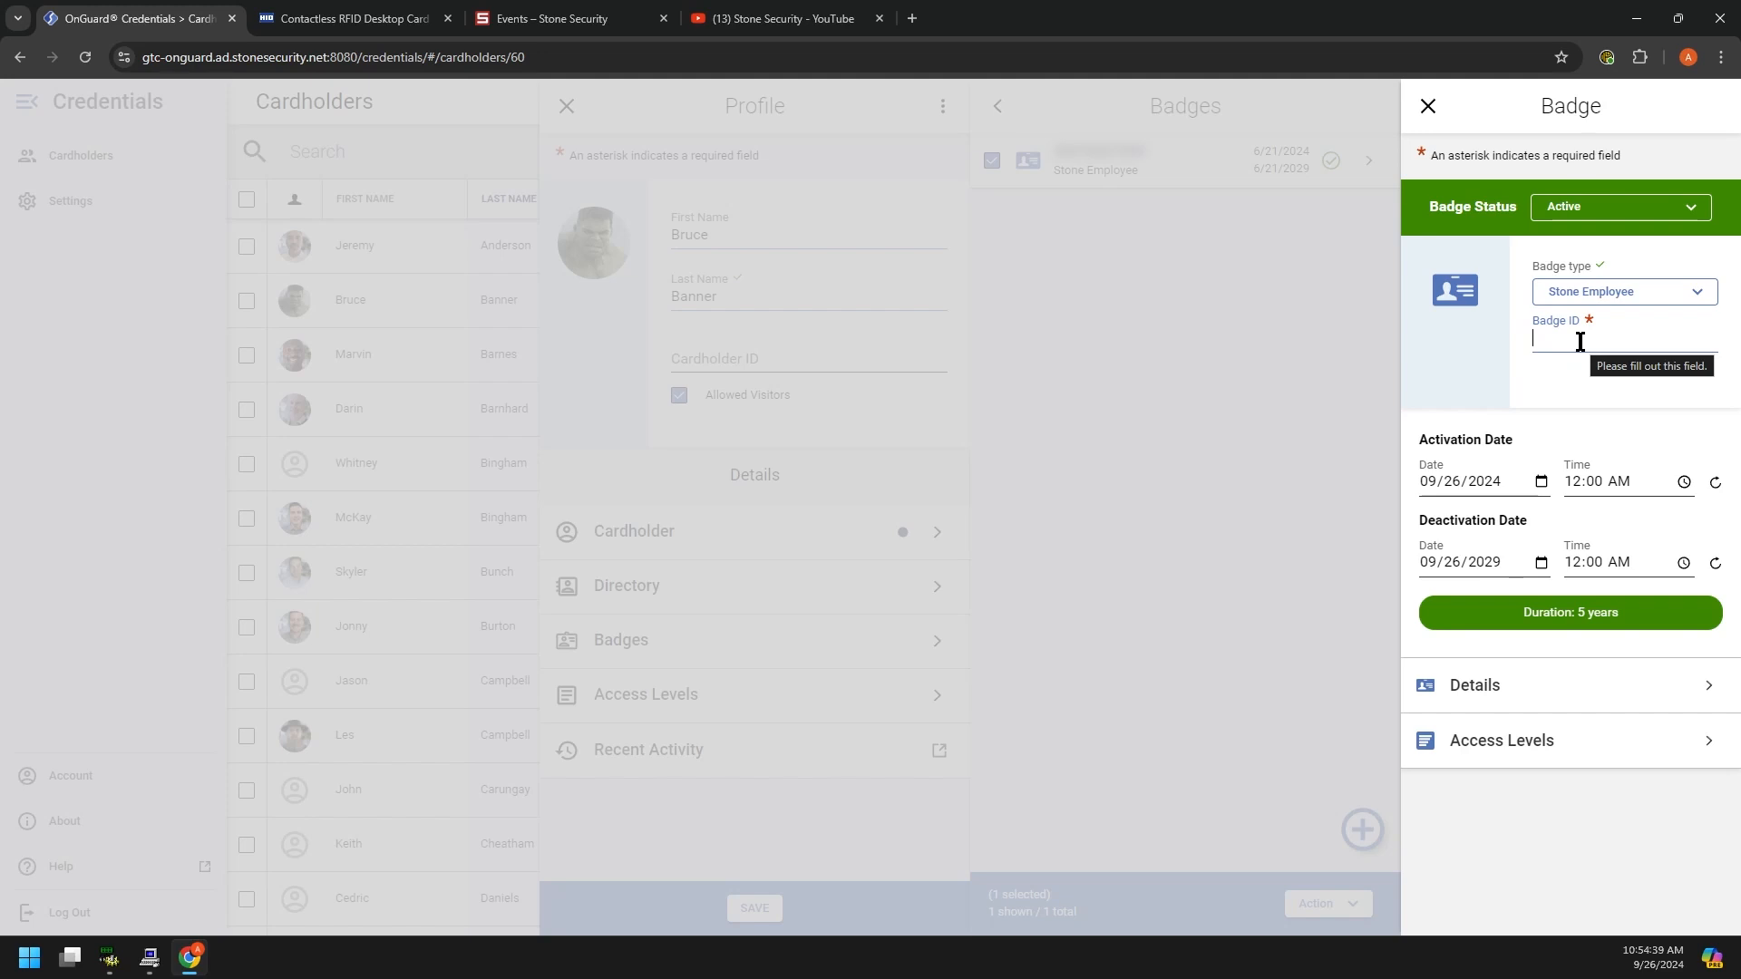
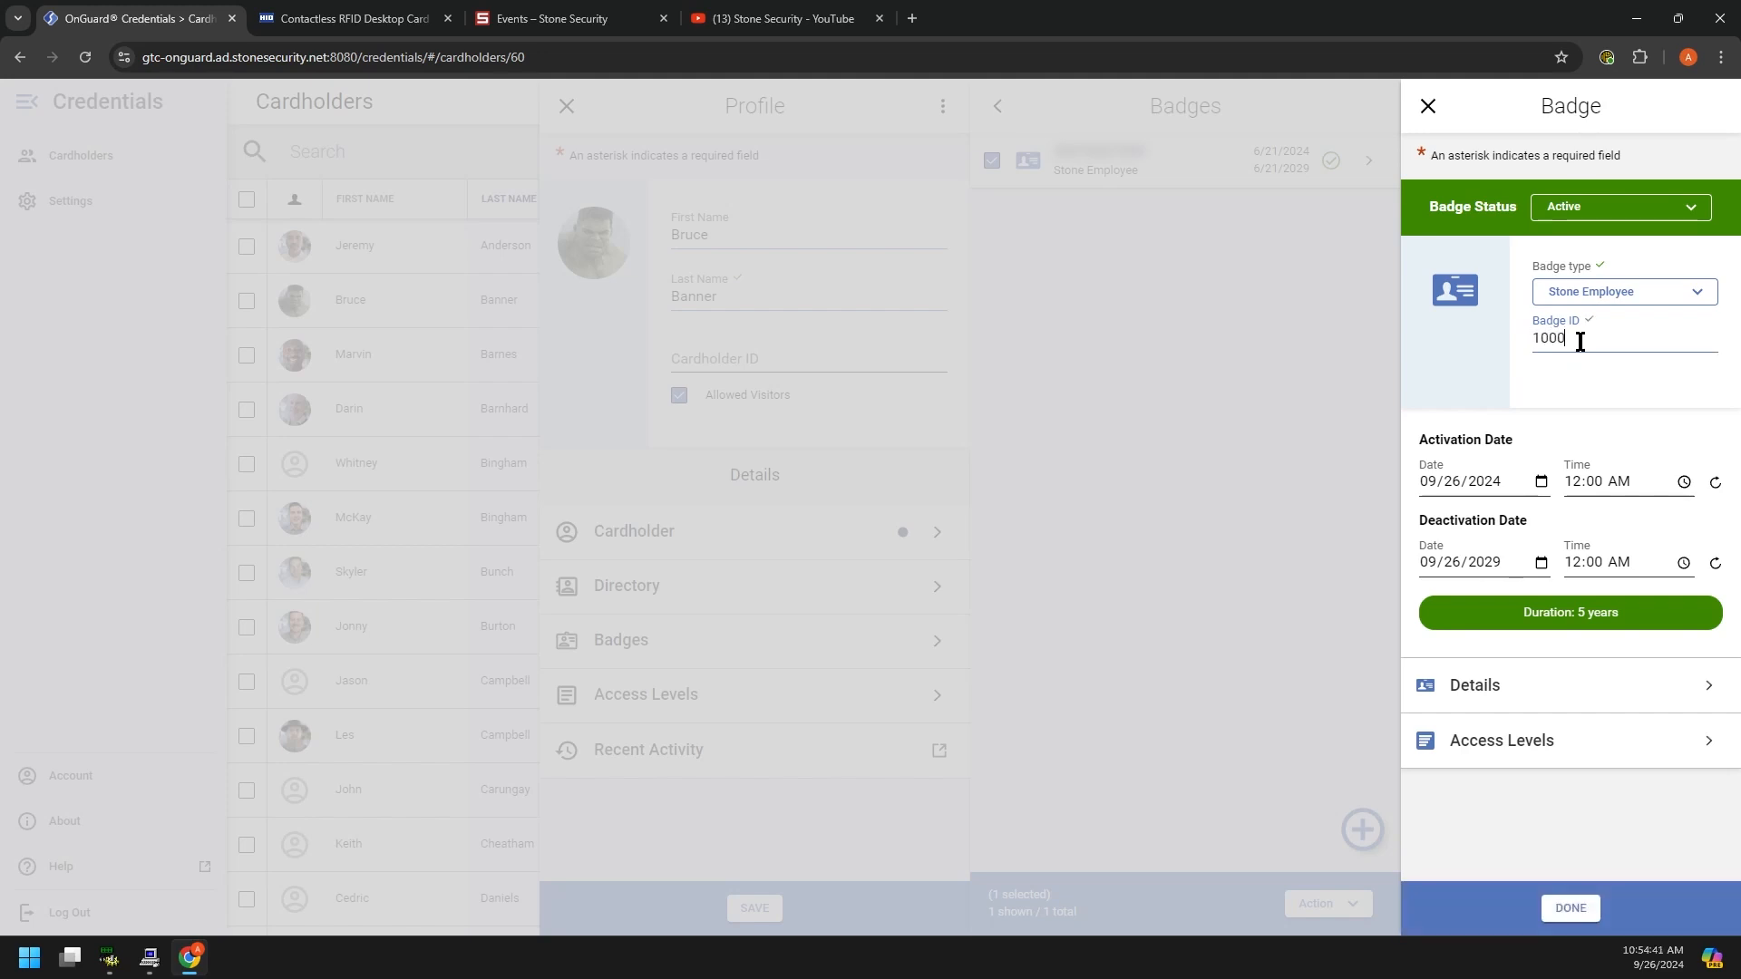
key(Tab)
click(1625, 613)
drag(1625, 617, 1492, 614)
click(1634, 613)
click(1528, 612)
click(1538, 614)
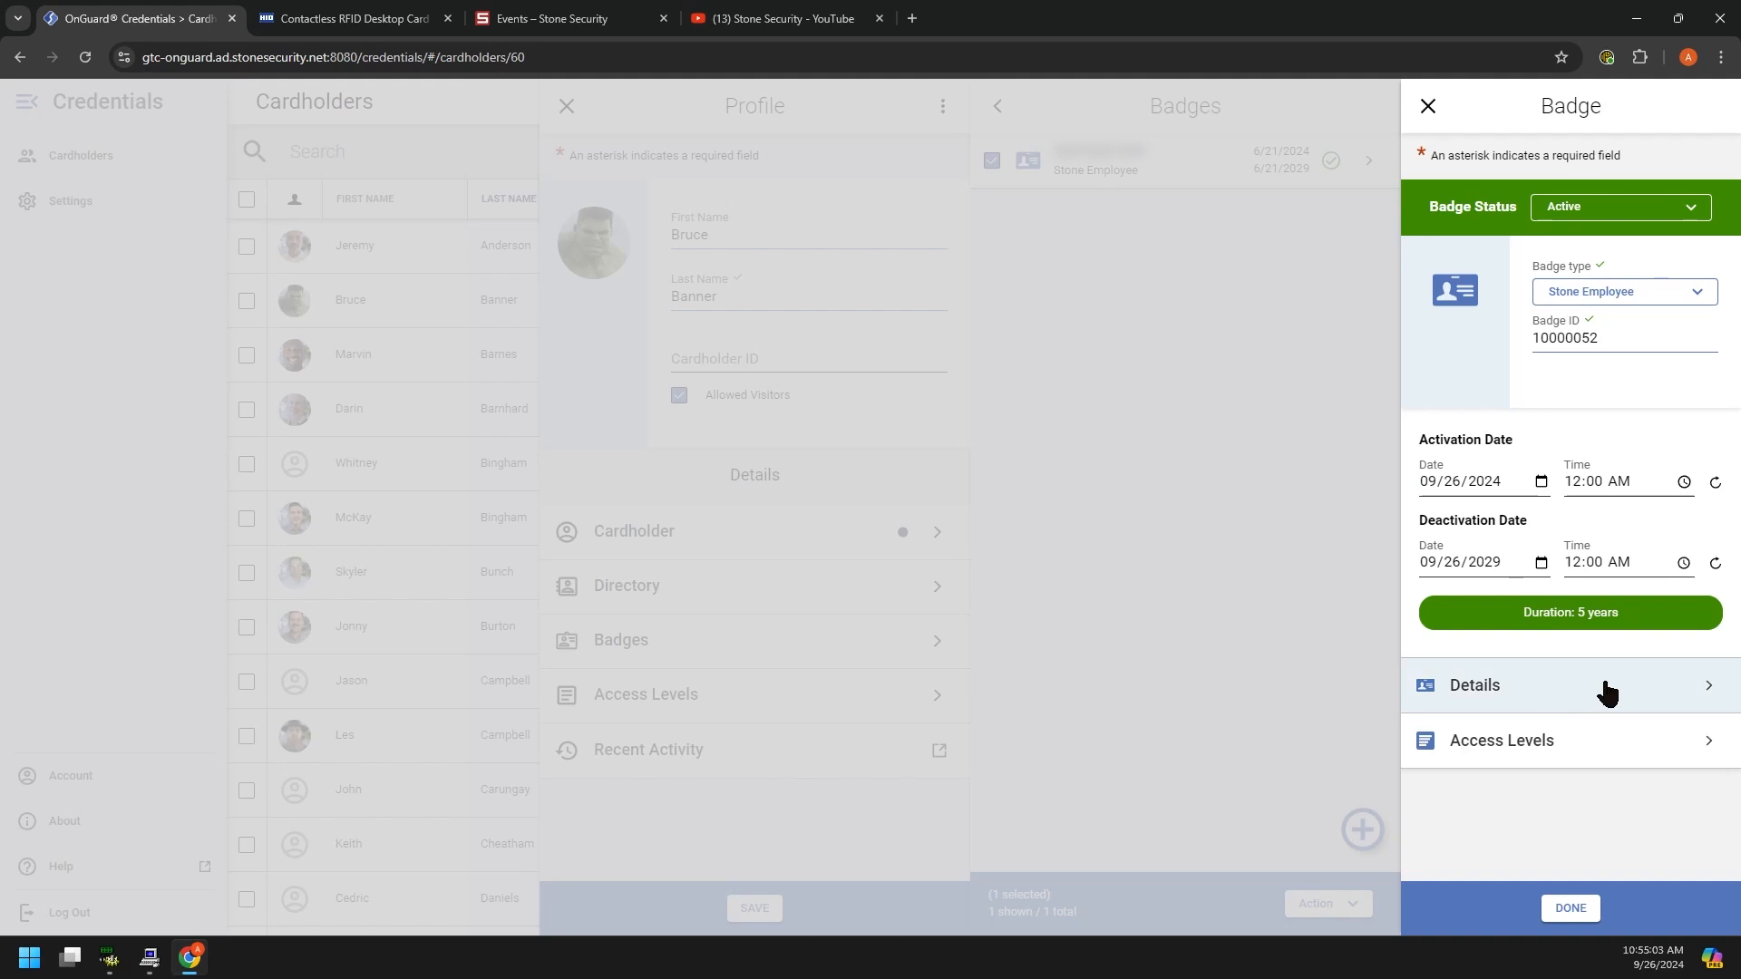
click(1603, 687)
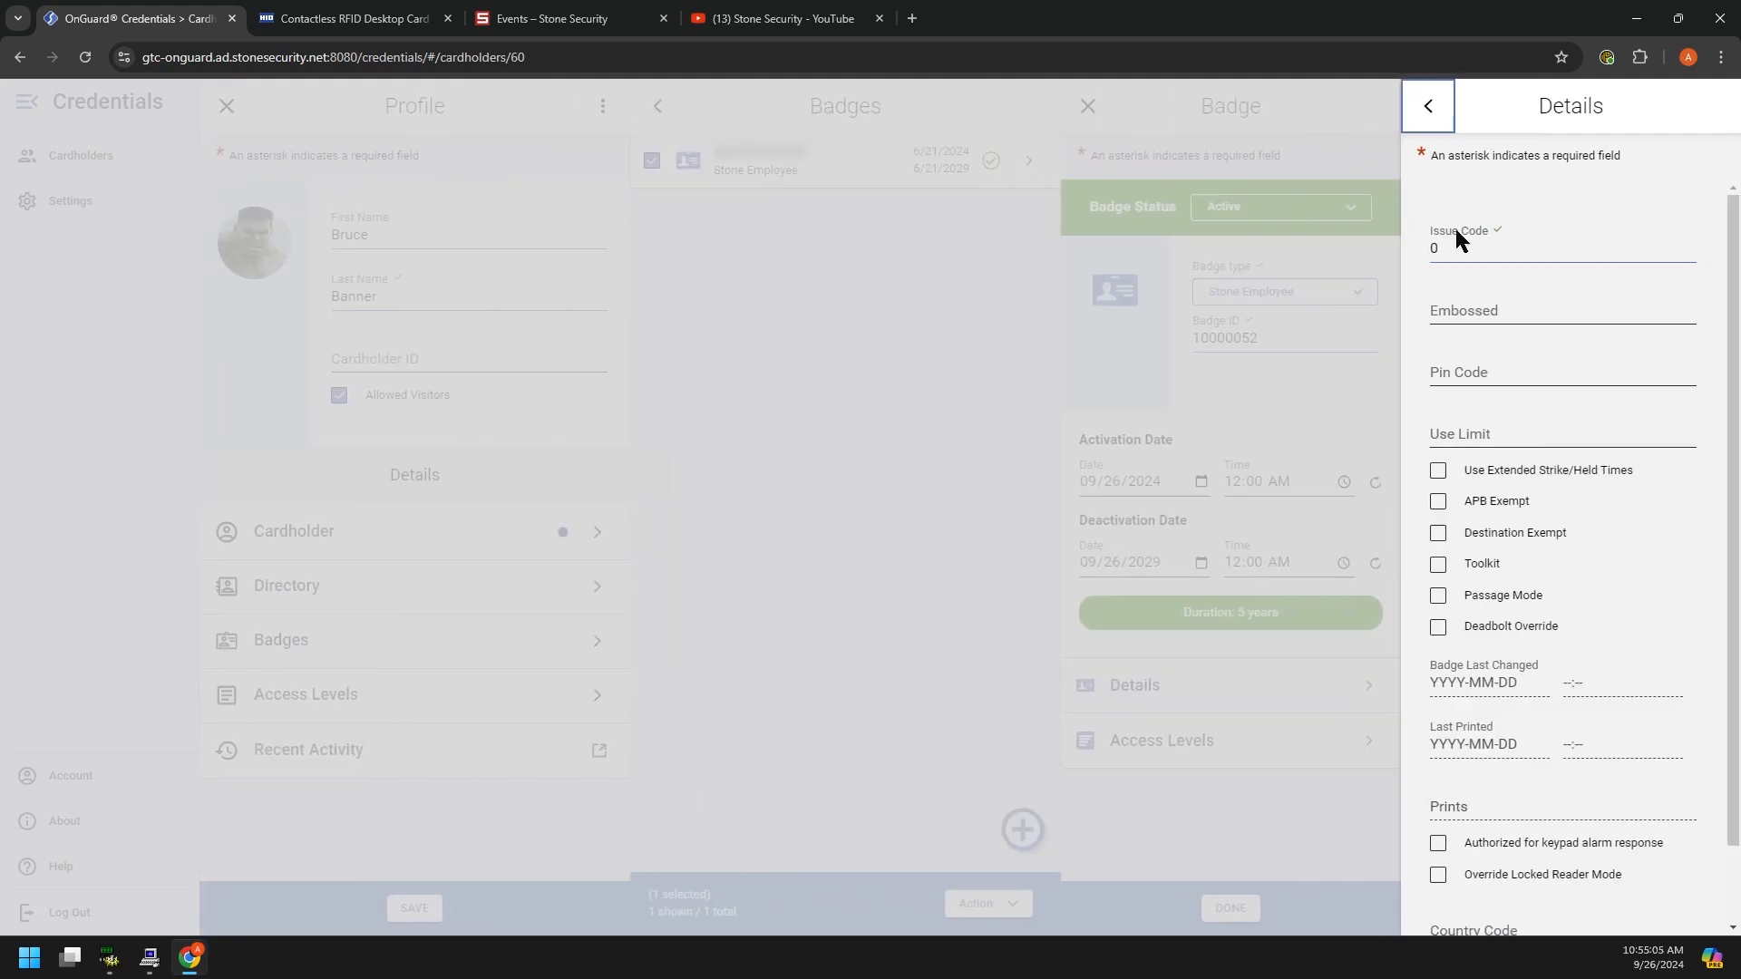
Step: Enable Use Extended Strike/Held Times in the badge details, keeping issue code 0
click(1478, 472)
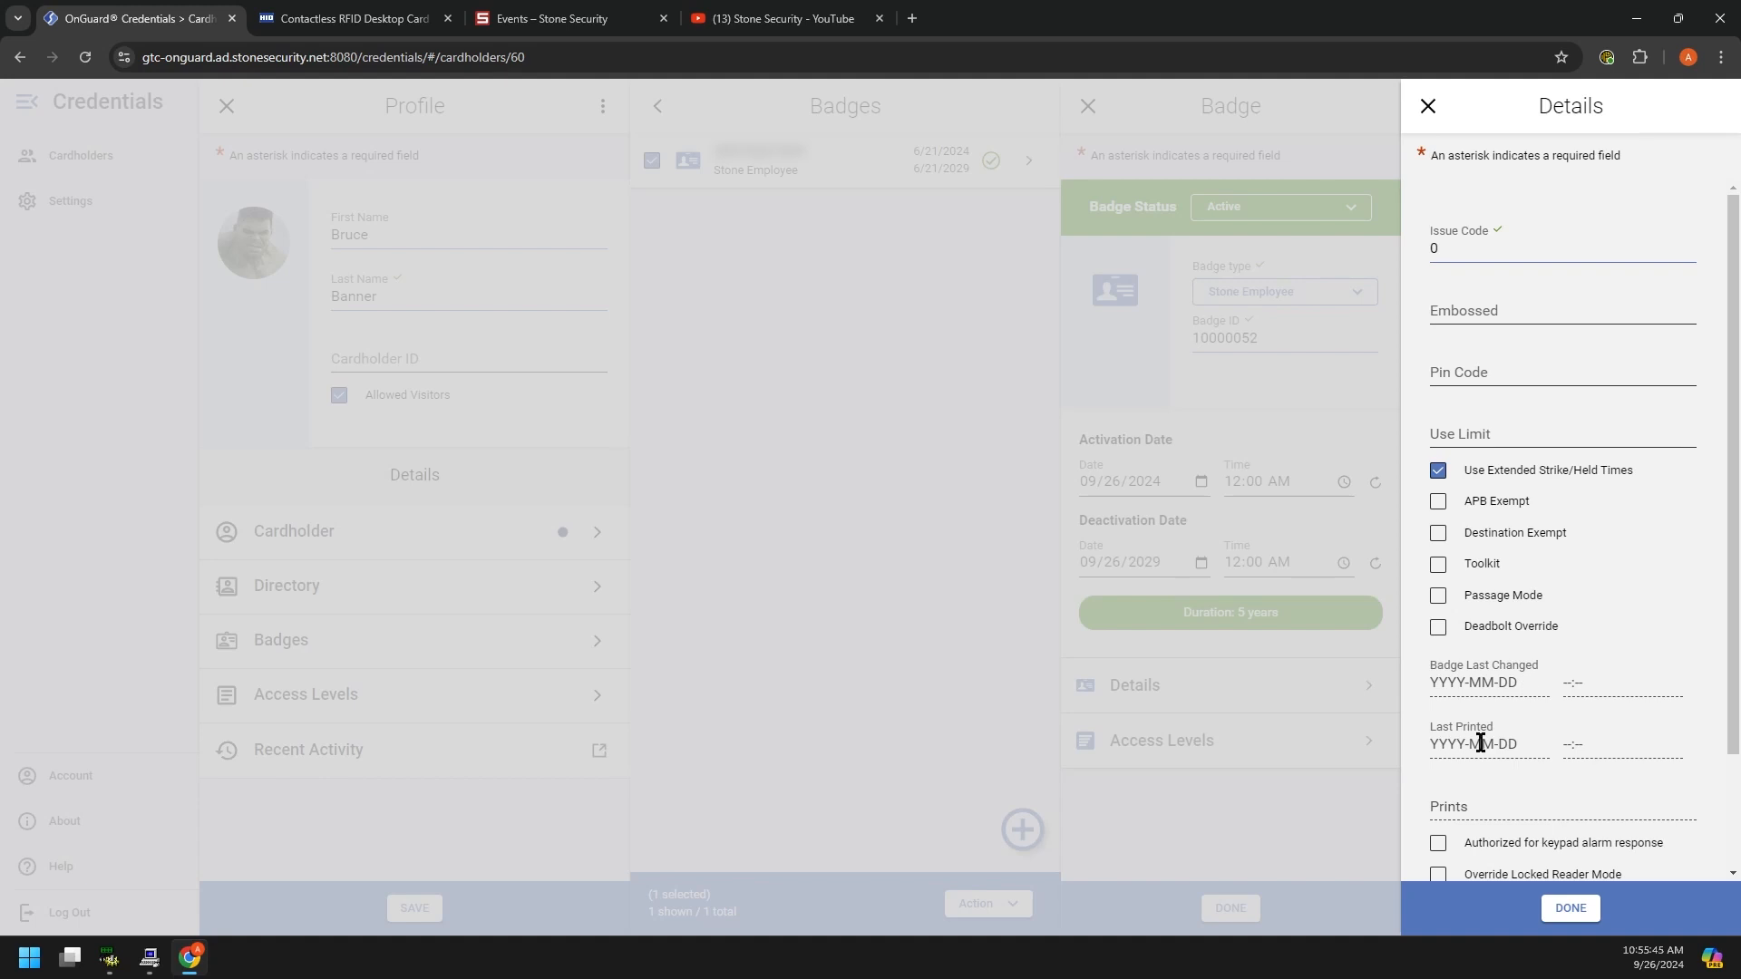
scroll(1516, 774, down, 2)
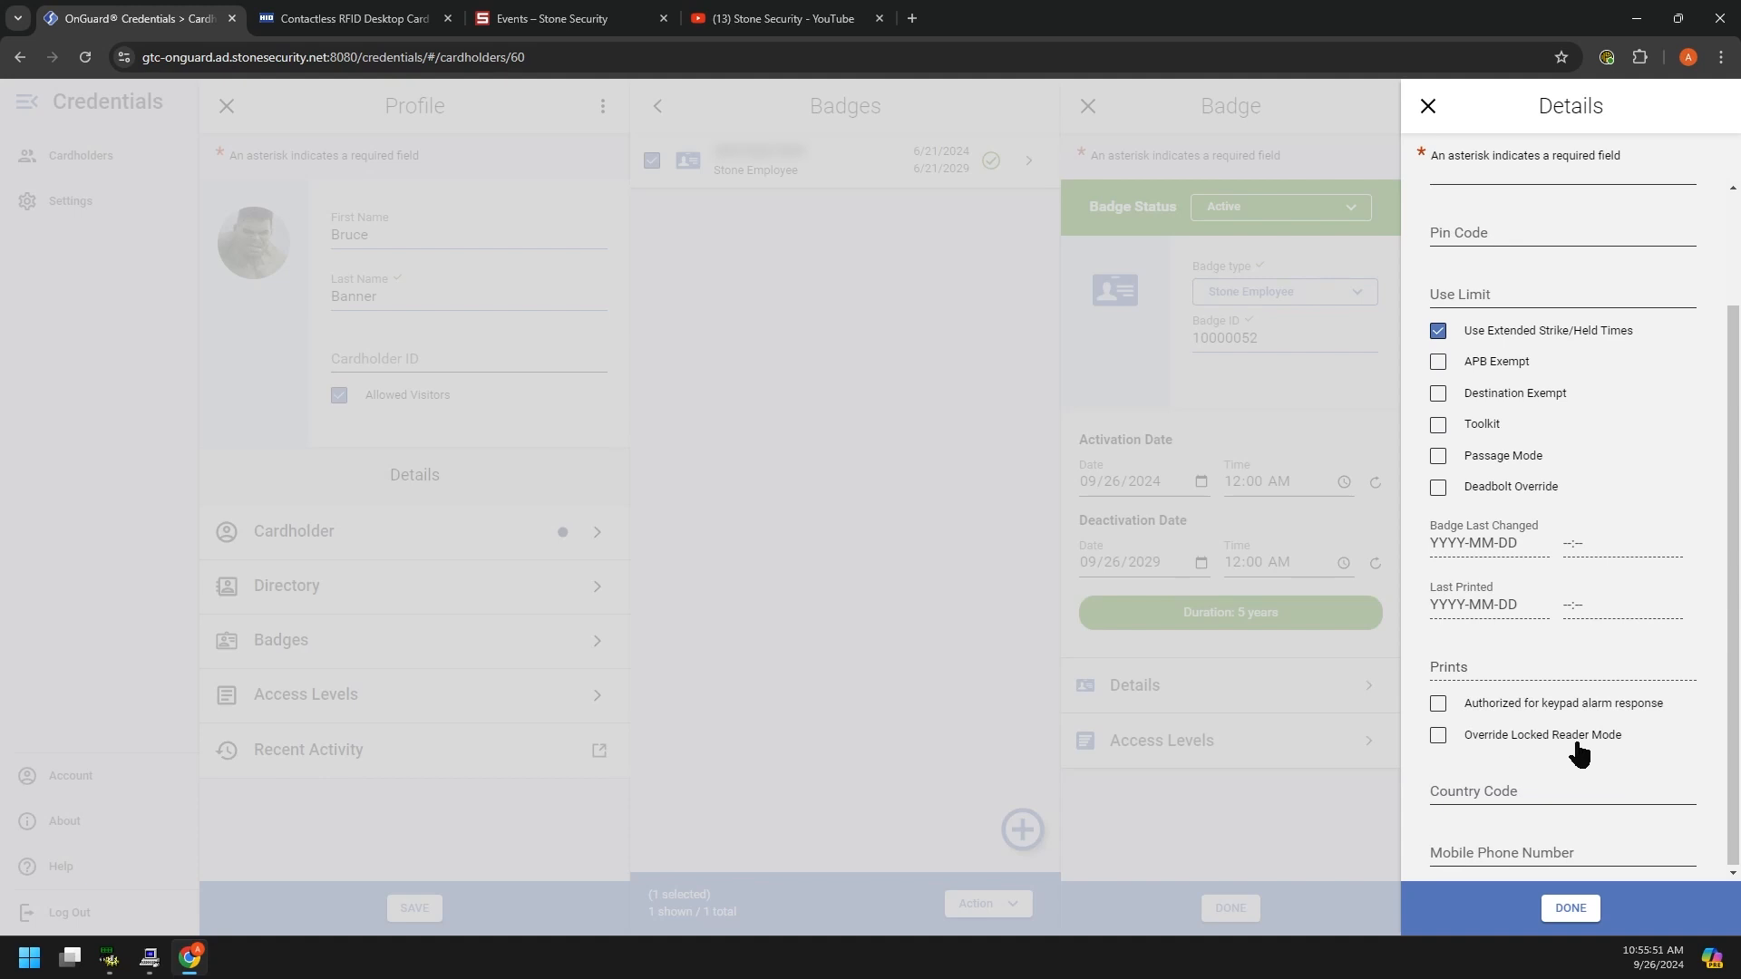
scroll(1625, 598, up, 3)
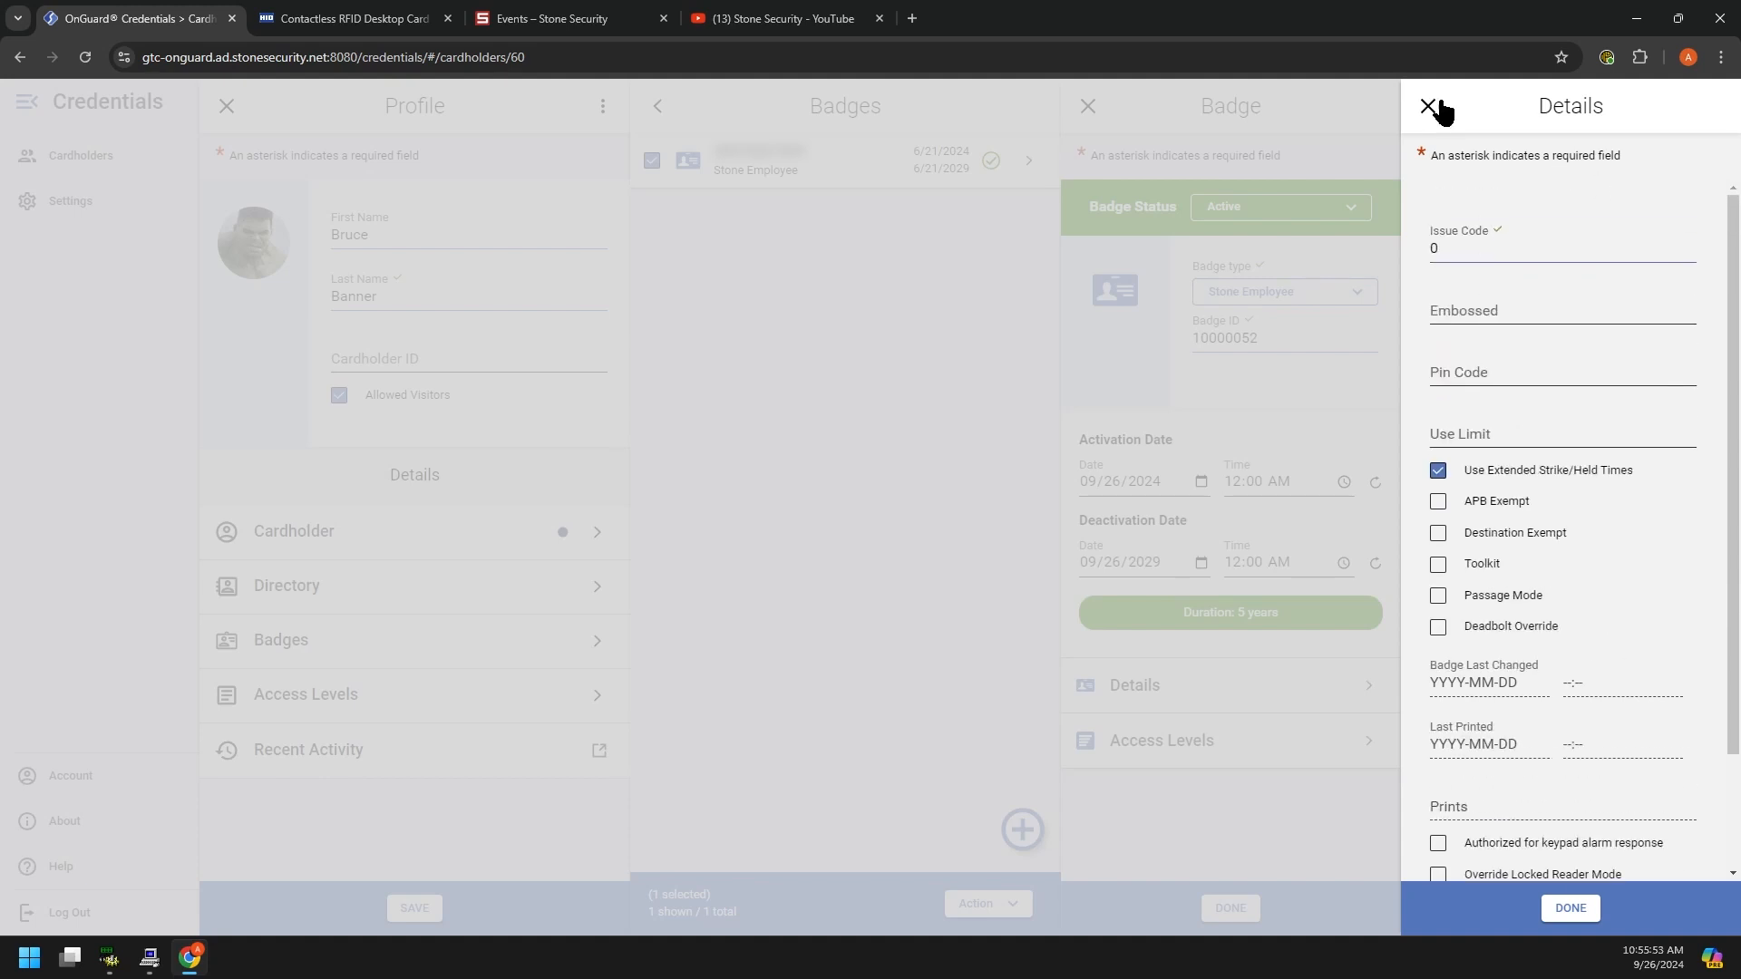
click(1577, 921)
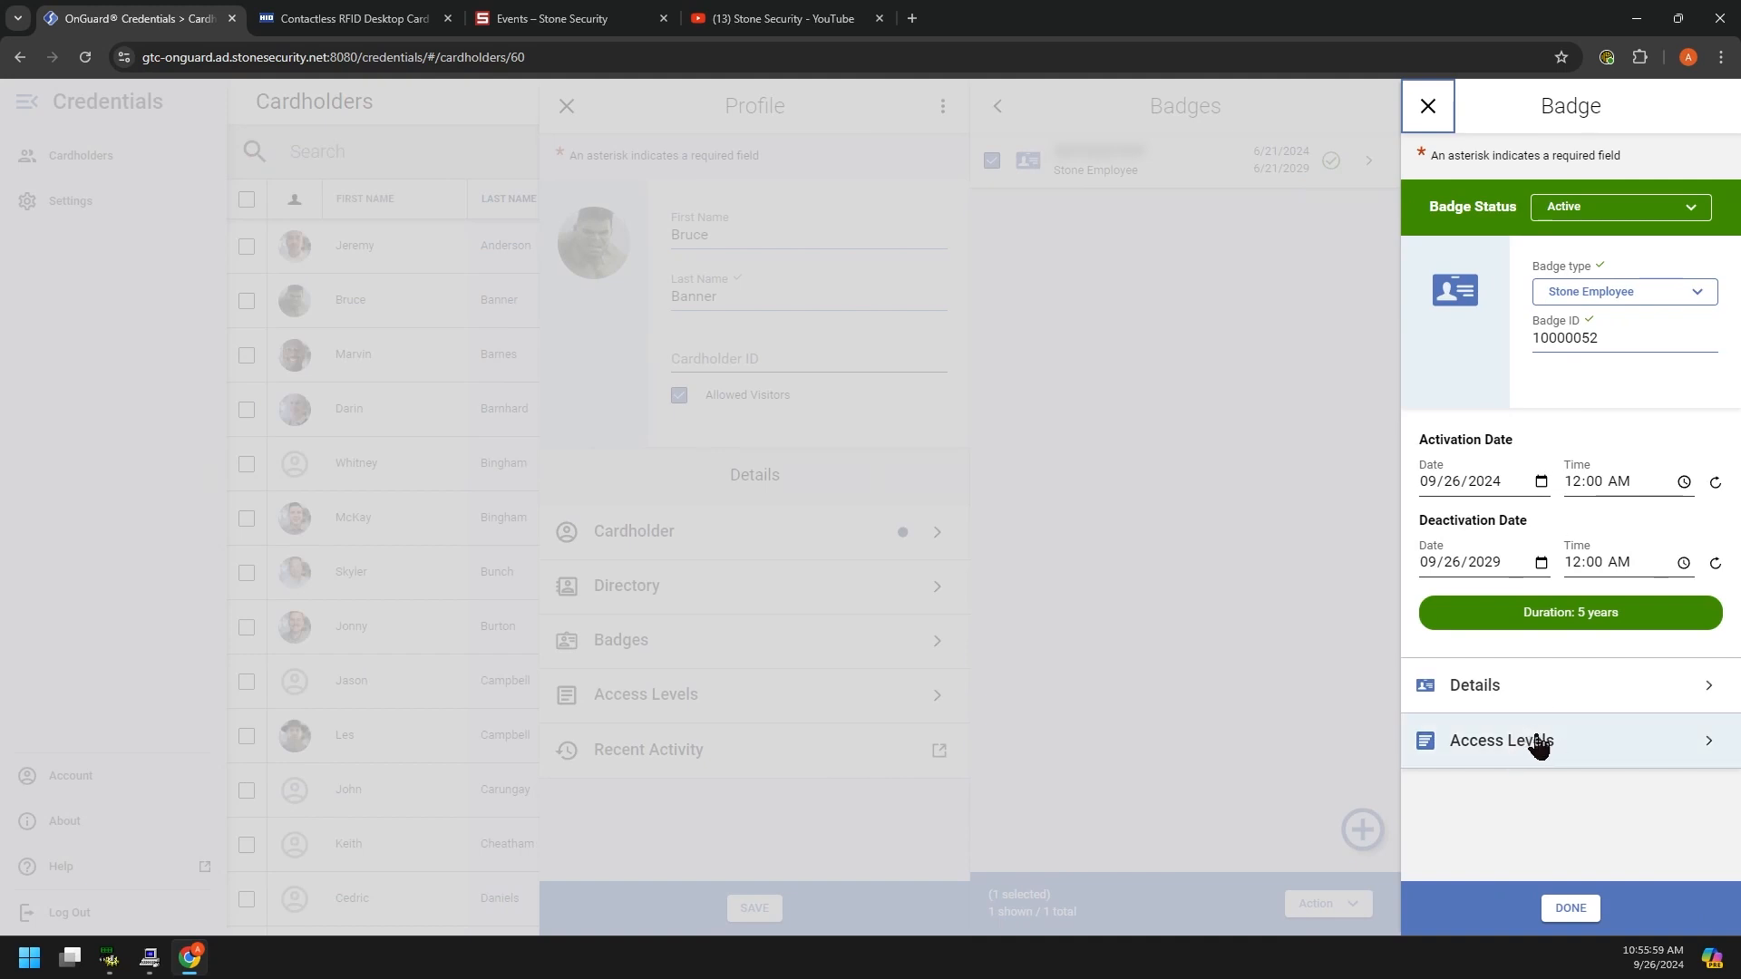
Step: Assign the Custodial and Boon Edam Turnstyle Only access levels to the badge from the full list
double_click(1620, 339)
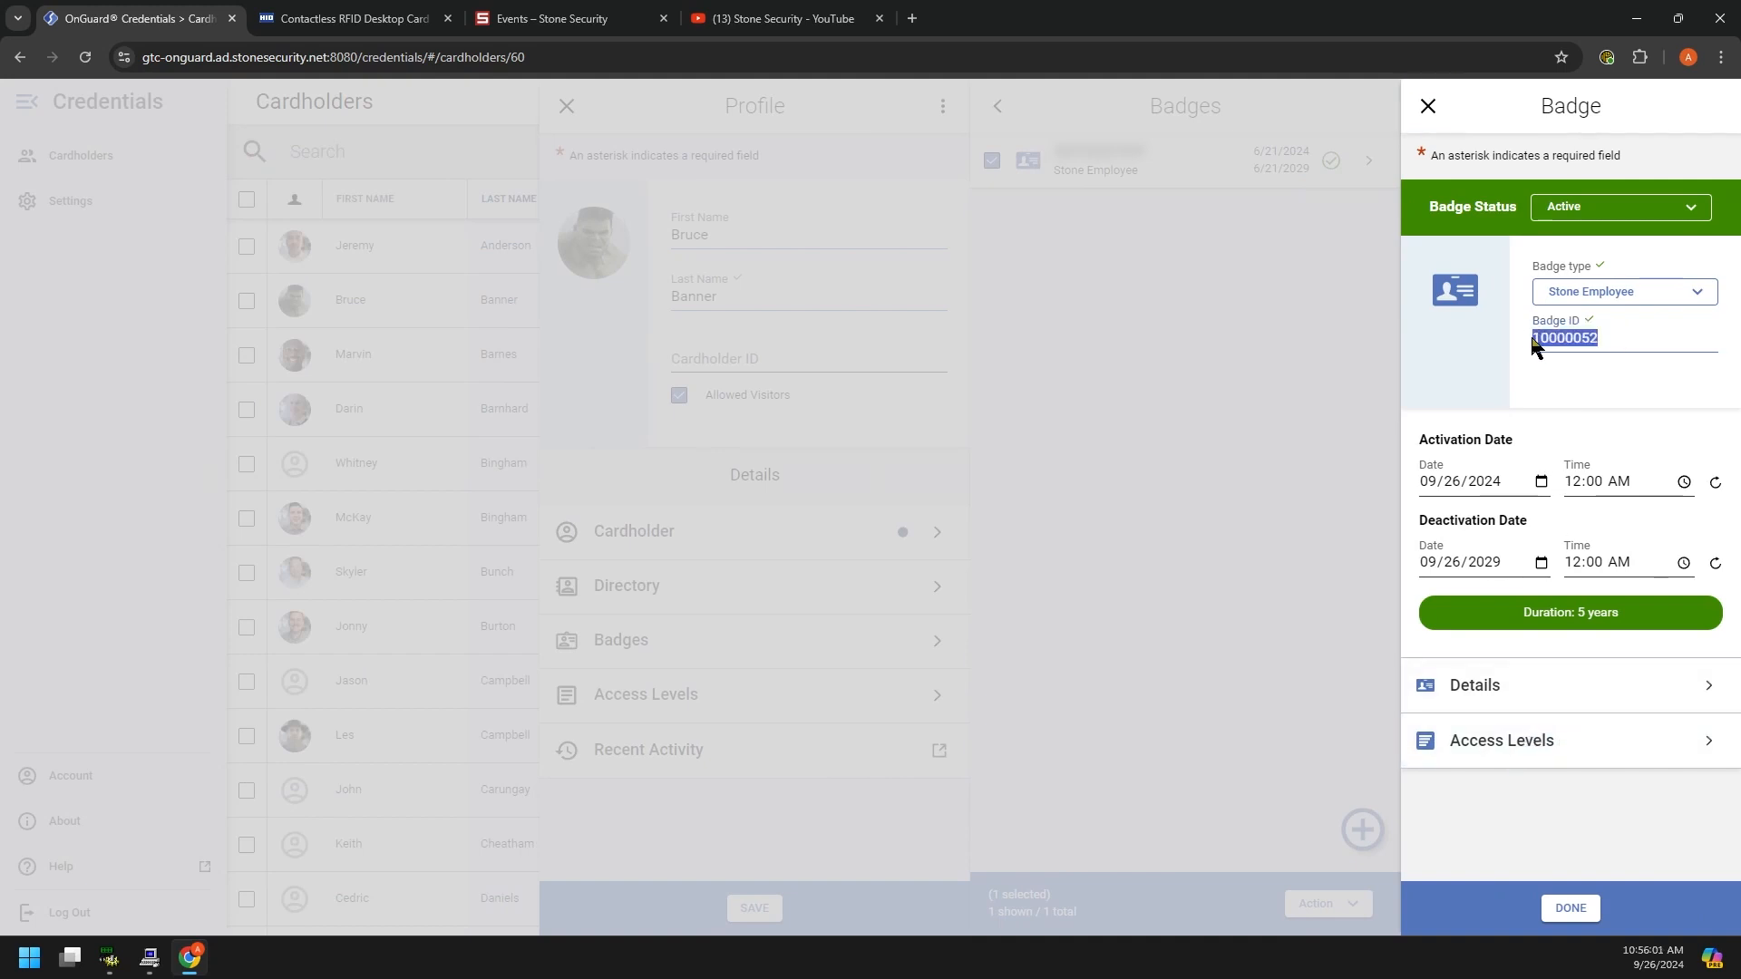
click(1480, 742)
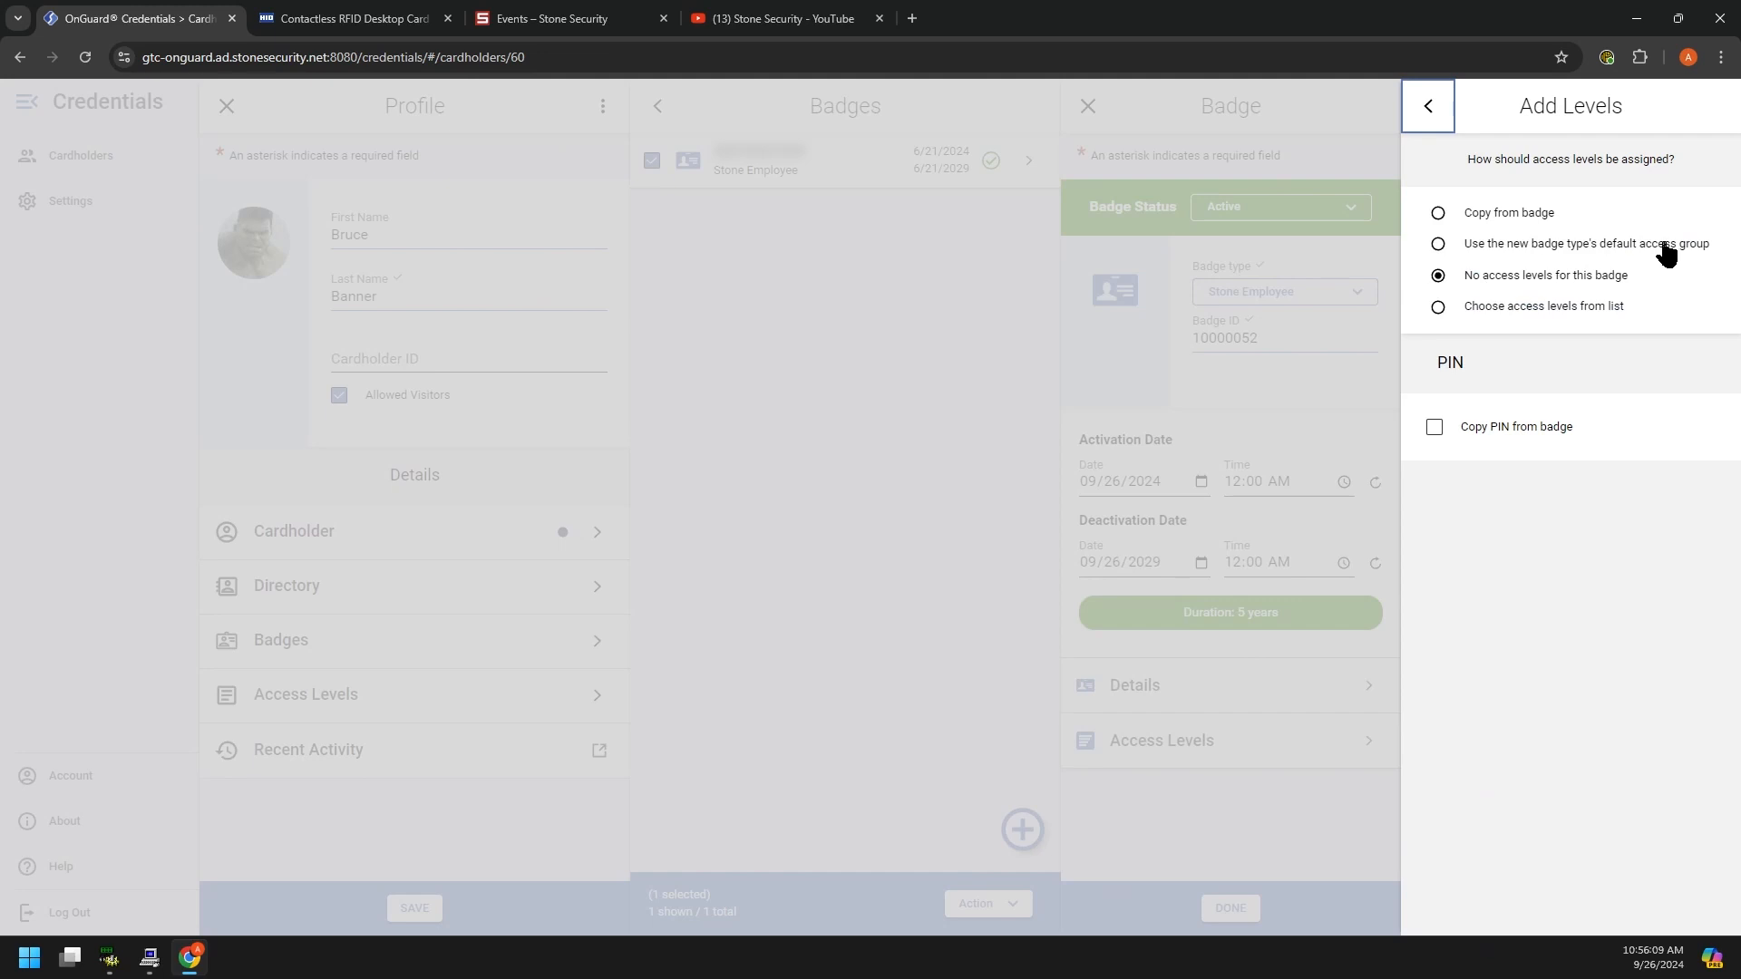
click(1605, 246)
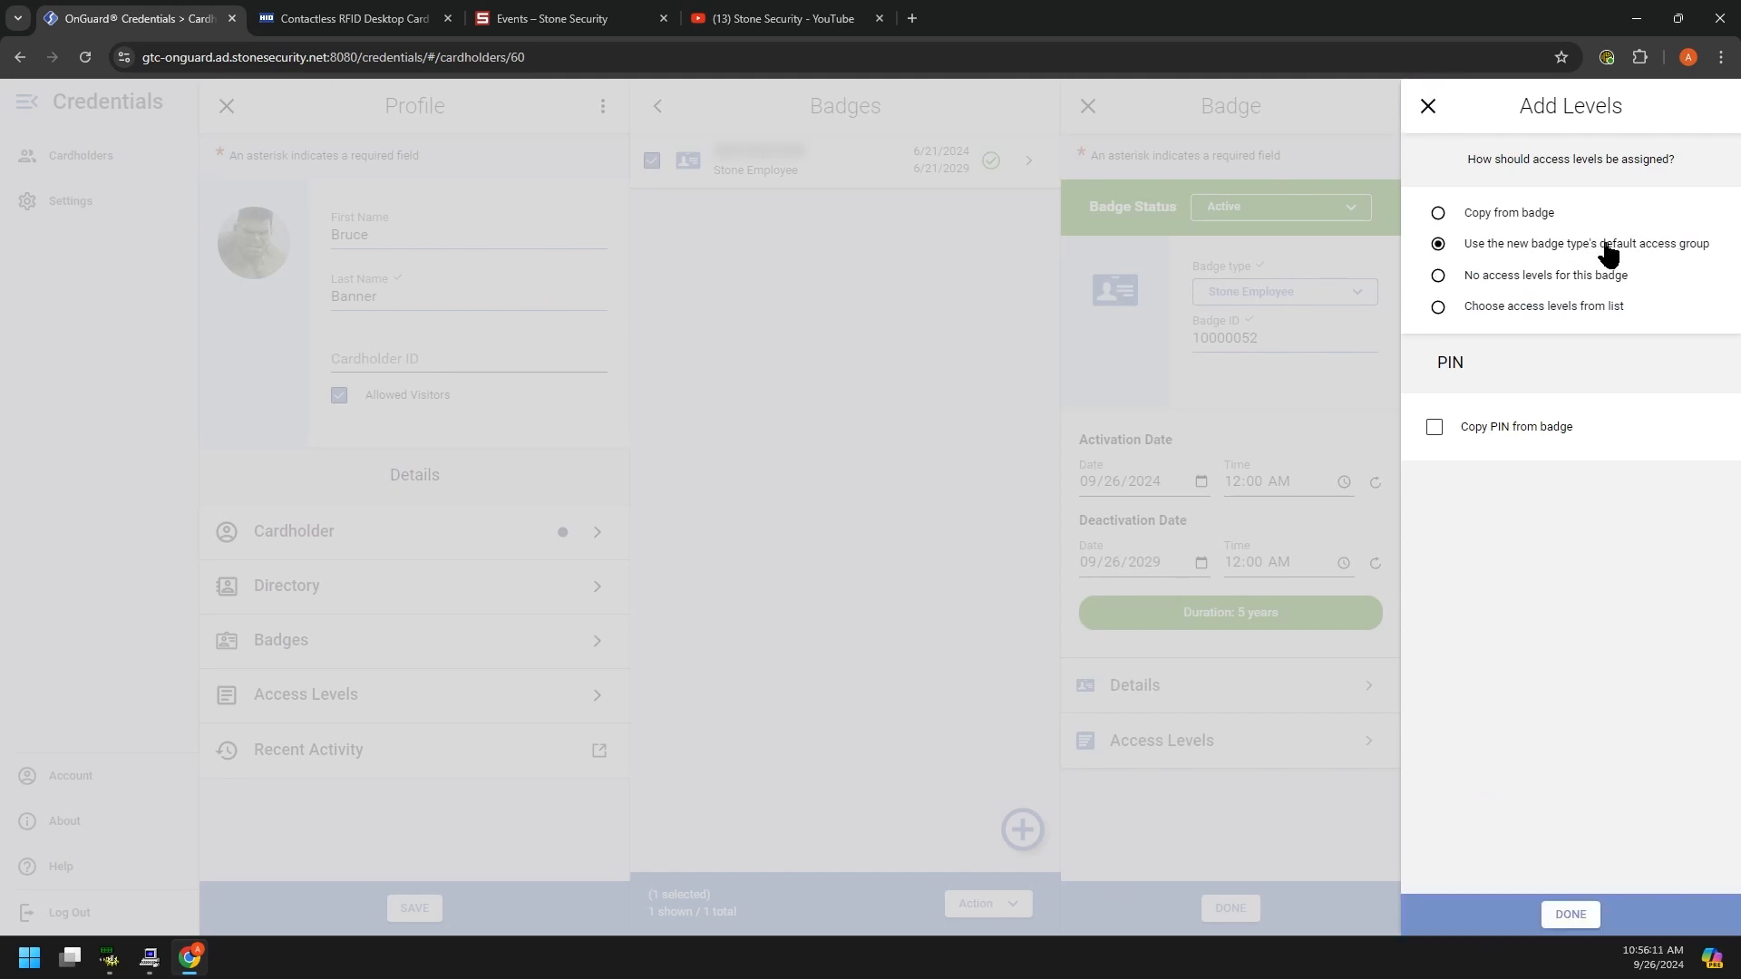
click(1501, 216)
click(1543, 243)
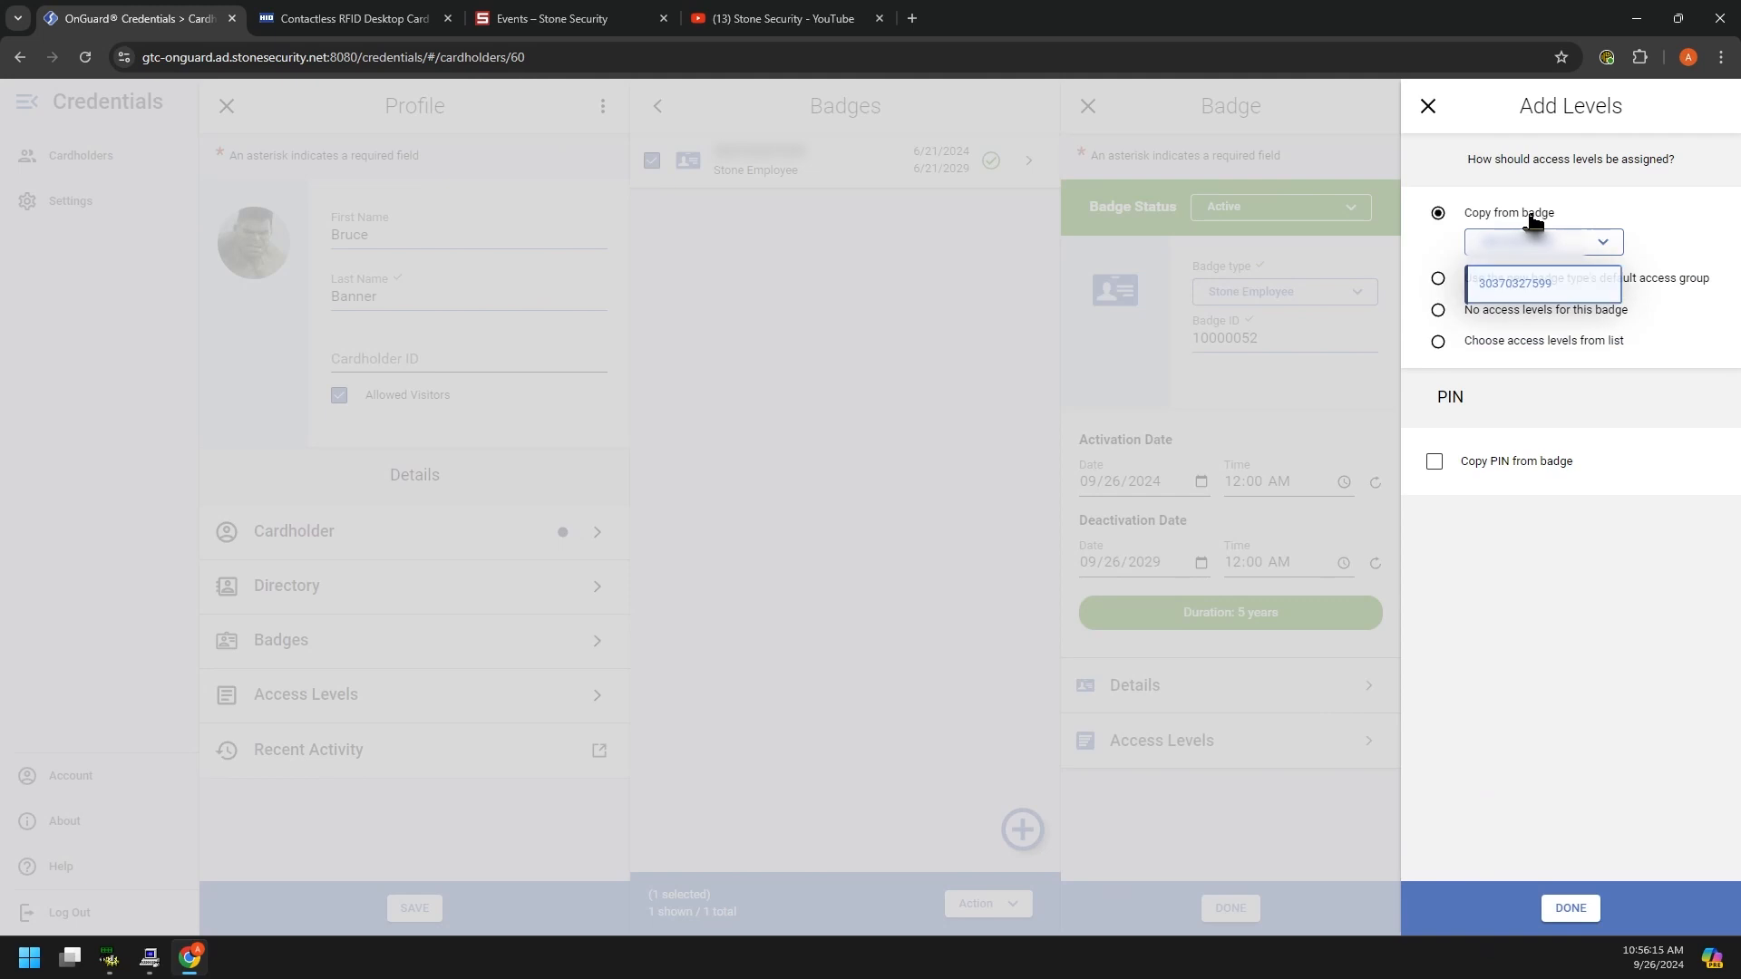
click(1524, 342)
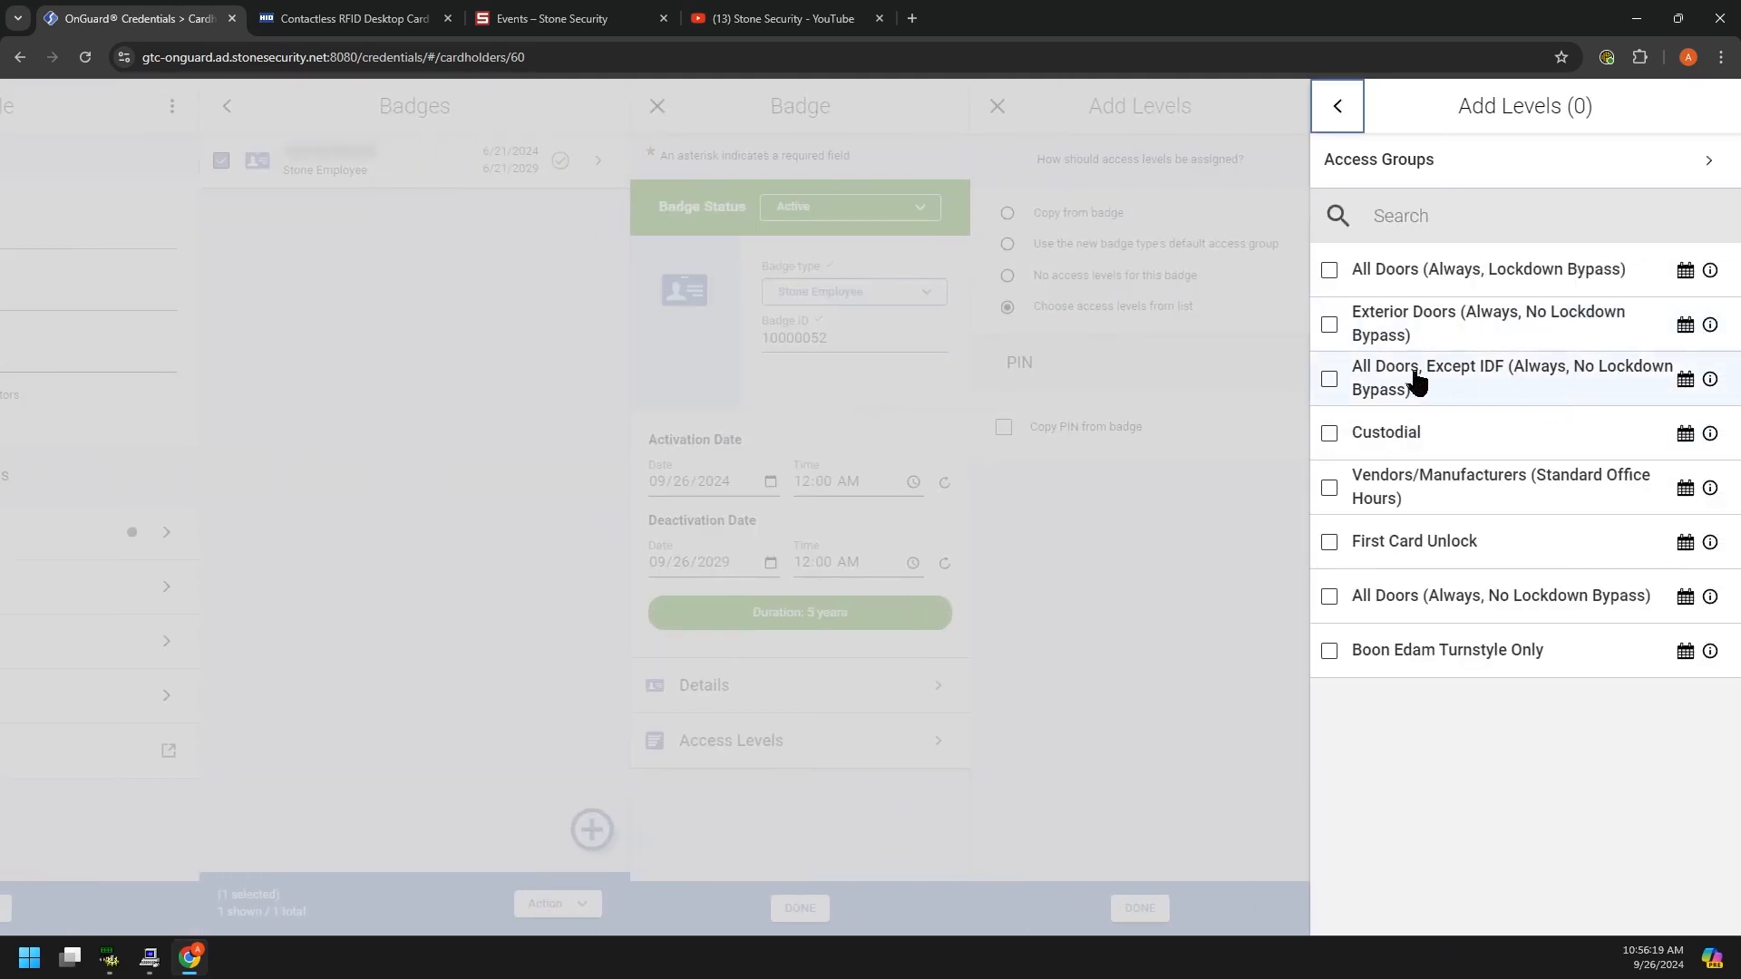
click(1342, 443)
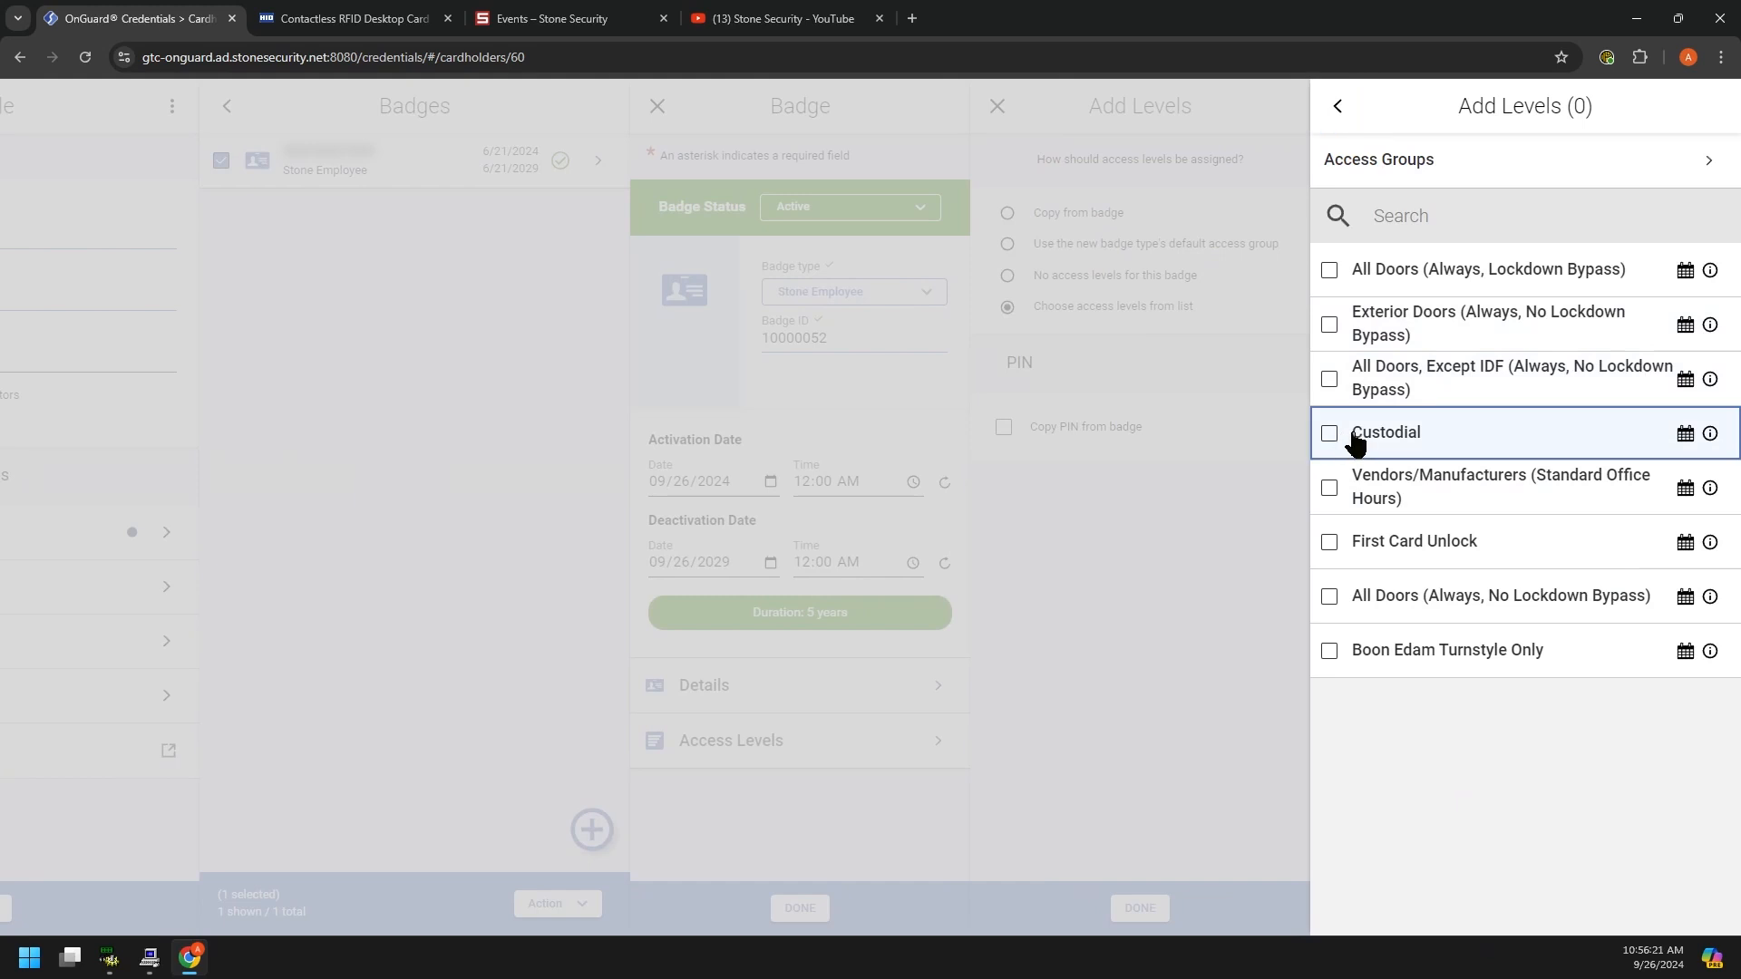
click(1331, 435)
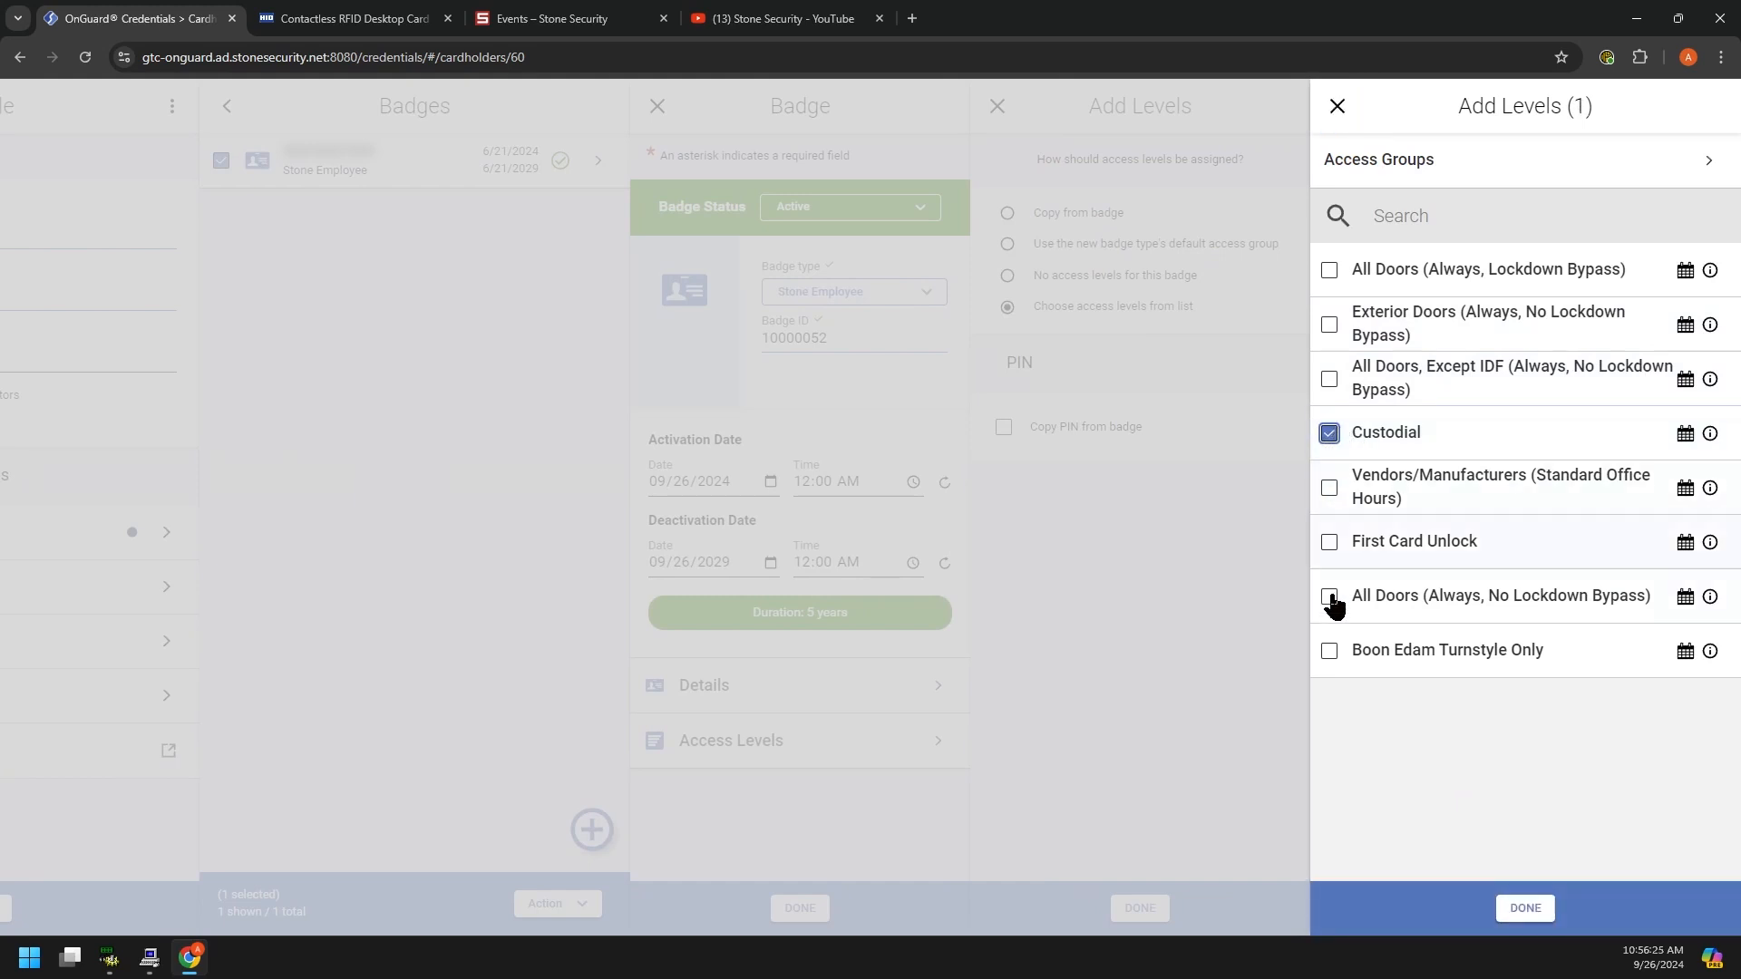
click(1334, 657)
click(1526, 908)
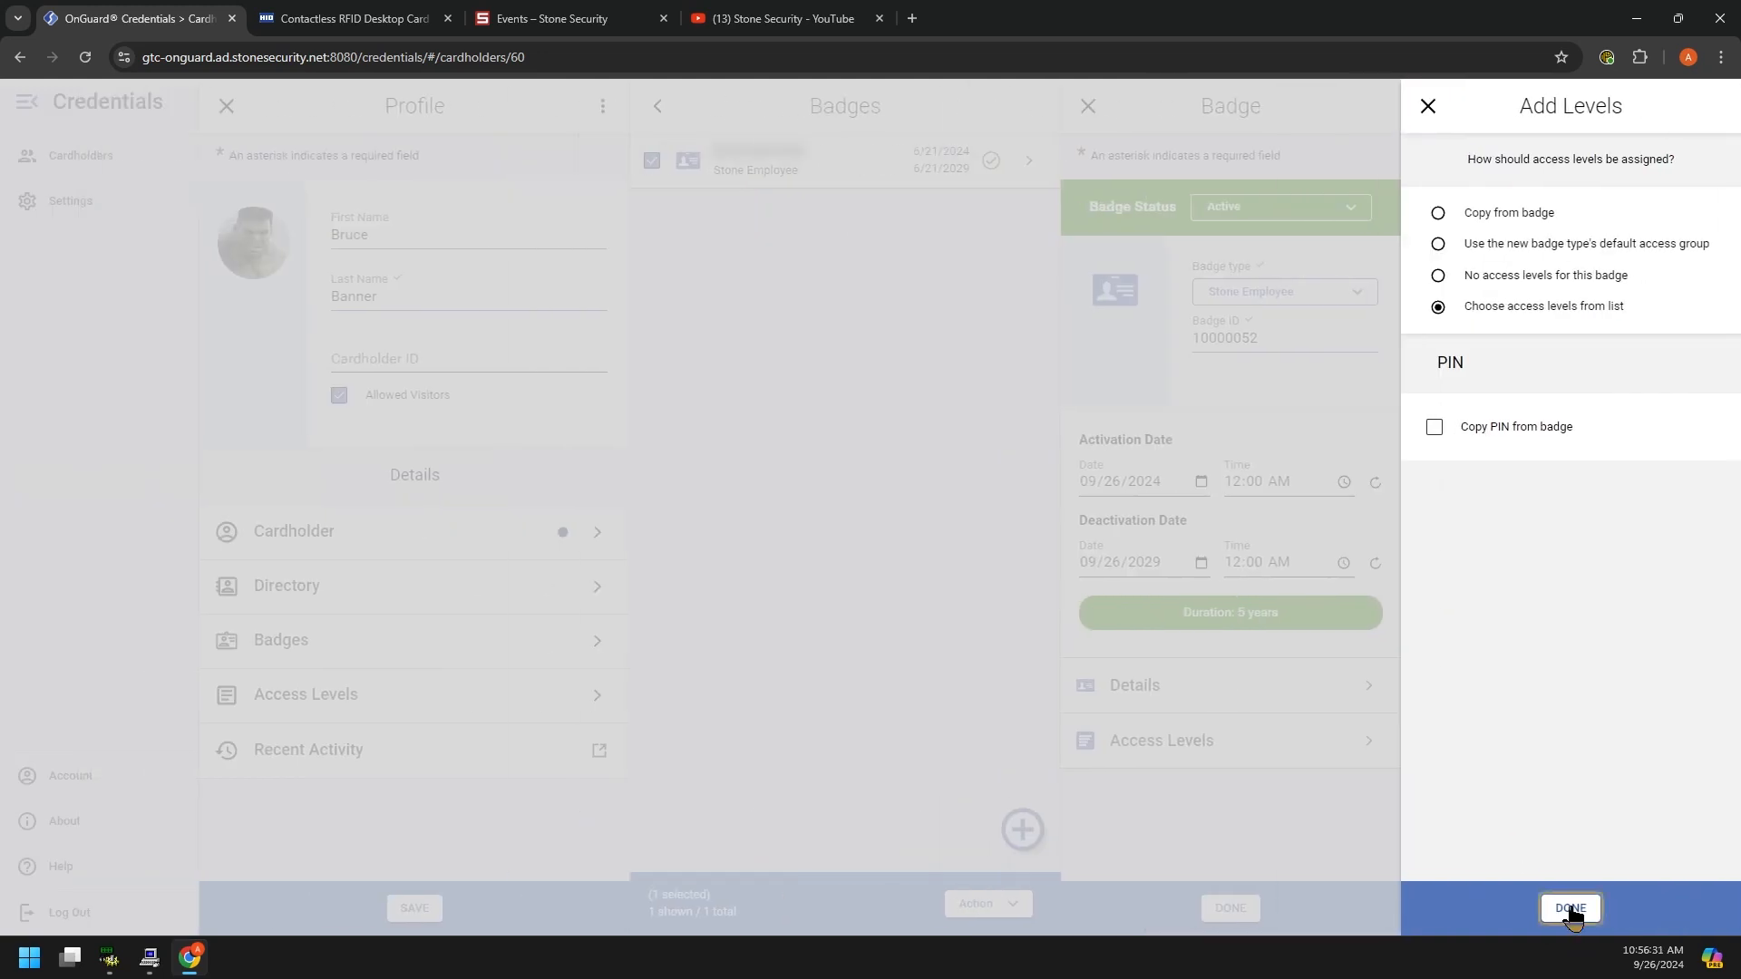
click(1571, 910)
Step: Add the new badge to the cardholder and save the profile
click(1582, 915)
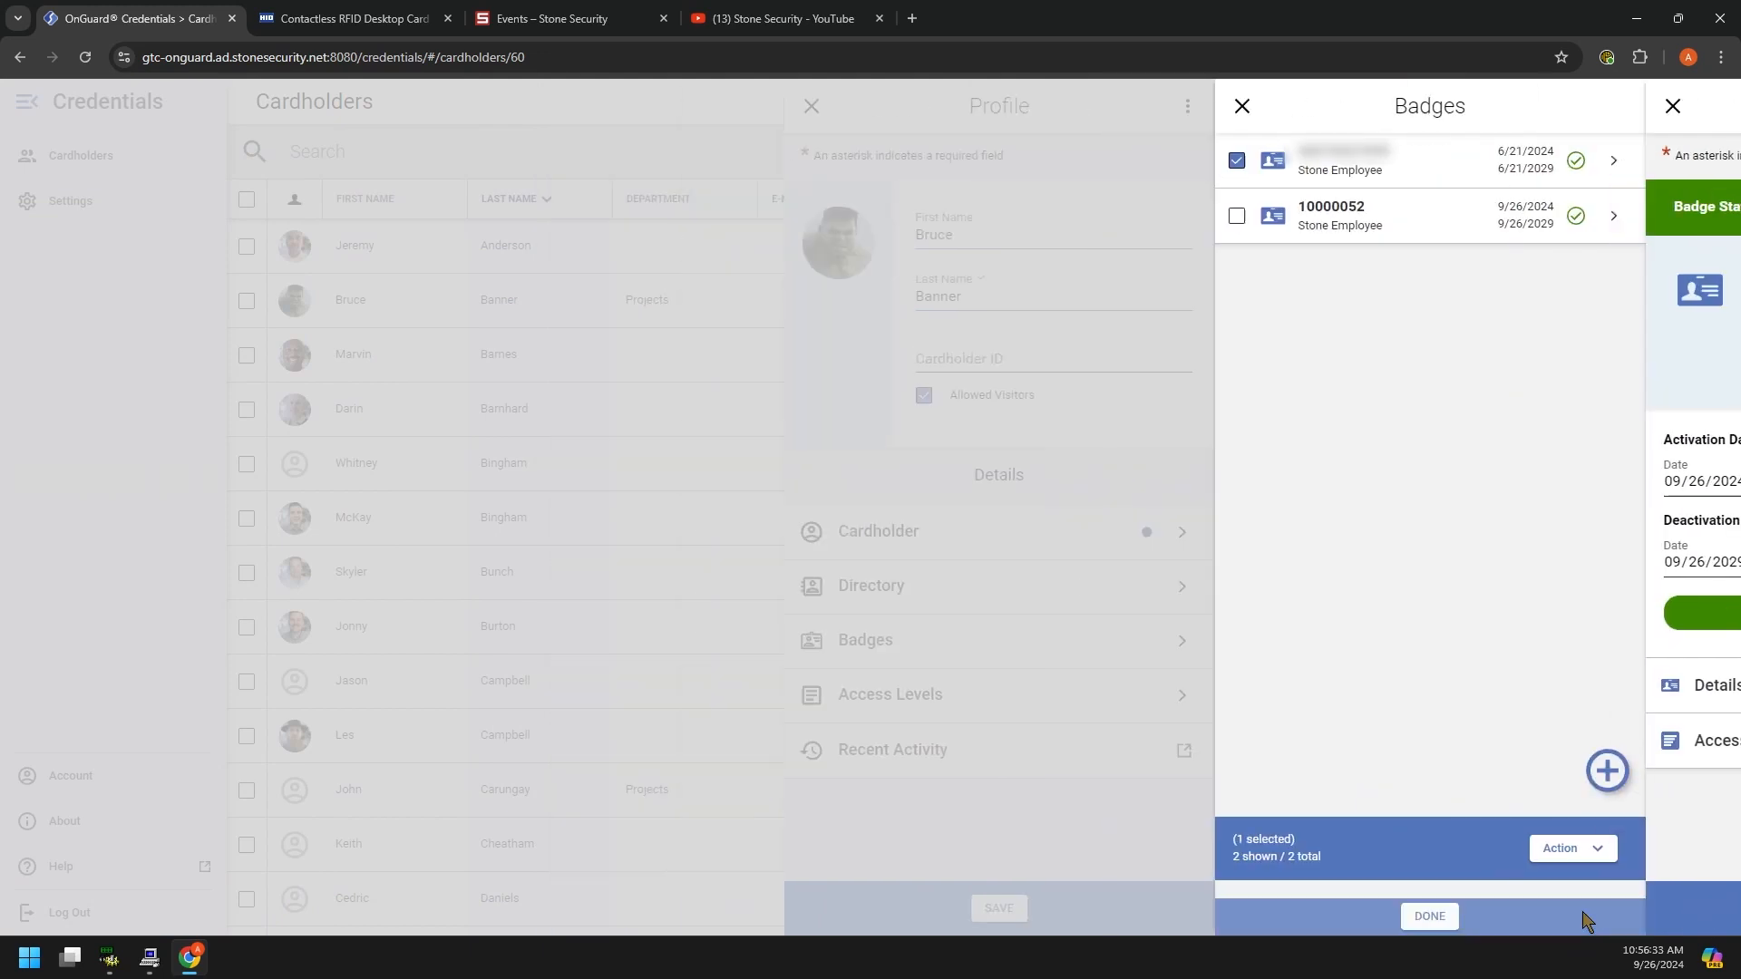
click(1533, 910)
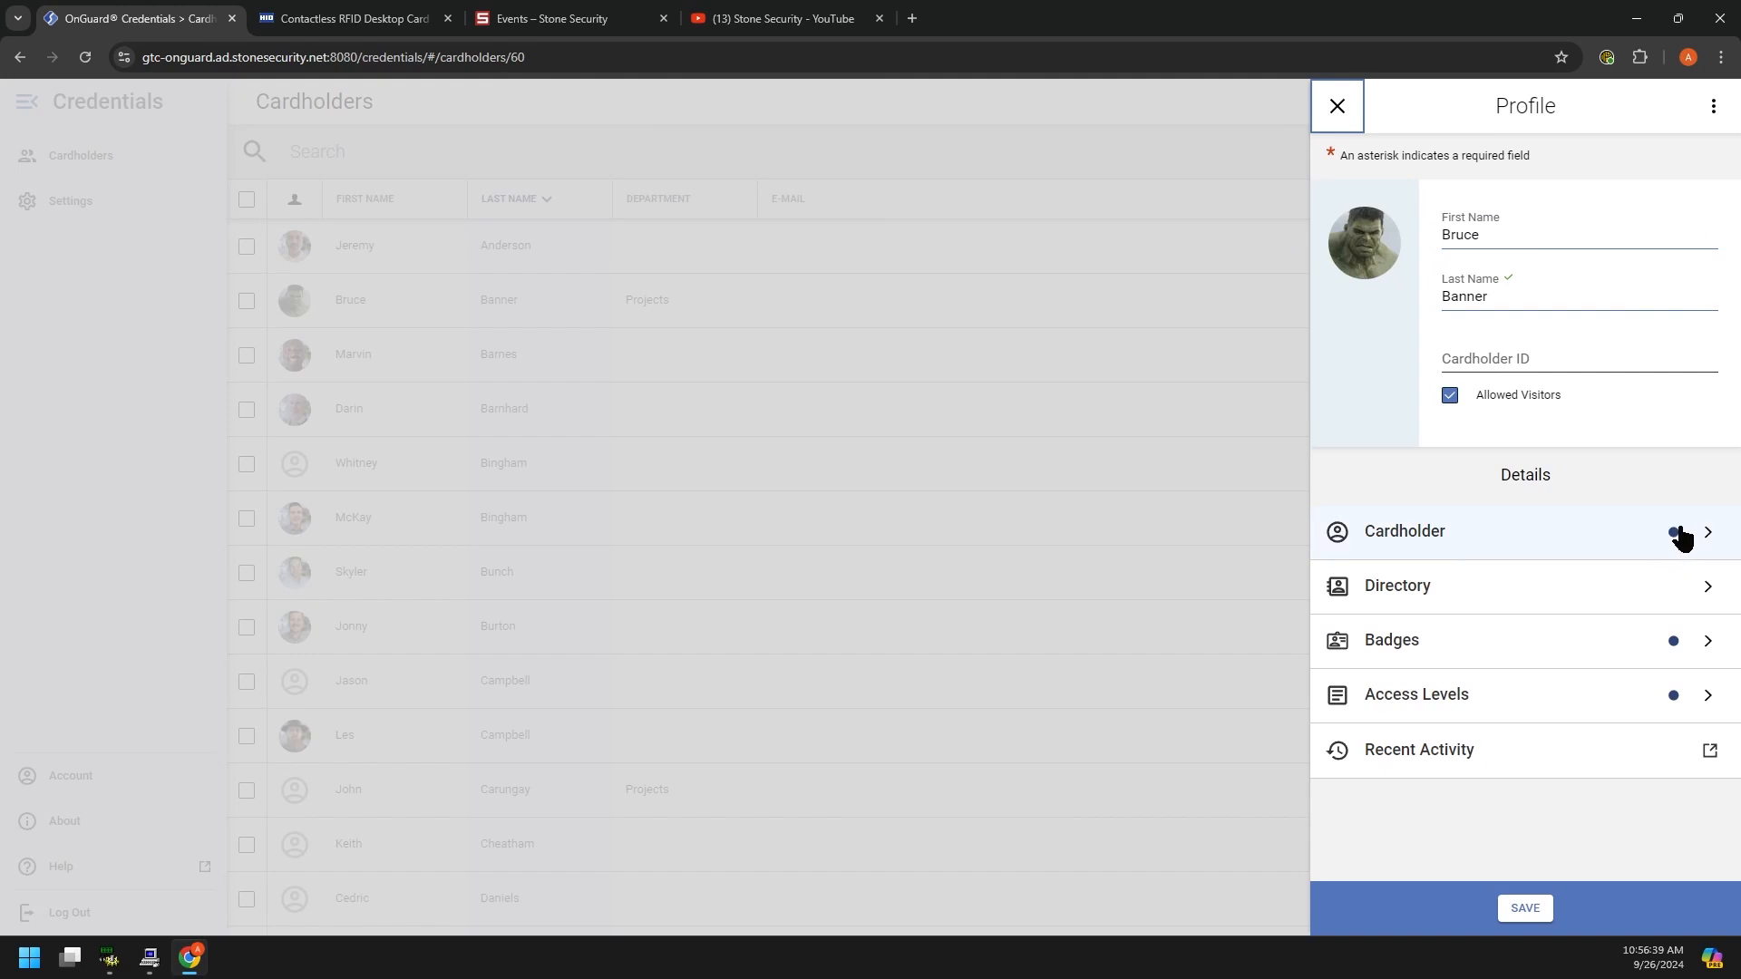
click(1523, 905)
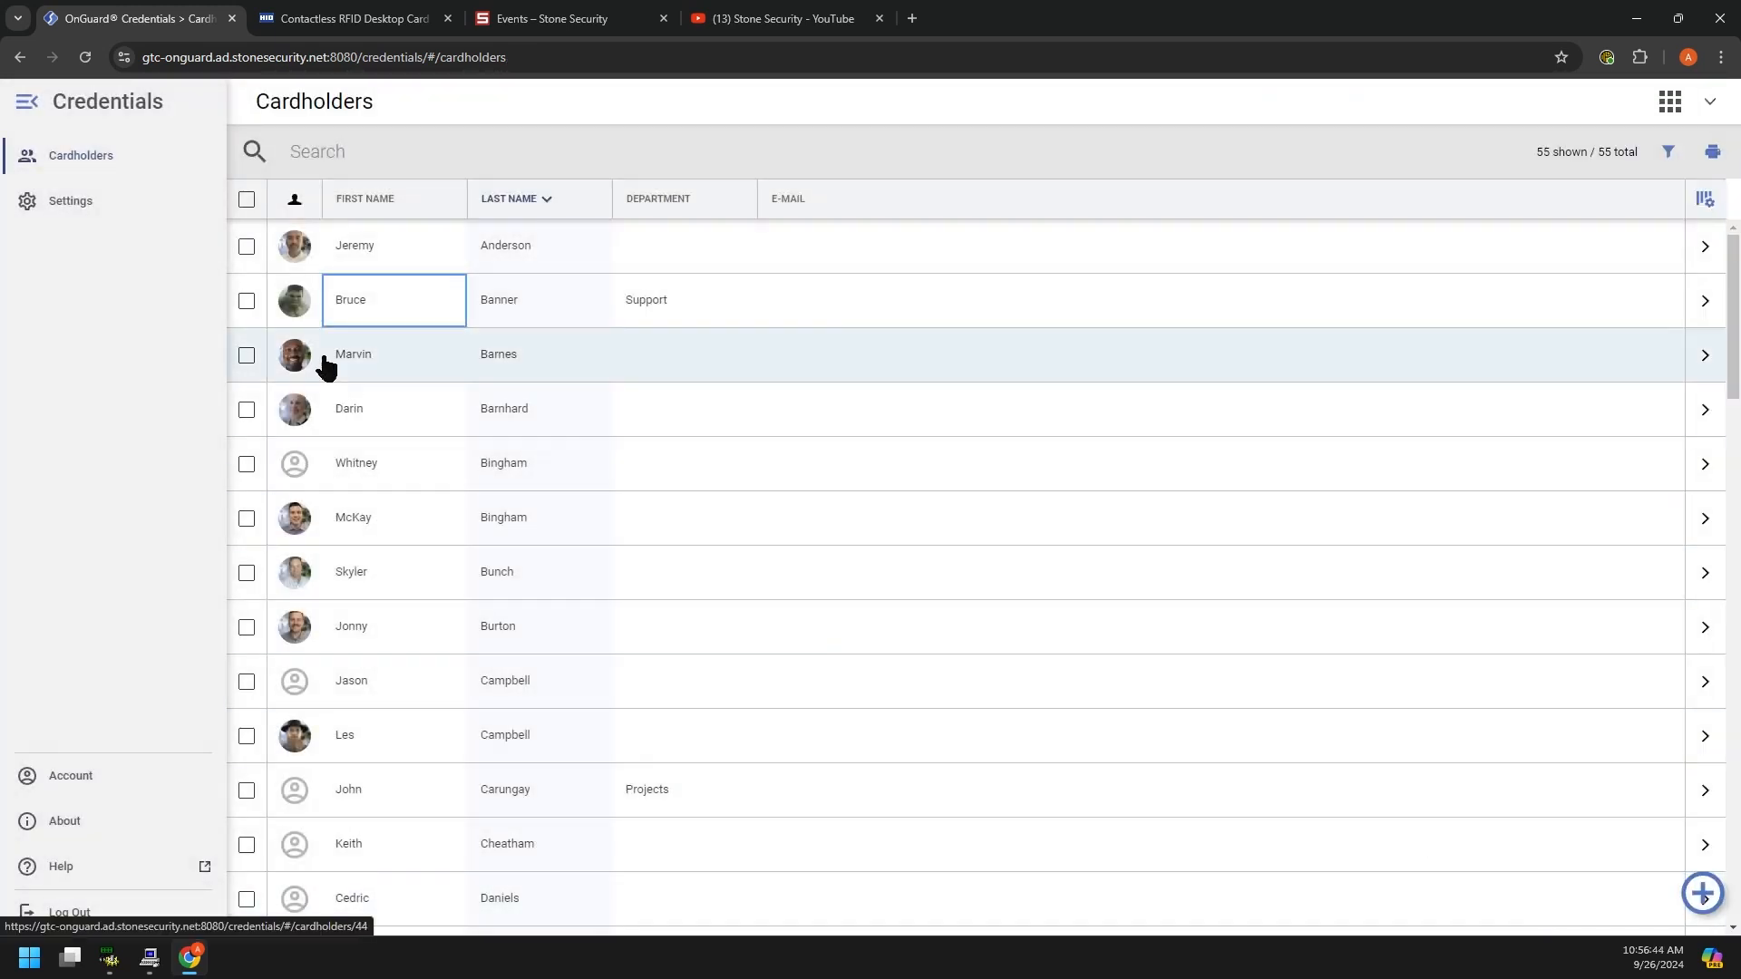
Step: Reopen the profile to confirm two badges are listed, then return to the Cardholders list
click(717, 308)
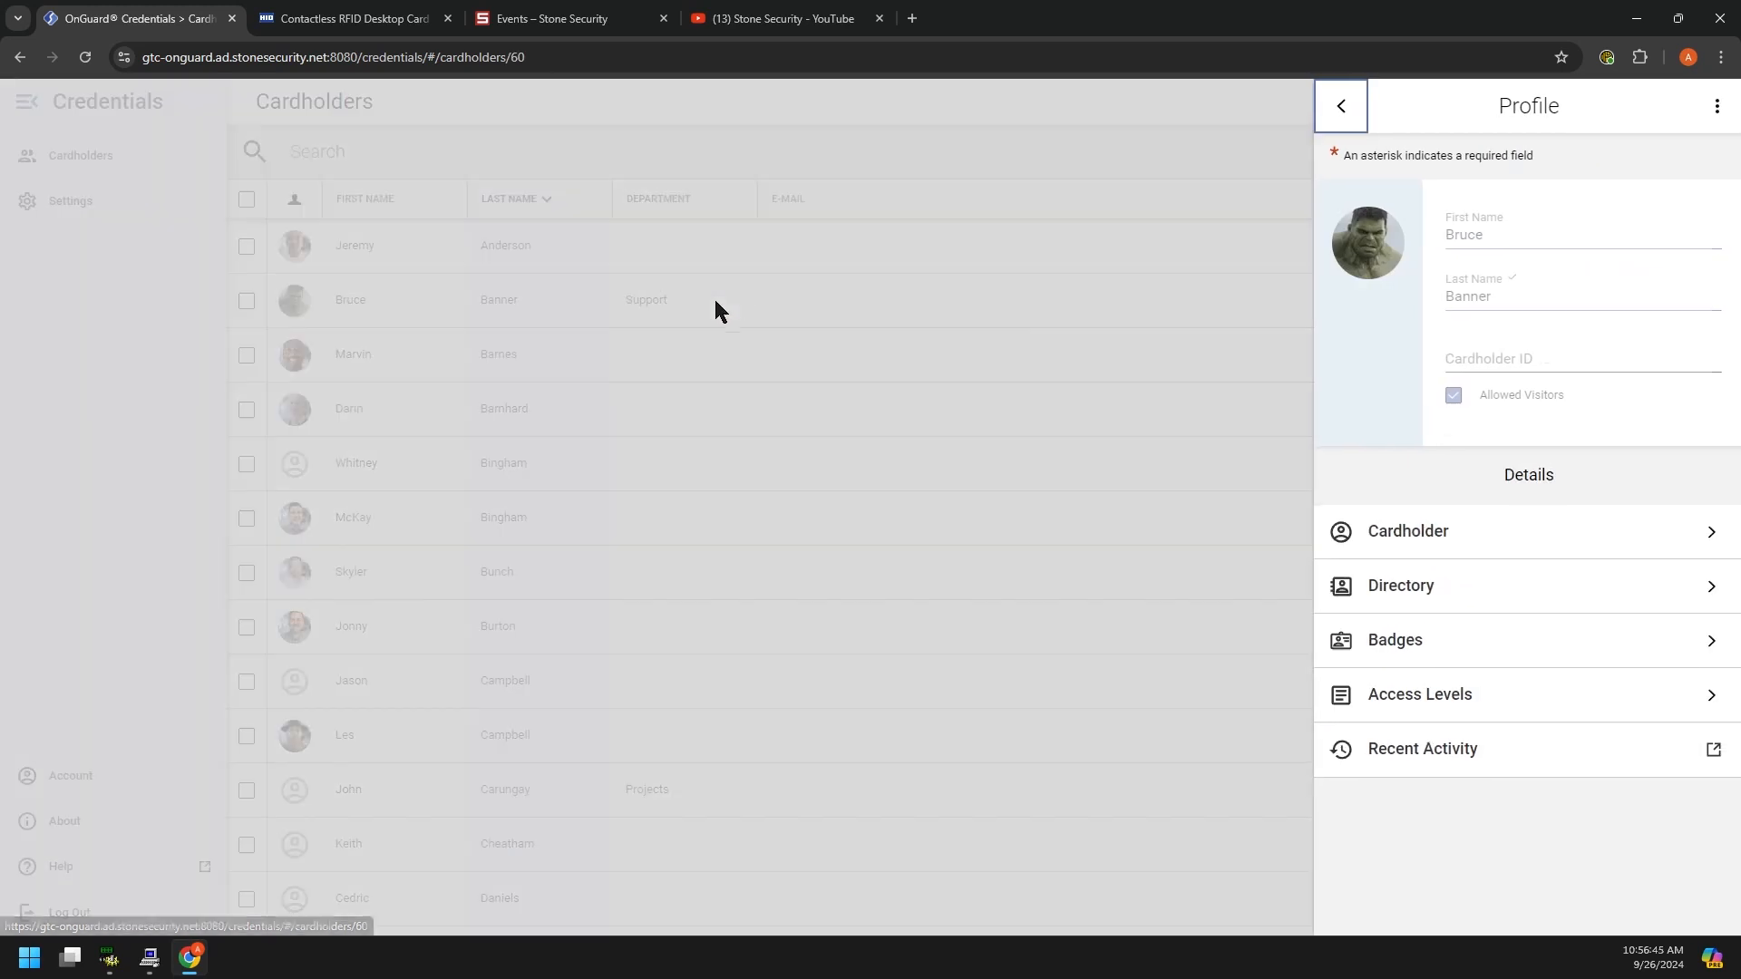
click(1410, 640)
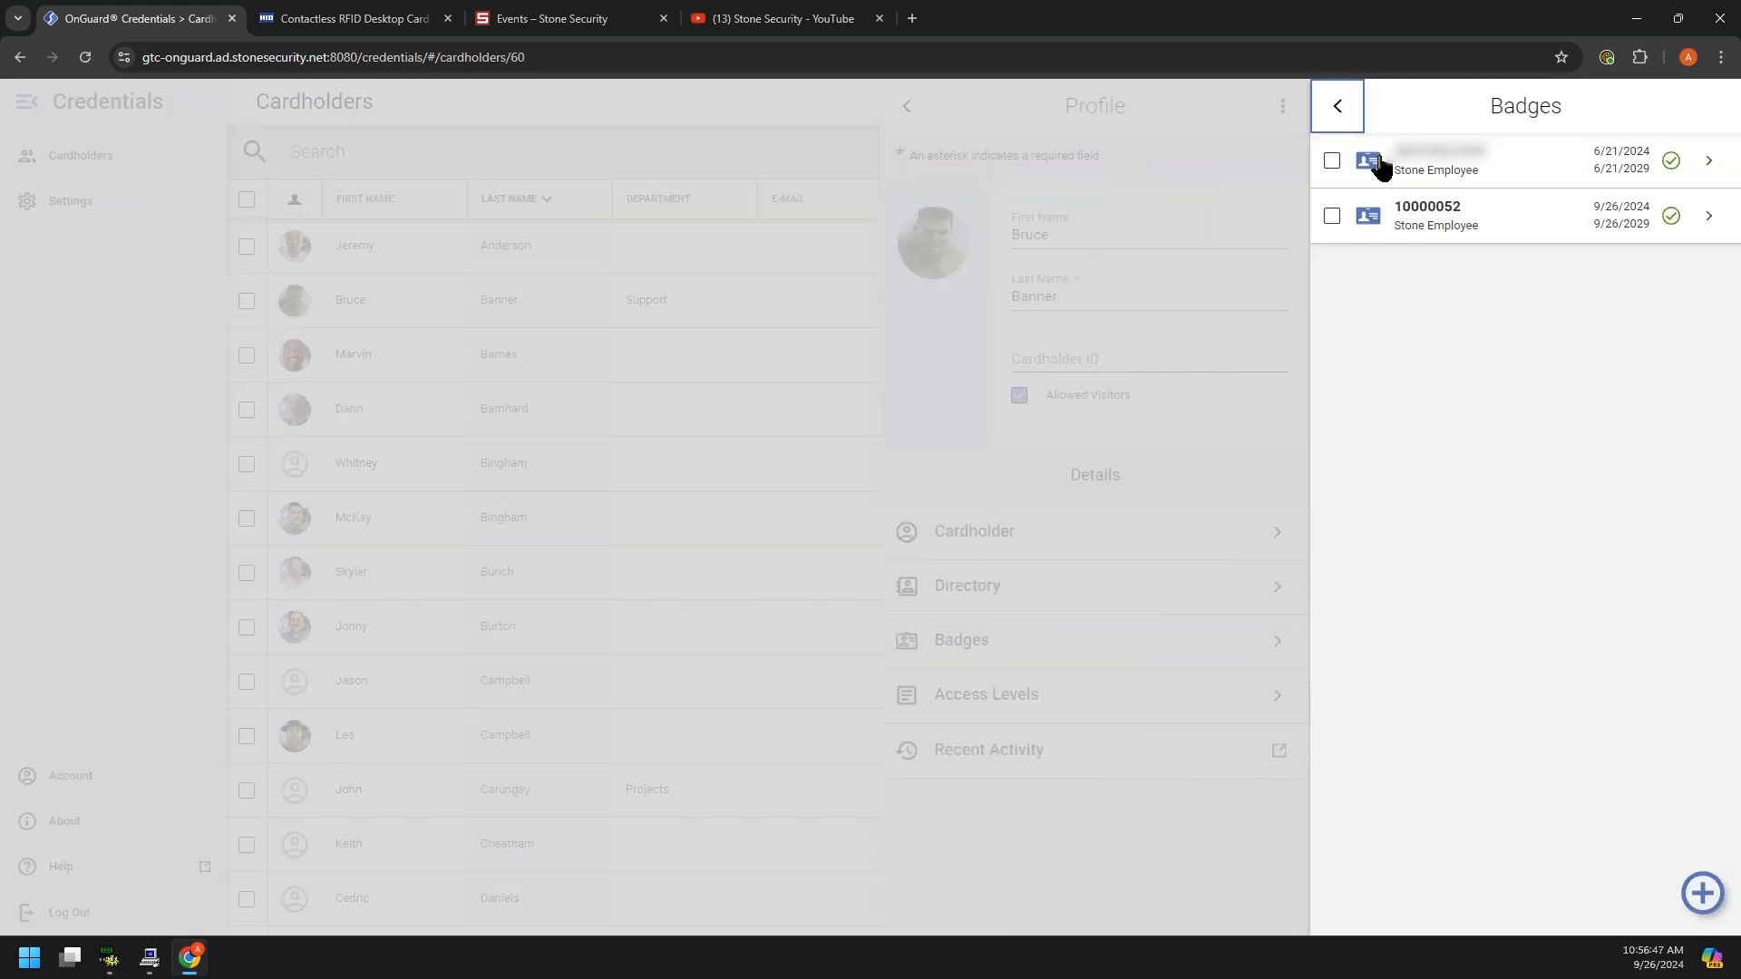
click(884, 182)
click(952, 440)
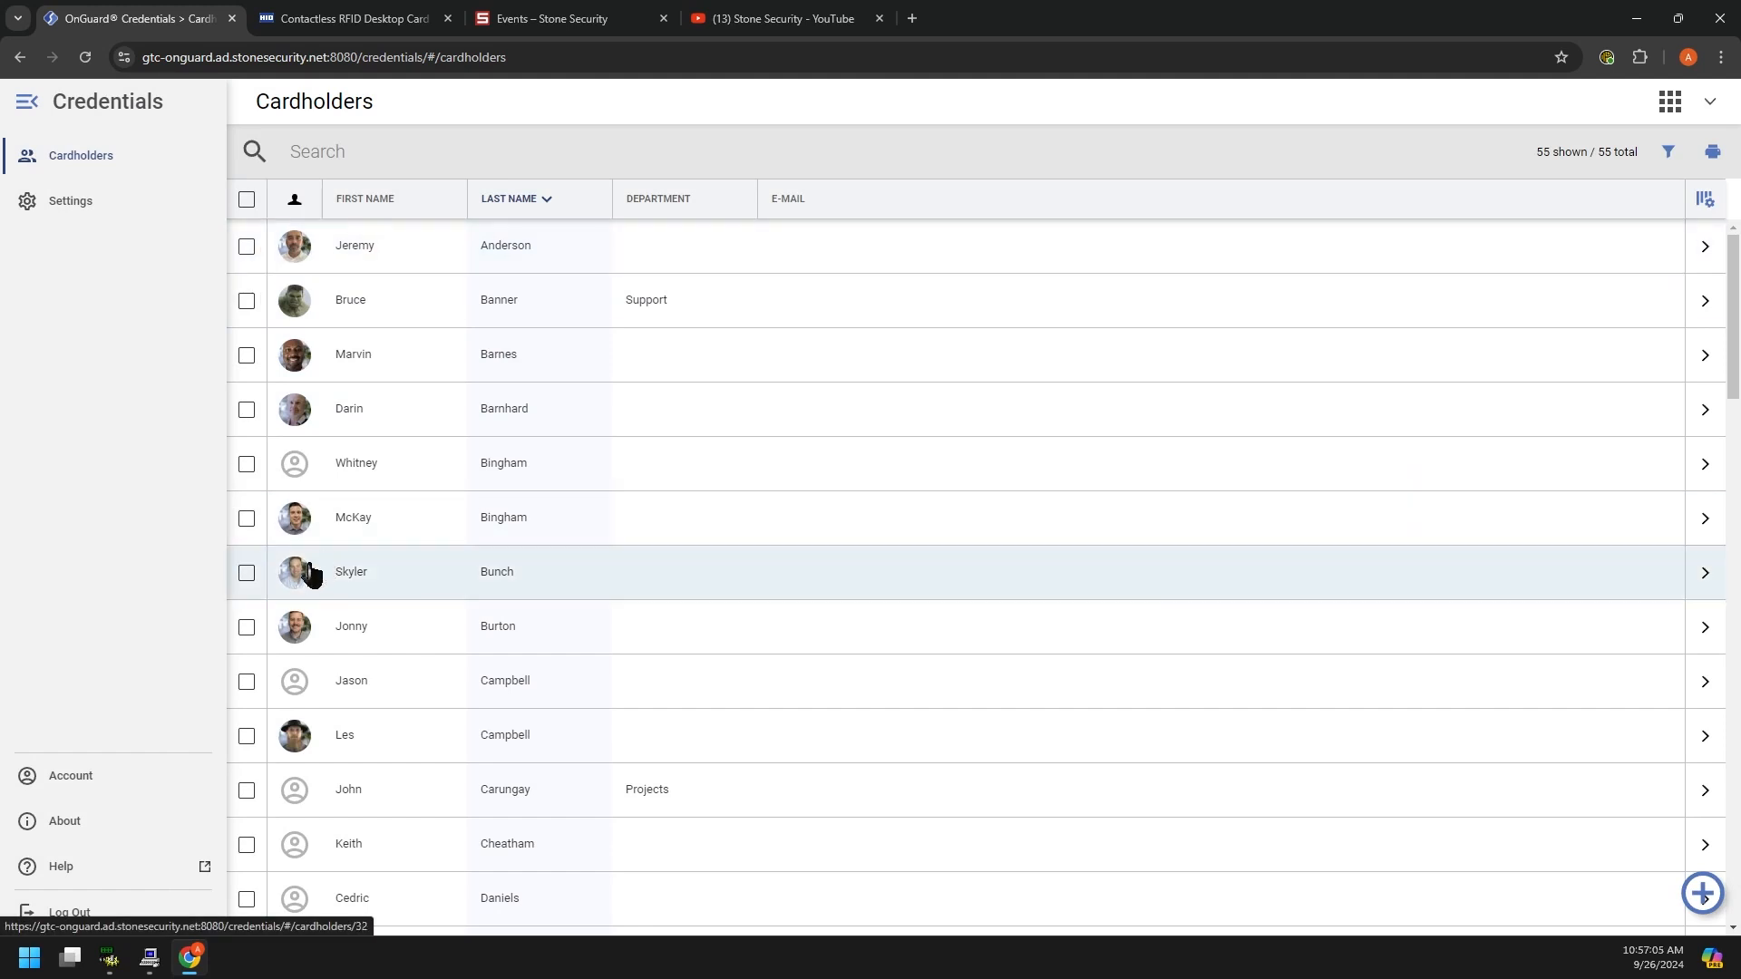
Step: In Alarm Monitoring, view the cardholder record behind the IDF Door access event
mouse_move(161, 963)
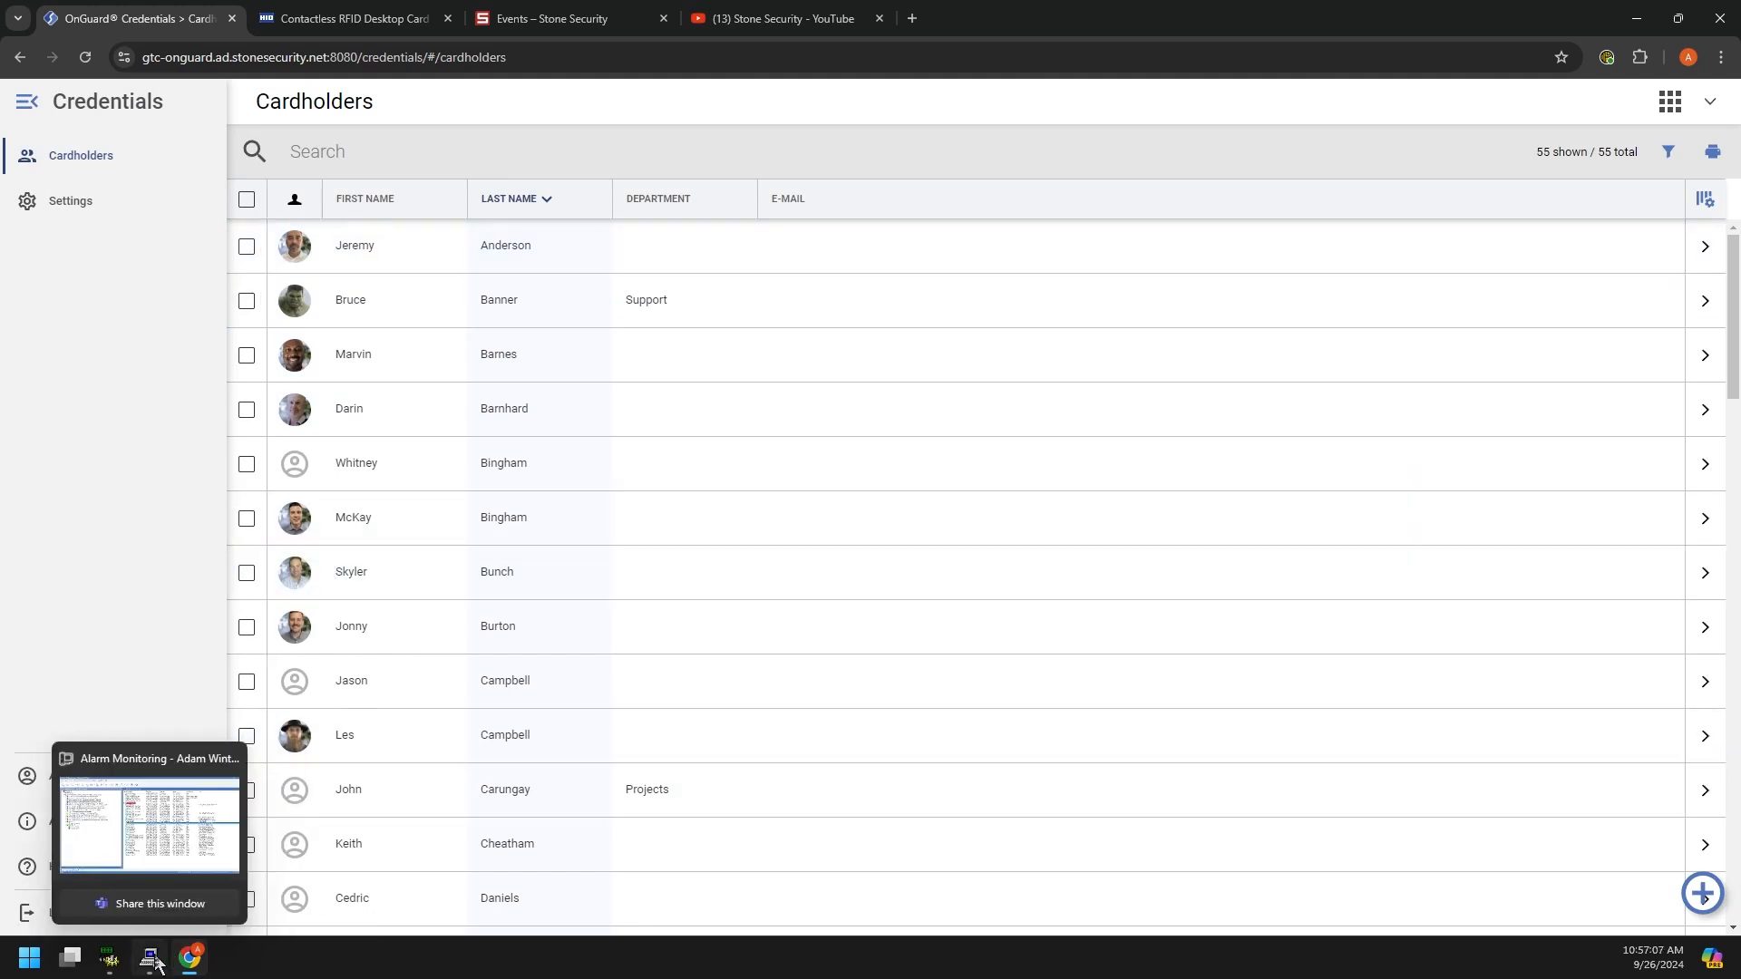
click(152, 961)
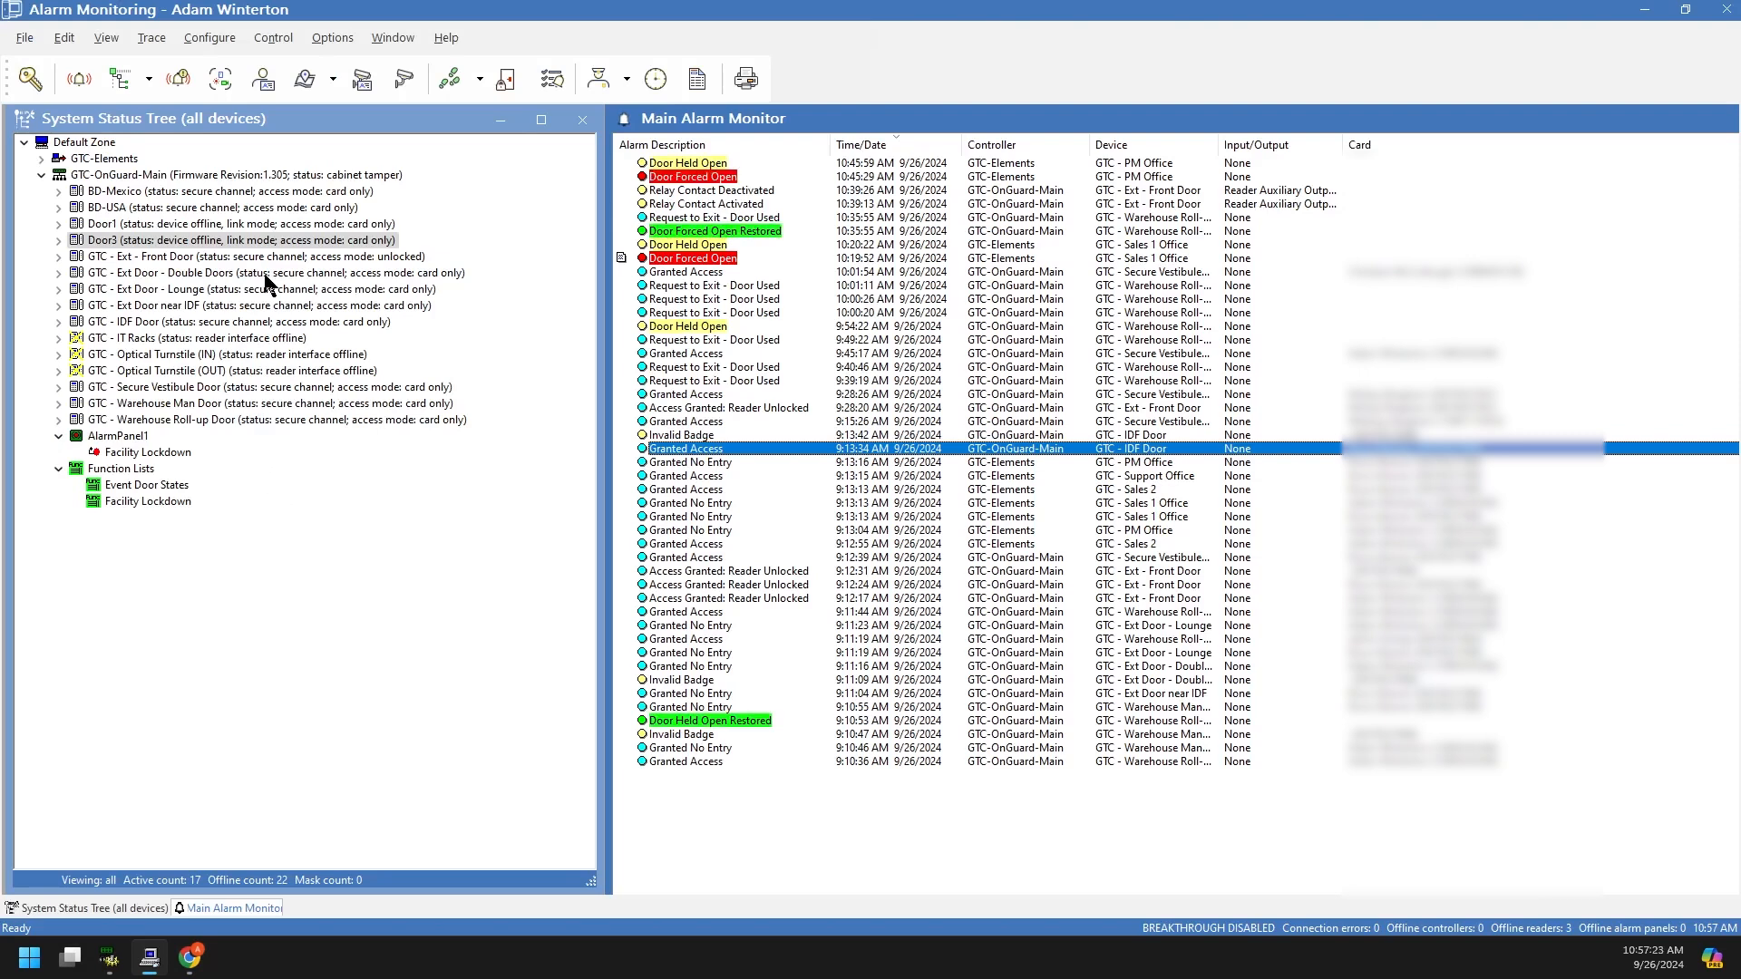
click(272, 88)
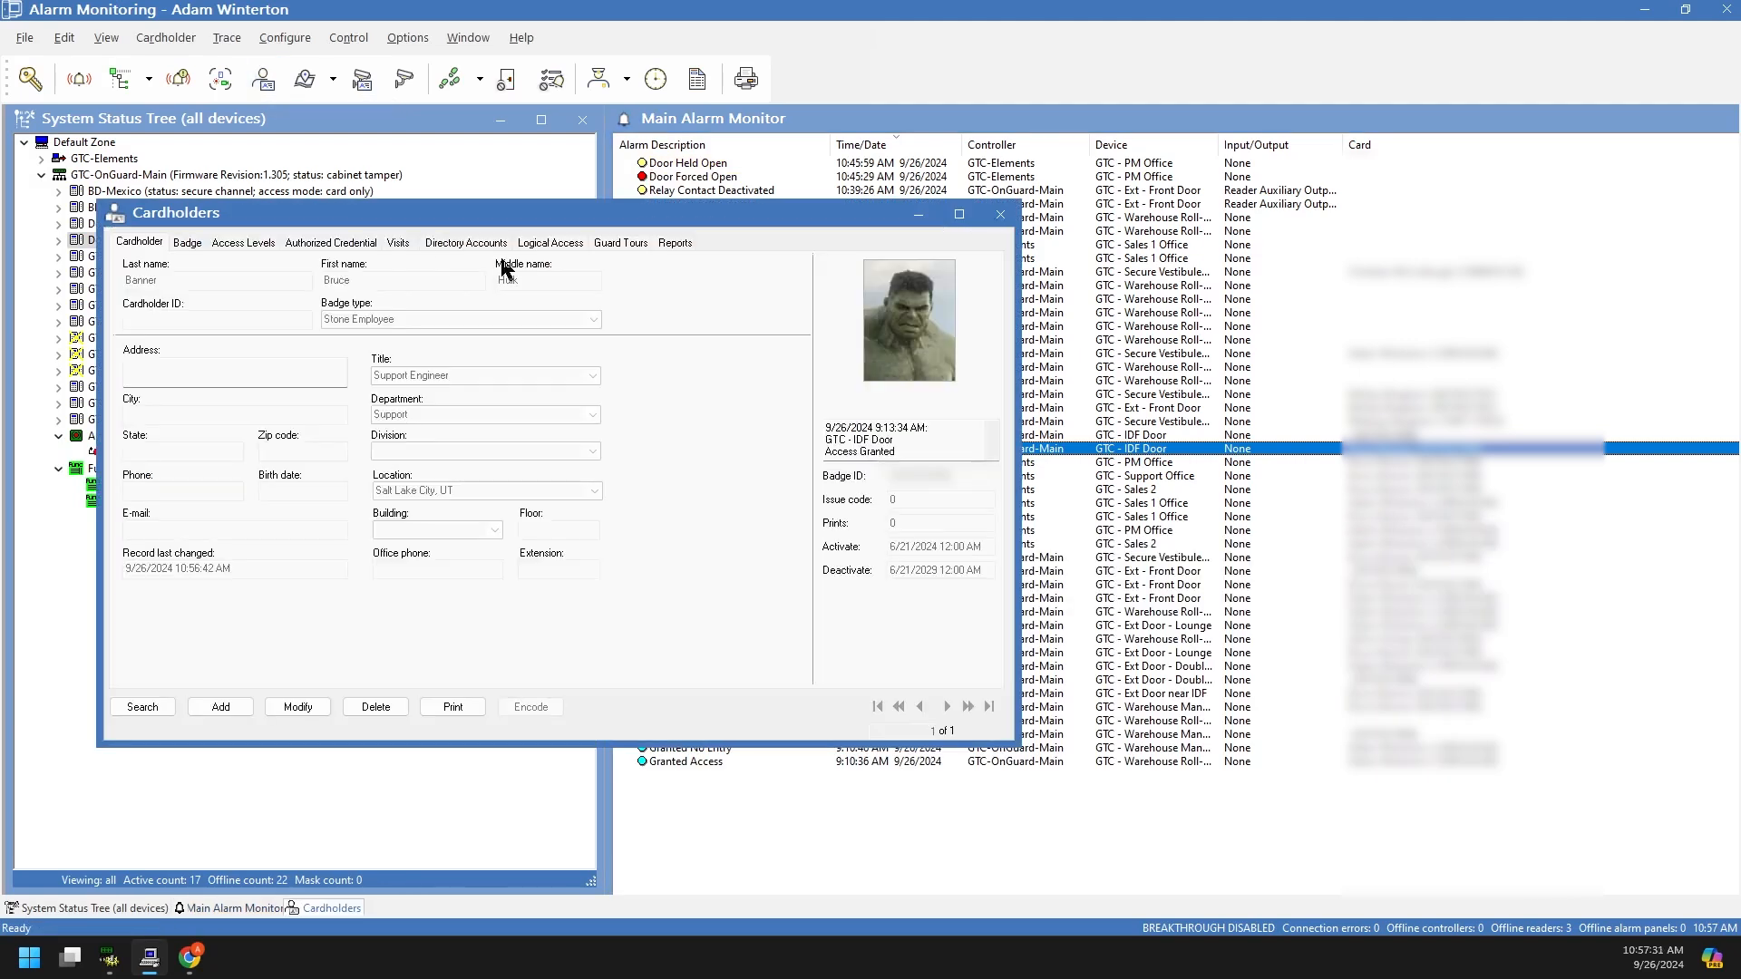
drag(522, 220, 749, 210)
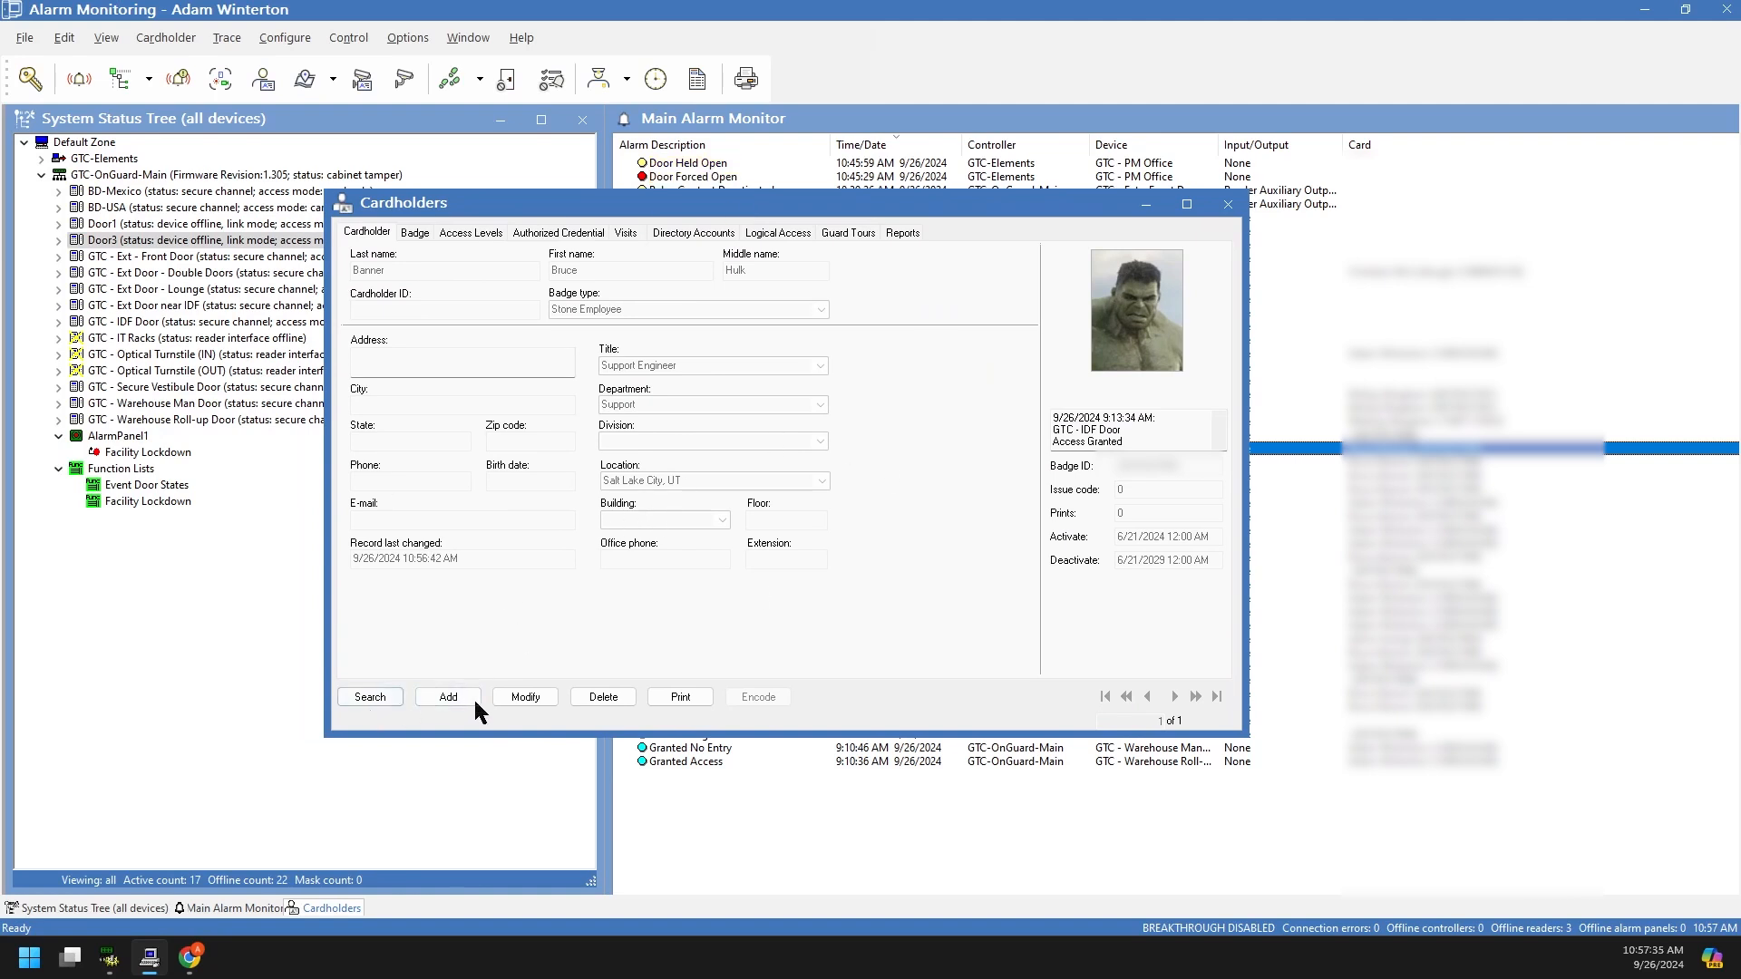
click(108, 959)
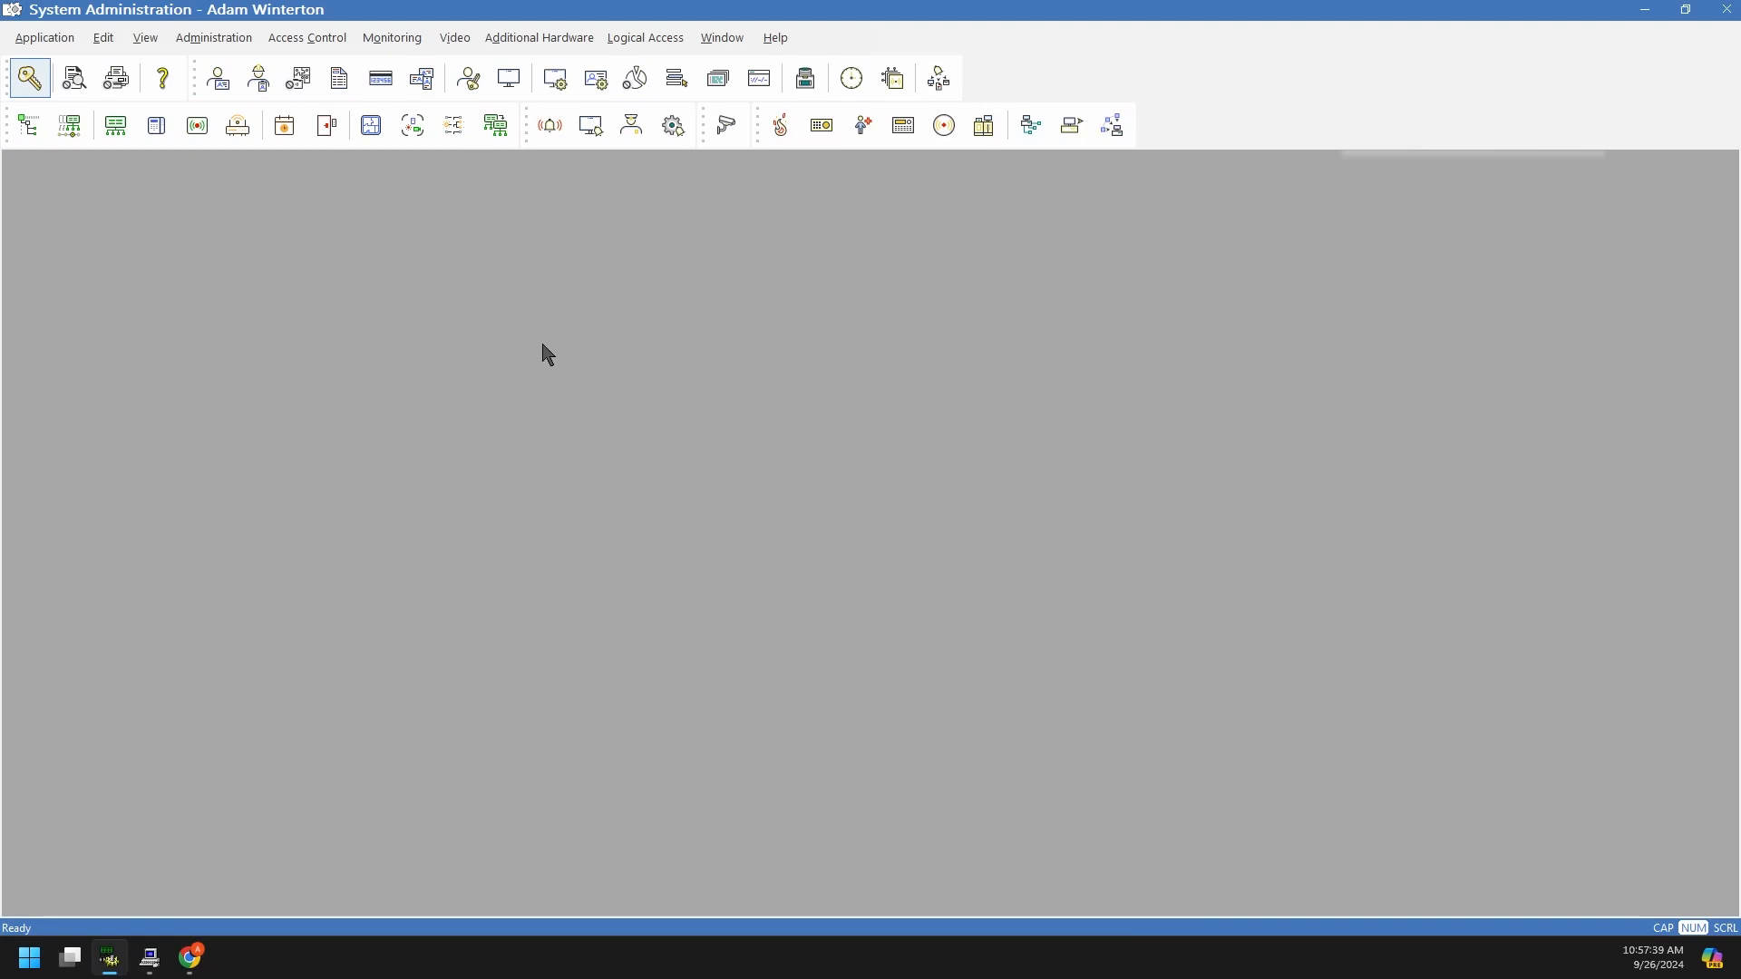
Step: Open an empty Cardholders form in System Administration, then restore, move and re-maximize its window
click(220, 87)
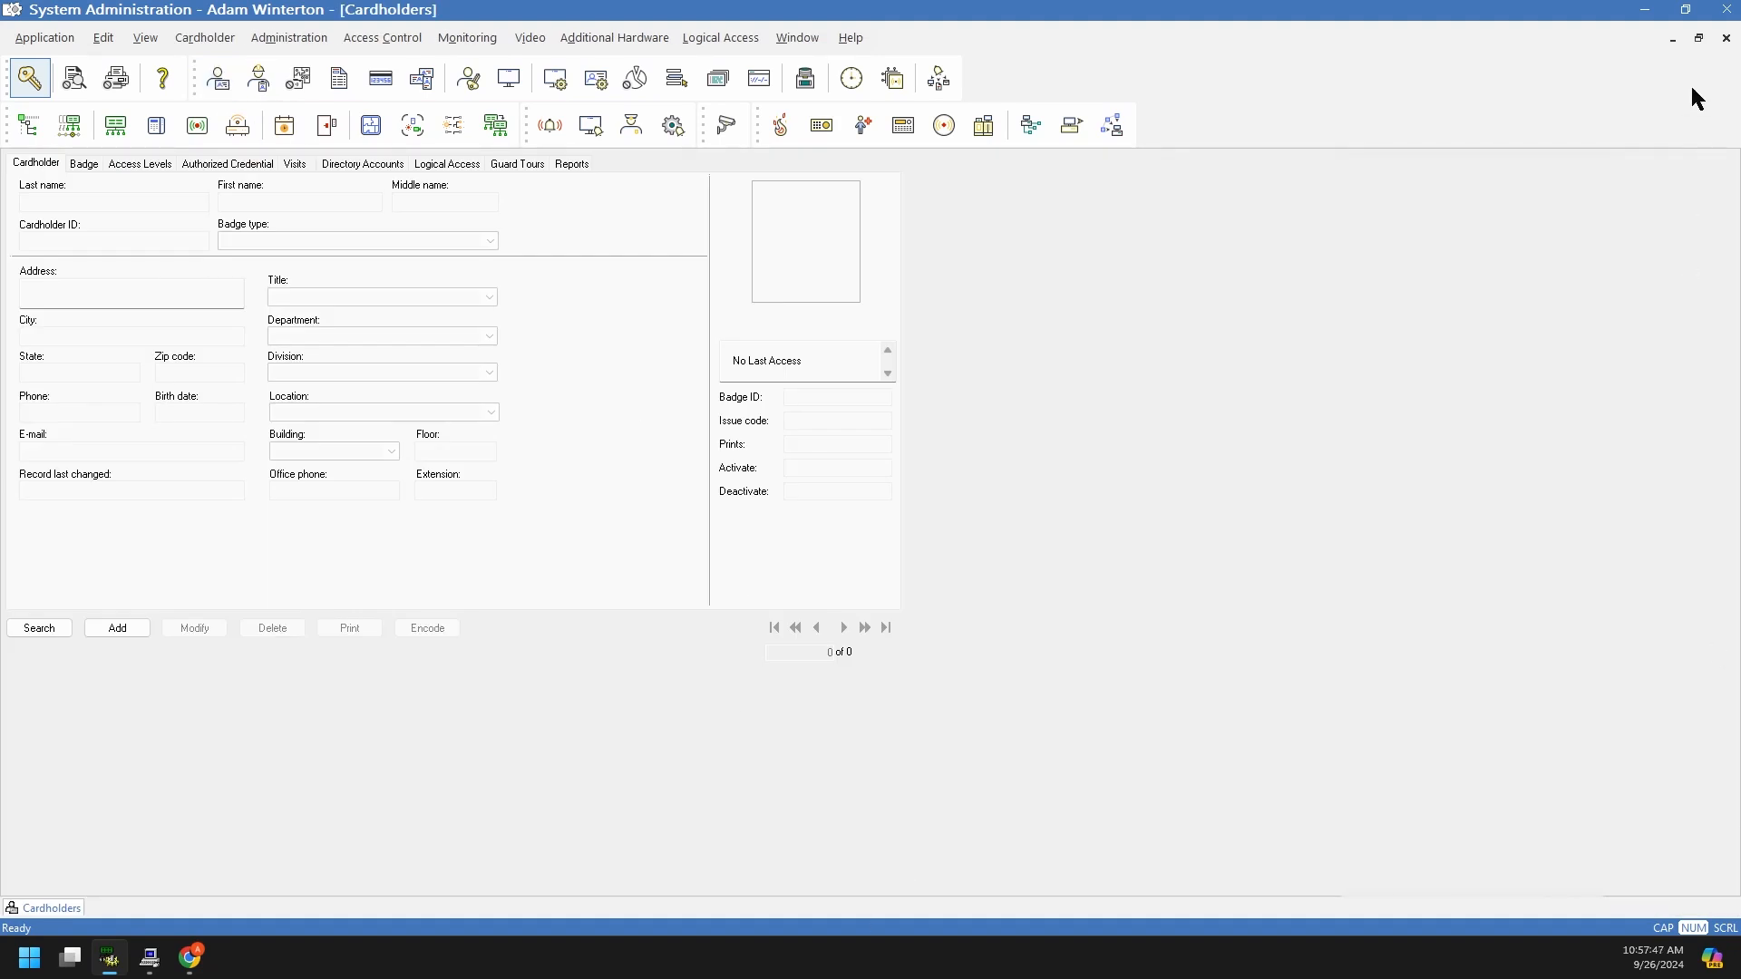
click(1698, 37)
drag(632, 194, 784, 242)
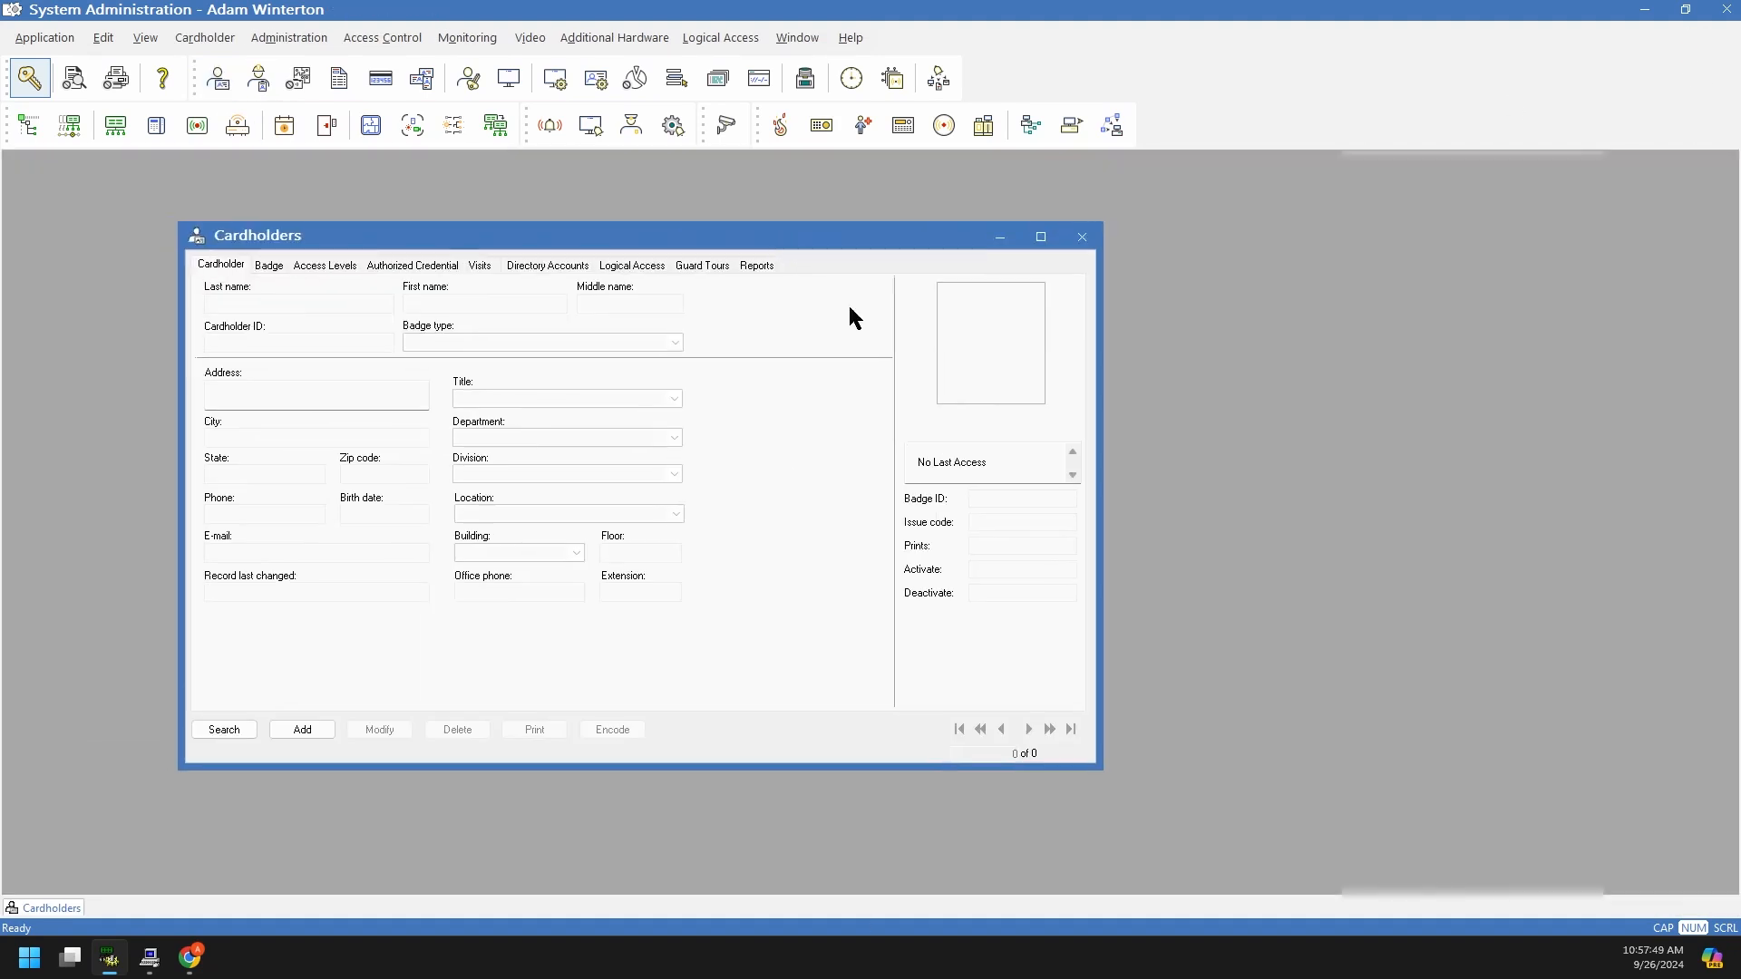
click(1041, 236)
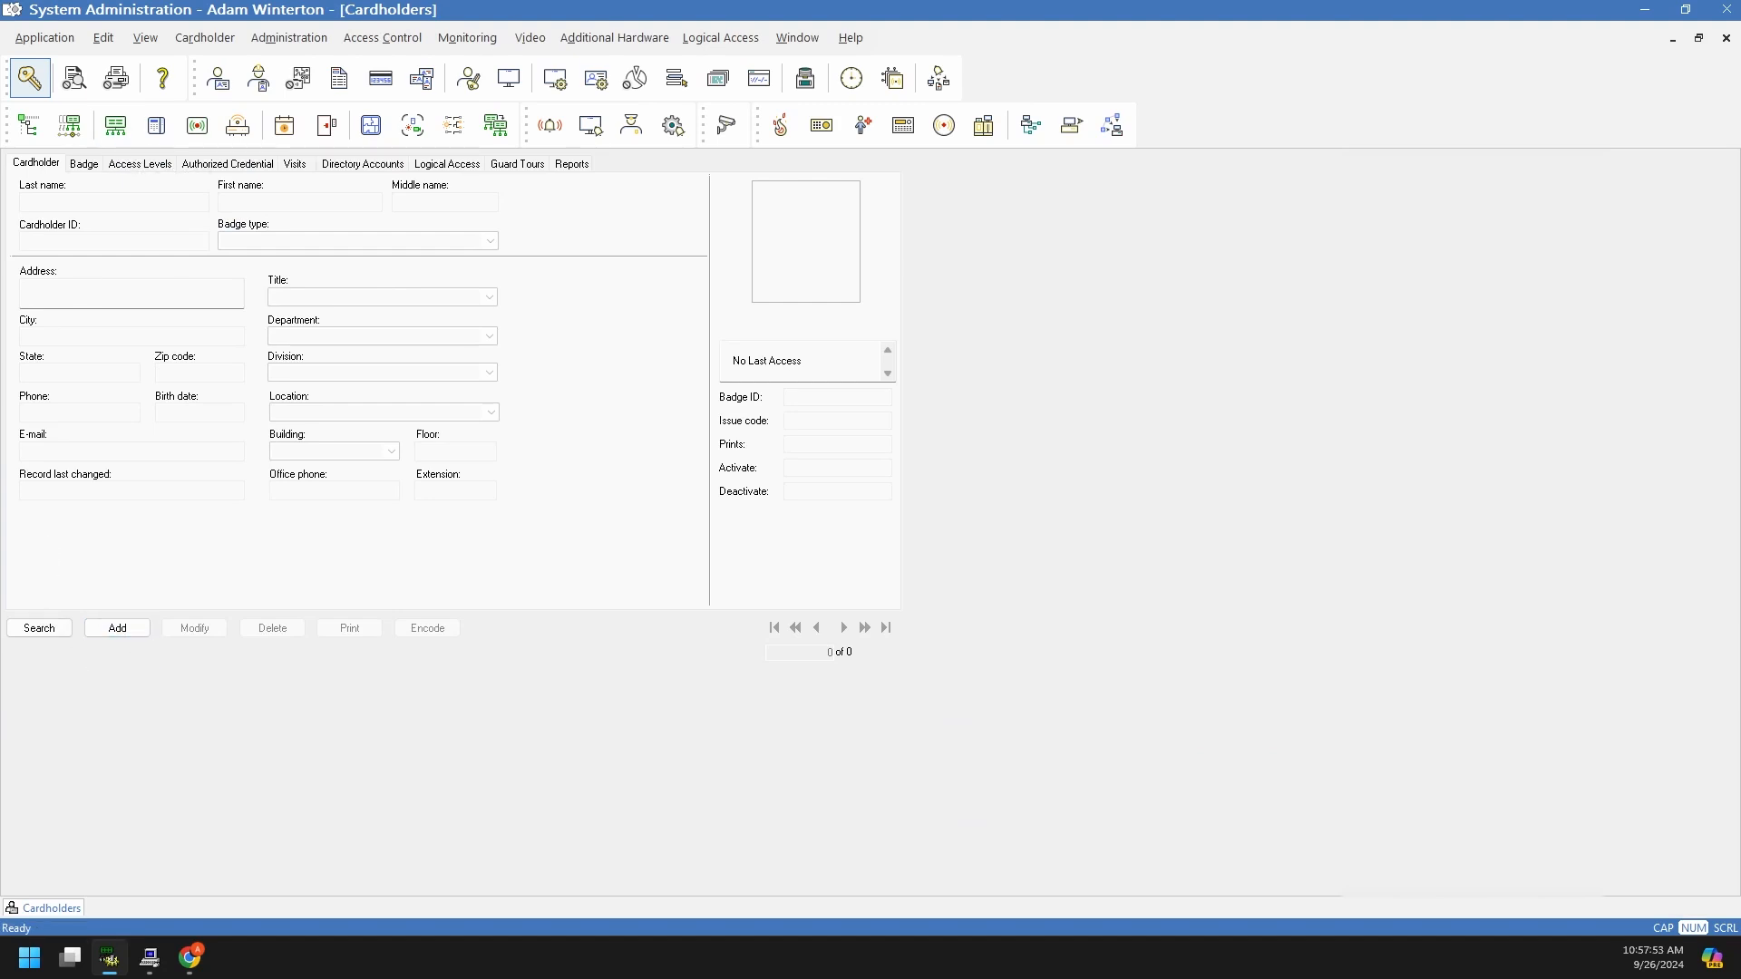
Step: Switch back to Alarm Monitoring from its taskbar preview
mouse_move(151, 967)
mouse_move(167, 832)
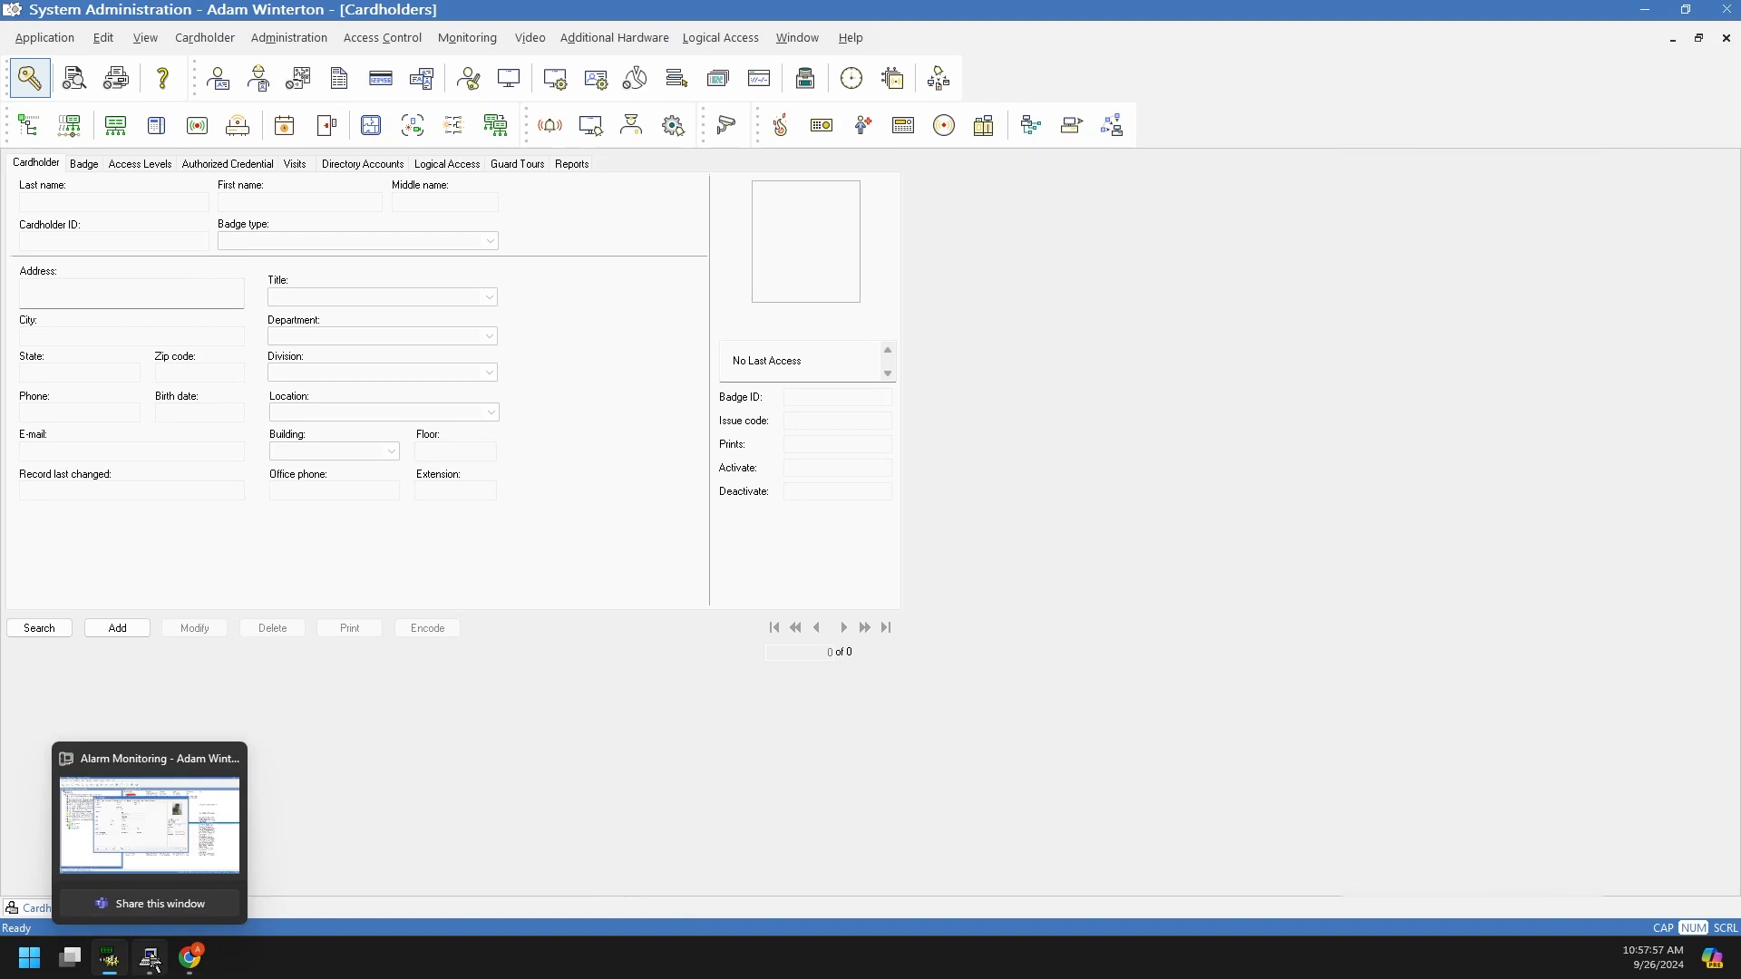
click(154, 827)
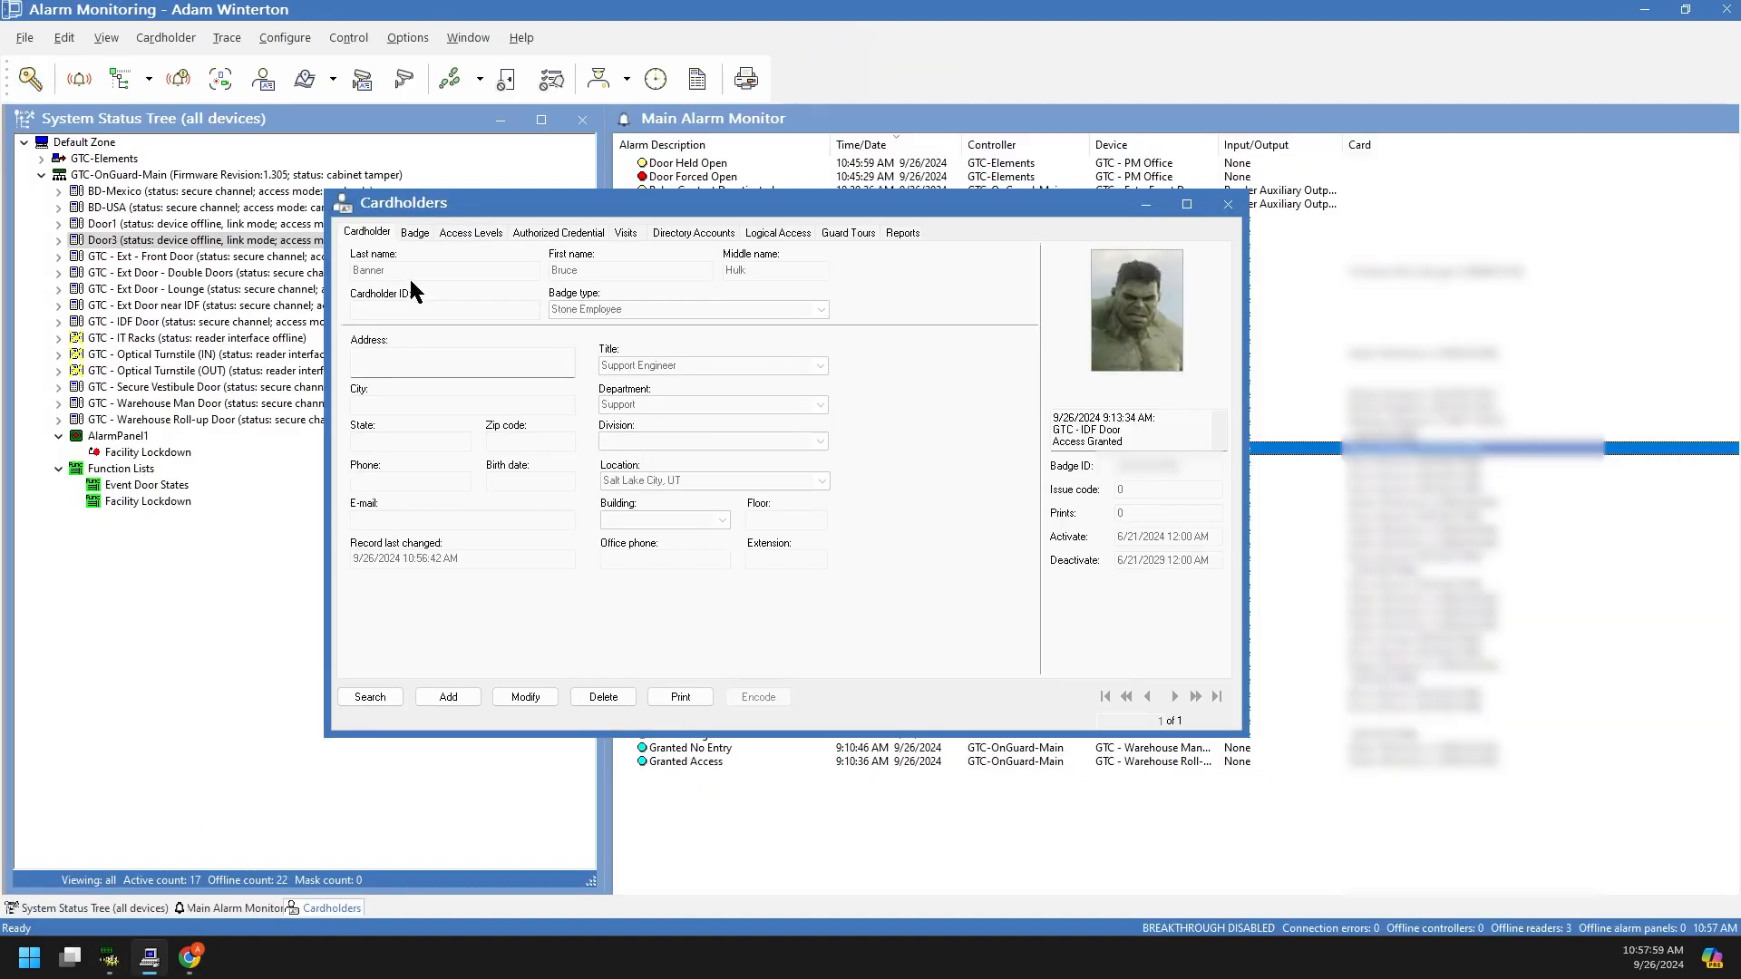
Step: Add a new cardholder record and enter the visitor's last and first name
click(418, 233)
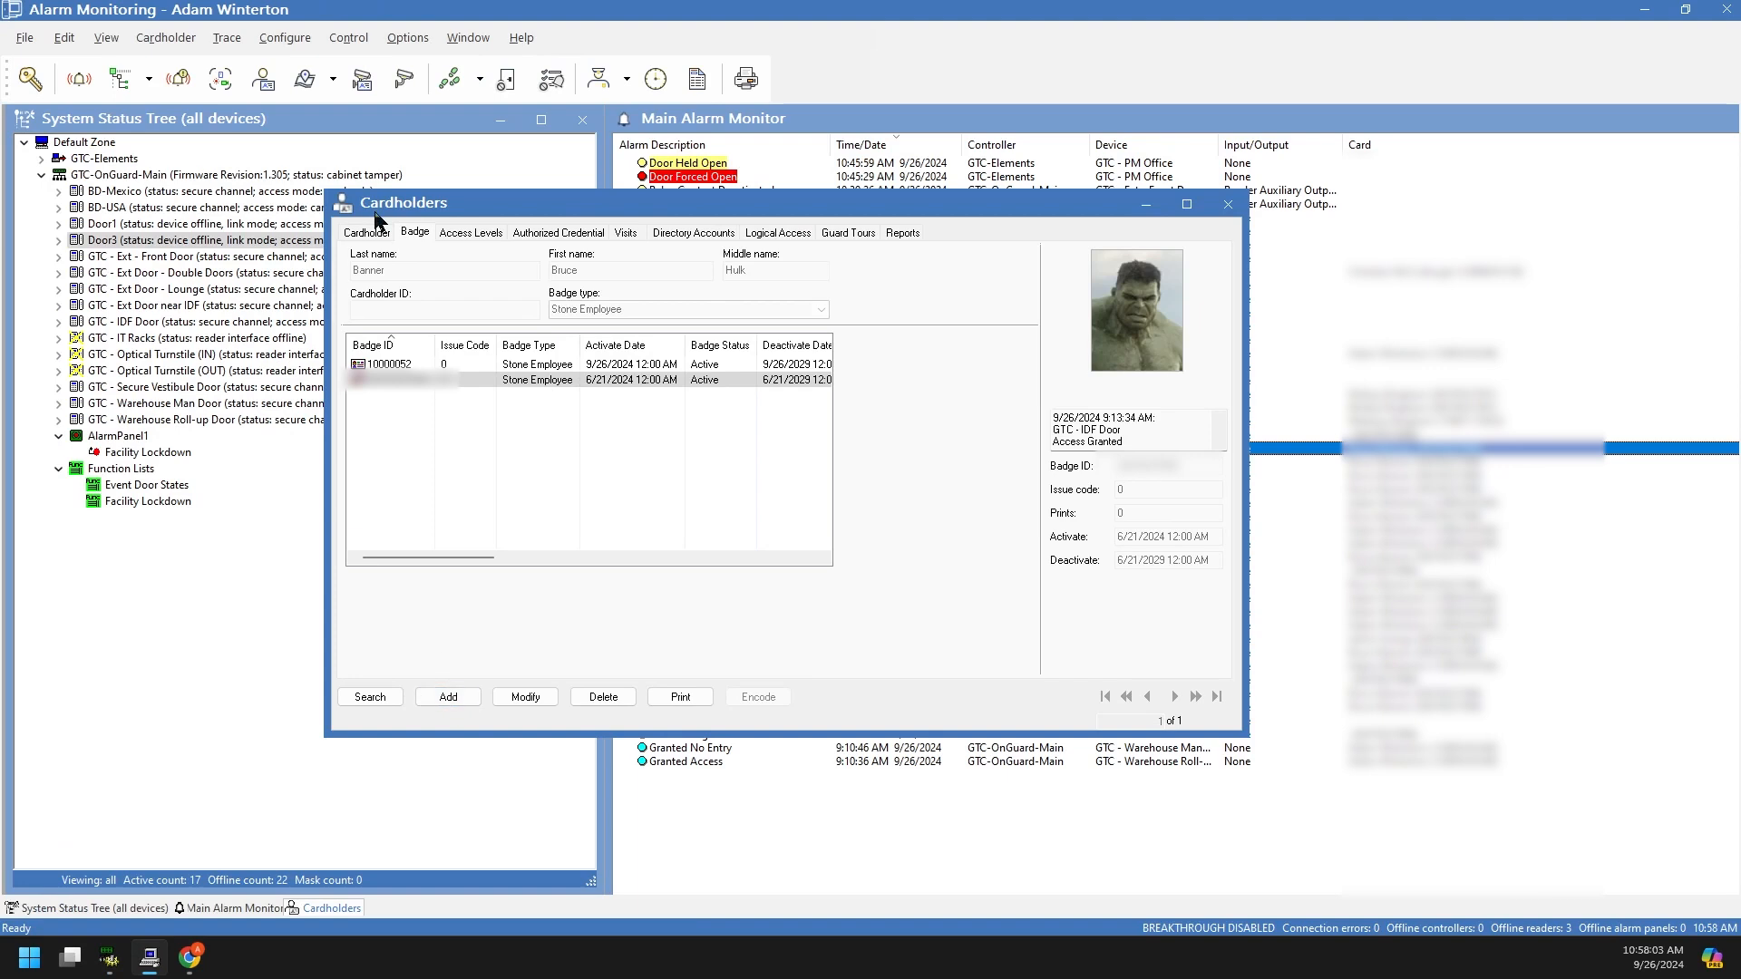
click(375, 234)
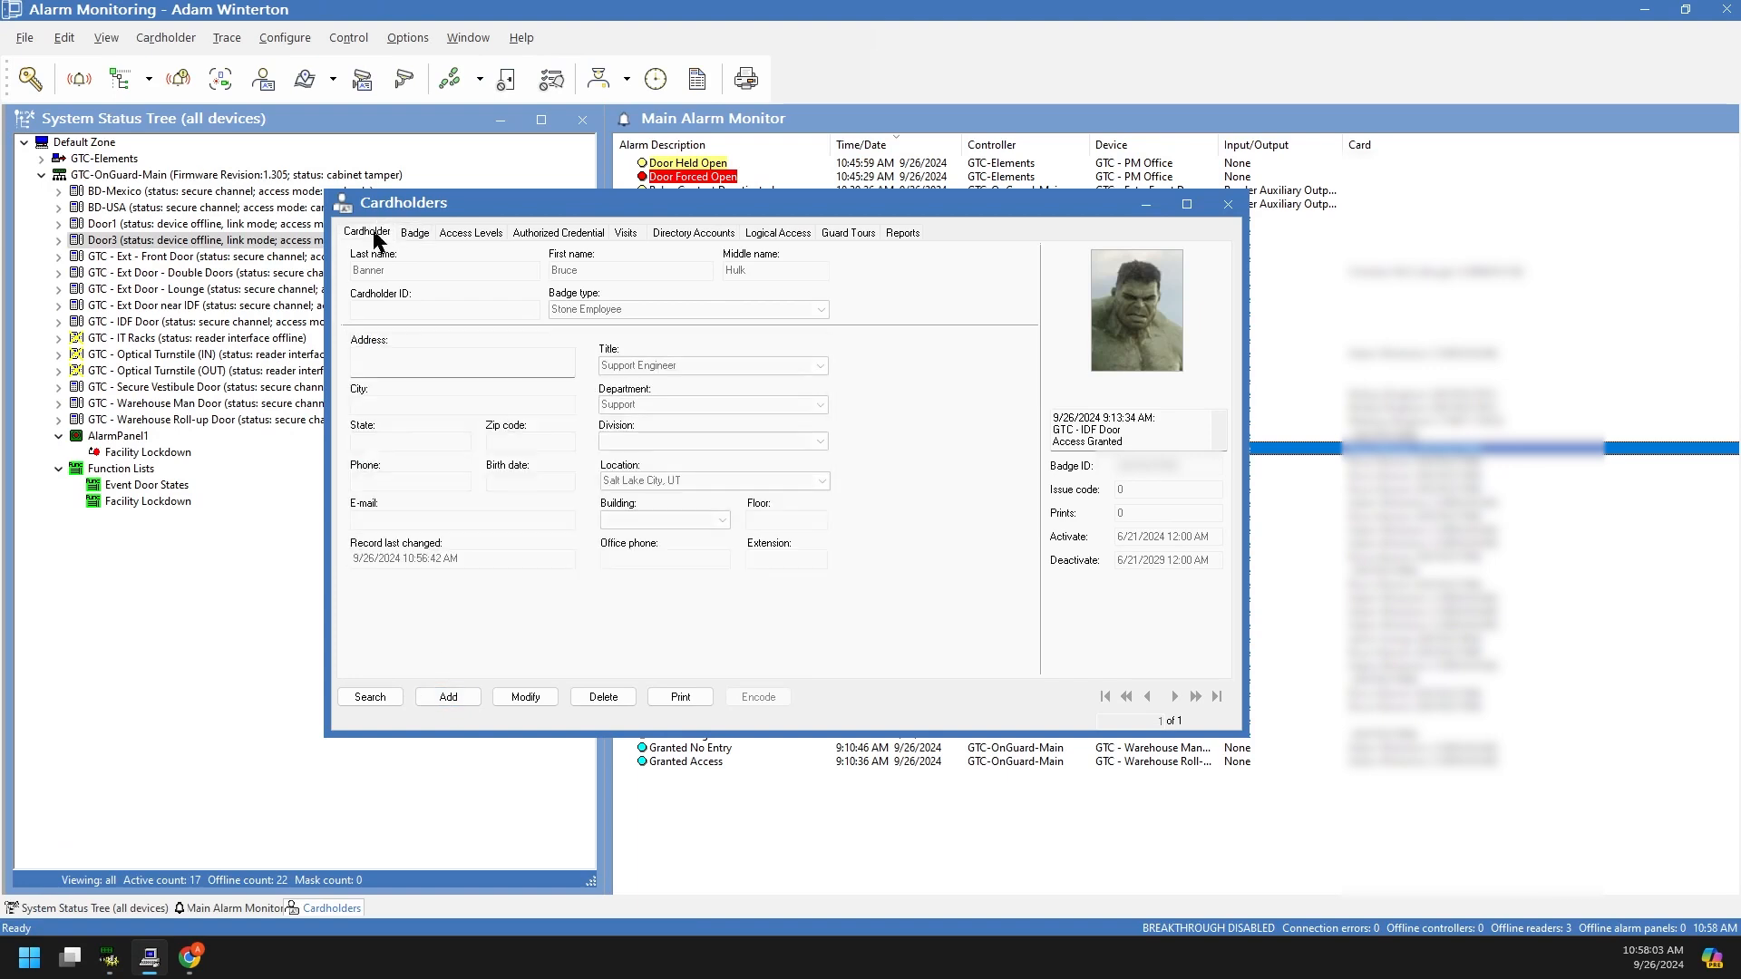
click(448, 697)
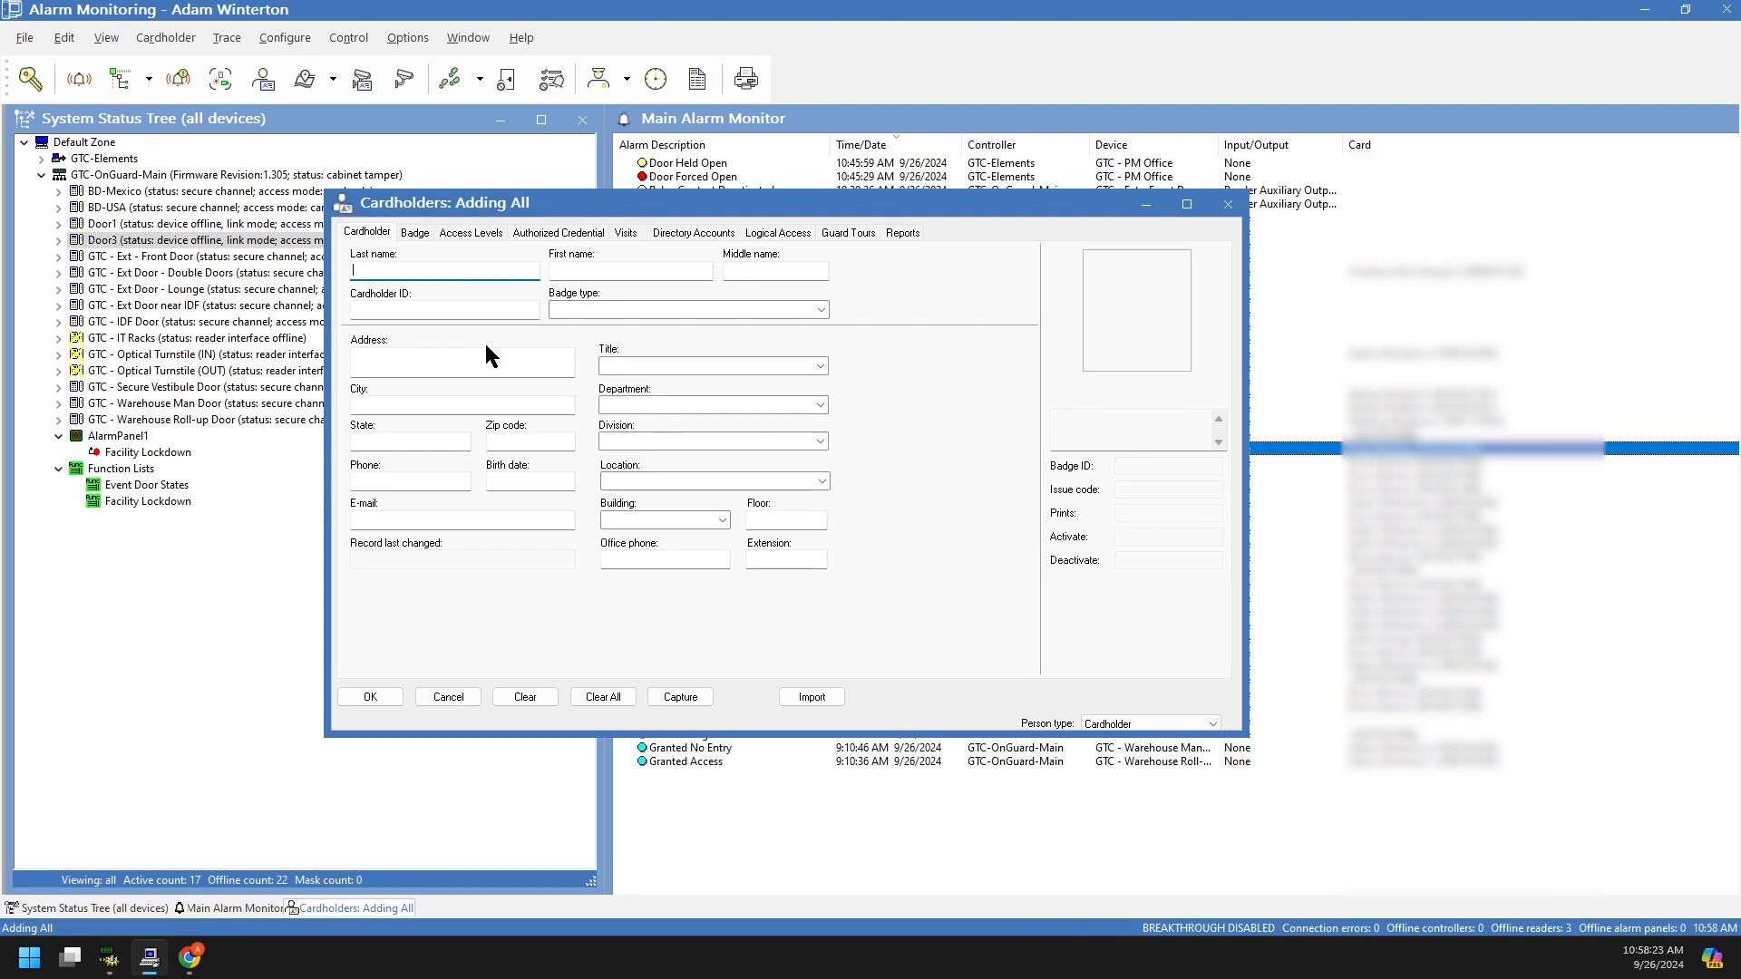
text(Unknown)
key(Tab)
text(Cindere)
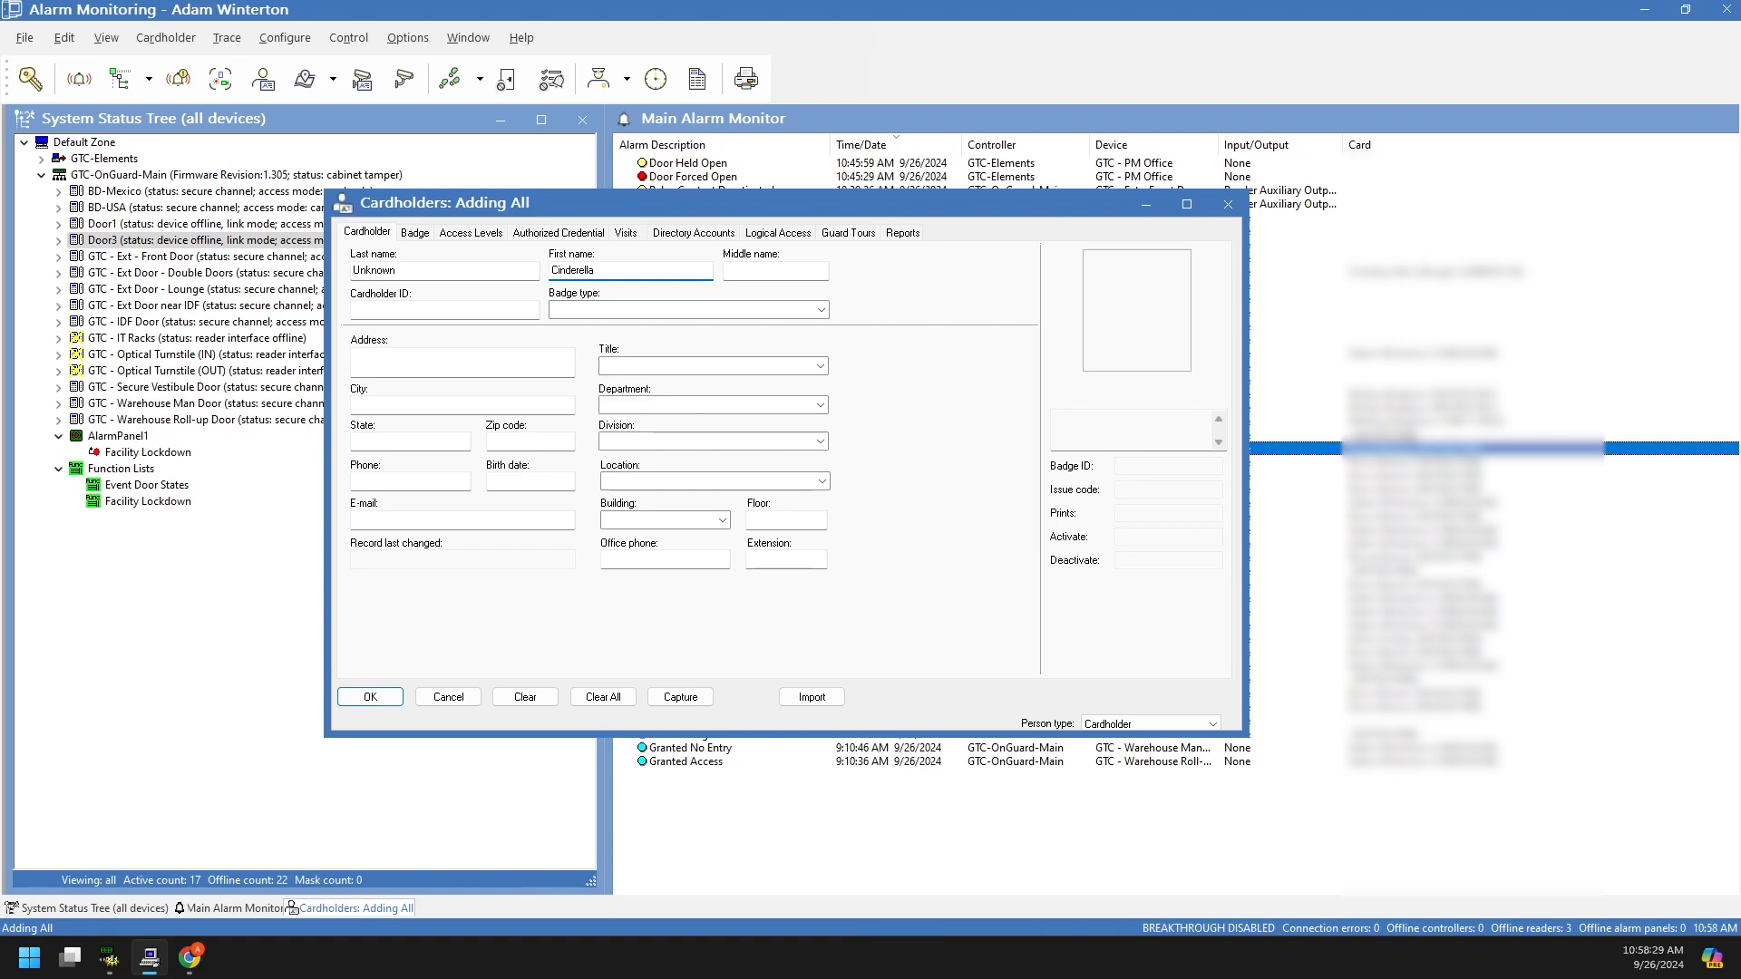
key(Tab)
Step: Set the new record's badge type to Visitor and check its Badge tab
drag(954, 214, 967, 206)
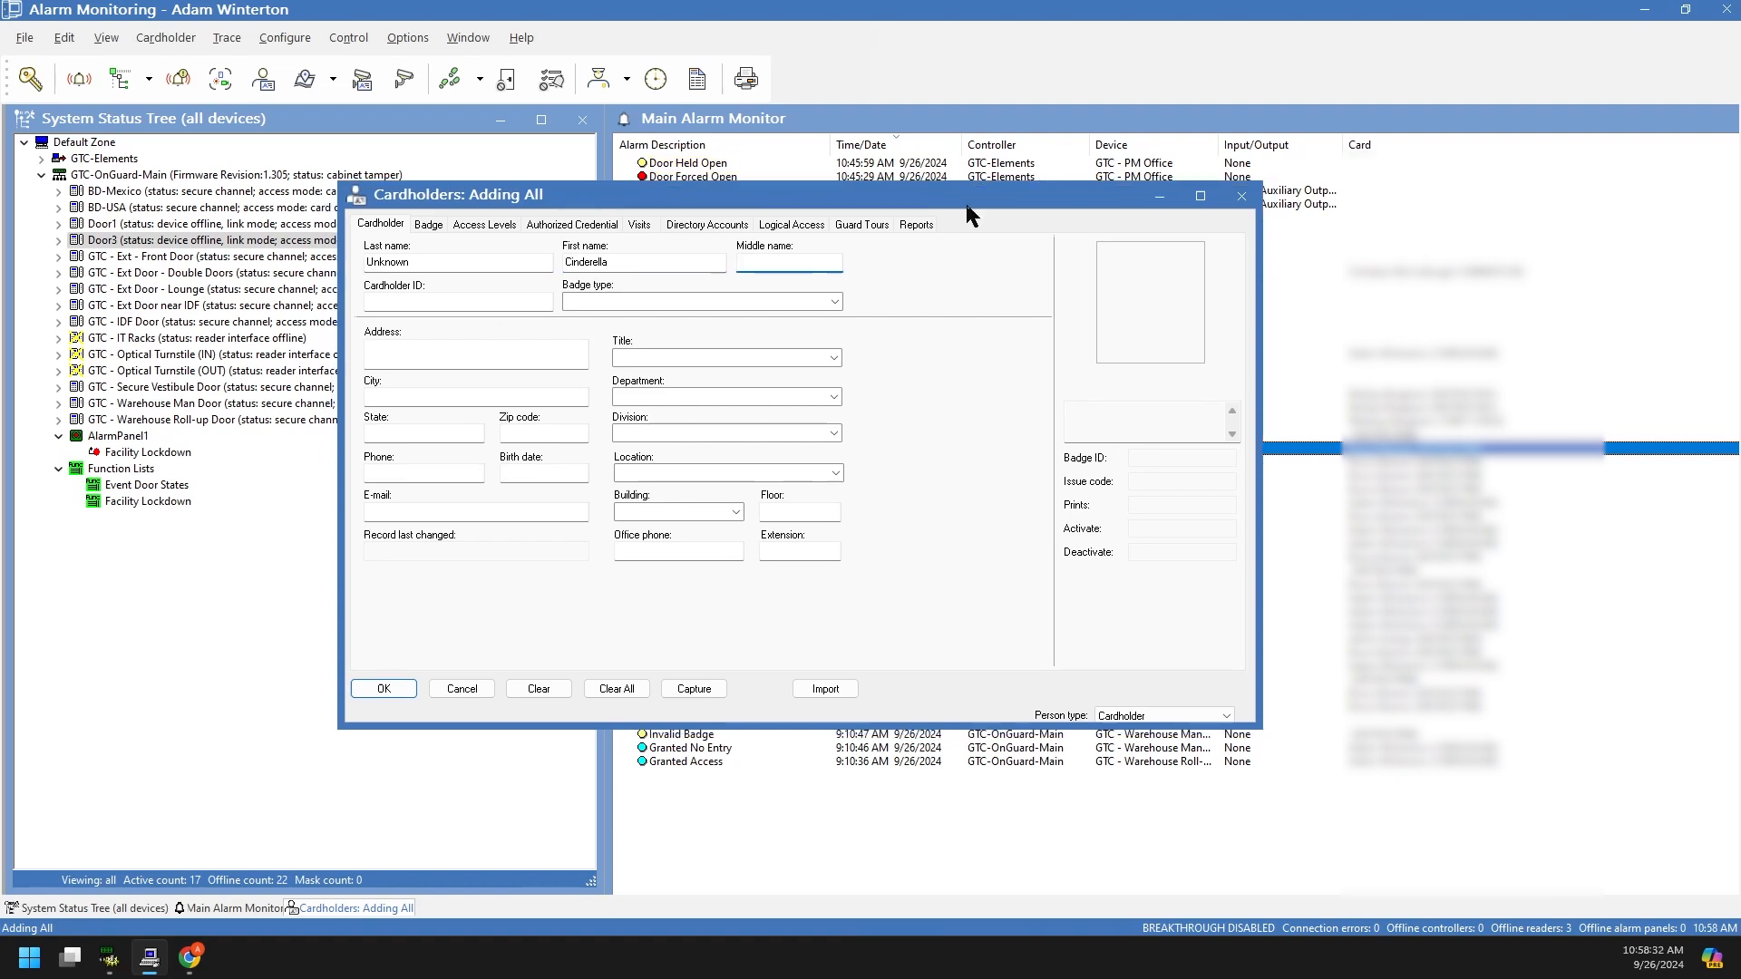
click(835, 301)
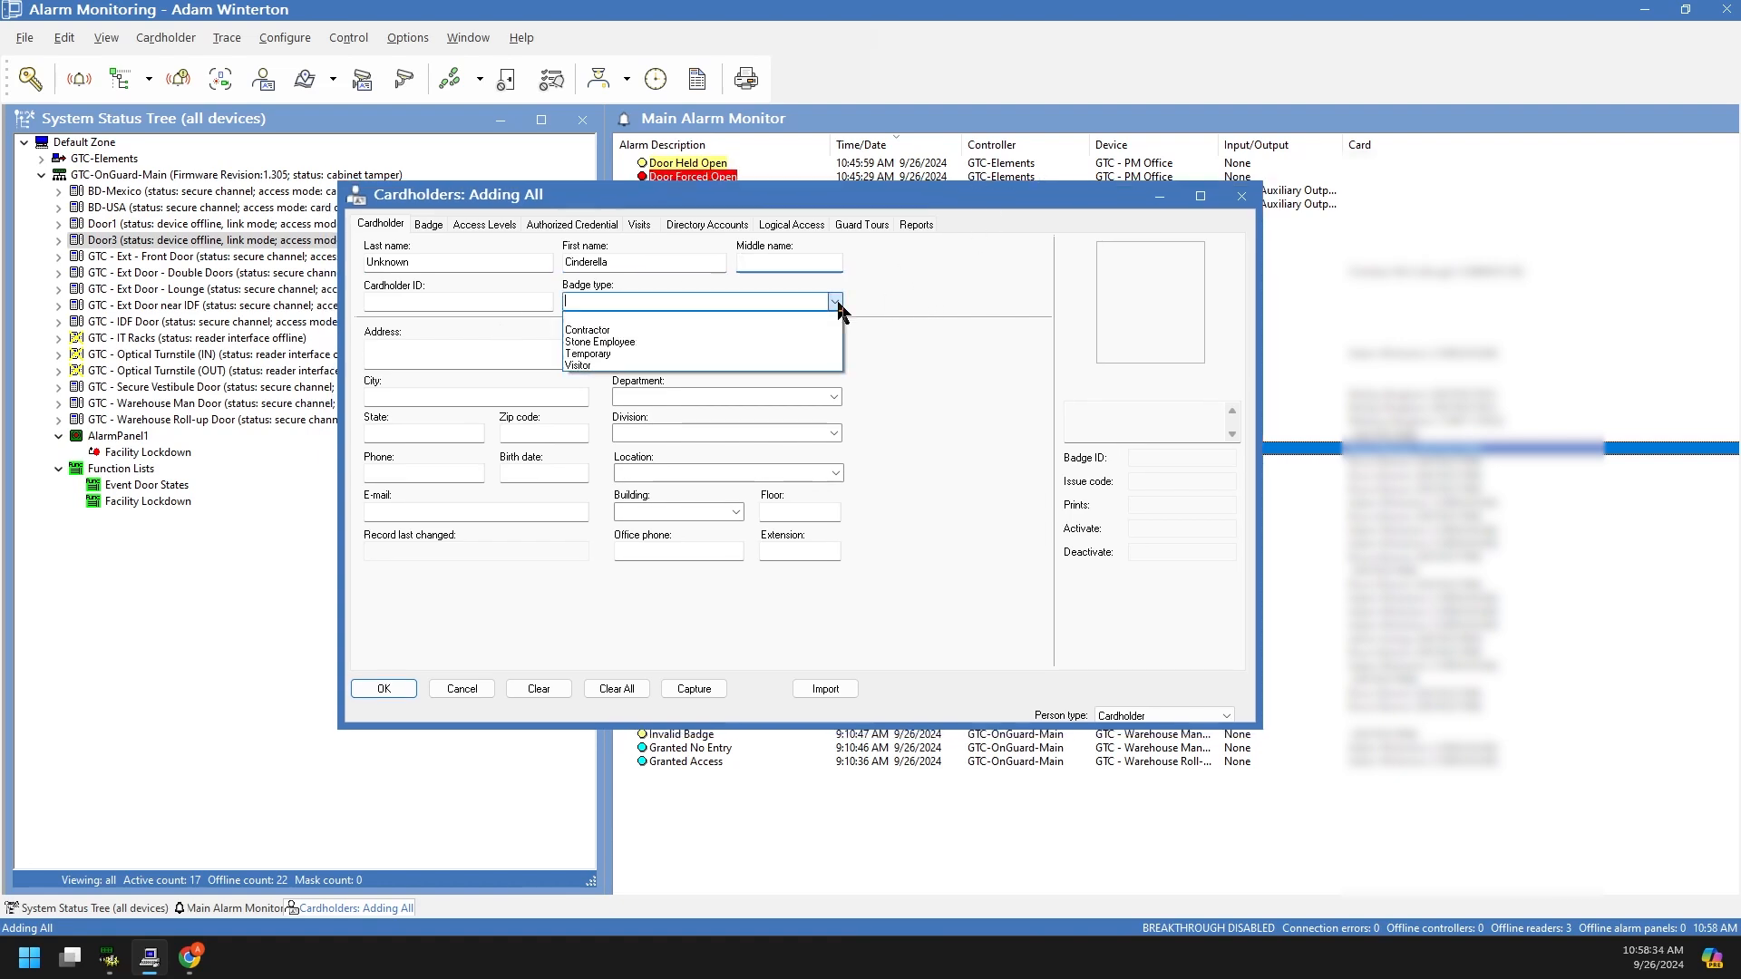
click(596, 366)
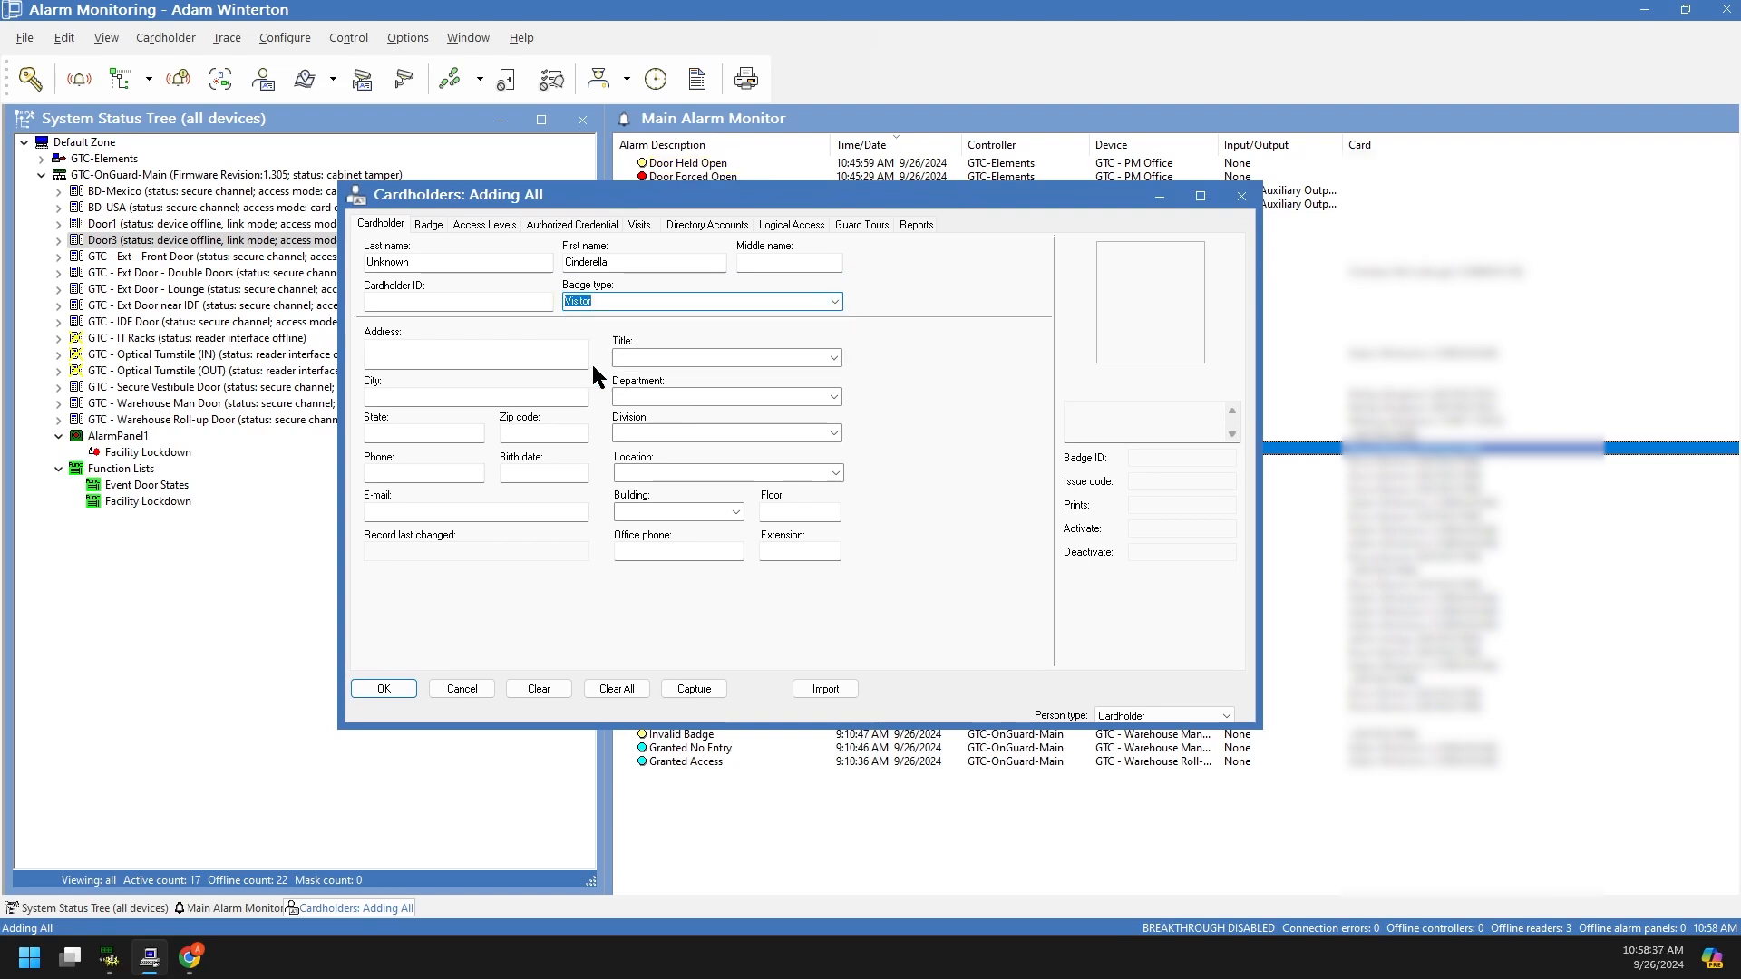
click(495, 354)
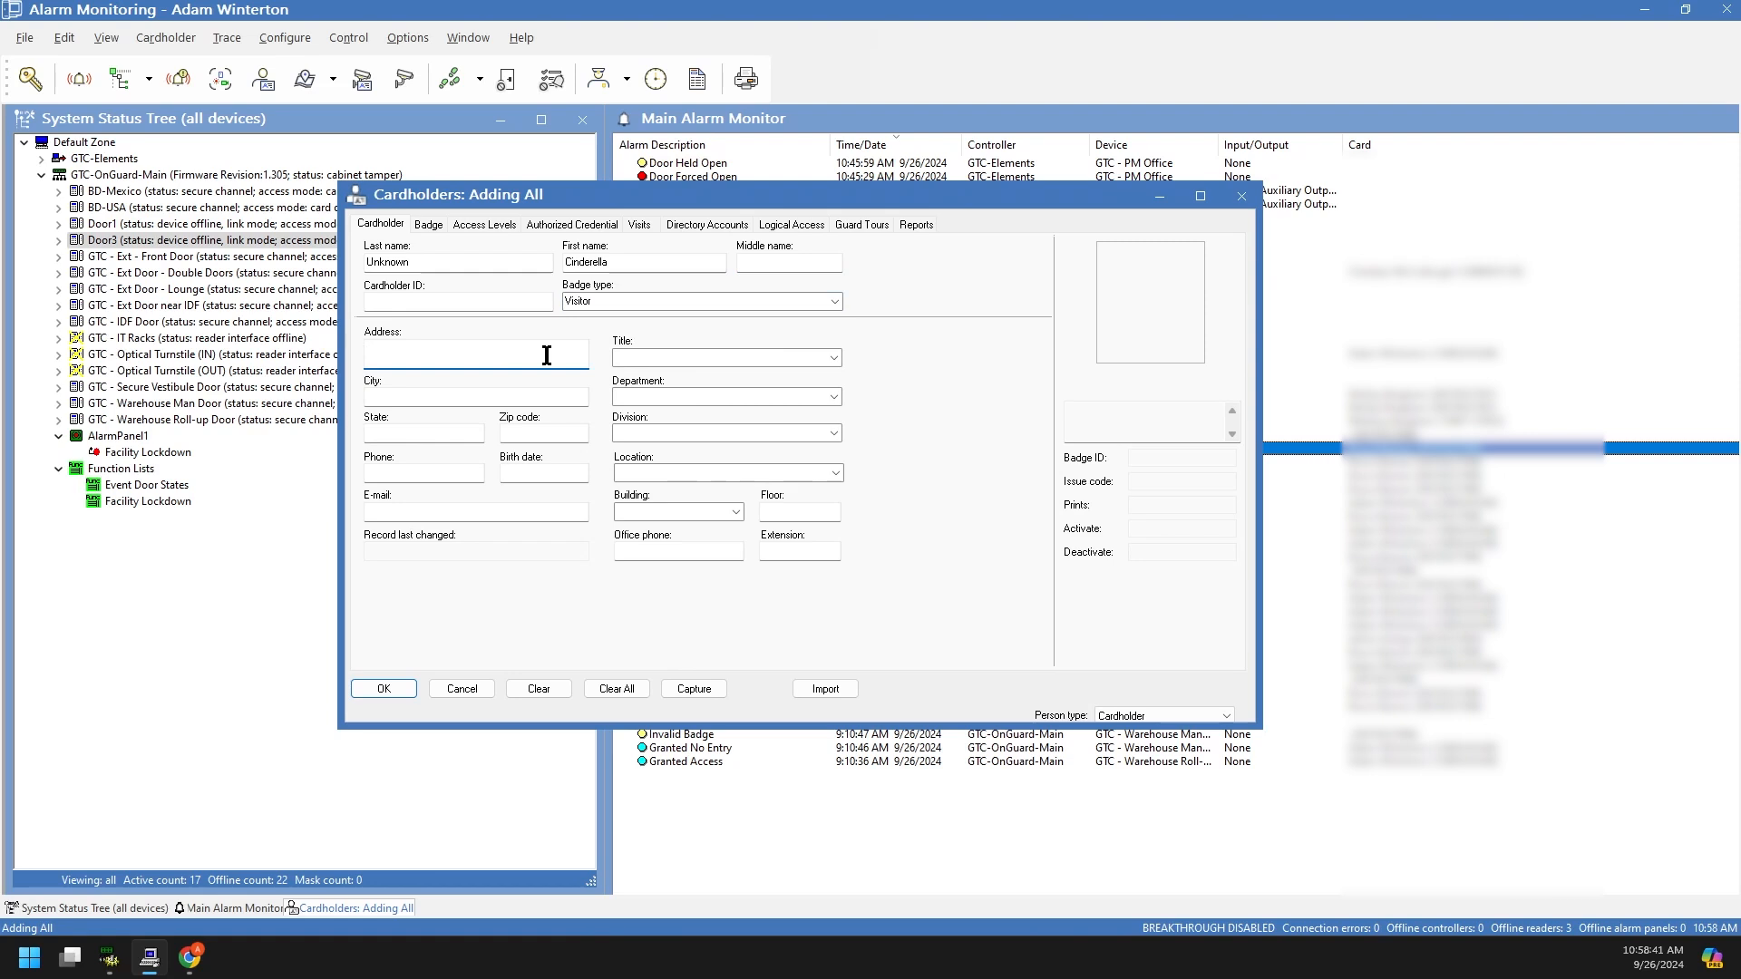
click(690, 359)
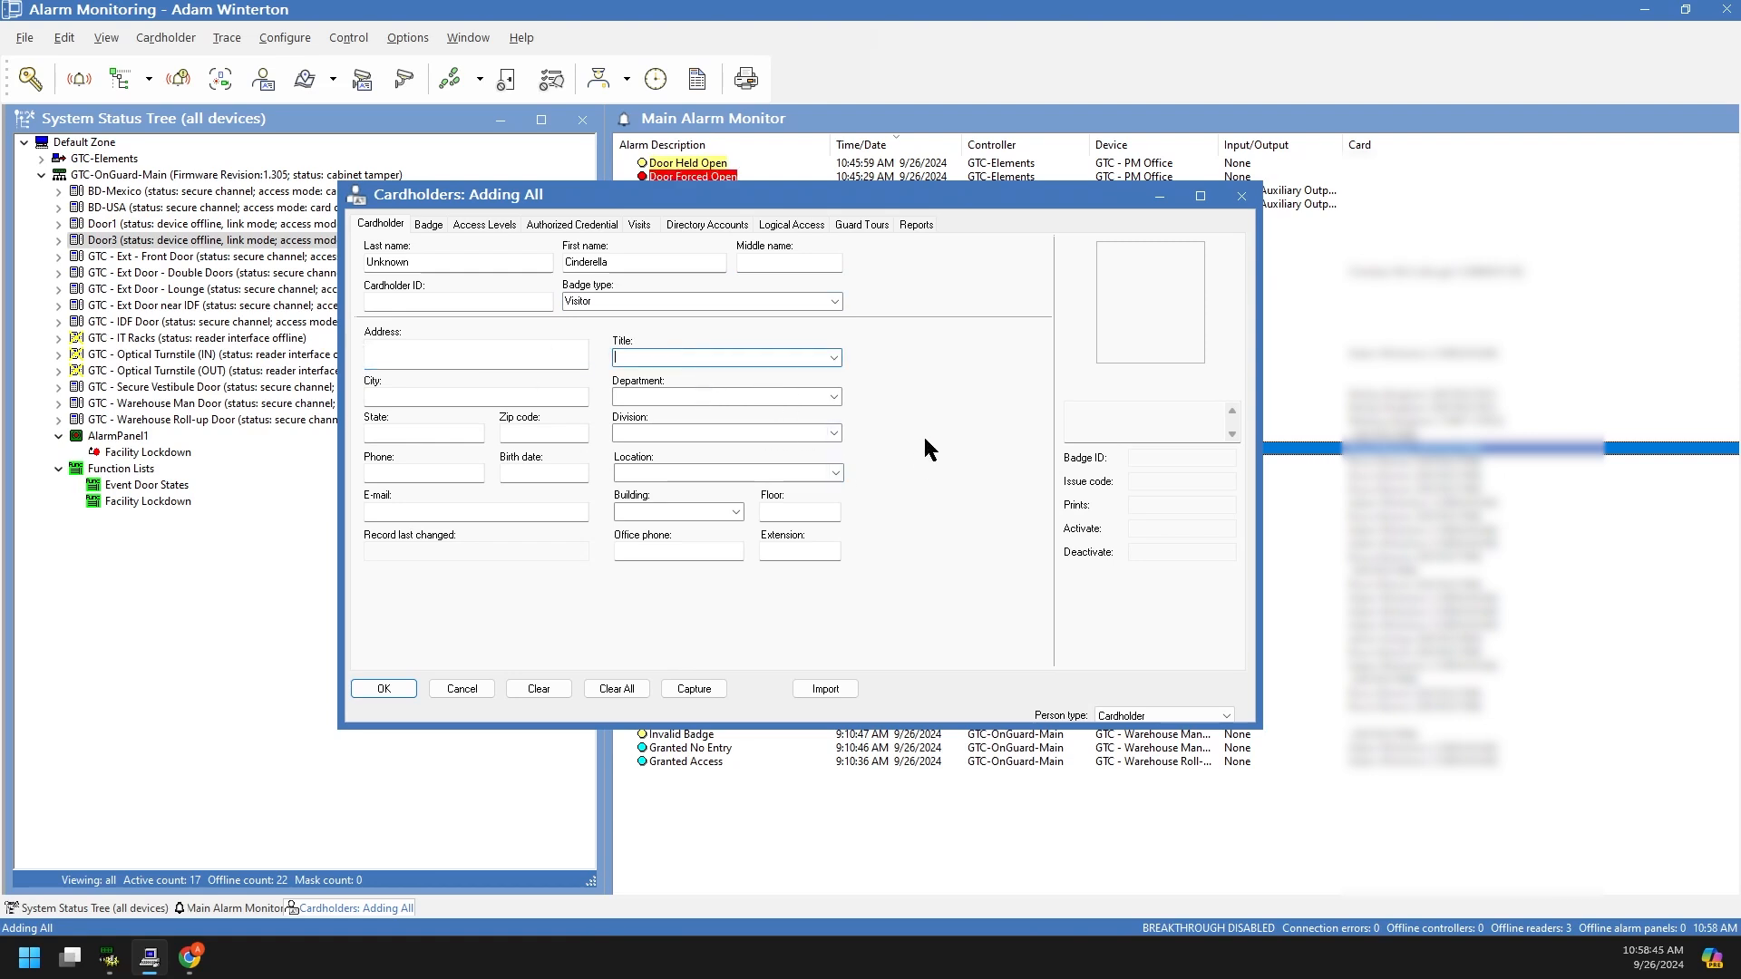
click(429, 226)
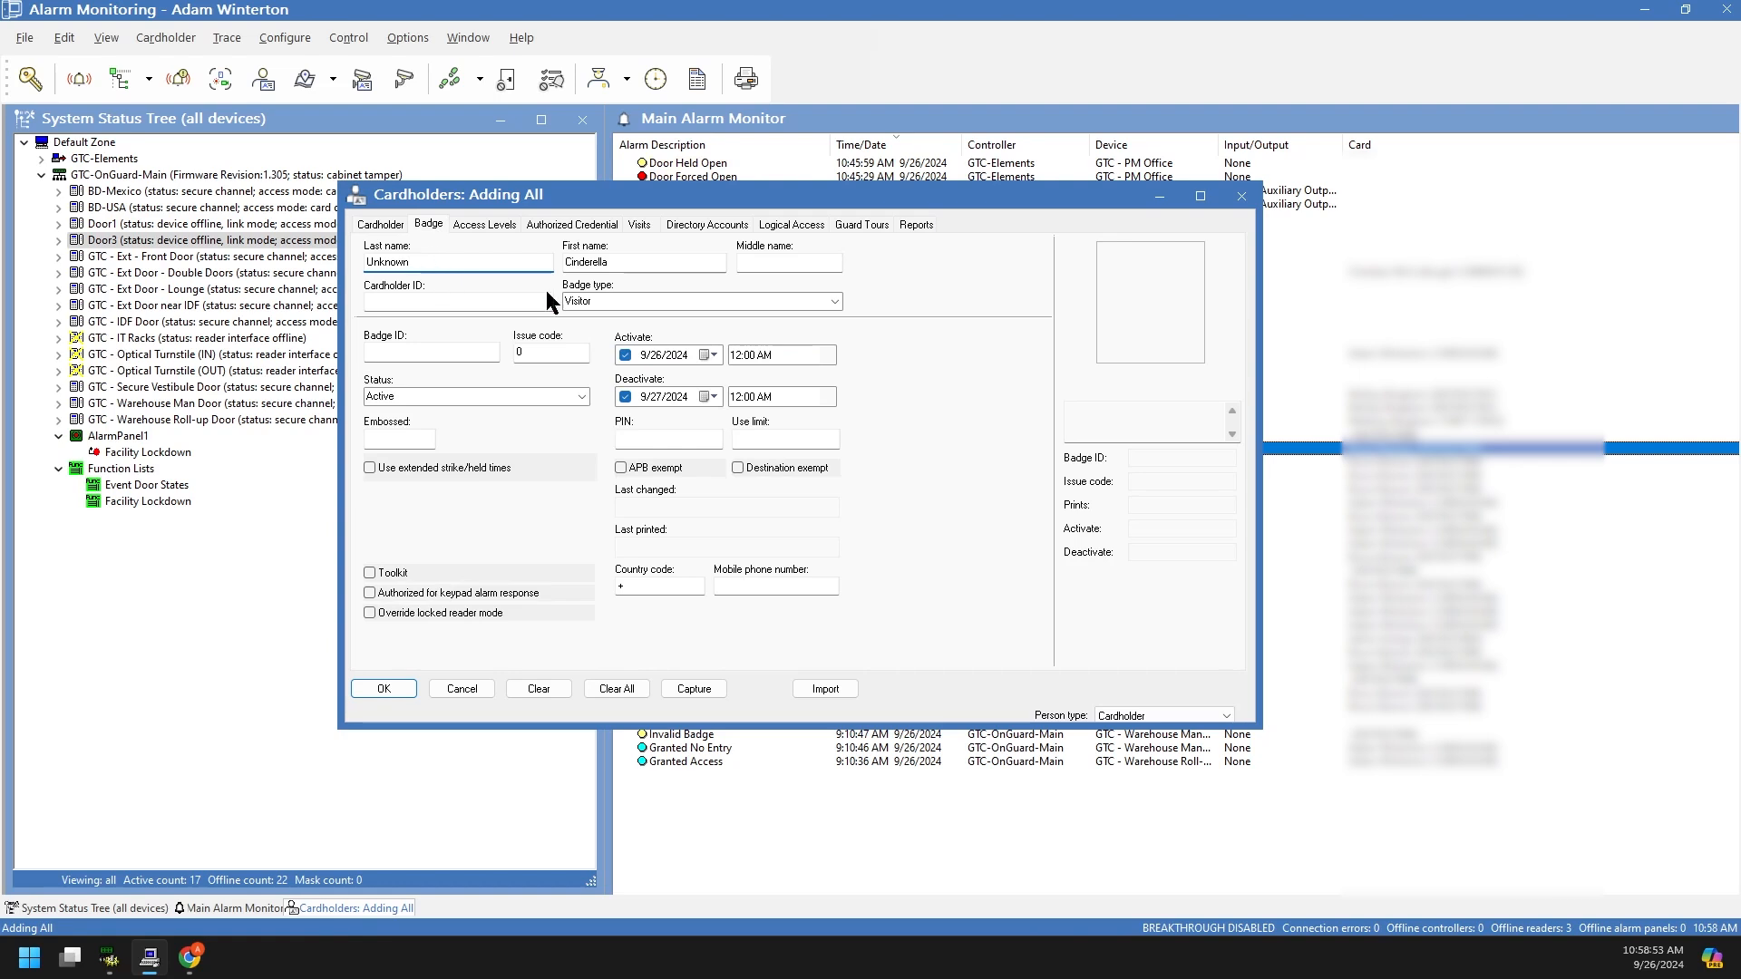
click(390, 224)
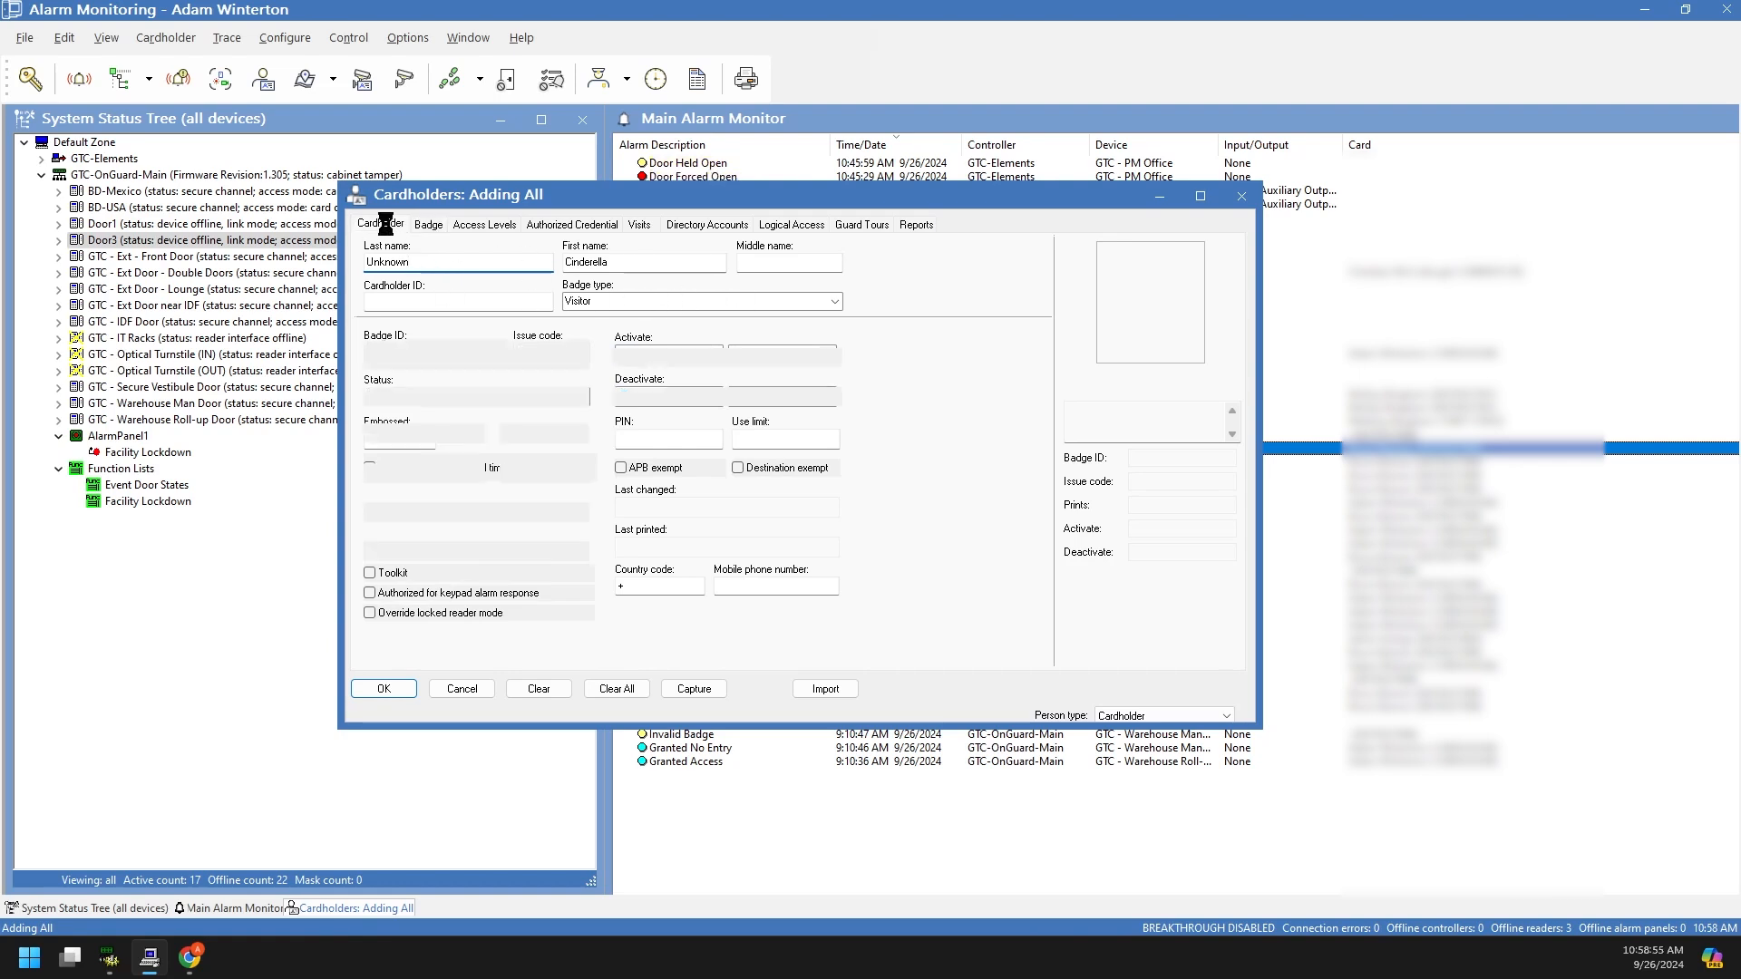
Step: On the Badge tab, enter the visitor's badge ID and keep status Active
click(435, 227)
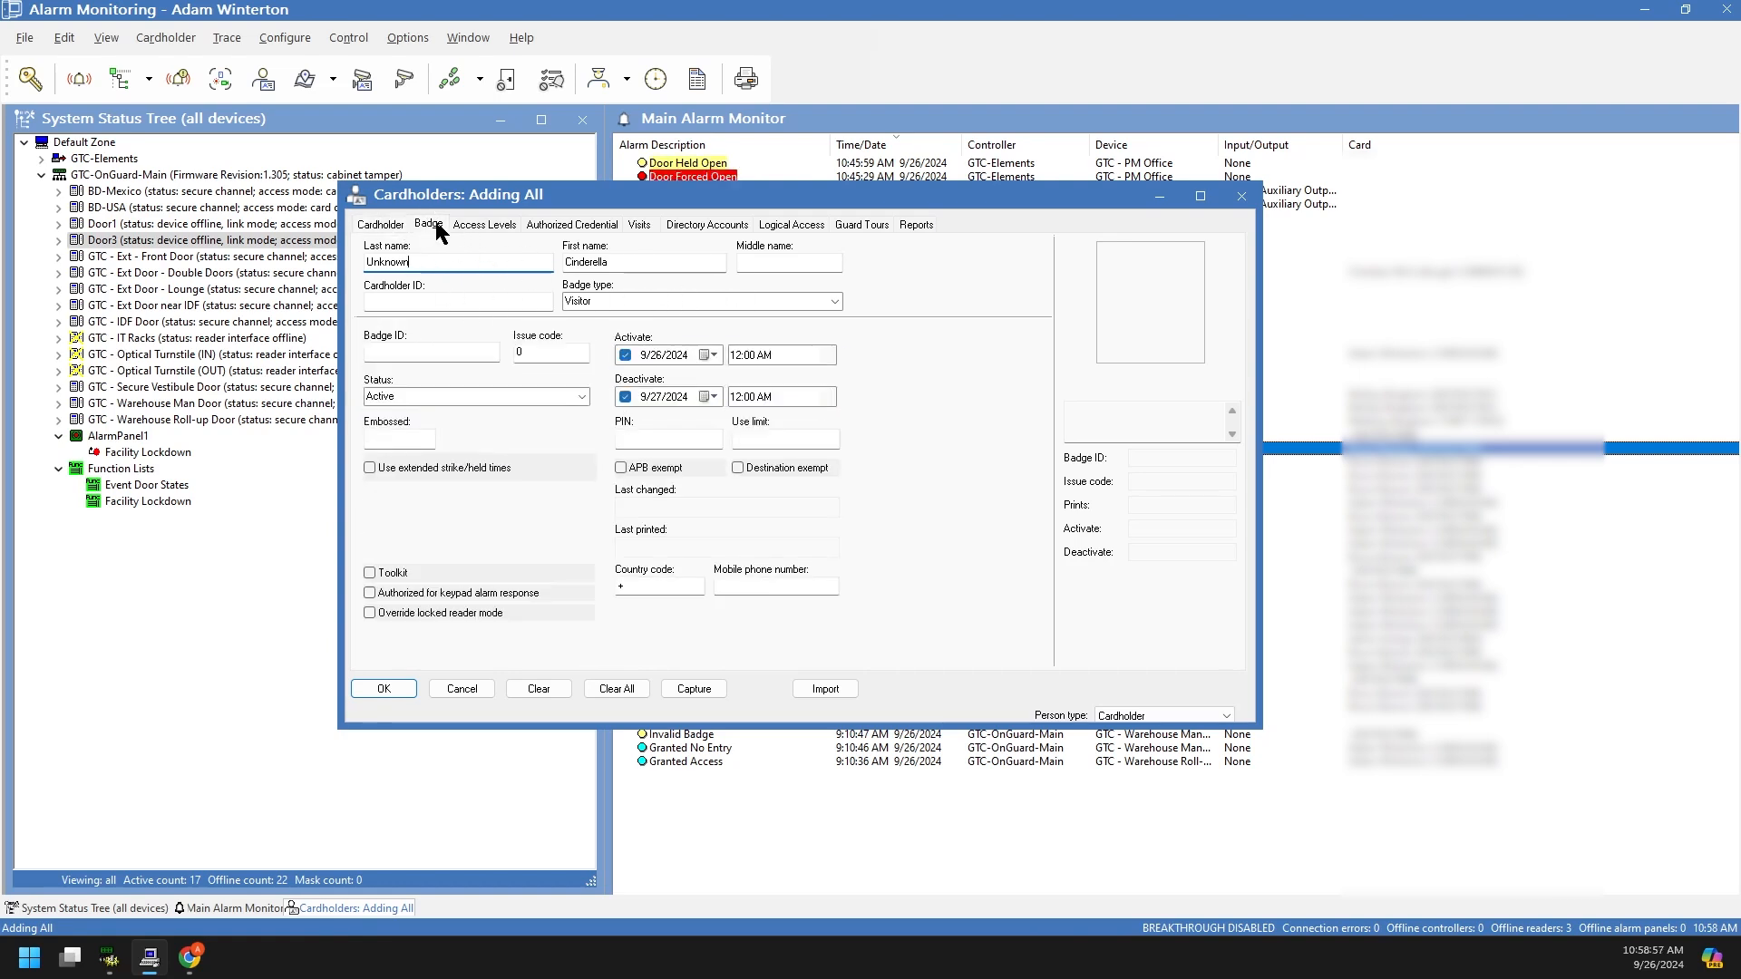
click(472, 354)
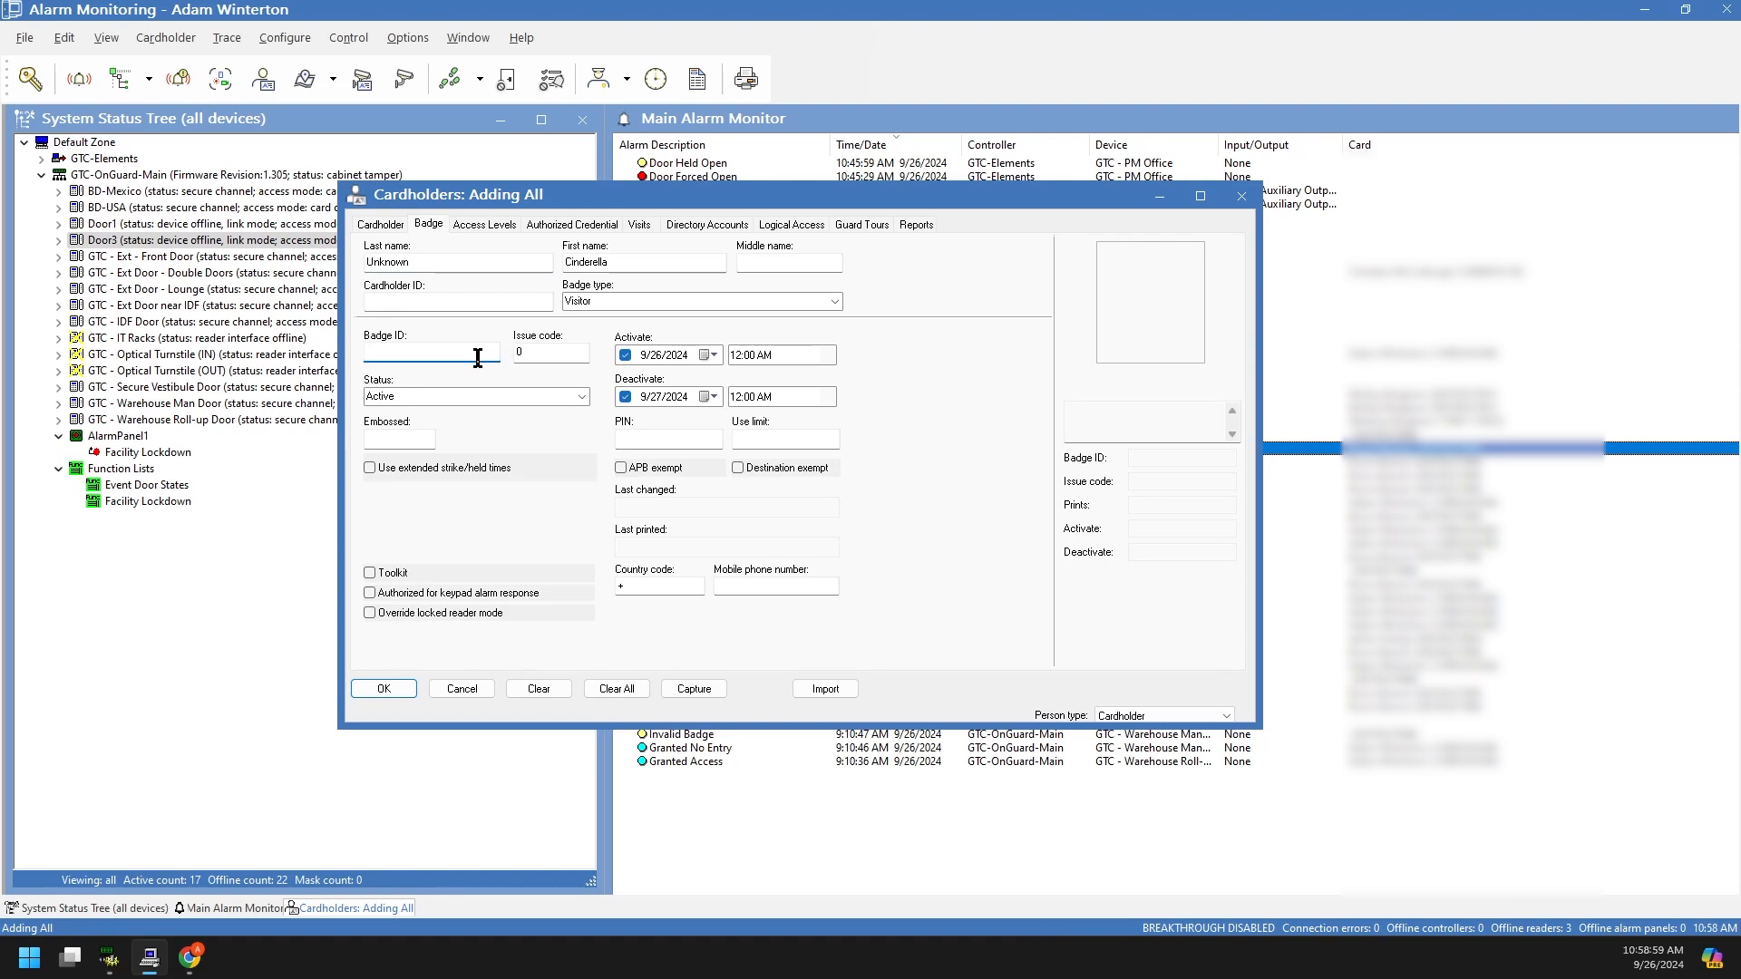
text(5552222)
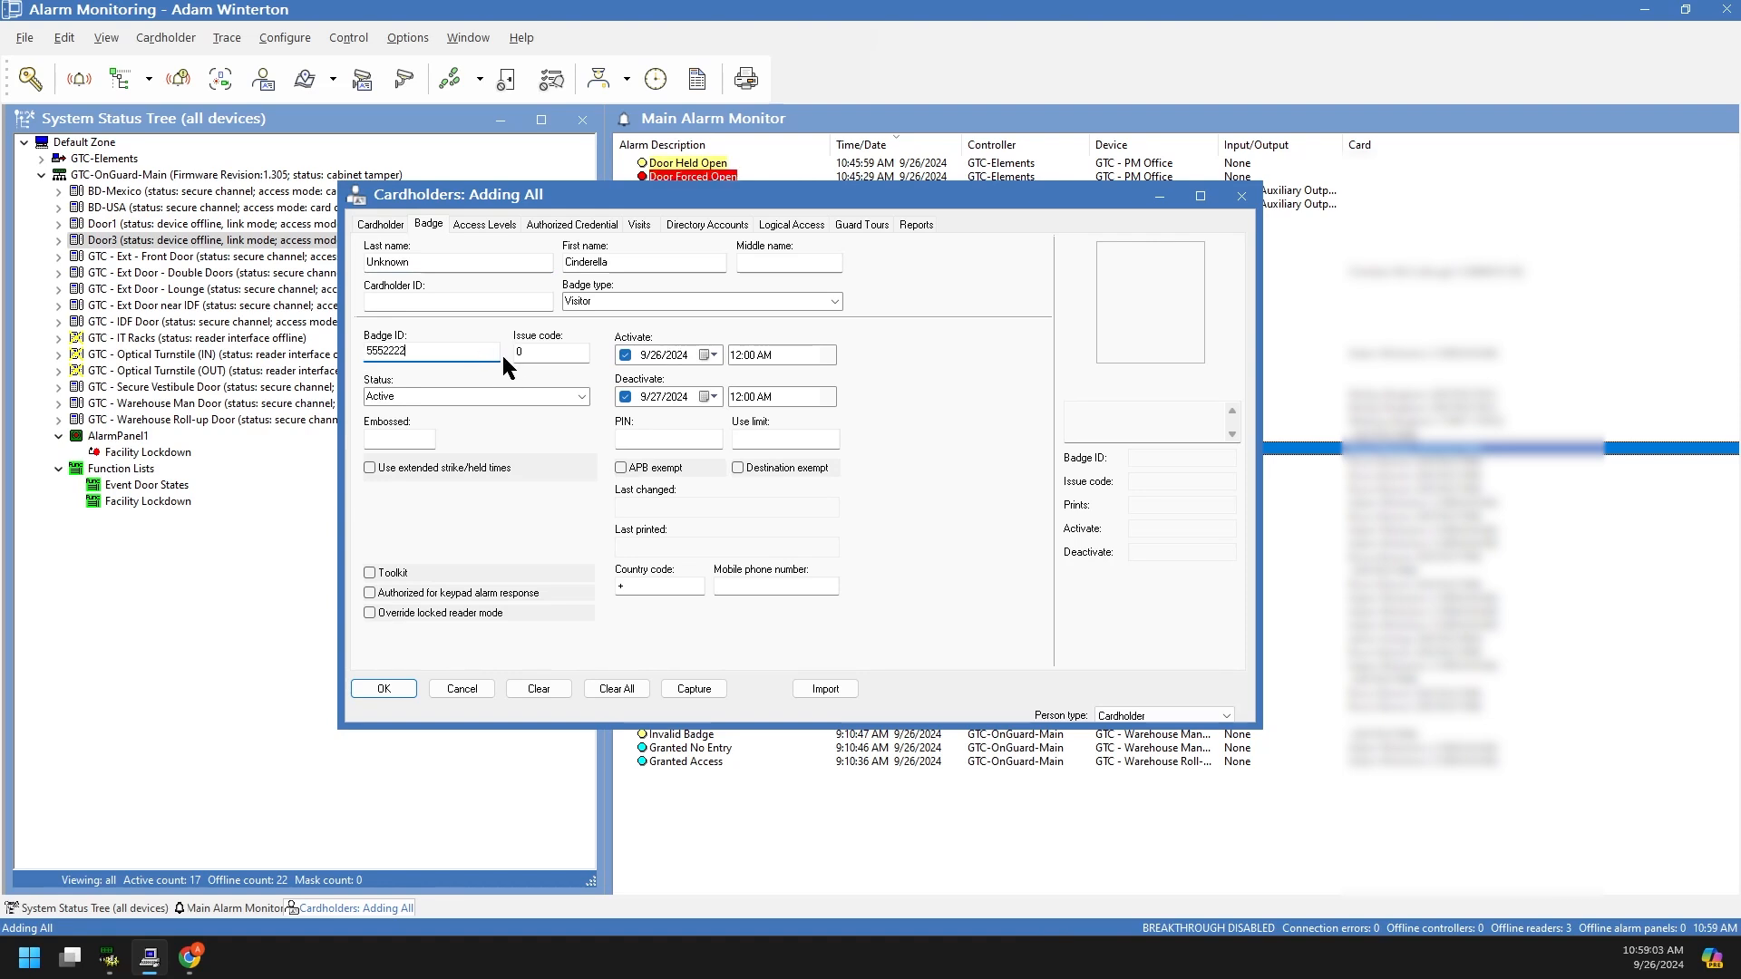
key(Tab)
click(581, 396)
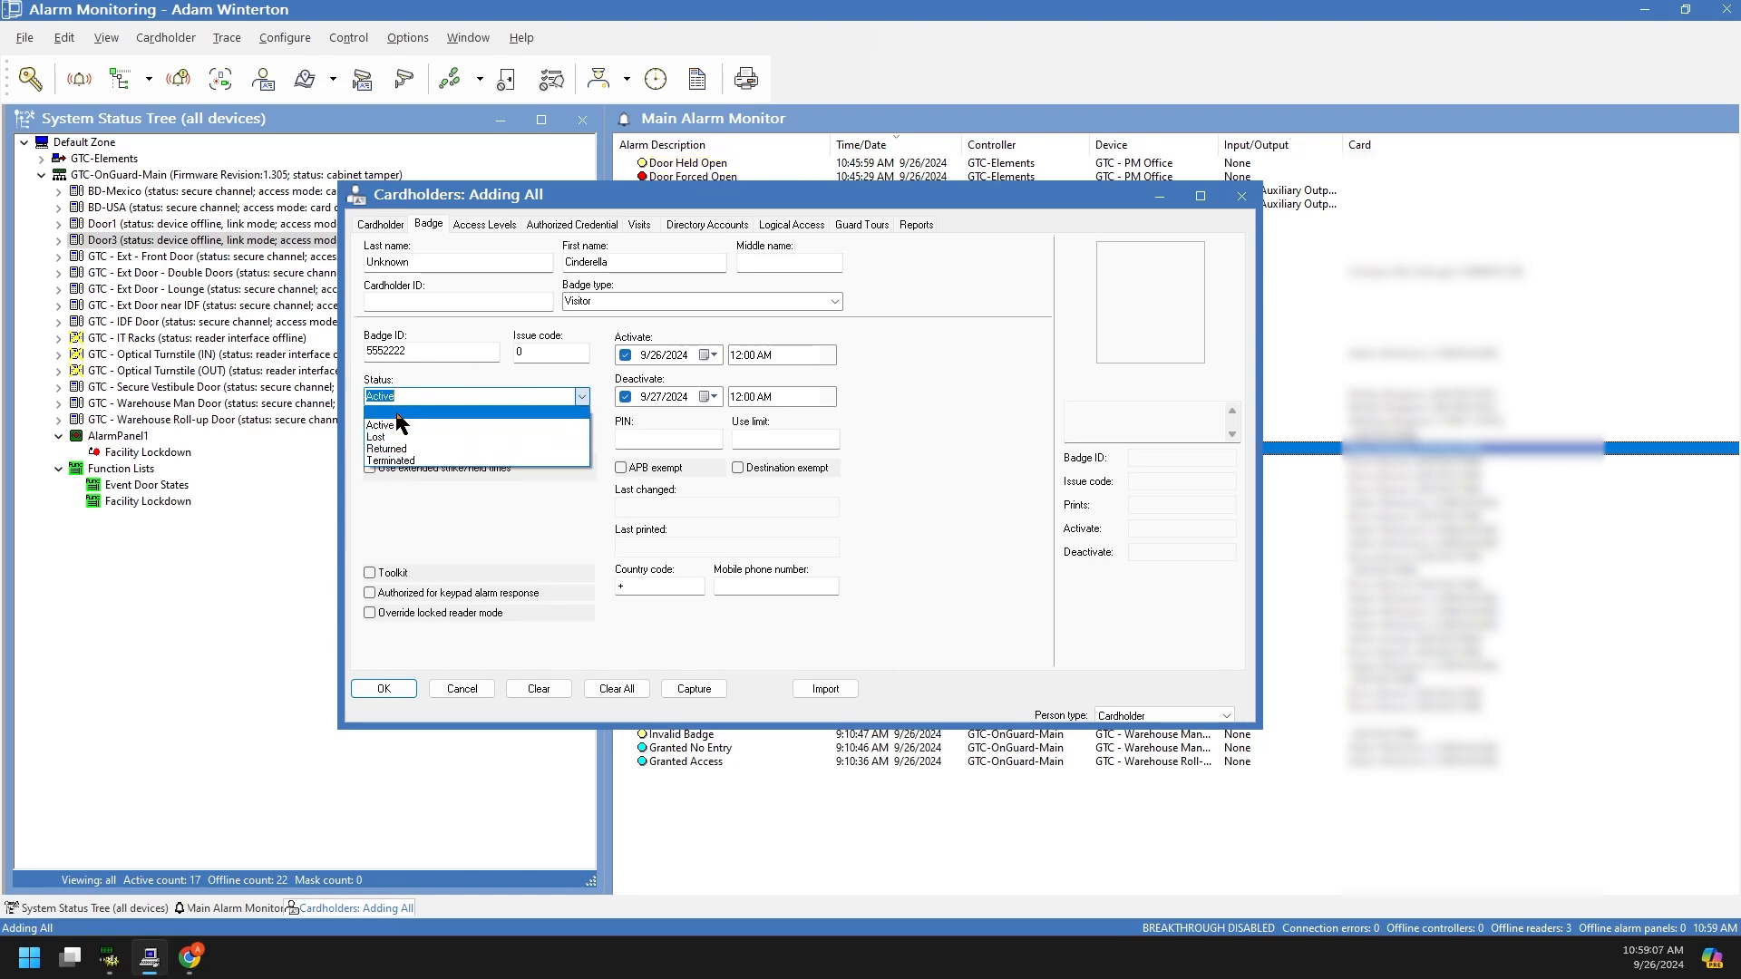
click(396, 425)
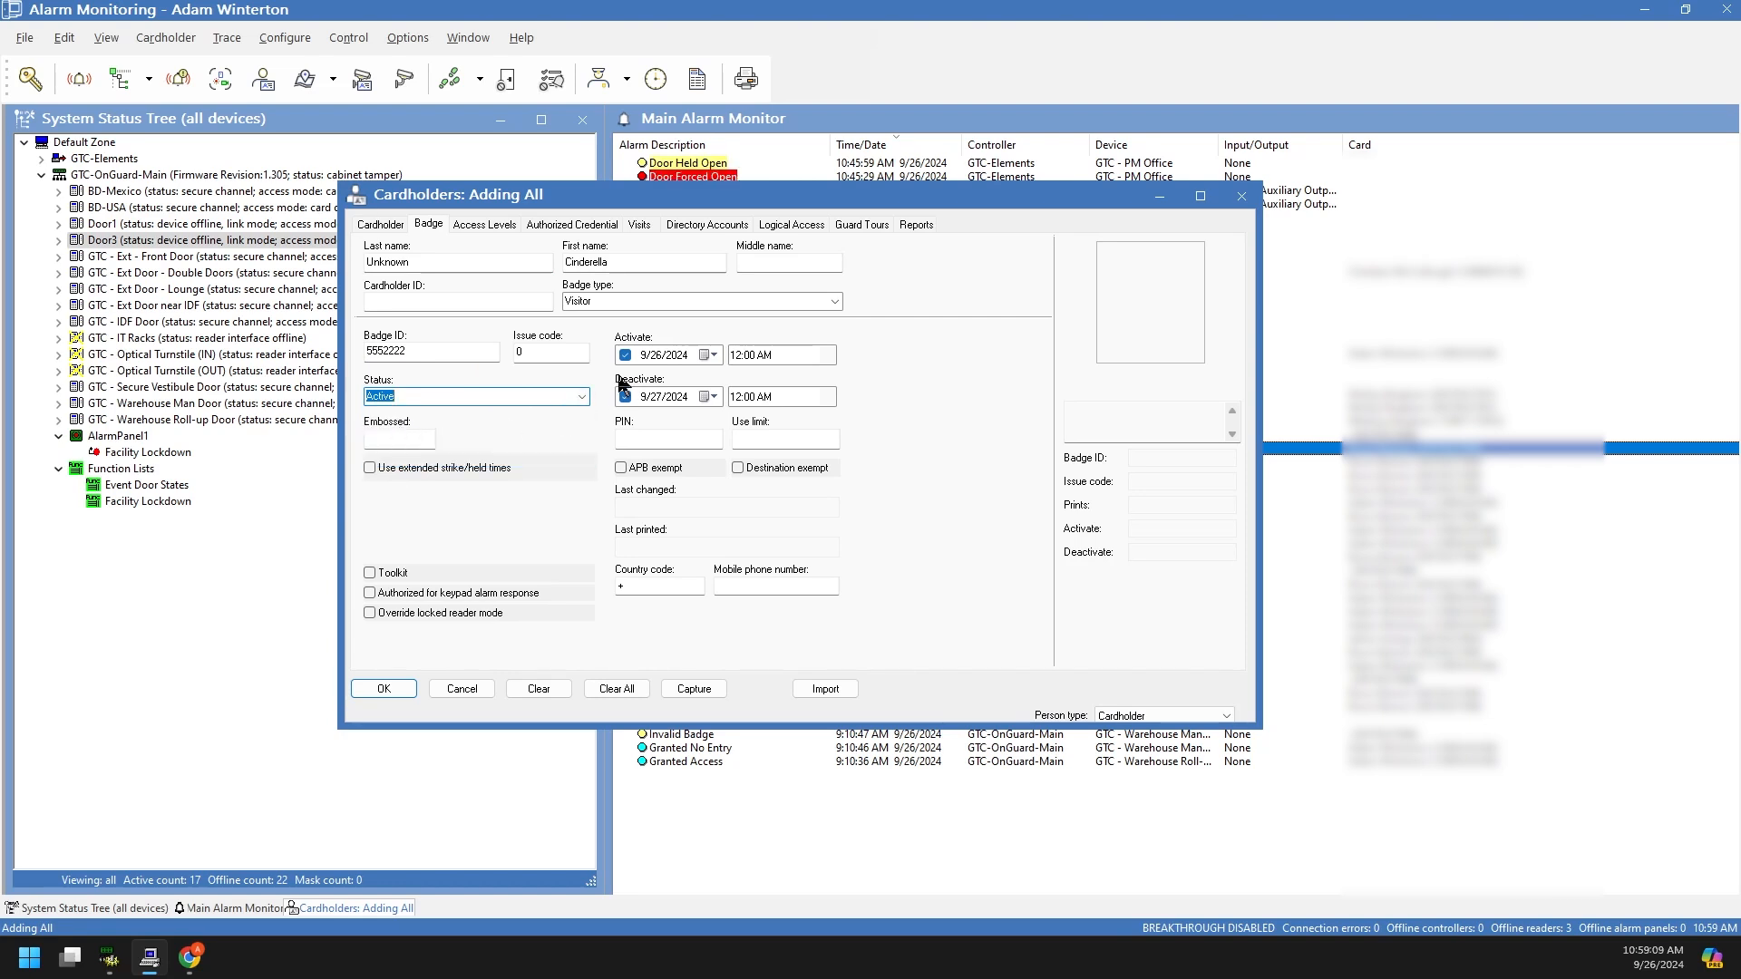
Step: Set the badge activation date to 10/1/2024 and deactivation date to 11/1/2024
click(714, 355)
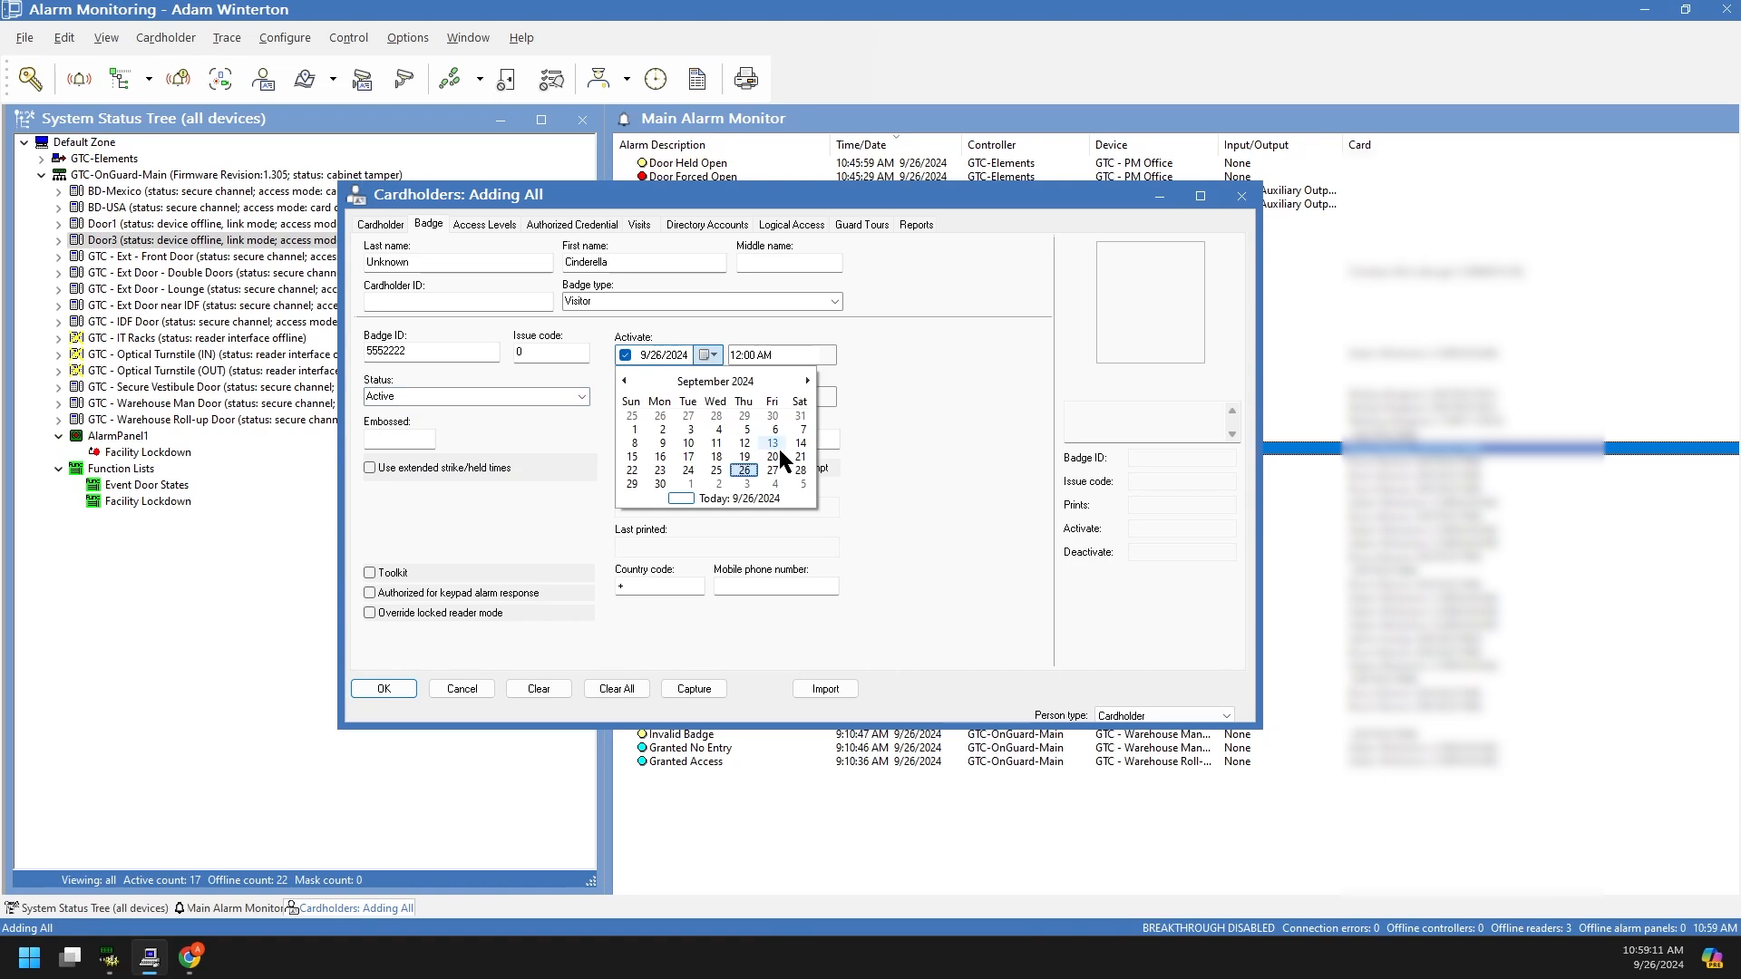
click(691, 484)
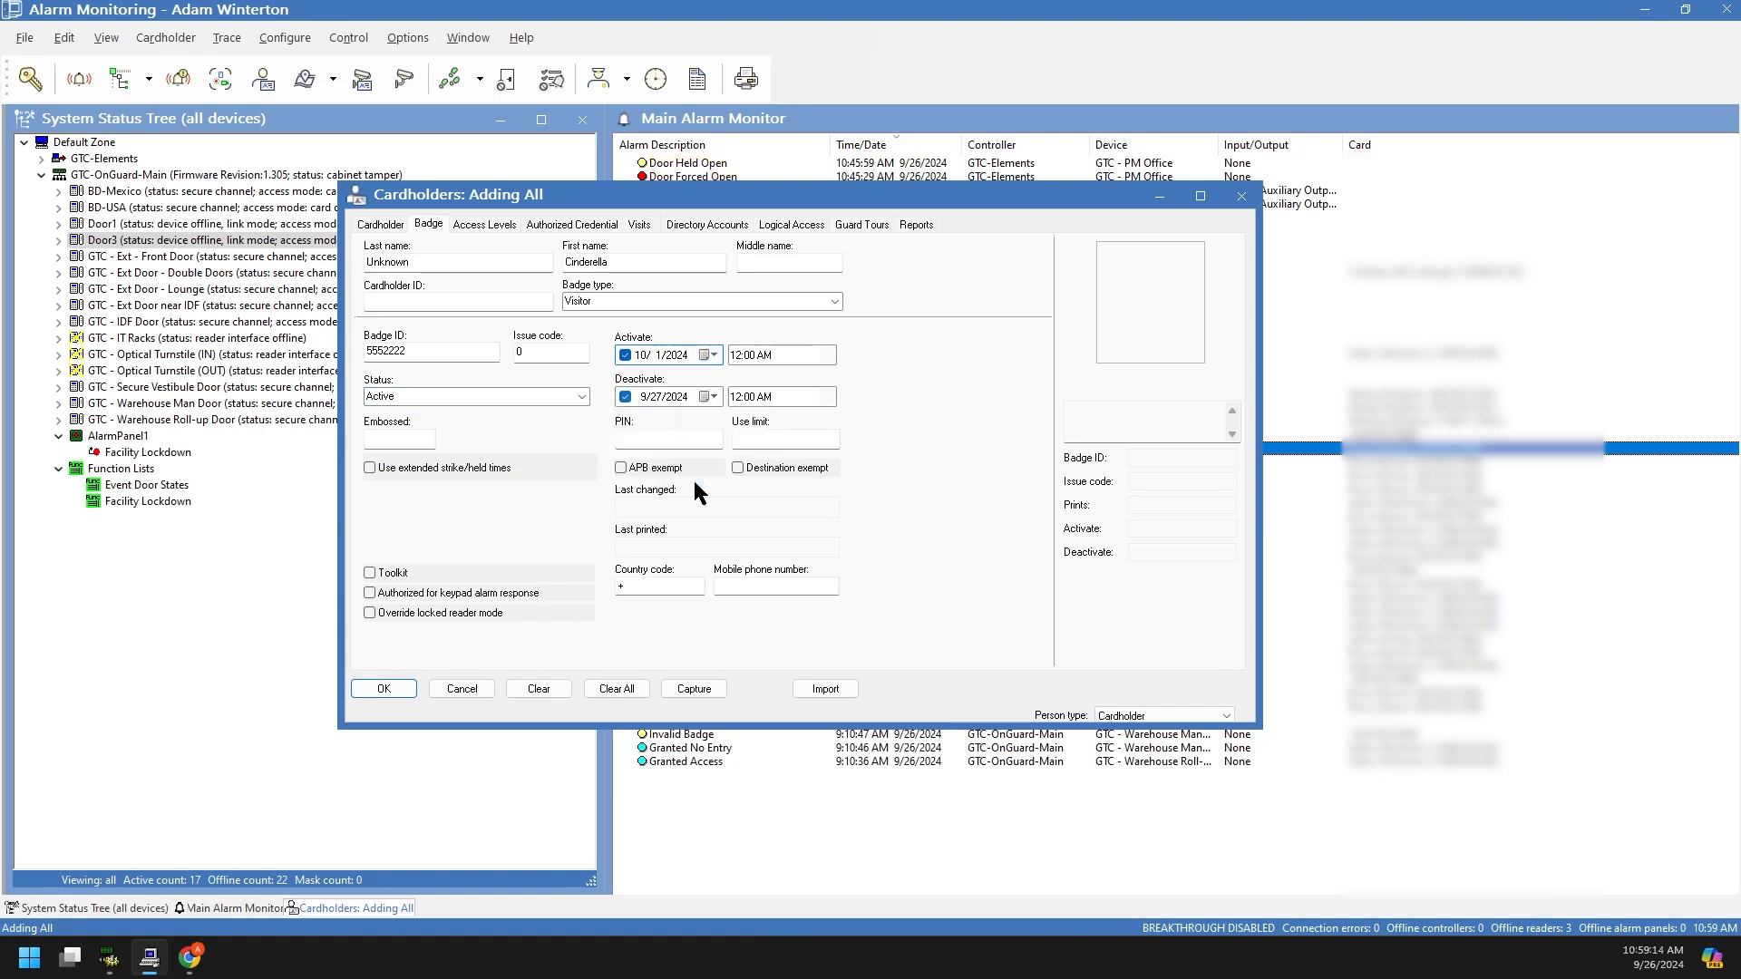
click(714, 397)
click(810, 421)
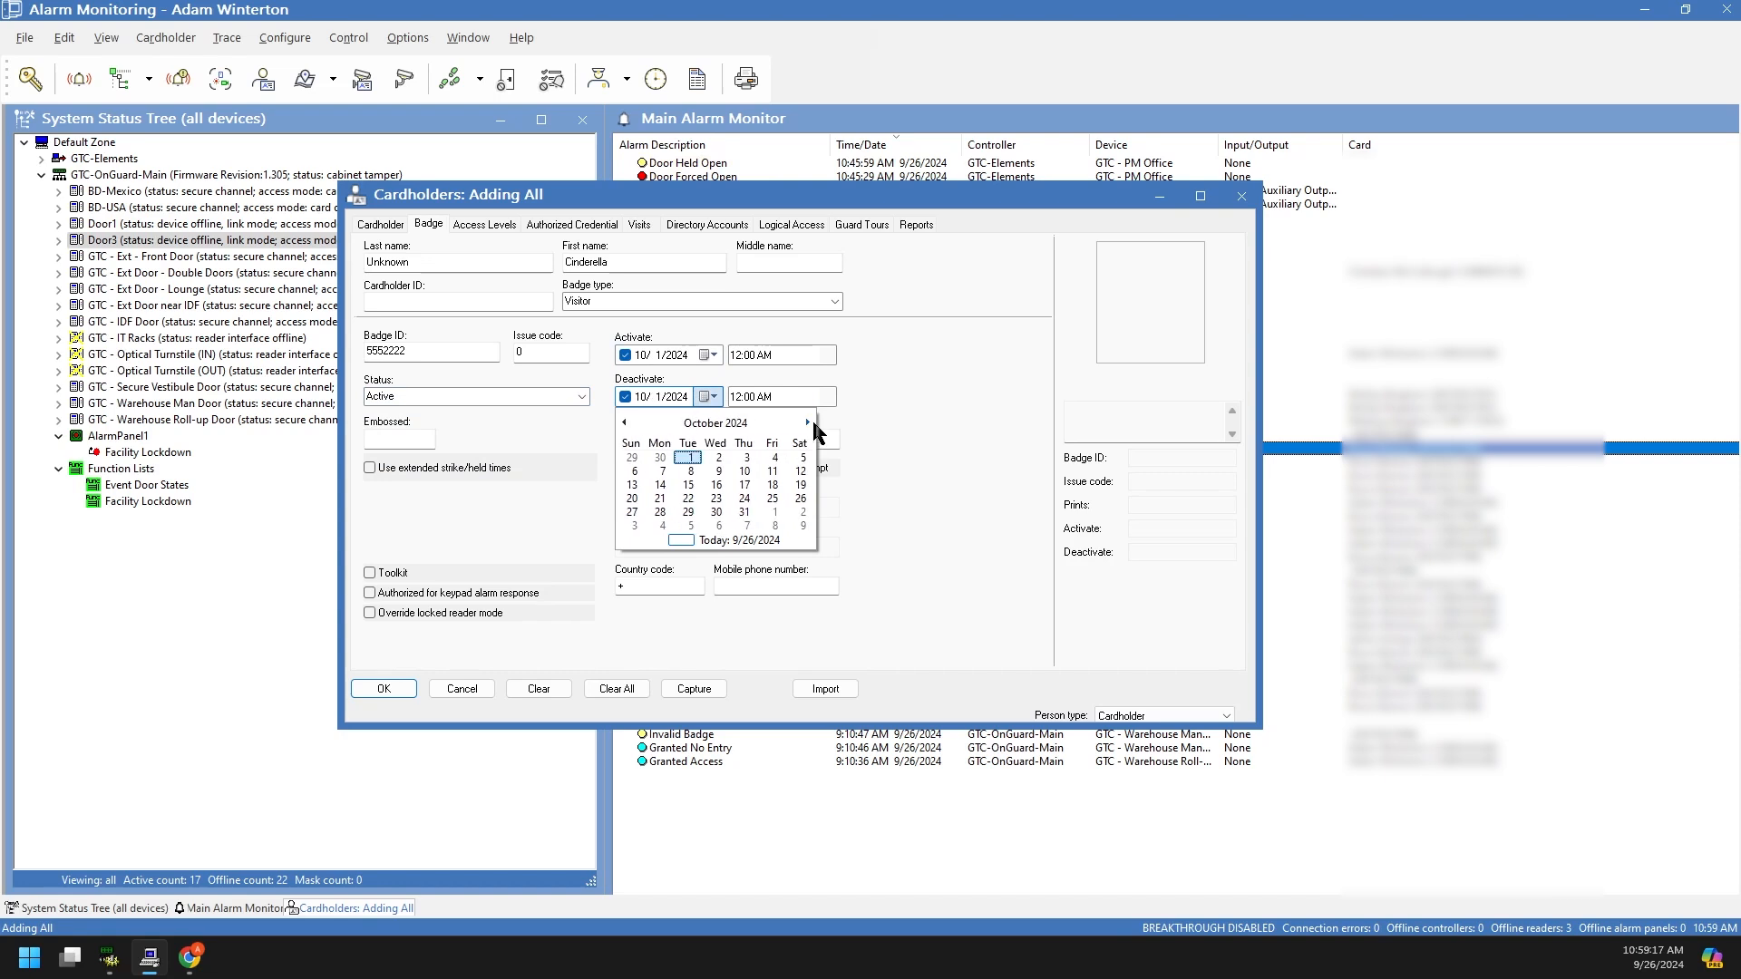
click(743, 511)
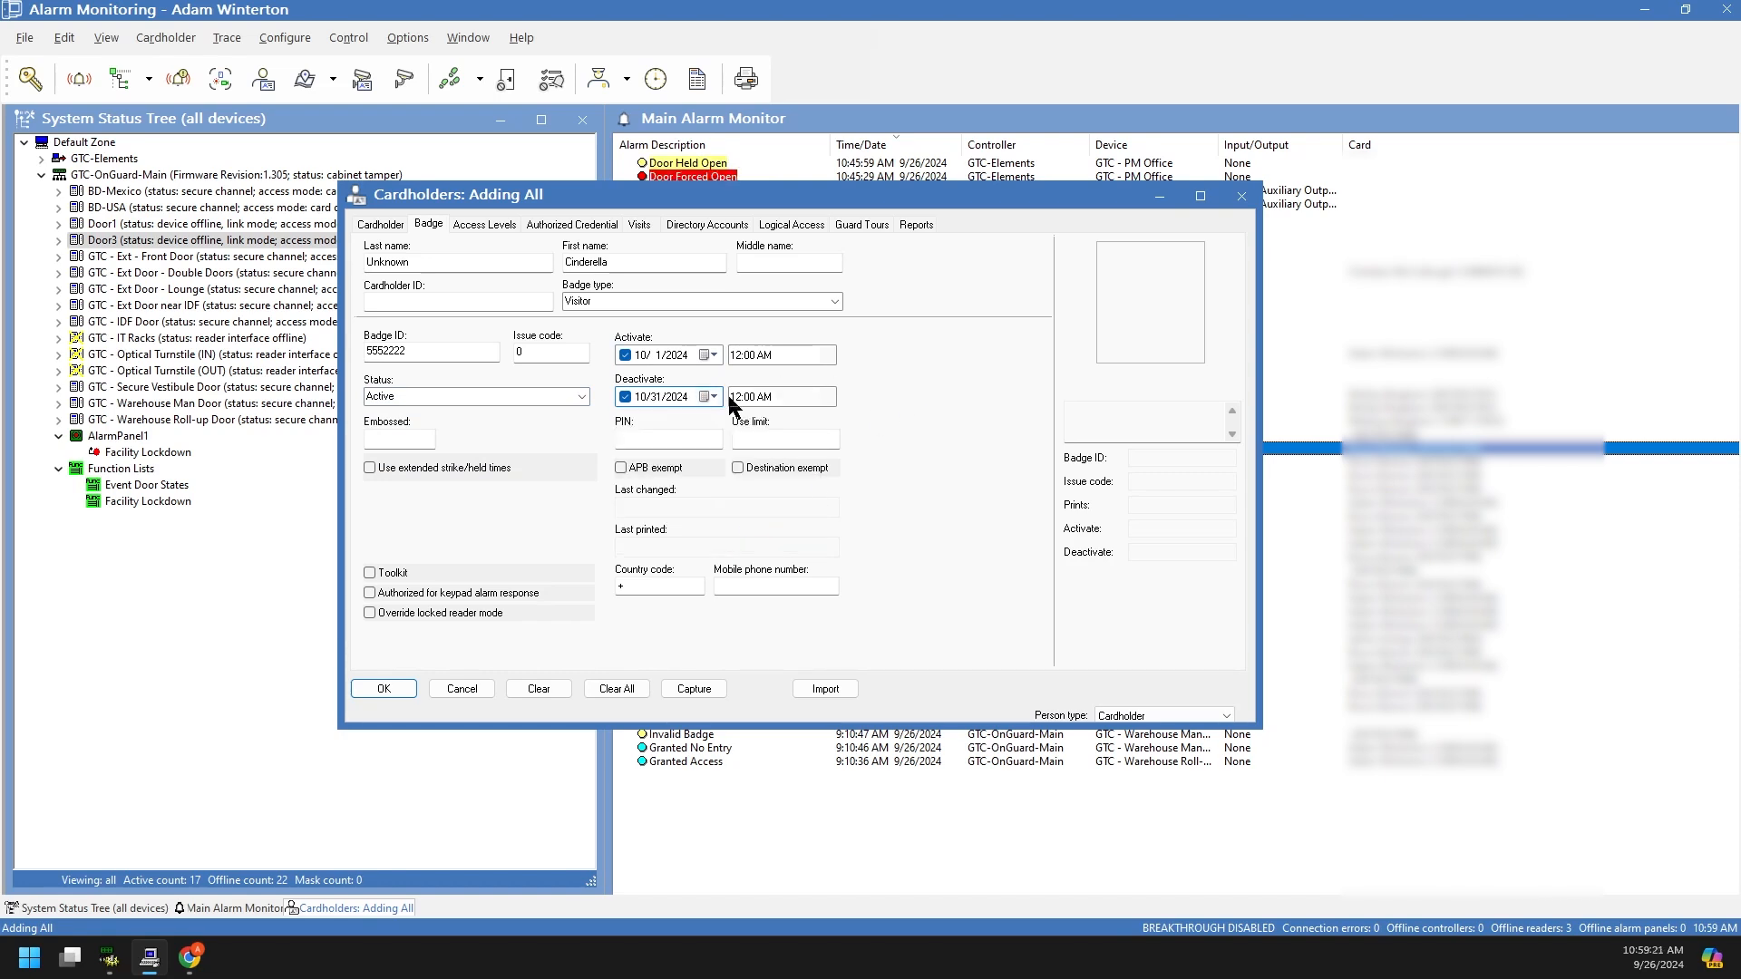
click(764, 396)
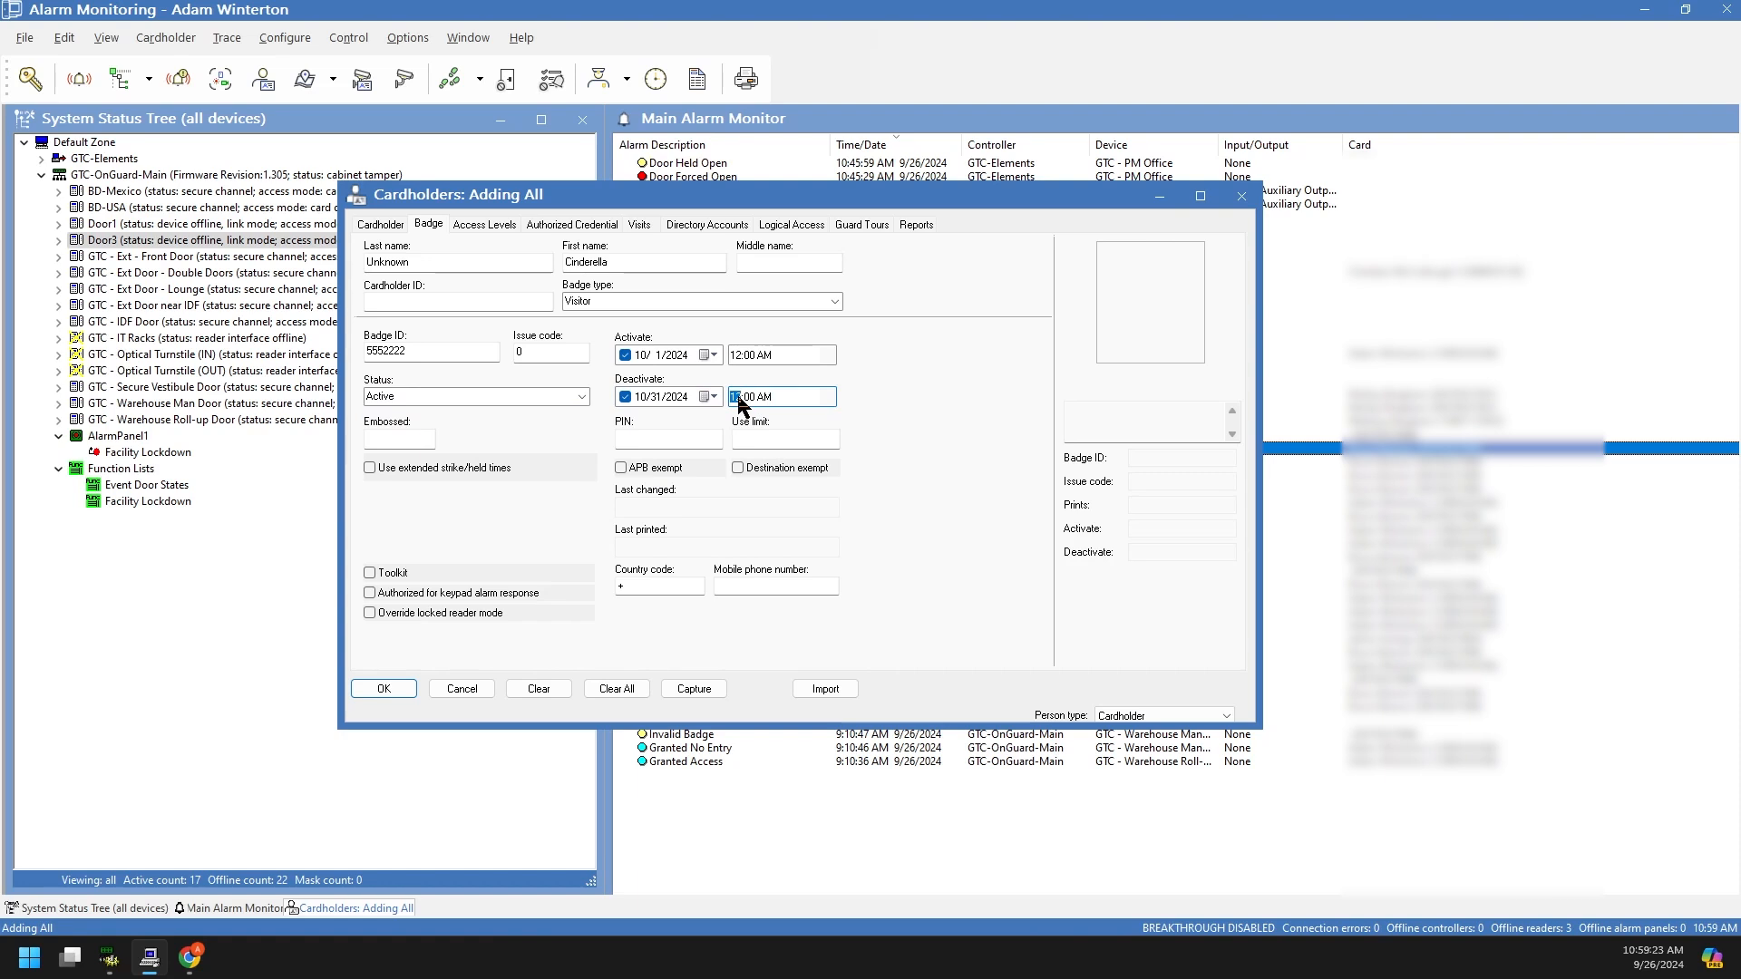
click(736, 397)
click(710, 396)
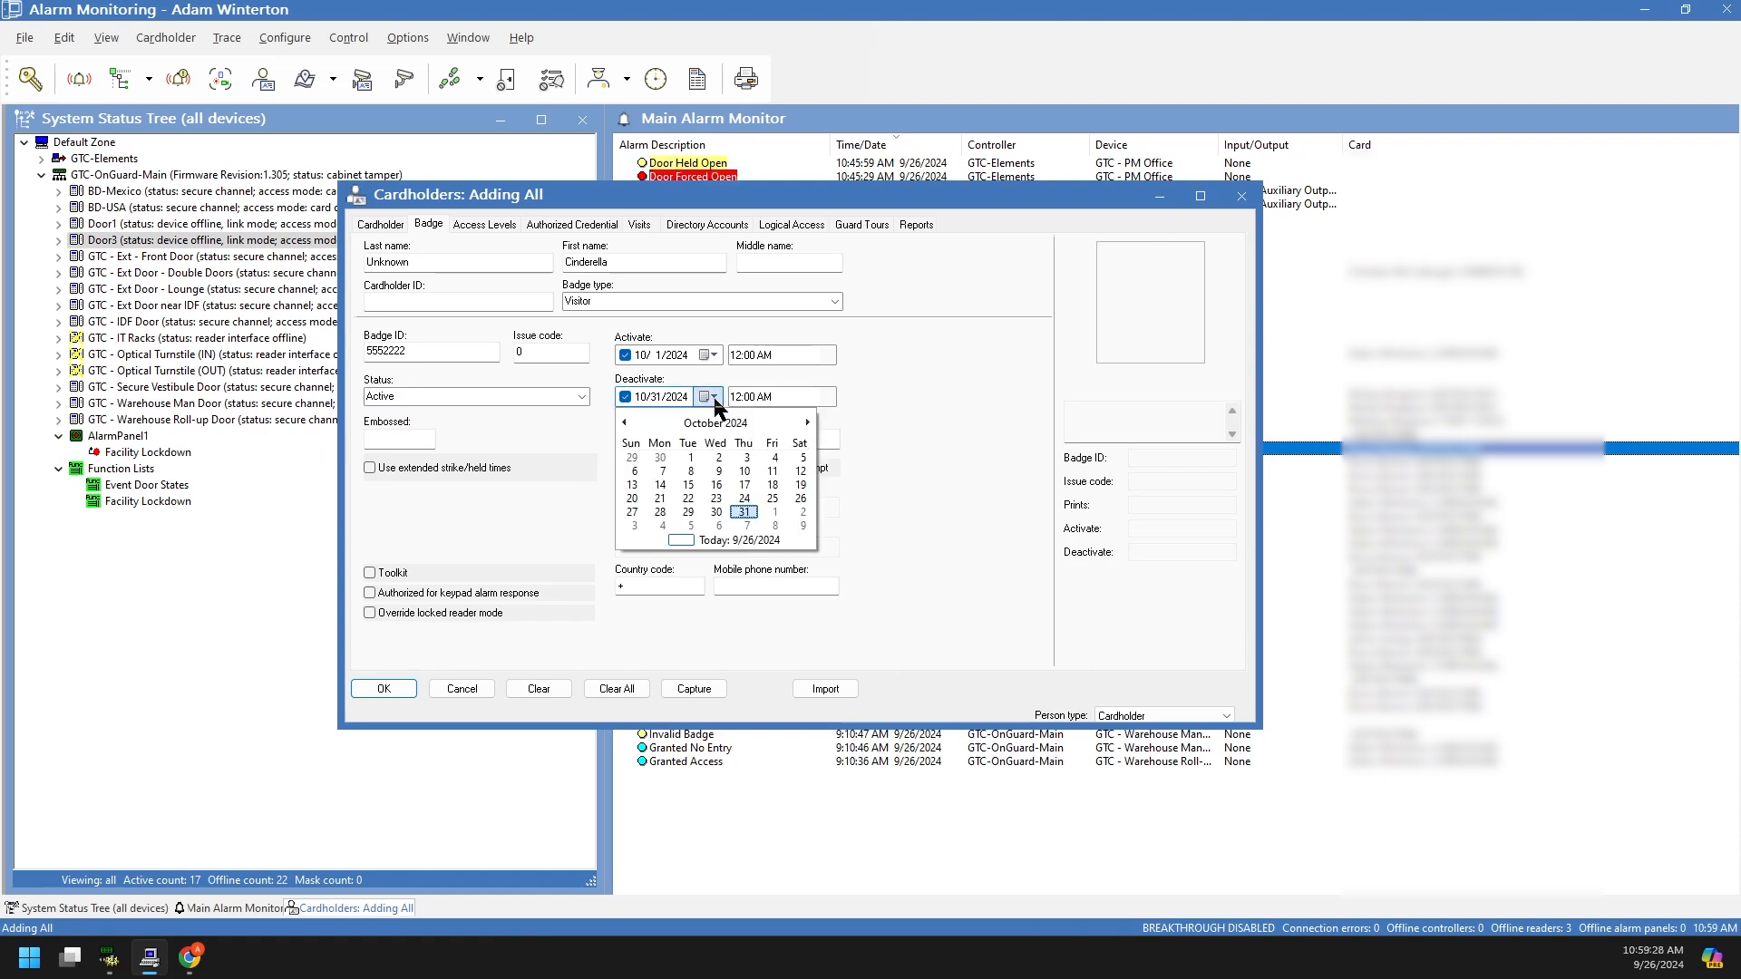
click(773, 513)
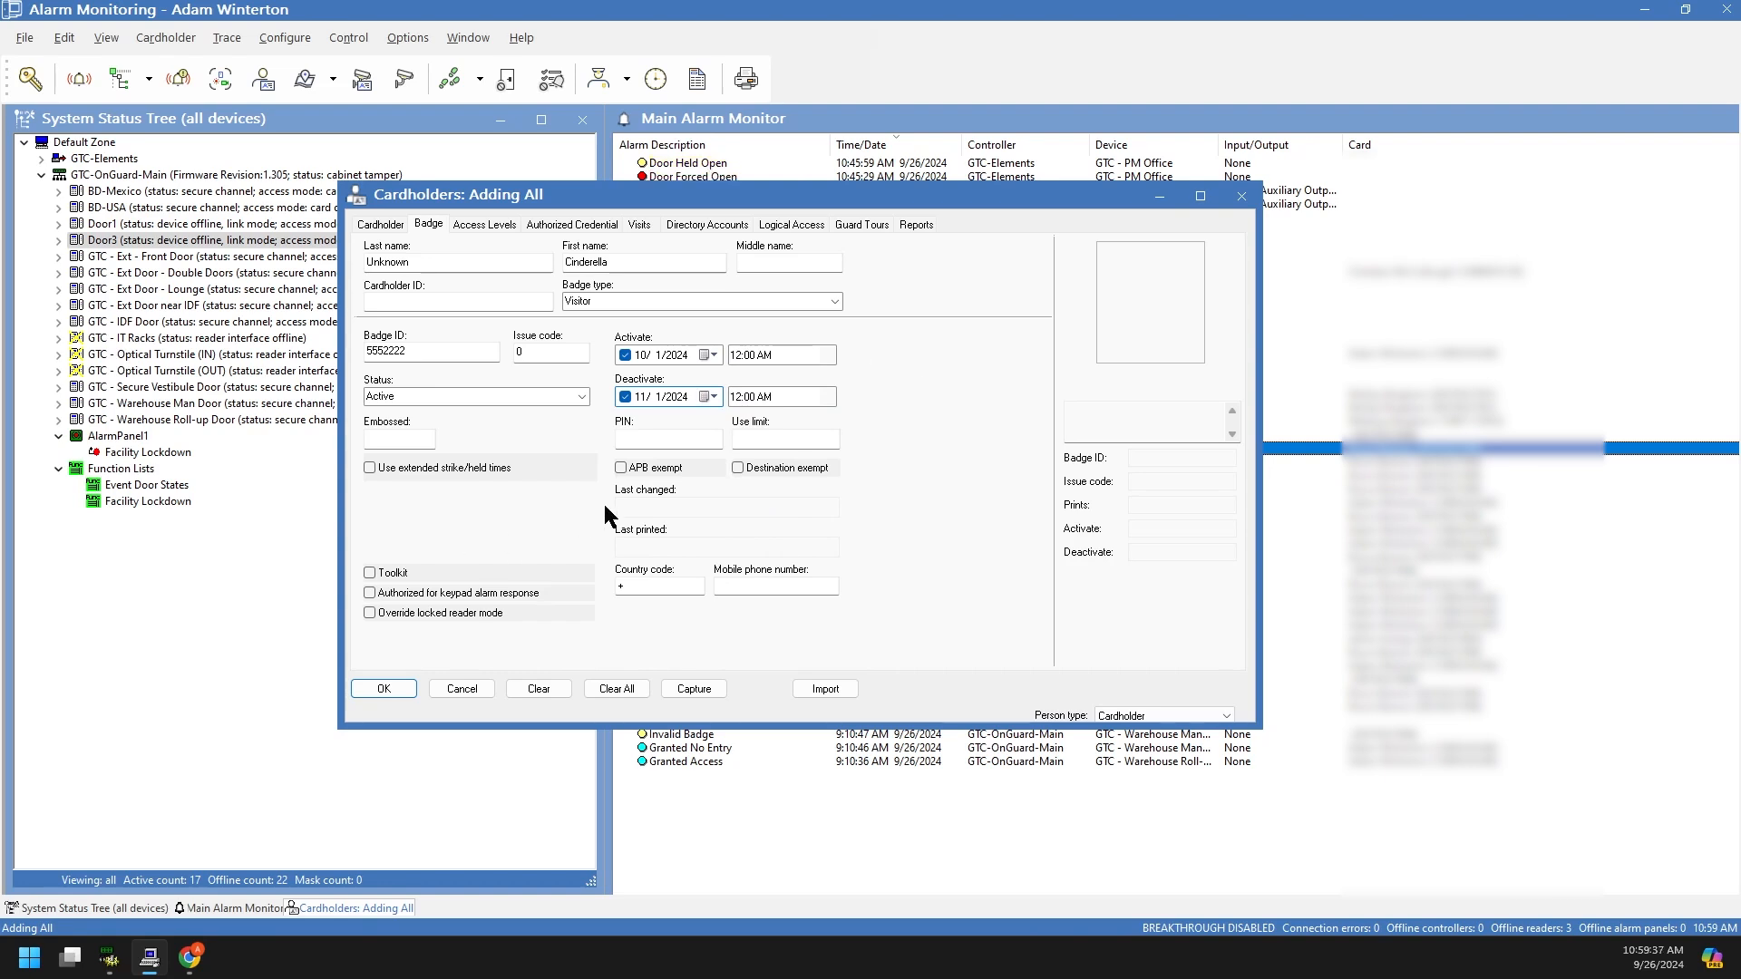
Step: Enable extended strike/held times and set the photo Capture Source to File Import
click(410, 469)
click(706, 691)
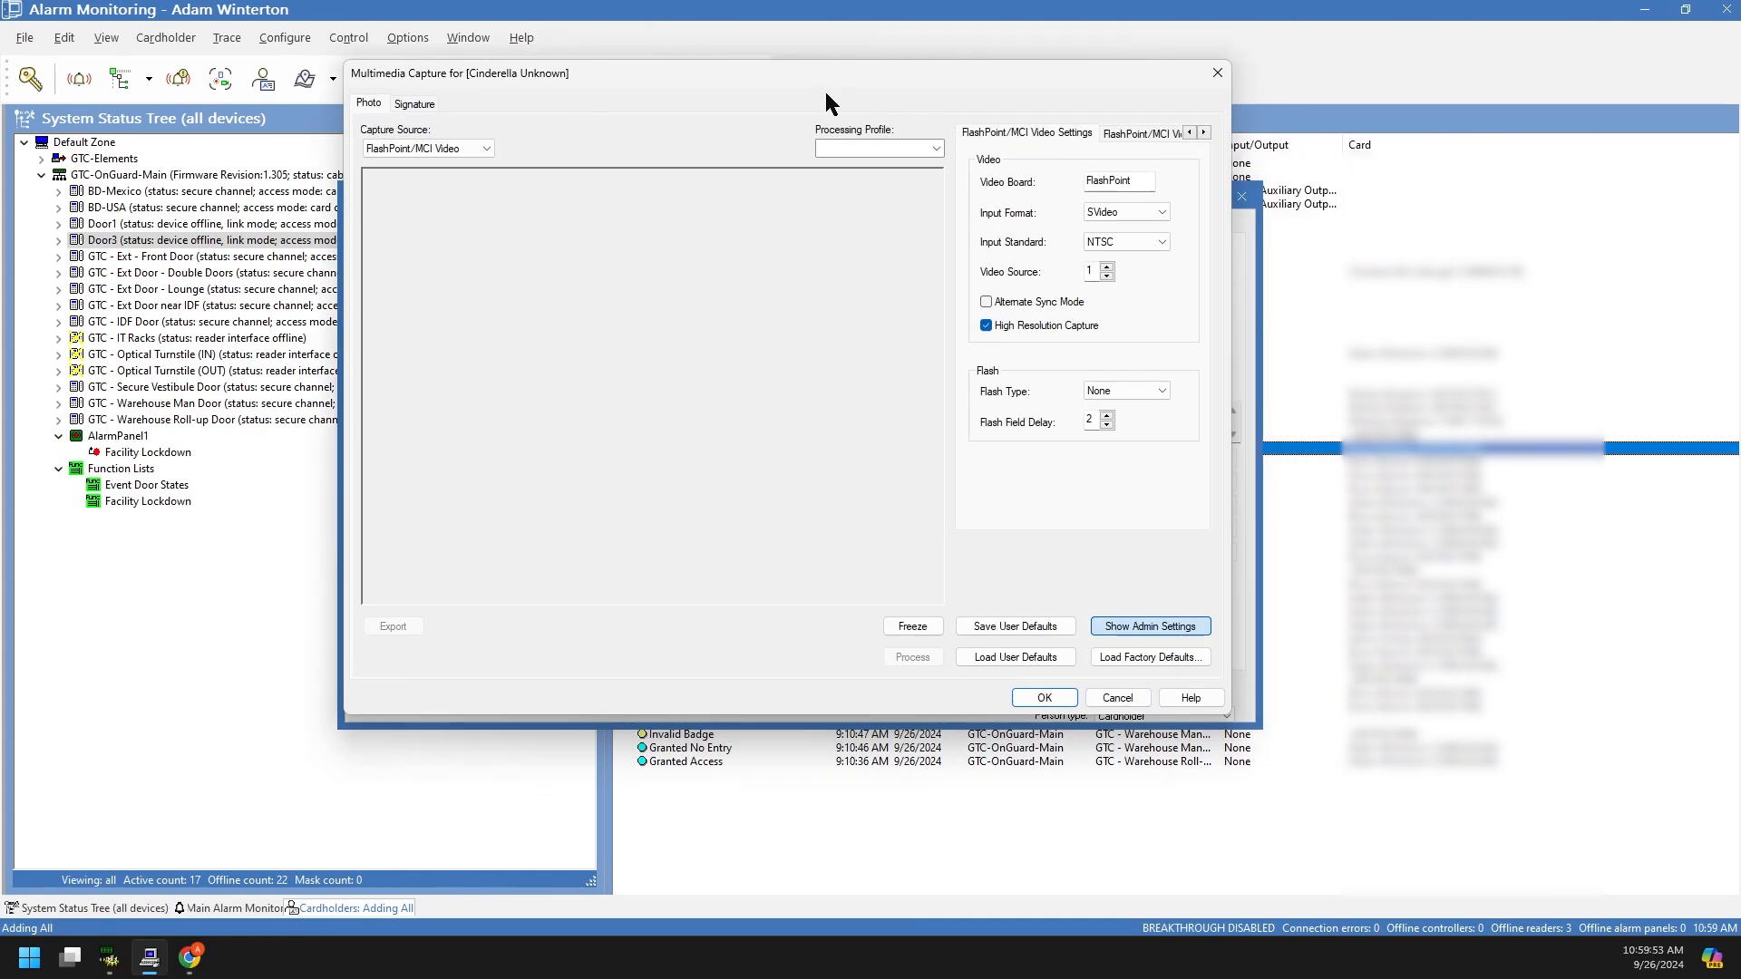
click(517, 181)
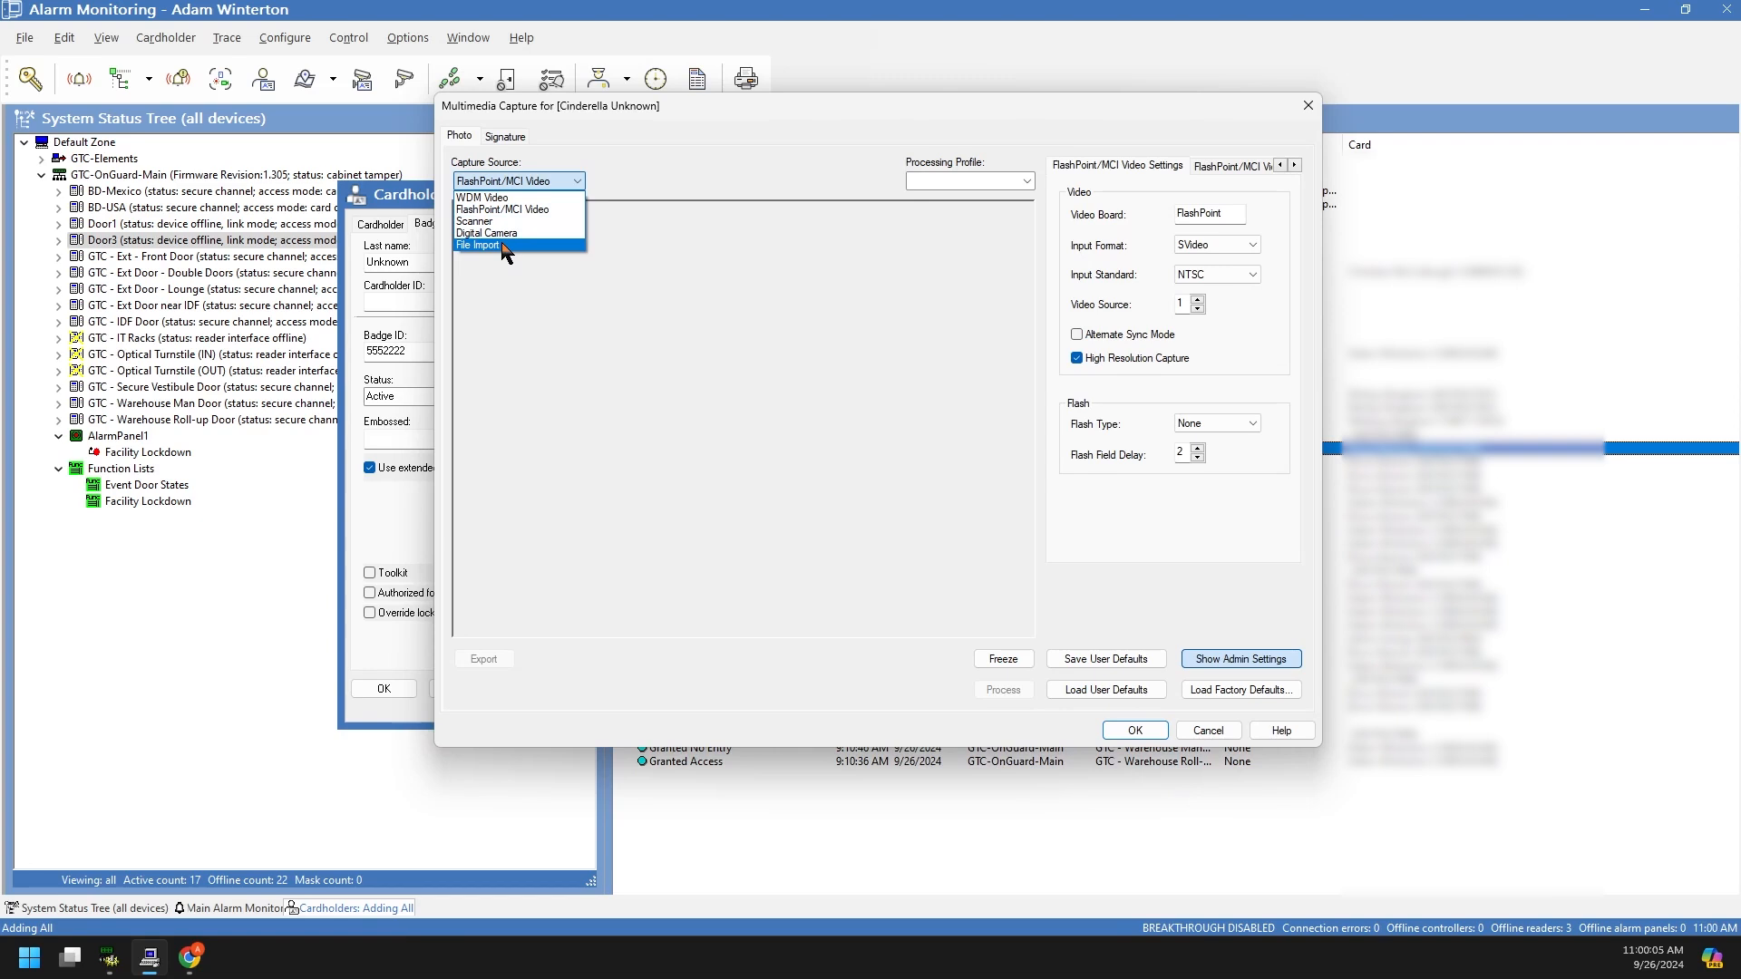
click(501, 246)
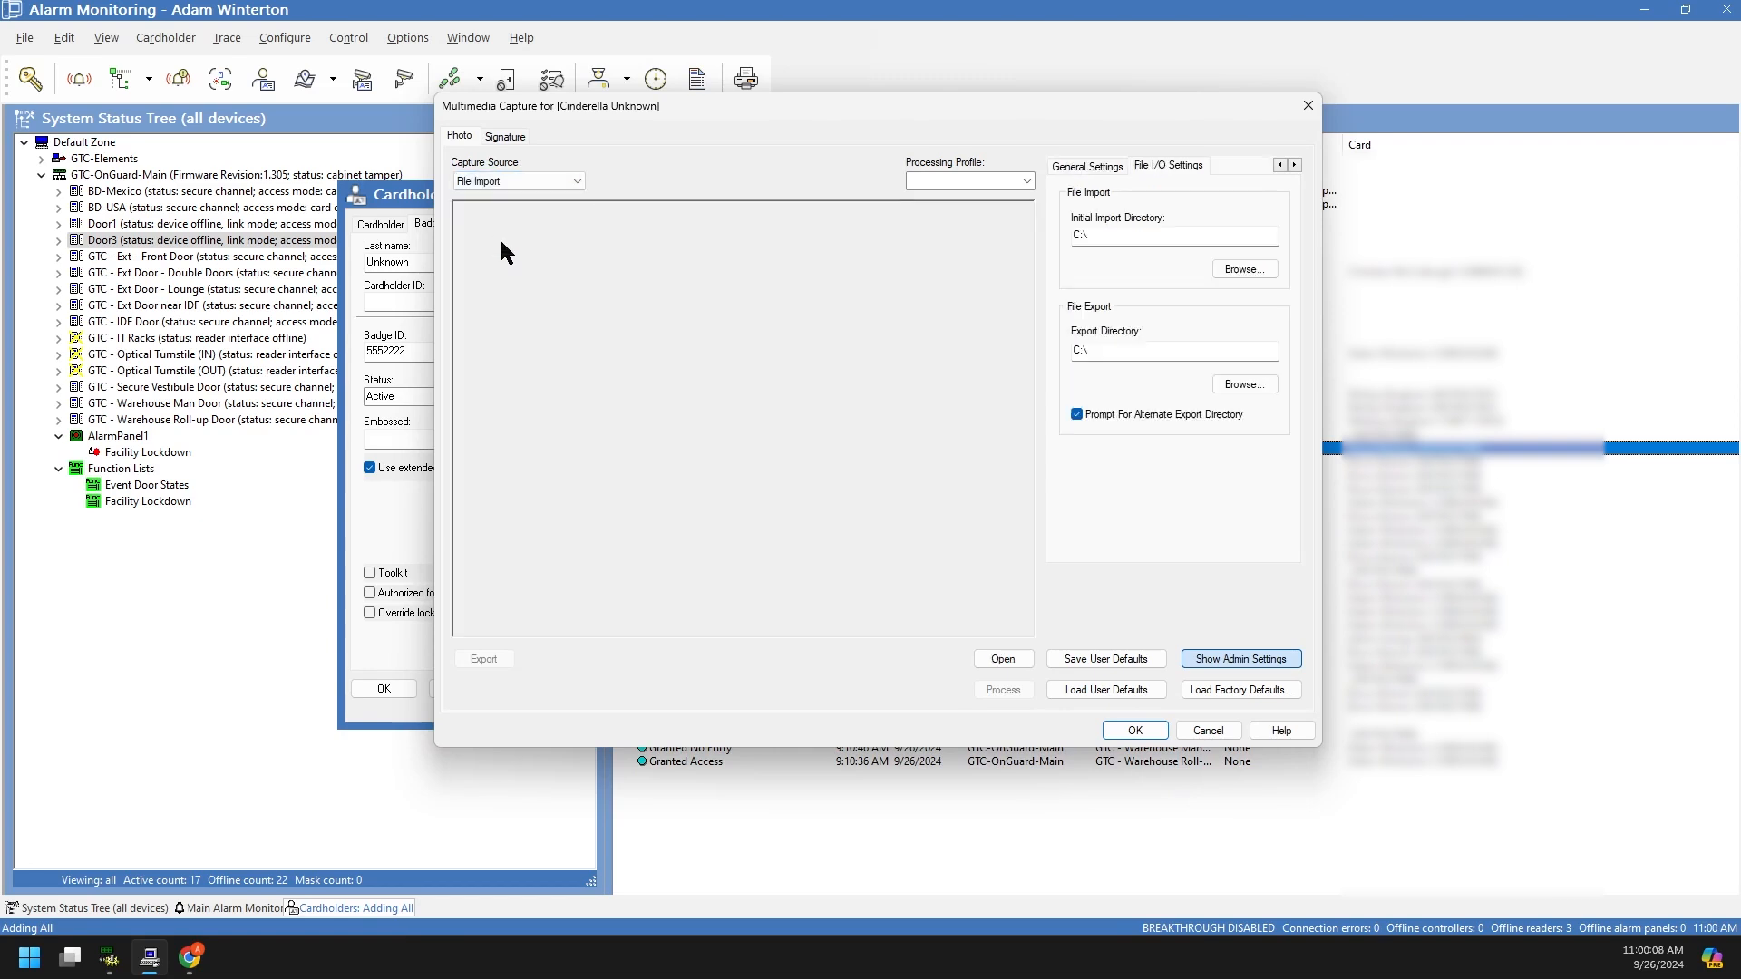
click(1261, 274)
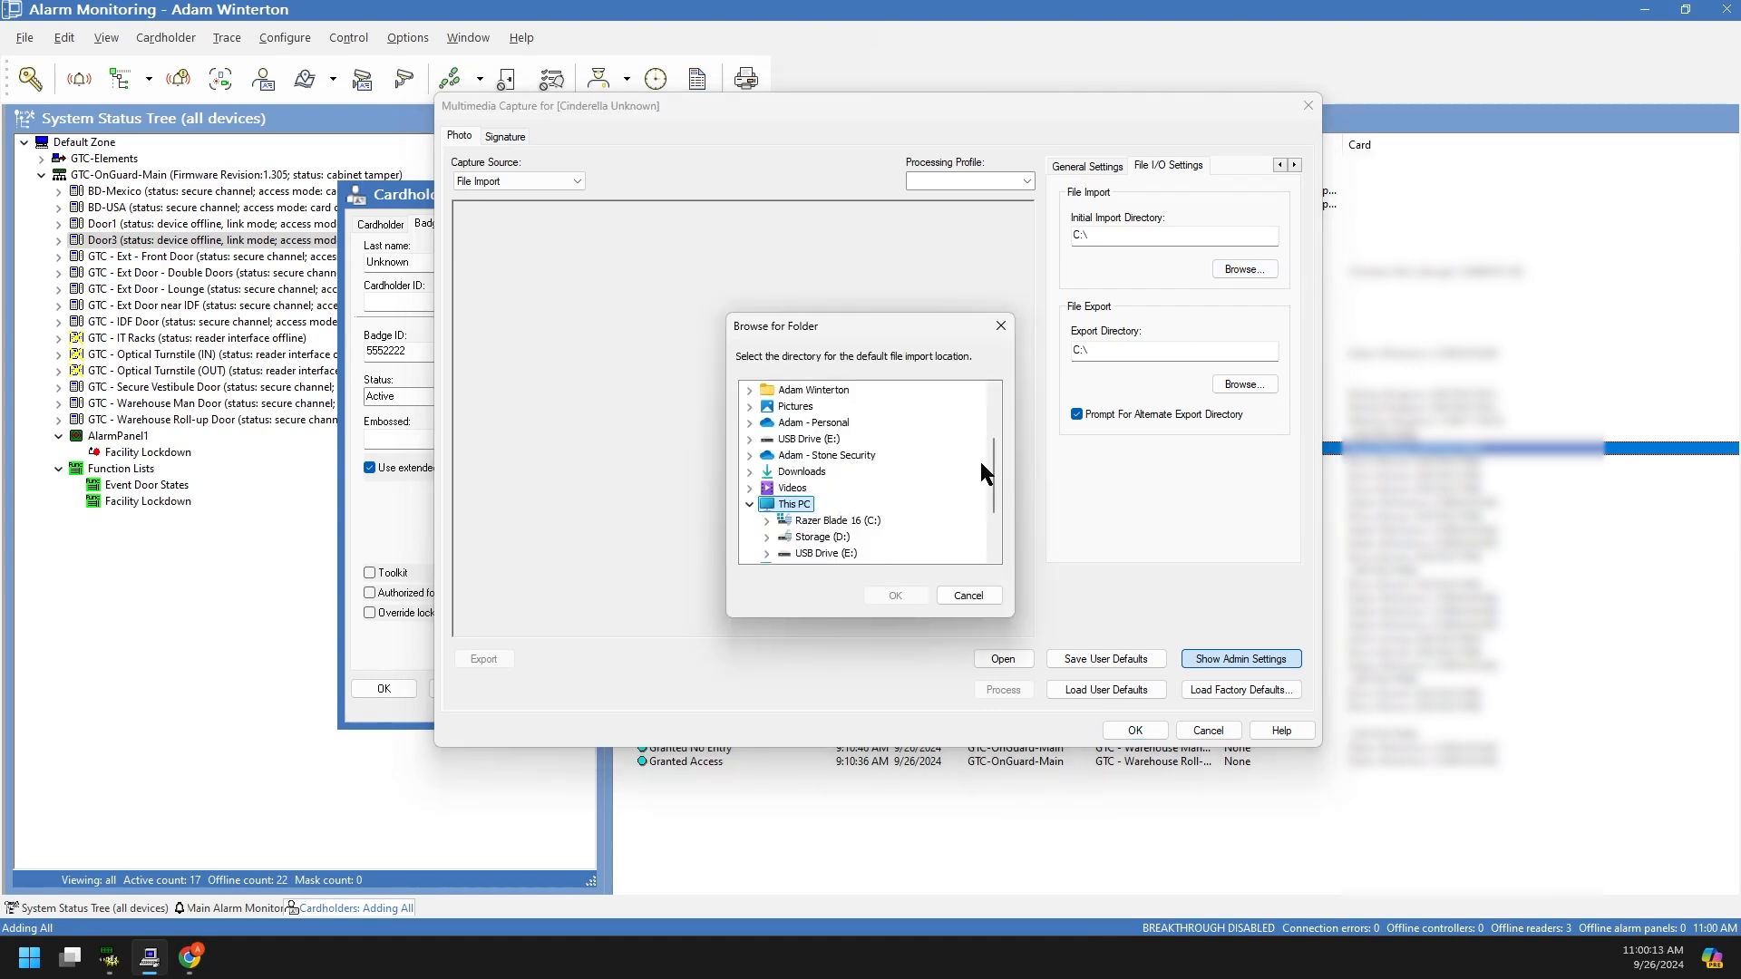
scroll(995, 488, down, 1)
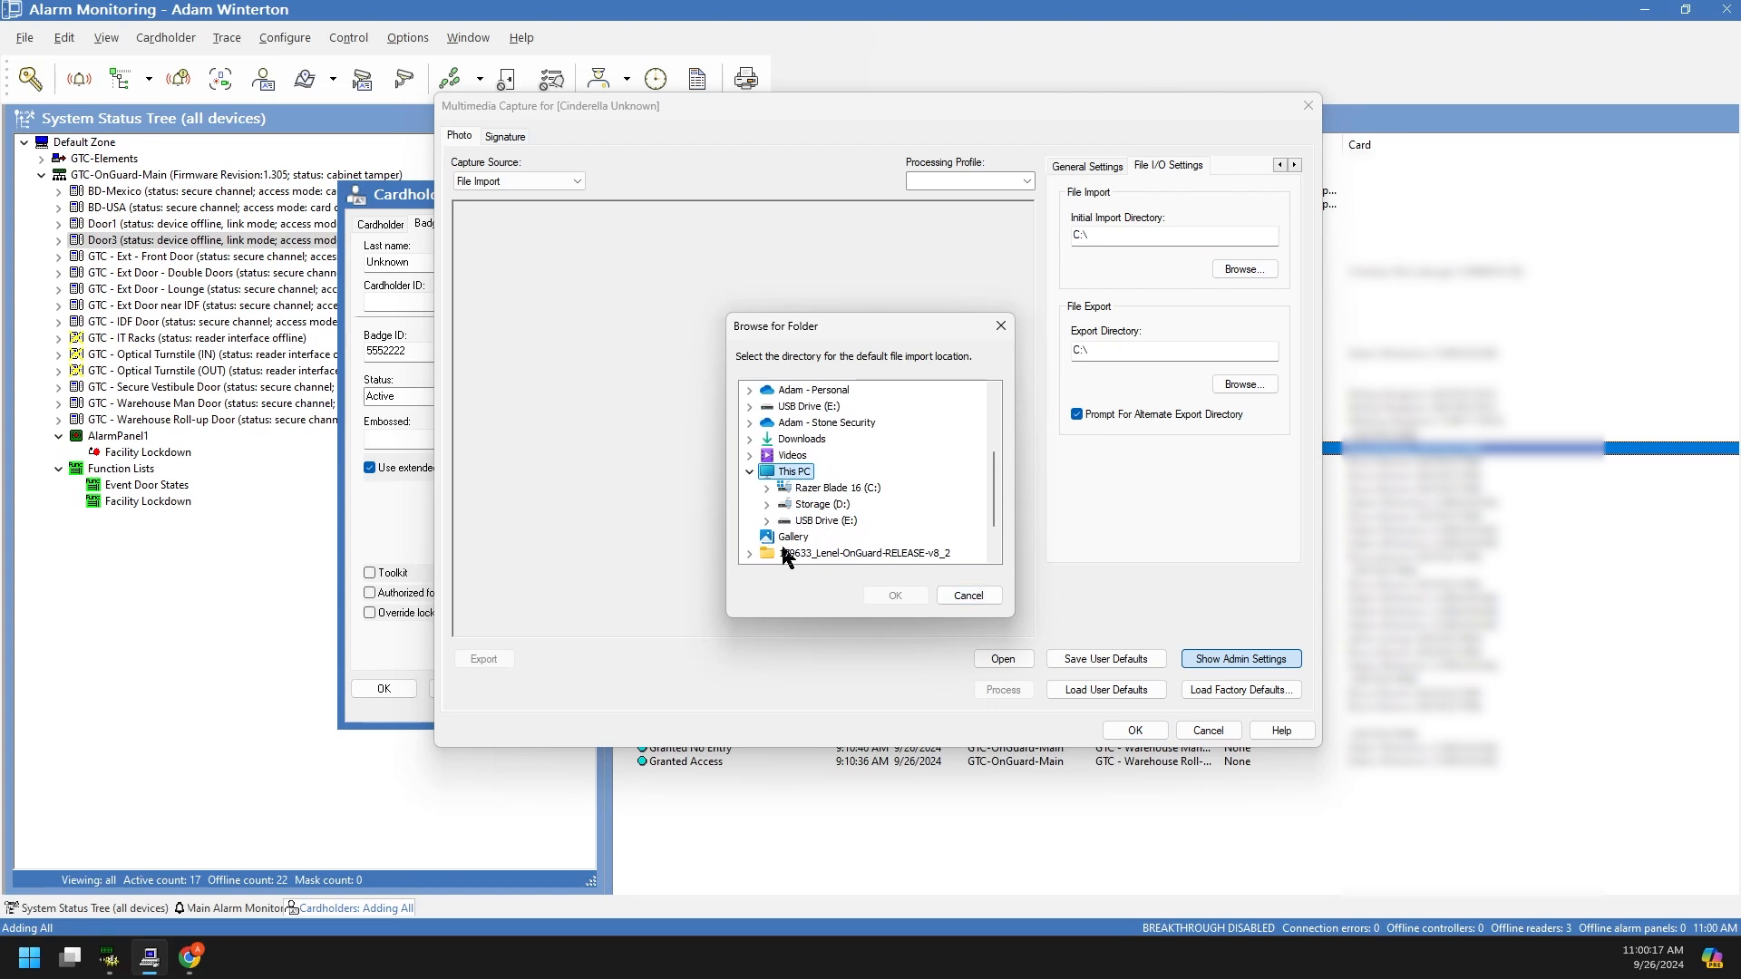
click(969, 595)
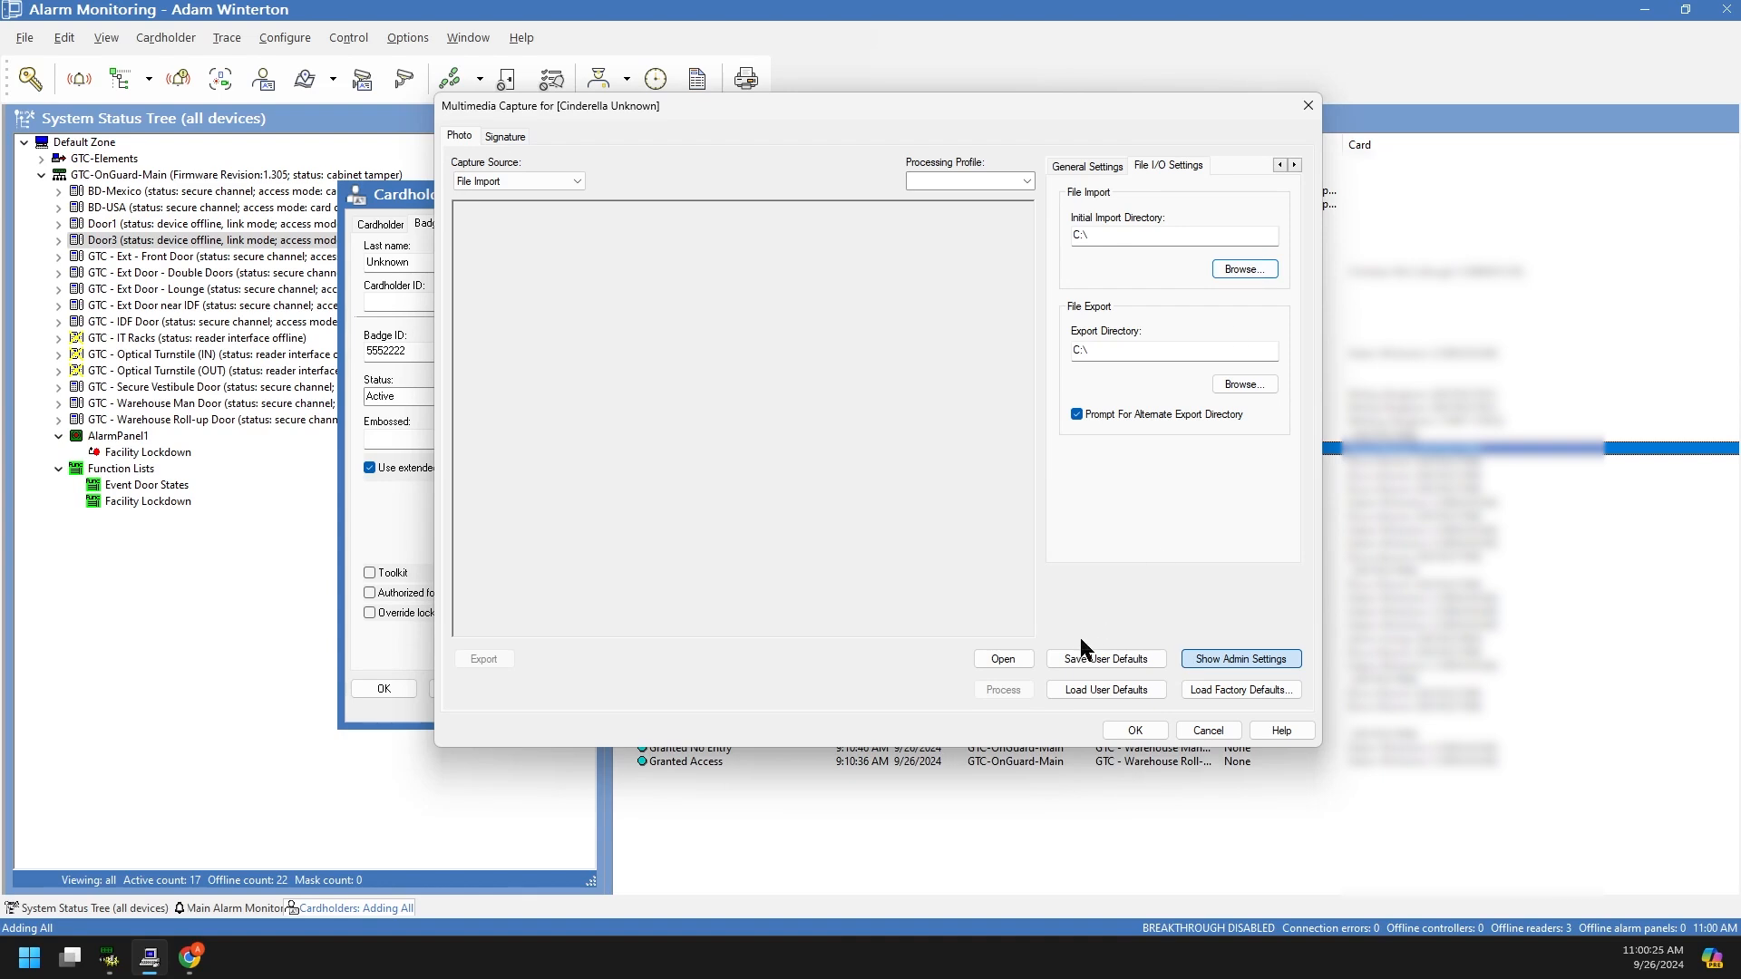
Step: Import a Bronco image from the Snapshots folder and crop it around the grille
click(1103, 168)
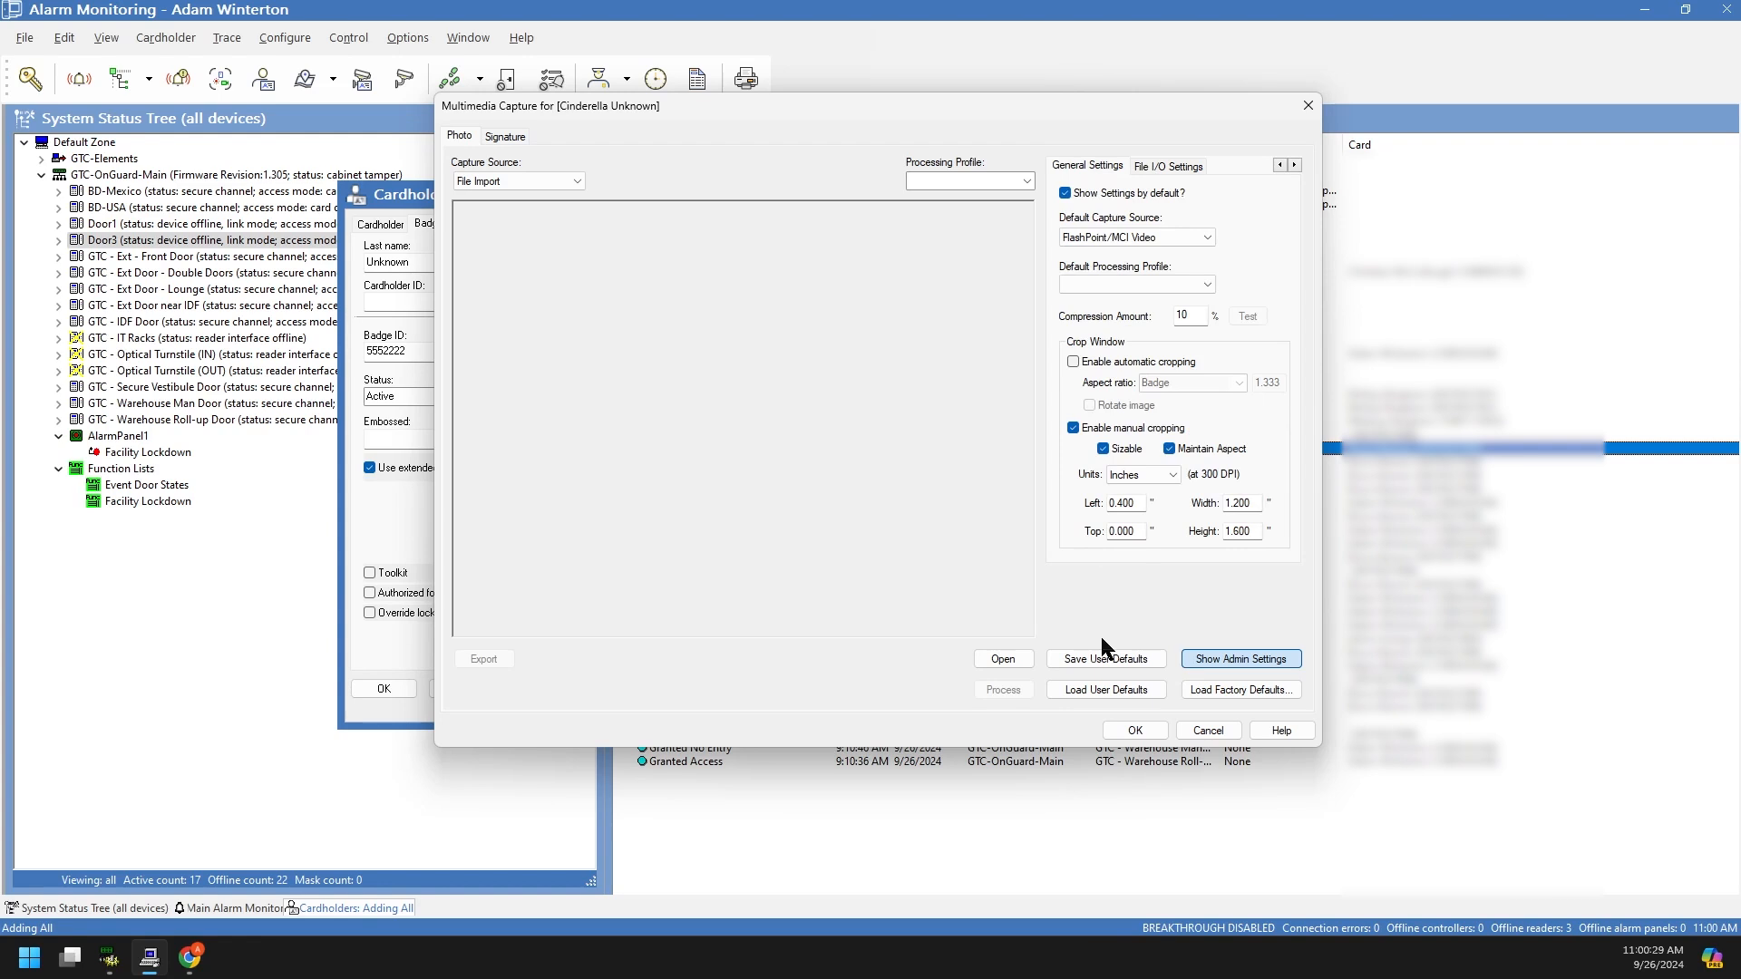
click(1001, 663)
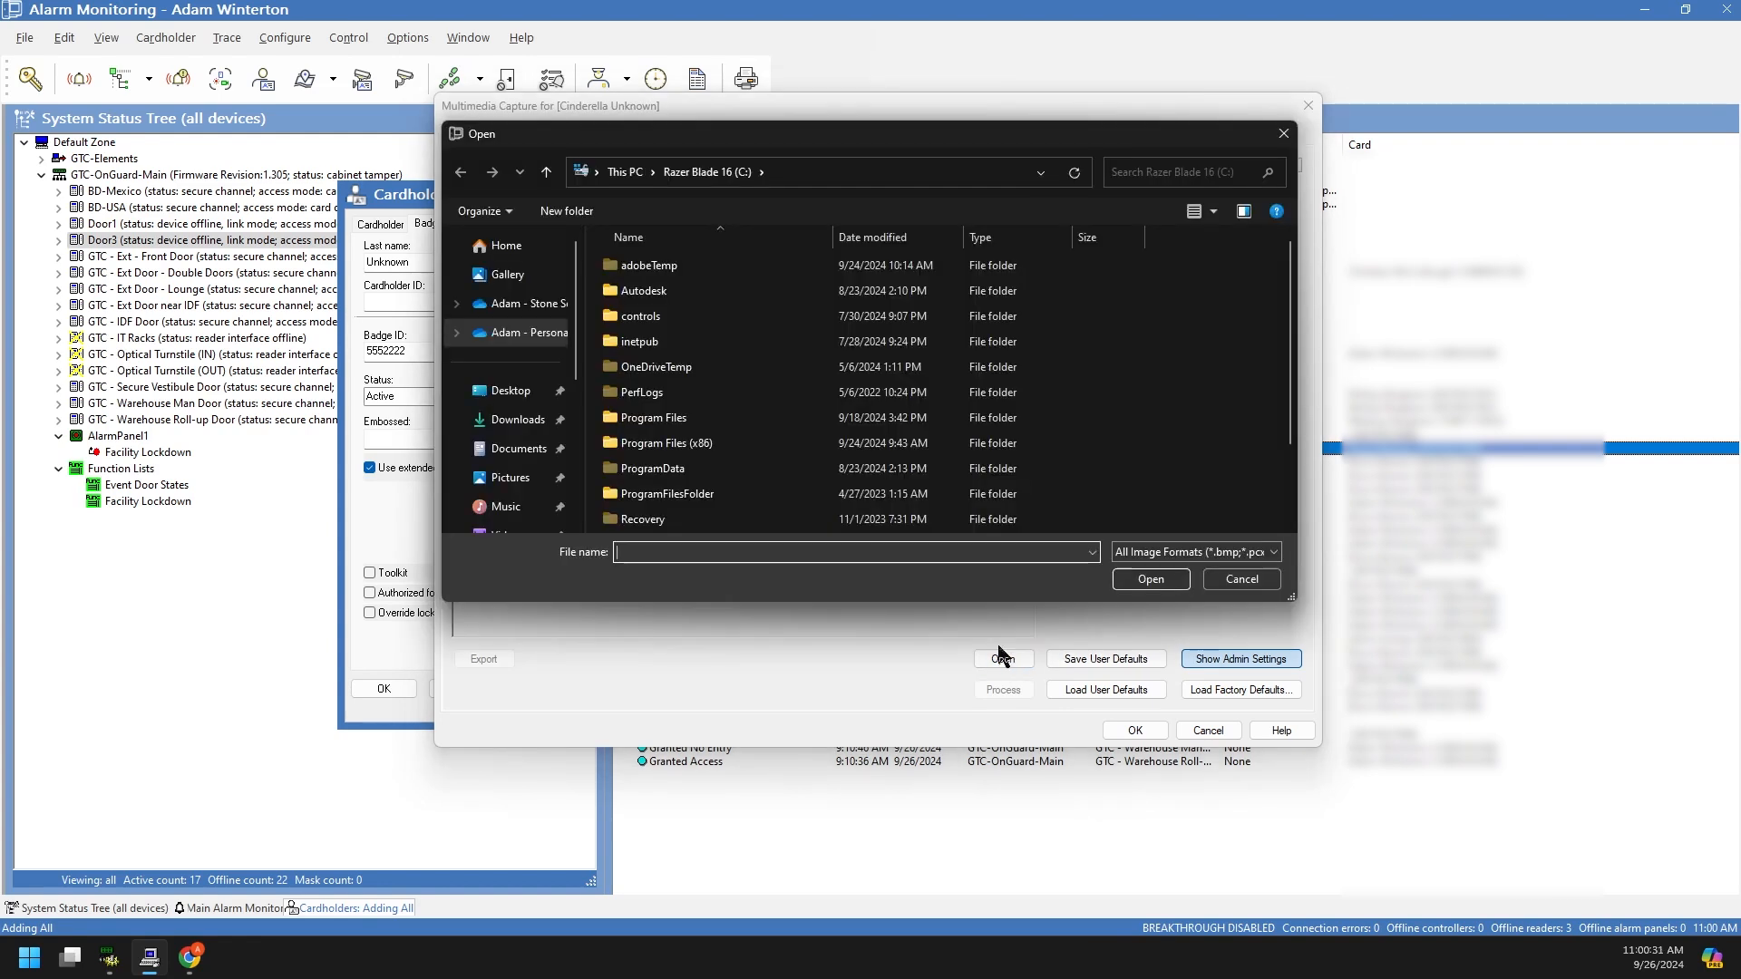
scroll(653, 435, down, 2)
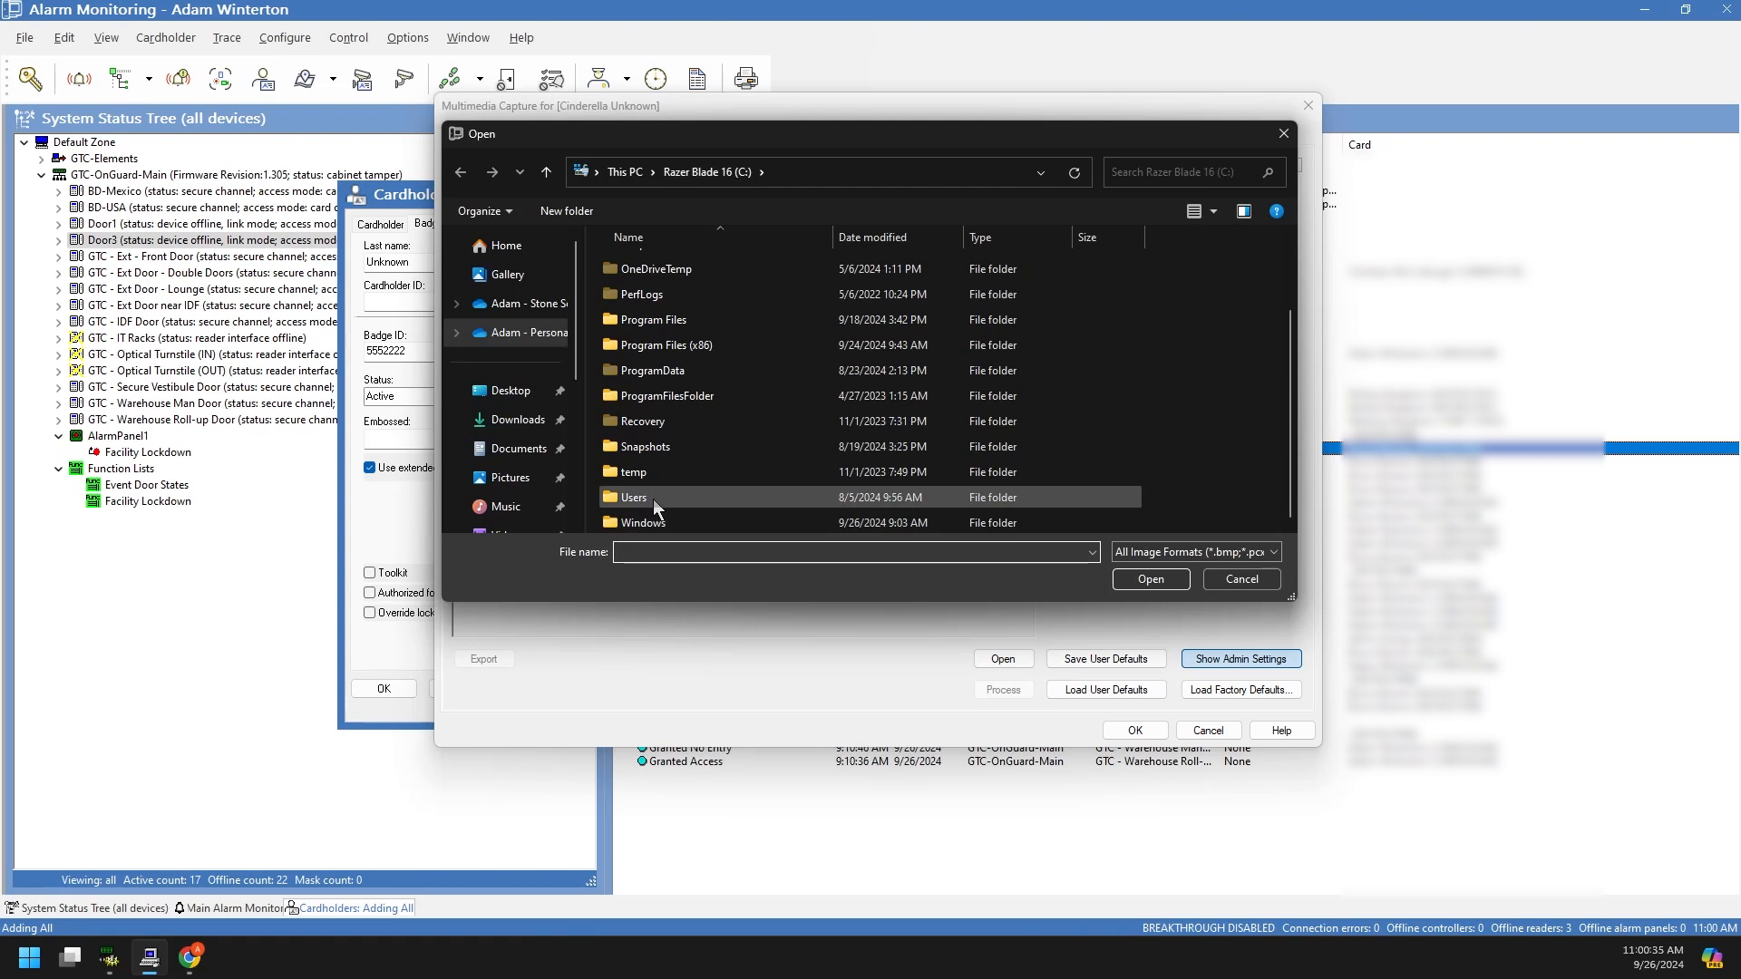
double_click(652, 448)
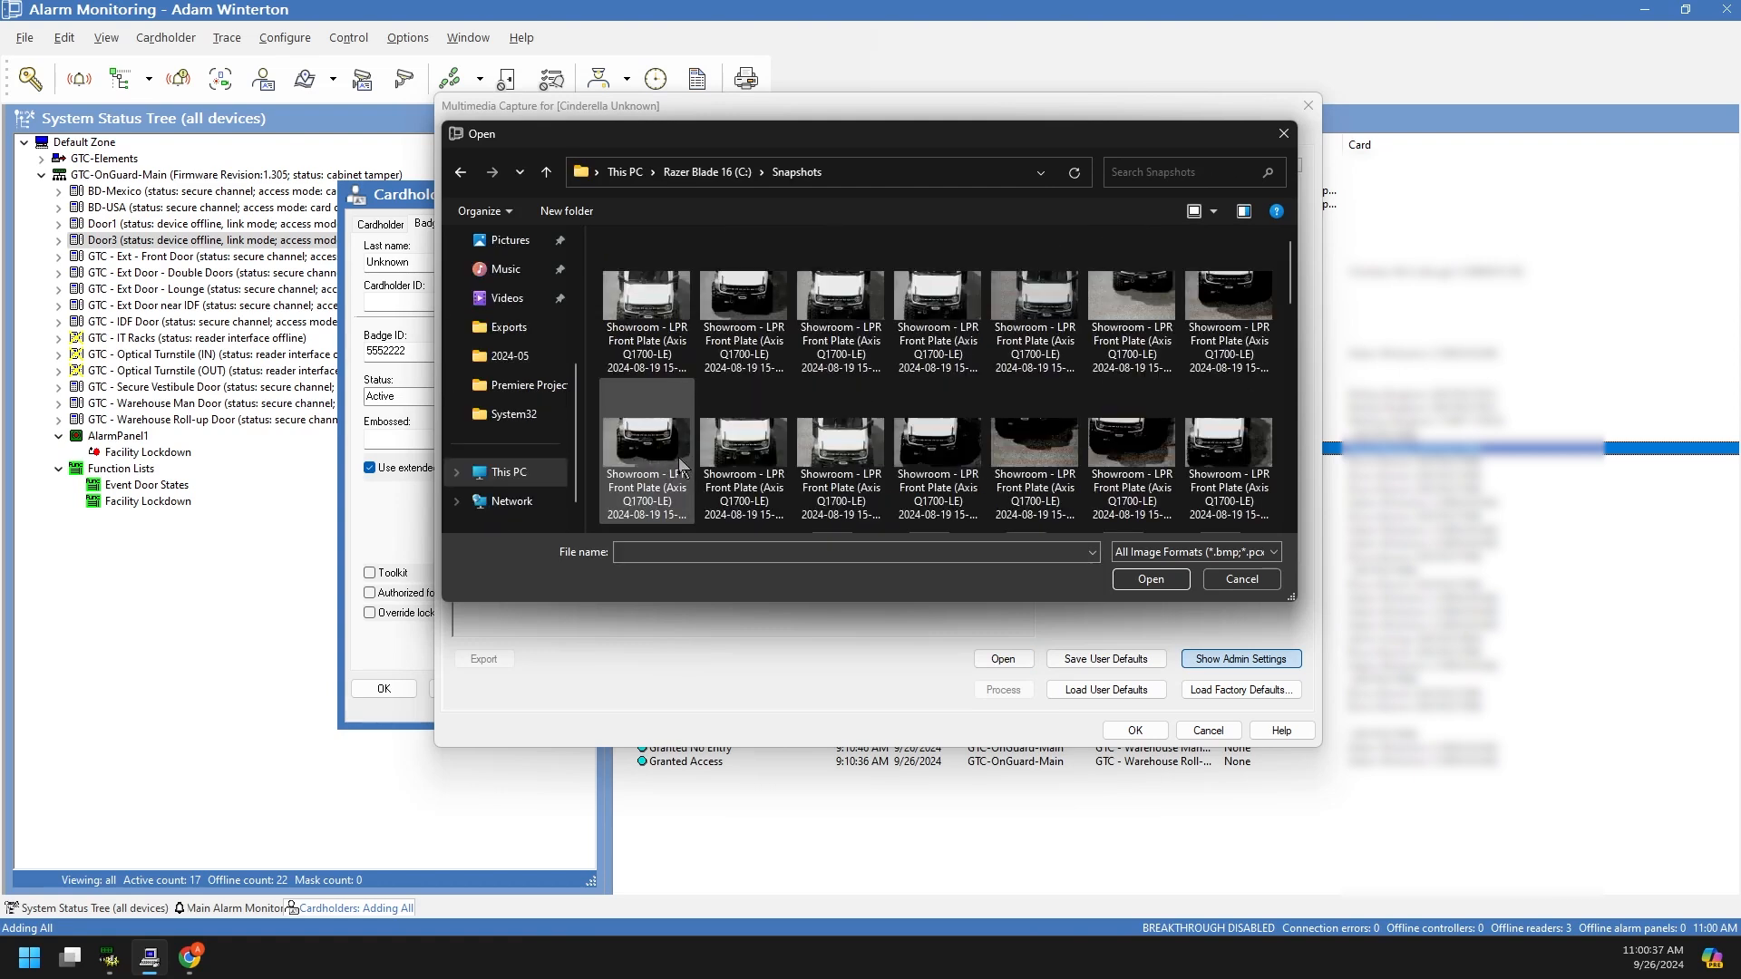
click(747, 305)
double_click(747, 305)
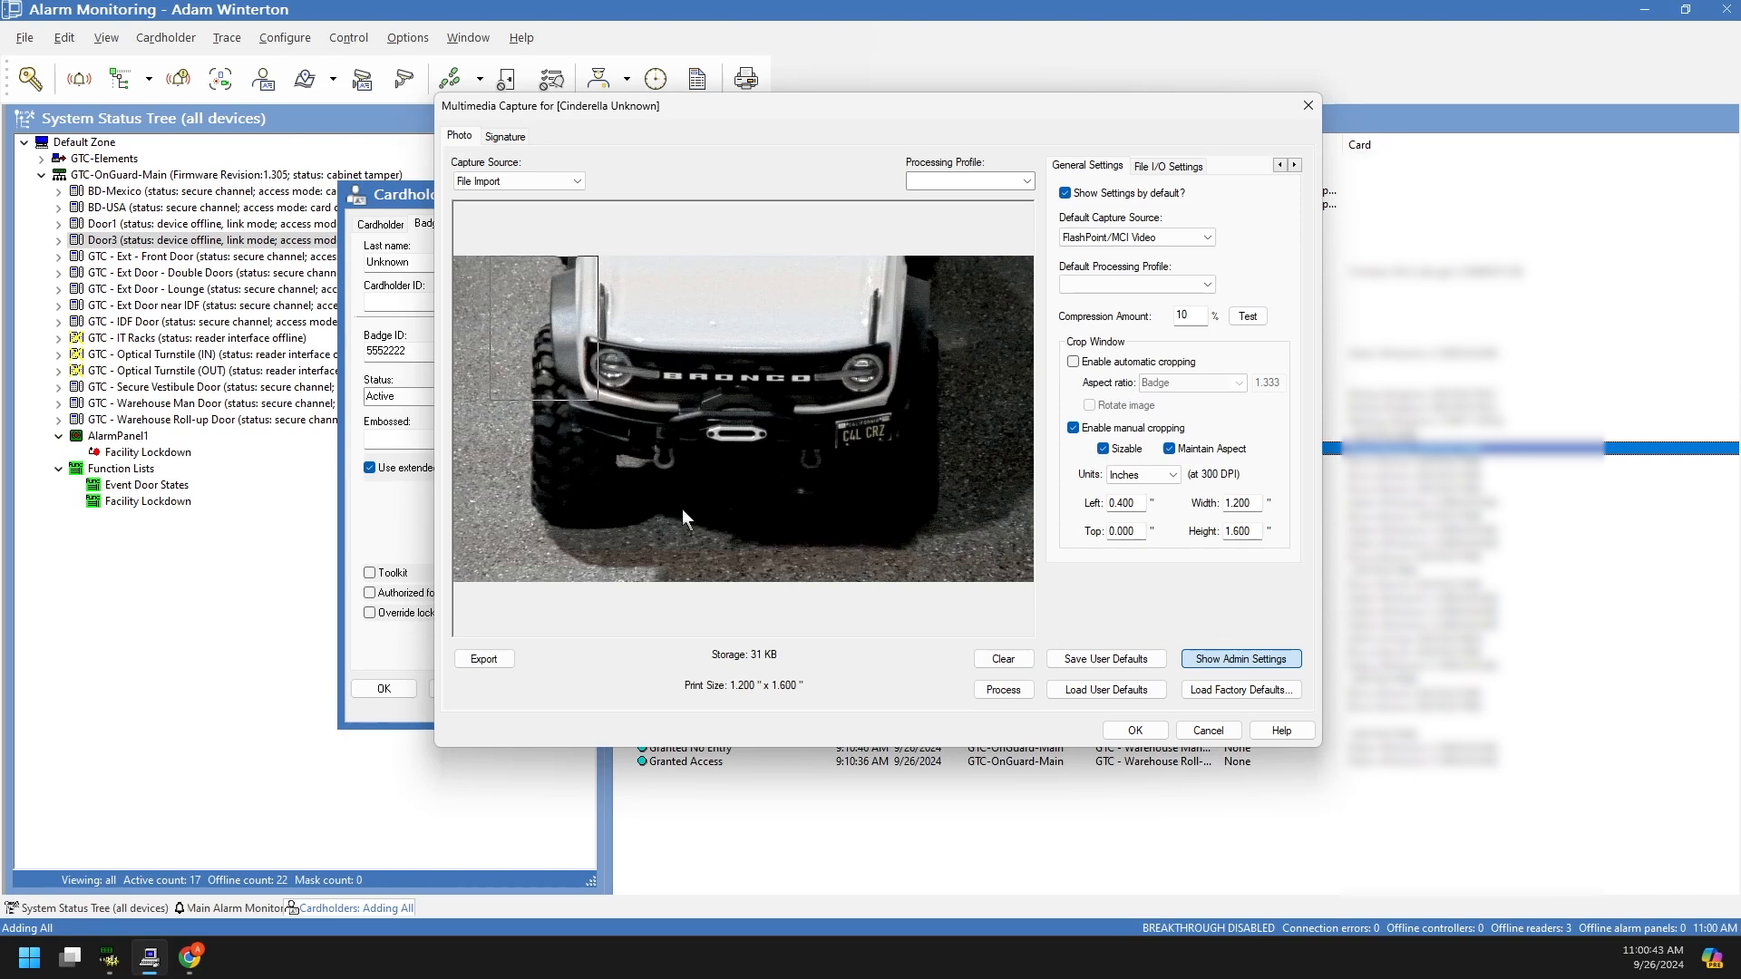
drag(590, 335, 693, 359)
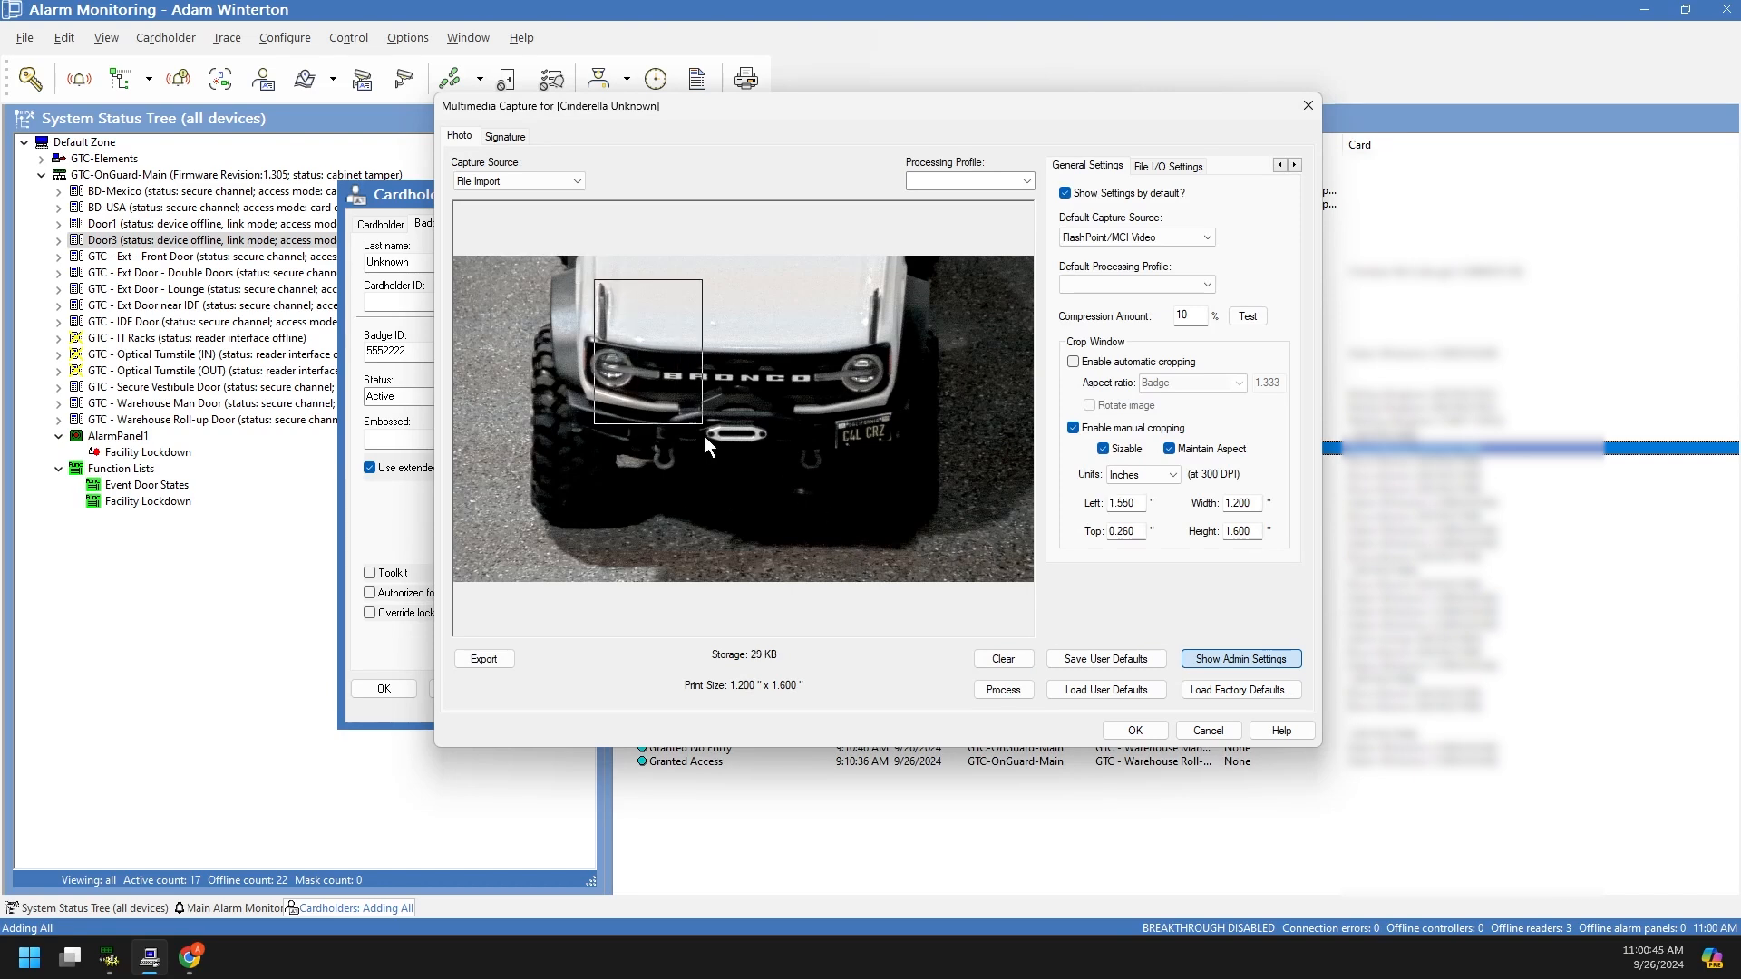
drag(737, 451, 738, 524)
mouse_move(733, 423)
mouse_down()
mouse_move(778, 403)
mouse_move(754, 440)
mouse_up()
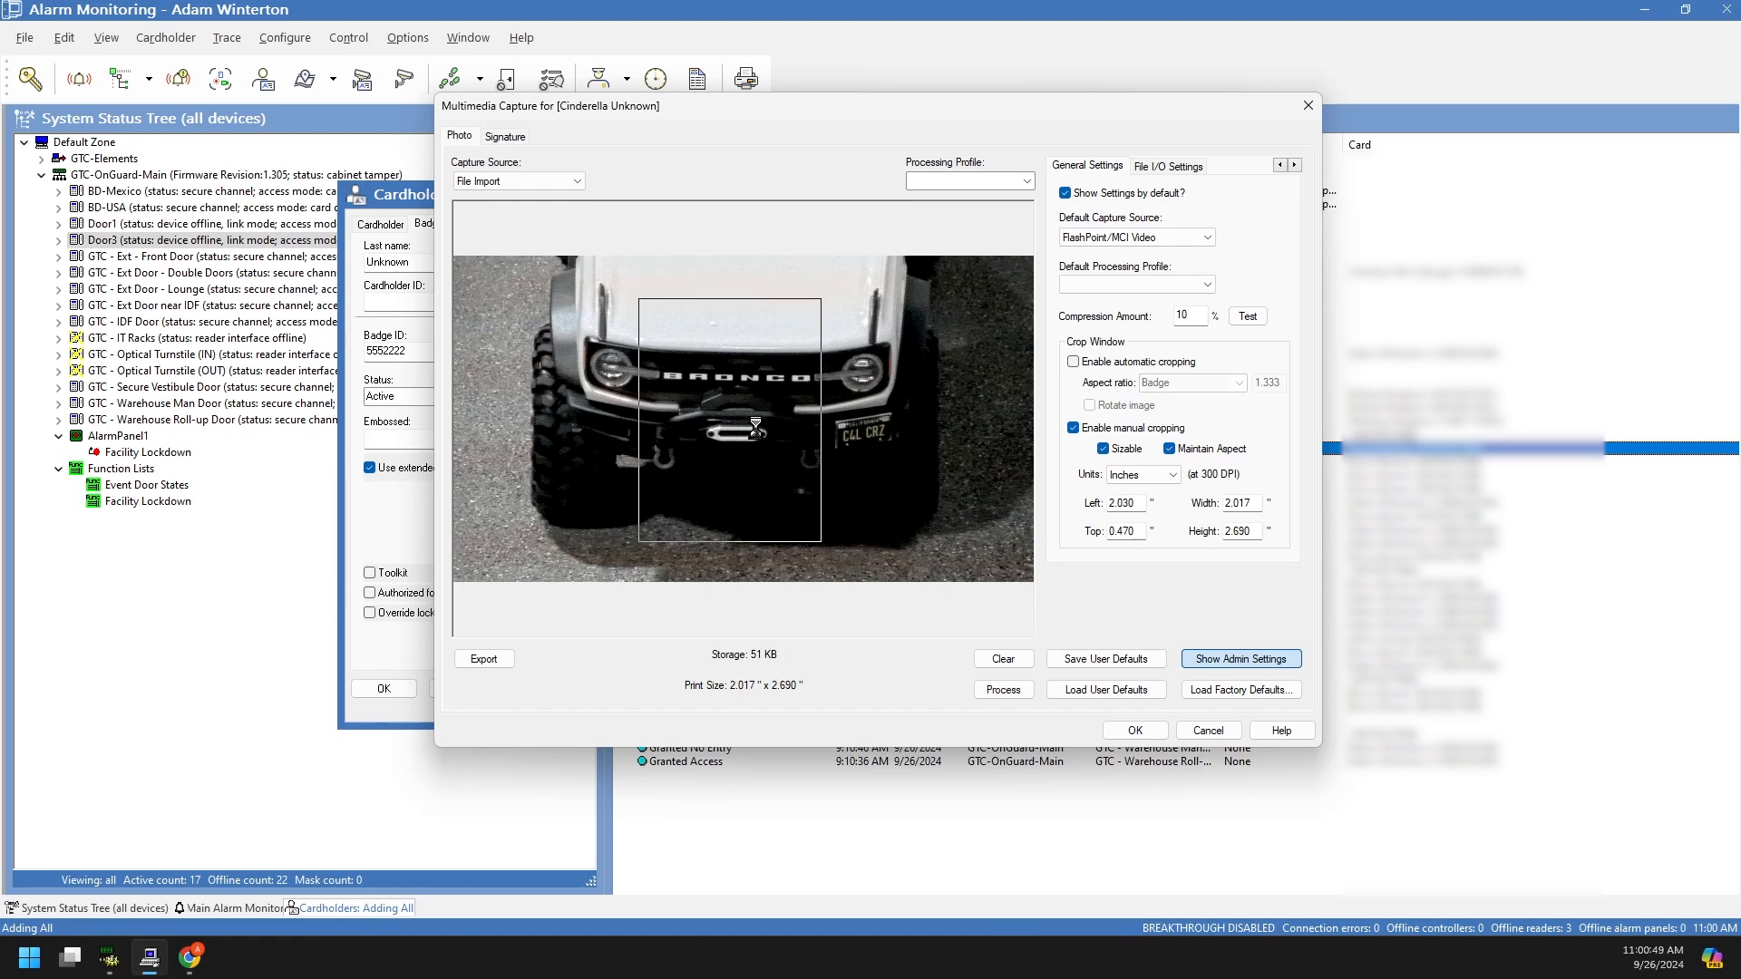
Step: Accept the cropped Bronco photo, review the capture and processing settings, then clear the form
click(1132, 728)
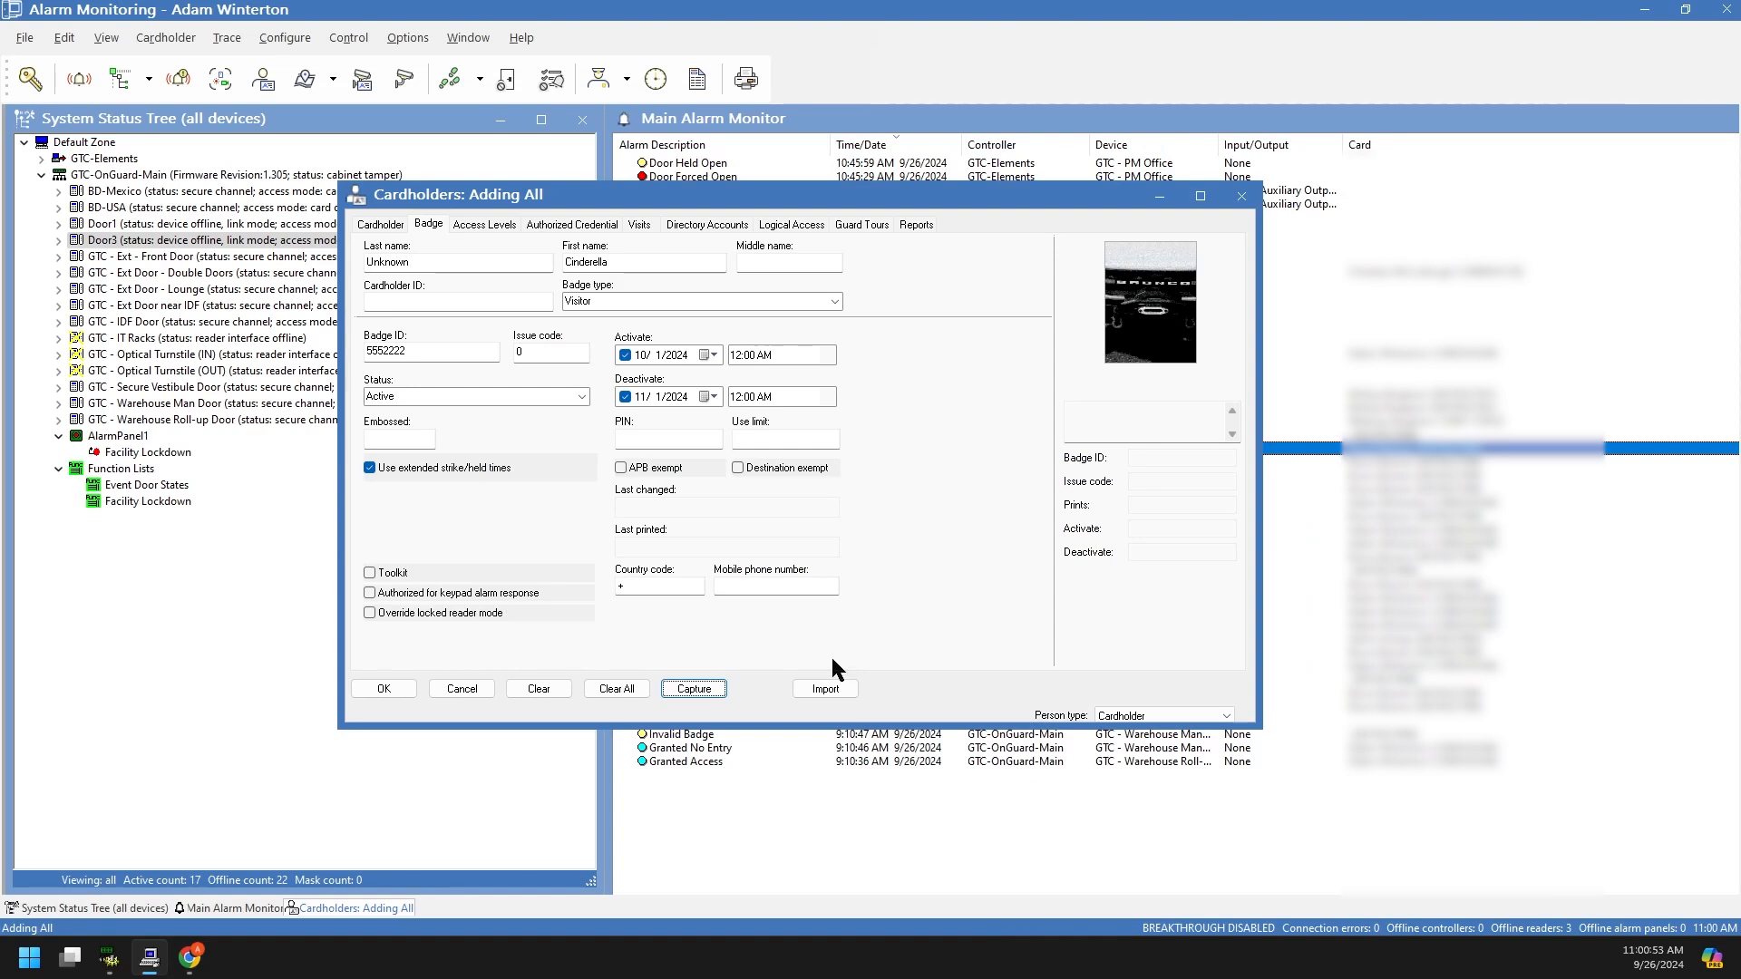
click(693, 688)
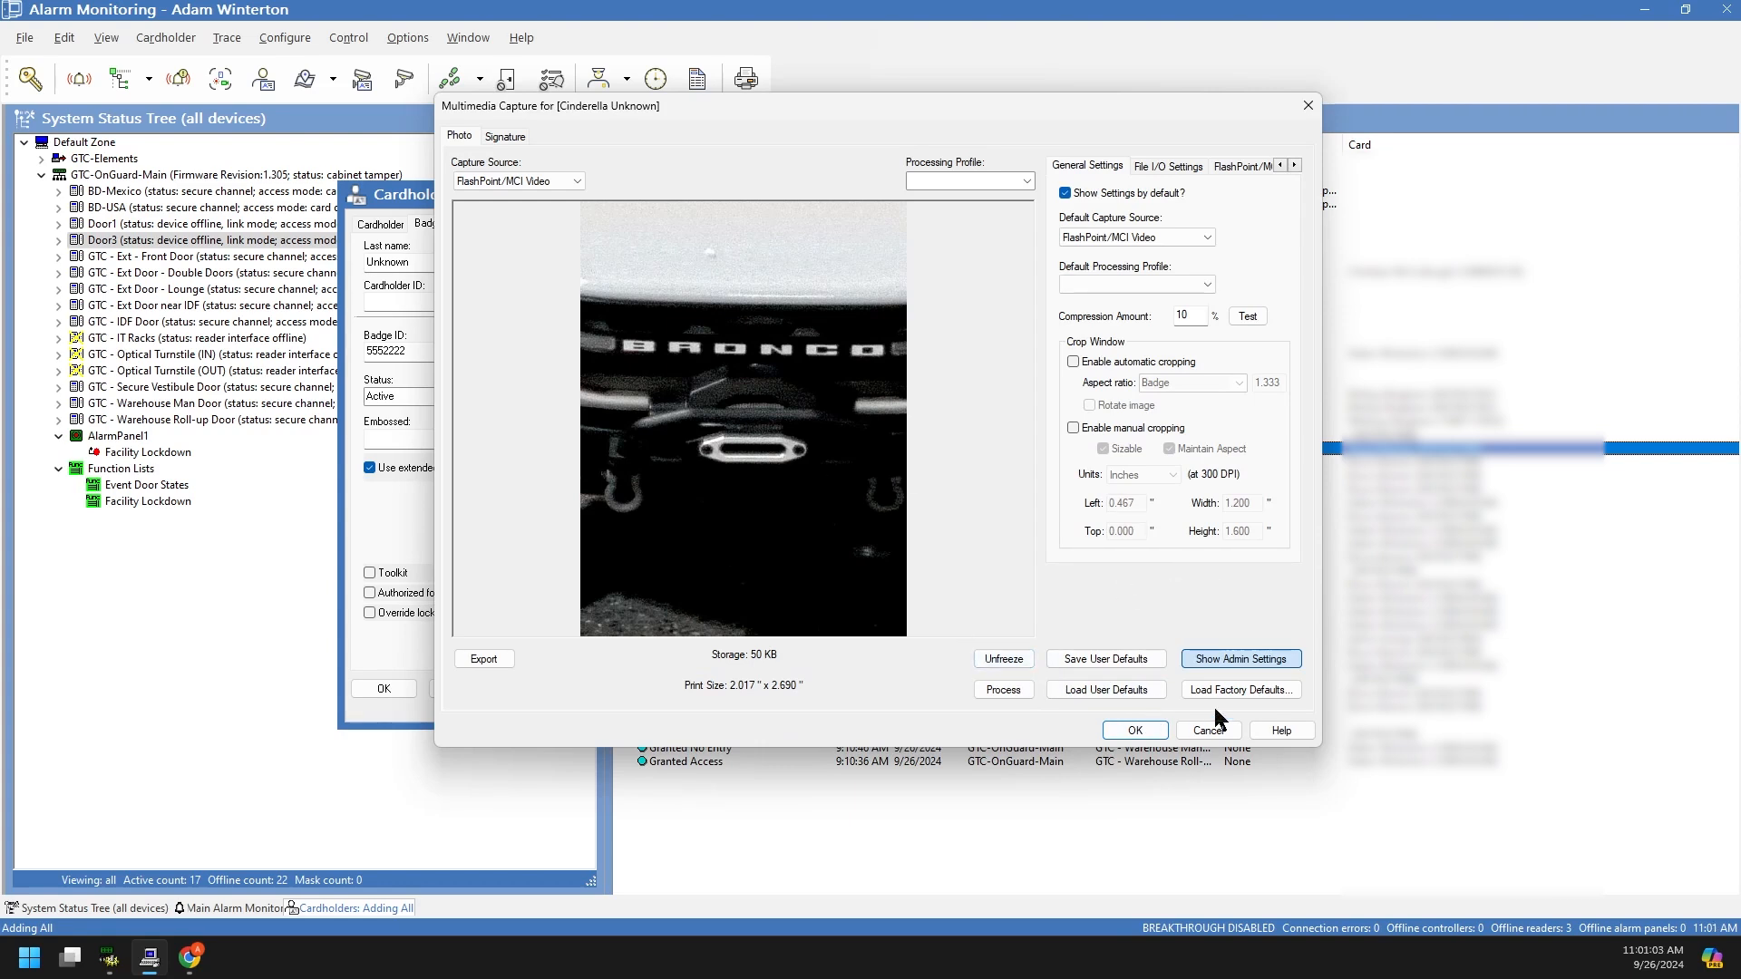
click(1227, 661)
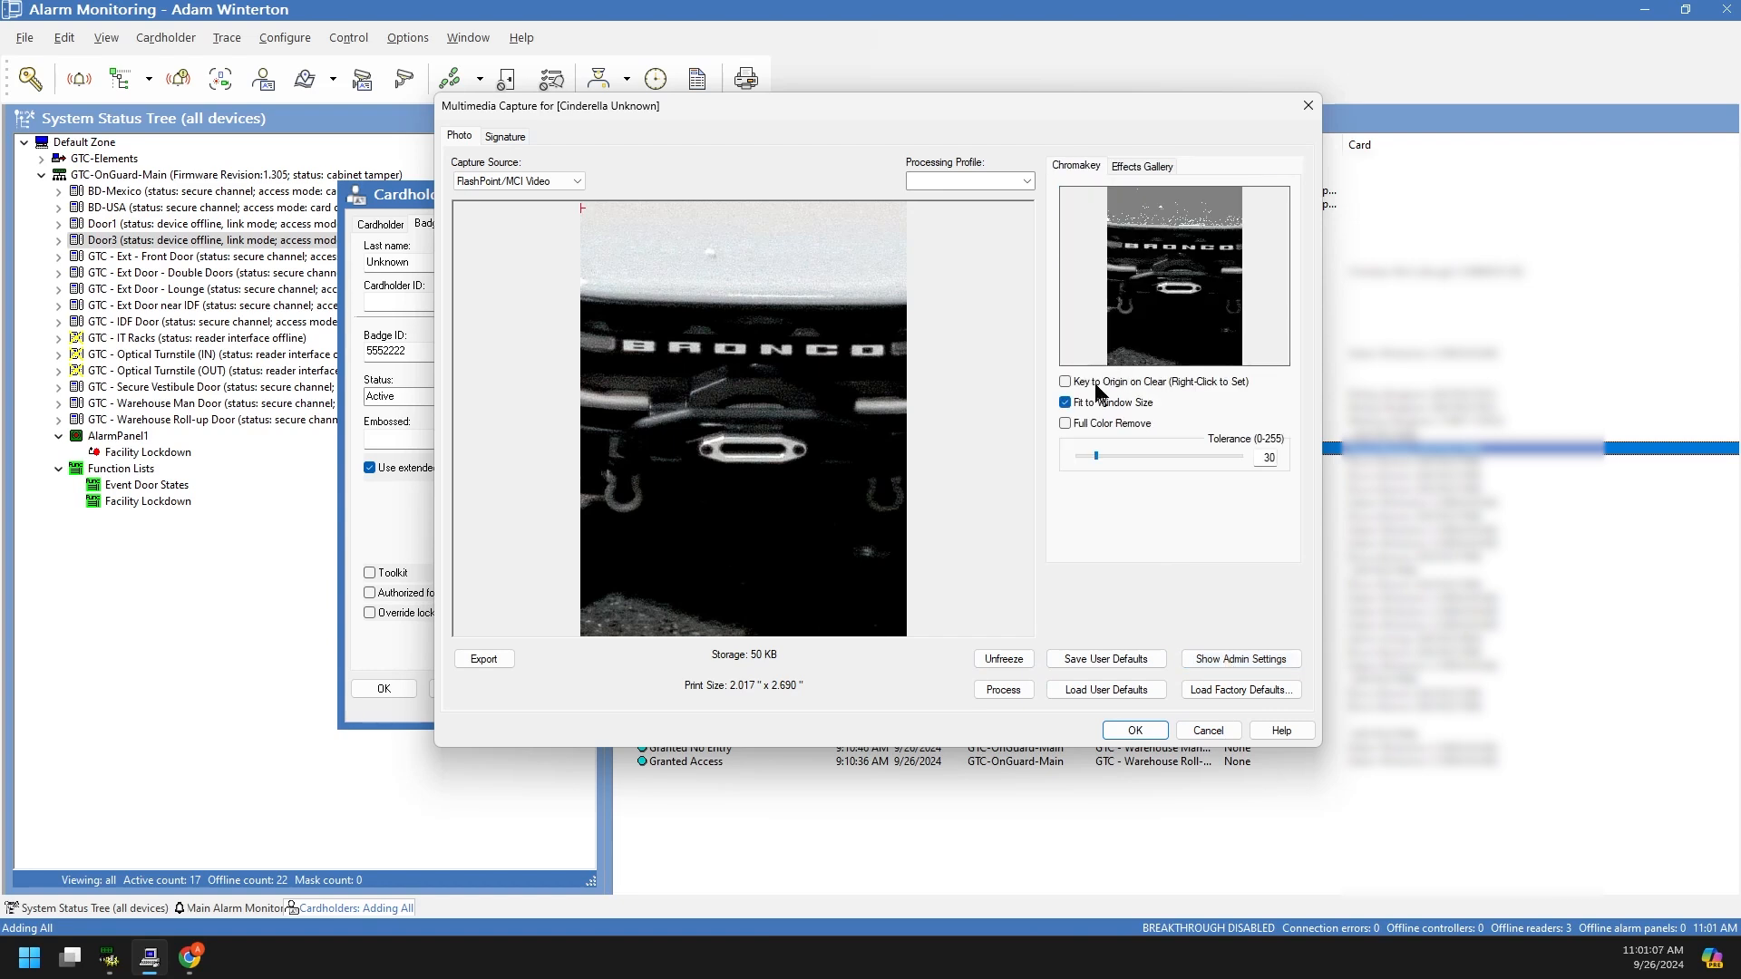
click(1150, 167)
click(1093, 172)
click(1020, 180)
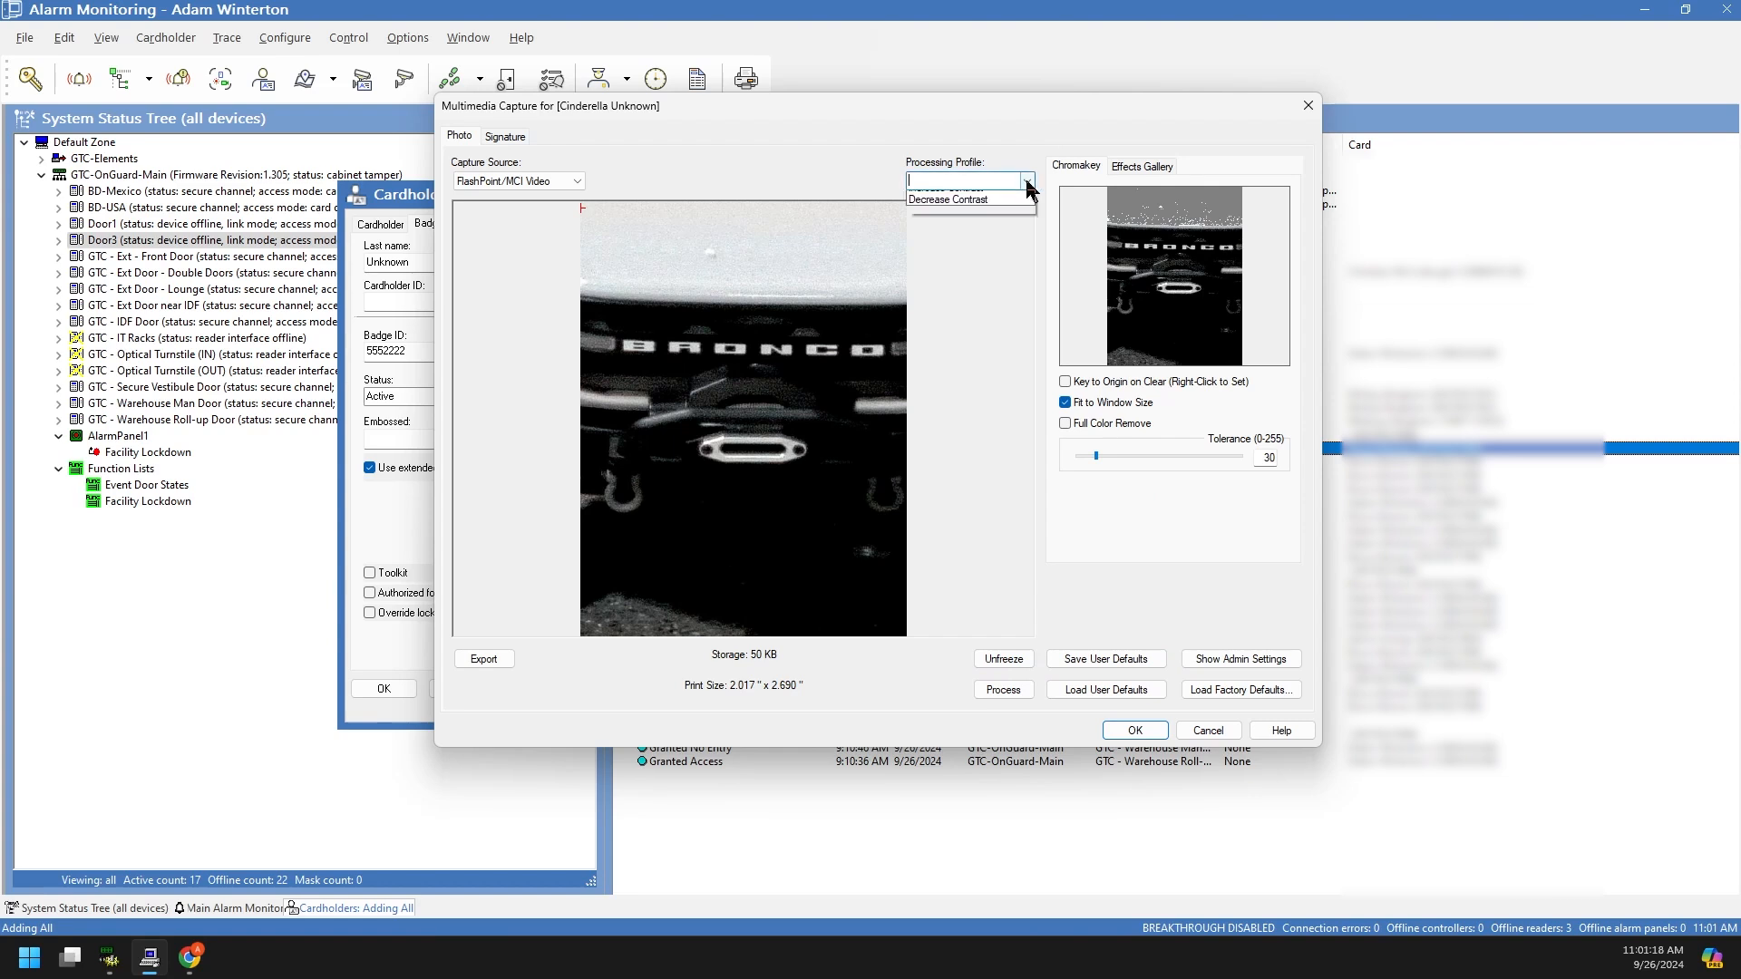
click(965, 404)
click(1222, 735)
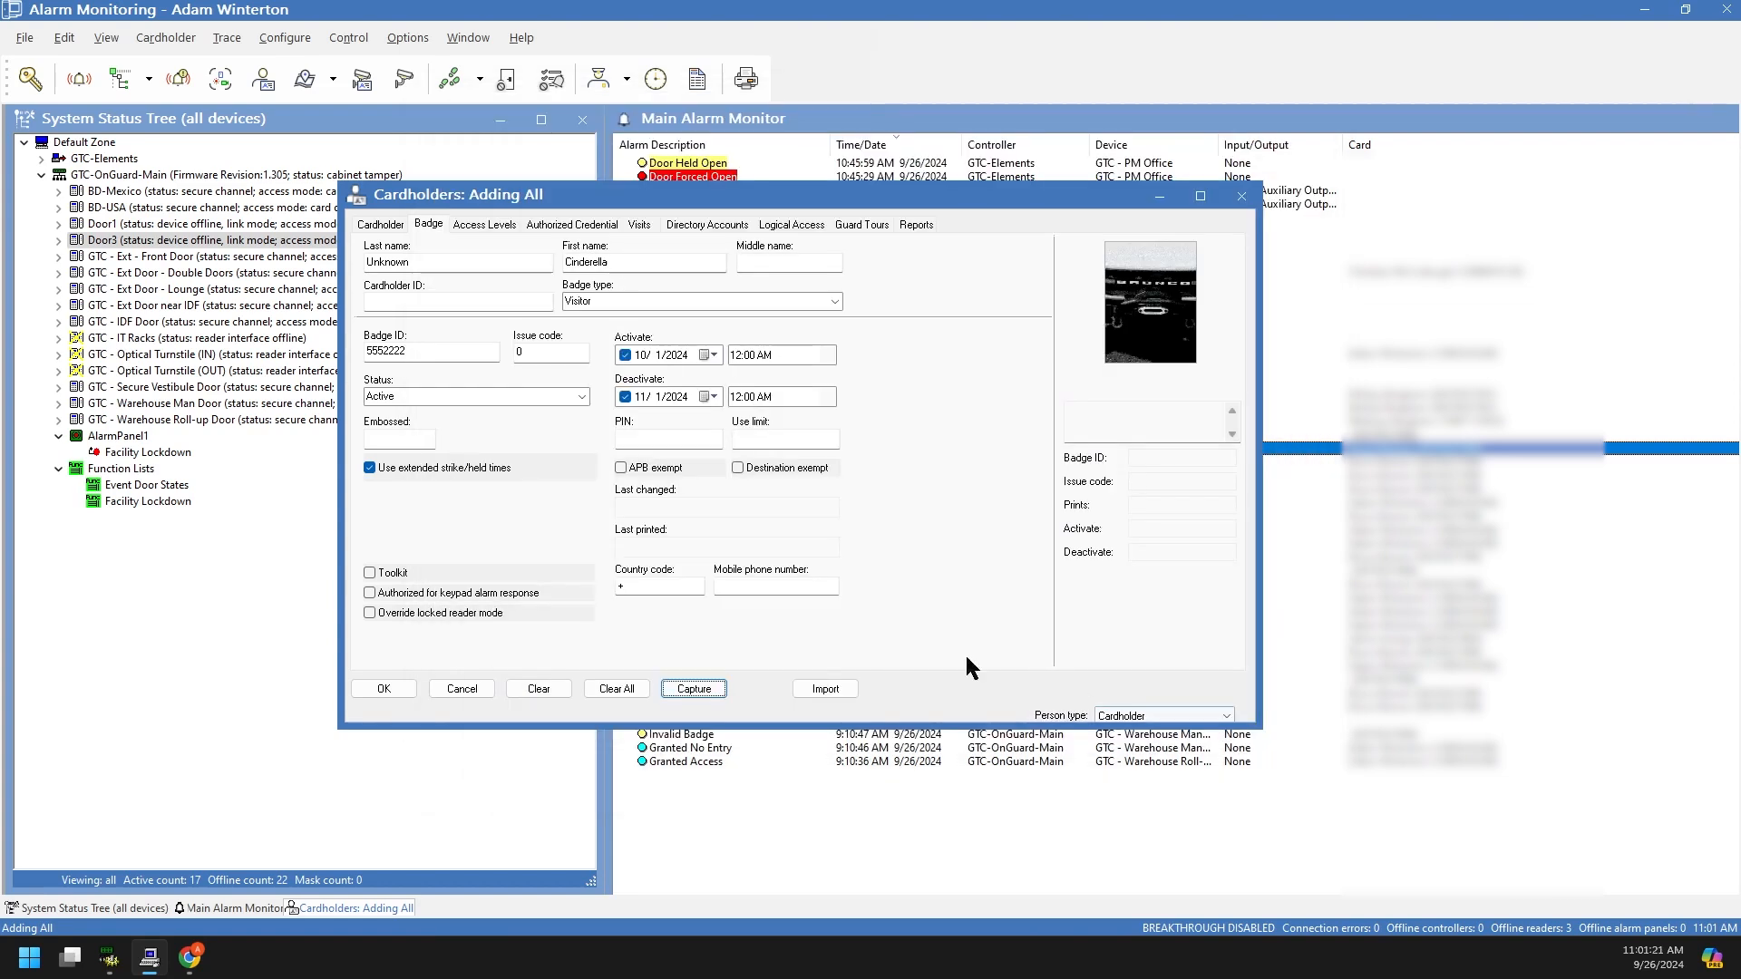
click(544, 693)
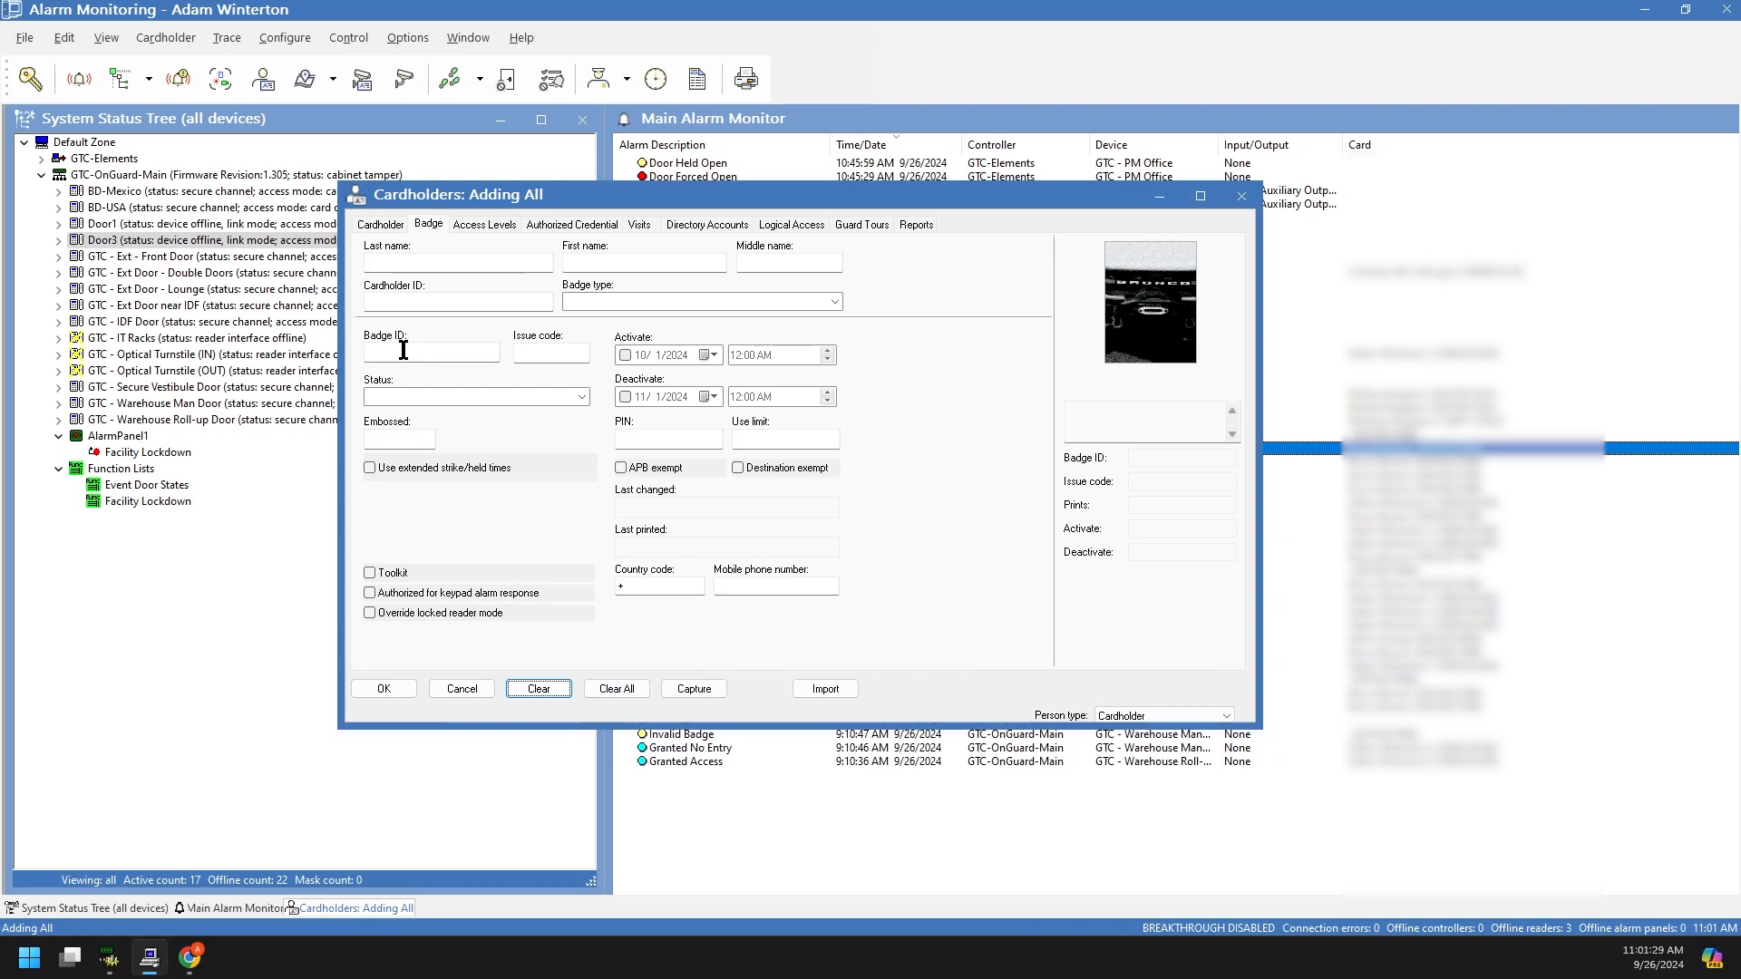
Step: Select the cardholder's second badge in Access Levels and add Exterior Doors
click(457, 697)
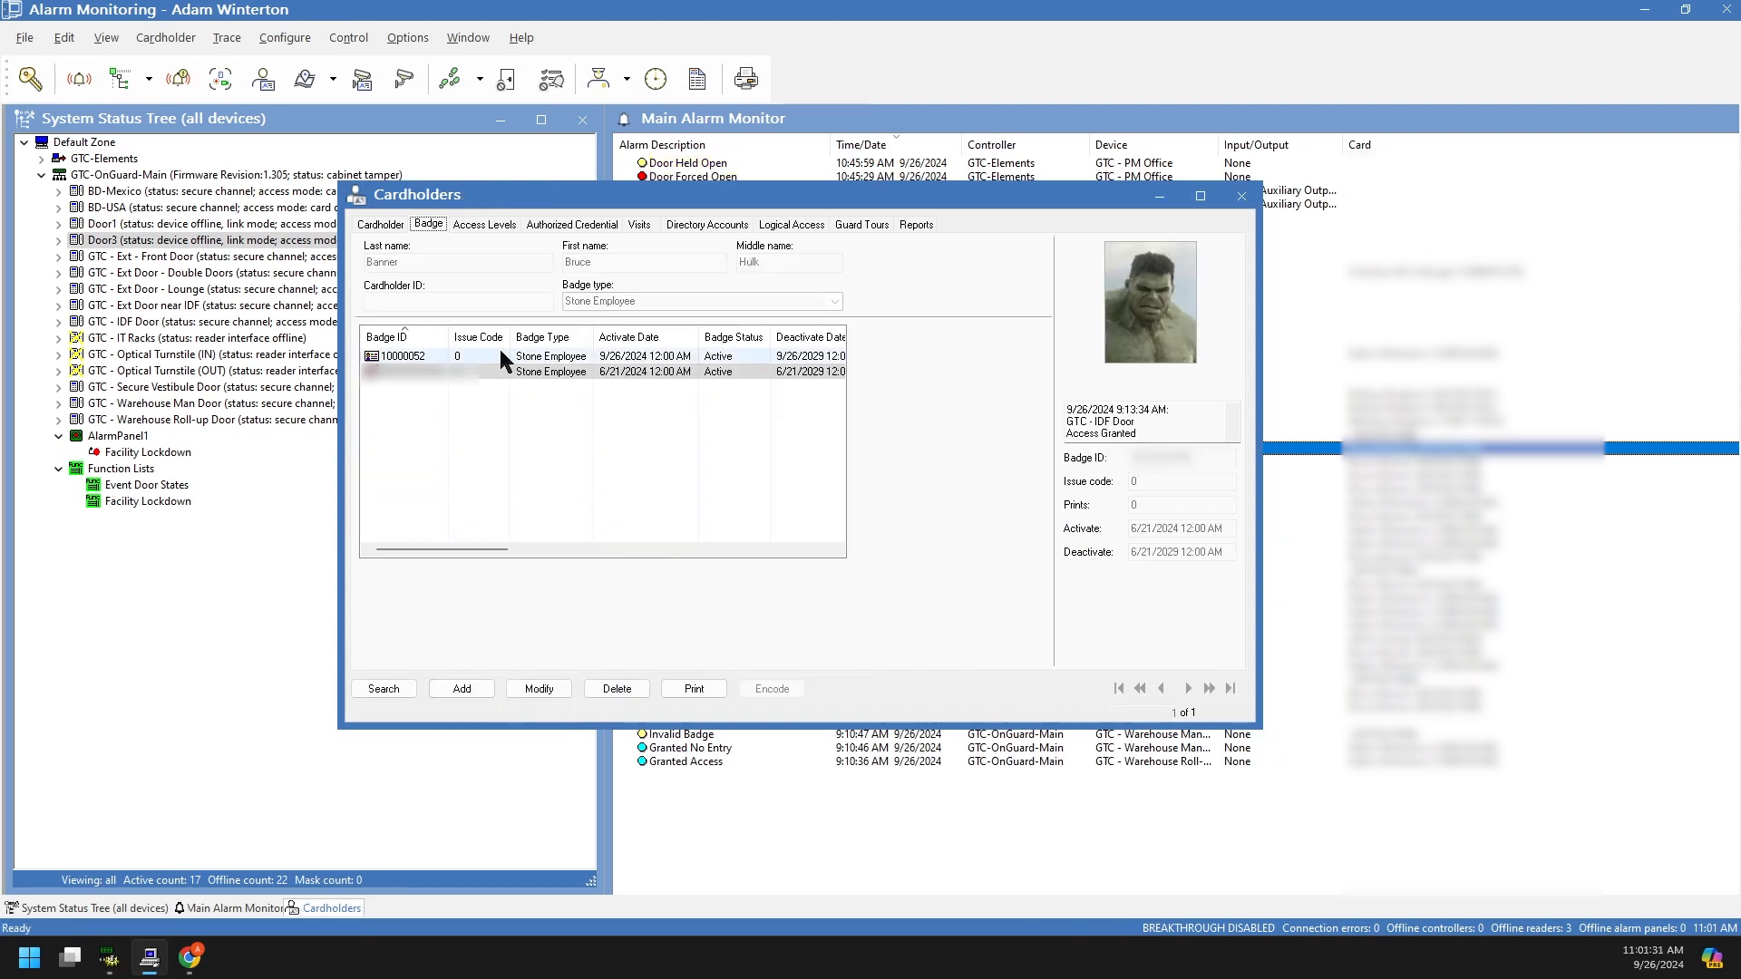
click(486, 226)
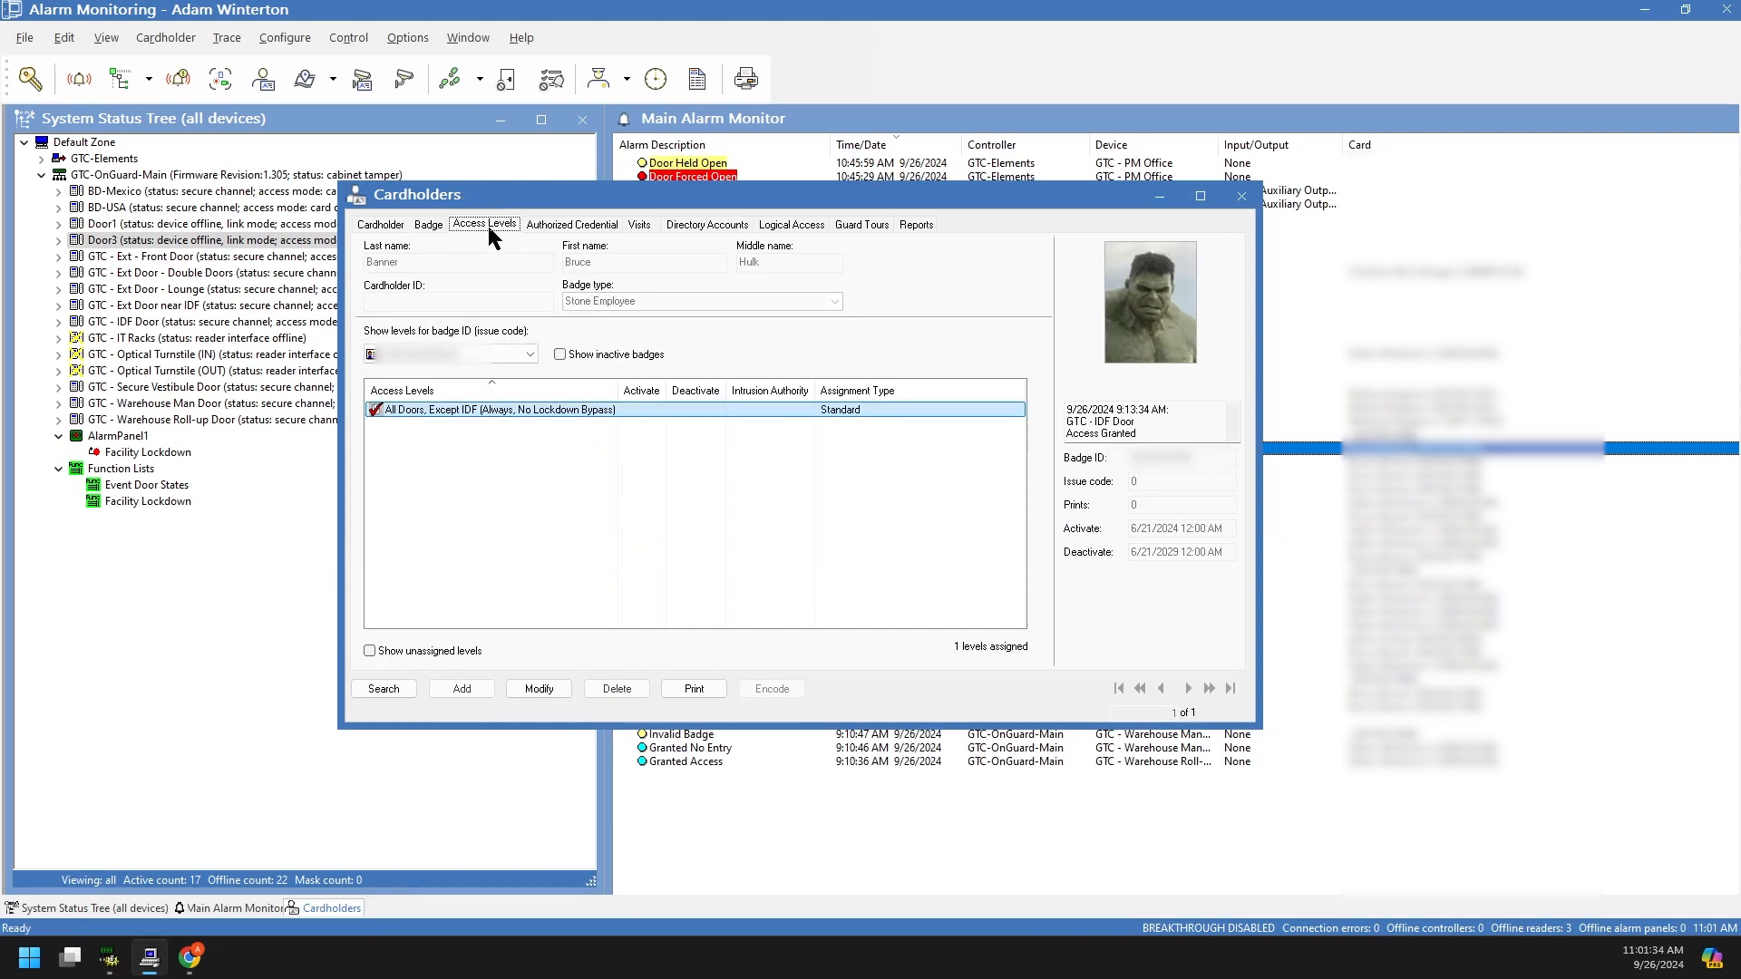
click(541, 691)
click(462, 690)
click(450, 354)
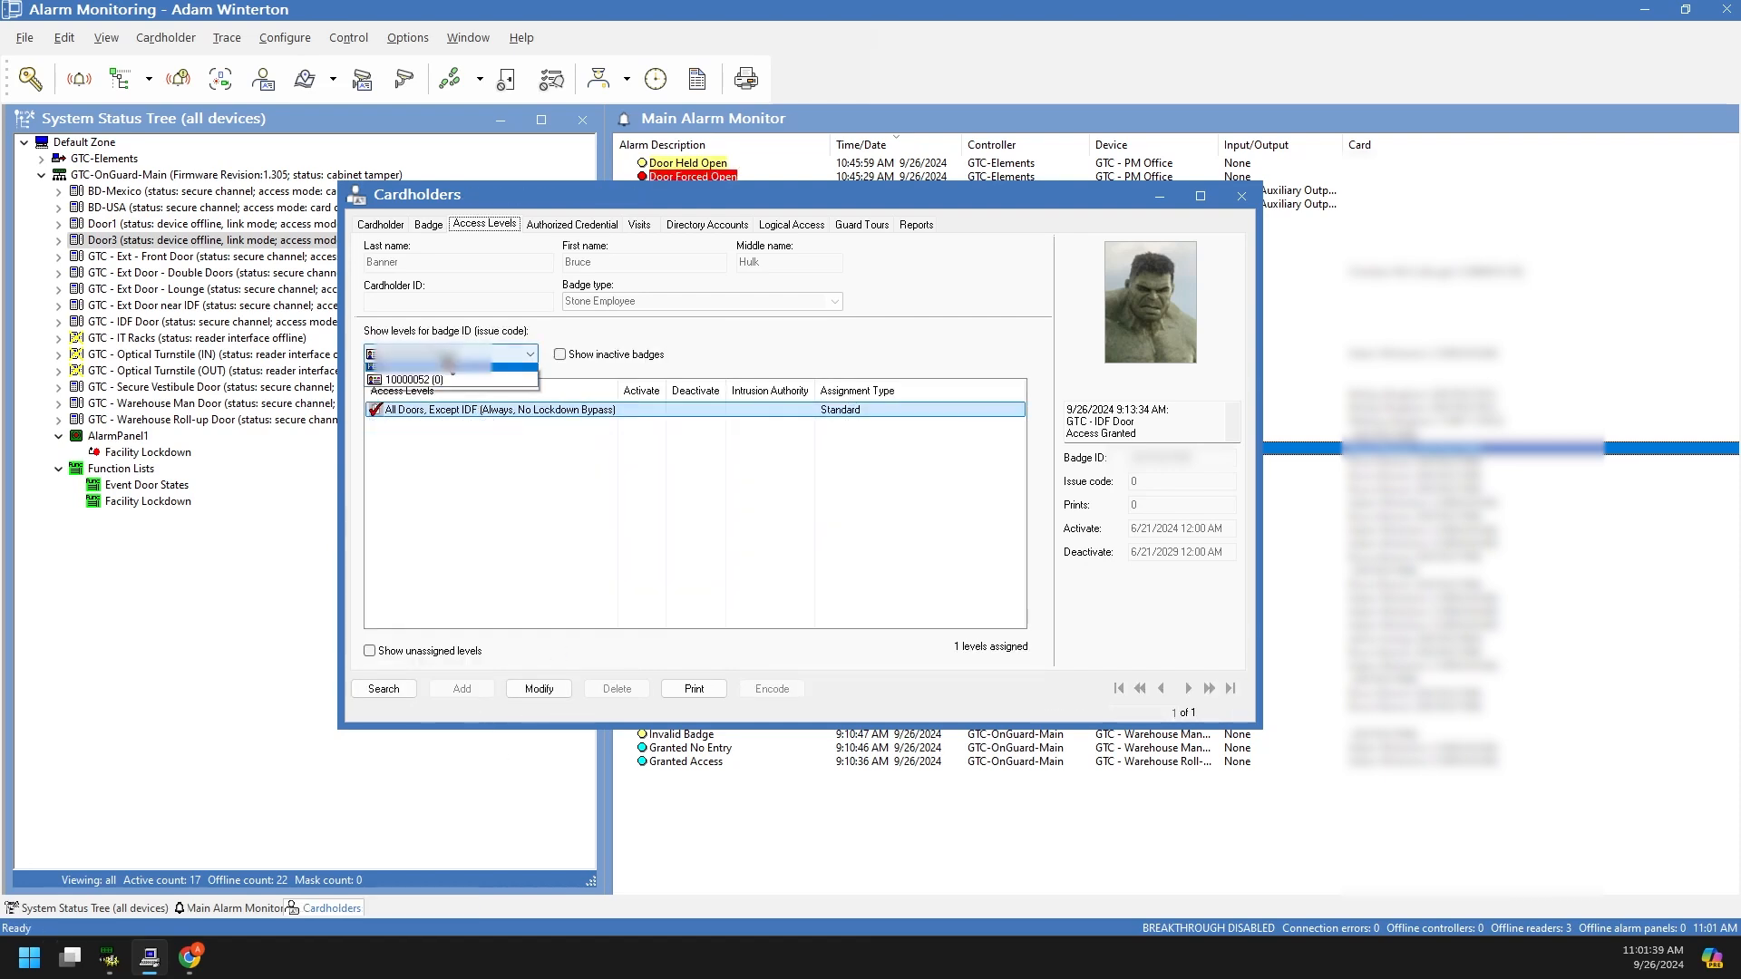
click(434, 380)
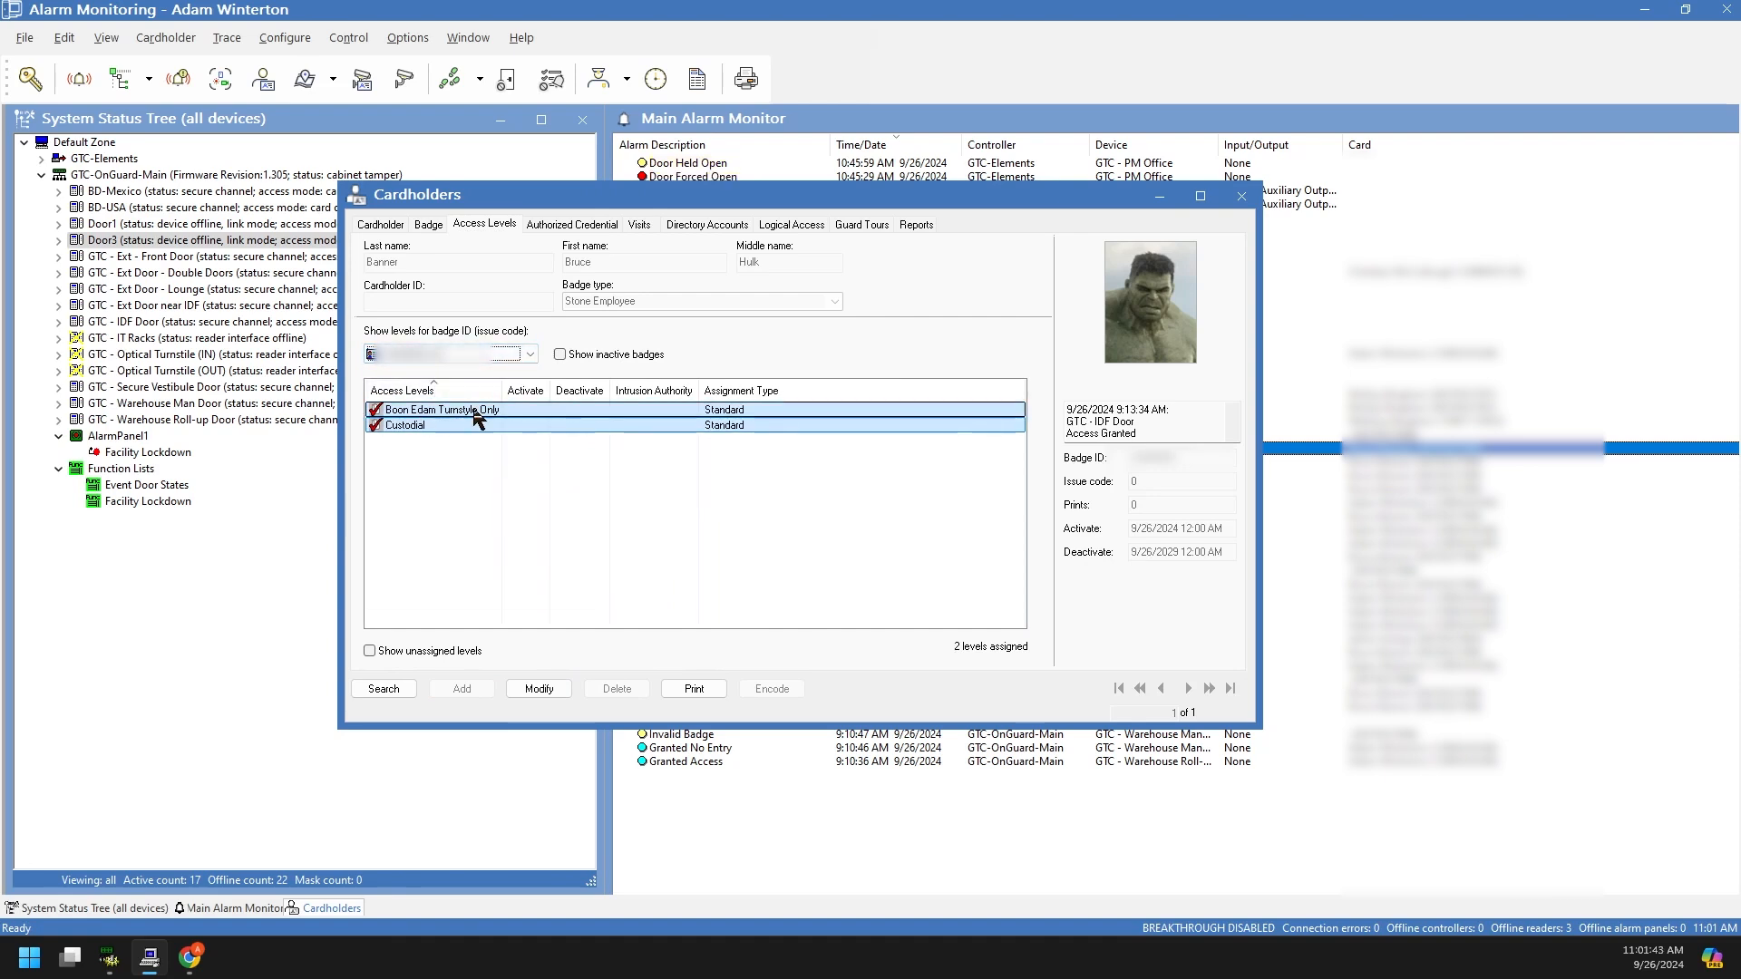
click(554, 686)
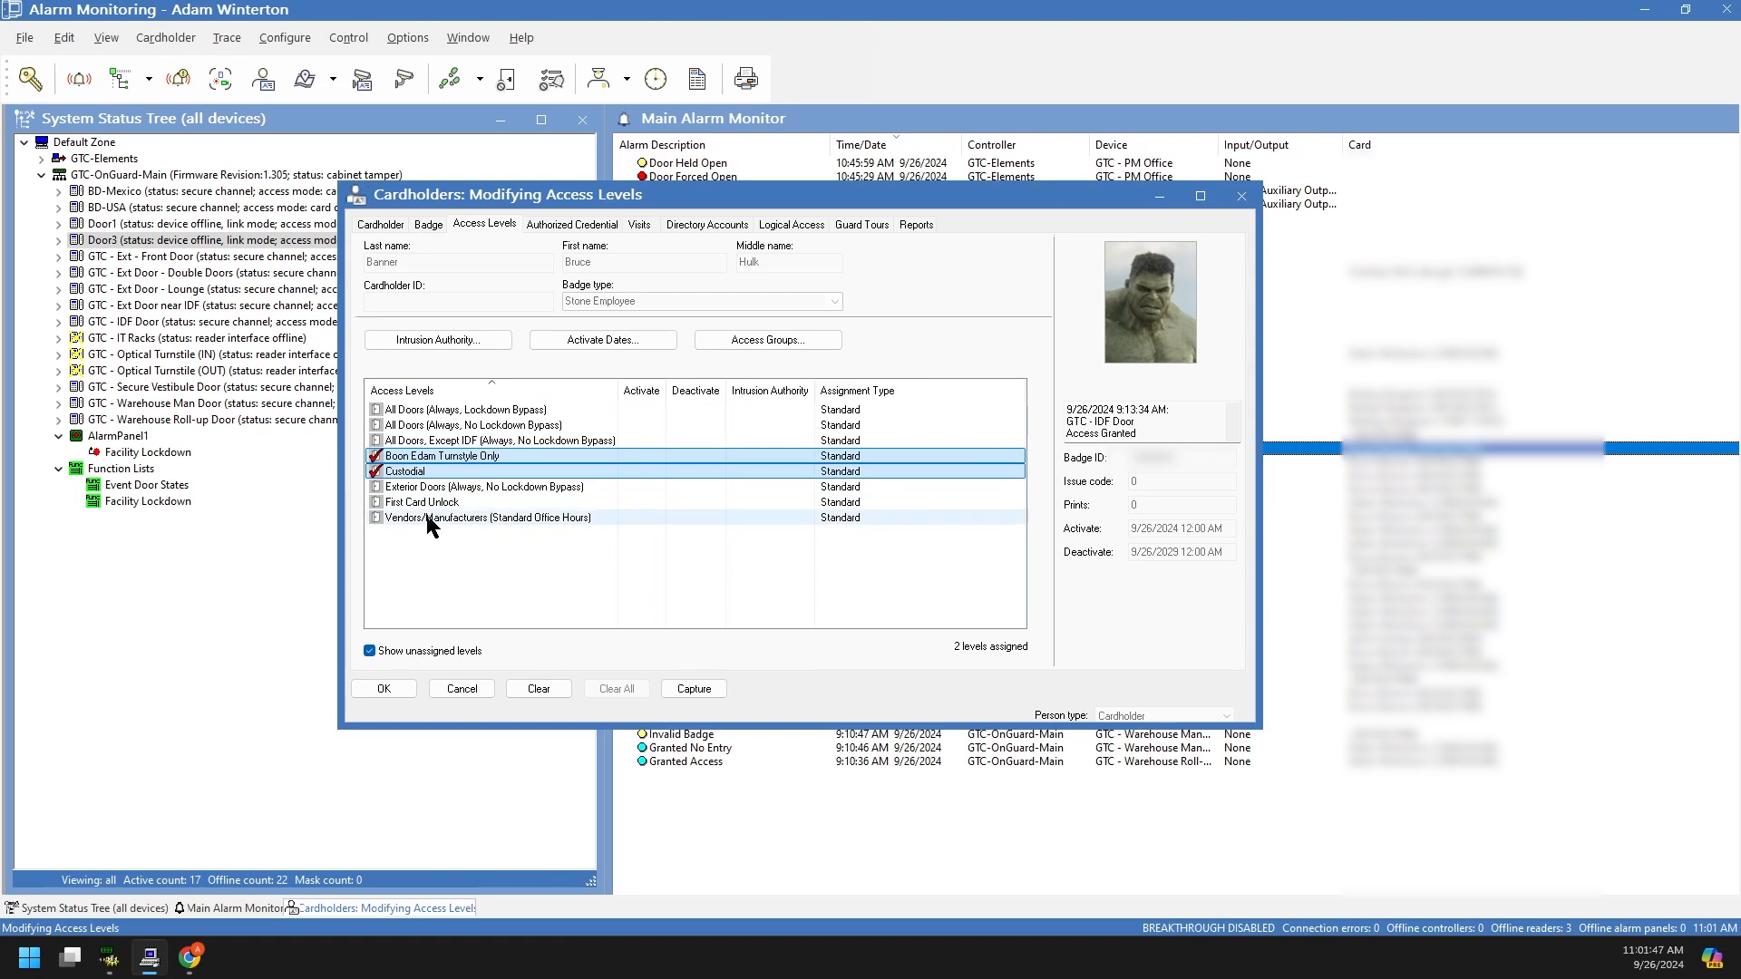
click(376, 487)
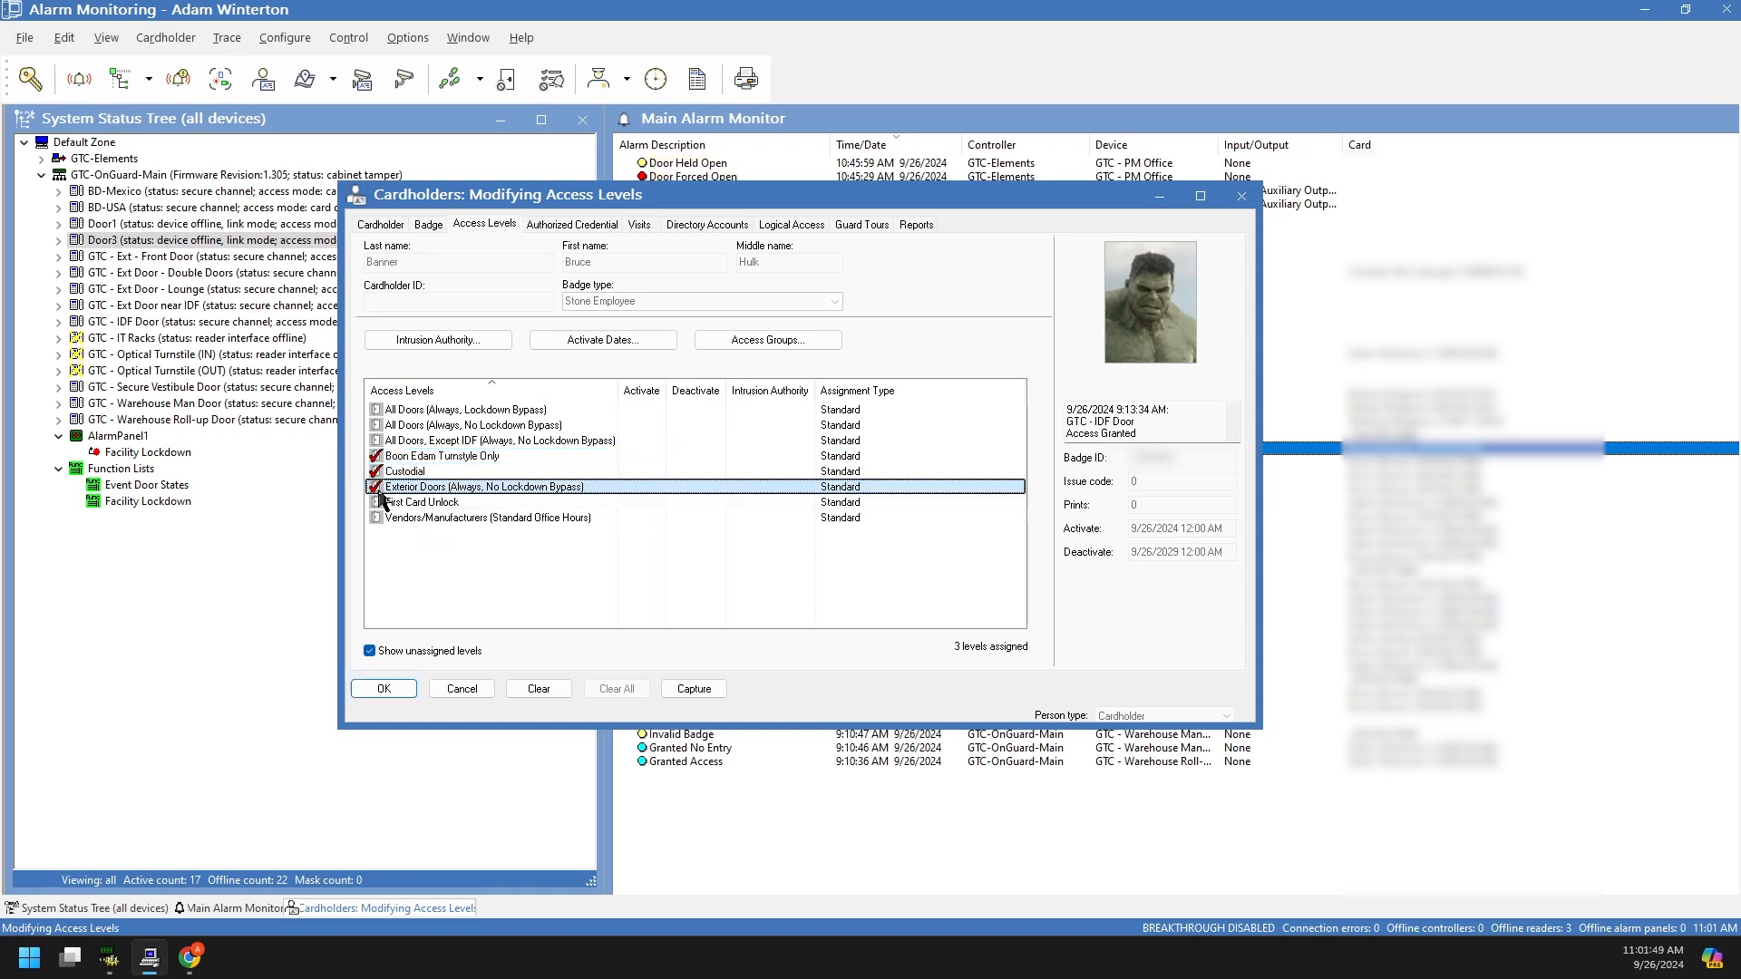
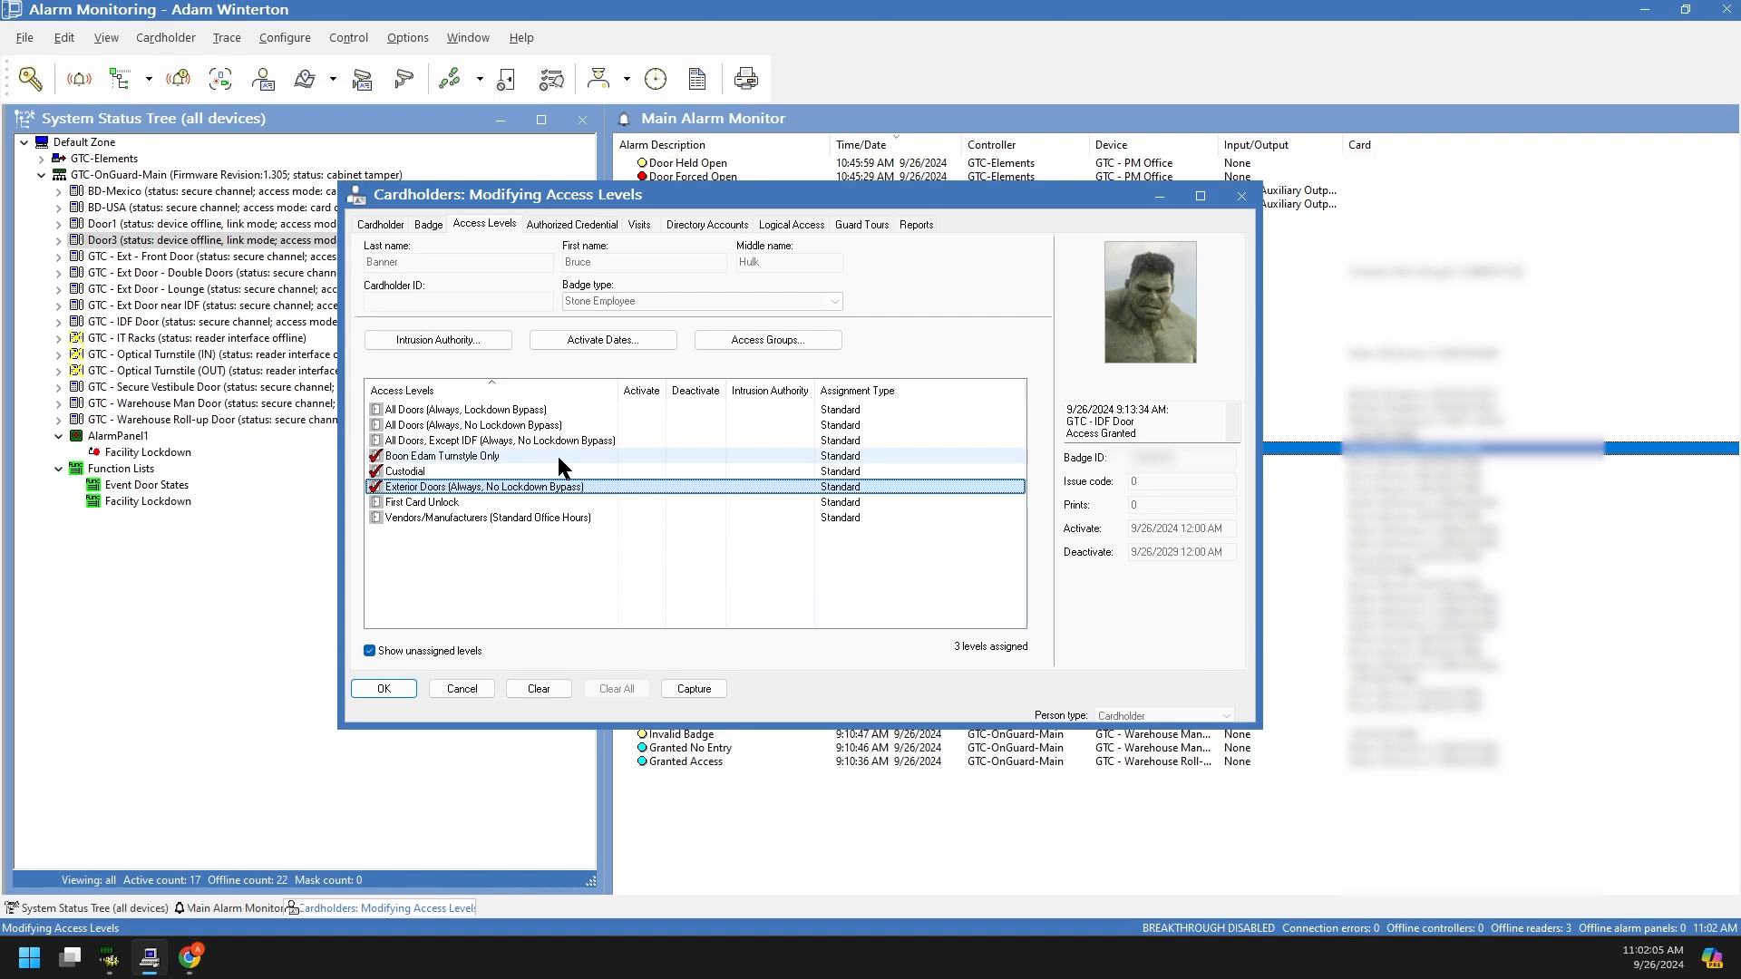
Step: Uncheck all of the cardholder's access levels and save with no levels assigned
click(408, 441)
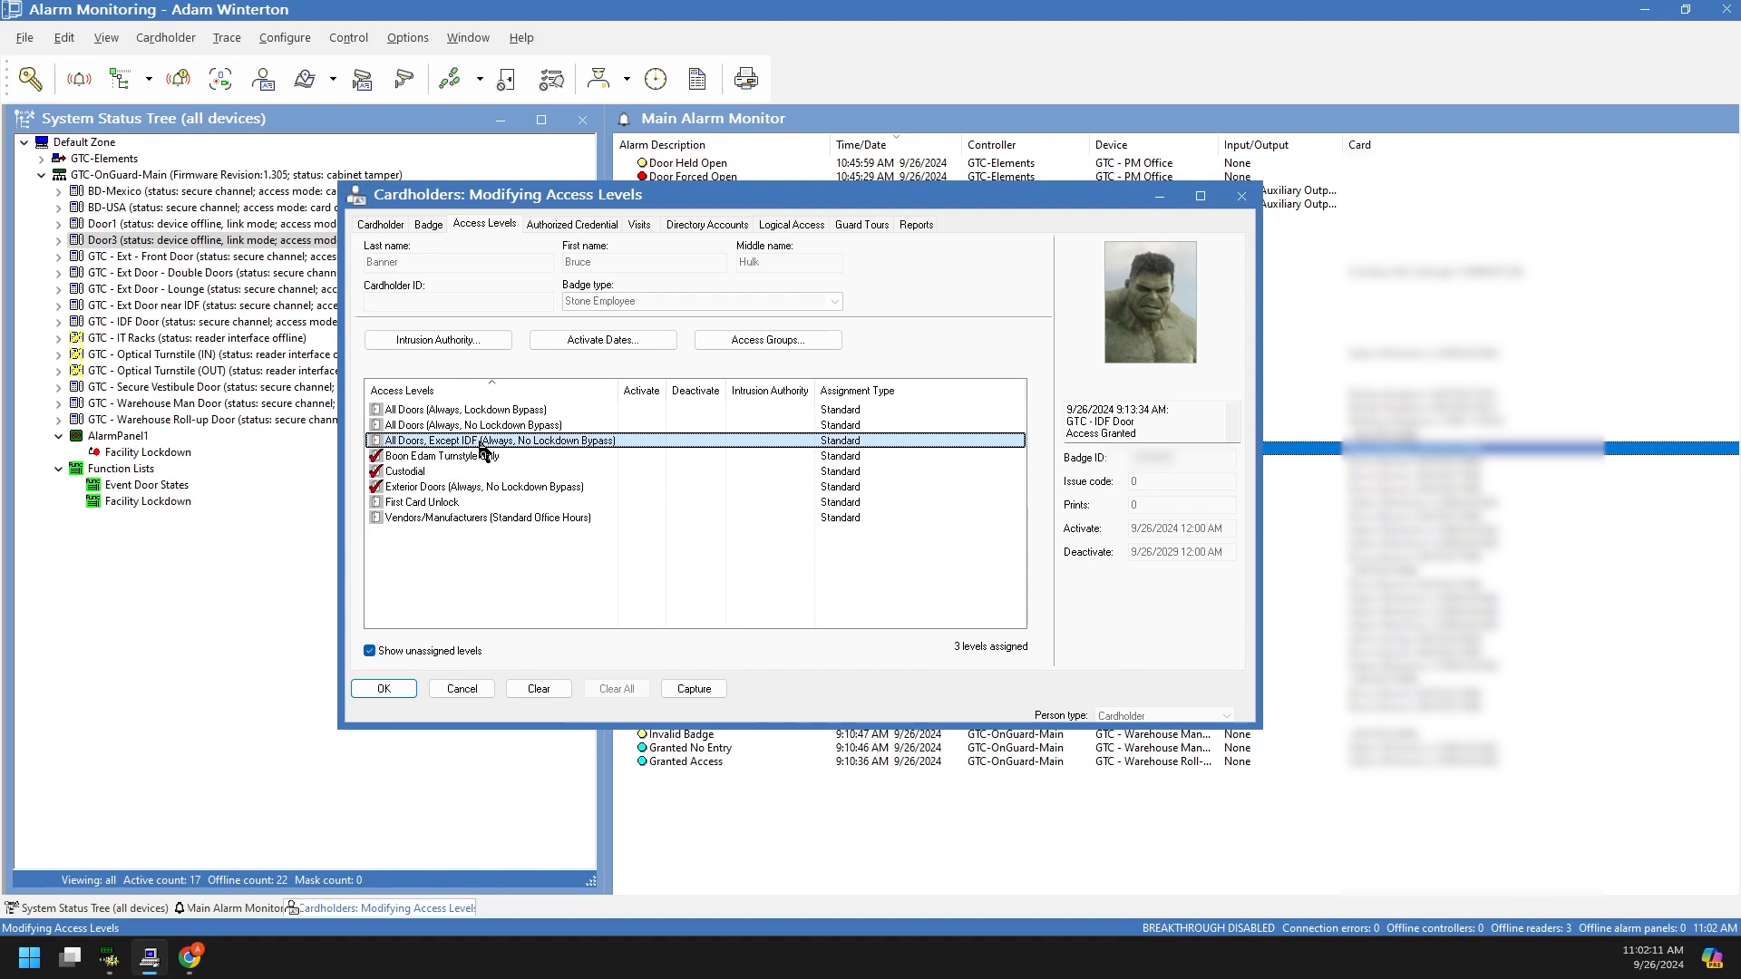
click(376, 487)
click(375, 471)
click(375, 456)
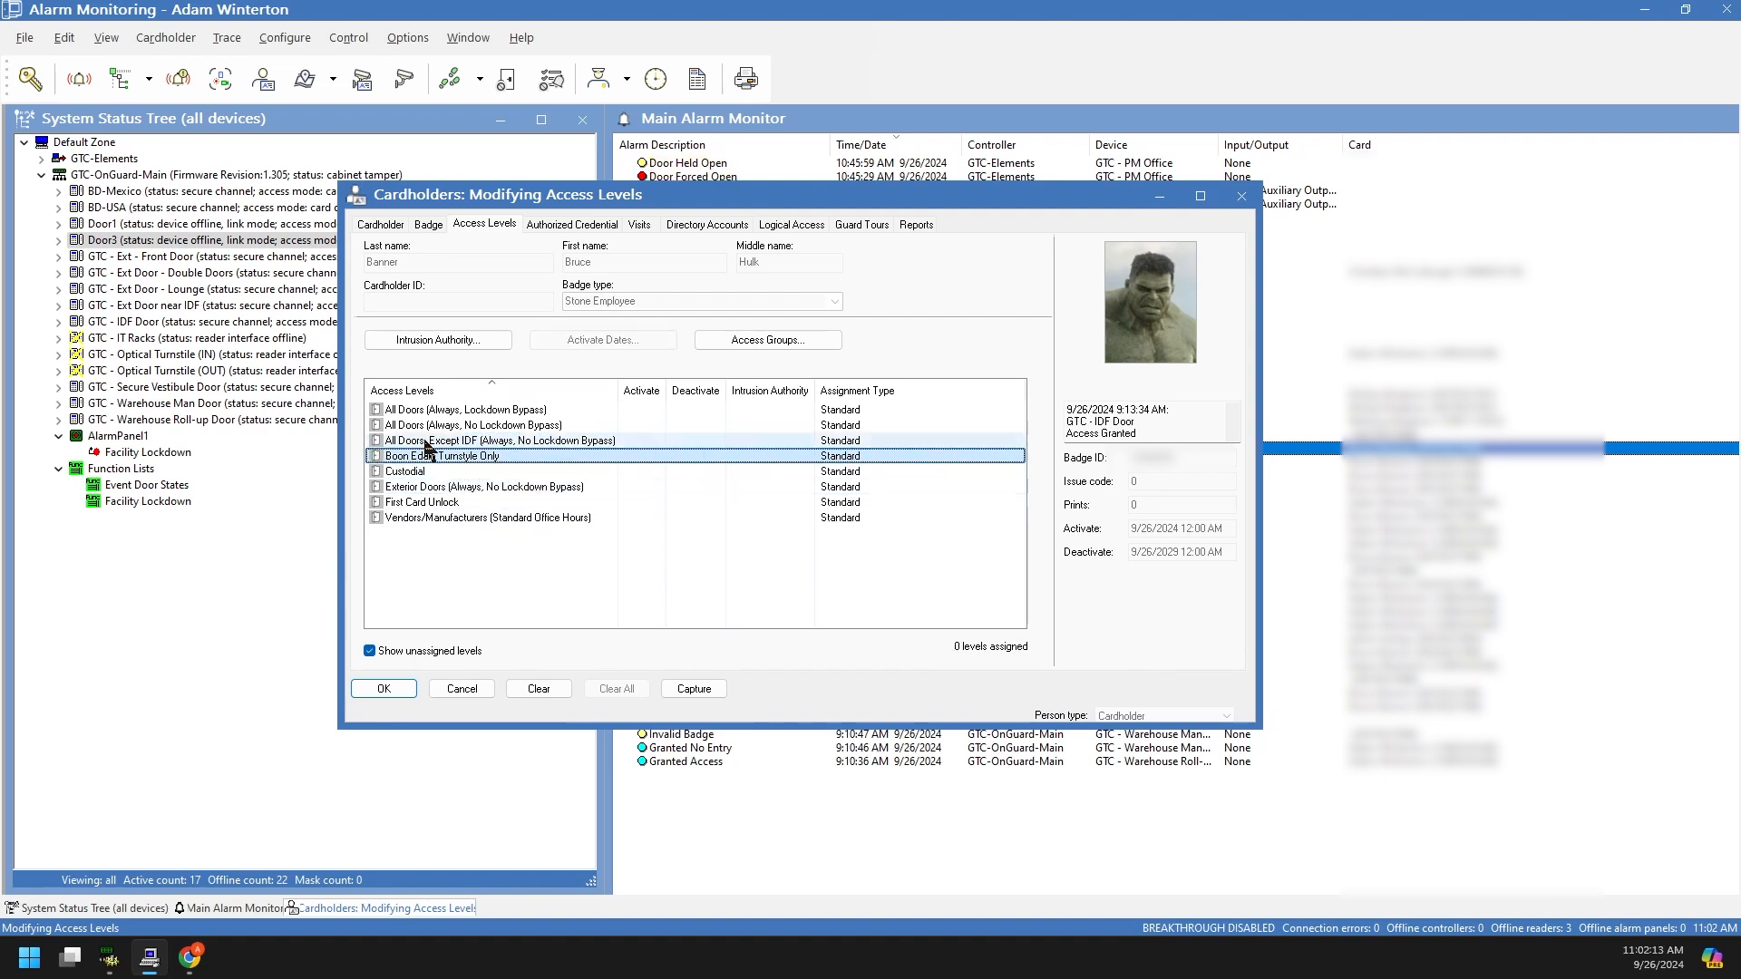
click(424, 443)
ctrl+click(423, 457)
ctrl+click(421, 472)
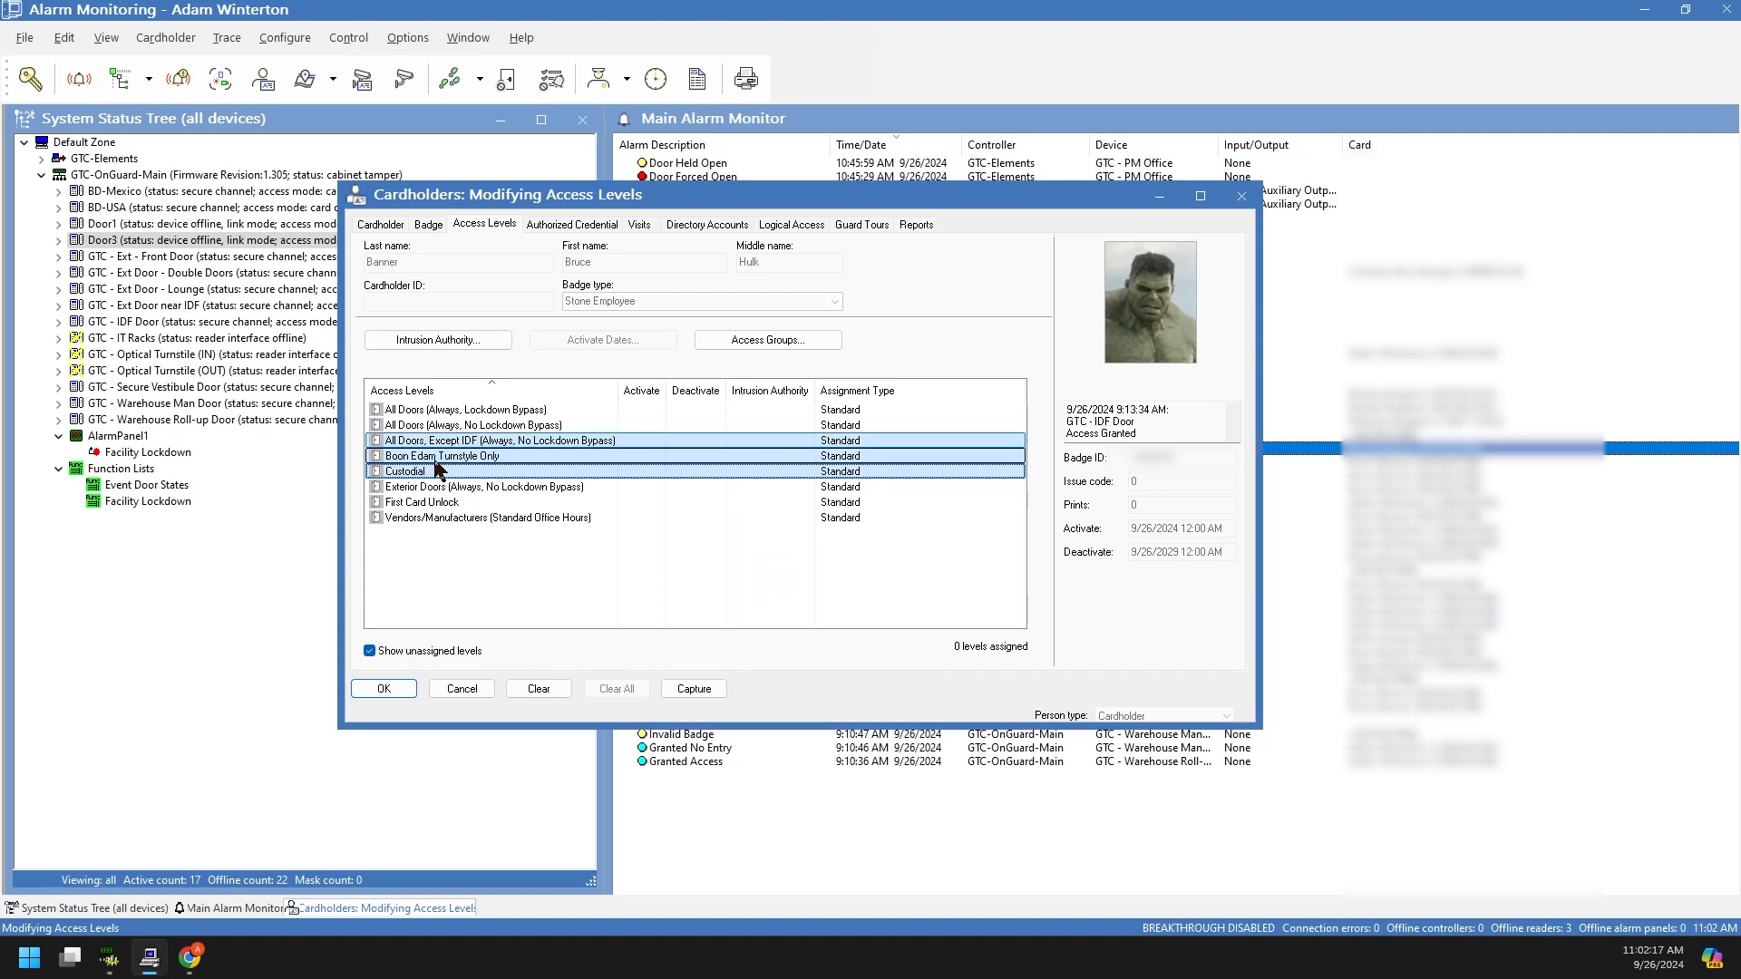
click(412, 690)
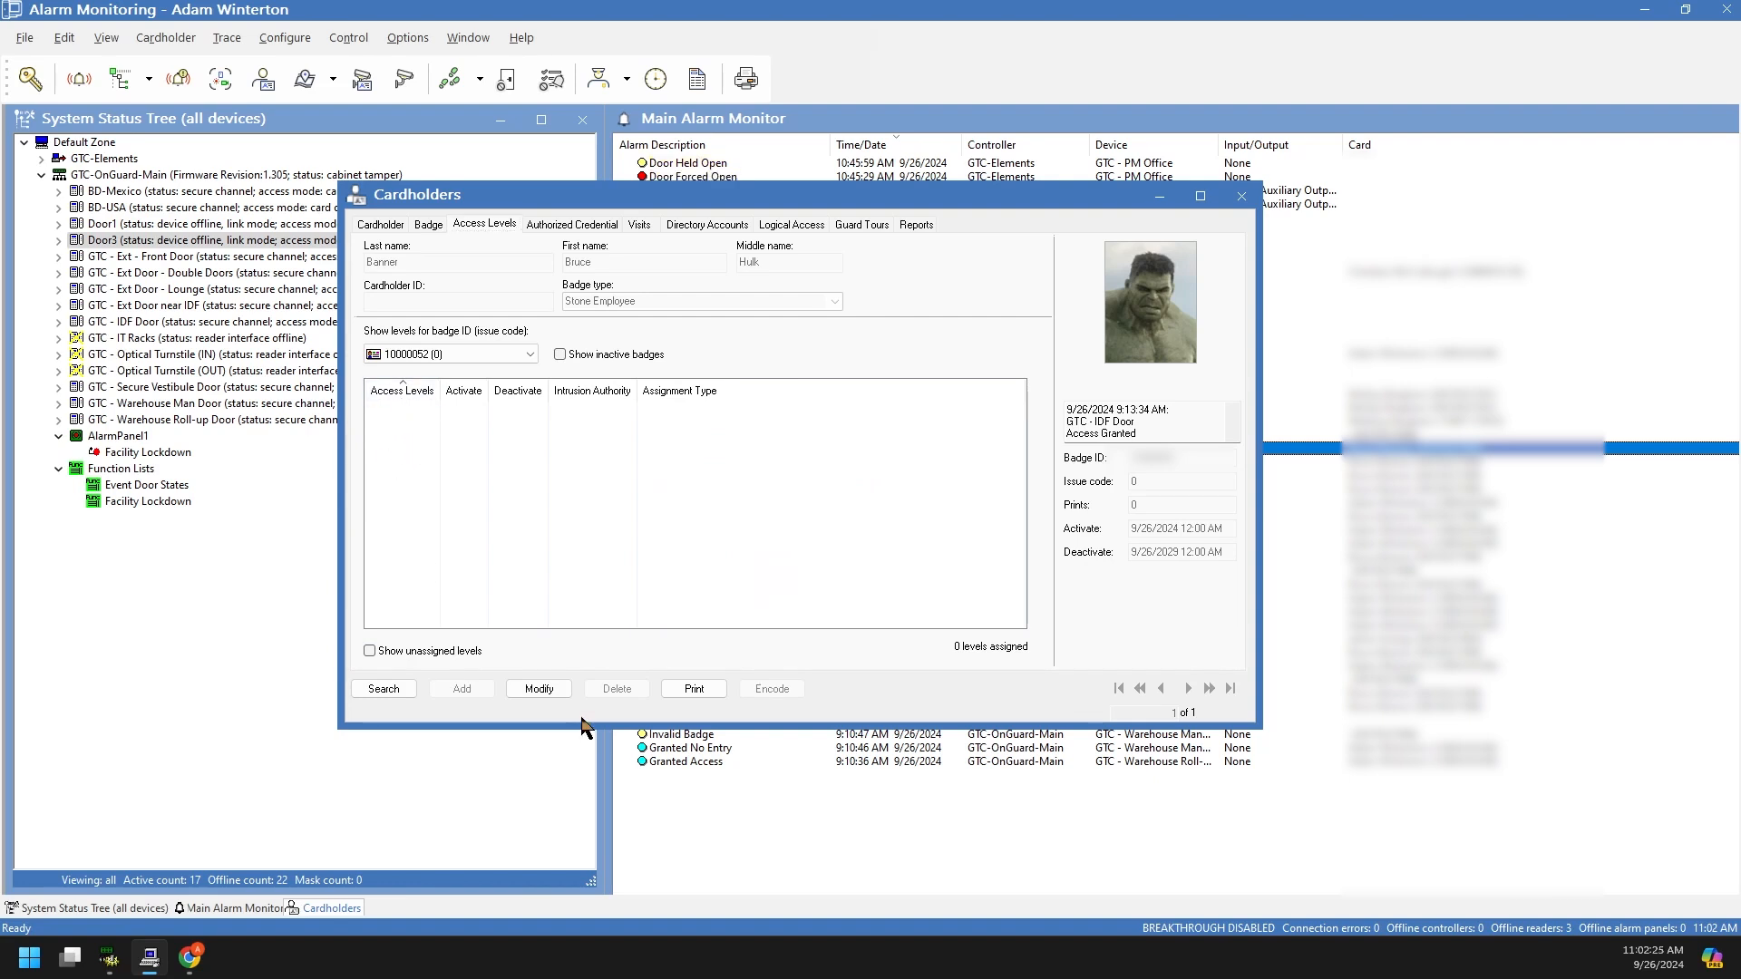
Step: Modify the cardholder to assign Custodial, Boon Edam Turnstyle Only and Exterior Doors, and save
click(539, 688)
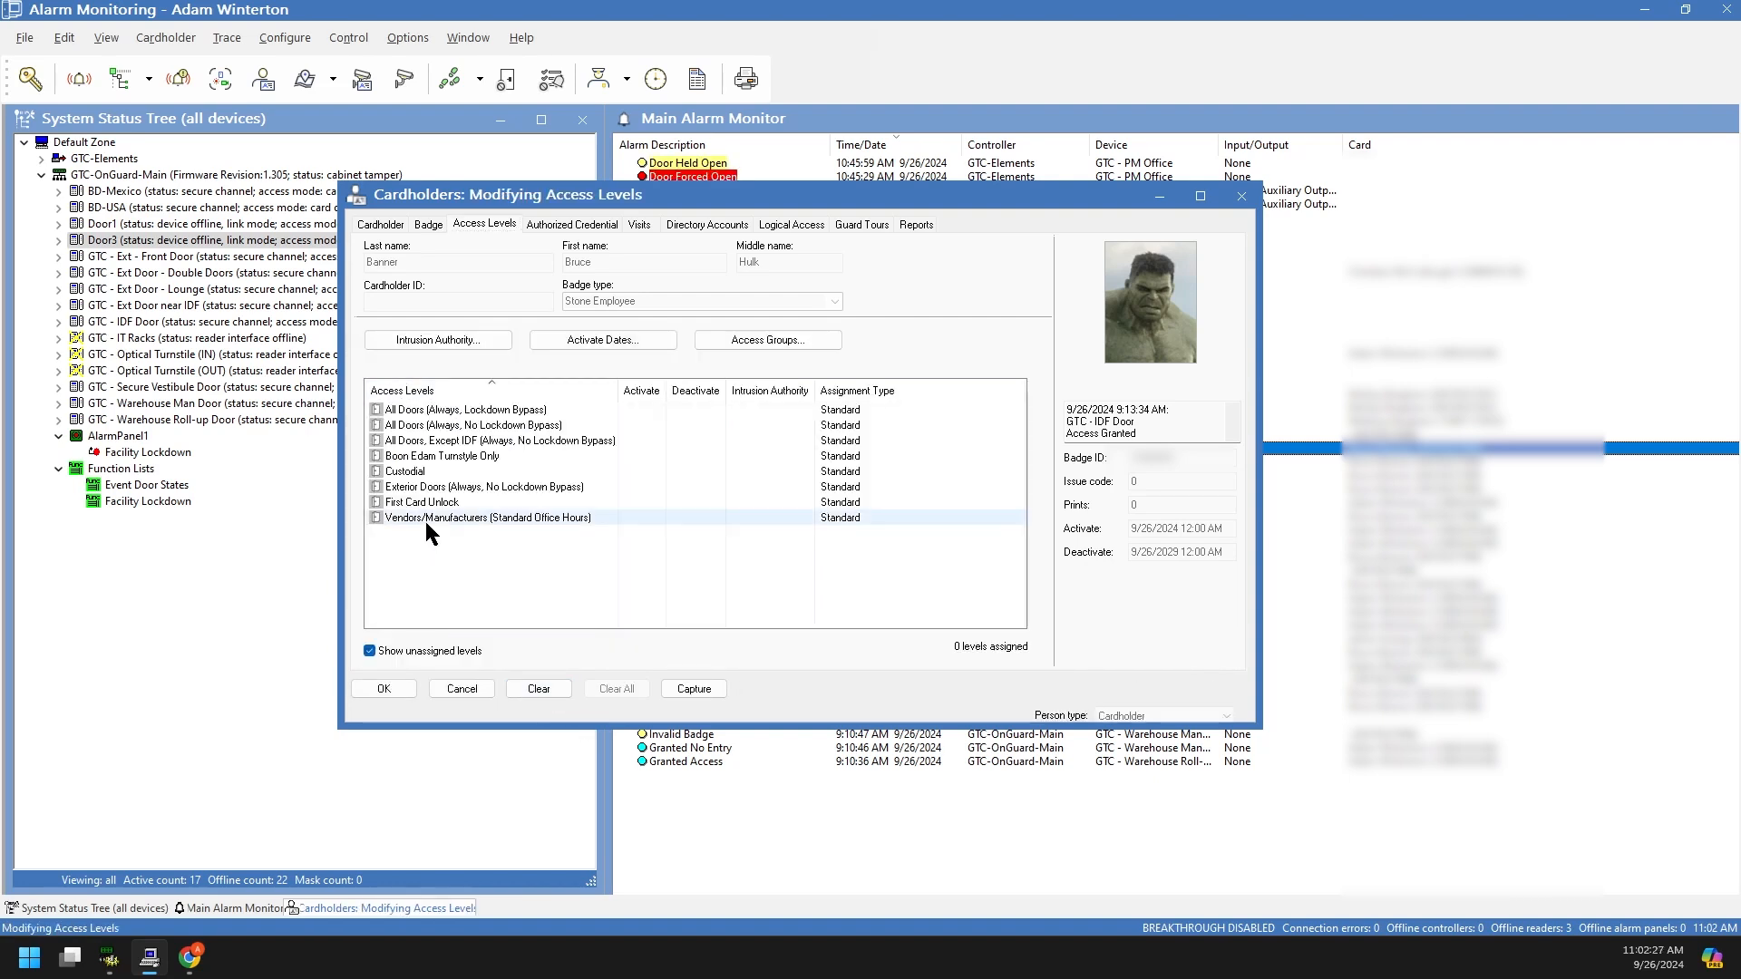
click(411, 475)
click(399, 488)
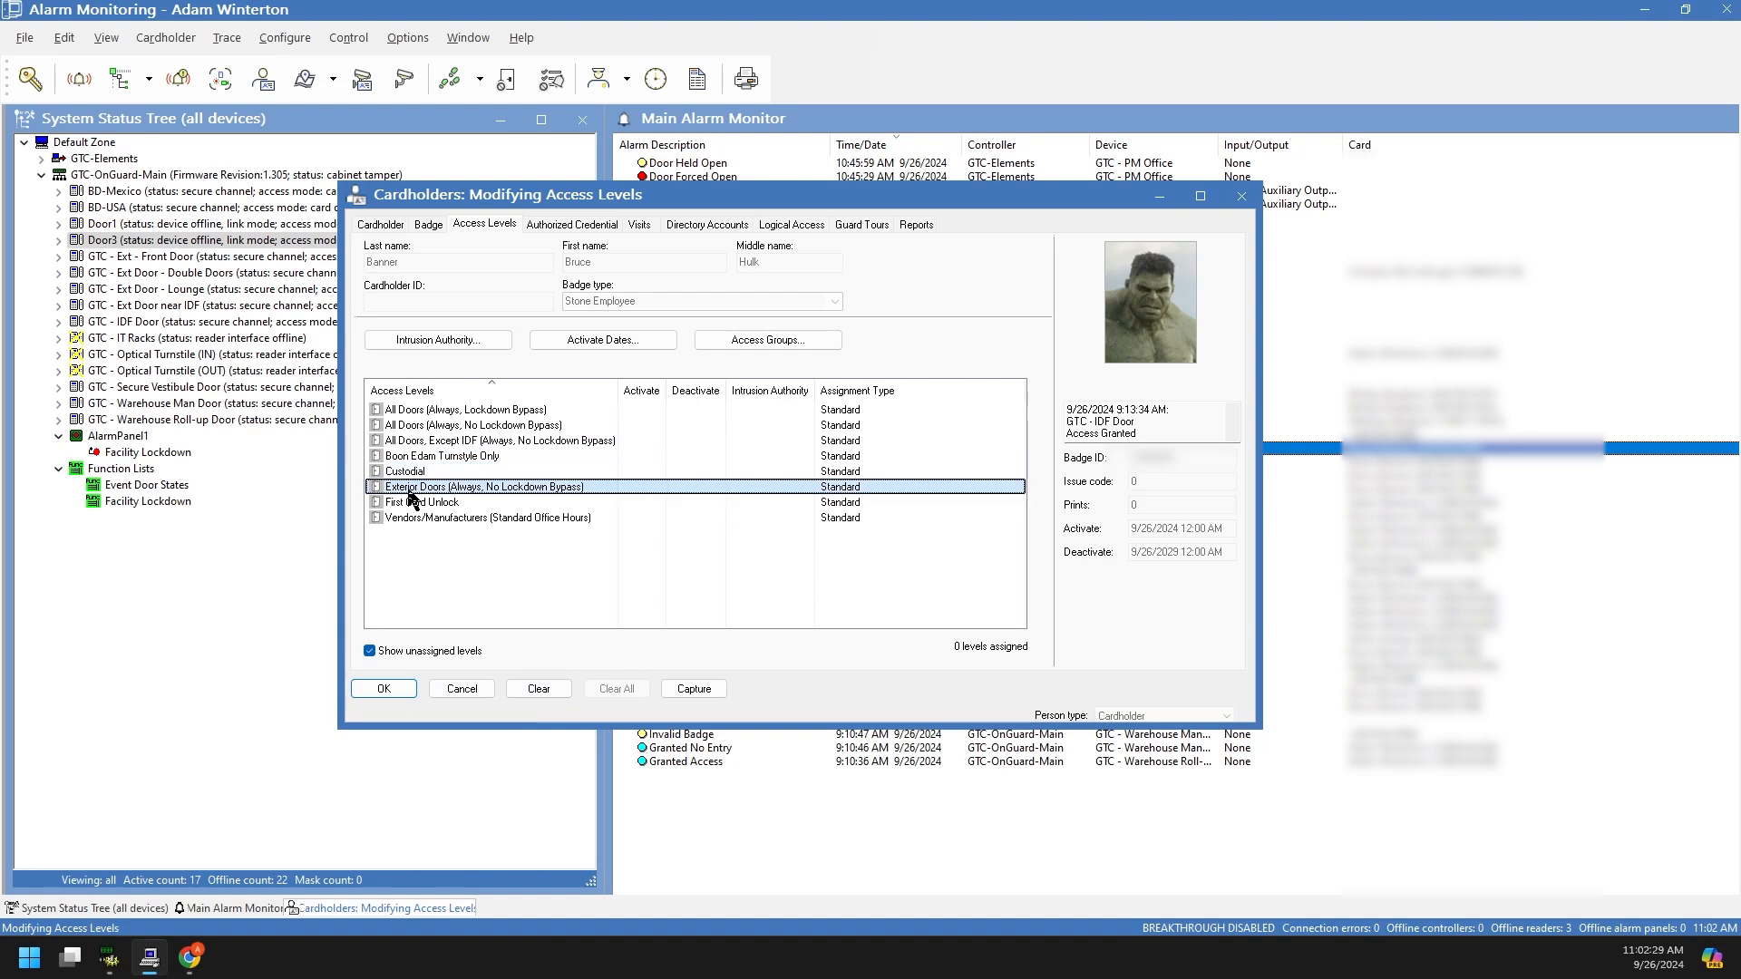
click(376, 471)
click(377, 457)
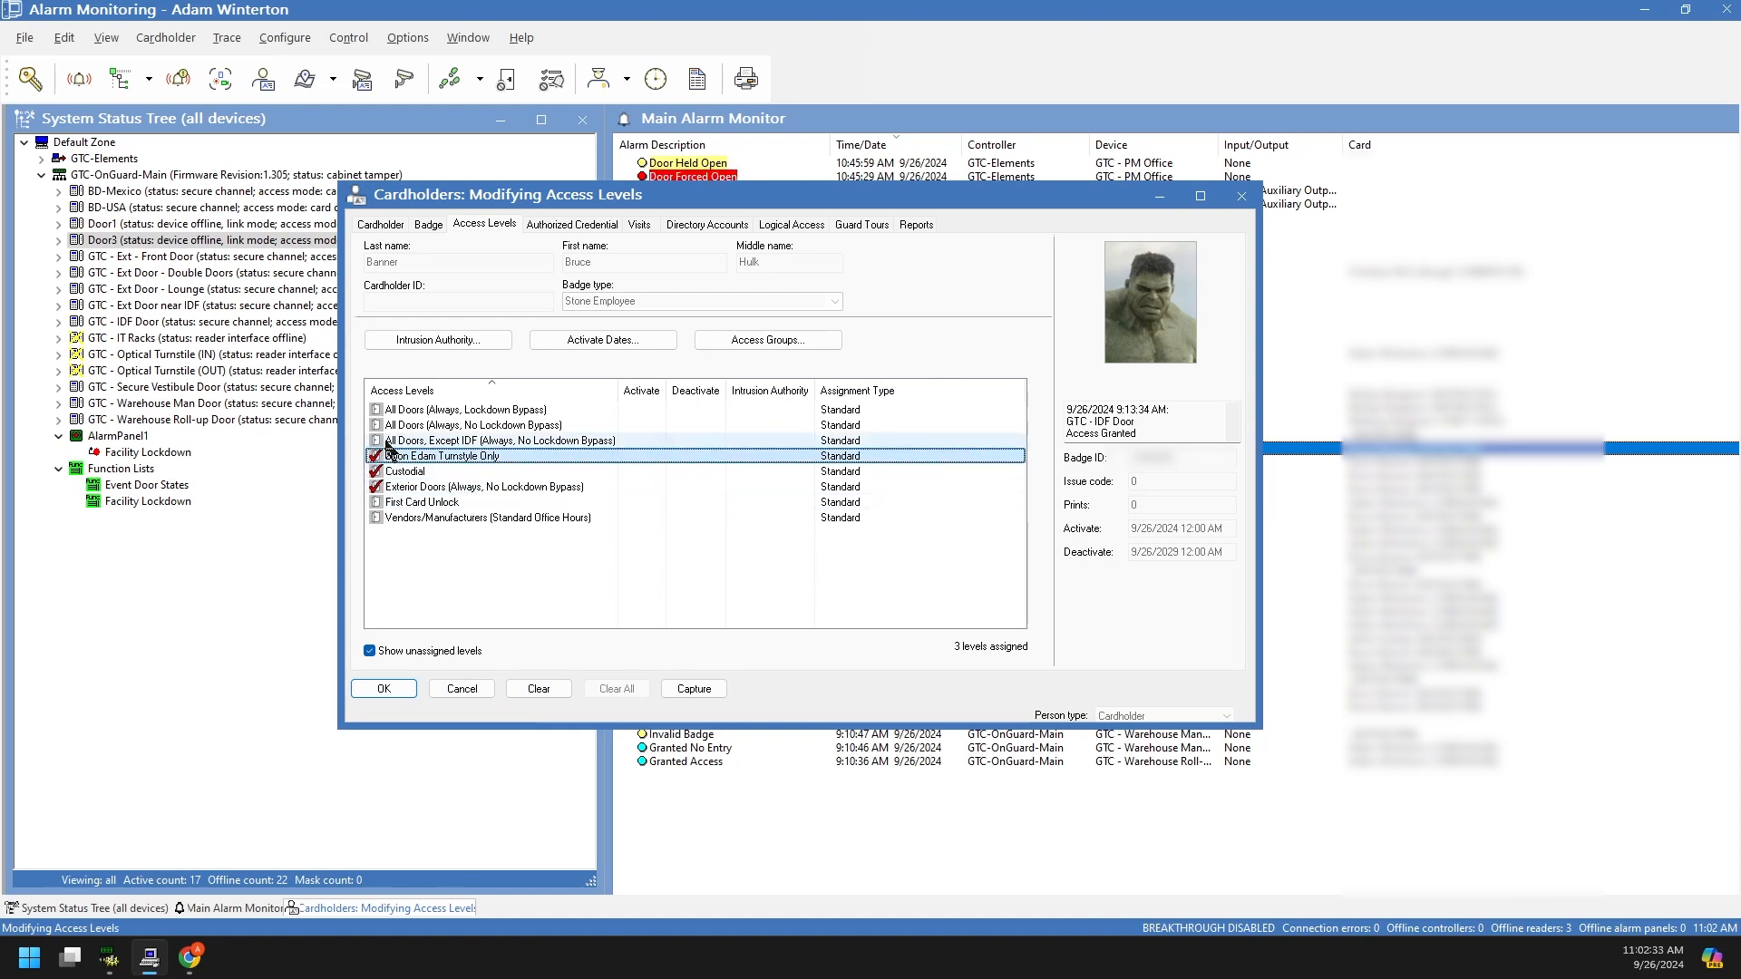
click(399, 686)
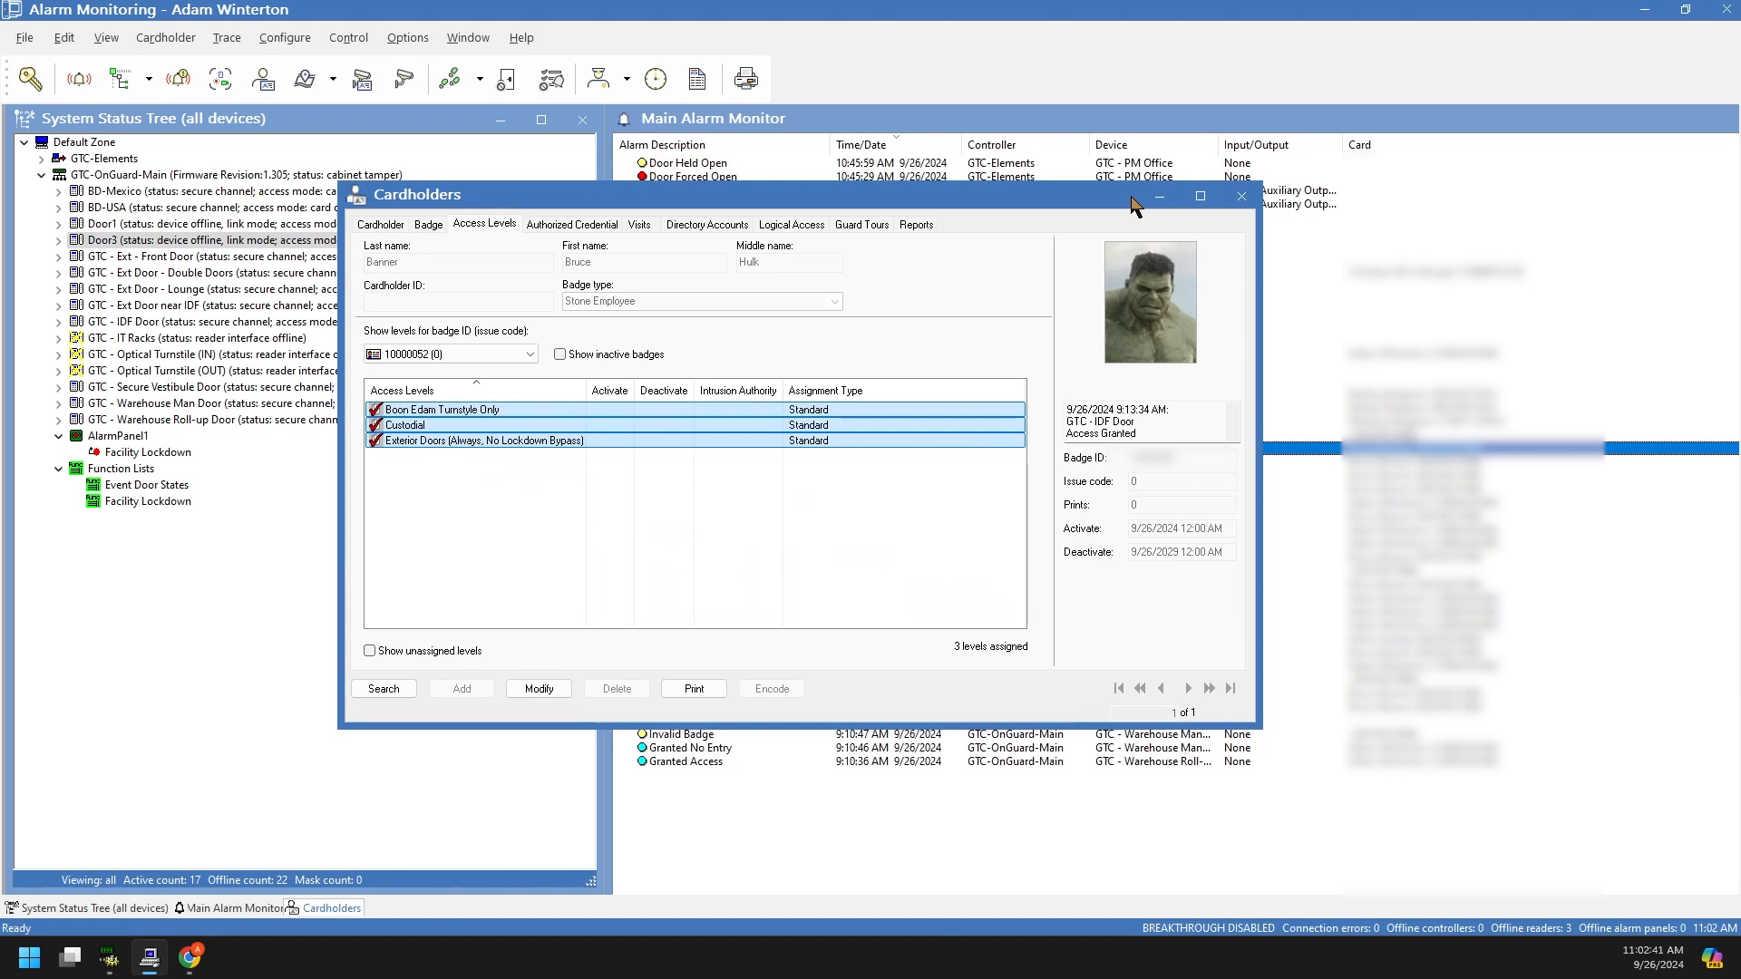
mouse_move(1233, 190)
Step: Close the Cardholders window and return Chrome to the LenelS2 My Console home page
click(1240, 196)
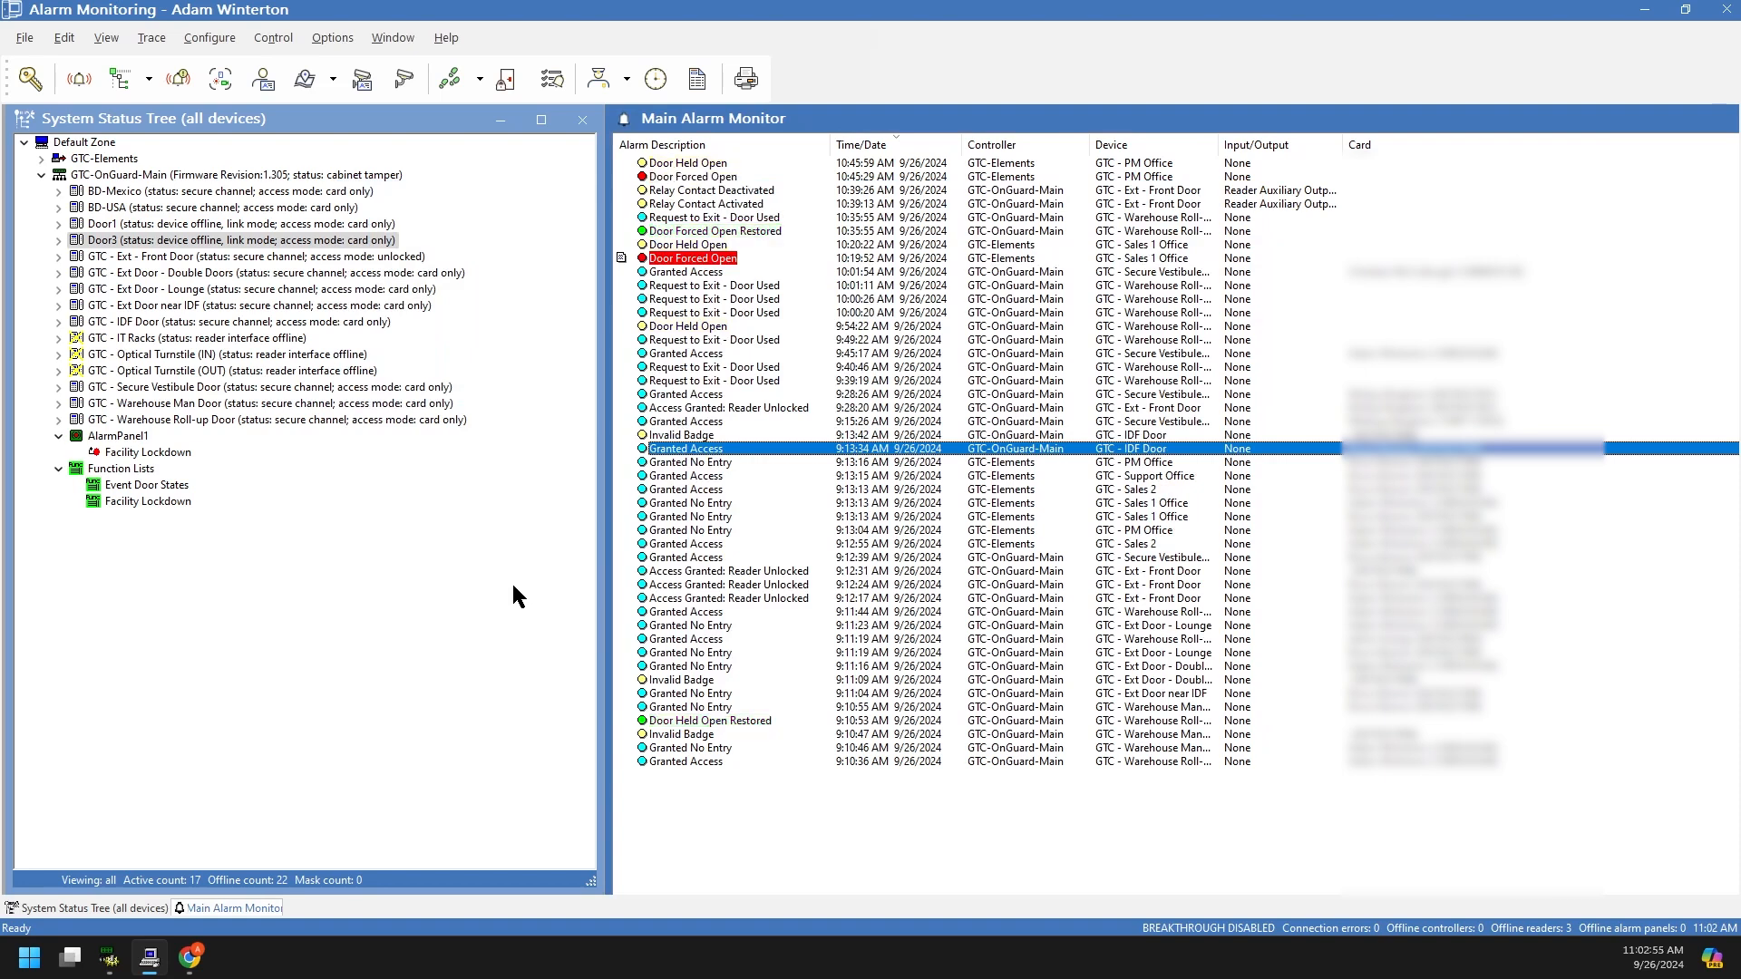
click(109, 960)
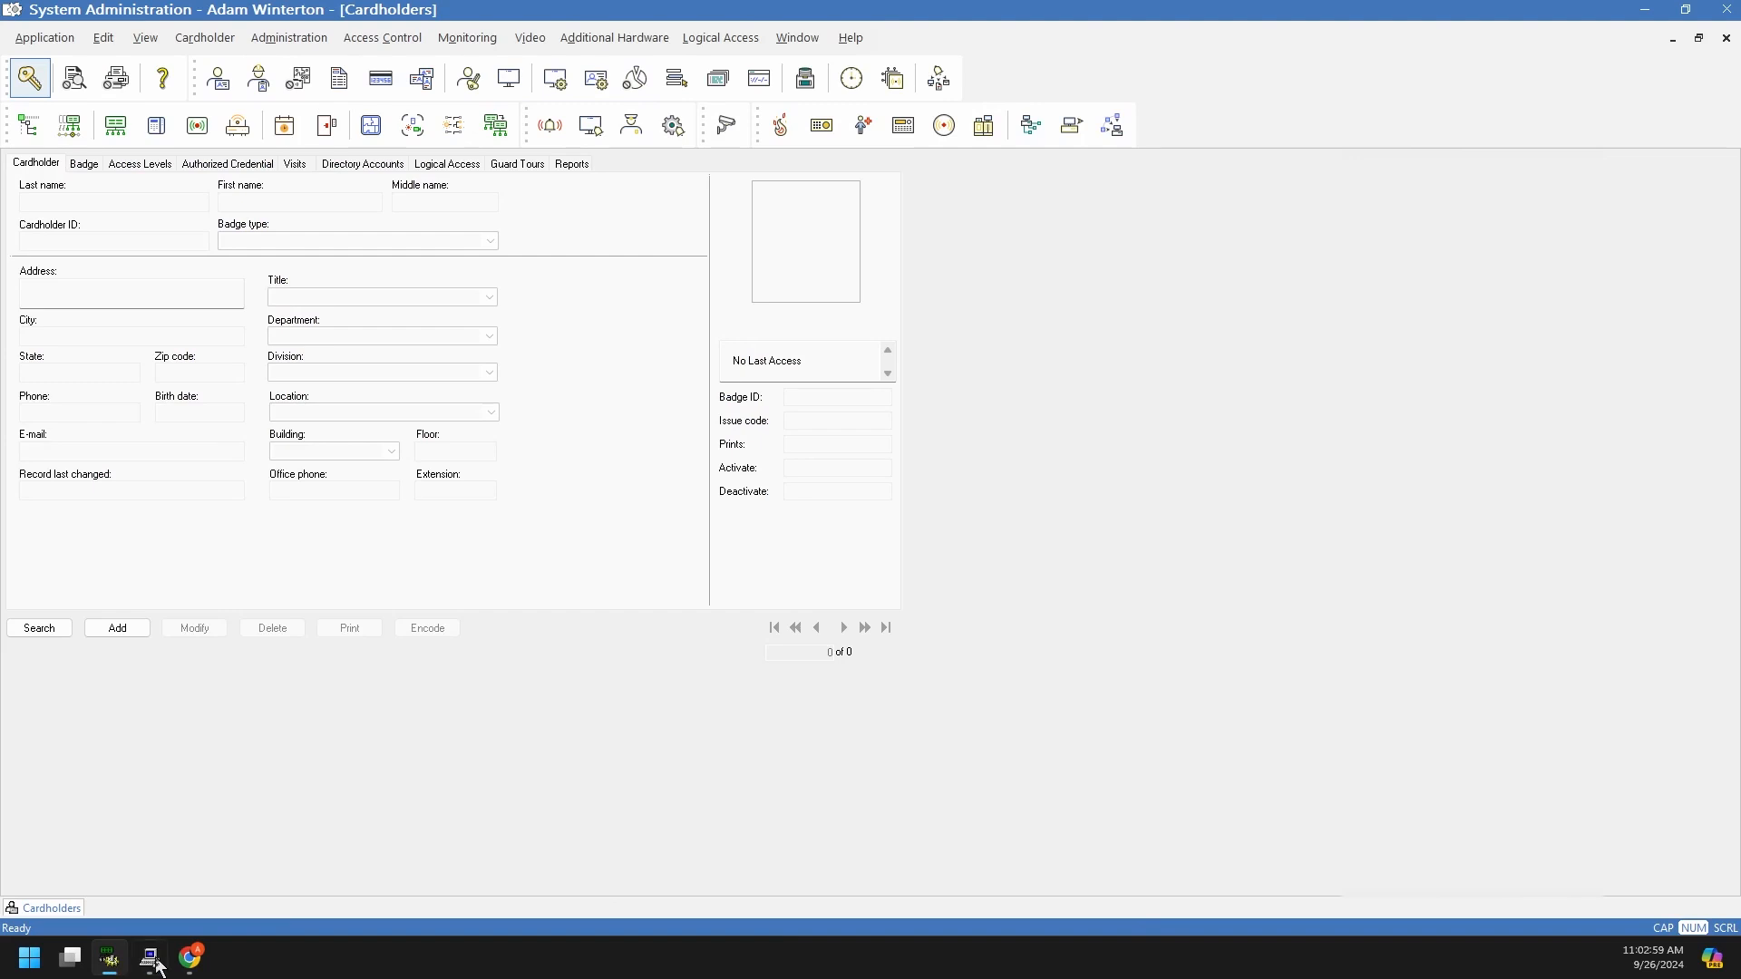
click(194, 871)
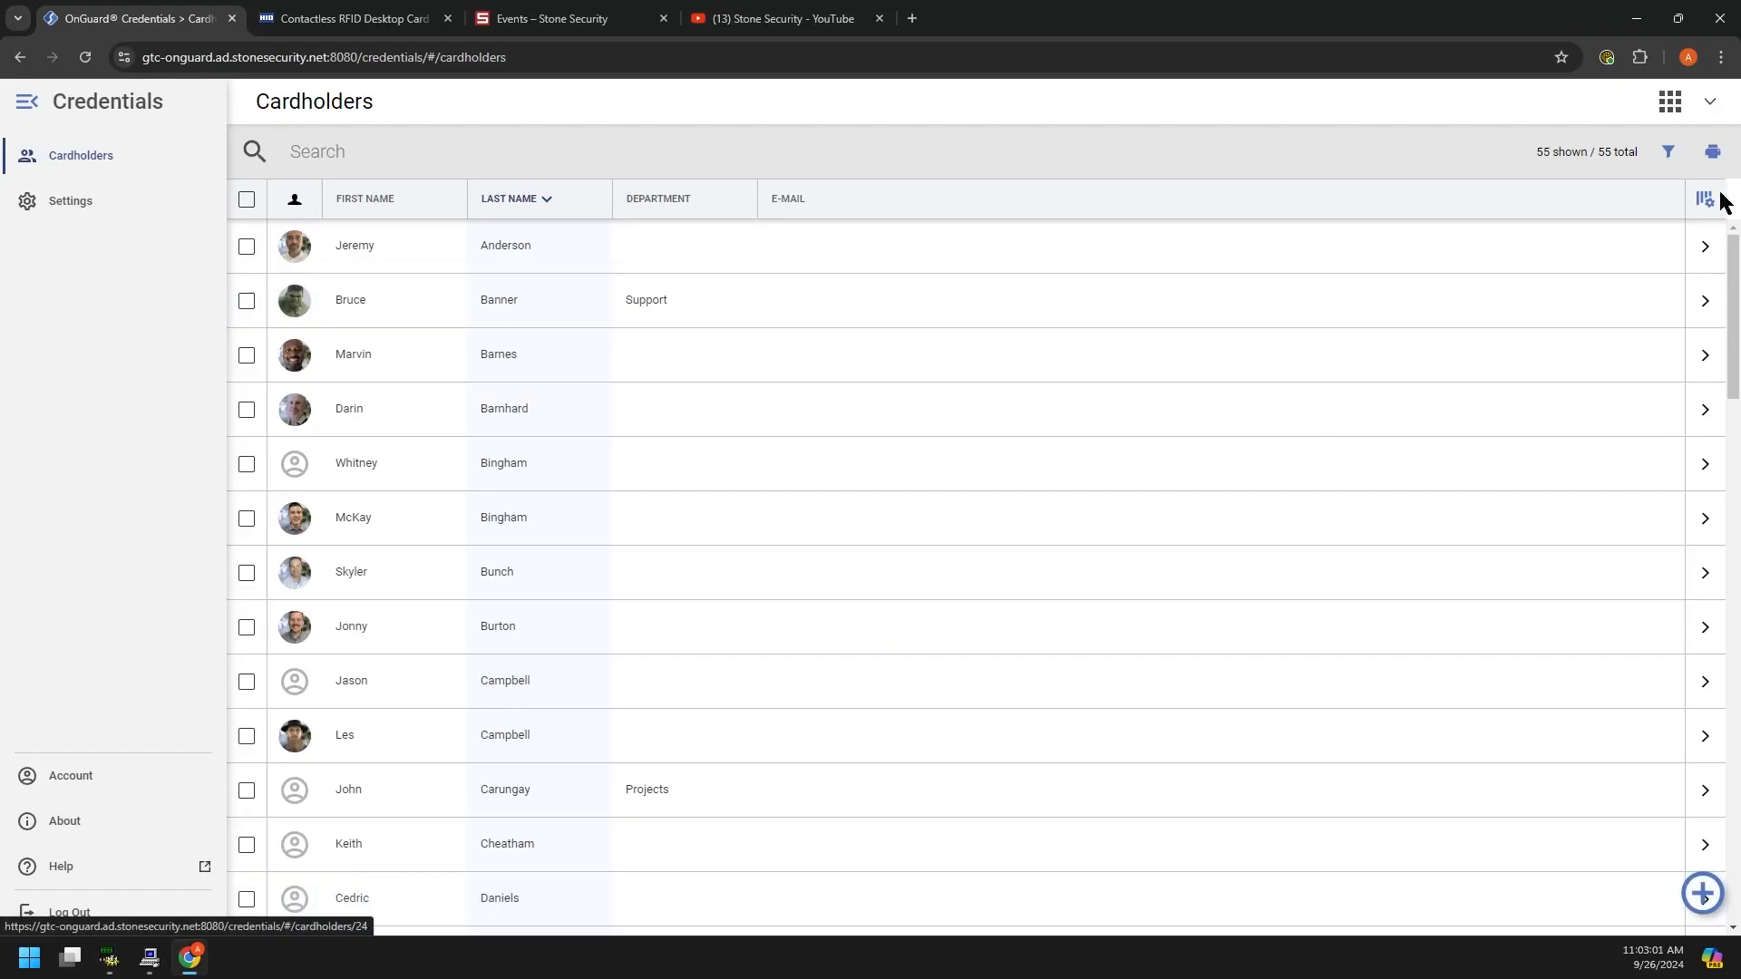
click(1670, 104)
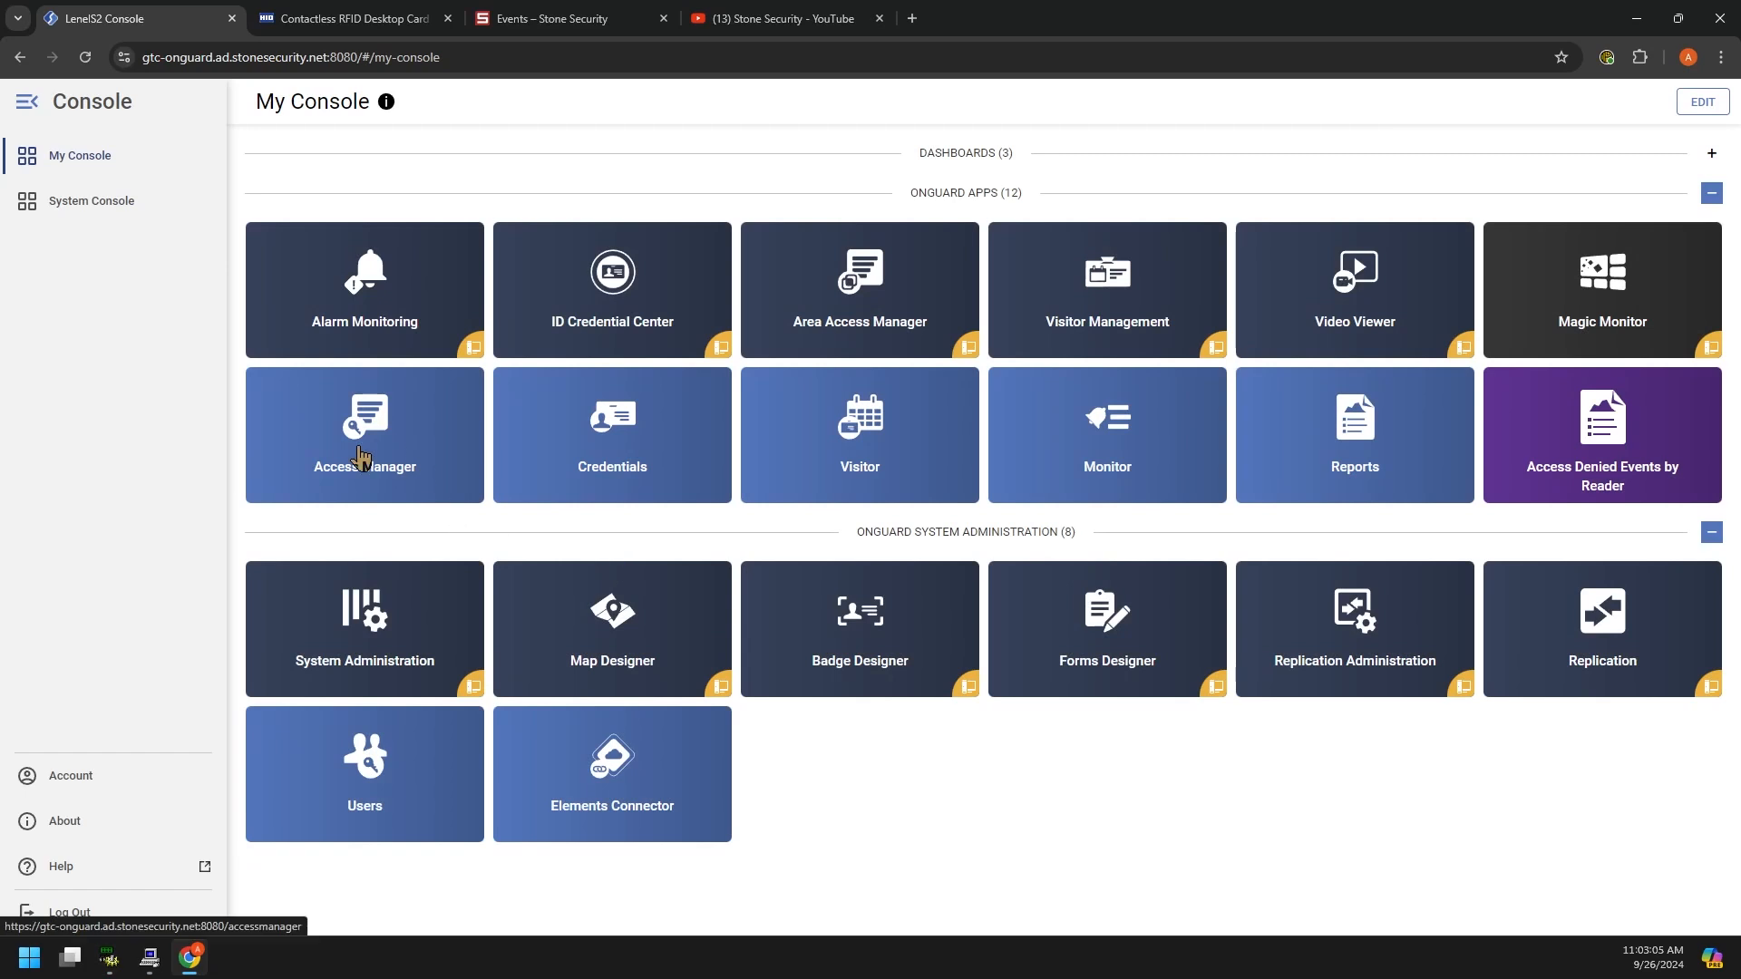
click(350, 450)
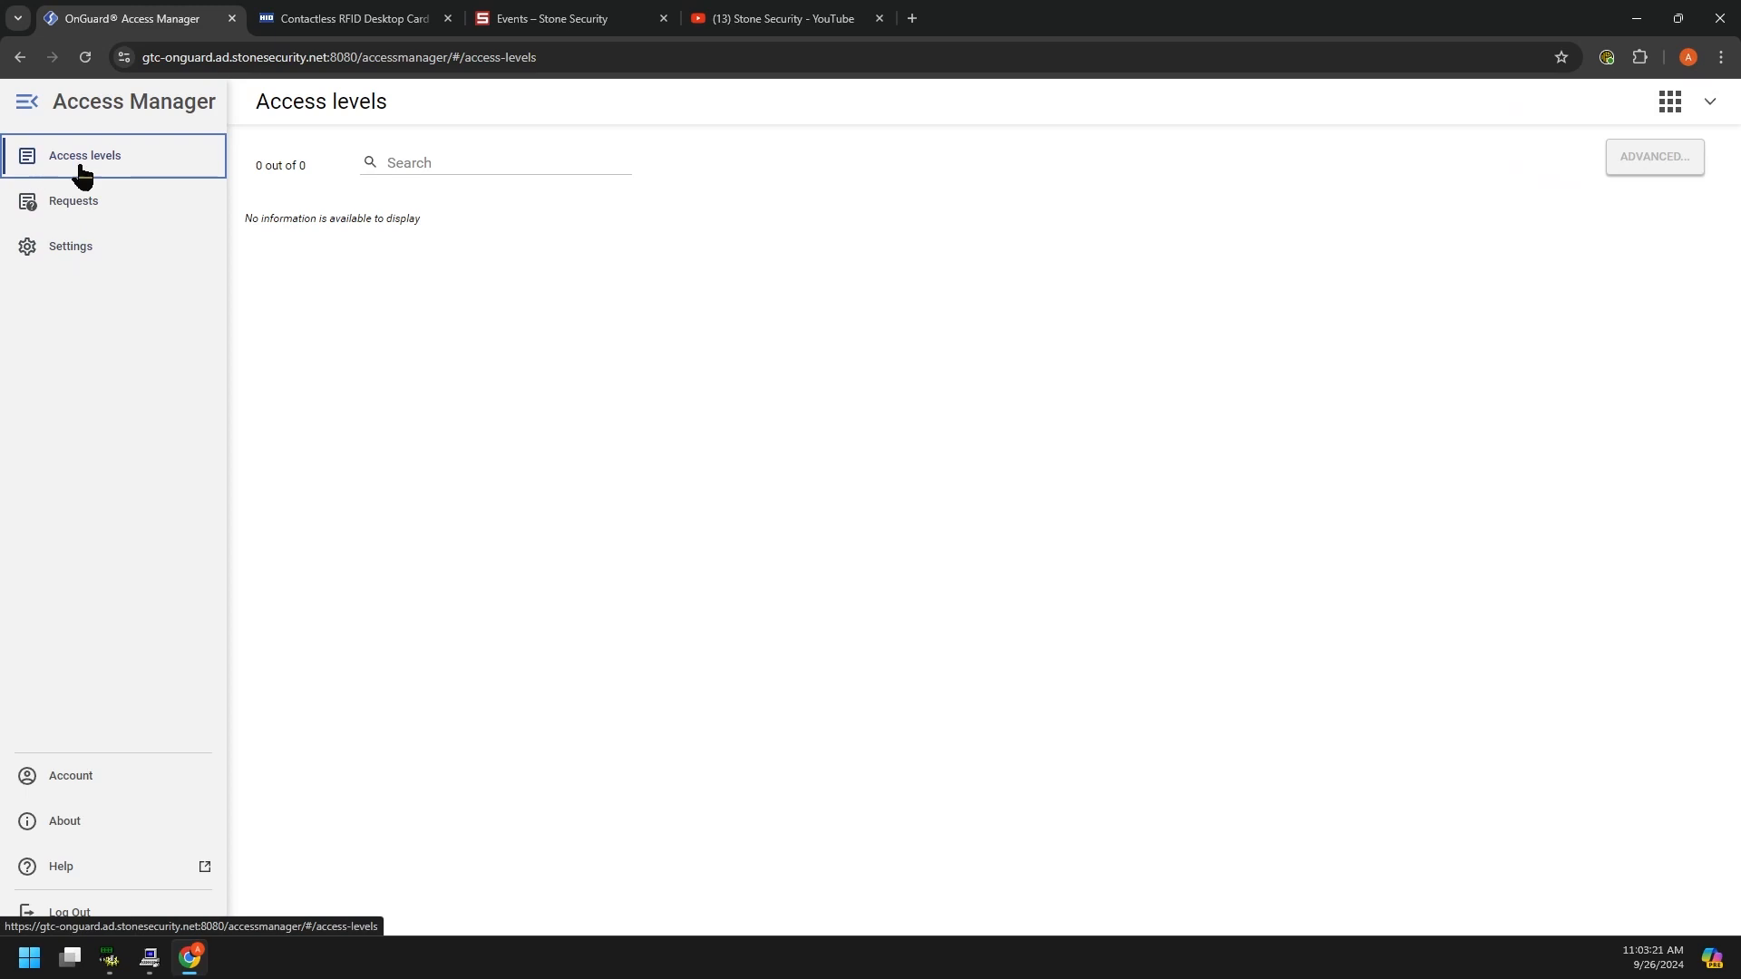
click(53, 214)
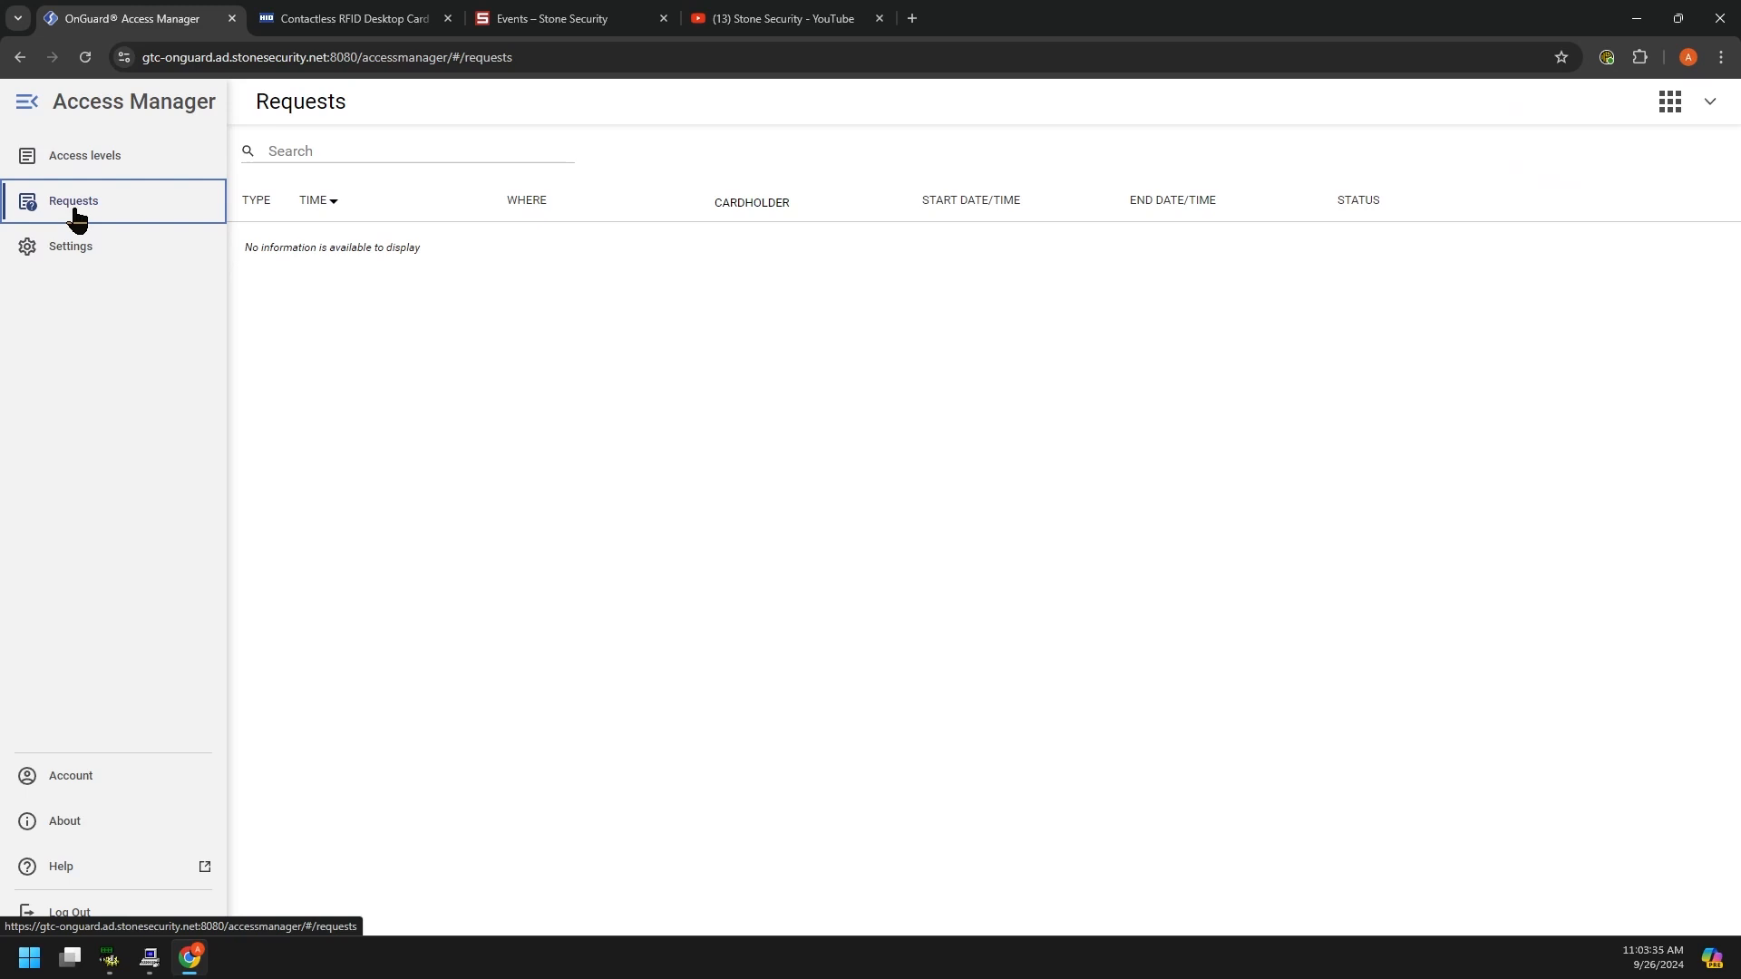
click(115, 381)
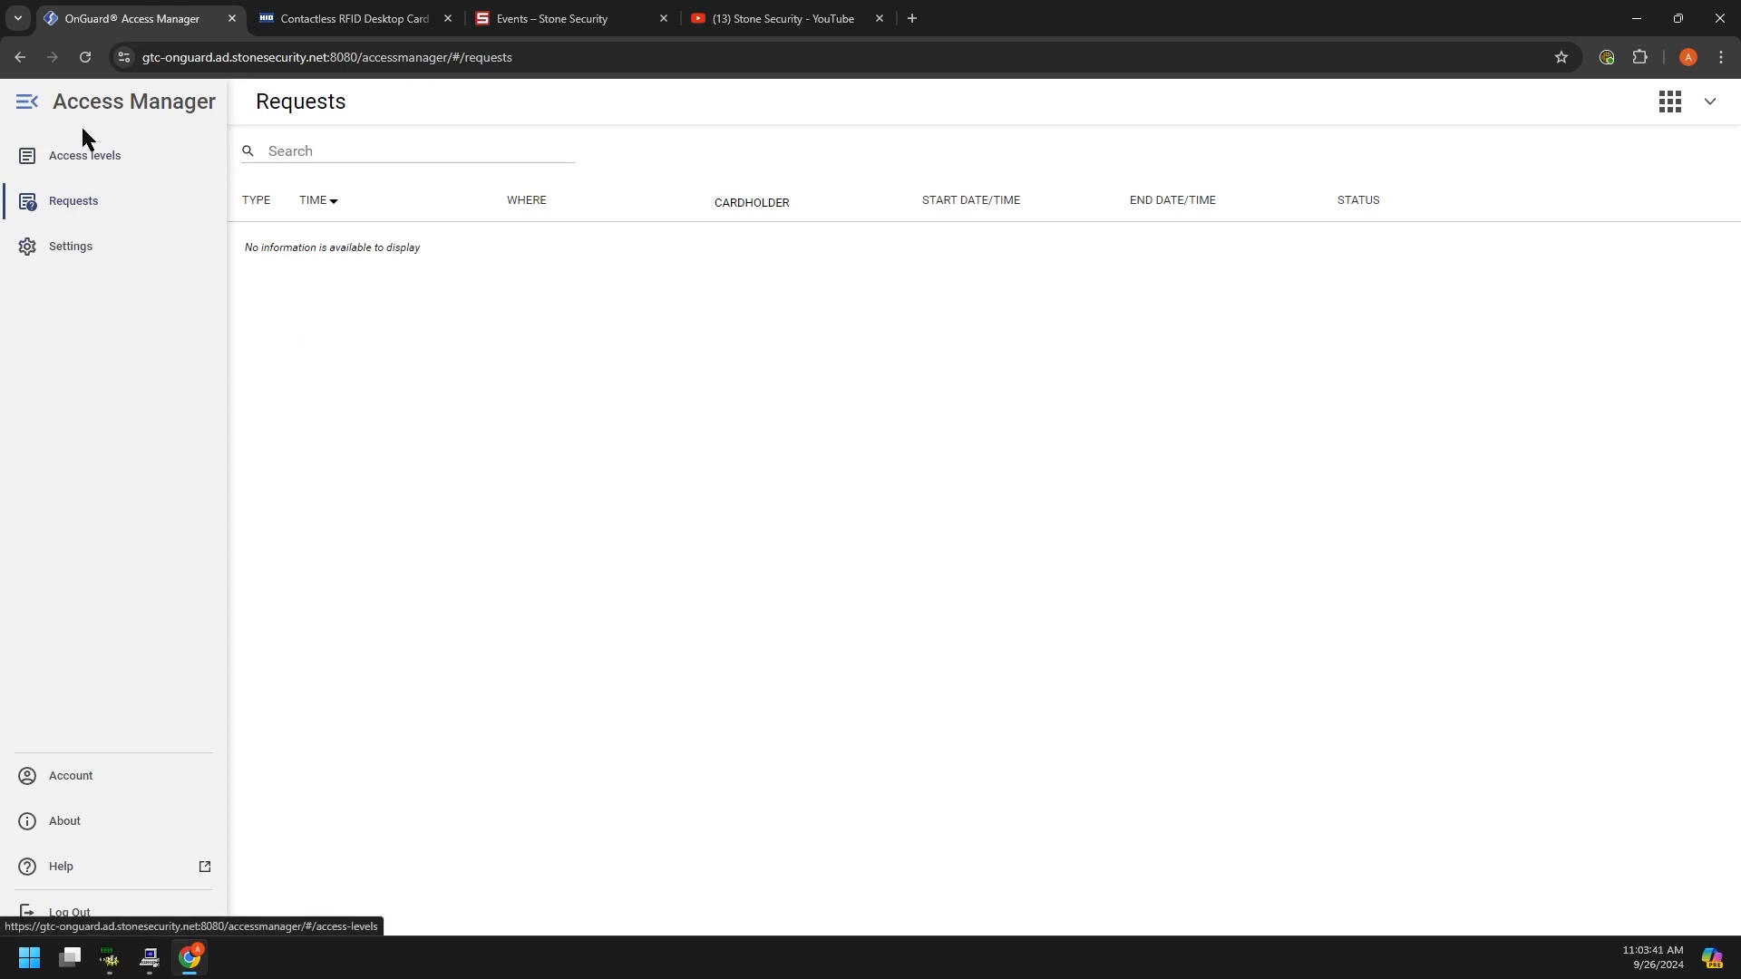
click(1668, 103)
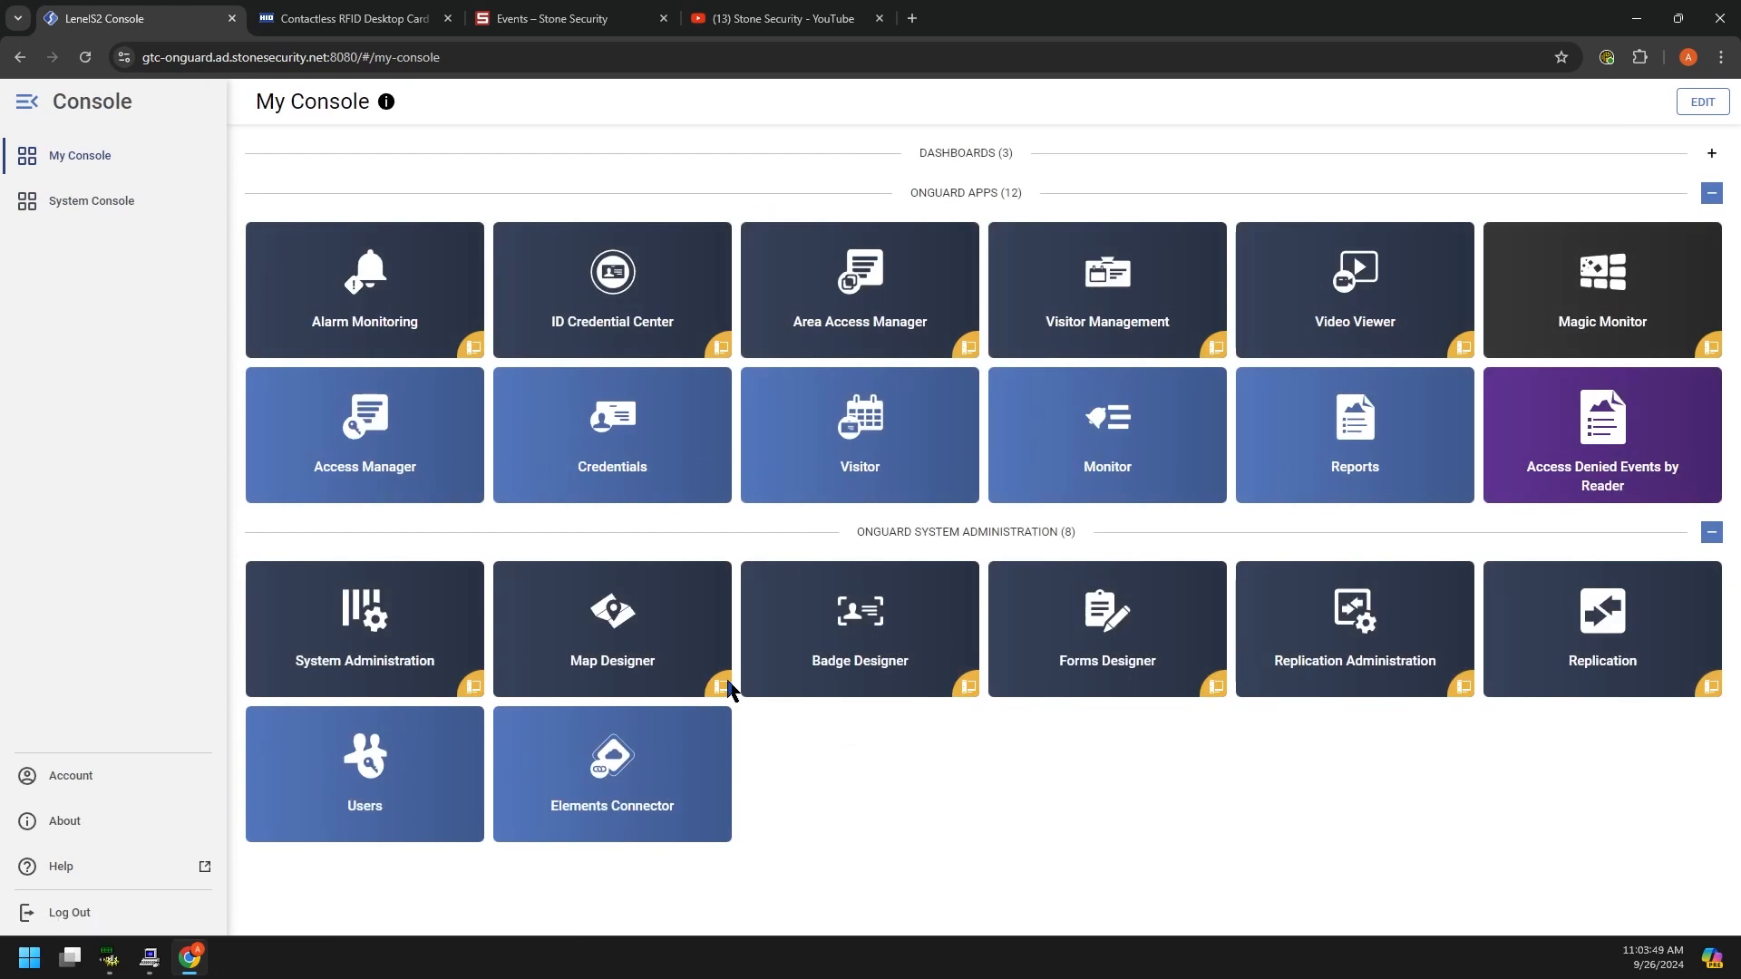
mouse_move(152, 963)
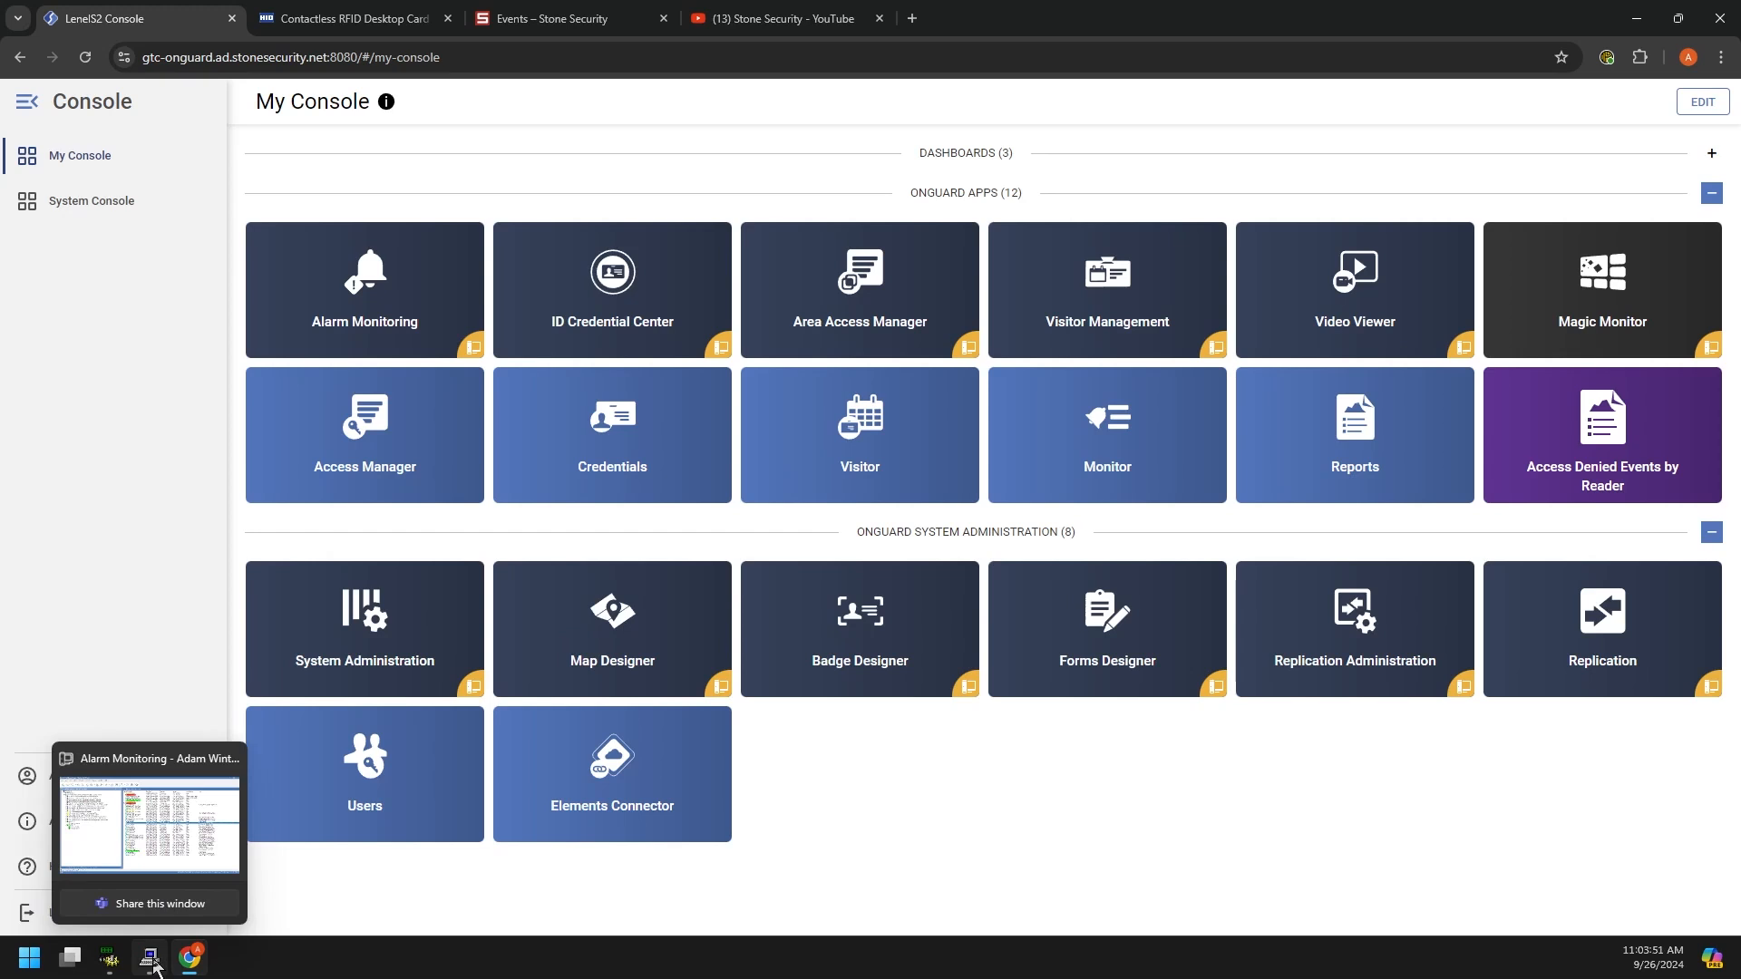
Step: In System Administration, close the Cardholders form and open Access Control > Access Levels
click(109, 962)
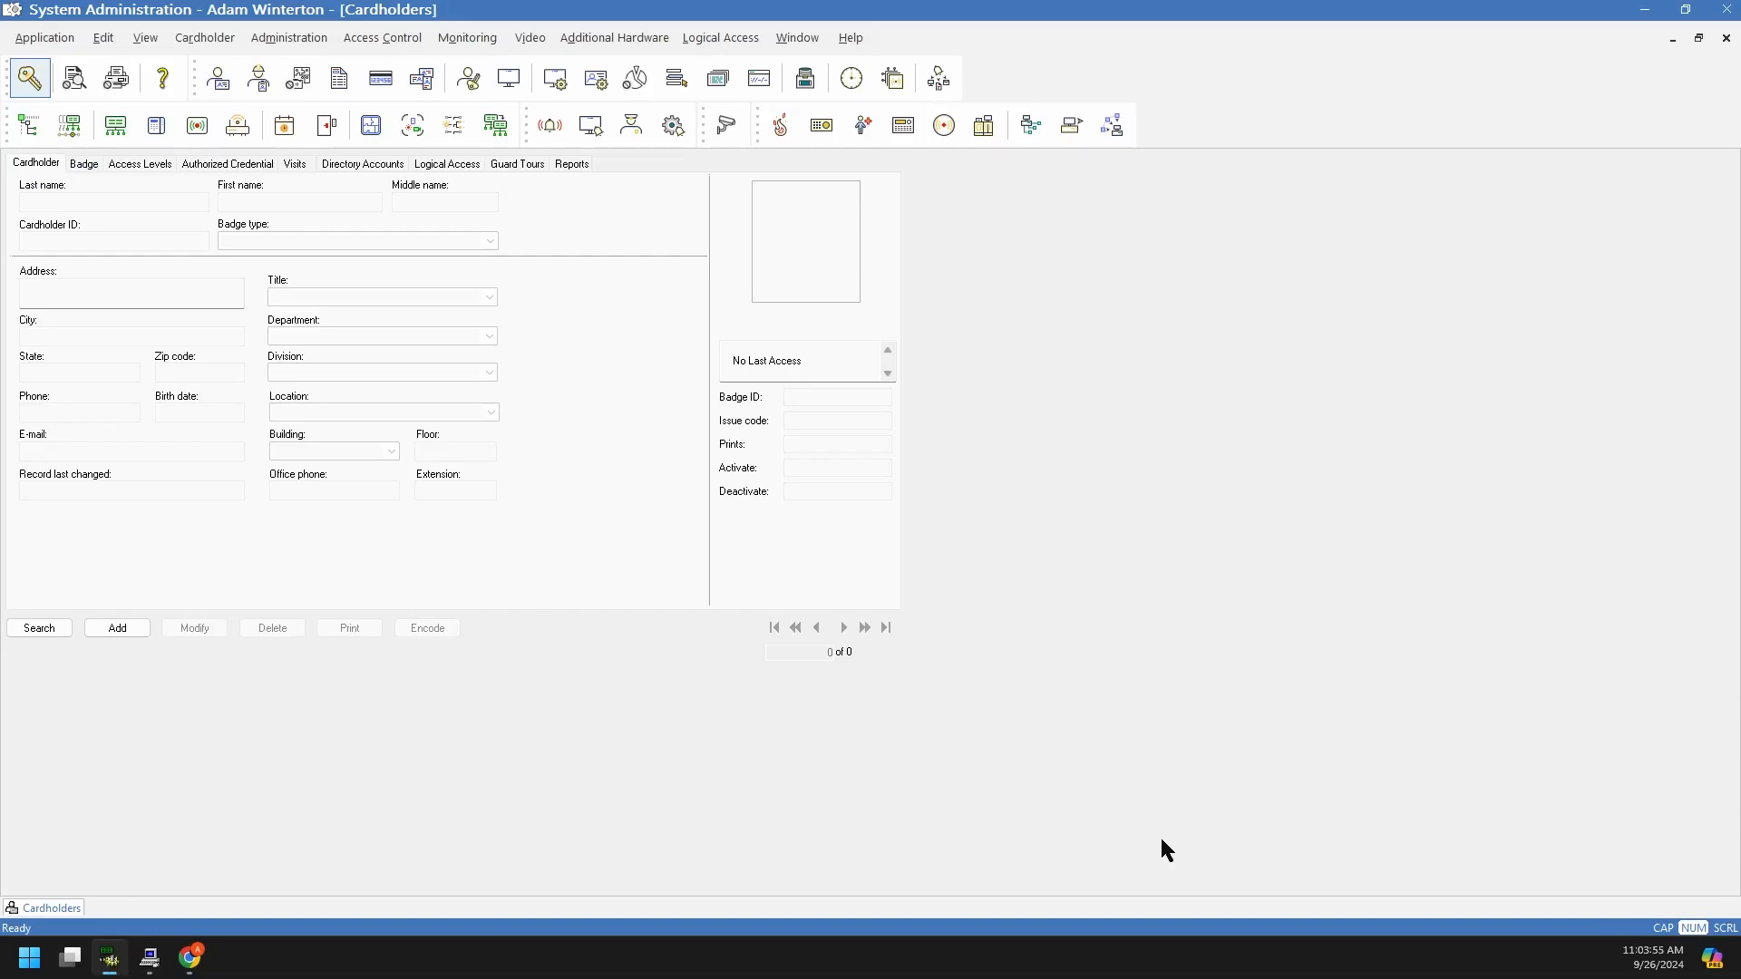
click(1726, 38)
click(318, 38)
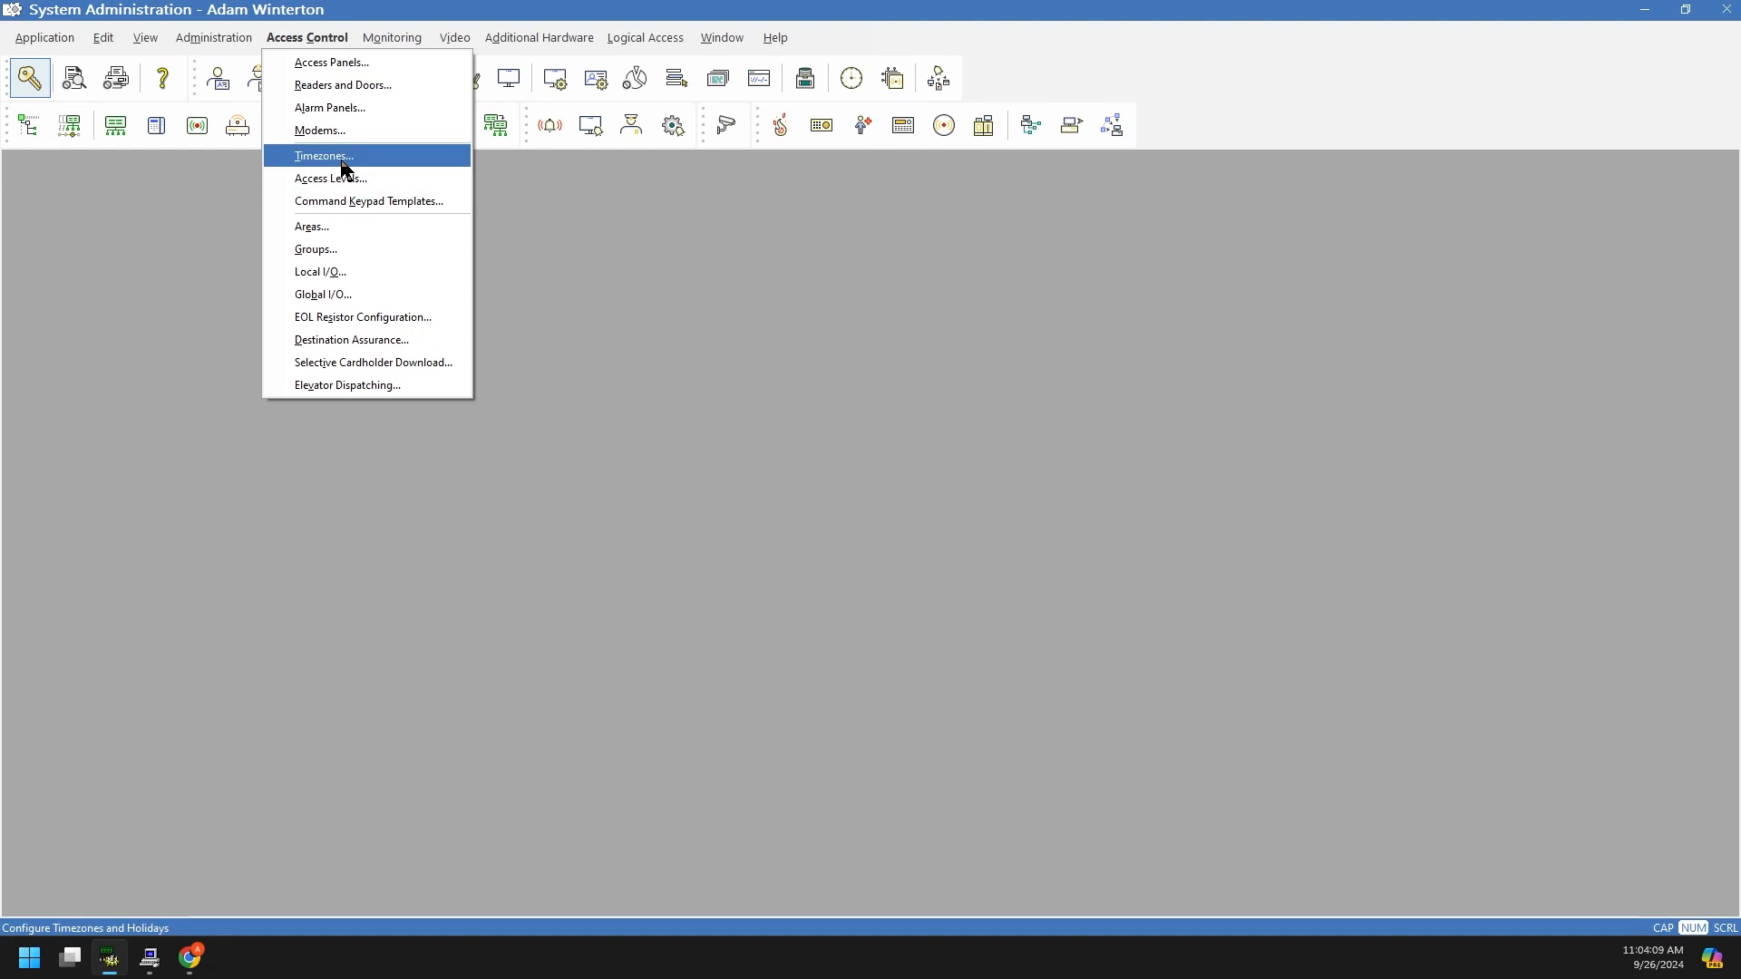
click(346, 177)
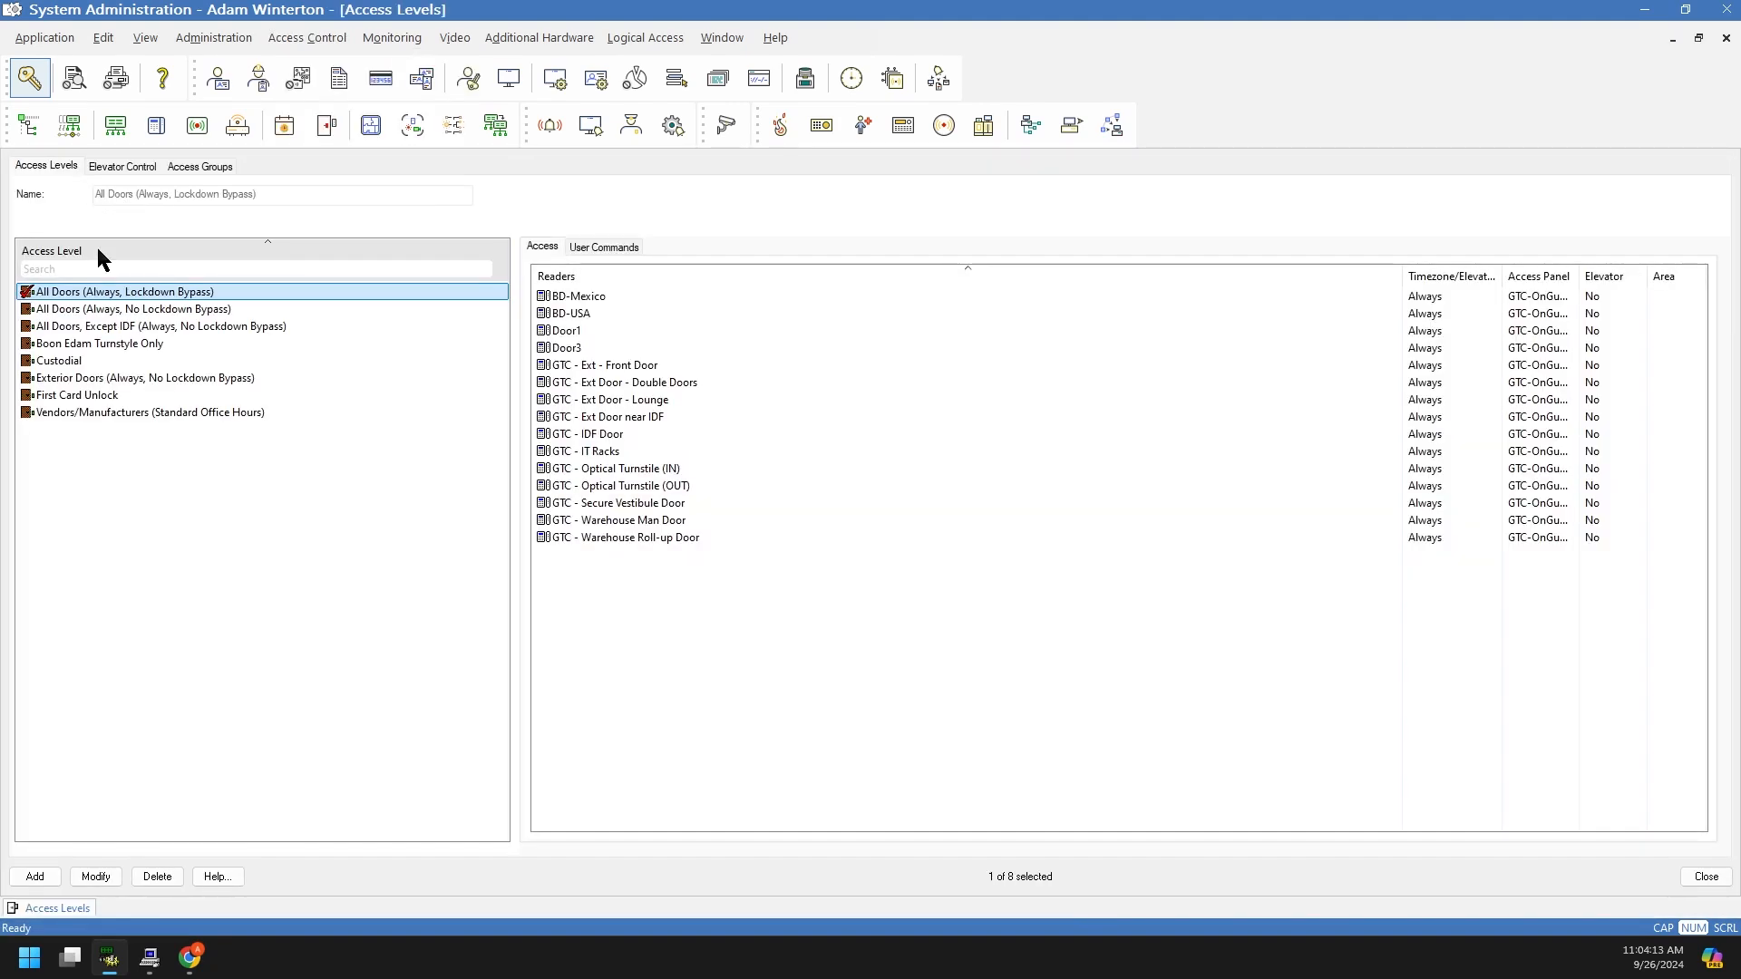
Step: Step through All Doors, Boon Edam, Custodial, Exterior Doors, First Card Unlock and Vendors readers, then deselect
click(136, 312)
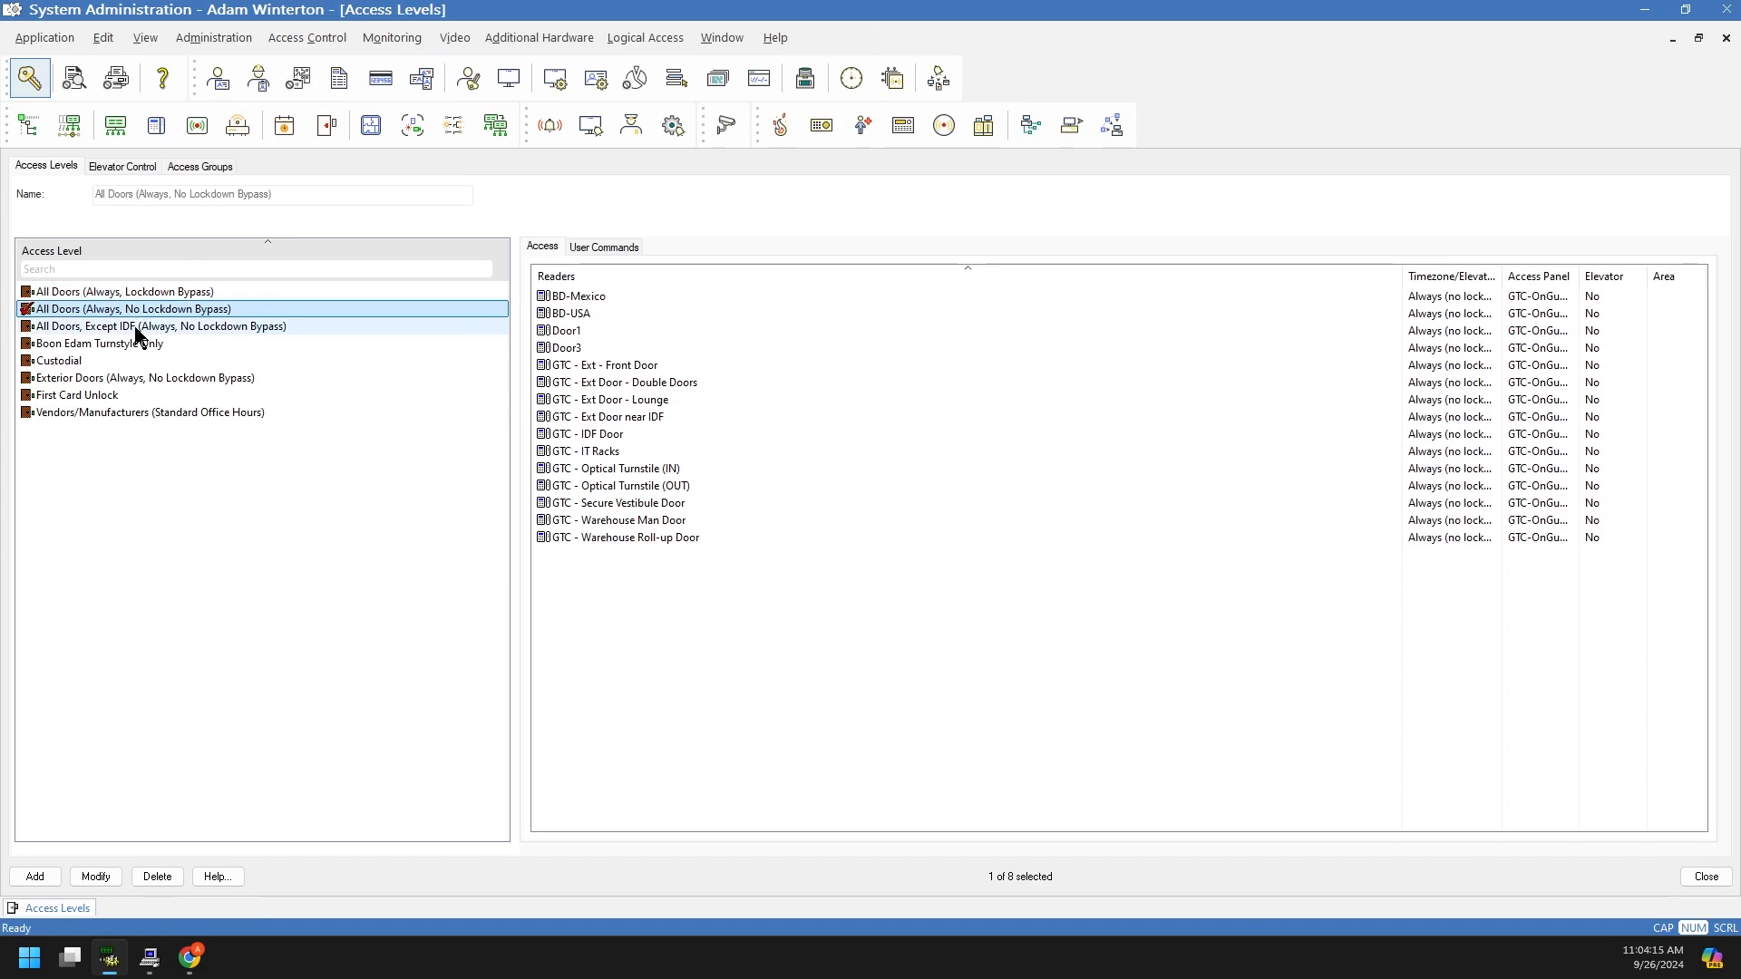
click(137, 328)
click(134, 346)
click(124, 362)
click(125, 379)
click(118, 394)
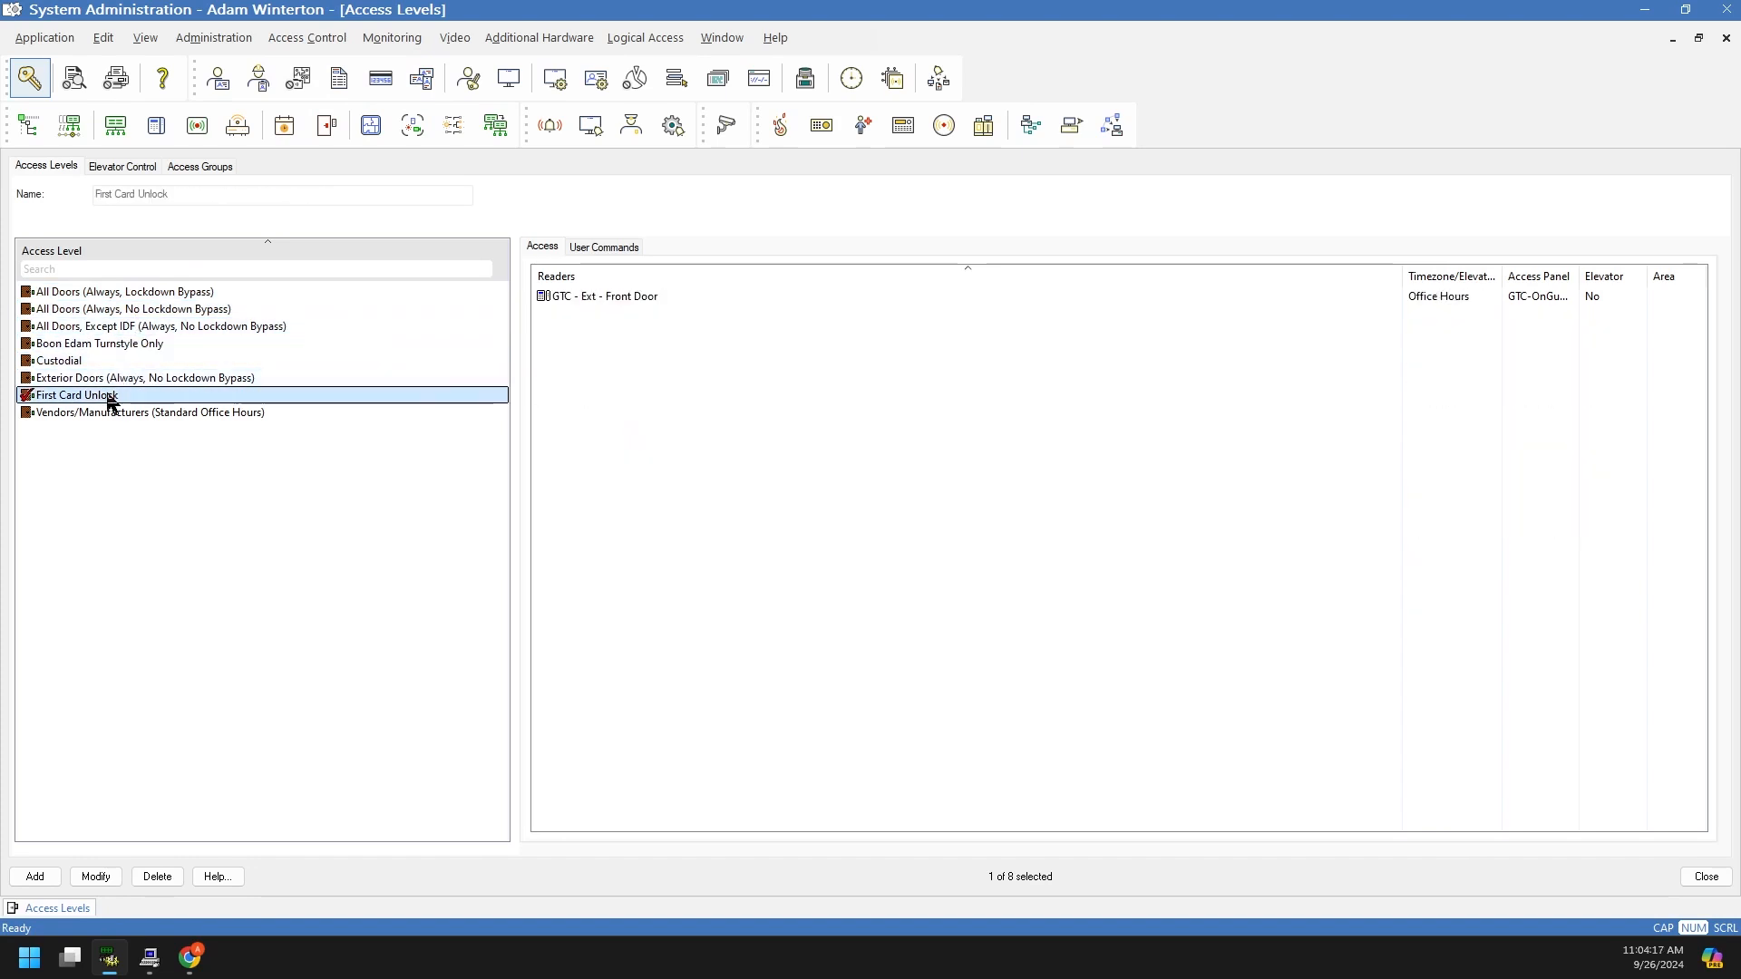
click(138, 411)
click(90, 820)
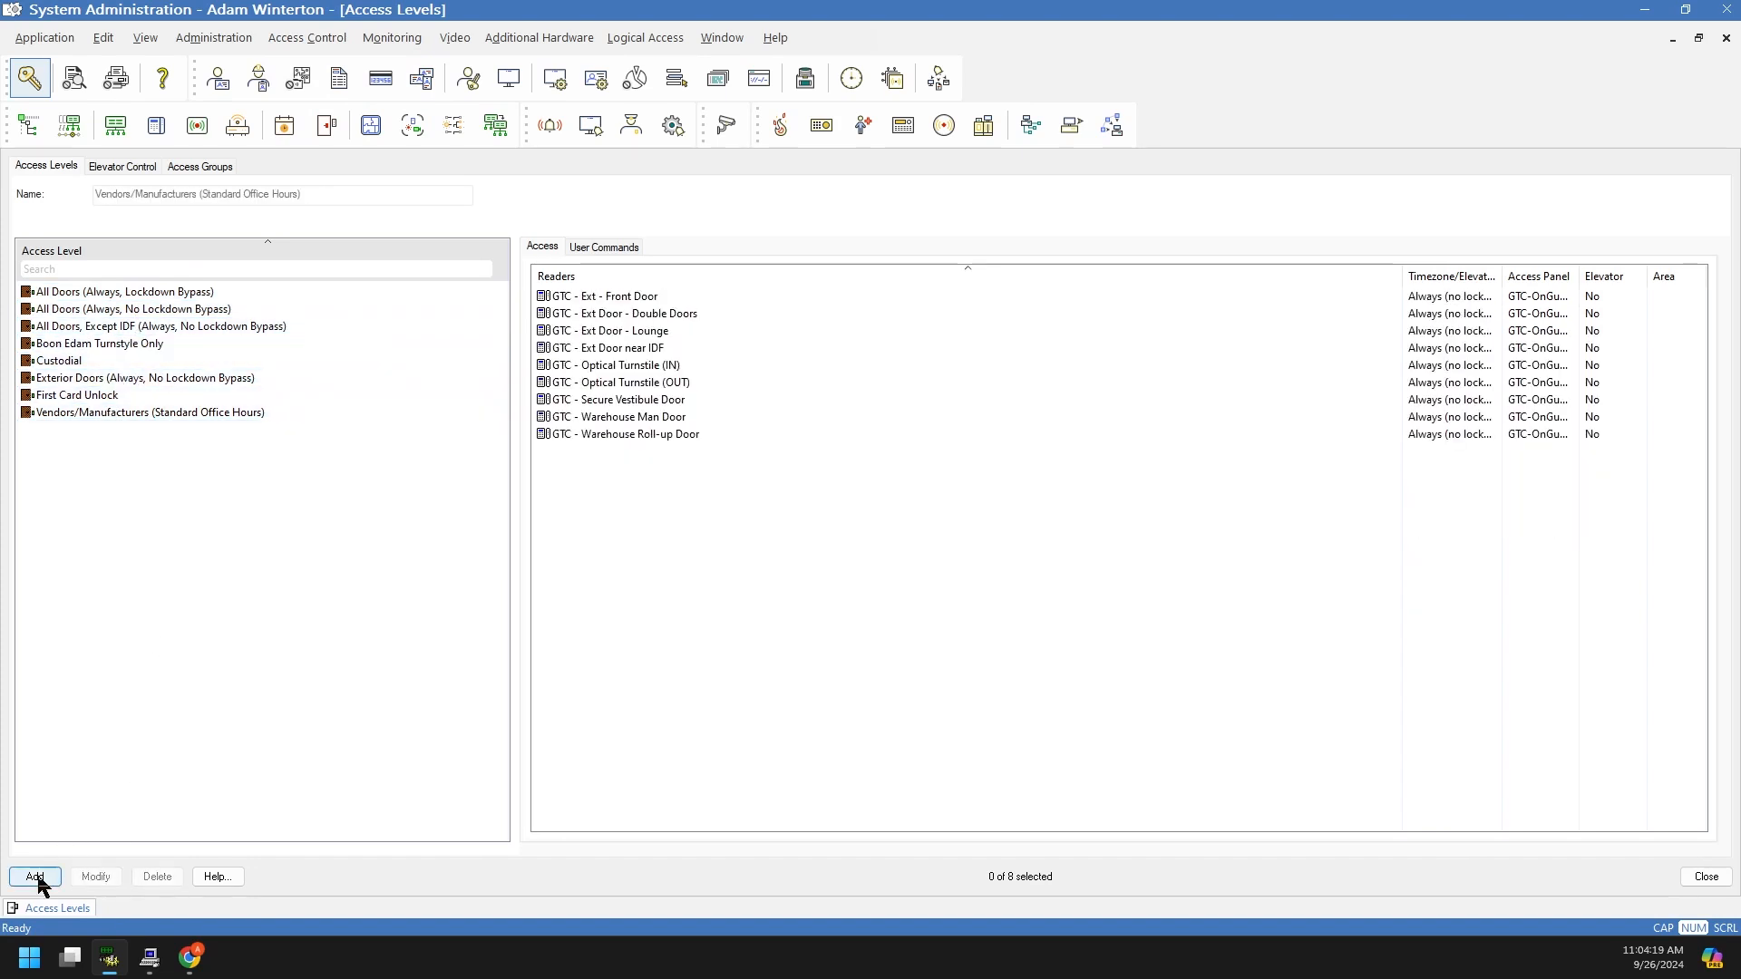
Step: Add a new access level named 'S&S Training Access Level' and filter readers by 'idf'
click(36, 878)
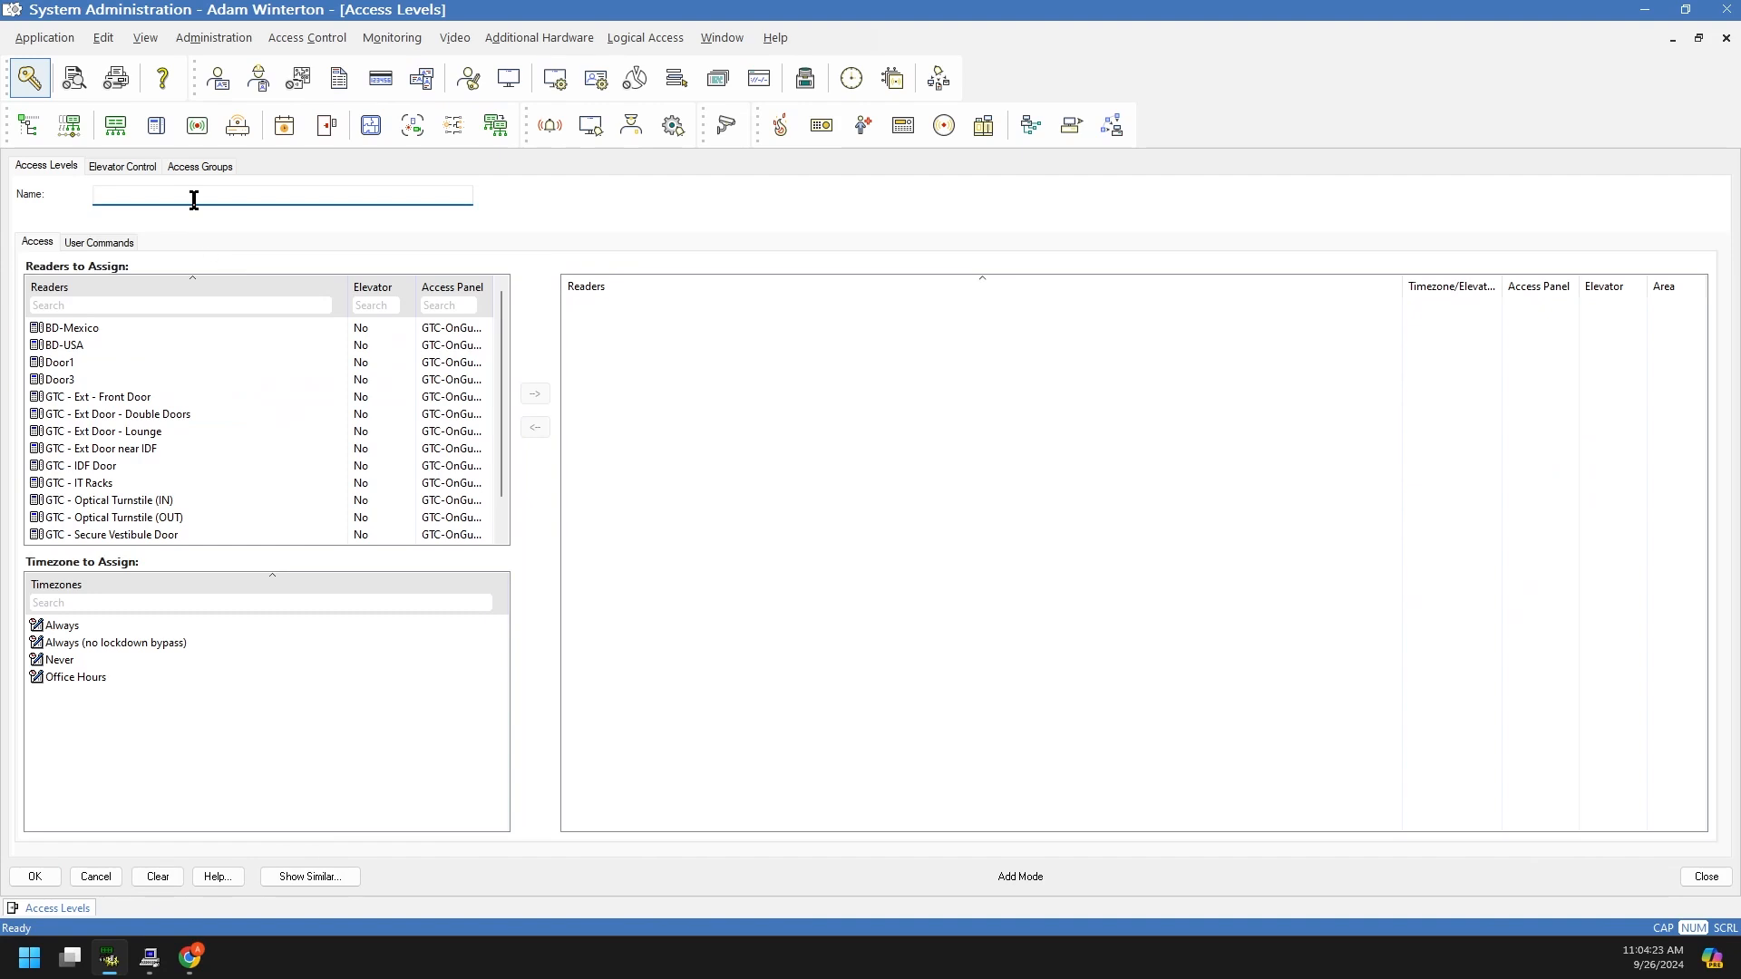
text(S&S Training Access Level)
click(136, 305)
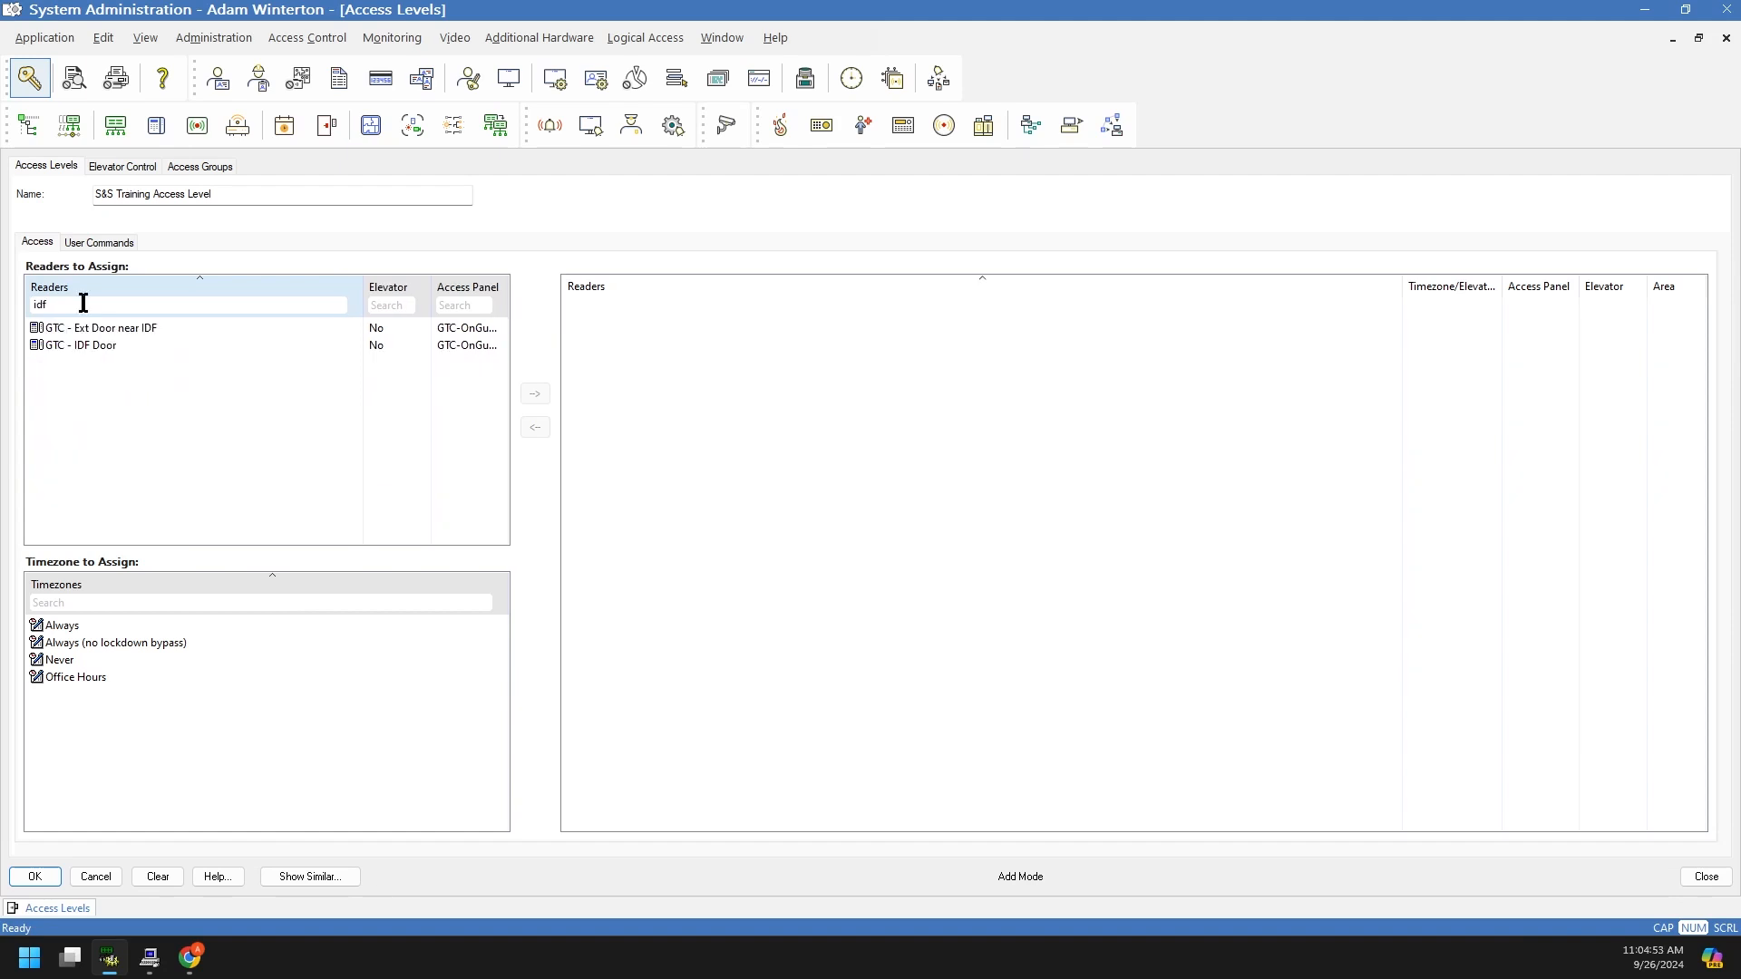
Step: Assign GTC Warehouse Roll-up, Warehouse Man, Secure Vestibule and Ext Front Door with the Always timezone
drag(56, 305, 25, 311)
key(BackSpace)
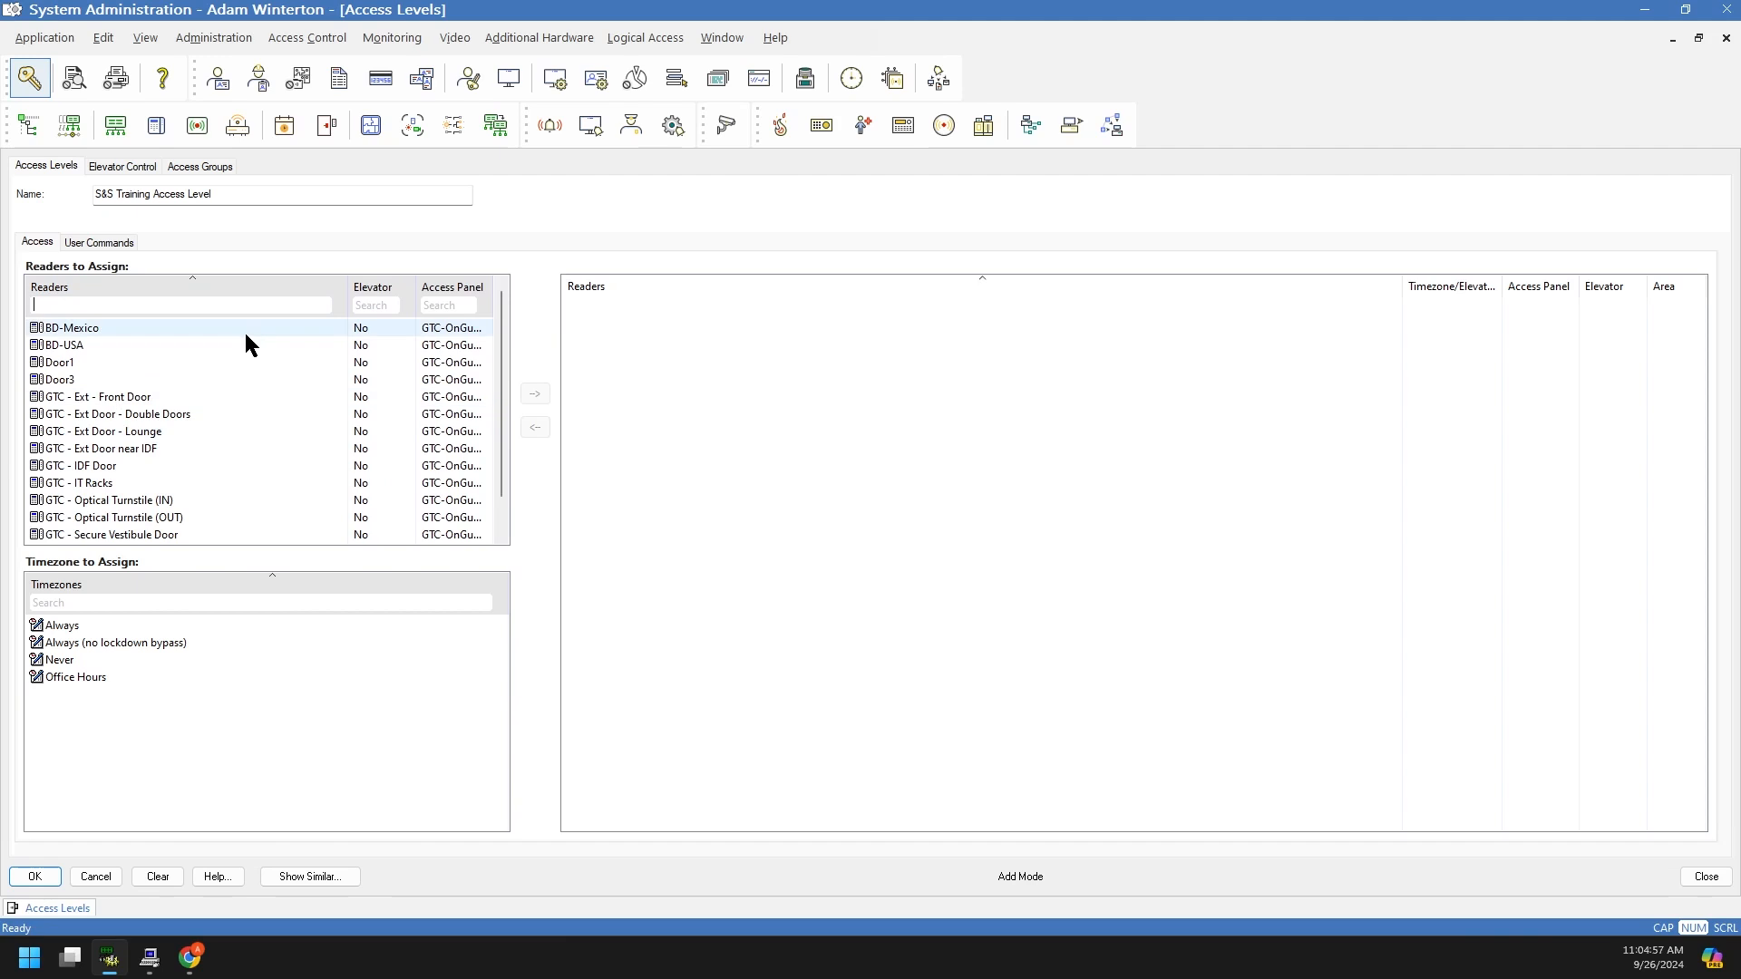
scroll(225, 361, down, 1)
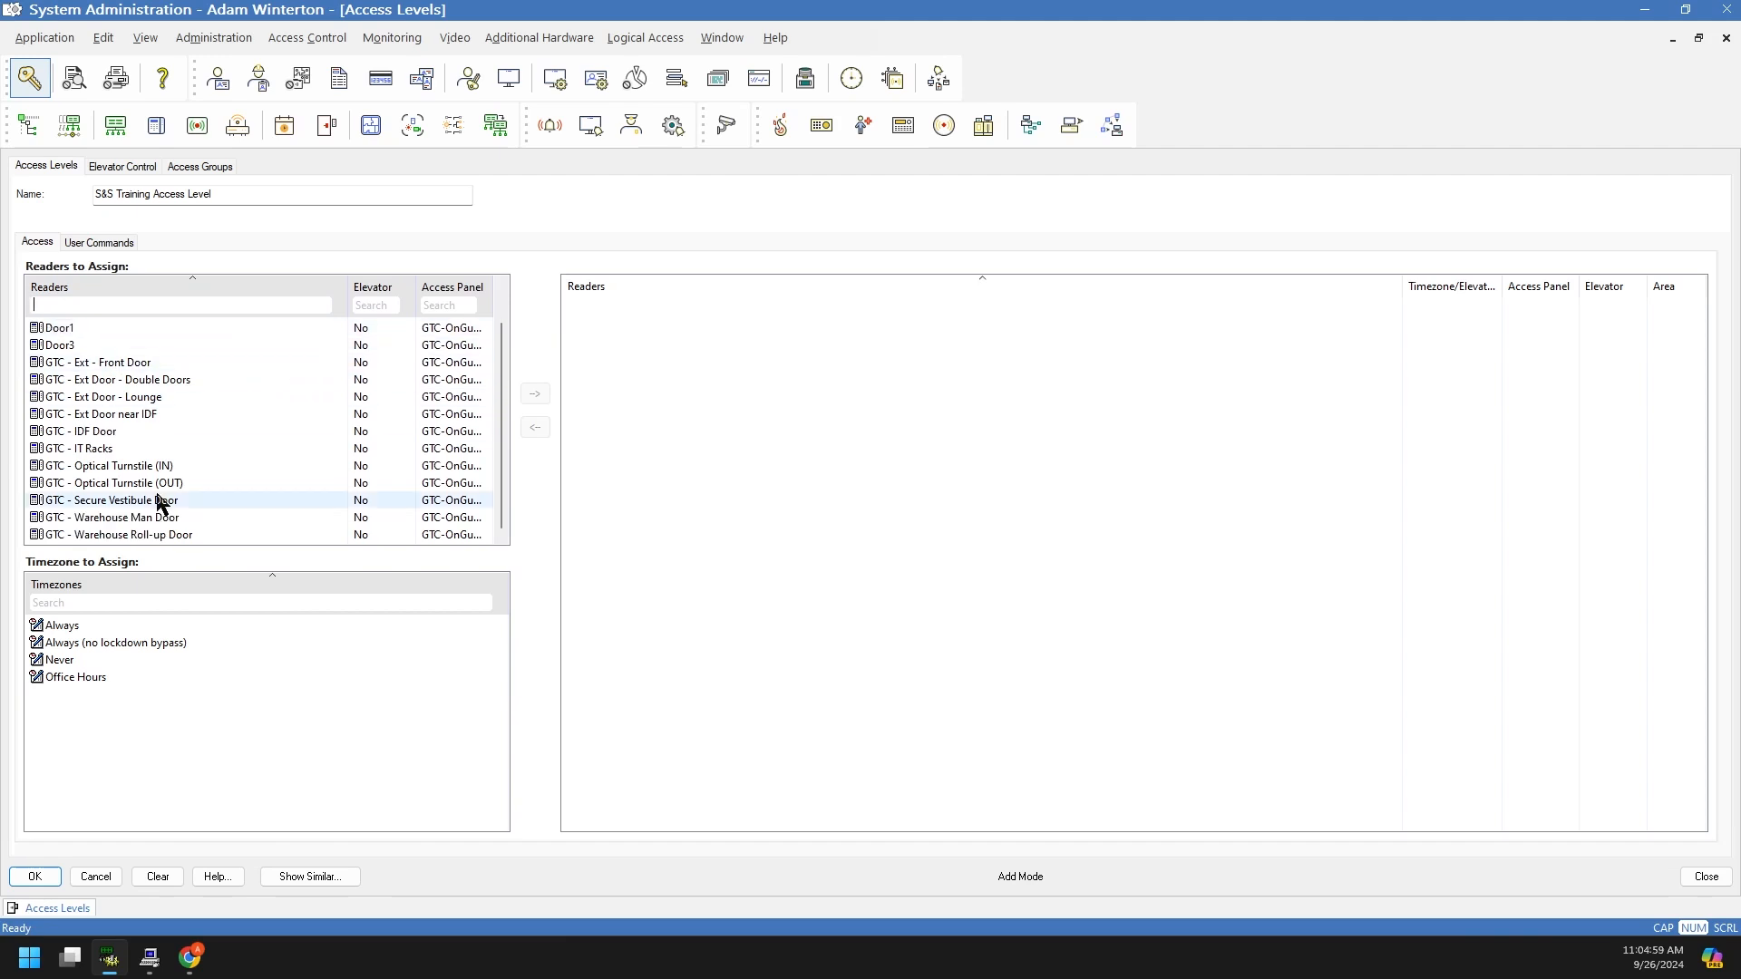
click(38, 536)
click(48, 520)
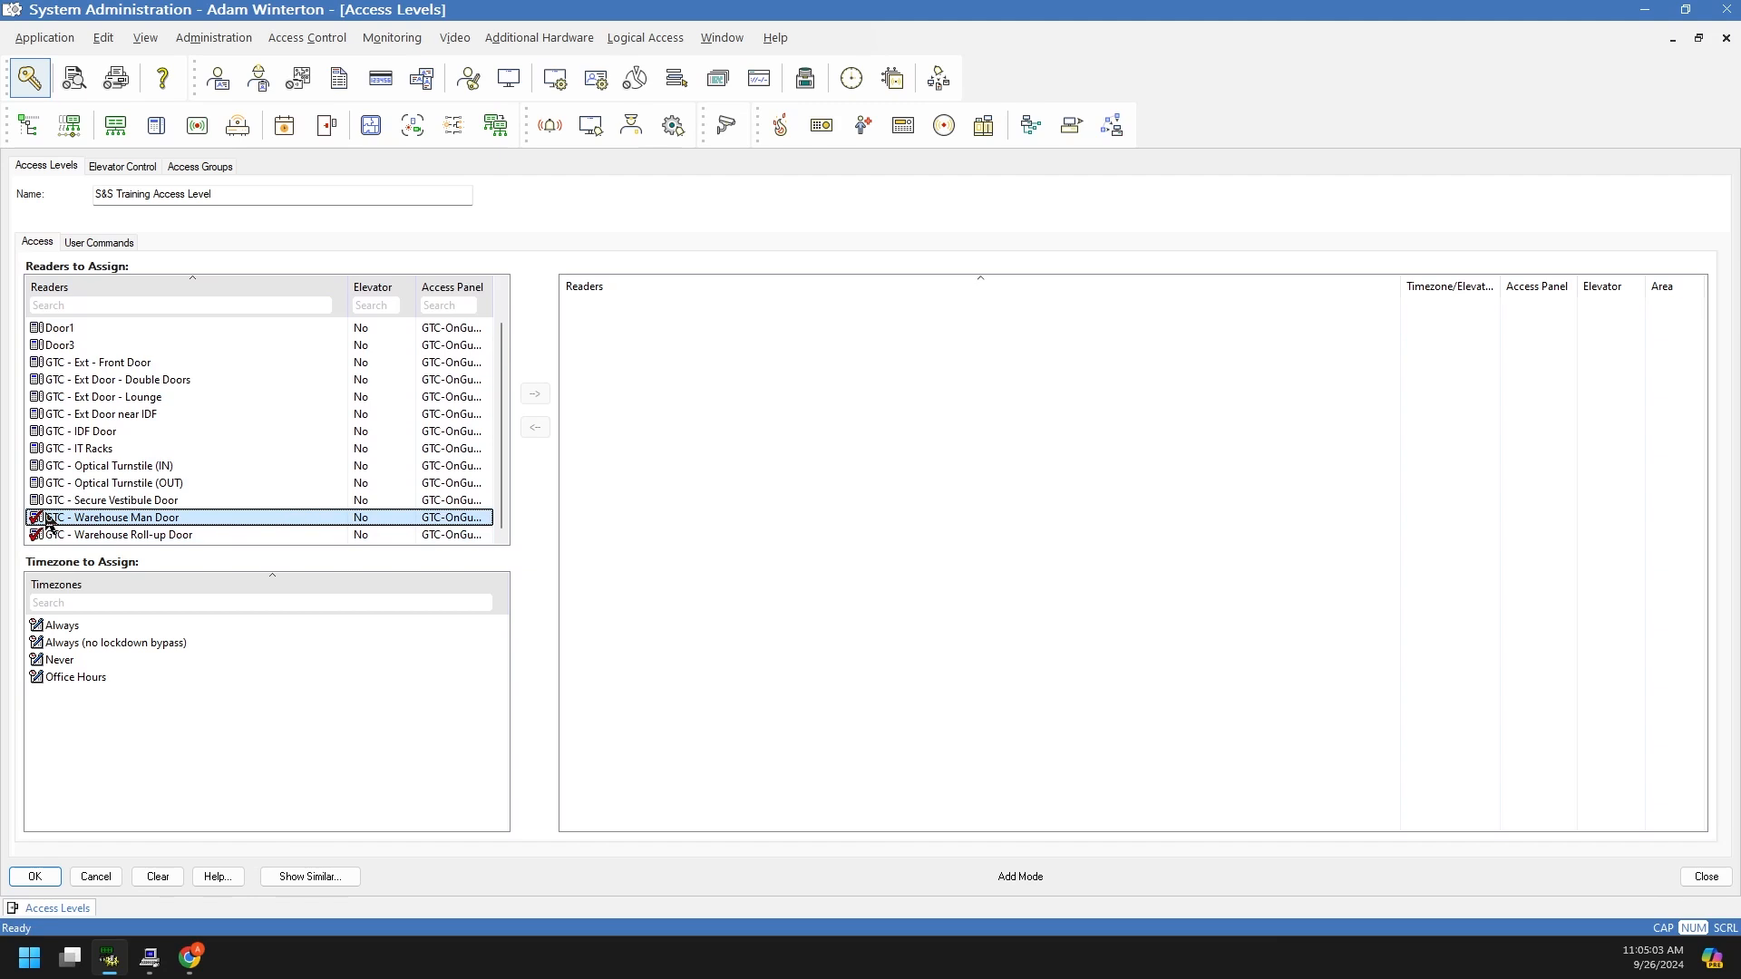
click(39, 502)
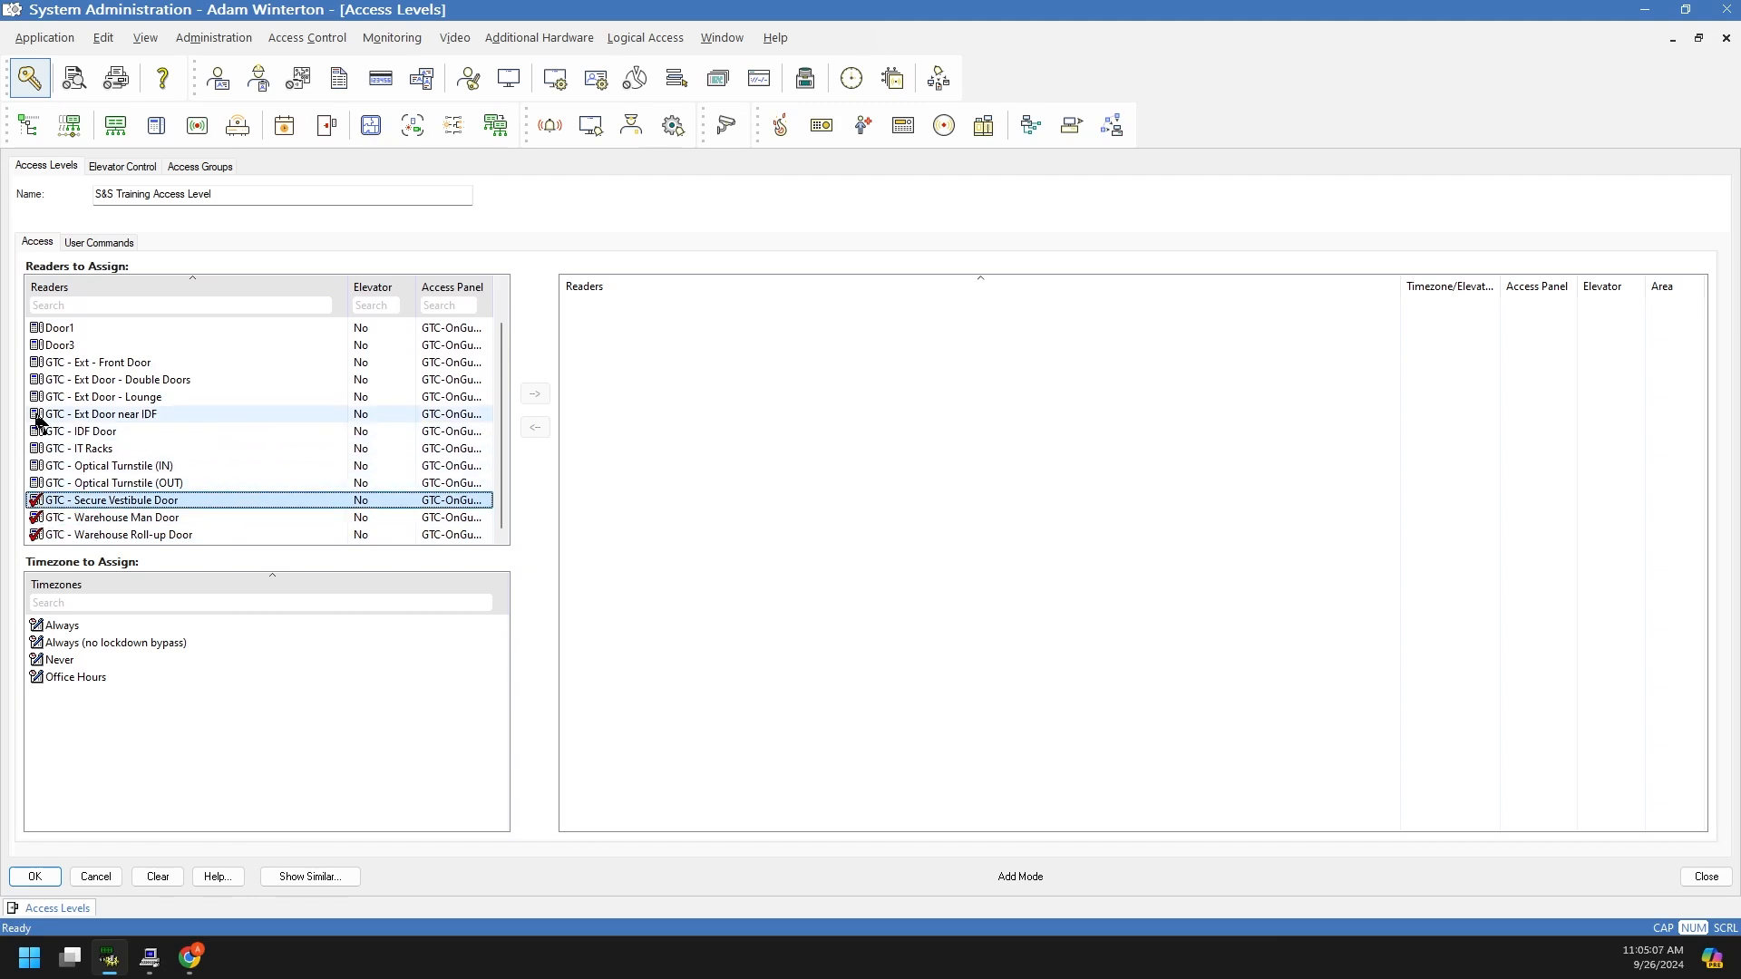
click(38, 364)
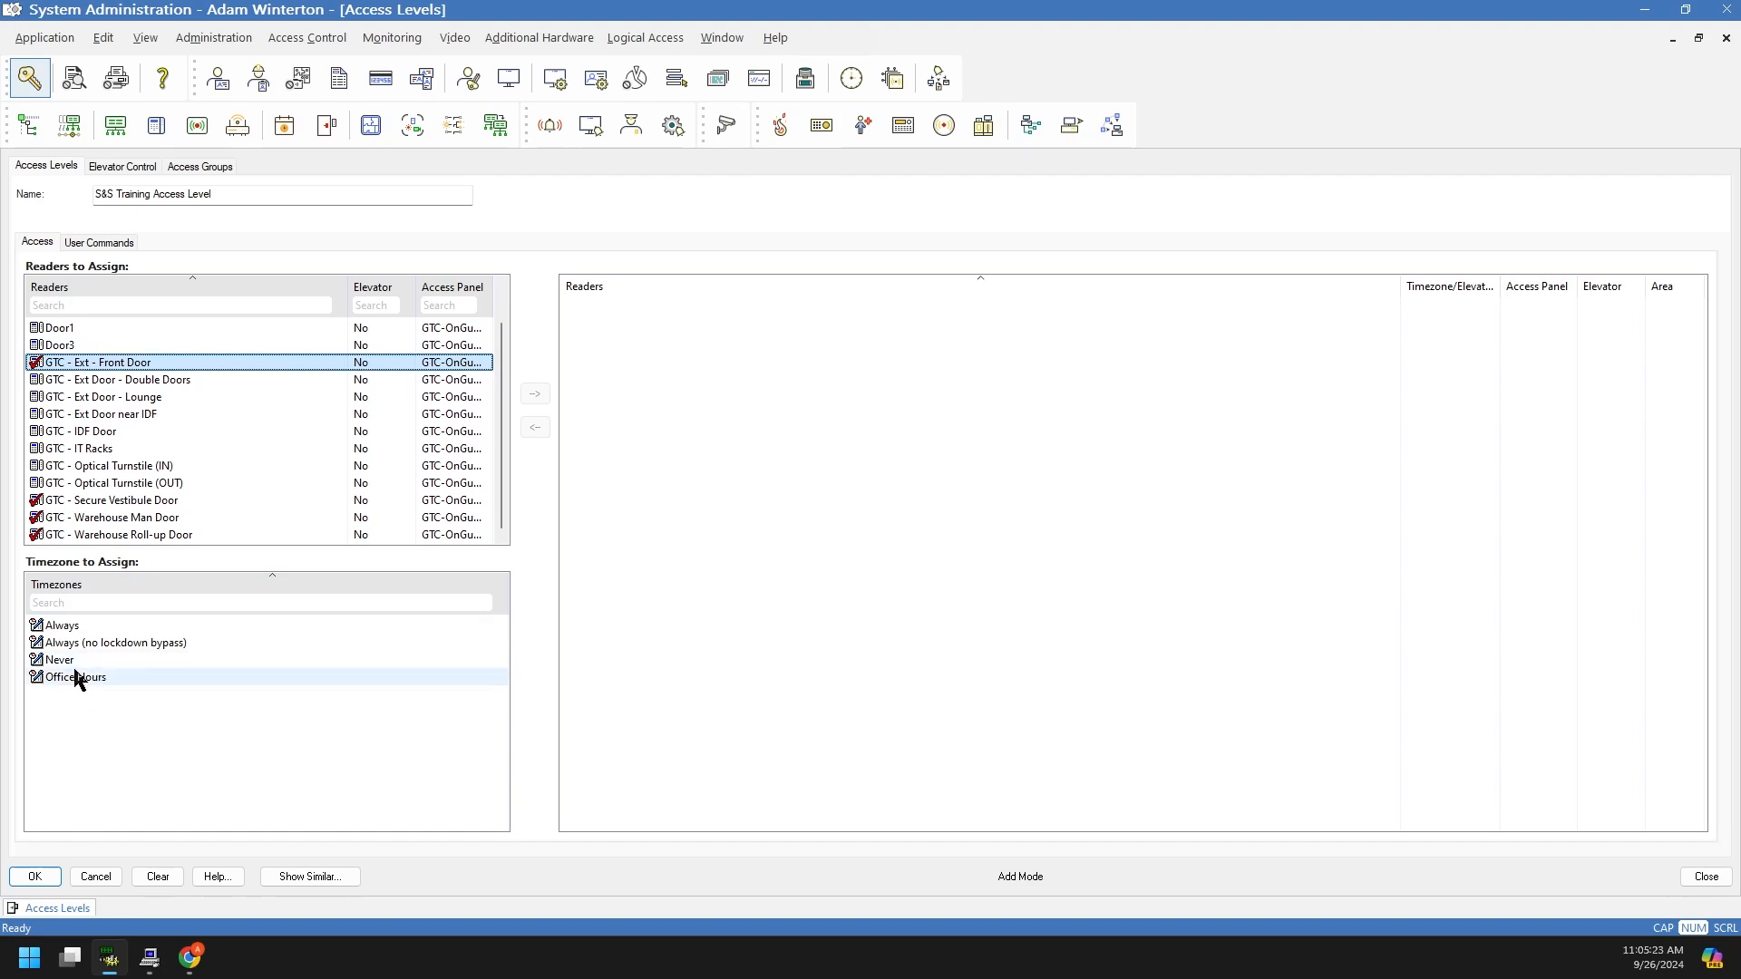
click(42, 627)
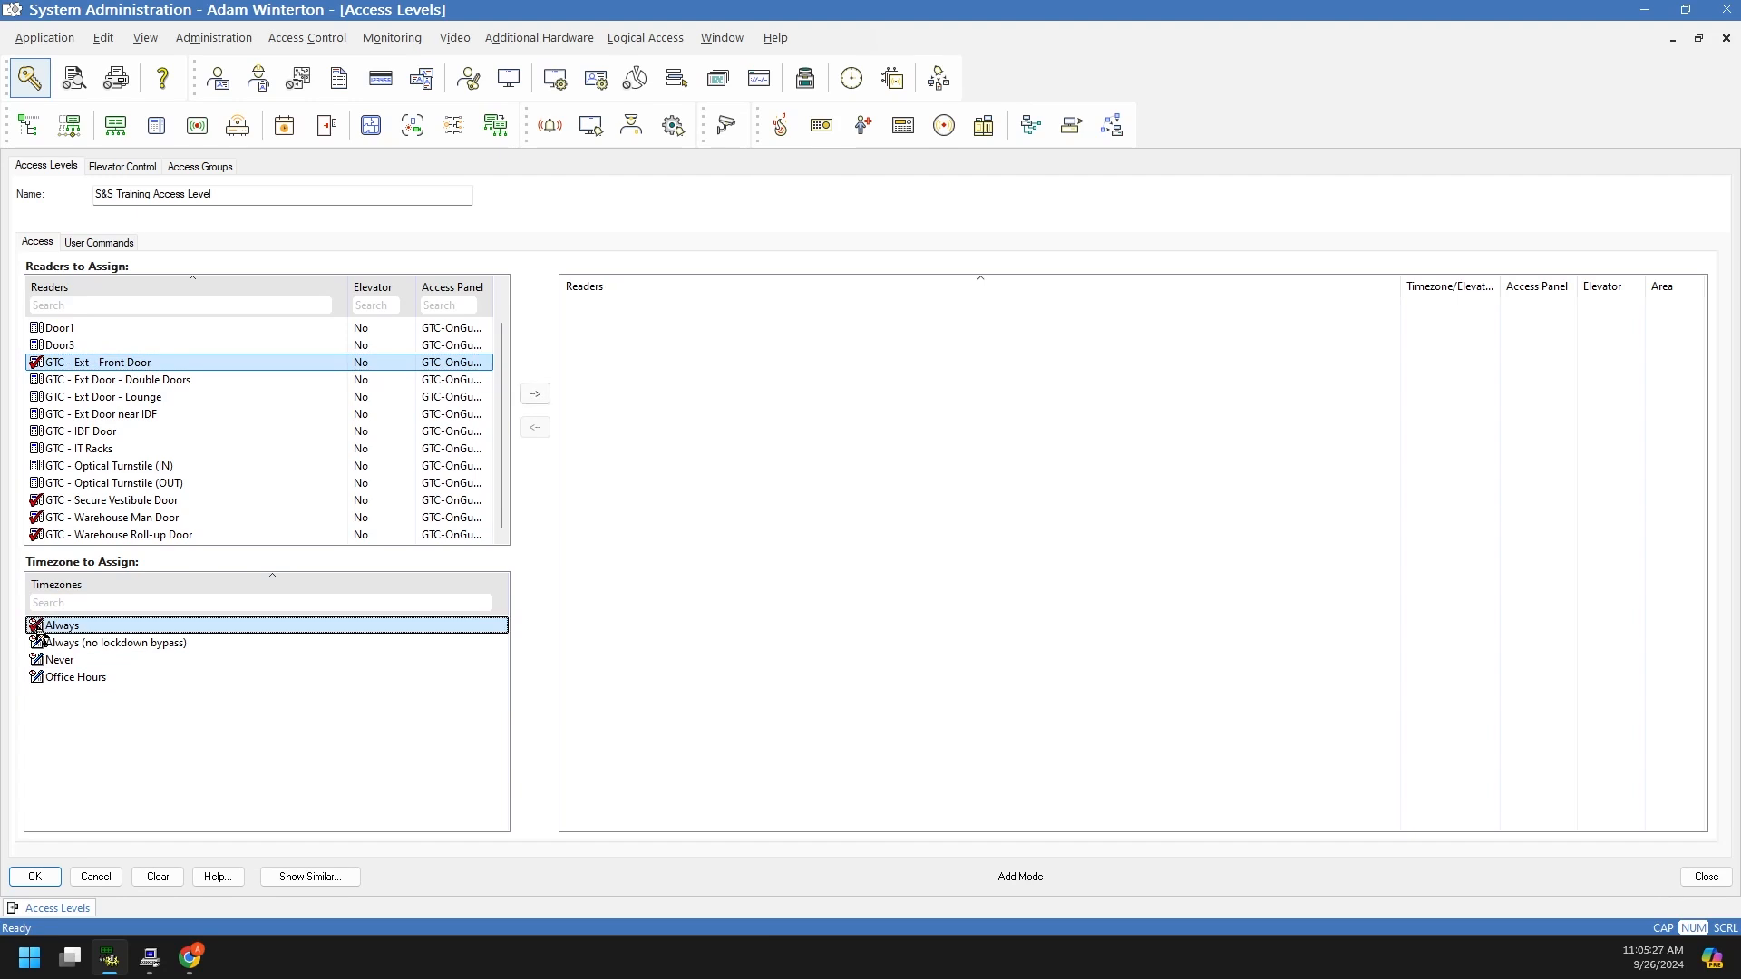
click(535, 393)
Step: Check that the four newly assigned doors each carry the Always timezone
click(665, 307)
click(665, 324)
click(663, 341)
click(662, 358)
click(1418, 307)
click(1425, 324)
click(1426, 342)
click(1426, 358)
click(1084, 506)
click(465, 624)
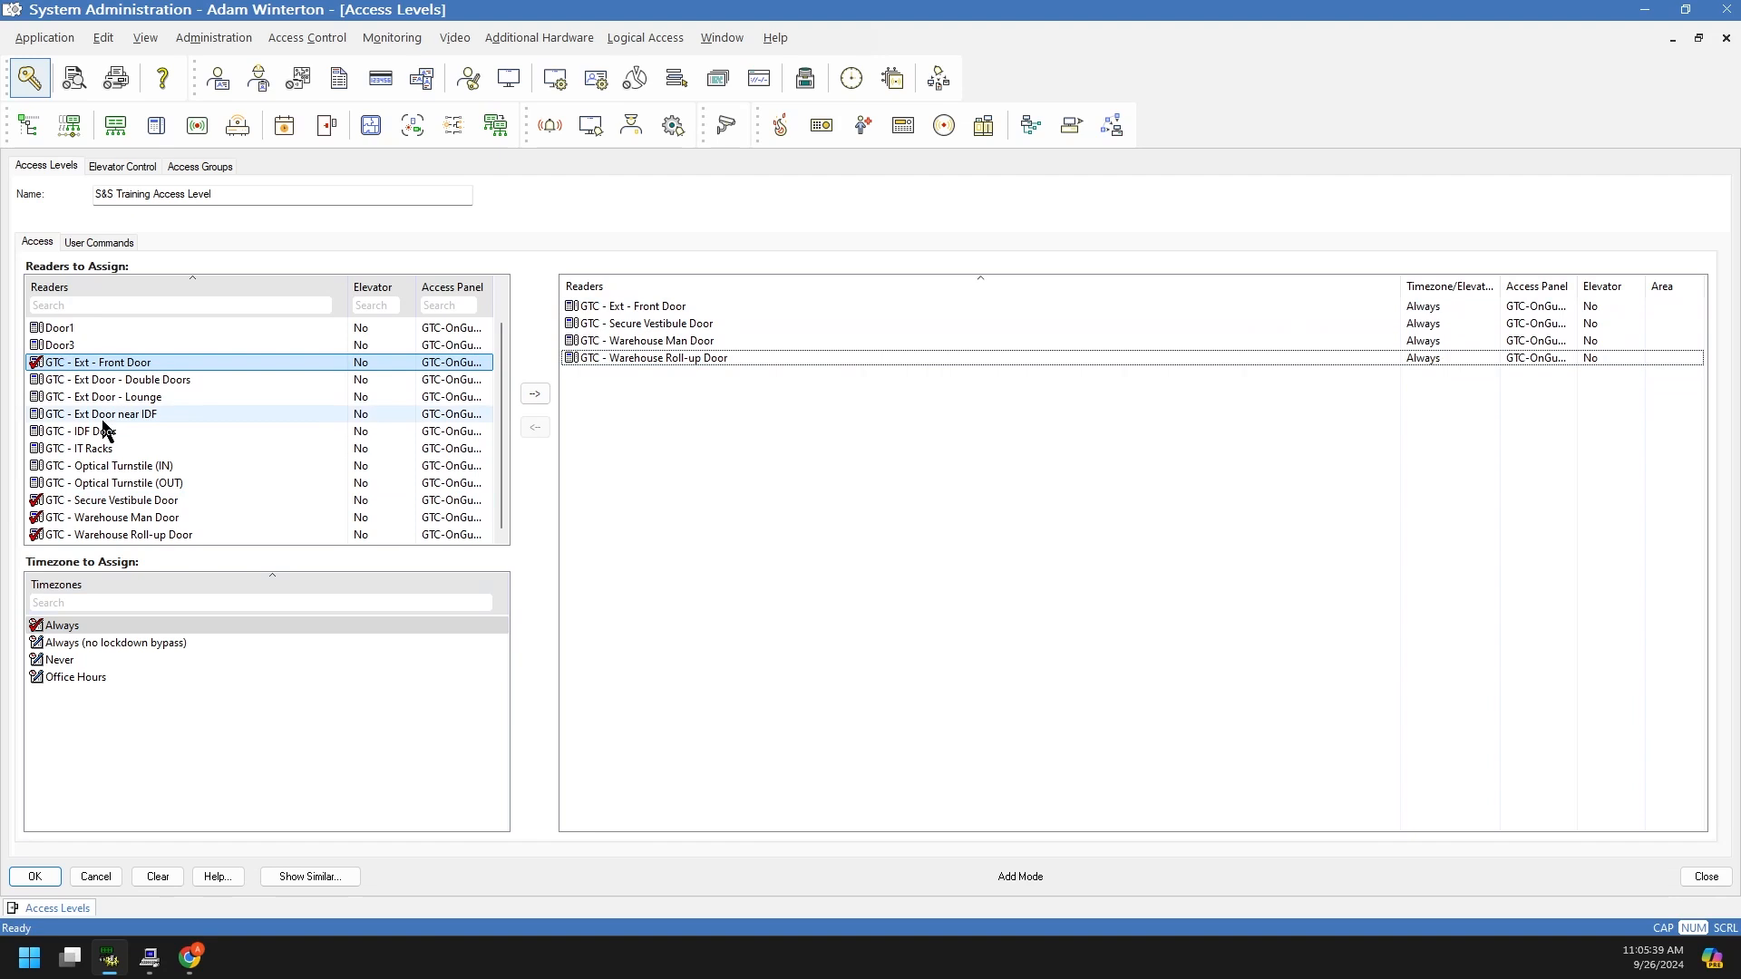
Step: Assign Ext Door Double Doors, Lounge and Ext Door near IDF with the Office Hours timezone
click(36, 380)
click(36, 366)
click(36, 534)
click(35, 517)
click(36, 501)
click(36, 535)
click(36, 397)
click(36, 414)
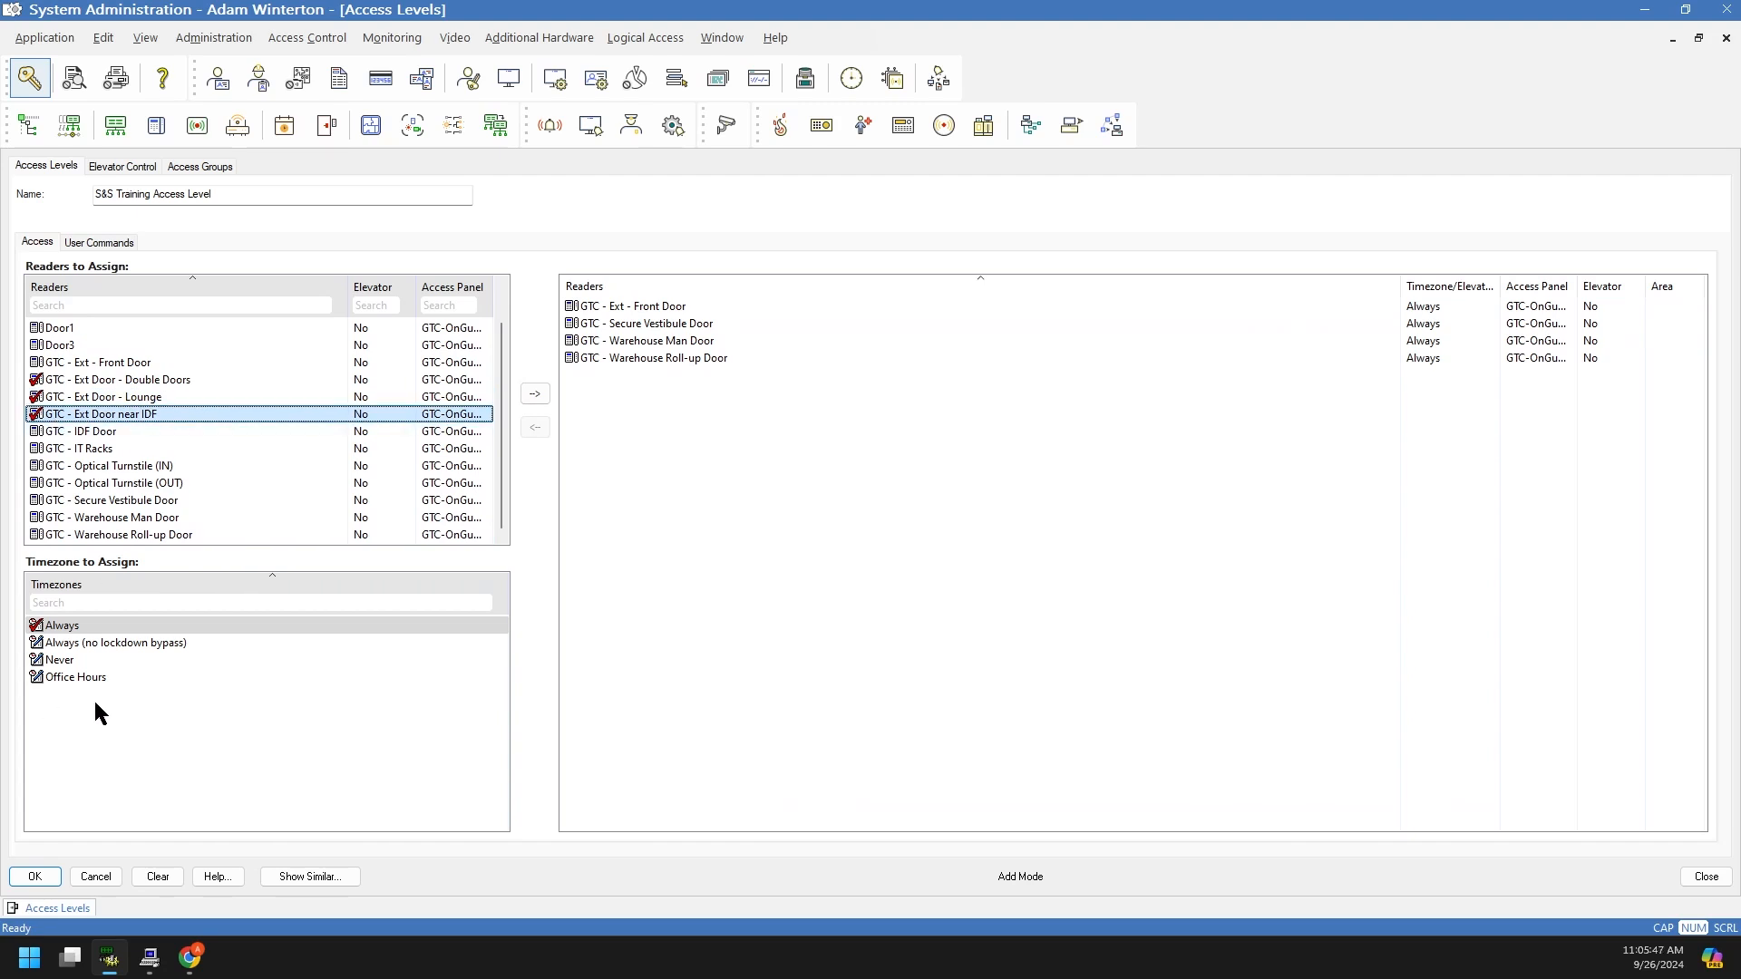
click(75, 680)
click(540, 395)
Step: Review the seven assigned doors, comparing the Office Hours and Always entries
click(936, 641)
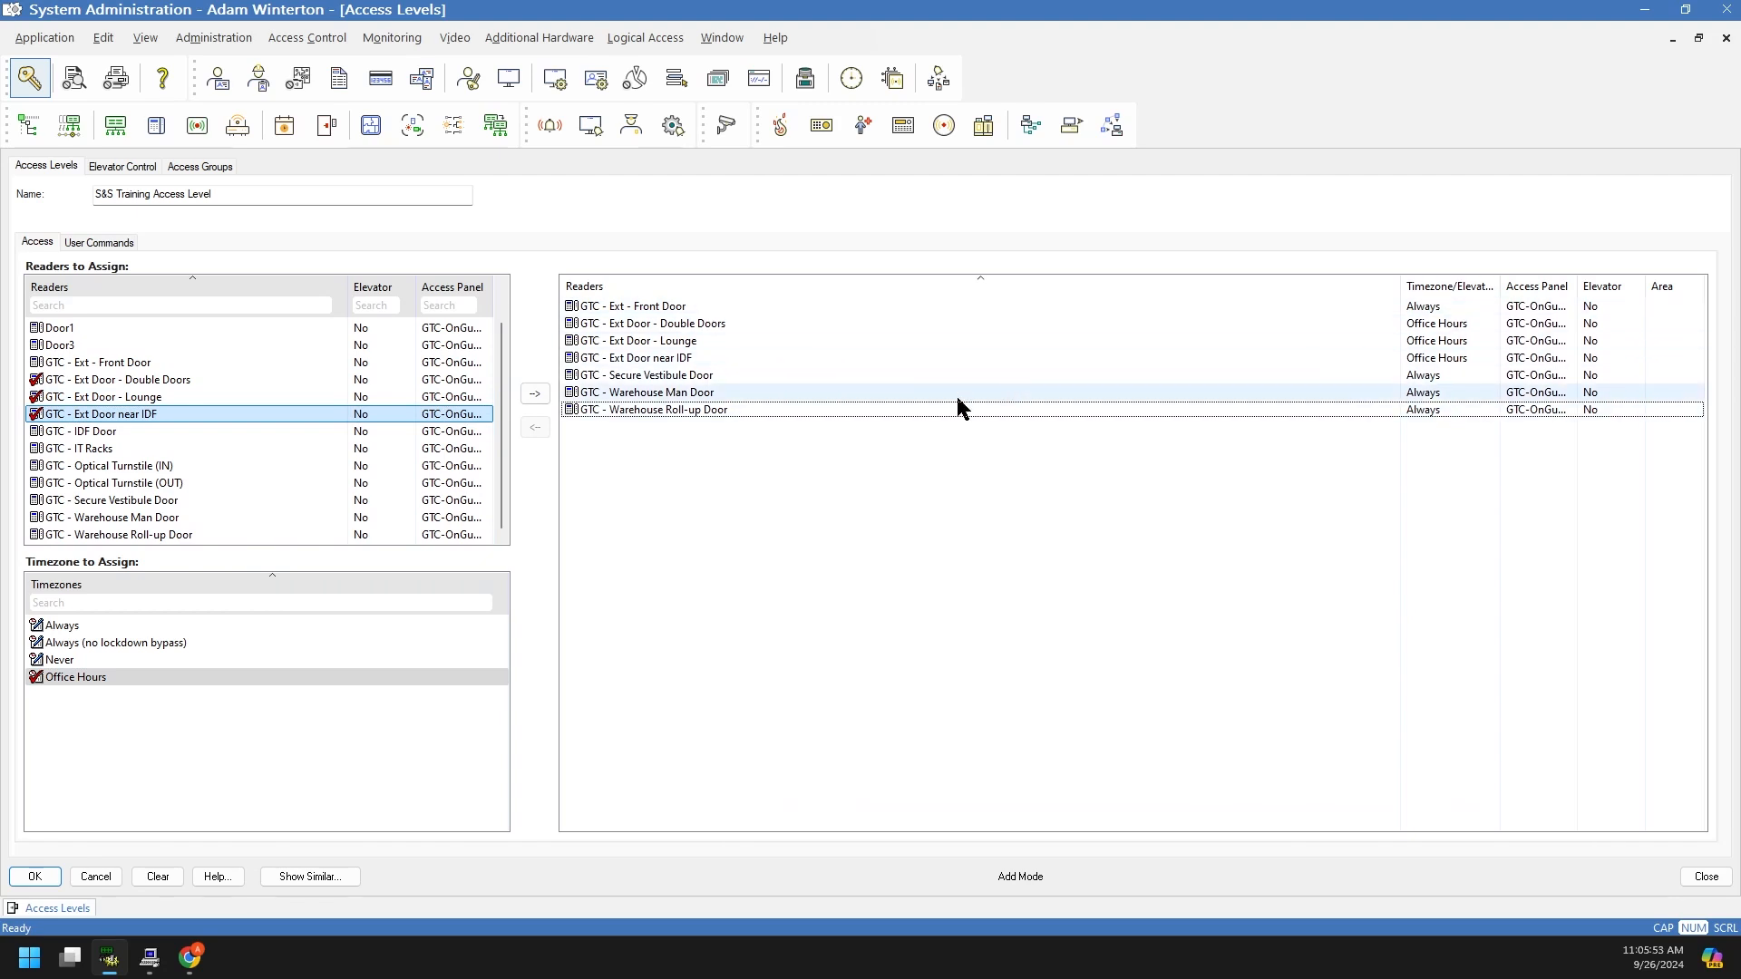
click(681, 392)
click(680, 410)
click(685, 360)
click(1448, 325)
click(1447, 359)
click(1448, 324)
click(1448, 341)
click(1448, 358)
click(1278, 572)
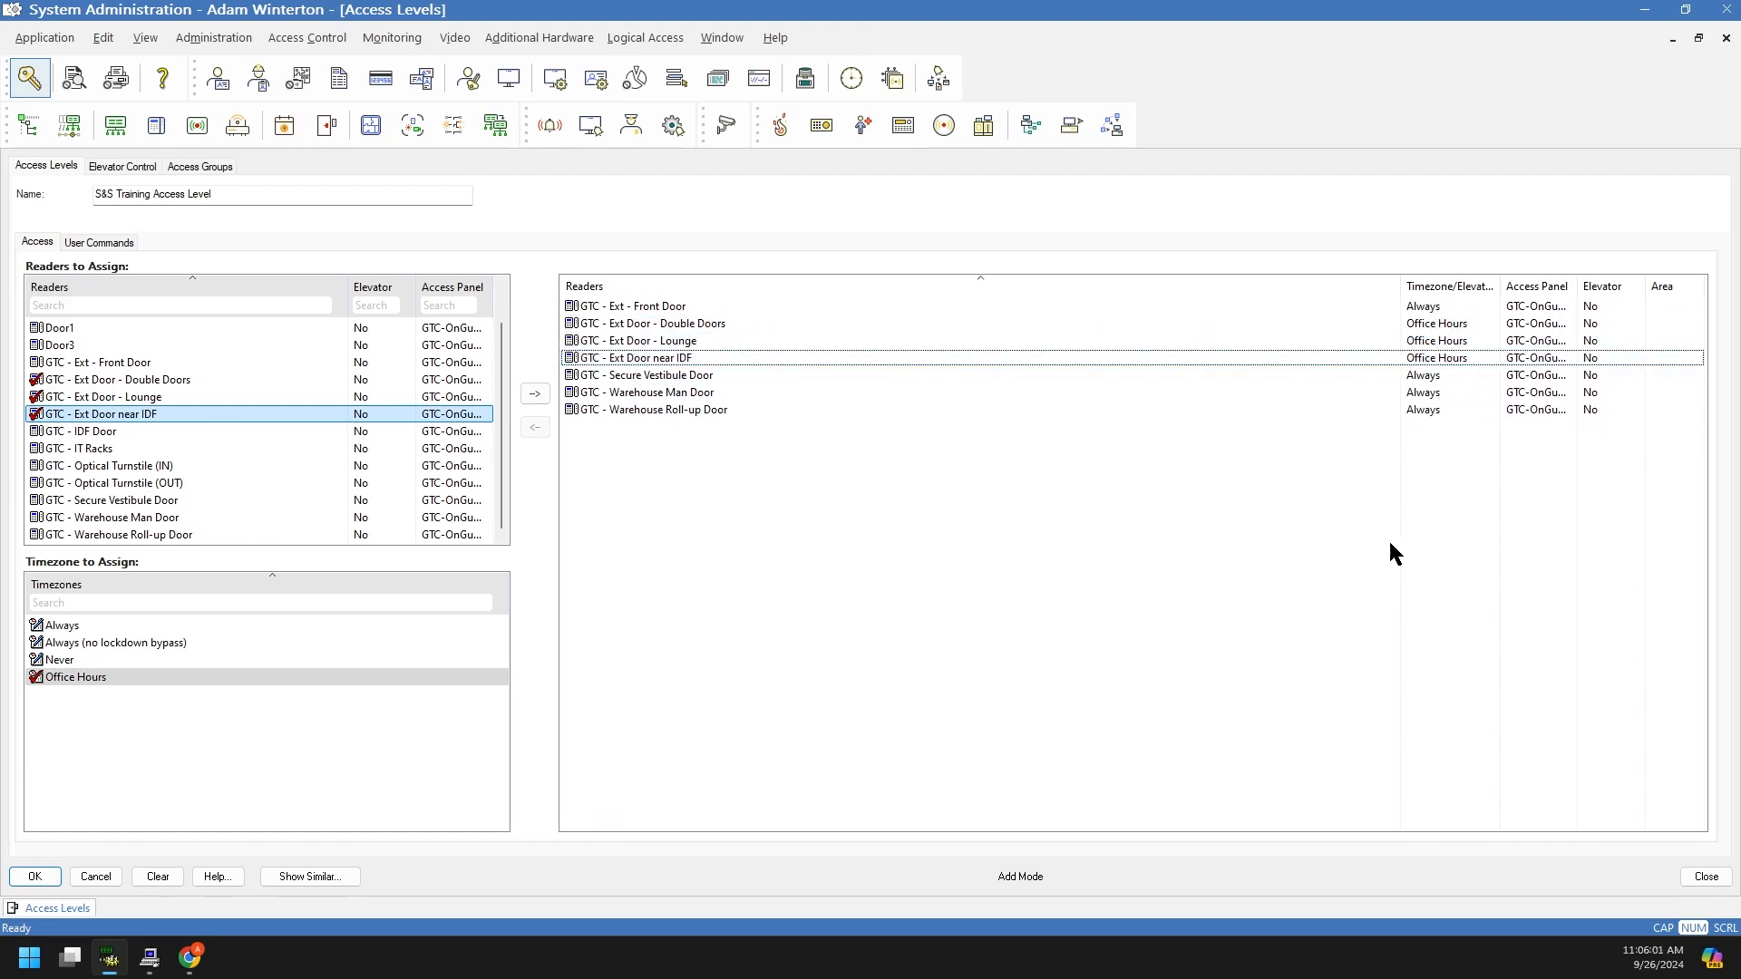
Step: Look through the access levels similar to S&S Training Access Level, then close that list
click(322, 877)
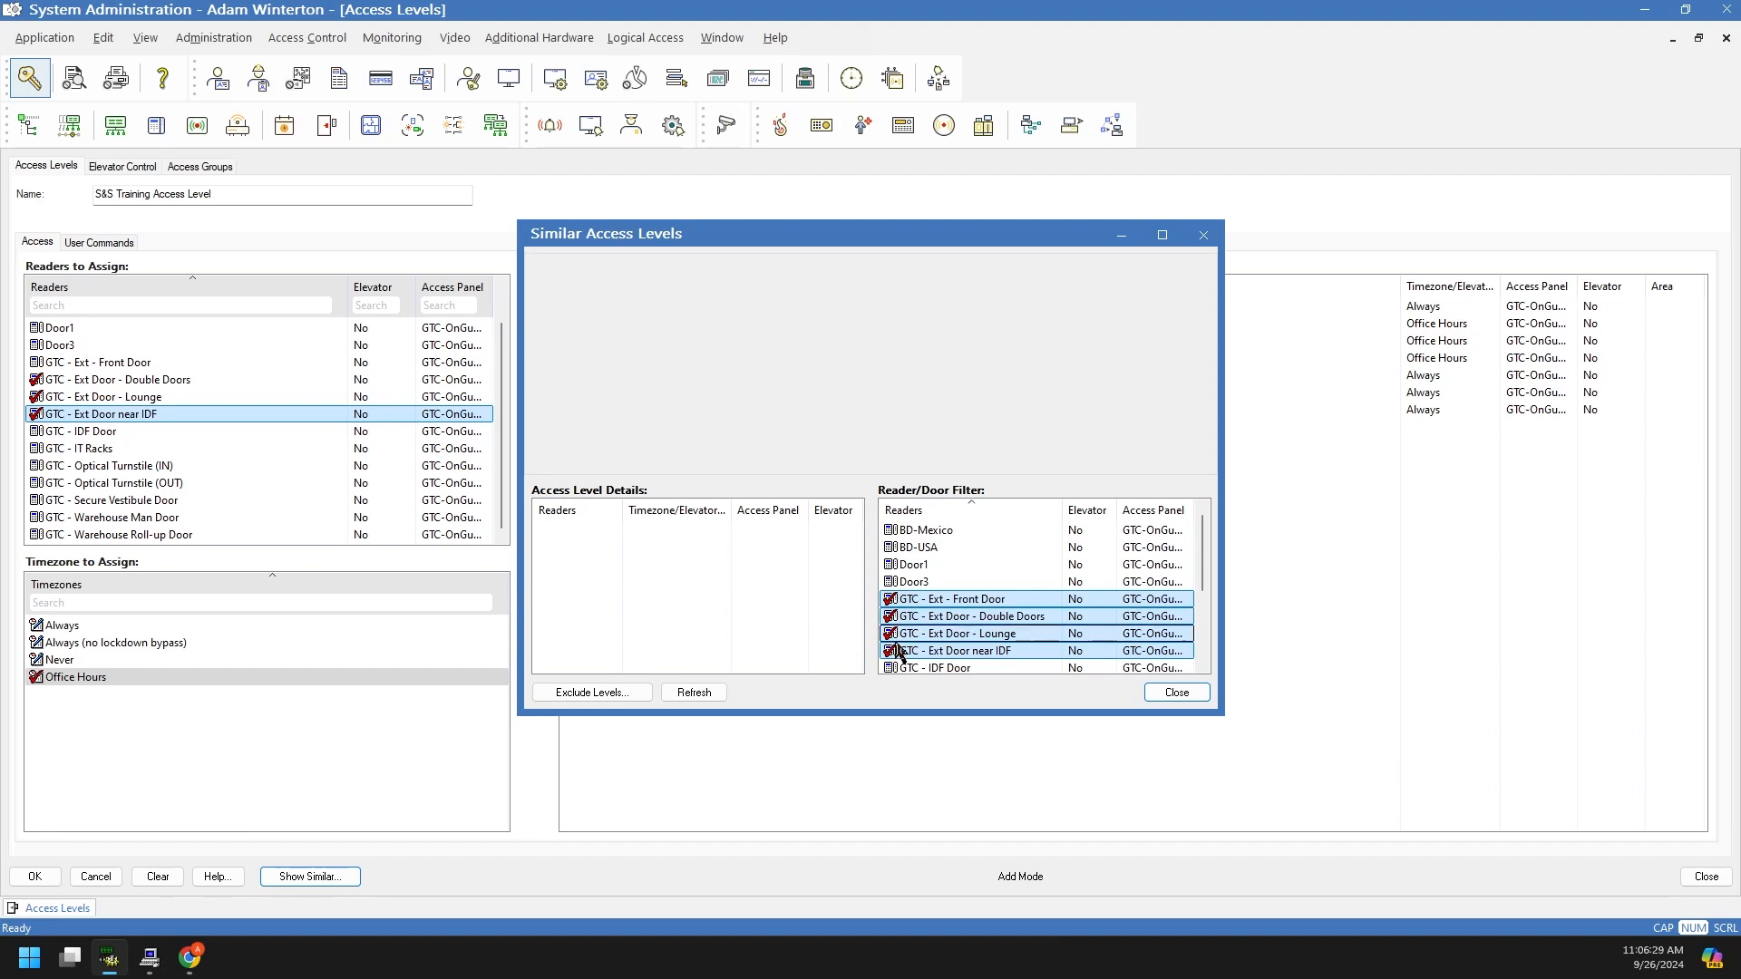
scroll(922, 607, down, 3)
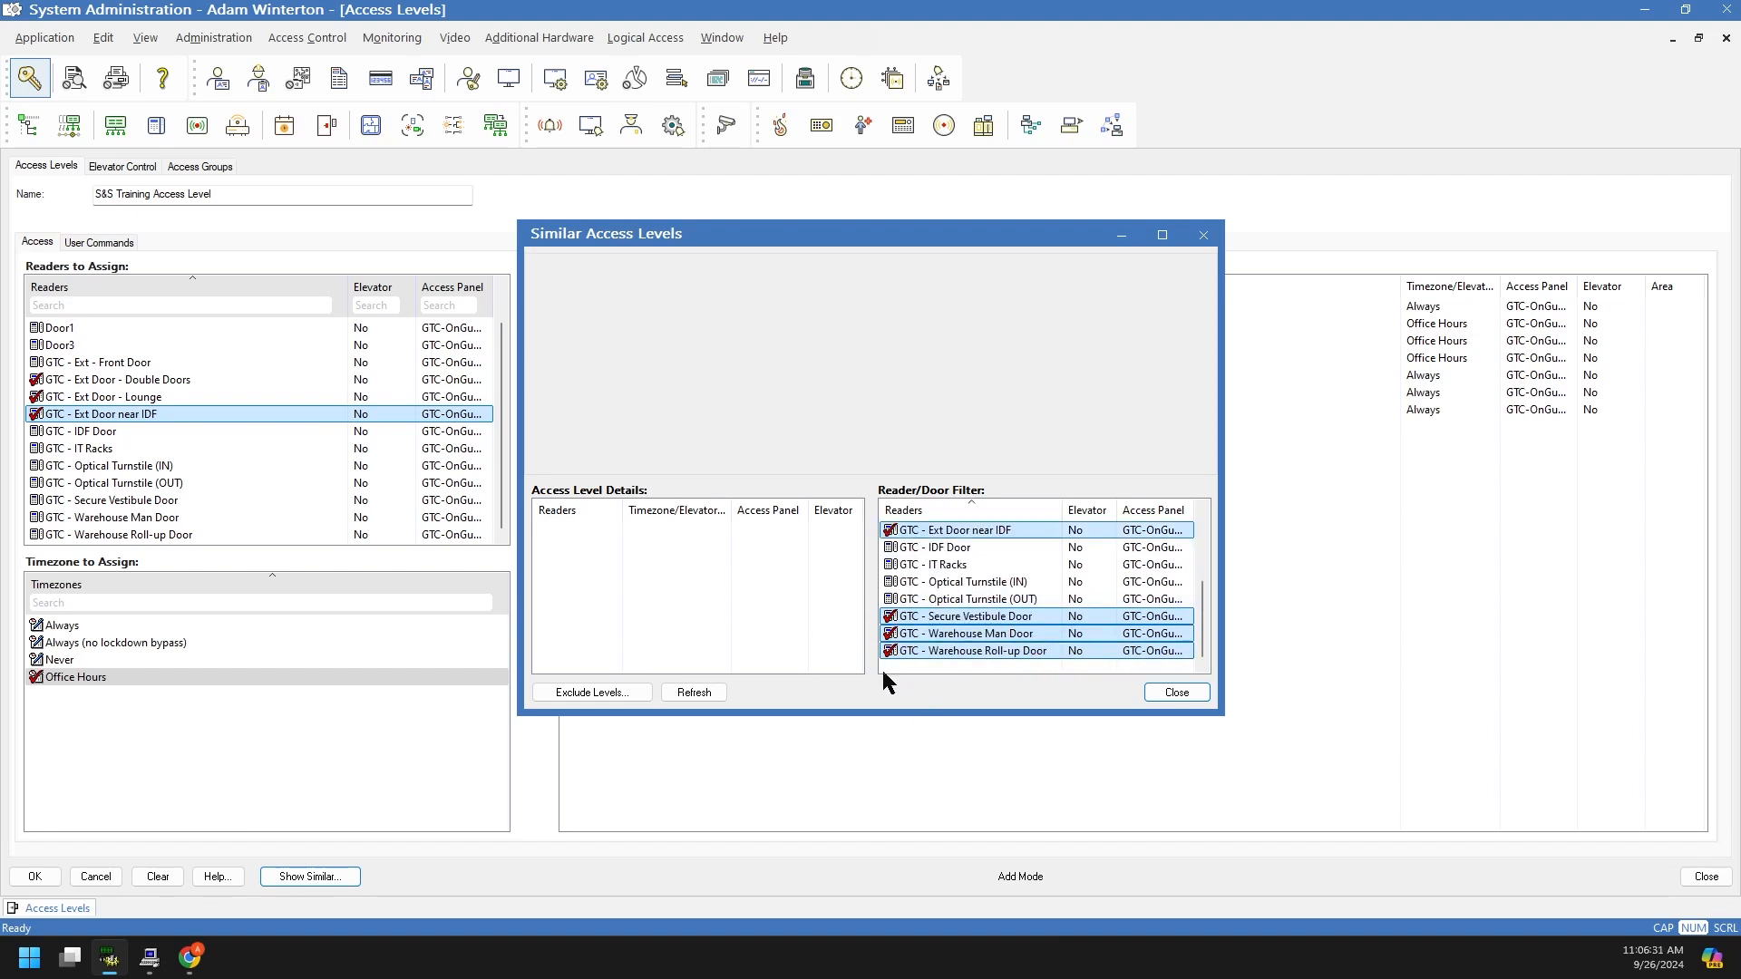
scroll(882, 667, up, 2)
click(1176, 694)
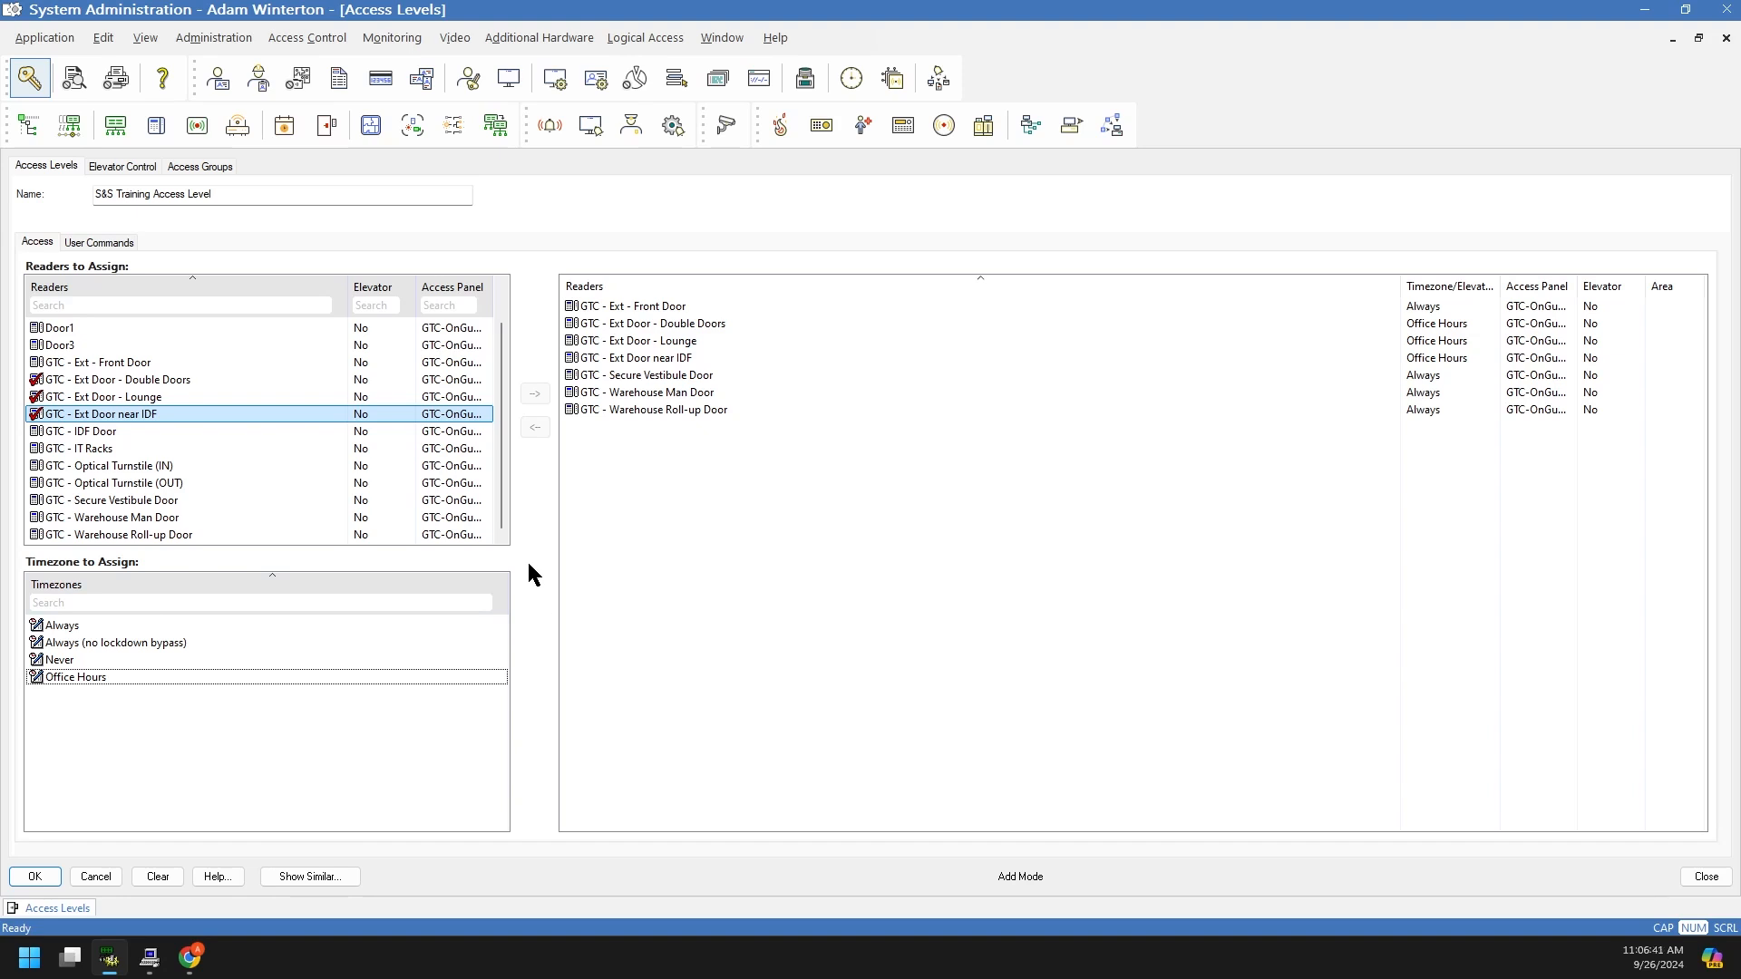
Step: Enable First card unlock authority under User Commands and save the new access level
click(98, 243)
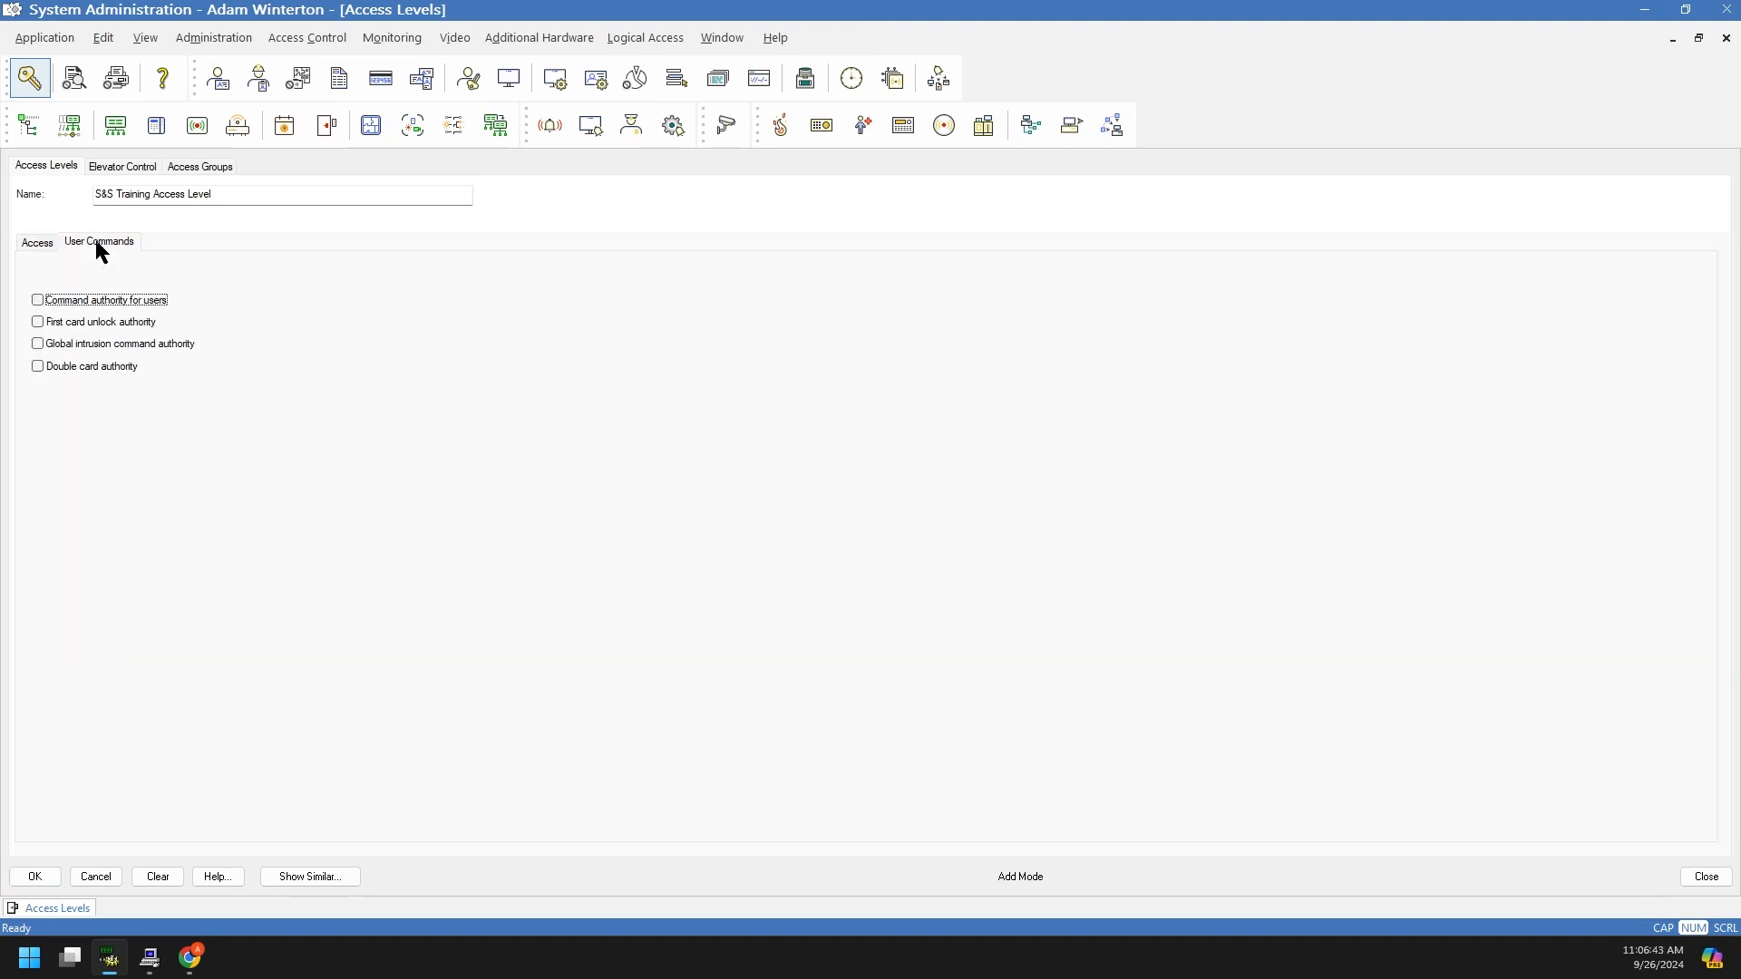
drag(101, 193, 258, 193)
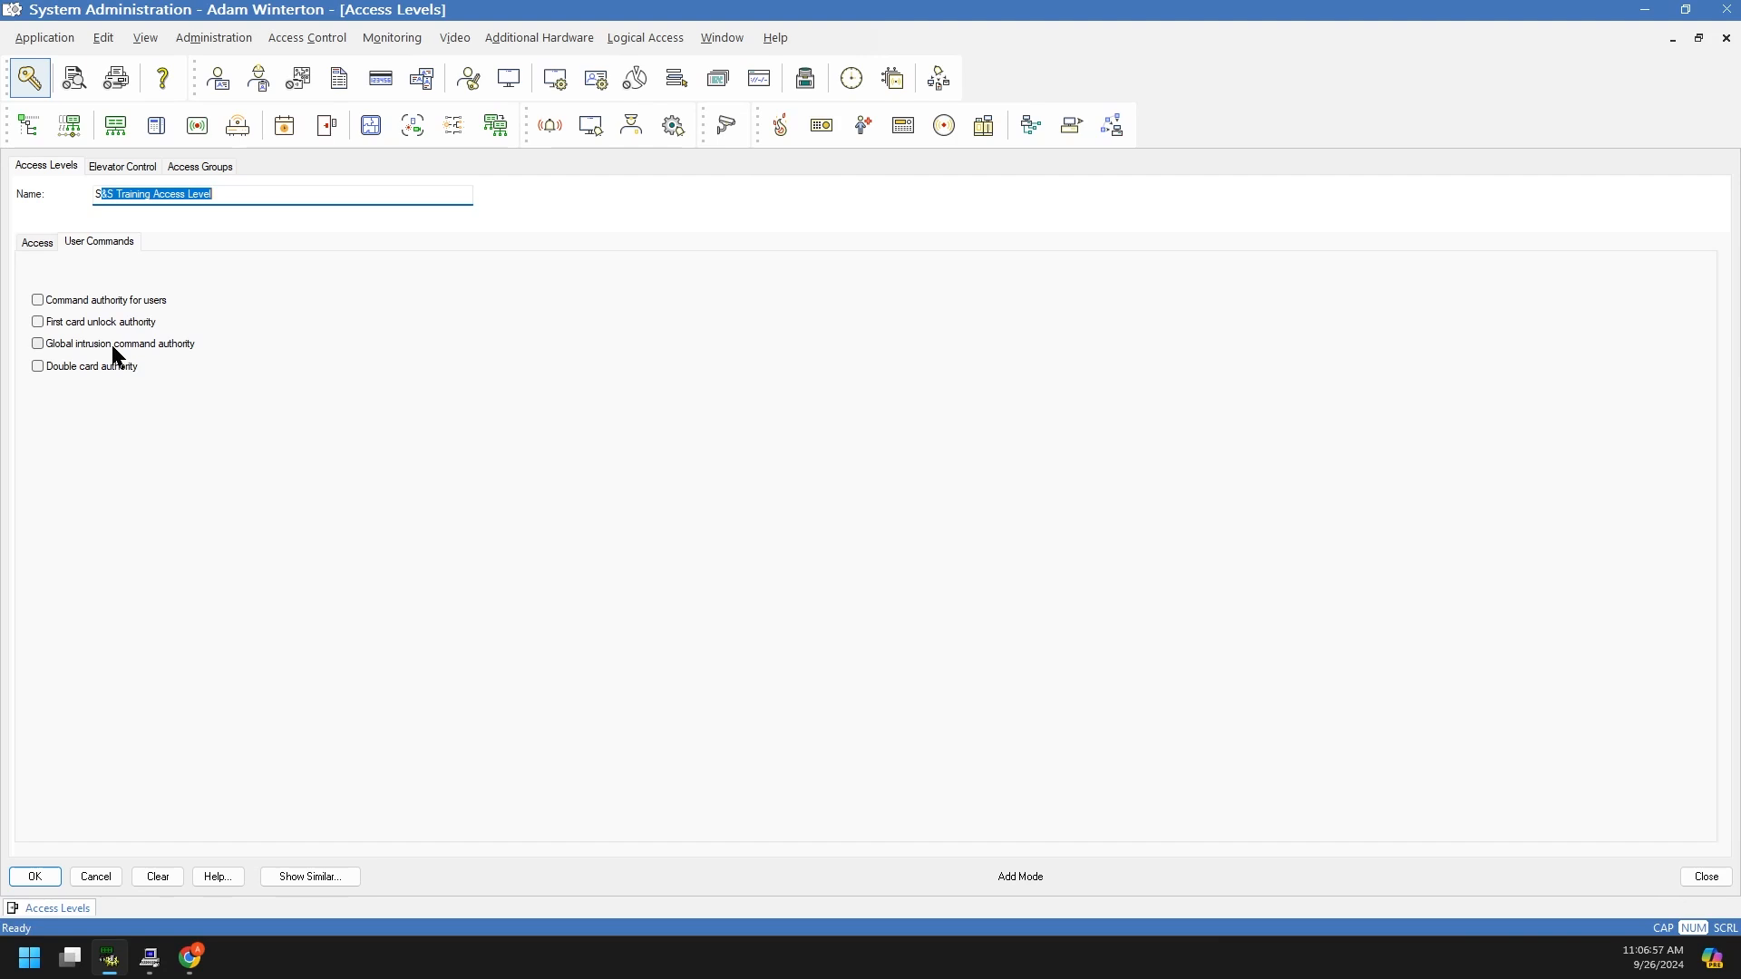
click(22, 242)
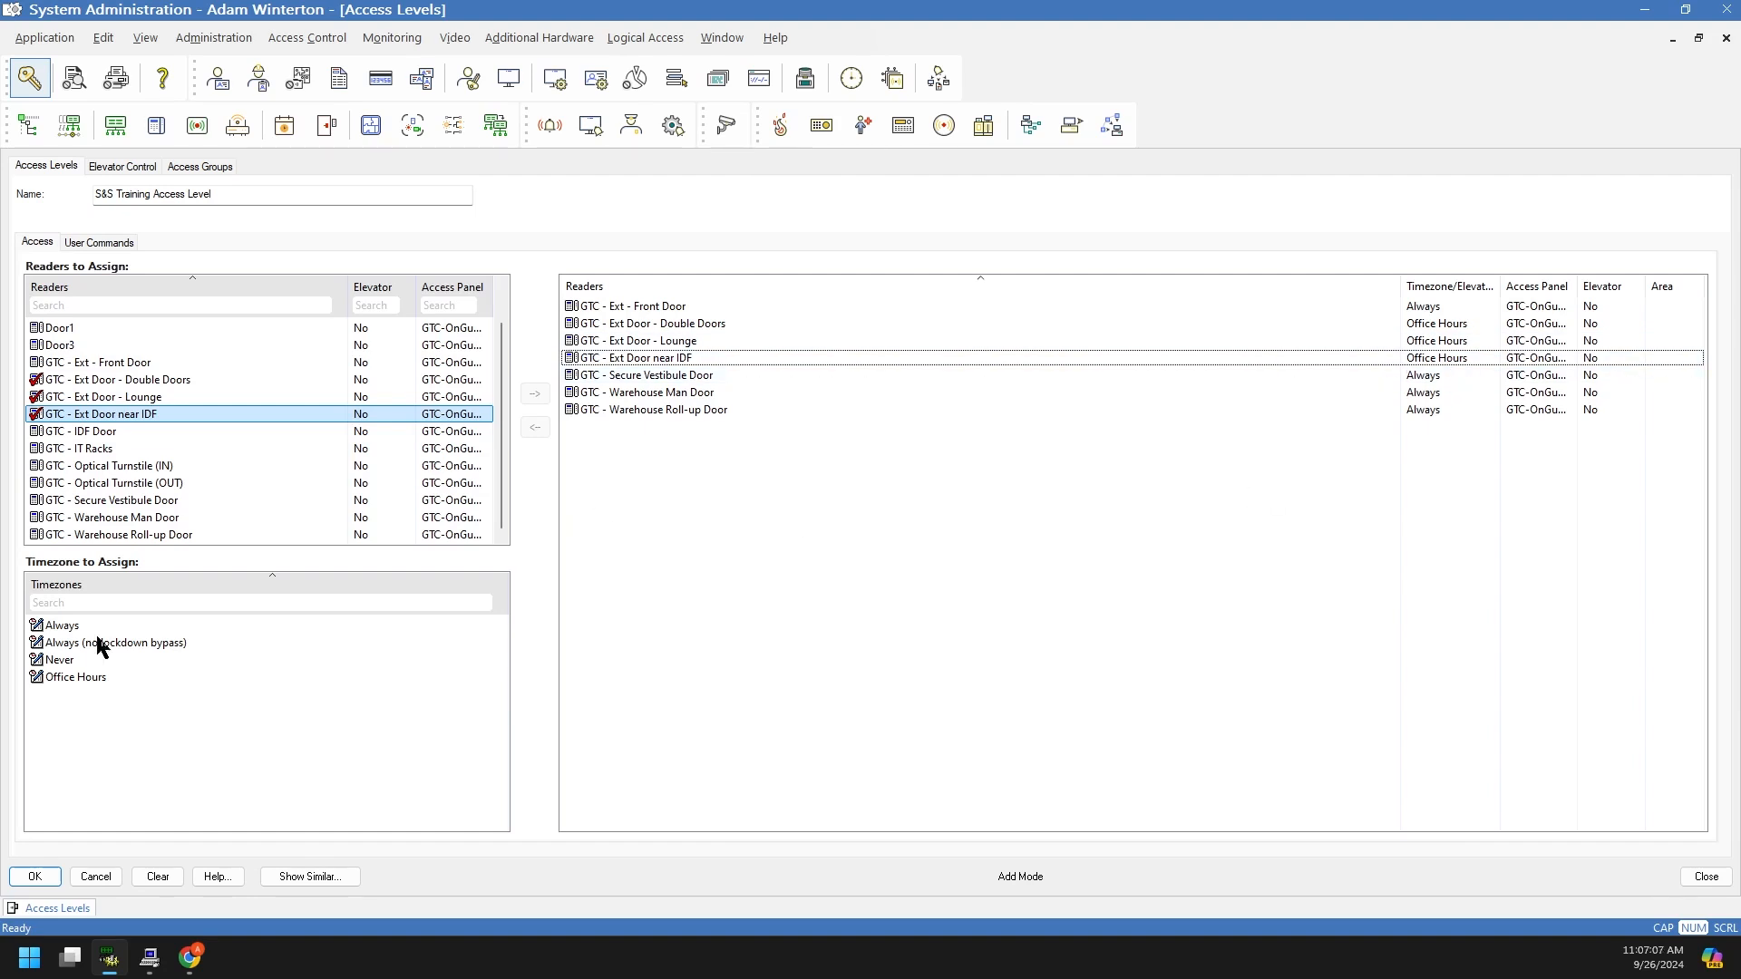
click(123, 247)
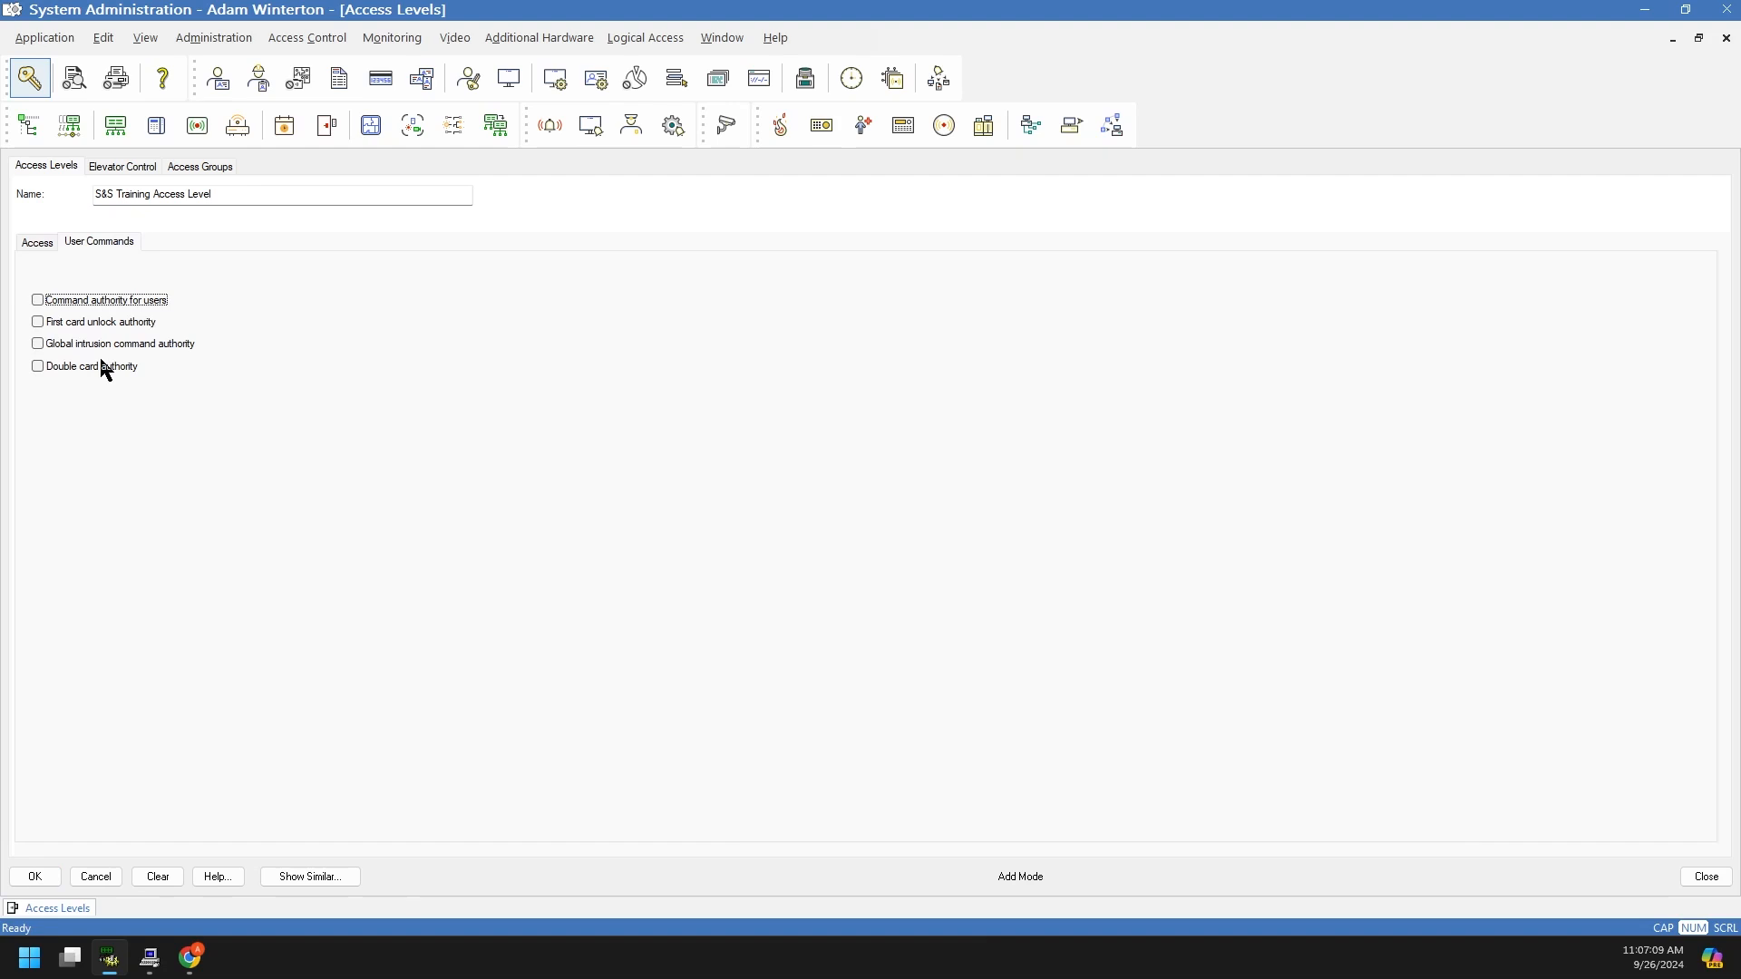
click(38, 323)
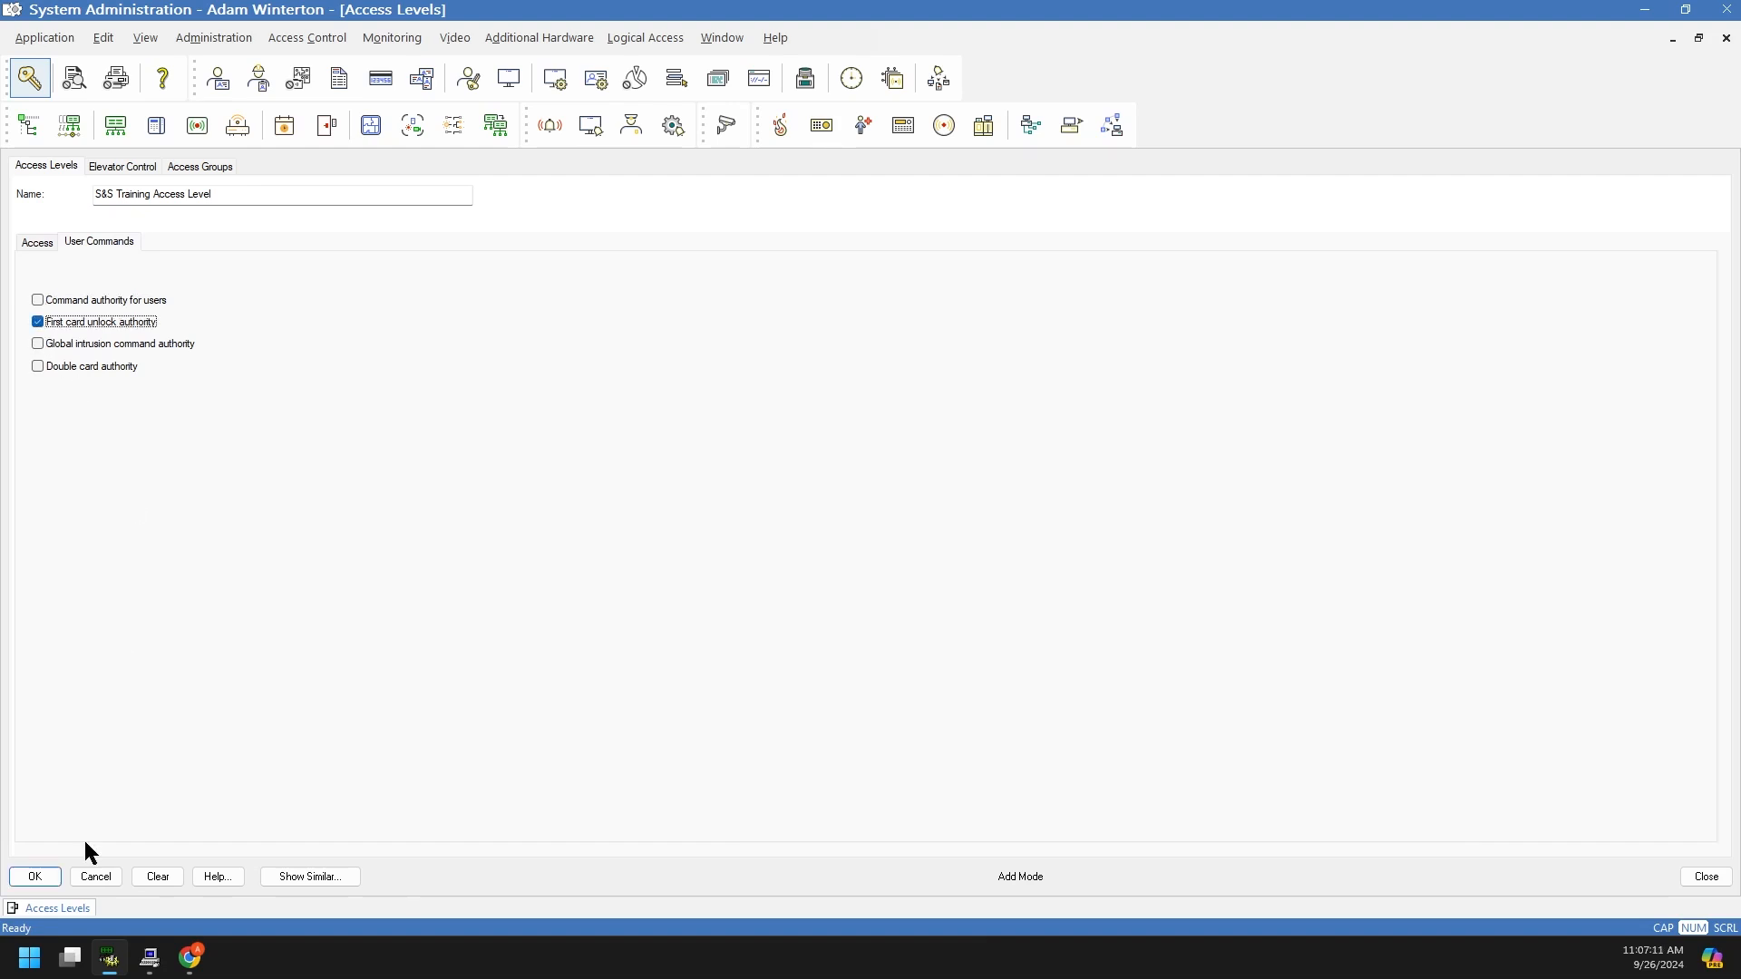
click(58, 876)
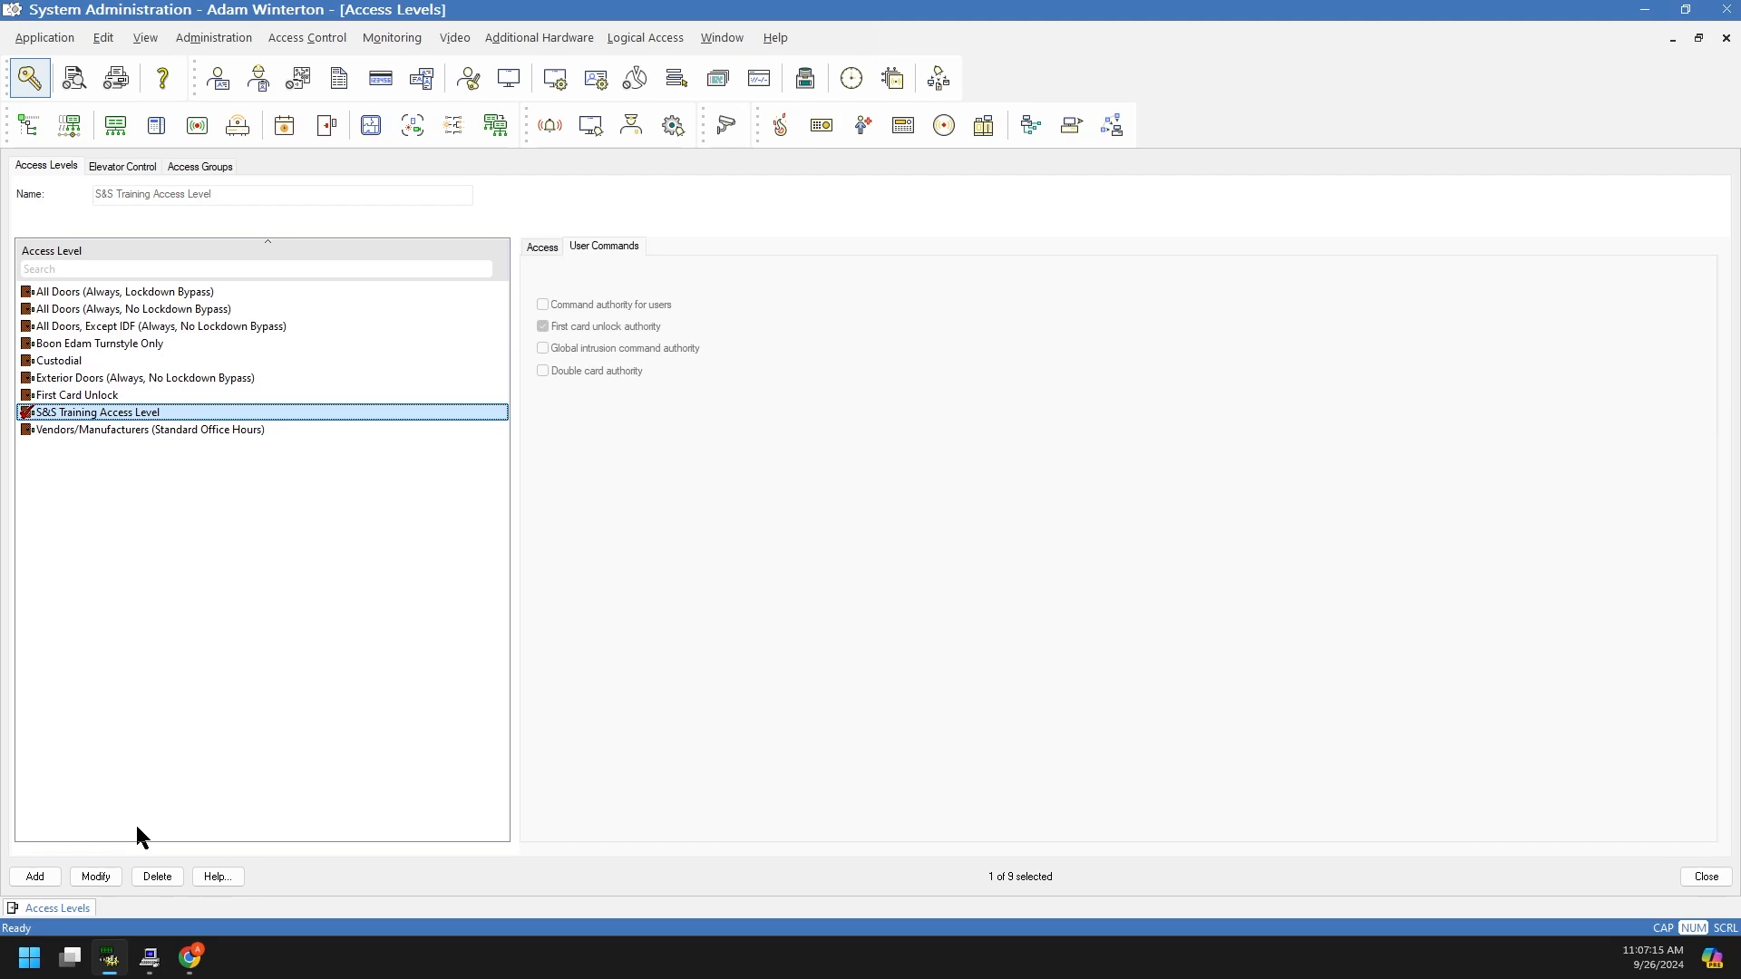
click(63, 399)
click(60, 413)
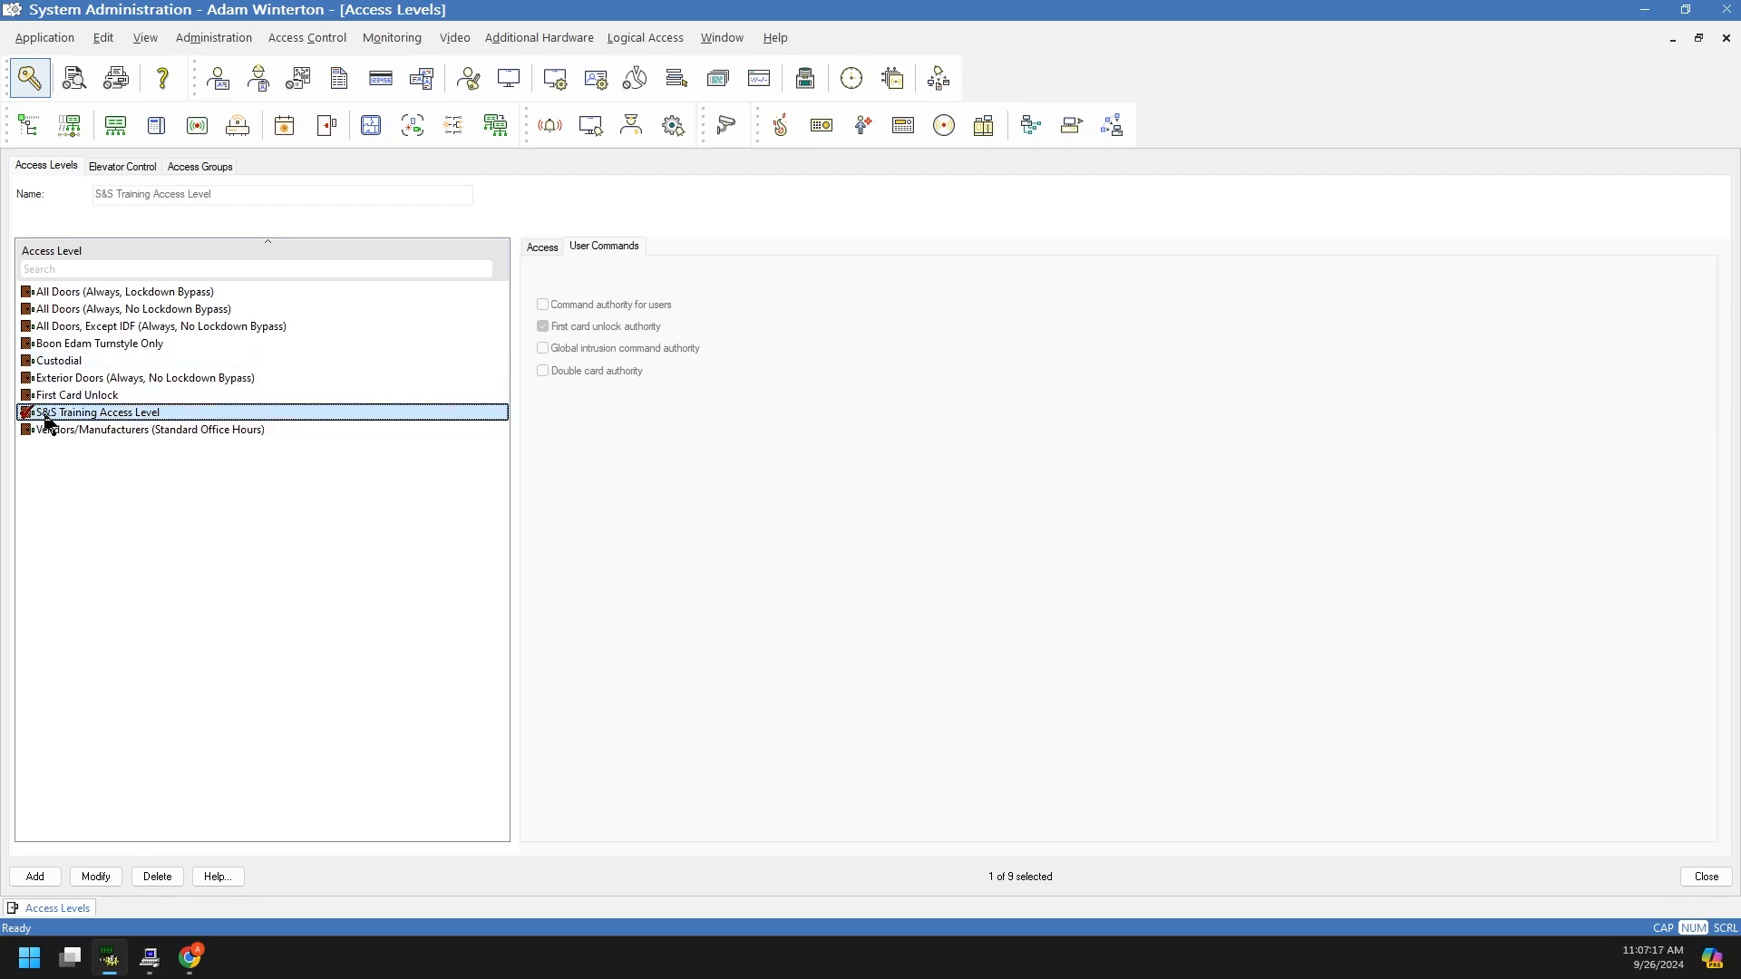
click(541, 247)
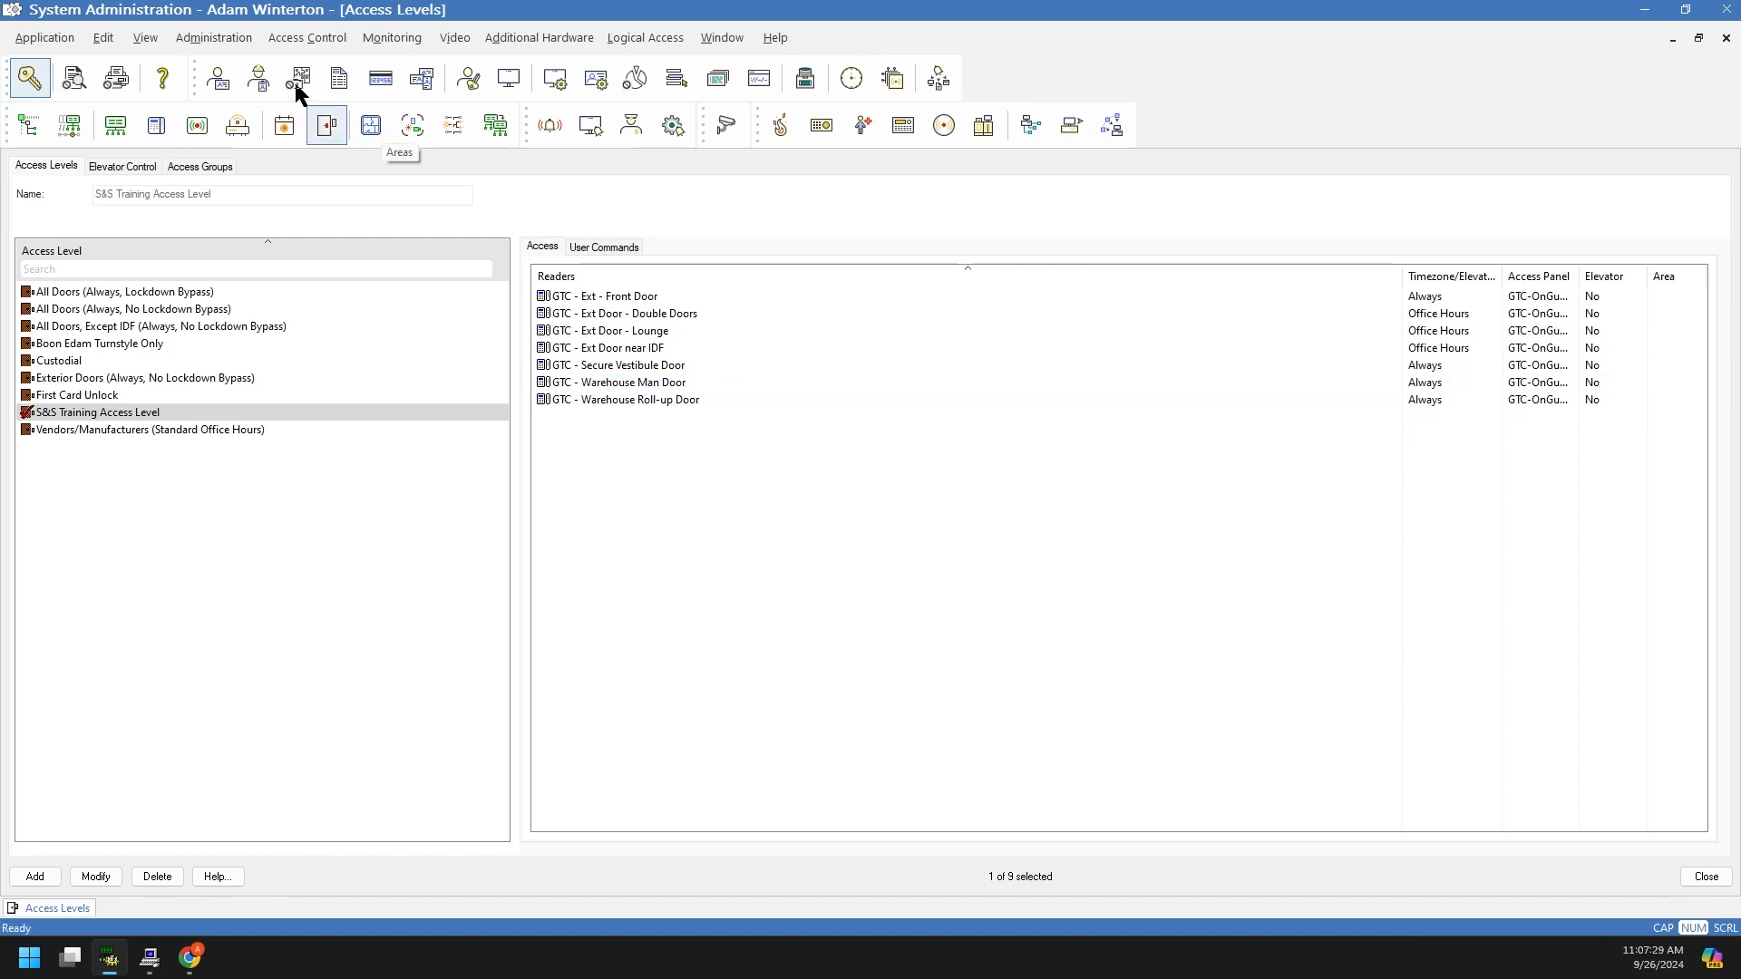
click(220, 39)
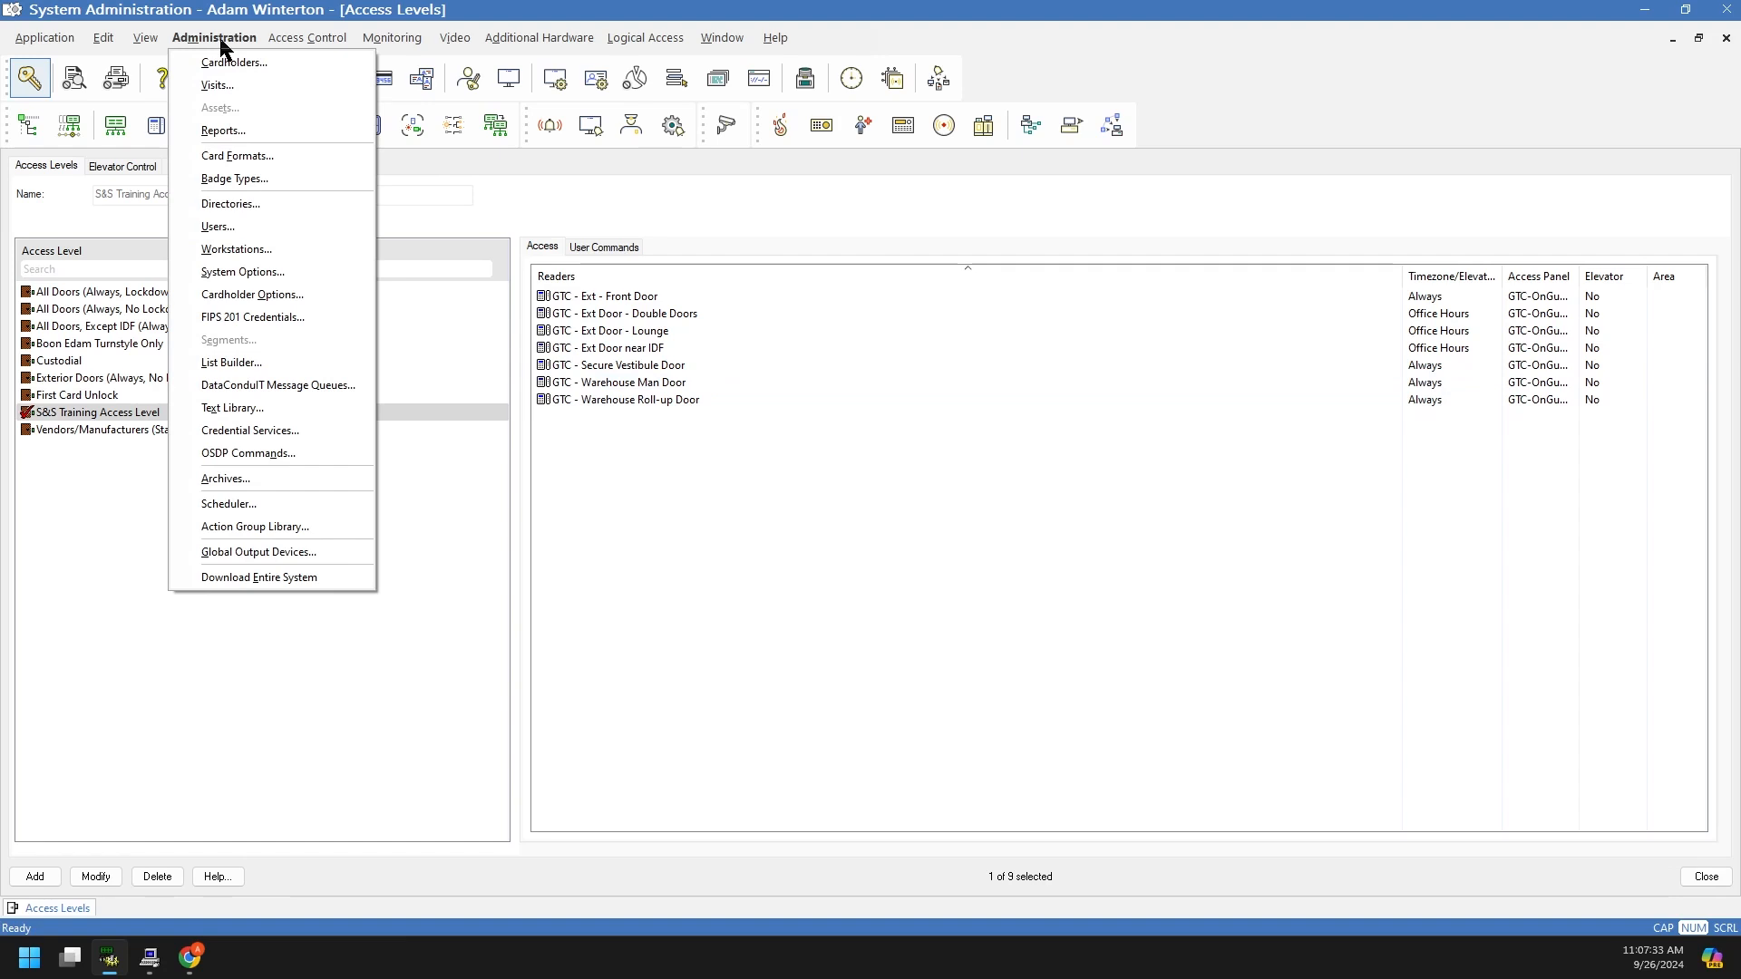
click(322, 41)
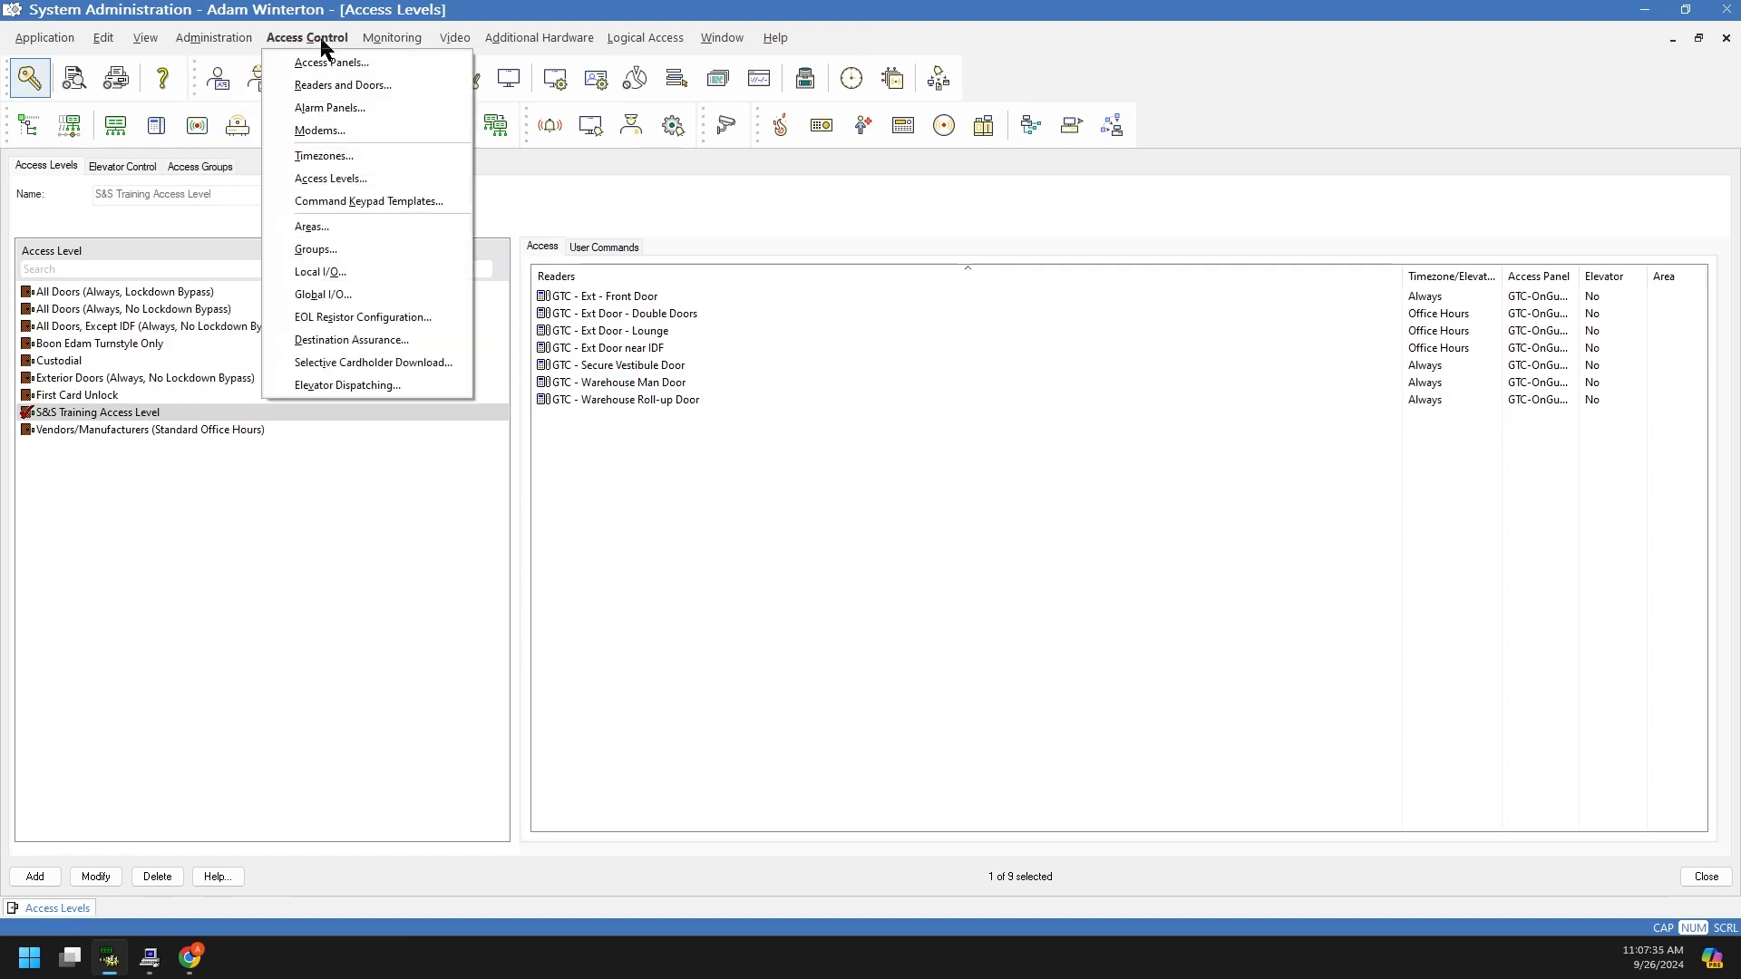
mouse_move(234, 43)
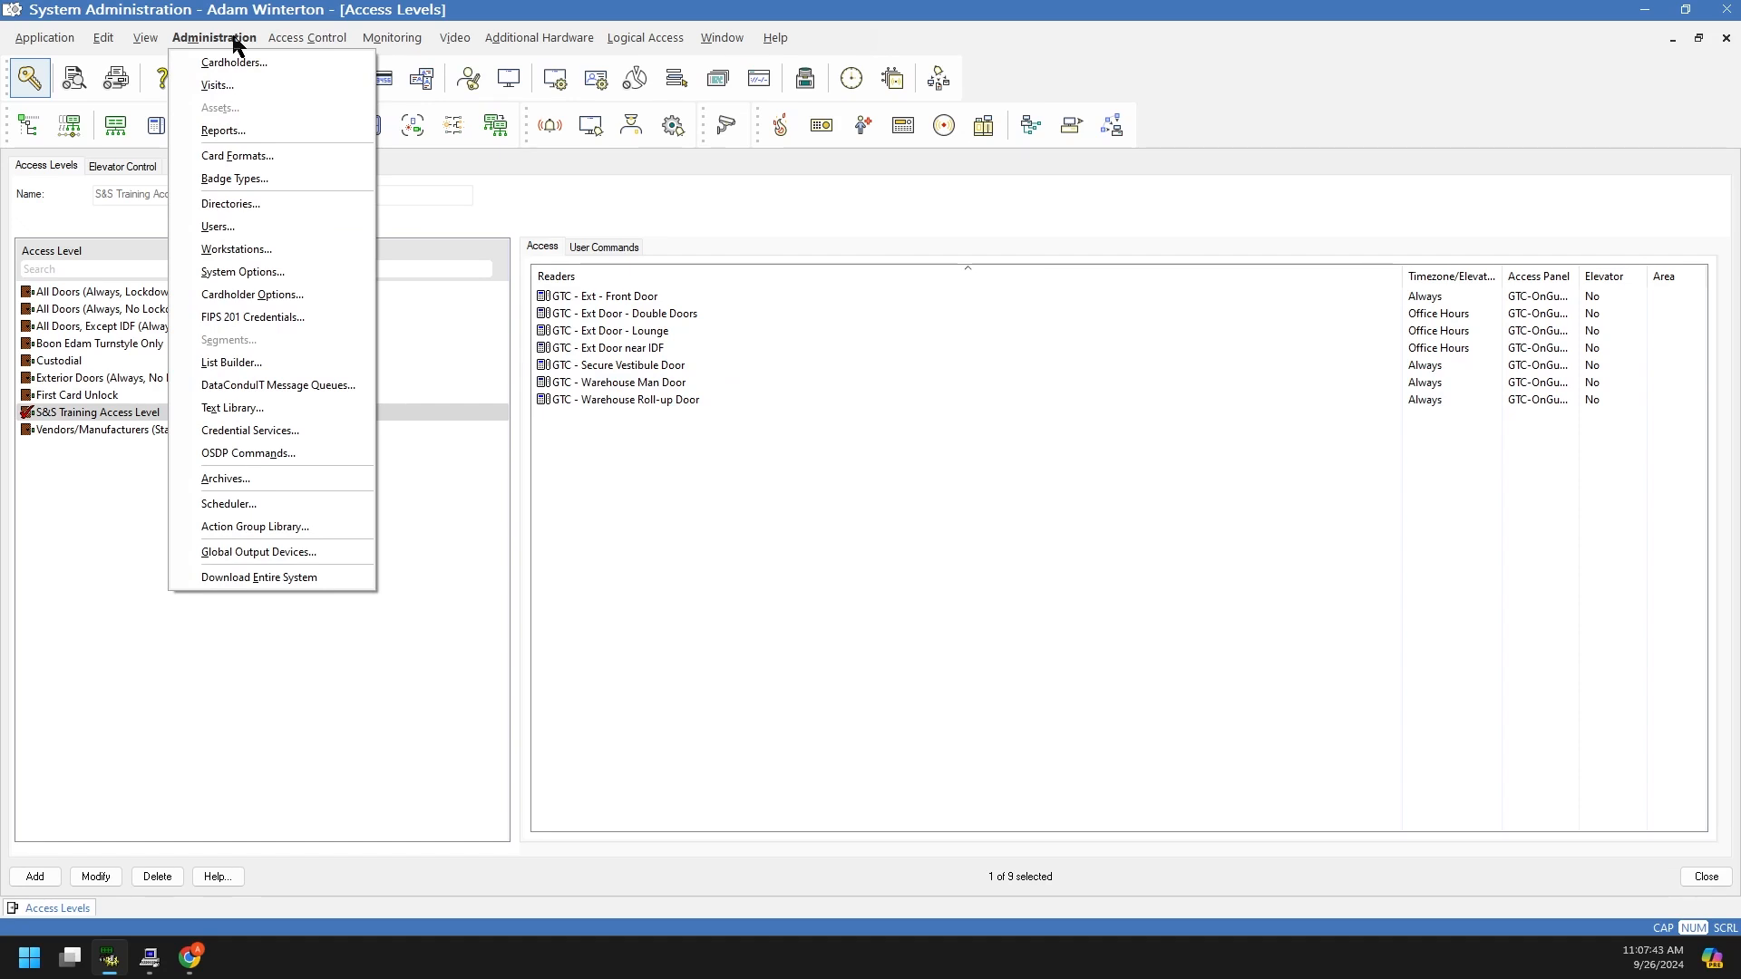
mouse_move(295, 45)
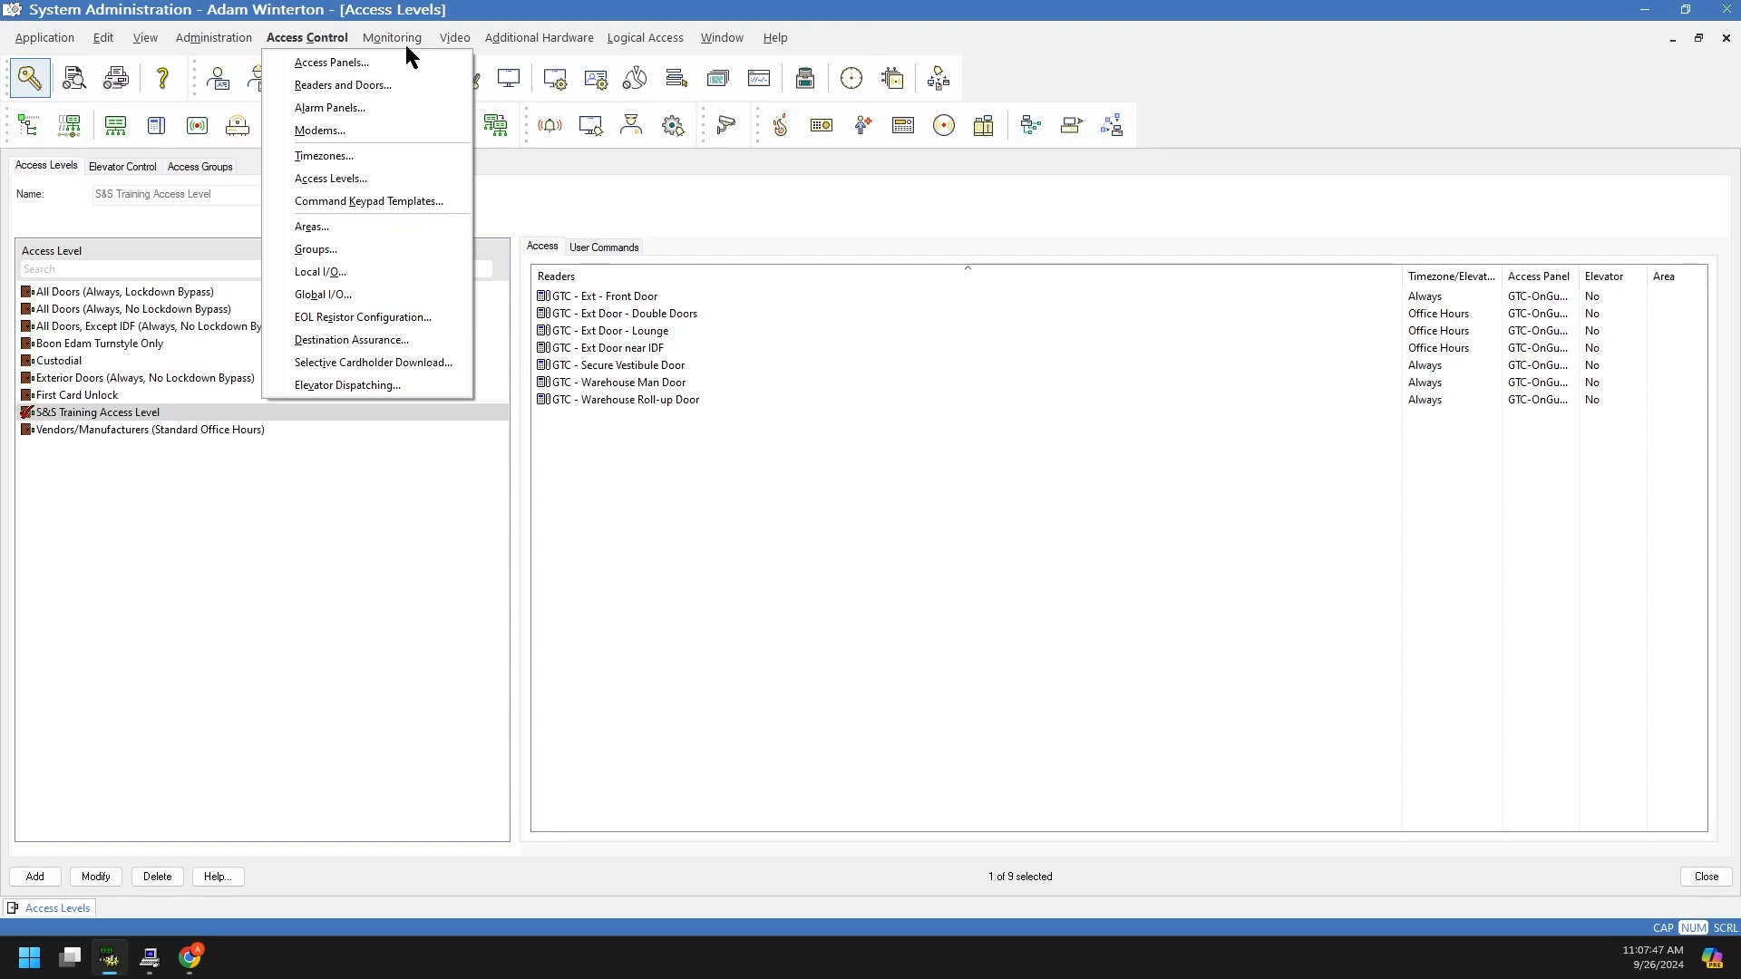
click(225, 608)
click(176, 498)
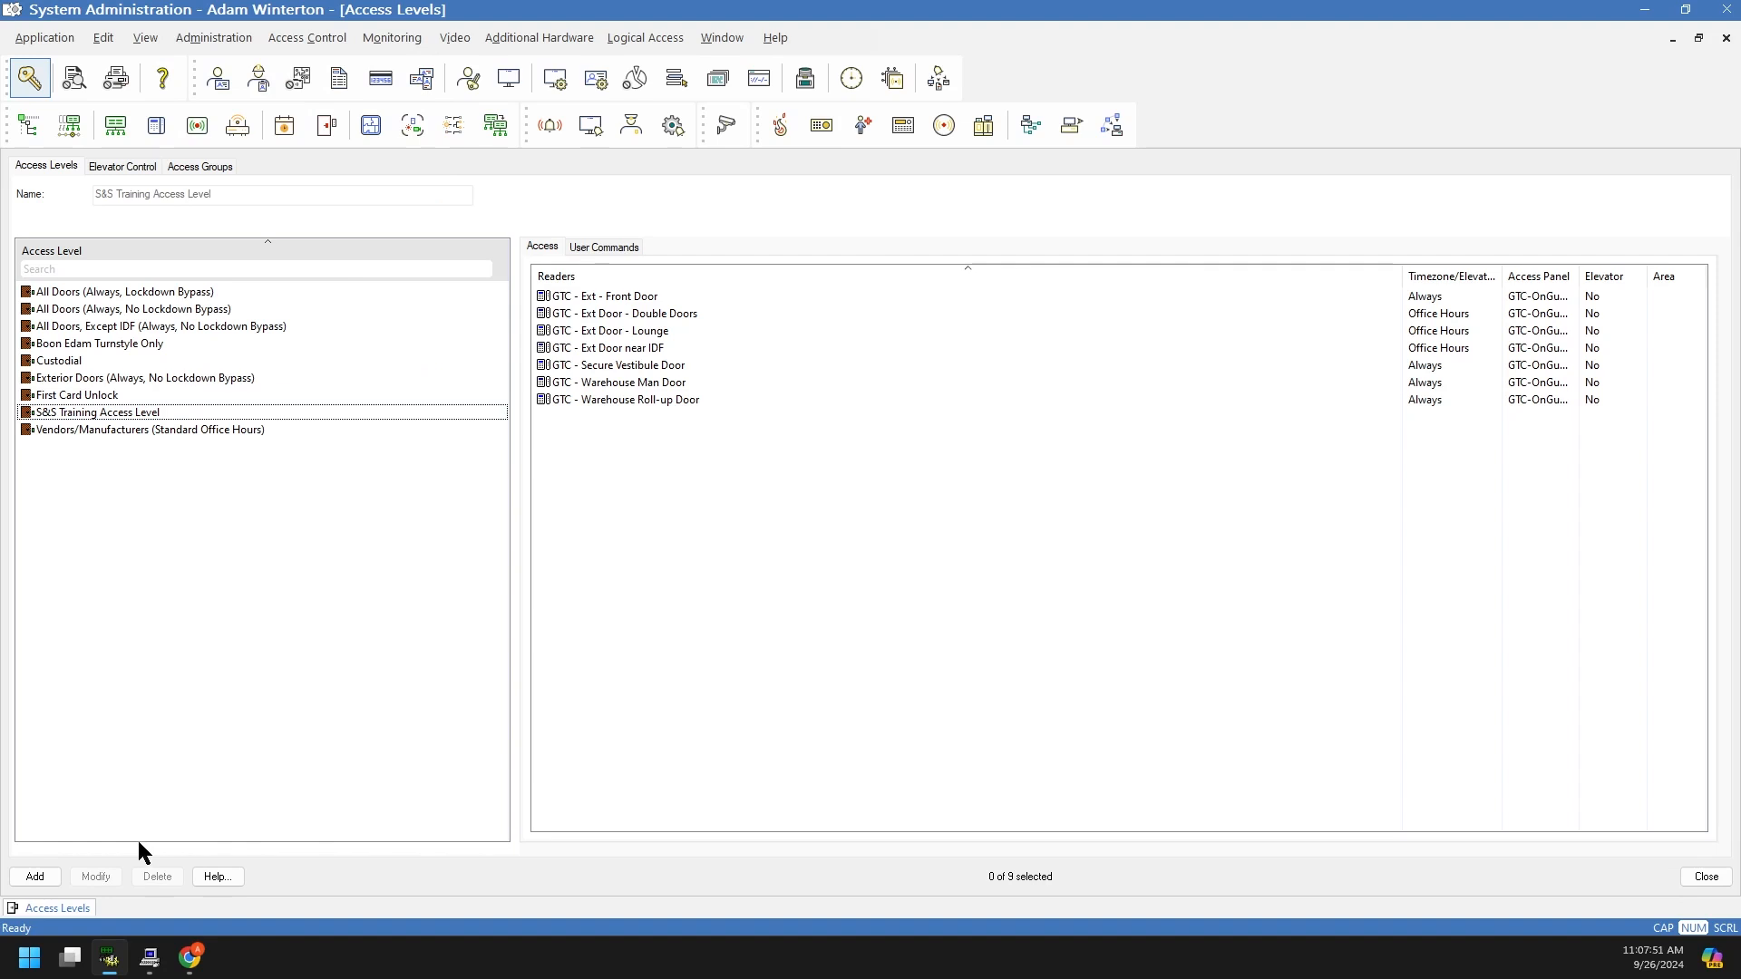
Step: On the Access Groups tab, expand Stone Staff and select its Boon Edam Turnstyle Only member
click(121, 168)
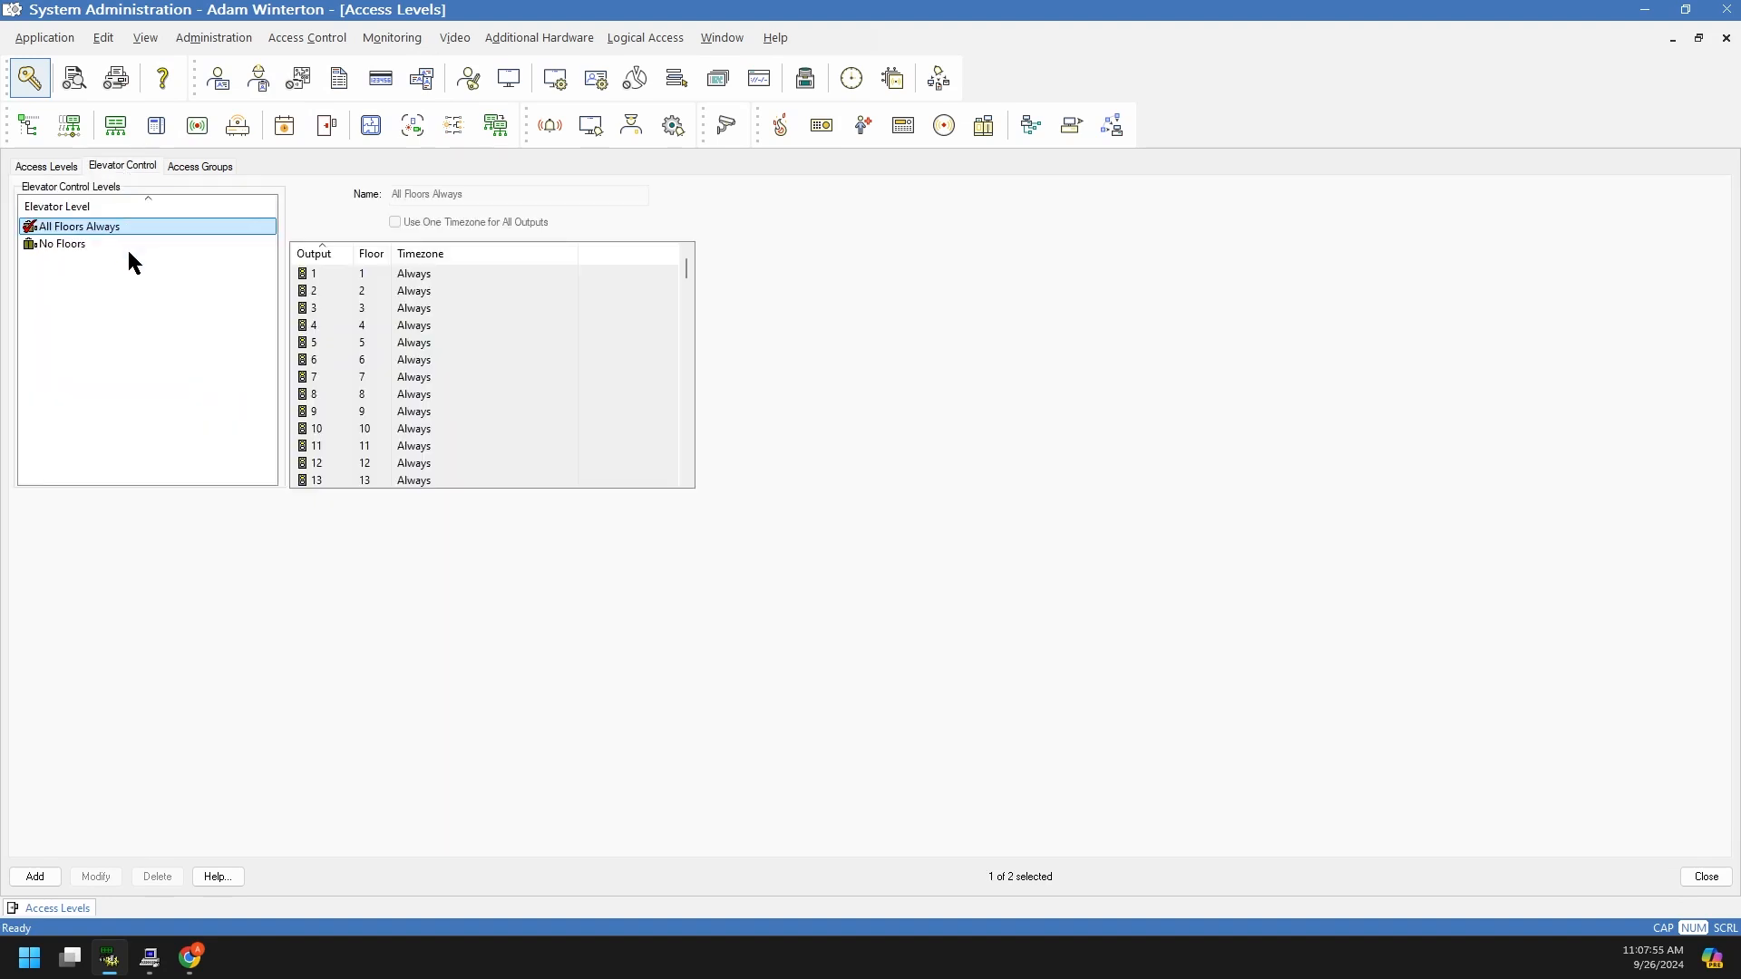
click(181, 169)
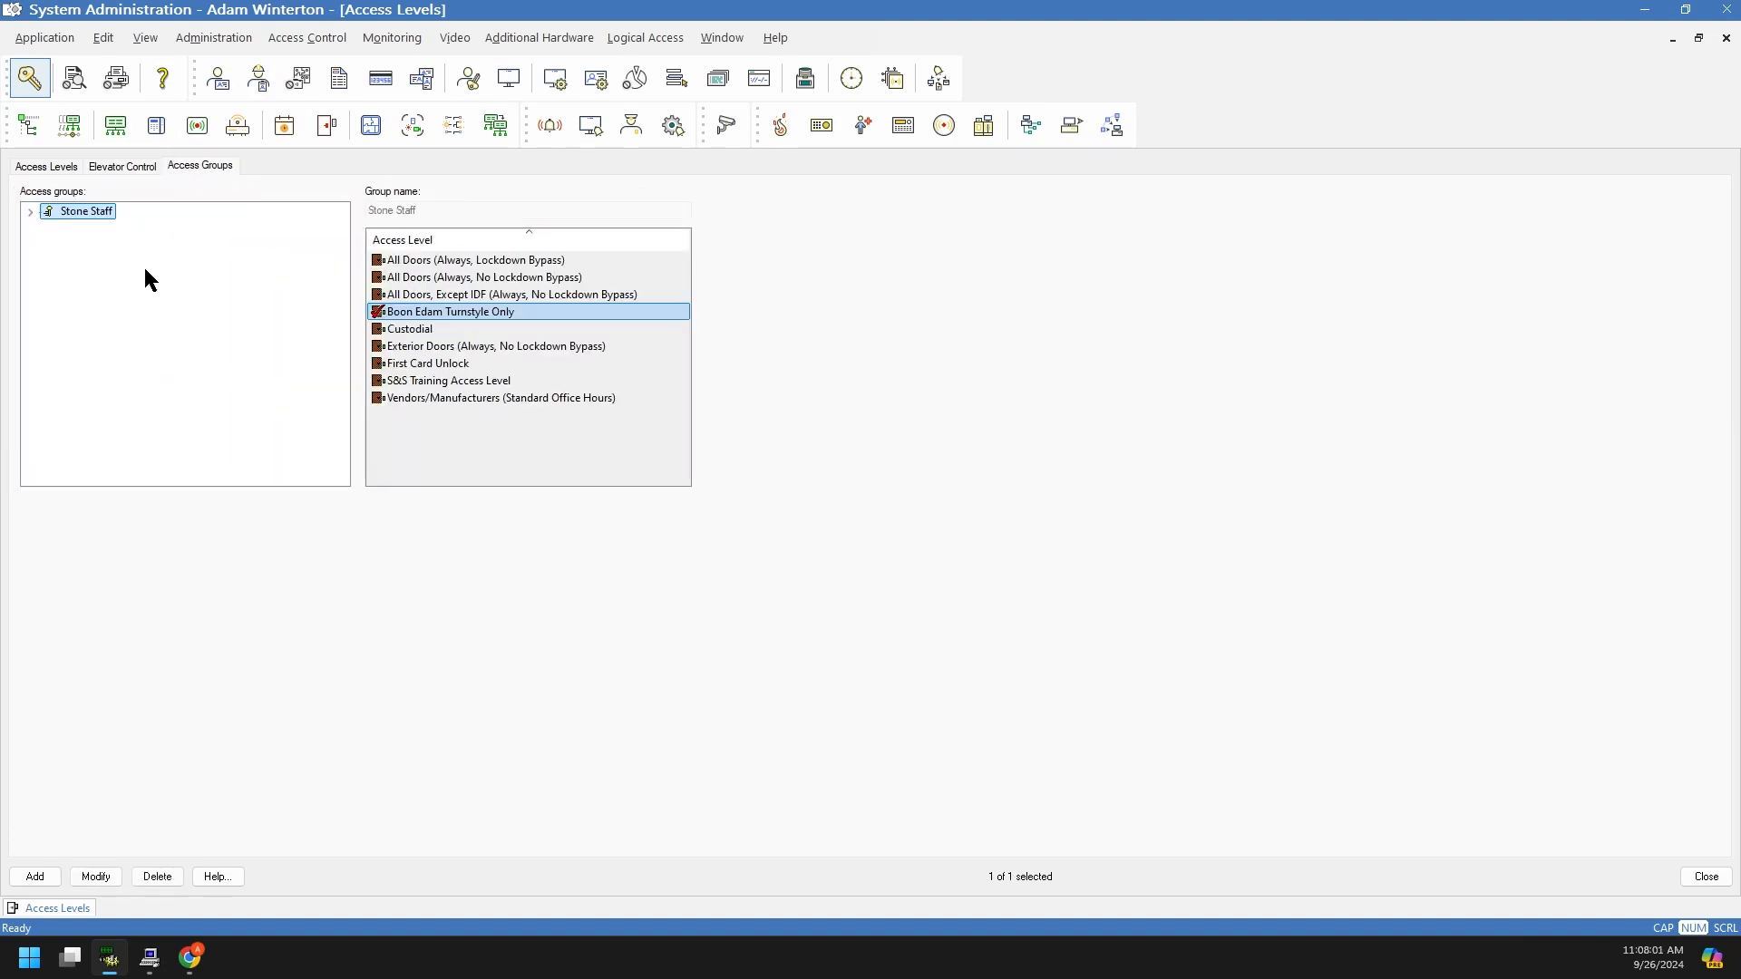
click(30, 213)
click(101, 228)
click(82, 214)
click(127, 231)
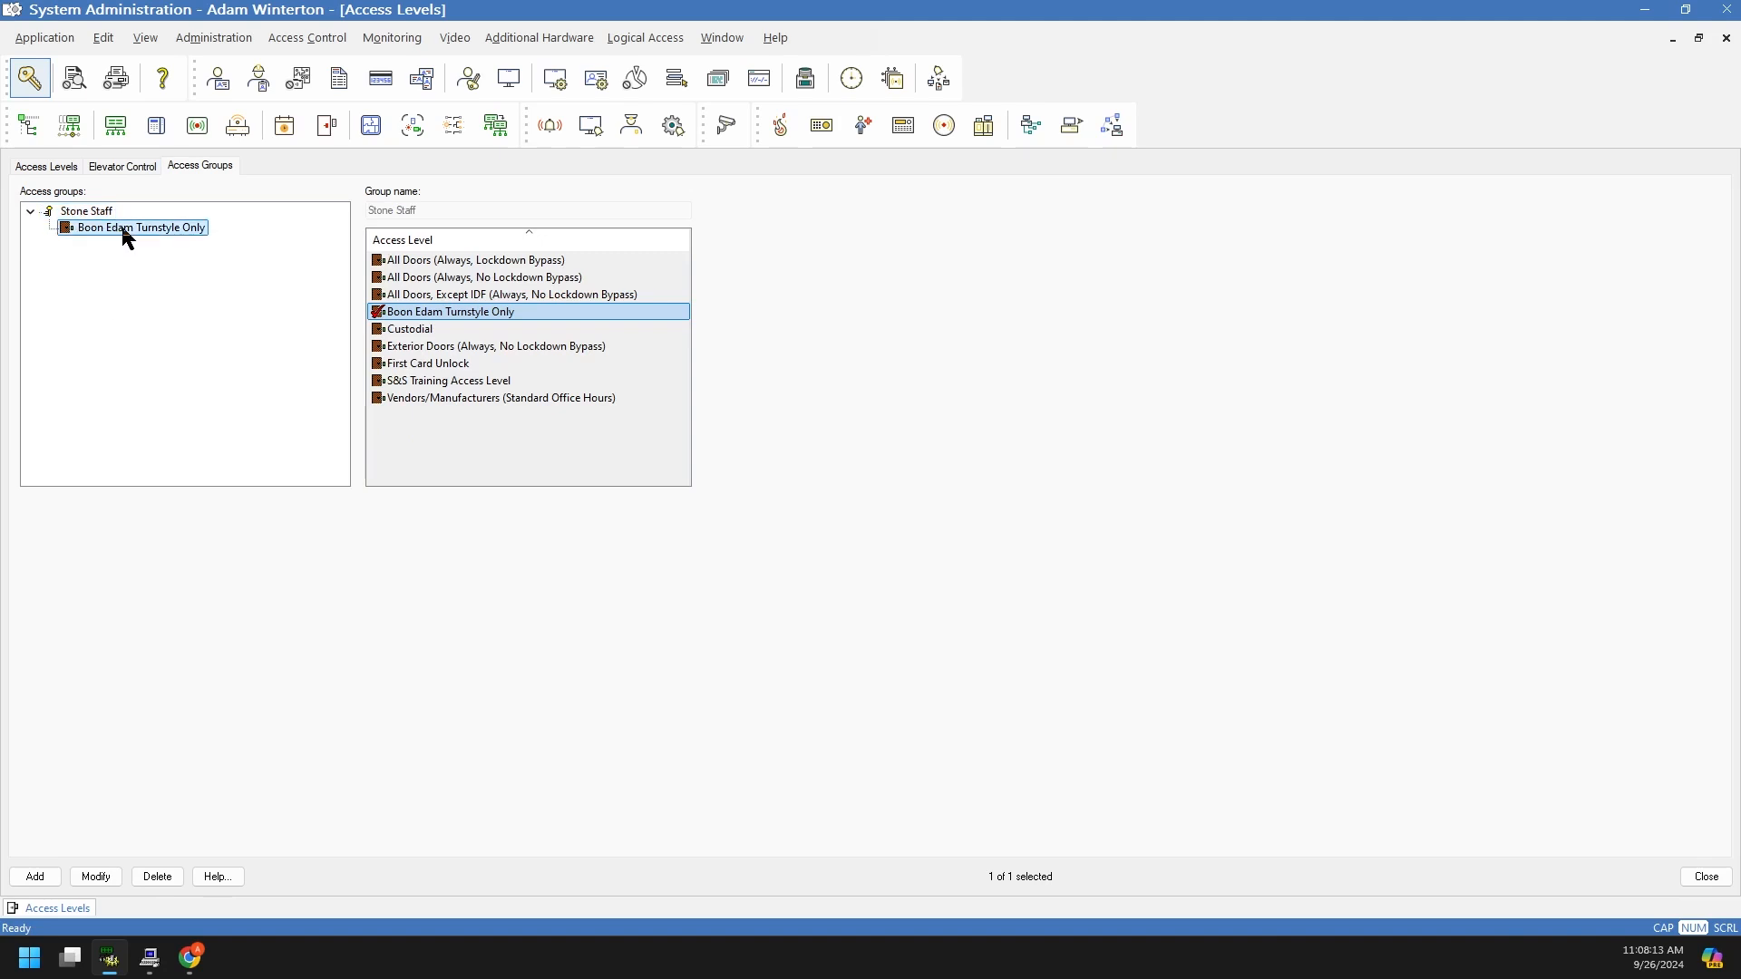
Step: Give Stone Staff S&S Training, First Card Unlock, Exterior Doors and Custodial alongside Boon Edam, and save
click(110, 877)
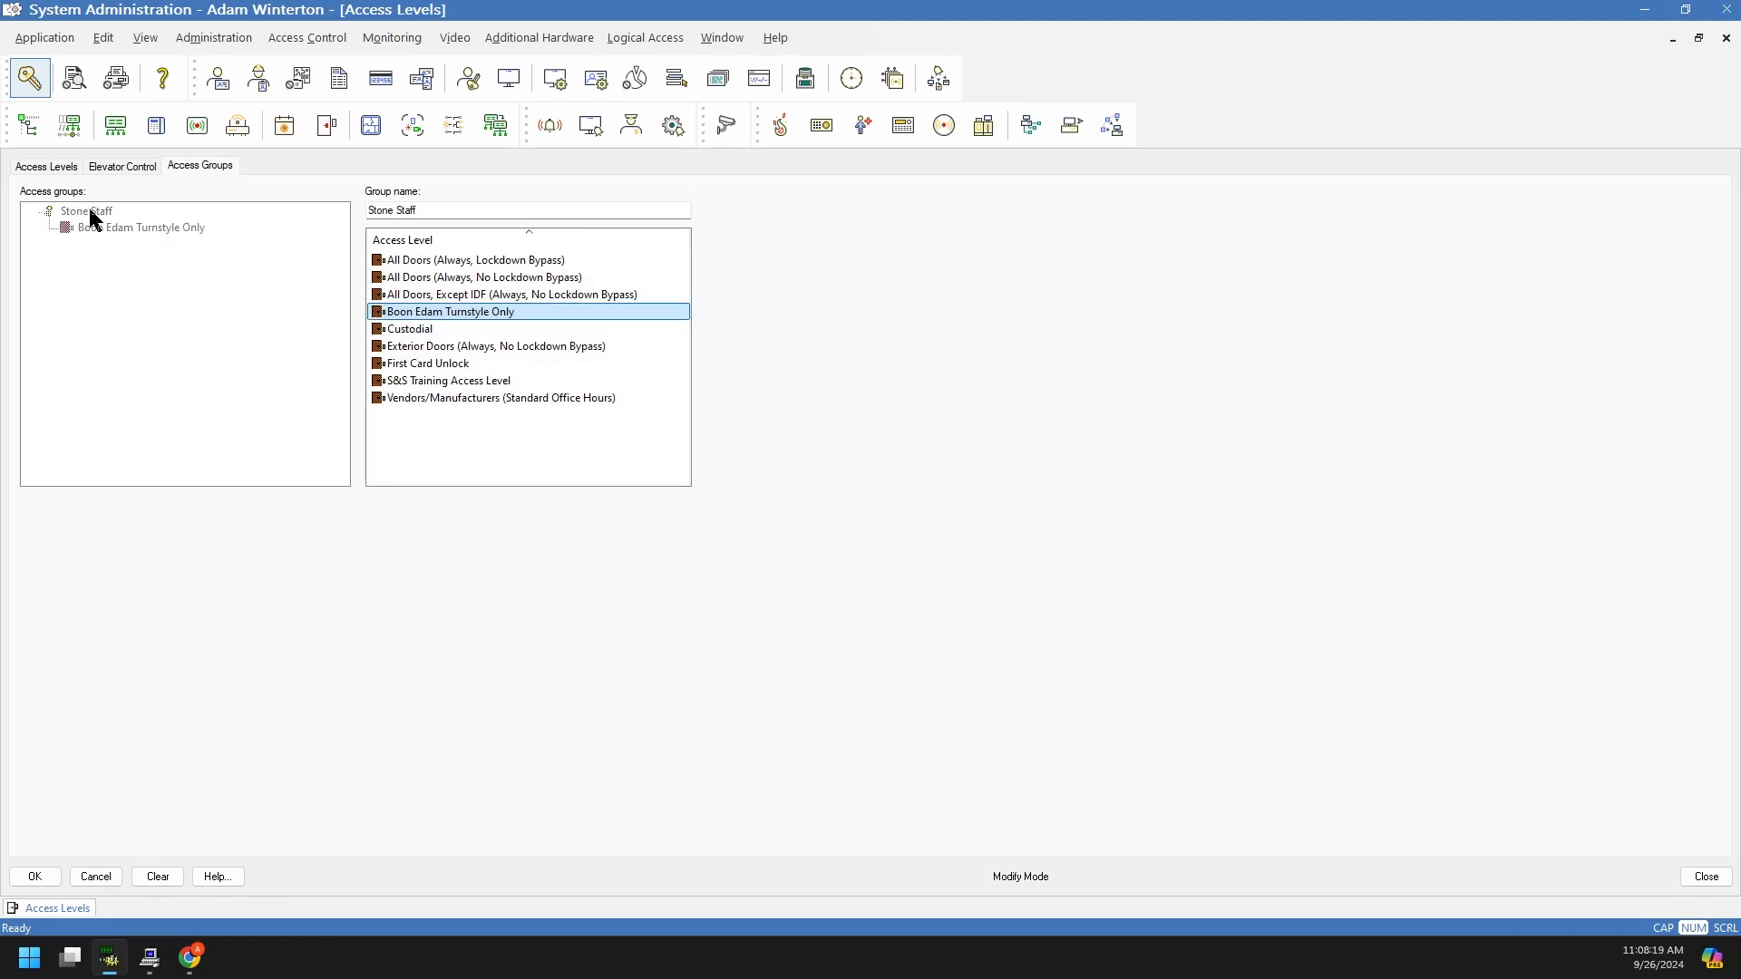
click(379, 383)
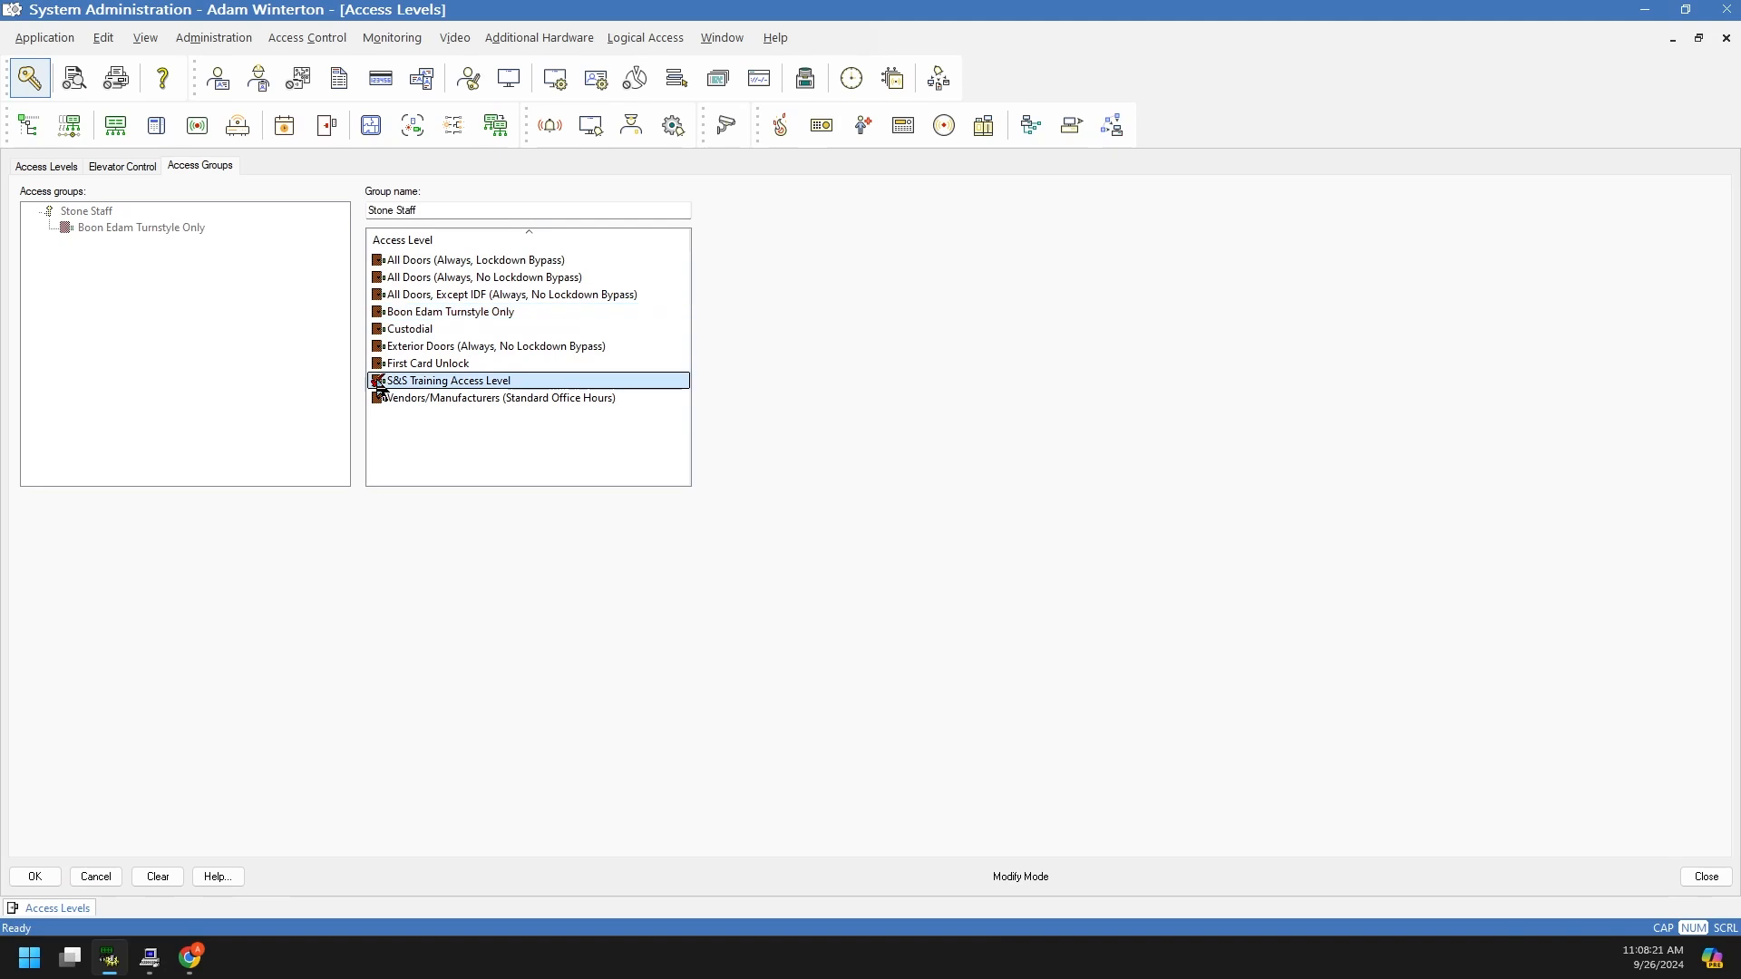
click(379, 364)
click(379, 348)
click(378, 313)
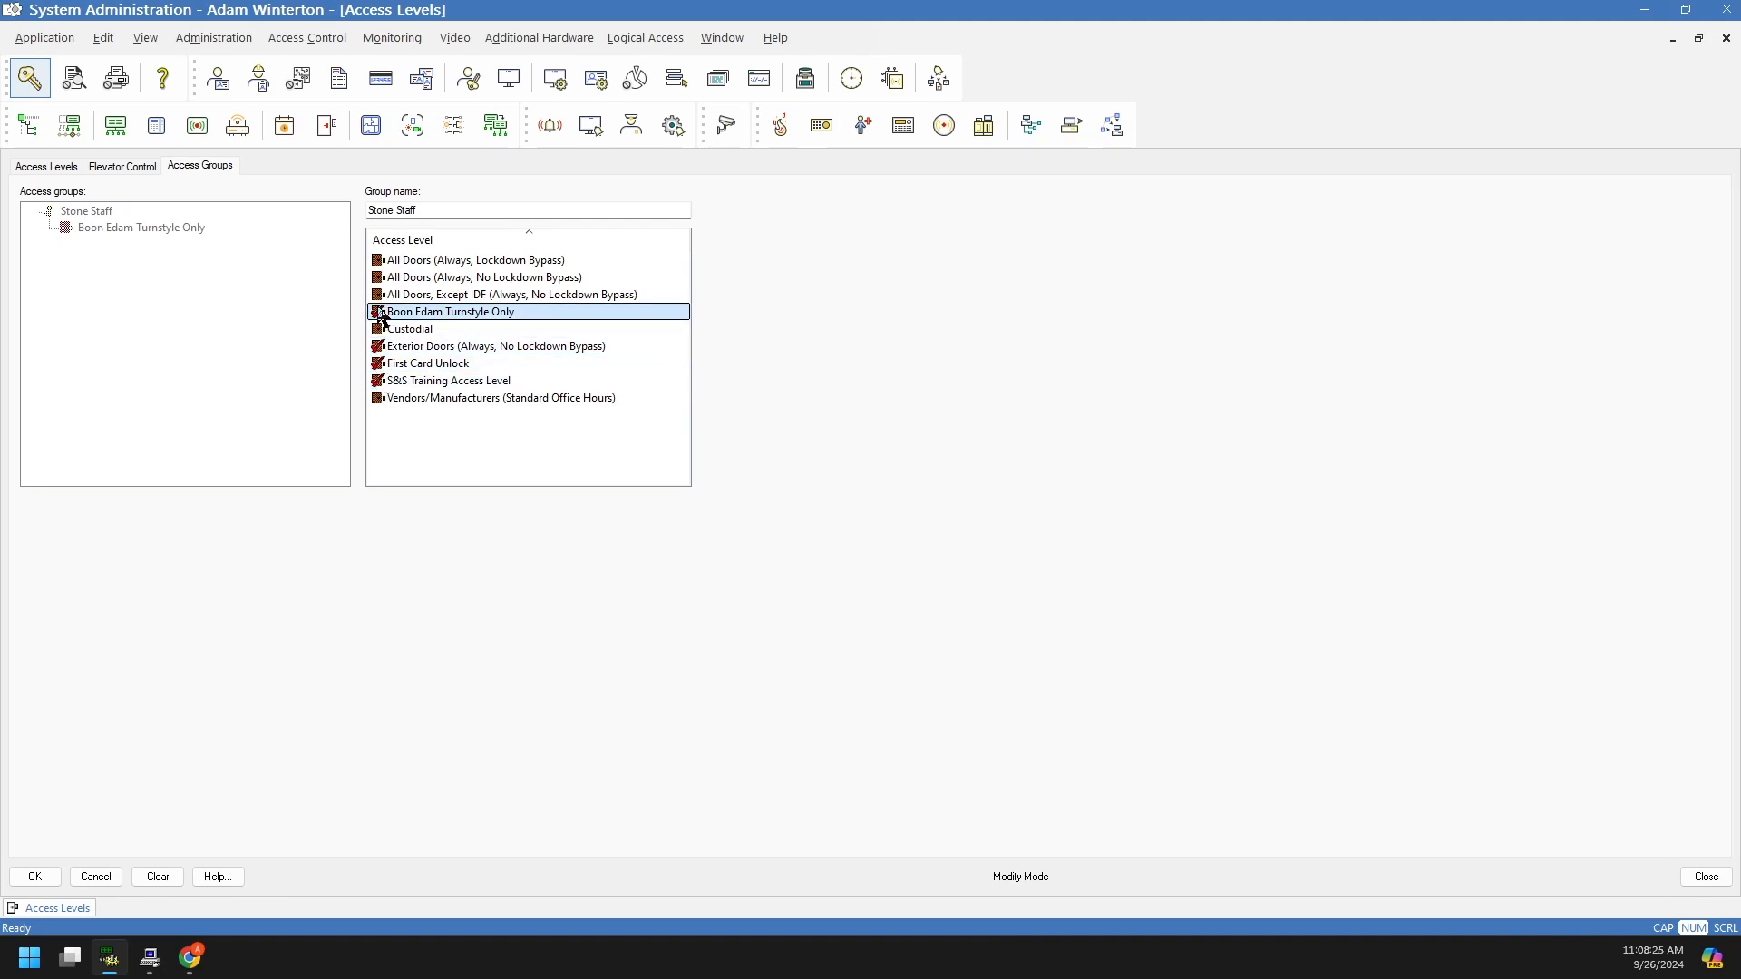
click(379, 329)
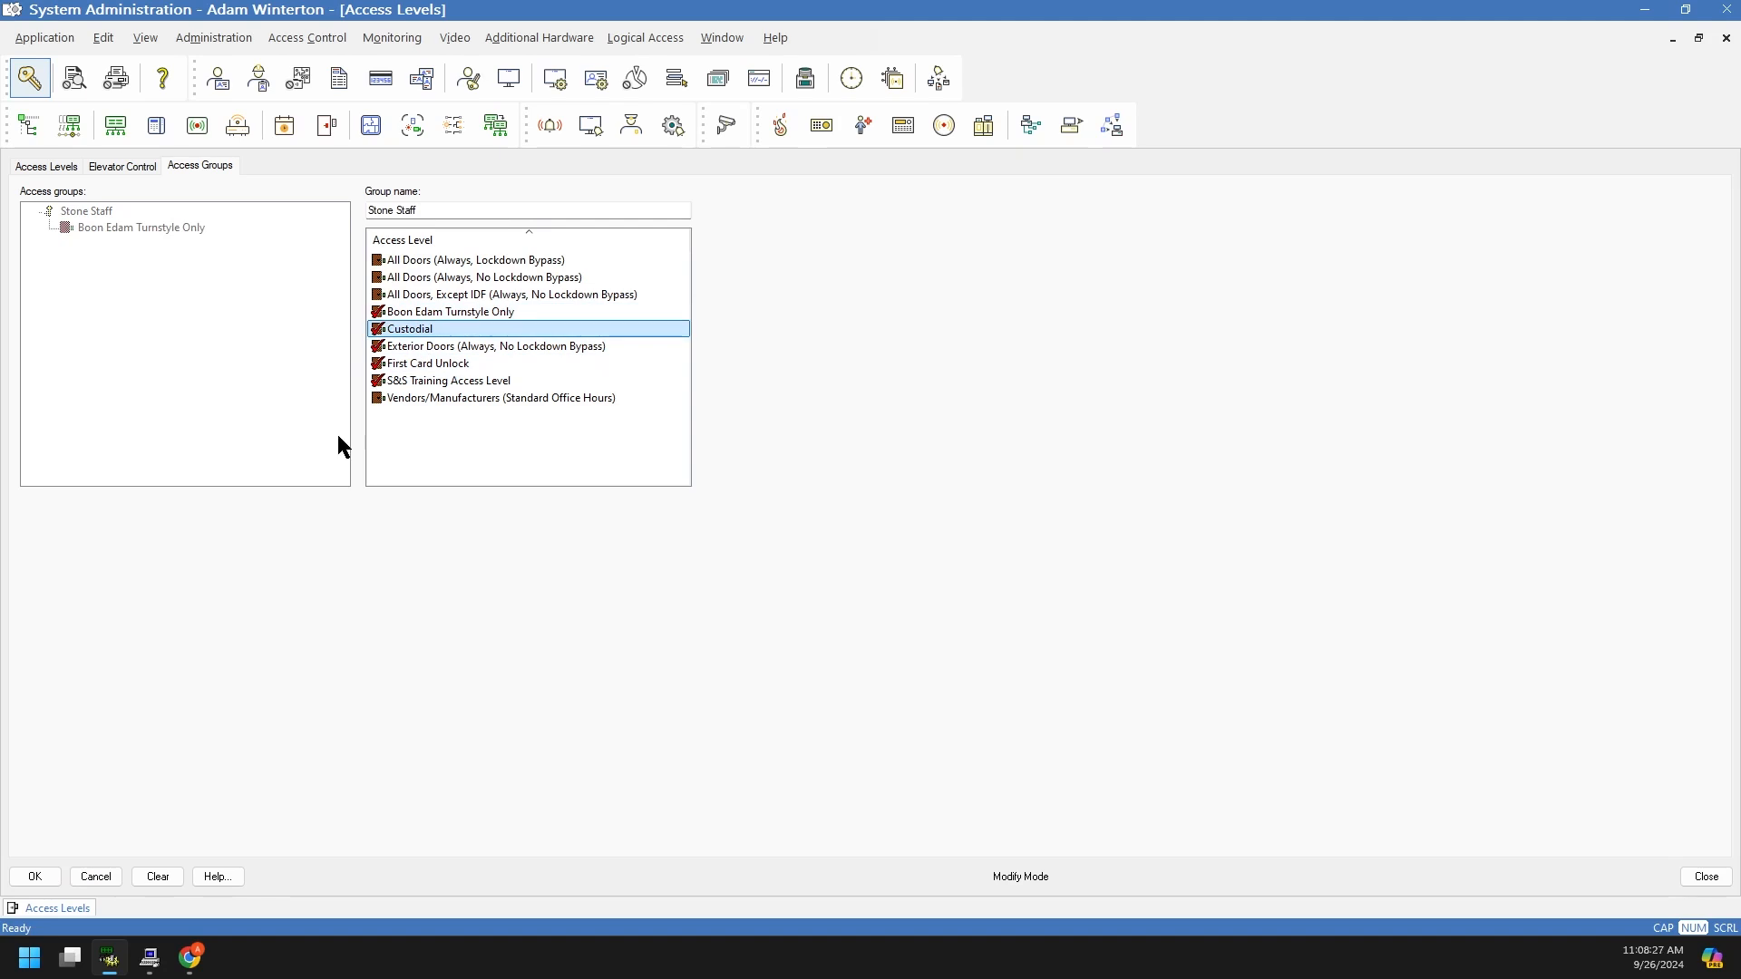
click(36, 876)
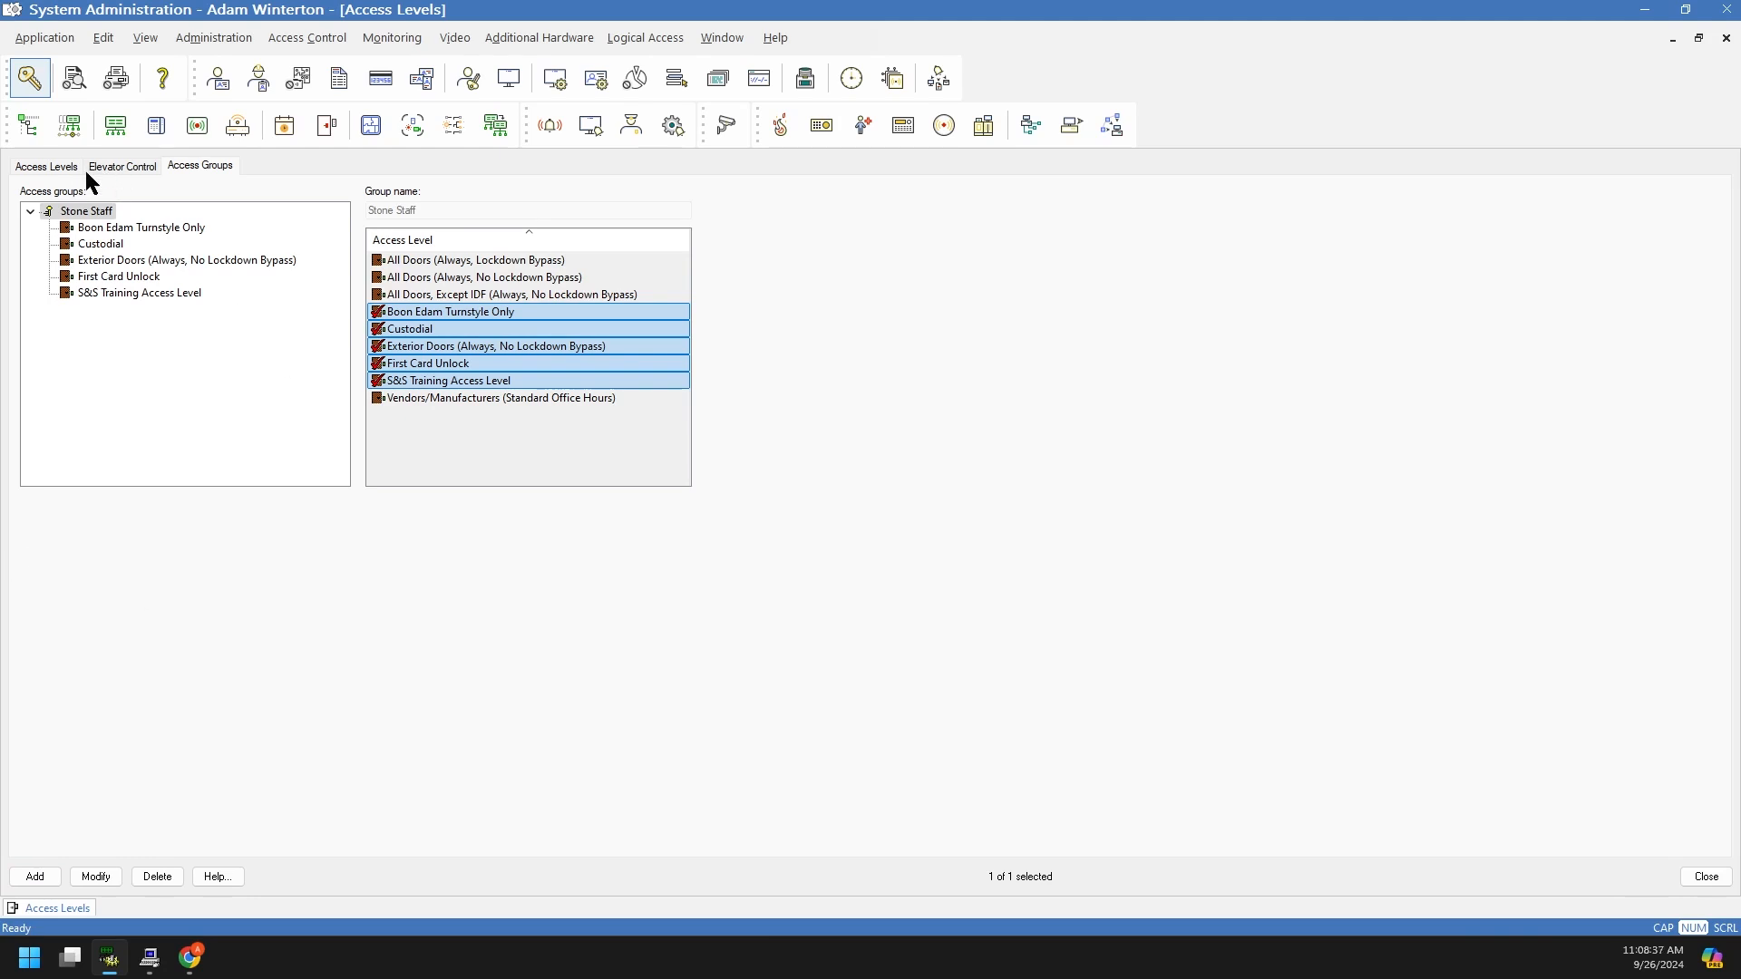
click(238, 456)
Step: Open the Cardholders records and start a search, discarding a mistyped last name
click(65, 169)
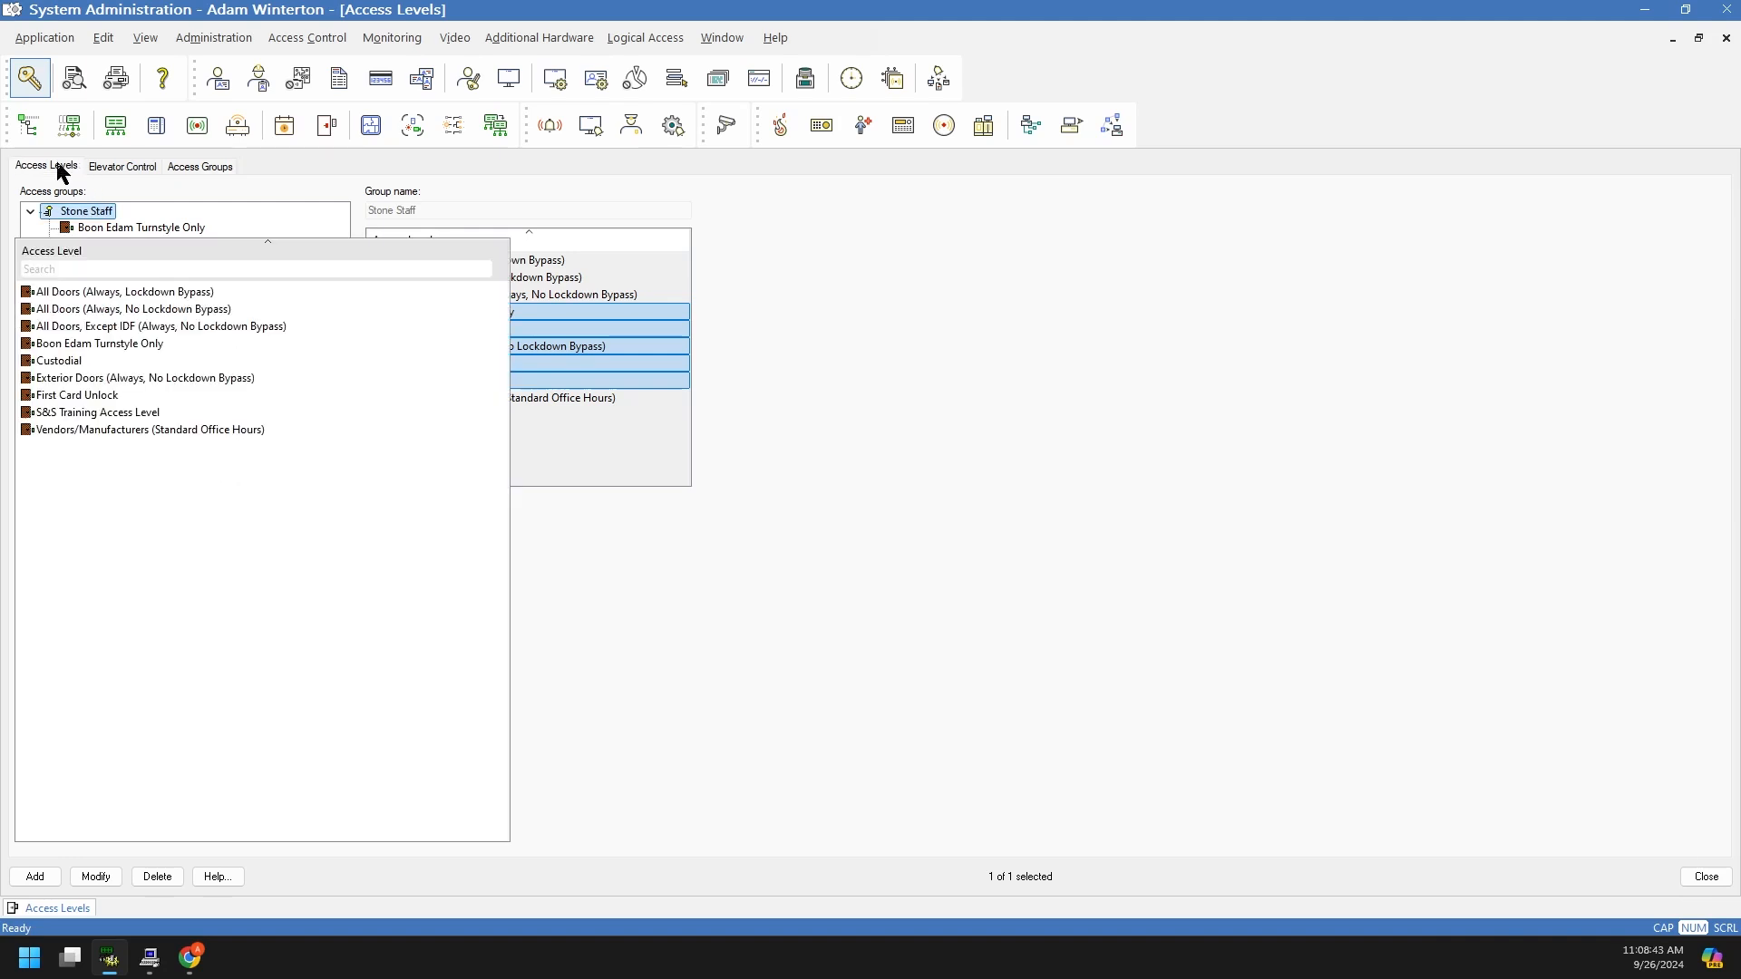
click(122, 168)
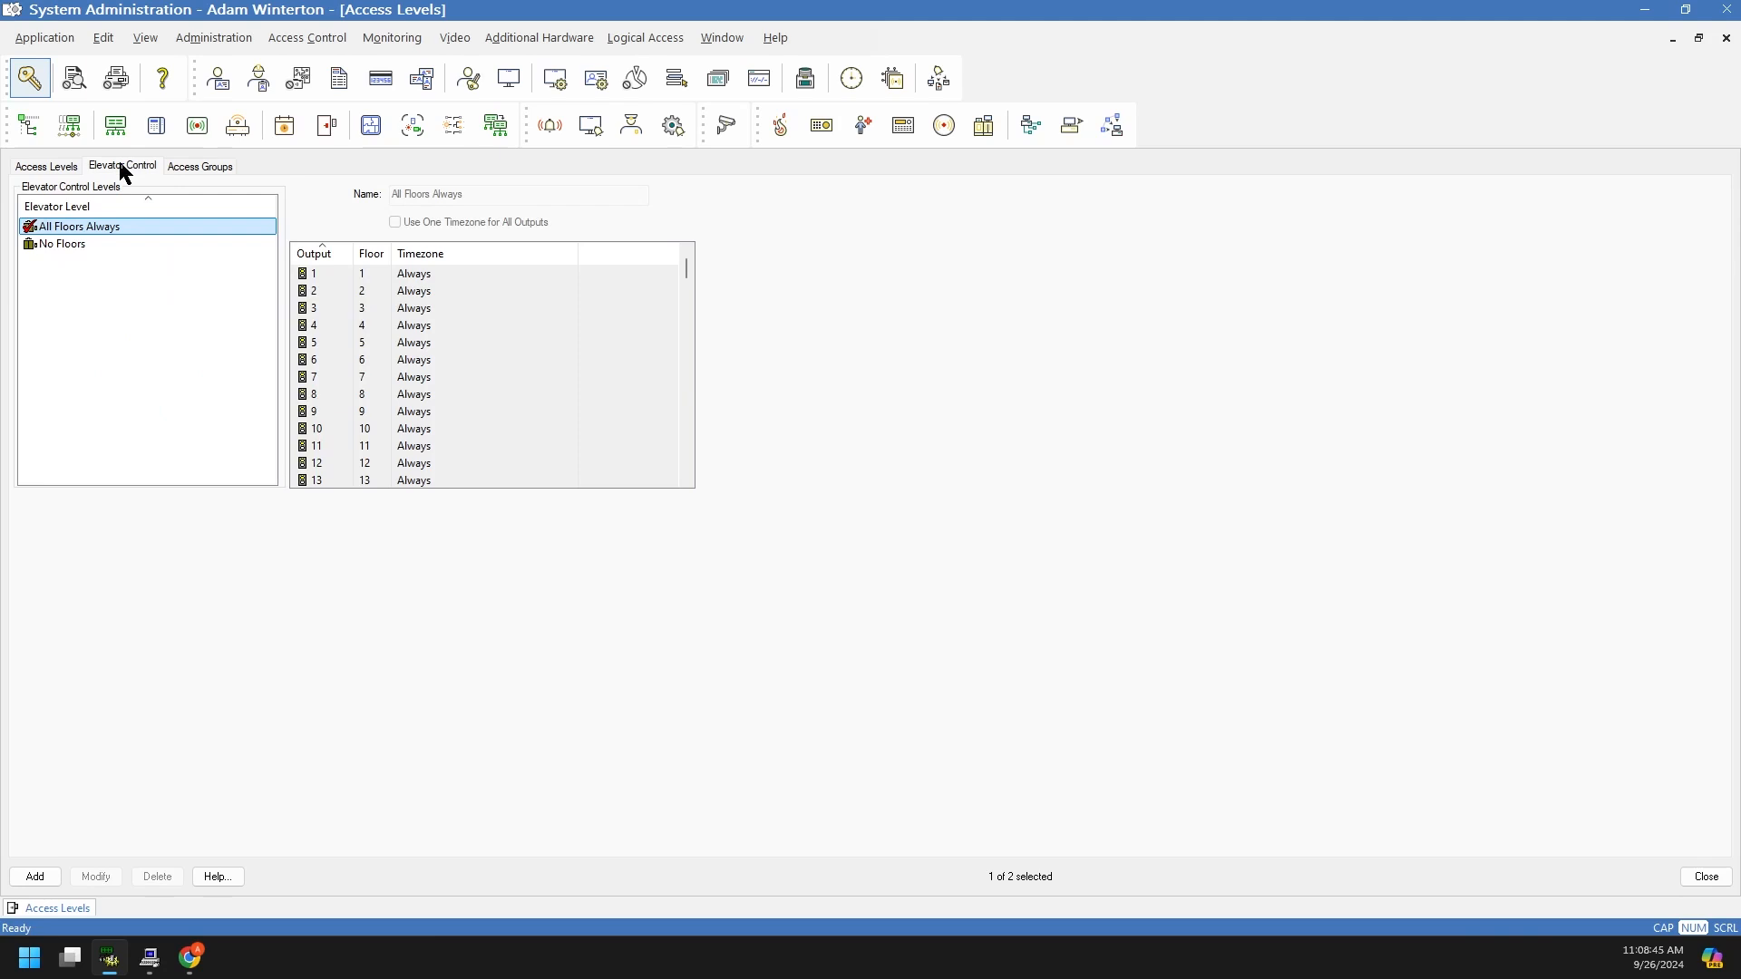
click(220, 83)
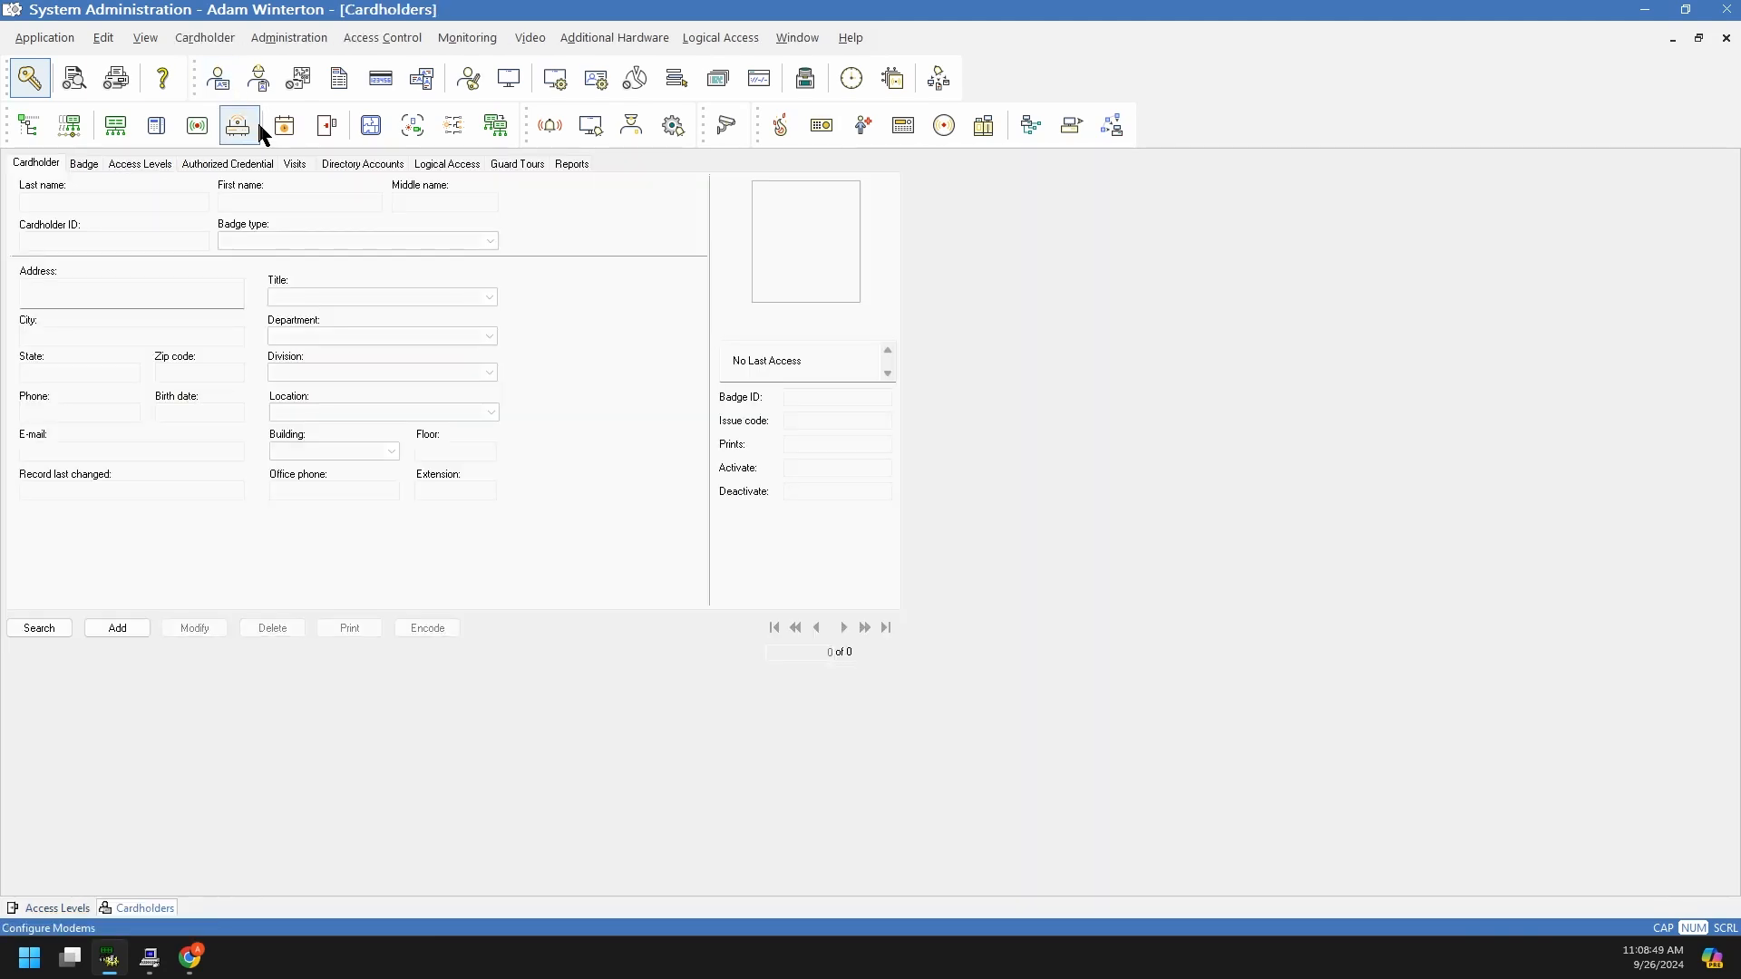
click(39, 627)
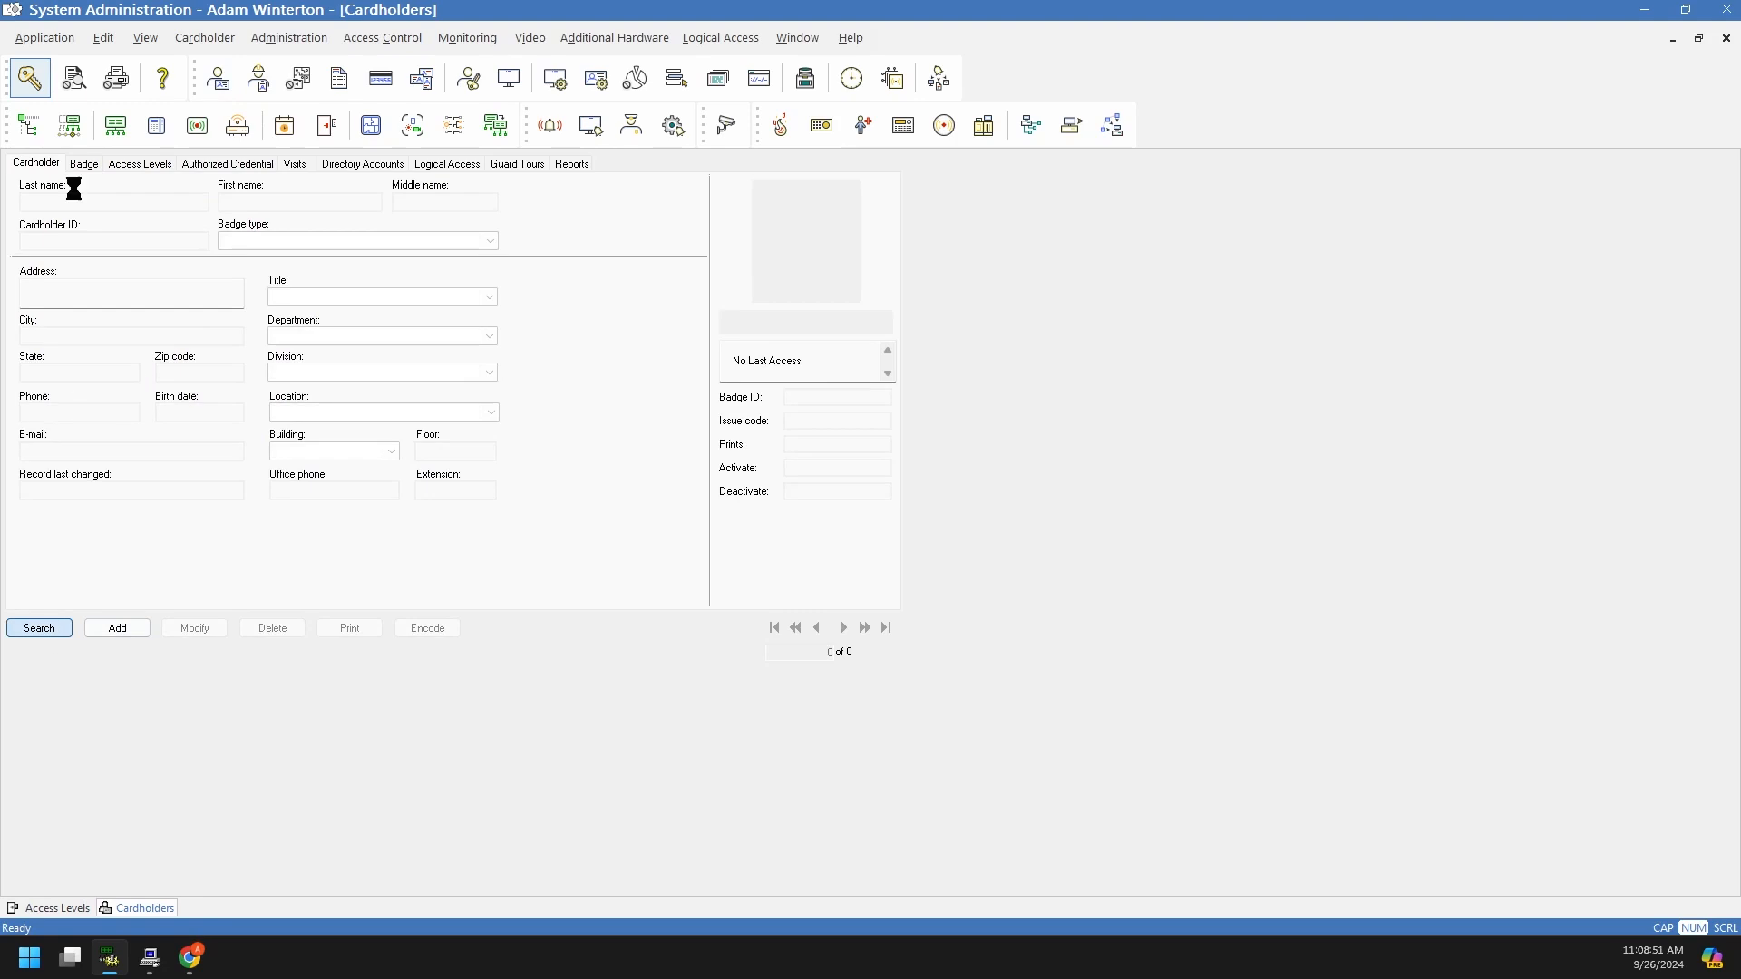
text(wintert)
key(BackSpace)
key(BackSpace)
key(BackSpace)
key(BackSpace)
key(BackSpace)
key(BackSpace)
key(BackSpace)
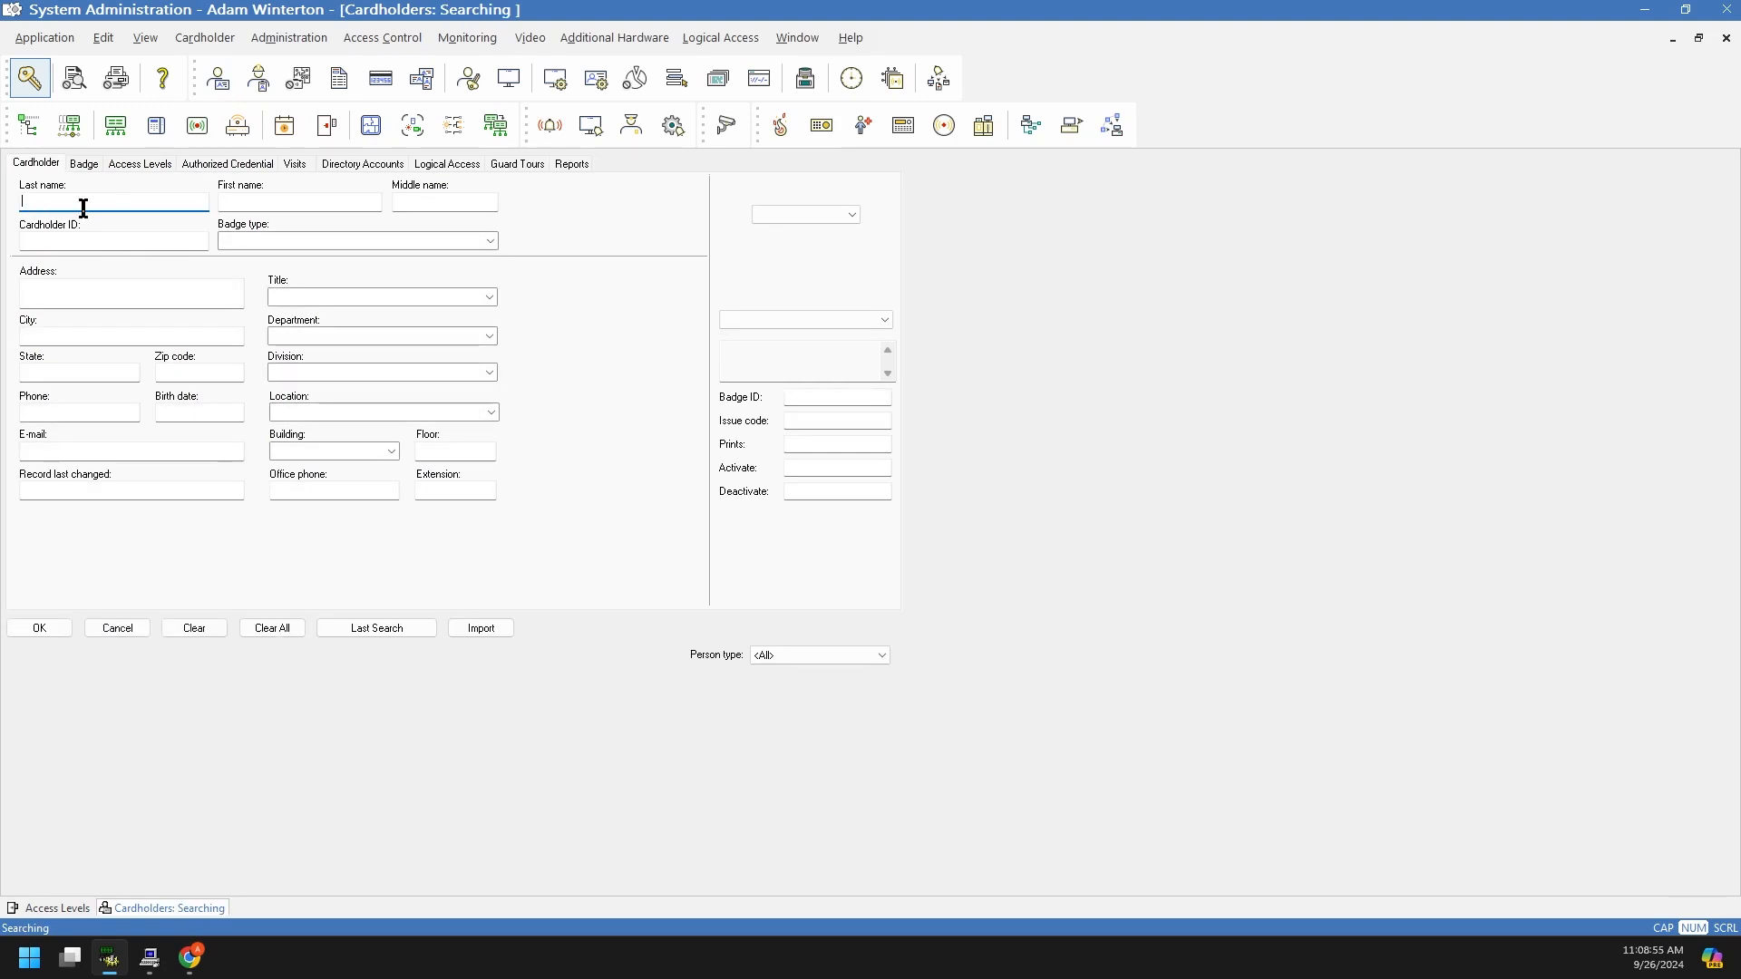
click(116, 627)
click(39, 628)
Step: Try entering the cardholder's last and first names in the search form, then clear them
click(73, 295)
click(70, 337)
click(68, 373)
click(75, 451)
click(330, 491)
click(90, 206)
text(banner)
key(BackSpace)
key(ctrl+a)
key(BackSpace)
key(Tab)
text(bruce)
key(BackSpace)
key(BackSpace)
key(BackSpace)
key(BackSpace)
key(BackSpace)
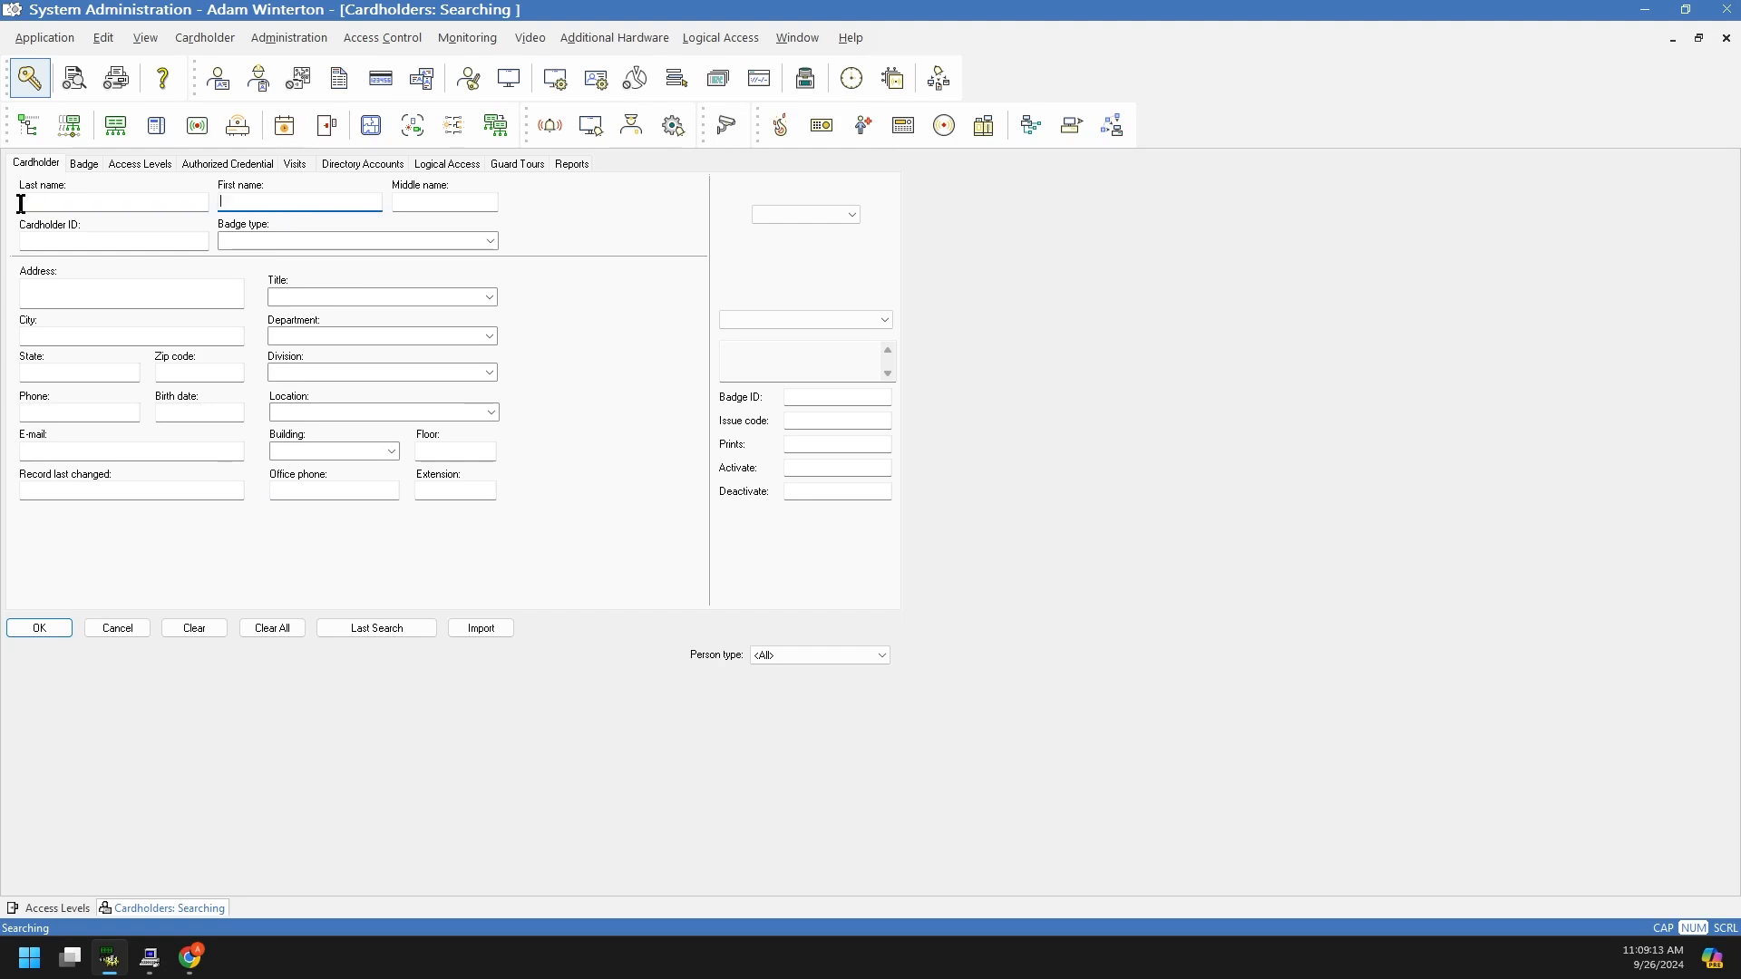
Step: Search by a cardholder ID, then search again by last name to retrieve the record
click(54, 240)
text(10000)
click(60, 630)
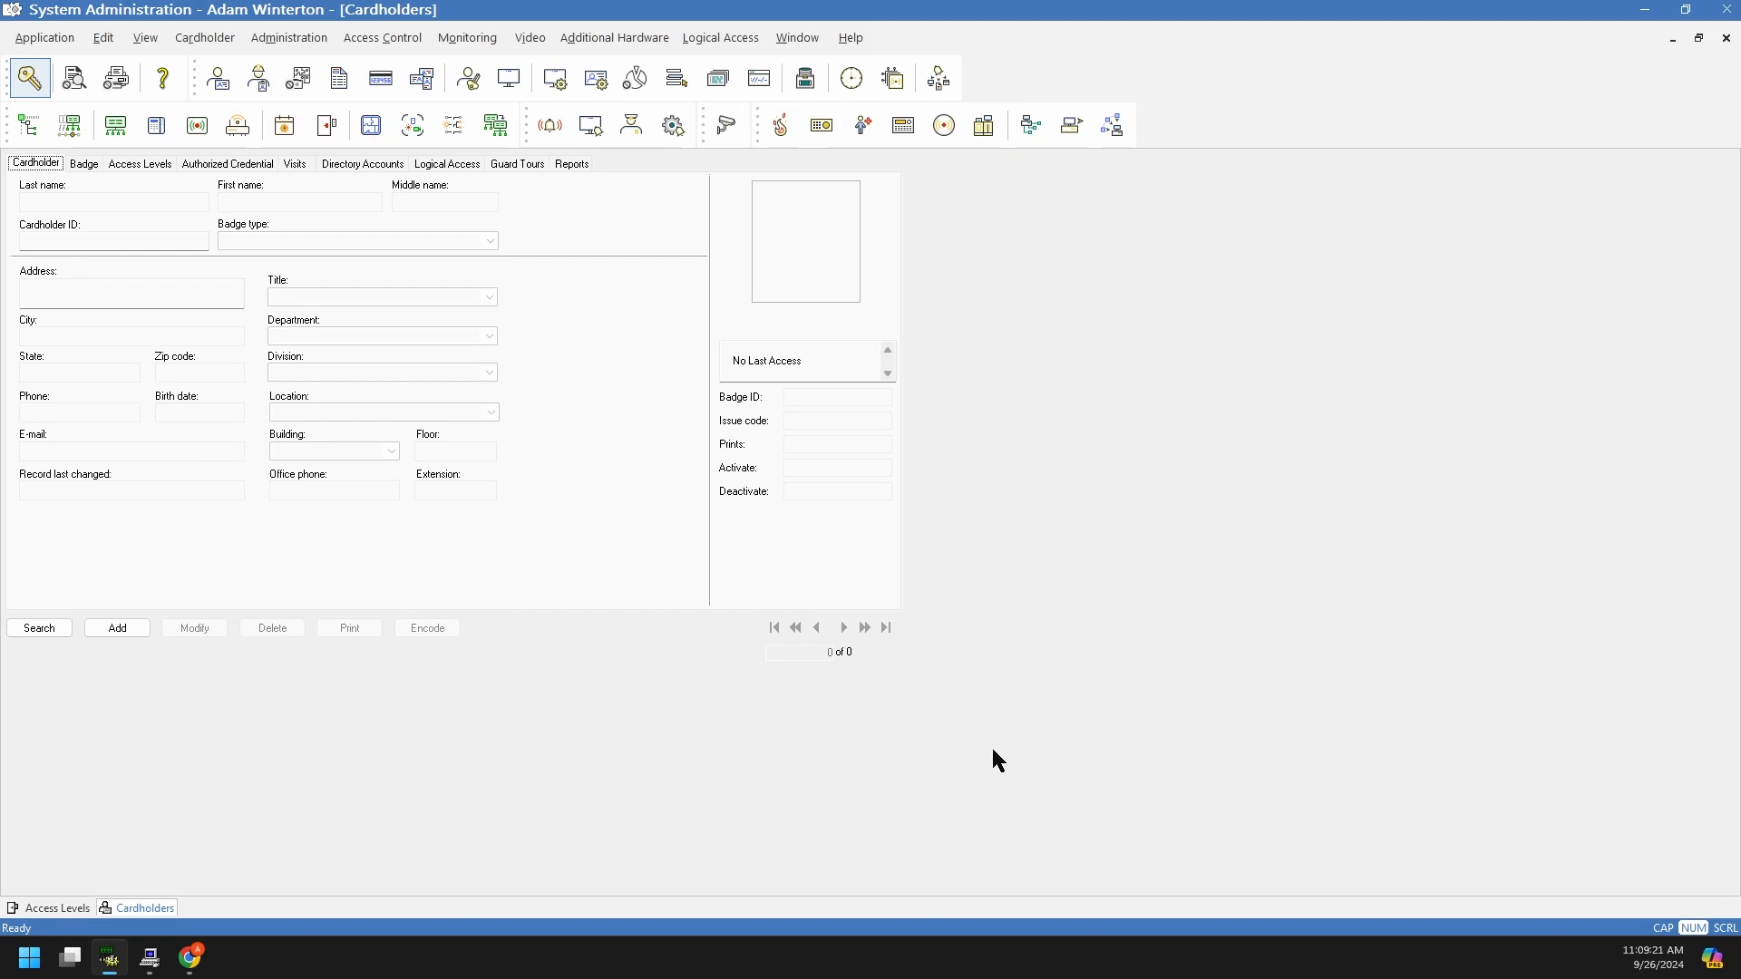
click(56, 633)
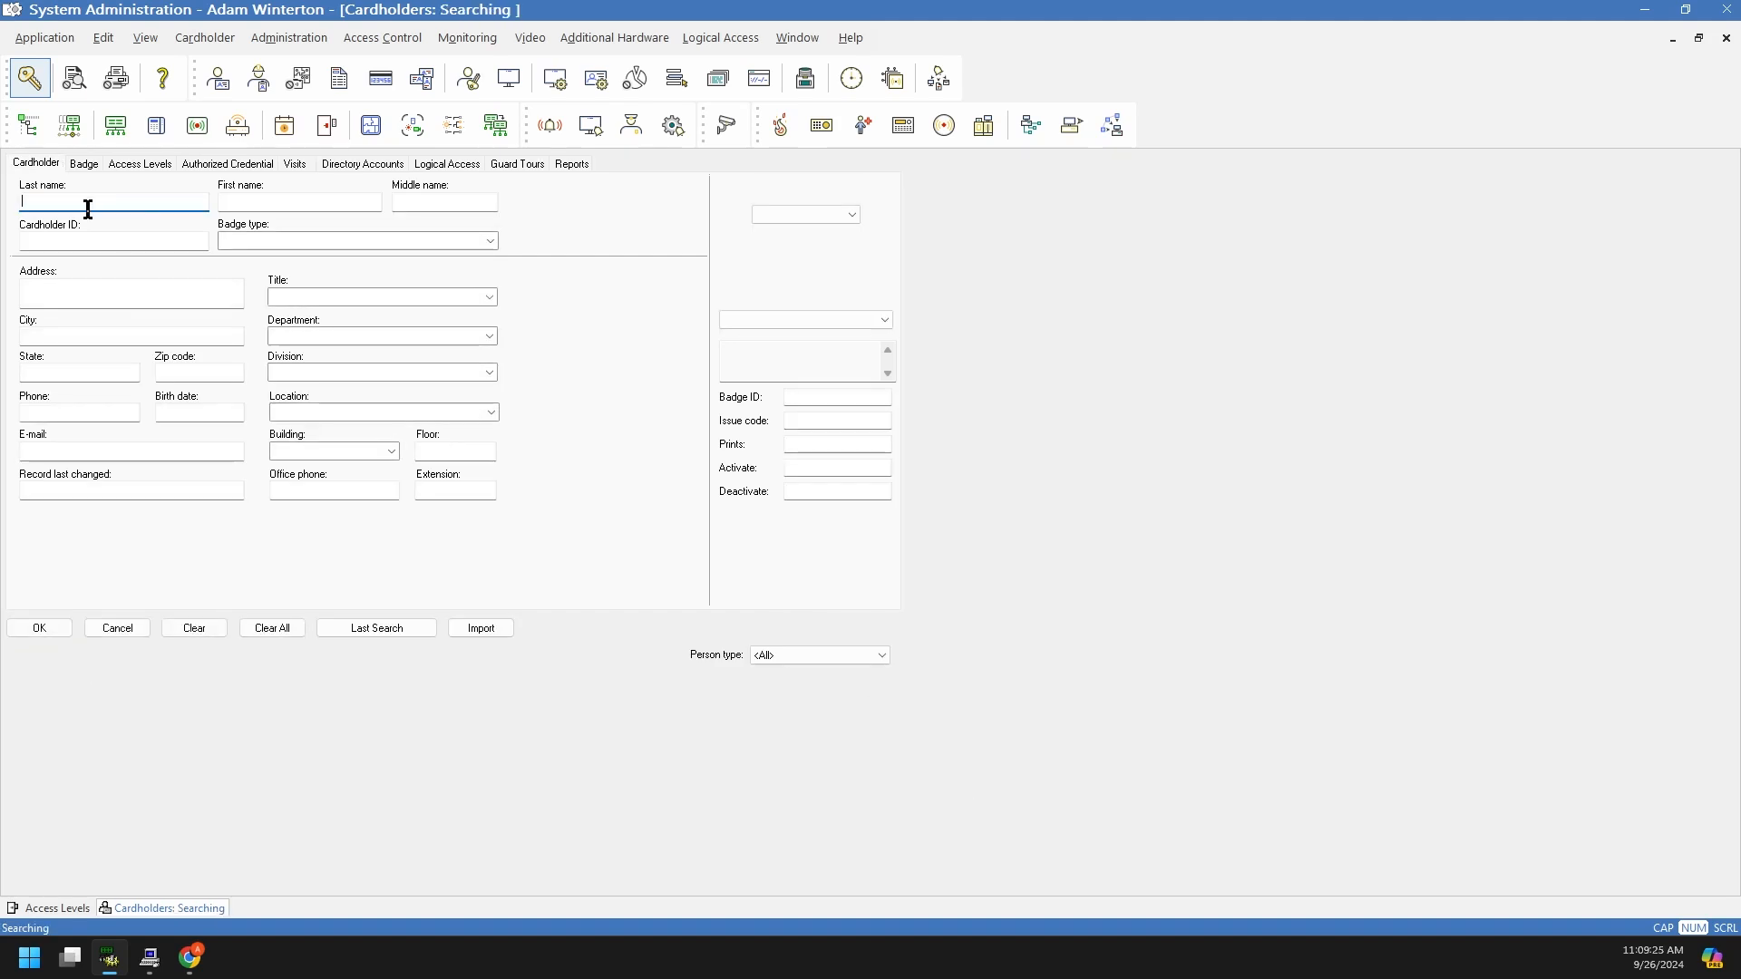
text(banner)
click(42, 629)
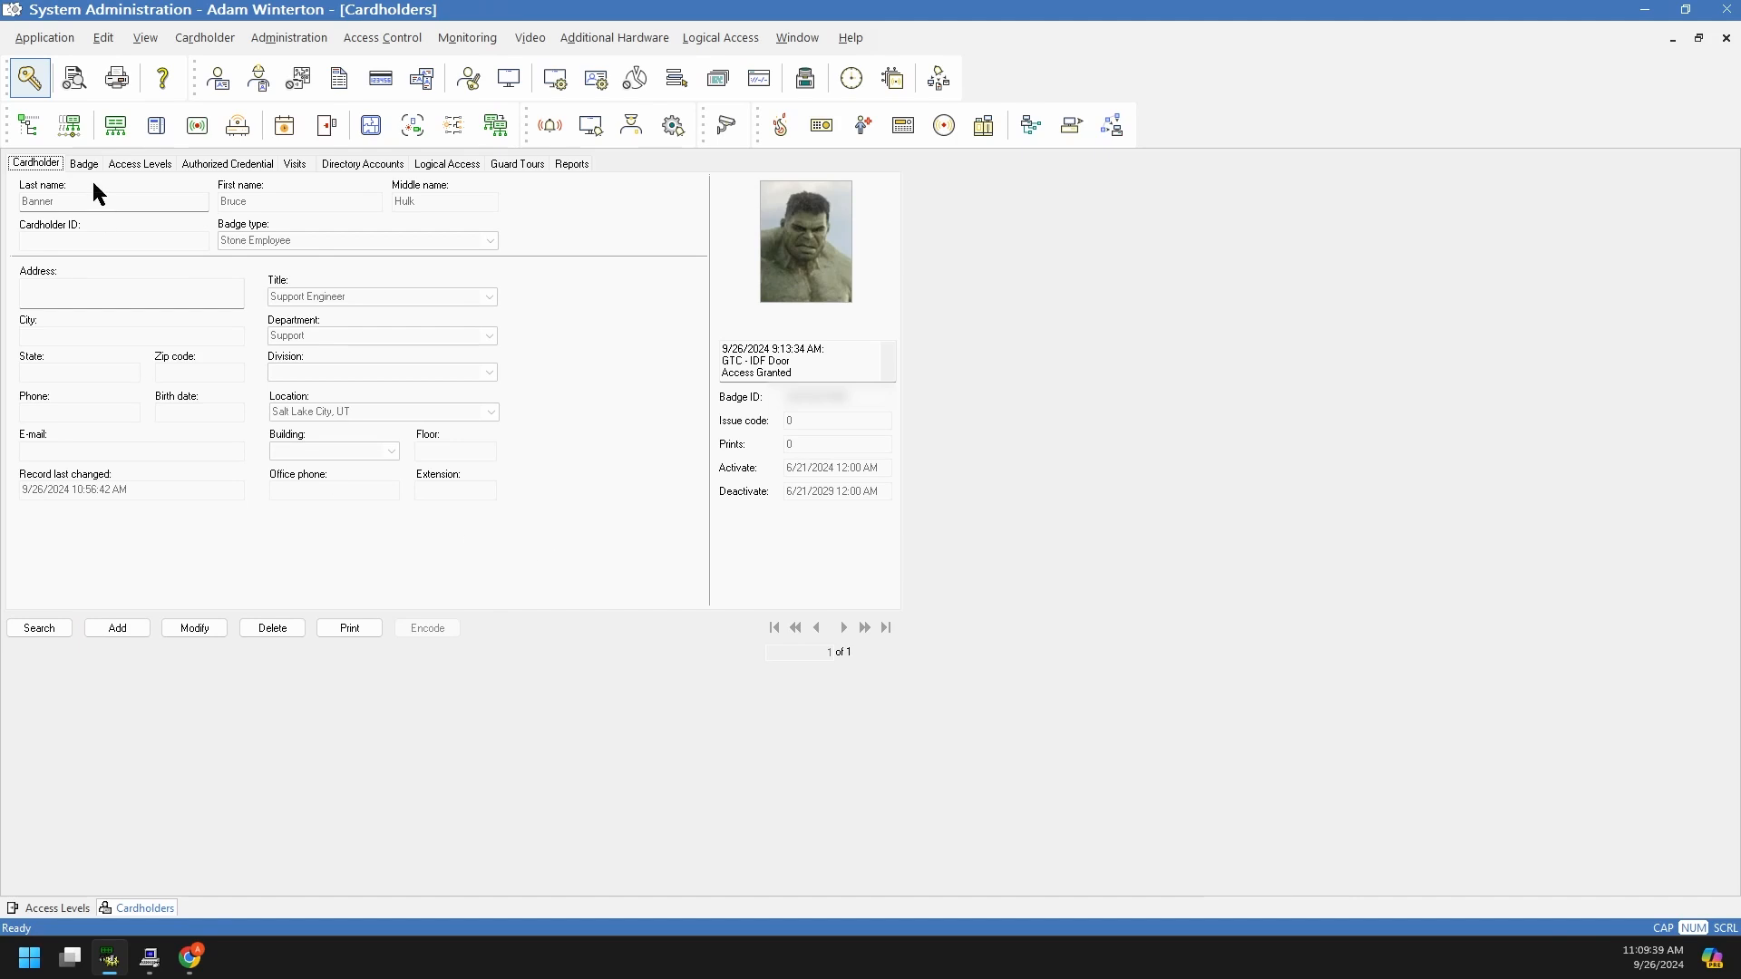
Step: On the cardholder's other badge, uncheck Boon Edam Turnstyle Only, Custodial and Exterior Doors
click(127, 164)
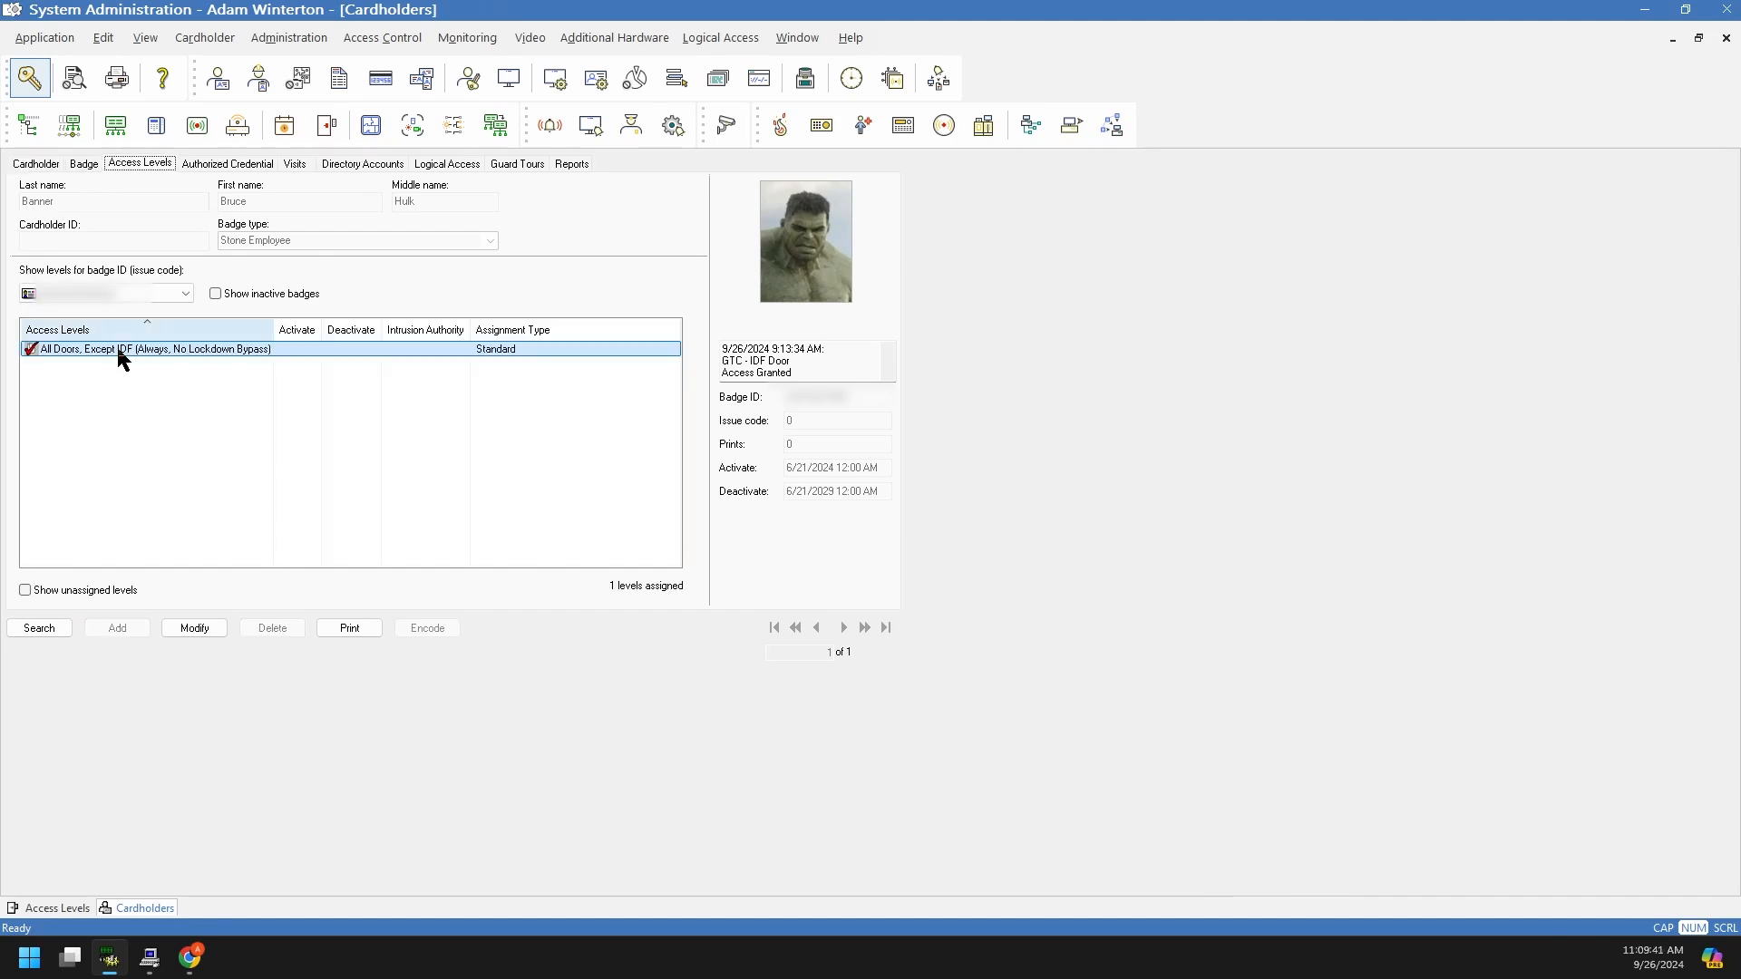
click(100, 293)
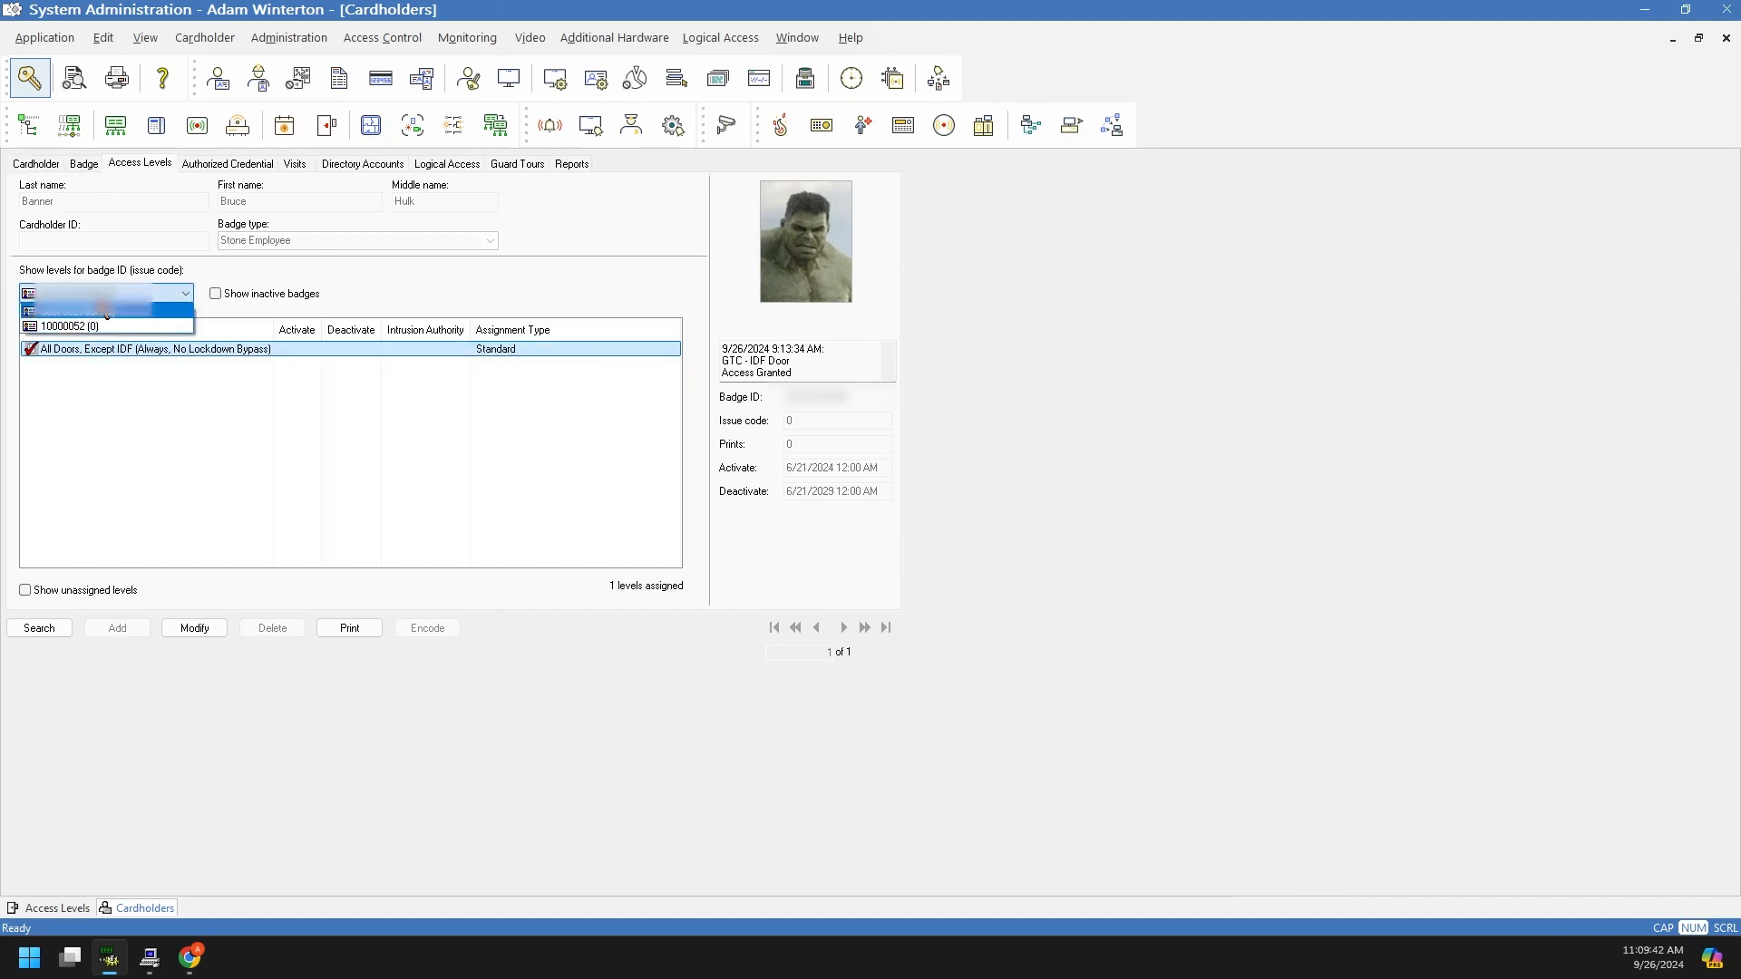
click(90, 328)
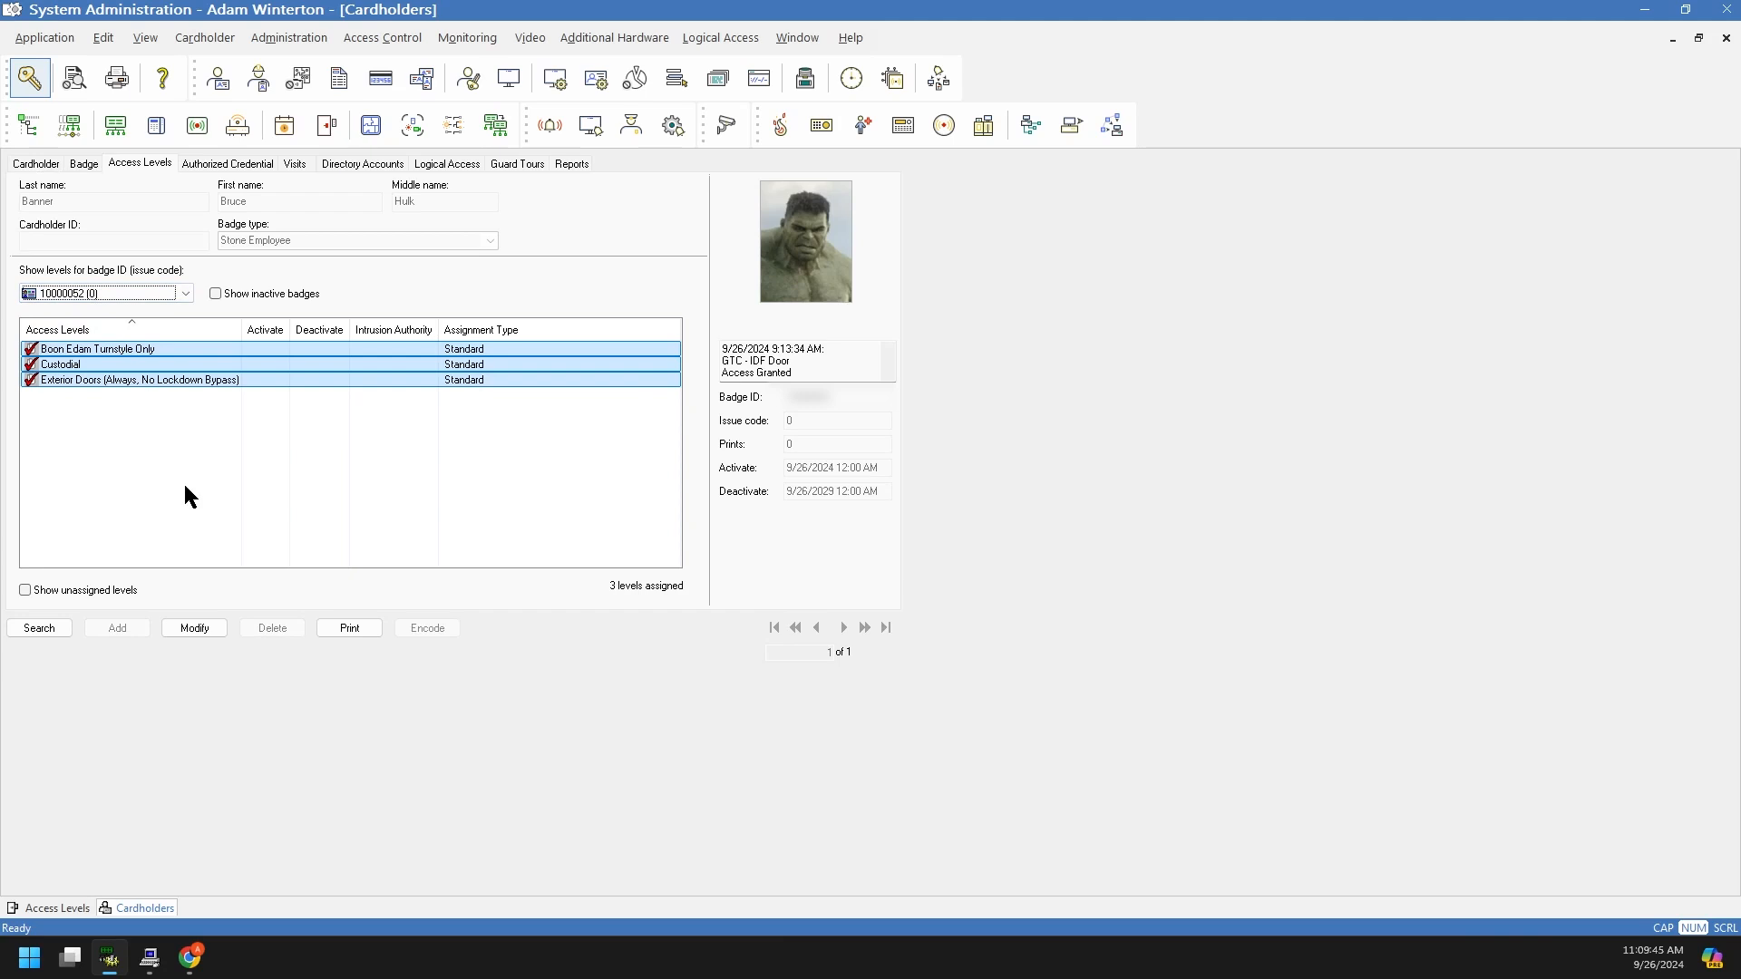
click(194, 627)
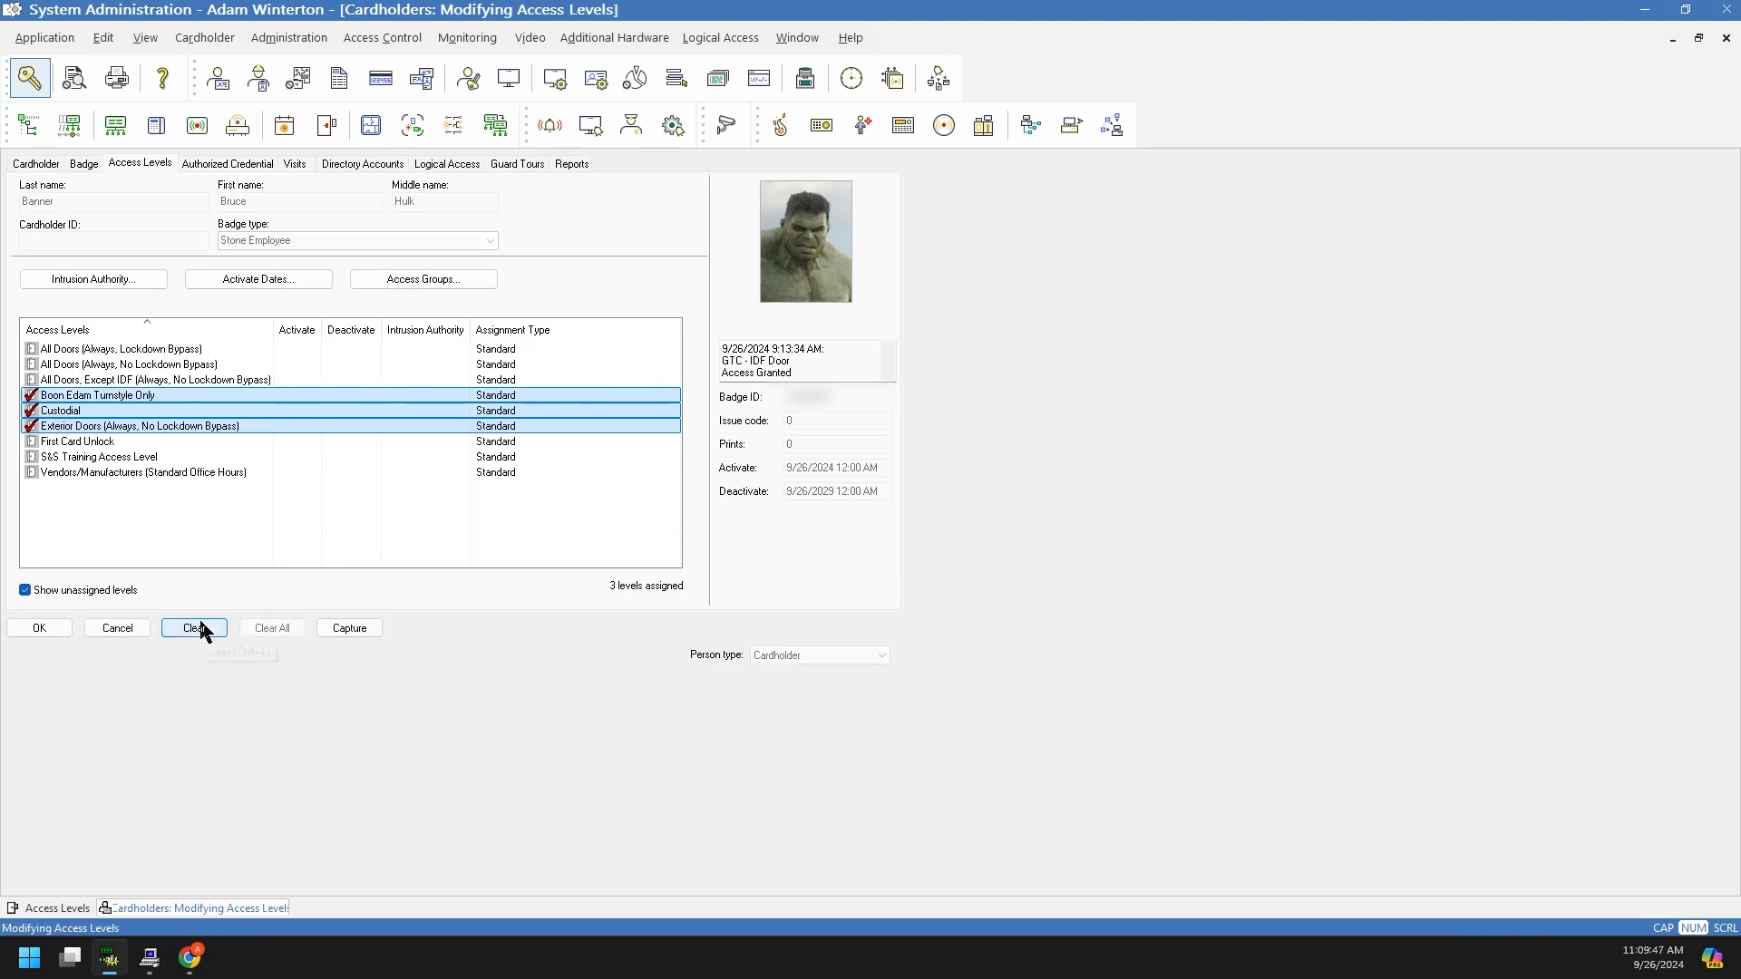
click(31, 396)
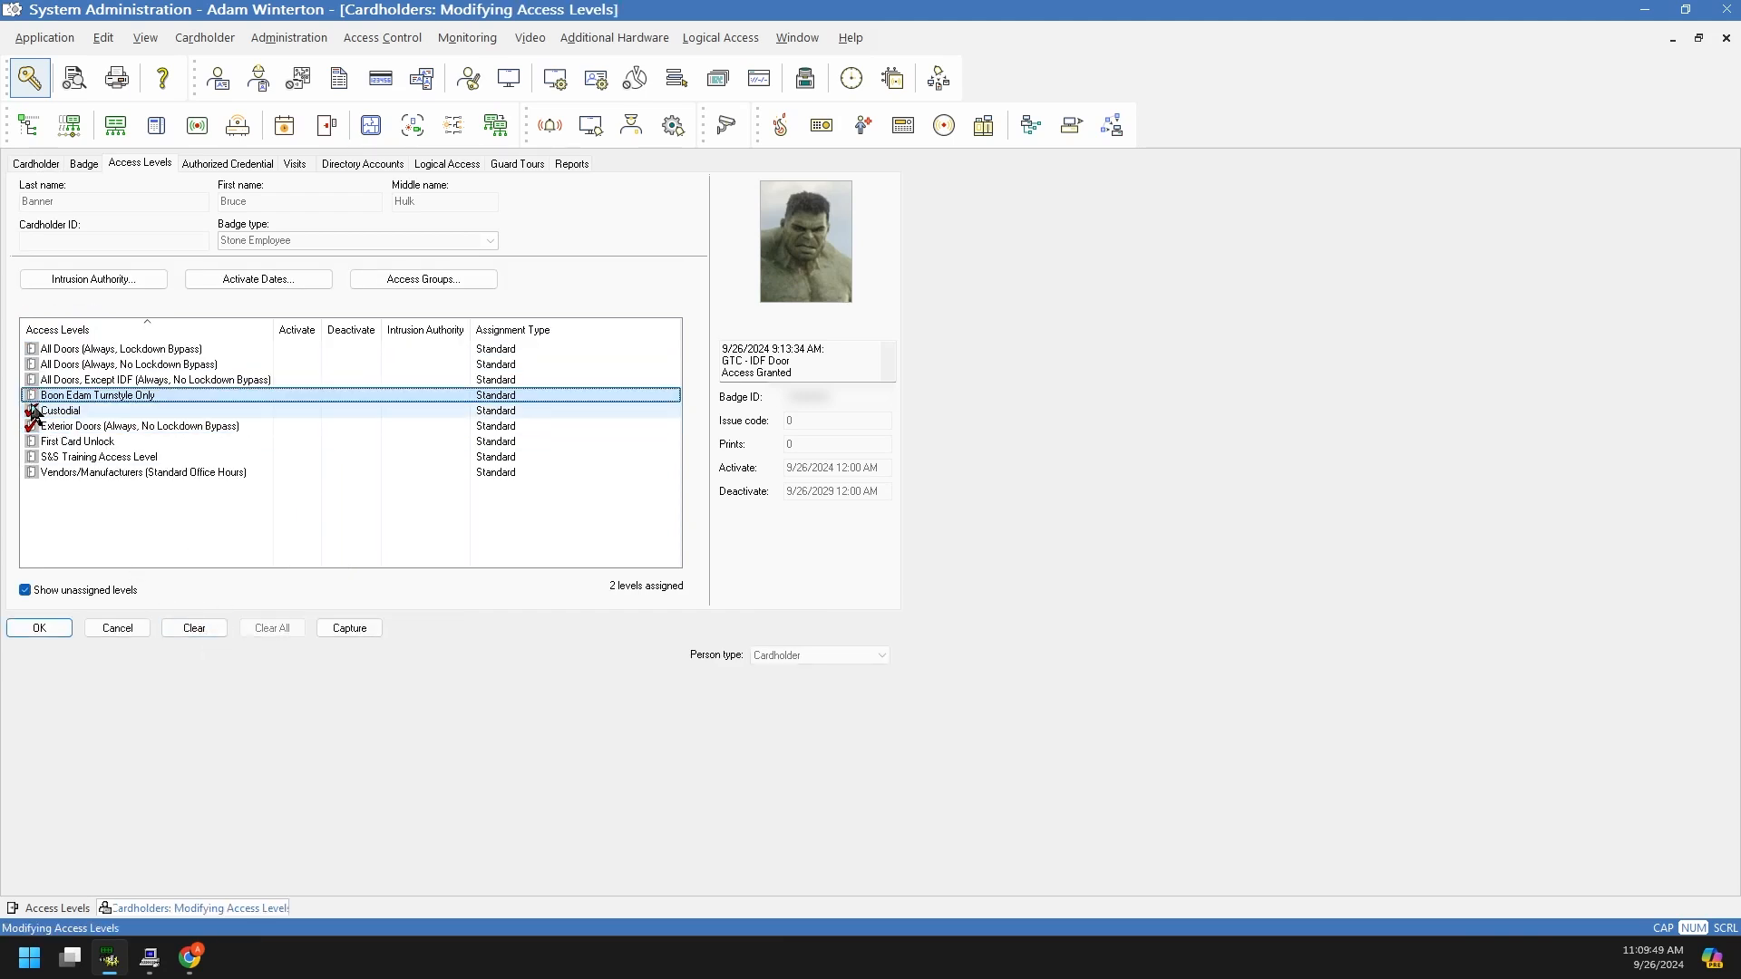
click(31, 411)
click(31, 427)
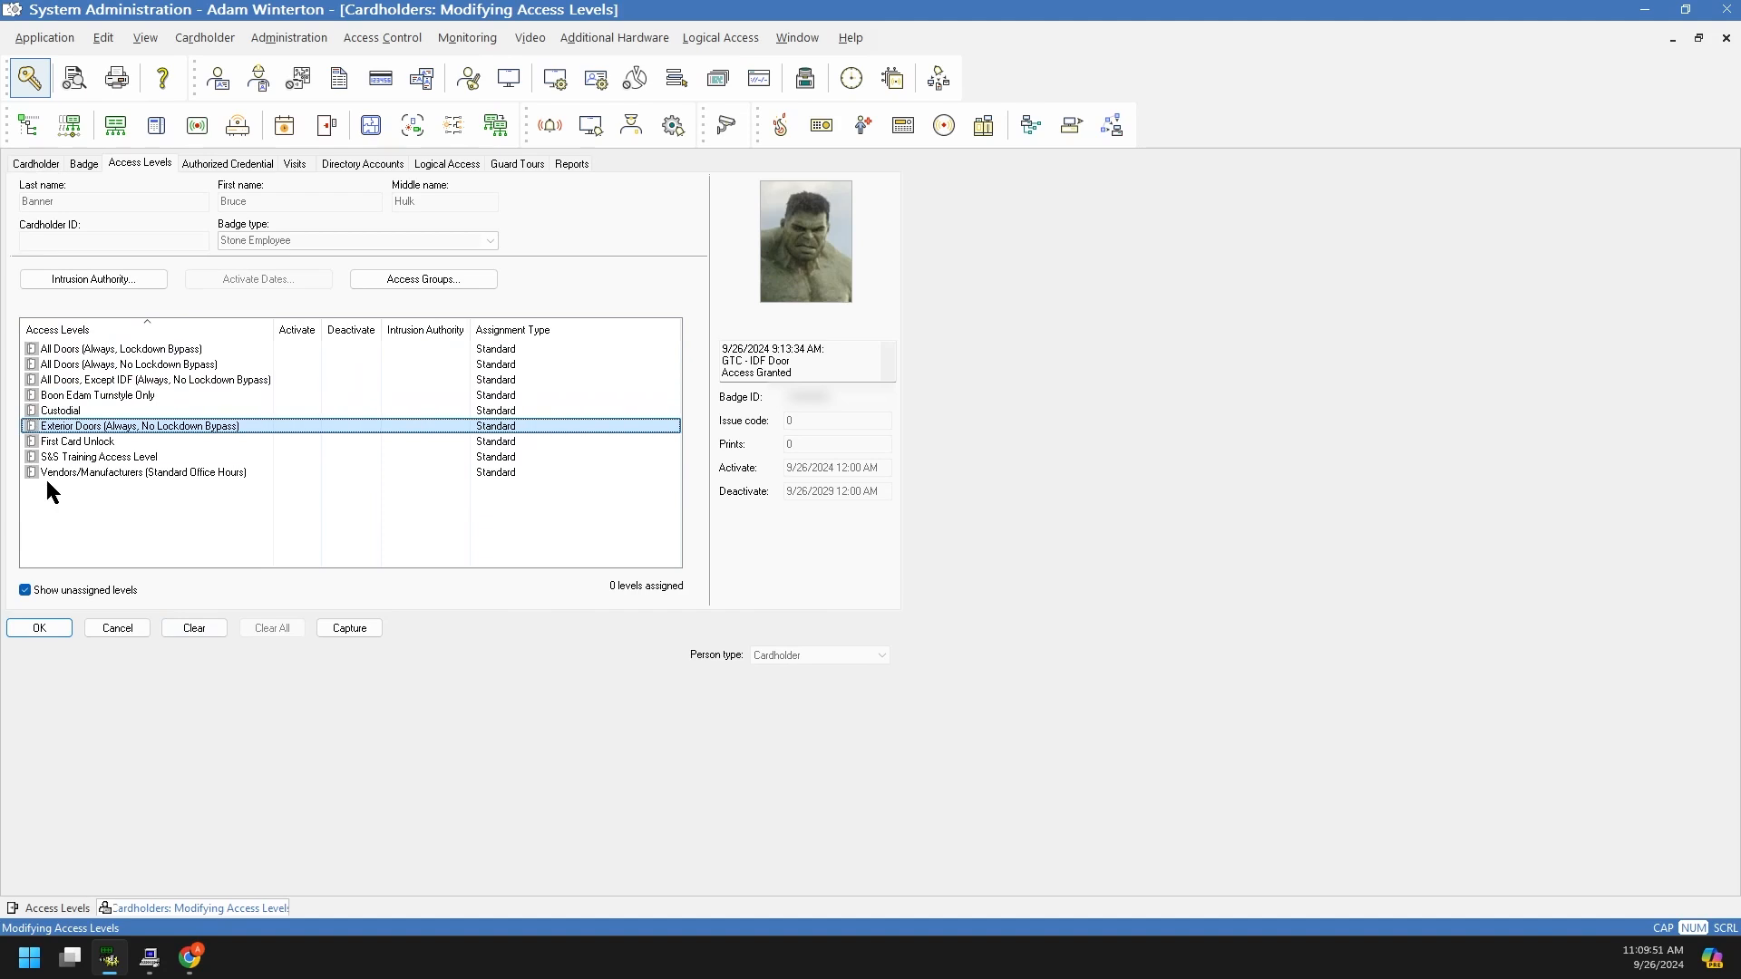
Step: Briefly check First Card Unlock, S&S Training and All Doors levels, then clear all four again
click(34, 457)
click(34, 442)
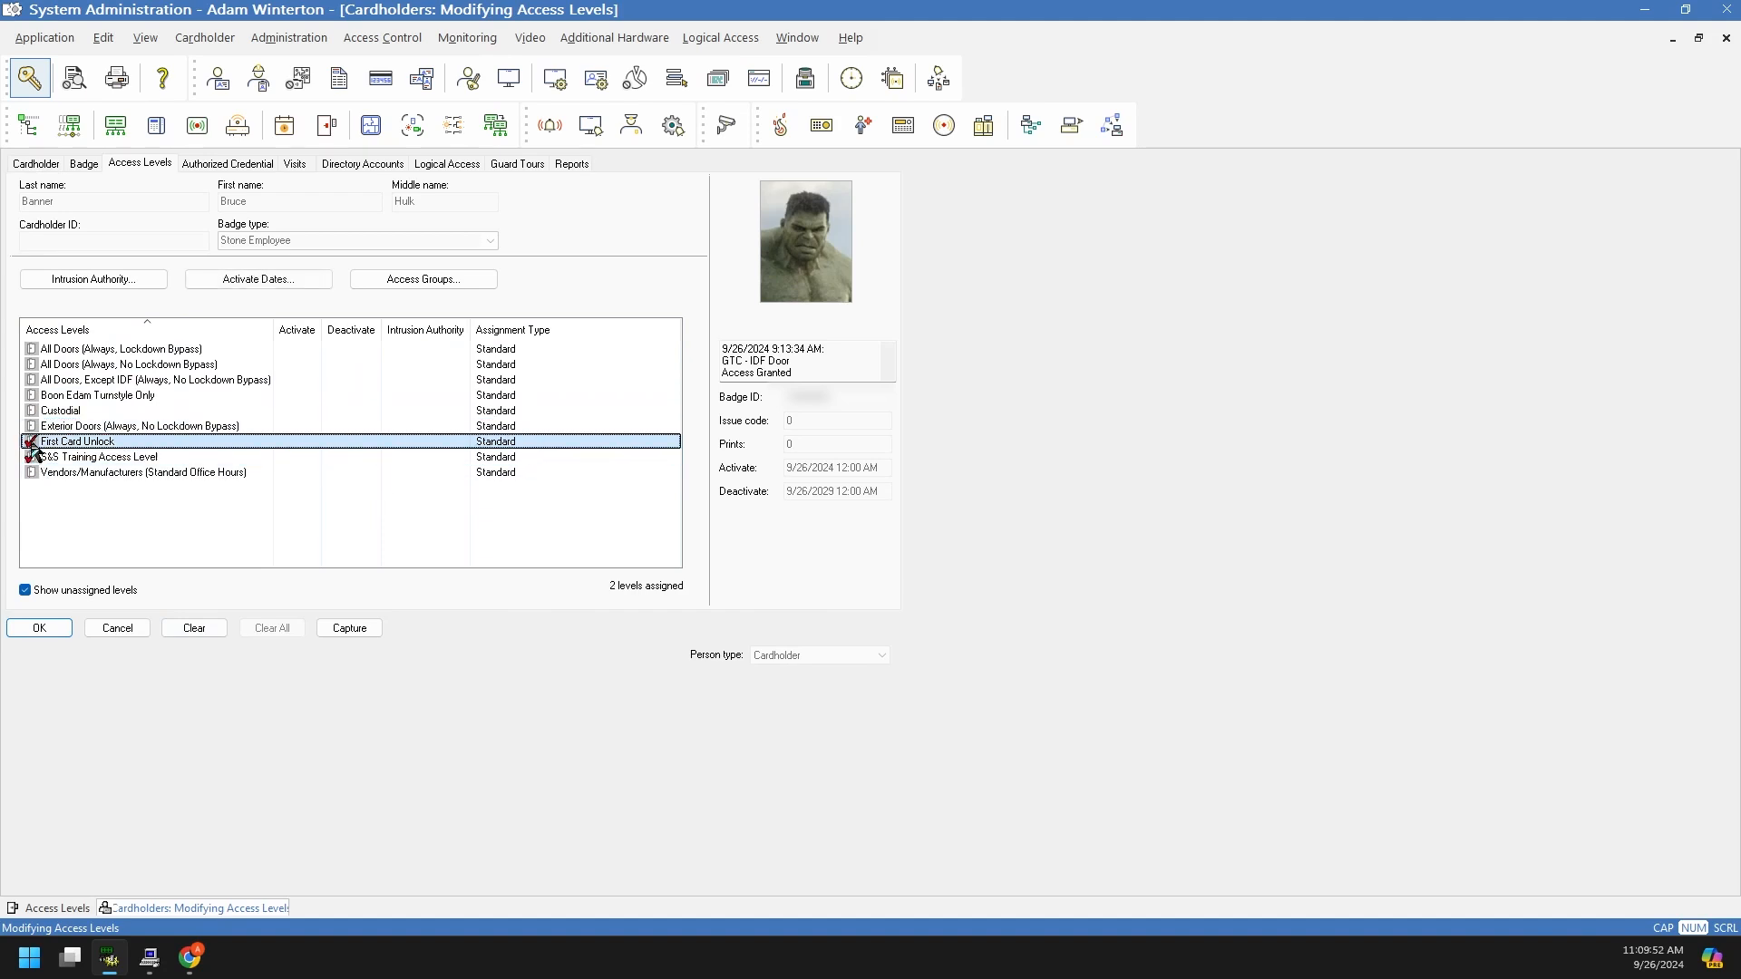
click(34, 396)
click(33, 380)
click(32, 380)
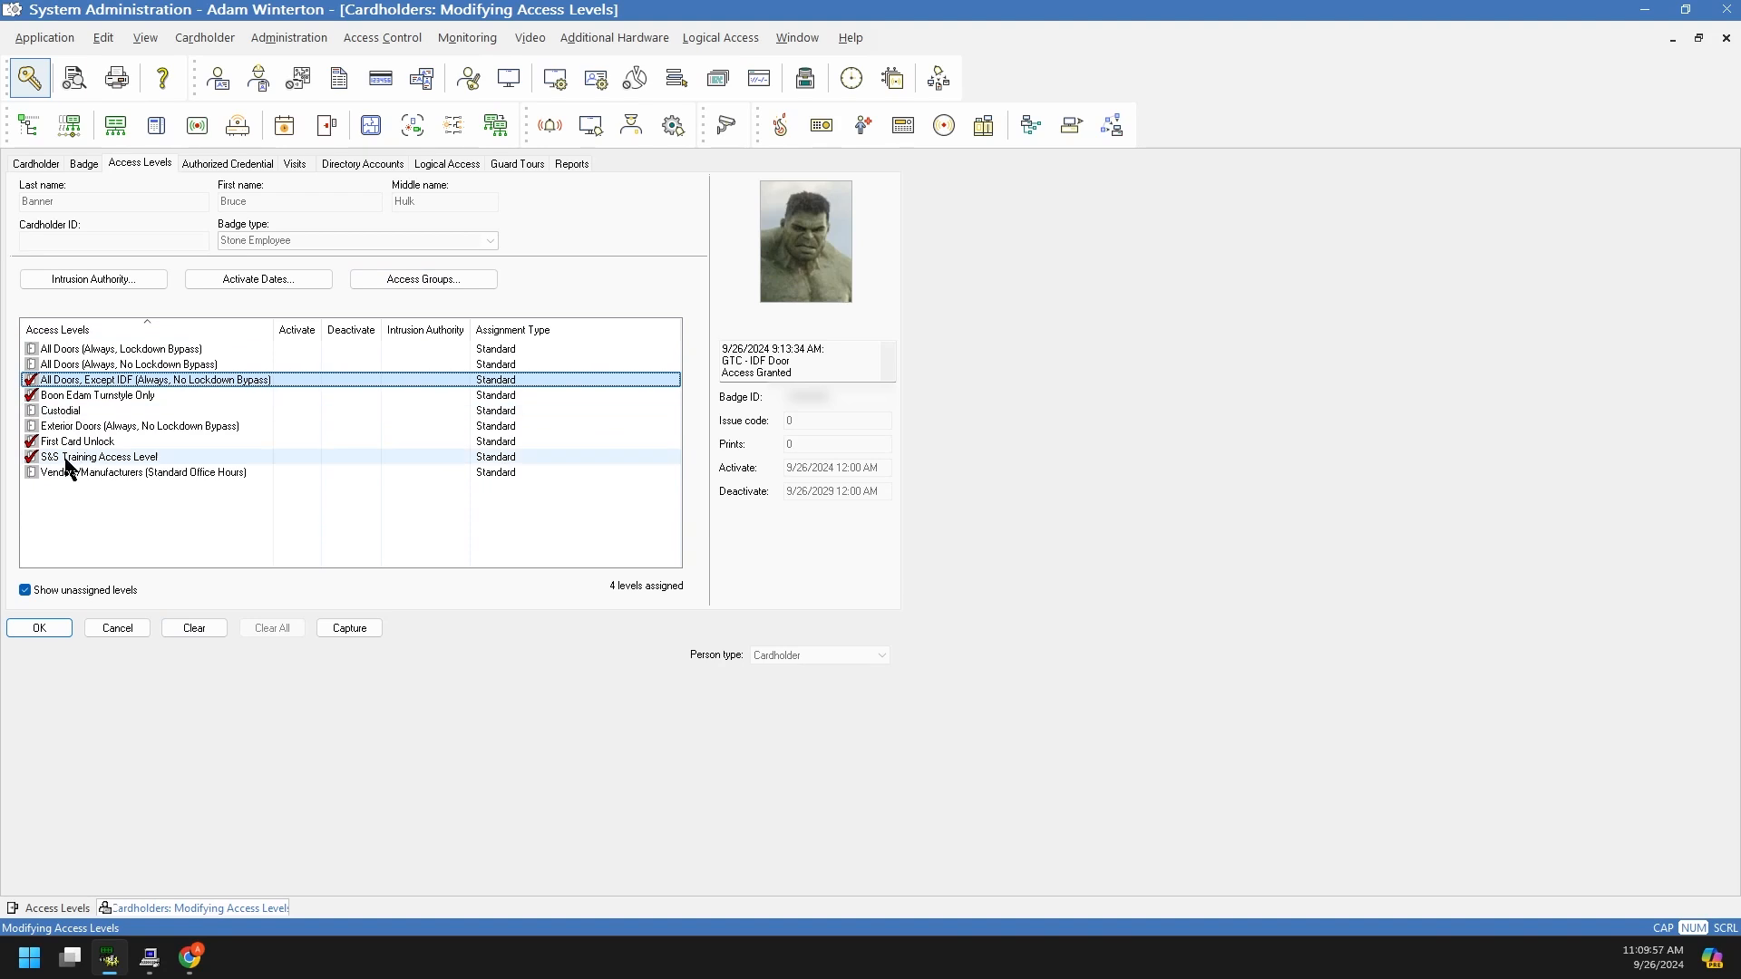
click(33, 457)
click(33, 442)
click(34, 395)
click(33, 380)
Step: Add the Stone Staff group's five access levels to the cardholder's badge and save it
click(439, 280)
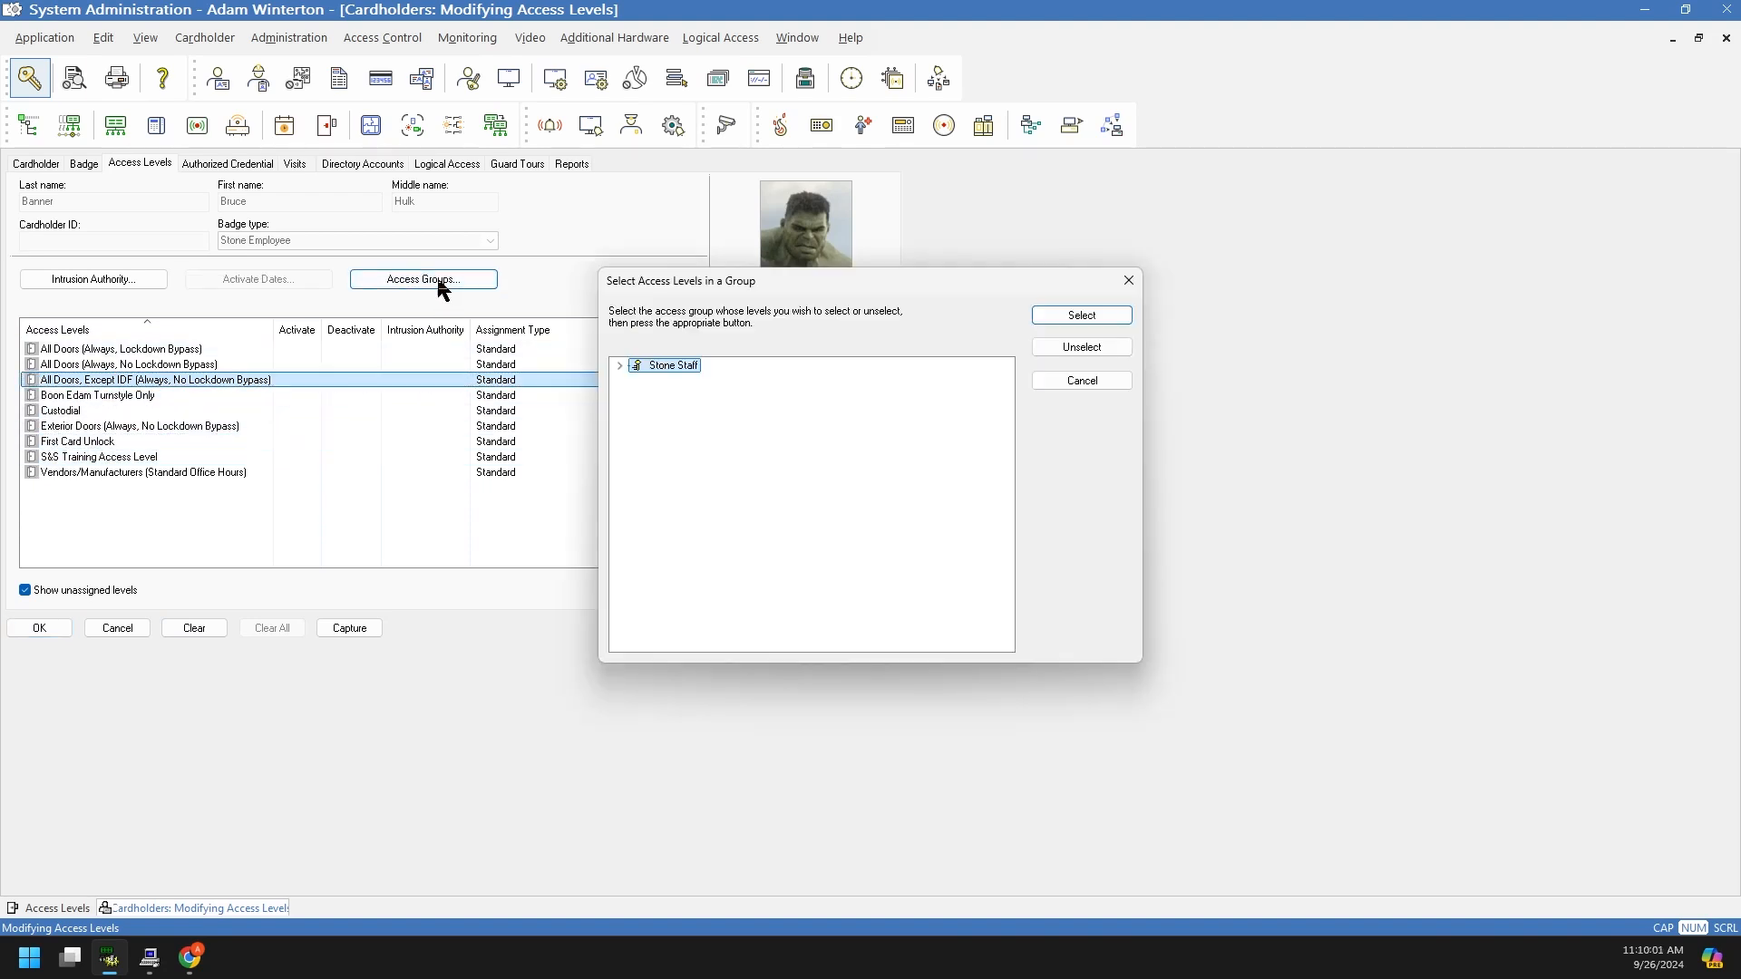
click(620, 367)
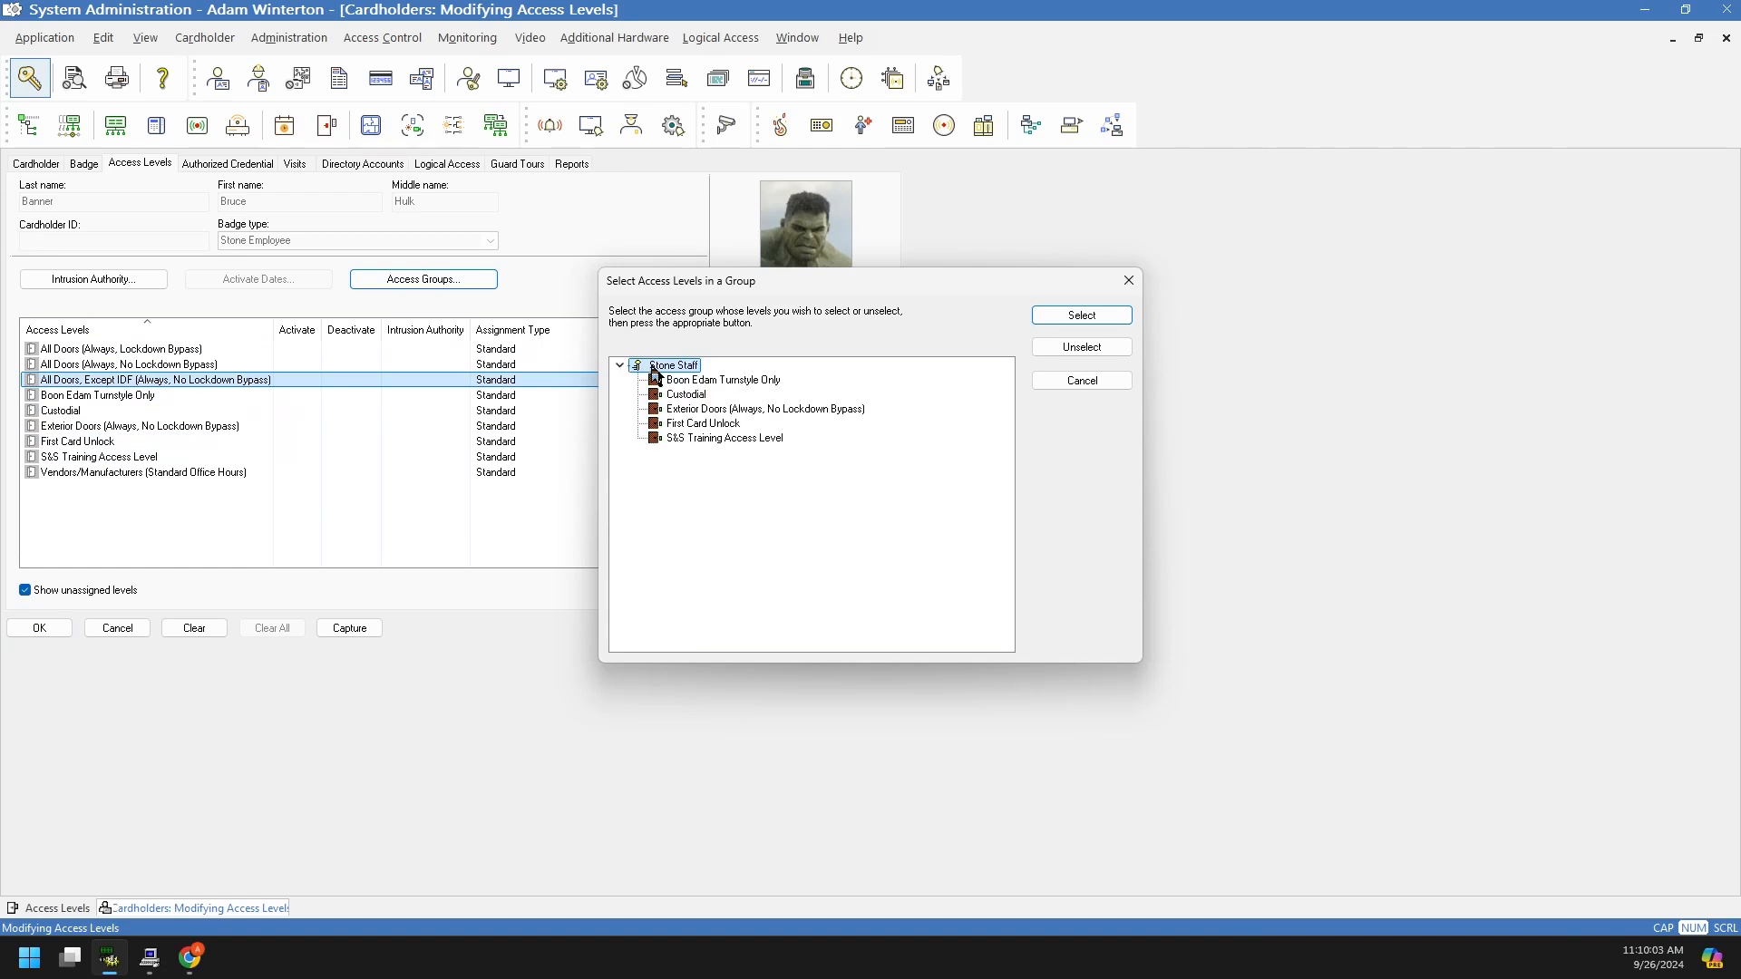
click(1070, 320)
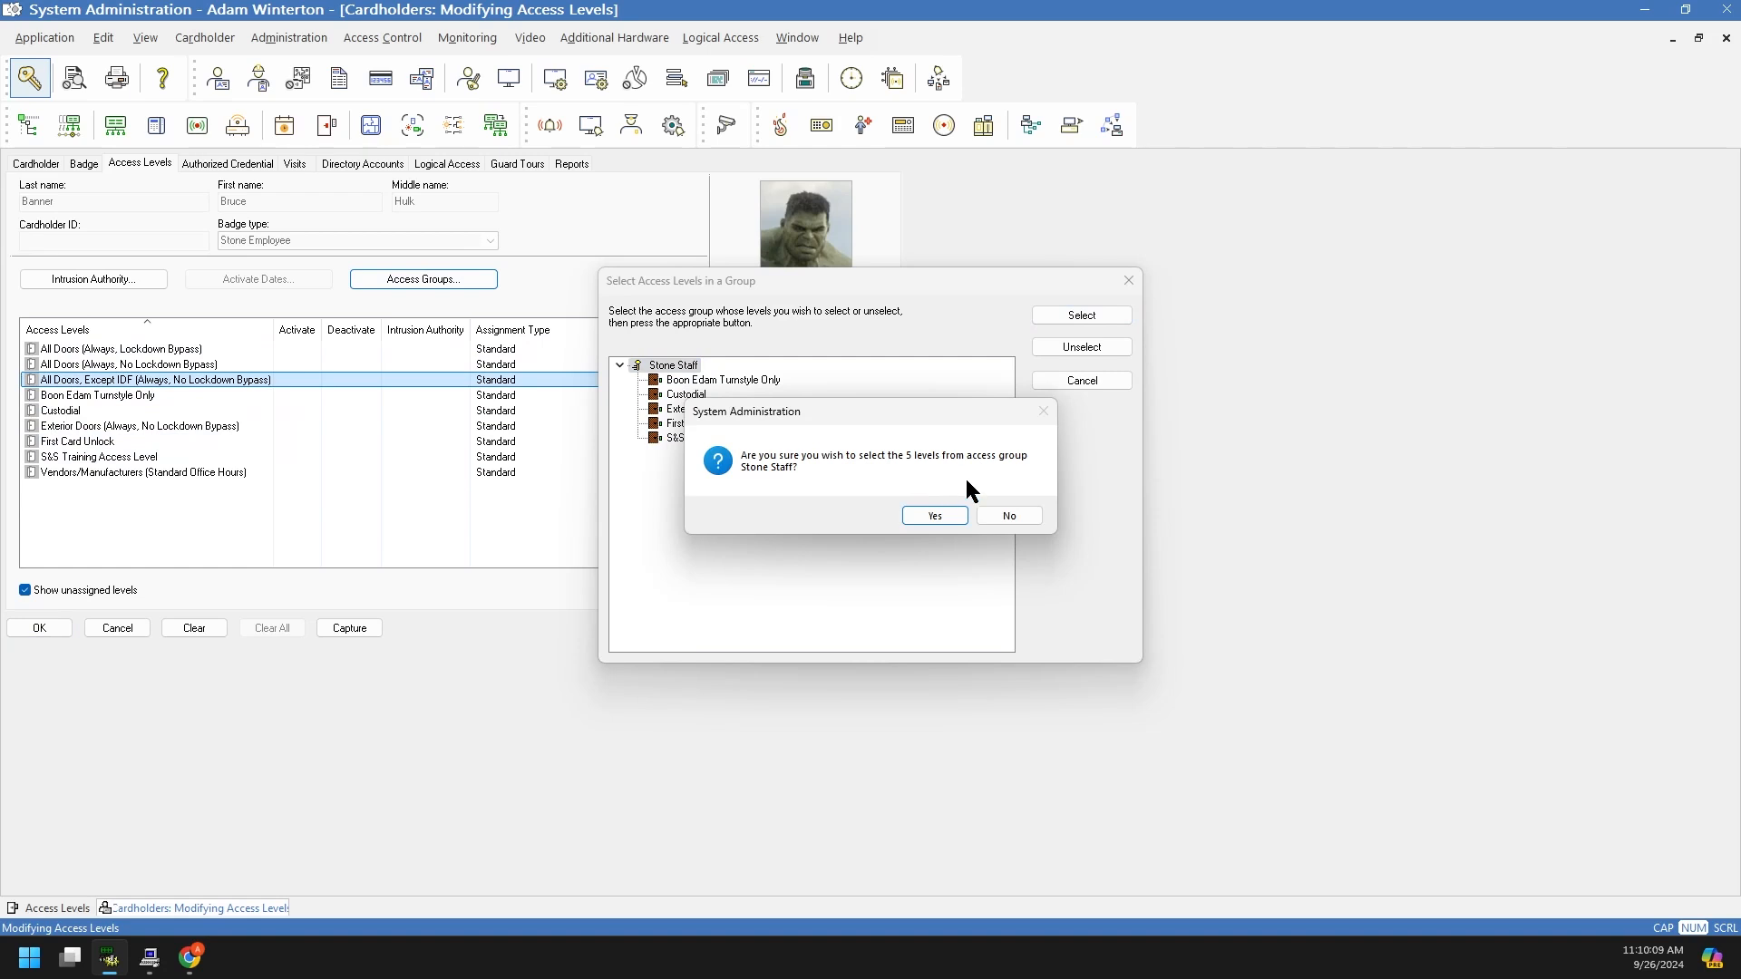
click(938, 521)
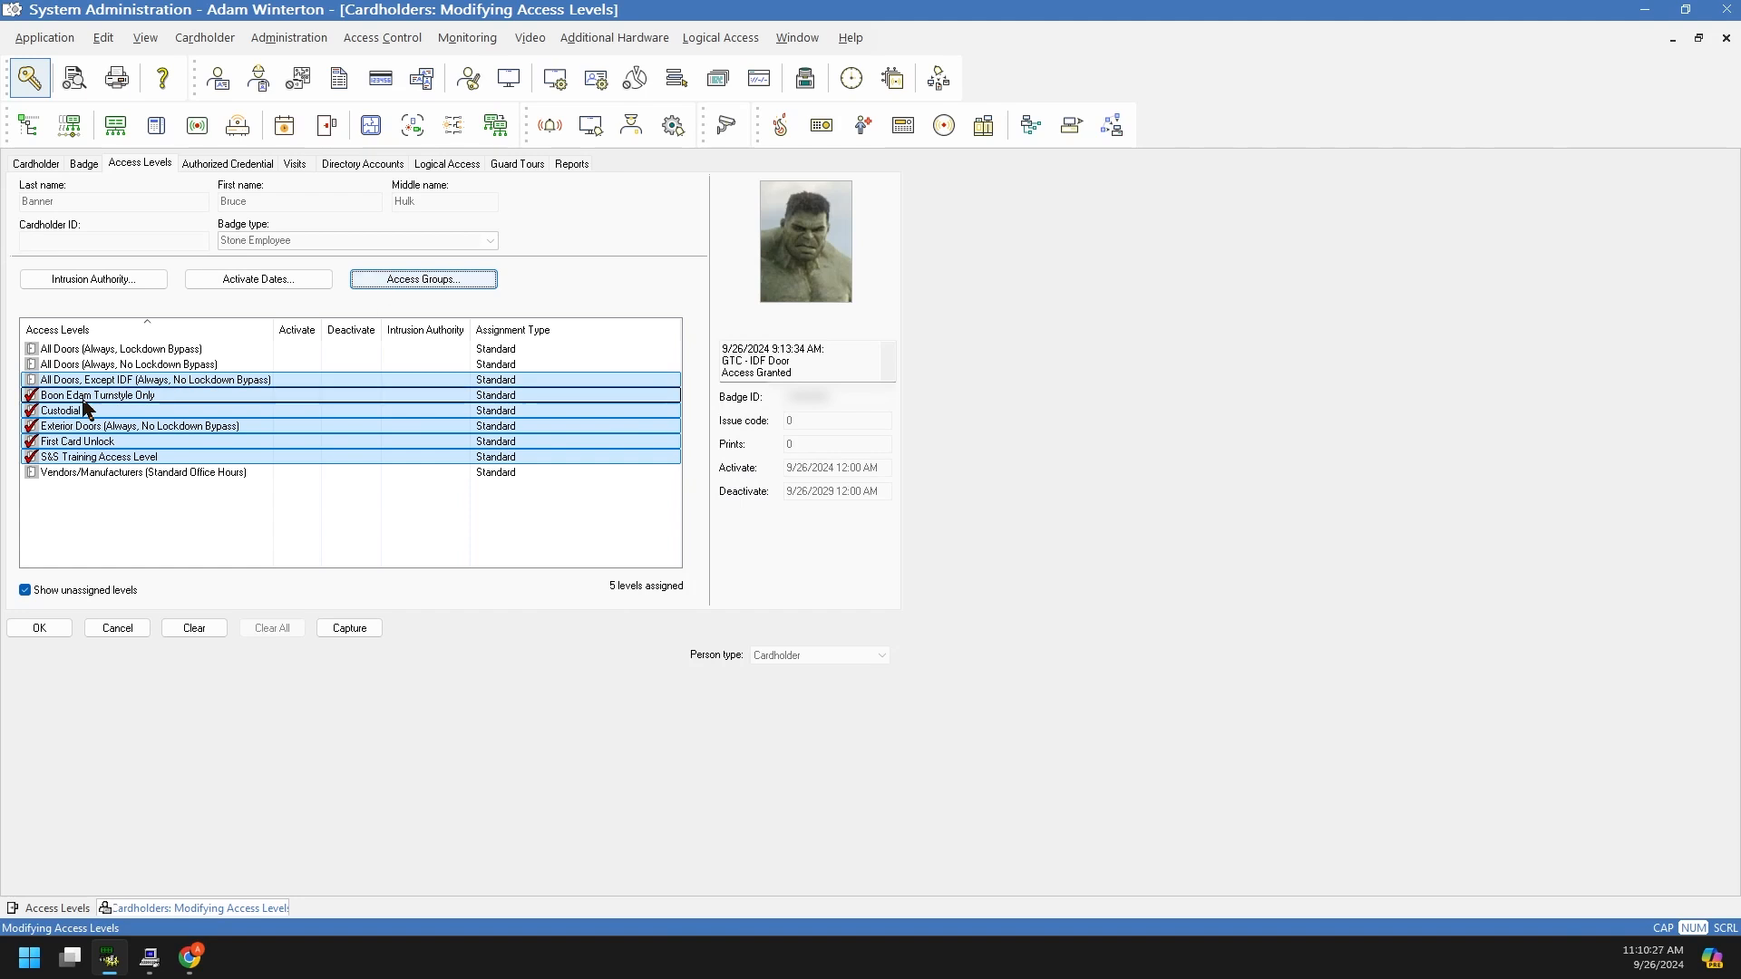
click(52, 528)
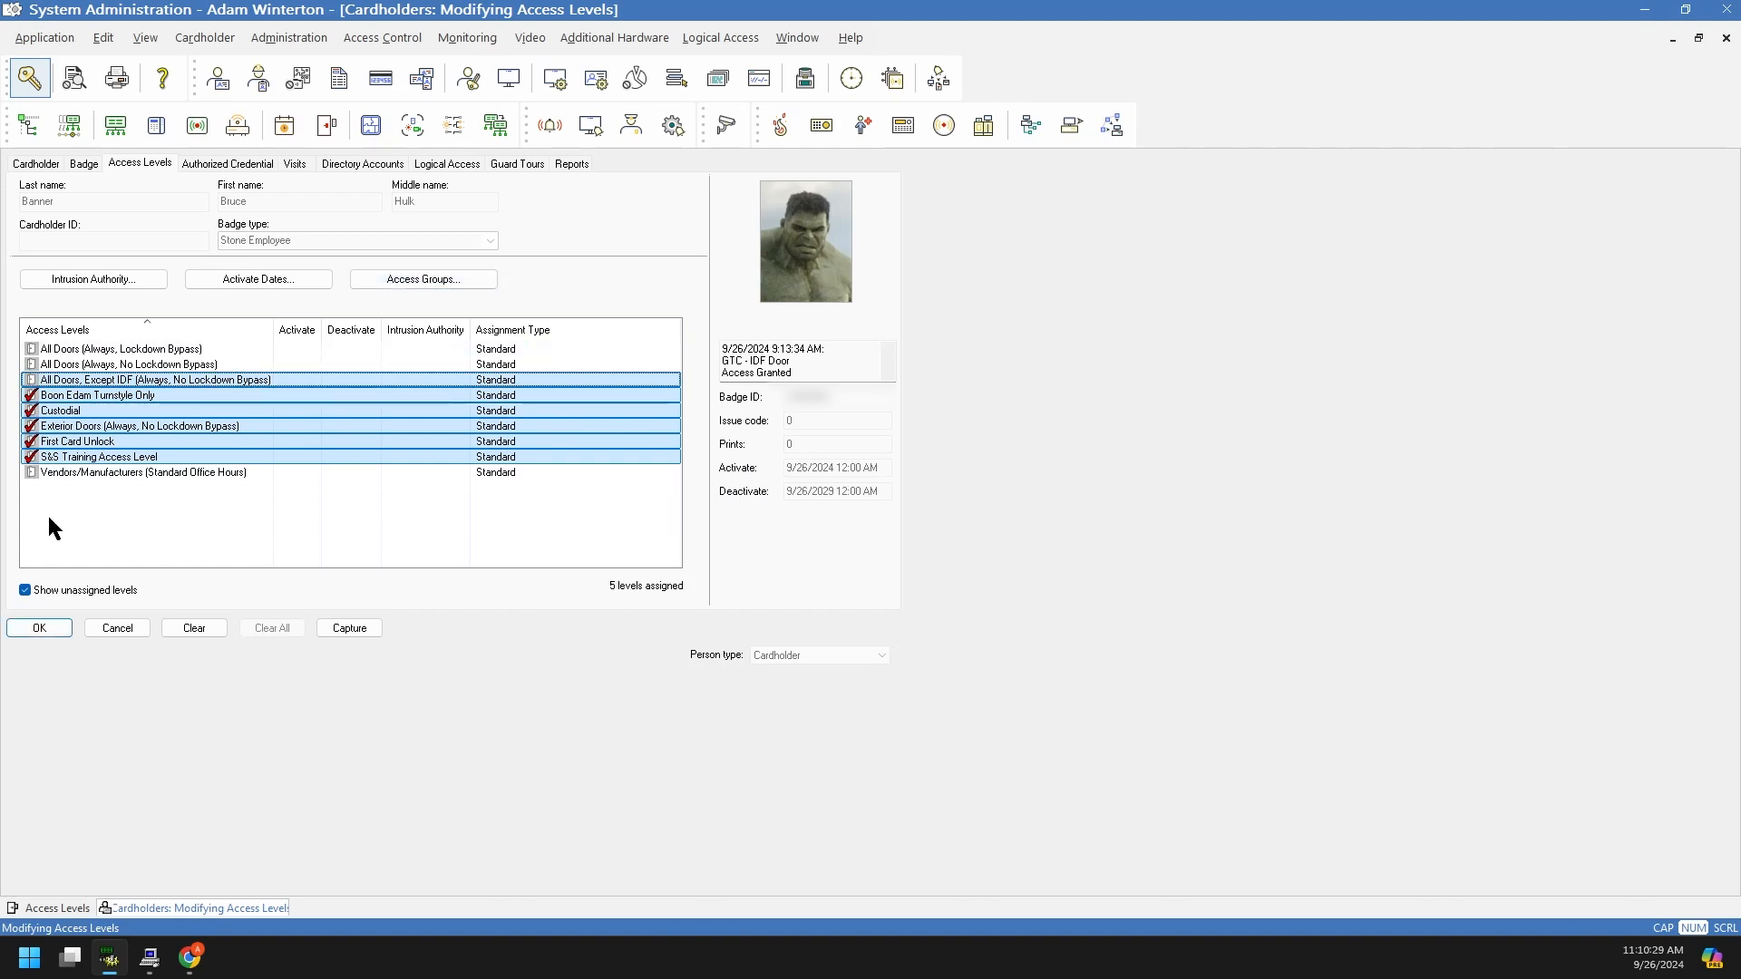
click(42, 631)
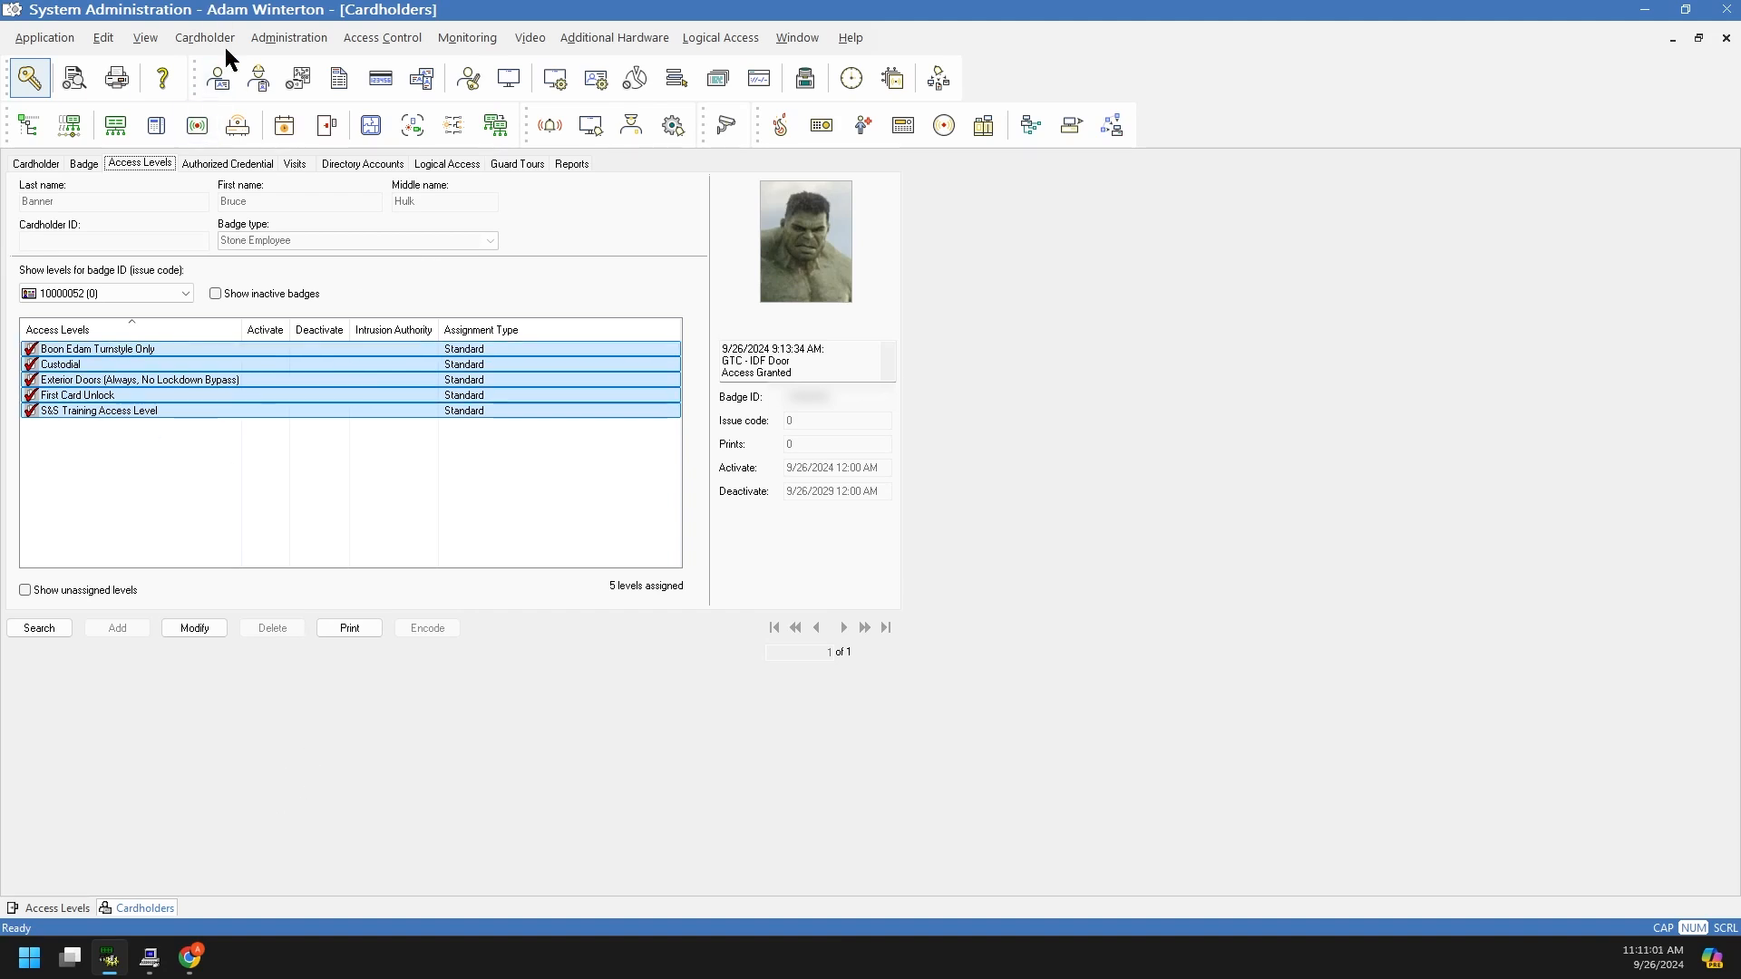
click(381, 37)
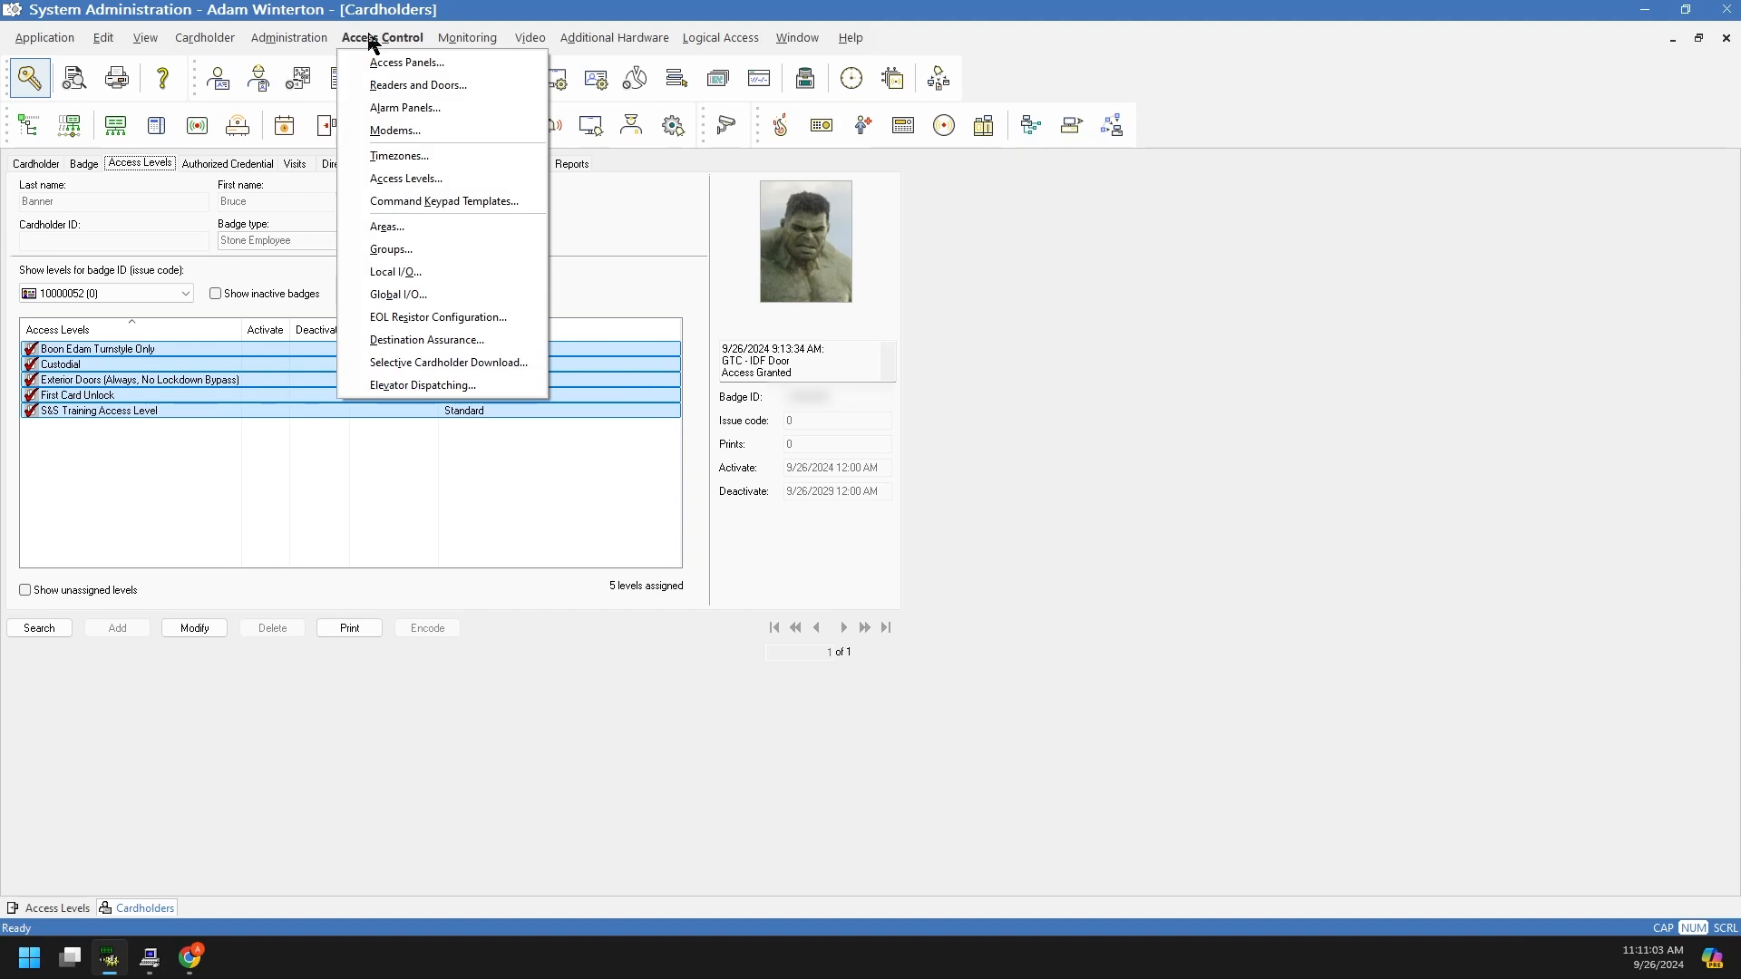
Step: Open Holidays / Timezones and browse its Holidays, Timezones, Timezone/Reader Modes and Timezone/Area Modes tabs
click(402, 157)
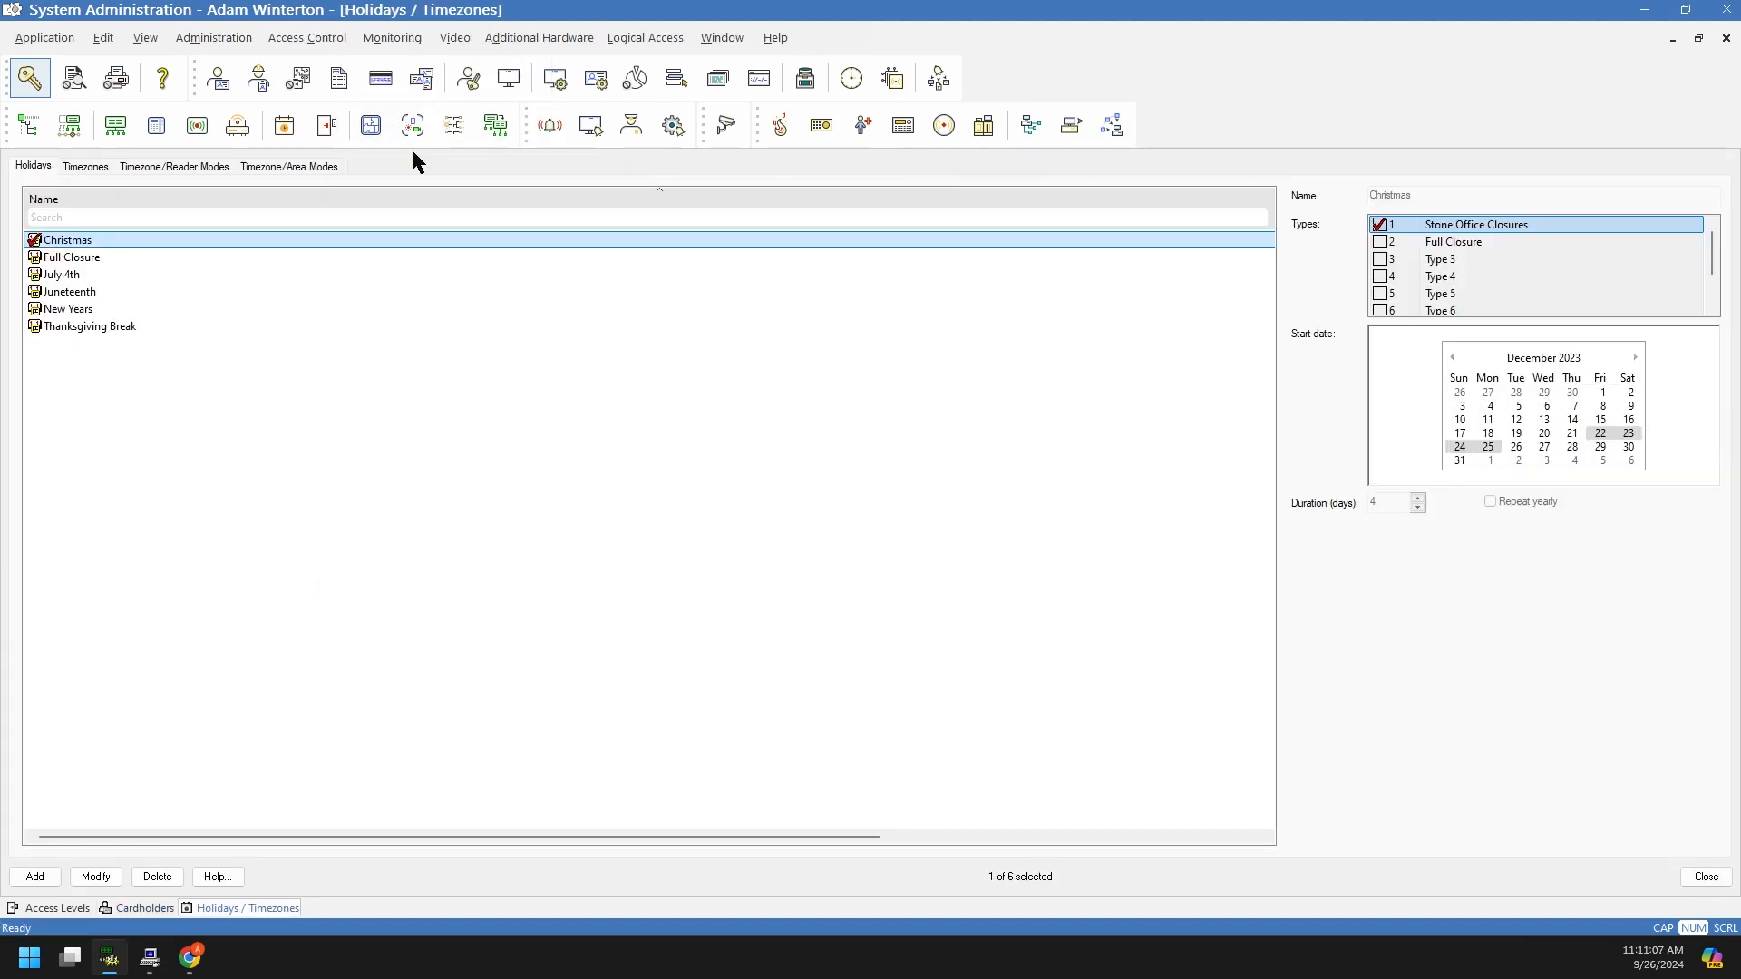
click(225, 174)
click(28, 167)
click(109, 167)
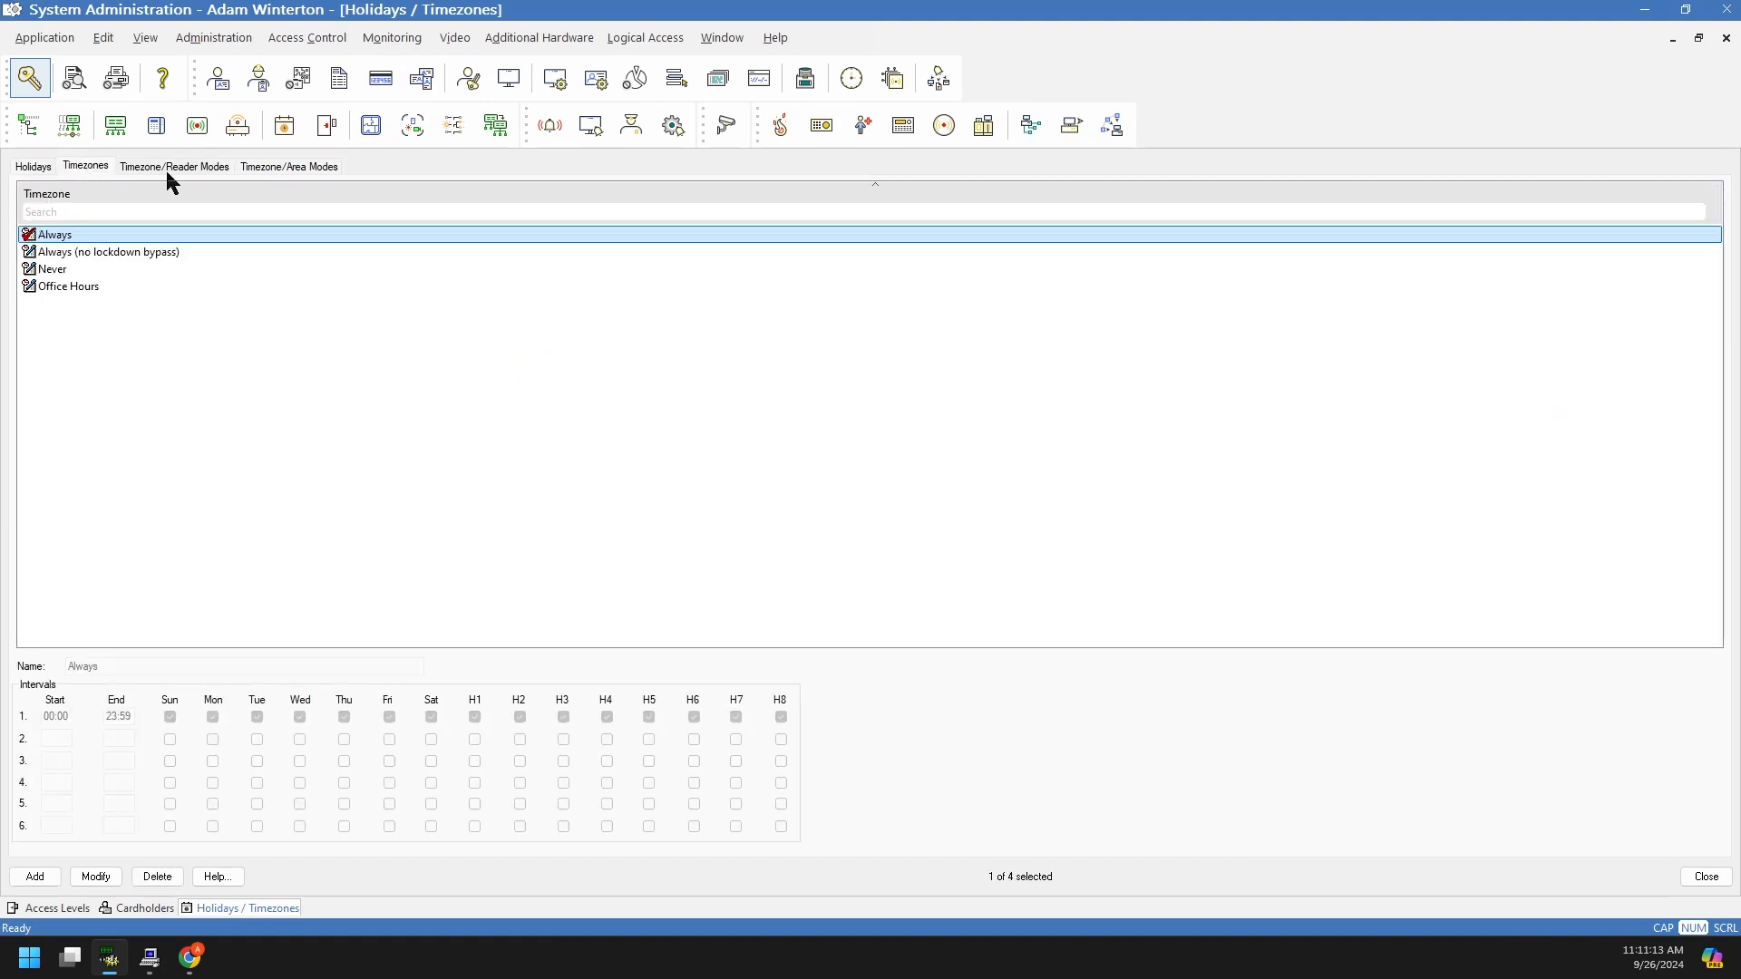
click(166, 171)
click(246, 173)
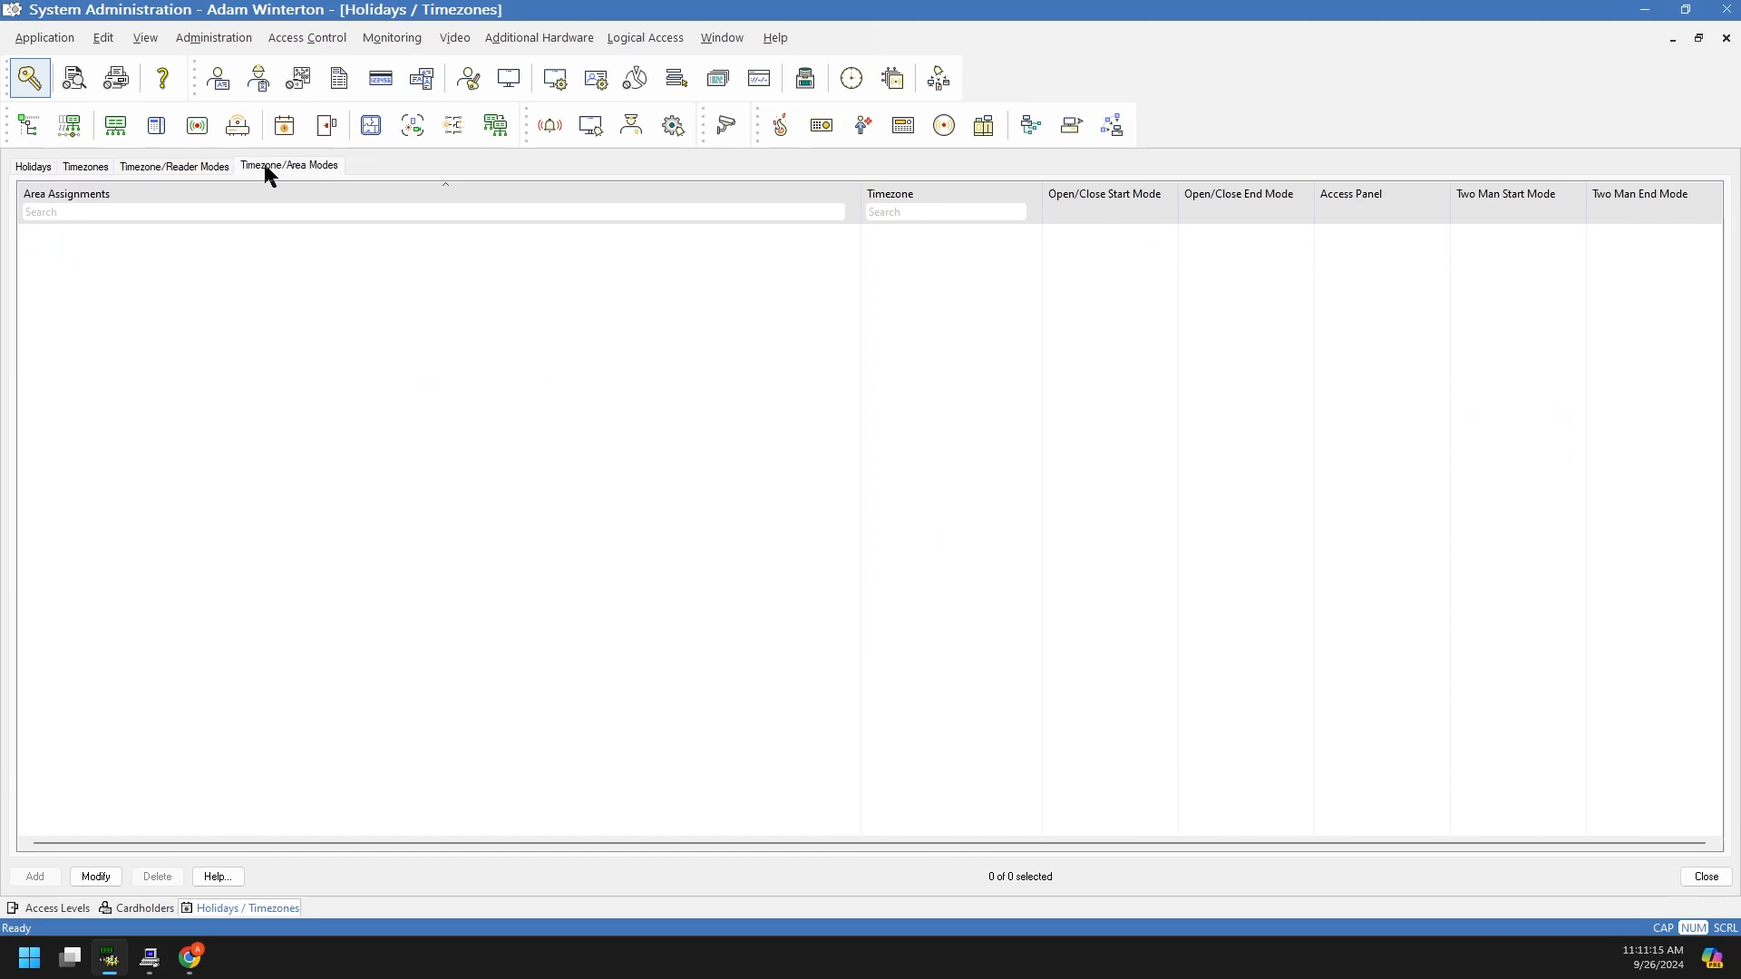
click(13, 169)
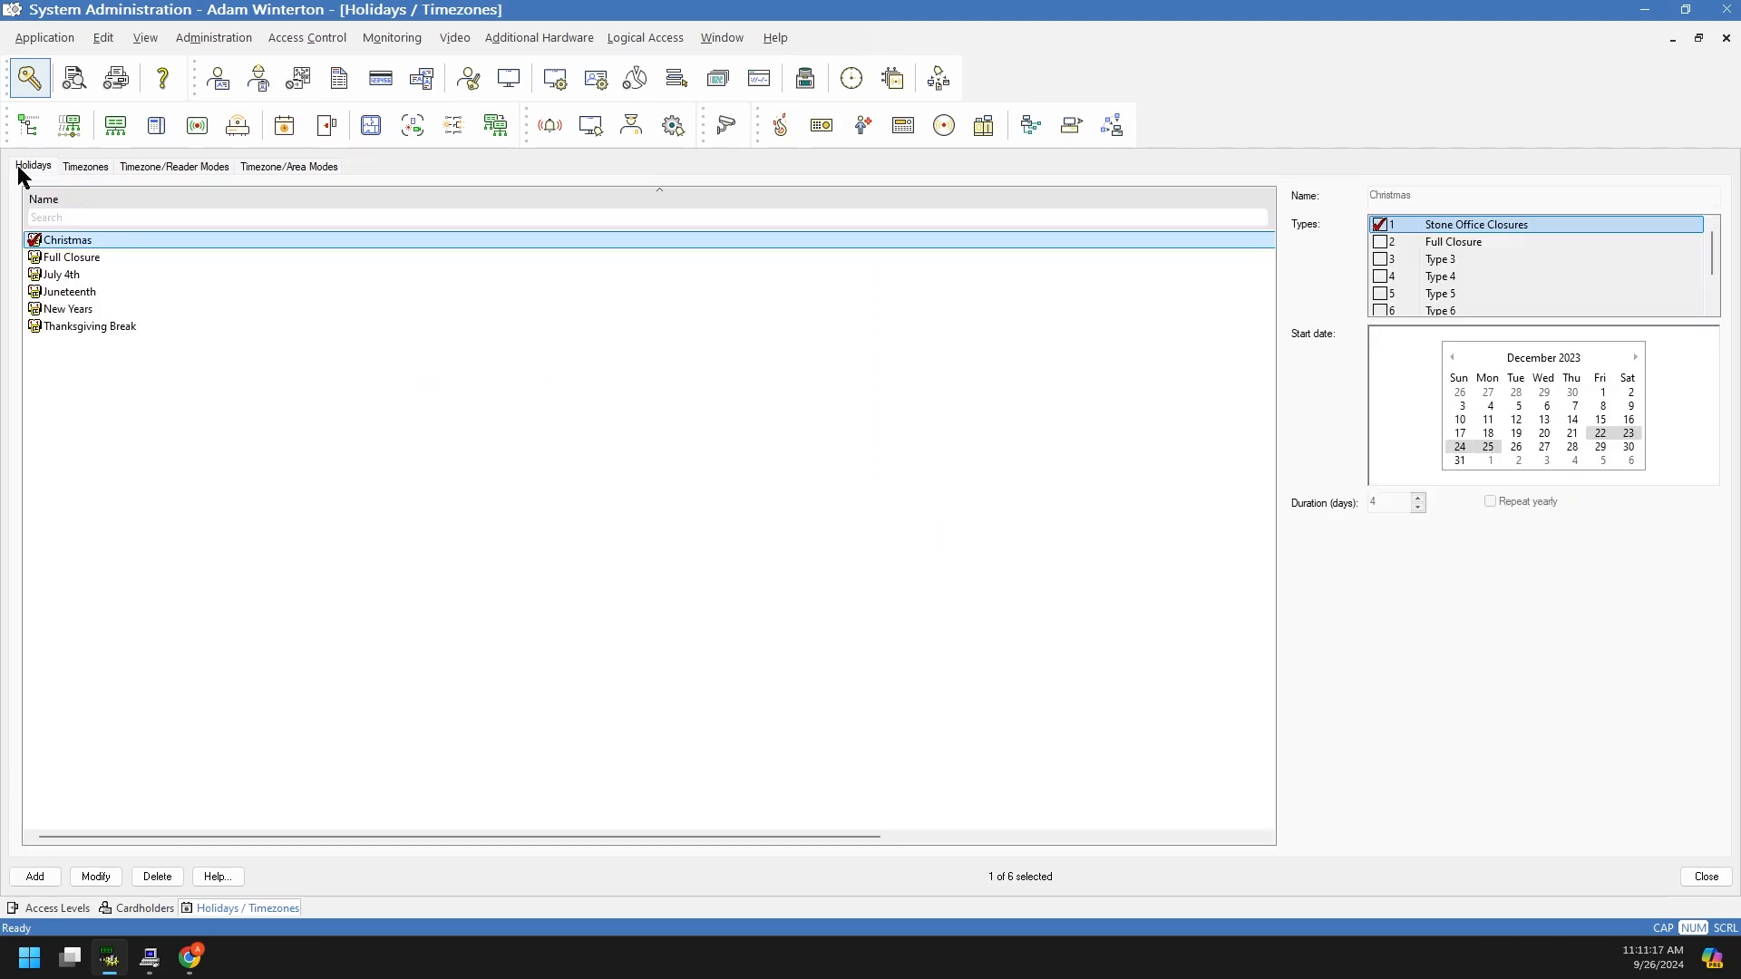
click(92, 167)
click(156, 170)
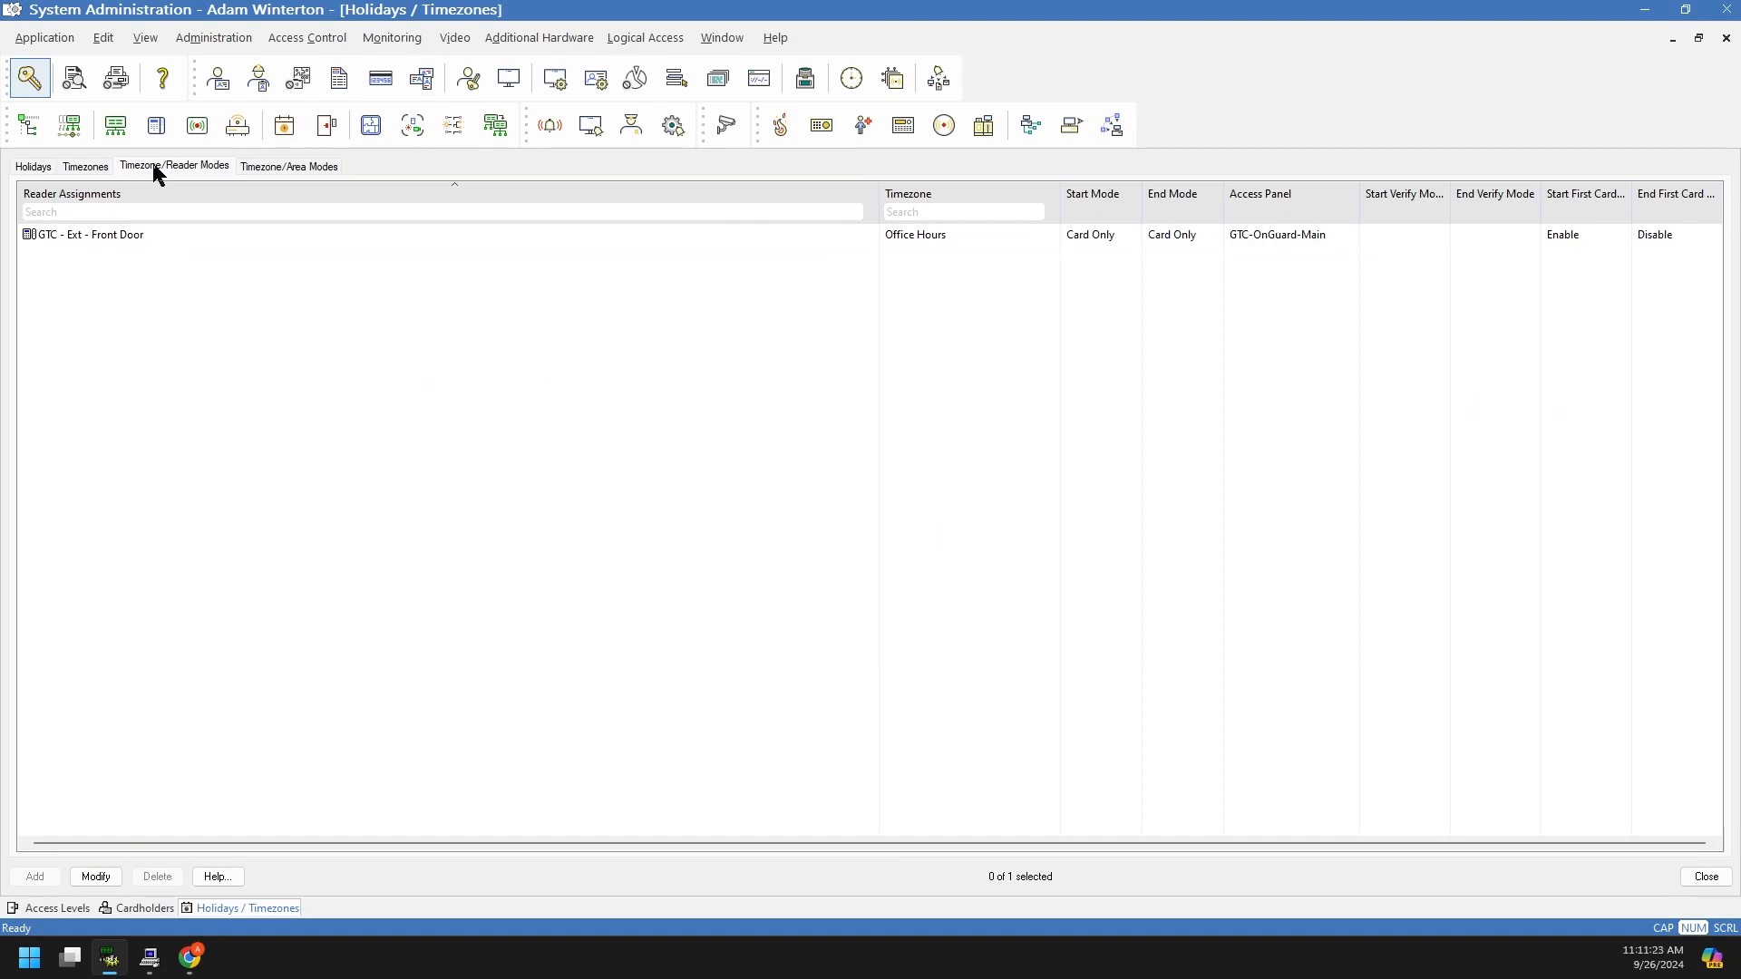
click(116, 236)
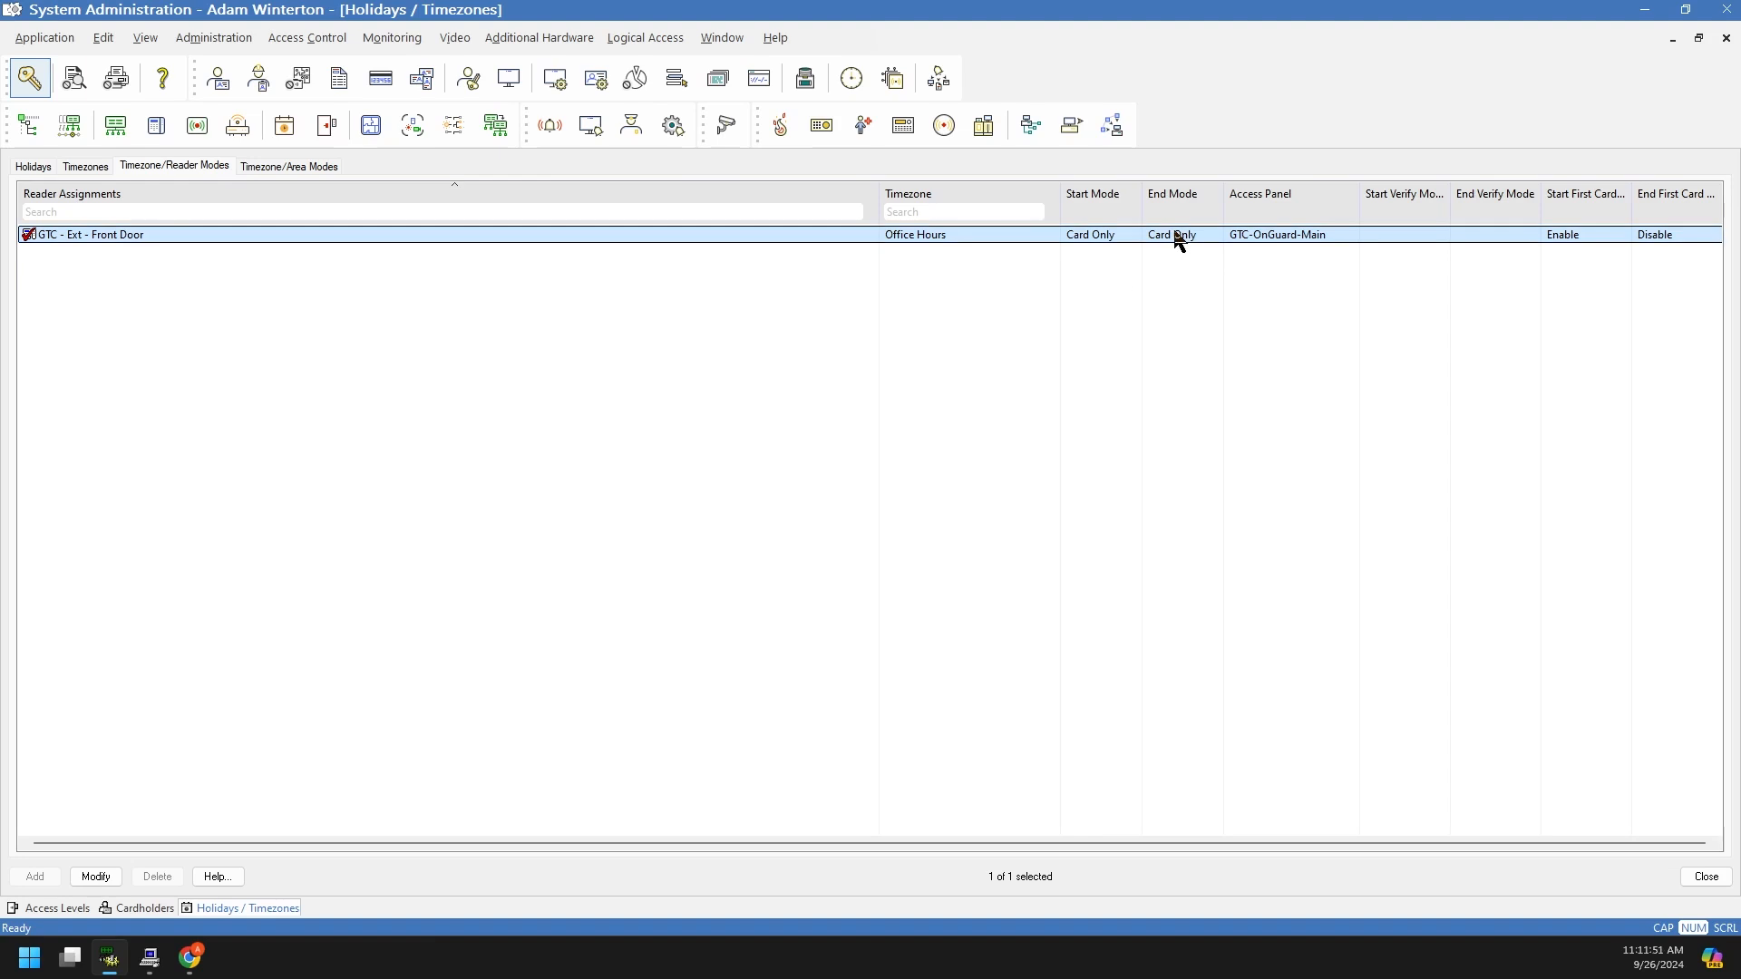
ctrl+click(938, 237)
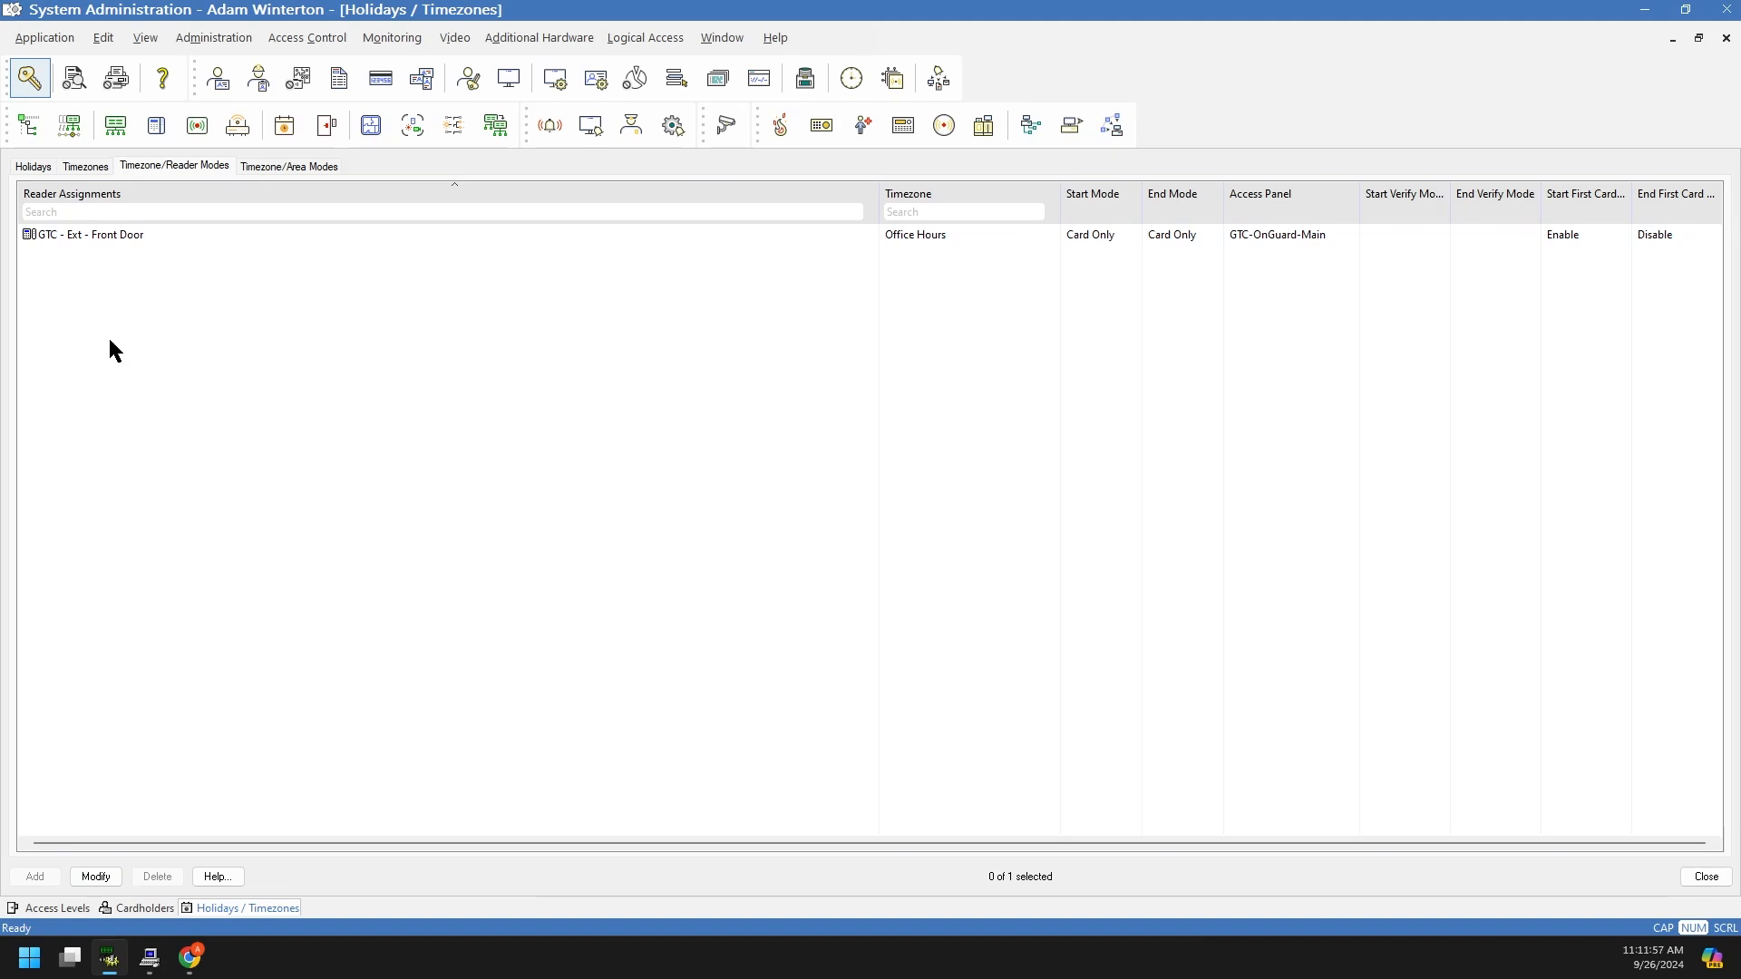
Step: Put GTC - Secure Vestibule Door on Office Hours, starting Unlocked without first-card unlock, and save
click(98, 878)
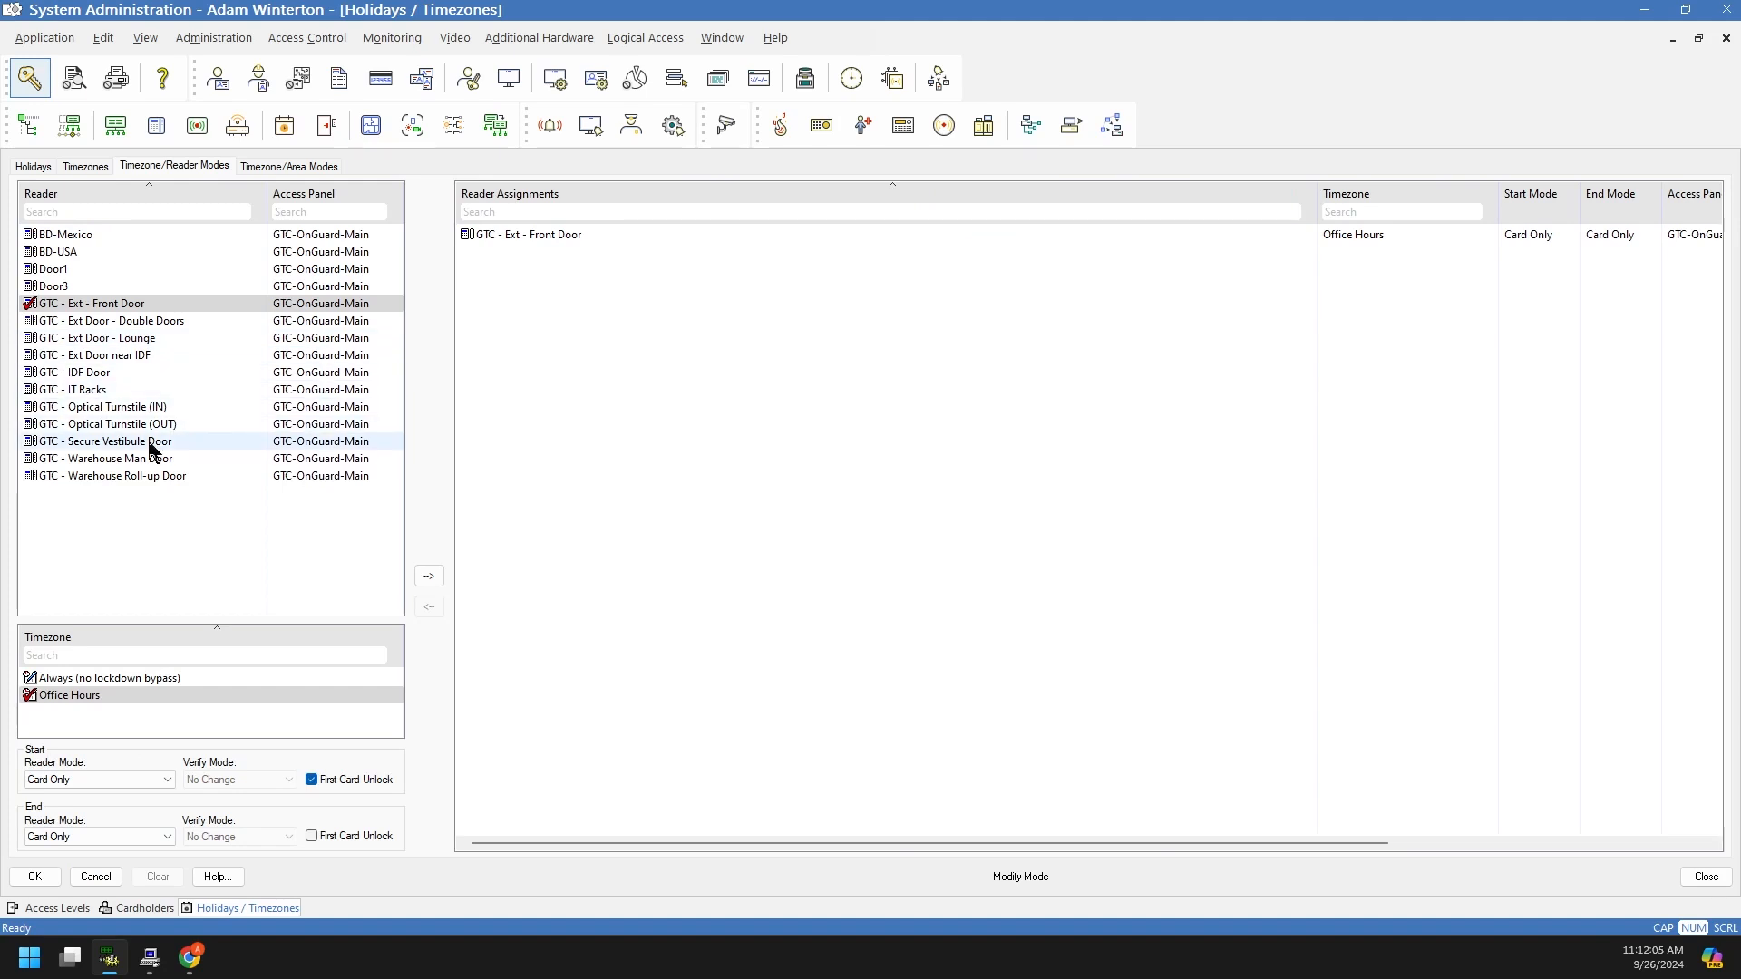
click(30, 443)
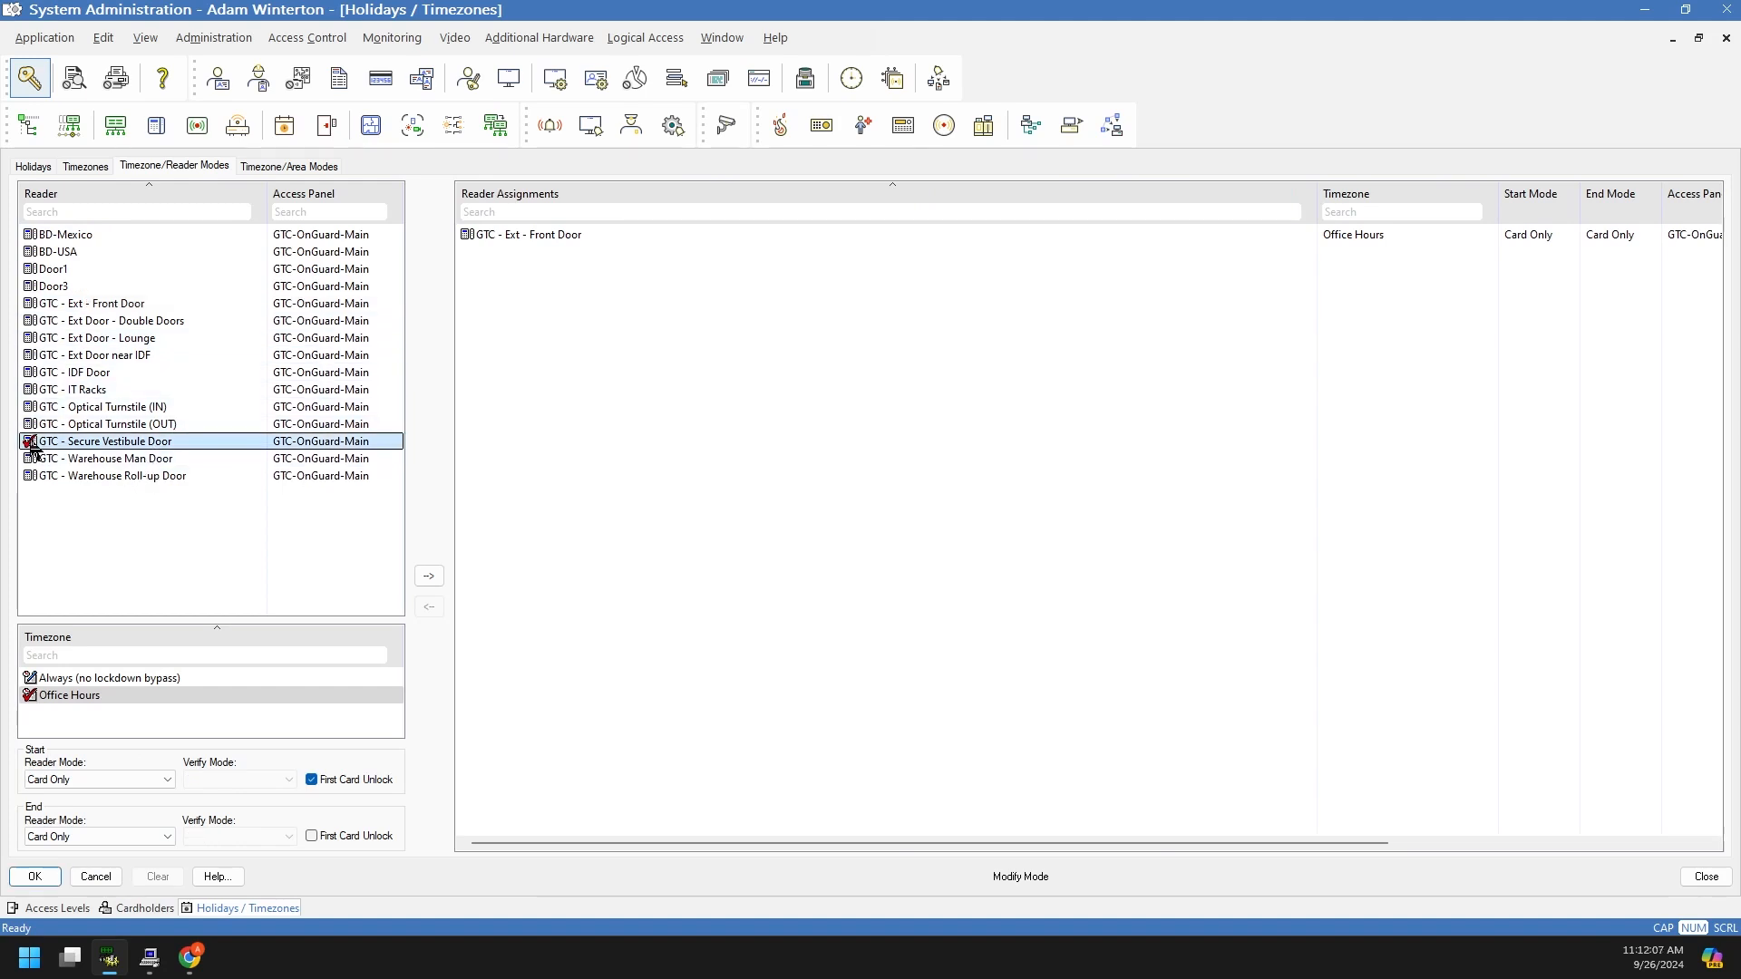
click(40, 696)
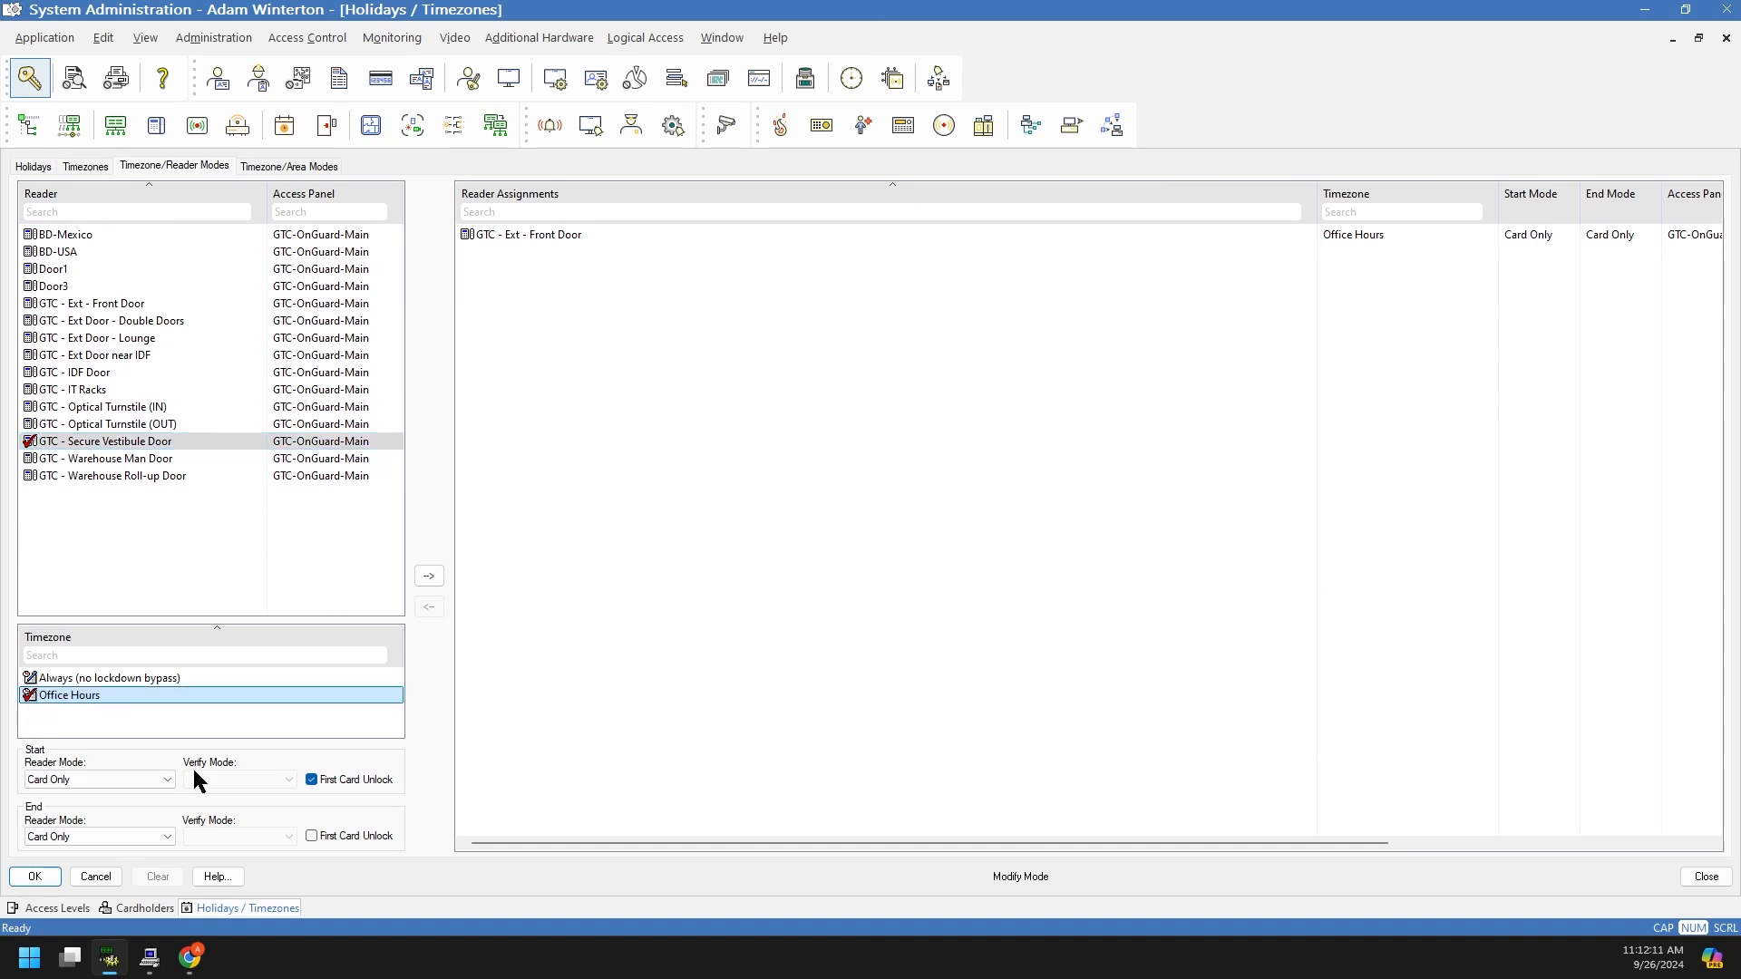
click(313, 781)
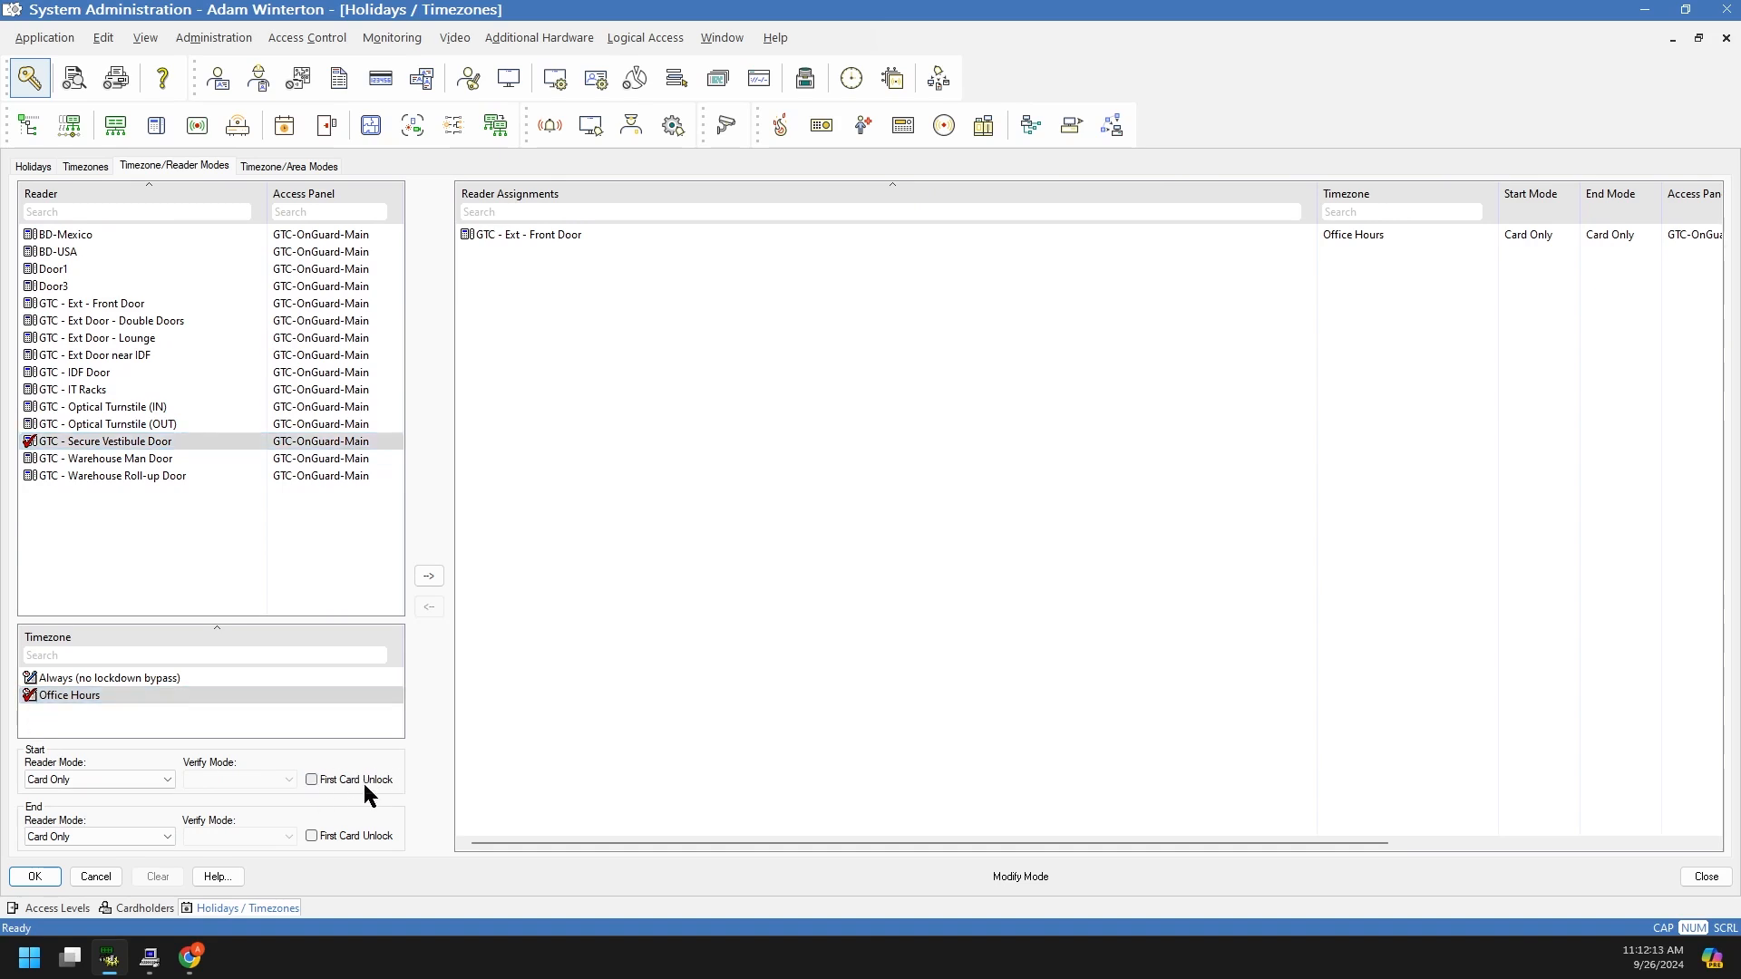
click(88, 782)
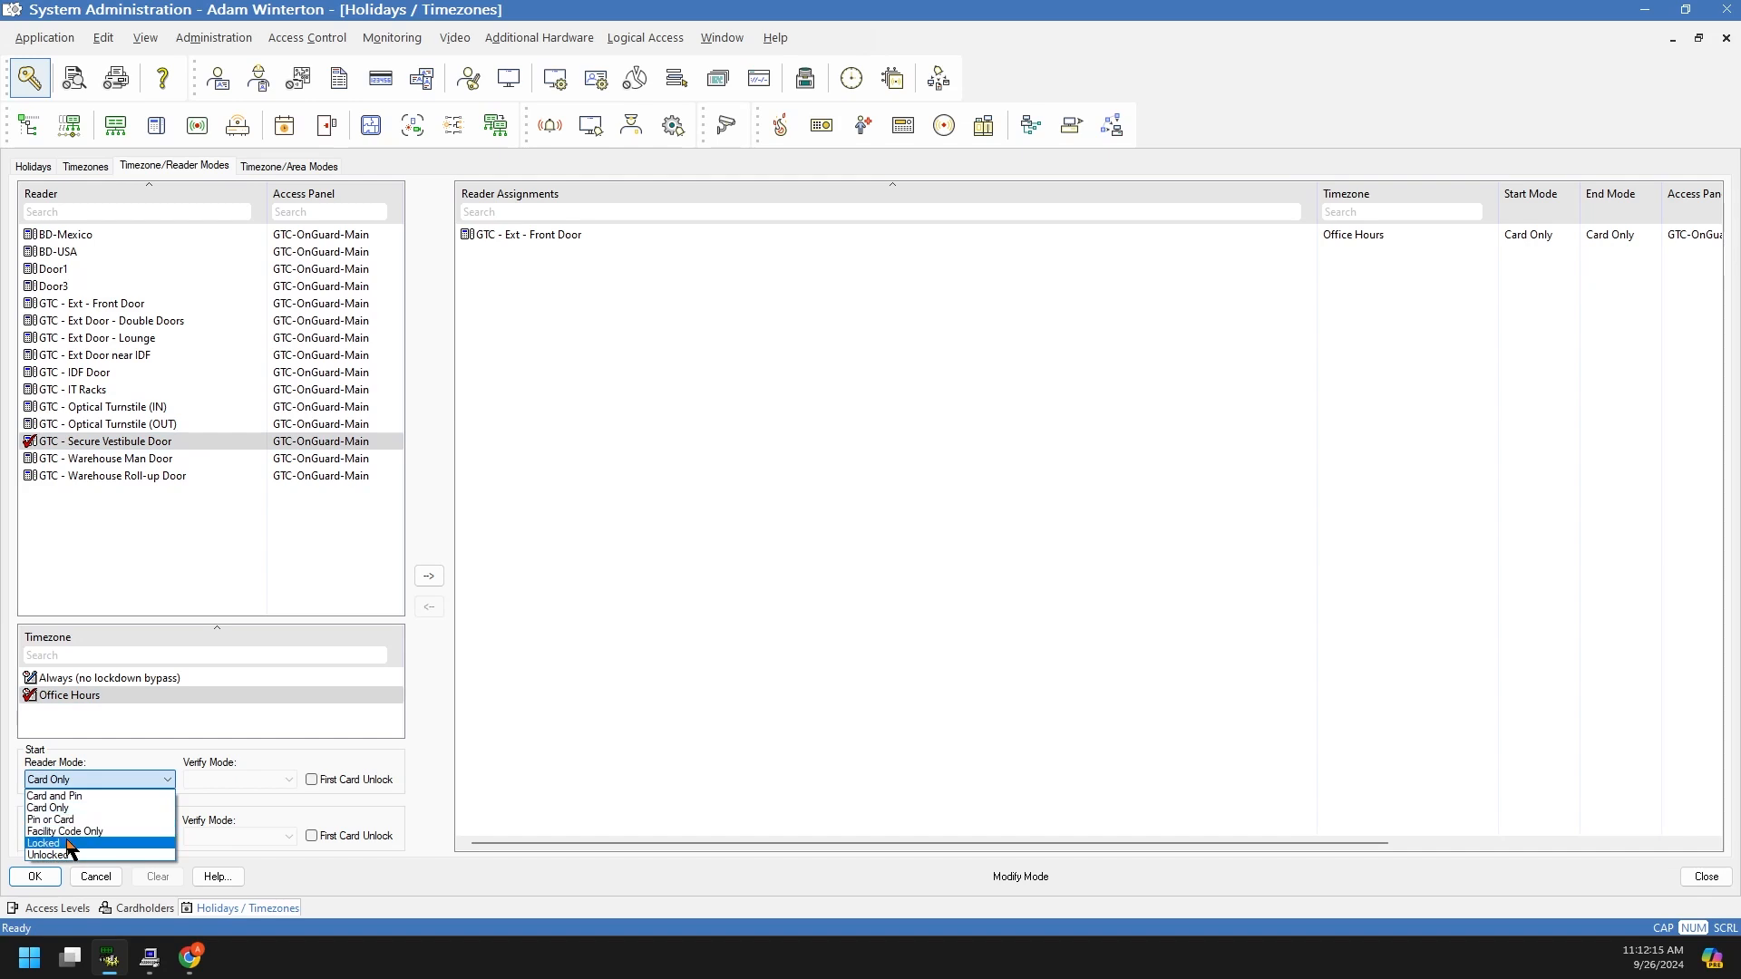
click(63, 862)
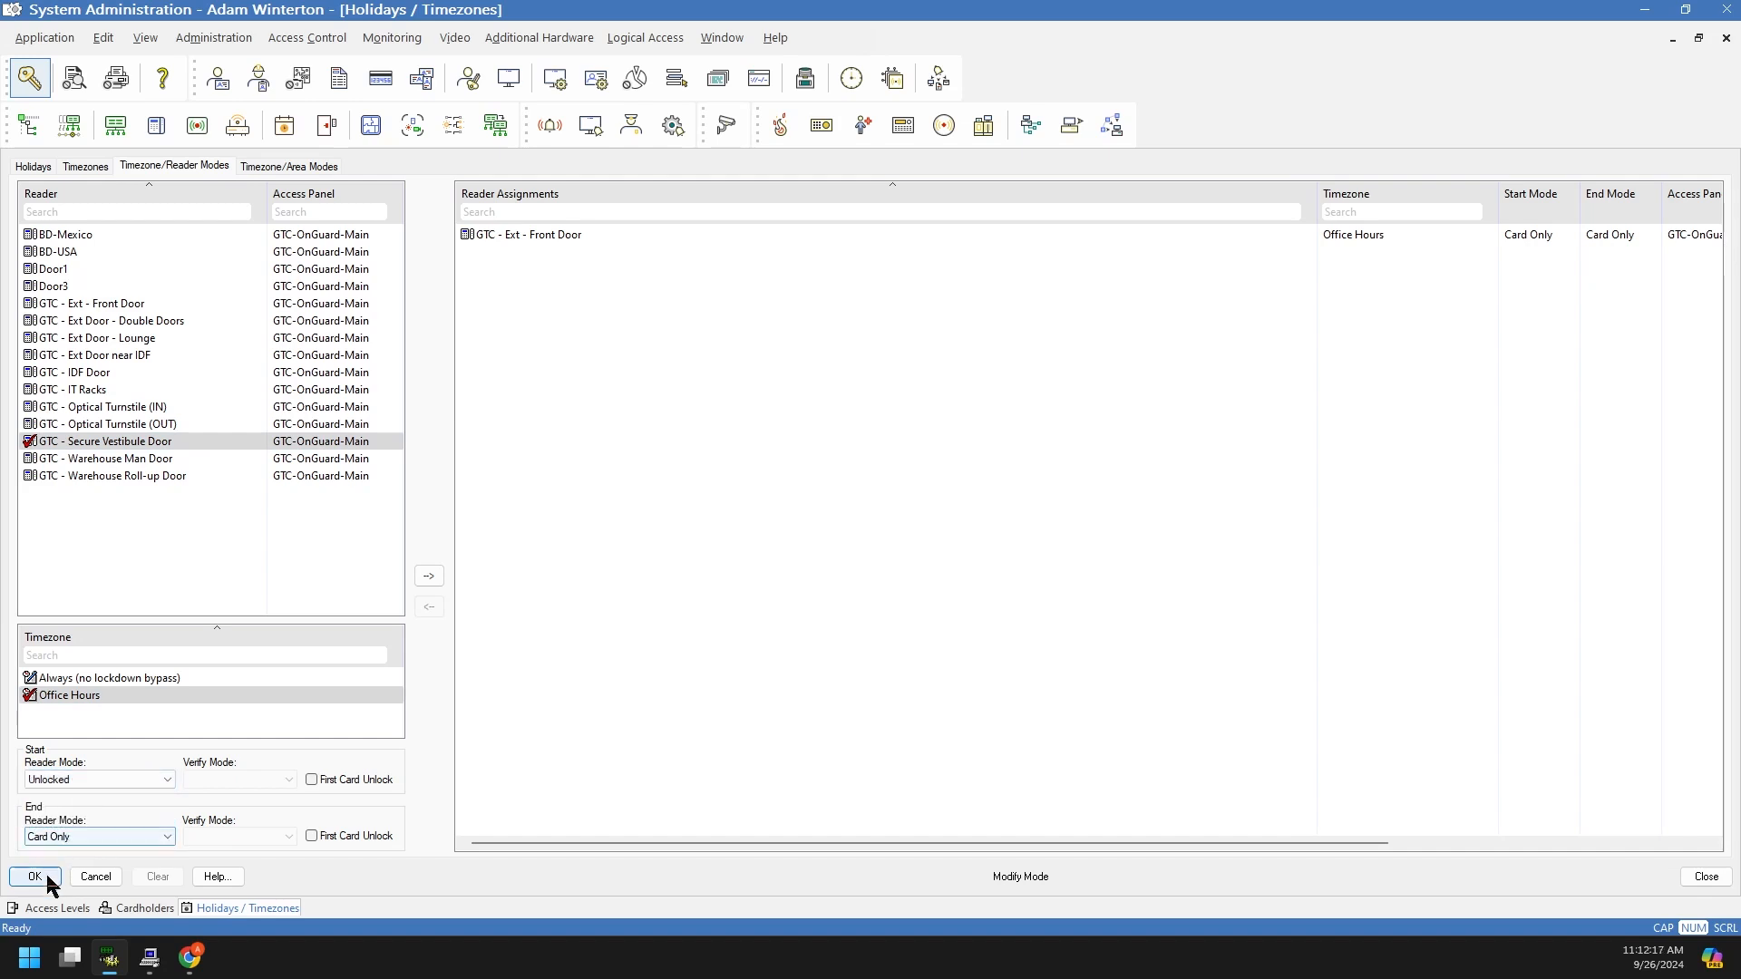
click(429, 577)
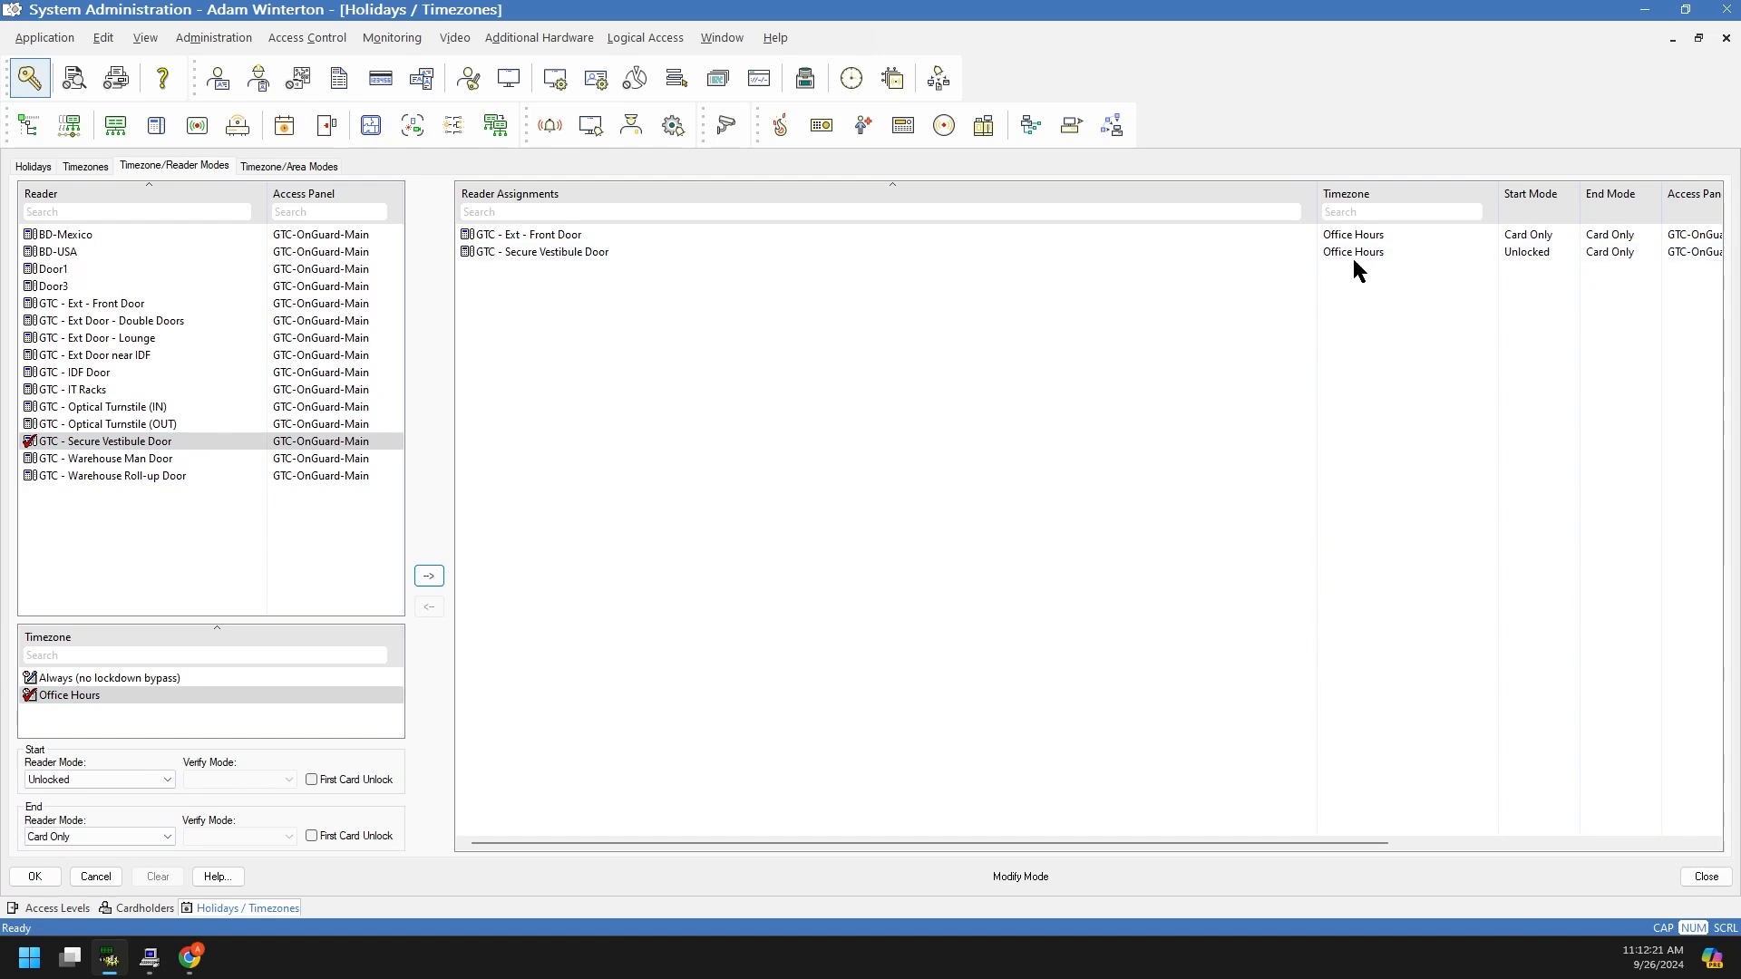
click(36, 877)
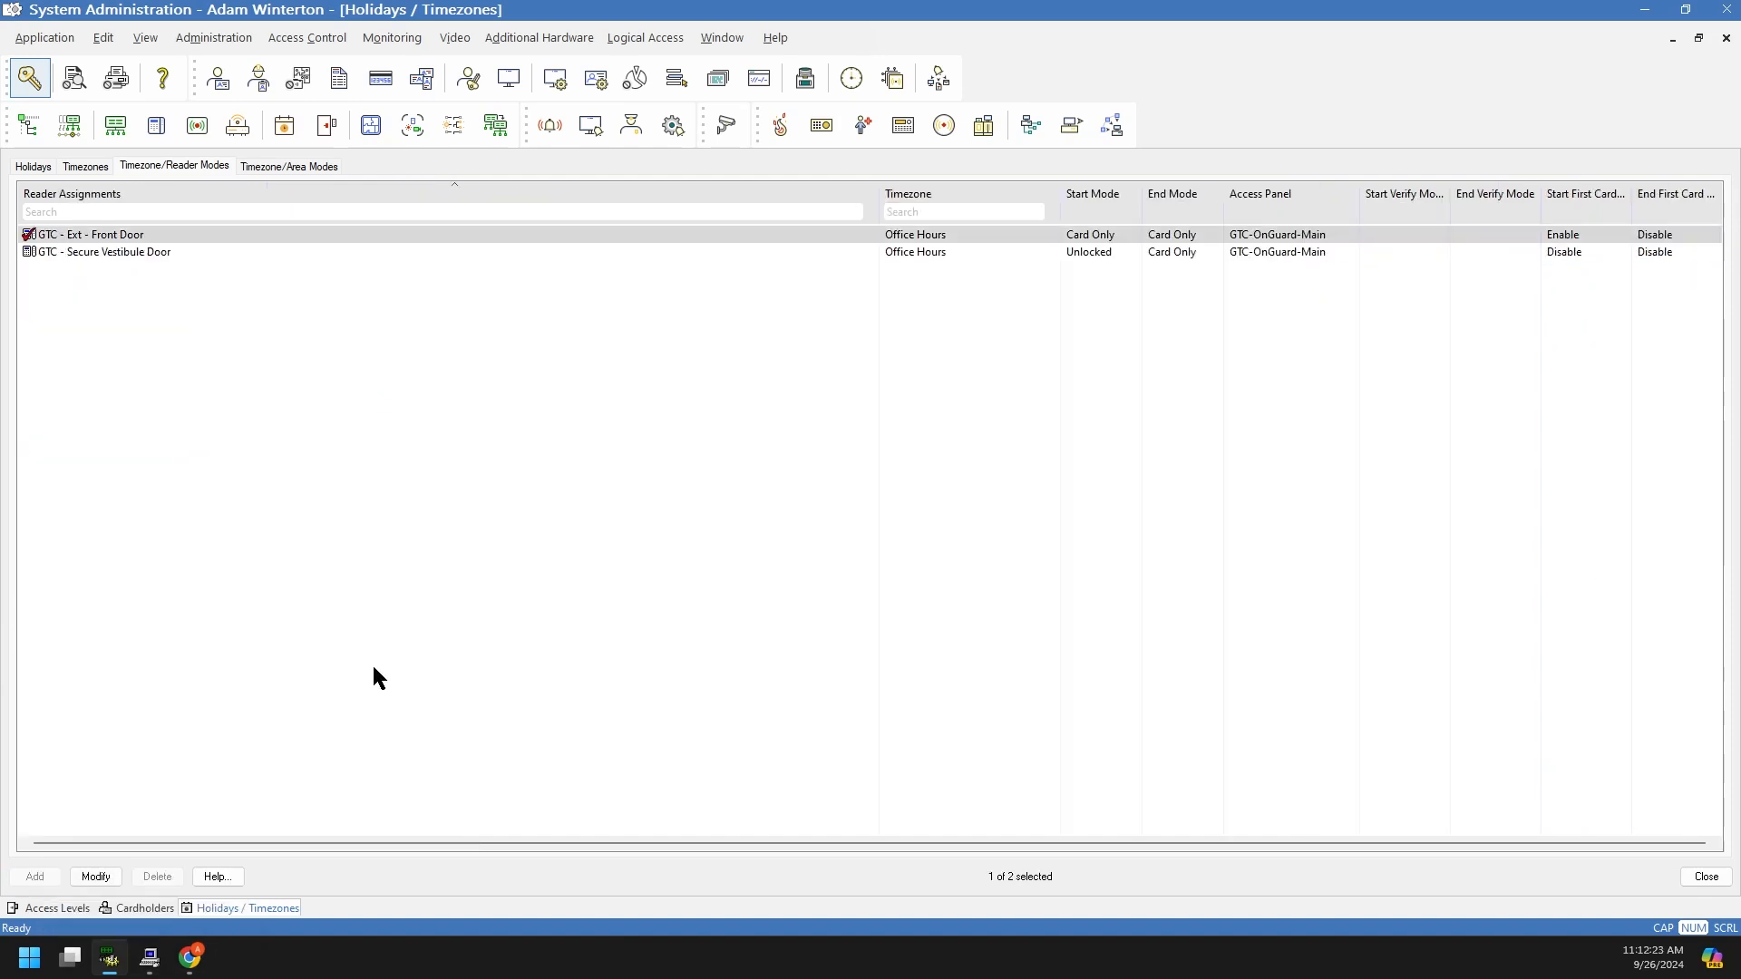
click(100, 253)
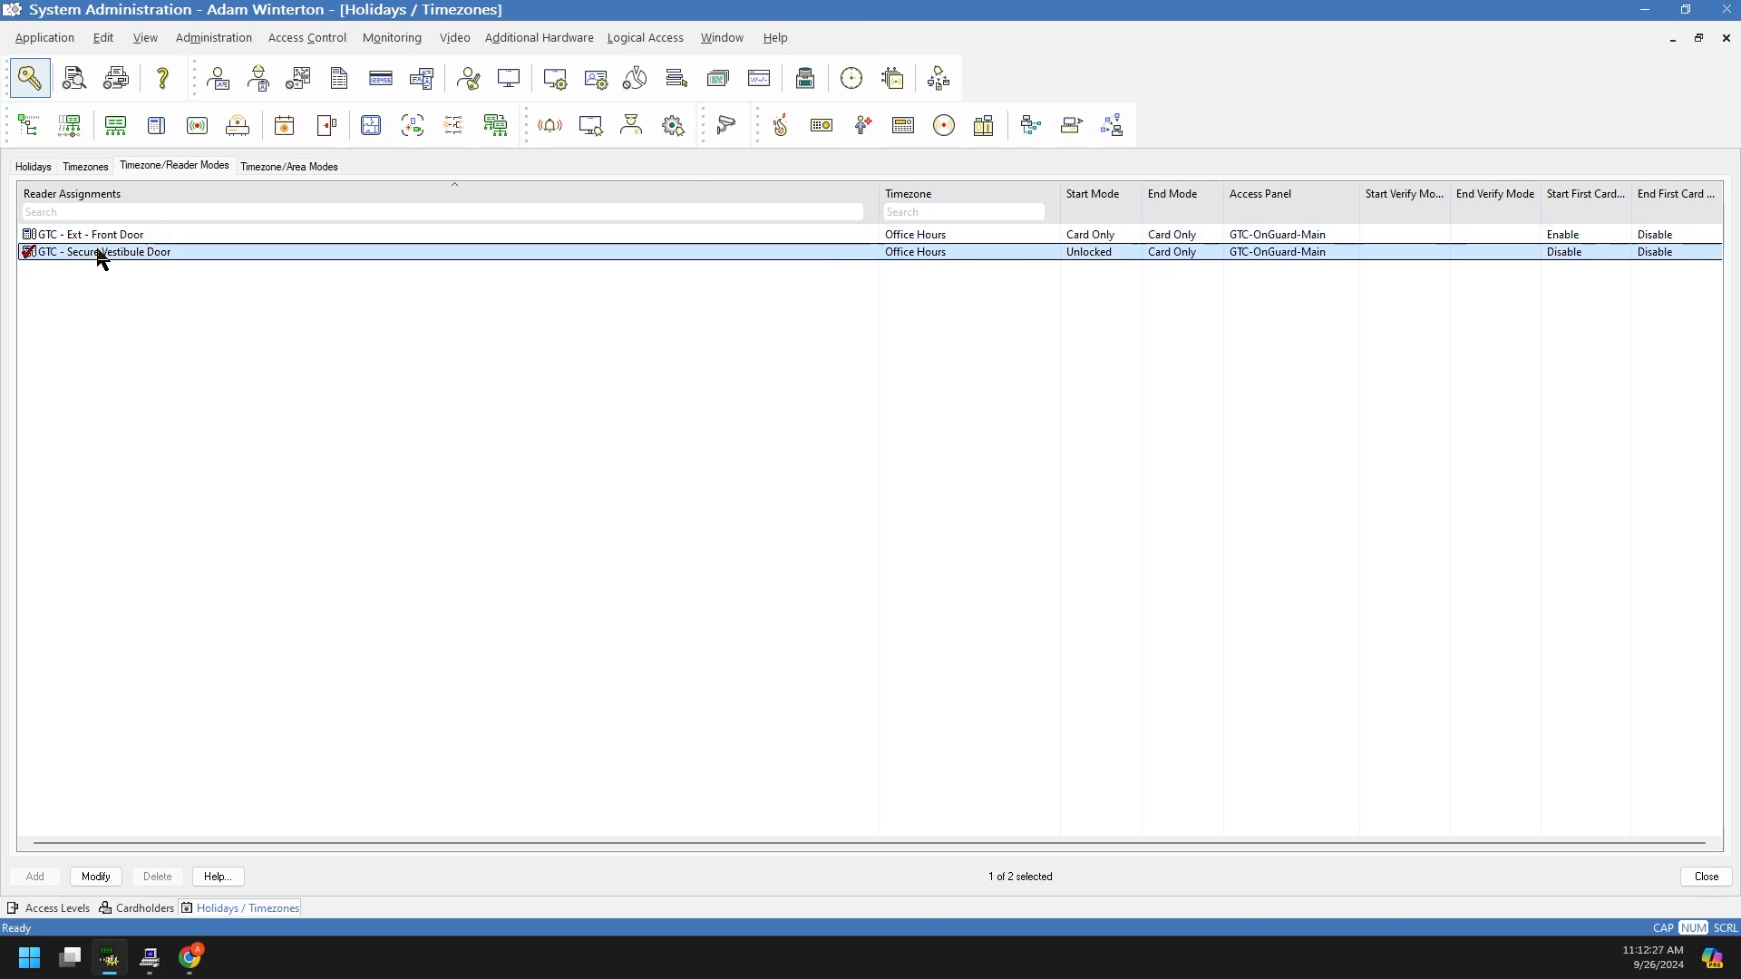
click(207, 317)
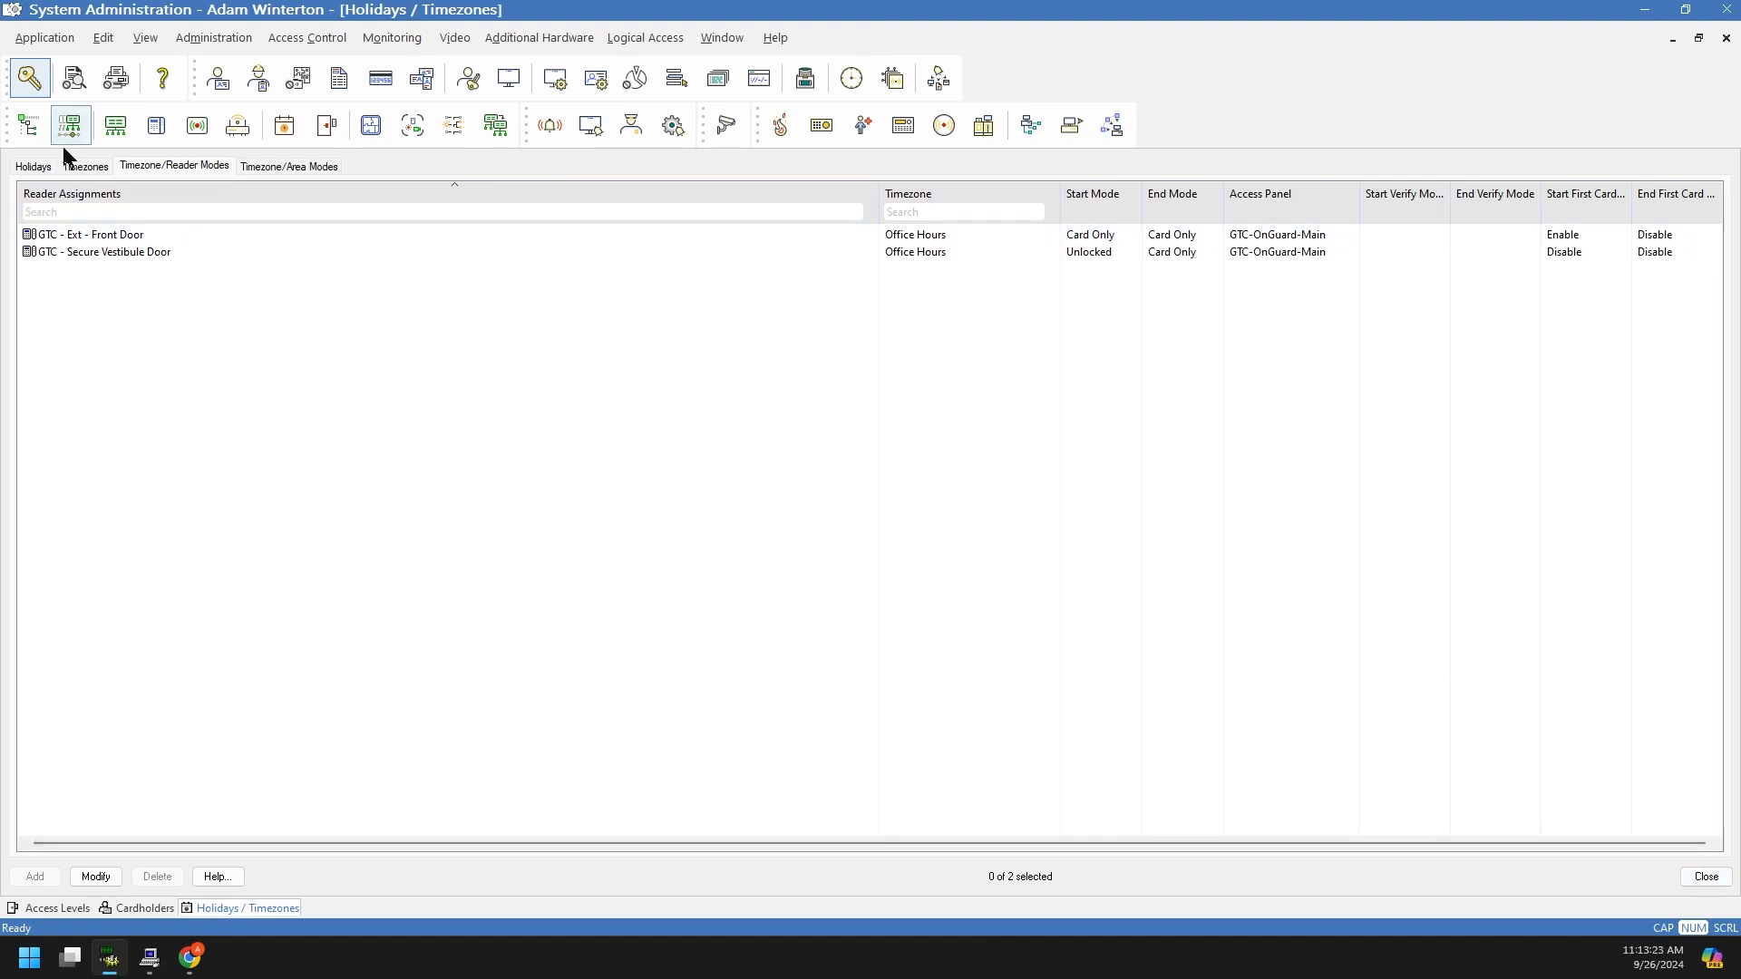
Step: Show the Holidays tab with its six holidays, including the 4-day Christmas closure
click(34, 167)
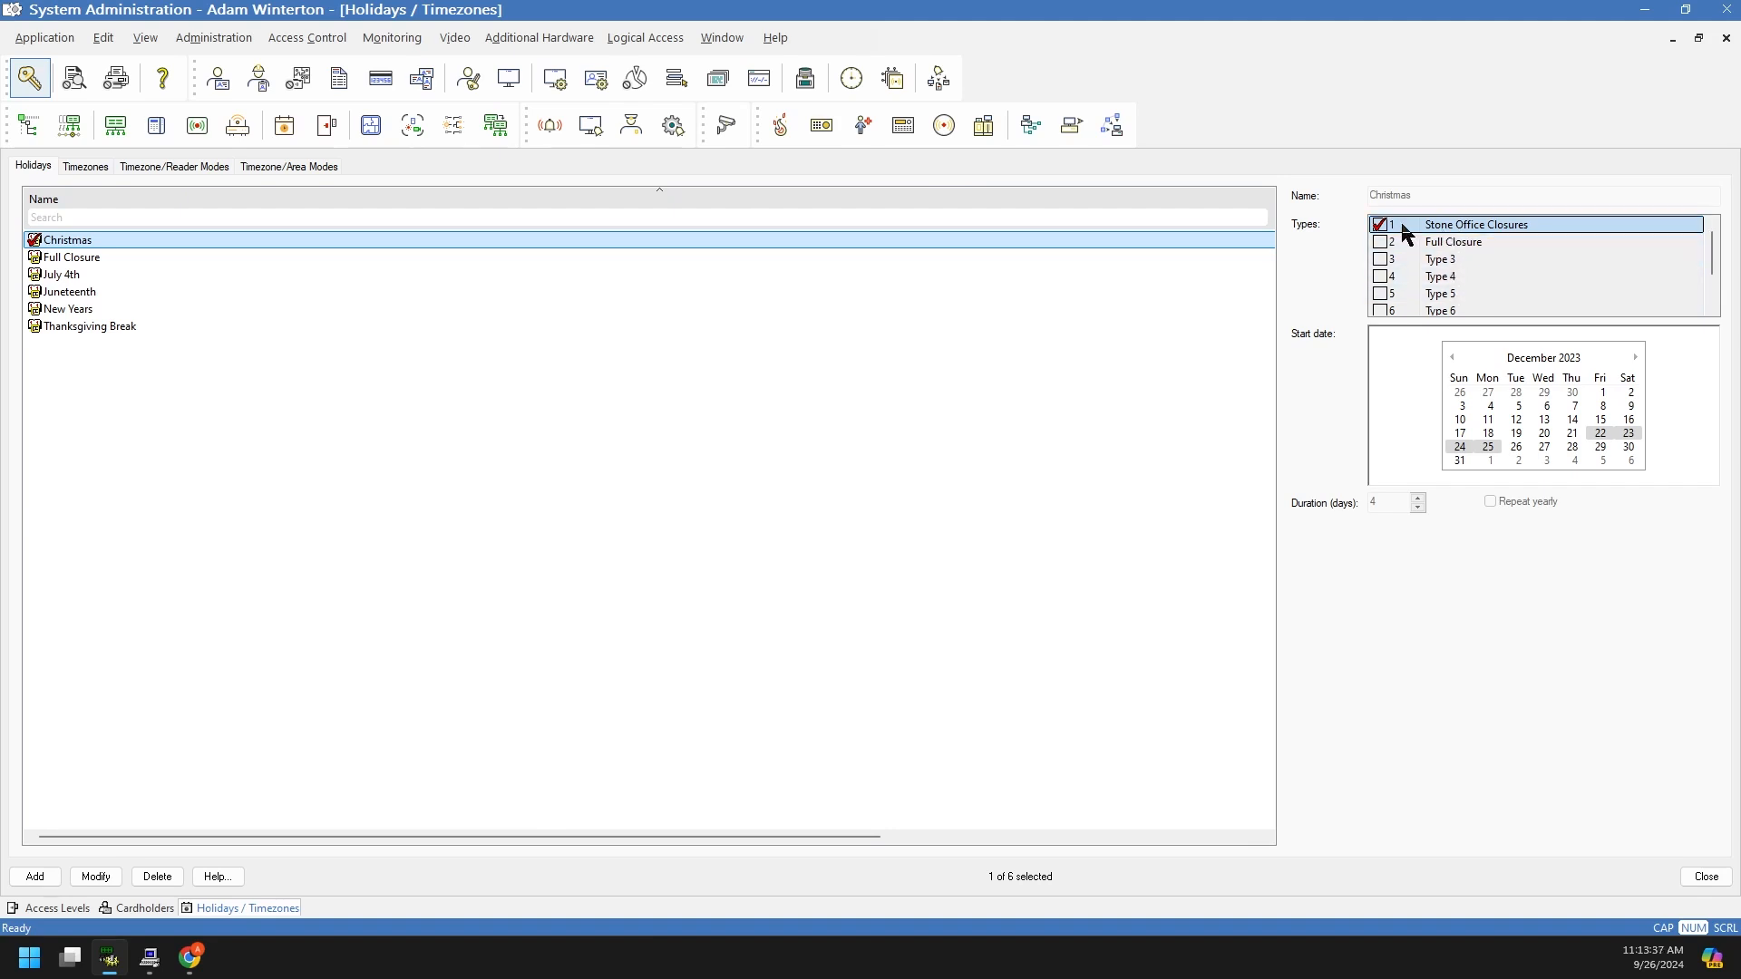
Step: Rename the Full Closure holiday type to Federal Holidays
click(1451, 243)
right_click(1452, 252)
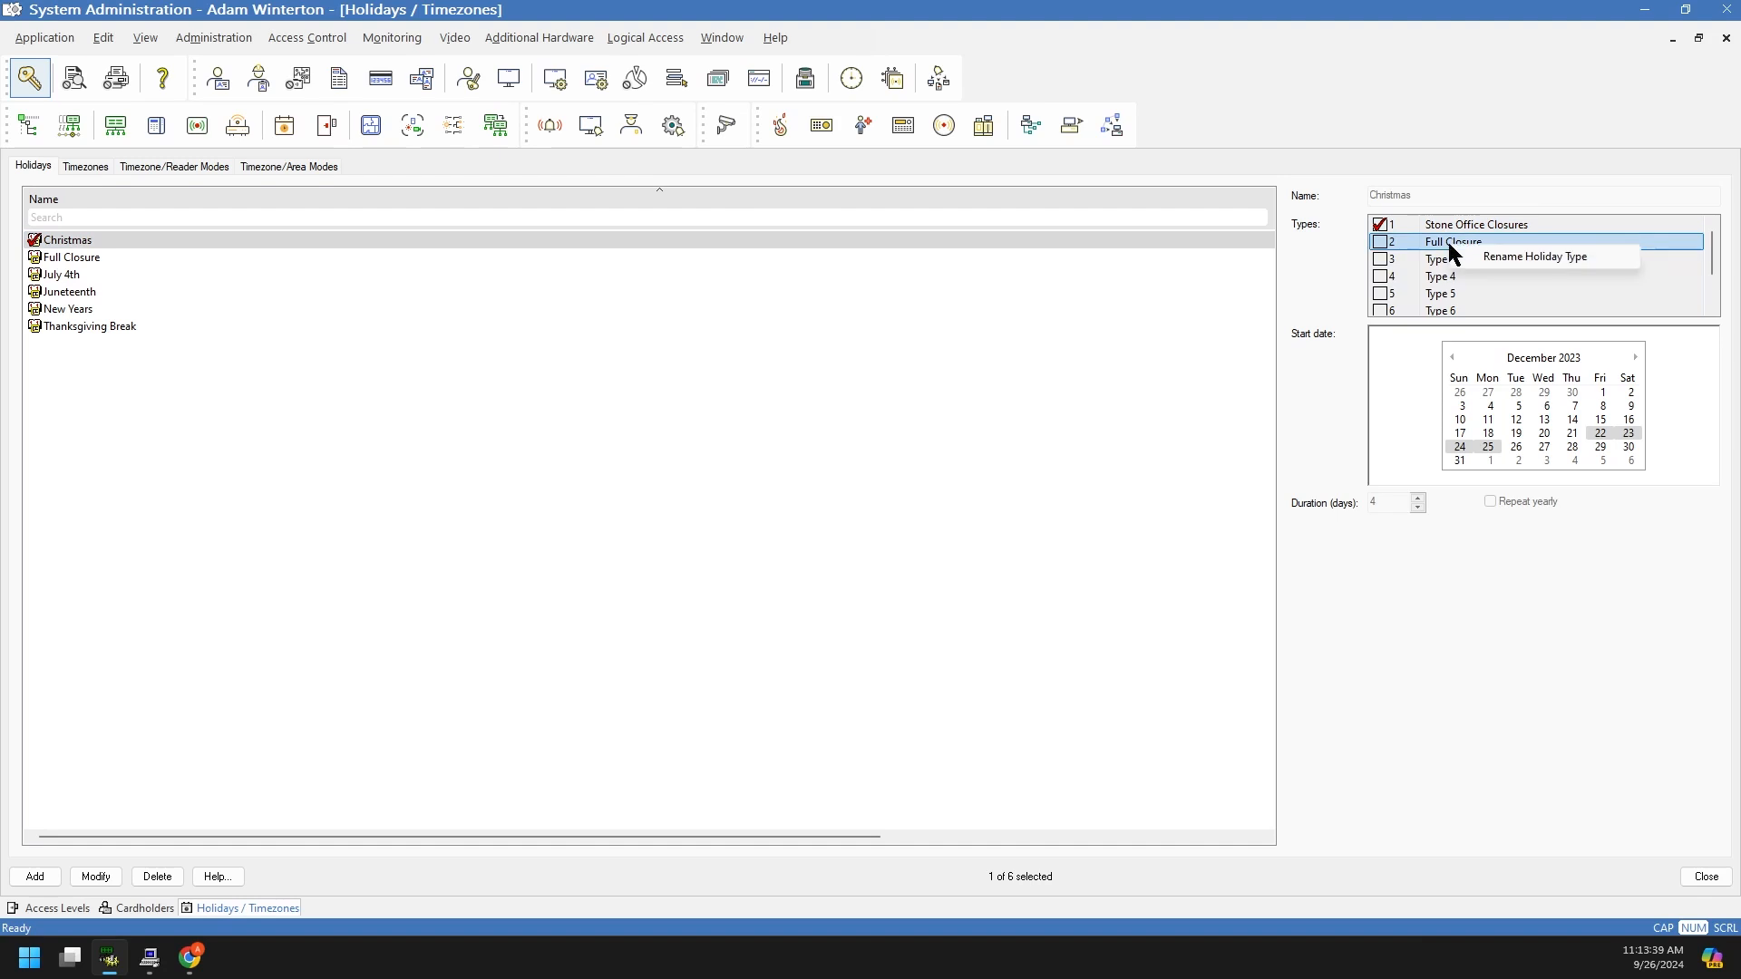
click(1510, 257)
text(Federal Holidays)
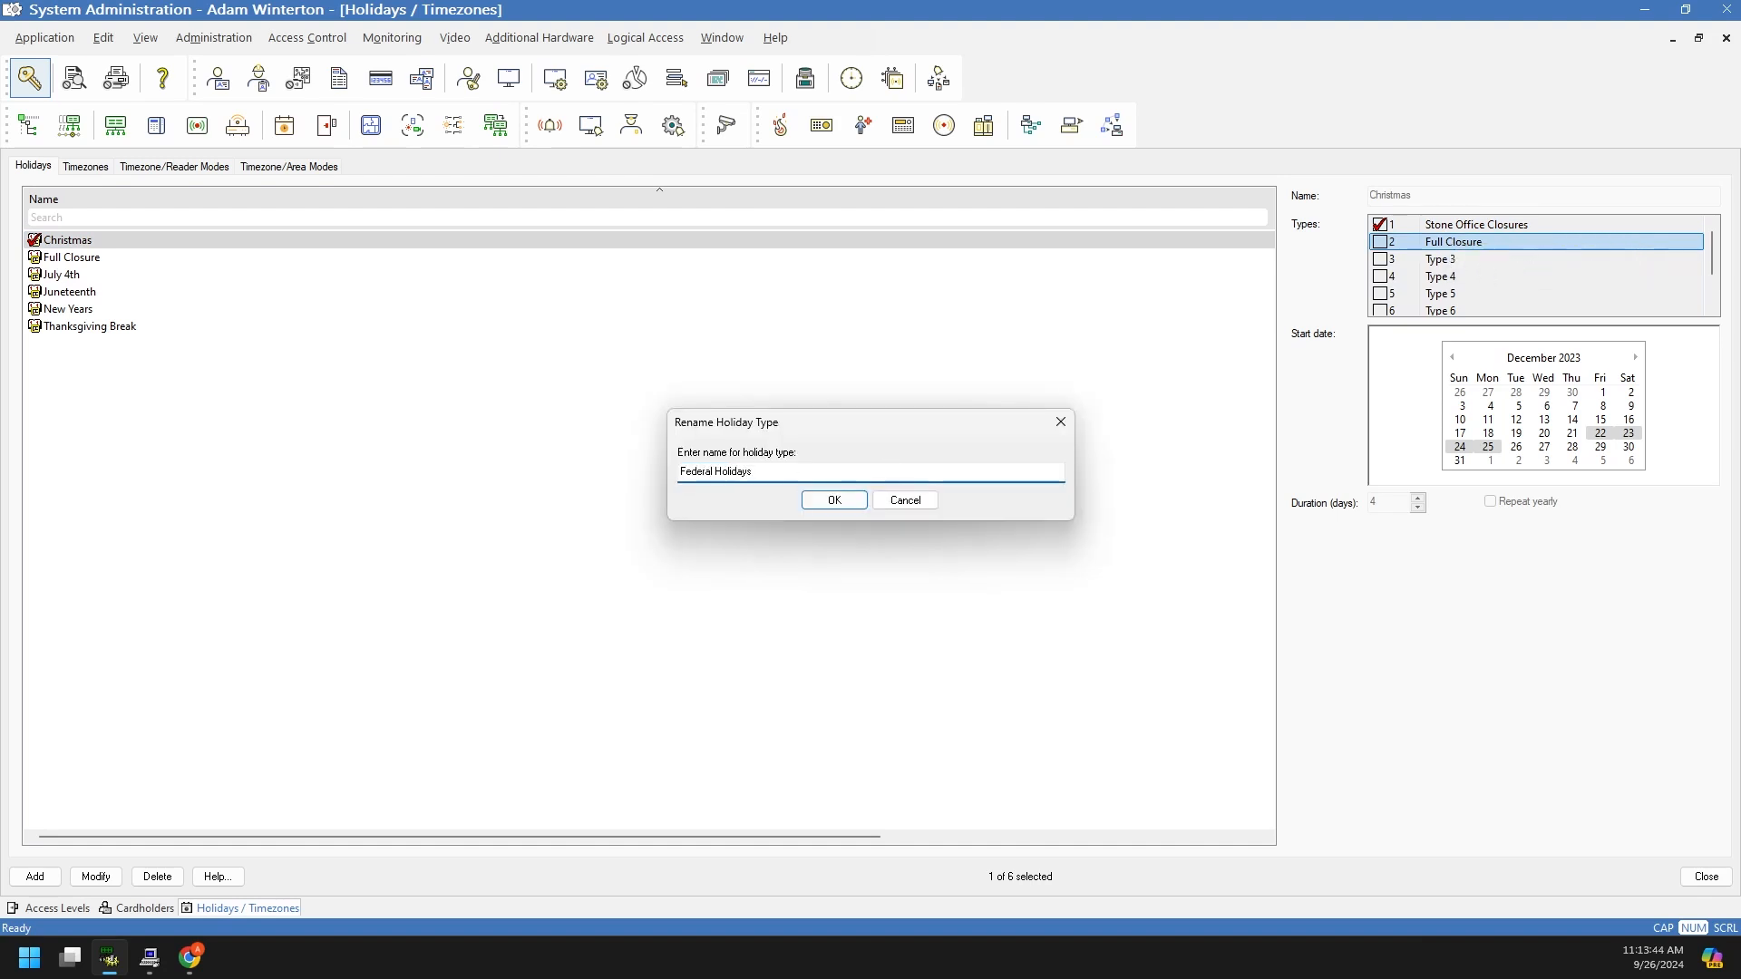
click(843, 500)
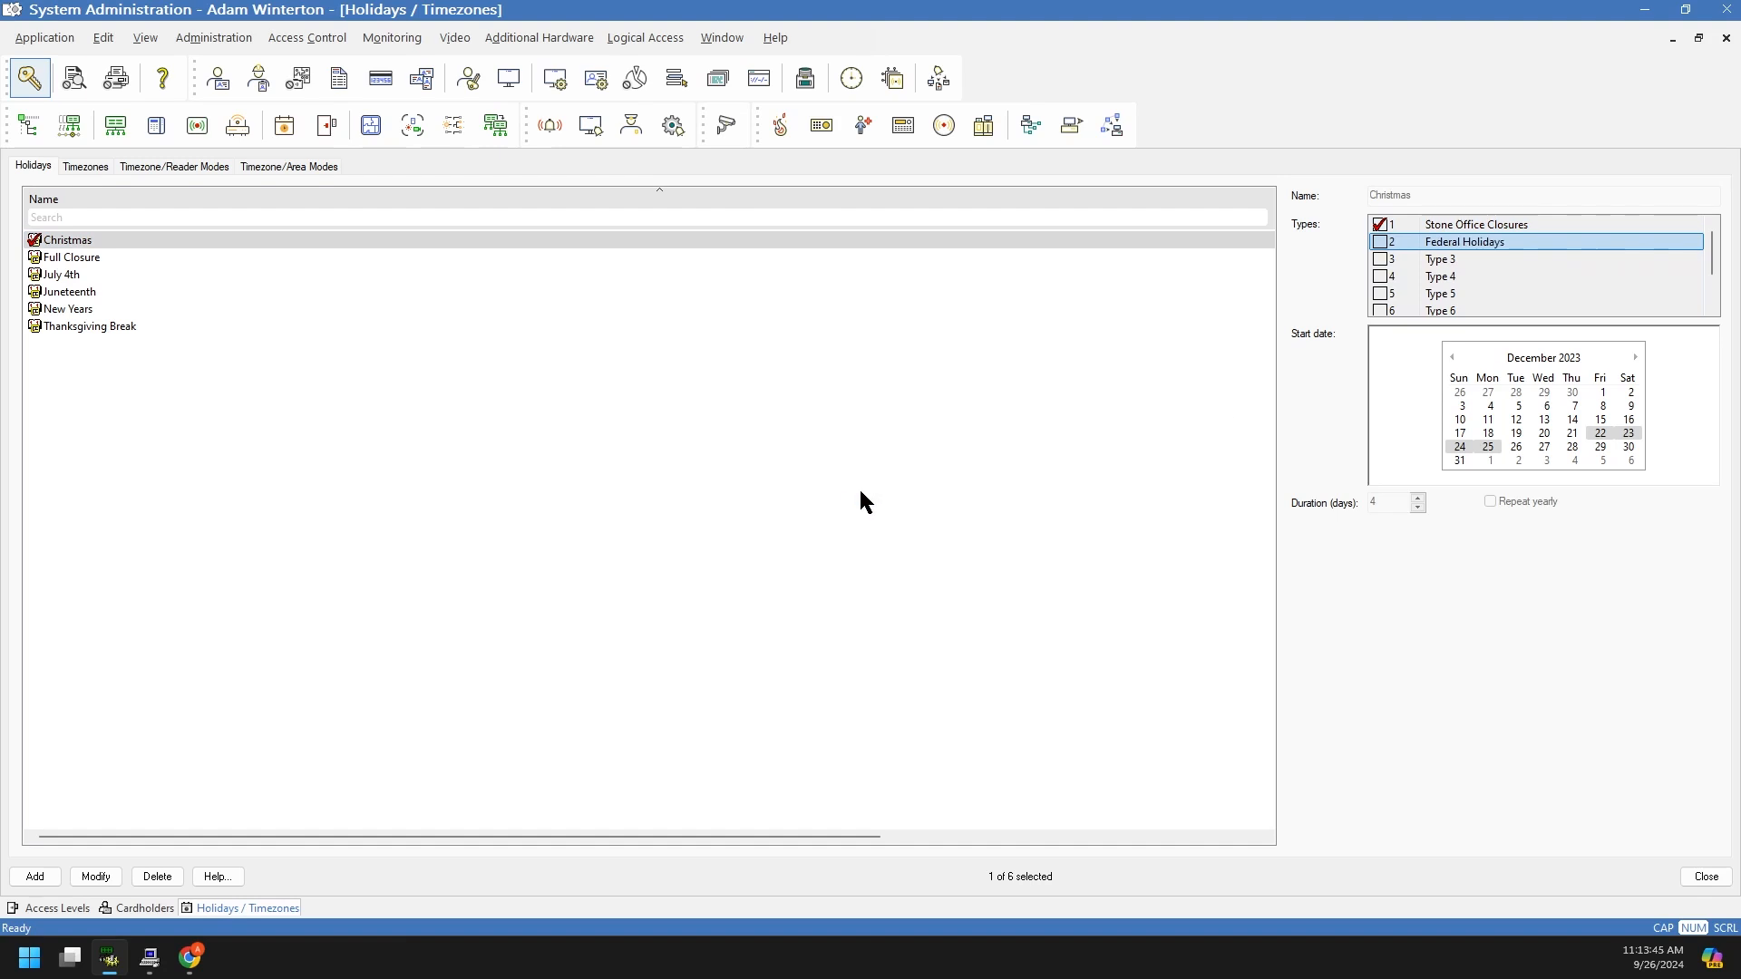
Step: Rename holiday type 3 to Construction Closure
right_click(1445, 263)
click(1496, 272)
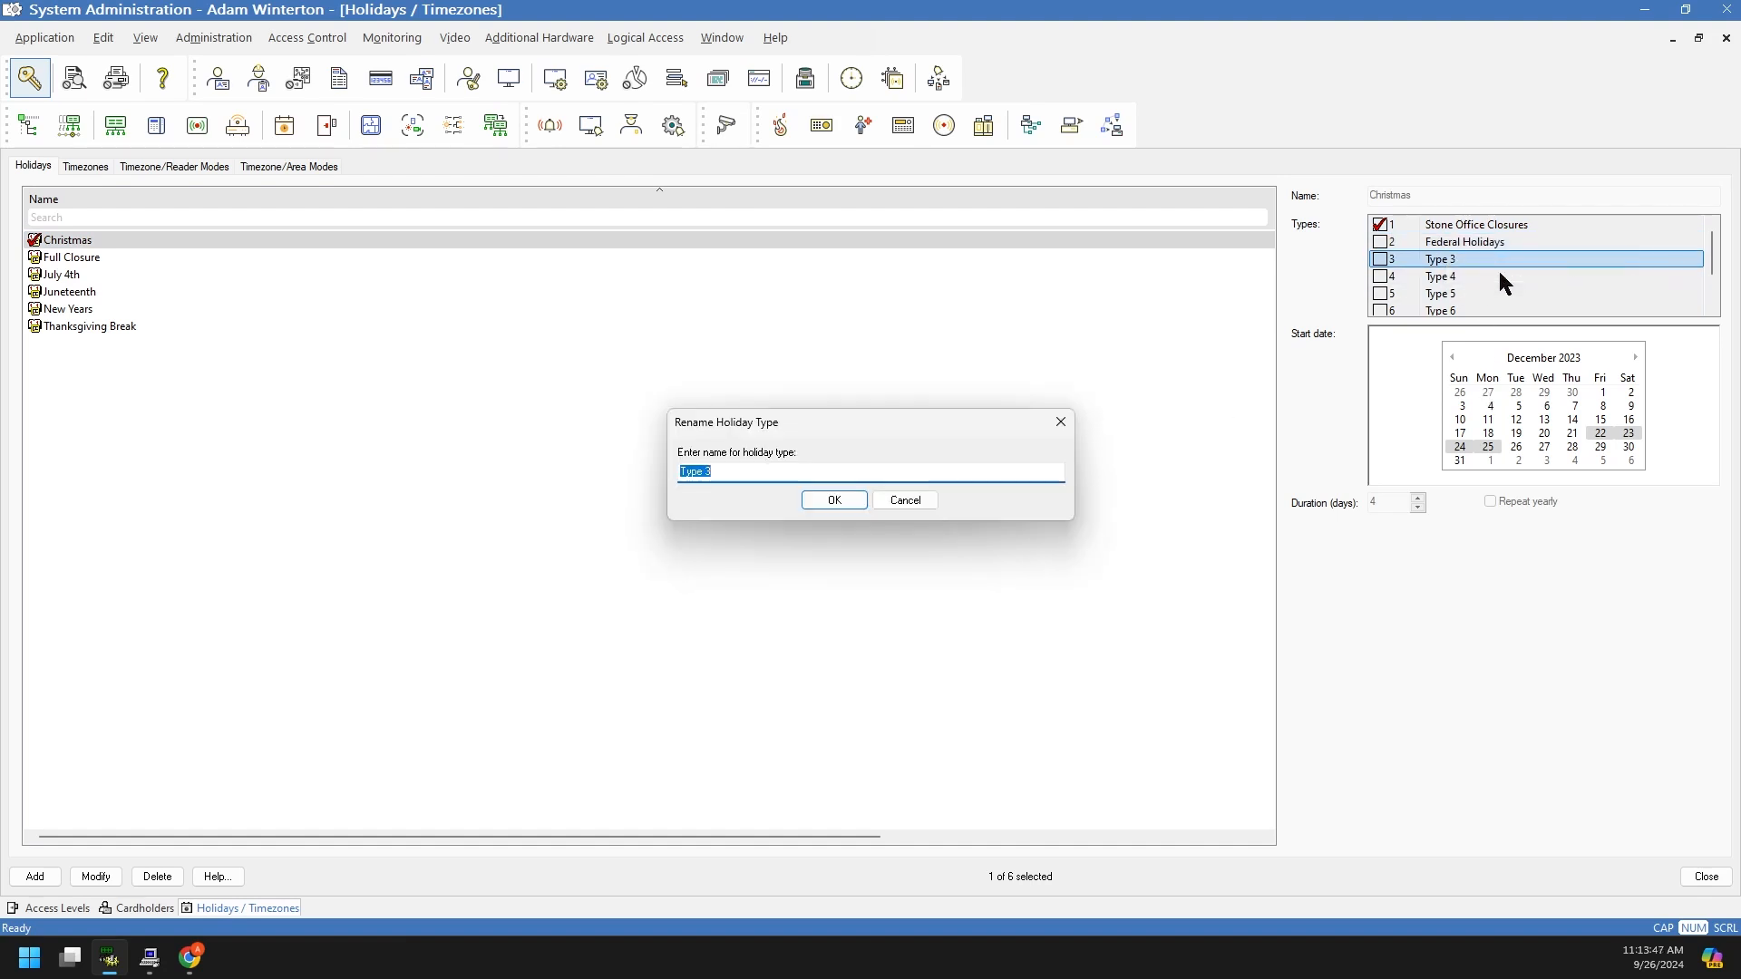
text(Consgtruction)
key(BackSpace)
key(BackSpace)
key(BackSpace)
key(BackSpace)
key(BackSpace)
key(BackSpace)
key(BackSpace)
key(BackSpace)
key(BackSpace)
key(BackSpace)
text(struction Closru)
key(BackSpace)
key(BackSpace)
text(ure)
click(854, 503)
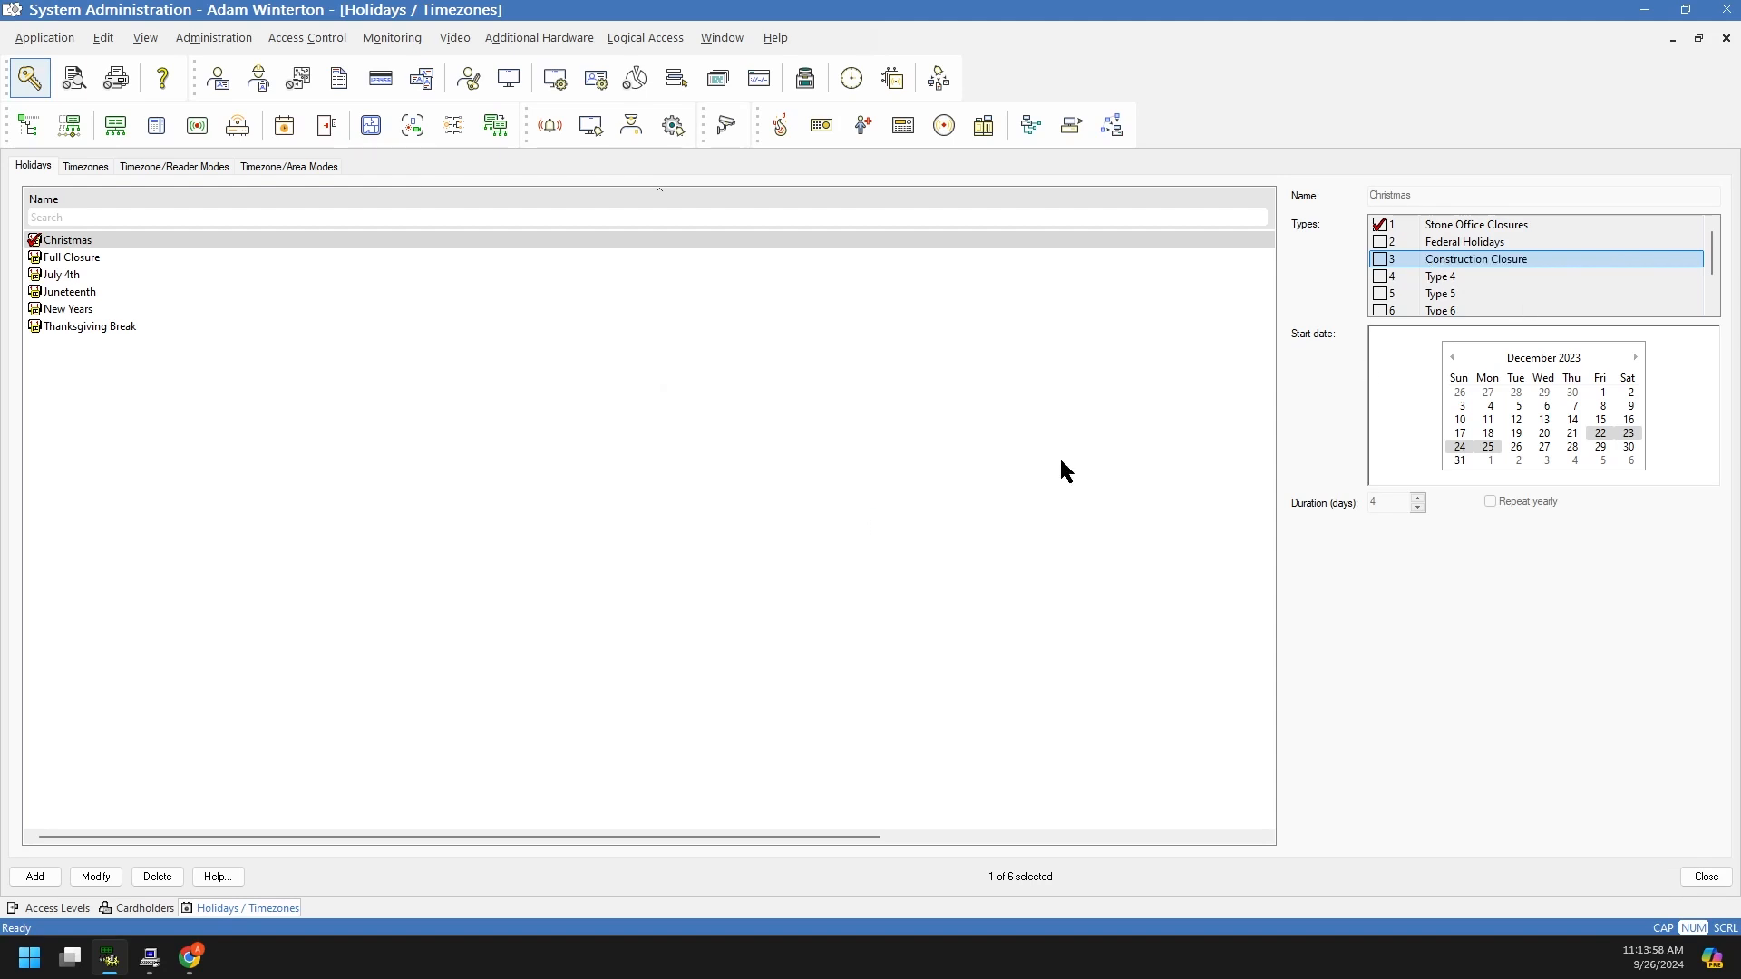
Step: Rename holiday type 4 to Snow Day
right_click(1456, 277)
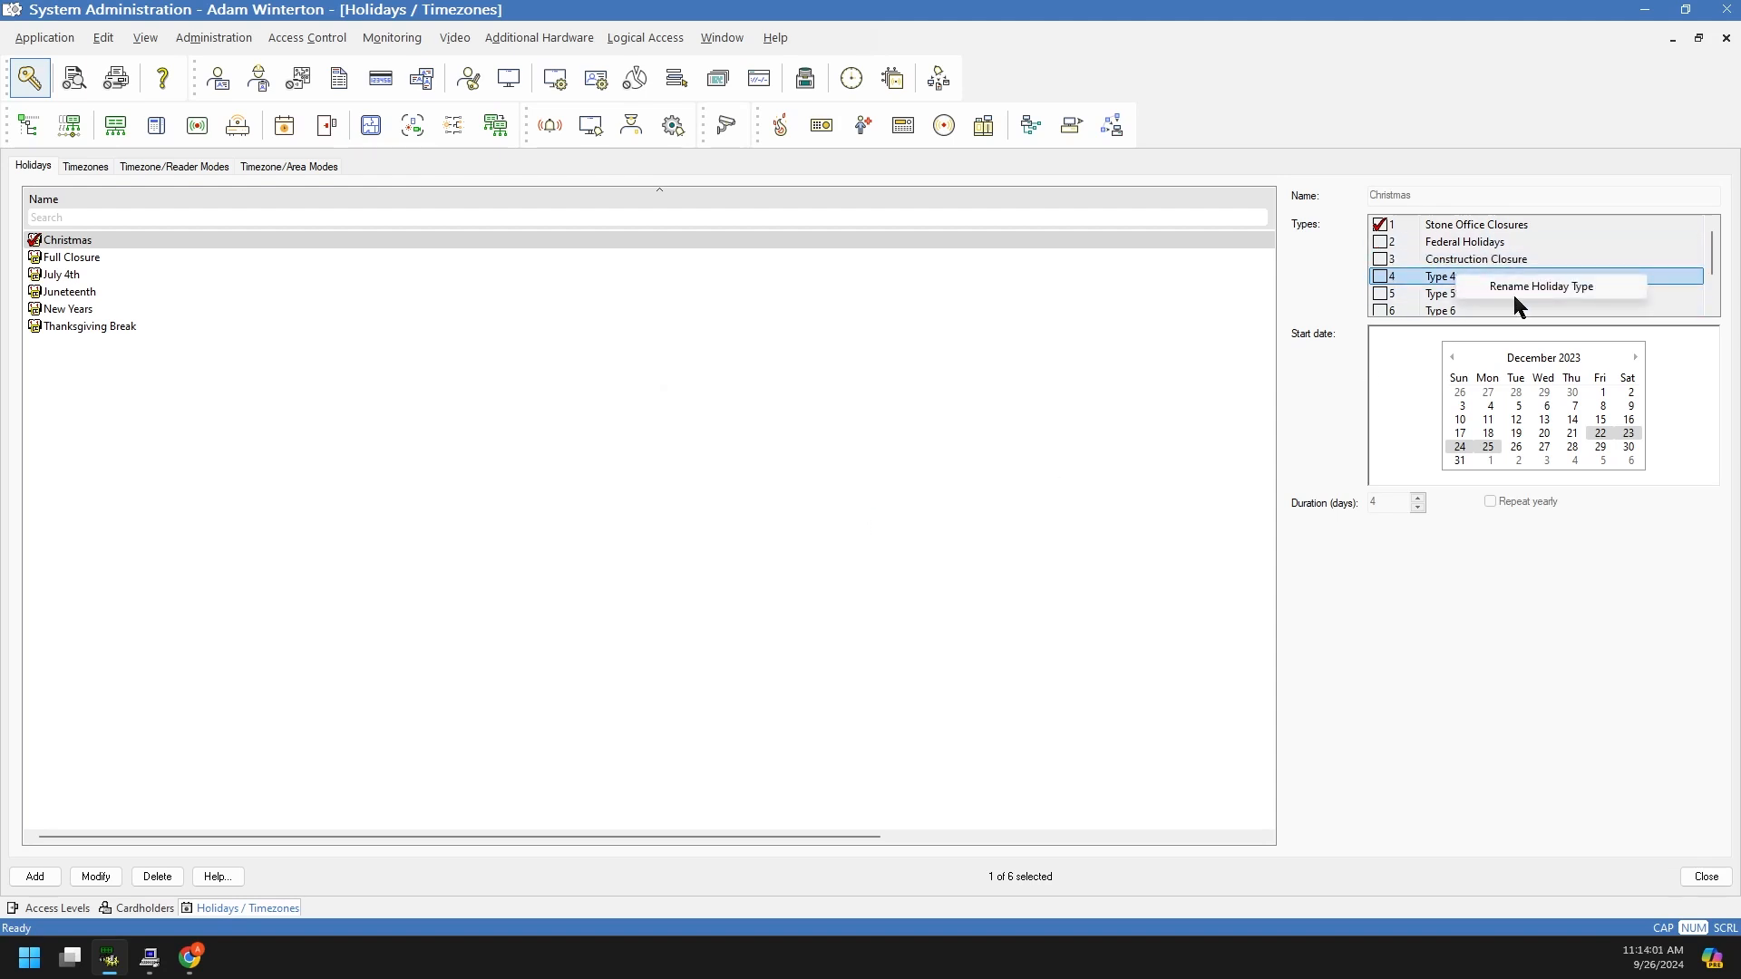
click(1515, 287)
text(Snow Day)
click(830, 499)
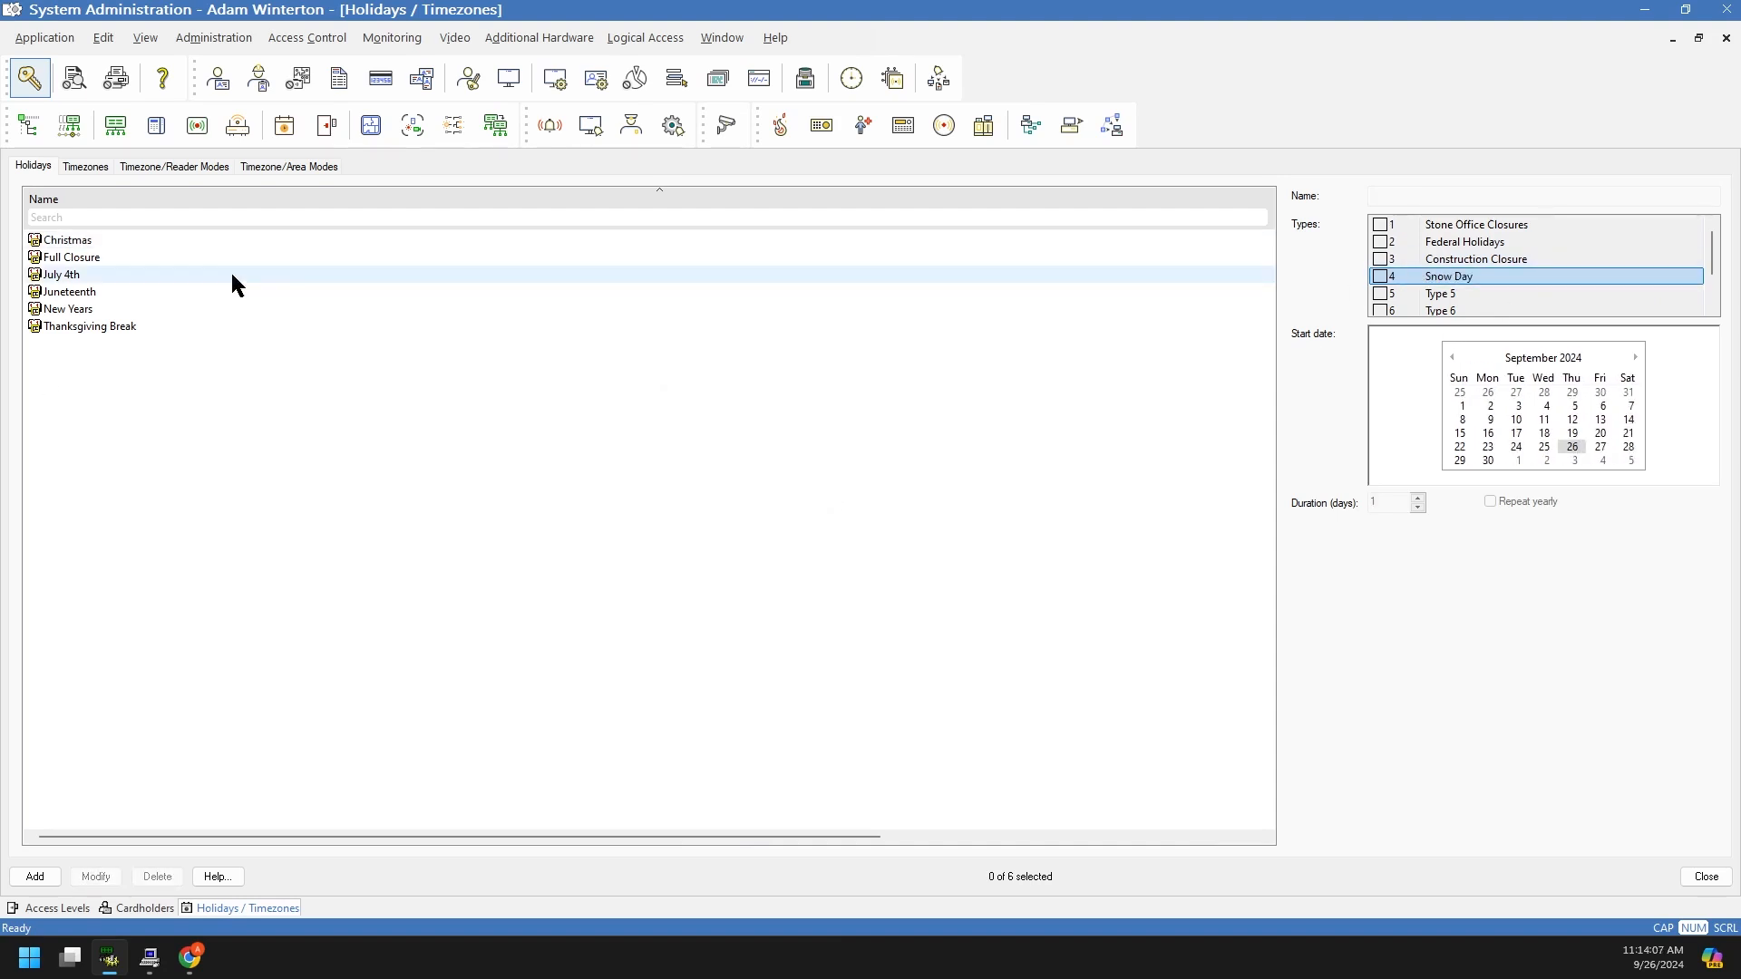
click(76, 241)
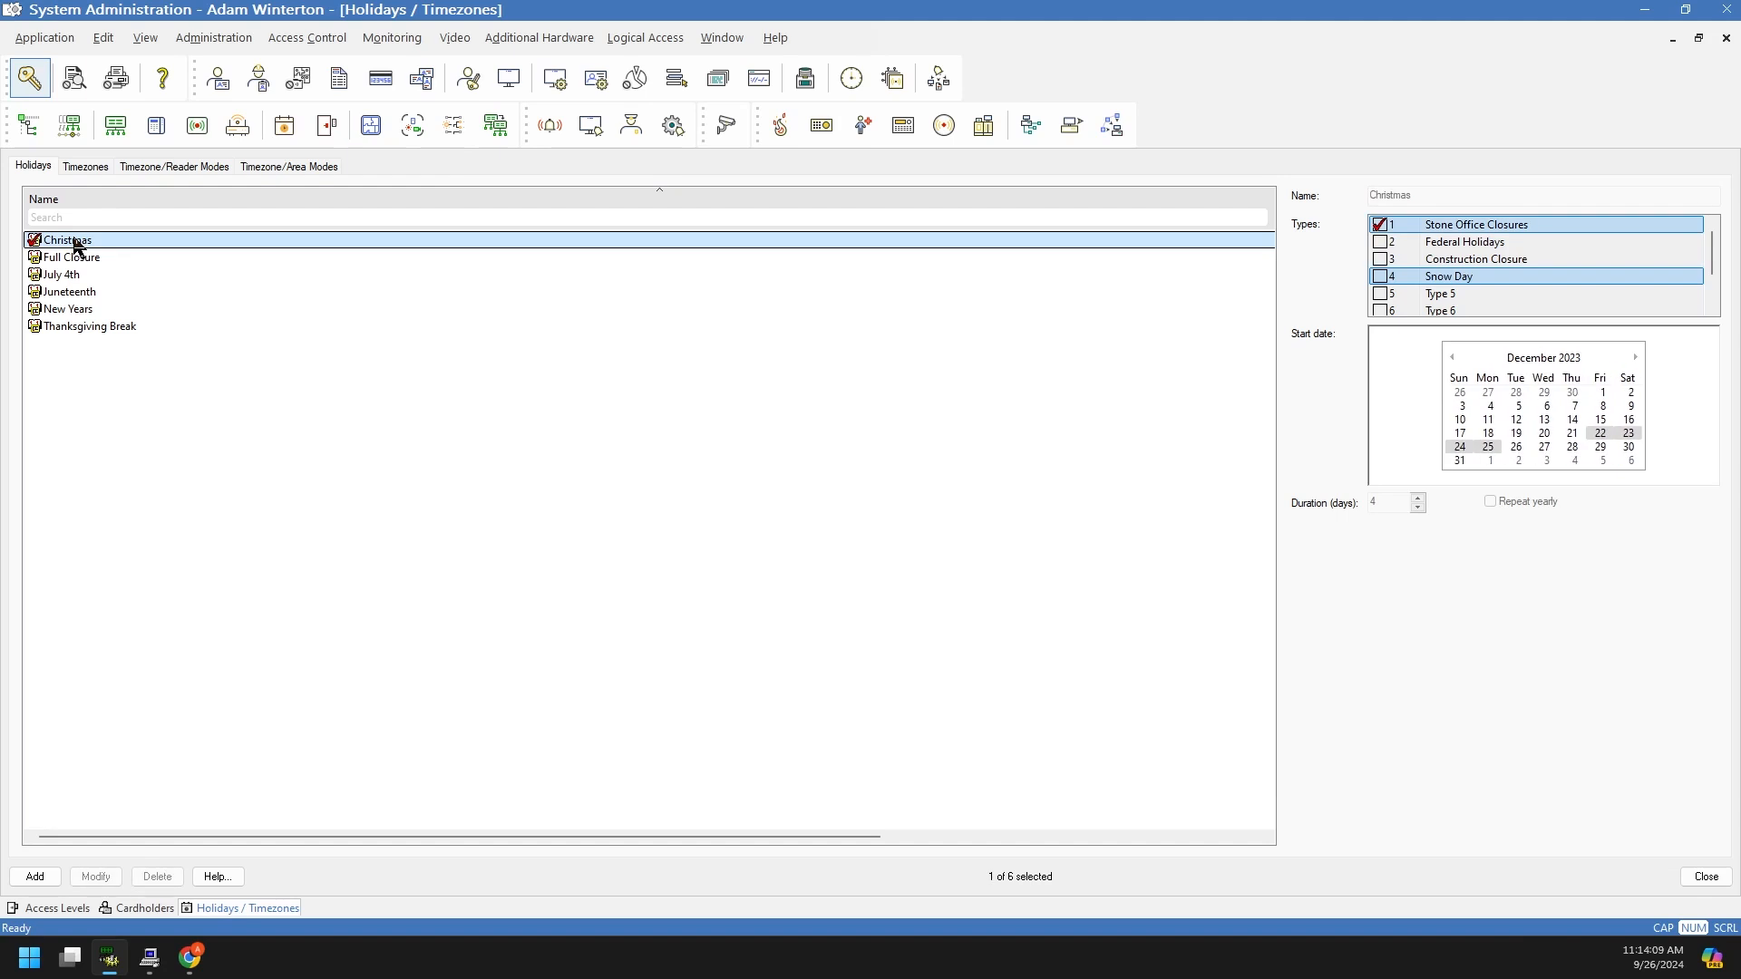
click(77, 258)
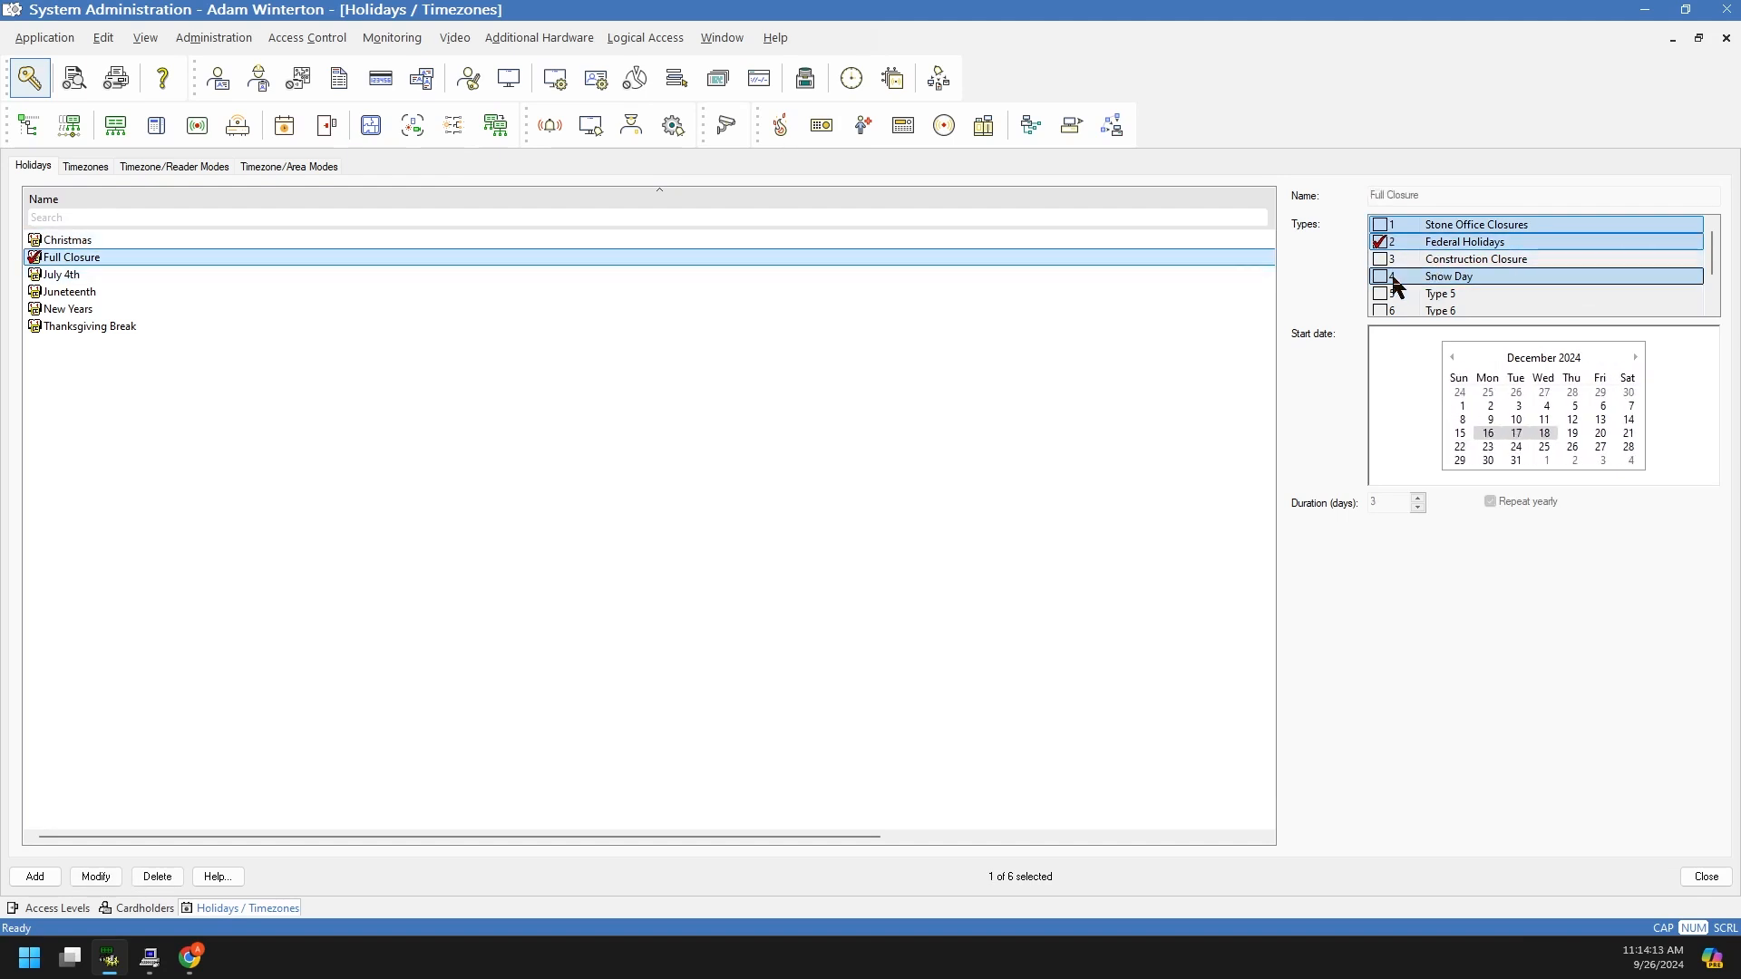
click(944, 427)
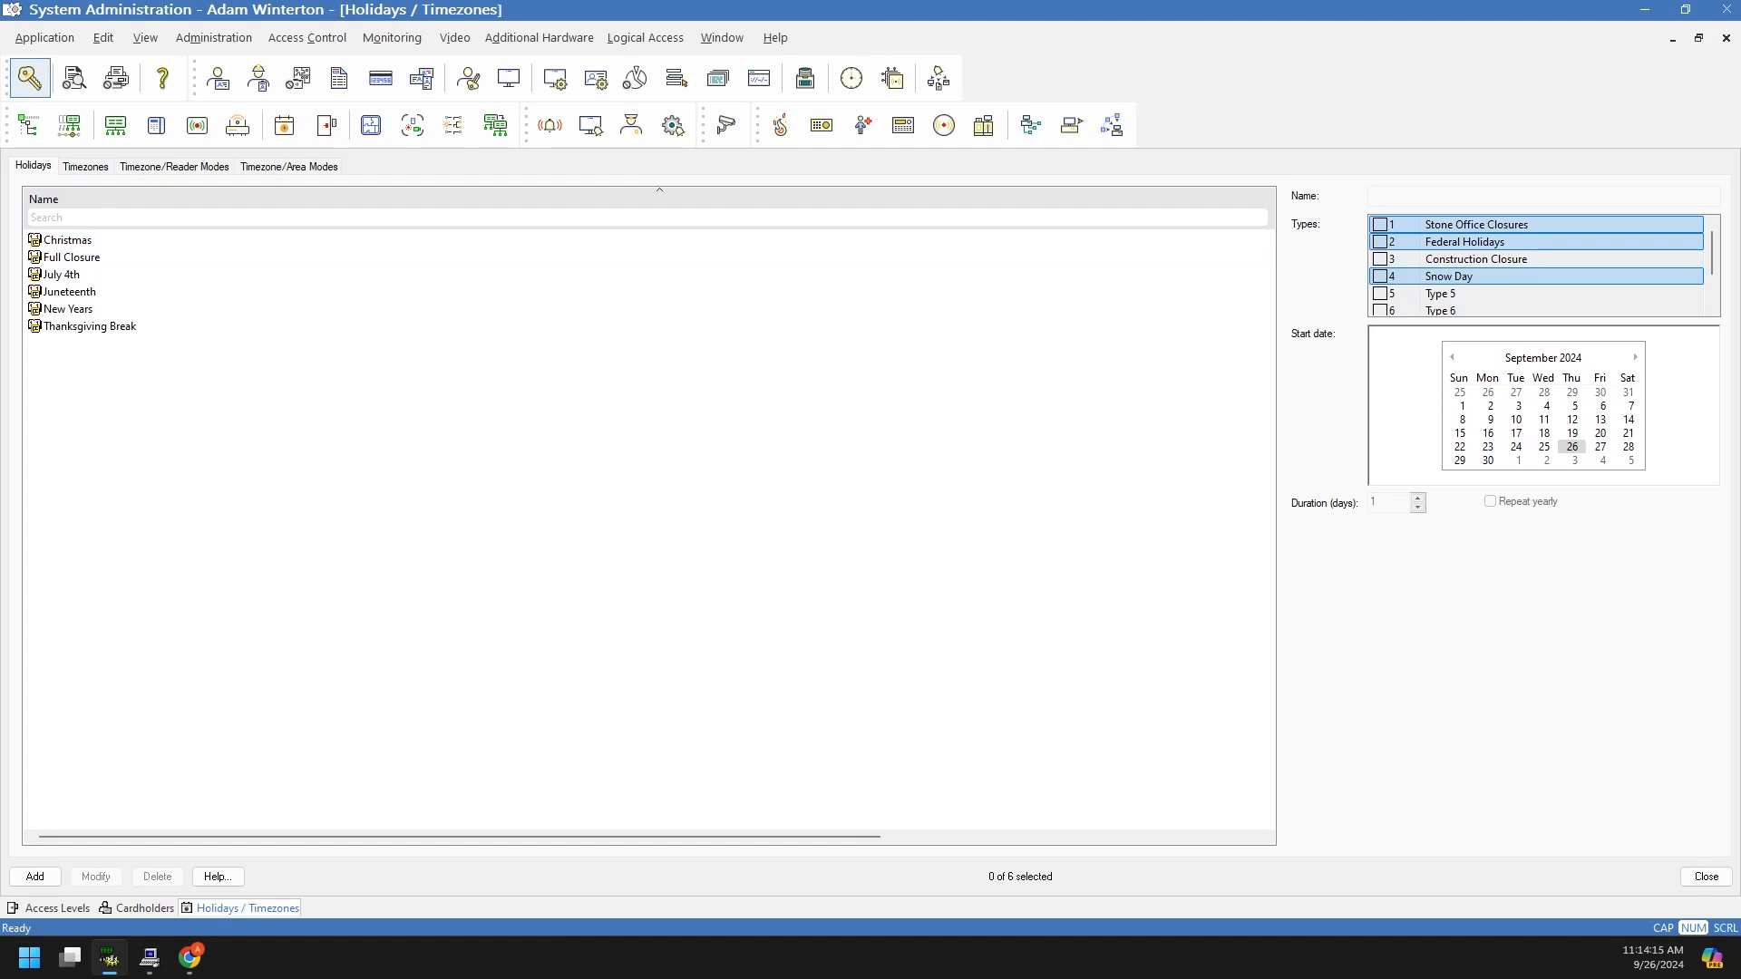
click(44, 874)
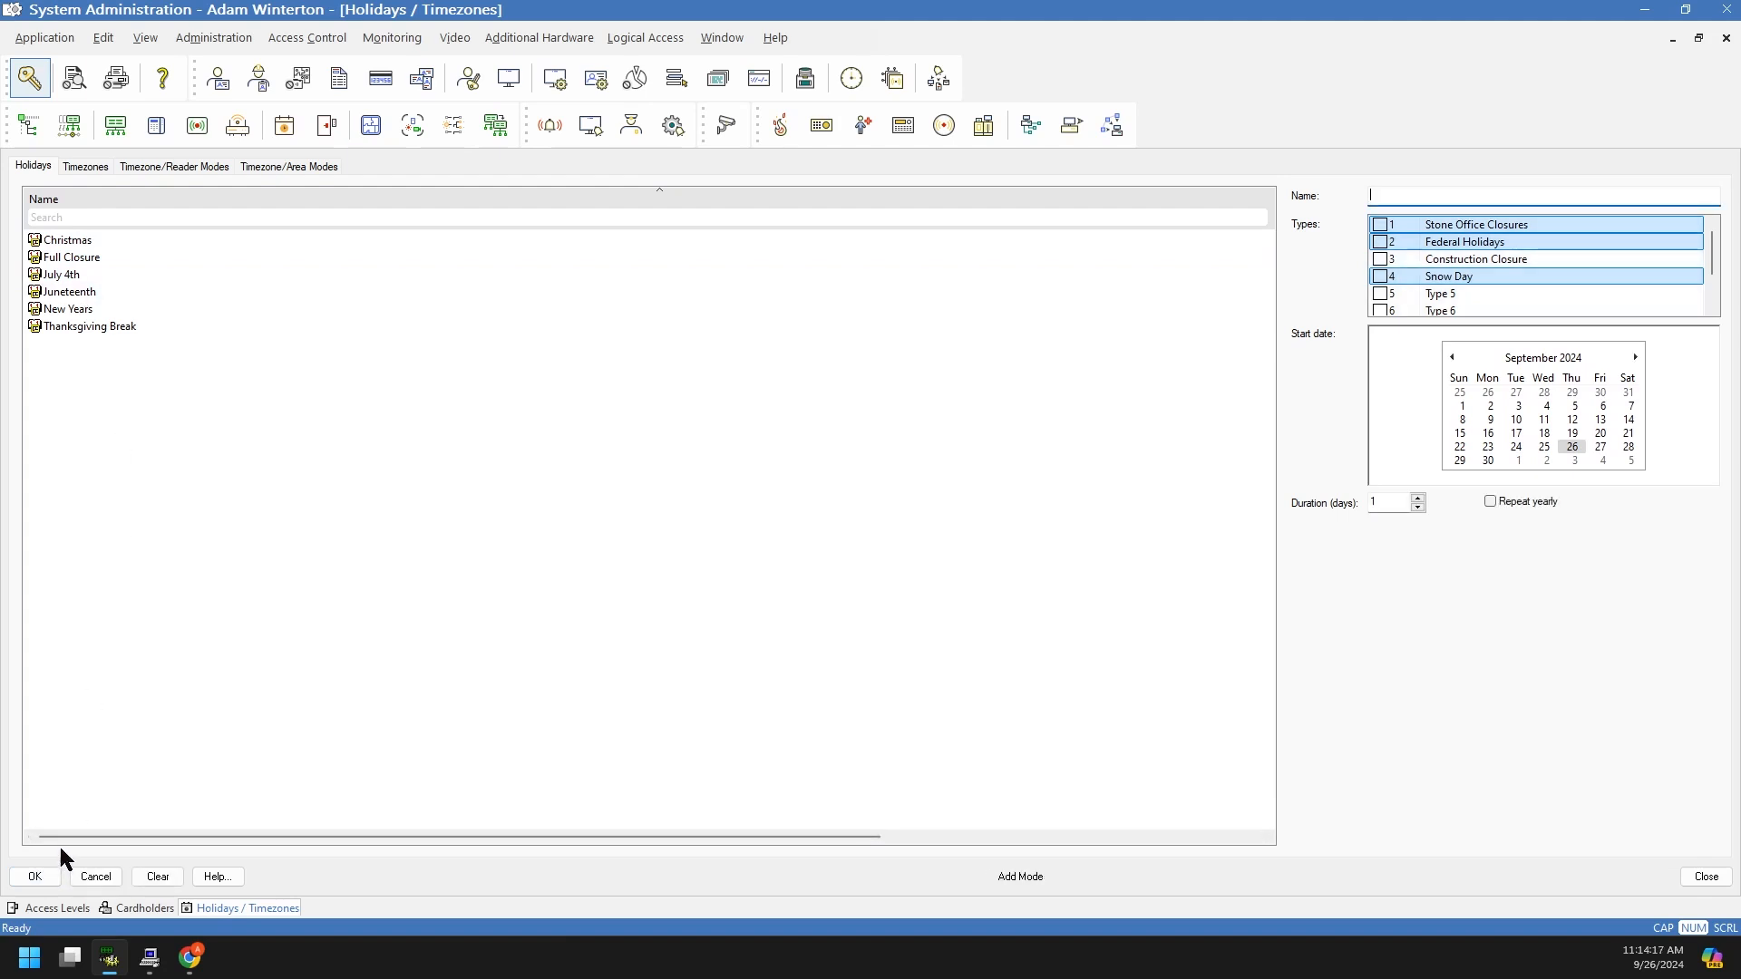
click(95, 876)
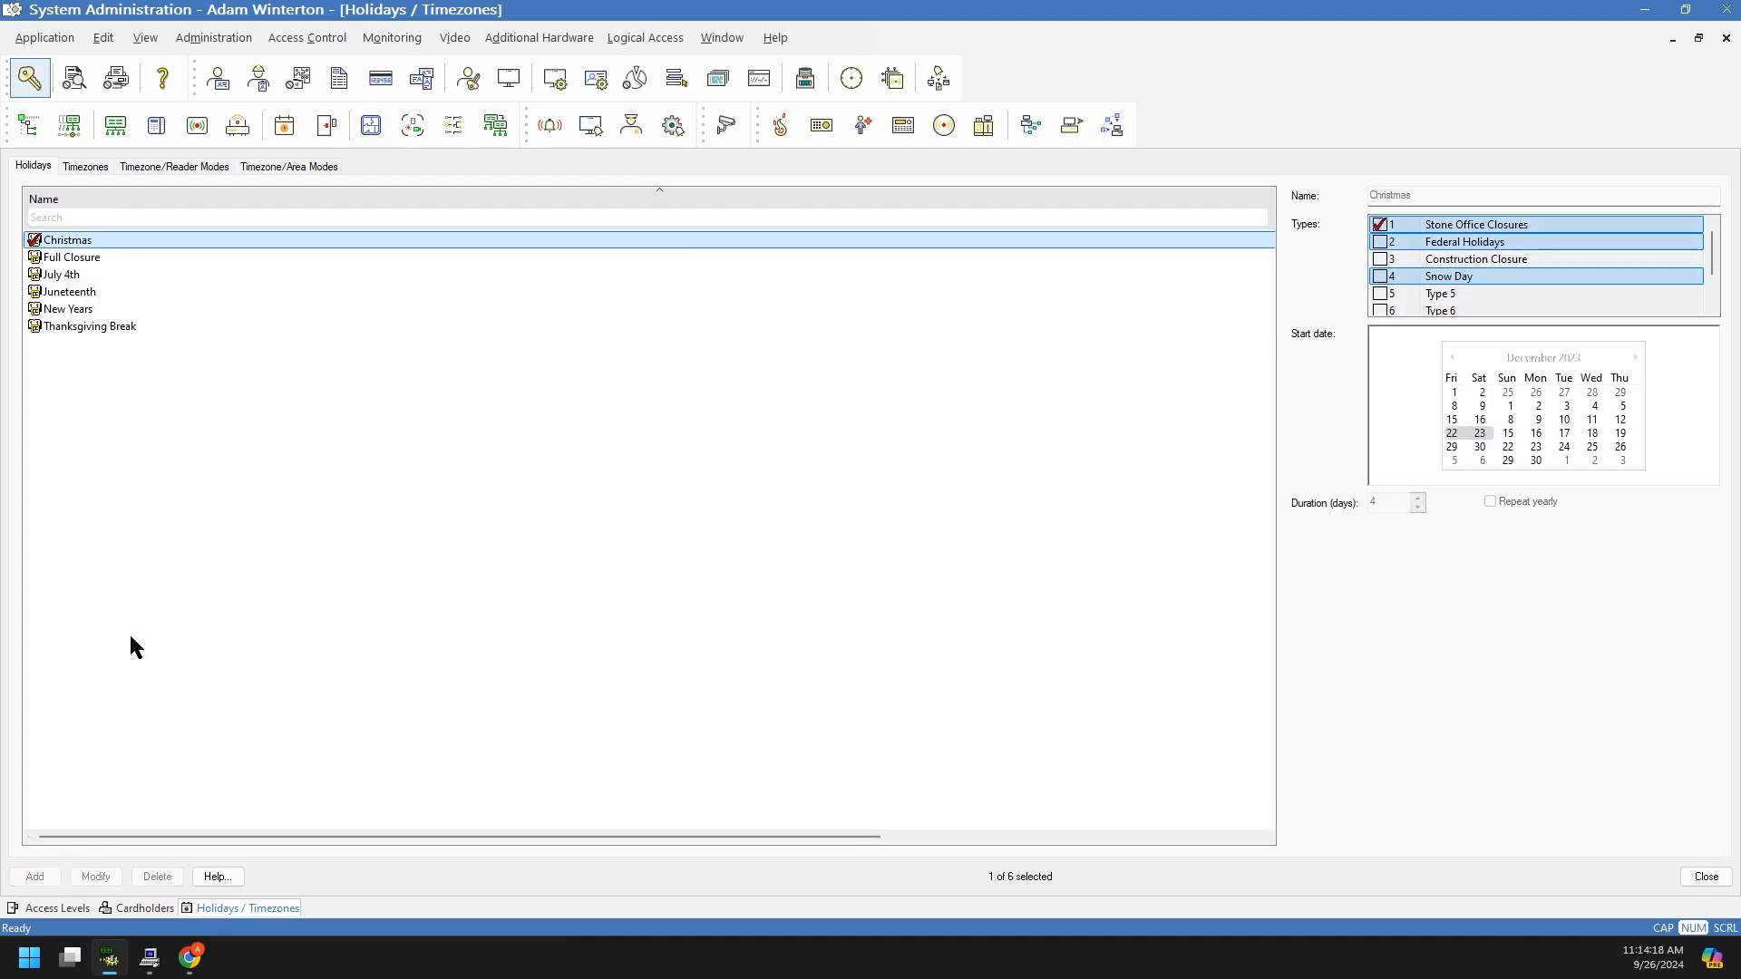
click(89, 257)
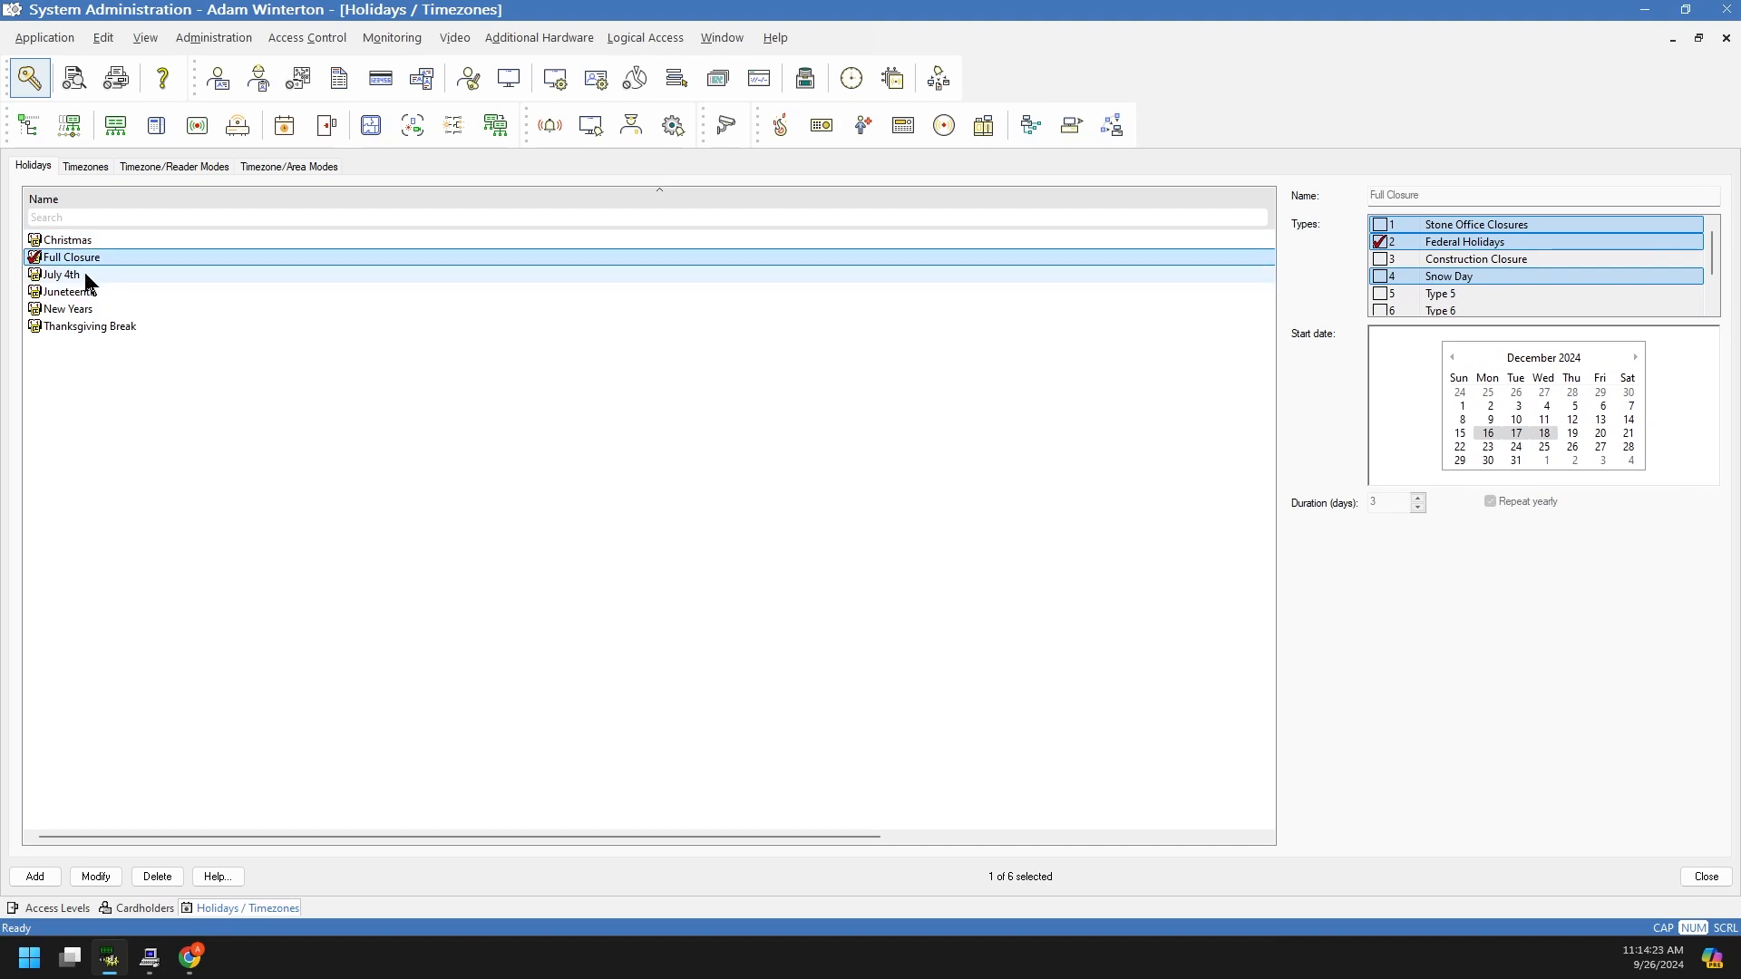
click(74, 379)
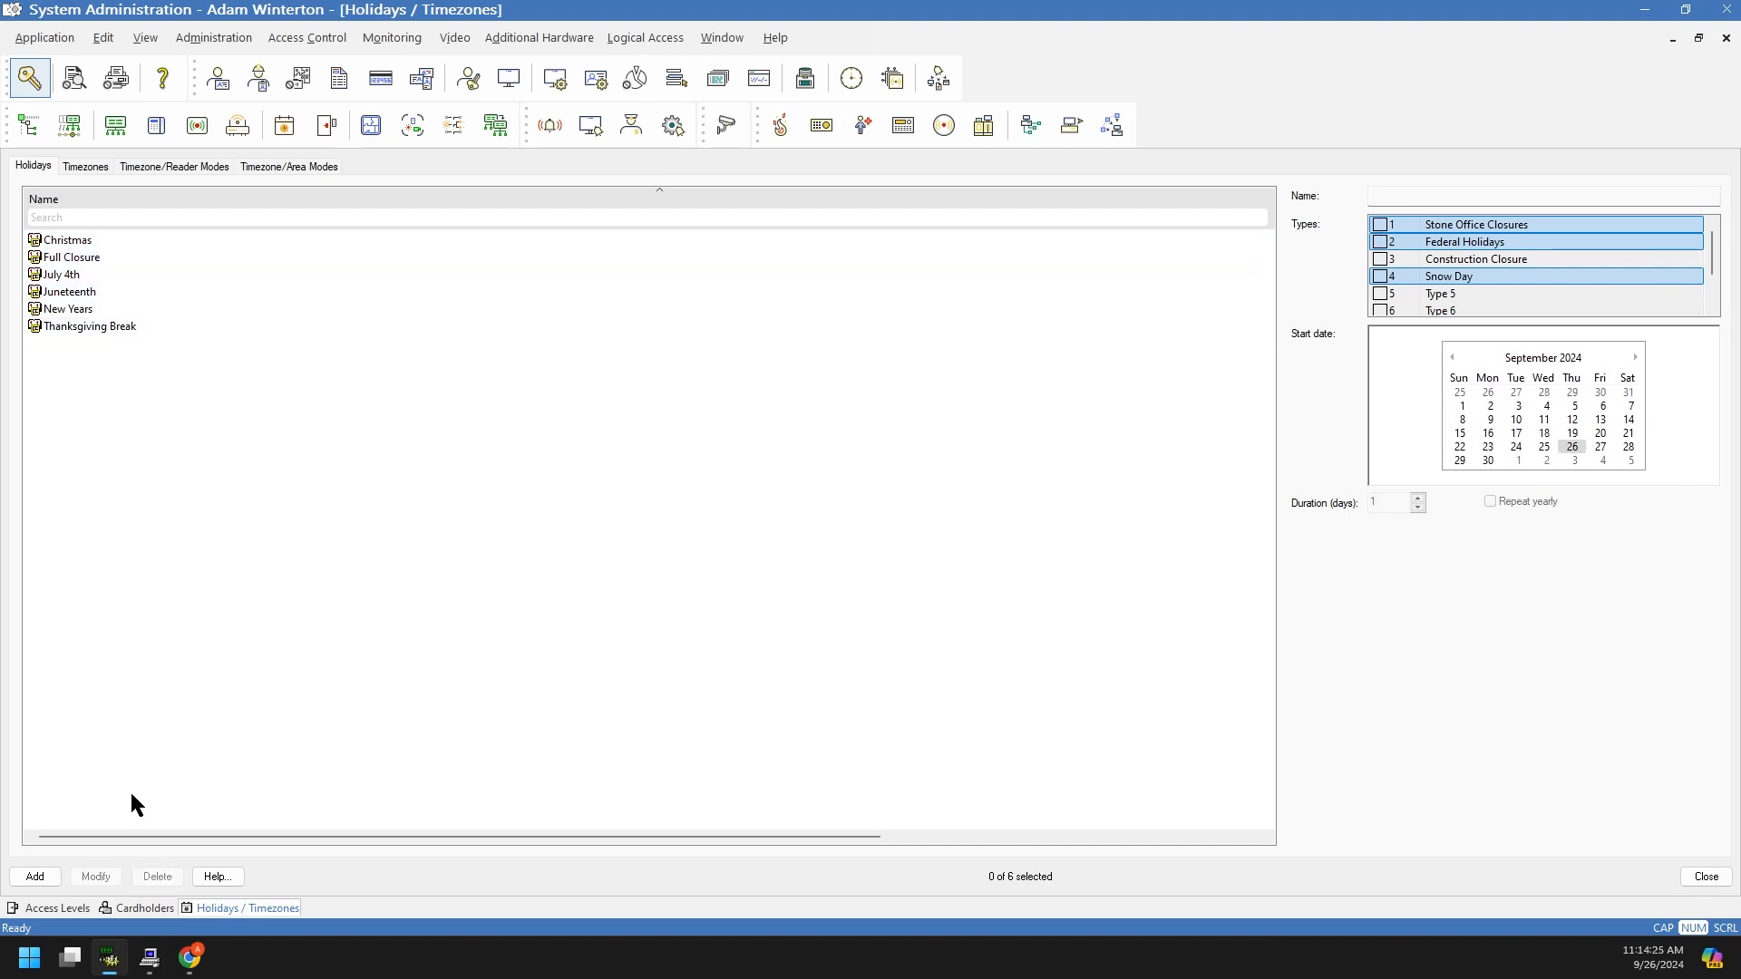
Step: Add a holiday named Valentines Day of type Stone Office Closures
click(36, 878)
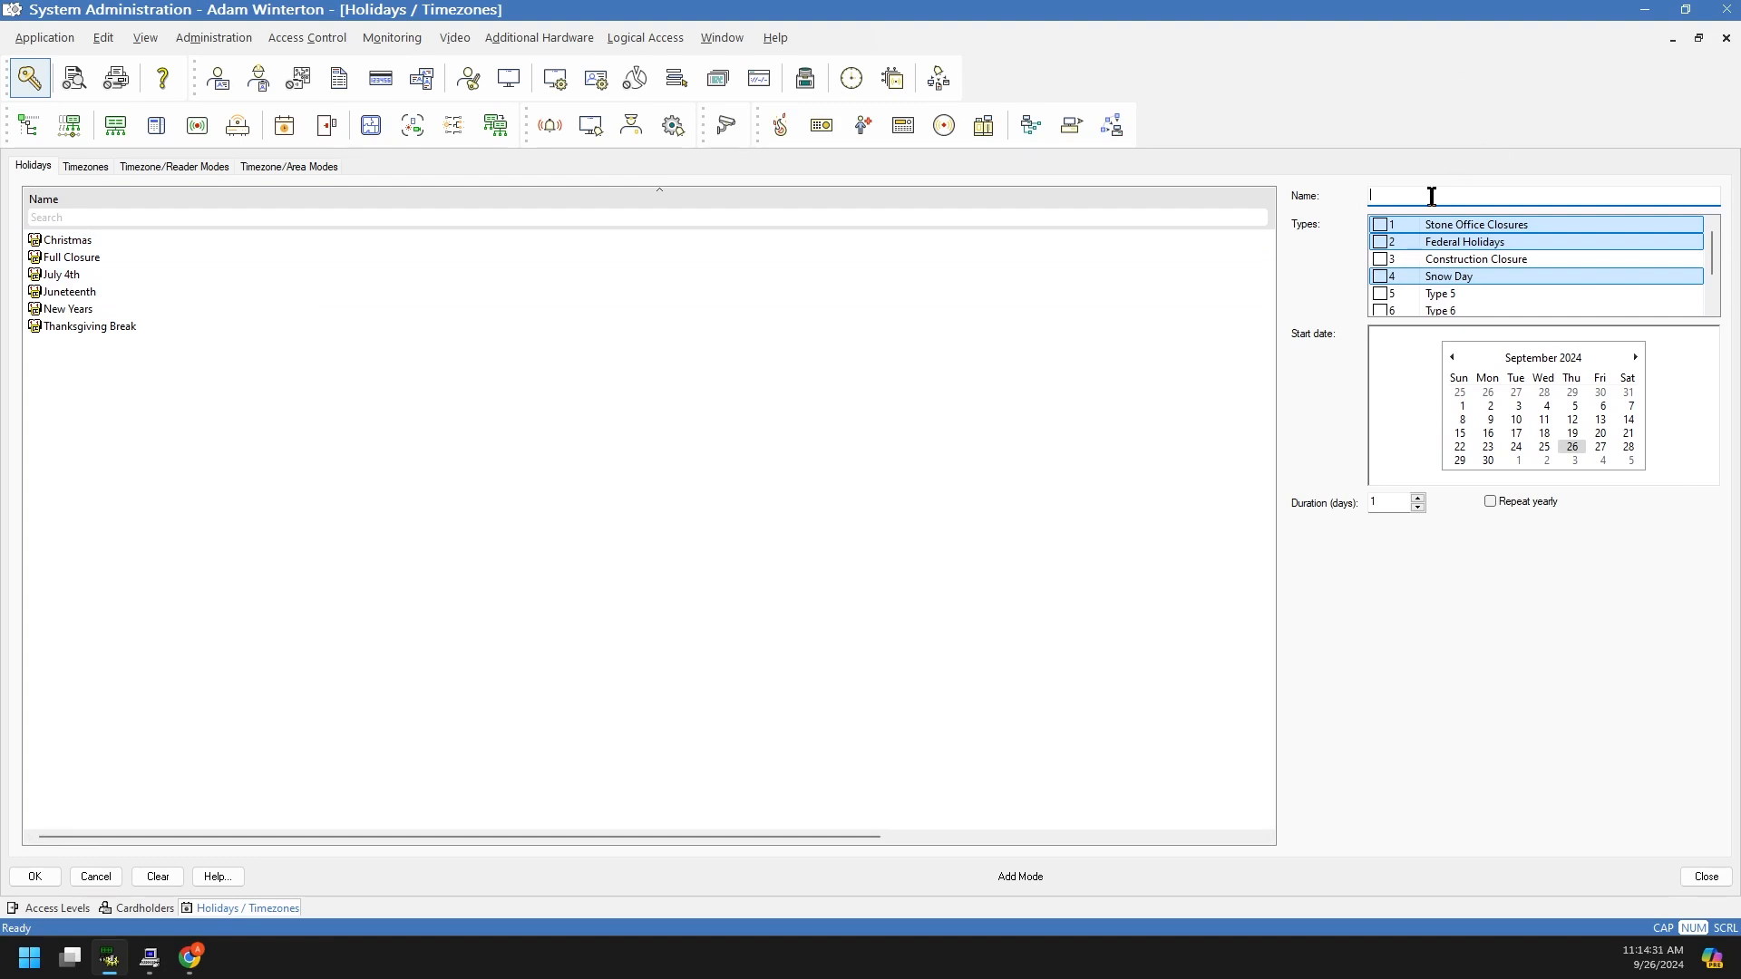
text(Valentines Day)
click(1385, 243)
click(1382, 243)
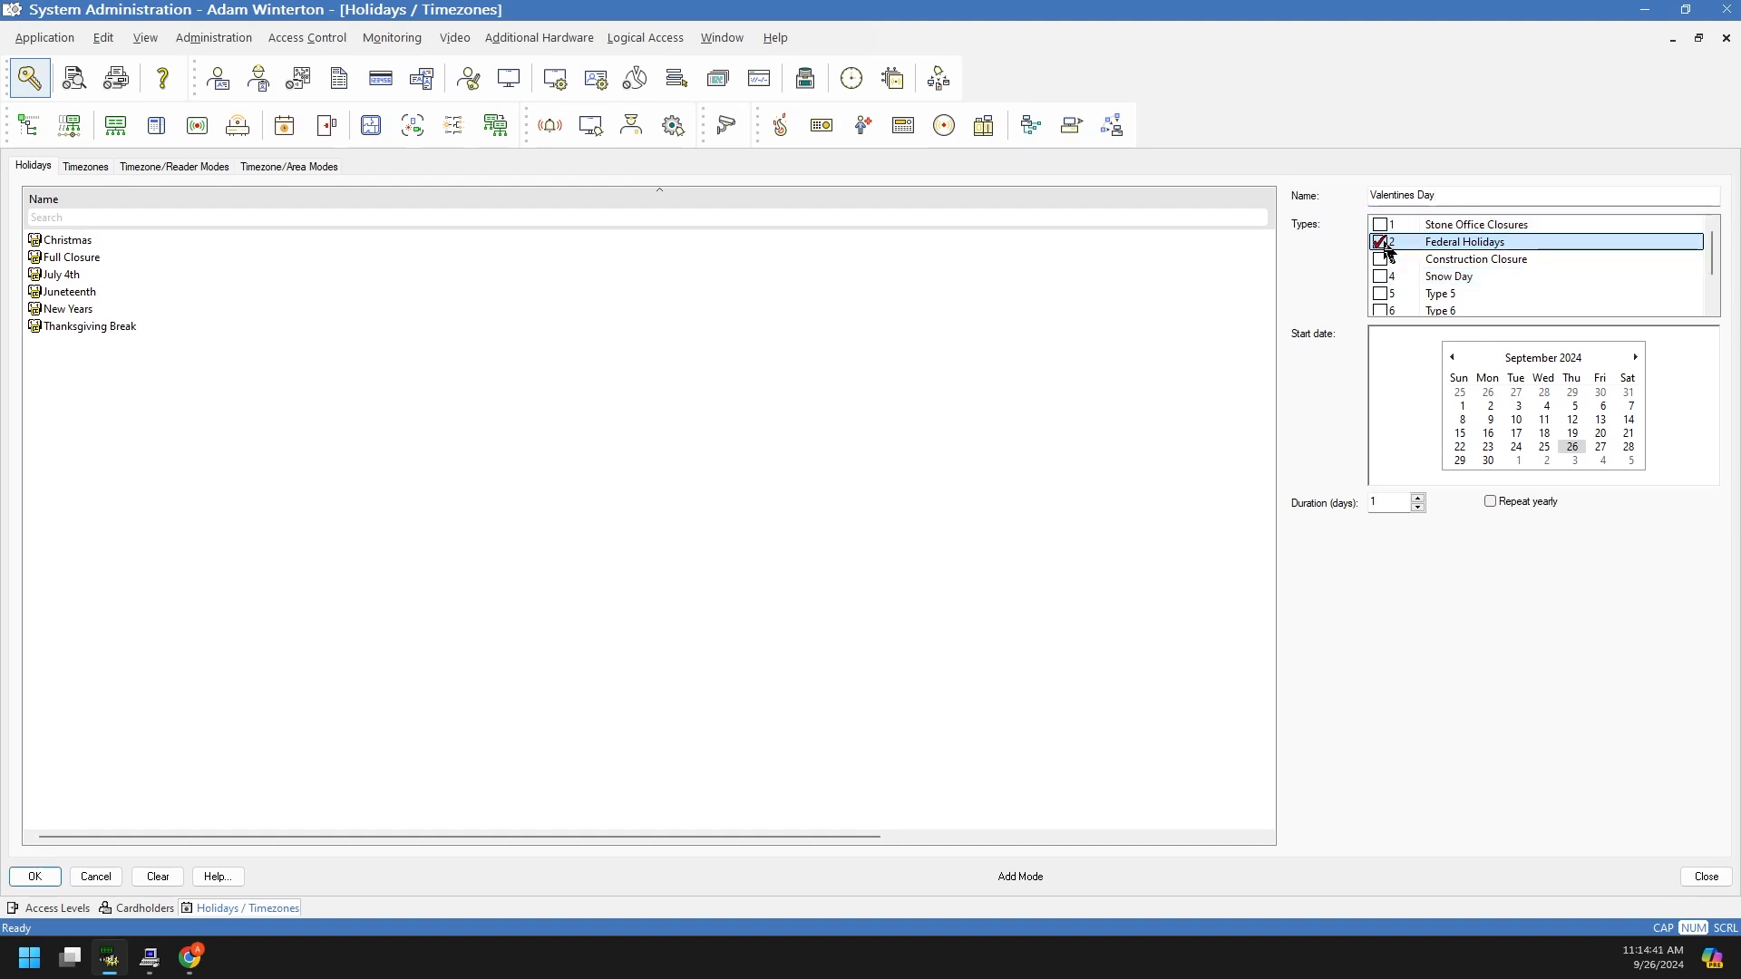
click(1383, 226)
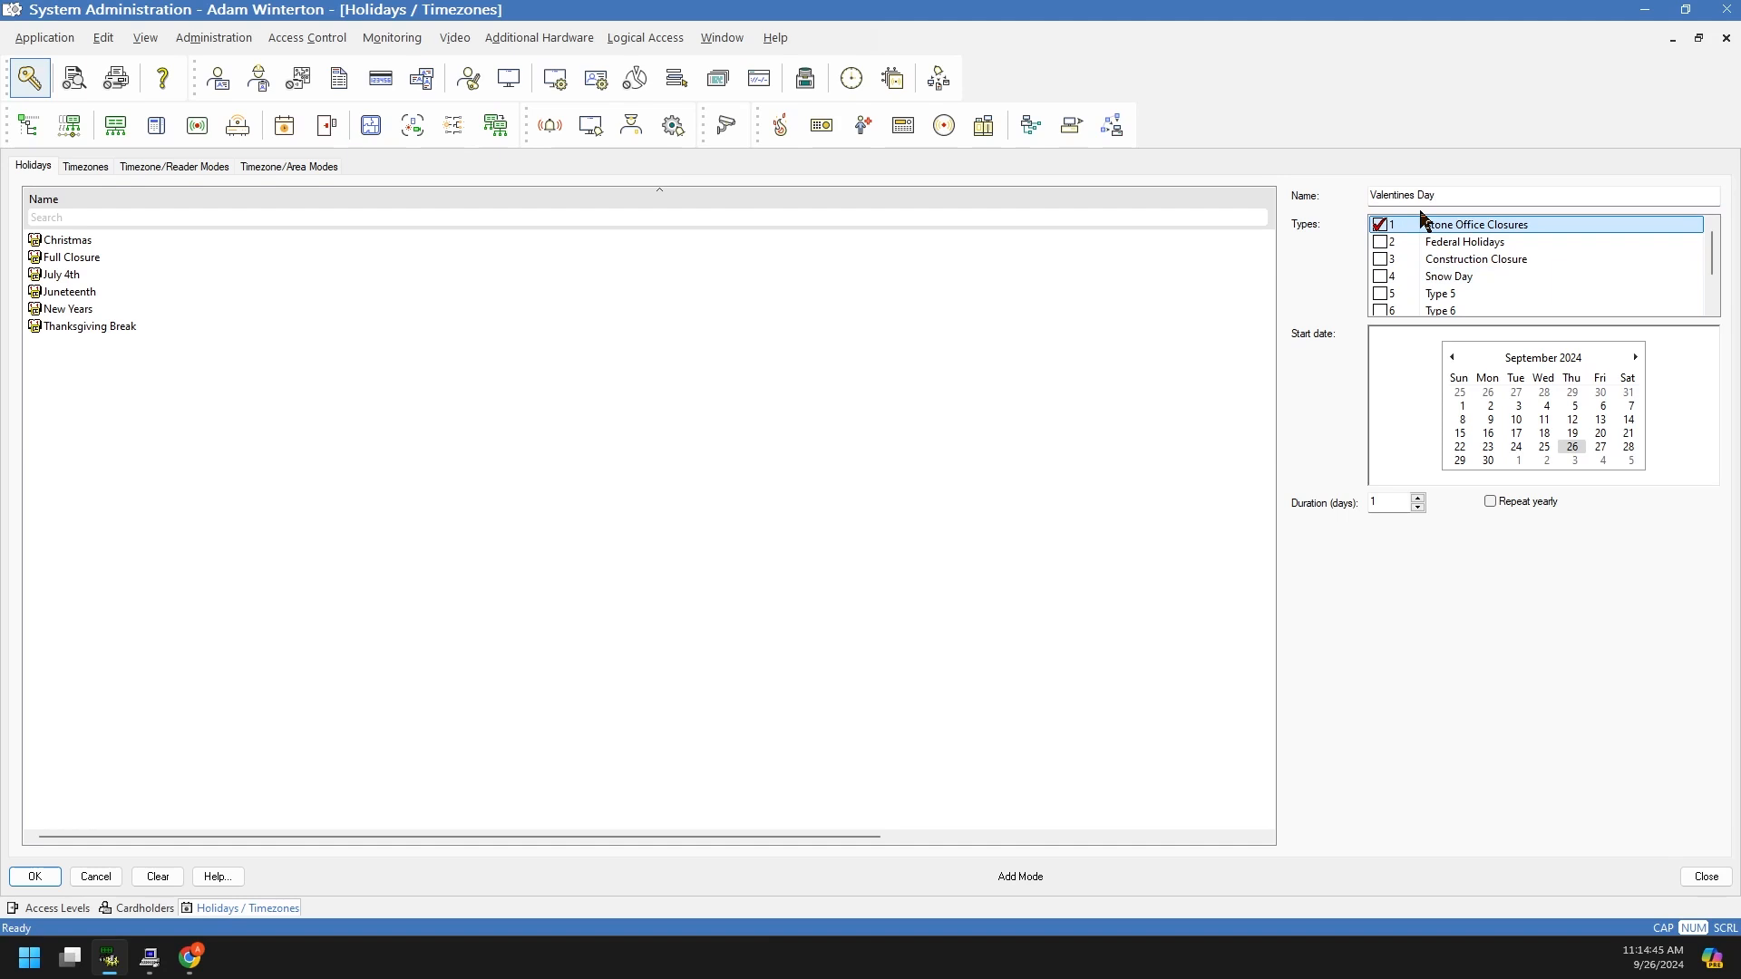
Step: Give Valentines Day a 14 February 2025 start repeating yearly, save it, and show the Timezones list
click(1636, 358)
click(1636, 358)
click(1635, 358)
click(1635, 358)
click(1635, 358)
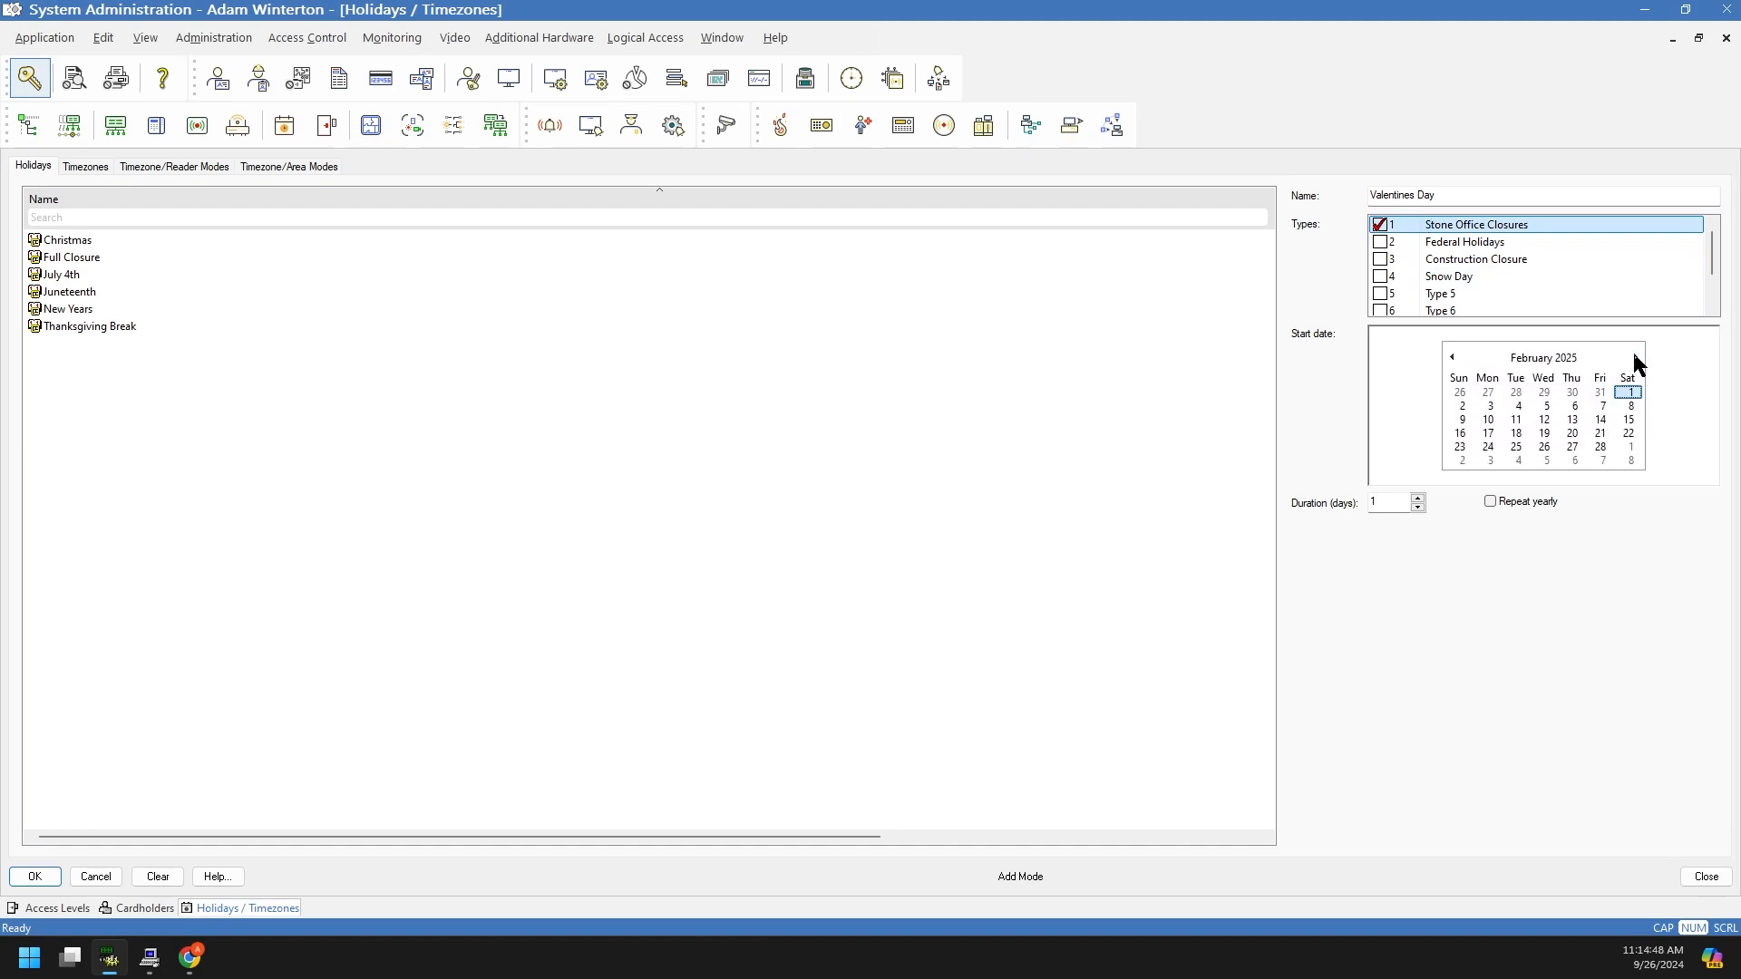
click(1600, 419)
click(1492, 502)
click(43, 875)
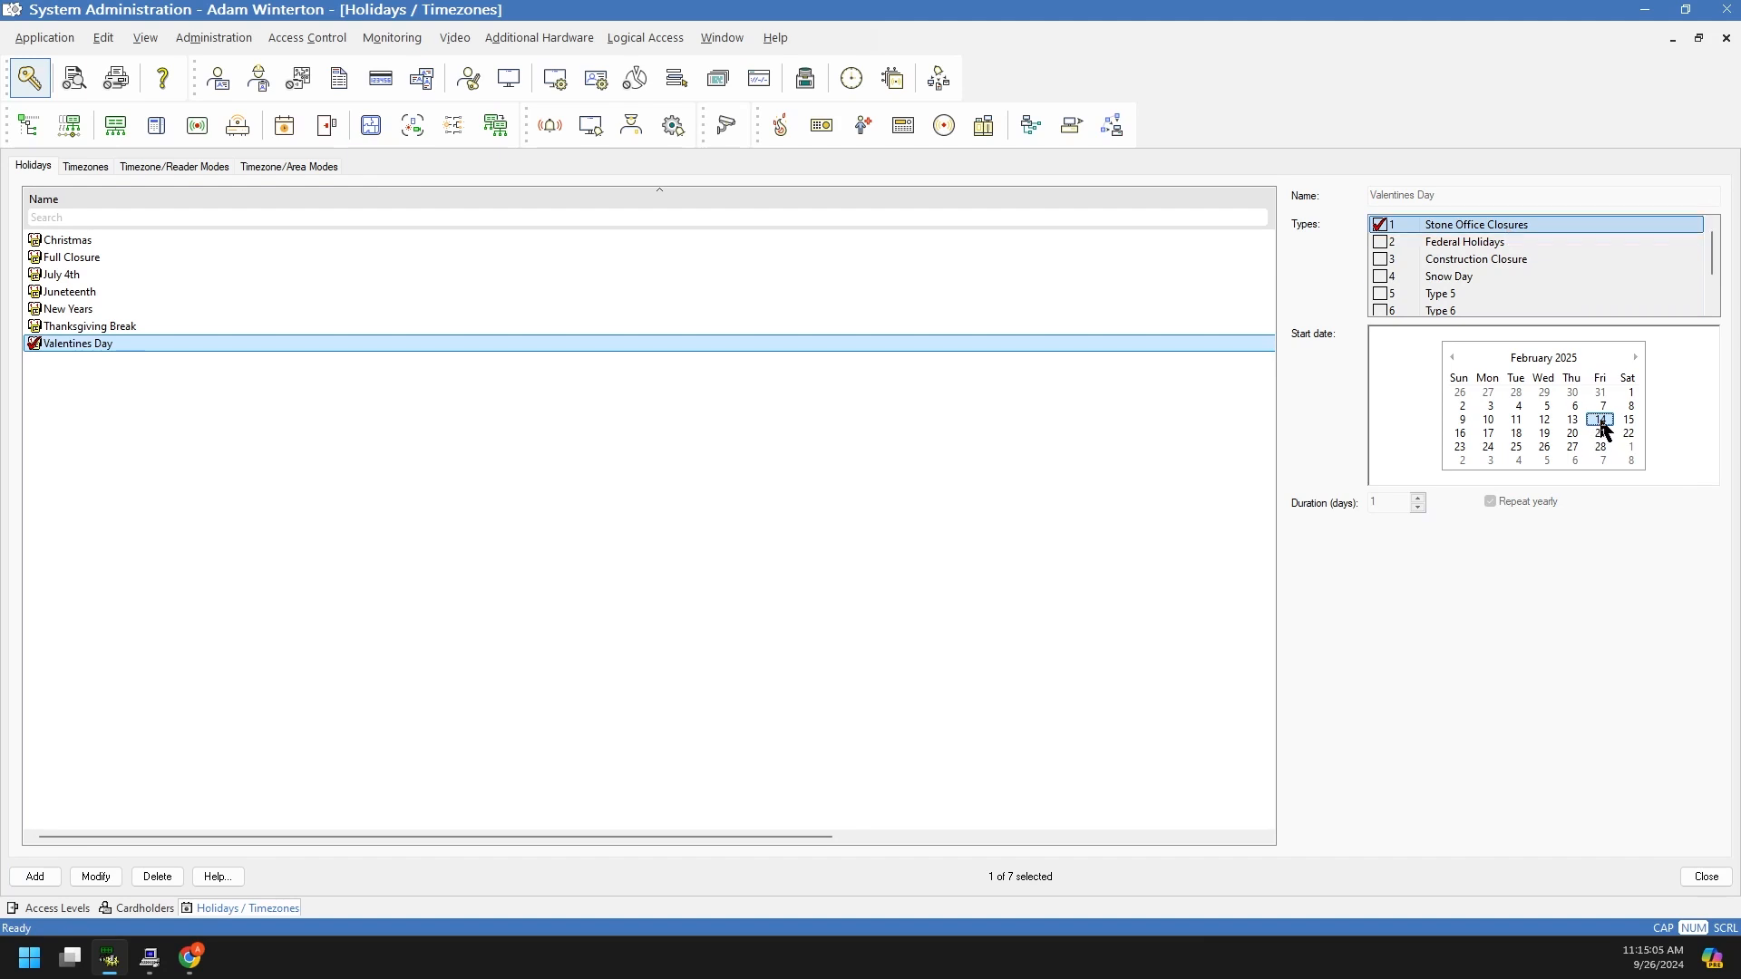
click(894, 610)
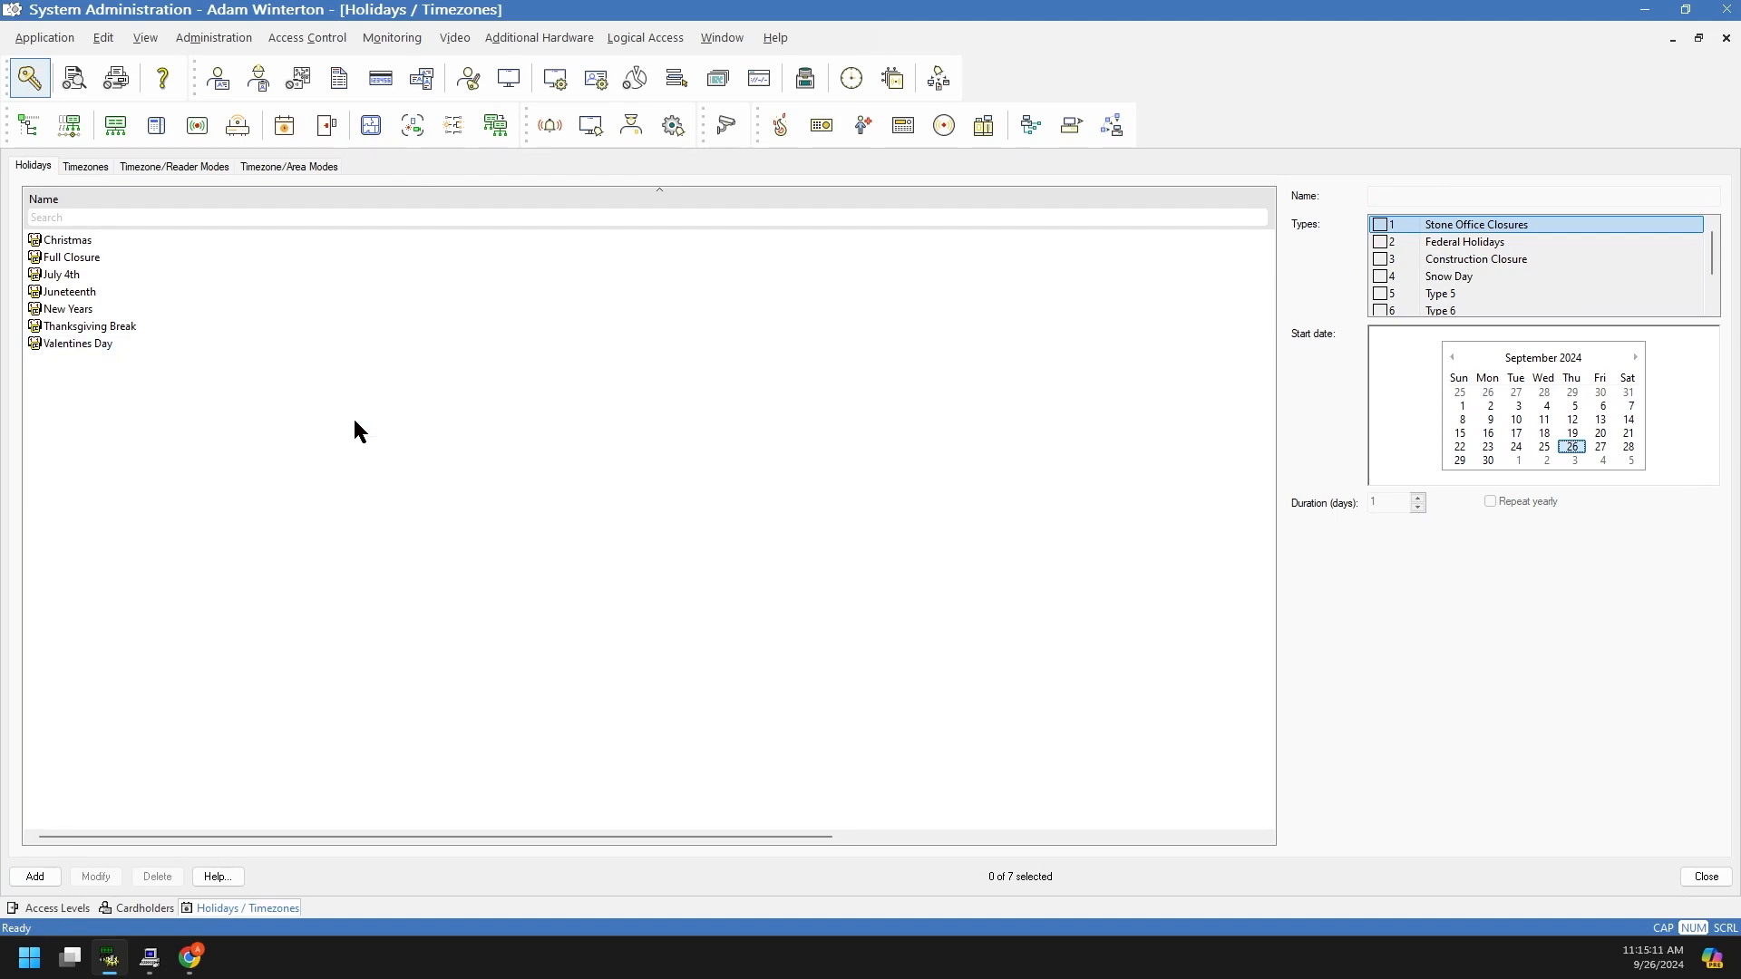
click(94, 166)
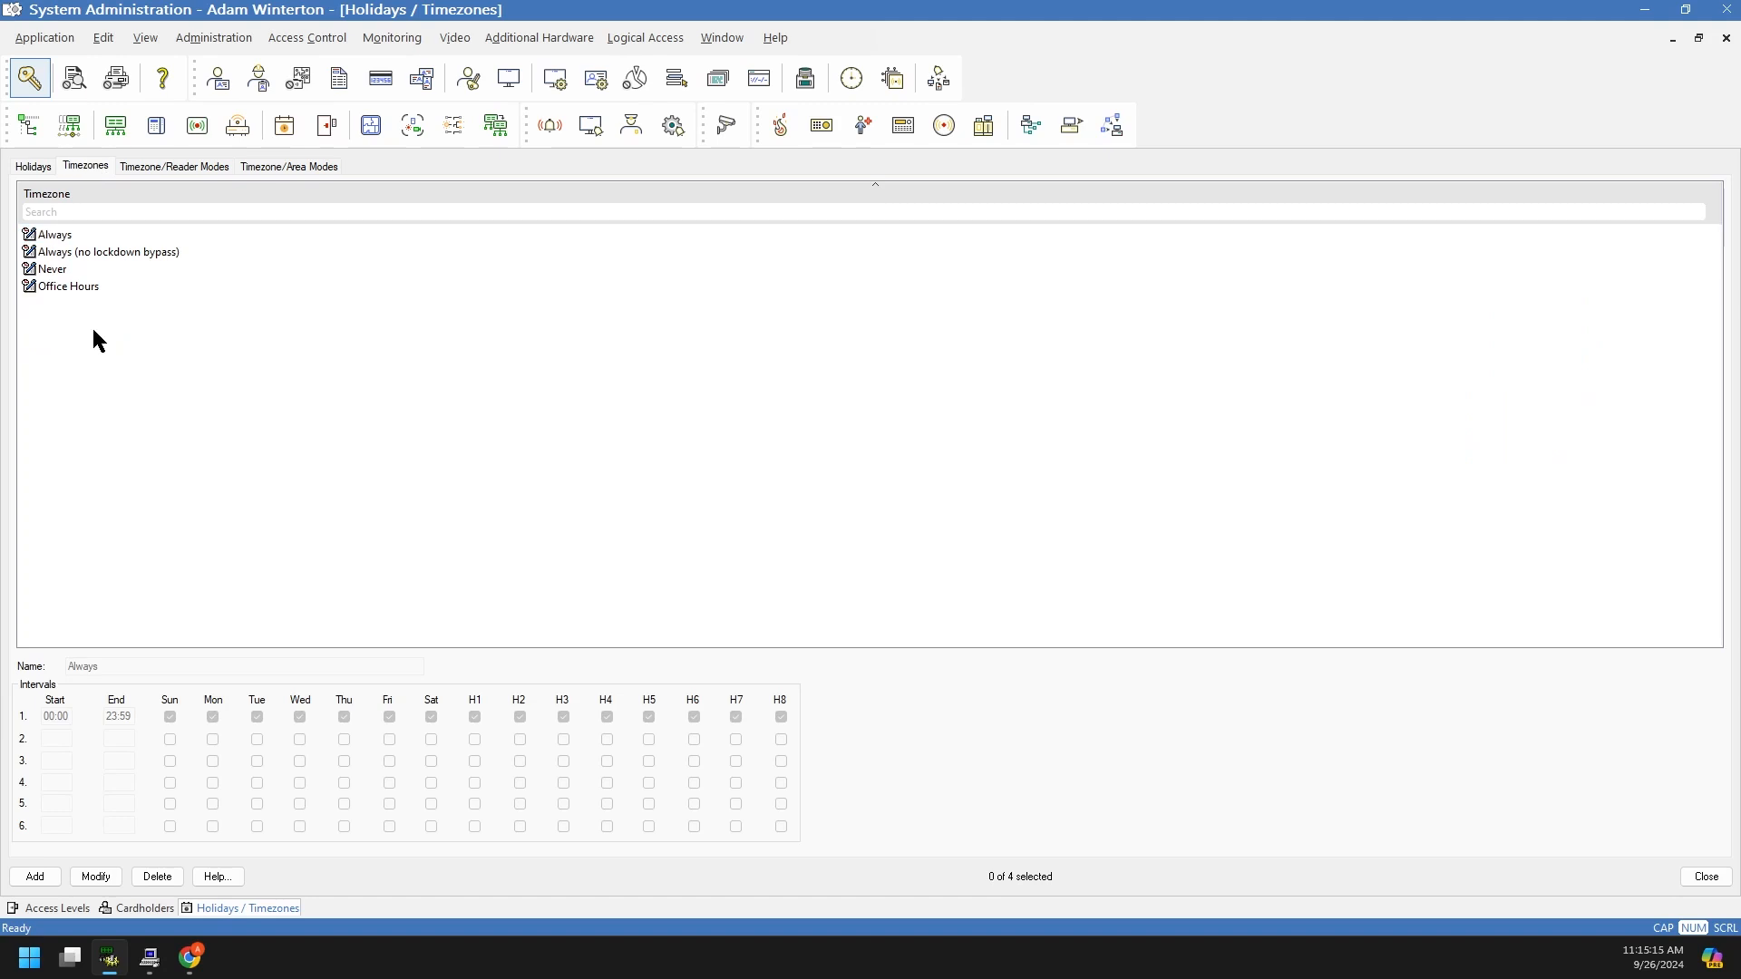
Step: Compare the intervals of the Always, Always (no lockdown bypass) and Never timezones
click(50, 254)
click(49, 269)
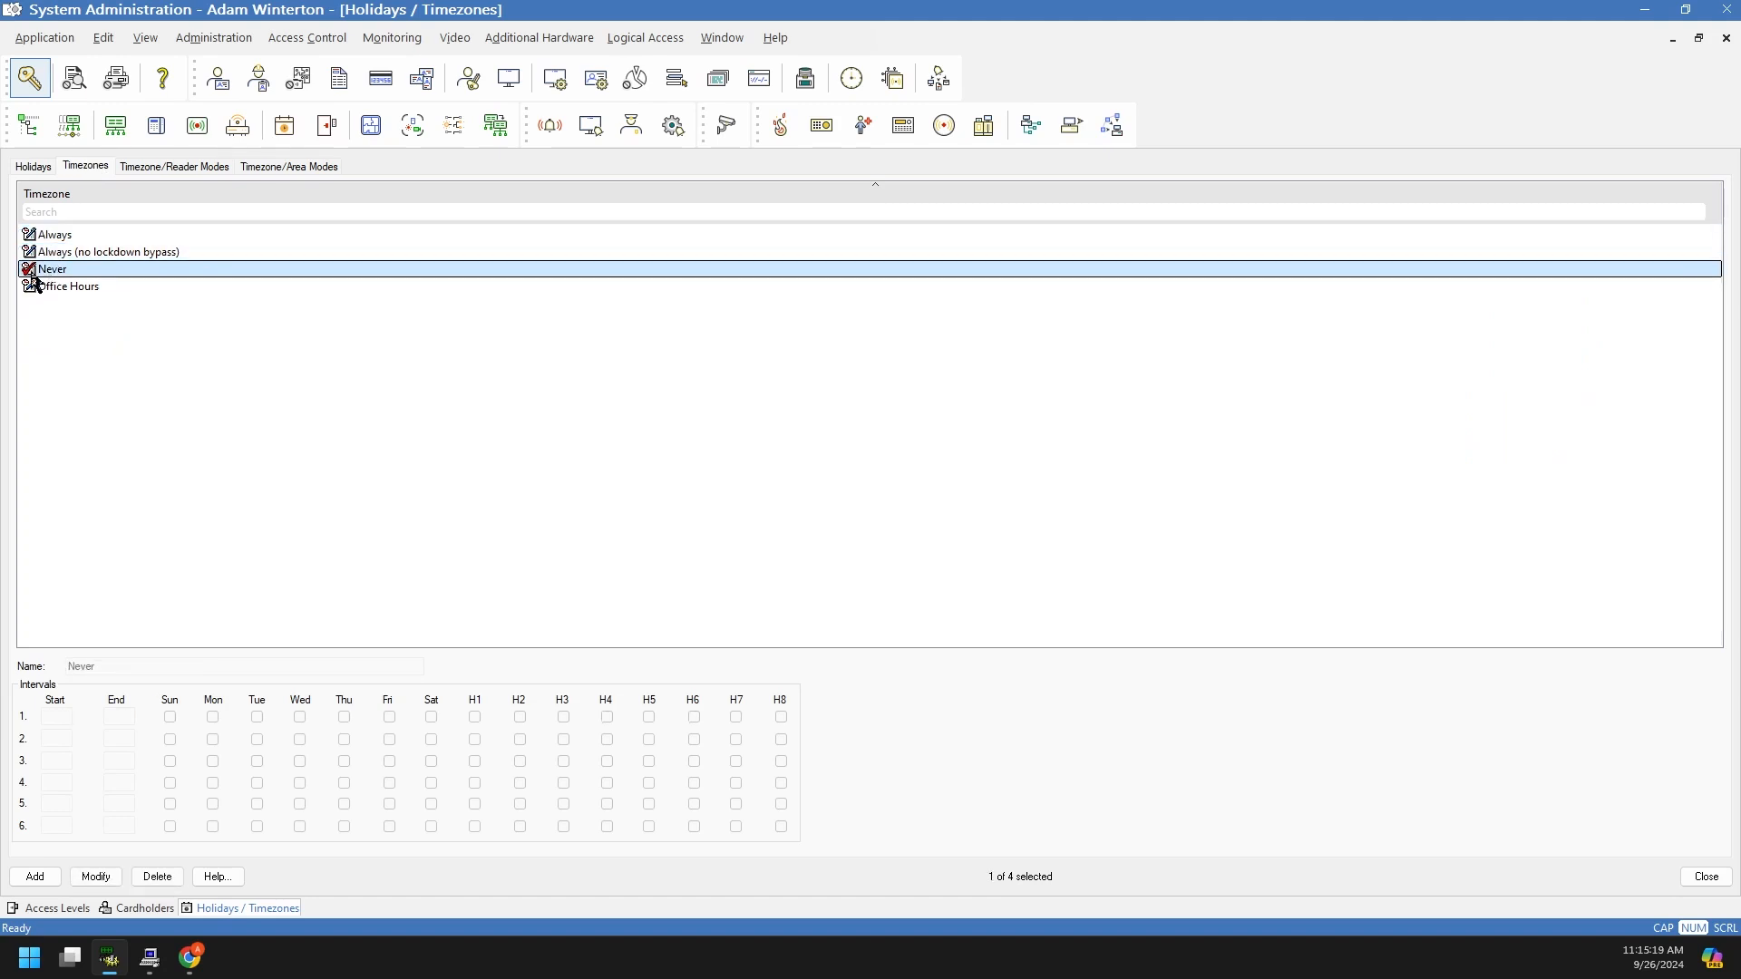
click(32, 236)
click(36, 269)
click(34, 239)
click(36, 271)
click(154, 365)
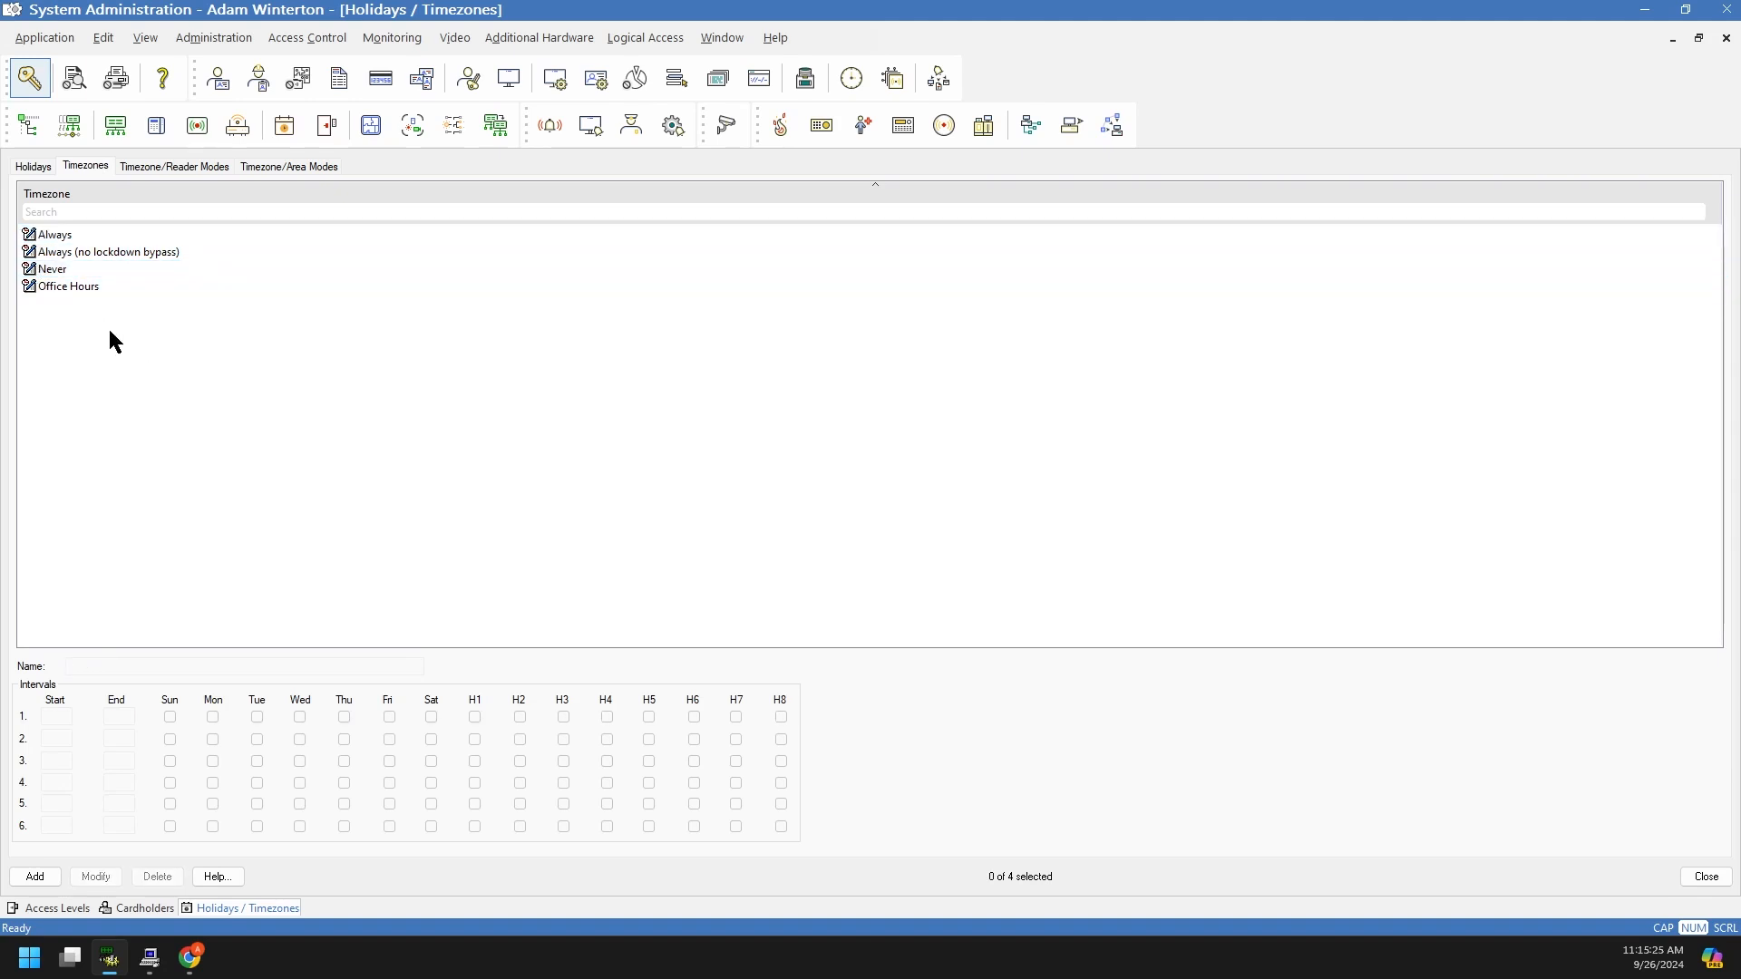
Step: Review the Office Hours schedule against Always and Never, then start a new timezone
click(31, 269)
click(29, 235)
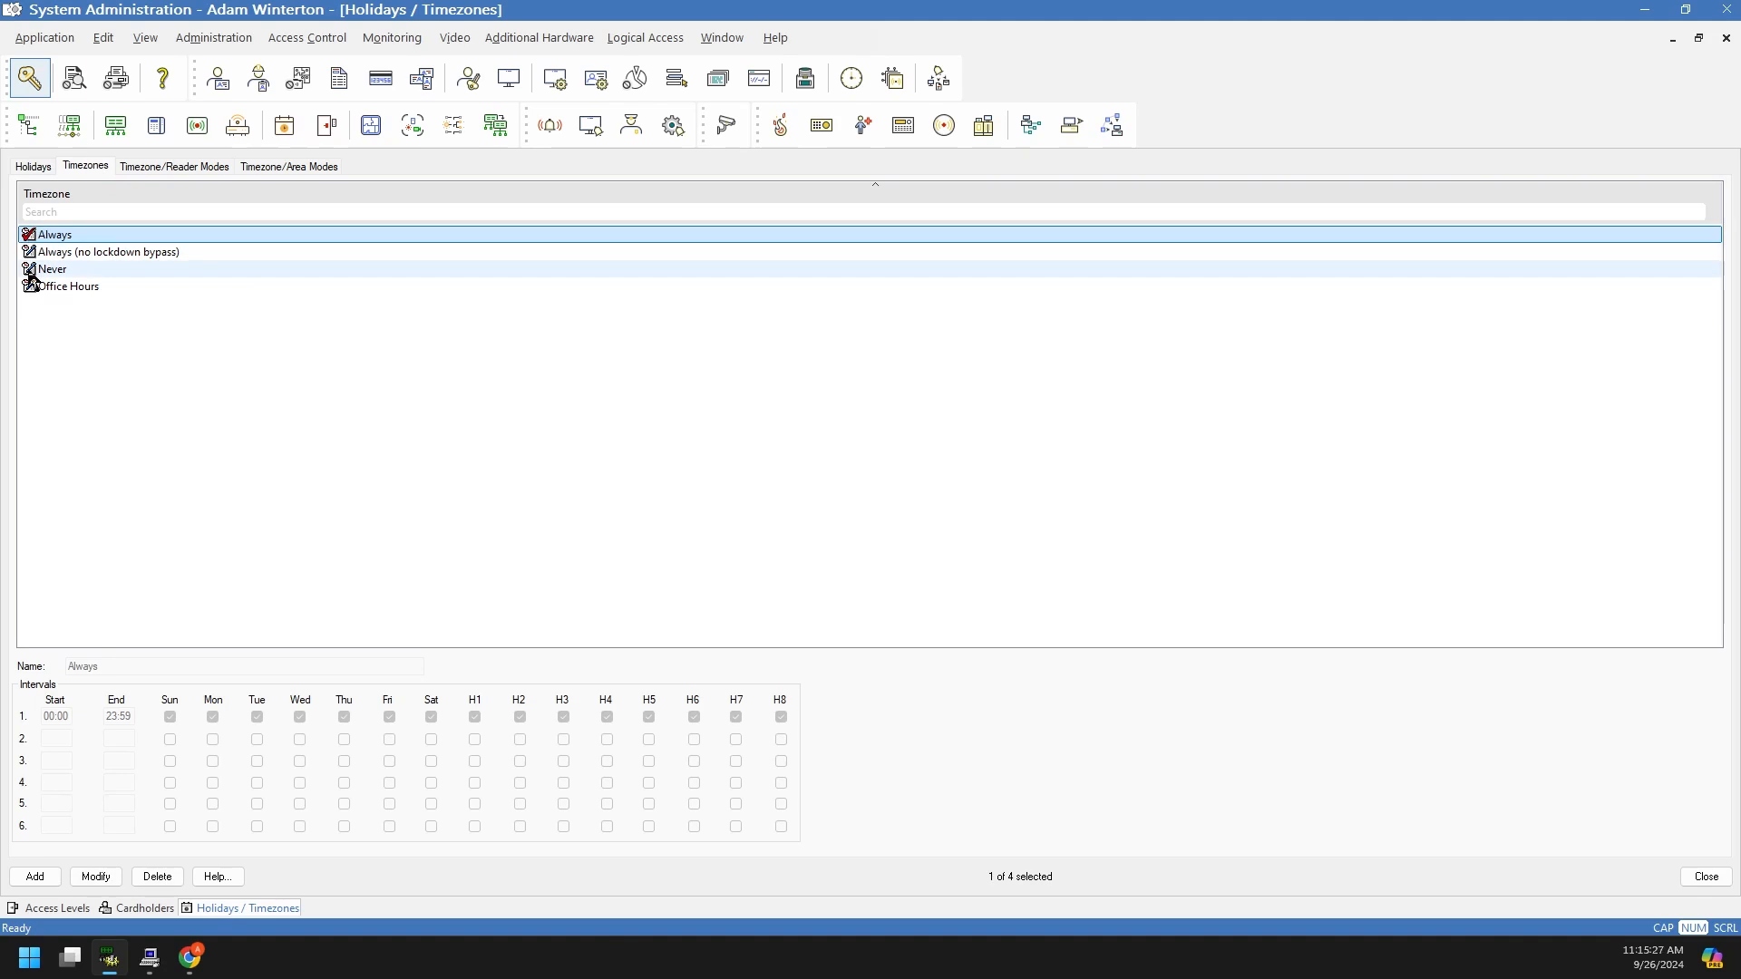
click(29, 270)
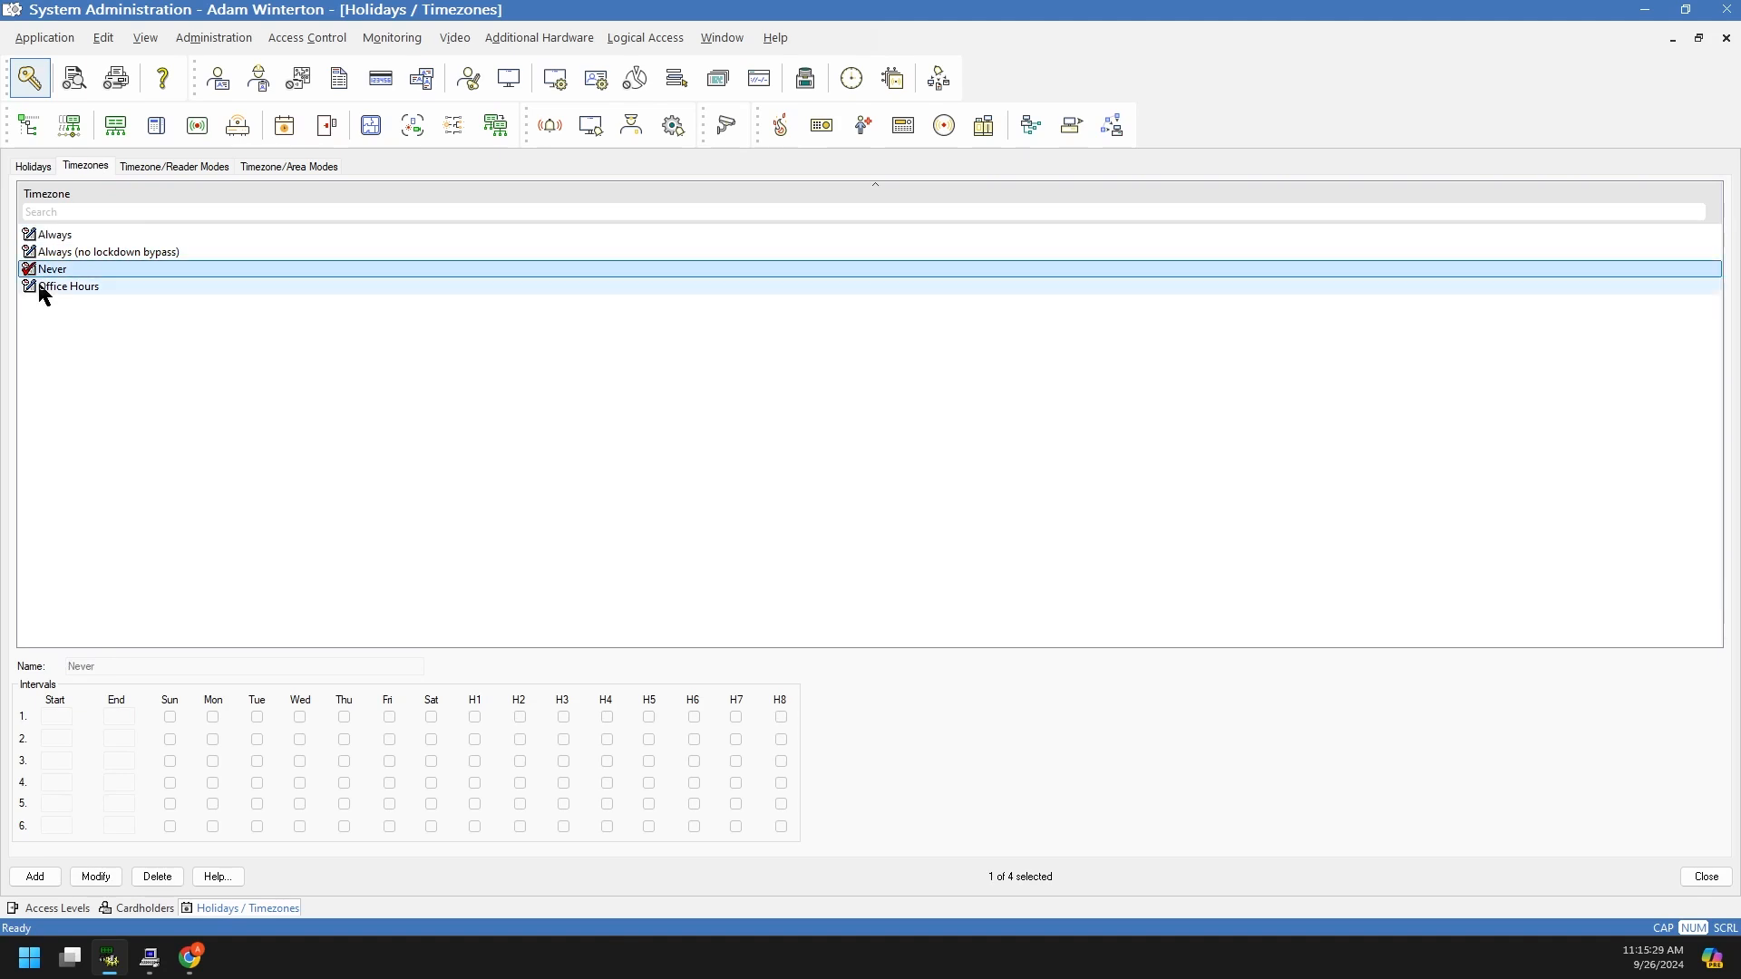
click(47, 239)
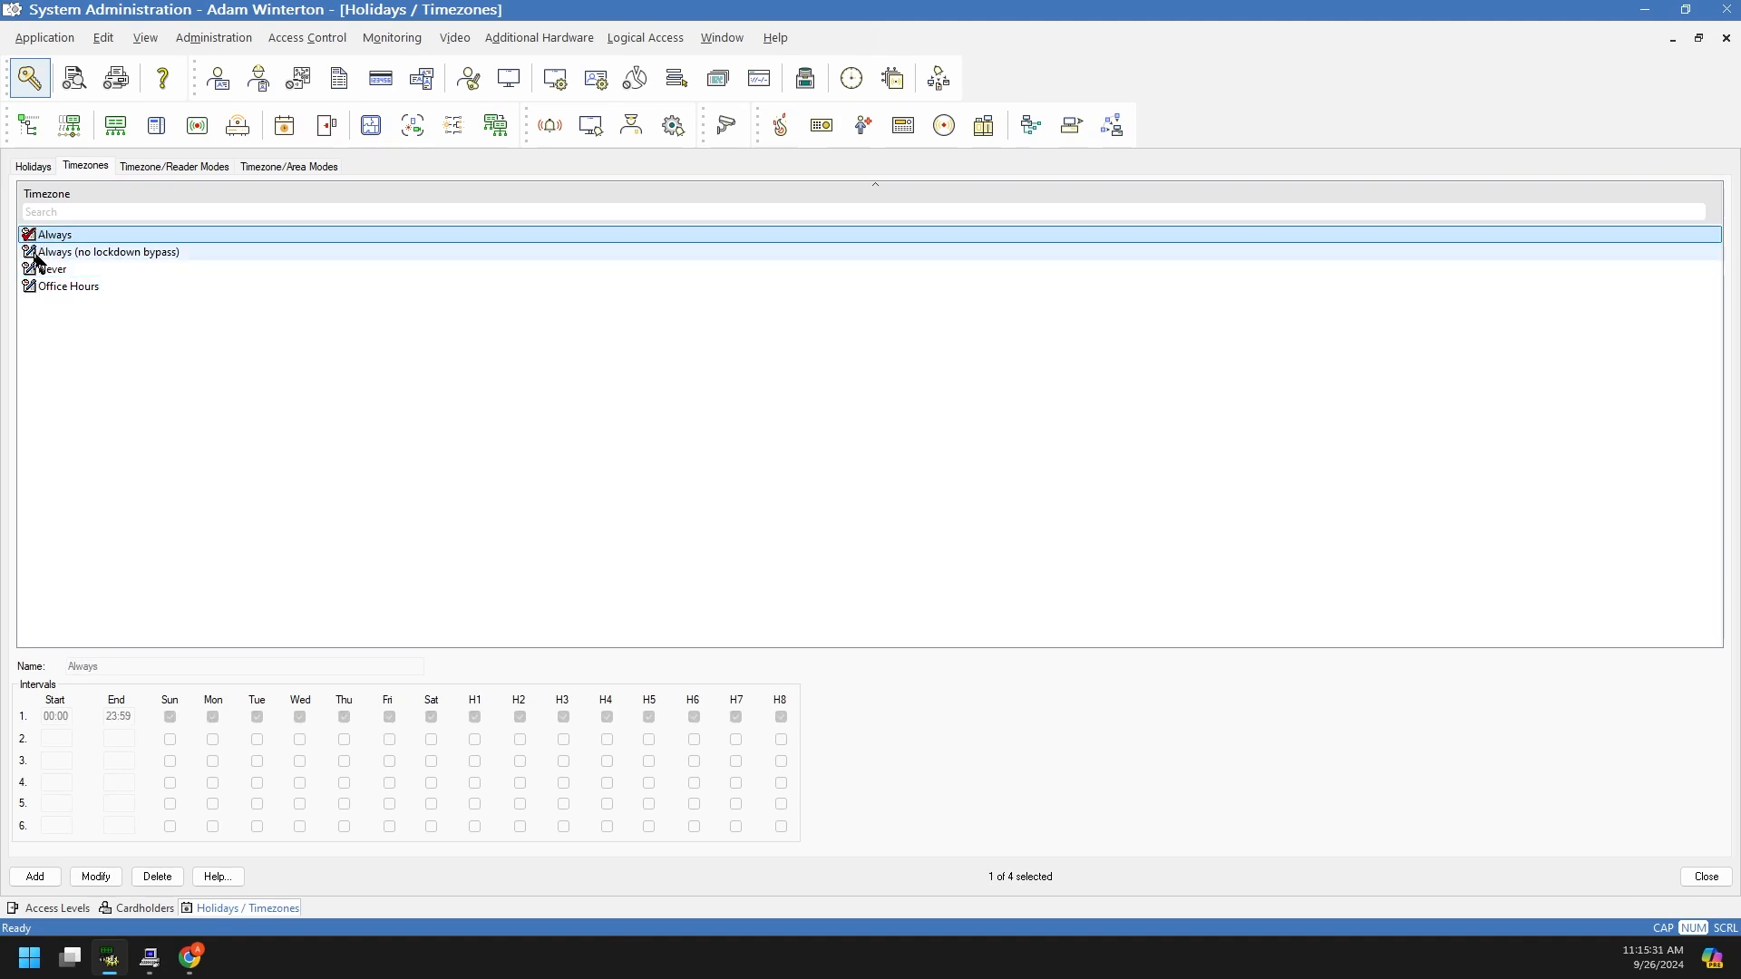
click(45, 348)
click(50, 271)
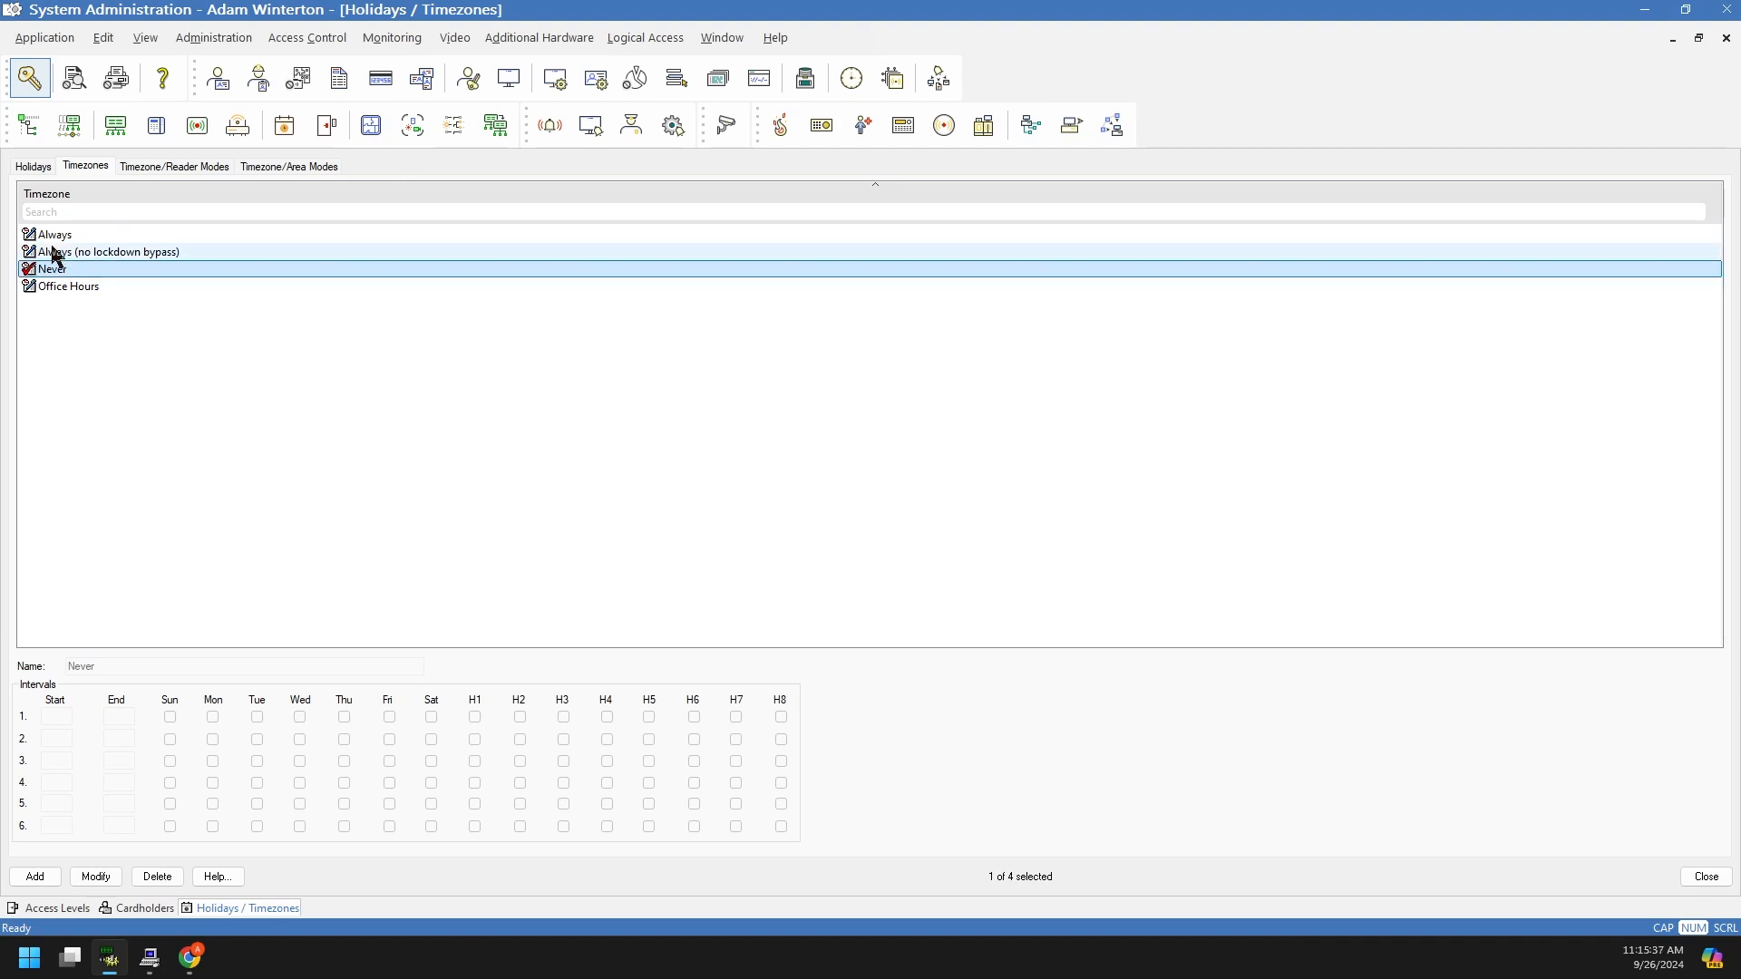
click(38, 237)
click(49, 255)
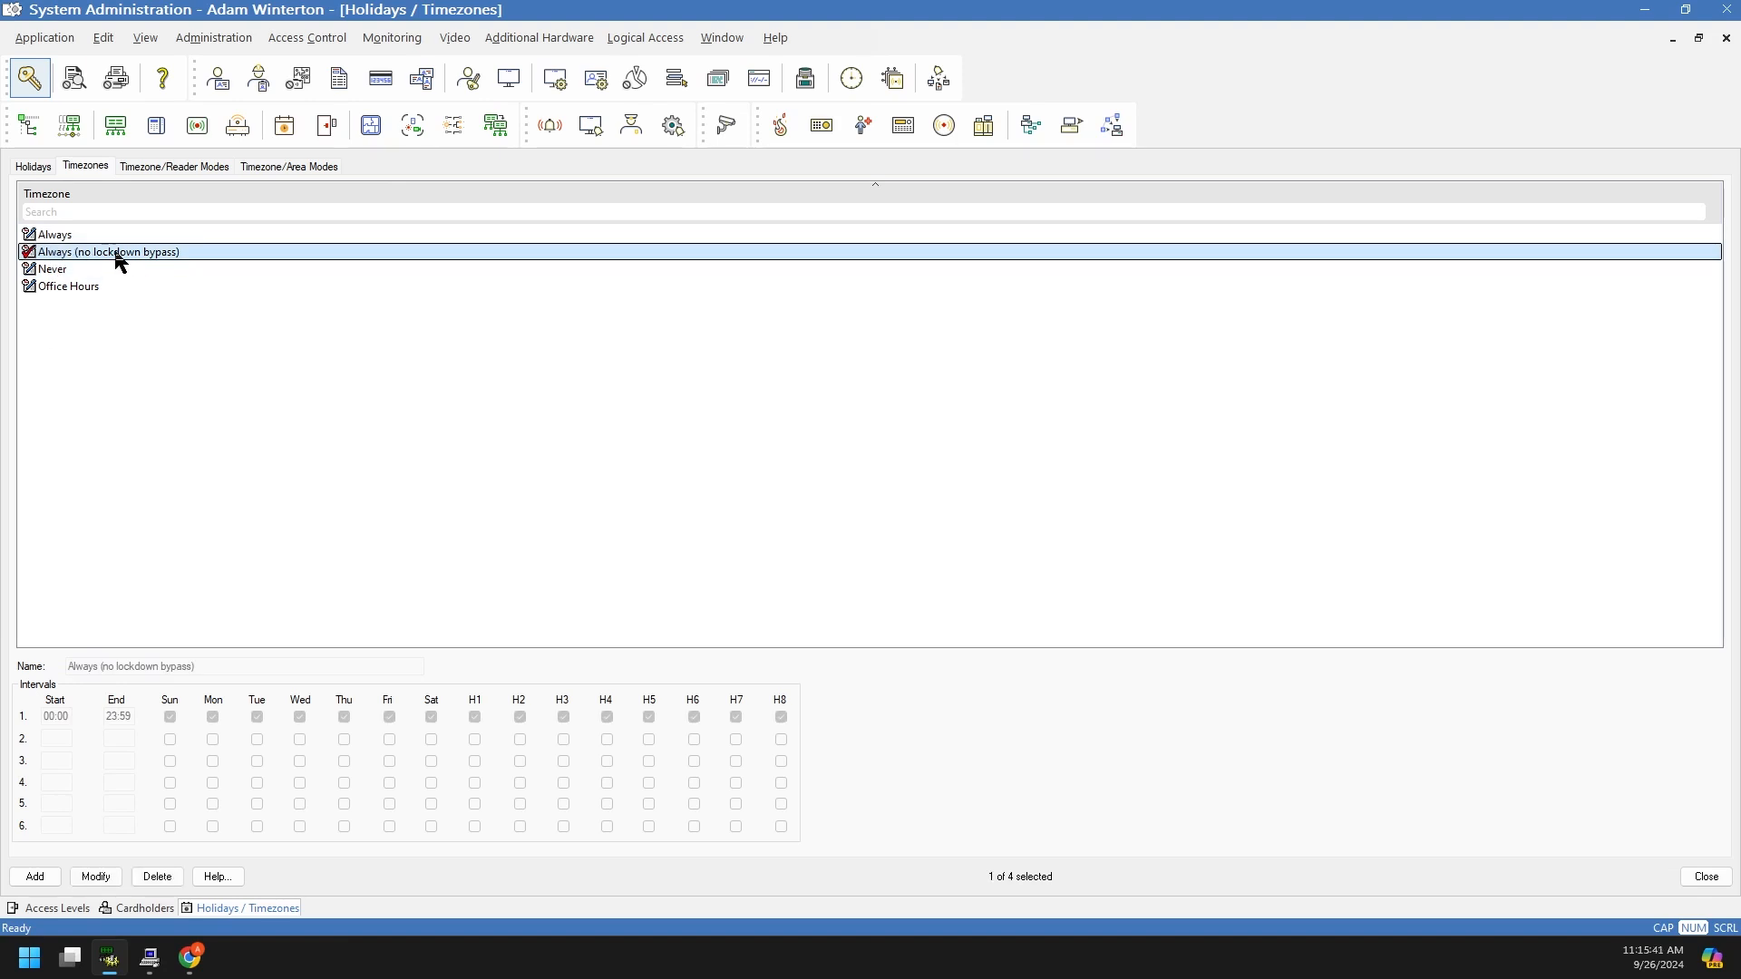
click(93, 287)
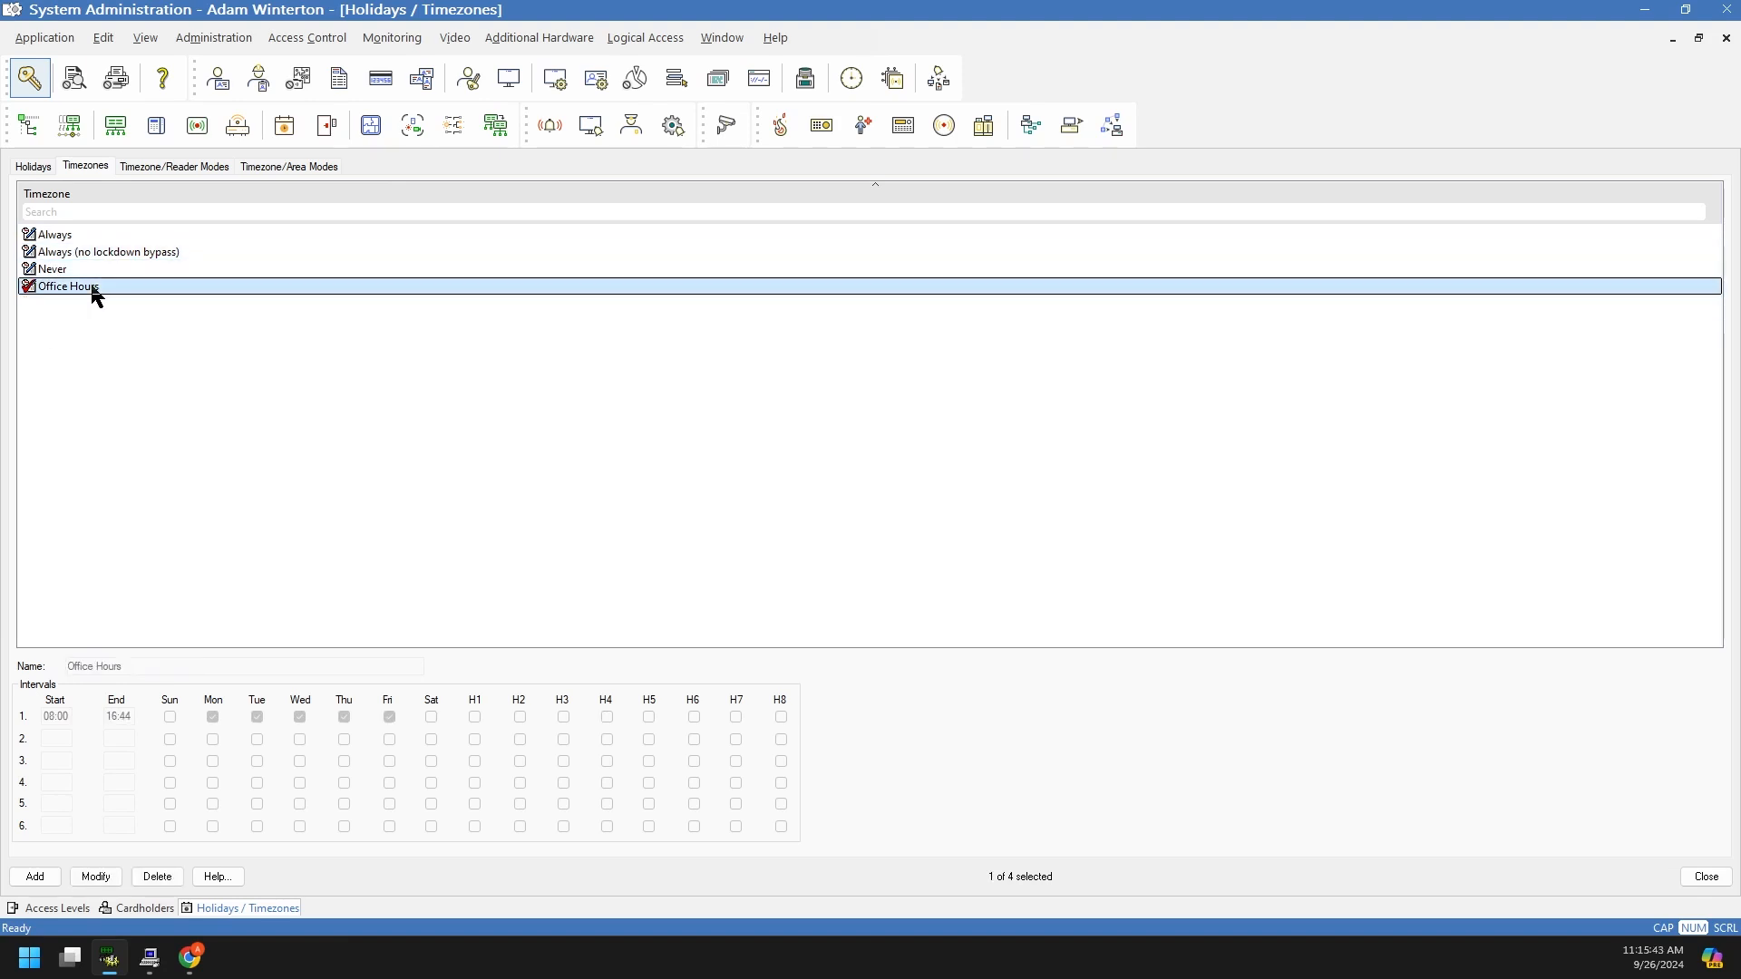
click(78, 300)
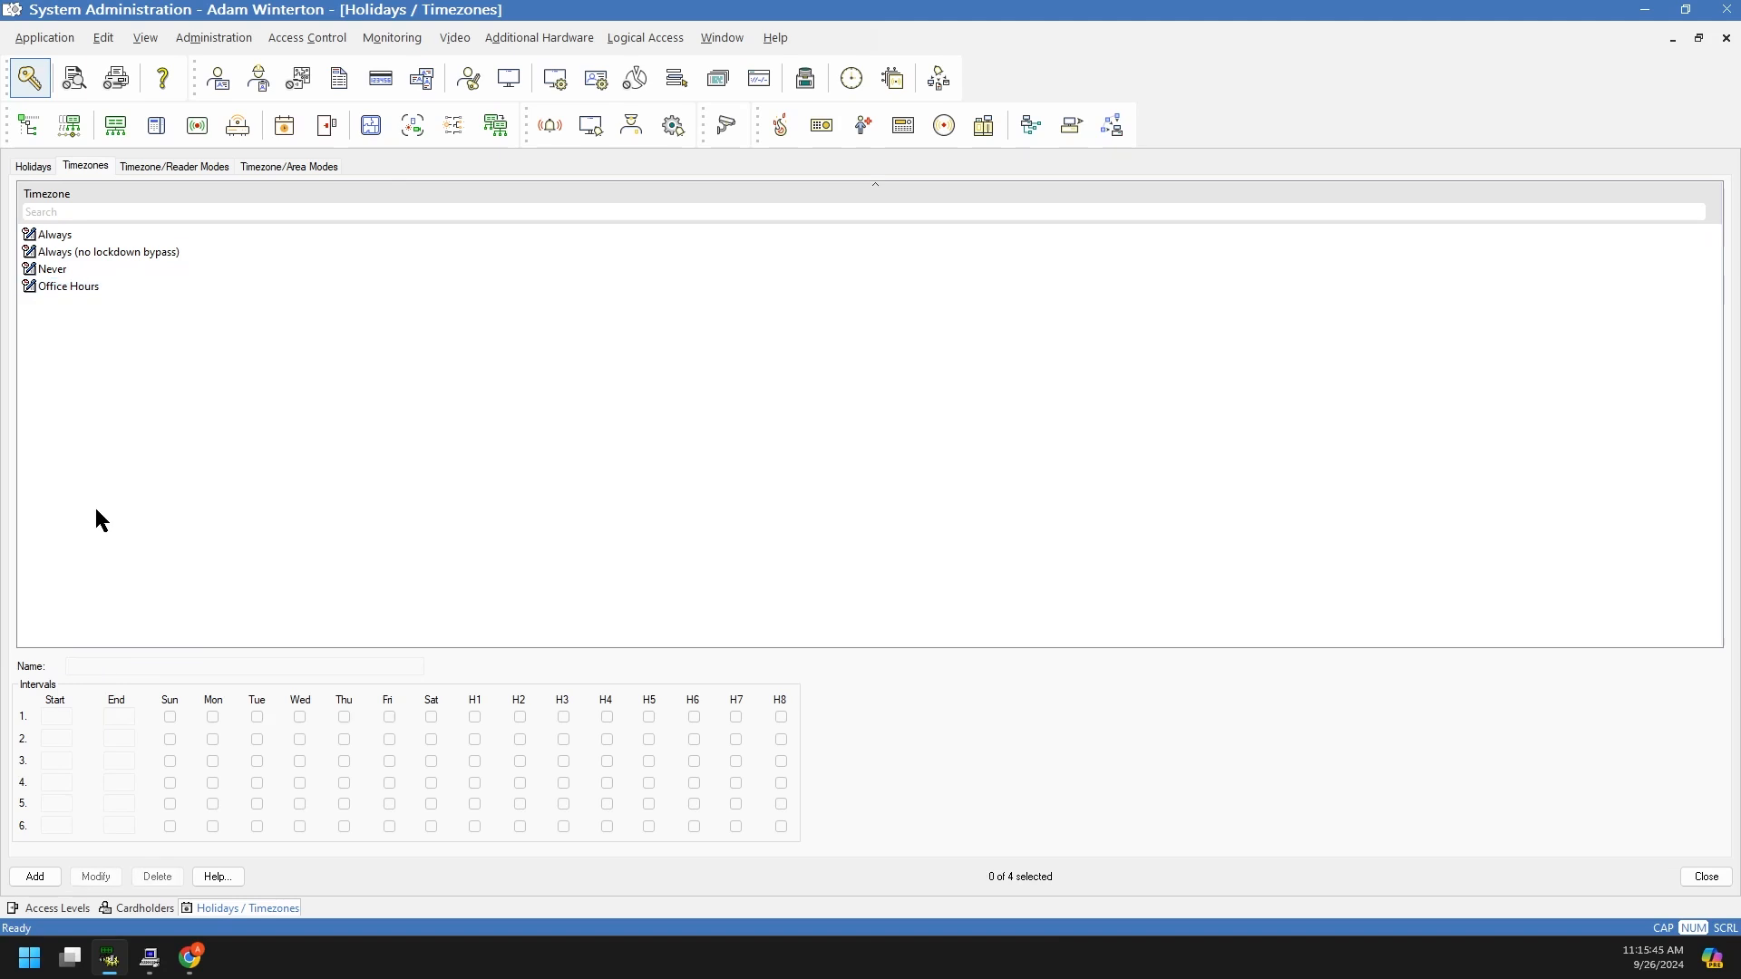
click(47, 877)
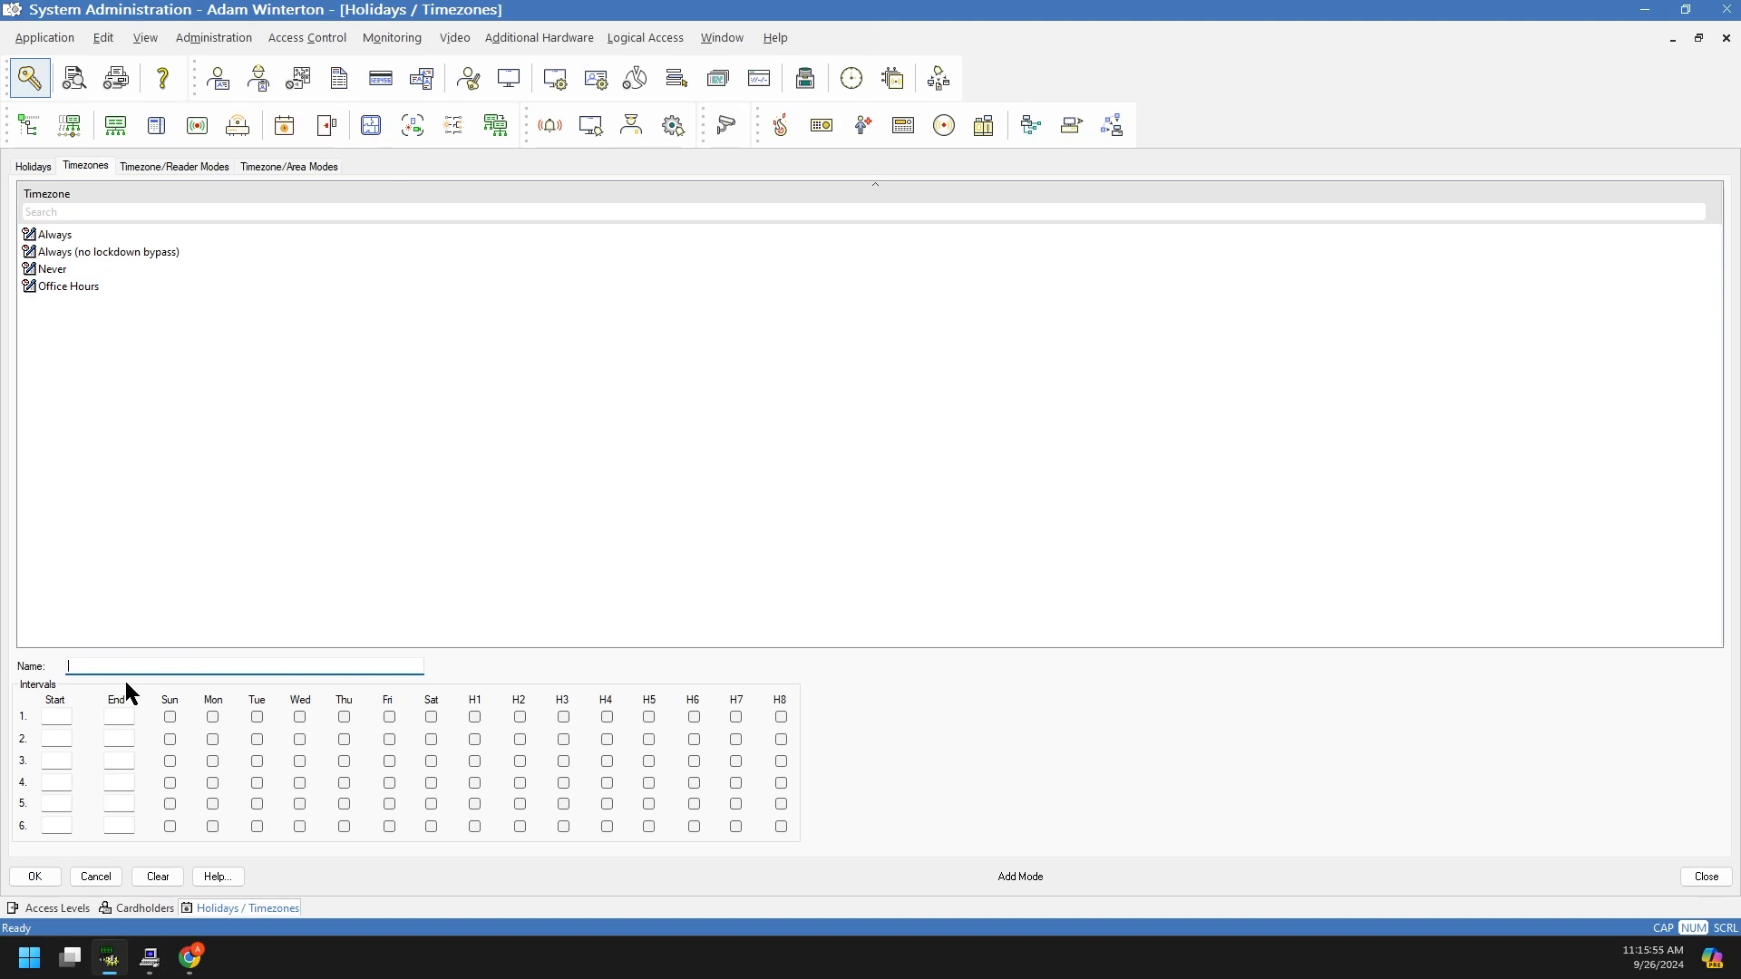
Step: Enter the timezone name 'New Office Hours (M-F 8-5, No Holiday Access)'
text(New Office Hours (M-F 8-5, No Holiday Access))
drag(281, 665, 58, 591)
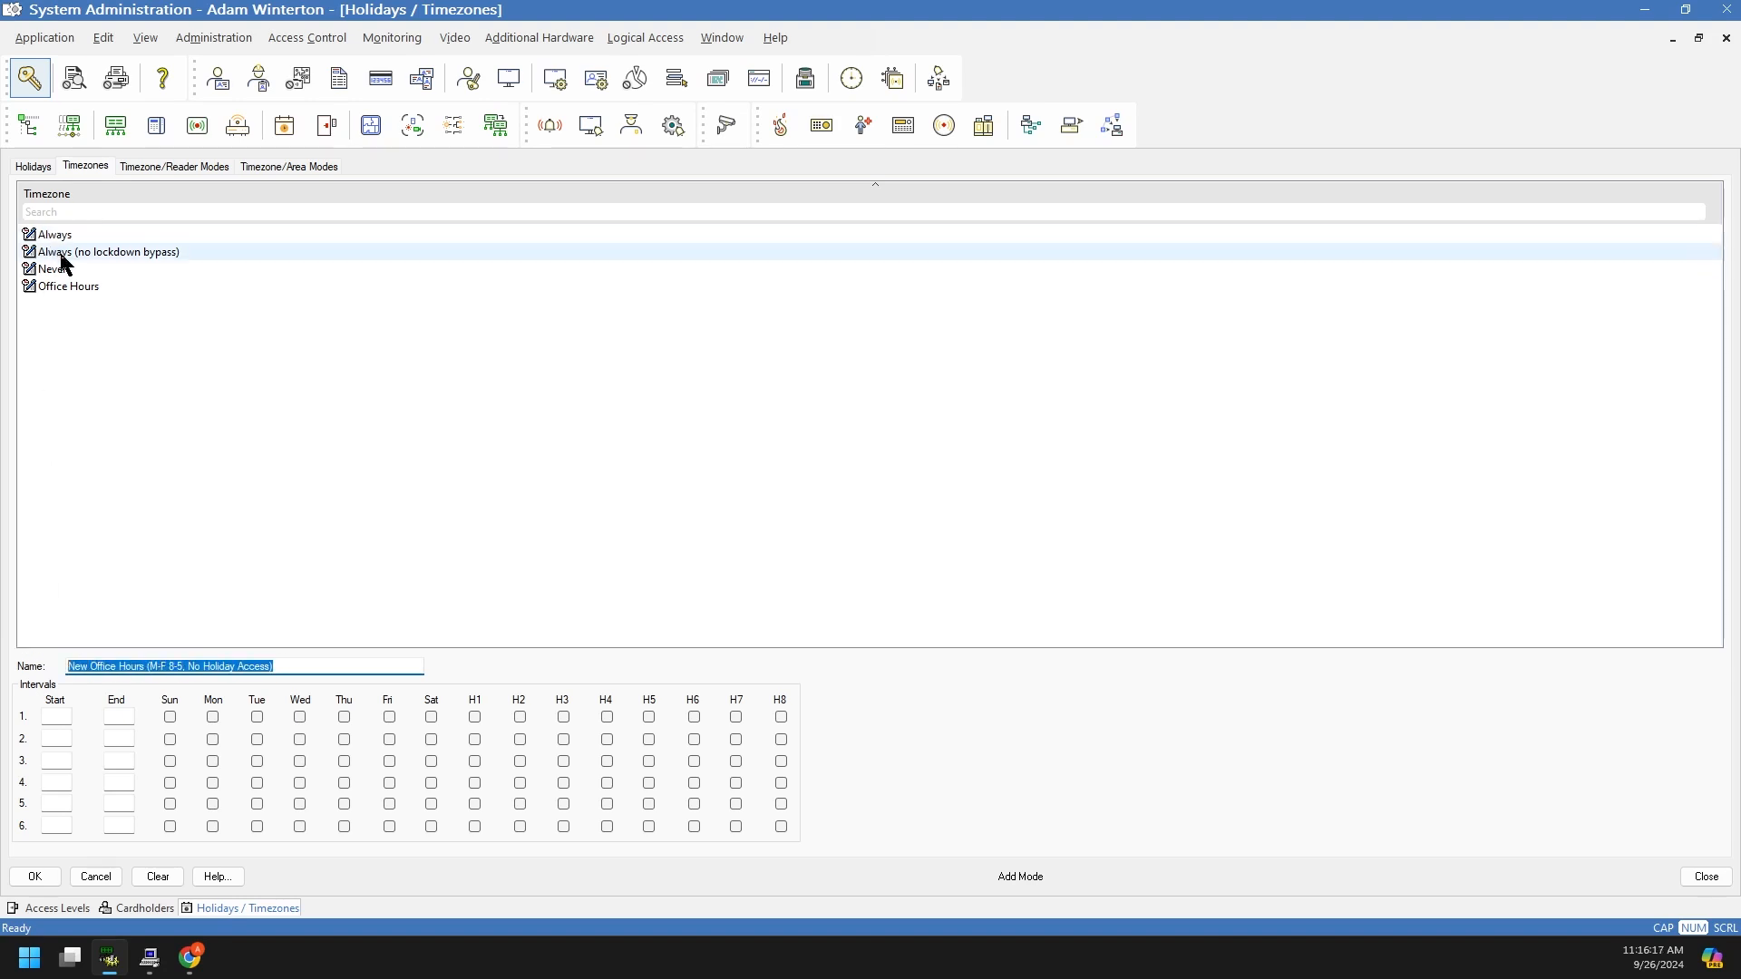
drag(276, 667, 63, 669)
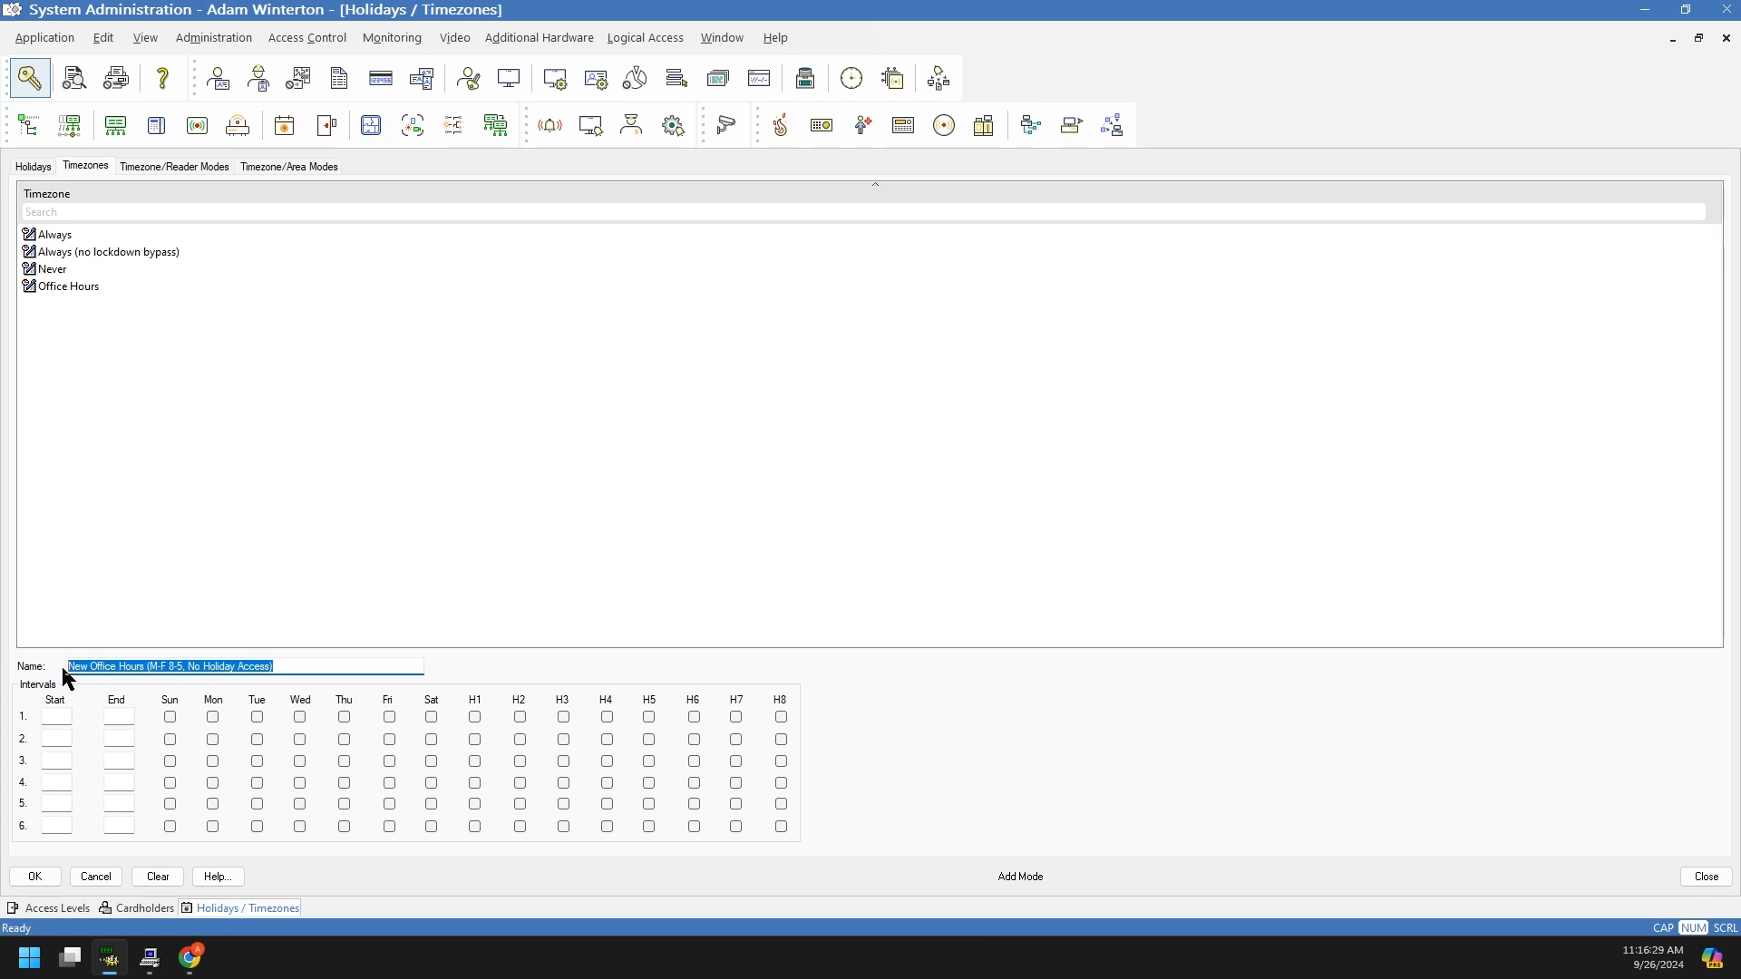
Step: Fill interval 1 with 08:00 to 17:00, Monday through Friday, leaving holiday H1 unticked
click(59, 719)
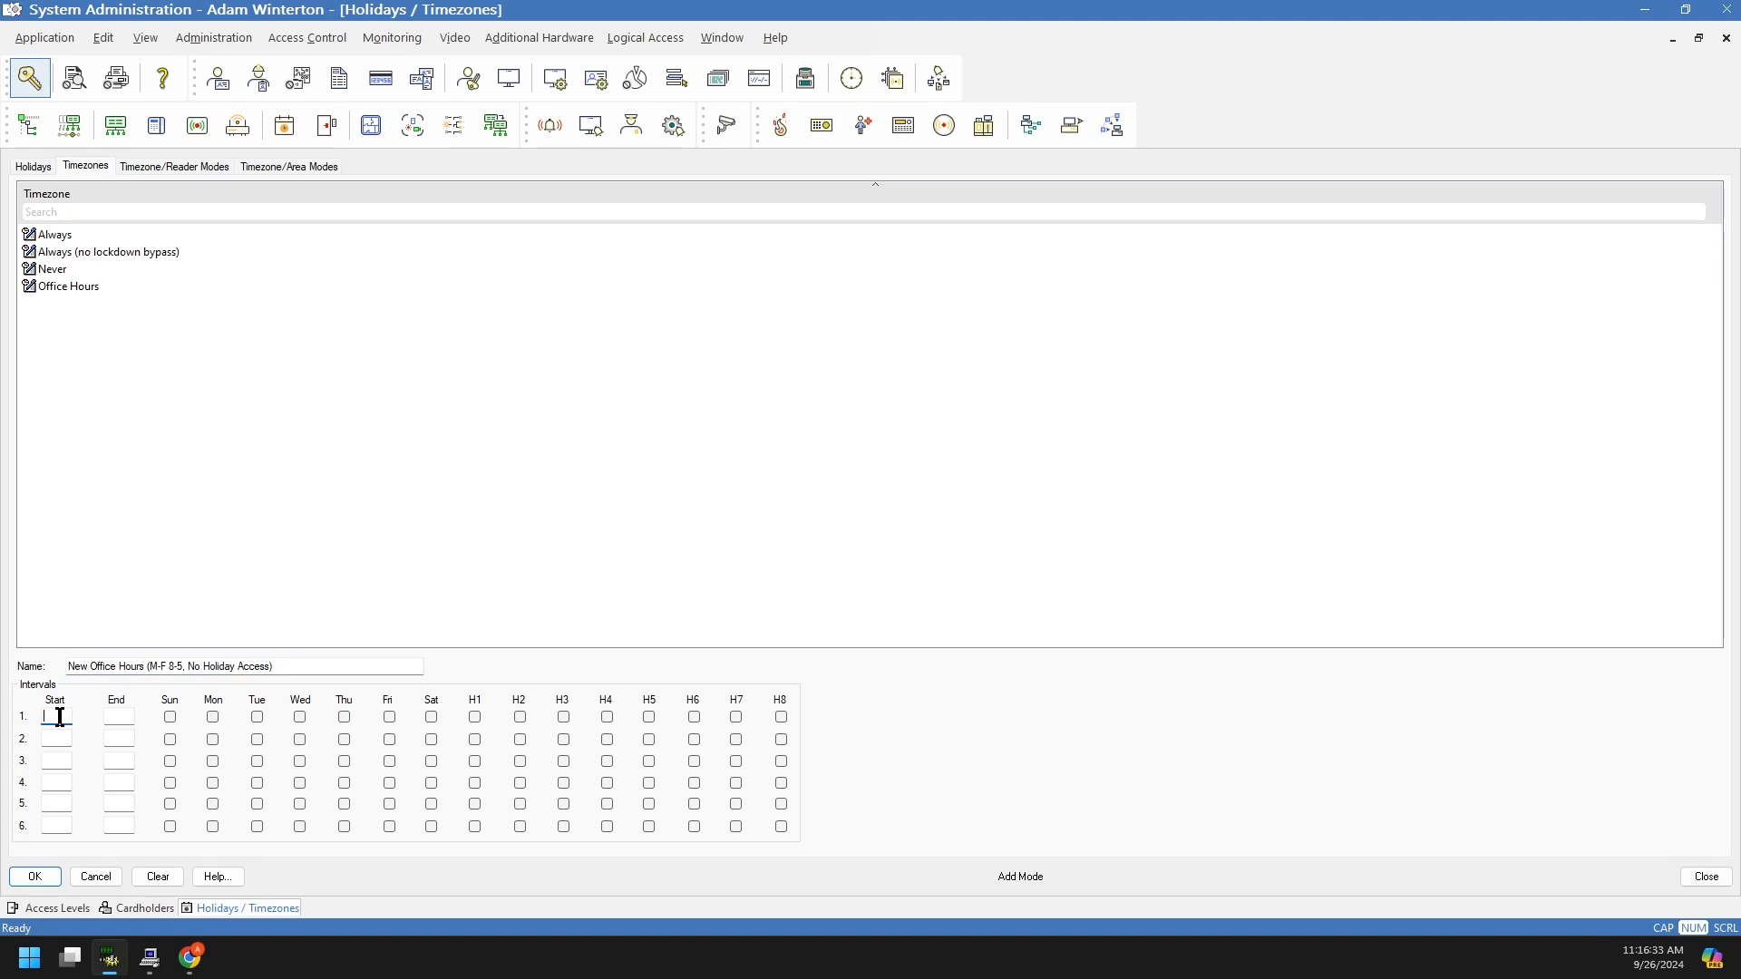
text(08)
text(17:00)
key(Tab)
double_click(118, 716)
click(213, 717)
click(257, 716)
click(477, 718)
click(475, 718)
Step: Check the interval's 08:00 start and 17:00 end time values
drag(110, 716, 125, 716)
click(128, 715)
click(126, 717)
click(70, 715)
drag(42, 716, 58, 717)
click(65, 716)
click(132, 717)
double_click(109, 717)
click(110, 717)
Step: Change the interval's end time to 16:59 and save the timezone
drag(107, 719, 130, 718)
text(16:59)
double_click(113, 716)
click(123, 716)
drag(109, 715, 130, 714)
click(132, 718)
click(40, 877)
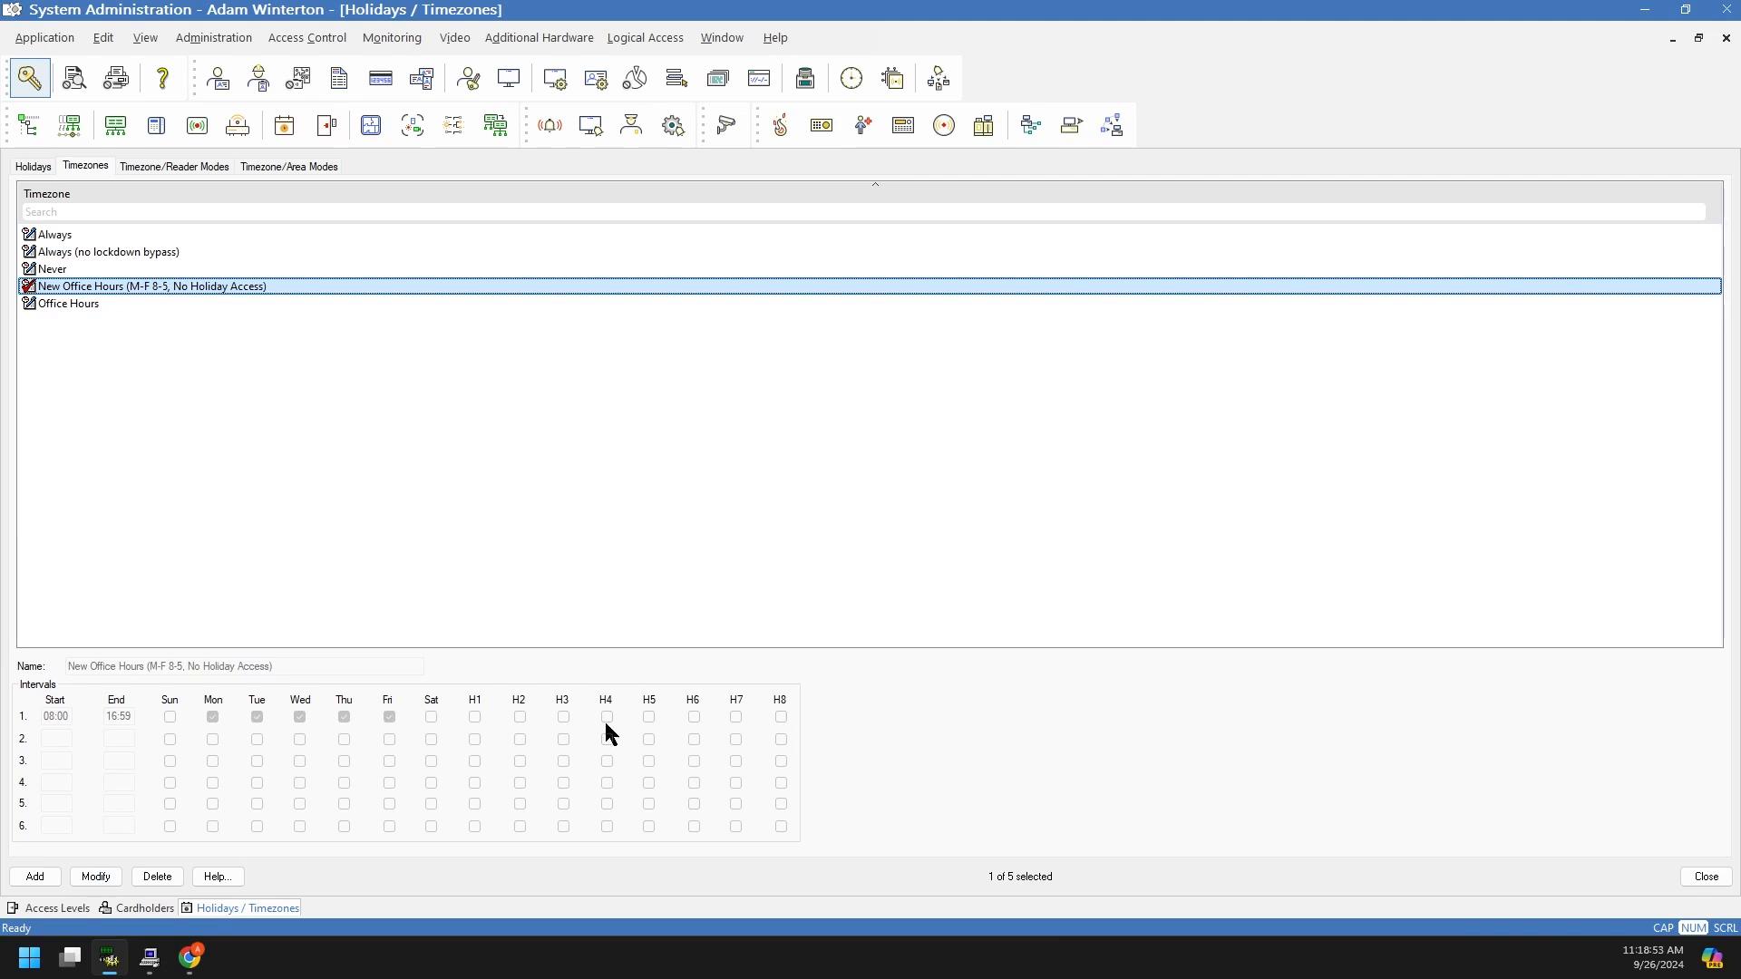
click(33, 165)
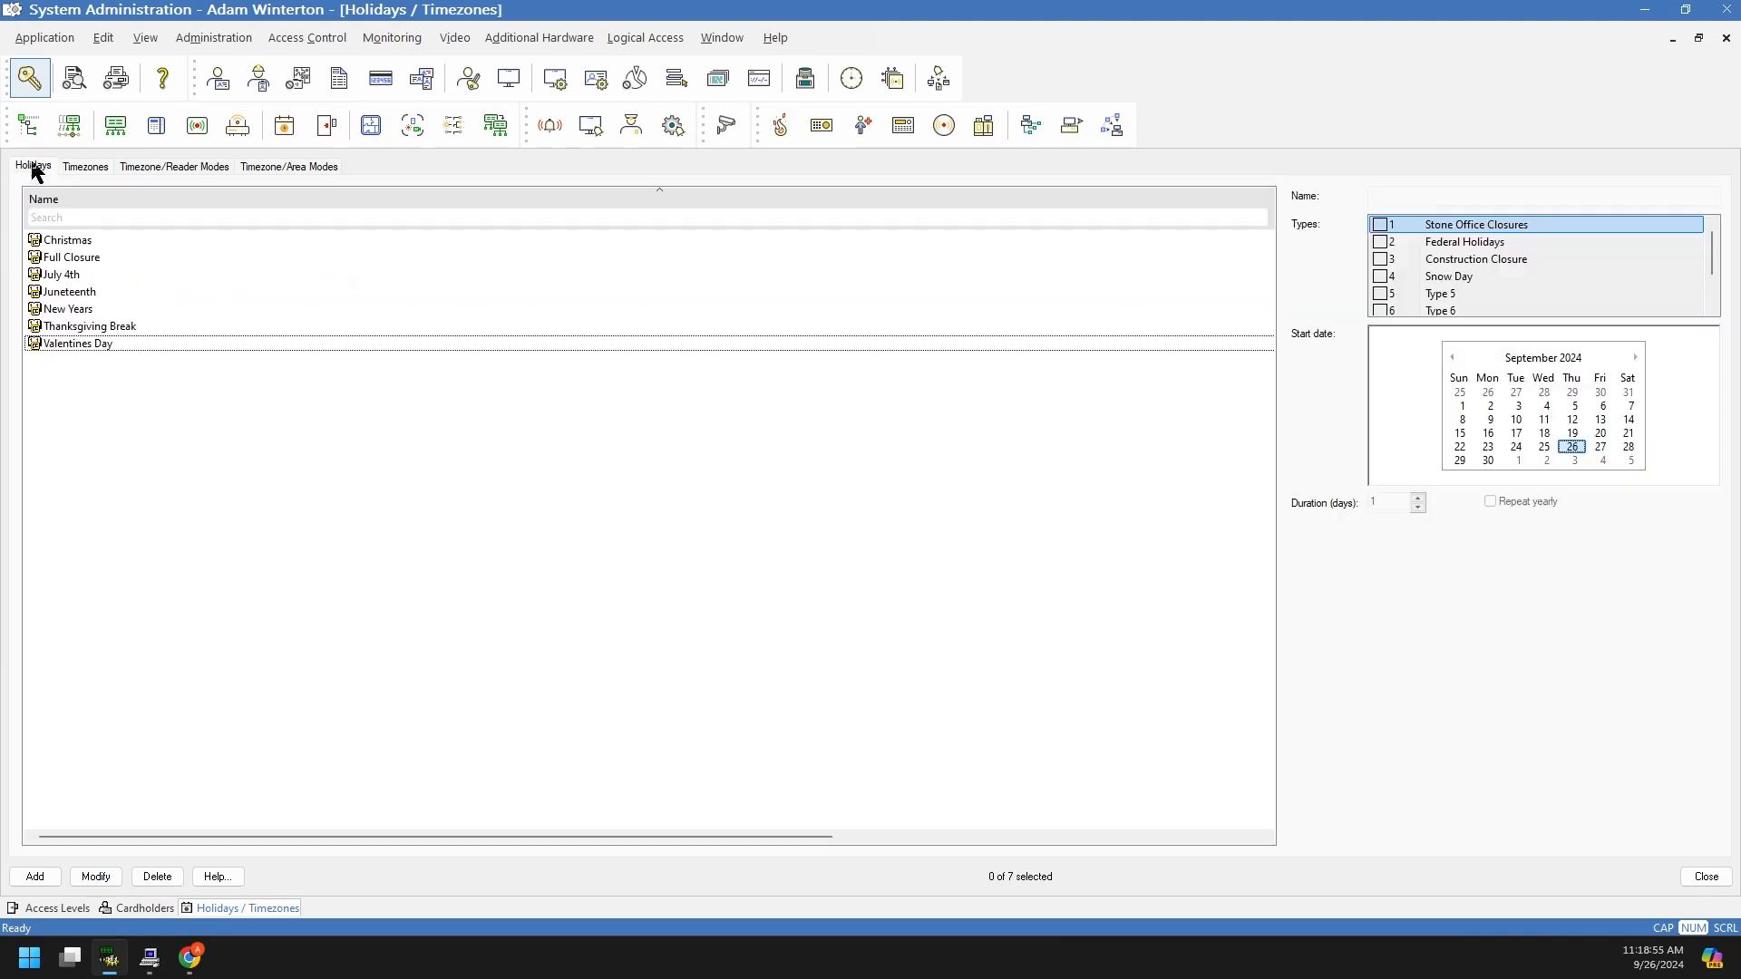
click(1469, 245)
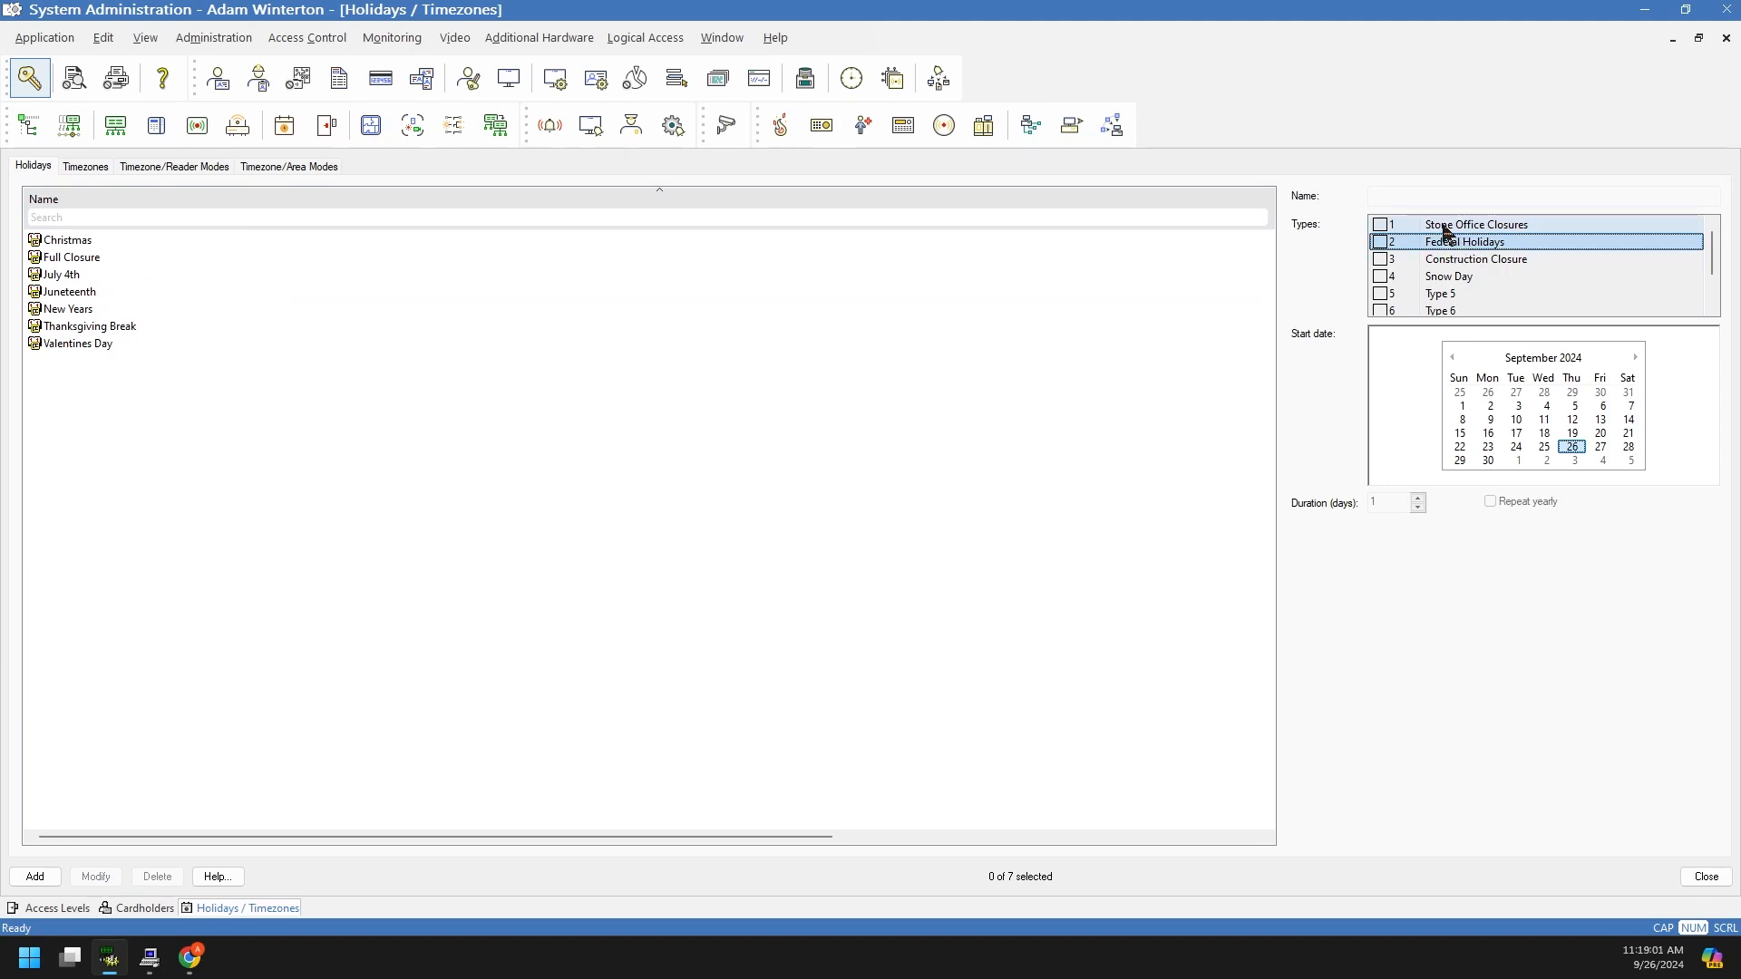
click(1433, 228)
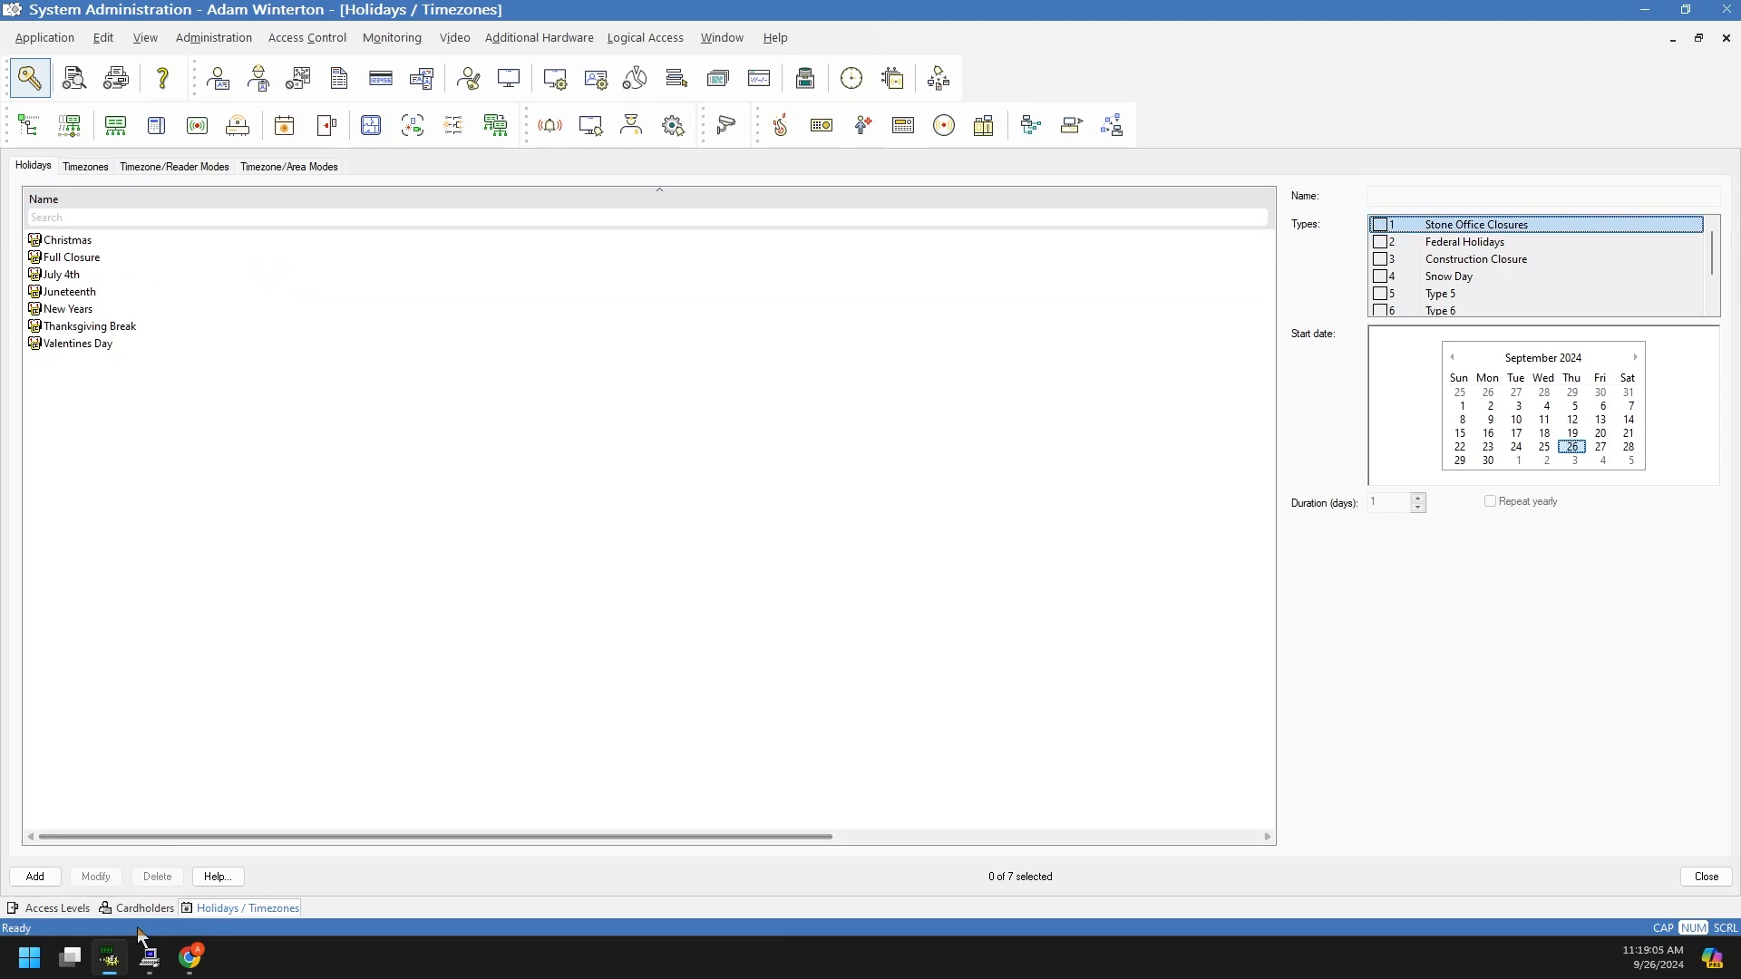
click(82, 167)
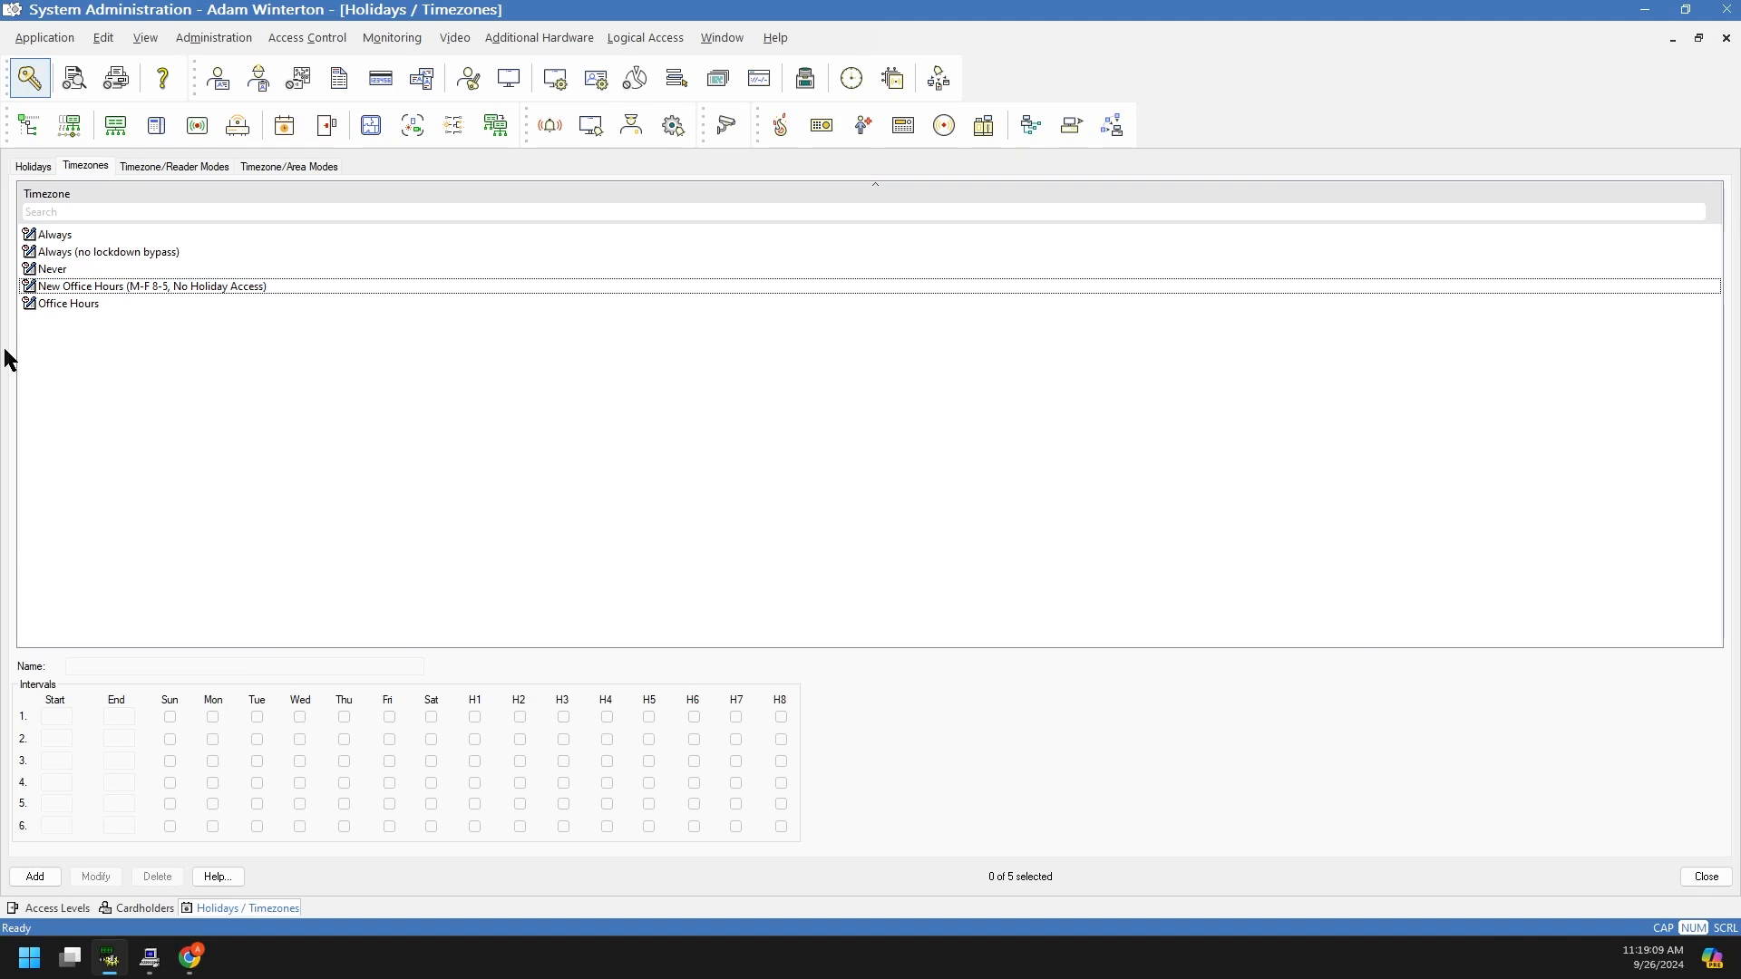
Step: Rename New Office Hours to end 'Stone Holiday Access', include holiday H1, and save
click(54, 287)
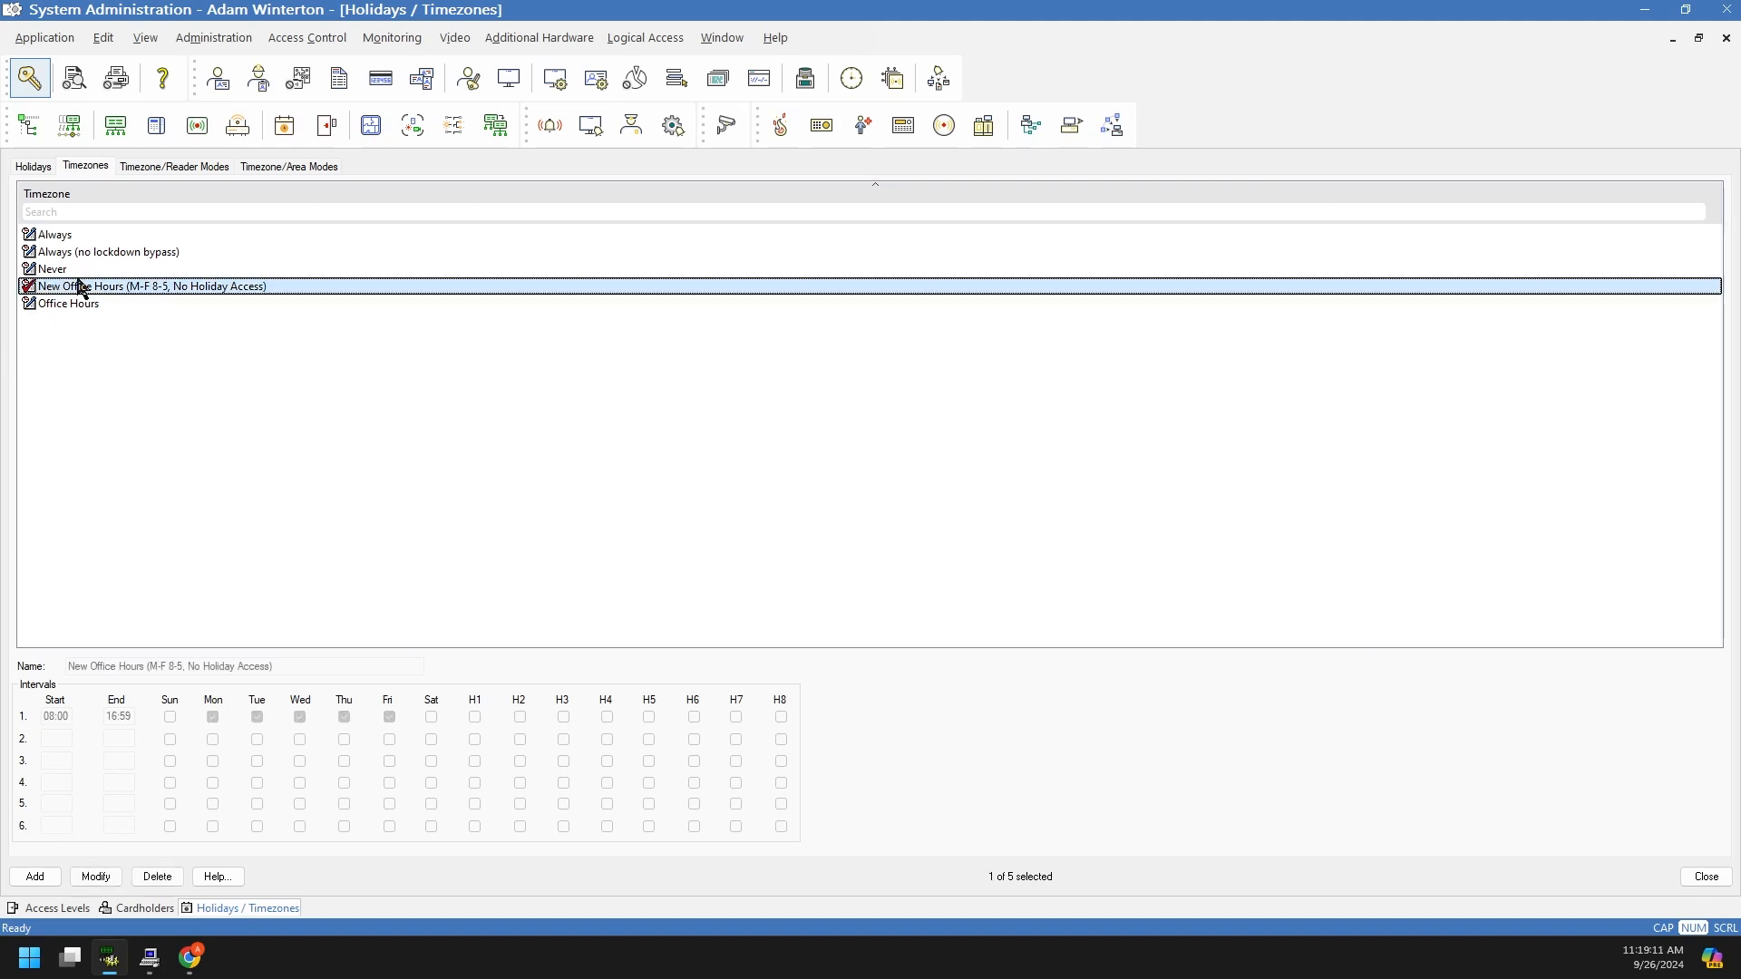
click(98, 879)
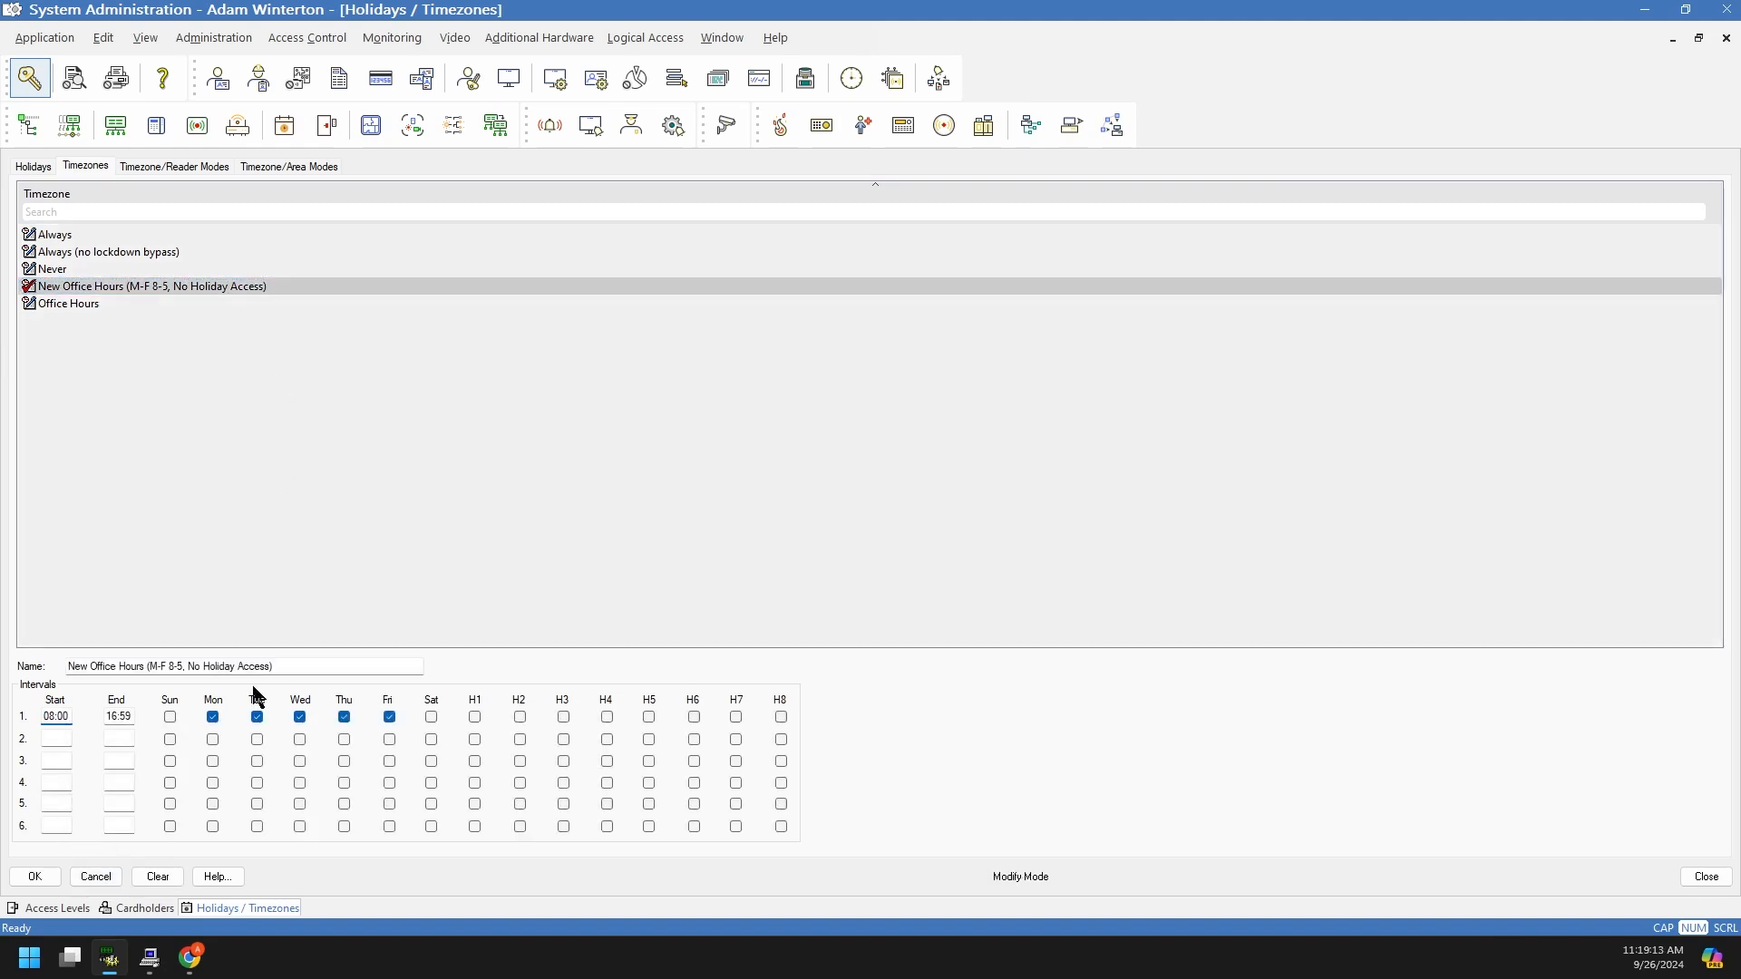
drag(189, 668, 244, 666)
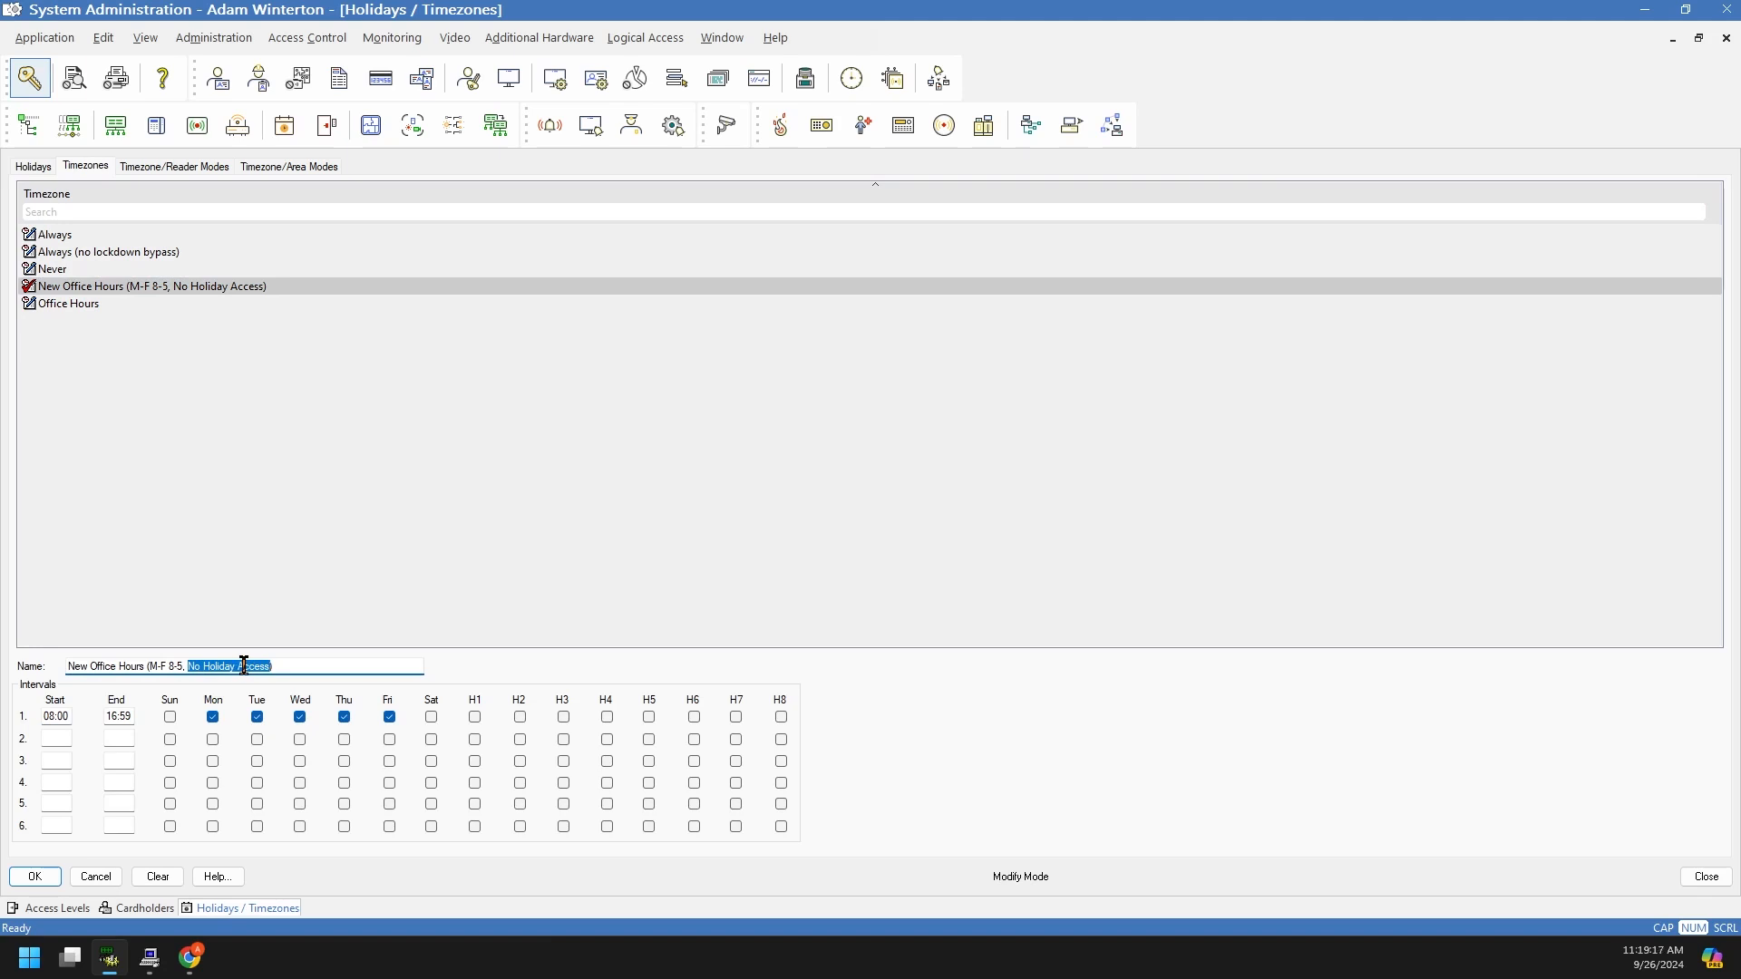
text(Stone Holiday Access)
click(476, 718)
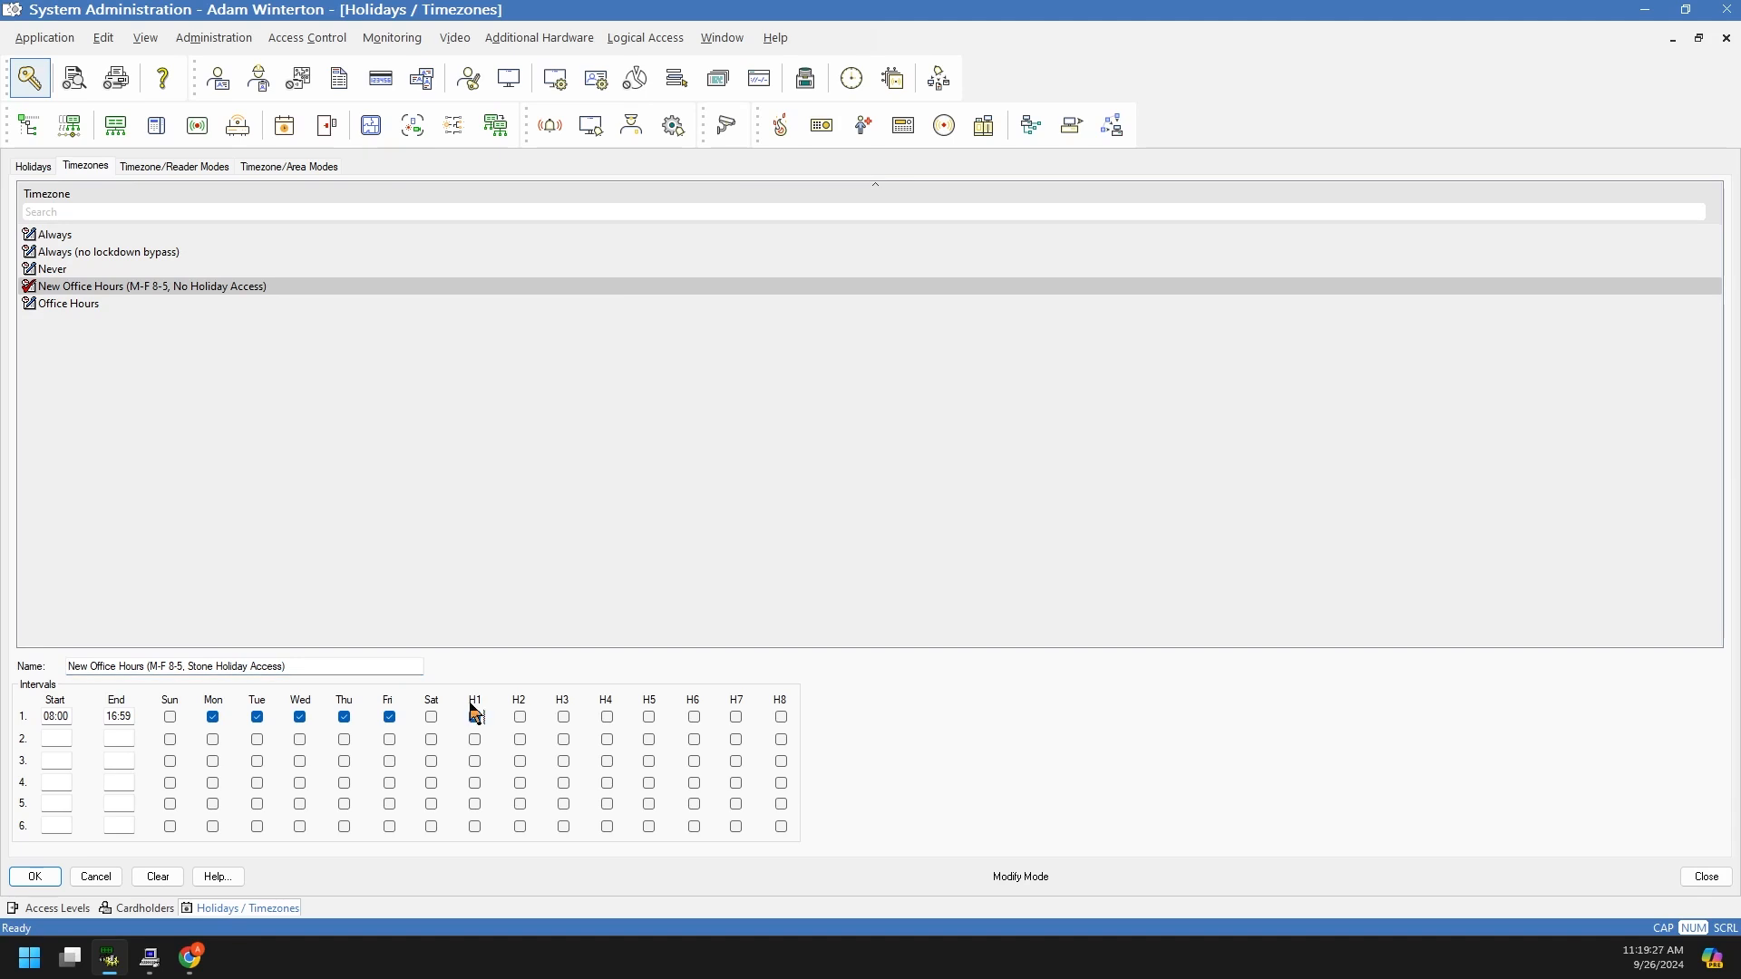
click(32, 878)
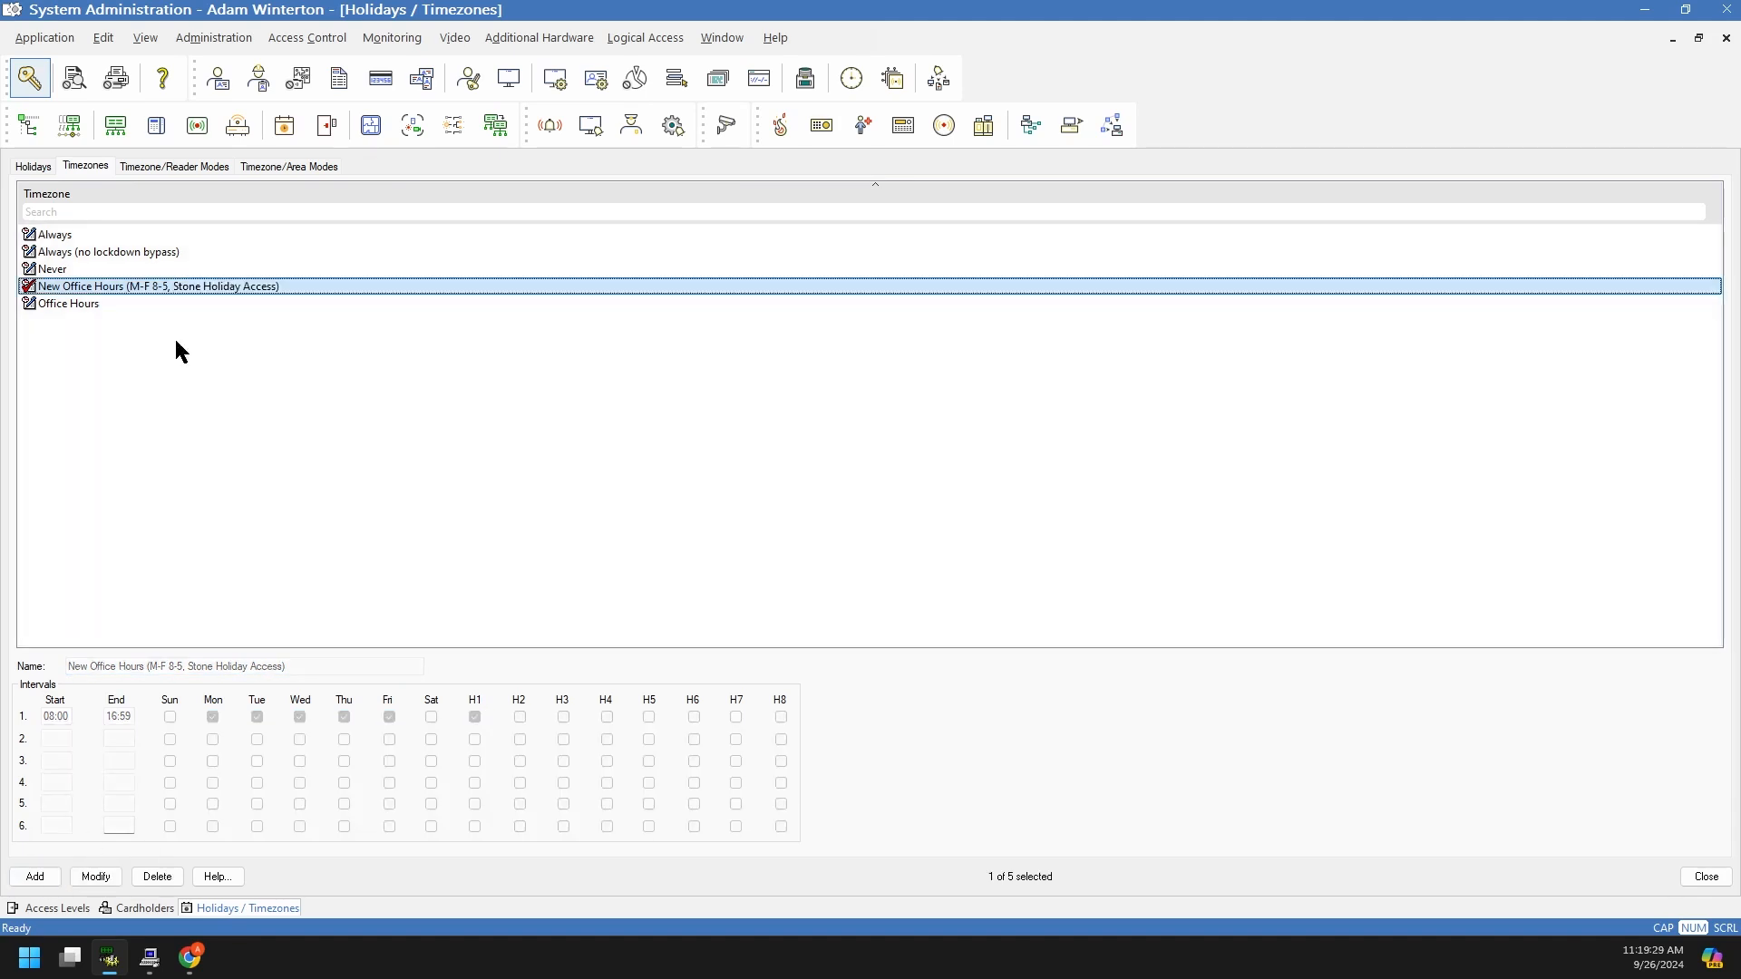
Step: Review the seven holidays and the Stone Office Closures holiday type, briefly visiting the Cardholders window
click(41, 168)
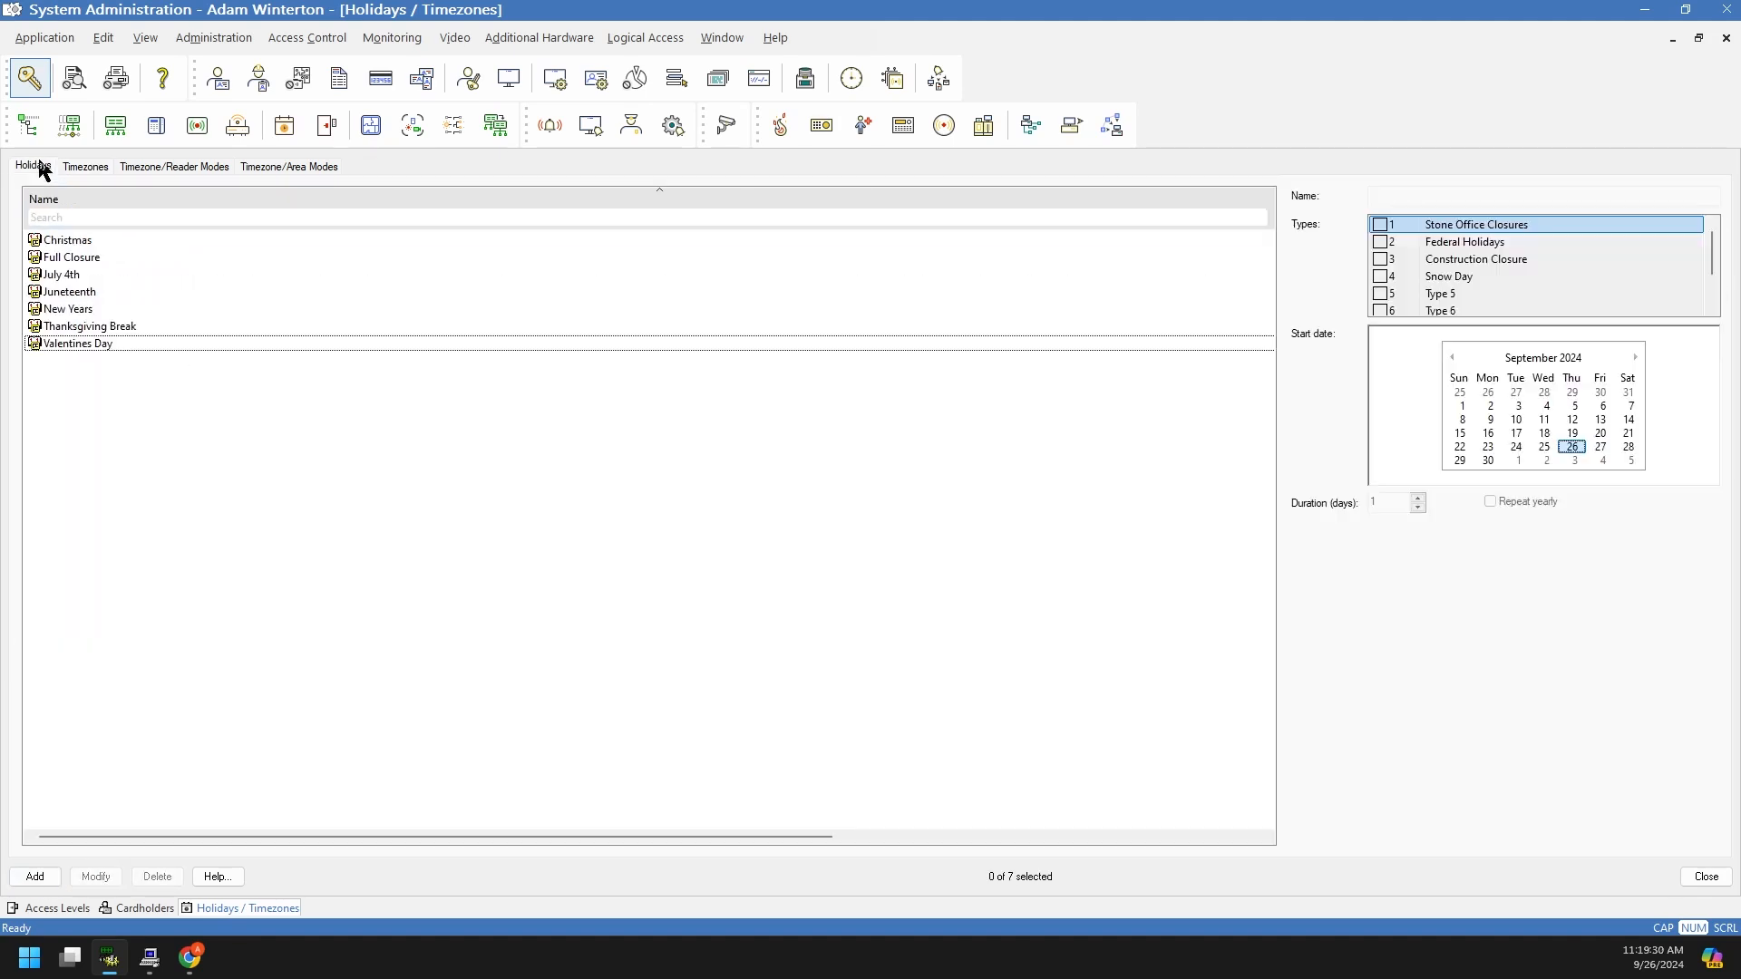
click(1388, 233)
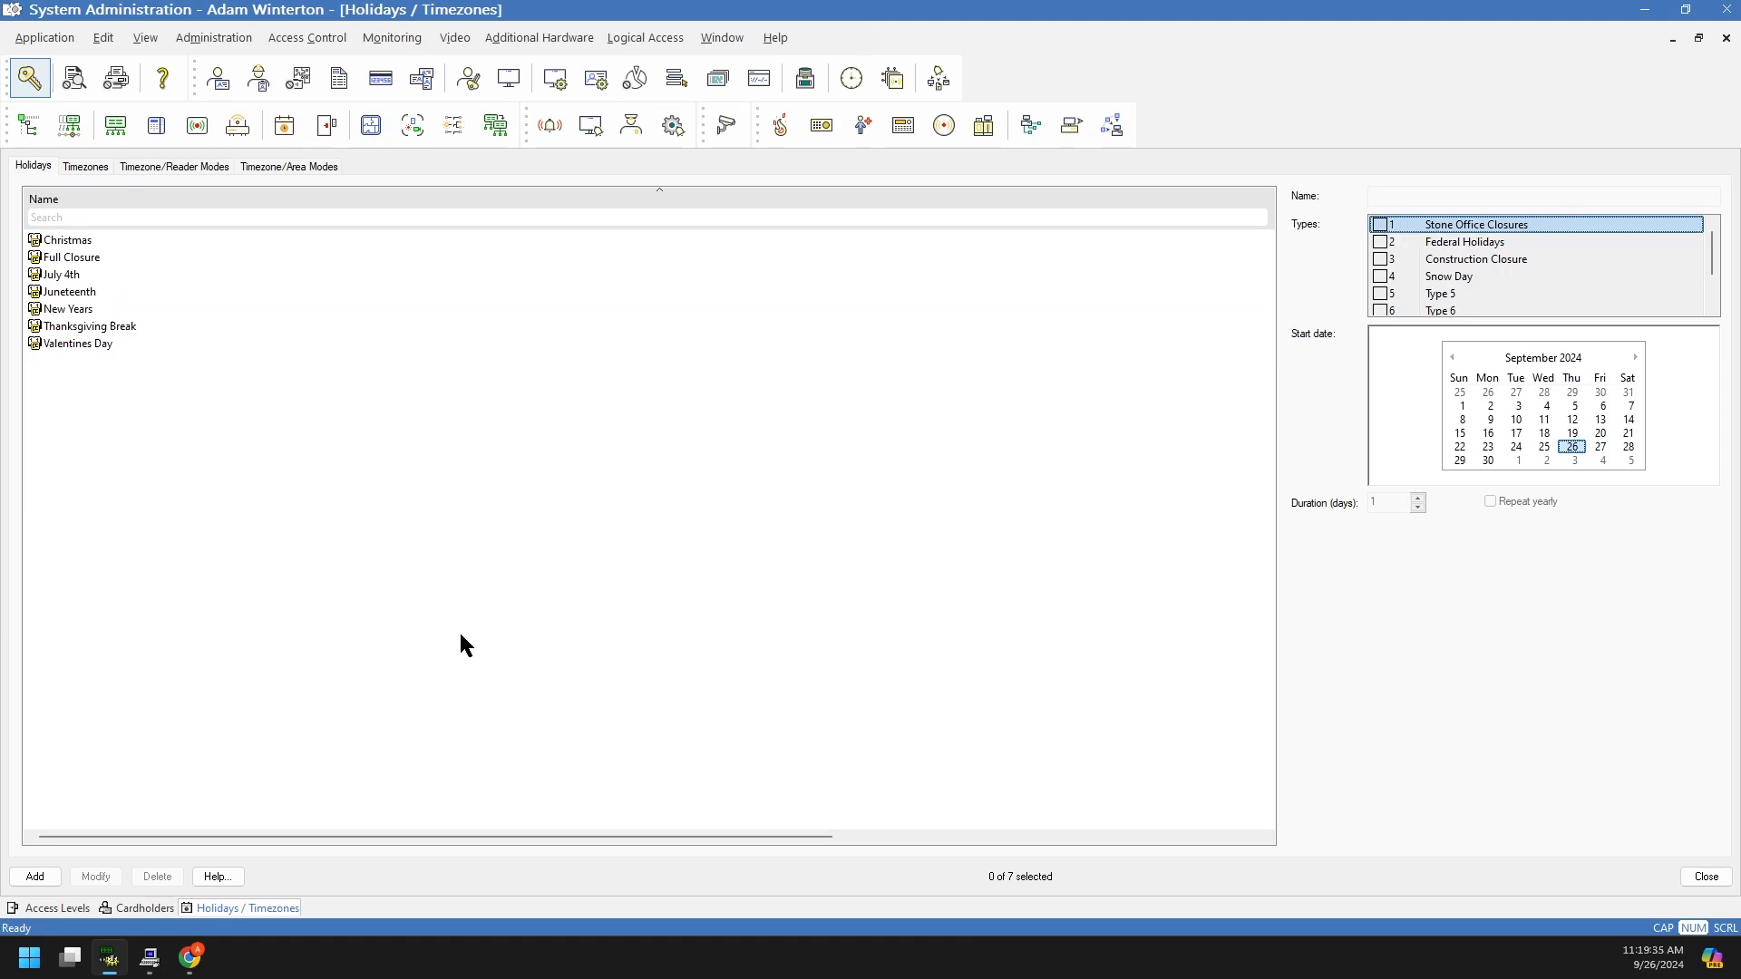
click(118, 908)
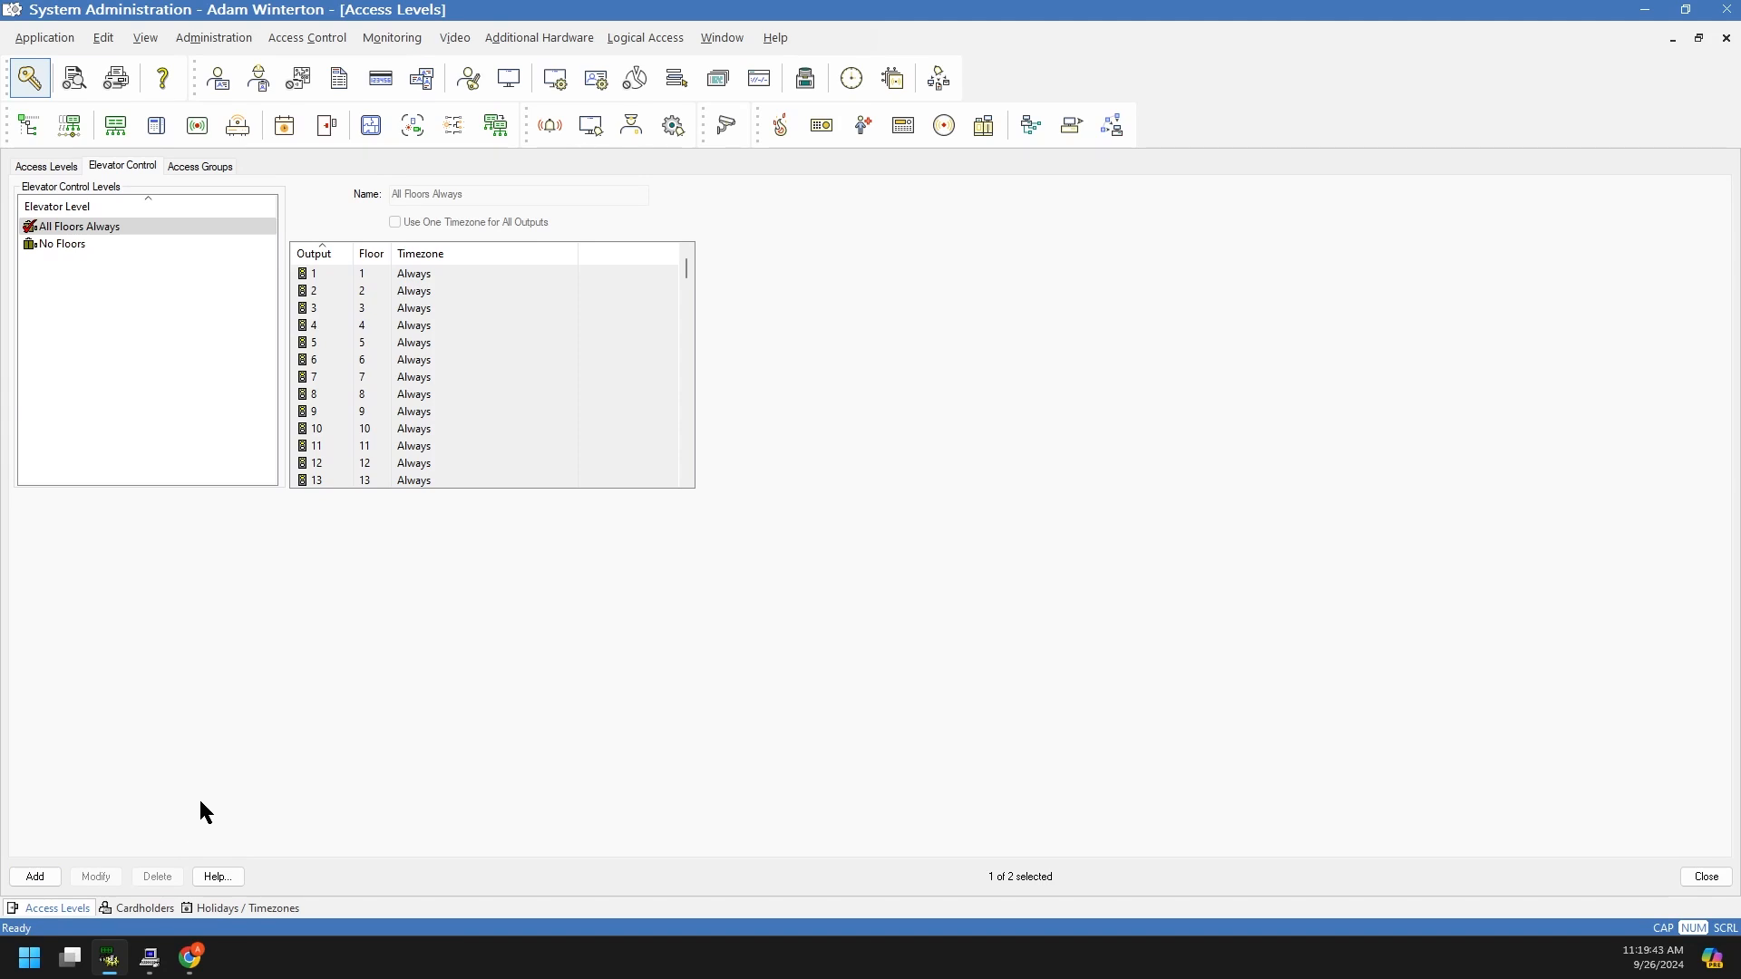
click(245, 908)
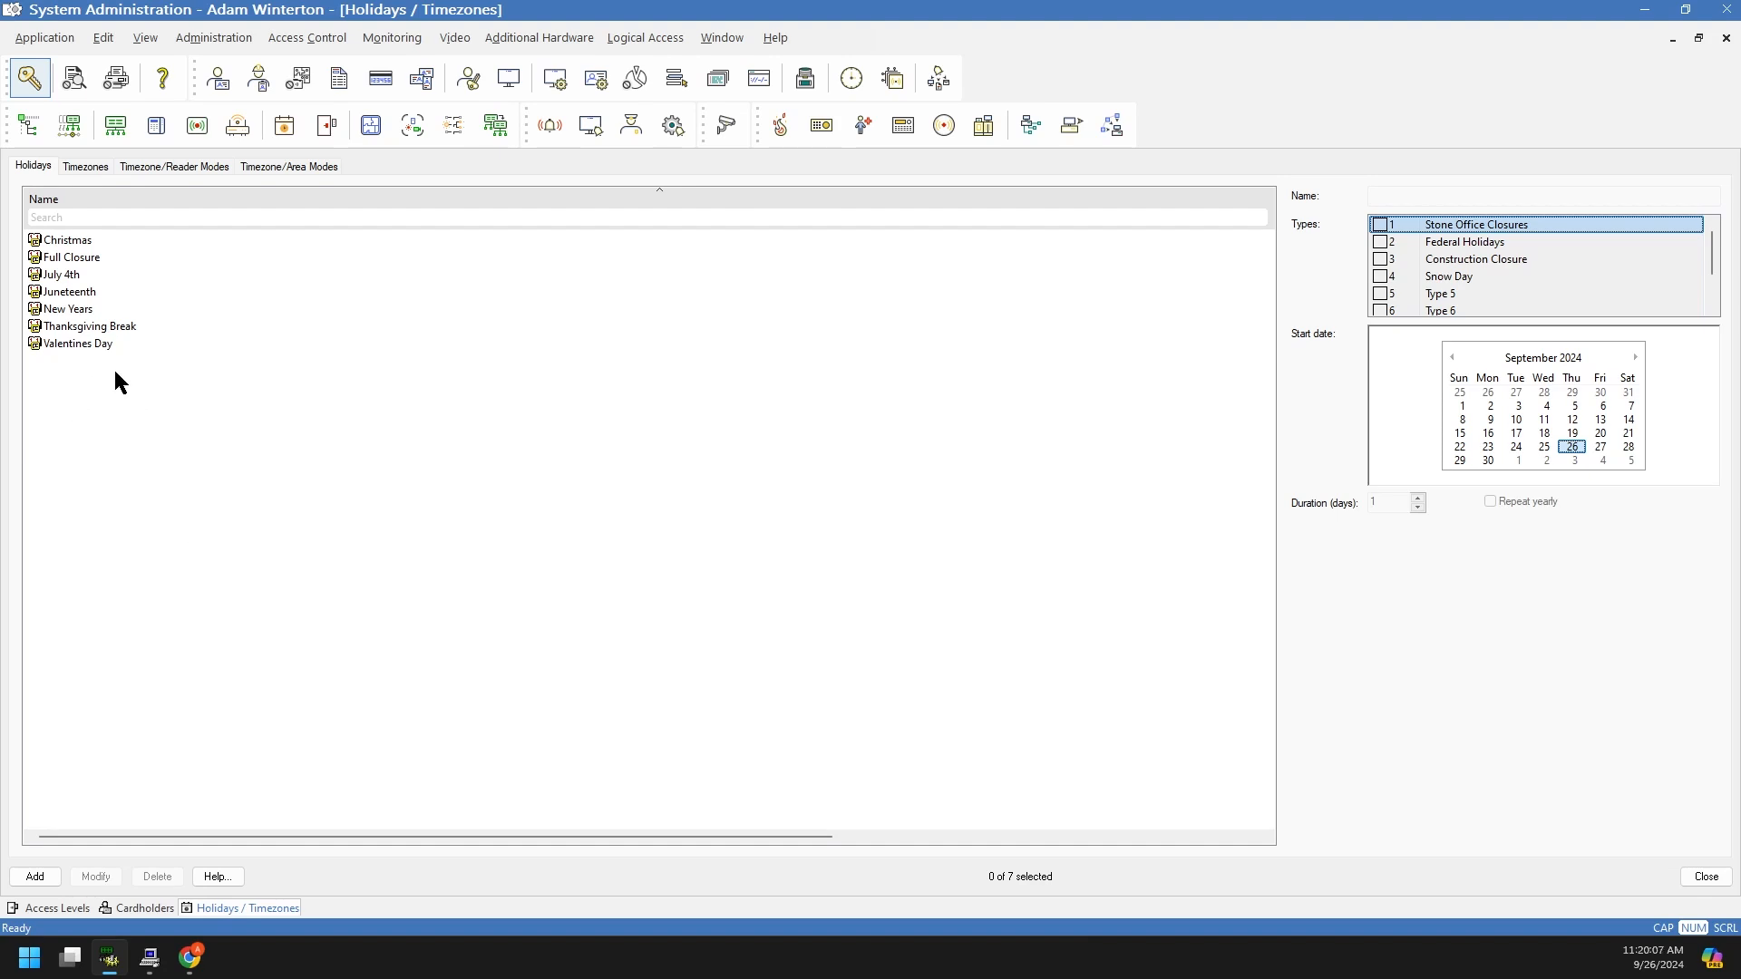
Step: On the Timezones list, check Office Hours' weekday 08:00–16:44 interval, then deselect it
click(109, 166)
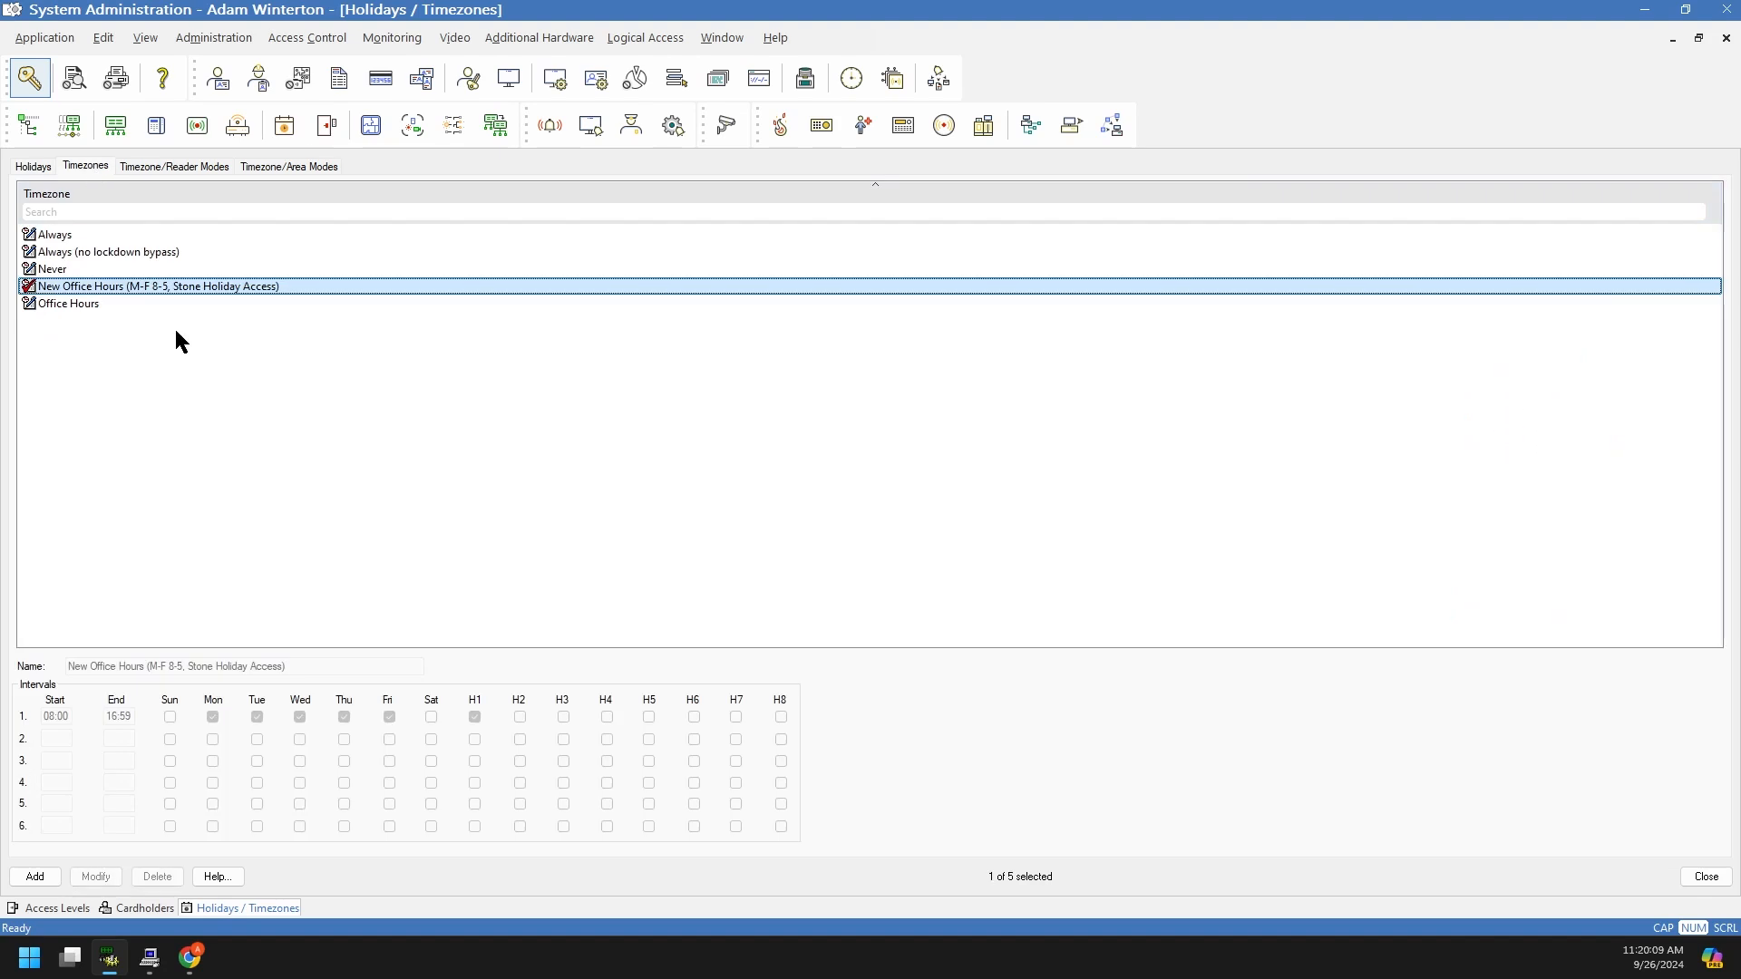
click(71, 306)
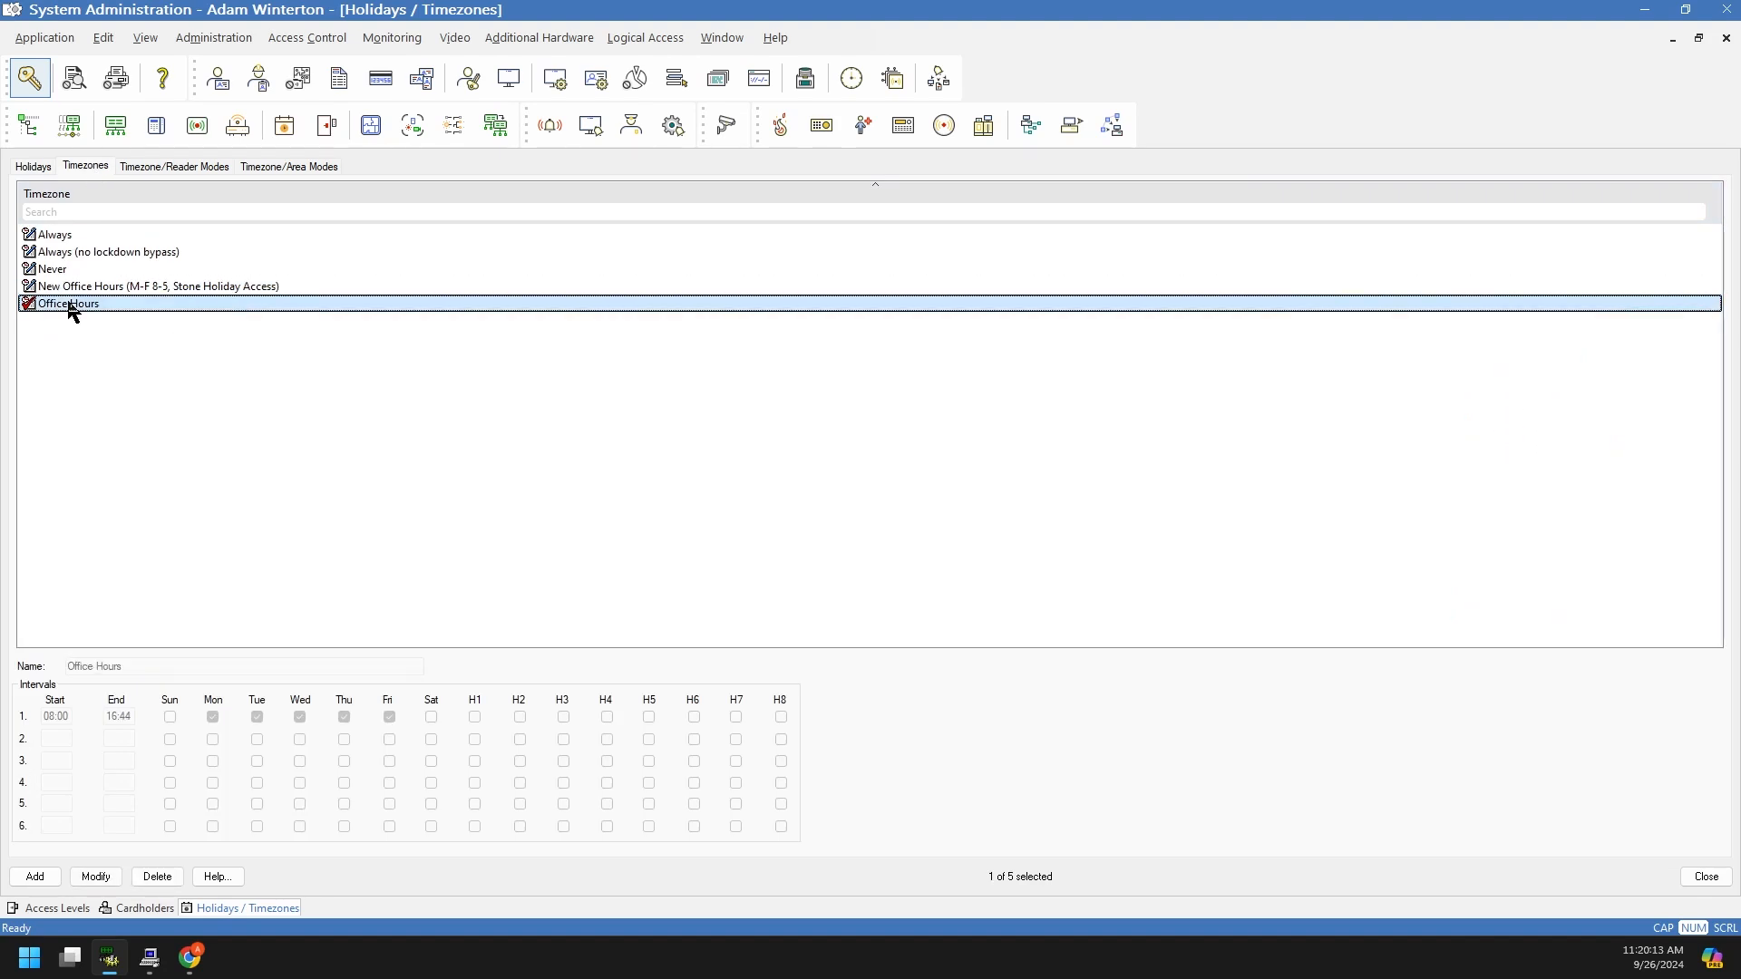
click(71, 307)
click(74, 310)
click(76, 307)
click(74, 307)
click(98, 372)
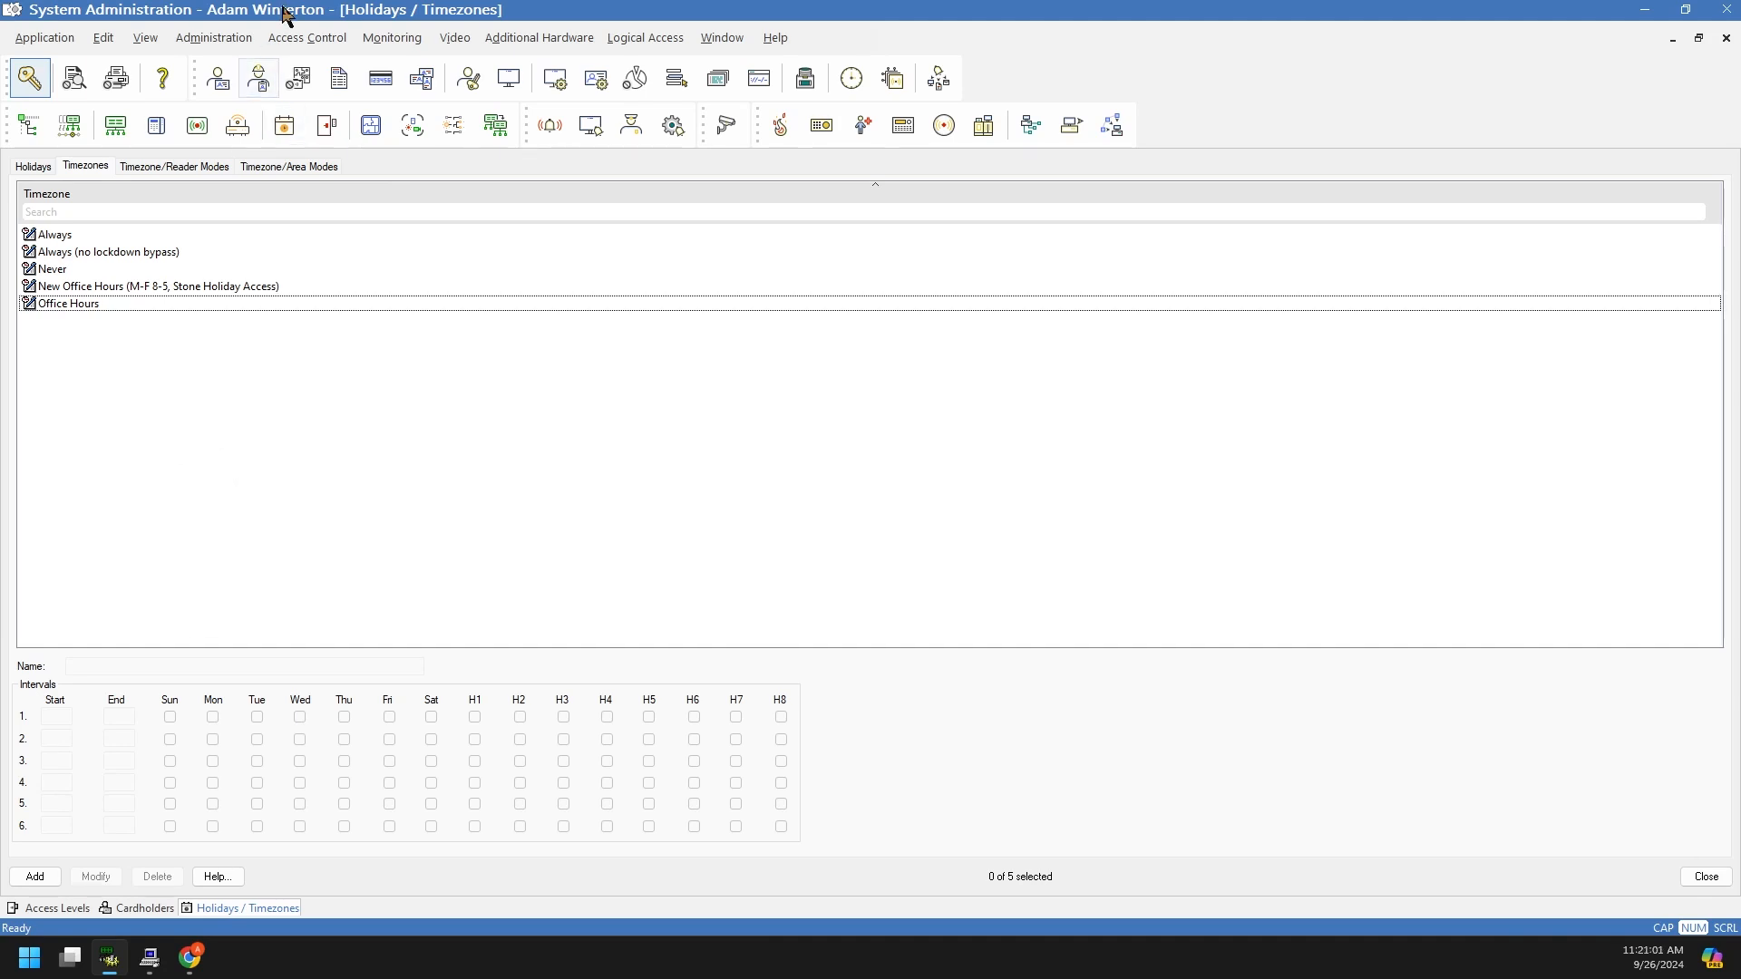
Step: Open Access Control > Readers and Doors and select Door1 to see its settings
click(295, 40)
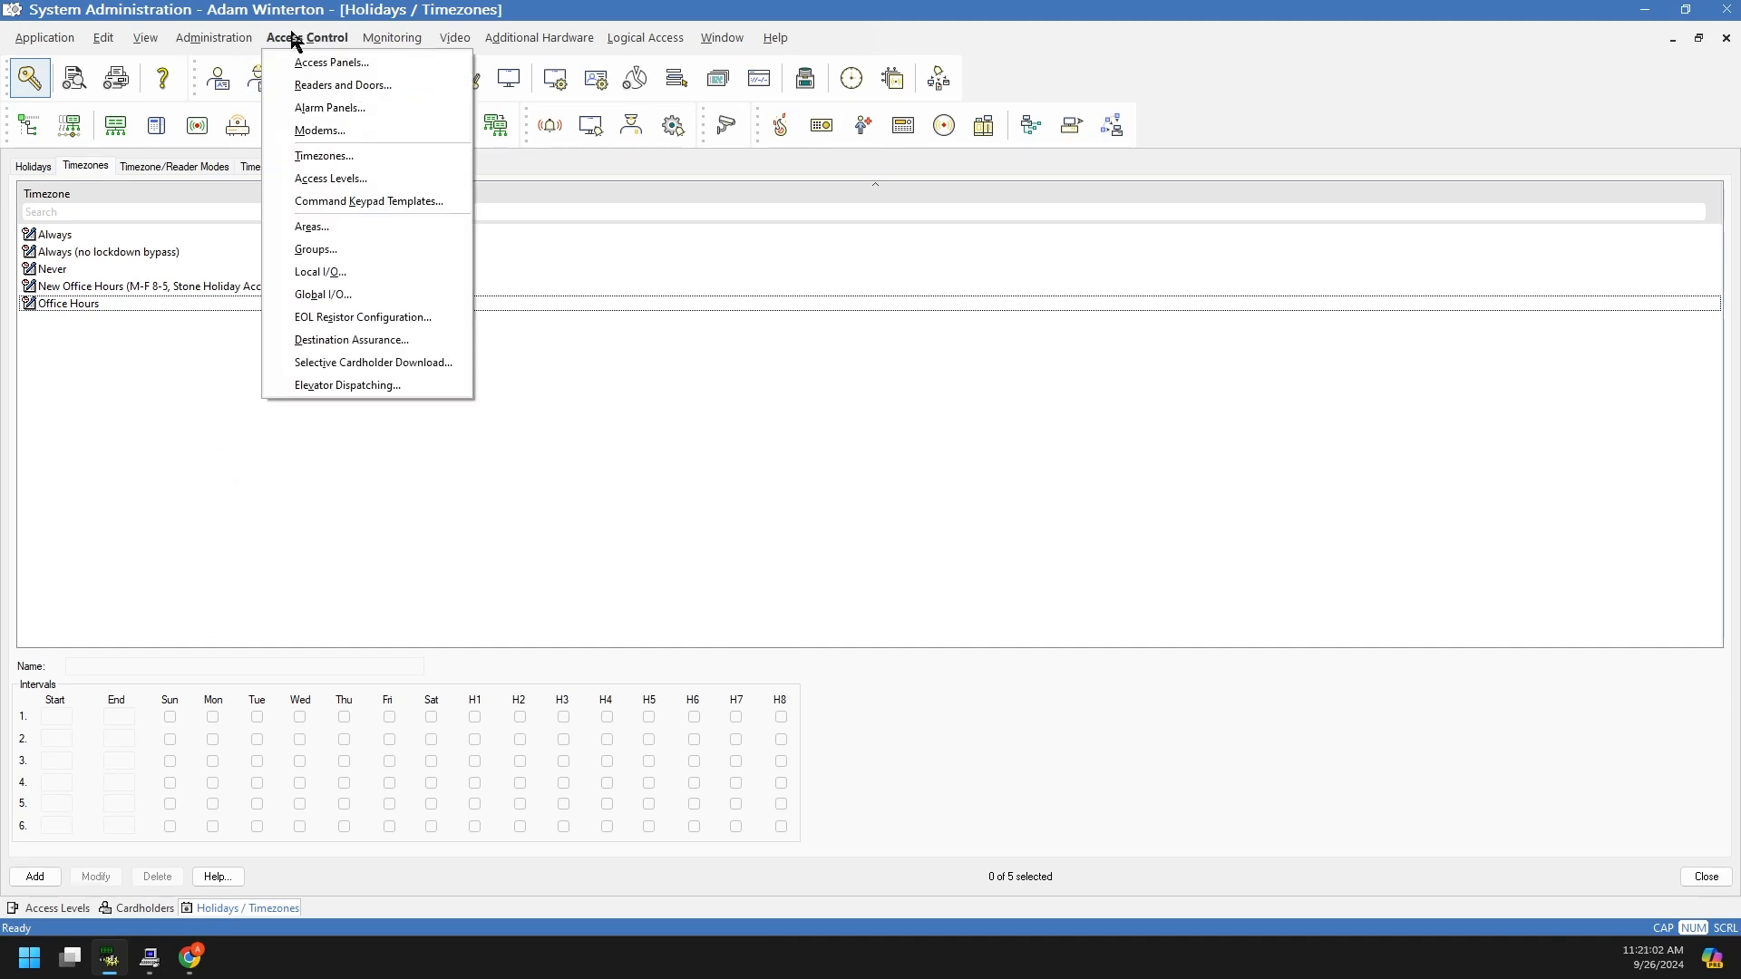
click(319, 86)
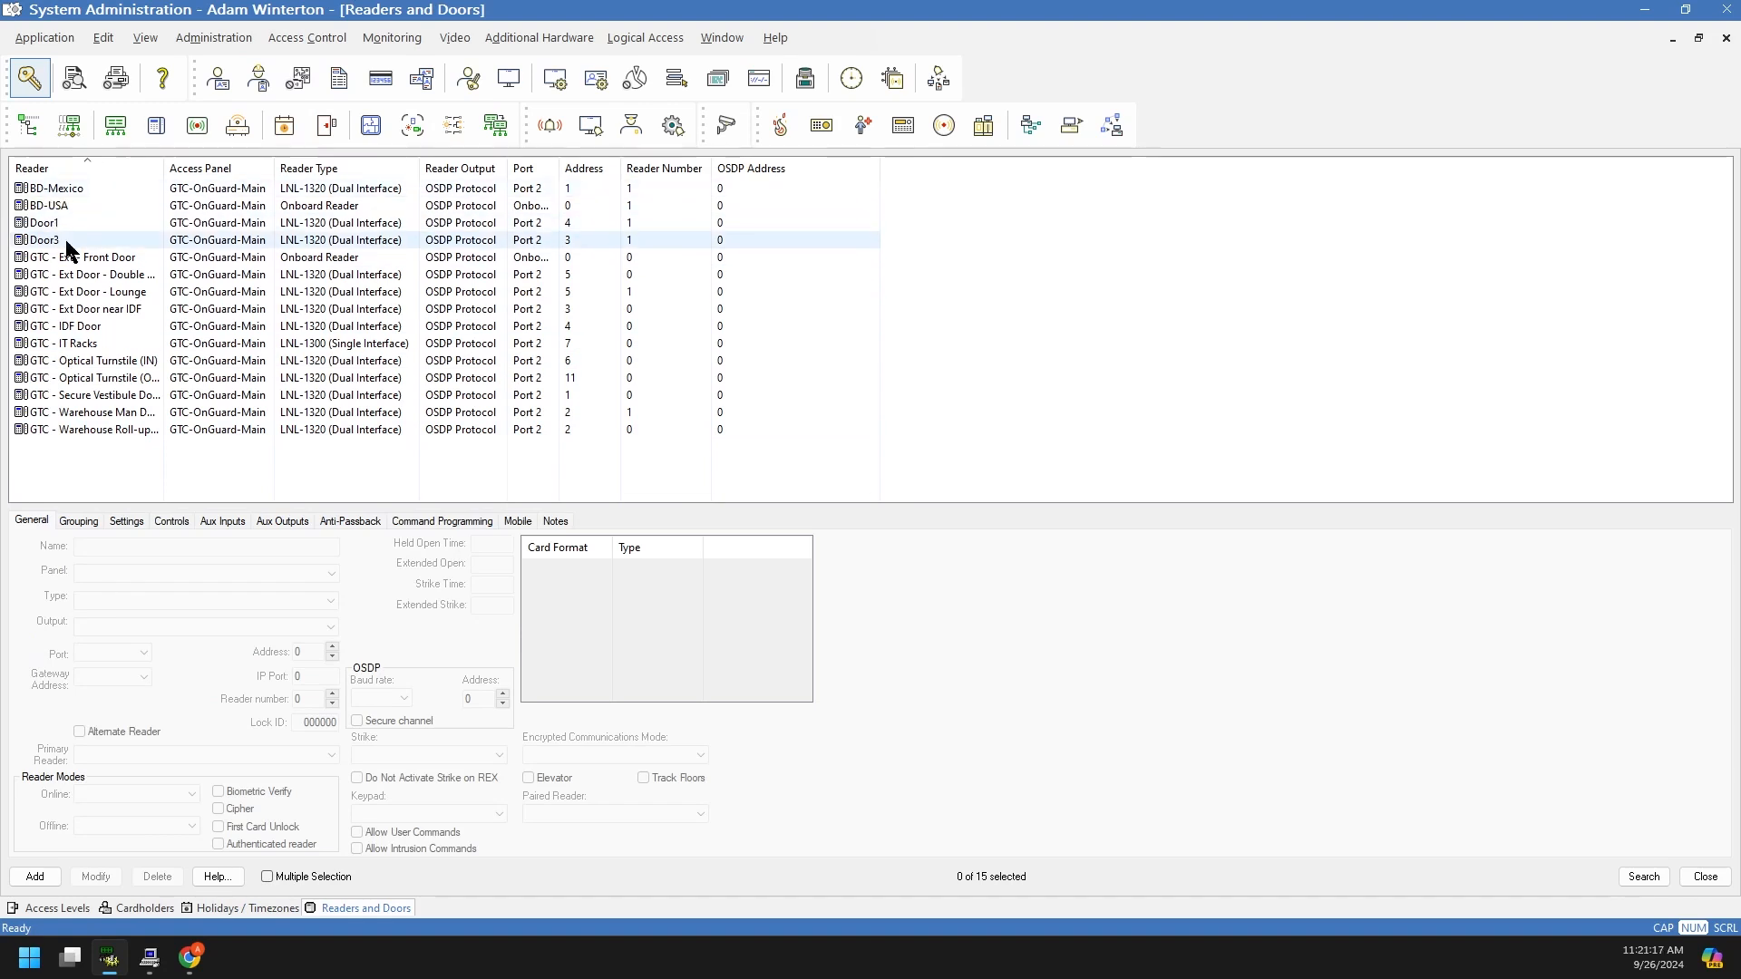
click(56, 222)
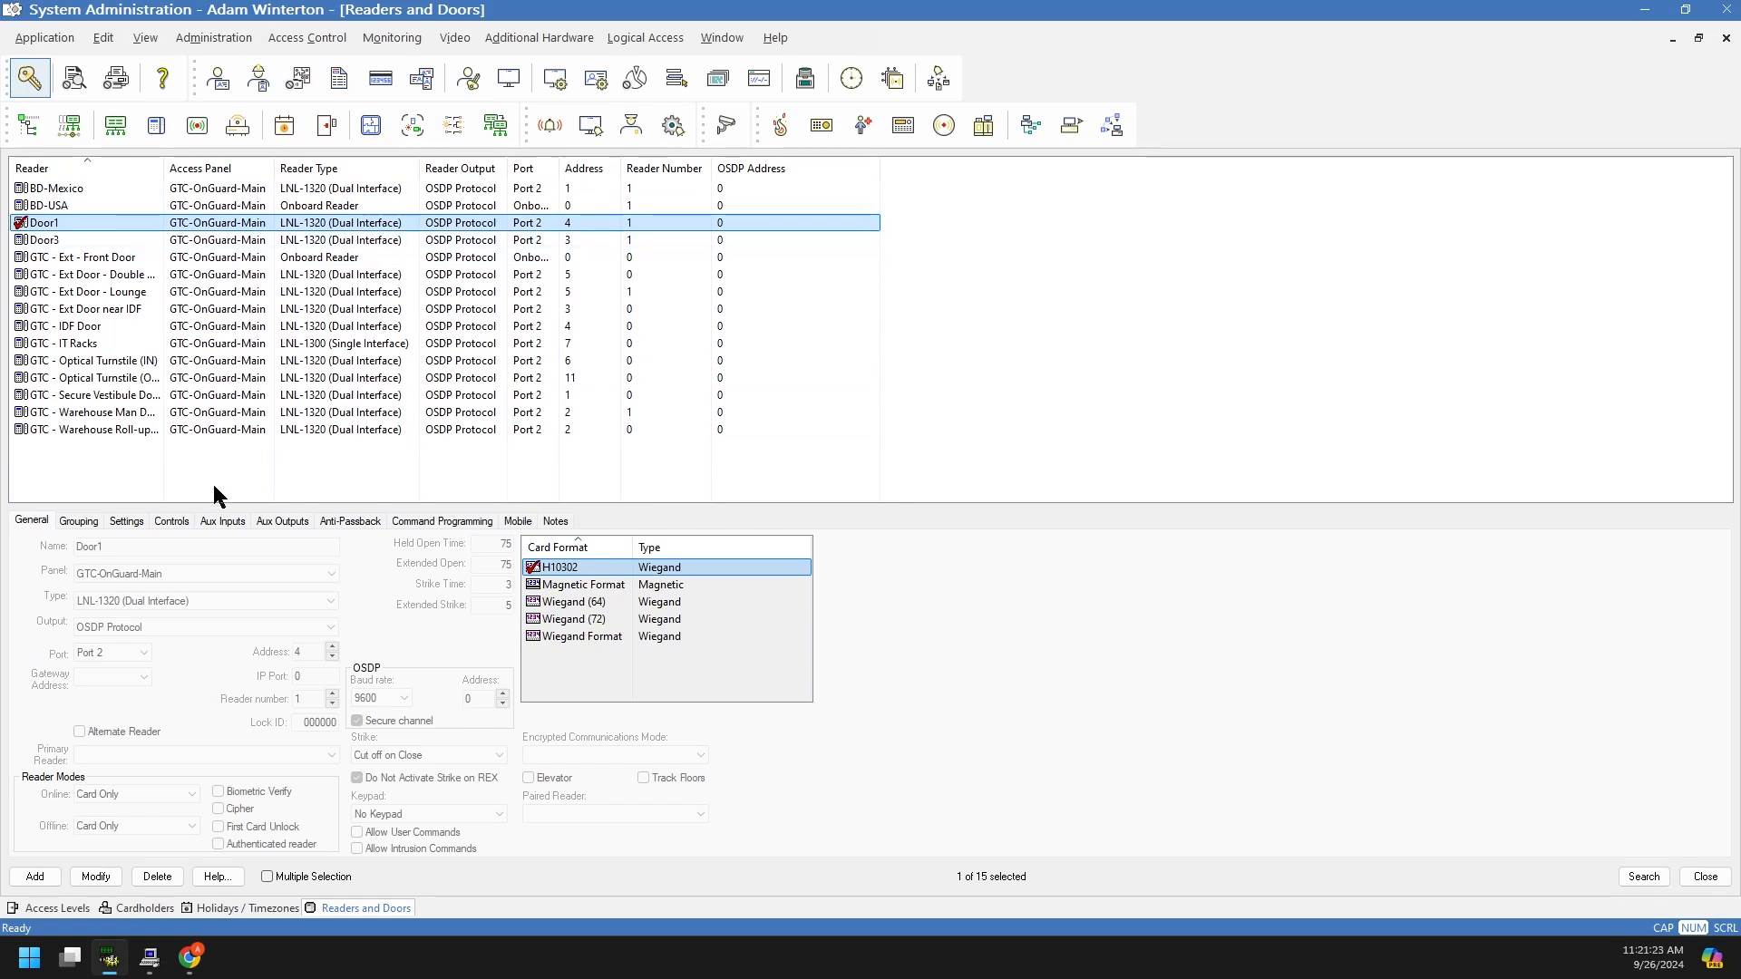
Step: Set Door1's Mask Forced Open and Mask Held Open to Office Hours and save the record
click(79, 522)
click(129, 521)
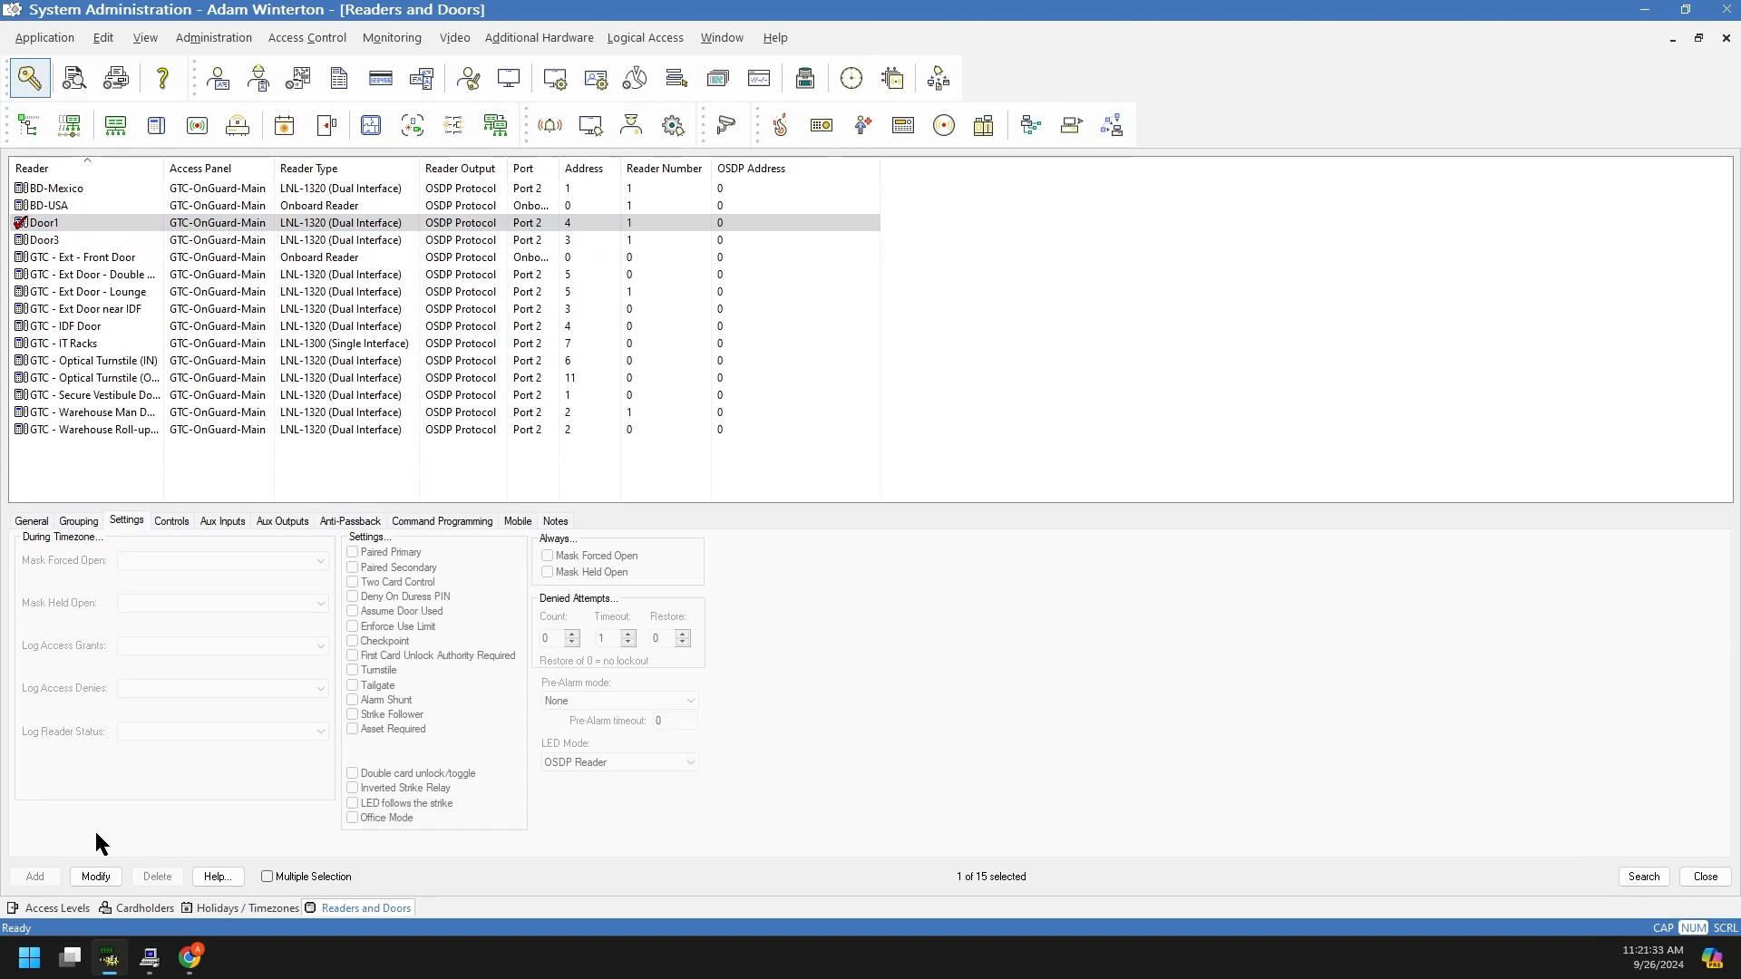
click(95, 877)
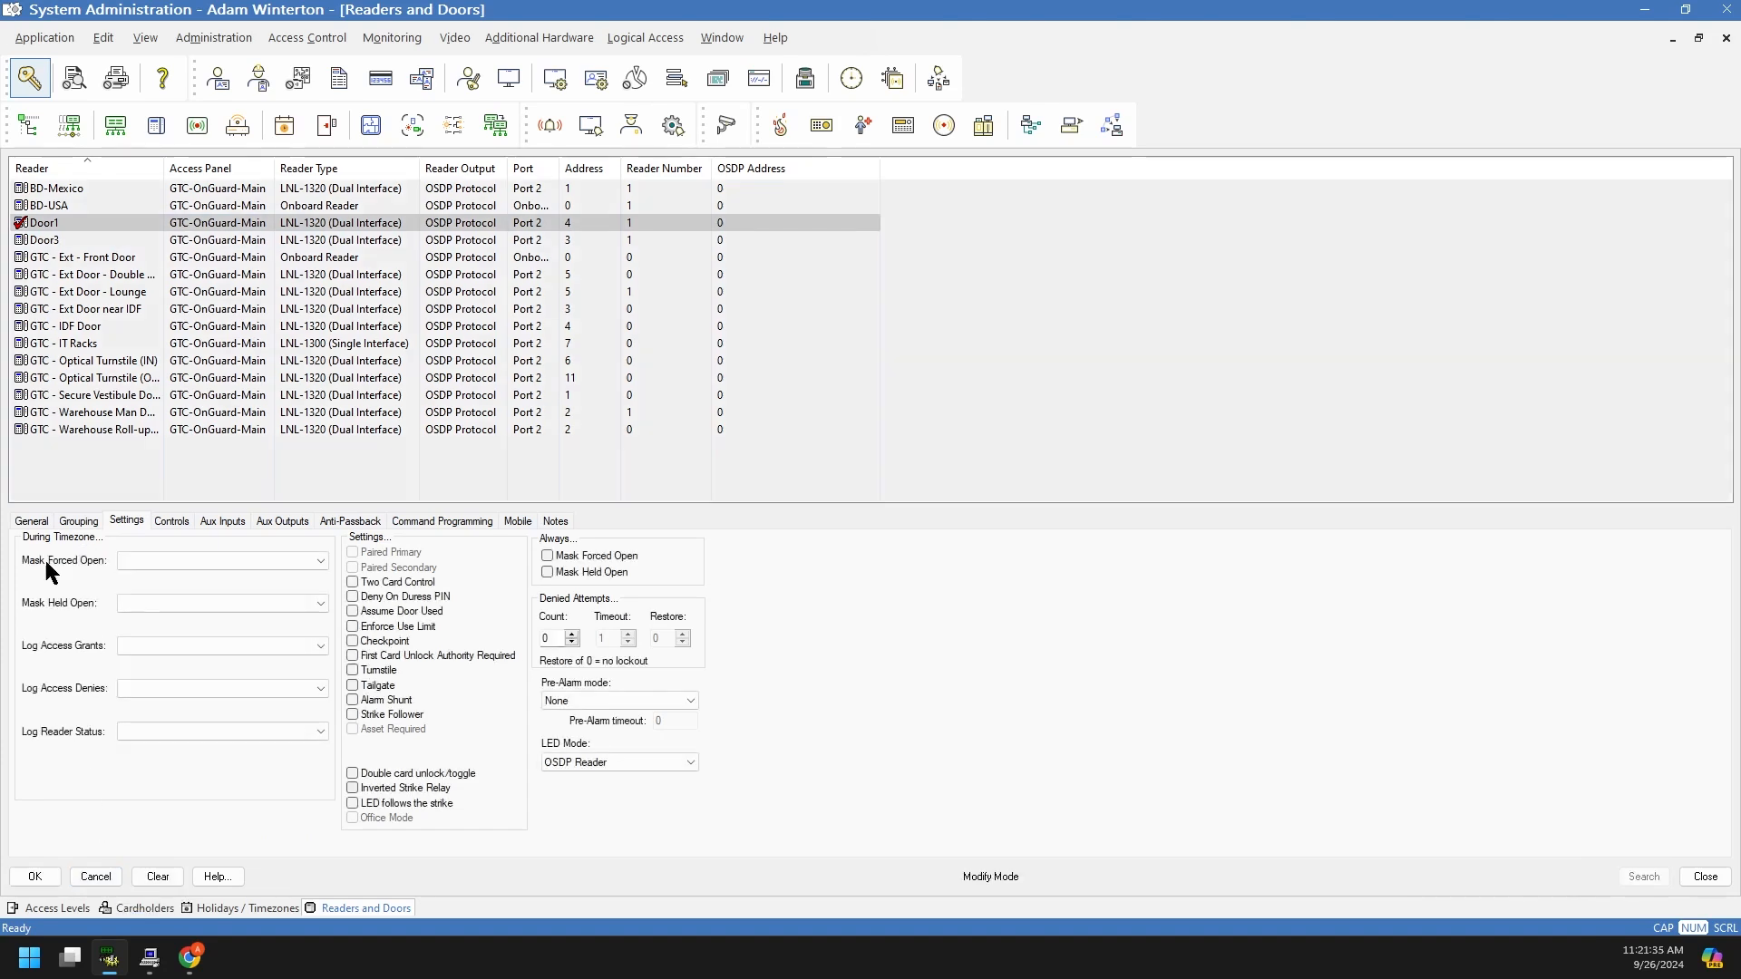
click(127, 562)
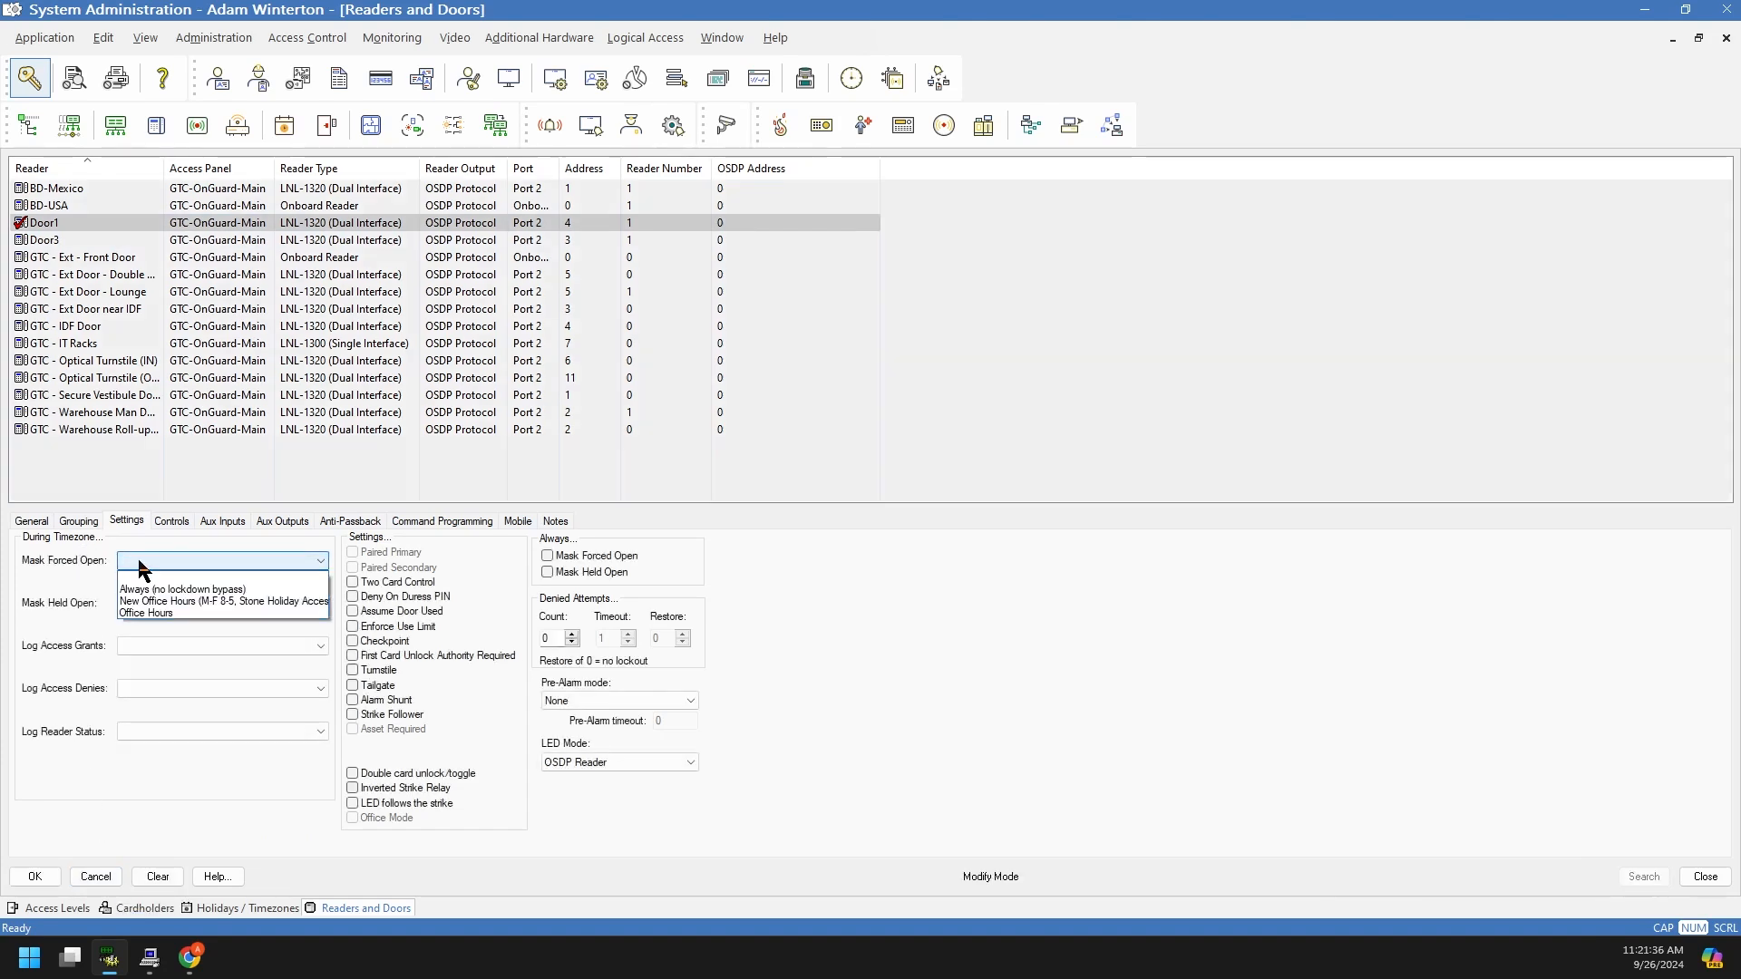
click(152, 613)
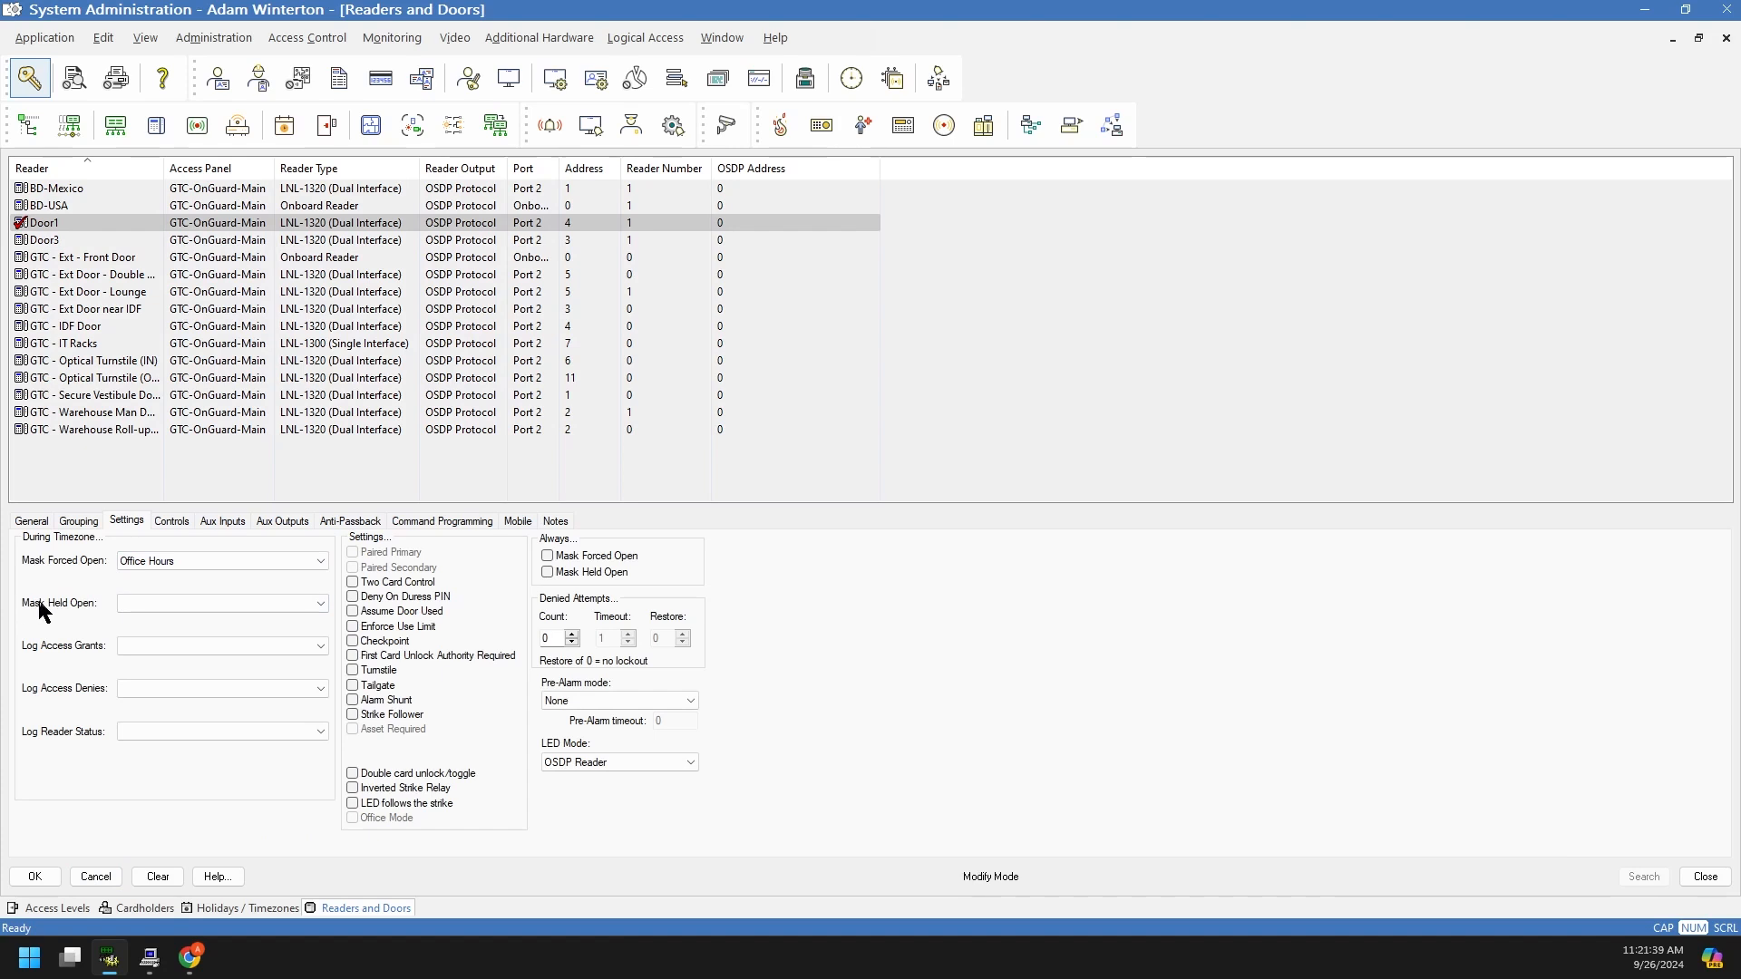
click(172, 607)
click(160, 653)
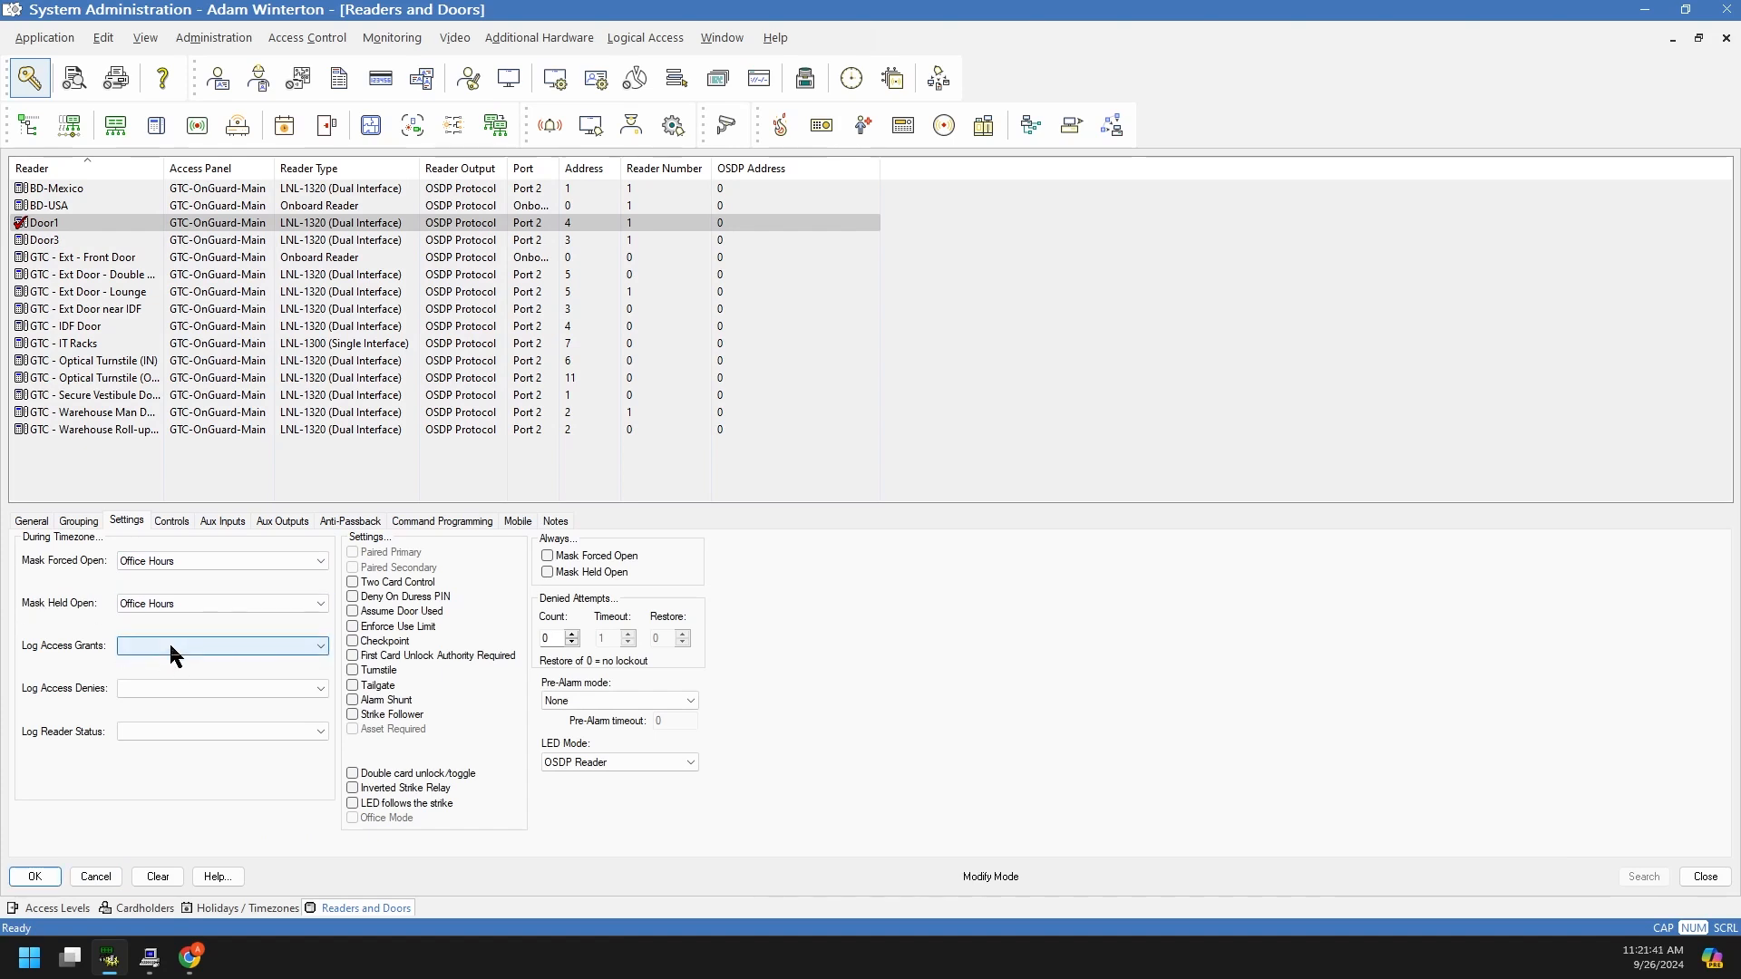
click(32, 877)
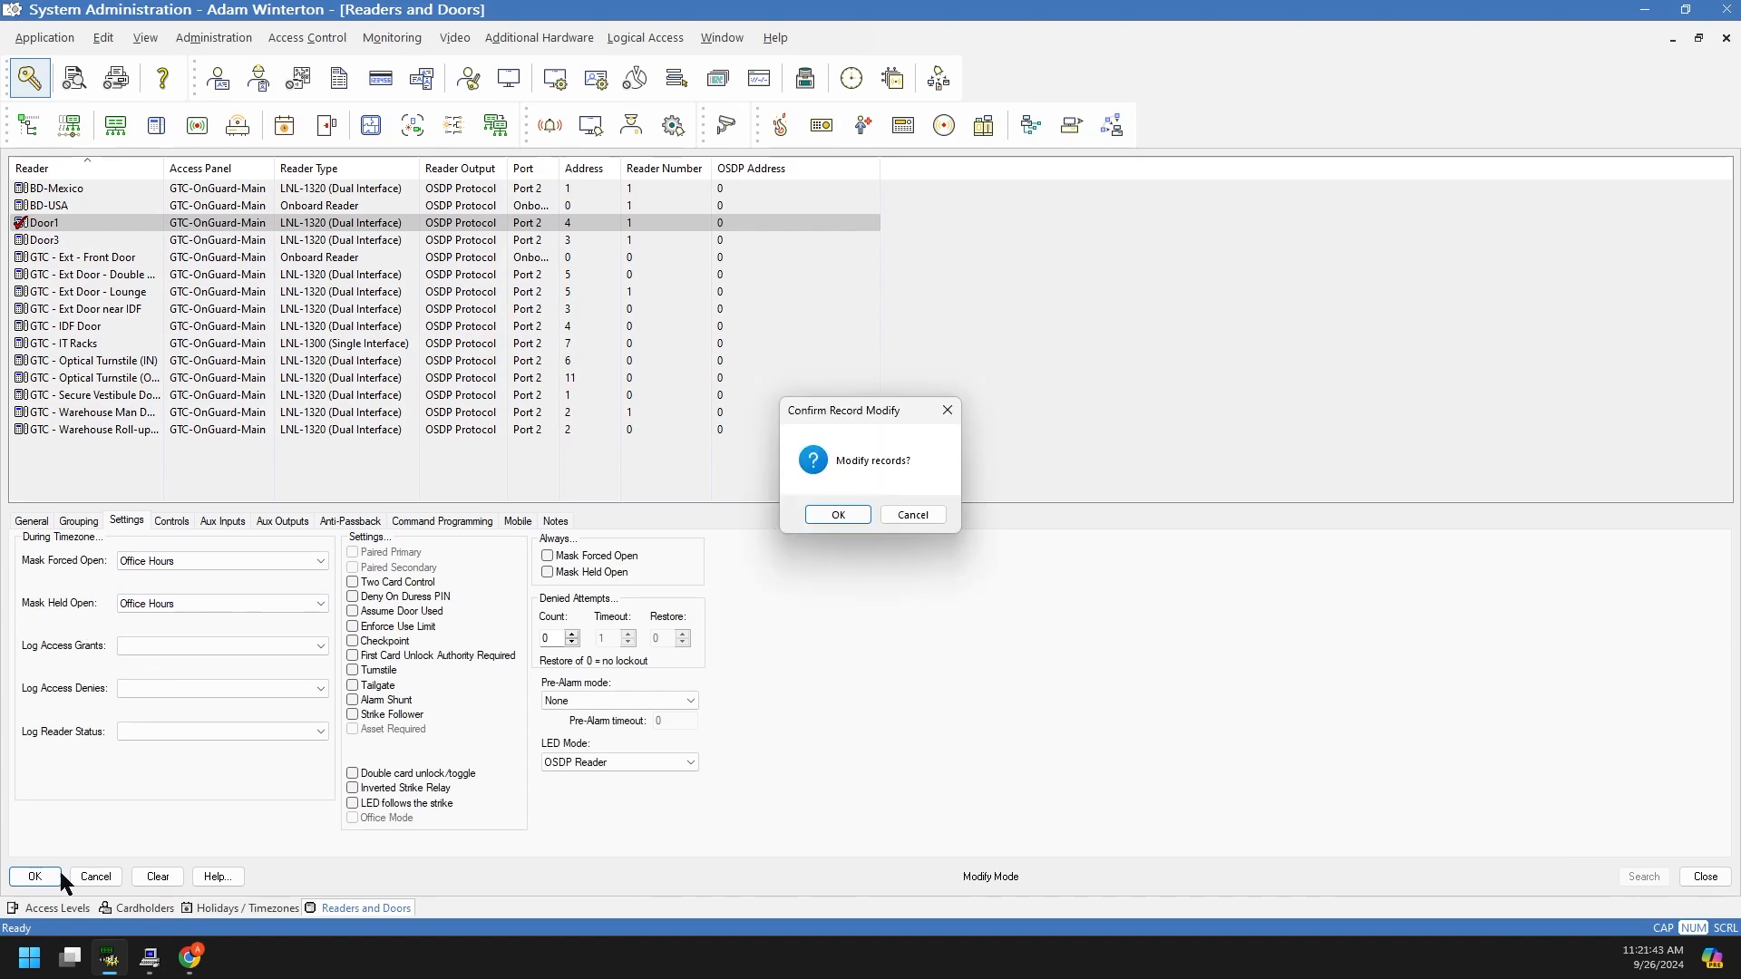
click(846, 517)
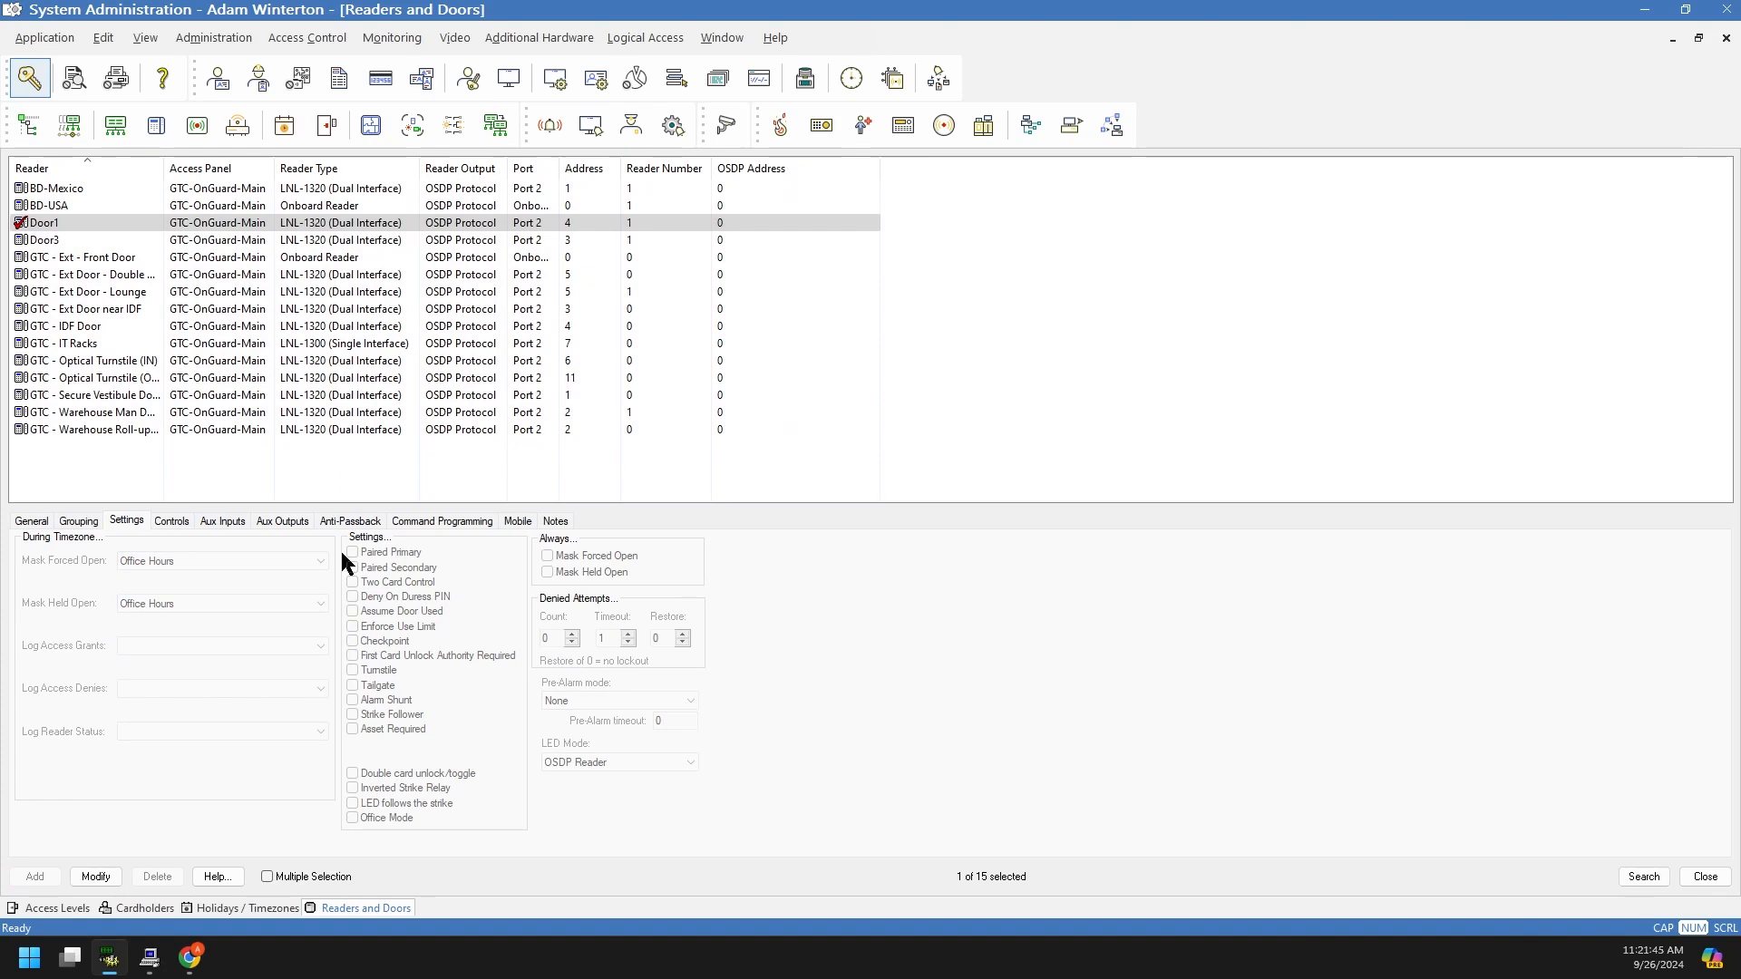
Step: Click through the Door3, Front Door, exterior double-door and Lounge readers
click(22, 240)
click(24, 257)
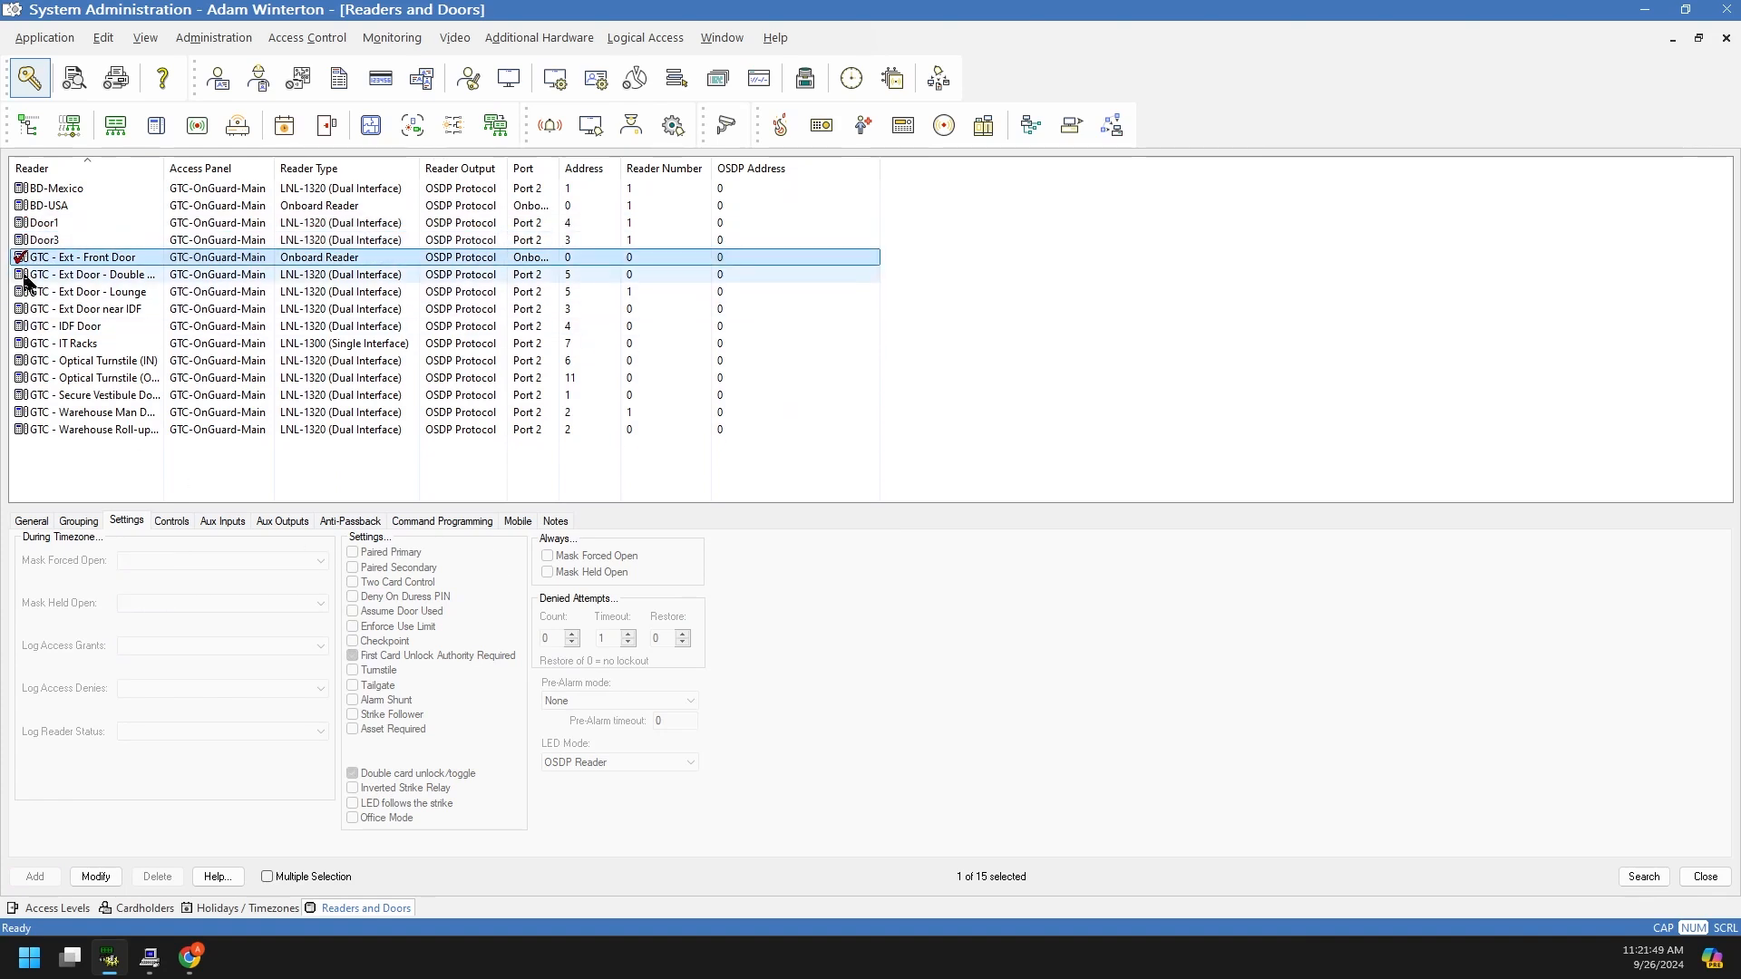
click(25, 275)
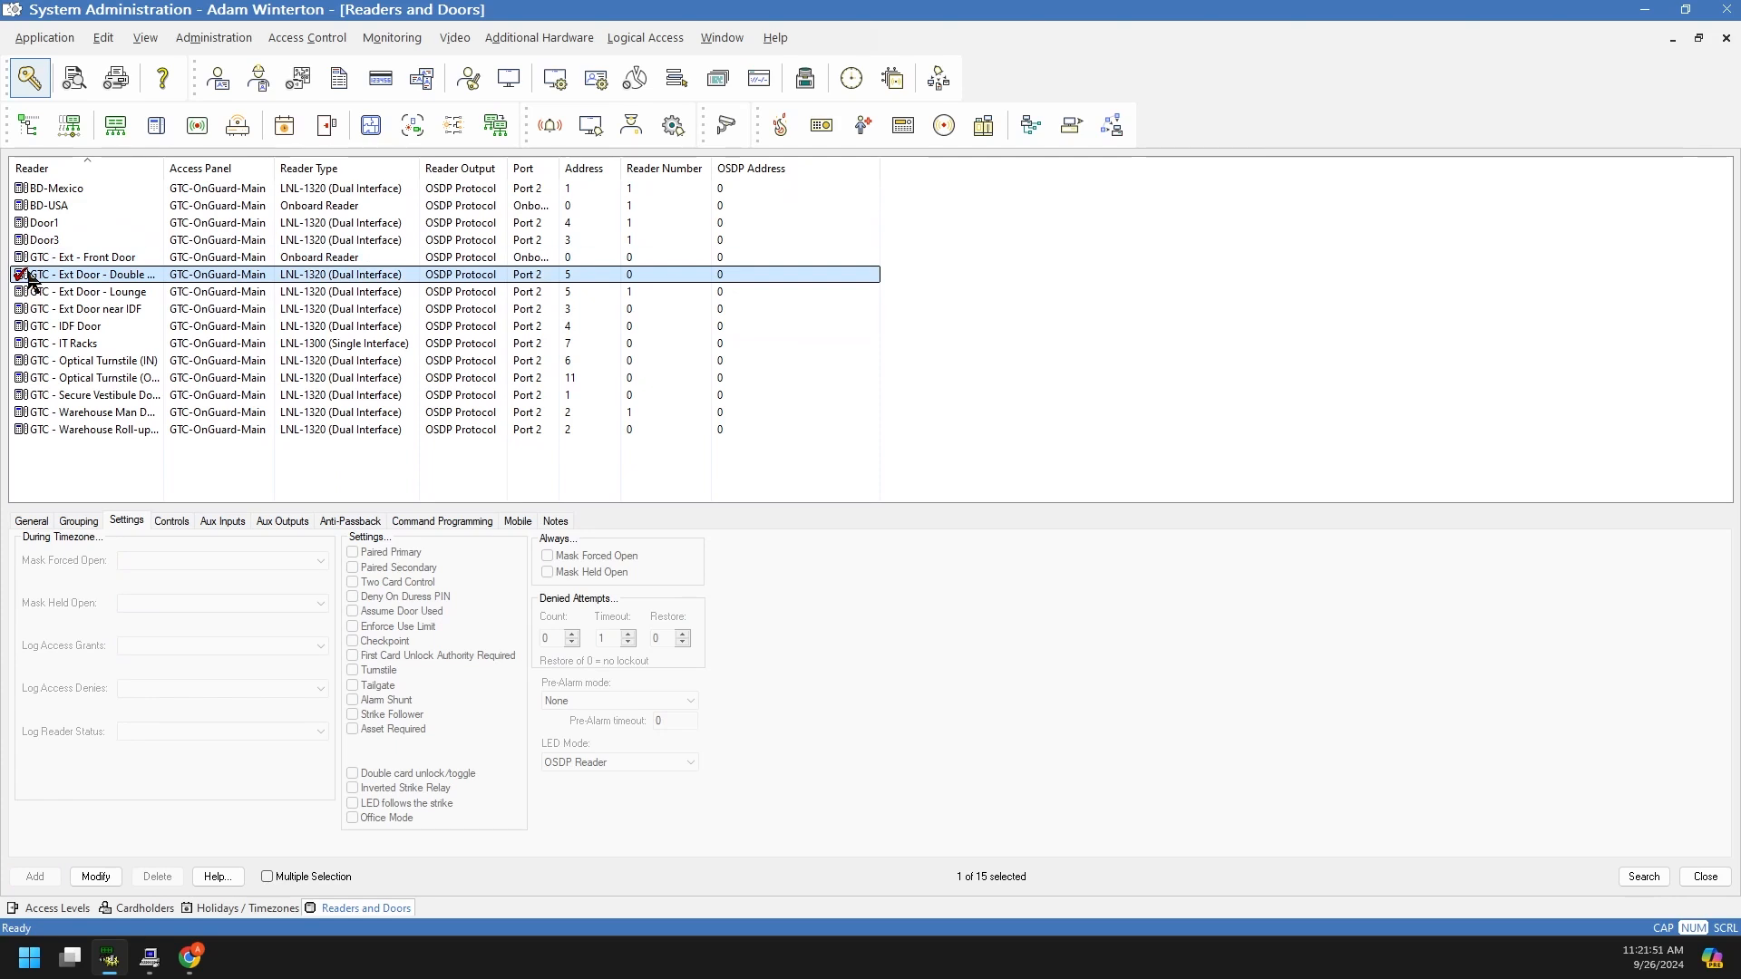
click(25, 292)
click(24, 274)
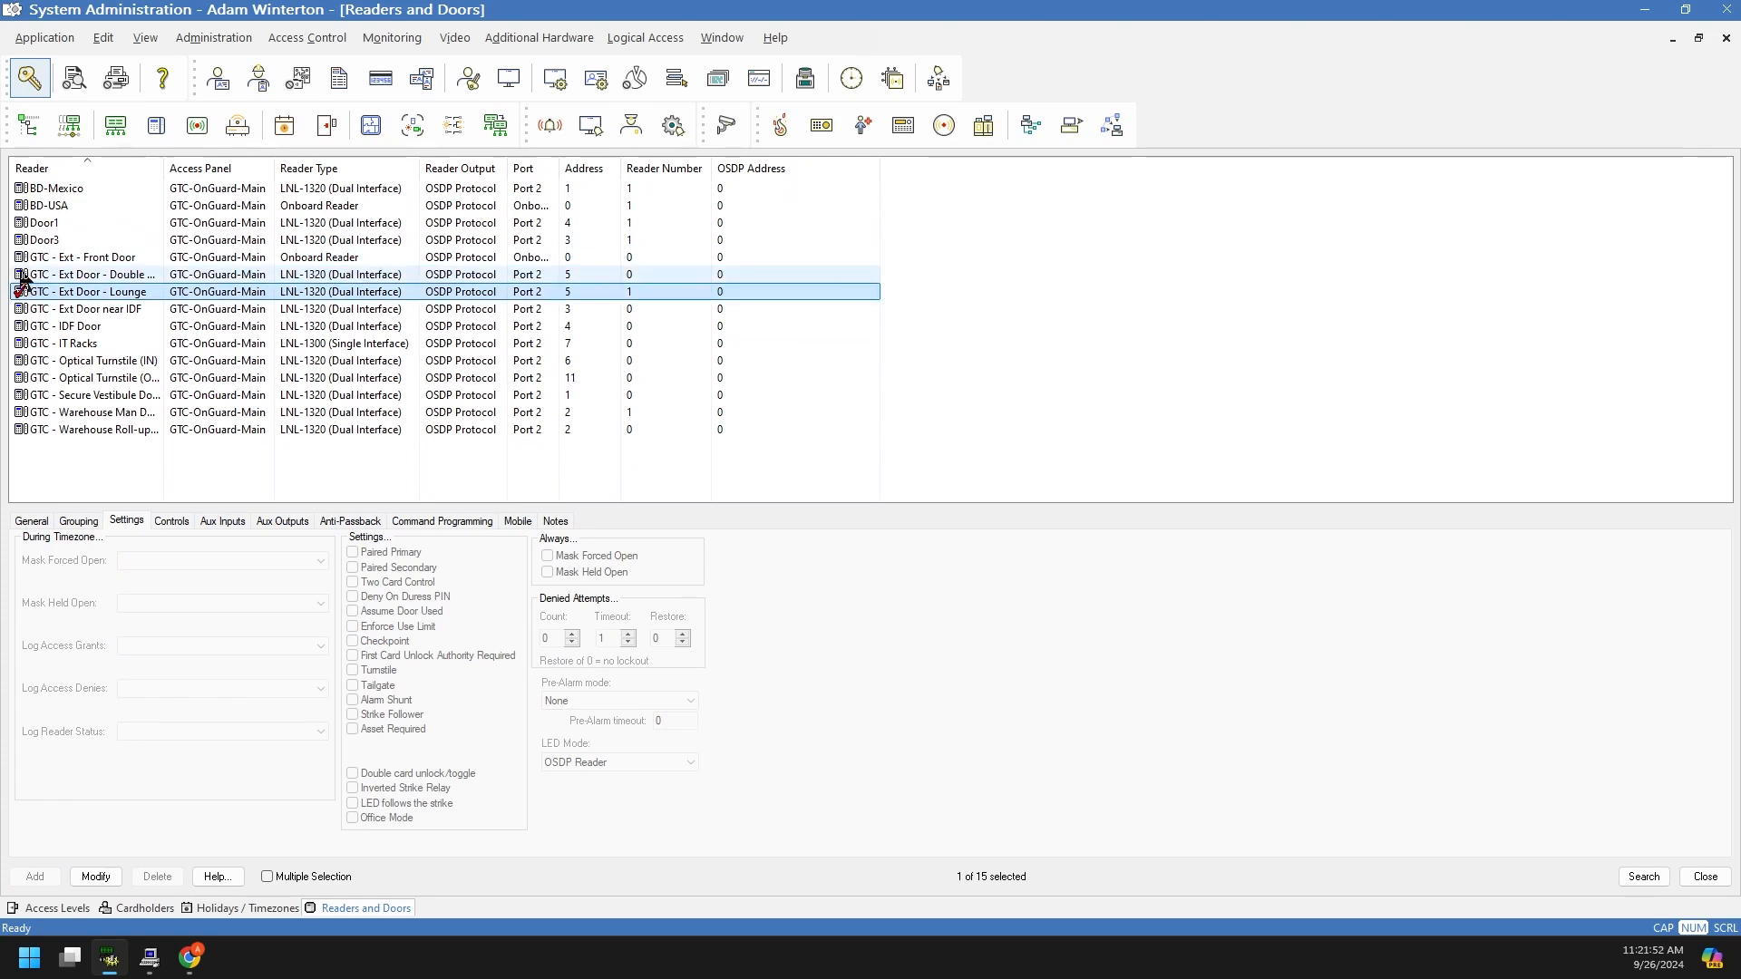
Step: Multi-select the Front Door, Door3 and Door1 readers, then bring up Alarm Monitoring
click(269, 877)
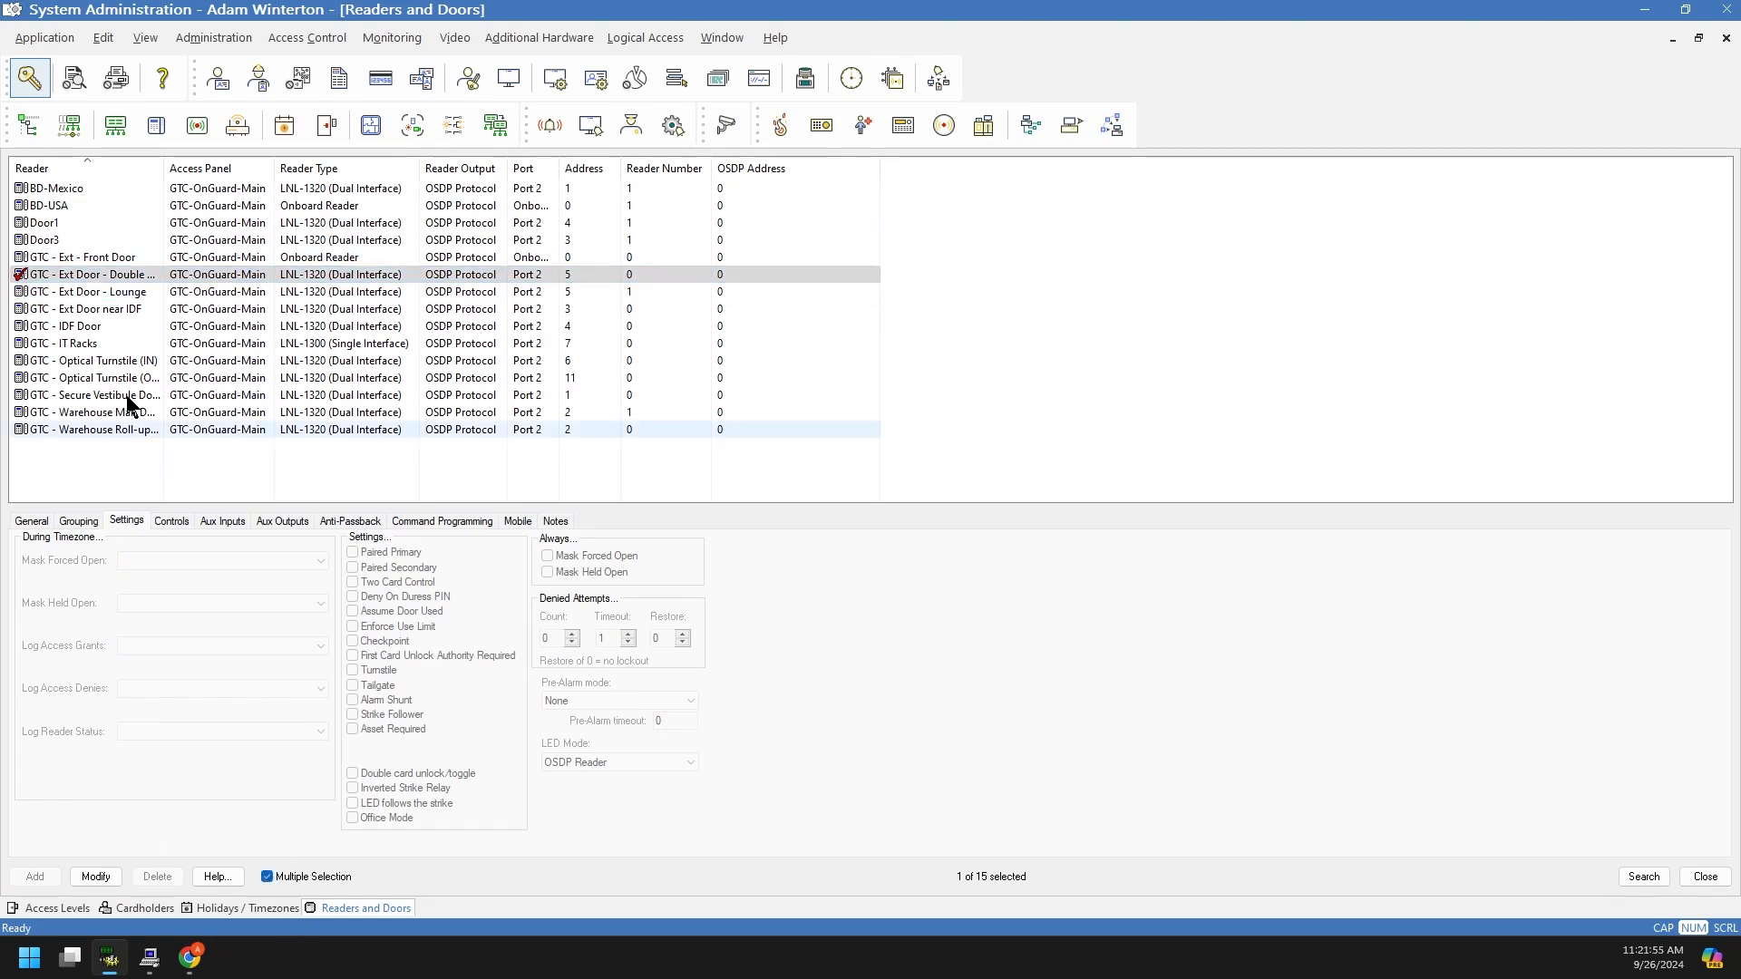
click(20, 258)
click(20, 240)
click(20, 223)
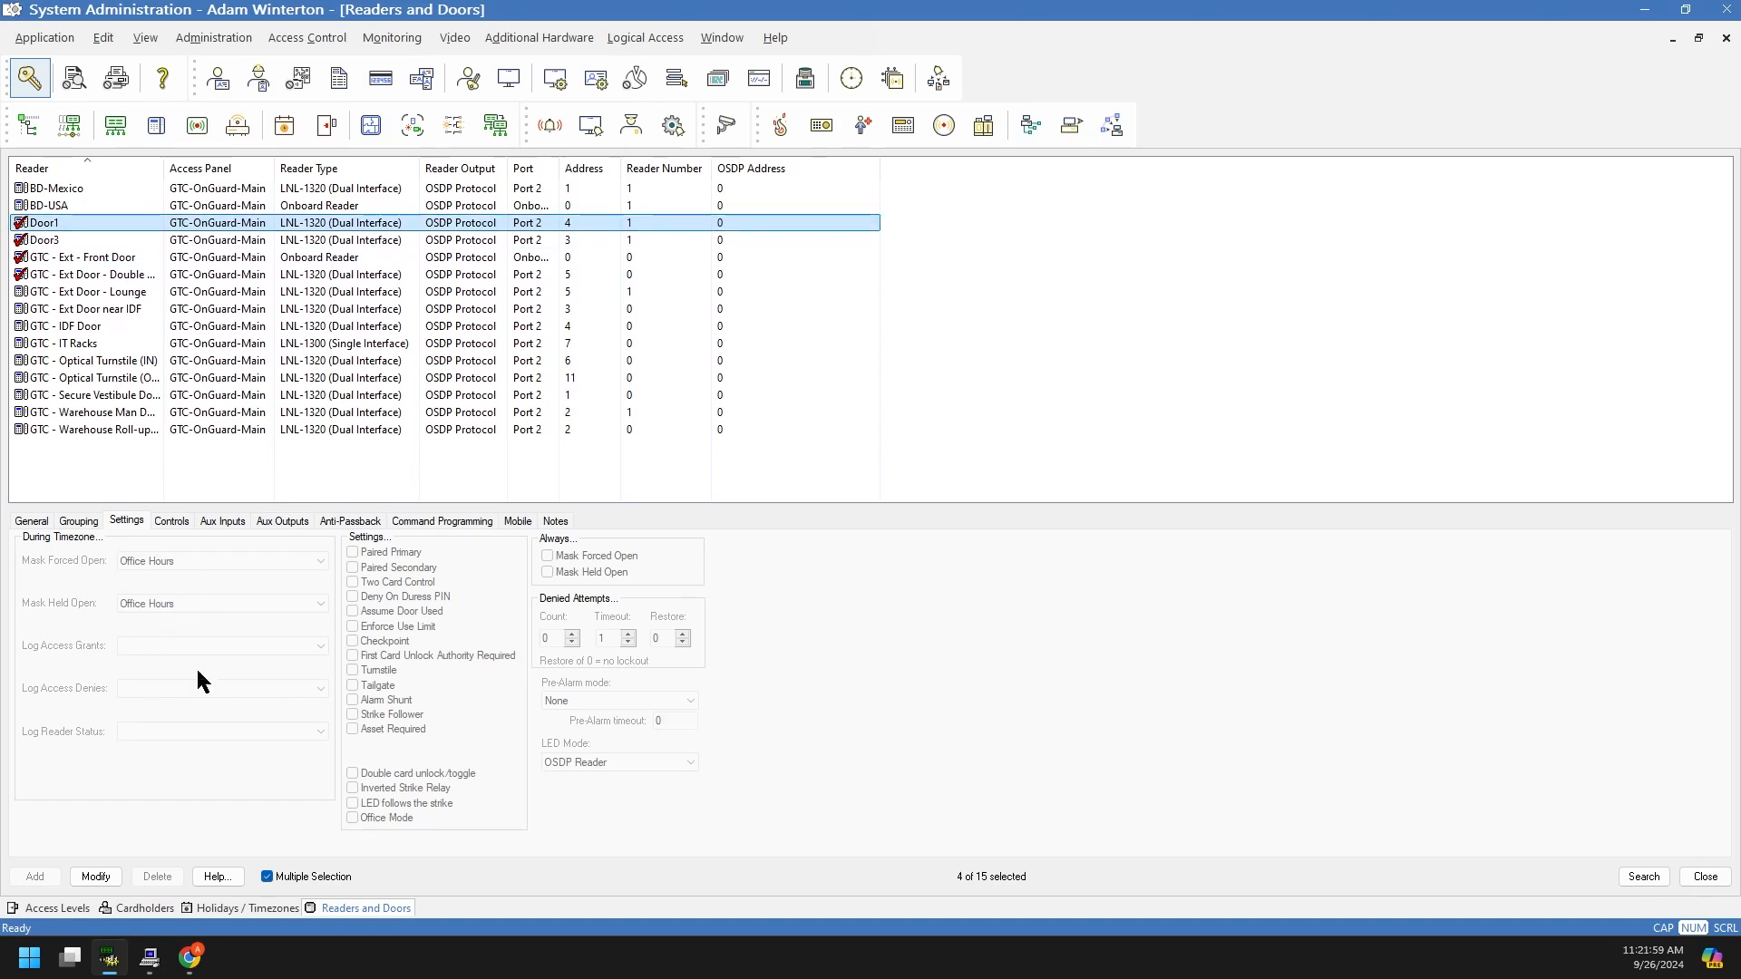
click(267, 877)
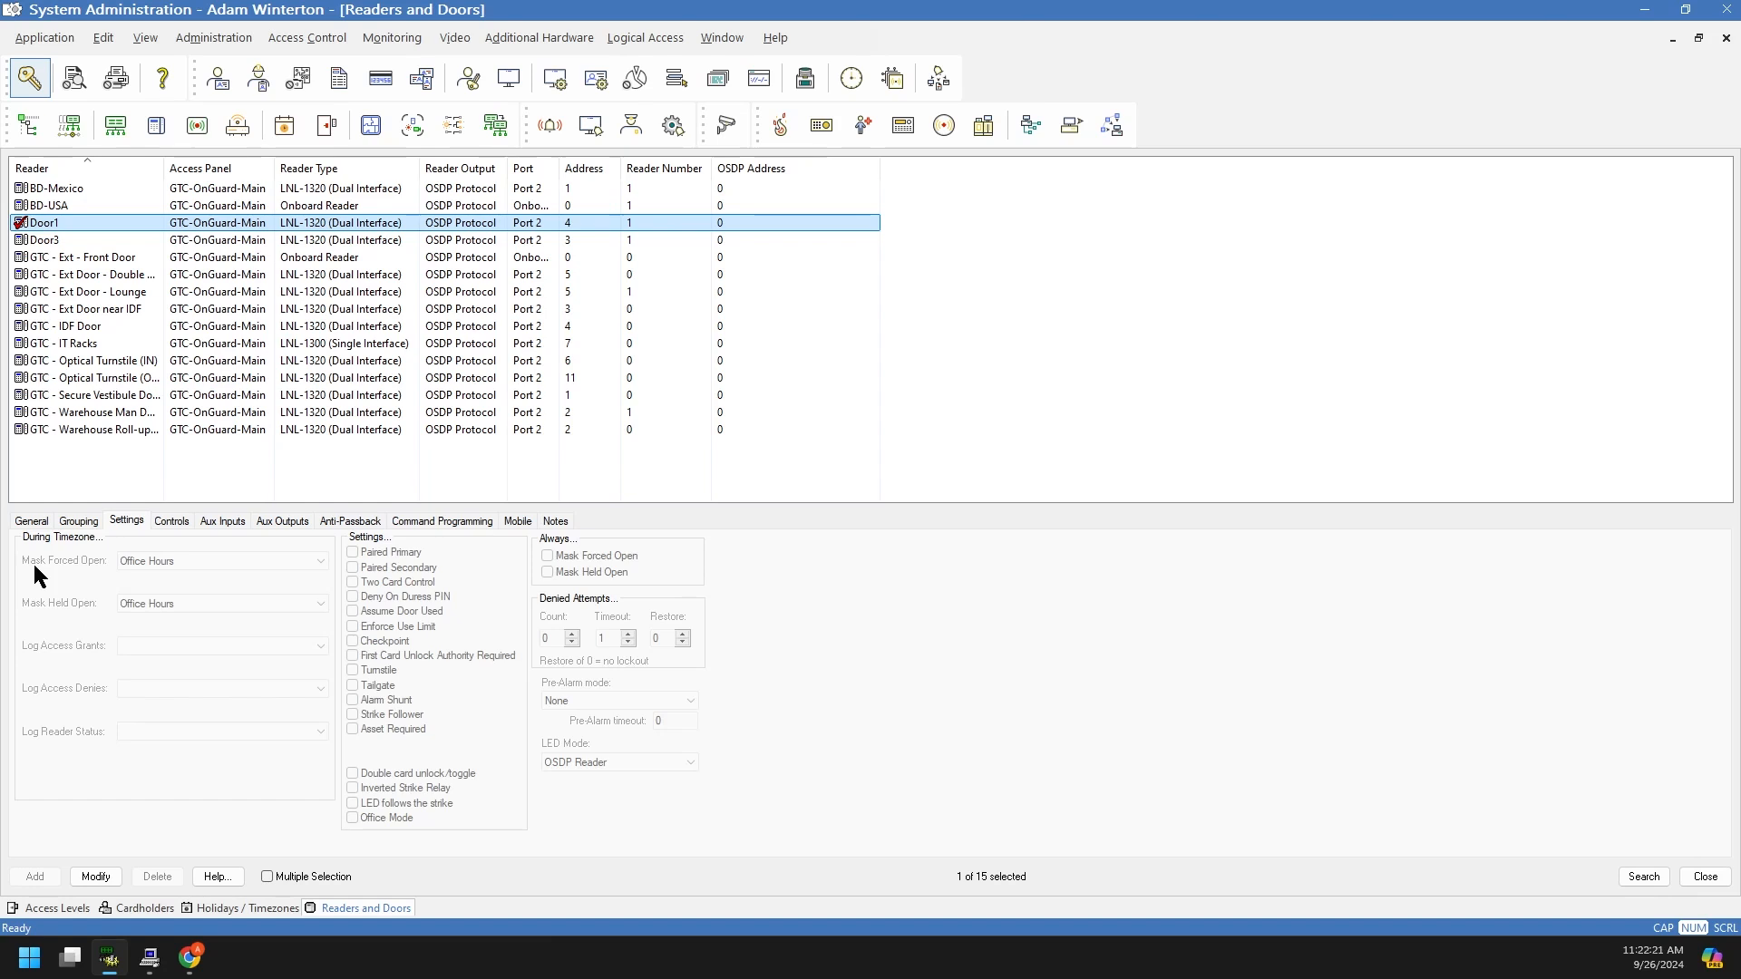
click(150, 957)
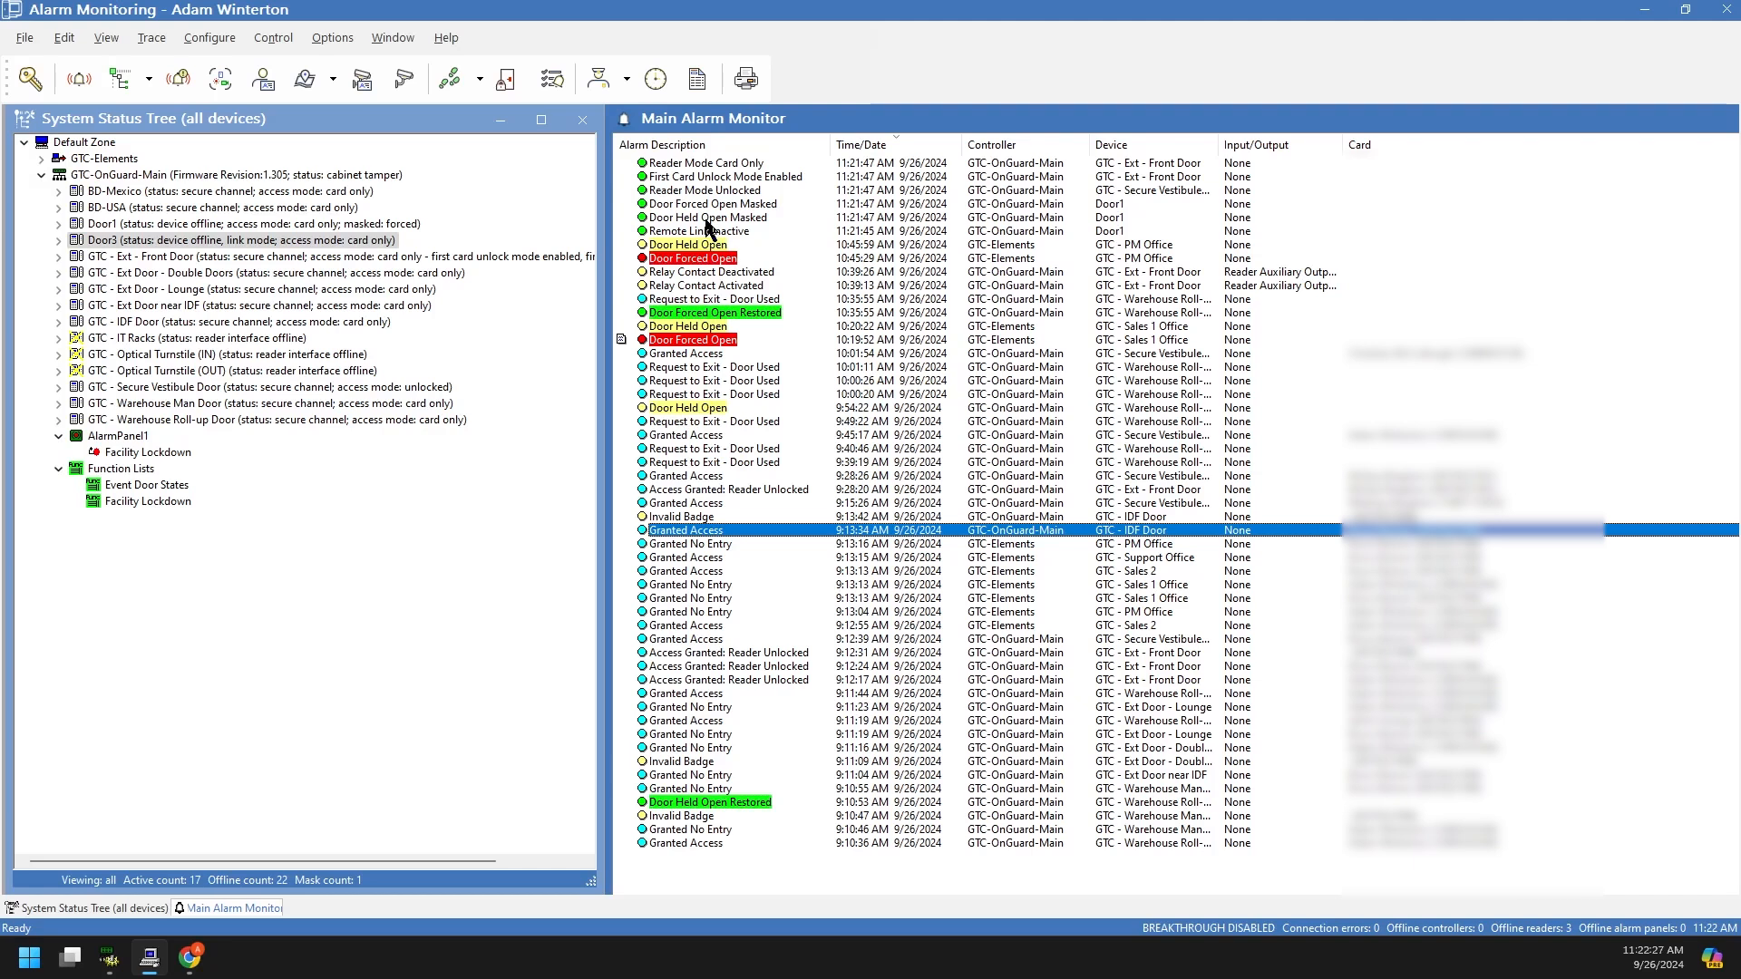
Step: Review the Door Held Open Masked and Door Forced Open Masked alarms and select Door1
click(705, 219)
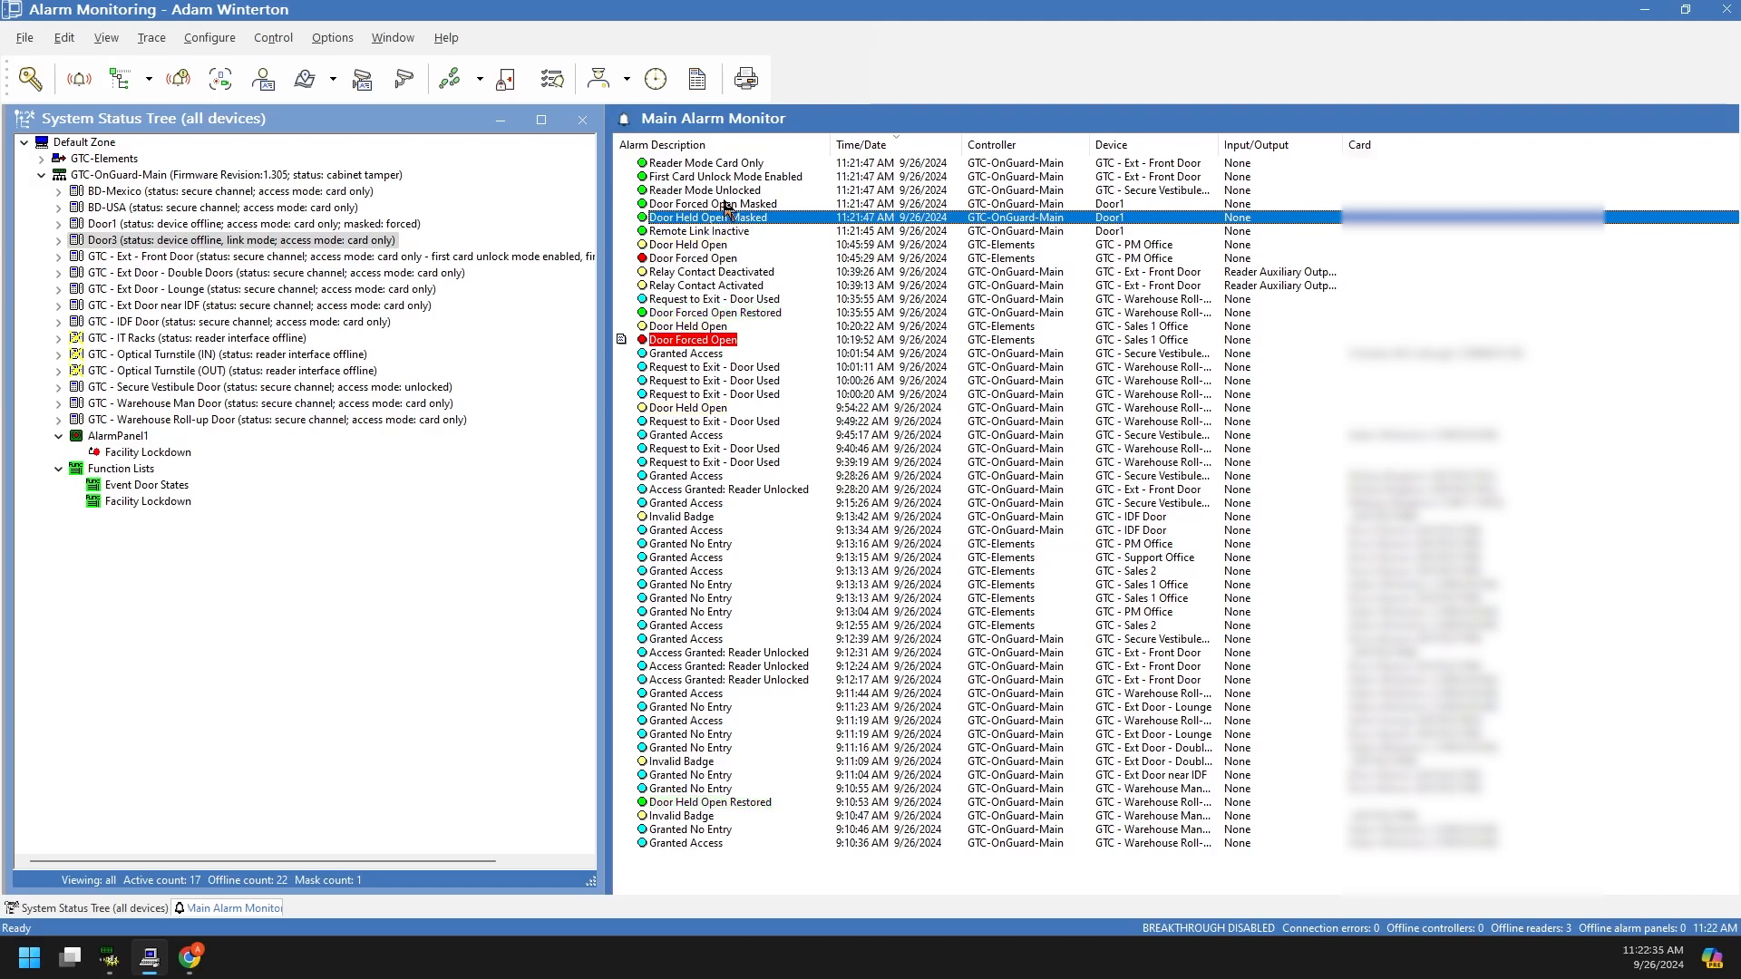
click(736, 205)
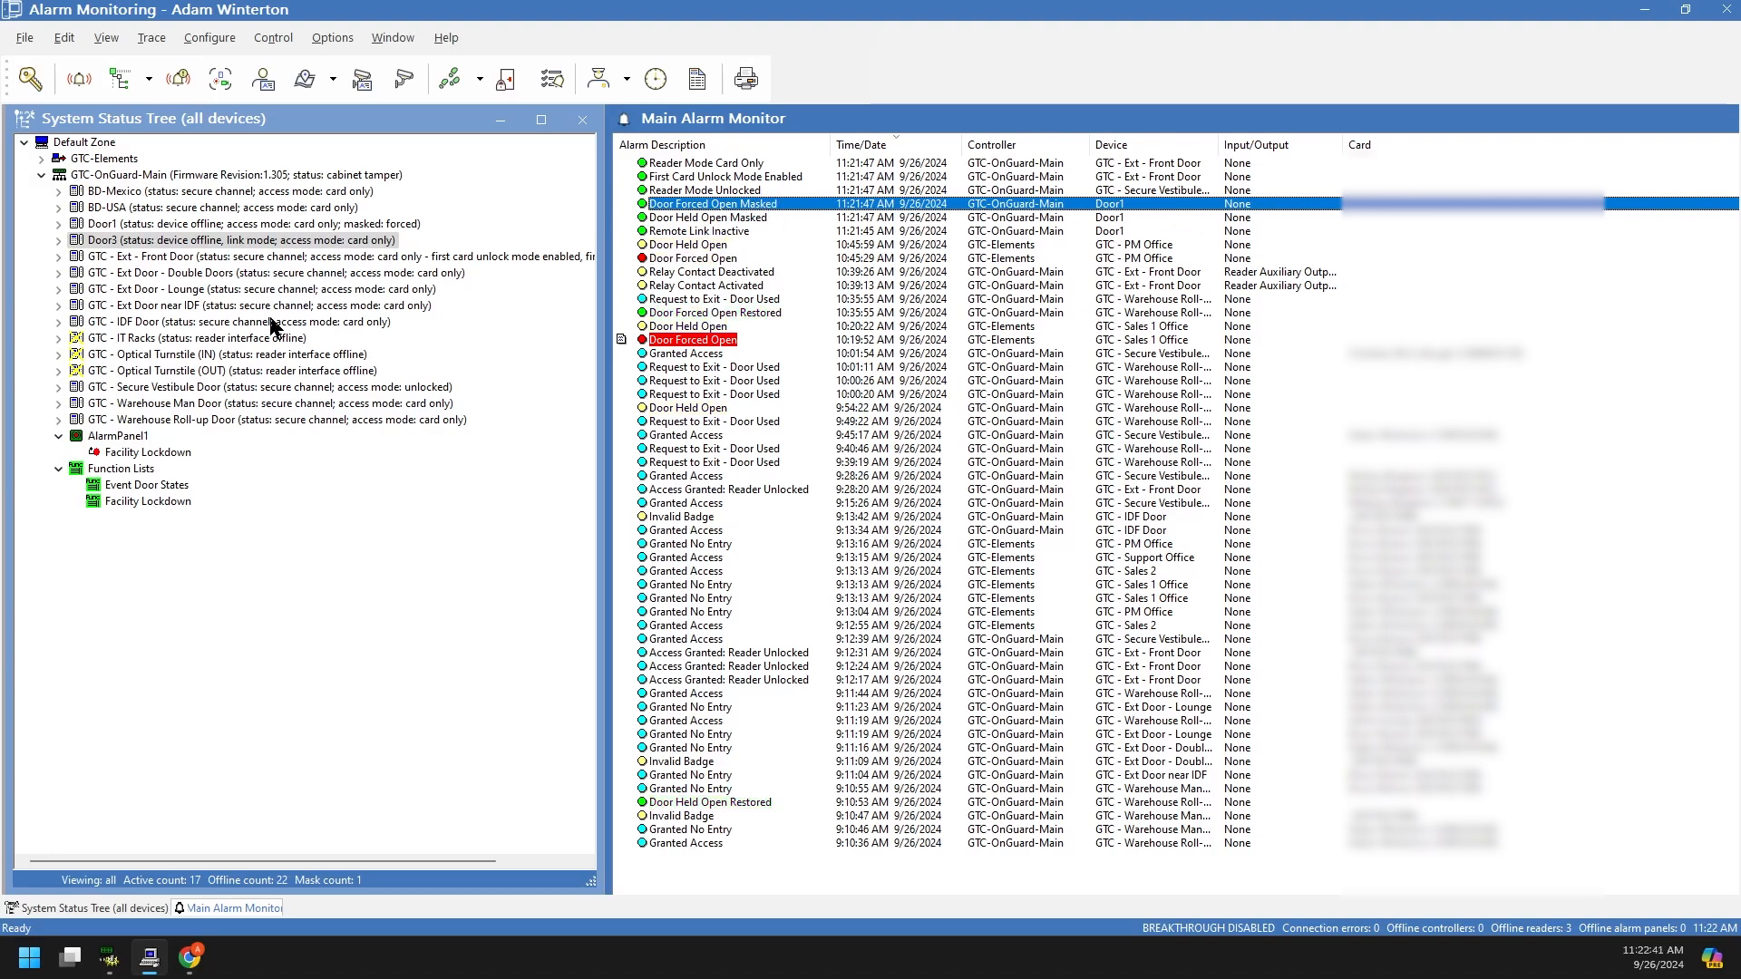
click(120, 224)
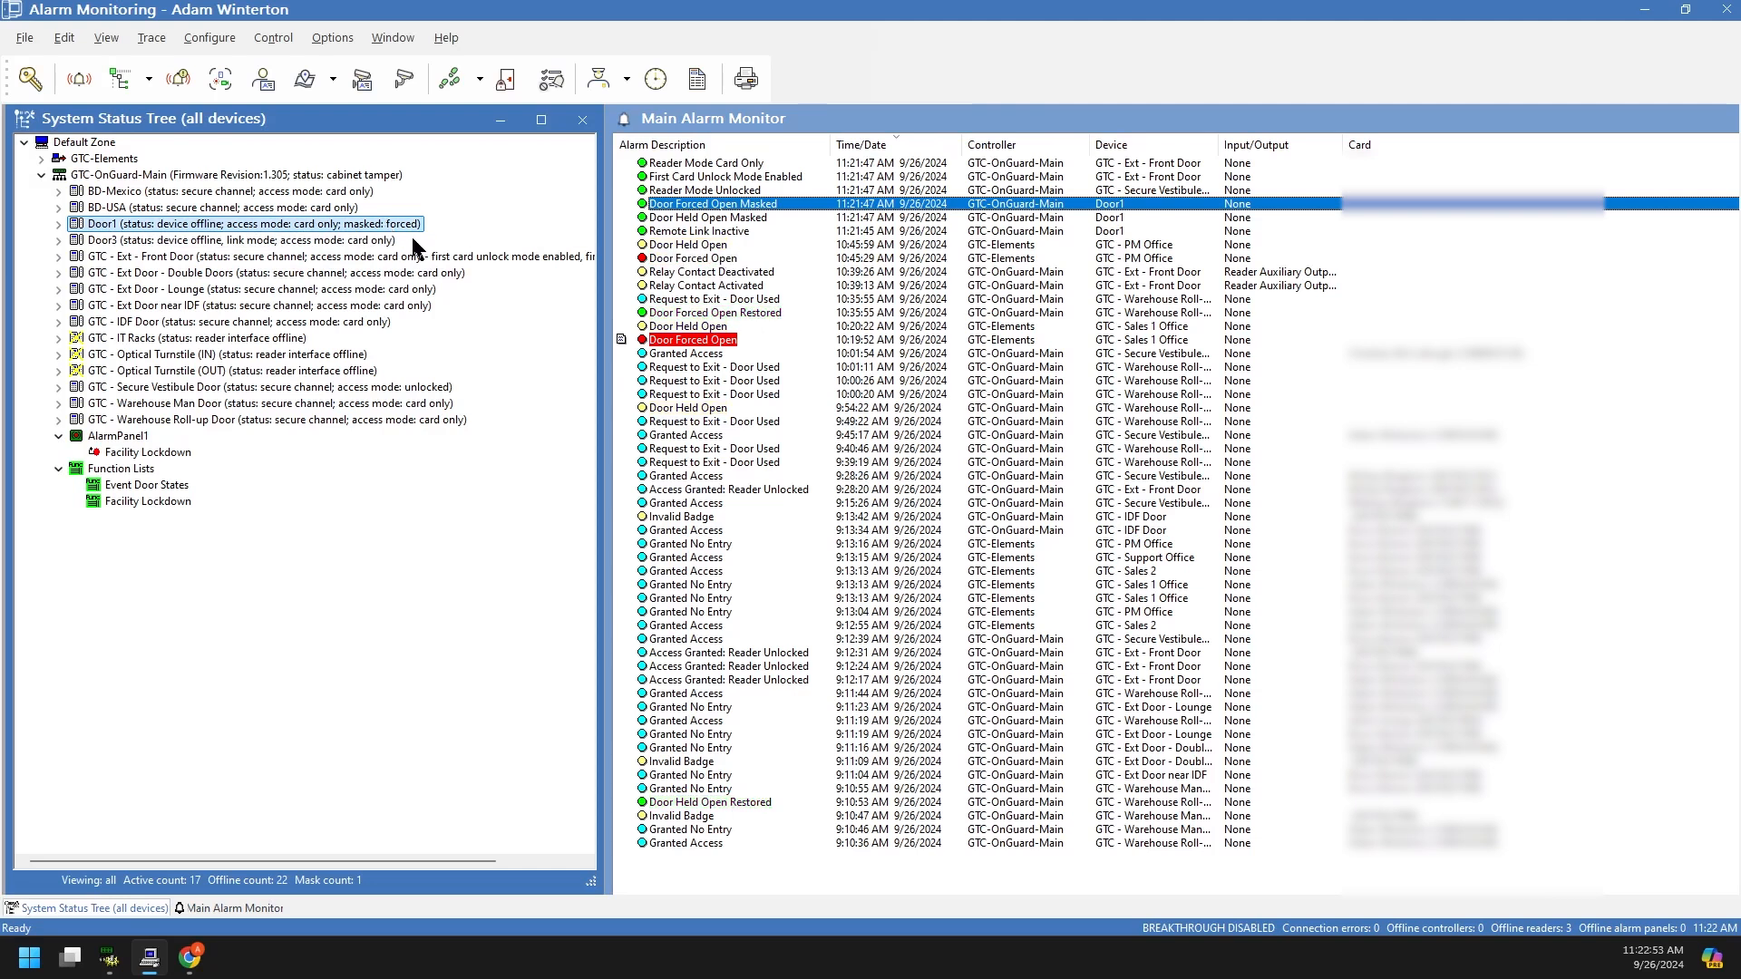
Step: Update Door1's hardware status, then return to System Administration
right_click(233, 223)
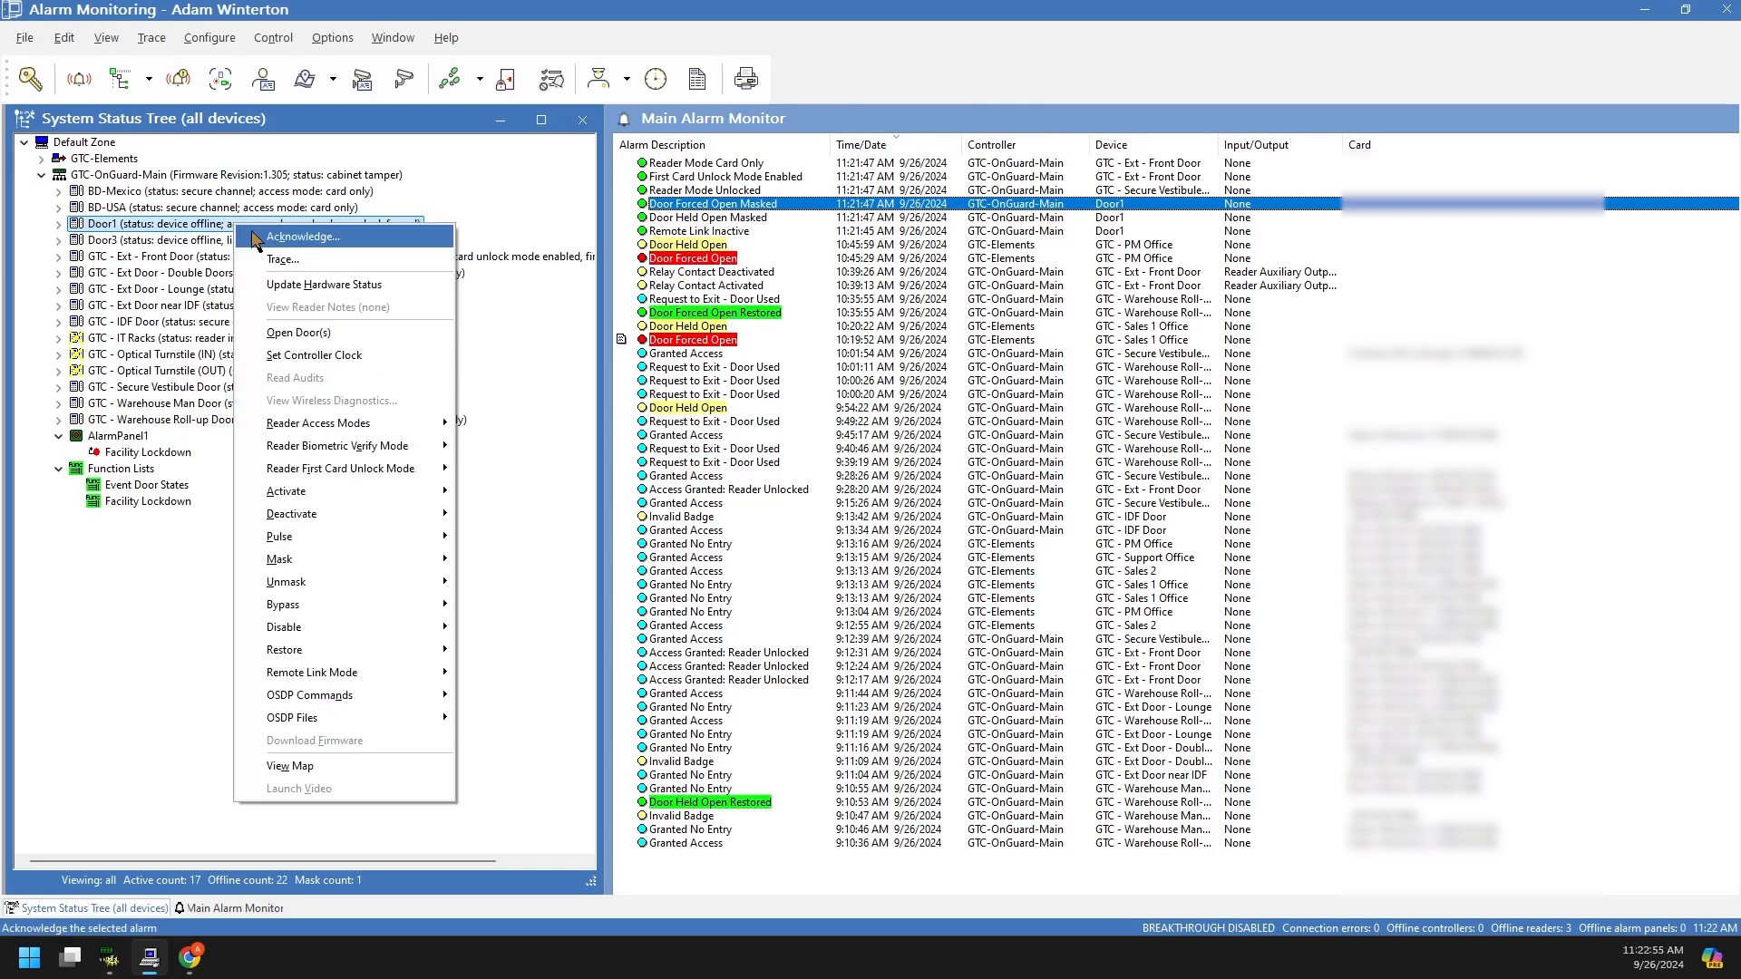
click(317, 285)
click(992, 514)
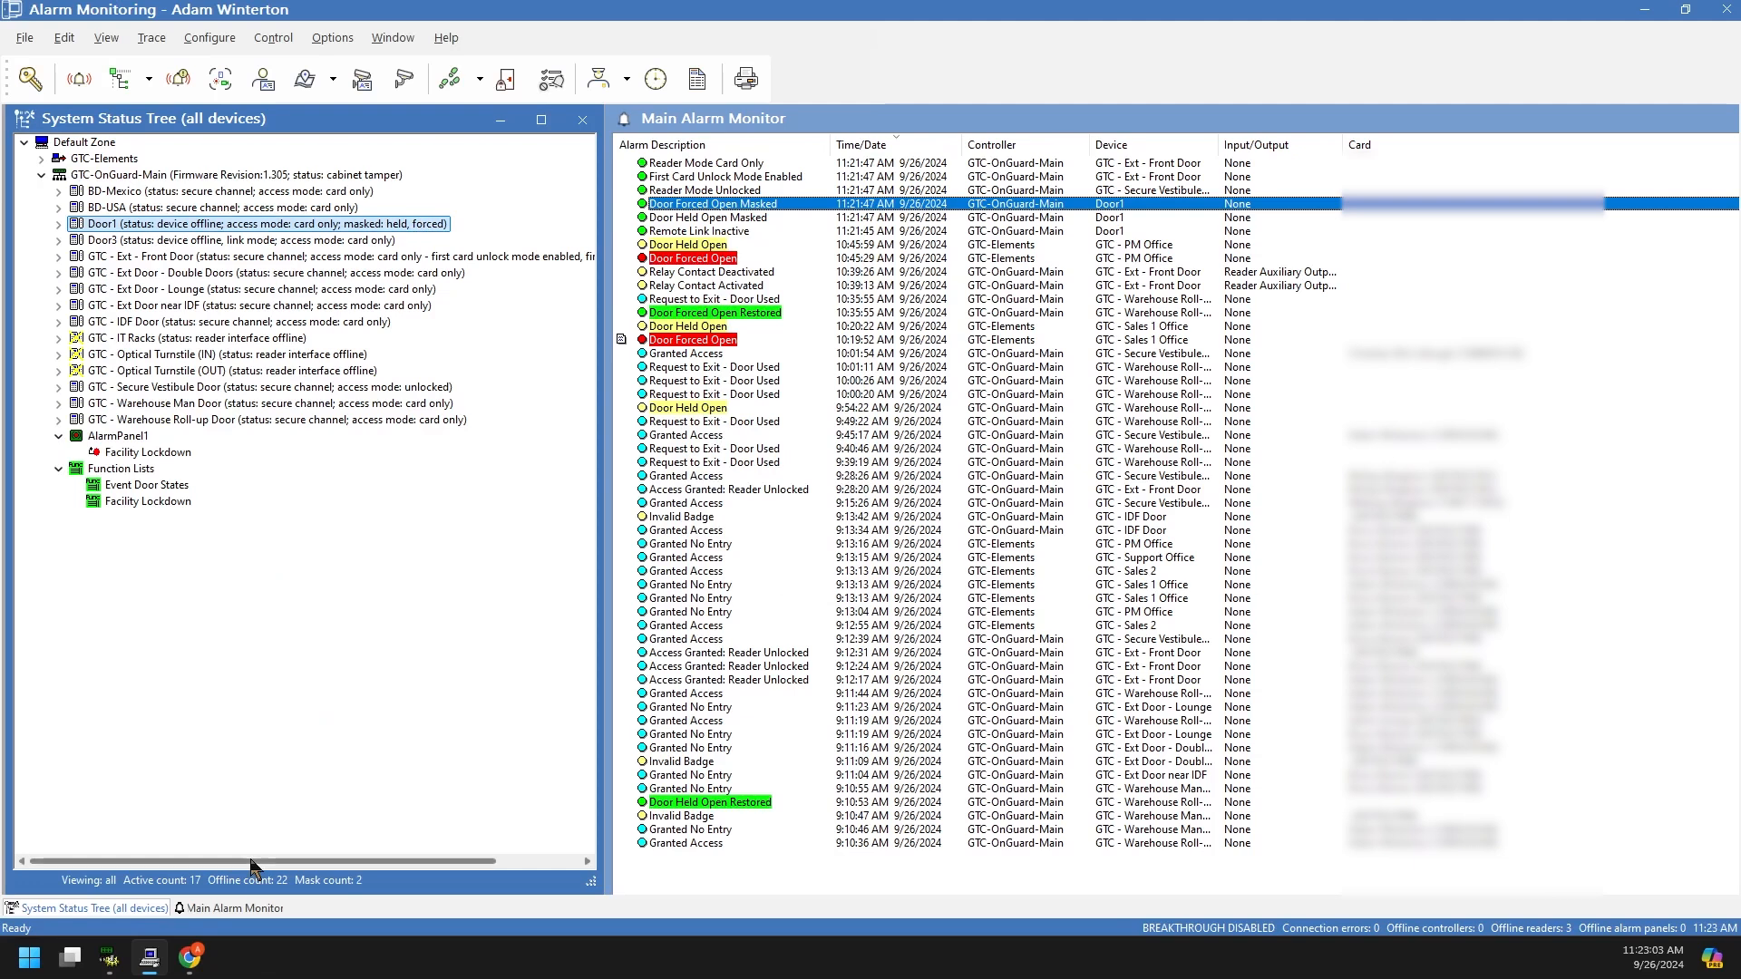
mouse_move(109, 957)
click(148, 834)
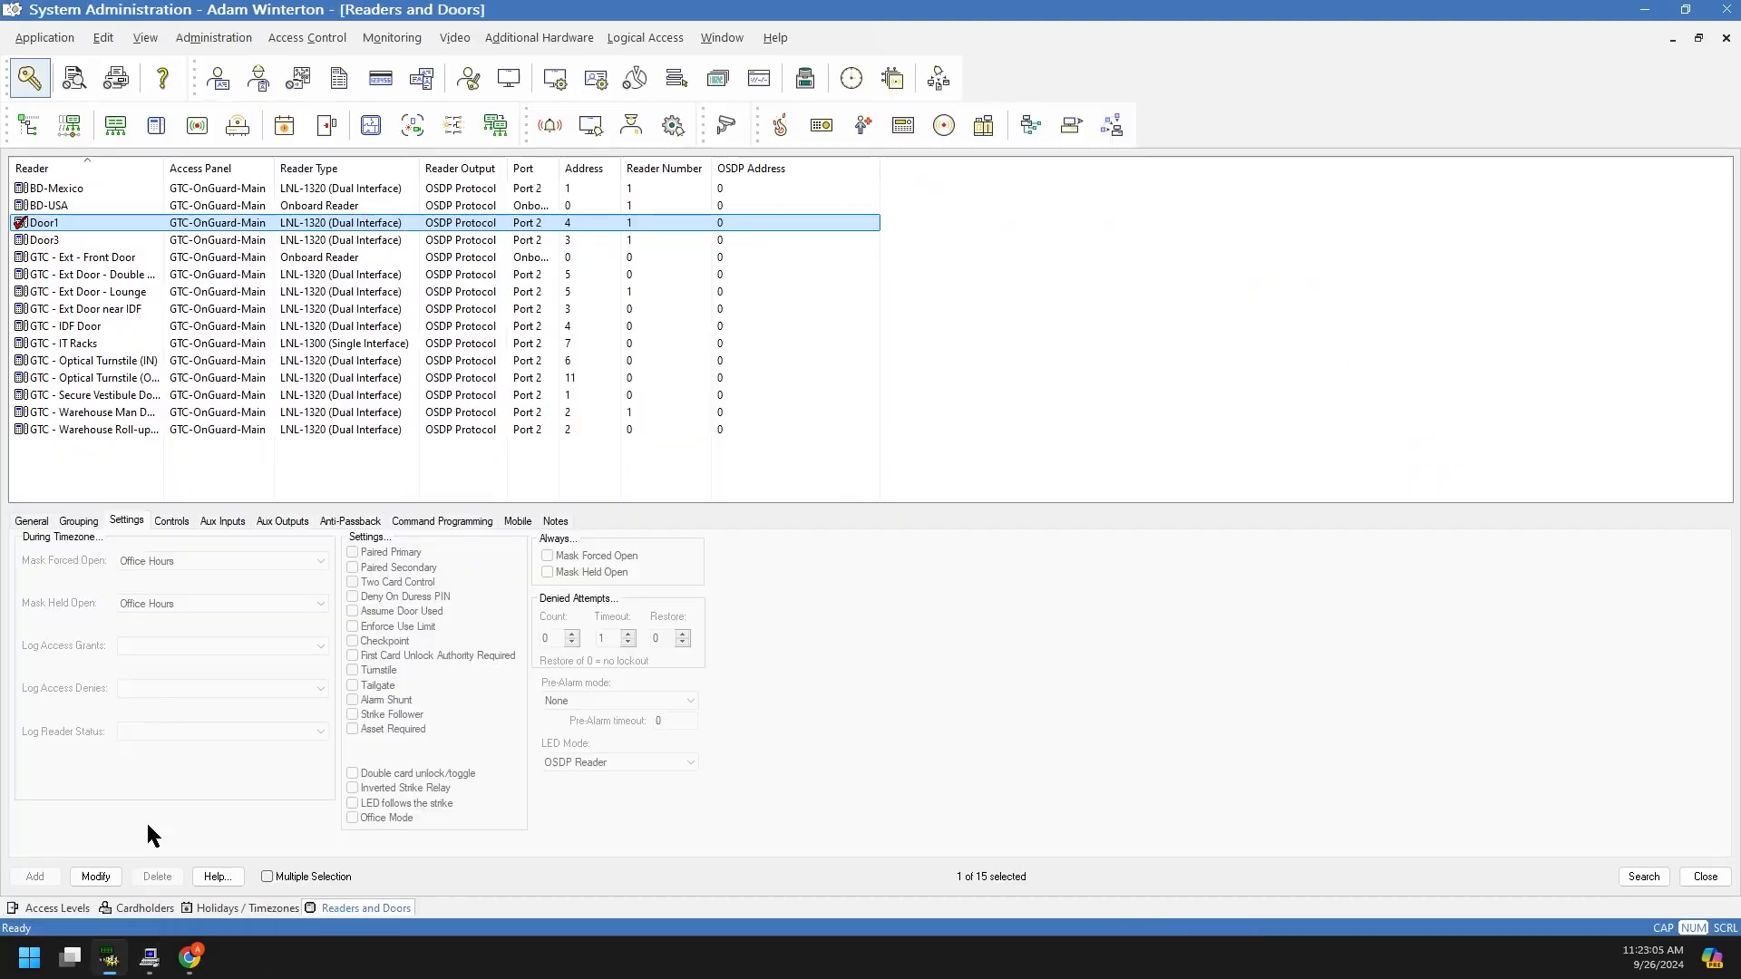
Step: Clear Door1's forced-open and held-open mask timezones, save, and view the elevator control levels
click(95, 873)
click(166, 562)
click(161, 578)
click(160, 604)
click(160, 613)
click(34, 876)
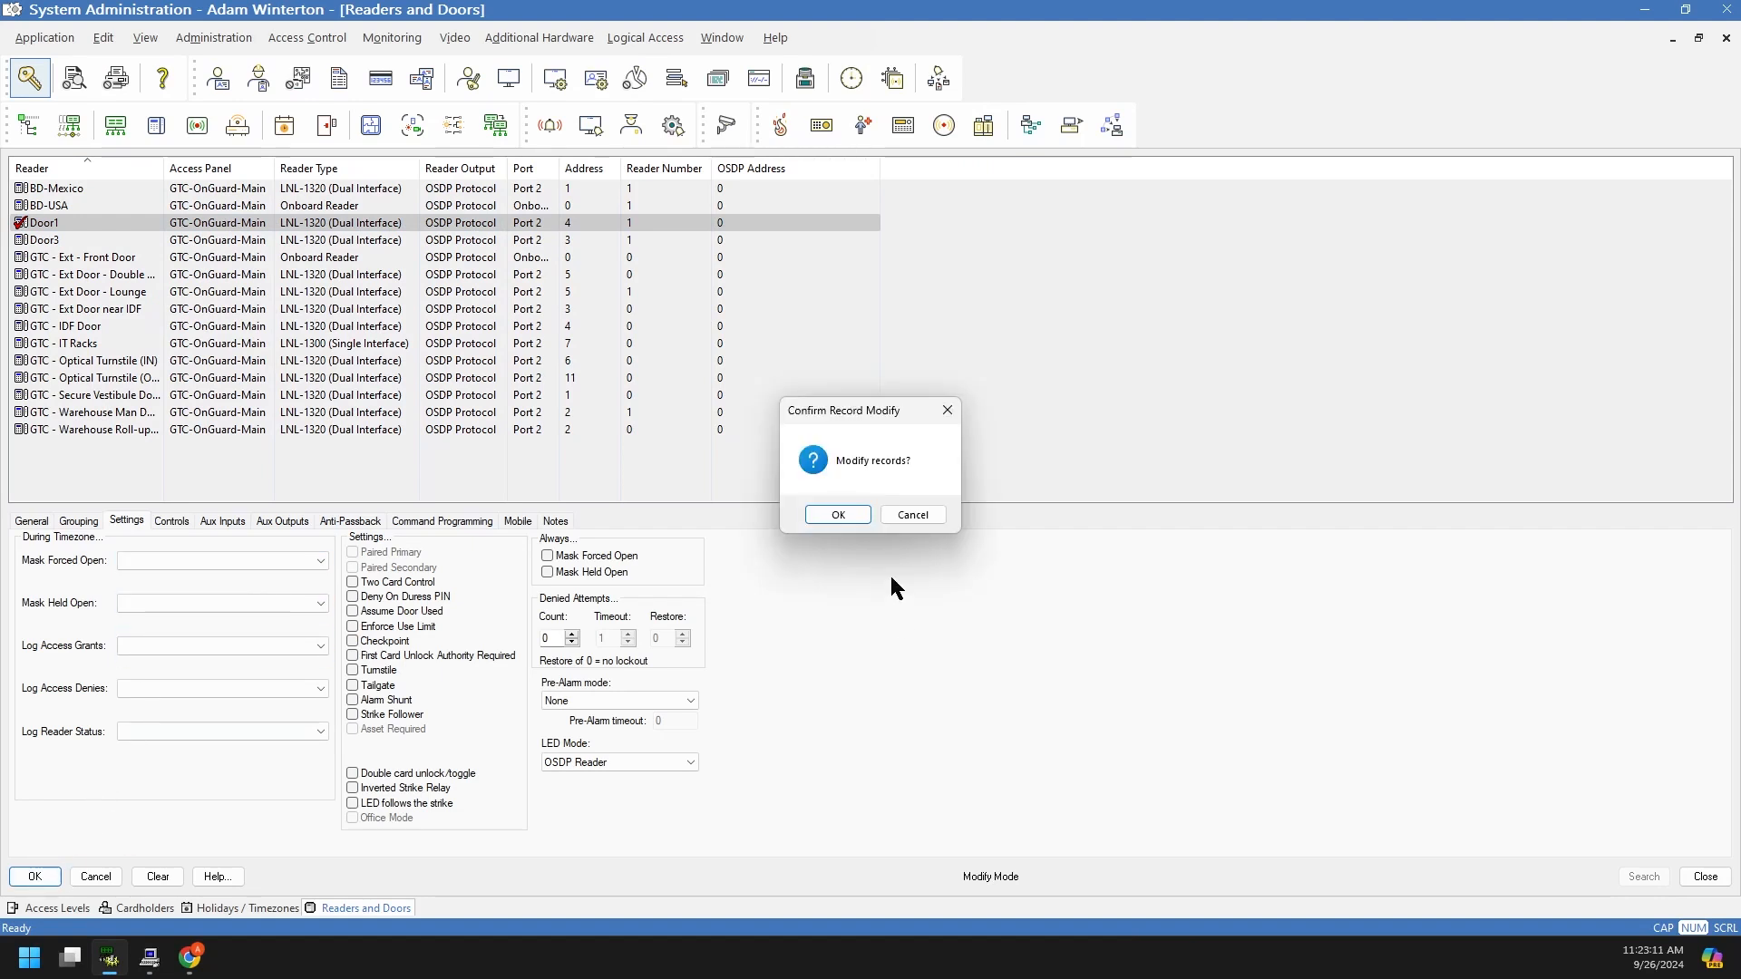
click(843, 514)
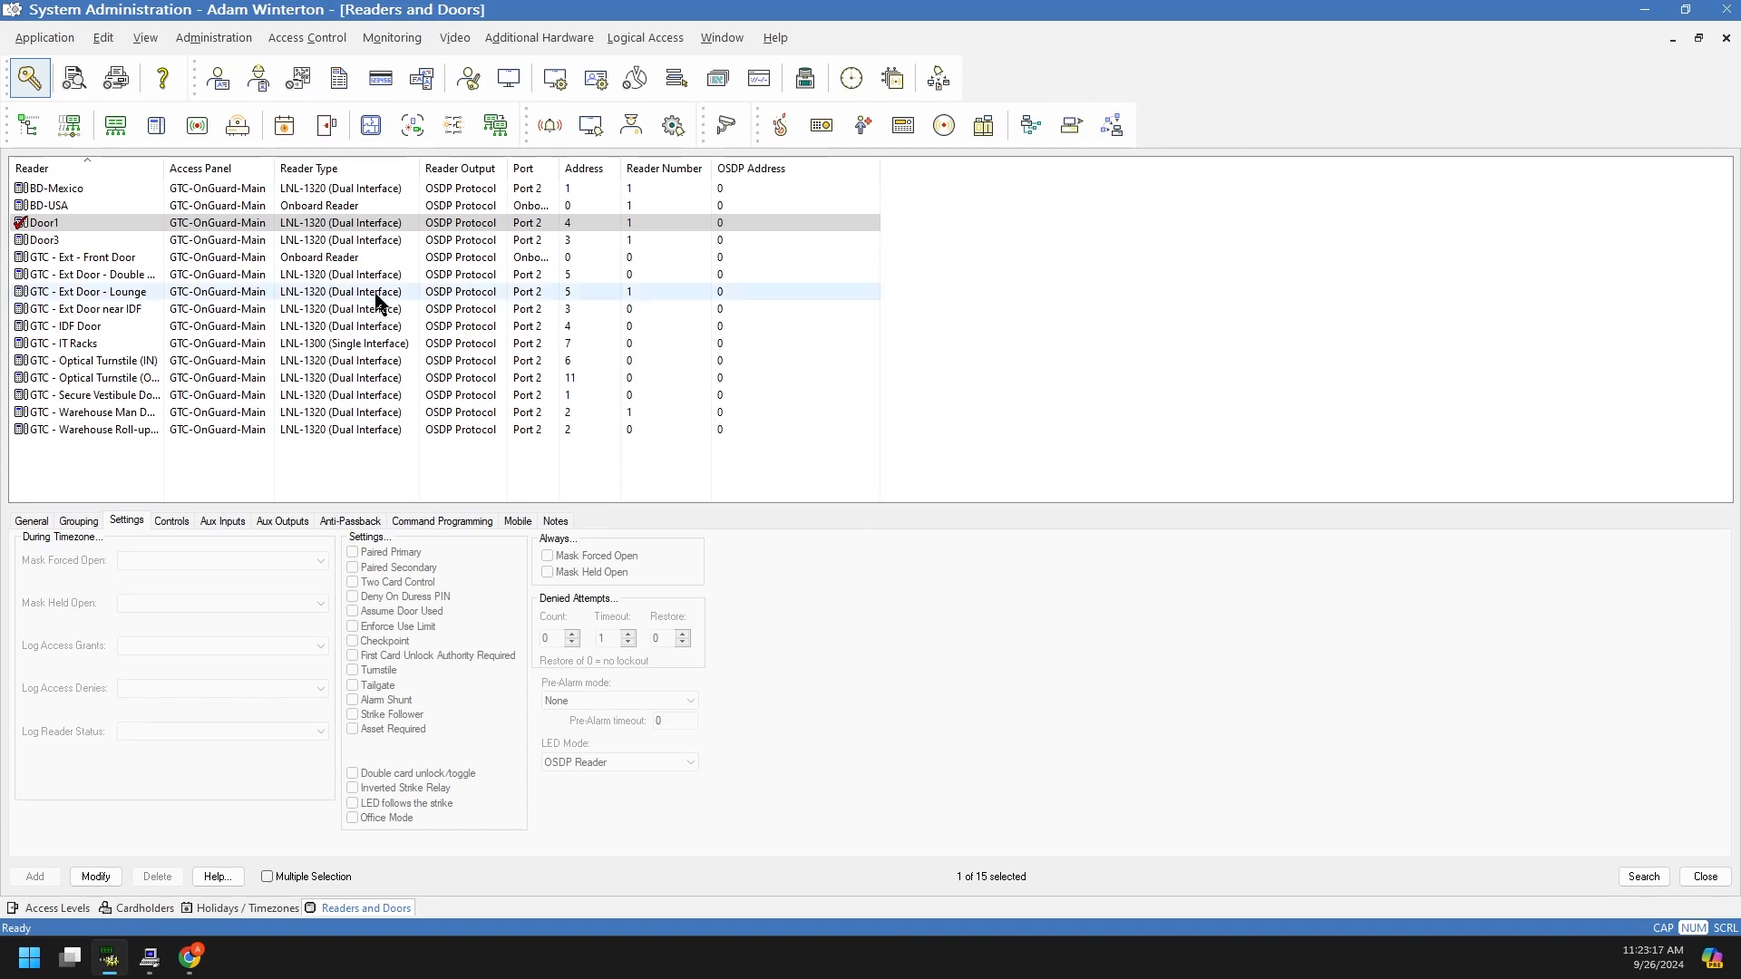
click(41, 908)
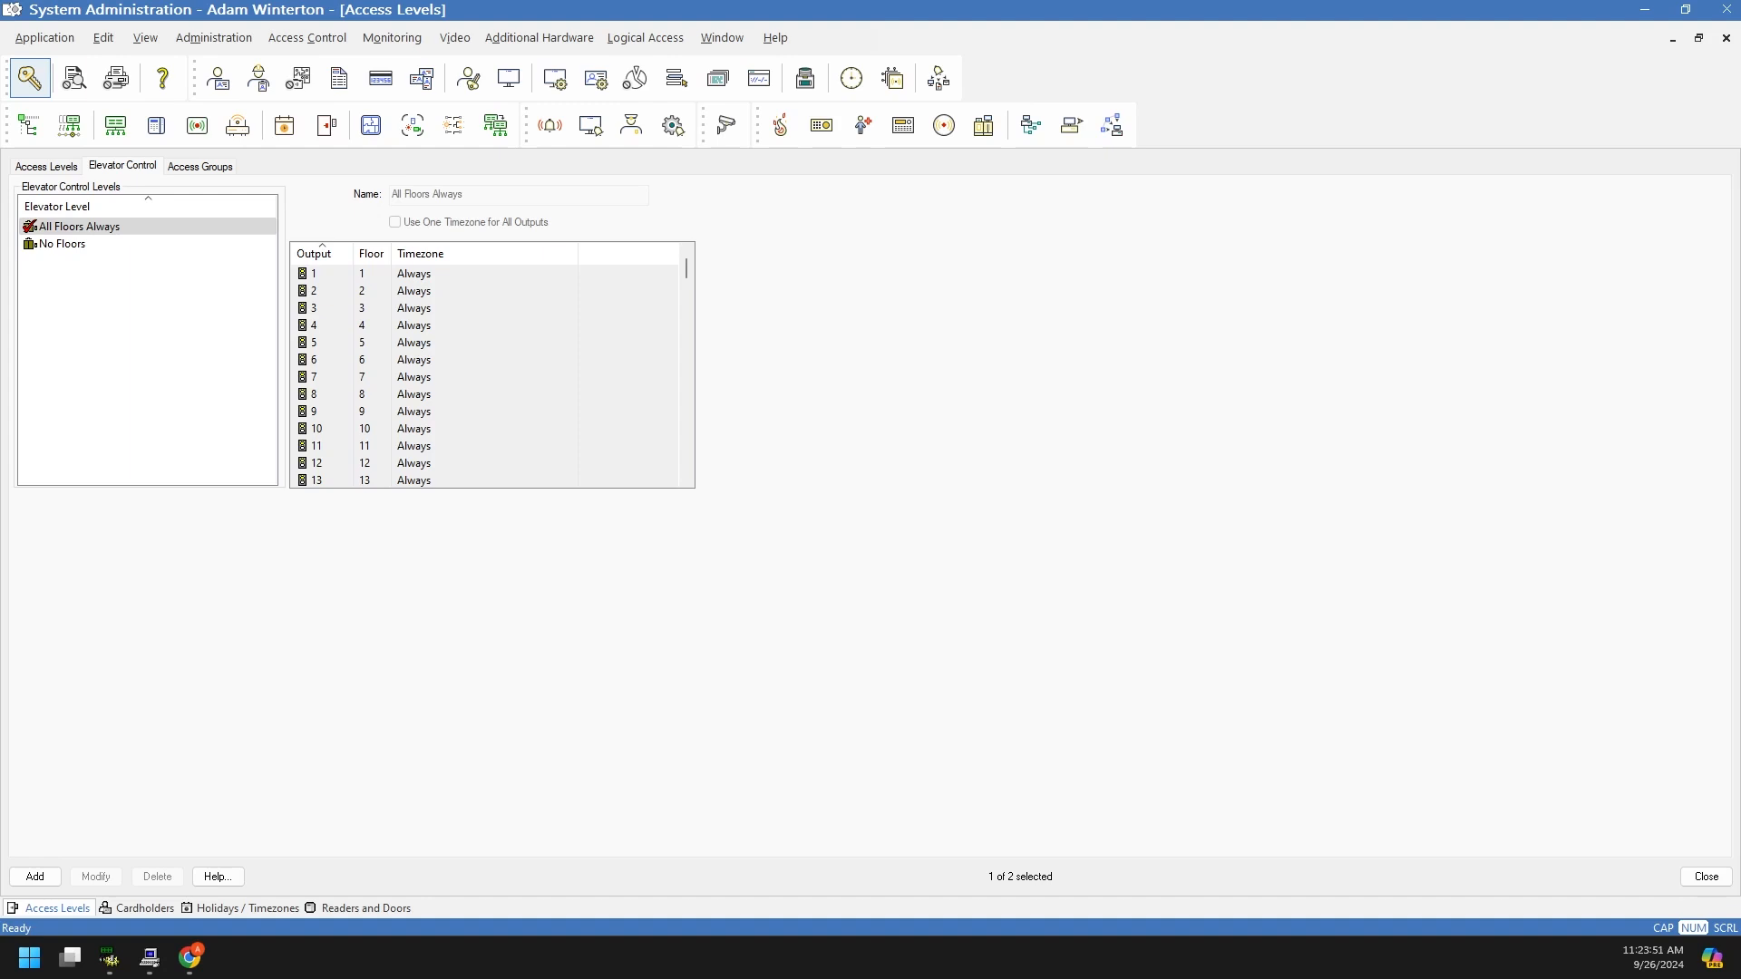
click(205, 731)
key(super)
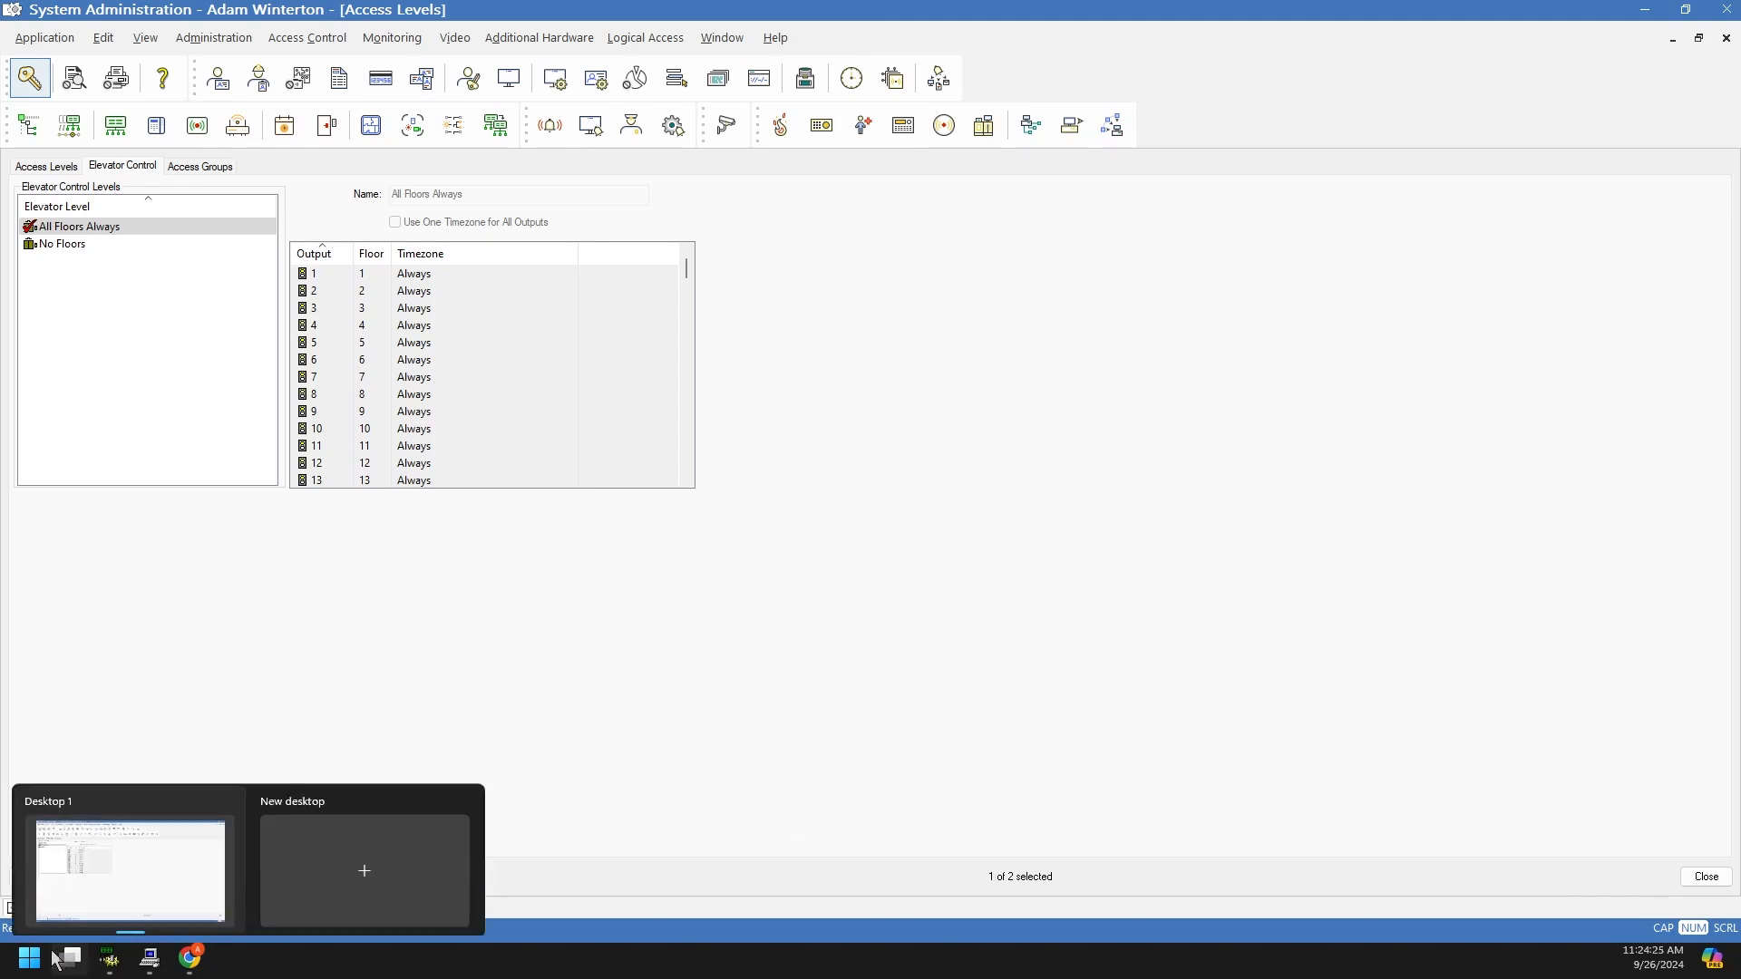
click(216, 39)
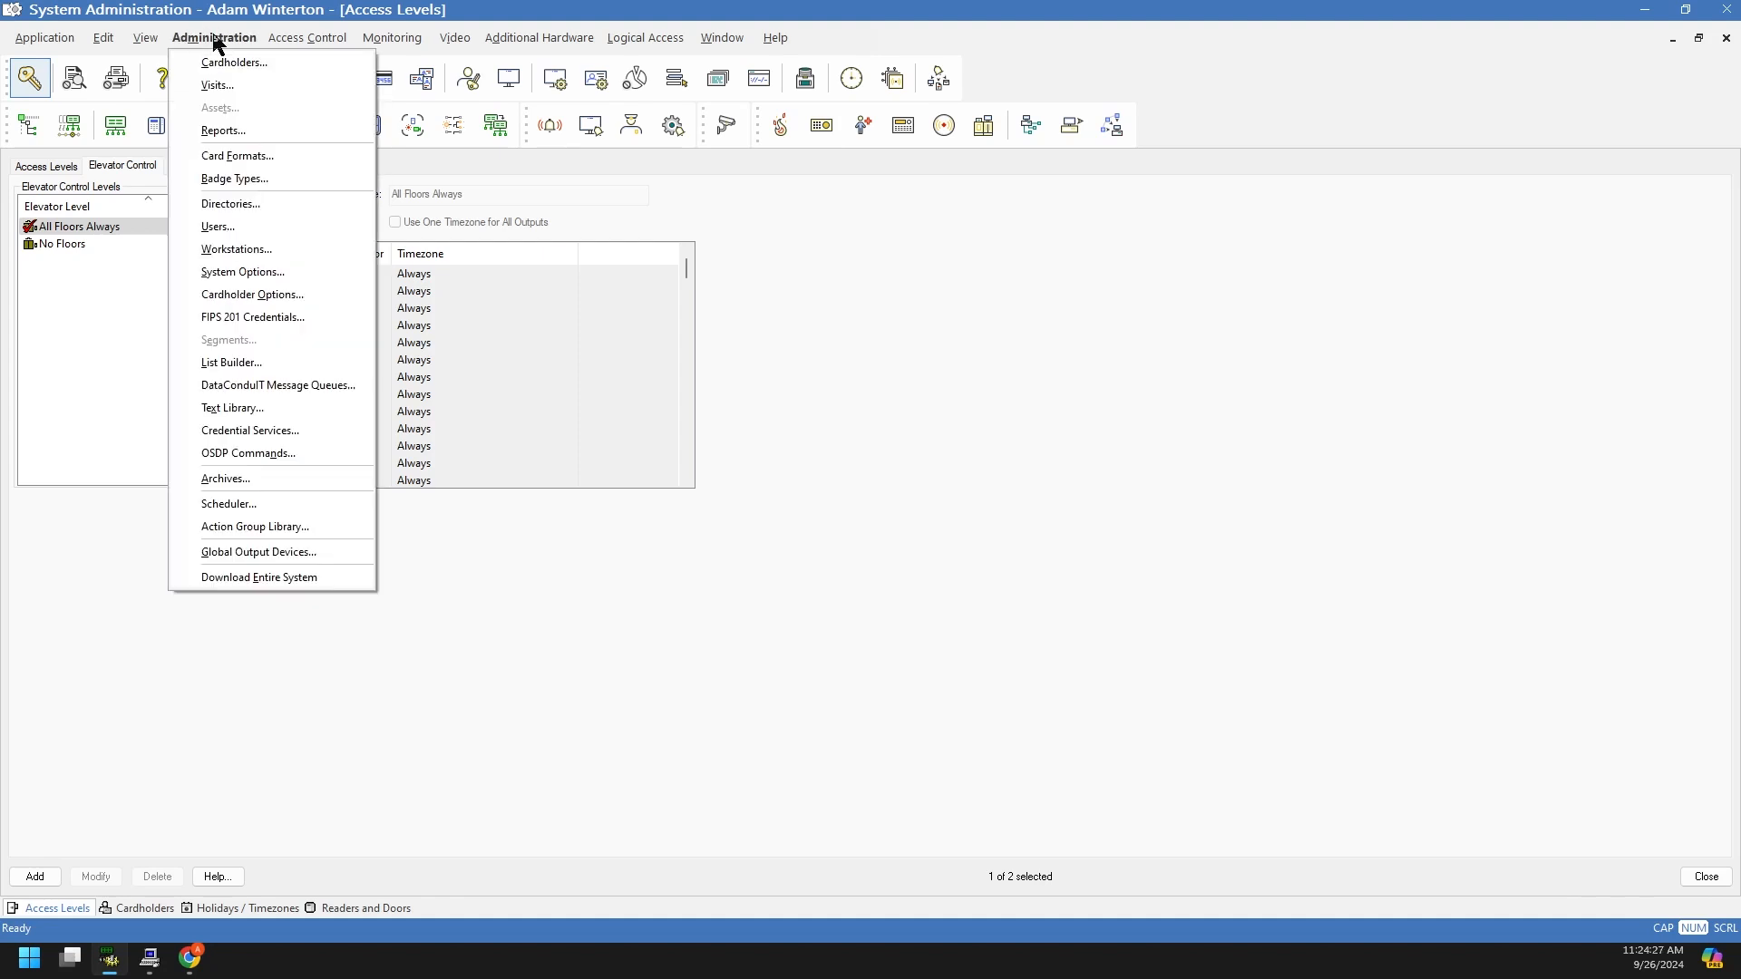
Step: Browse the Contractor, Stone Employee, Temporary and Visitor badge types, then modify Stone Employee
click(253, 180)
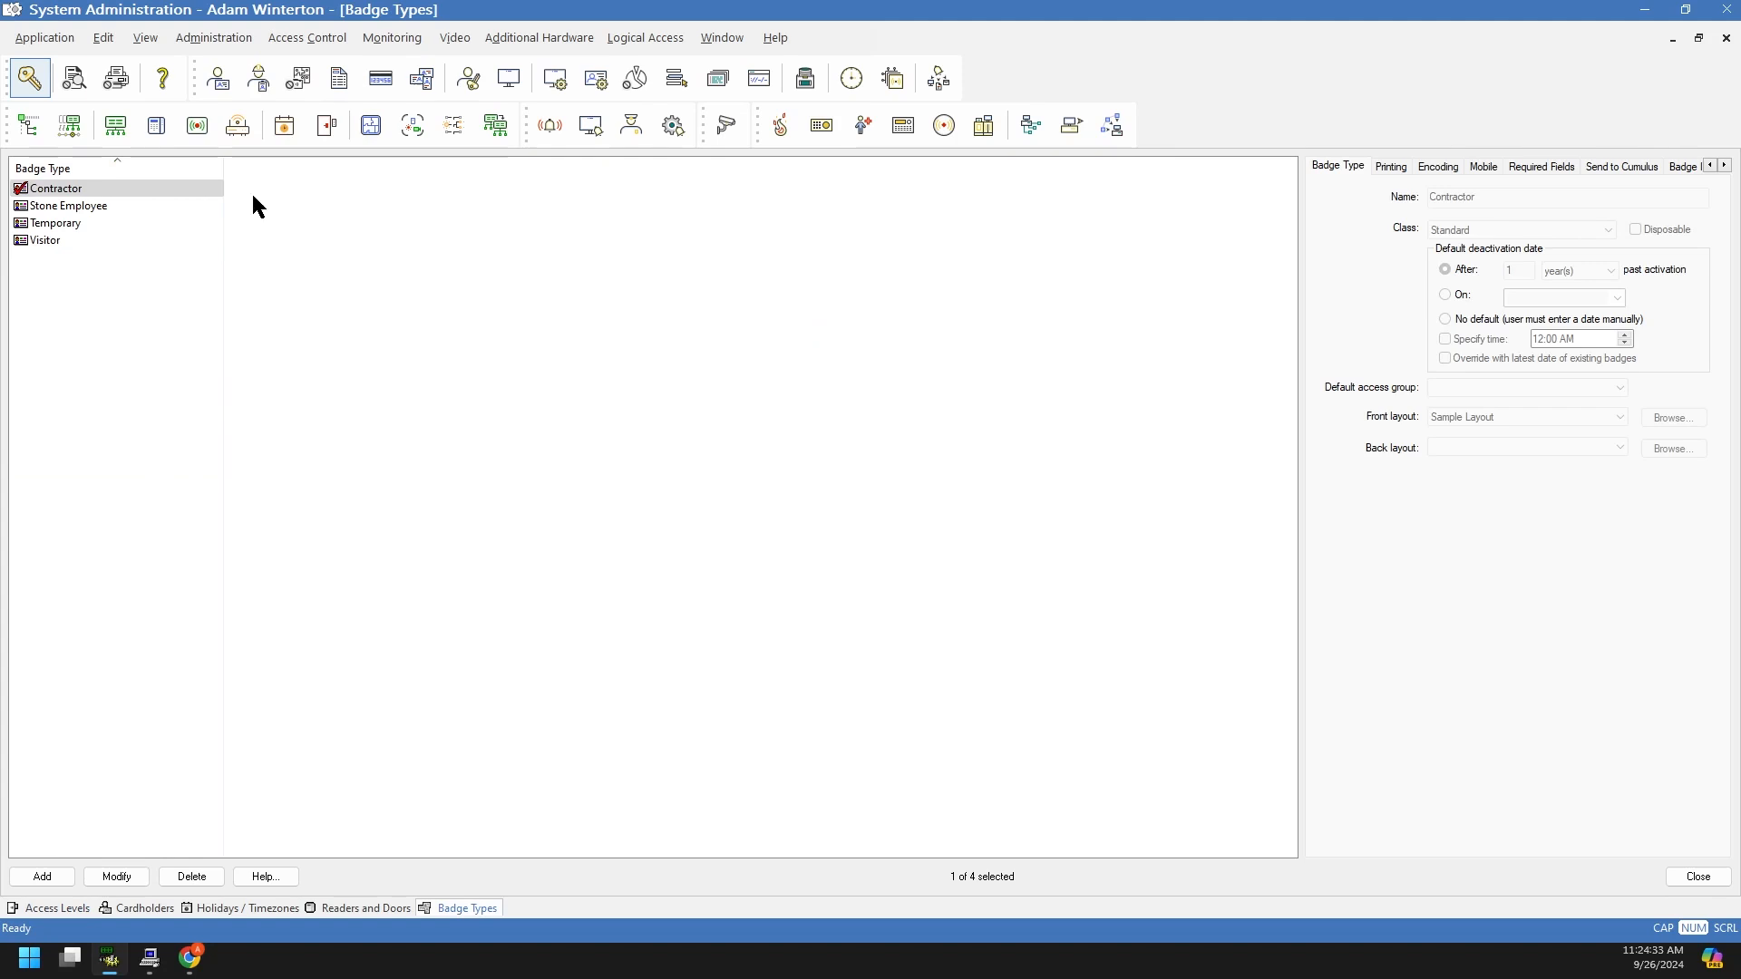
click(71, 194)
click(73, 209)
click(68, 222)
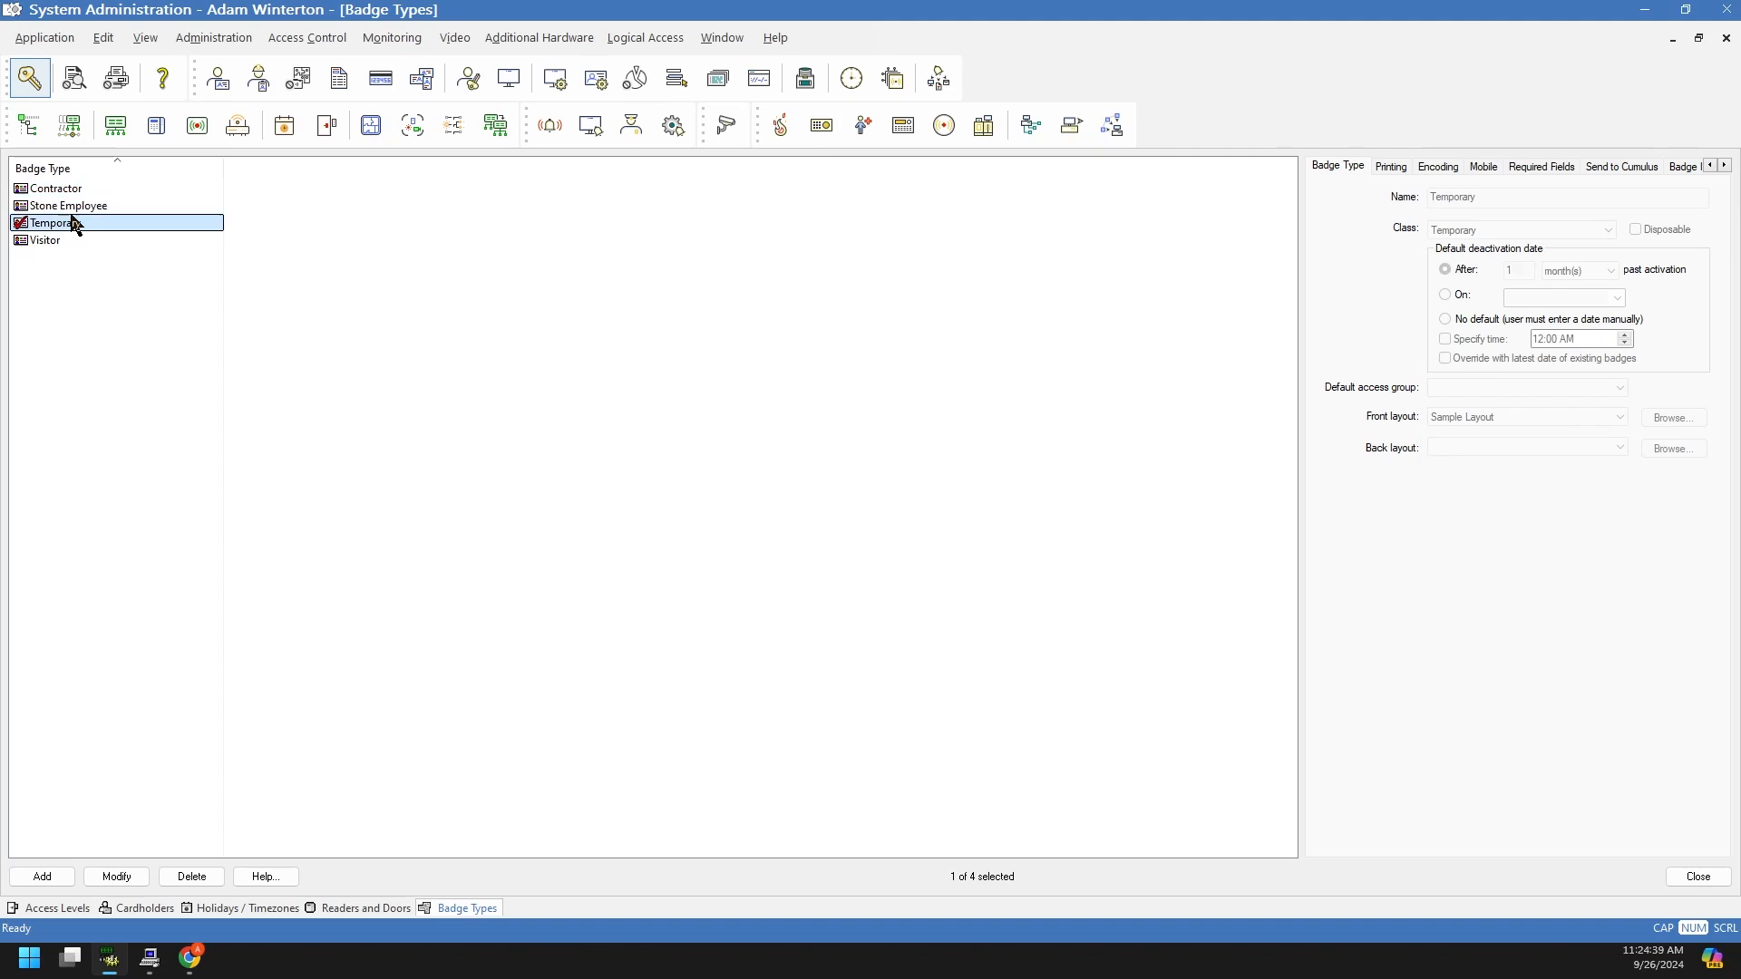
click(62, 238)
click(73, 190)
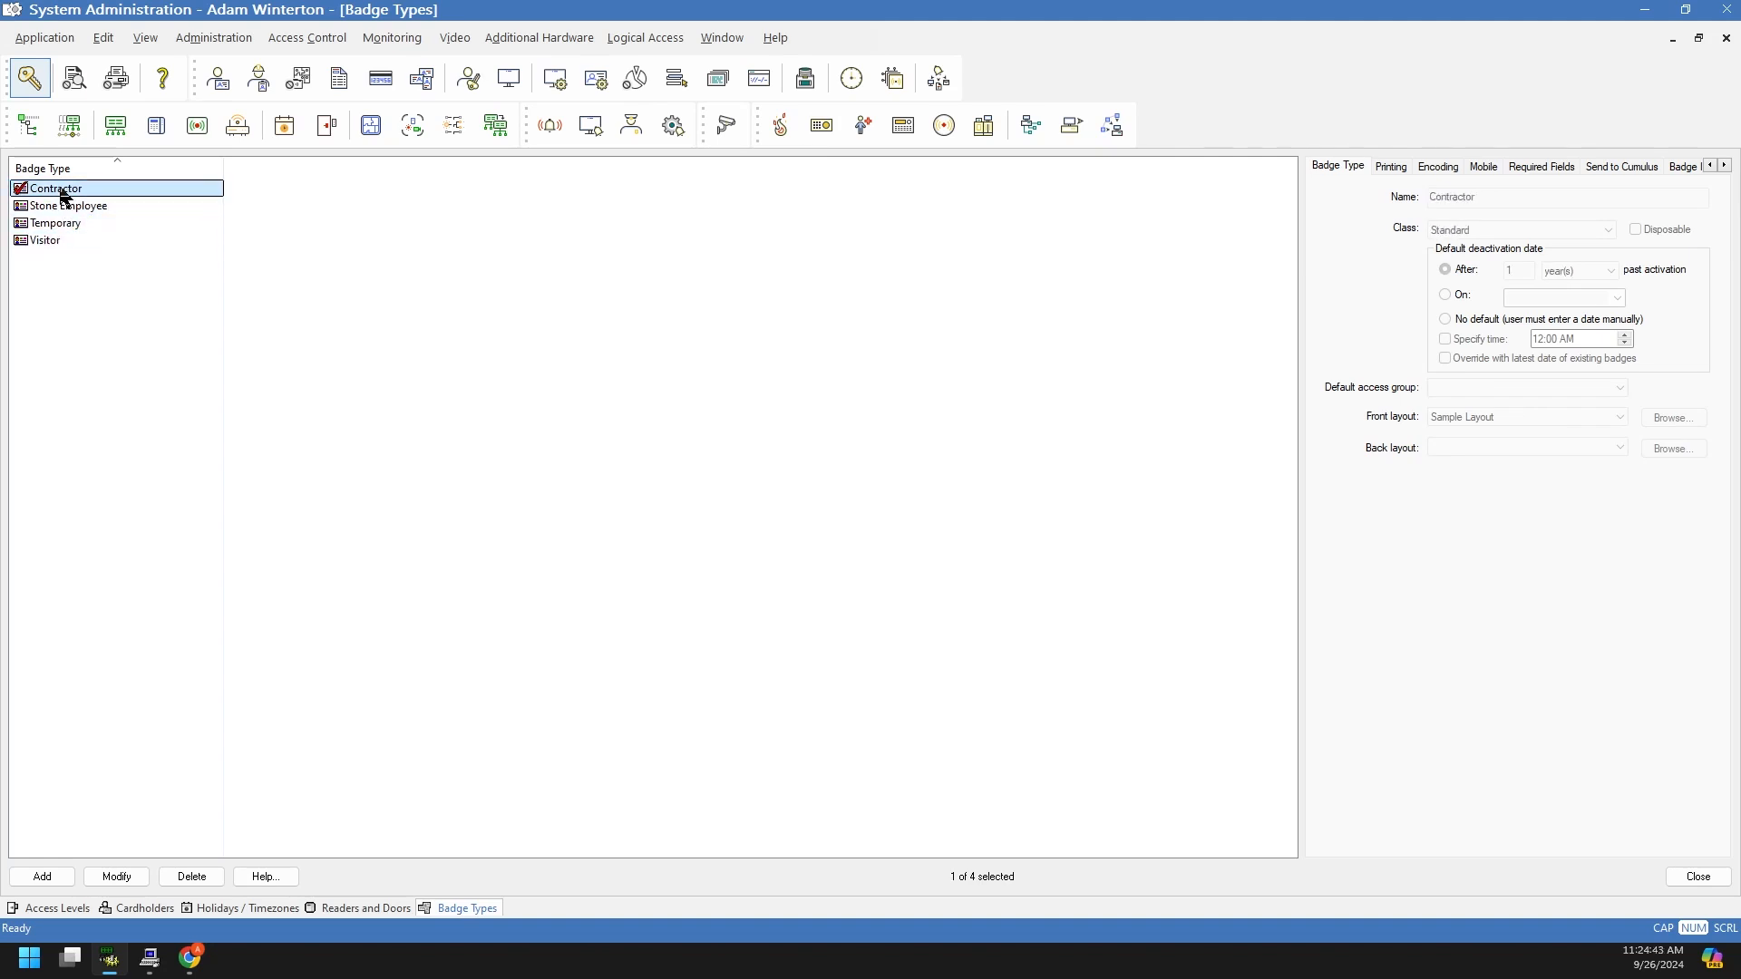
click(69, 208)
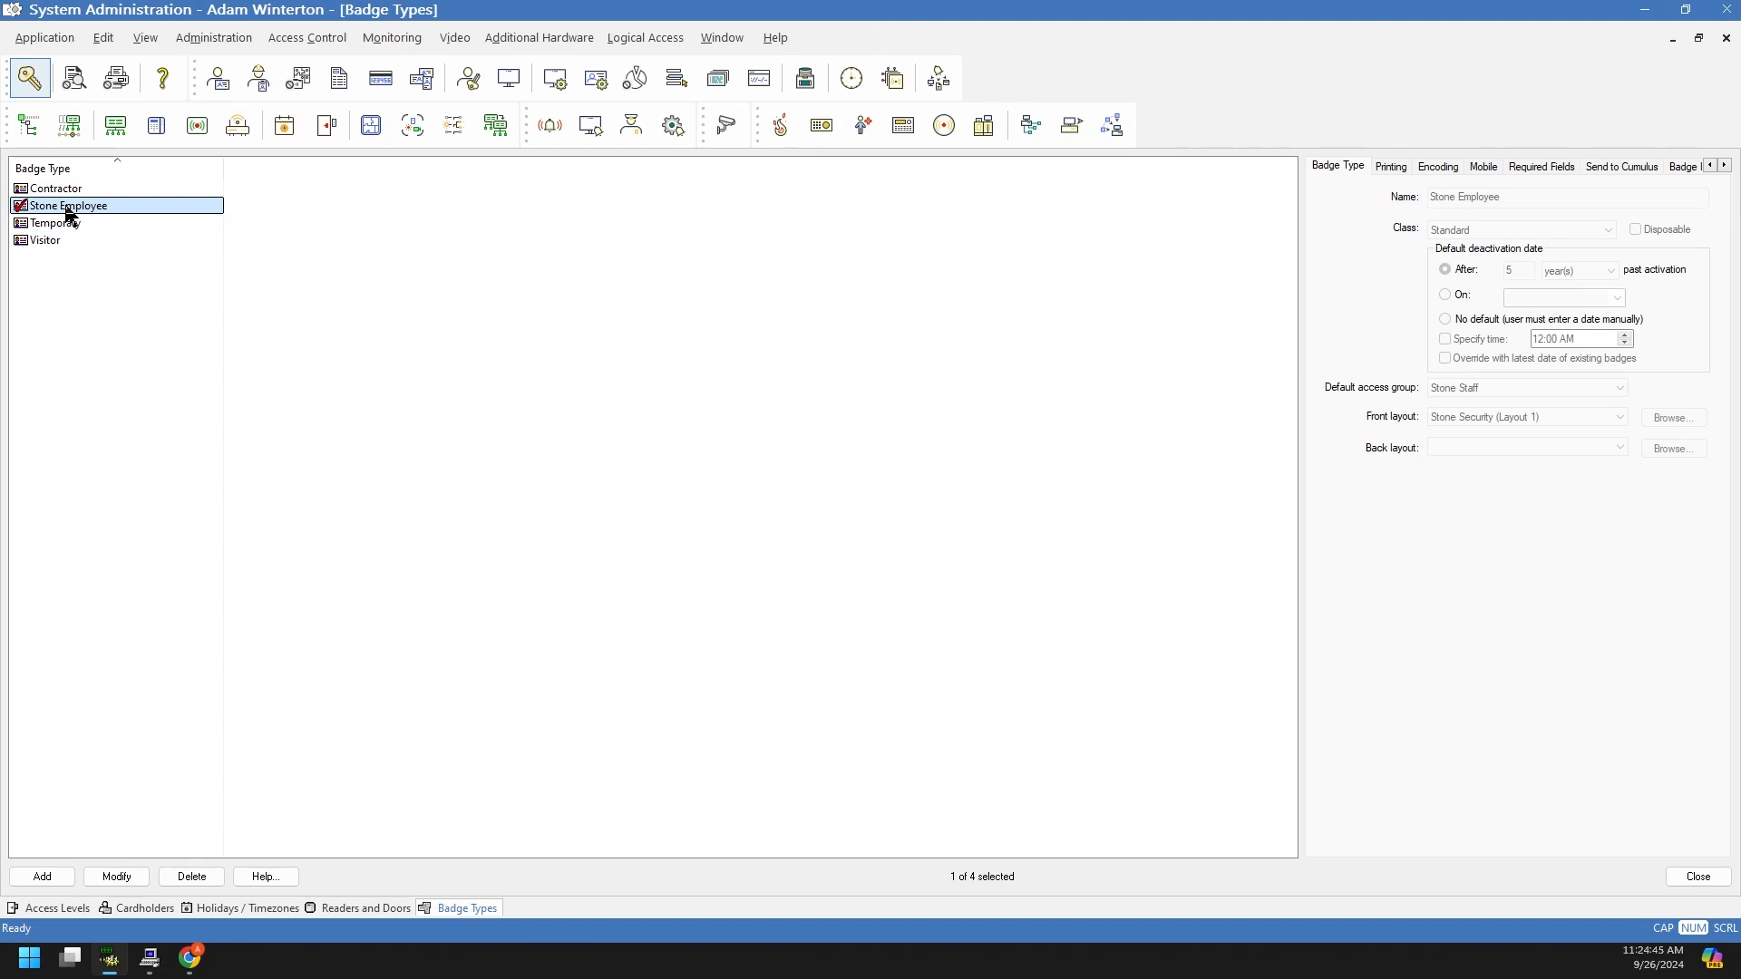
click(114, 877)
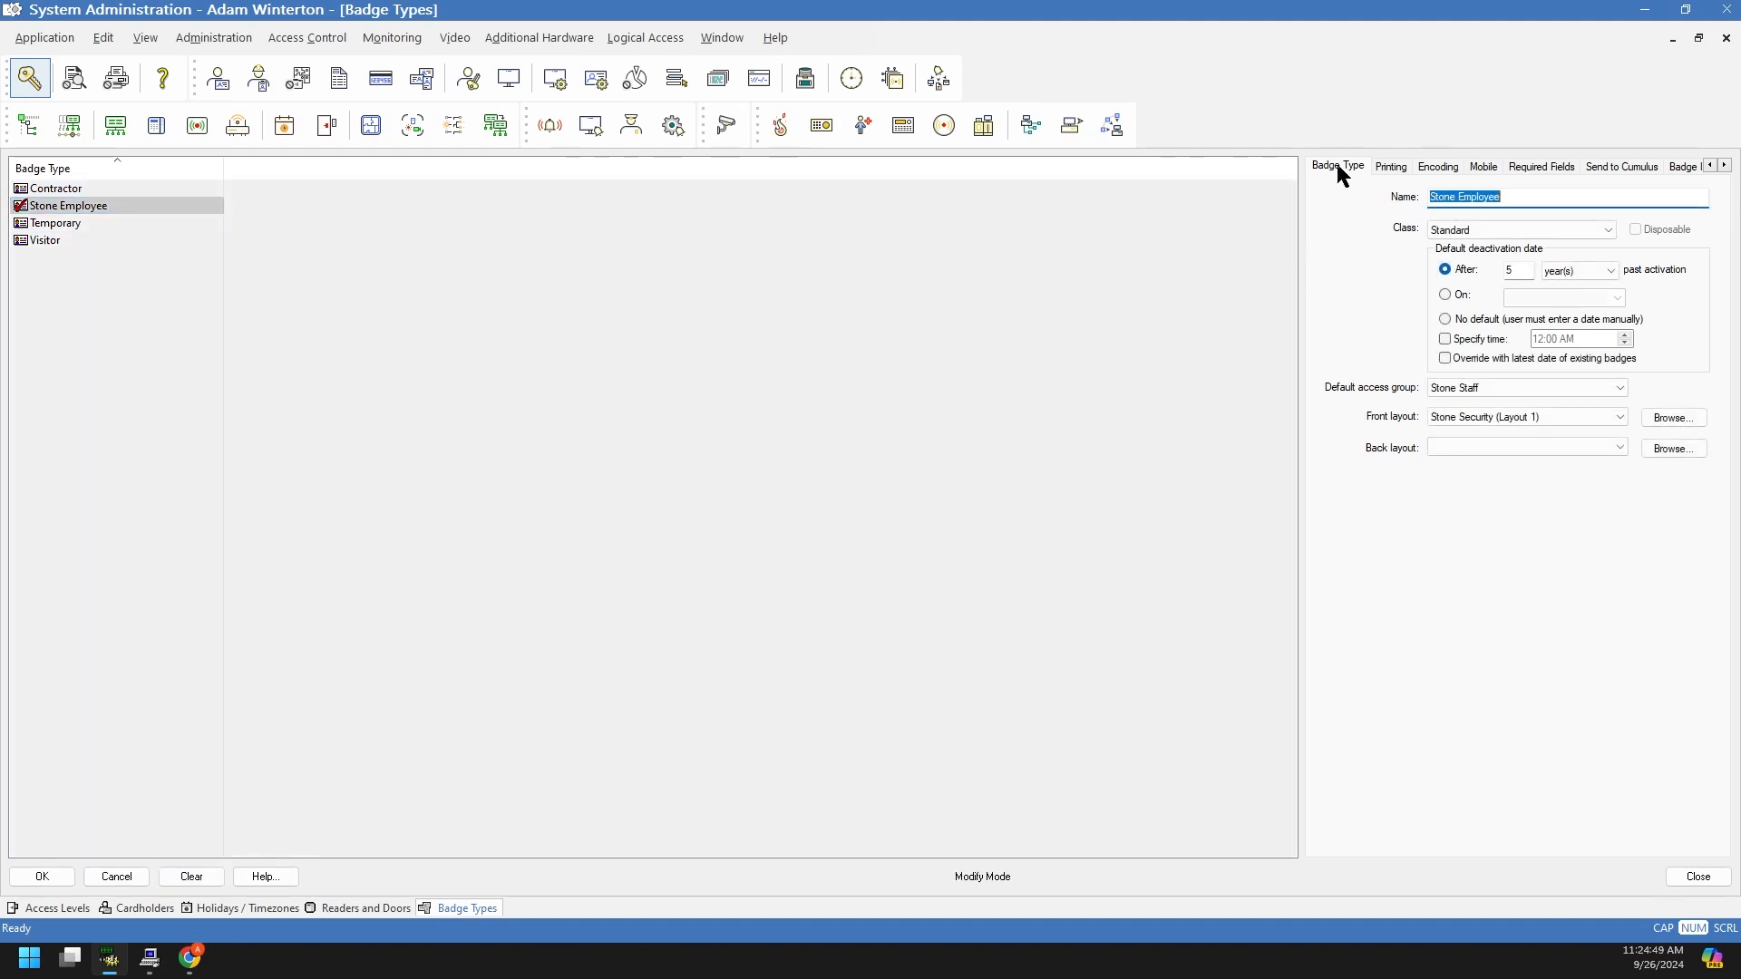
Step: Keep Stone Employee's badge class Standard and its deactivation period at 5 years
click(1505, 197)
click(1519, 232)
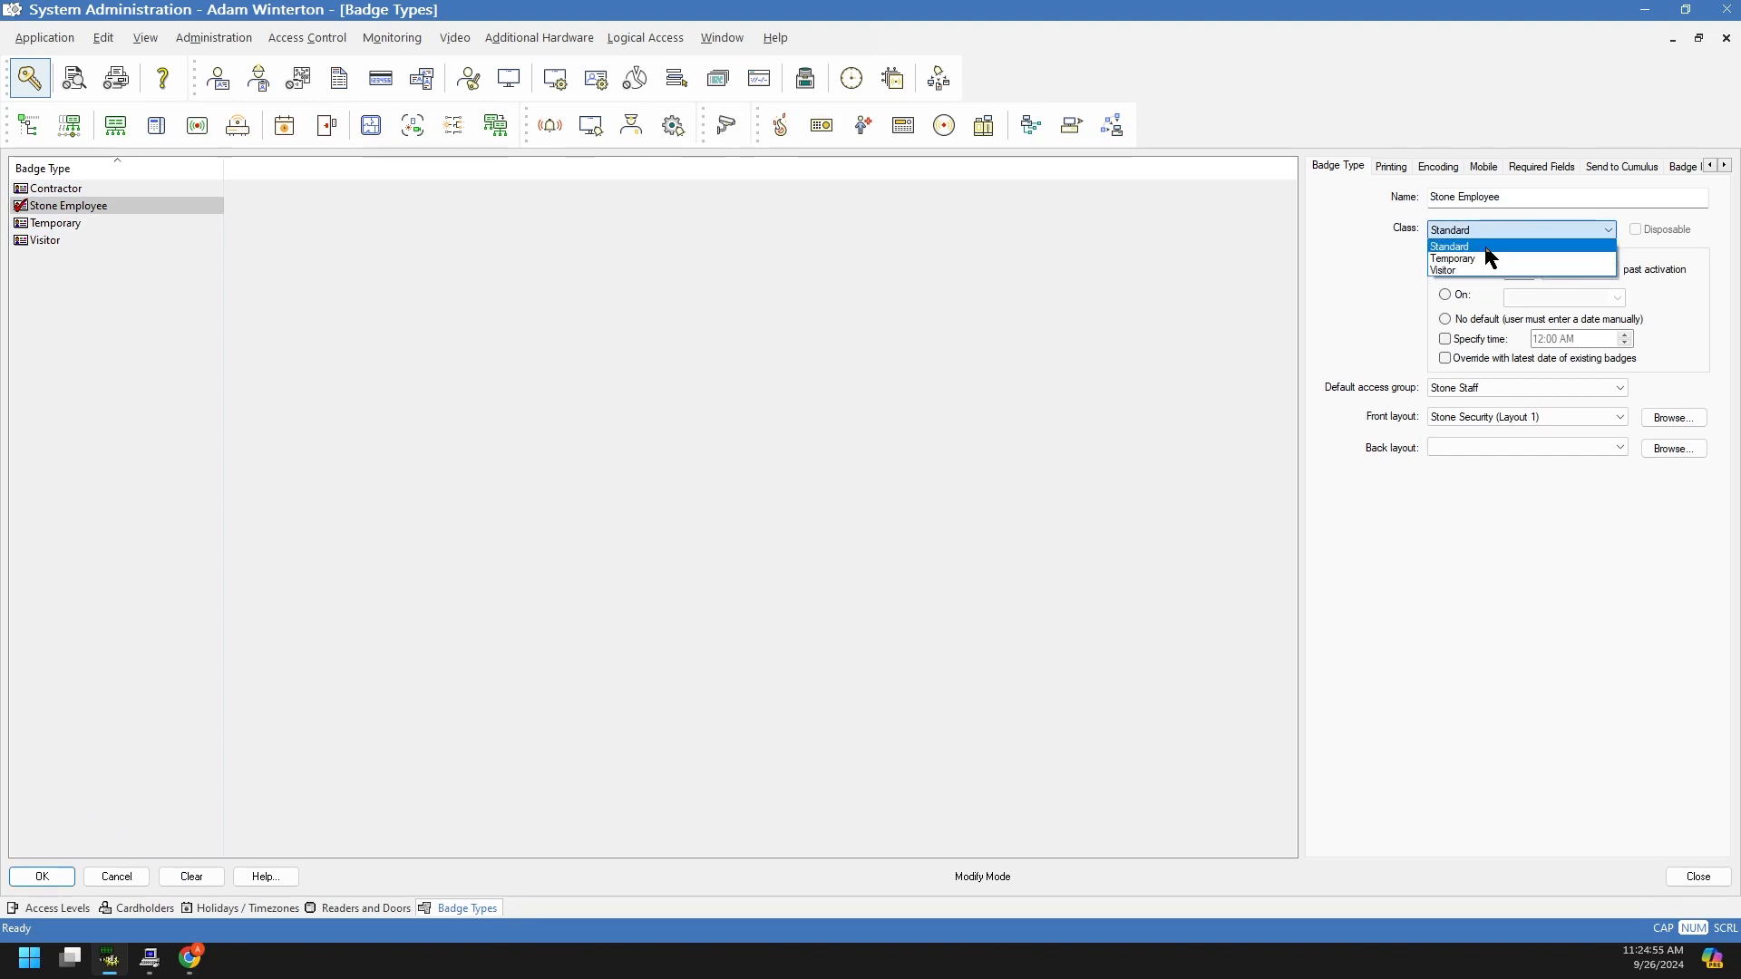
click(1487, 245)
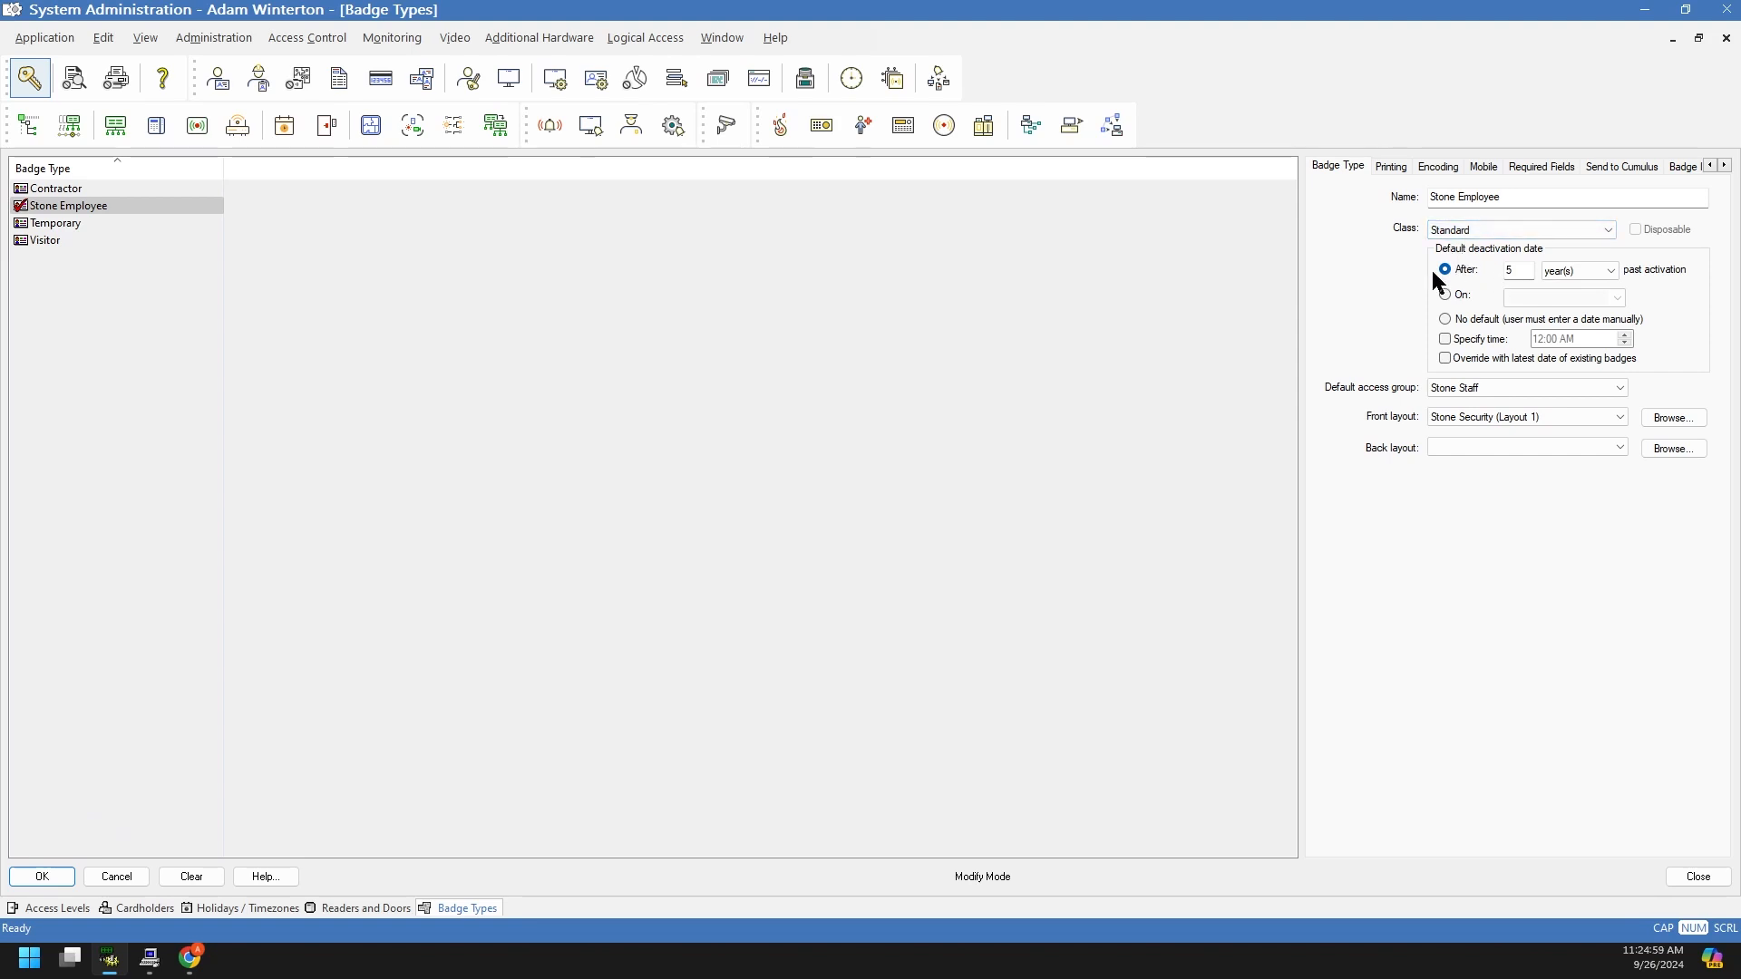
double_click(1512, 270)
click(1505, 269)
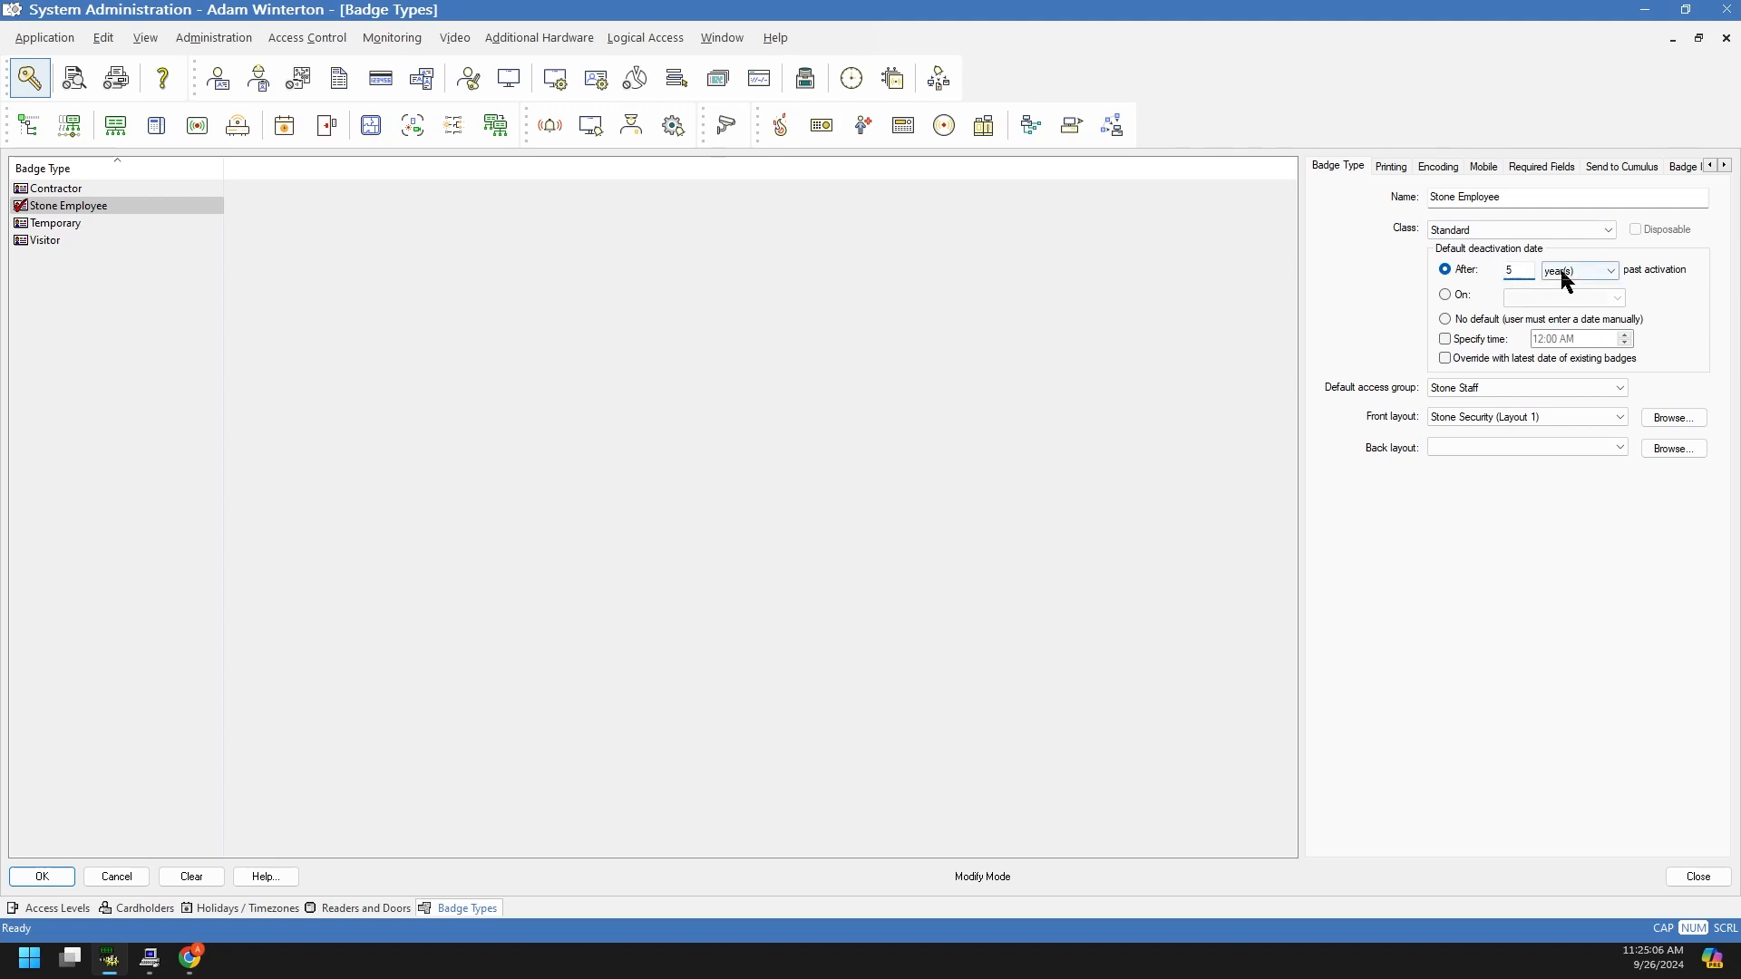
click(1667, 292)
Step: Try the fixed 9/26/2024 date, manual-entry and override options, then revert to After 5 year(s)
click(1451, 293)
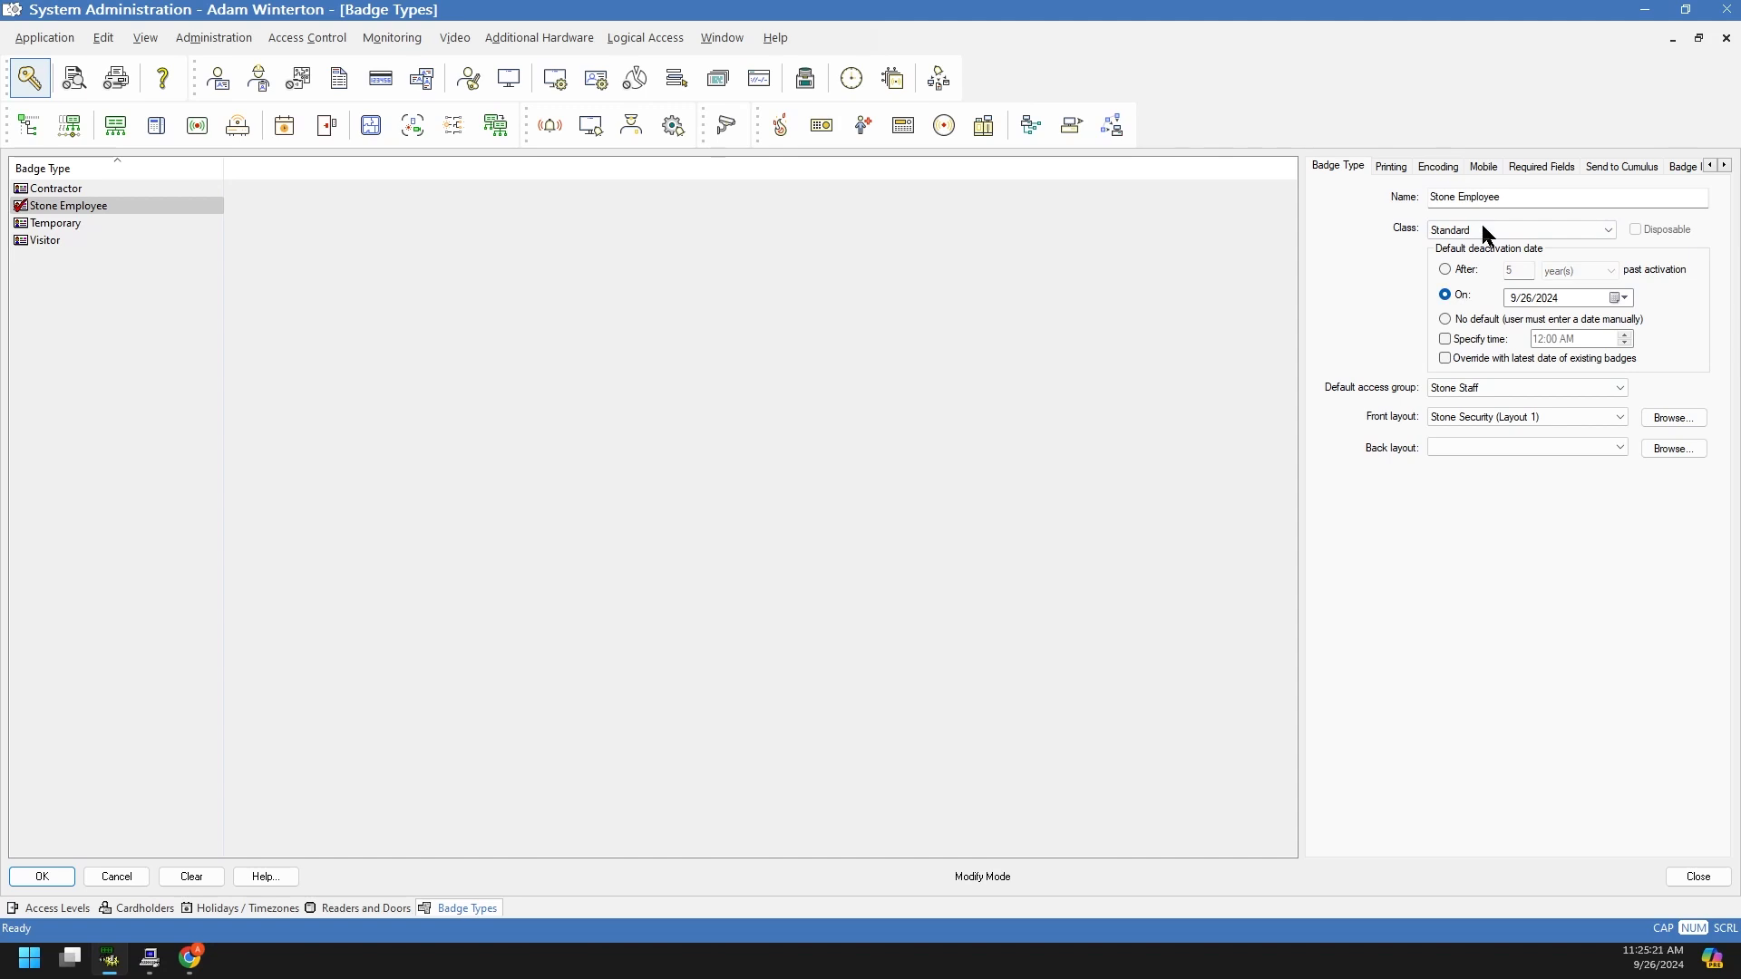
click(1622, 298)
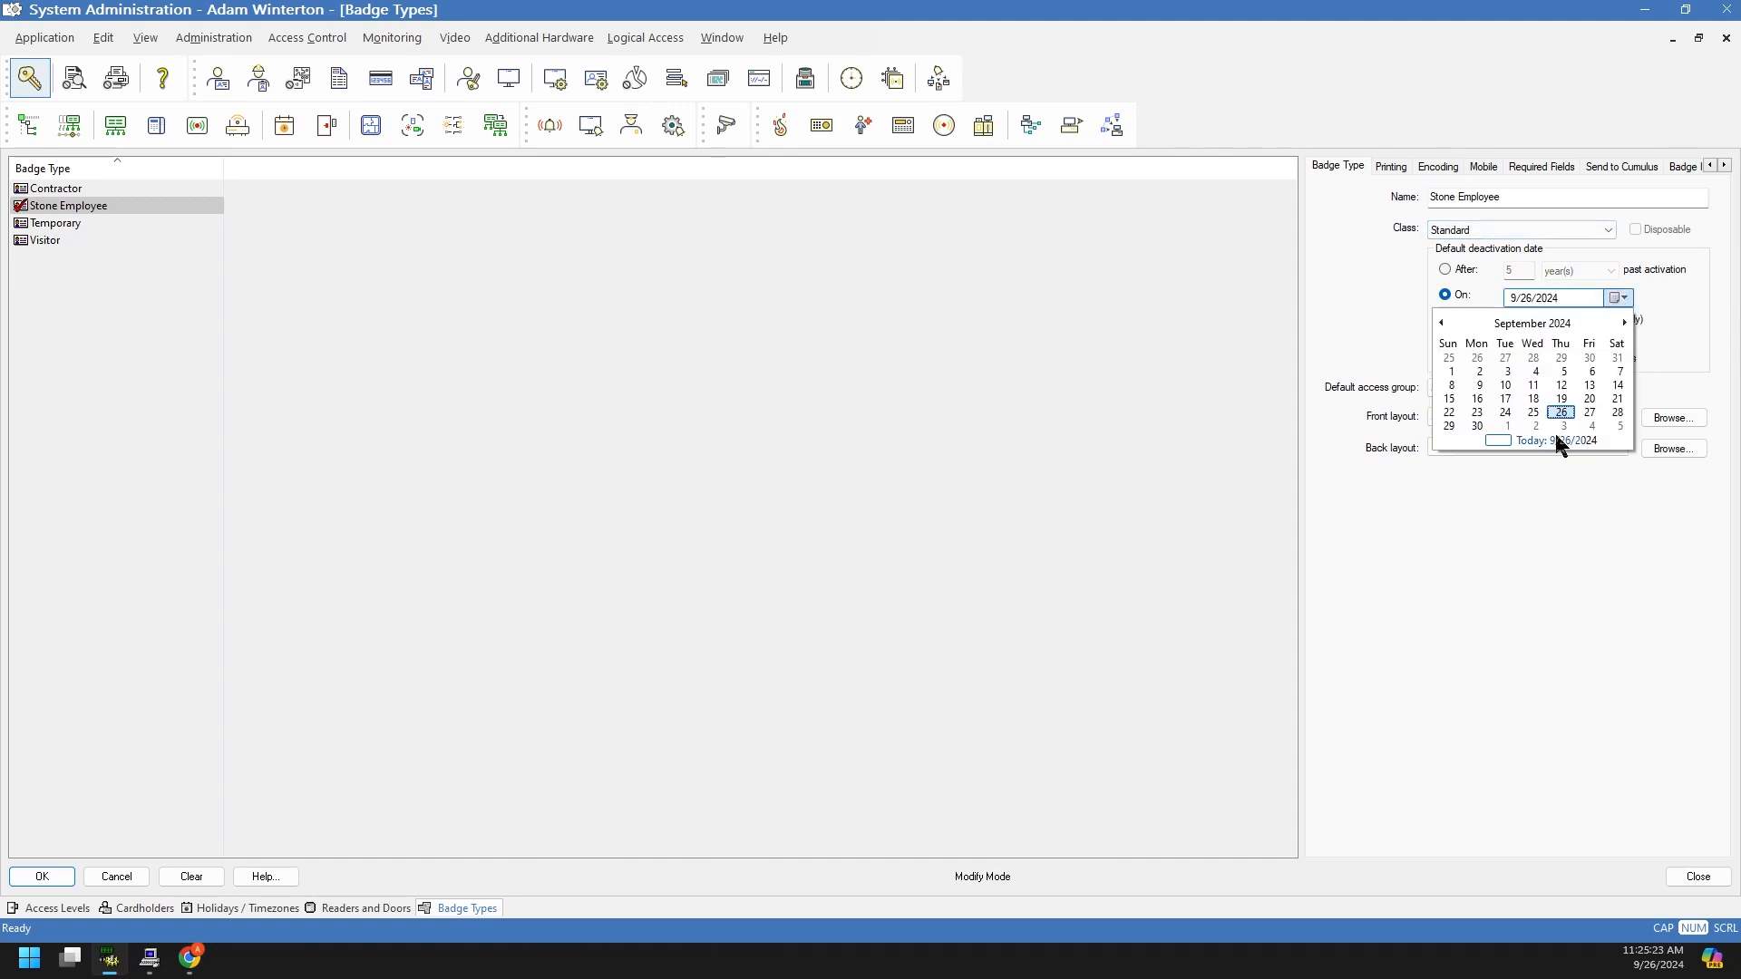
click(1664, 328)
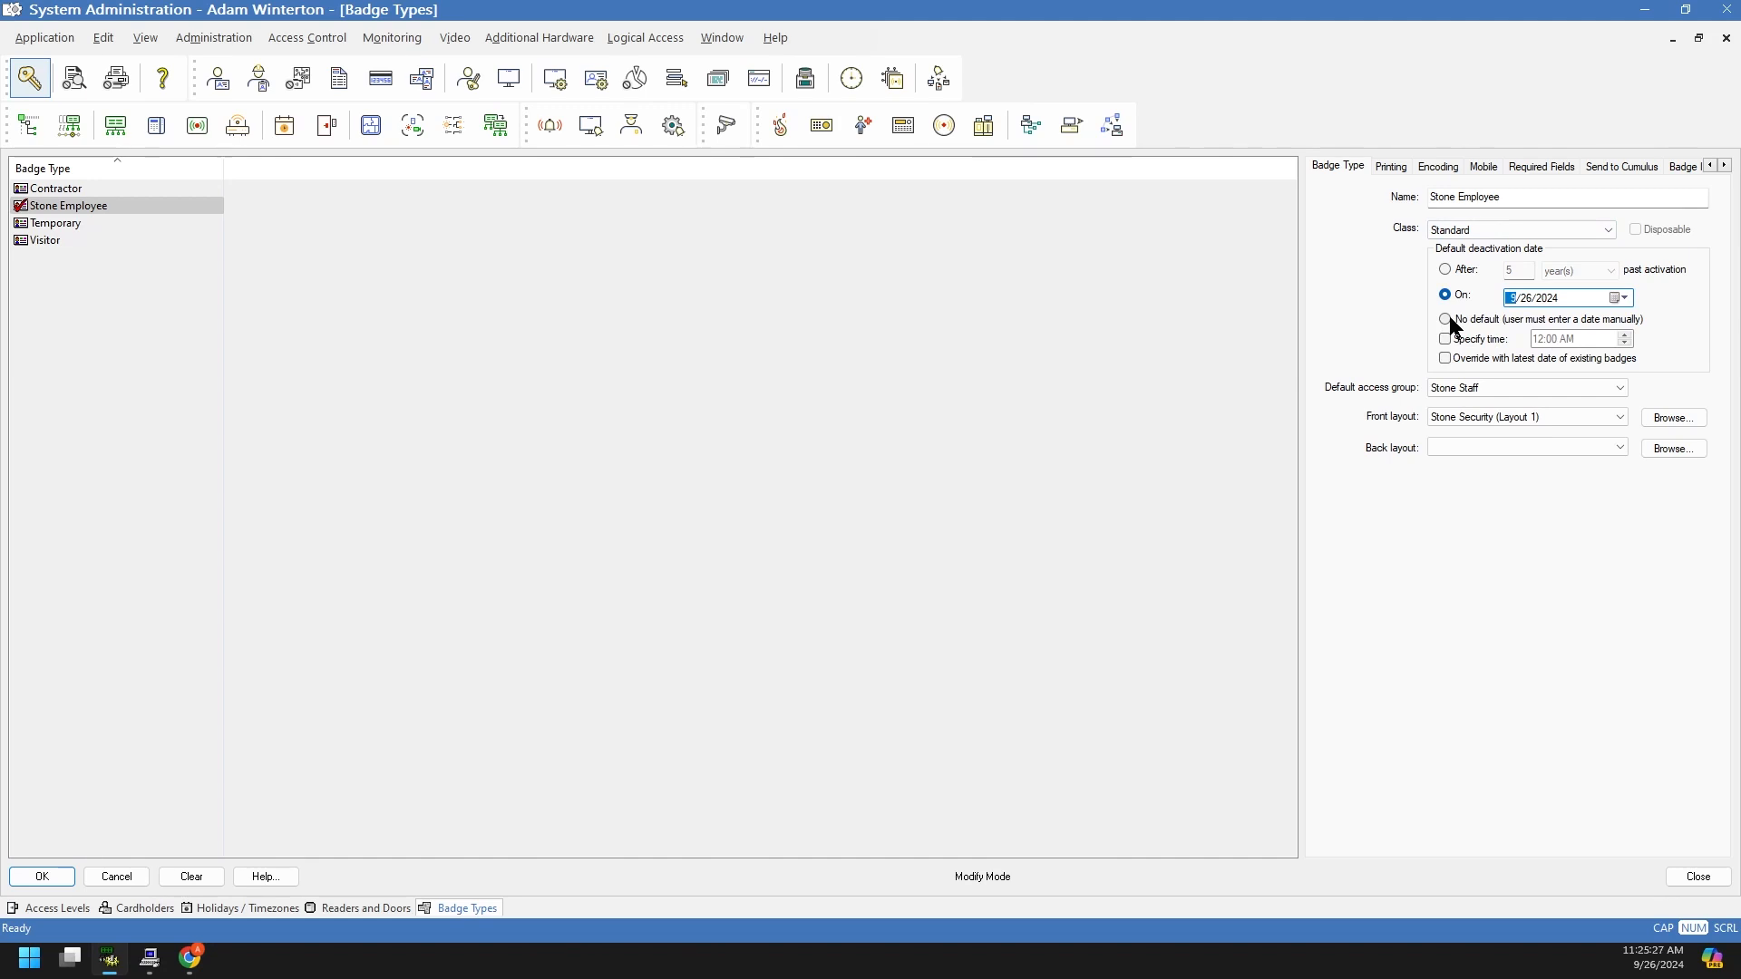
click(1468, 329)
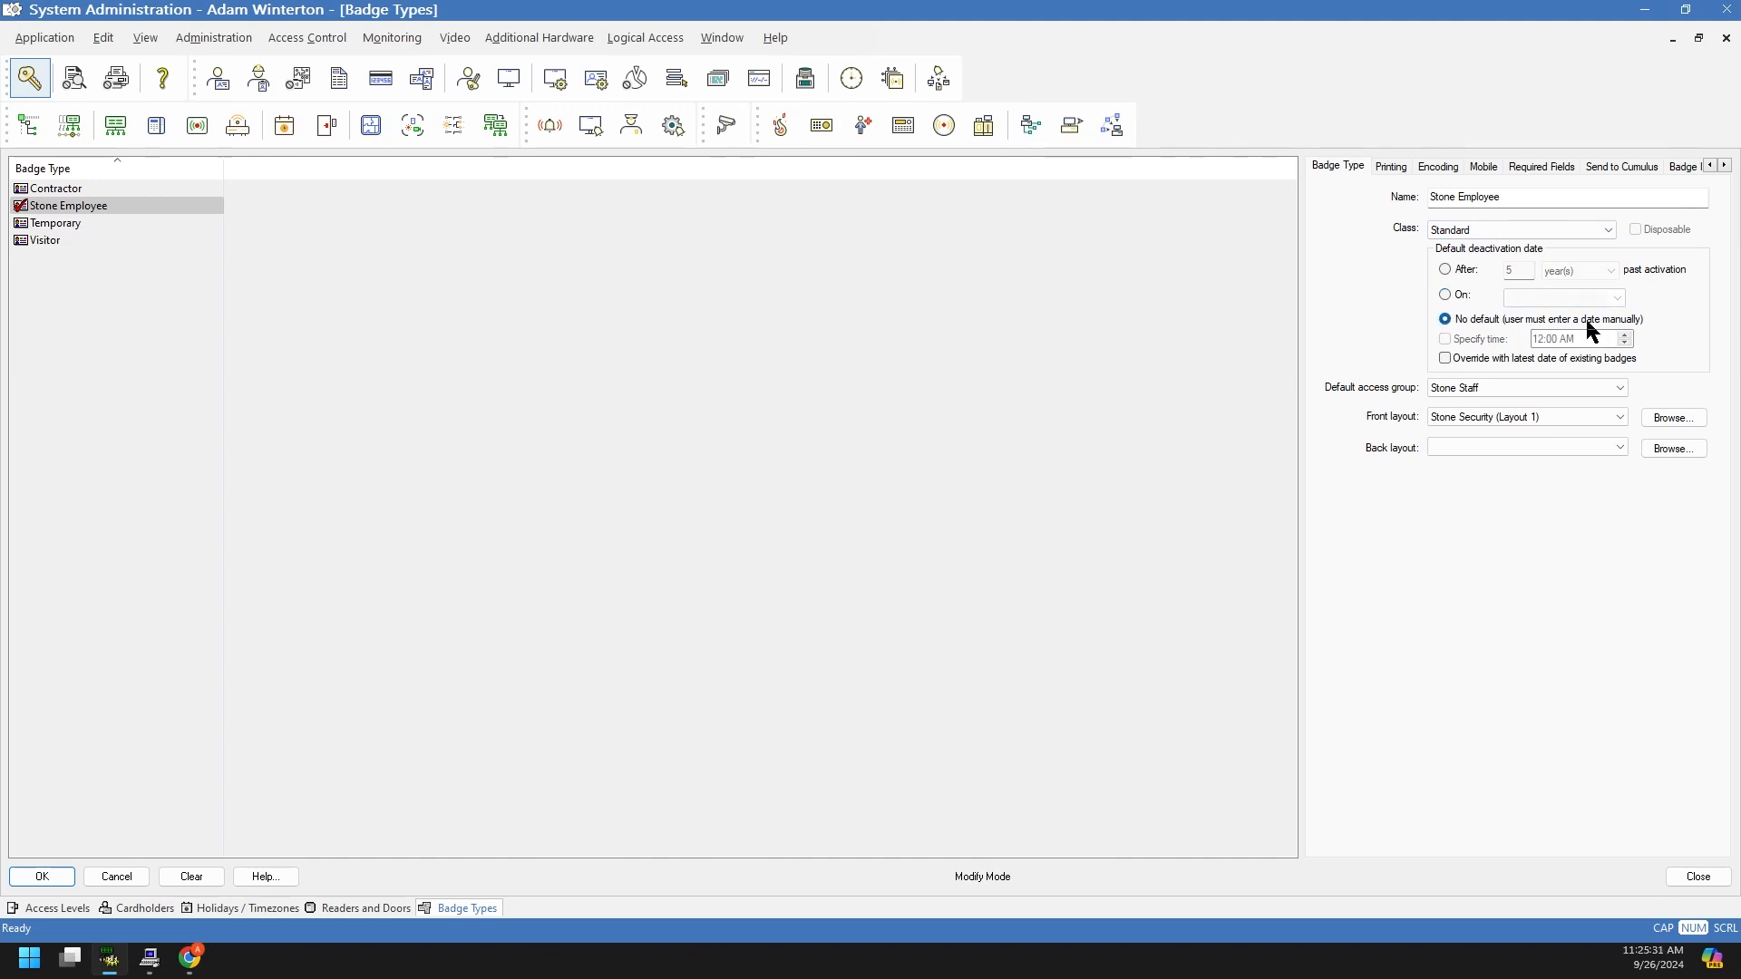
click(1447, 356)
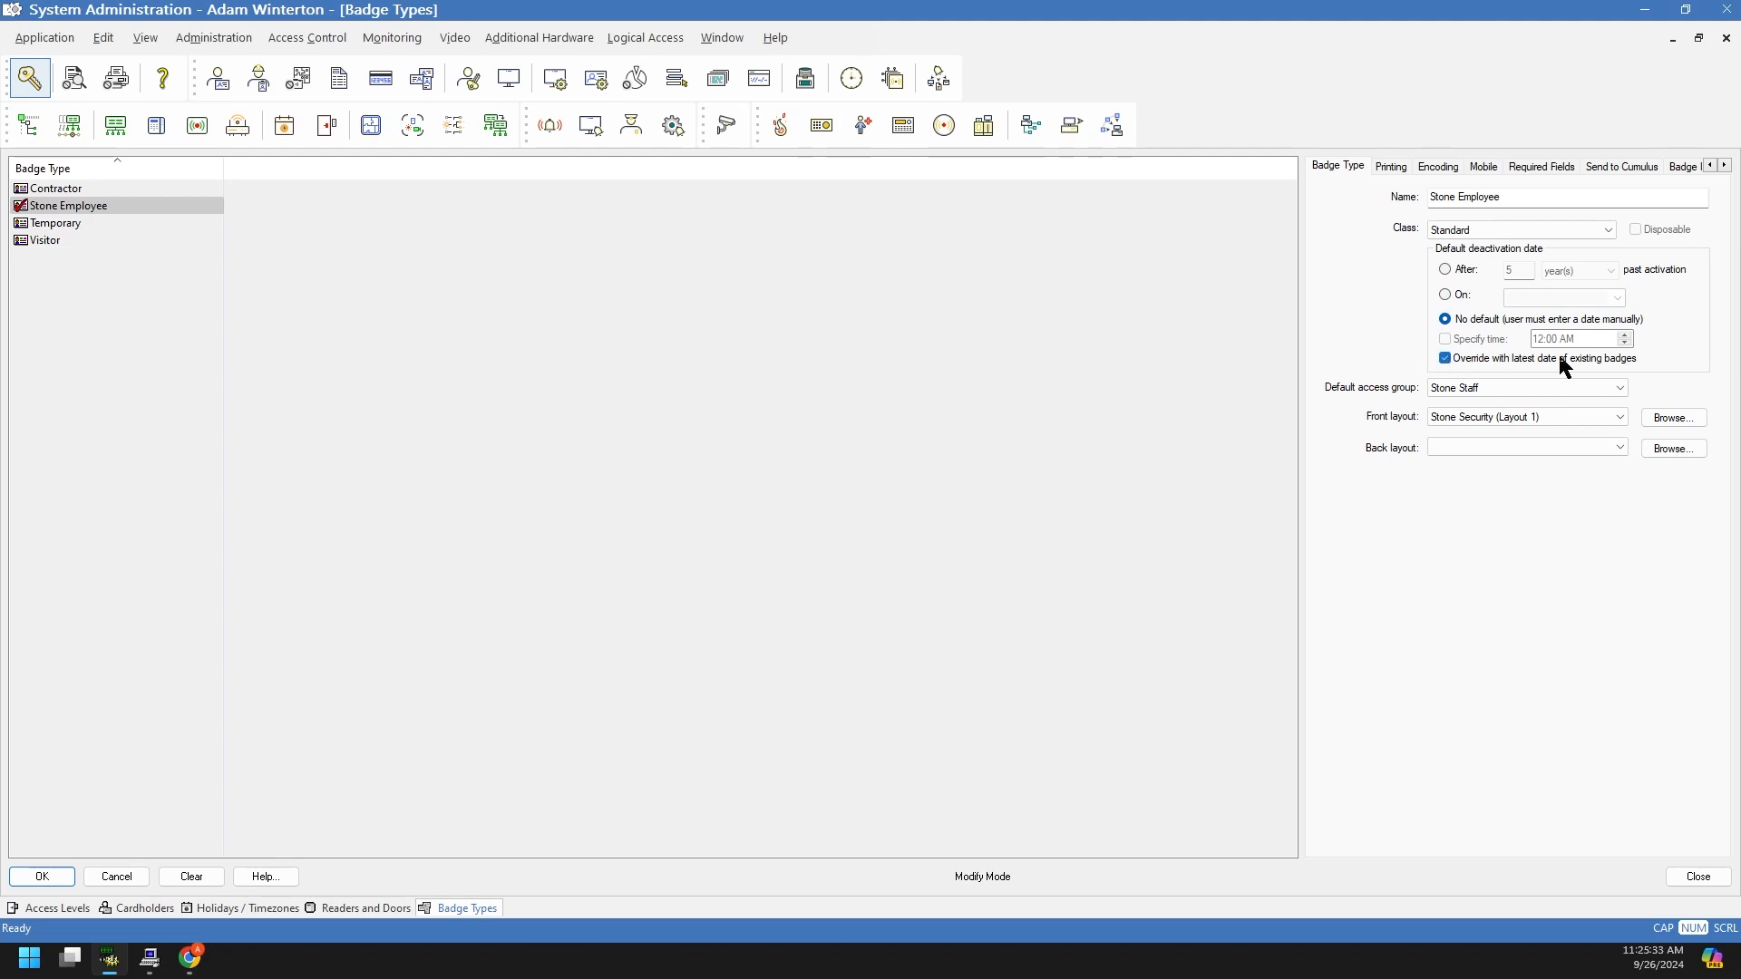
click(1446, 358)
click(1451, 269)
Step: Keep Stone Staff as the default access group and return to the Access Levels window
click(1492, 389)
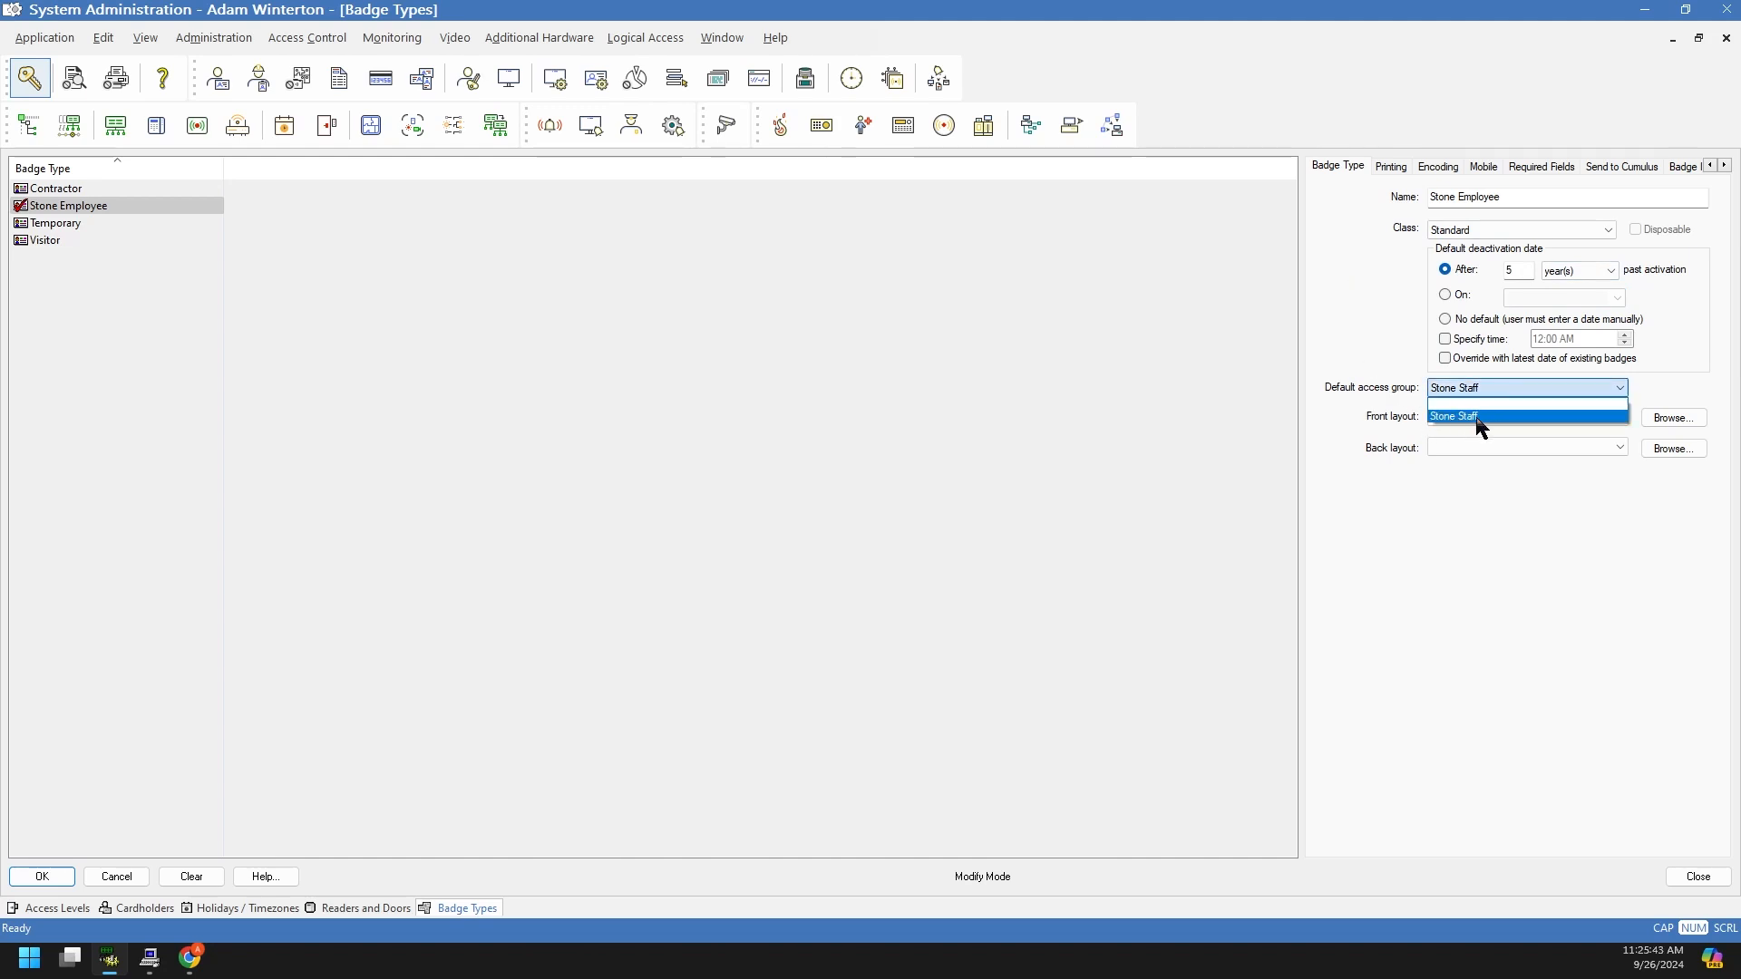
click(1480, 418)
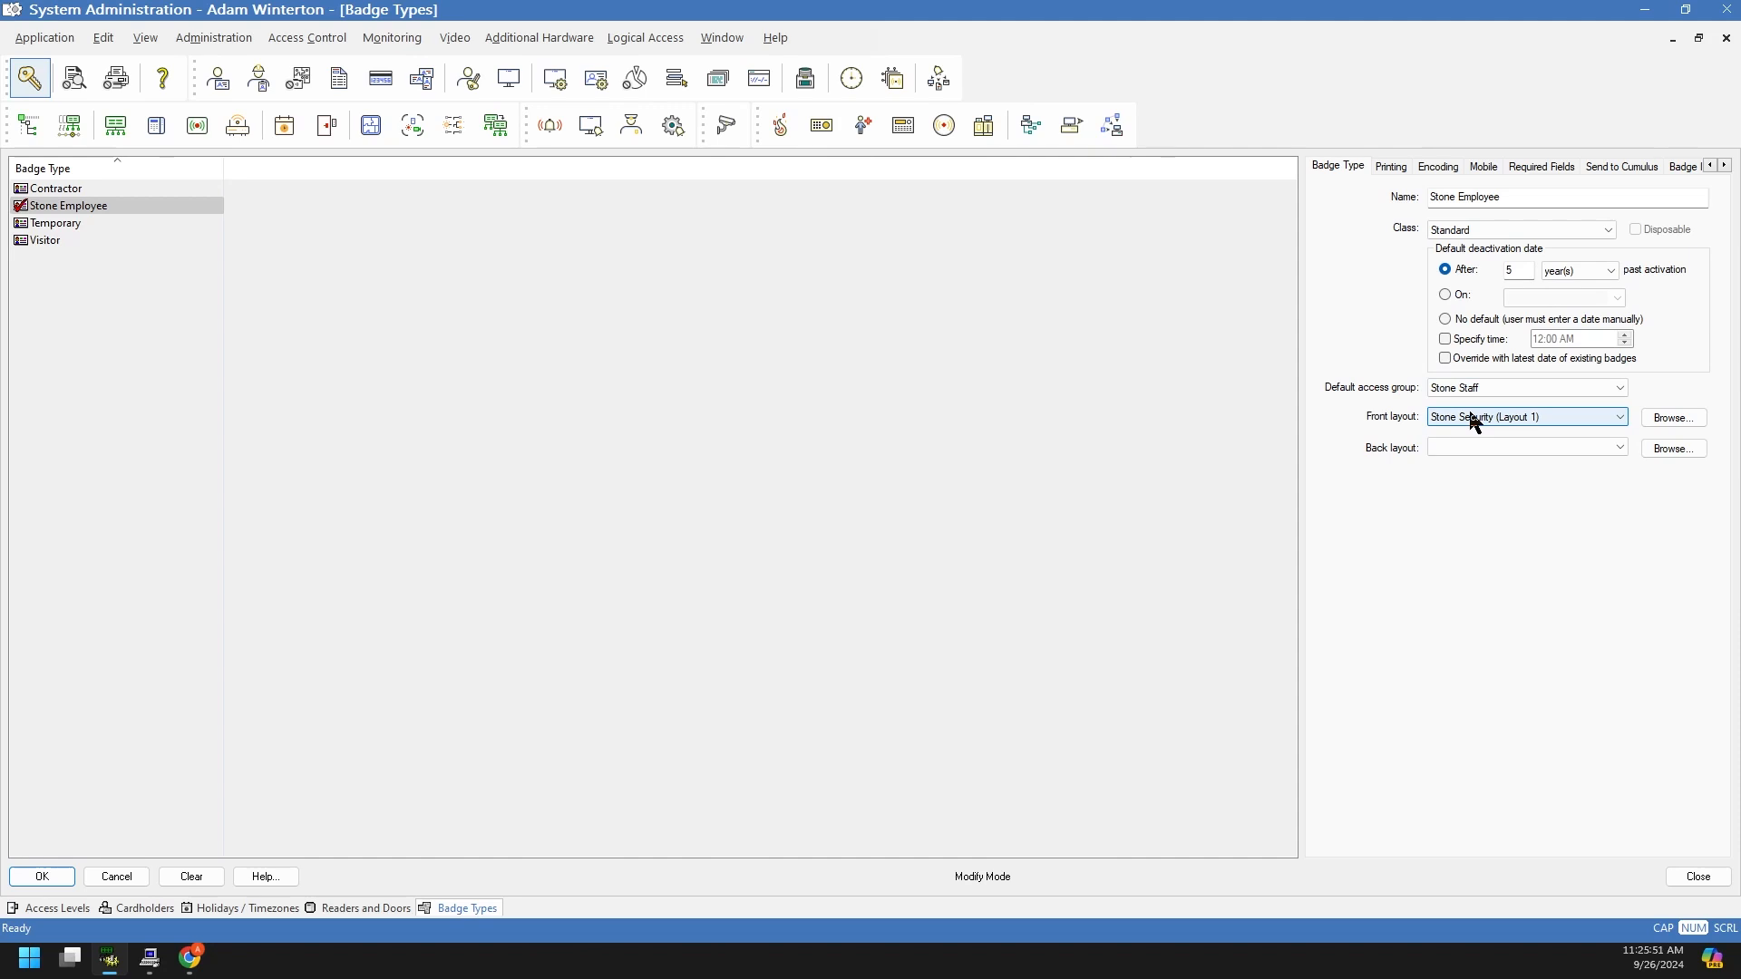
click(1481, 390)
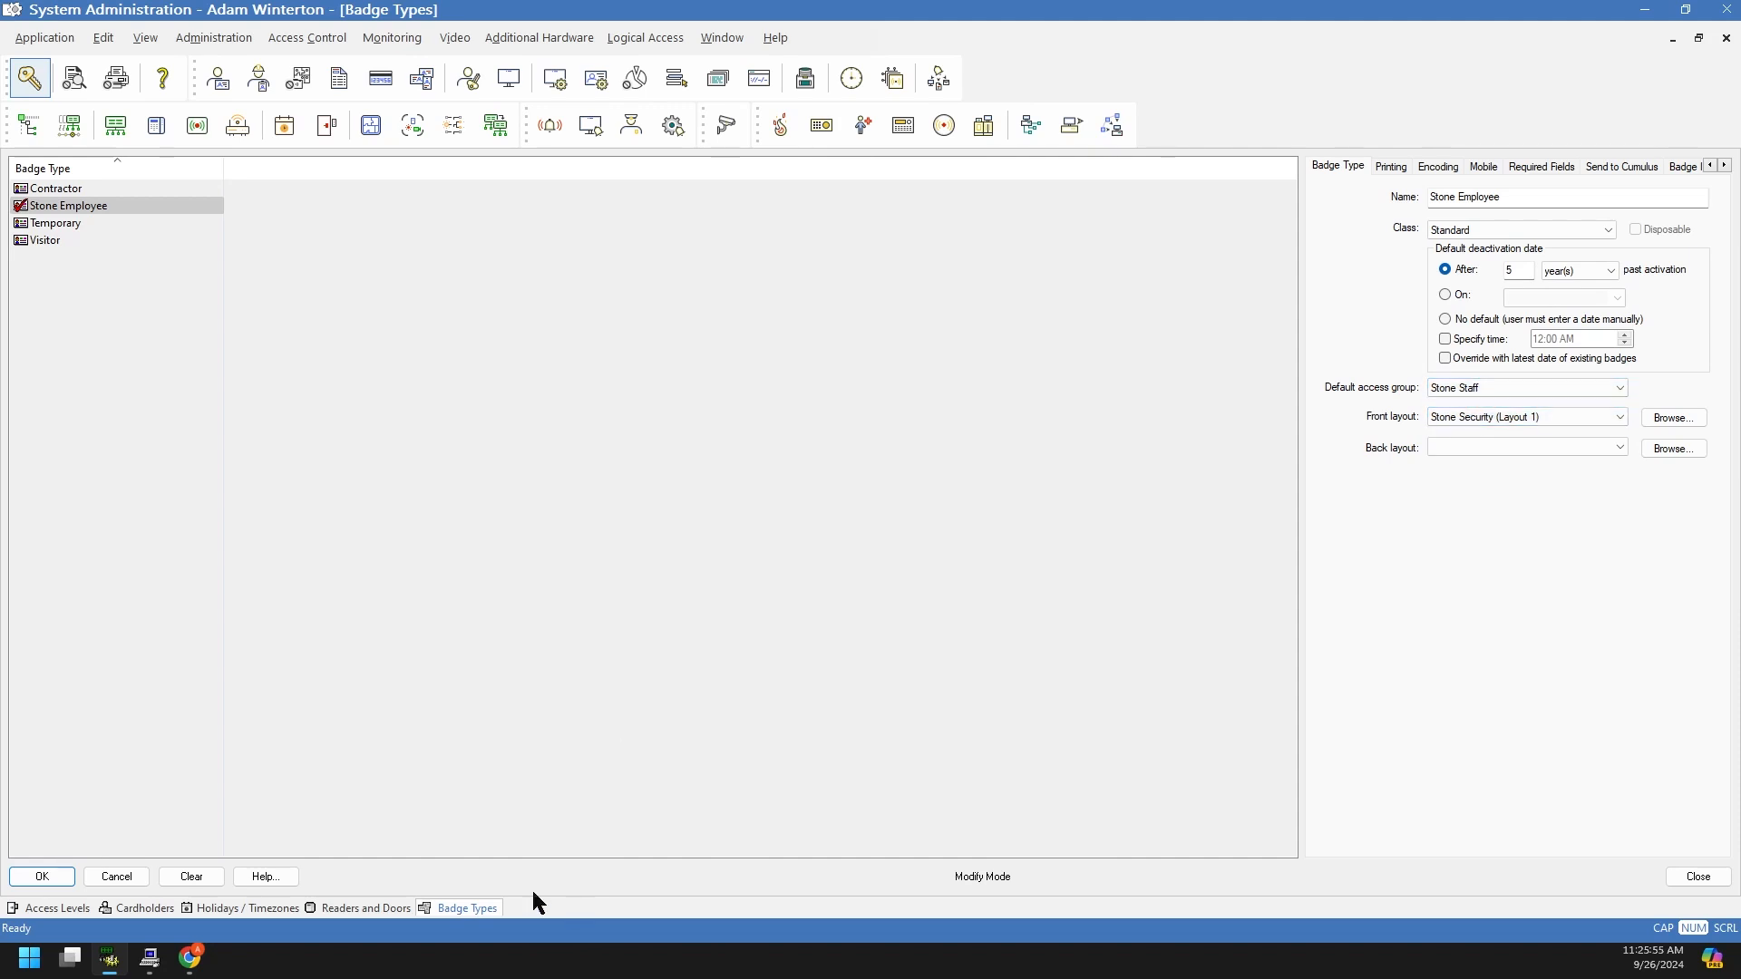
click(71, 910)
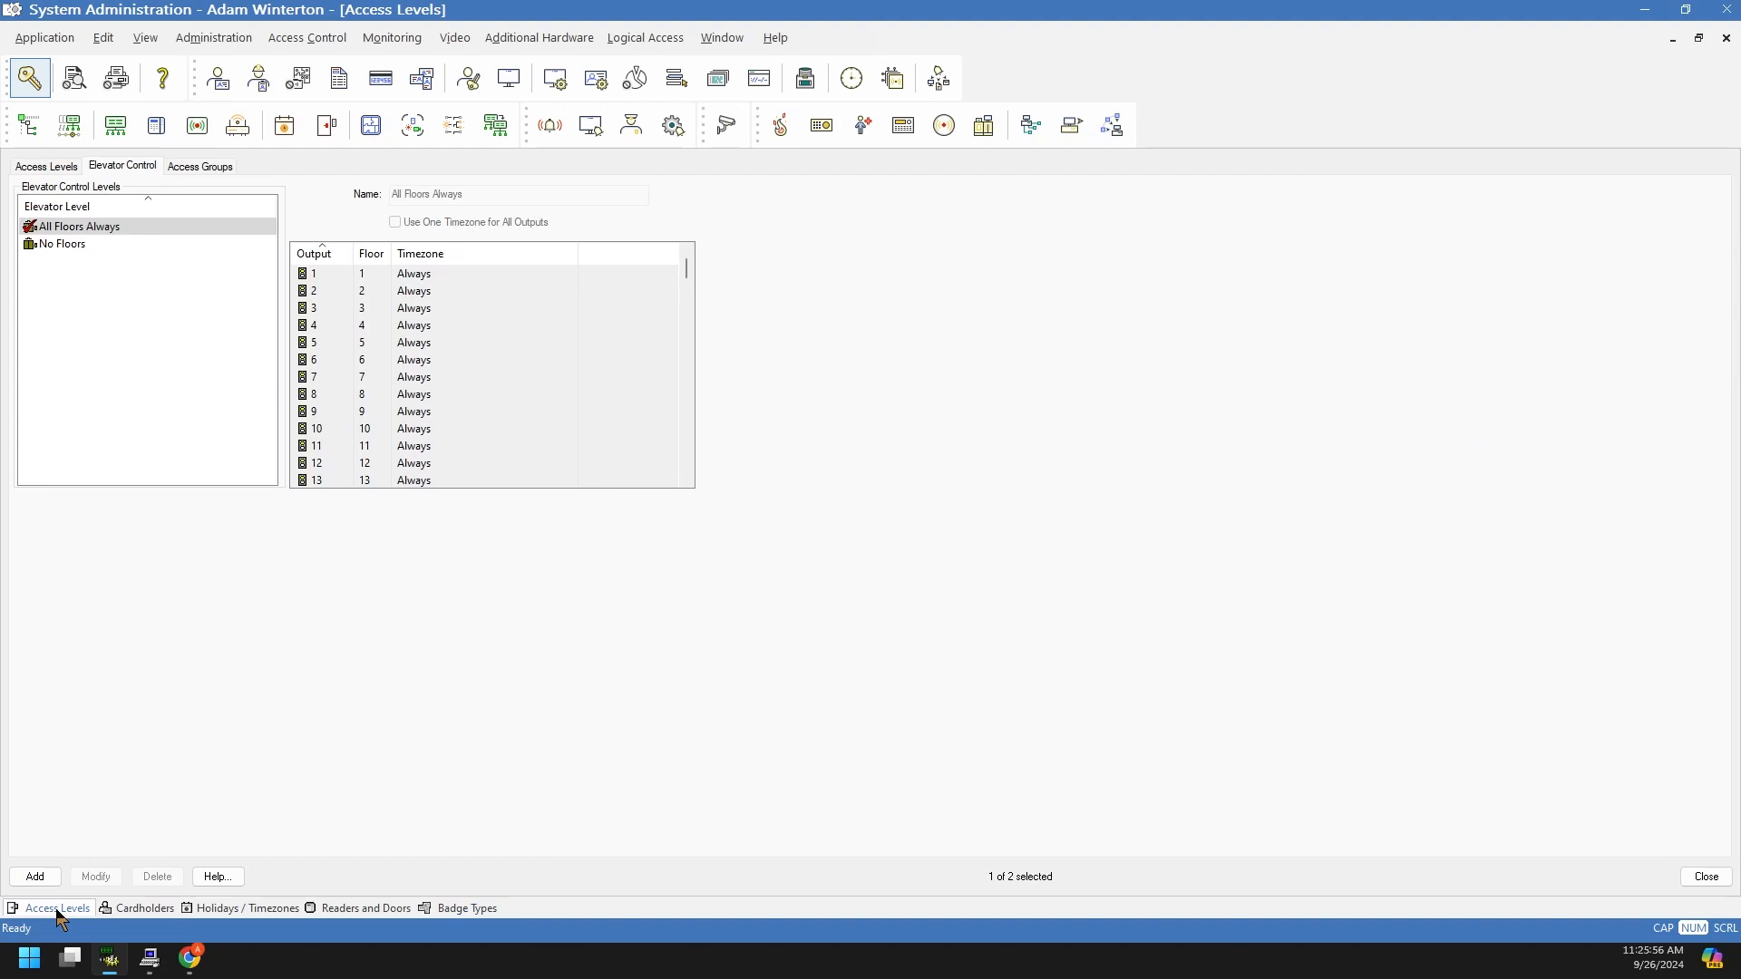
Step: Review Stone Staff's access levels, then pick Stone Staff as Stone Employee's default access group
click(190, 169)
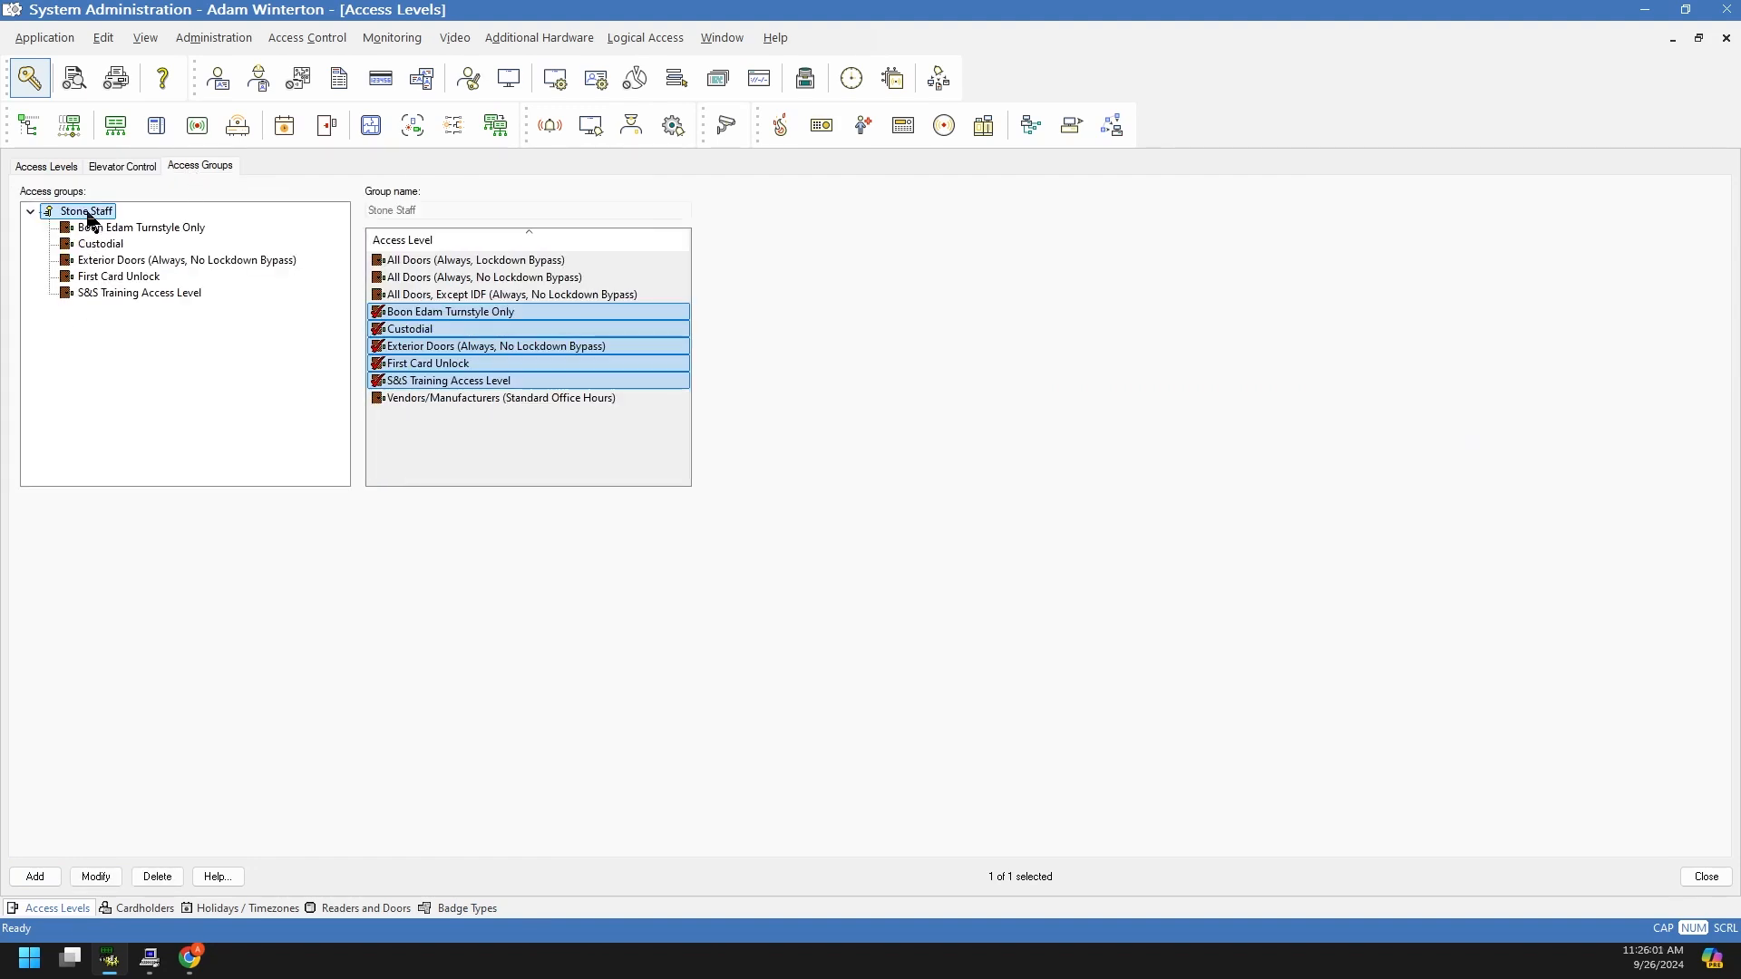
click(475, 912)
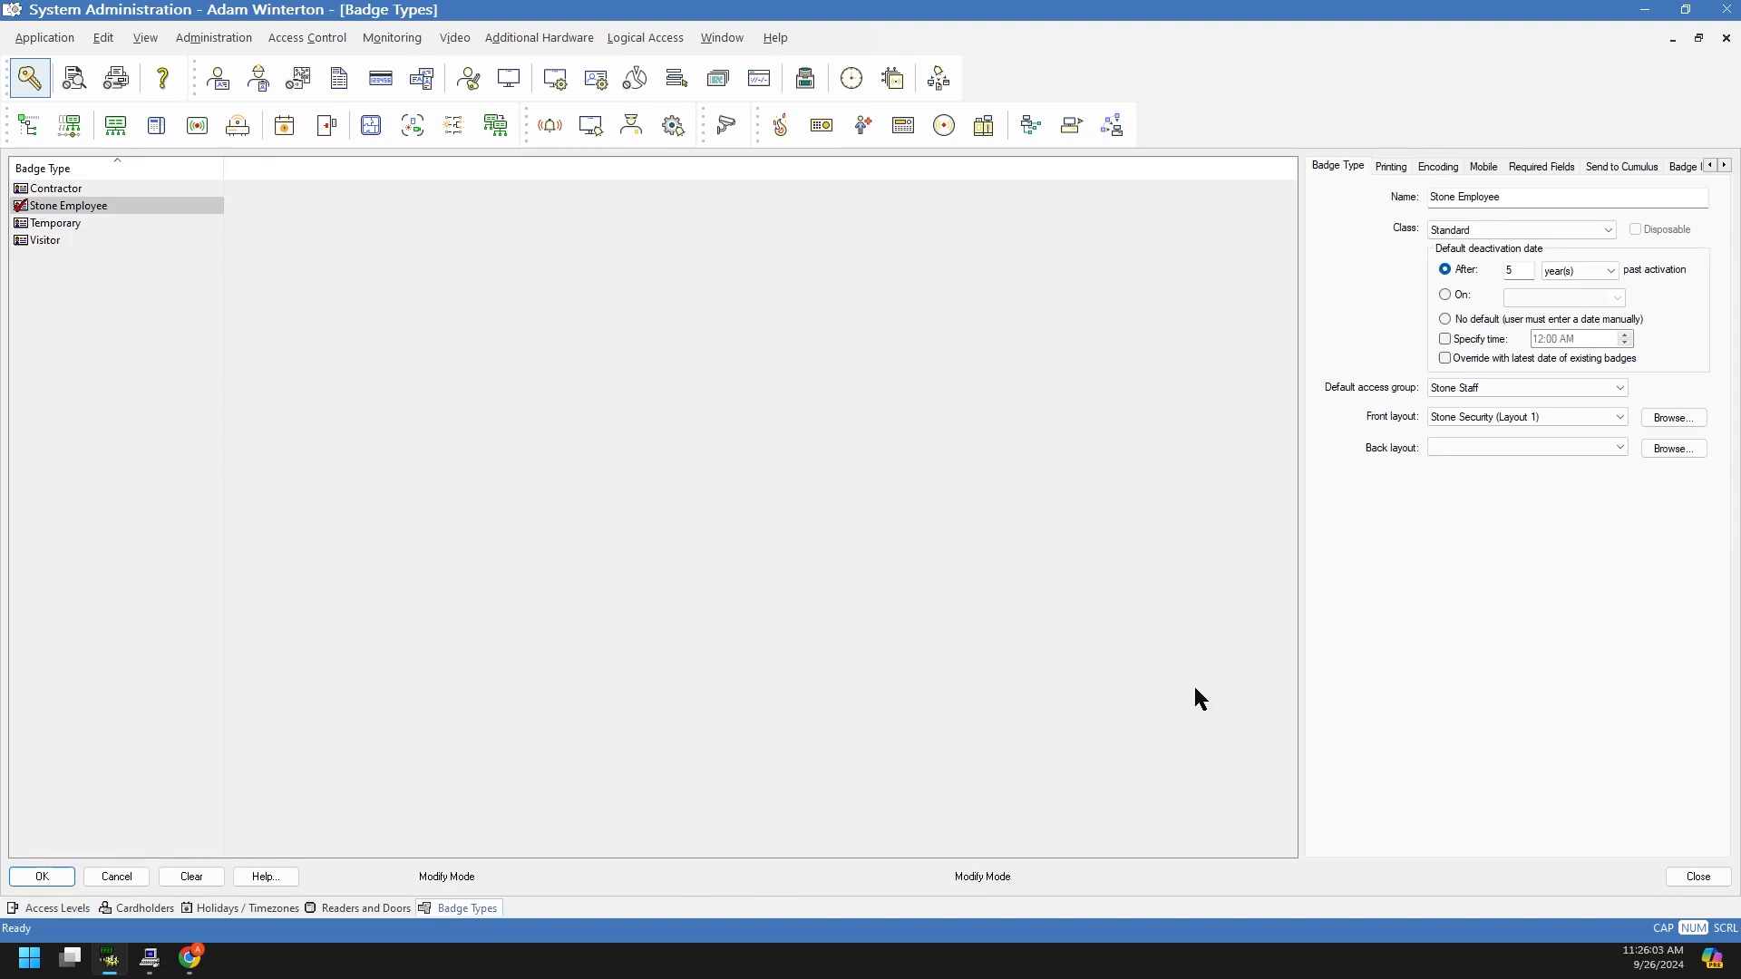
click(1494, 387)
click(1393, 389)
click(1498, 390)
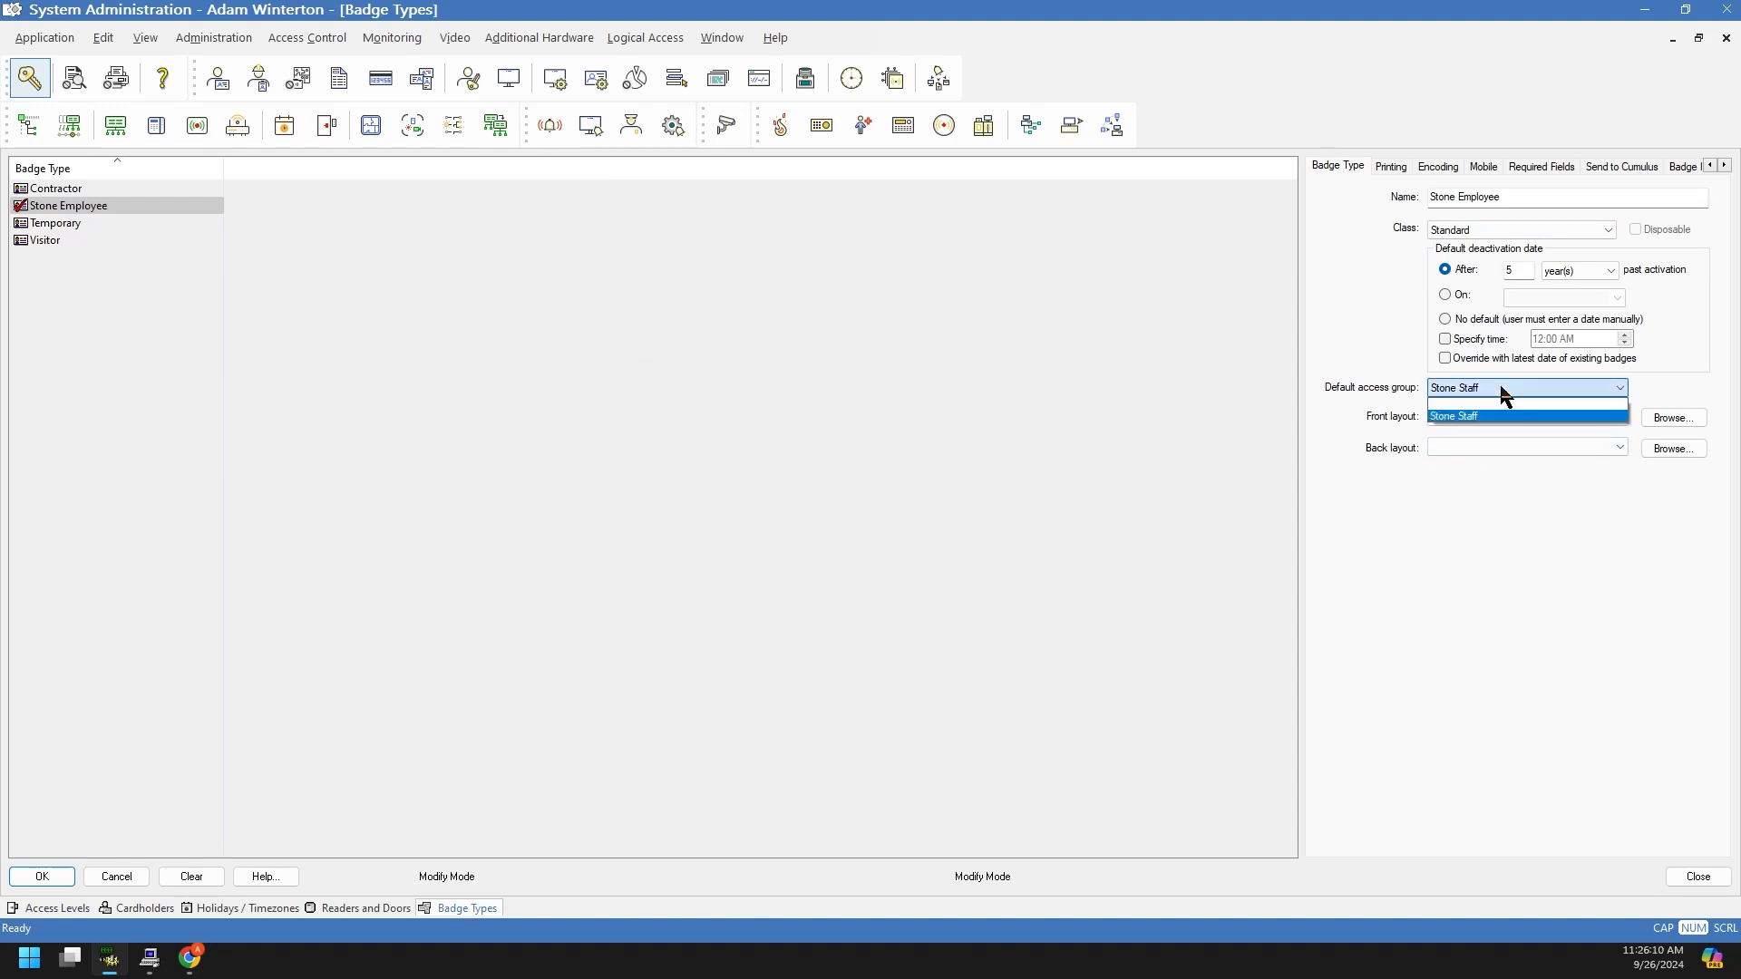
click(1448, 422)
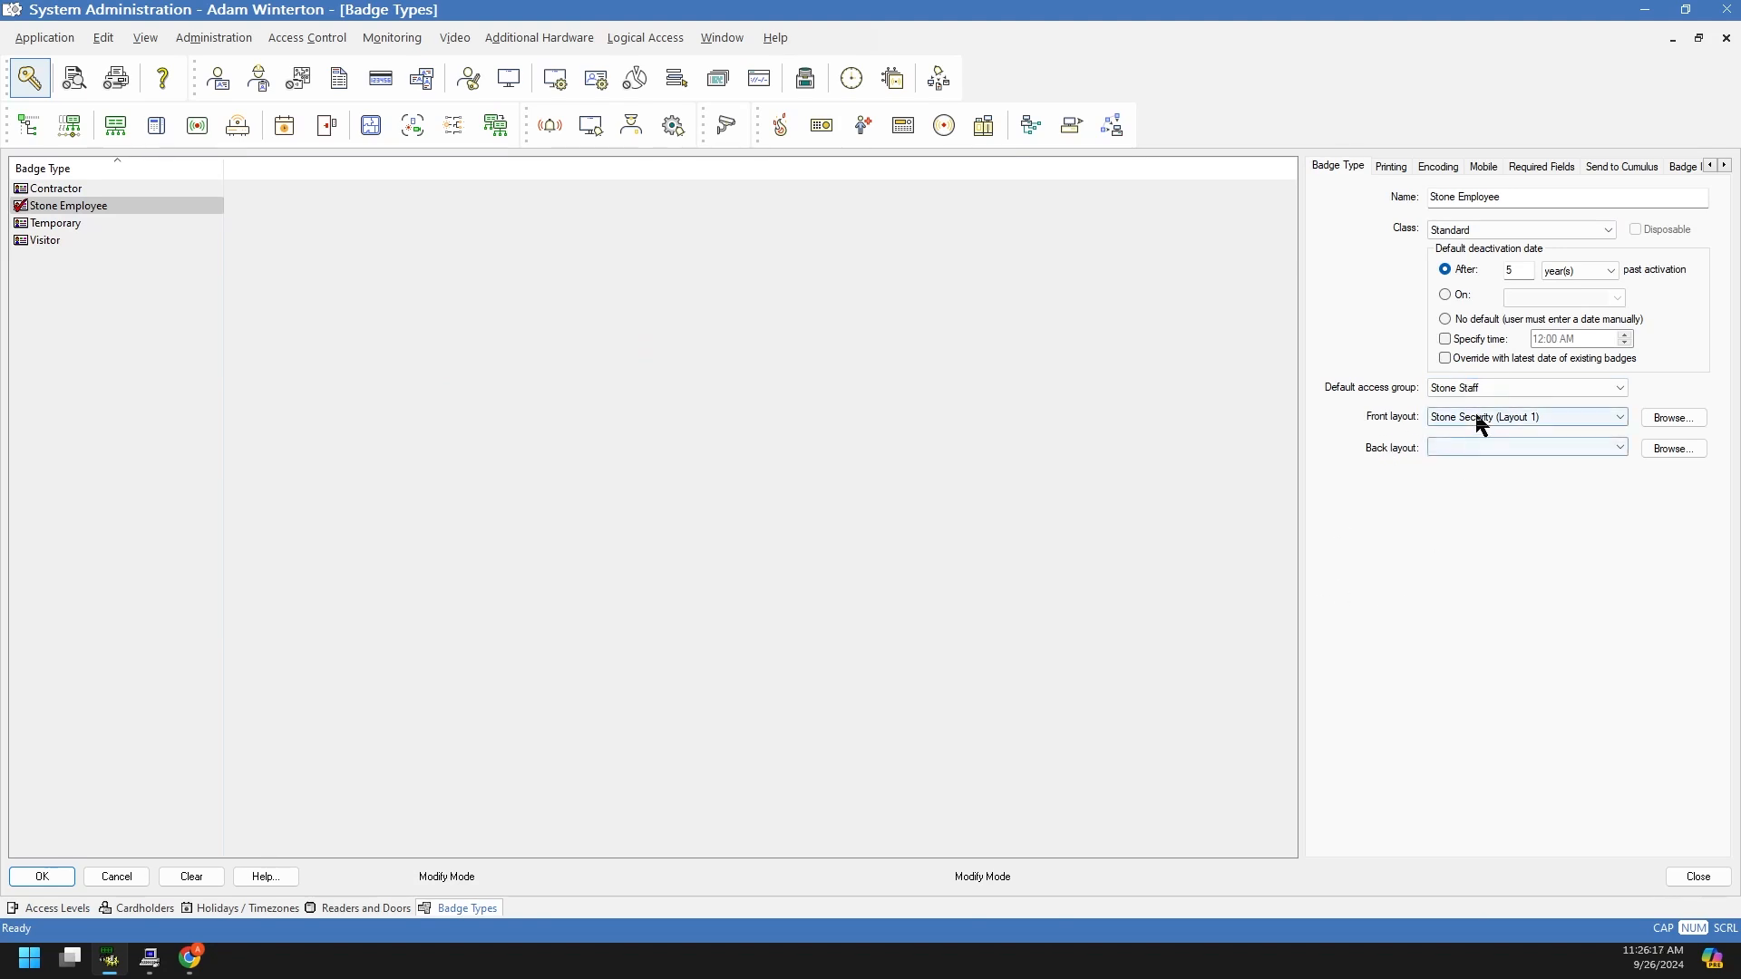
Step: Set the front layout to Stone Security (Layout 1), leave the back layout empty, and save
click(1478, 418)
click(1424, 418)
click(1433, 419)
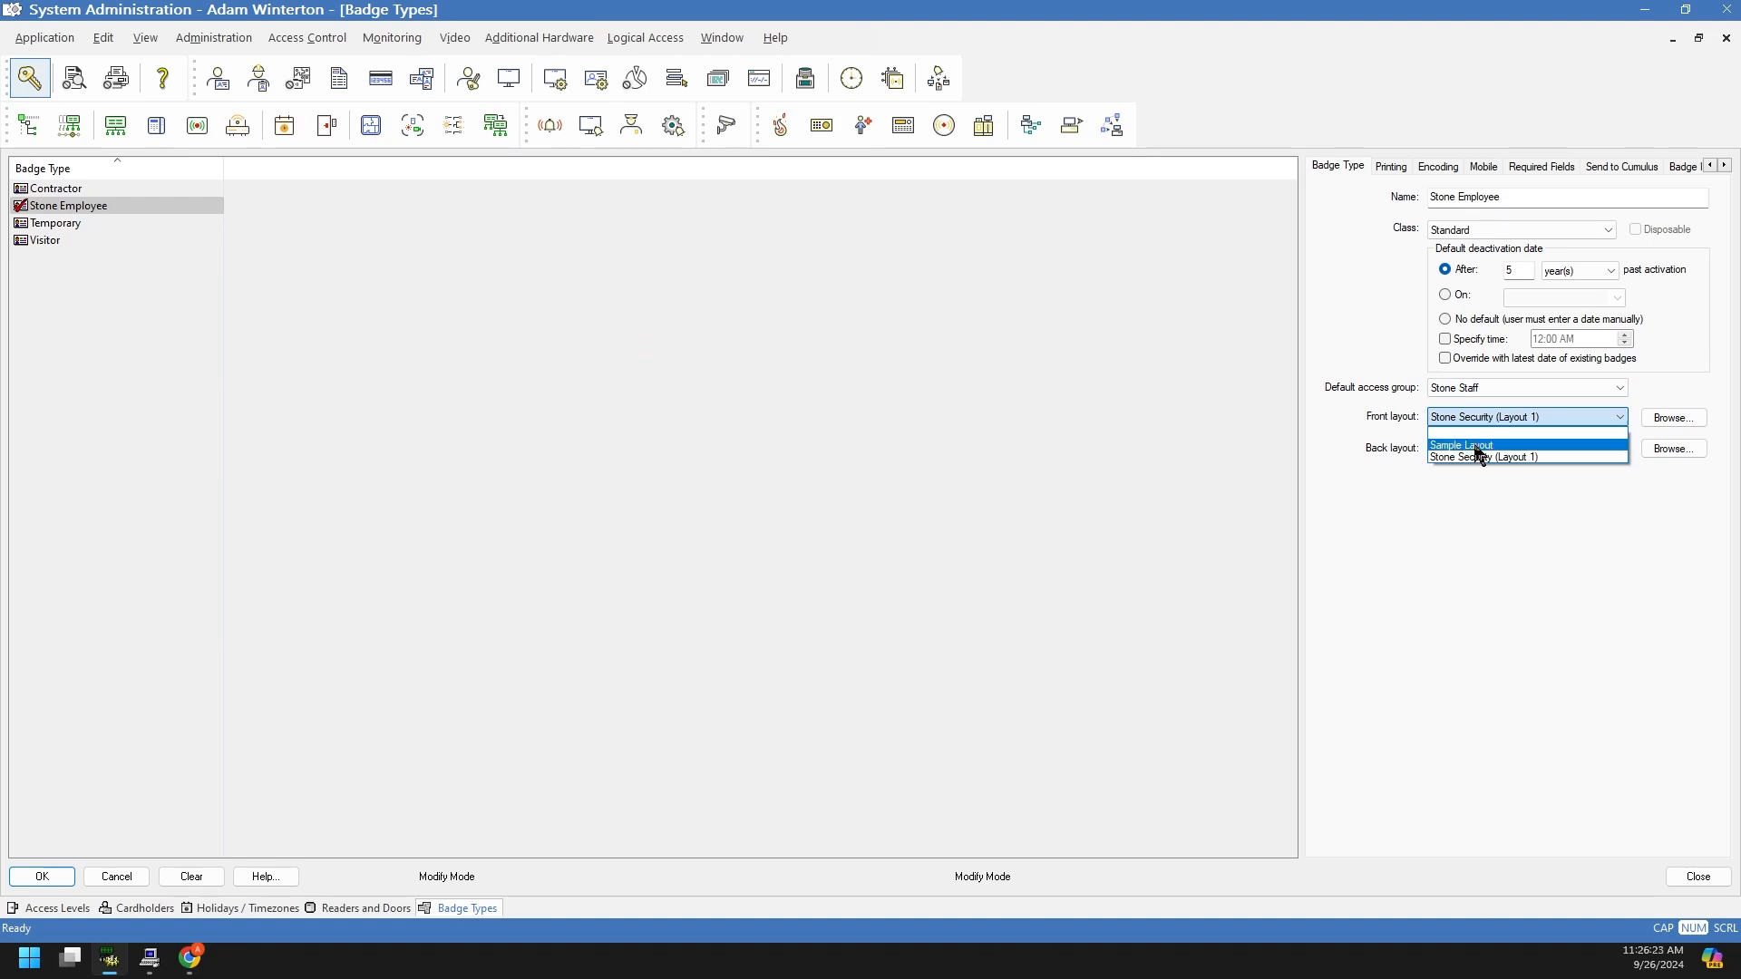
click(1492, 458)
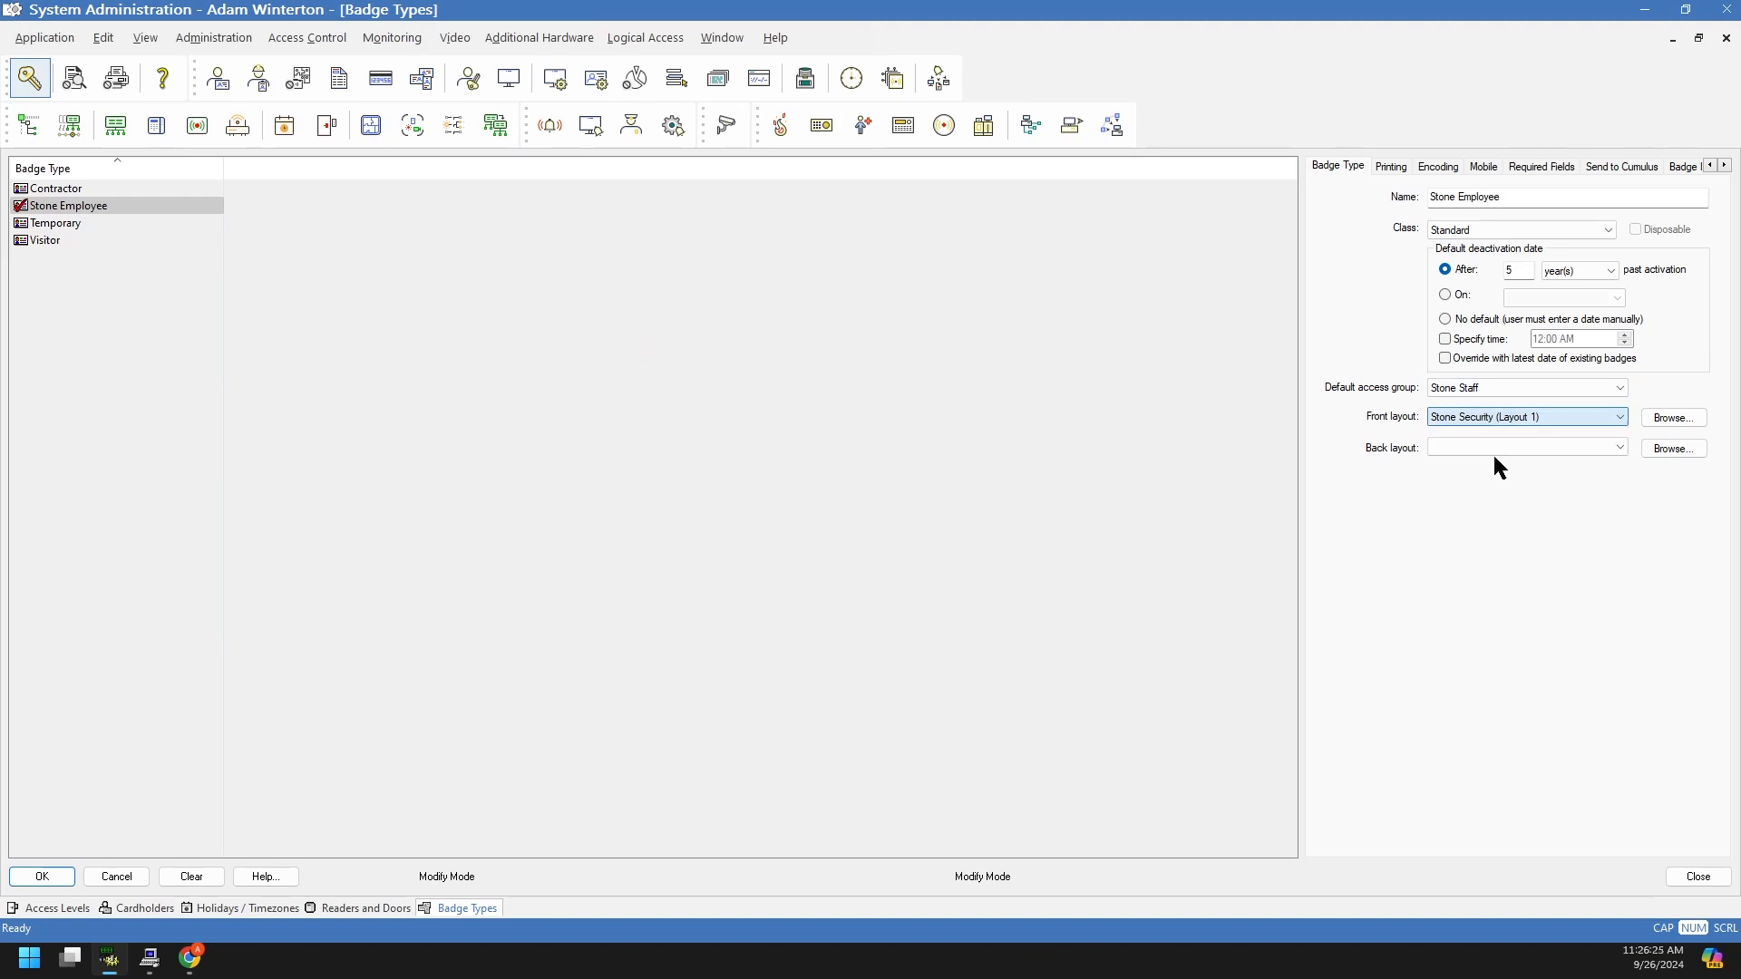
click(1479, 448)
click(1474, 520)
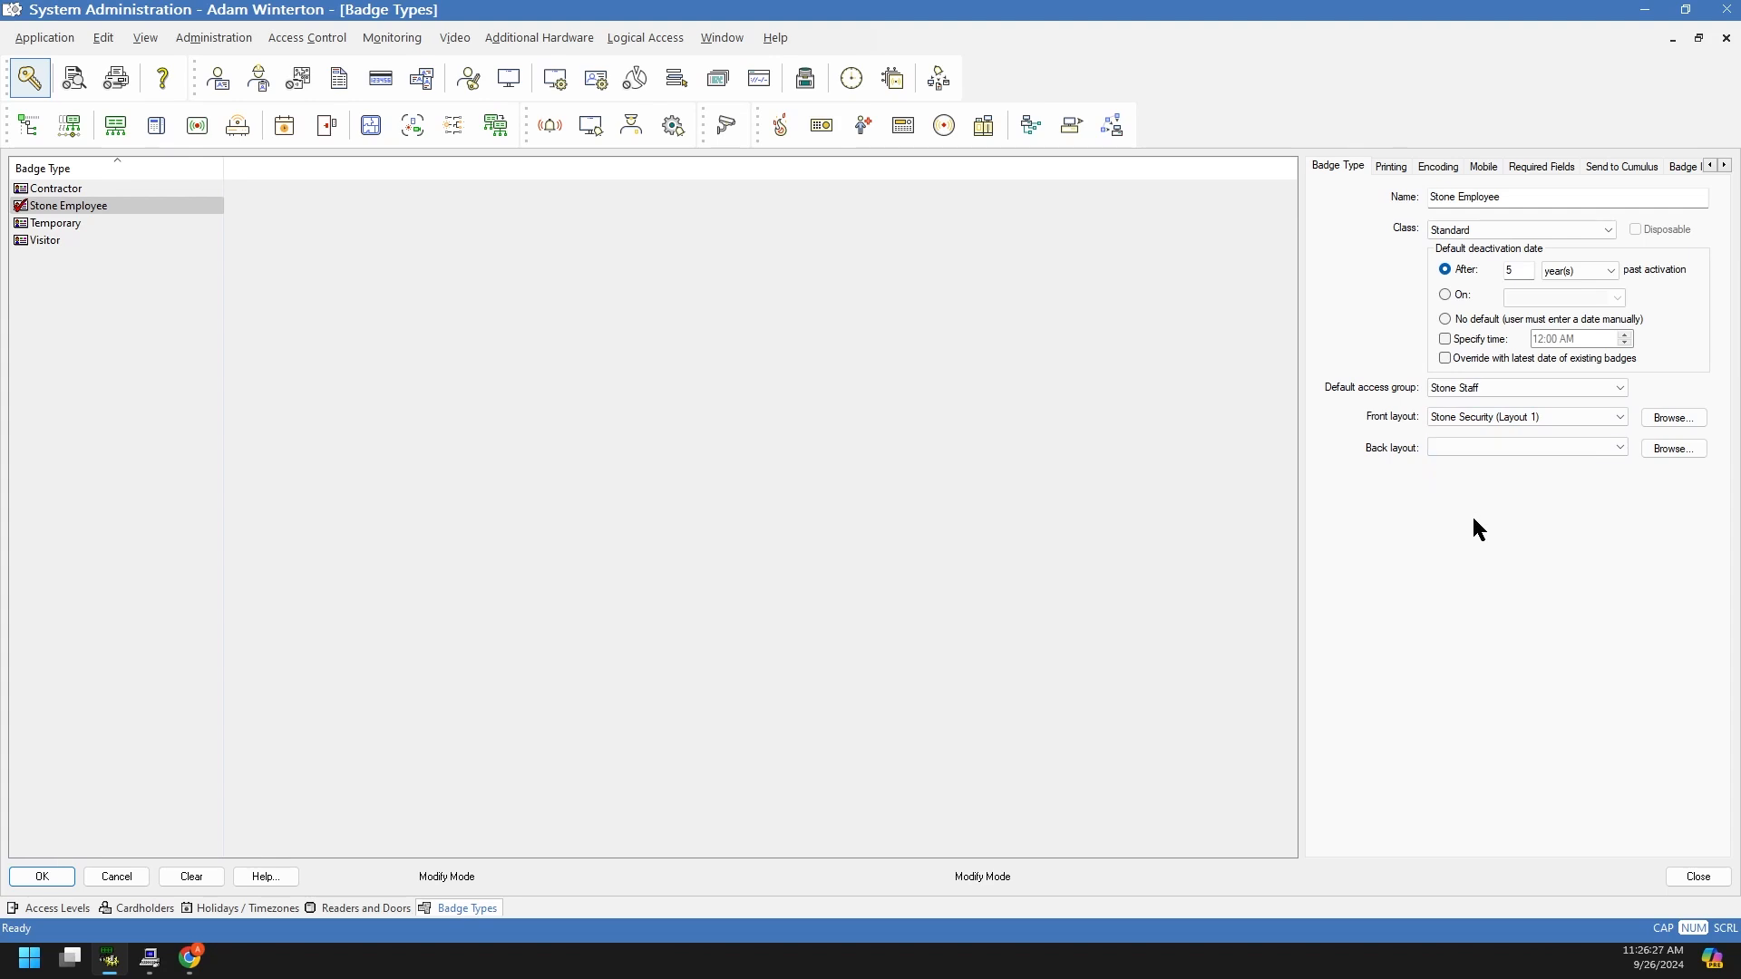
click(1455, 450)
click(1388, 447)
click(116, 876)
click(199, 795)
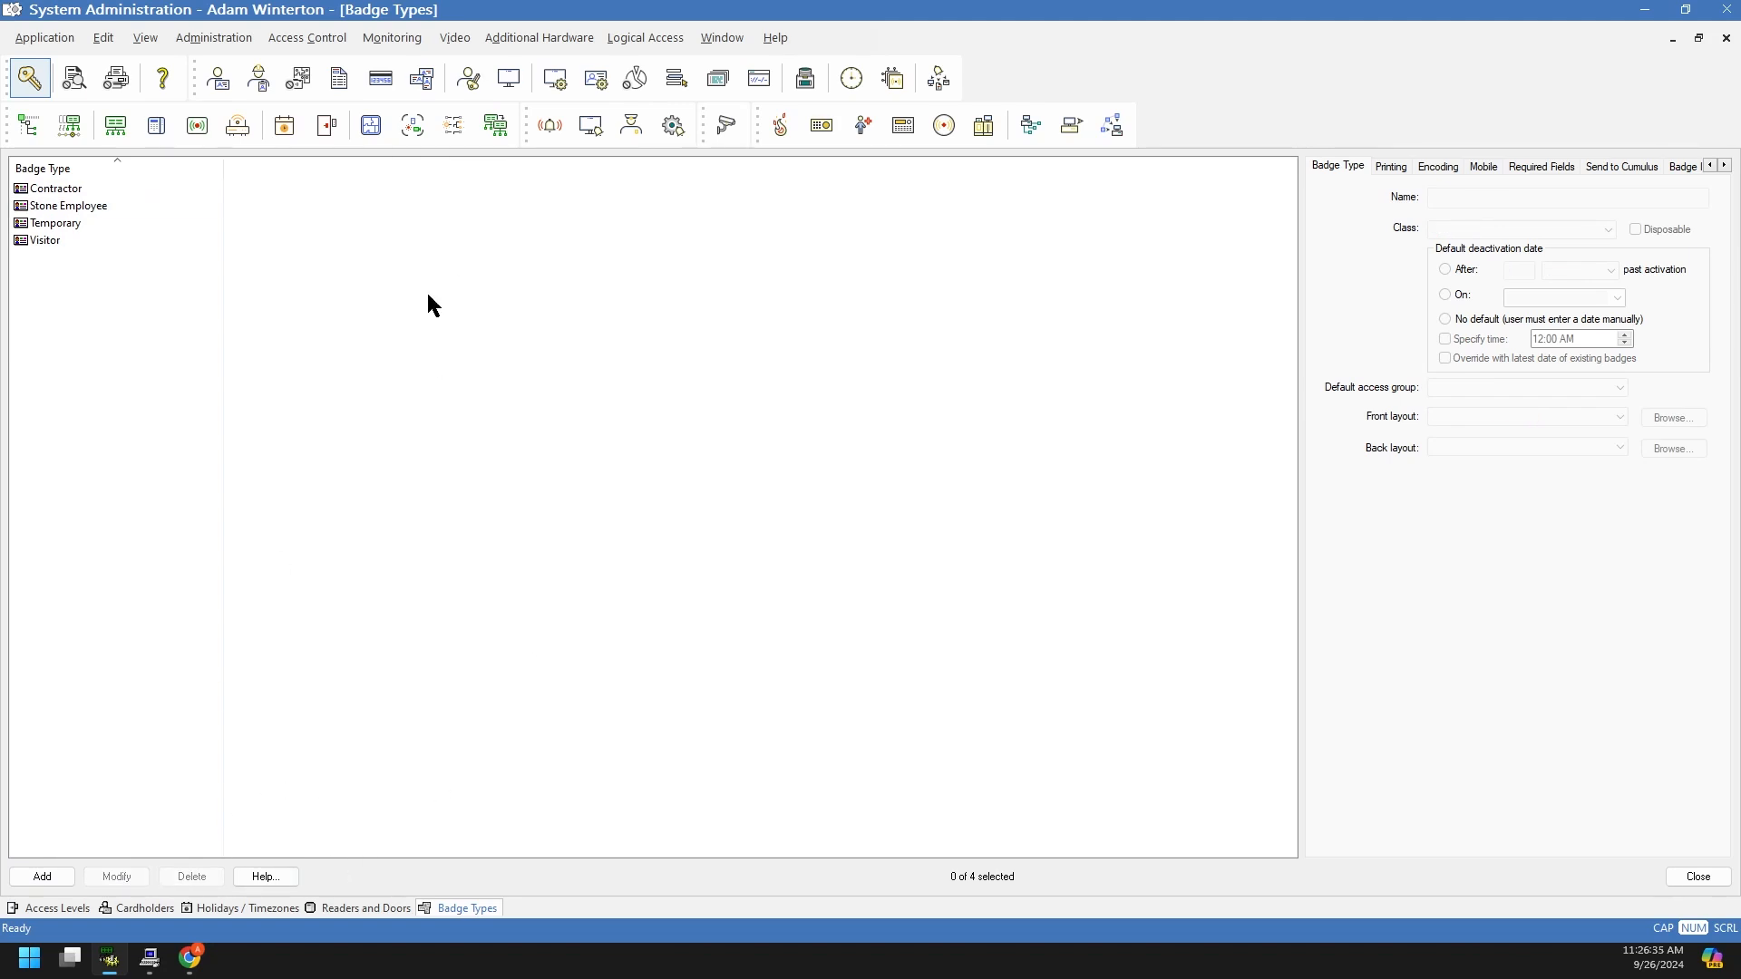
Step: Launch BadgeDesigner from a Start-menu search for 'badge' and maximize its empty window
click(30, 966)
text(bad)
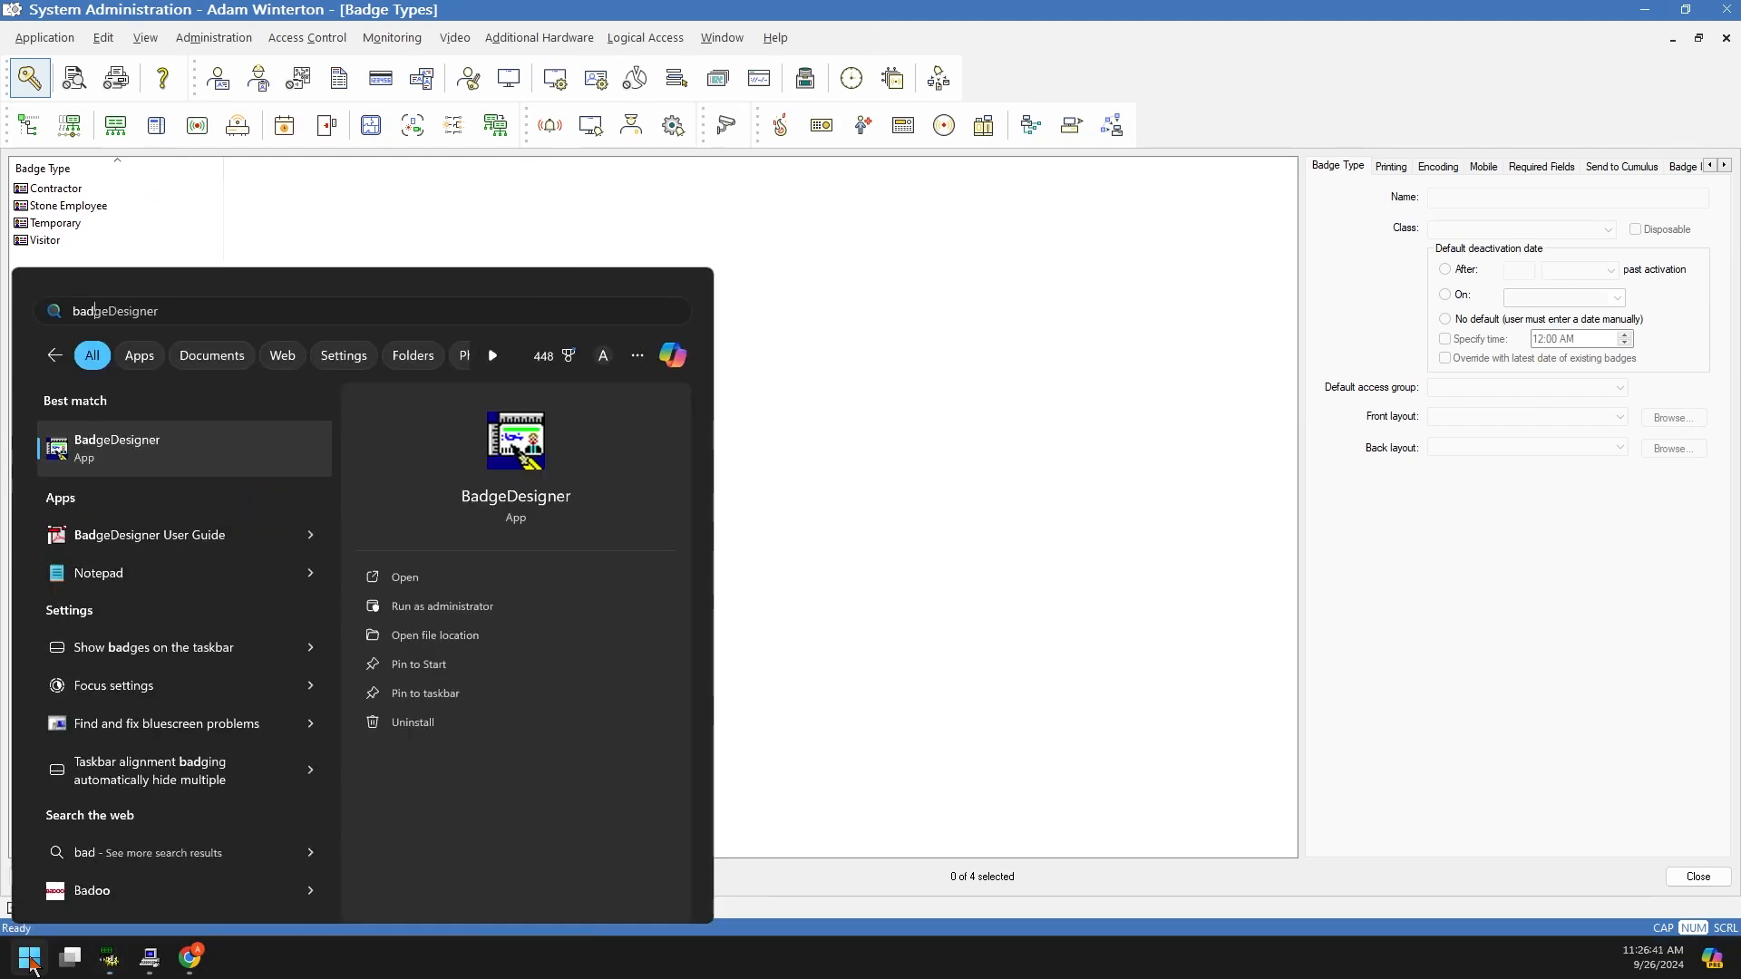
text(ge)
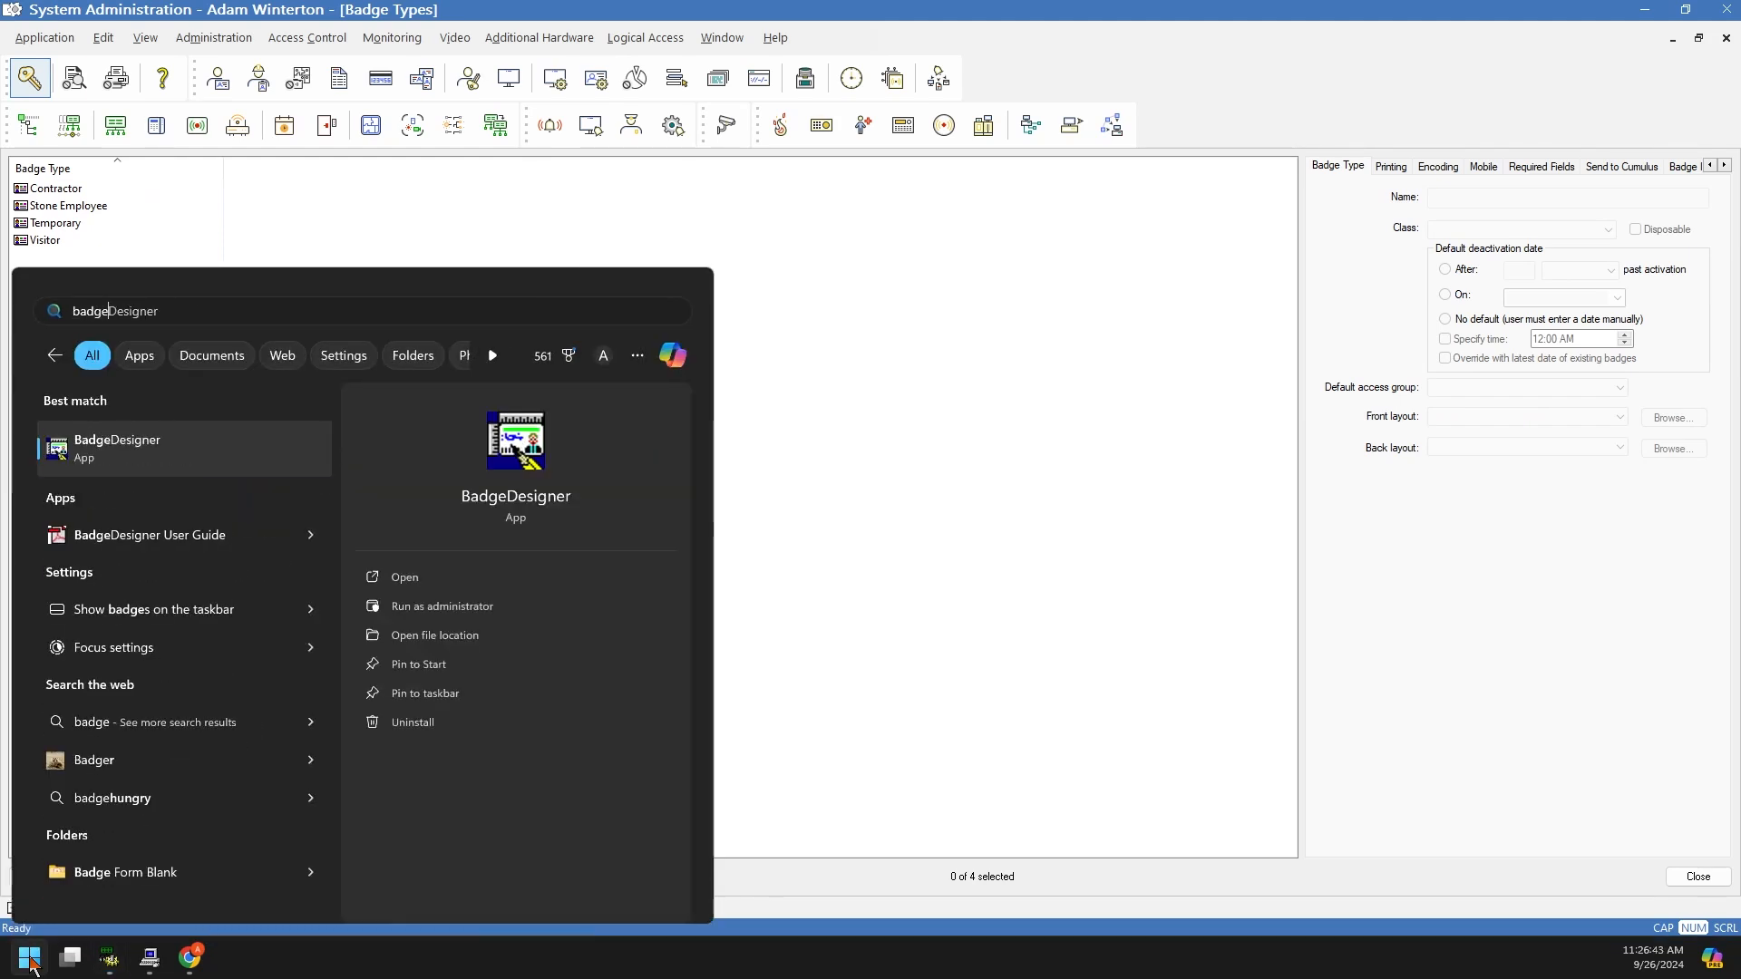
key(Return)
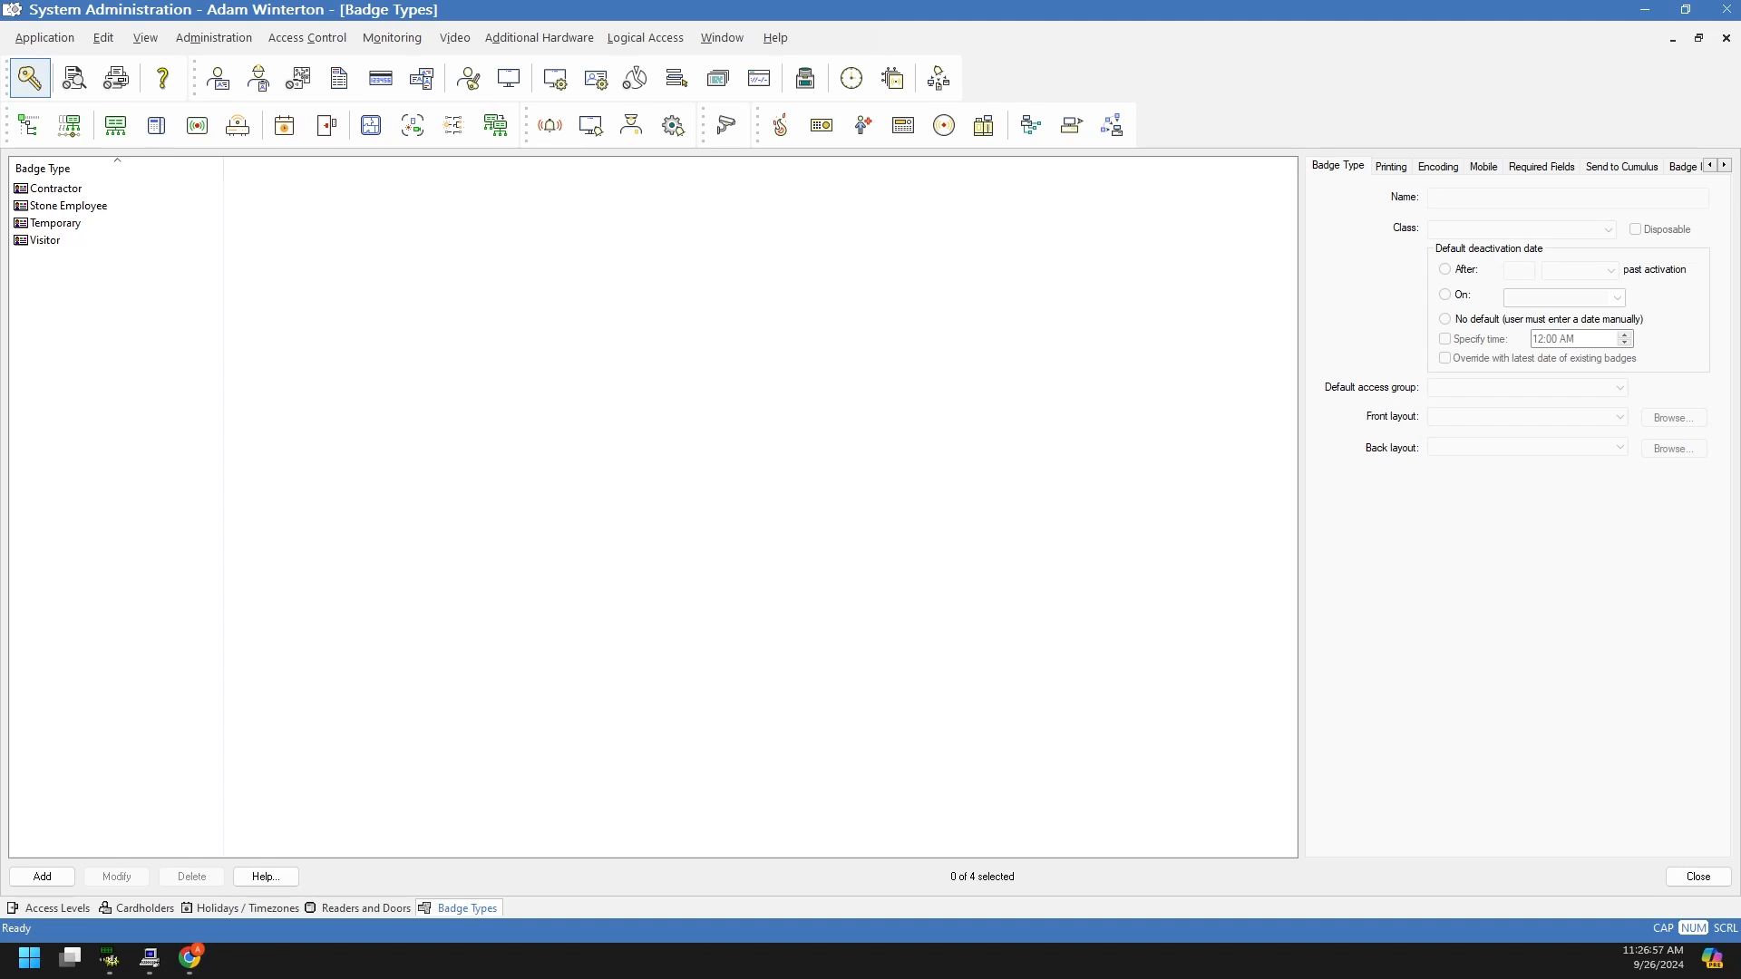
drag(1740, 3, 1477, 1)
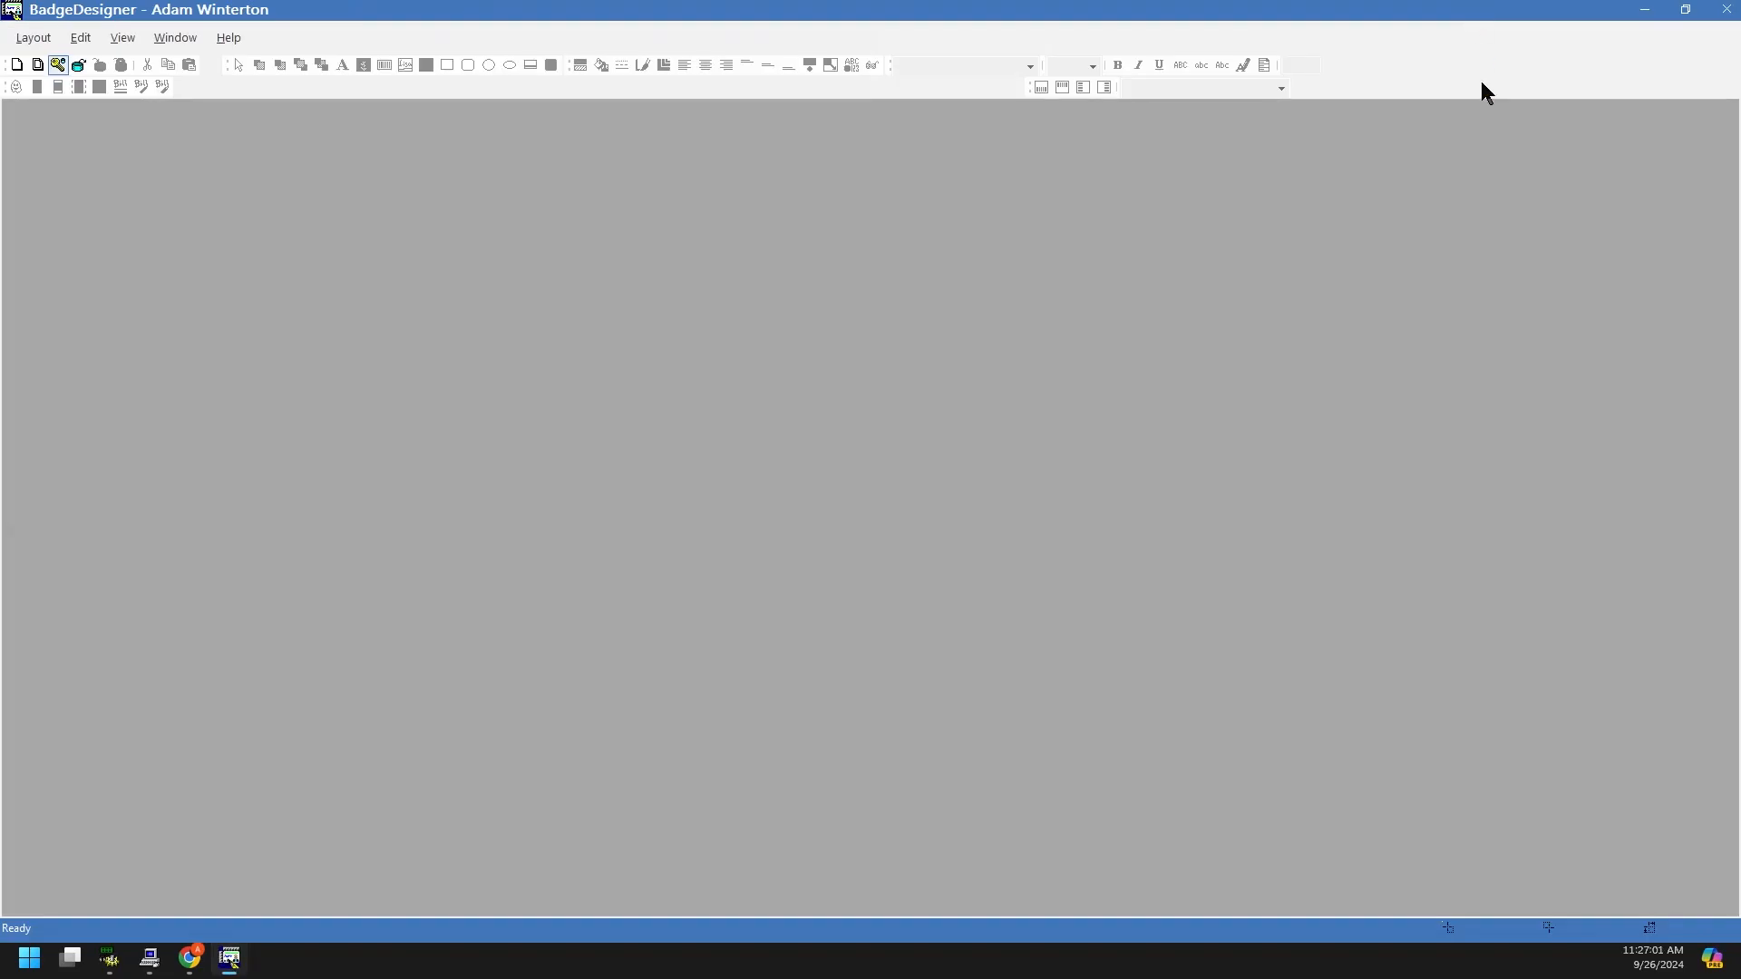
Step: Open the Stone Security (Layout 1) badge layout and enlarge its preview area
click(34, 38)
click(54, 105)
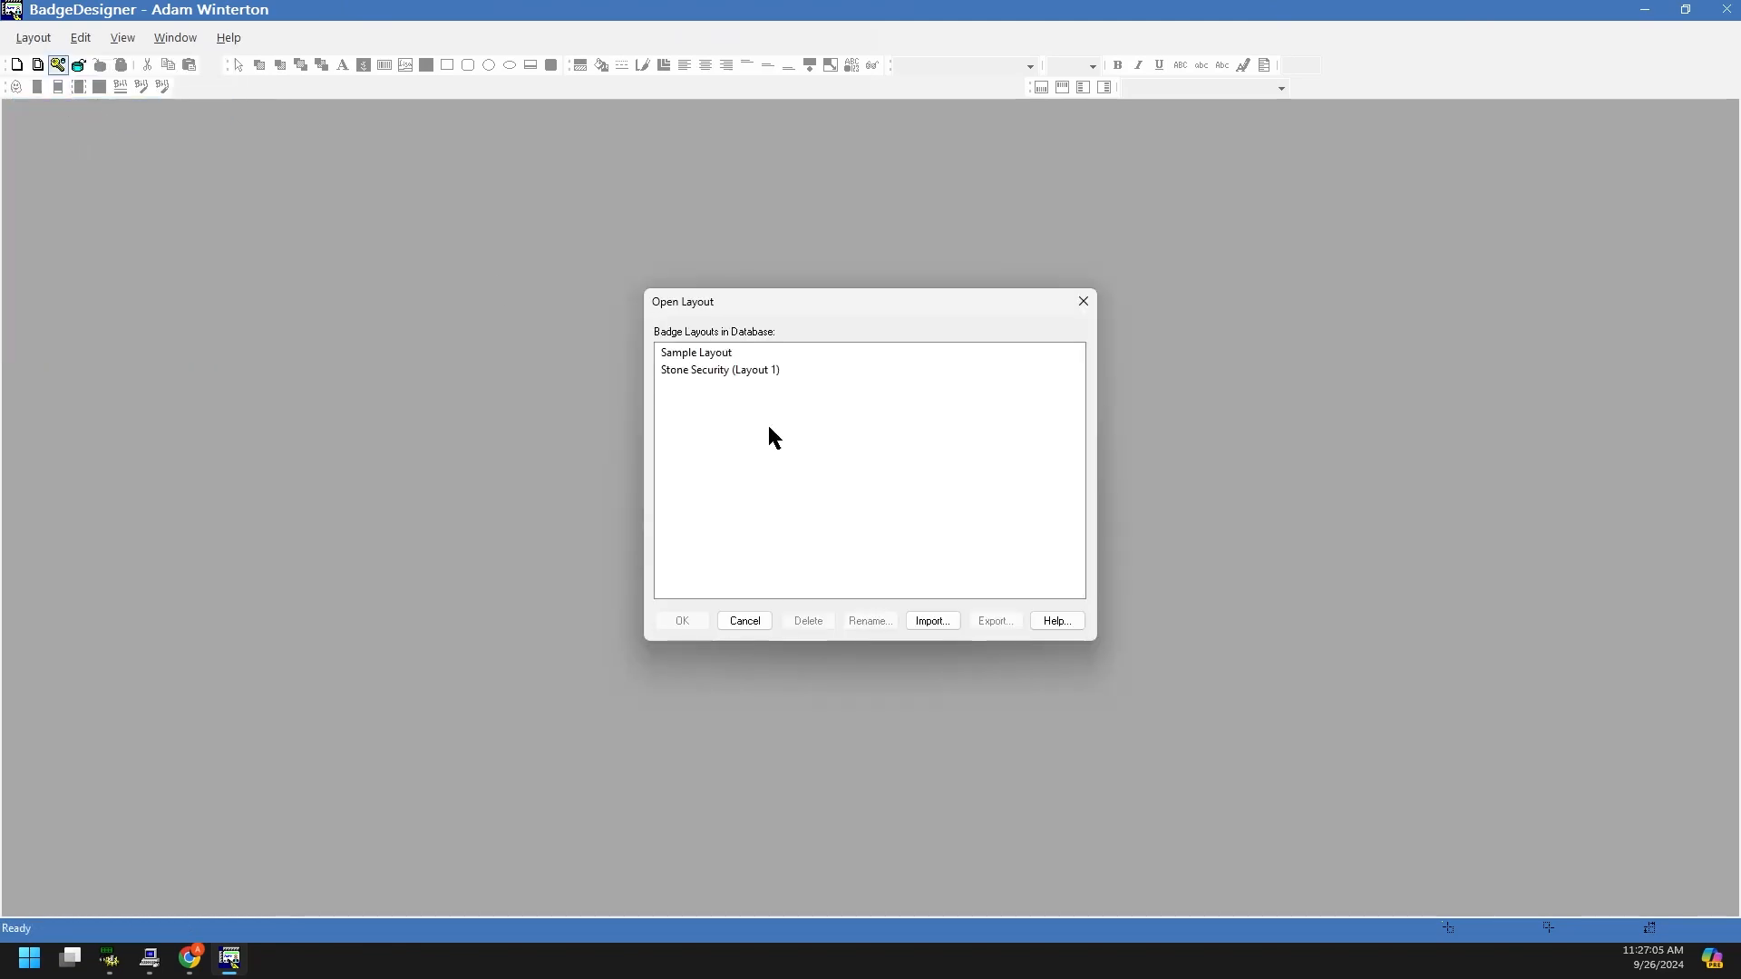
click(680, 371)
click(698, 623)
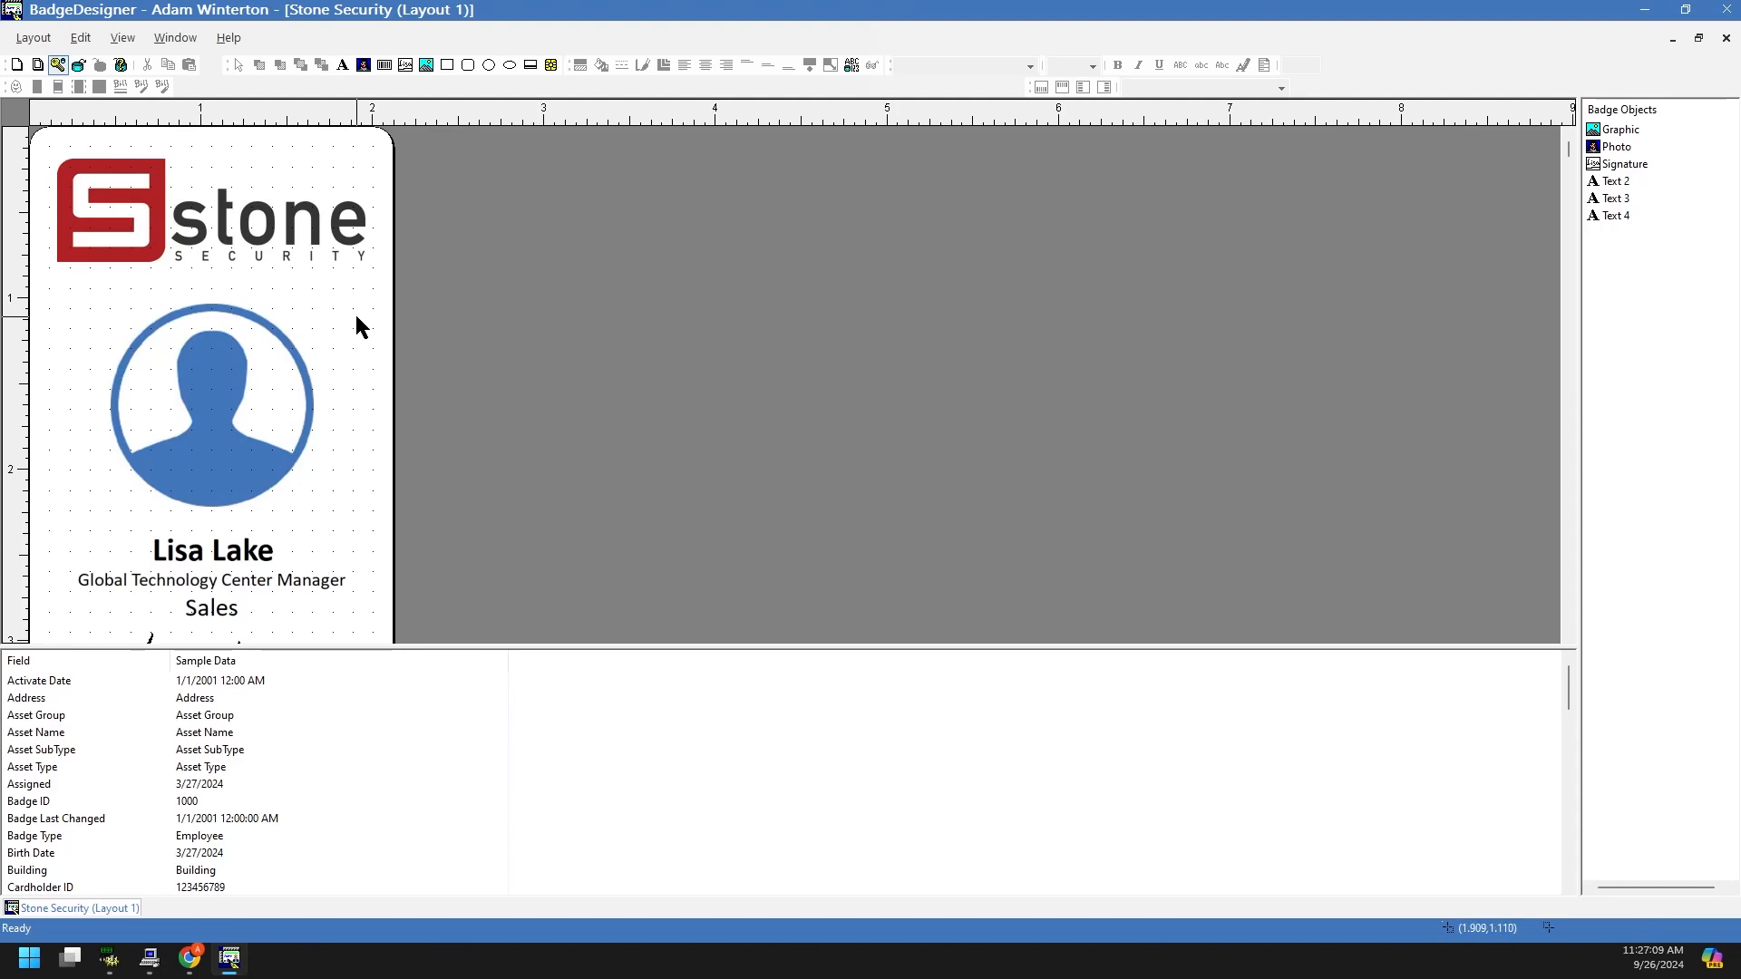
drag(495, 648, 495, 719)
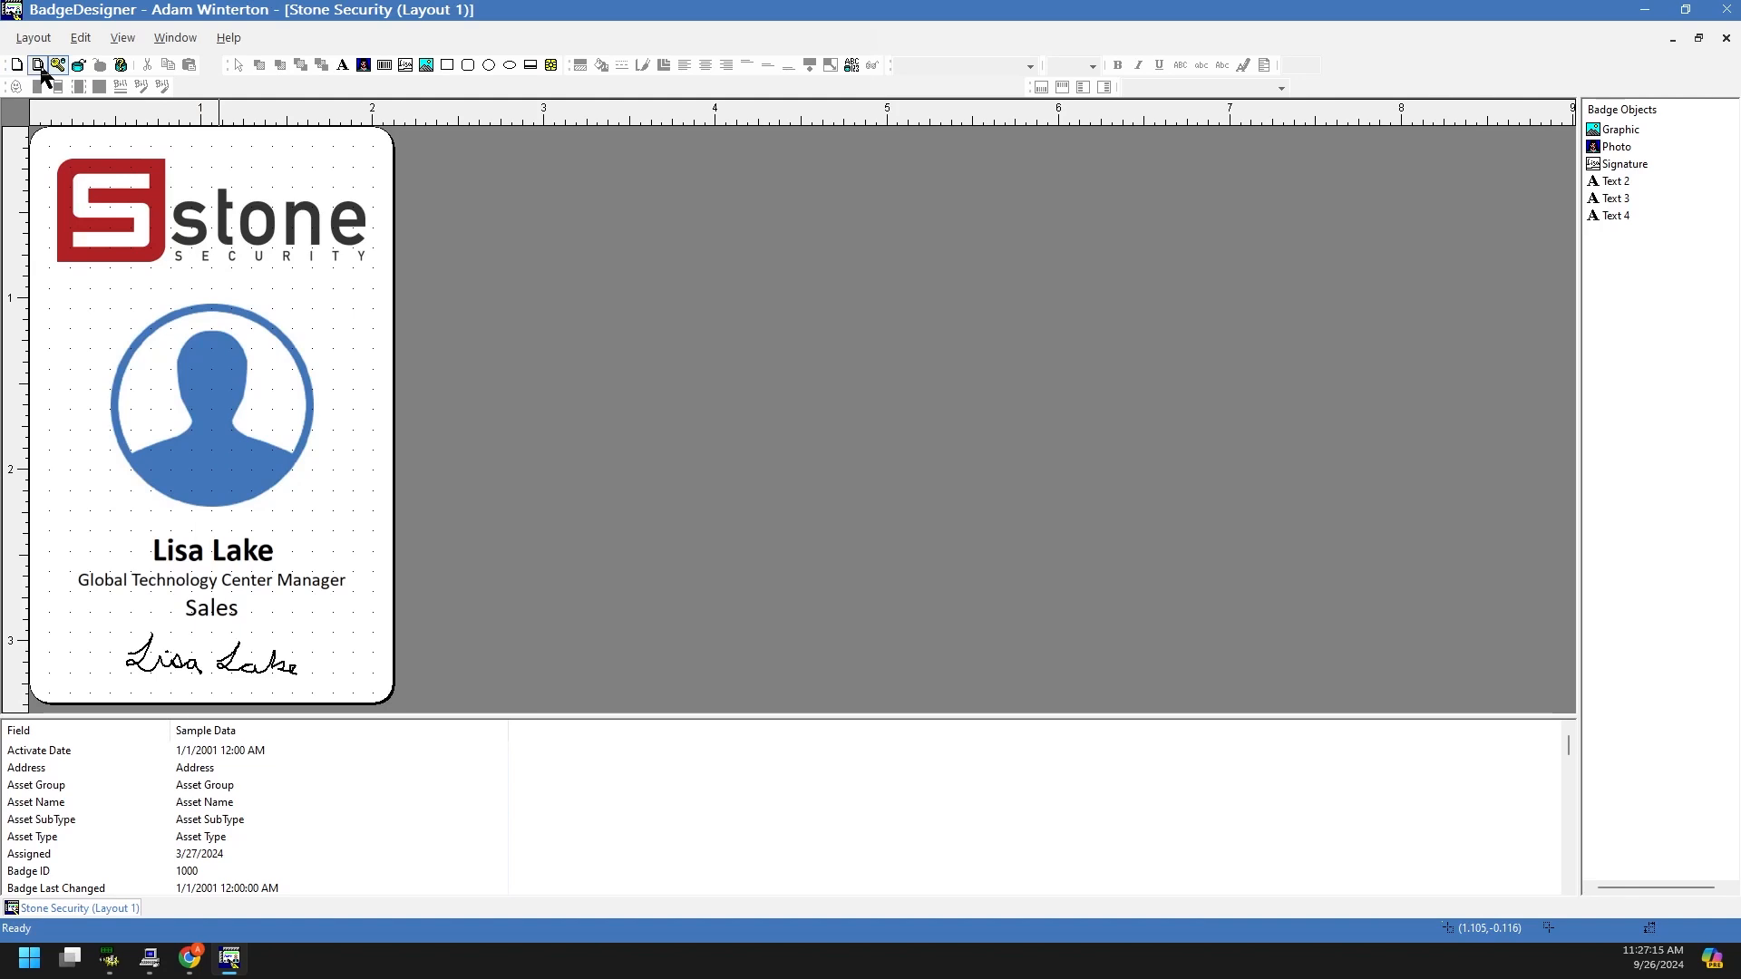
Step: Also open the Sample Layout badge, then select and deselect its background photo
click(34, 37)
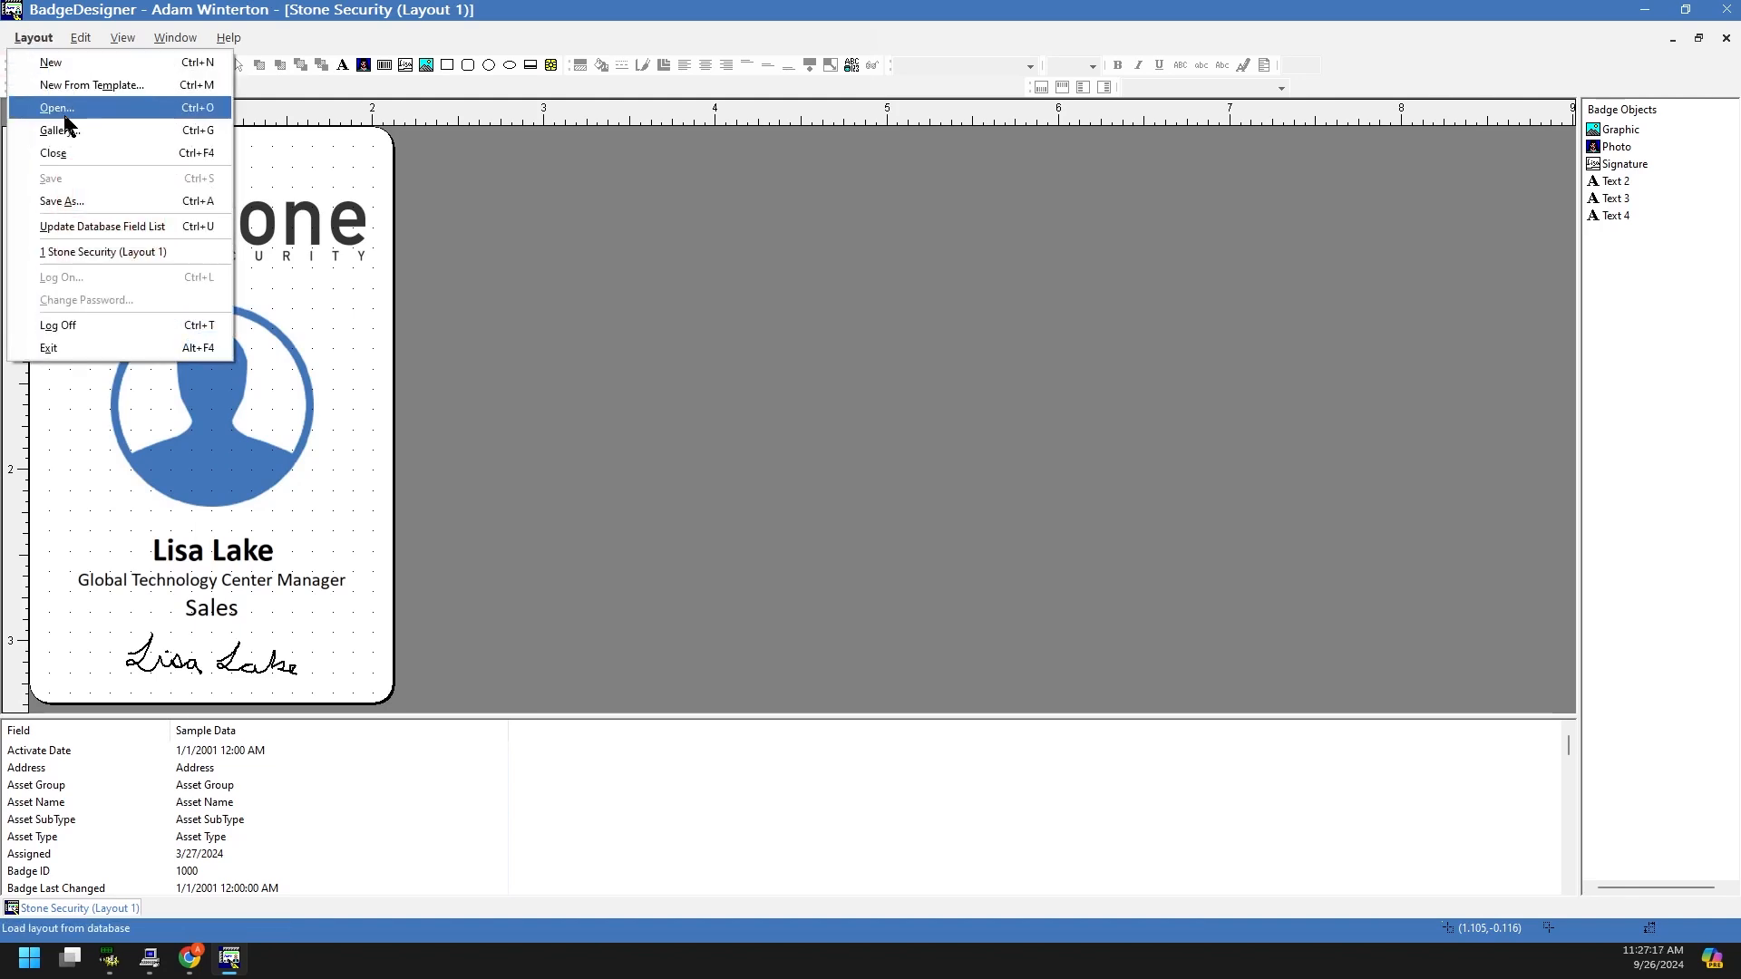
click(60, 109)
click(687, 353)
click(684, 622)
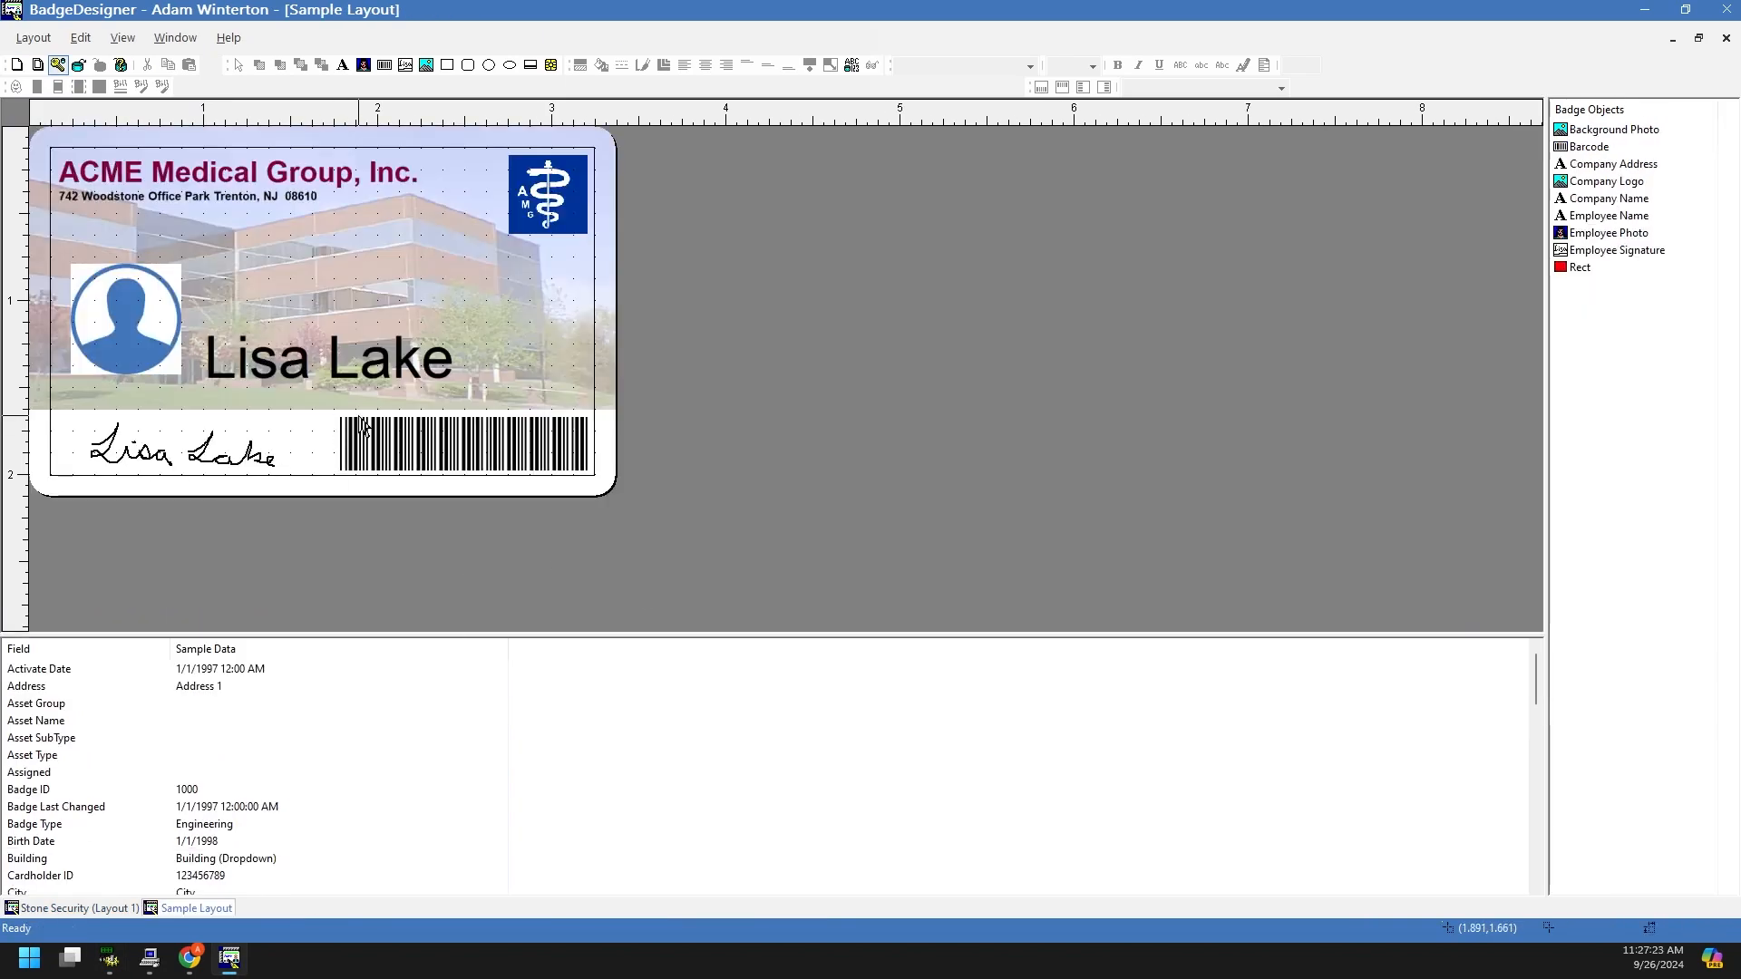
click(513, 305)
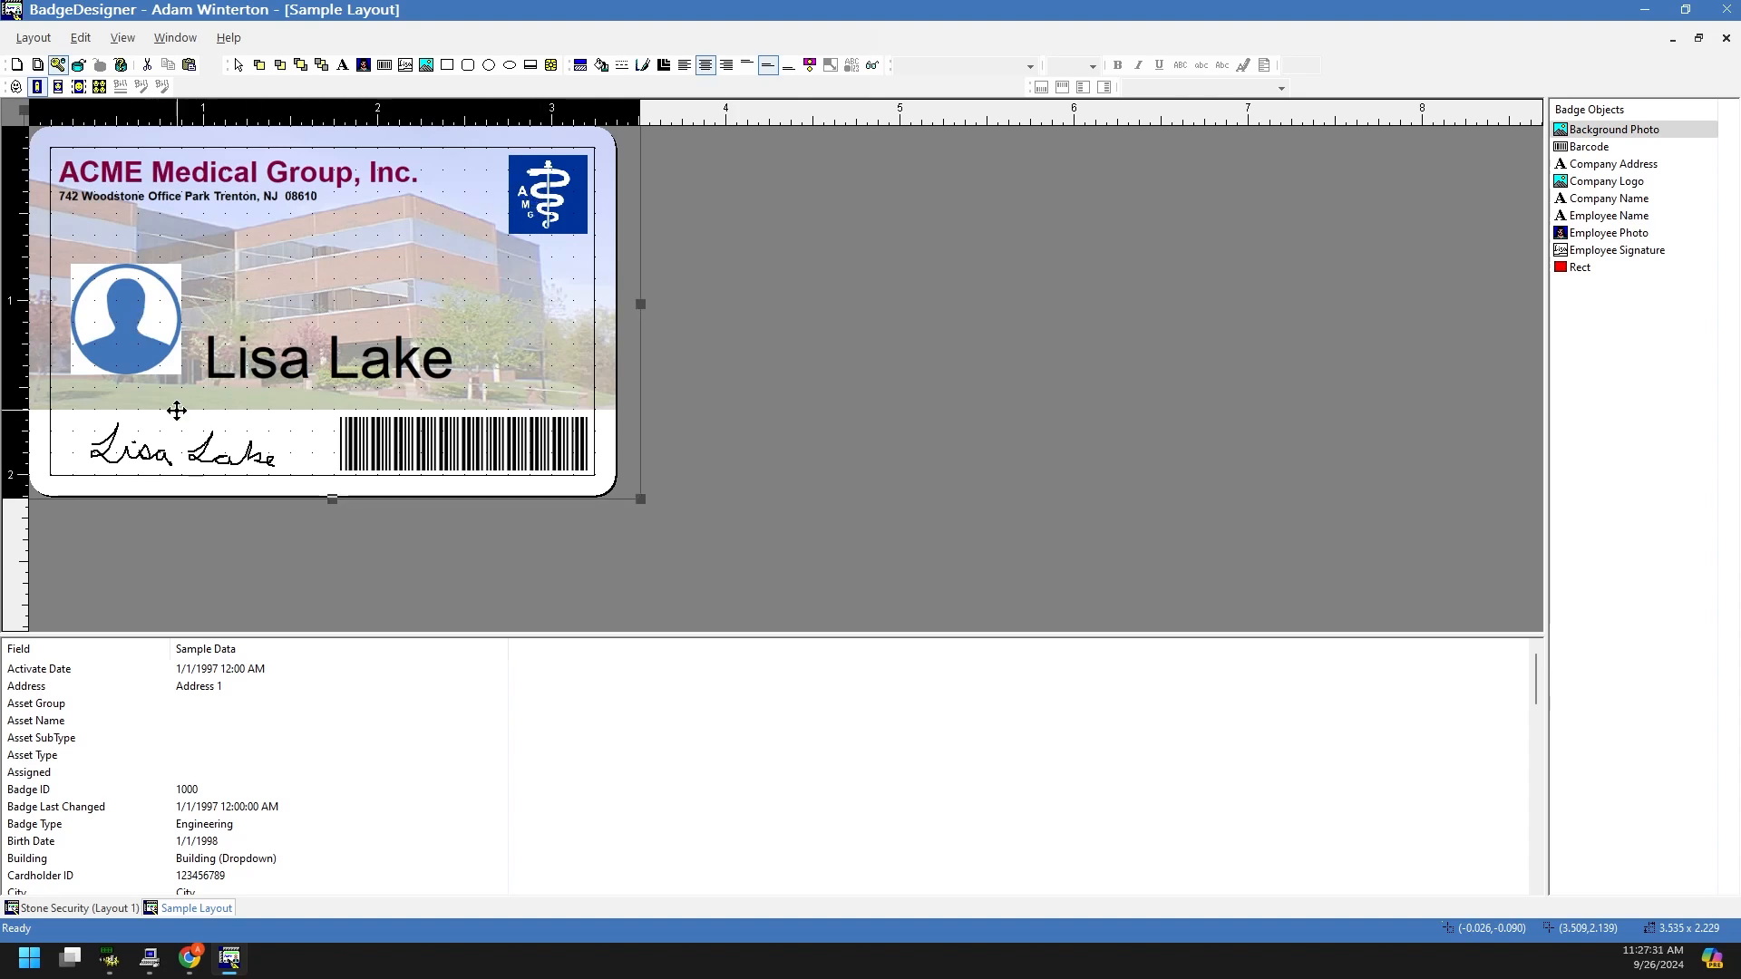
click(725, 409)
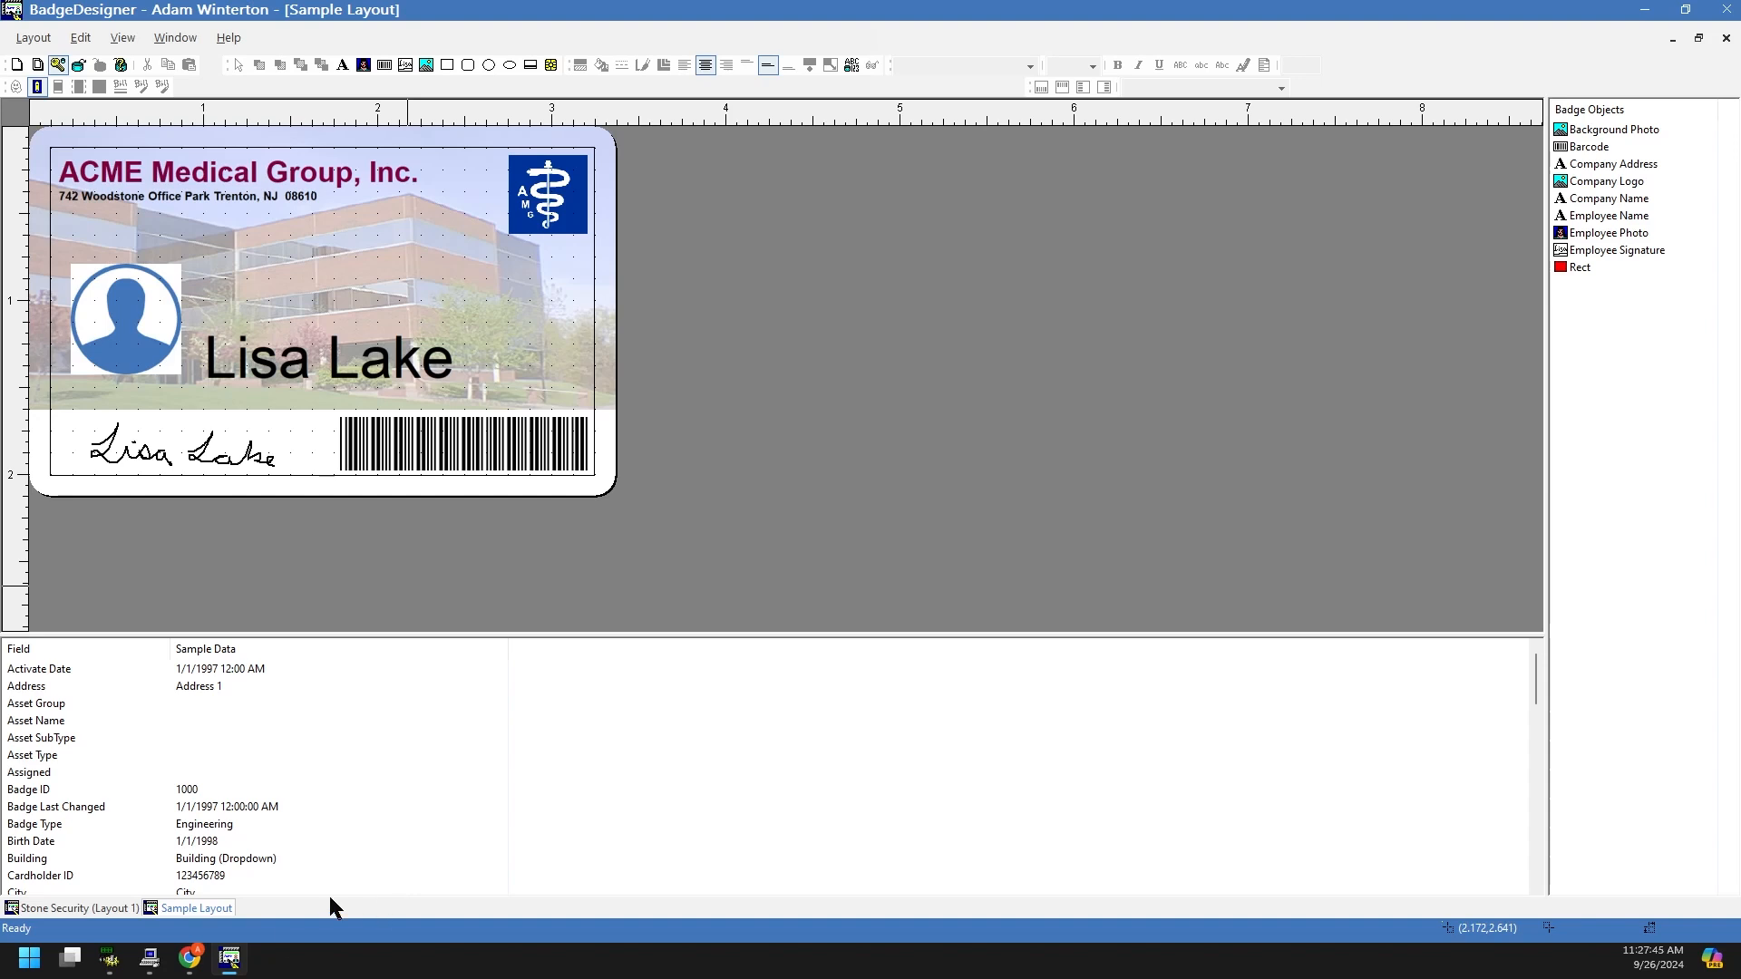
Step: Back in System Administration, open the Stone Employee badge type for editing
click(106, 969)
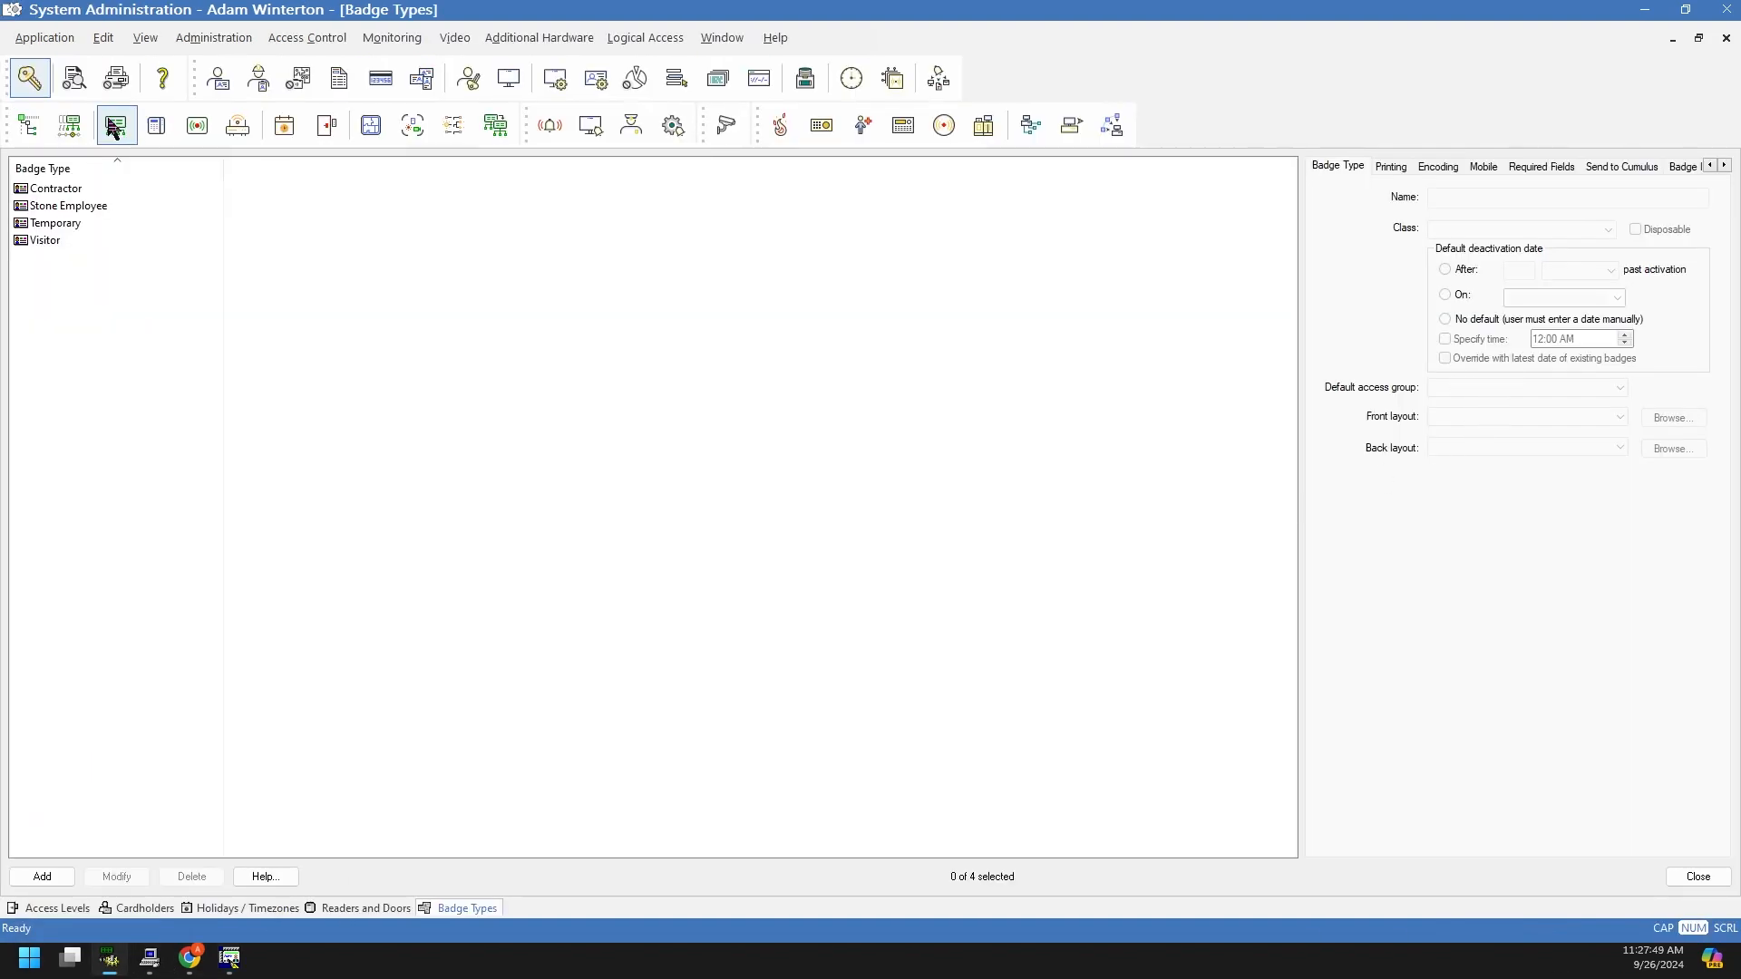
click(55, 206)
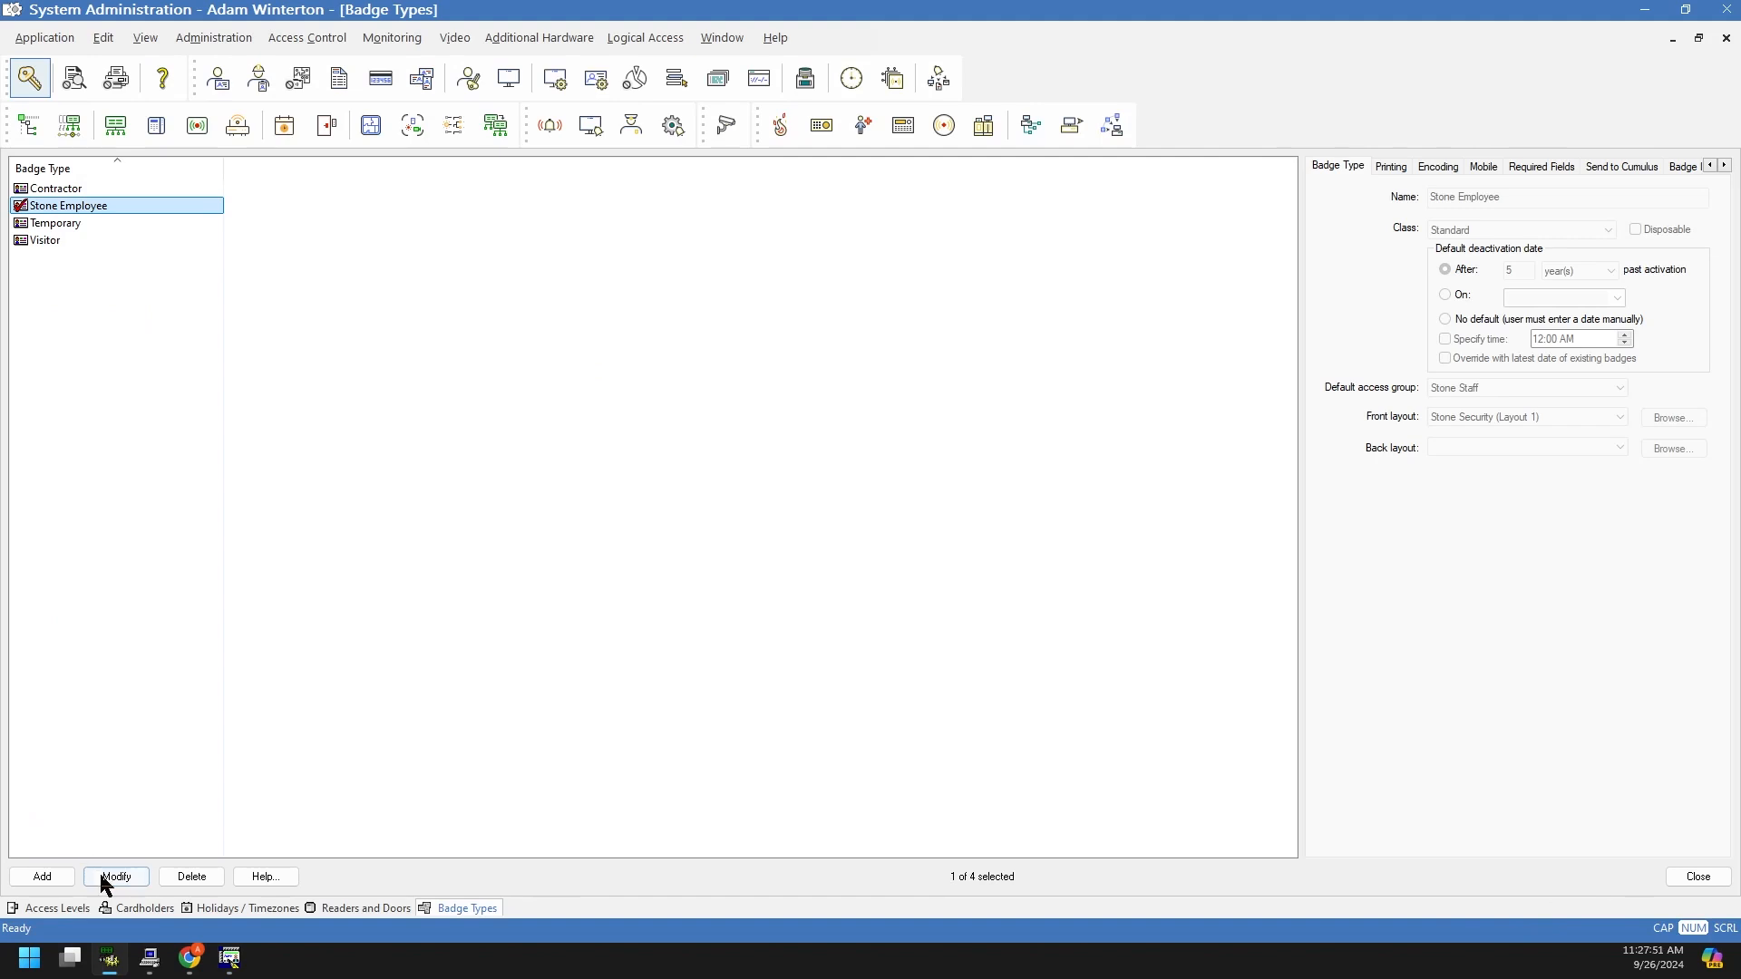
click(100, 876)
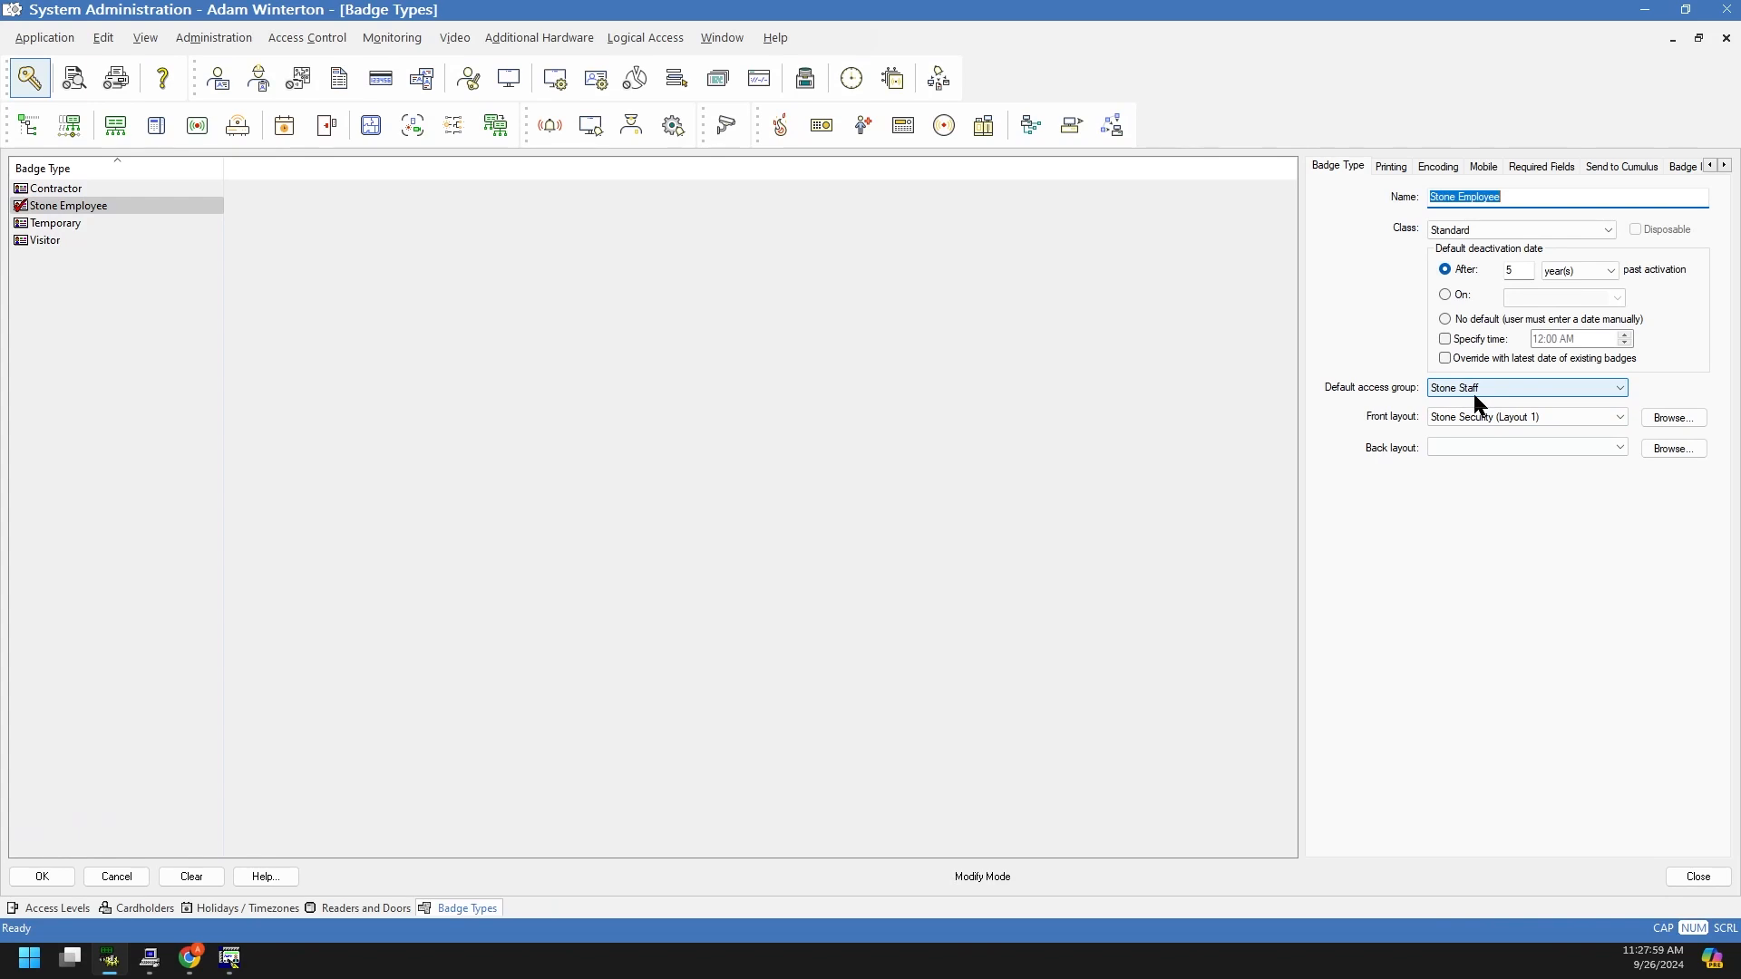
Step: Look over the Administration menu without choosing anything, then go to the Cardholders window
click(180, 40)
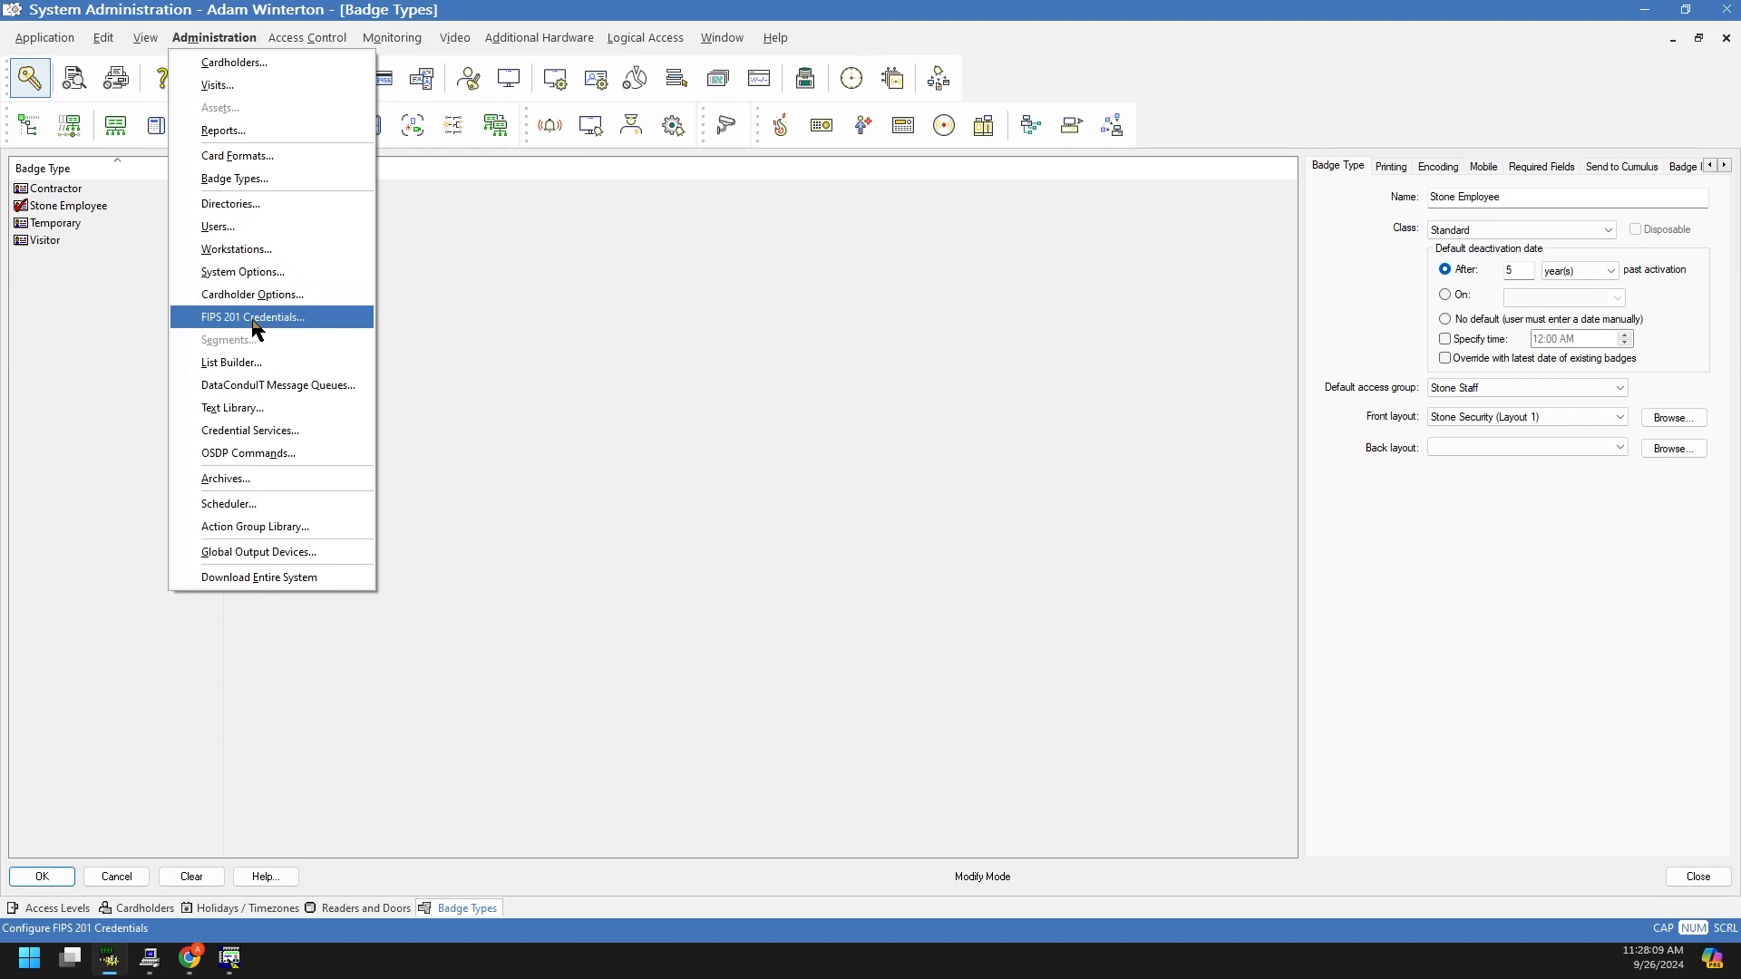
click(497, 310)
mouse_move(227, 954)
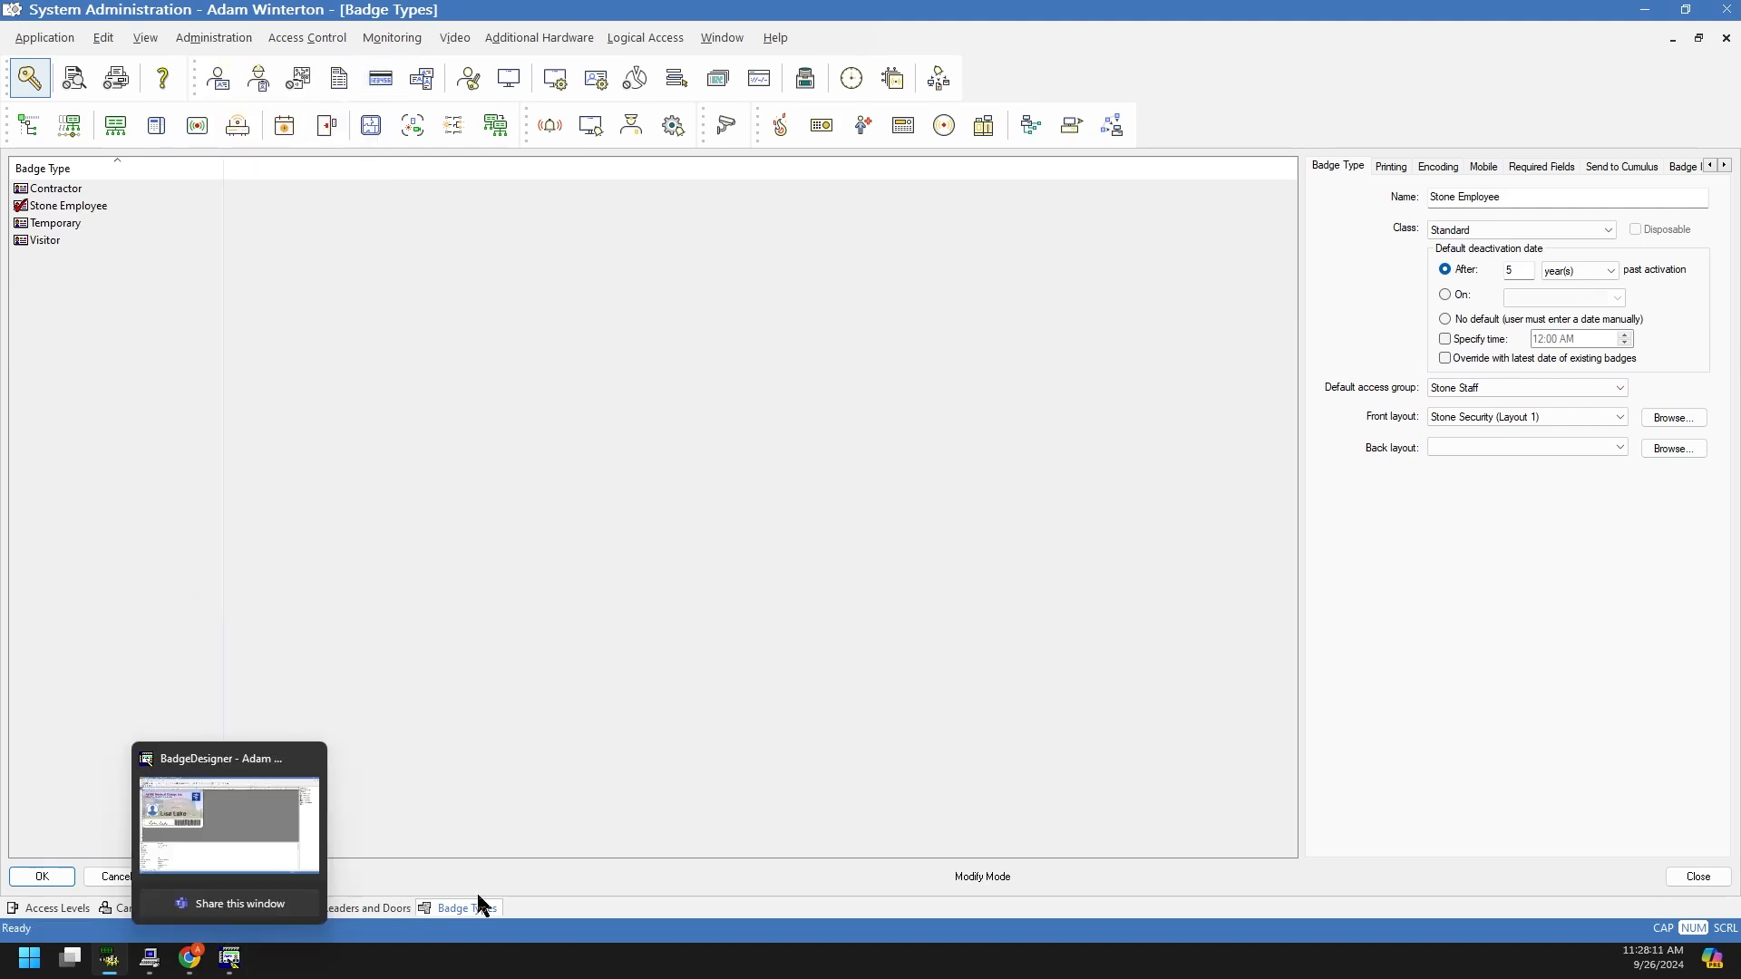
click(141, 911)
Step: Compare the Stone Staff access group view with the cardholder record's five assigned access levels
click(289, 37)
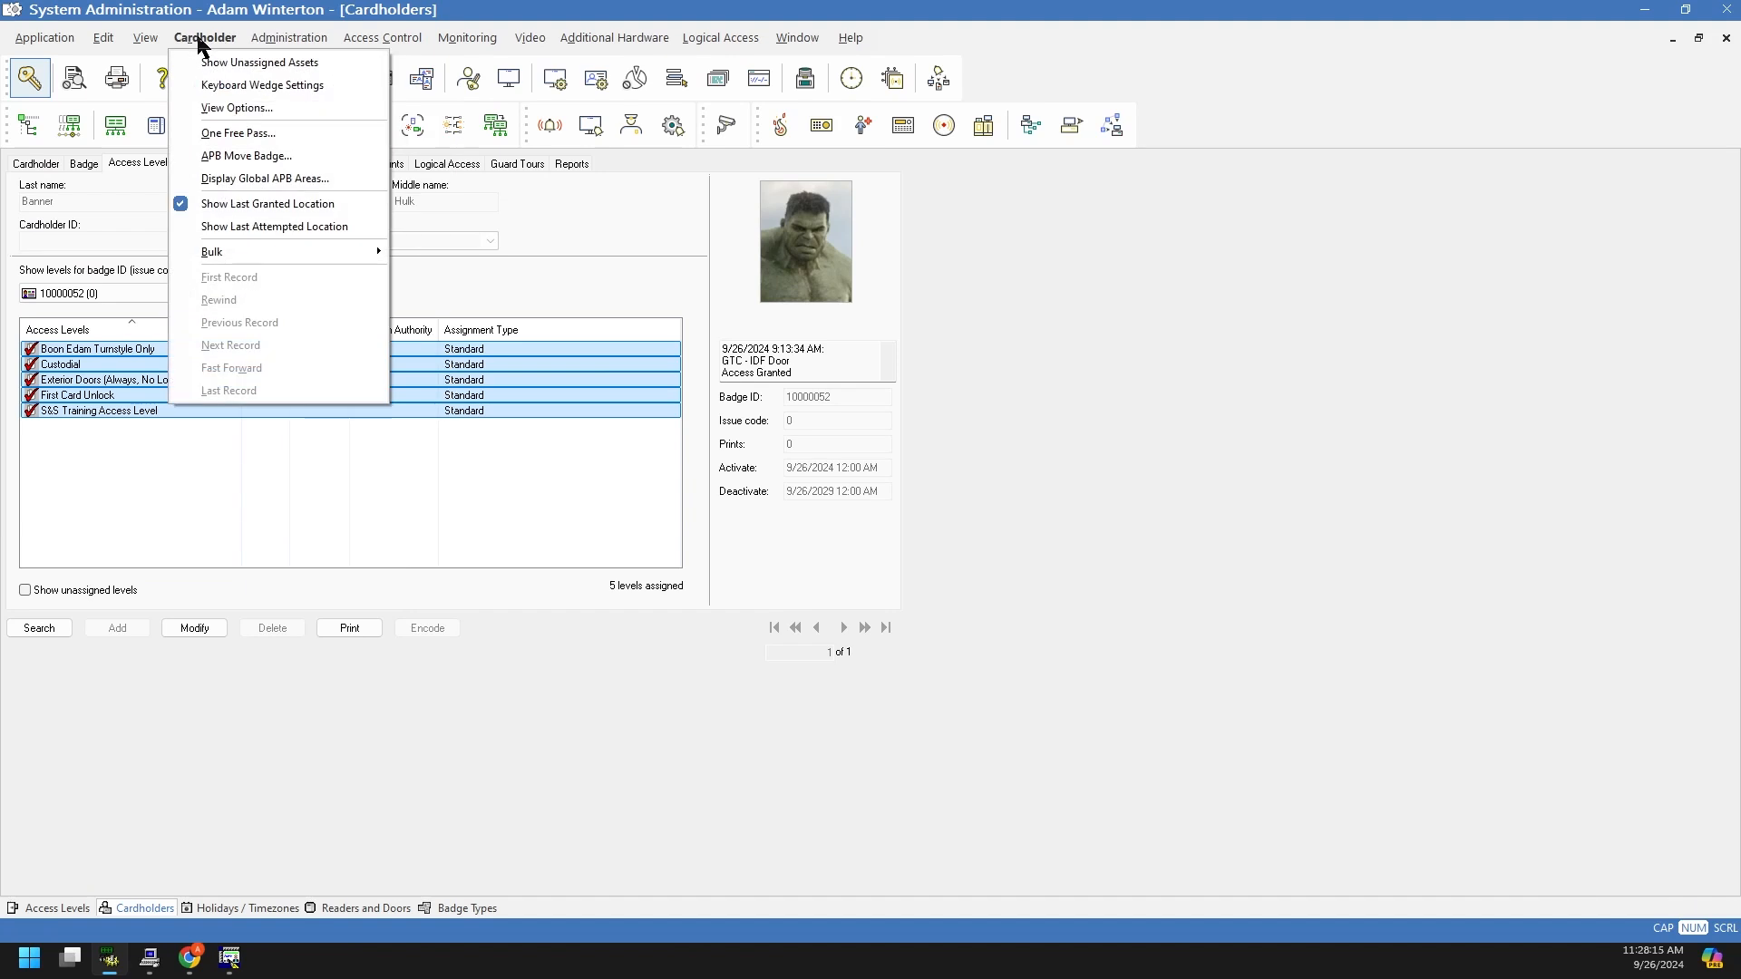
click(248, 705)
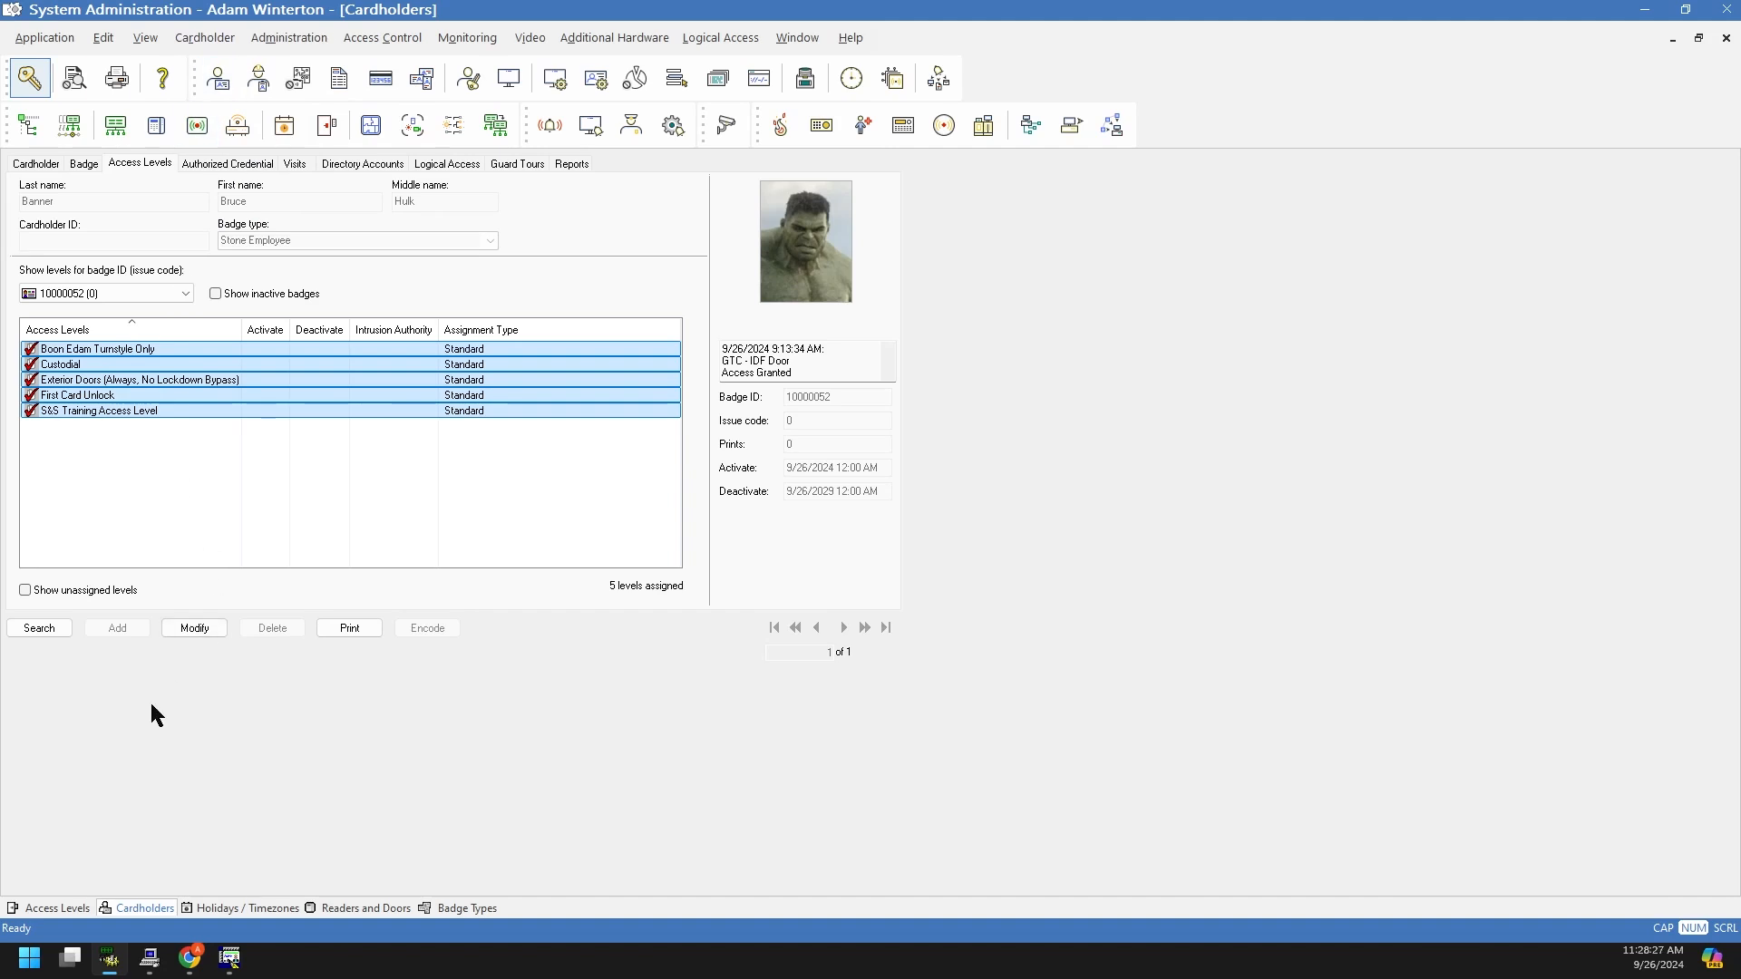
click(54, 909)
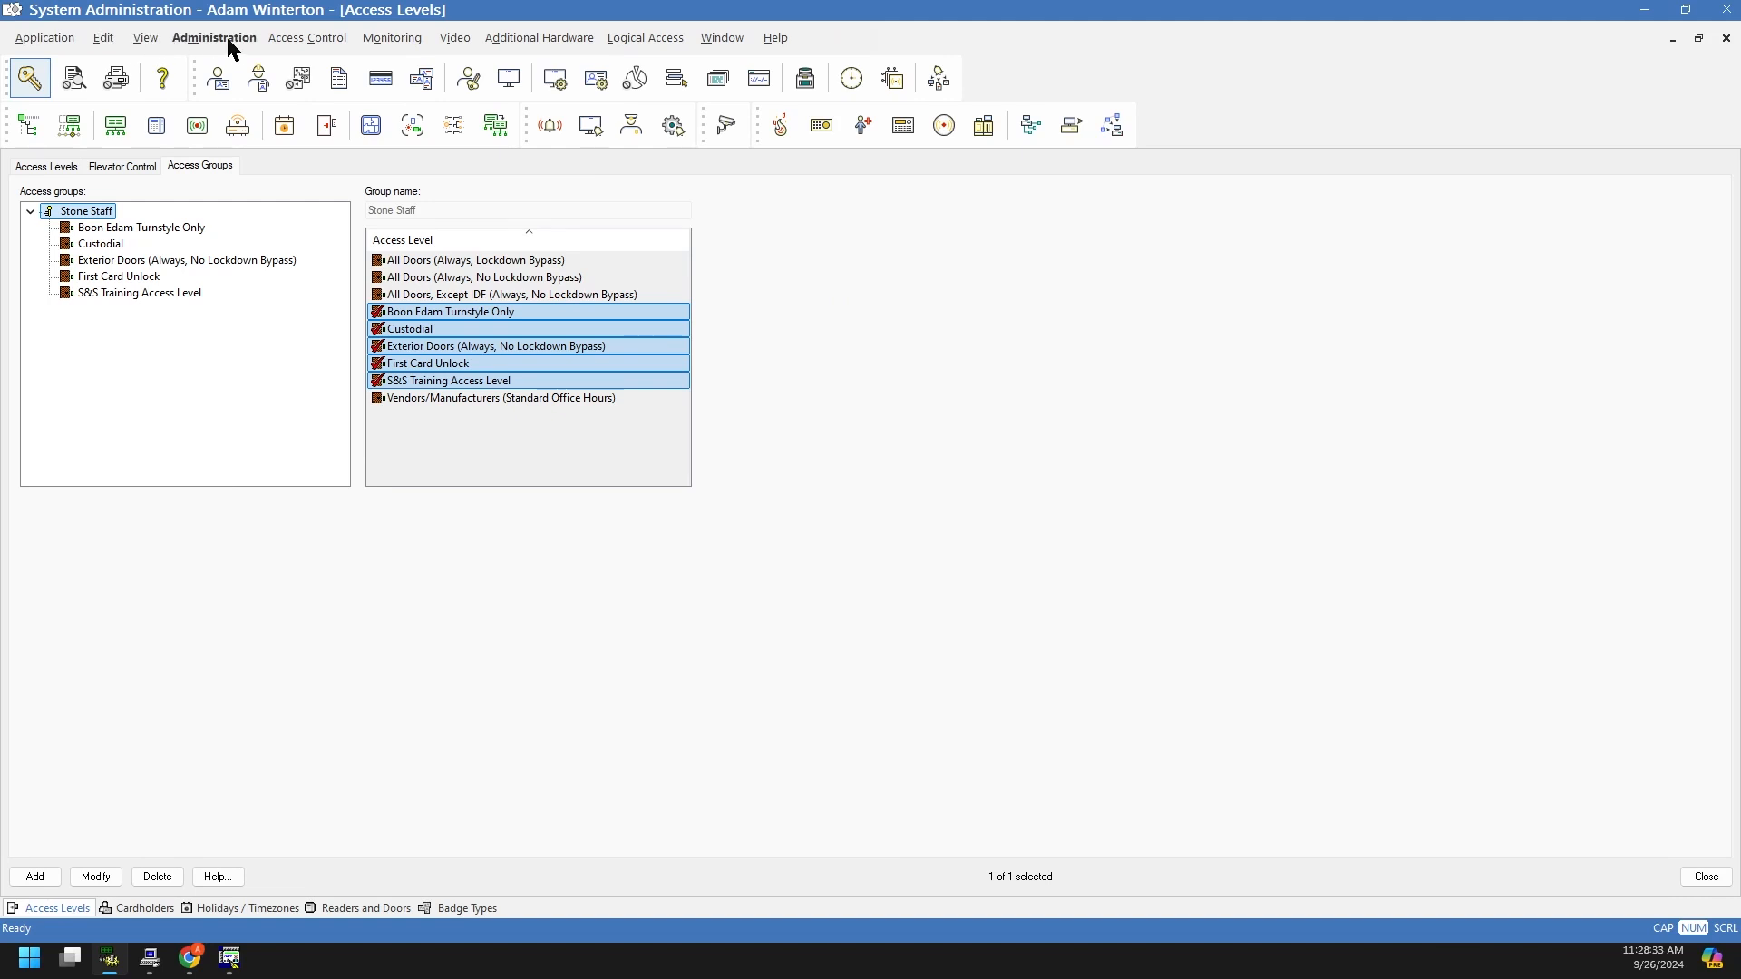
click(143, 910)
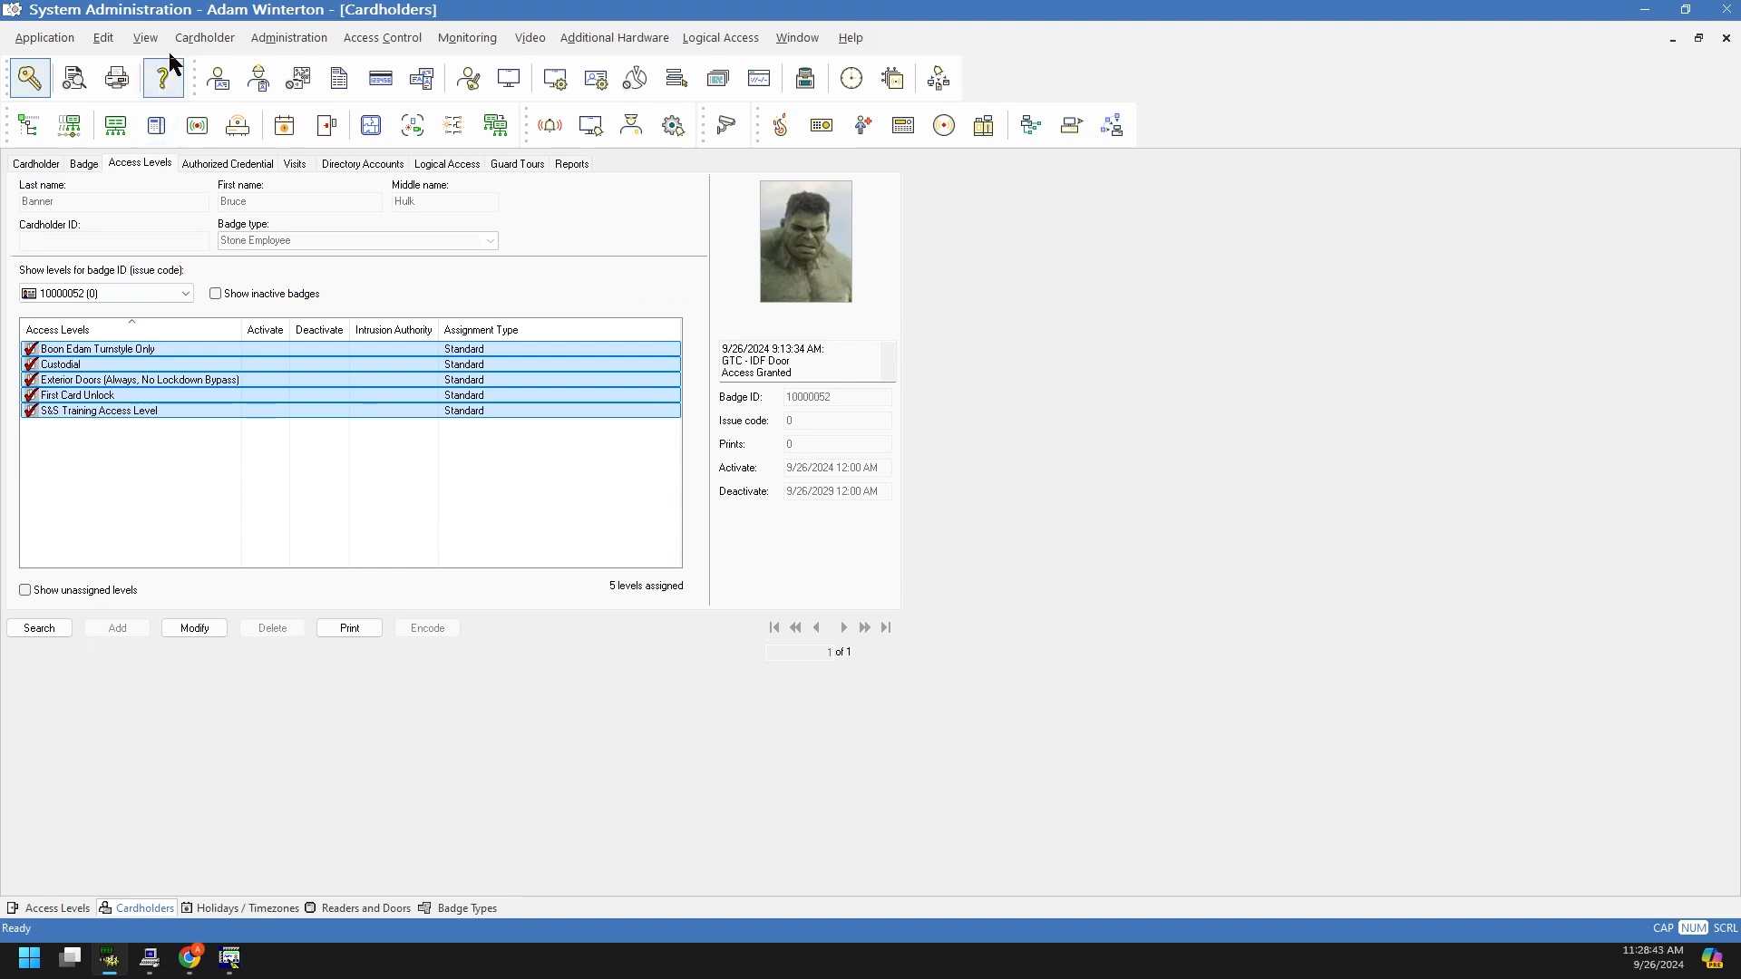
Step: Look at the Cardholder Bulk submenu and close it without running any action
click(210, 42)
mouse_move(254, 254)
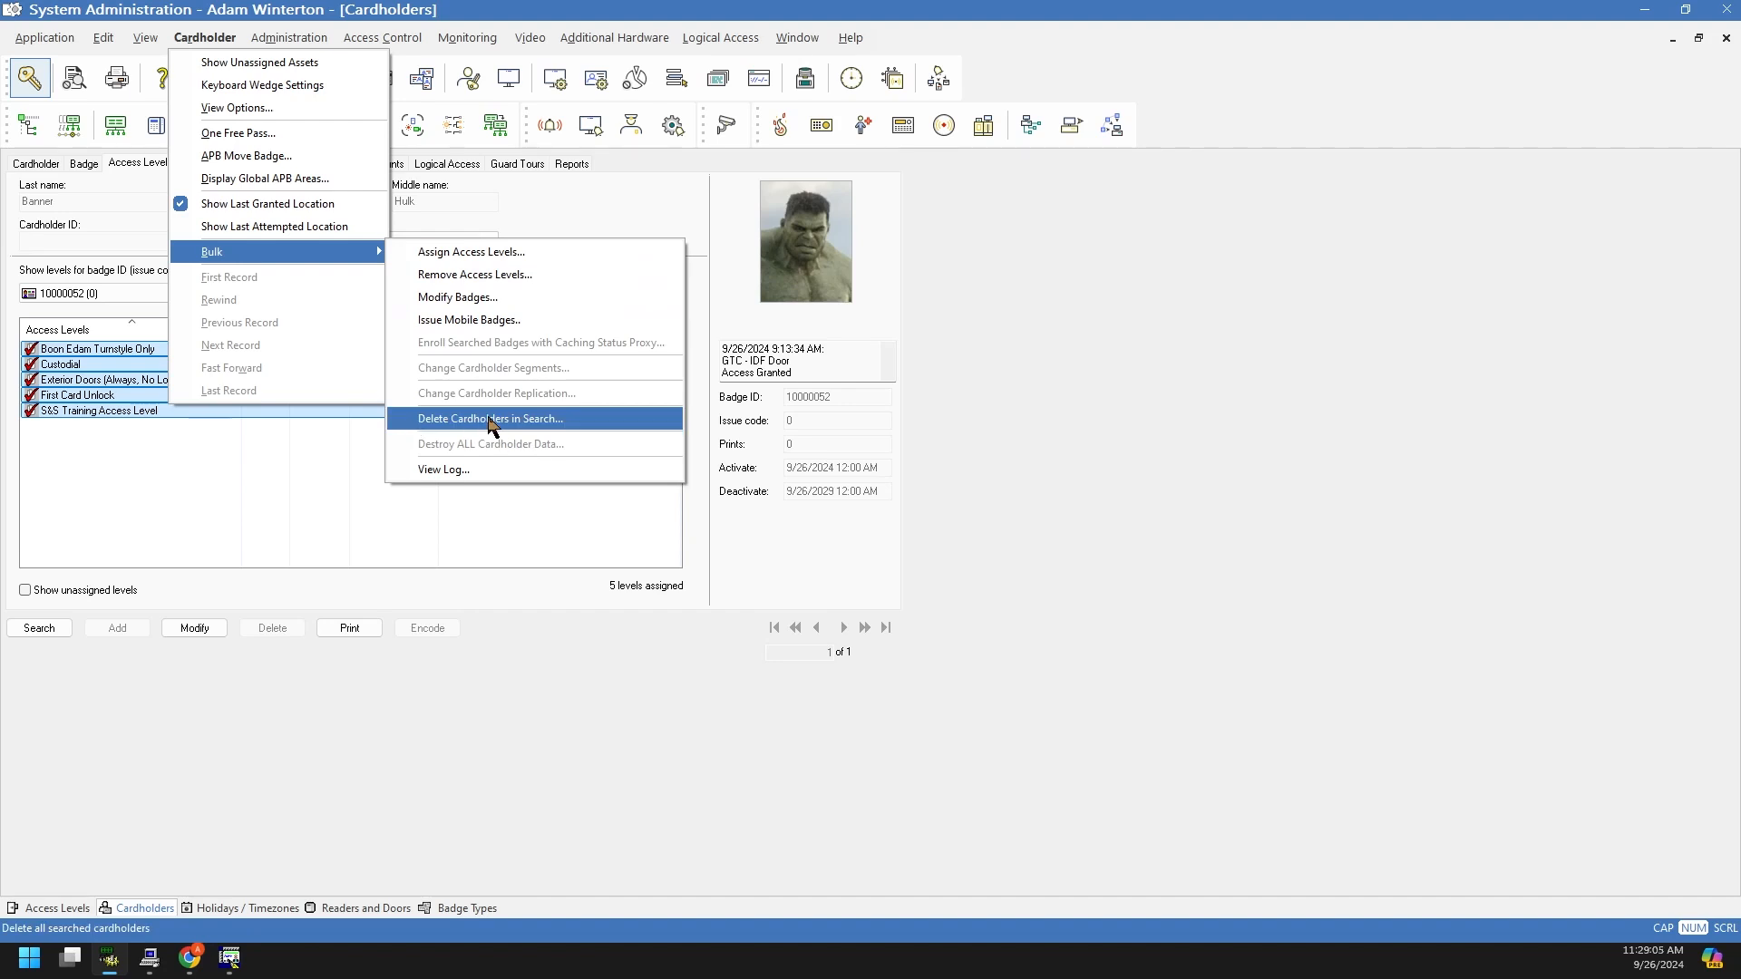
click(208, 625)
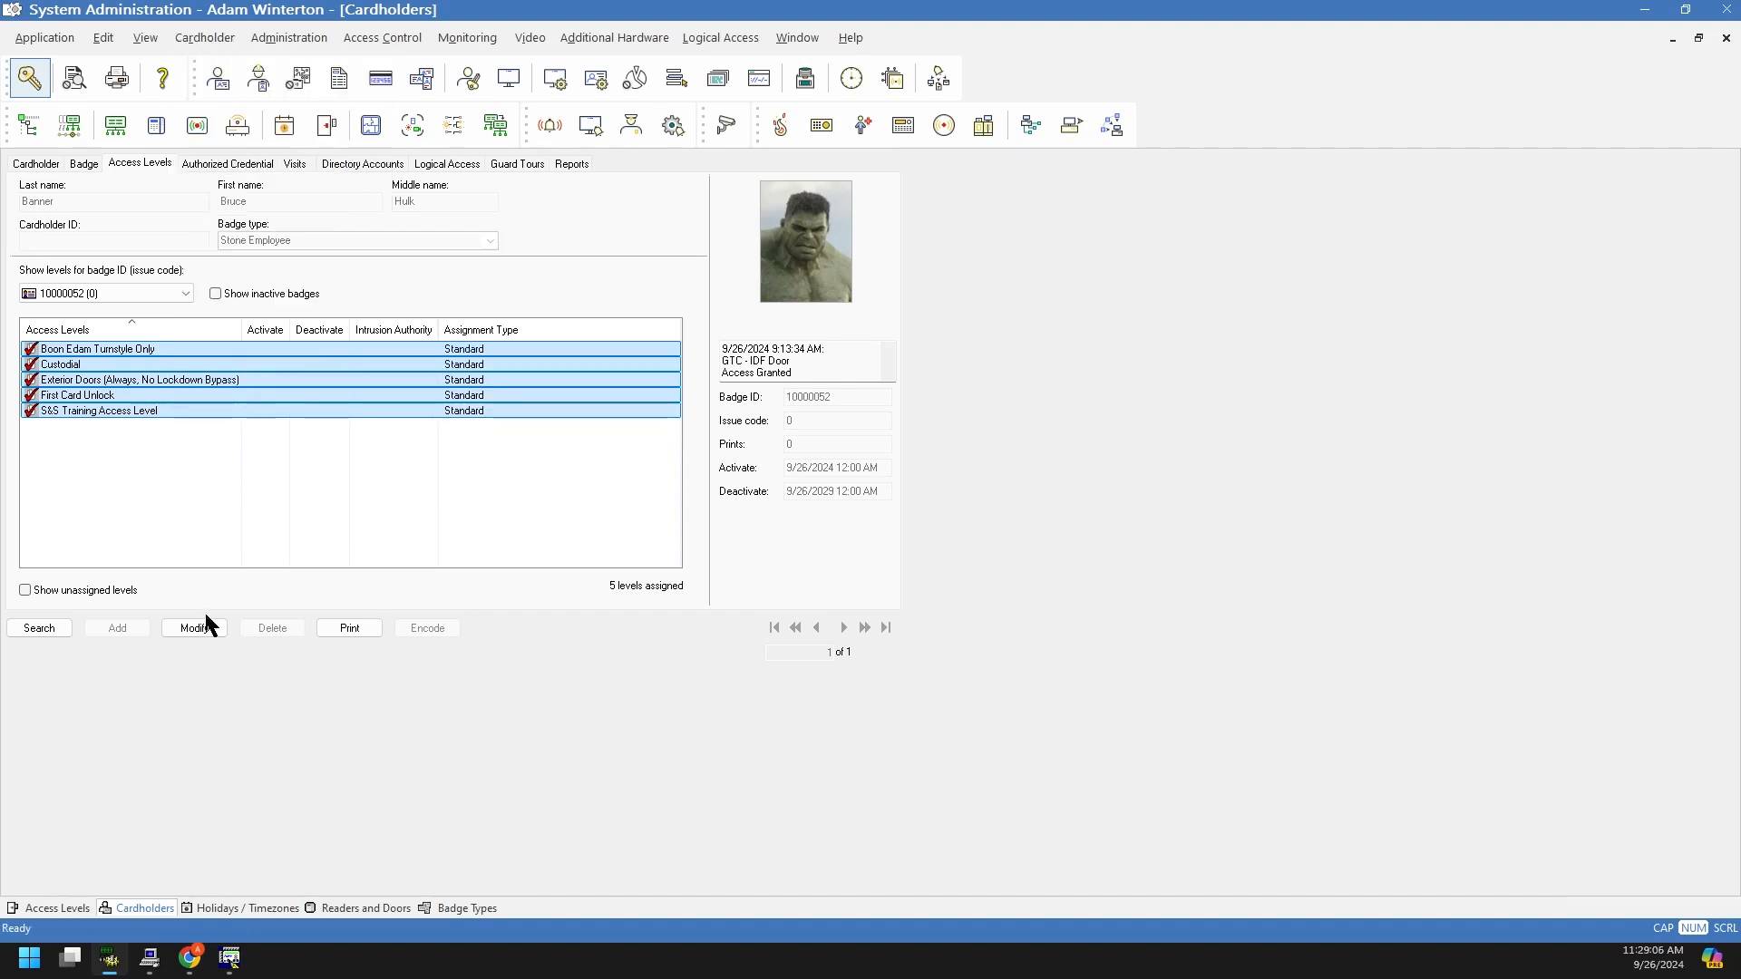
Step: Run a blank cardholder search returning all 56 records, then glance at the Bulk options
click(60, 627)
click(57, 628)
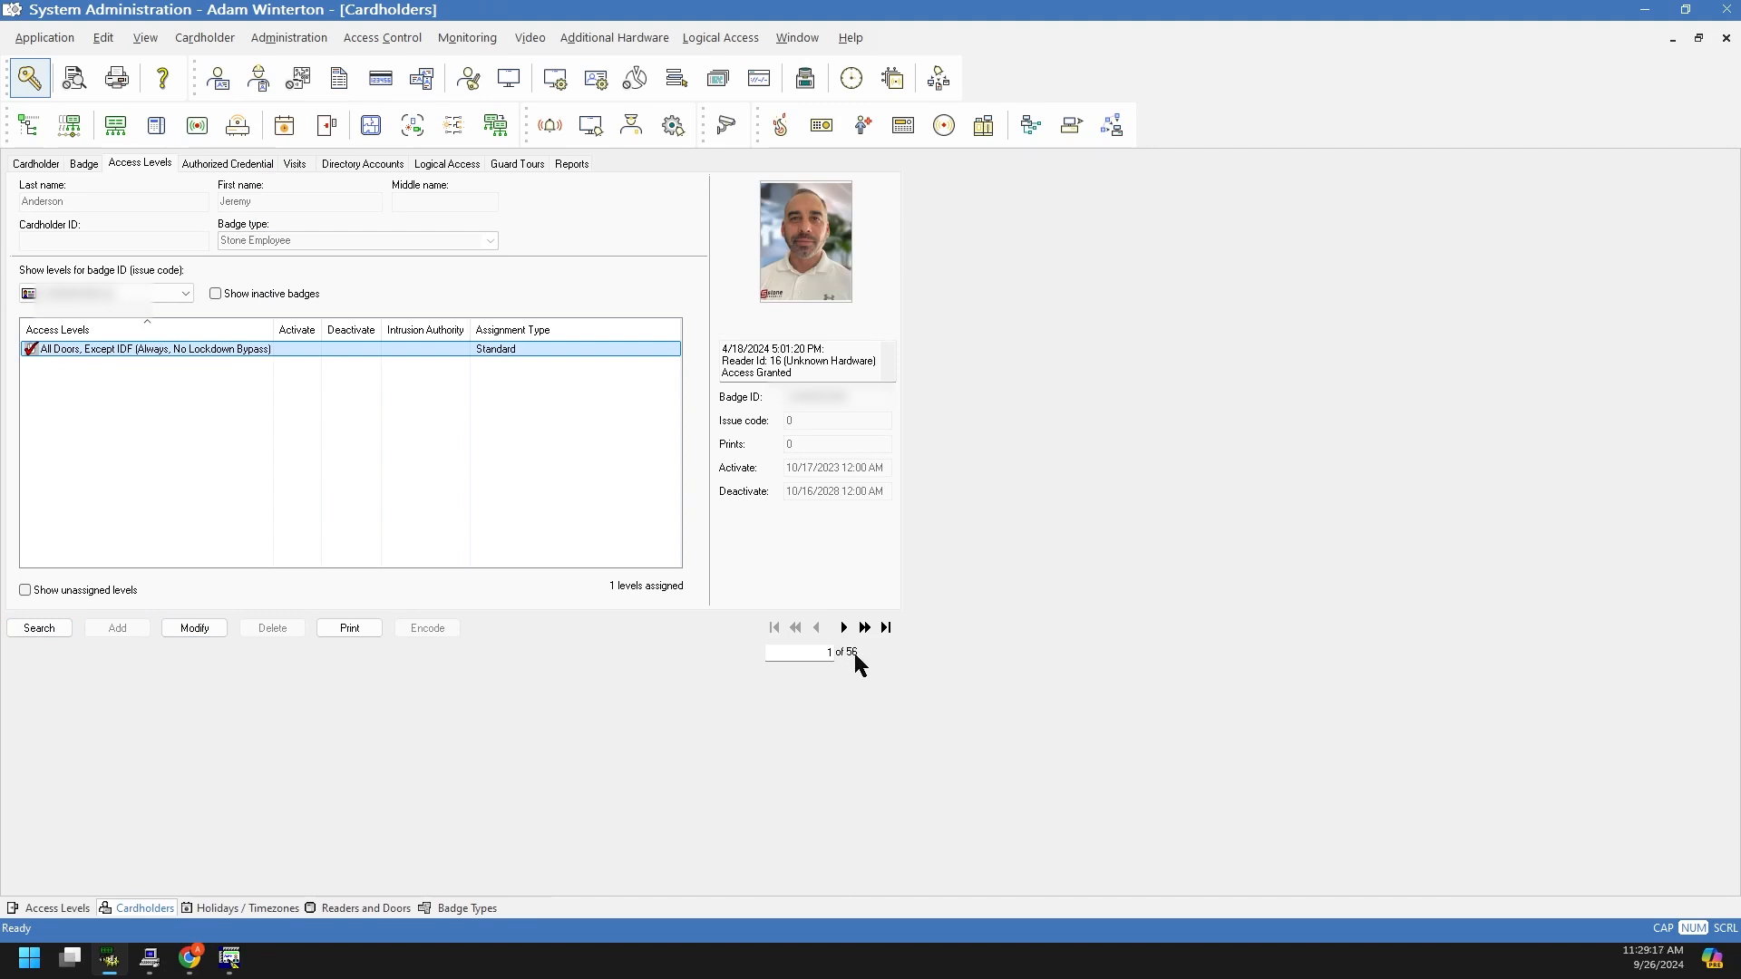
click(223, 39)
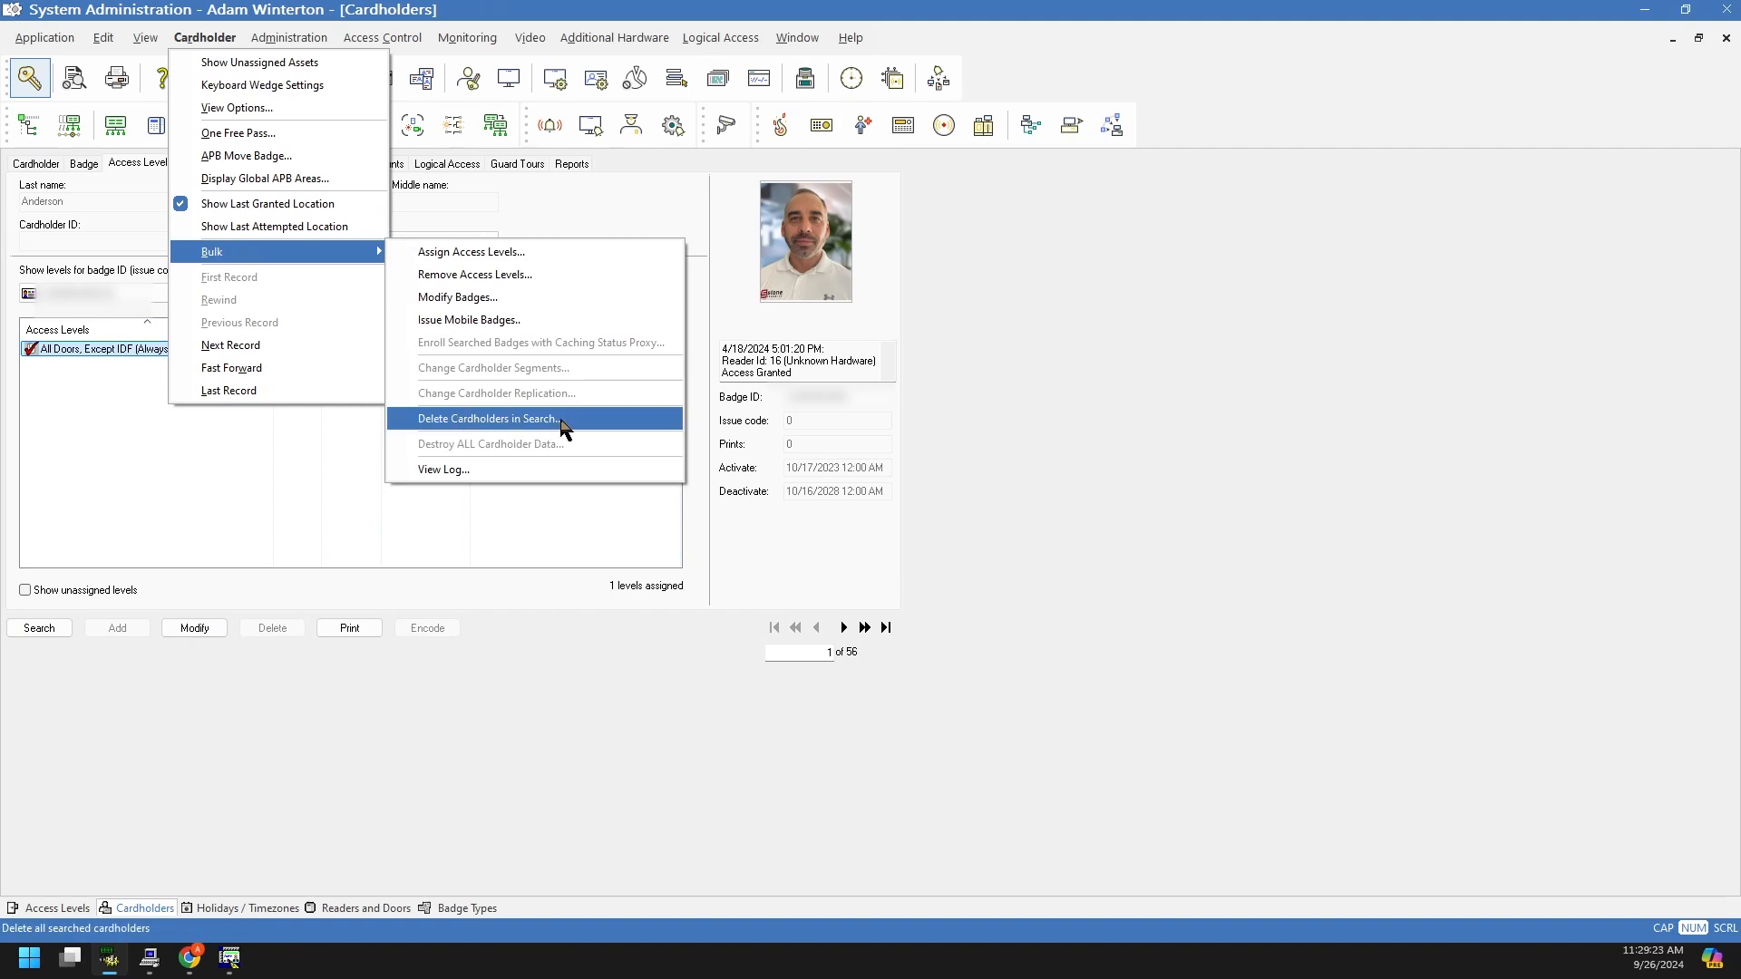
click(390, 698)
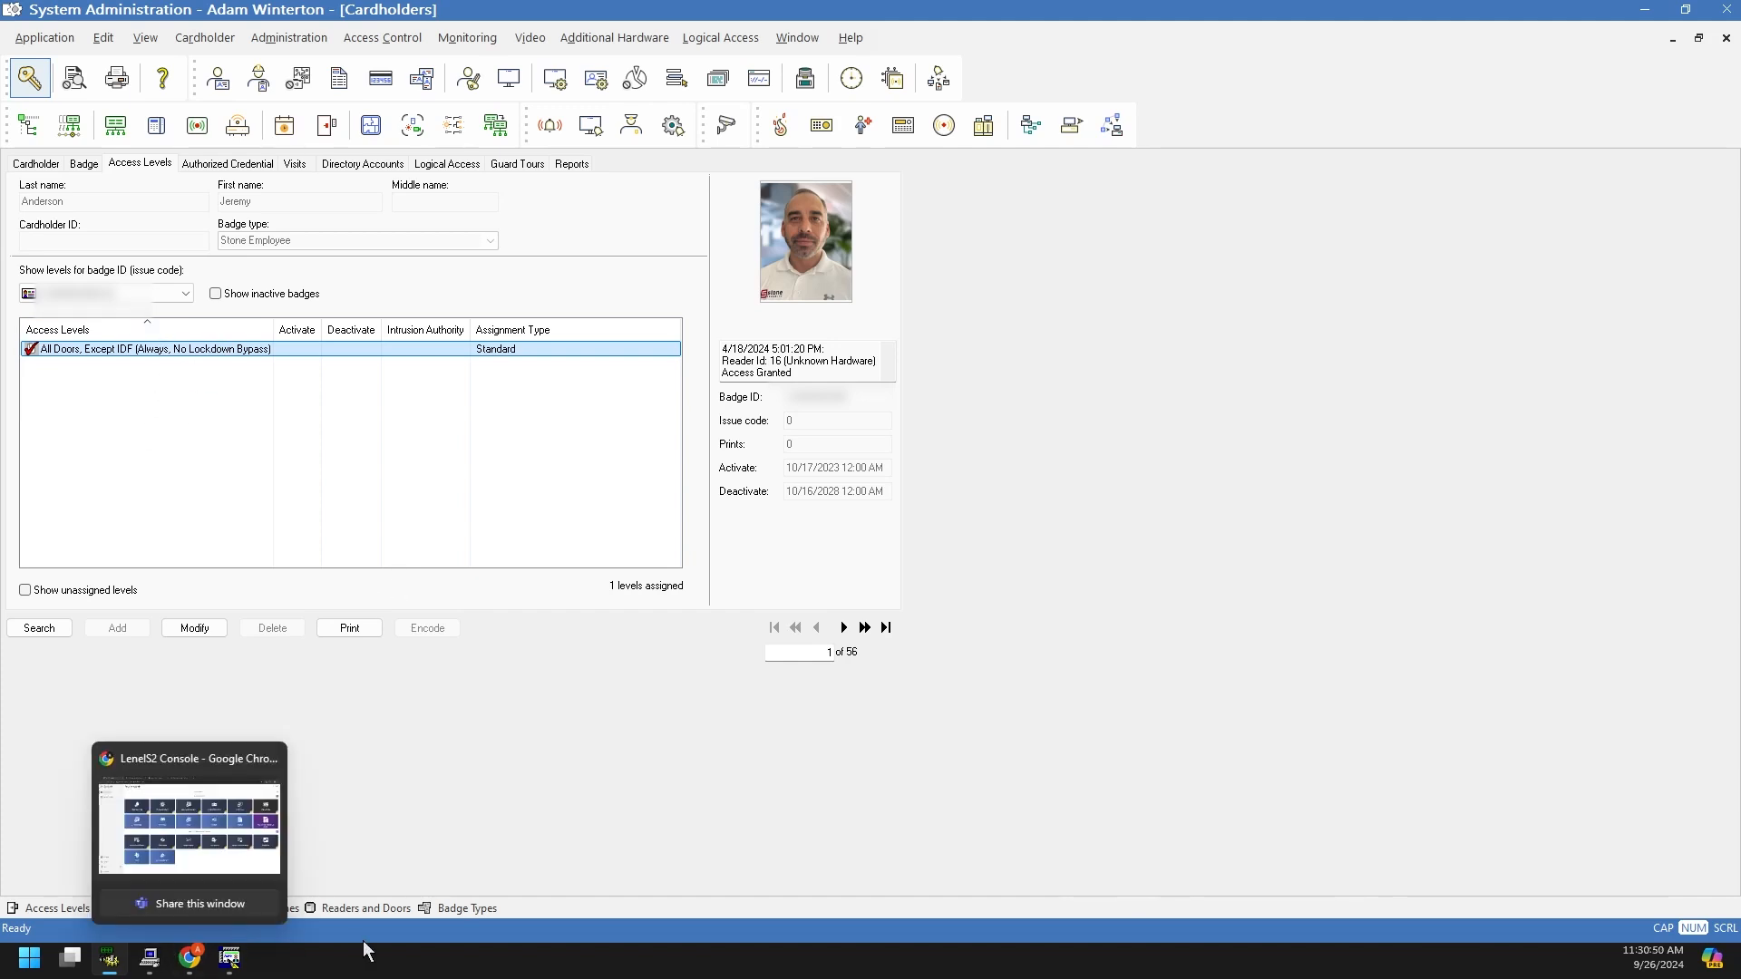
Step: Step through the All Doors access levels' reader lists; All Doors, Except IDF omits GTC - IT Racks
click(77, 909)
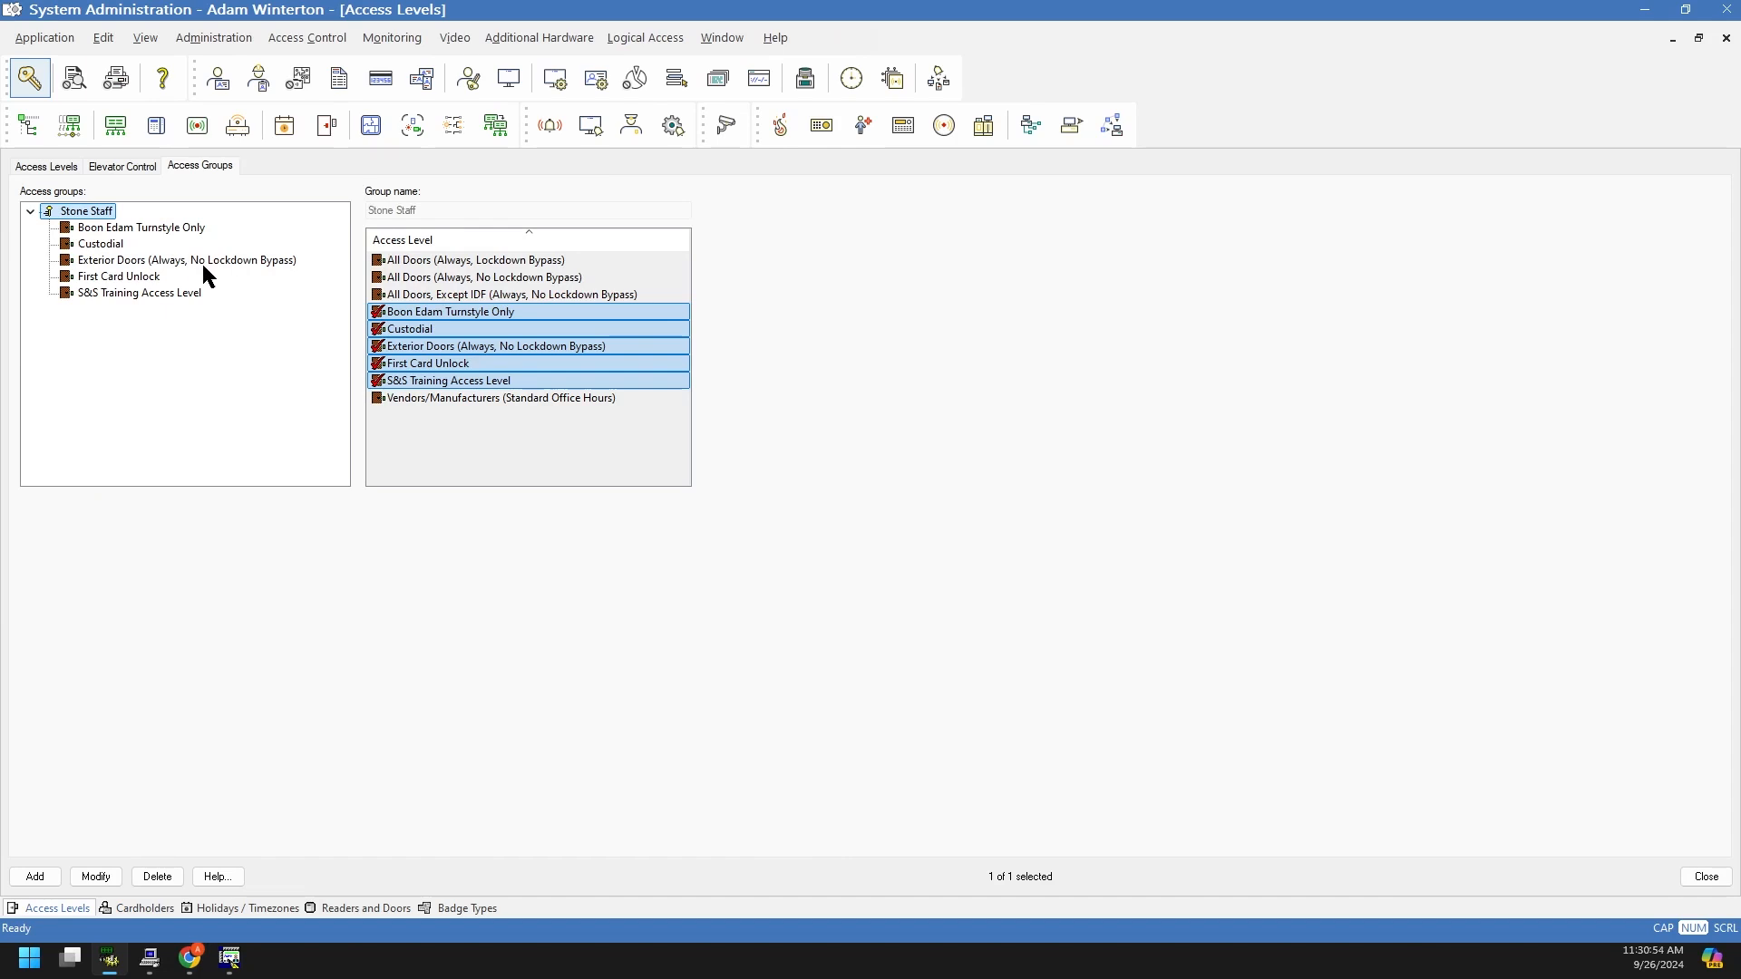
click(66, 166)
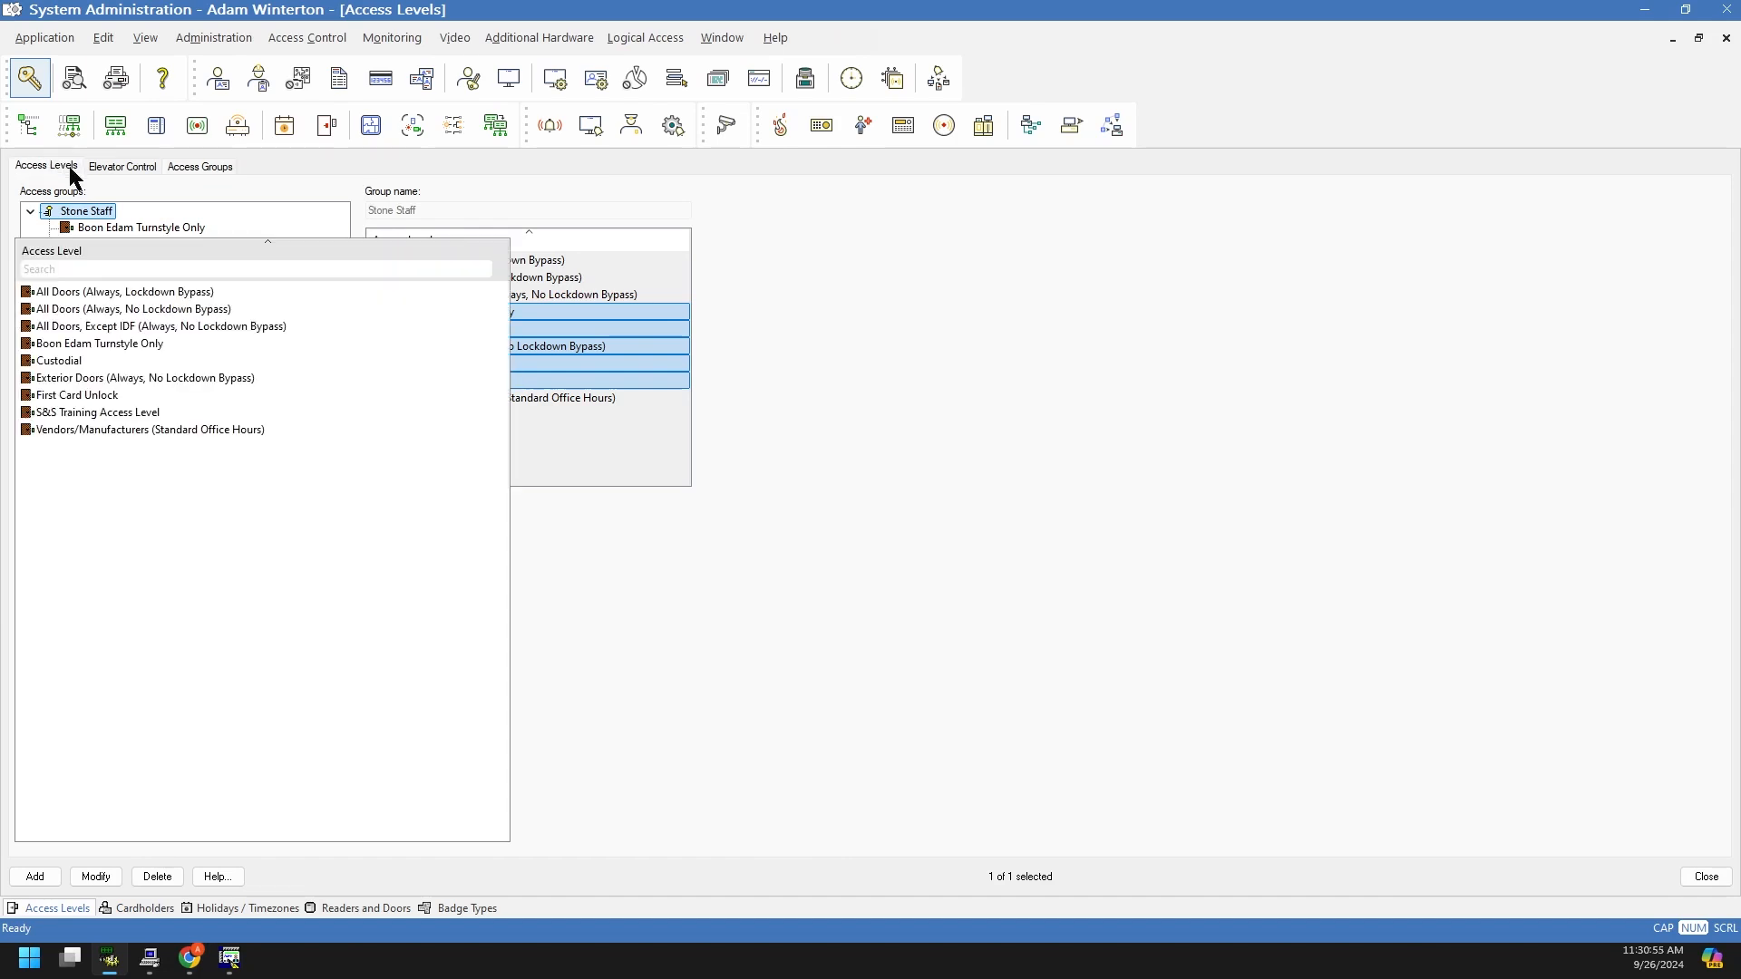
click(150, 311)
click(156, 295)
click(172, 313)
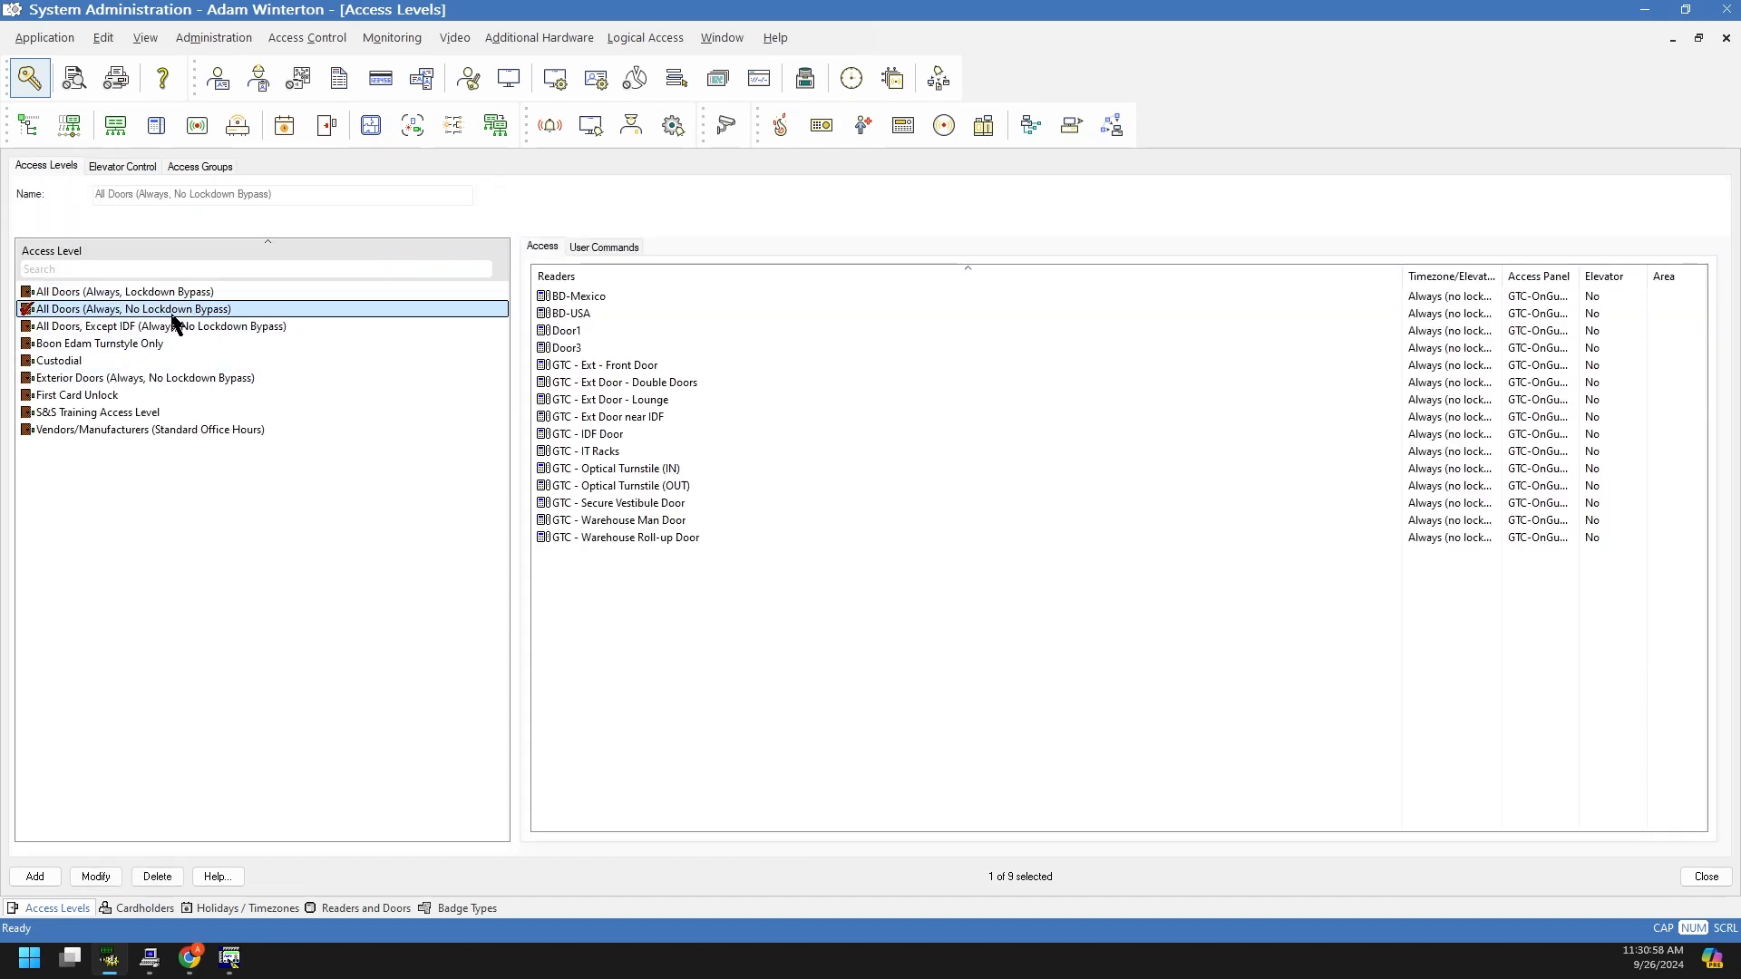
click(190, 328)
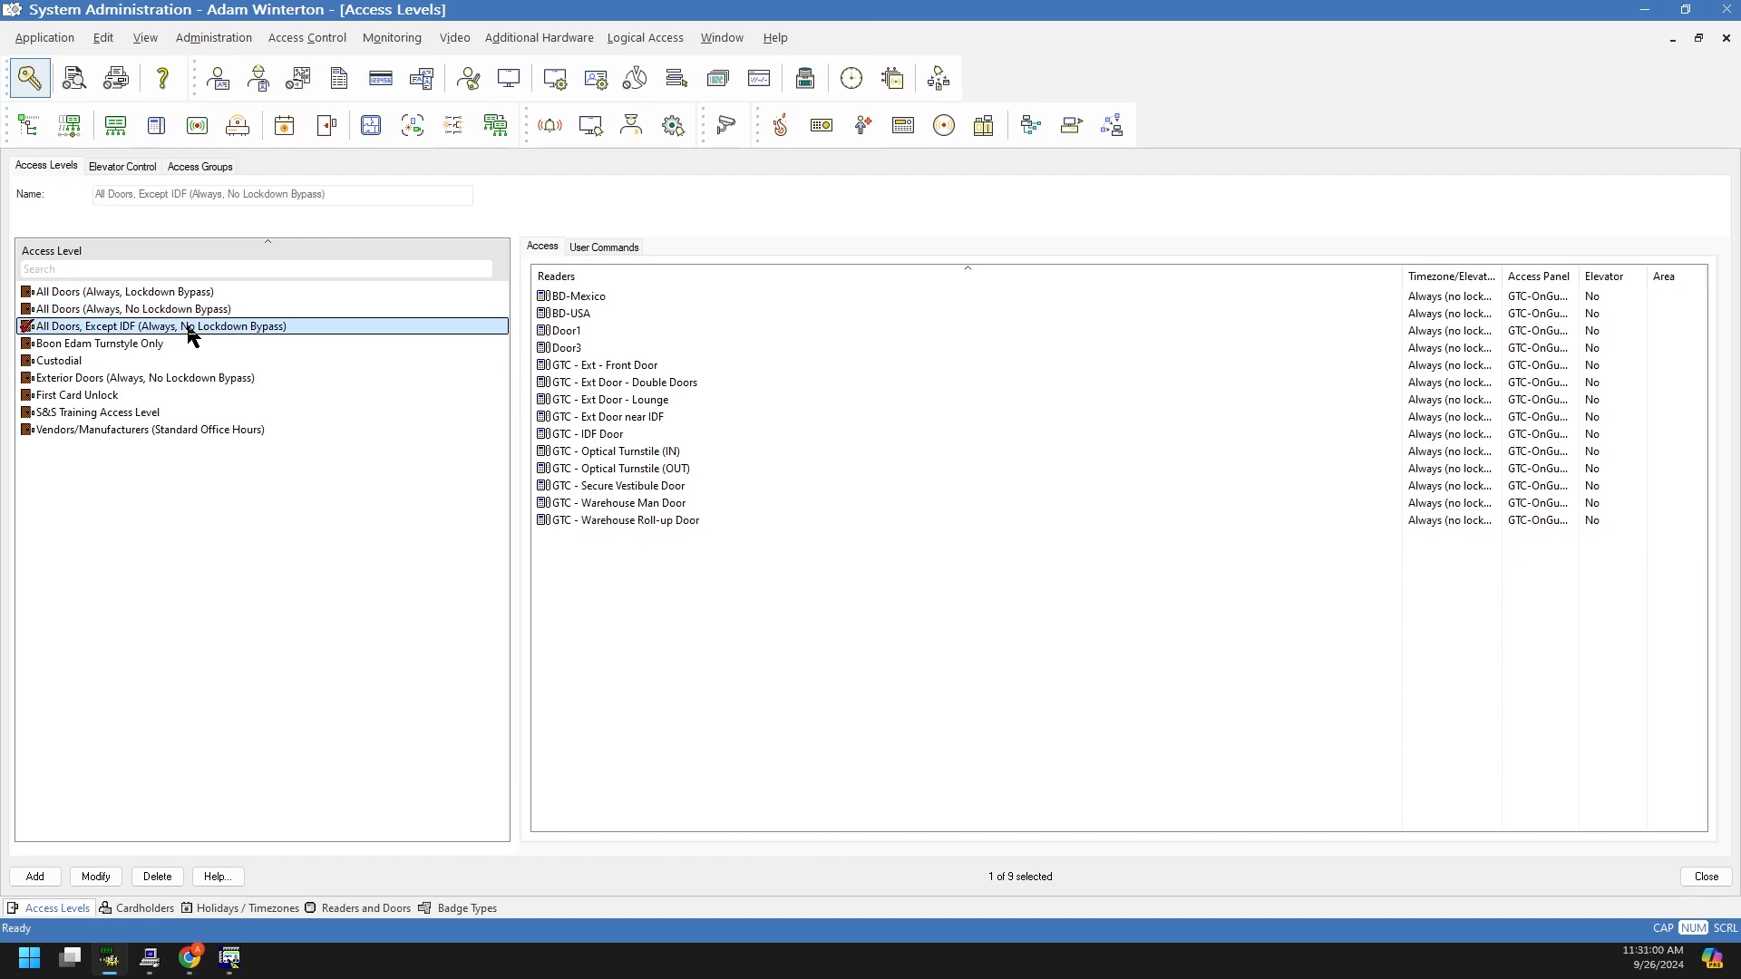
click(175, 549)
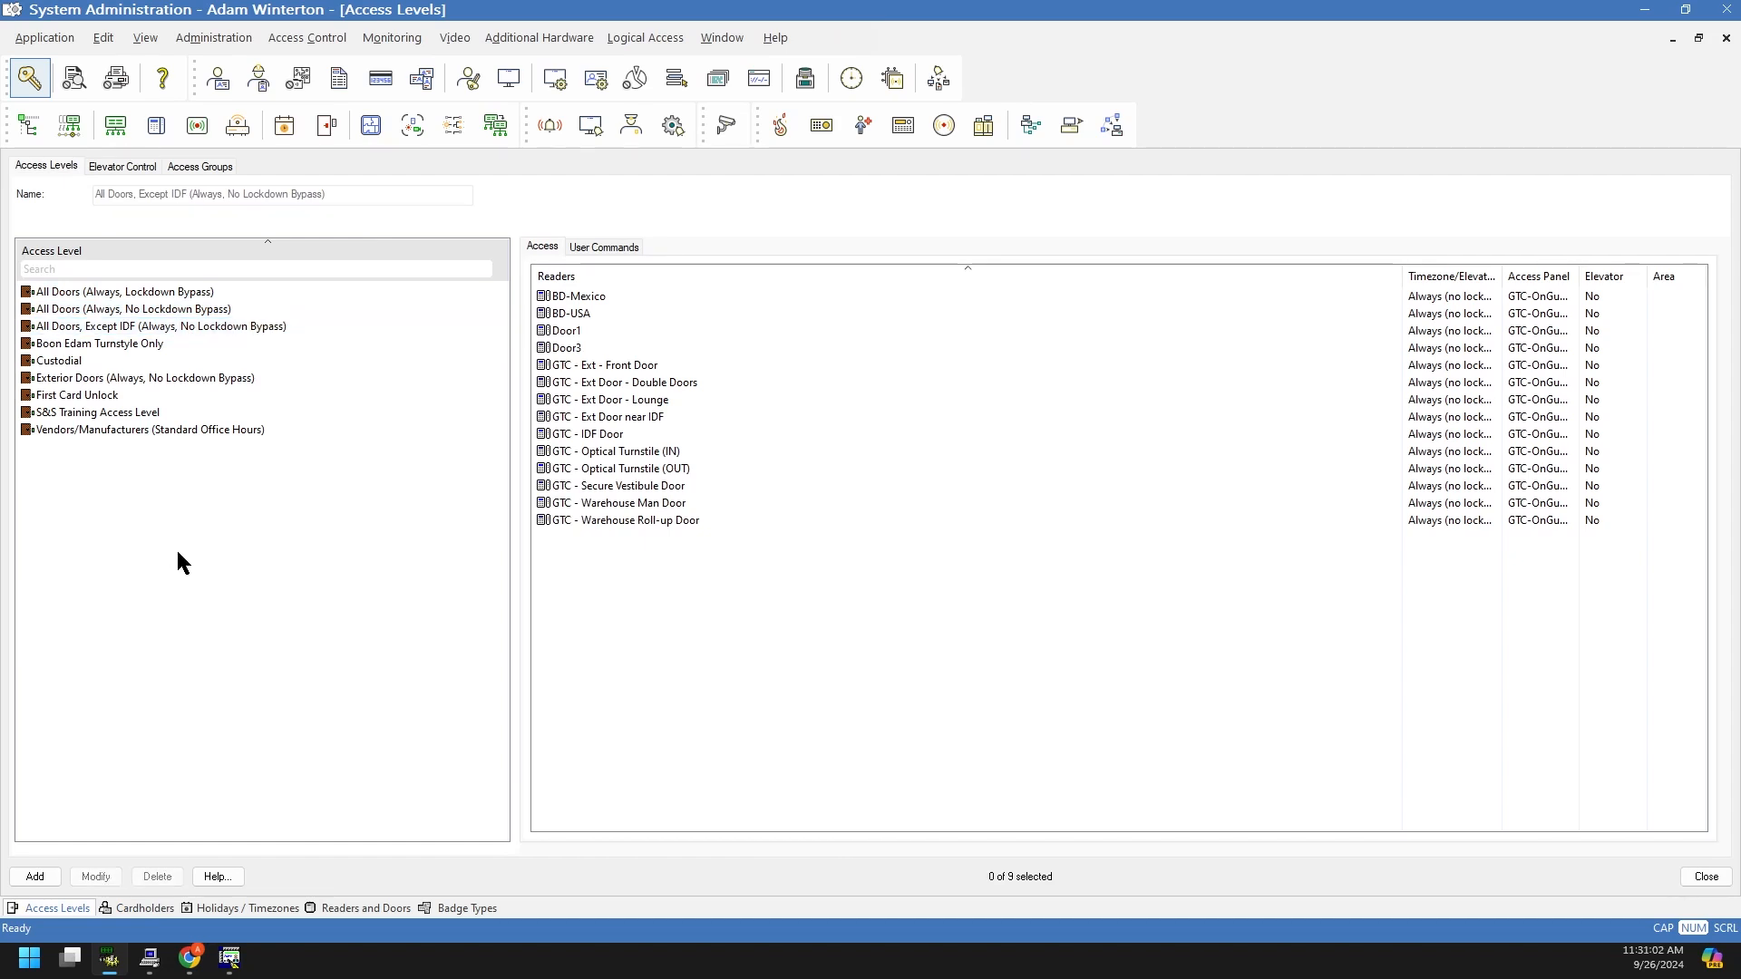
click(171, 295)
click(168, 309)
click(165, 327)
click(152, 612)
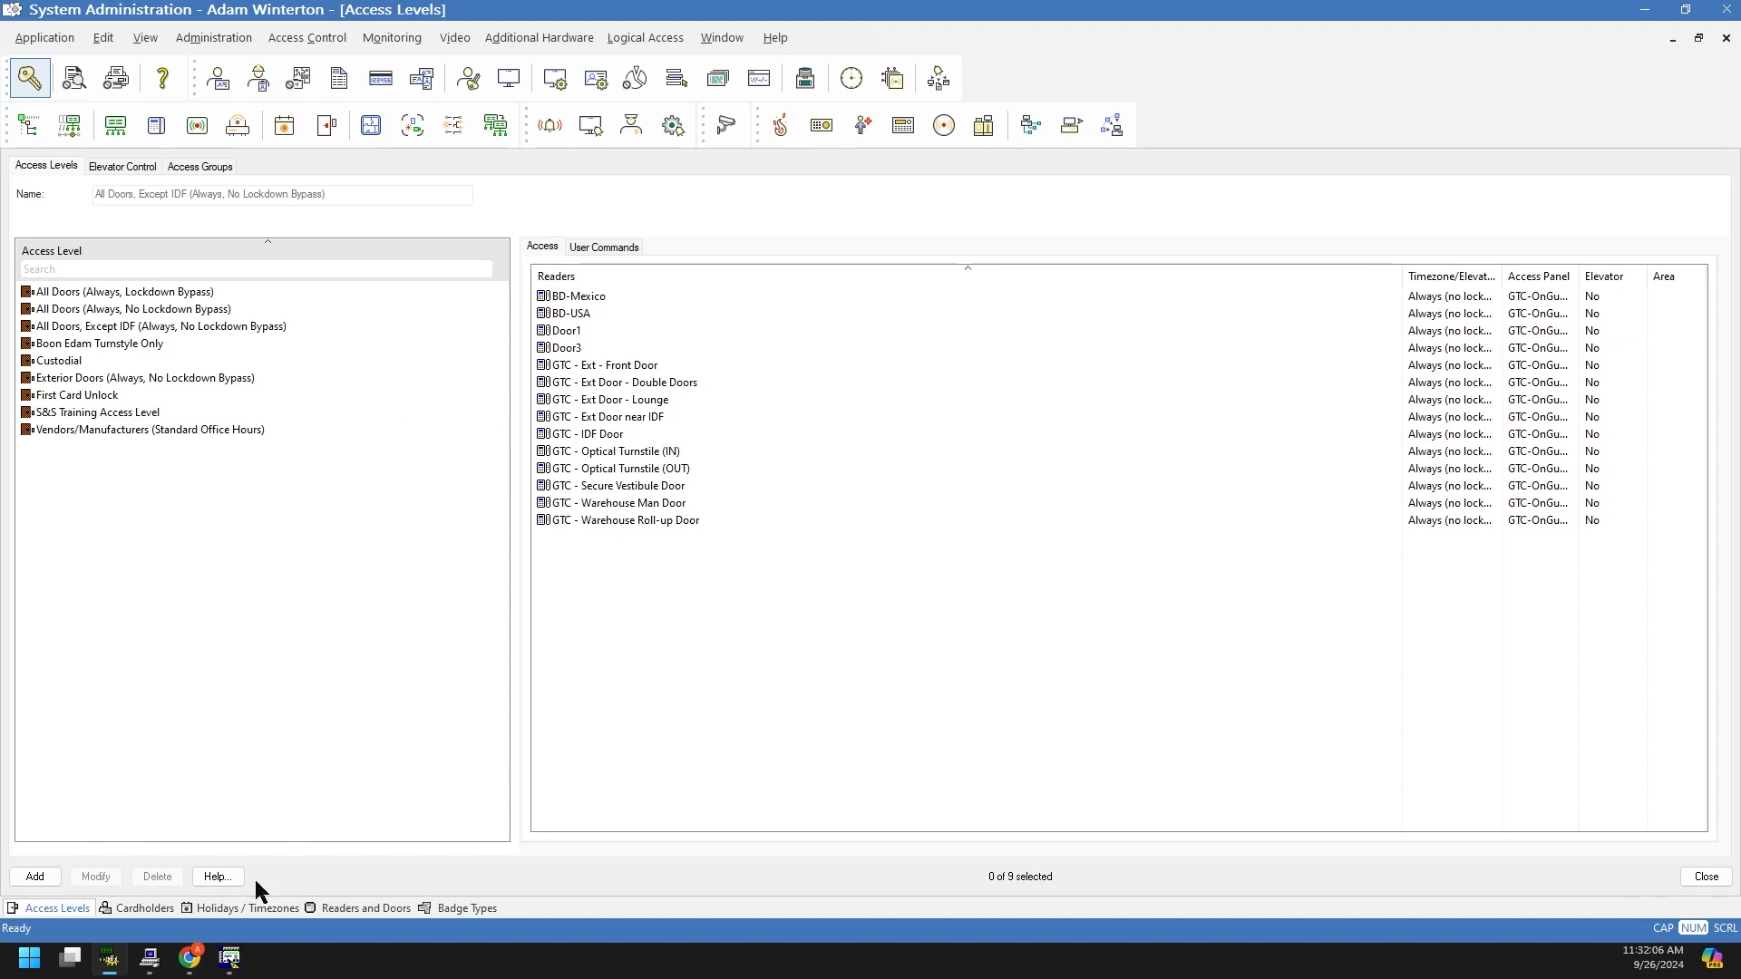
Step: Switch from the Access Levels screen to the 'Events – Stone Security' page in Chrome
click(196, 960)
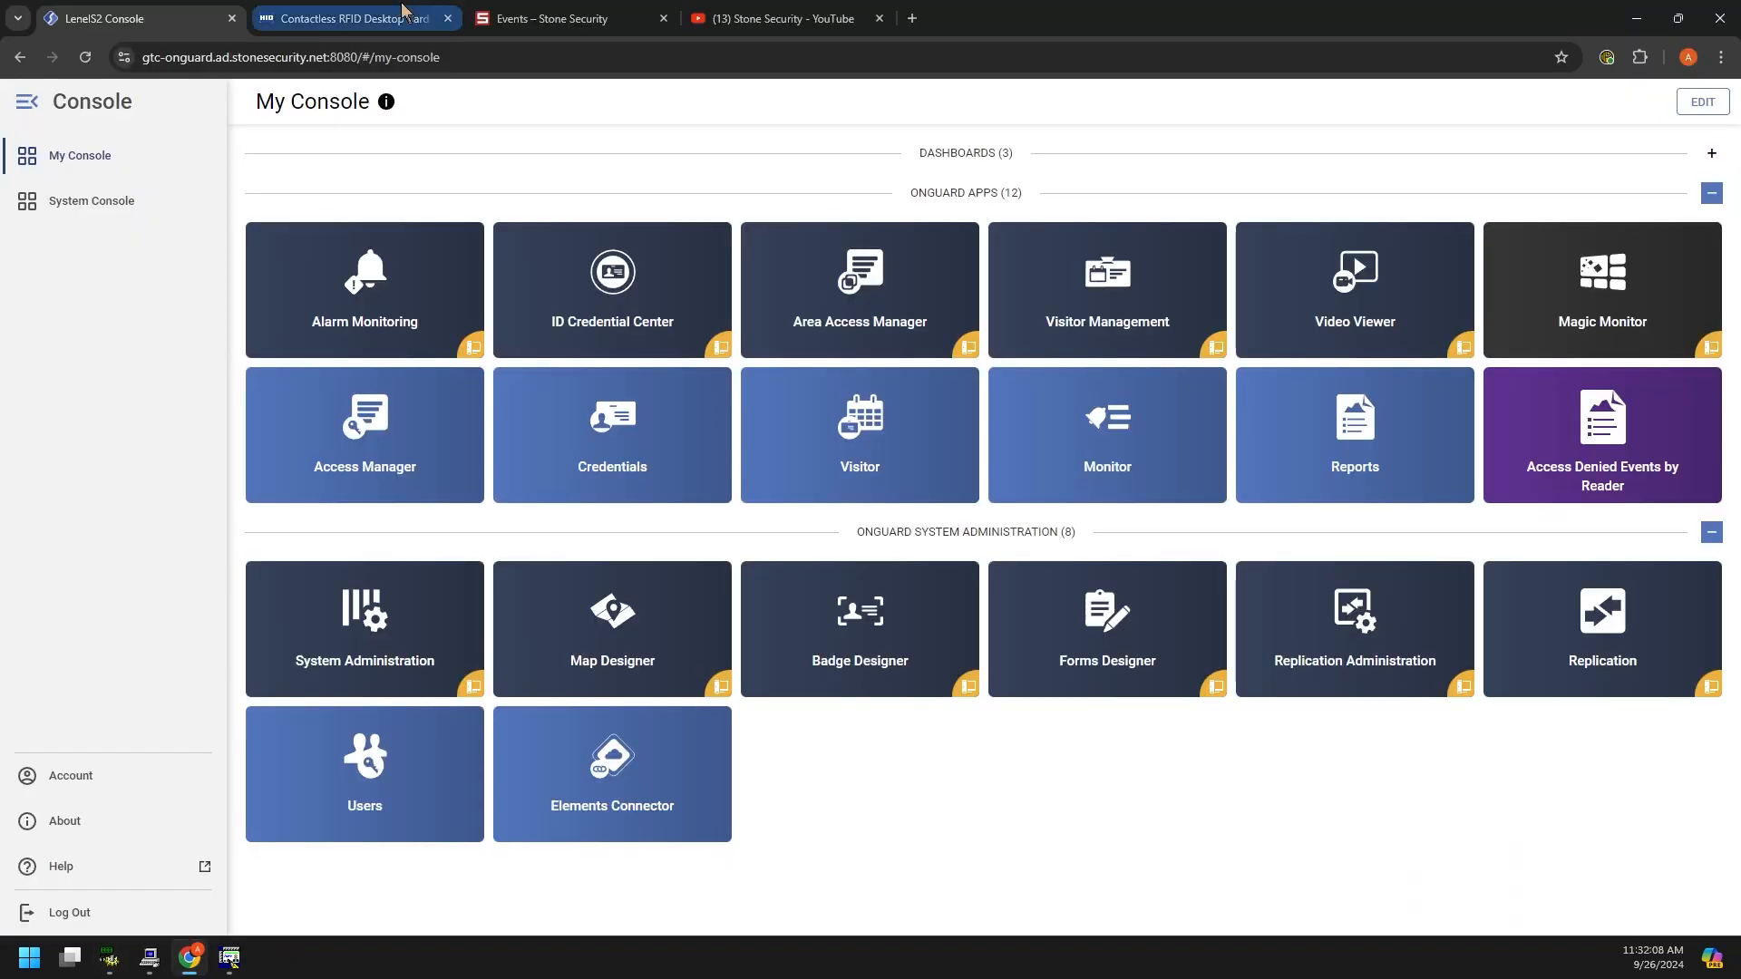
click(601, 23)
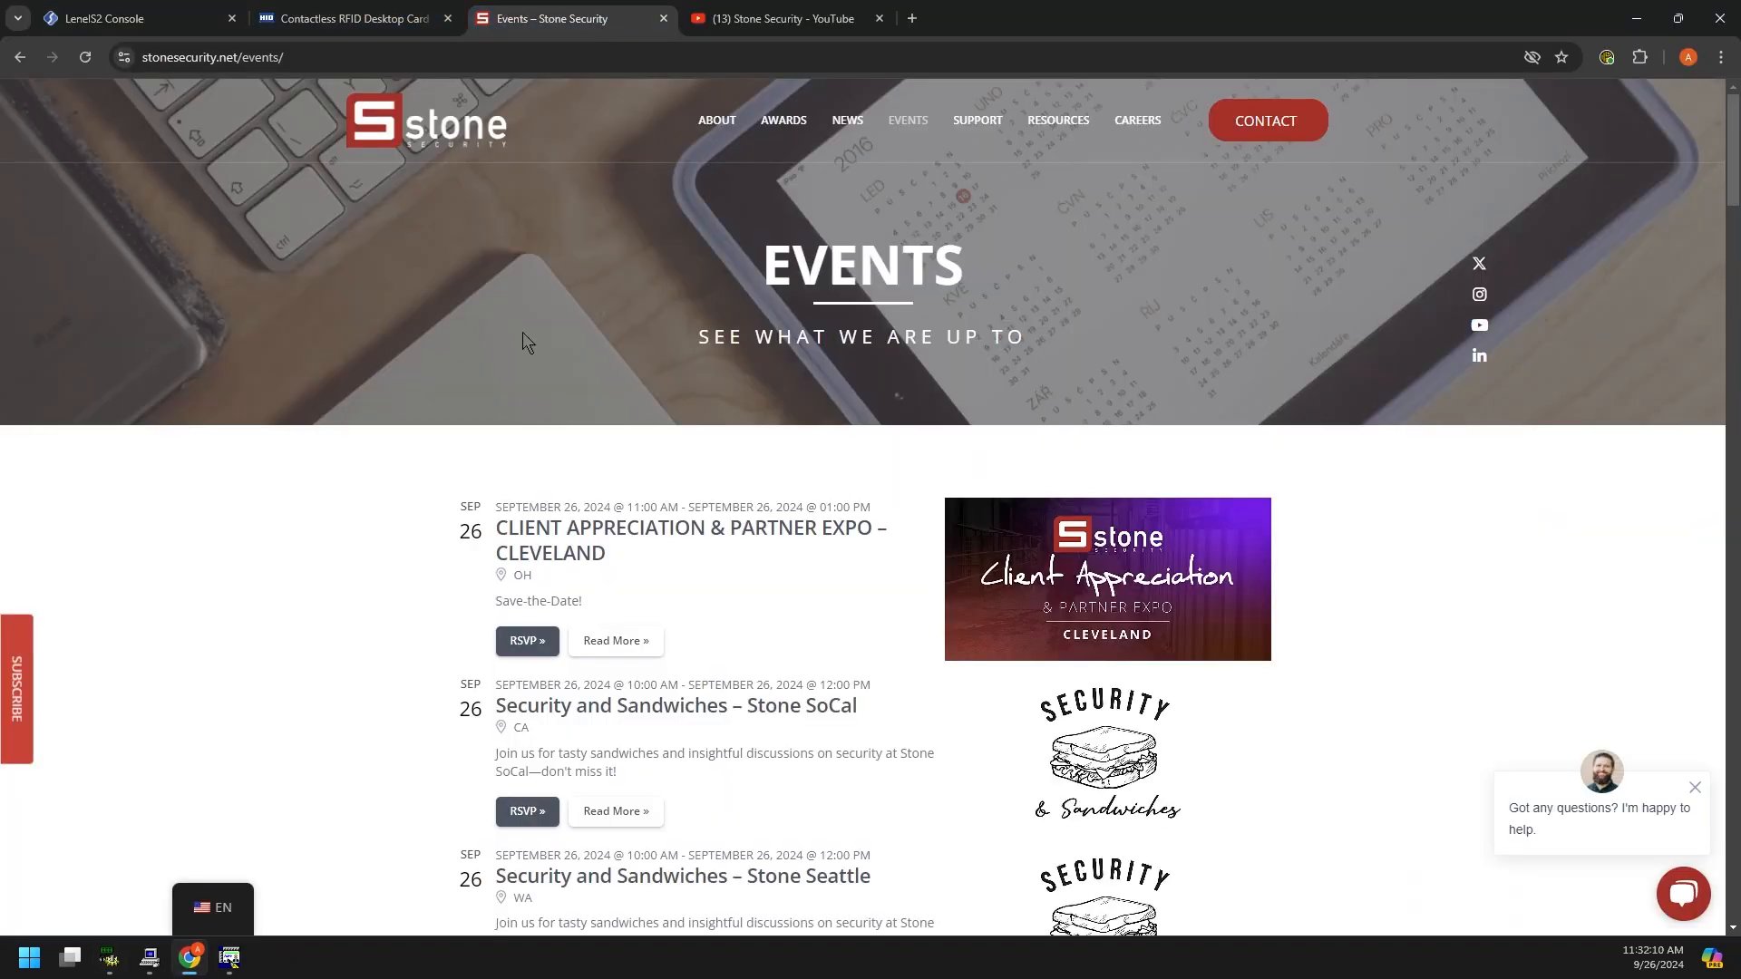
scroll(343, 731, down, 7)
scroll(344, 728, down, 4)
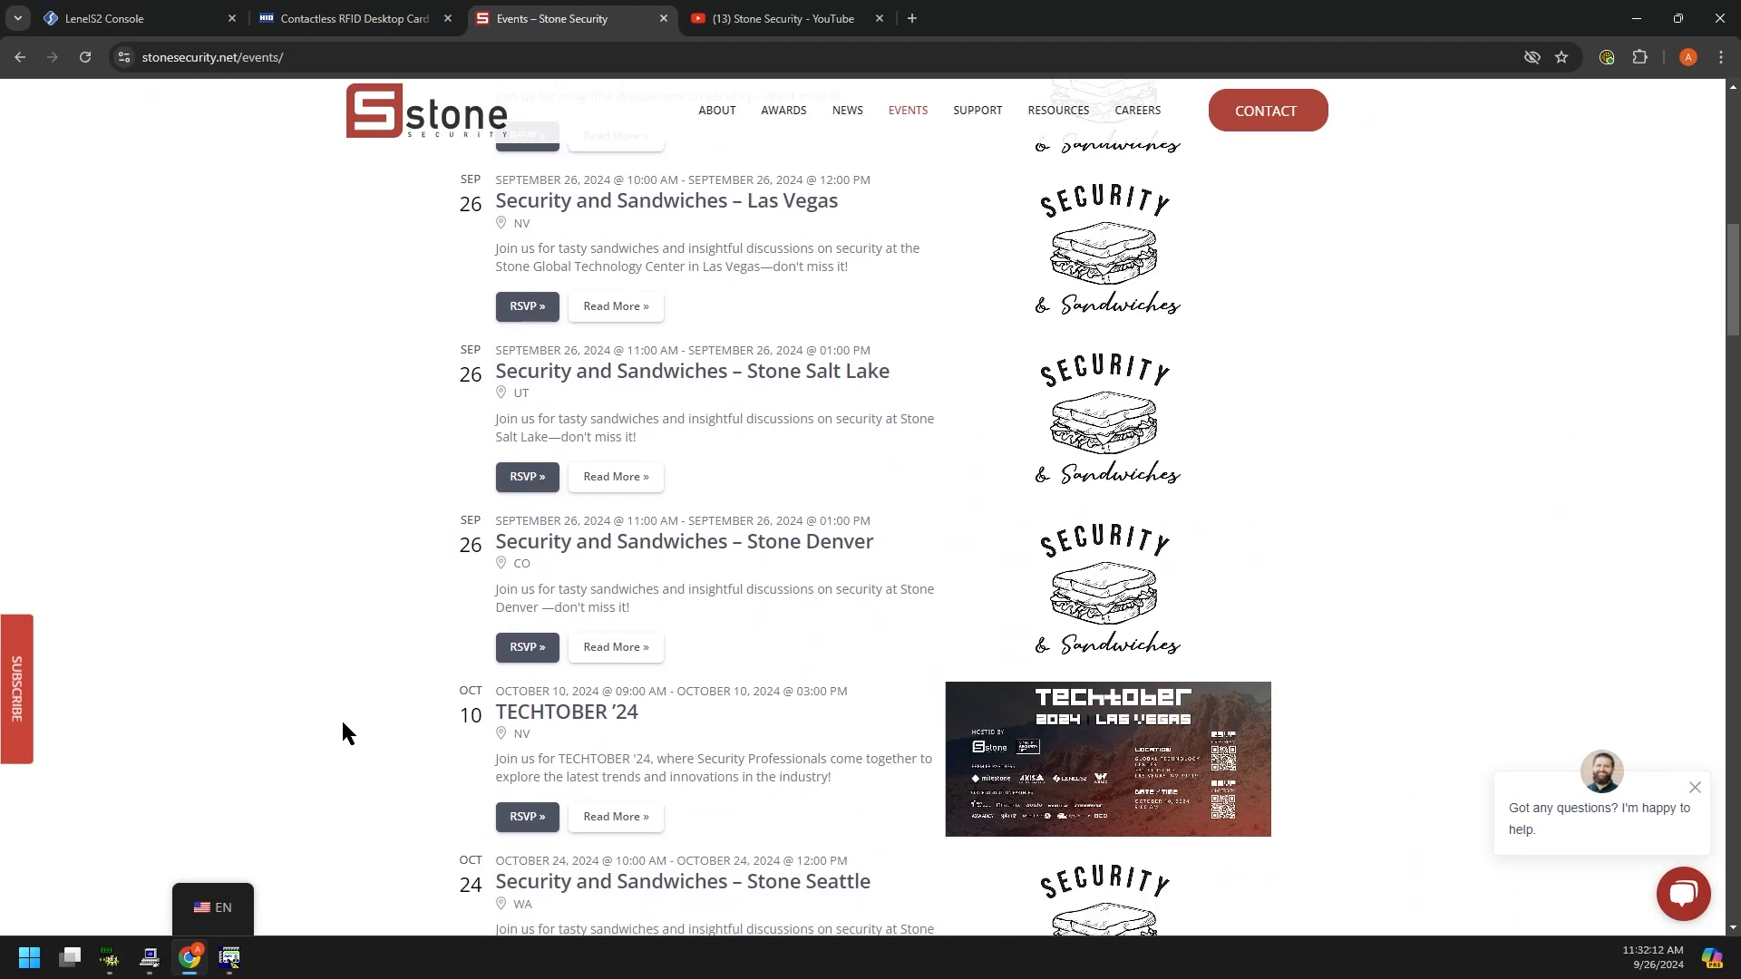
scroll(293, 614, down, 3)
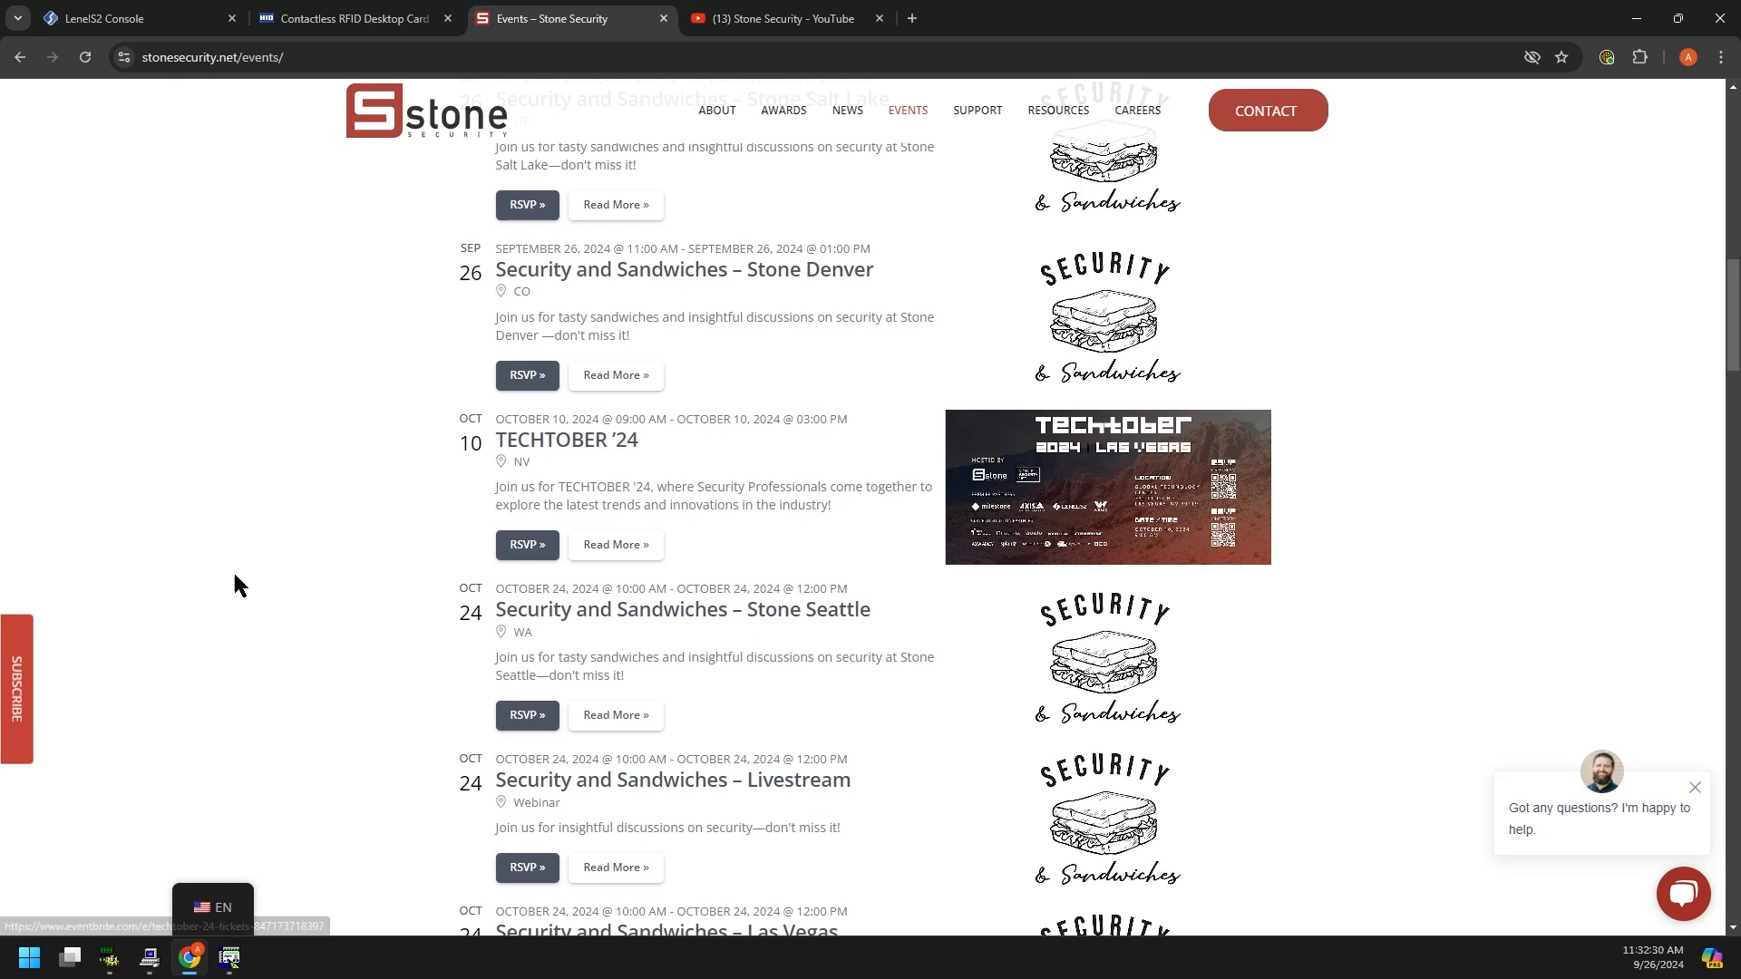
scroll(626, 338, down, 8)
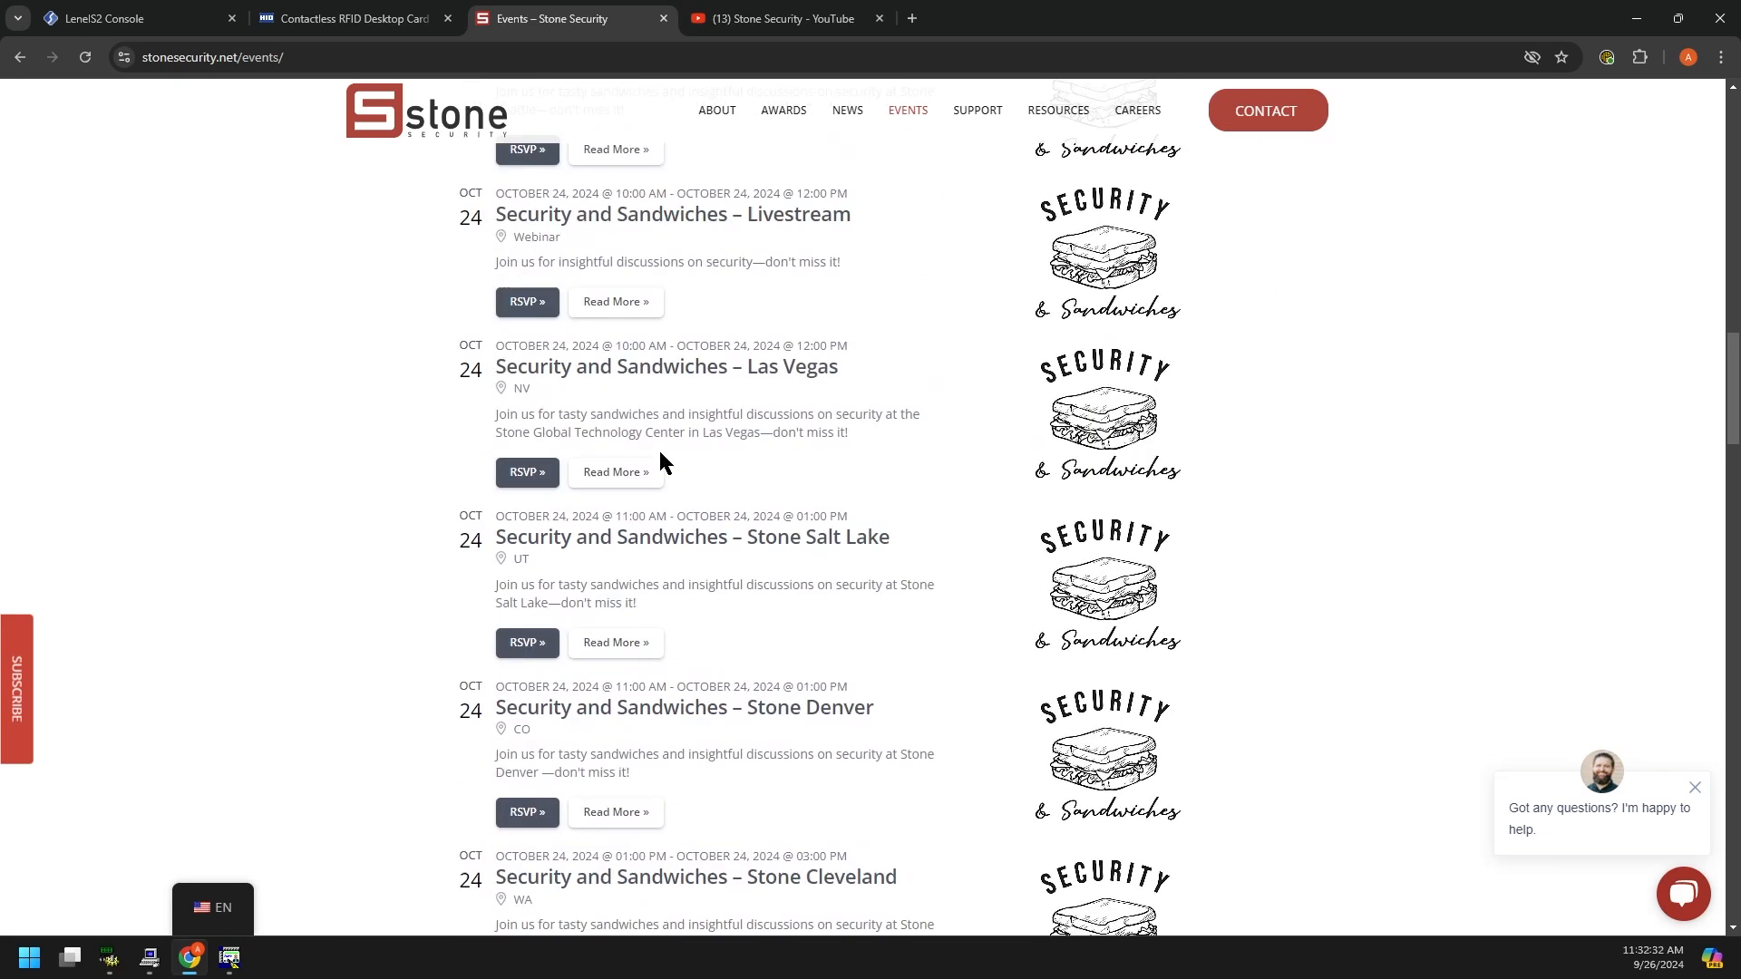
scroll(652, 496, down, 8)
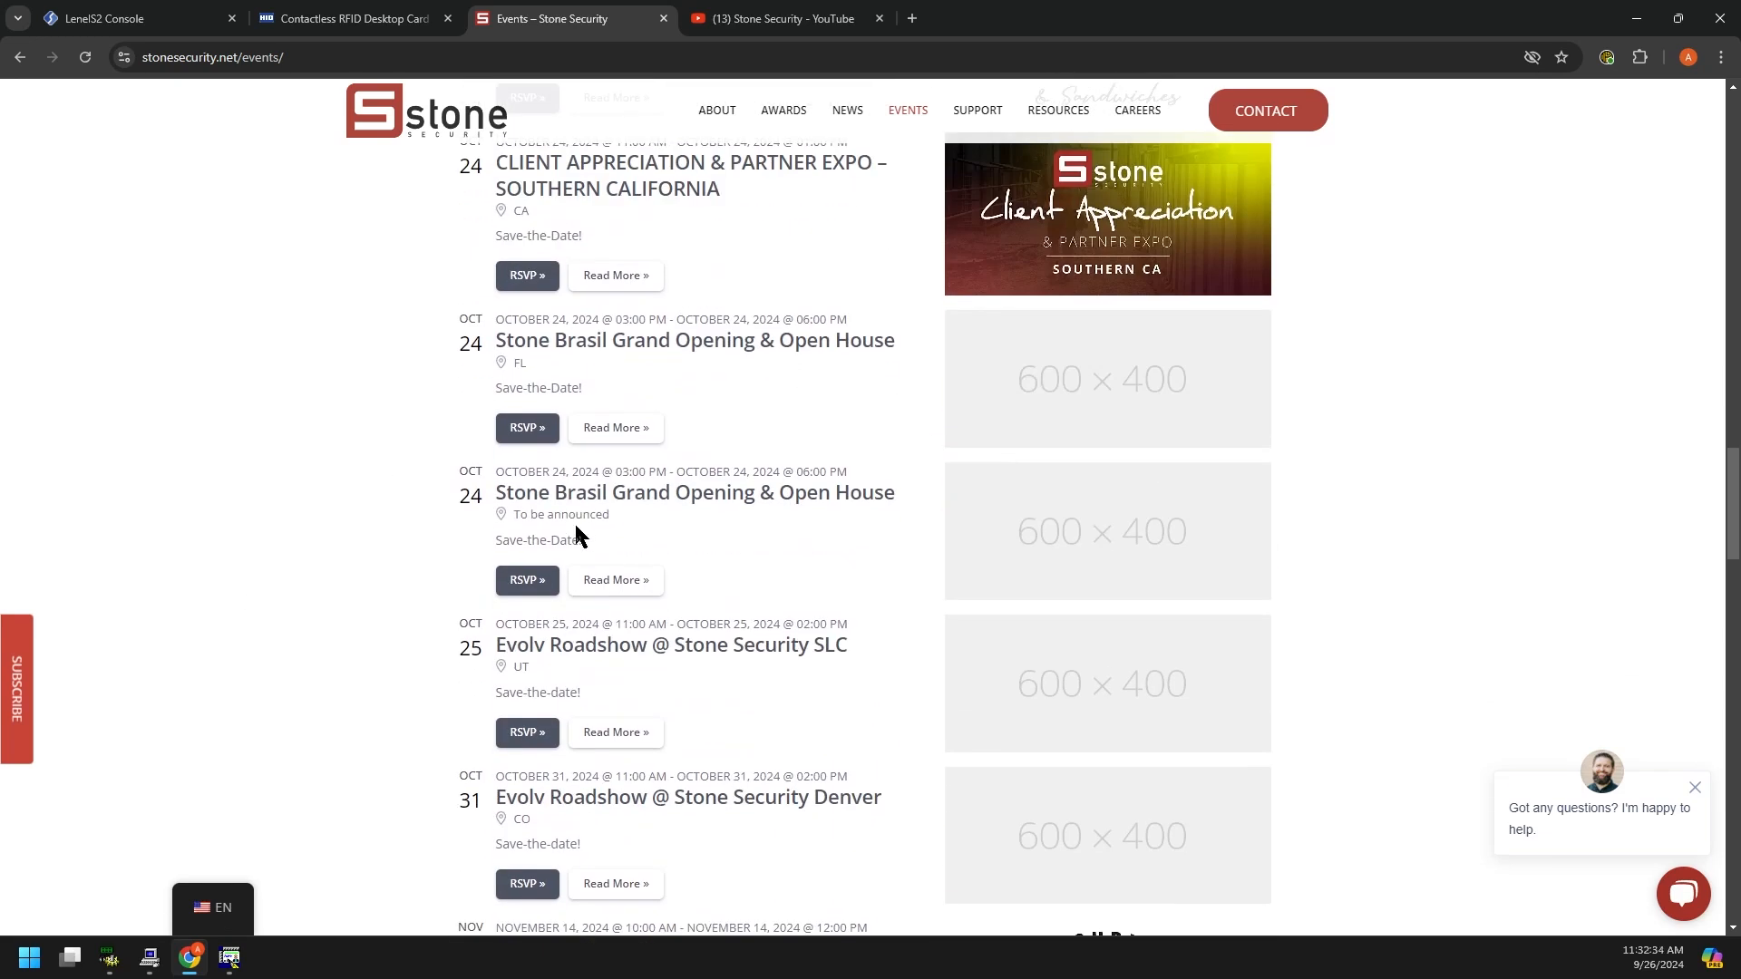
scroll(384, 548, up, 8)
scroll(389, 546, down, 8)
scroll(396, 548, down, 7)
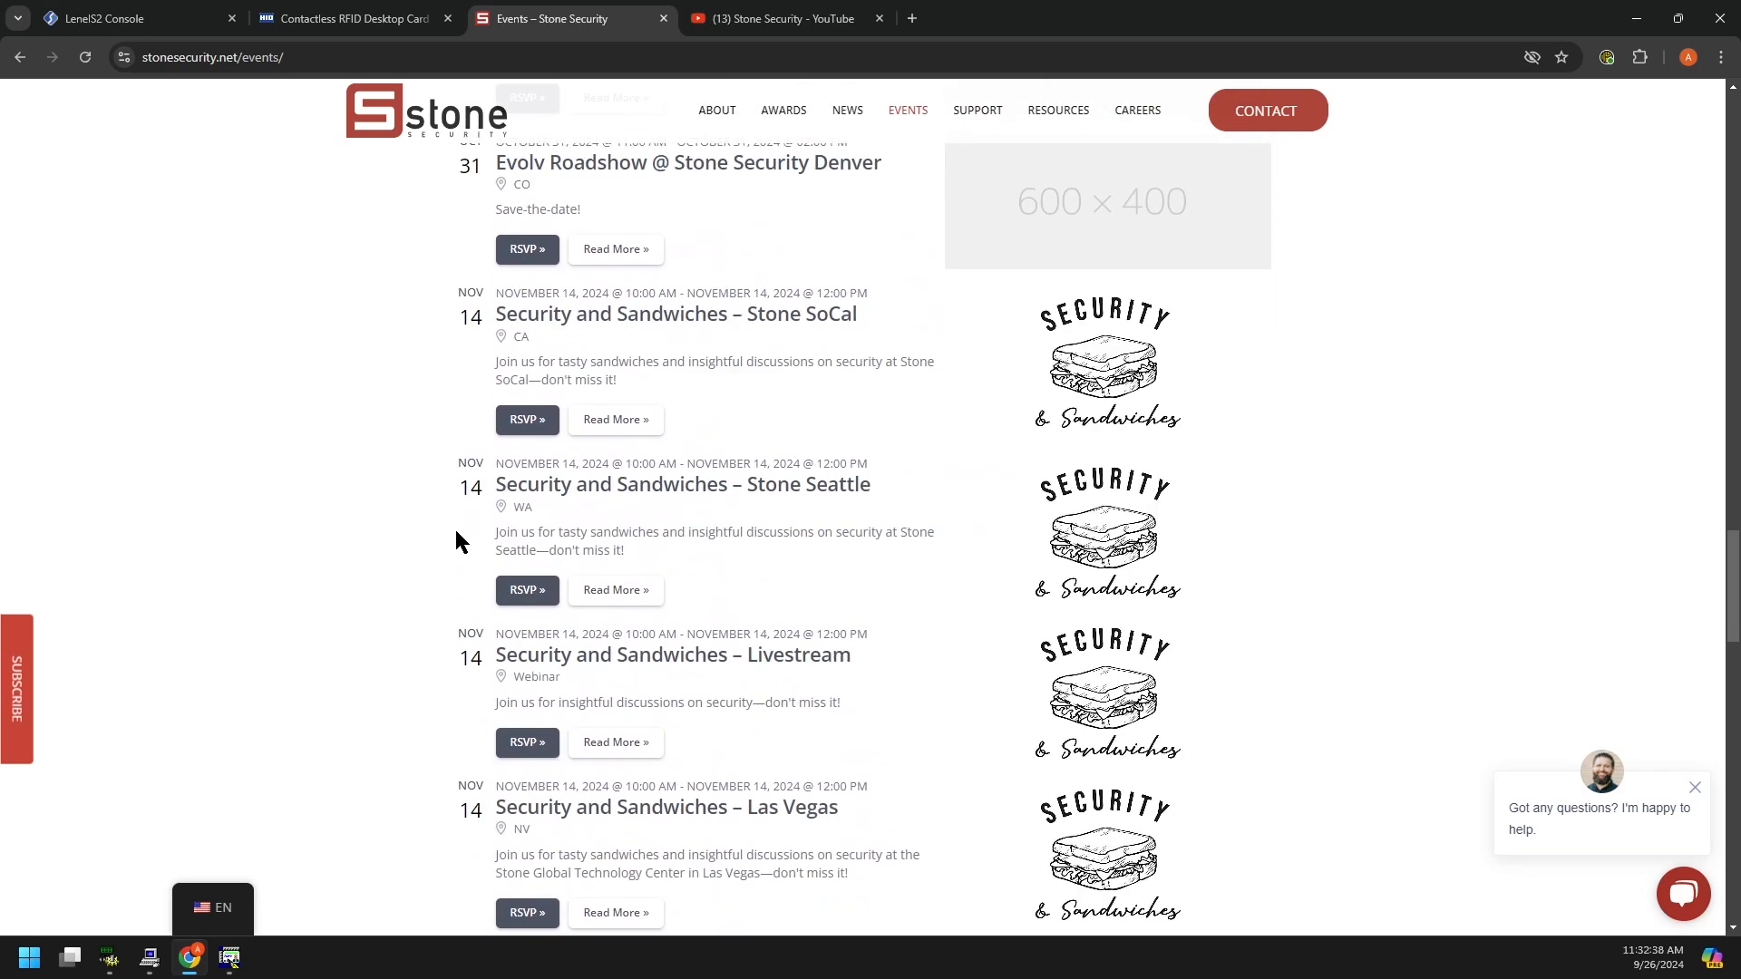
scroll(456, 541, down, 12)
scroll(381, 581, down, 7)
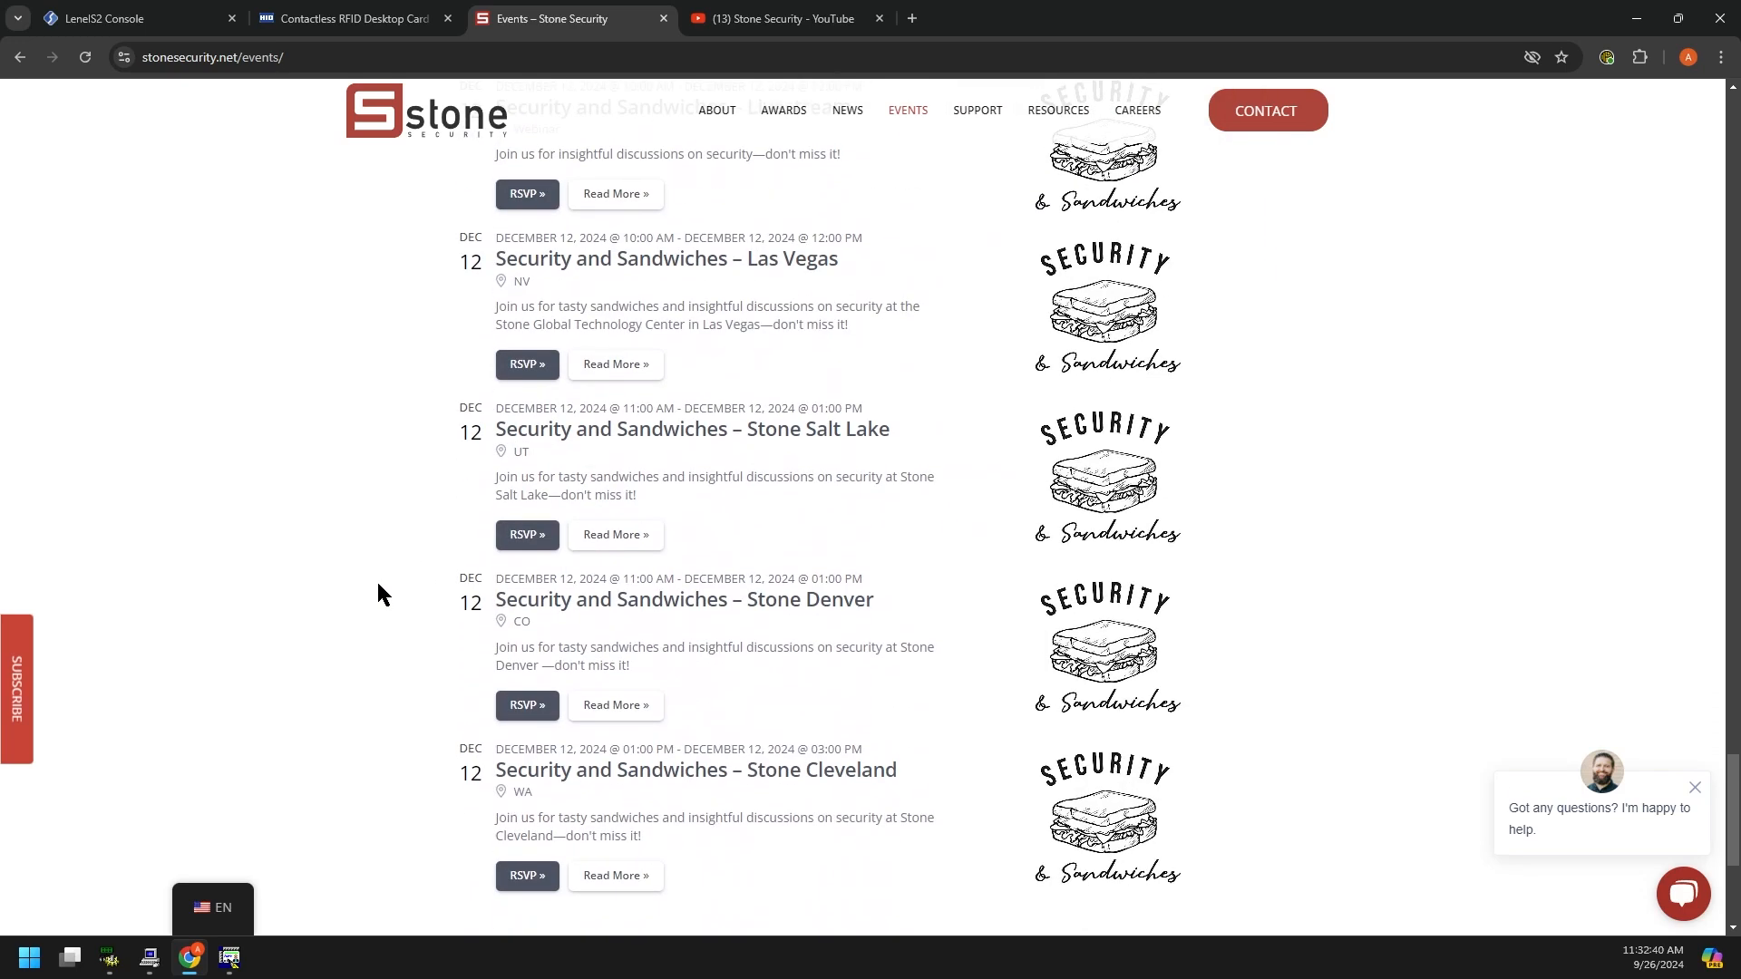
scroll(378, 589, down, 4)
scroll(378, 584, up, 20)
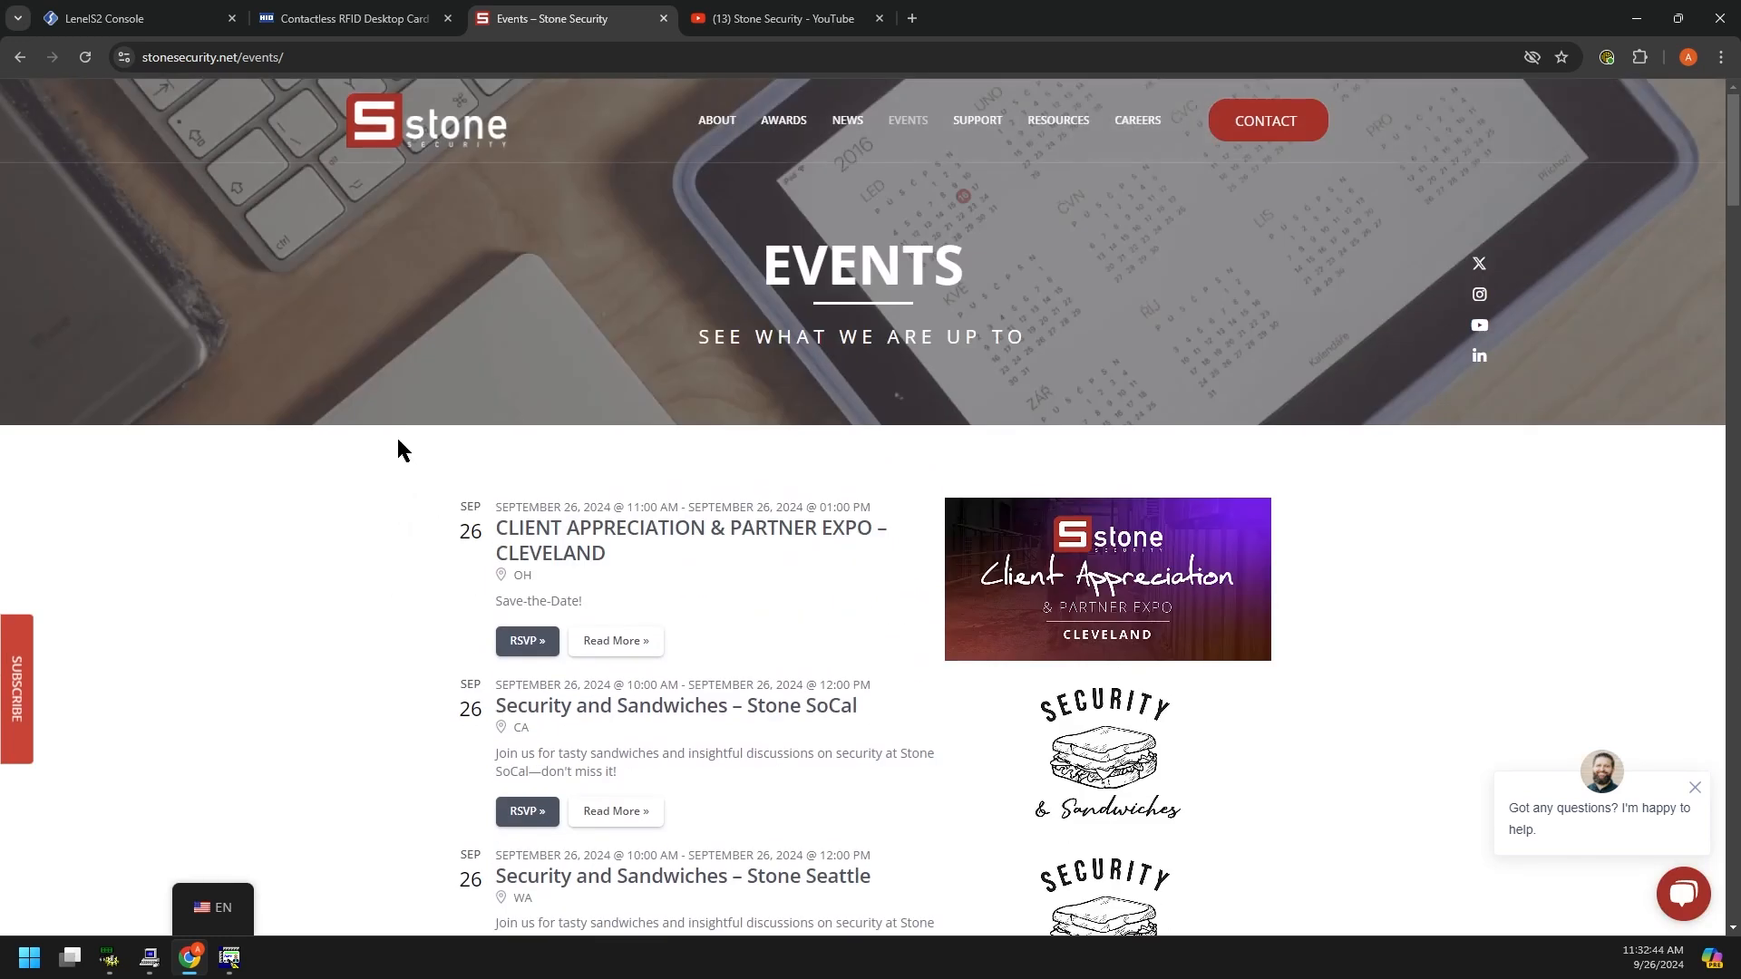
Step: Show the Stone Security YouTube channel home page and scroll to its Security and Sandwiches livestreams
click(740, 22)
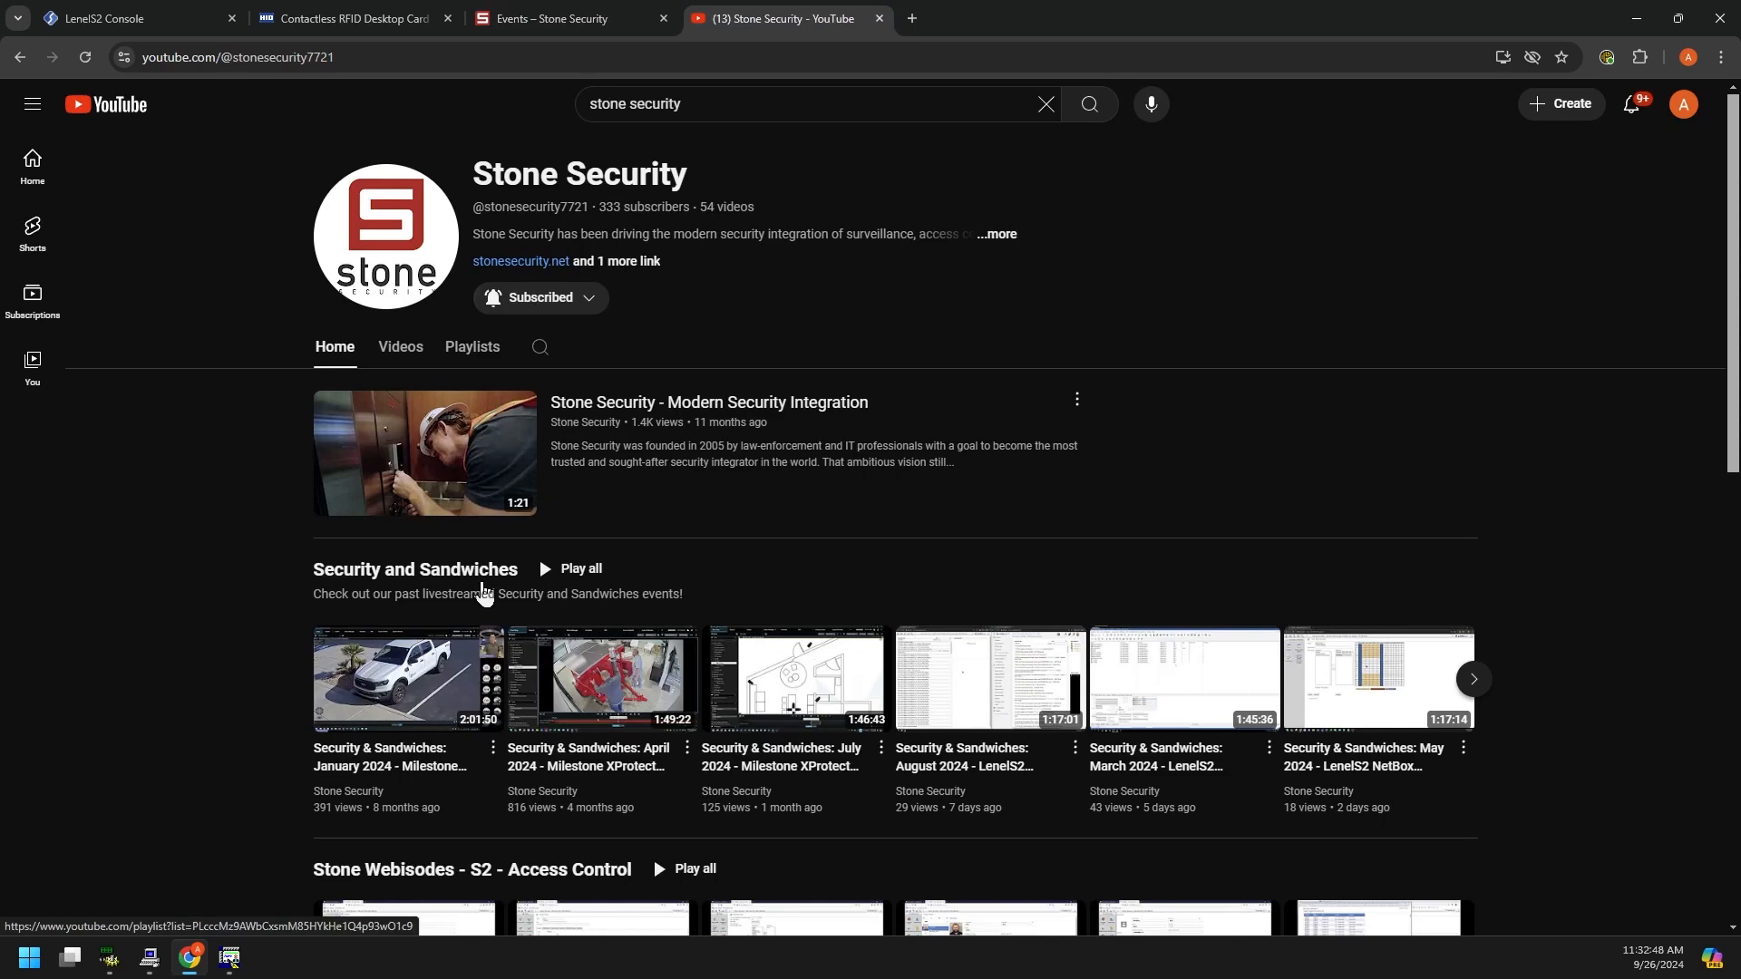
scroll(165, 651, down, 3)
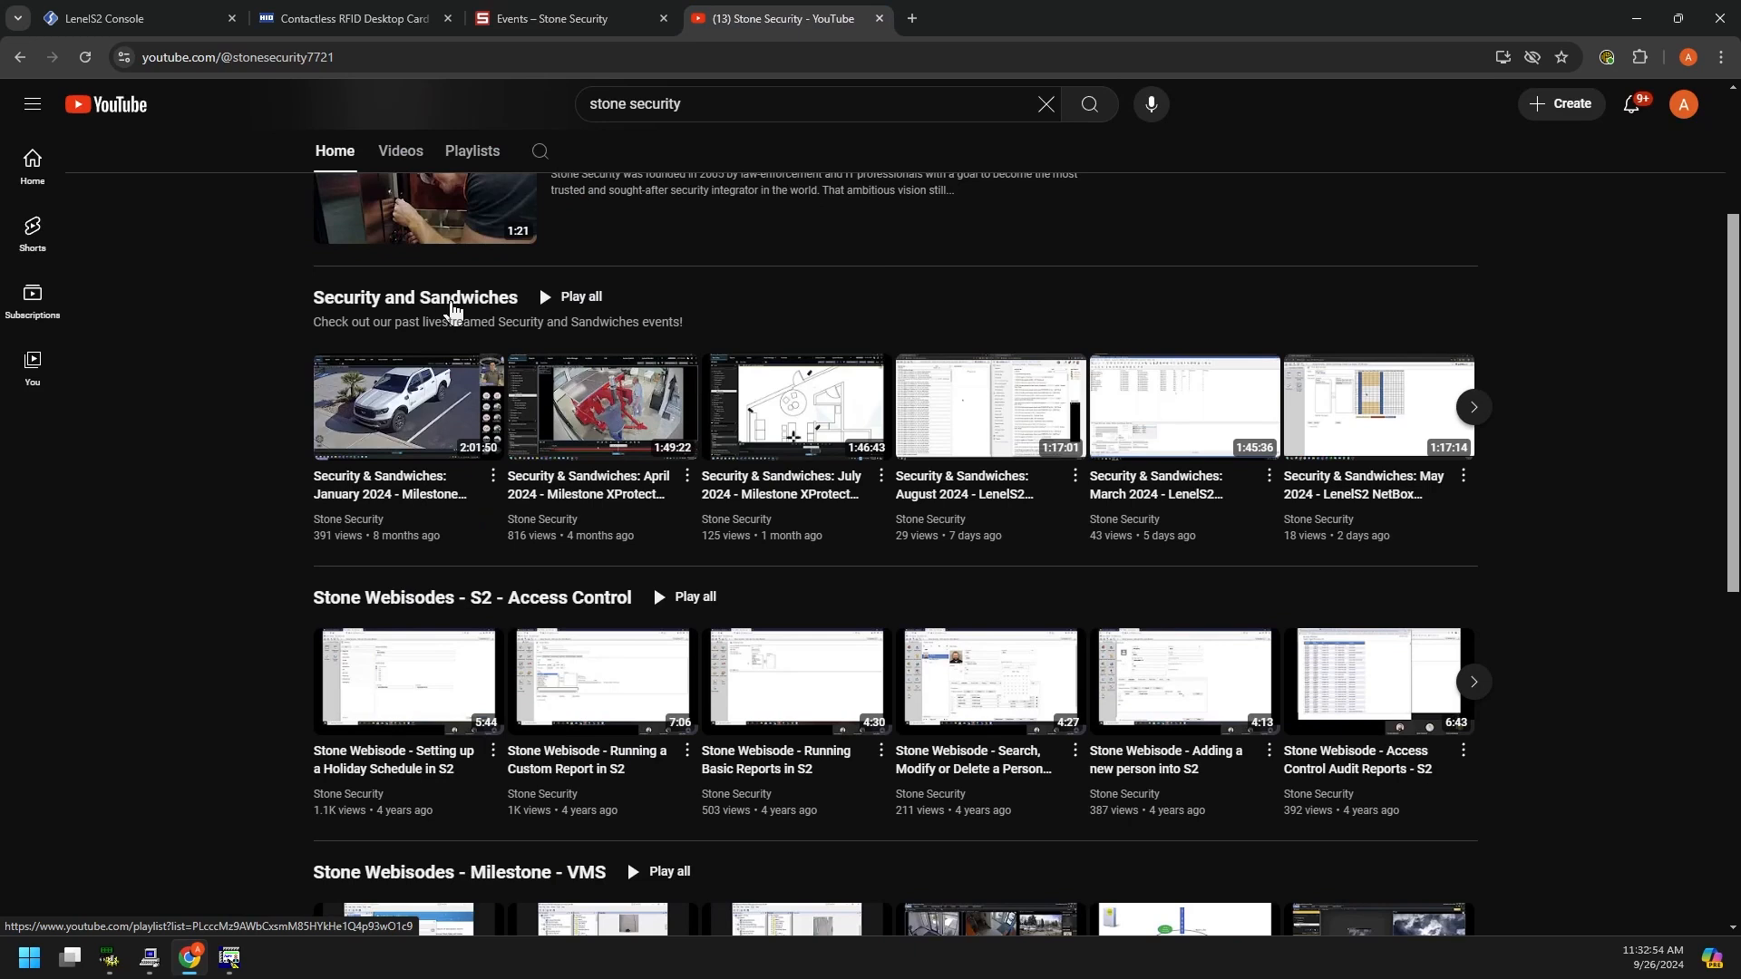
scroll(426, 327, up, 1)
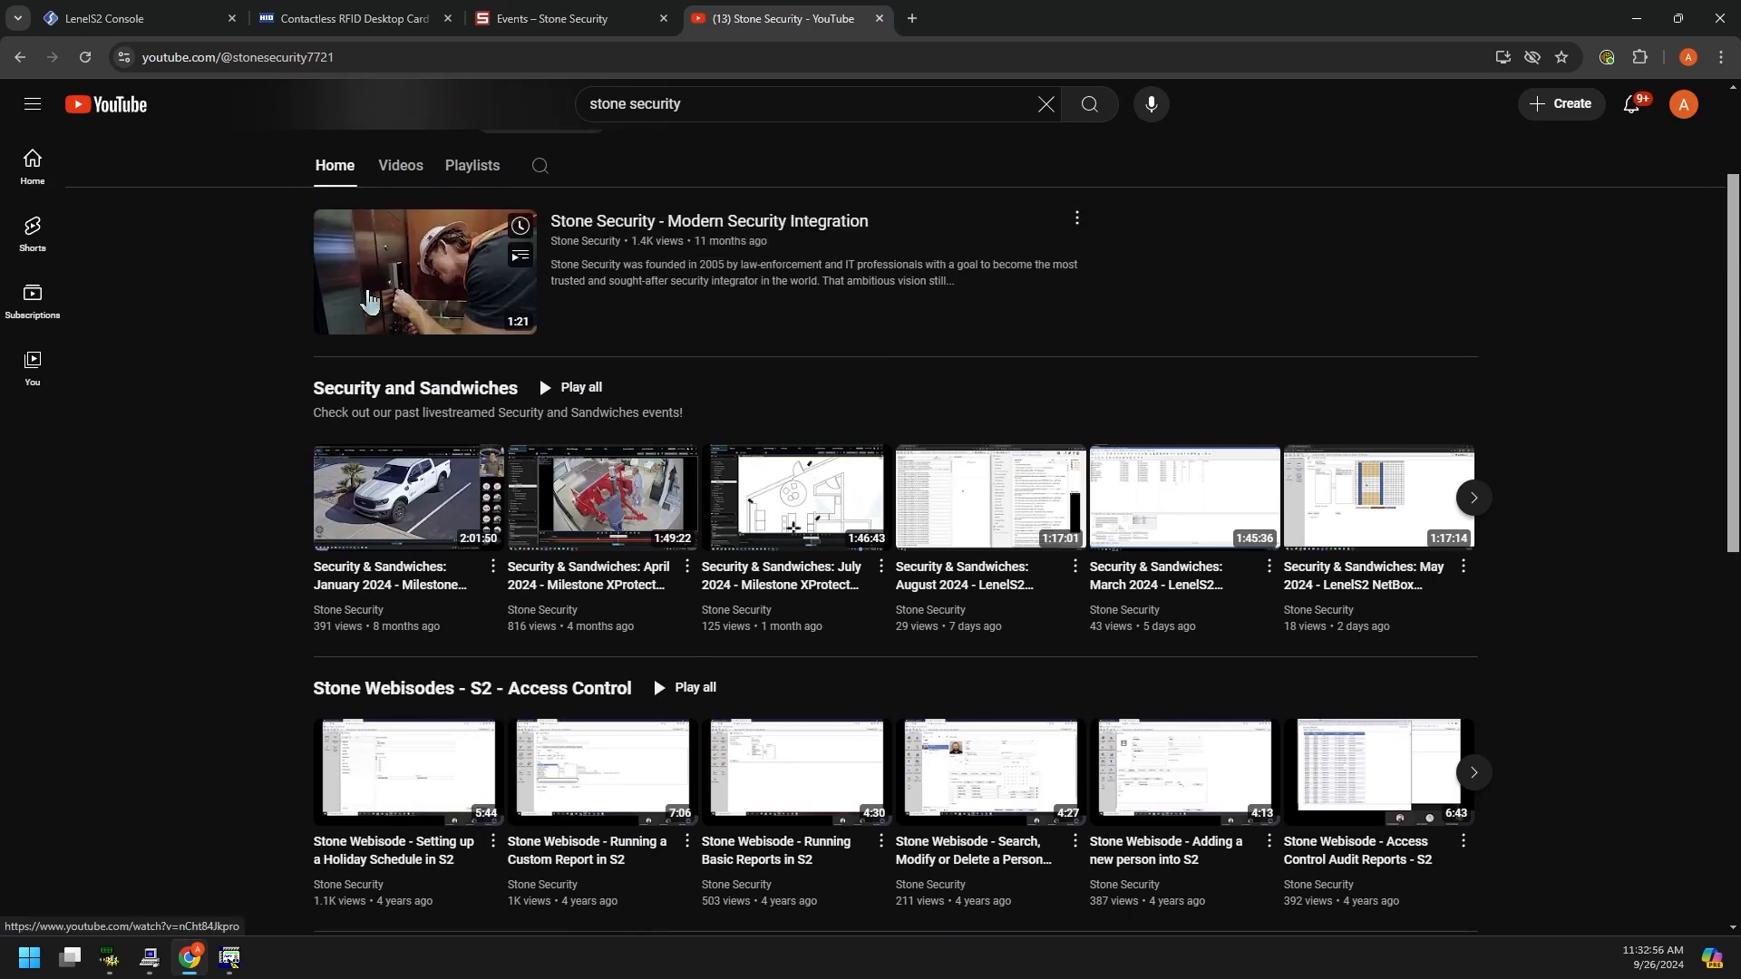
scroll(299, 191, up, 1)
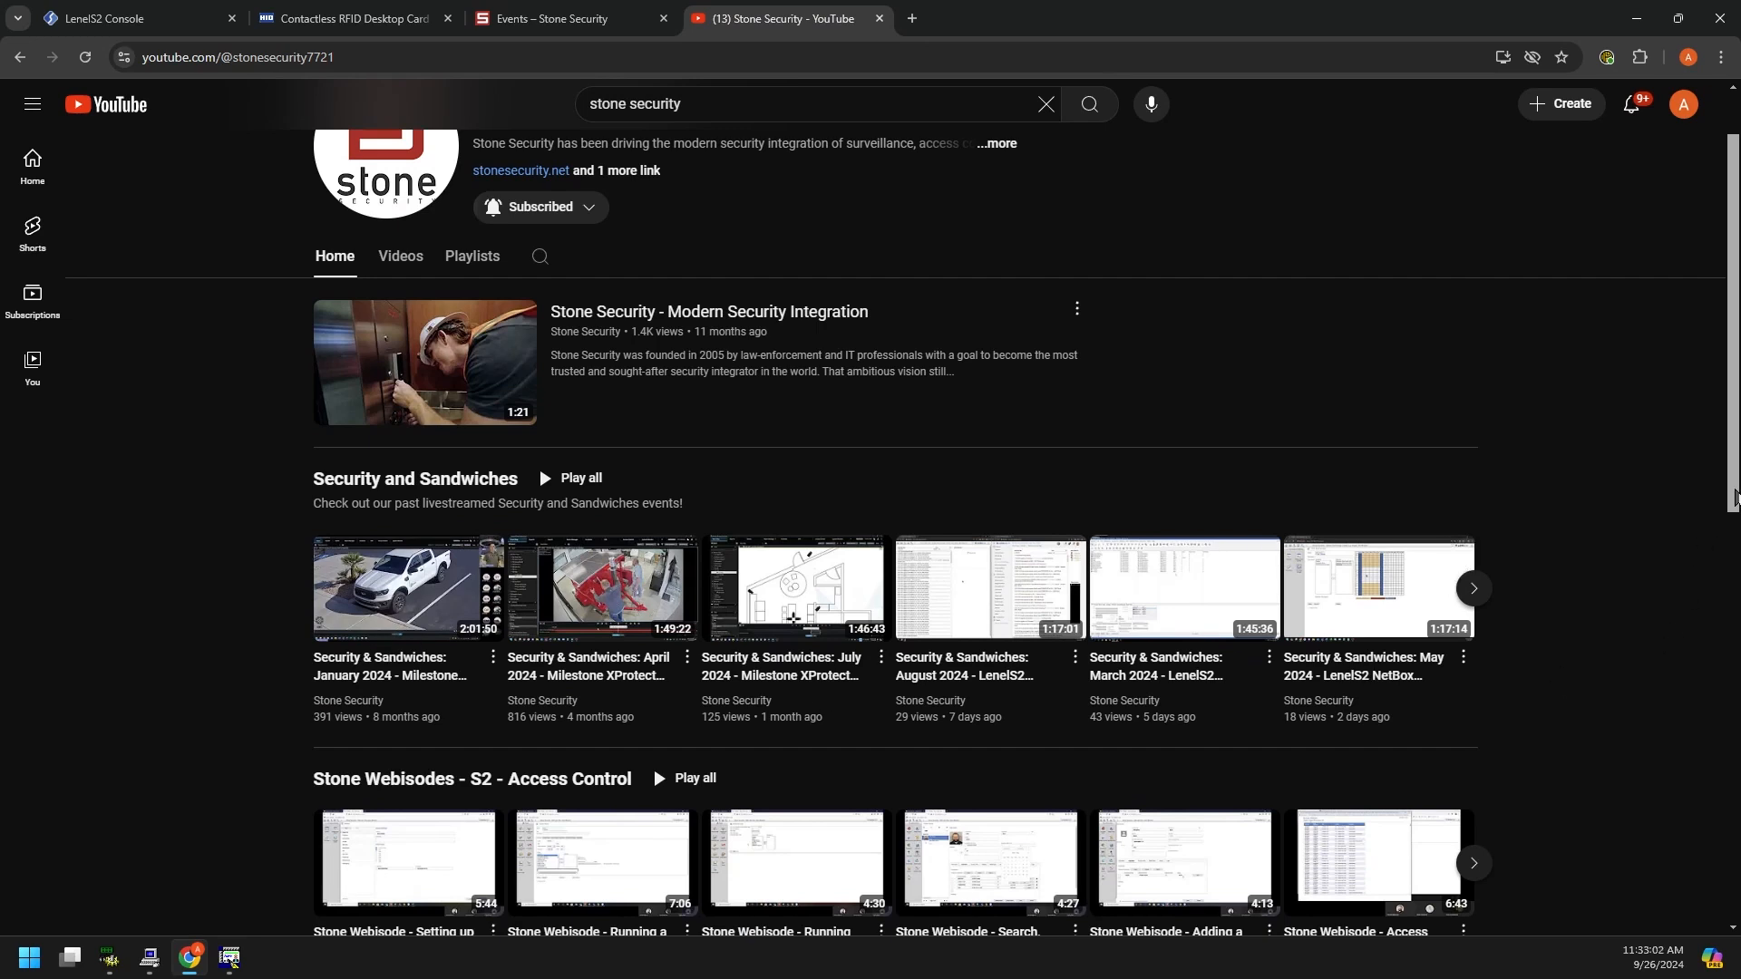
drag(1735, 498, 1734, 568)
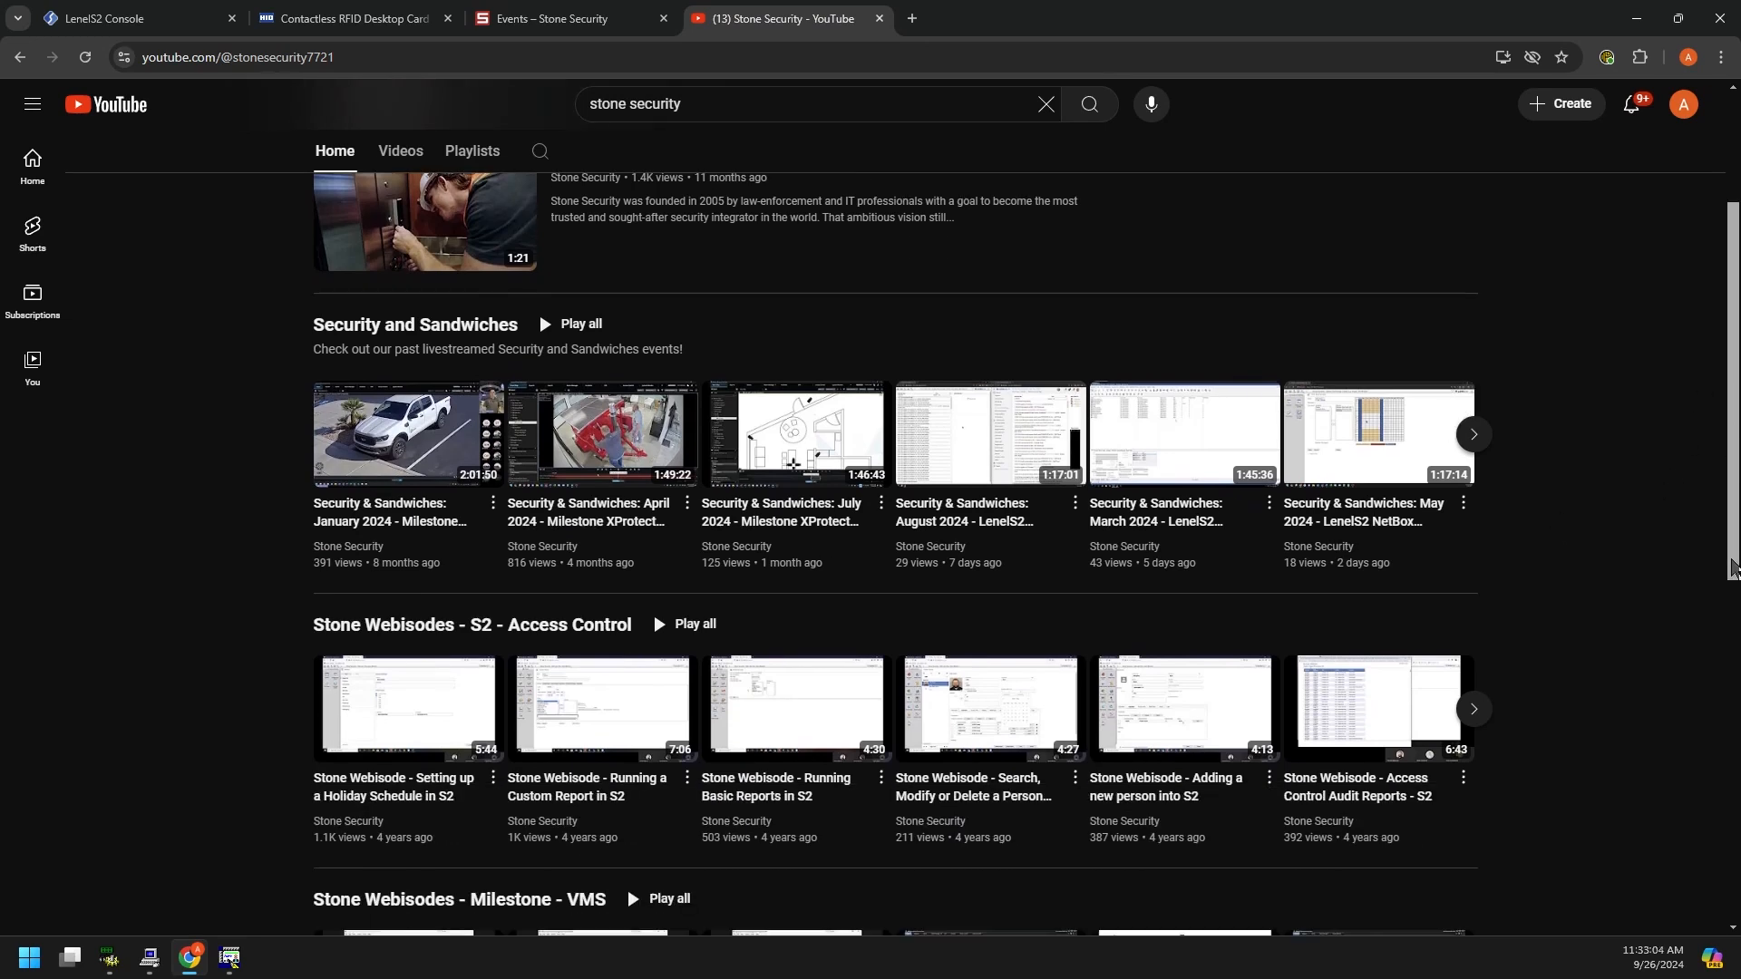